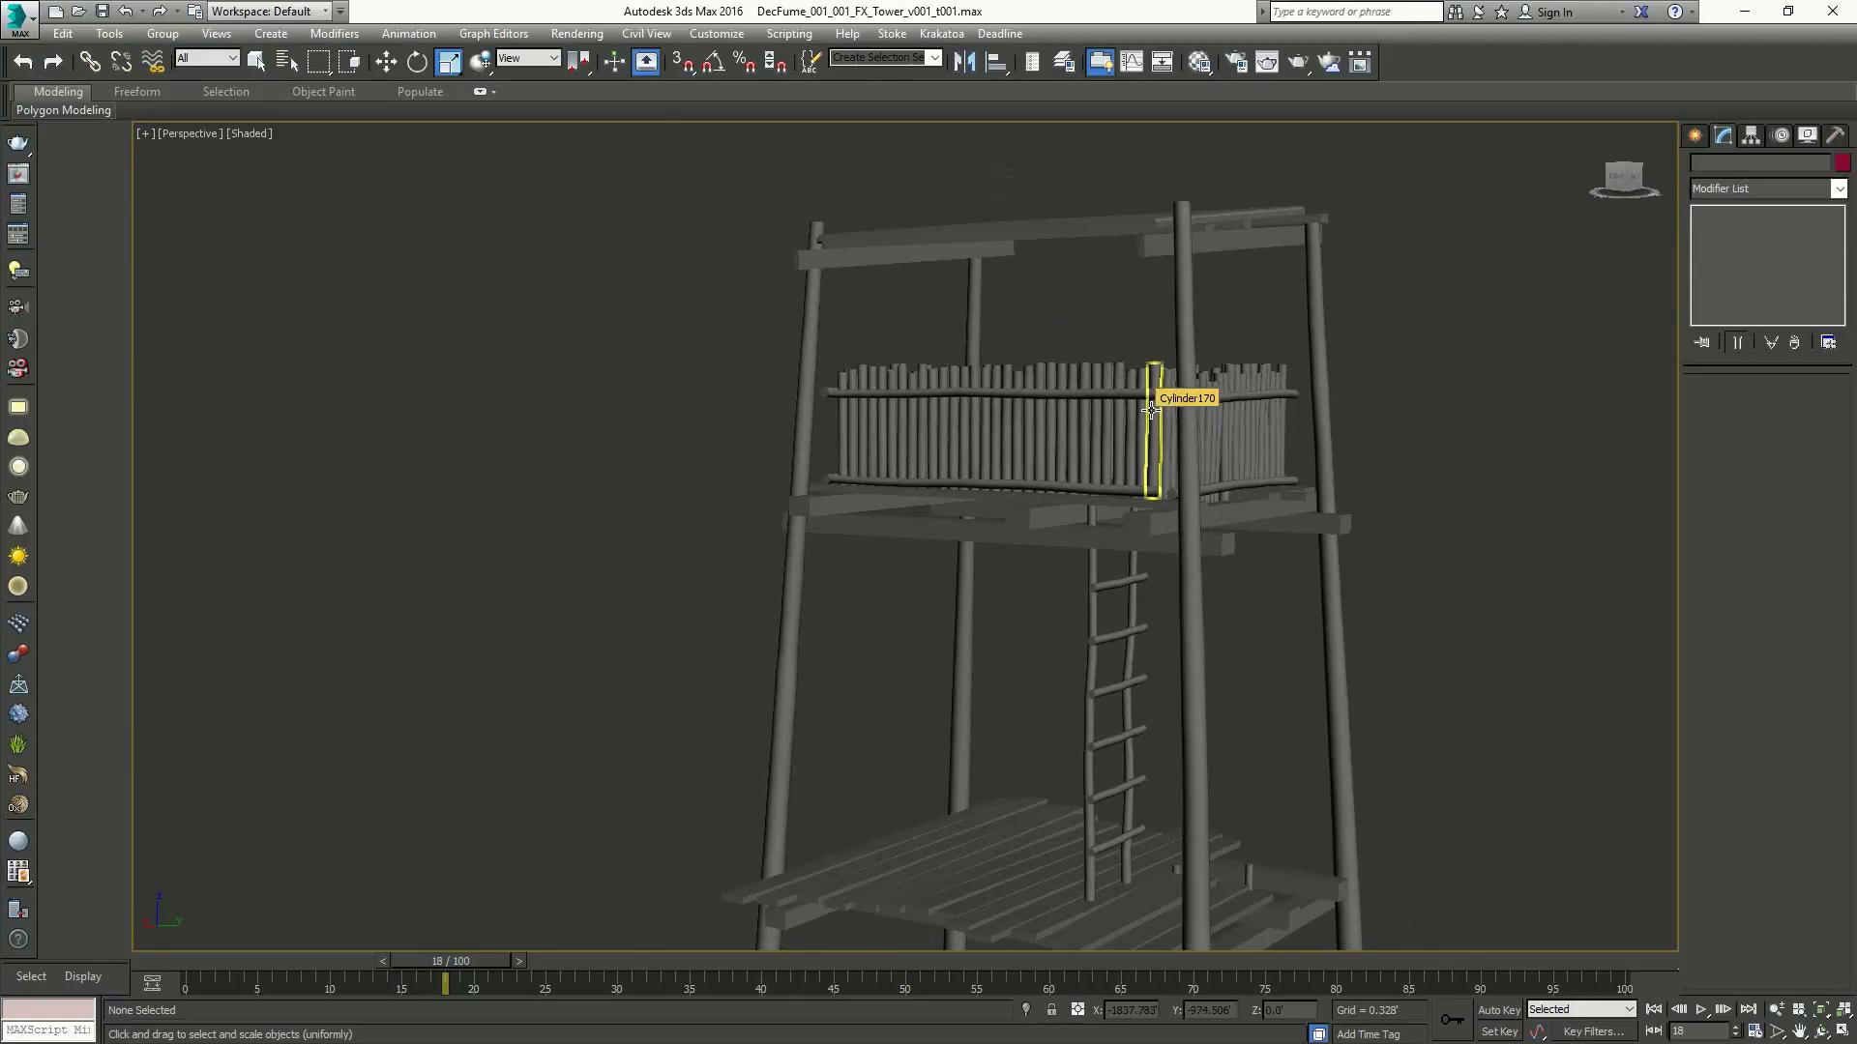
scroll(1151, 410, "down", 5)
middle_click_drag(1151, 410, 1006, 320, "alt")
middle_click_drag(1028, 194, 1087, 342, "alt")
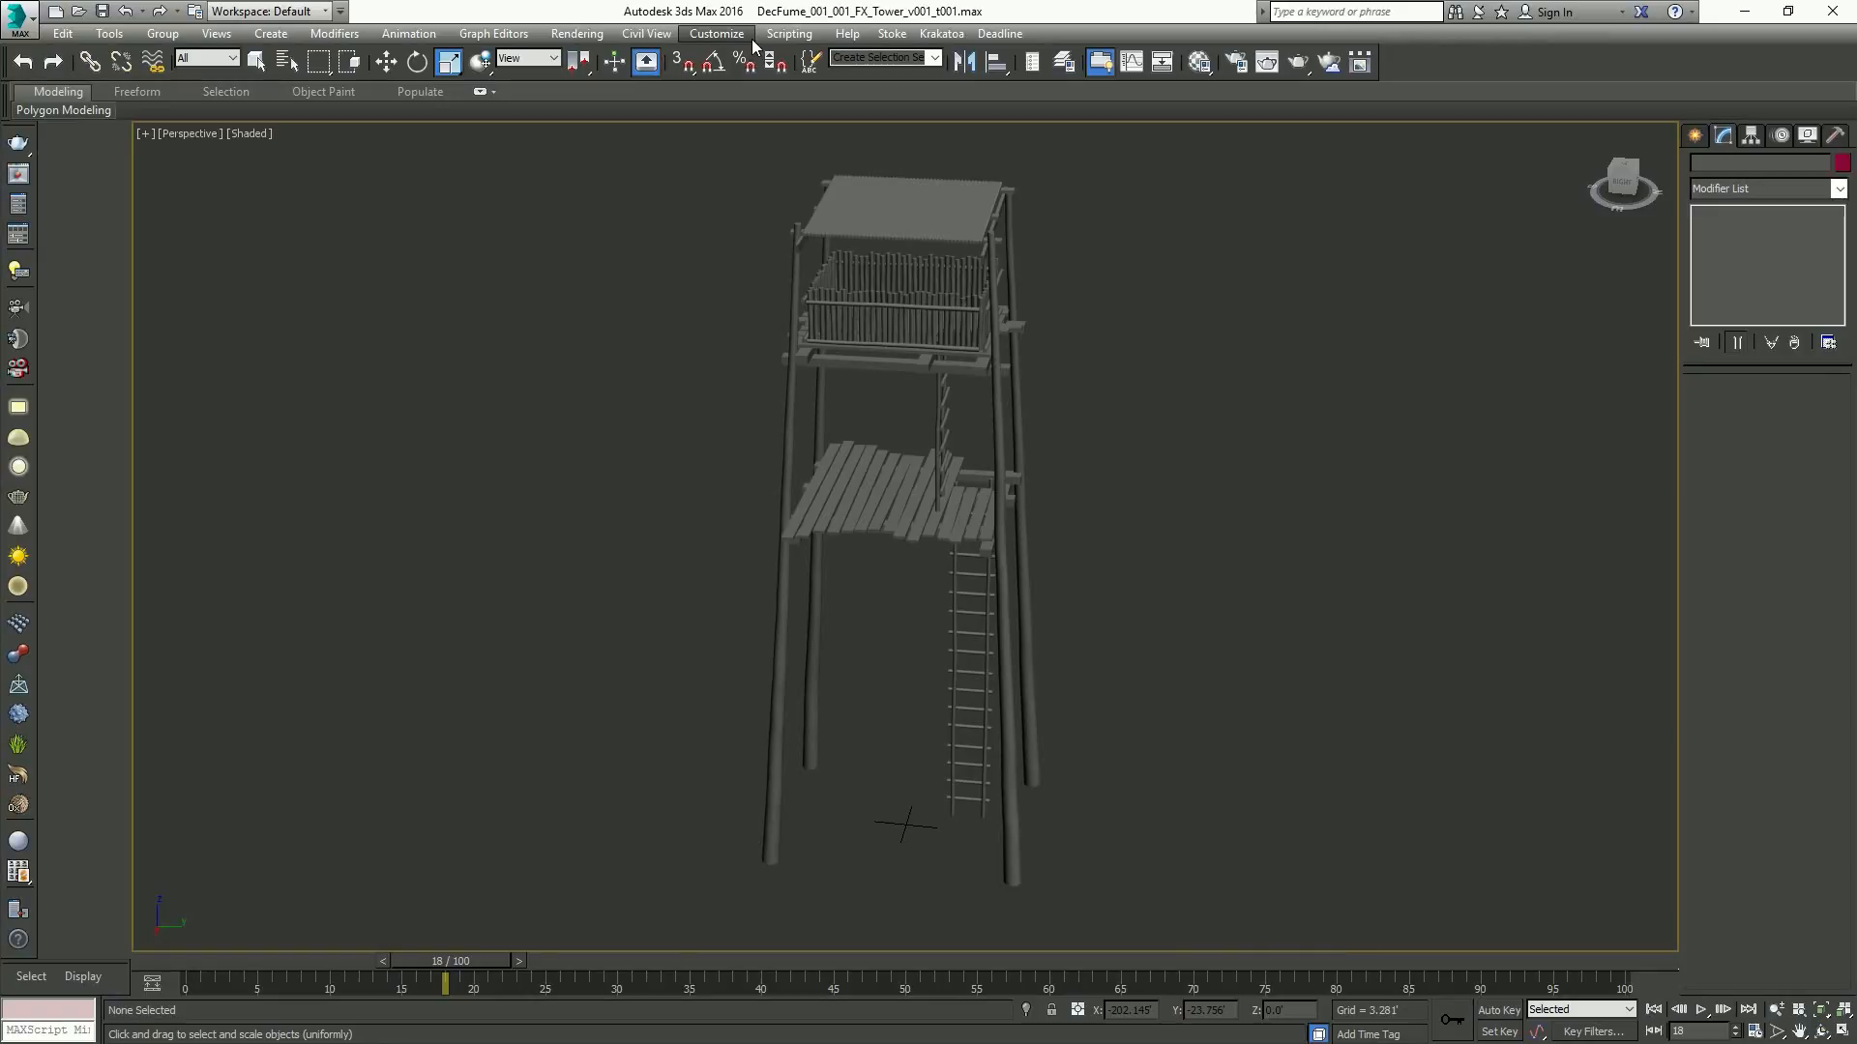
middle_click_drag(1333, 496, 1326, 555)
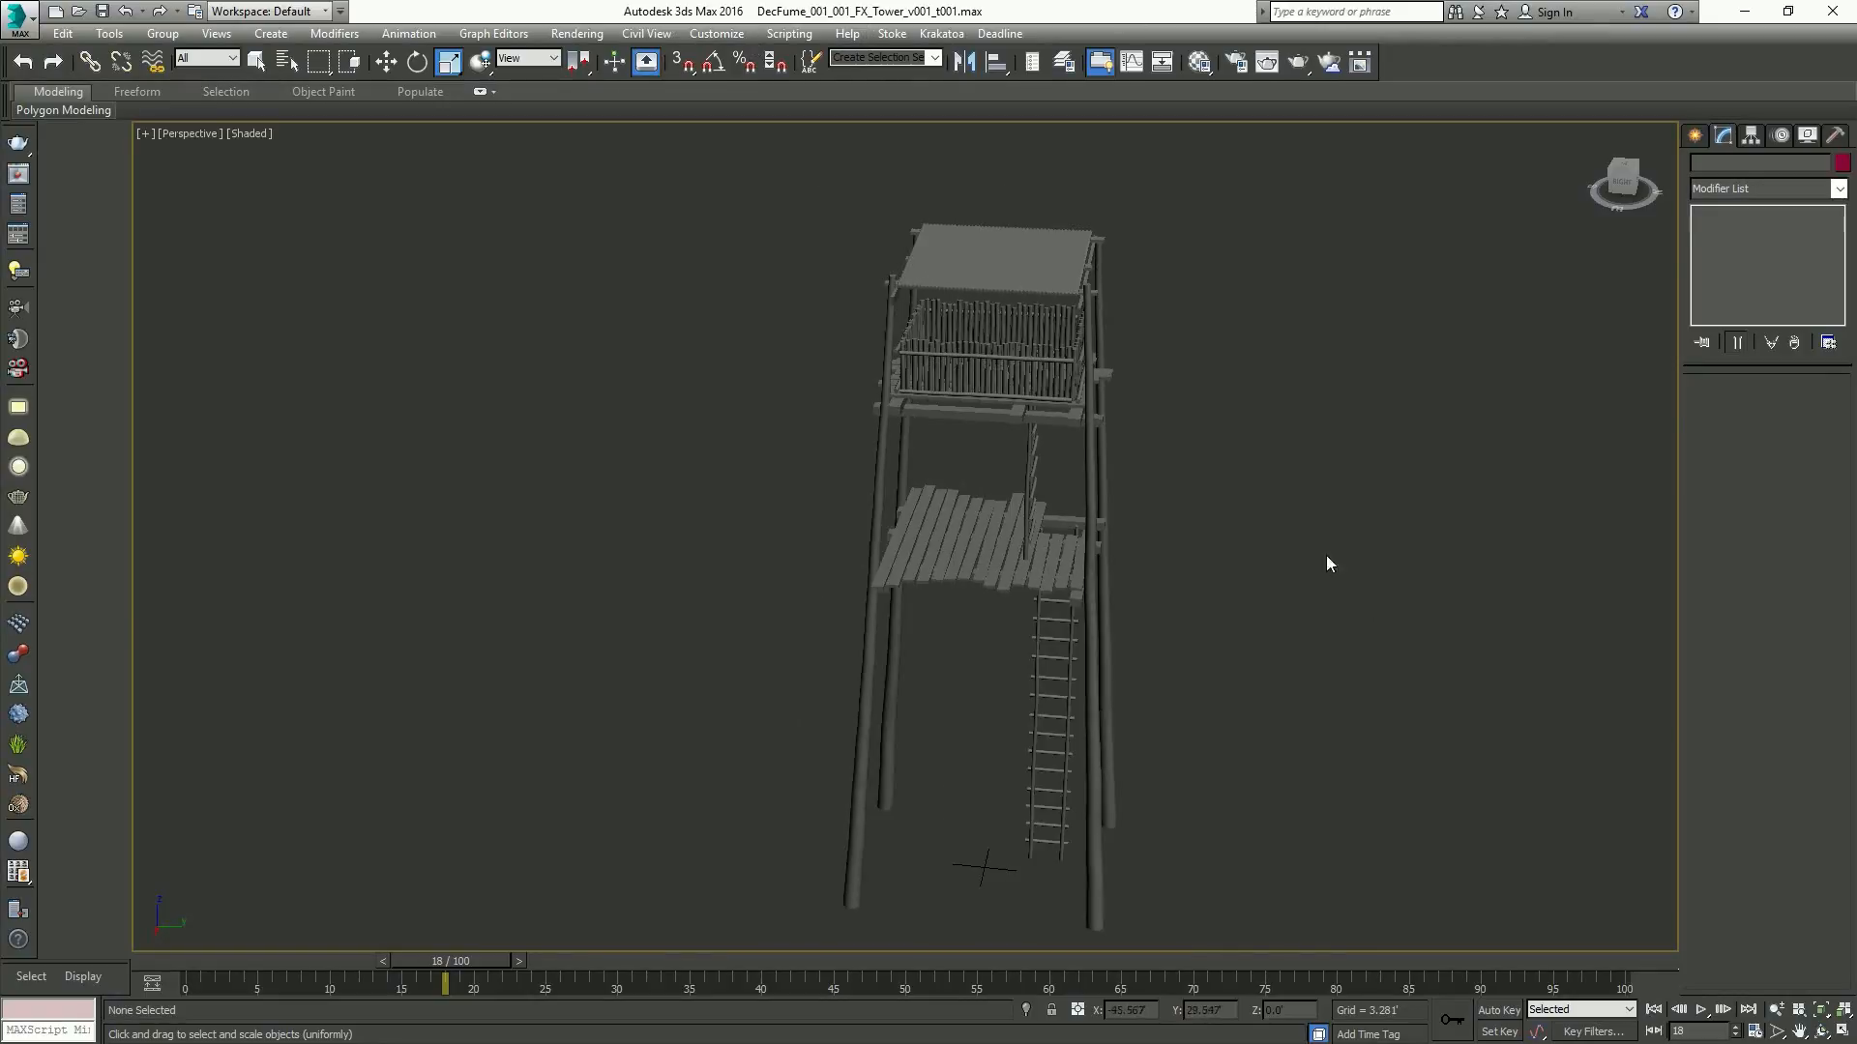
Set the display unit scale to Generic Units and accept the system unit scale of 1 unit = 1.0 centimeters
left_click(717, 35)
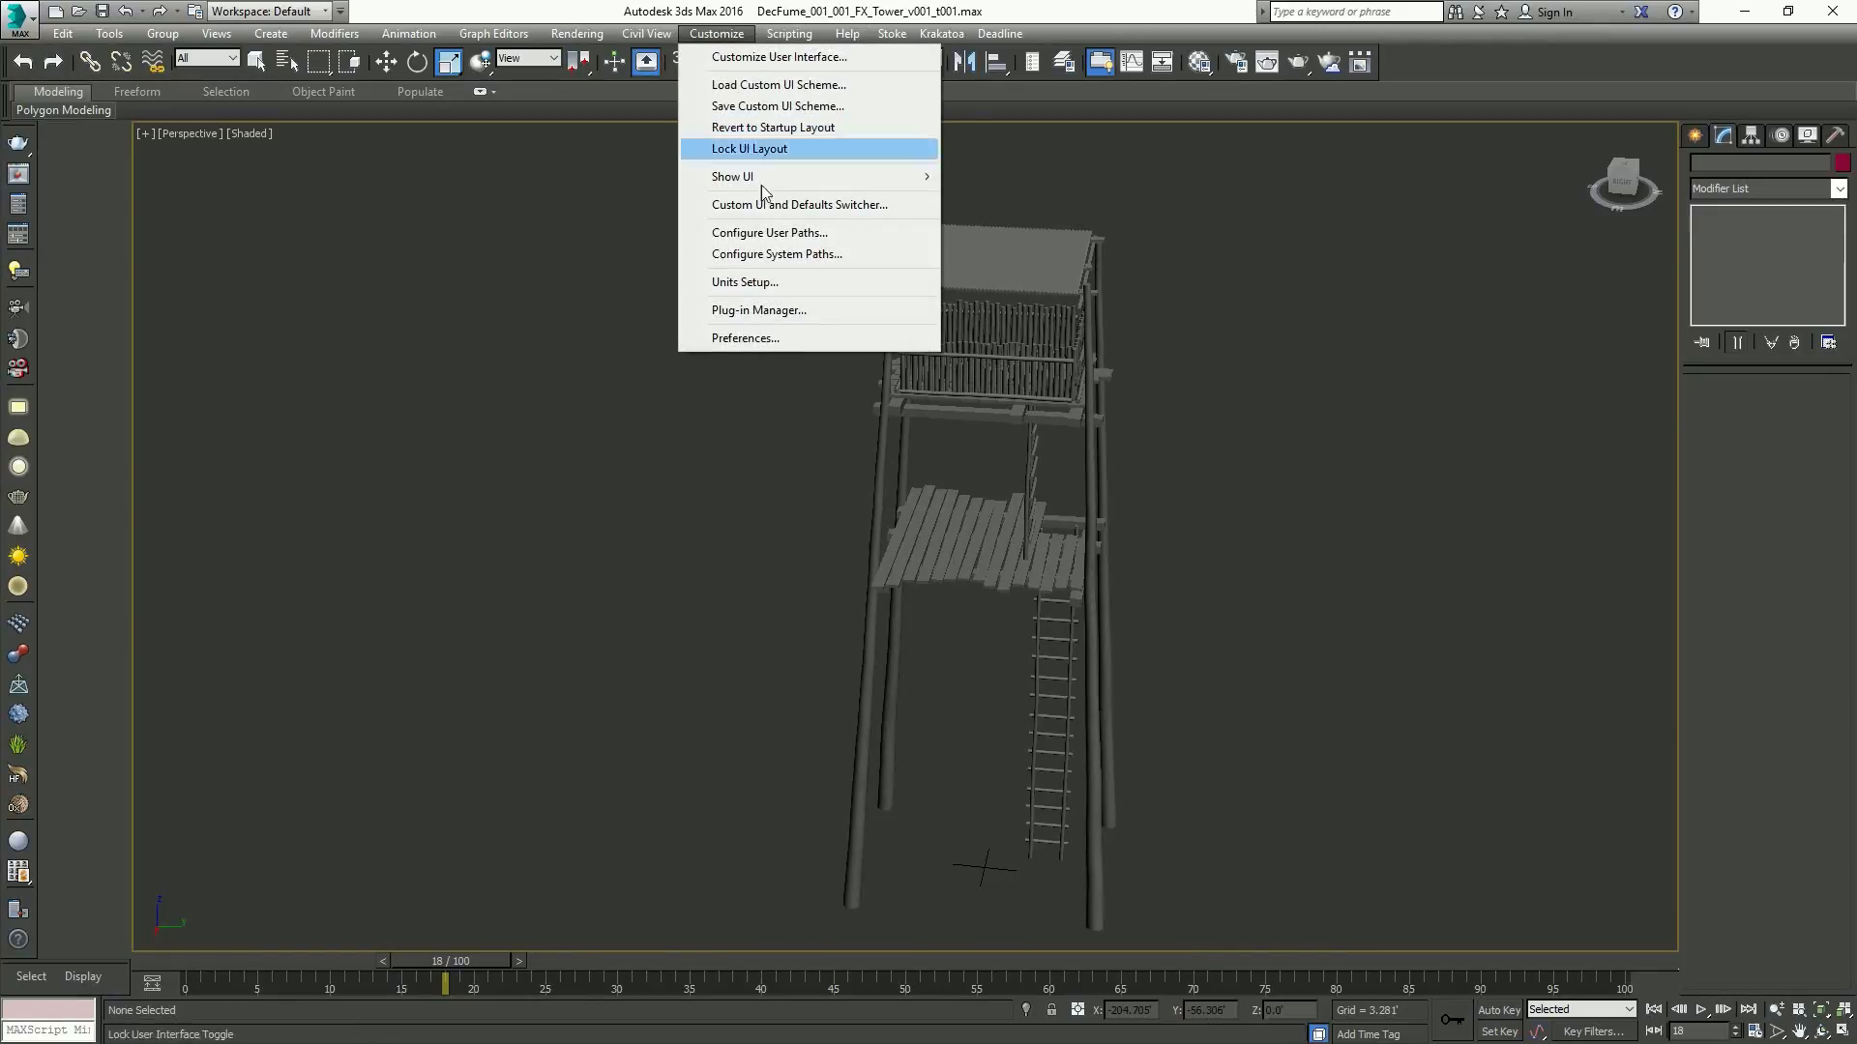
left_click(752, 283)
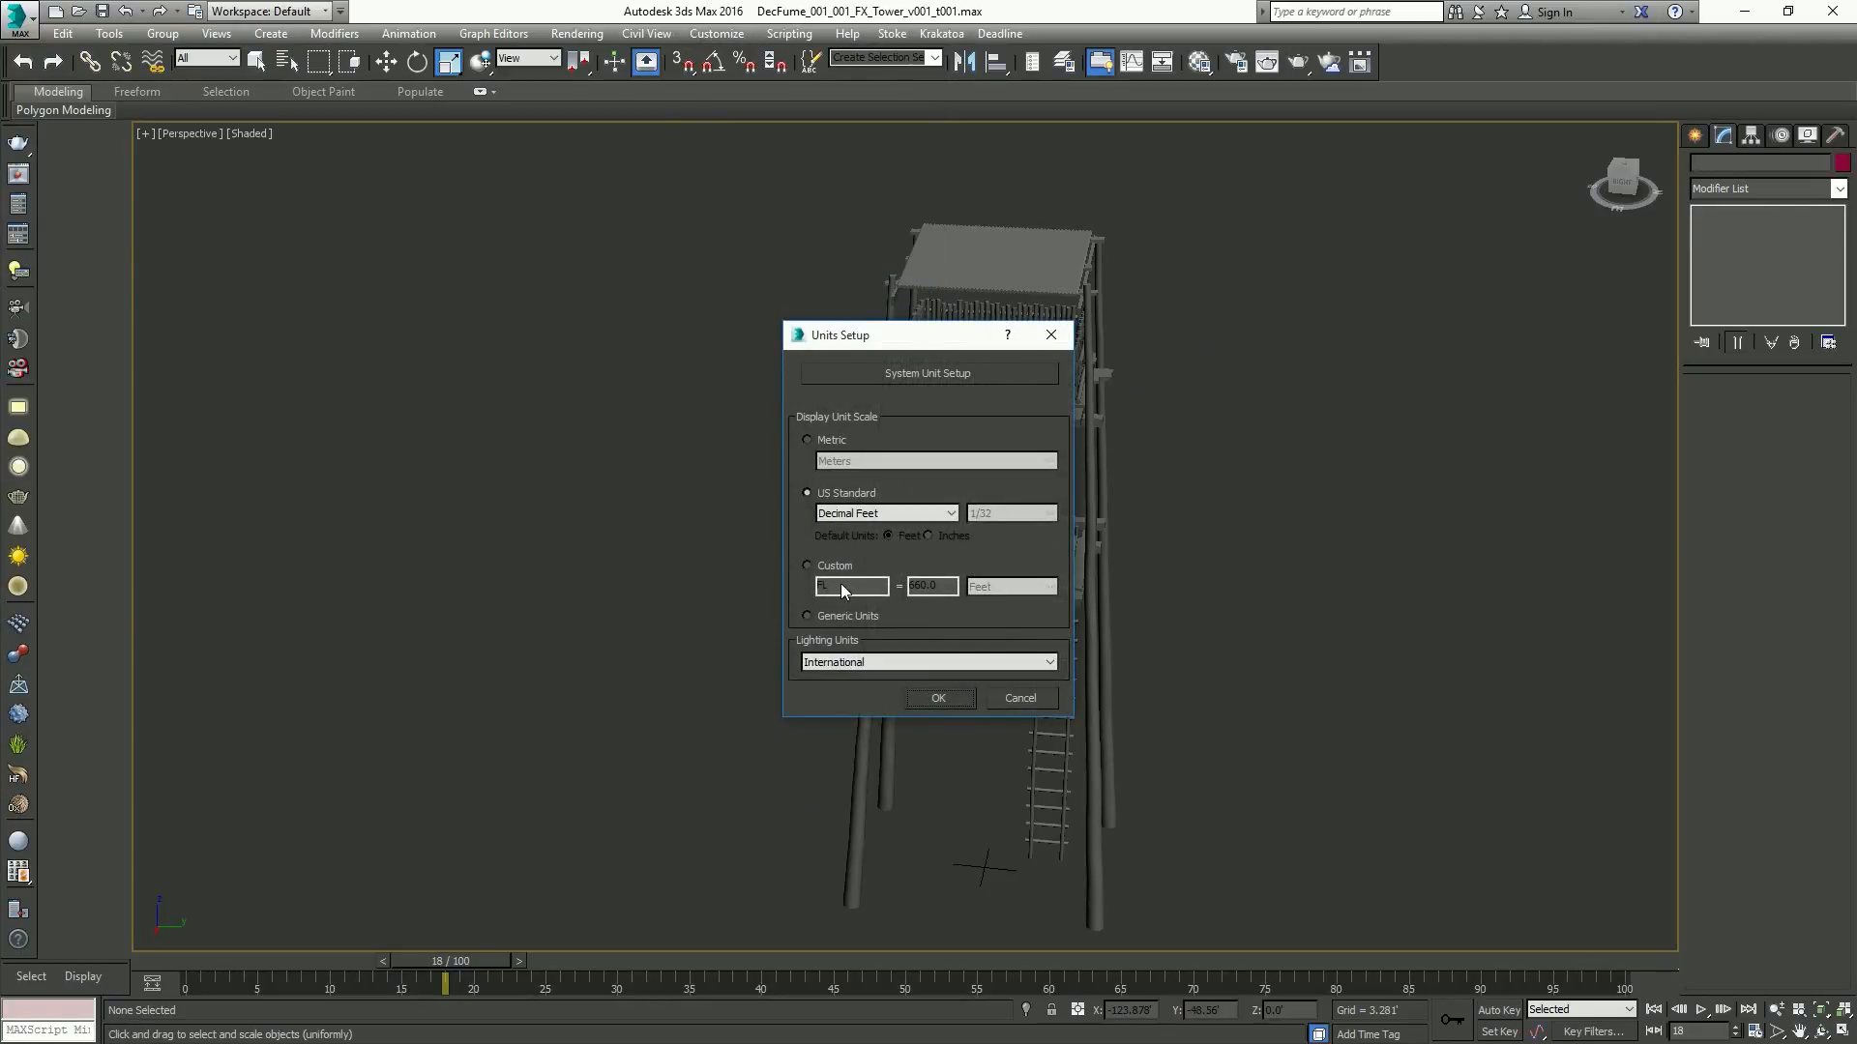
left_click(843, 614)
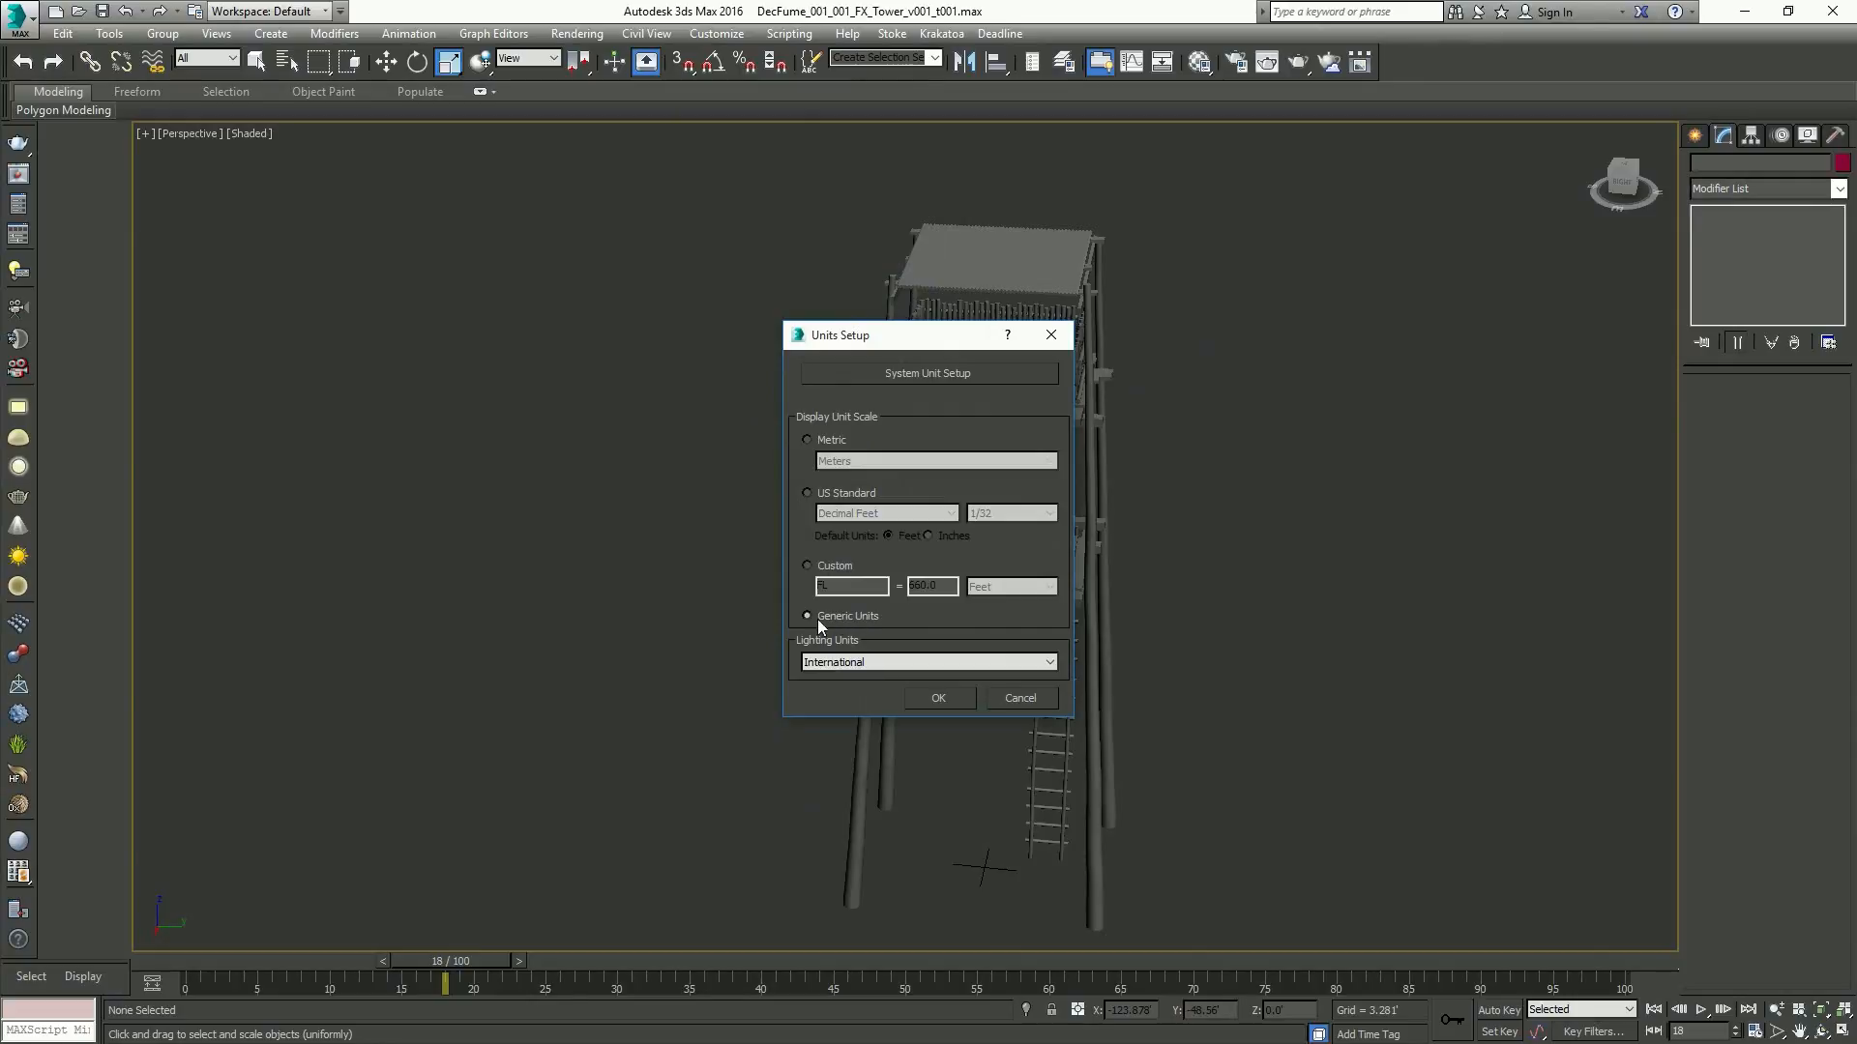
left_click(822, 438)
left_click(845, 491)
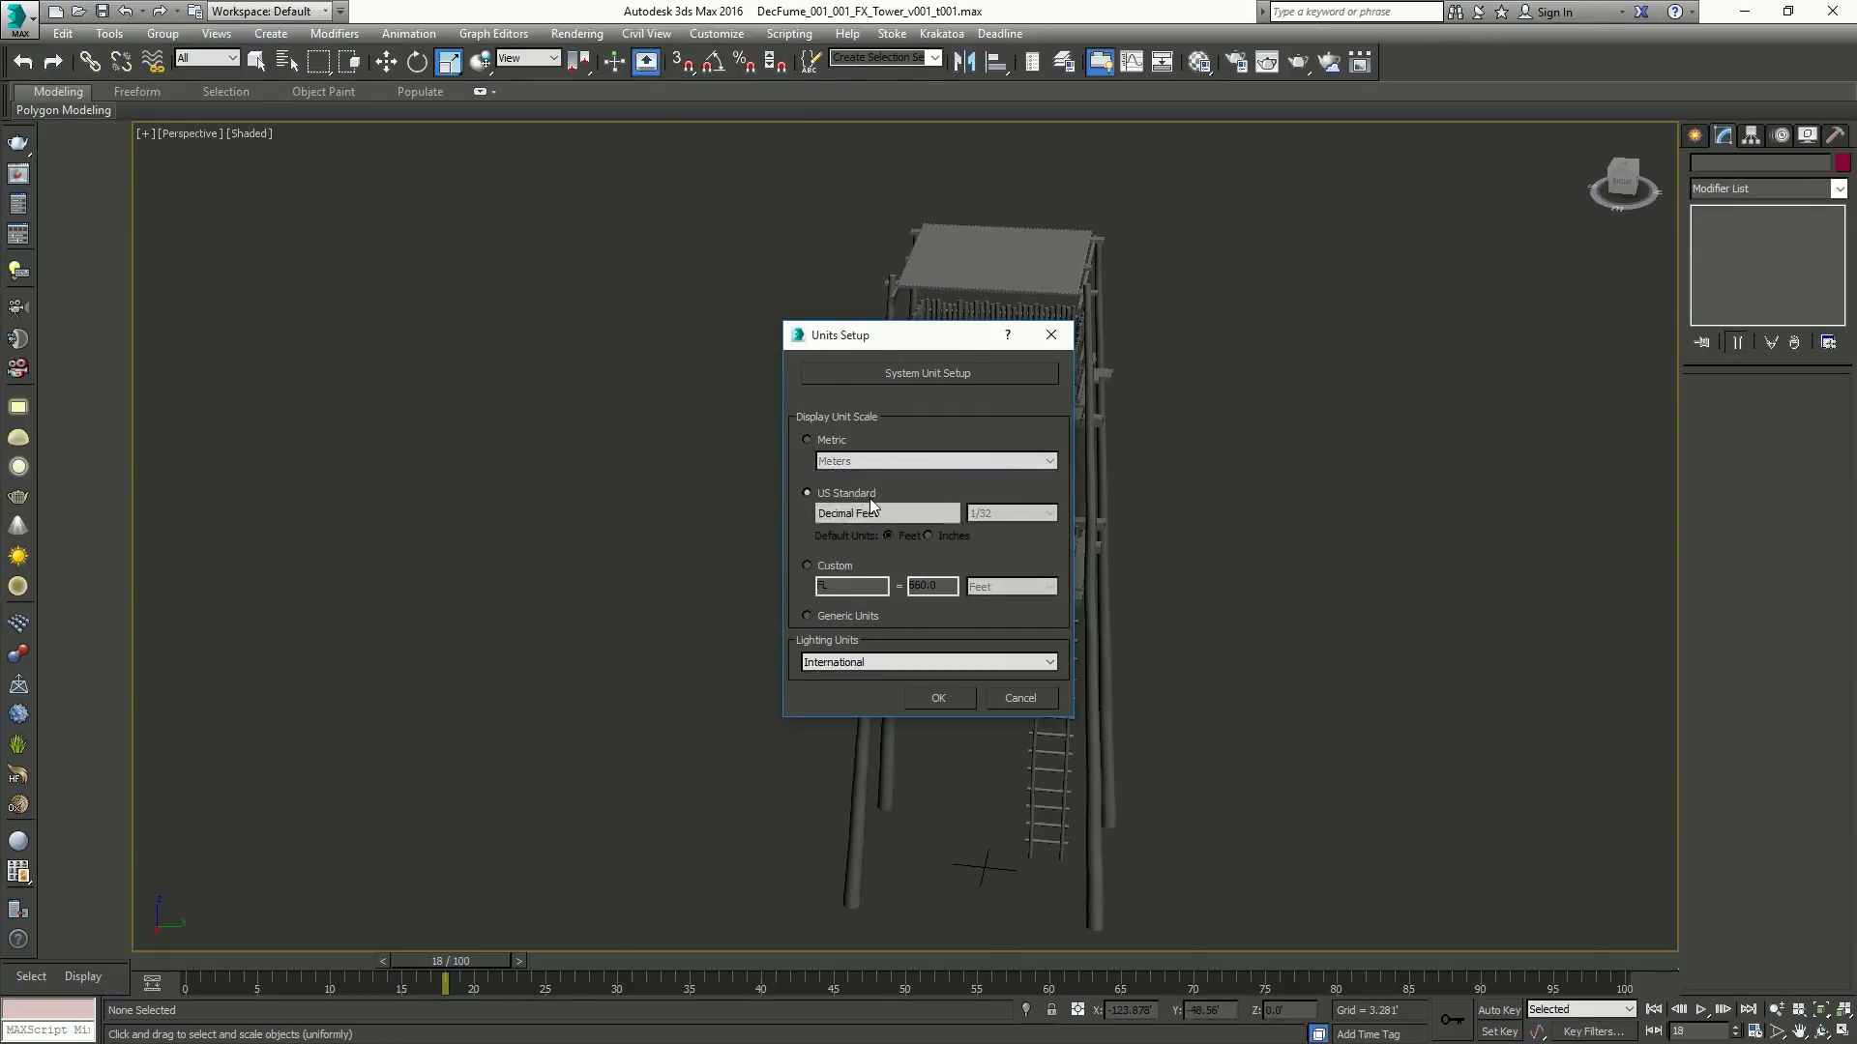
left_click(847, 614)
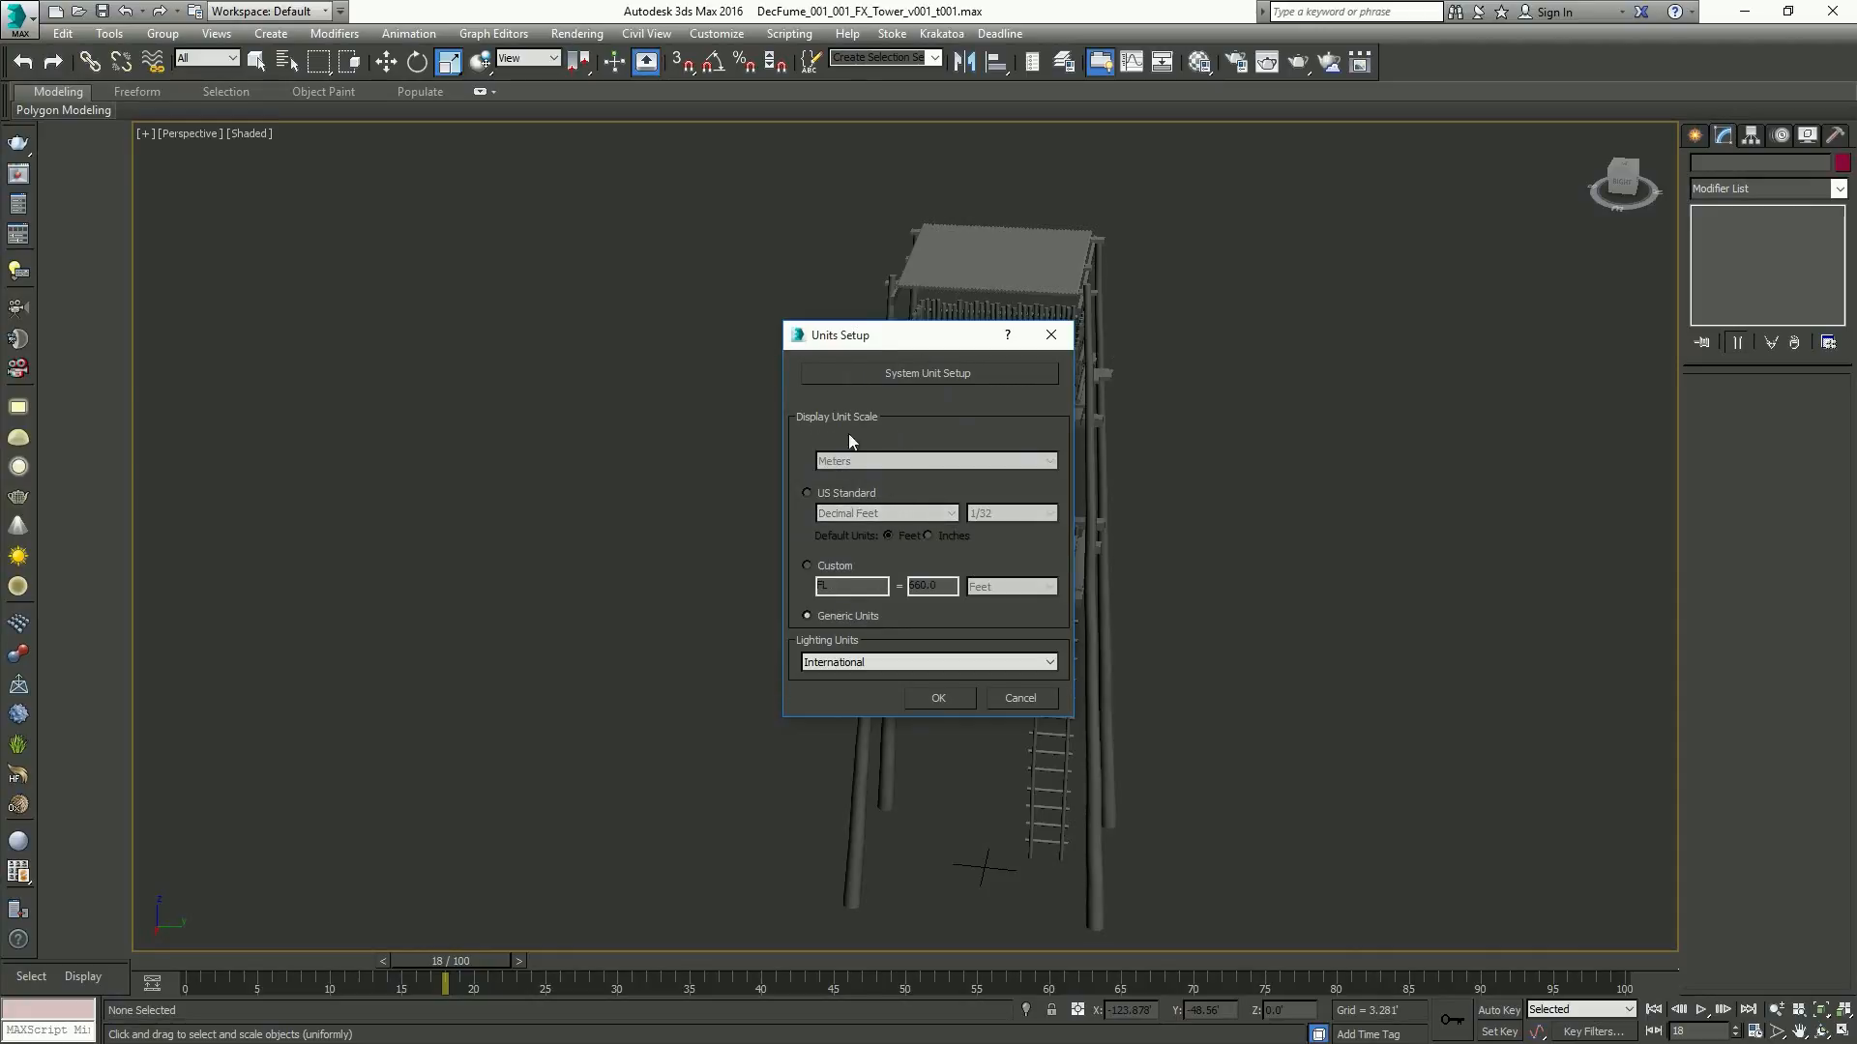
left_click(965, 370)
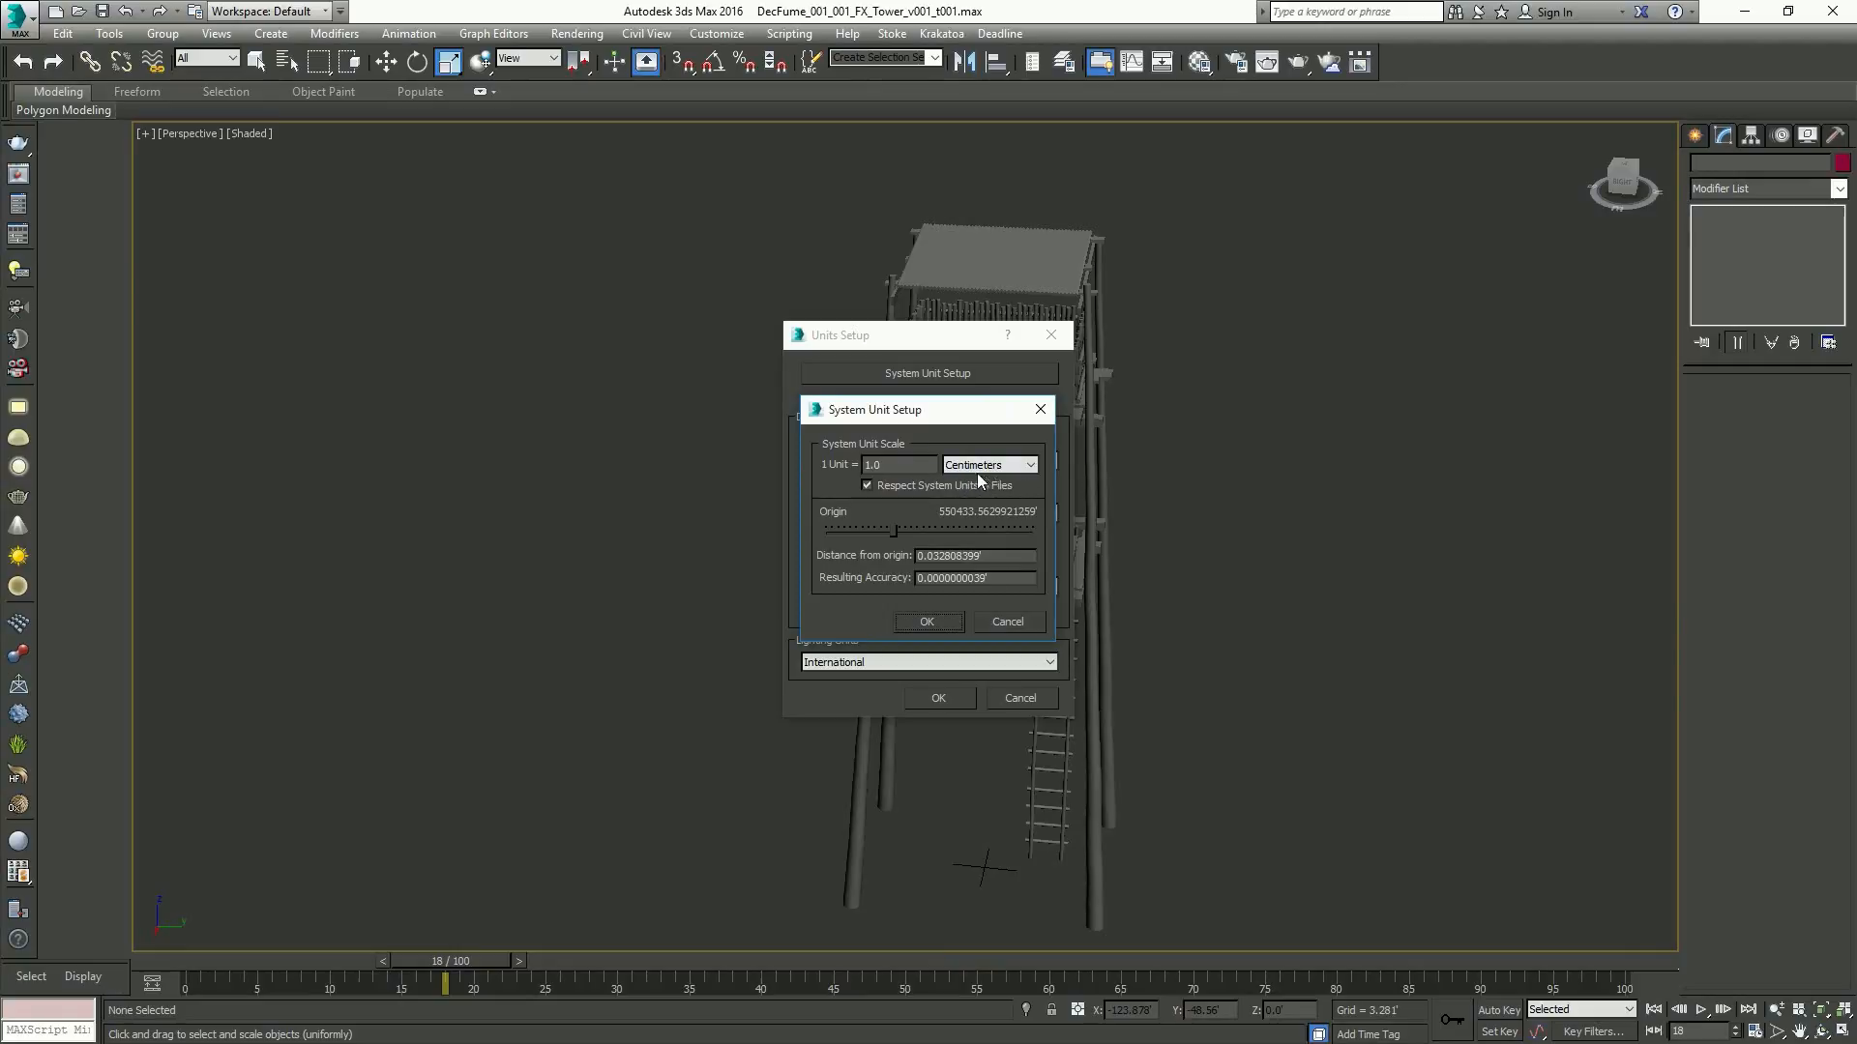
left_click(925, 620)
left_click(938, 698)
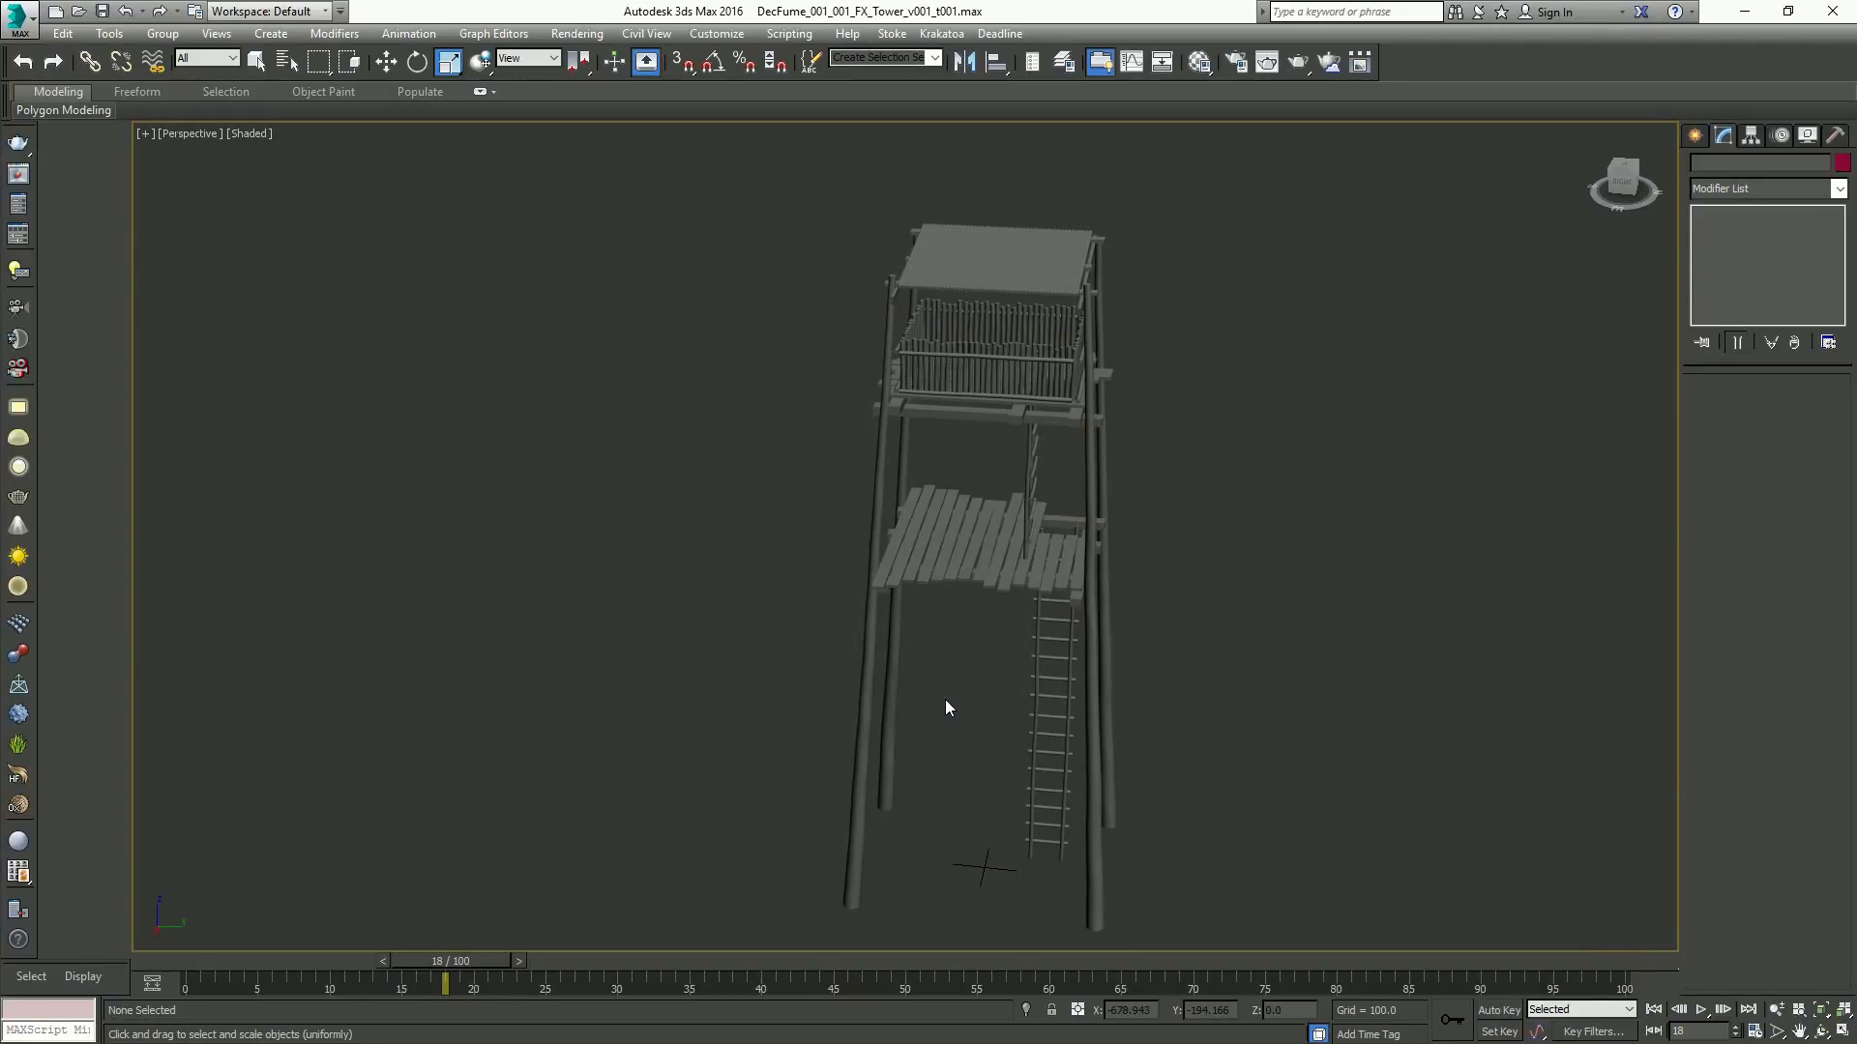
Return to the four-viewport layout and try to switch the Realistic perspective viewport to a camera view
middle_click_drag(1243, 522, 1239, 573)
scroll(1286, 601, "up", 5)
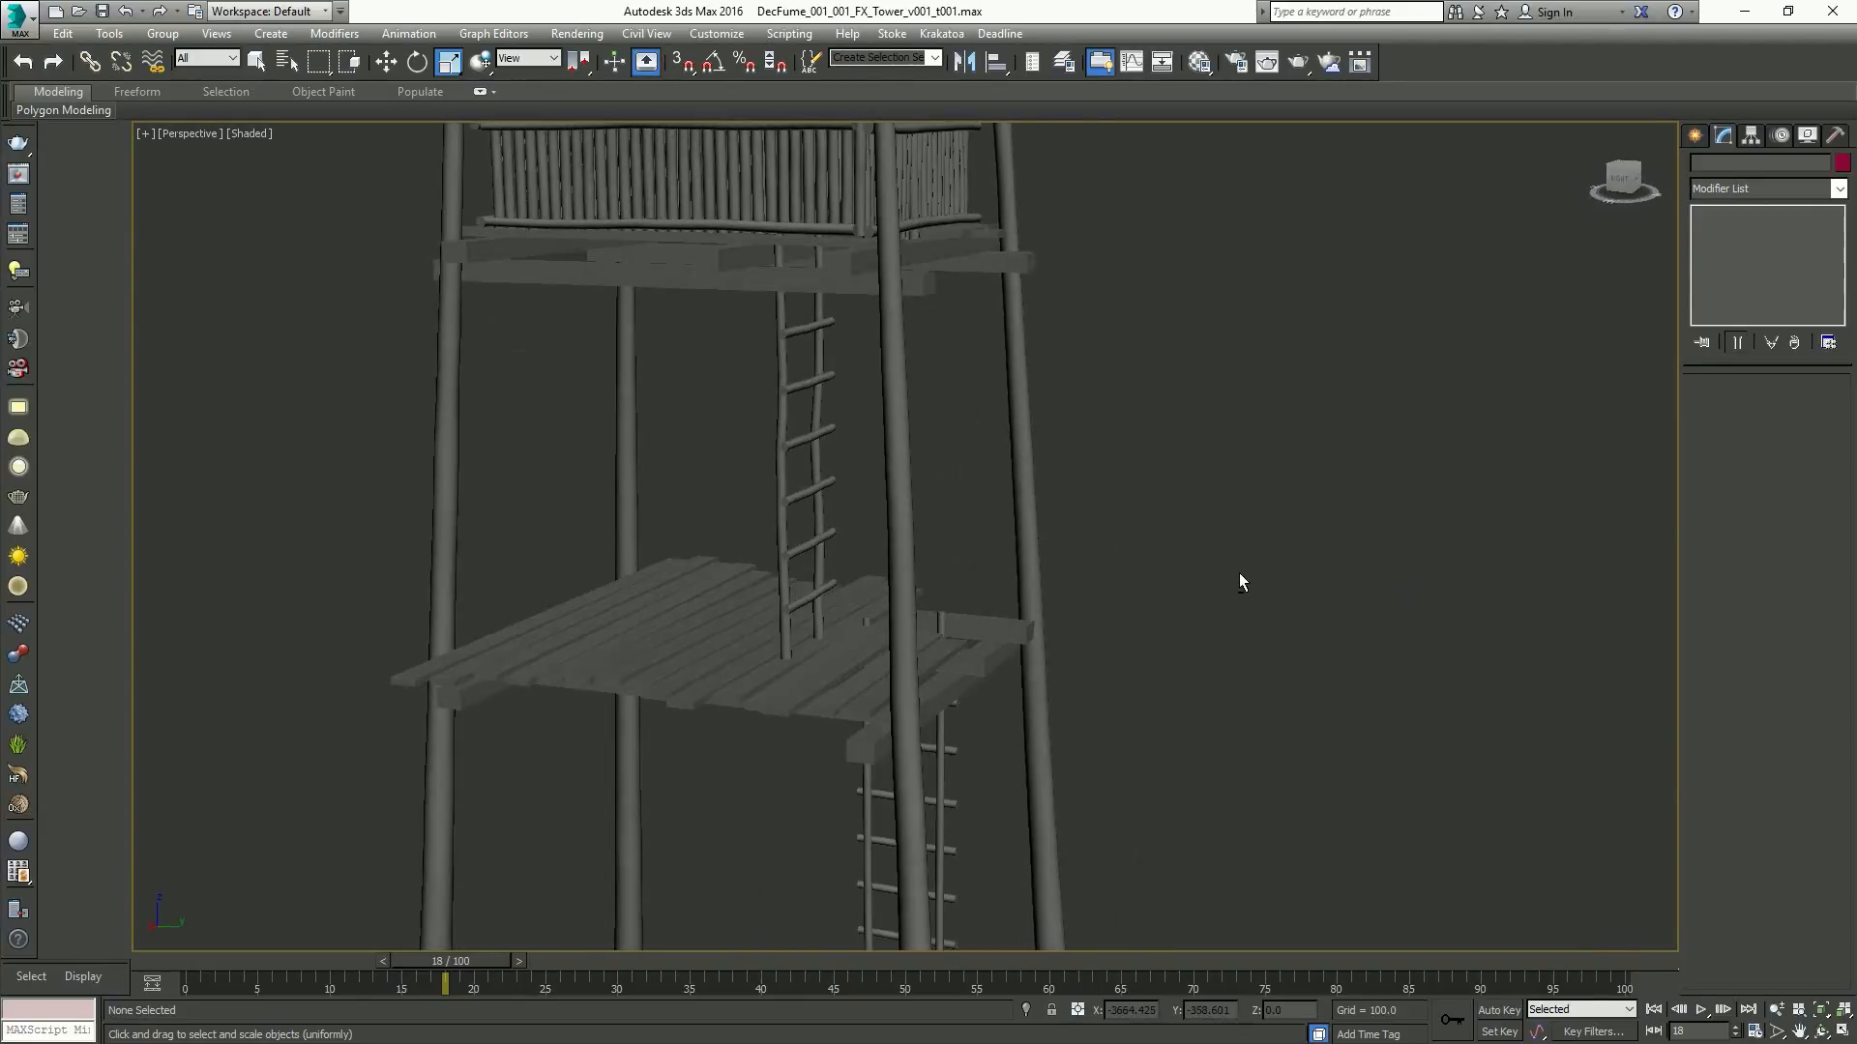
scroll(1161, 522, "down", 5)
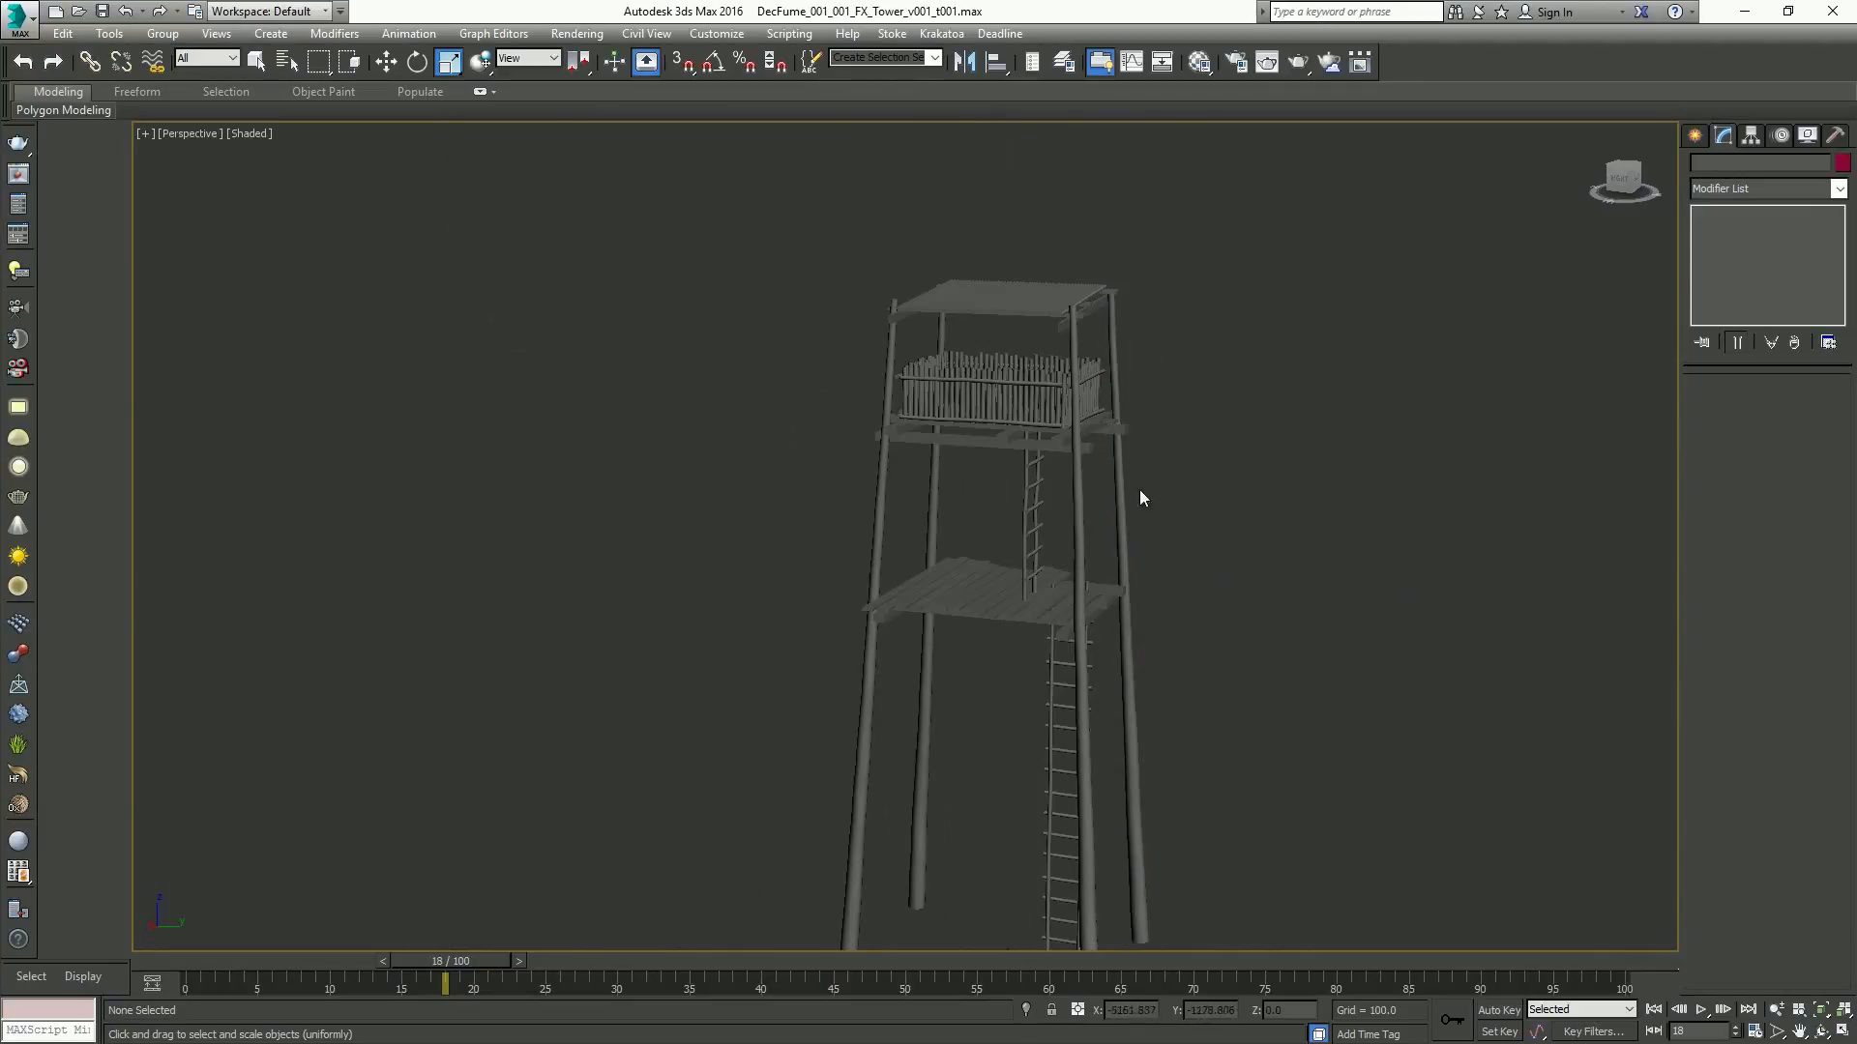
middle_click_drag(1140, 489, 1114, 502, "alt")
key("alt+w")
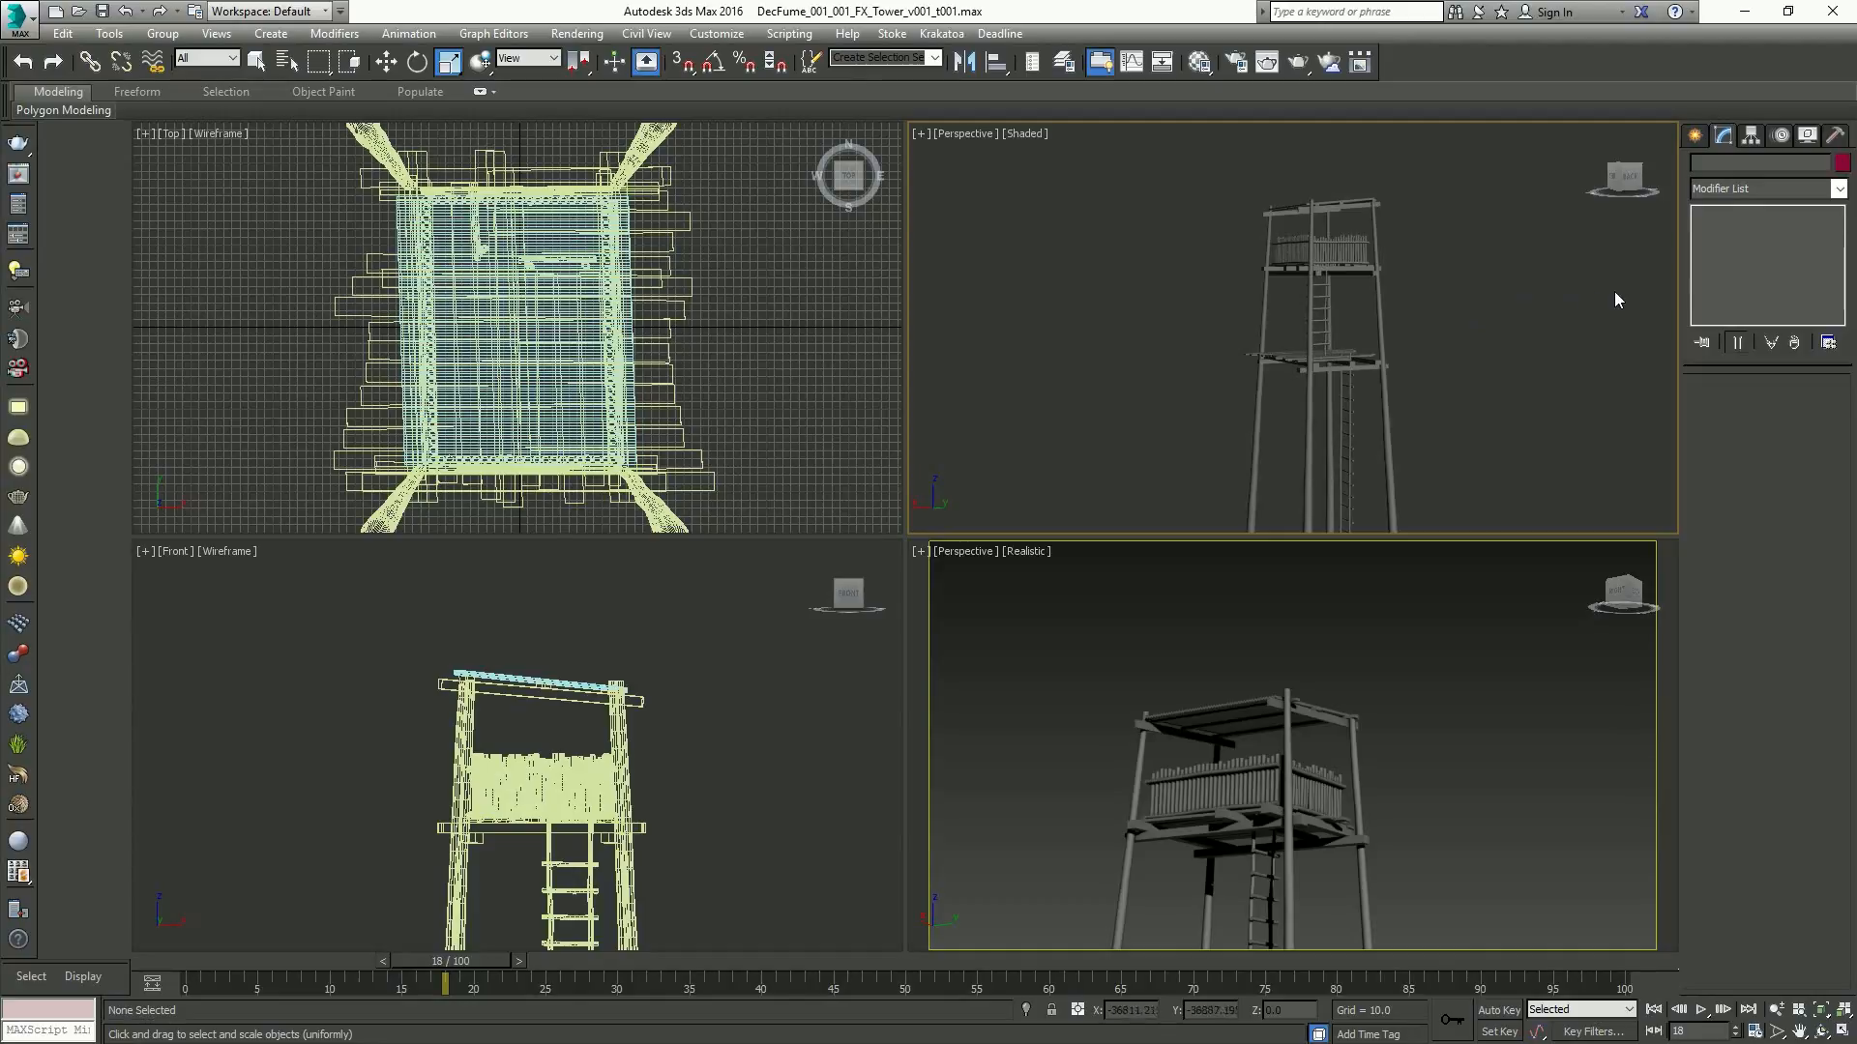
left_click(1430, 646)
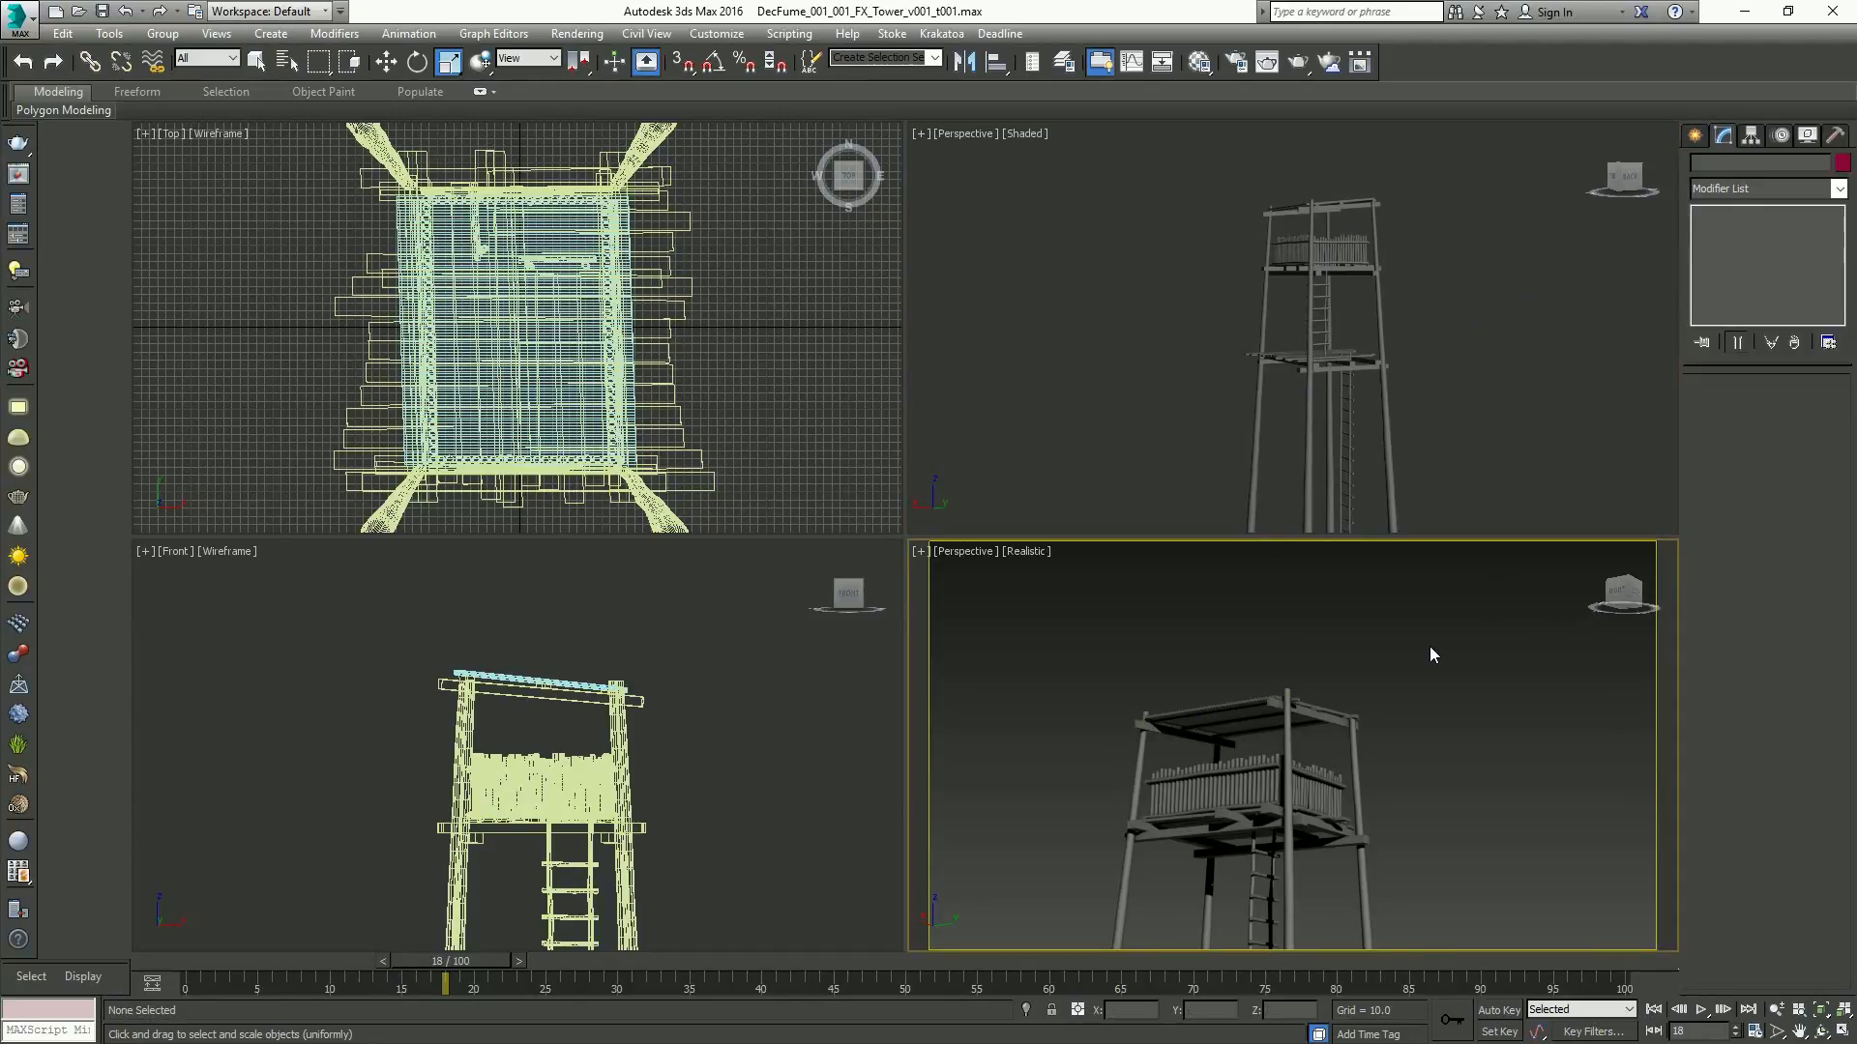
key("c")
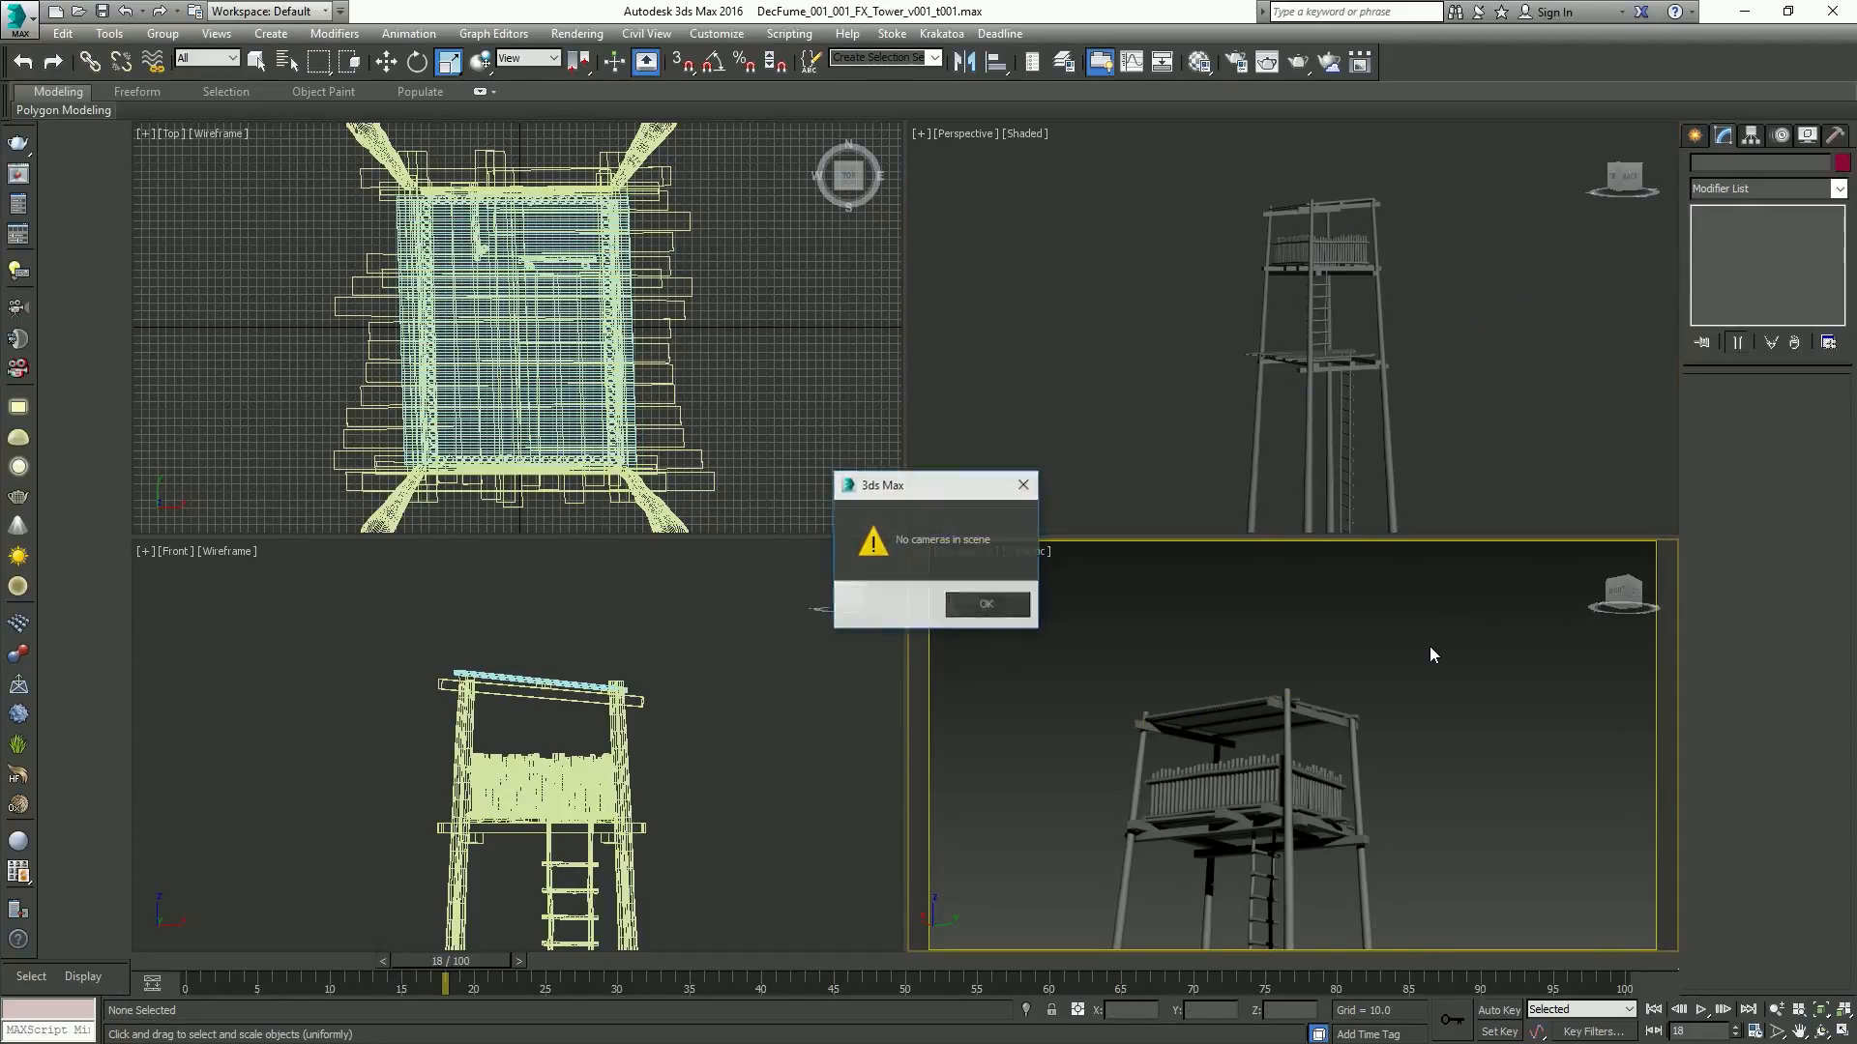
key("Escape")
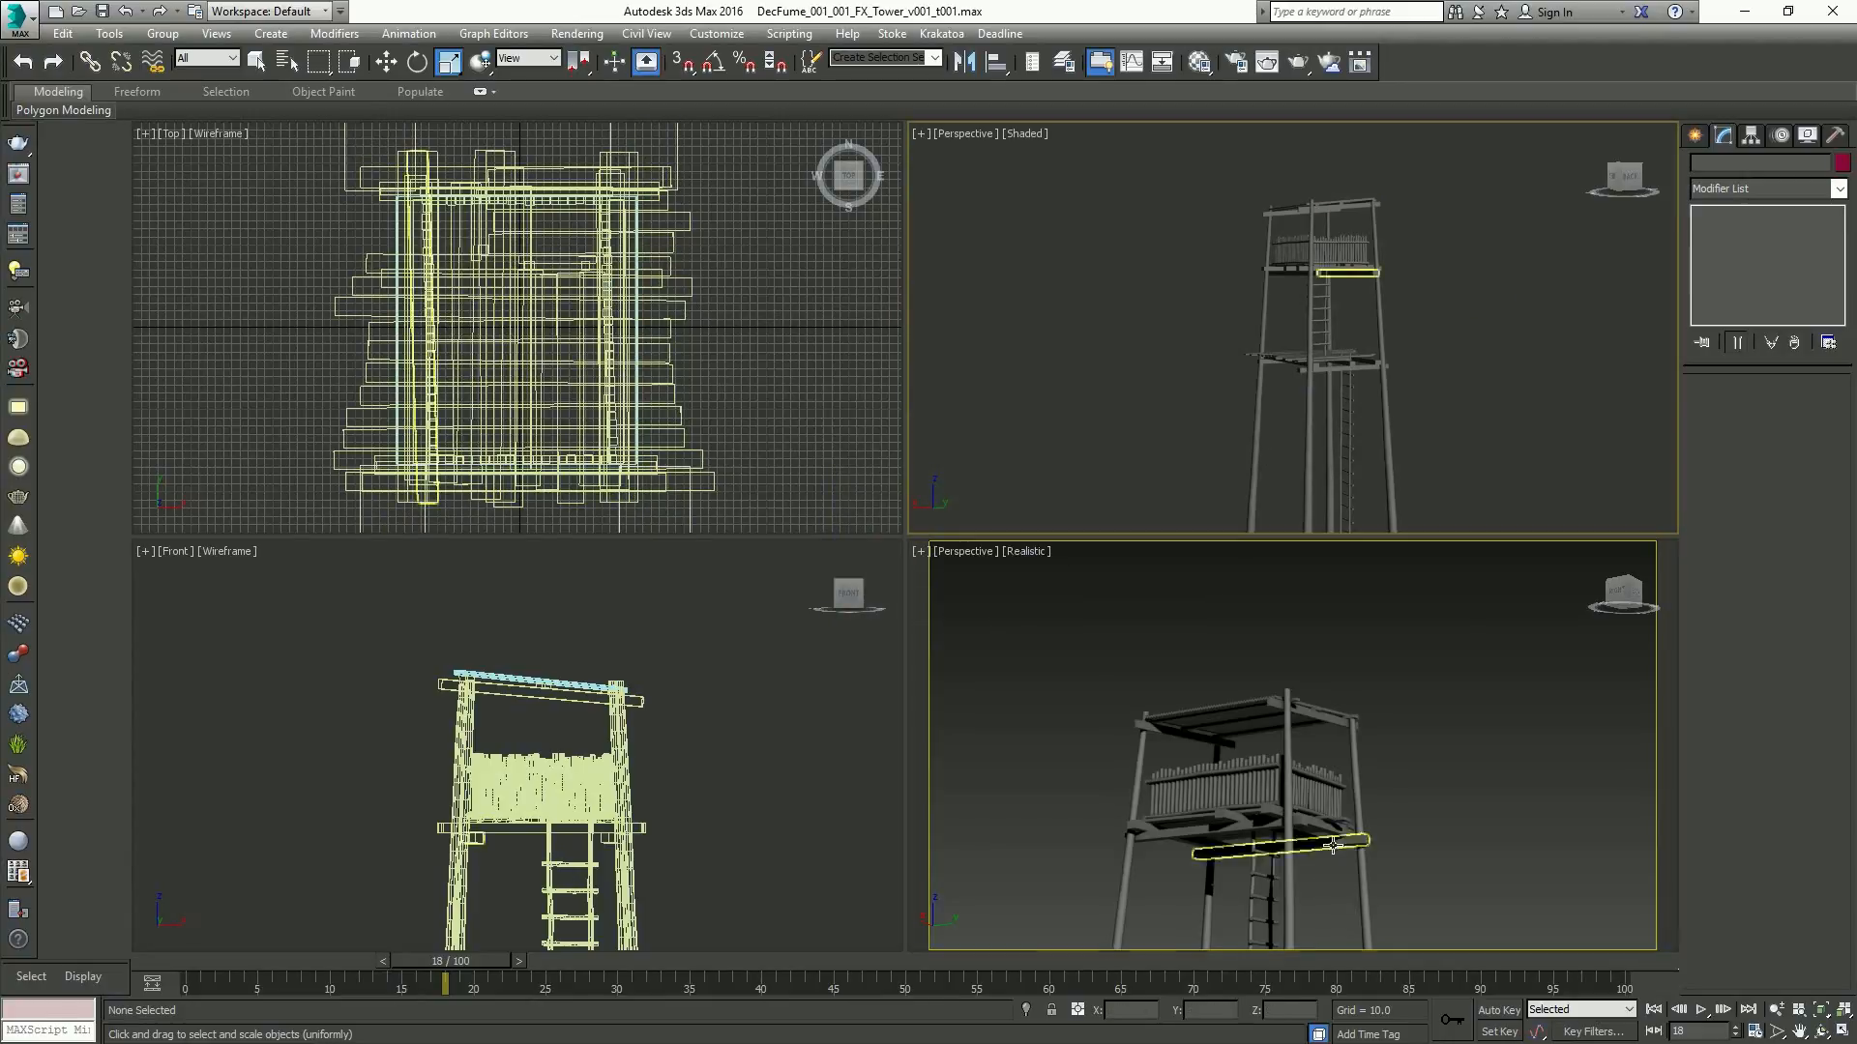
Maximize the Realistic perspective viewport and frame the tower from its roof down past the lower platform
key("alt+w")
middle_click_drag(1286, 851, 1123, 676)
left_click_drag(1123, 675, 1056, 679)
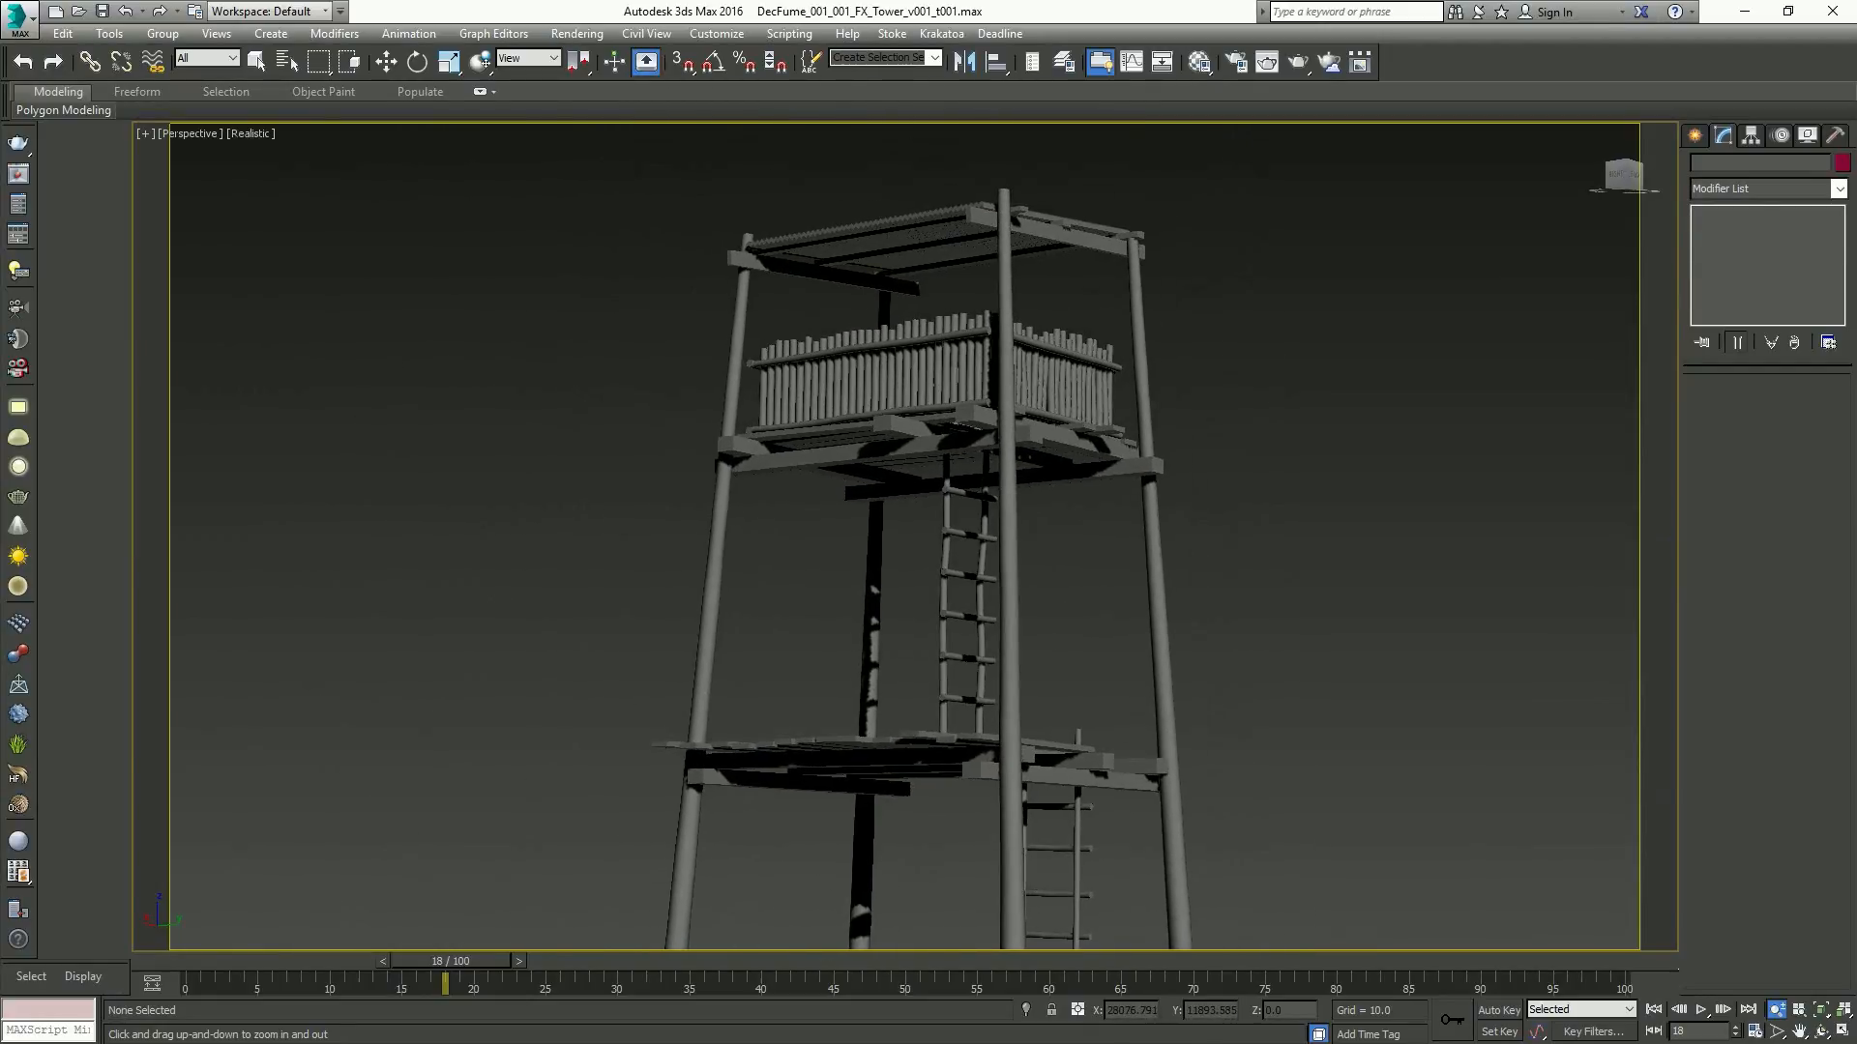
key("r")
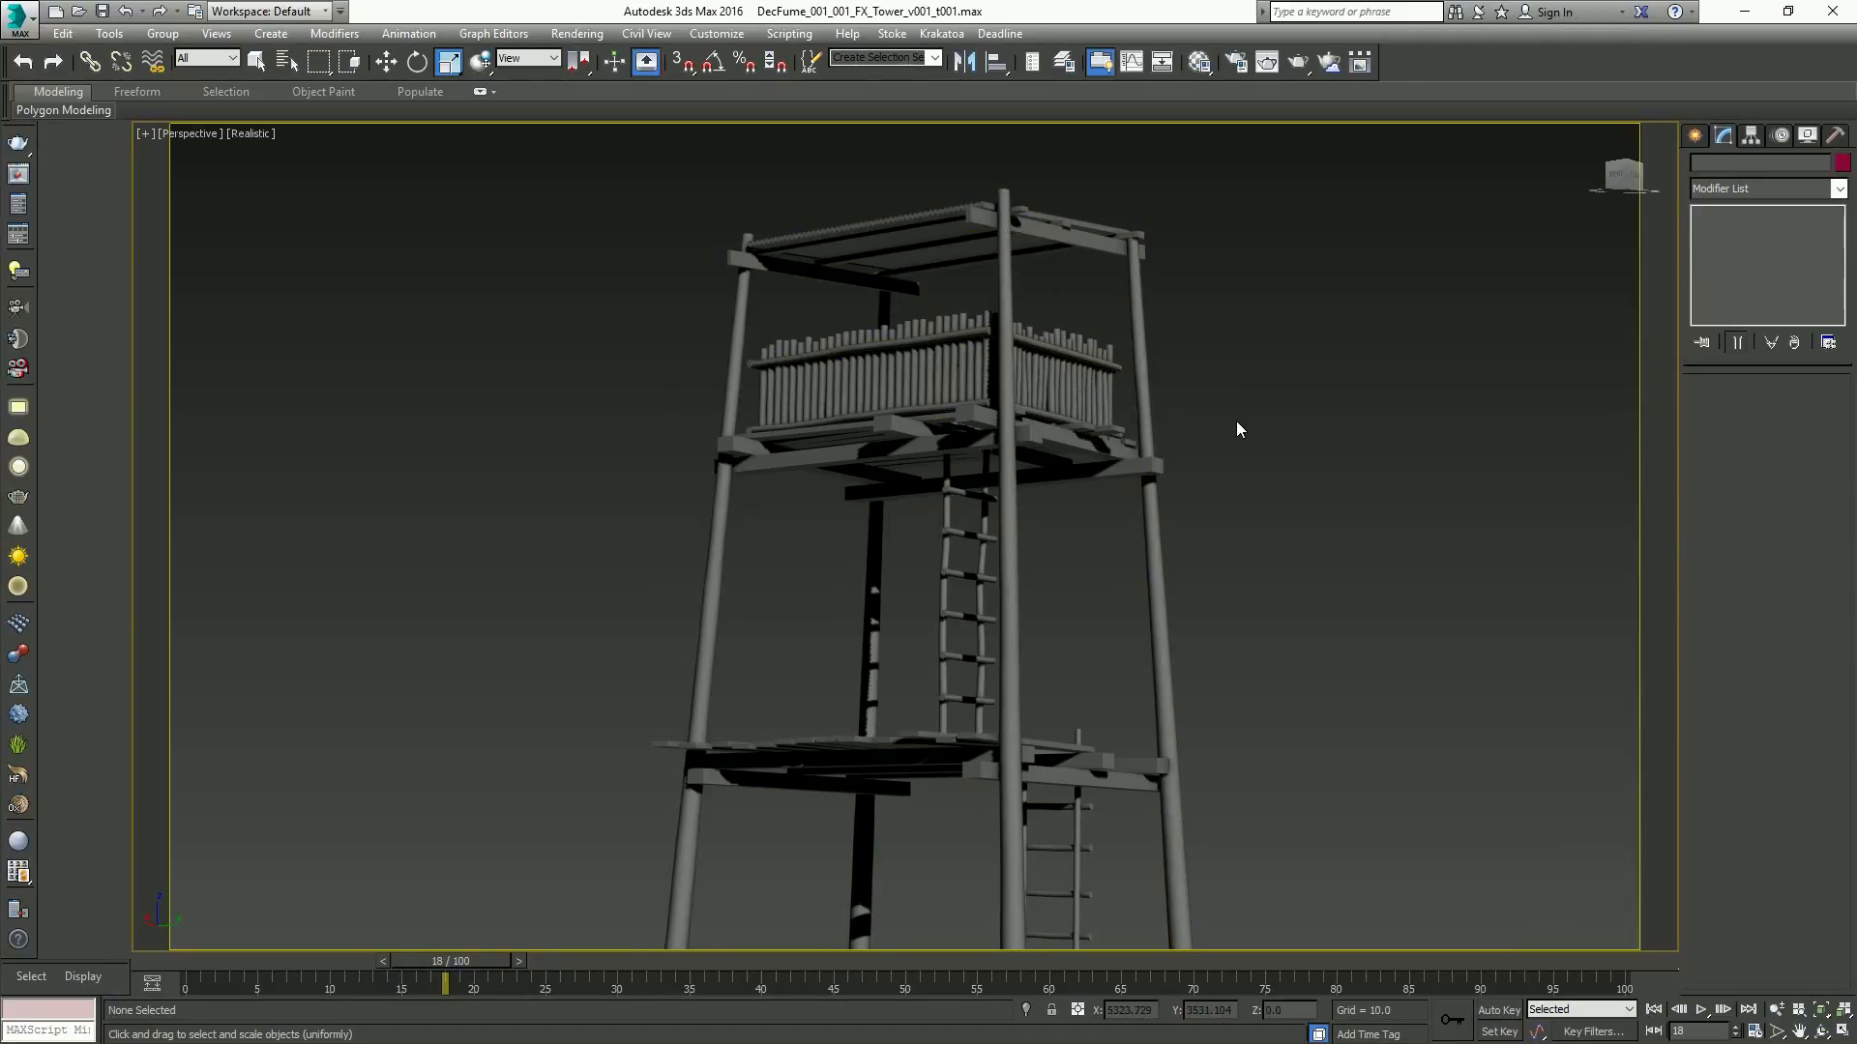
Restore the four viewports, switch the Shaded perspective one to a wireframe Front view and fit the whole tower in it
key("alt+w")
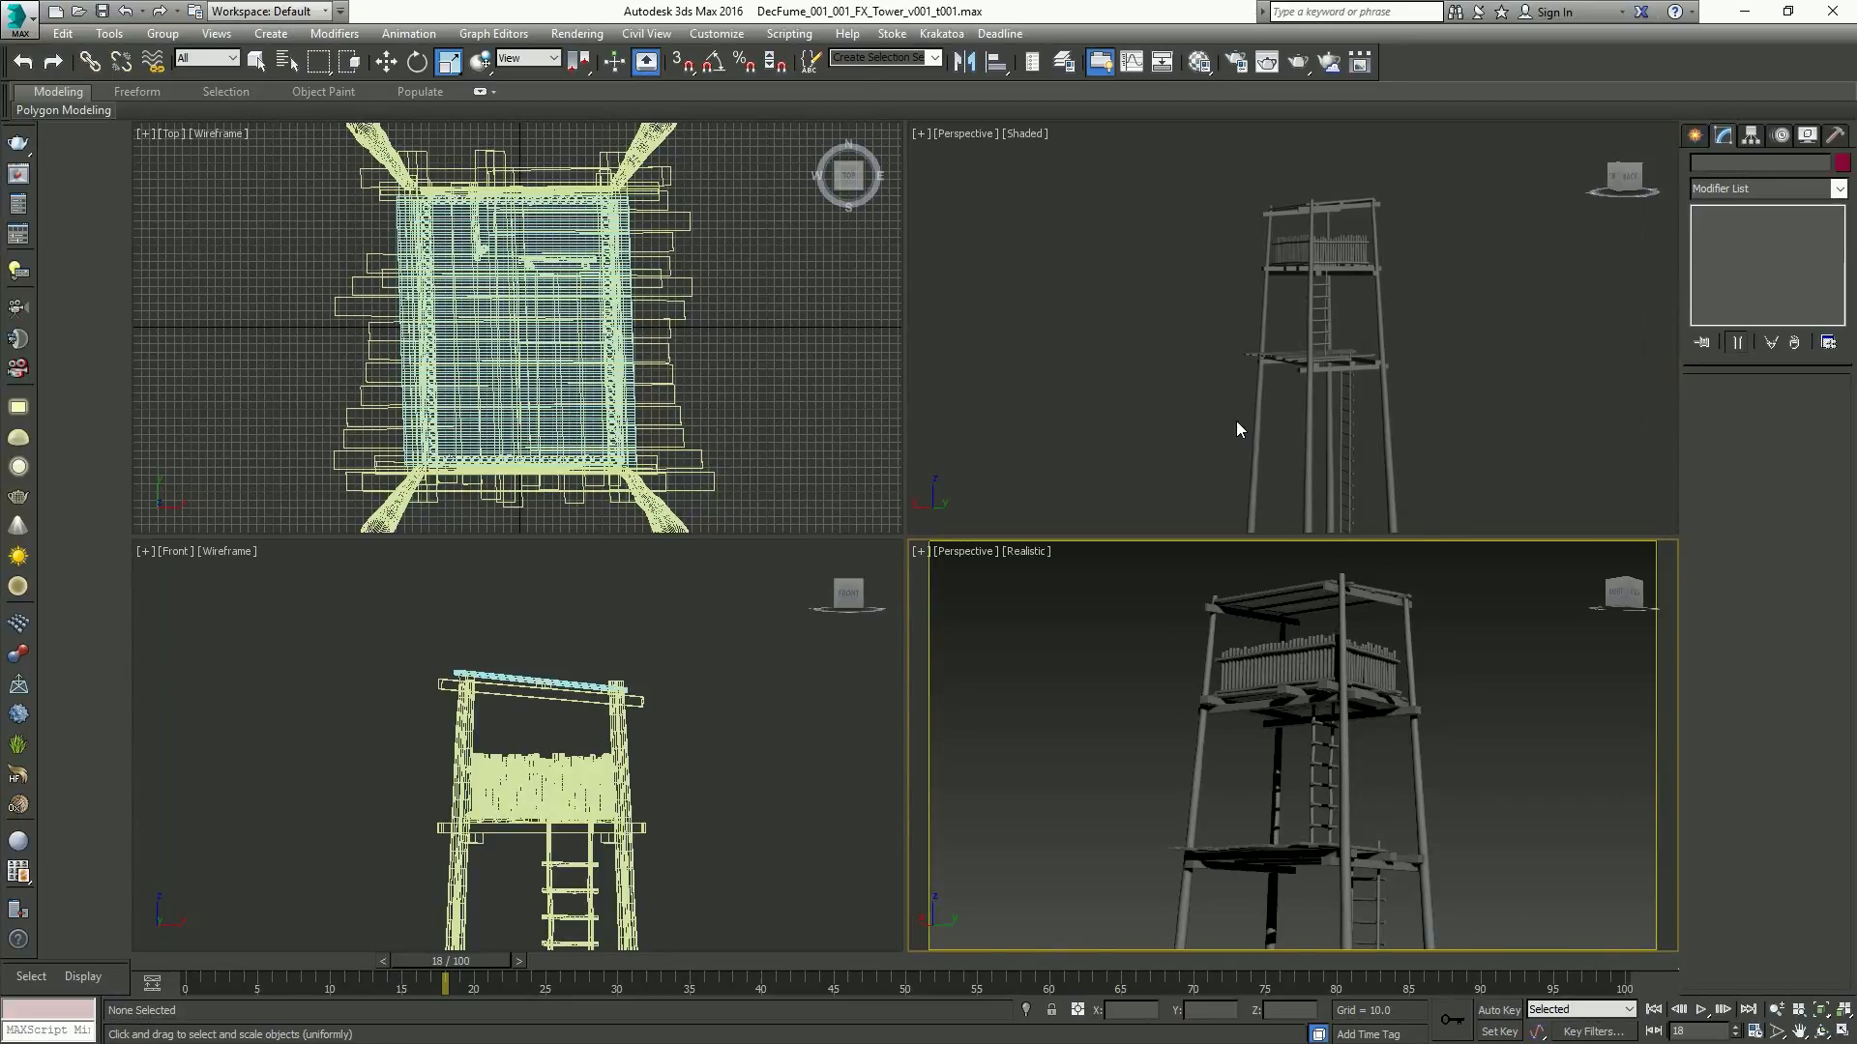
left_click(1484, 374)
key("f")
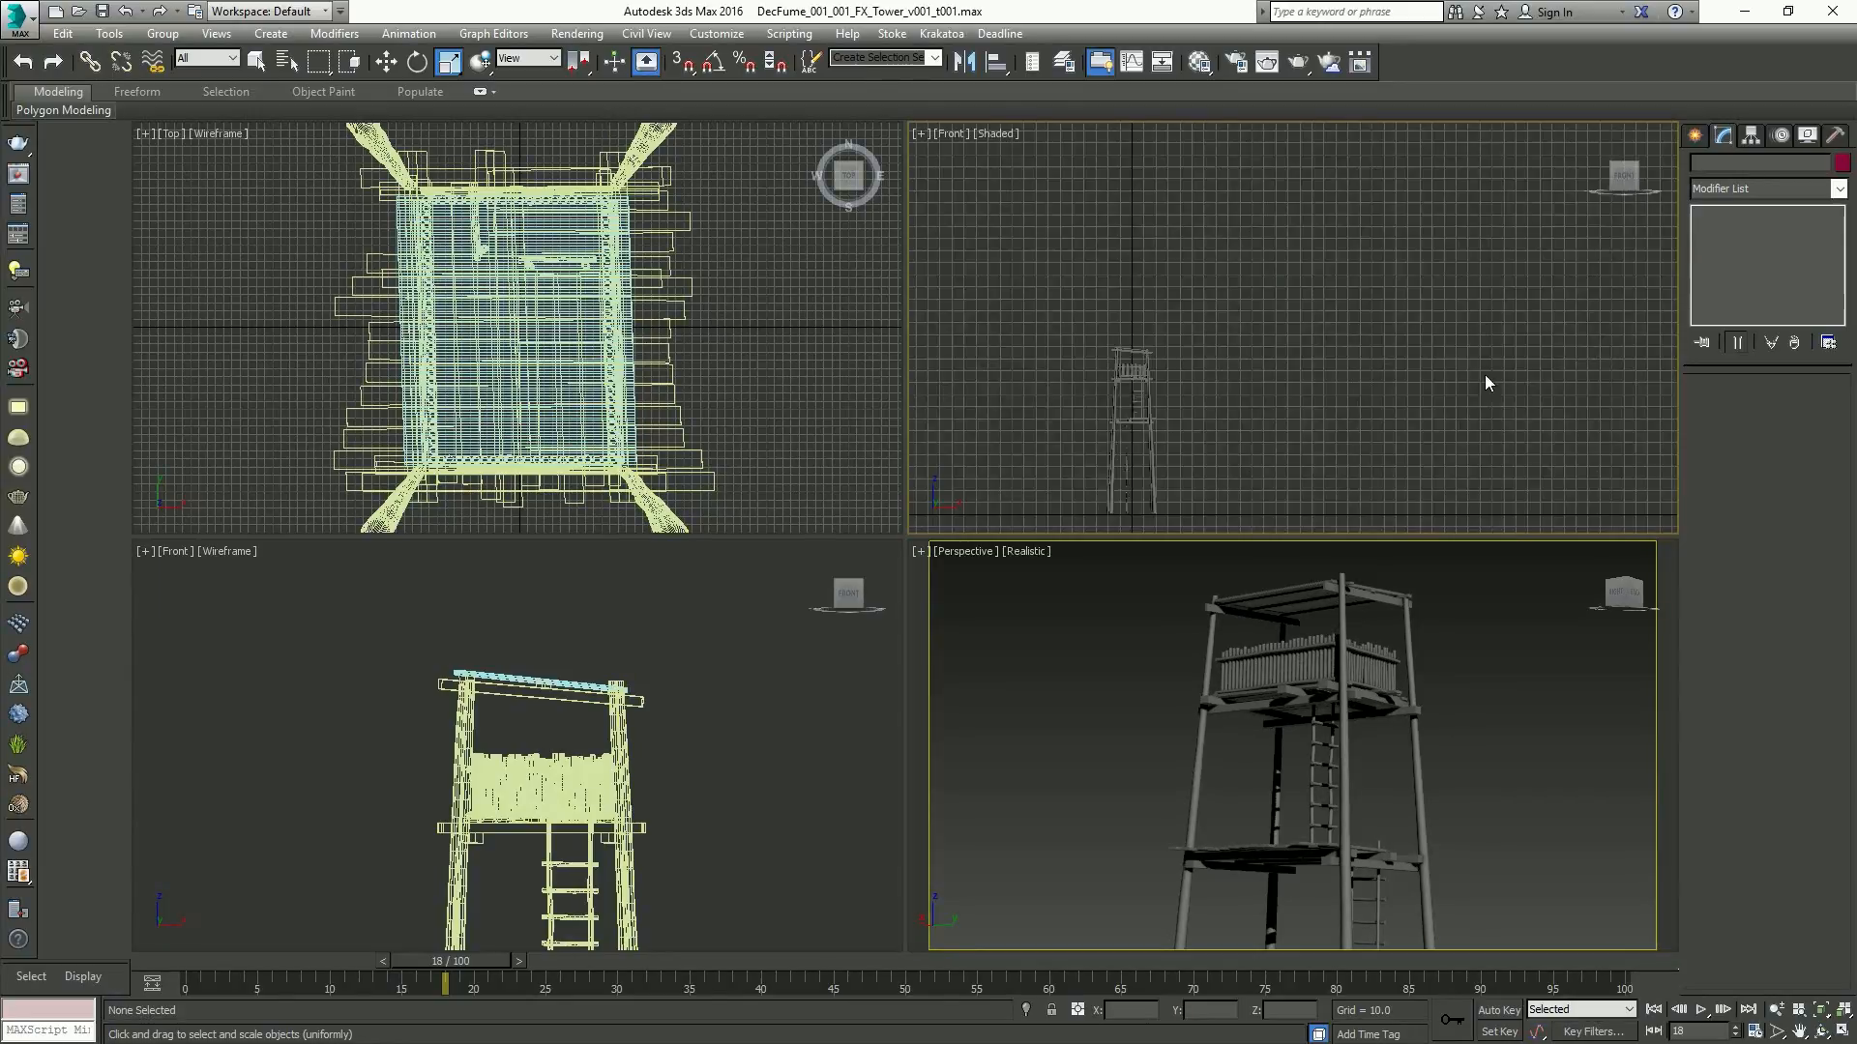
key("F3")
key("z")
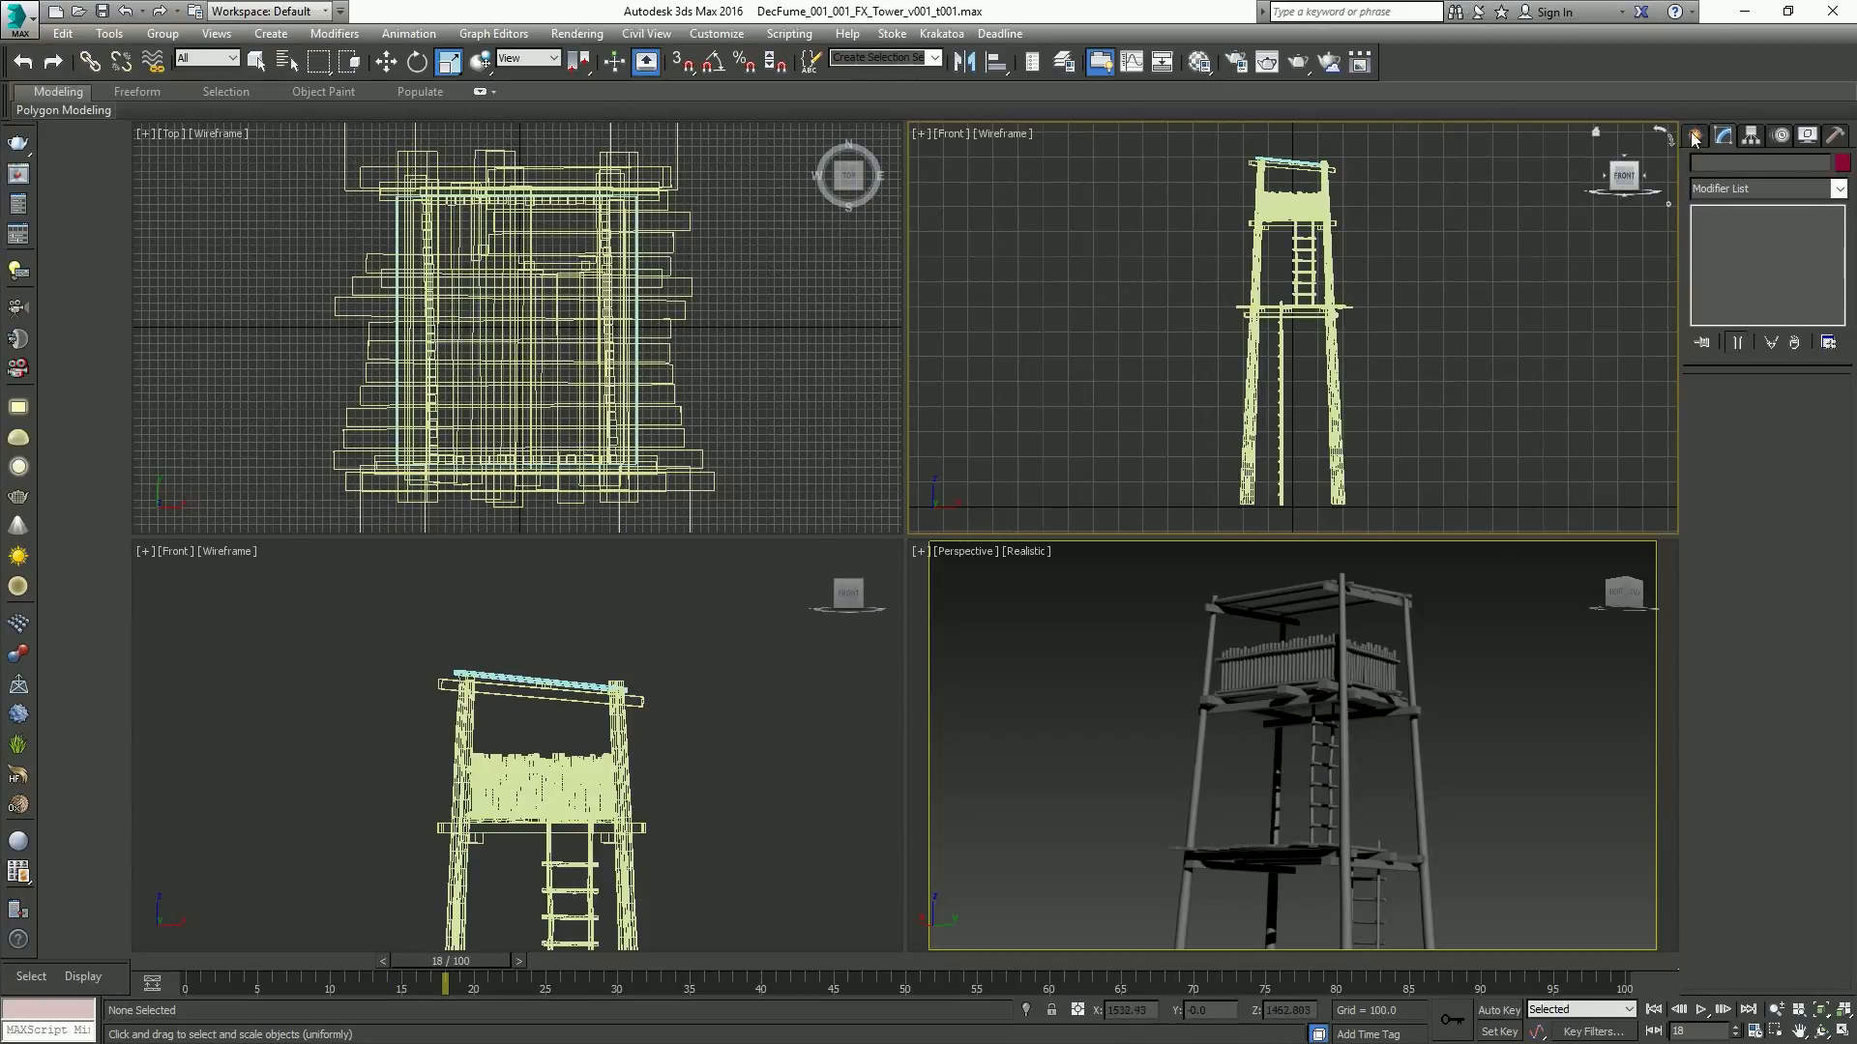
Create a Target camera aimed at the tower in the Top view and show its view in the Realistic perspective viewport
left_click(1694, 134)
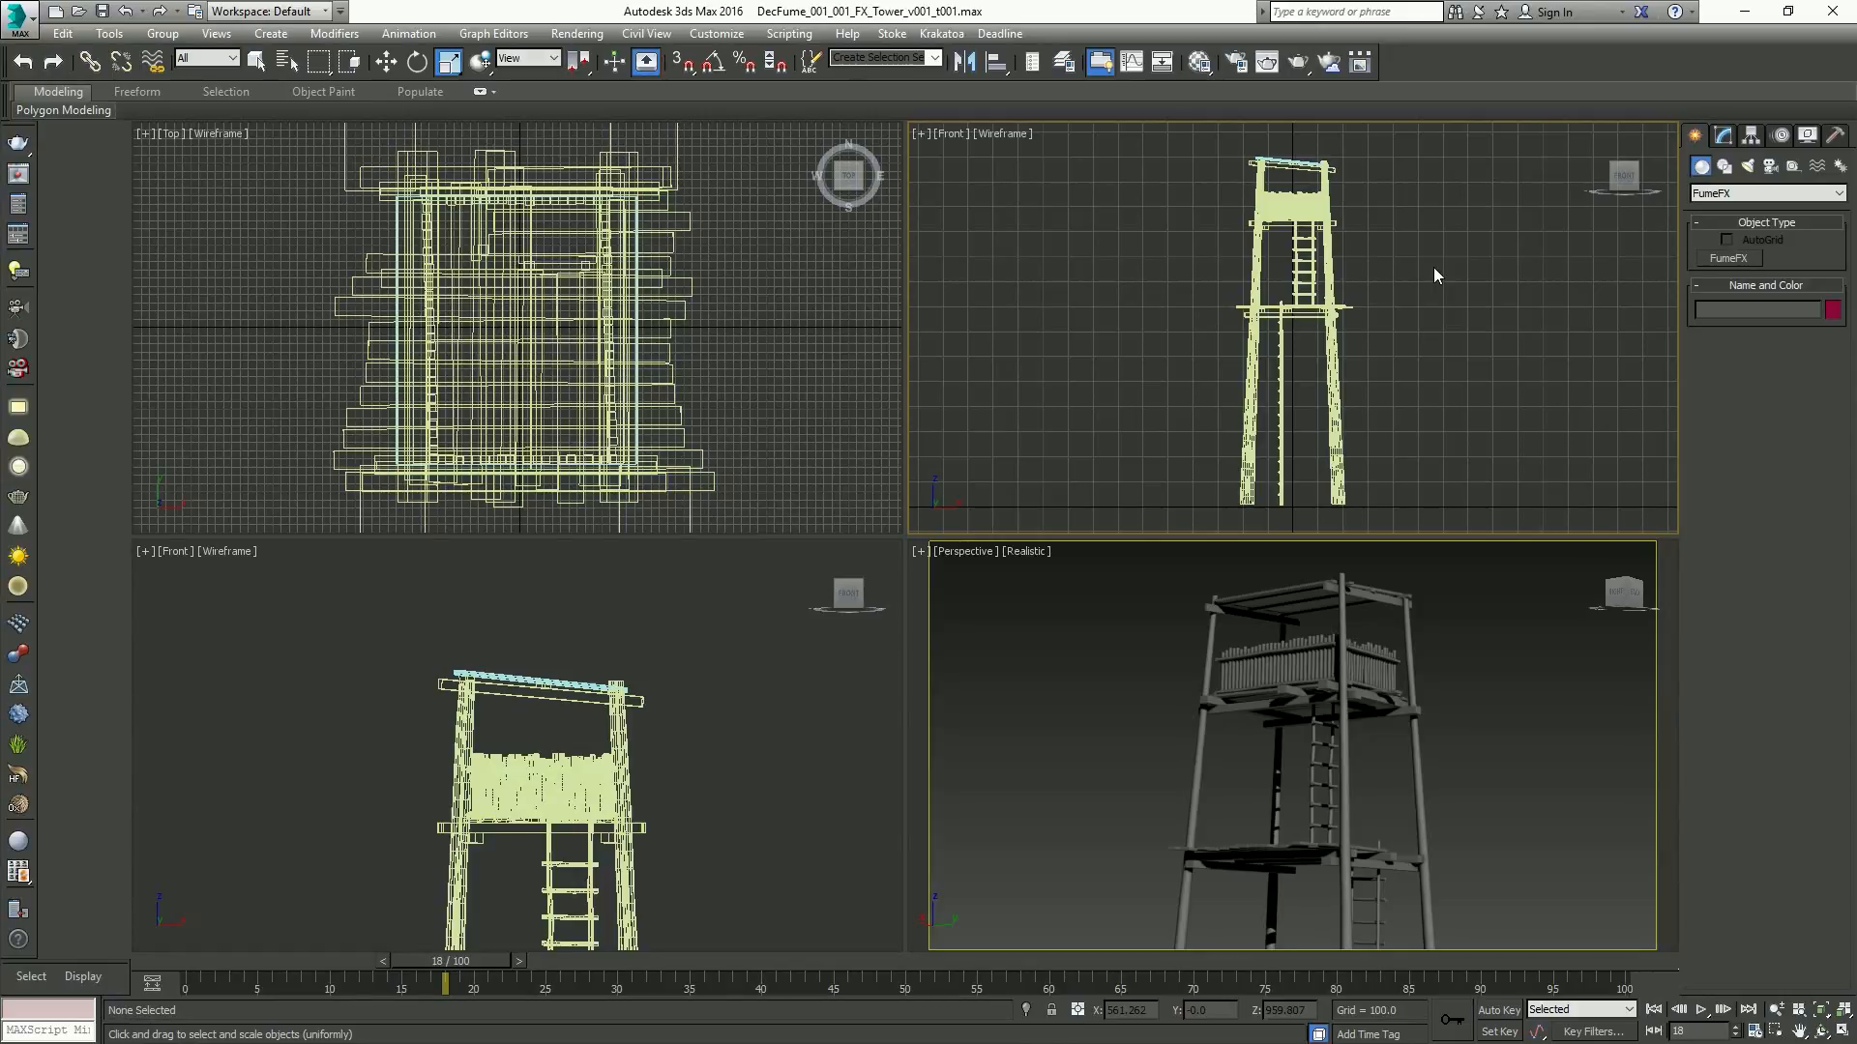
left_click(1419, 698)
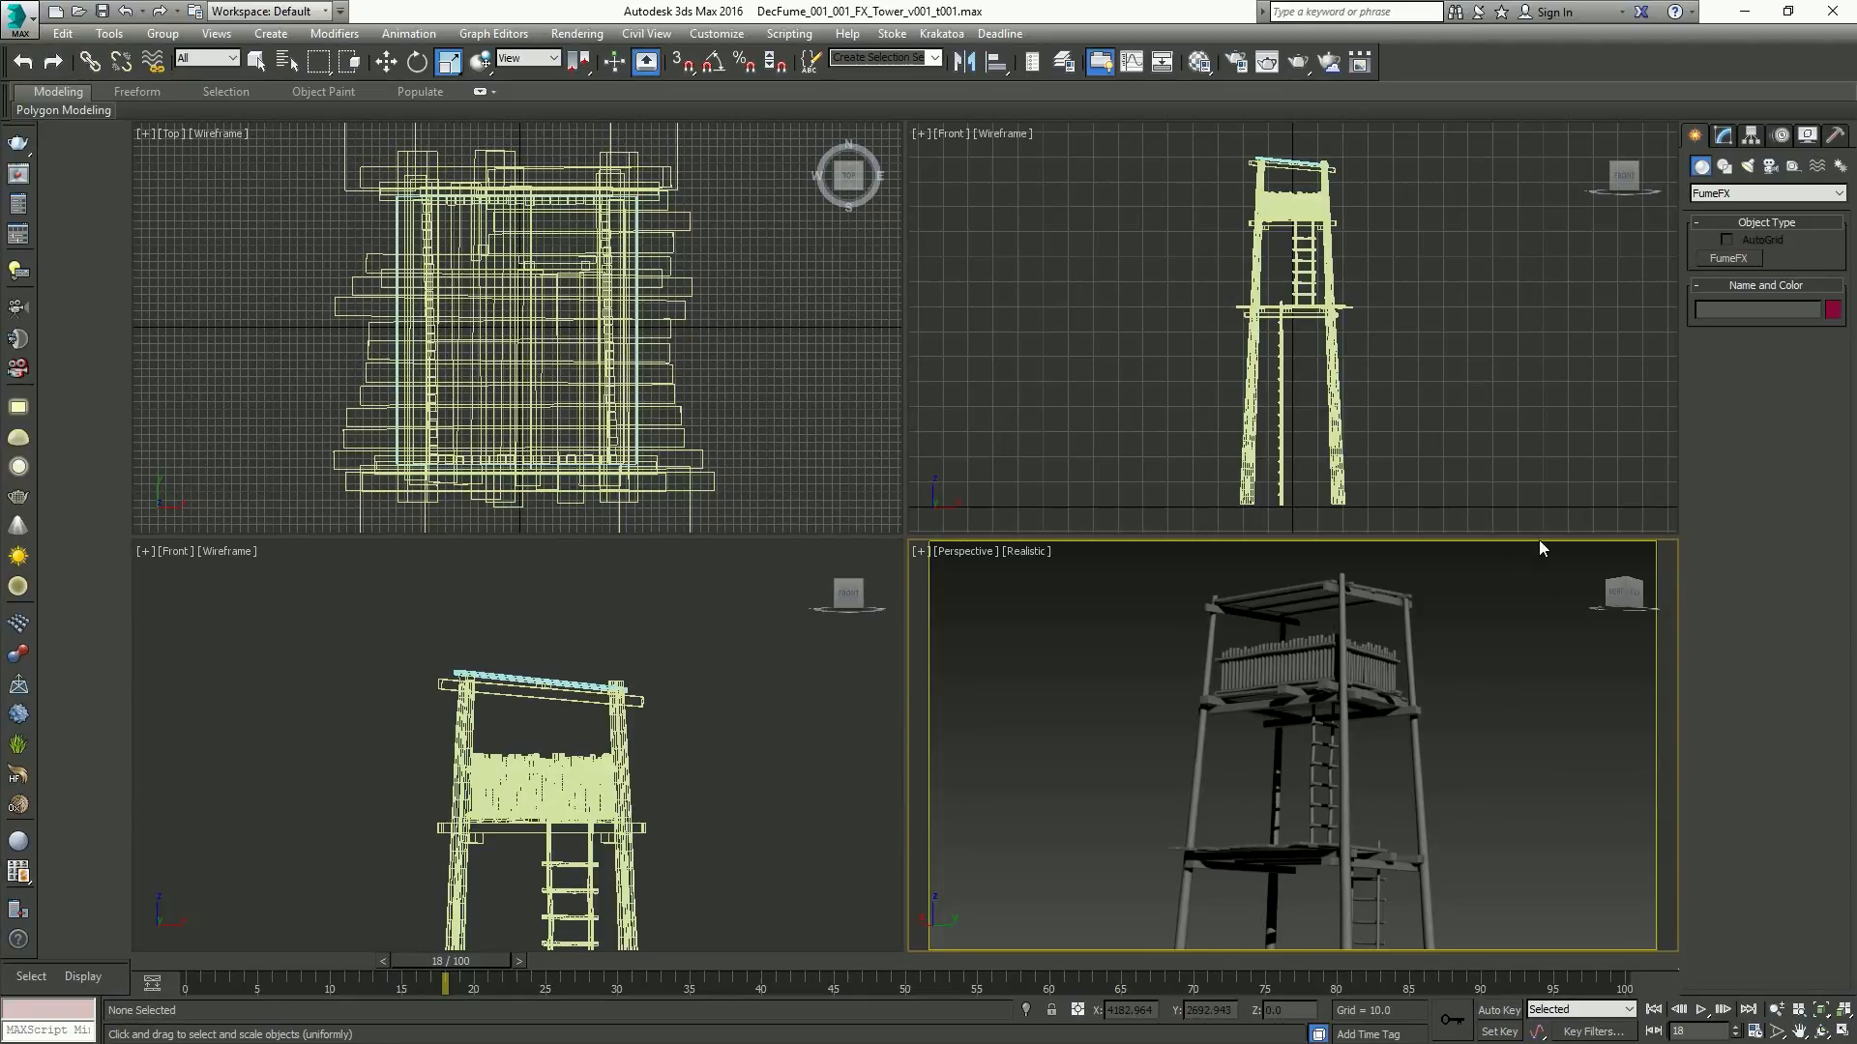
left_click(1770, 168)
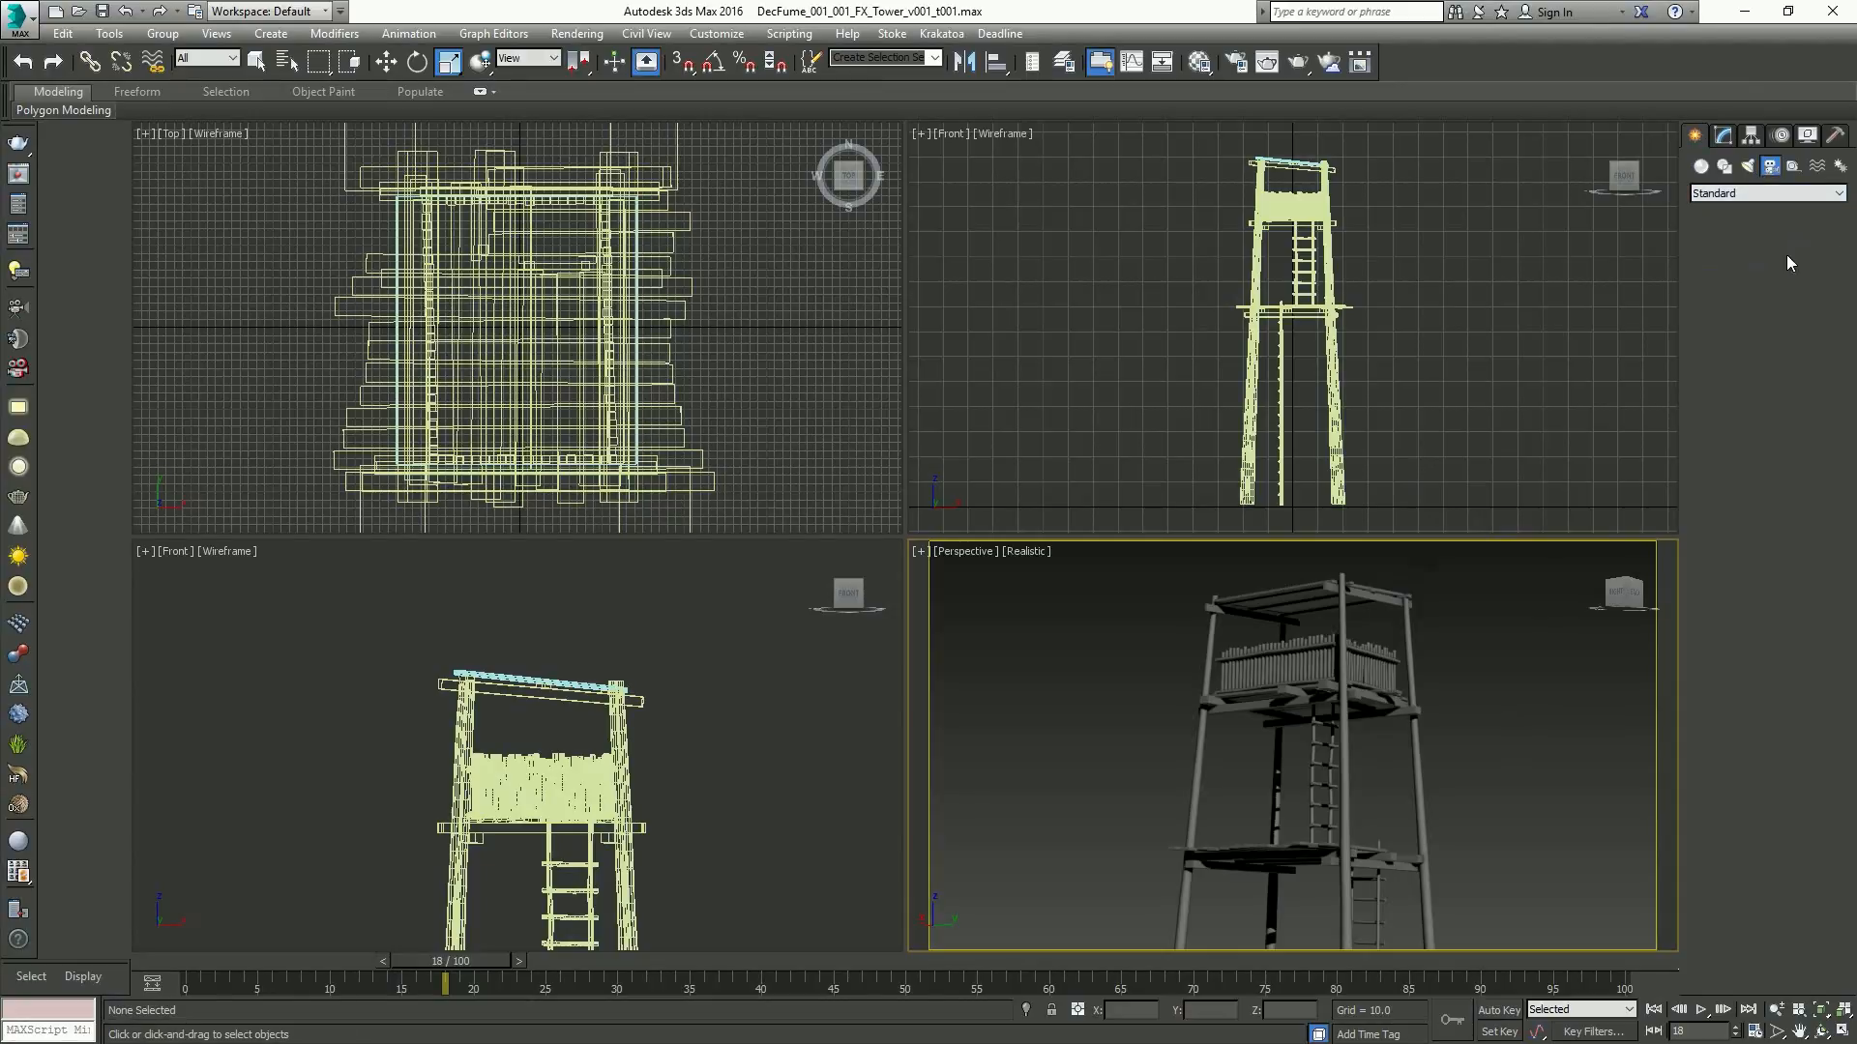
left_click(1804, 258)
scroll(658, 416, "down", 4)
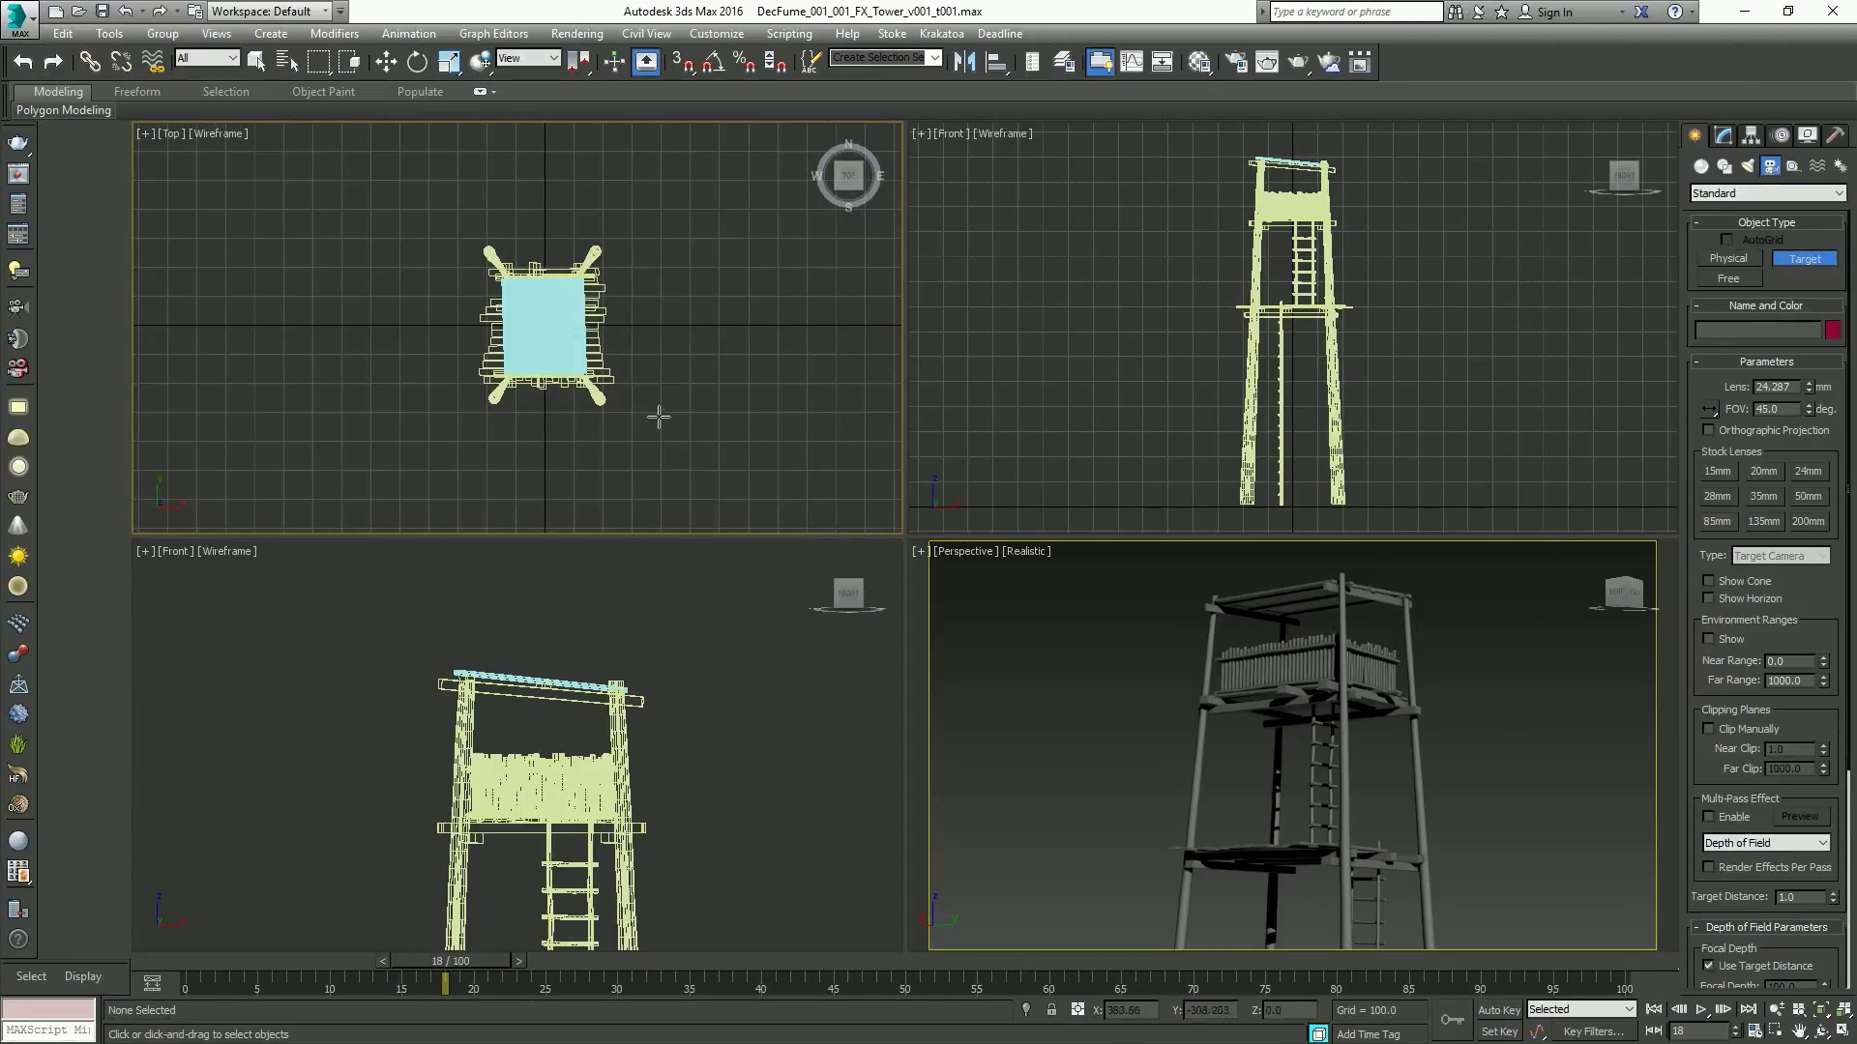
left_click_drag(658, 416, 564, 327)
right_click(1267, 735)
key("c")
Reposition the camera to look up at the tower's upper levels and maximize the camera viewport
middle_click_drag(1286, 735, 1330, 842)
middle_click_drag(1258, 667, 1245, 900, "ctrl+alt")
middle_click_drag(1252, 619, 1256, 856)
left_click_drag(1255, 730, 1254, 775)
middle_click_drag(1258, 753, 1325, 726)
key("ctrl+z")
left_click_drag(1824, 1031, 1822, 989)
left_click_drag(1350, 756, 919, 709)
key("alt+w")
right_click(918, 709)
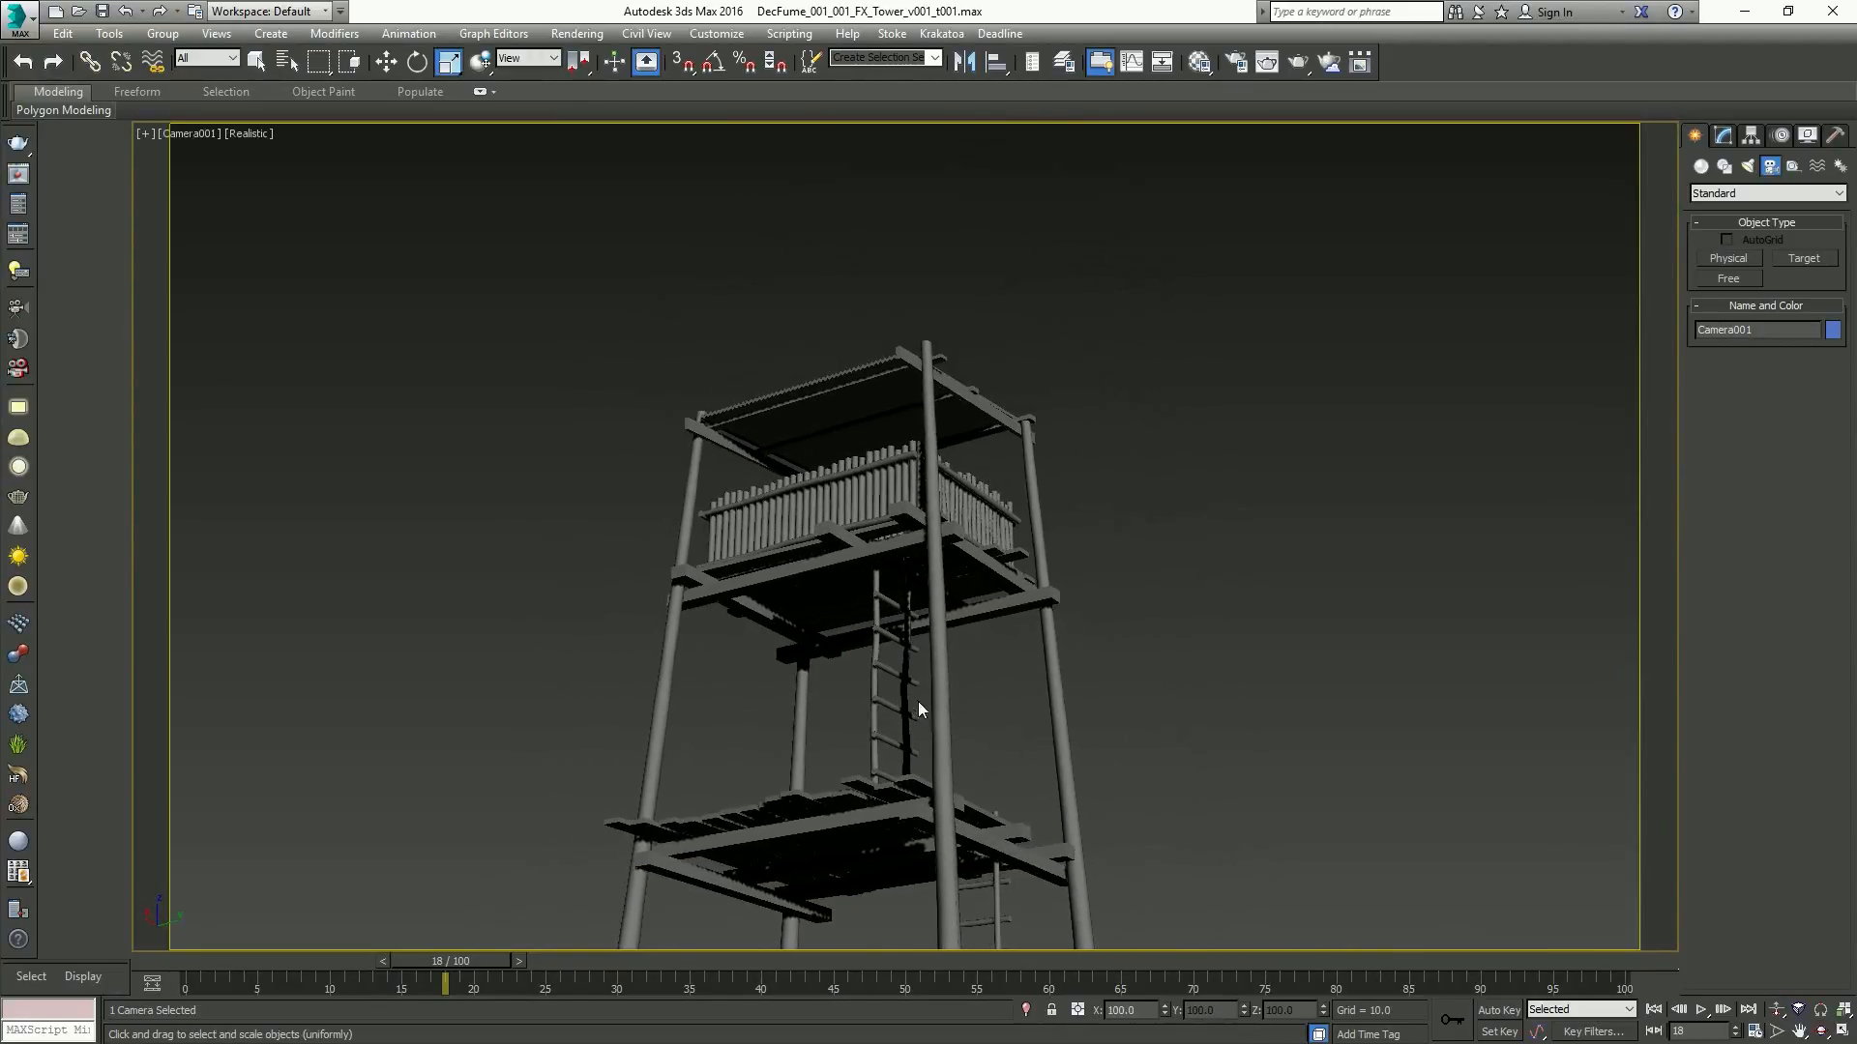
Give the camera the 20mm stock lens and reframe it closer on the tower's railing, roof and lower platform
left_click(1723, 135)
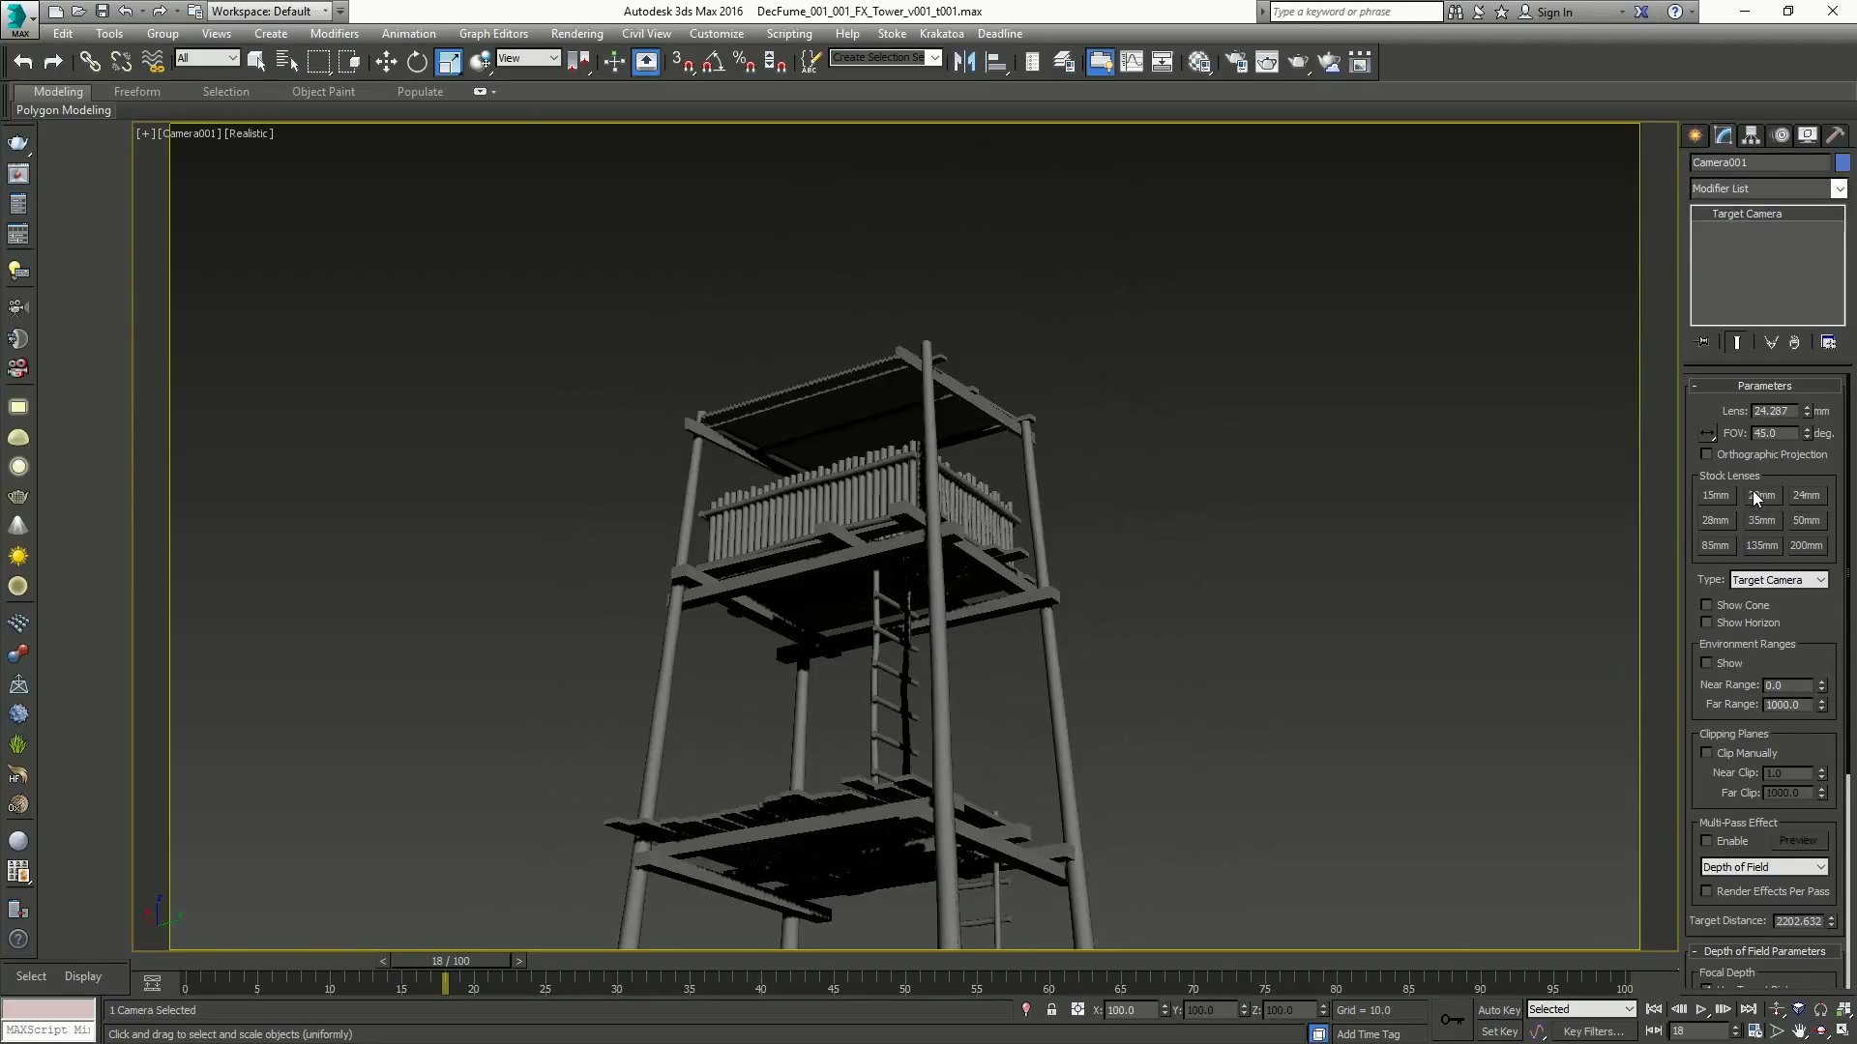
left_click(1754, 497)
key("ctrl+r")
scroll(944, 430, "up", 5)
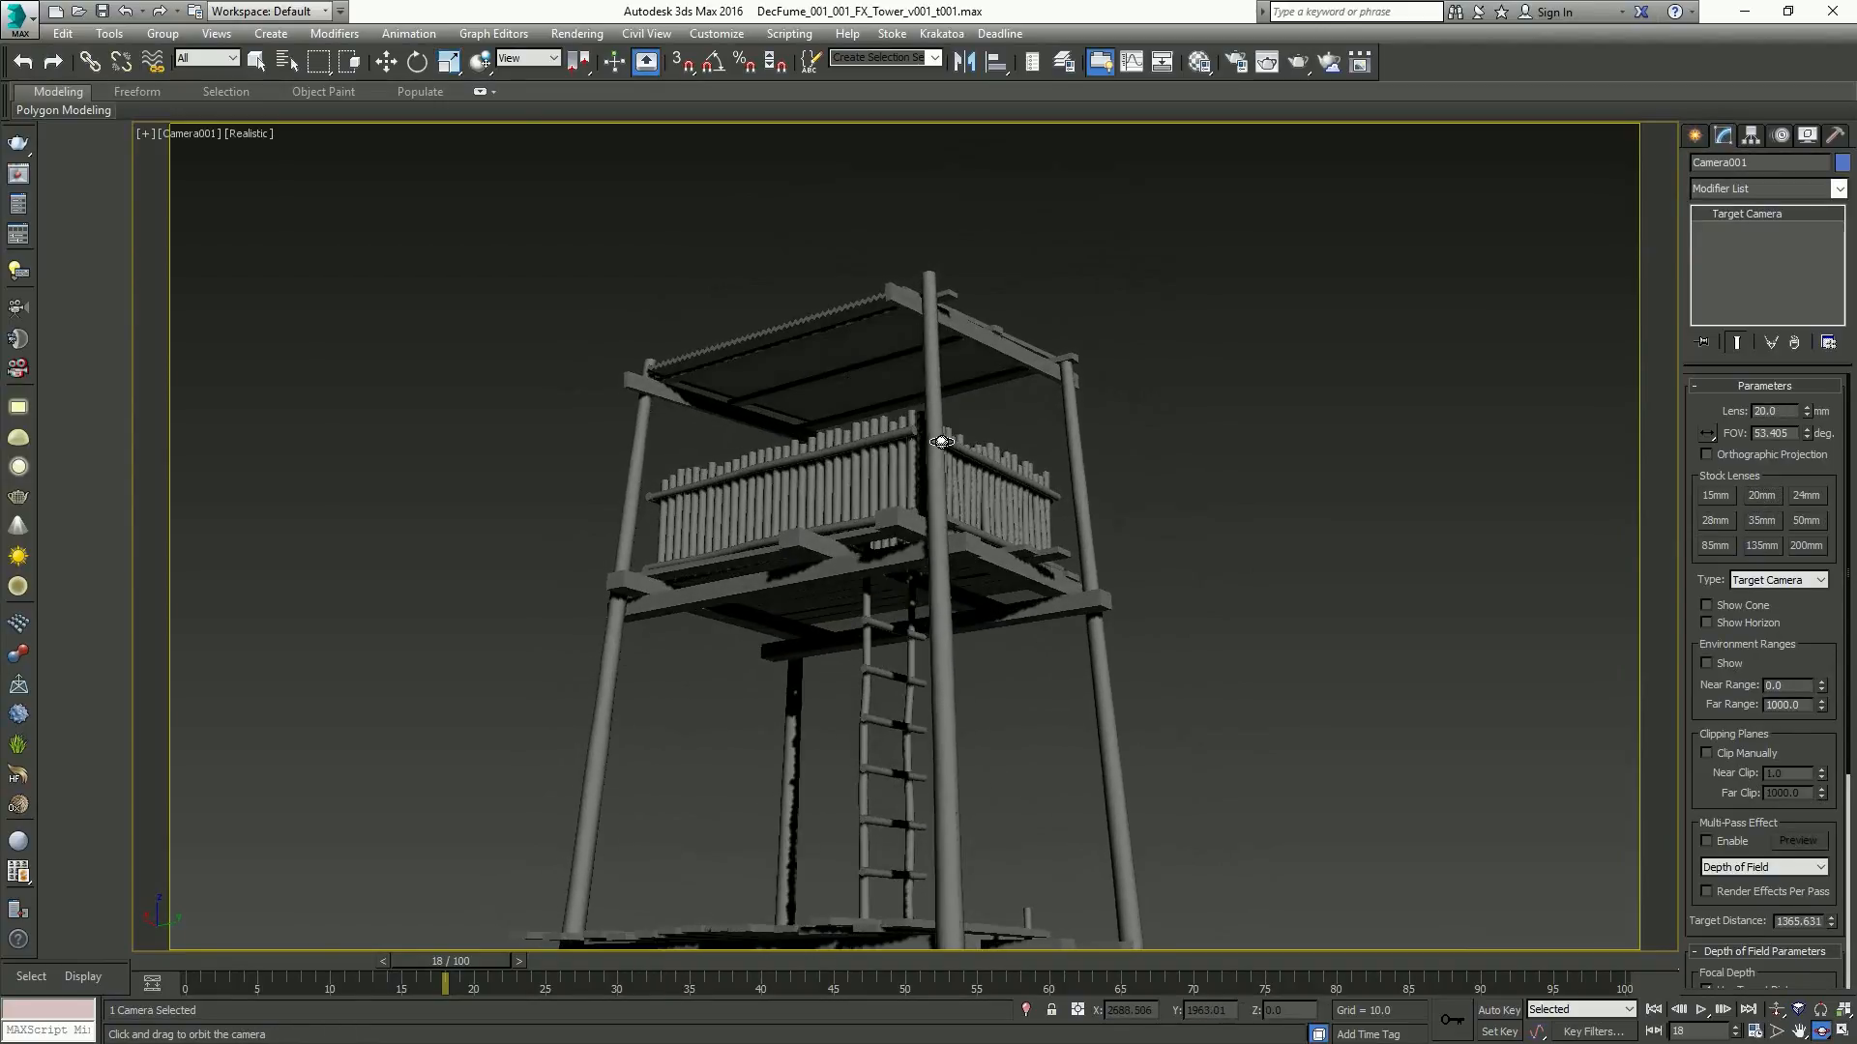
right_click(942, 442)
middle_click_drag(942, 442, 953, 362)
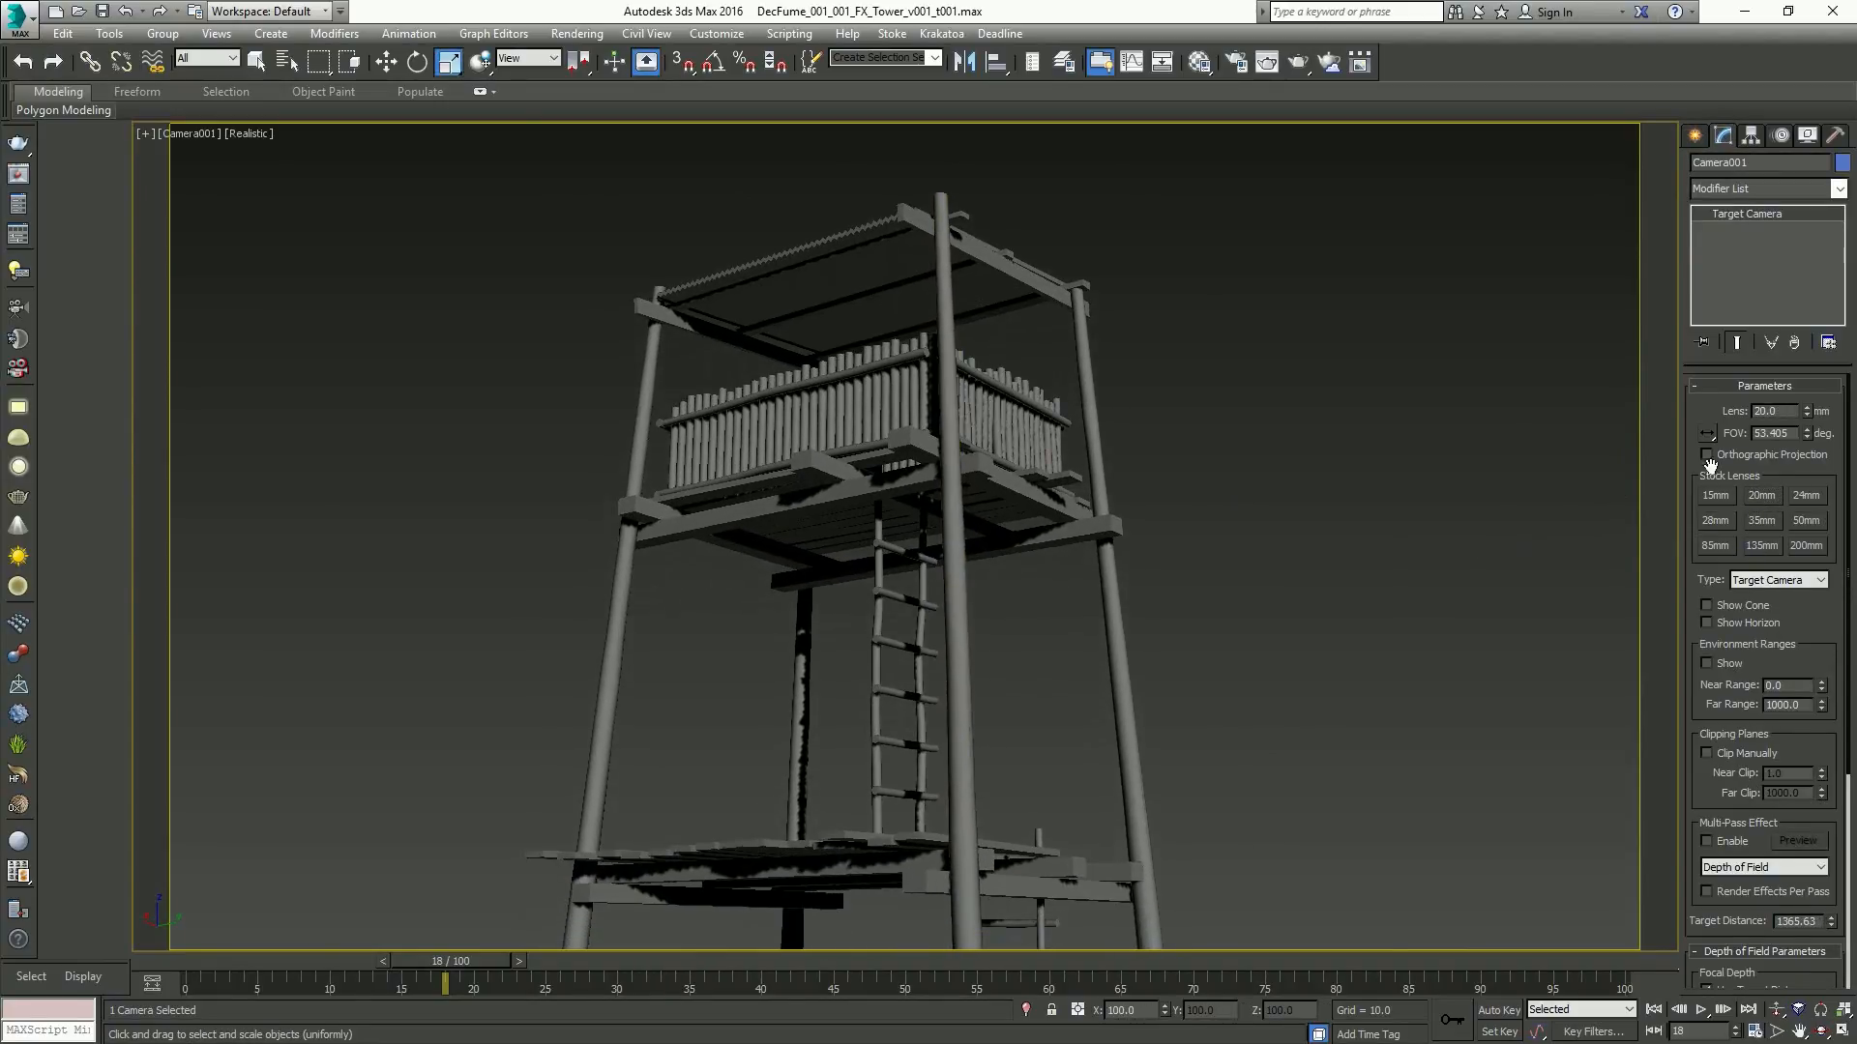
Restore the four-viewport layout, hide the cameras and fit the tower in the Top and Front views
left_click(1694, 136)
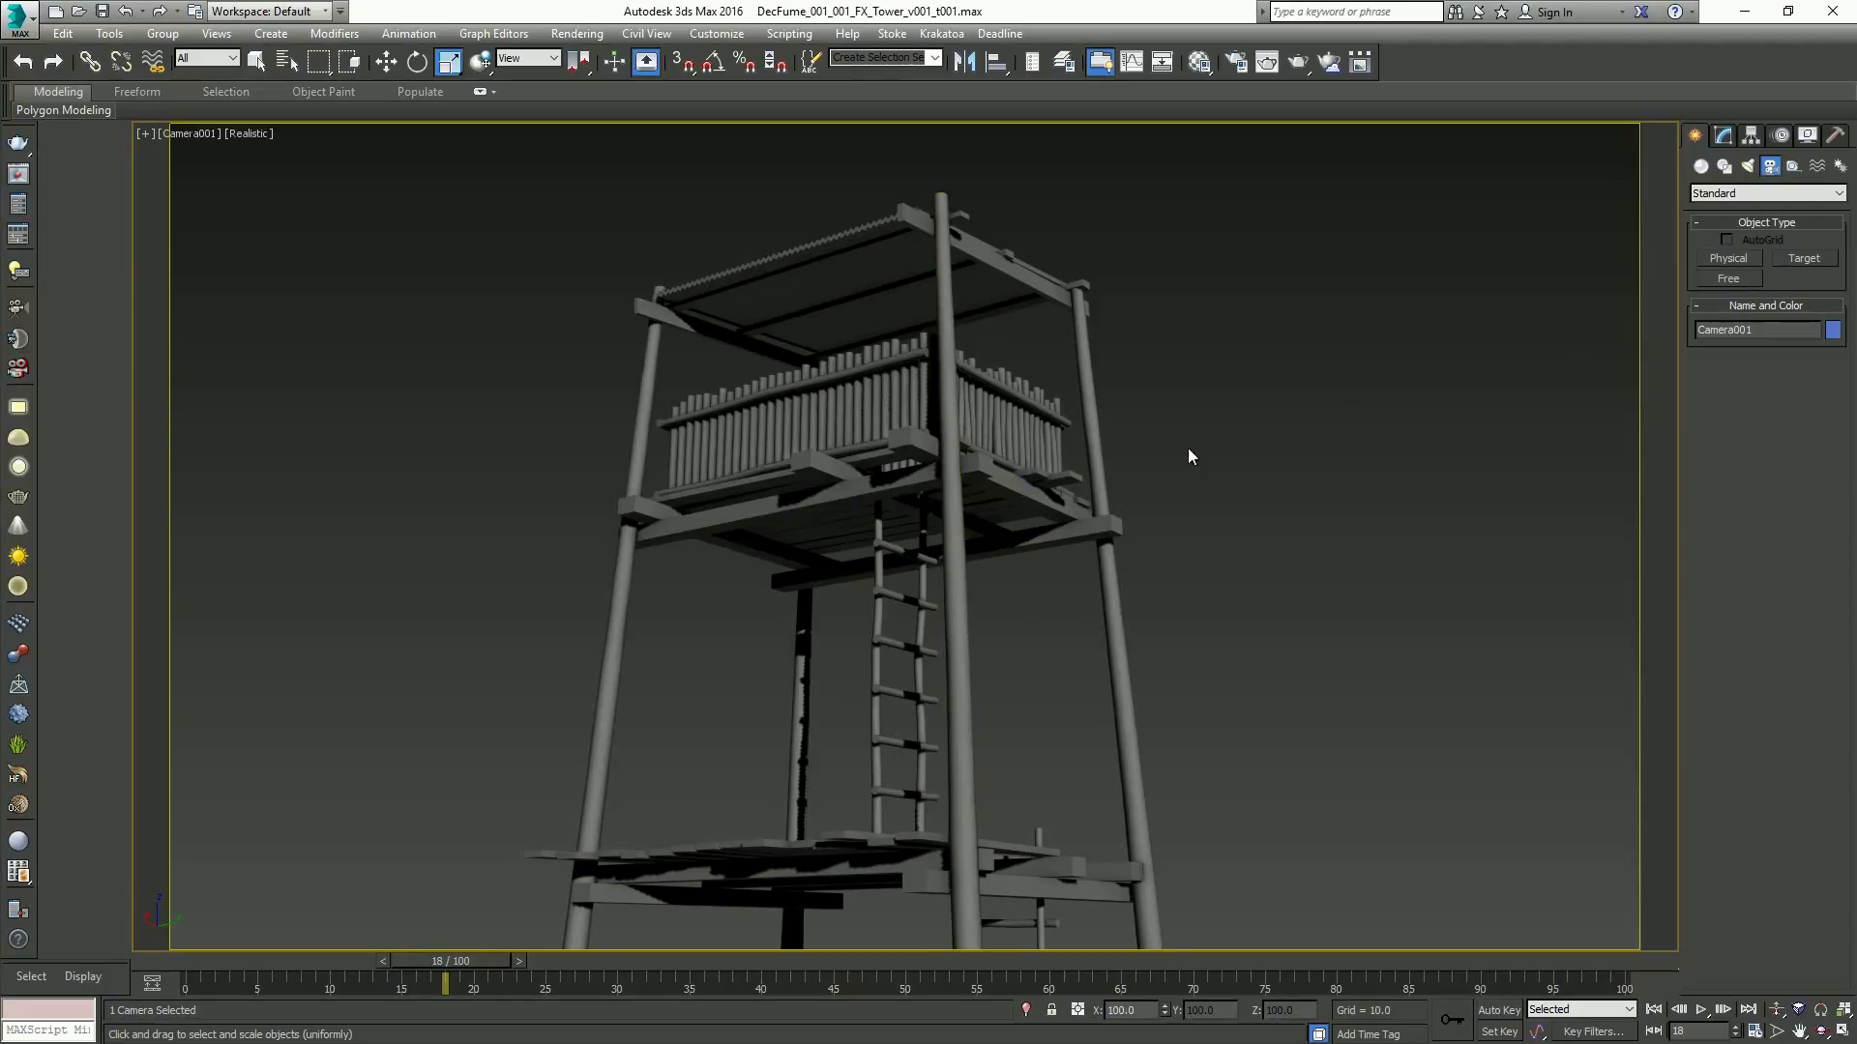
key("alt+w")
left_click(1485, 621)
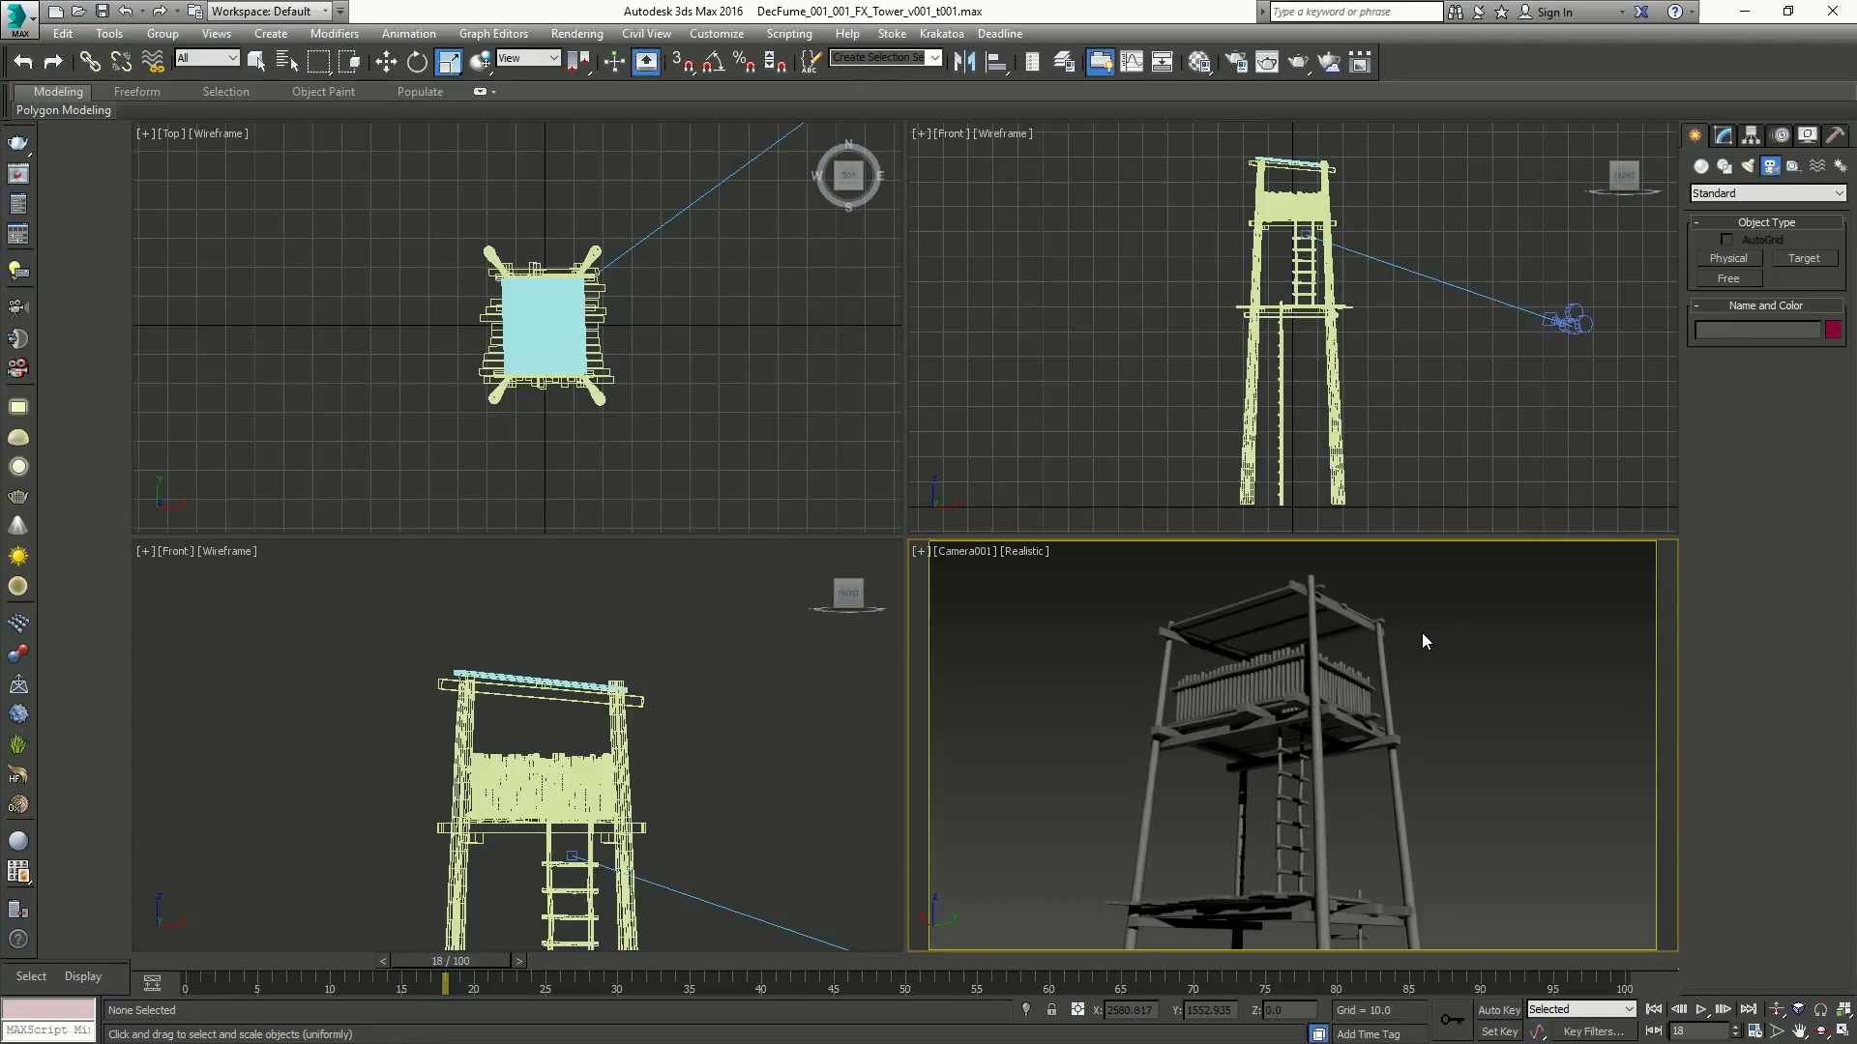
left_click_drag(1479, 427, 1570, 298)
key("shift+c")
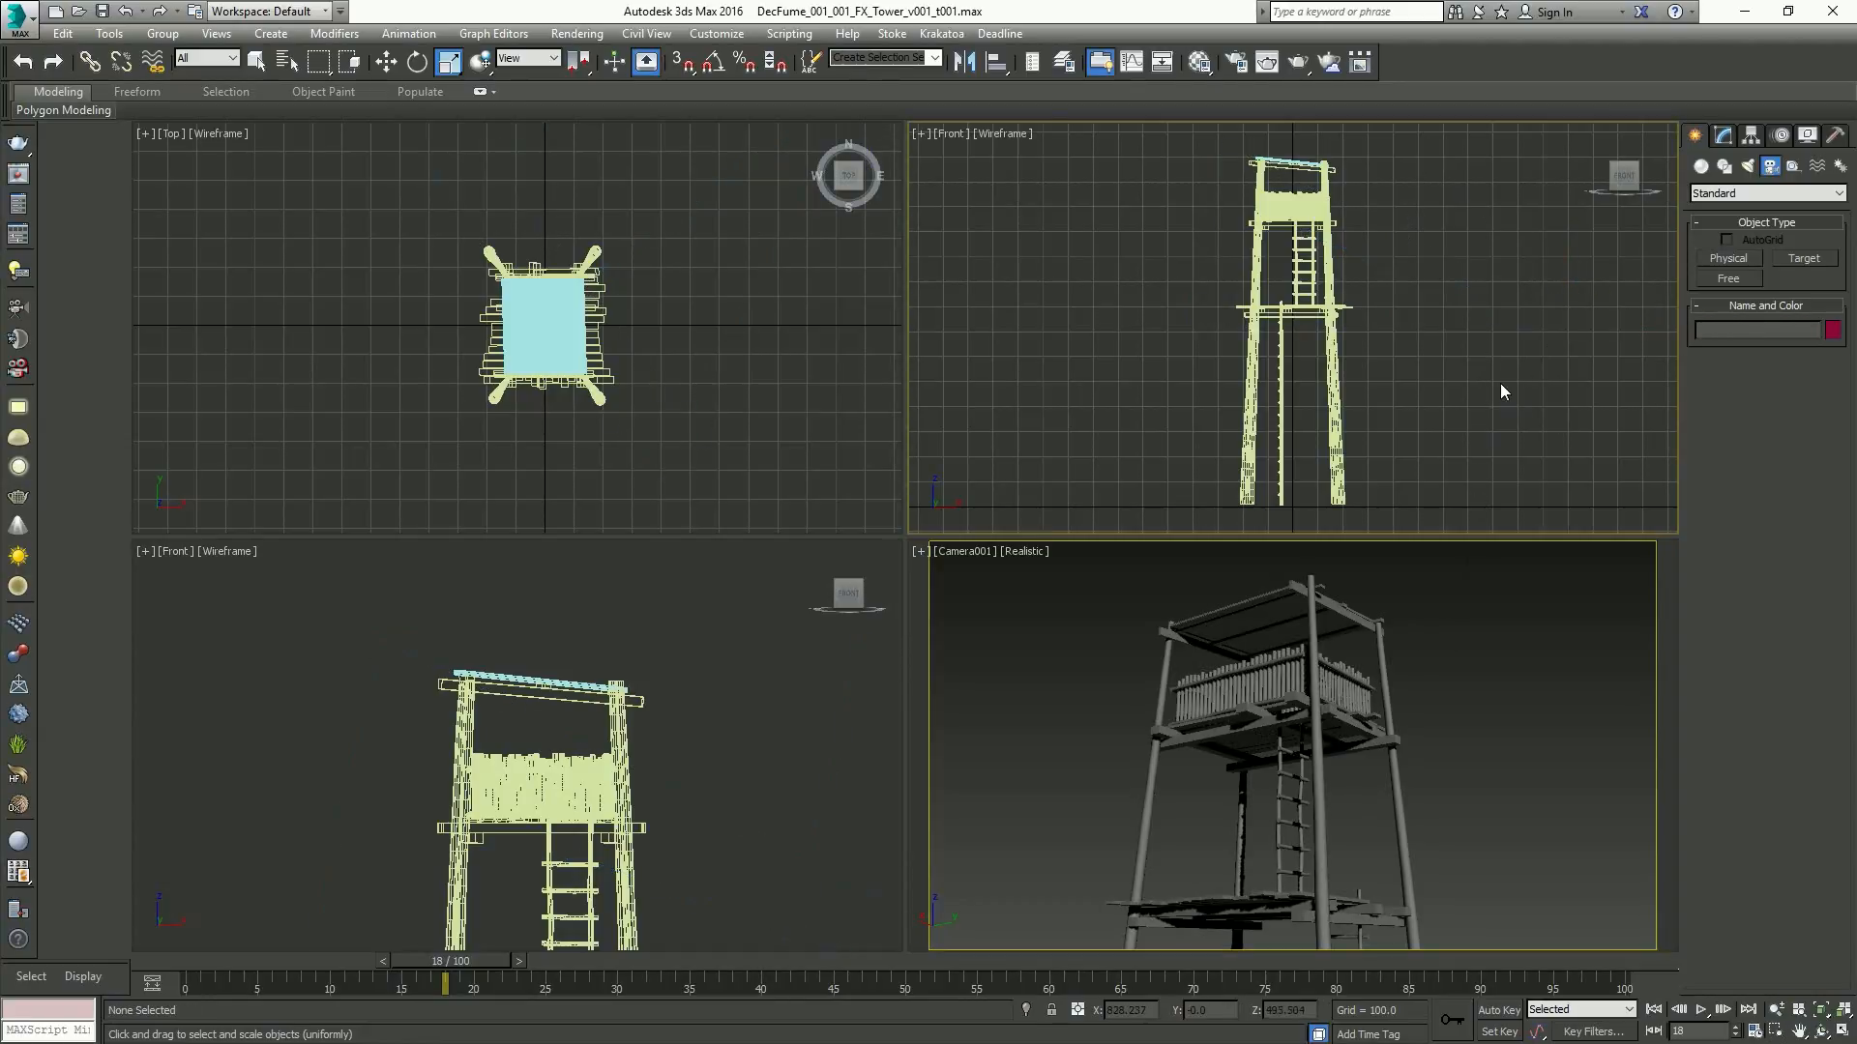
key("z")
left_click(1479, 674)
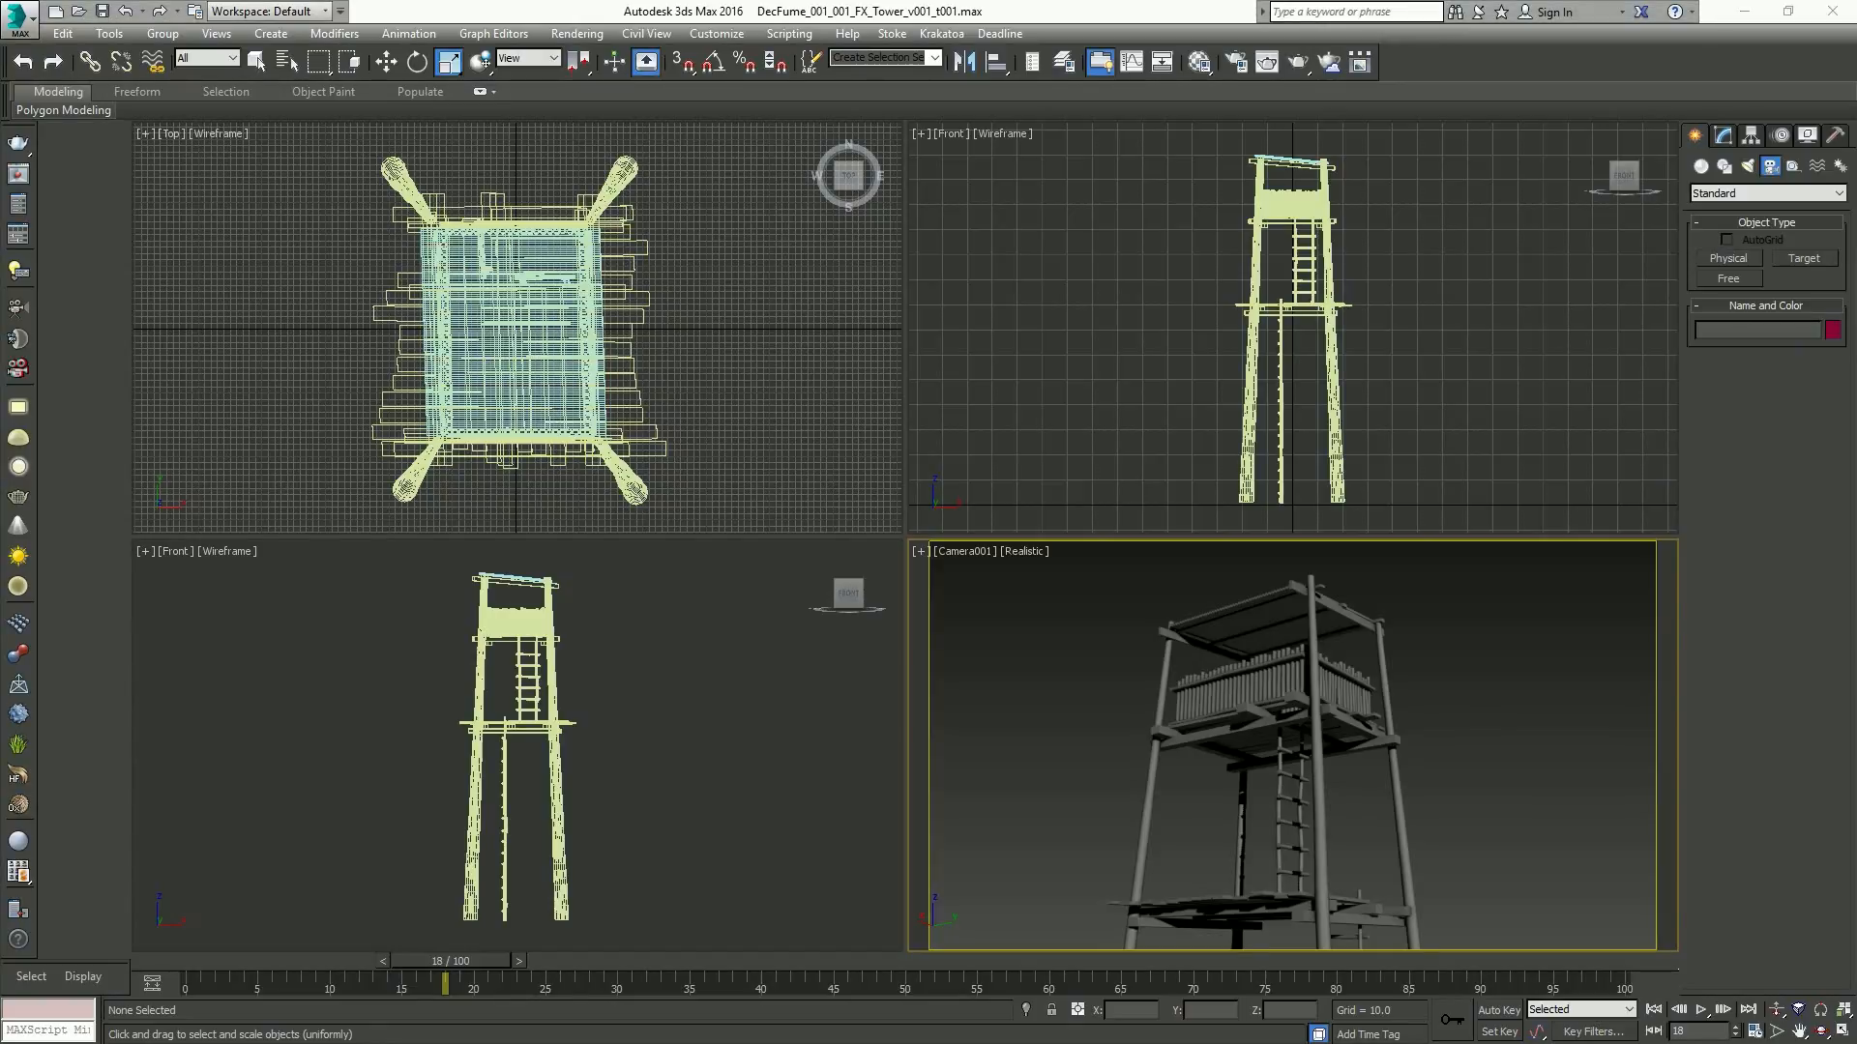
Open Particle View and look through the available particle system flow types
left_click(1679, 37)
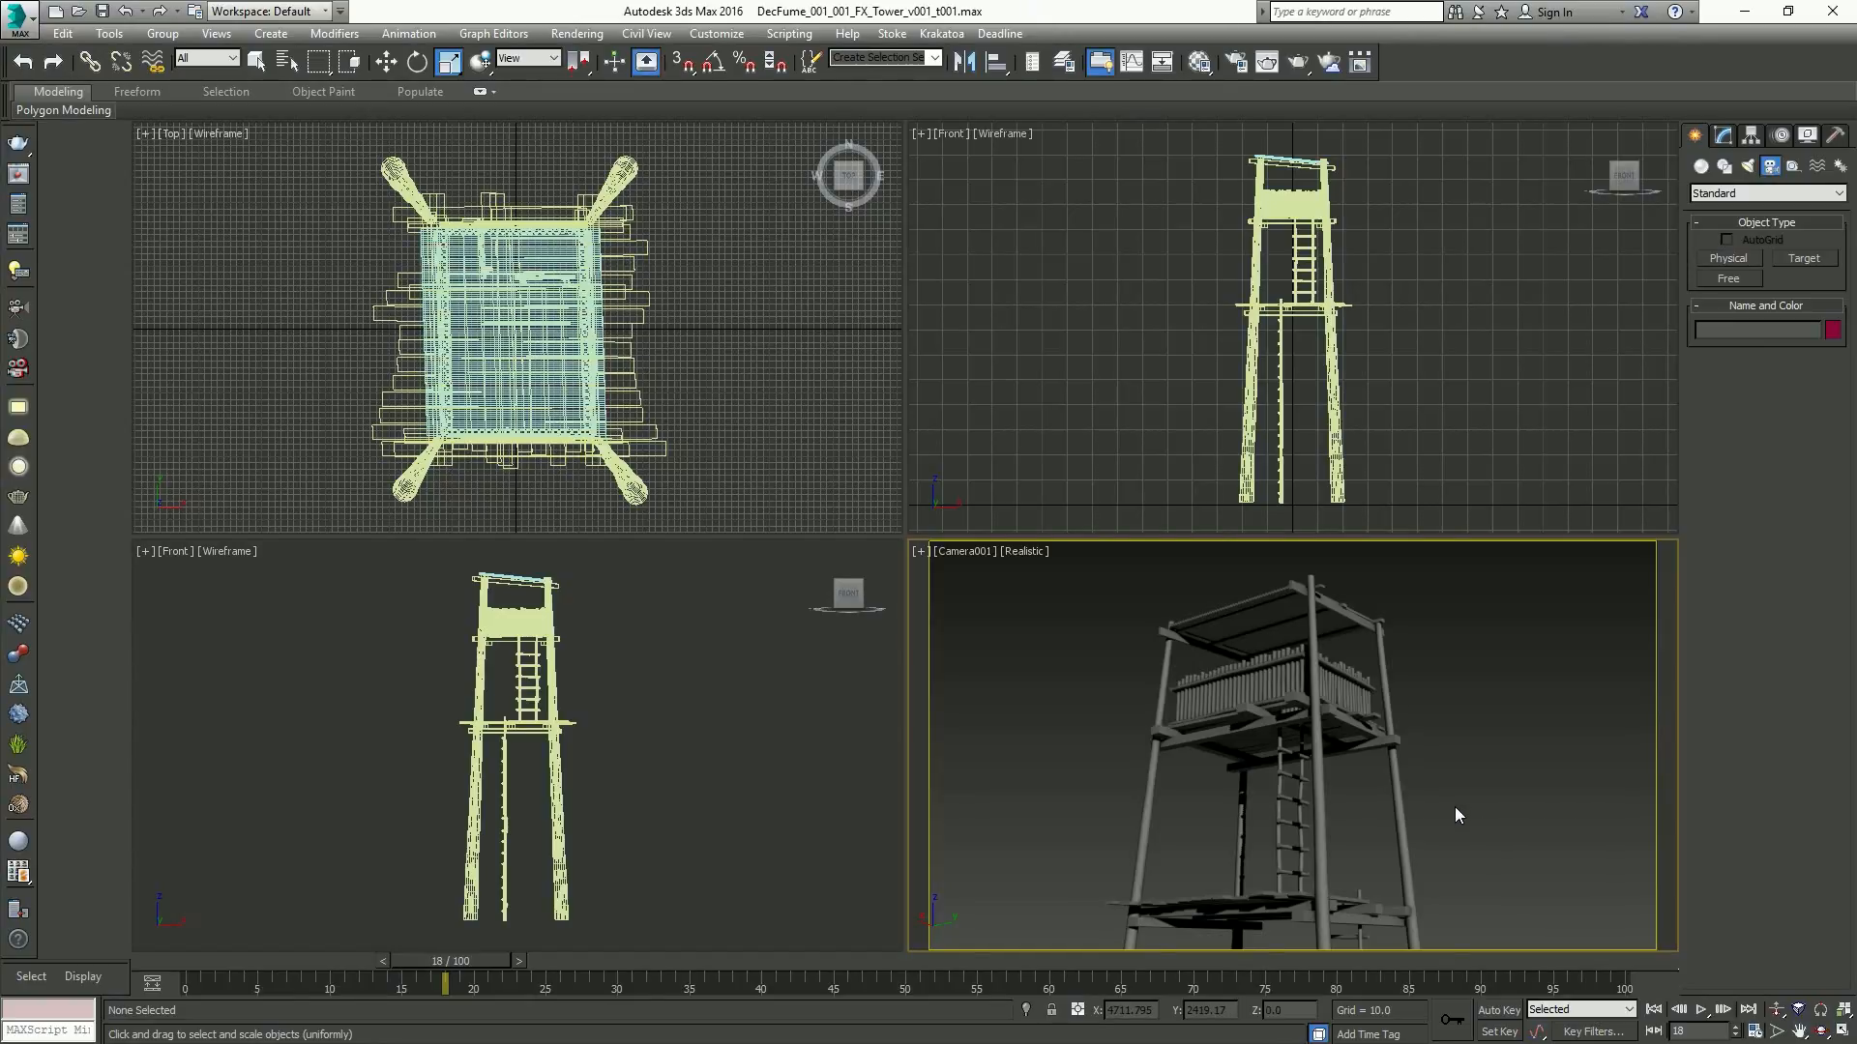
key("6")
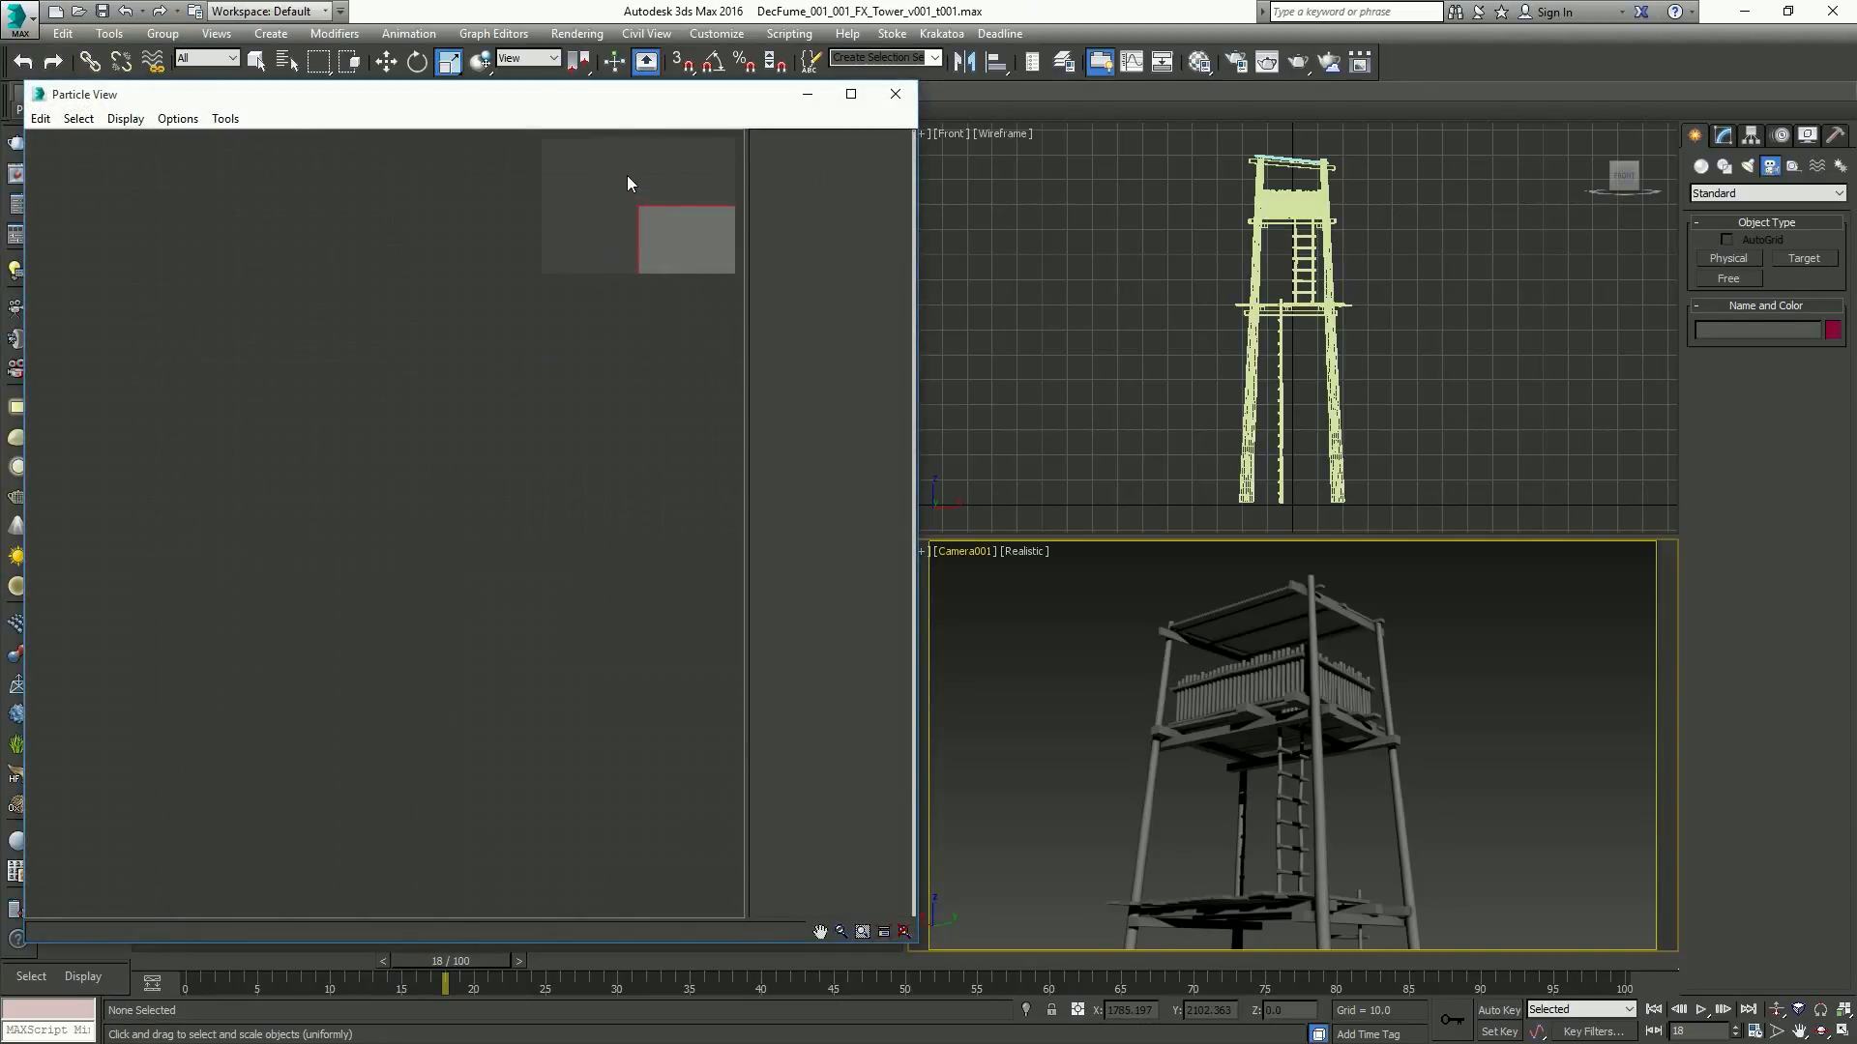
right_click(64, 184)
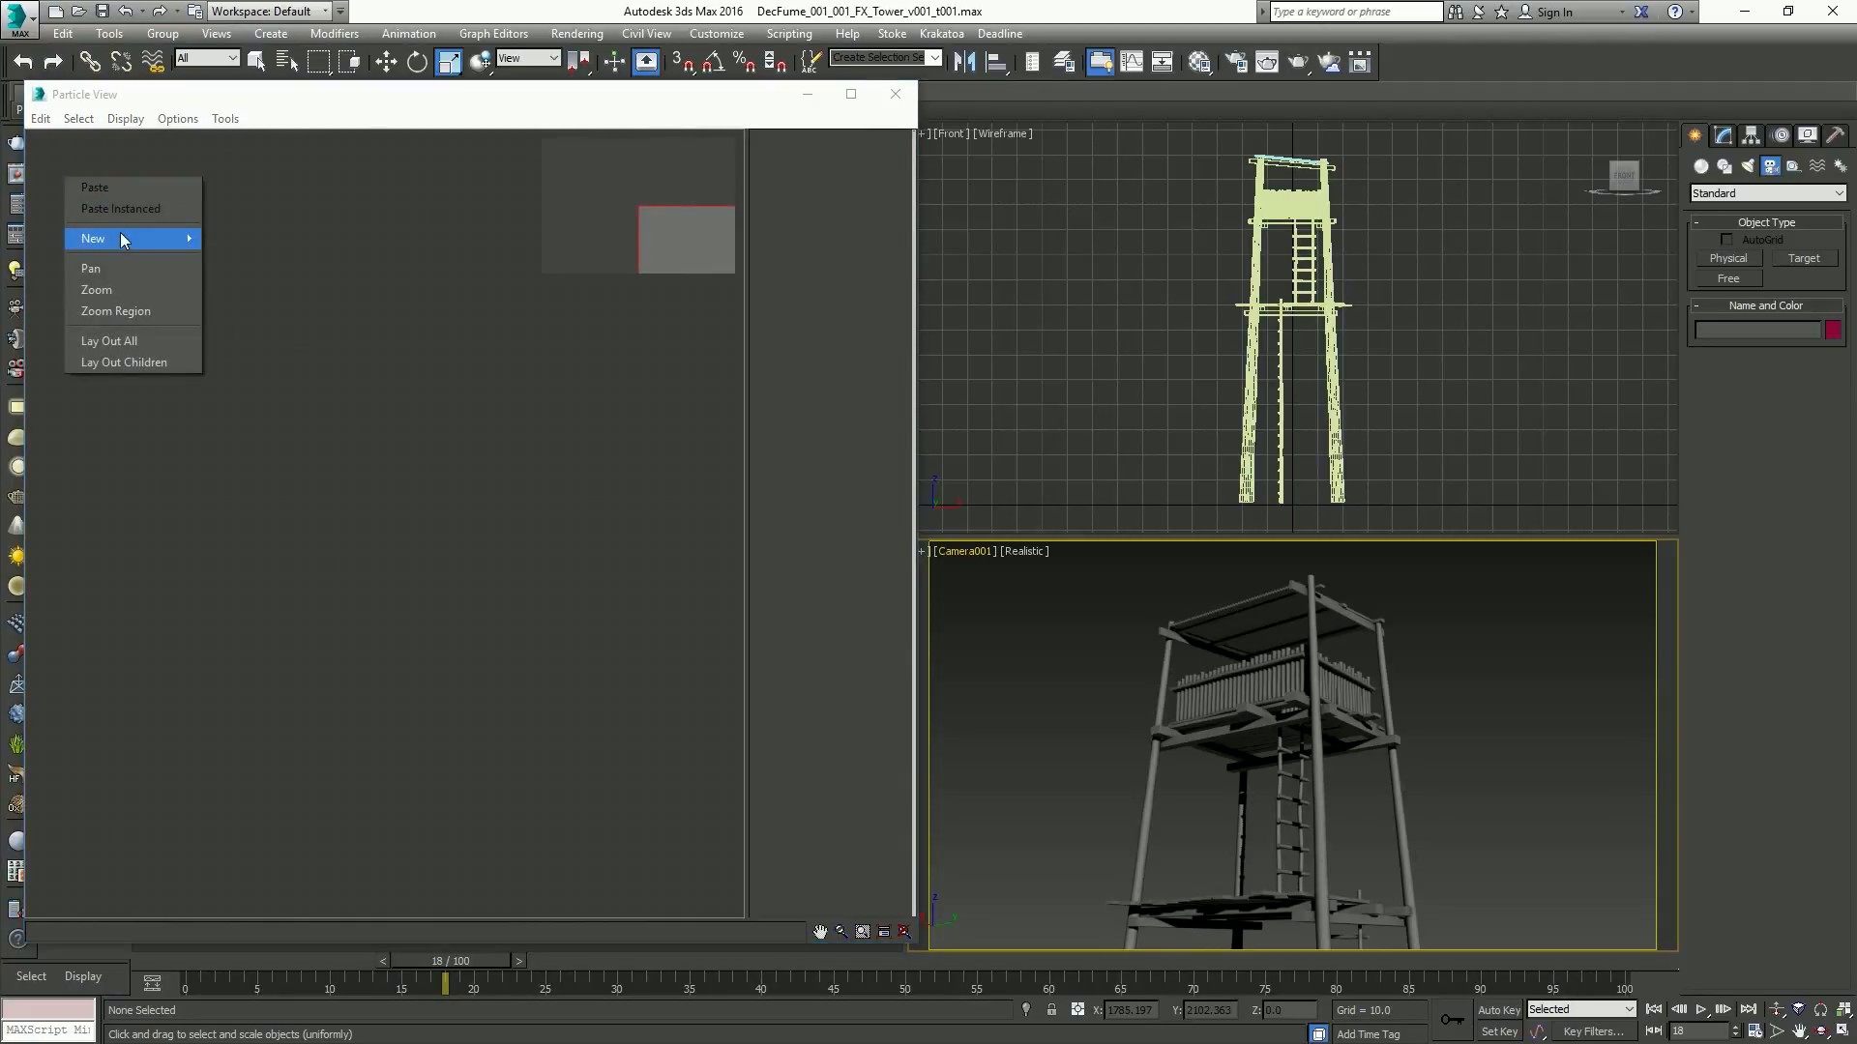
mouse_move(119, 238)
mouse_move(256, 239)
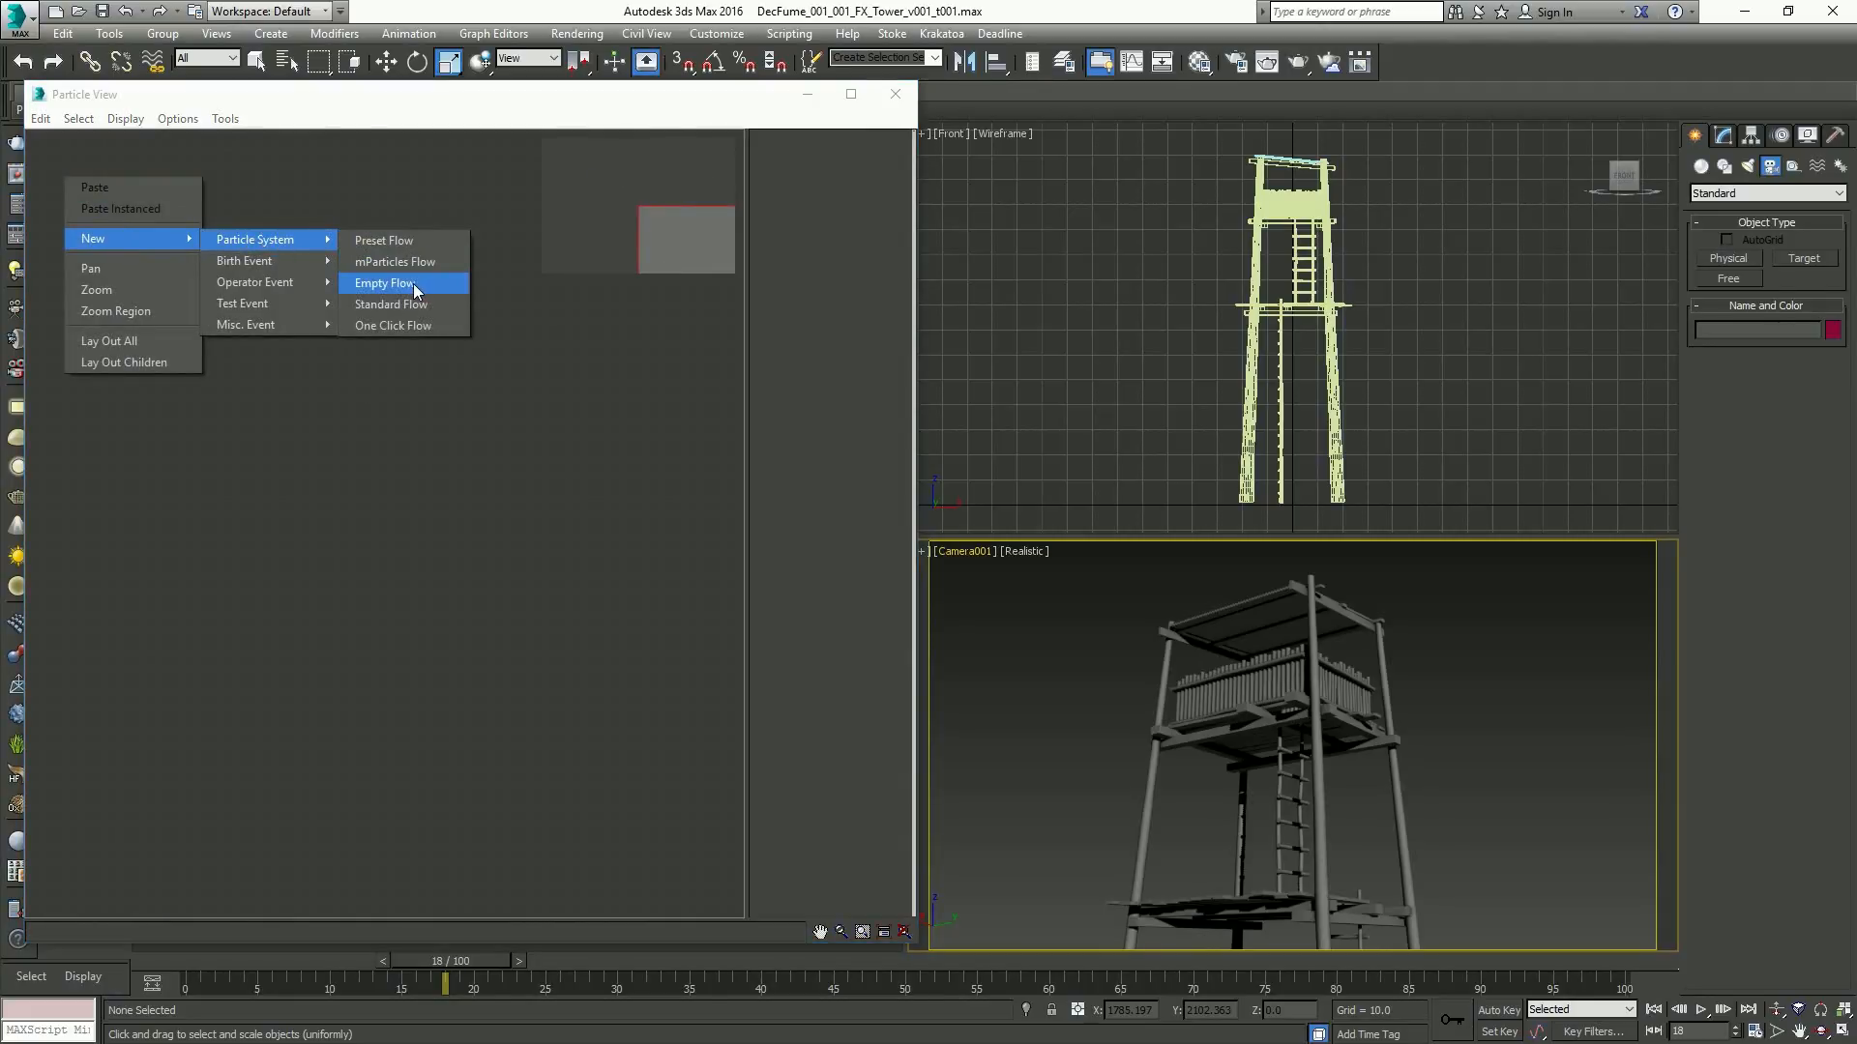
left_click(1011, 632)
key("6")
key("6")
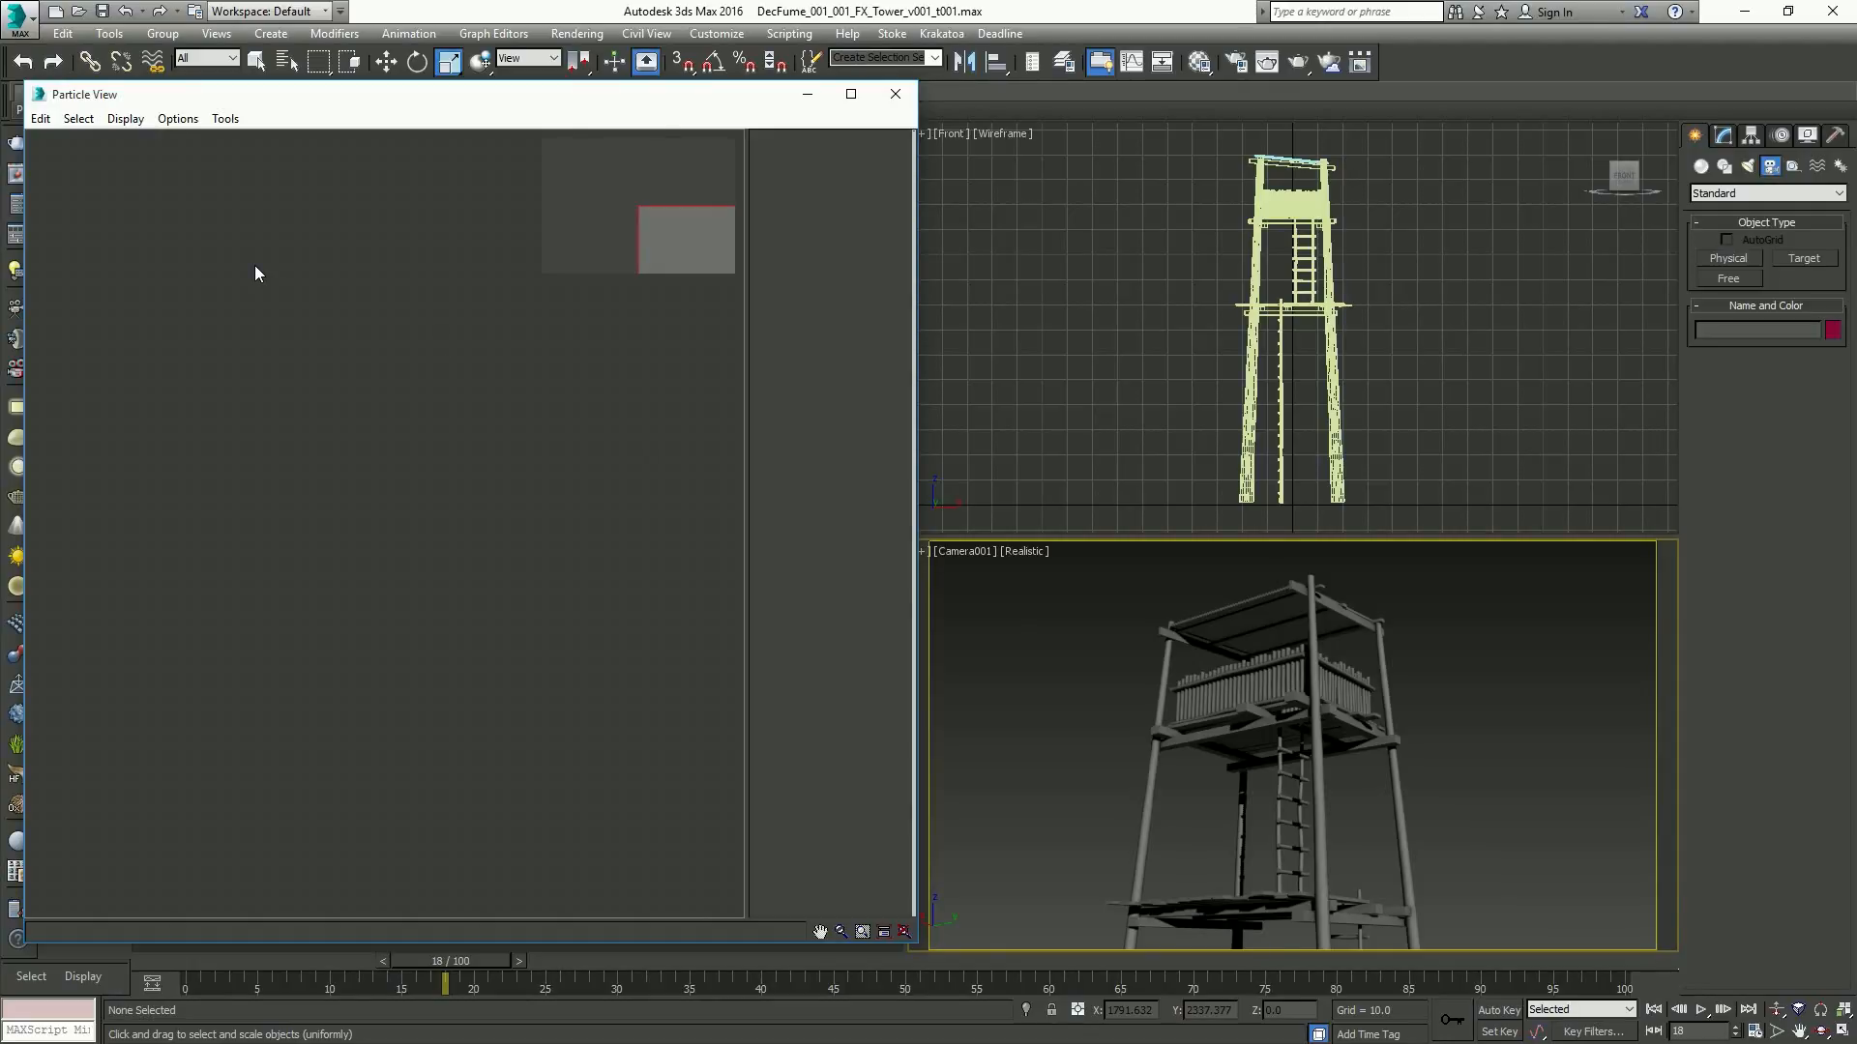
right_click(108, 177)
left_click(650, 321)
key("6")
key("6")
right_click(159, 146)
mouse_move(207, 205)
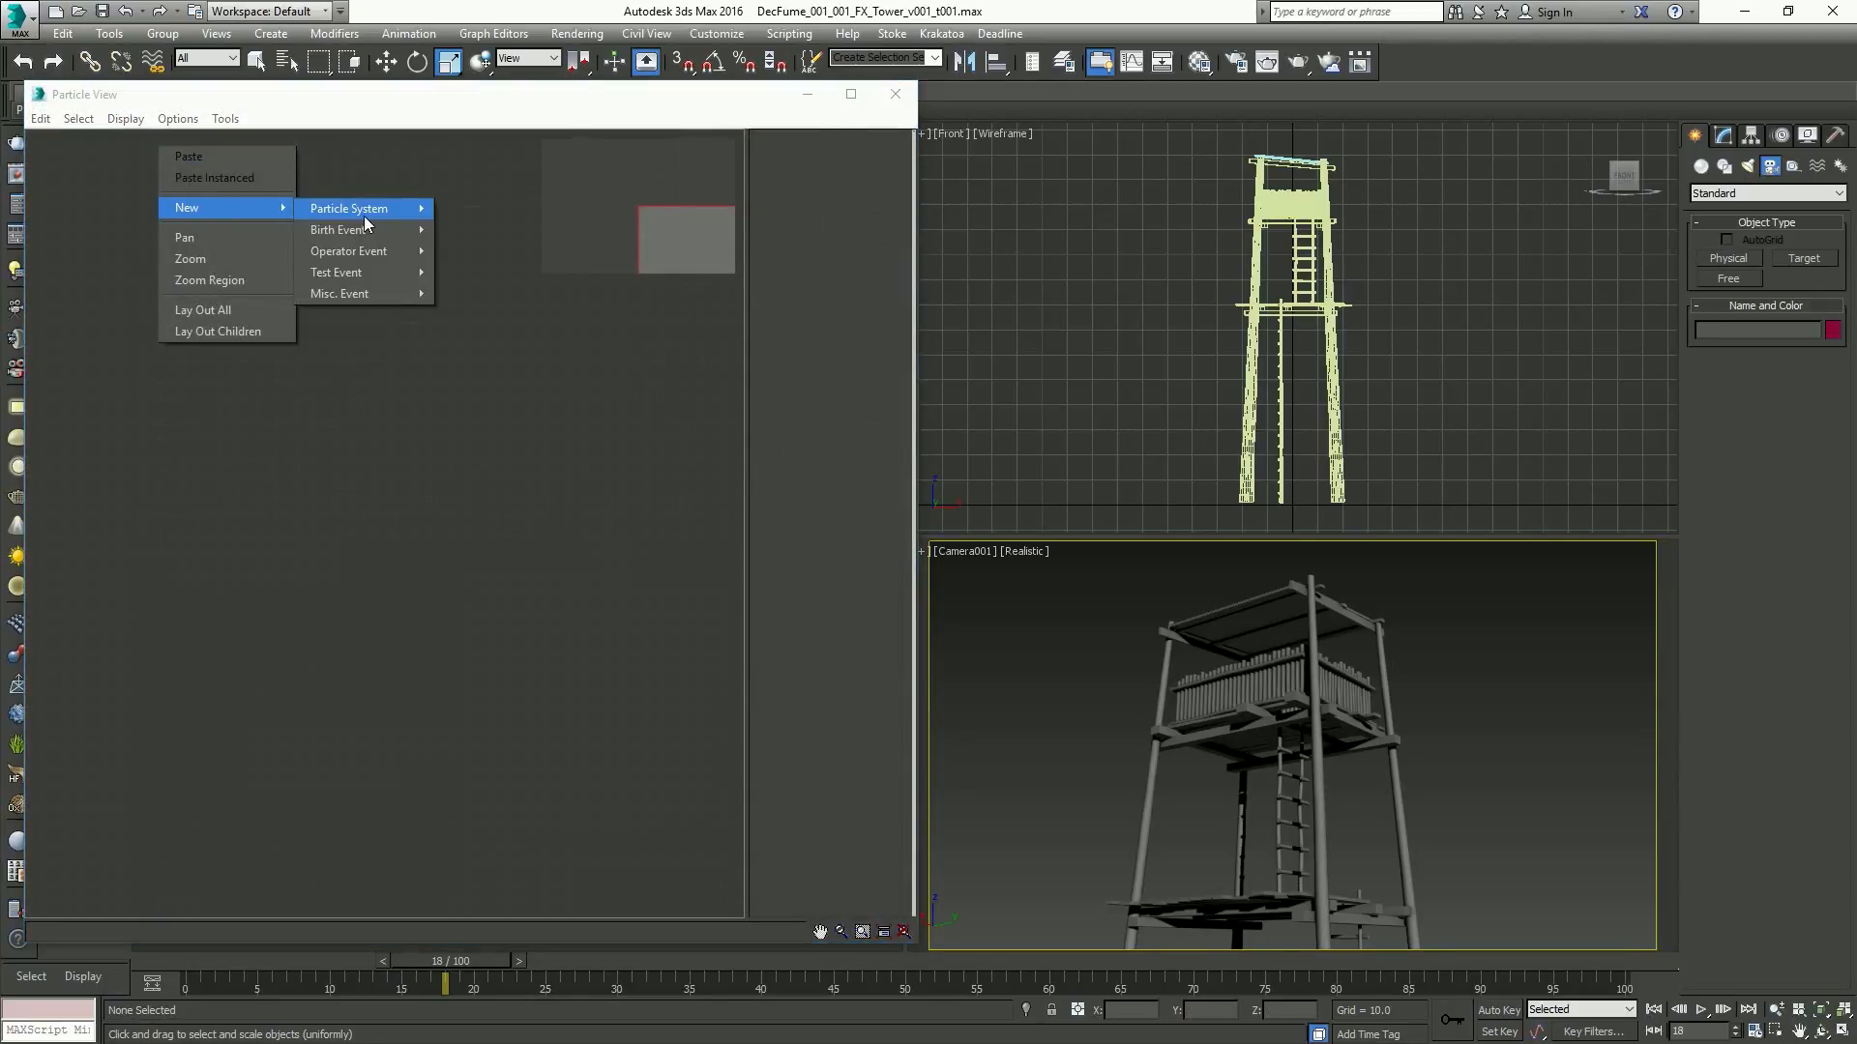
mouse_move(364, 213)
left_click(497, 252)
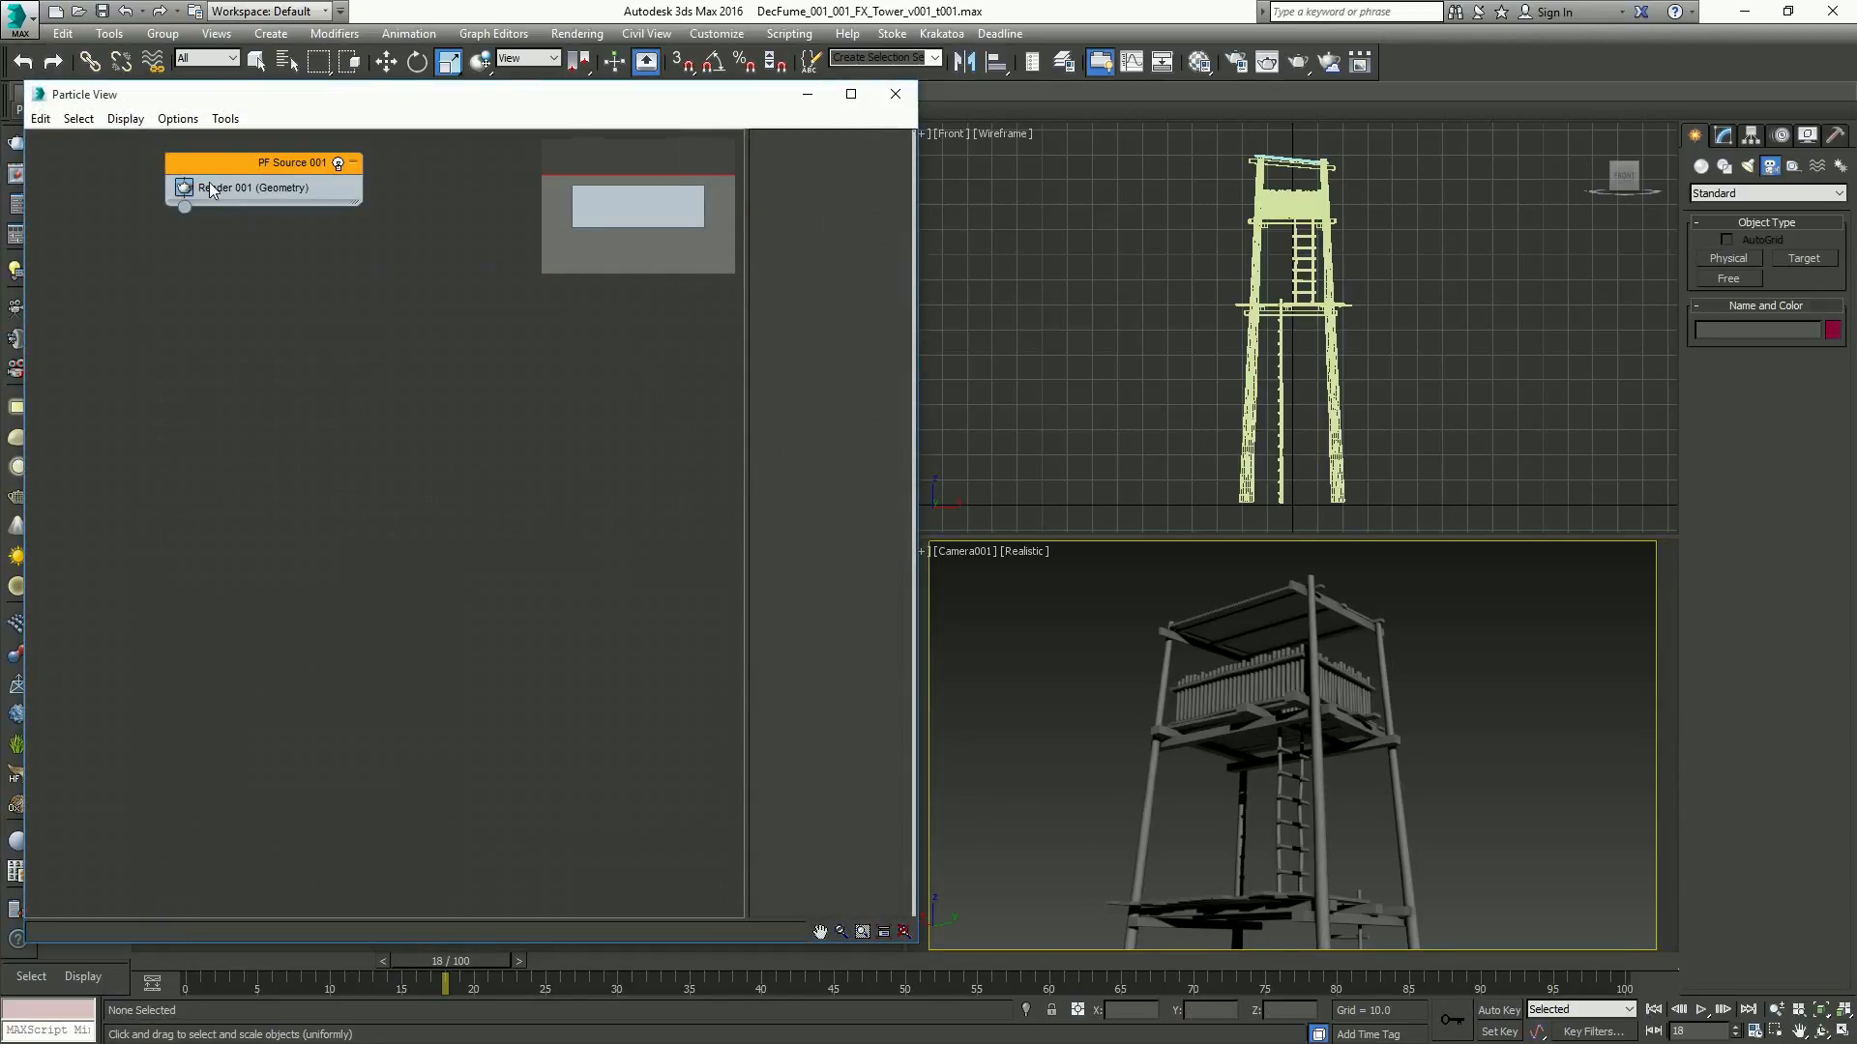
left_click(247, 207)
key("Delete")
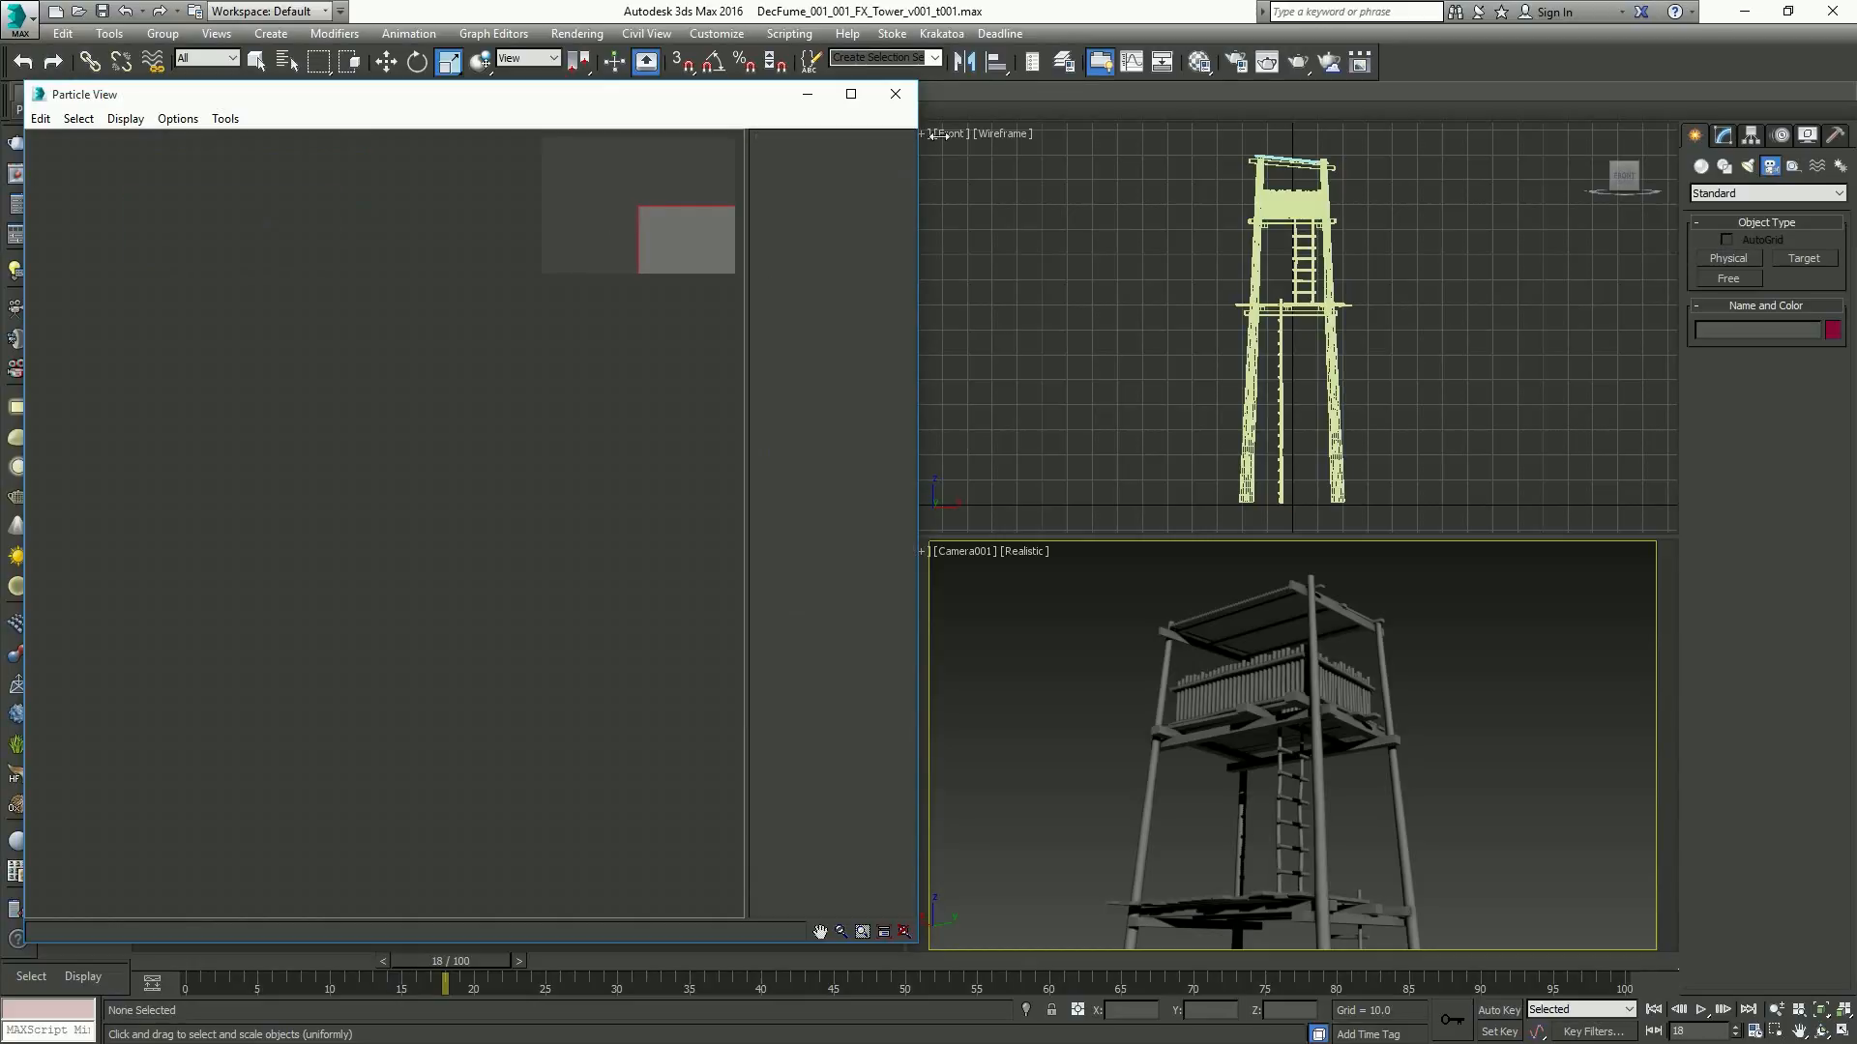
Create a new layer named FX_Explosion in the Layer Explorer
left_click(1064, 61)
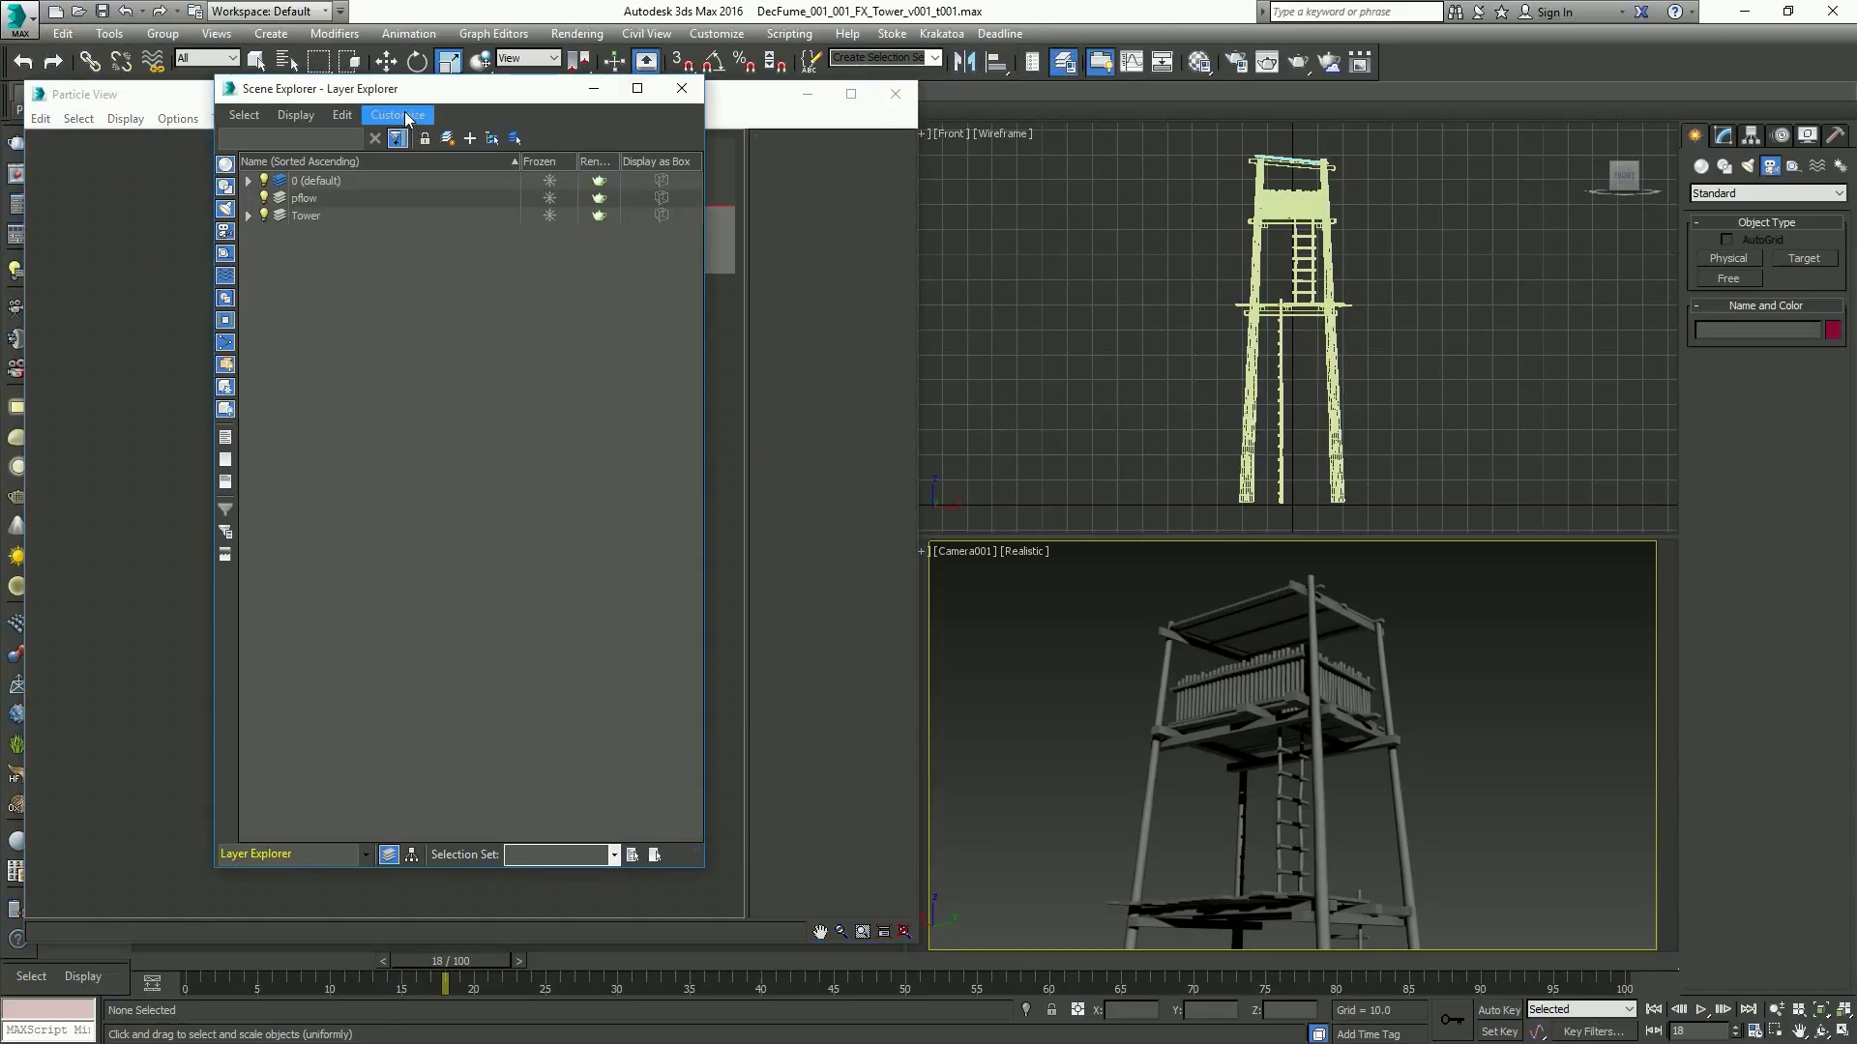
left_click_drag(445, 90, 813, 56)
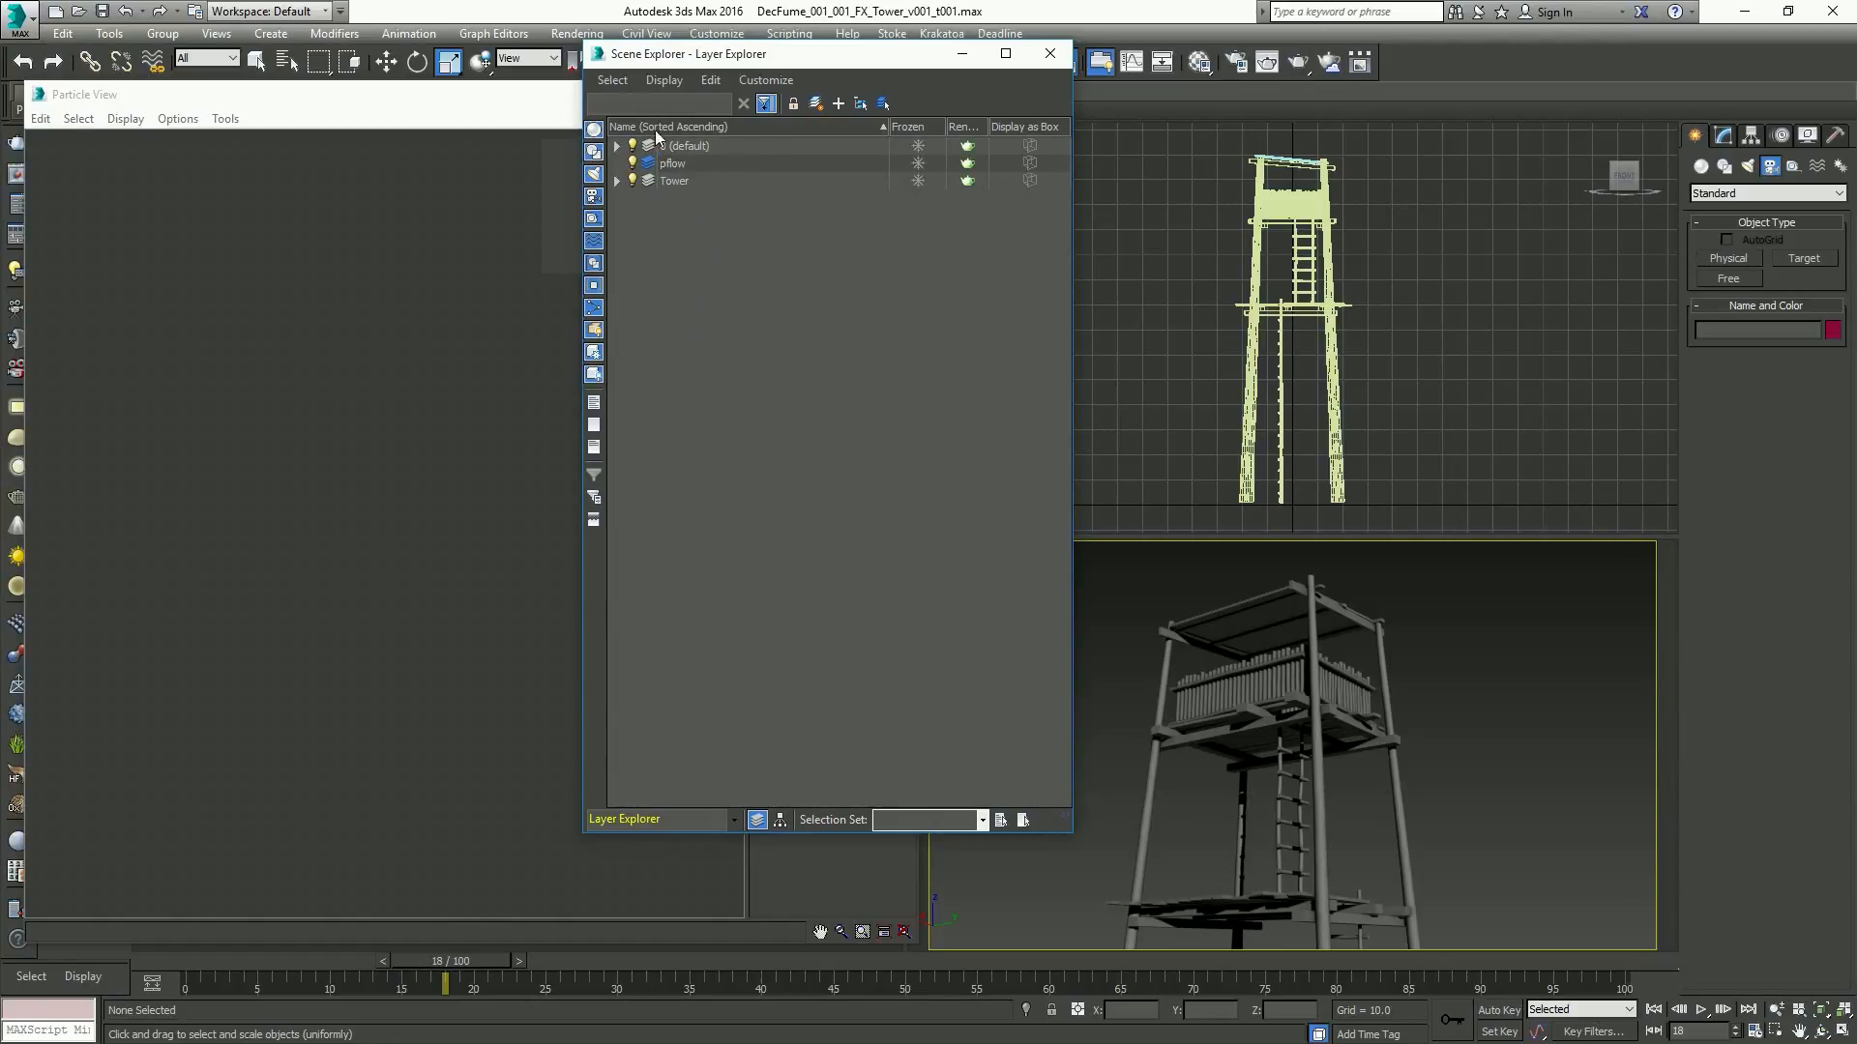
left_click(816, 103)
type("E")
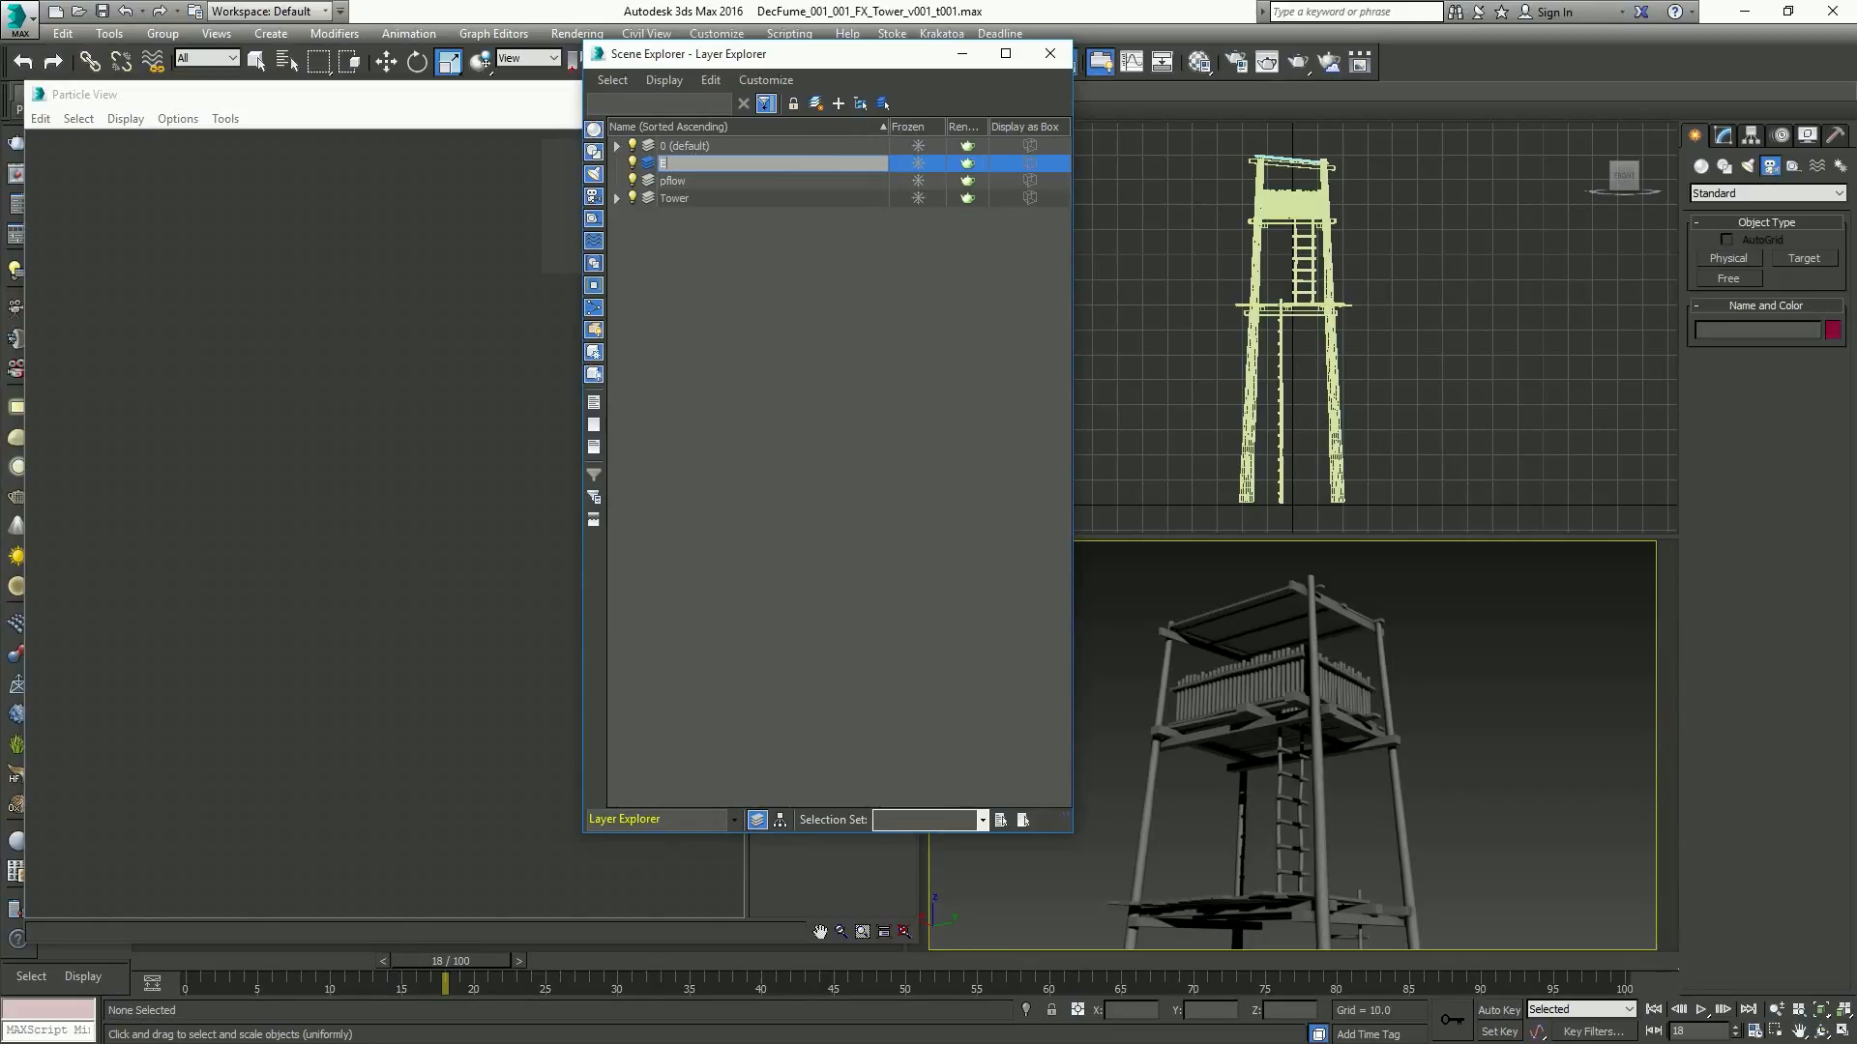
type("xplosion")
key("Home")
type("FX_")
key("Return")
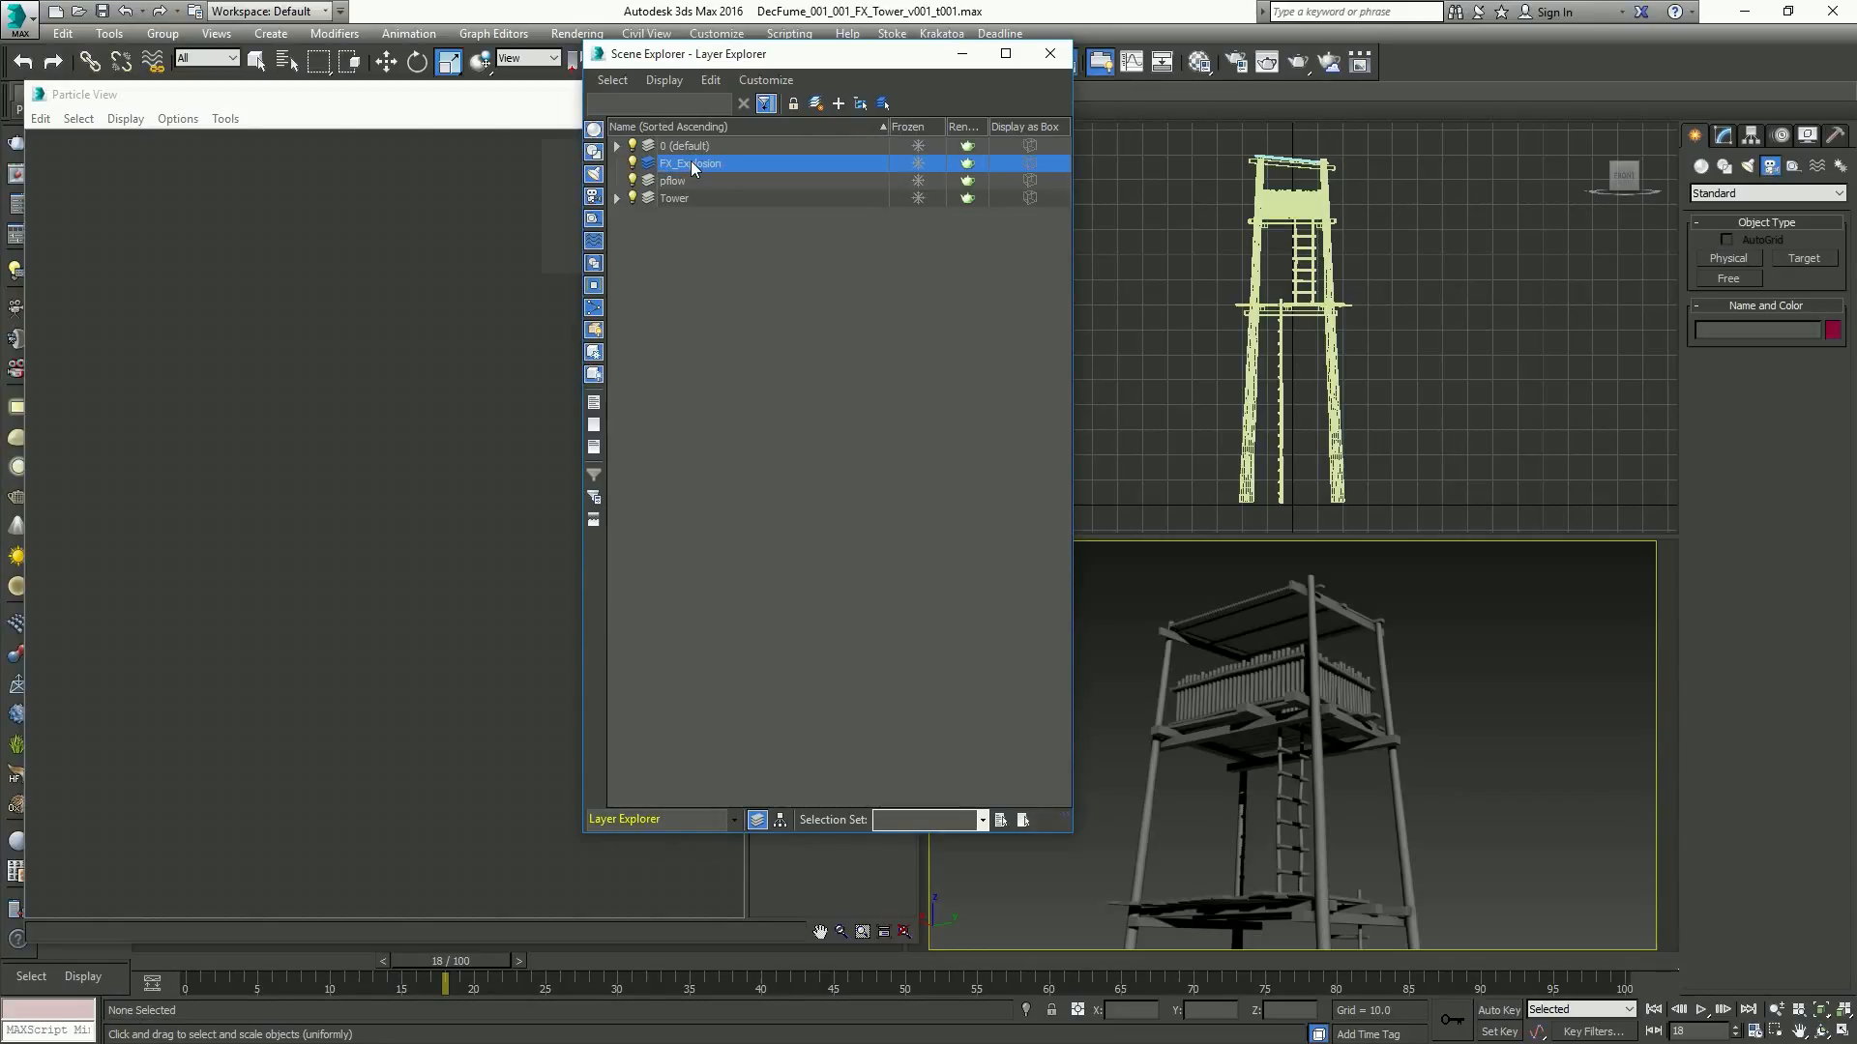
Nest the pflow layer under FX_Explosion, make pflow the active layer and close the Layer Explorer
mouse_move(675, 180)
left_mouse_down()
mouse_move(692, 182)
mouse_move(681, 165)
left_mouse_up()
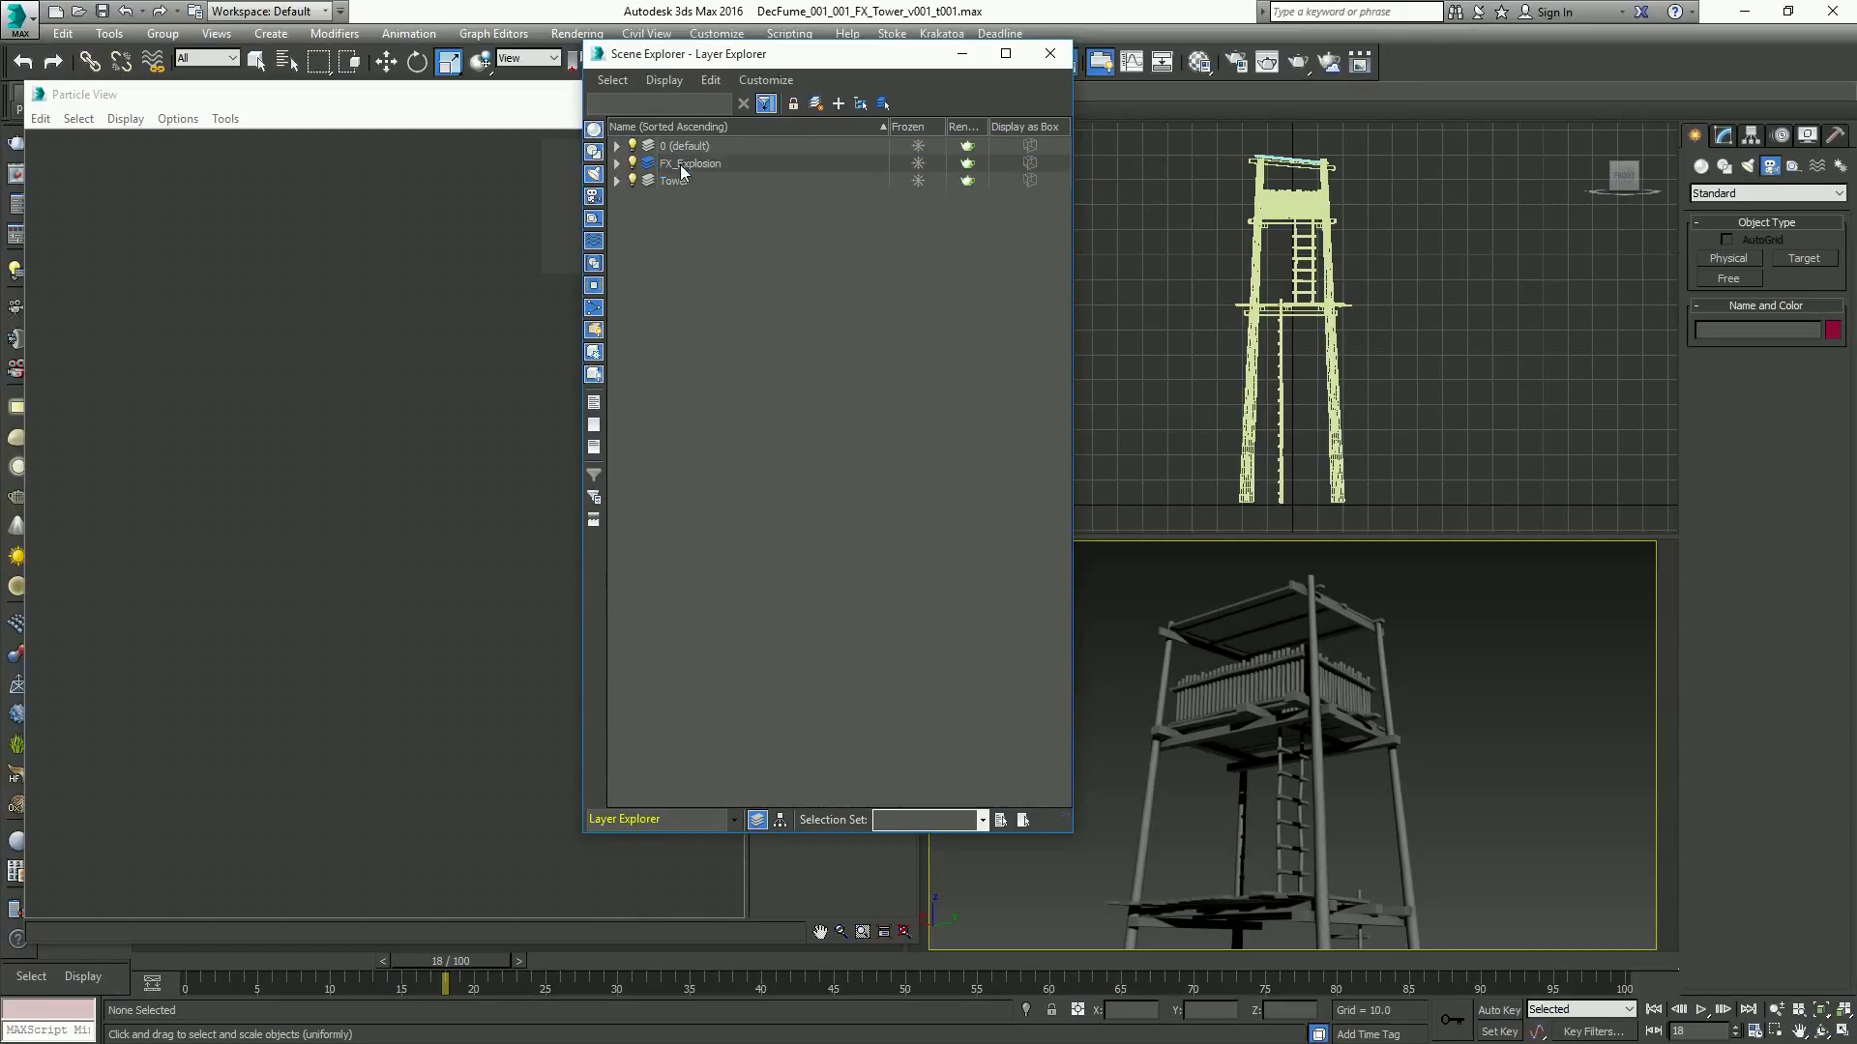
left_click(617, 164)
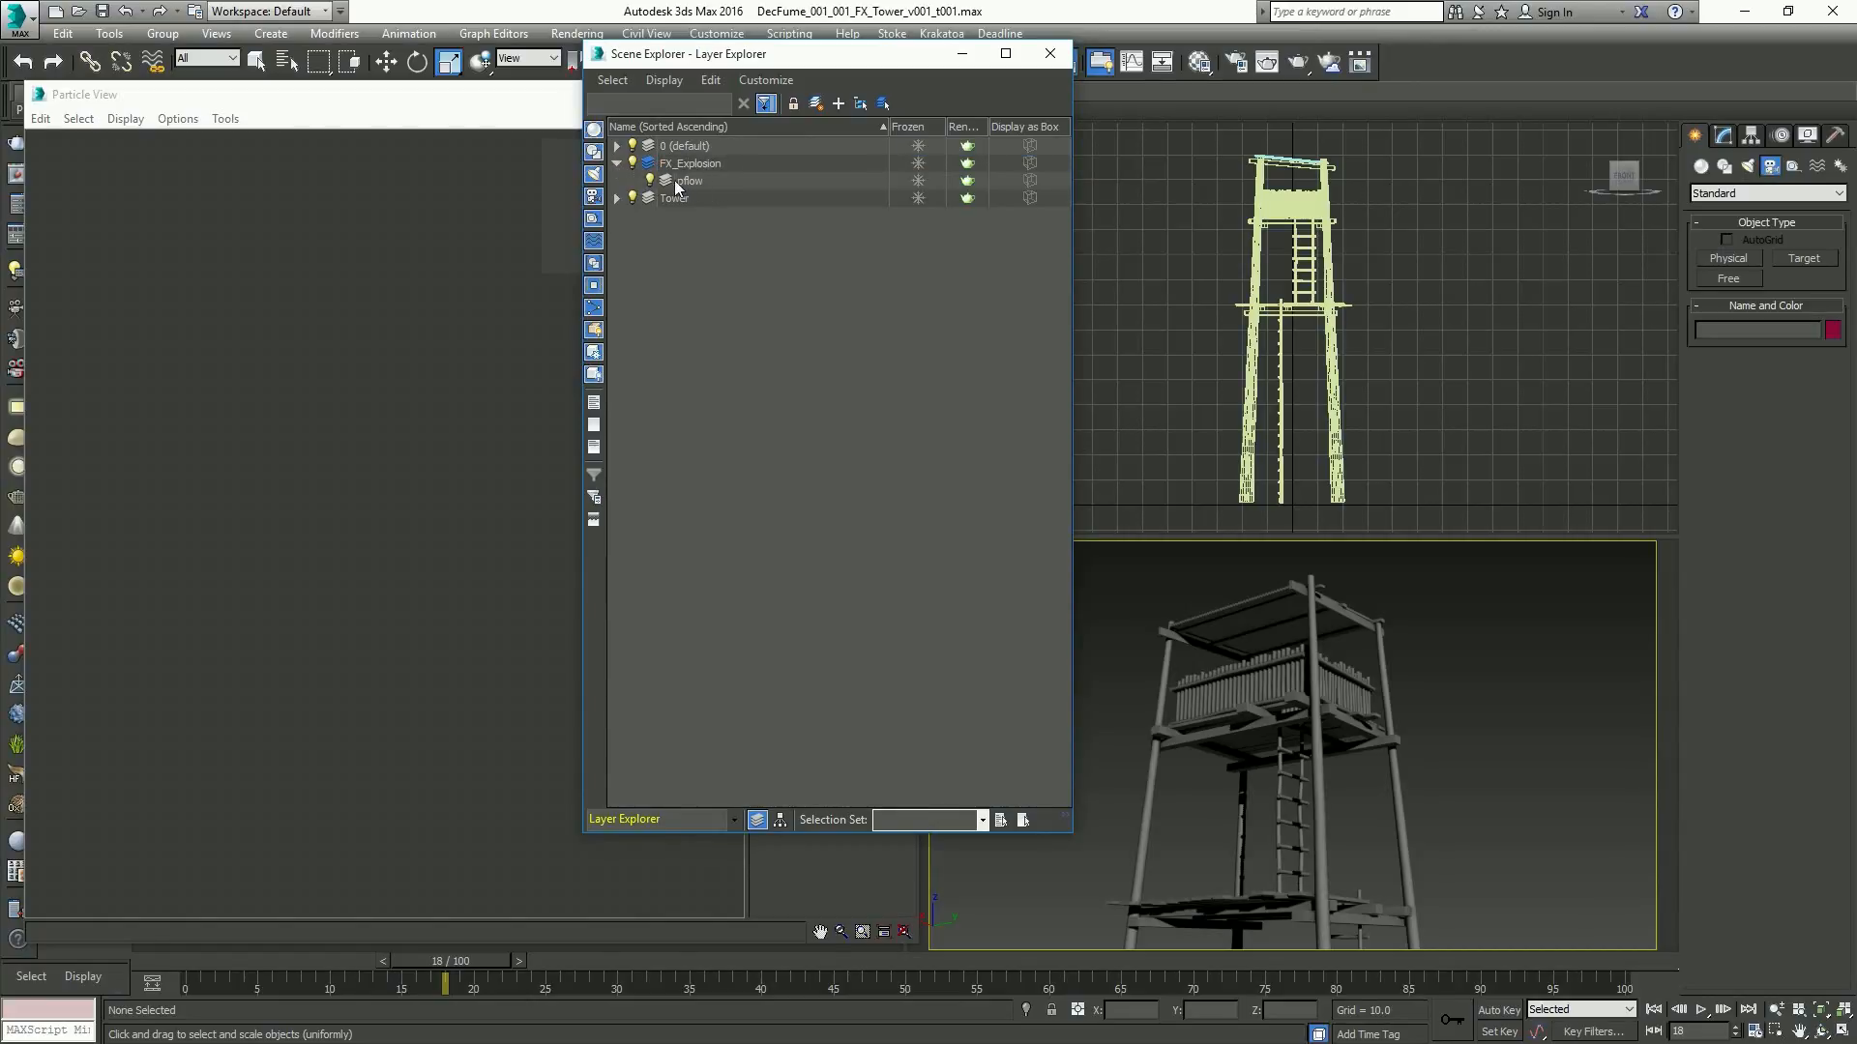
left_click(666, 181)
left_click(718, 186)
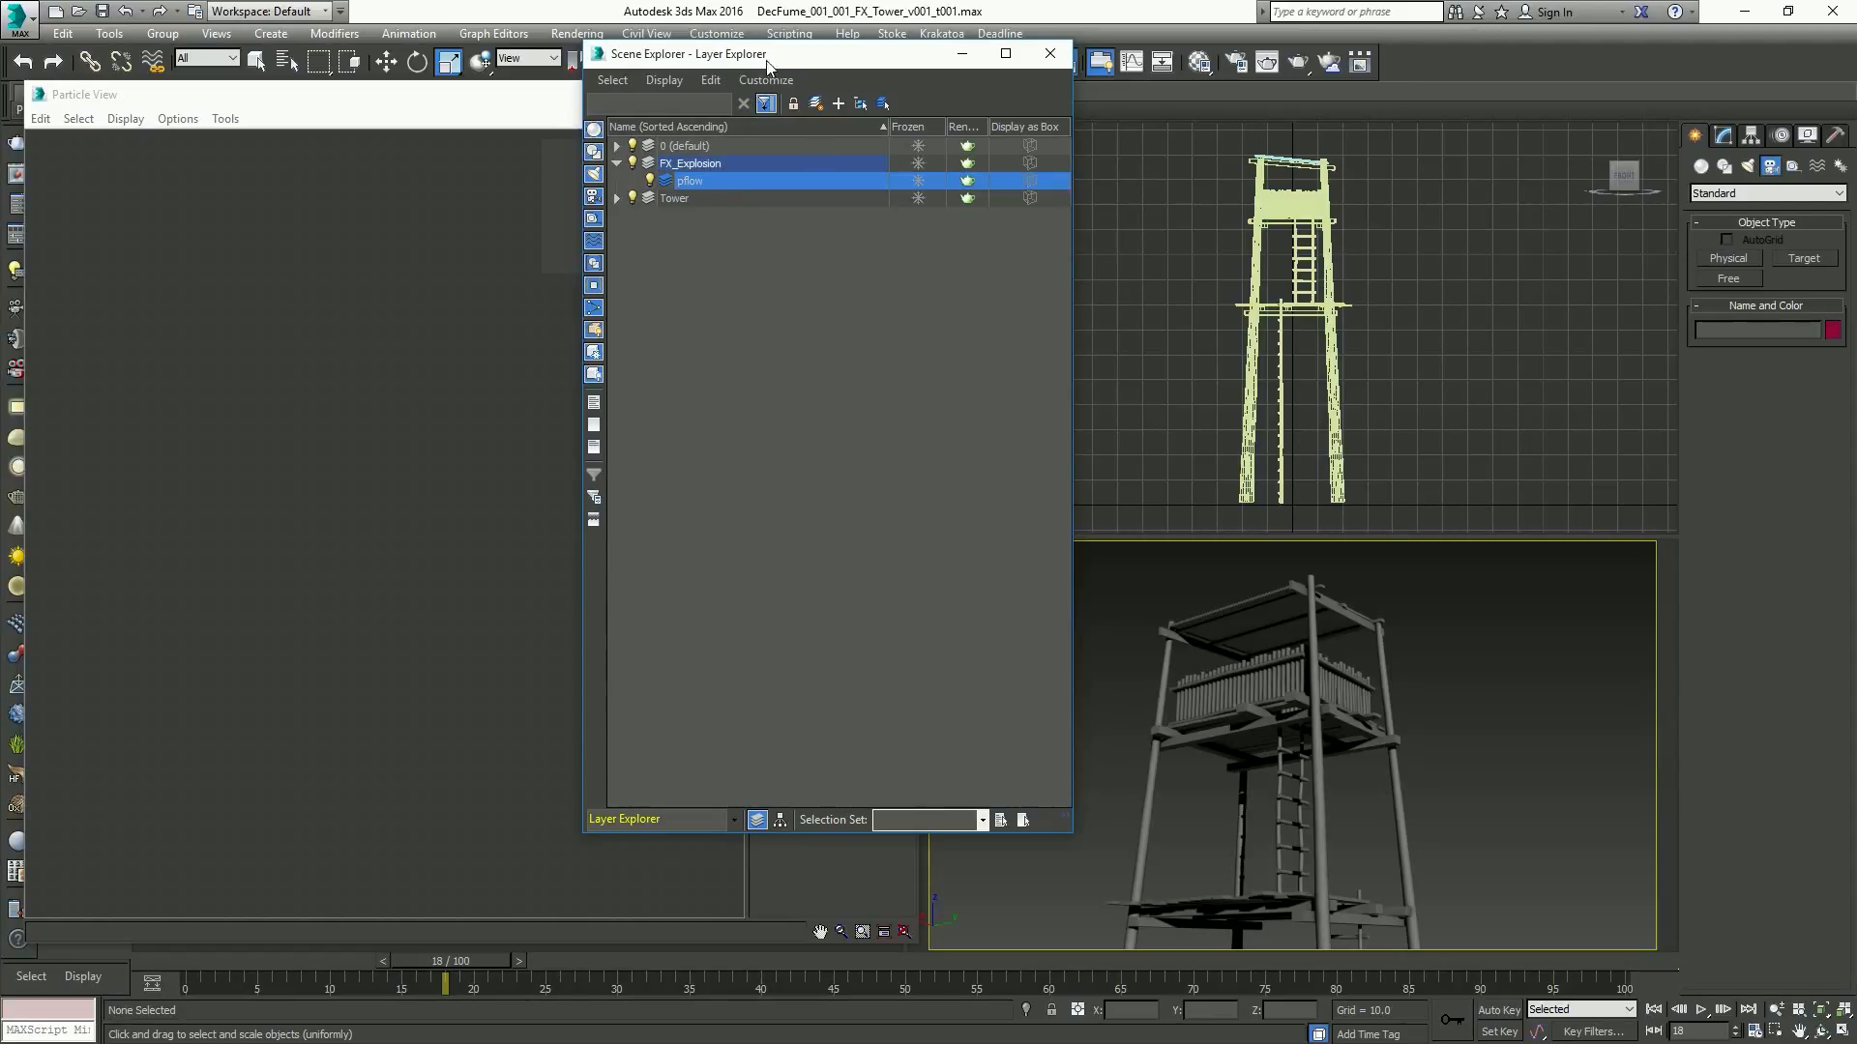
left_click_drag(793, 54, 793, 203)
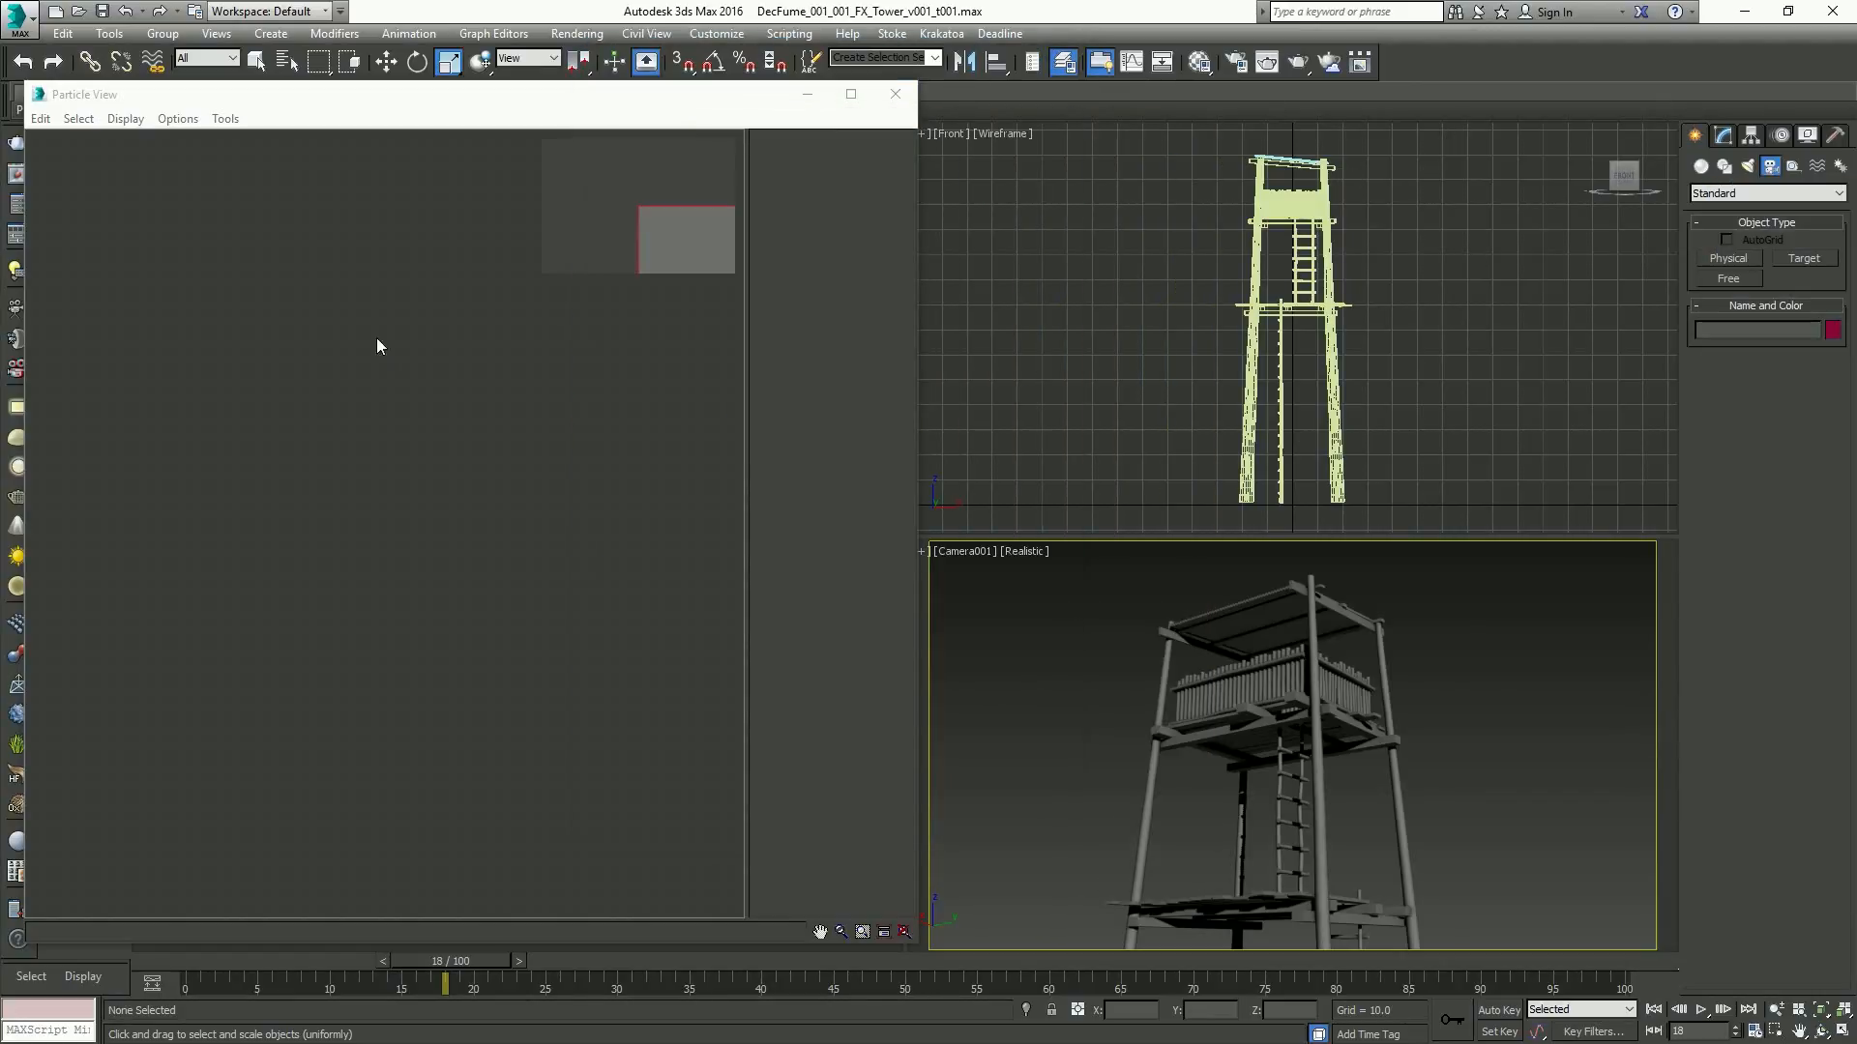
Create a Standard Flow particle system in Particle View
right_click(159, 198)
mouse_move(200, 253)
mouse_move(377, 257)
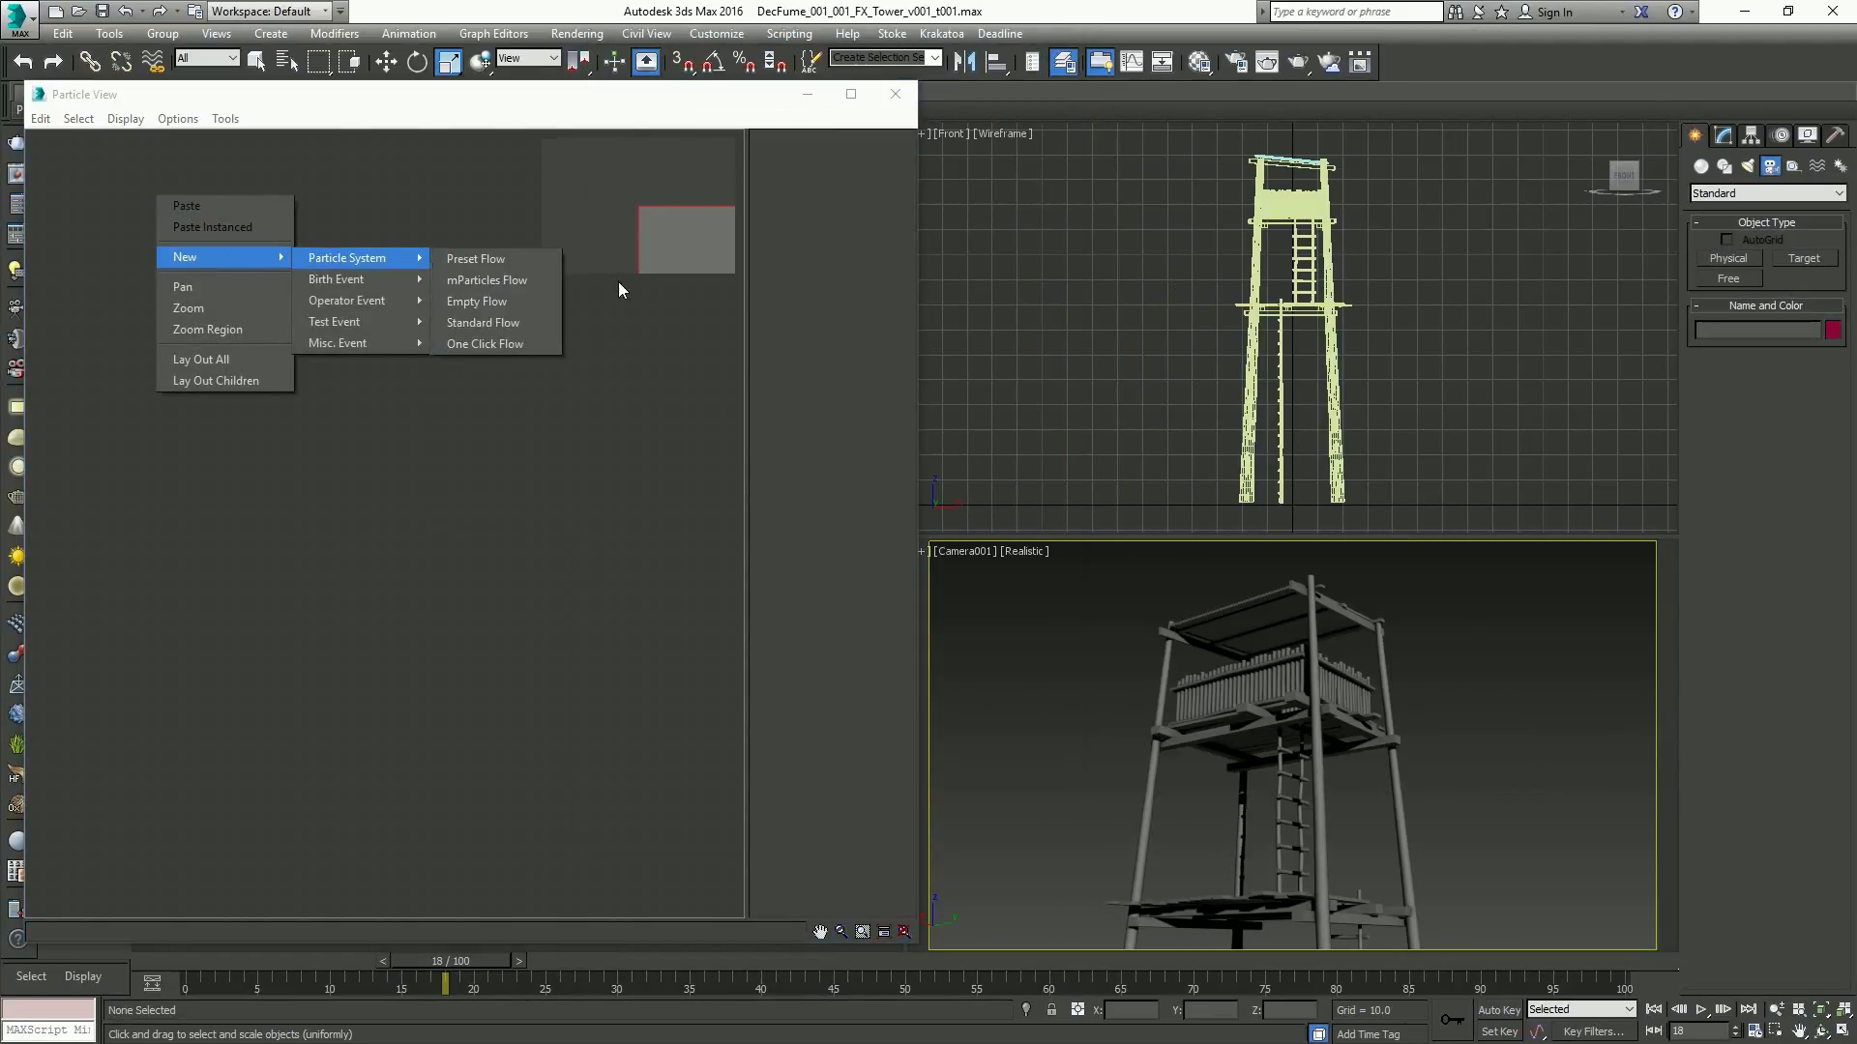
left_click(527, 282)
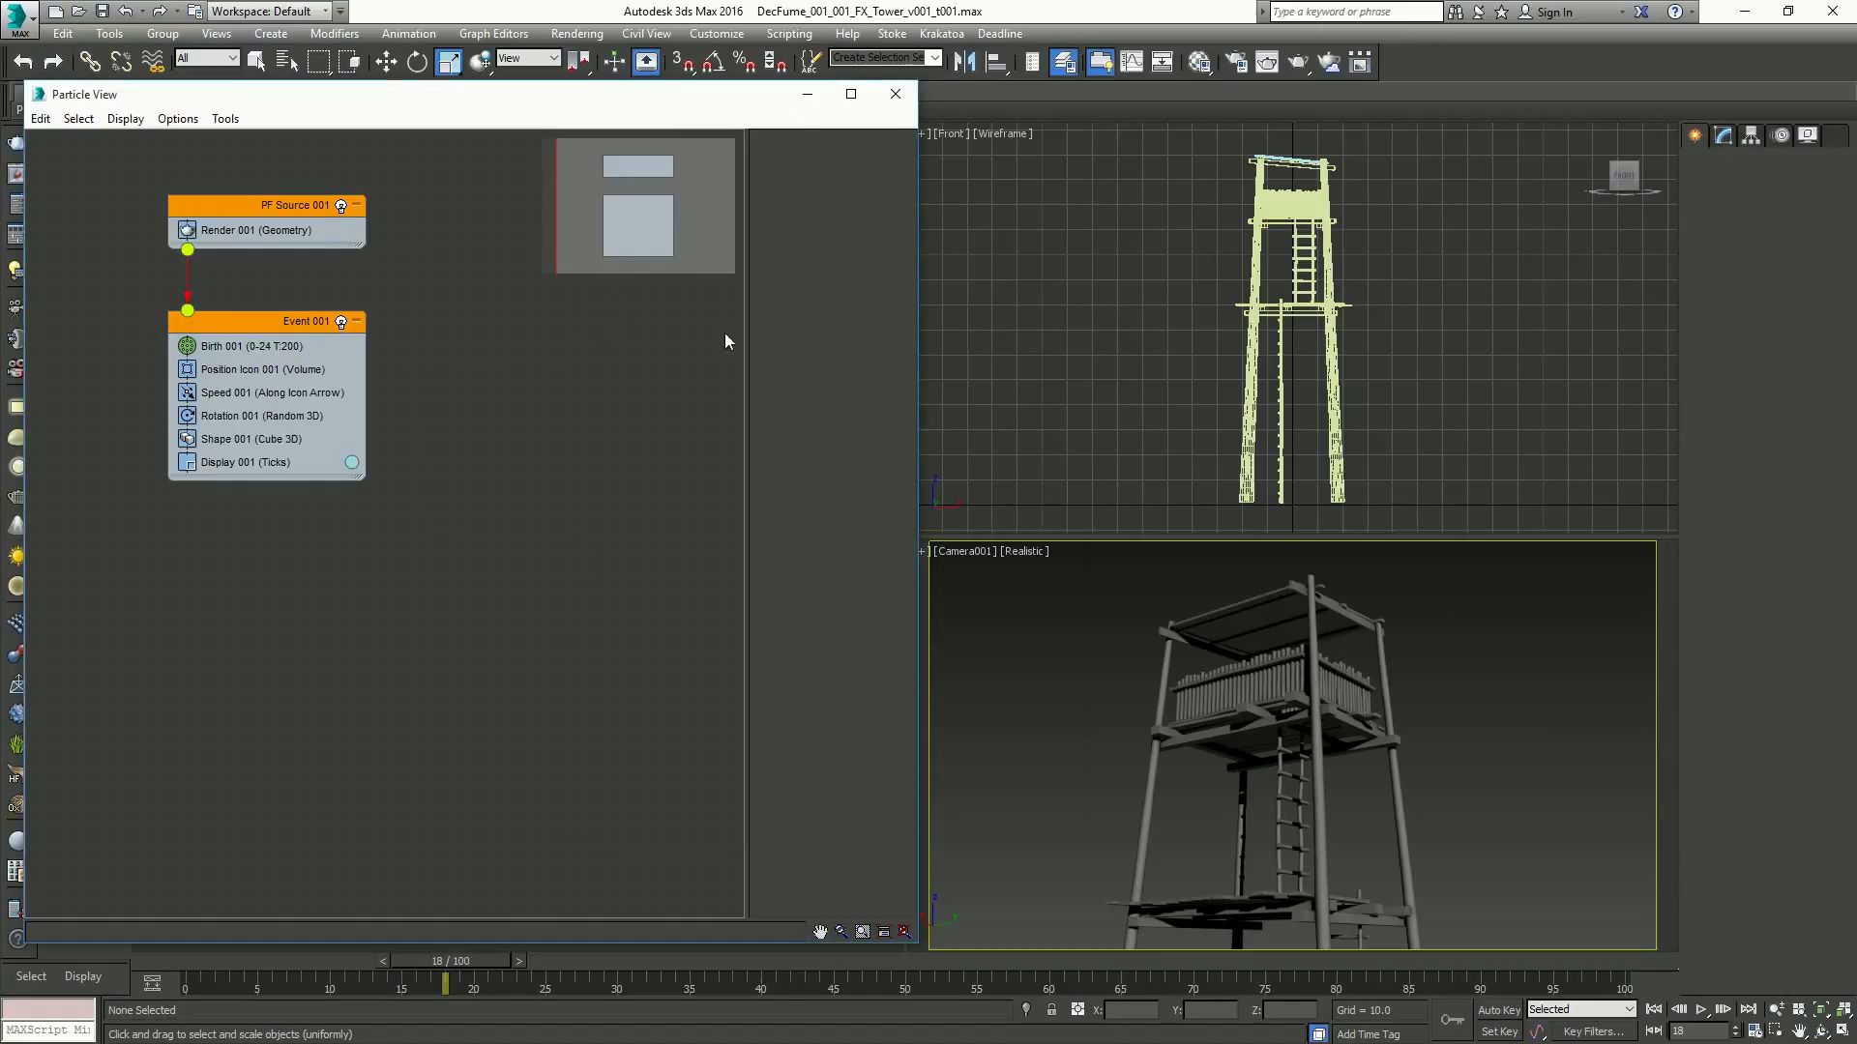
Inspect the operators of Event 001 and check which flow objects are listed on the pflow layer
left_click(242, 346)
left_click(246, 371)
left_click(246, 392)
left_click(247, 406)
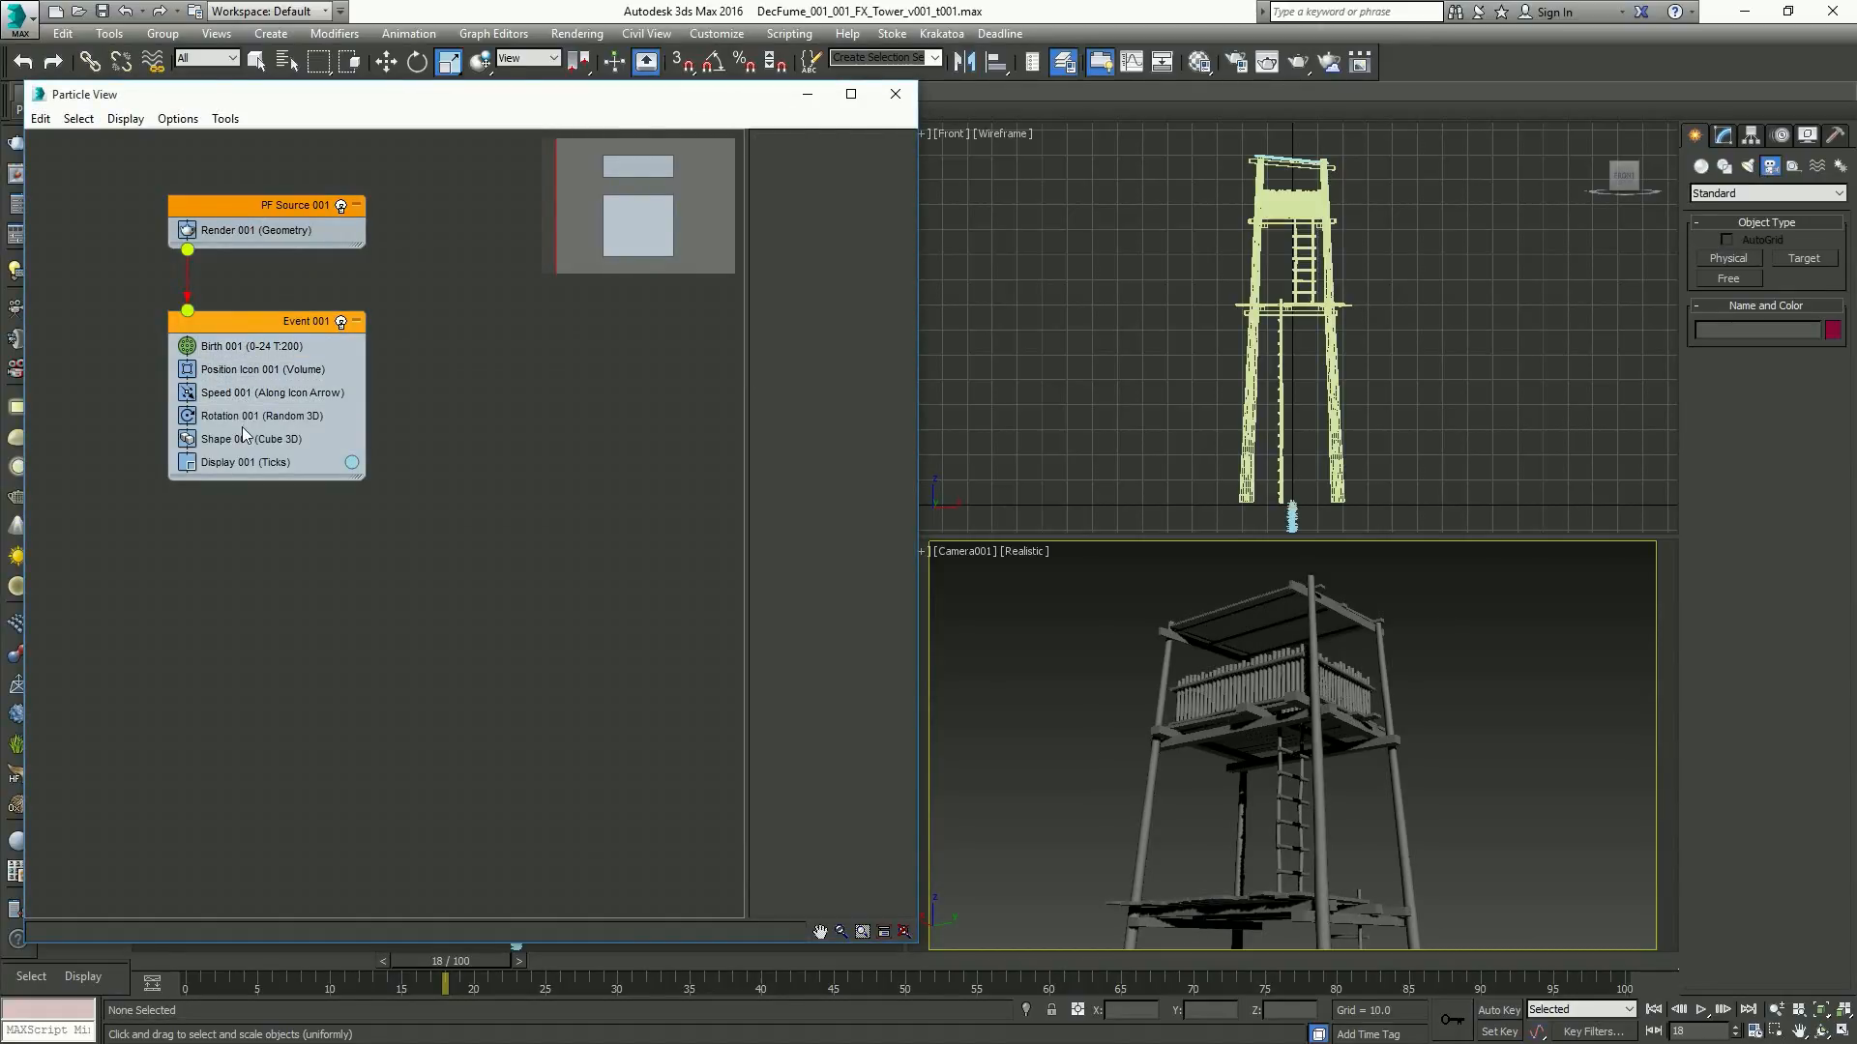
left_click(247, 427)
left_click(251, 417)
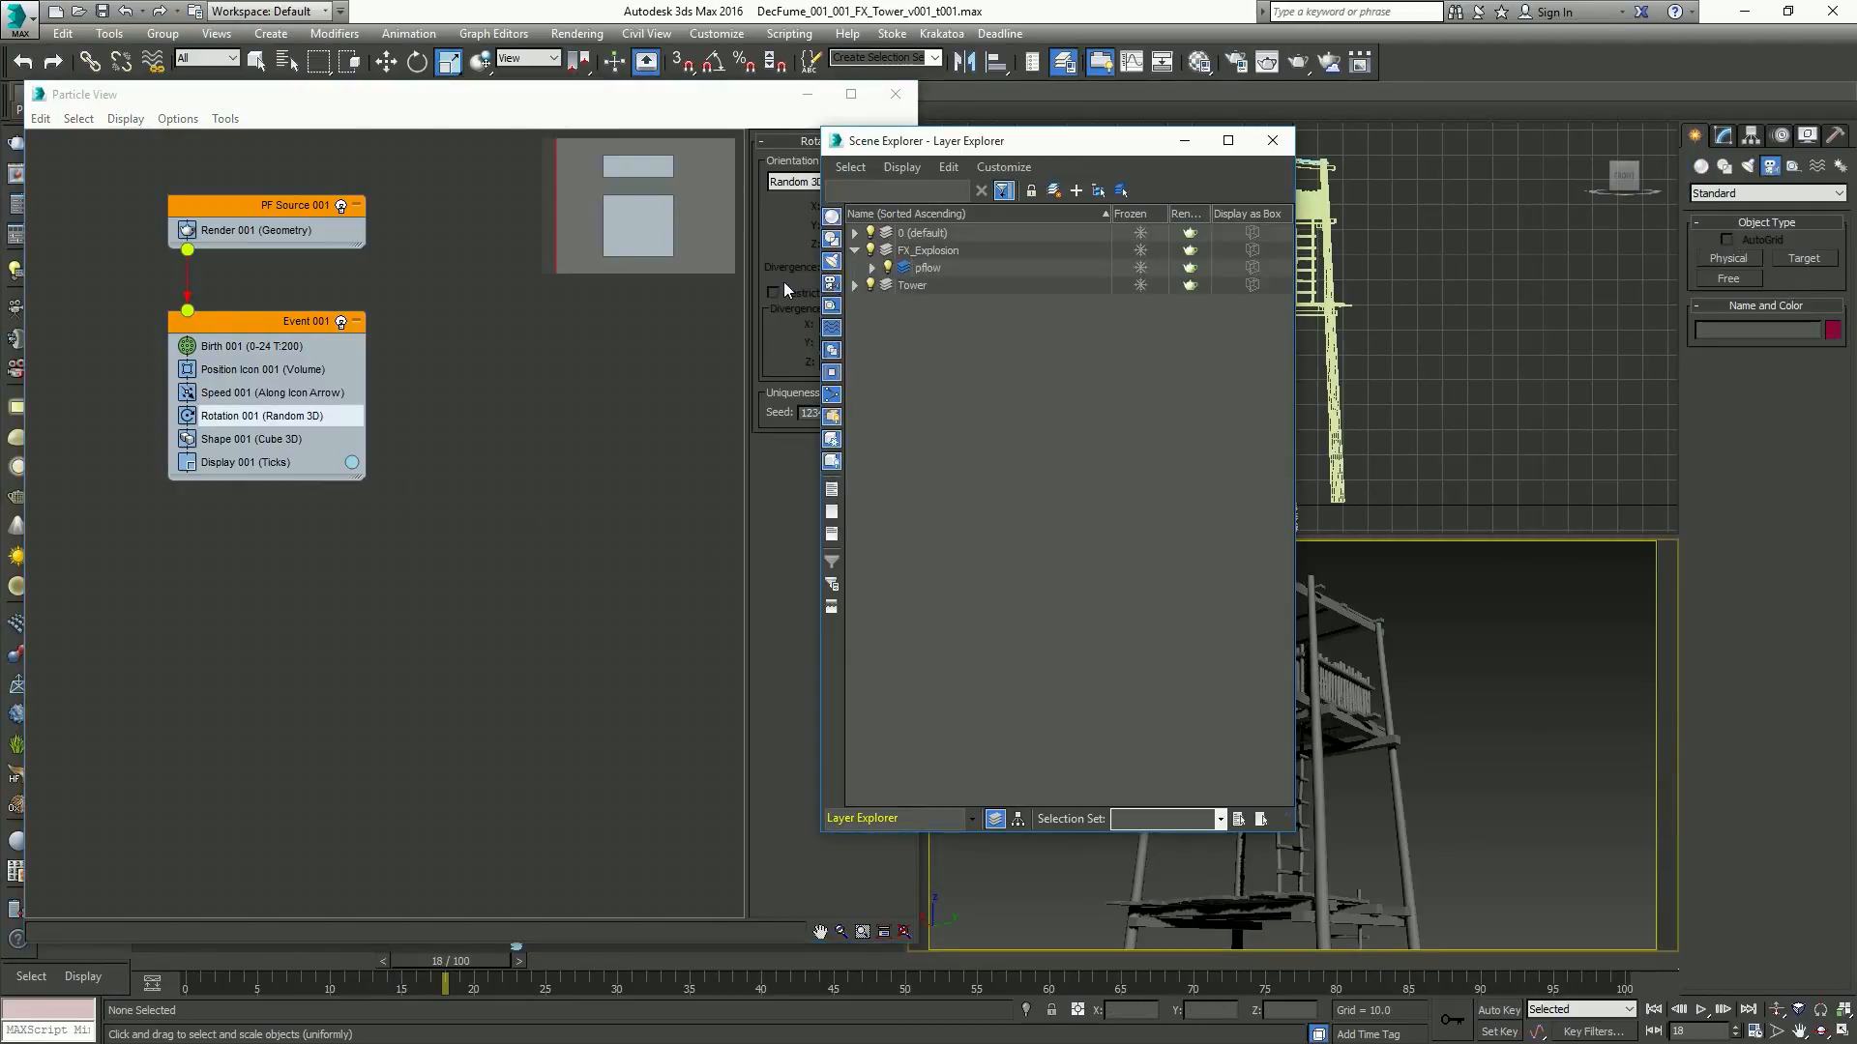
left_click(870, 269)
left_click(976, 285)
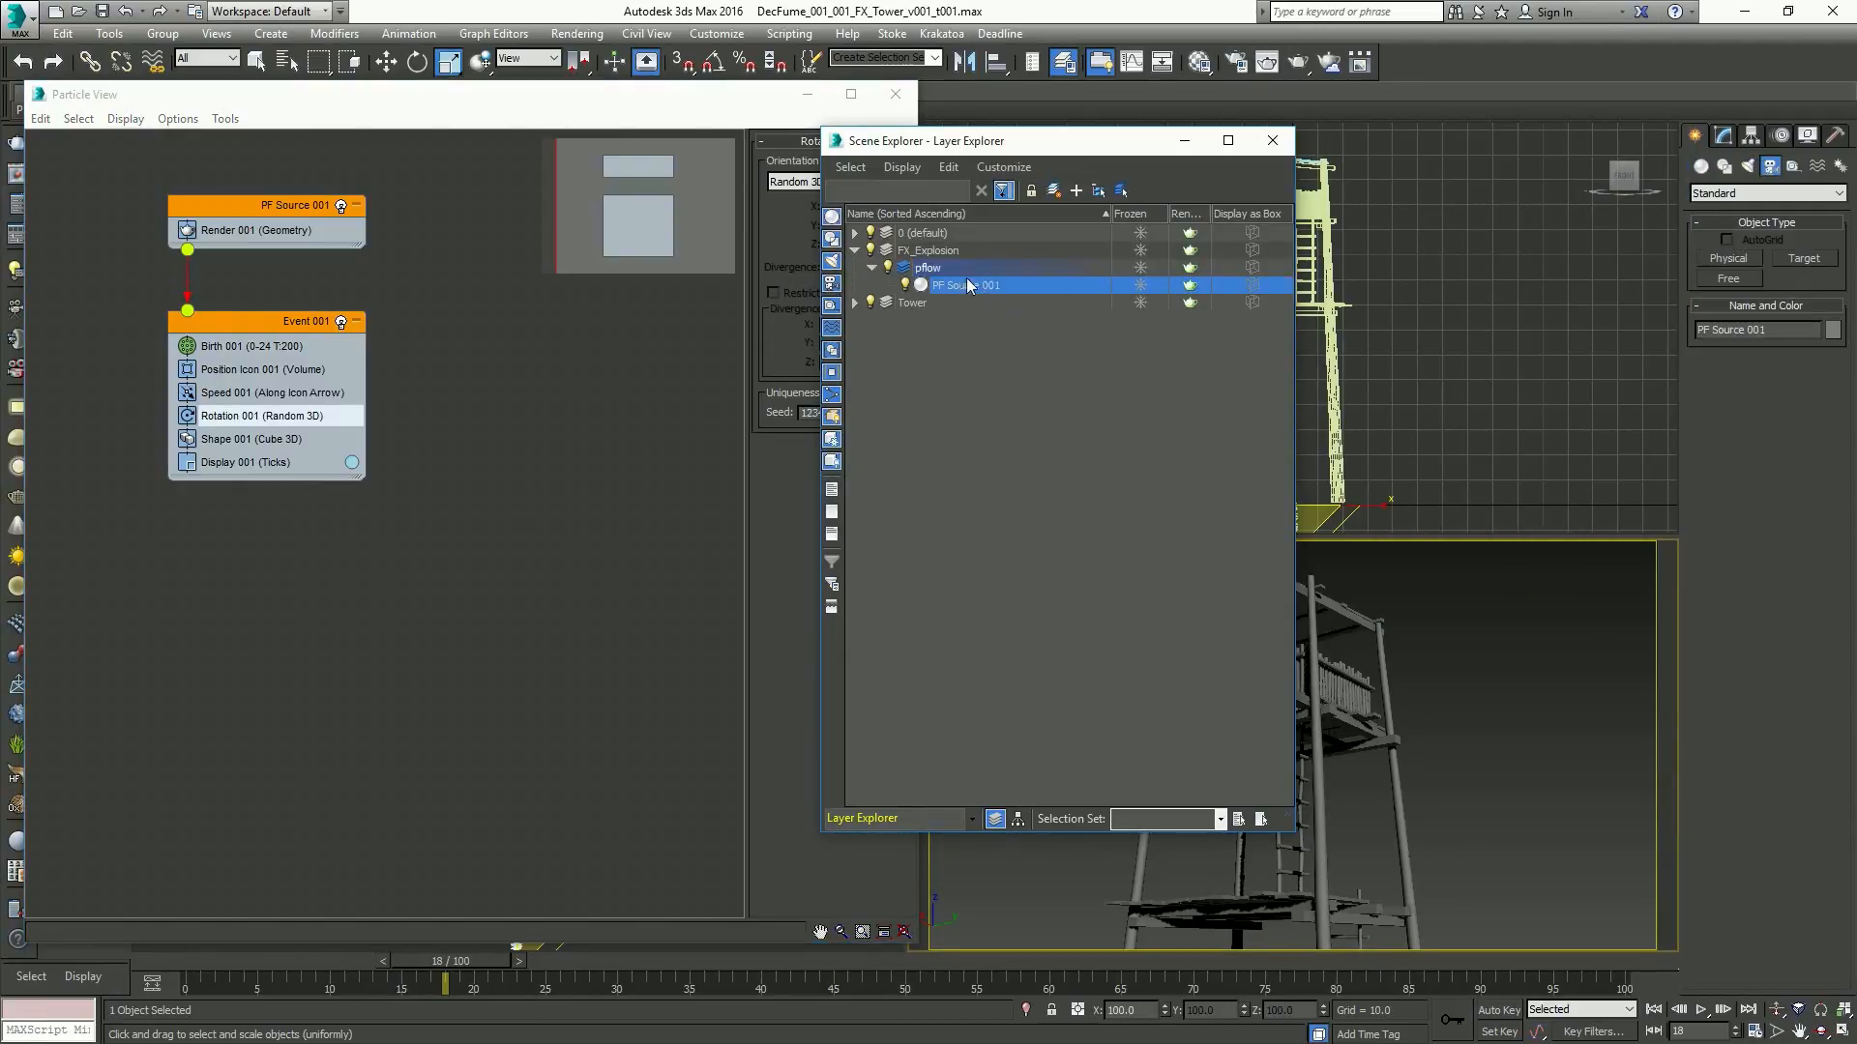
left_click(1273, 140)
Clear the MAXScript Listener, query the object $'speed 001' and close the Listener
key("F11")
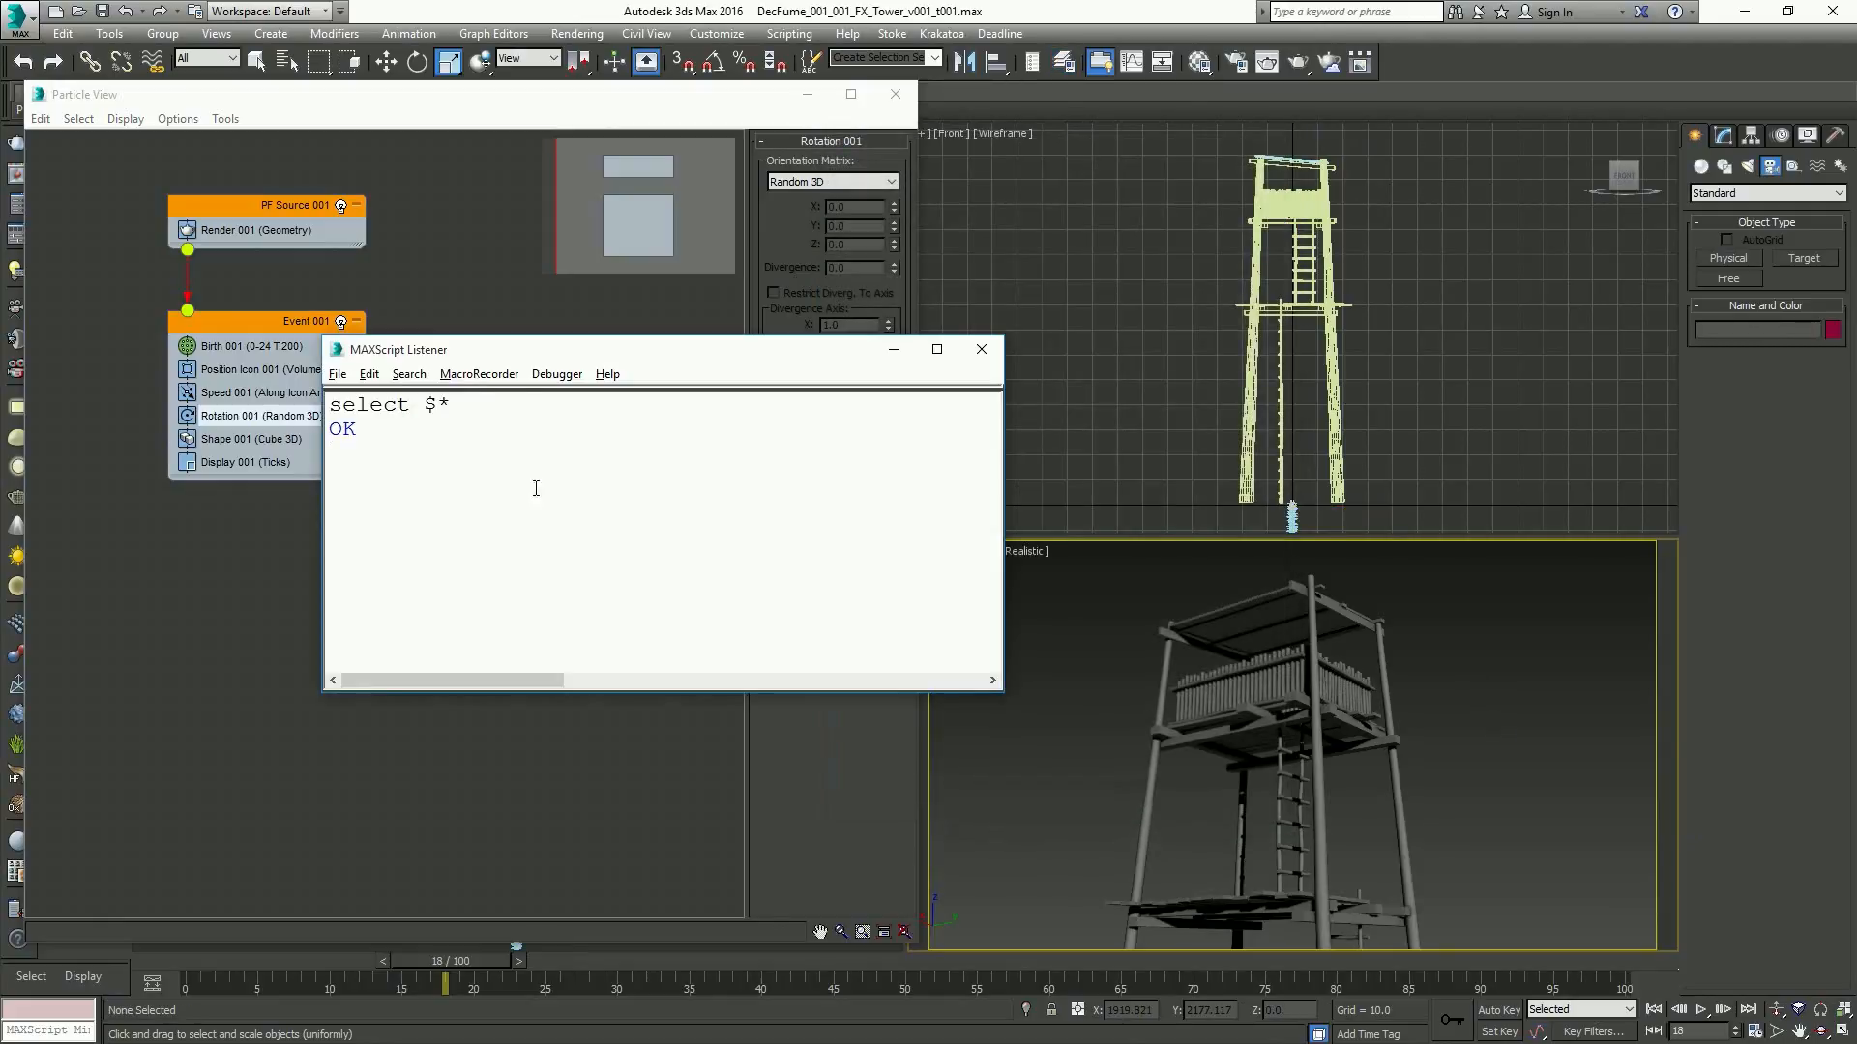
left_click_drag(533, 390, 540, 502)
left_click_drag(602, 351, 1297, 317)
key("BackSpace")
key("ctrl+a")
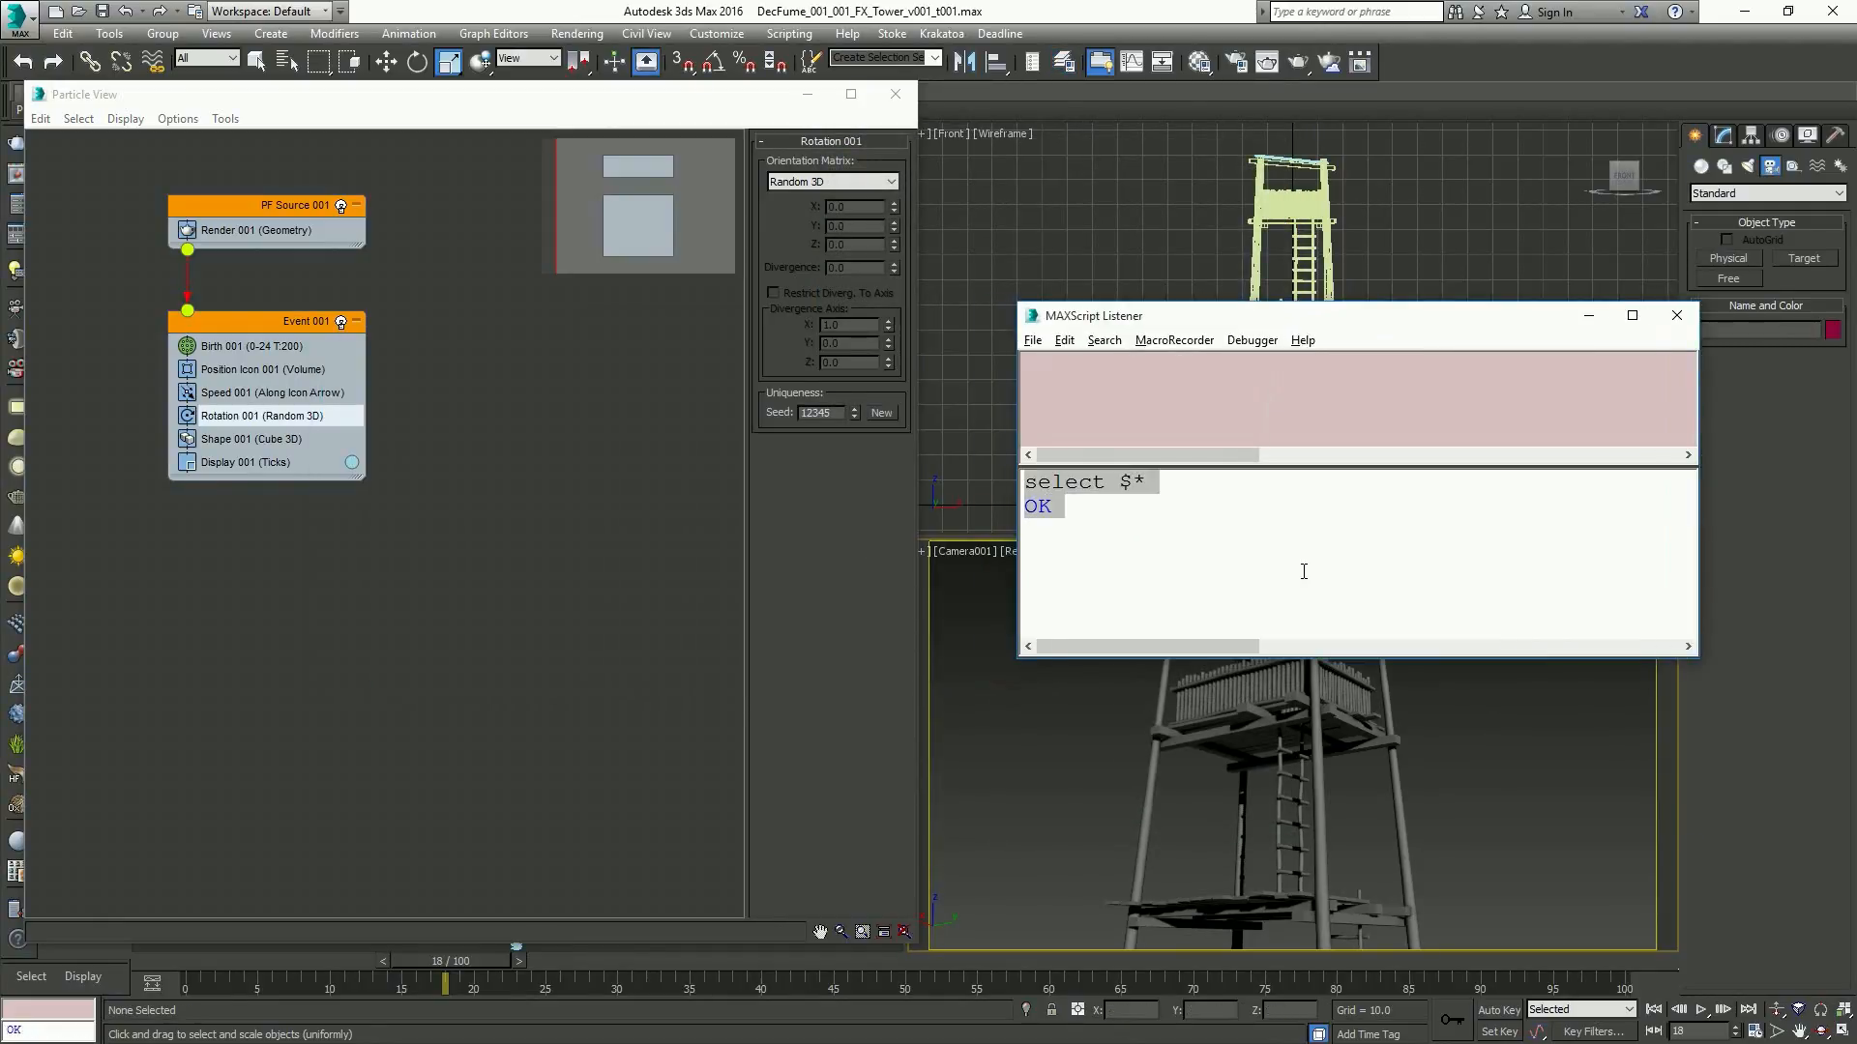
type("$")
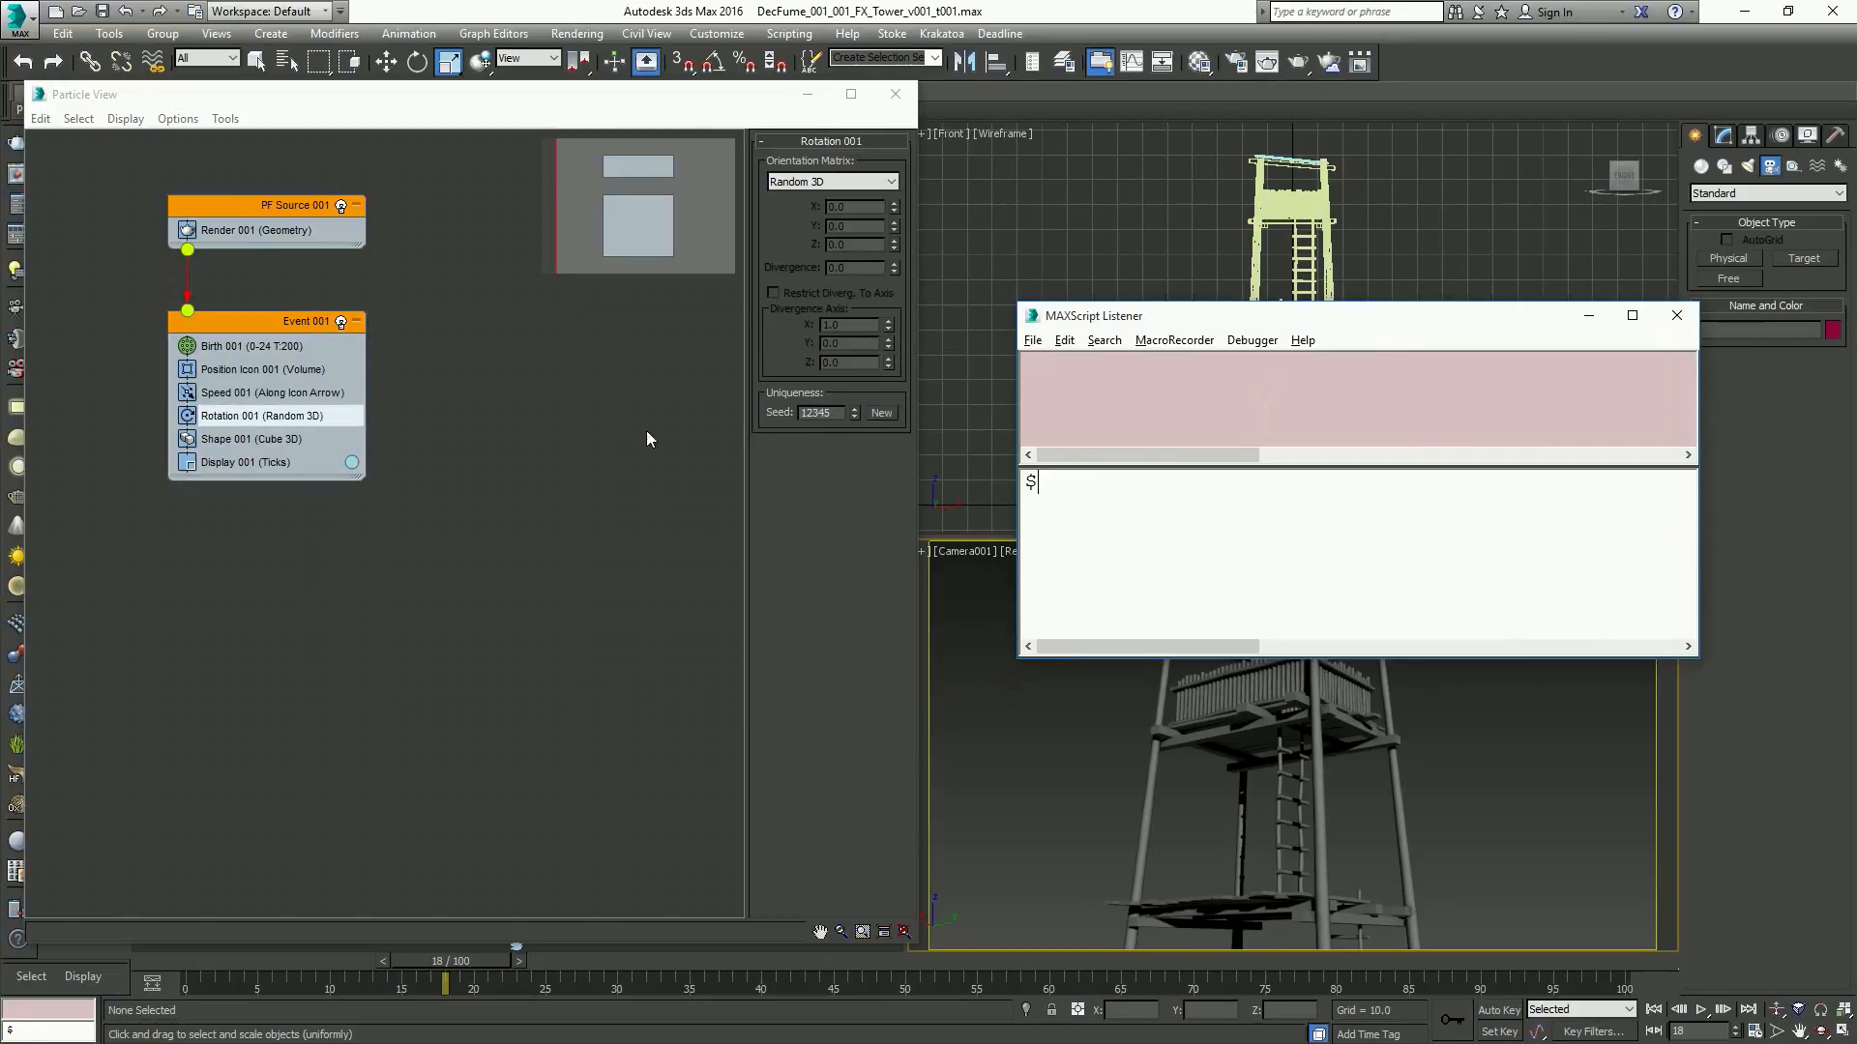
type("'speed 001'")
key("Return")
key("ctrl+w")
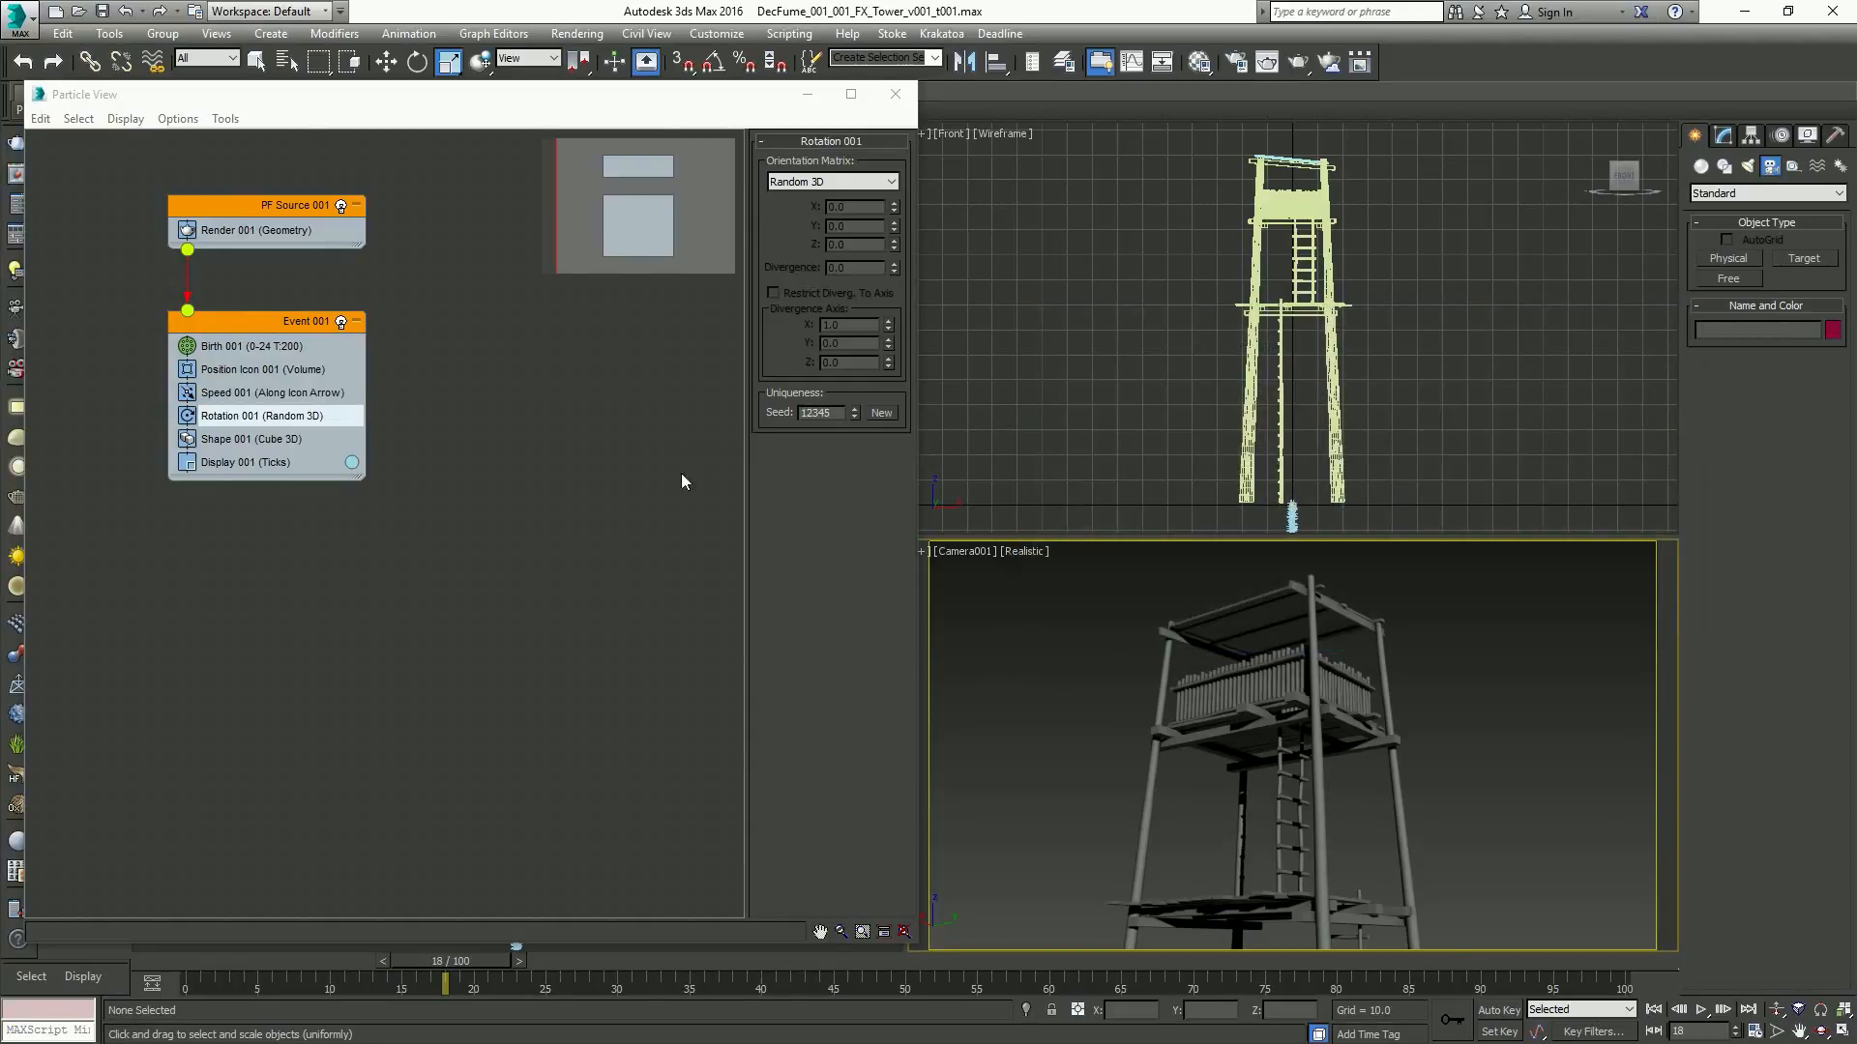
Reopen the Layer Explorer to review the contents of FX_Explosion and its pflow layer, and close it
left_click(467, 479)
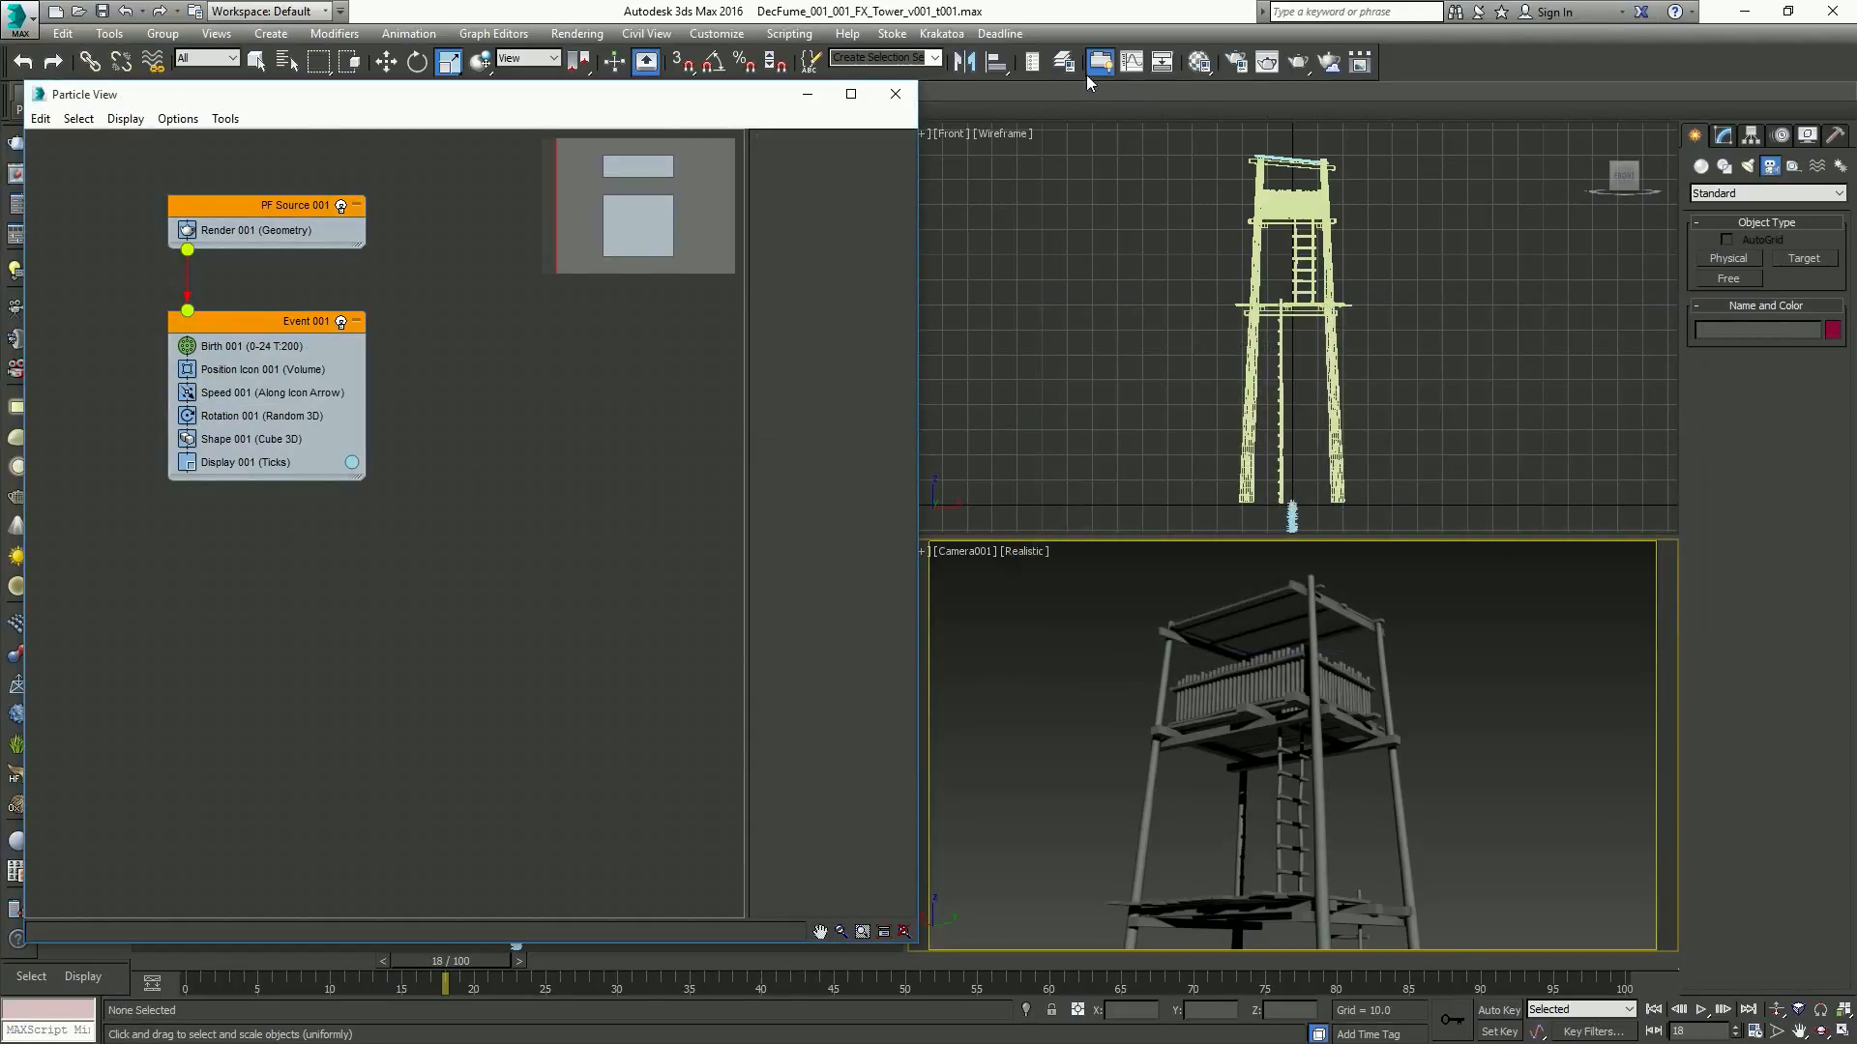
left_click(1064, 62)
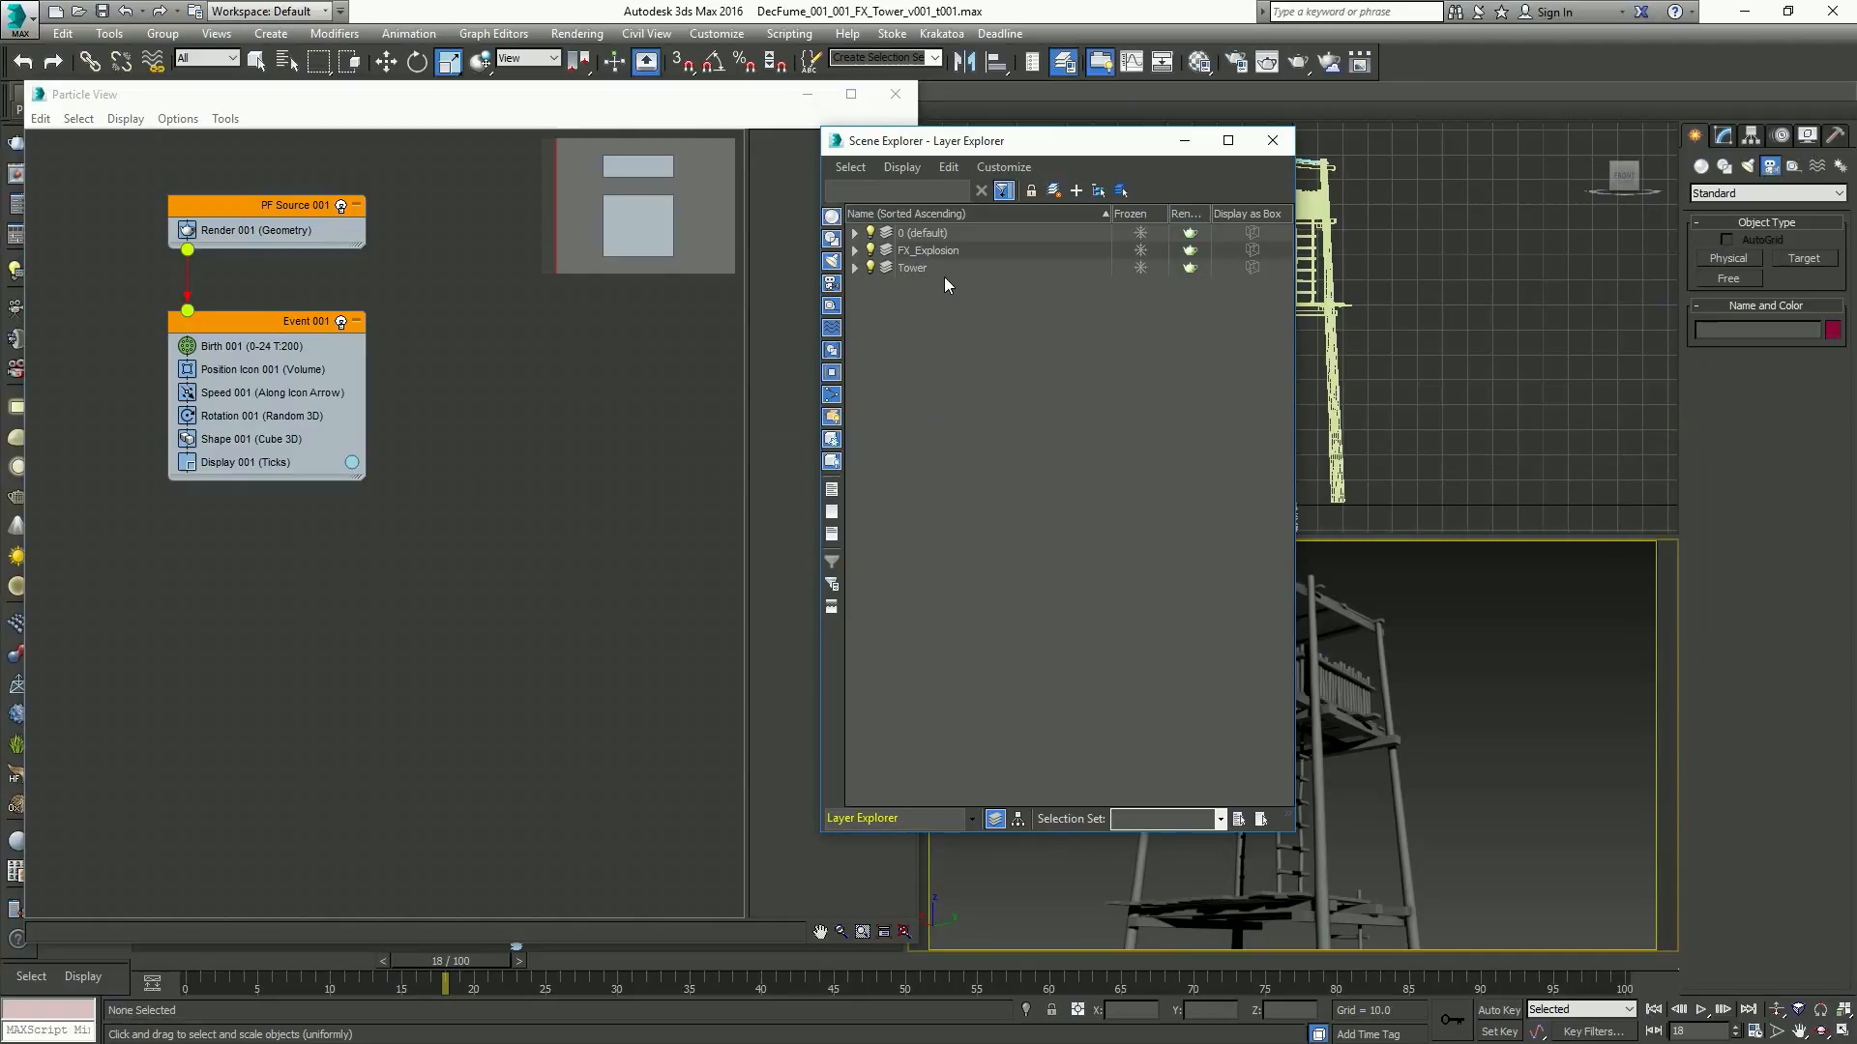
left_click(855, 251)
left_click(872, 268)
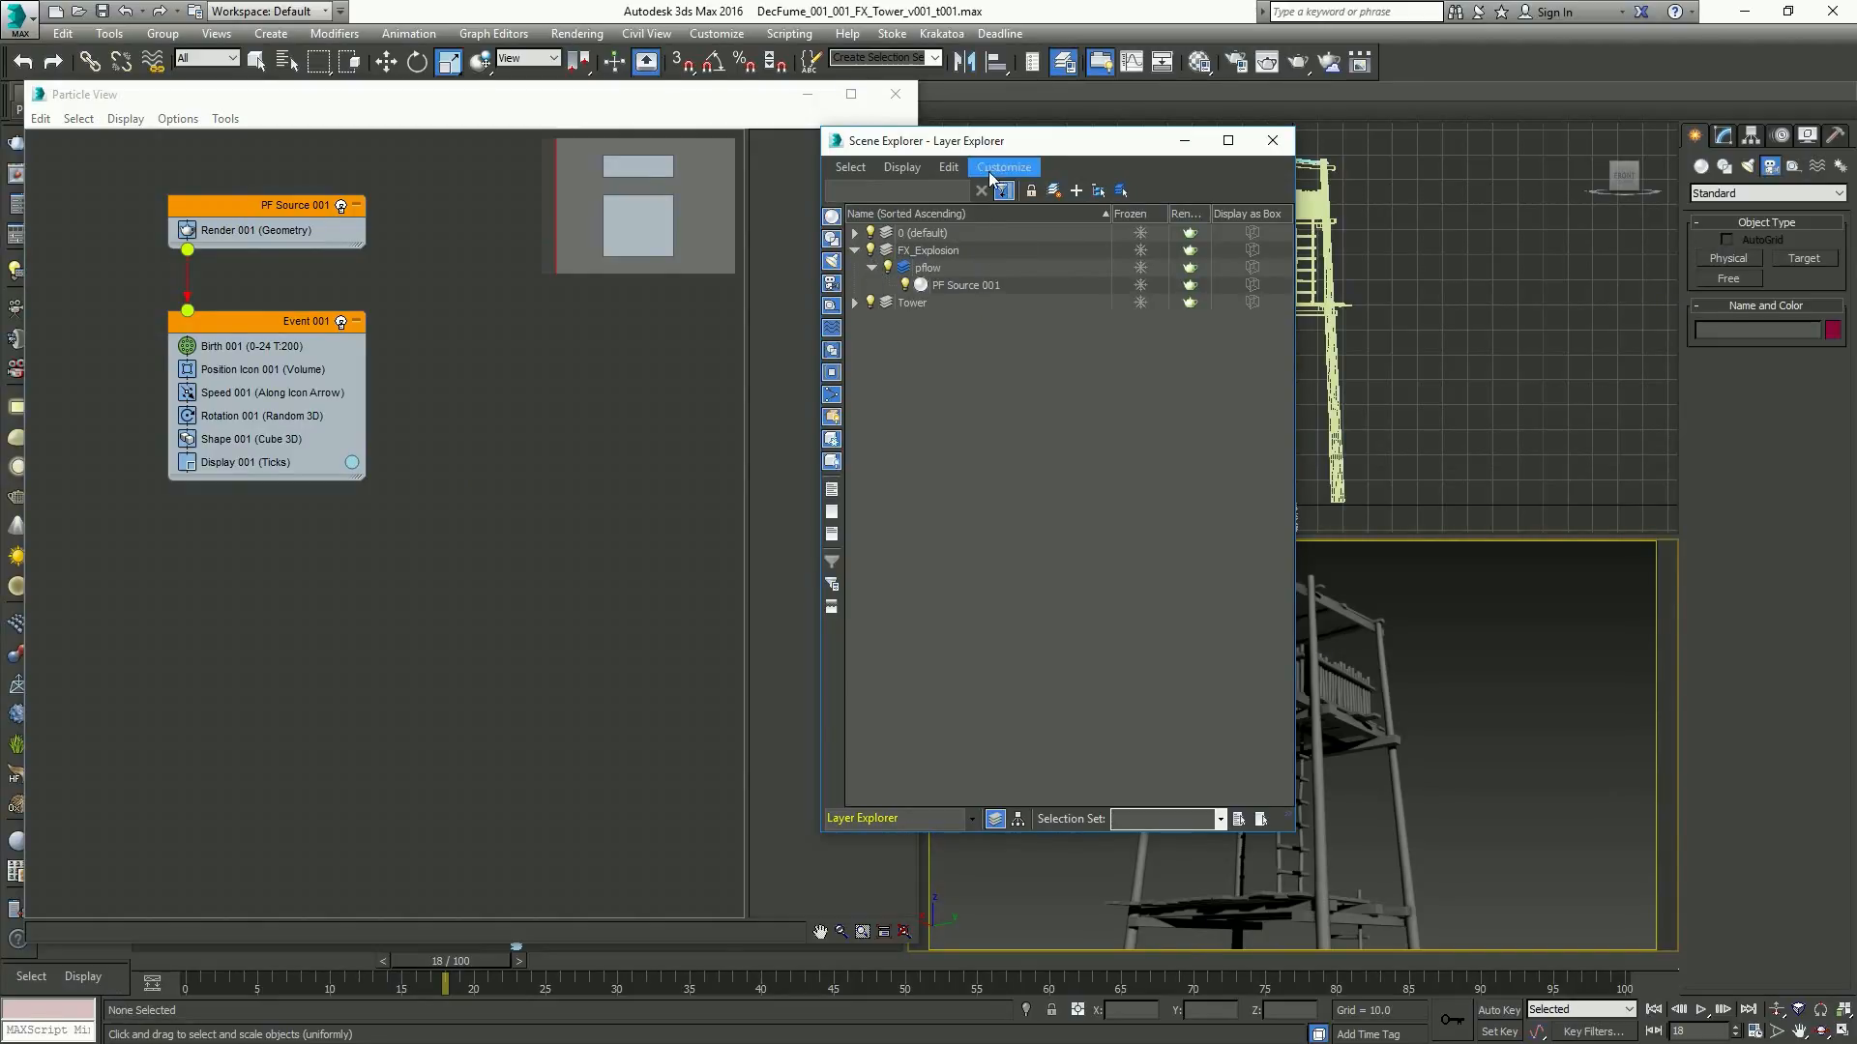
left_click(1273, 142)
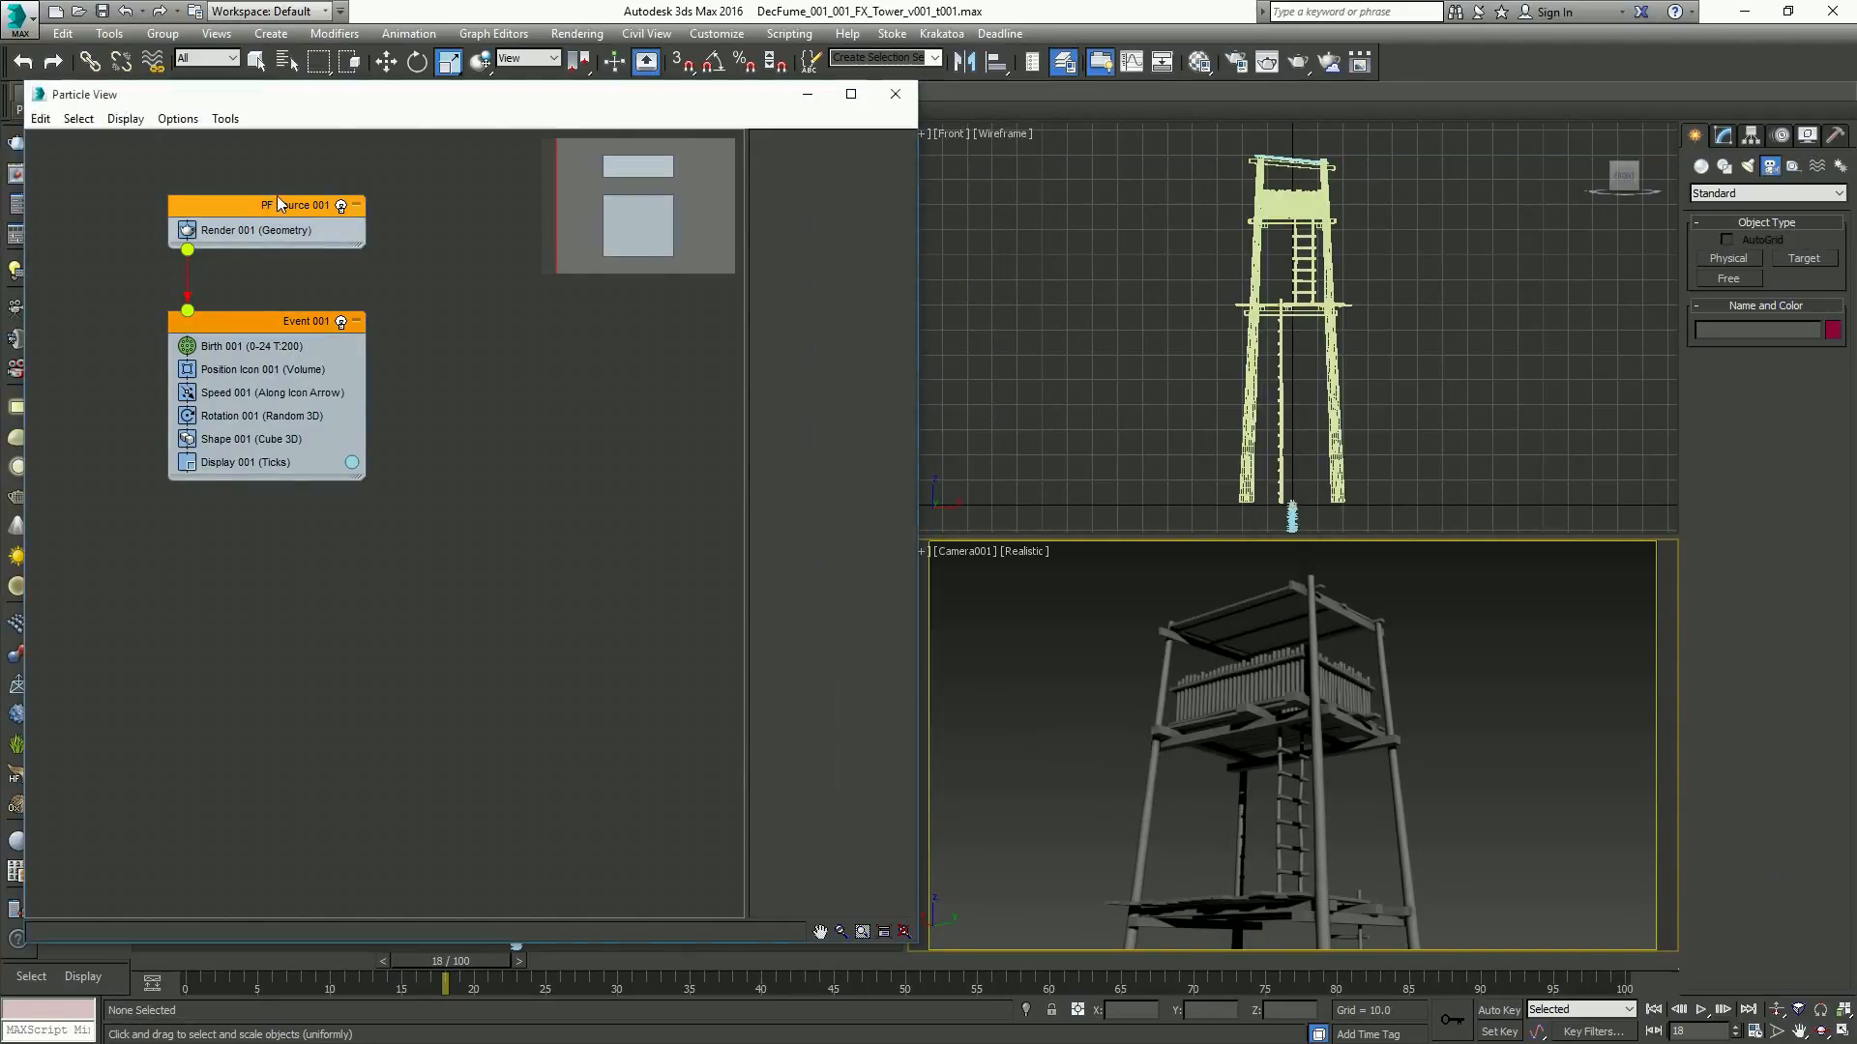
Rename the particle flow source as PFS_Explosion
right_click(222, 205)
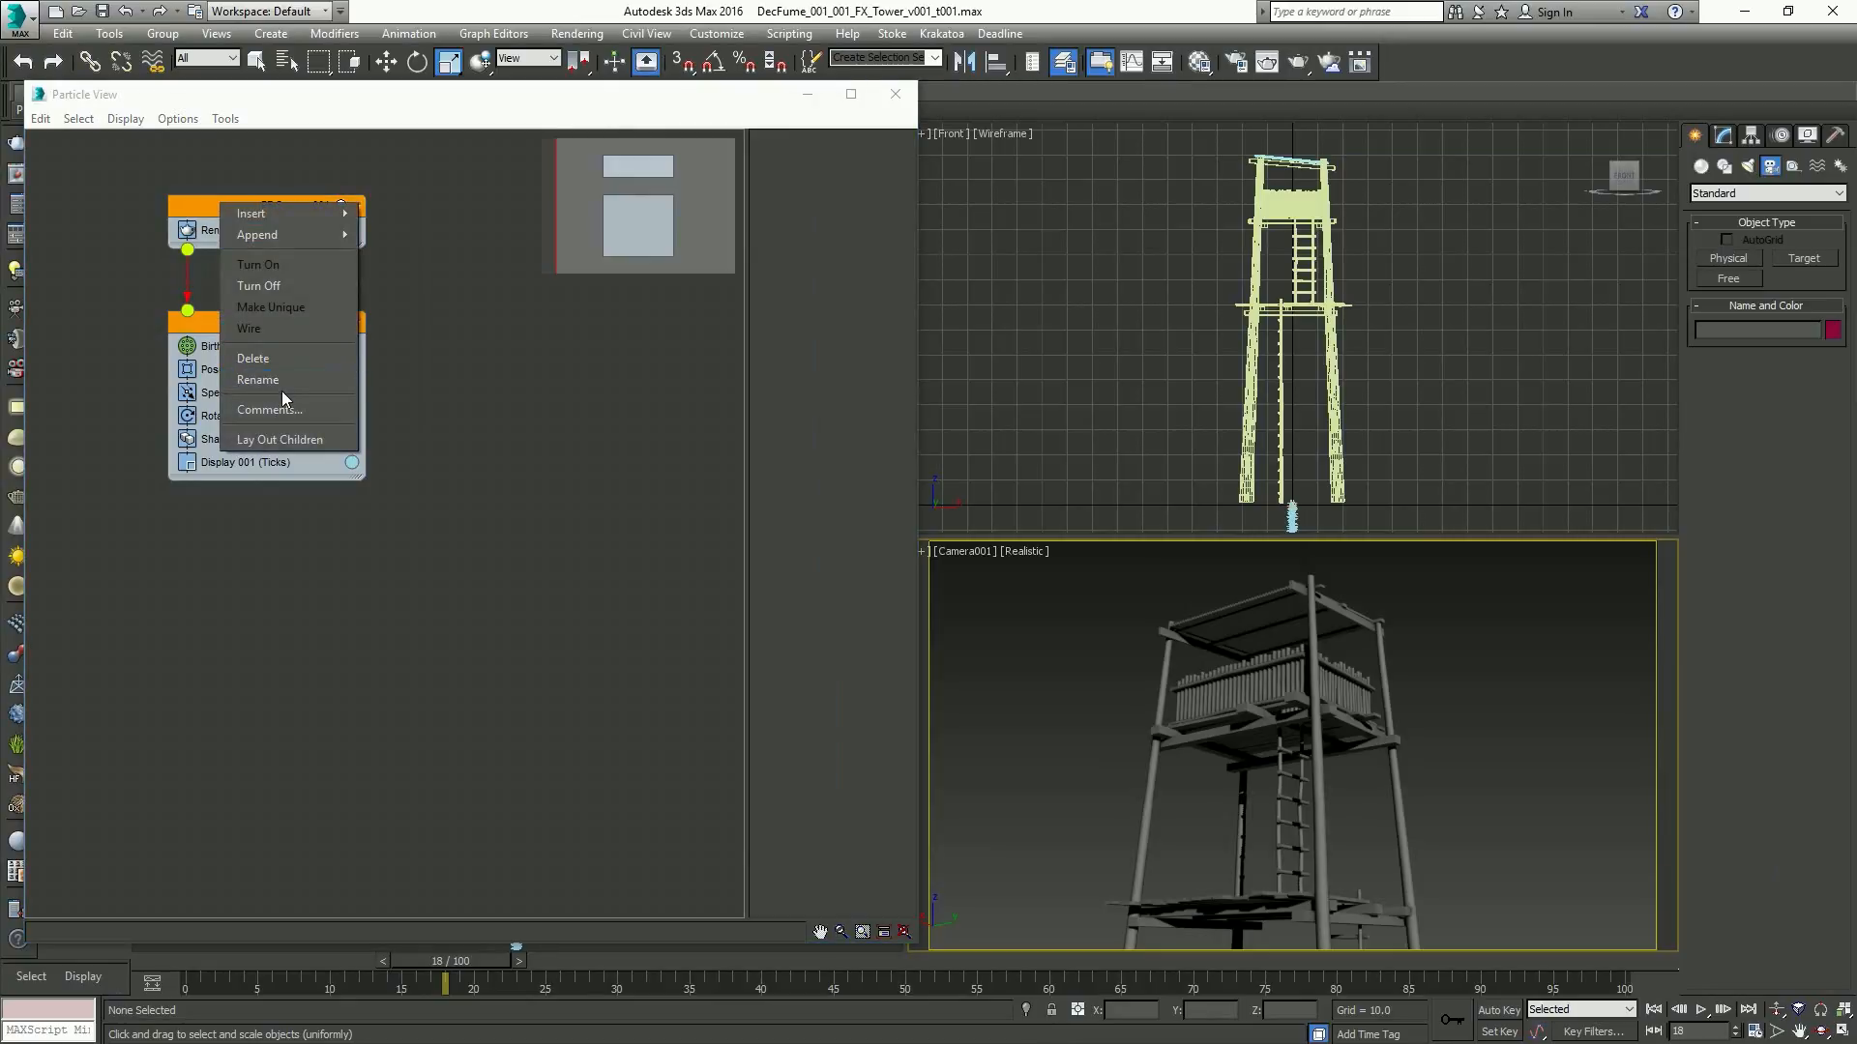
left_click(282, 382)
key("ctrl+a")
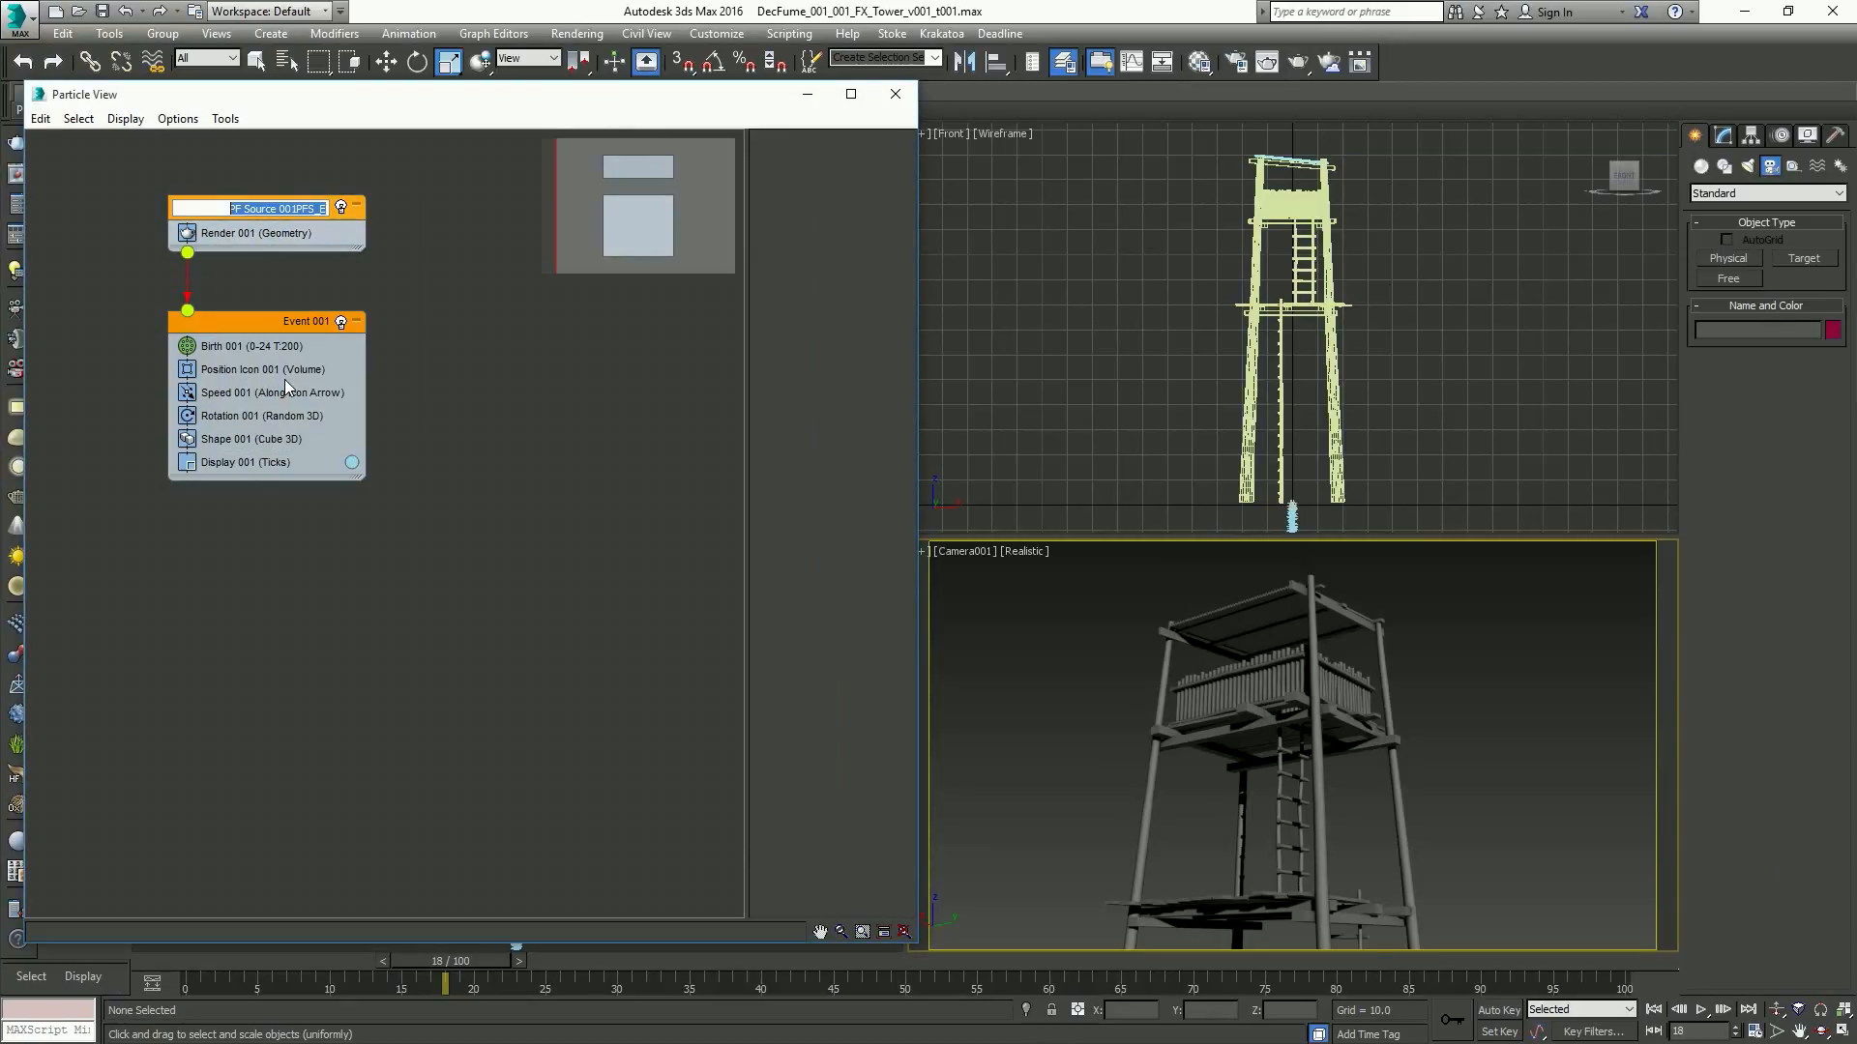
type("PFS_Explosion")
key("Return")
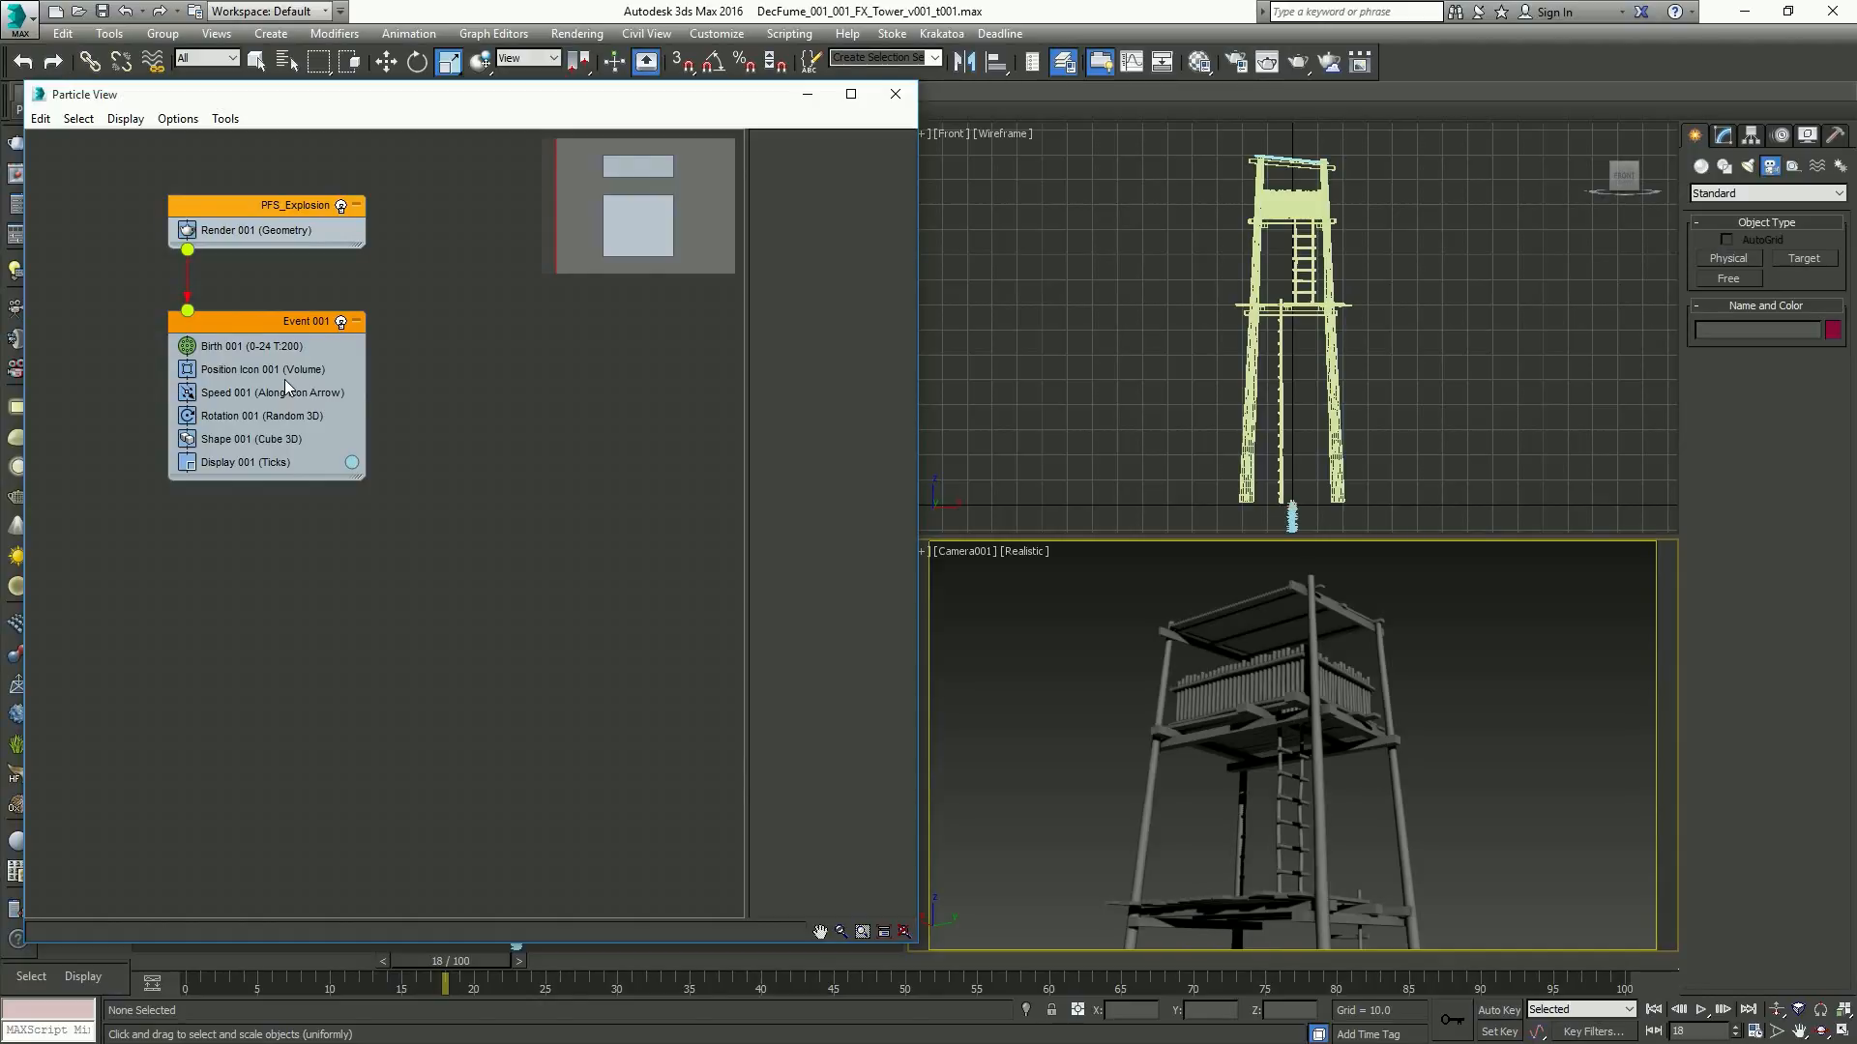
Set the Birth operator's Emit Start to frame 10
left_click(286, 346)
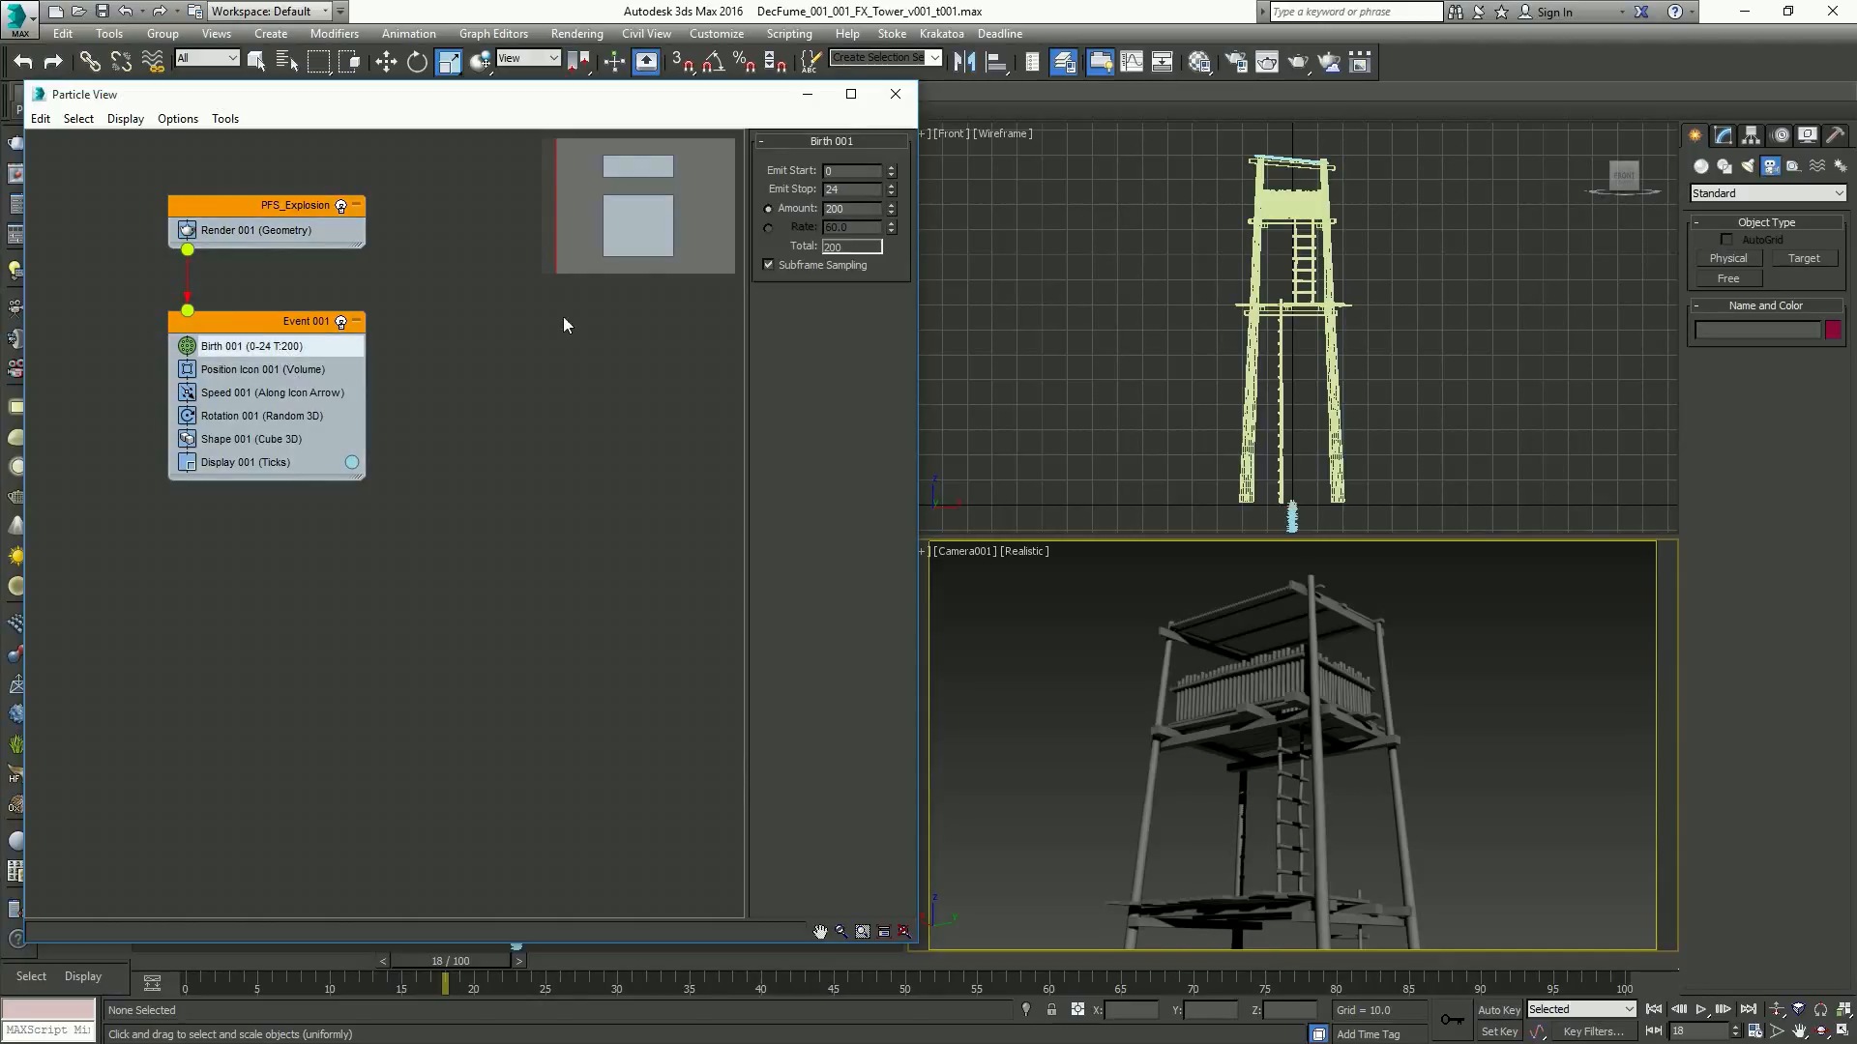
left_click(868, 174)
type("2")
key("BackSpace")
type("10")
key("Return")
left_click(1058, 348)
type("h")
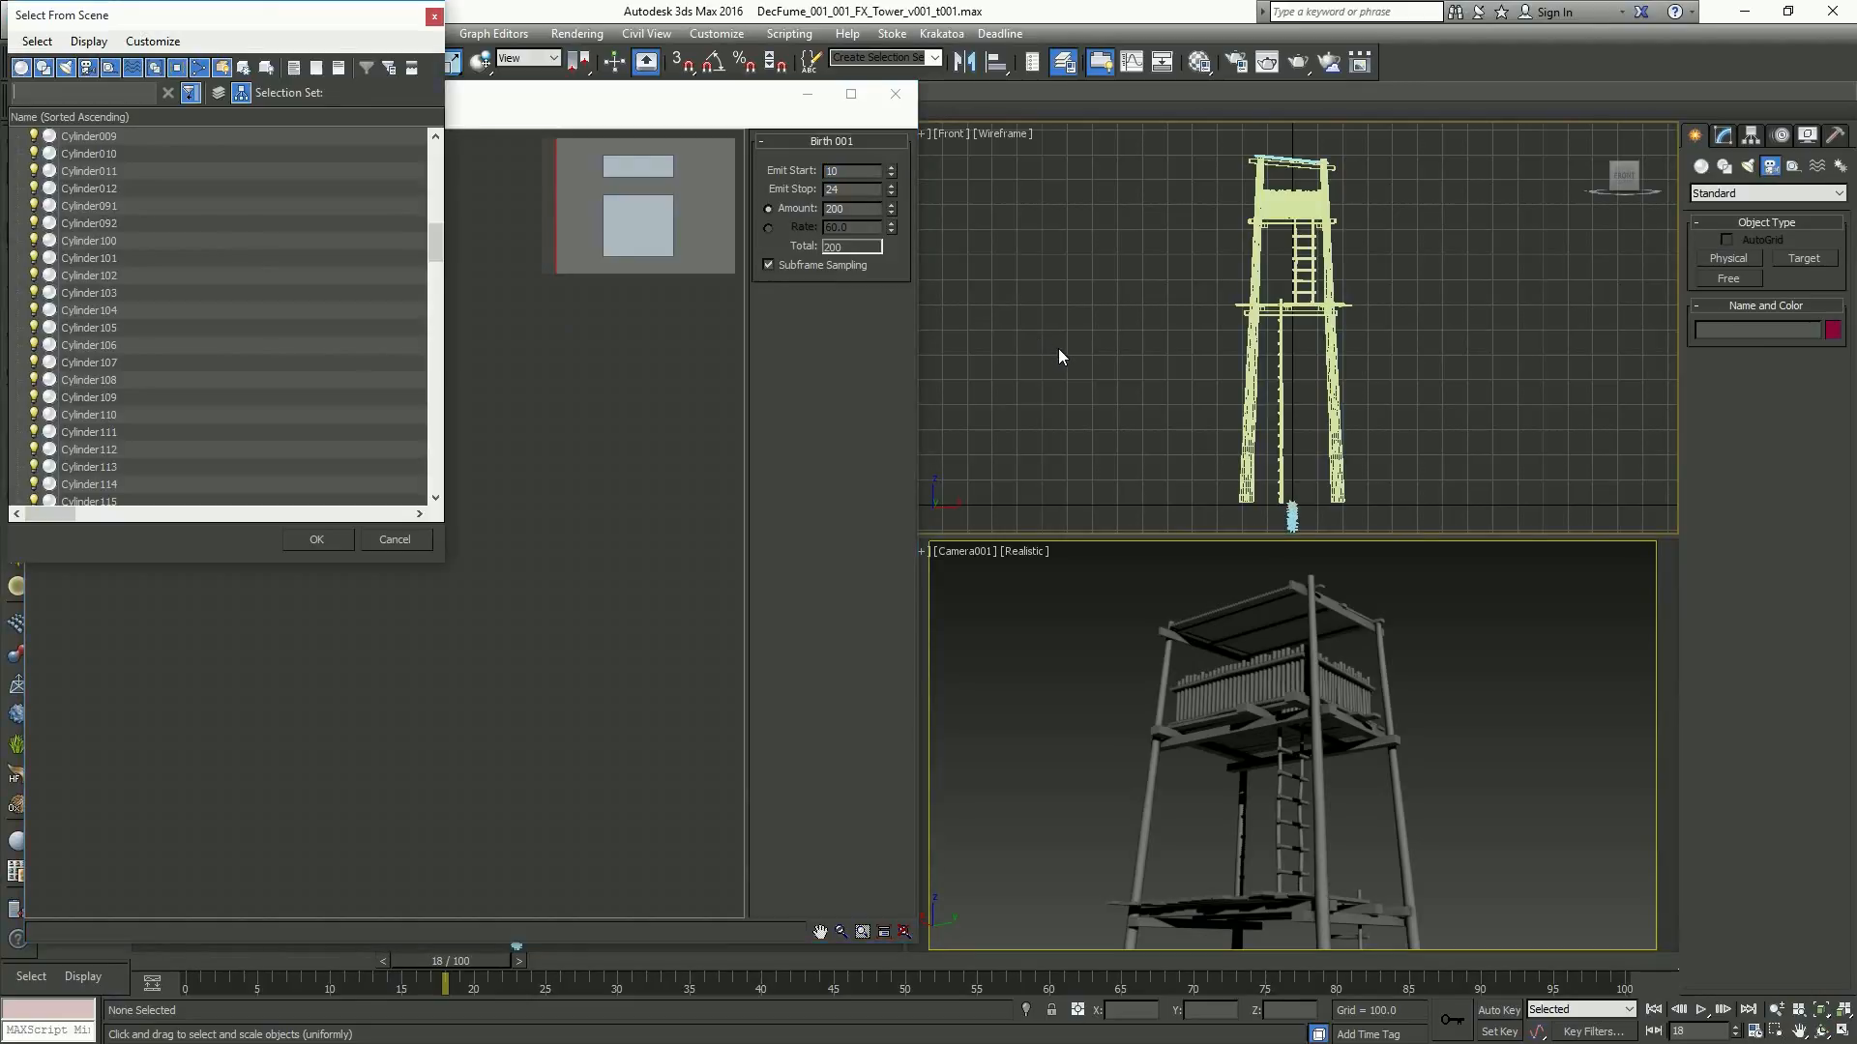
type("pfs")
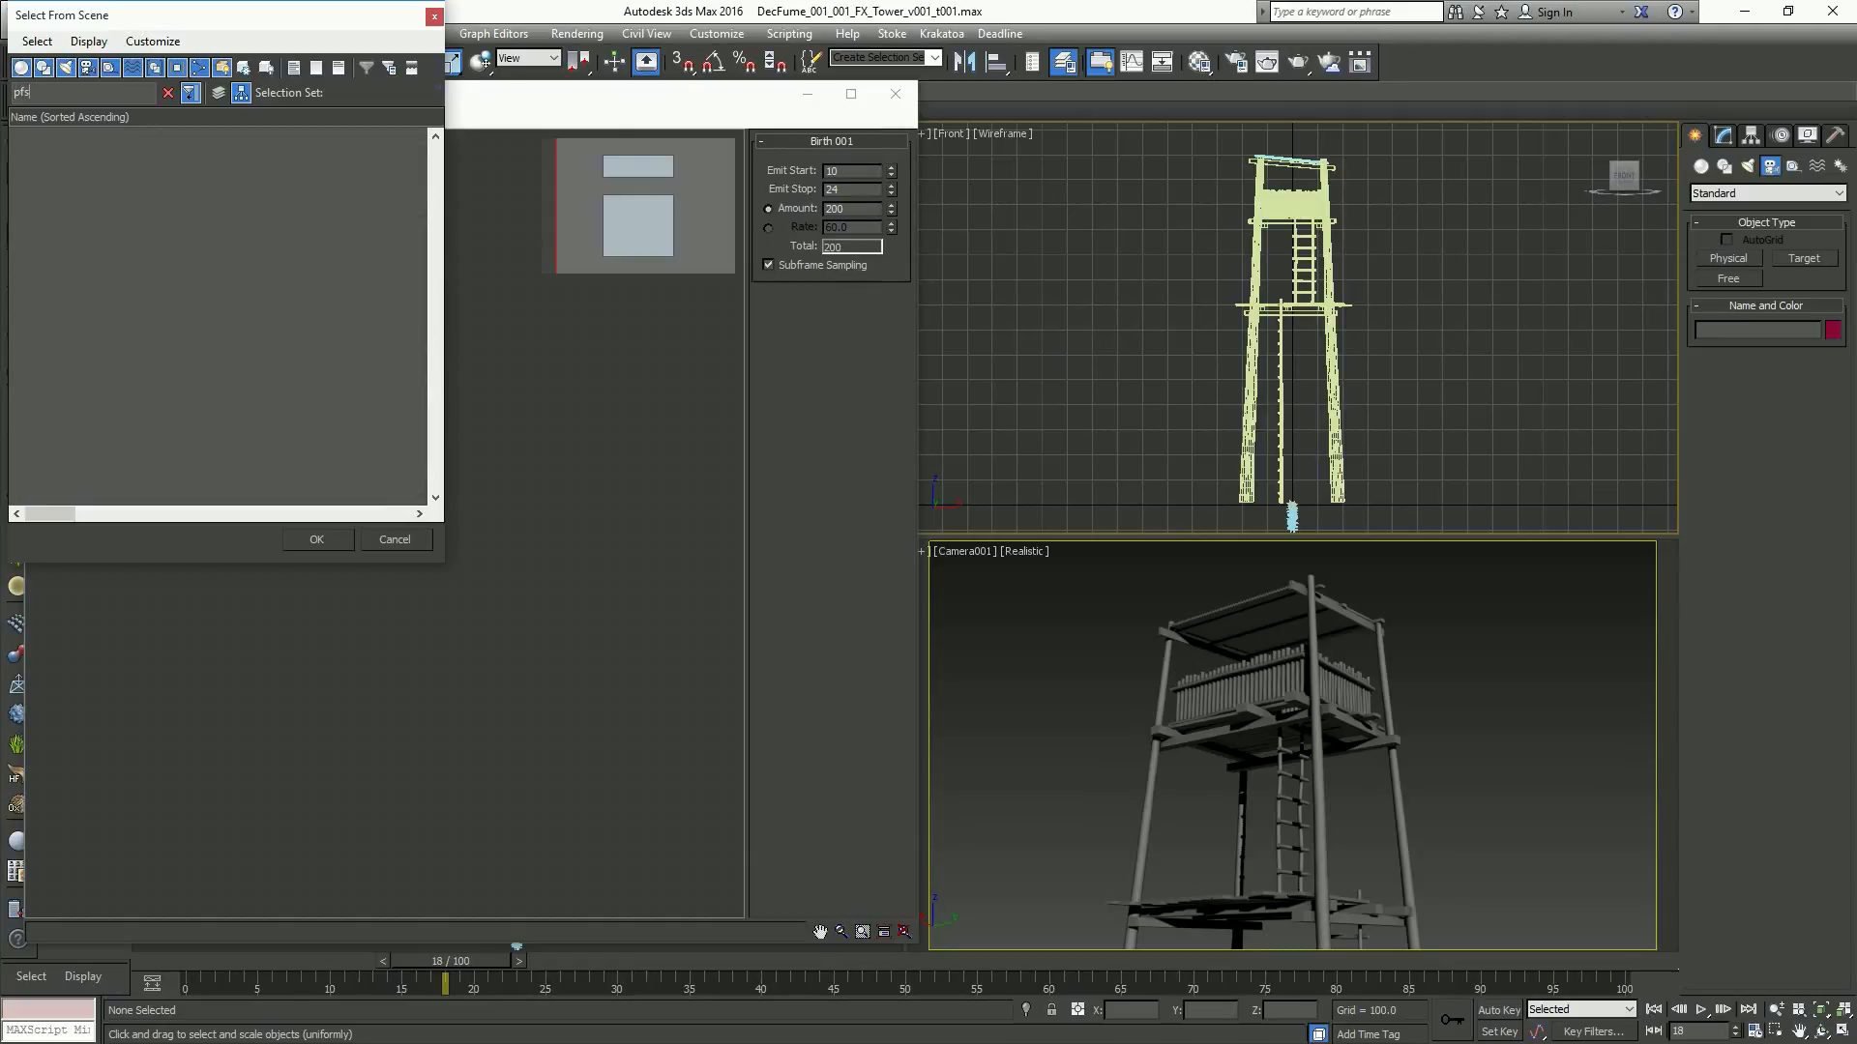
left_click(393, 540)
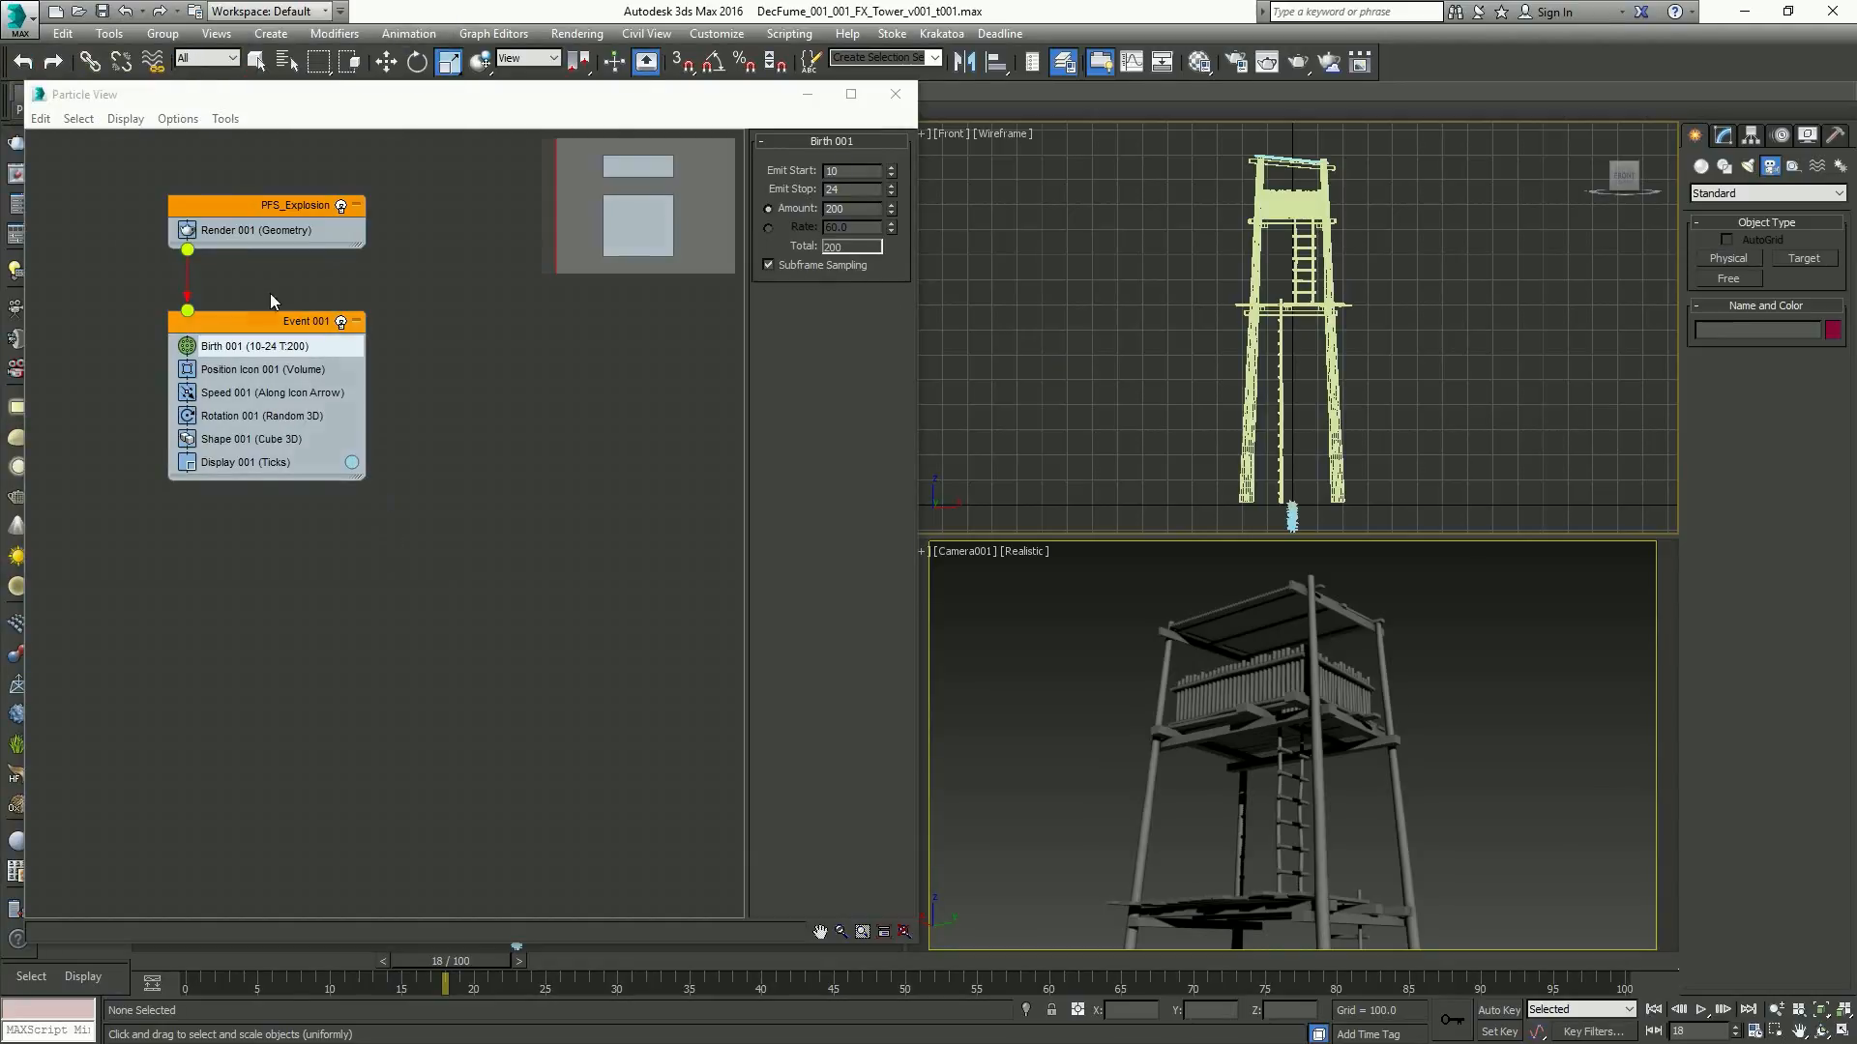
Review the PFS_Explosion source's viewport and render quantity multipliers and its particle amount upper limit
left_click(295, 211)
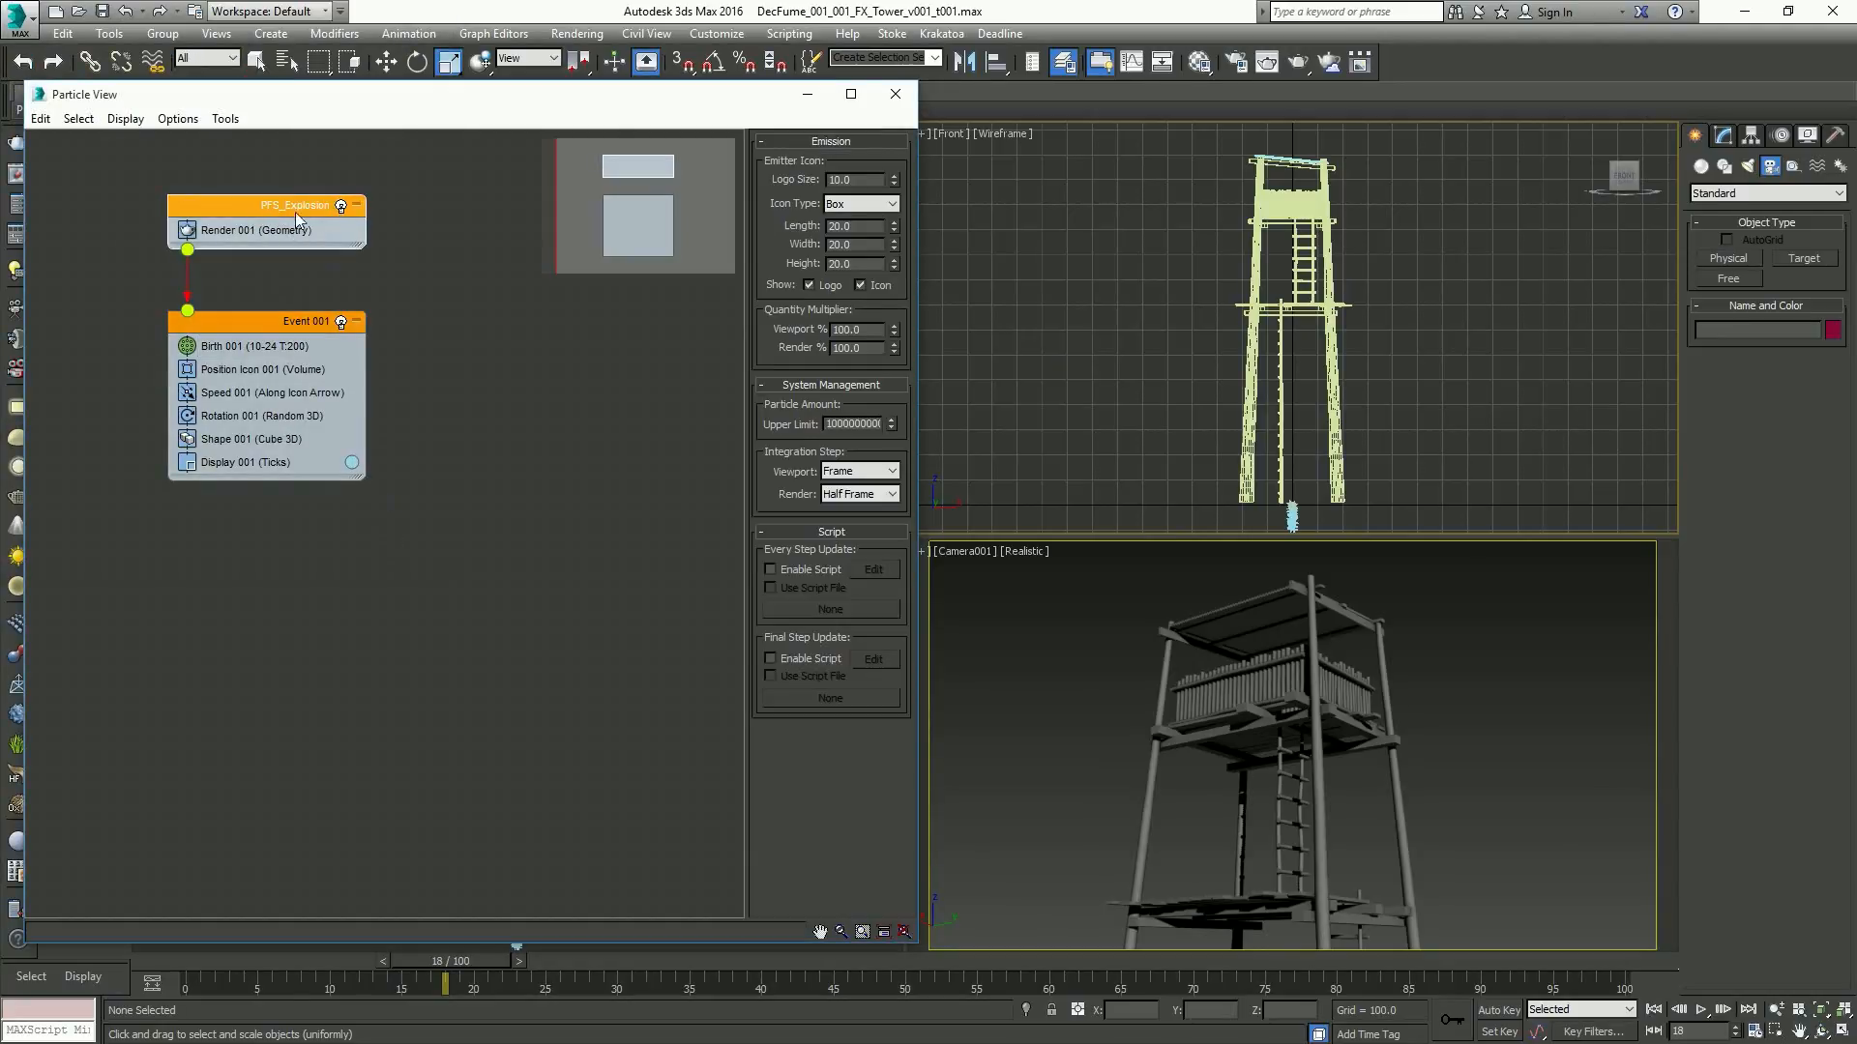
double_click(844, 329)
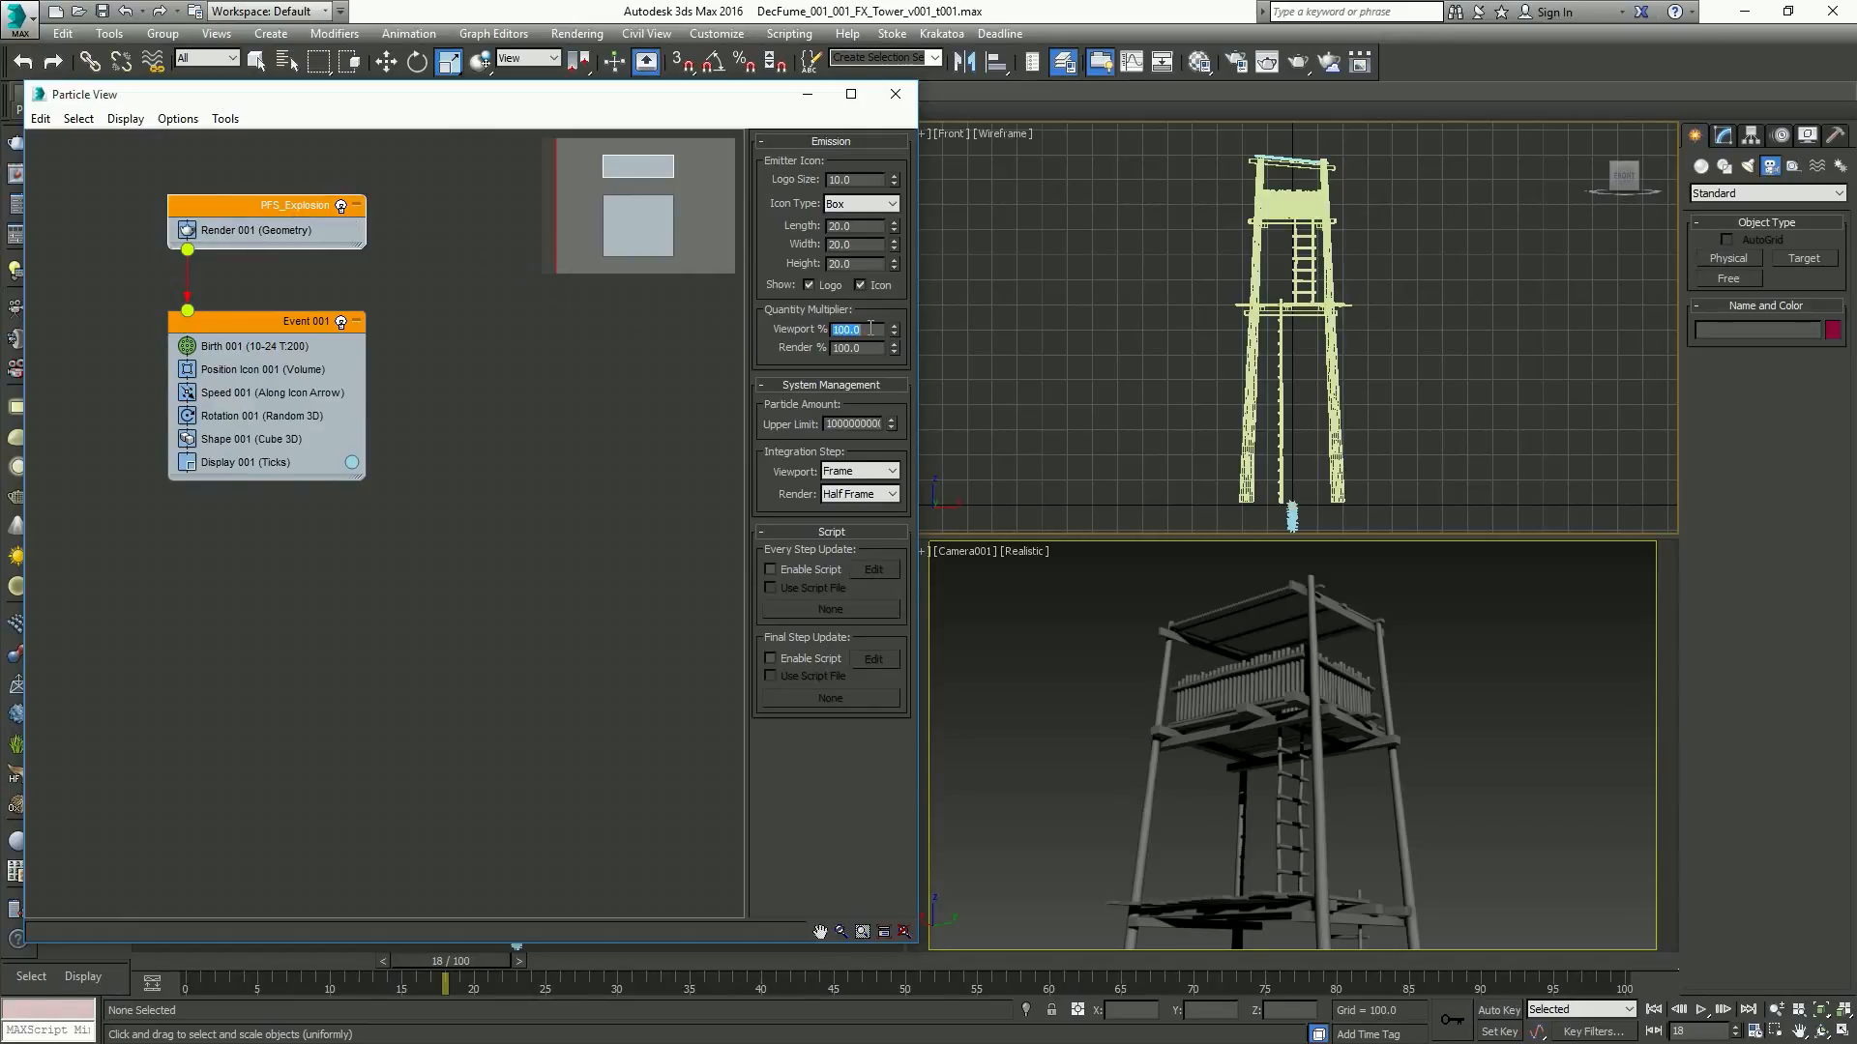
left_click(858, 424)
double_click(865, 348)
left_click(861, 424)
double_click(862, 424)
left_click_drag(841, 425, 846, 425)
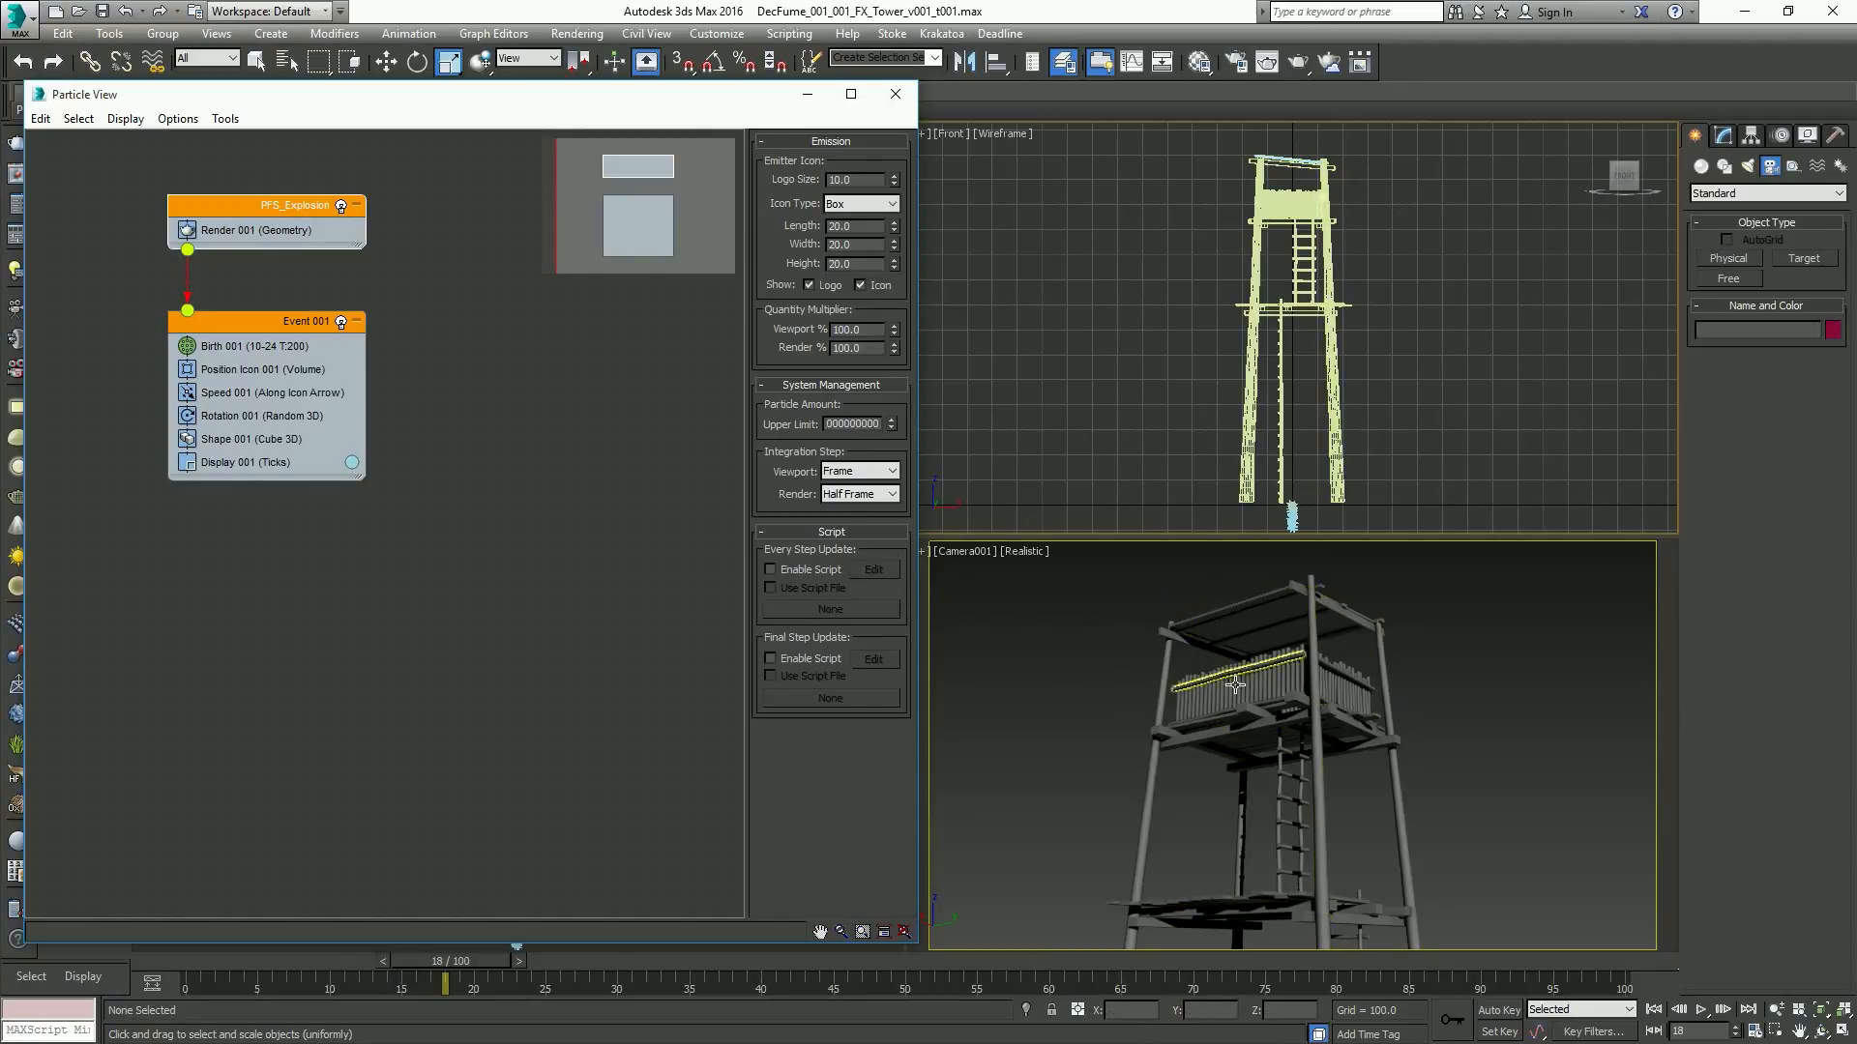
double_click(857, 424)
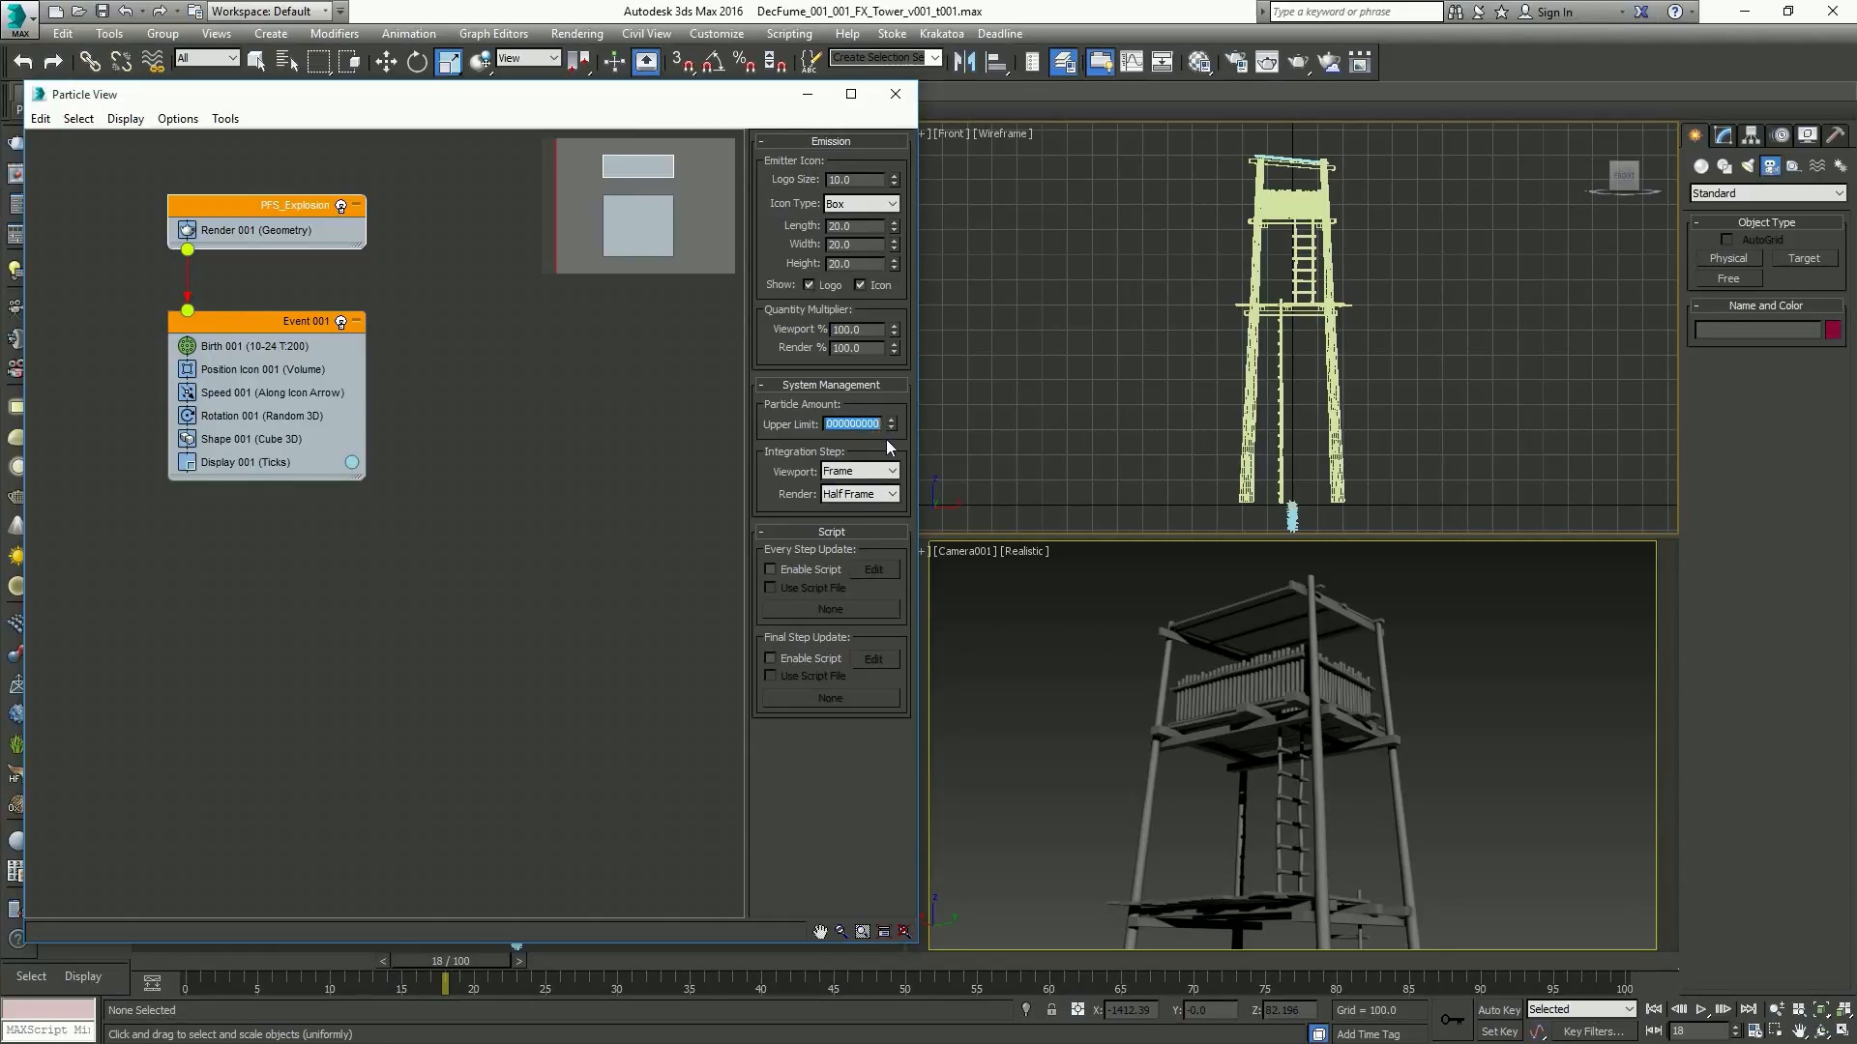
left_click(857, 425)
left_click(436, 353)
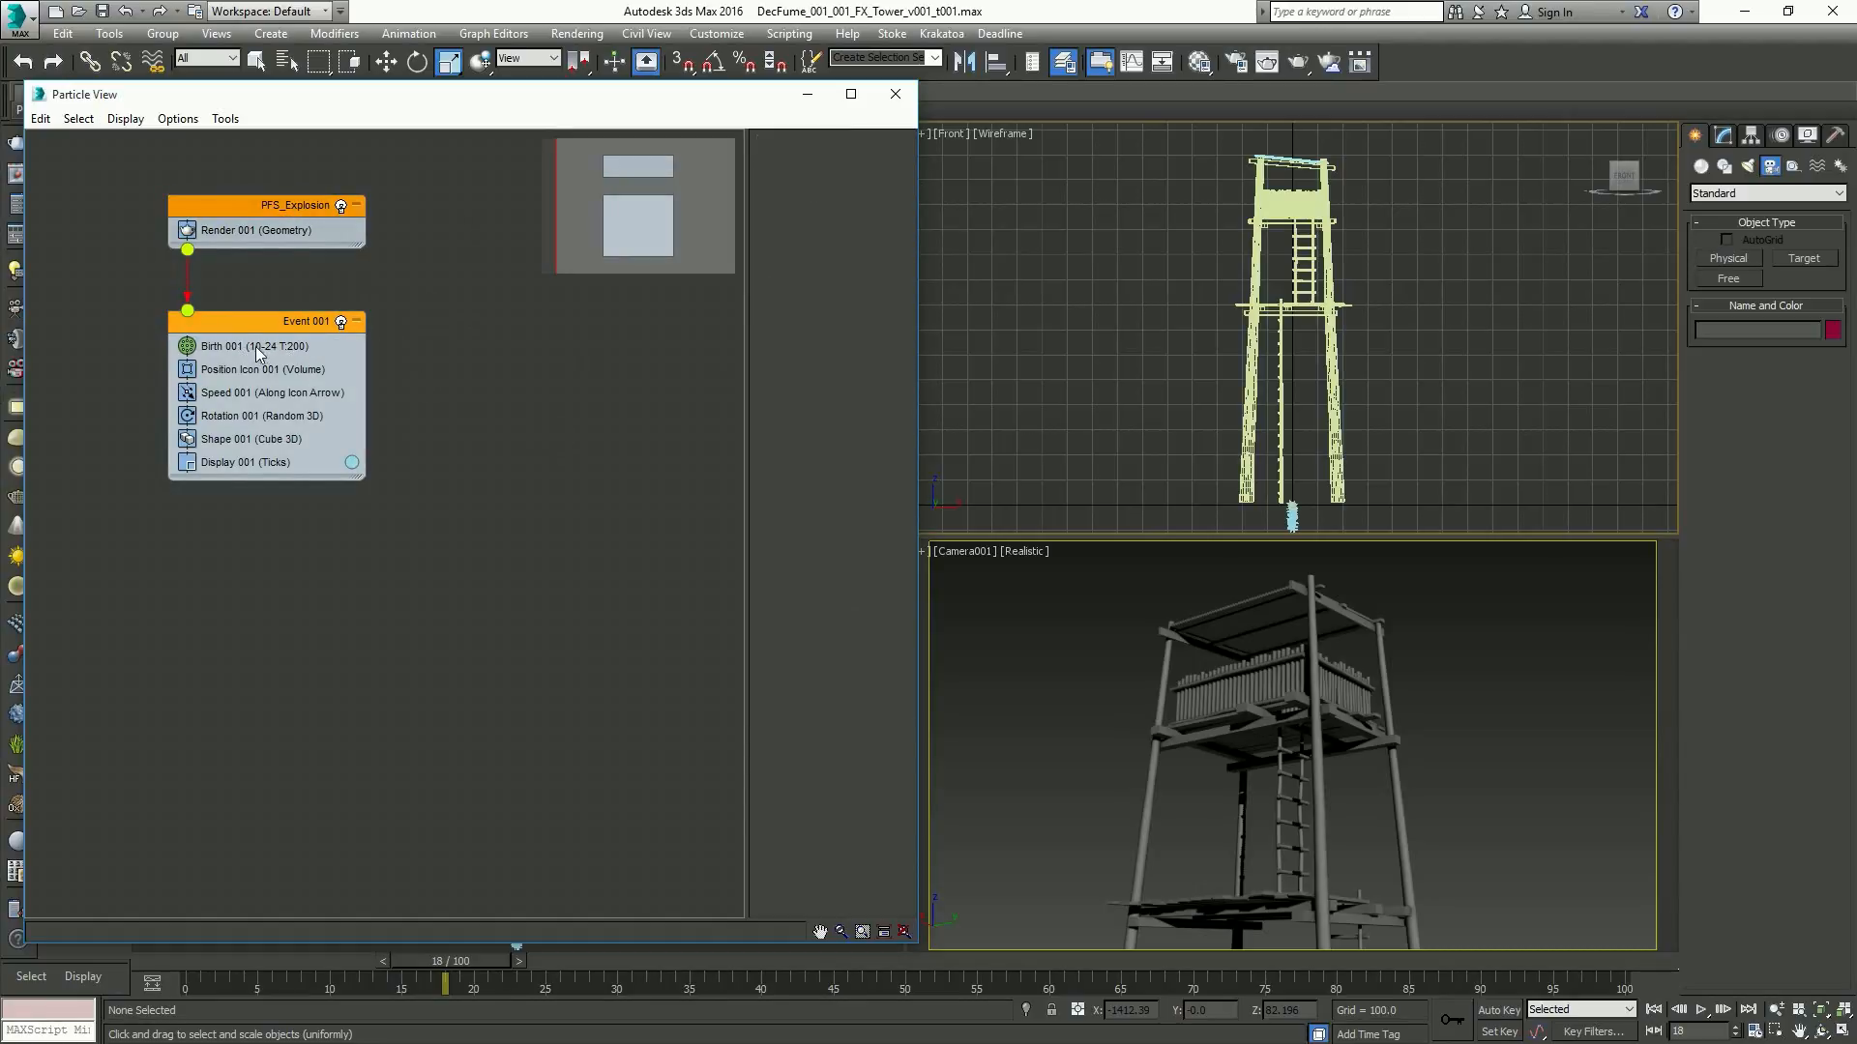
Move Event 001 further down below the PFS_Explosion node and select its Birth operator
left_click_drag(256, 324, 255, 382)
right_click(190, 318)
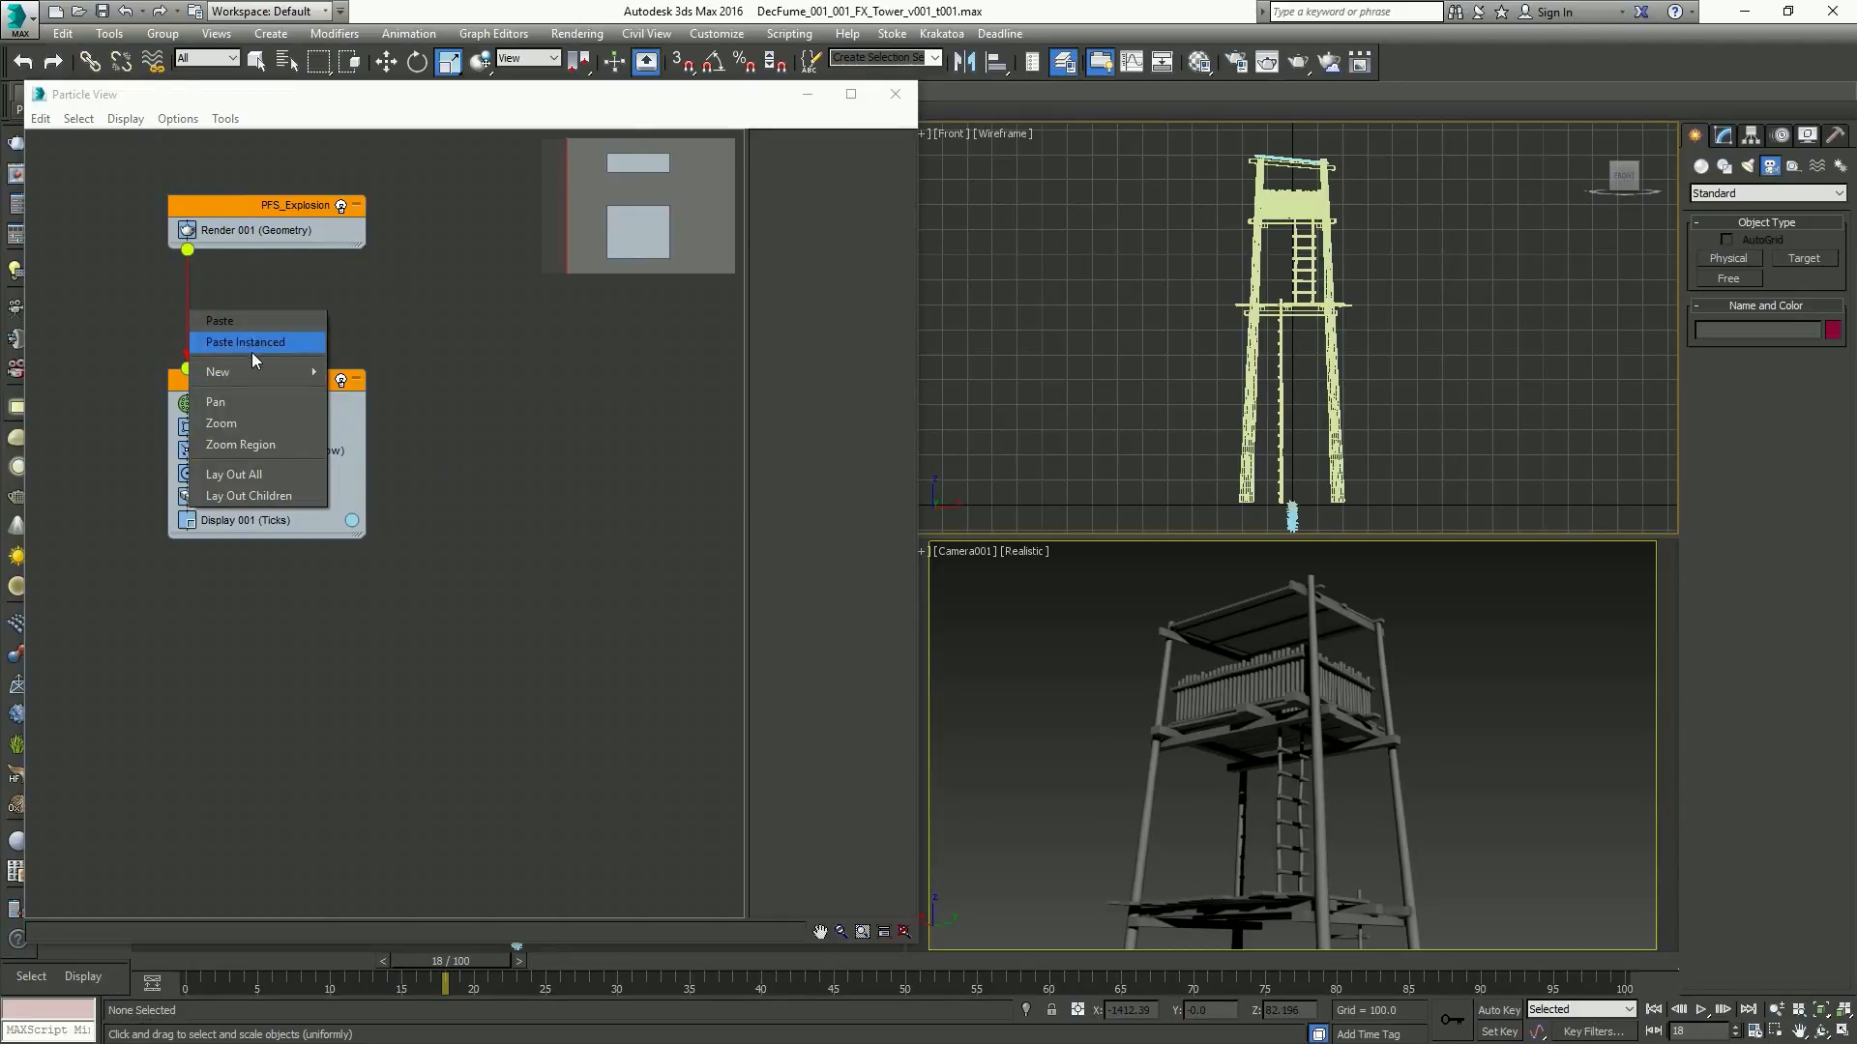
left_click(132, 375)
left_click(263, 404)
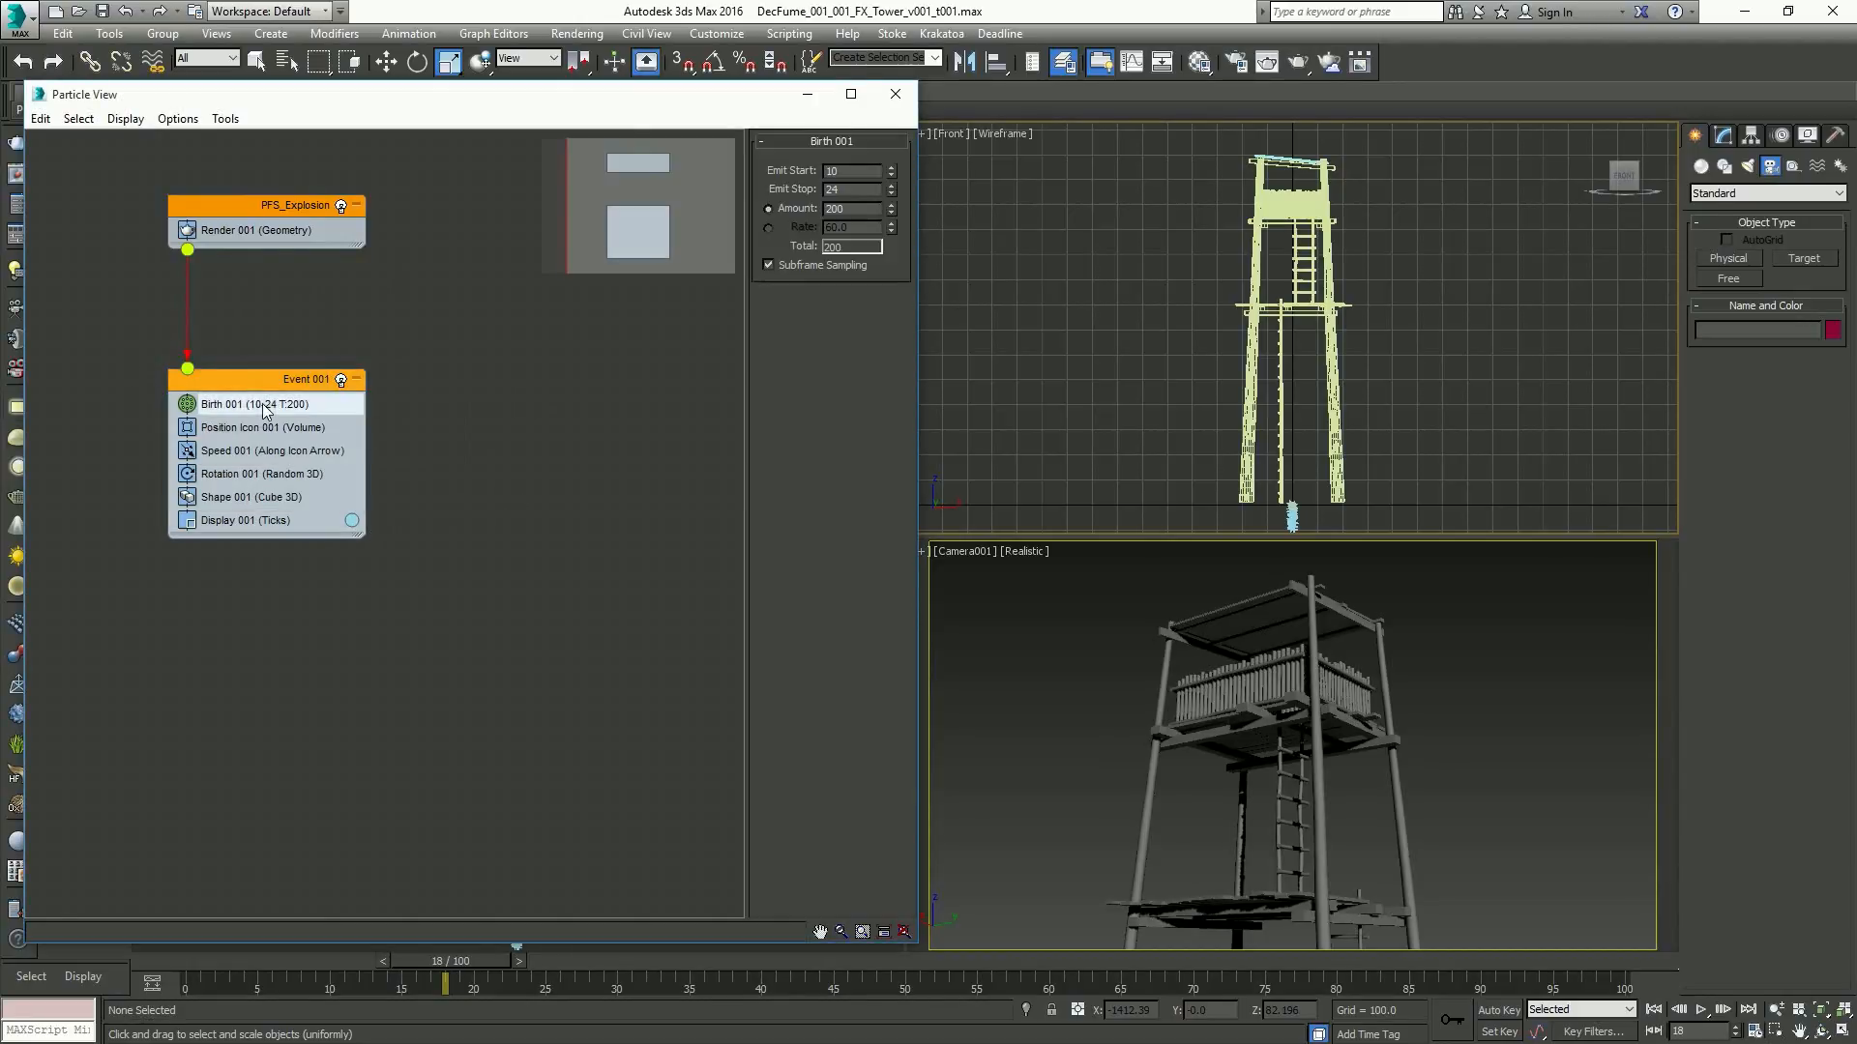
Delete the Speed, Rotation and Shape operators from Event 001
left_click(279, 455)
key("Delete")
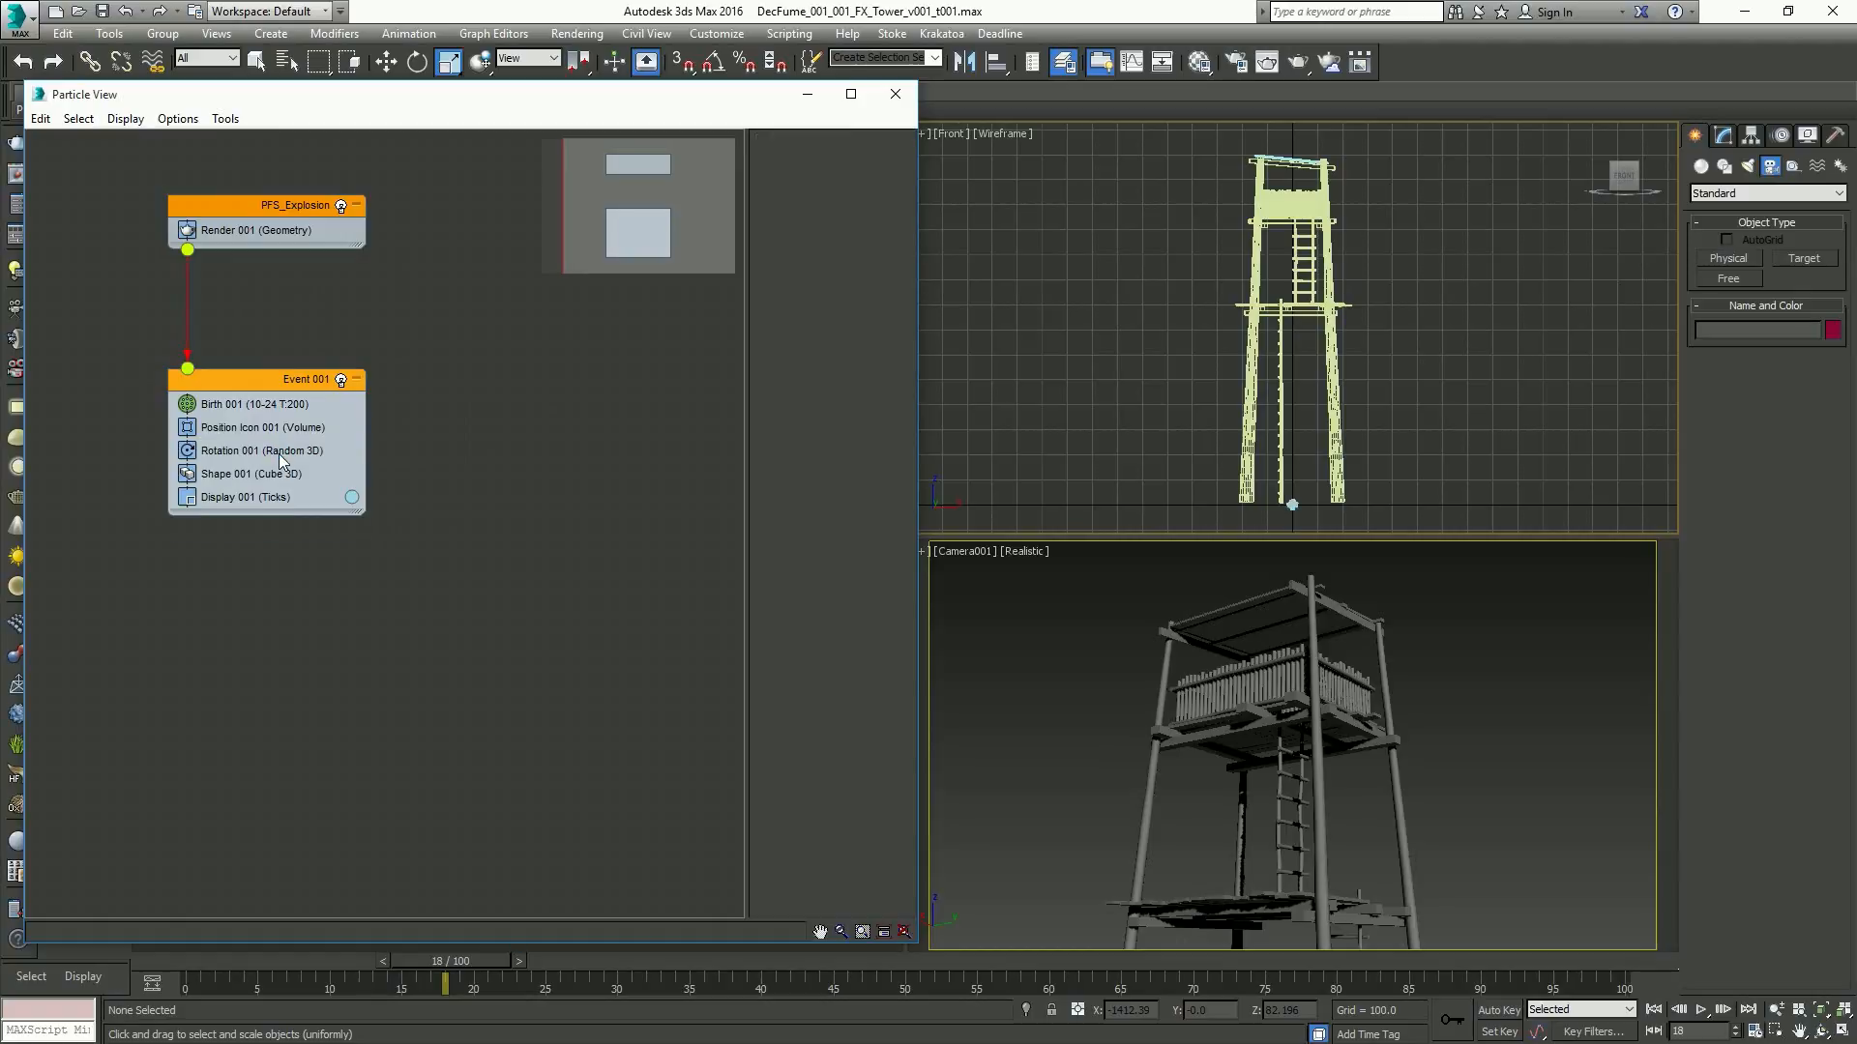
left_click(258, 453)
key("Delete")
left_click(248, 454)
key("Delete")
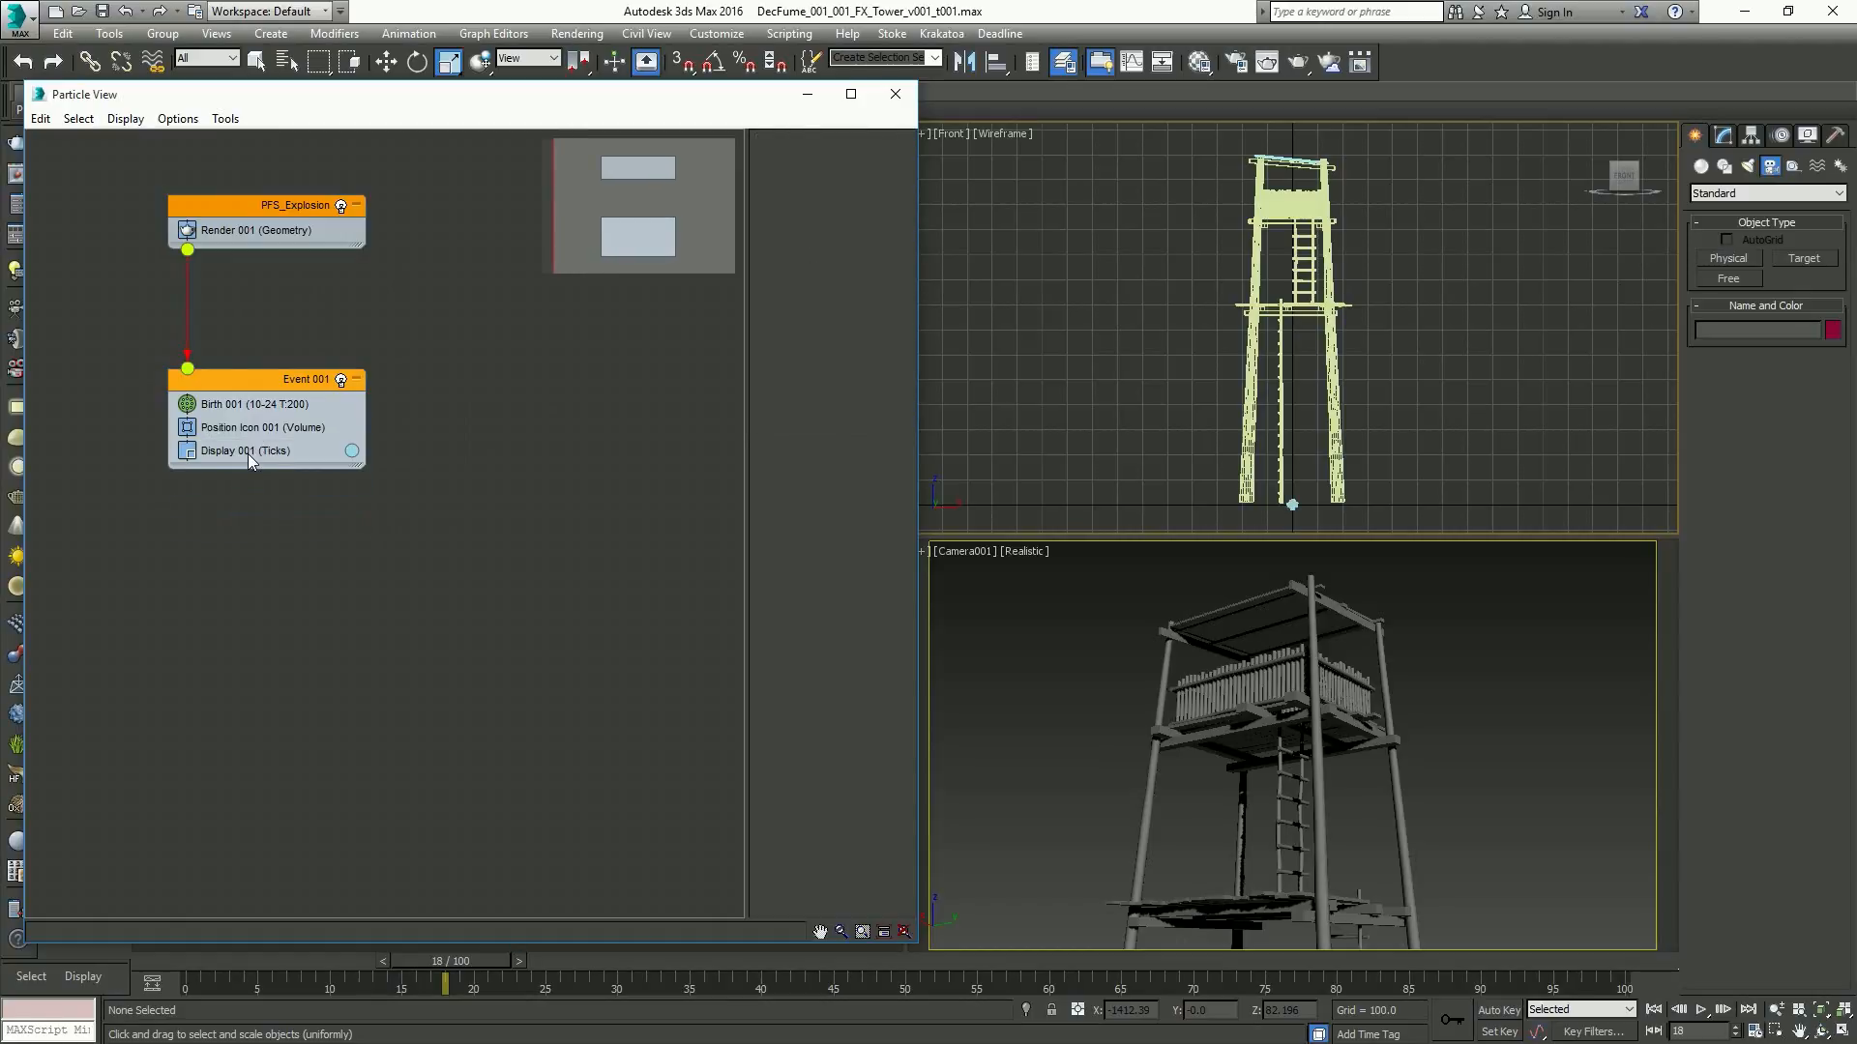
Set the Birth operator's Emit Stop to frame 20
left_click(263, 407)
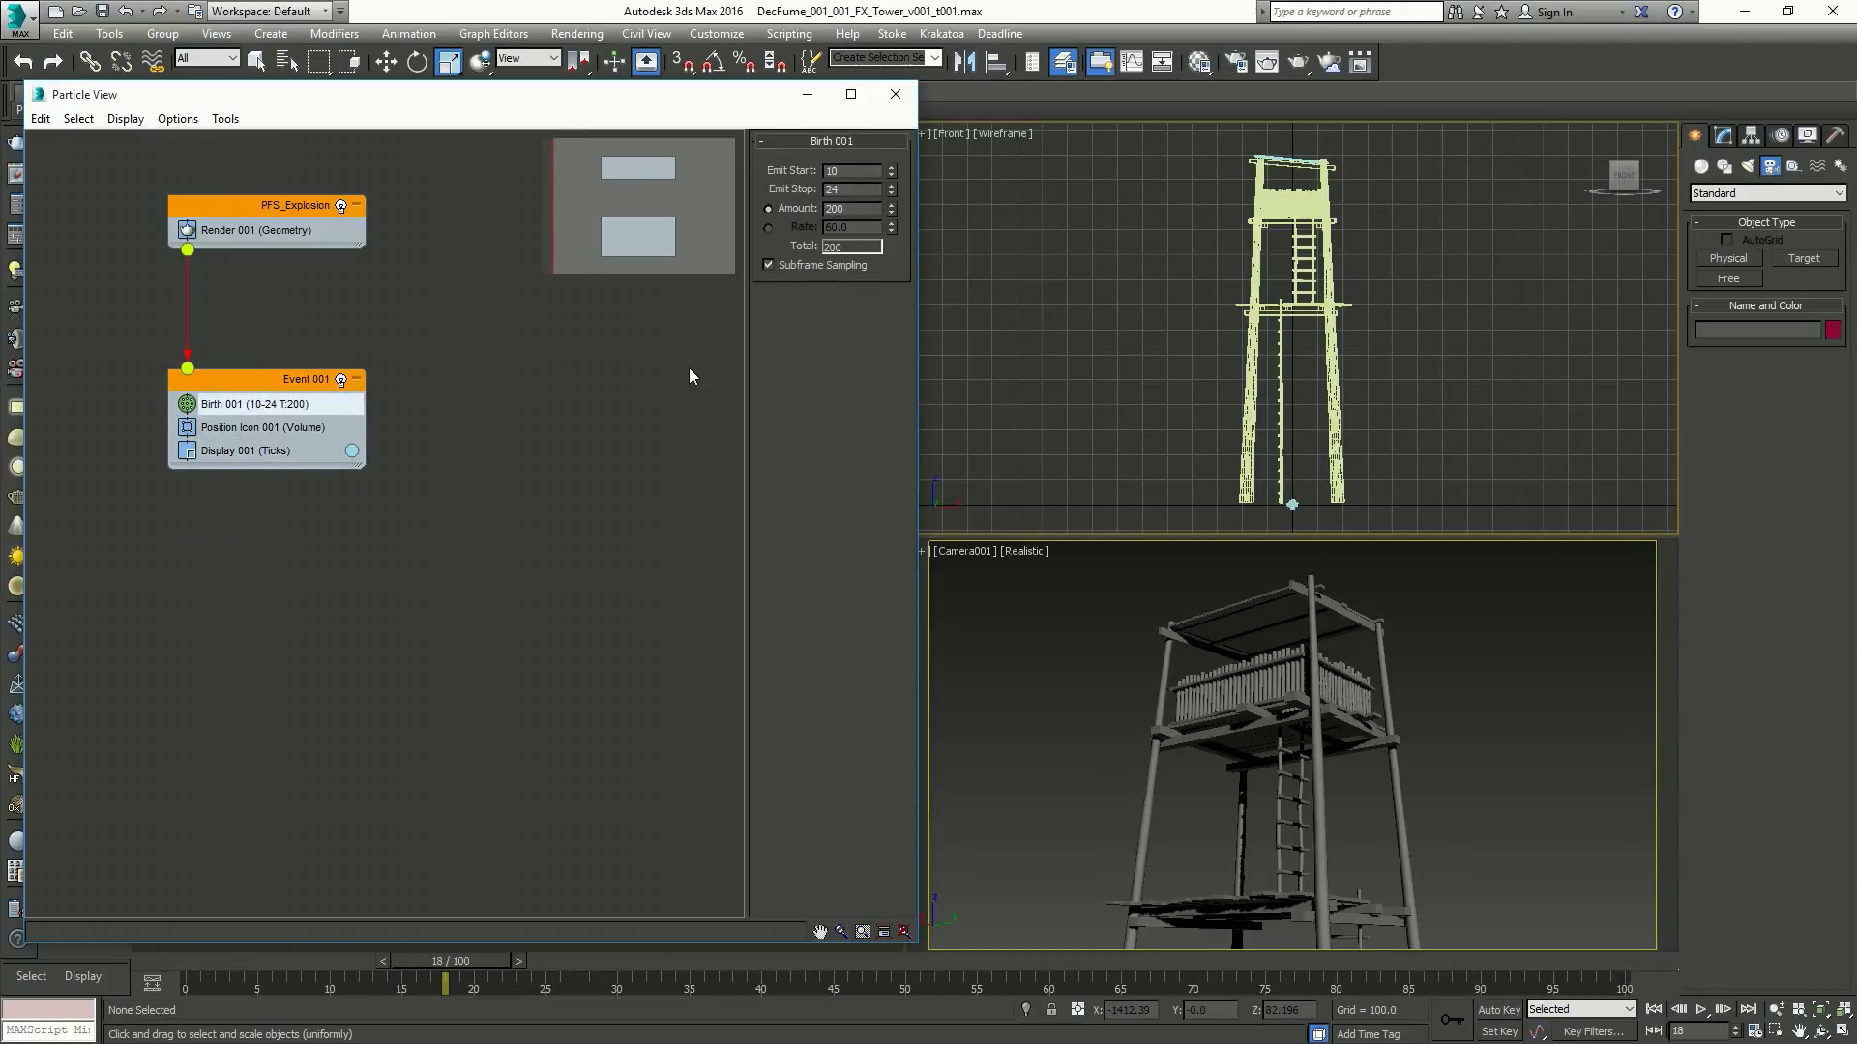
double_click(830, 189)
double_click(850, 171)
double_click(853, 192)
type("20")
key("Return")
Check the scene's frame rate in the Time Configuration settings and close them without changes
left_click(1754, 1031)
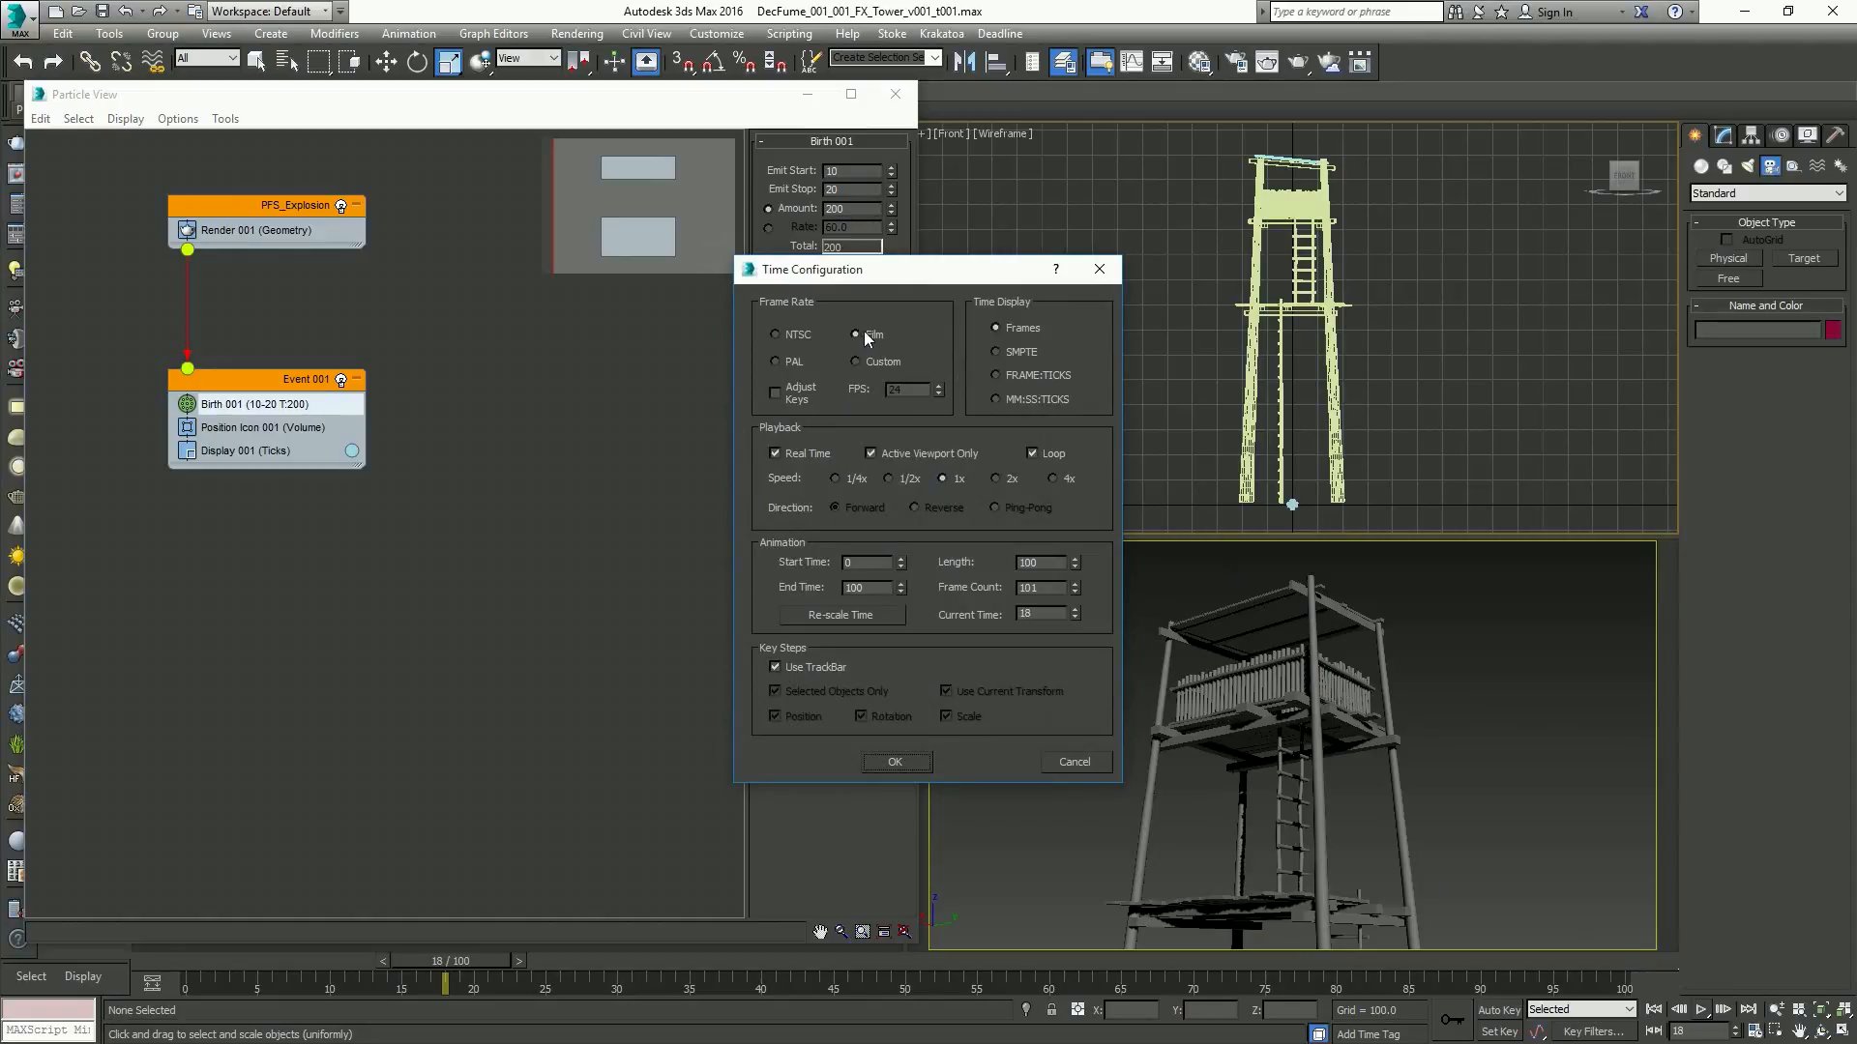
key("Escape")
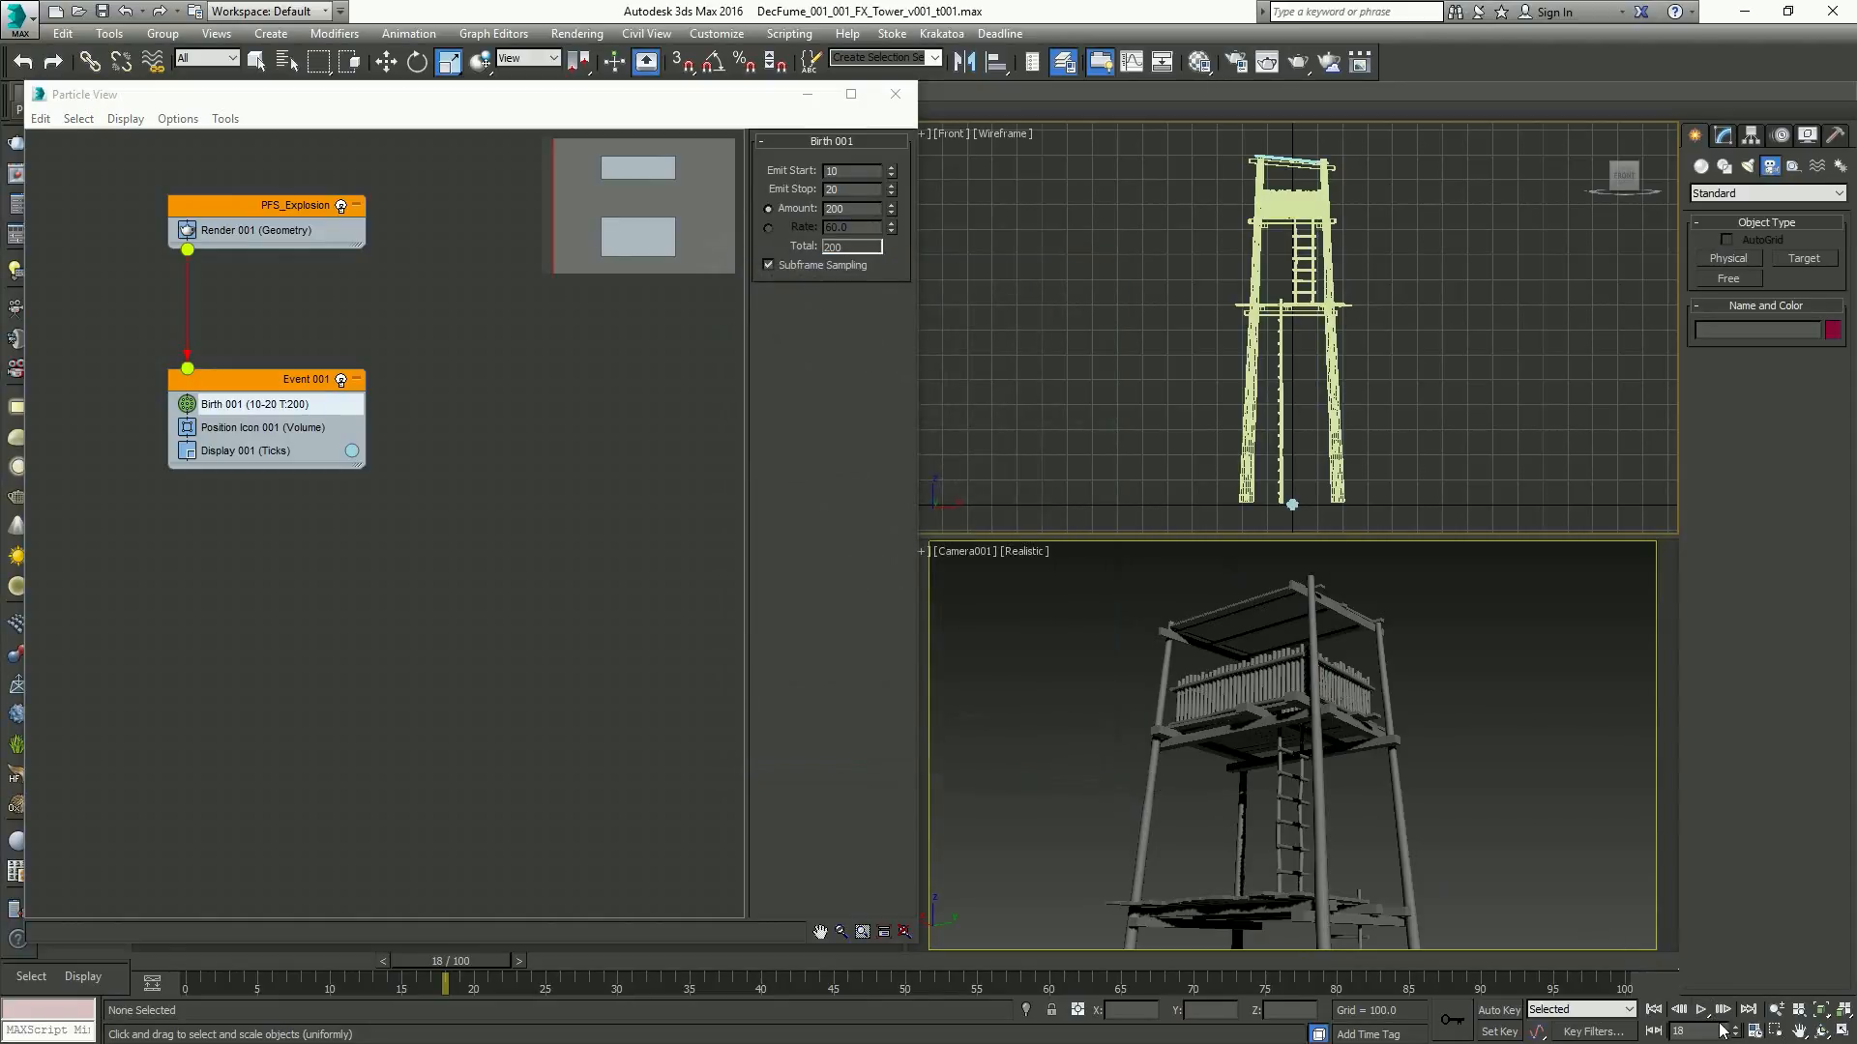
left_click(1755, 1031)
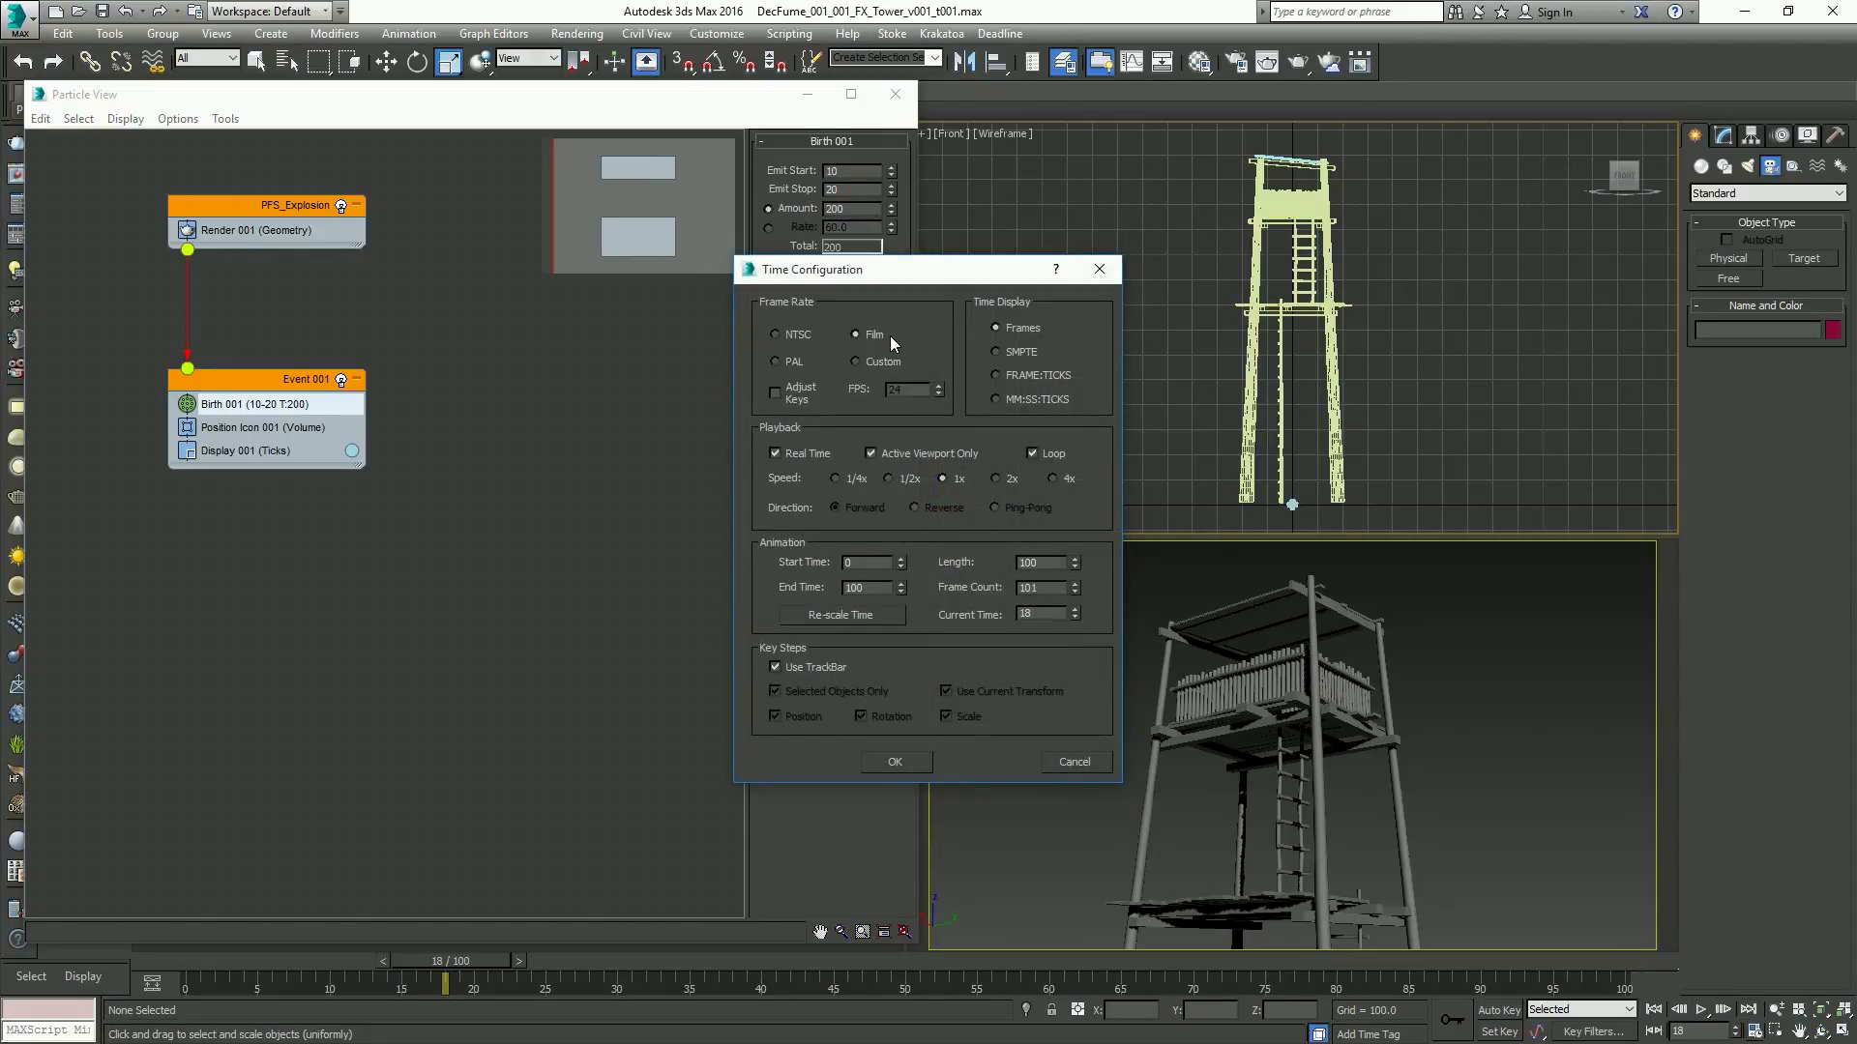
left_click(1072, 762)
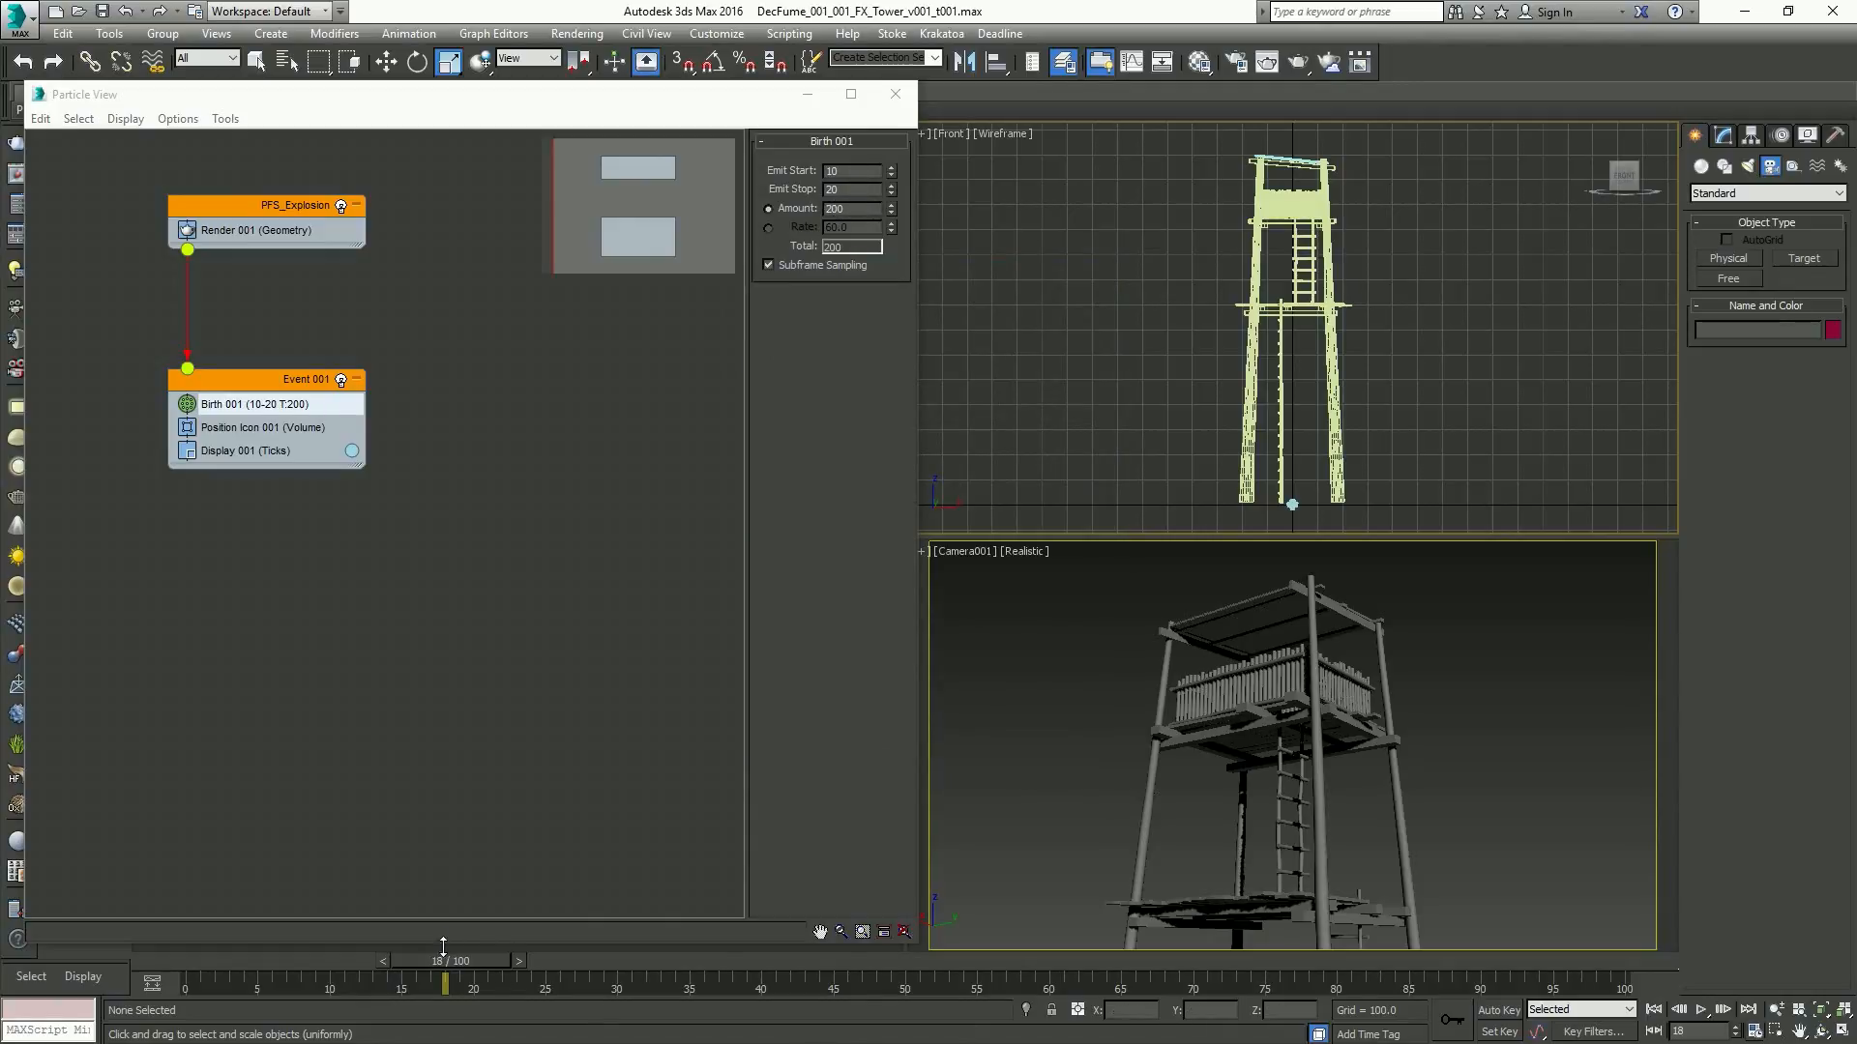
Play the animation from frame 0 to preview the particles emitted inside the icon in the front view, and return to frame 0
middle_click_drag(1201, 440, 1271, 366)
scroll(1363, 426, "up", 4)
key("Home")
scroll(1366, 422, "up", 6)
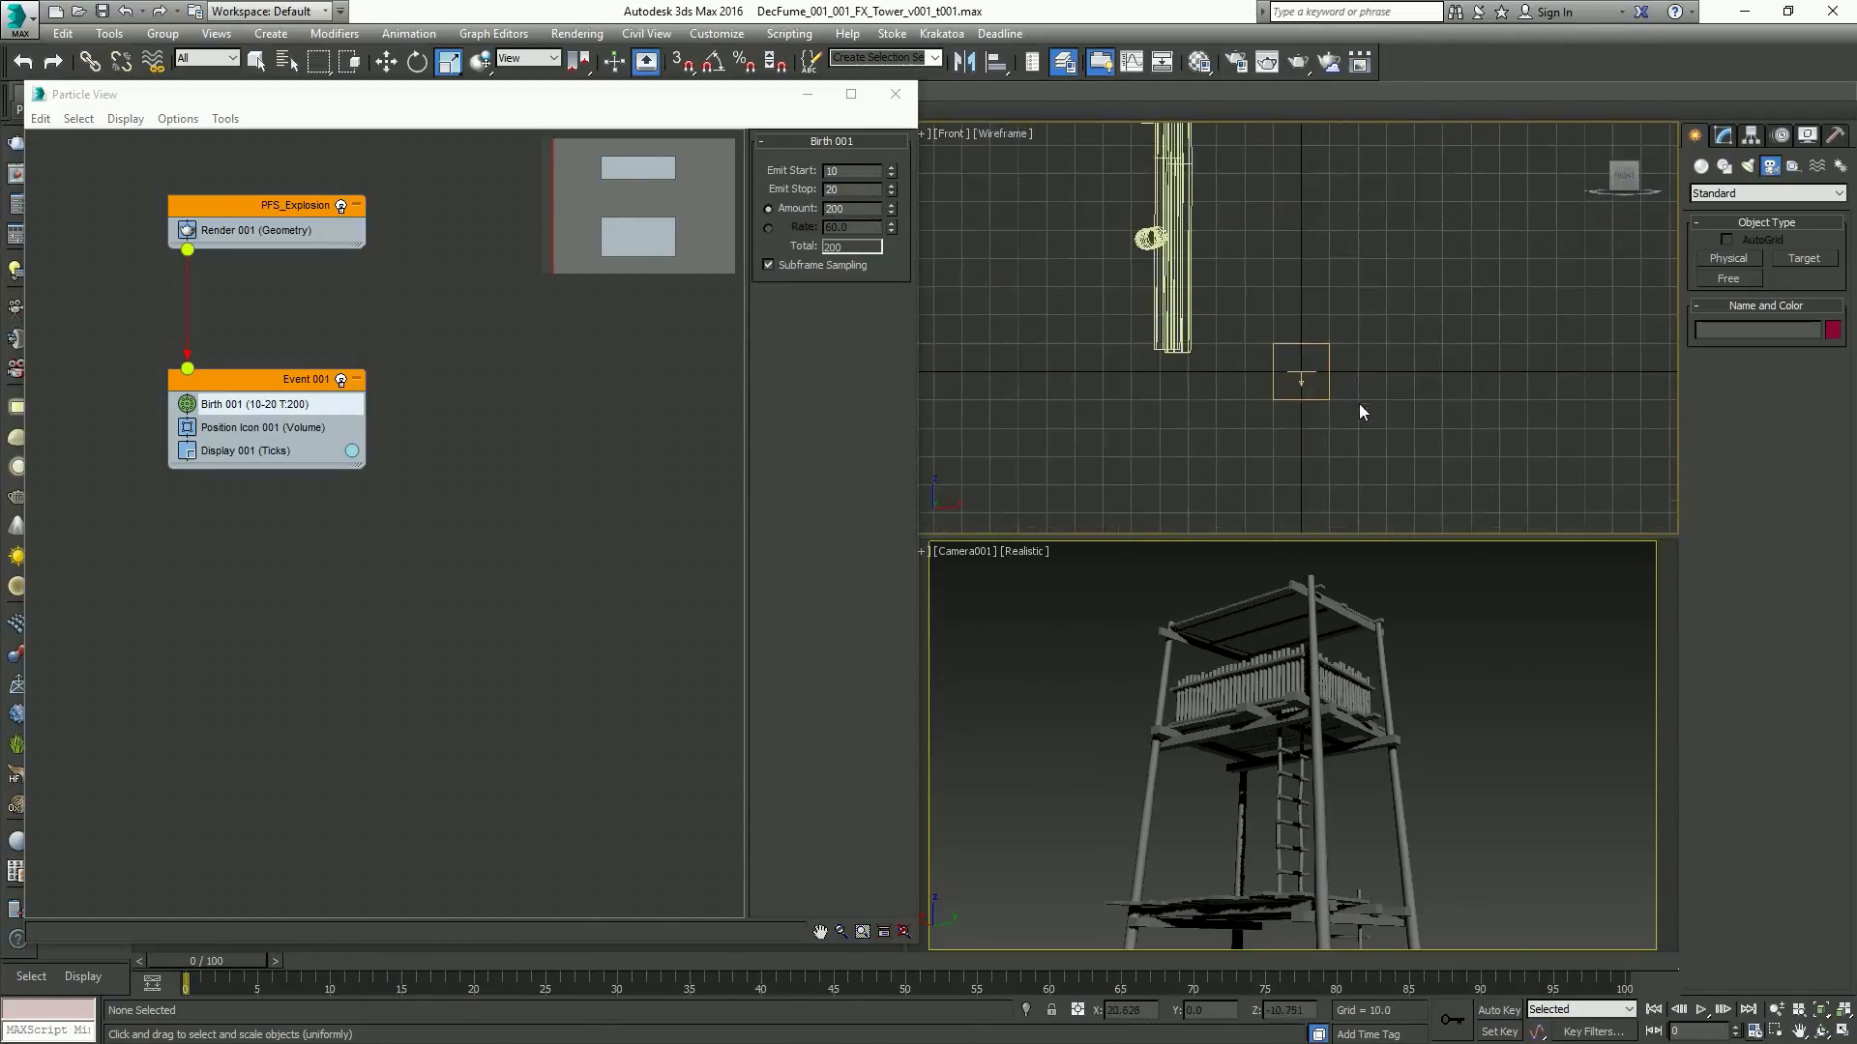
scroll(1360, 403, "up", 2)
key("/")
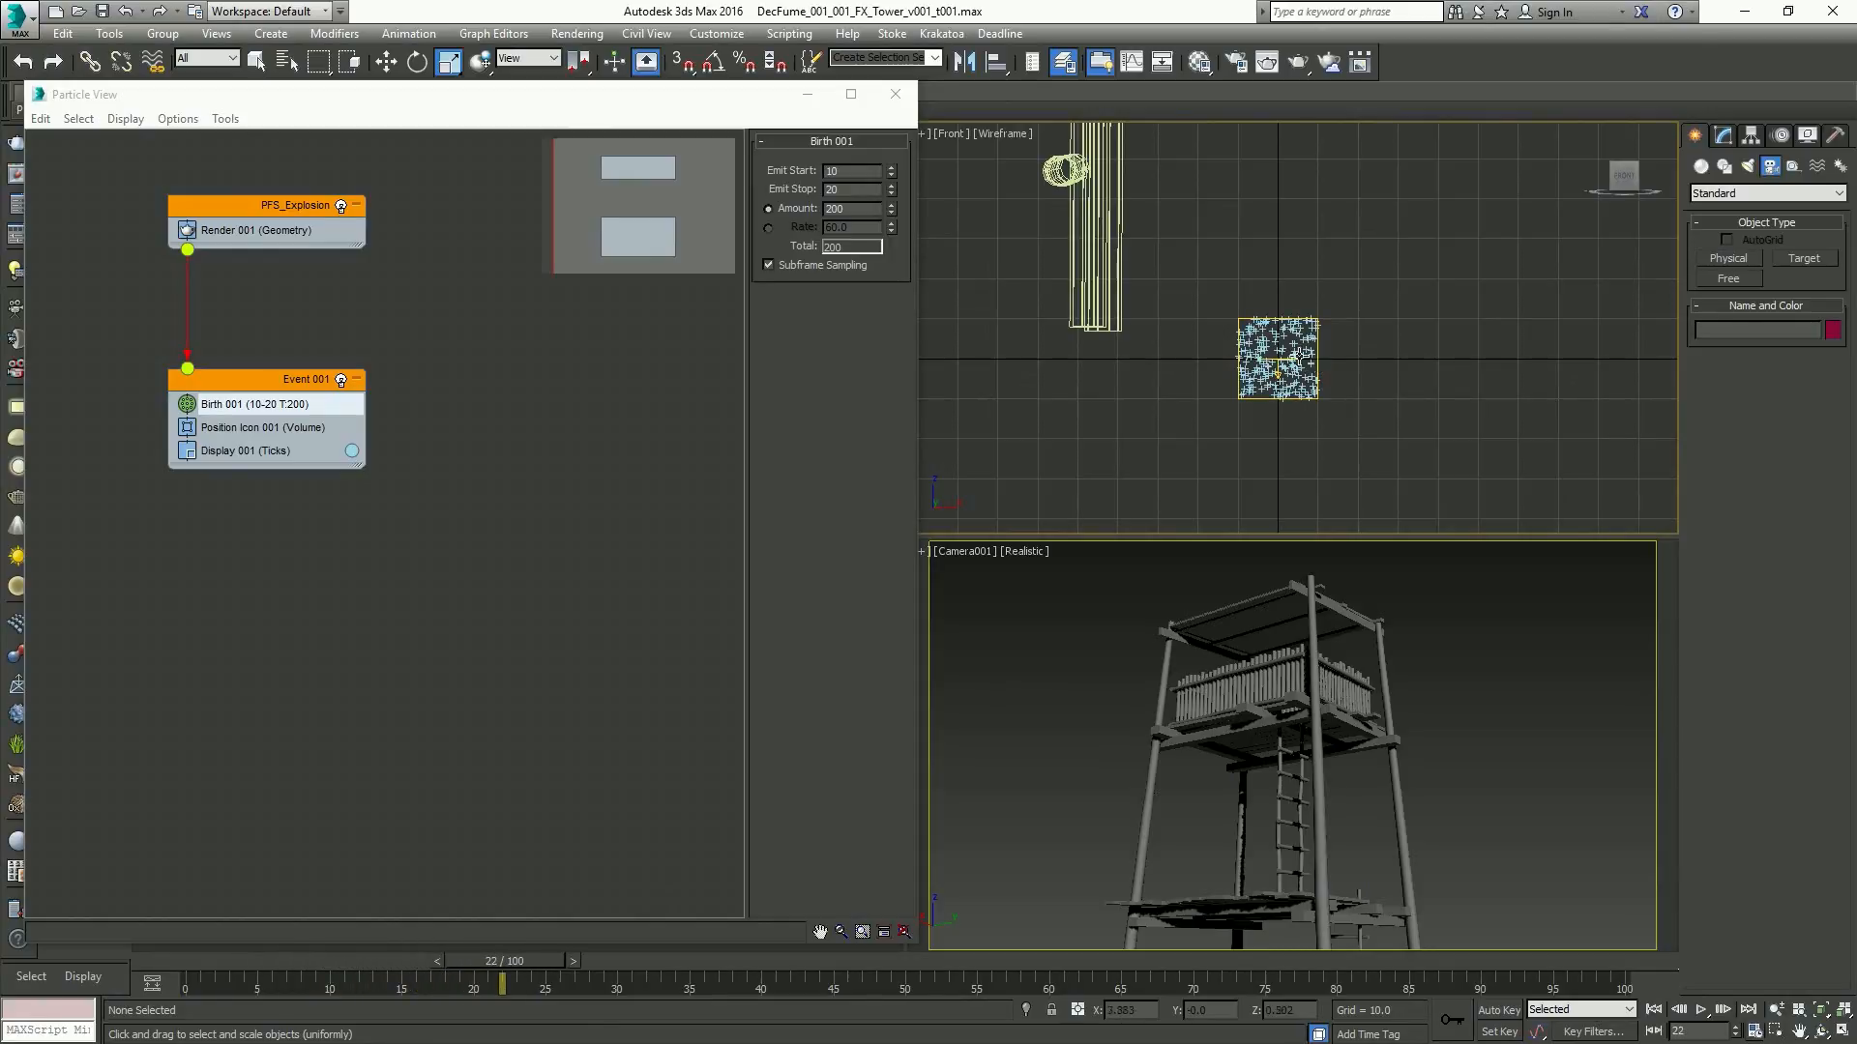
key("Home")
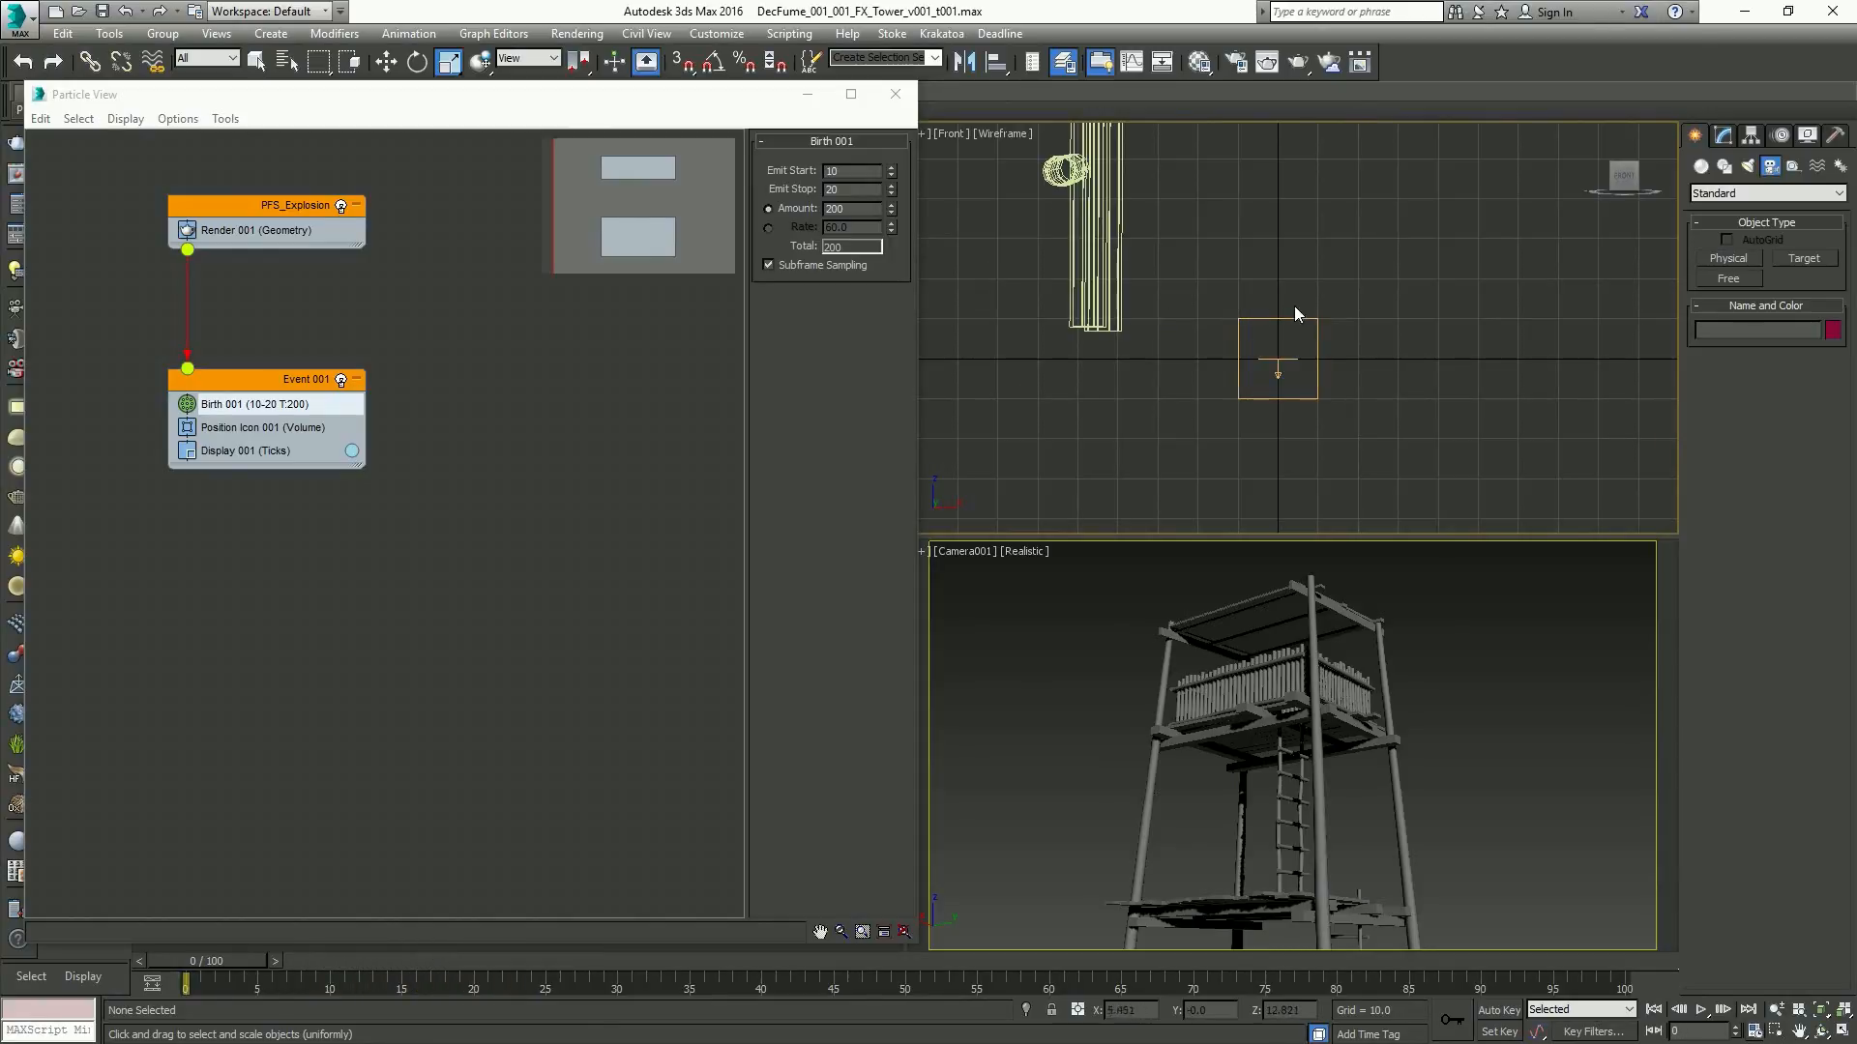
Set the Birth operator's Amount to 1 particle
double_click(837, 209)
type("1")
key("Return")
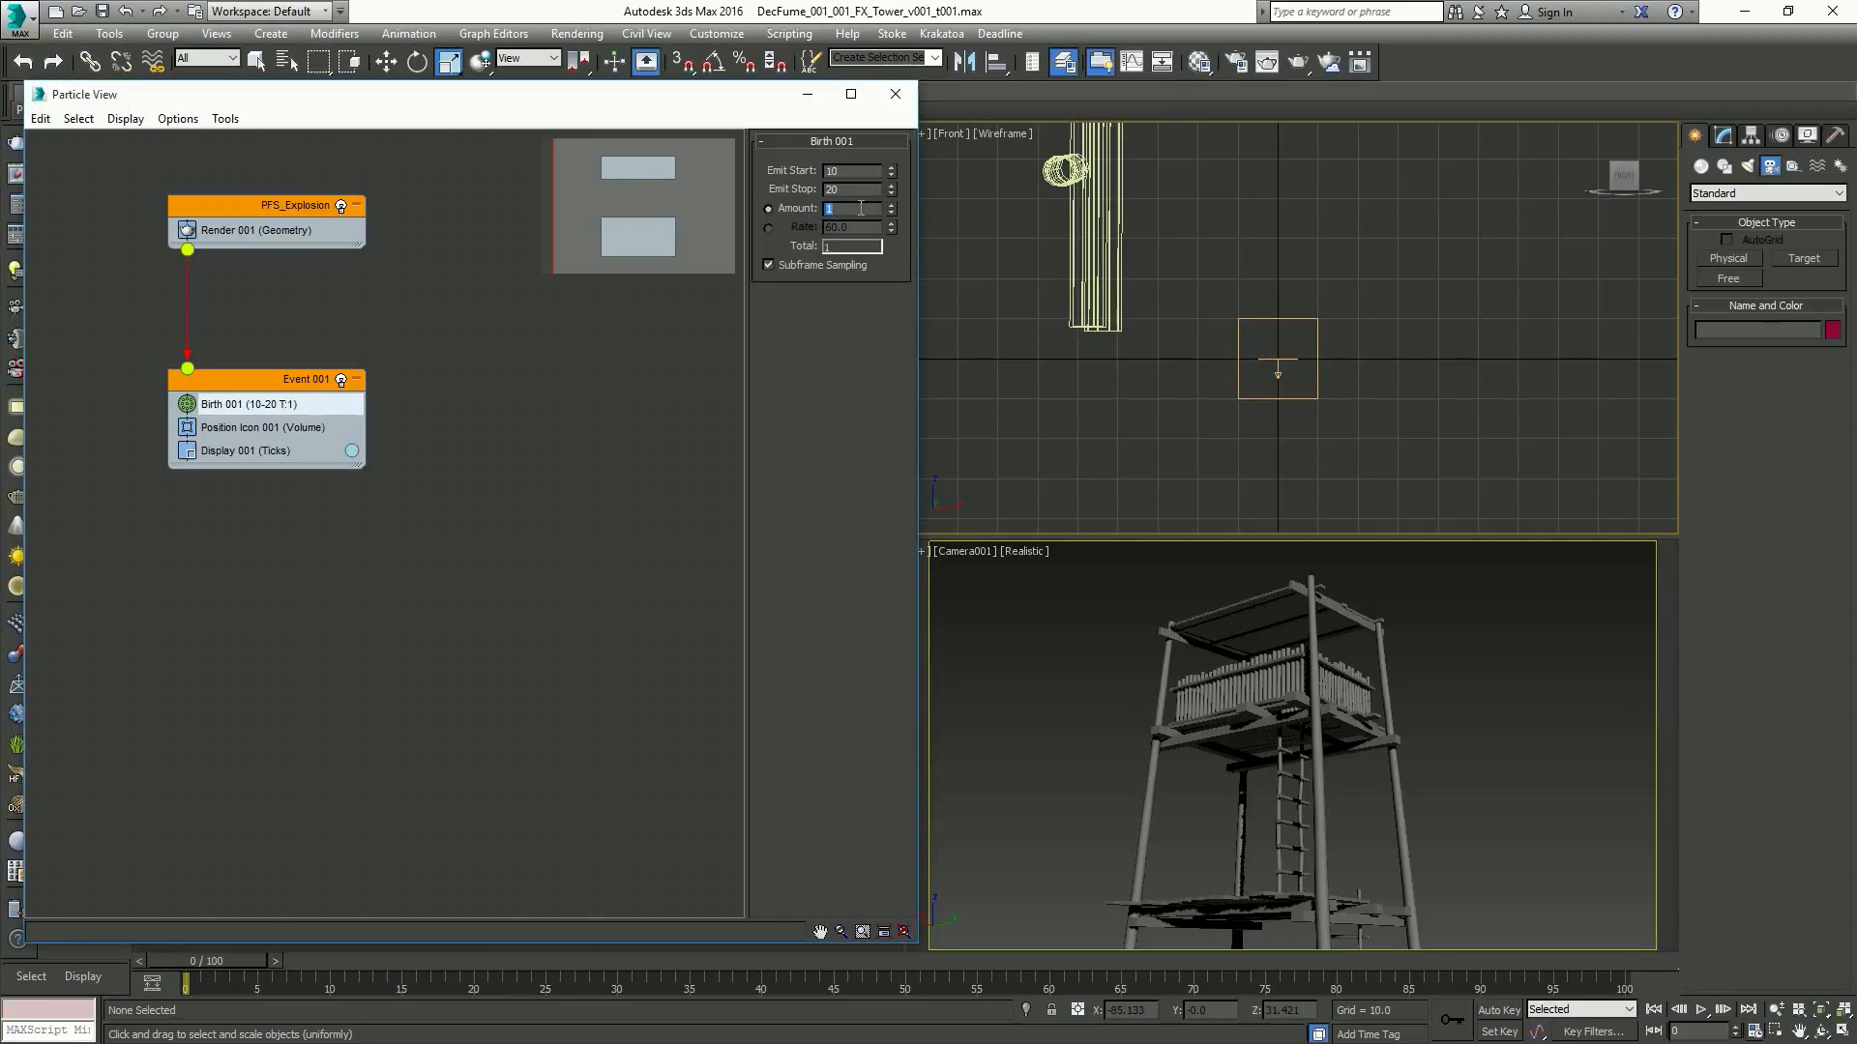
Select the PFS_Explosion emitter icon in the front view and display its emission parameters
scroll(1308, 354, "up", 5)
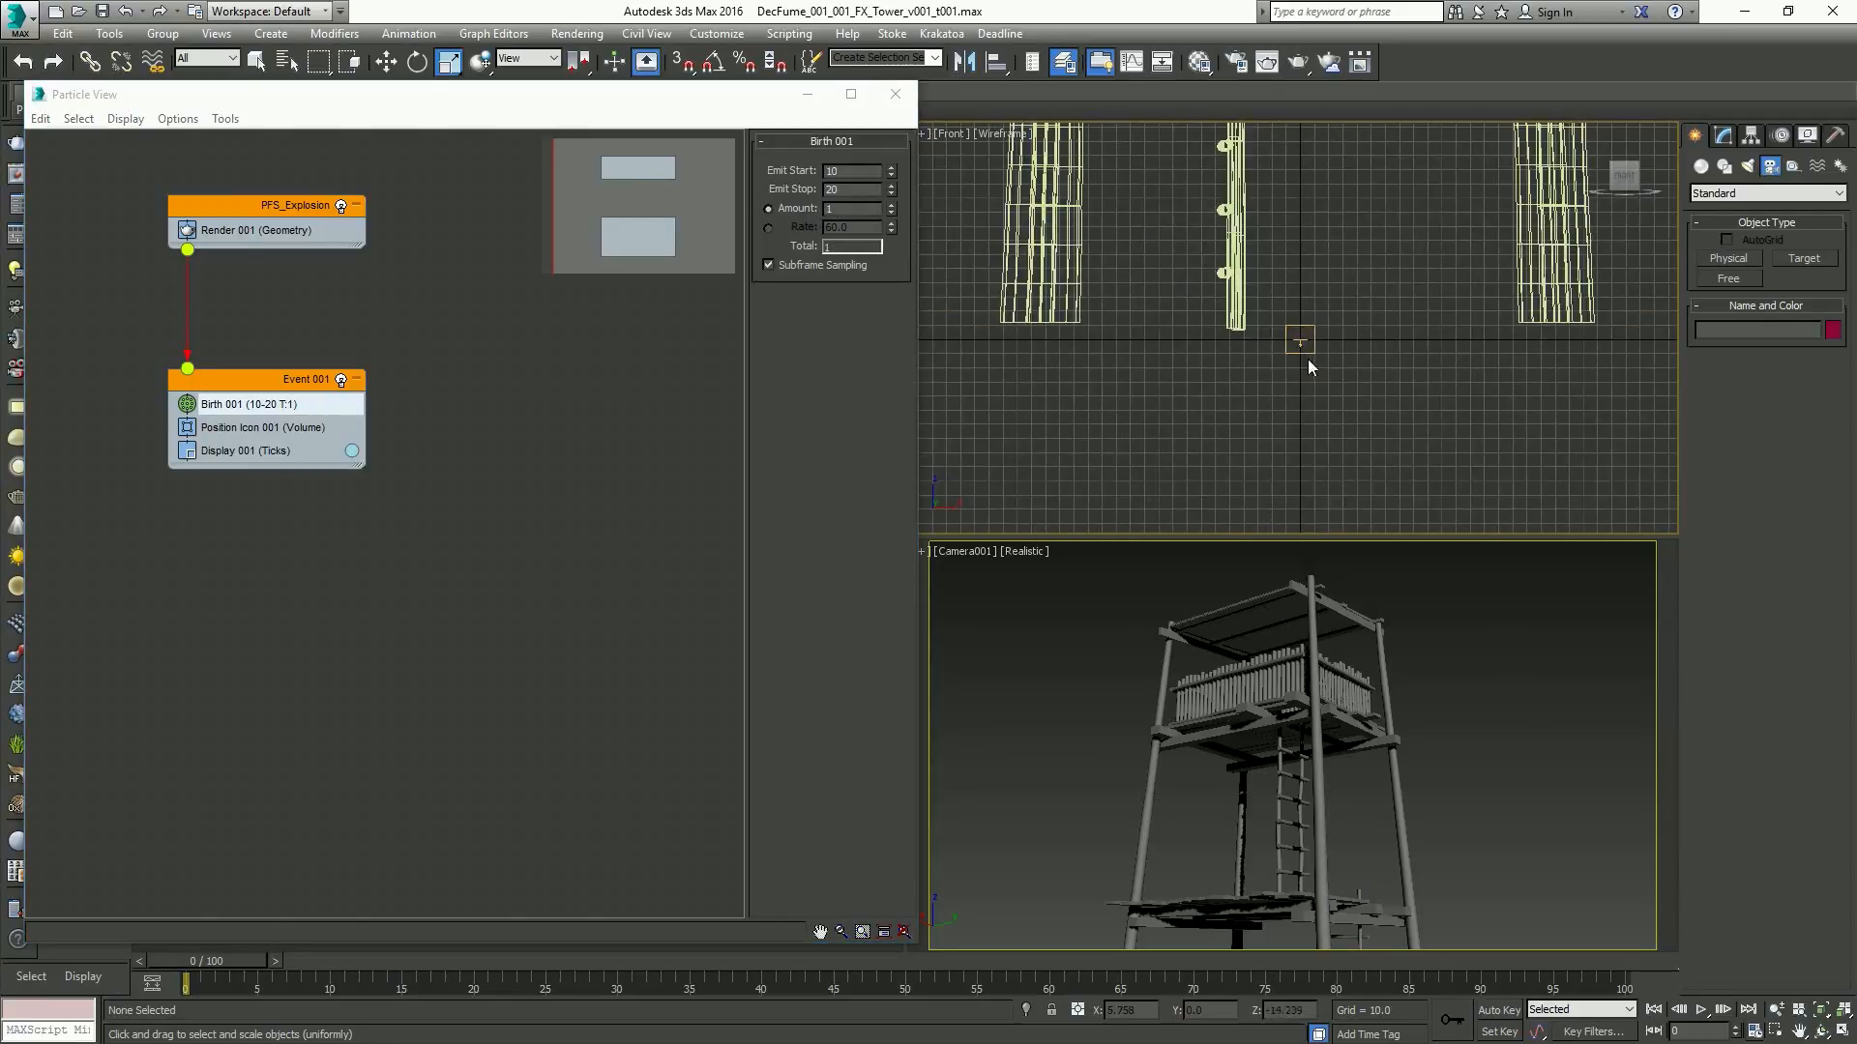
left_click(1306, 345)
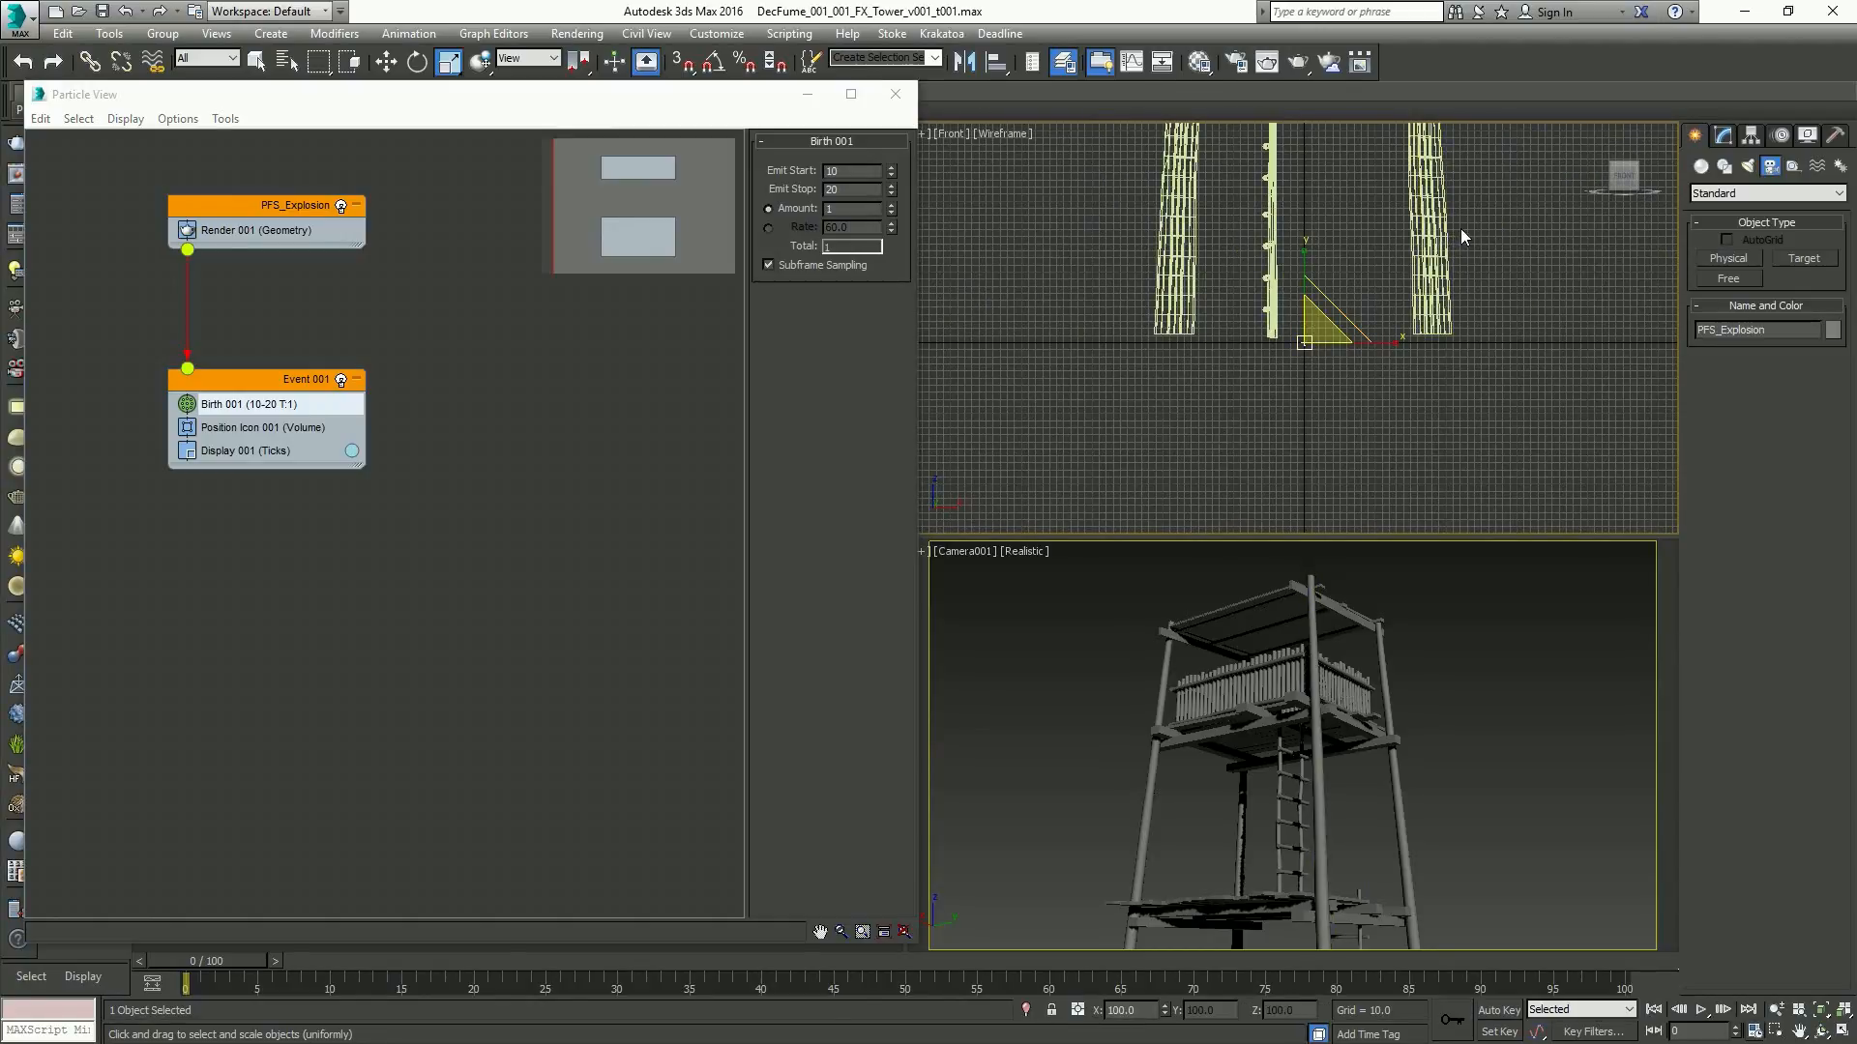
left_click(1722, 136)
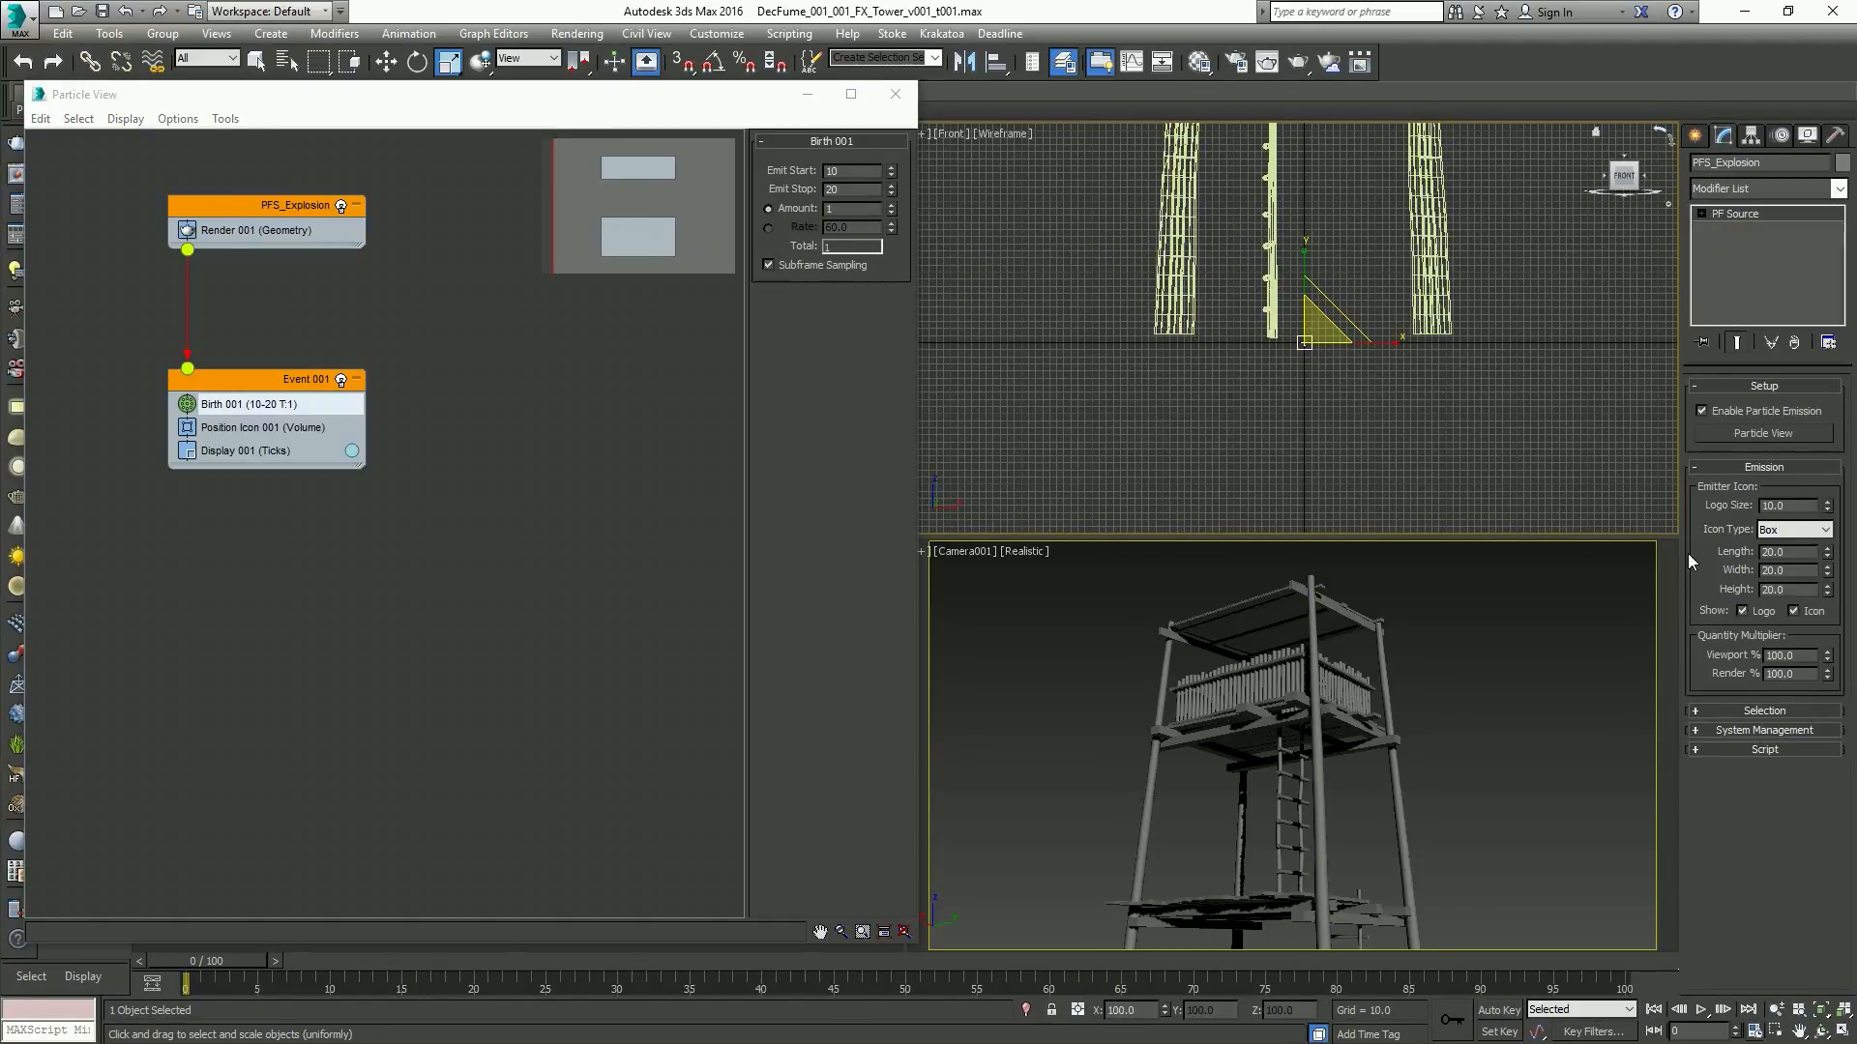
left_click(308, 223)
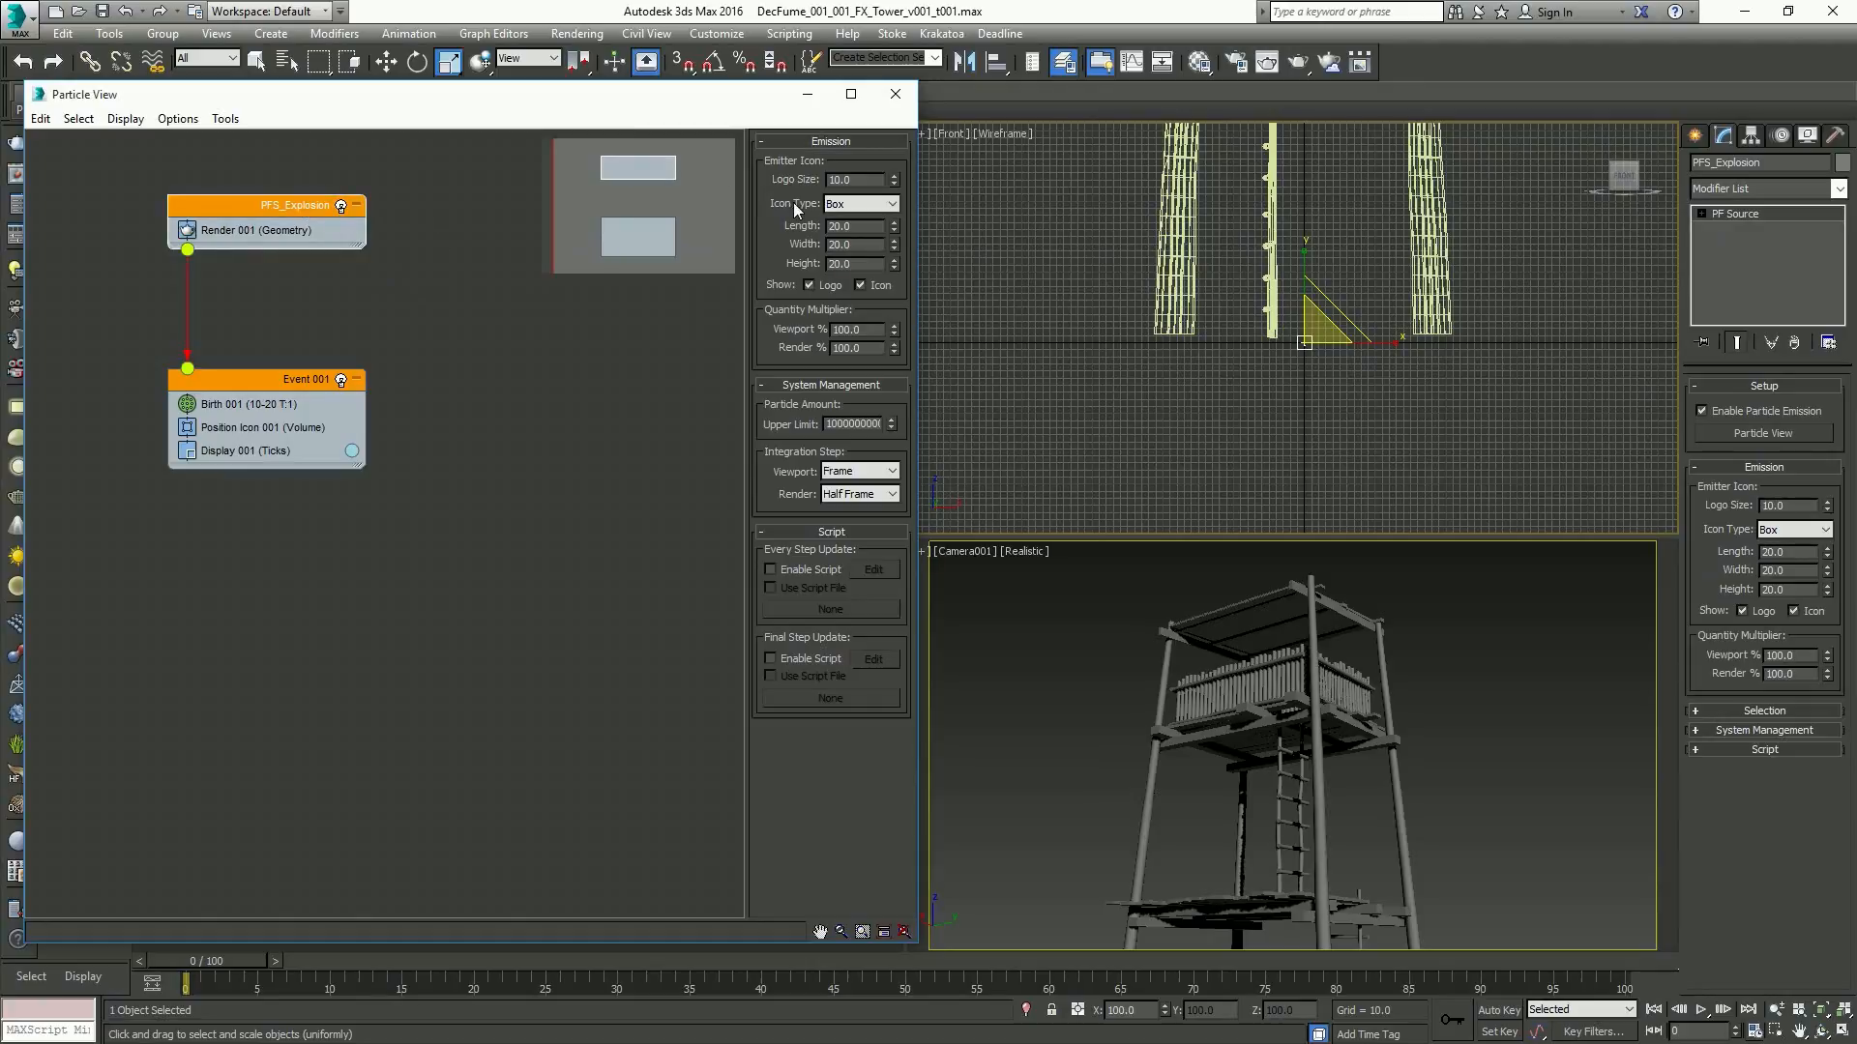
Try Rectangle as the emitter's icon type and set it back to Box
left_click(1789, 530)
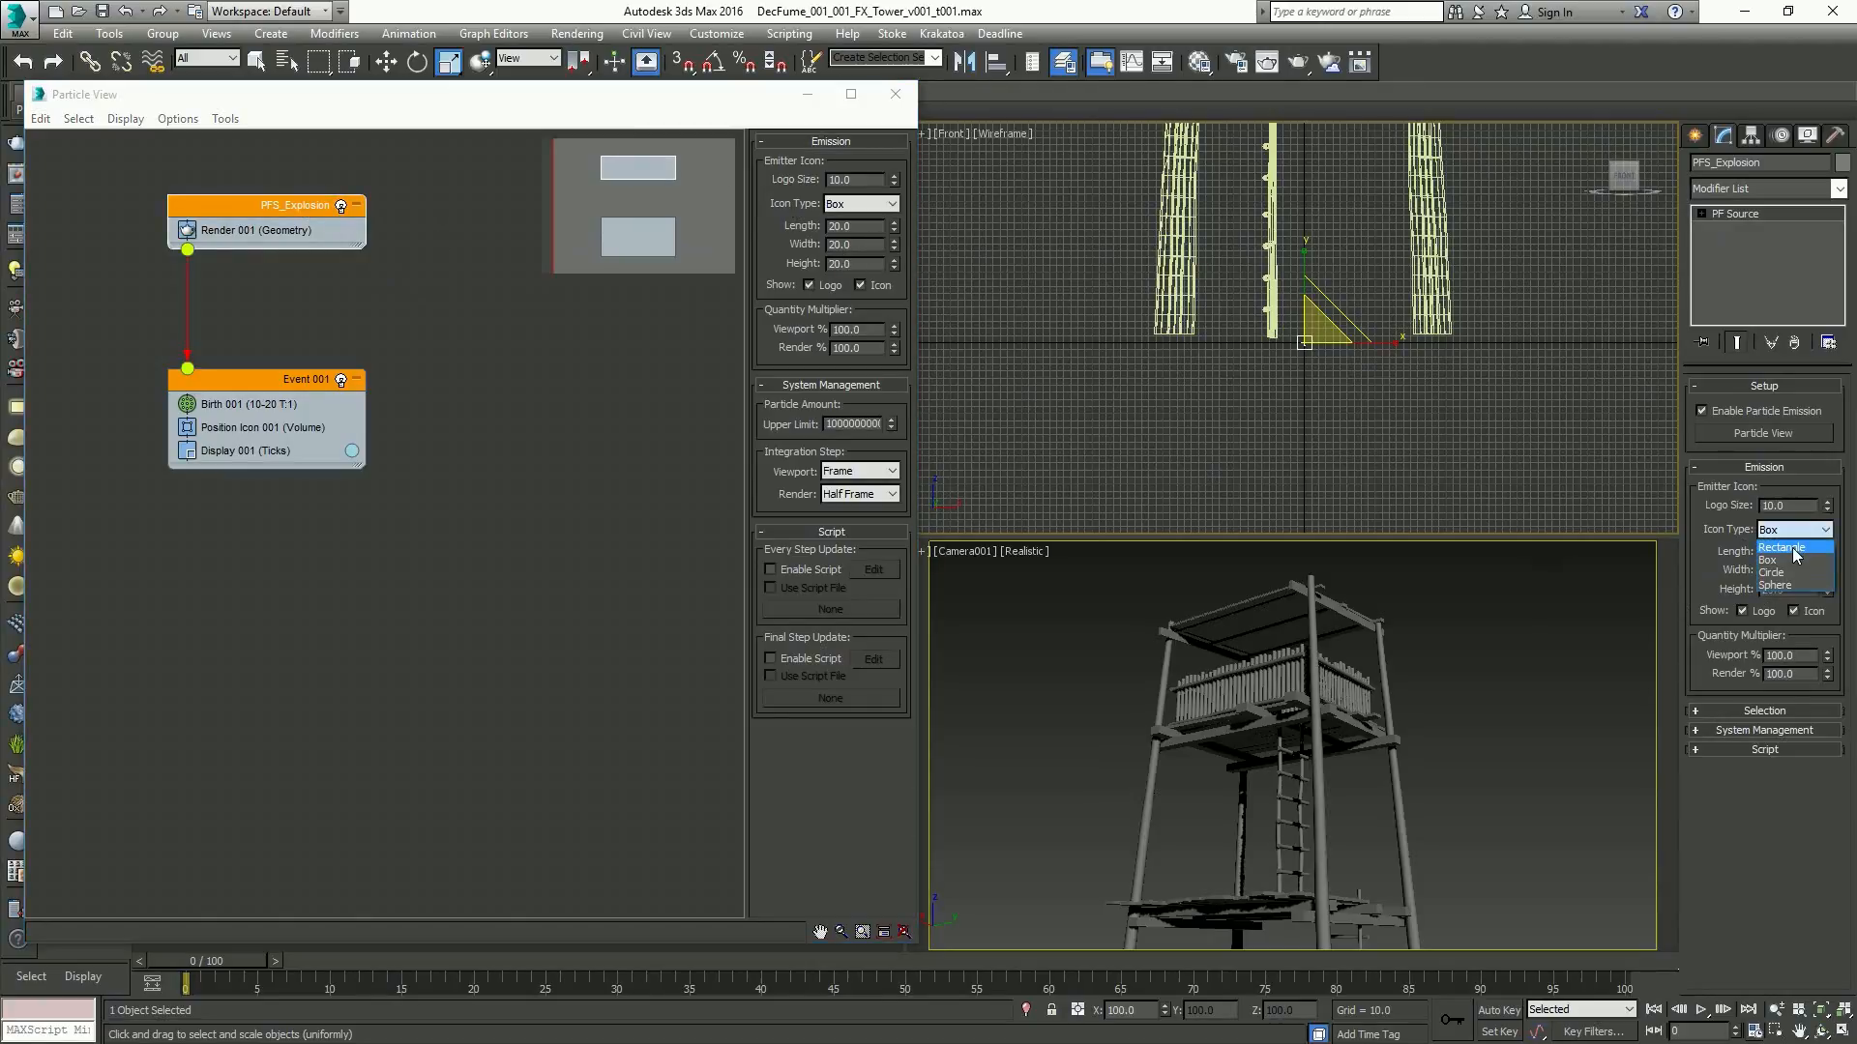
left_click(1791, 547)
left_click(1800, 531)
left_click(1799, 561)
Move the PFS_Explosion emitter up into the tower's fenced upper platform, to about X 2.4 and Z 1193
right_click(1298, 346)
left_click(1373, 364)
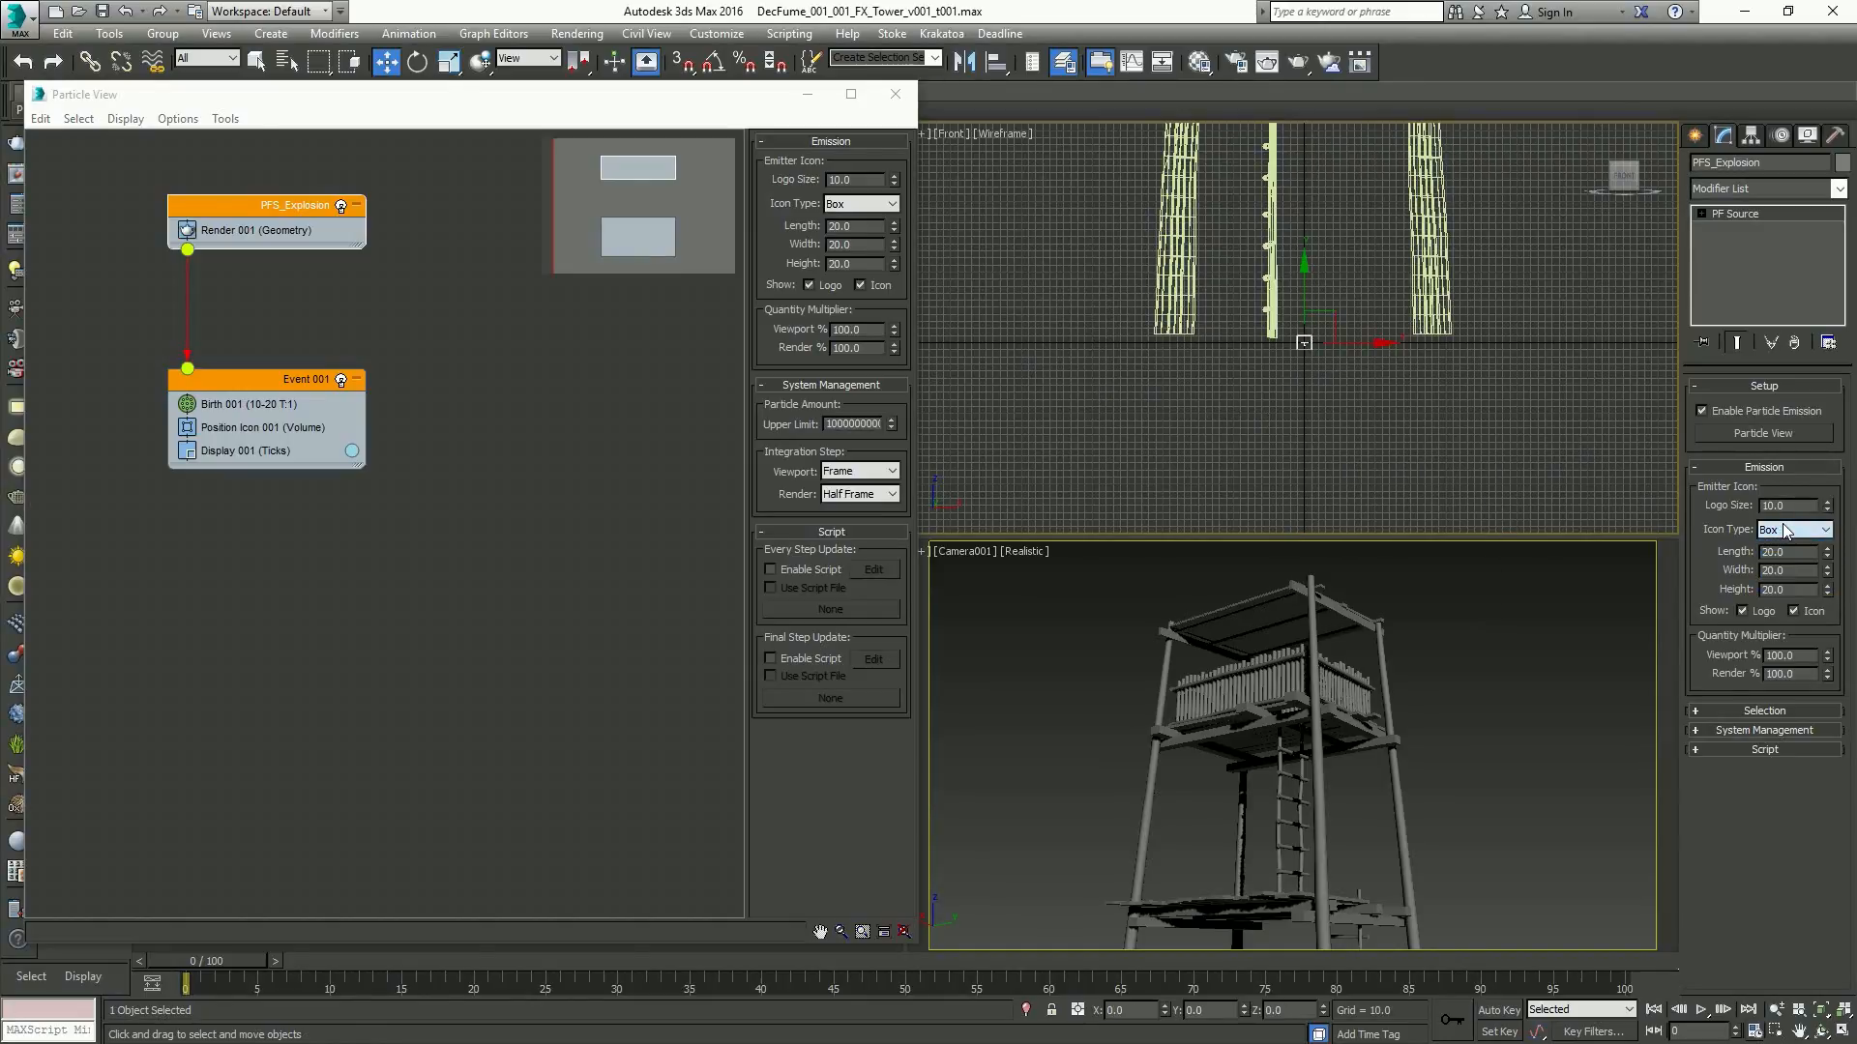
scroll(1318, 311, "up", 6)
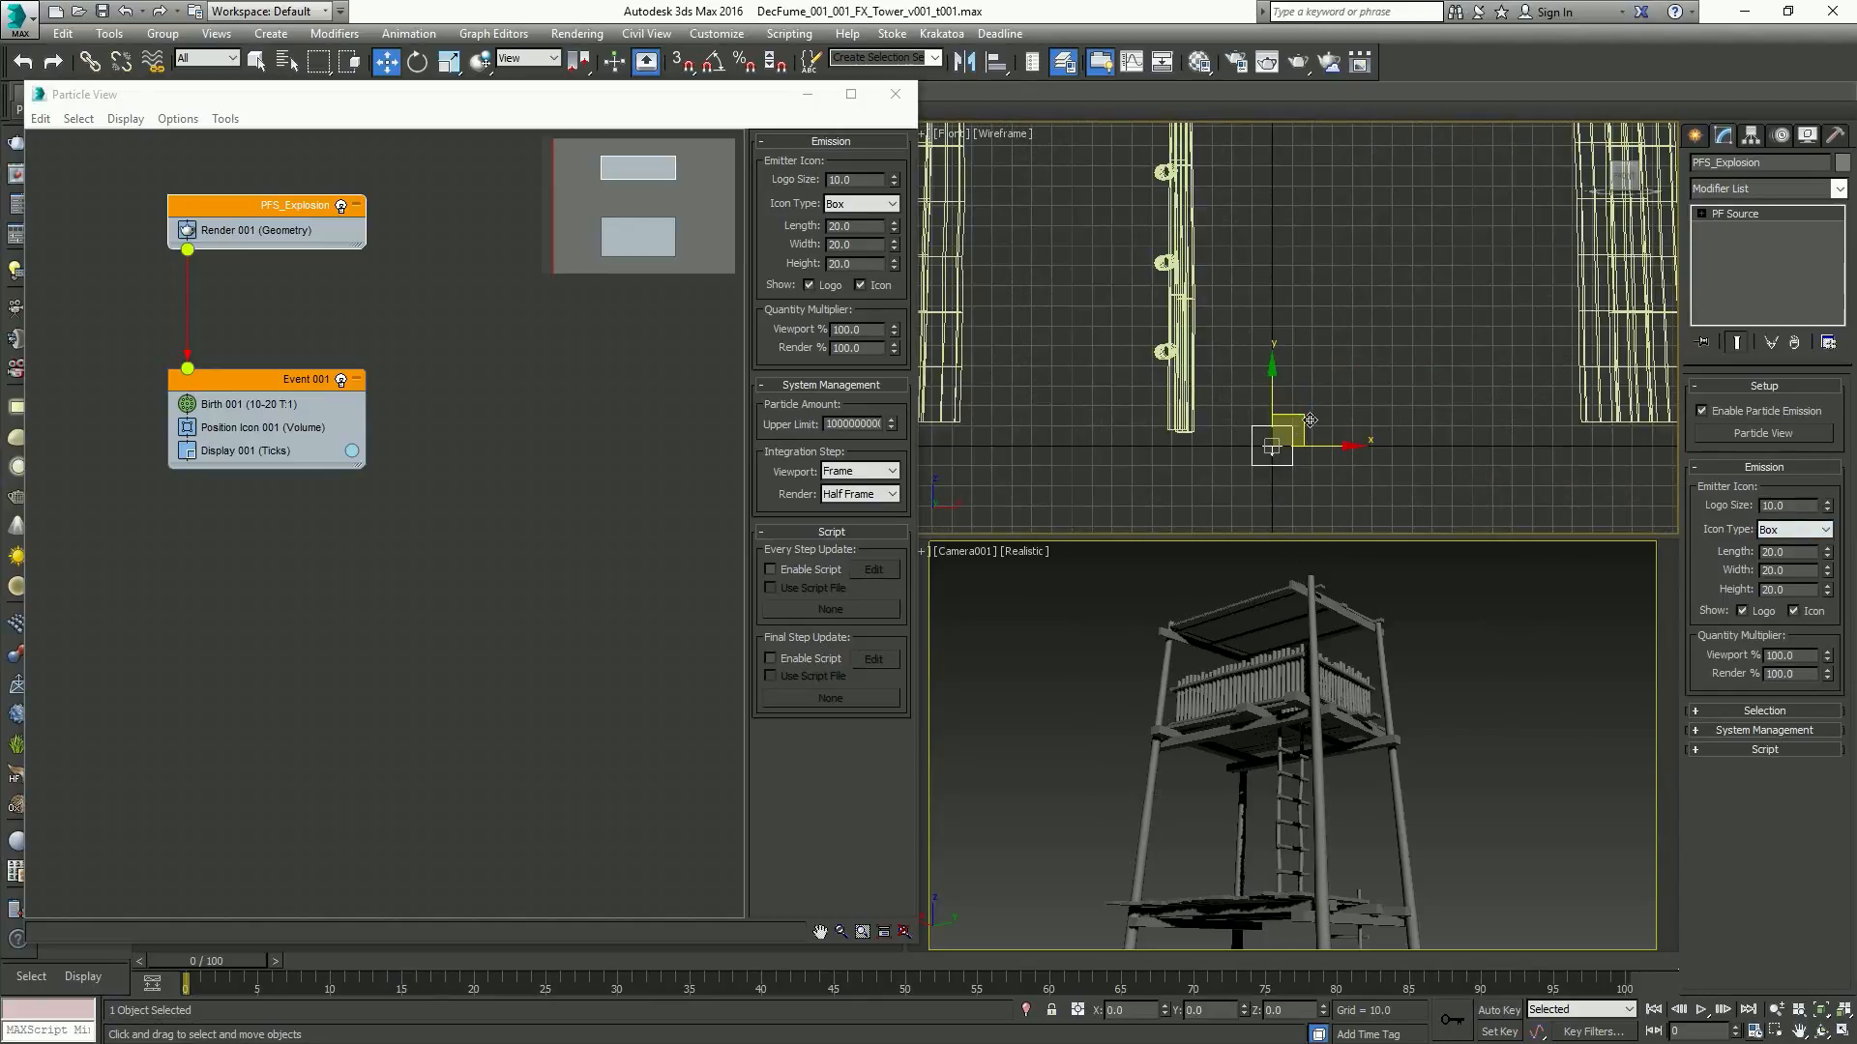
left_click_drag(1310, 421, 1382, 197)
scroll(1325, 354, "down", 5)
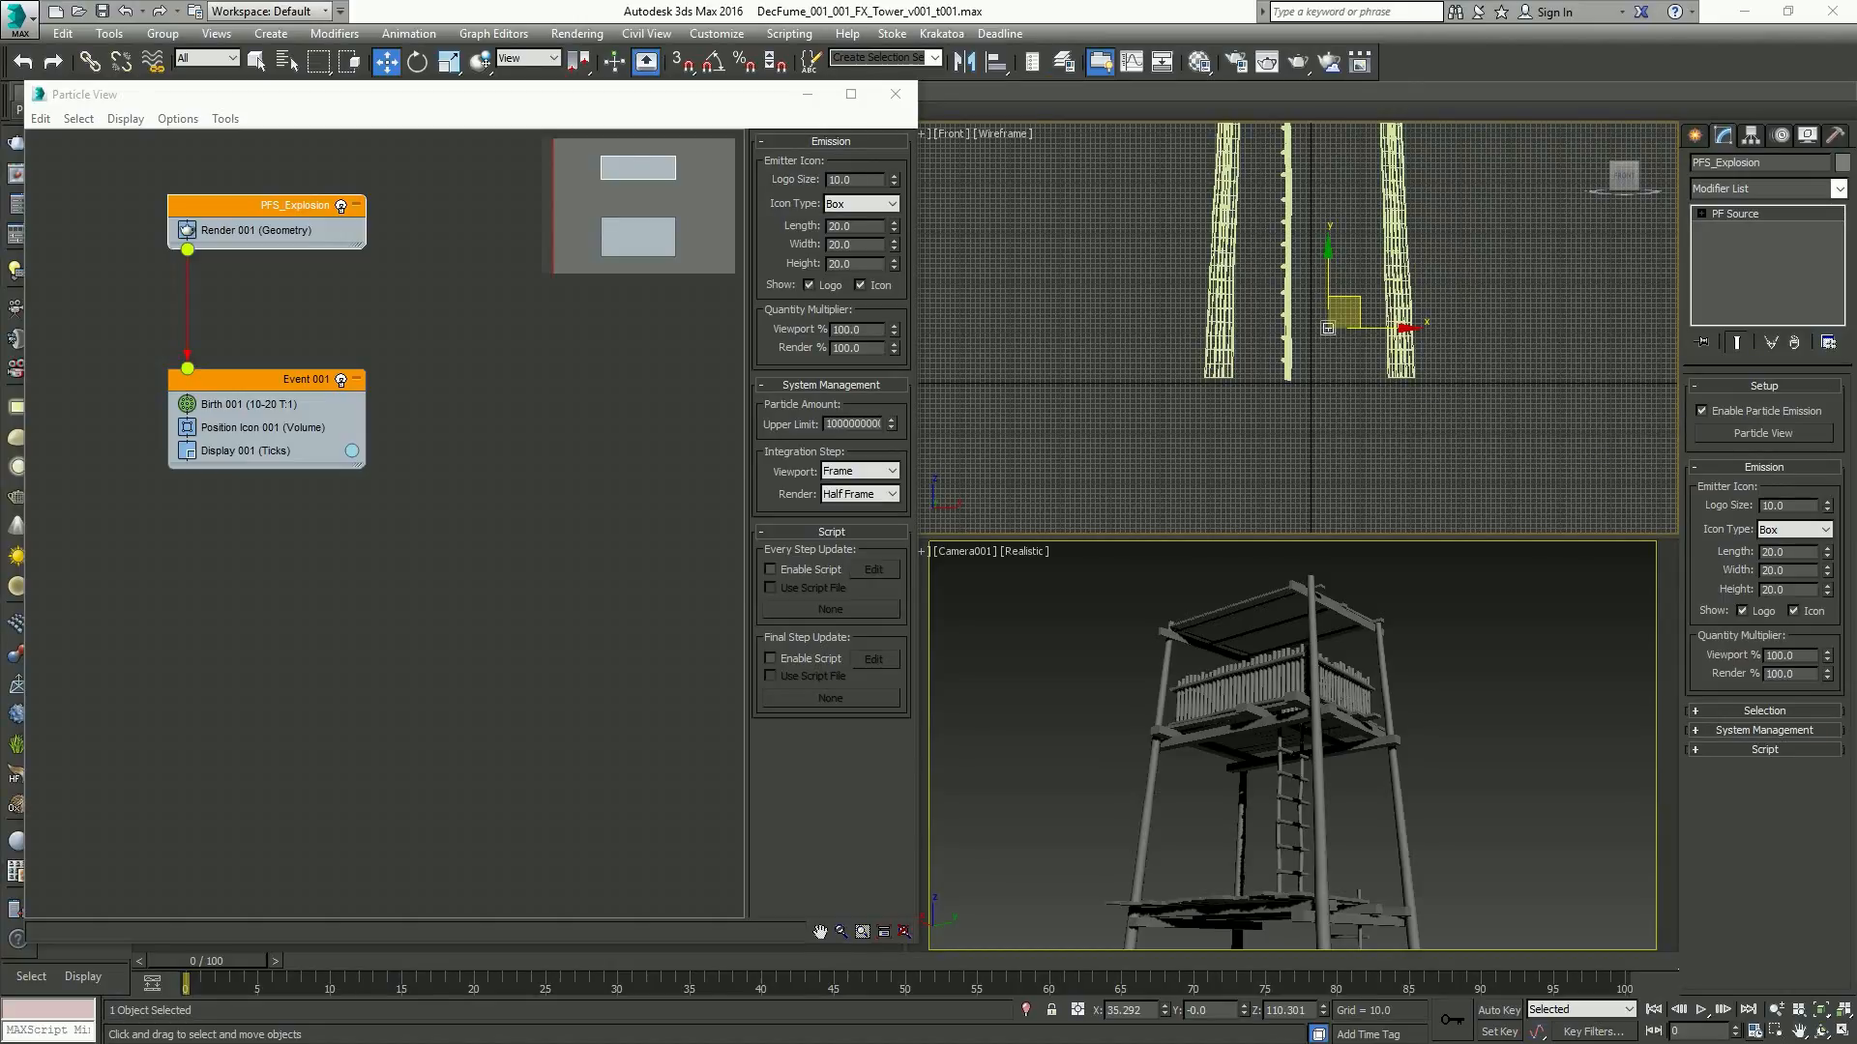
scroll(1447, 261, "down", 6)
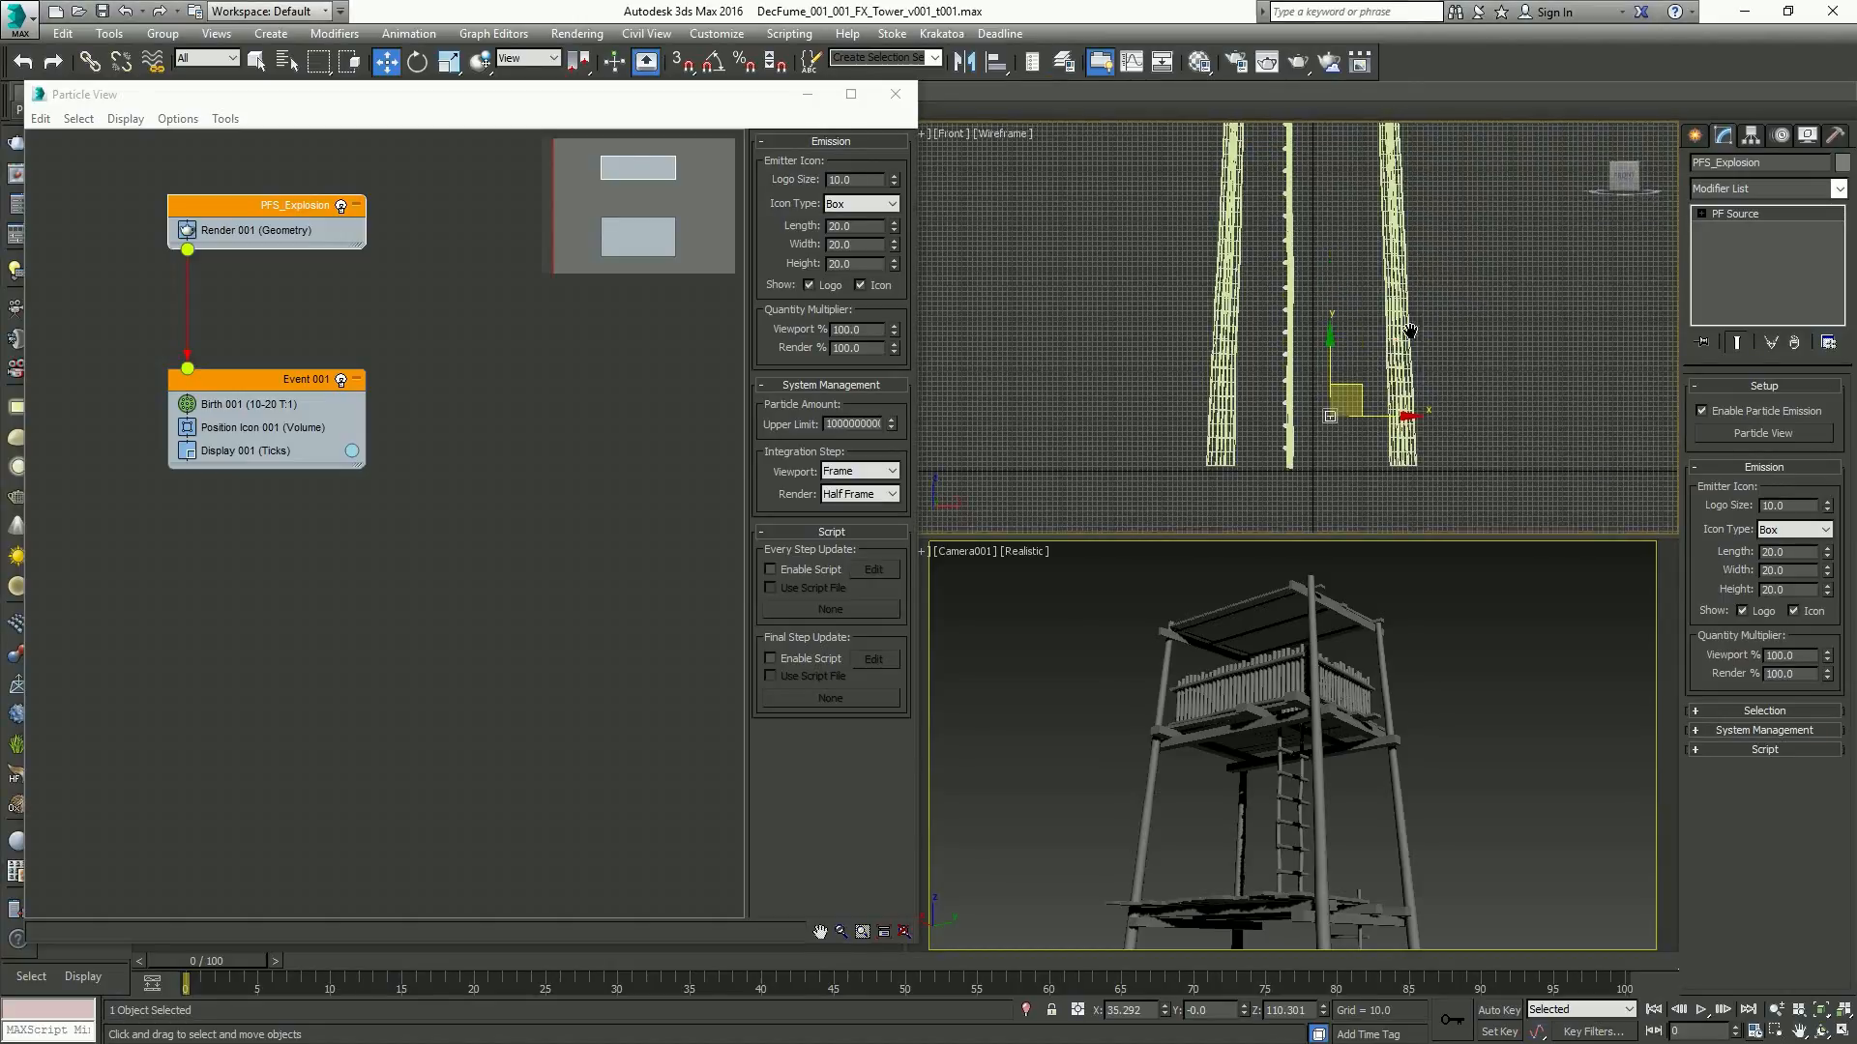
scroll(1361, 315, "up", 2)
left_click_drag(1362, 315, 1355, 126)
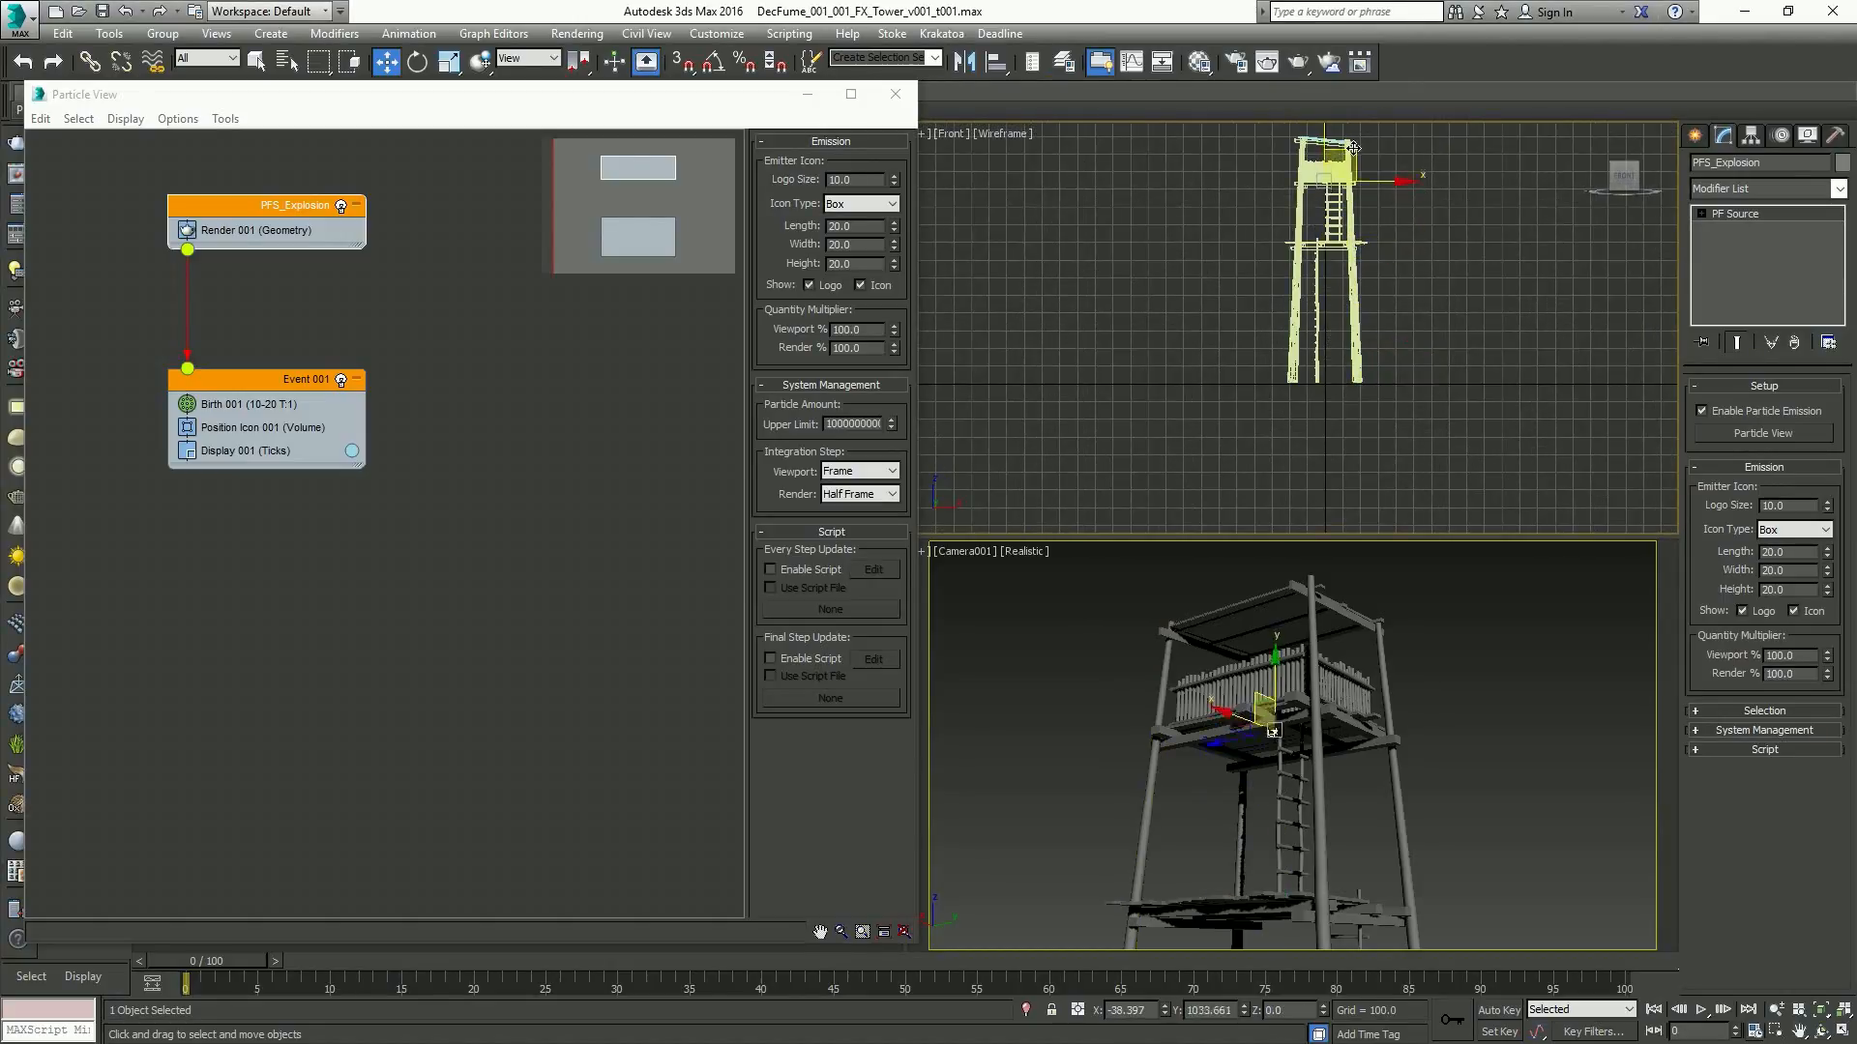
Compare shaded and wireframe display around the upper platform, and switch the front view to Perspective to examine the emitter's placement
scroll(1354, 232, "up", 8)
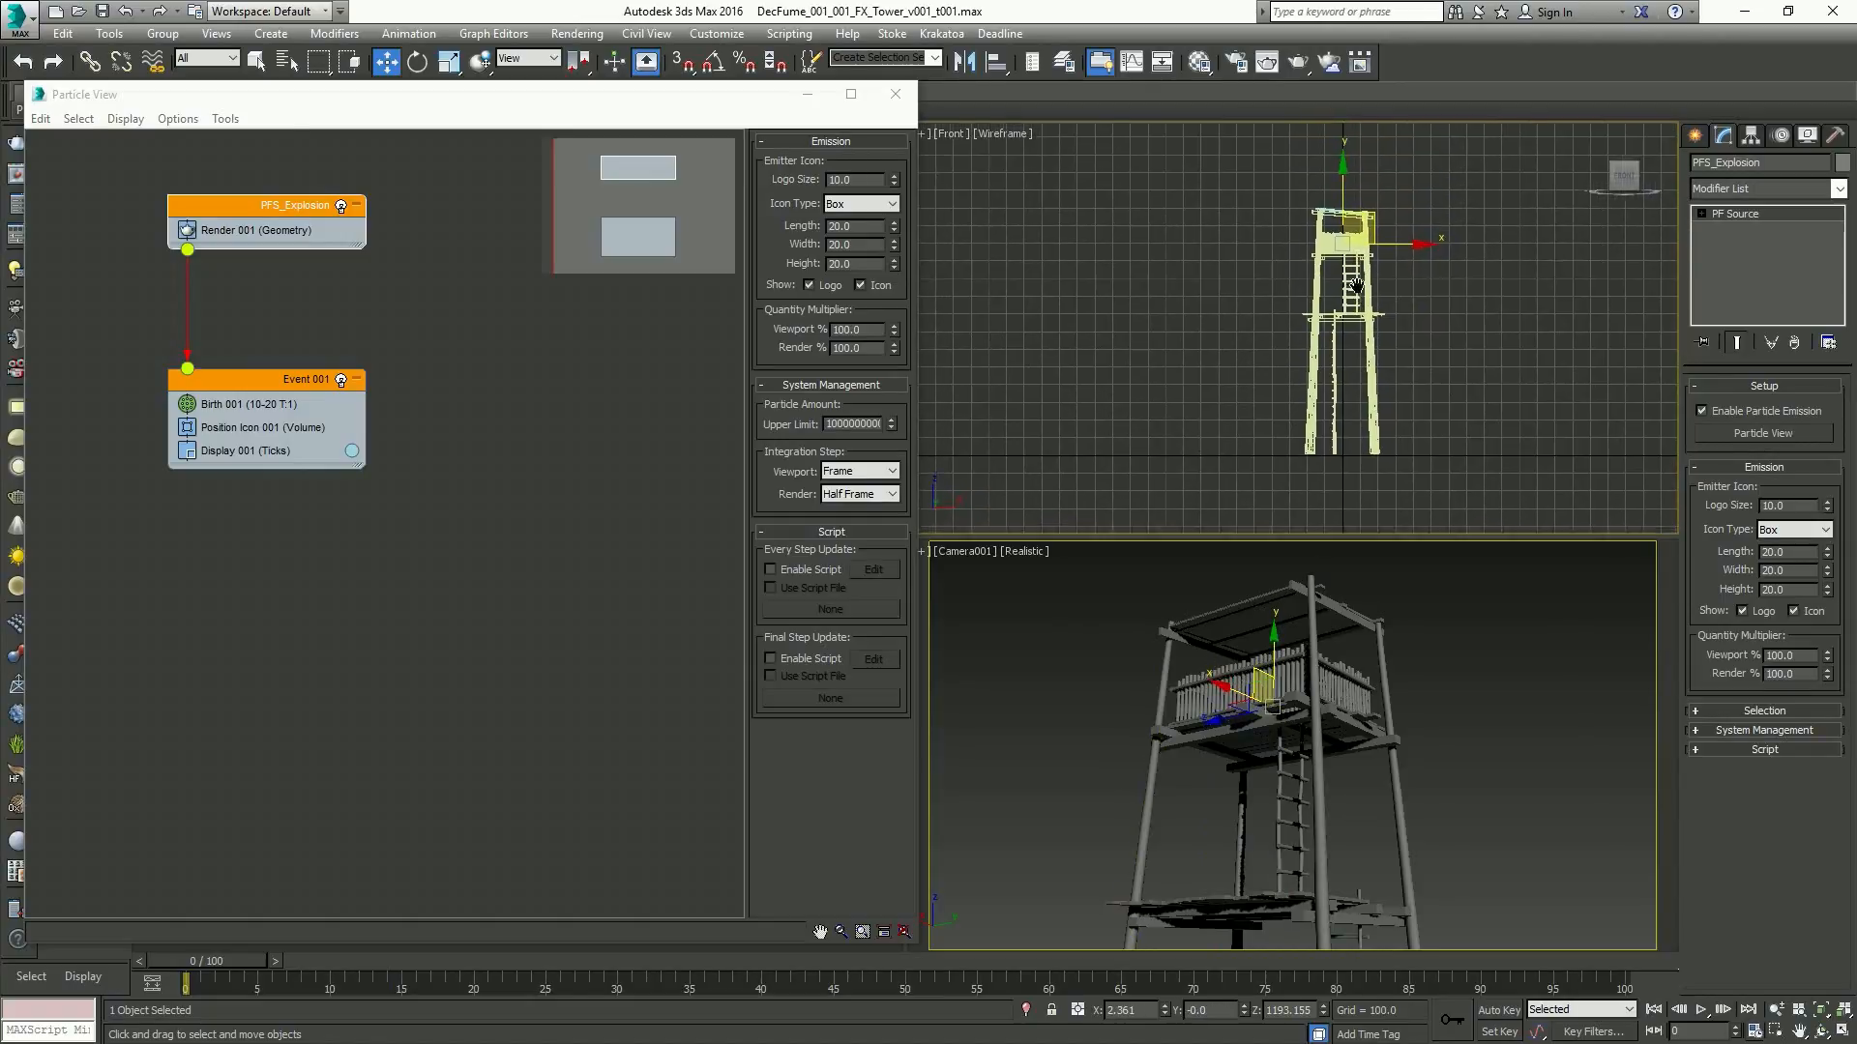
key("F3")
key("F3")
key("F3")
key("F3")
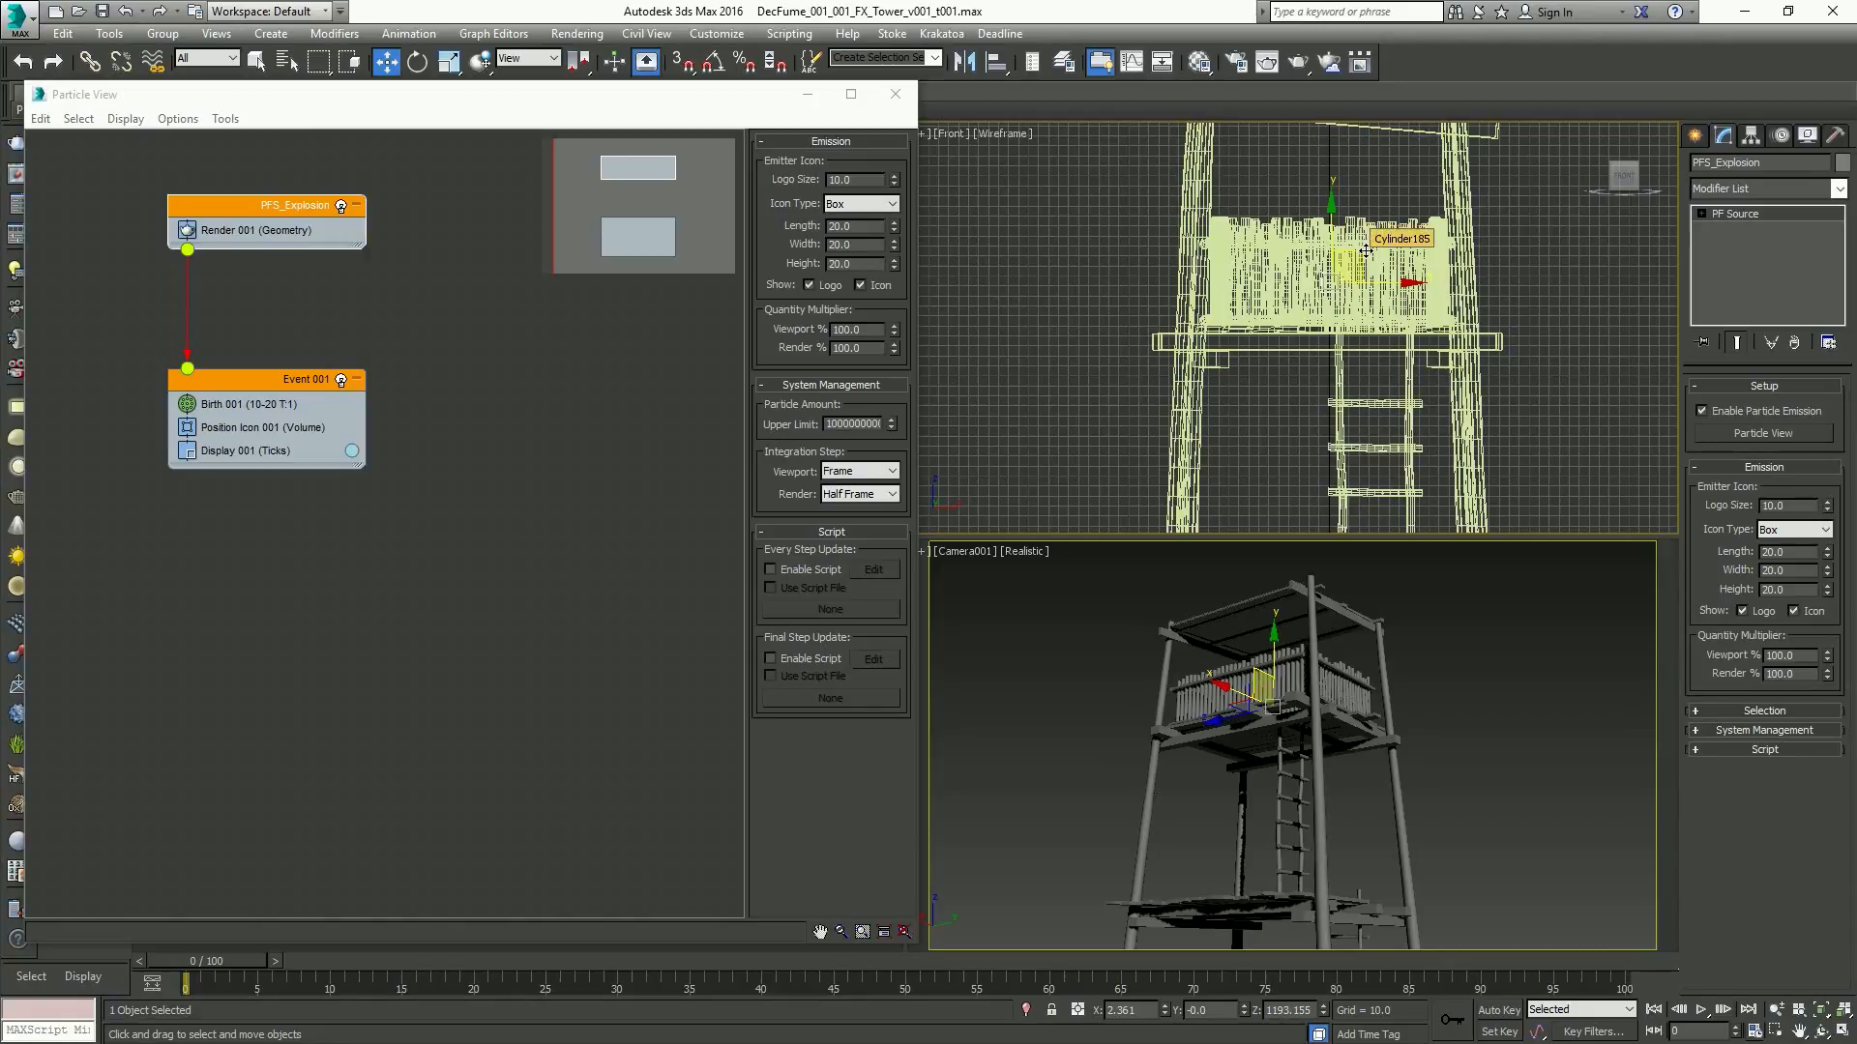
middle_click_drag(1282, 232, 1272, 232)
key("p")
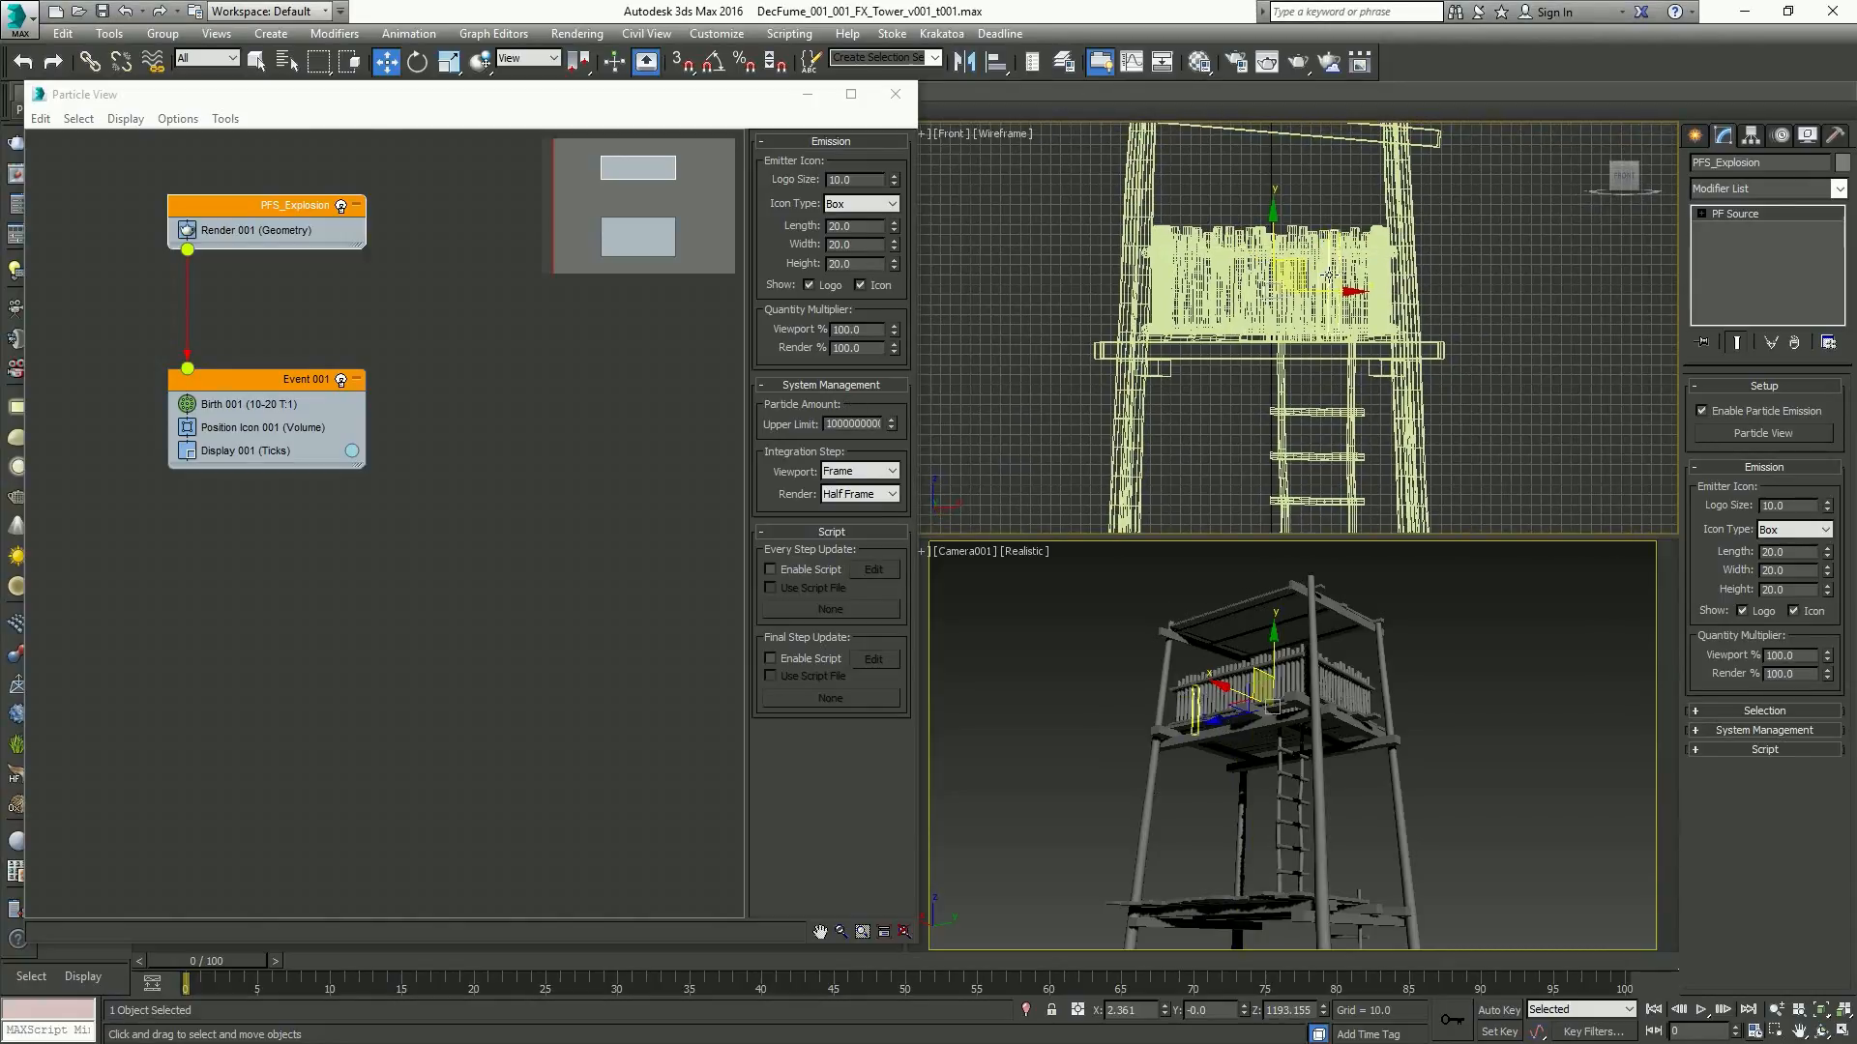
scroll(1296, 246, "up", 2)
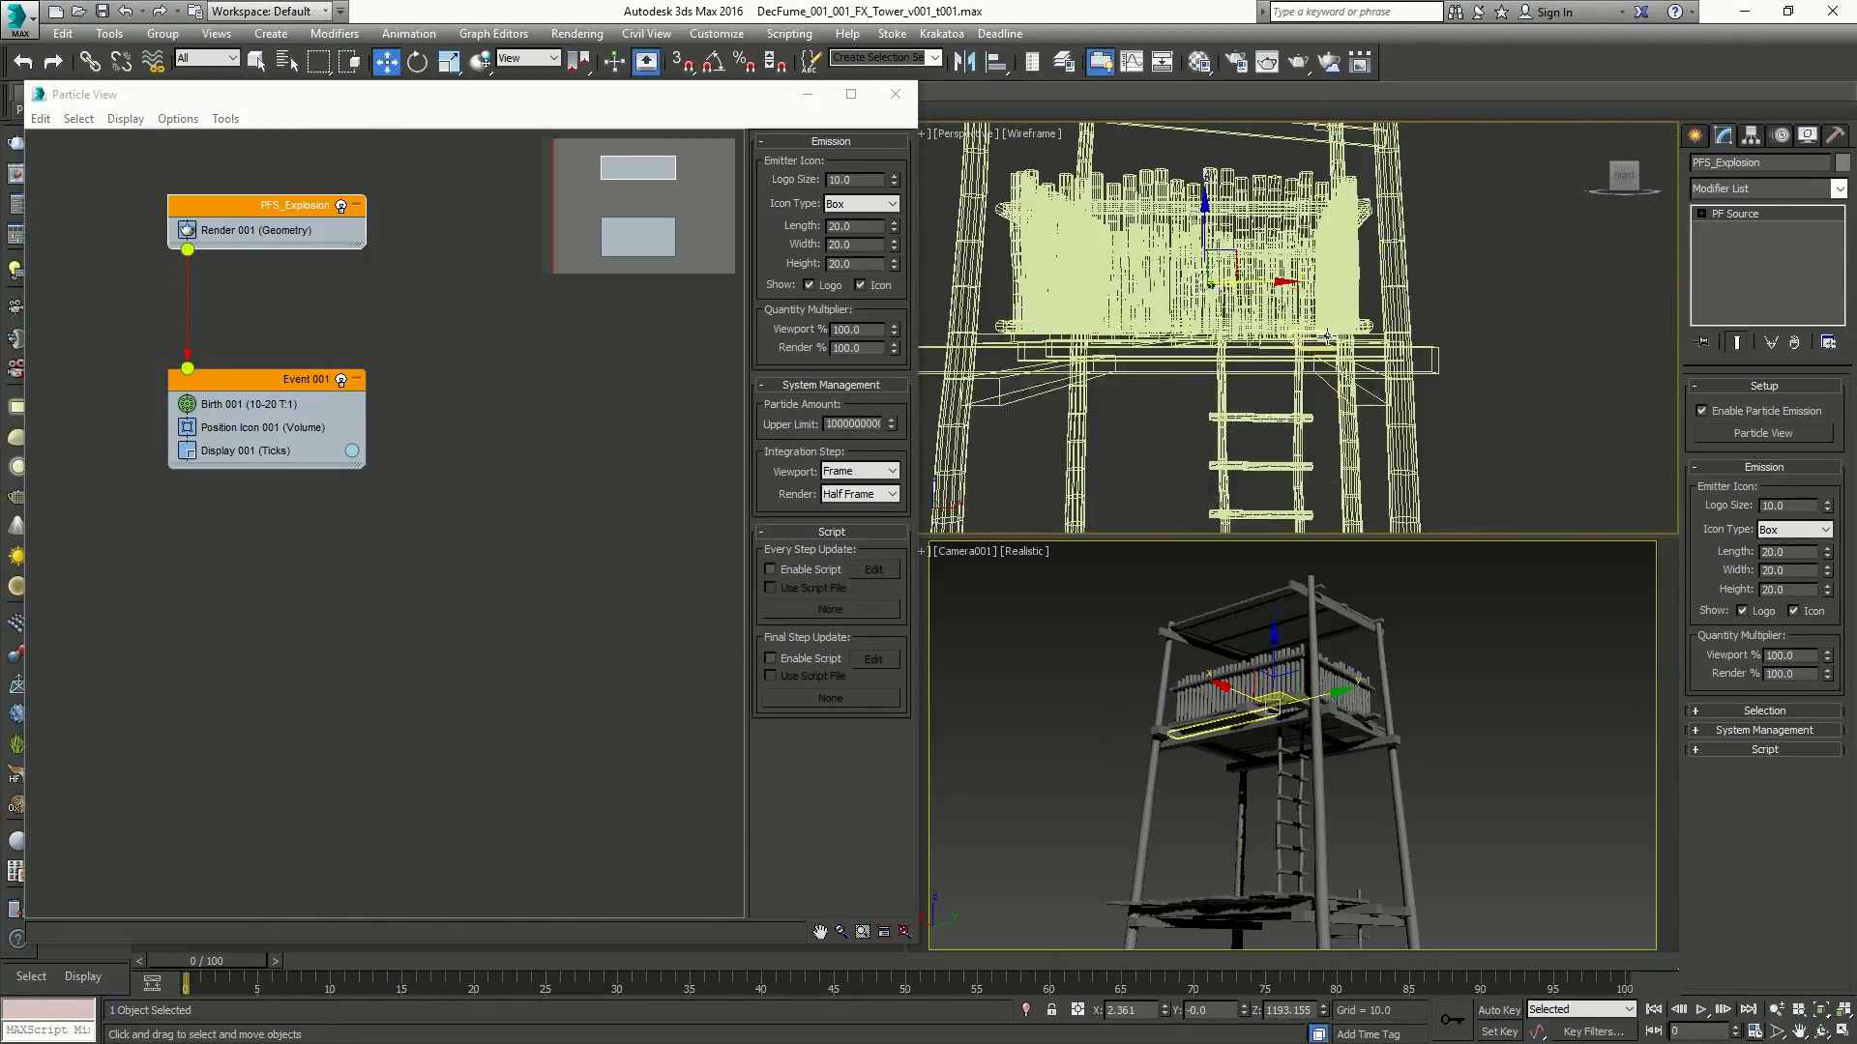
Enlarge the perspective view and freeze the fence and corner-post objects around the tower's upper platform
key("alt+w")
scroll(1276, 368, "down", 3)
mouse_move(1121, 483)
middle_mouse_down()
mouse_move(1273, 421)
mouse_move(1139, 476)
middle_mouse_up()
middle_click_drag(1140, 476, 1536, 298, "ctrl+alt")
key("w")
left_click(1536, 298)
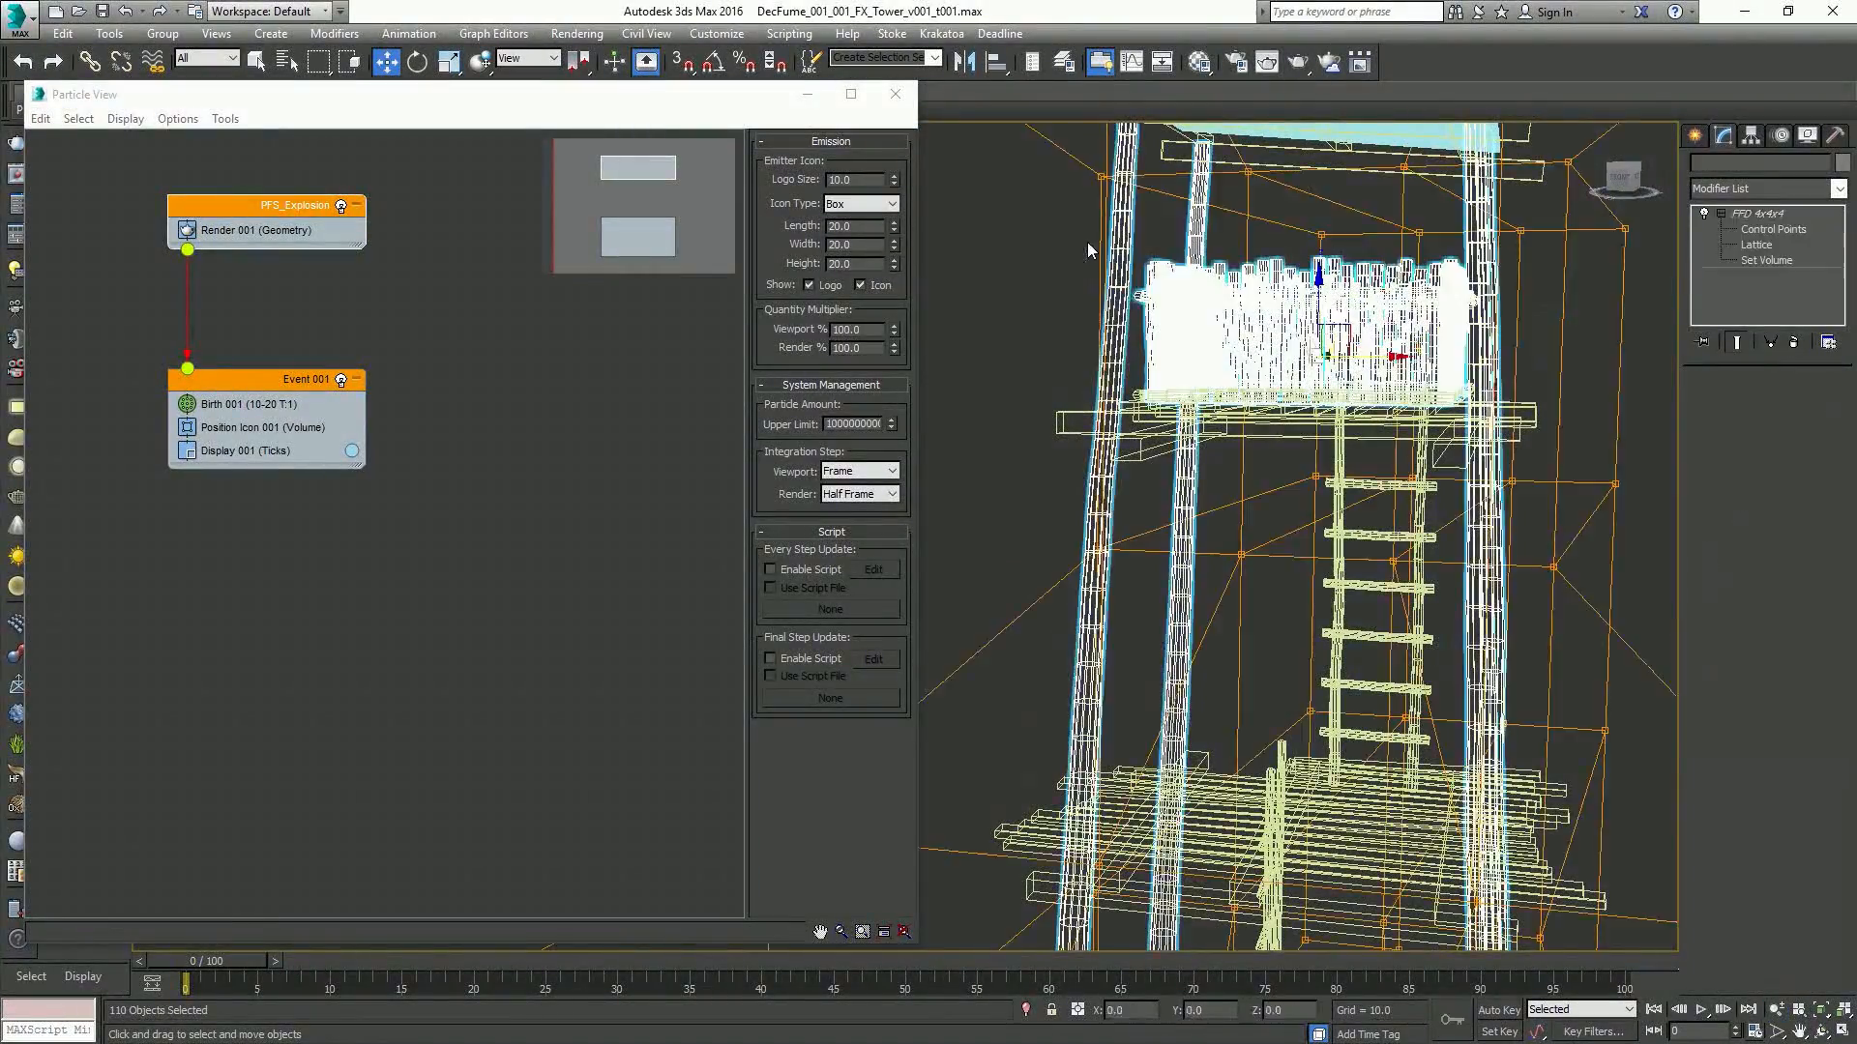
middle_click_drag(1365, 334, 1204, 253, "alt")
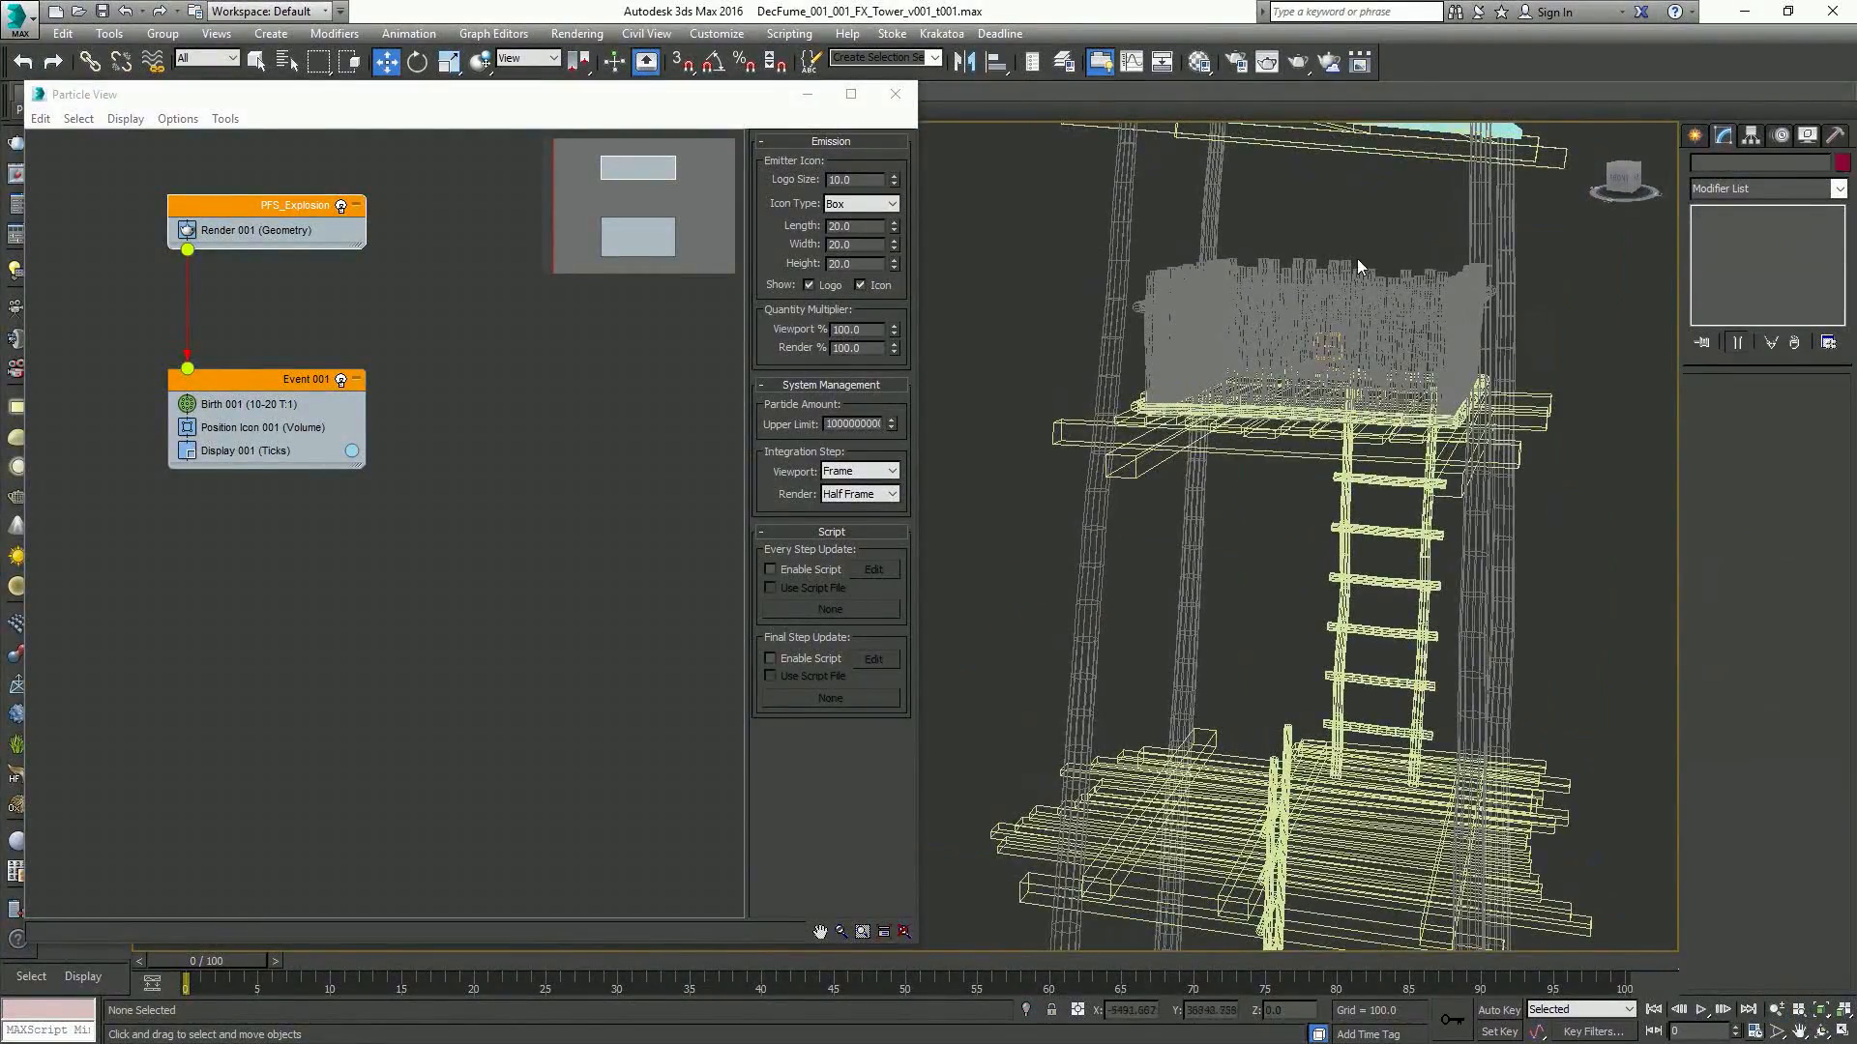
left_click_drag(1557, 311, 1098, 275)
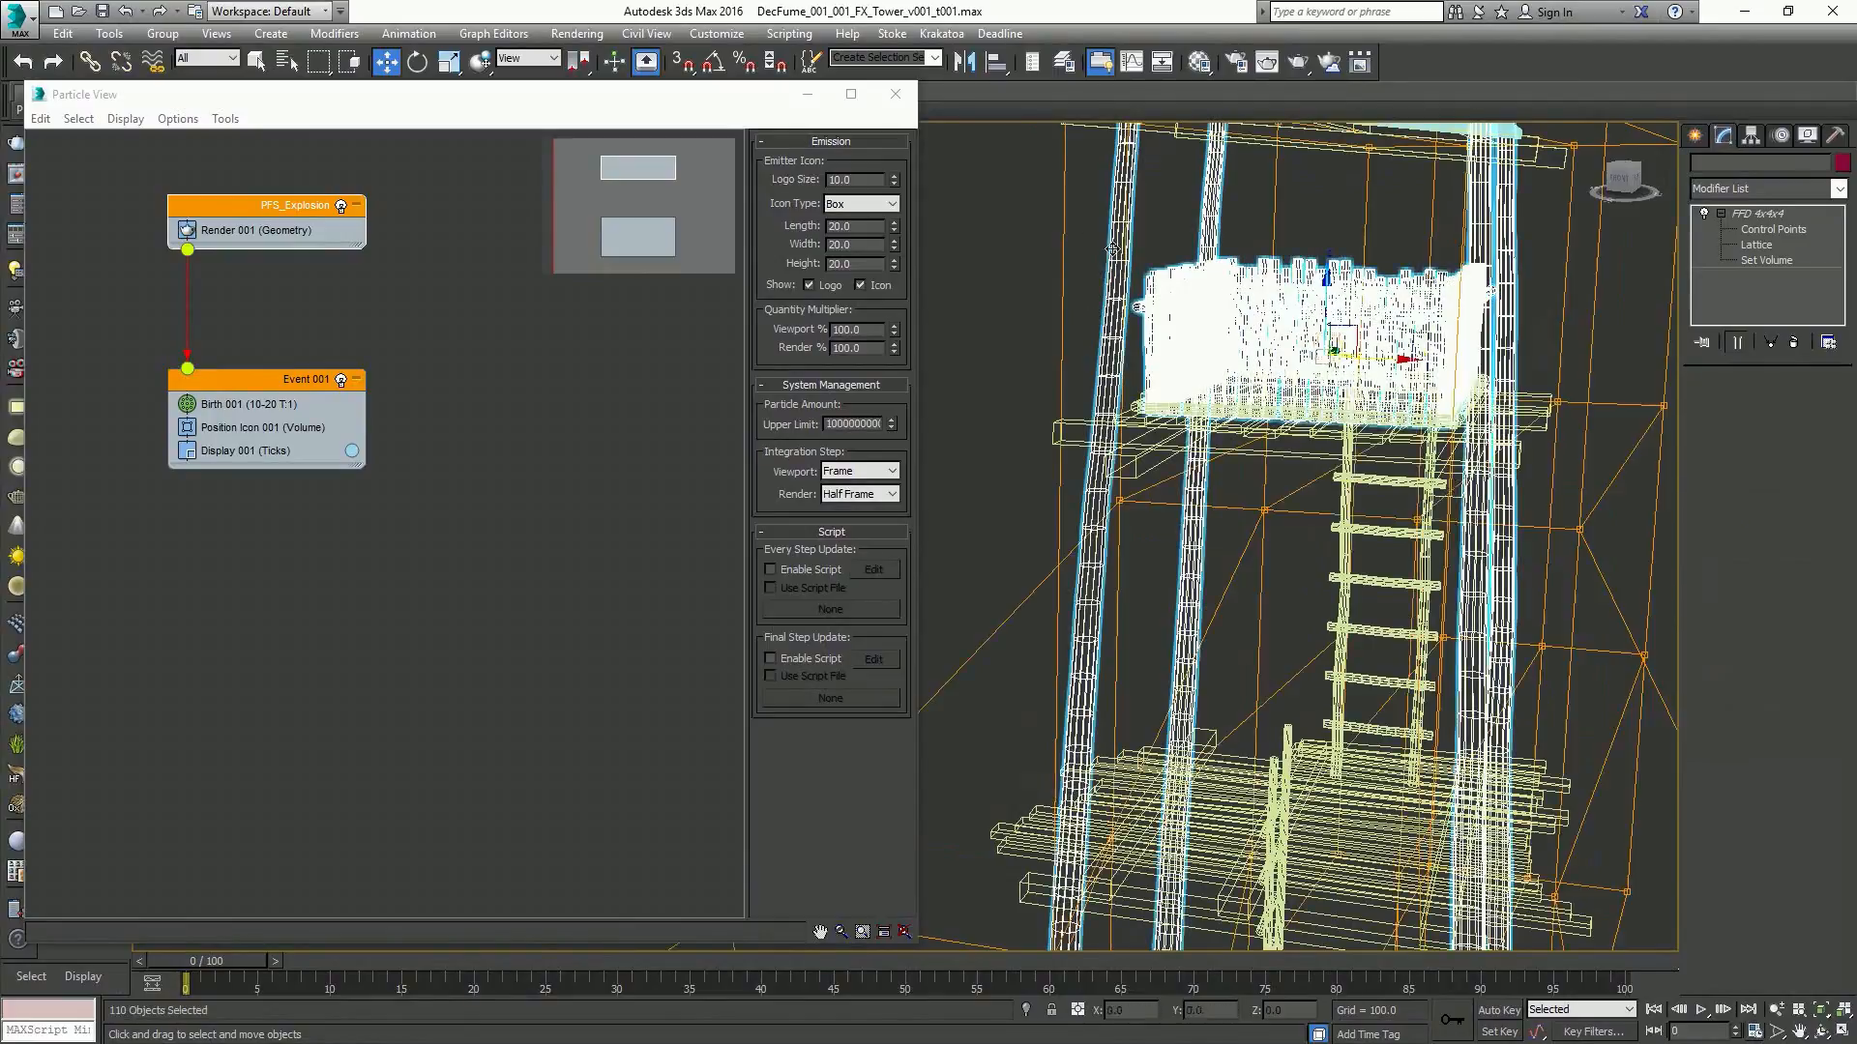
right_click(1271, 284)
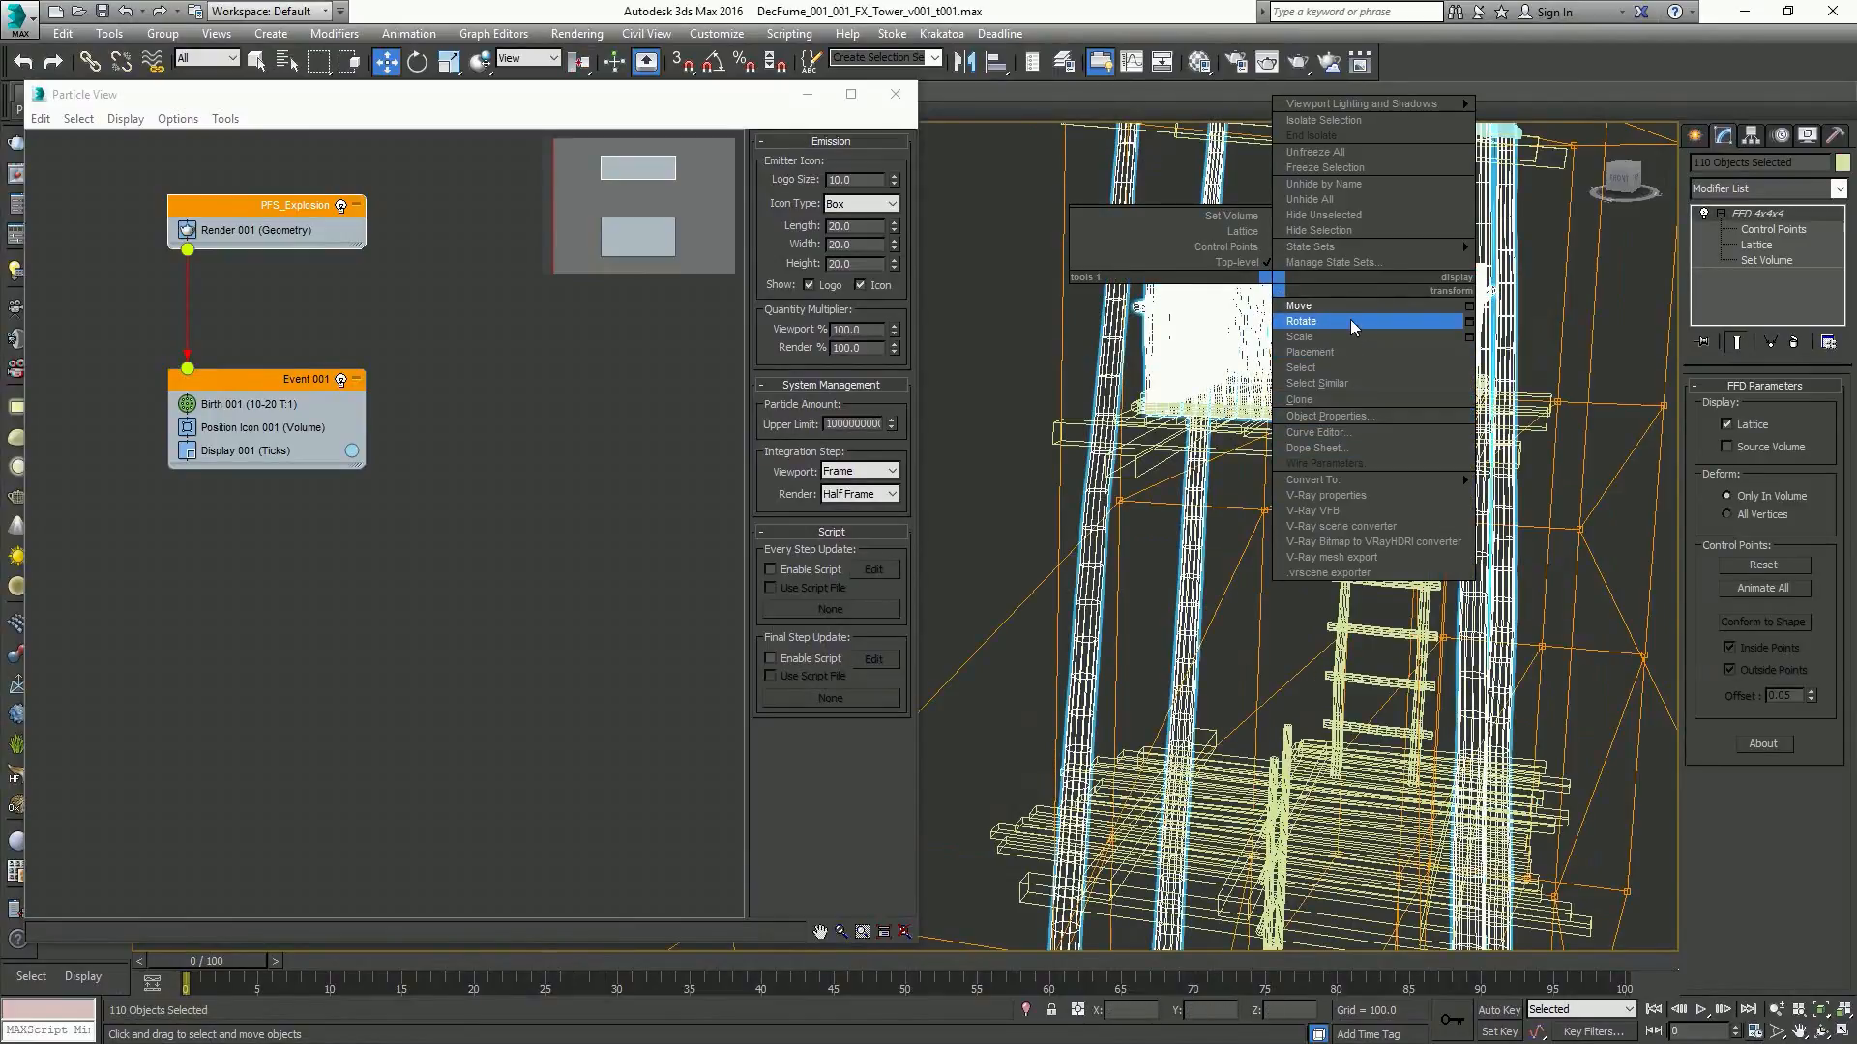
left_click(1354, 124)
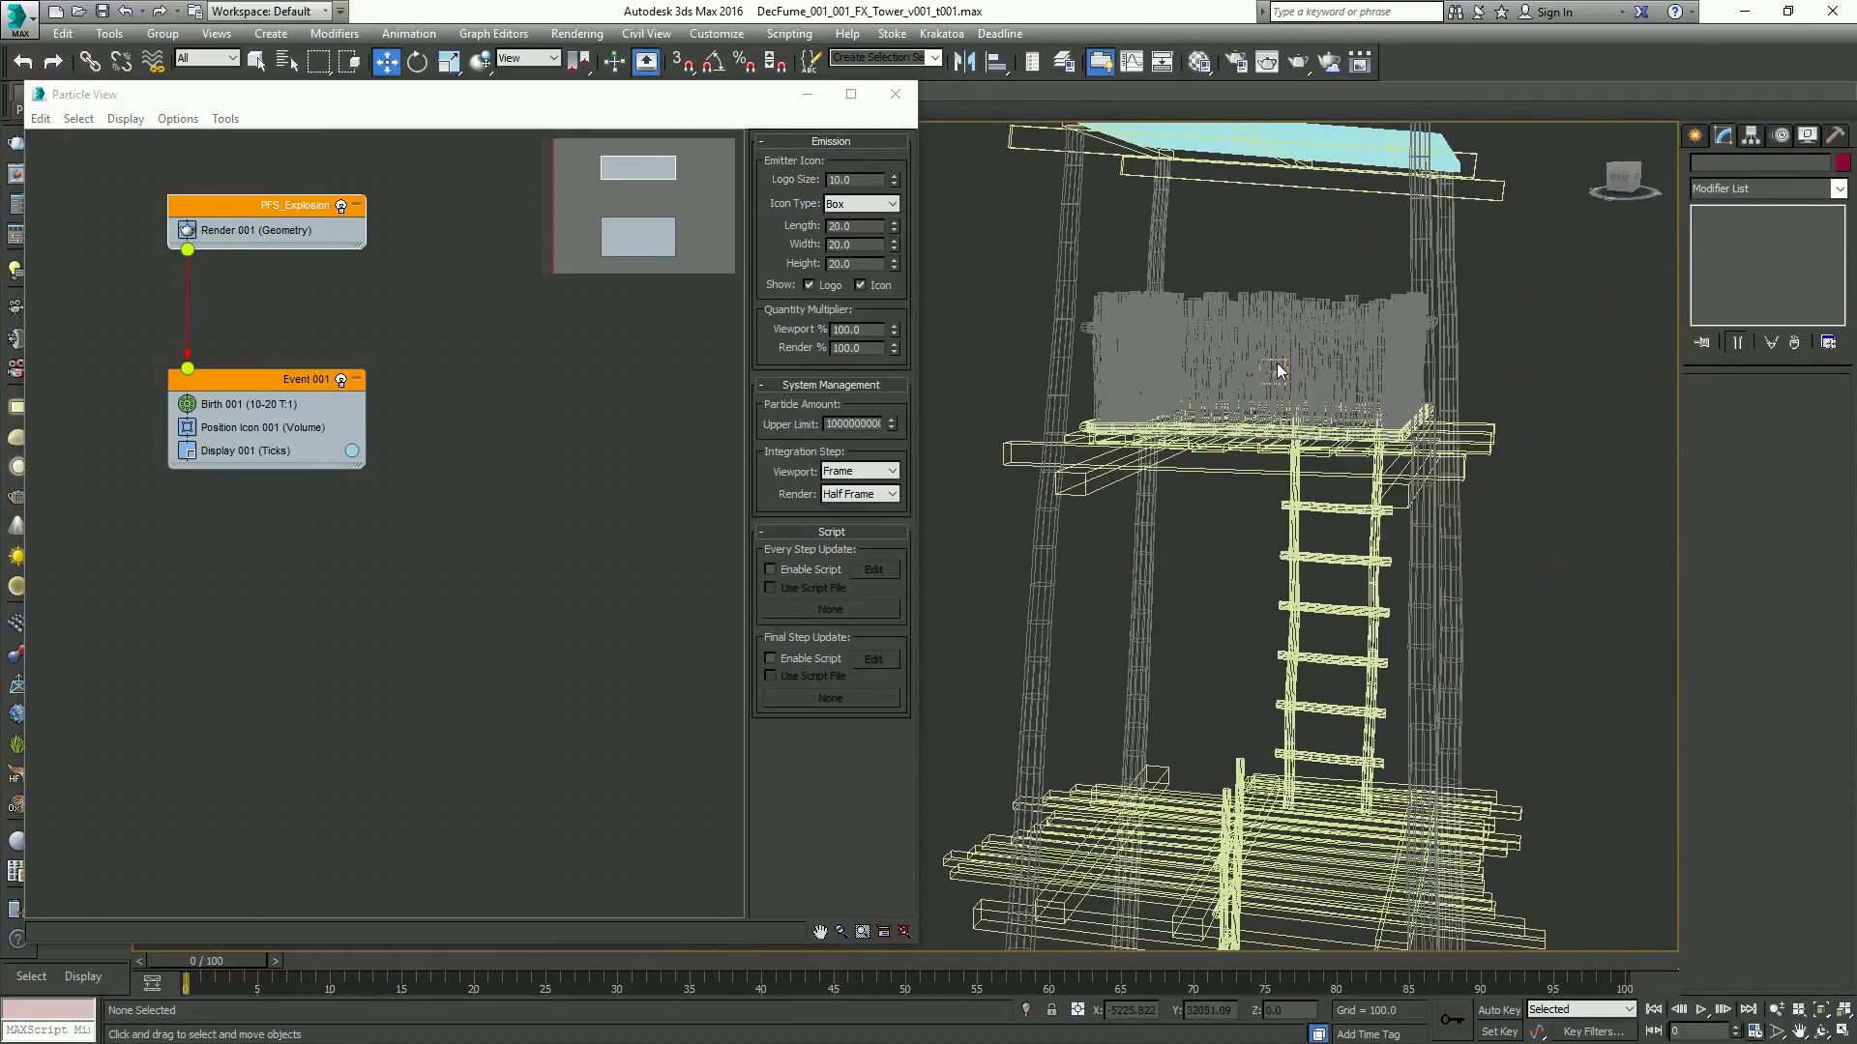
Select the PFS_Explosion emitter and lower it to about Z 1163, near the upper platform's floor
mouse_move(1304, 352)
middle_mouse_down("alt")
mouse_move(1284, 368)
mouse_move(1291, 327)
middle_mouse_up("alt")
left_click(1285, 372)
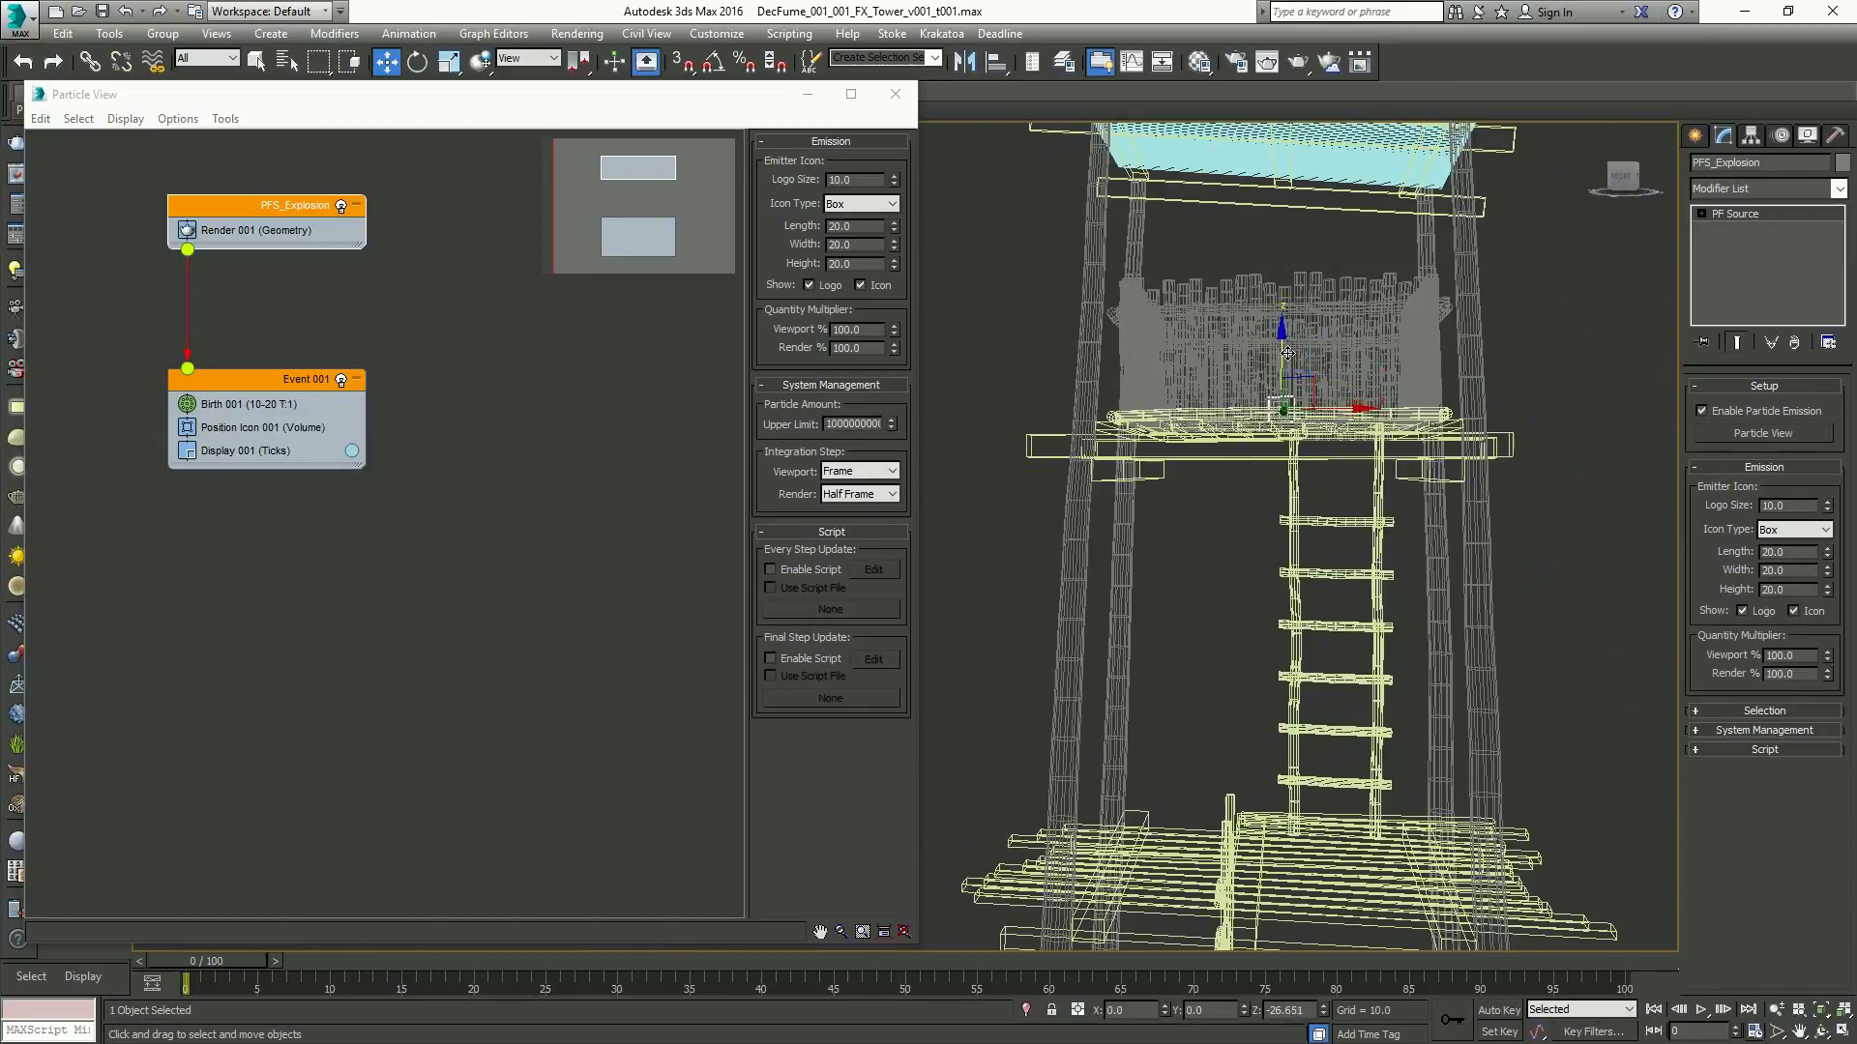
middle_click_drag(1294, 406, 1627, 515, "alt")
Try lengths of 100 and 250 for the emitter box, and set both its length and width to 300
double_click(1789, 552)
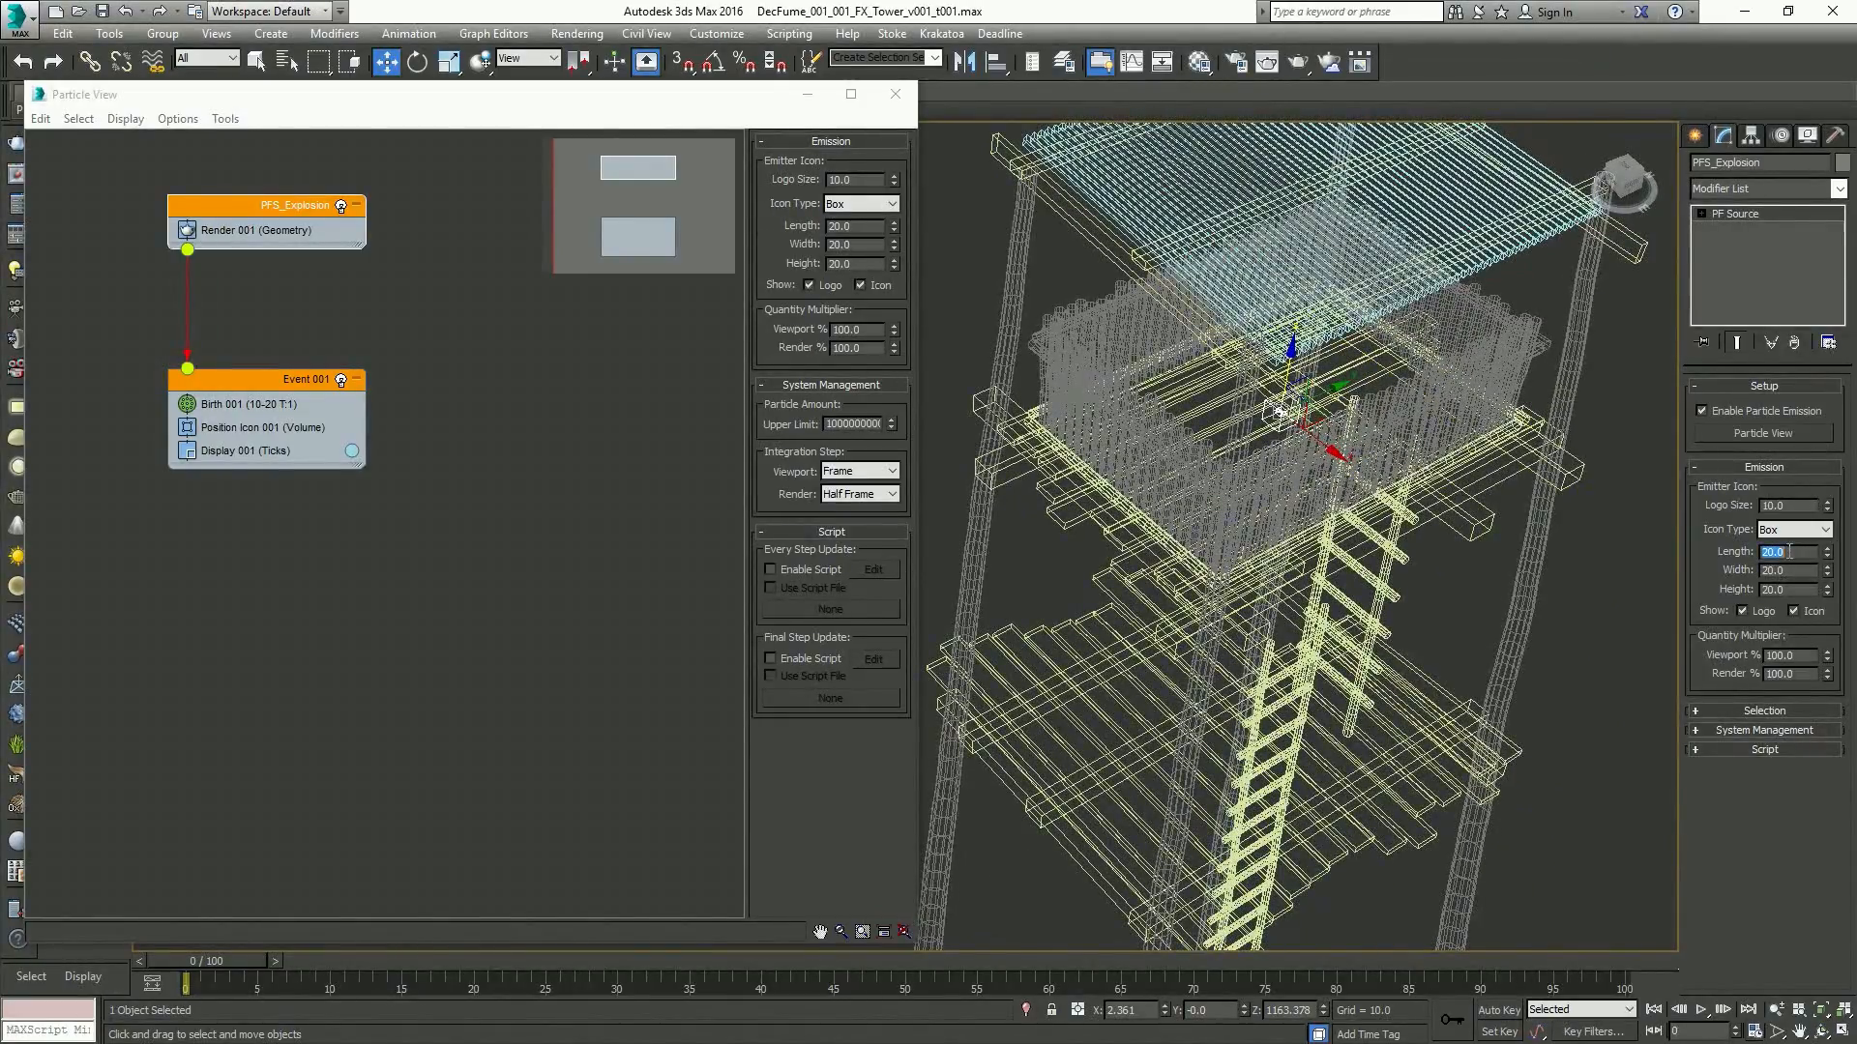
type("100")
key("Return")
type("250")
key("Return")
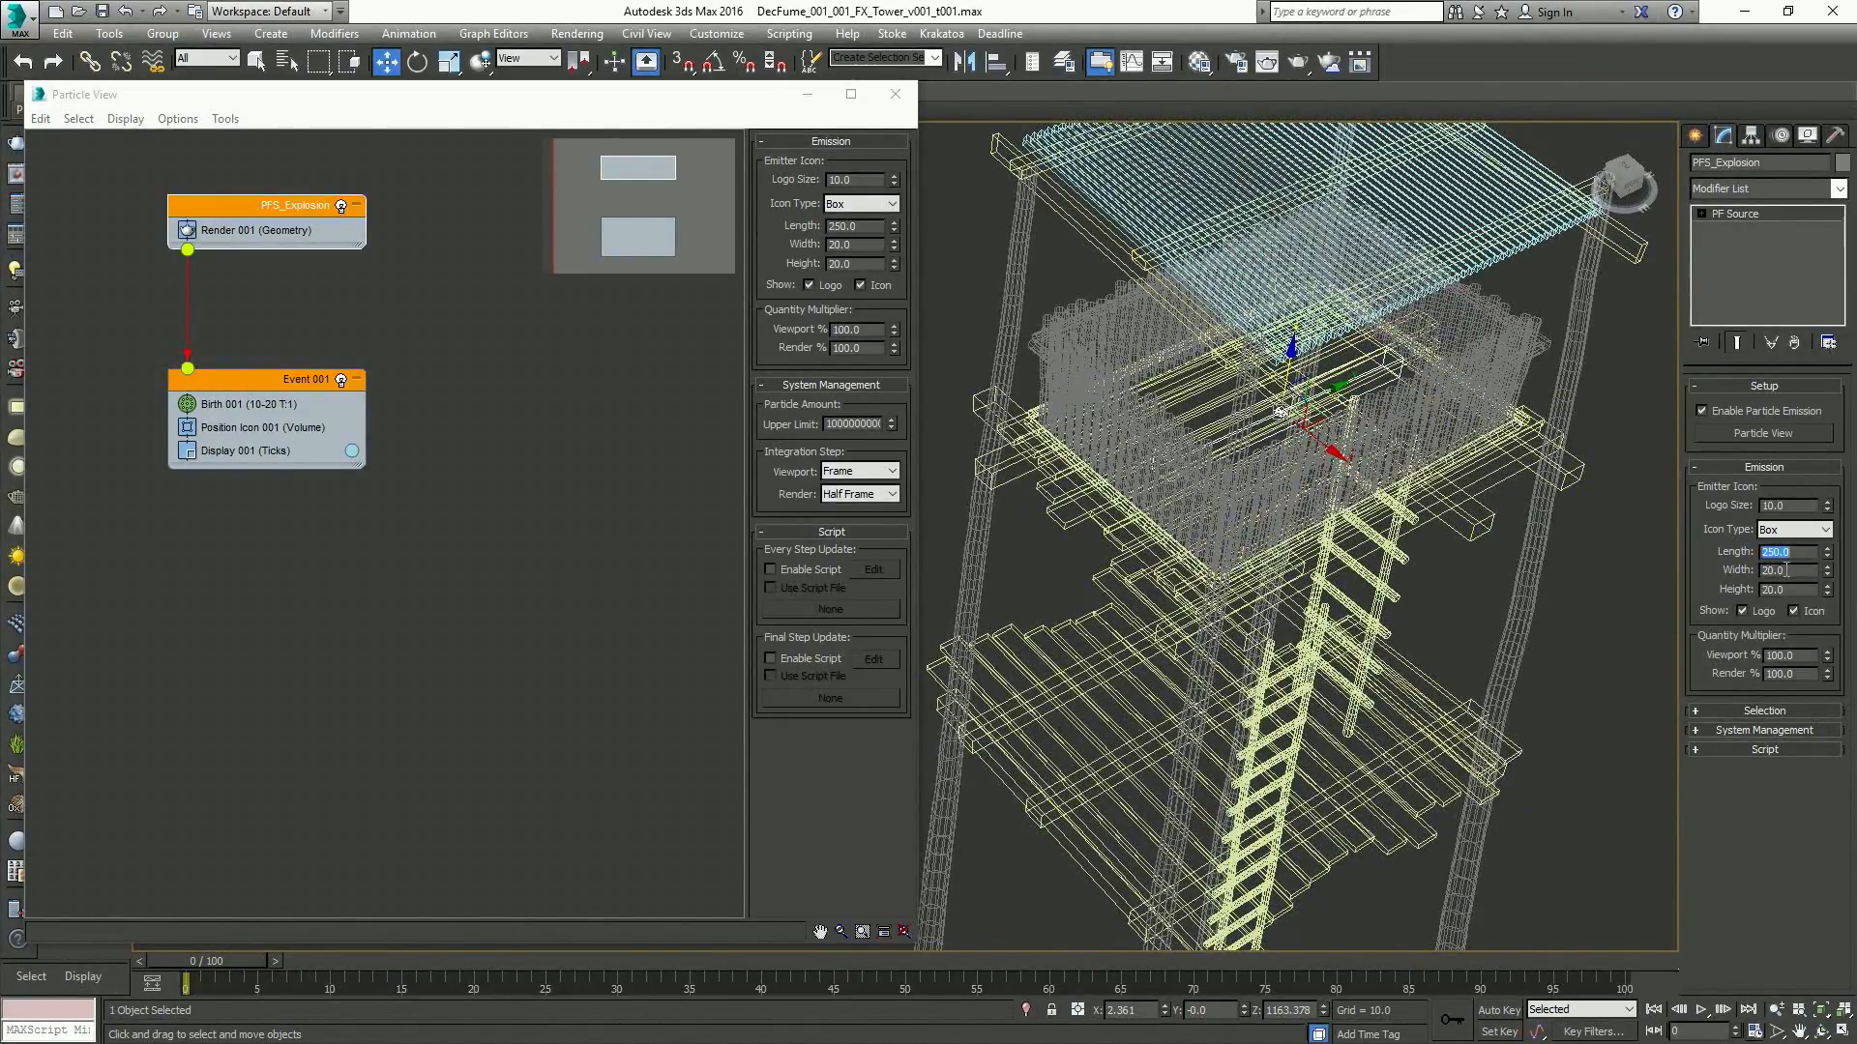
type("300")
key("Return")
double_click(1787, 571)
type("300")
key("Return")
scroll(1271, 413, "down", 3)
middle_click_drag(1270, 413, 1359, 354, "alt")
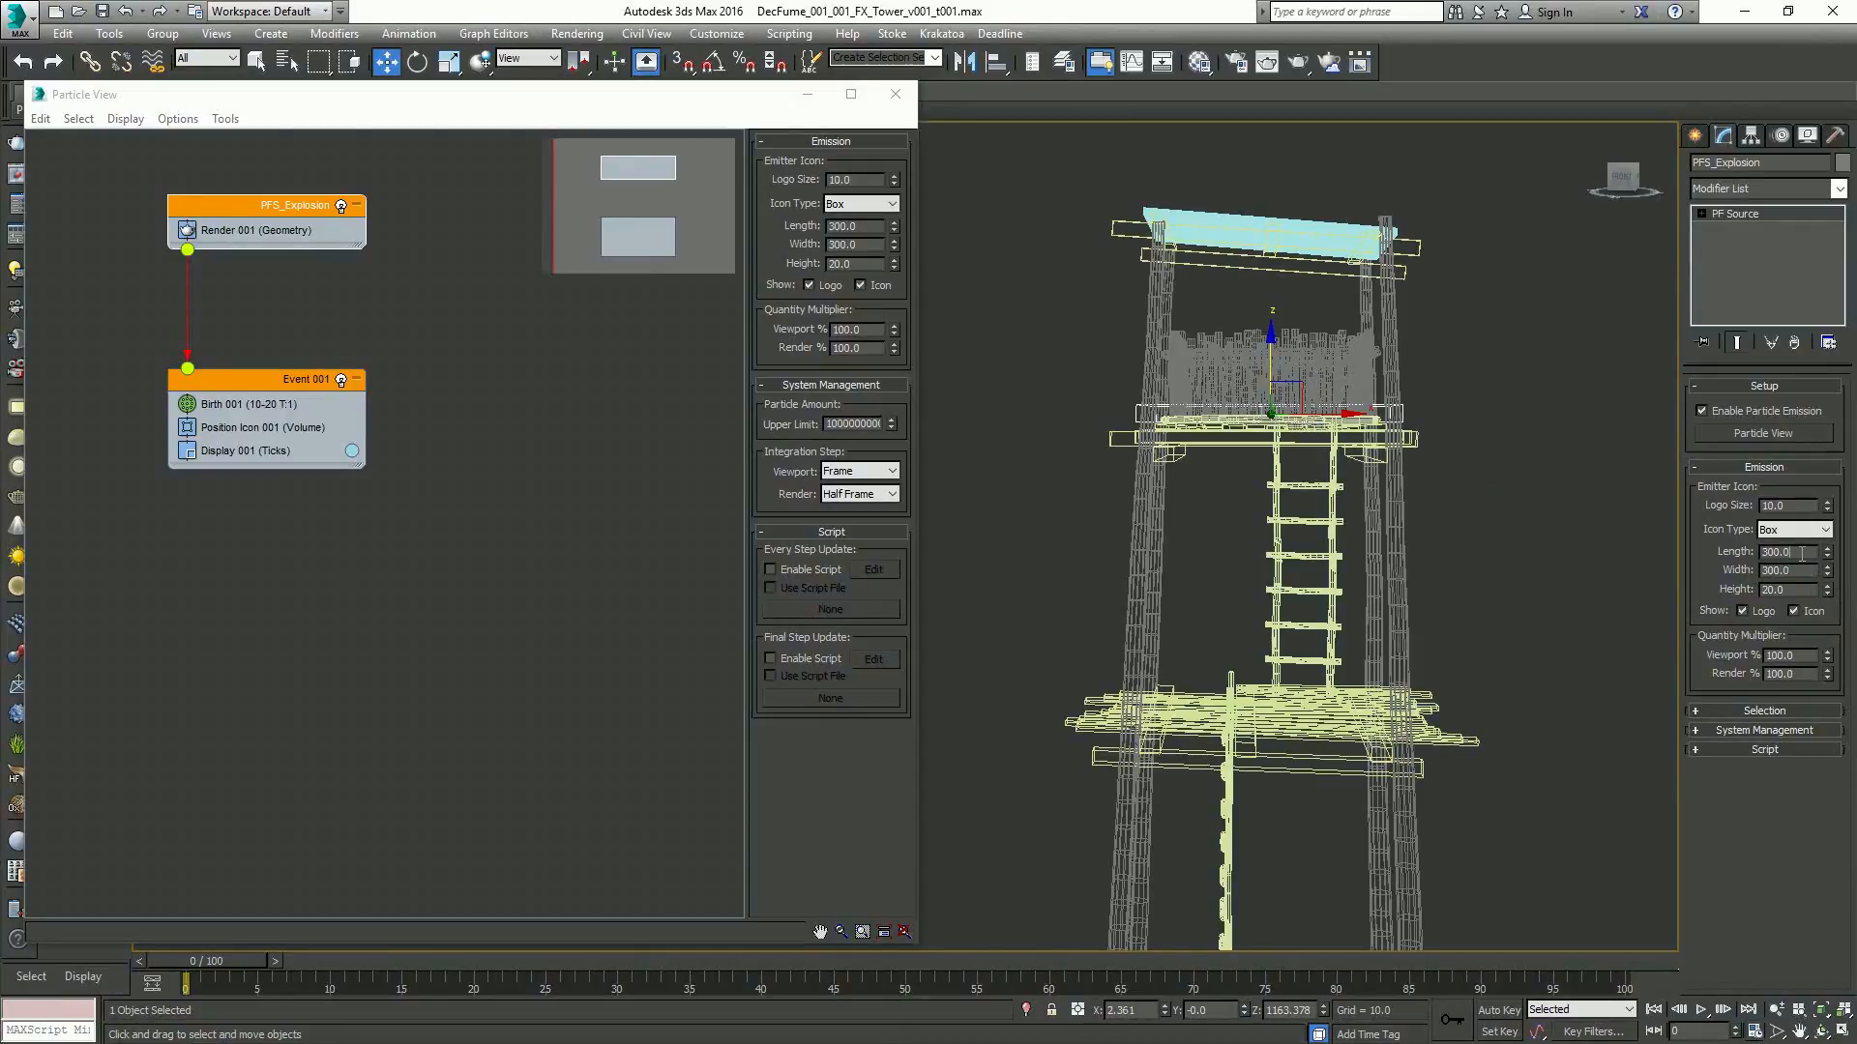
Try 250 for the emitter box's length and width, and reduce both to 210
type("250")
key("Tab")
type("250")
key("Return")
type("210")
double_click(1791, 552)
type("210")
key("Return")
Stretch the emitter box's length to 291.9 and reposition it at about Y -8.2 and Z 1173 on the platform
middle_click_drag(1431, 415, 1349, 394, "alt")
left_click_drag(1349, 416, 1328, 418)
left_click_drag(1828, 571, 1827, 504)
right_click(1828, 556)
middle_click_drag(1243, 396, 1579, 349, "alt")
left_click_drag(1257, 357, 1256, 349)
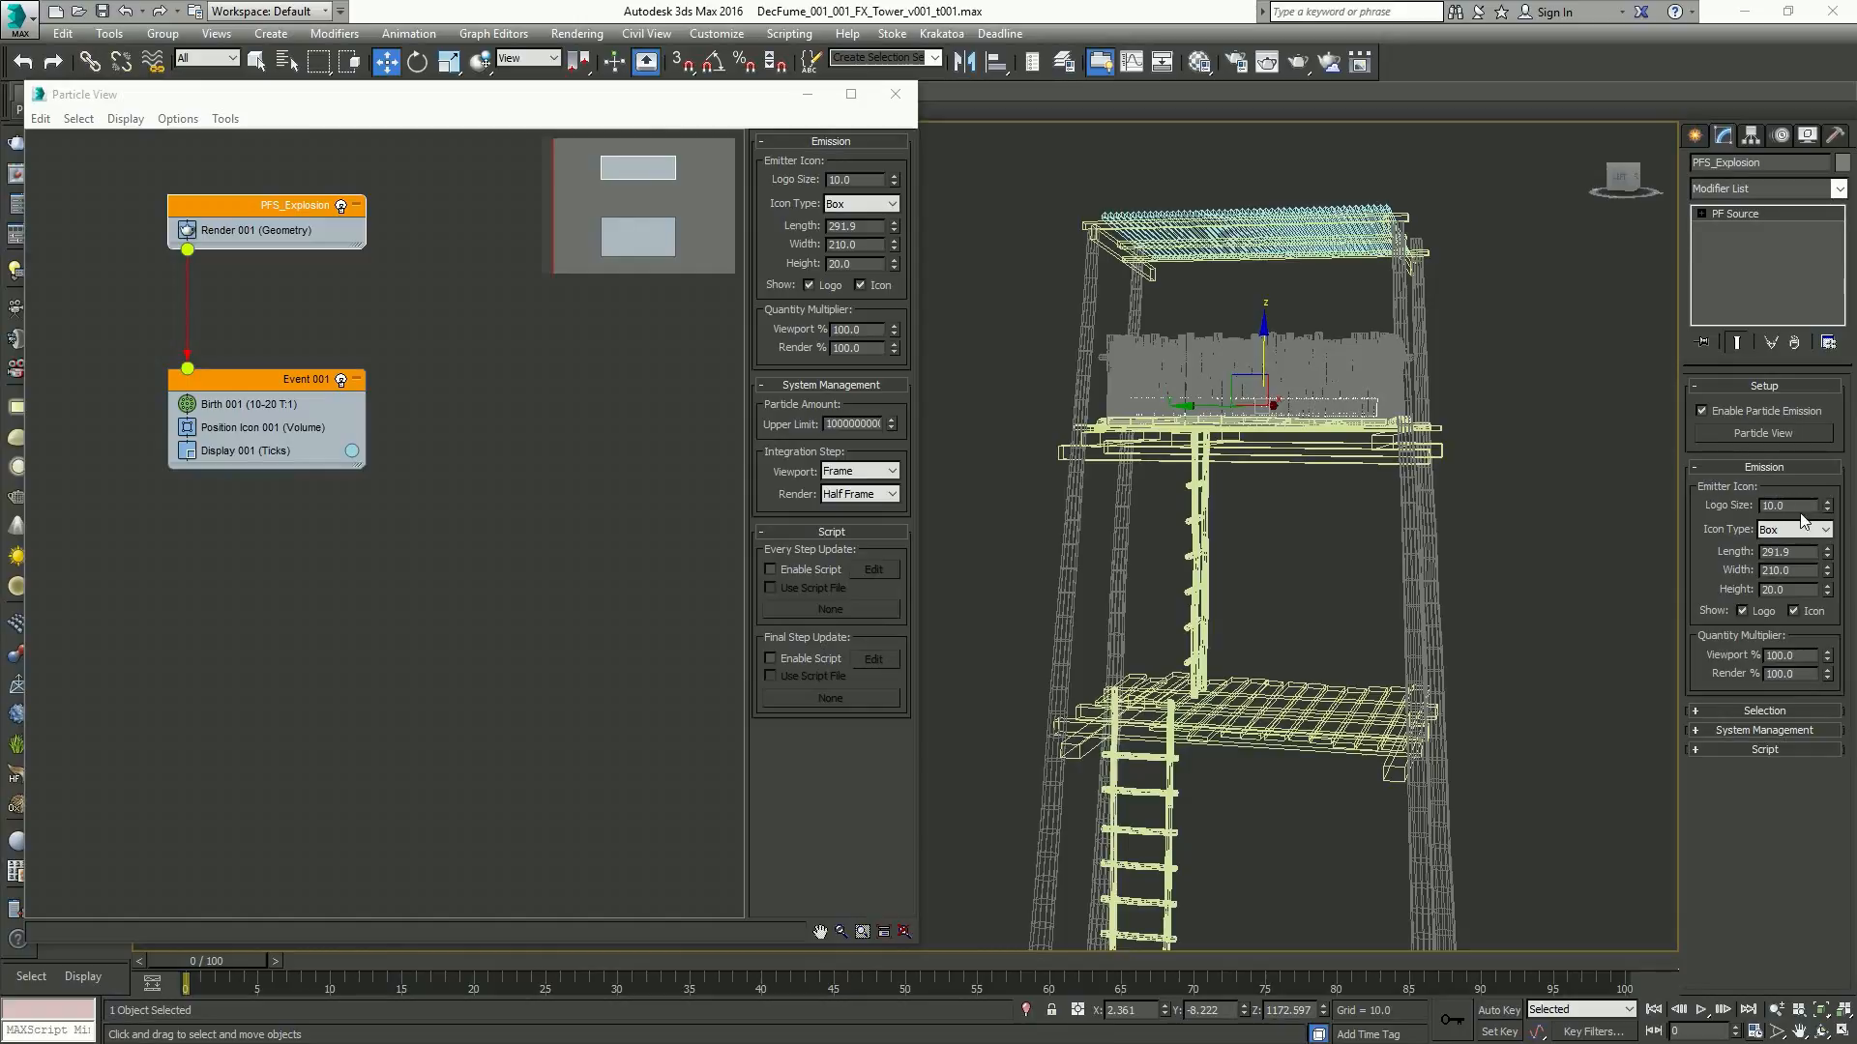
Set the emitter box's length and width to 100 each and check its fit inside the fenced platform
double_click(1794, 551)
type("100")
double_click(1790, 570)
type("100")
key("Return")
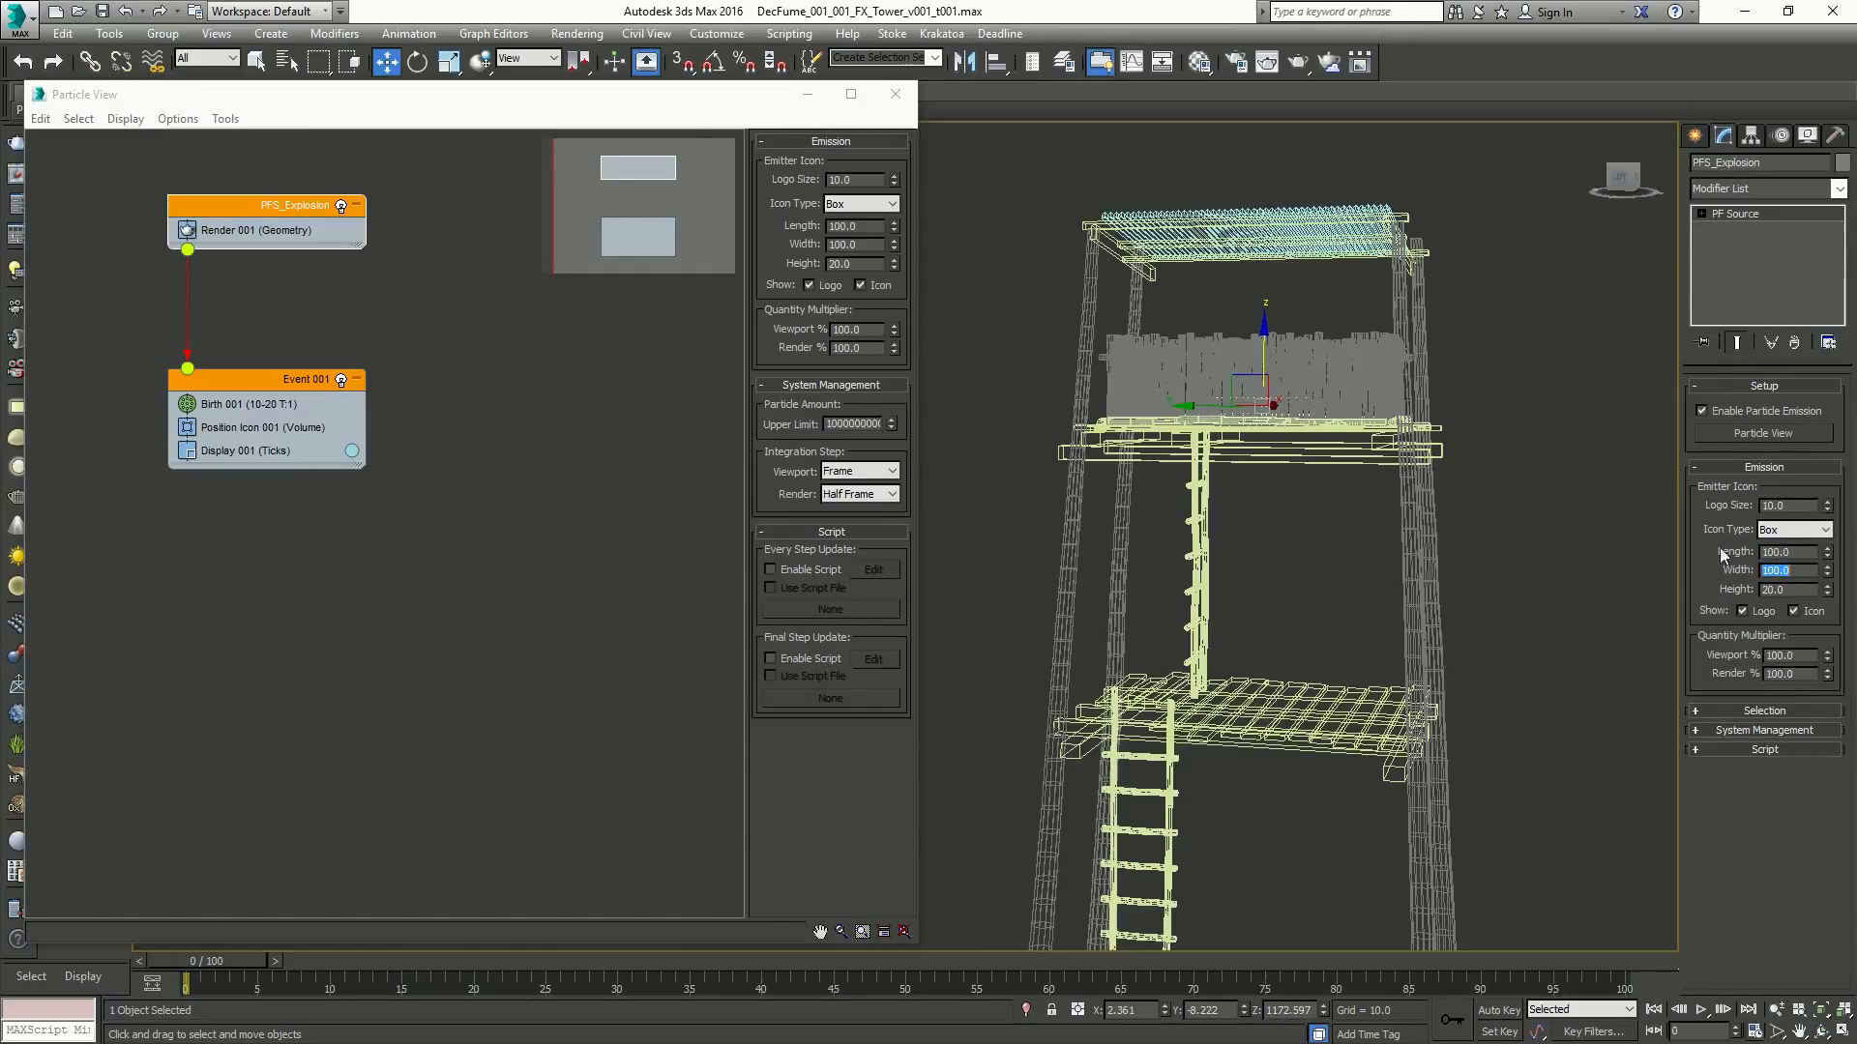
middle_click_drag(1405, 395, 1327, 397, "alt")
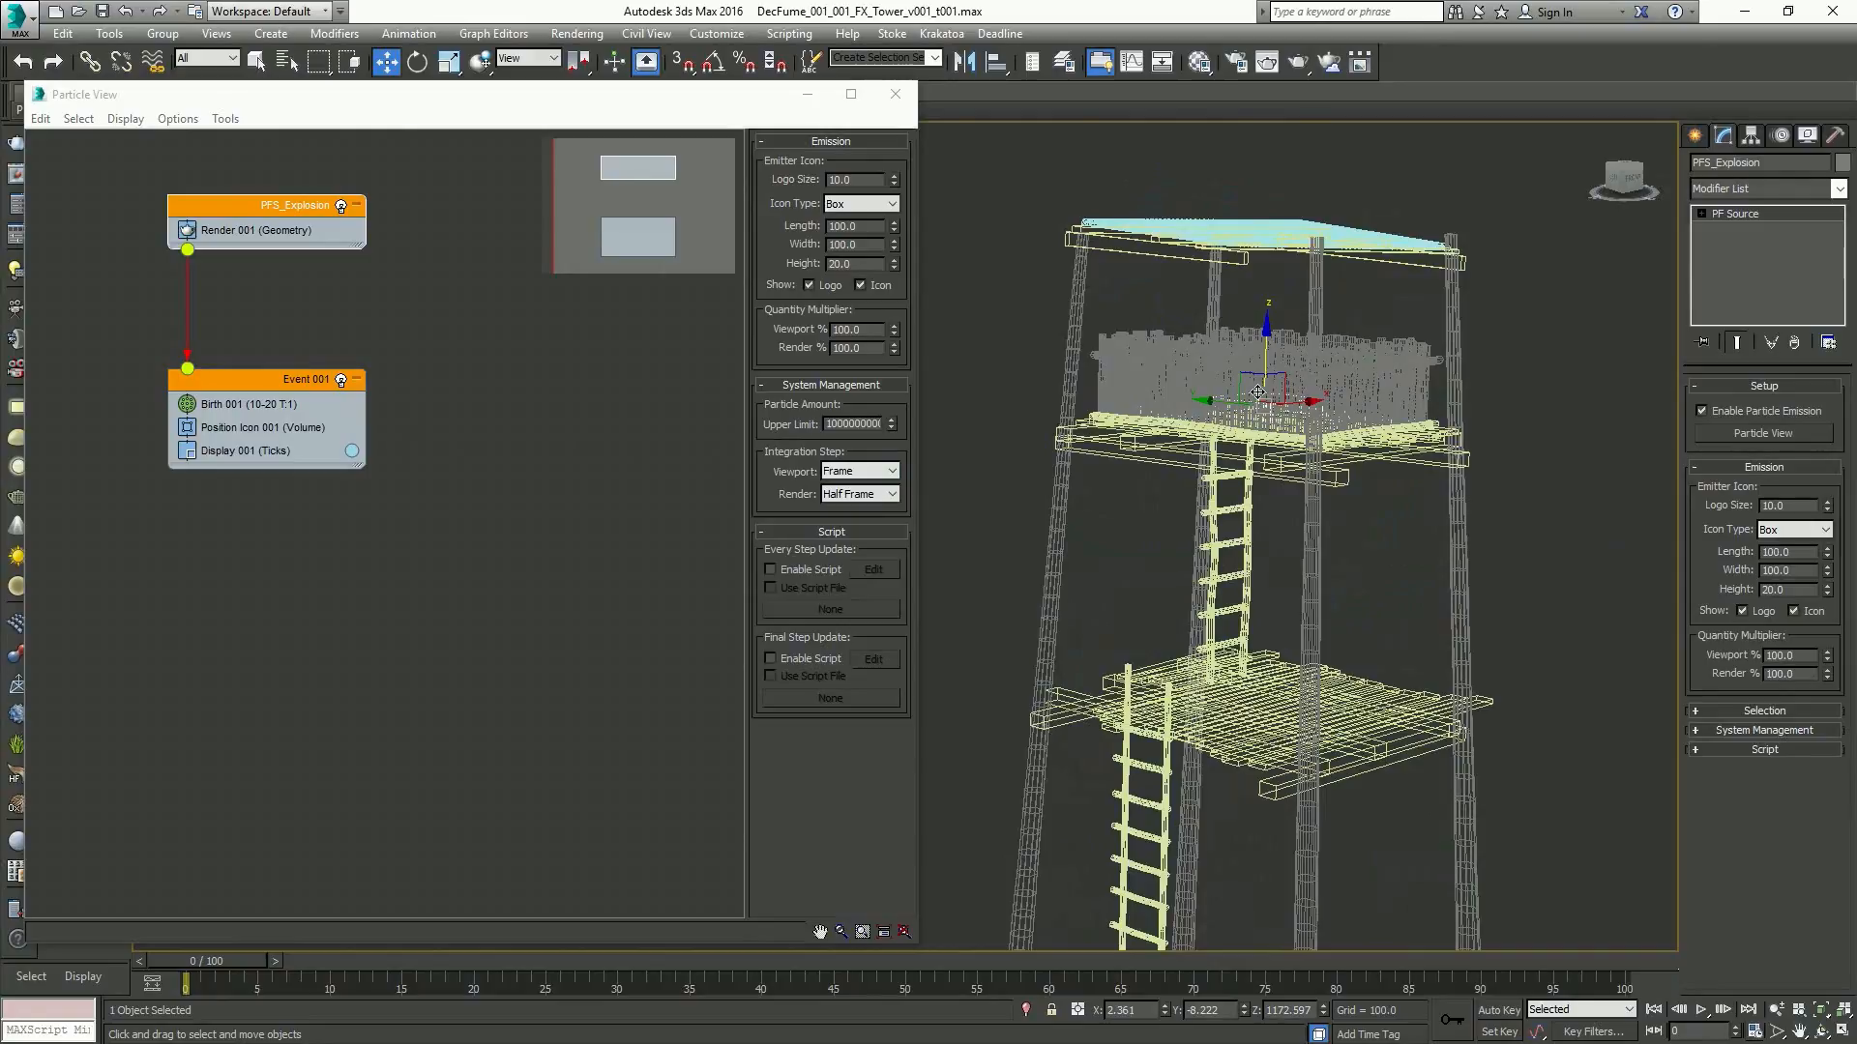
middle_click_drag(1260, 390, 1294, 423, "alt")
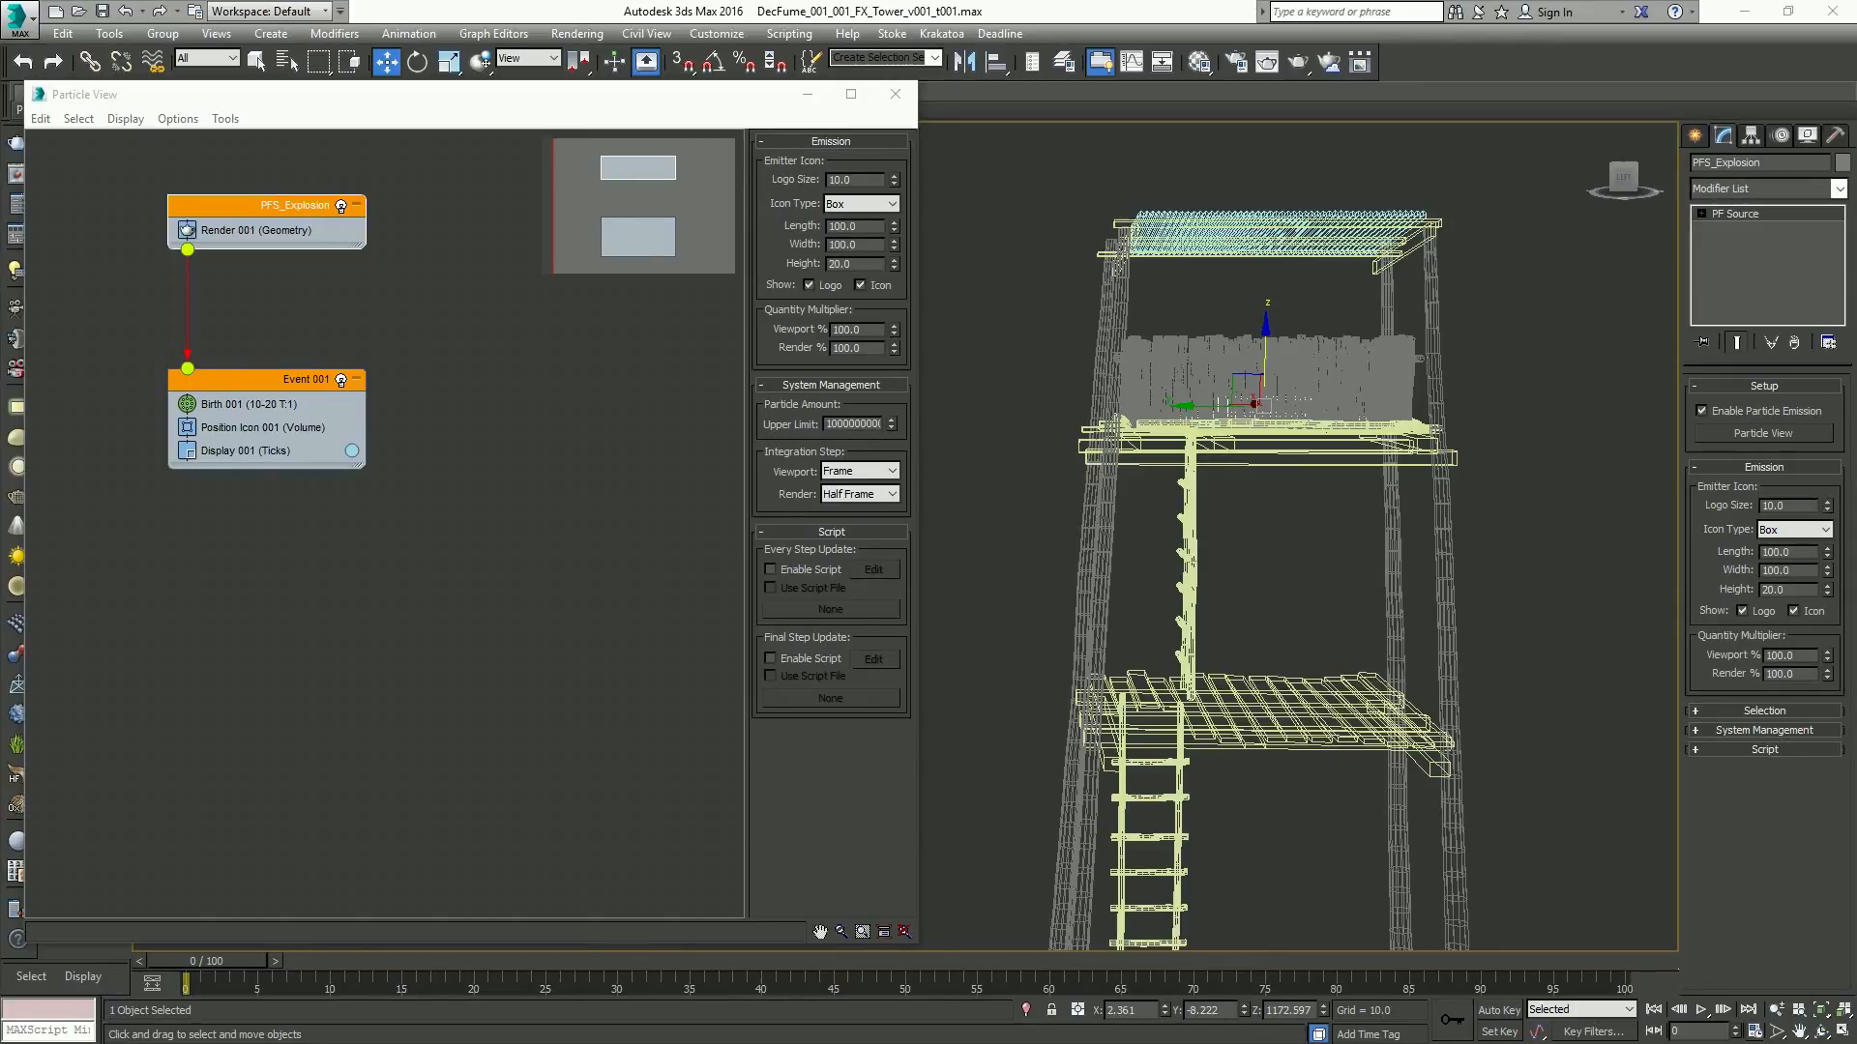
Append a Spawn test to Event 001 after the Display operator and show its parameters
right_click(252, 445)
mouse_move(289, 478)
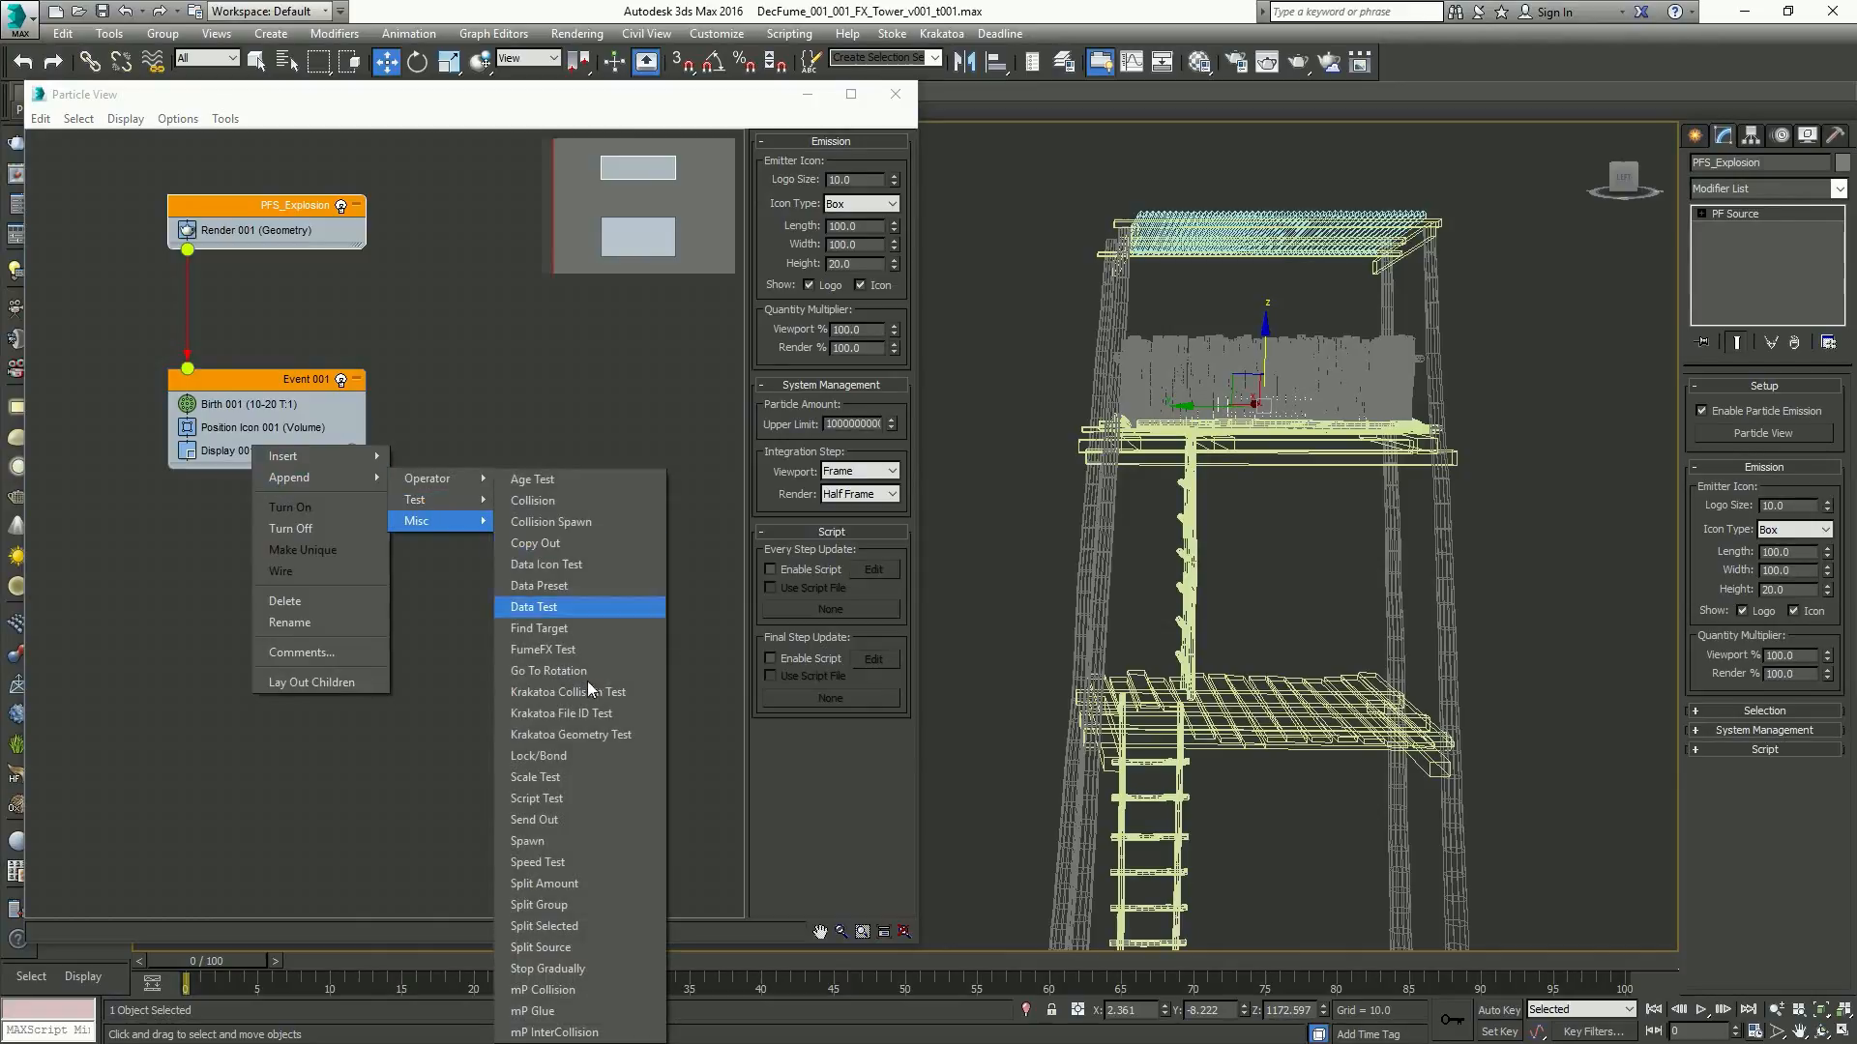
mouse_move(463, 499)
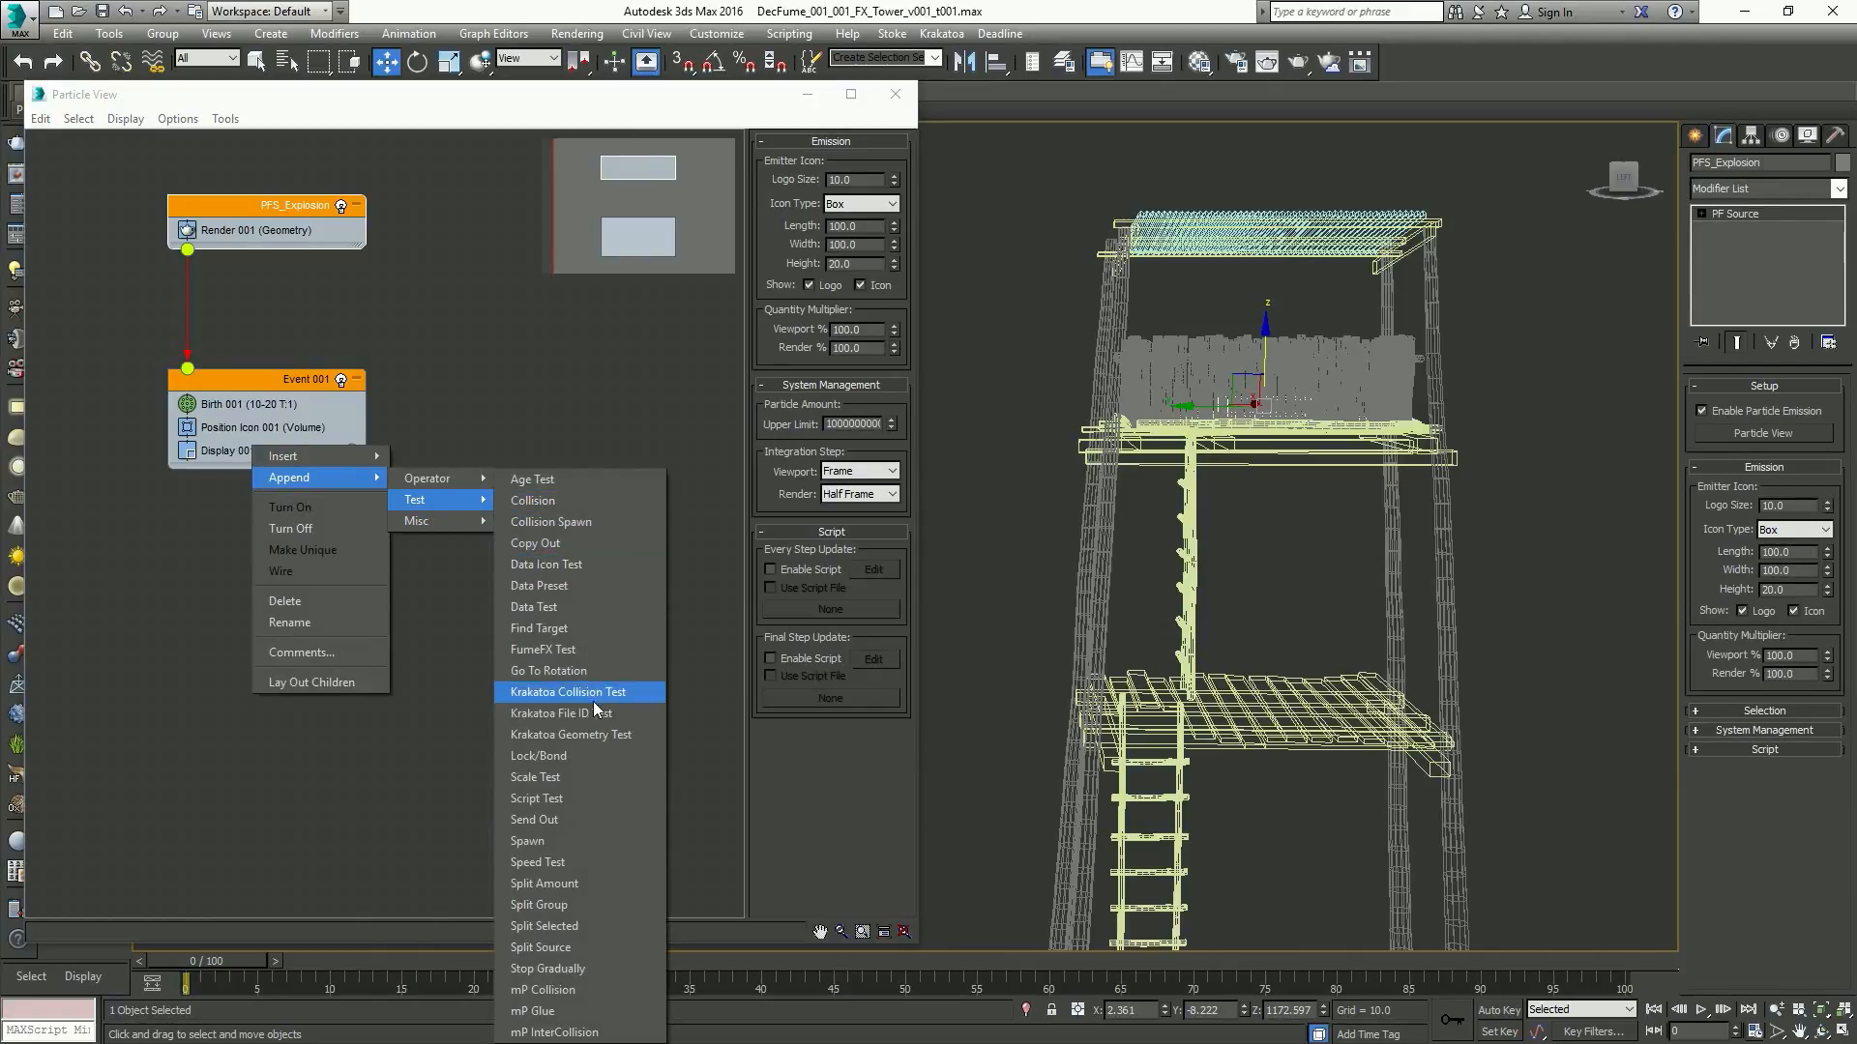
left_click(567, 838)
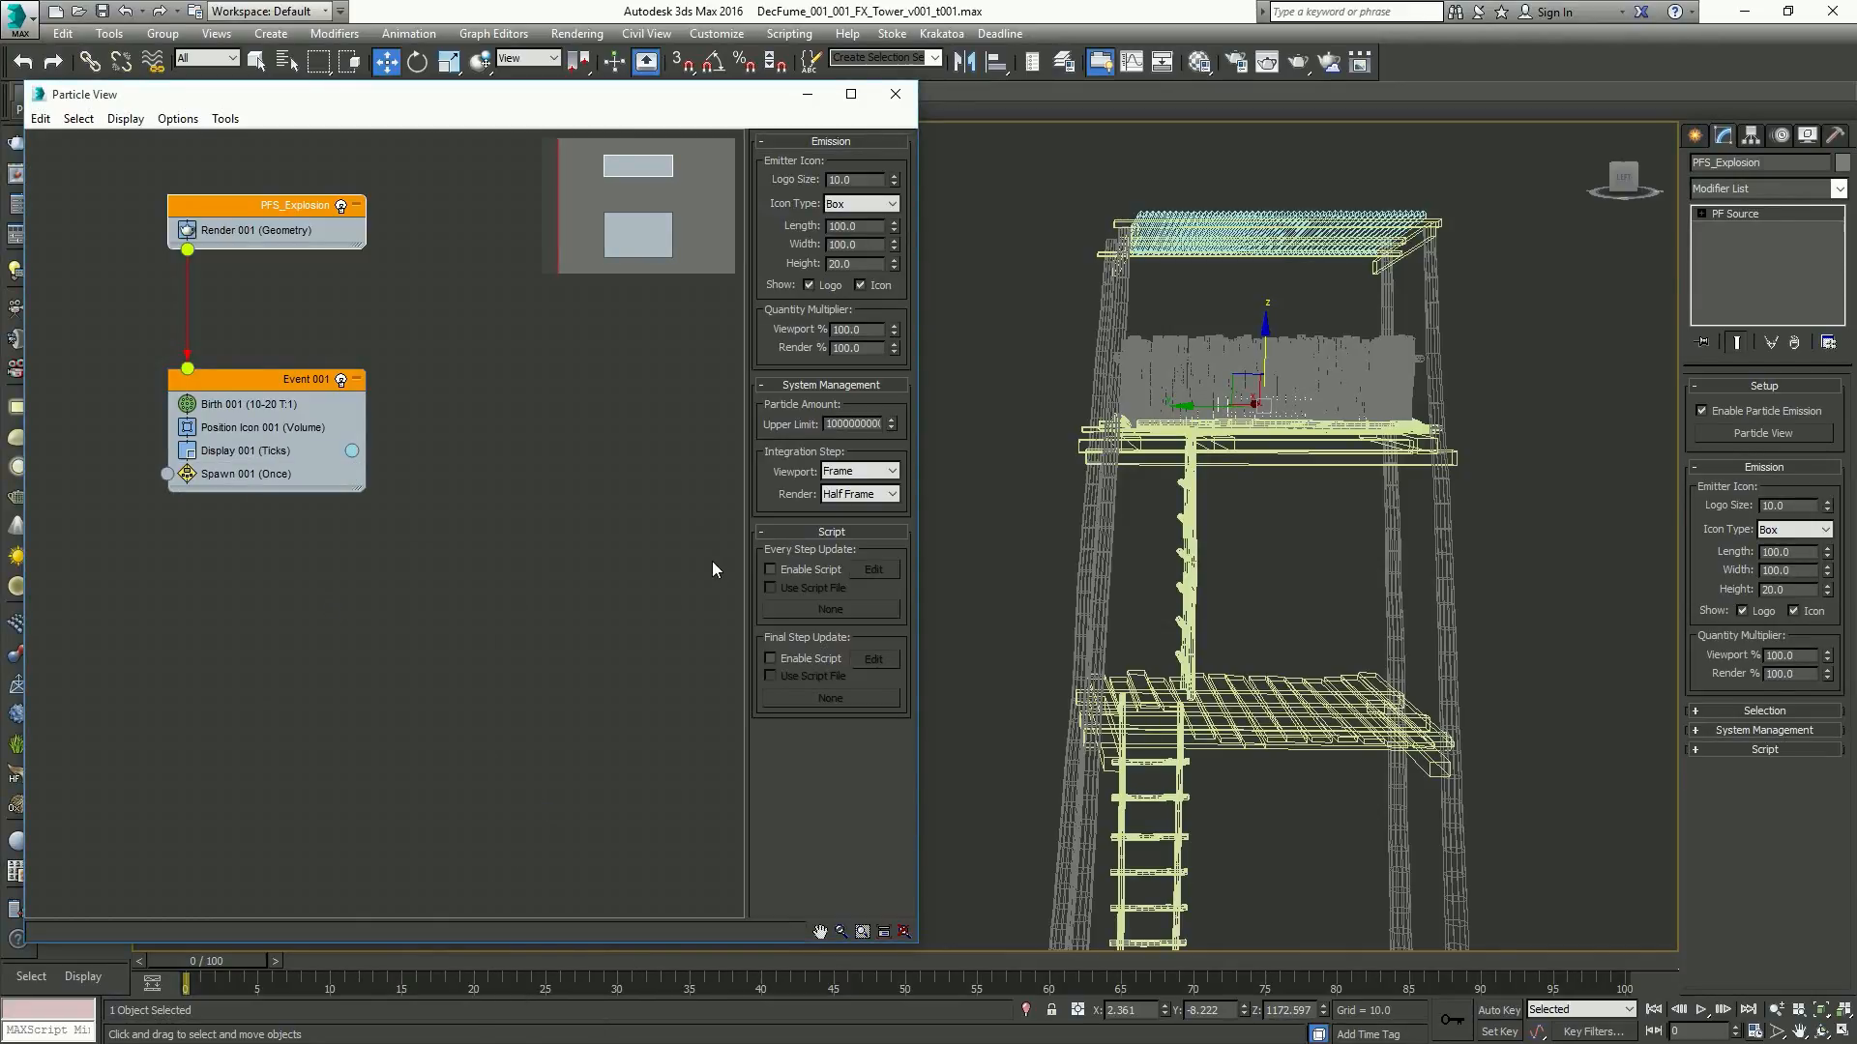
left_click(249, 475)
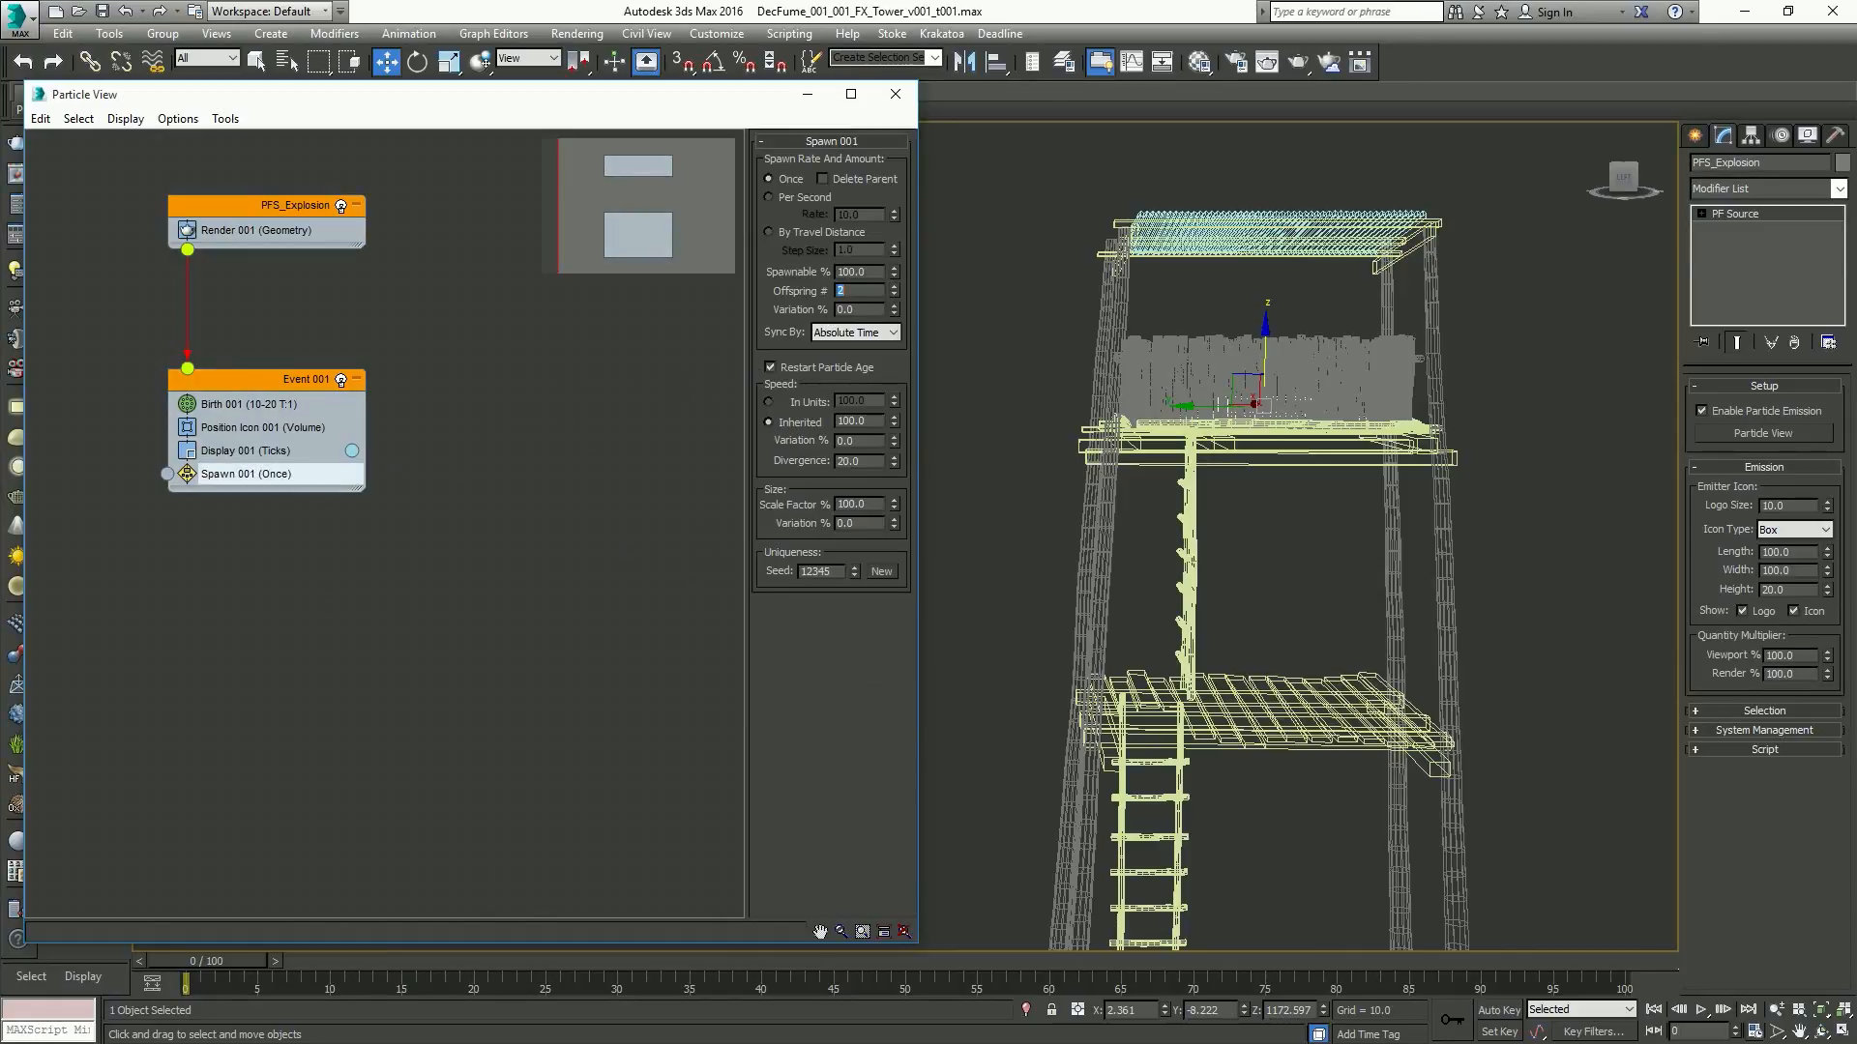
Create a new event with a Speed operator below Event 001, wire the Spawn test to it and show the Speed parameters
left_click(147, 549)
right_click(142, 548)
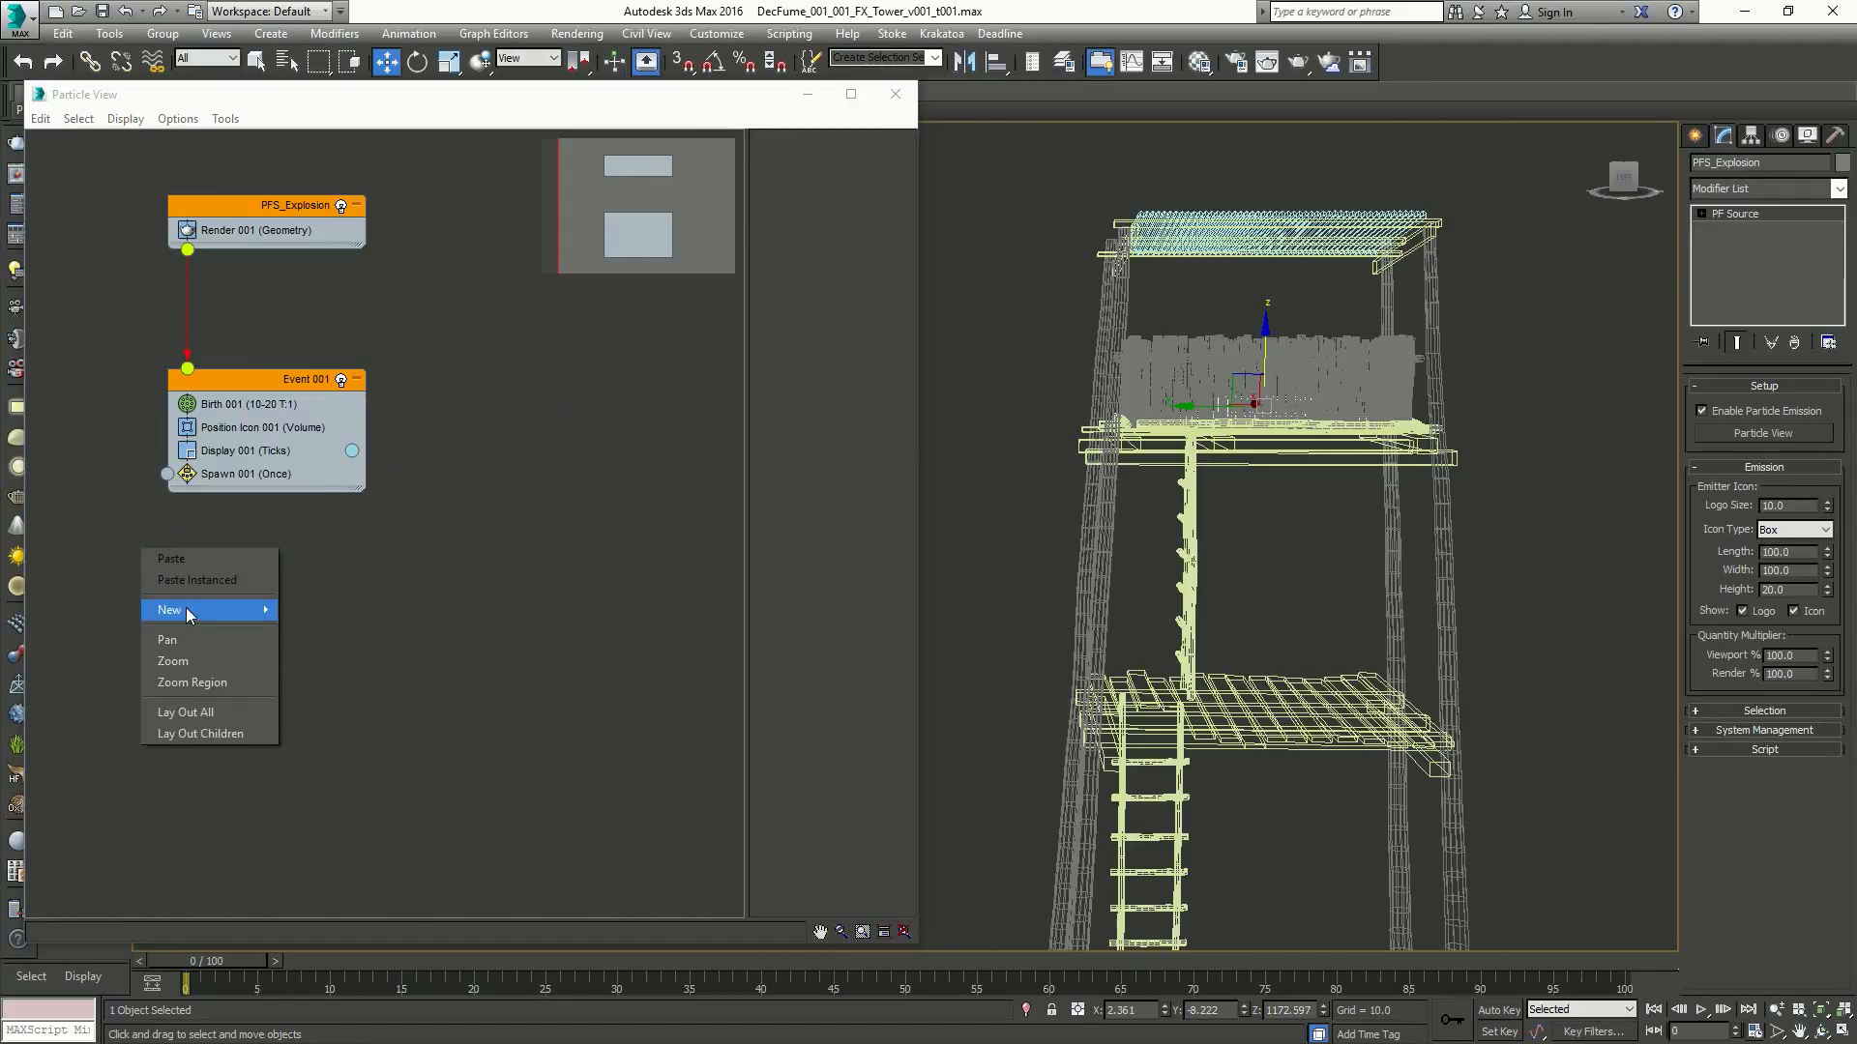
mouse_move(186, 612)
mouse_move(339, 654)
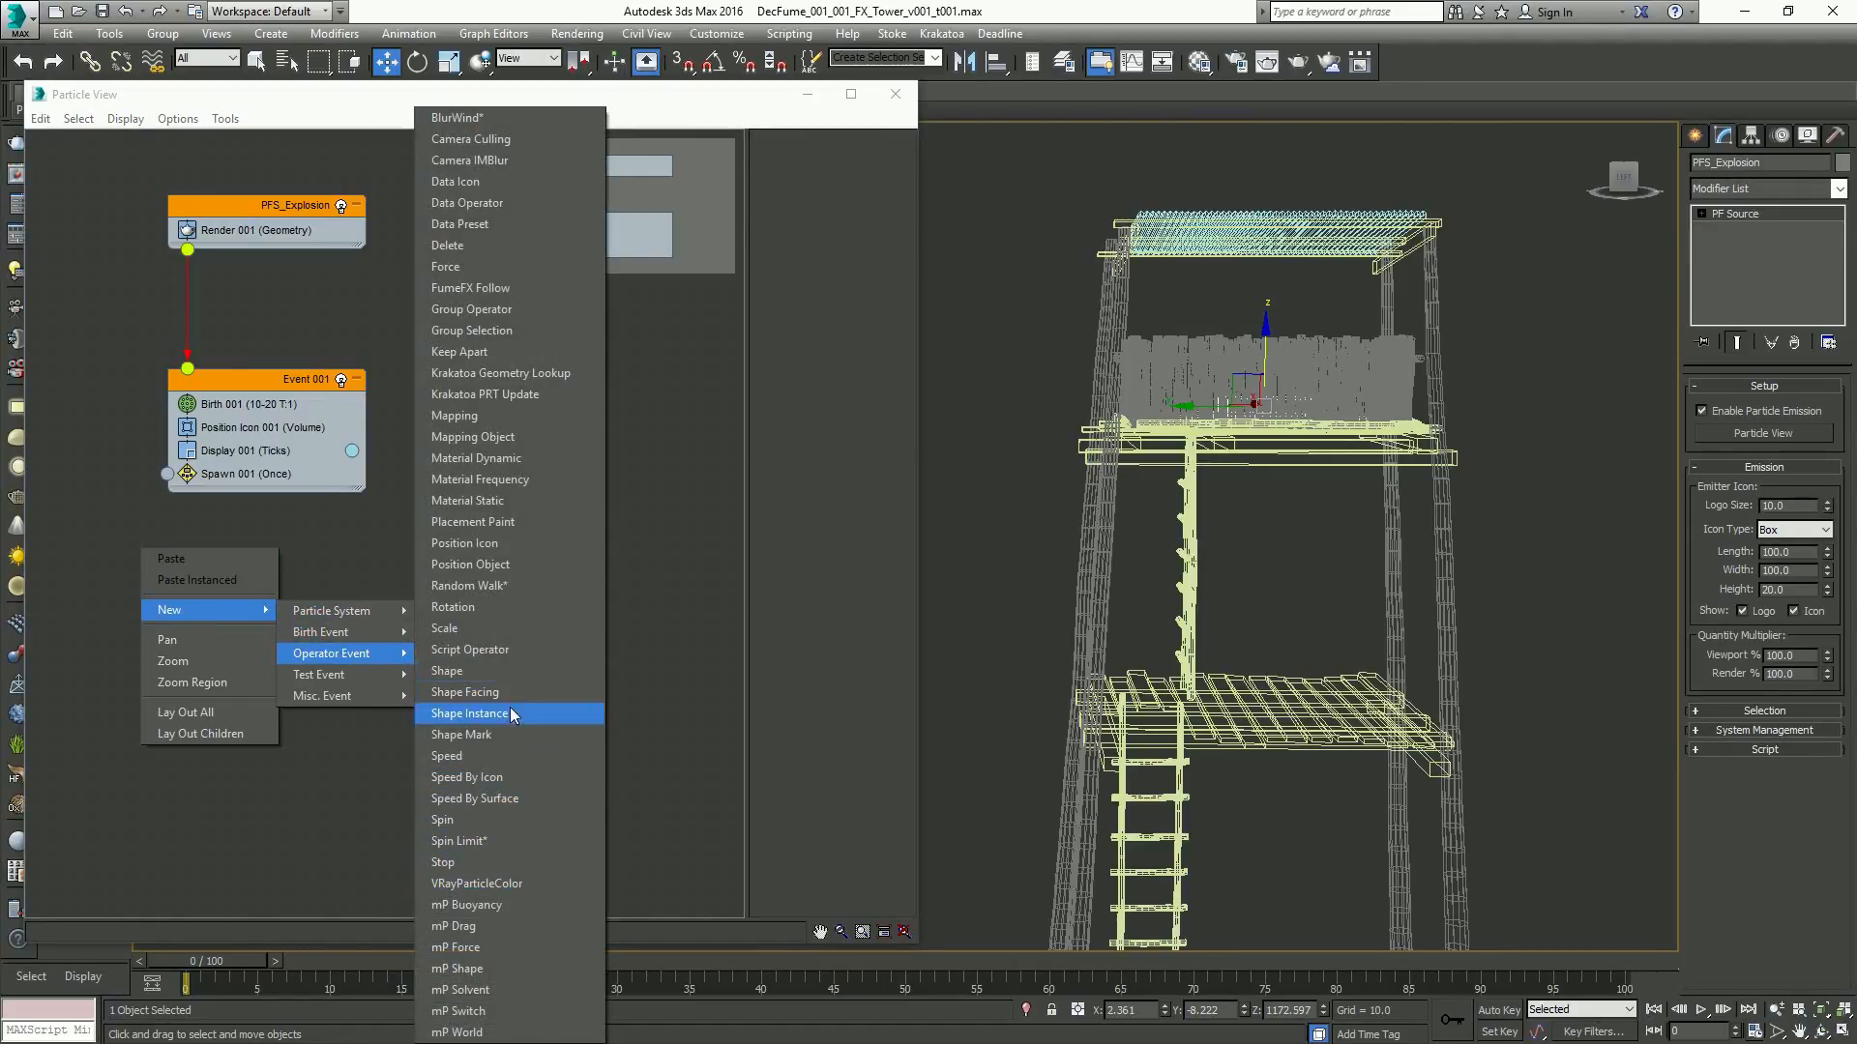
left_click(495, 756)
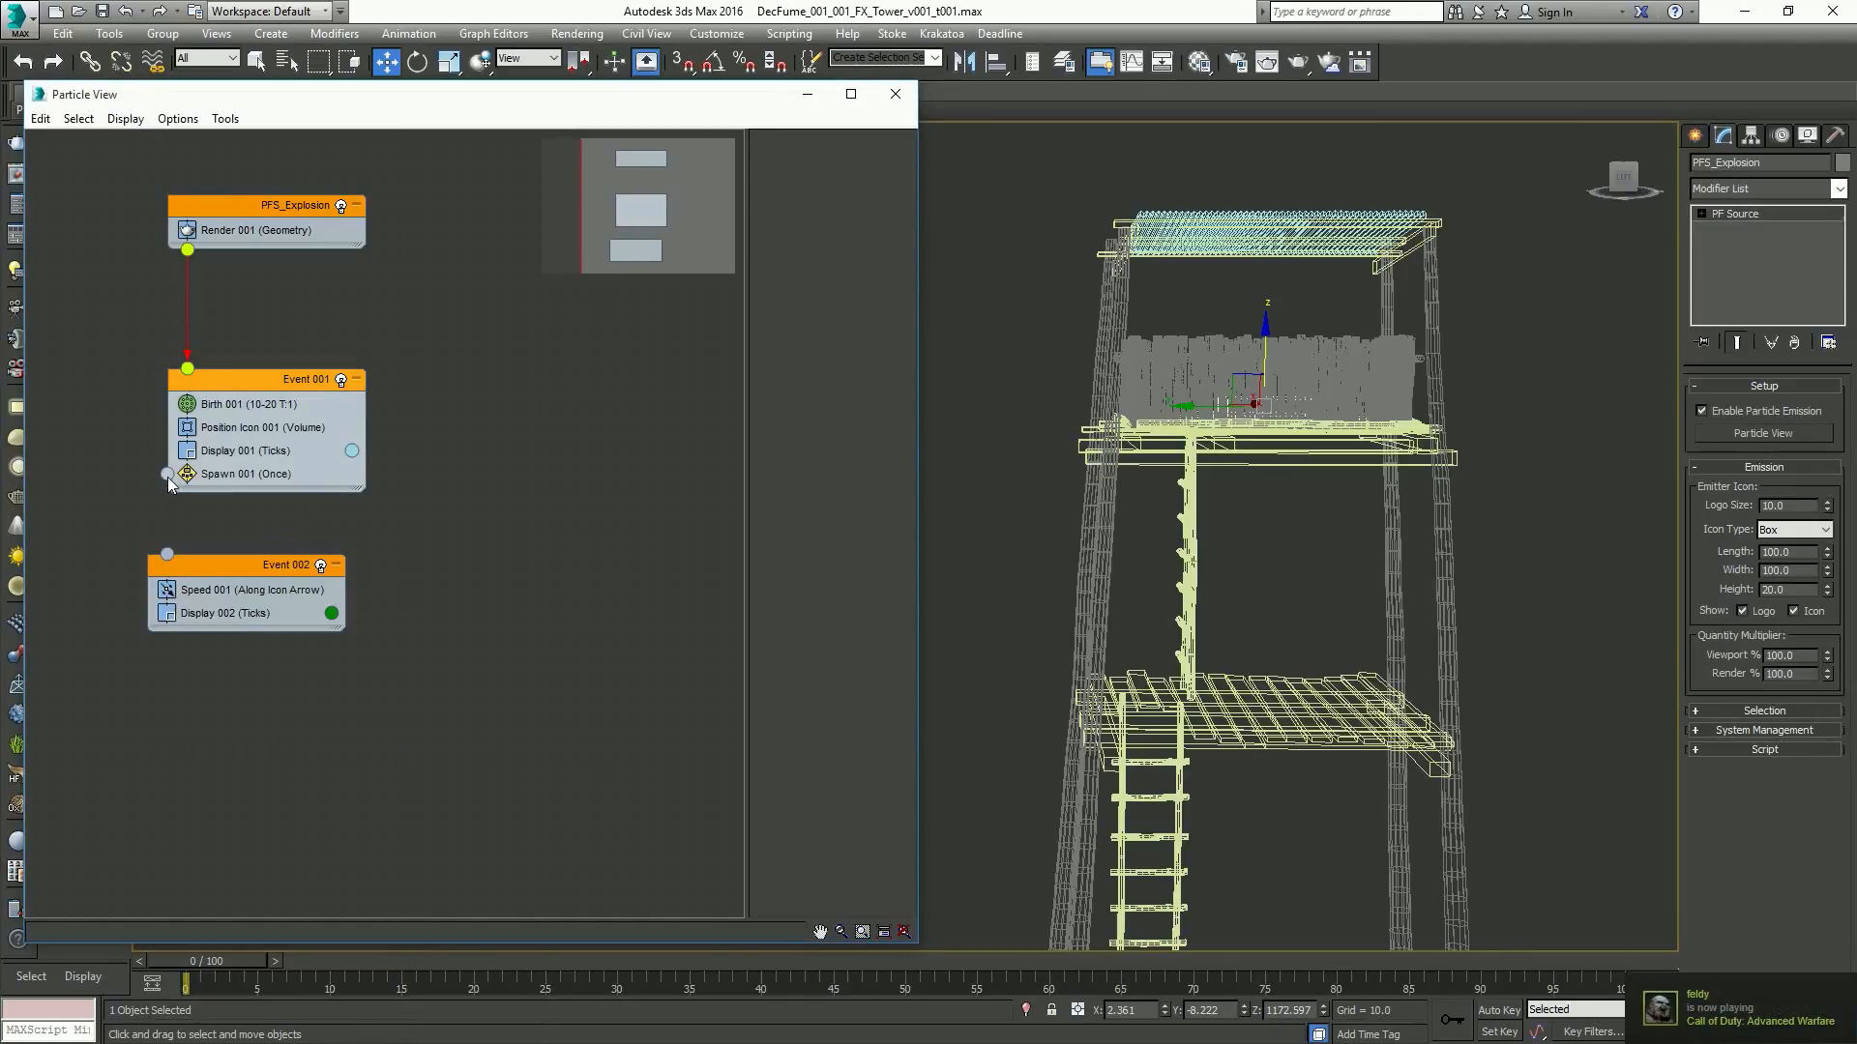
left_click_drag(167, 474, 170, 551)
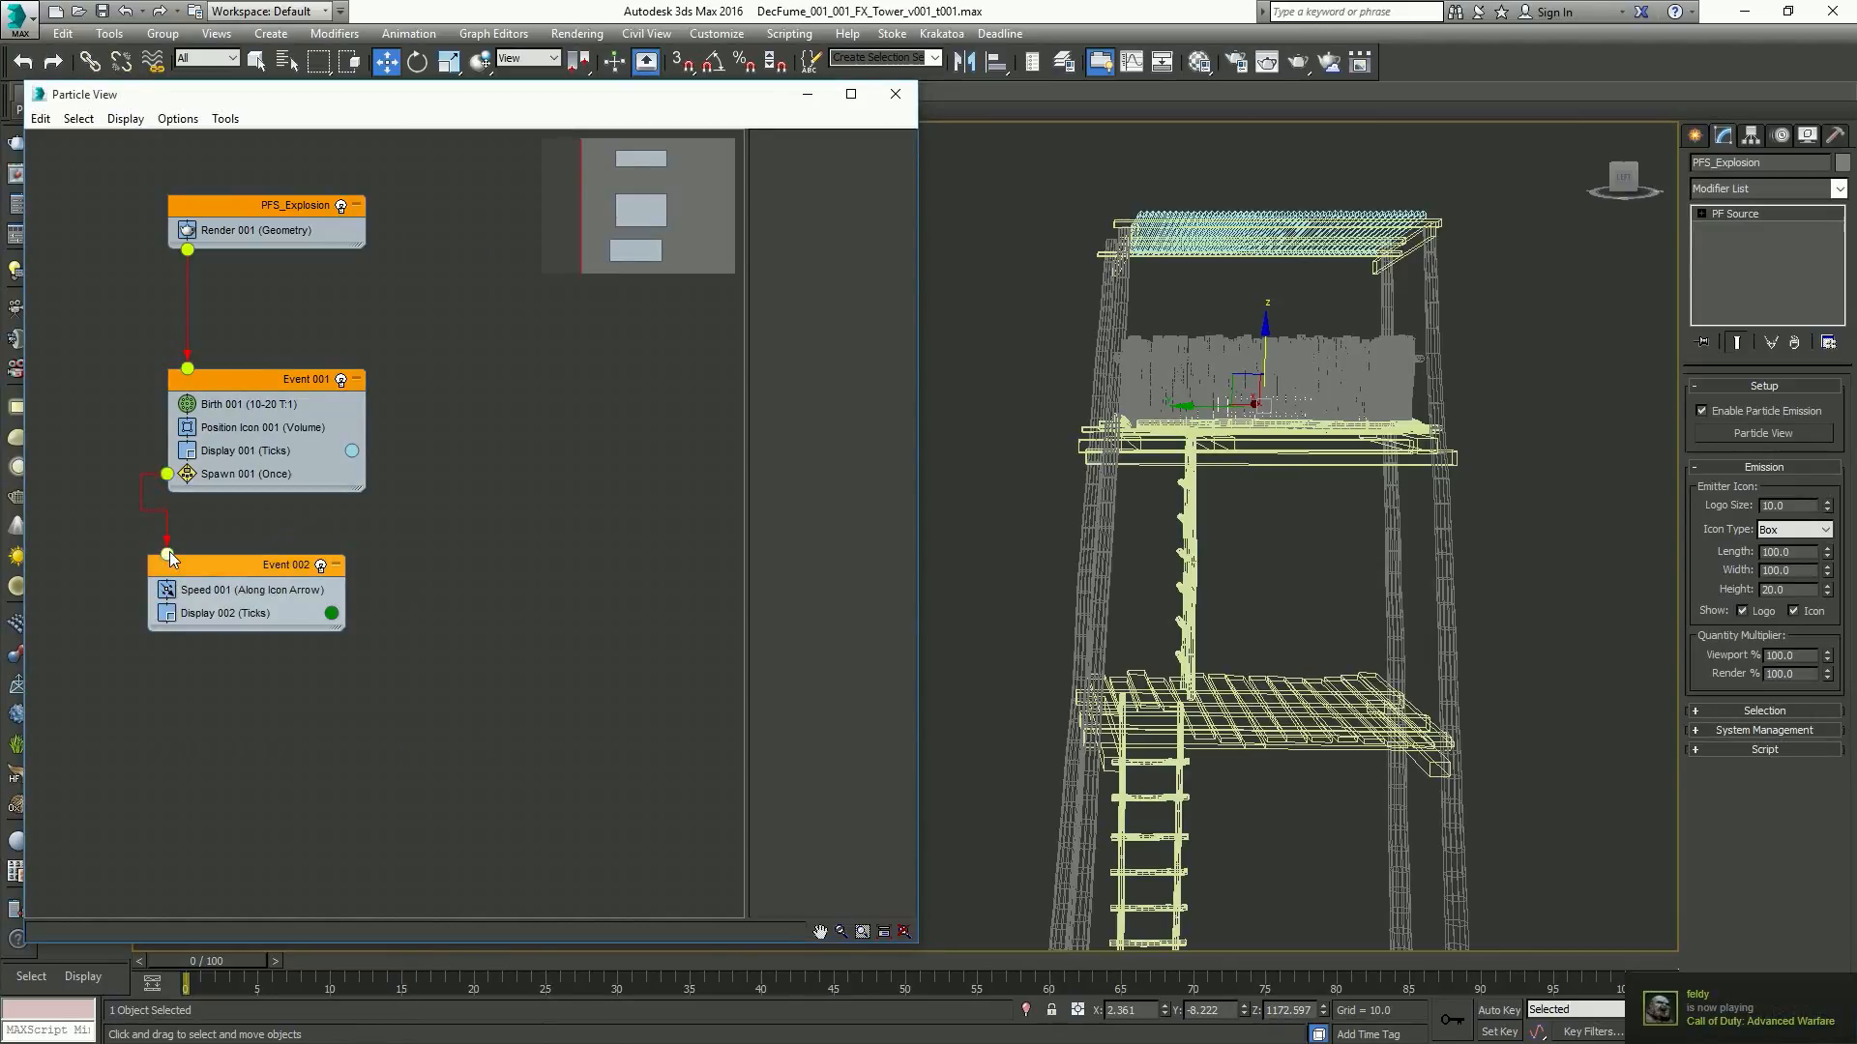
left_click(246, 590)
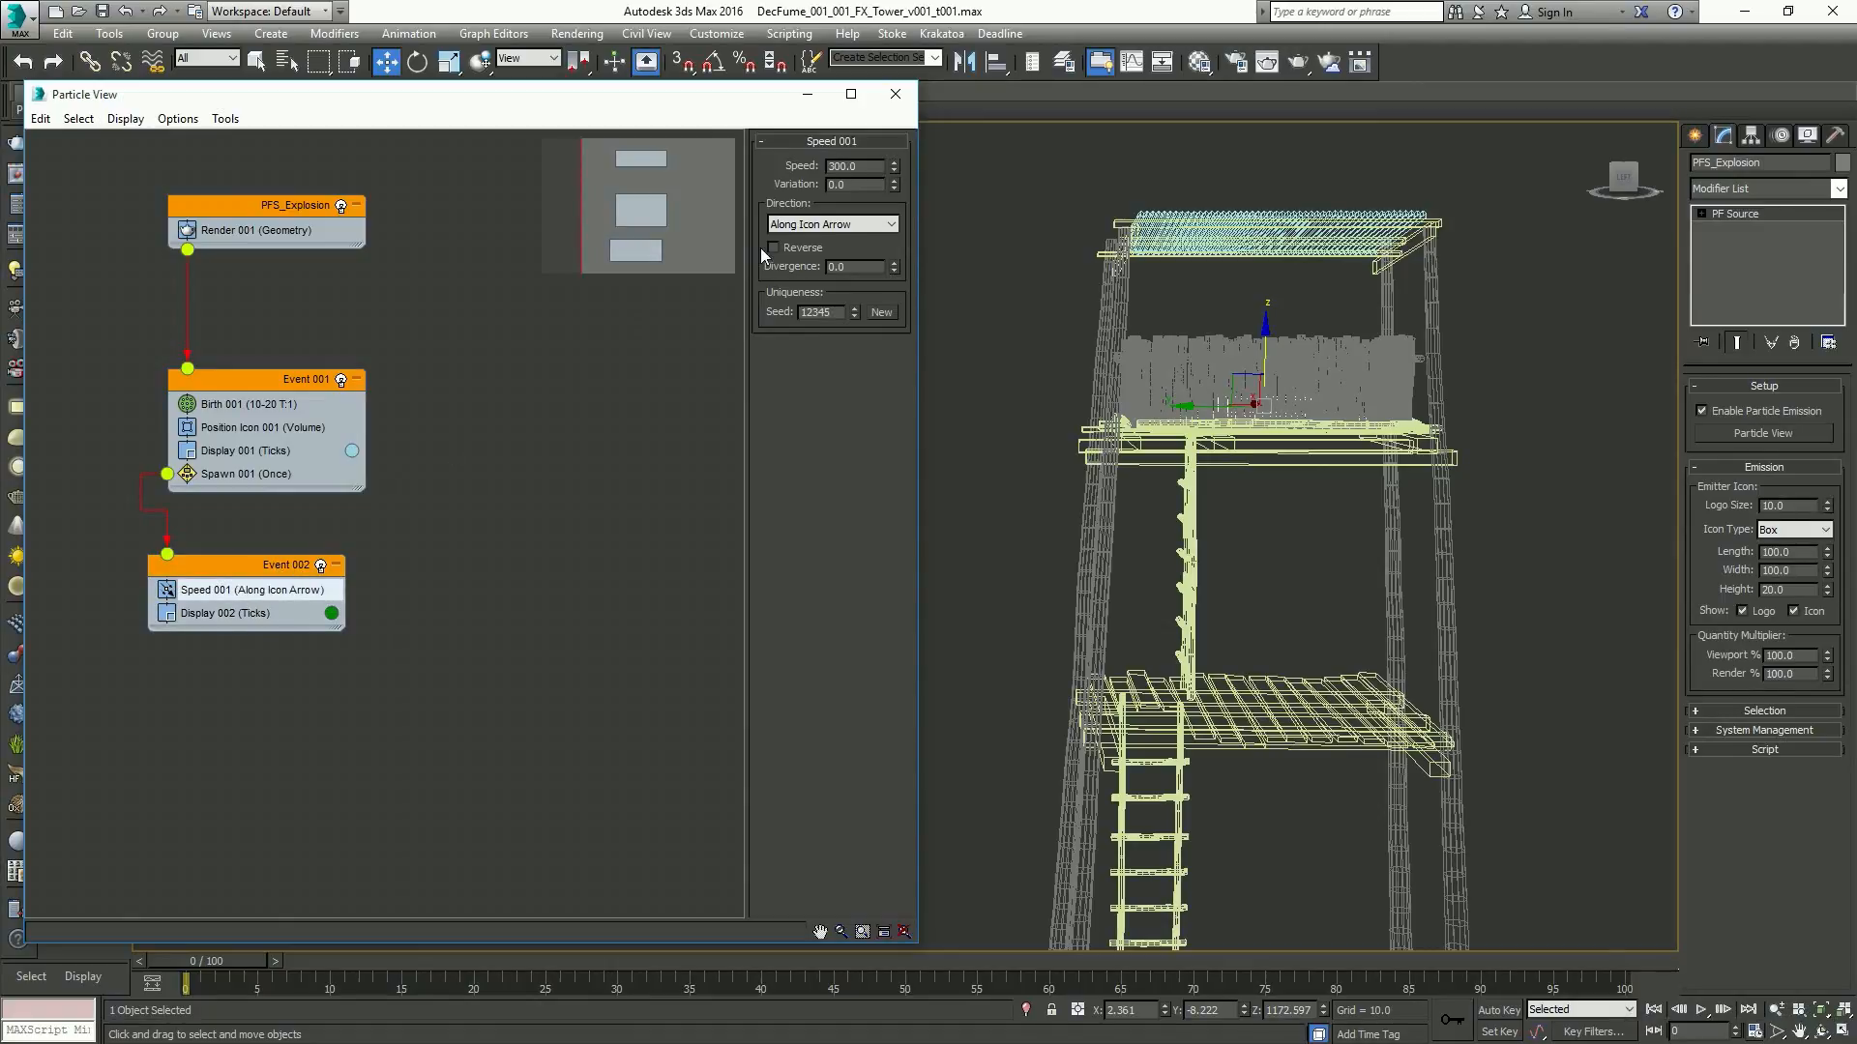
Isolate the PFS_Explosion emitter in the viewport and frame its box icon
left_click(290, 448)
scroll(1160, 423, "down", 1)
middle_click_drag(1160, 422, 1043, 543, "alt")
scroll(1138, 450, "up", 5)
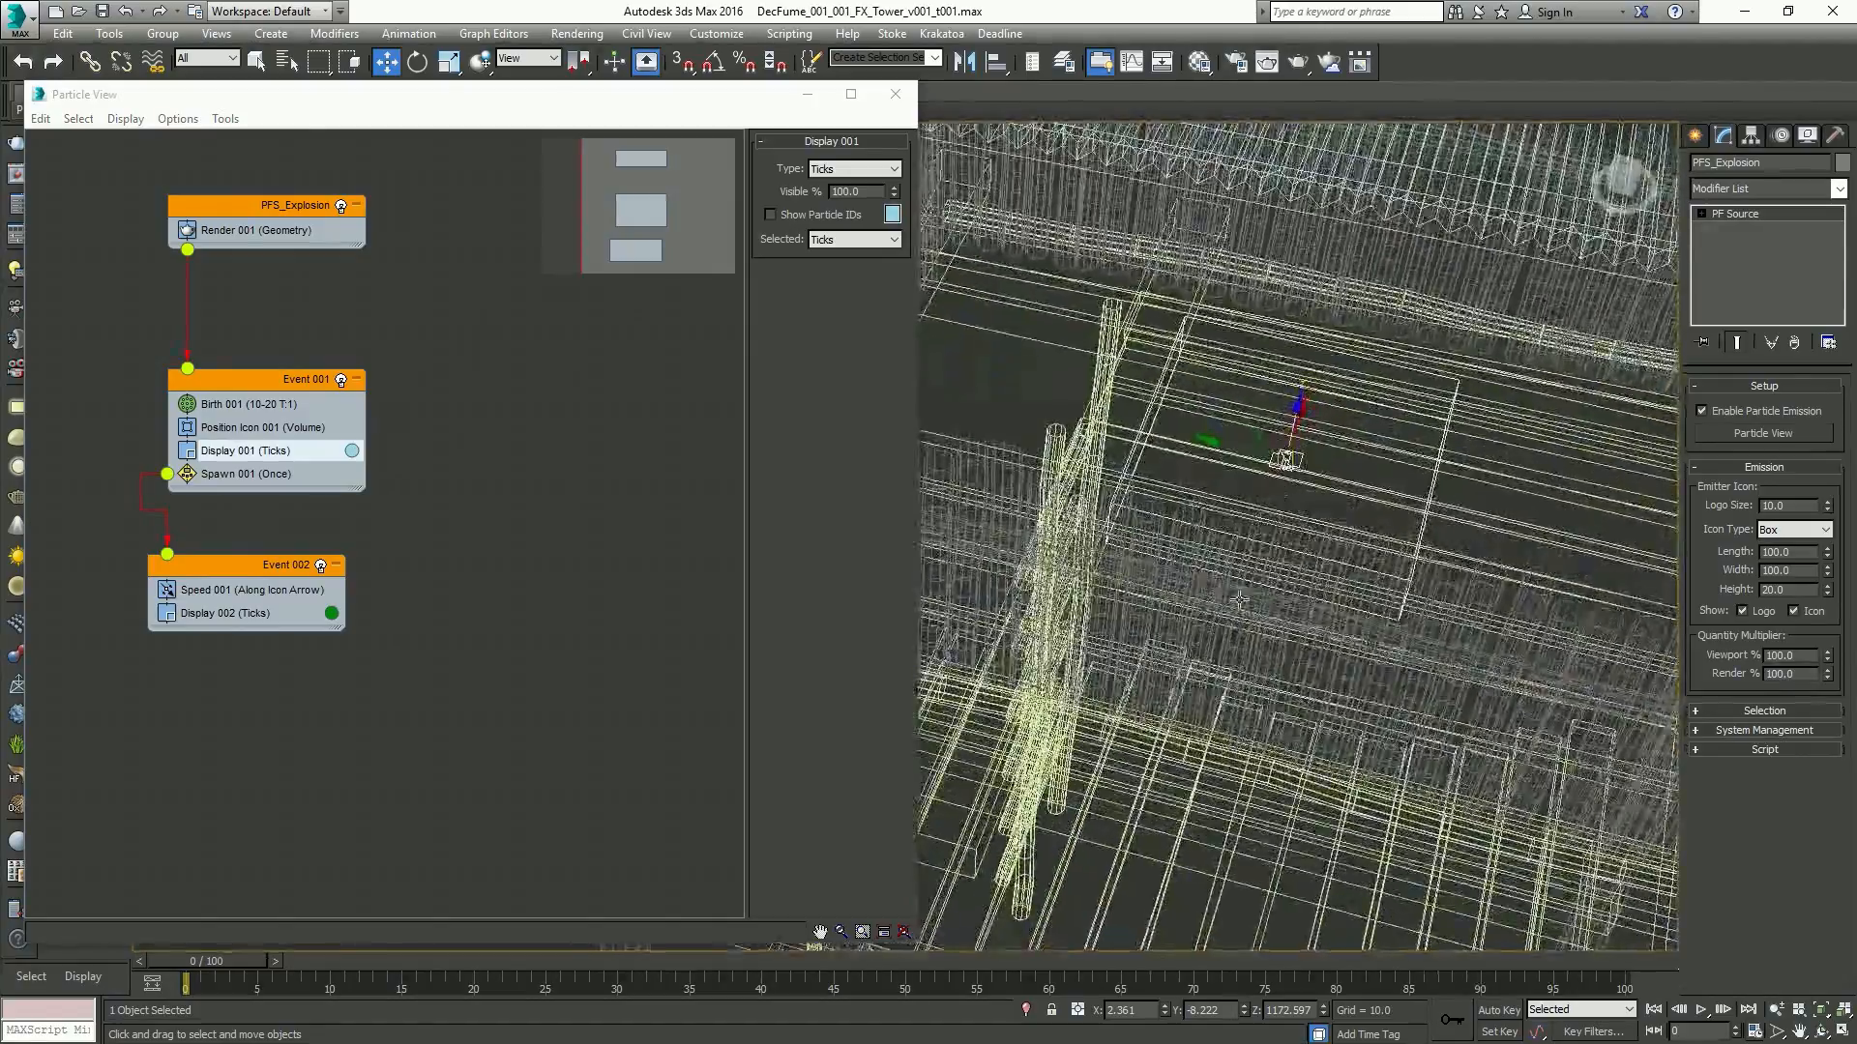
left_click(1028, 1011)
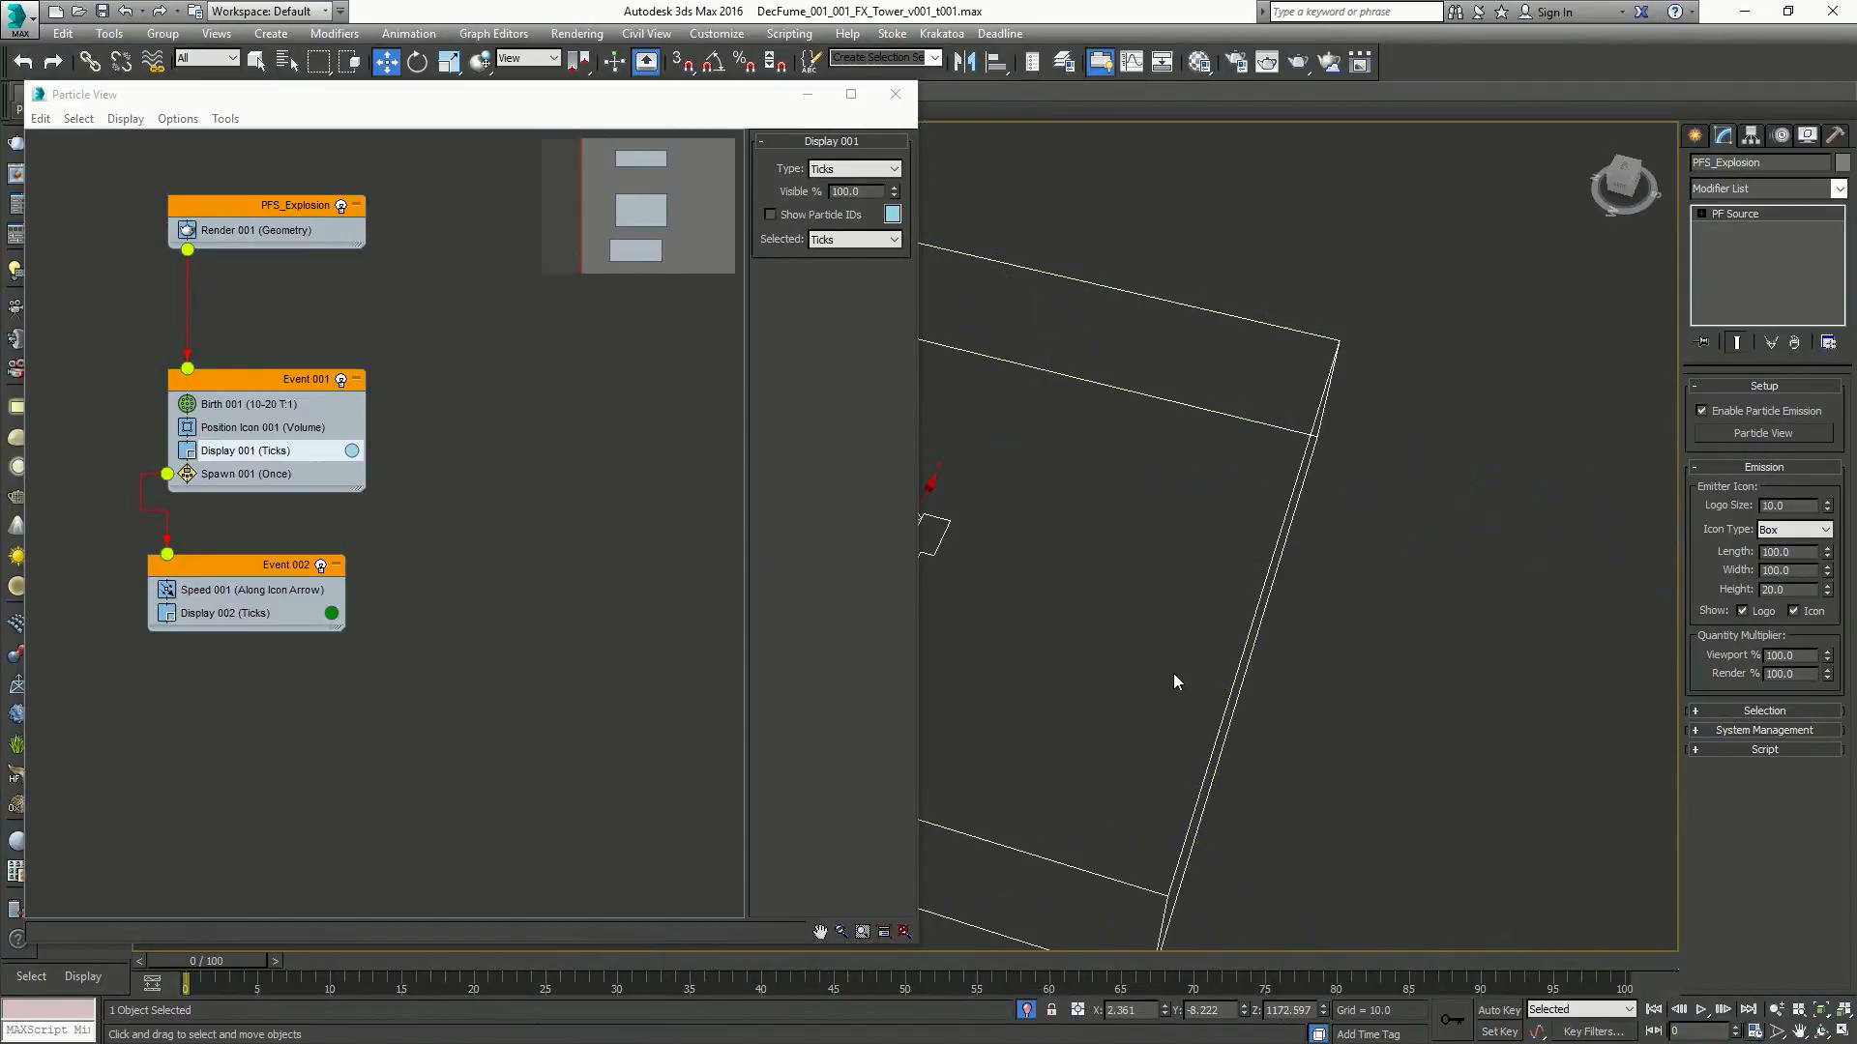
scroll(1174, 673, "down", 8)
scroll(1239, 658, "up", 4)
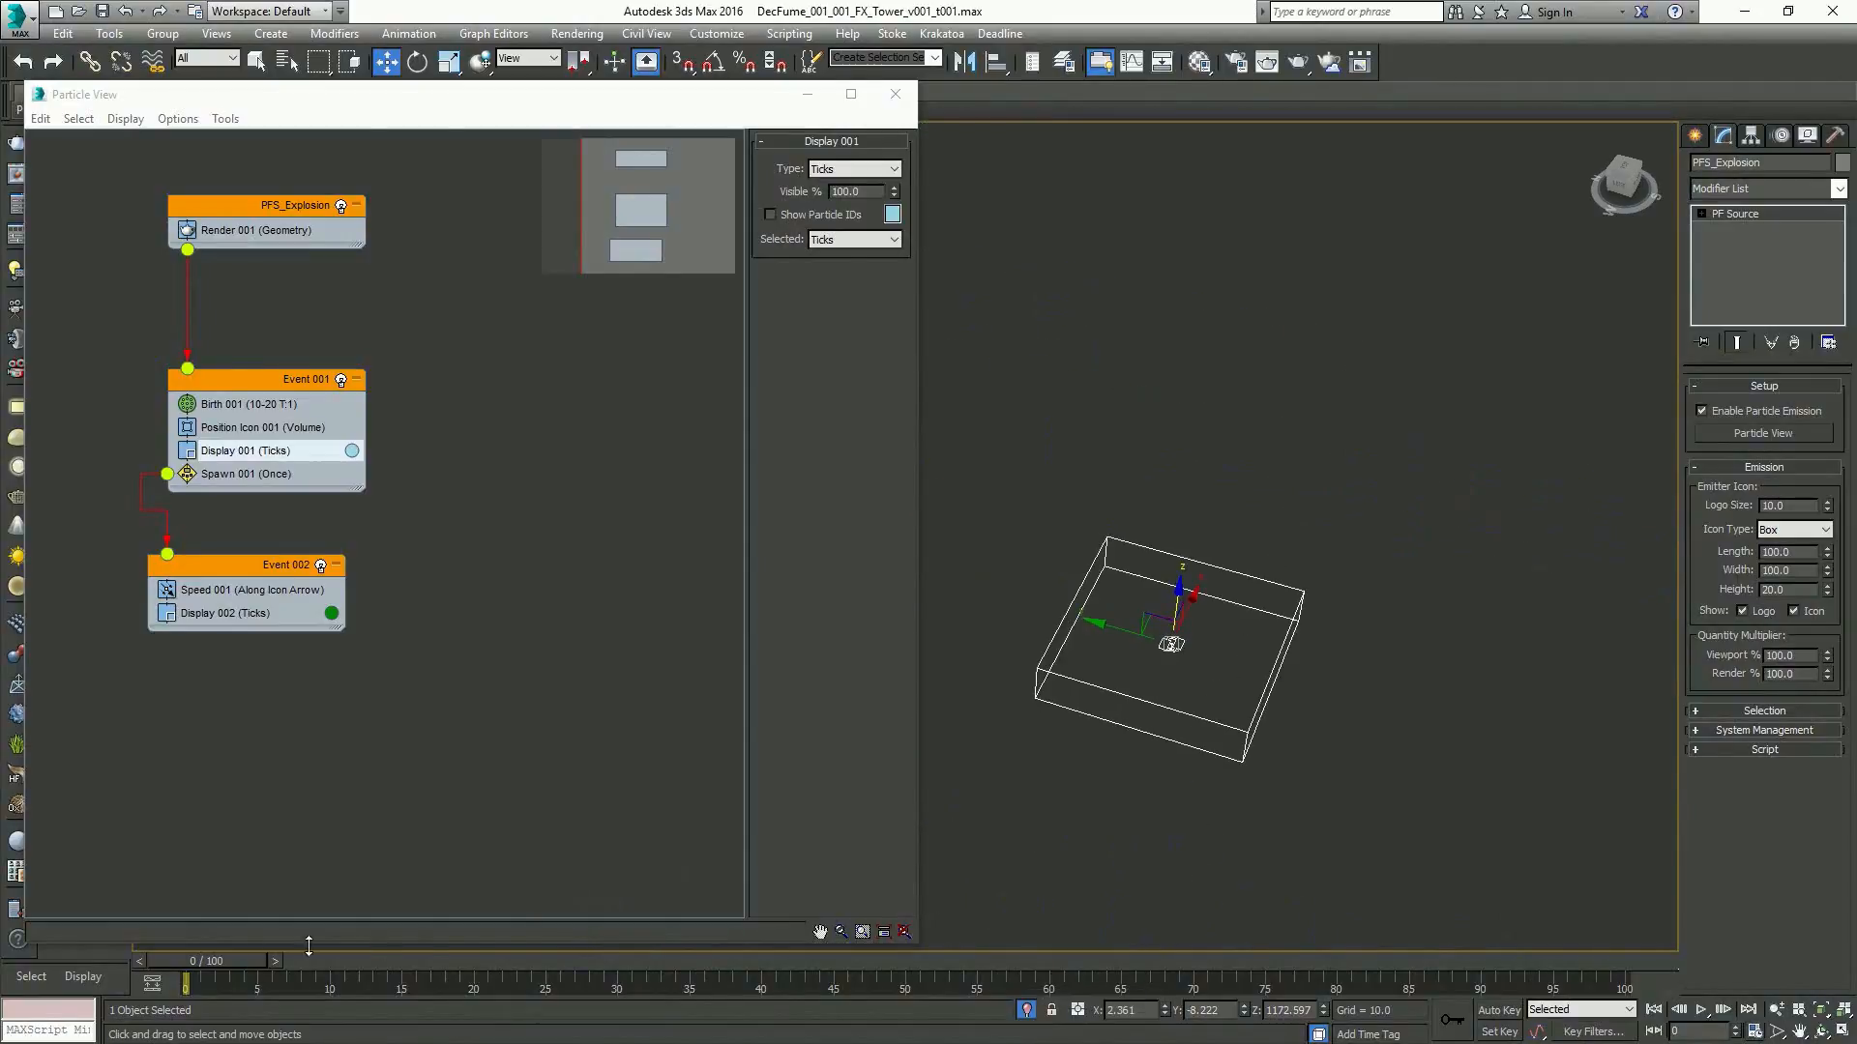
Scrub the timeline to frame 13 to check the particles, and review the Spawn and Speed parameters
left_click_drag(211, 962, 330, 978)
key("w")
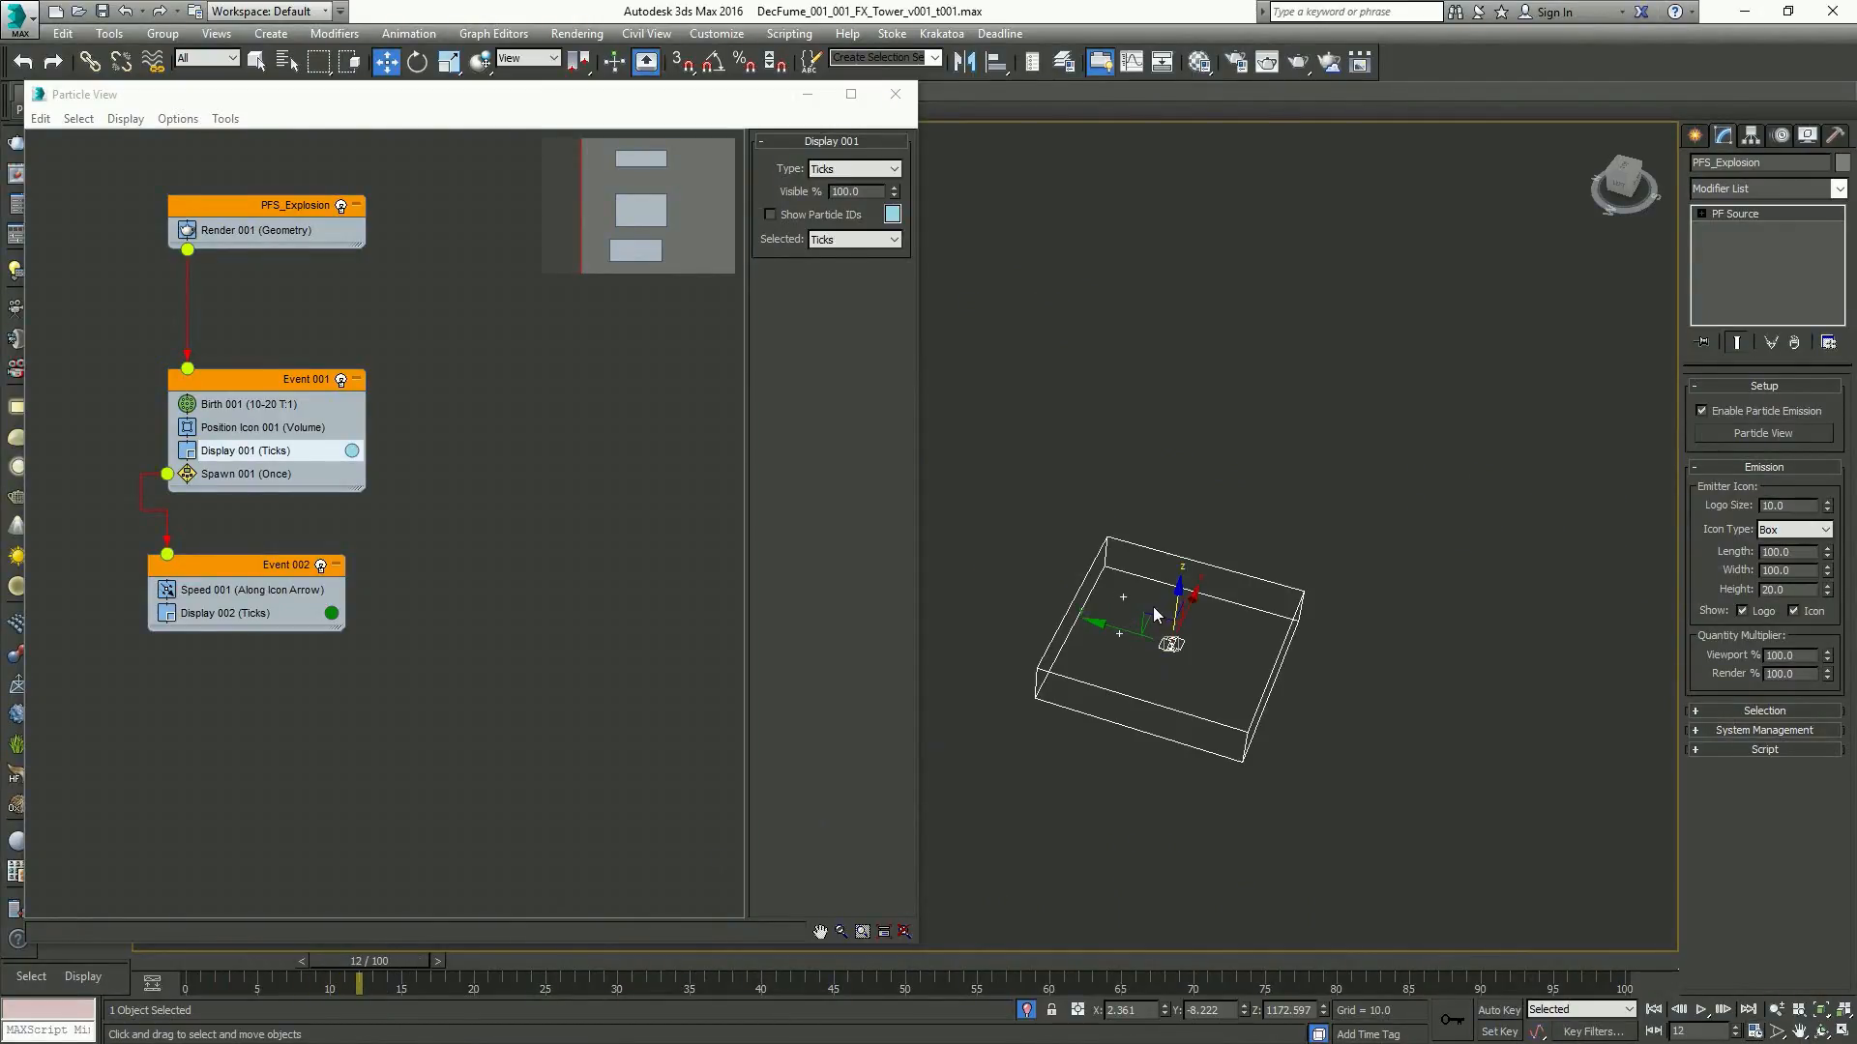
left_click(246, 474)
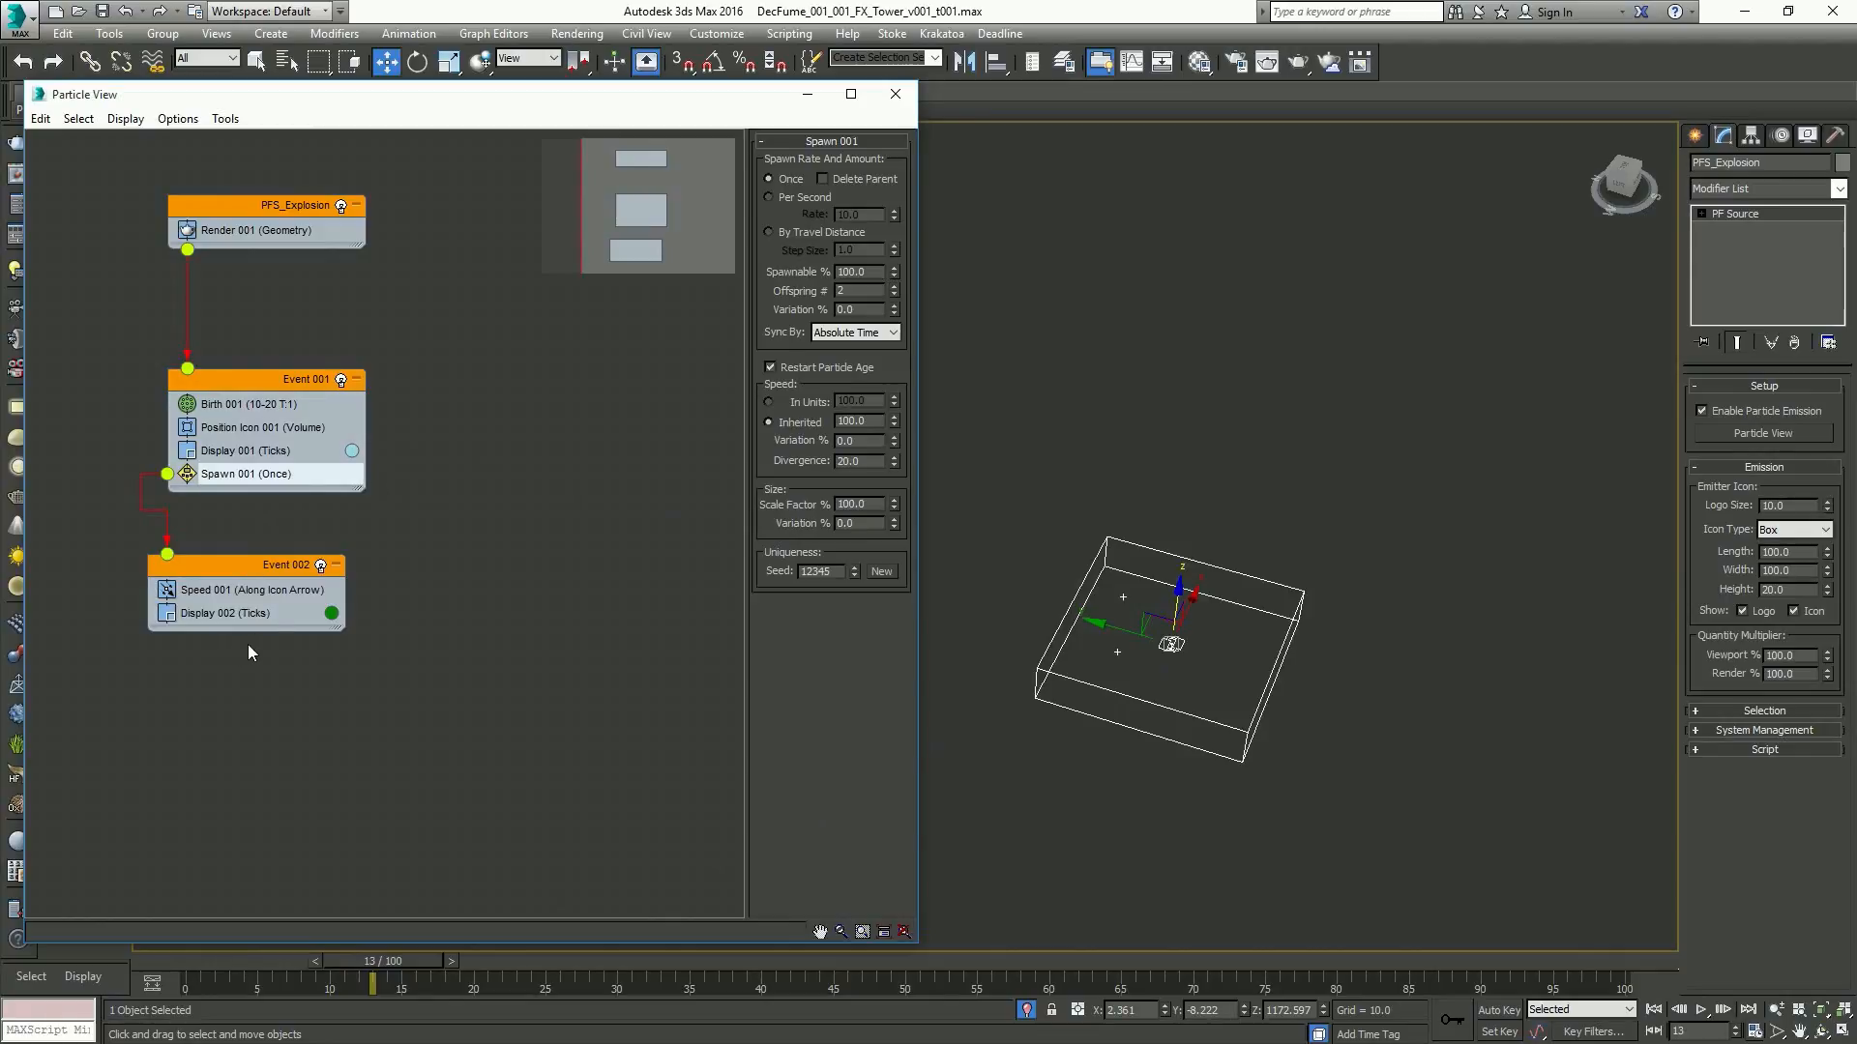
left_click(279, 592)
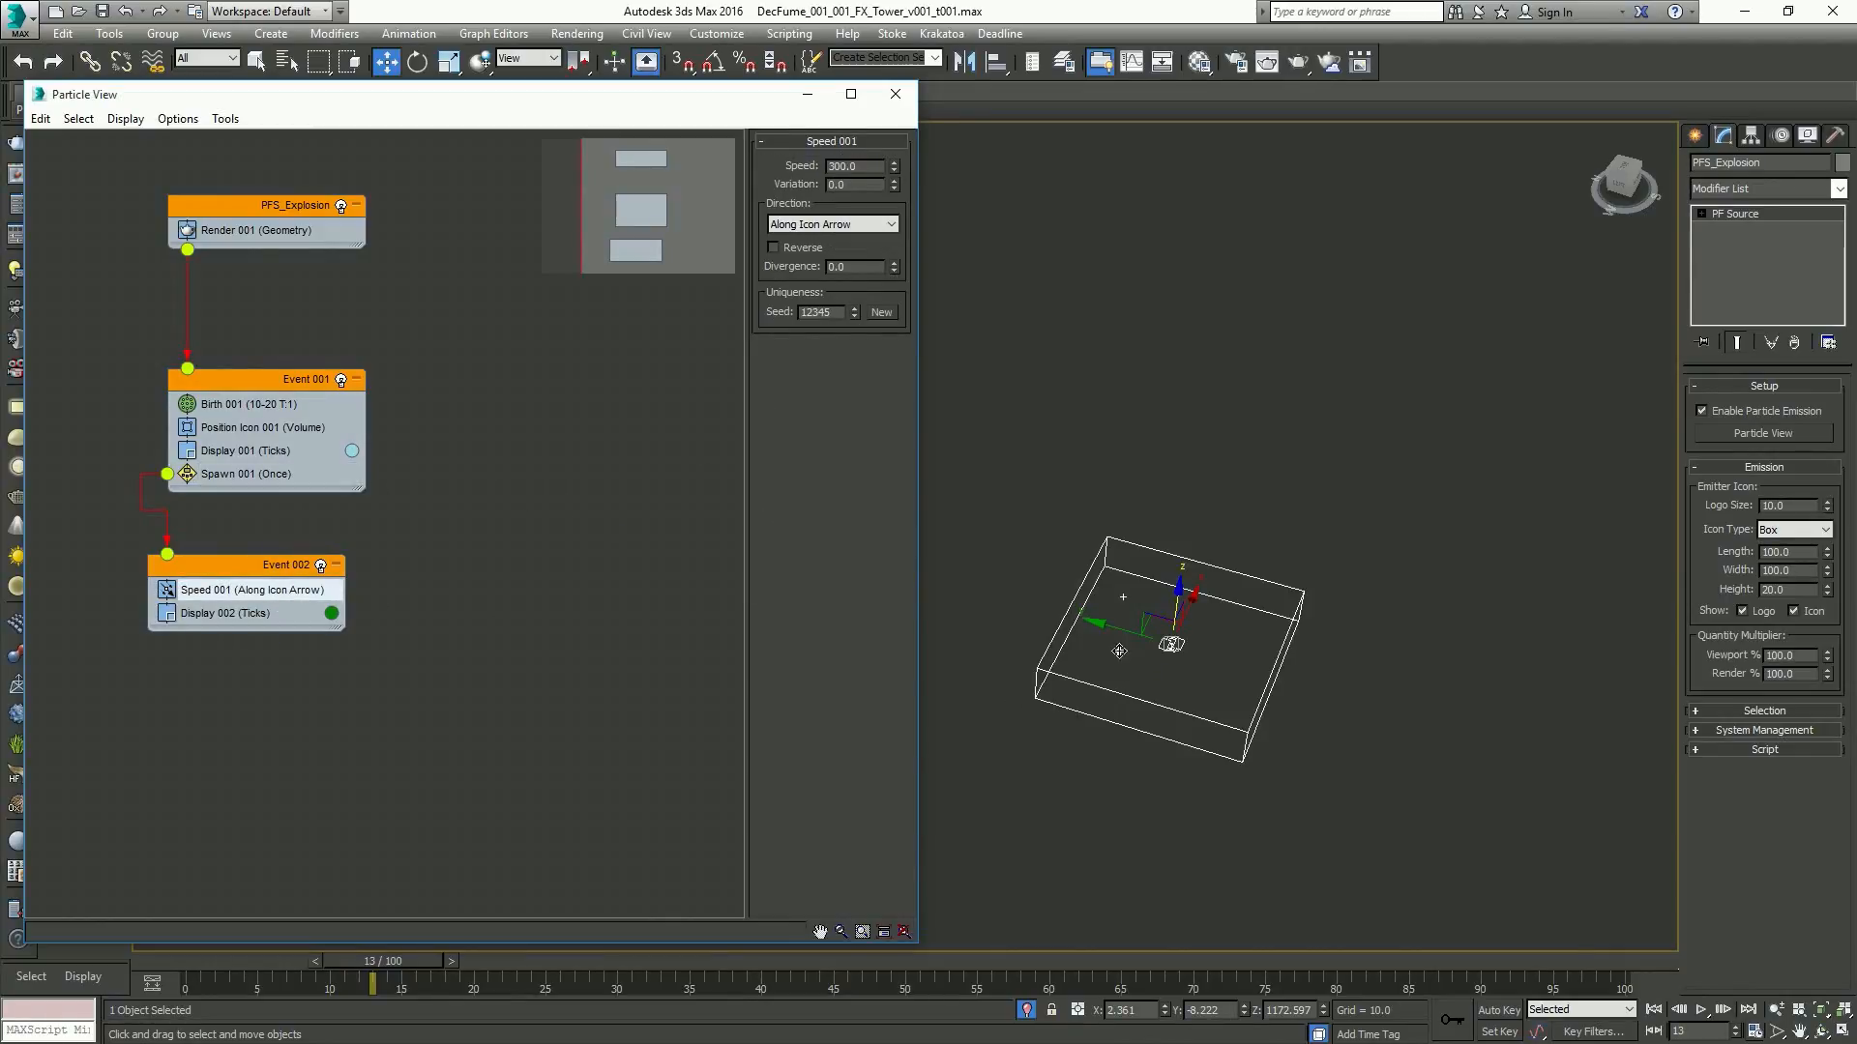
left_click(269, 476)
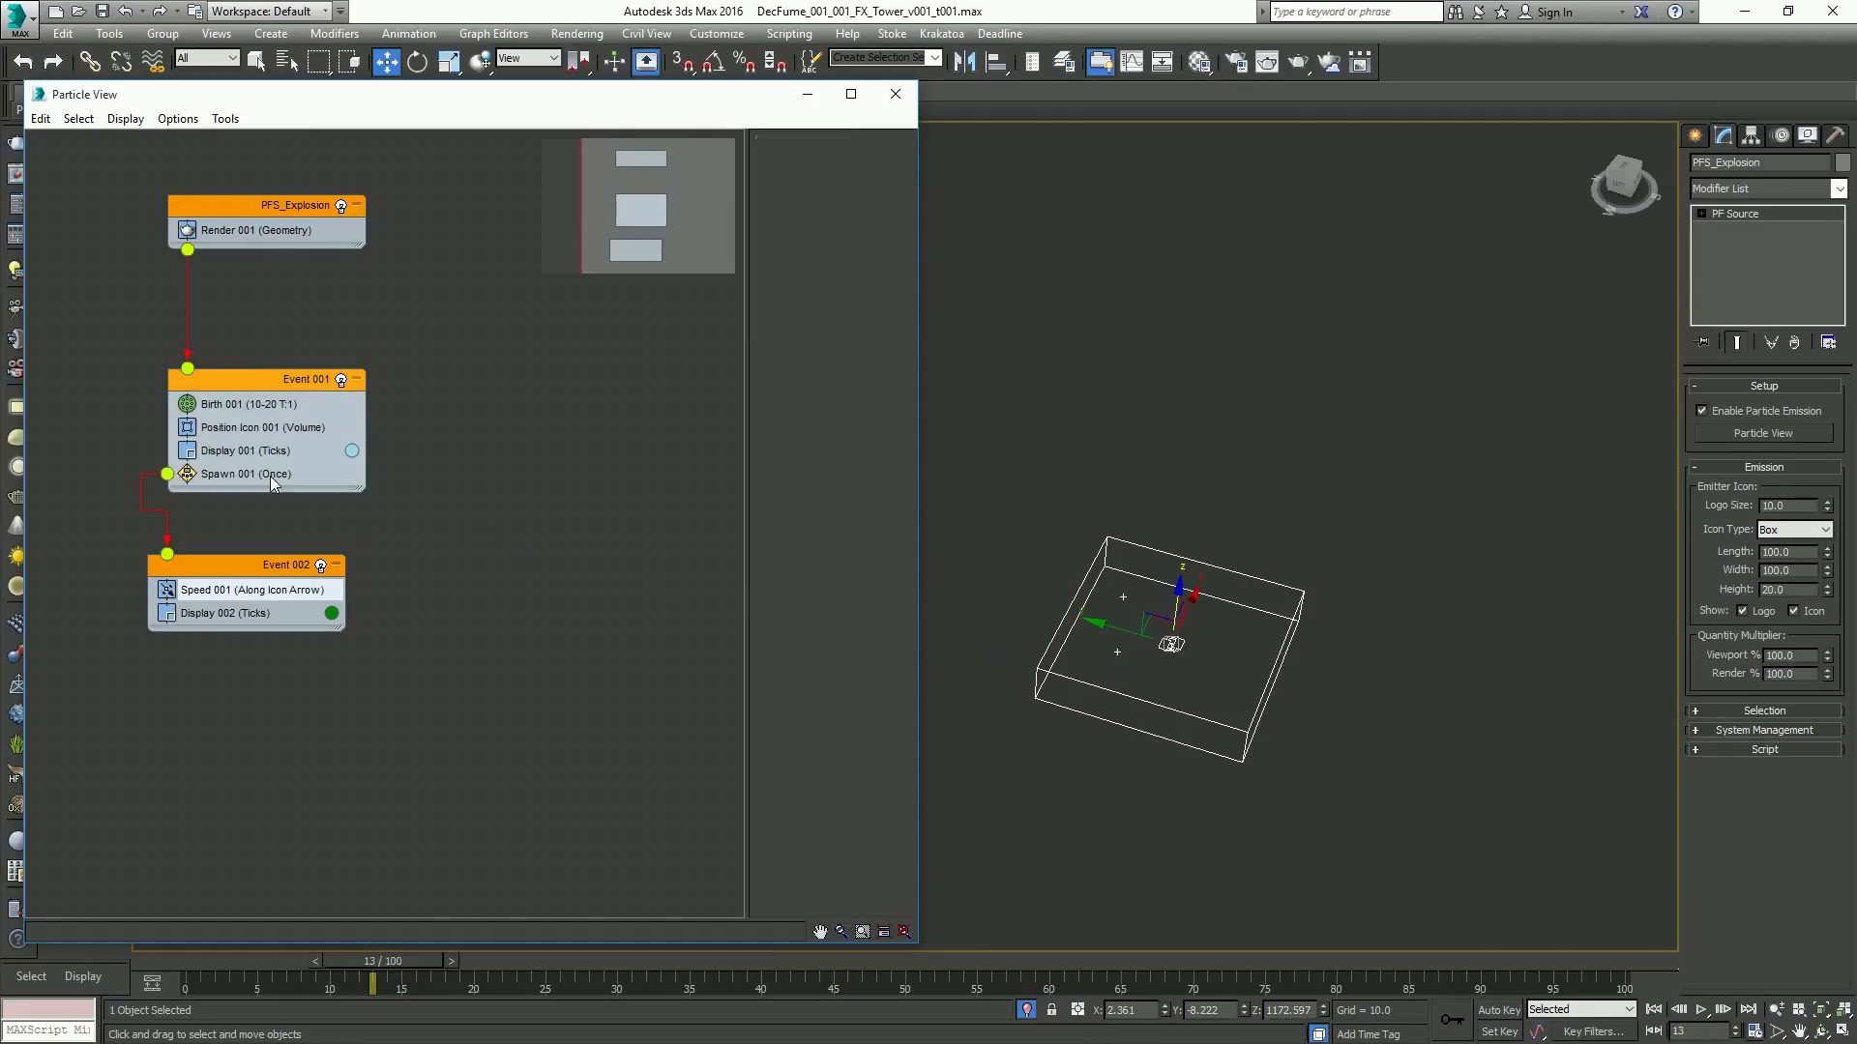
Set the Speed operator's direction to Random Horizontal in Event 002 and check the particles at frame 14
left_click(288, 588)
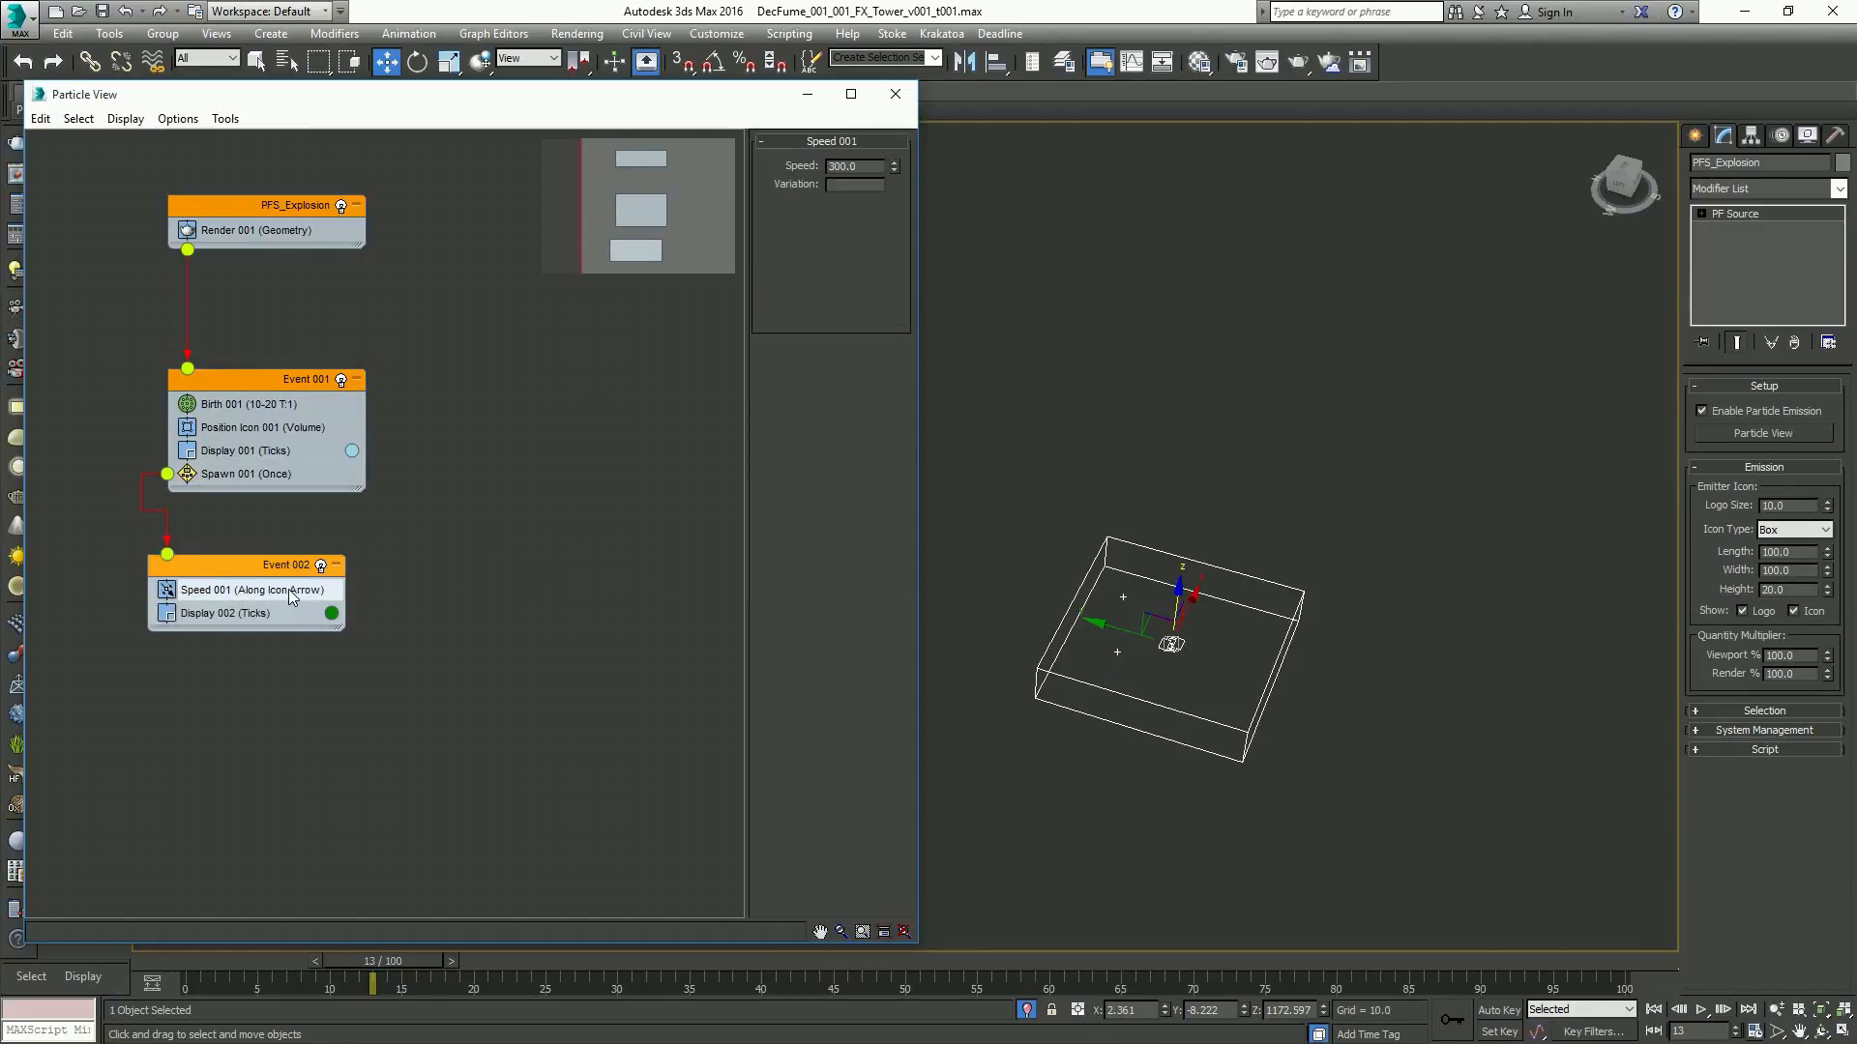
left_click(848, 228)
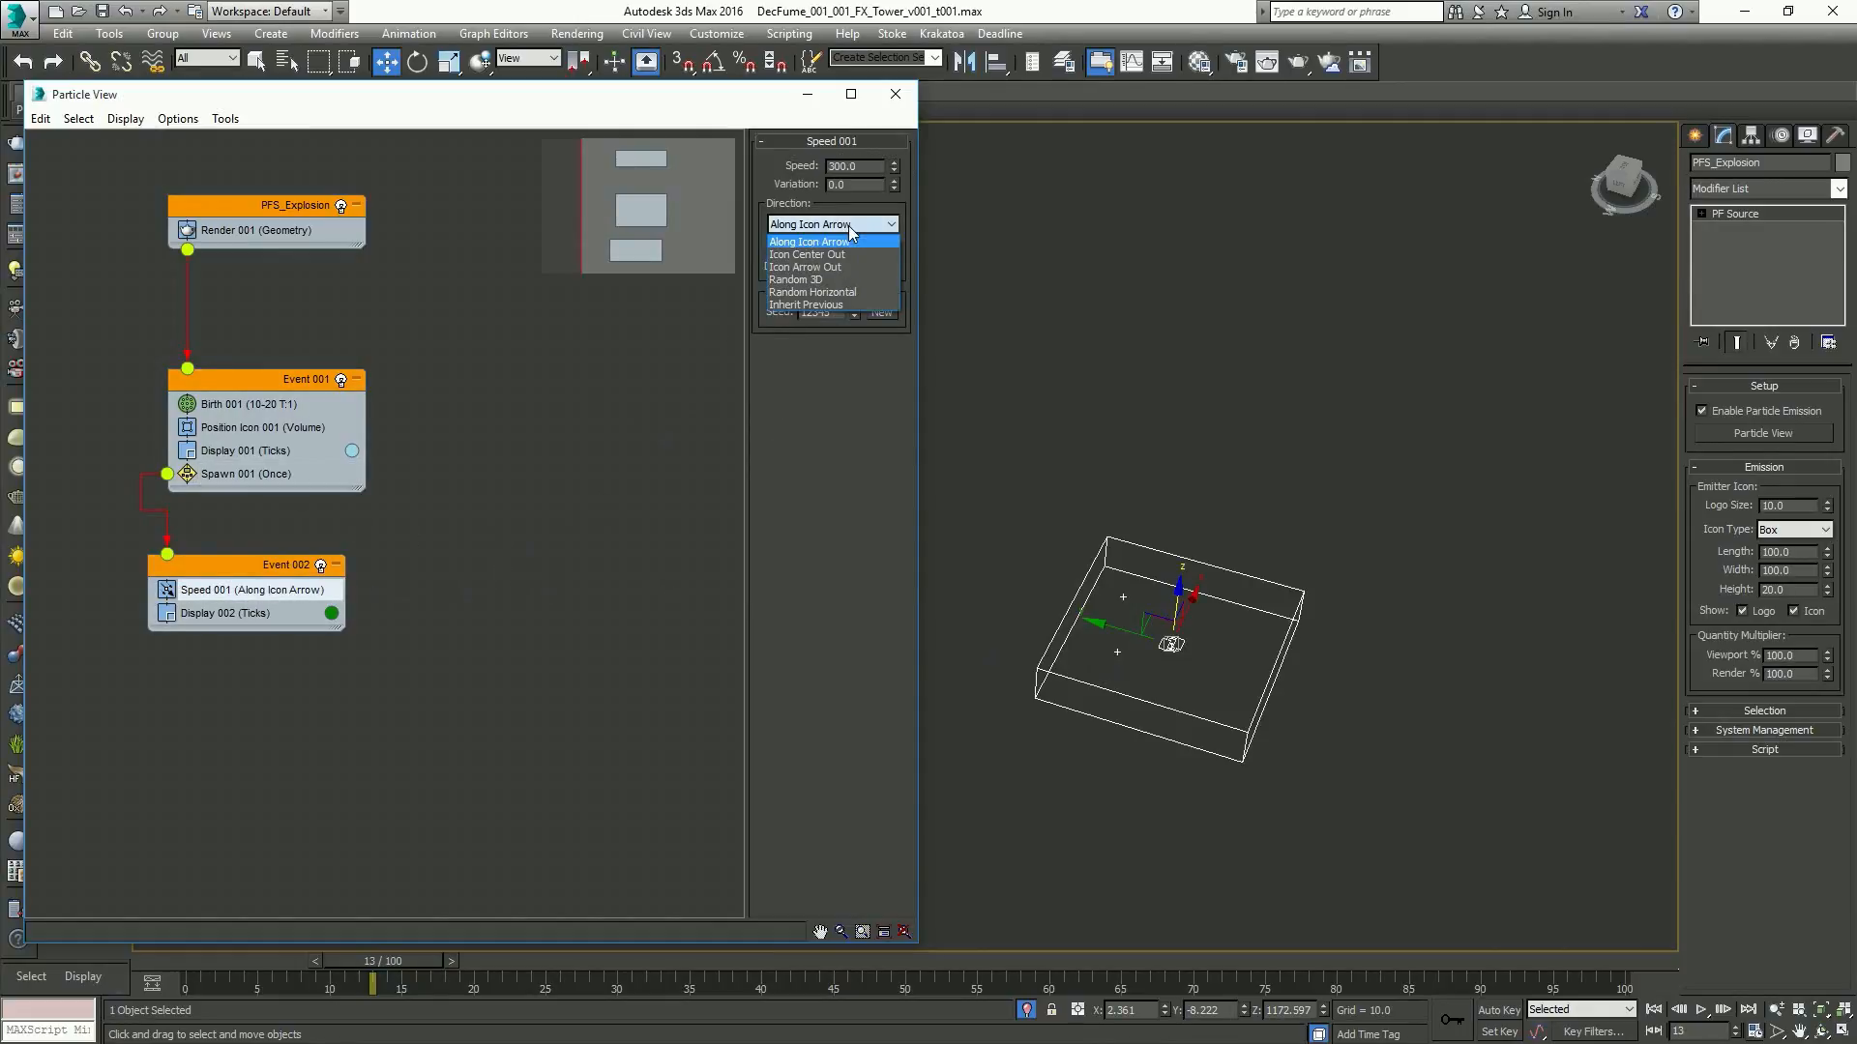
left_click(851, 292)
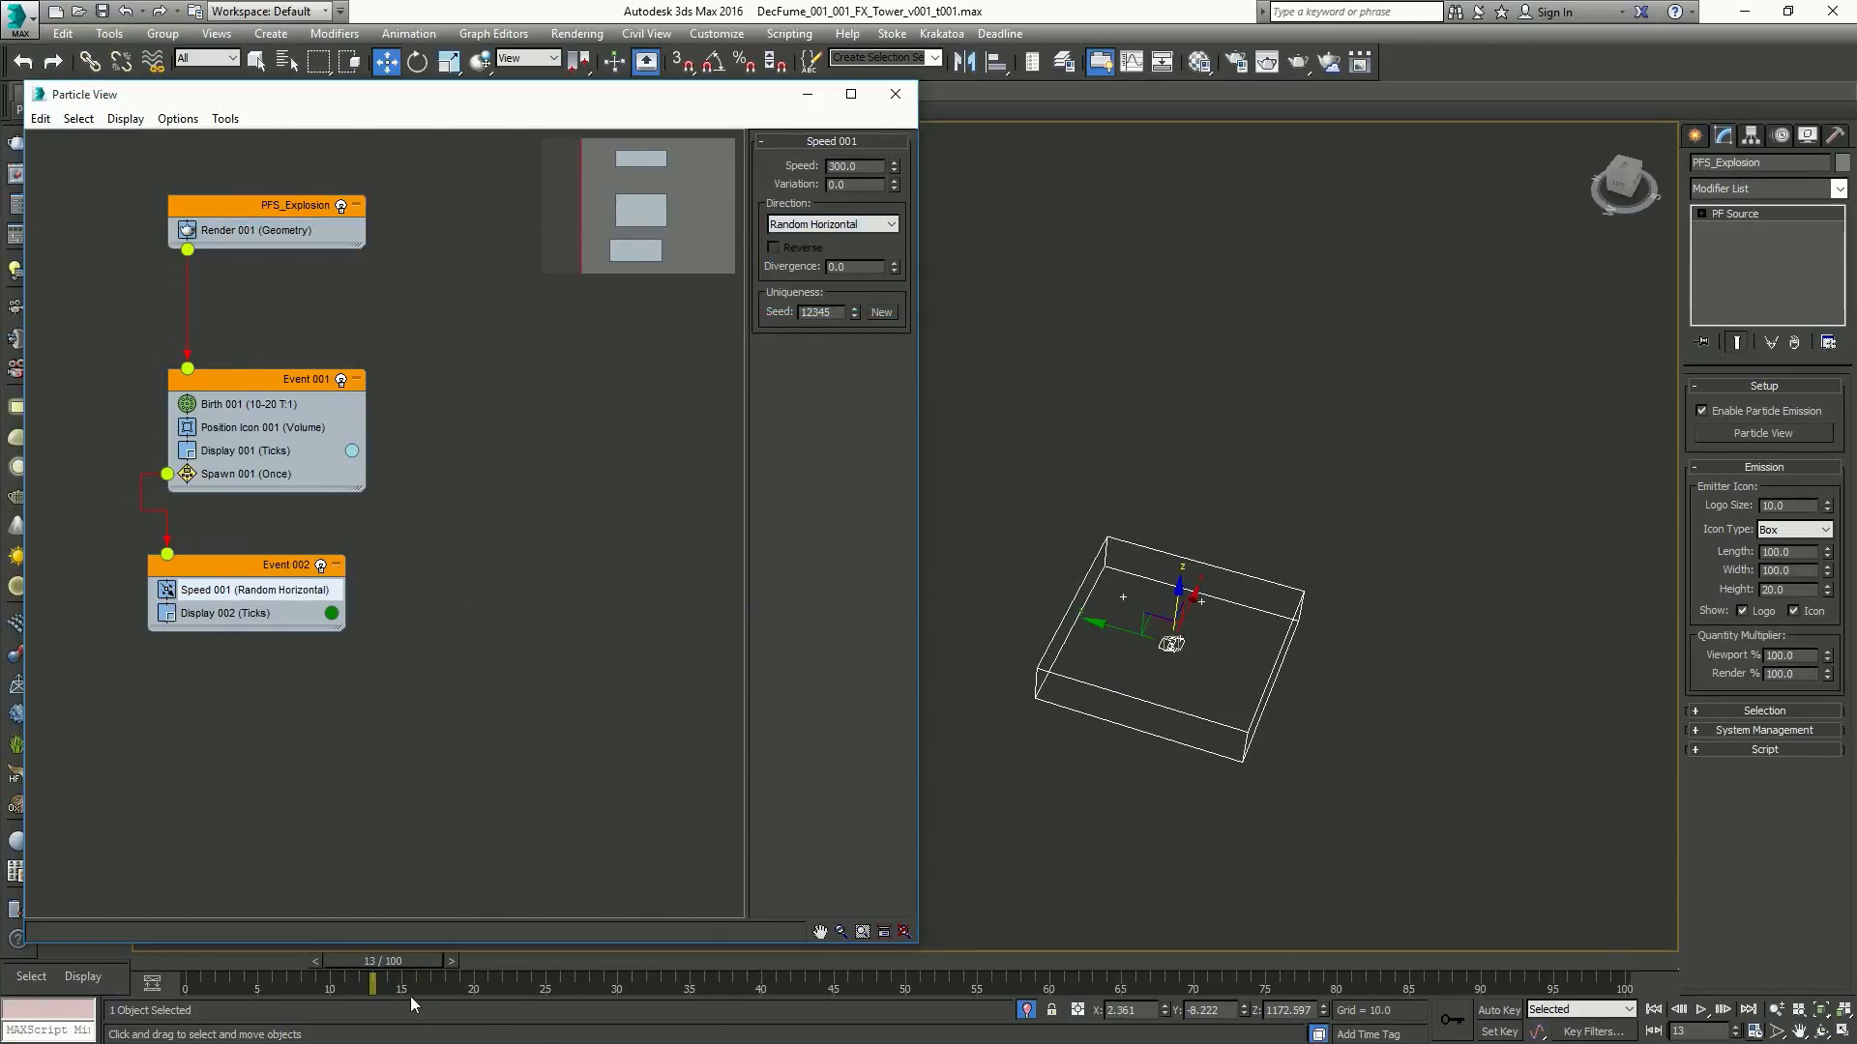
left_click_drag(387, 960, 404, 965)
key("w")
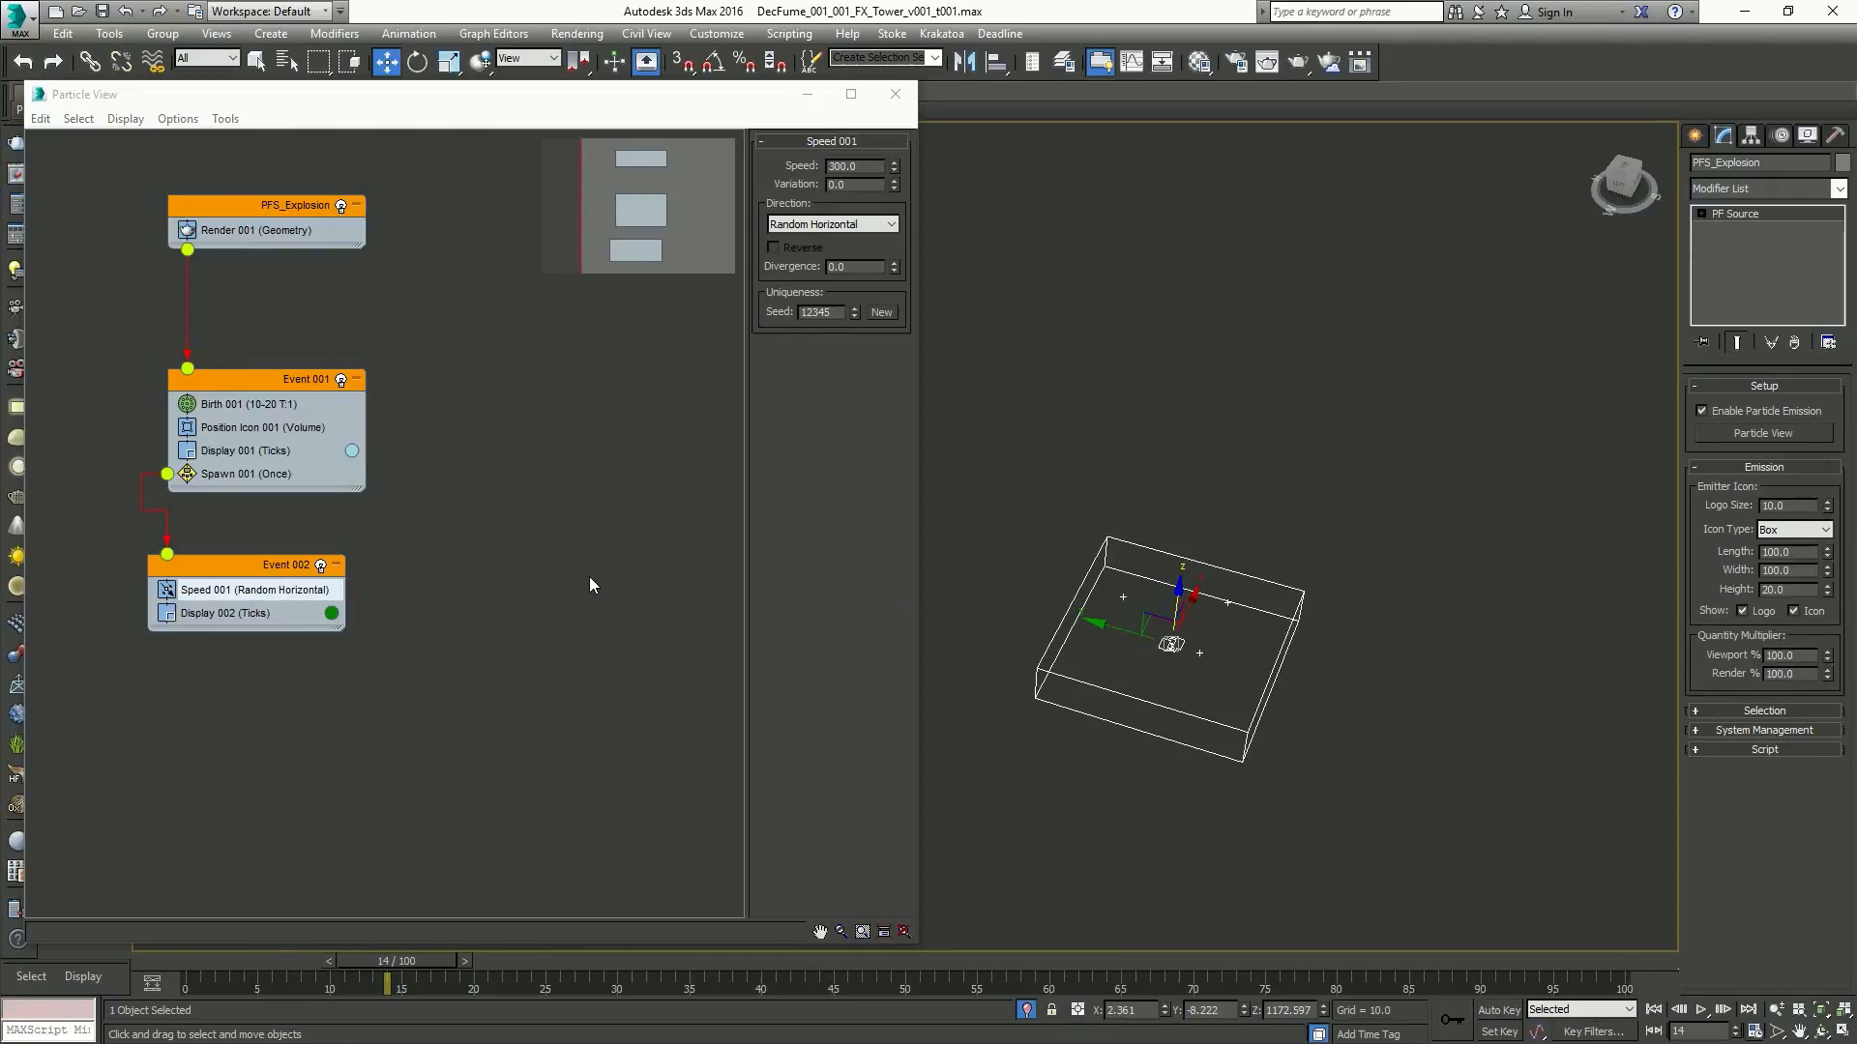
Append an Age Test to the end of Event 002, below its Display operator
right_click(235, 612)
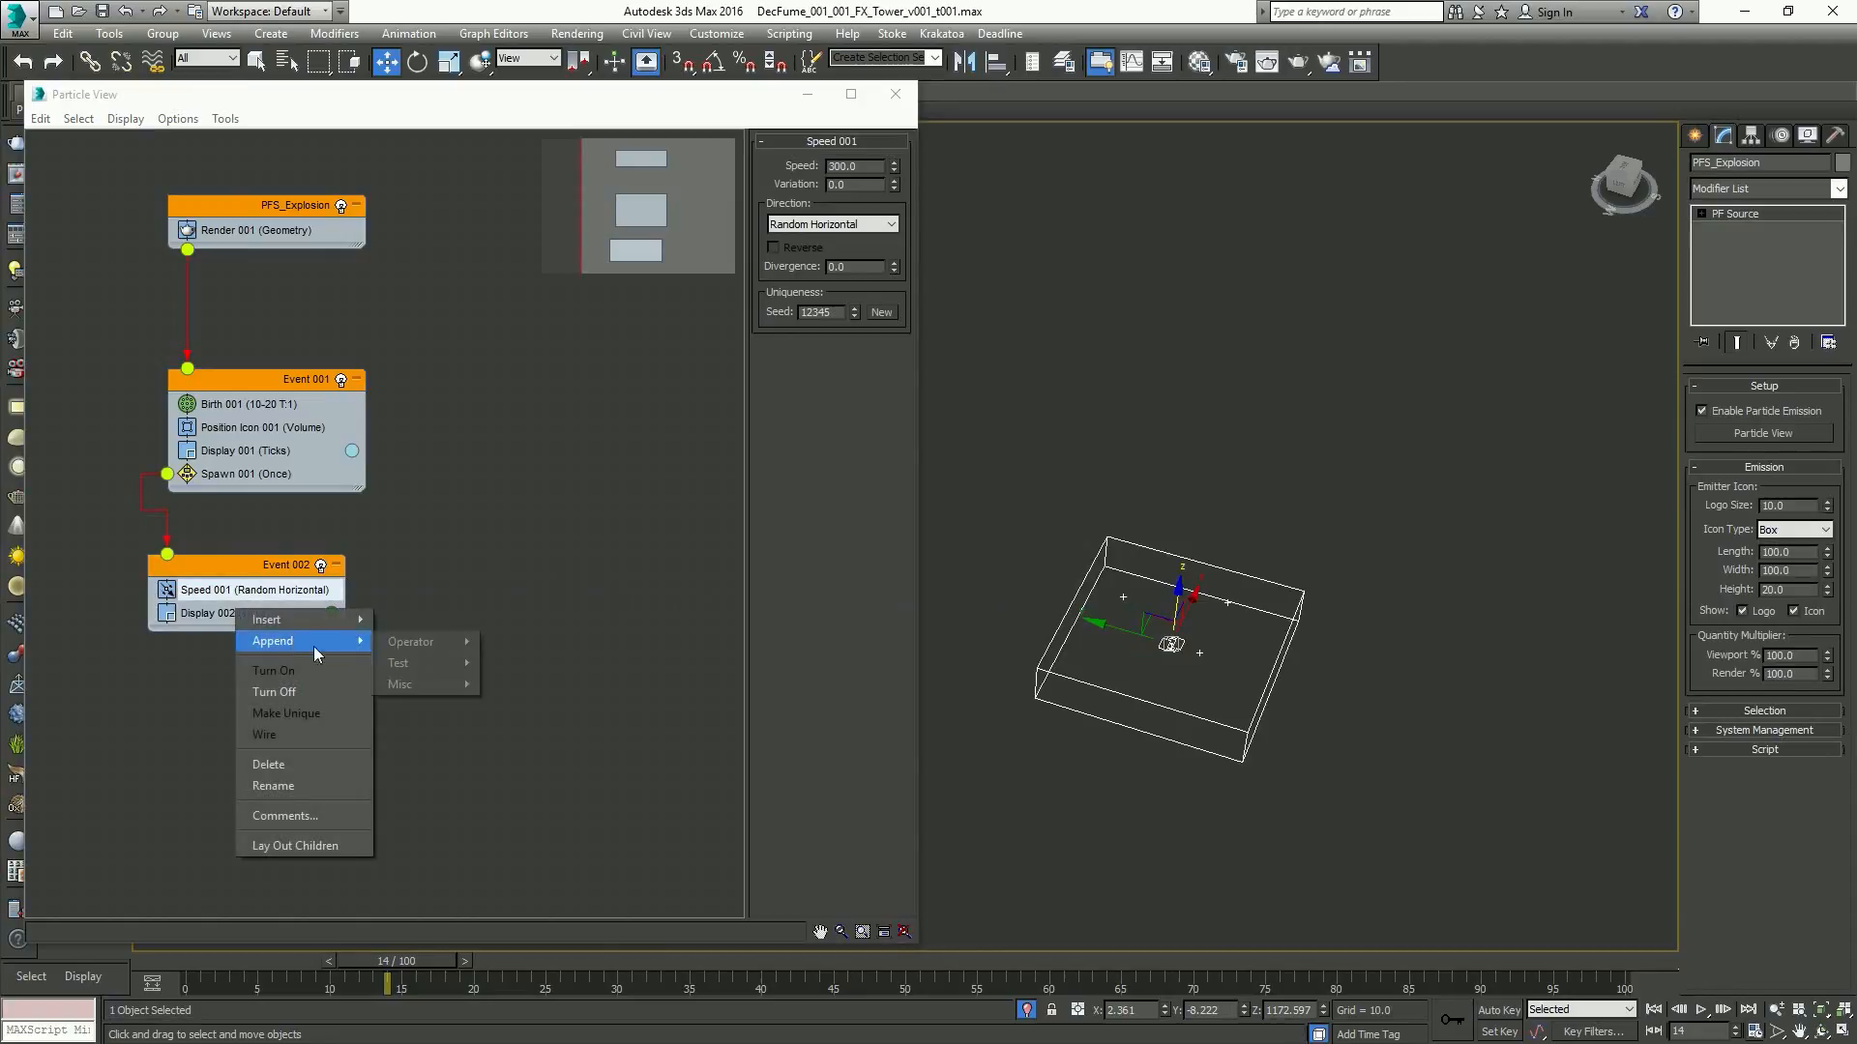
left_click(386, 663)
right_click(282, 624)
mouse_move(334, 650)
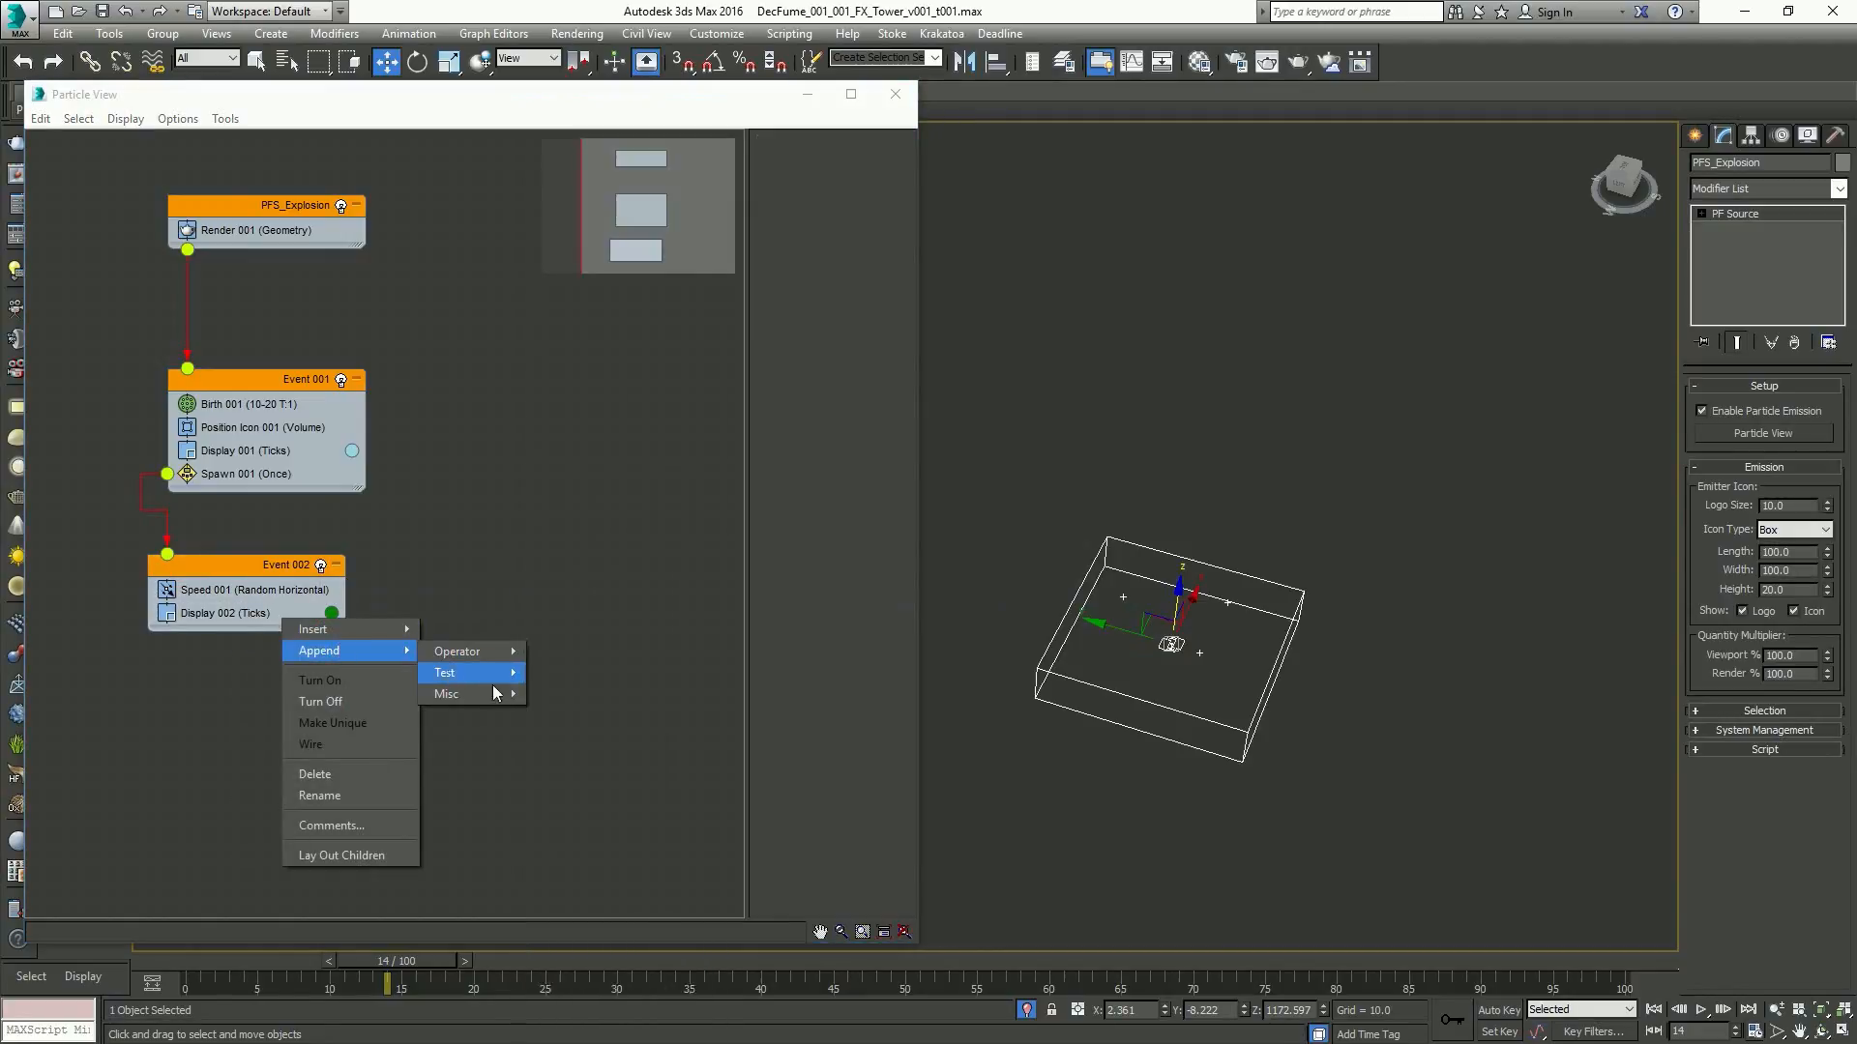
mouse_move(464, 672)
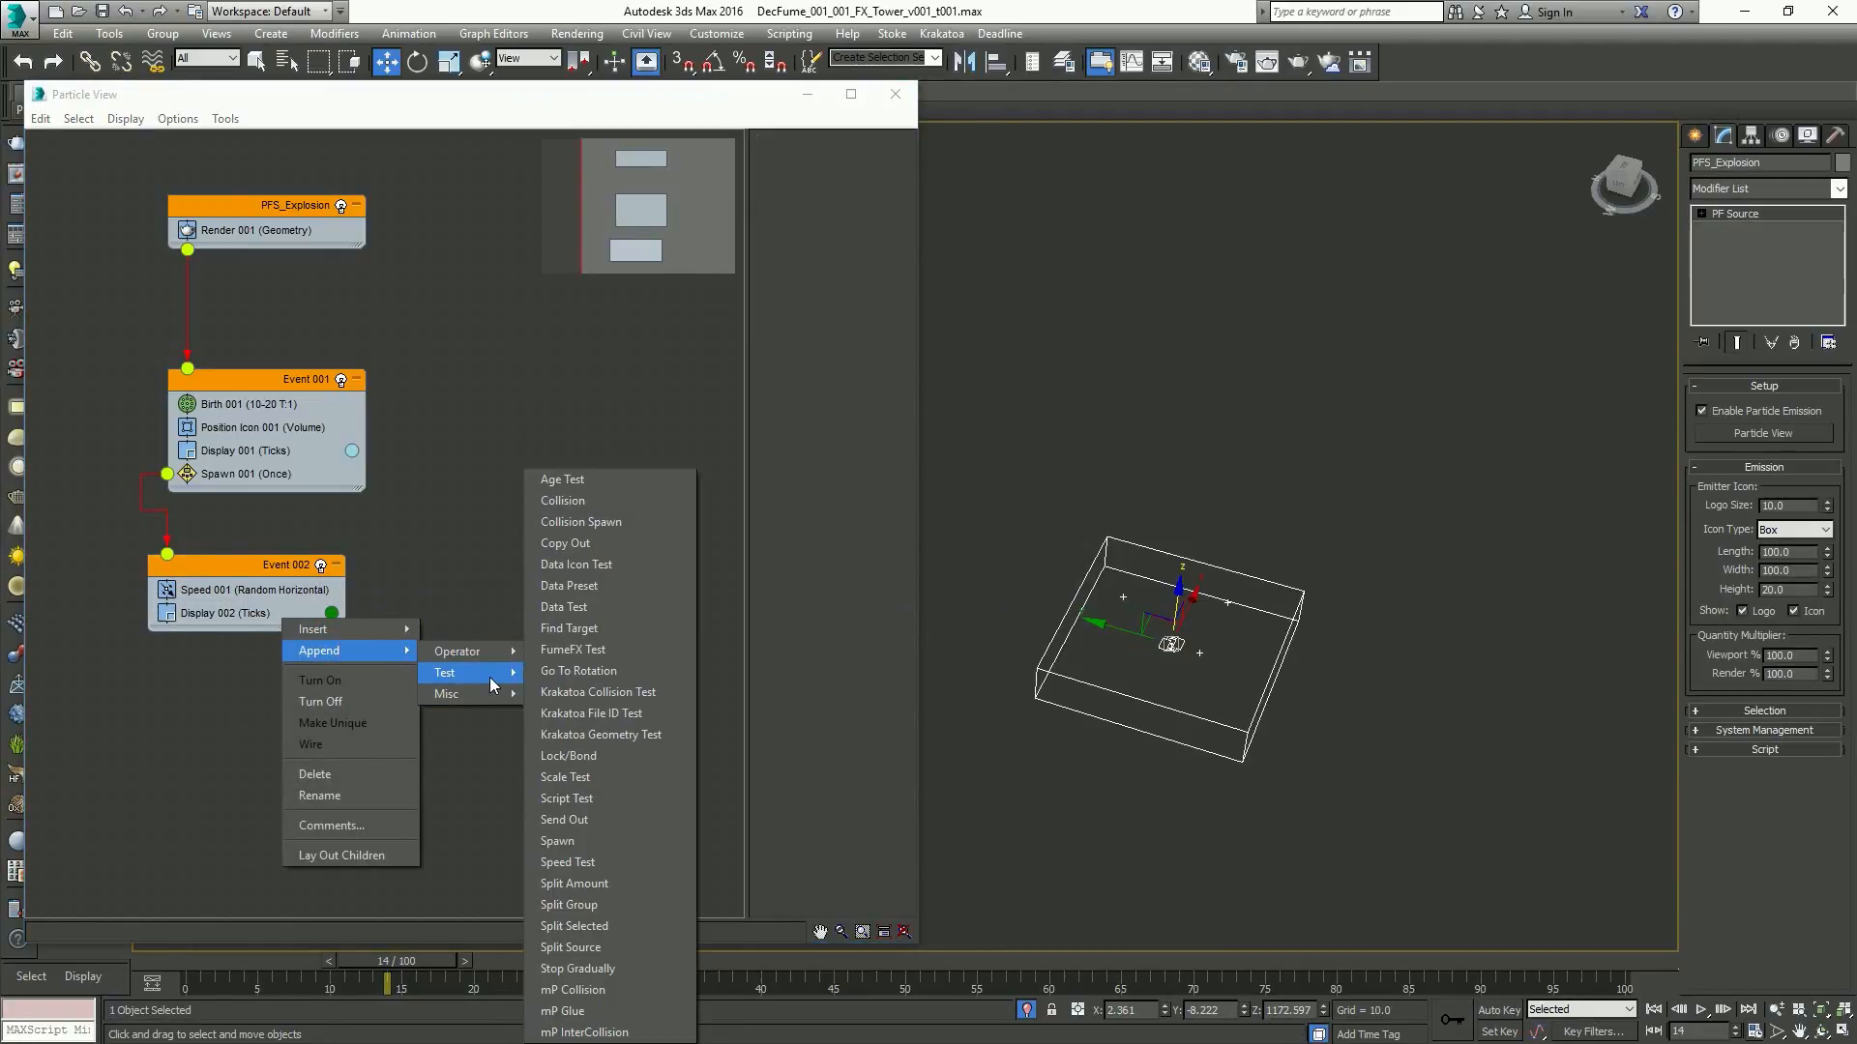
left_click(572, 482)
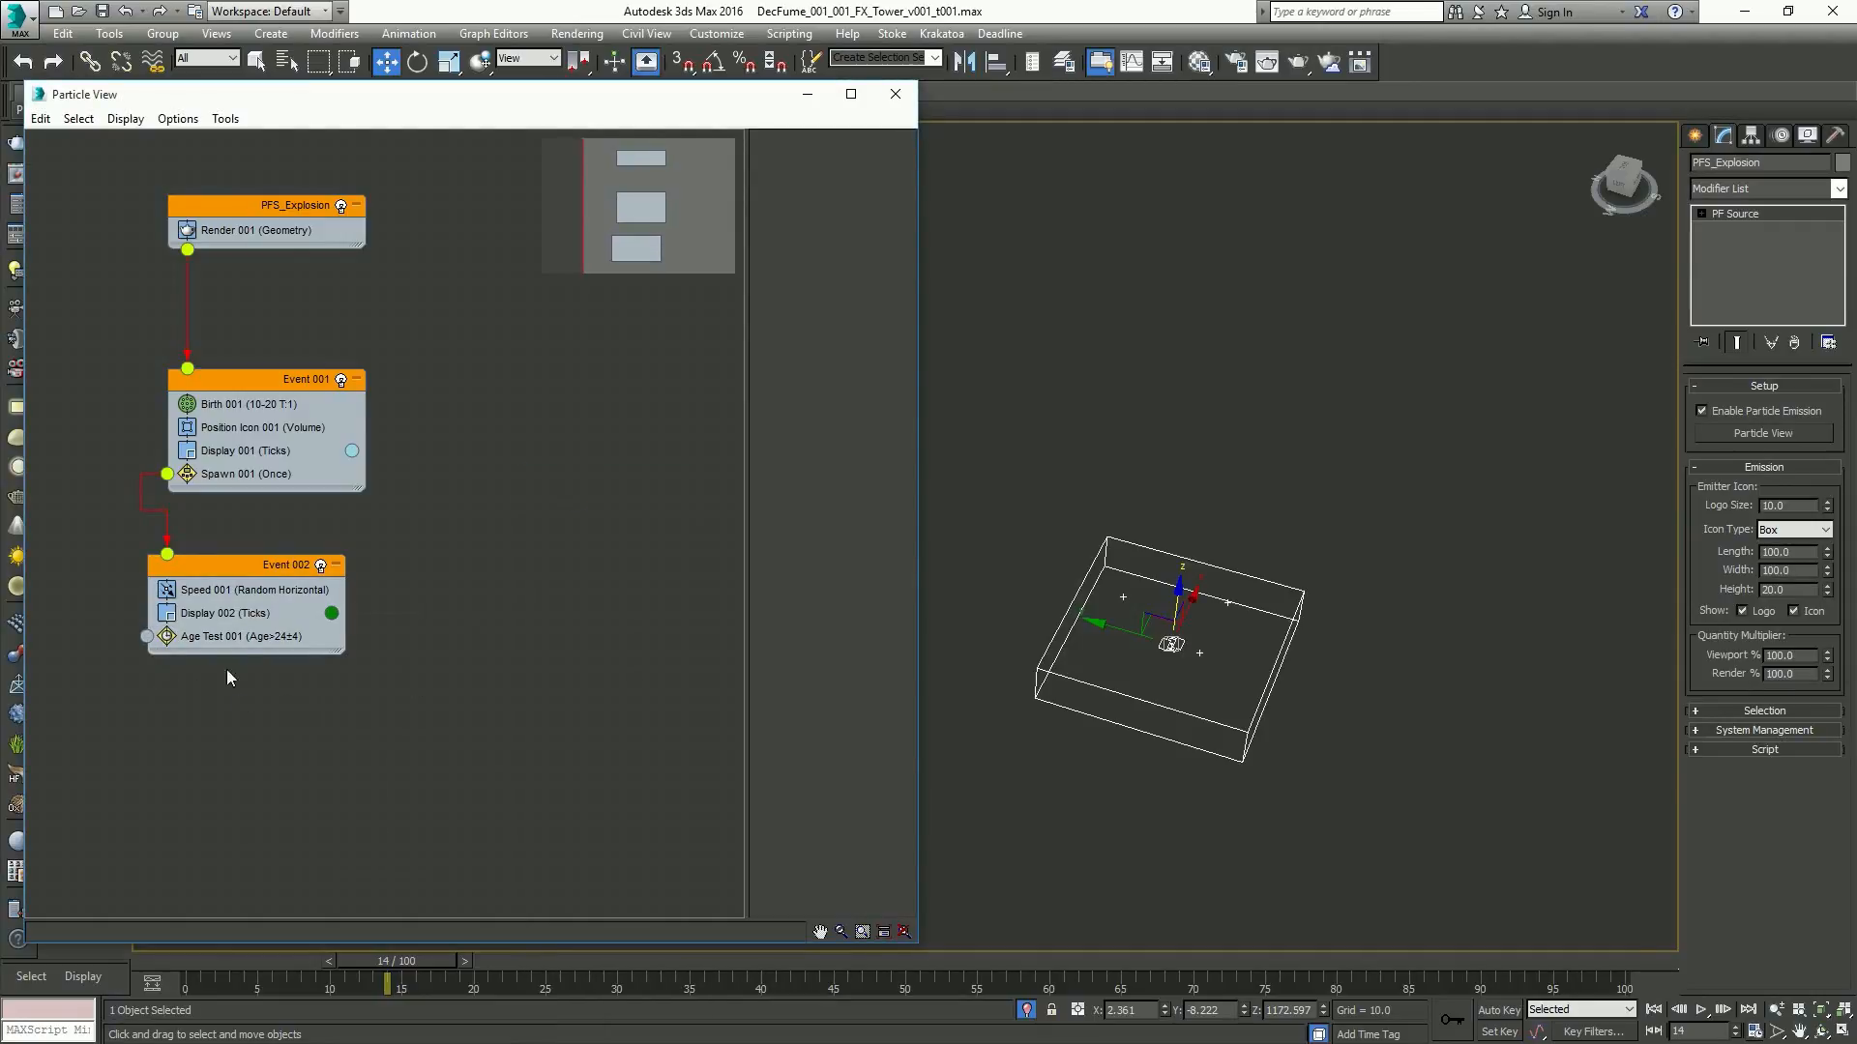
Set the Age Test in Event 002 to a test value of 2 with a variation of 0
left_click(236, 638)
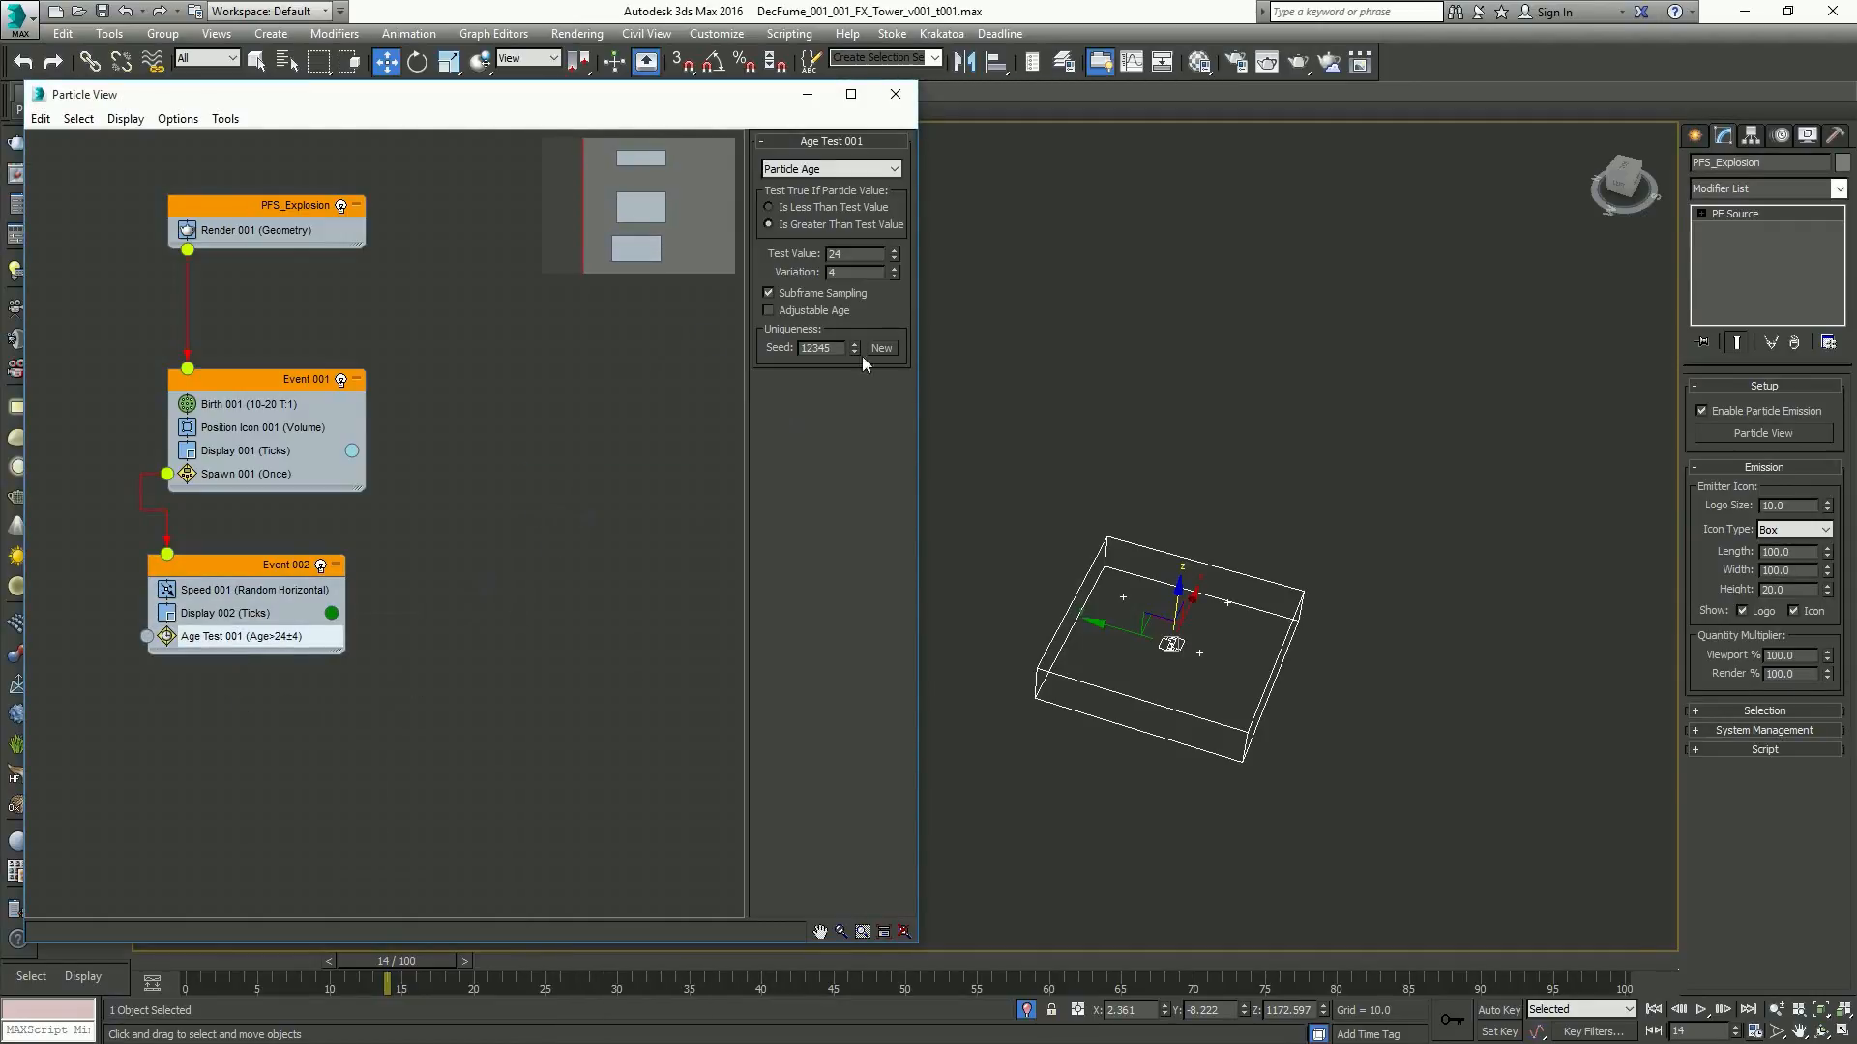
key("Return")
right_click(895, 273)
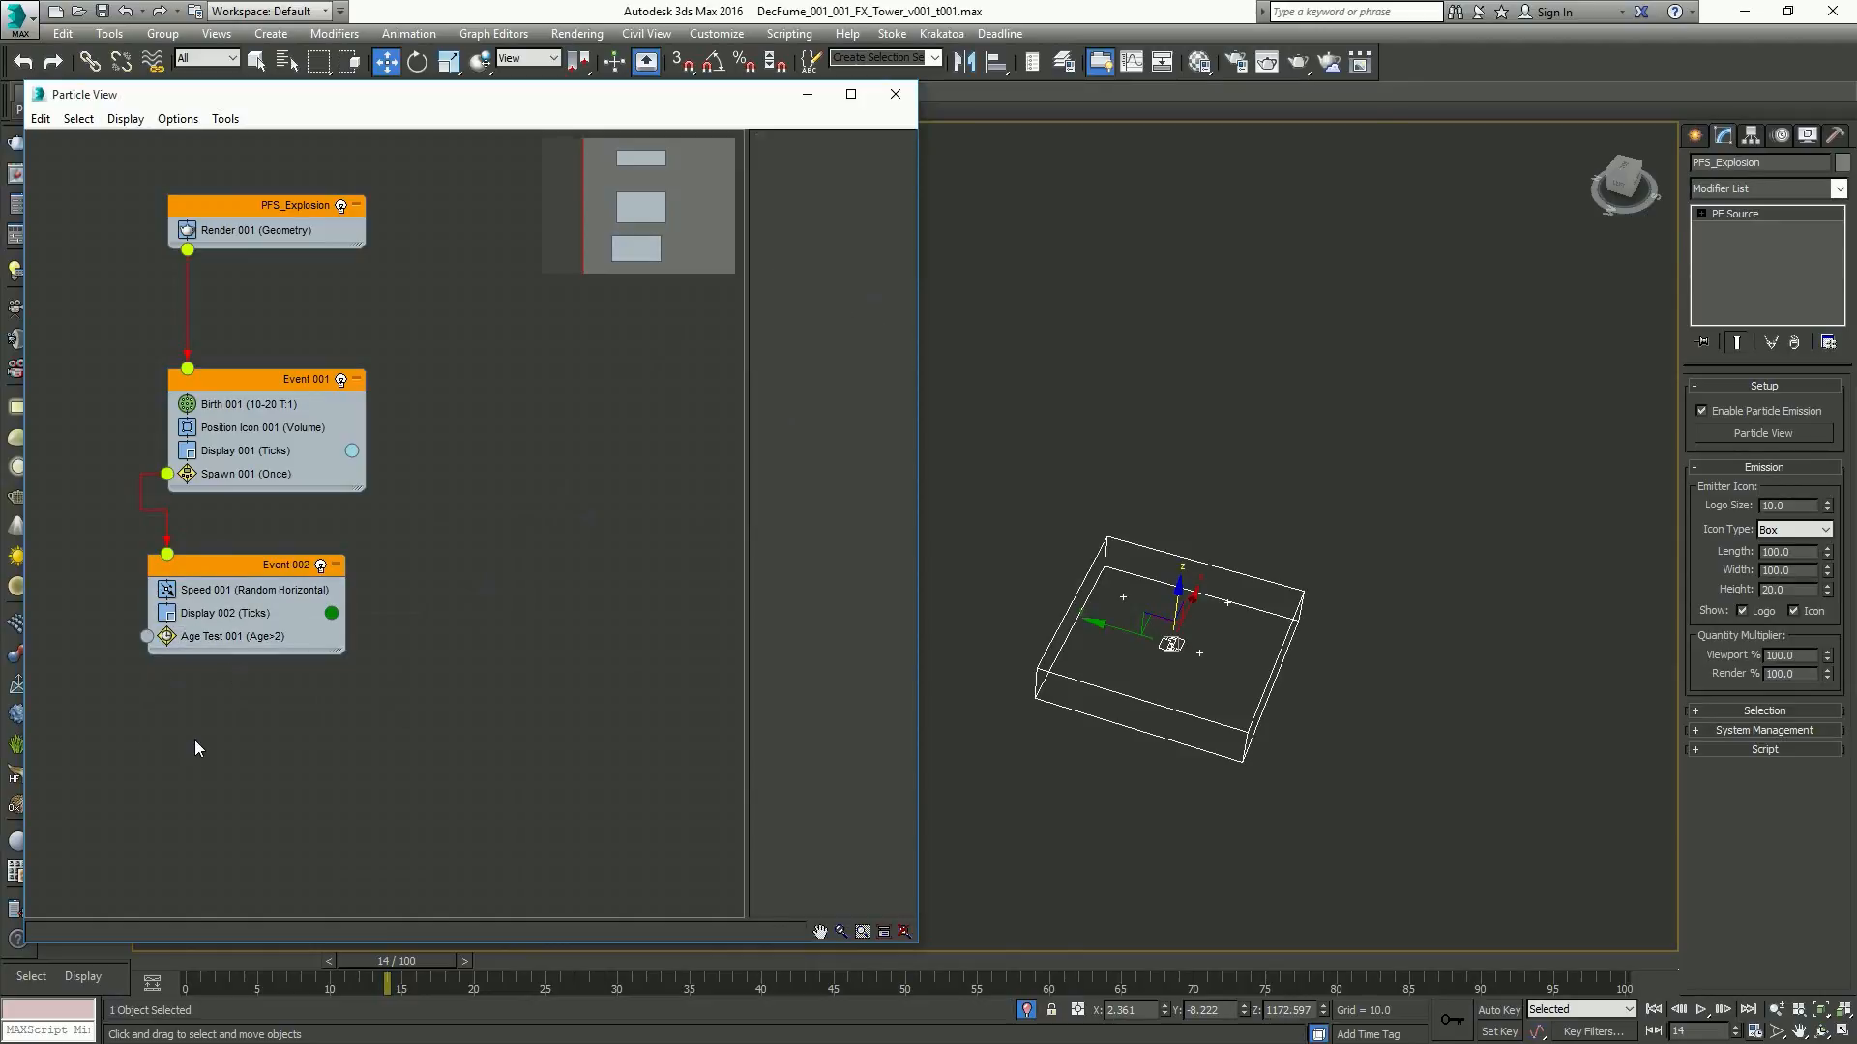
Create a new event with a Speed operator below Event 002 and wire the Age Test to it
right_click(194, 739)
mouse_move(247, 801)
mouse_move(437, 851)
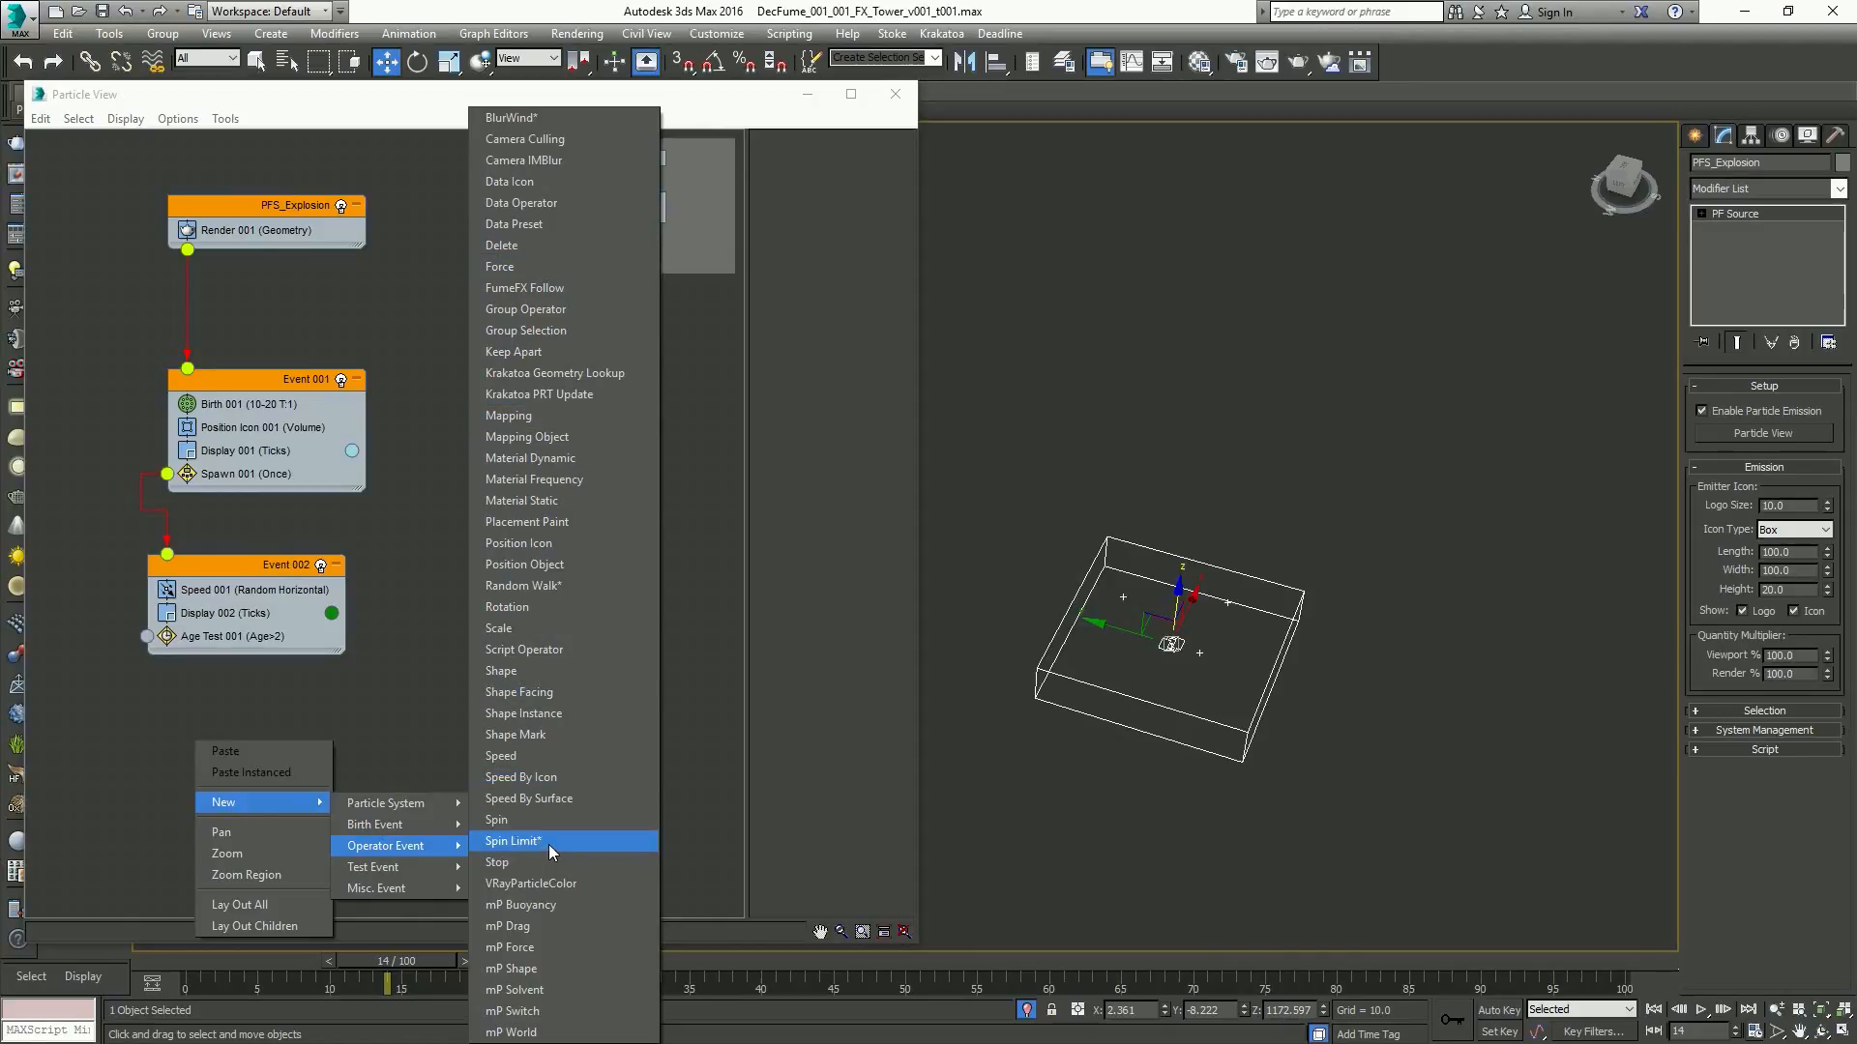
left_click(539, 756)
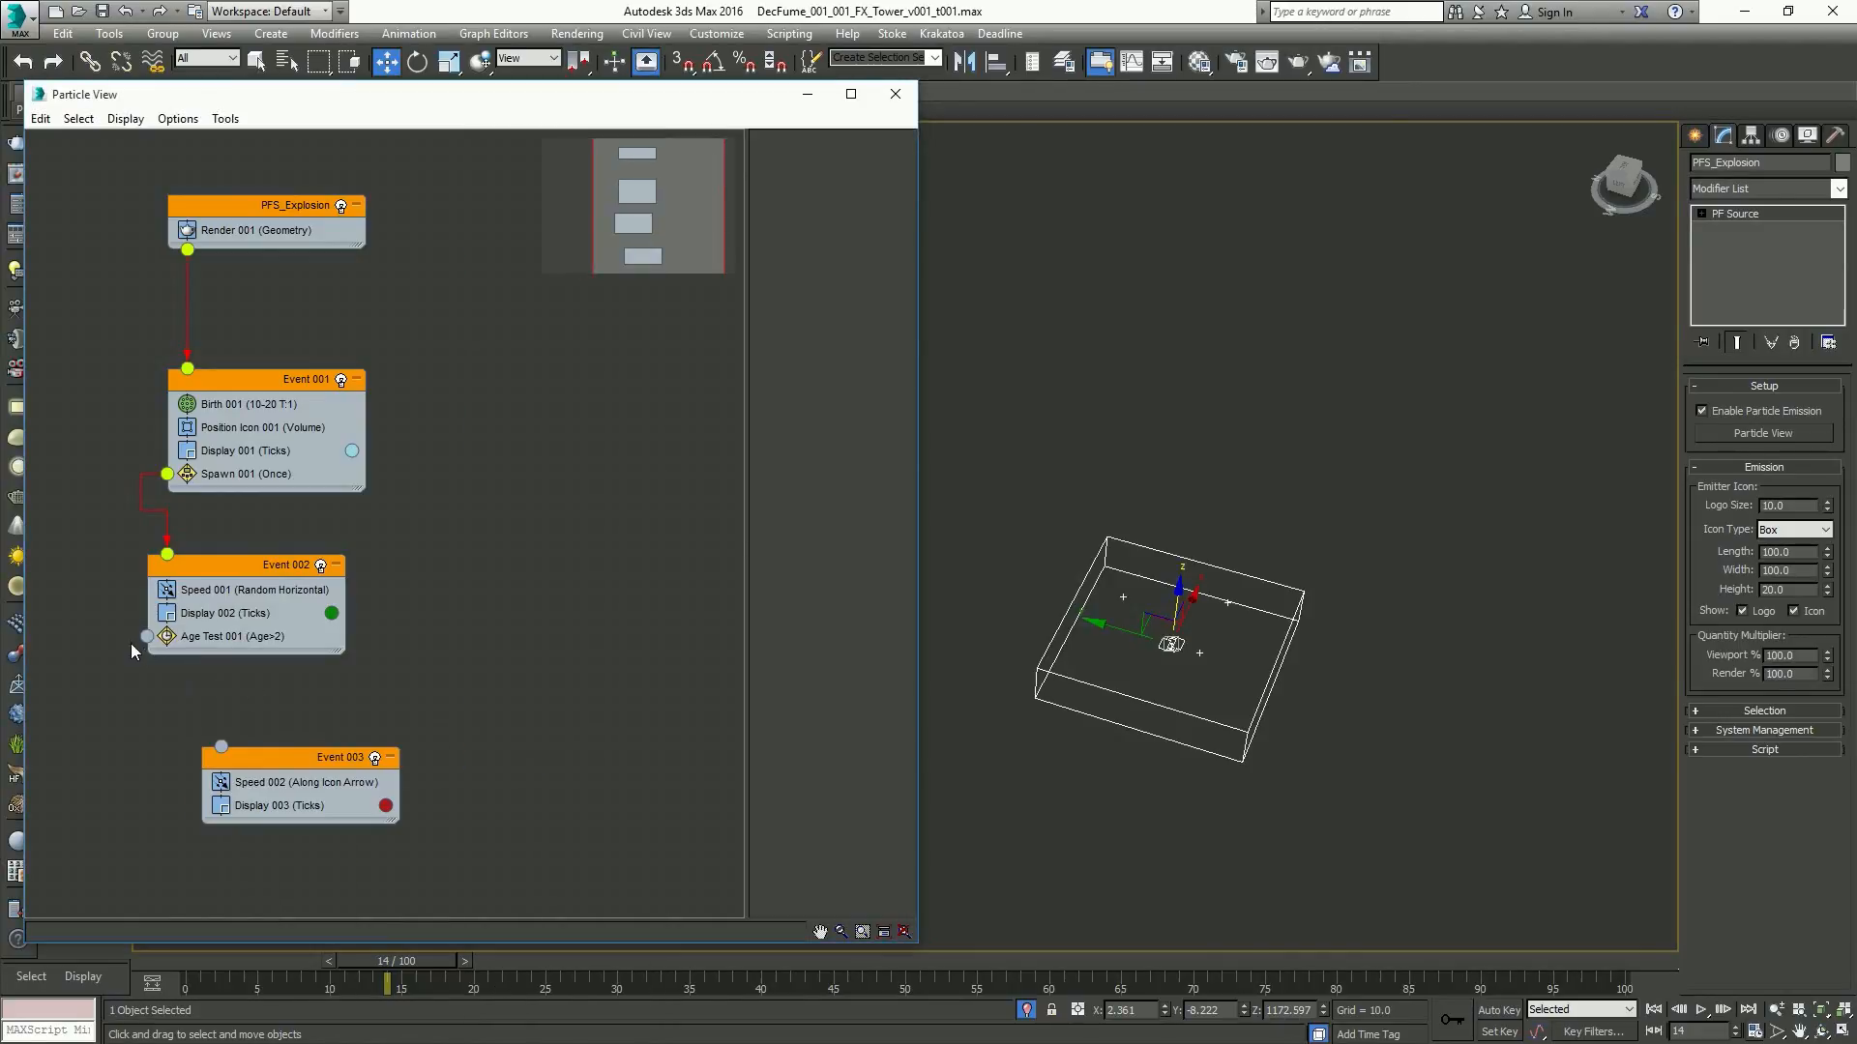
left_click_drag(147, 636, 221, 747)
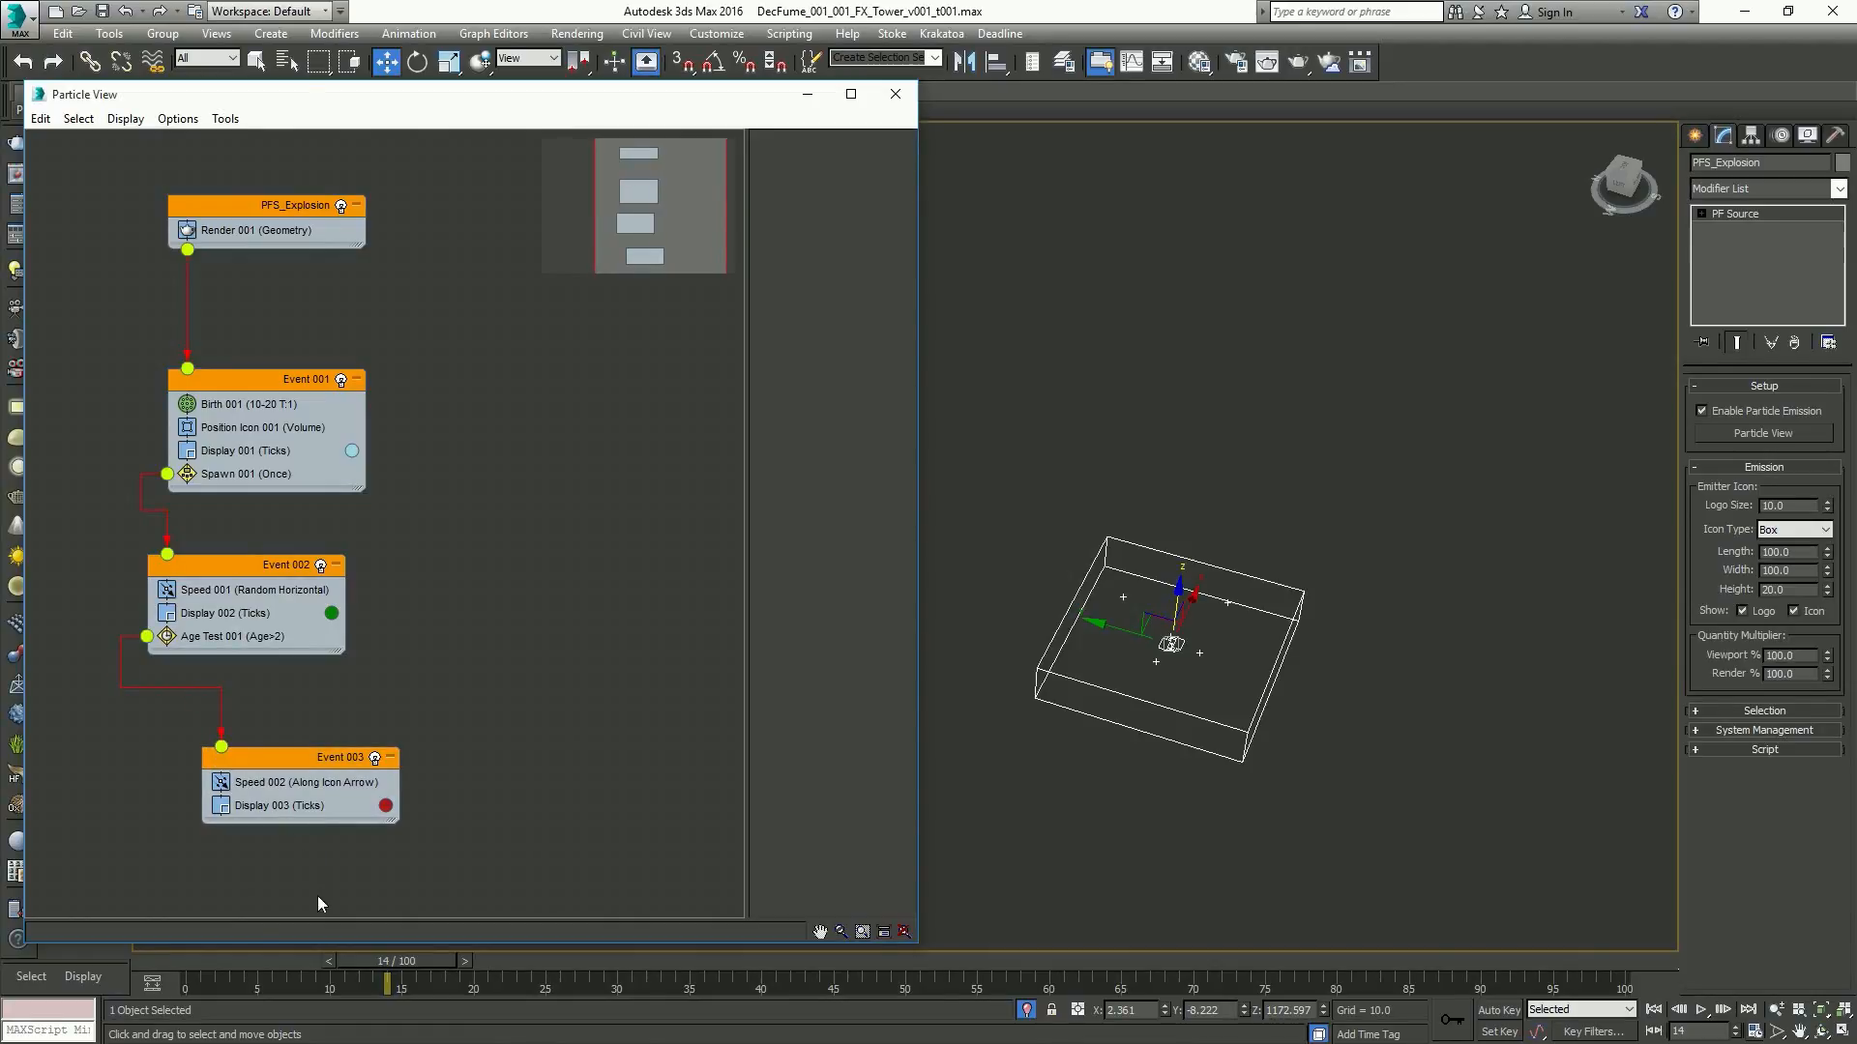
Return the timeline to frame 0 and set the Speed operator in Event 003 to 0
left_click(176, 953)
left_click(310, 783)
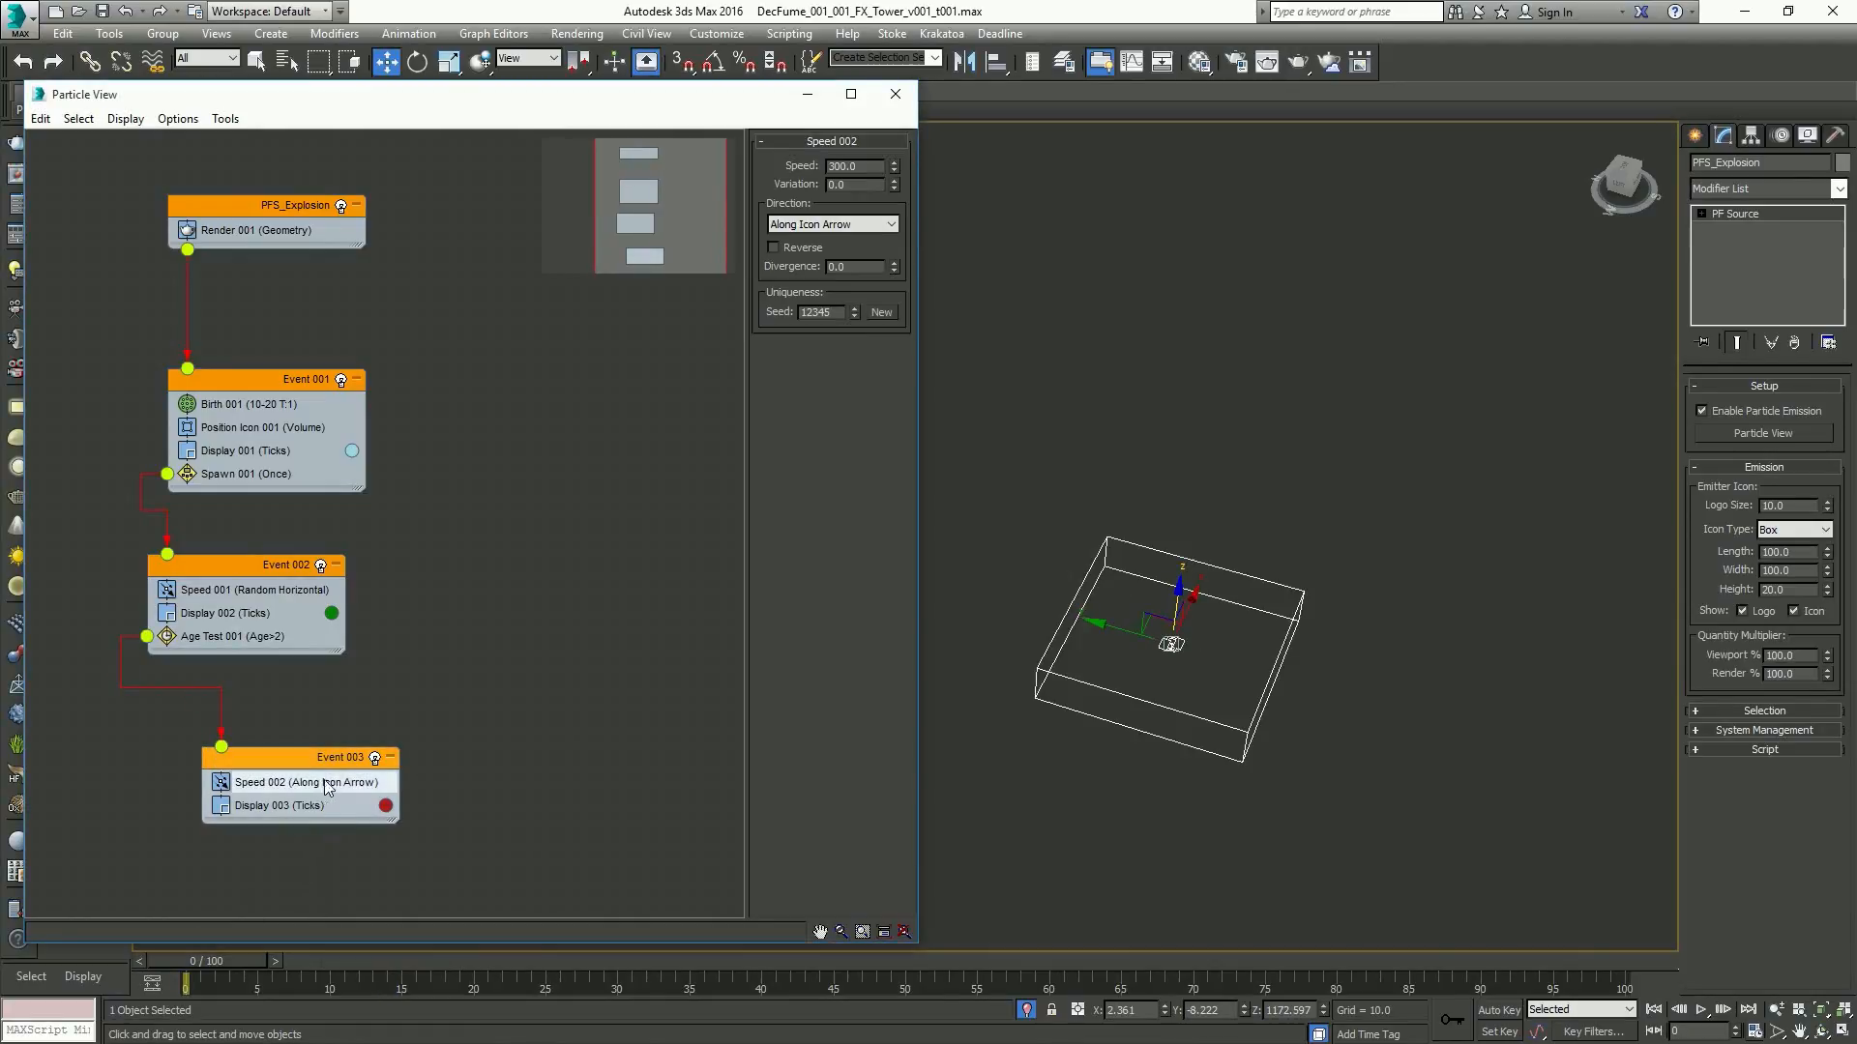
right_click(886, 163)
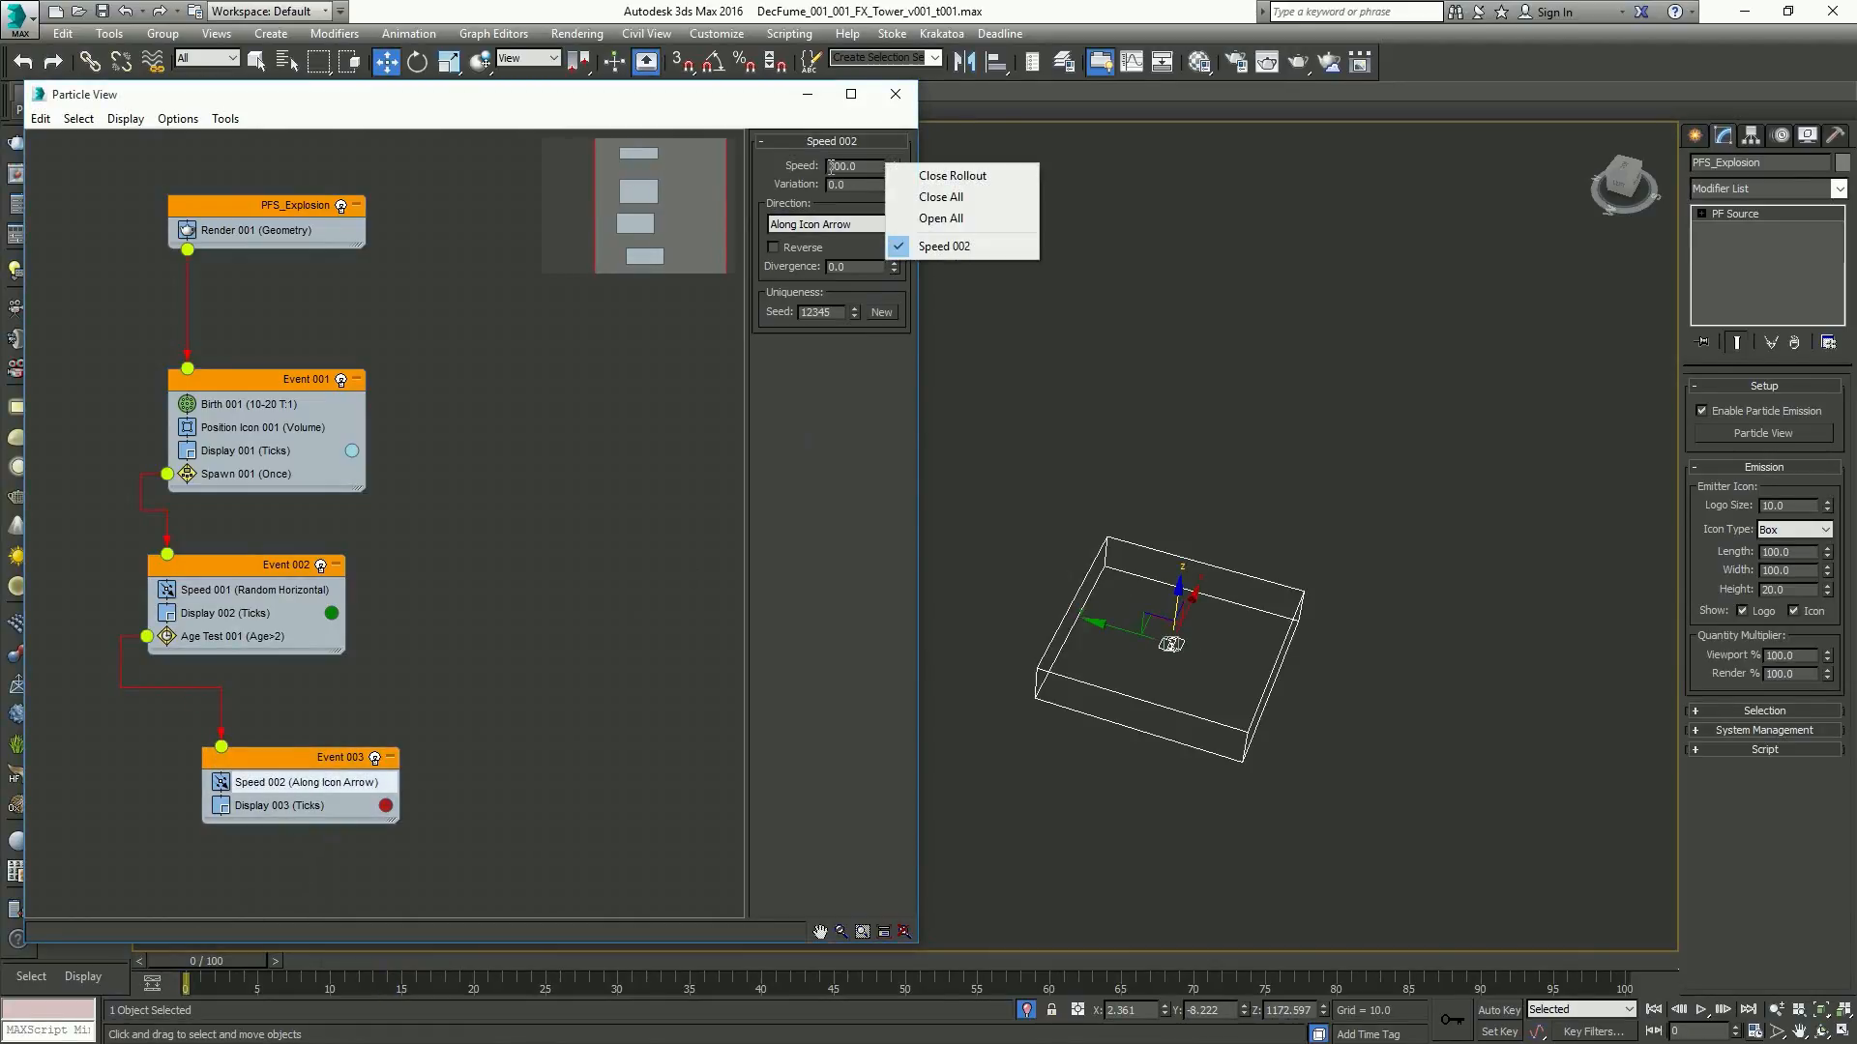
left_click(895, 162)
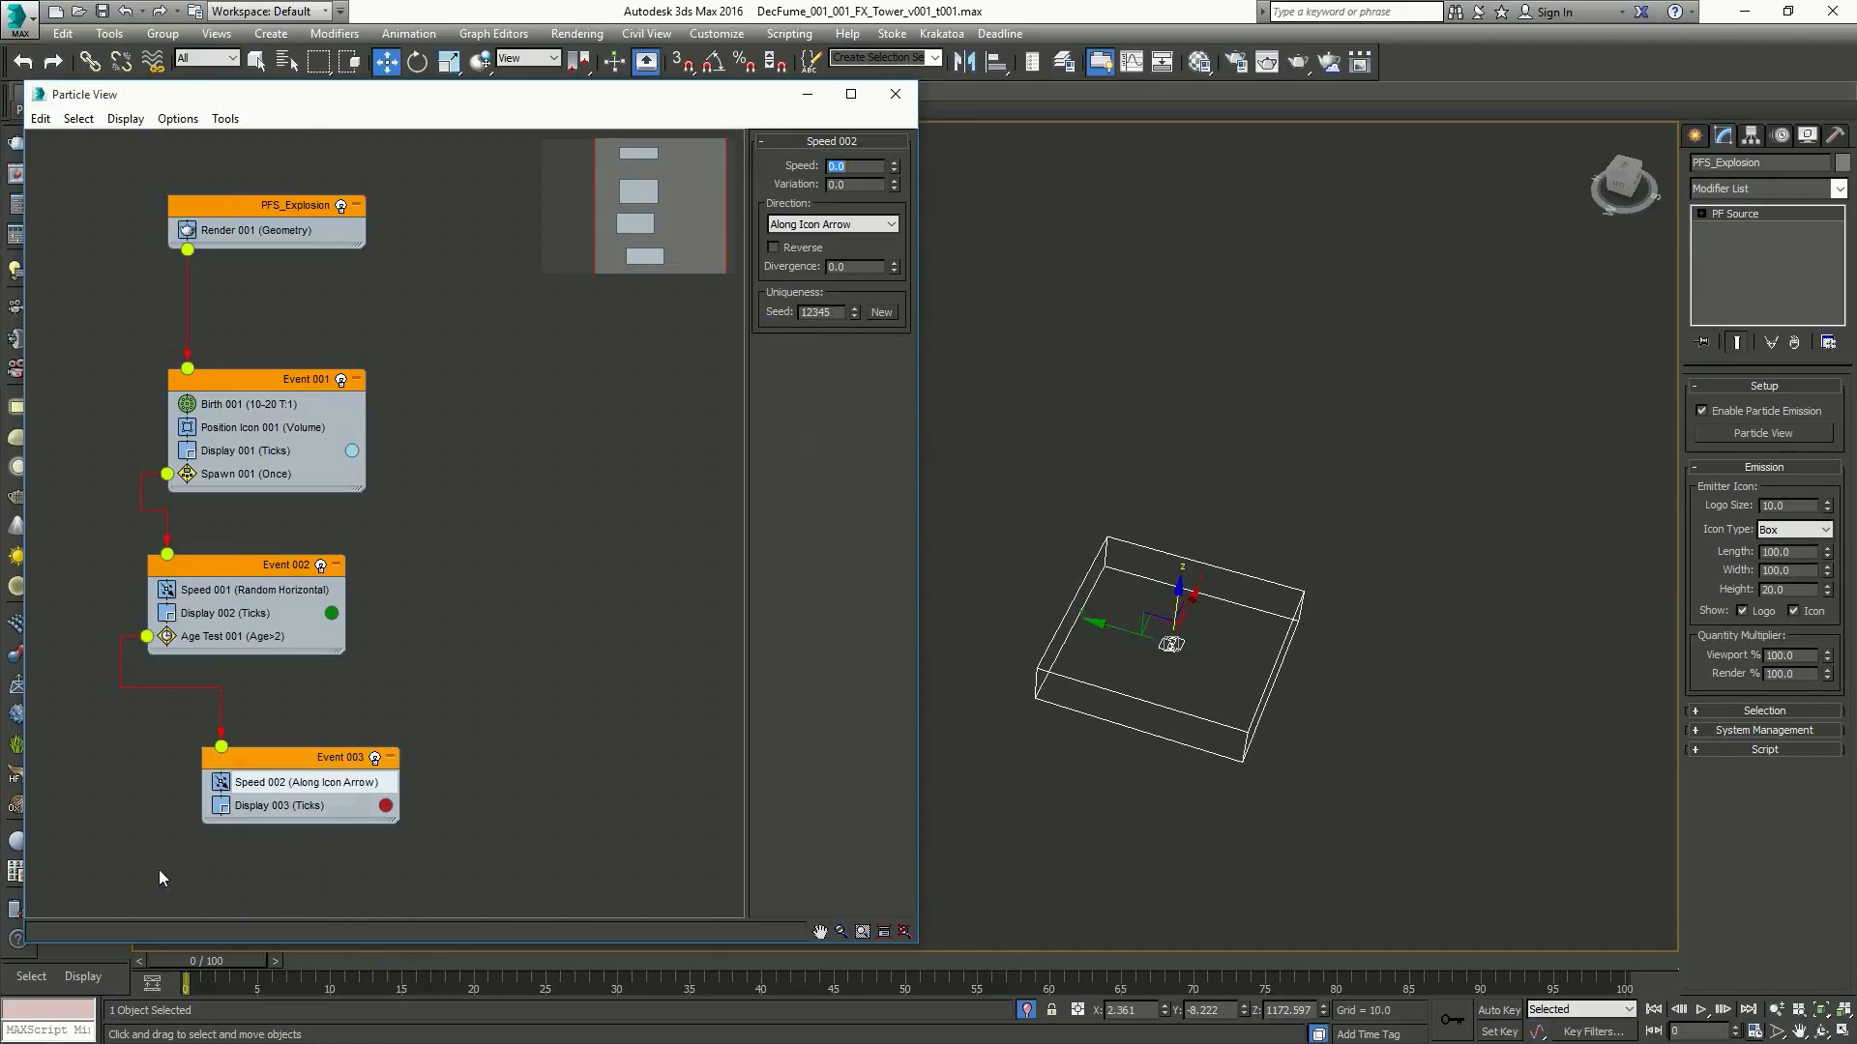
Deselect the emitter and check the particles at frames 12 and 13
left_click_drag(190, 966, 315, 983)
key("w")
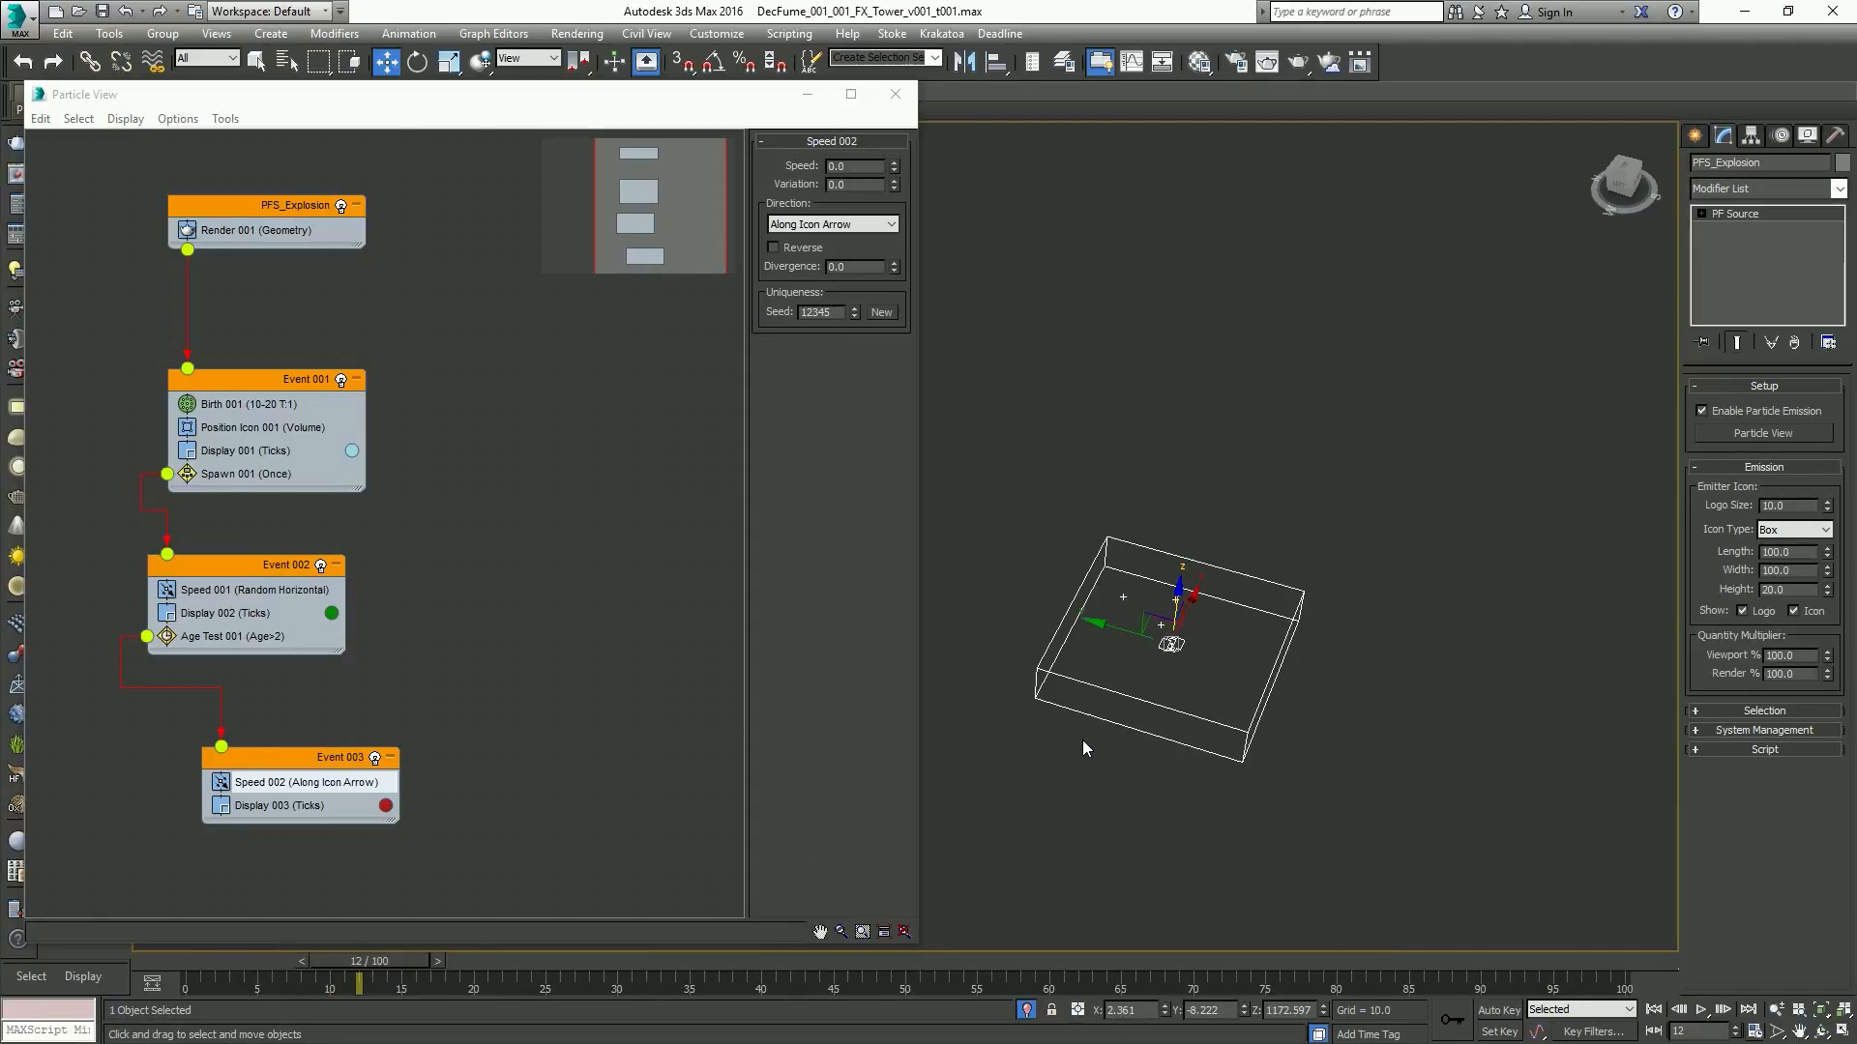
left_click(1390, 580)
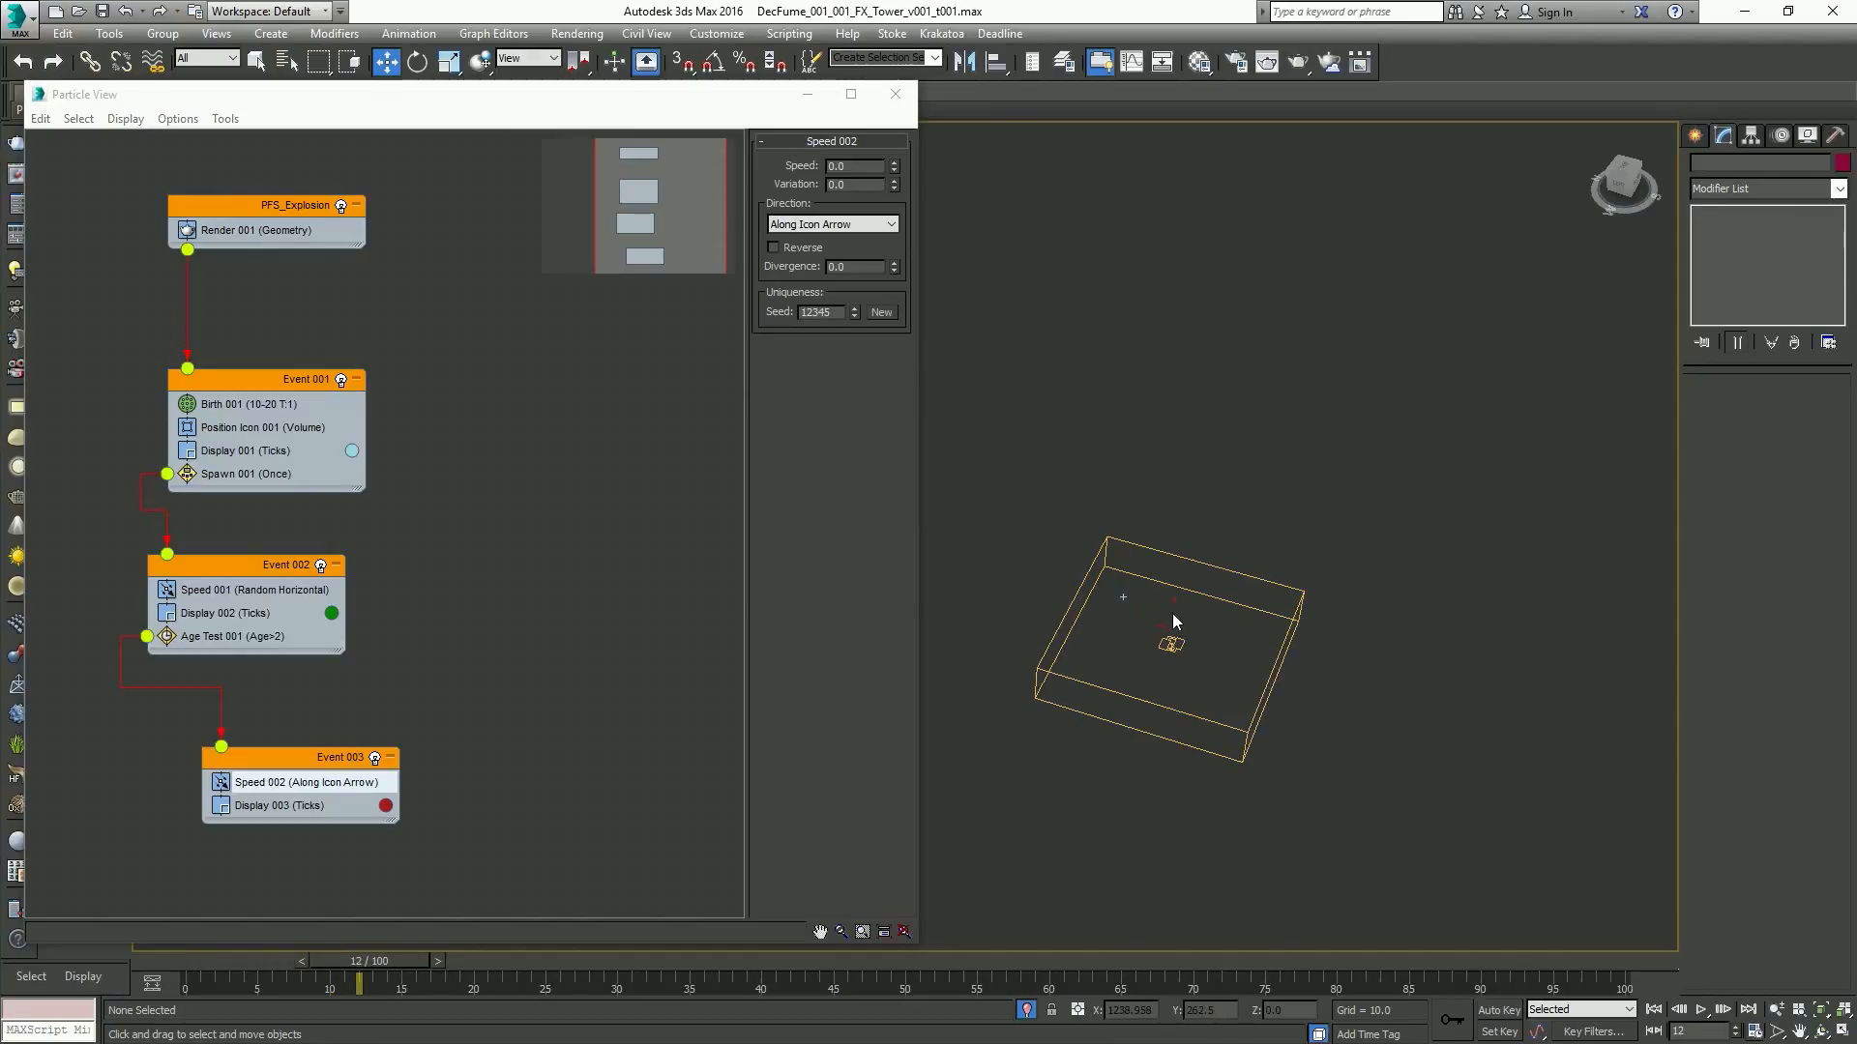
key("comma")
key("period")
key("period")
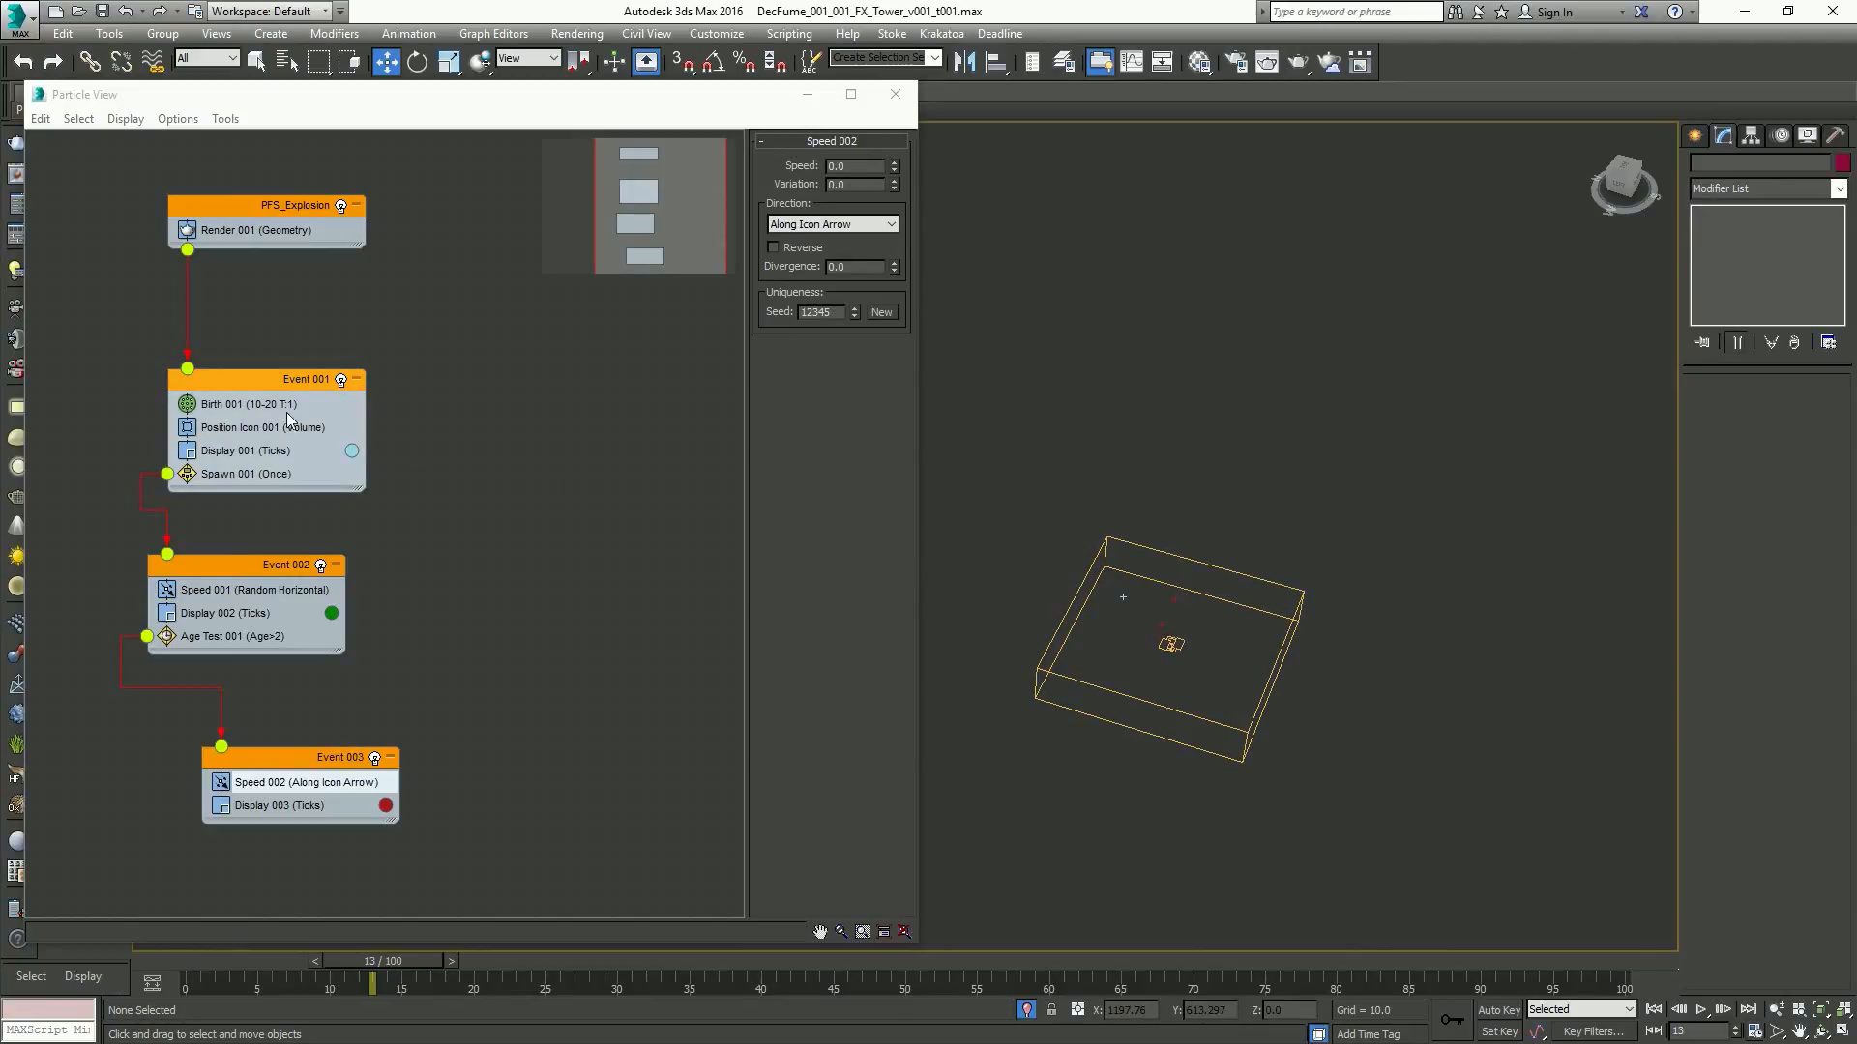
Try 200 offspring in the Spawn test of Event 001 and test different speeds for Event 002
left_click(270, 474)
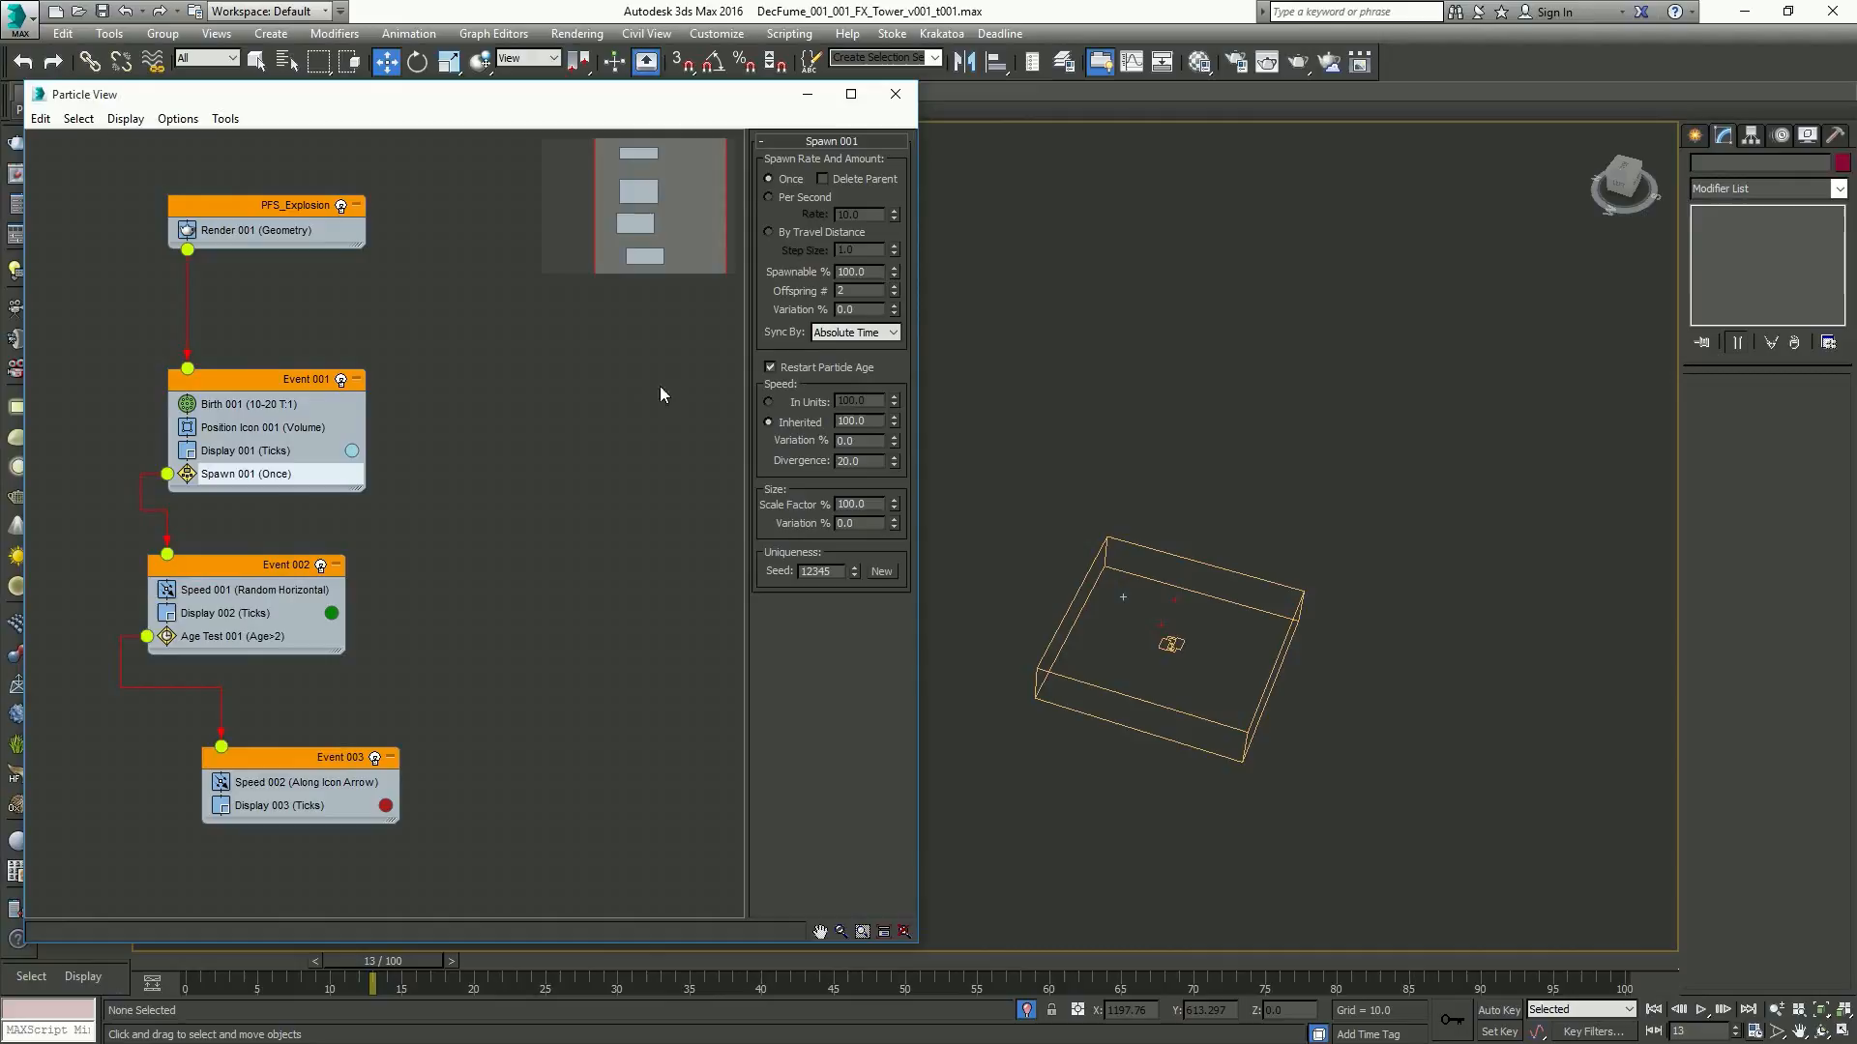
left_click(848, 295)
type("00")
key("Return")
left_click(253, 590)
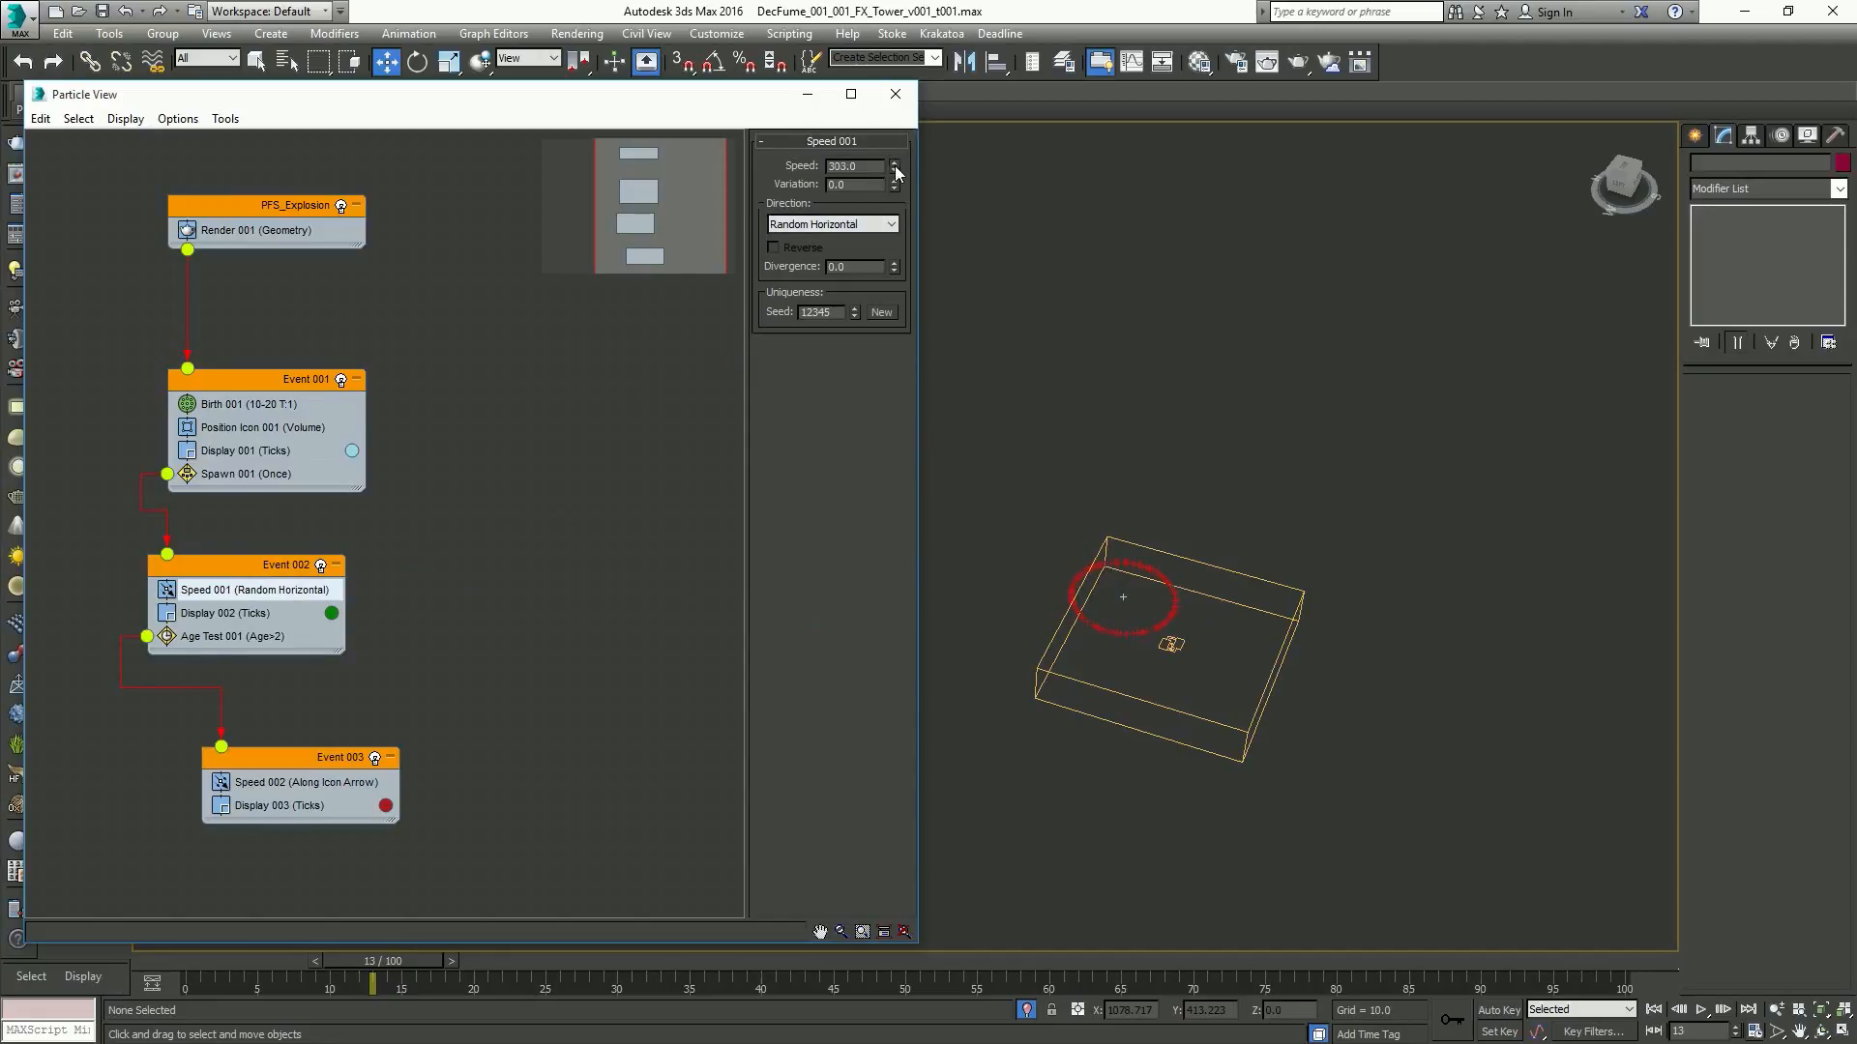
left_click_drag(896, 165, 898, 224)
right_click(897, 223)
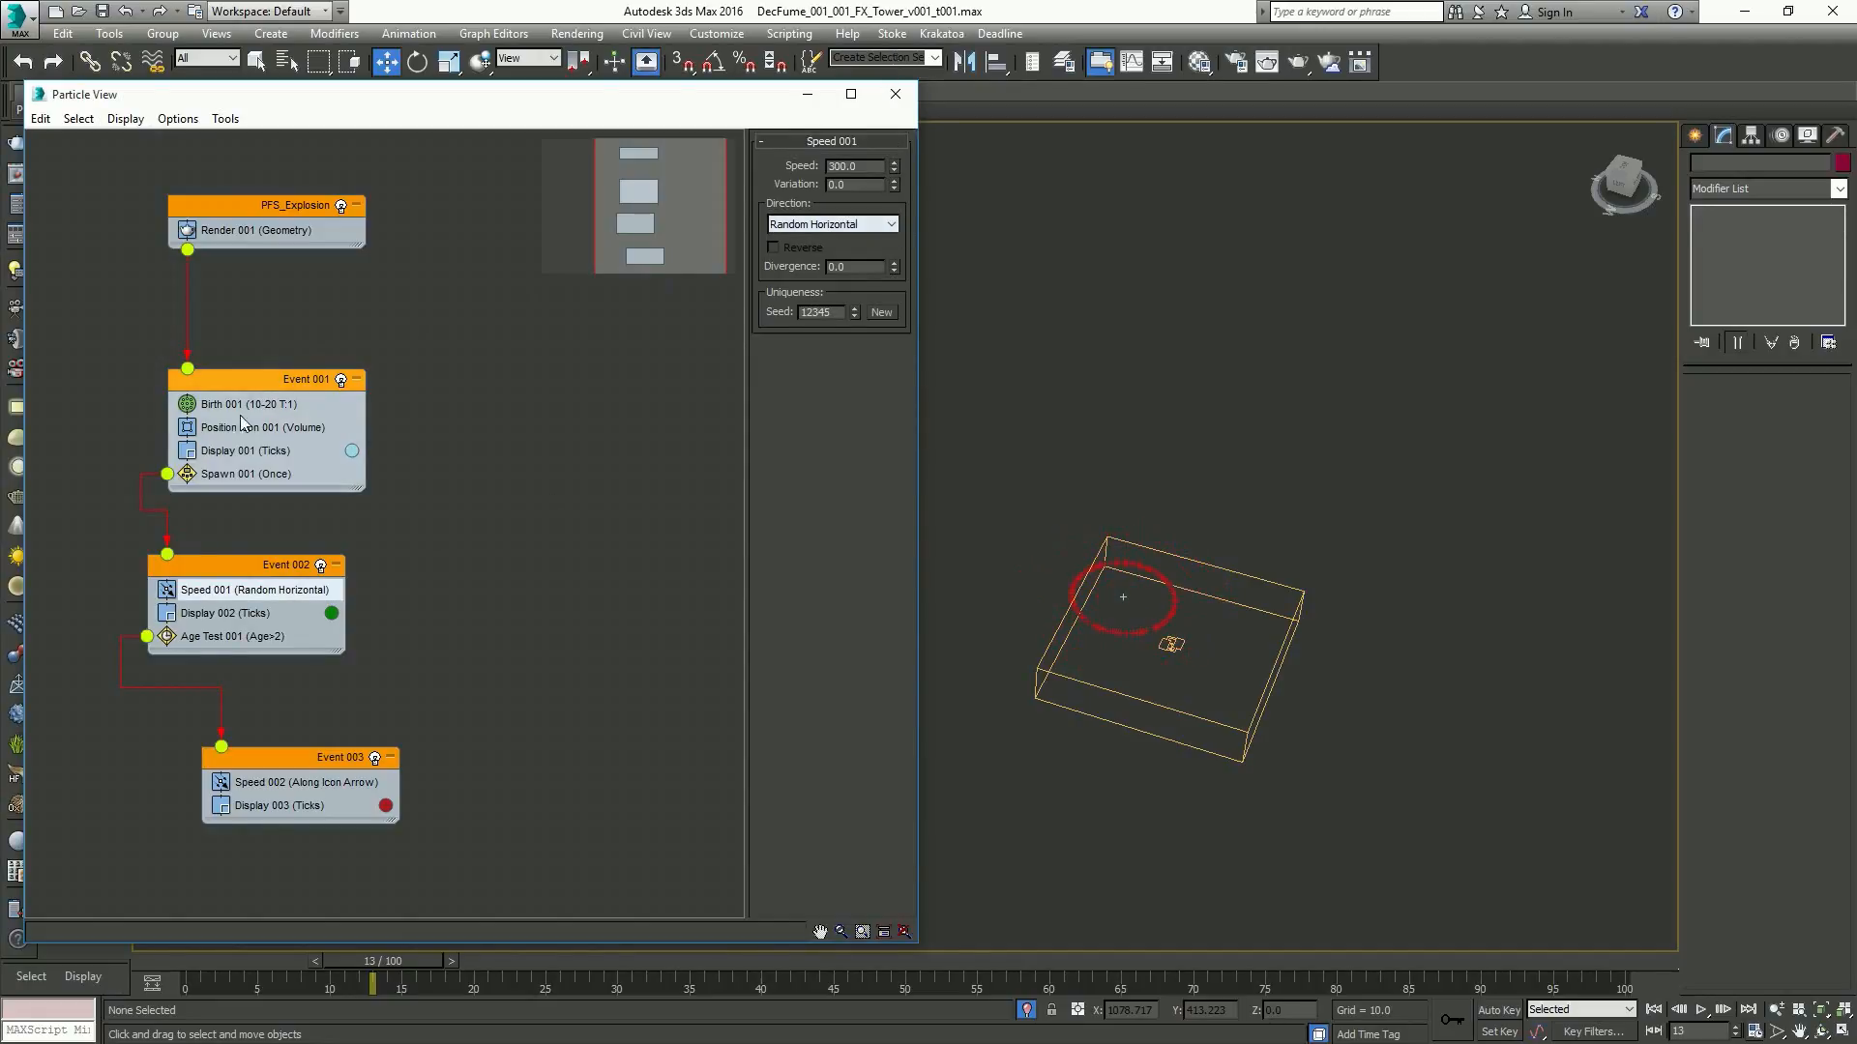
Set the offspring count of the Spawn test in Event 001 back to 2
left_click(250, 474)
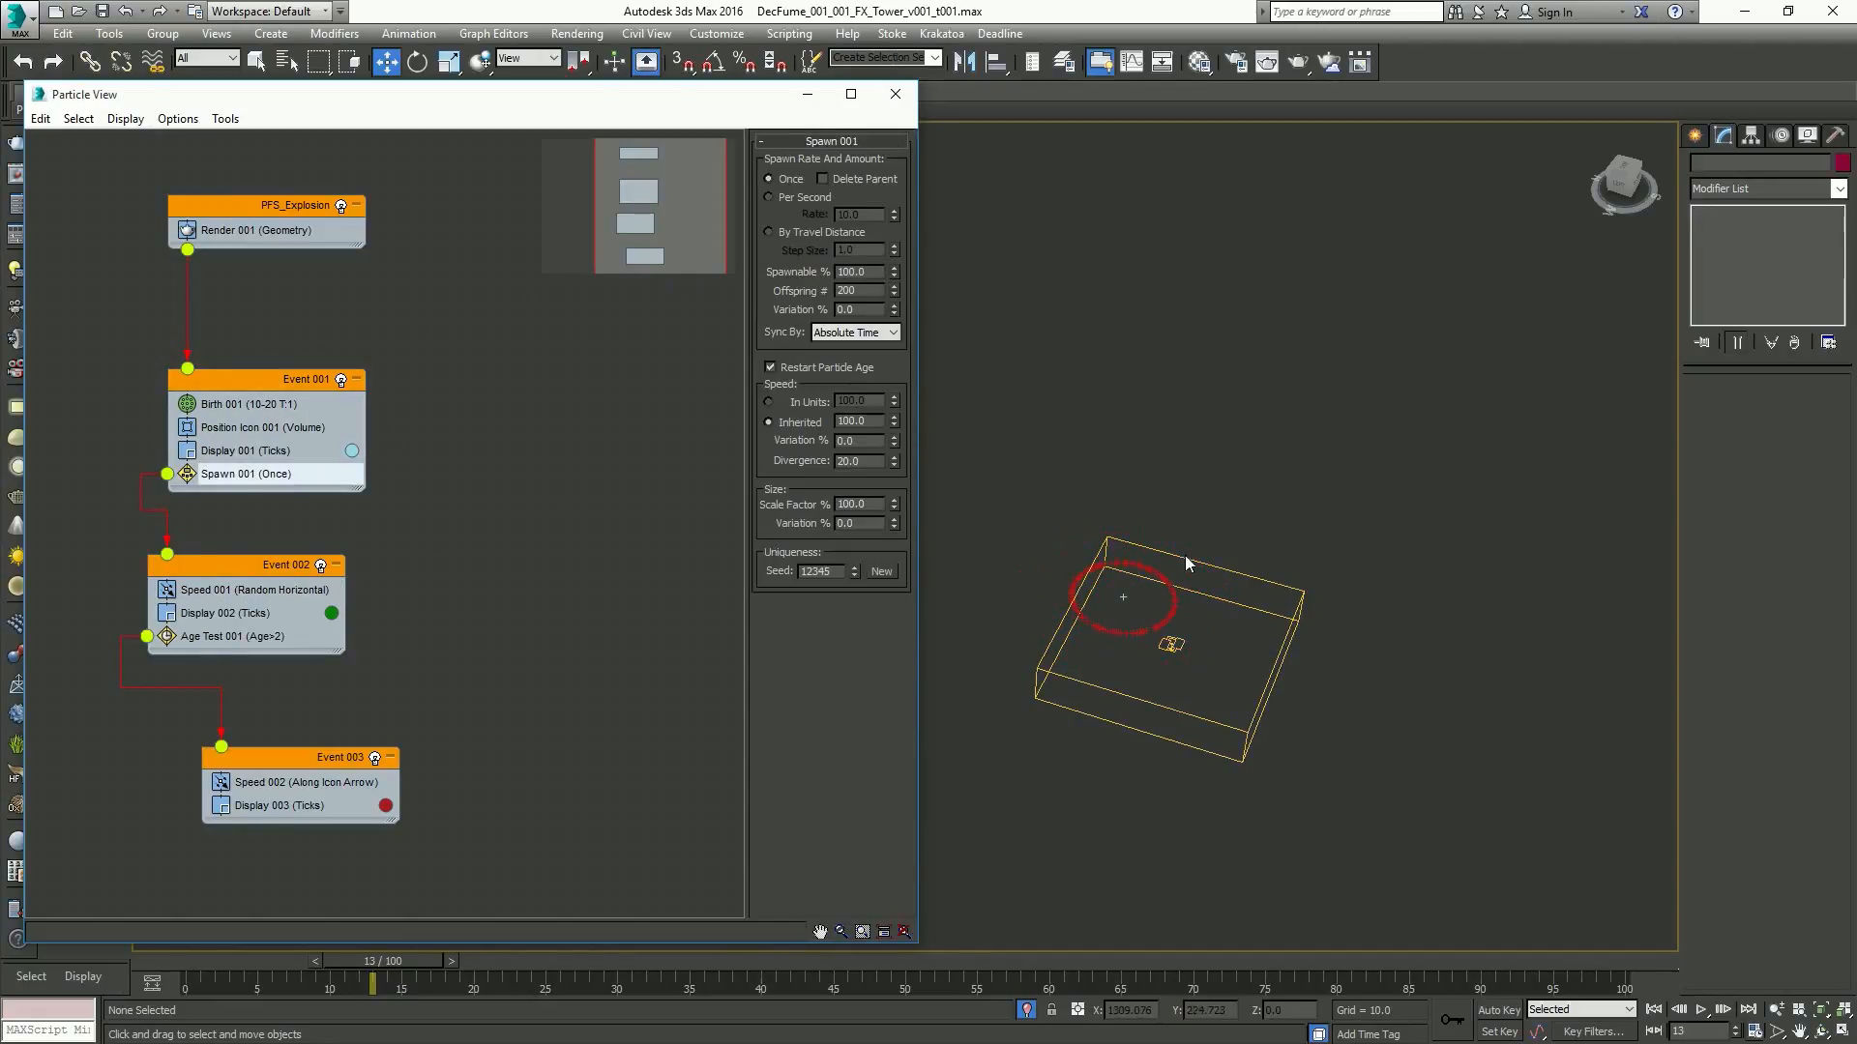
double_click(861, 290)
type("2")
key("Return")
Set the Speed operator in Event 002 to 950 with a variation of 720, and check the particles at frame 13
left_click(278, 598)
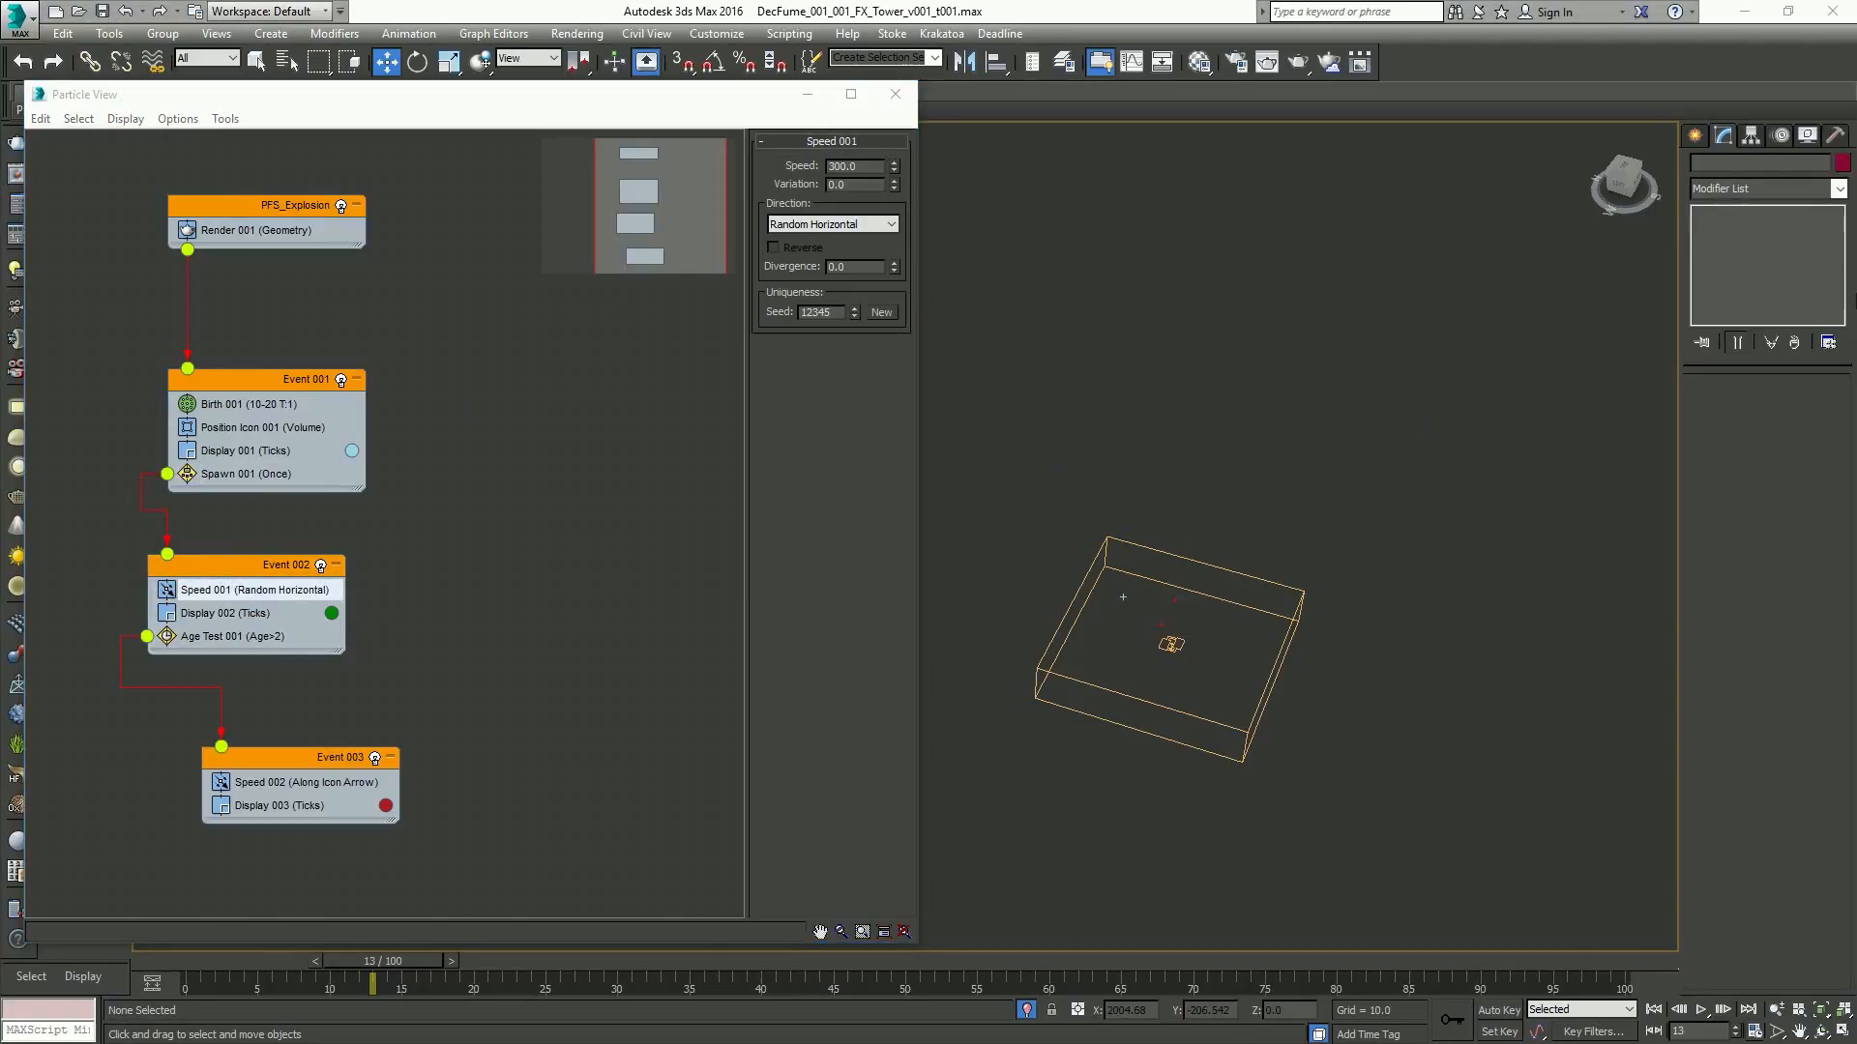
double_click(869, 167)
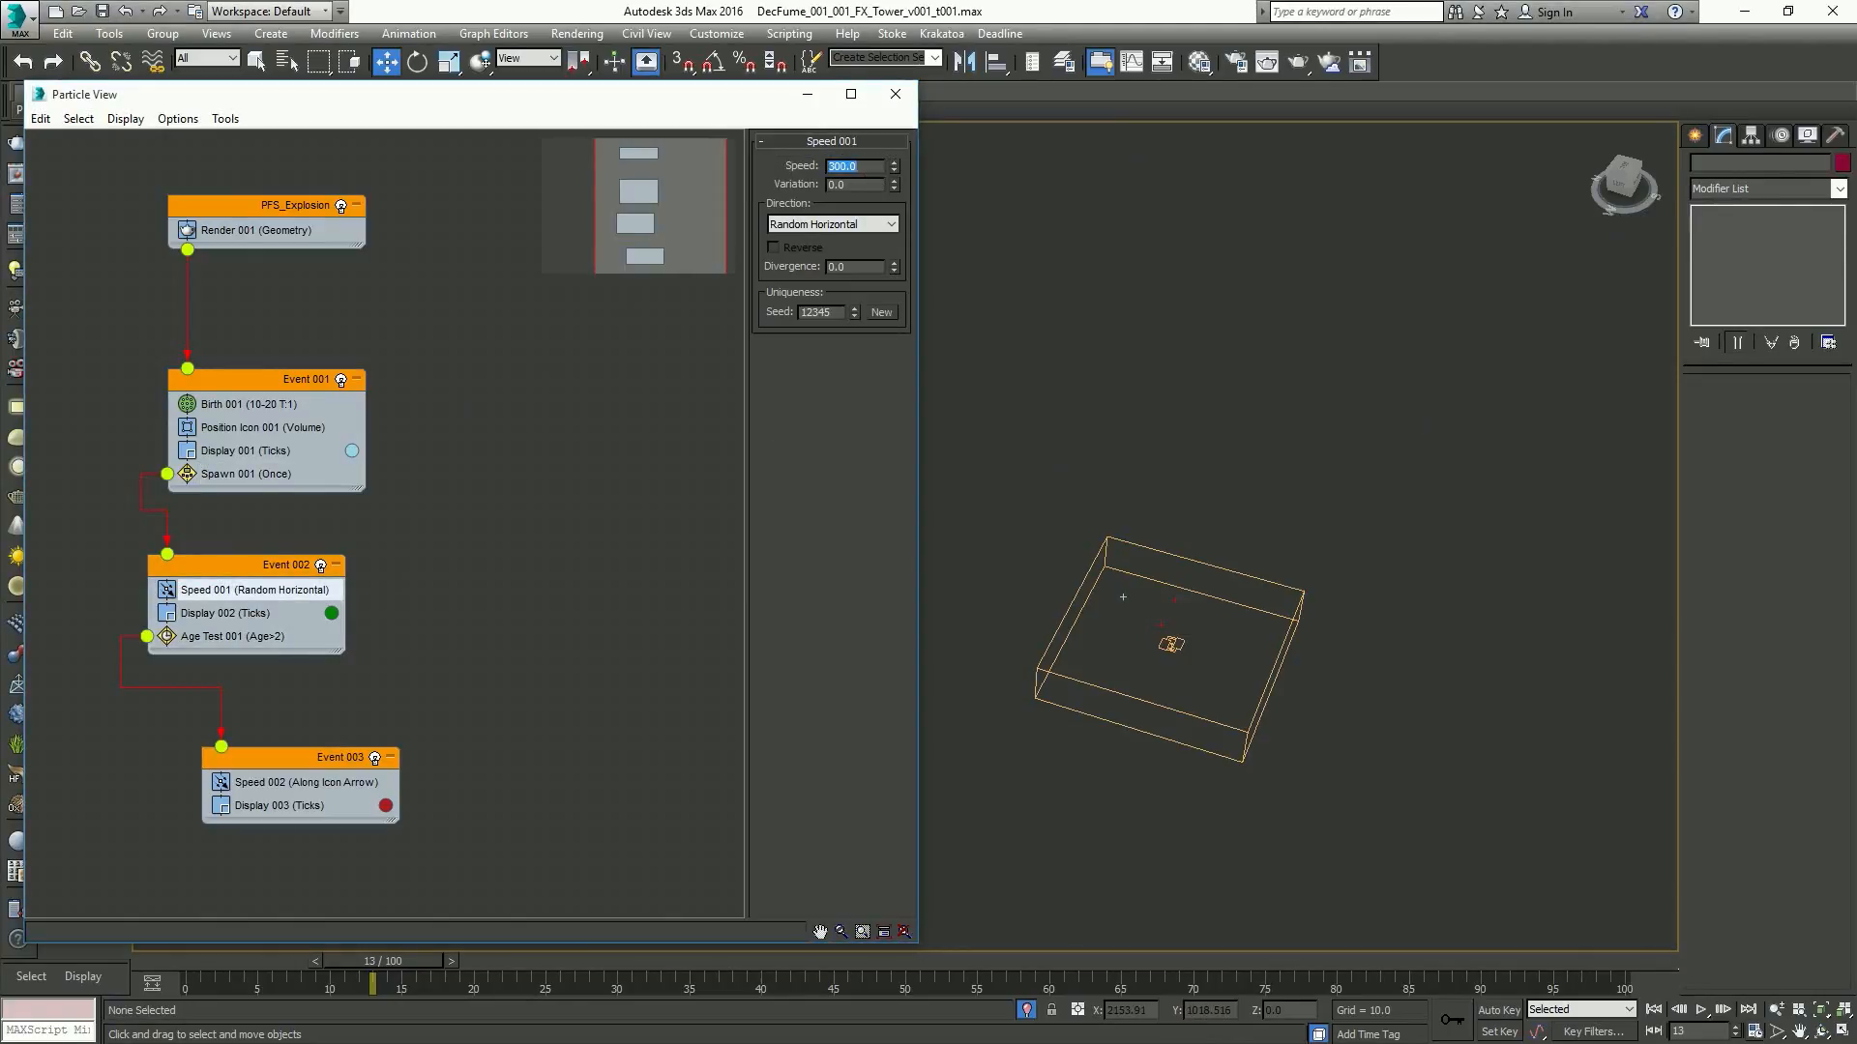
type("950")
double_click(866, 184)
type("750")
key("Return")
type("720")
key("Return")
left_click_drag(161, 963, 335, 981)
scroll(1106, 628, "down", 2)
middle_click_drag(1170, 625, 1206, 593, "alt")
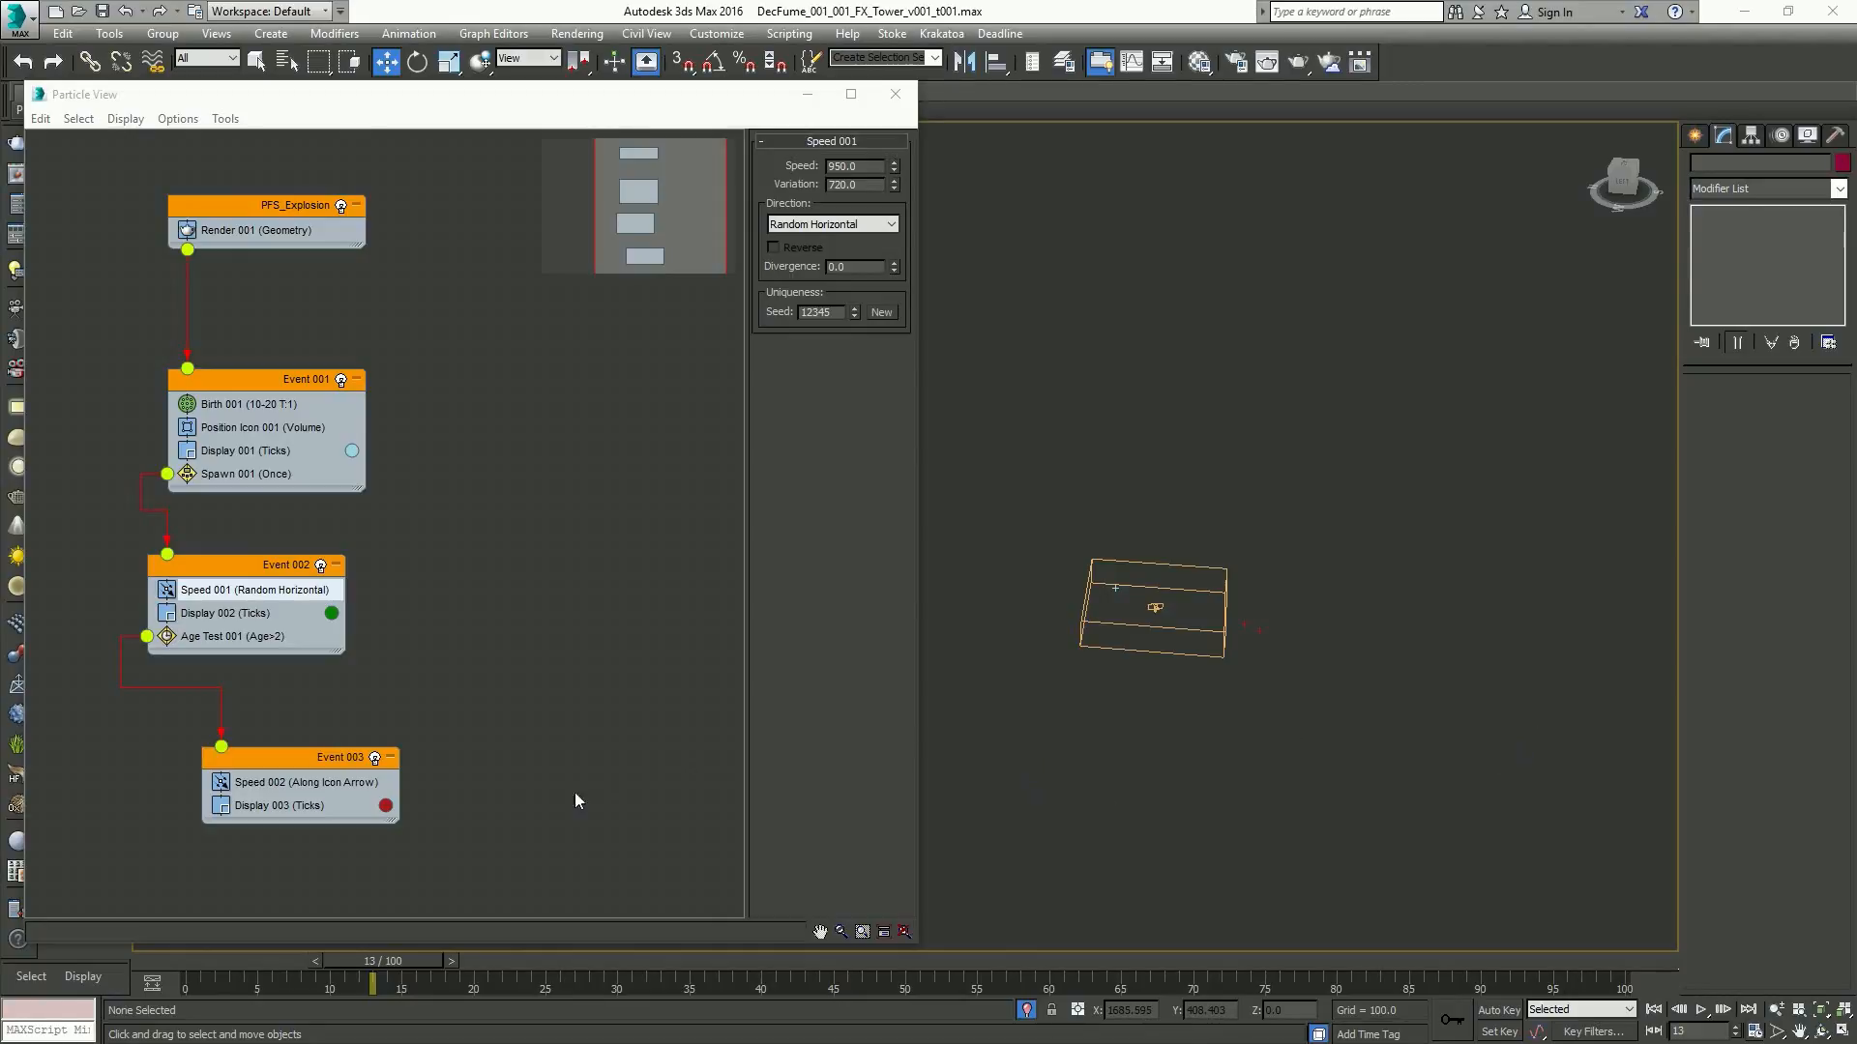
Move Event 003 close beneath Event 002 and append a Spawn test to it
left_click_drag(302, 761, 269, 692)
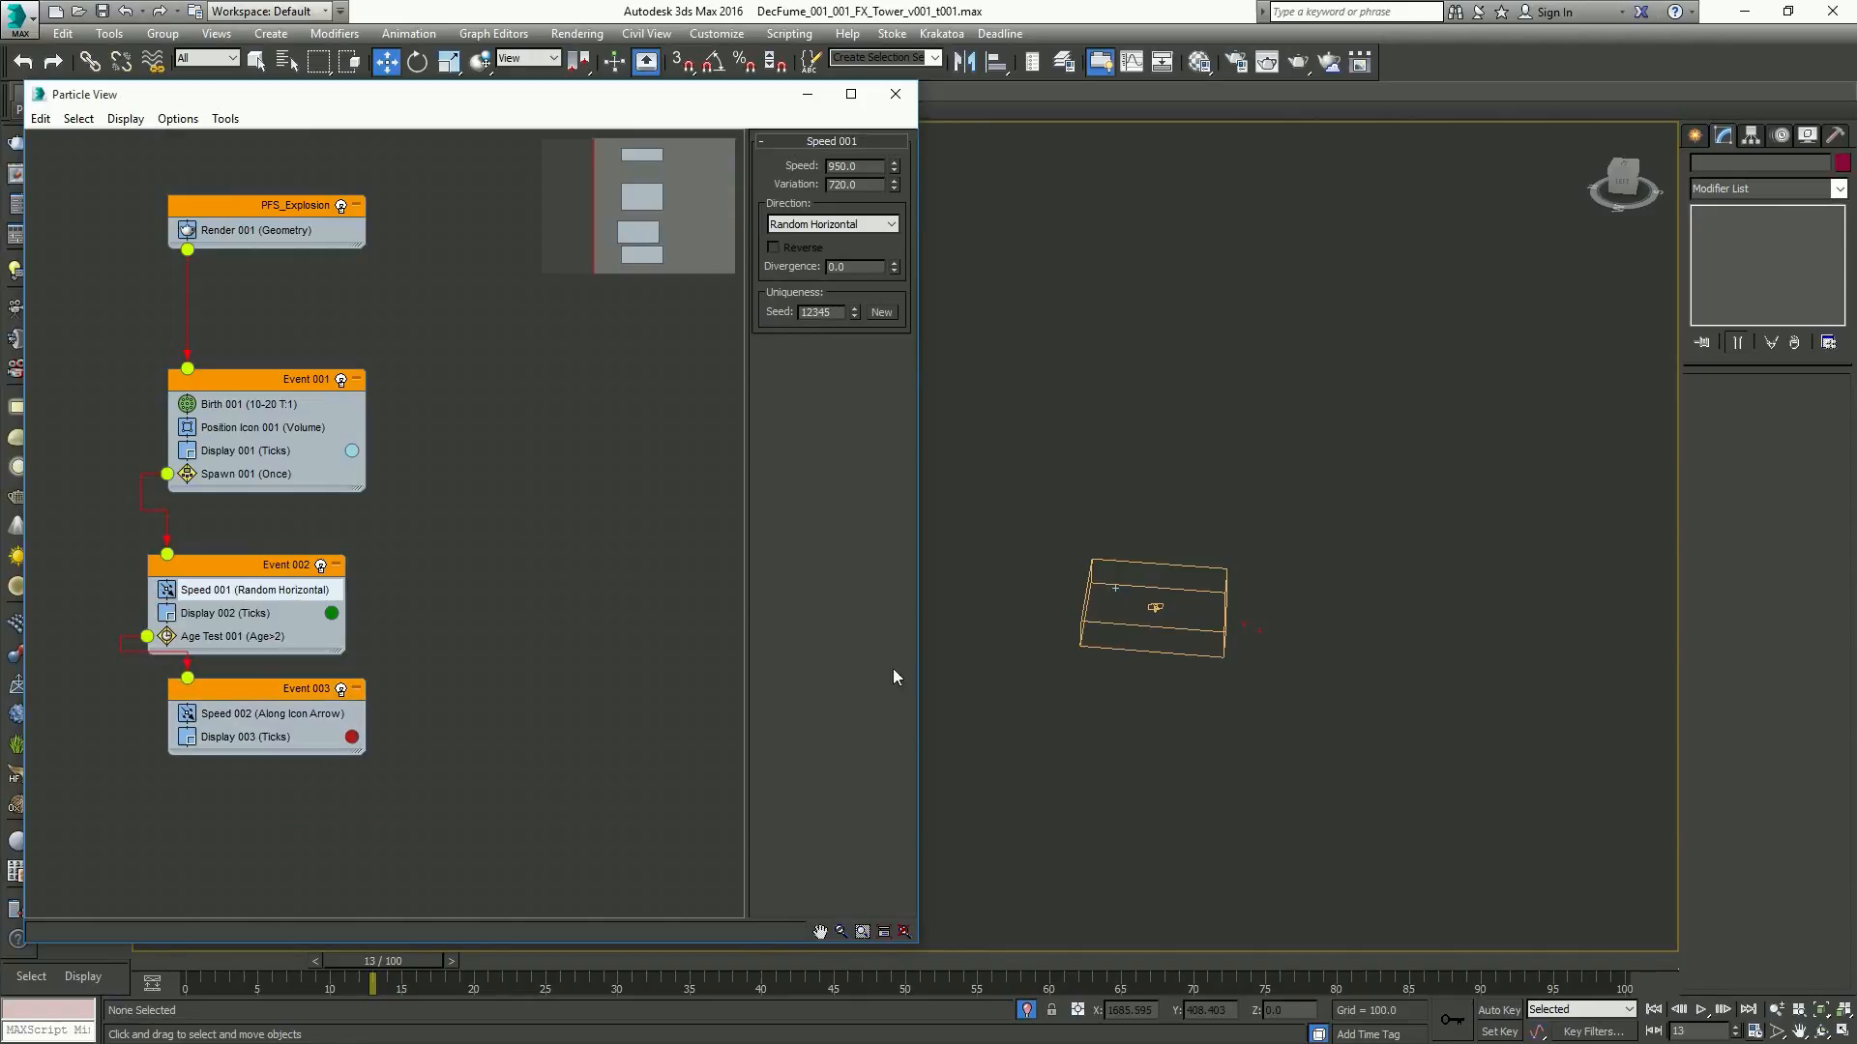
right_click(261, 717)
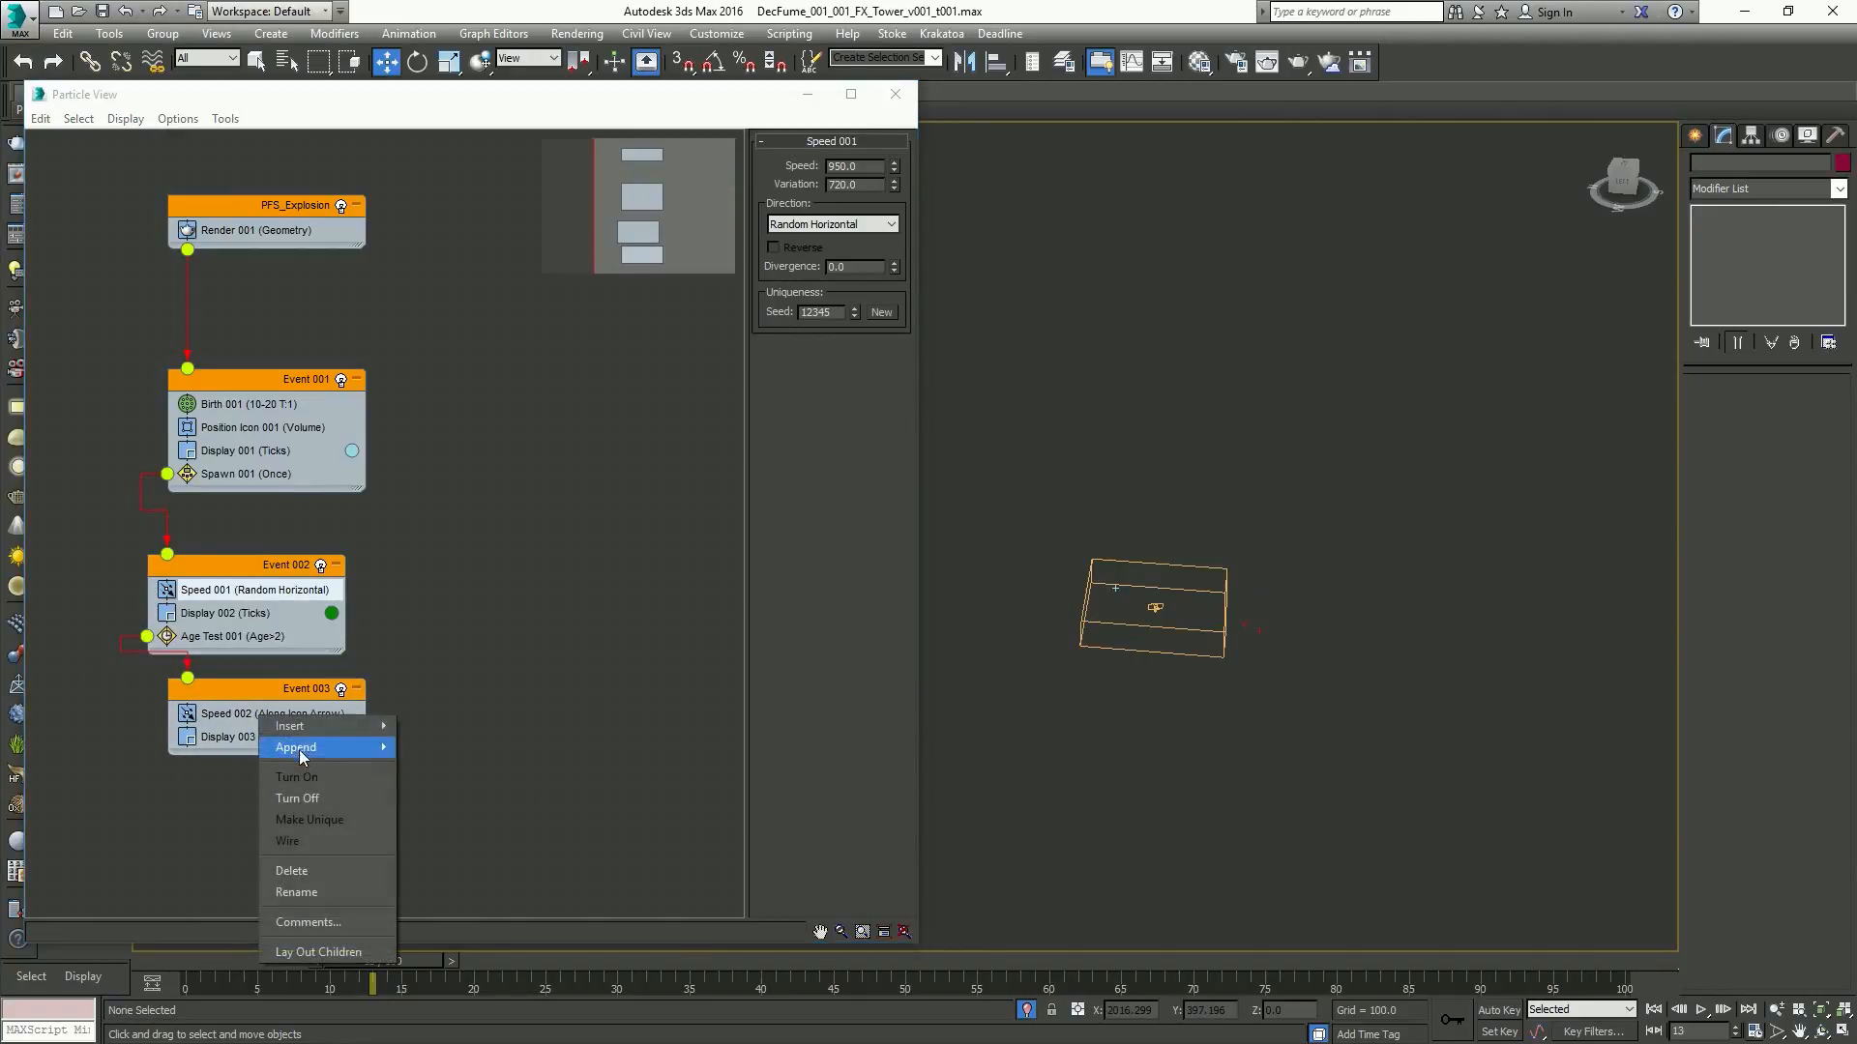
mouse_move(299, 751)
mouse_move(455, 767)
left_click(594, 843)
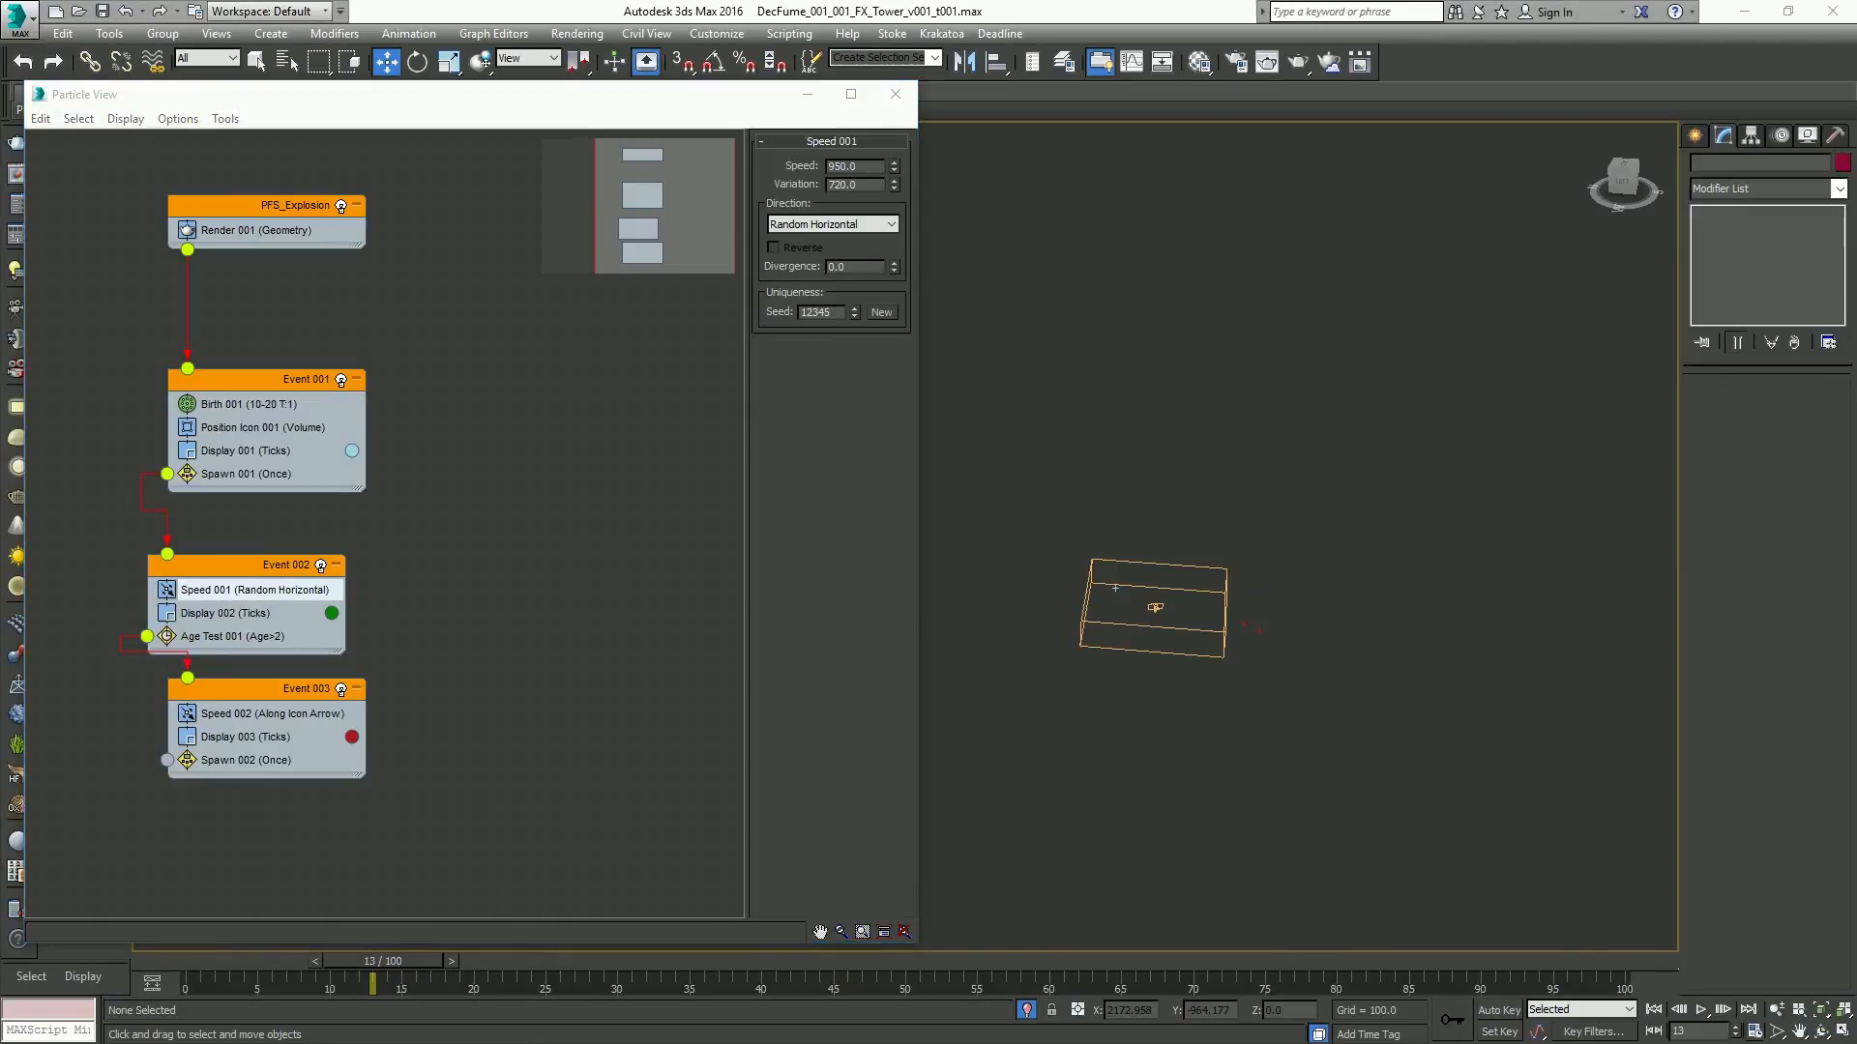
Rearrange Events 001, 002 and 003 higher in the graph to free space below Event 003
scroll(435, 644, "down", 3)
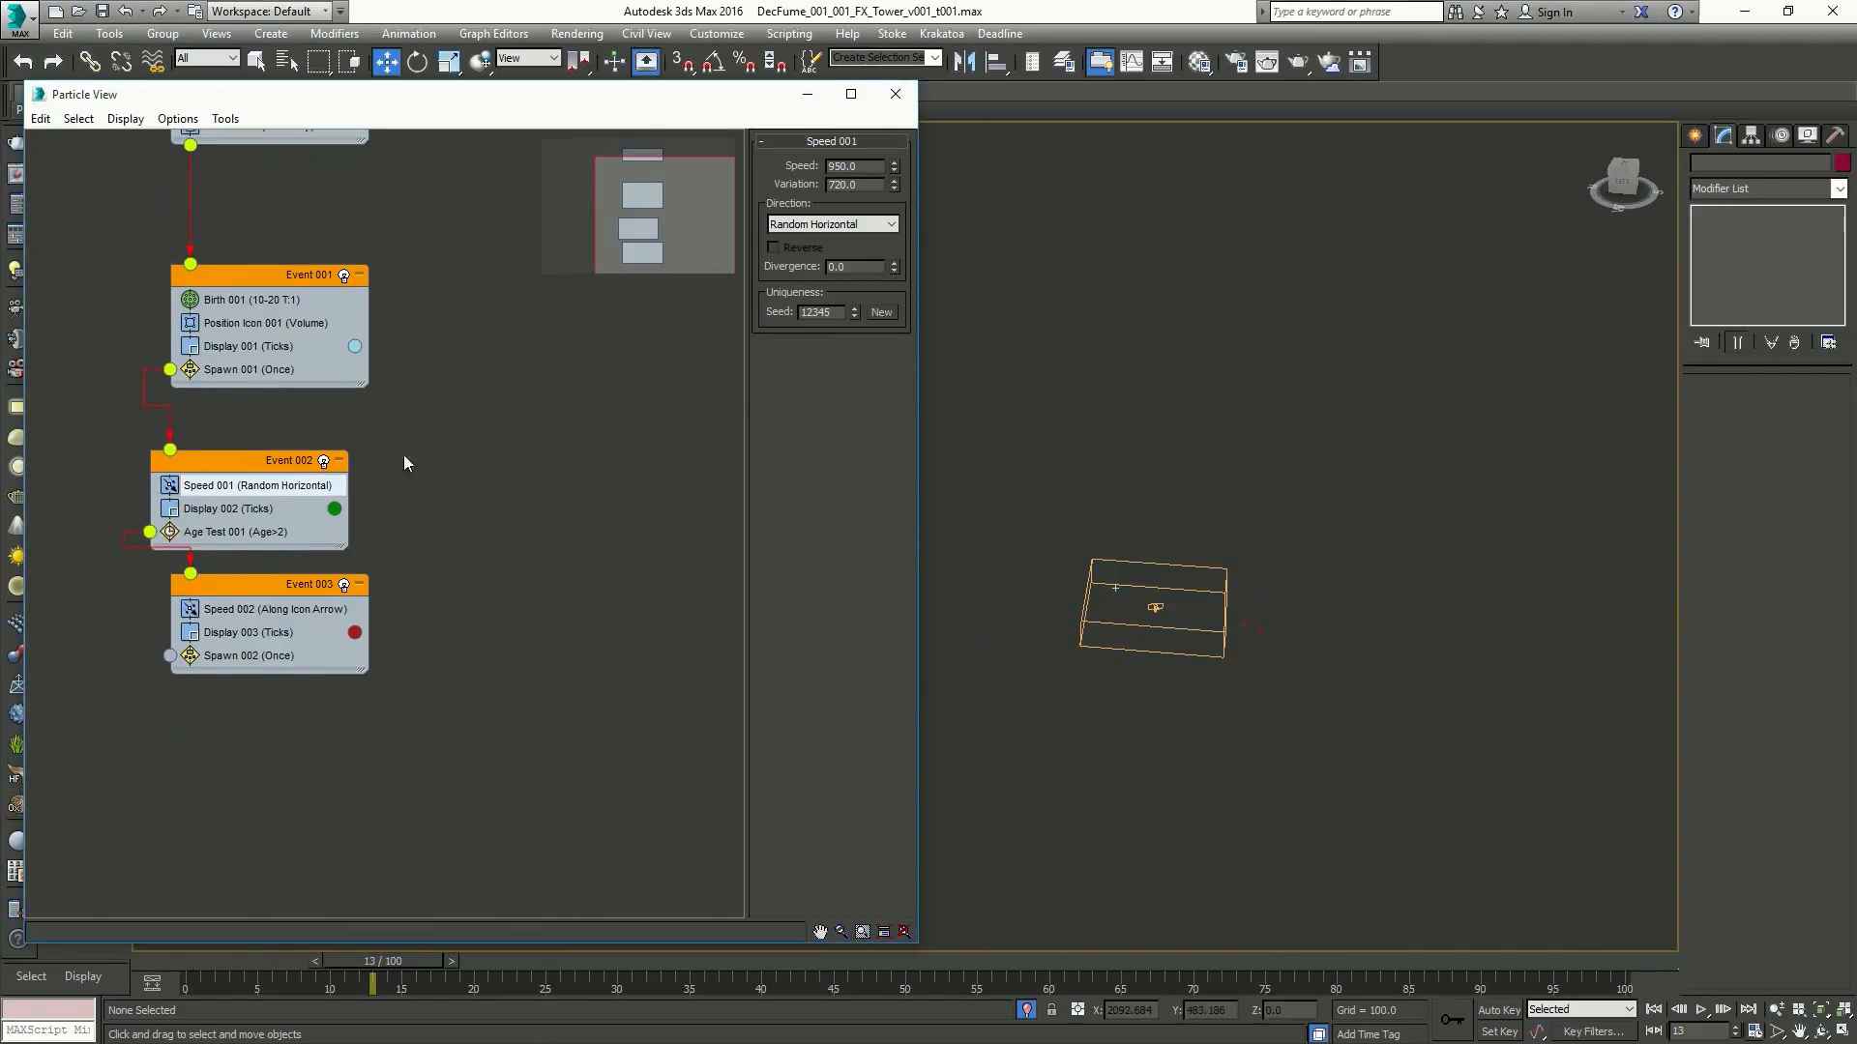
left_click_drag(270, 281, 287, 214)
left_click_drag(265, 451, 246, 361)
left_click_drag(267, 579, 259, 527)
left_click(310, 675)
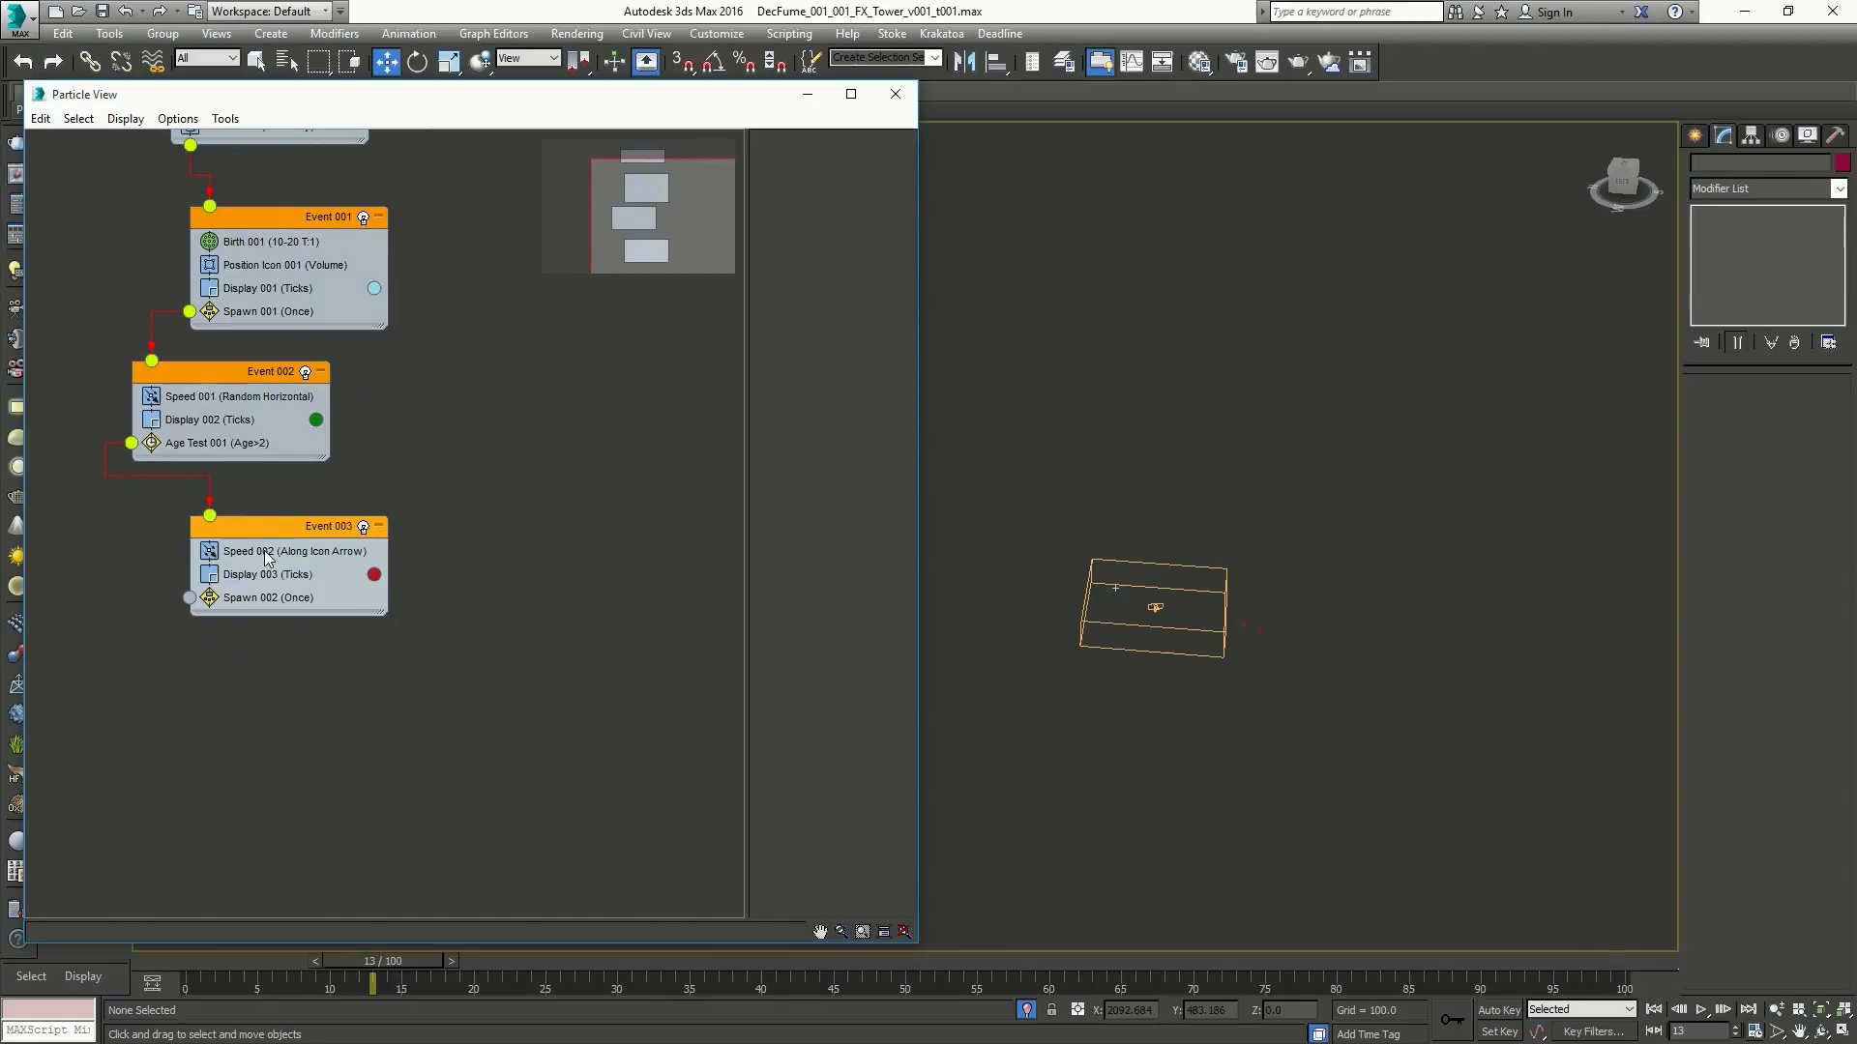
Copy the Speed operator of Event 003 into a new event below it and wire Event 003's Spawn test to that event
left_click_drag(268, 556, 276, 735)
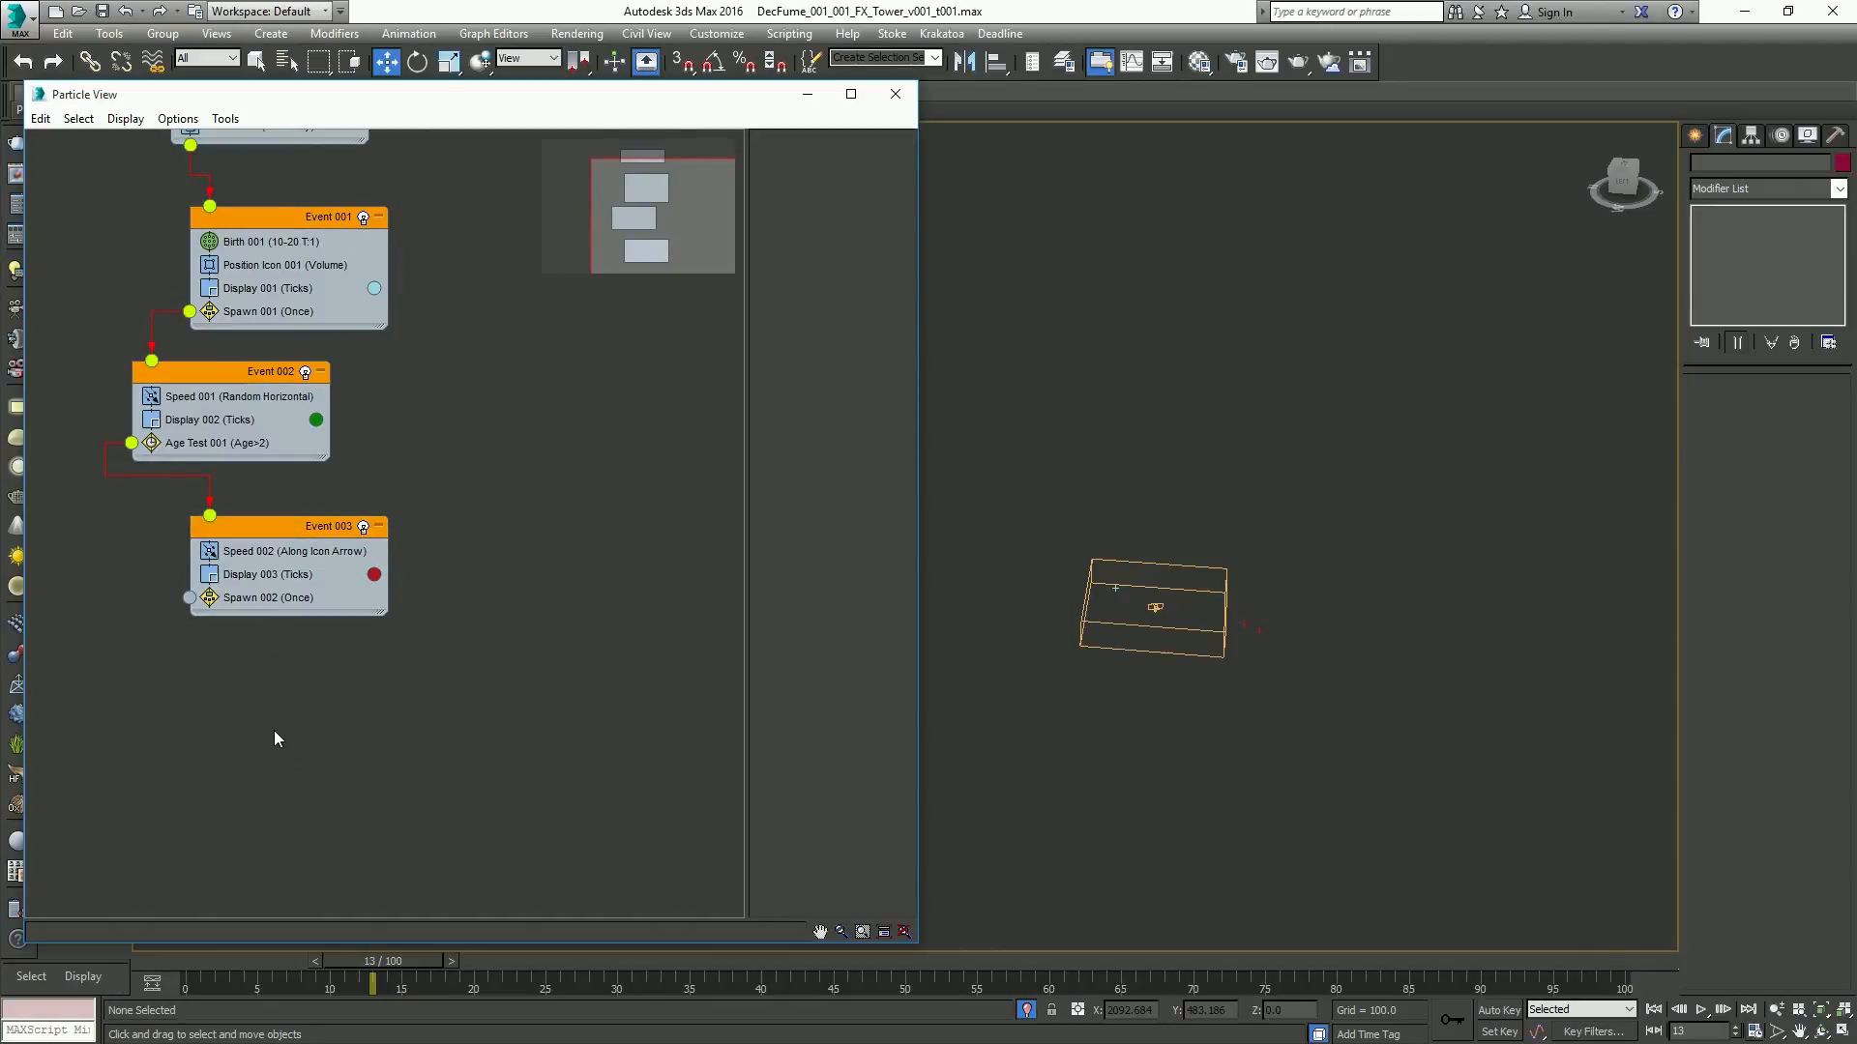
left_click(265, 553)
left_click_drag(263, 557, 246, 706, "ctrl")
key("Return")
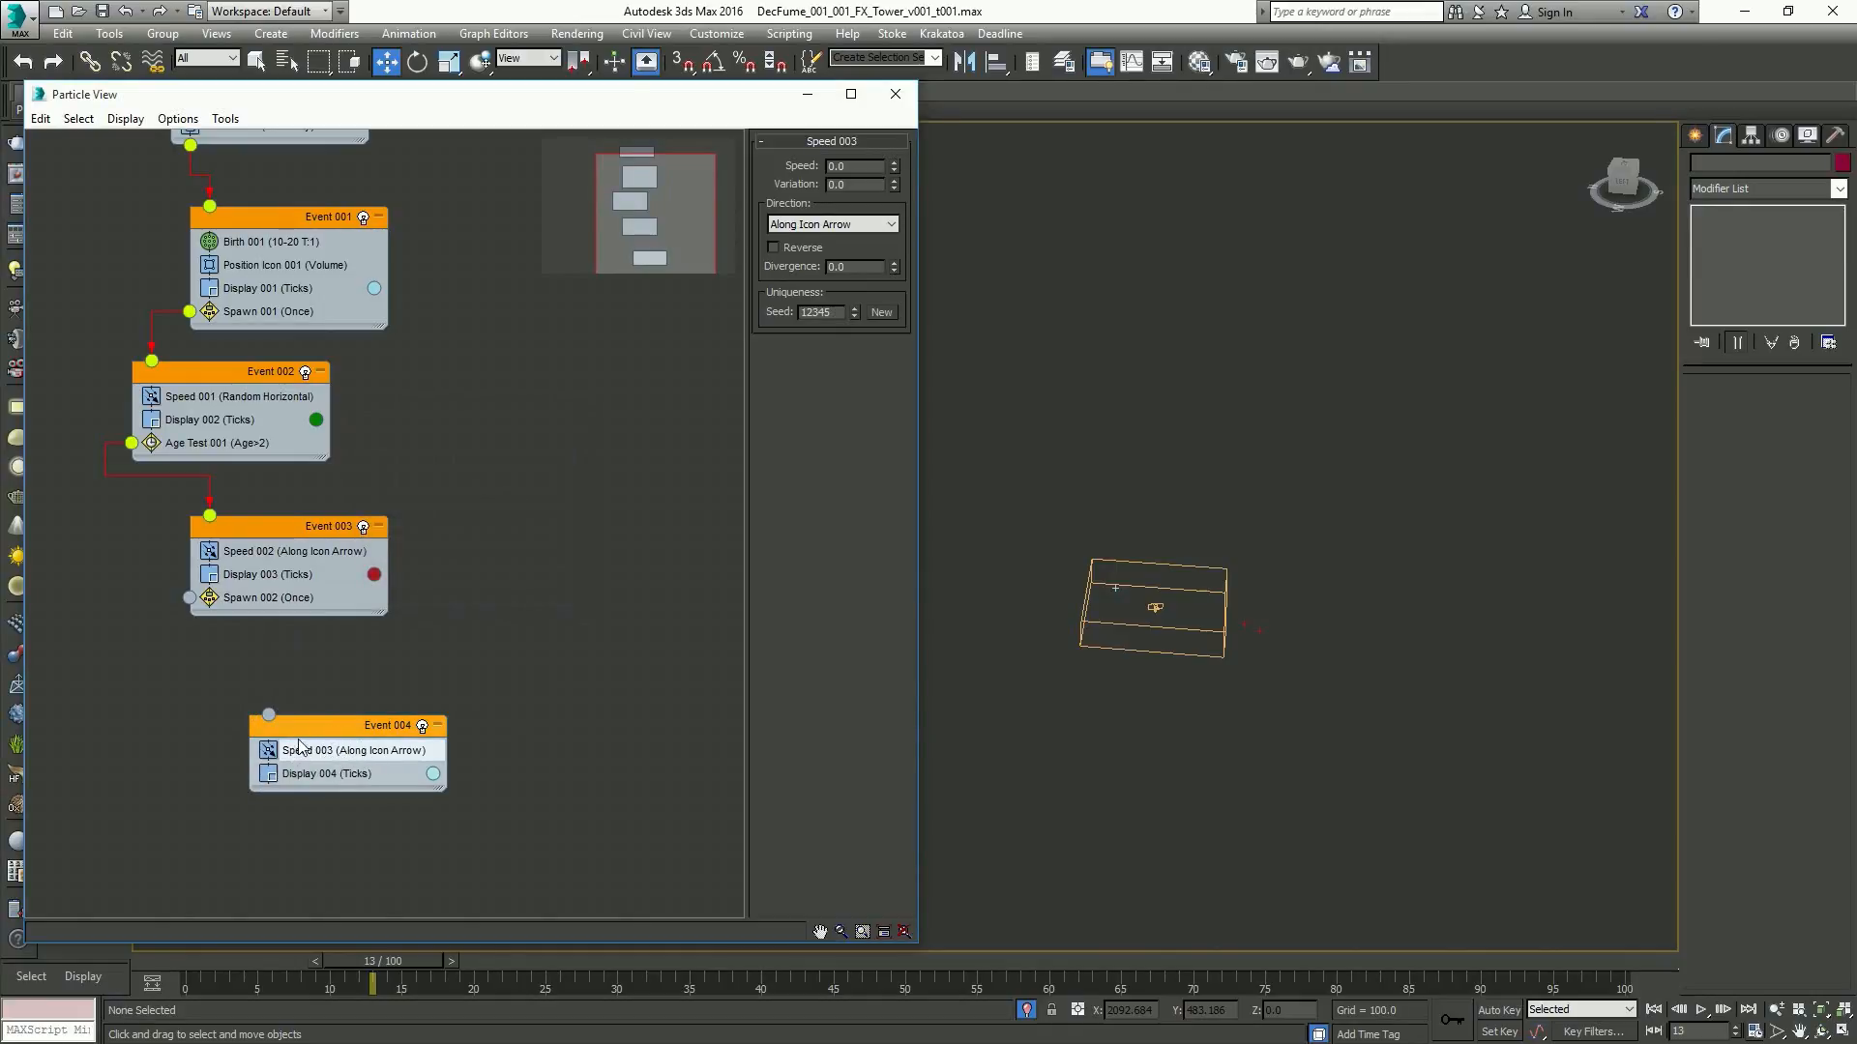
left_click_drag(189, 598, 265, 713)
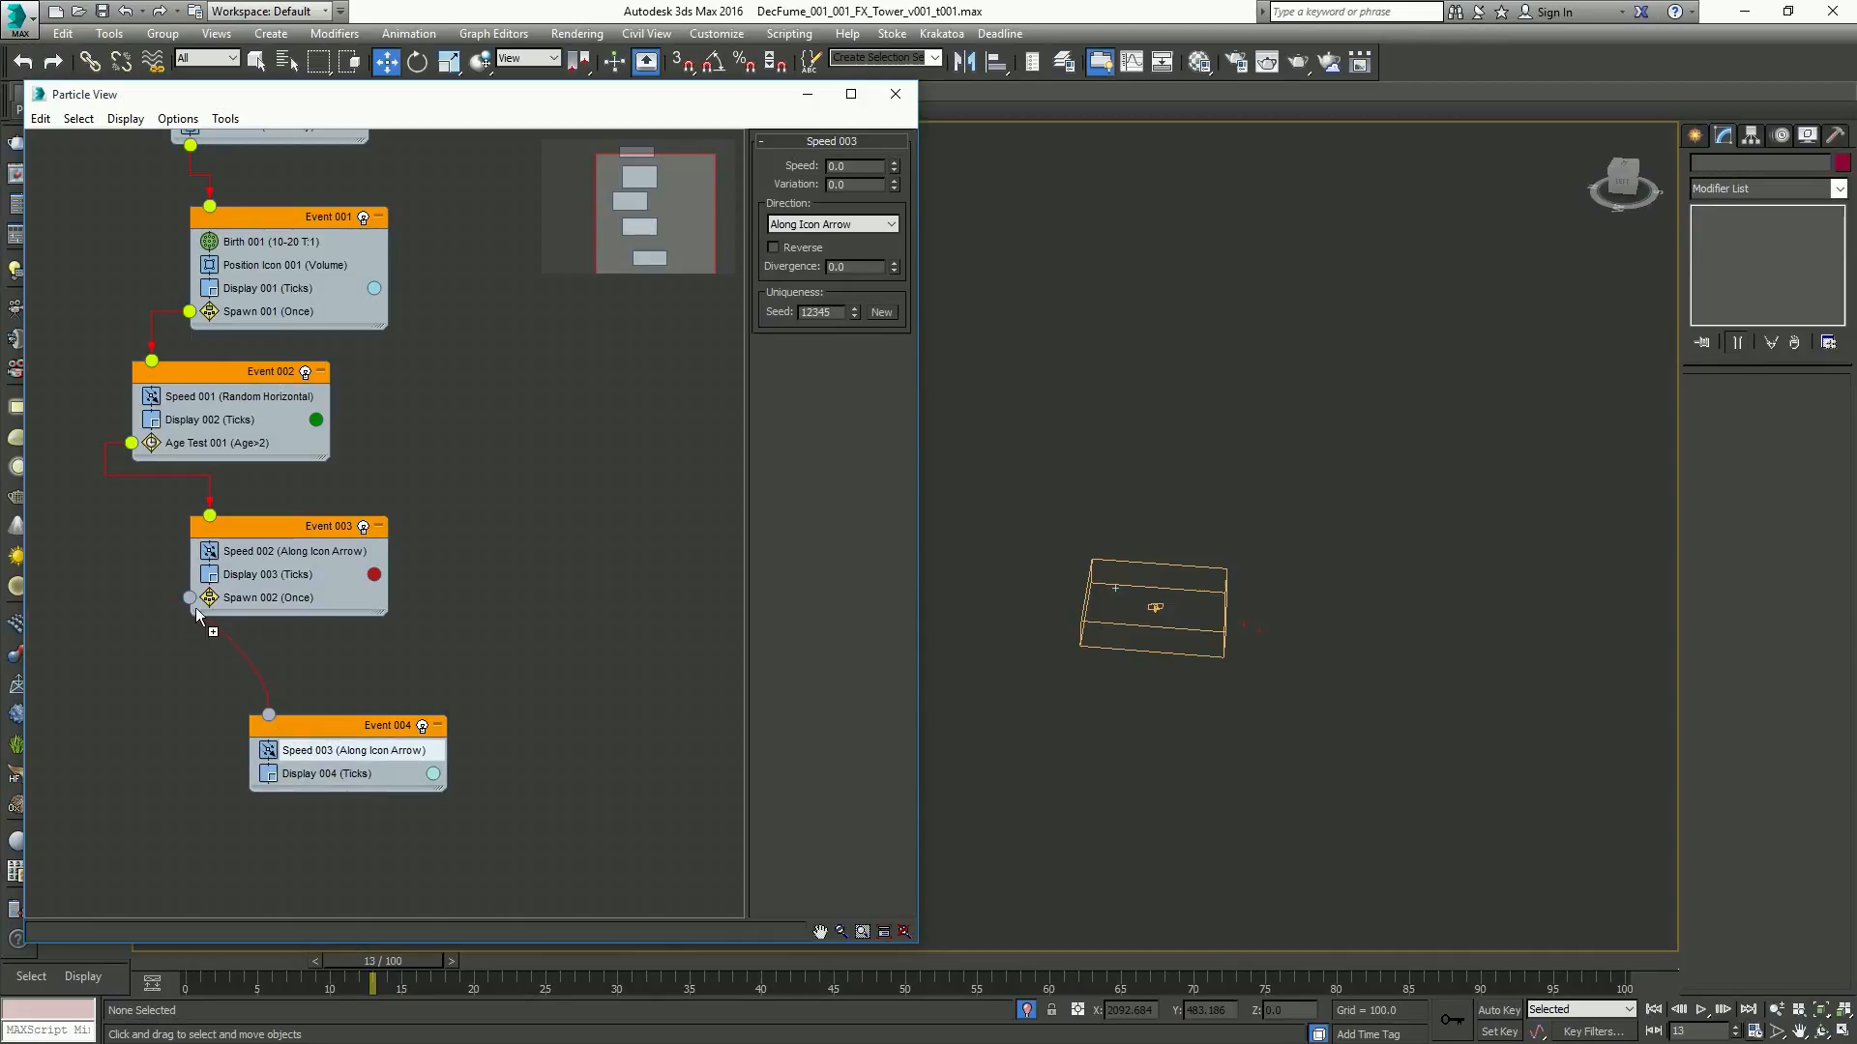
left_click_drag(196, 608, 189, 599)
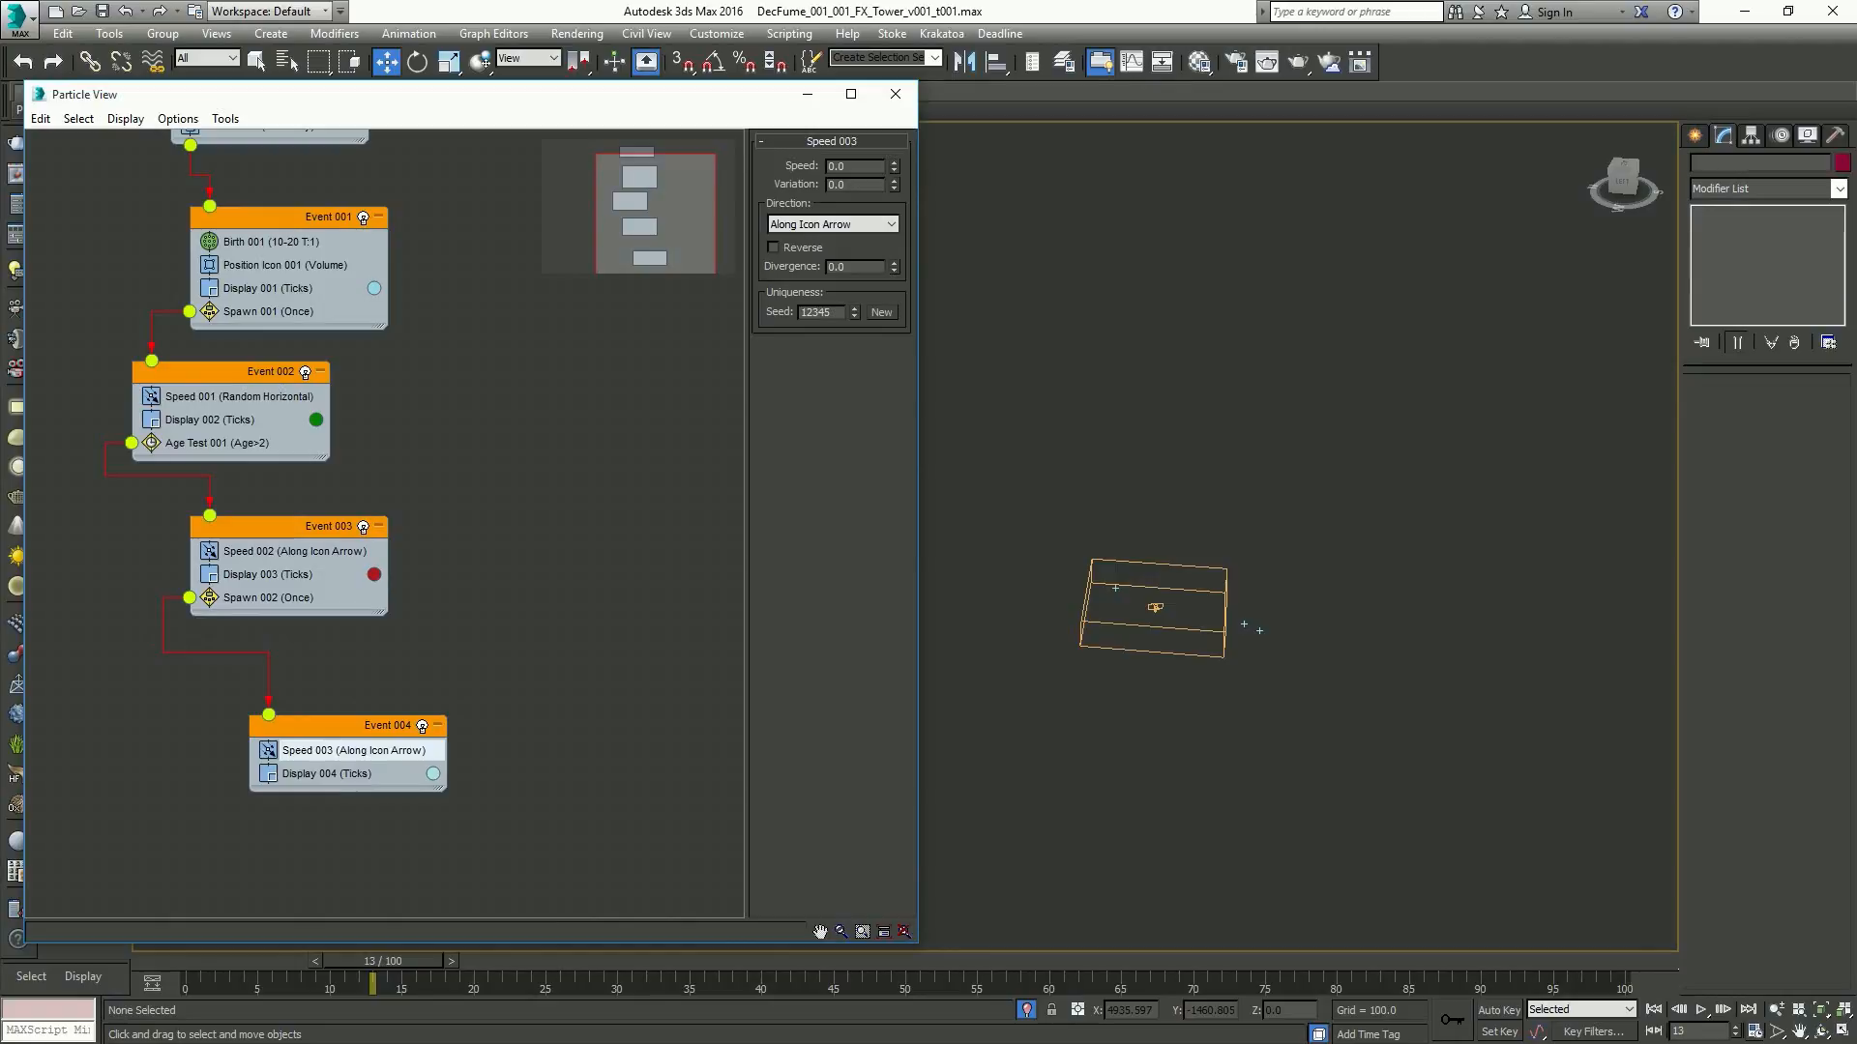
Set the Spawn test in Event 003 to 45 offspring, check frame 21, and show the Speed parameters of Event 004
left_click(310, 596)
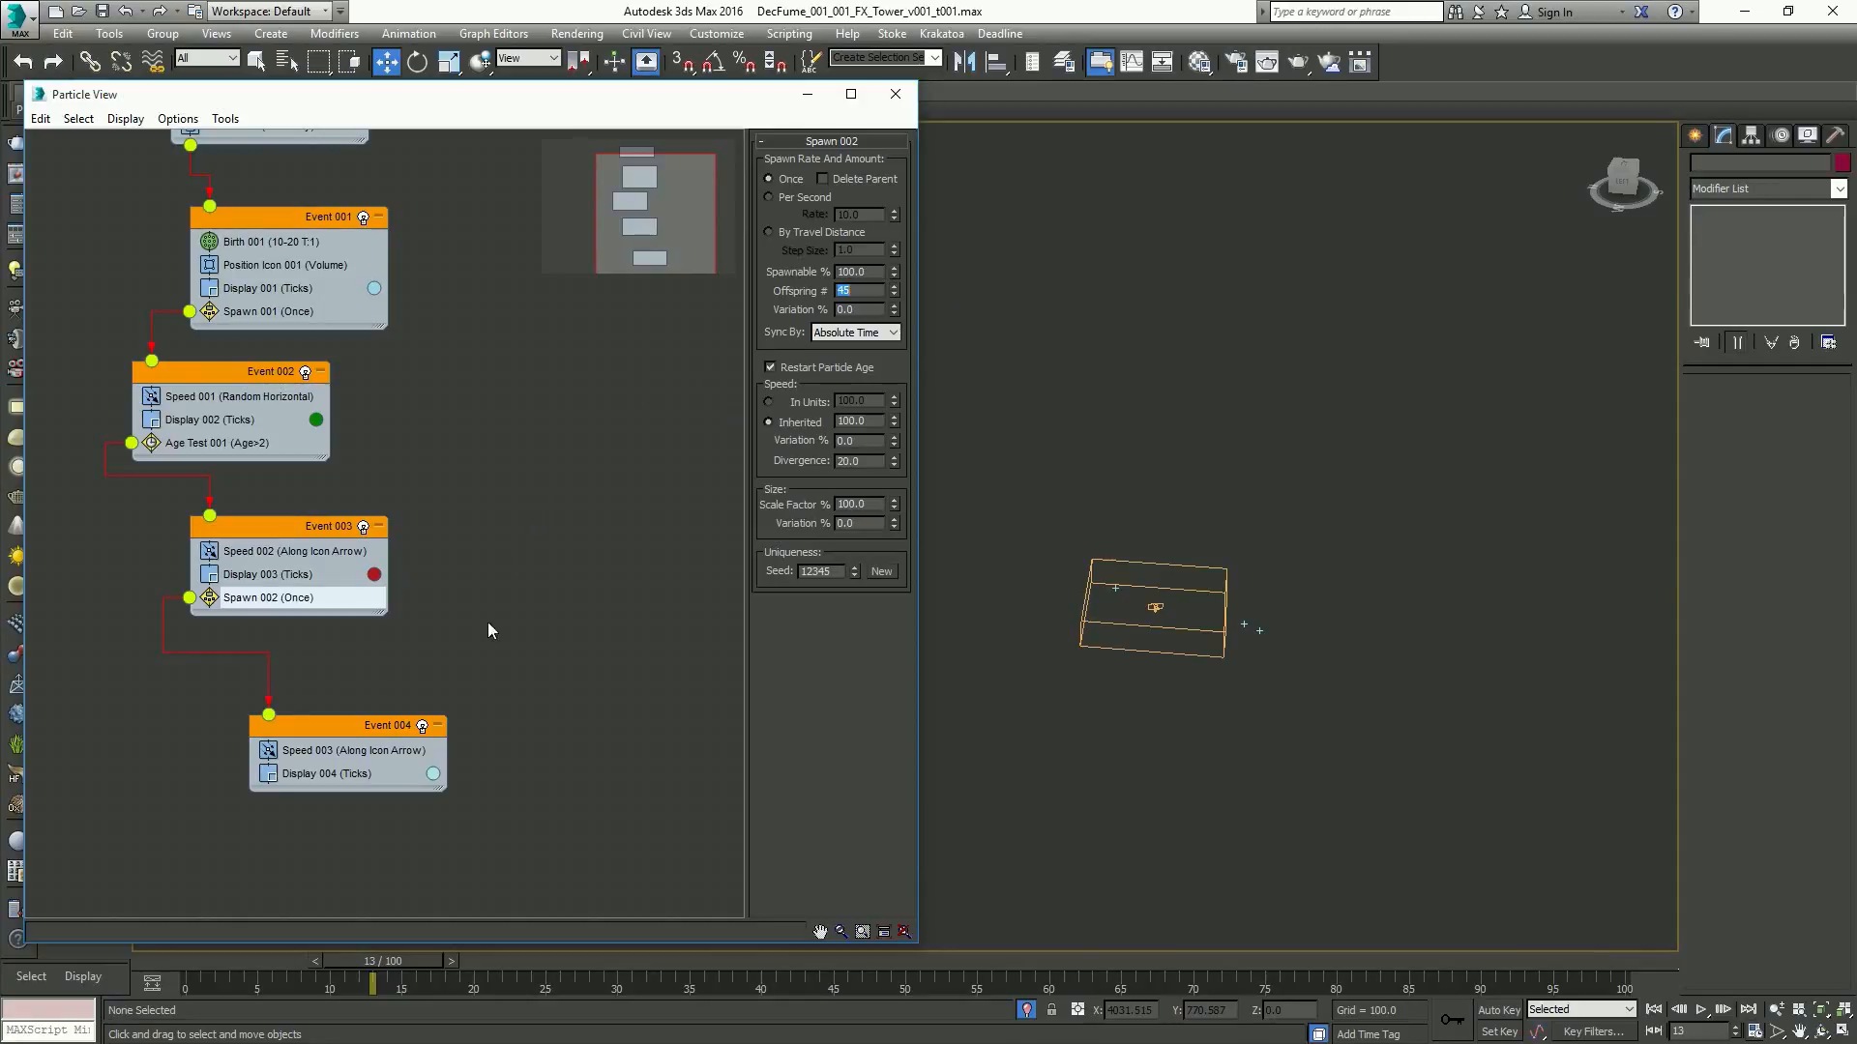
left_click(348, 750)
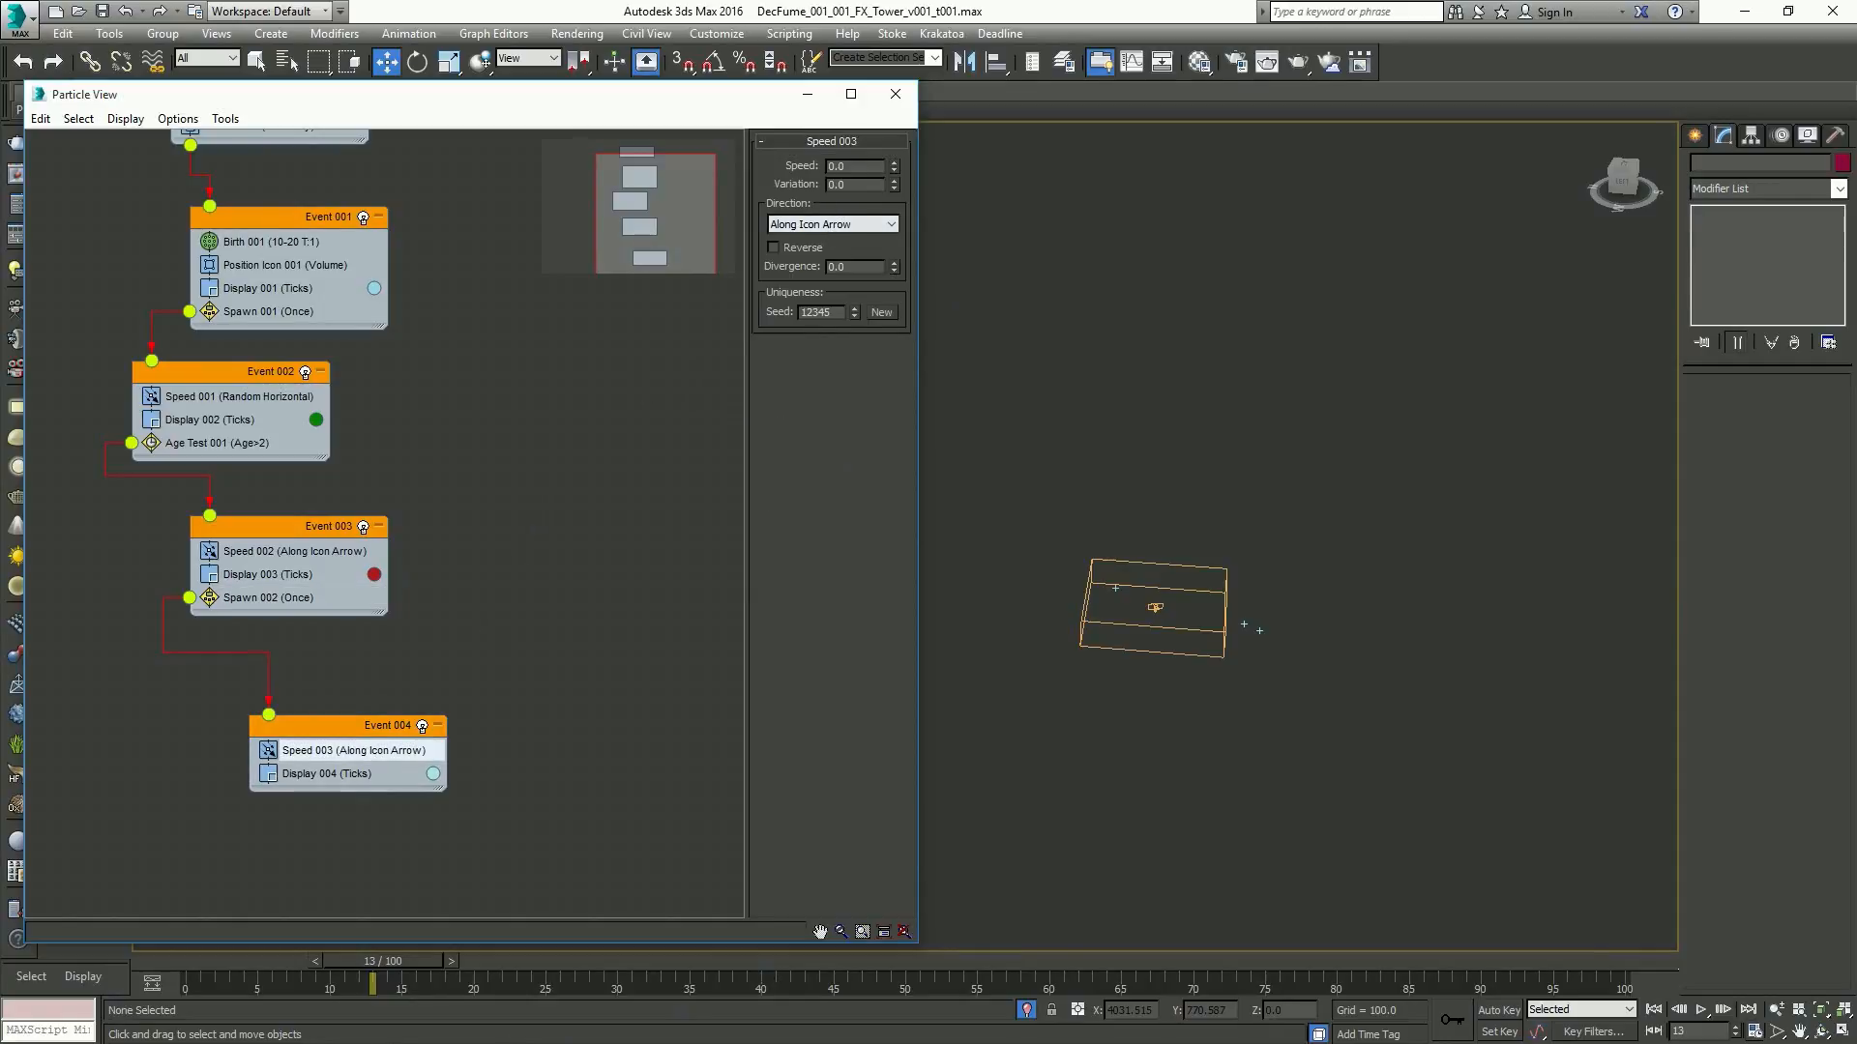
left_click_drag(174, 968, 462, 951)
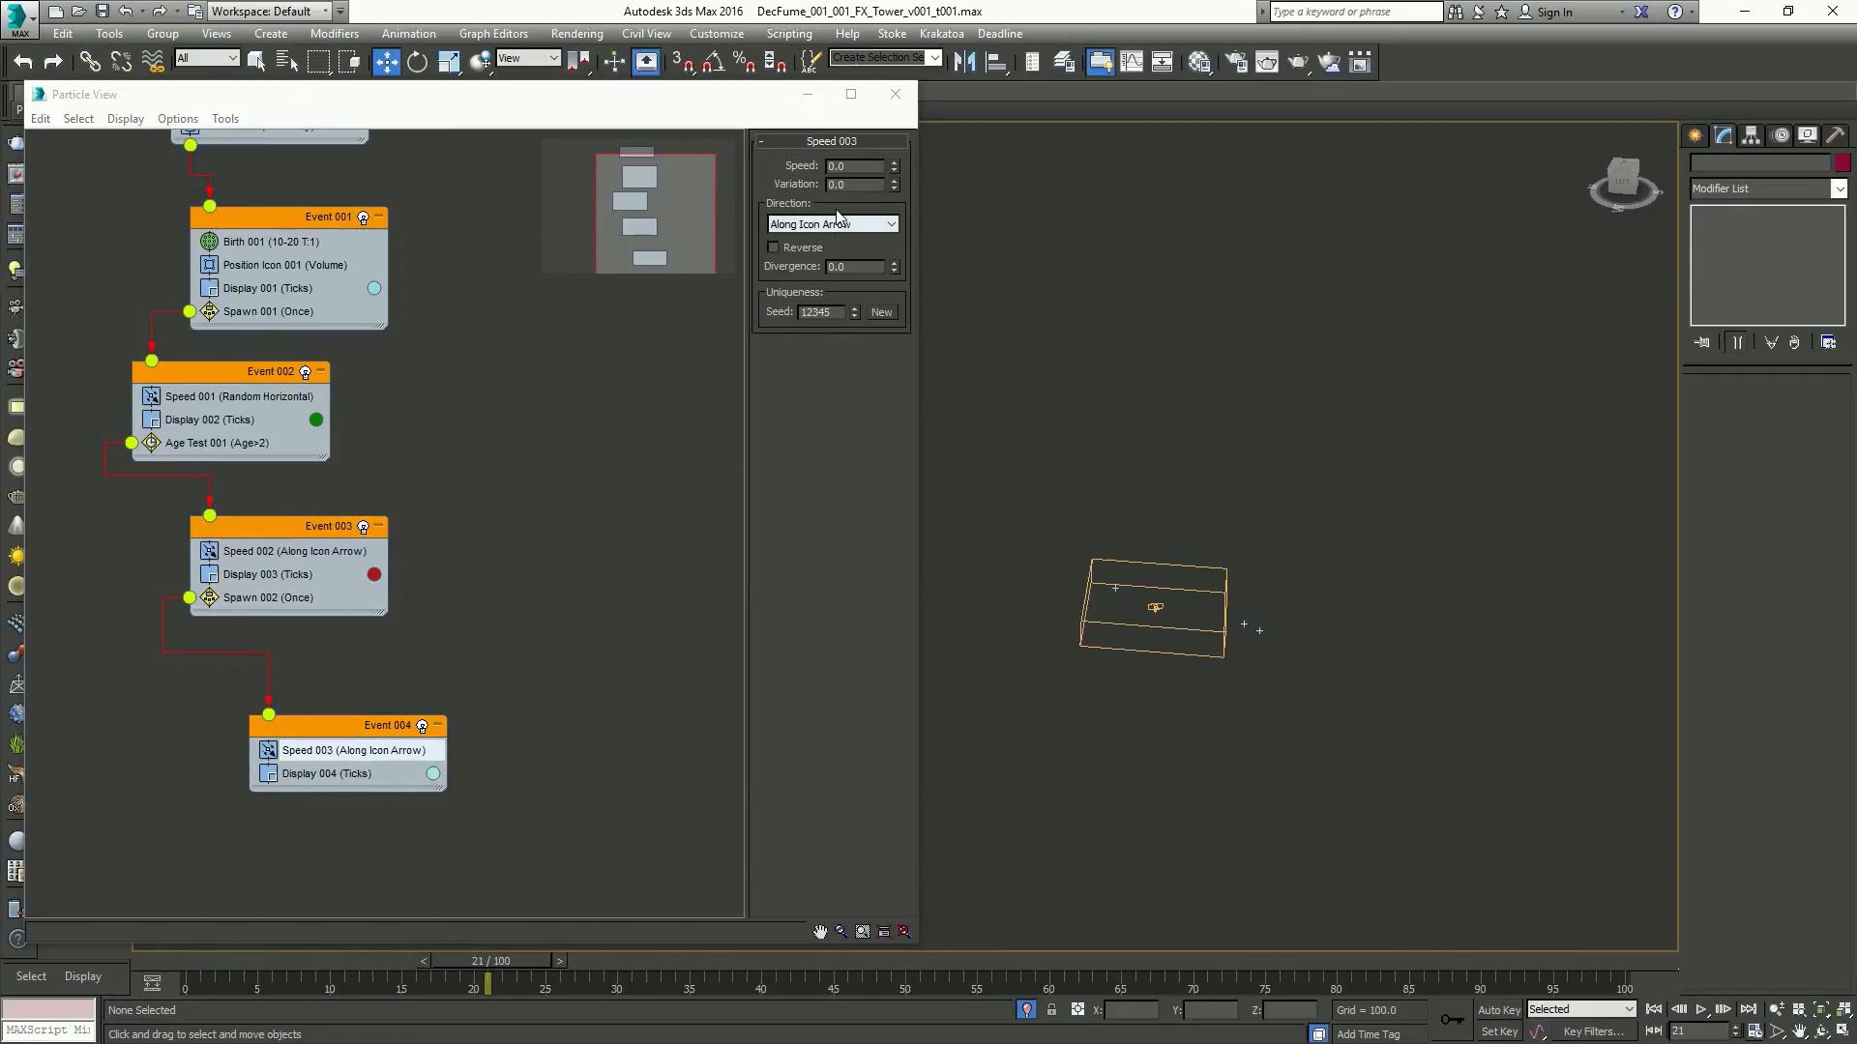
left_click(855, 166)
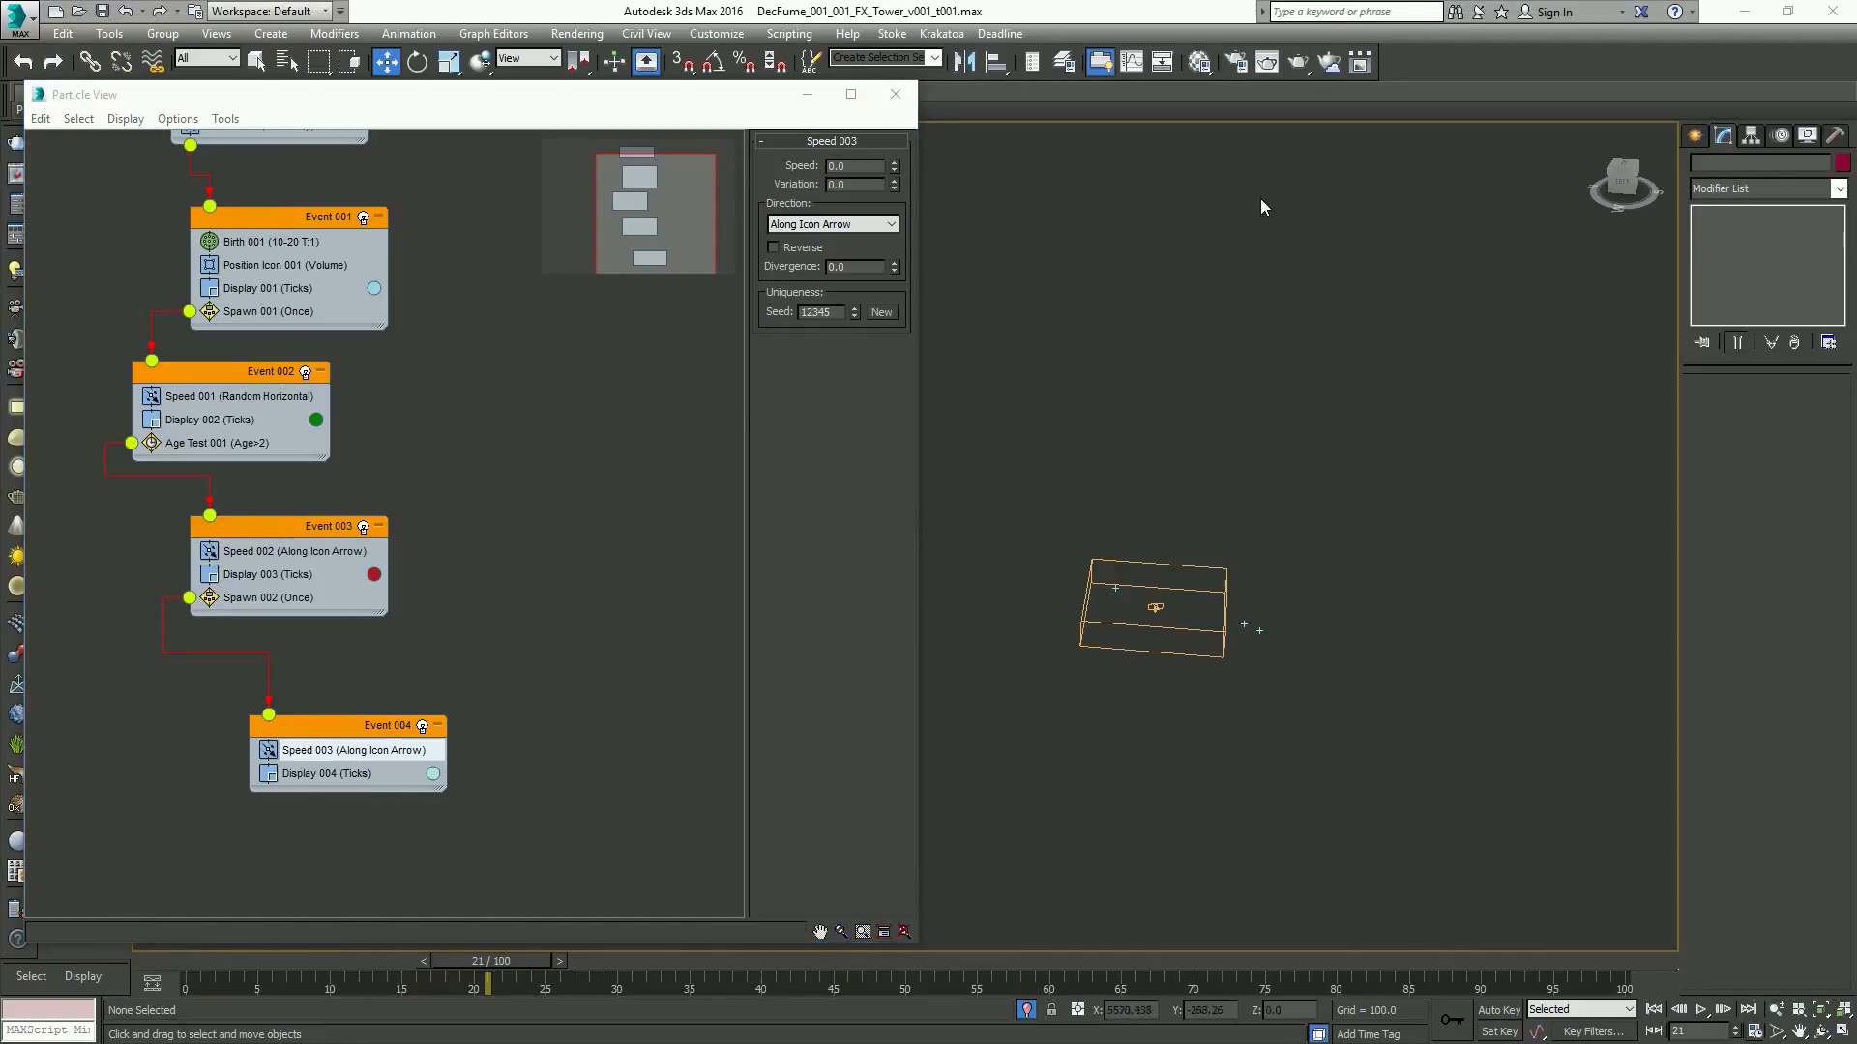
Set the Speed operator in Event 004 to 1000 with a variation of 650, and check frame 17
left_click(875, 166)
type("1000")
key("Return")
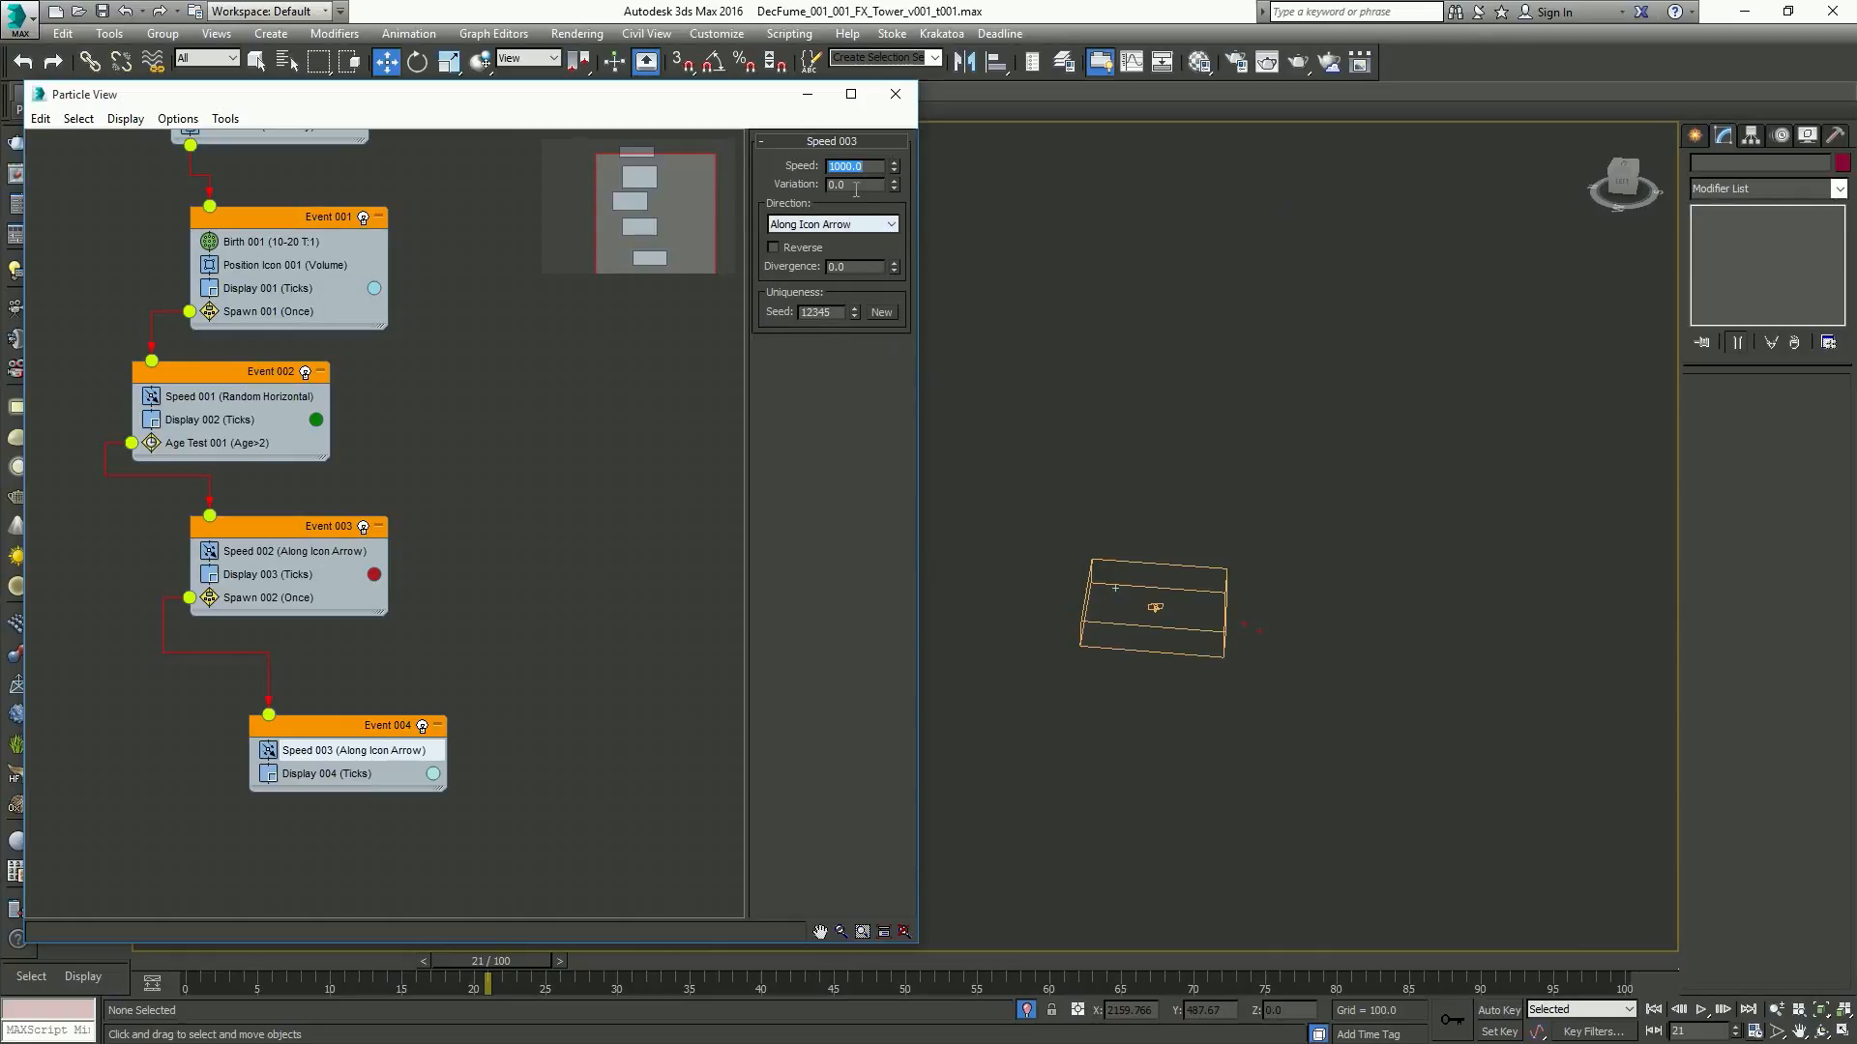
key("Tab")
type("650")
key("Return")
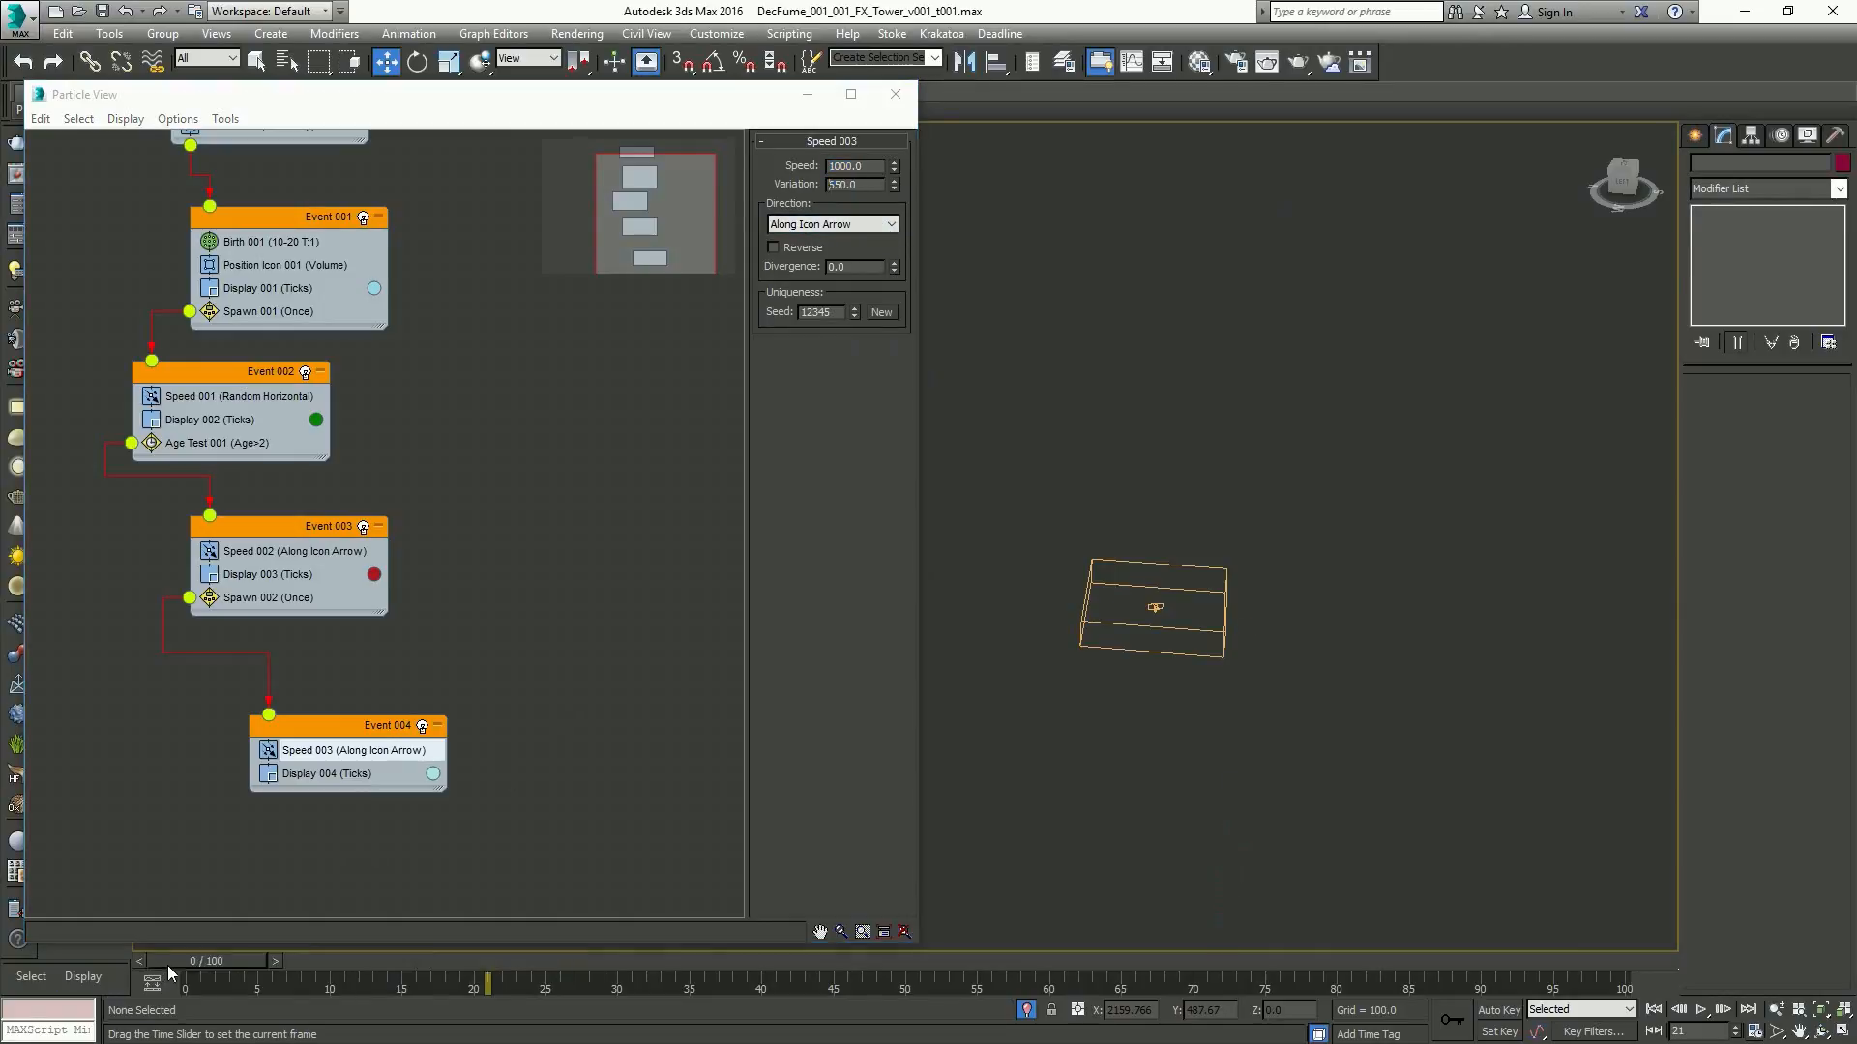
left_click_drag(166, 965, 402, 965)
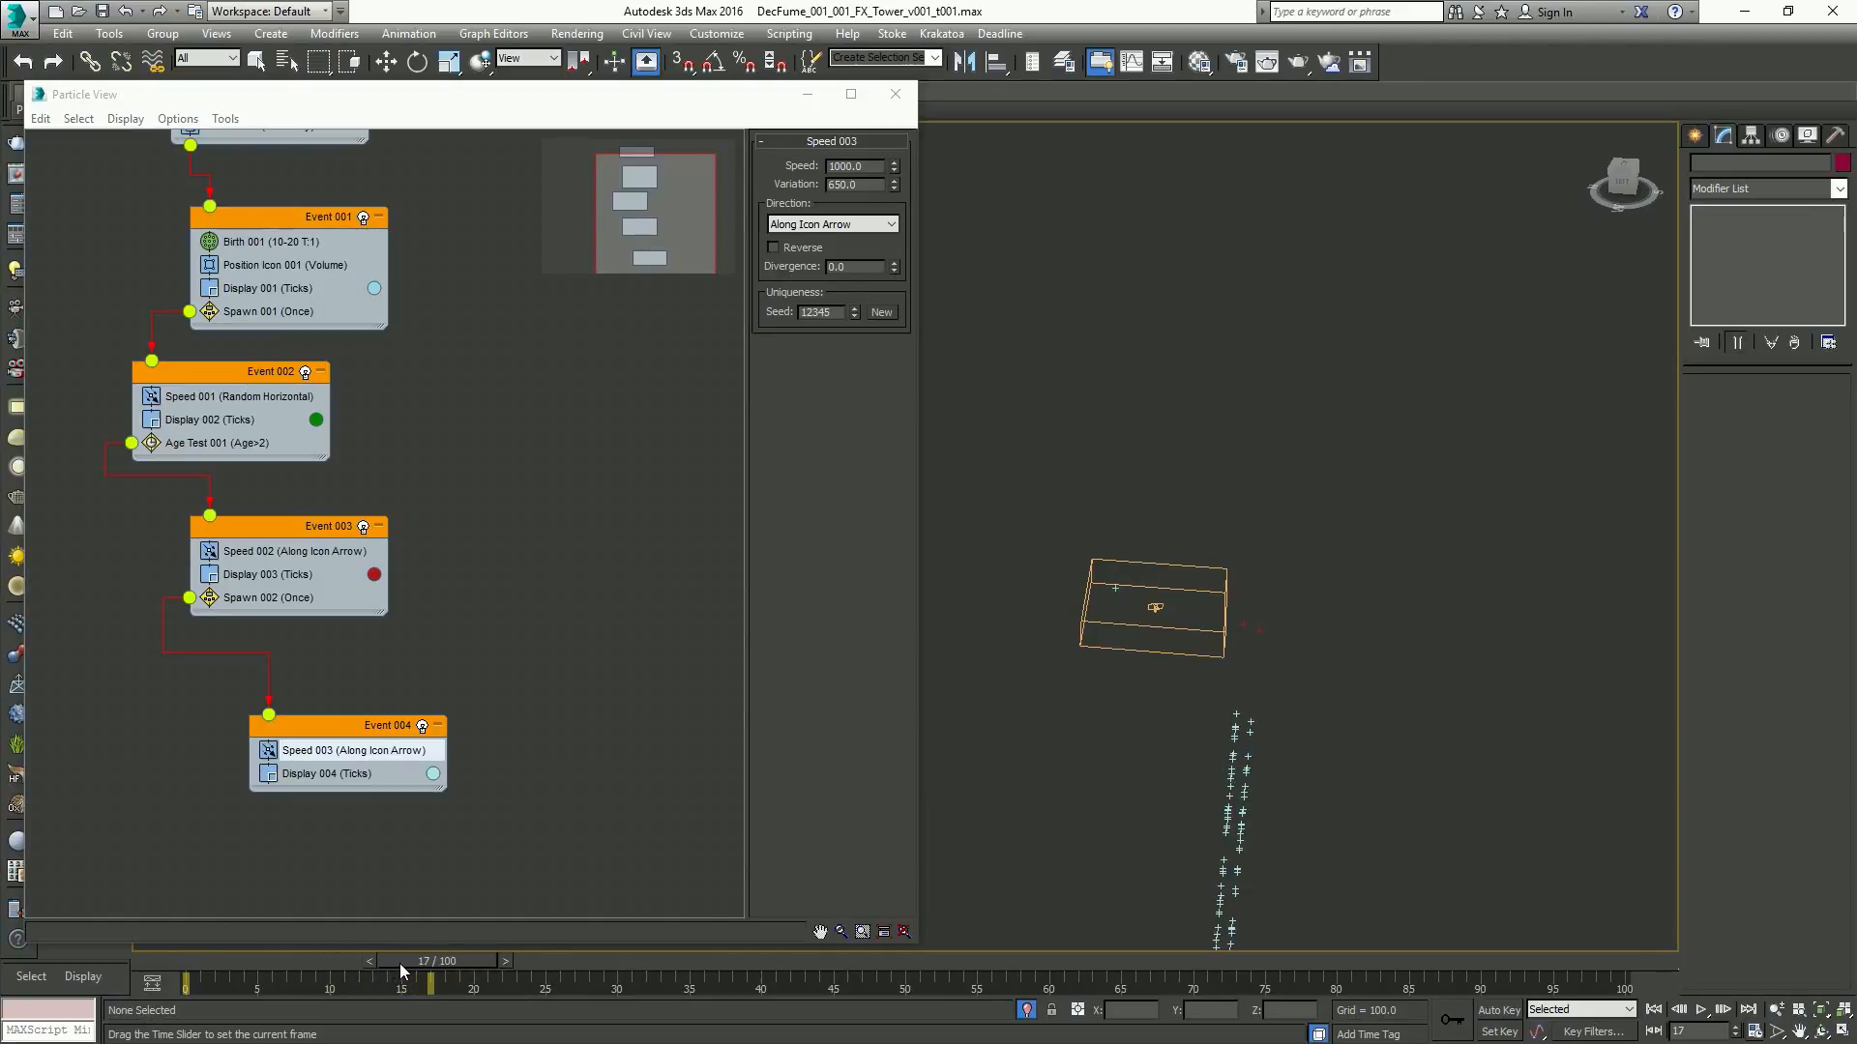
Check the arrow of the PFS_Explosion icon and reverse the direction of Event 004's Speed operator
middle_click_drag(1219, 702, 1166, 533)
scroll(1186, 567, "up", 5)
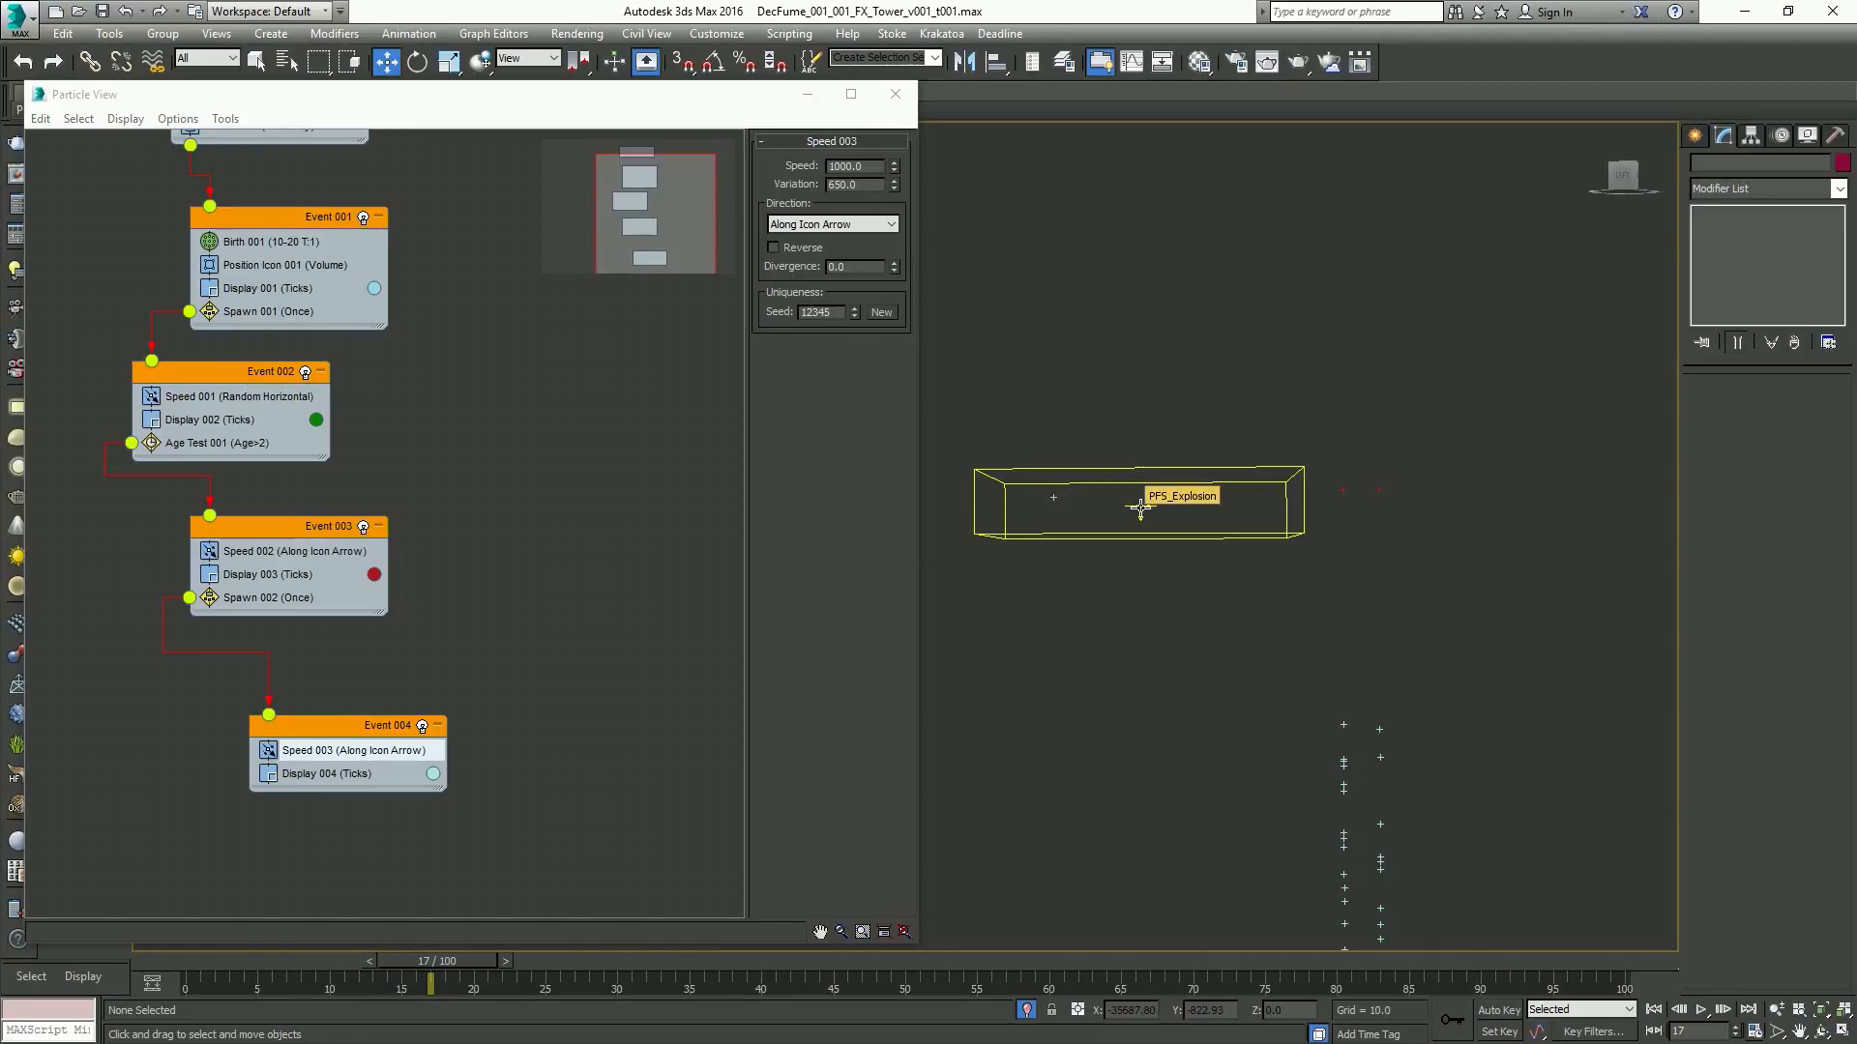
left_click(1140, 508)
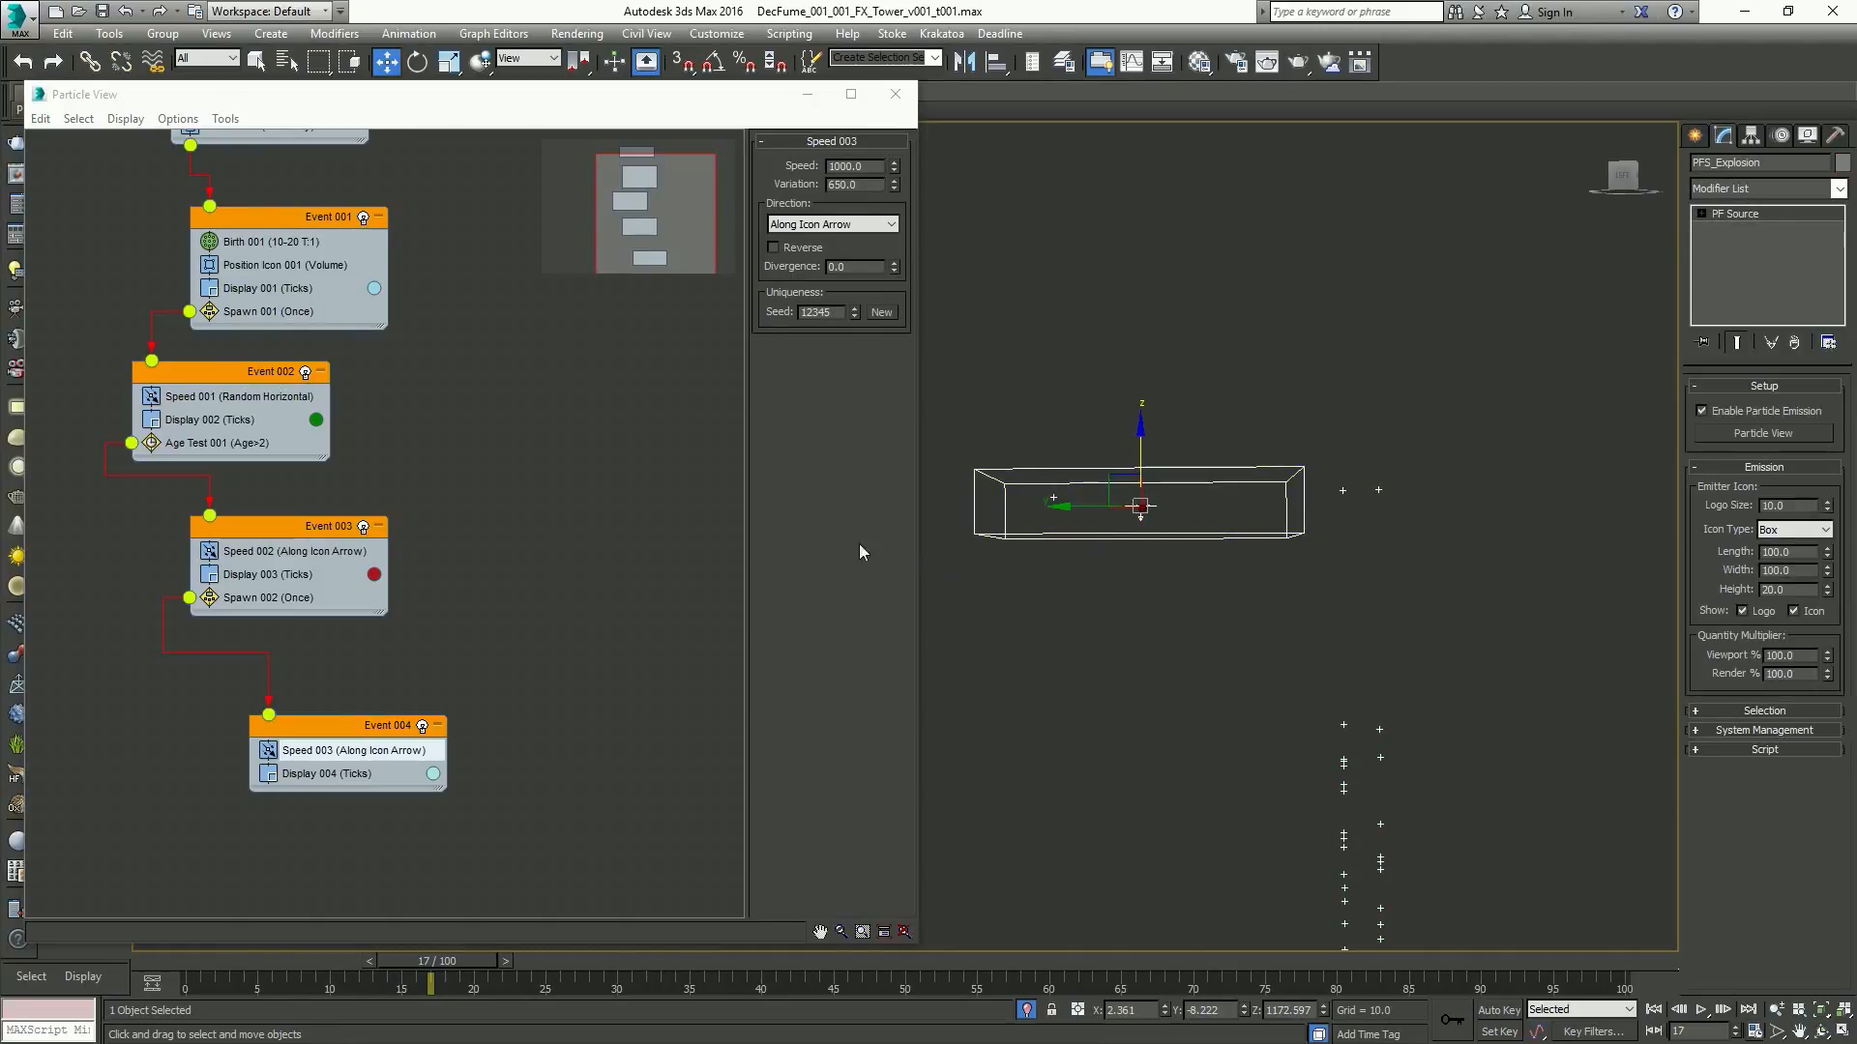
left_click(799, 244)
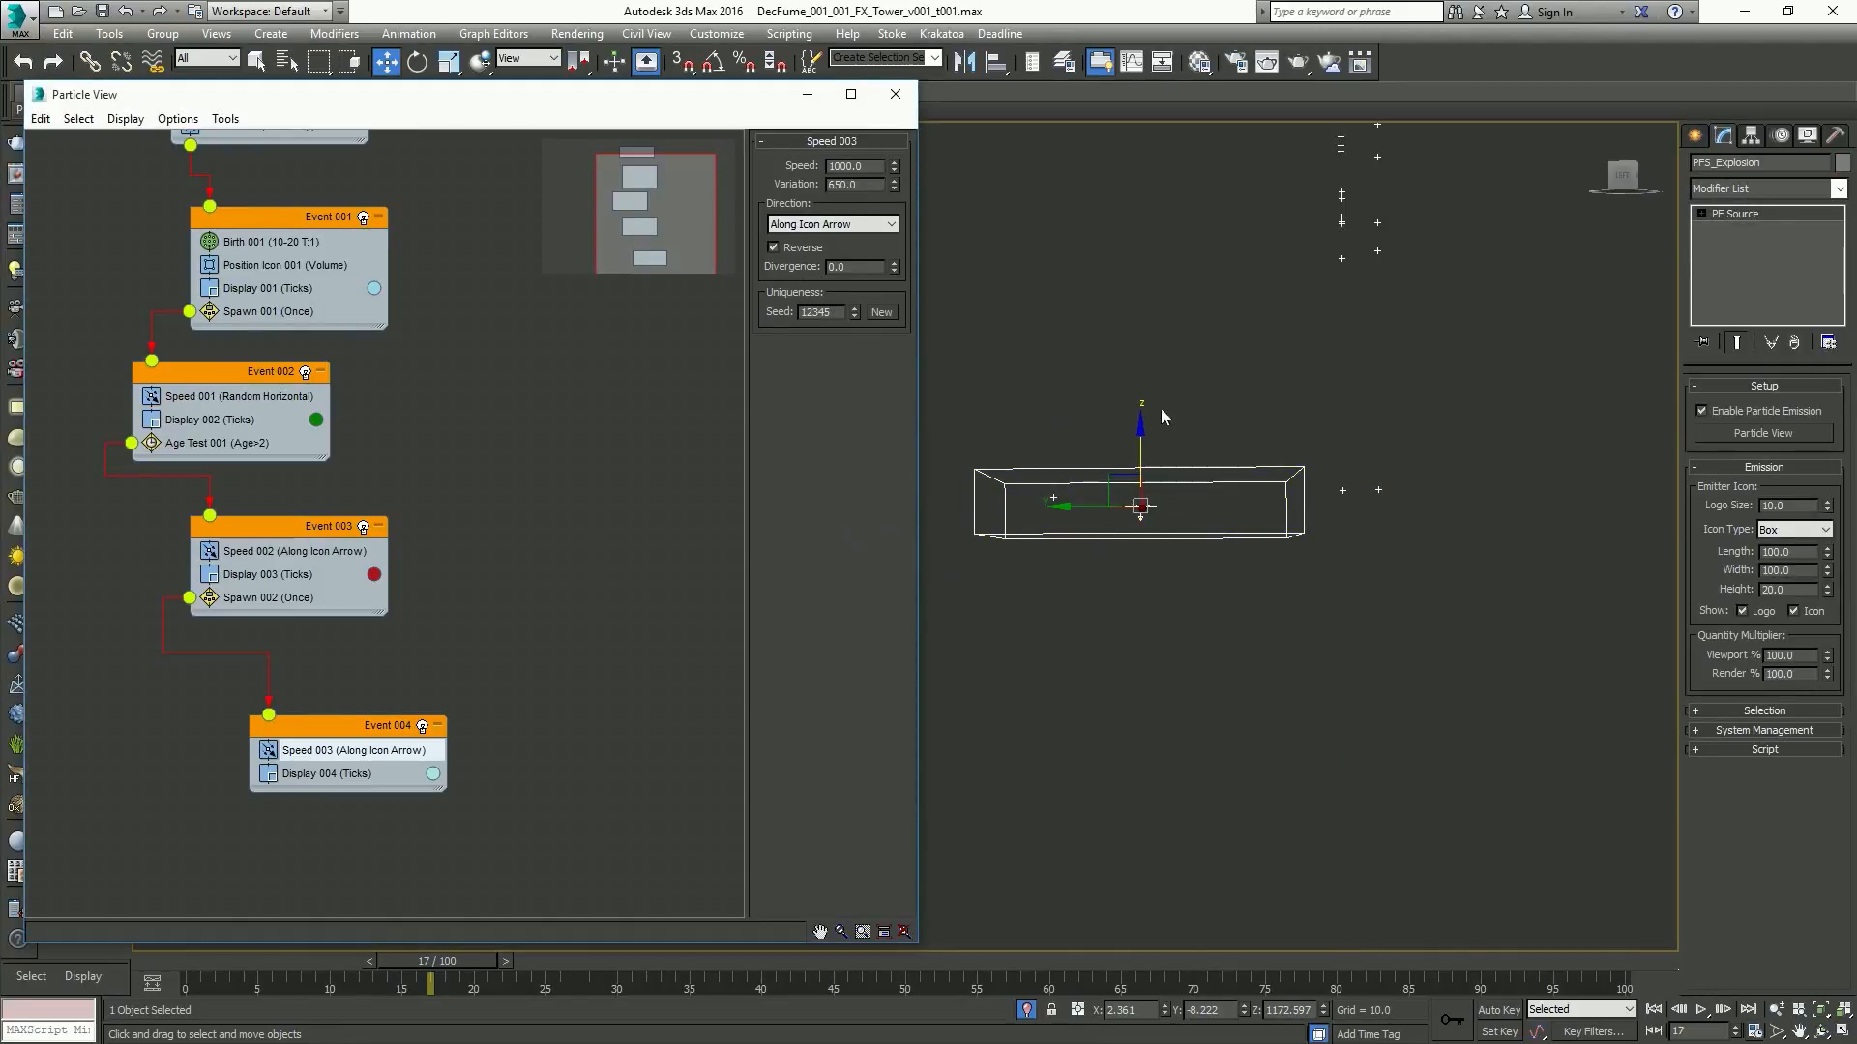
Play the animation from the first frame and examine how the particles scatter around and rise above the PFS_Explosion icon
left_click(1185, 399)
scroll(1190, 392, "down", 4)
middle_click_drag(1188, 391, 1213, 495)
scroll(1197, 487, "down", 3)
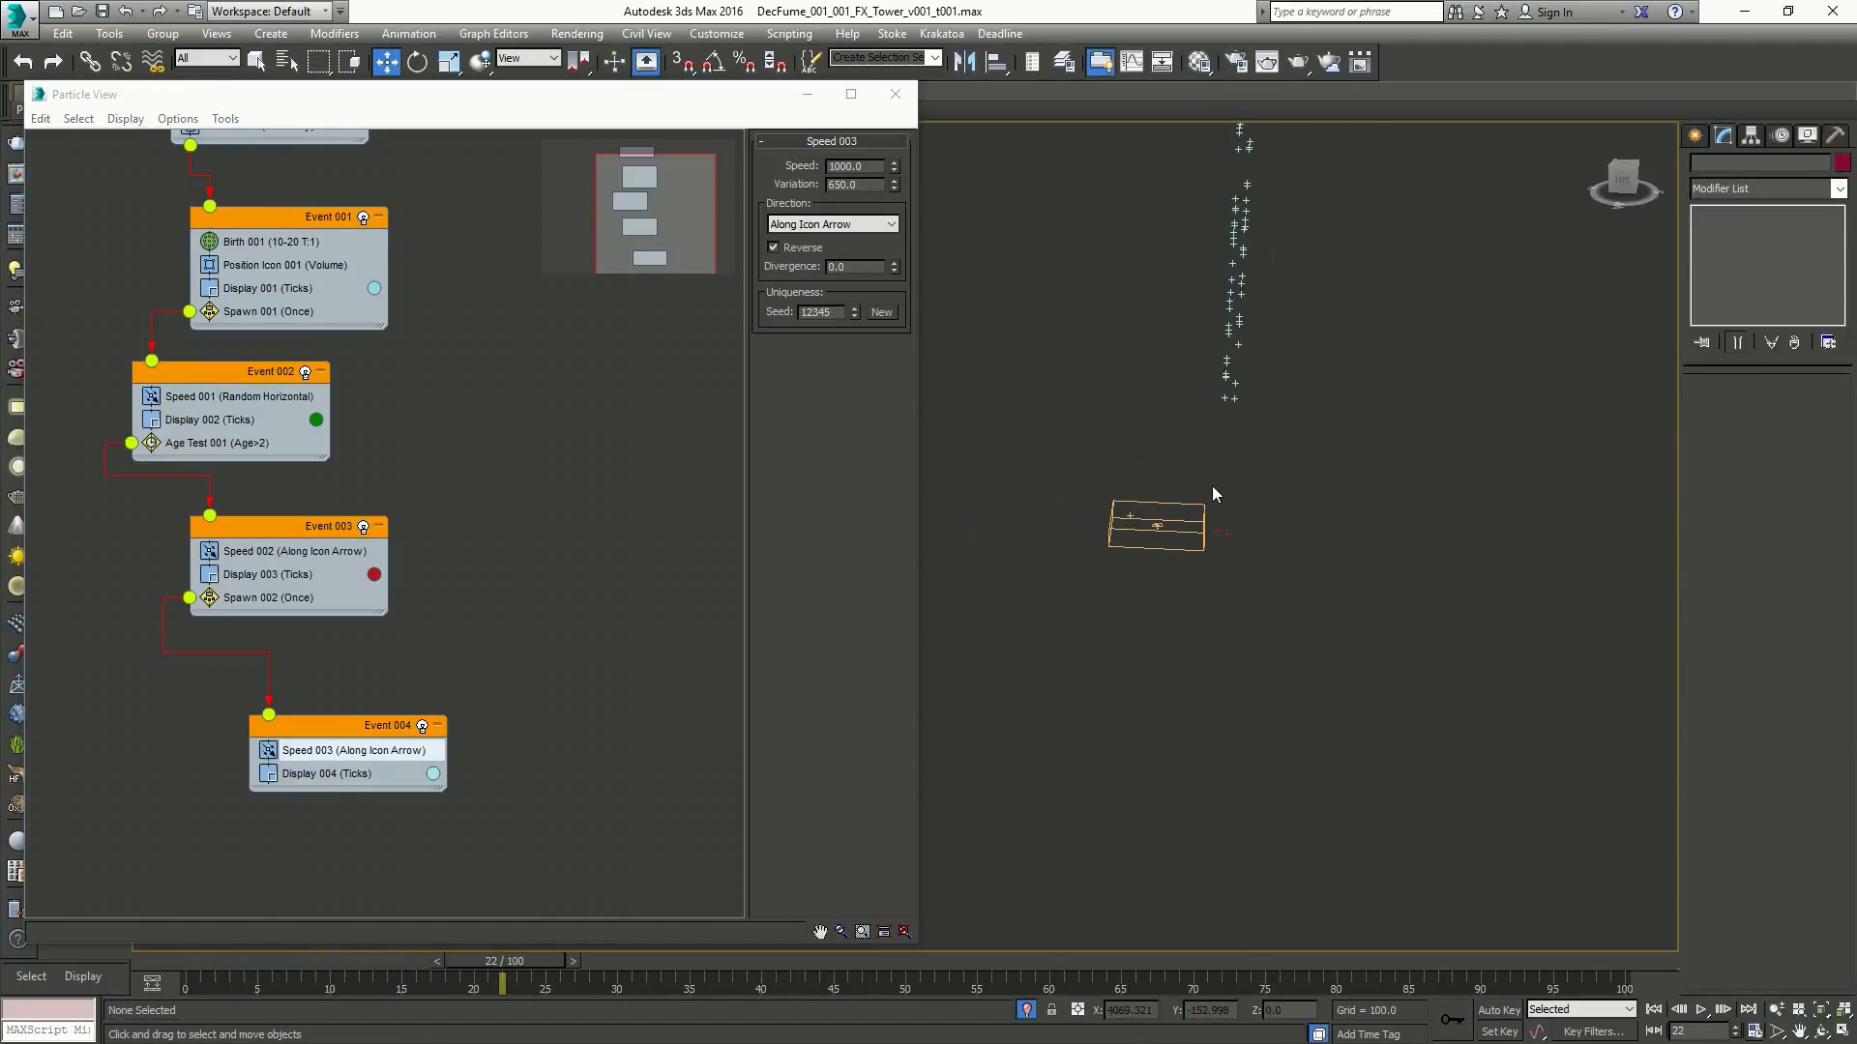
key("Home")
key("slash")
key("slash")
key("Home")
key("w")
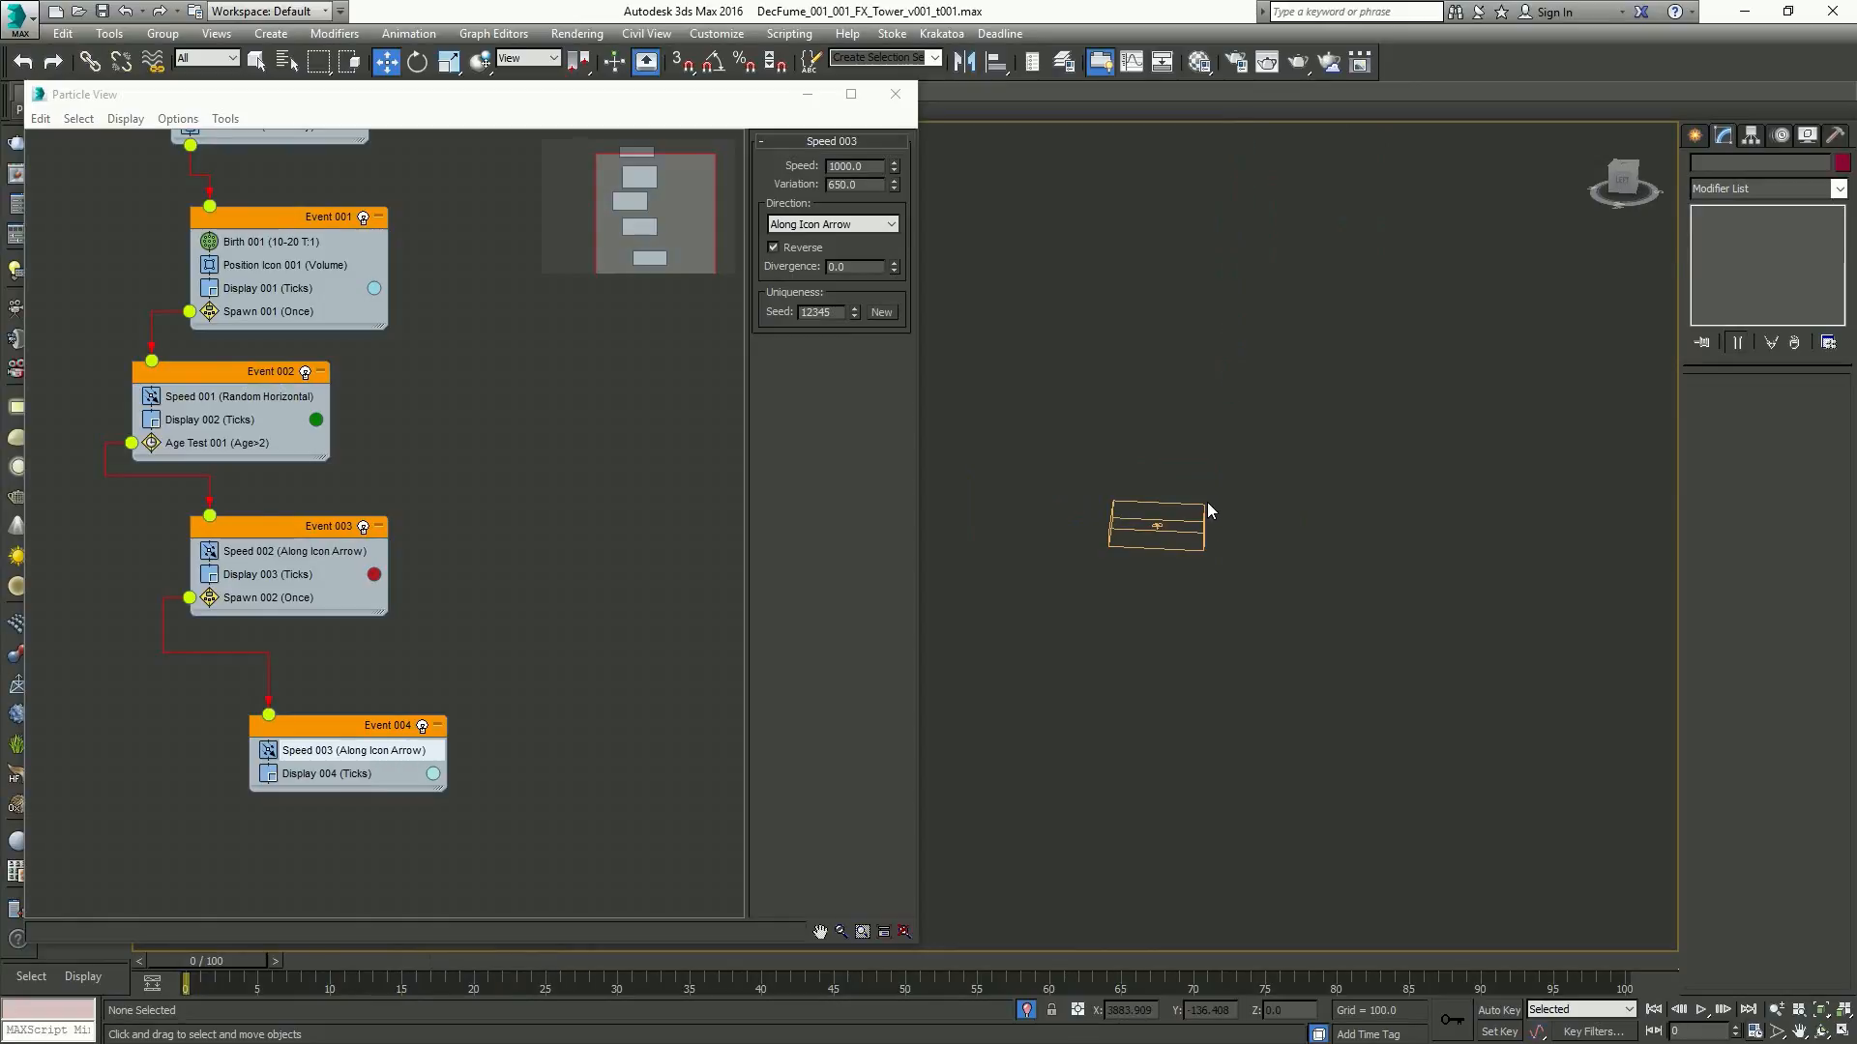
key("slash")
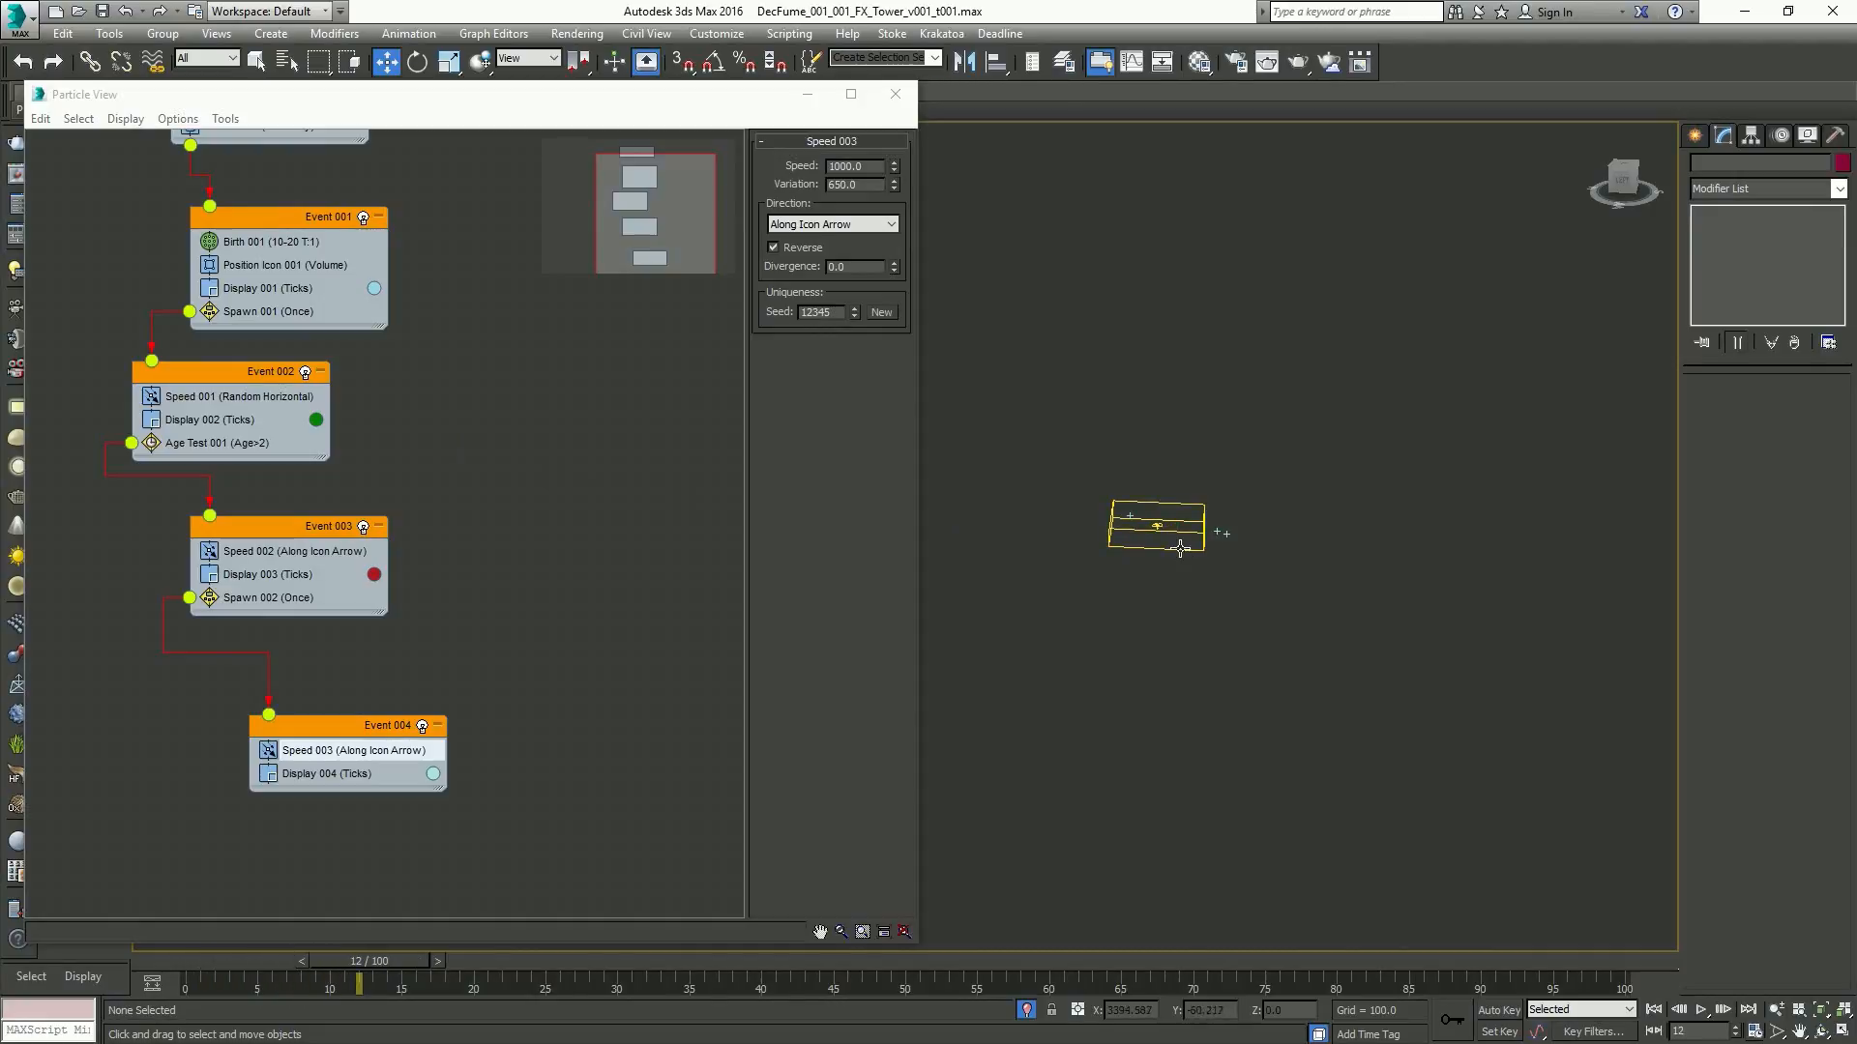
scroll(1180, 542, "up", 4)
middle_click_drag(1159, 499, 1168, 453, "alt")
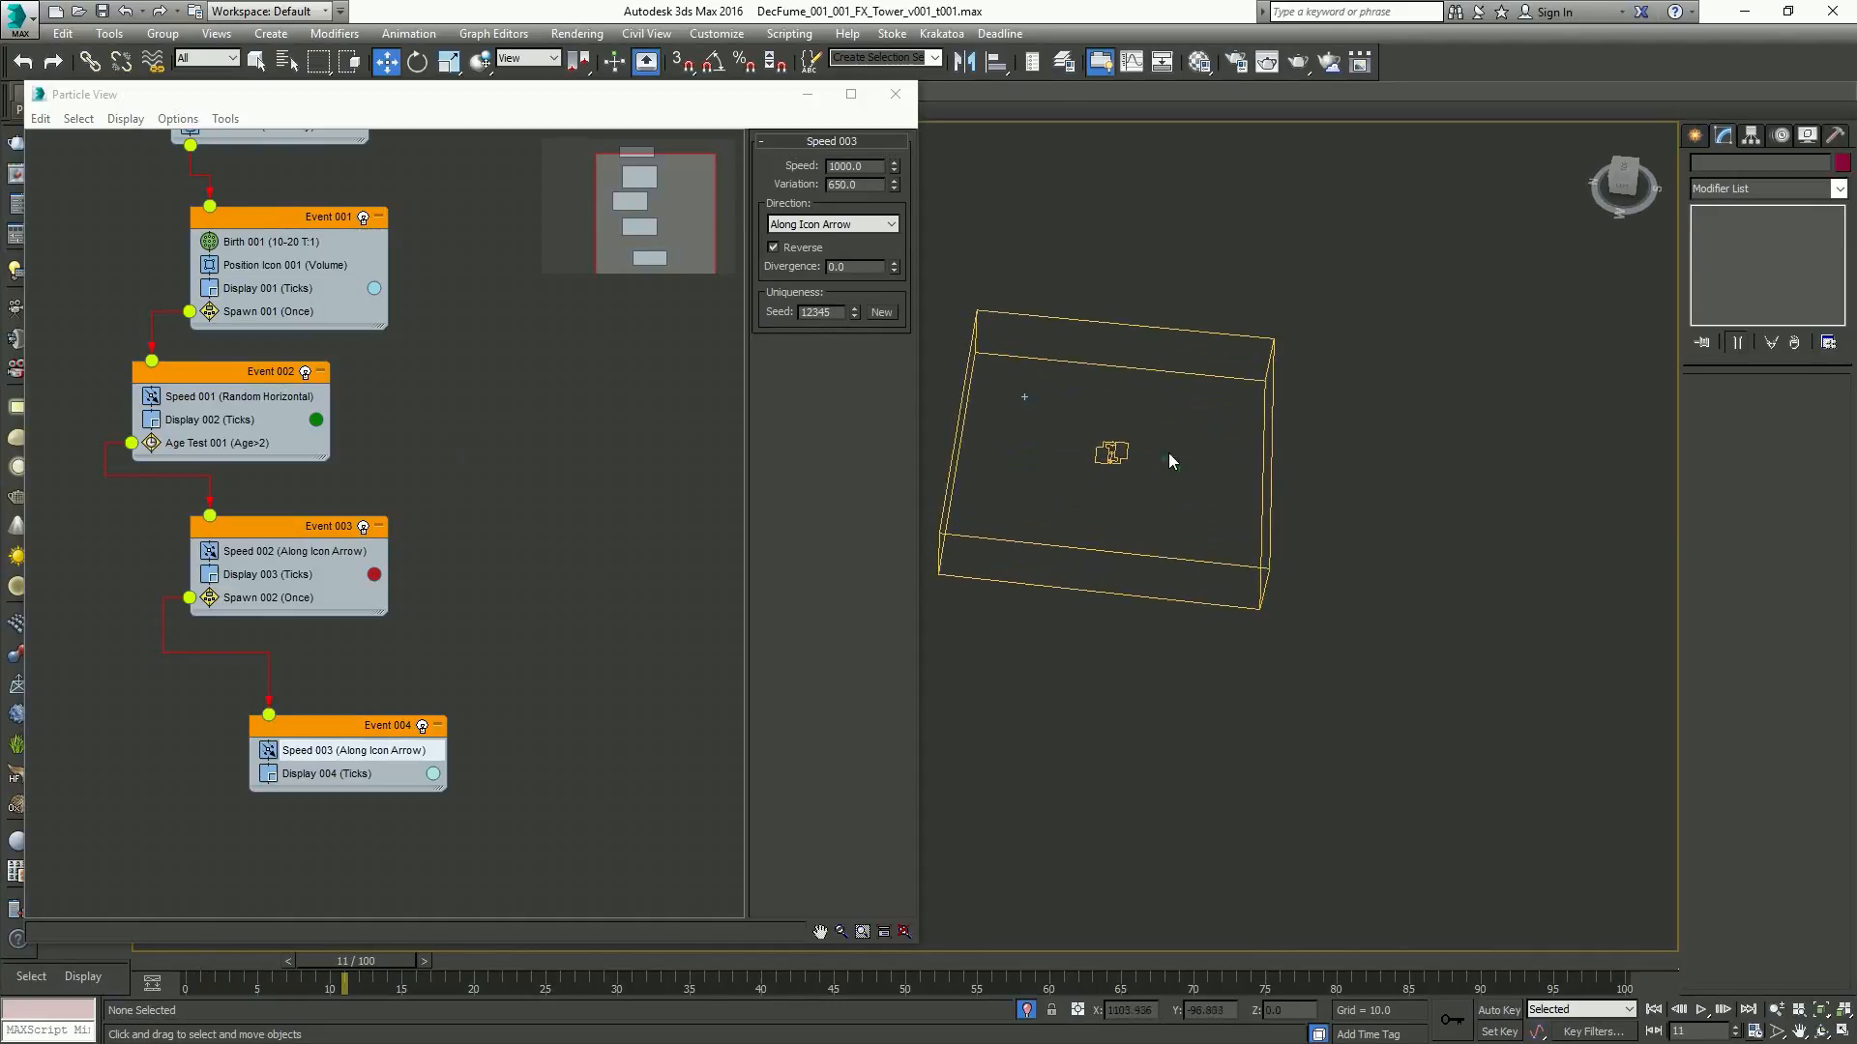
Generate a new random seed twice for the Random Horizontal Speed operator in Event 002
left_click(225, 396)
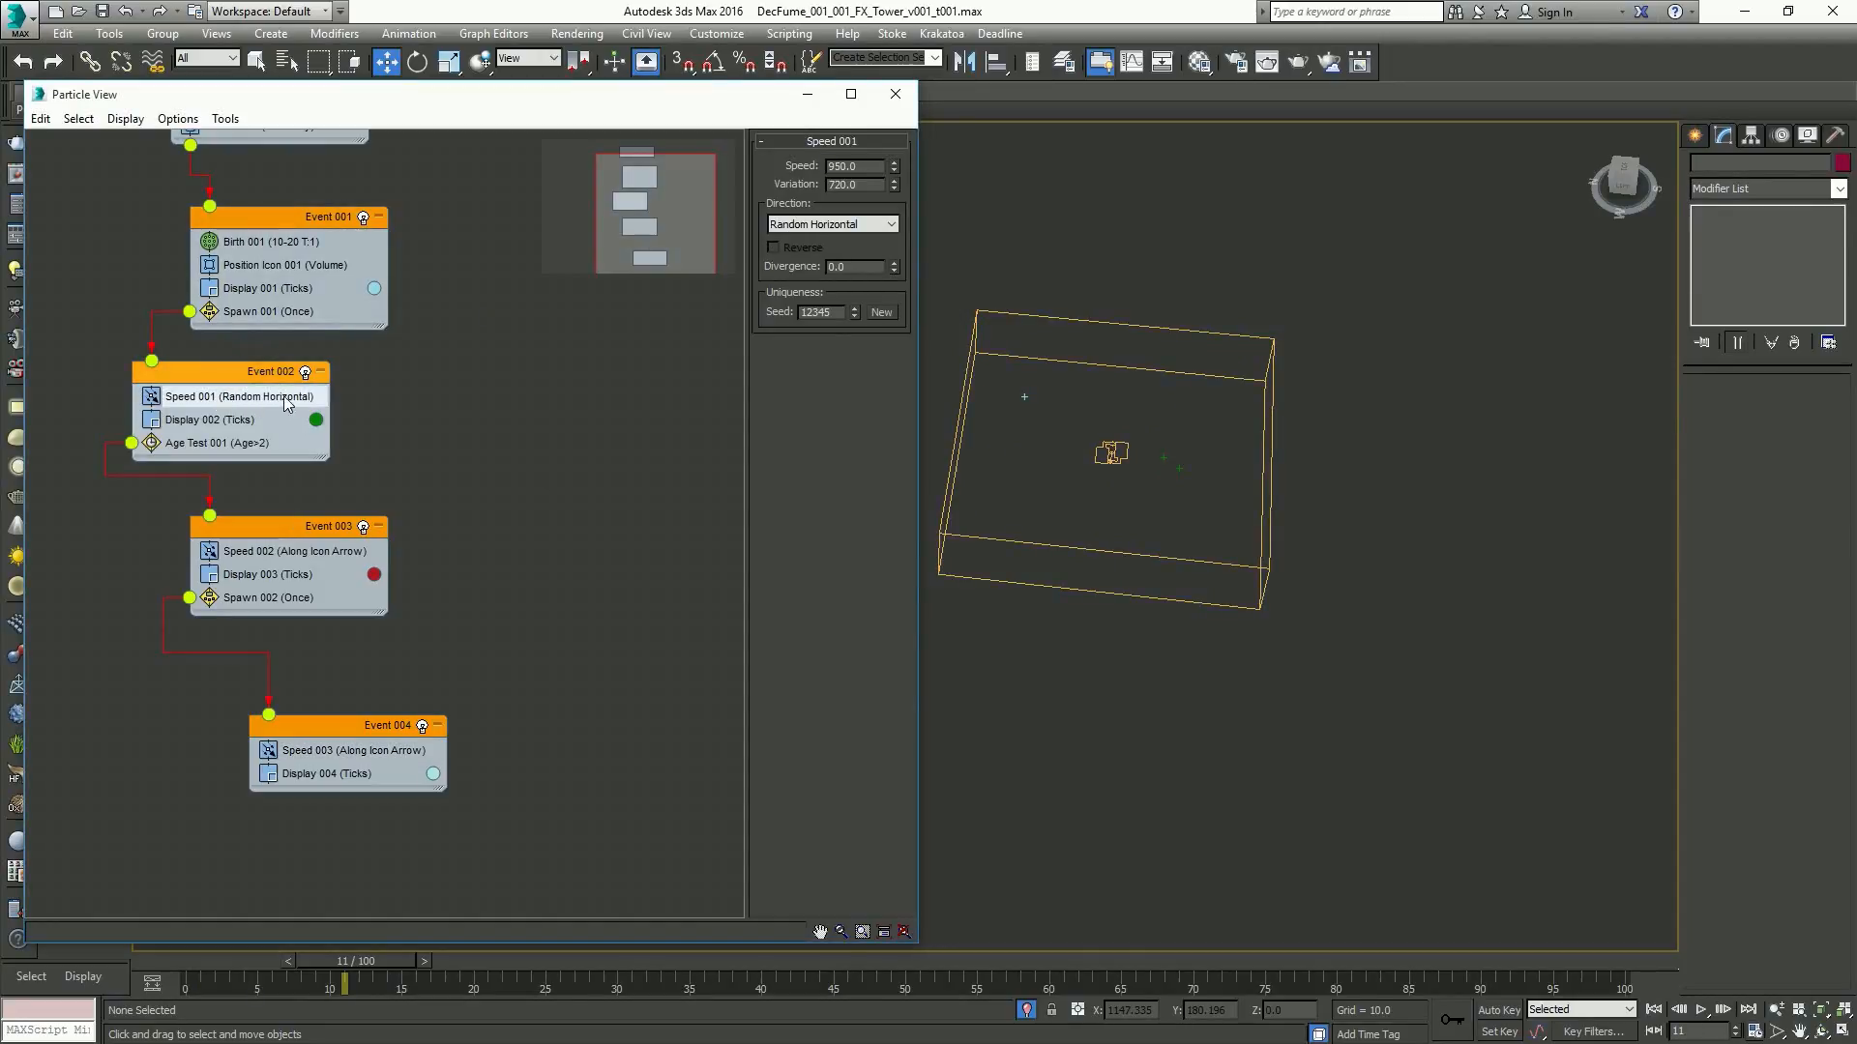
left_click(881, 313)
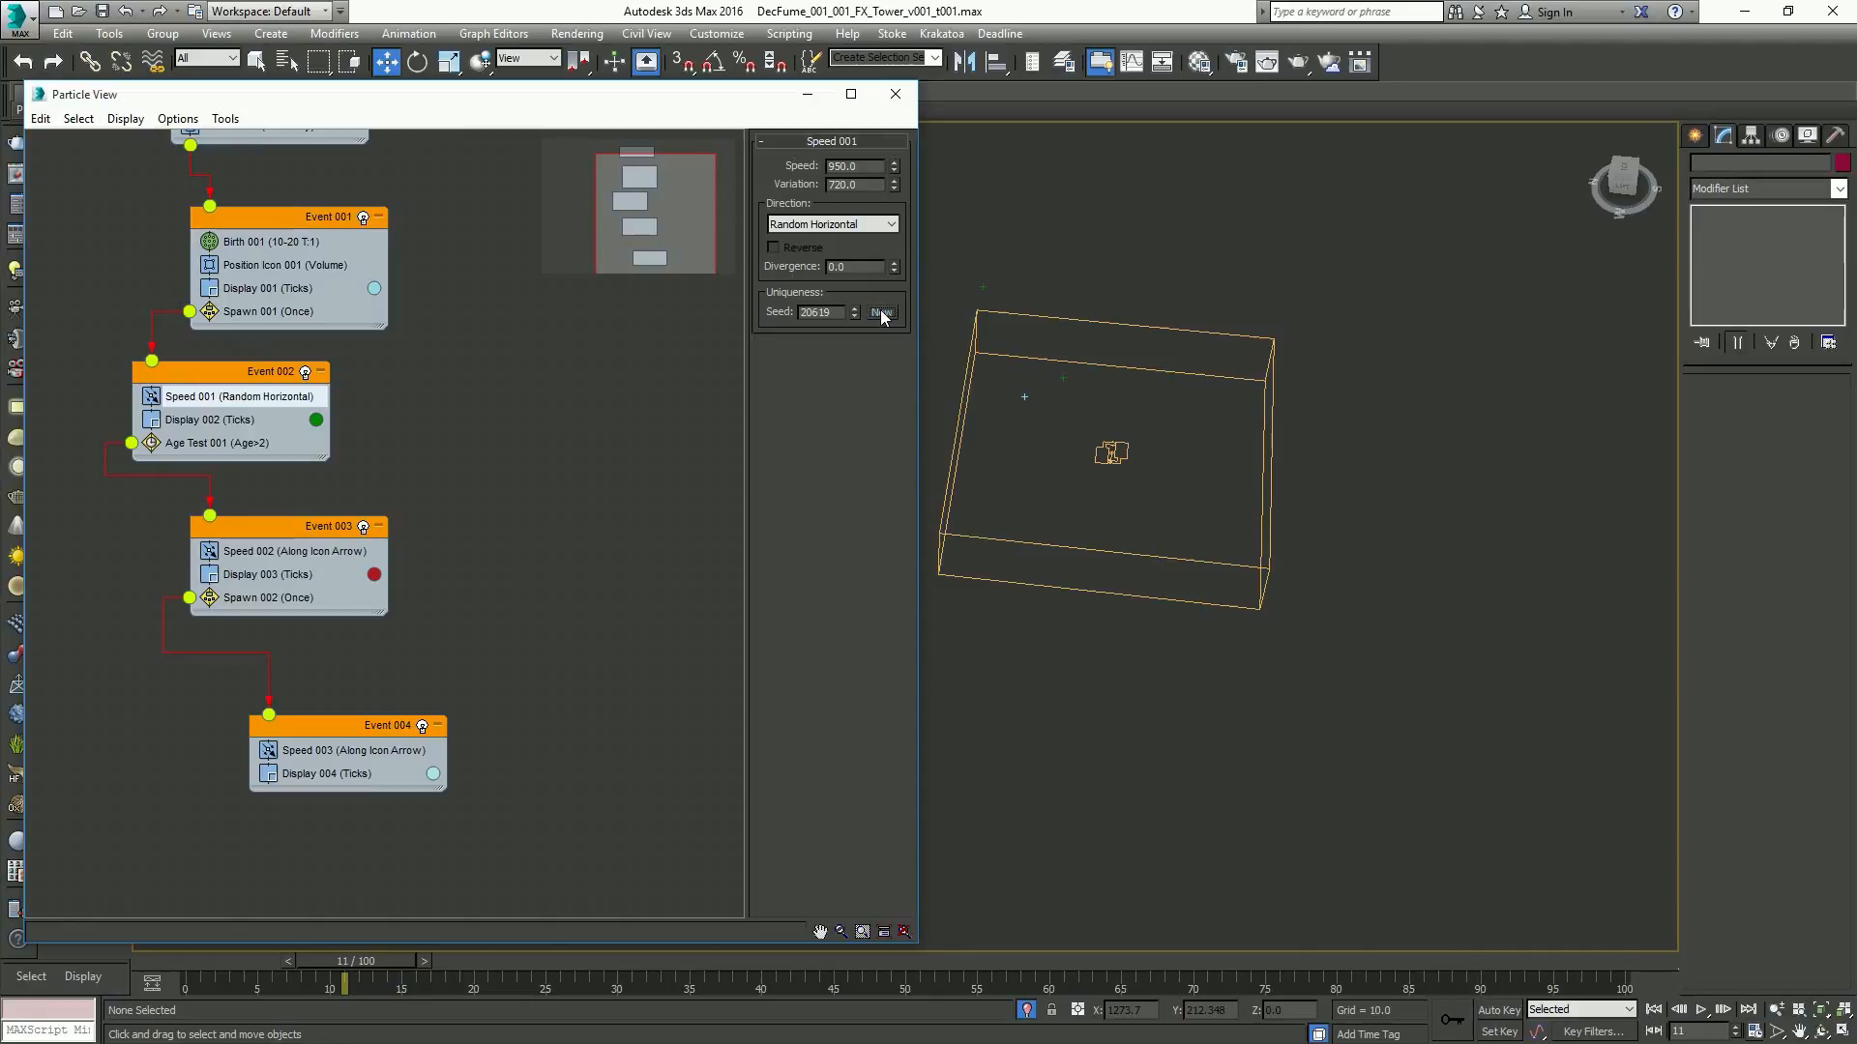
left_click(881, 312)
middle_click_drag(1174, 428, 1277, 454)
scroll(1270, 469, "down", 3)
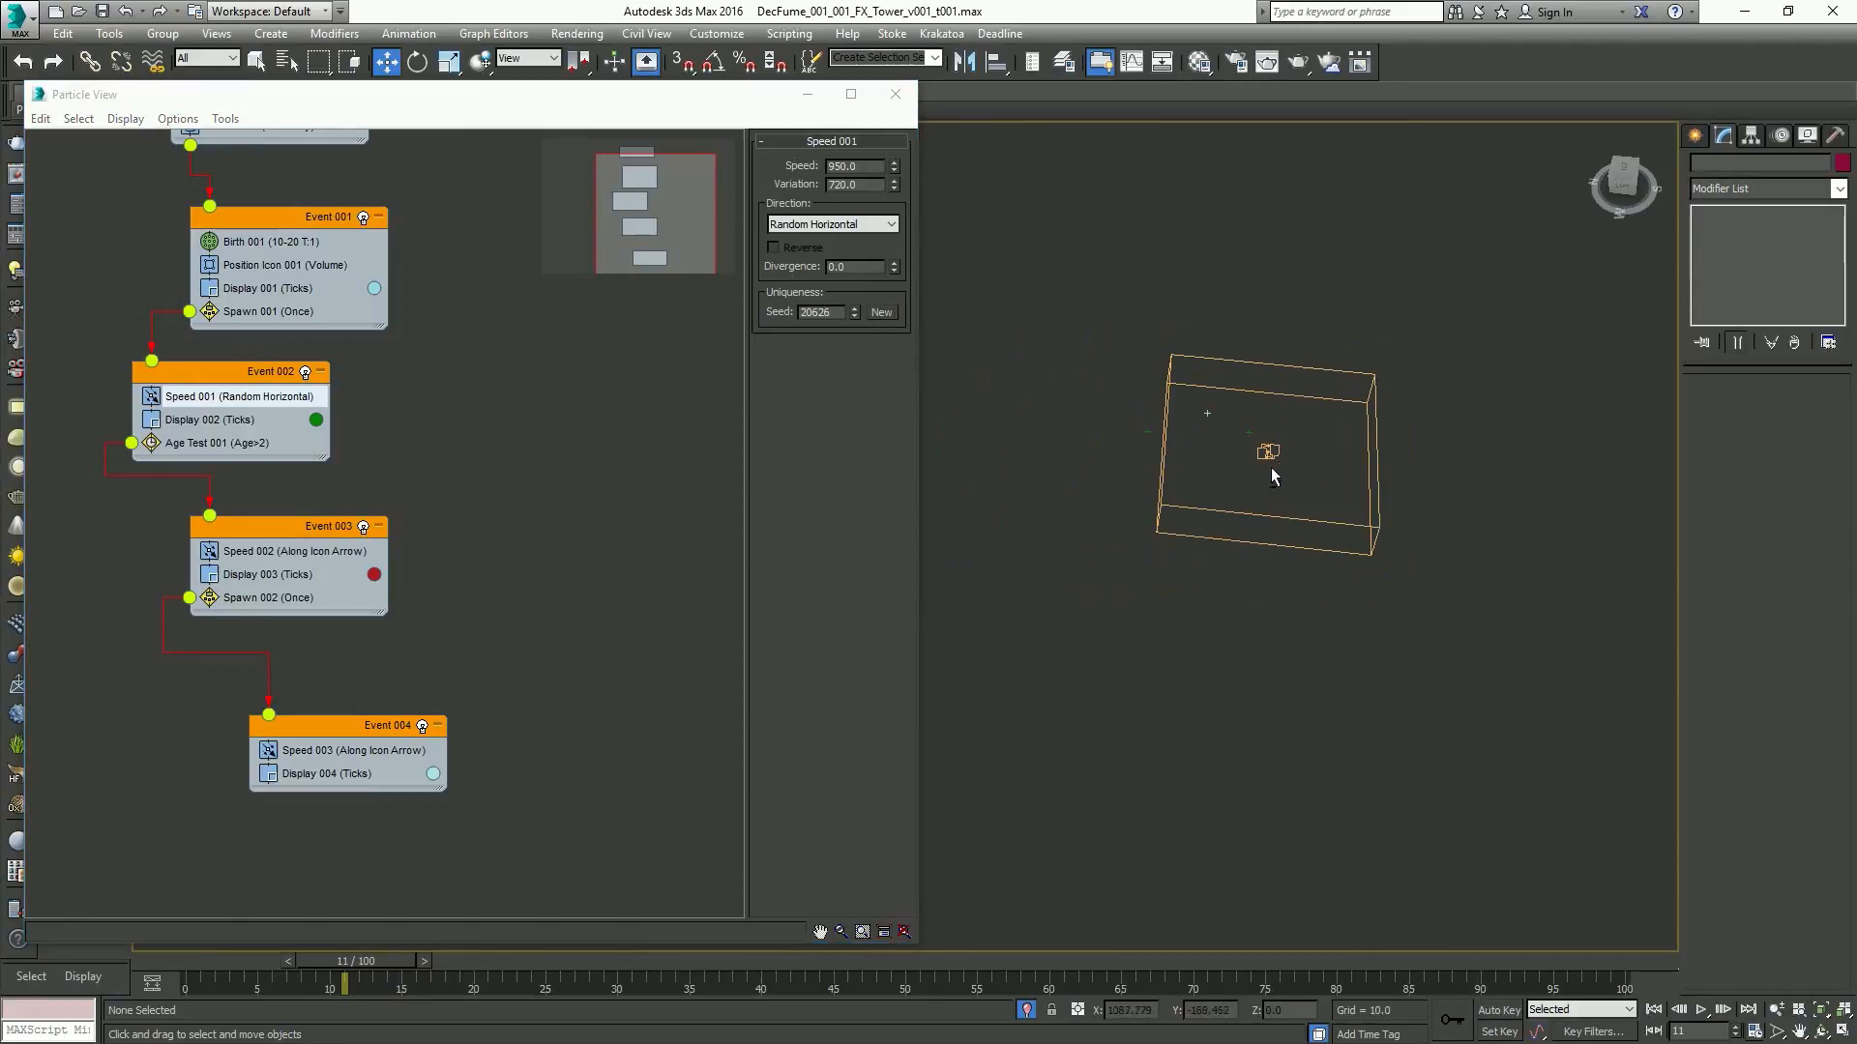
Play and step the animation through frame 17, examining the particle columns above the emitter with the new seed
key("/")
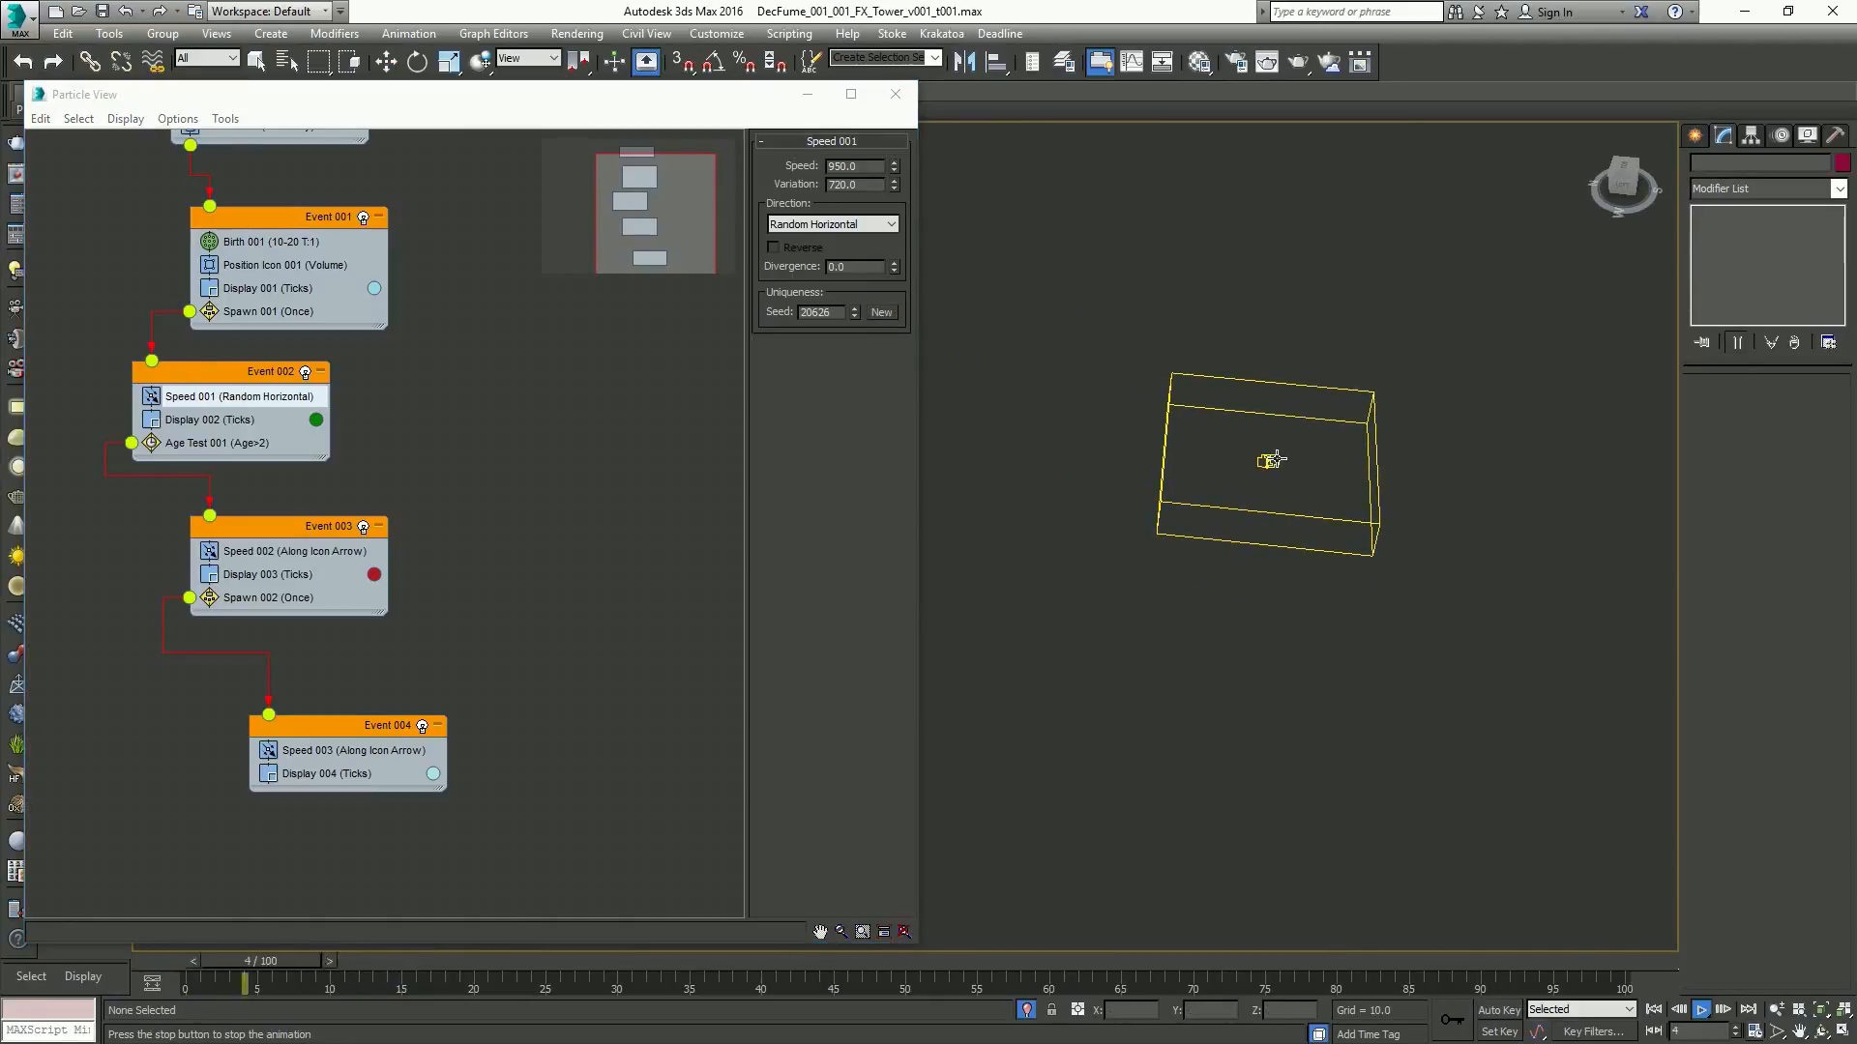
key("/")
key(".")
key(".")
key(".")
key(".")
key(".")
scroll(1177, 526, "down", 3)
middle_click_drag(1237, 505, 1176, 458)
scroll(1177, 526, "up", 1)
scroll(1176, 458, "down", 3)
scroll(1176, 458, "up", 2)
key(".")
key(".")
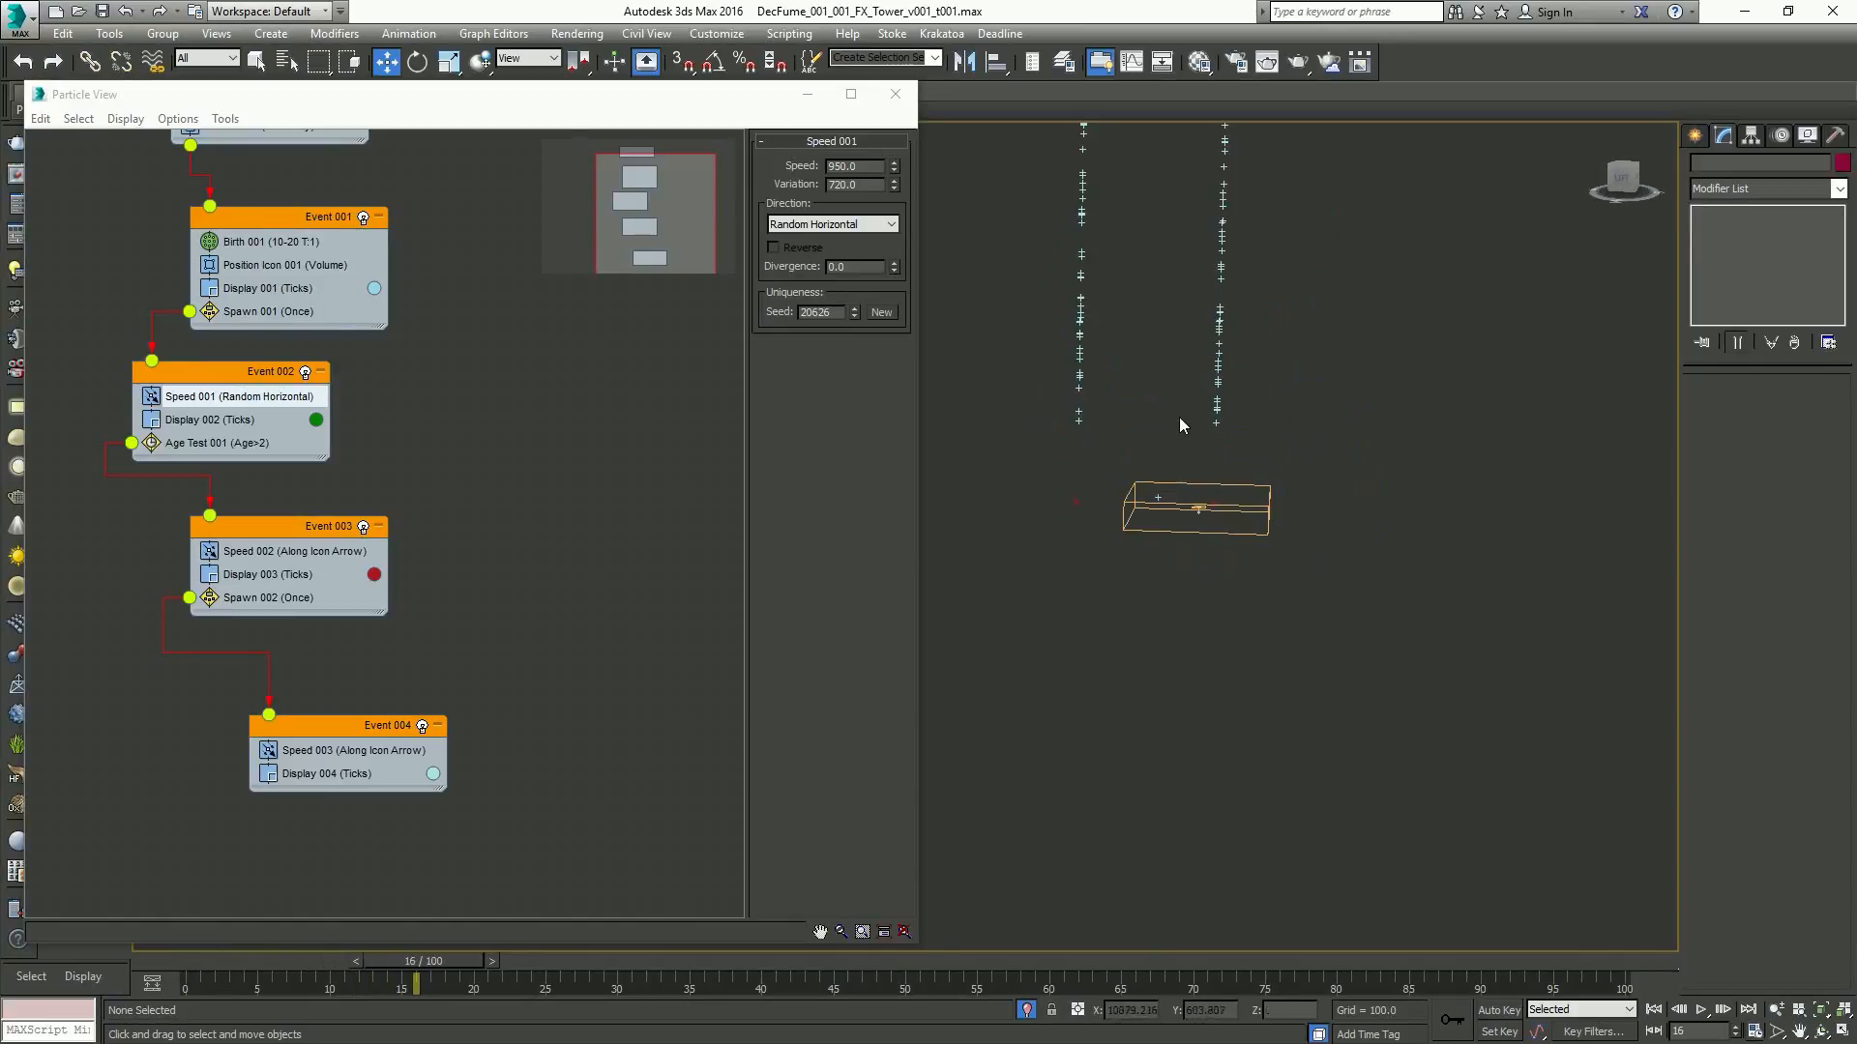
key(".")
scroll(1187, 373, "down", 2)
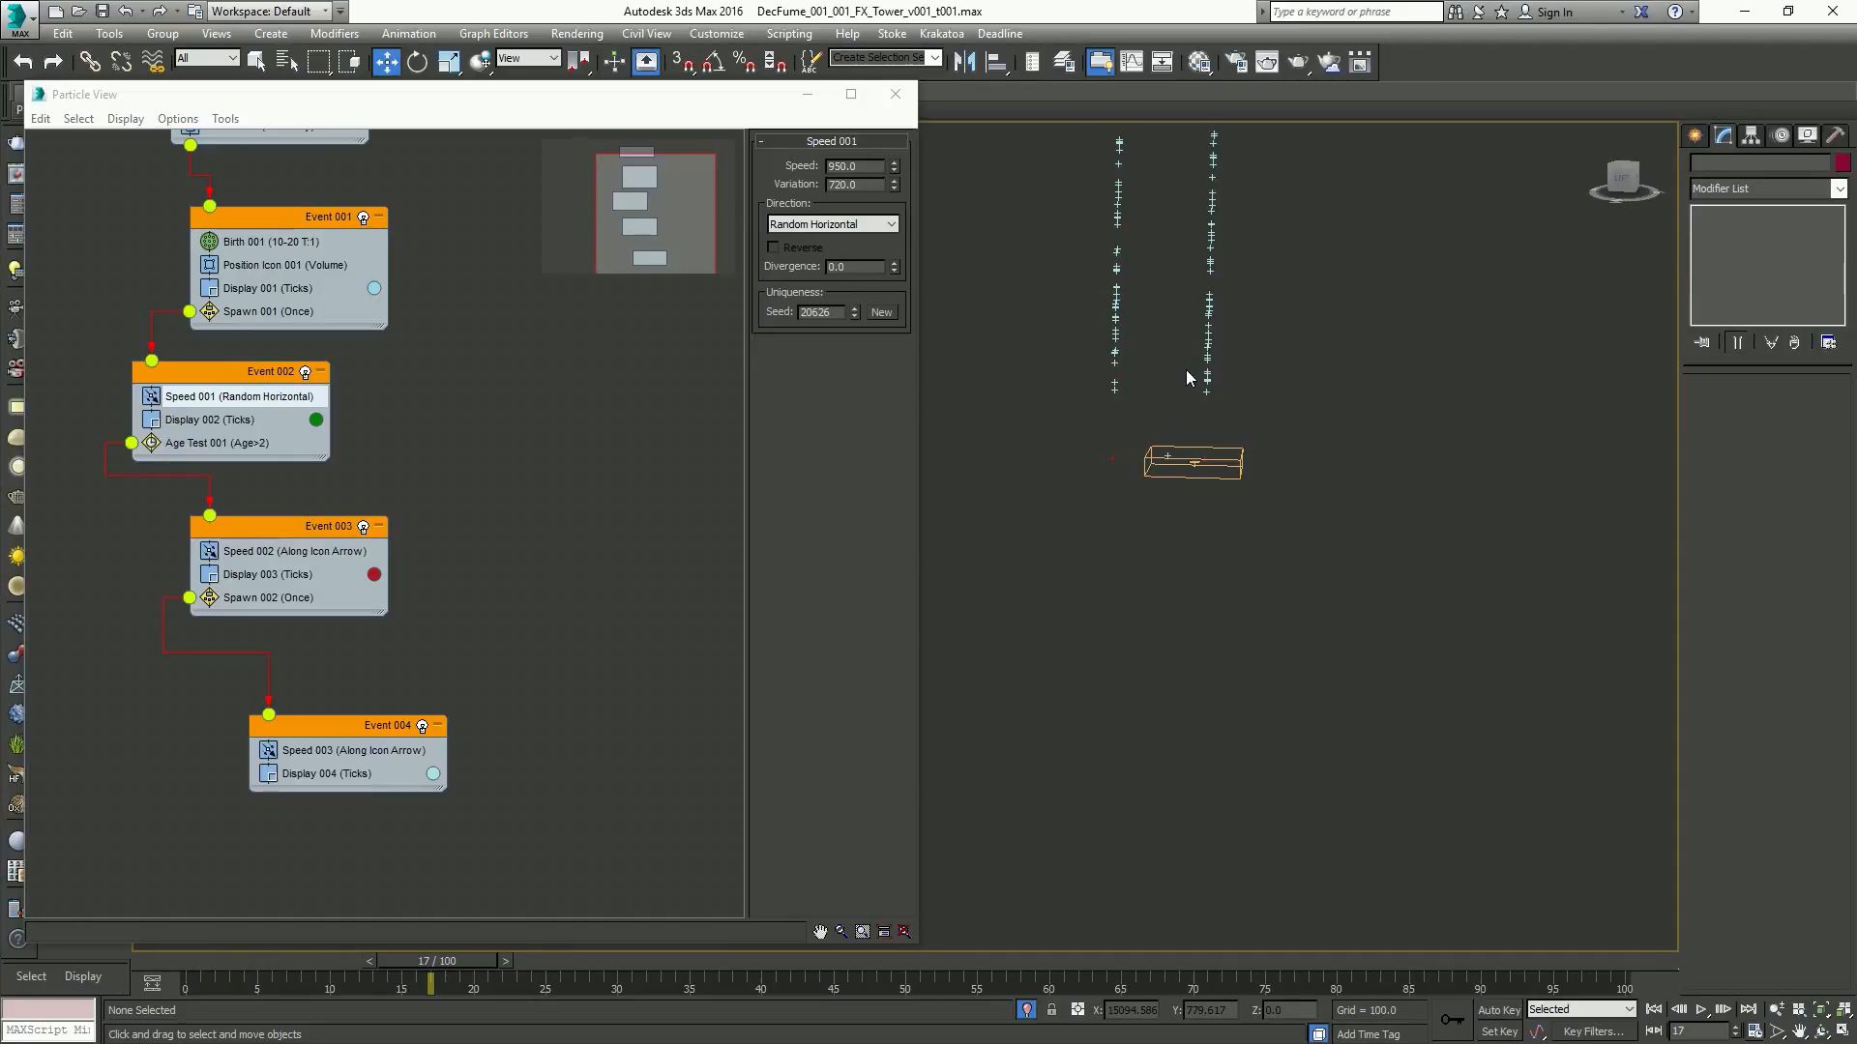
Append a Delete operator to Event 004 that removes particles by age, with life span 10 and variation 1
right_click(329, 761)
mouse_move(397, 792)
mouse_move(532, 797)
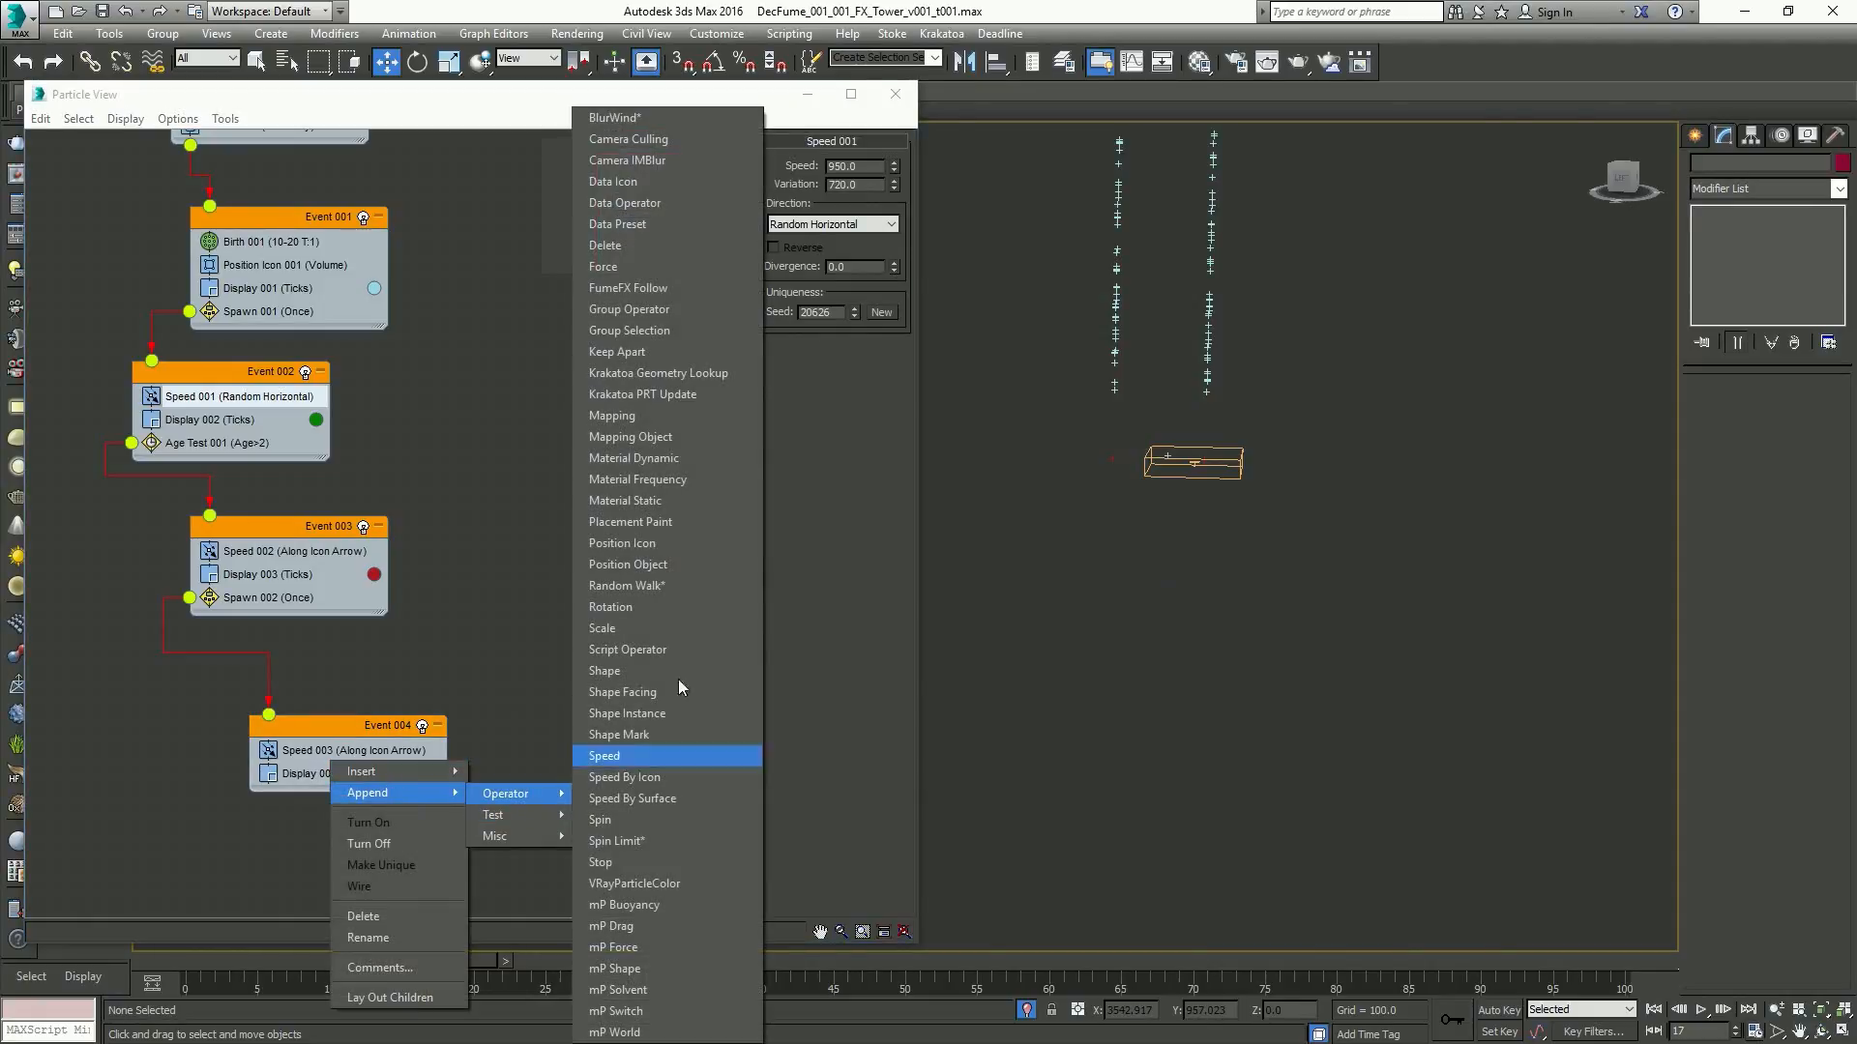
left_click(667, 245)
left_click(336, 799)
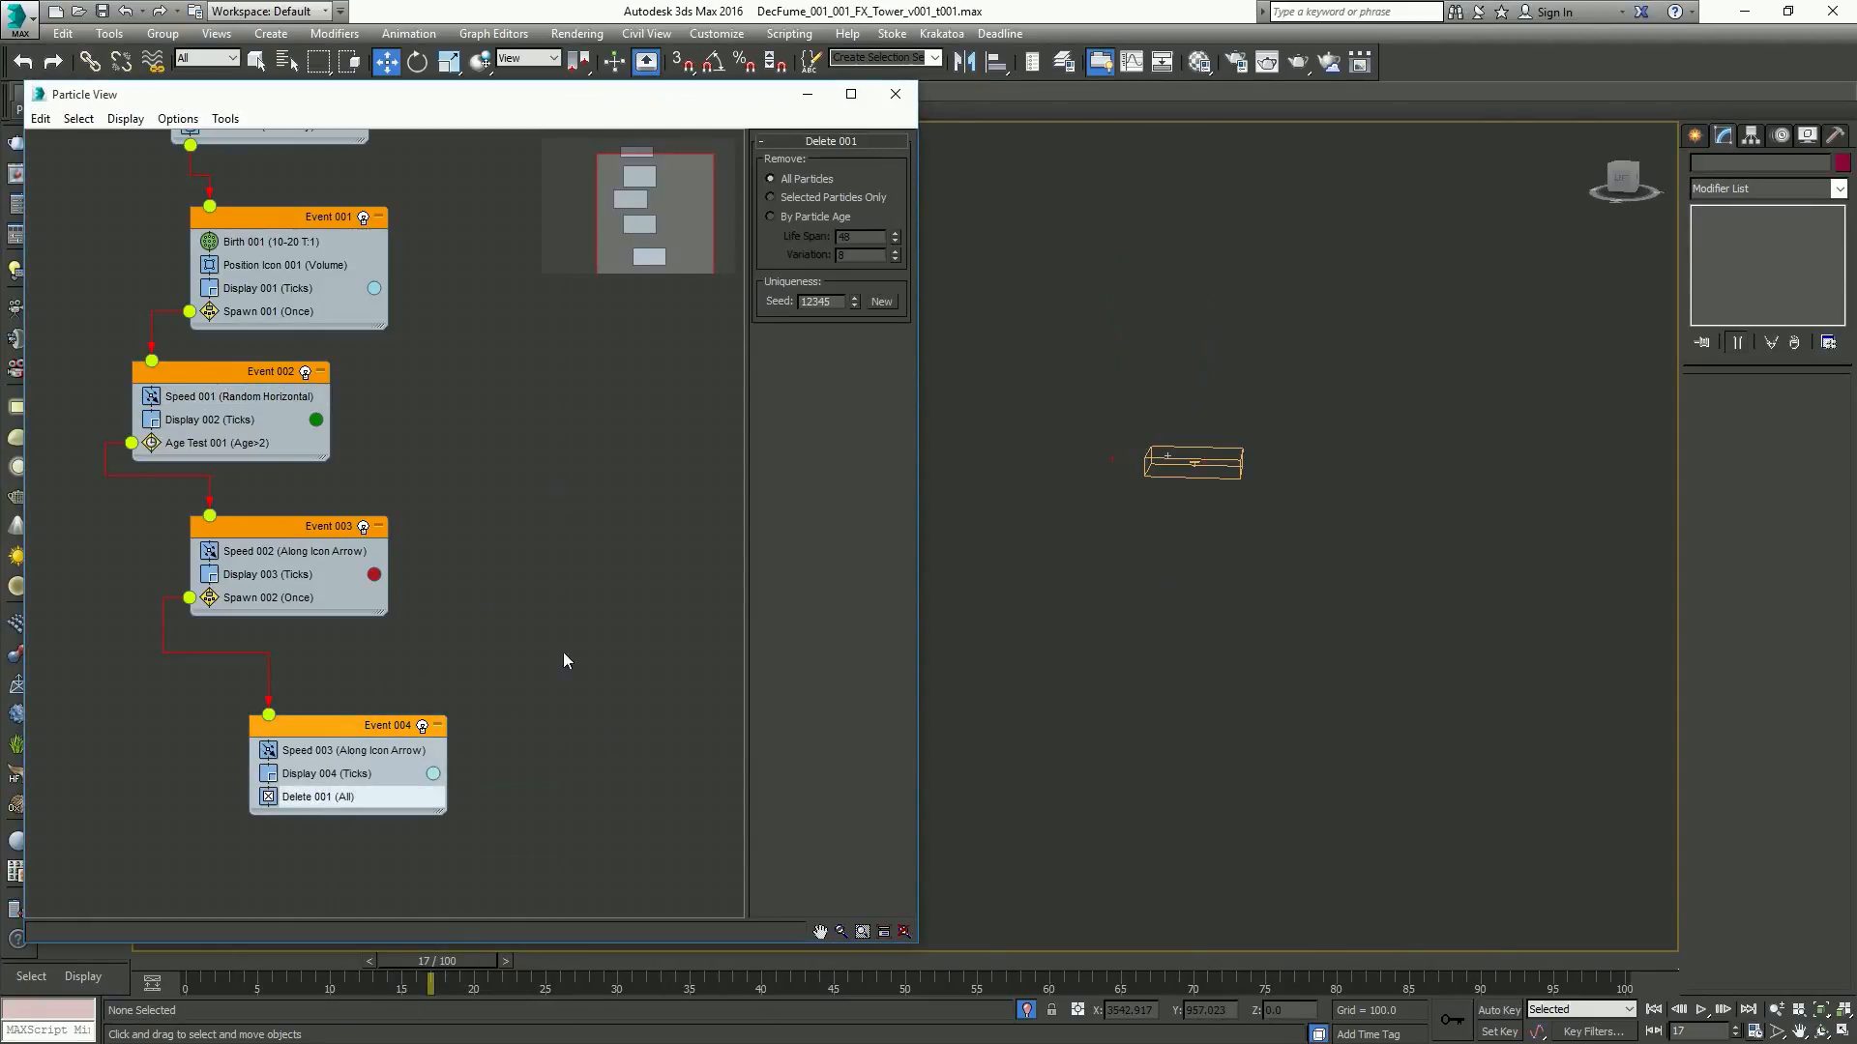
left_click(826, 220)
double_click(860, 236)
type("10")
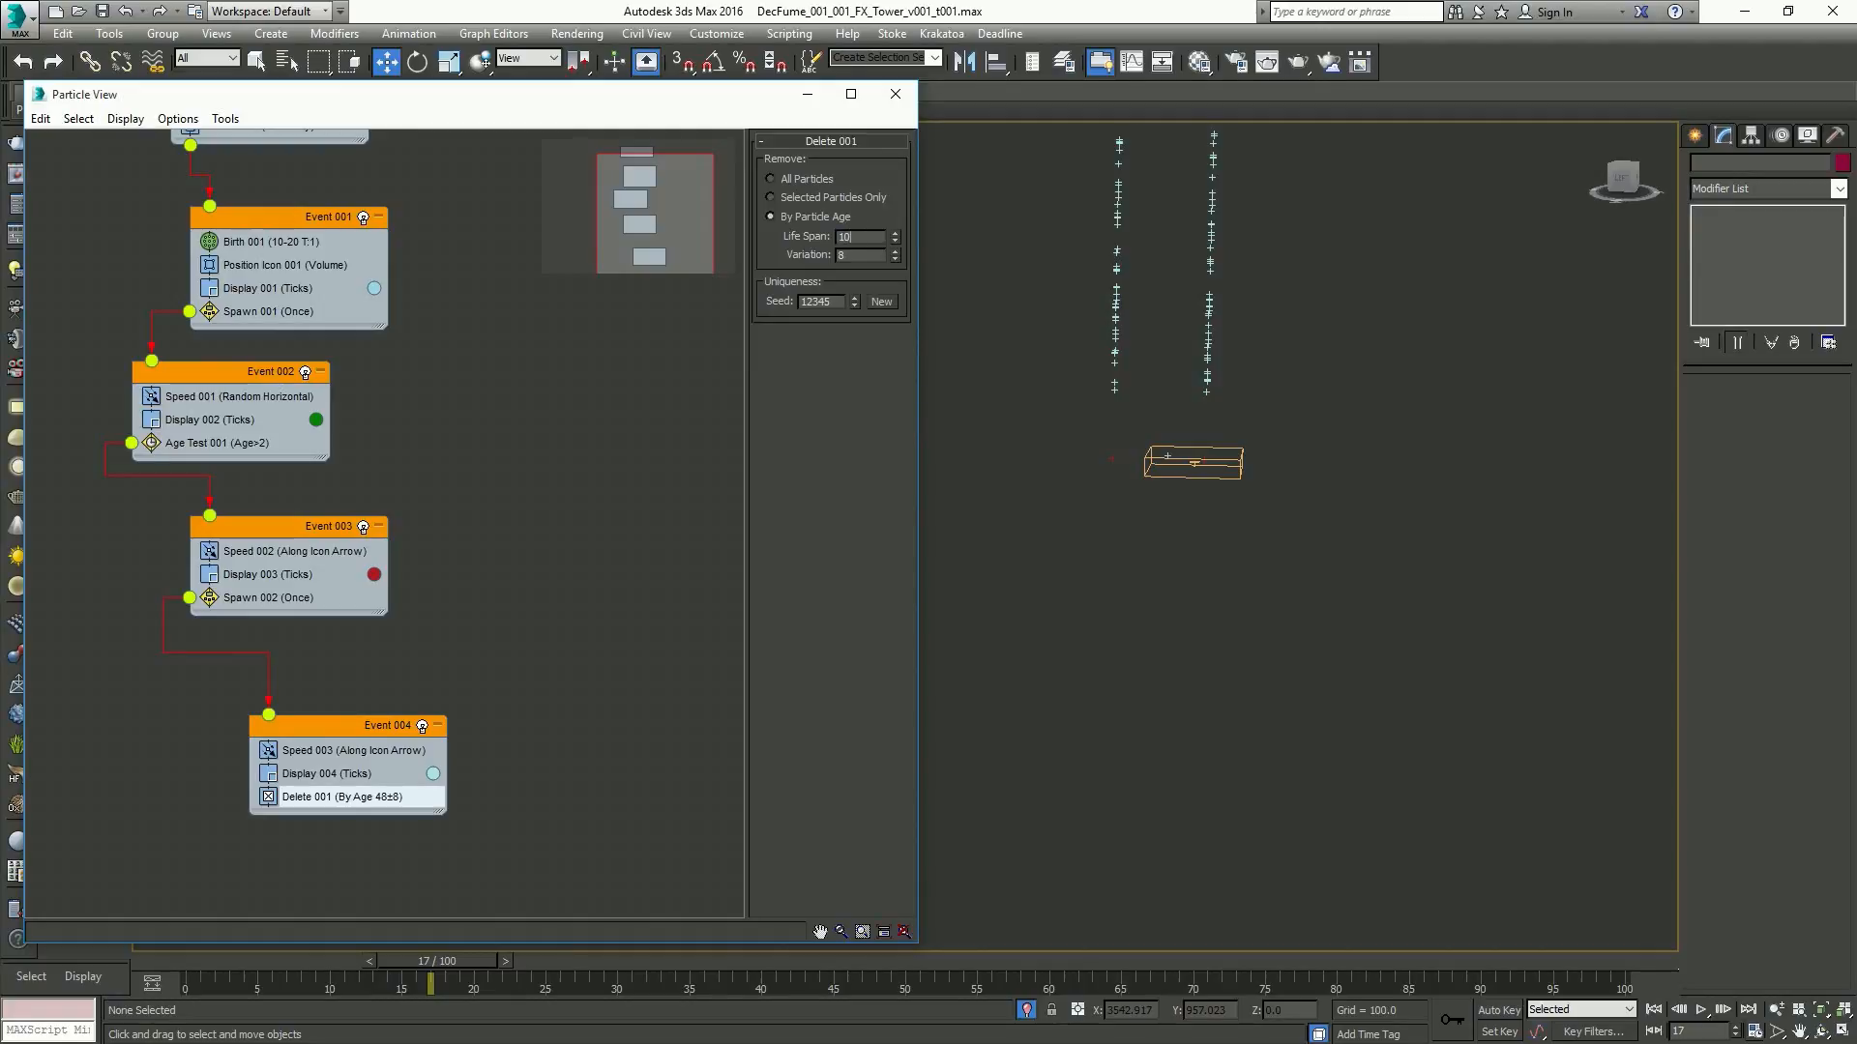
right_click(893, 254)
Step from the first frame to frame 15 and examine the height and lifetime of the particle columns
left_click_drag(190, 957, 272, 961)
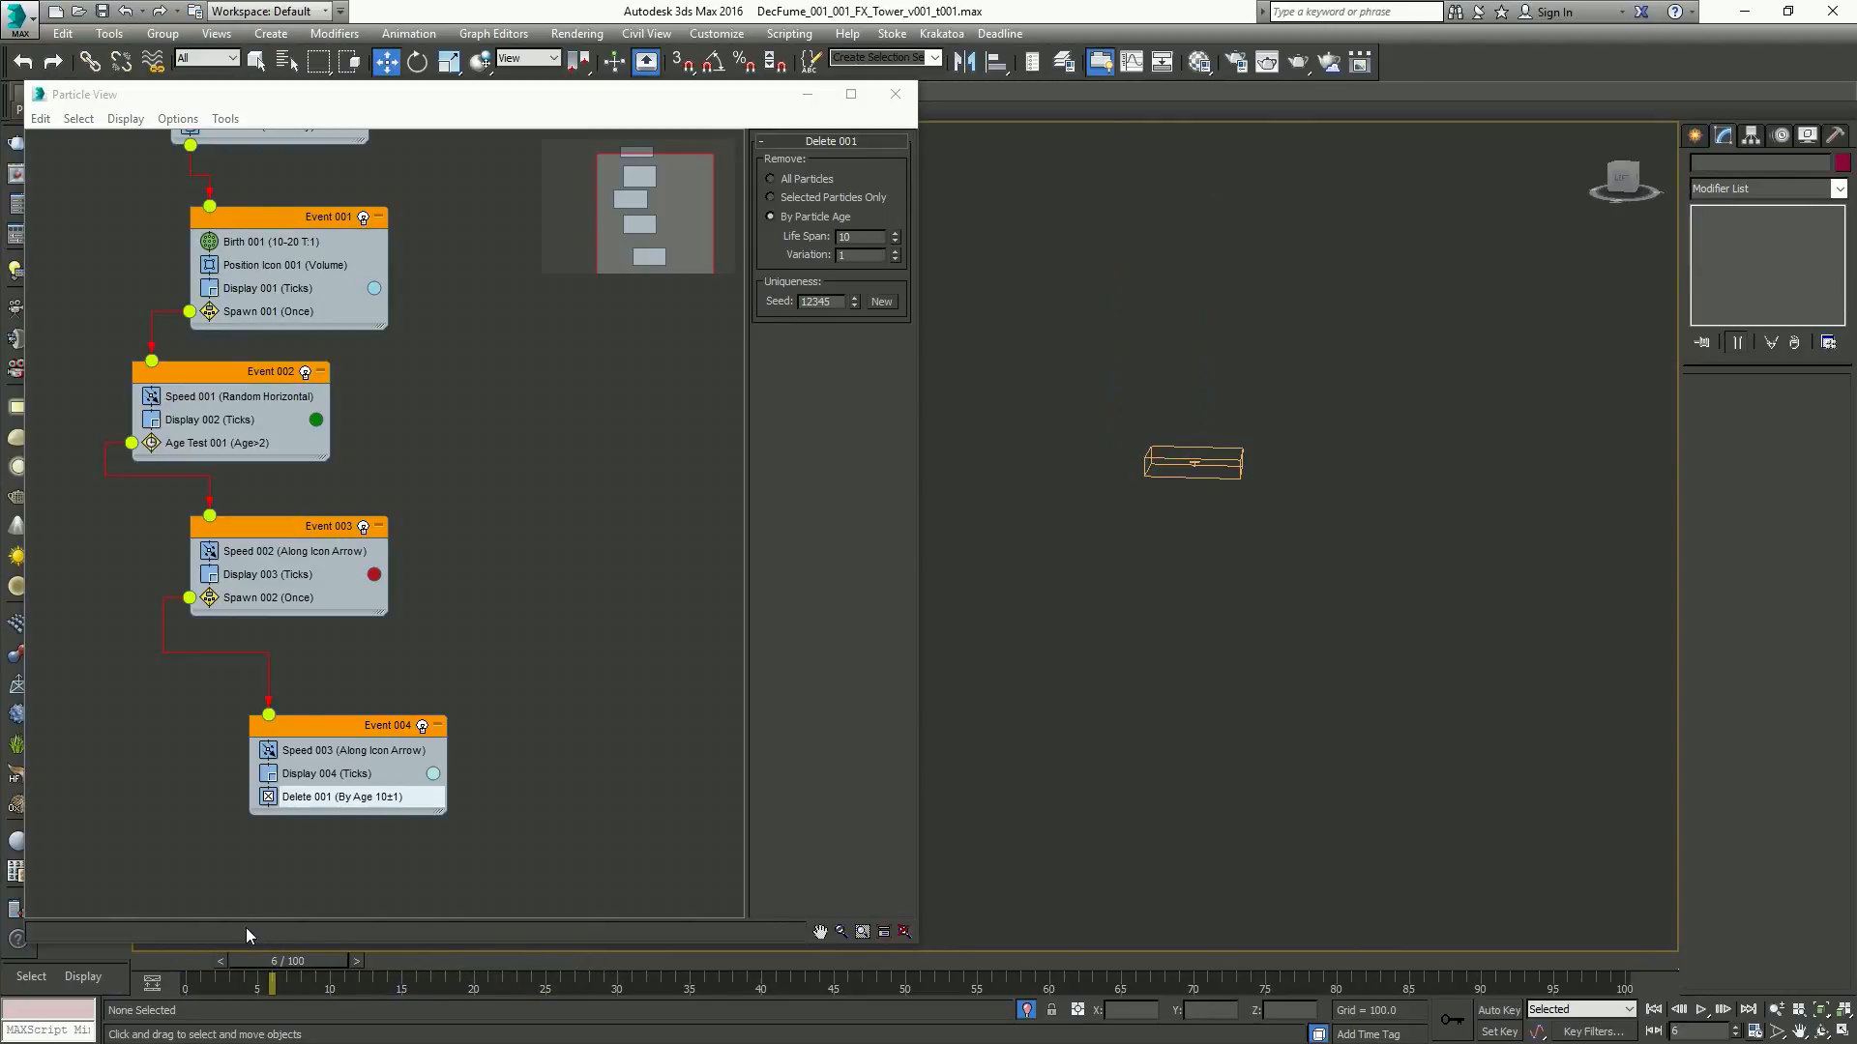
key("Home")
middle_click_drag(1308, 545, 1307, 583)
key("period")
key("period")
key("period")
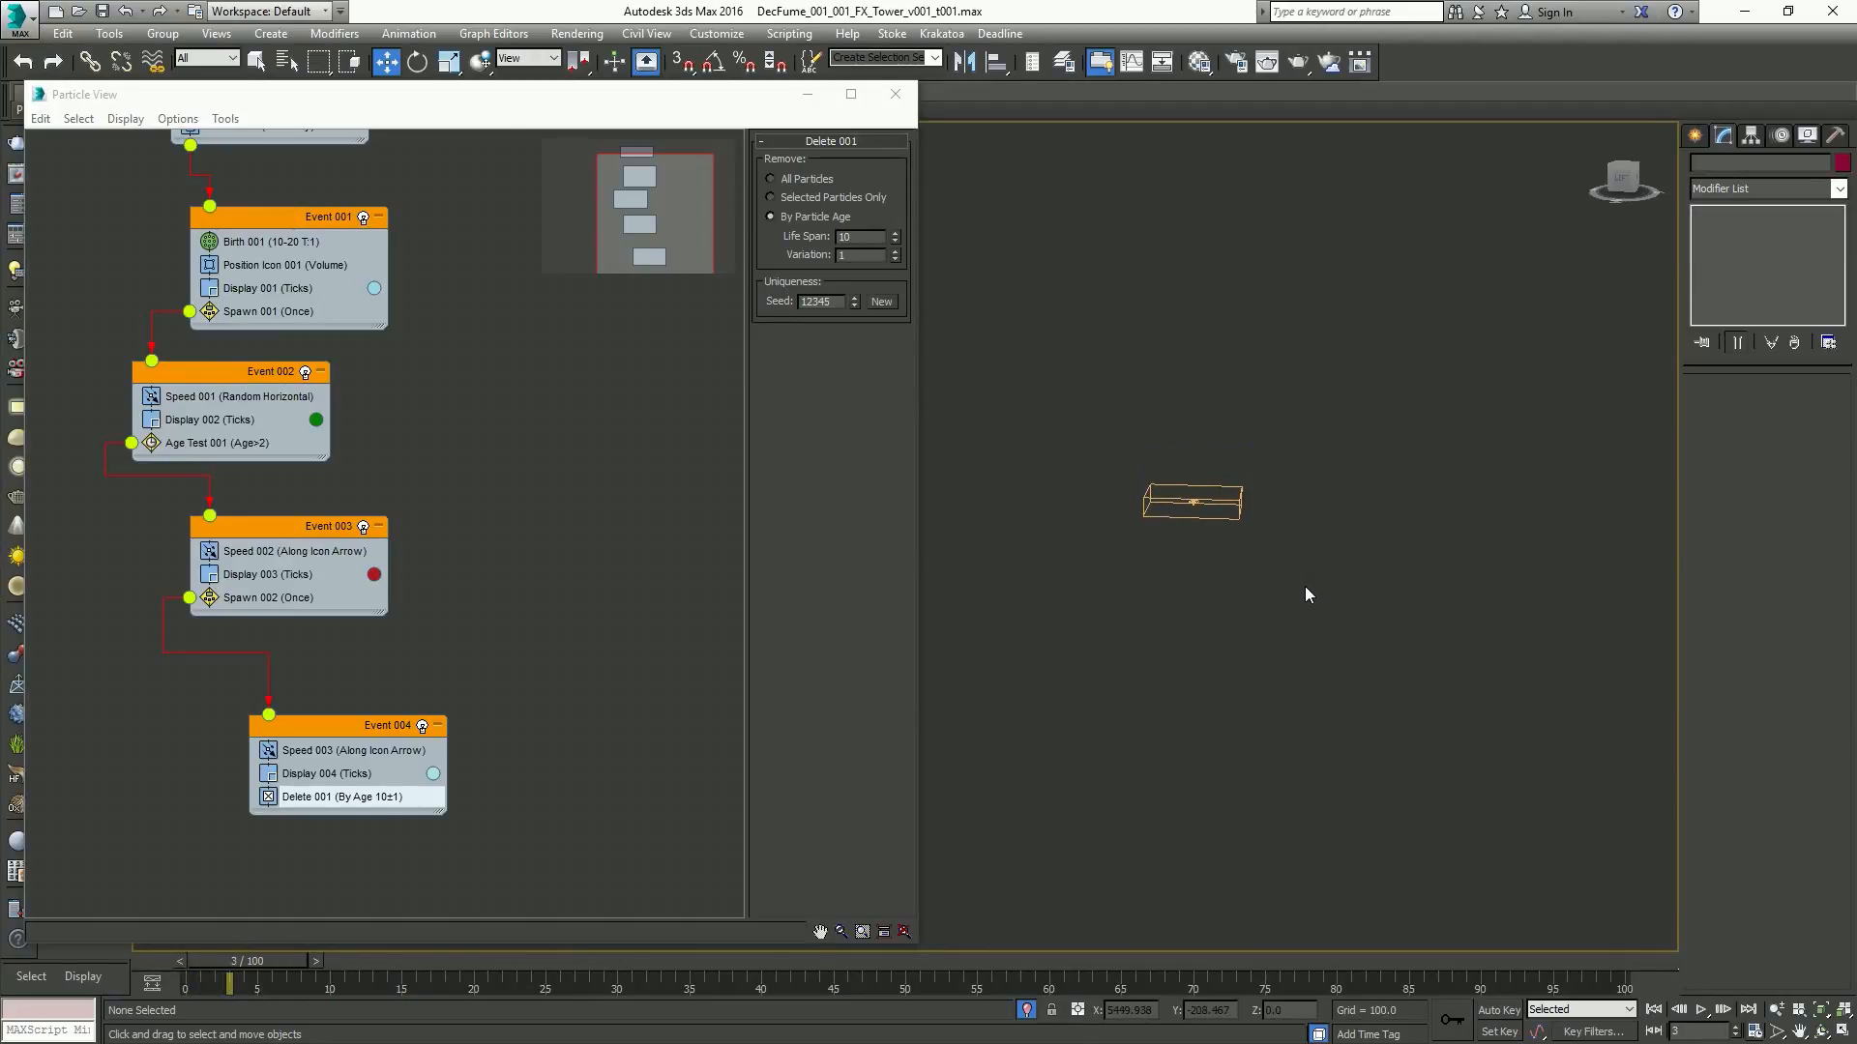
key("period")
key("period")
key("period")
key("period")
key("period")
key("period")
key("period")
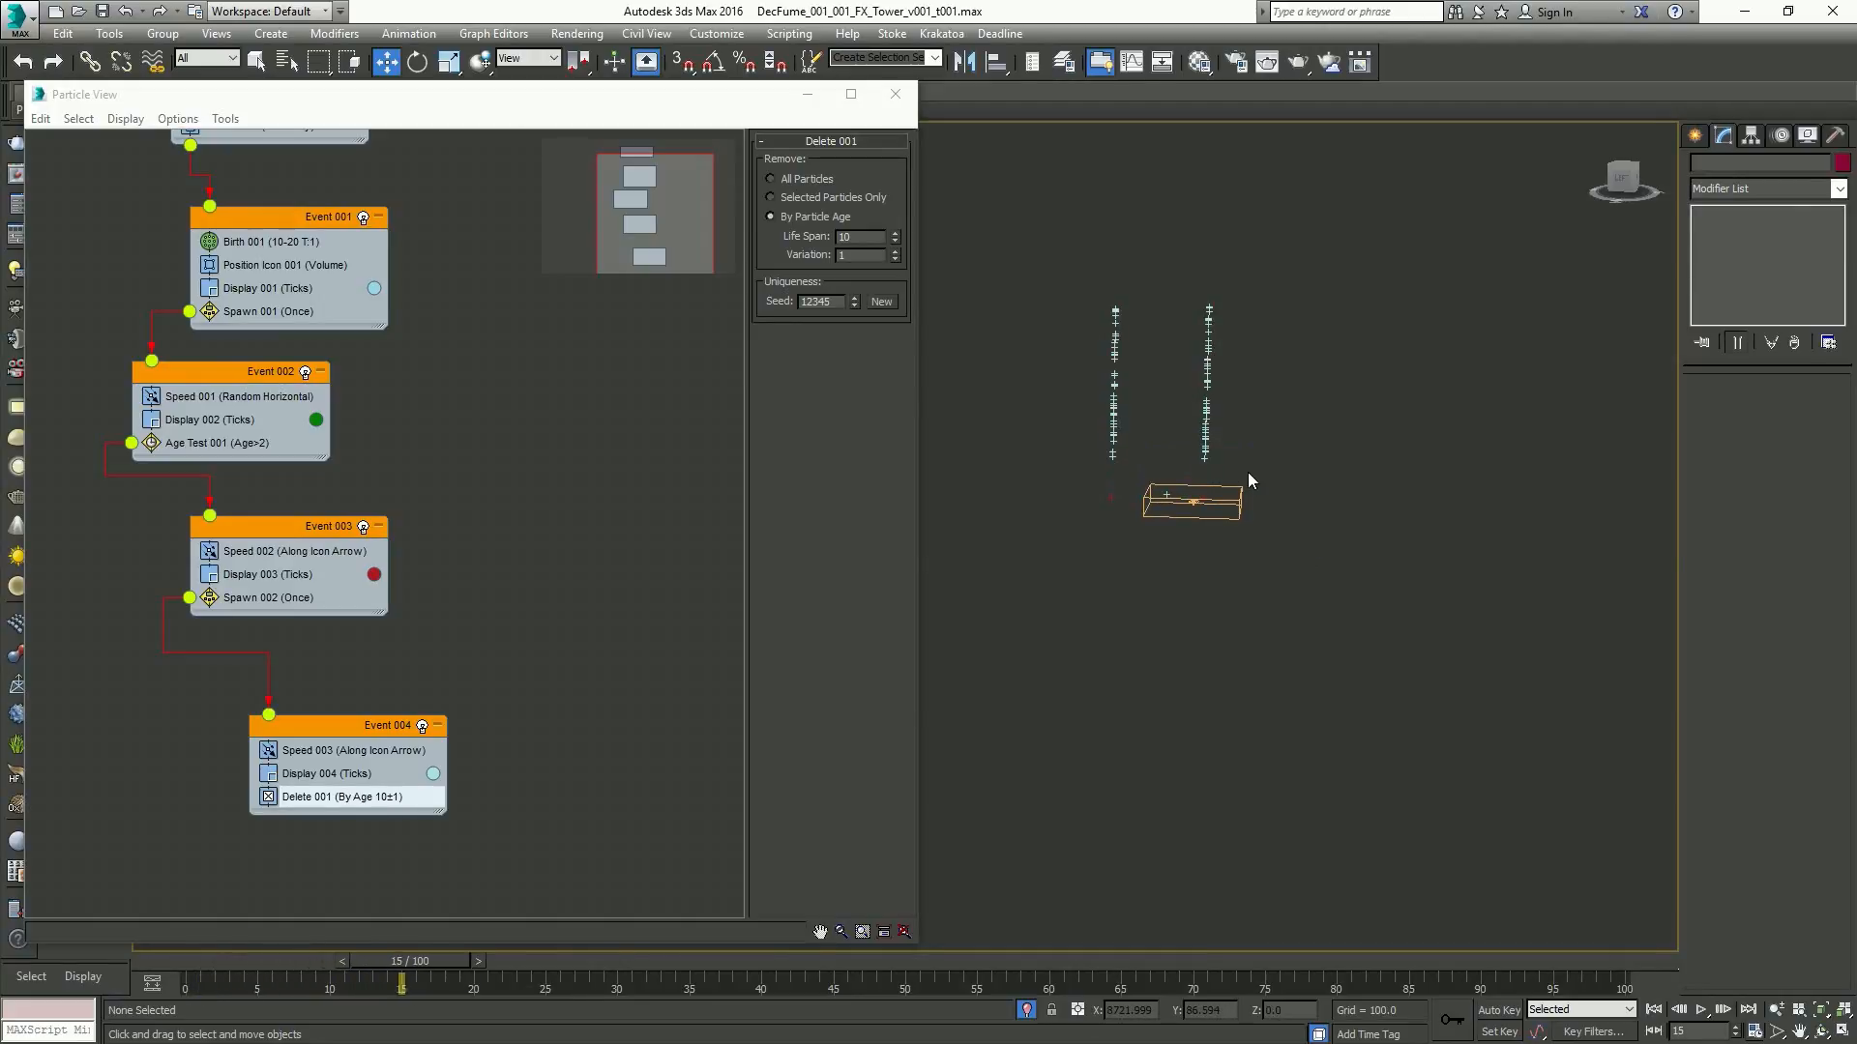
middle_click_drag(1248, 472, 1171, 493, "alt")
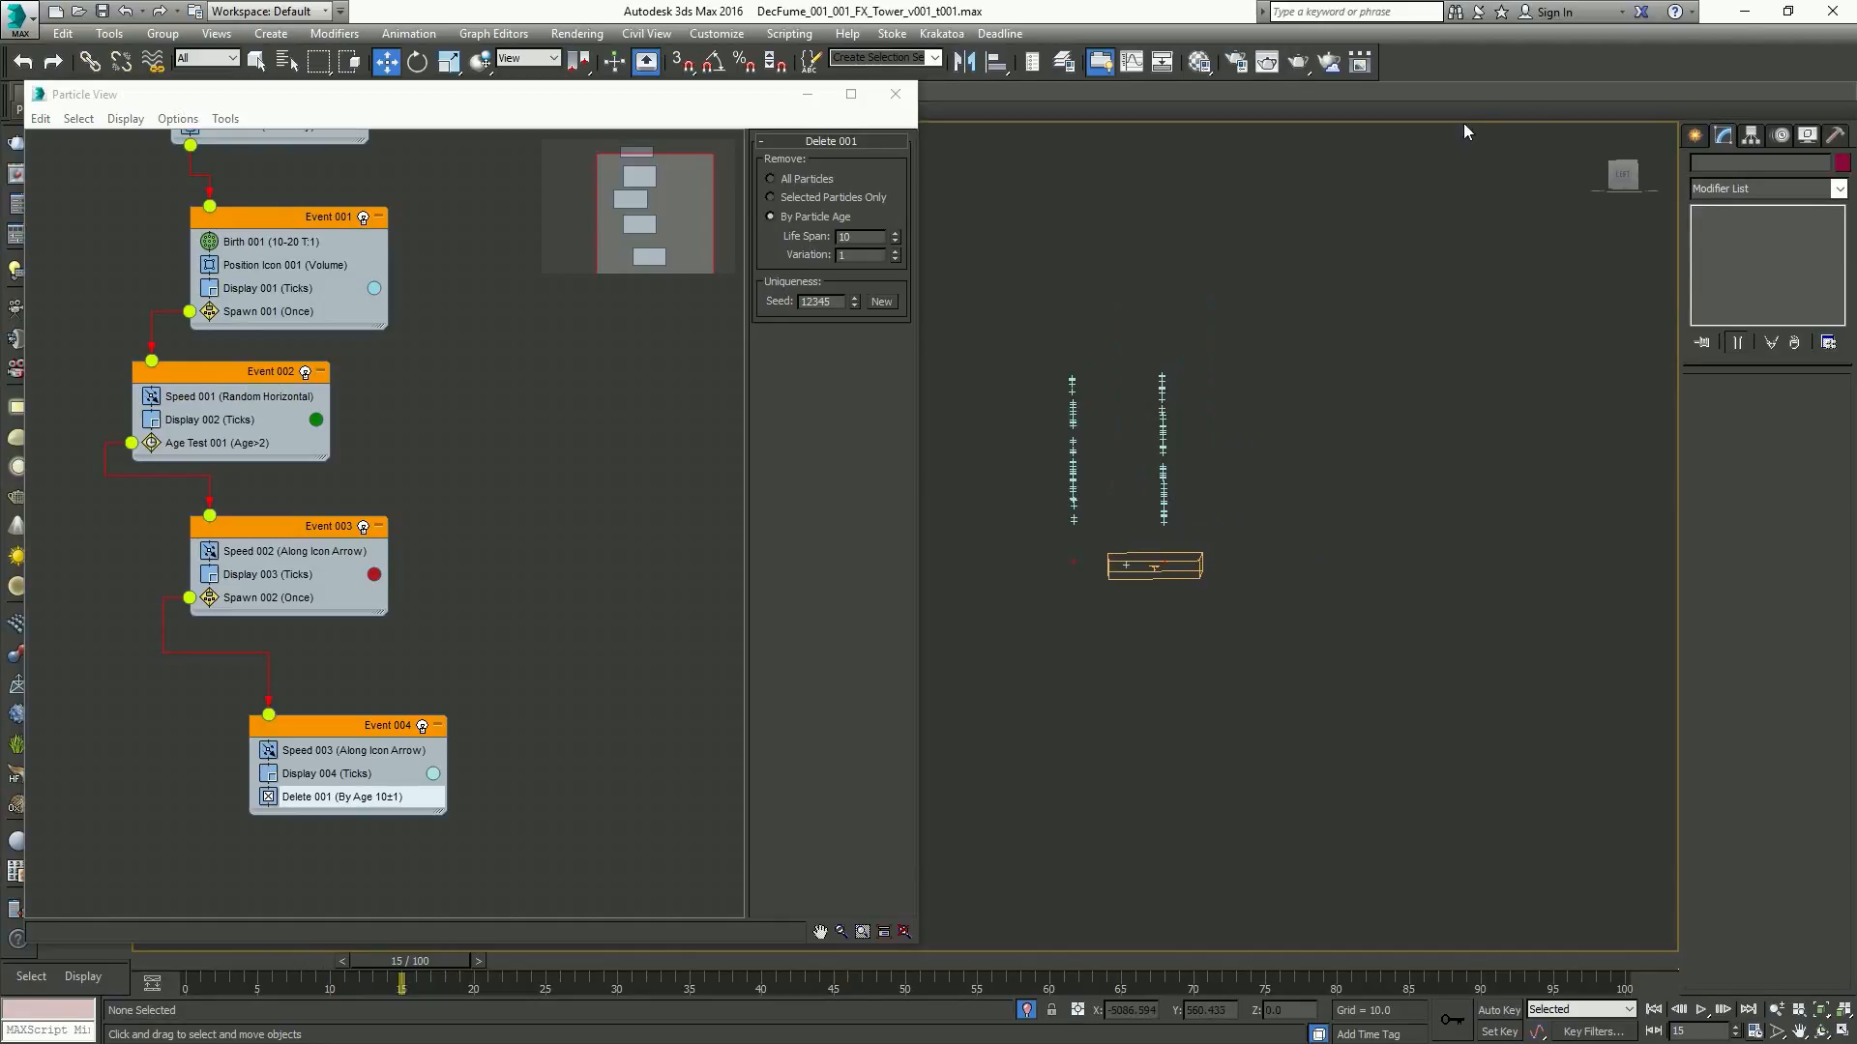
left_click(1695, 137)
left_click(1817, 166)
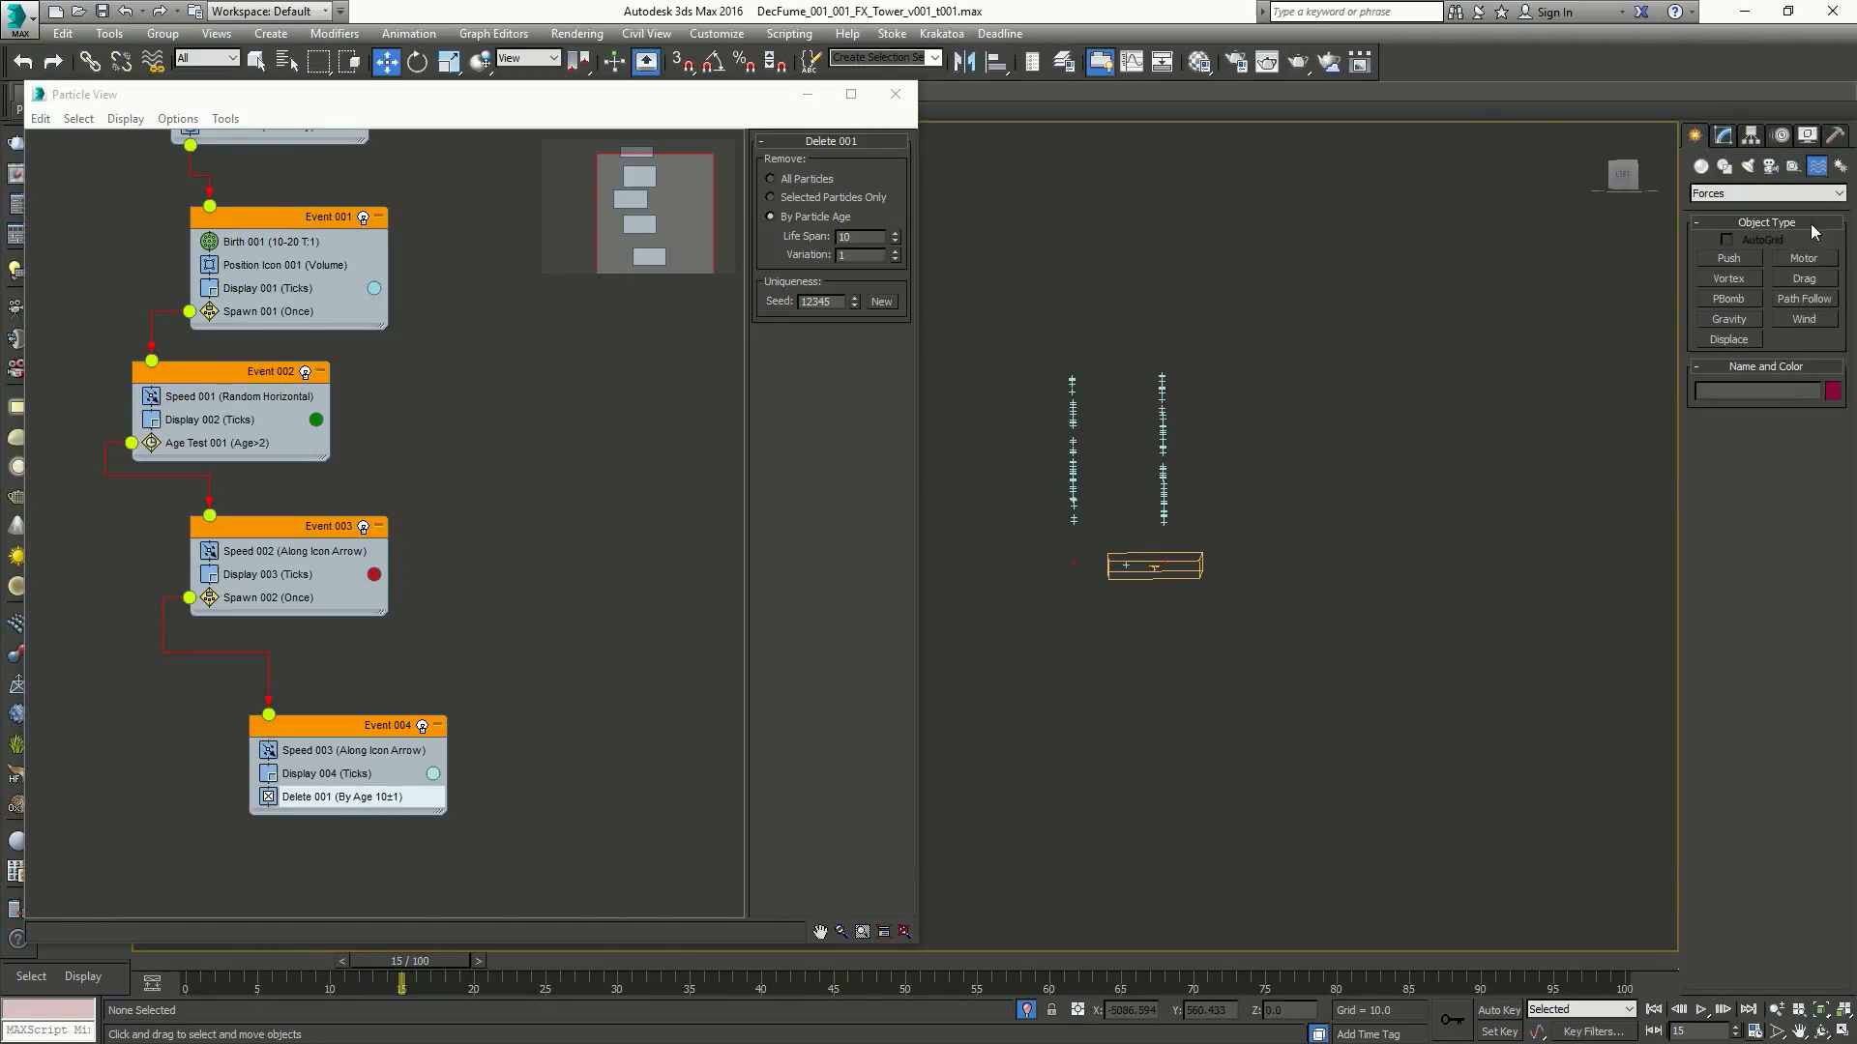
left_click(1805, 279)
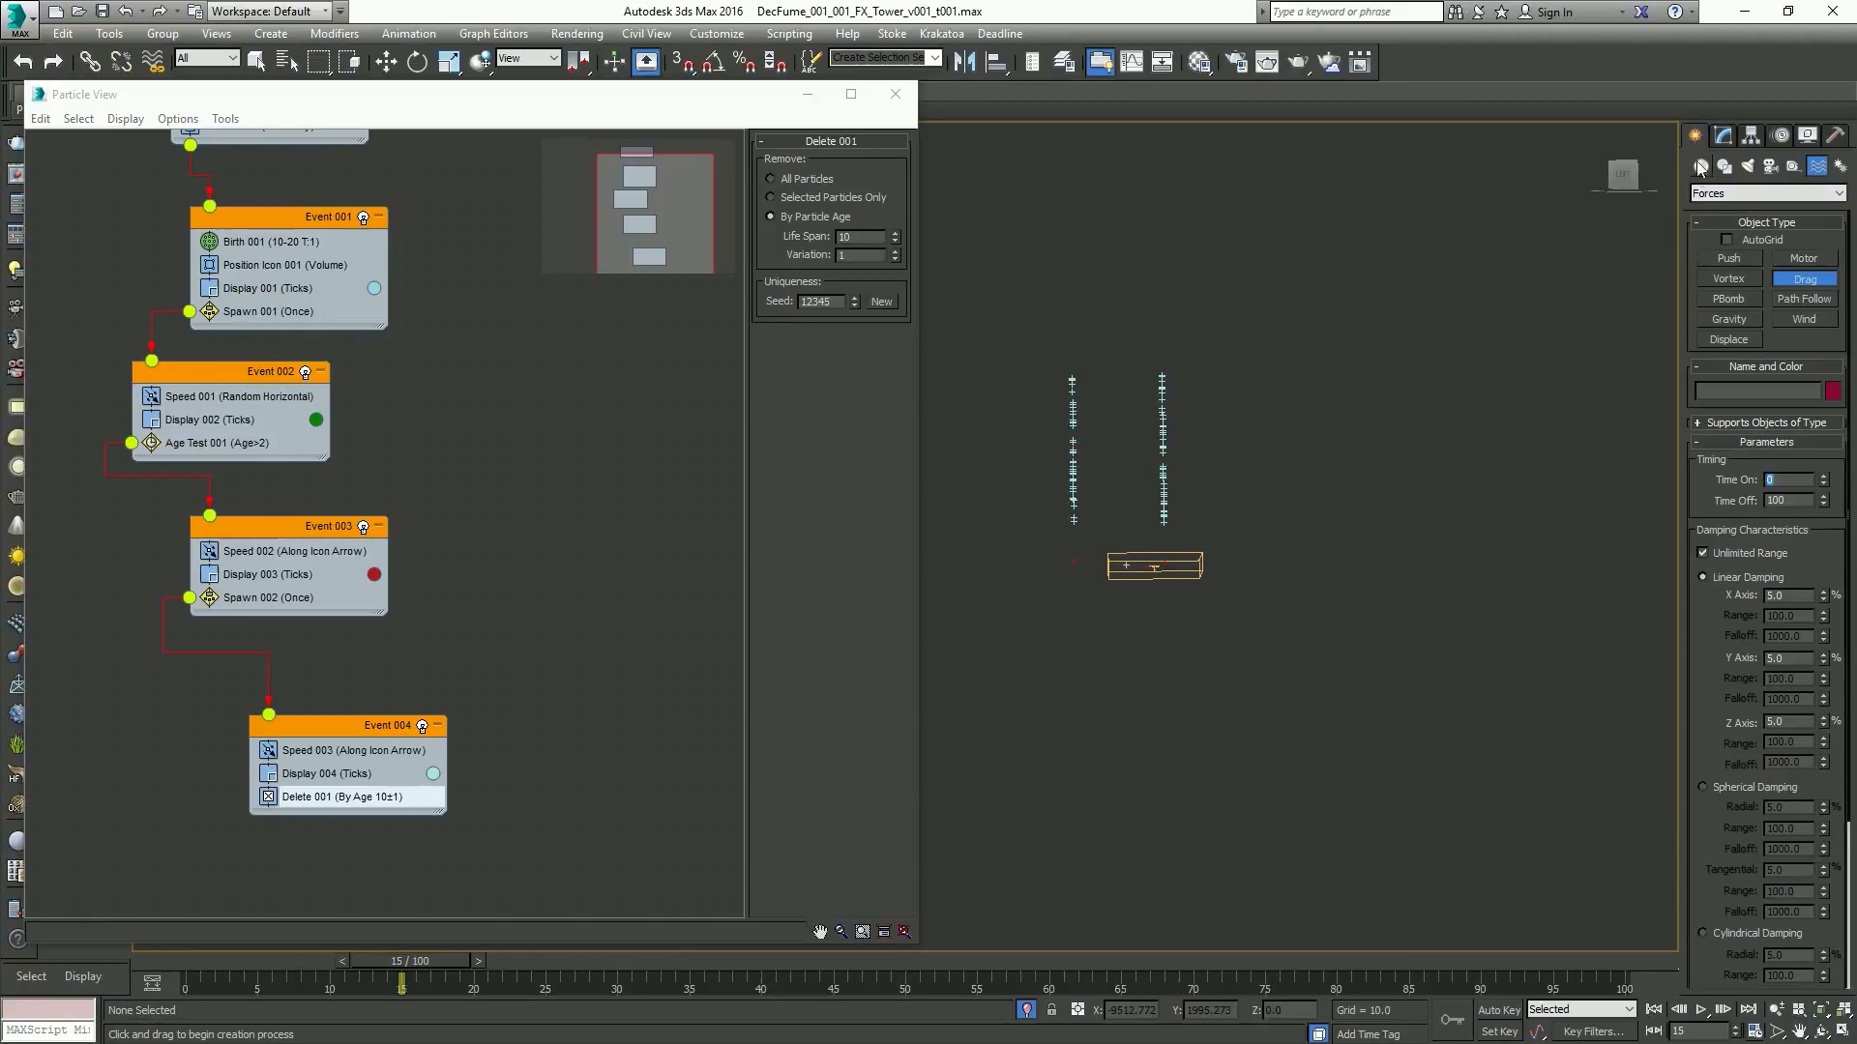
left_click(1700, 168)
left_click(1775, 198)
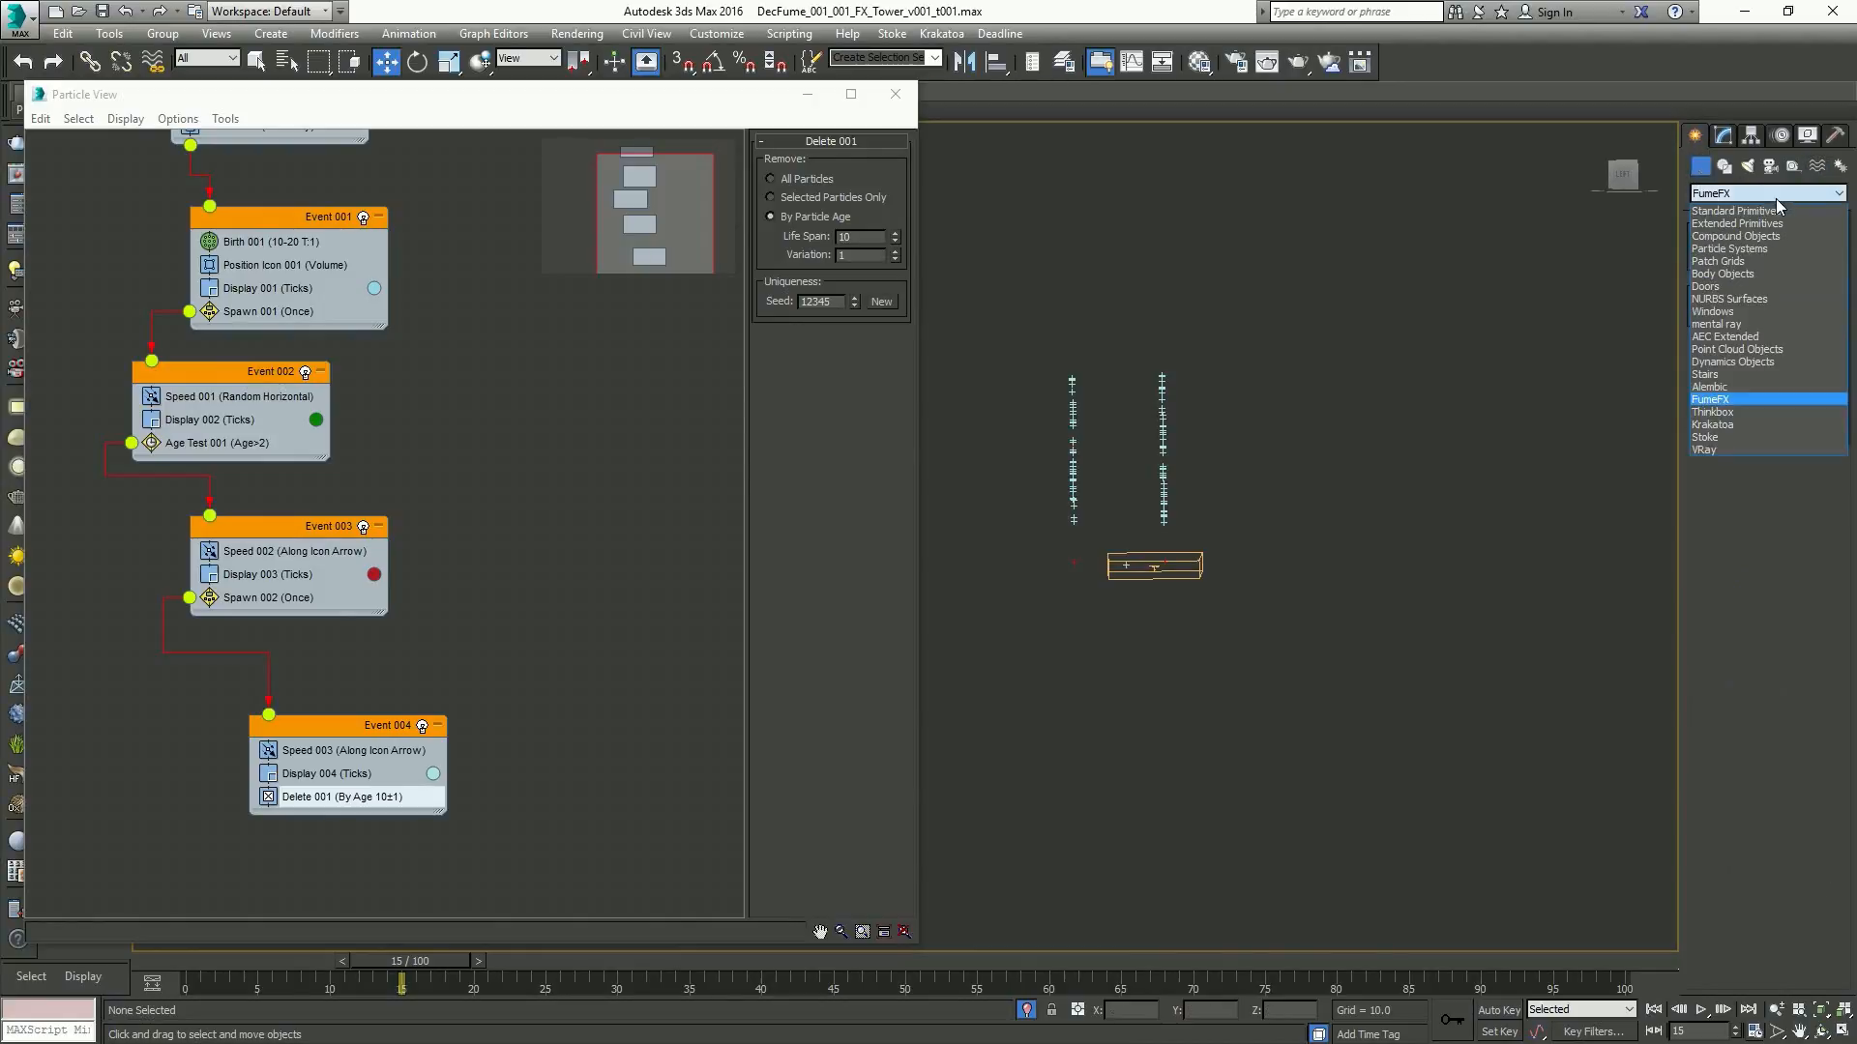
left_click(1775, 201)
Create a Drag space warp on the grid below the PFS_Explosion icon
left_click(1817, 166)
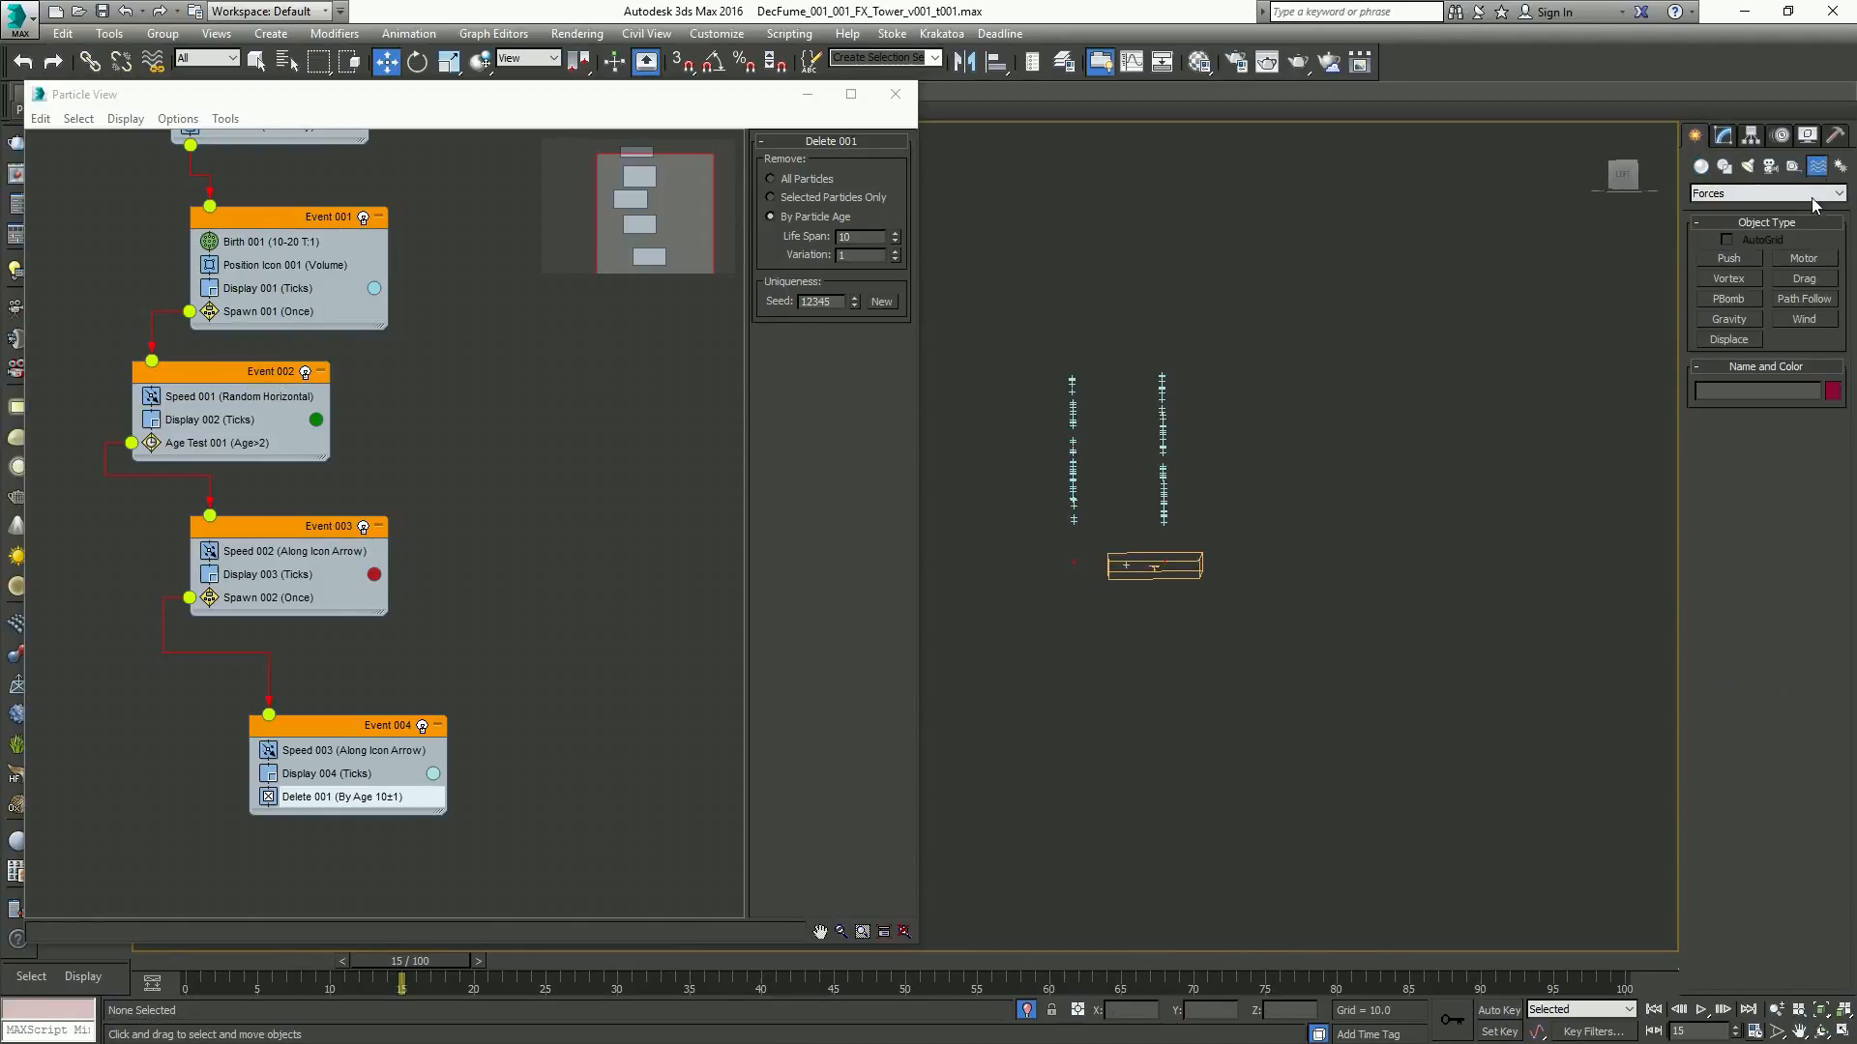
left_click(1802, 276)
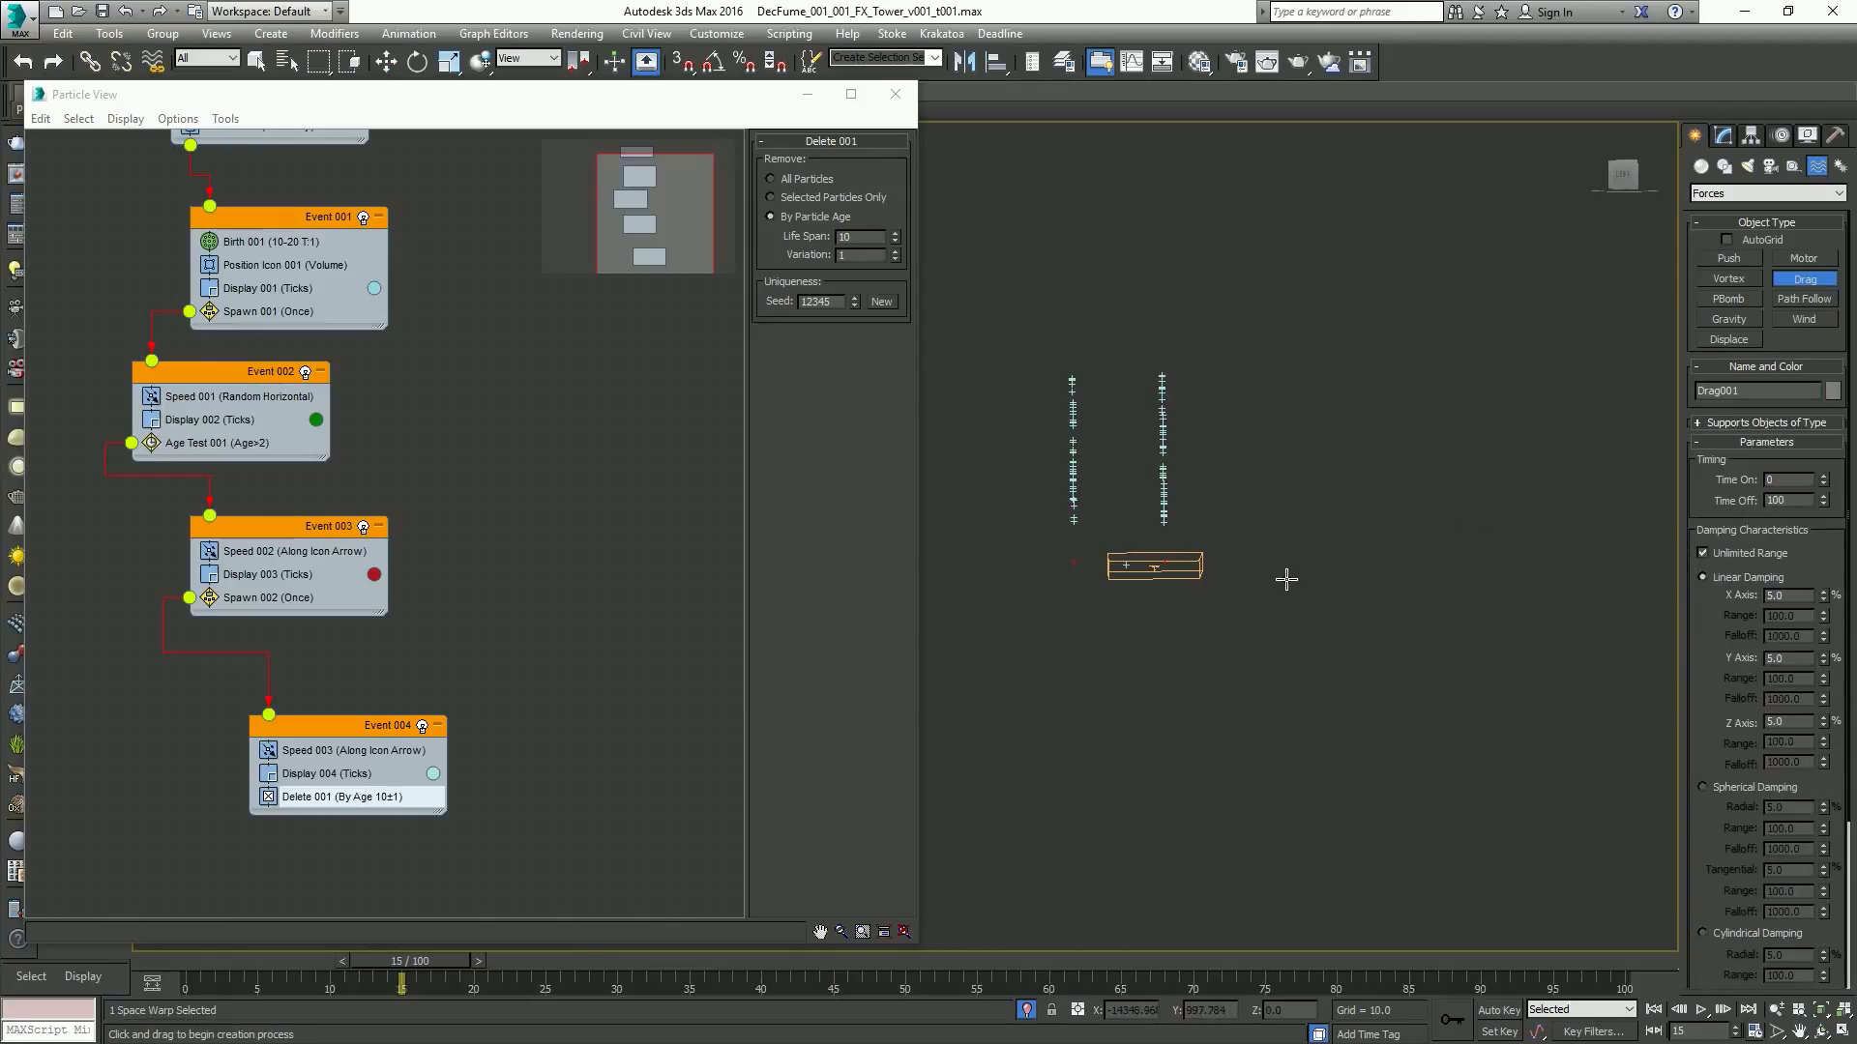
middle_click_drag(1295, 571, 1252, 456, "alt")
left_click(1209, 675)
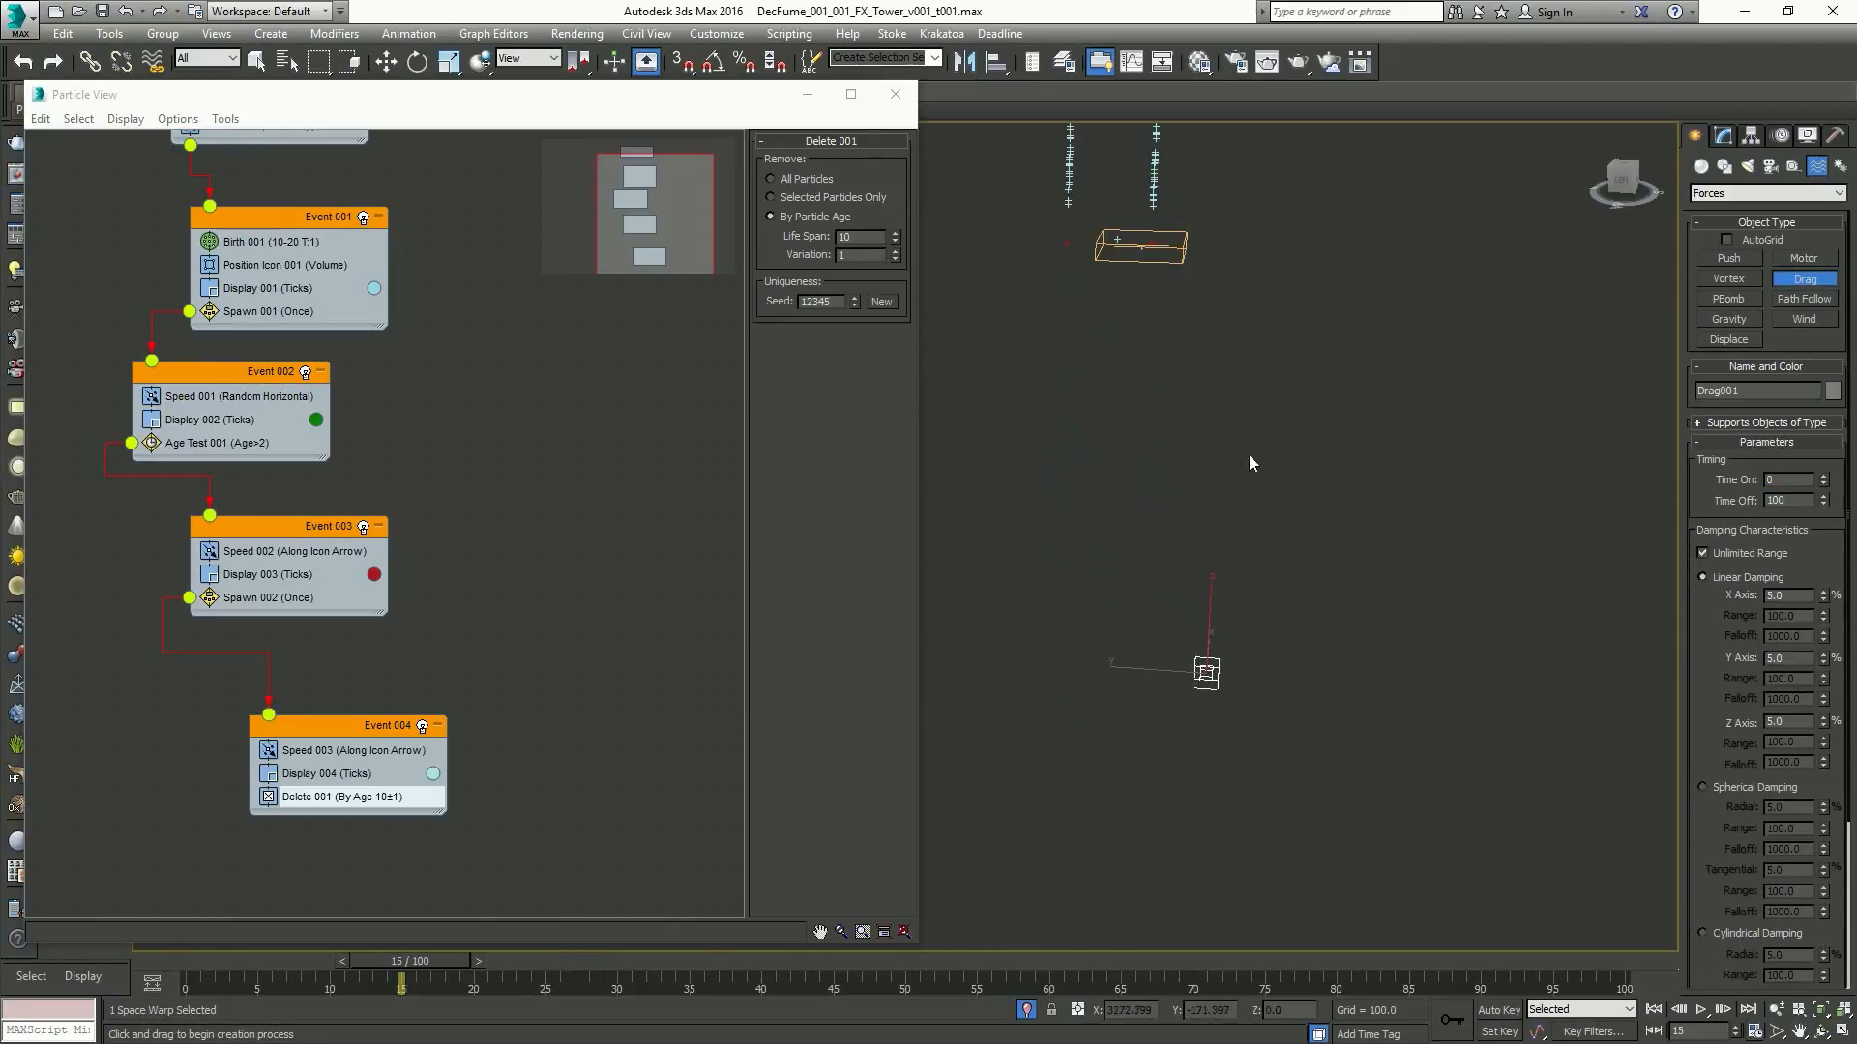
Align the Drag space warp to the PFS_Explosion icon, and move it along the Y axis to sit beside the emitter
key("alt+a")
left_click(1146, 249)
key("w")
left_click_drag(1146, 253, 1227, 311)
middle_click_drag(1228, 311, 1268, 437)
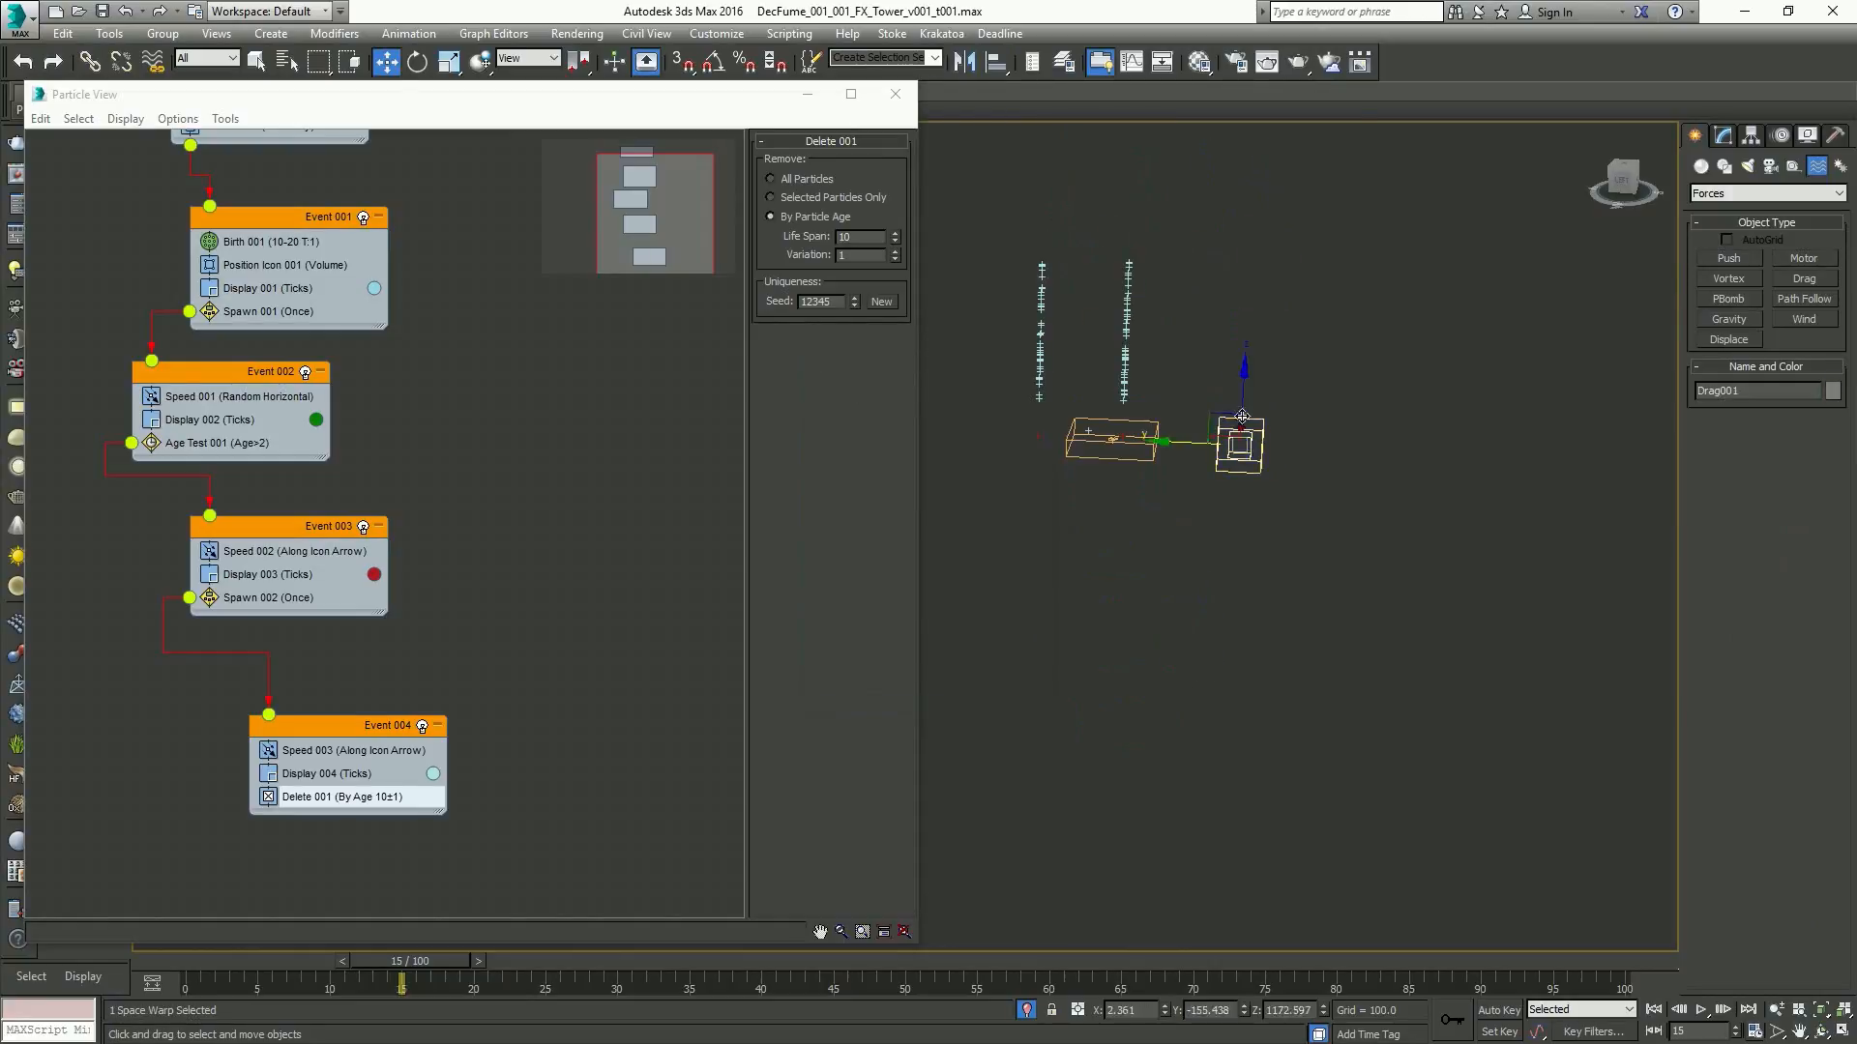
left_click_drag(1232, 456, 1340, 427)
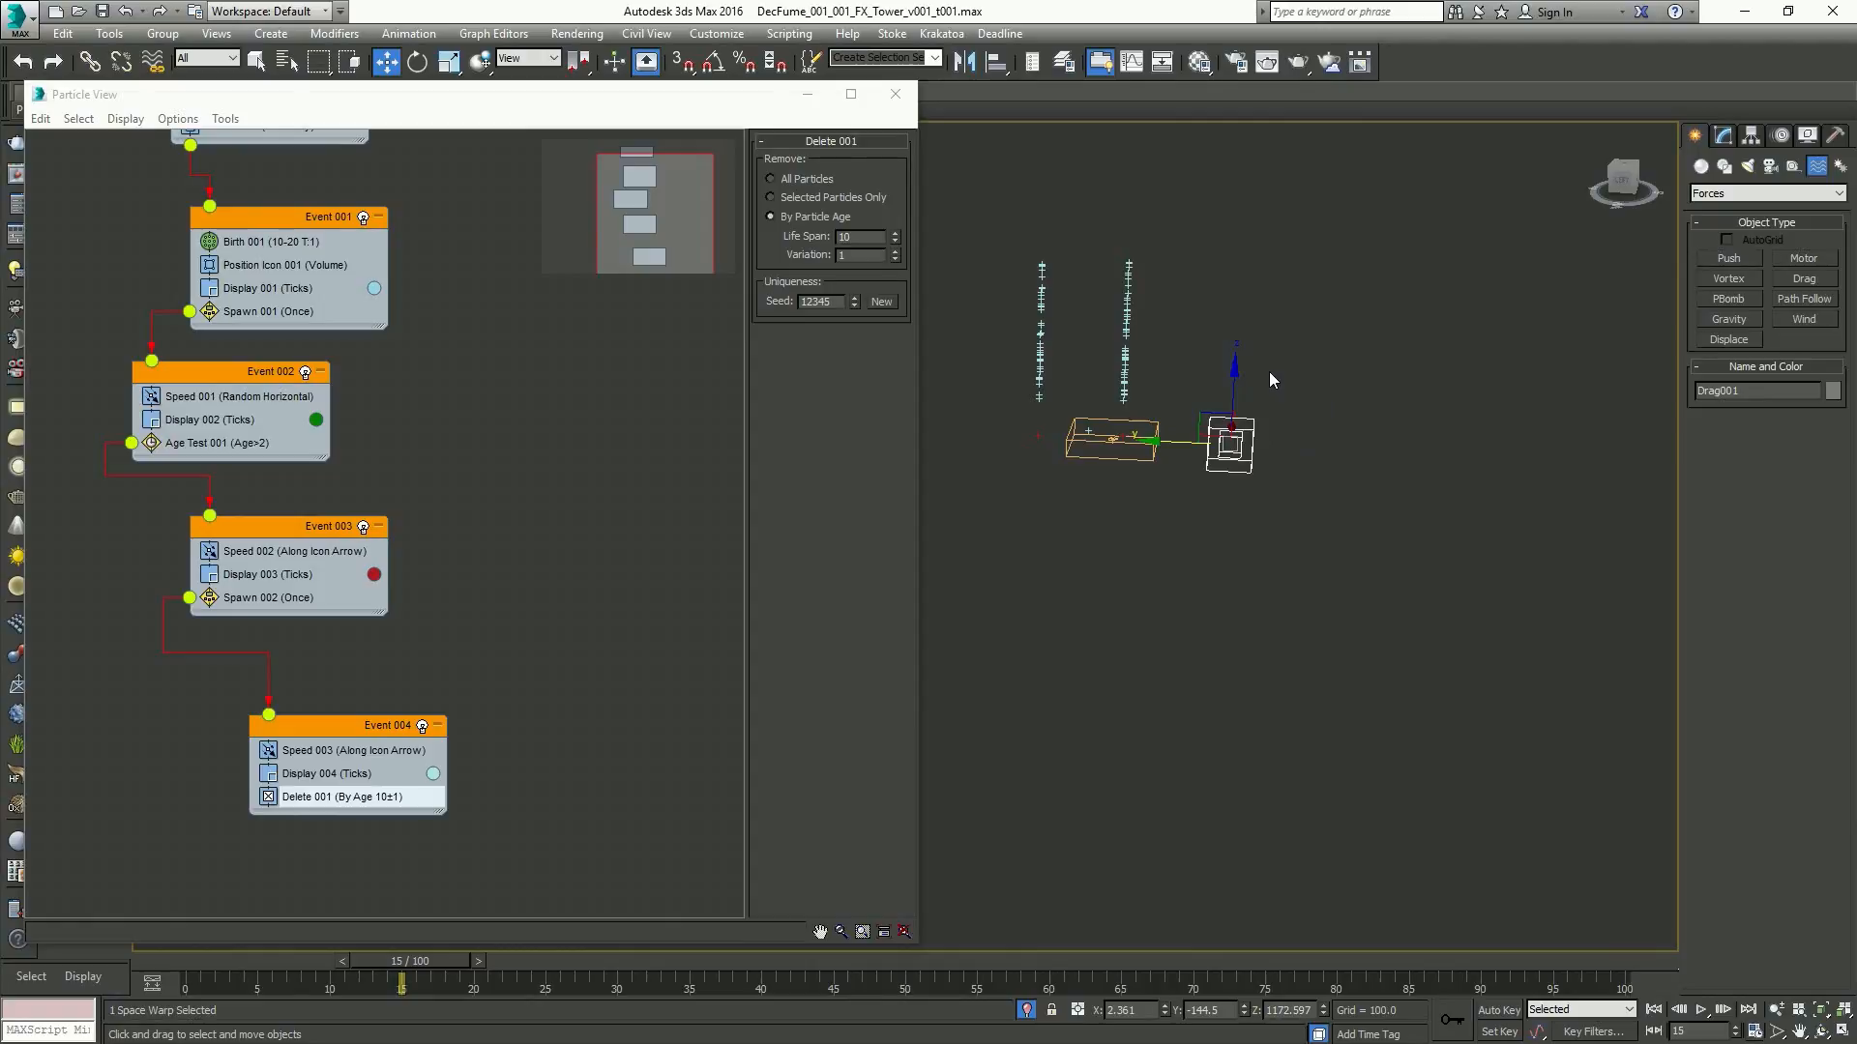
Set the Drag's Time Off to 100000 and its linear damping to 20% on the X, Y and Z axes
left_click(1725, 135)
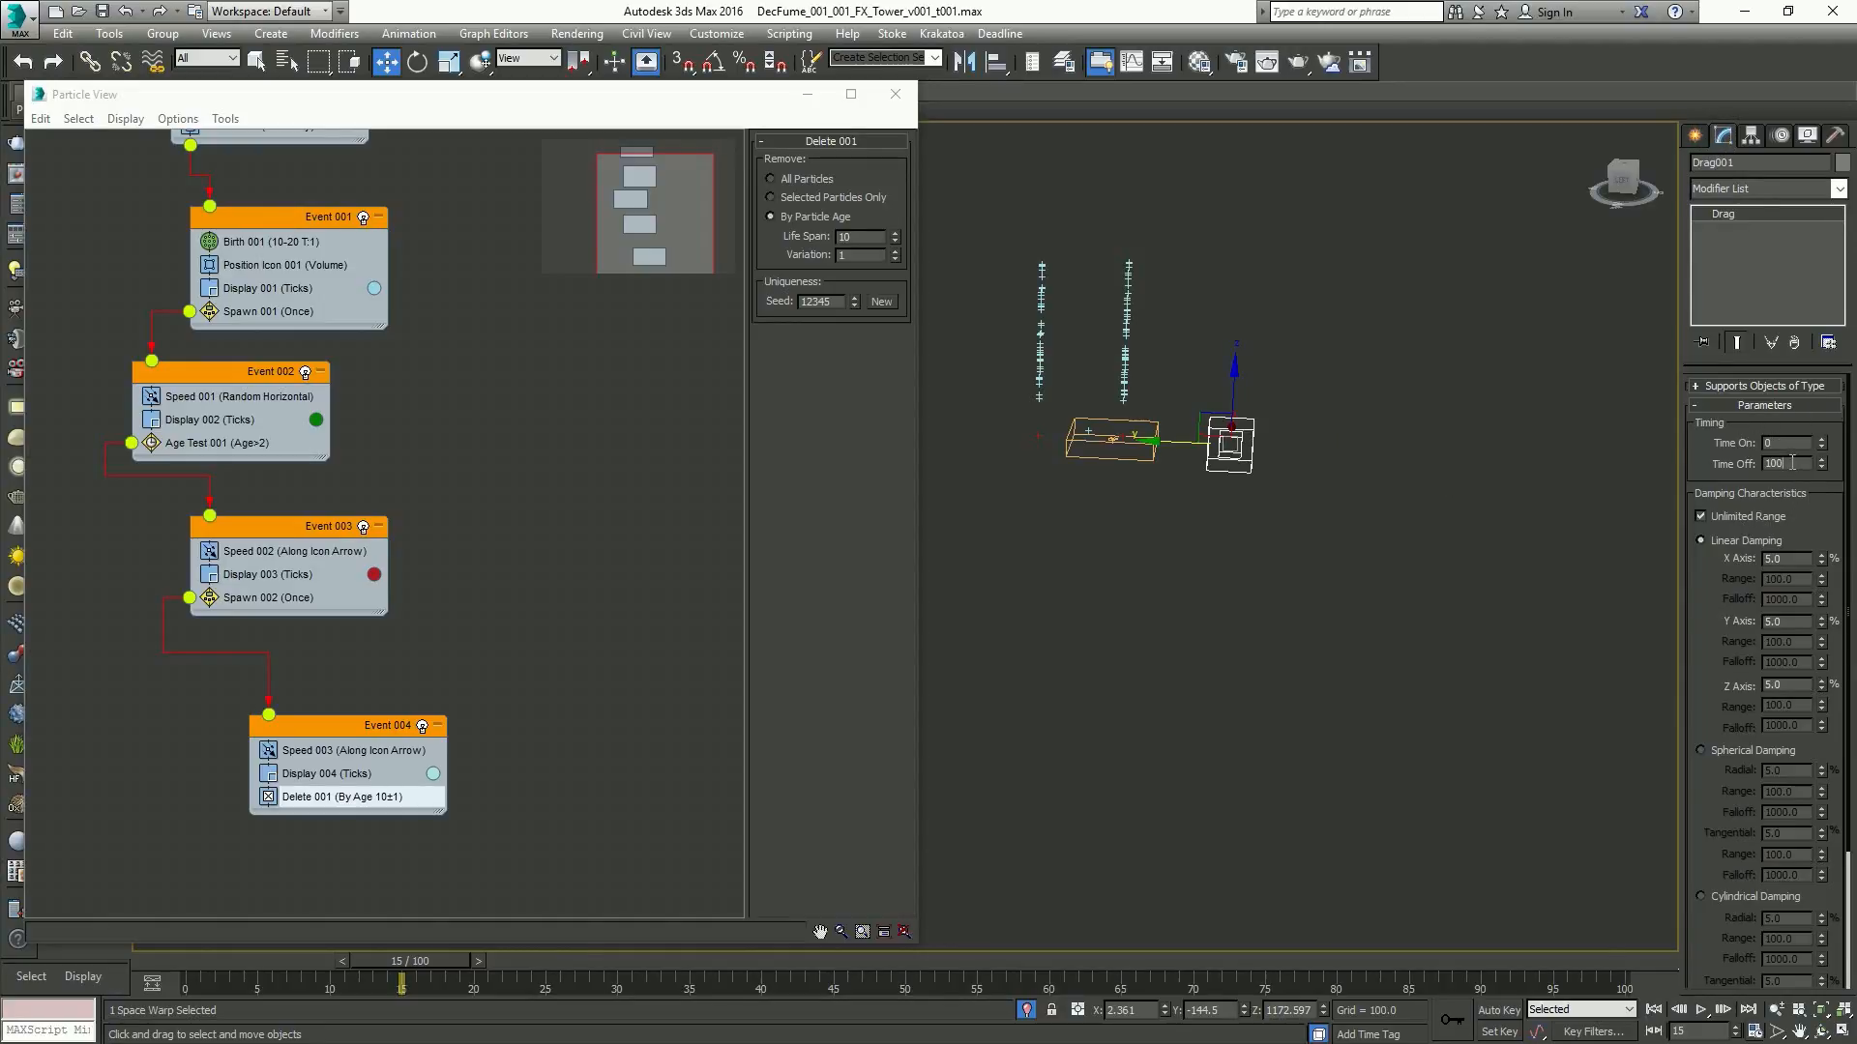
key("Return")
left_click(1788, 558)
left_click(1789, 622)
type("20")
key("Return")
left_click(1787, 683)
type("000")
key("Return")
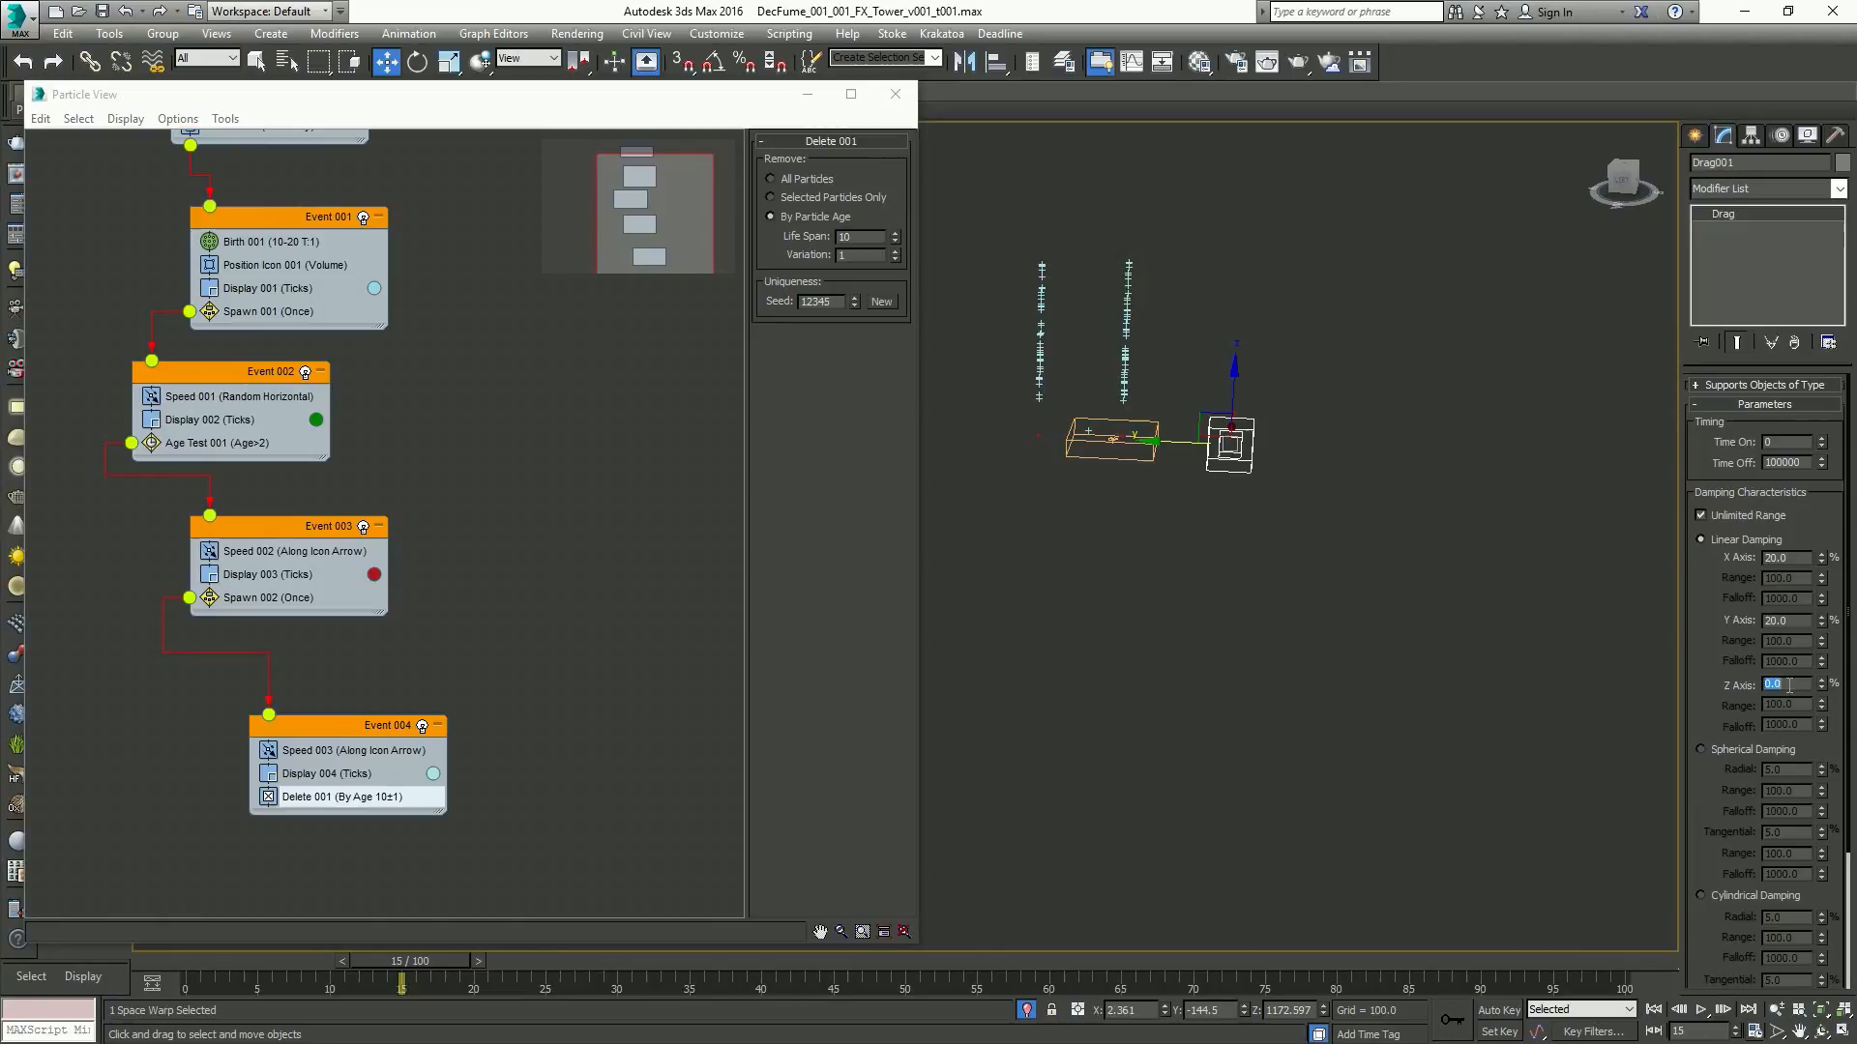
left_click(1737, 655)
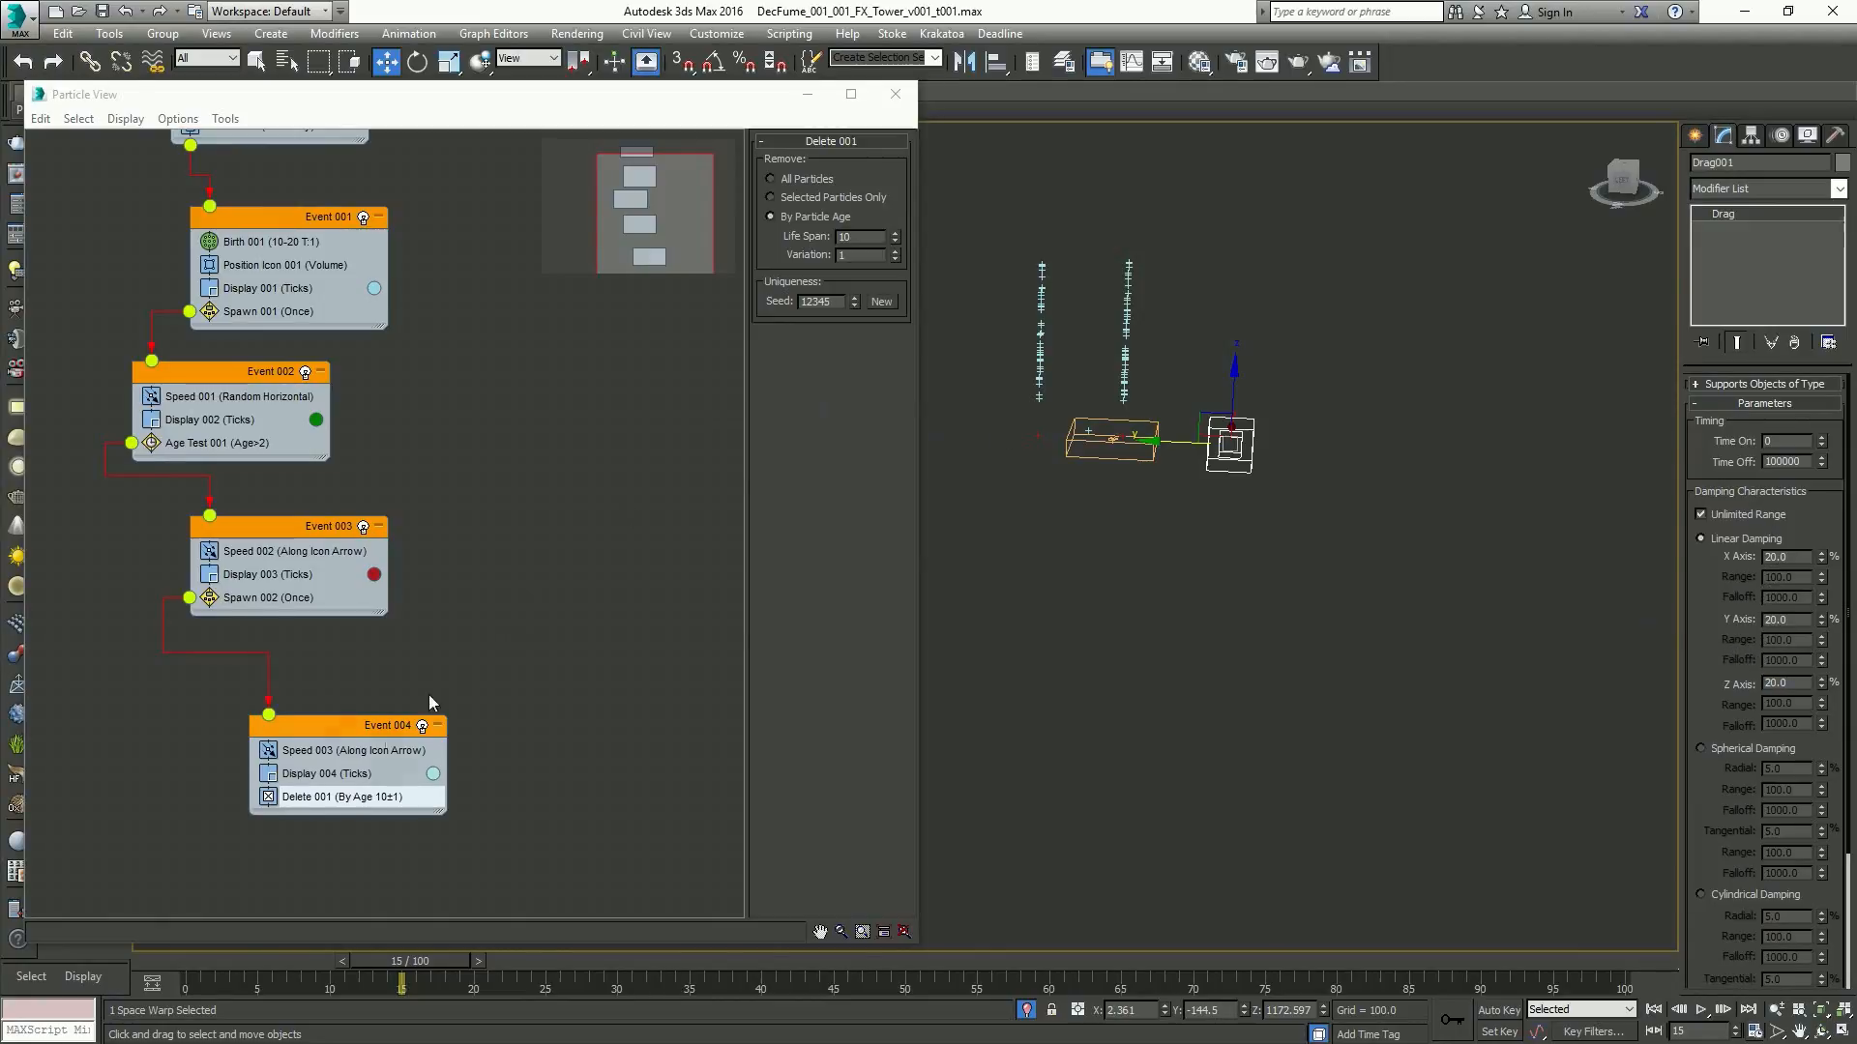
Append a Force operator to Event 004, add the Drag001 space warp to it, and play the slowed particles
right_click(305, 799)
mouse_move(377, 511)
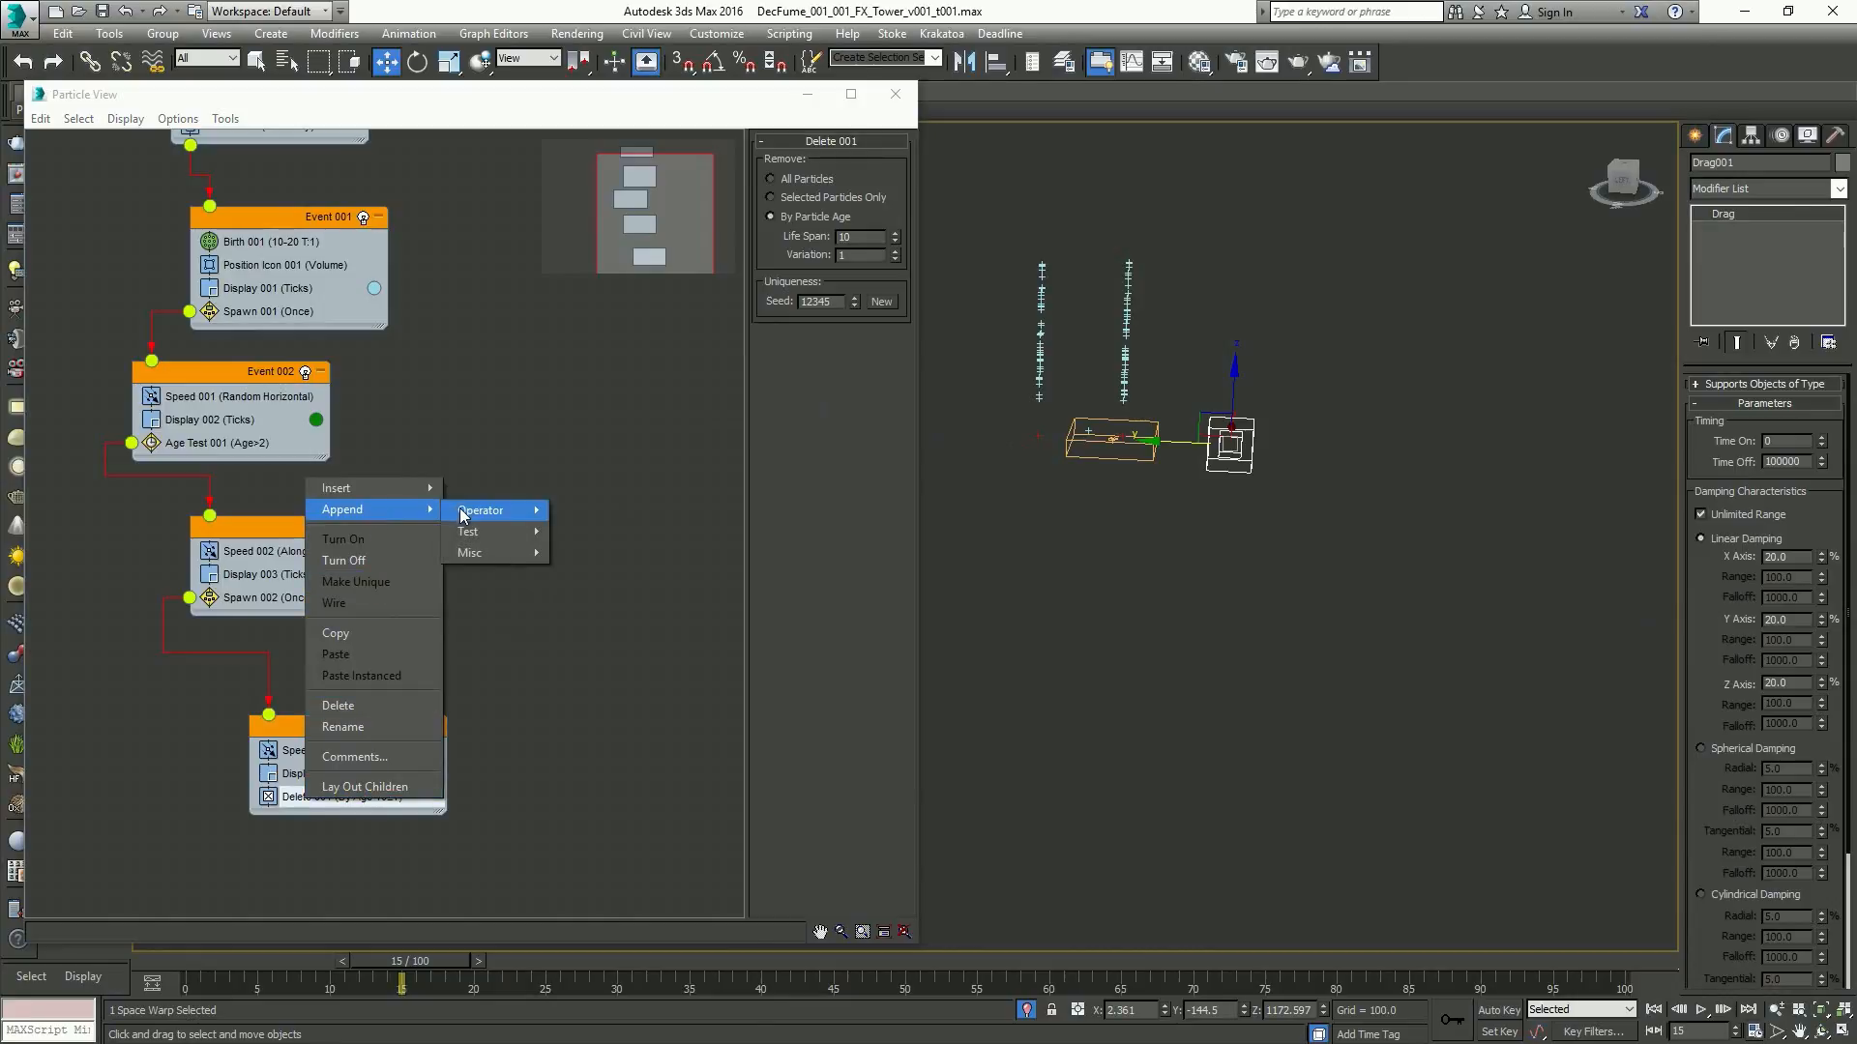
mouse_move(463, 515)
left_click(653, 269)
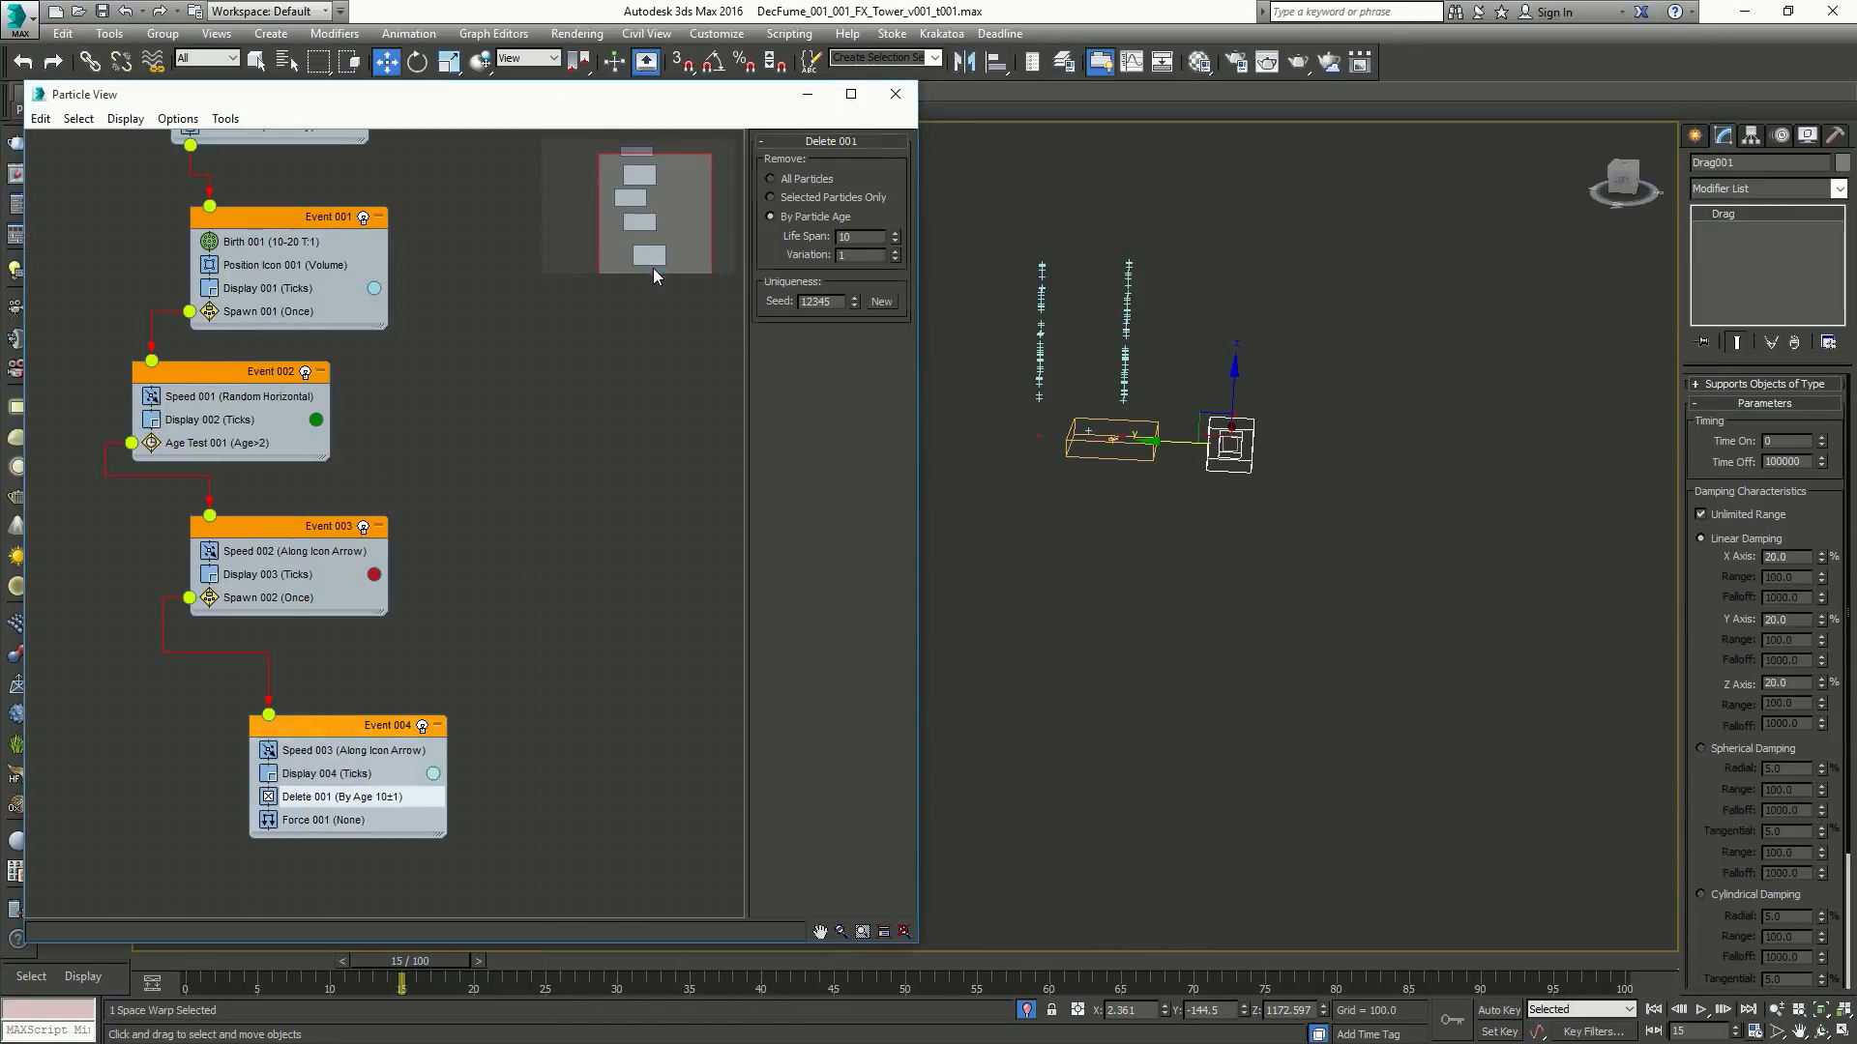
left_click(356, 820)
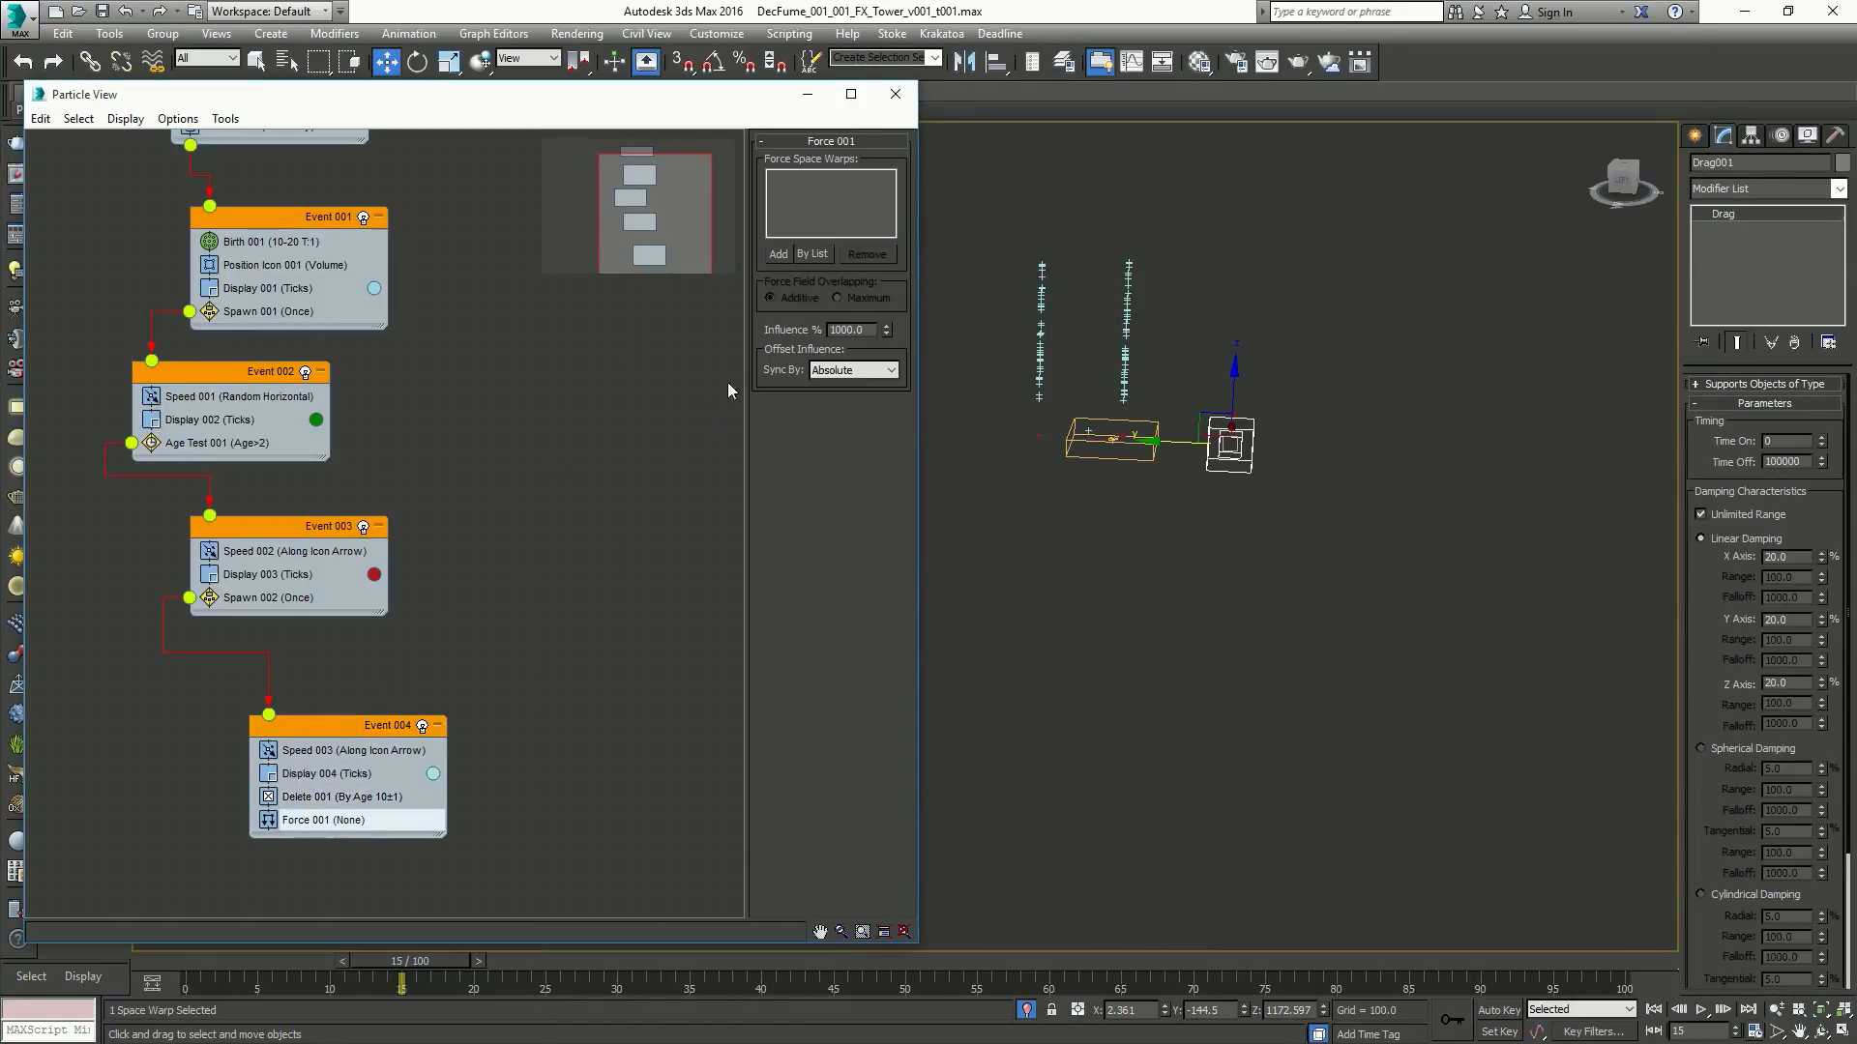
left_click(785, 257)
left_click(1220, 432)
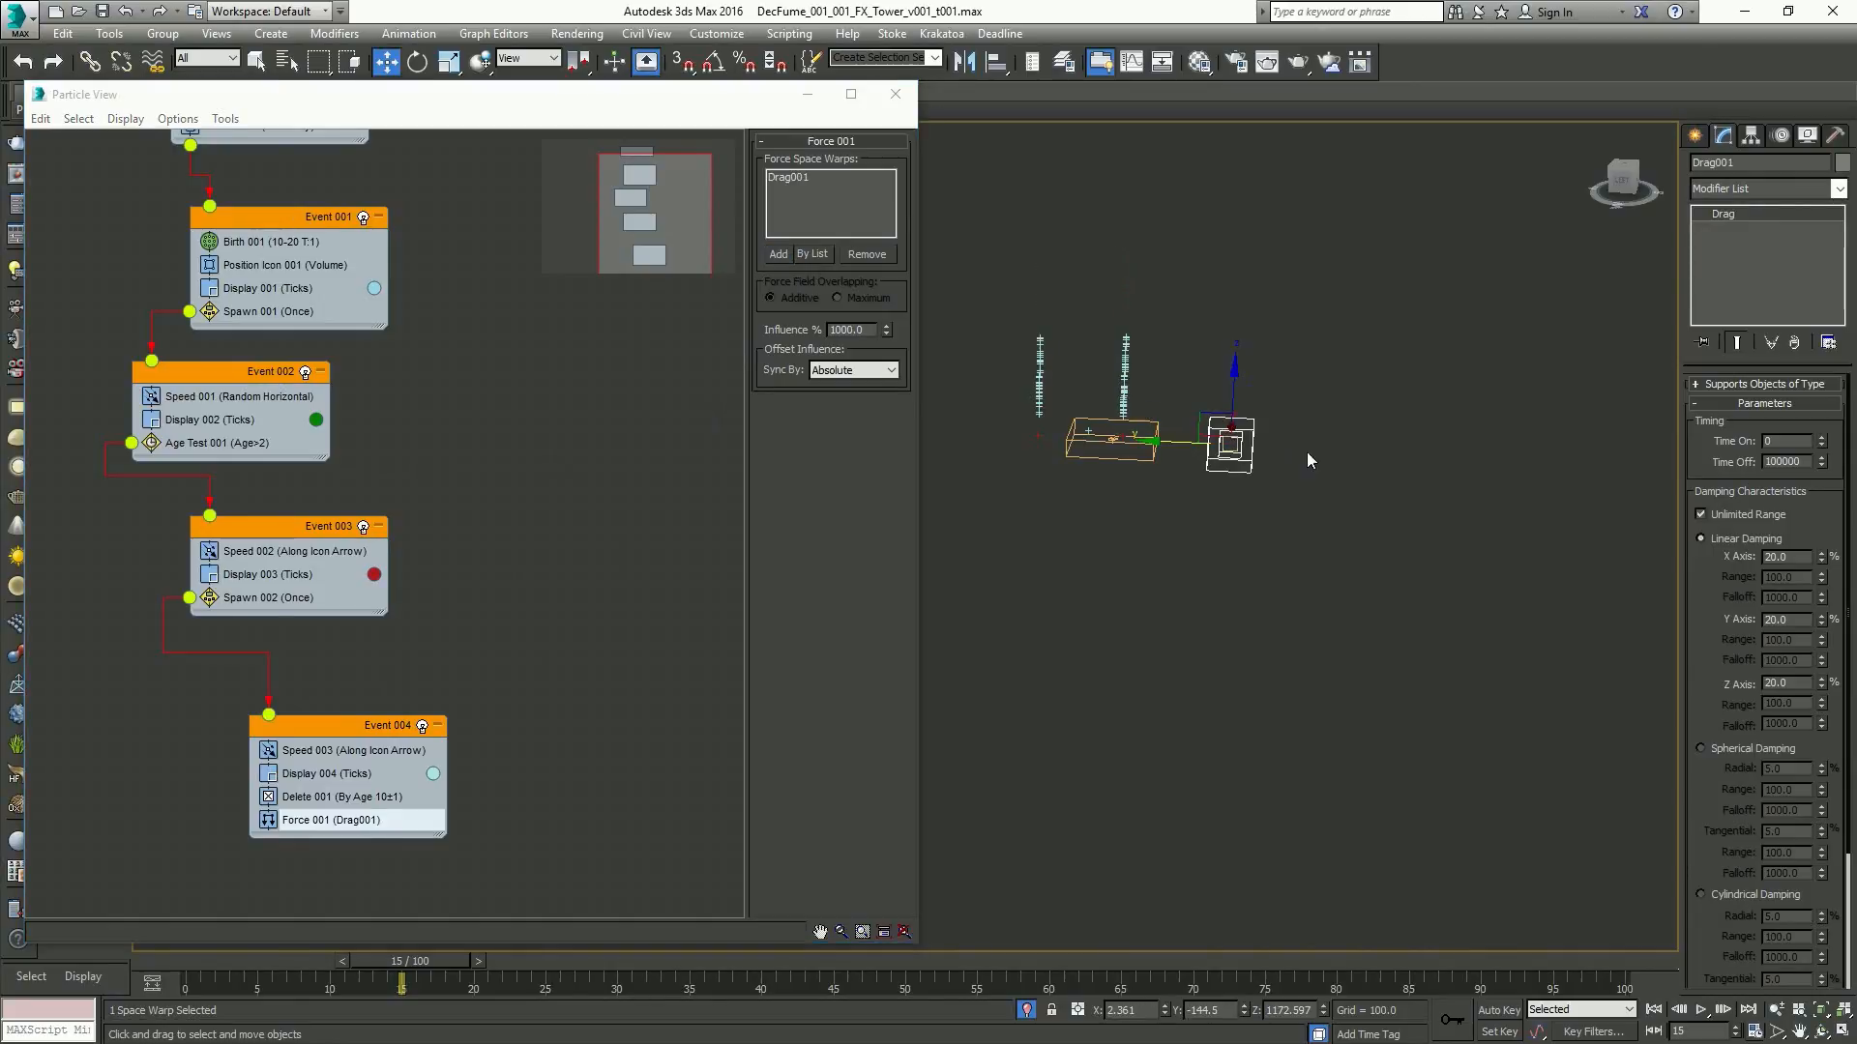
key("/")
middle_click_drag(1308, 451, 1405, 412)
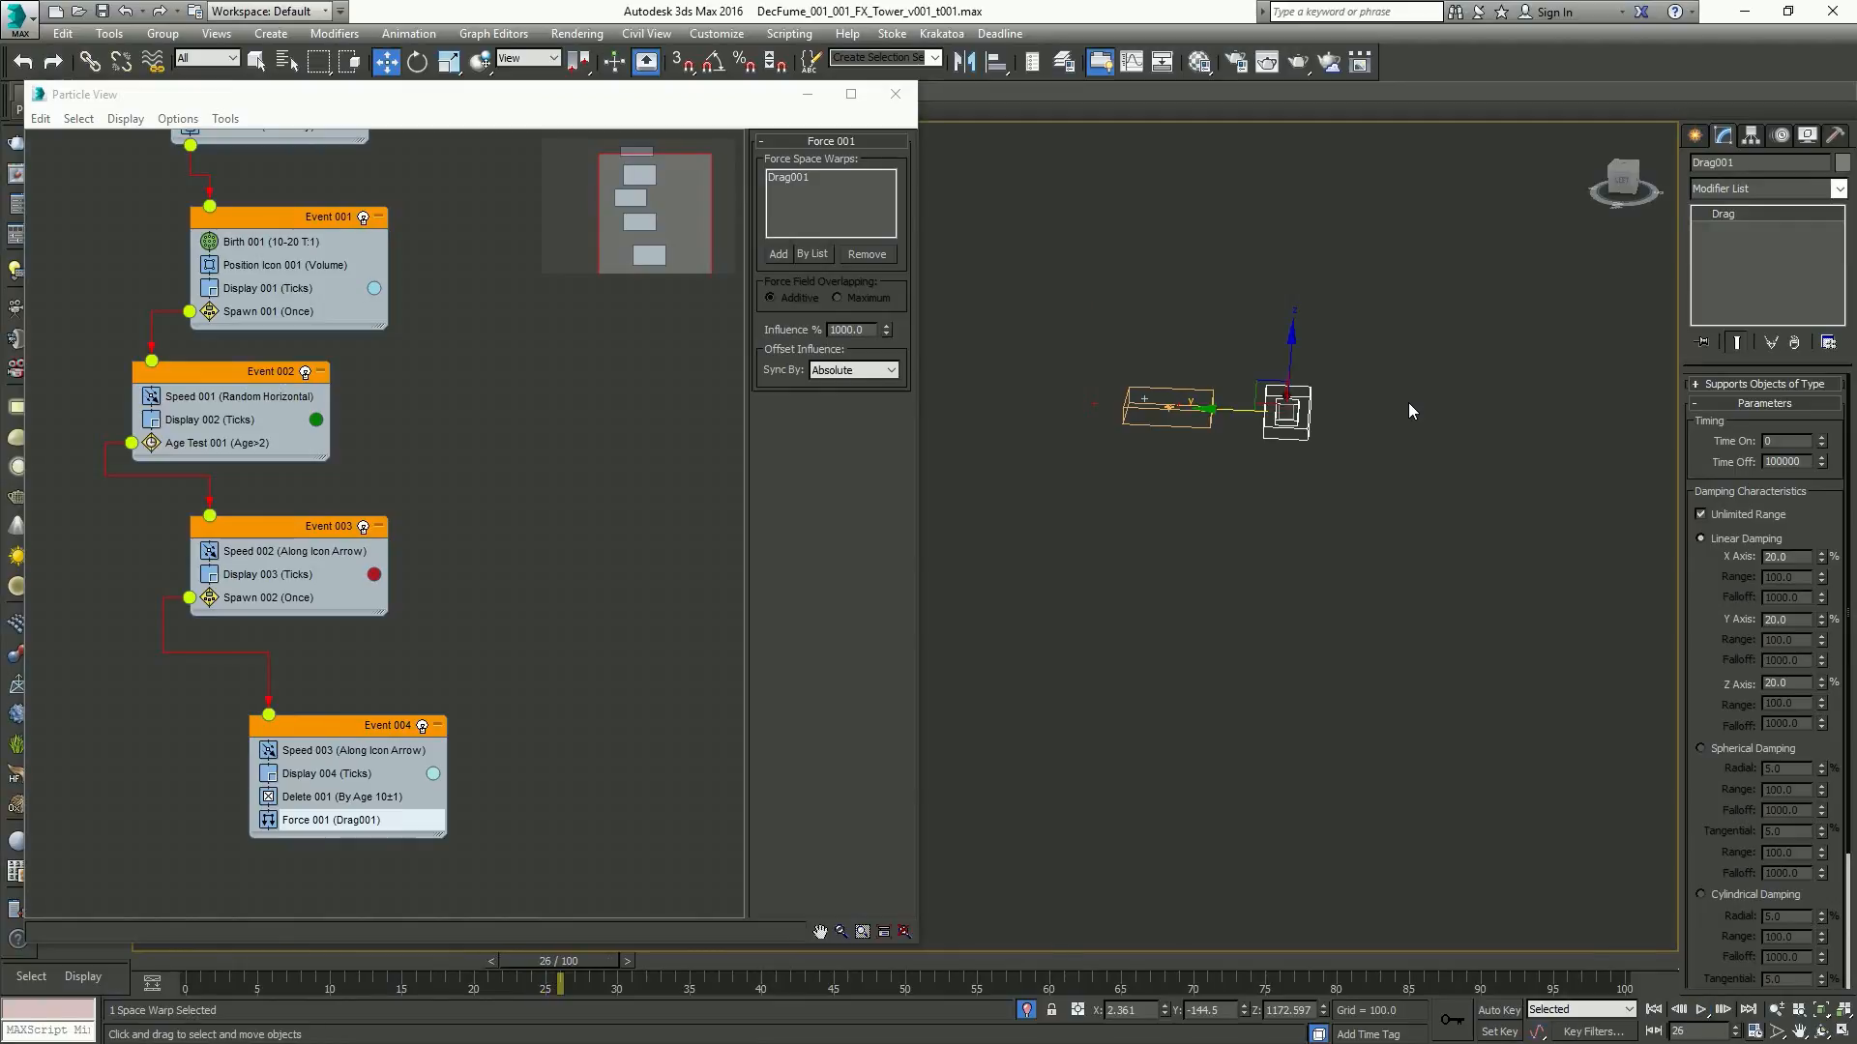
key("w")
key("/")
key("Home")
Try 200 offspring in Spawn 001 and play the animation to check the spread of the particle columns
left_click(314, 310)
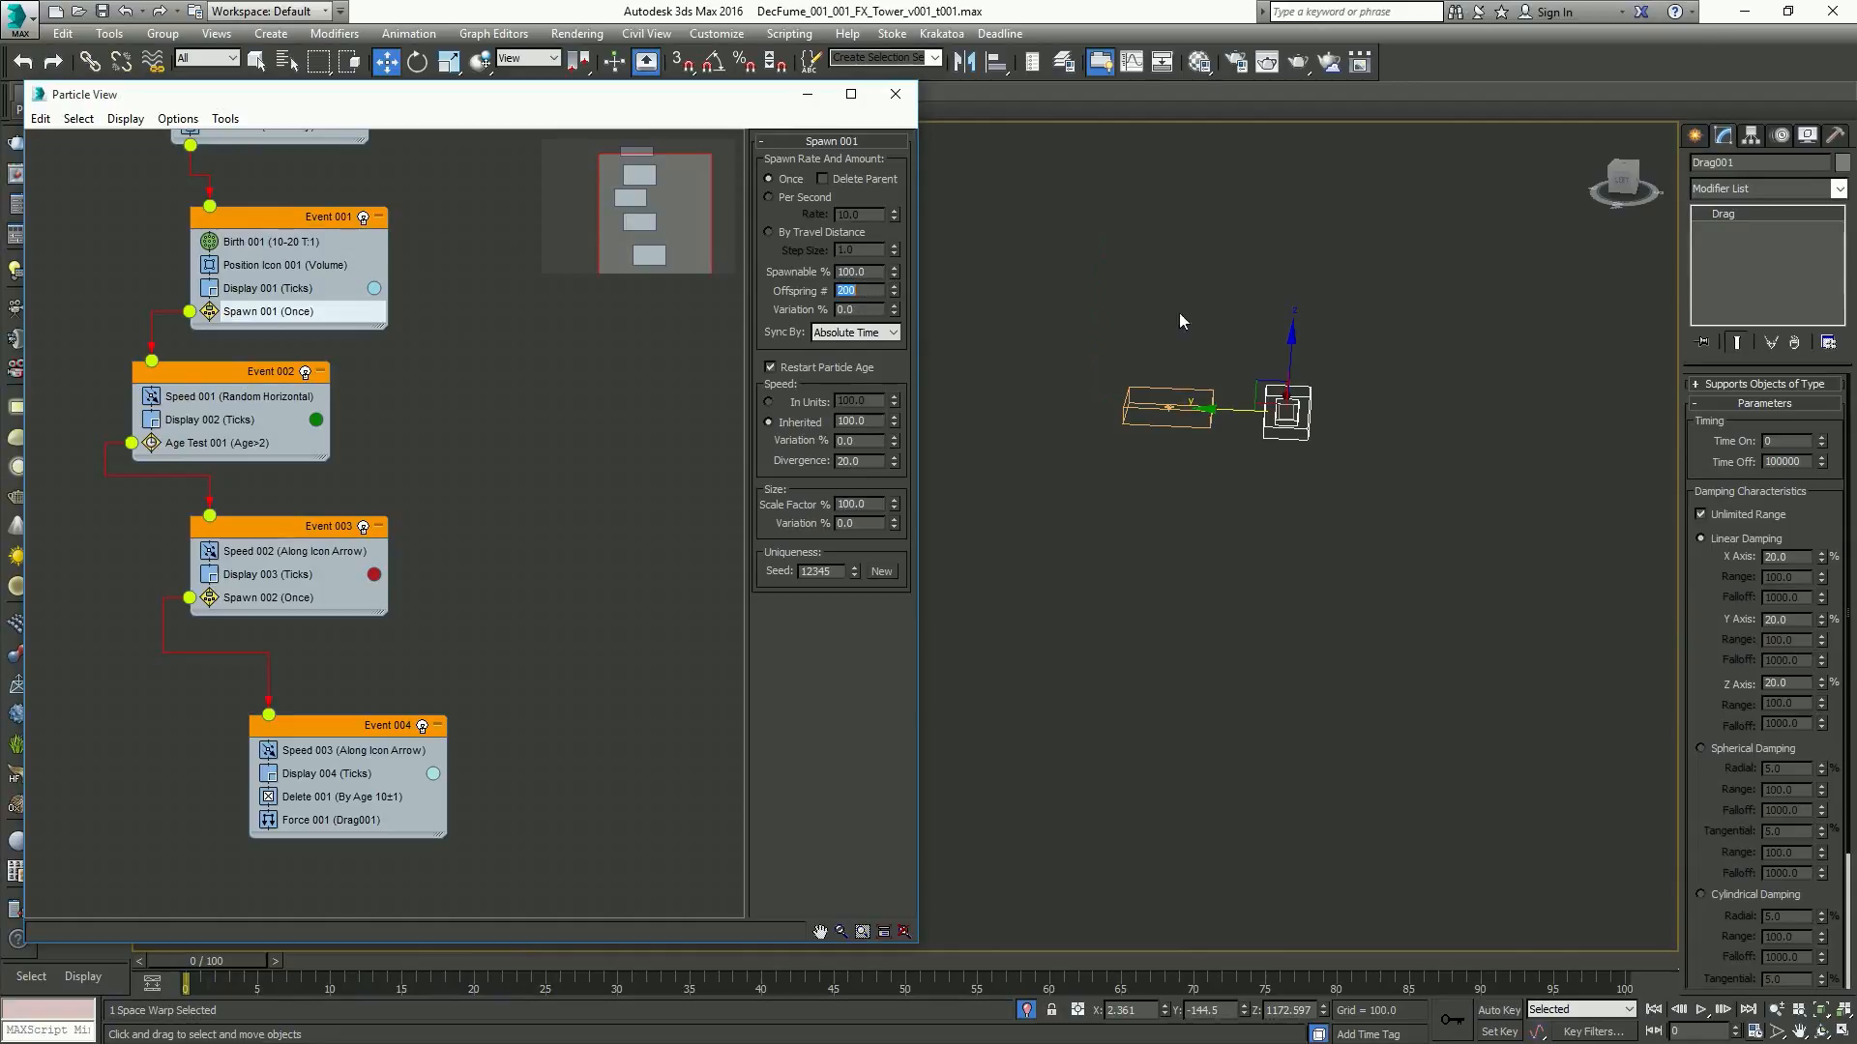
middle_click(1235, 321)
key("/")
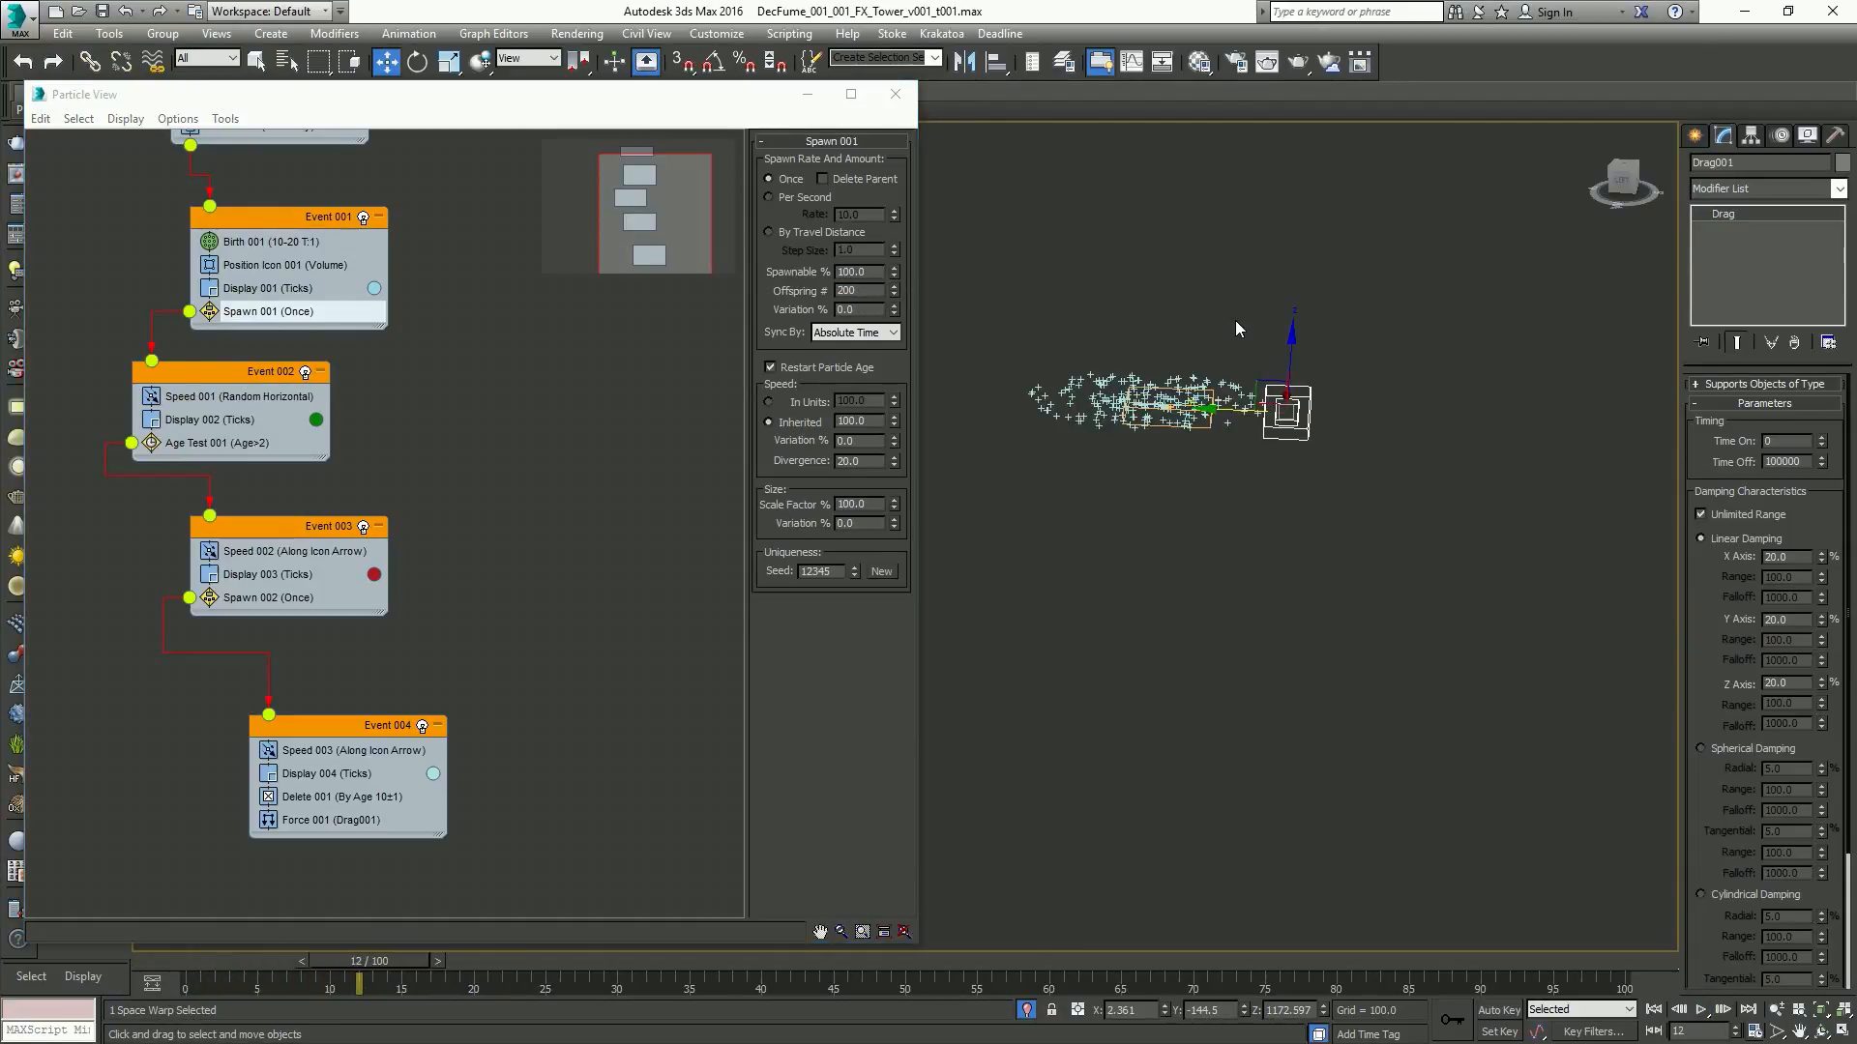
key(".")
key(".")
middle_click_drag(1165, 330, 1155, 385, "alt")
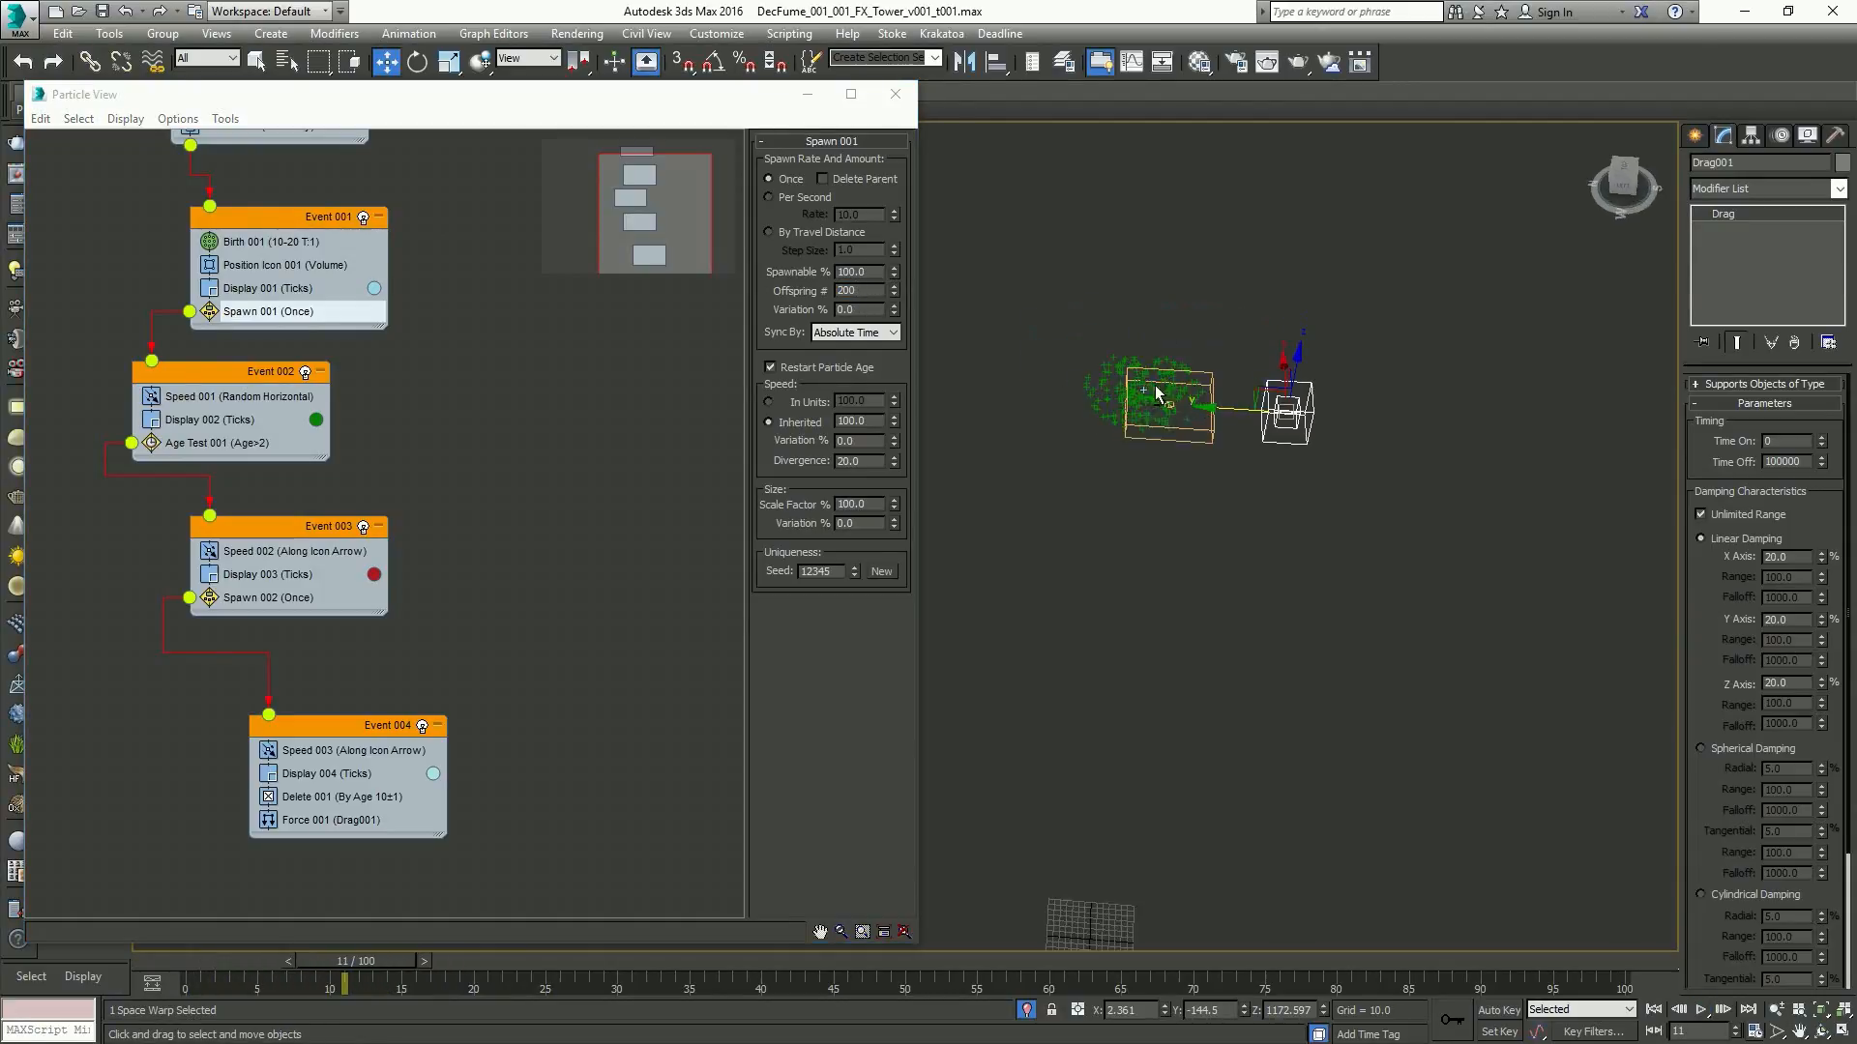
key("/")
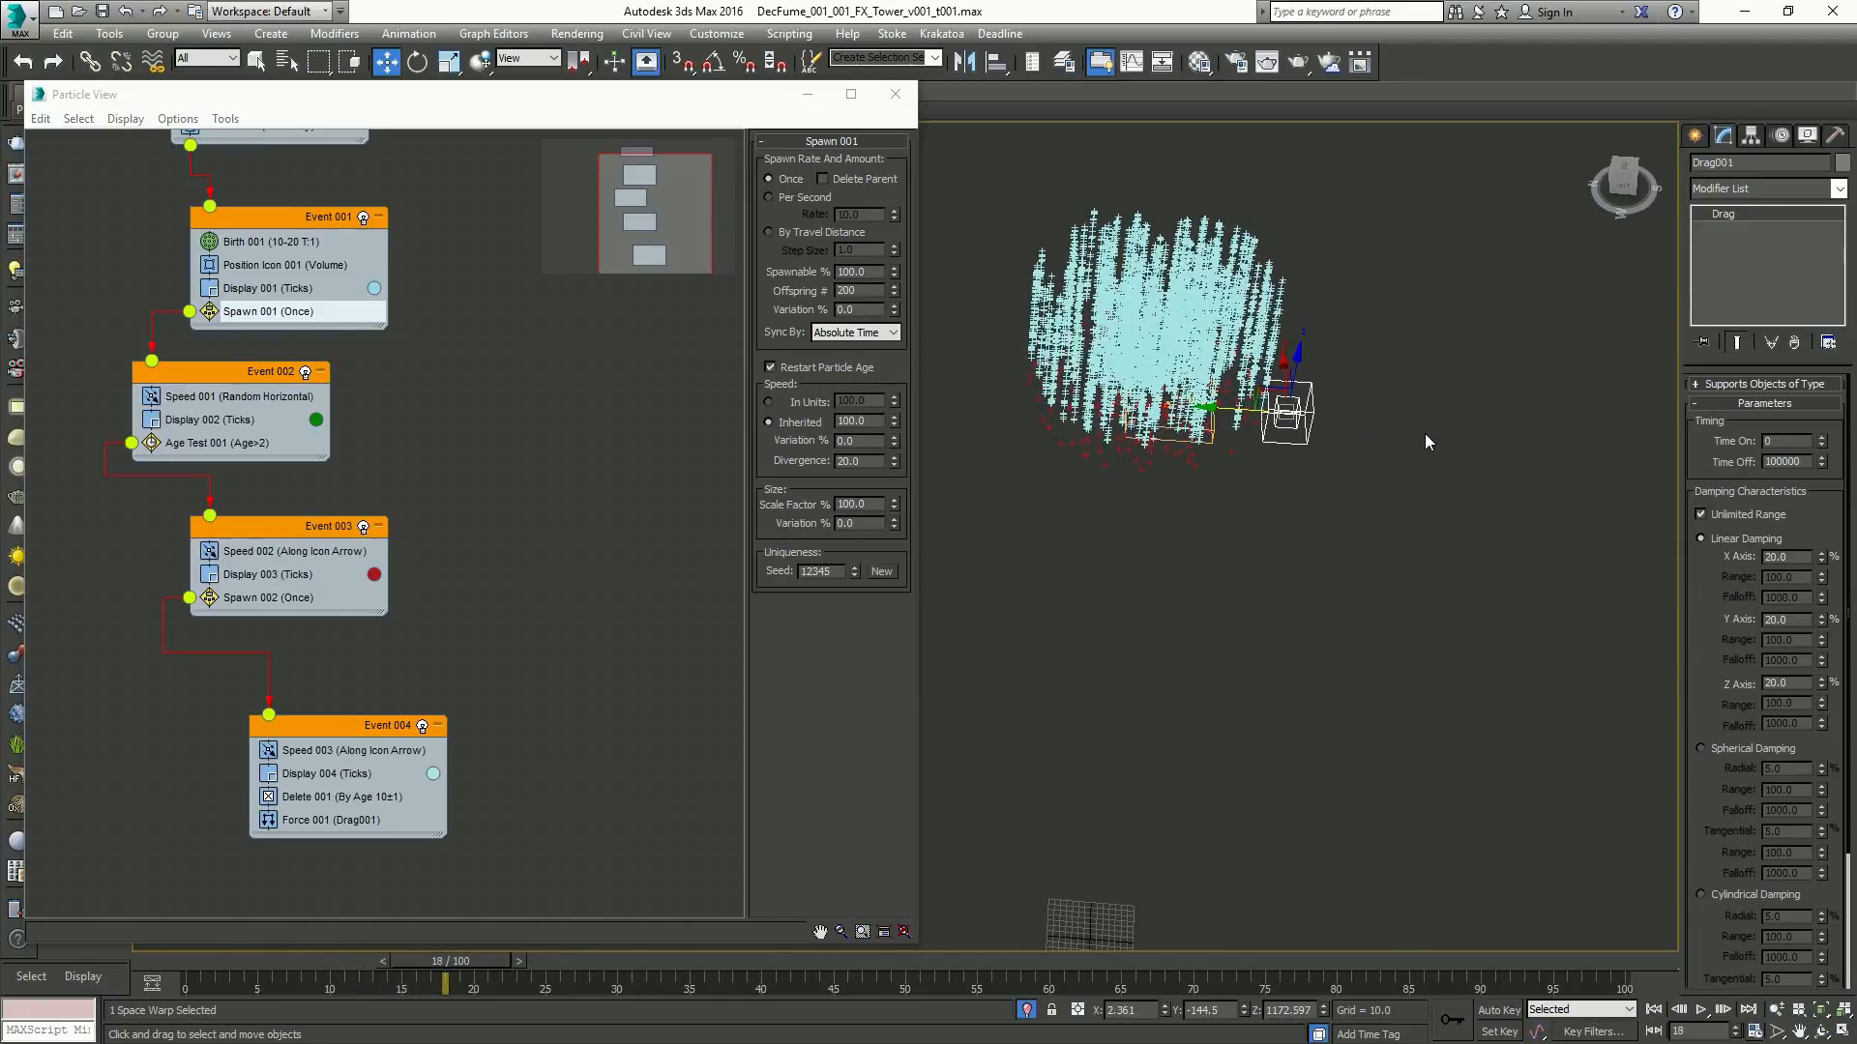
key("Home")
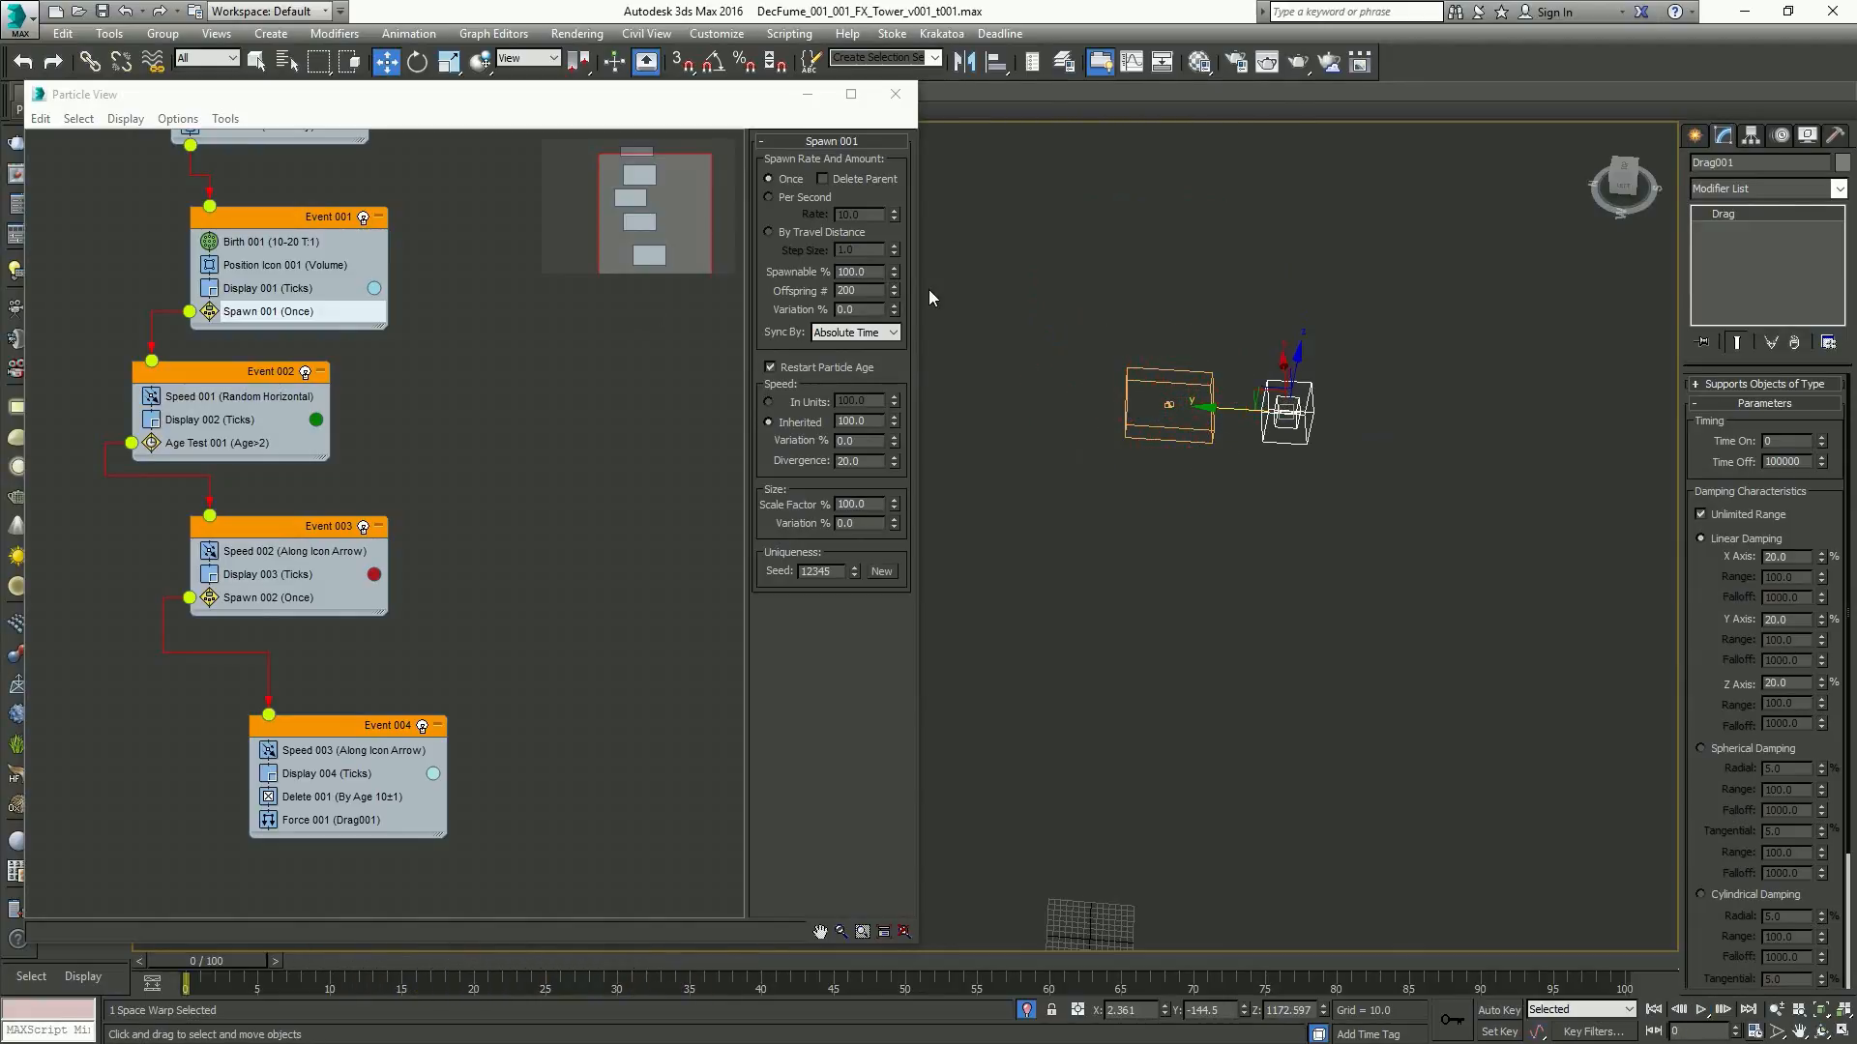
Set Spawn 001's offspring number to 2 and play the animation to frame 20
double_click(877, 294)
type("2")
key("Return")
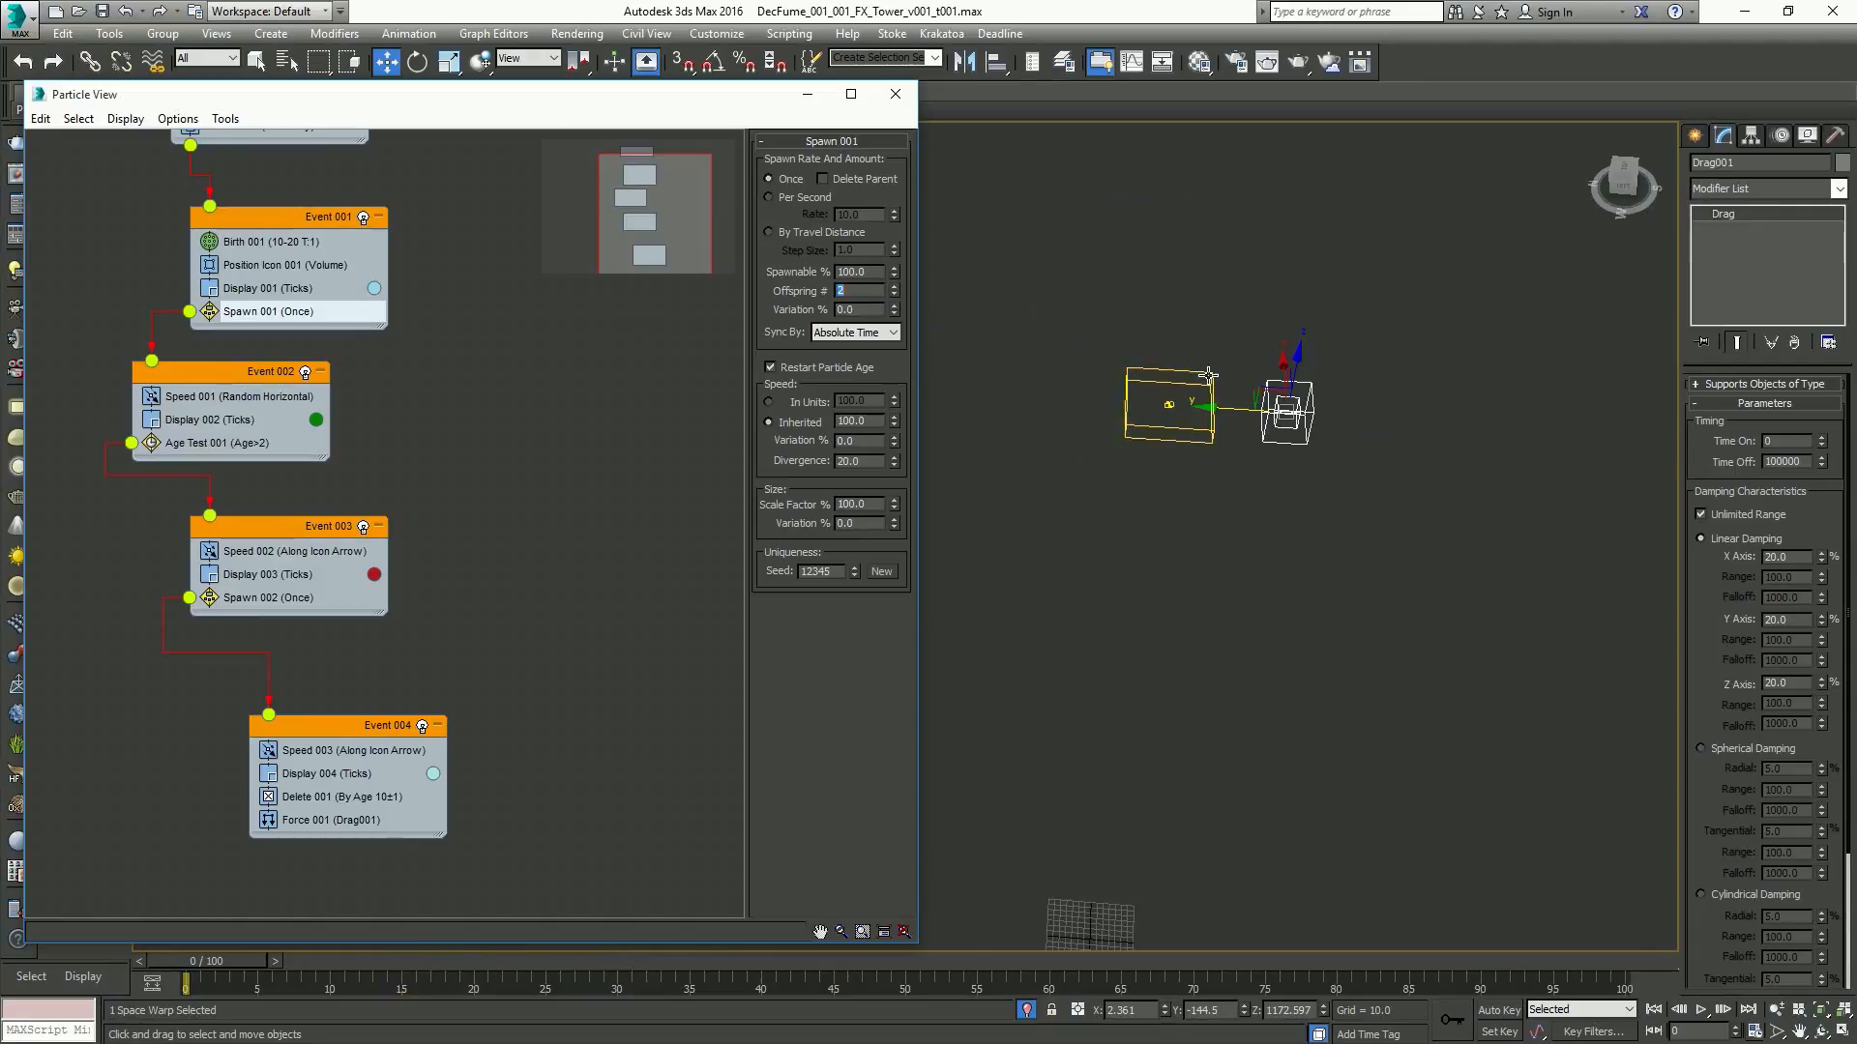
middle_click(1210, 375)
key("/")
key("/")
key("/")
key("/")
middle_click_drag(1178, 471, 1151, 396, "alt")
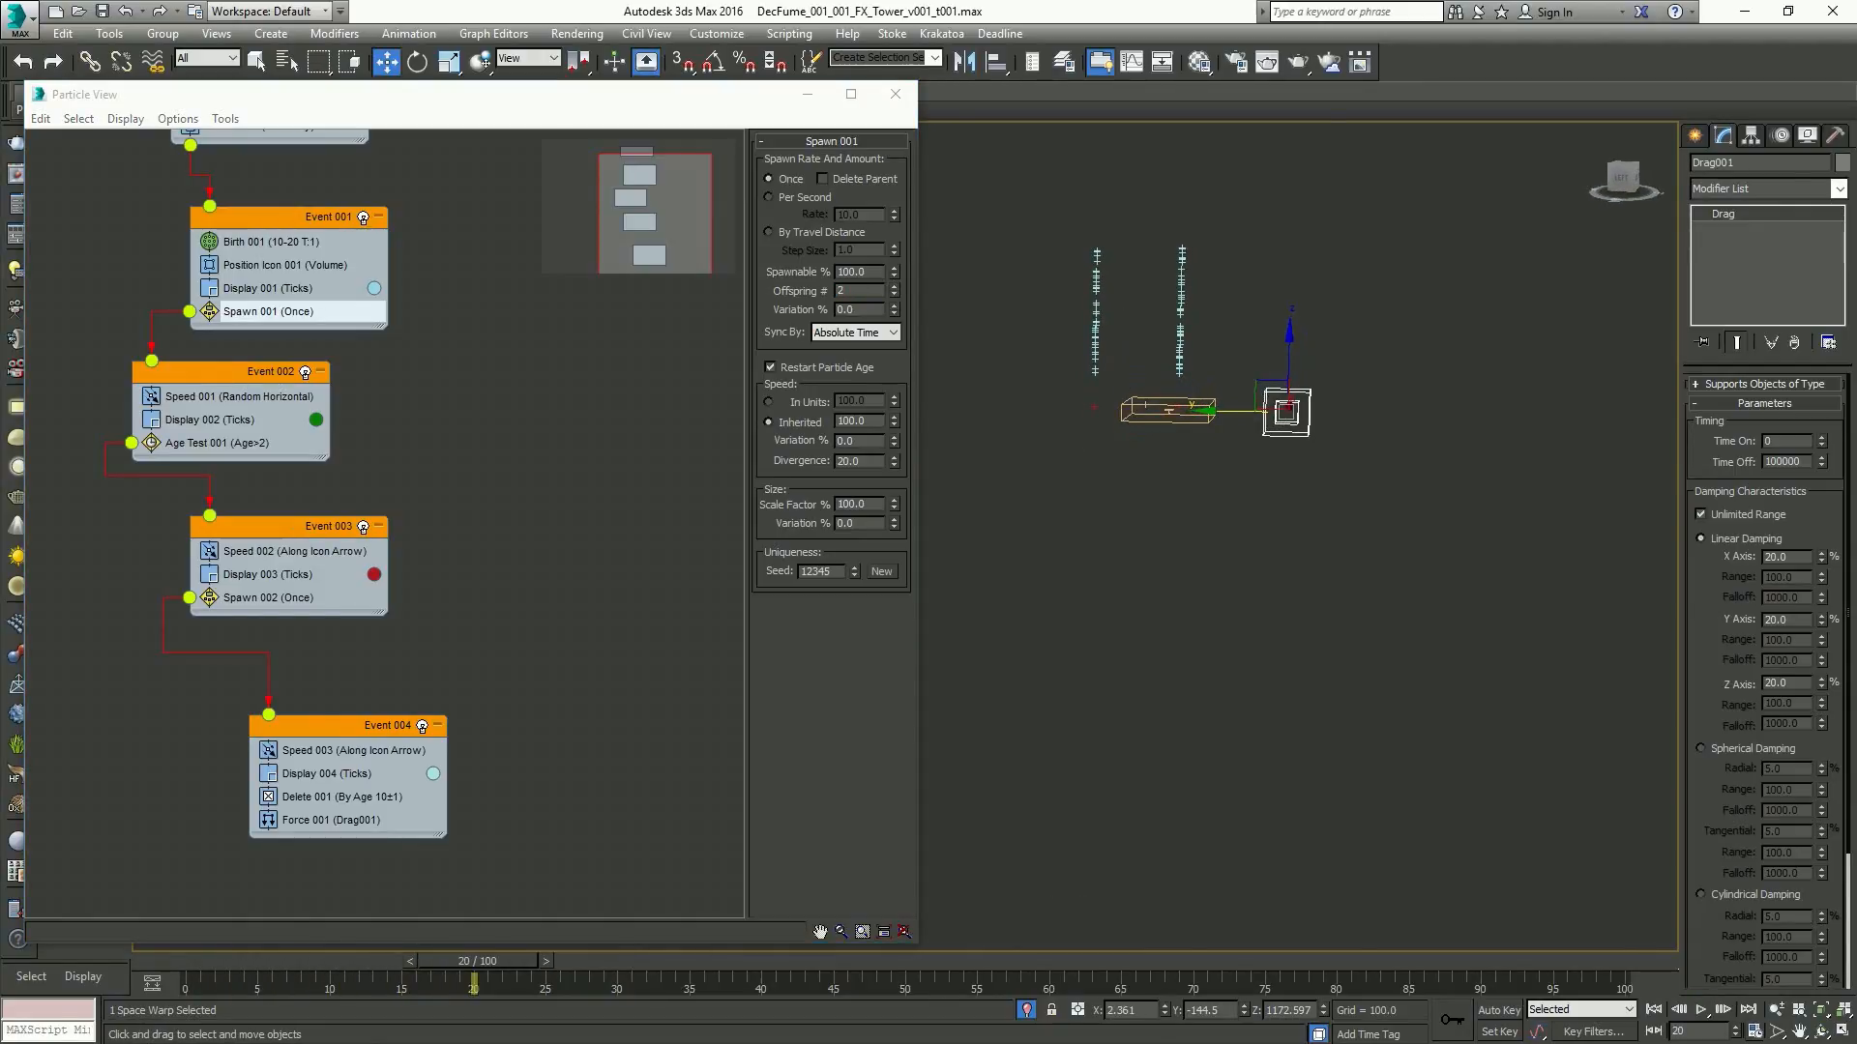
Set the divergence of Speed 003 in Event 004 to 45 and play the particles from the first frame
left_click(392, 751)
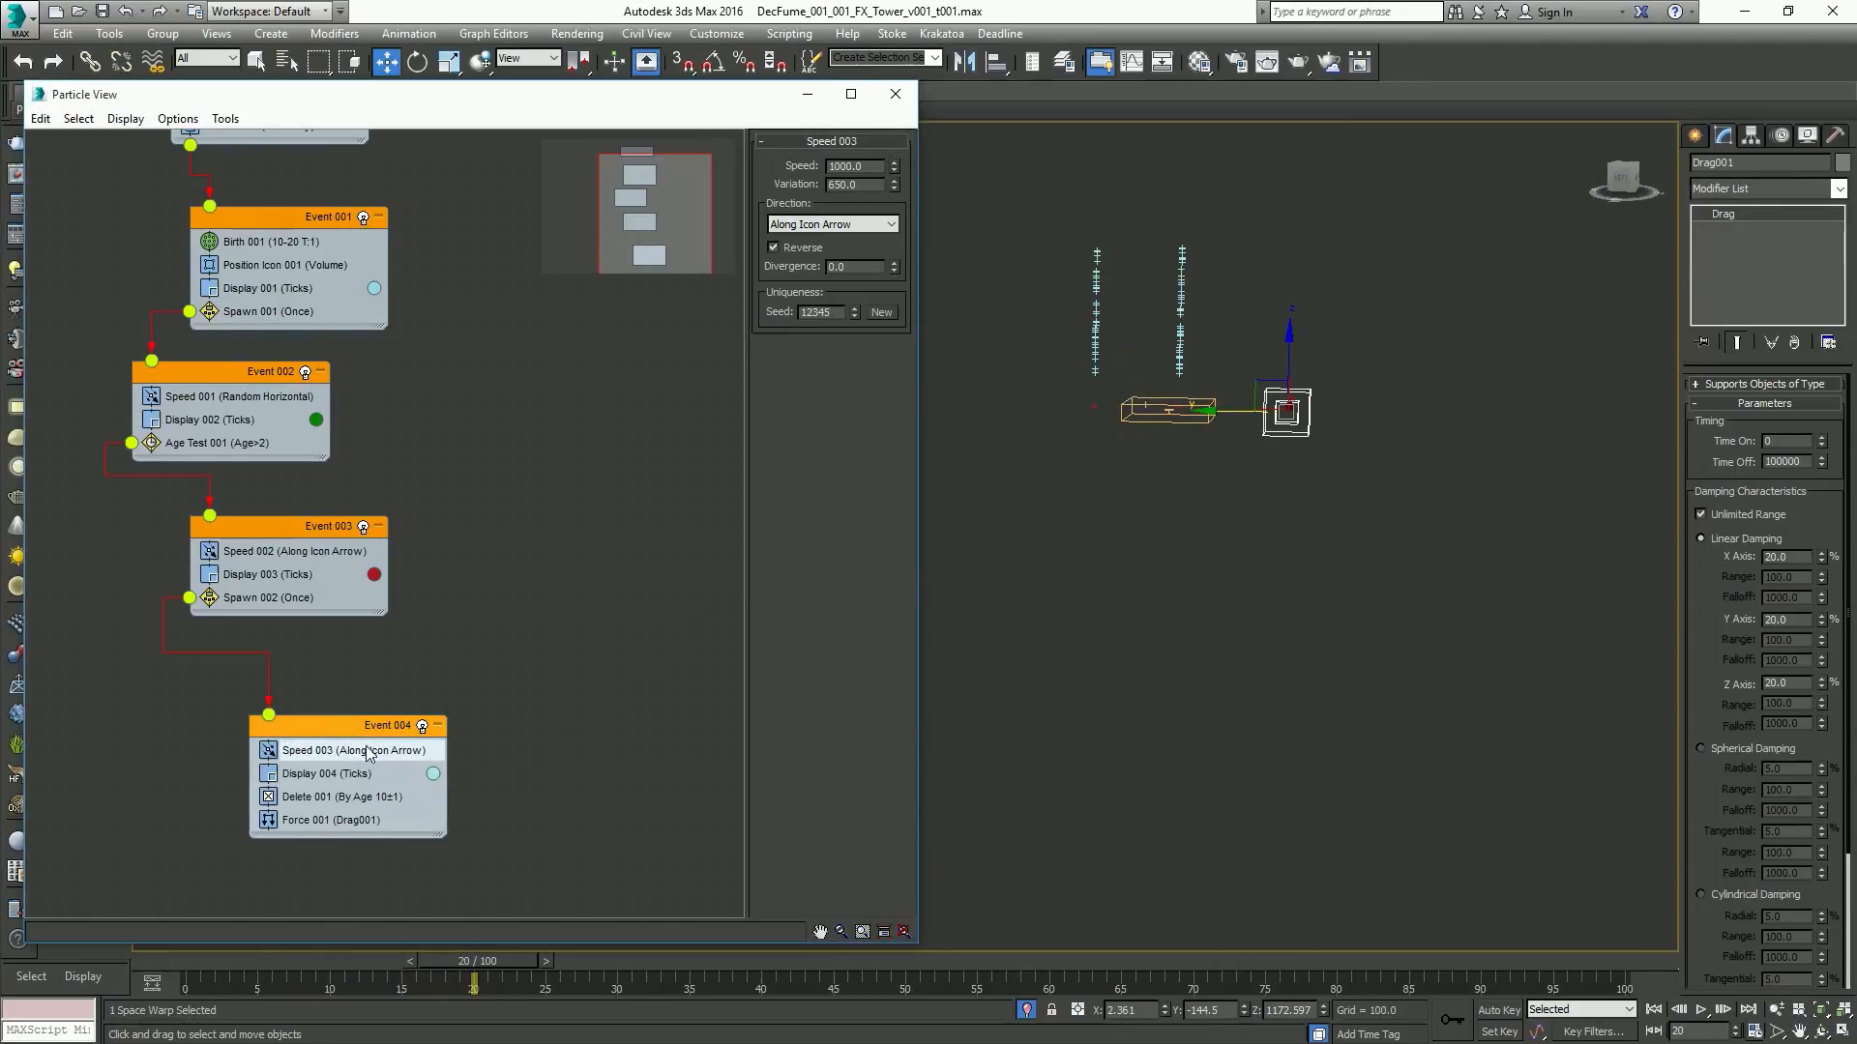
double_click(856, 268)
type("45")
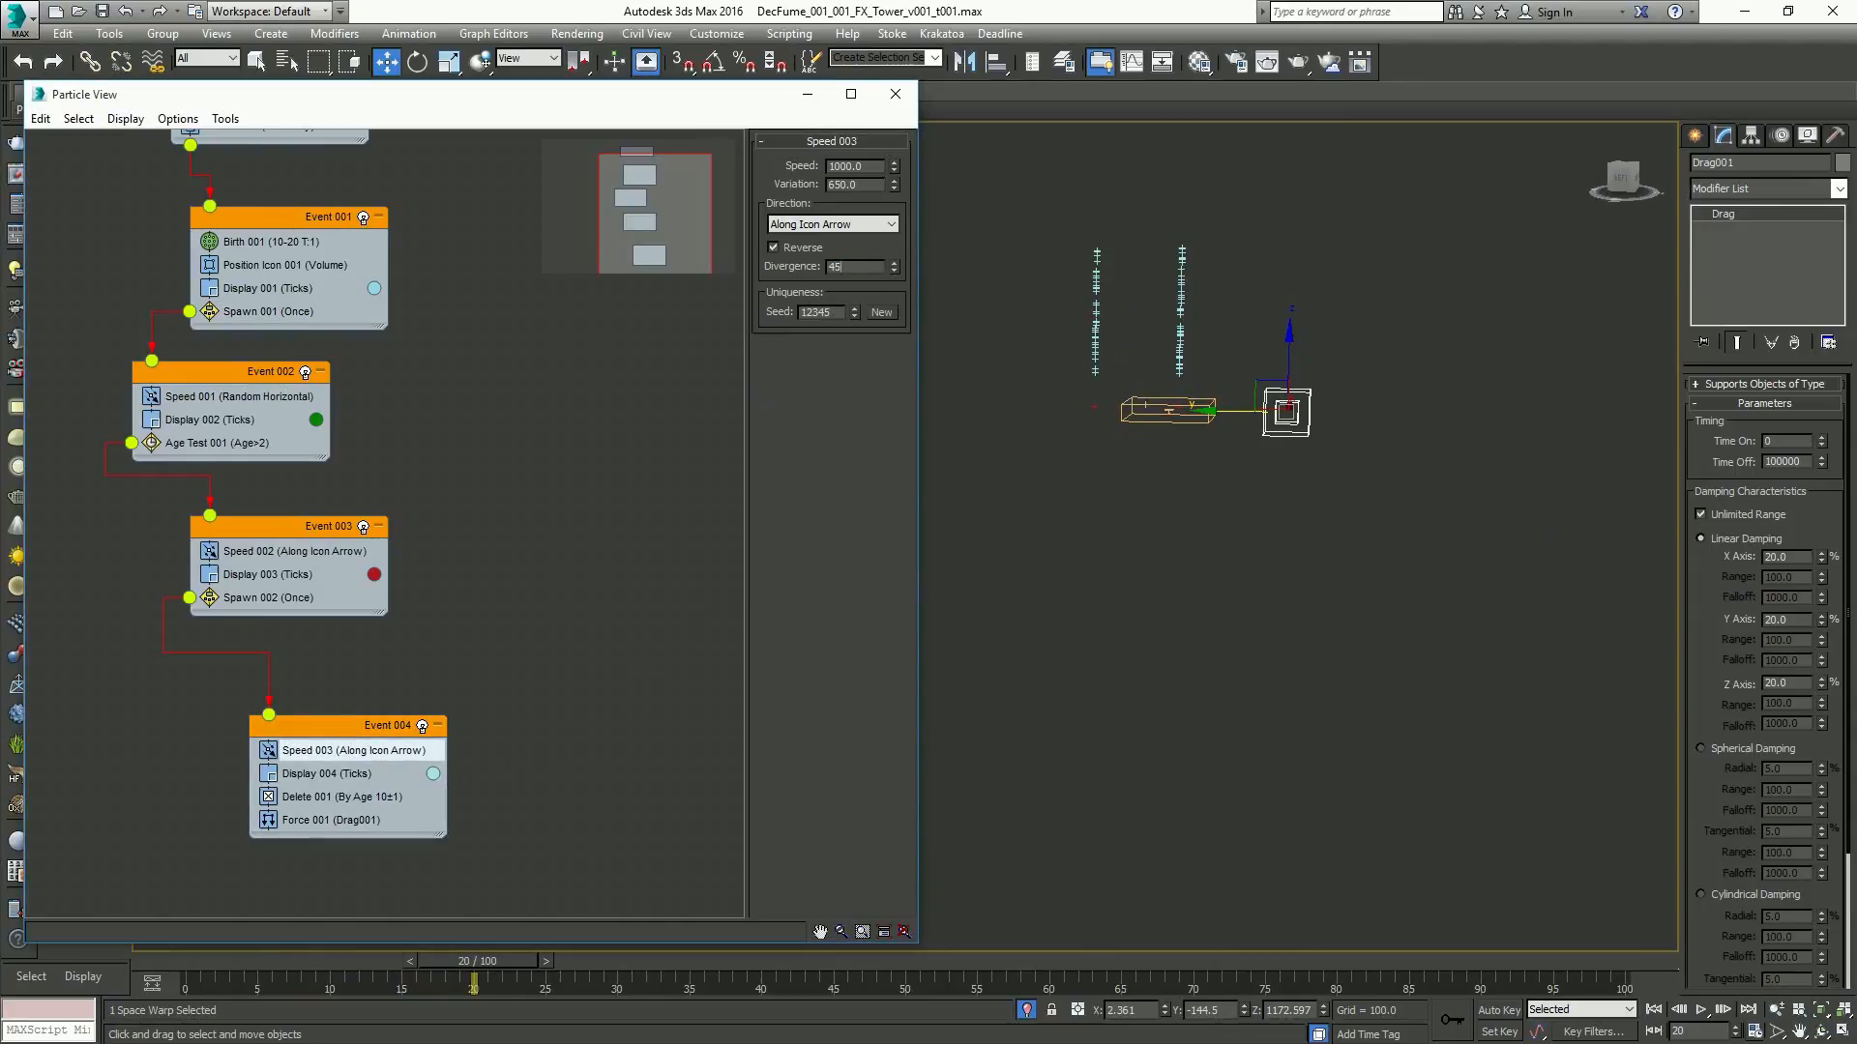
key("Return")
key("Home")
key("slash")
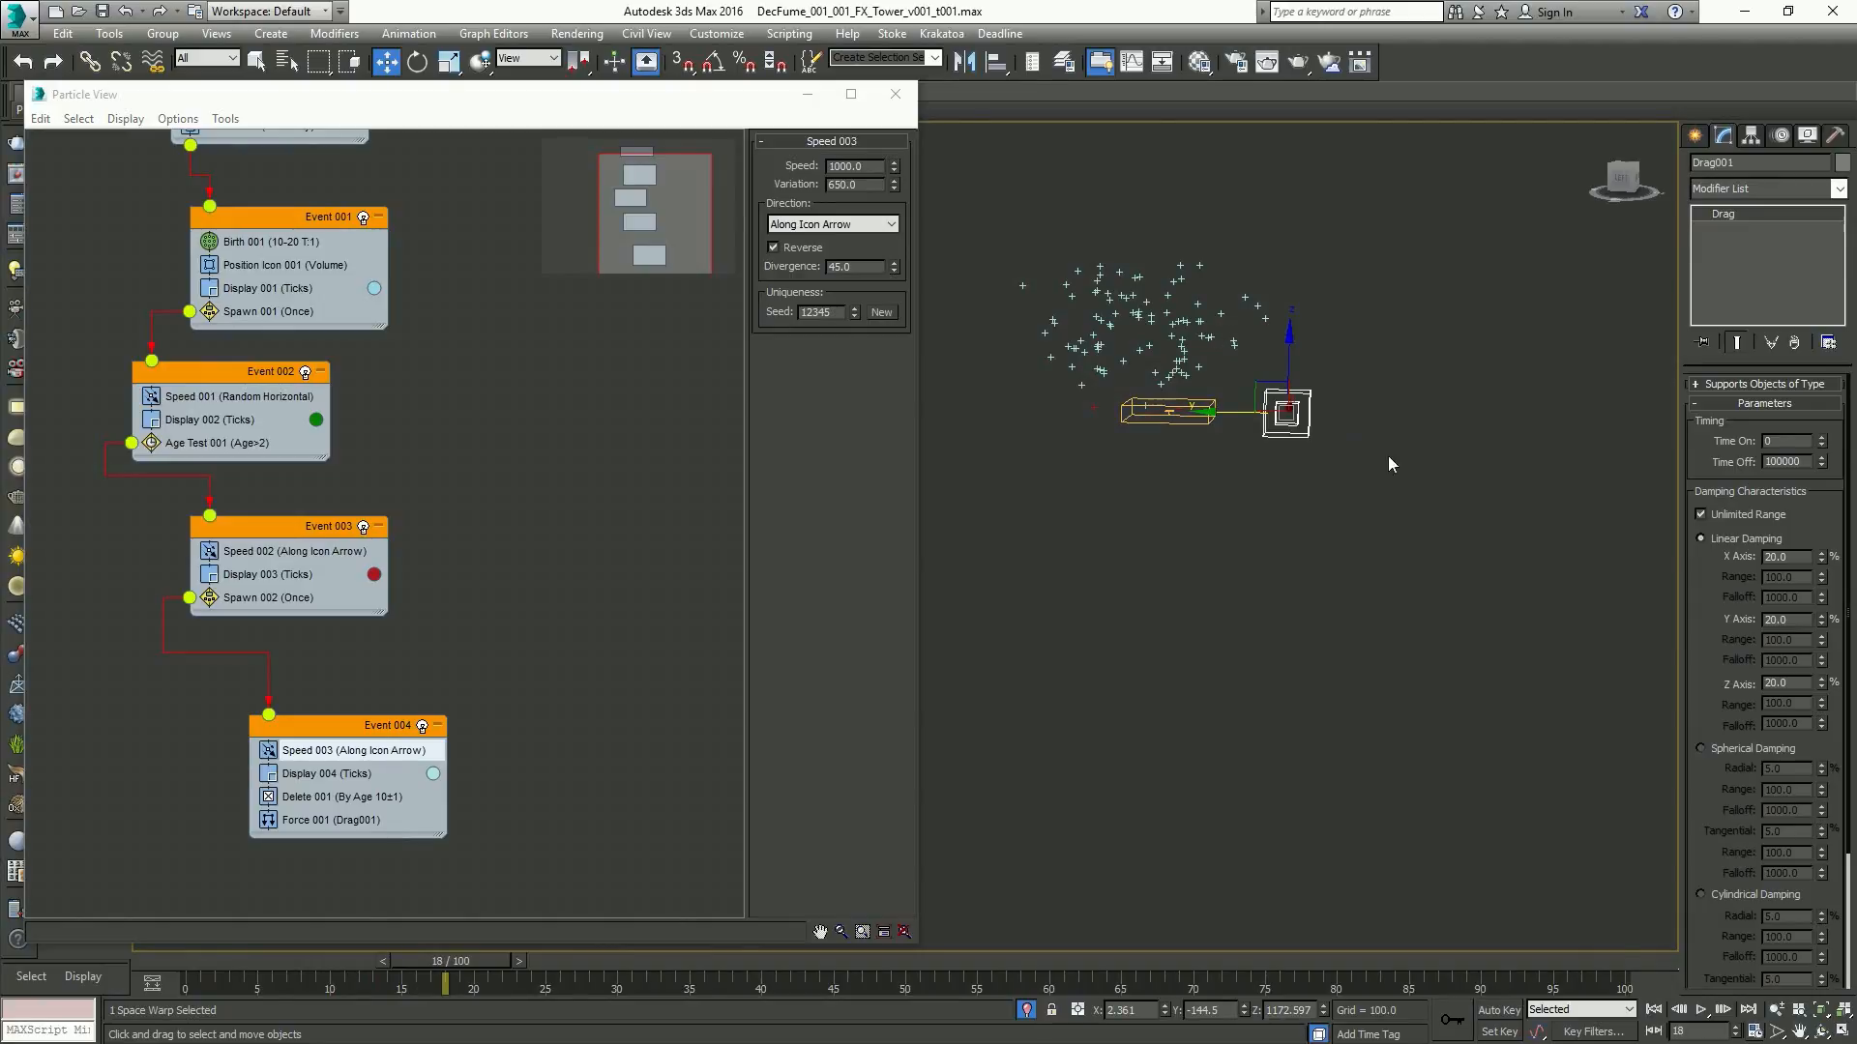
Deselect the Drag, play the animation from the start, and step back to frame 15 to examine the particle spread
left_click(1446, 488)
key("Home")
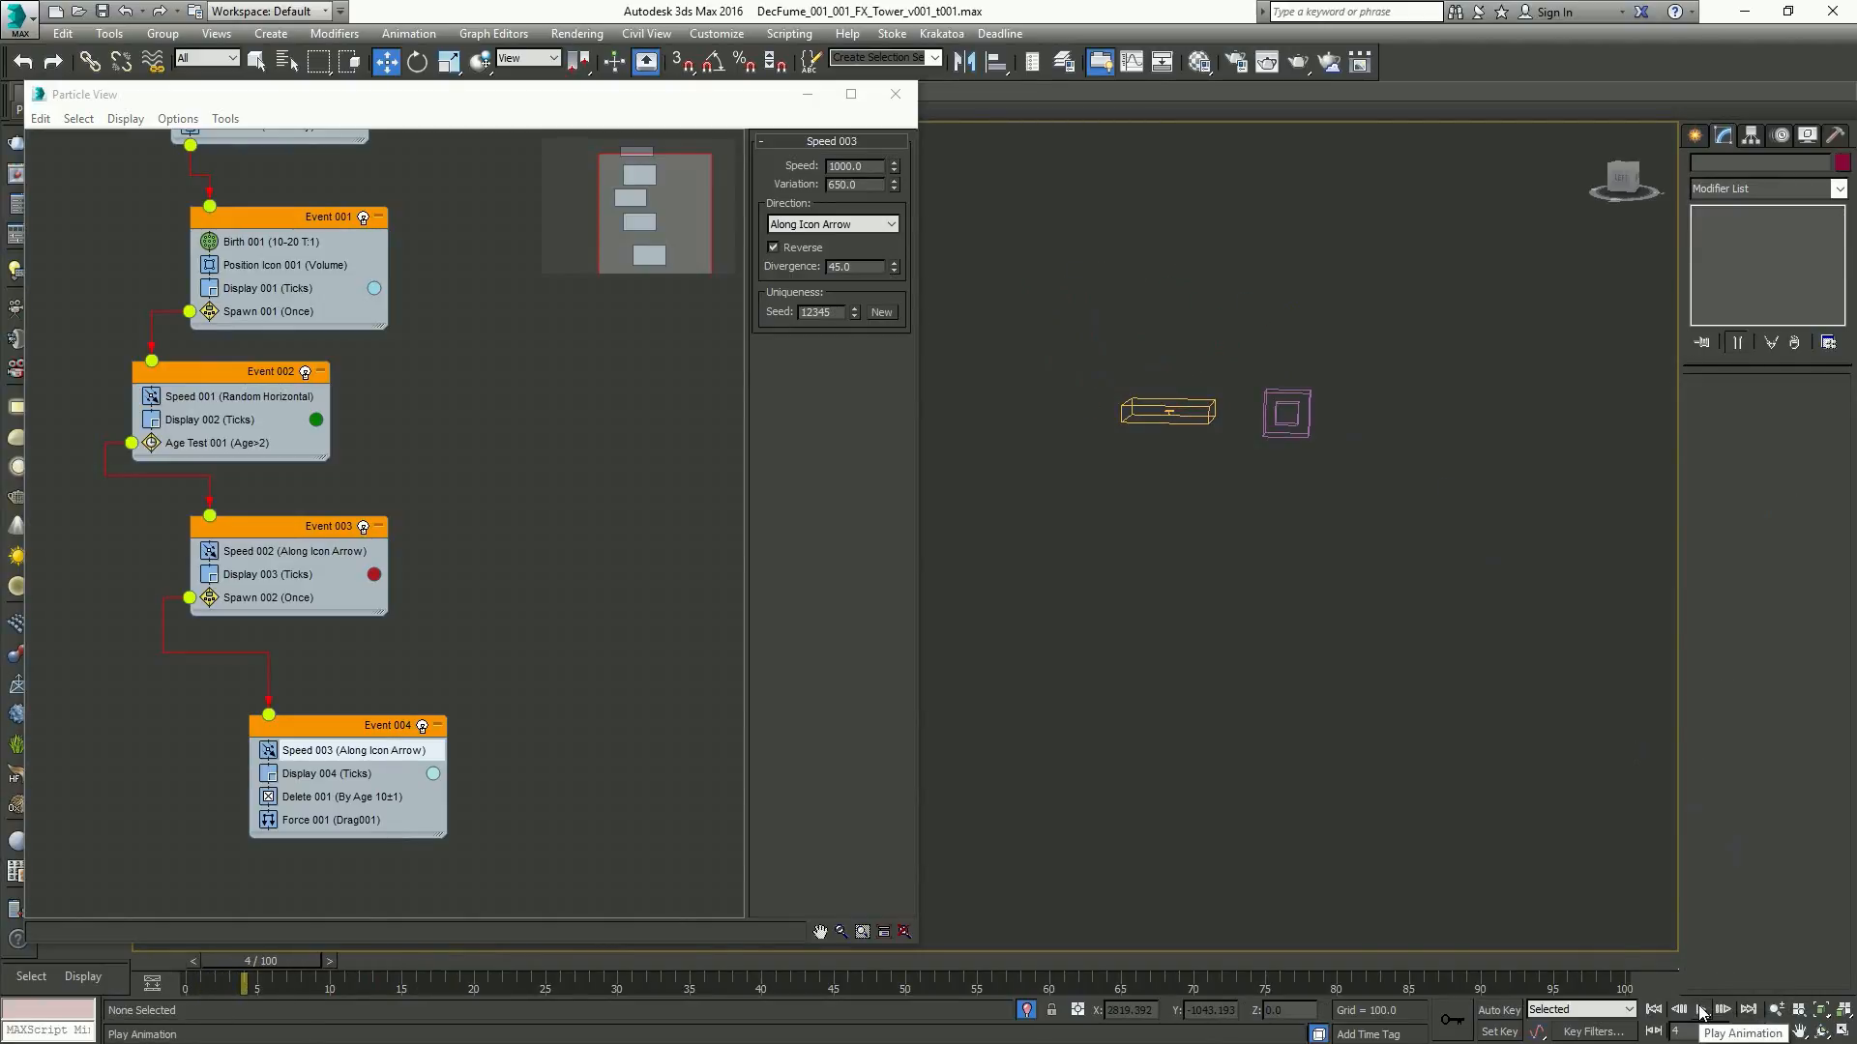
left_click(1702, 1009)
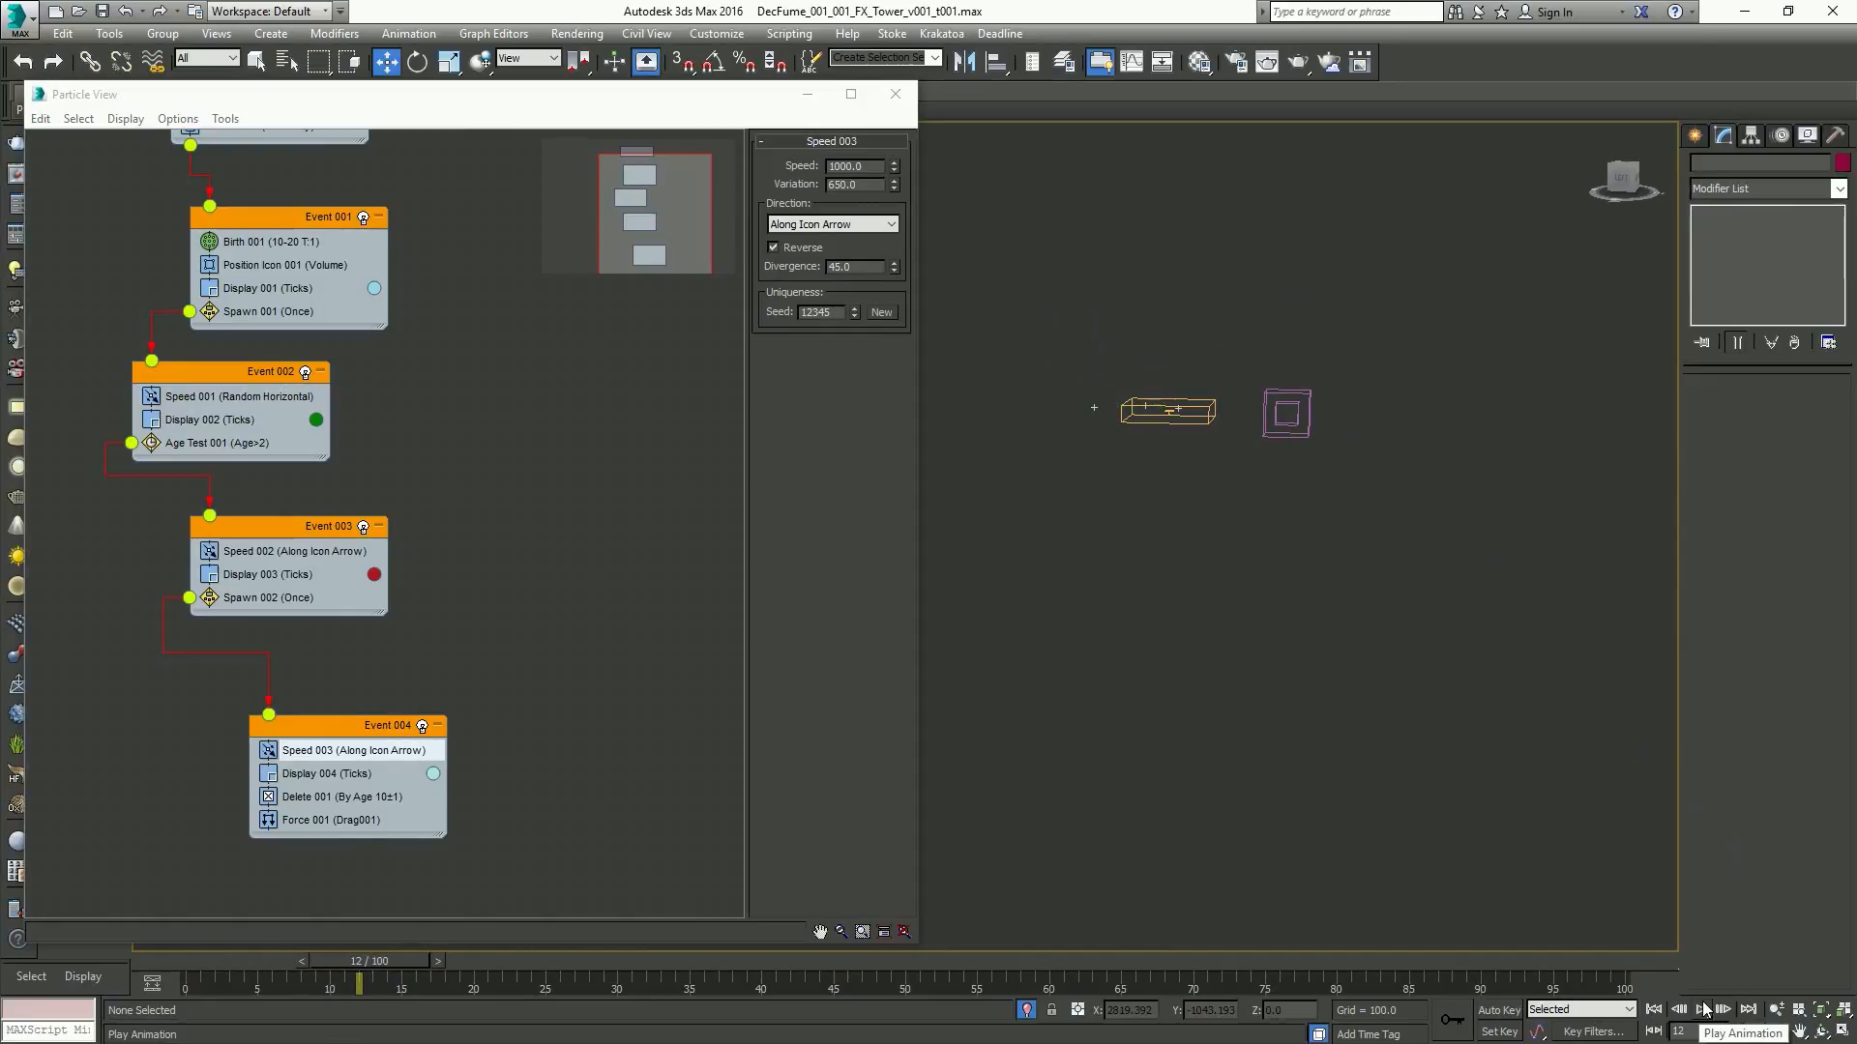
left_click(1705, 1008)
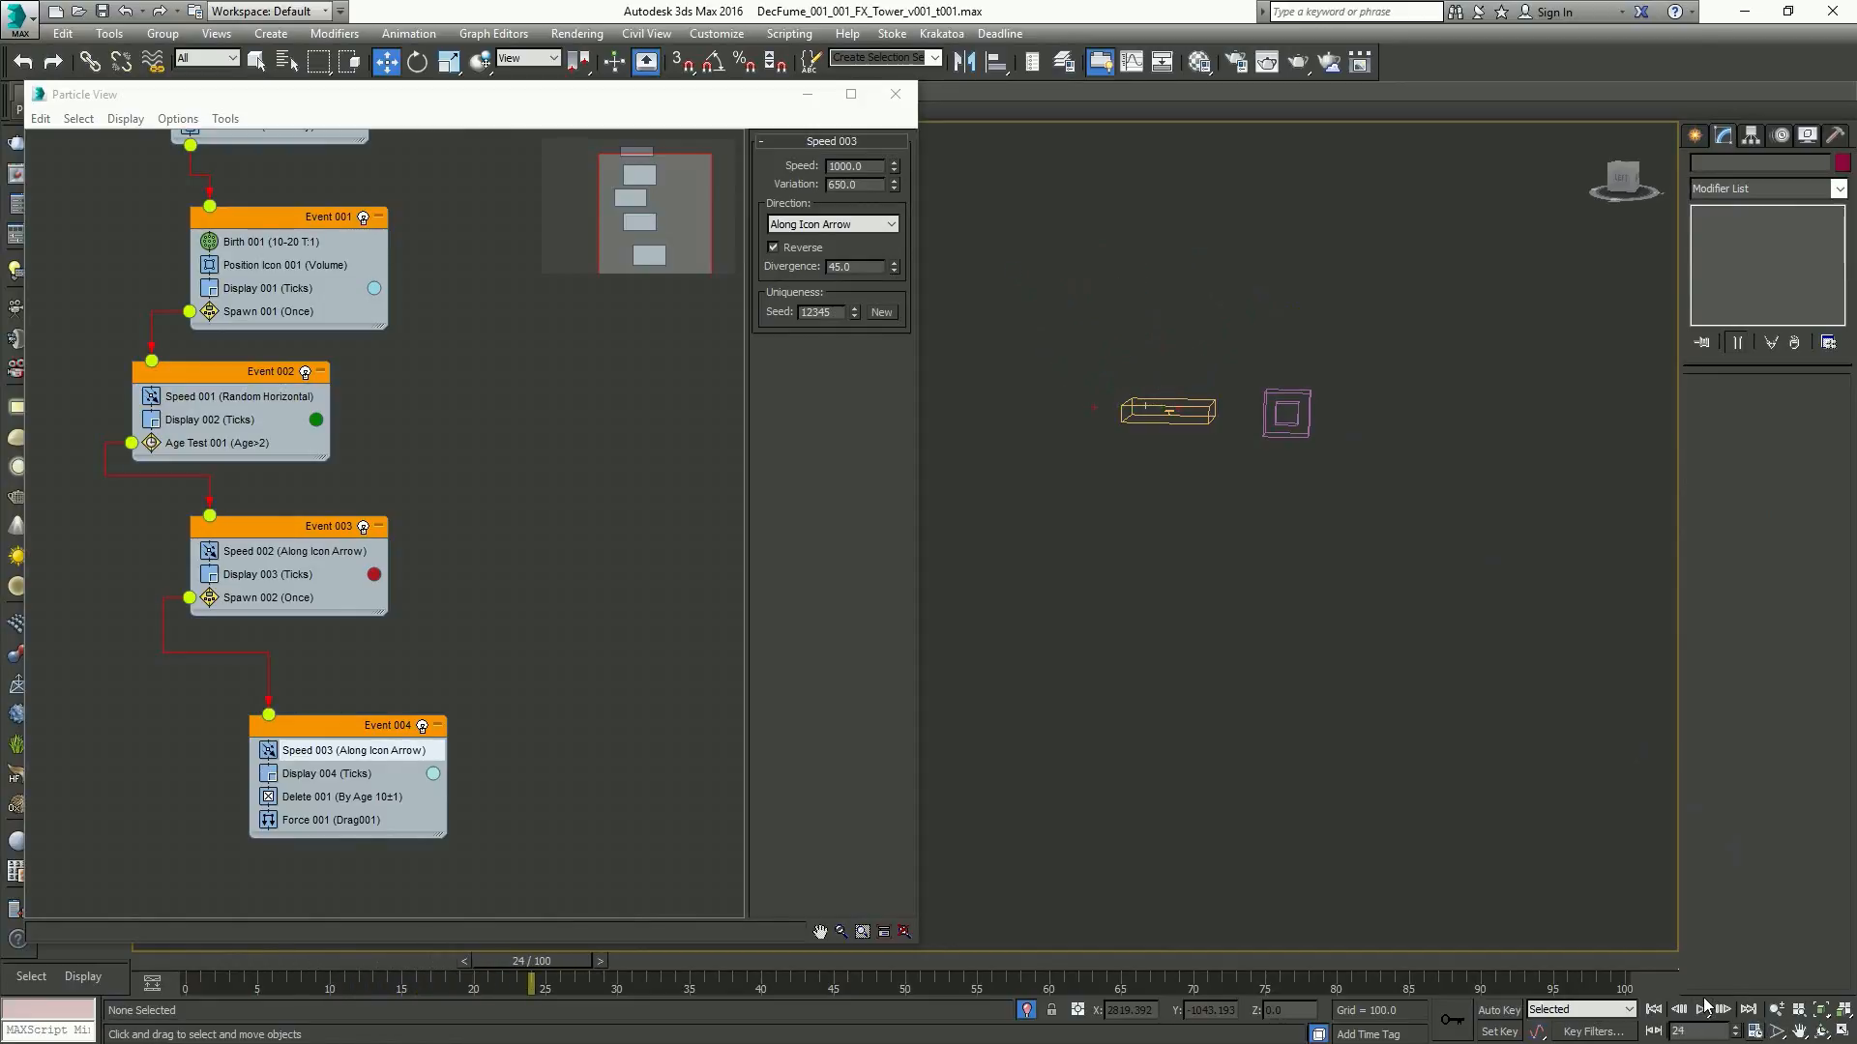
key("comma")
key("comma")
key("comma")
key("comma")
key("comma")
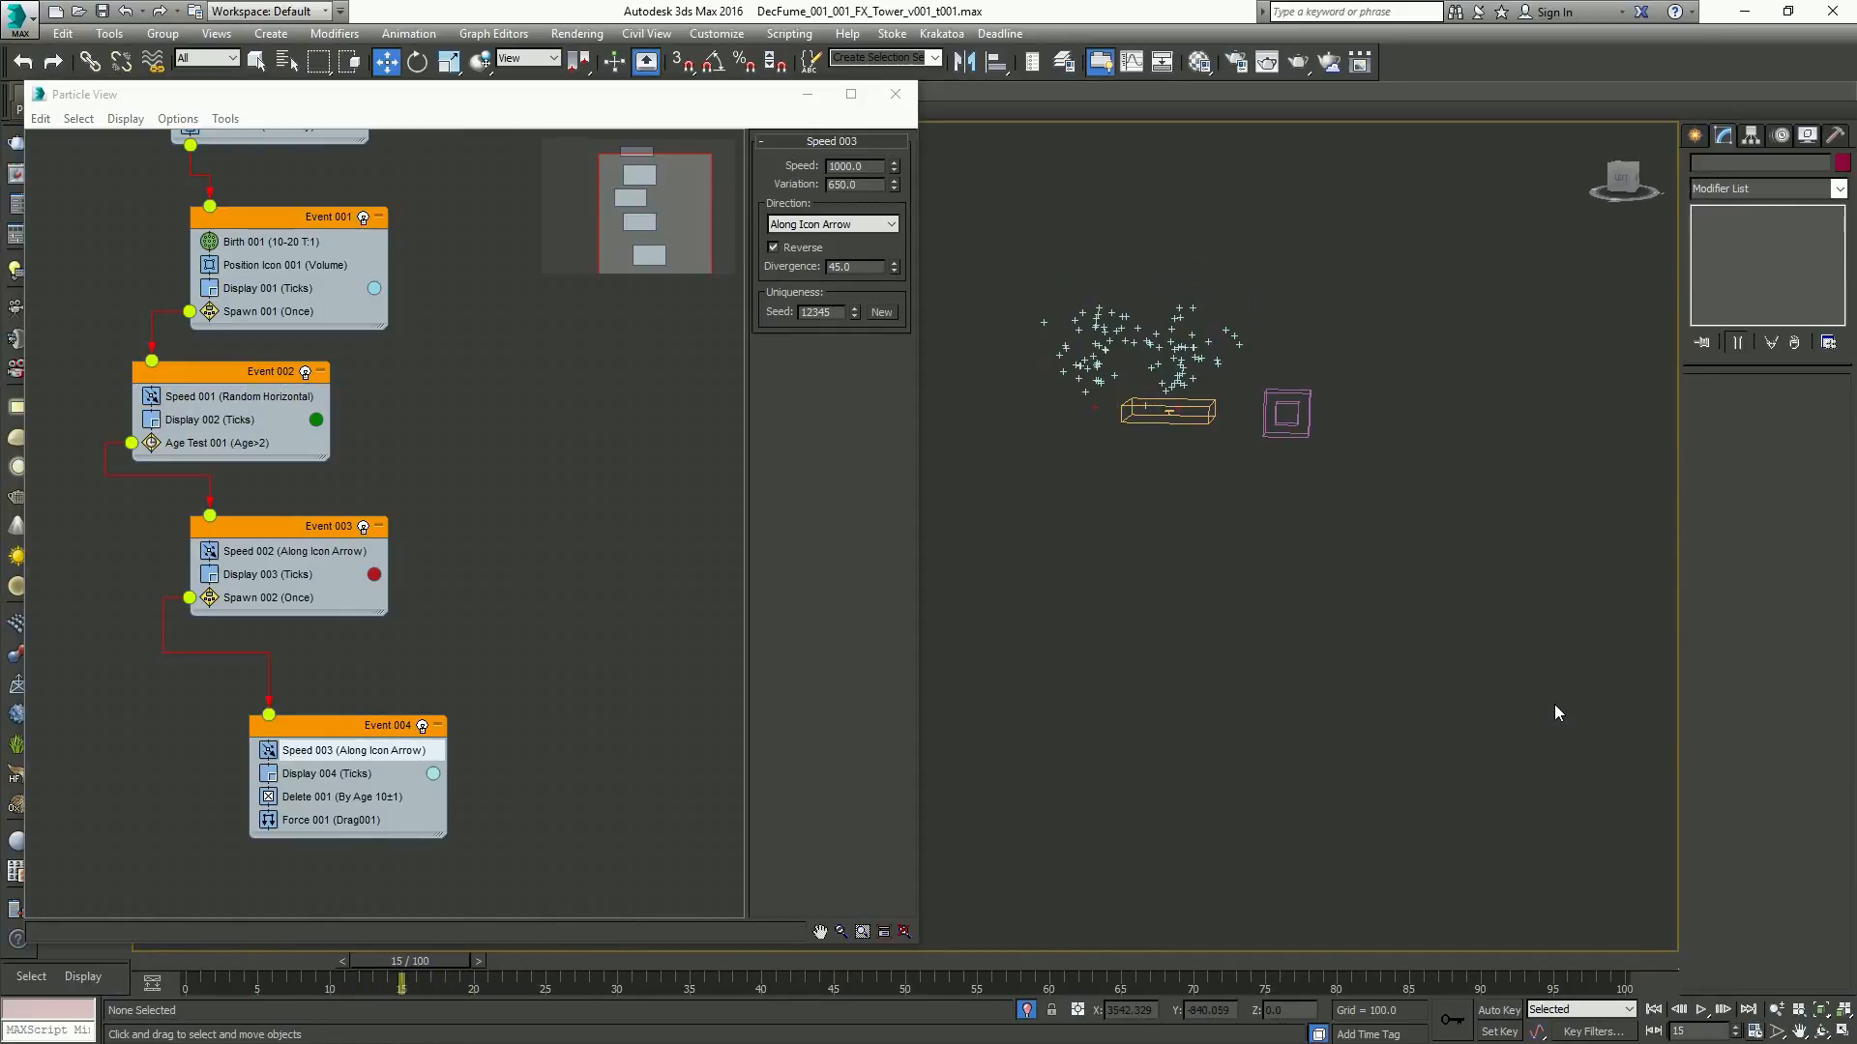
Close Particle View, exit isolation to show the whole tower, and play the explosion inside it to frame 17
key("Home")
key("6")
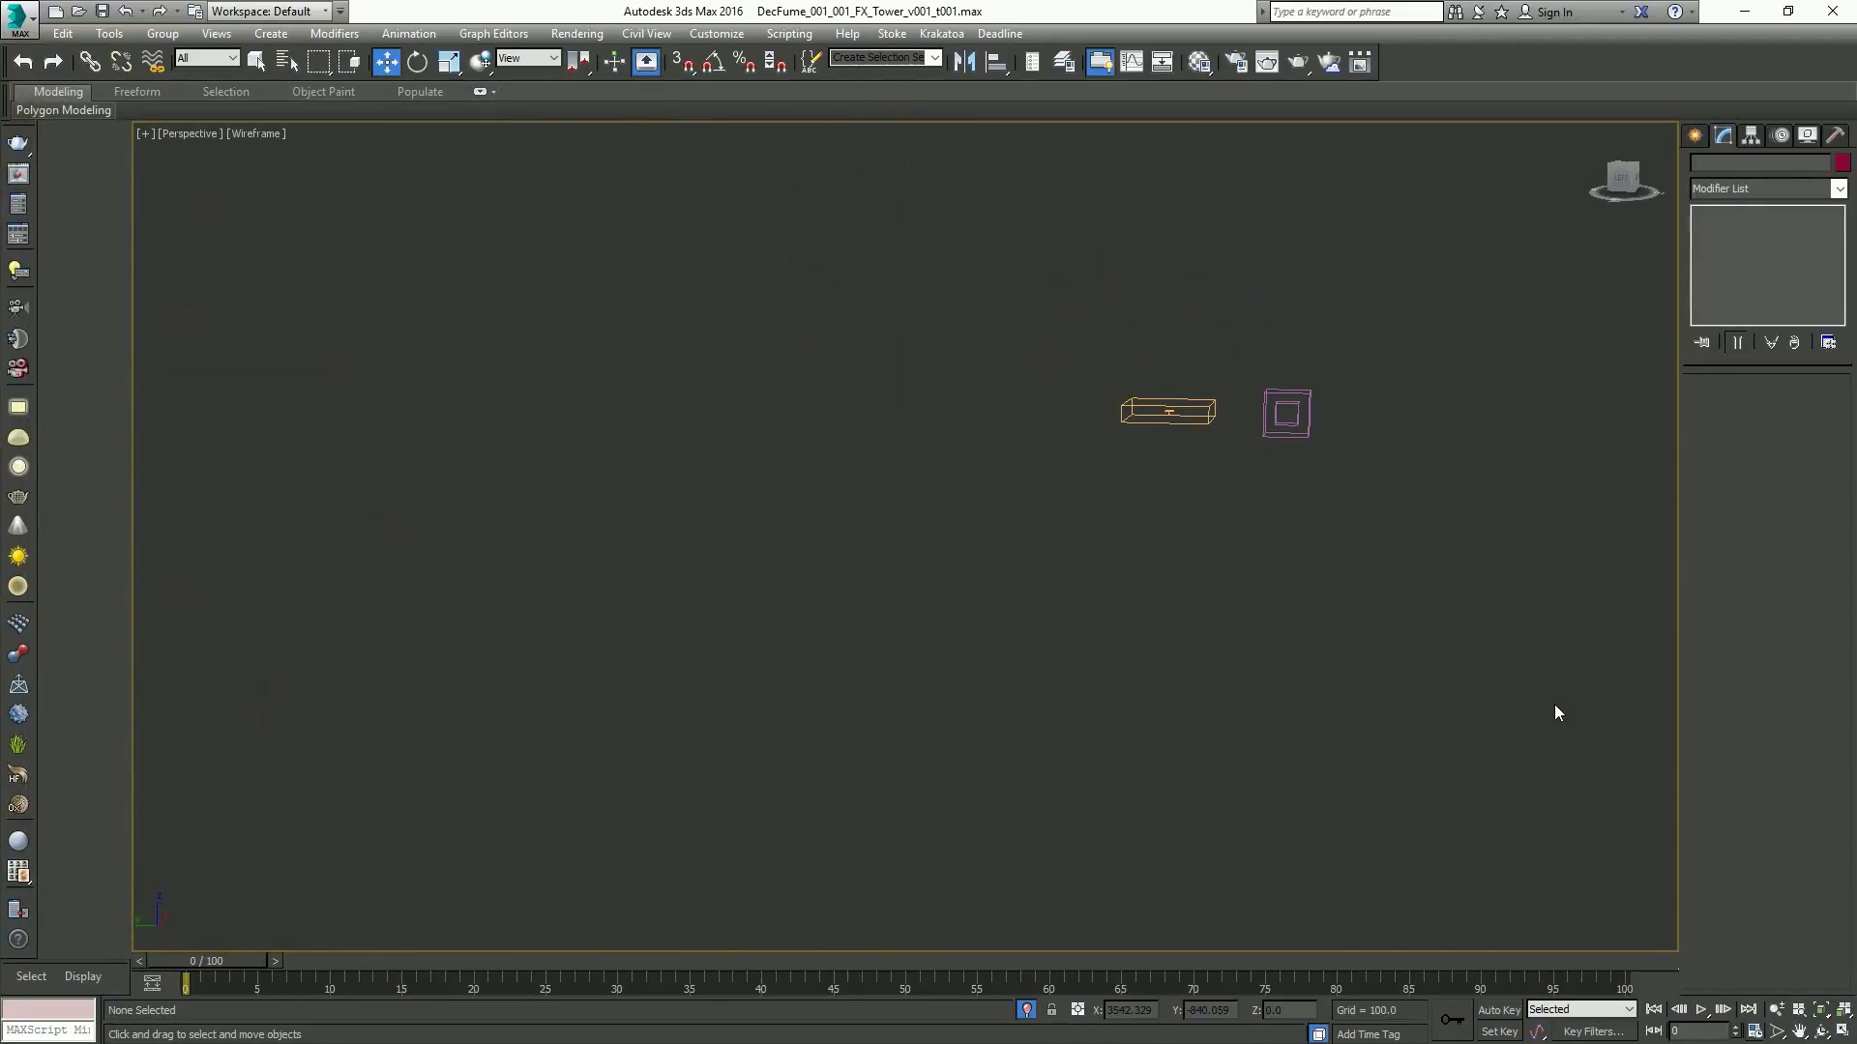
left_click(1028, 1009)
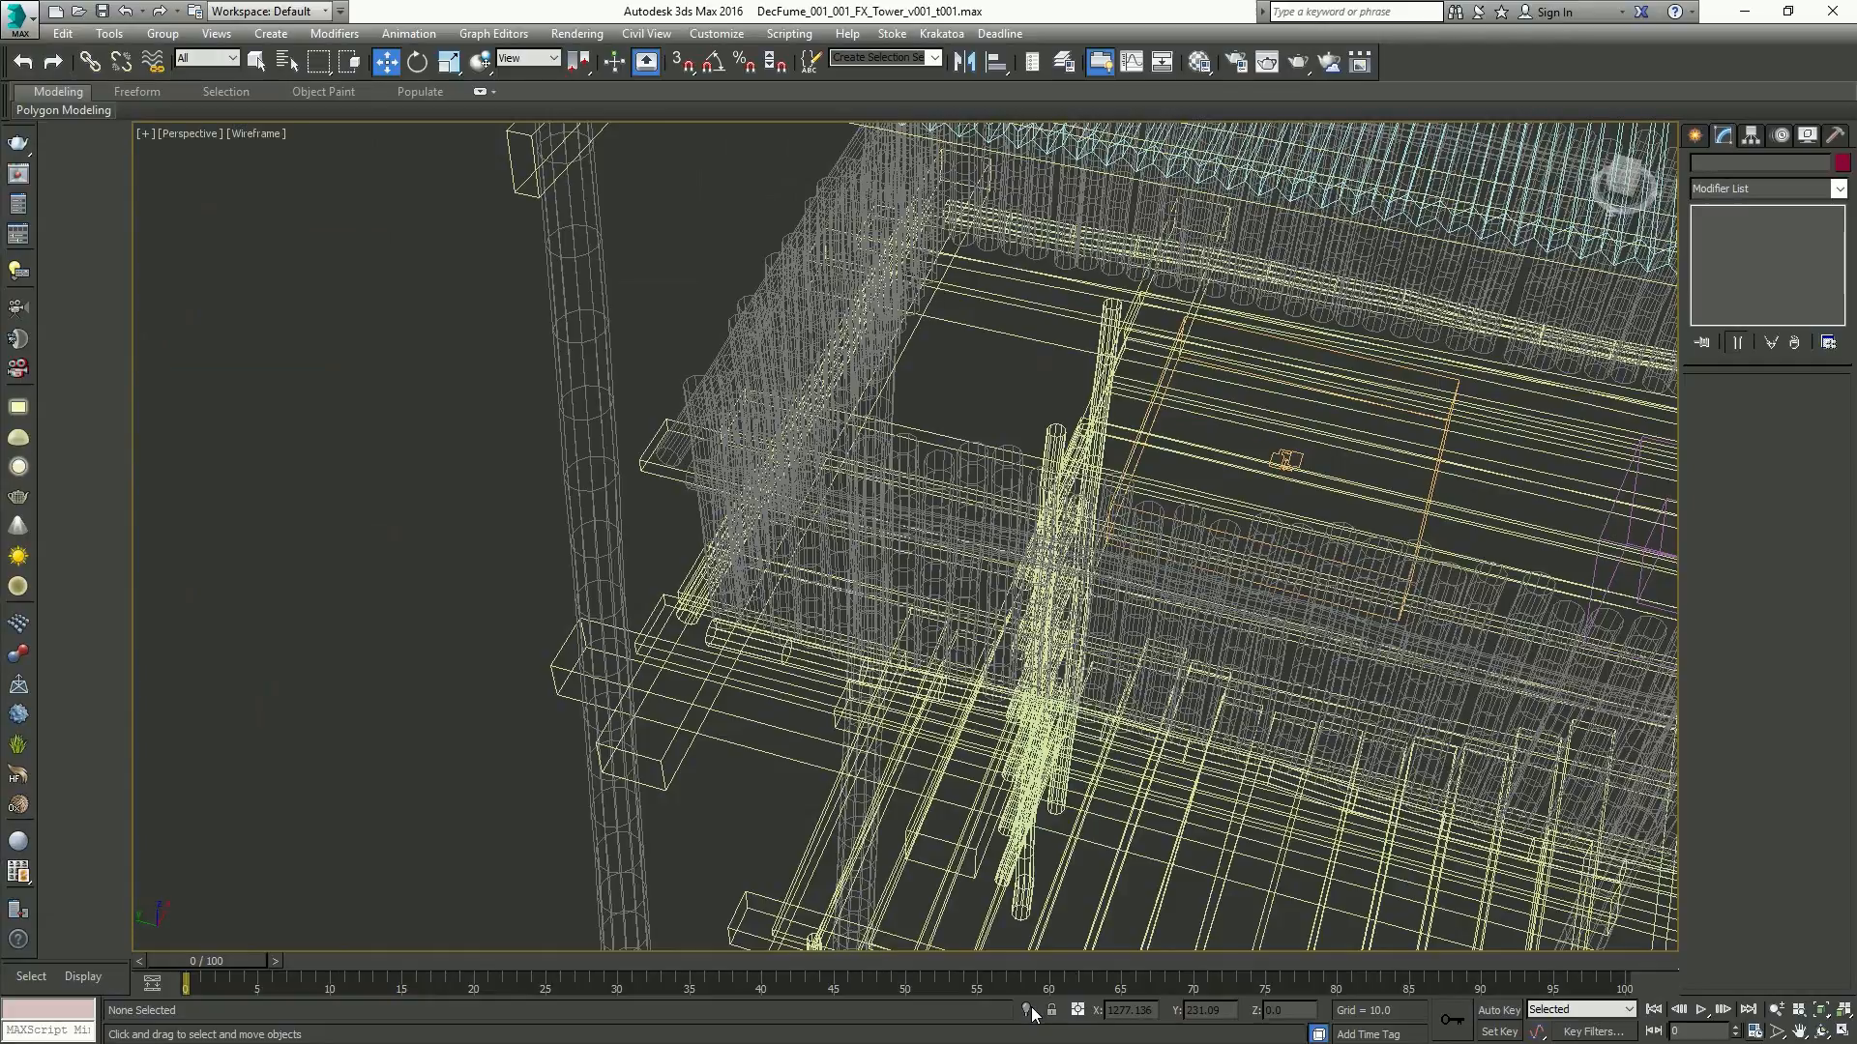
scroll(1168, 609, "down", 10)
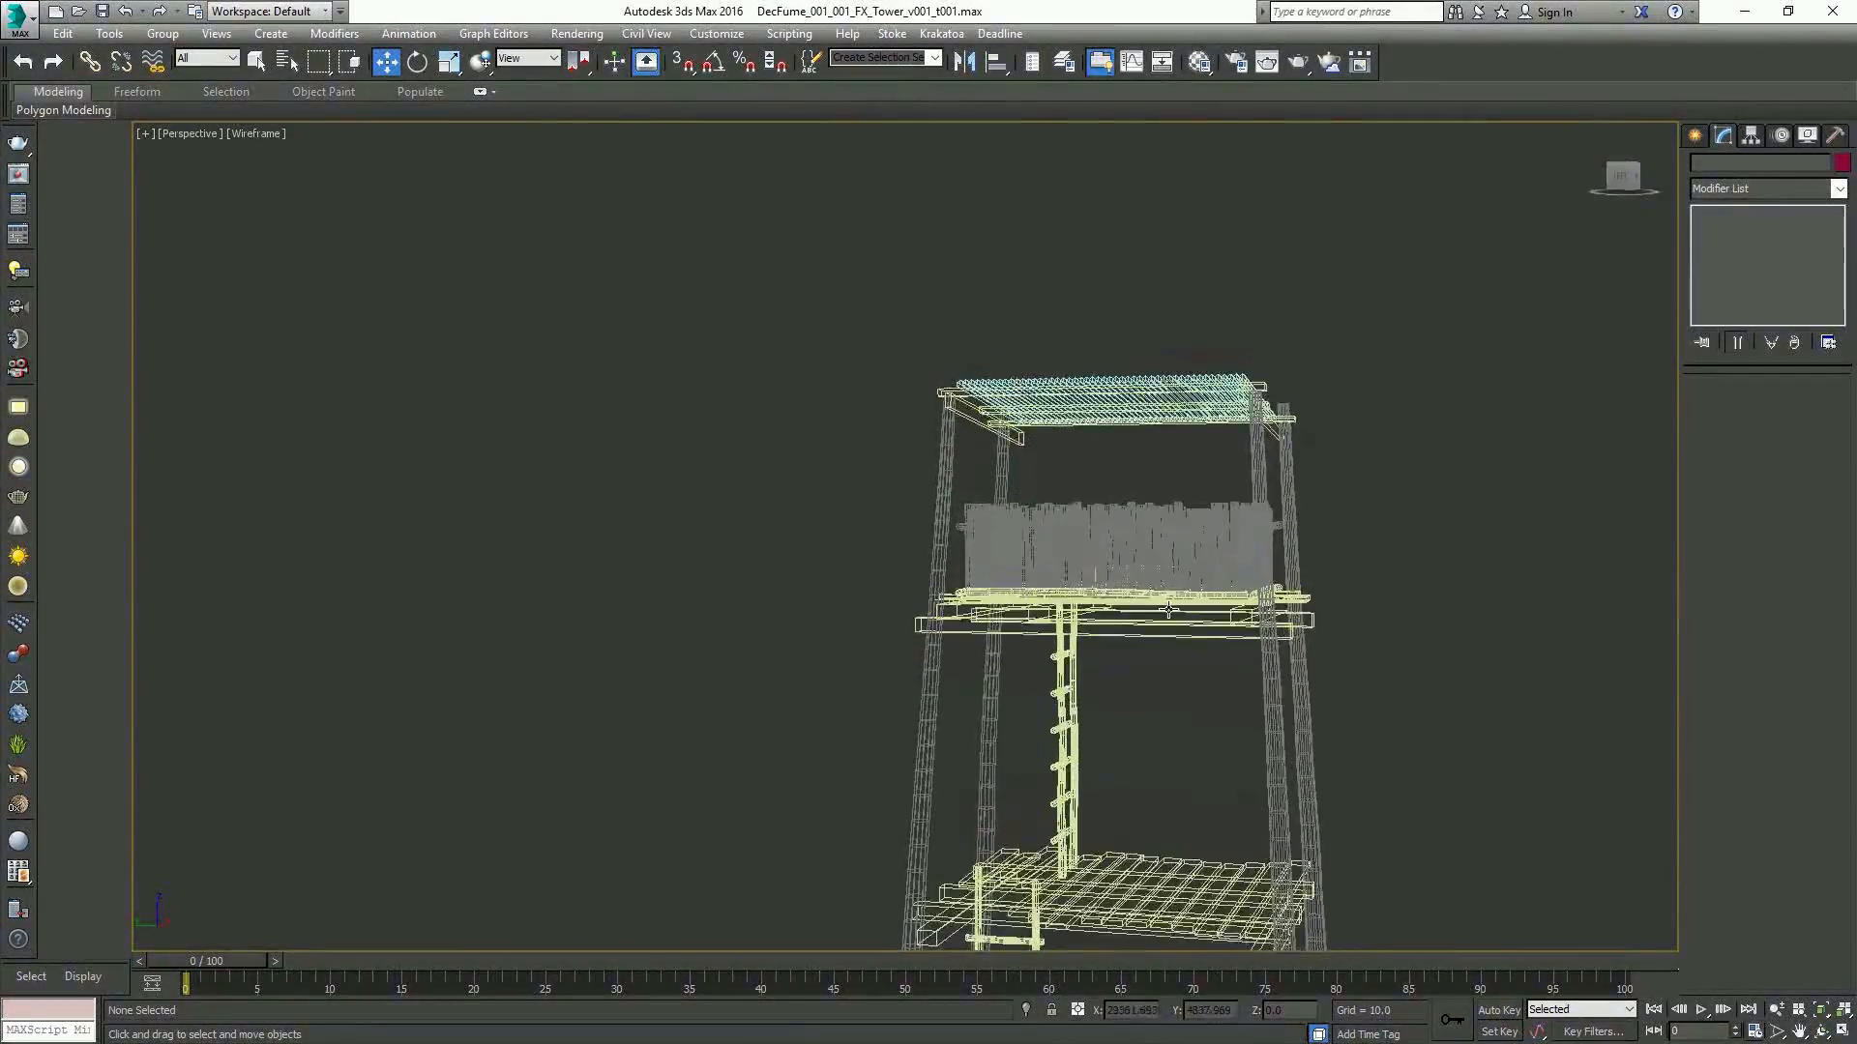
scroll(1169, 609, "down", 1)
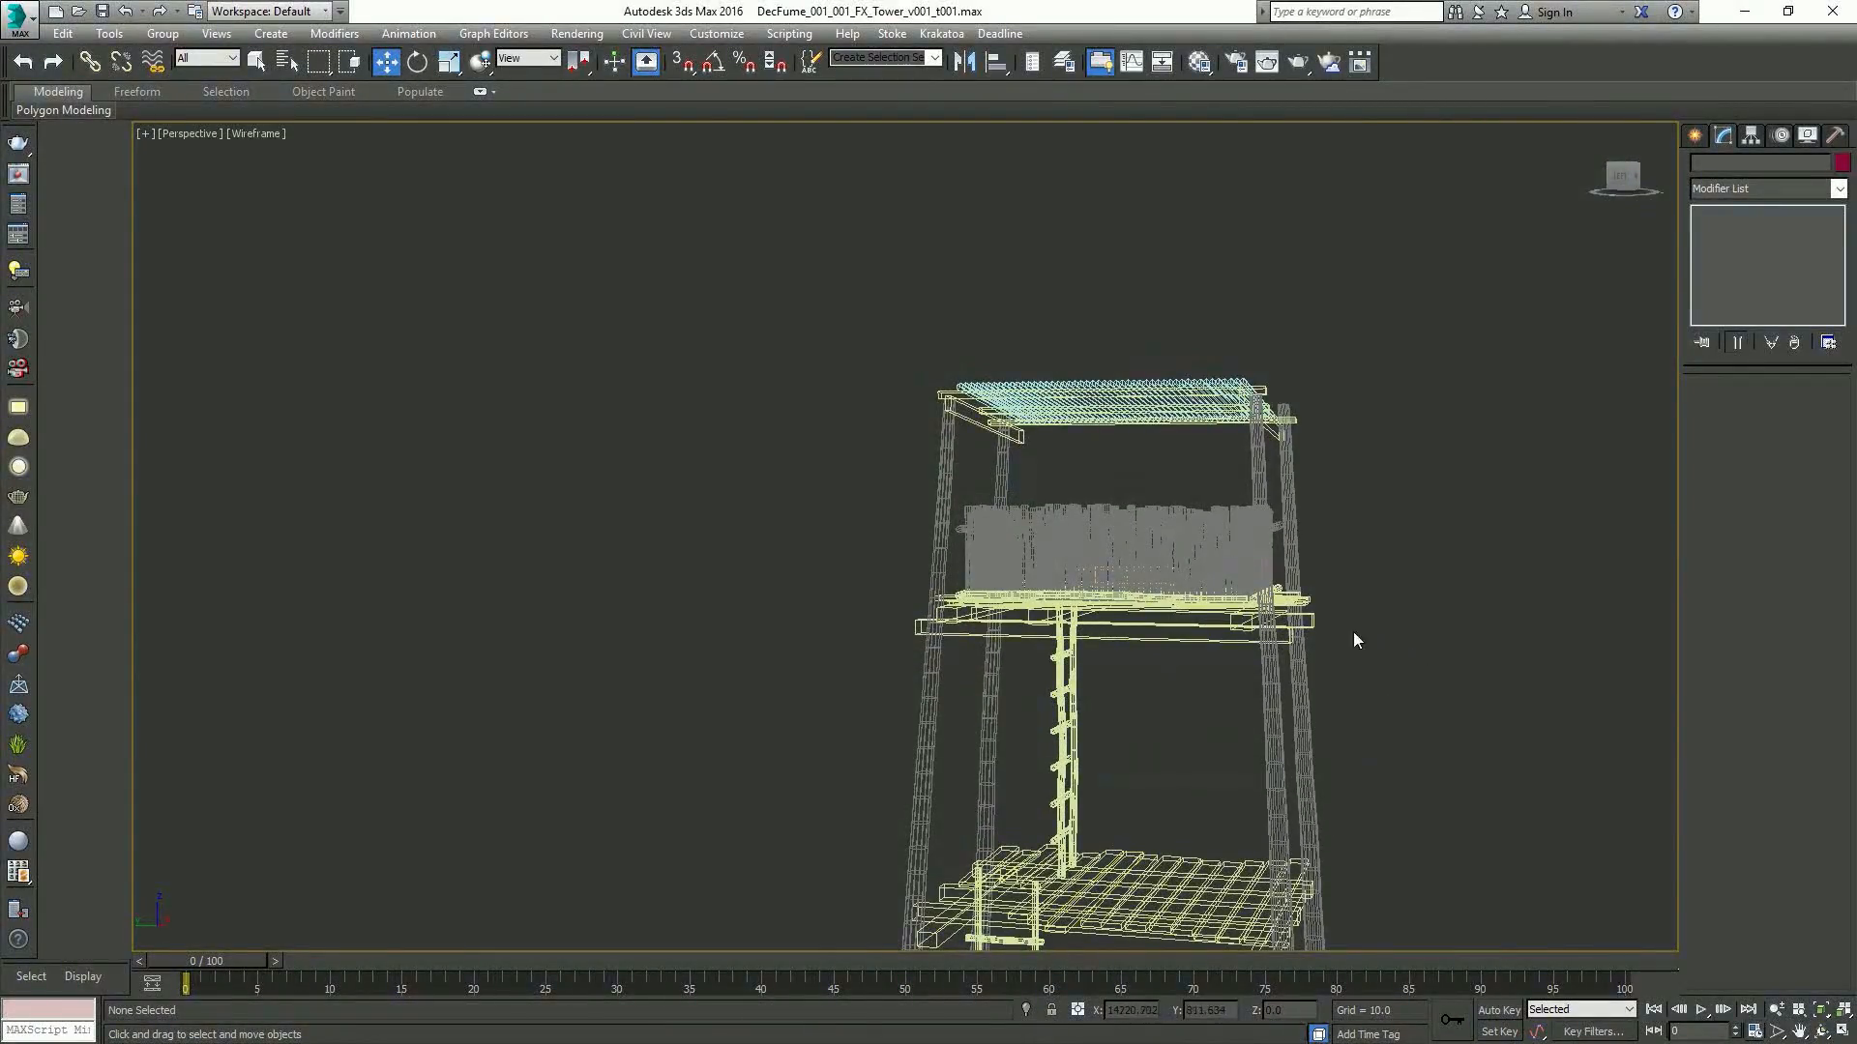
middle_click_drag(1354, 630, 1259, 567)
key("/")
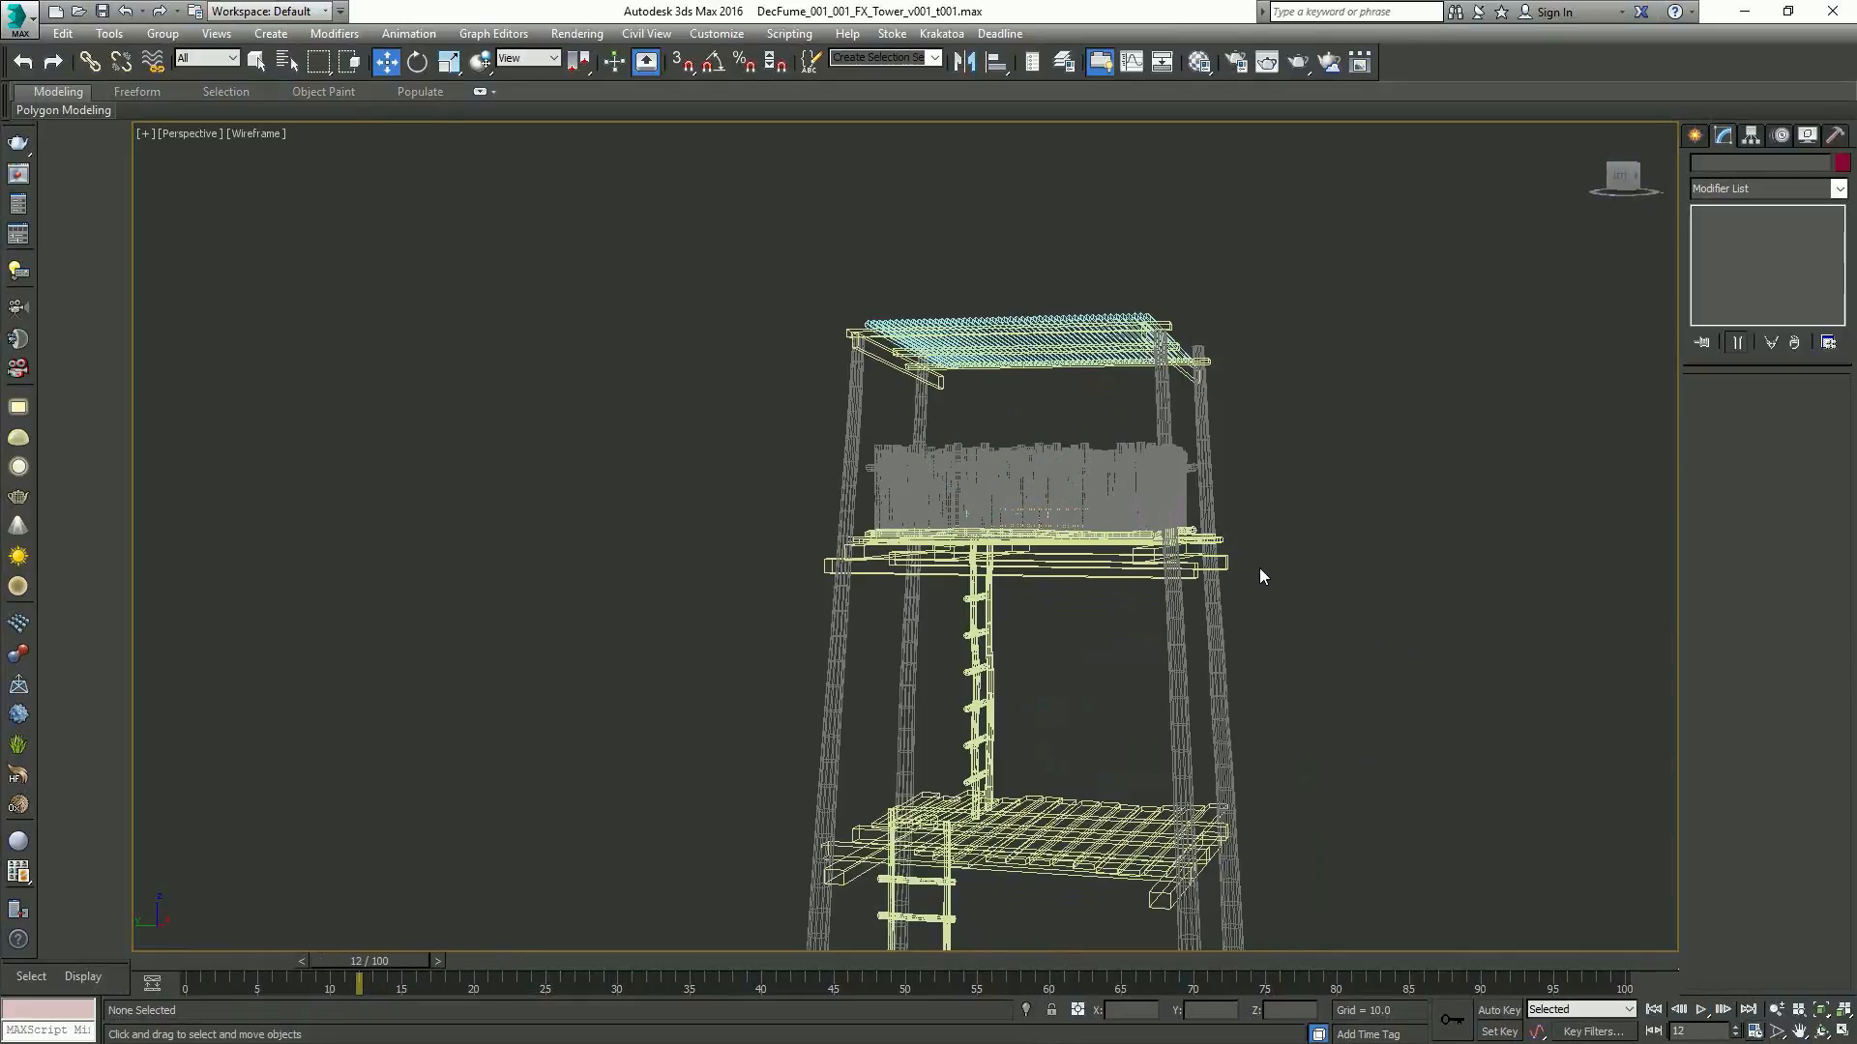
key("/")
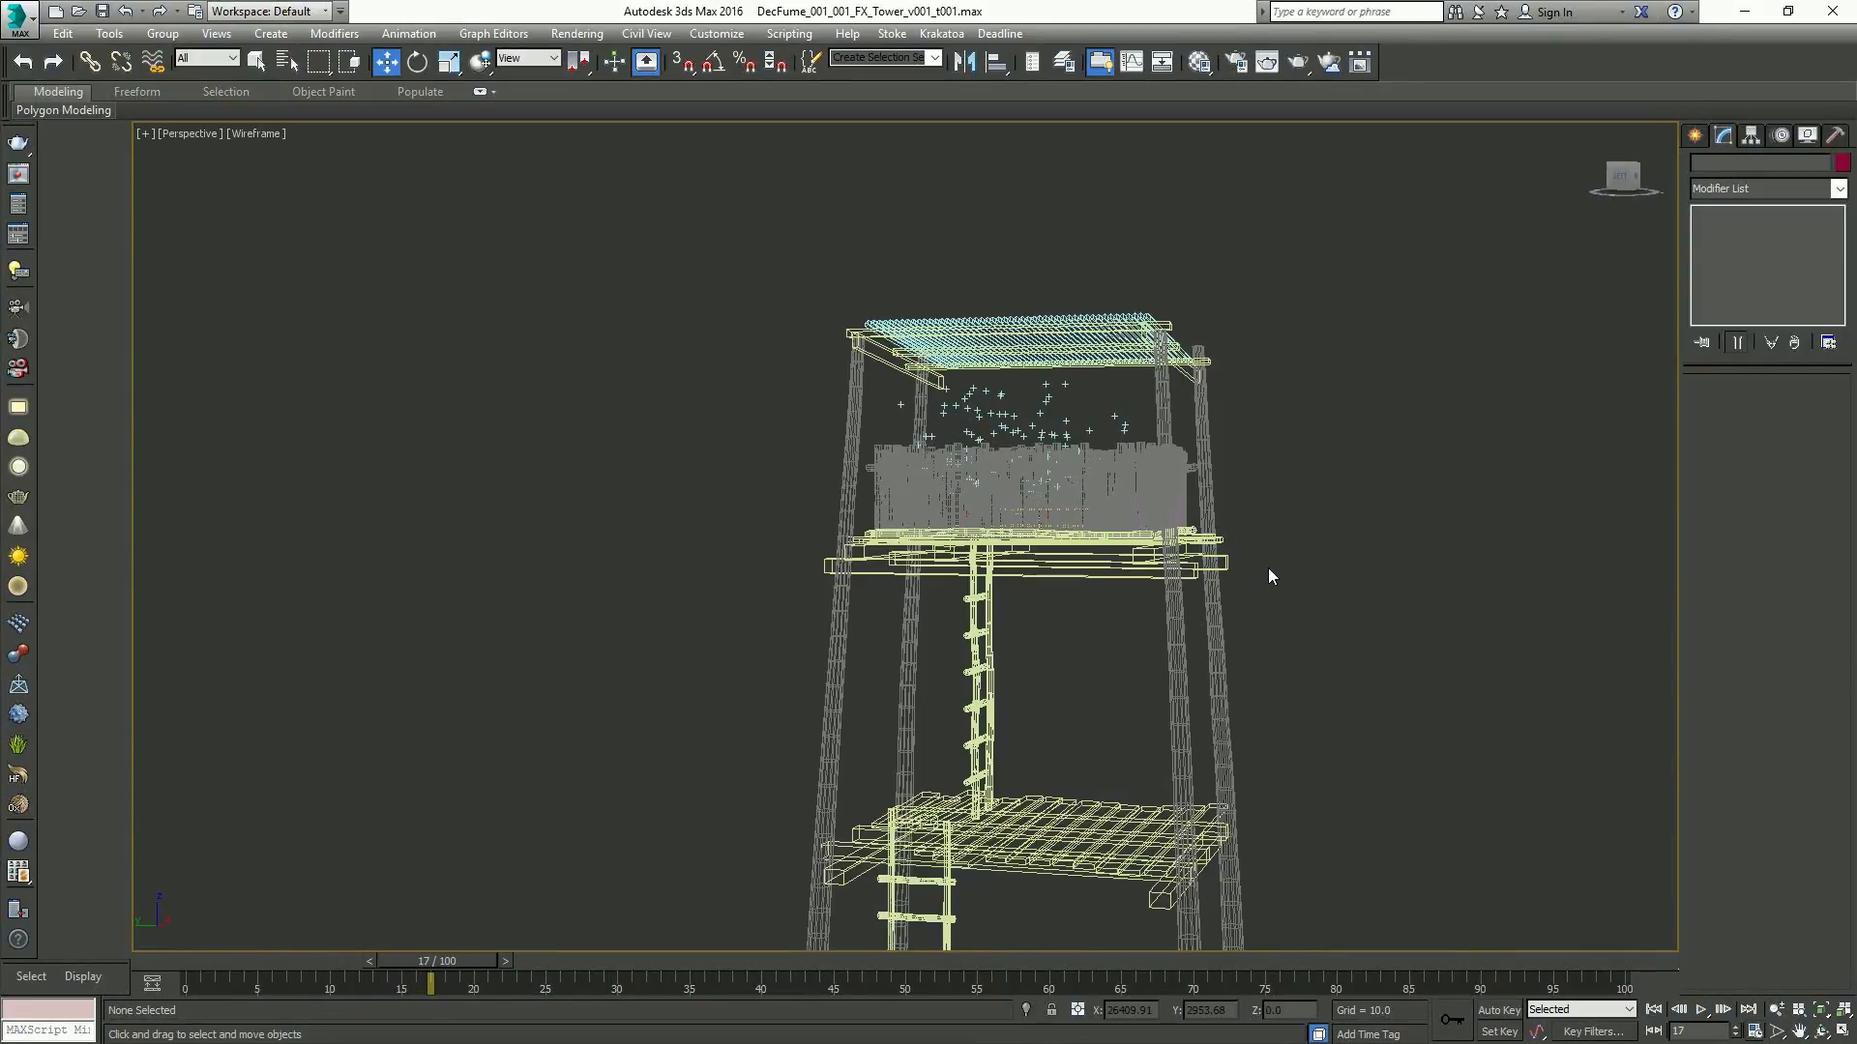
middle_click_drag(1268, 566, 1267, 520, "alt")
Set the Birth 001 particle amount to 10 in Particle View and play the explosion within the tower
key("6")
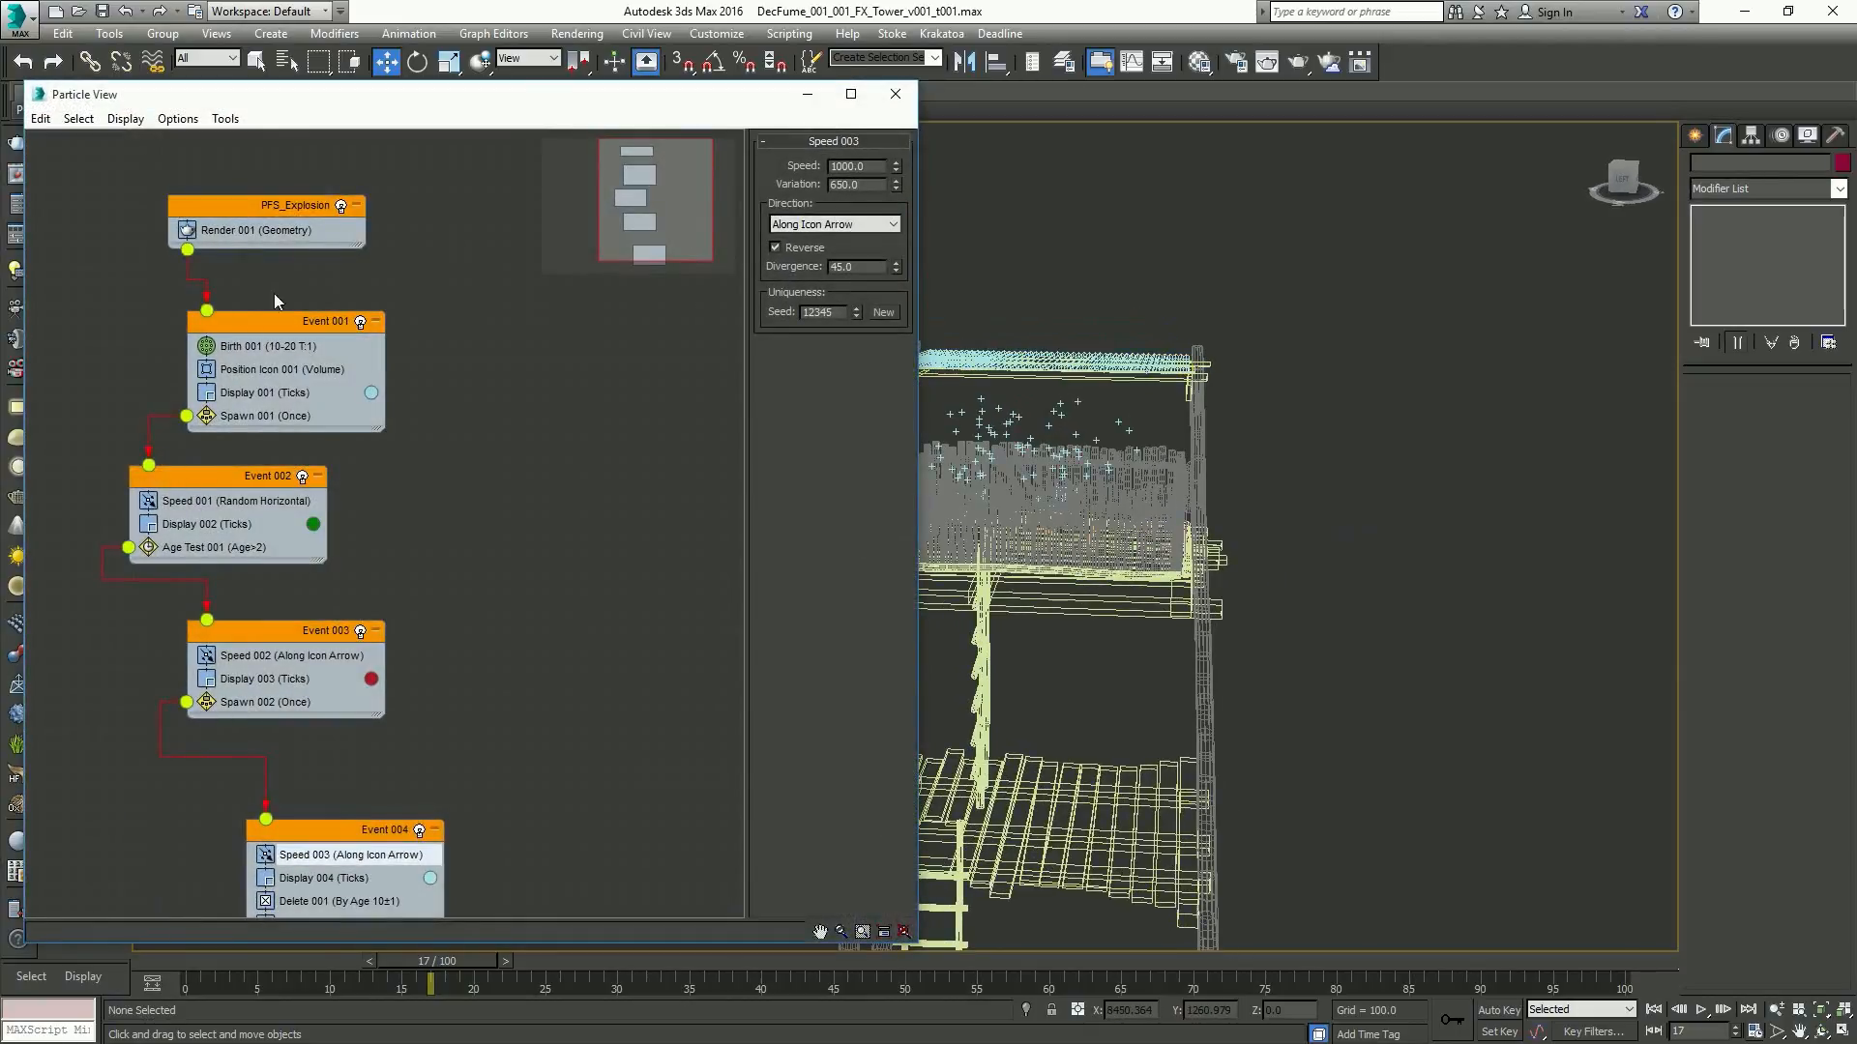
left_click(312, 346)
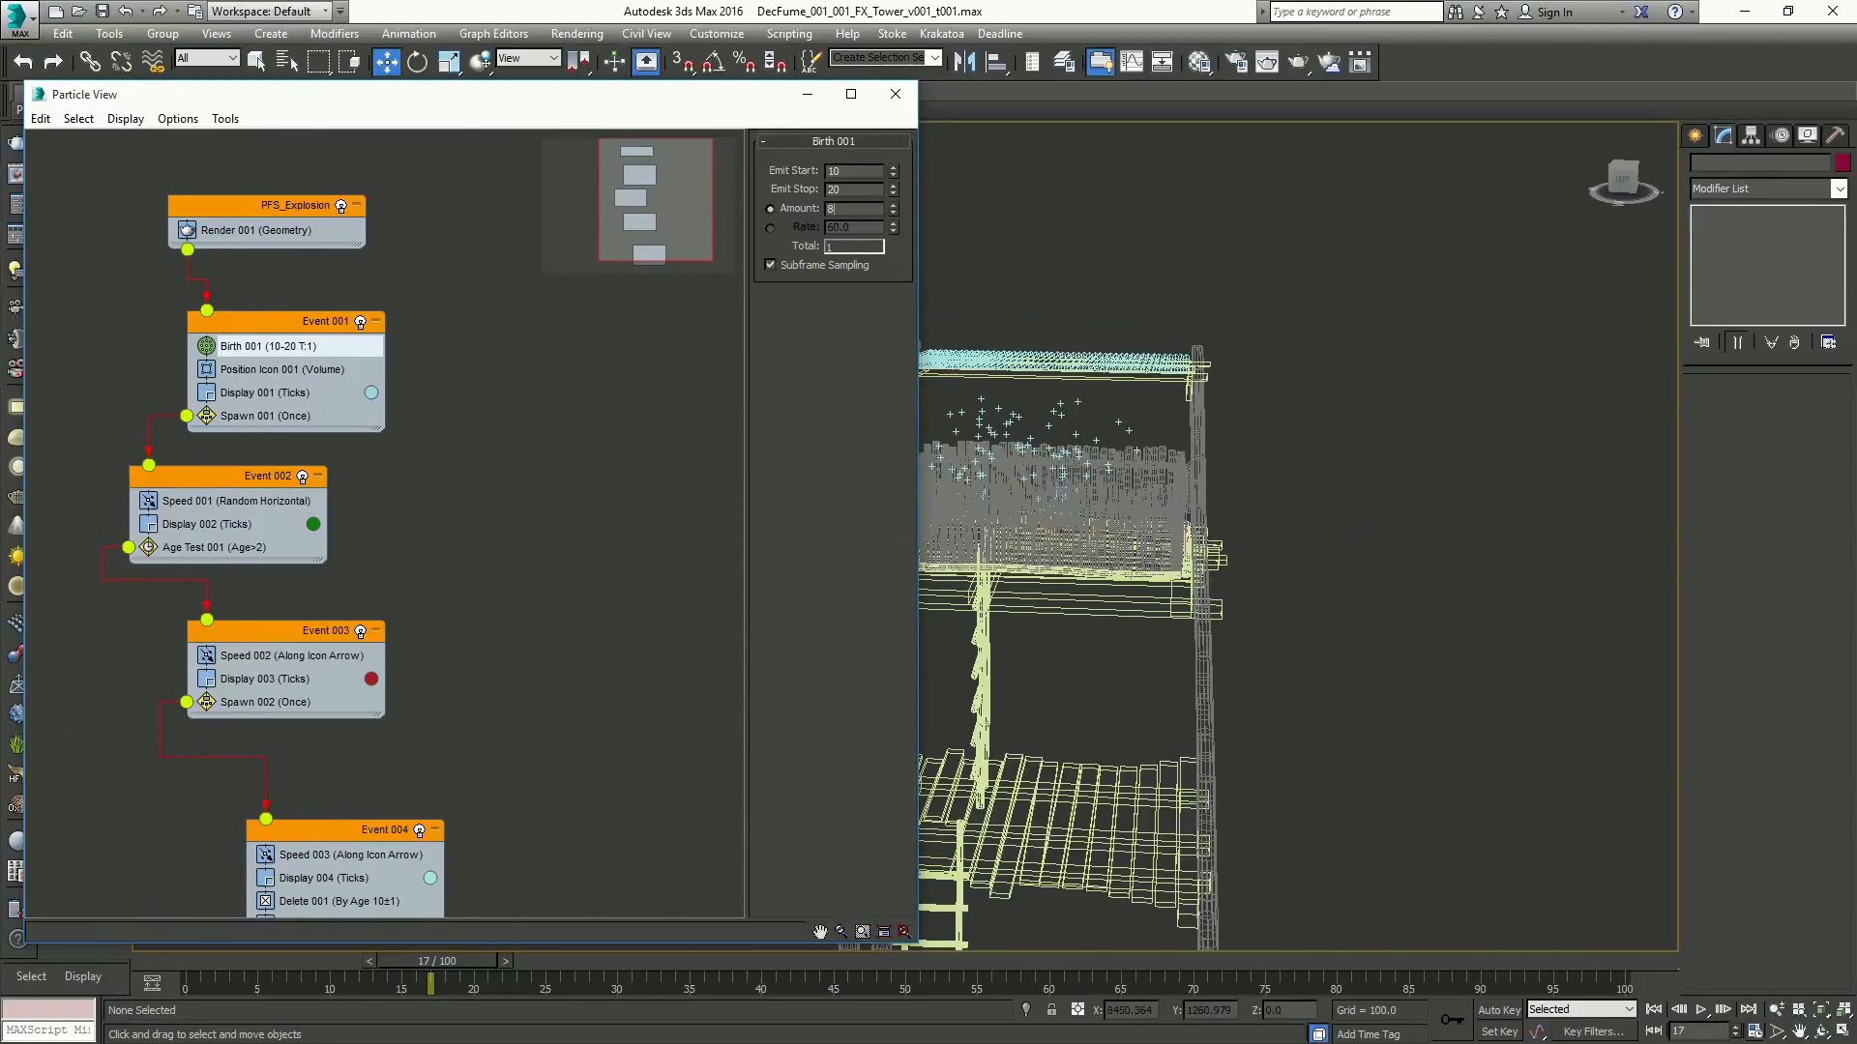
key("Return")
middle_click_drag(1406, 270, 1487, 269)
key("Home")
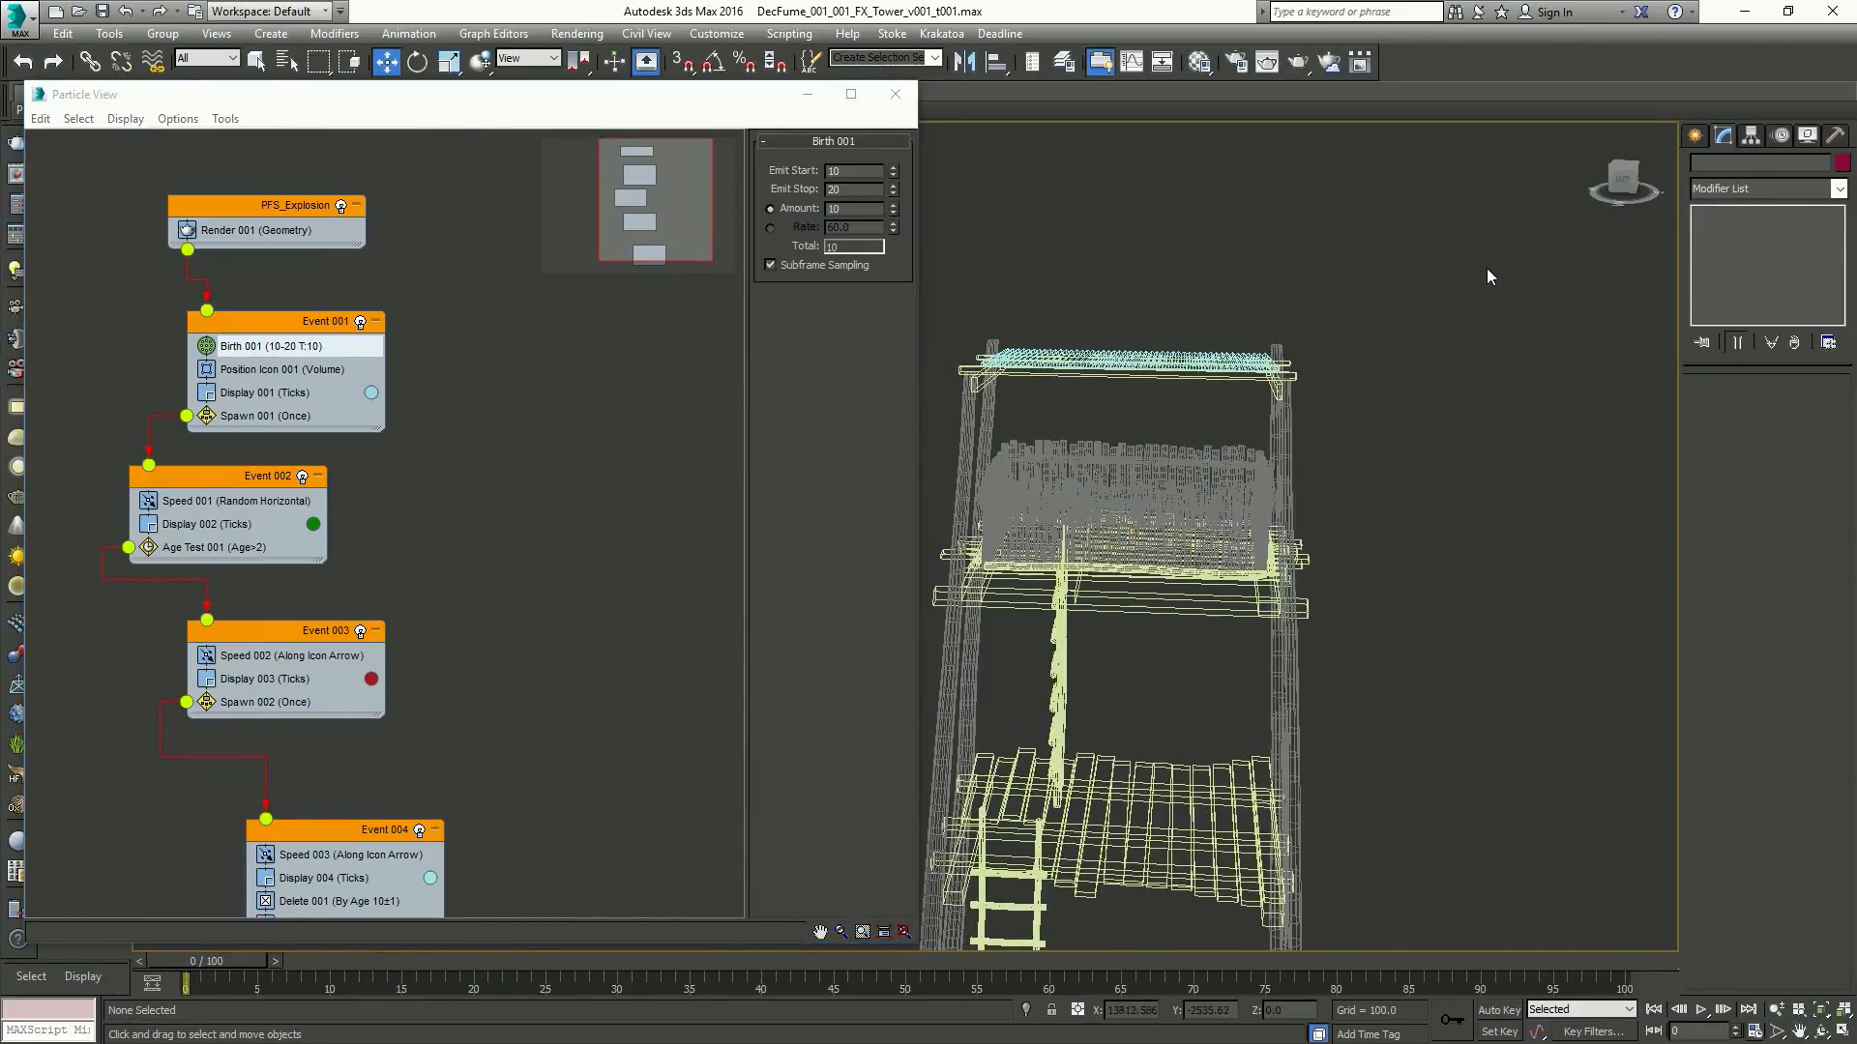
key("slash")
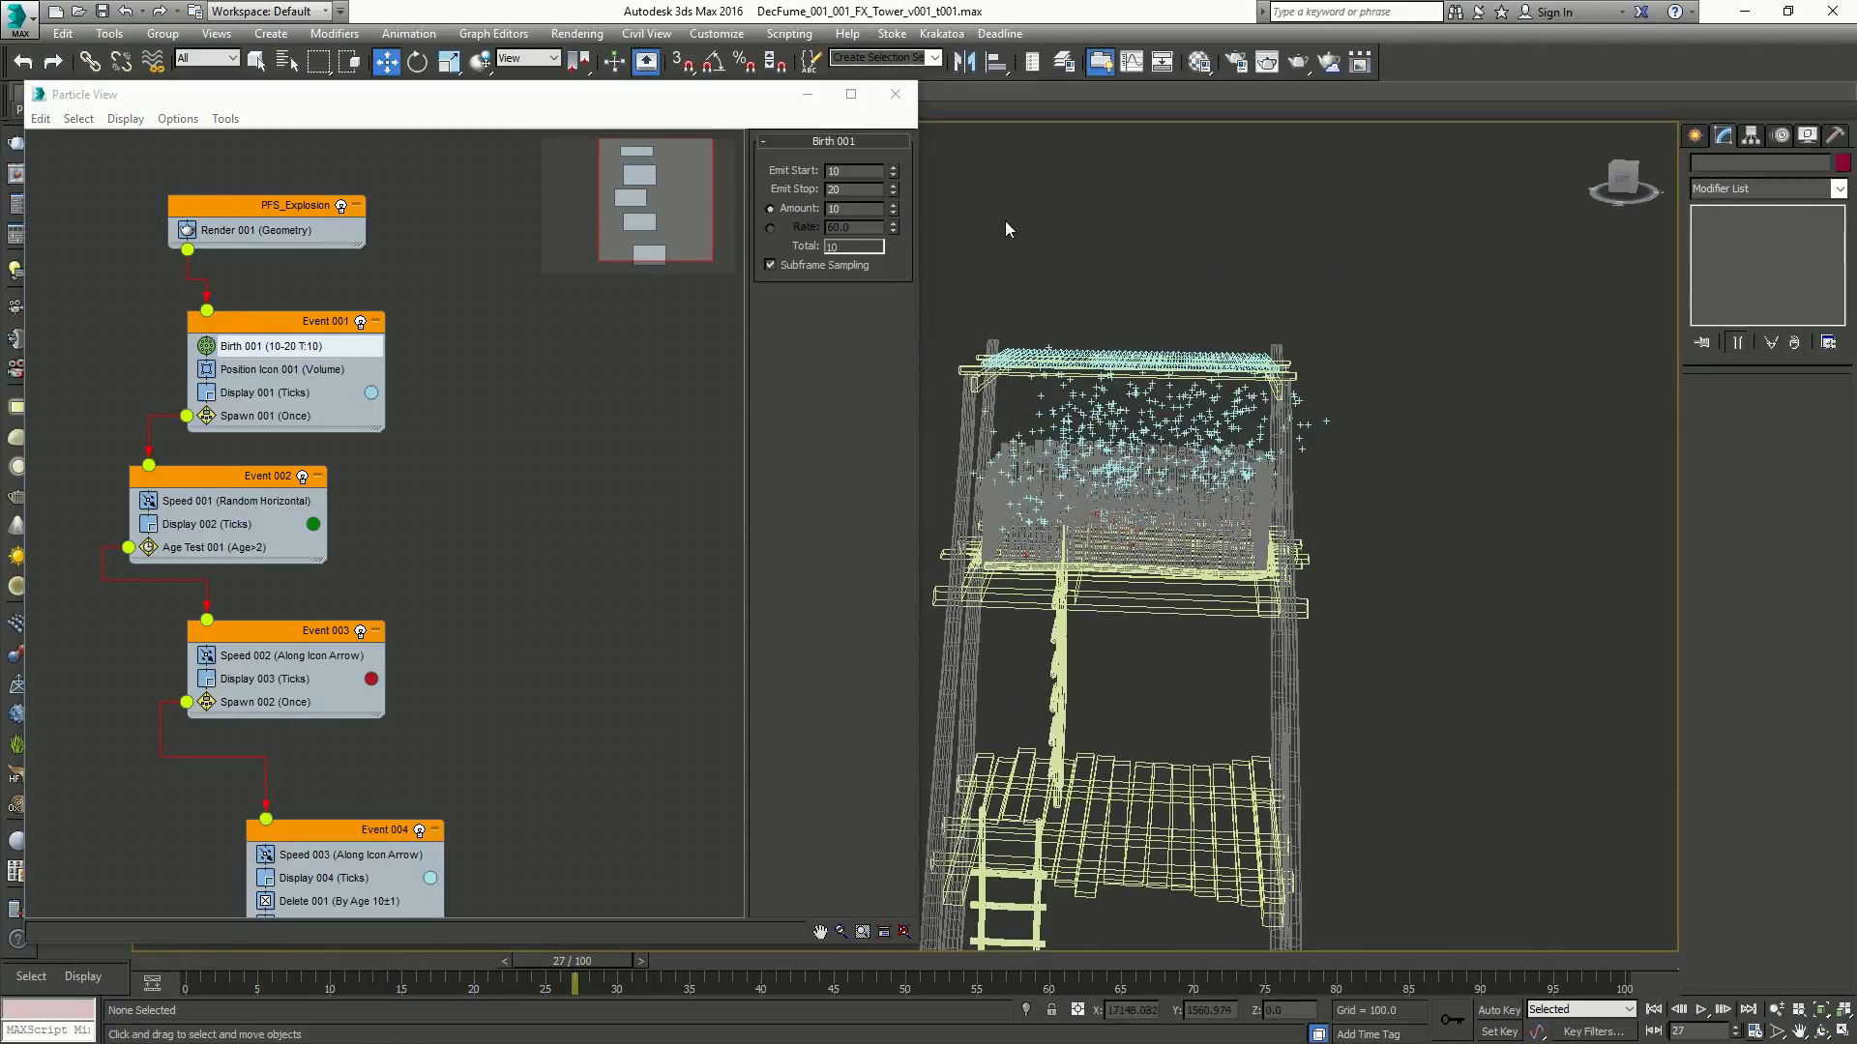
key("slash")
key("Home")
left_click_drag(892, 206, 892, 214)
left_click(894, 94)
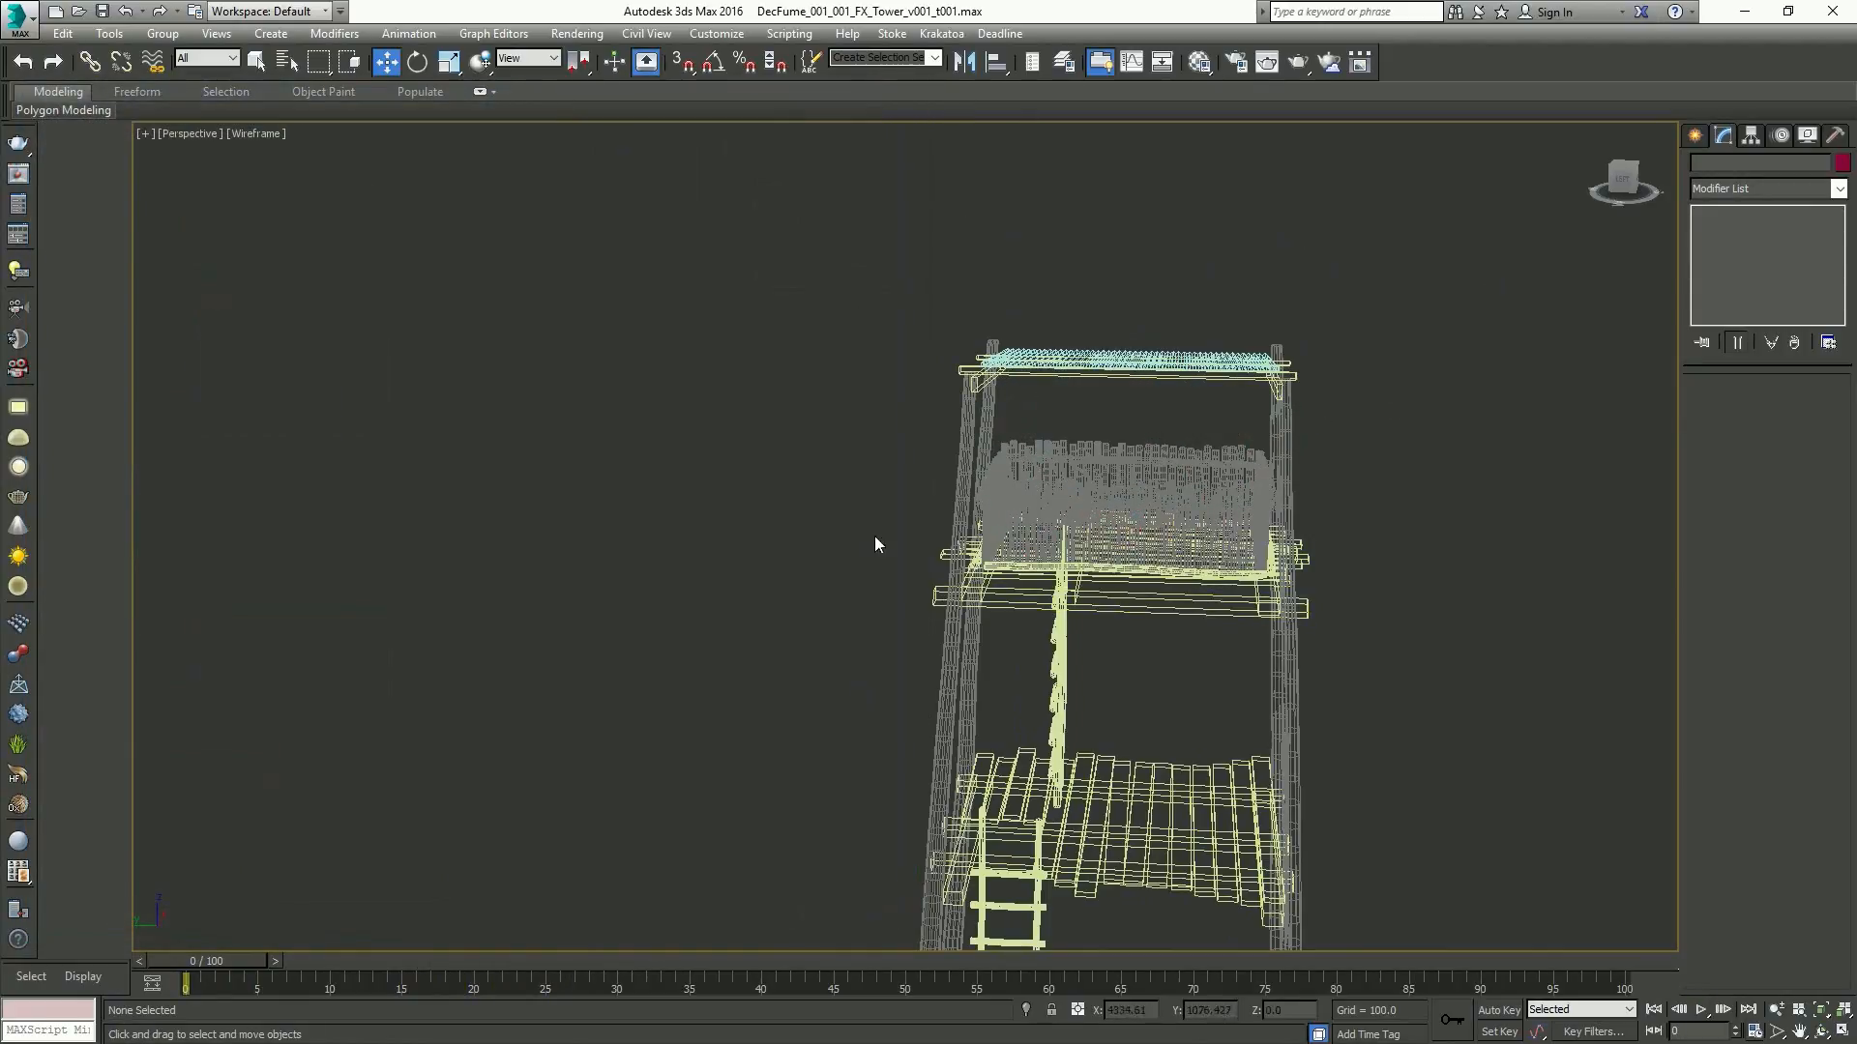
Freeze the roof, posts and upper platform parts of the tower
left_click_drag(983, 598, 985, 602)
key("ctrl+f")
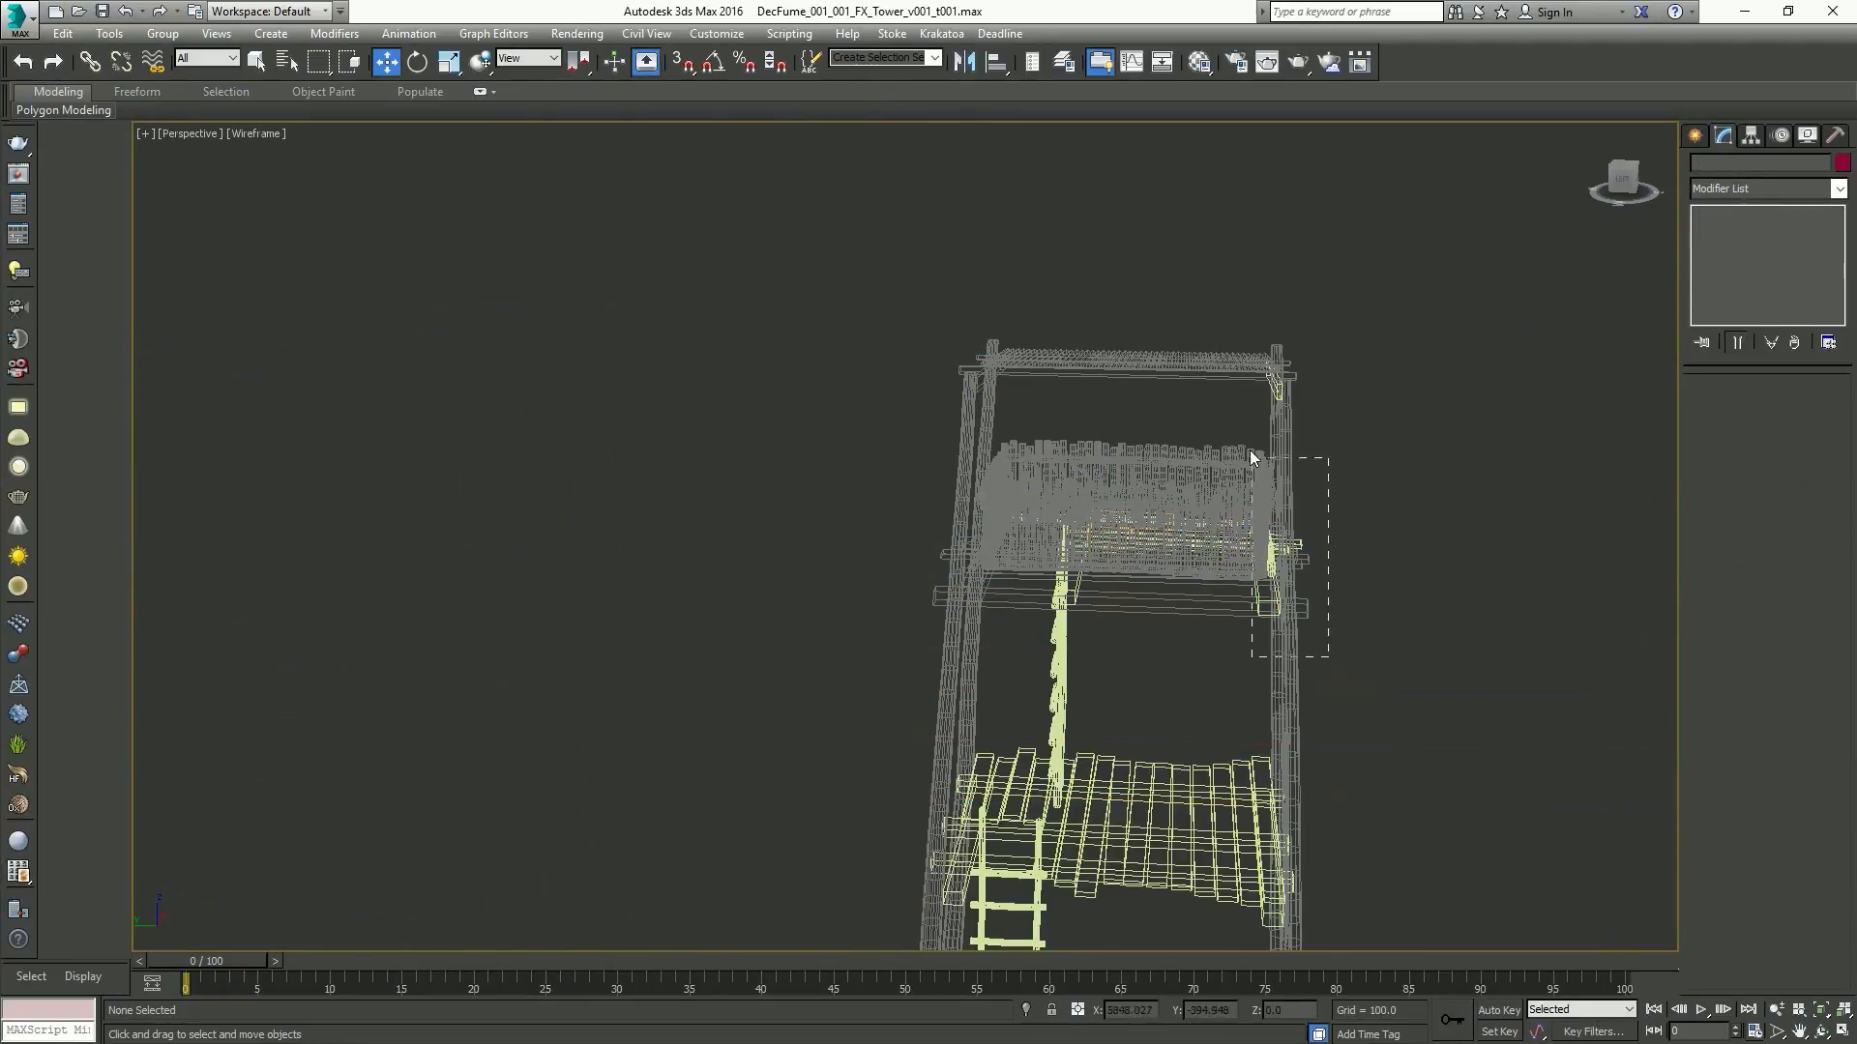
left_click_drag(1250, 450, 1235, 389)
key("ctrl+f")
left_click_drag(1306, 640, 1224, 273)
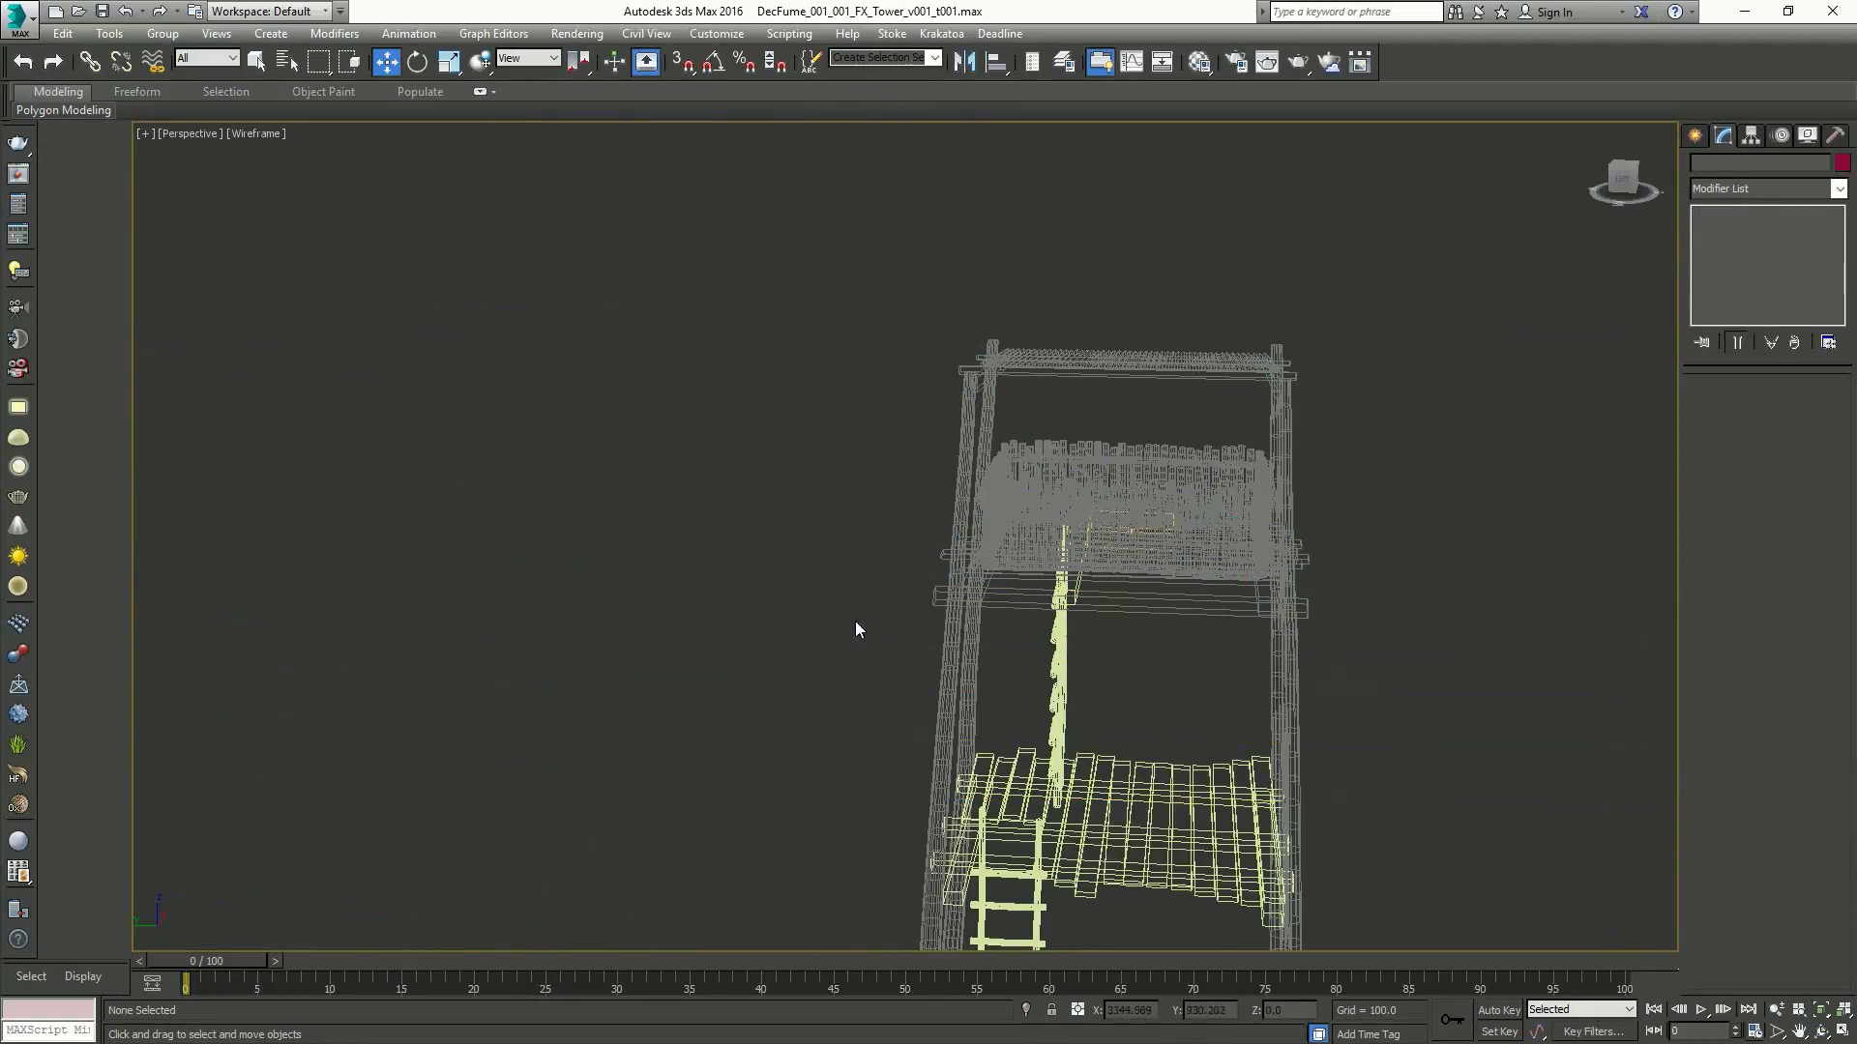
Freeze the tower's remaining ladders and lower platform planks
left_click_drag(855, 620, 1237, 791)
key("ctrl+f")
middle_click_drag(1114, 694, 1123, 584)
left_click_drag(1039, 478, 1037, 475)
key("ctrl+f")
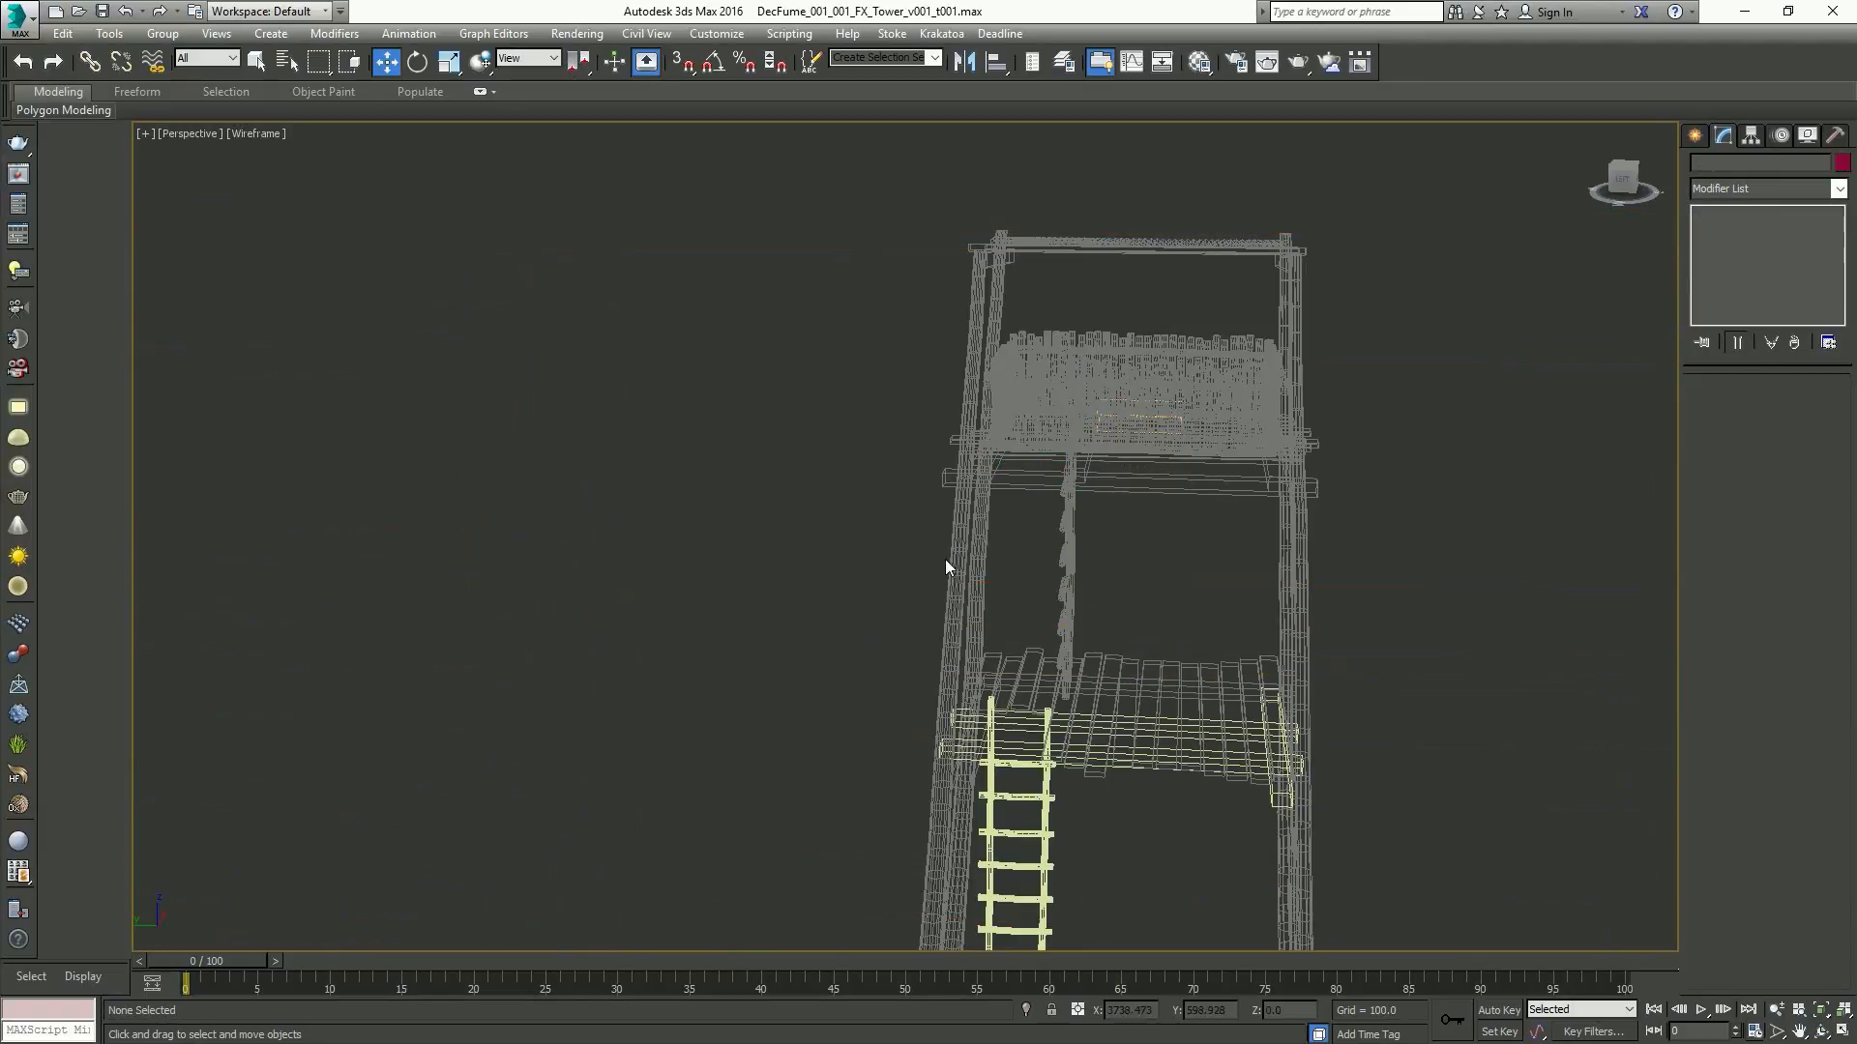
left_click_drag(944, 559, 1502, 844)
key("ctrl+f")
Focus on the emitter icon inside the upper platform and examine the frozen tower from several angles
middle_click_drag(1294, 523, 1294, 563)
middle_click_drag(1189, 397, 1255, 496, "alt")
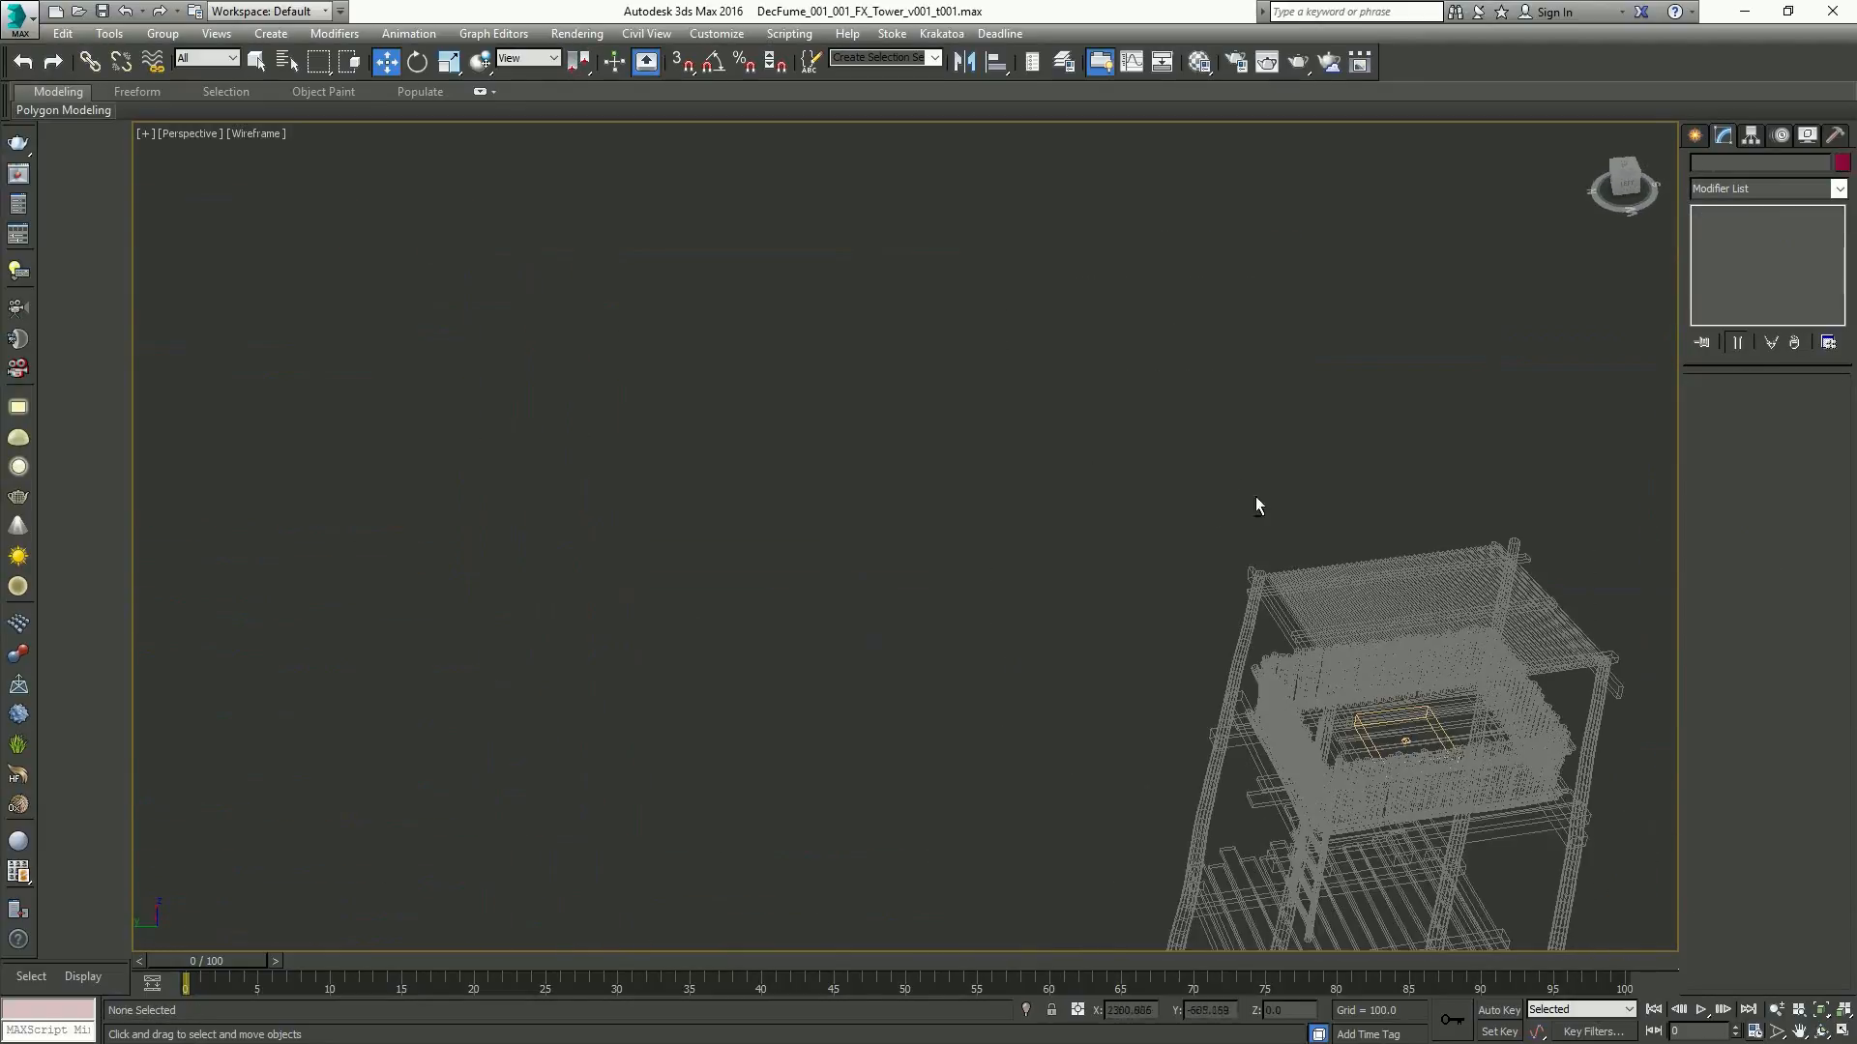
left_click(1422, 733)
key("z")
middle_click_drag(1327, 707, 1209, 561, "alt")
middle_click_drag(1209, 561, 1216, 720, "ctrl+alt")
middle_click_drag(1217, 720, 1206, 668, "alt")
left_click(1268, 539)
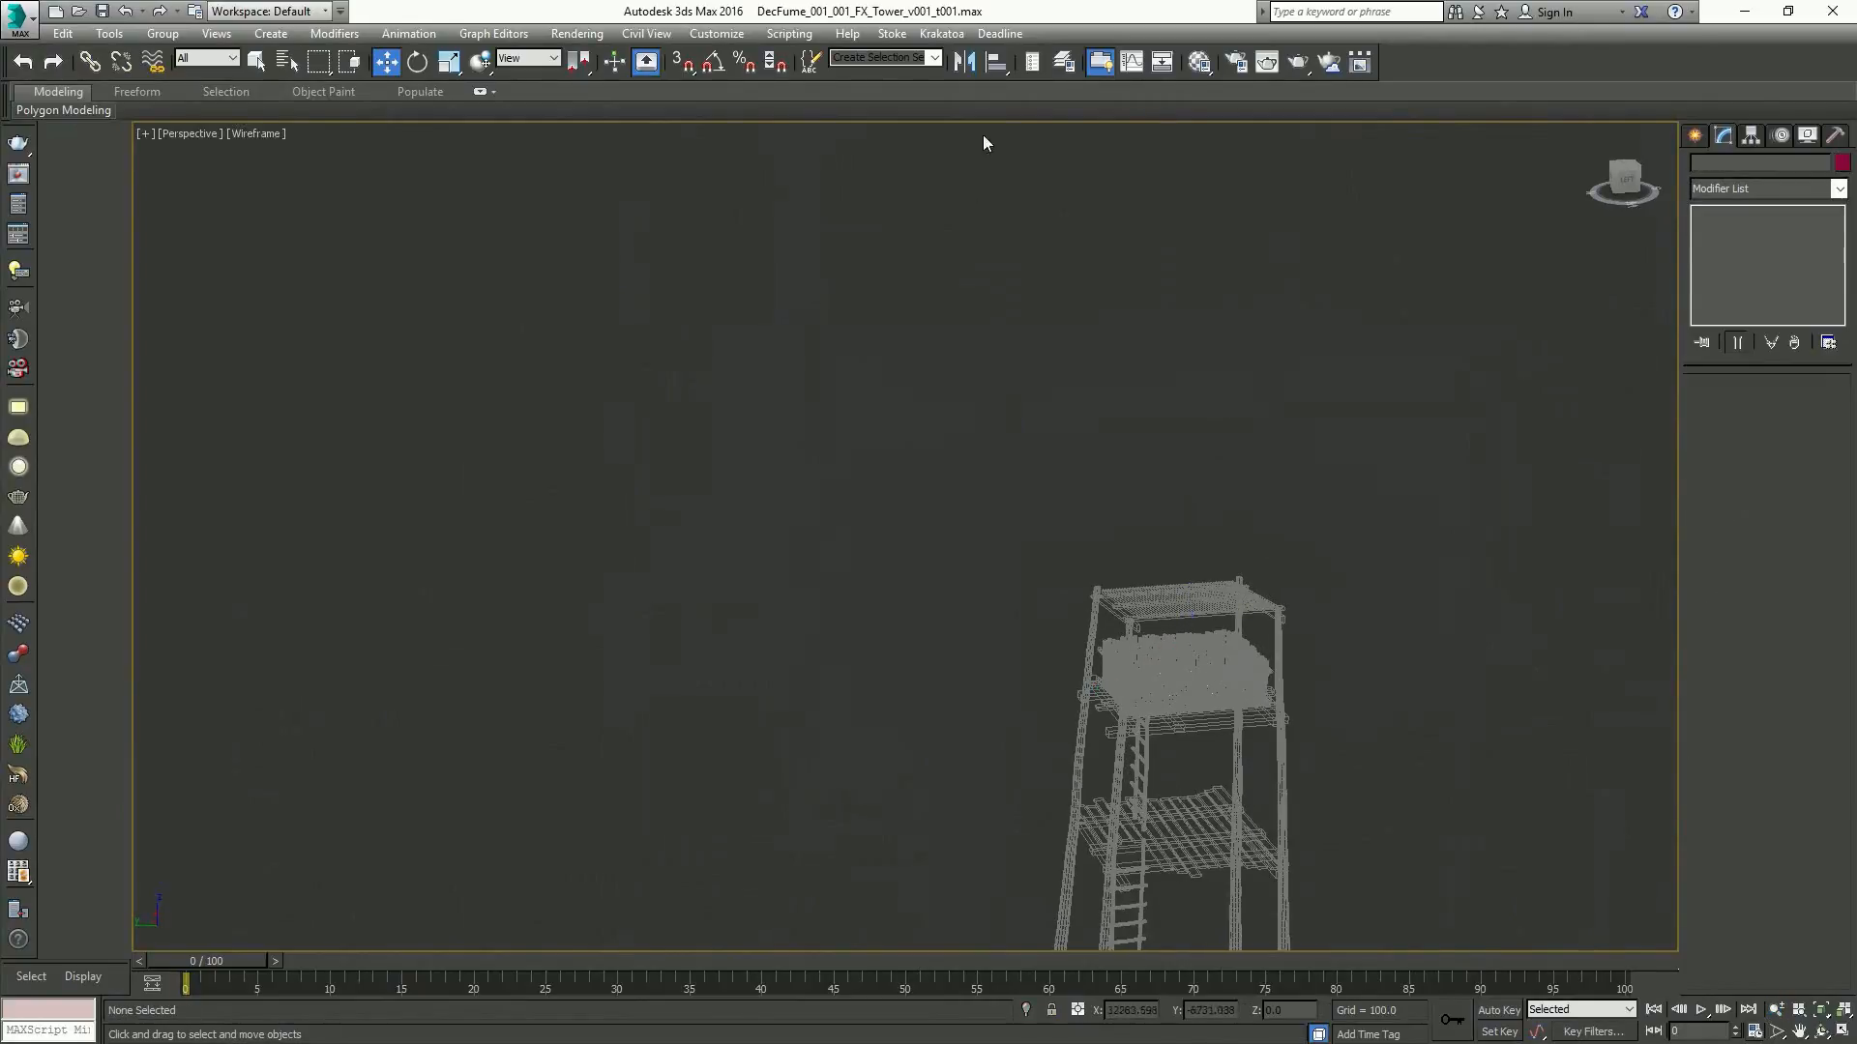
Create a sublayer named FumeFX inside the FX_Explosion layer in the Layer Explorer
left_click(1034, 64)
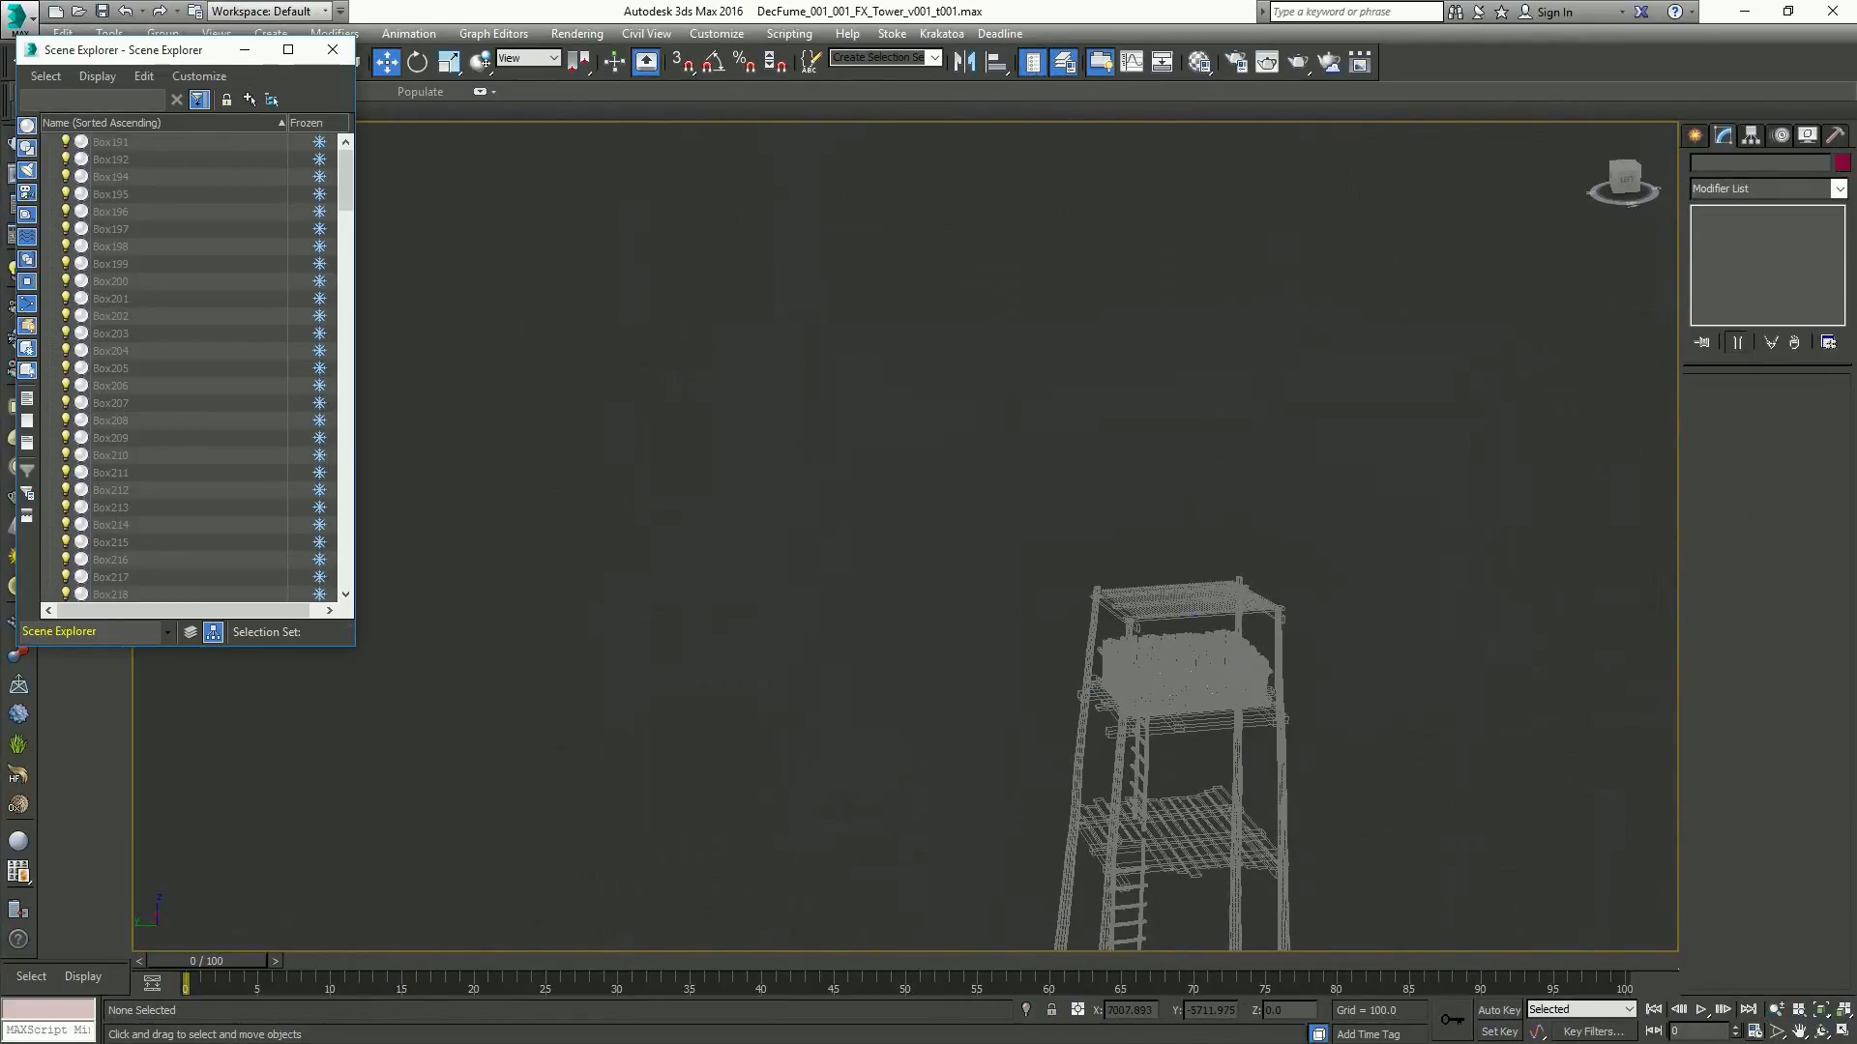
left_click_drag(651, 141, 497, 102)
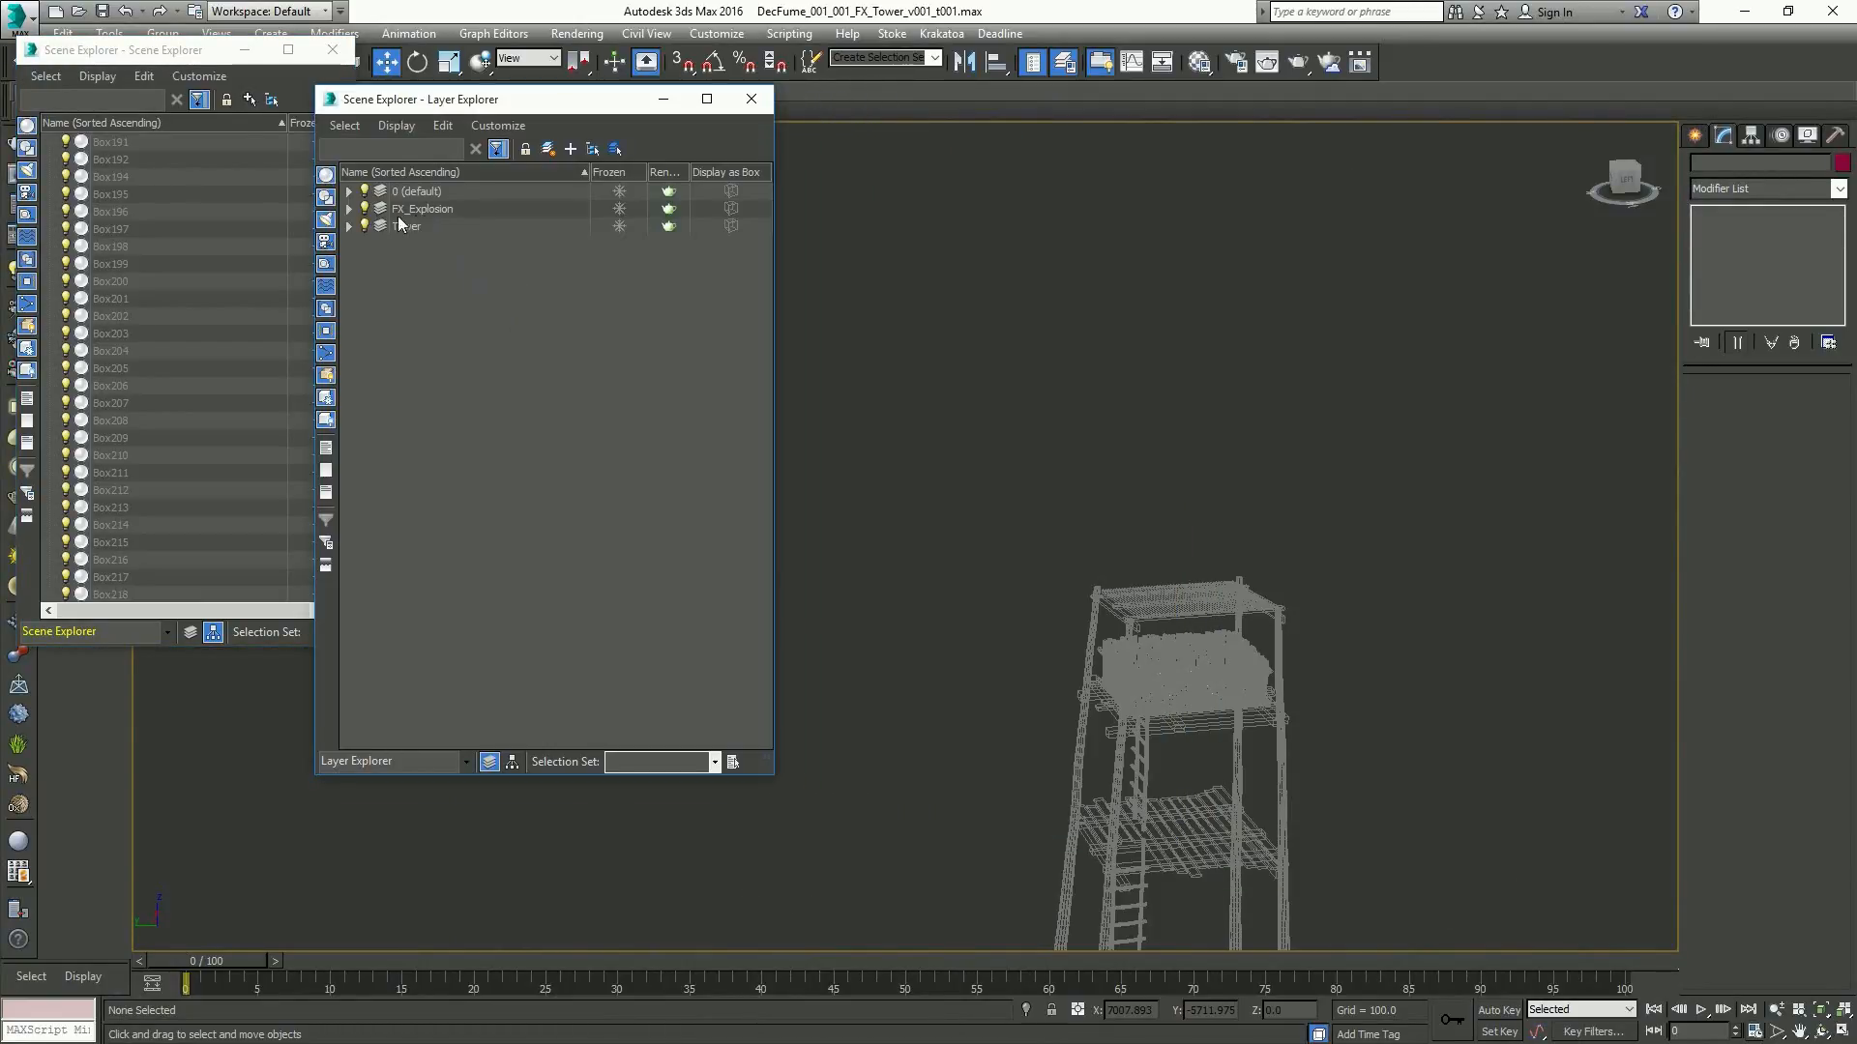
left_click(348, 209)
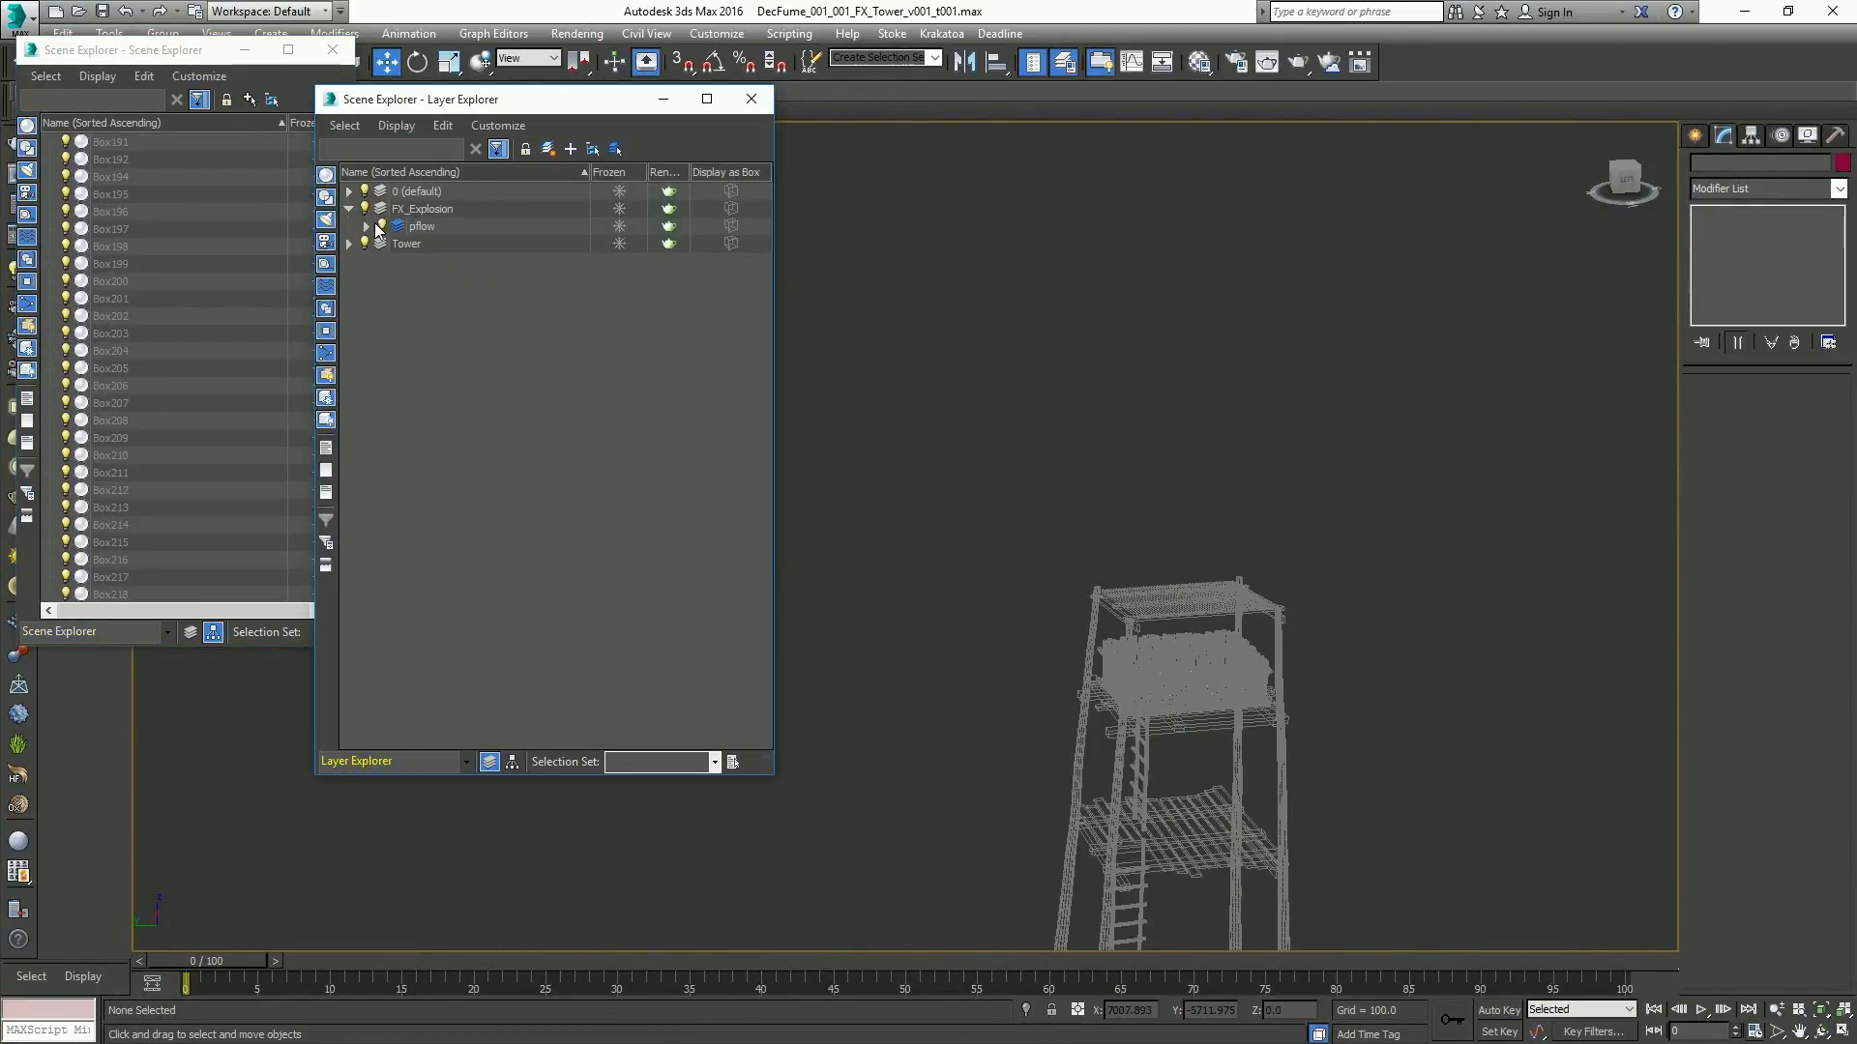
left_click(367, 227)
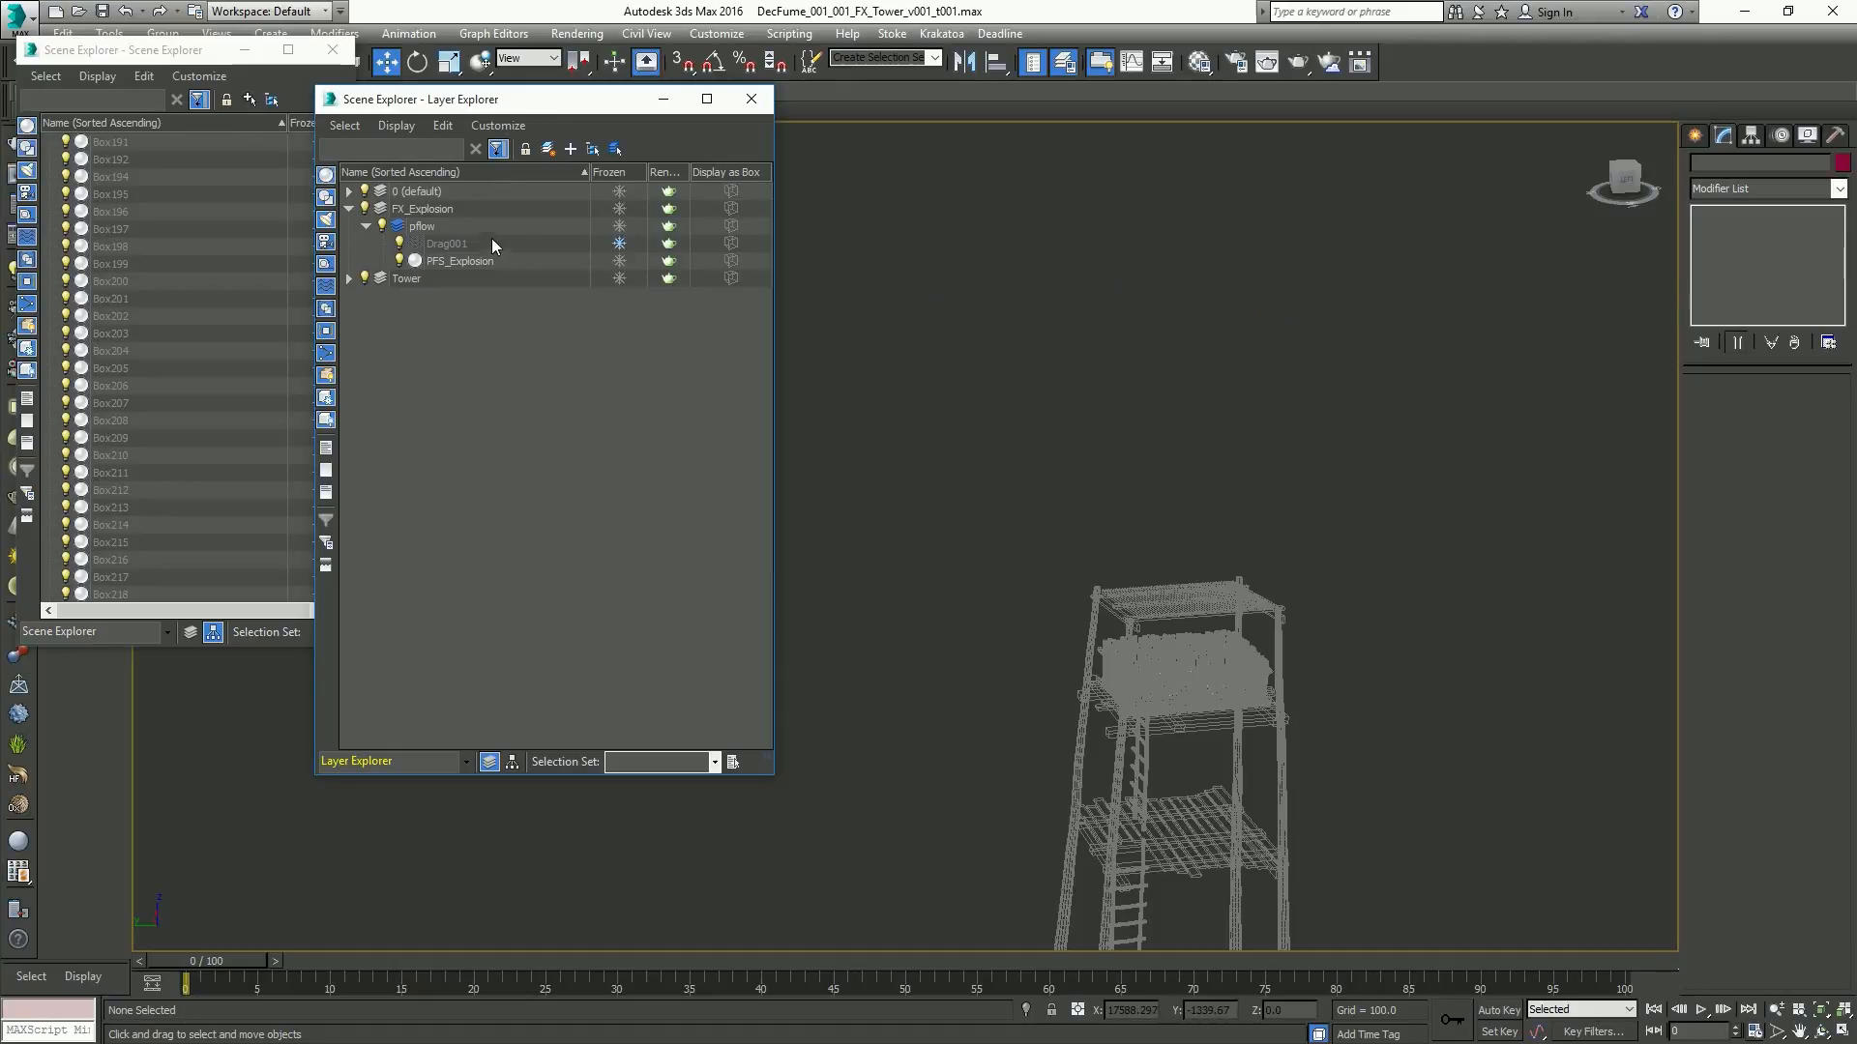
left_click(431, 211)
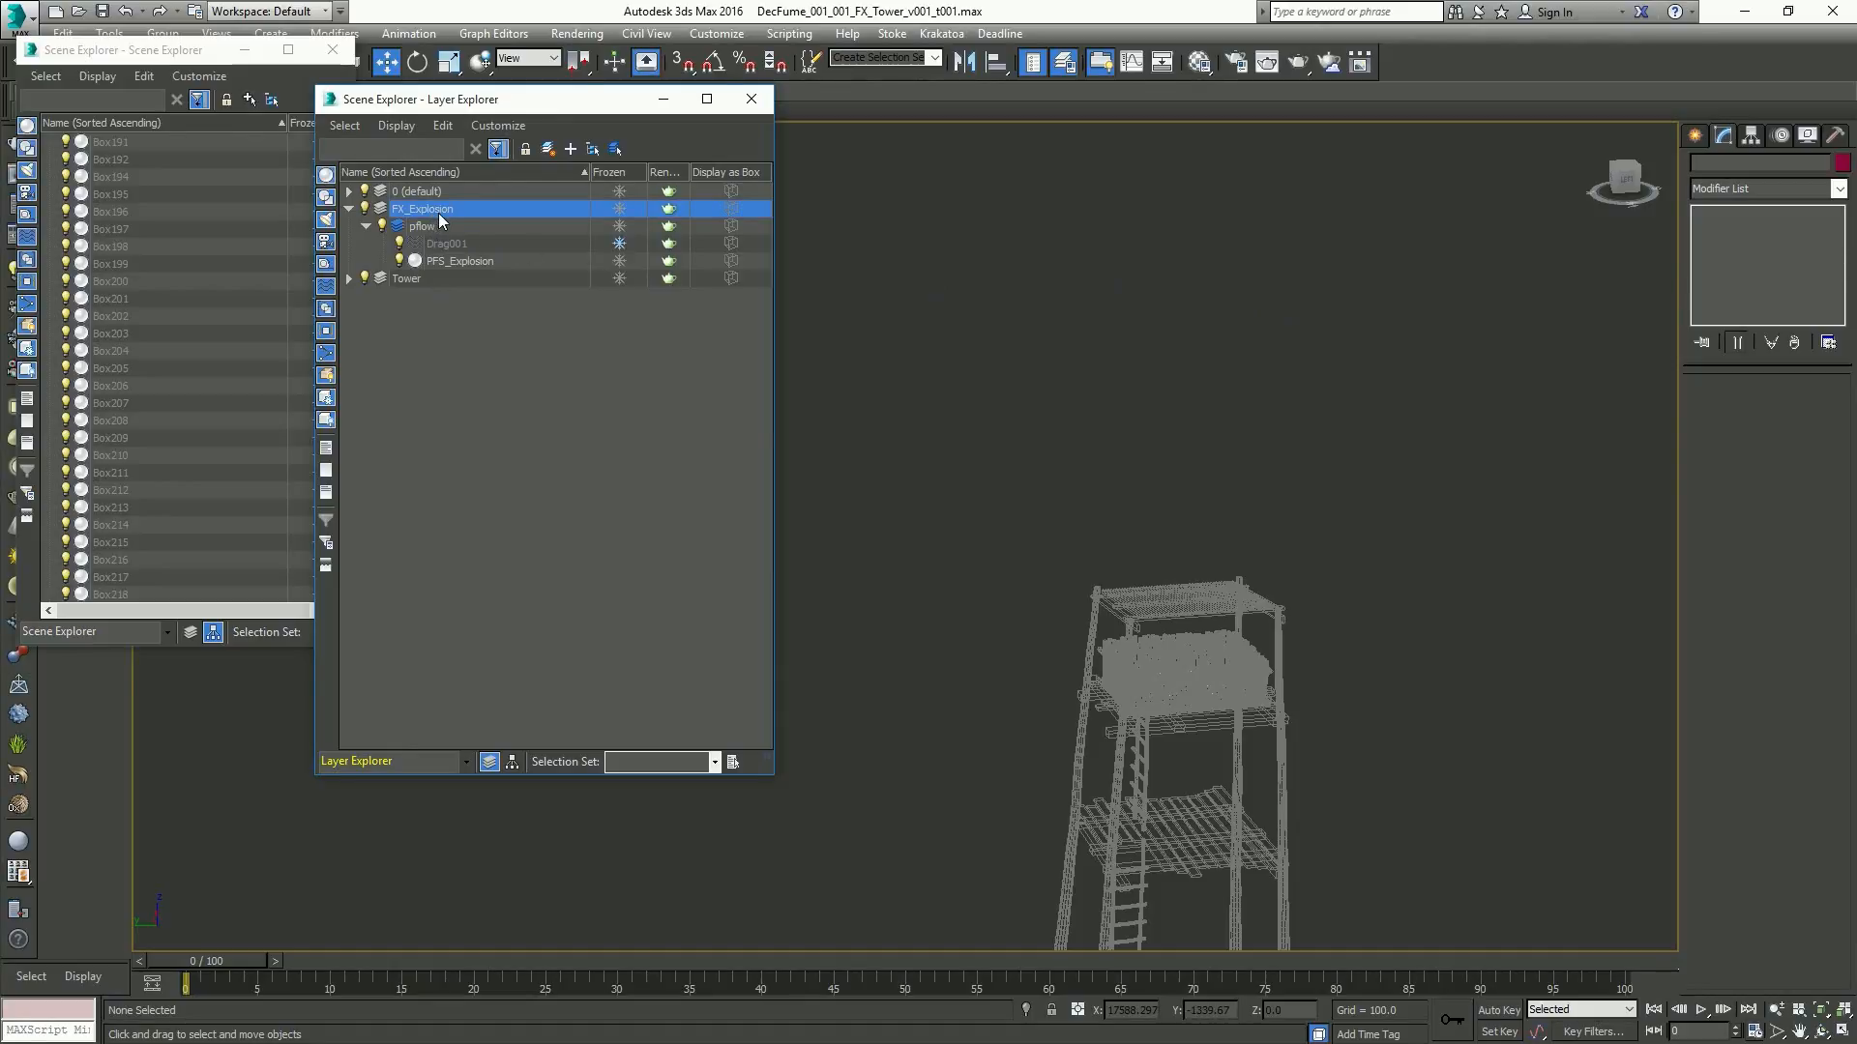
left_click(550, 149)
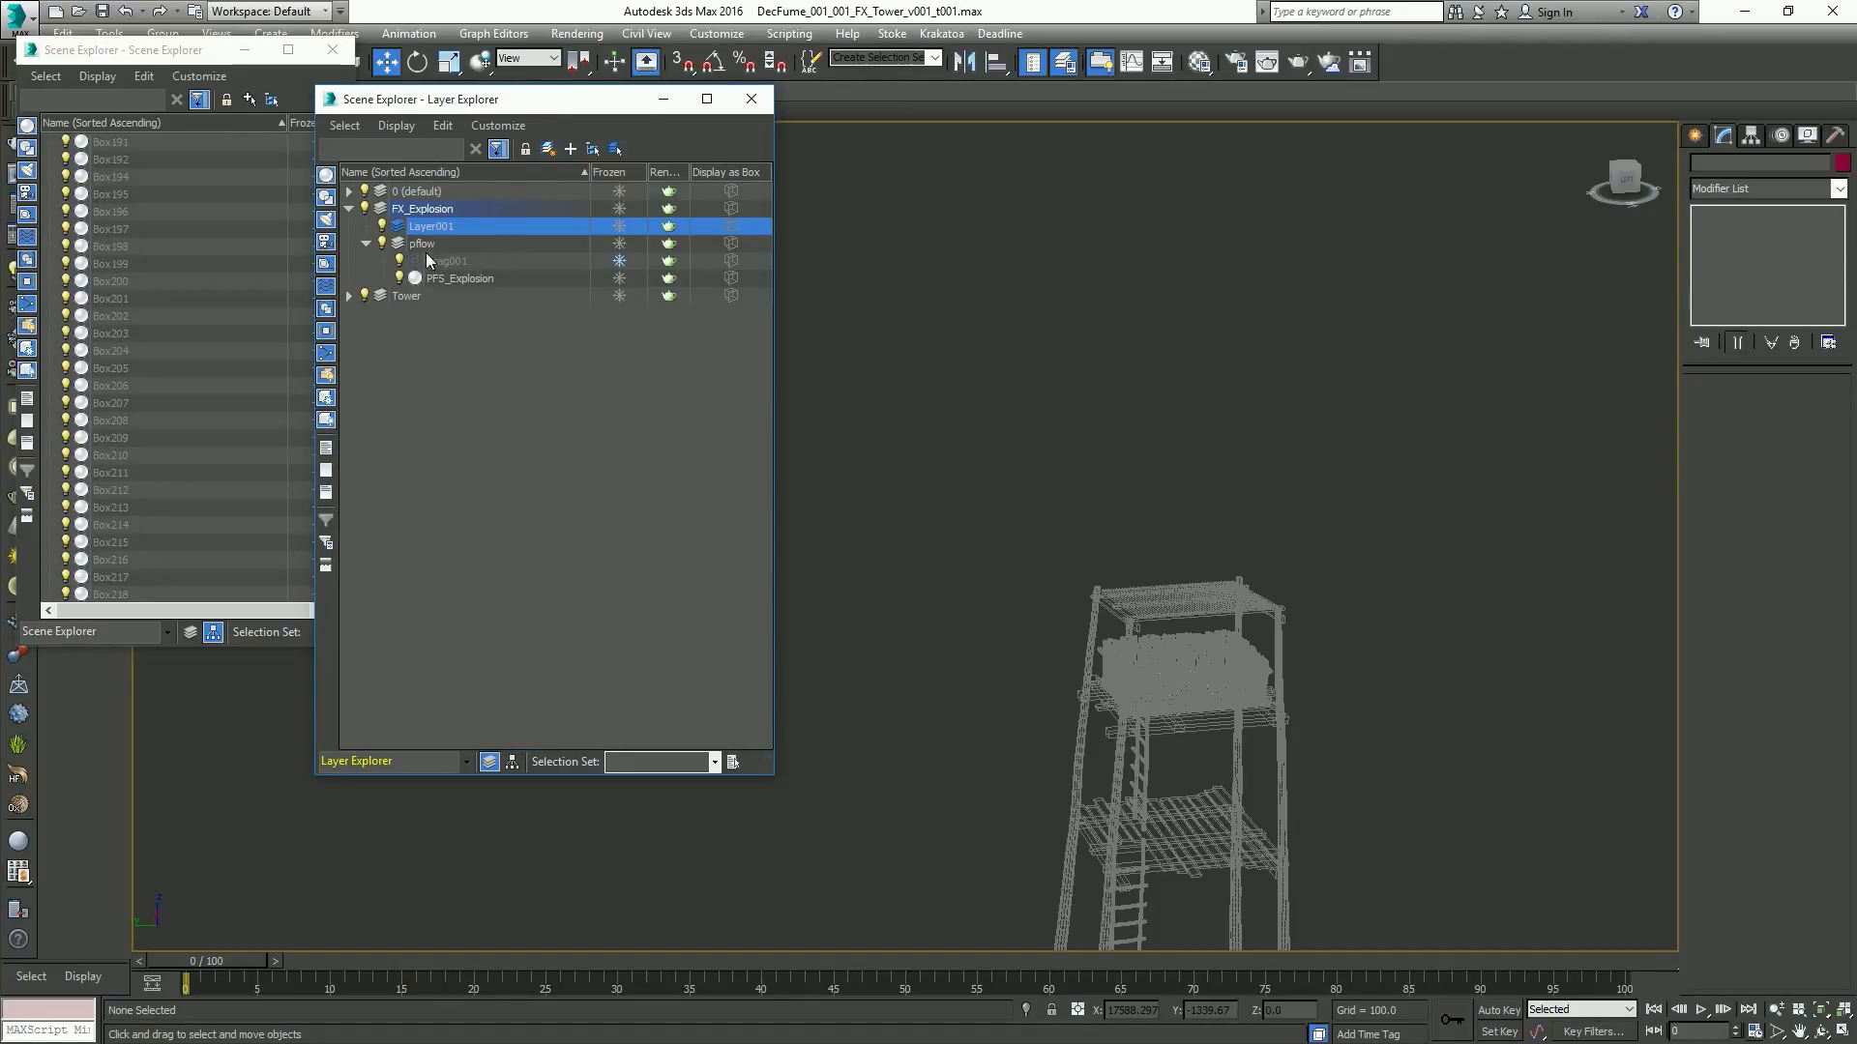
left_click(449, 228)
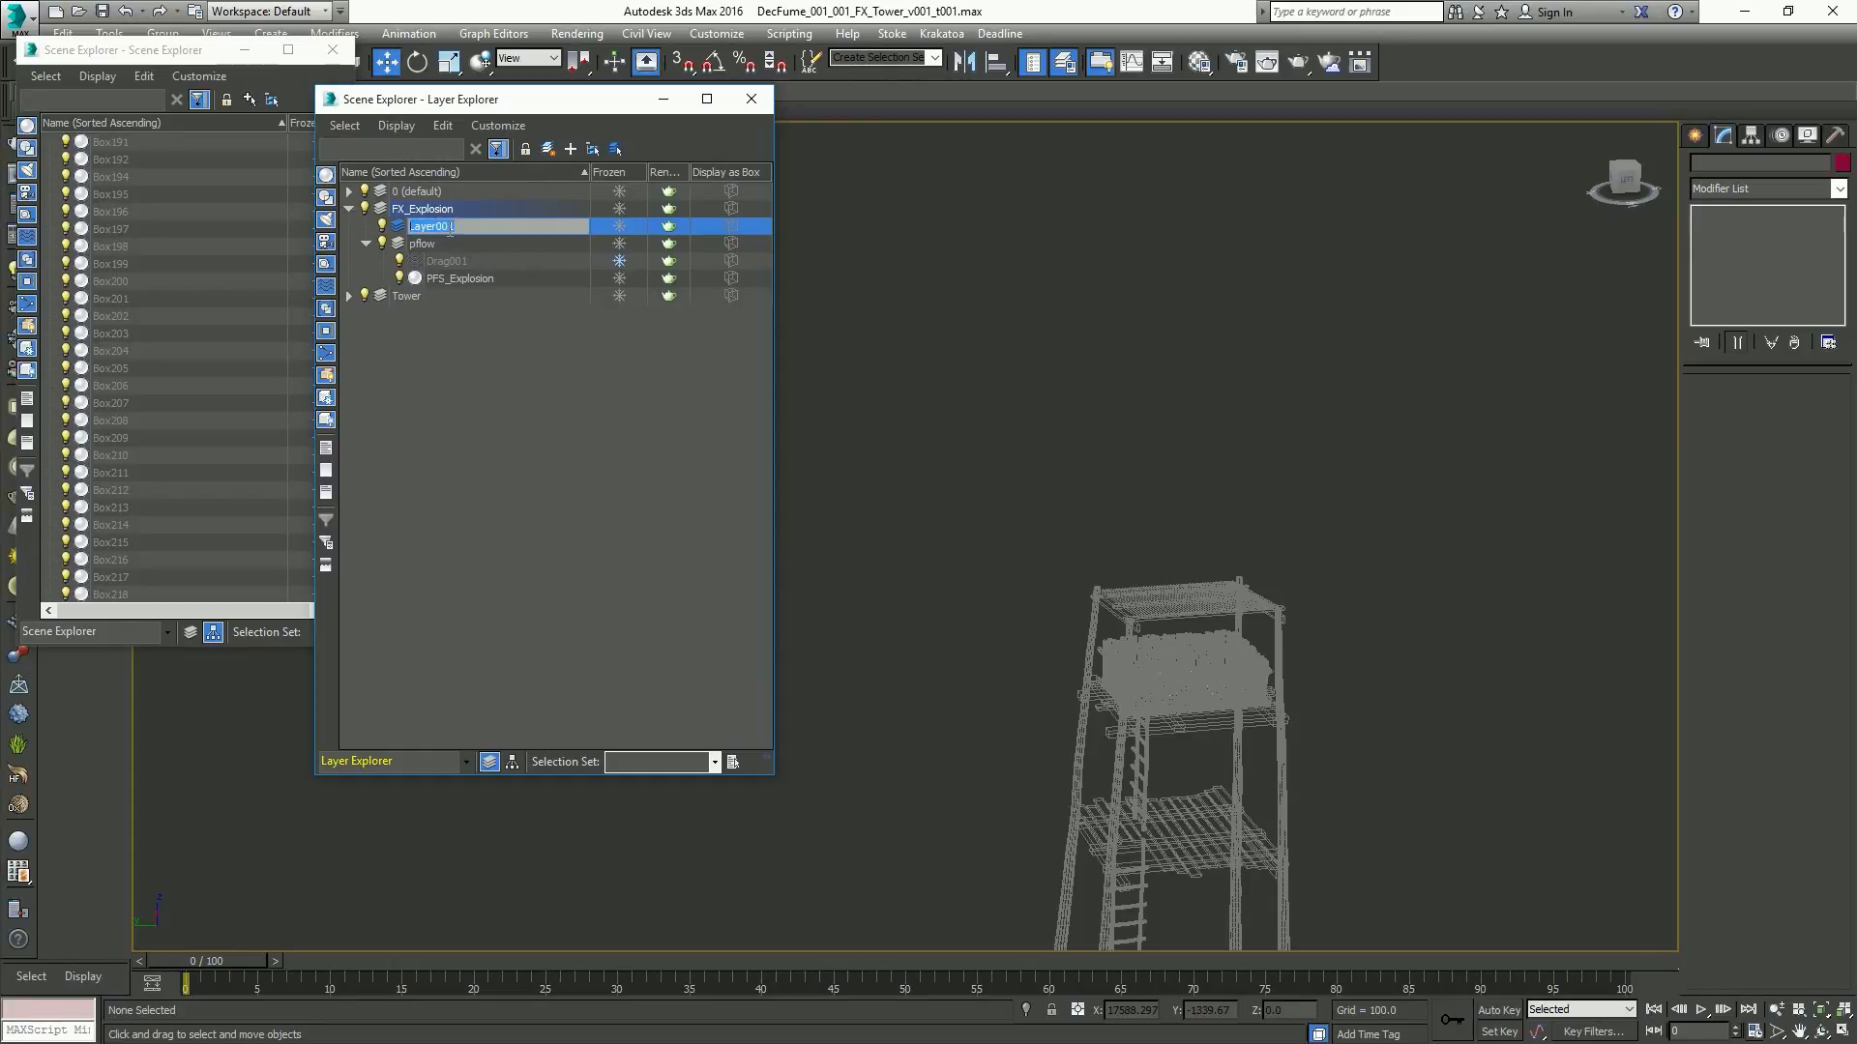
type("FumeFX")
left_click(1046, 252)
Create a FumeFX grid over the tower's footprint in the Top view, about 403 wide, 403 long and 302 high
left_click(1695, 135)
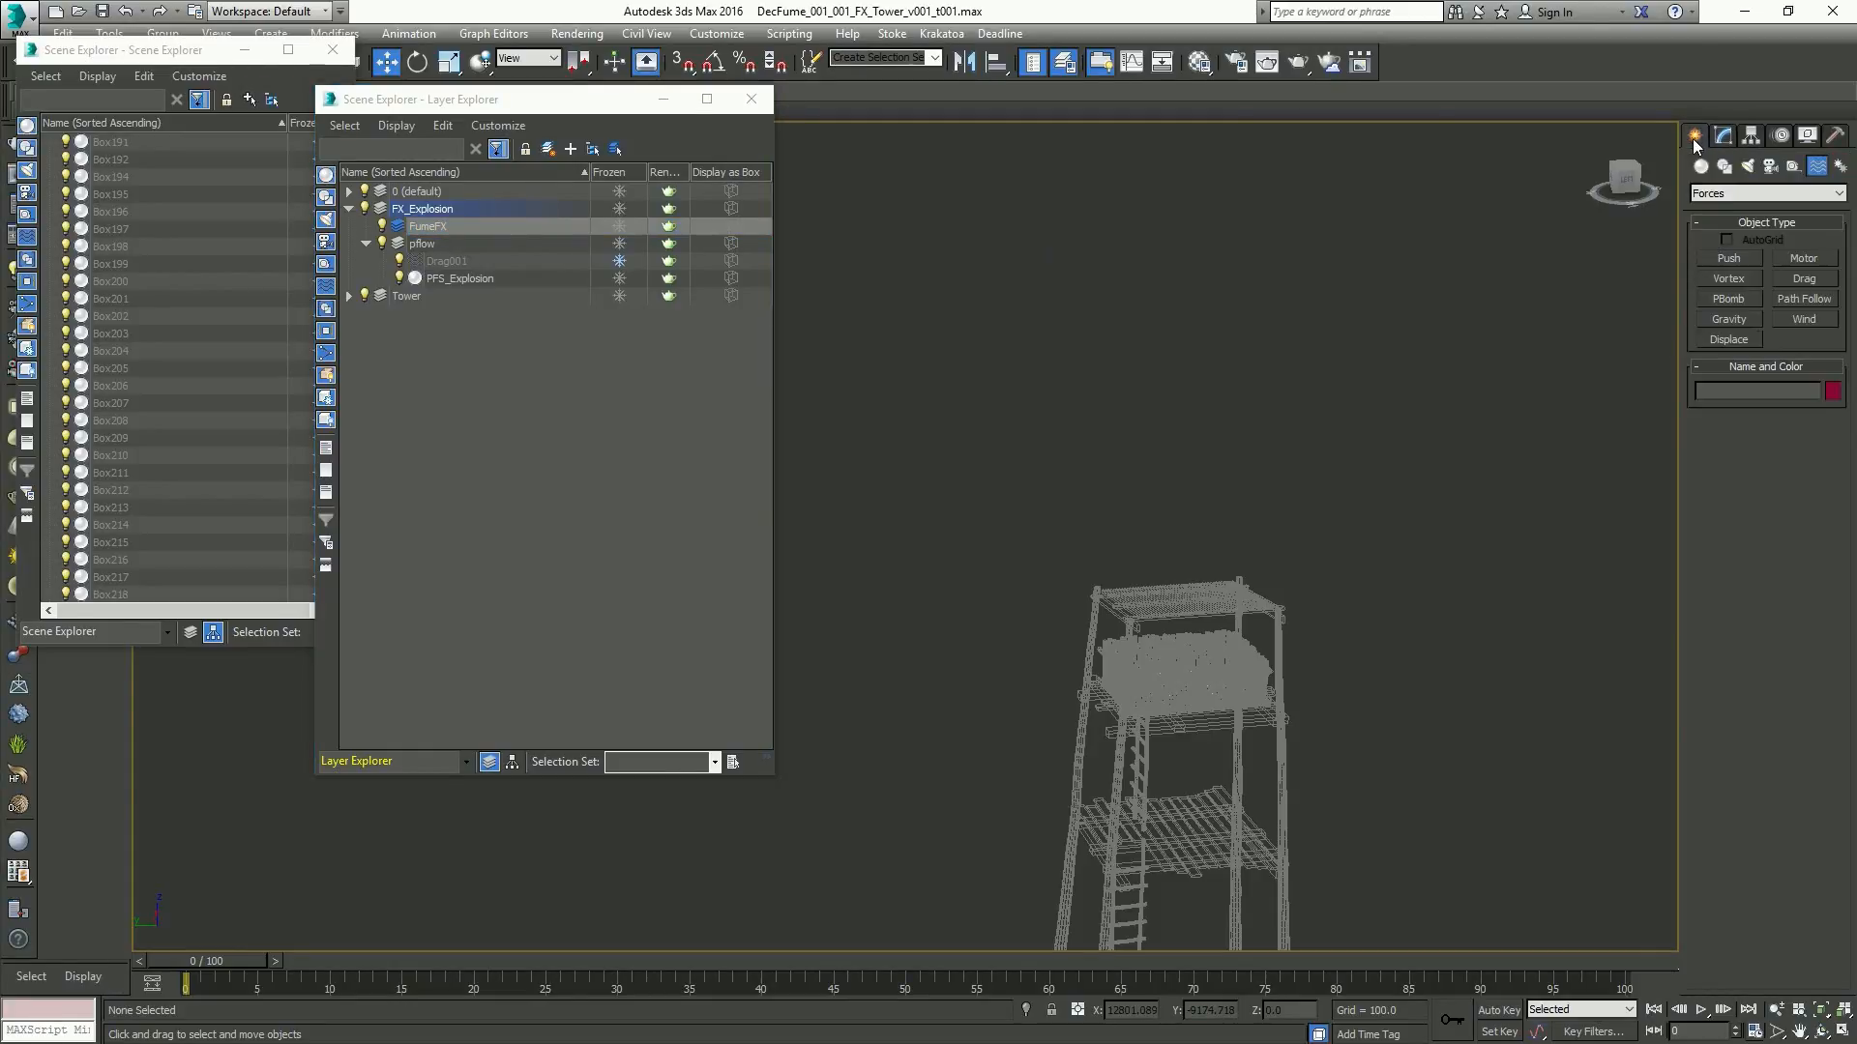
key("alt+w")
key("t")
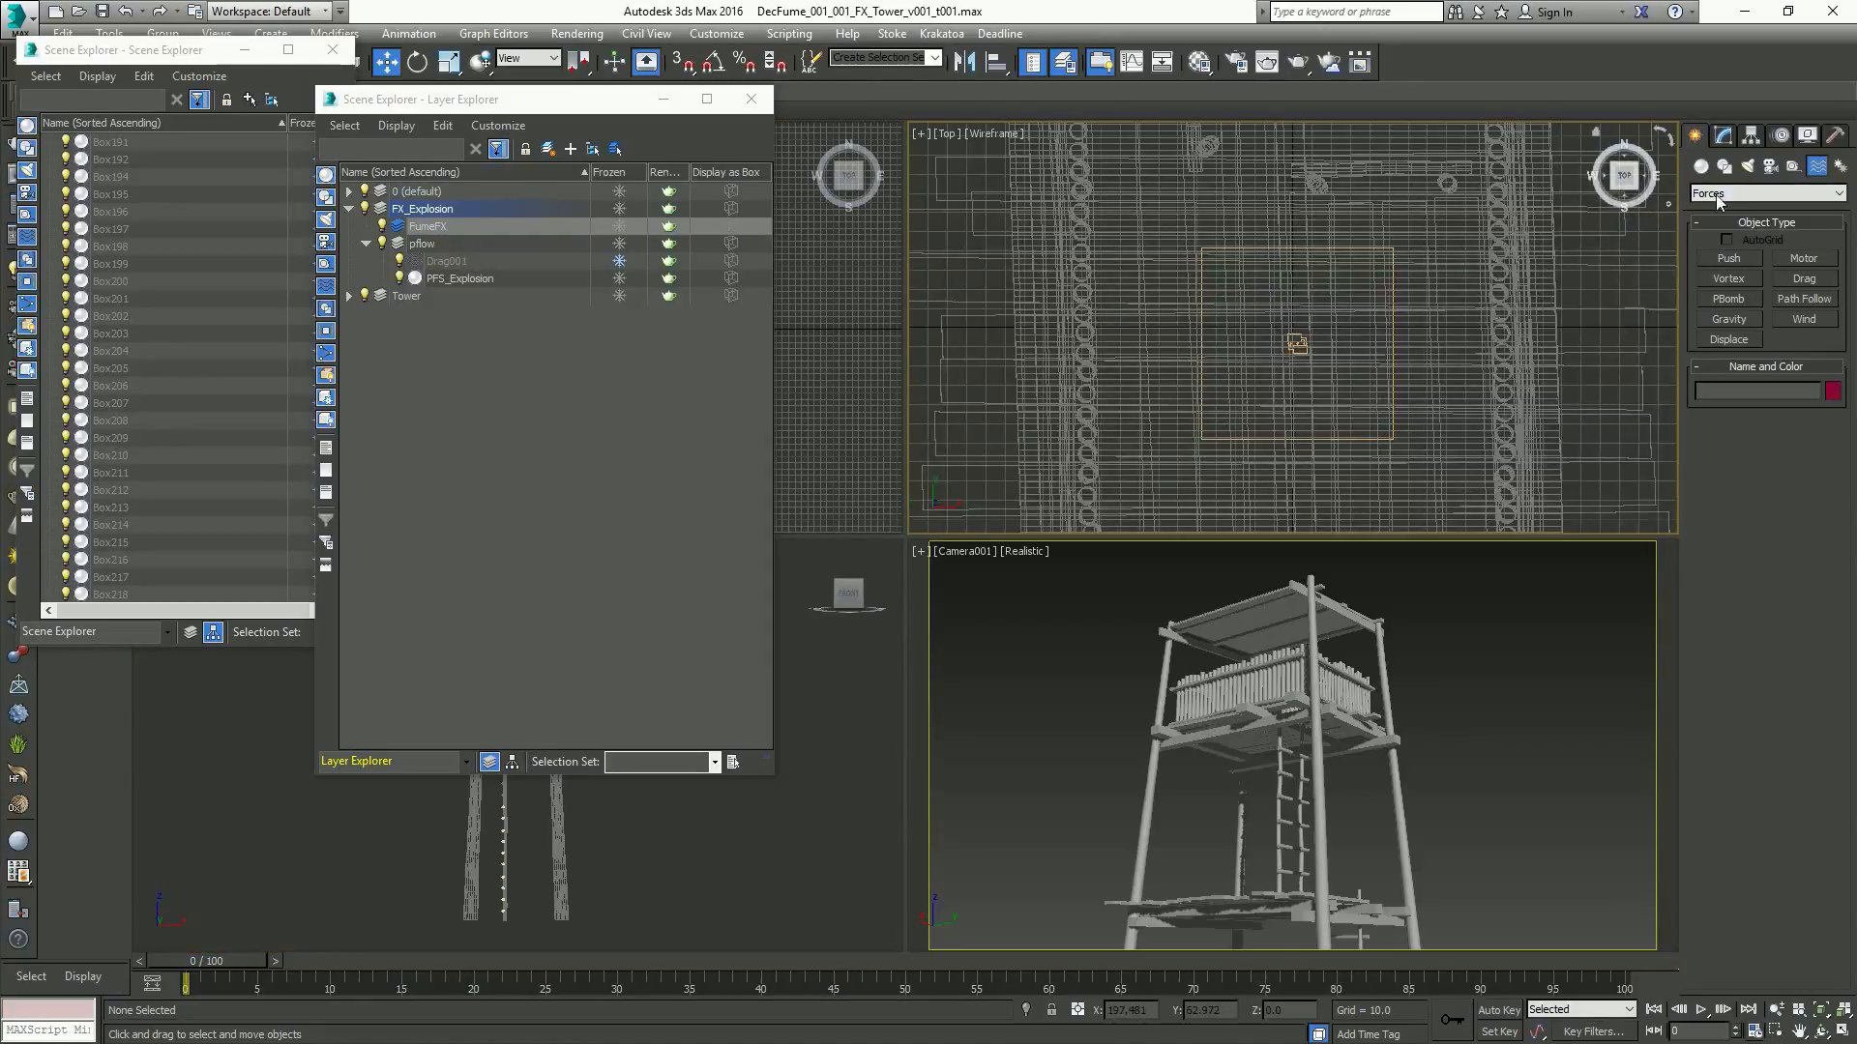
key("z")
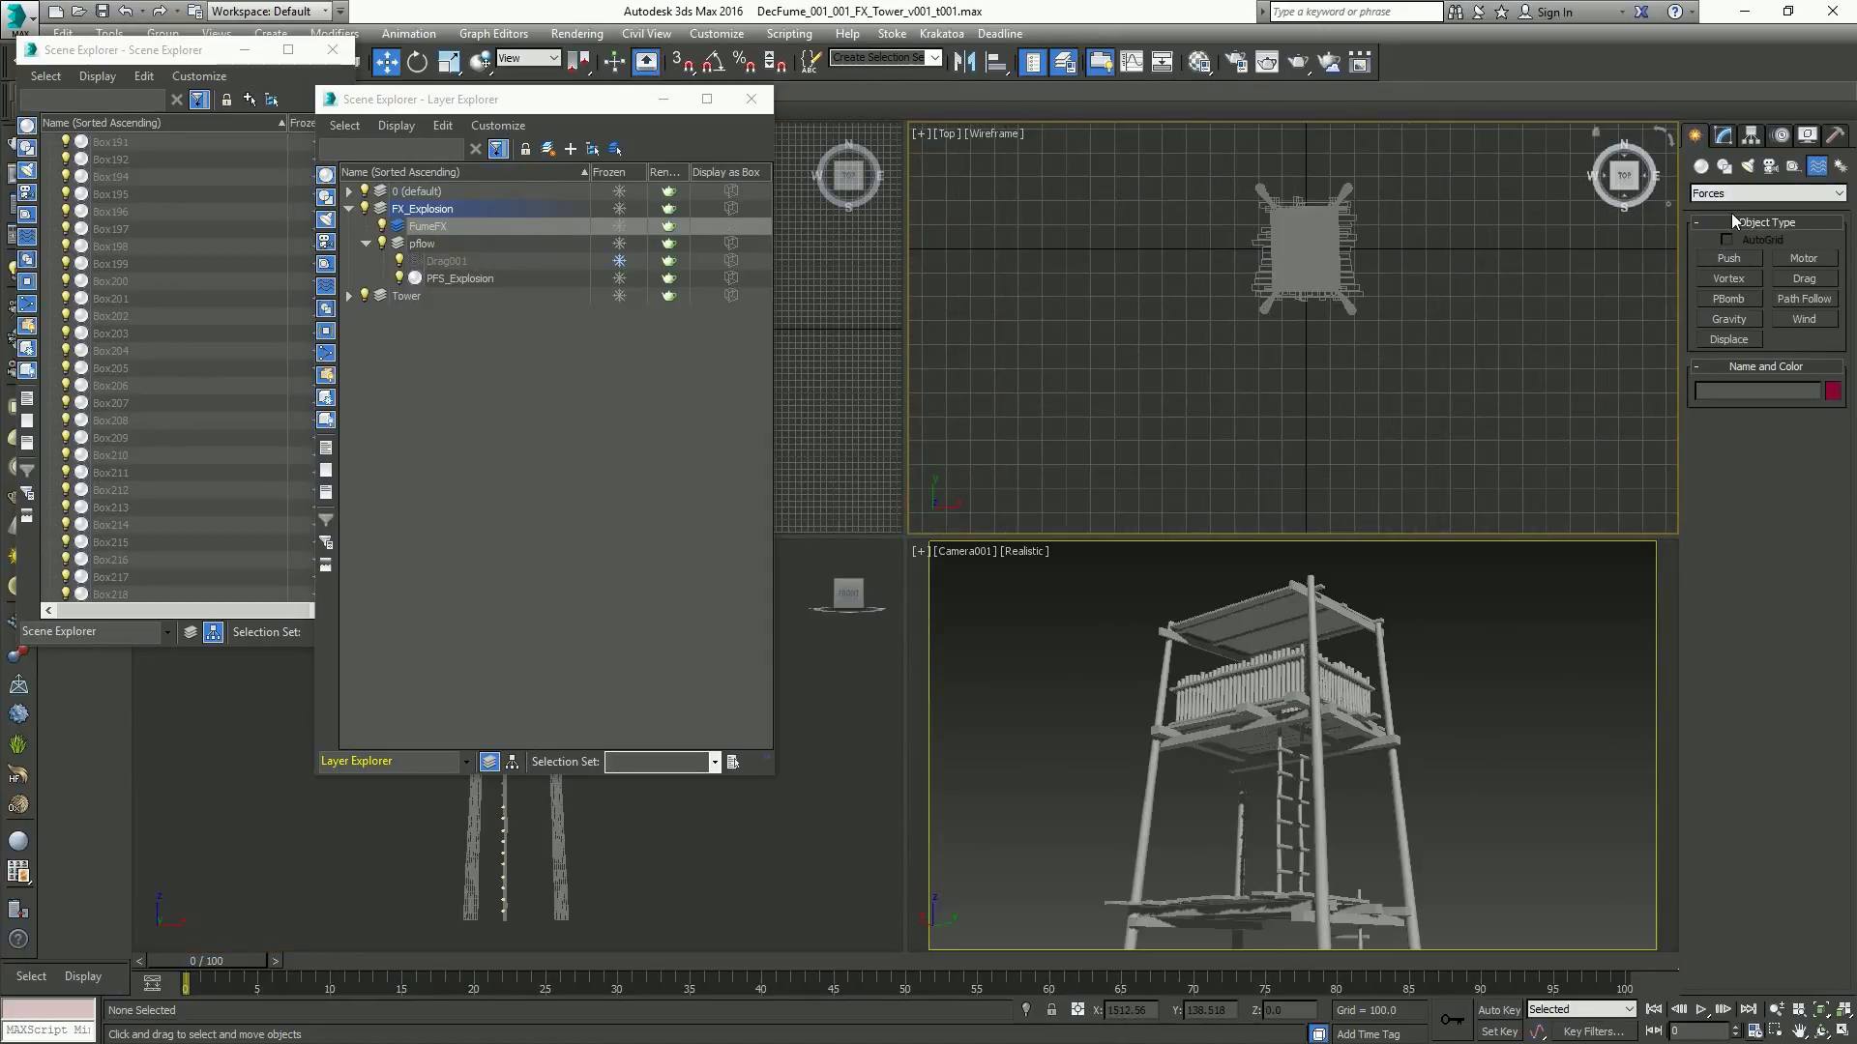
left_click(1703, 168)
left_click(1732, 193)
left_click(1730, 408)
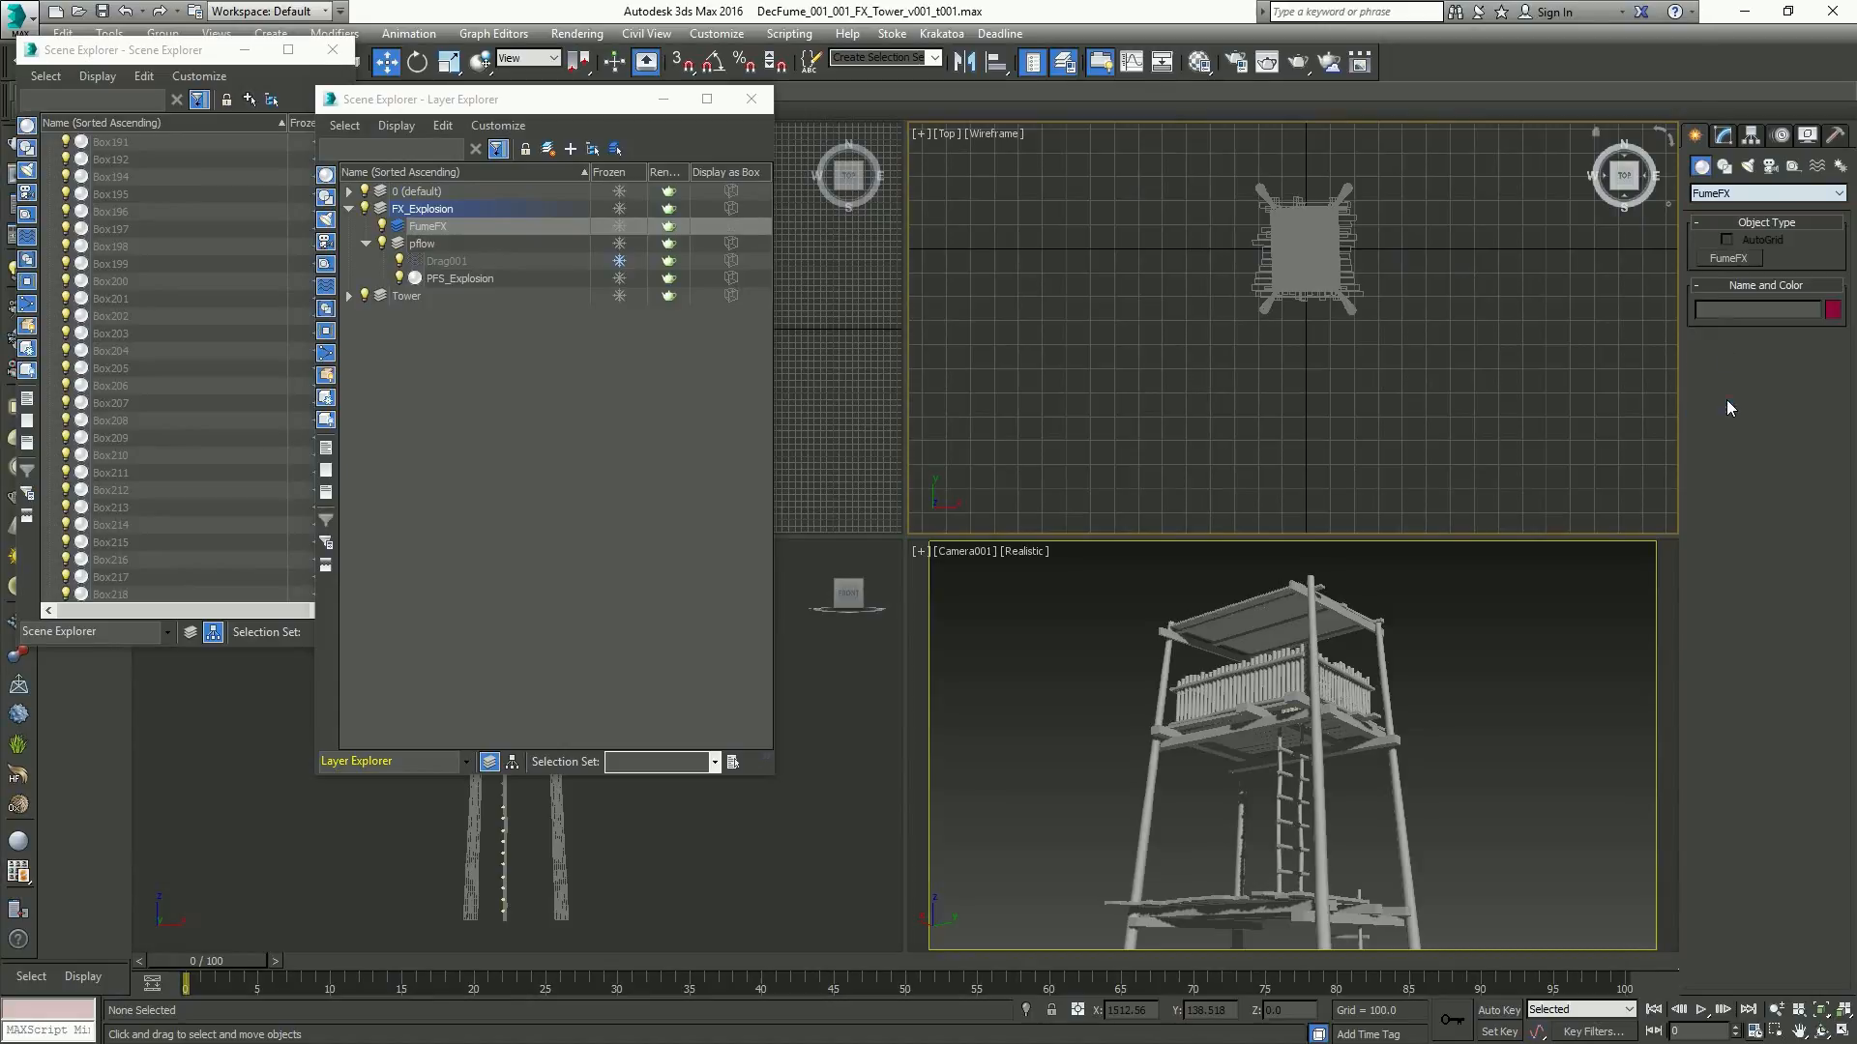
left_click(1730, 259)
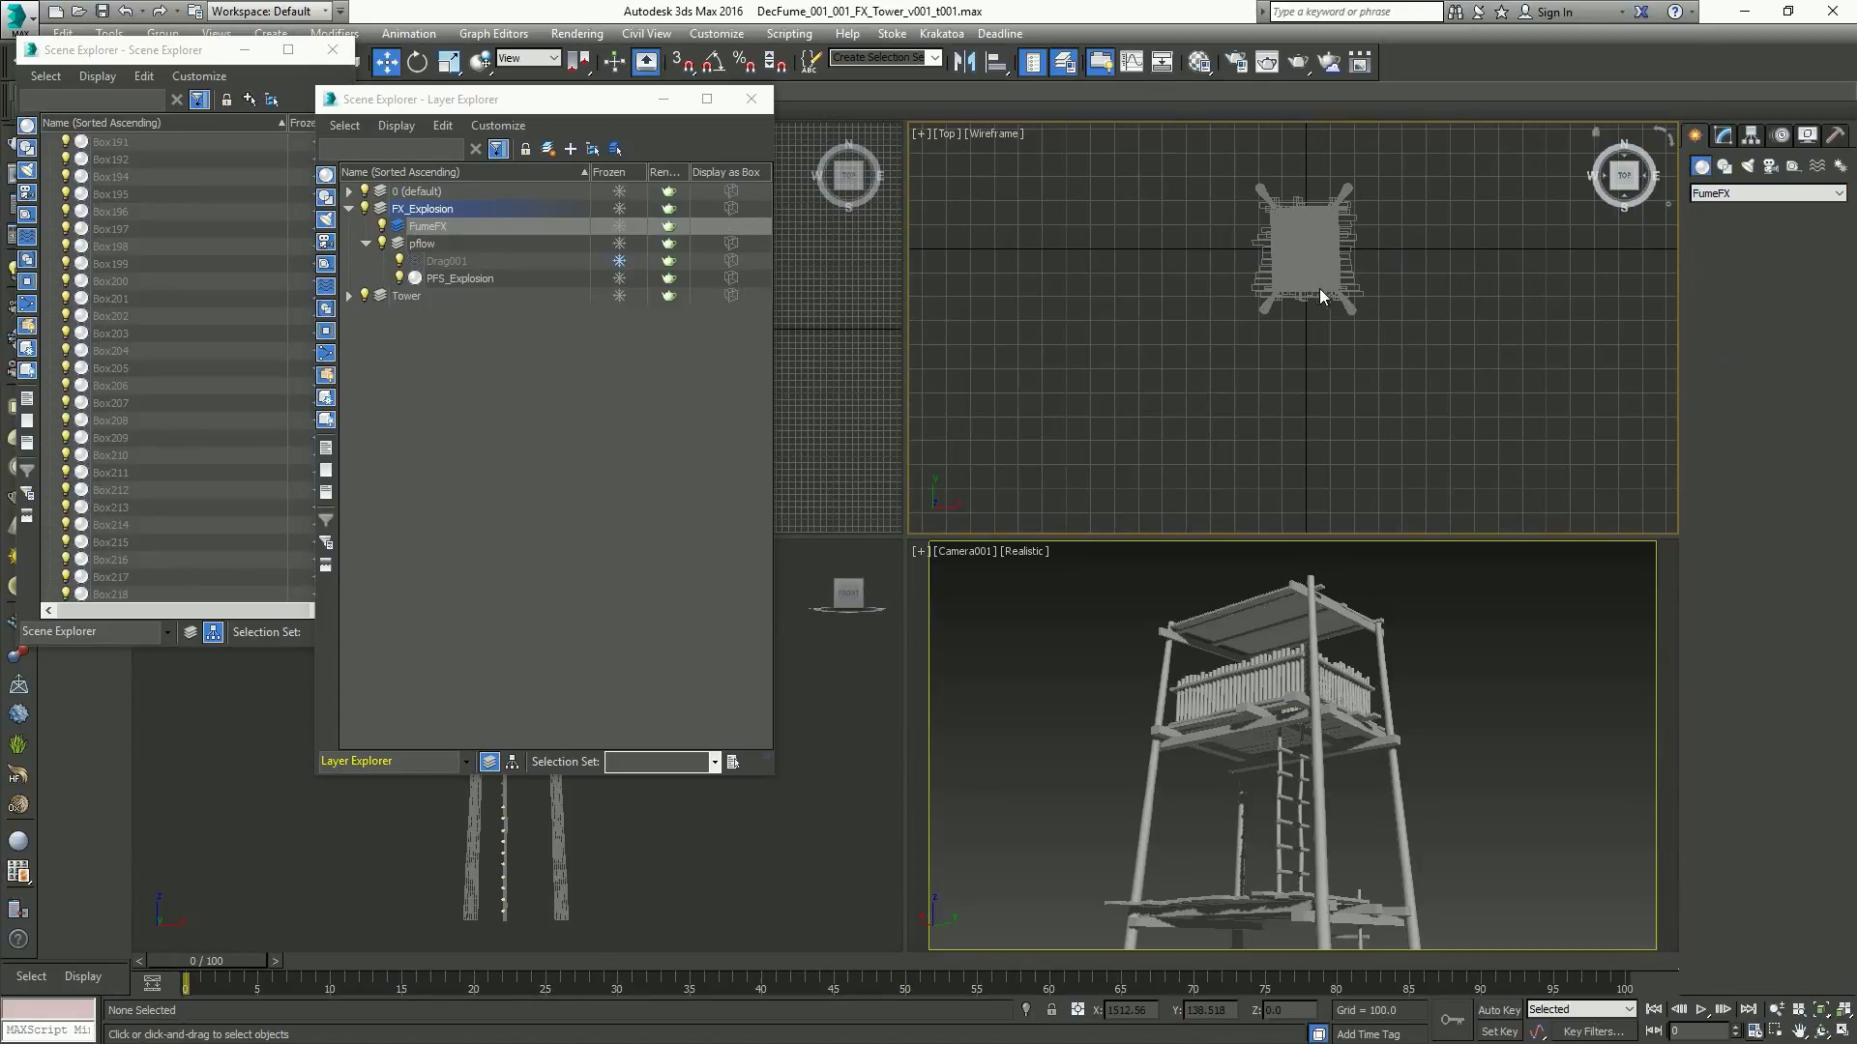
left_click_drag(1307, 249, 1354, 265)
left_click(1351, 190)
Move the FumeFX grid up in the Front view to about Z 1111 so it encloses the tower's upper platform
key("w")
key("f")
scroll(1366, 320, "down", 6)
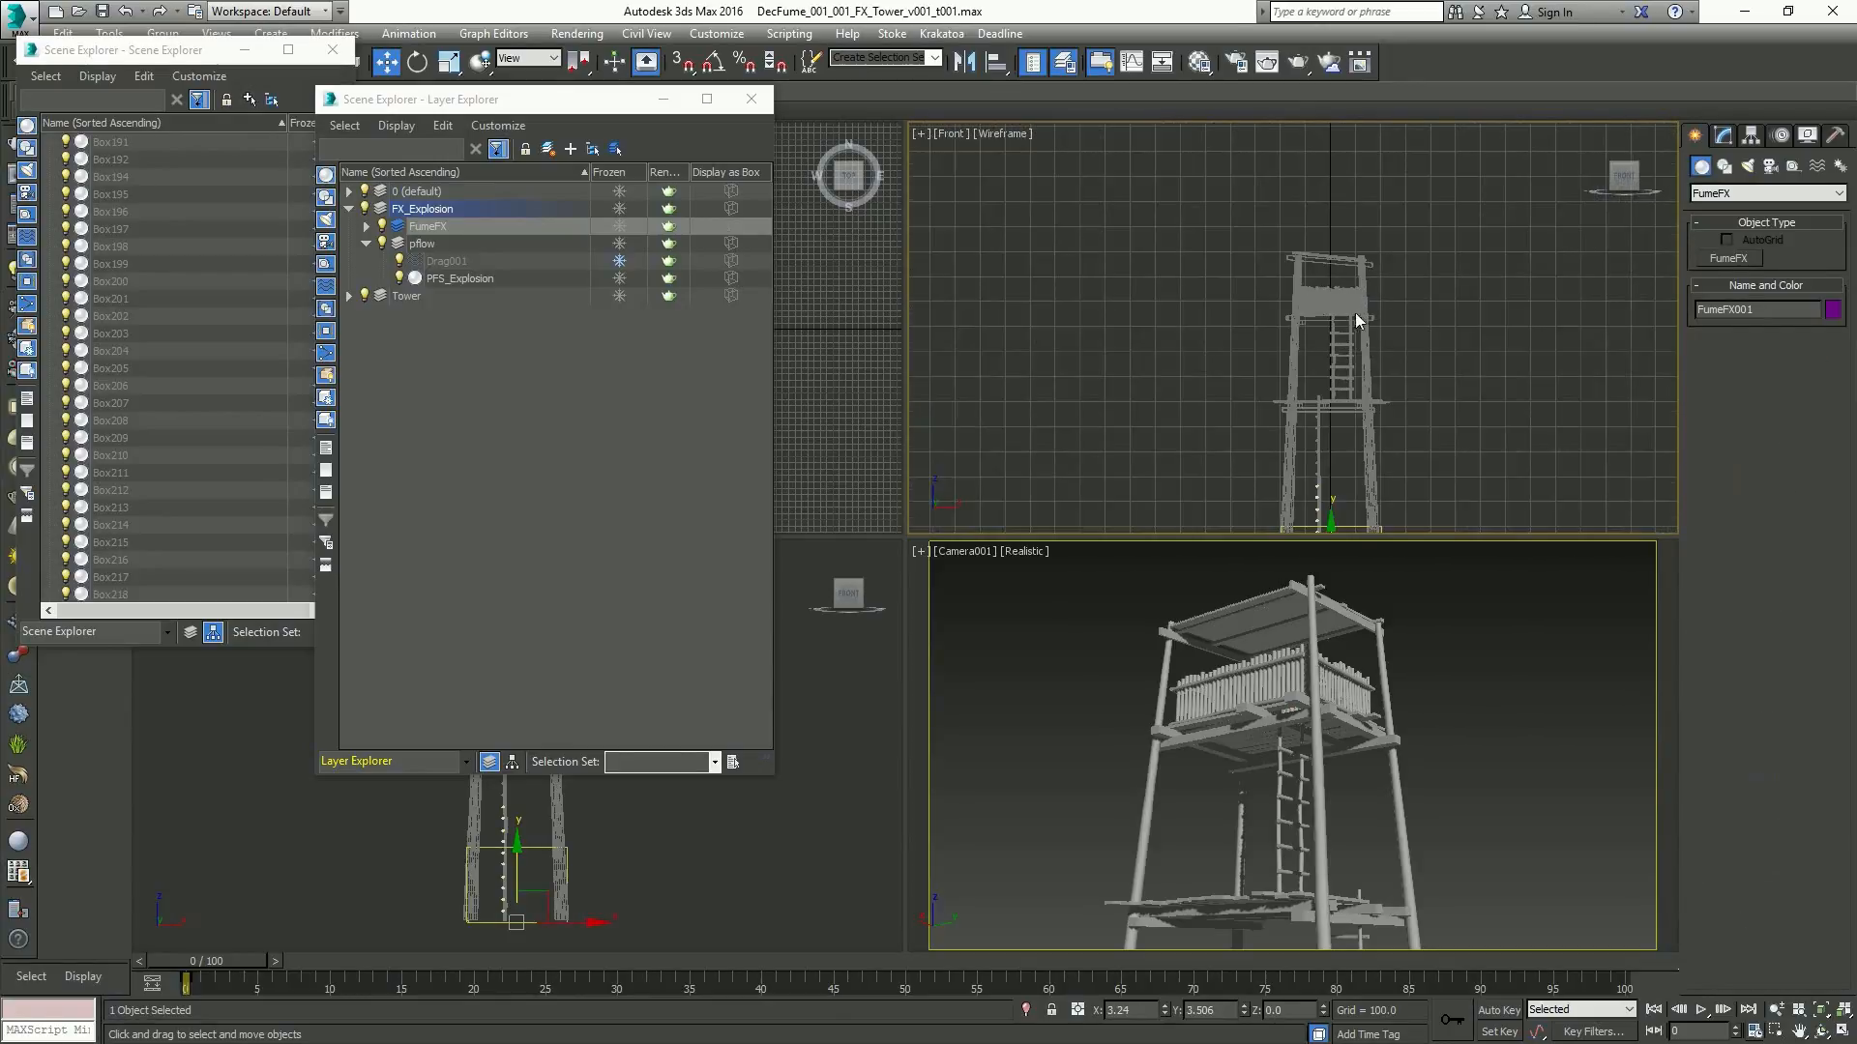
middle_click_drag(1300, 483, 1291, 402)
left_click_drag(1310, 466, 1294, 190)
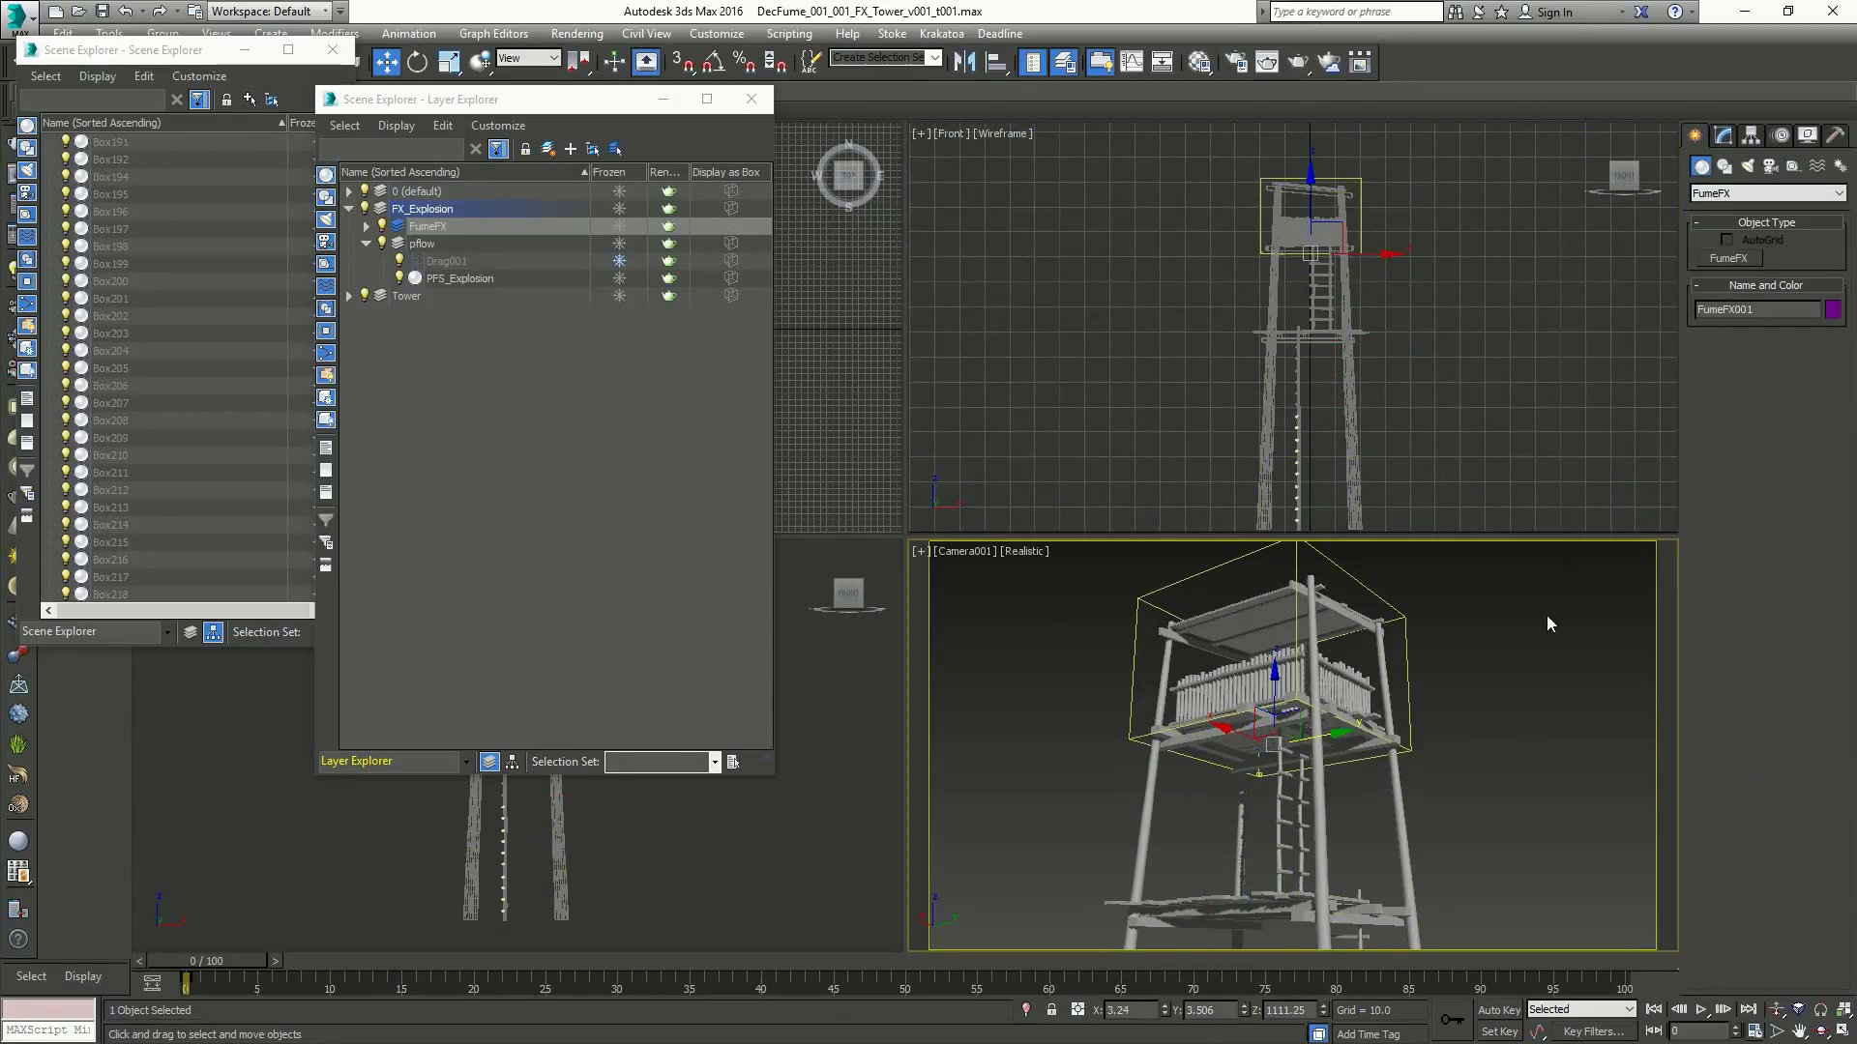
Set the FumeFX grid's simulation area to width 500, length 500 and height 450
left_click(1723, 136)
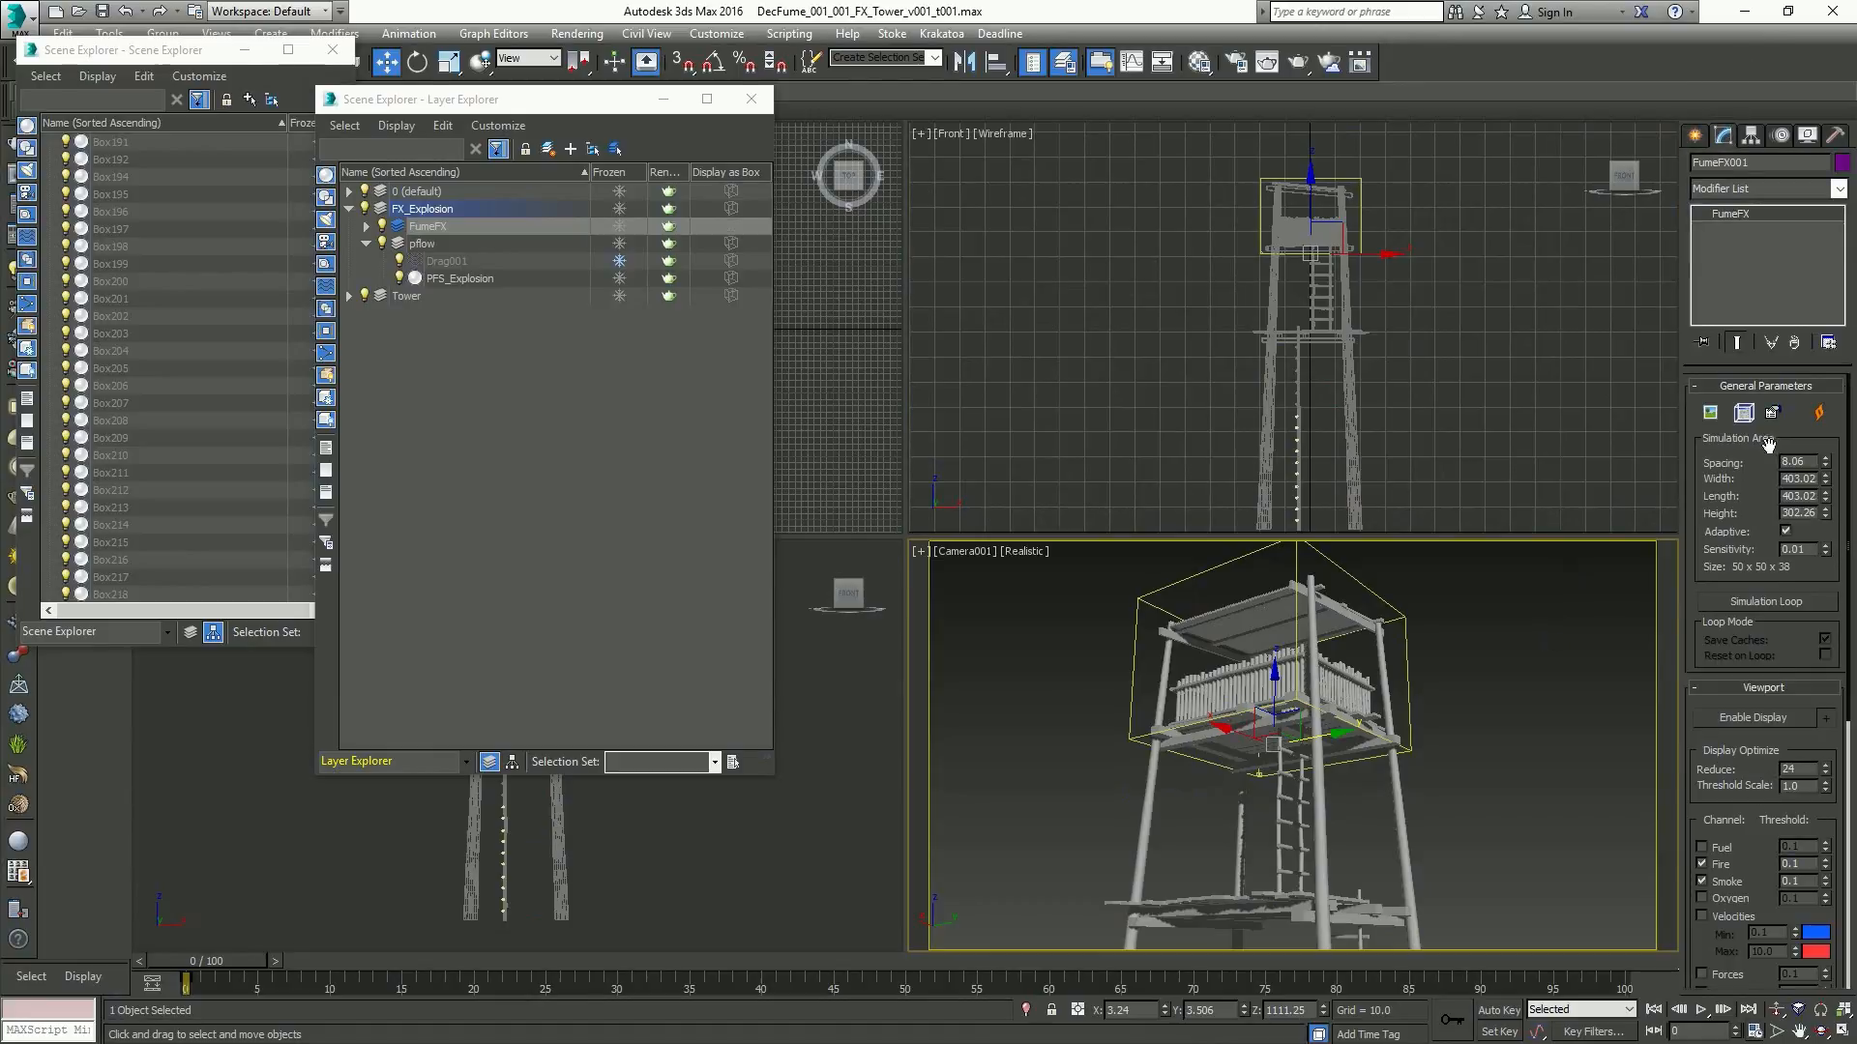
double_click(1793, 479)
type("500")
key("Tab")
type("500")
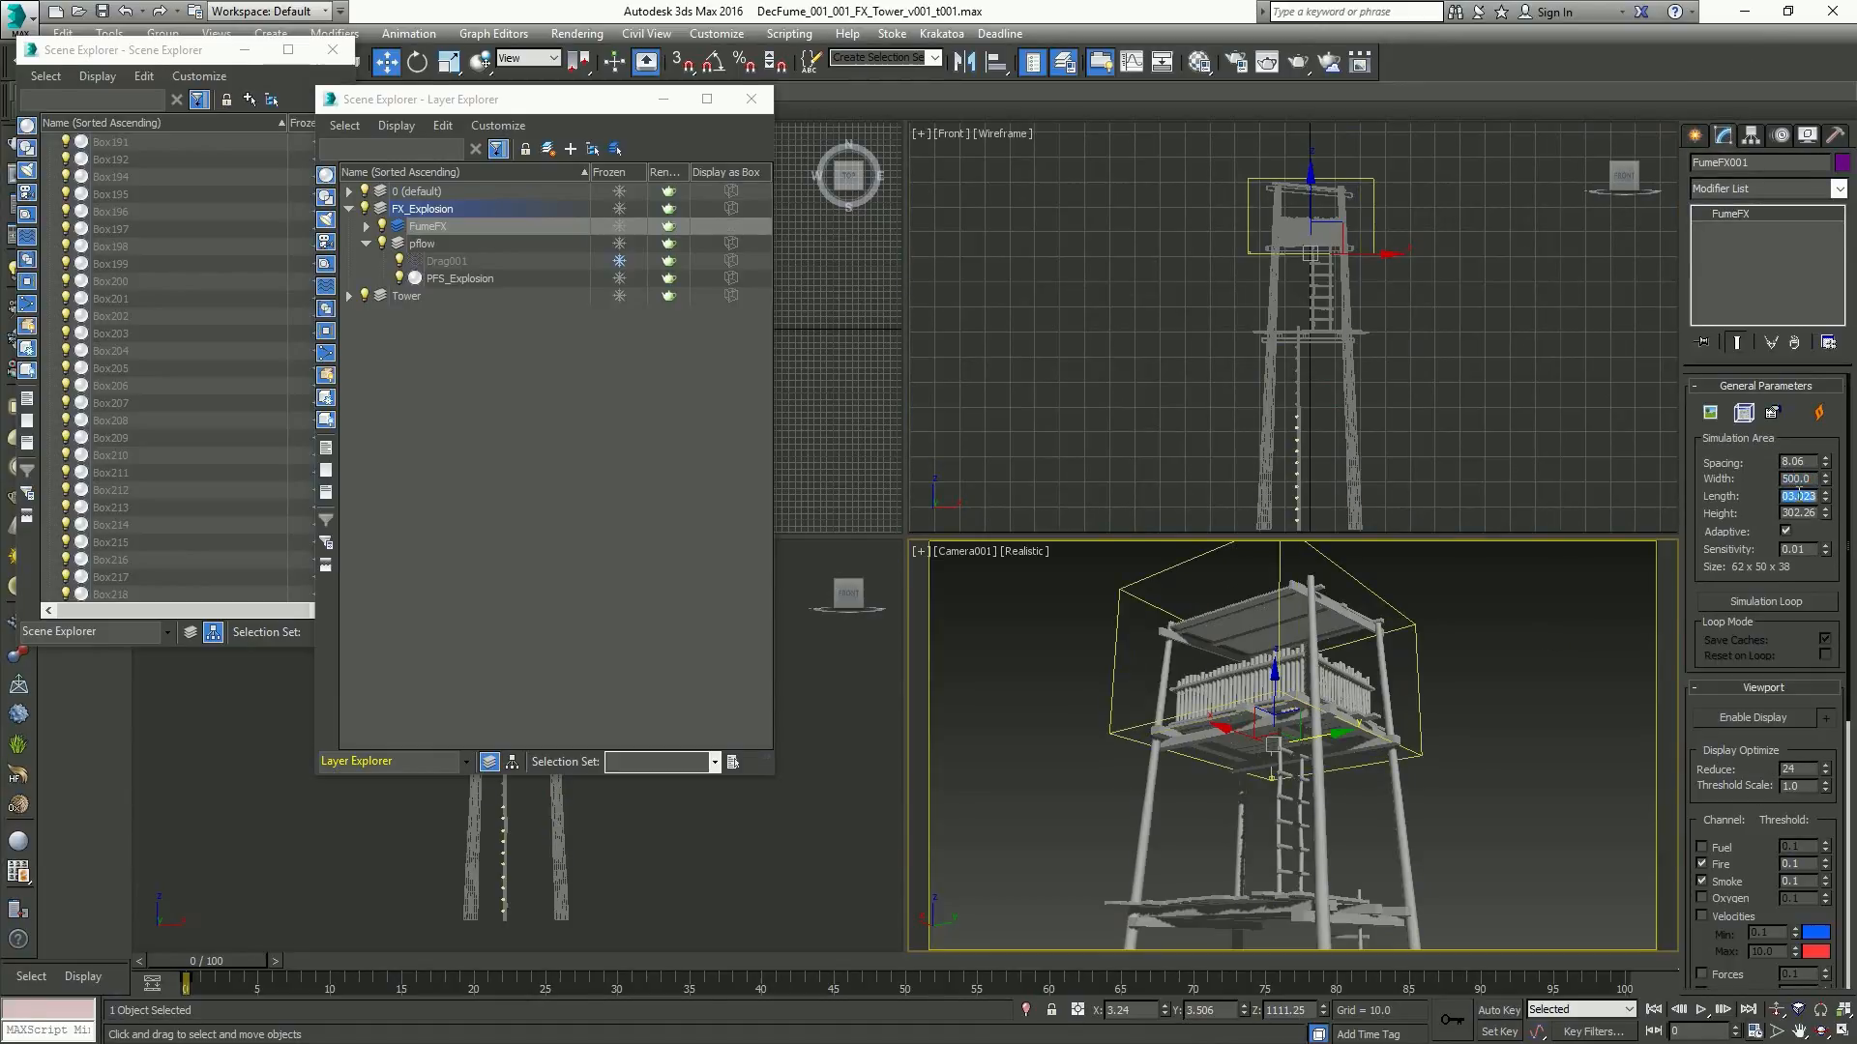
key("Tab")
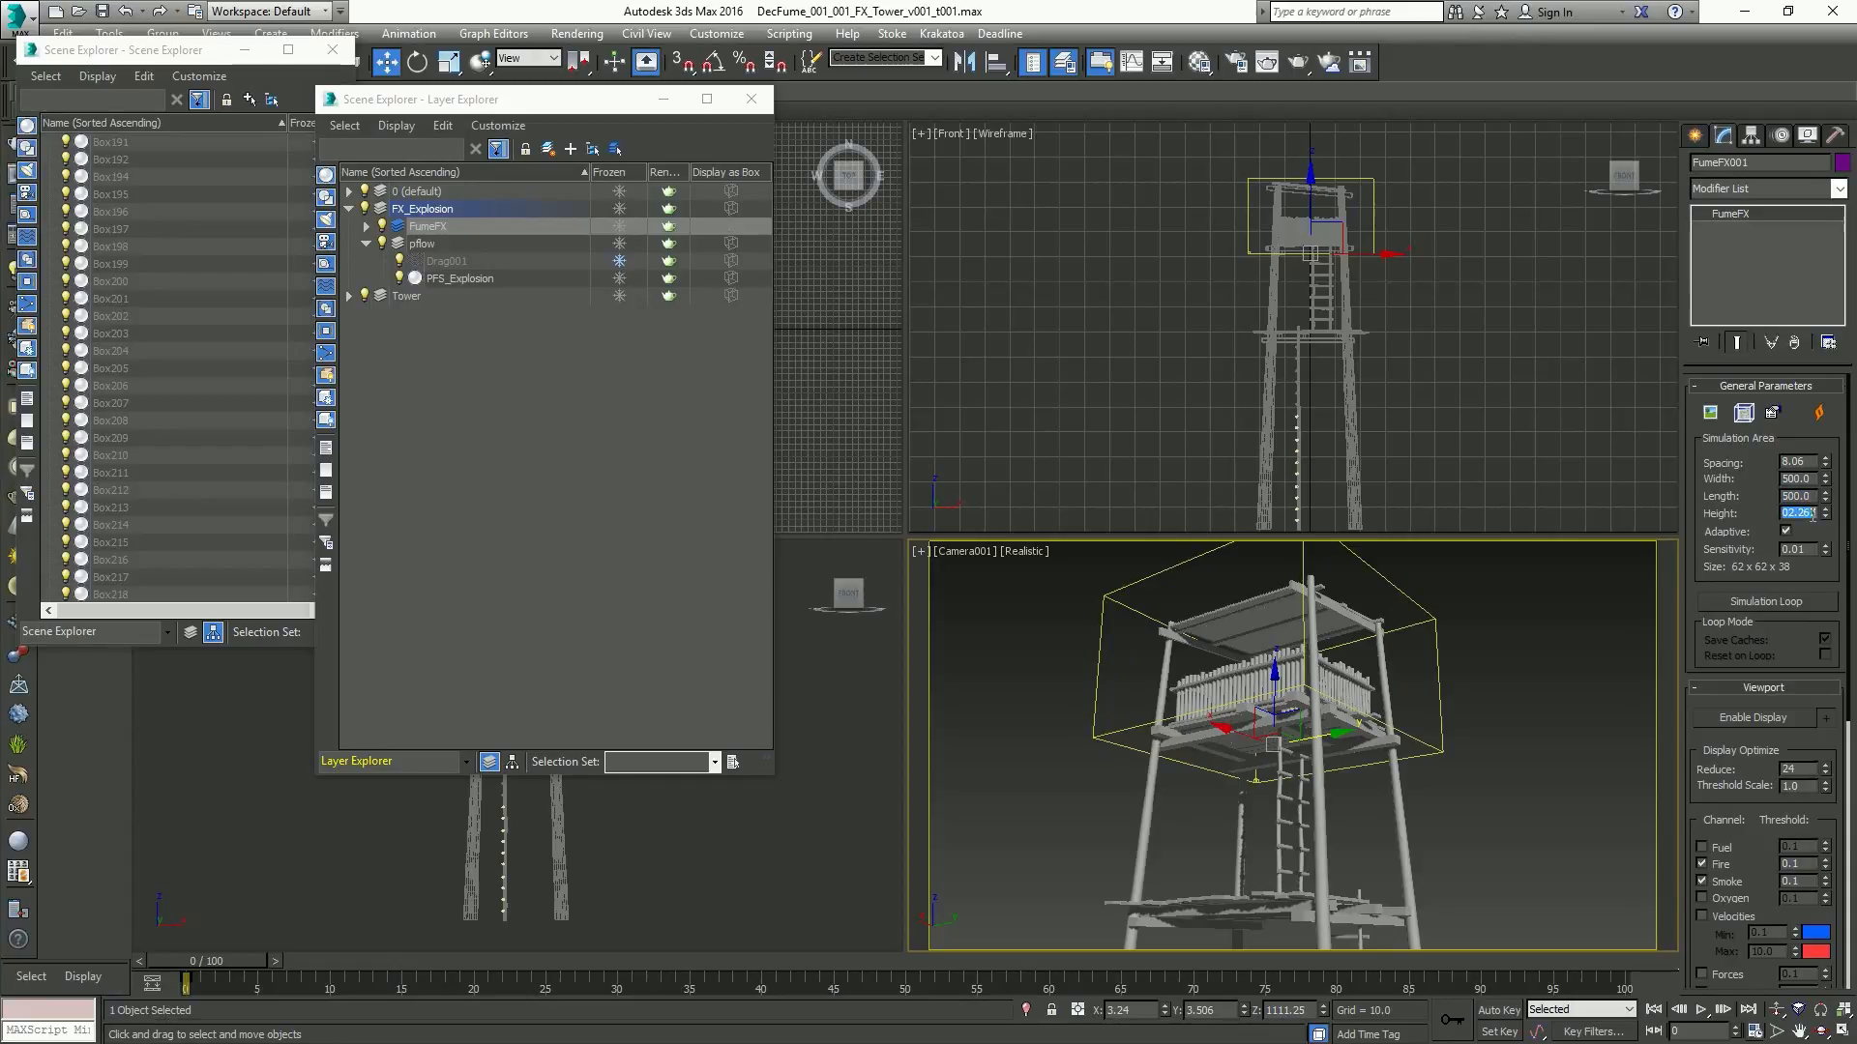
type("500")
key("Return")
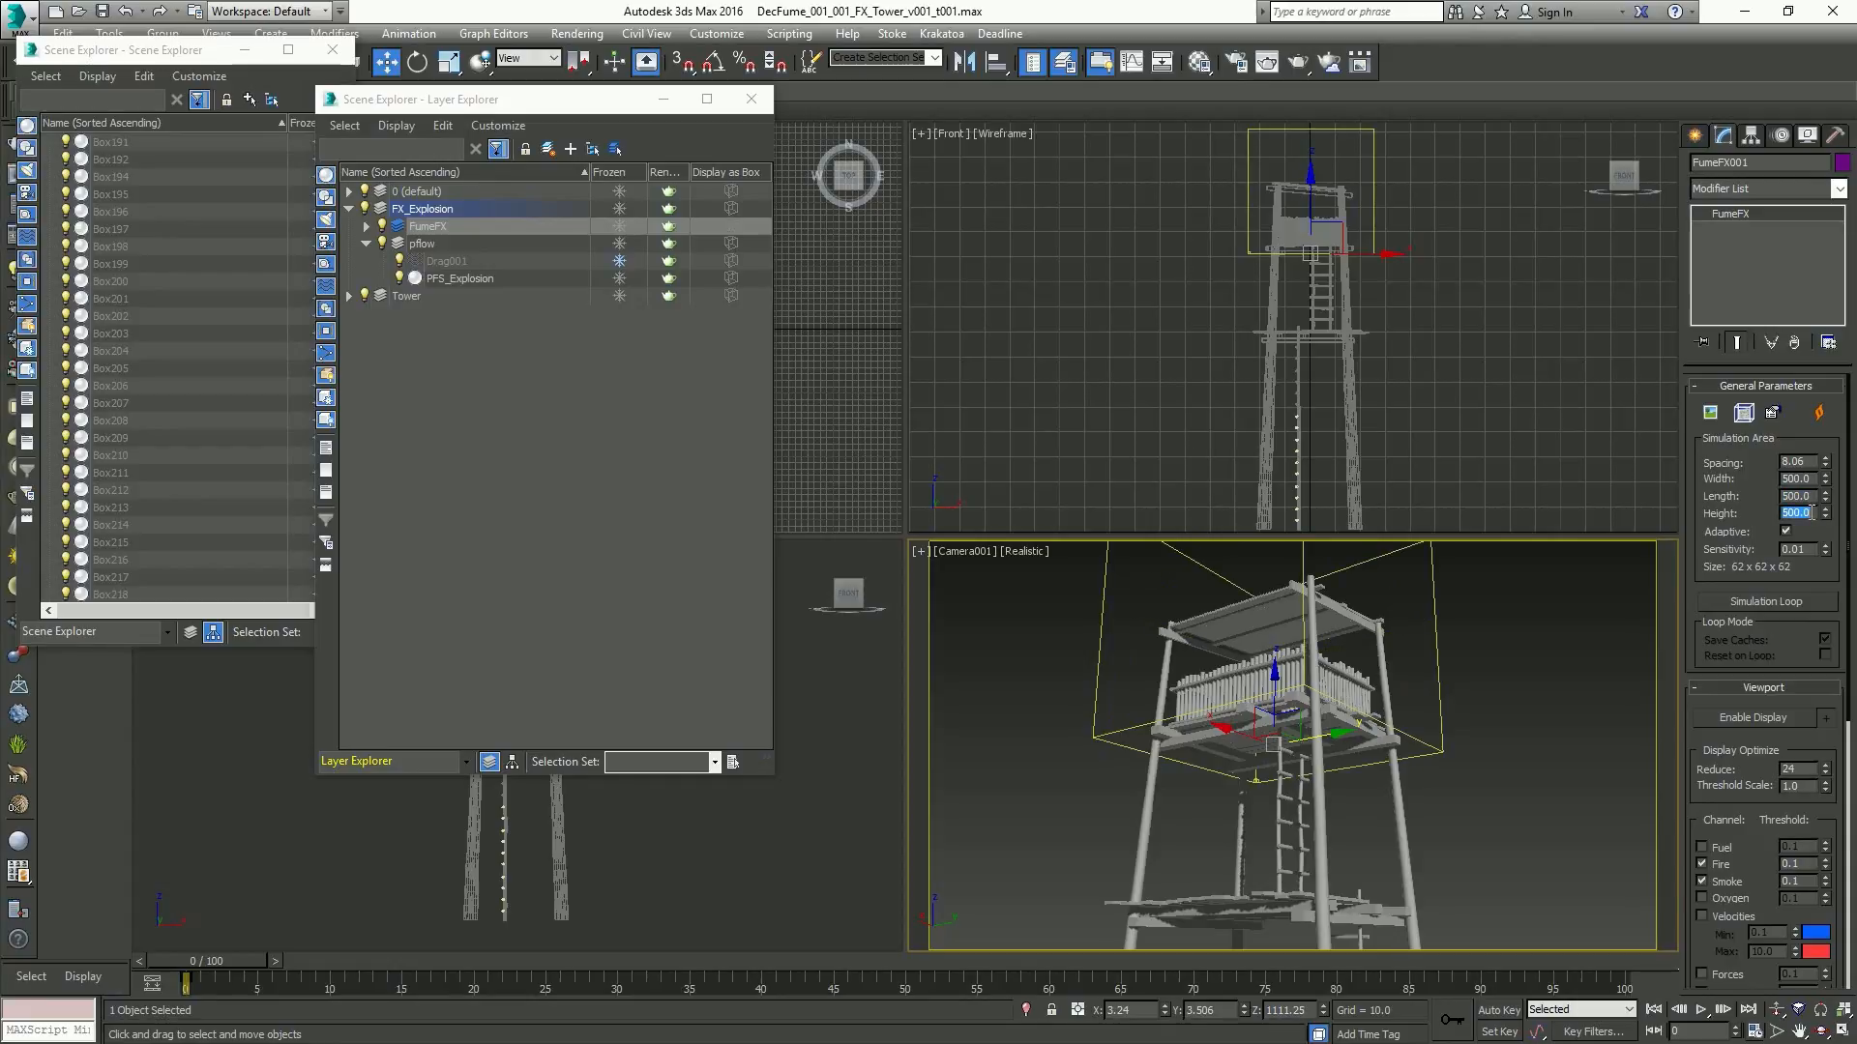
type("450")
key("Return")
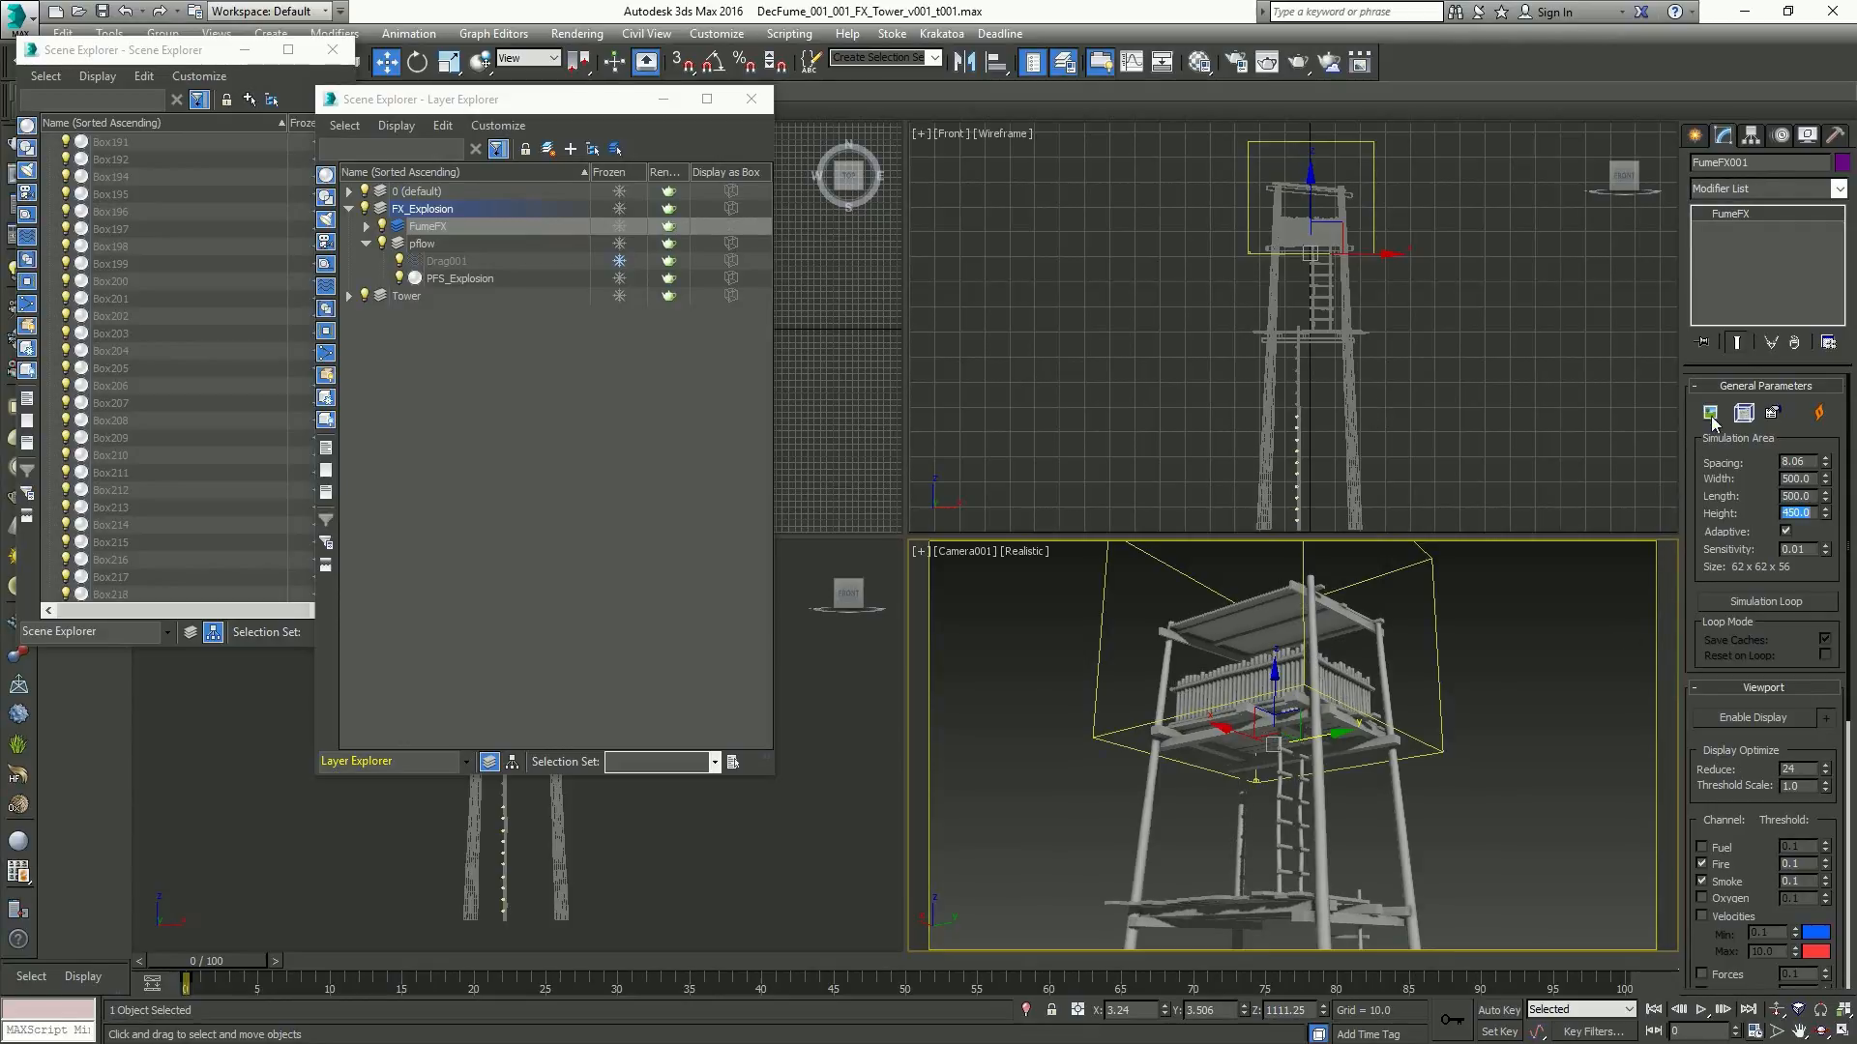
Open the FumeFX settings window for the grid and bring its Output path settings into view
left_click(1744, 413)
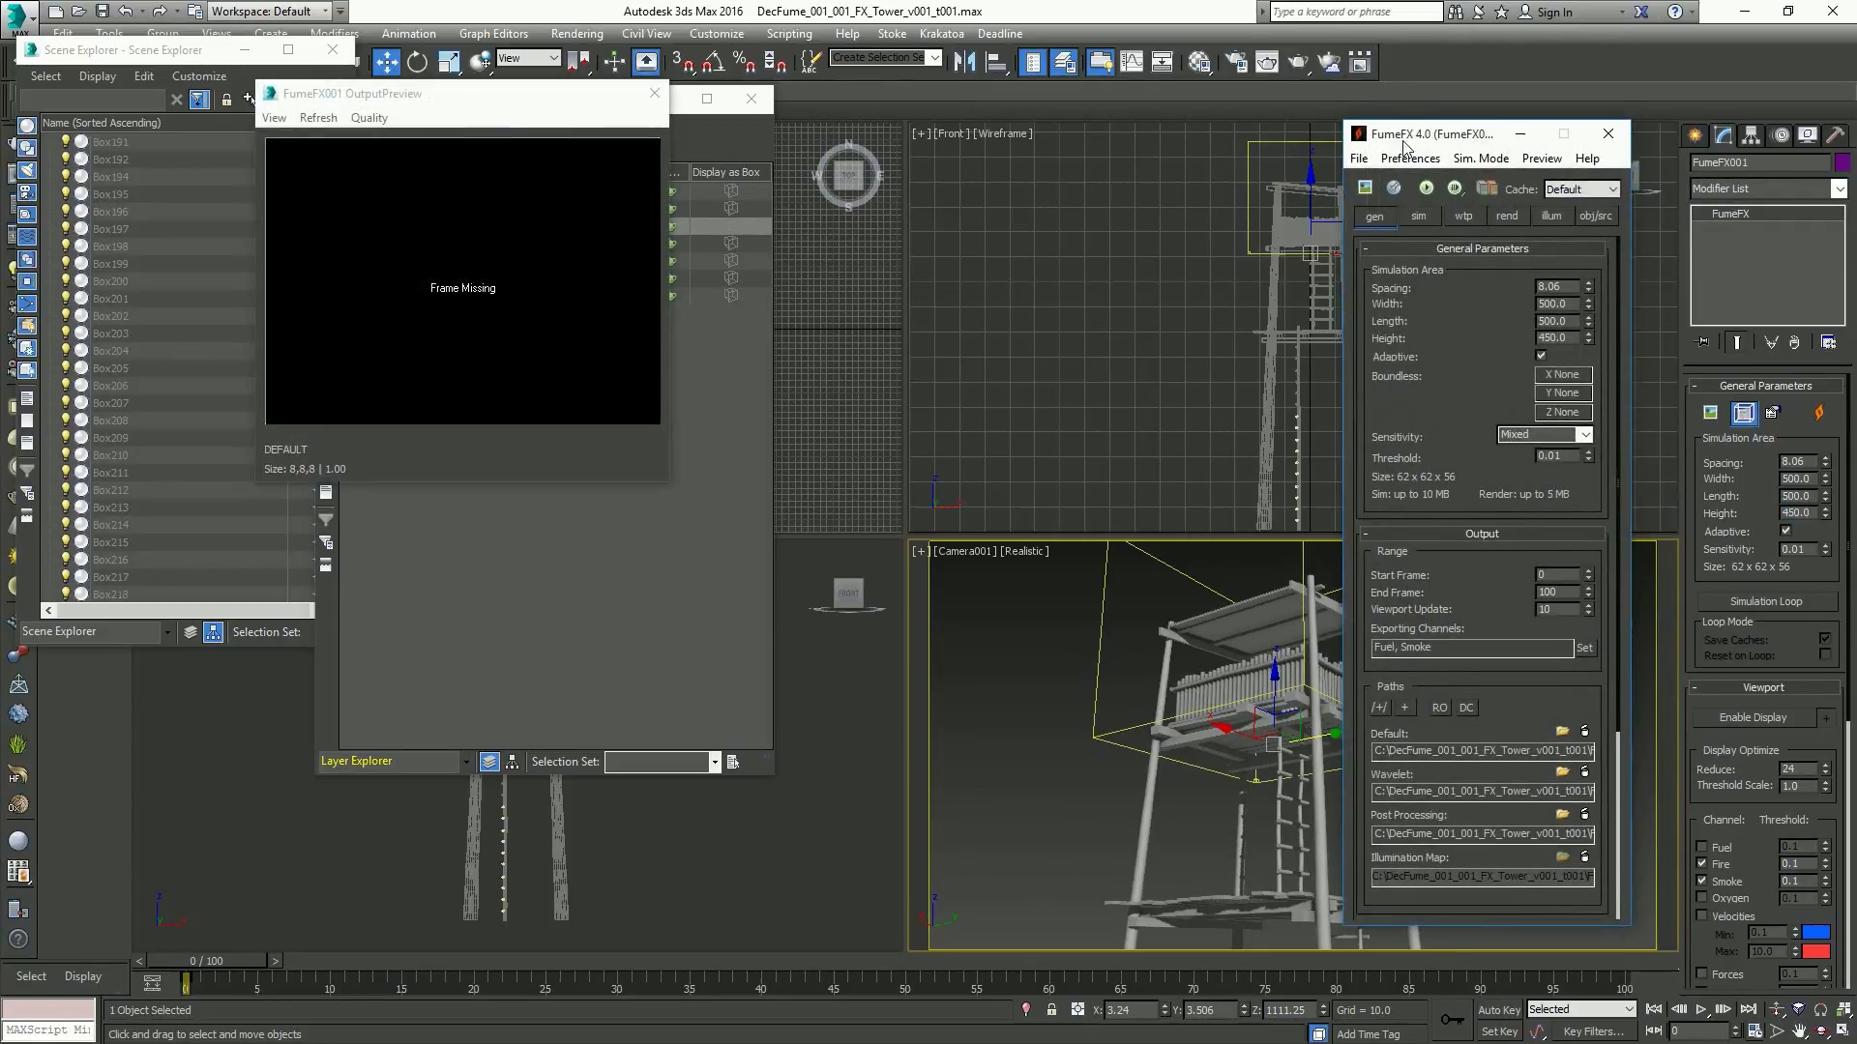
left_click_drag(1437, 135, 813, 92)
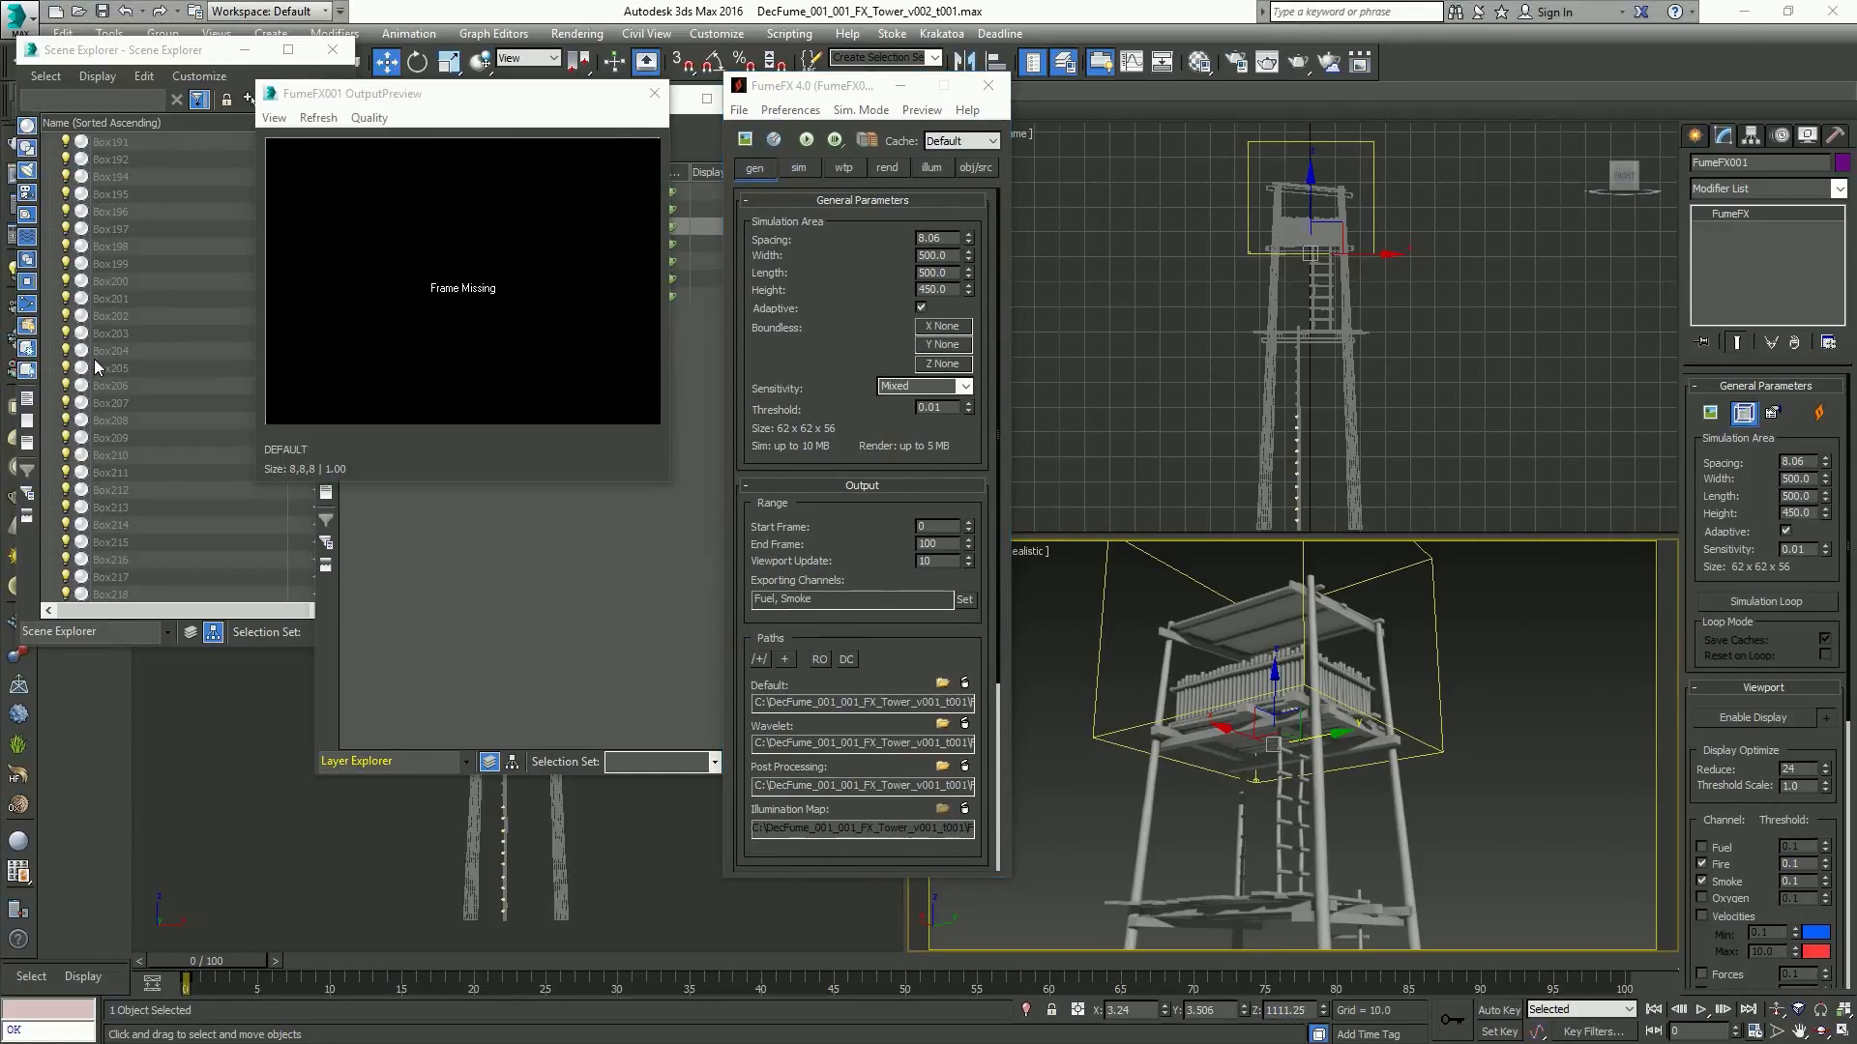
left_click(791, 556)
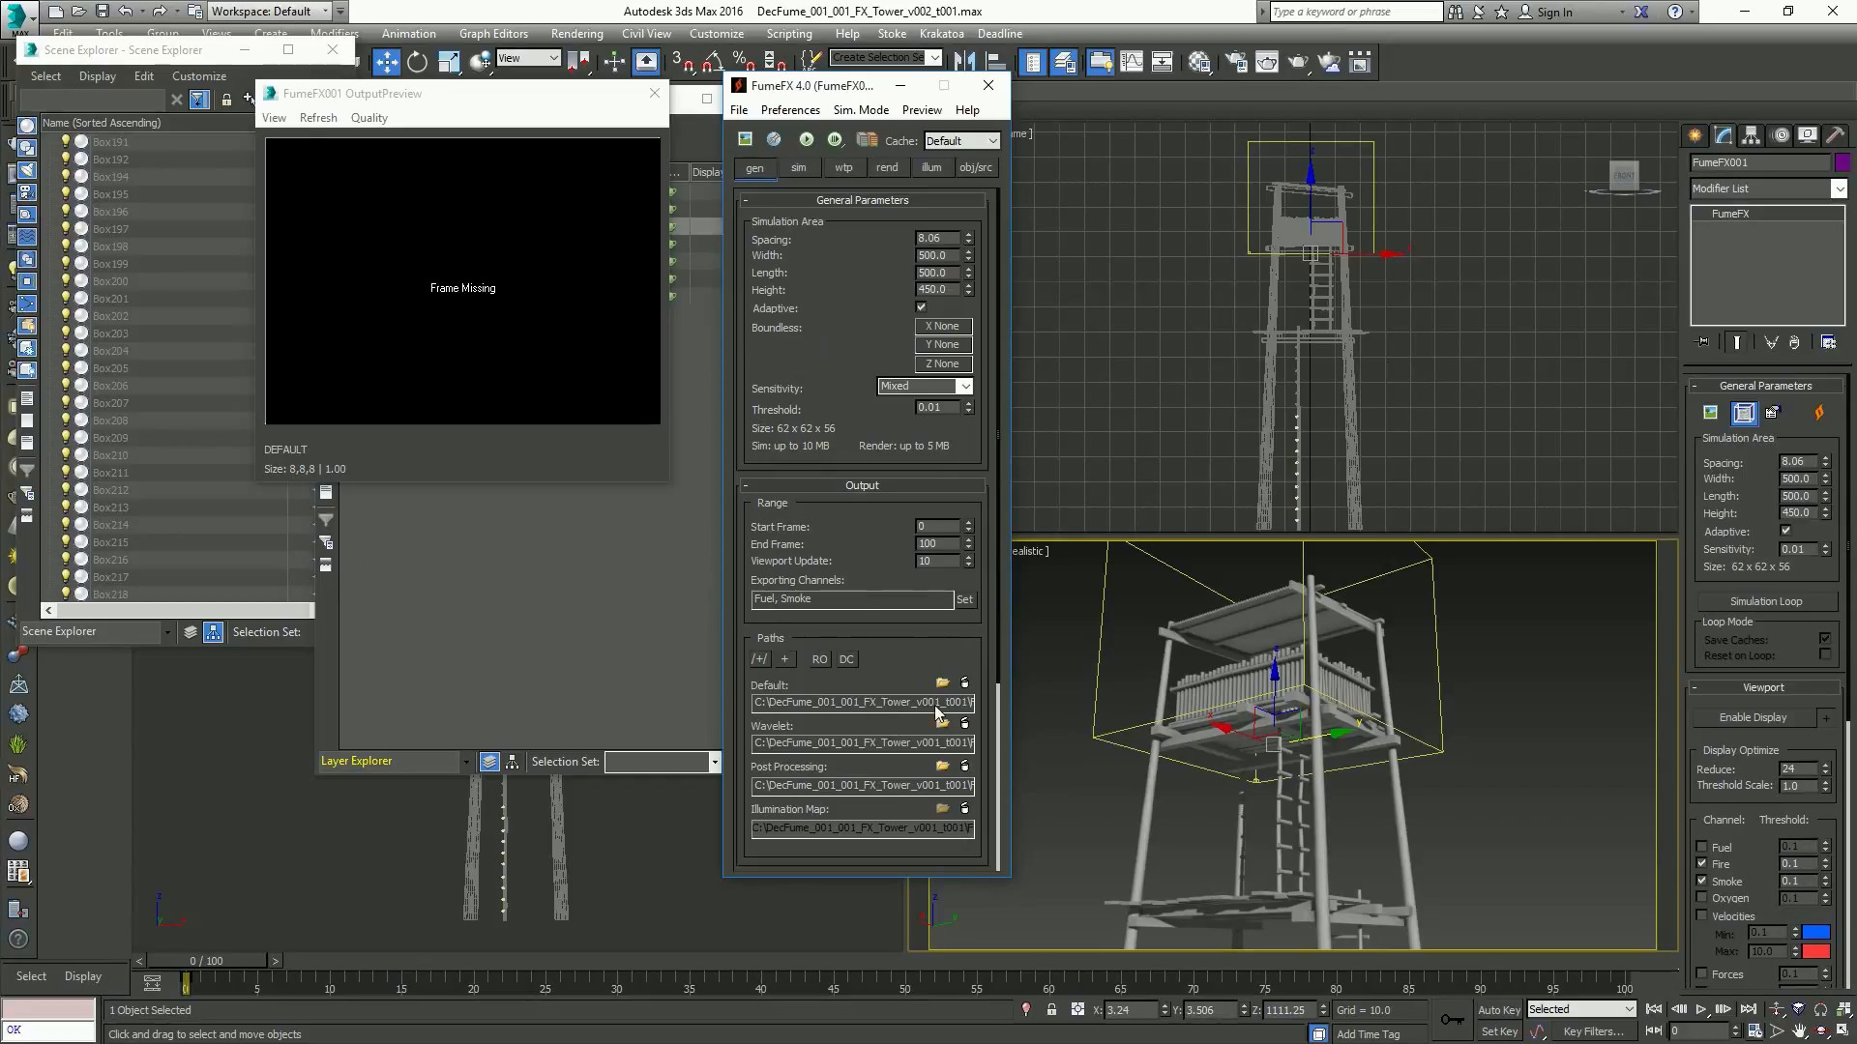
left_click_drag(946, 648, 946, 537)
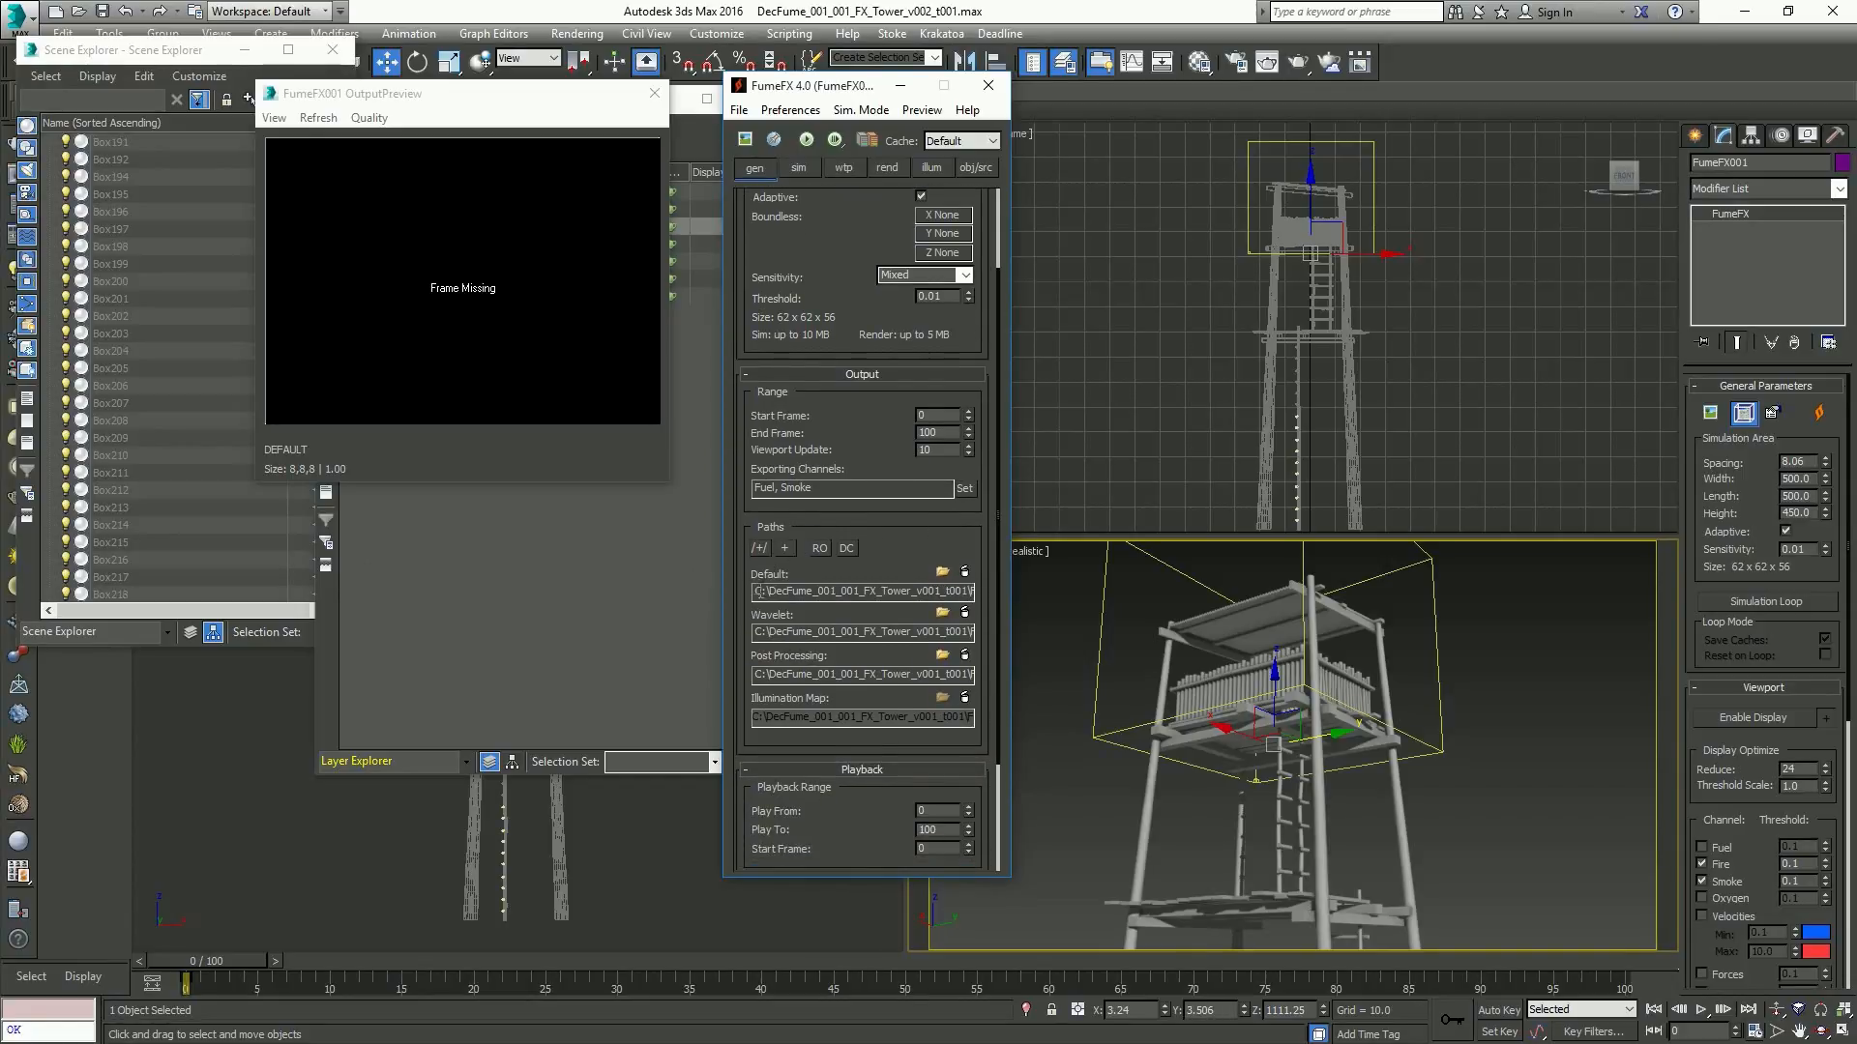
Examine the Default Output Path and email notification options in the FumeFX Preferences
double_click(764, 590)
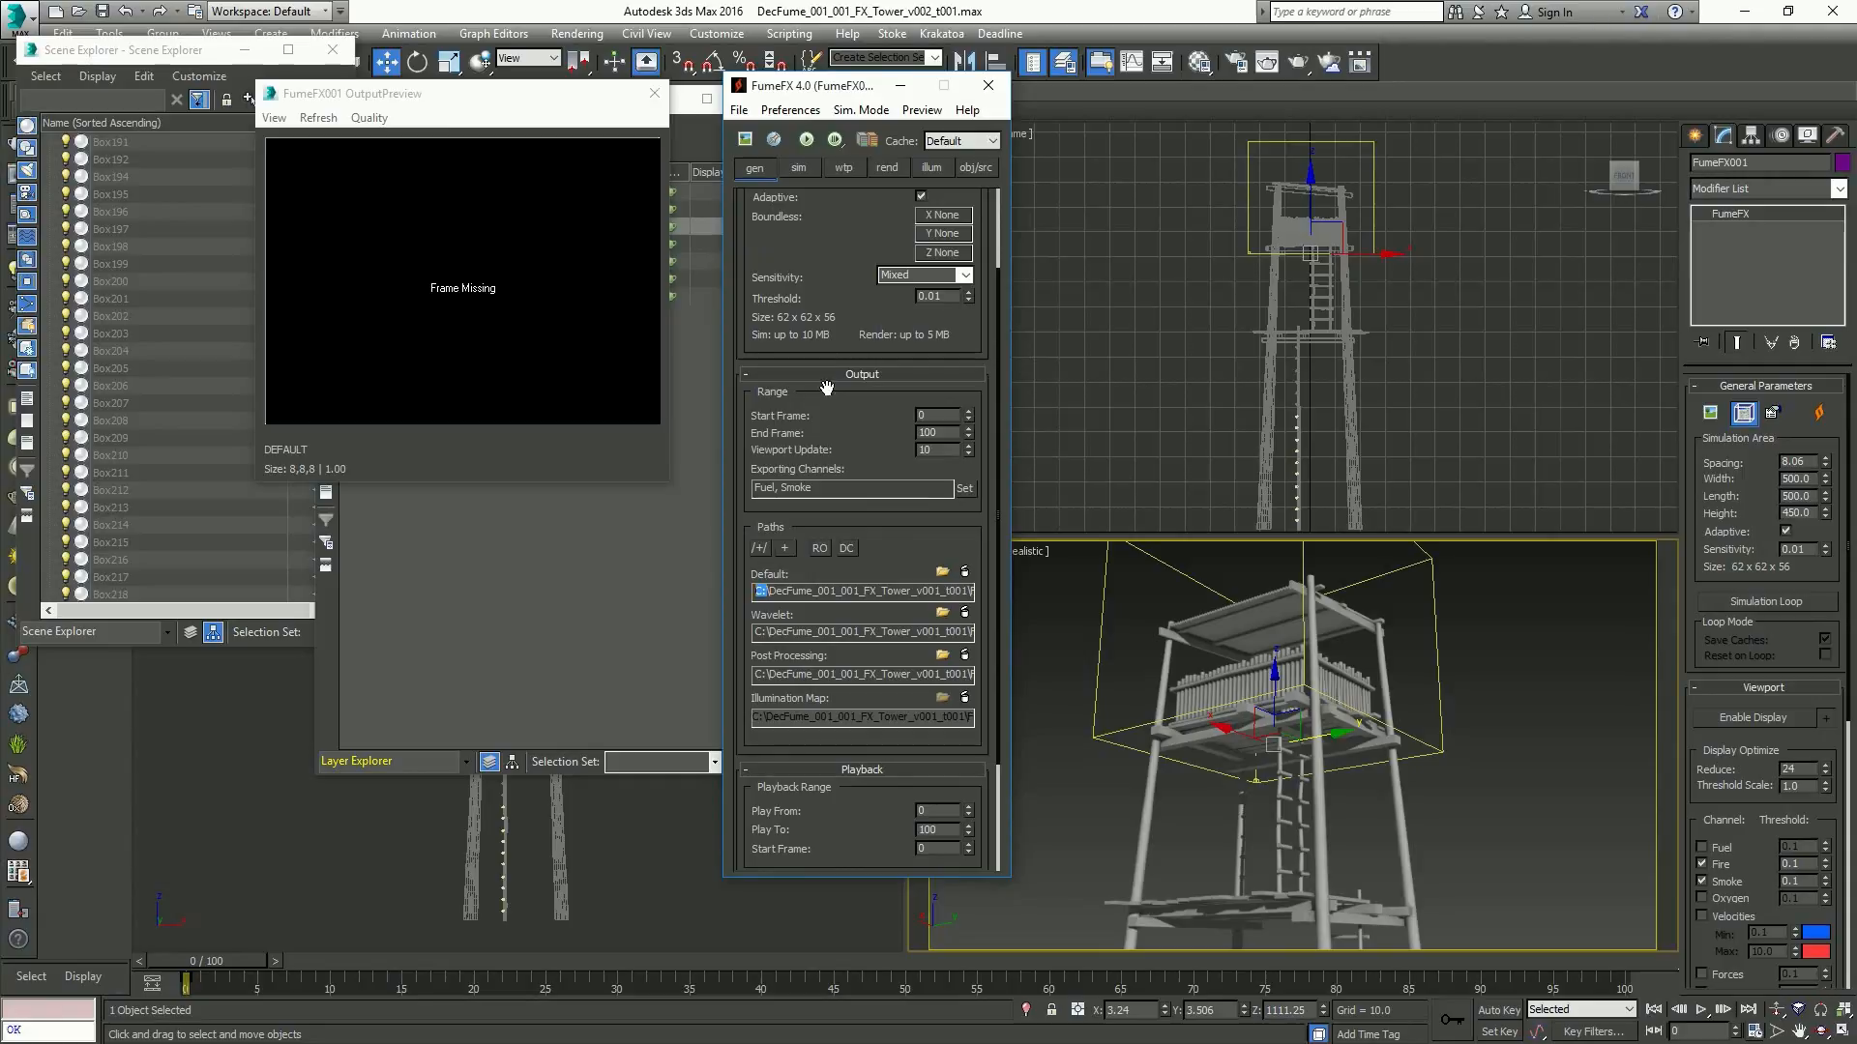
left_click(790, 109)
double_click(847, 555)
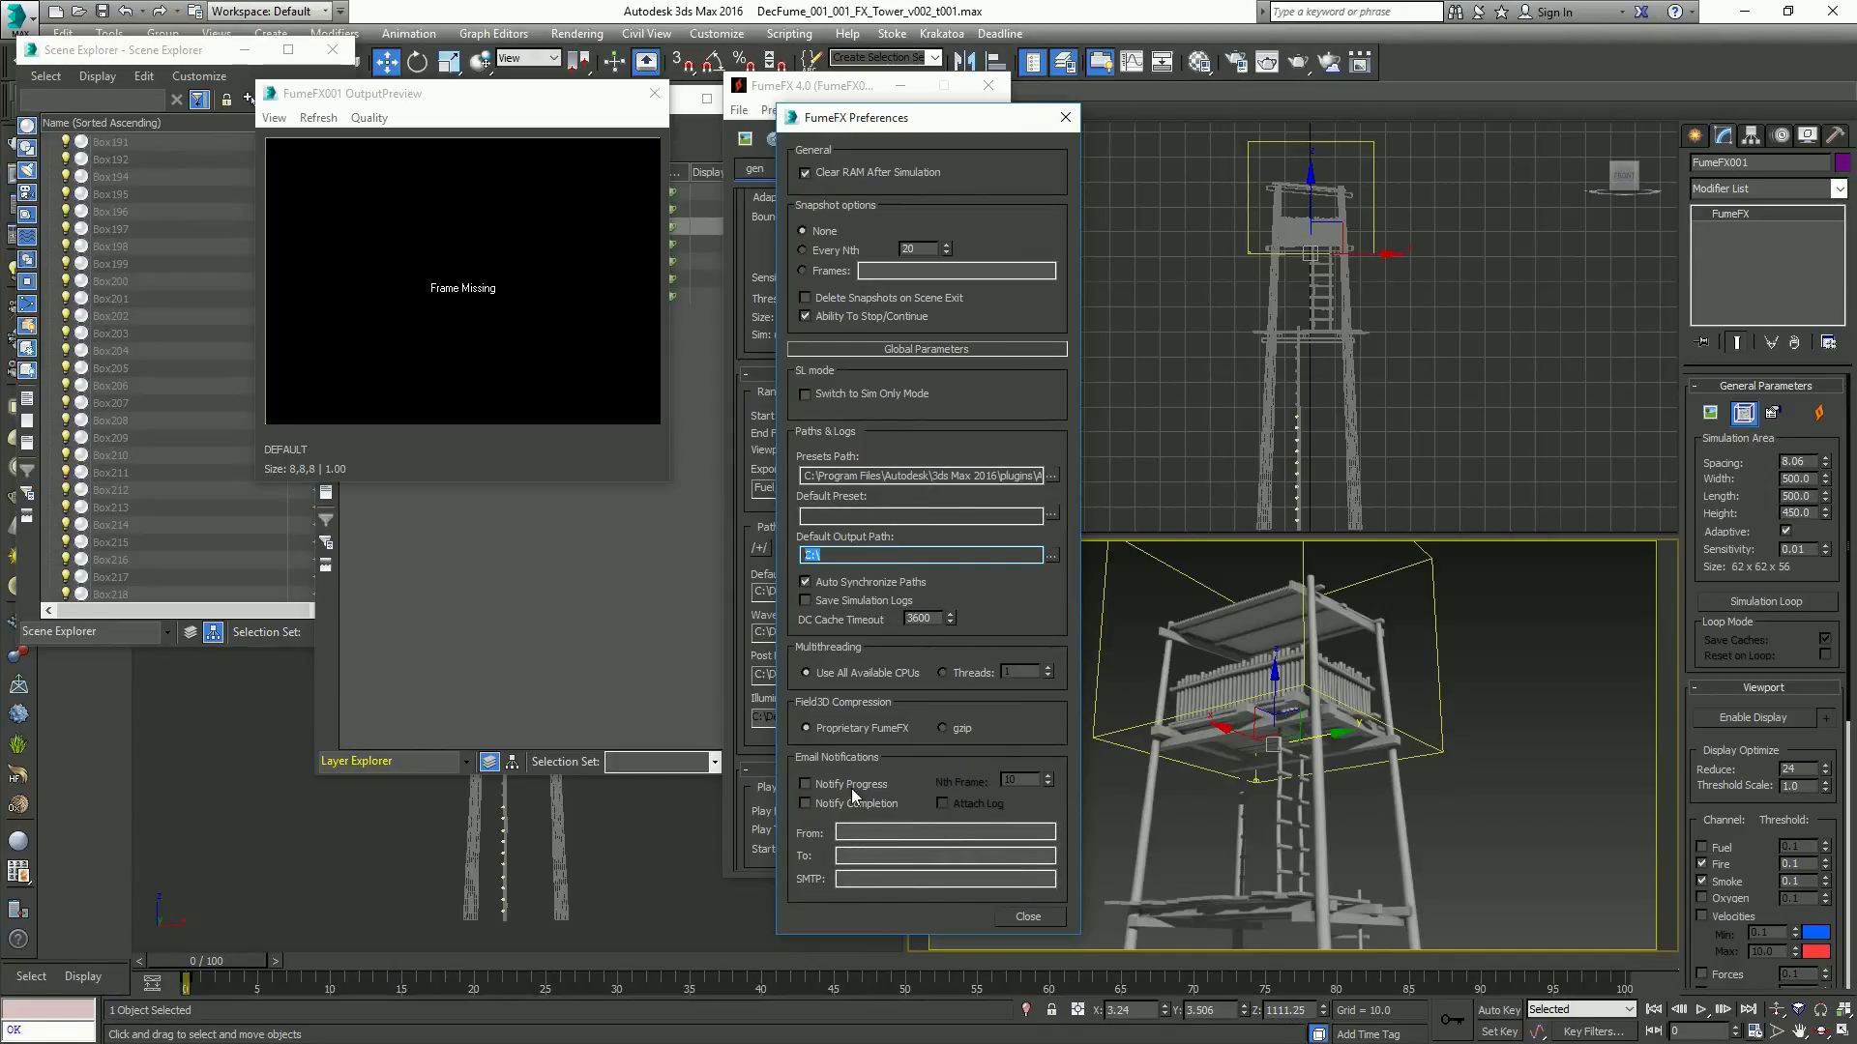
left_click(851, 832)
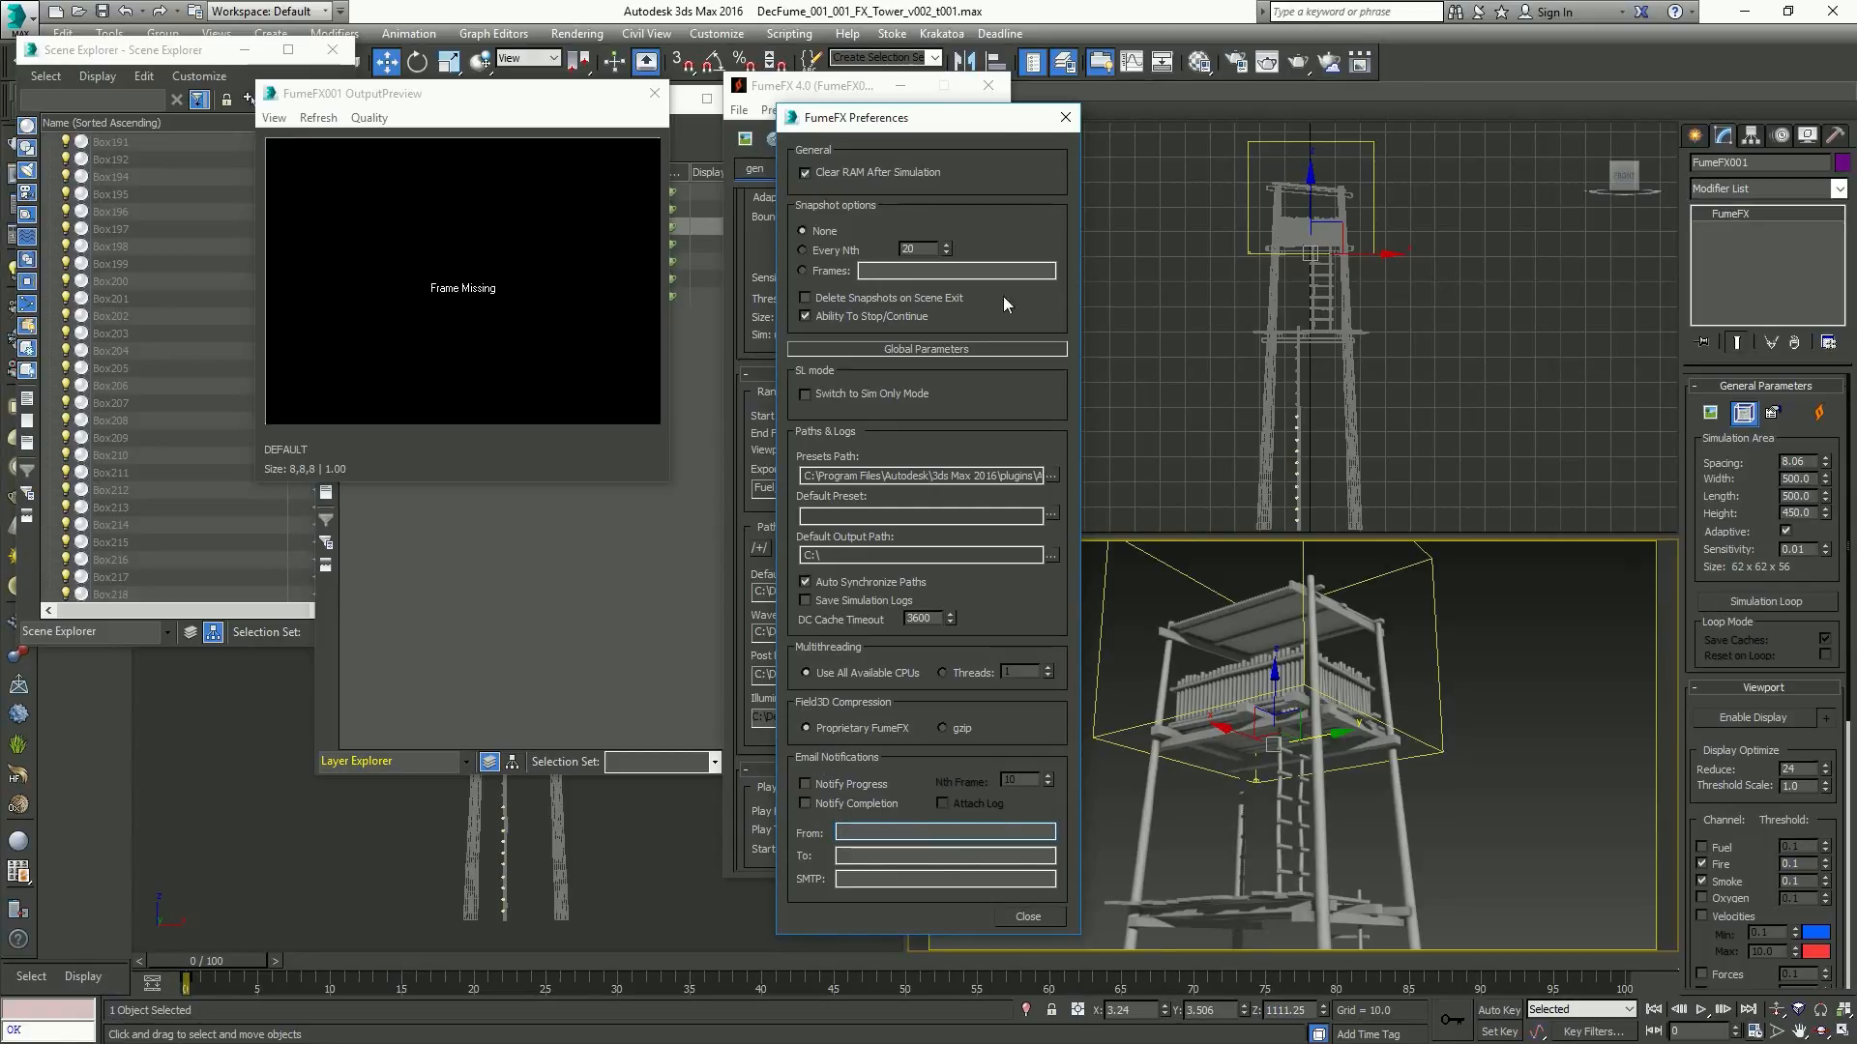
left_click(1067, 119)
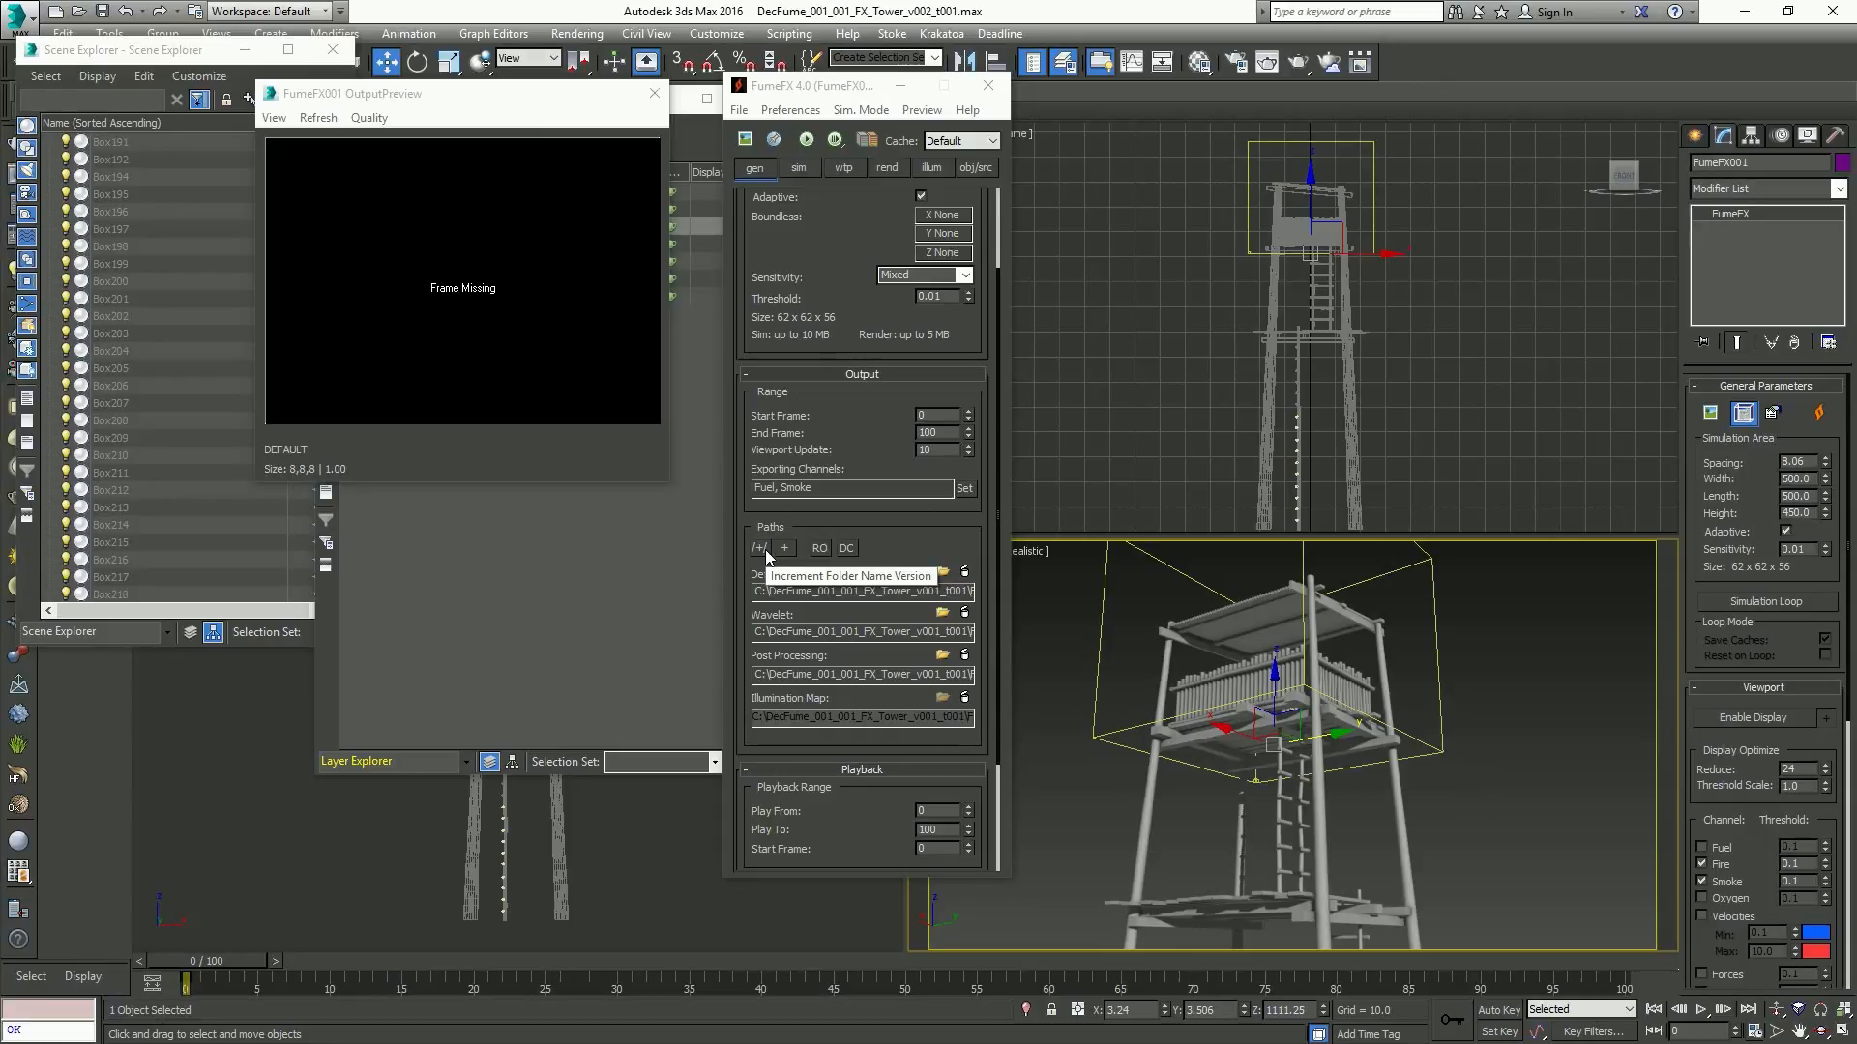
Increment the folder name version of the FumeFX output paths to v05 and check the Default path
left_click_drag(972, 592, 687, 580)
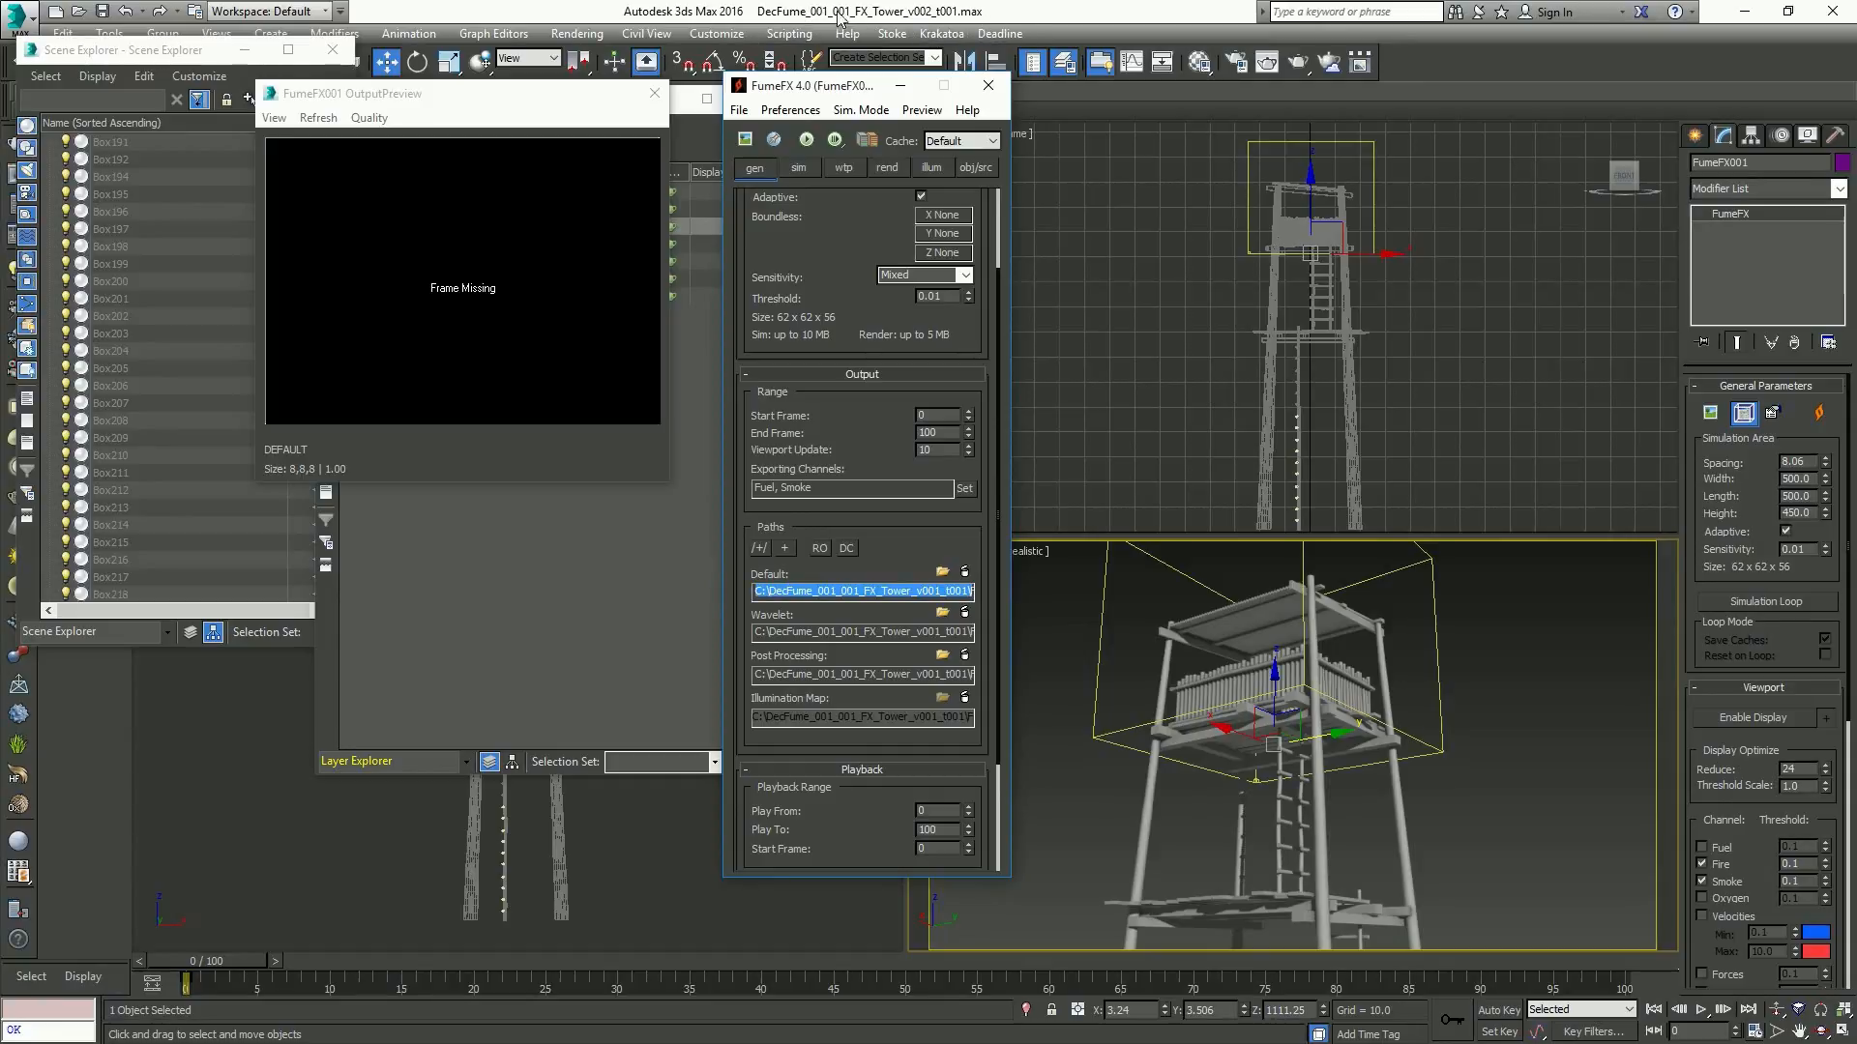
left_click(765, 547)
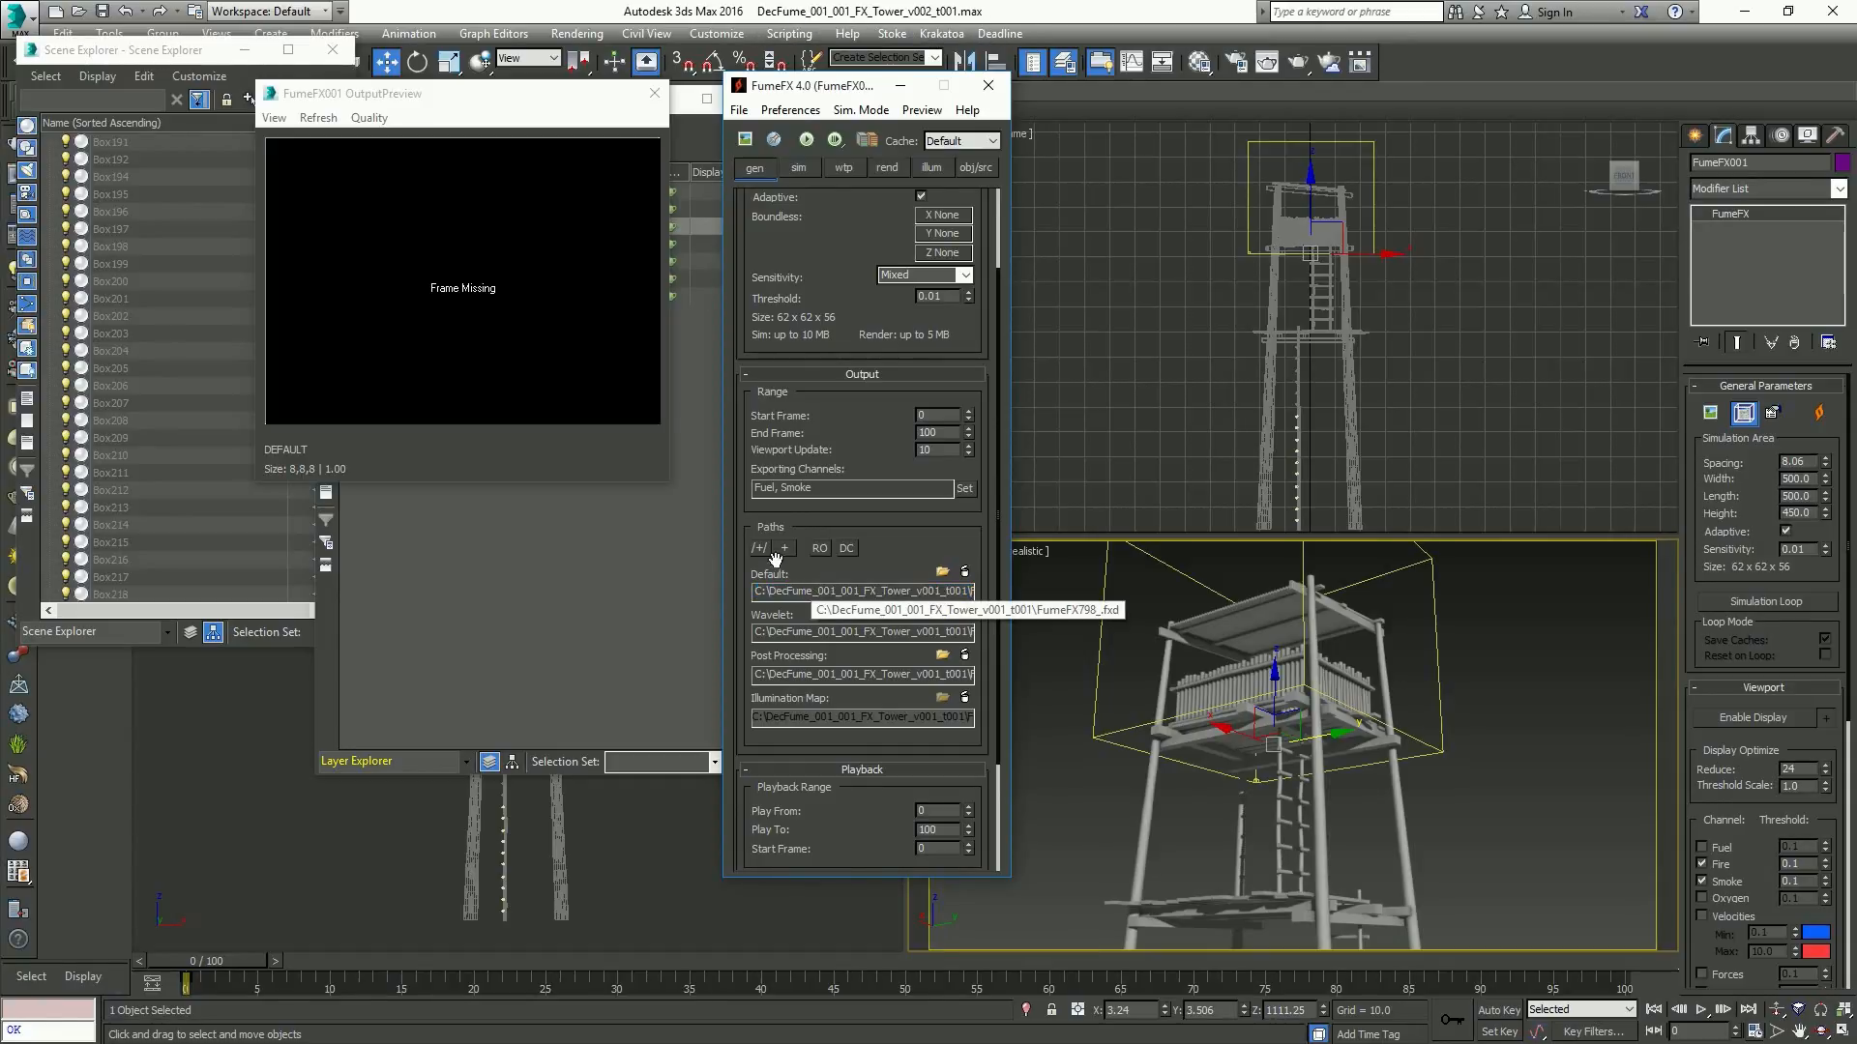
left_click(764, 547)
left_click(764, 548)
left_click(764, 548)
left_click(764, 547)
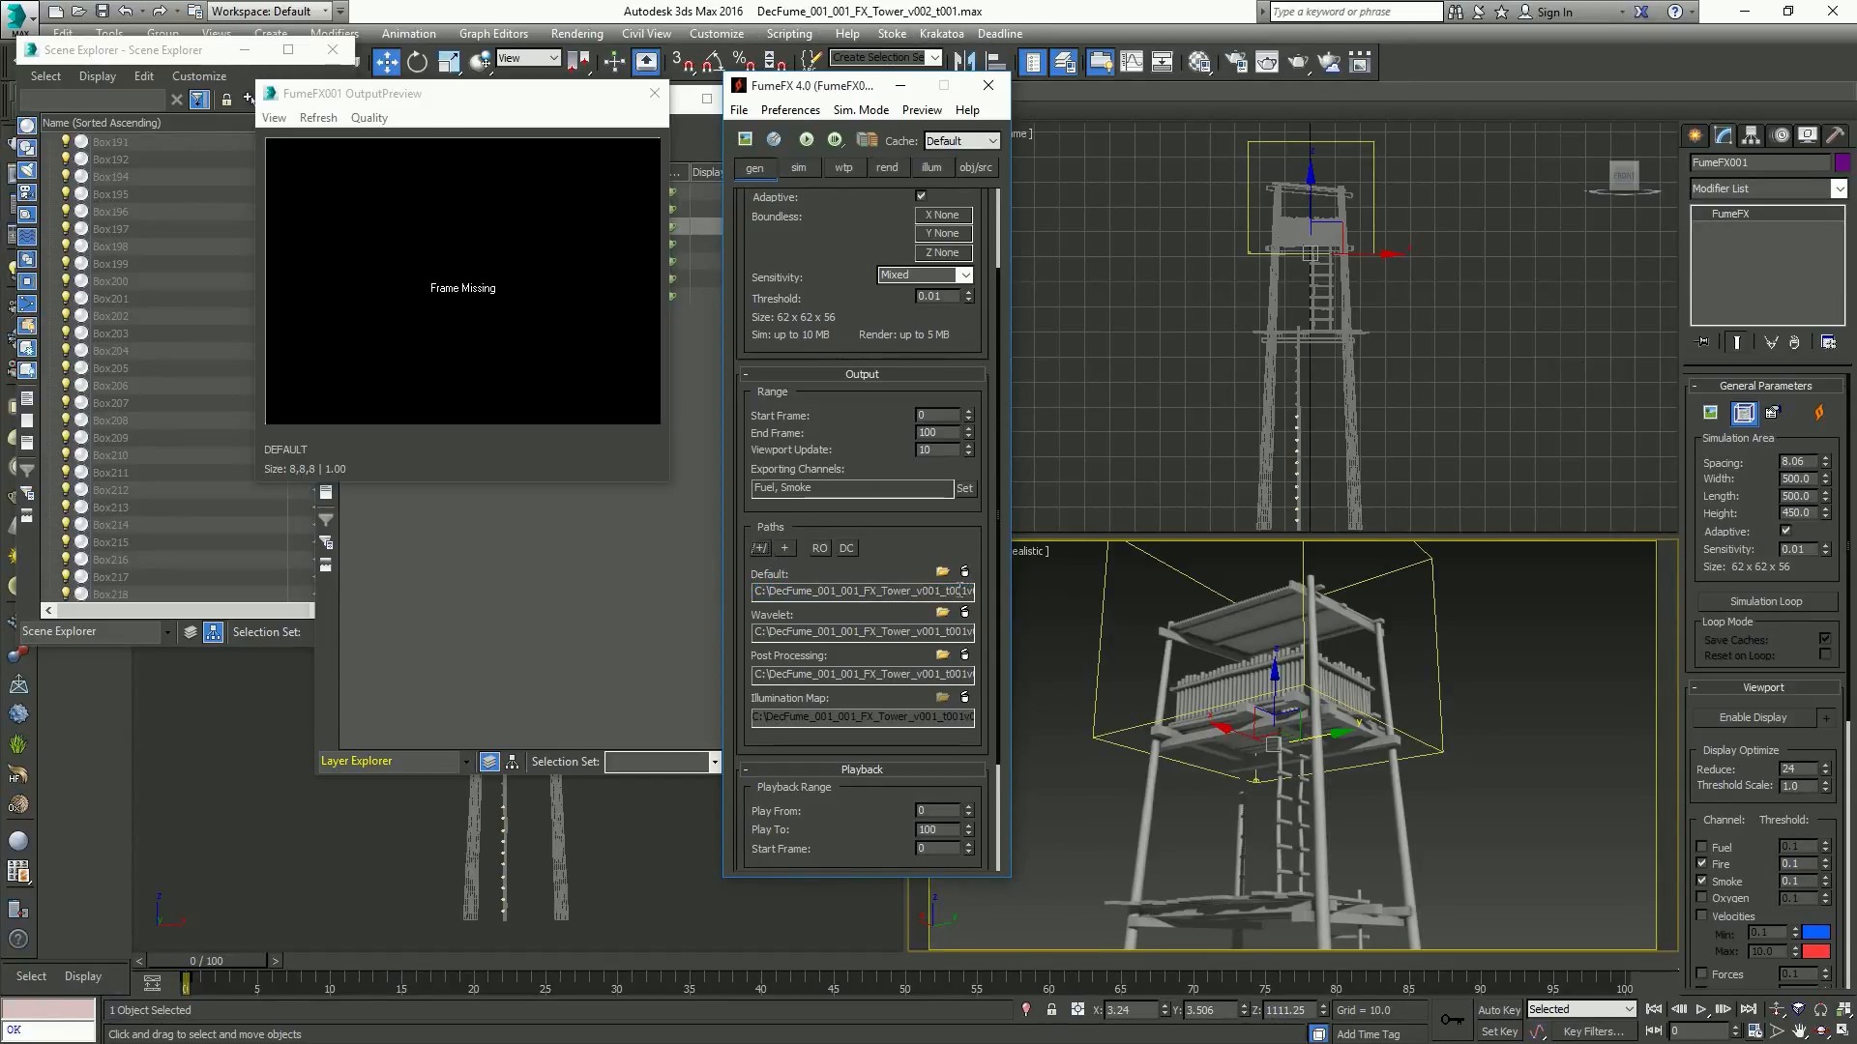
left_click_drag(955, 591, 979, 594)
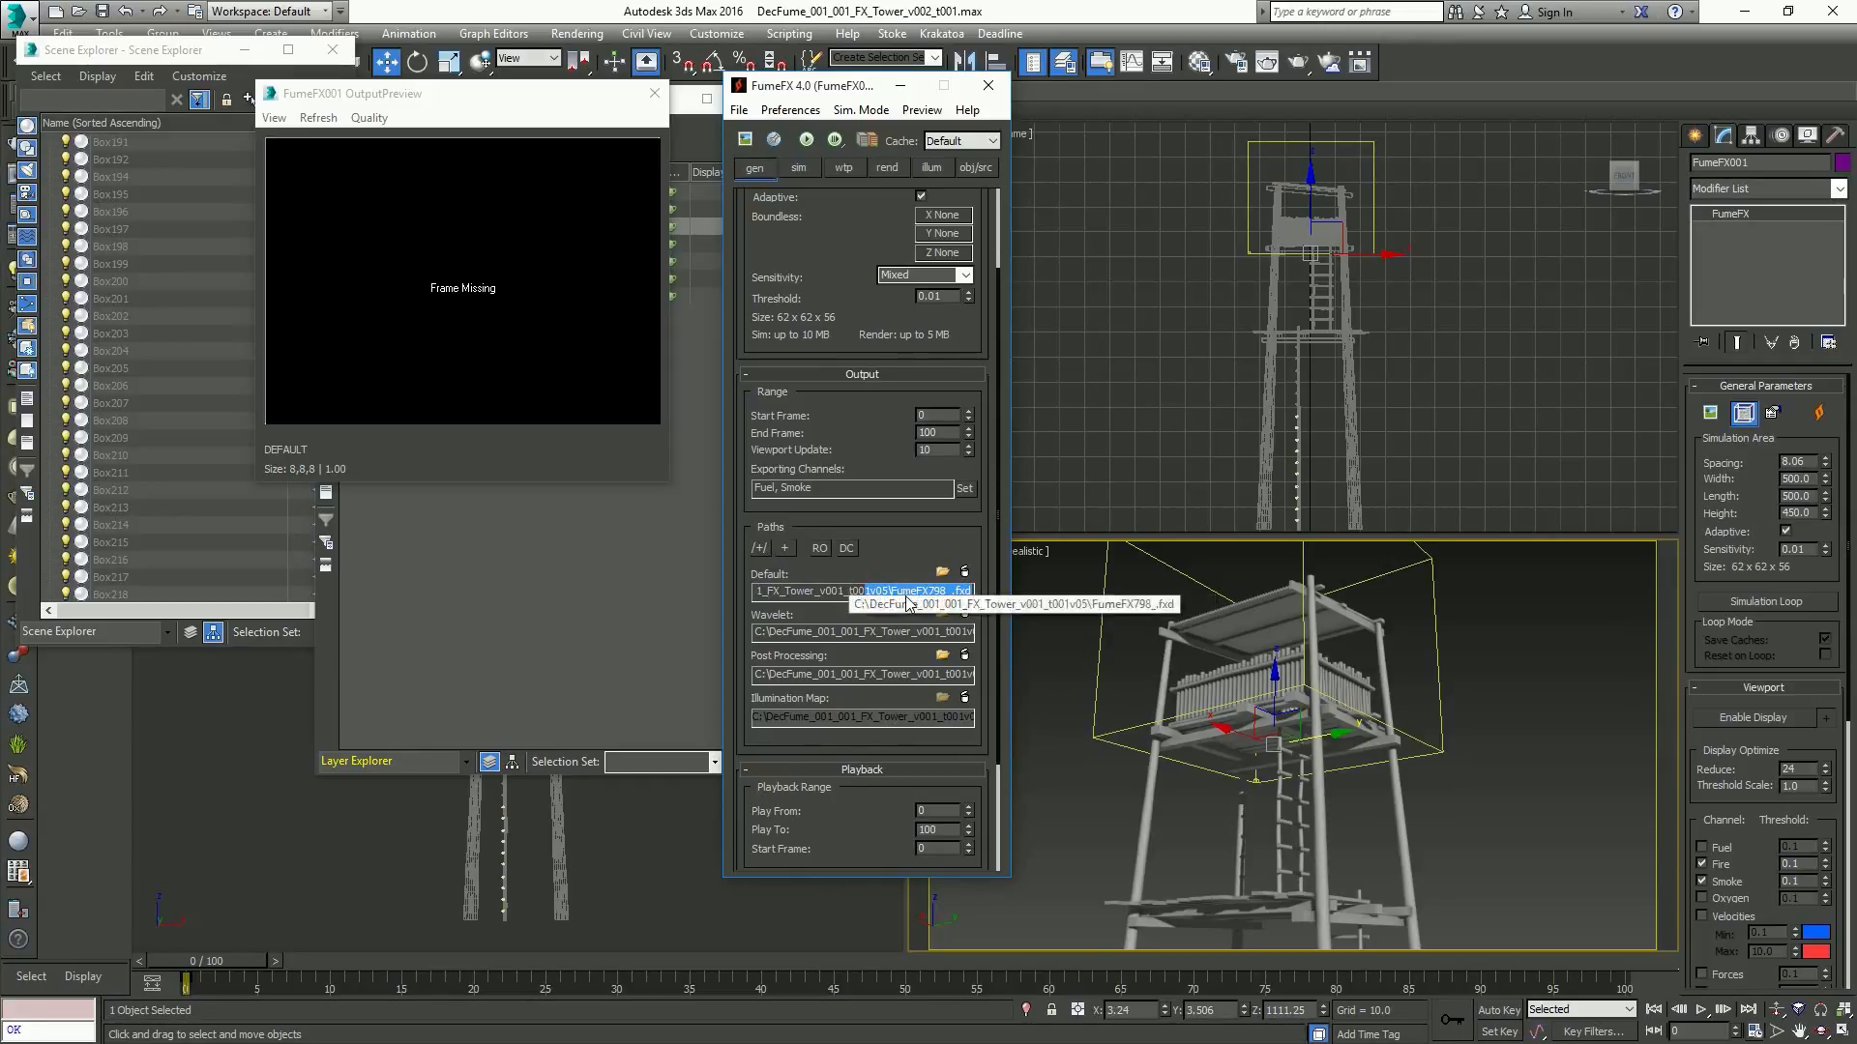
Raise the FumeFX output folder version to v07 and the cache file name version to v05
left_click(767, 547)
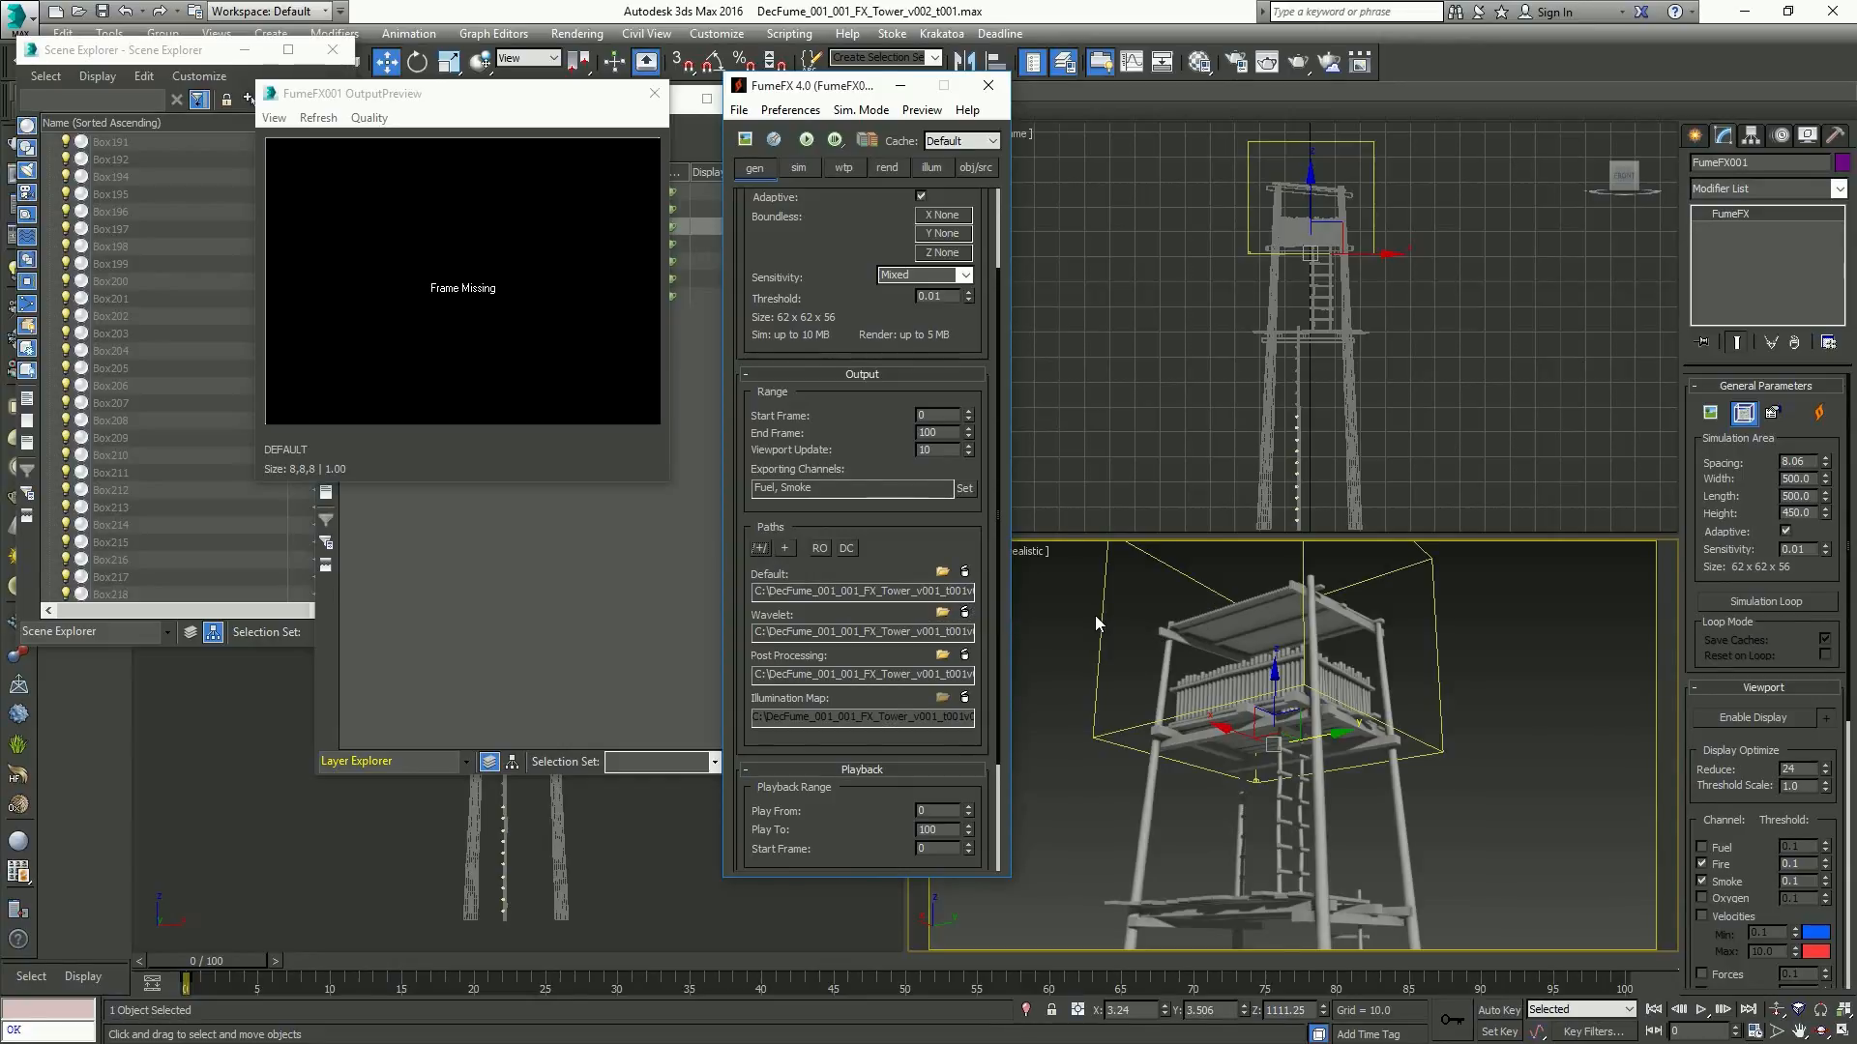
left_click_drag(768, 563, 768, 561)
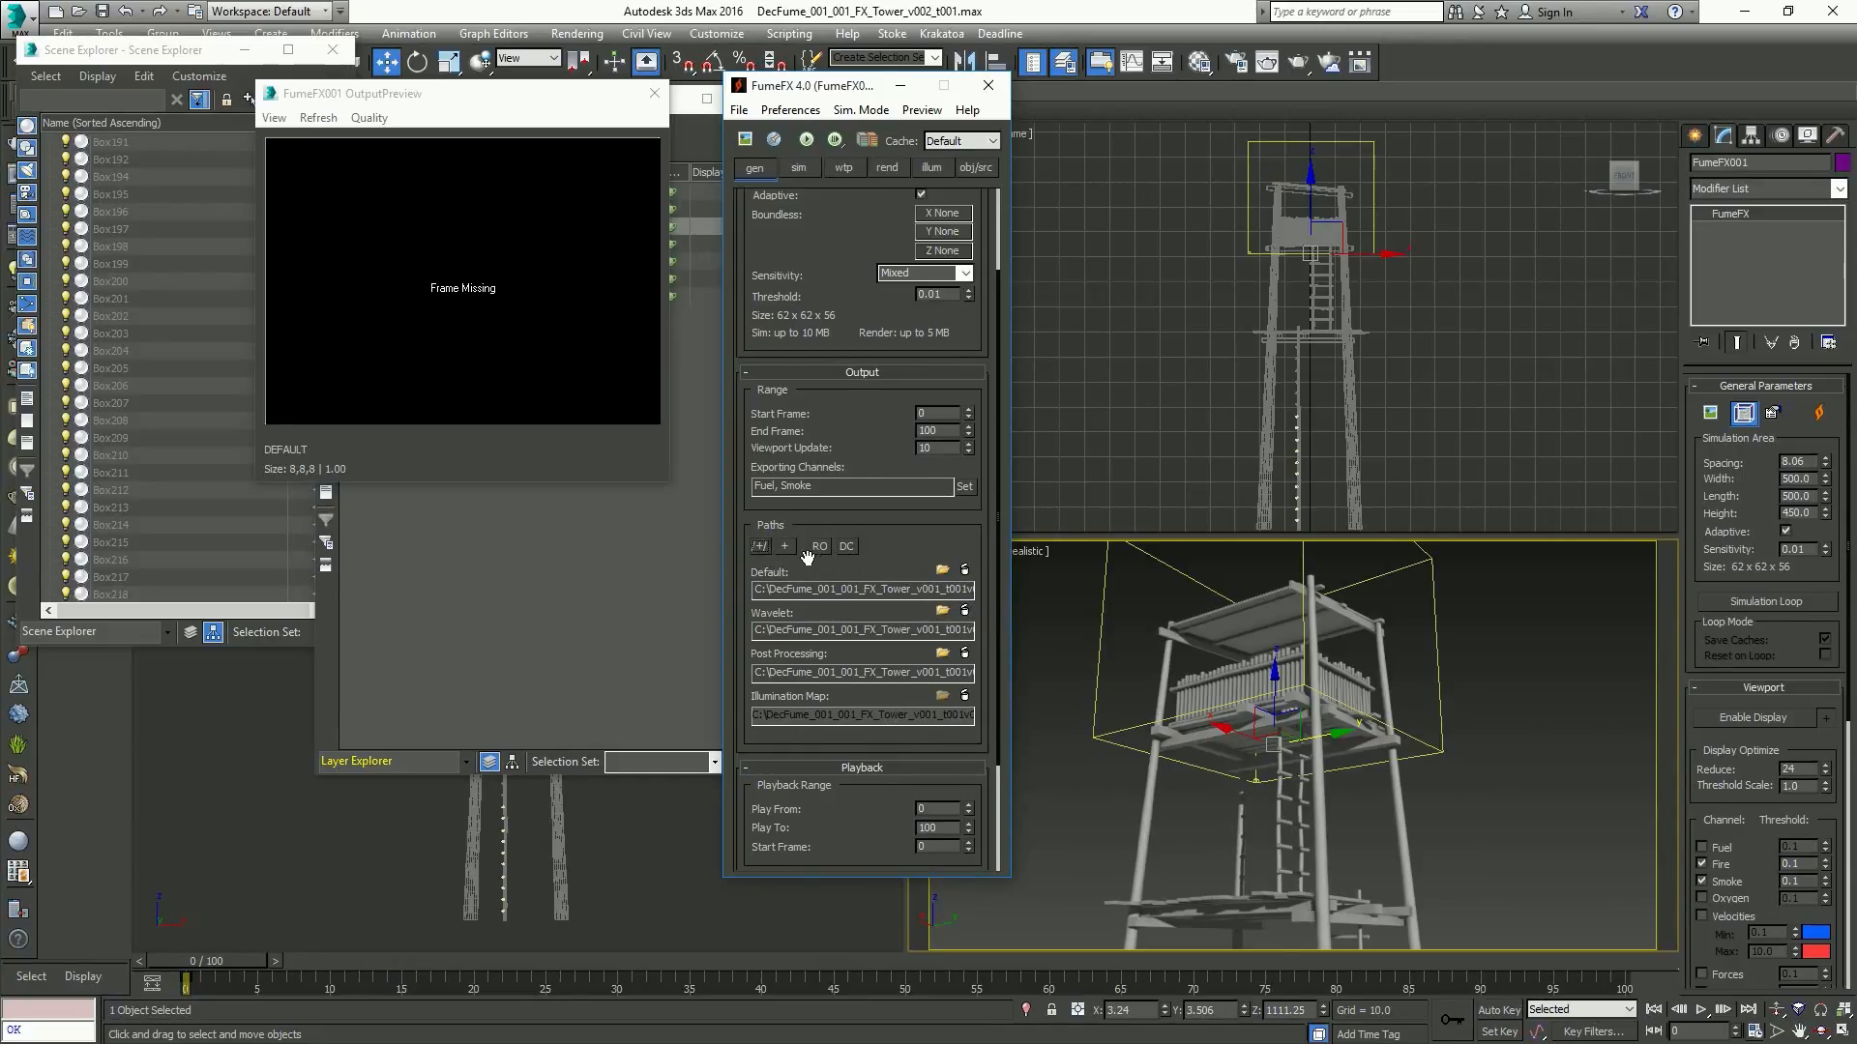
left_click(786, 548)
left_click(897, 572)
Open the MAXScript editor from the Listener and bring up the Mod2_NewShot_v002.ms script
key("F11")
left_click(1365, 523)
key("ctrl+n")
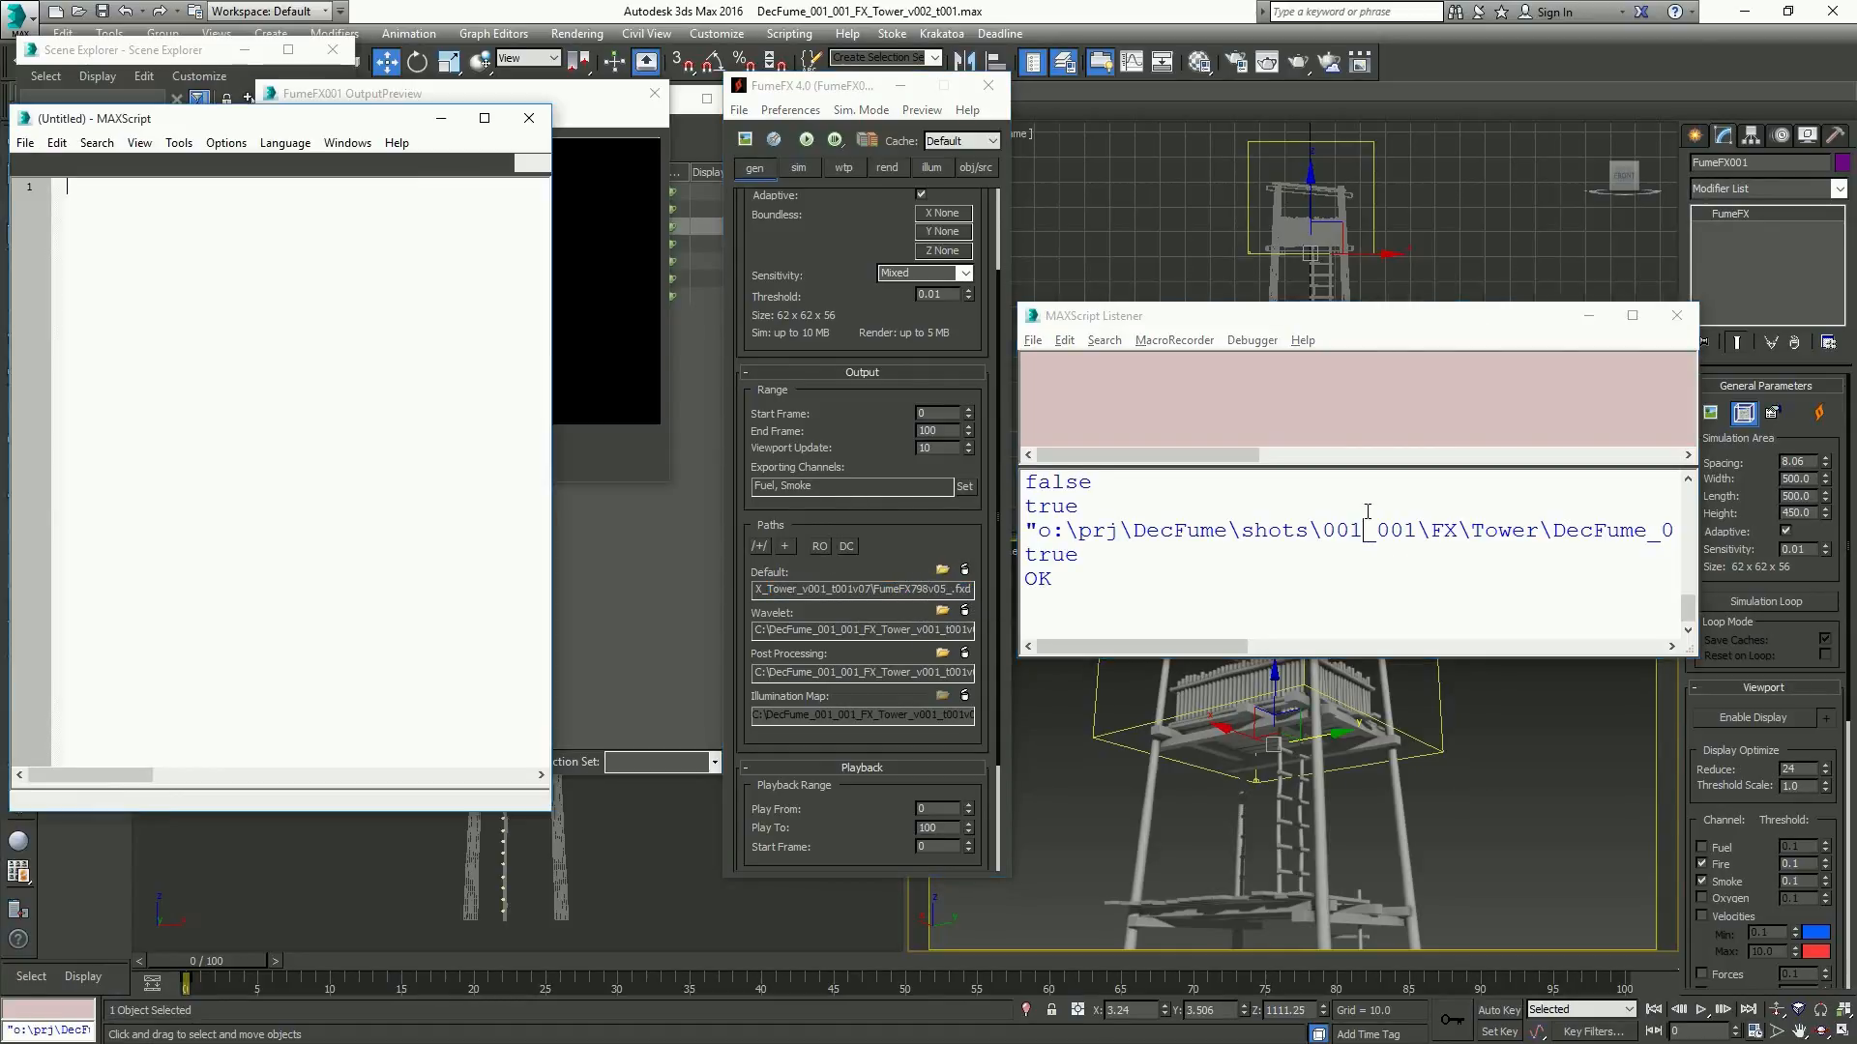
left_click(1677, 315)
left_click(339, 165)
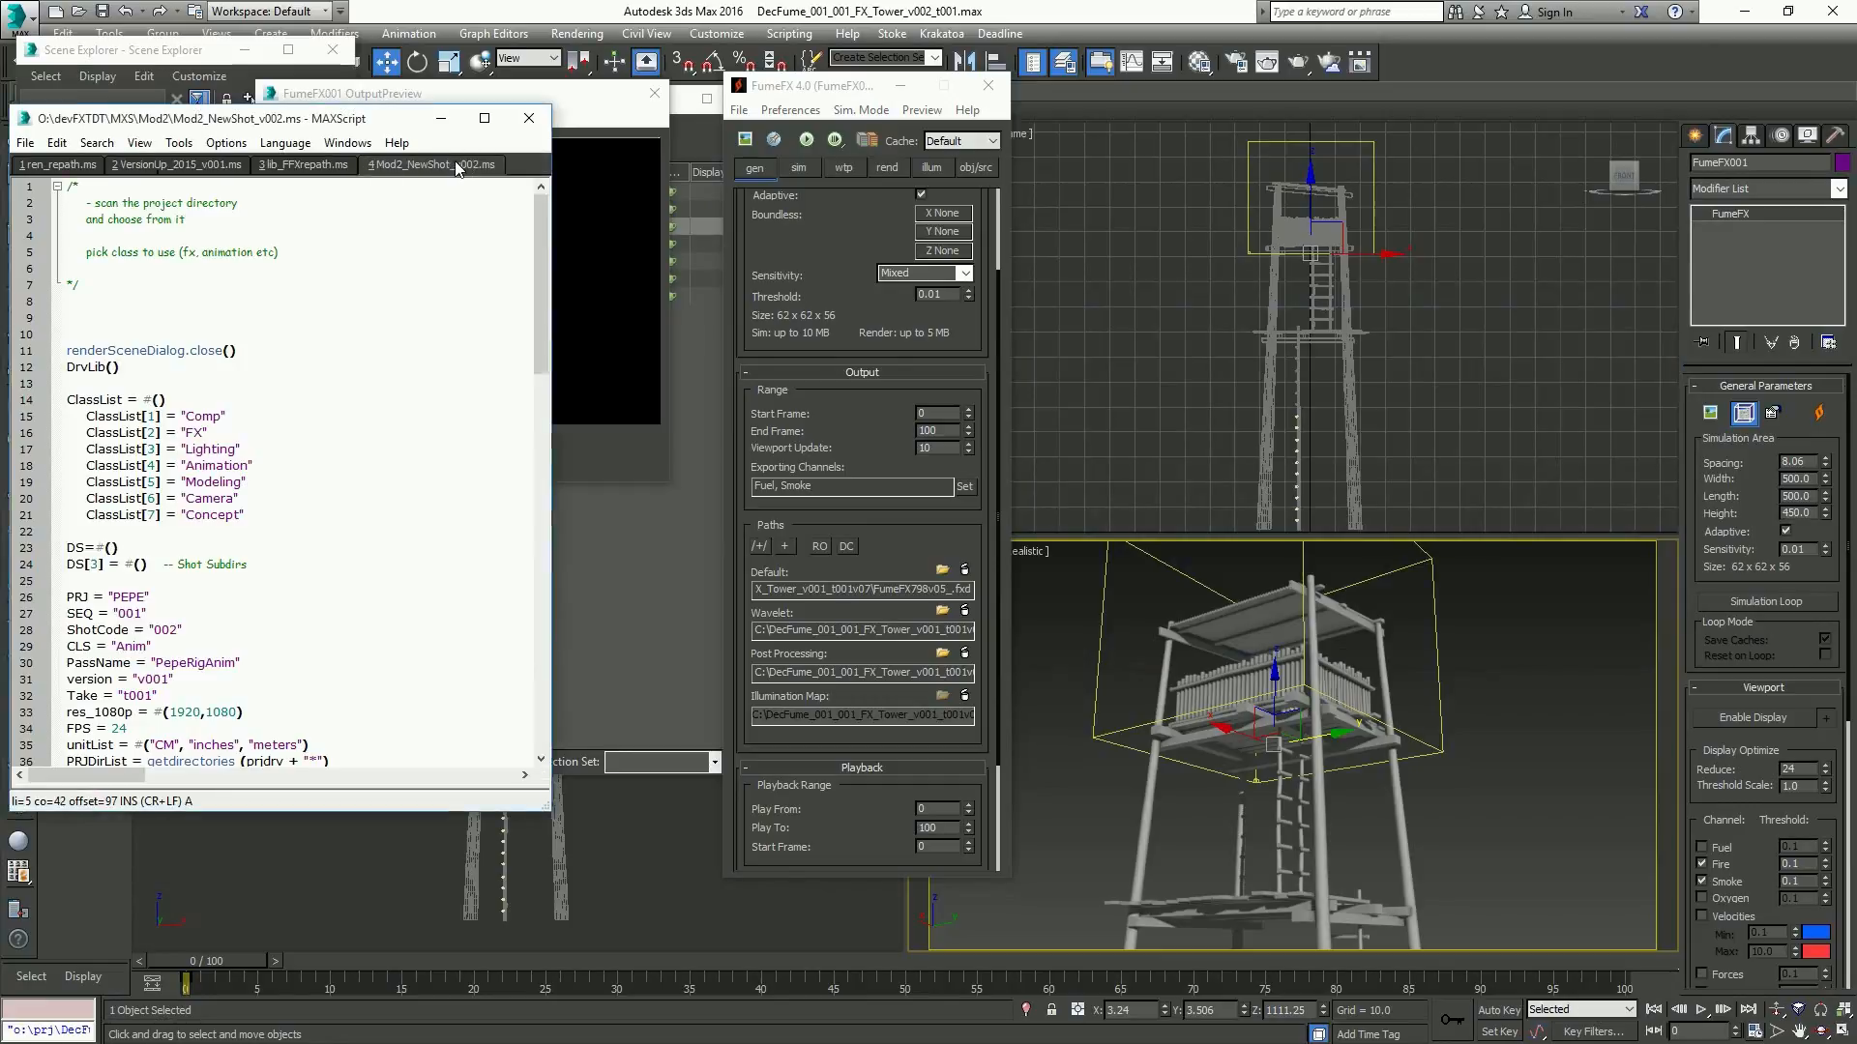
Bring up the lib_FFXrepath.ms script and run it to repath the selected FumeFX grid's output
left_click(208, 166)
left_click(302, 165)
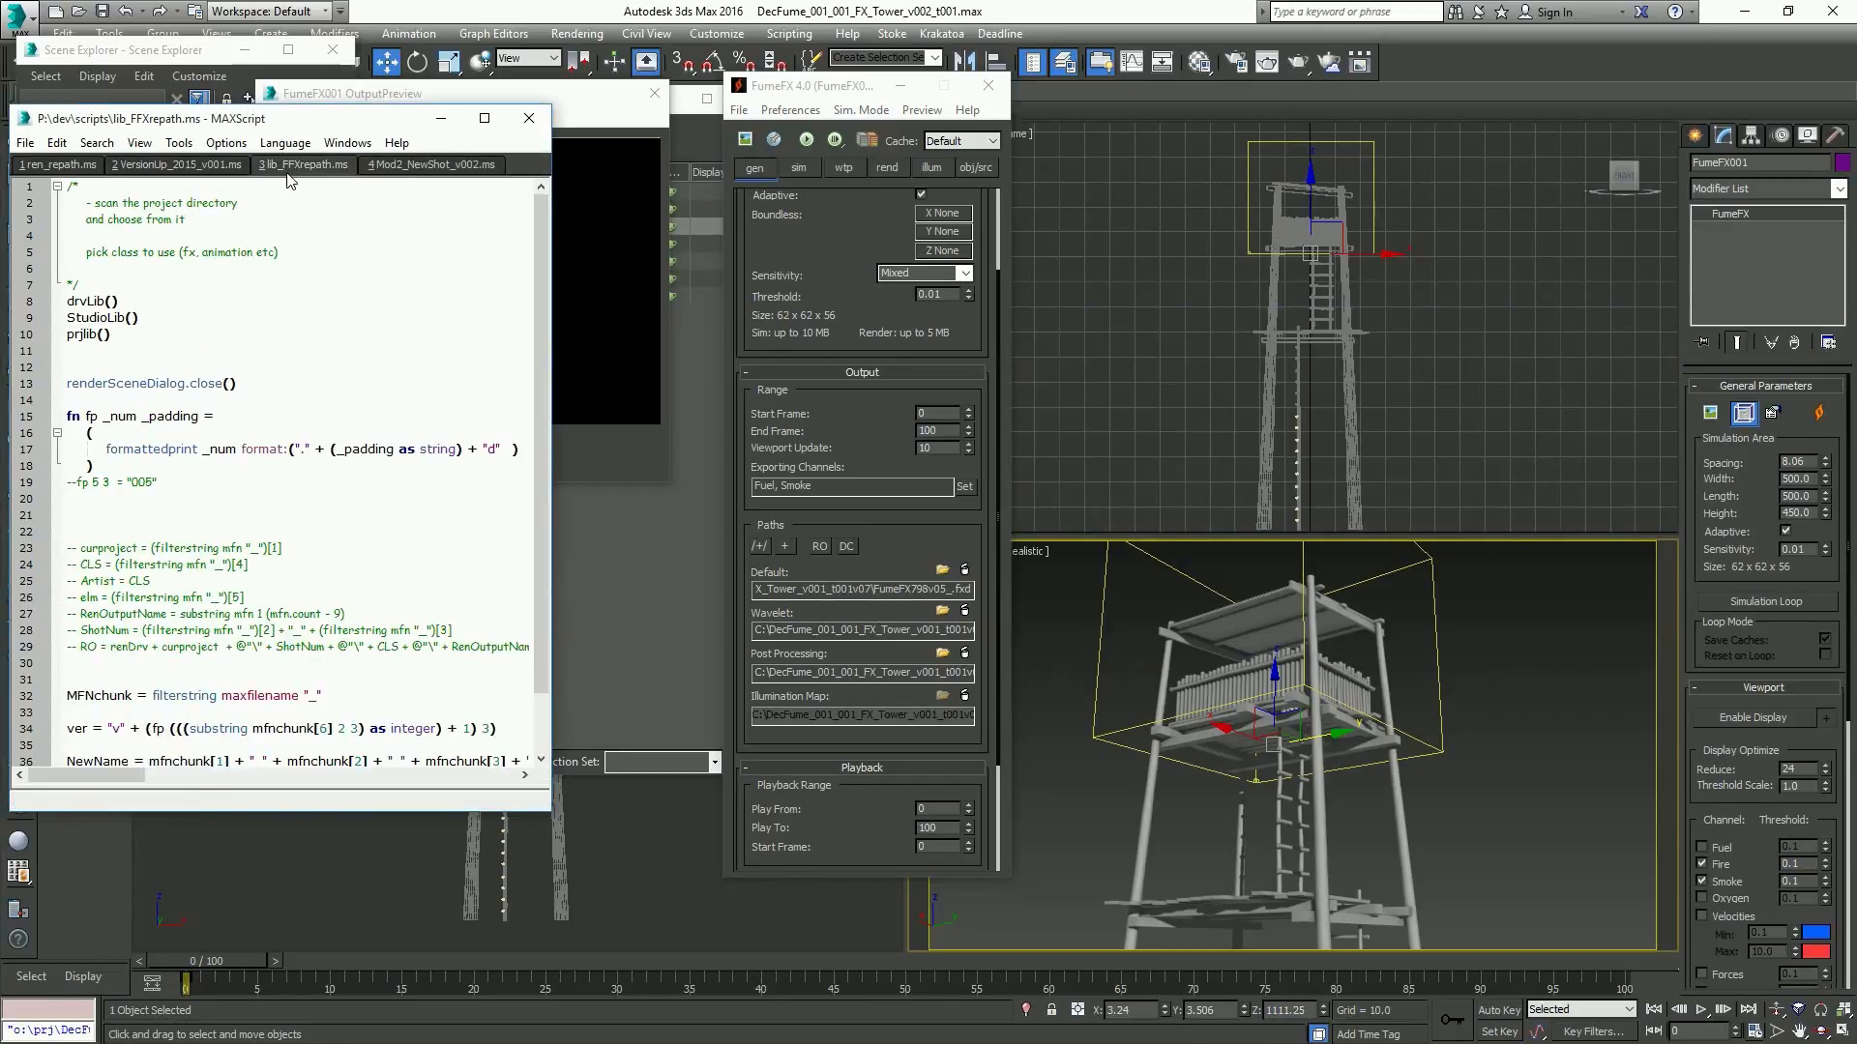
key("ctrl+e")
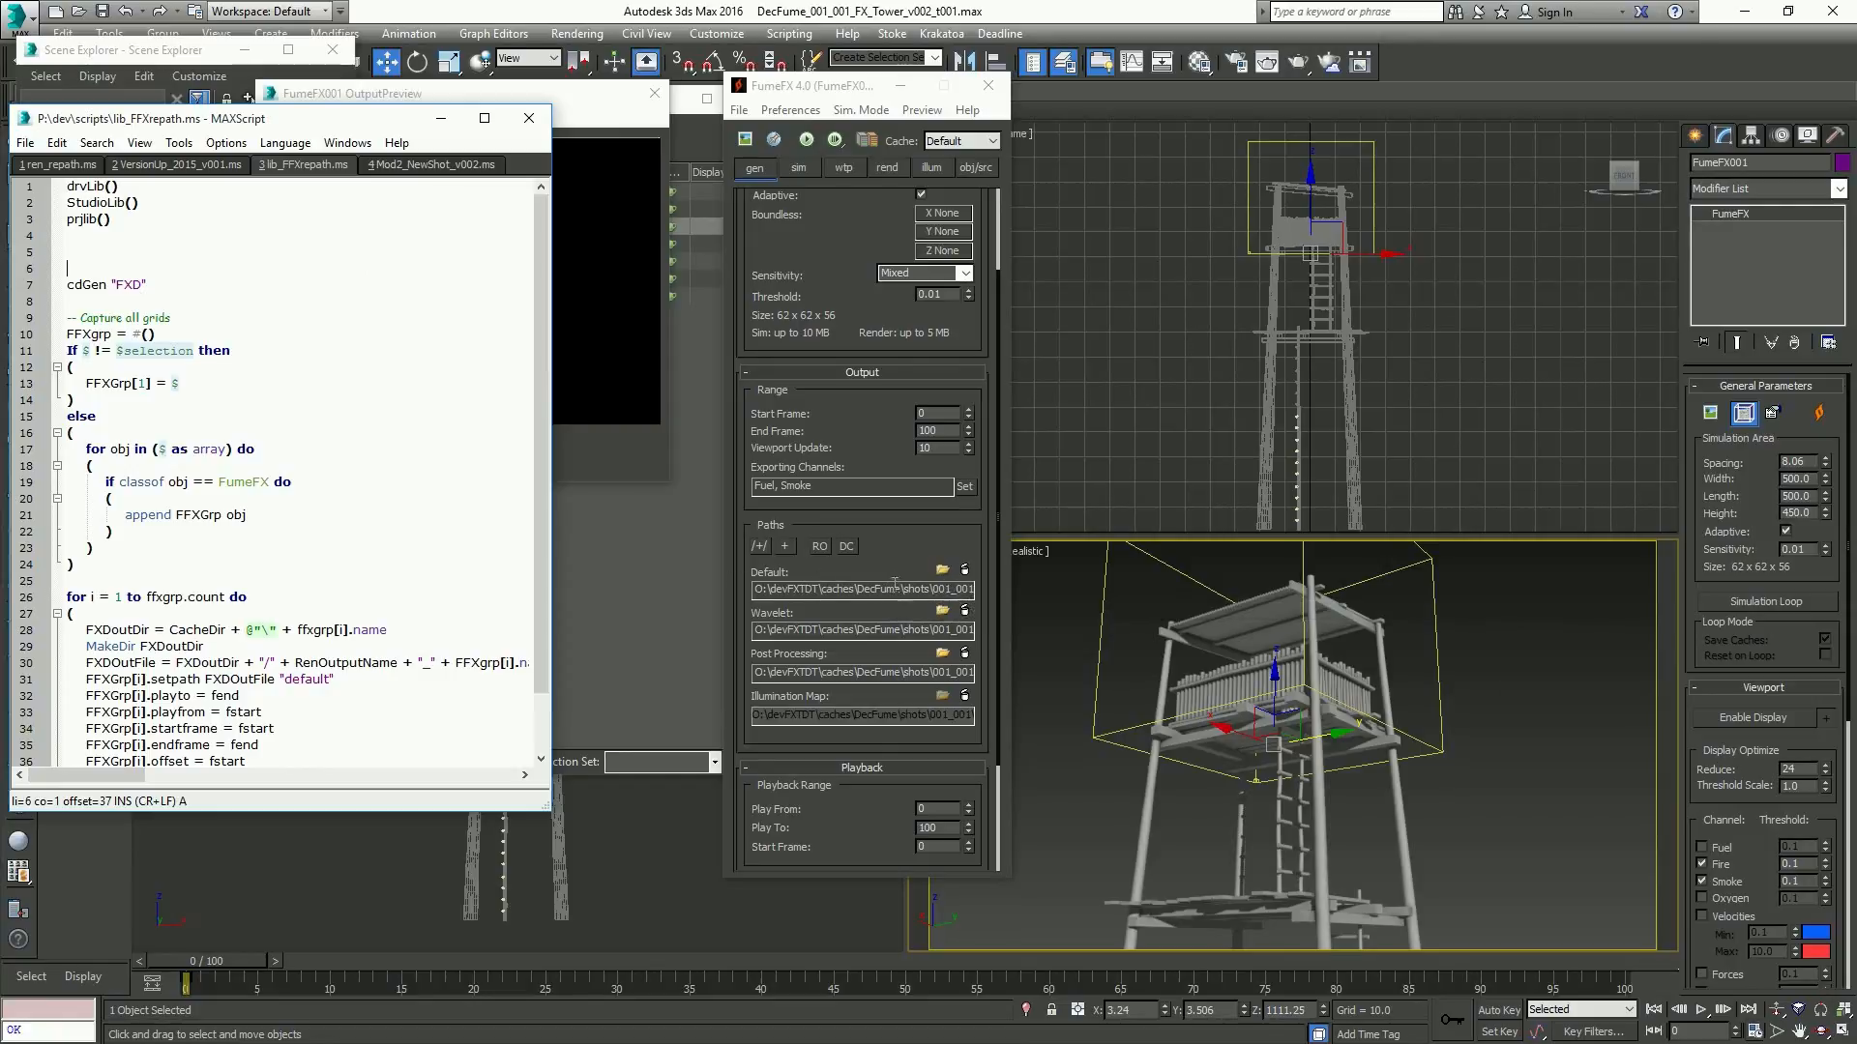
Examine the parent folders of the FumeFX Default output directory up to FX and return to FXD
left_click(942, 570)
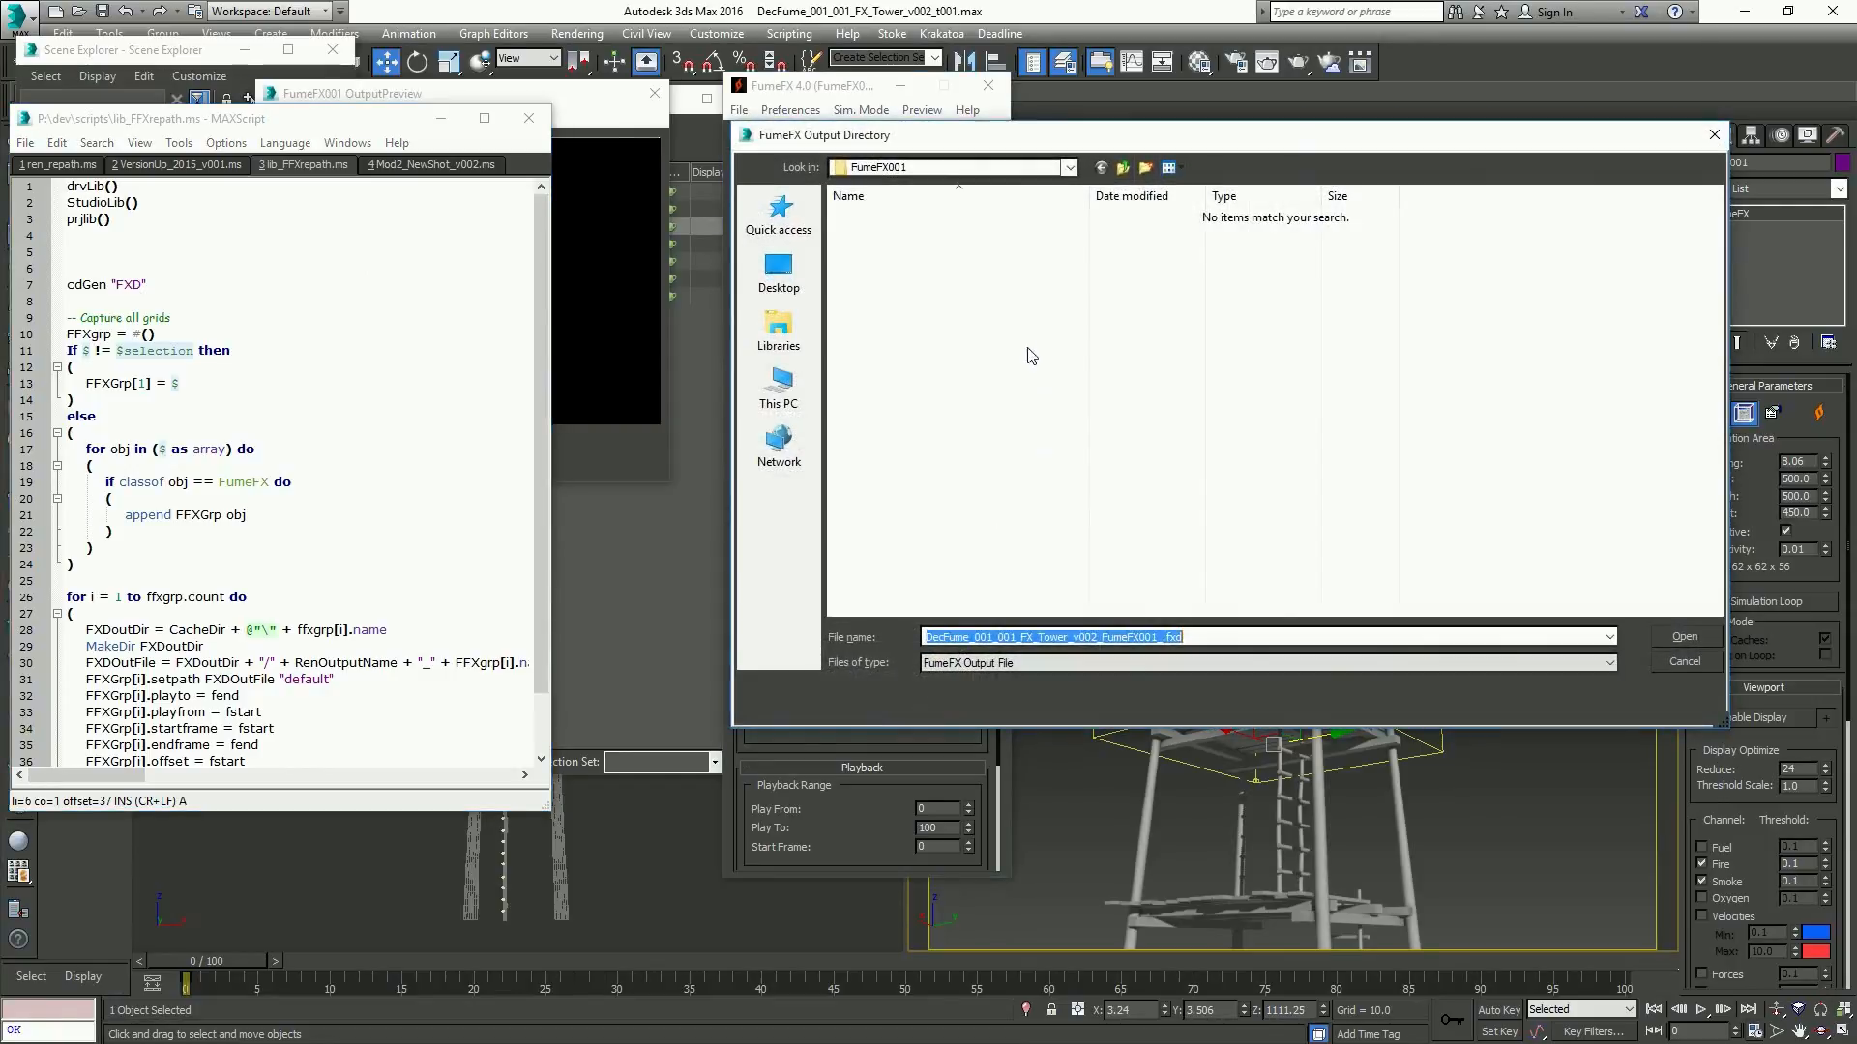
left_click(1123, 168)
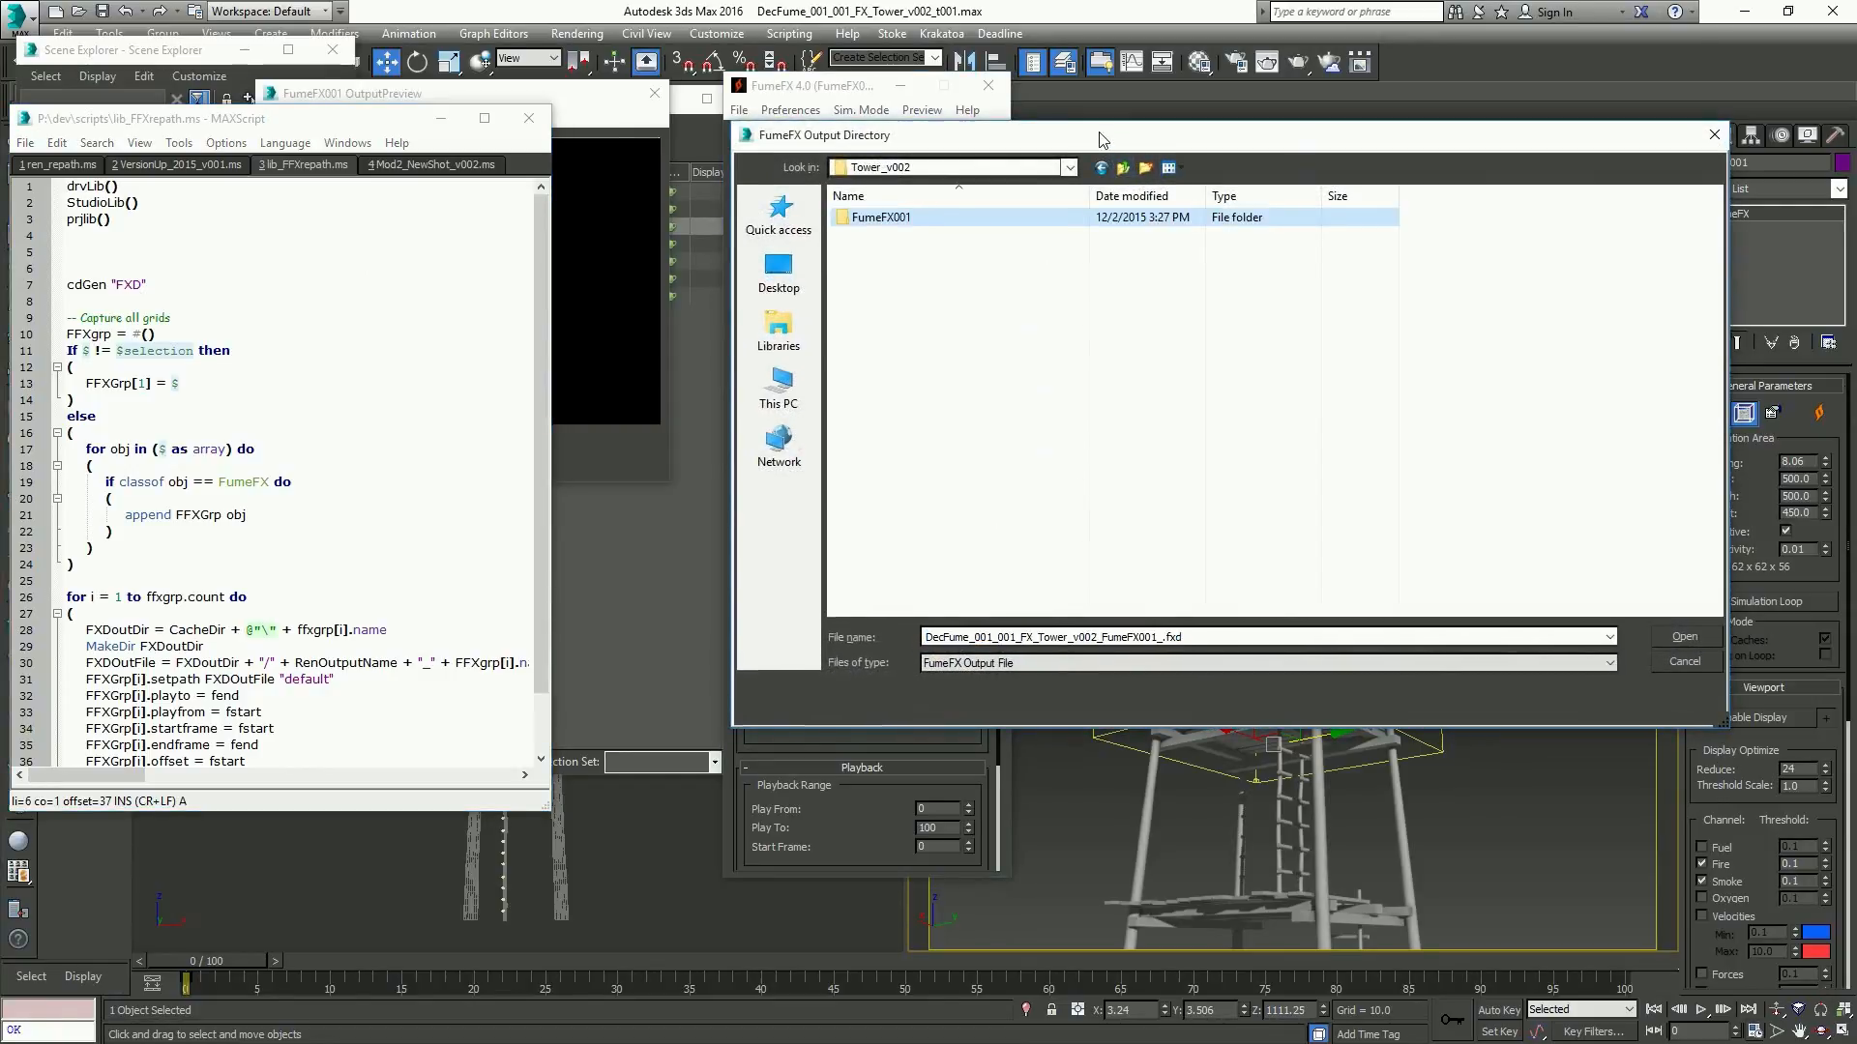
left_click_drag(1102, 140, 1056, 238)
left_click(1077, 265)
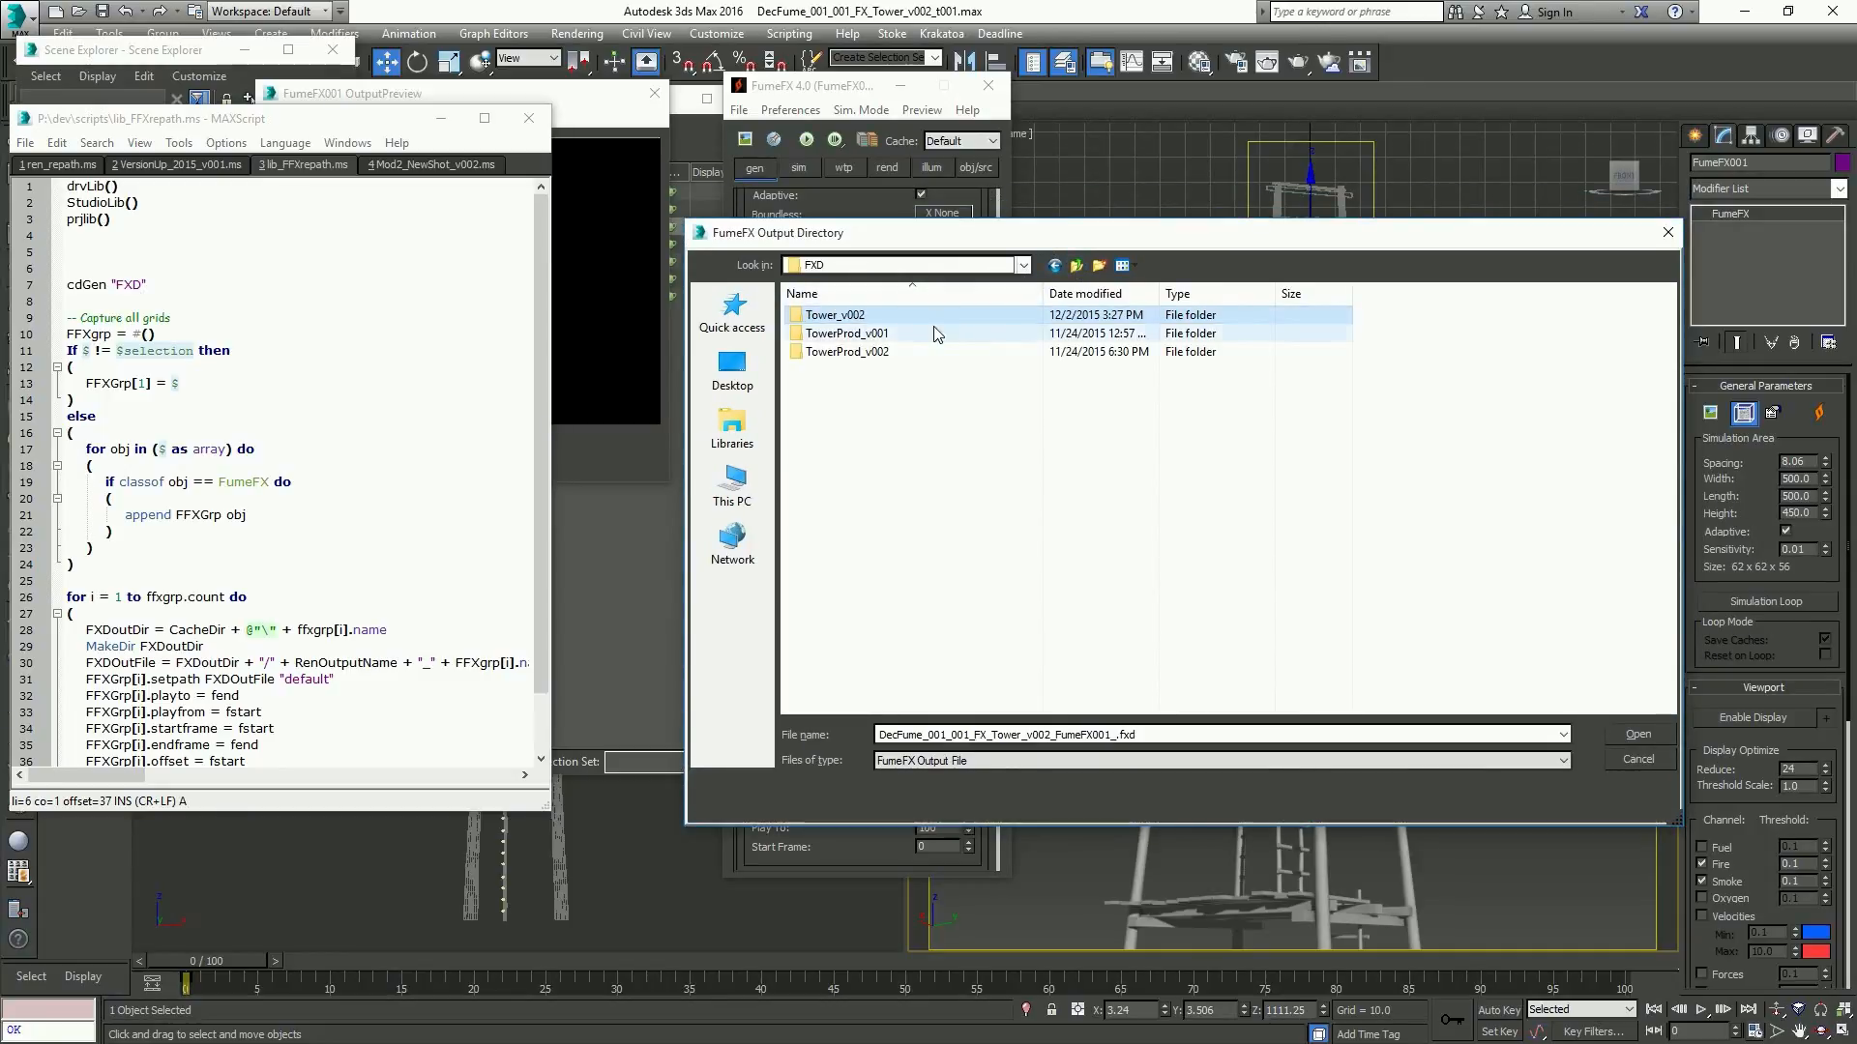
left_click(1076, 265)
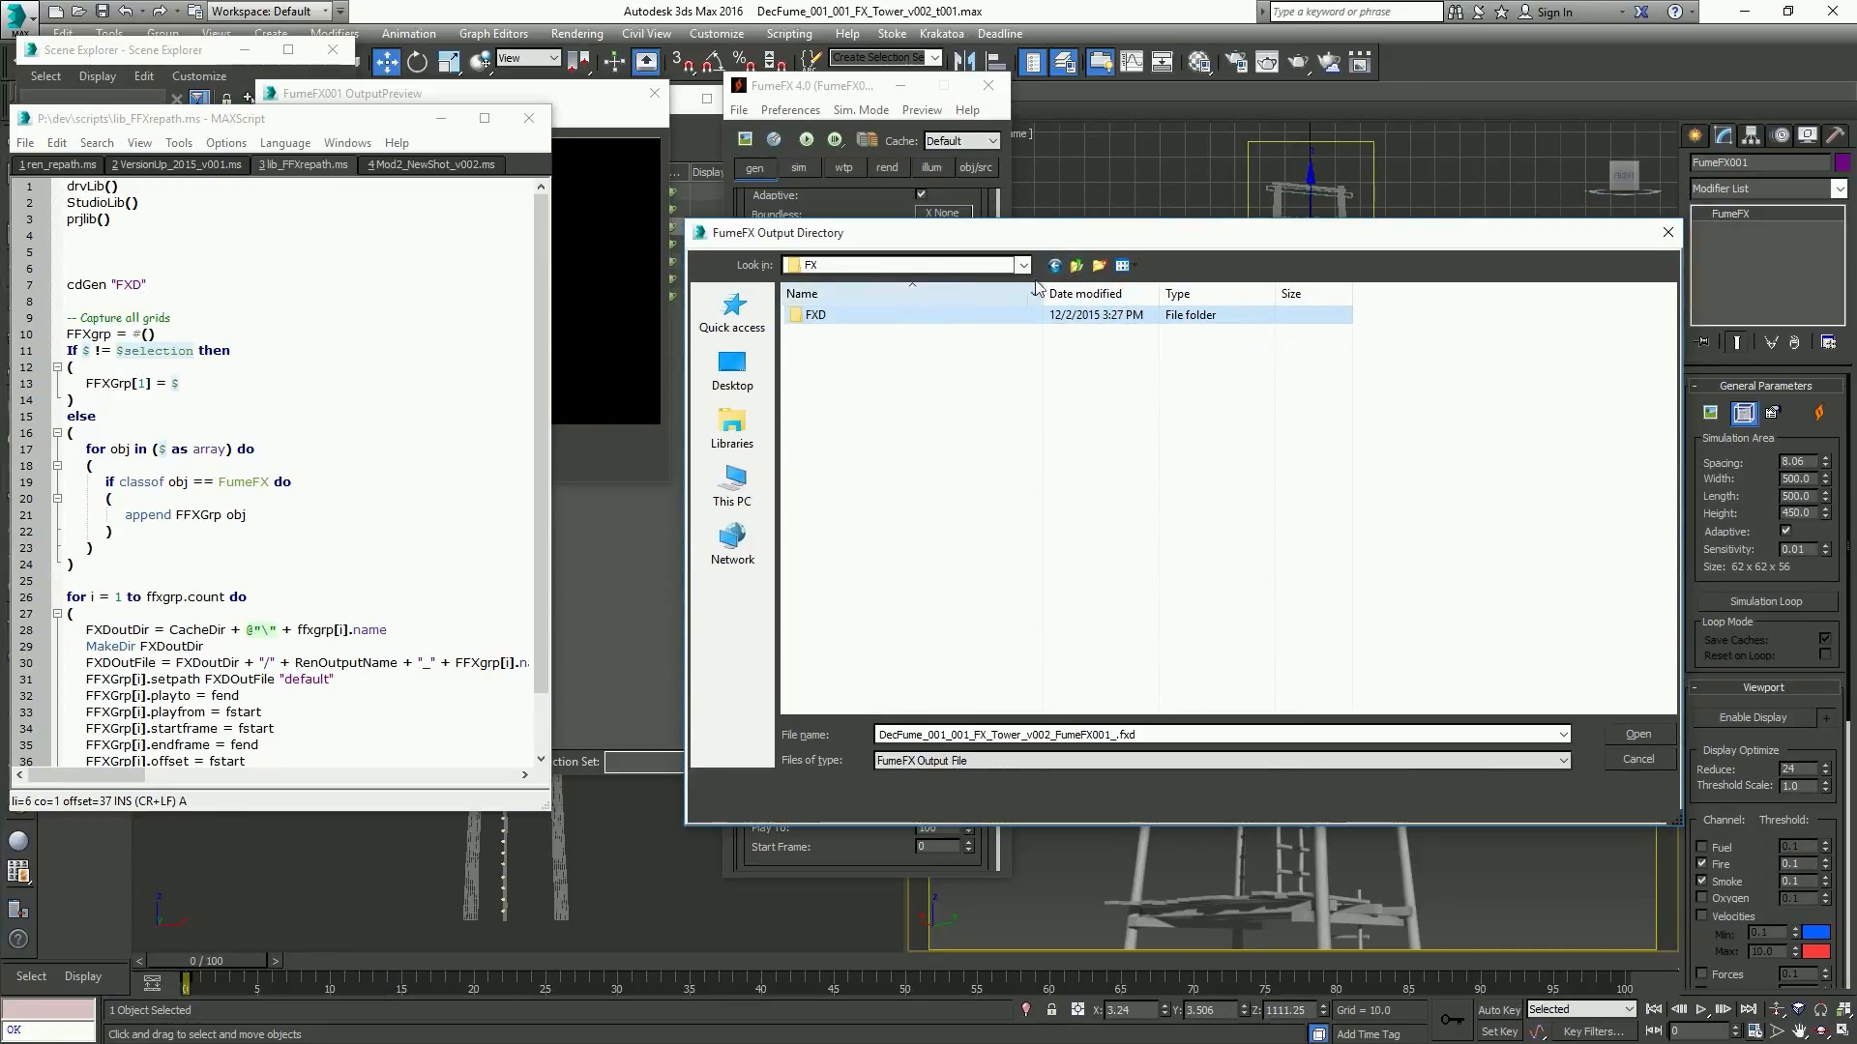
double_click(900, 317)
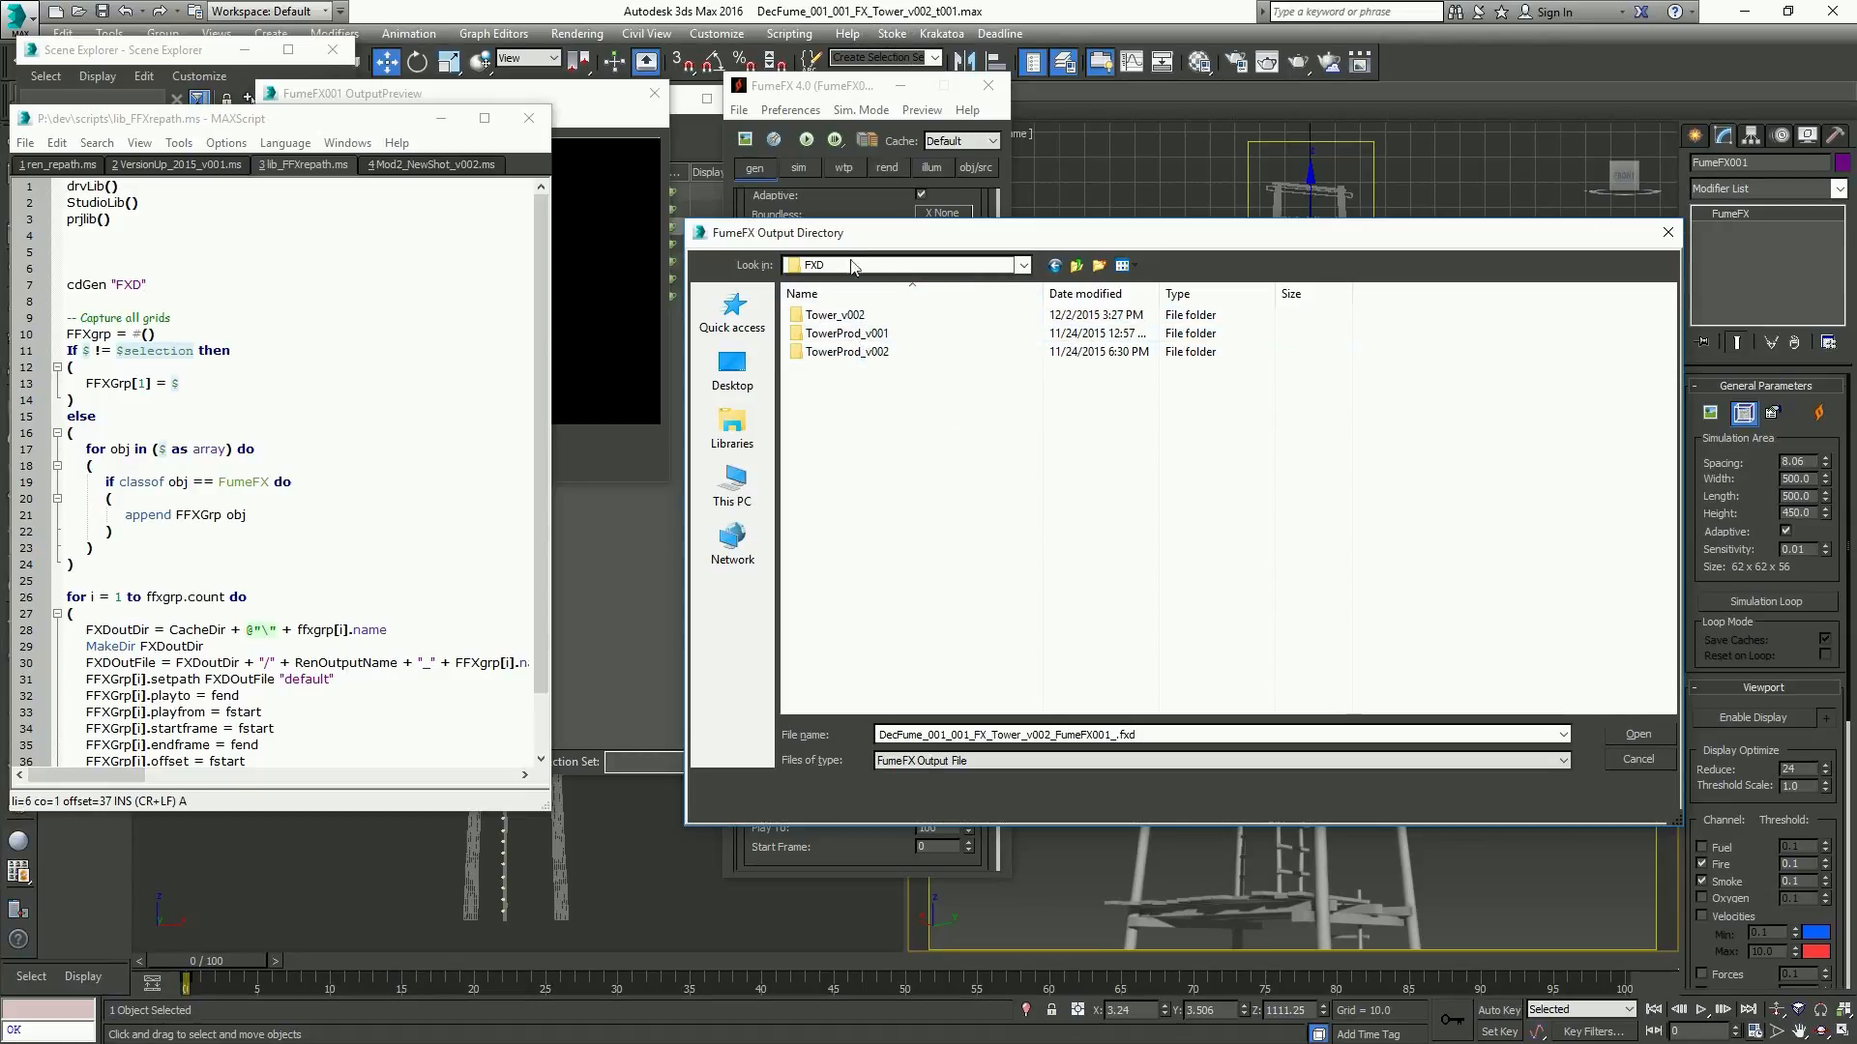
Check the Tower_v002 and FumeFX001 cache folders and the output file name, leaving the output directory unchanged
left_click(868, 315)
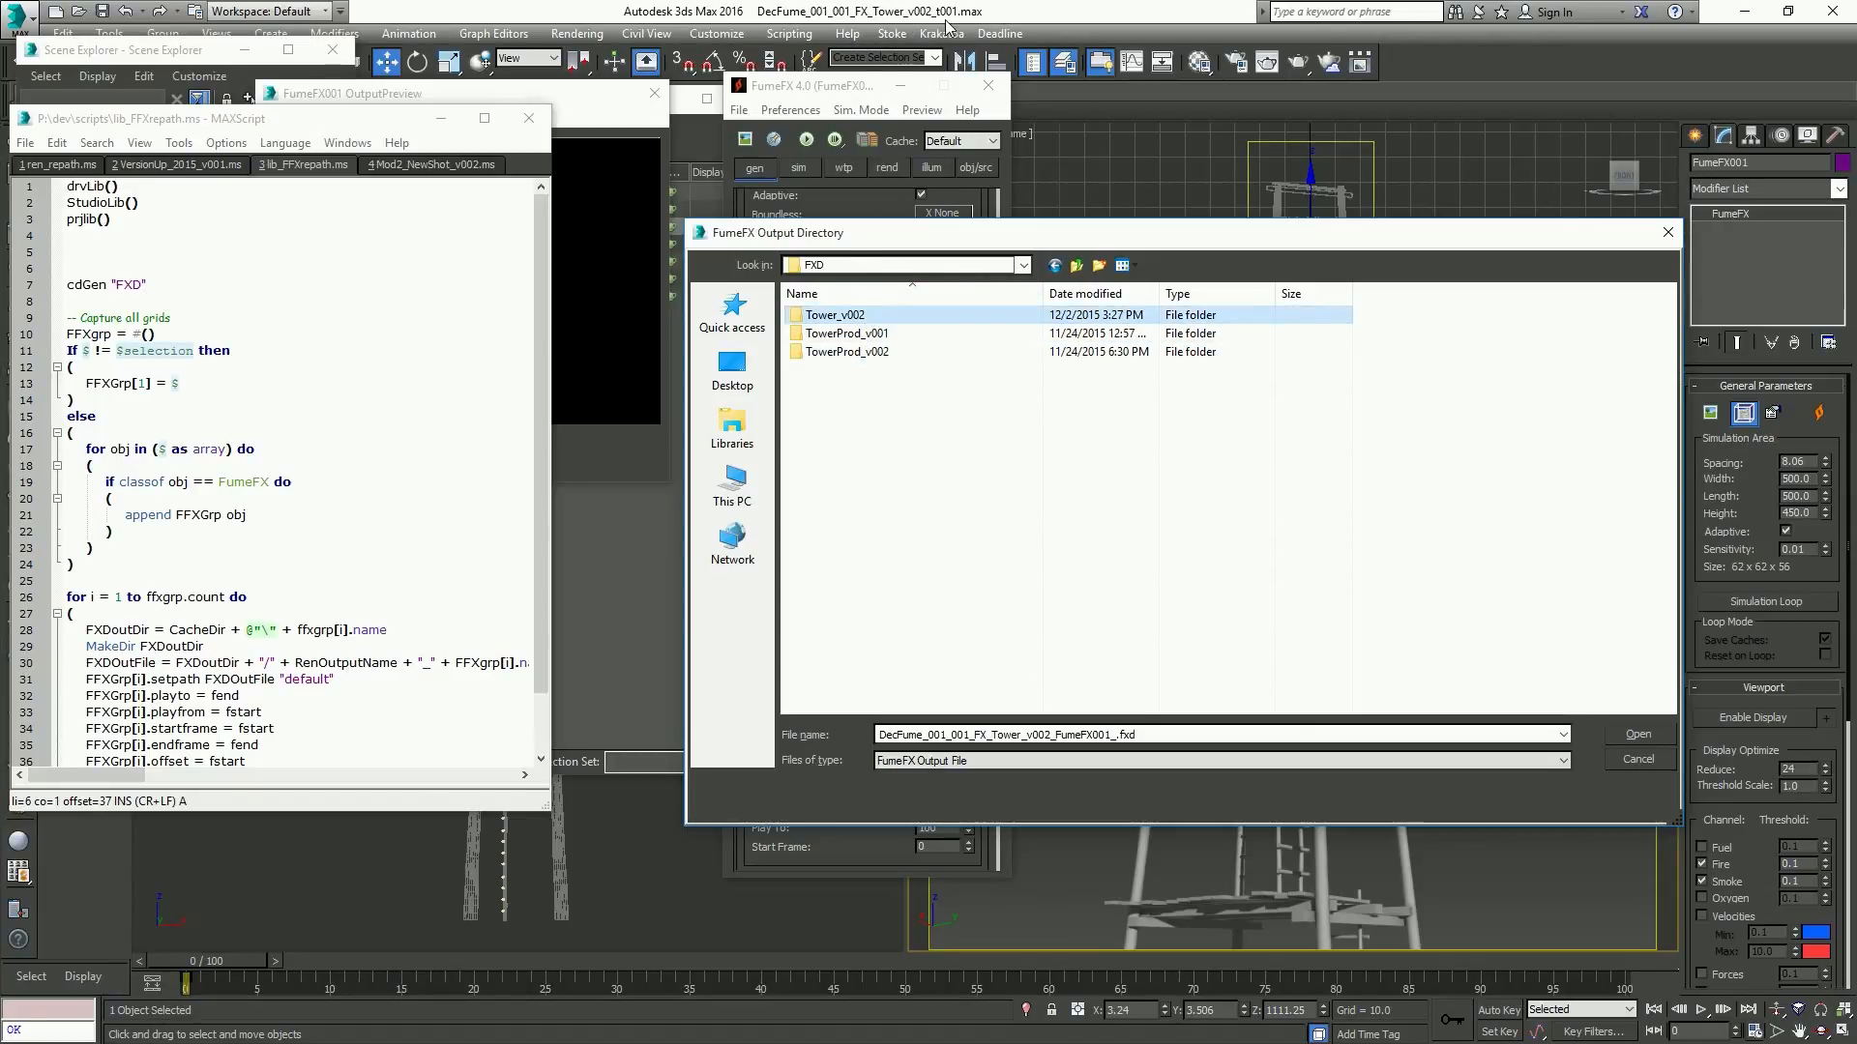
double_click(862, 317)
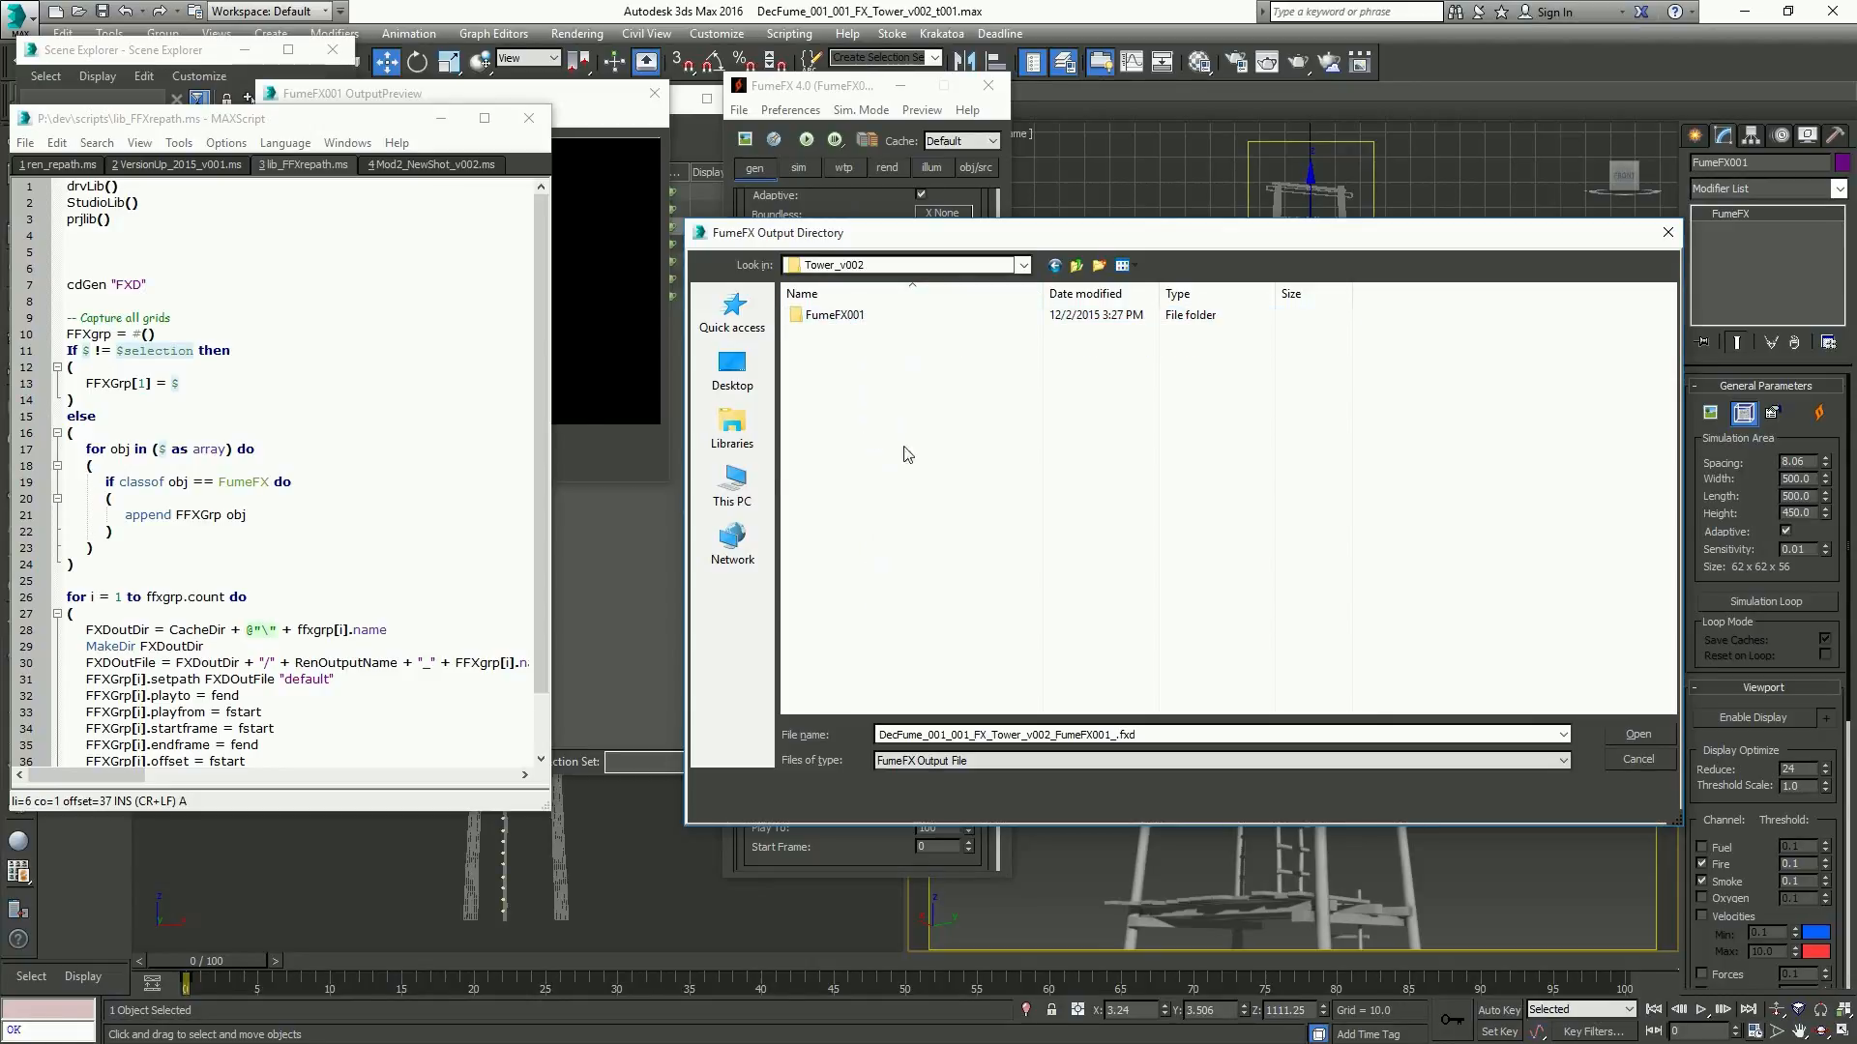
left_click(851, 315)
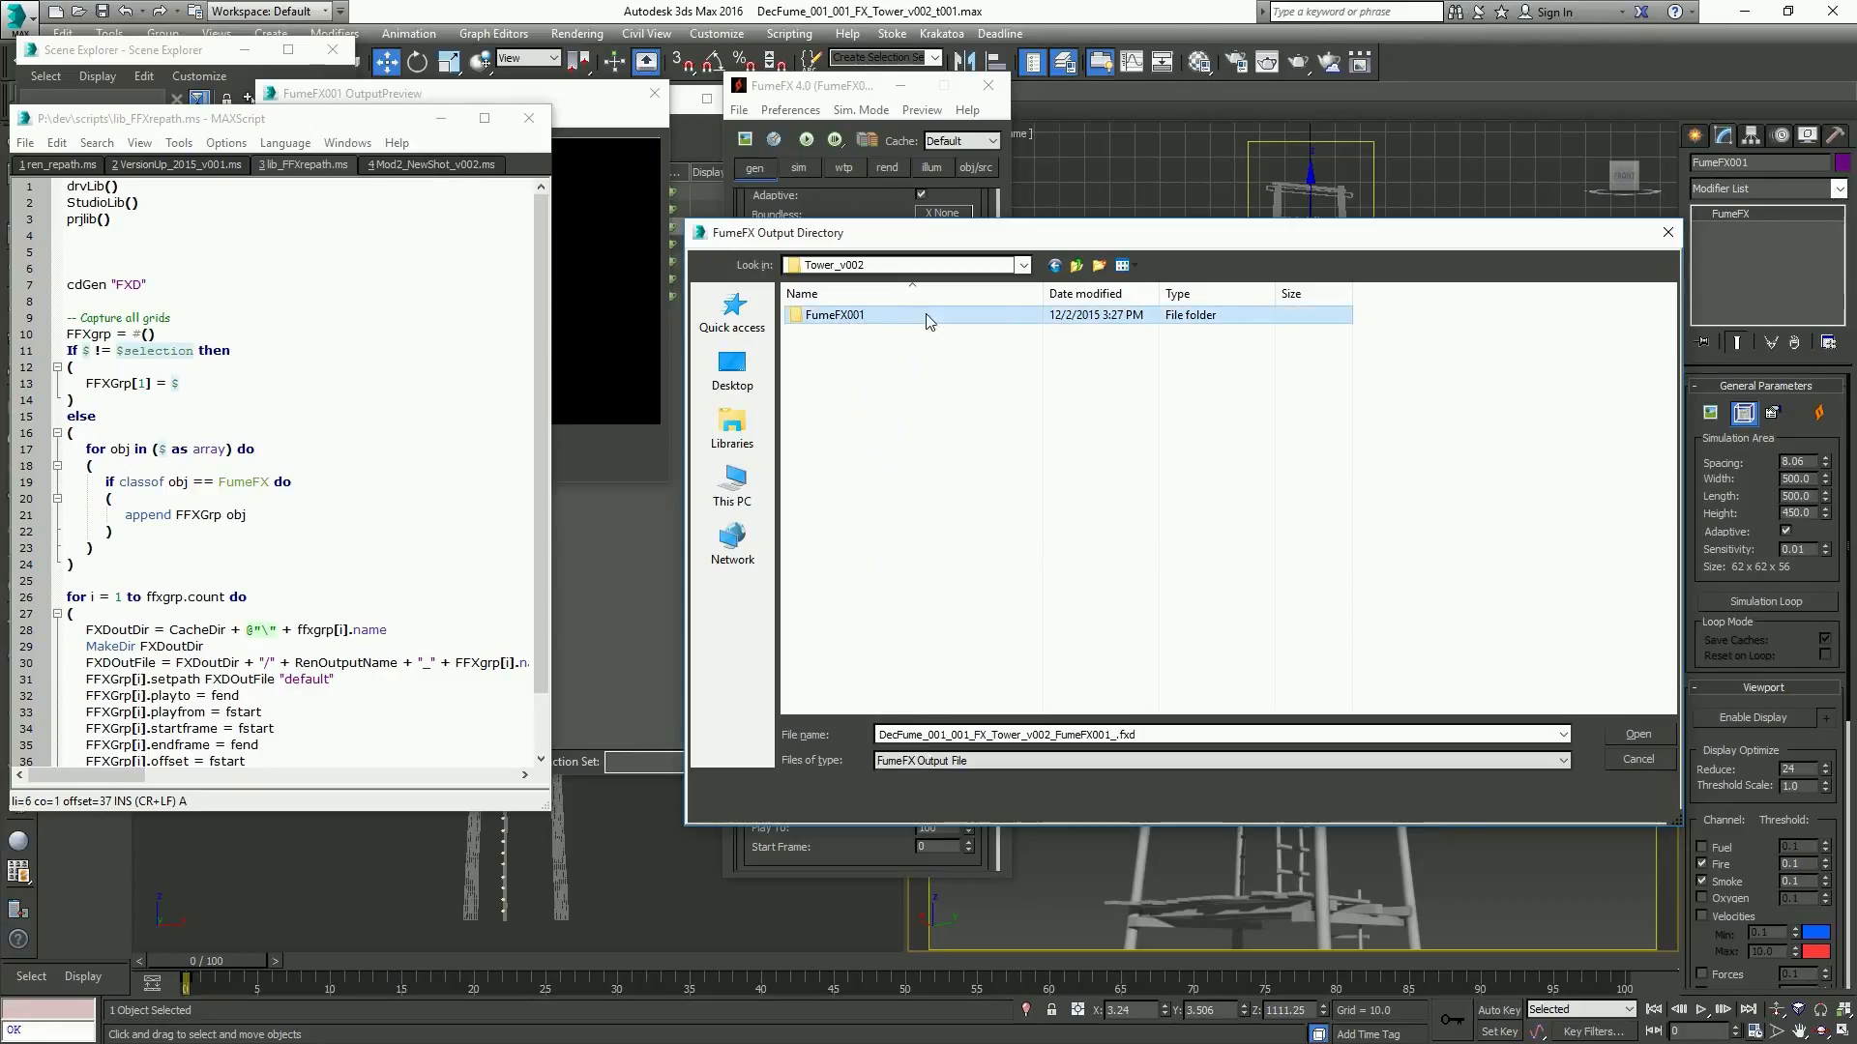
double_click(885, 317)
left_click(1098, 732)
left_click(1090, 734)
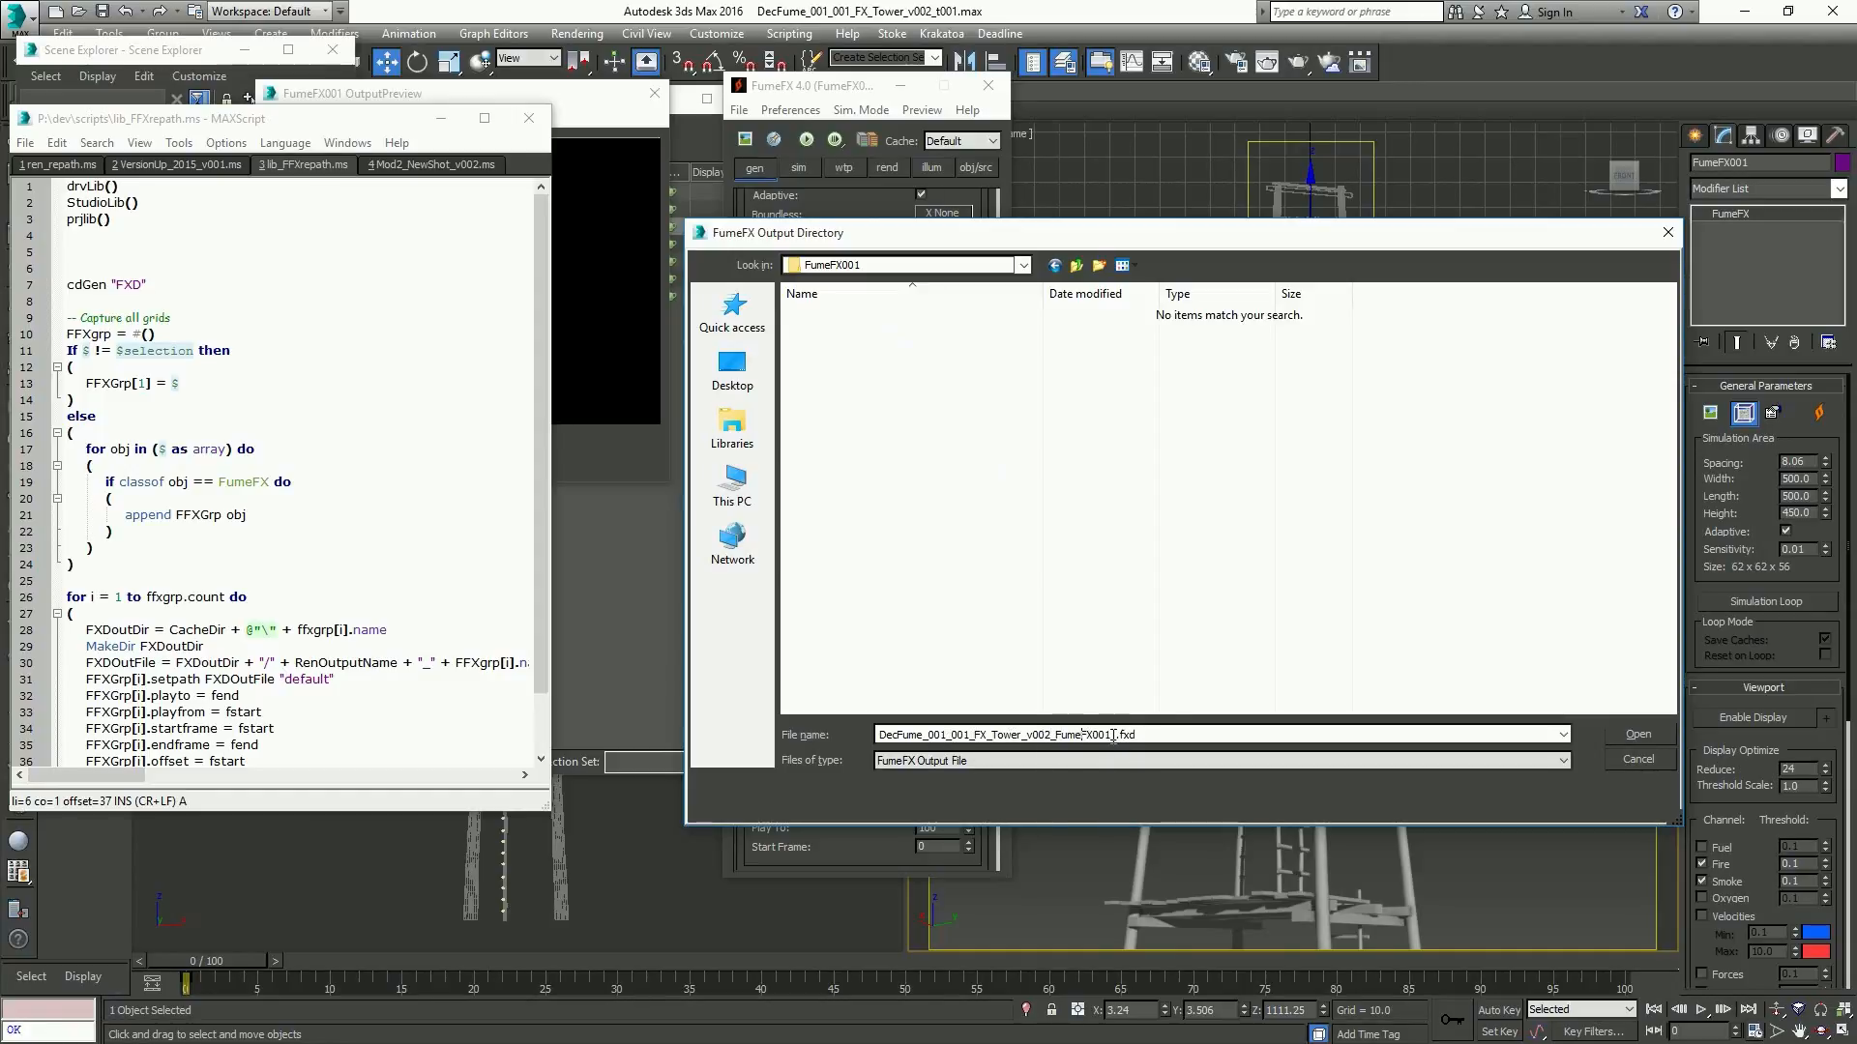
left_click(1627, 766)
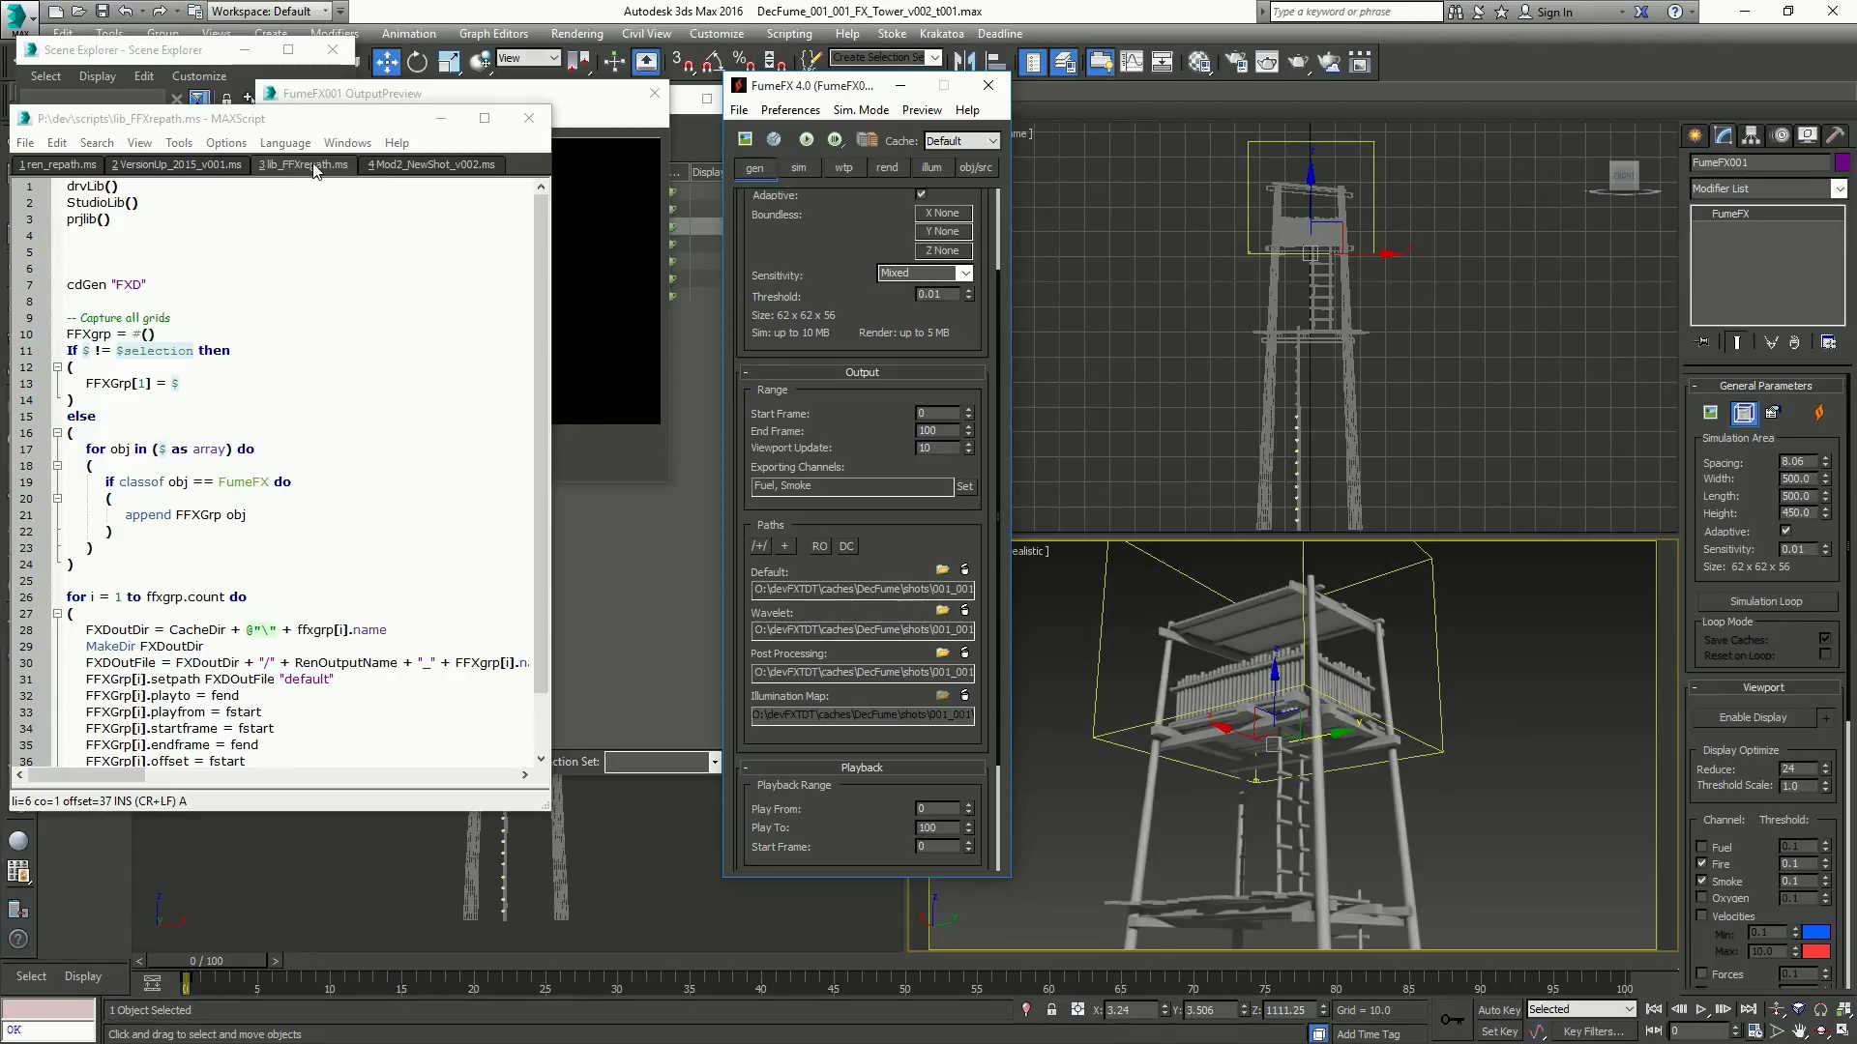
Close the MAXScript editor and return to the FumeFX output path settings
left_click(529, 118)
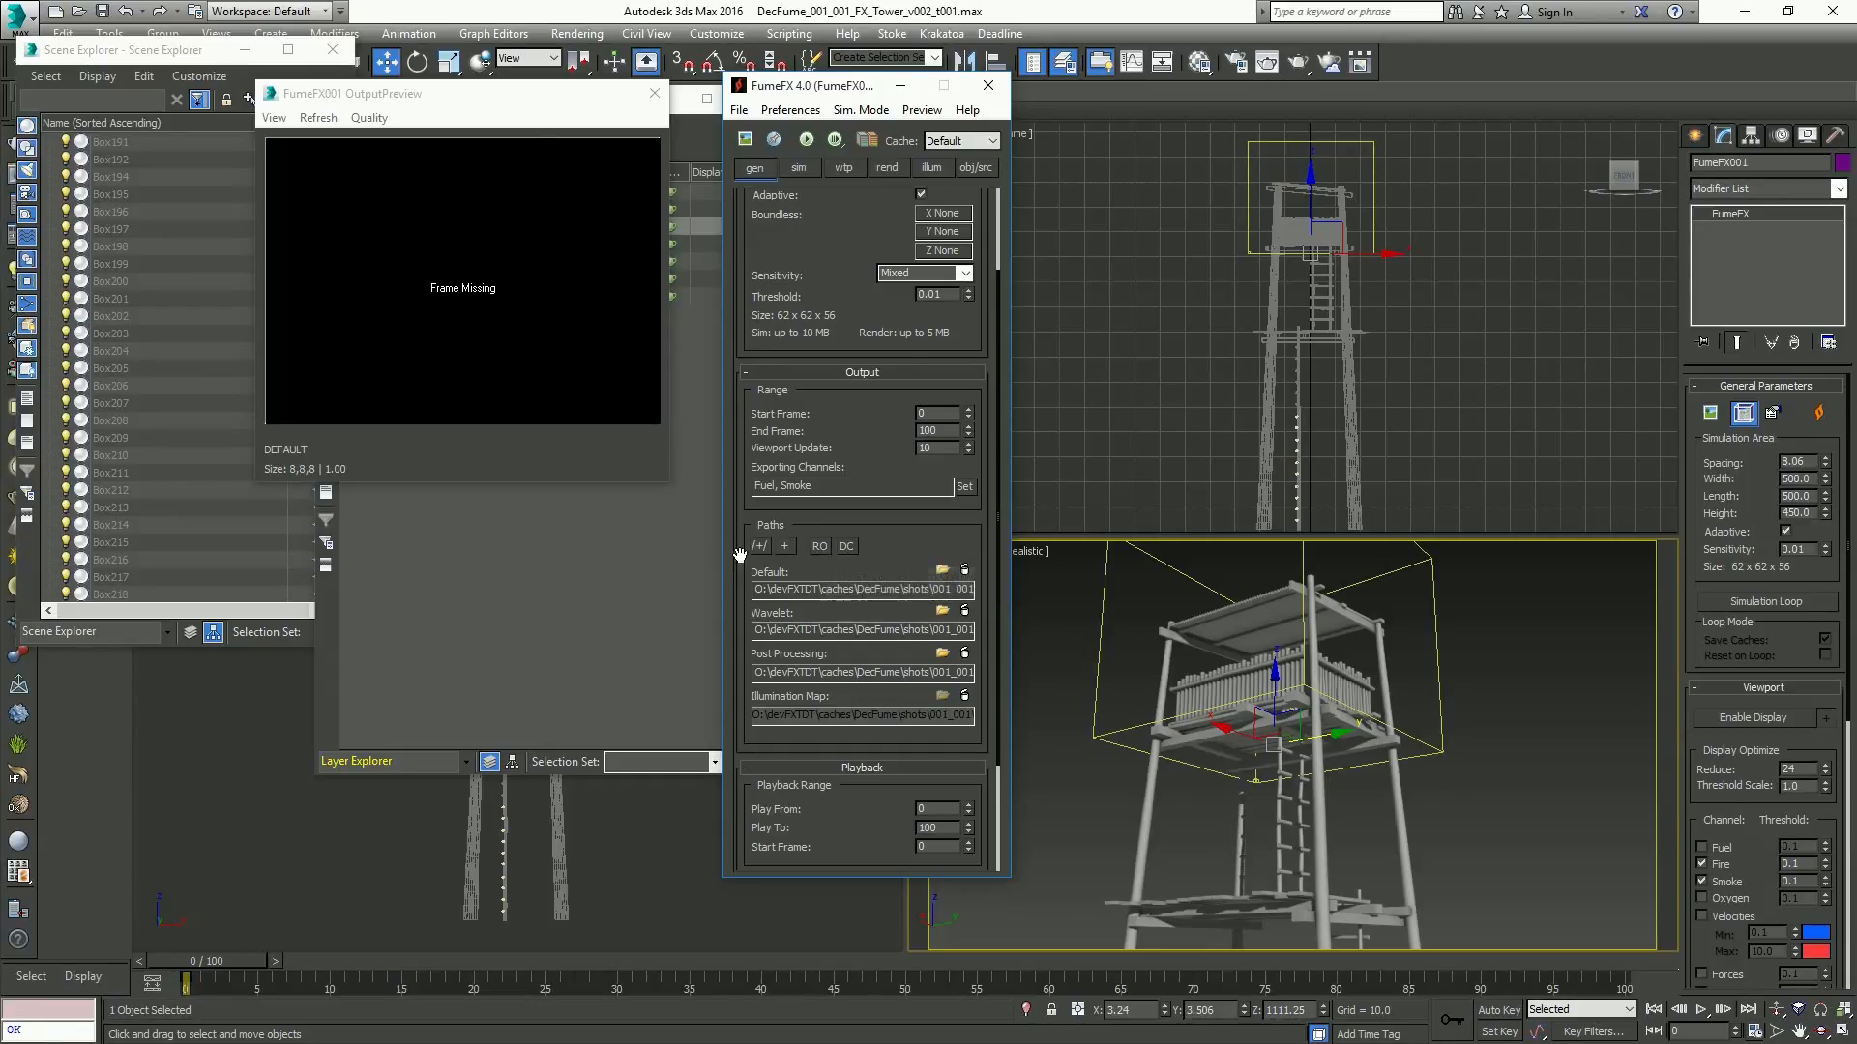
left_click(822, 547)
left_click(819, 551)
Examine the Use for N-Sim option in the simulation settings and the grid's general output paths
left_click(797, 172)
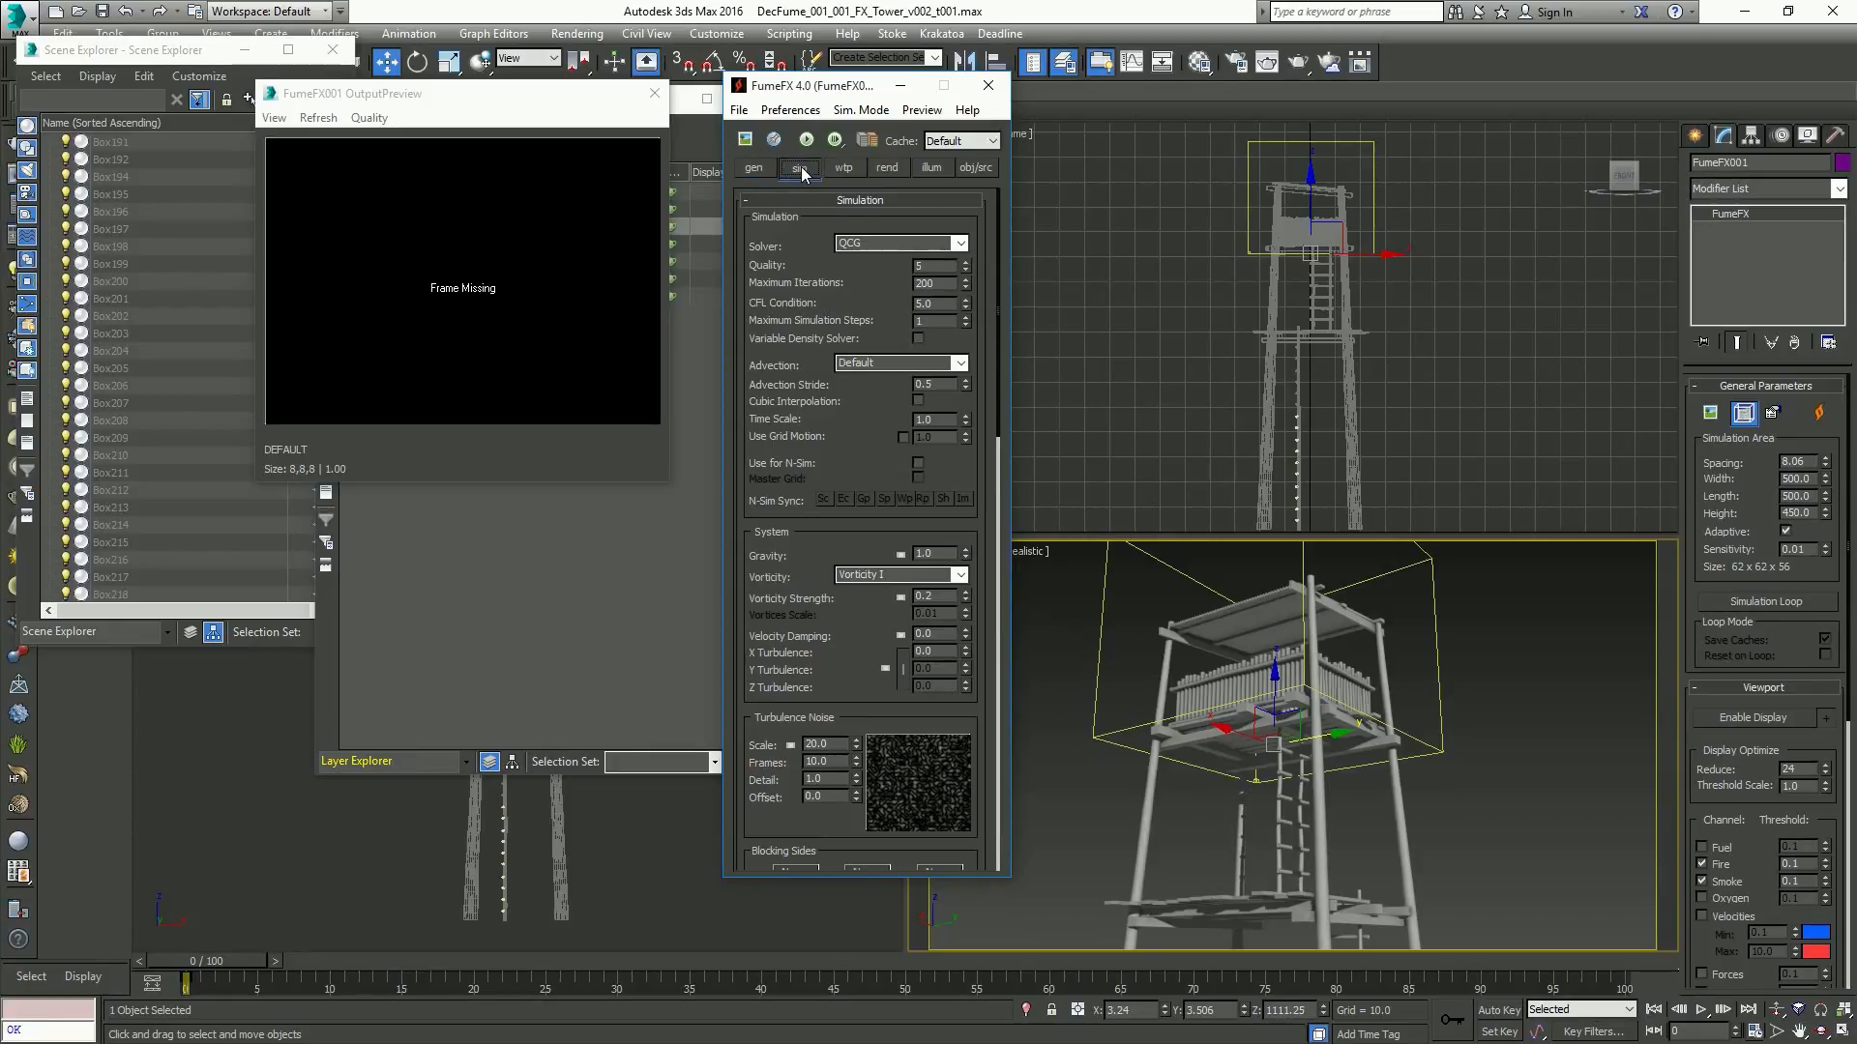
left_click(916, 463)
left_click(918, 463)
left_click(768, 168)
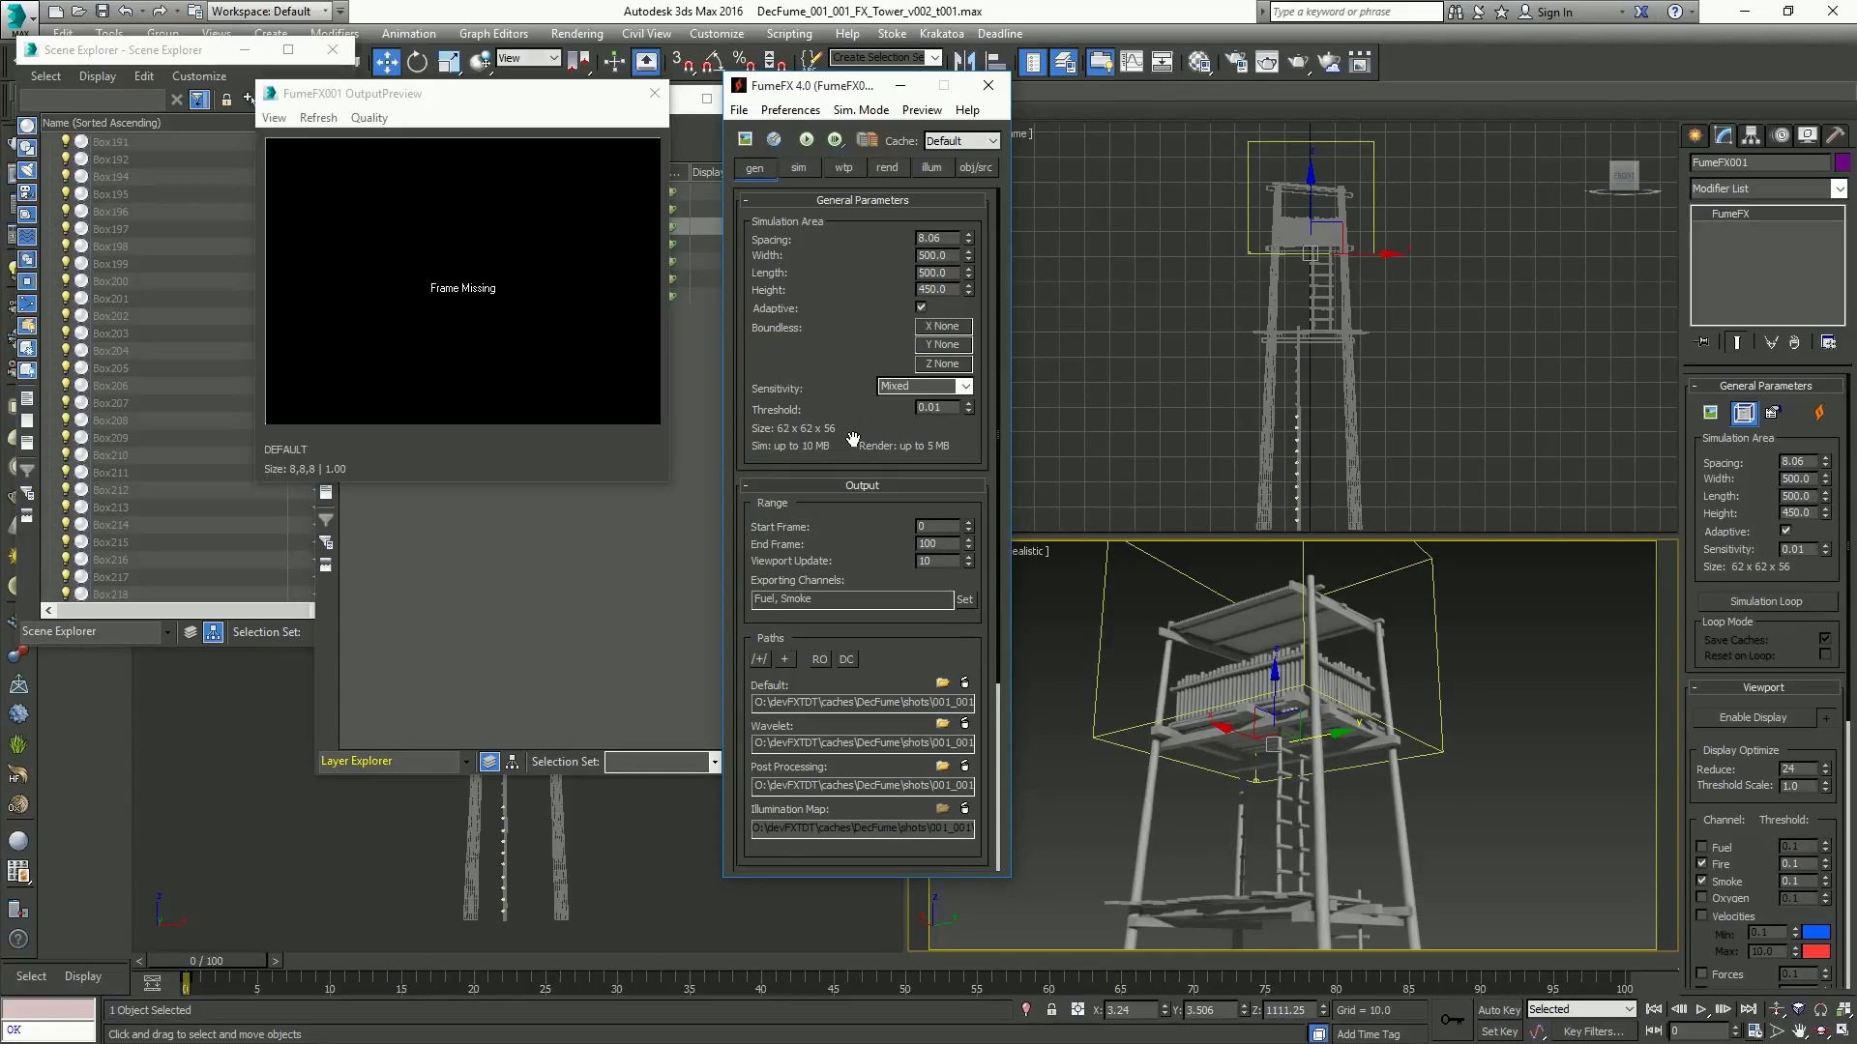
left_click(810, 170)
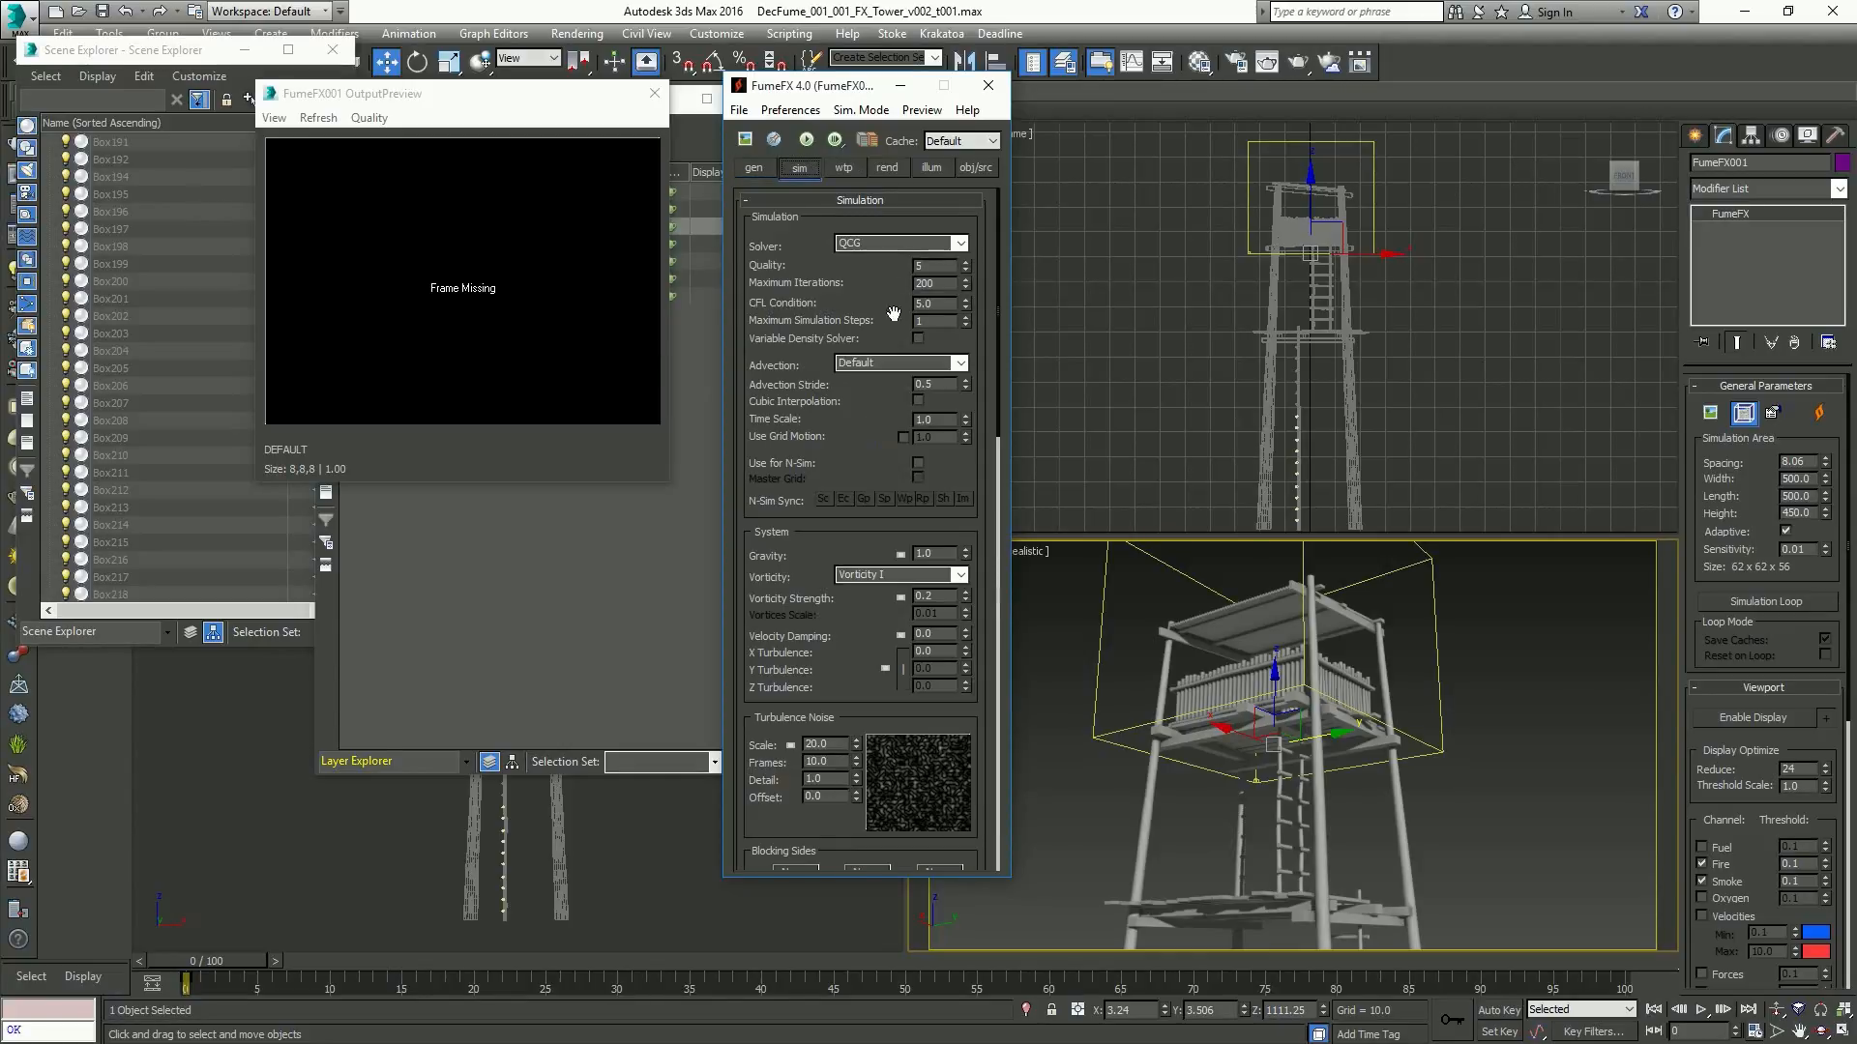
left_click(917, 463)
left_click(755, 168)
scroll(948, 512, "down", 3)
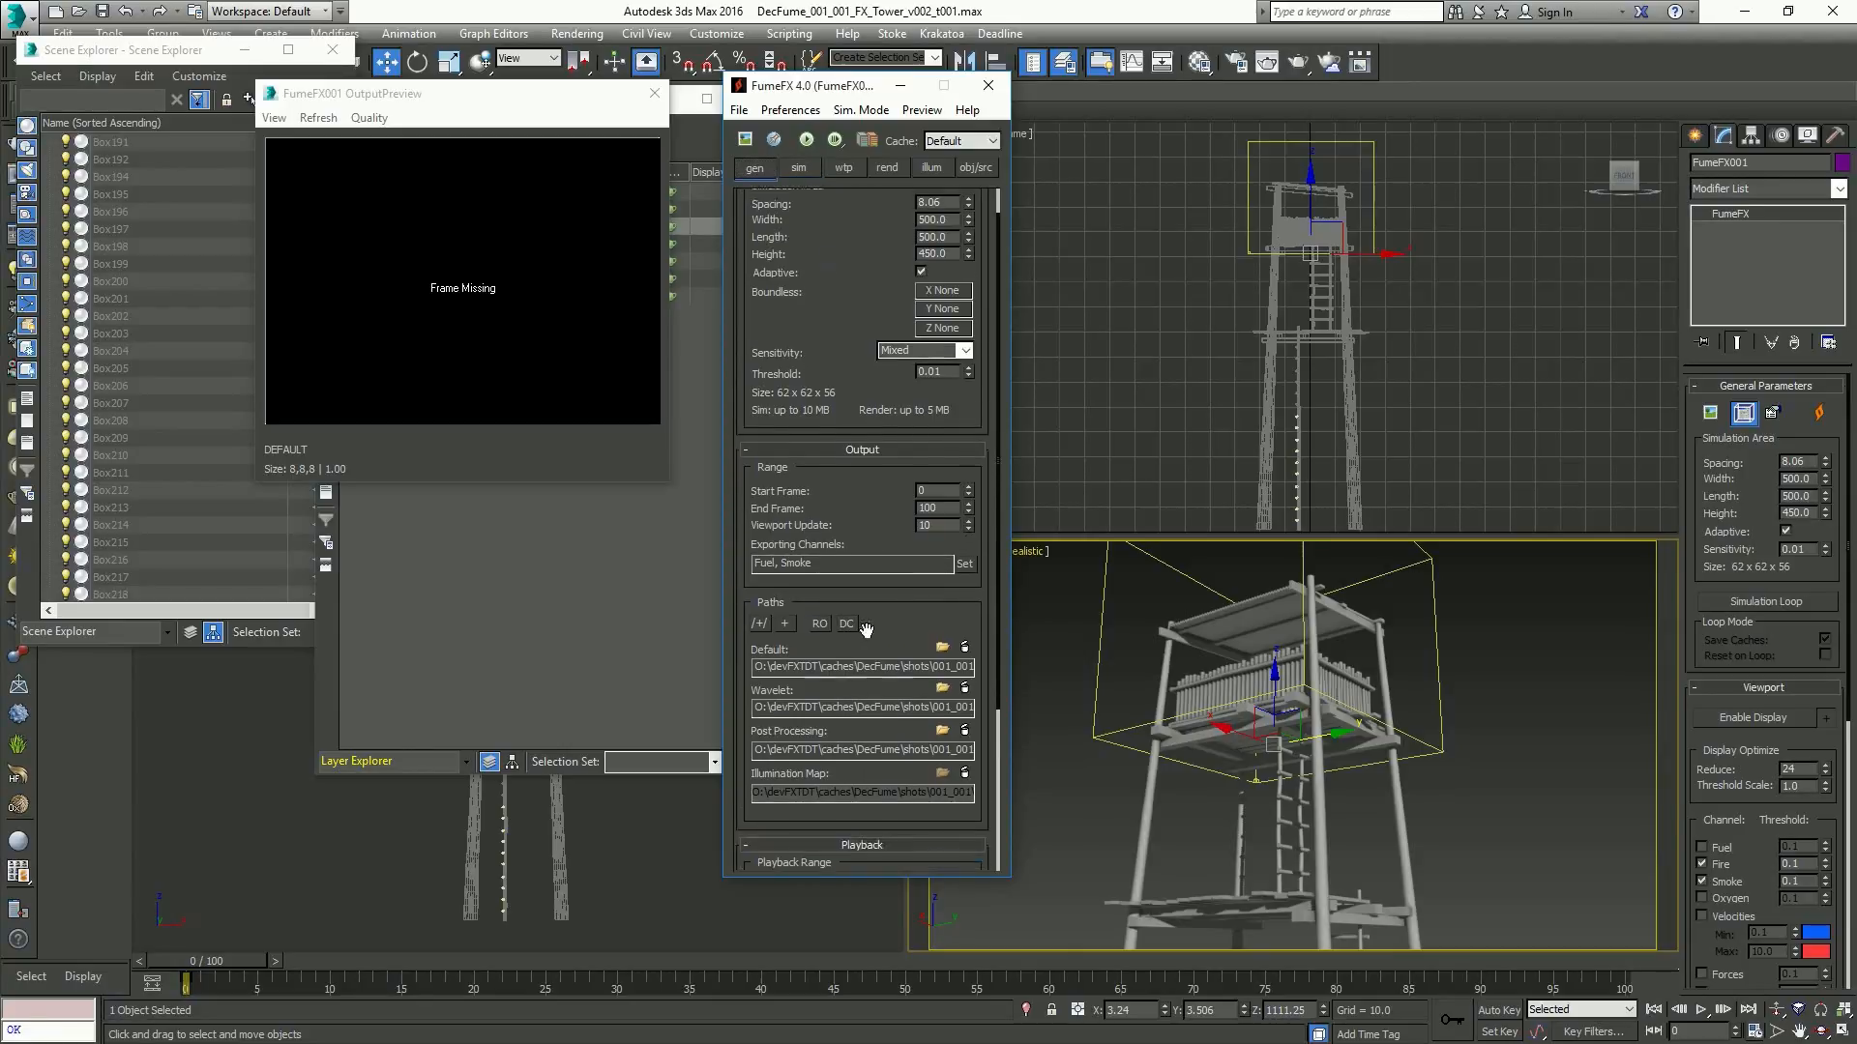
scroll(875, 594, "down", 3)
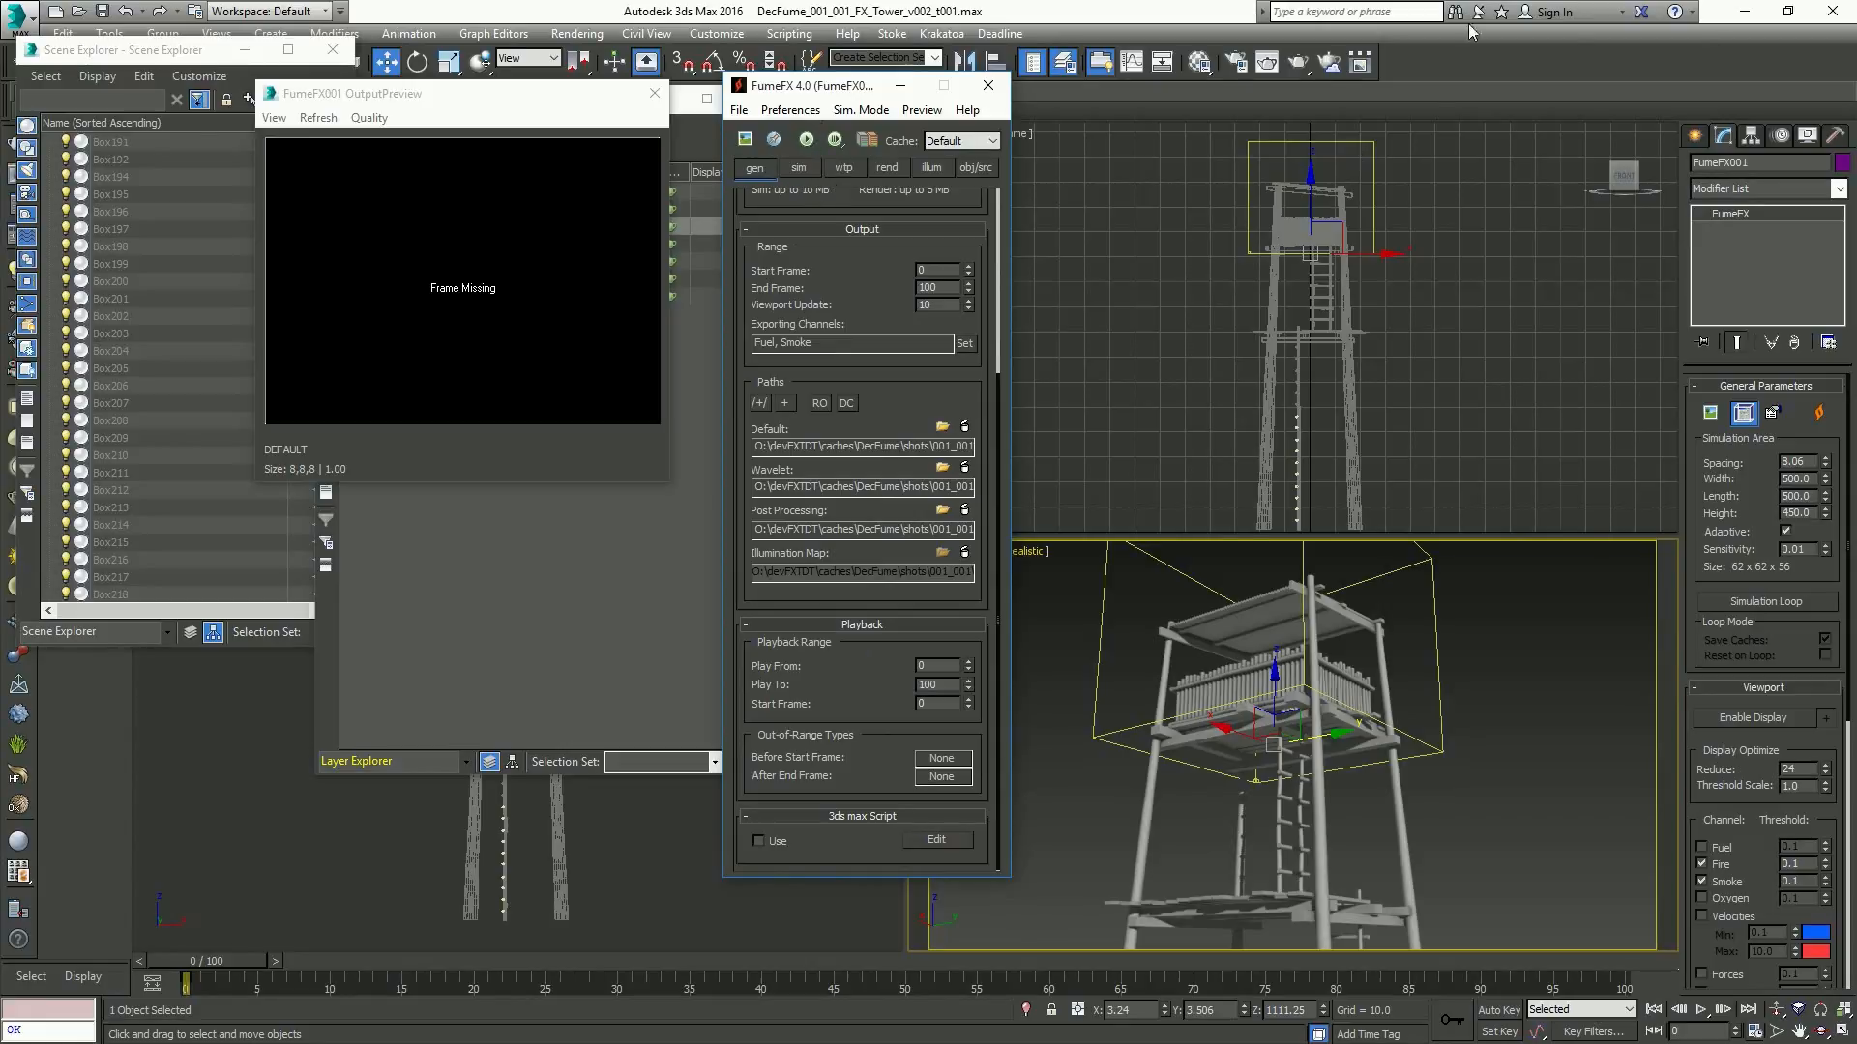
left_click(1473, 63)
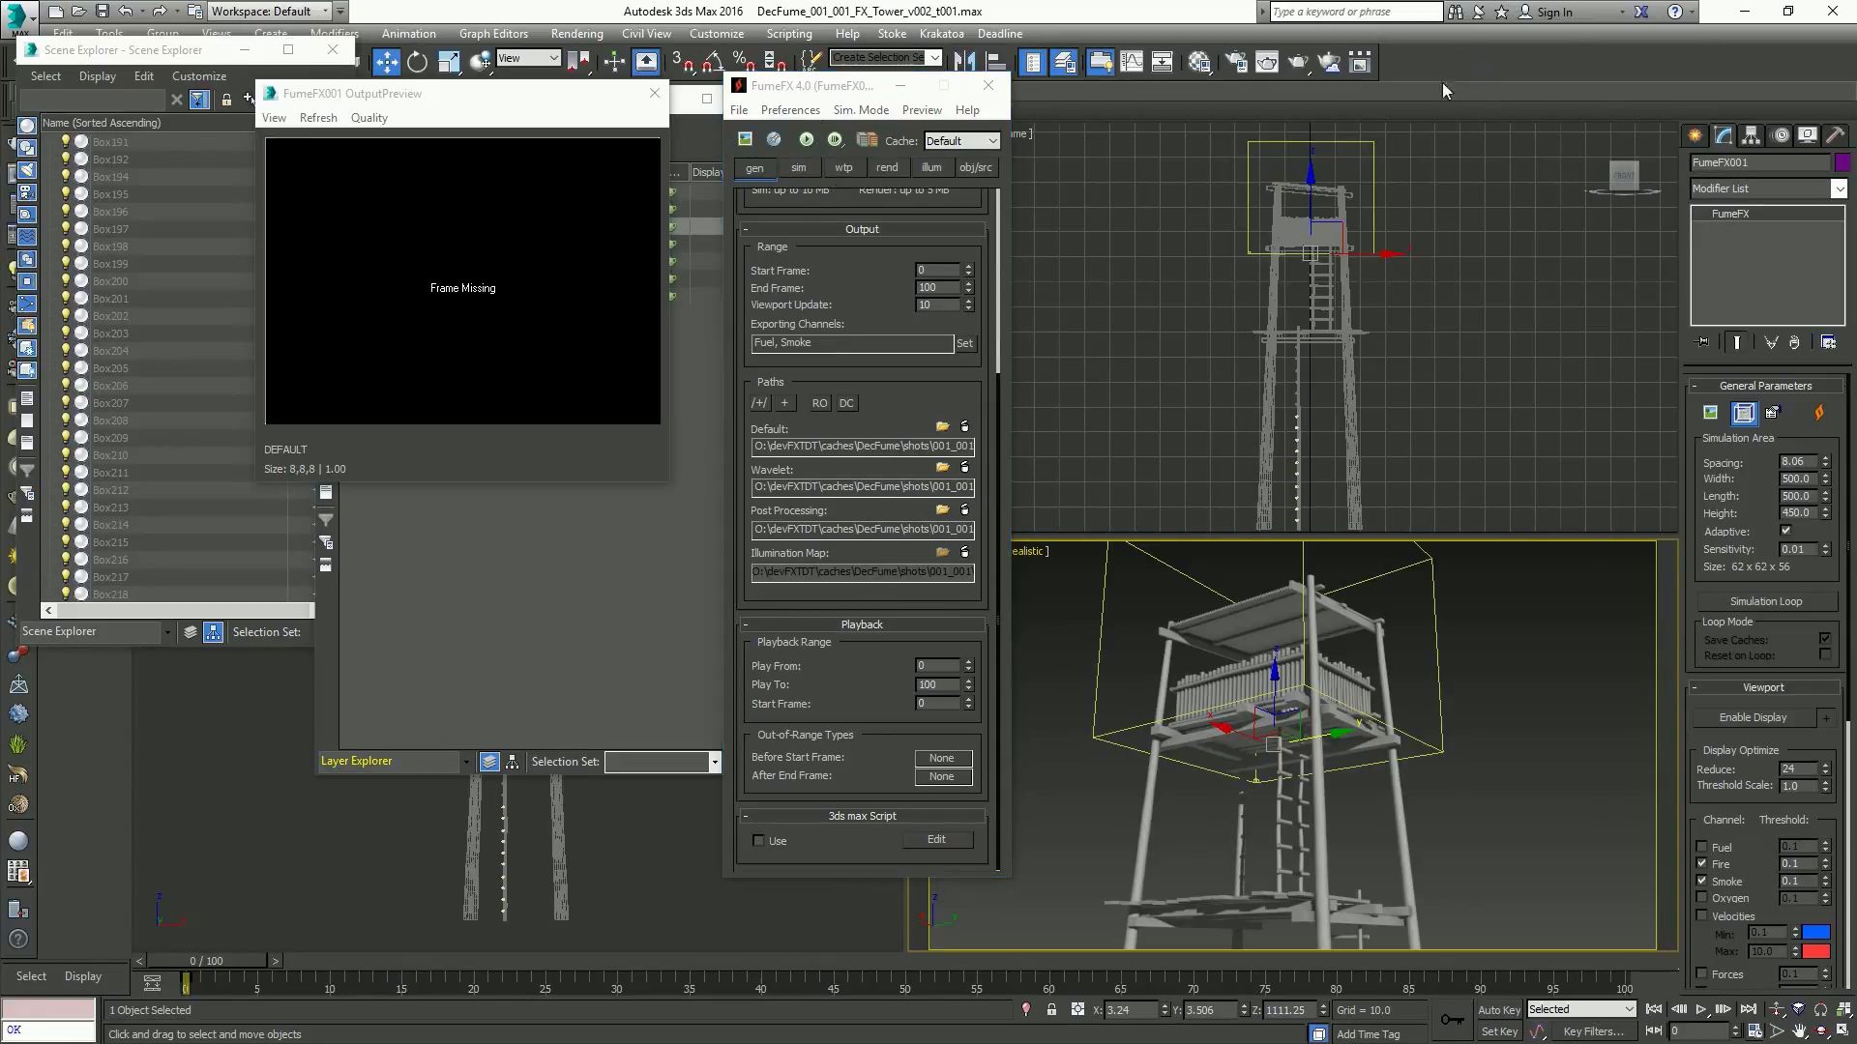
Try FumeFX grid spacings of 4, 3 and 2.5, settling on a Spacing of 2.2
left_click(810, 167)
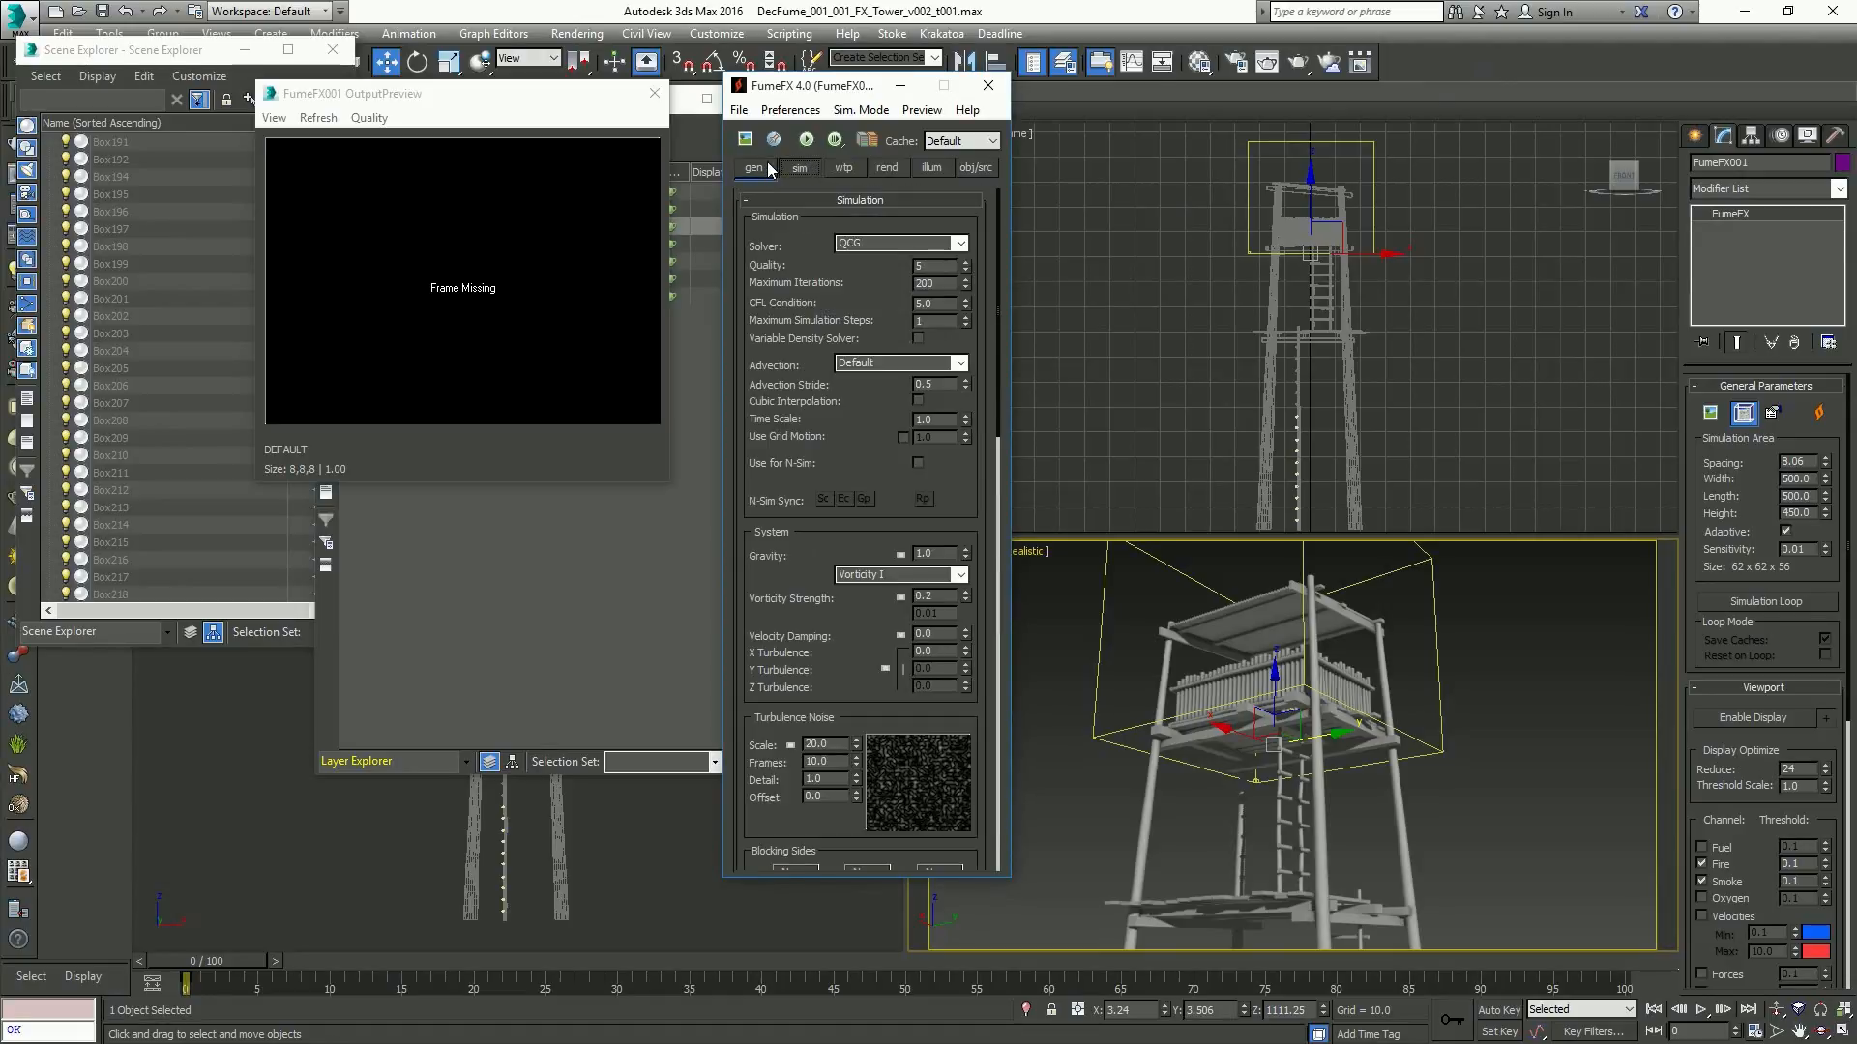
left_click(767, 169)
mouse_move(837, 348)
left_mouse_down()
mouse_move(818, 89)
mouse_move(841, 358)
left_mouse_up()
double_click(950, 238)
type("4")
key("Return")
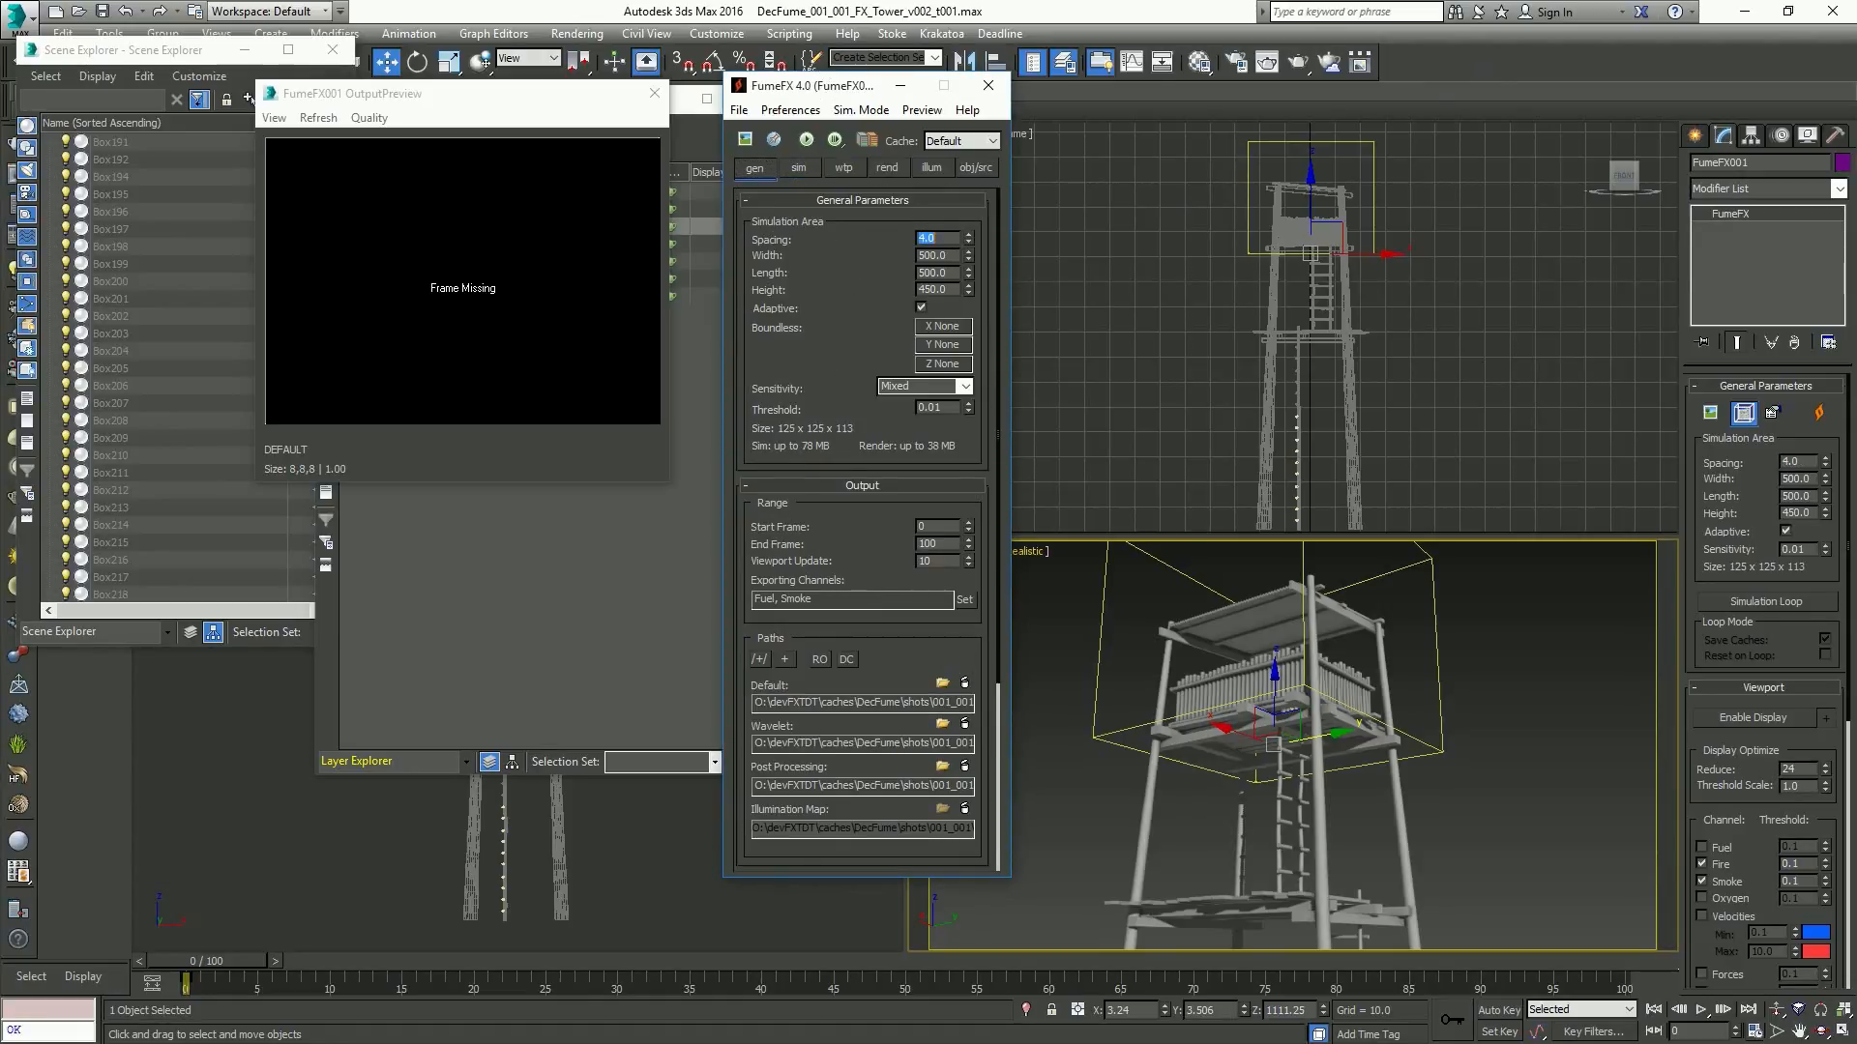
type("3")
key("Return")
type("2.5")
key("Return")
type("2.2")
key("Return")
Try a grid Spacing of 2.75 and a further spacing adjustment, and undo both changes
left_click(945, 240)
double_click(940, 238)
type("2.75")
key("Return")
left_click_drag(968, 238, 964, 275)
key("ctrl+z")
key("ctrl+z")
left_click(797, 169)
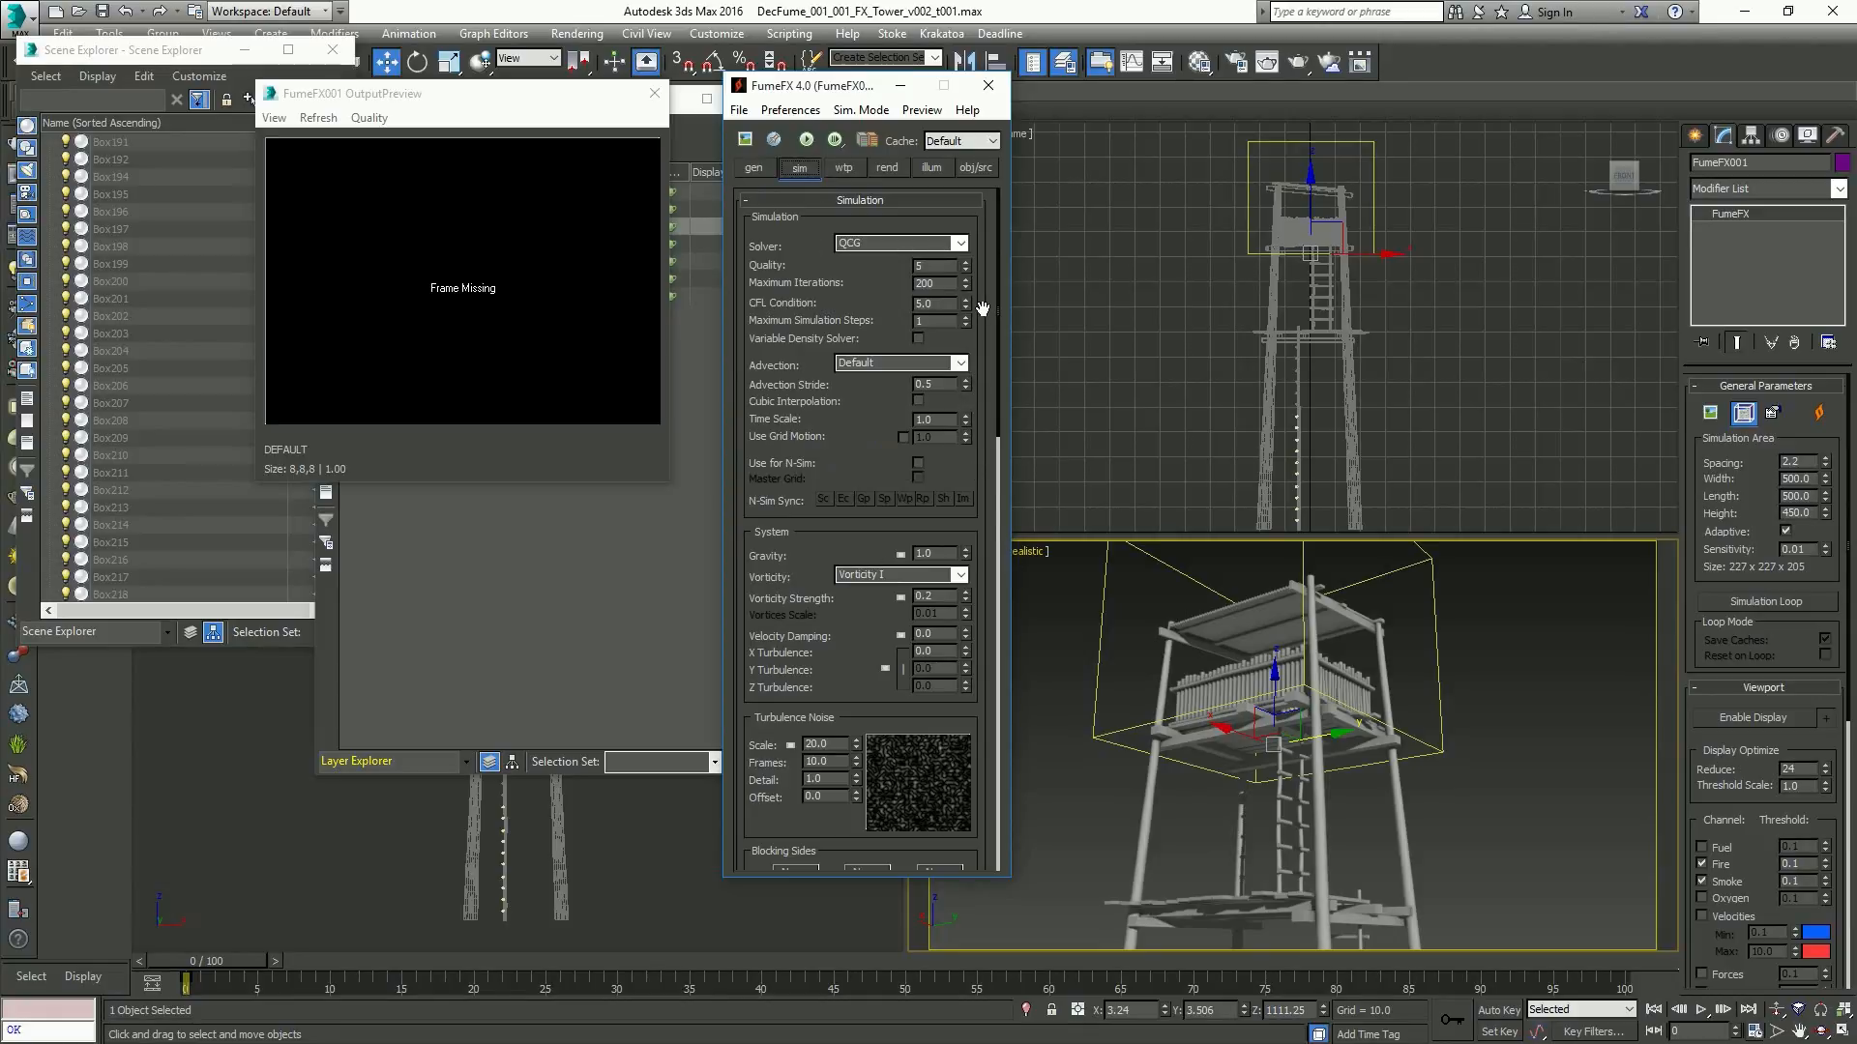
left_click(976, 169)
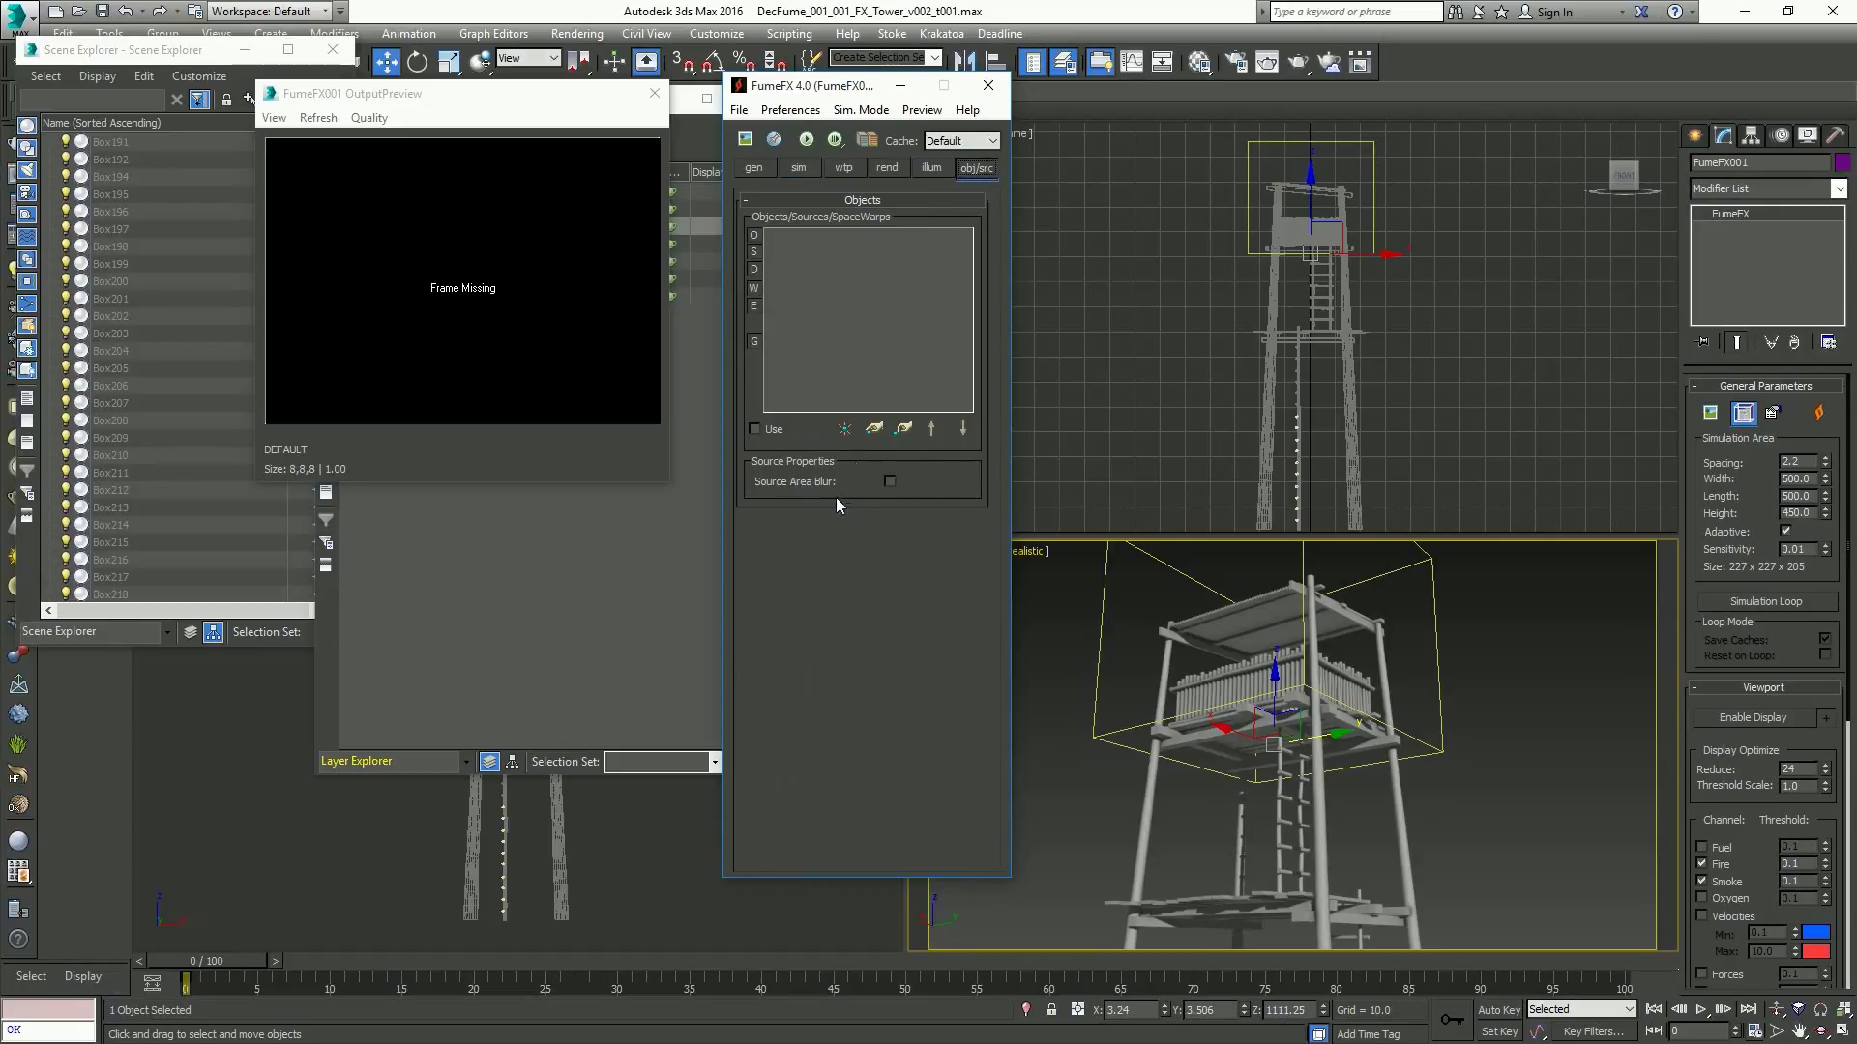
left_click(844, 428)
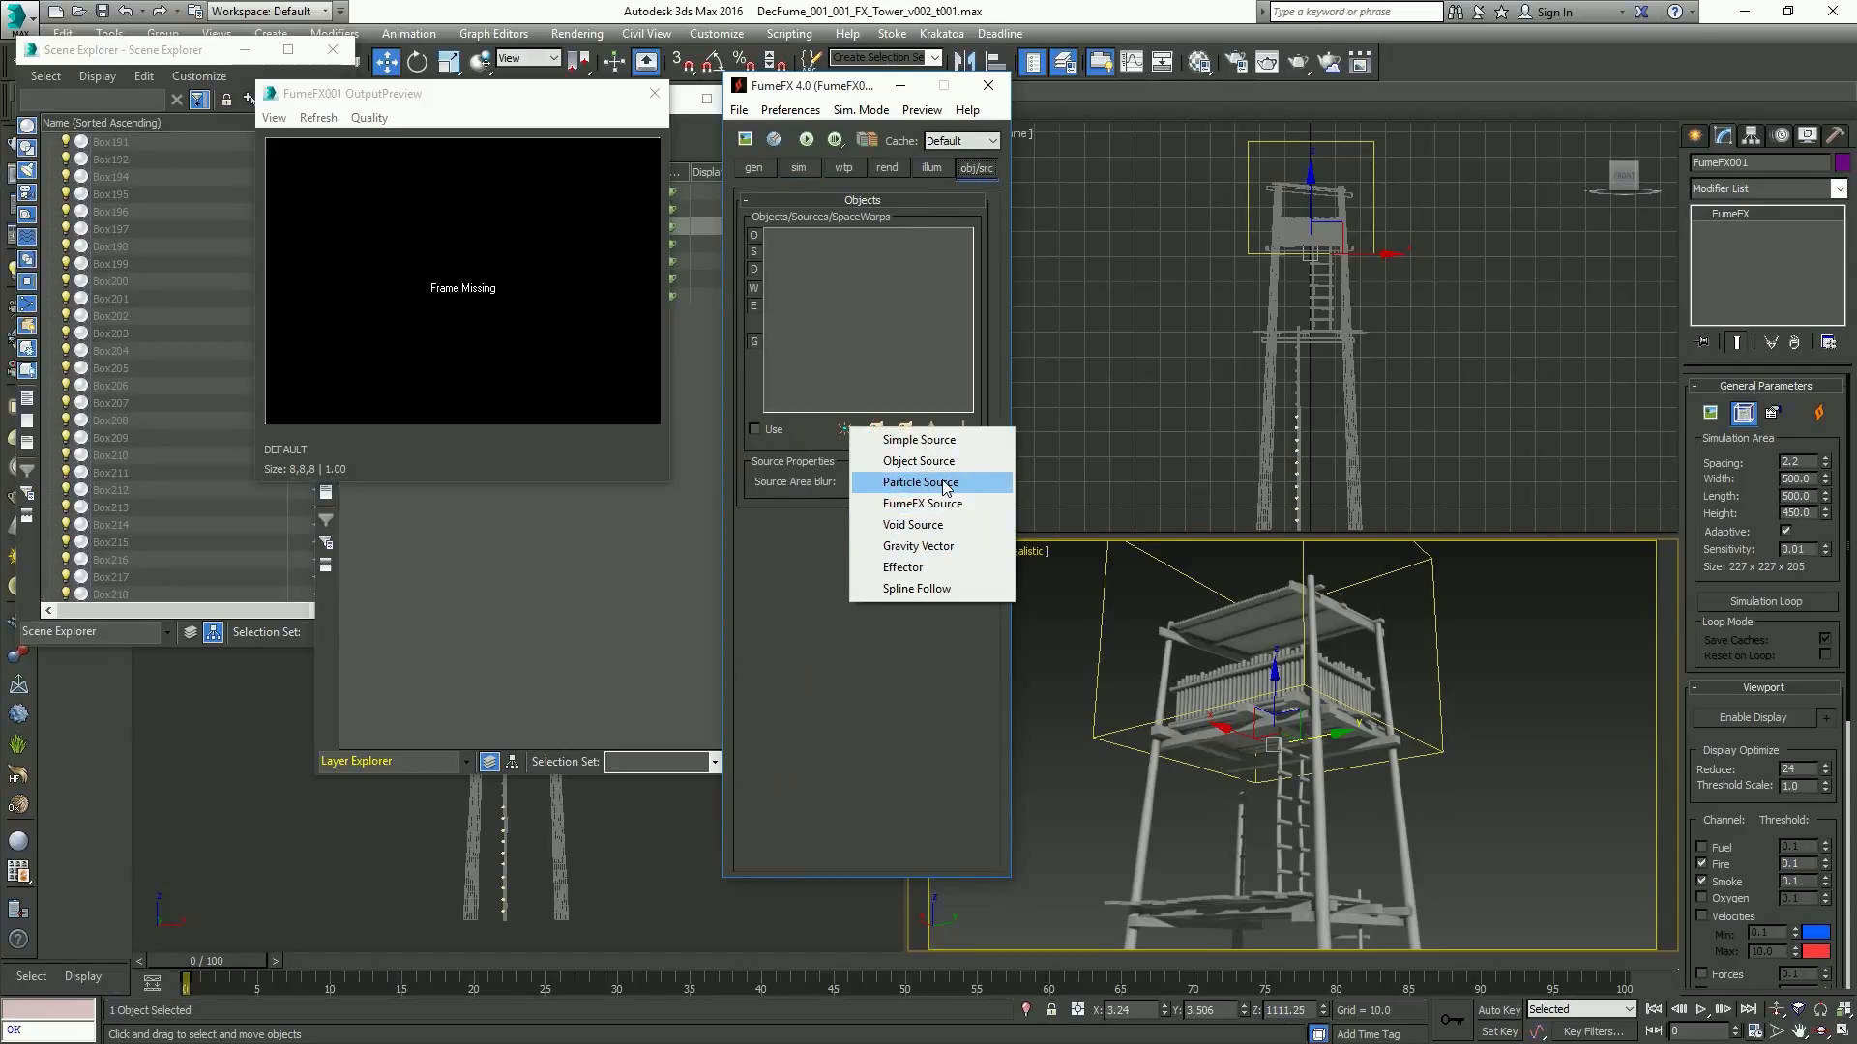
left_click(818, 548)
Create a new layer named FumeFX_Helpers inside the FX_Explosion layer
left_click_drag(560, 90, 288, 128)
left_click(476, 327)
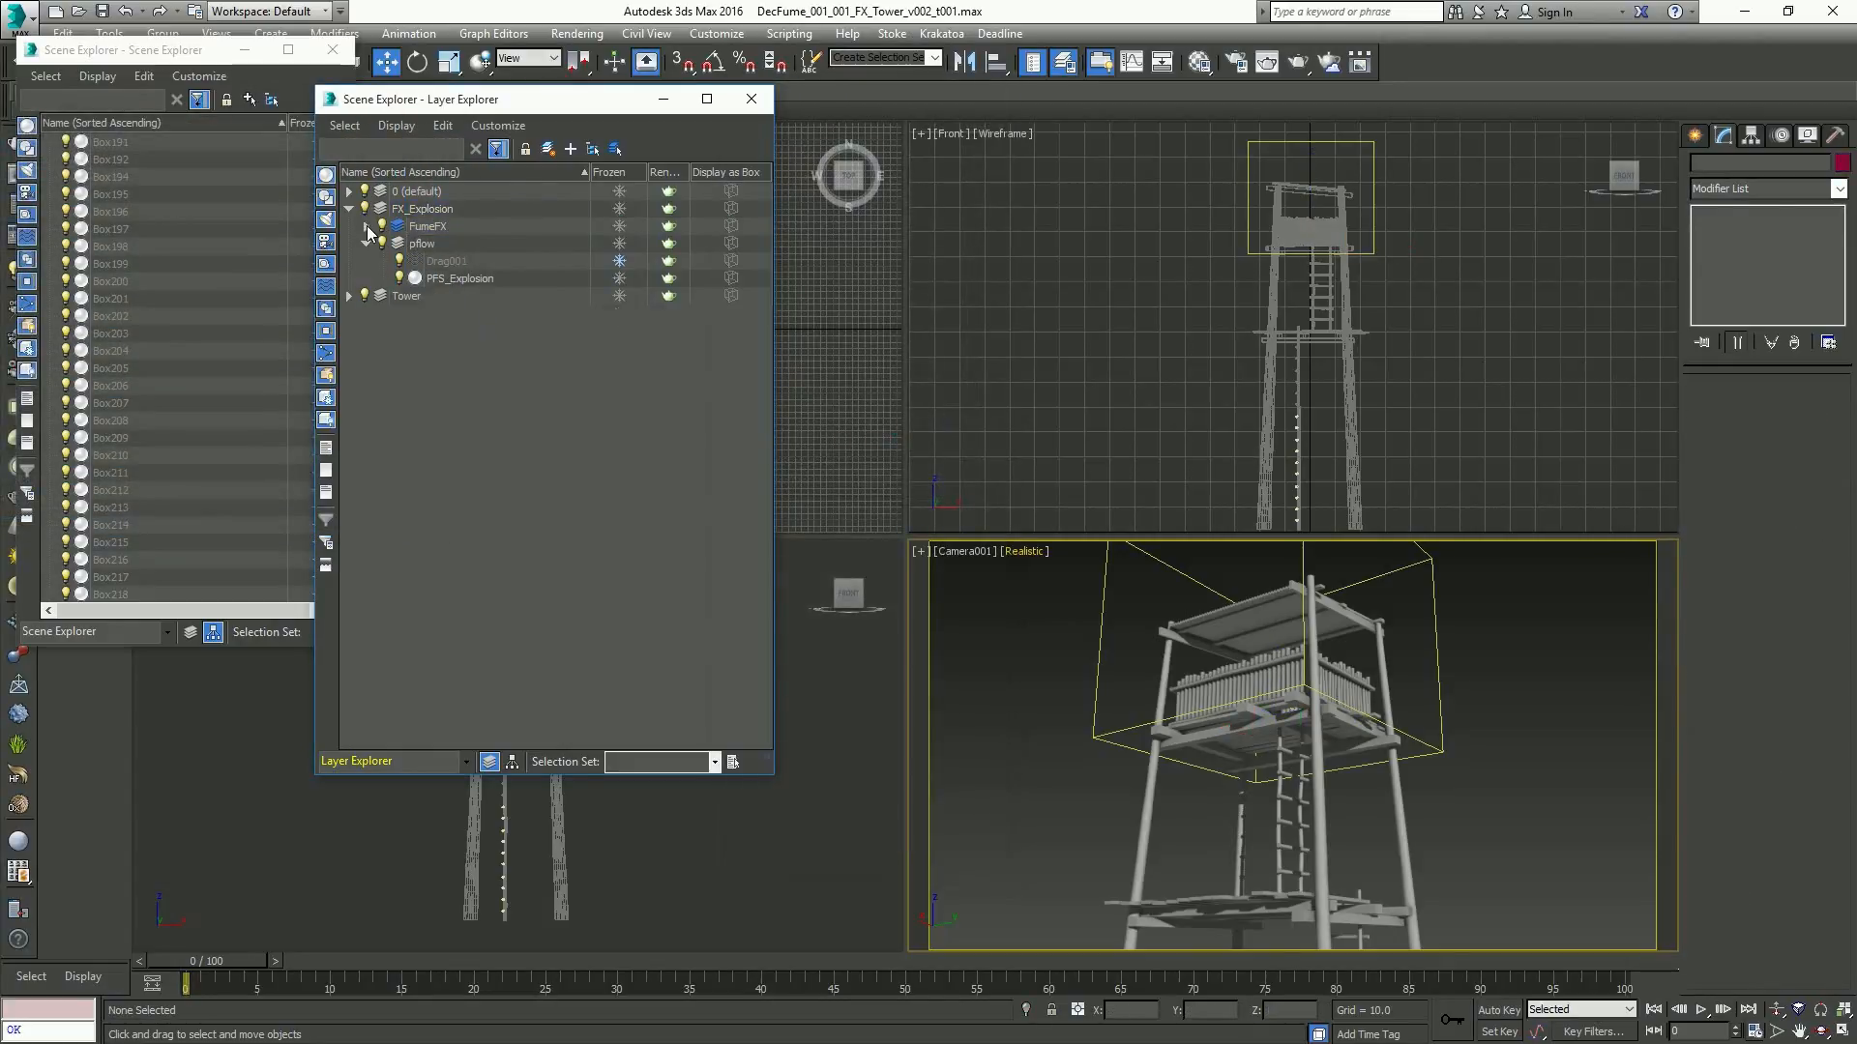
left_click(367, 226)
left_click(422, 209)
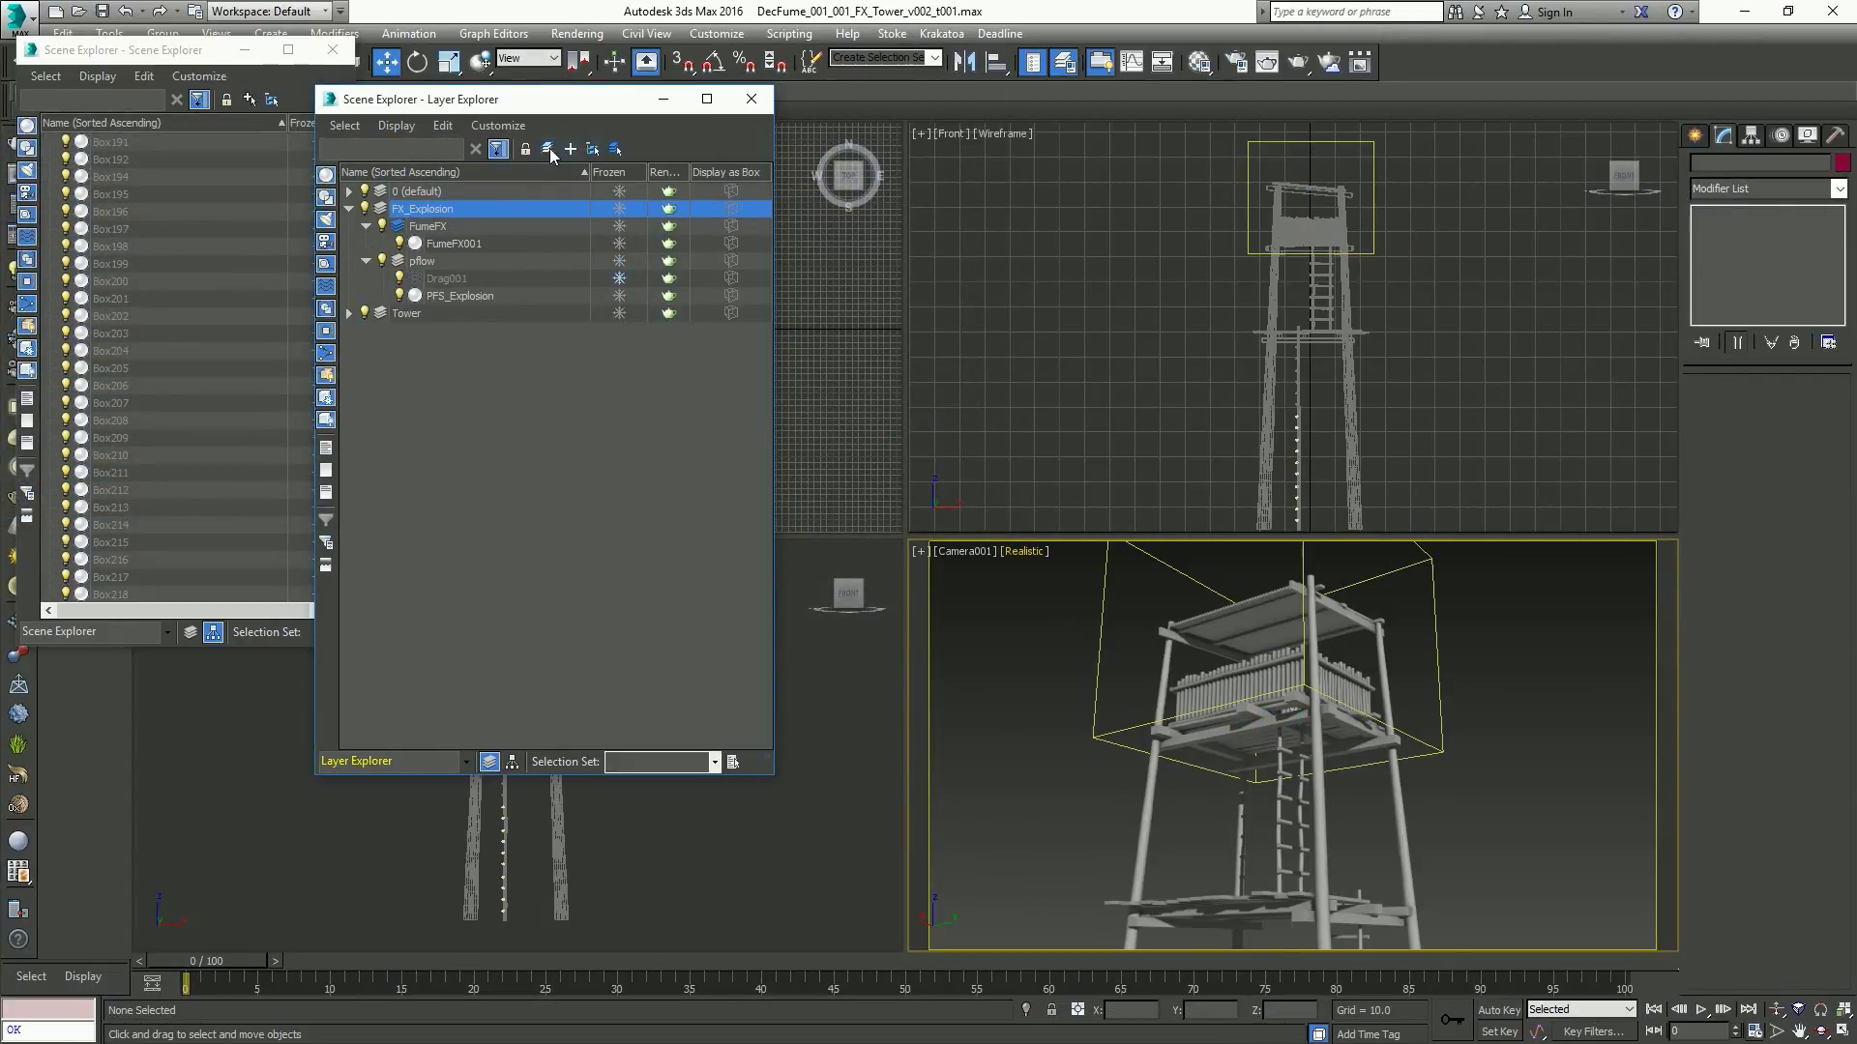
left_click(548, 149)
left_click(452, 259)
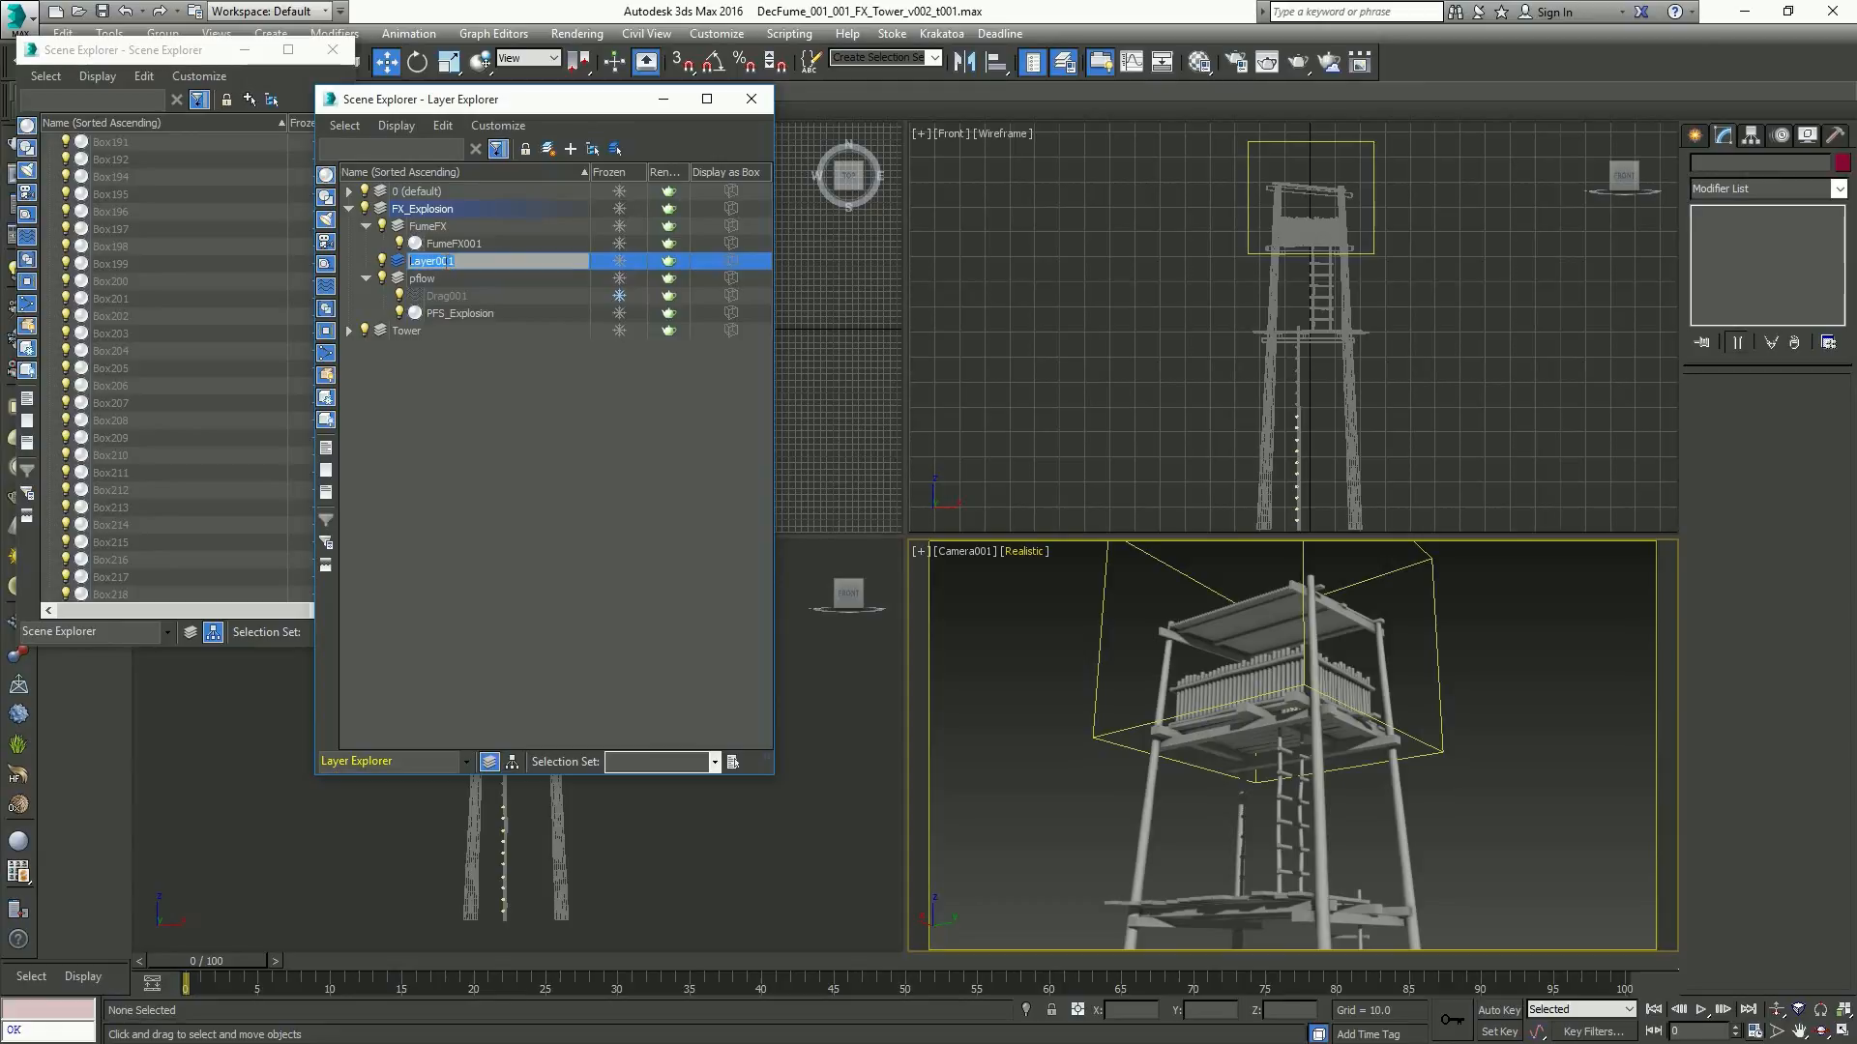
type("FumeFX_Helpers")
key("Return")
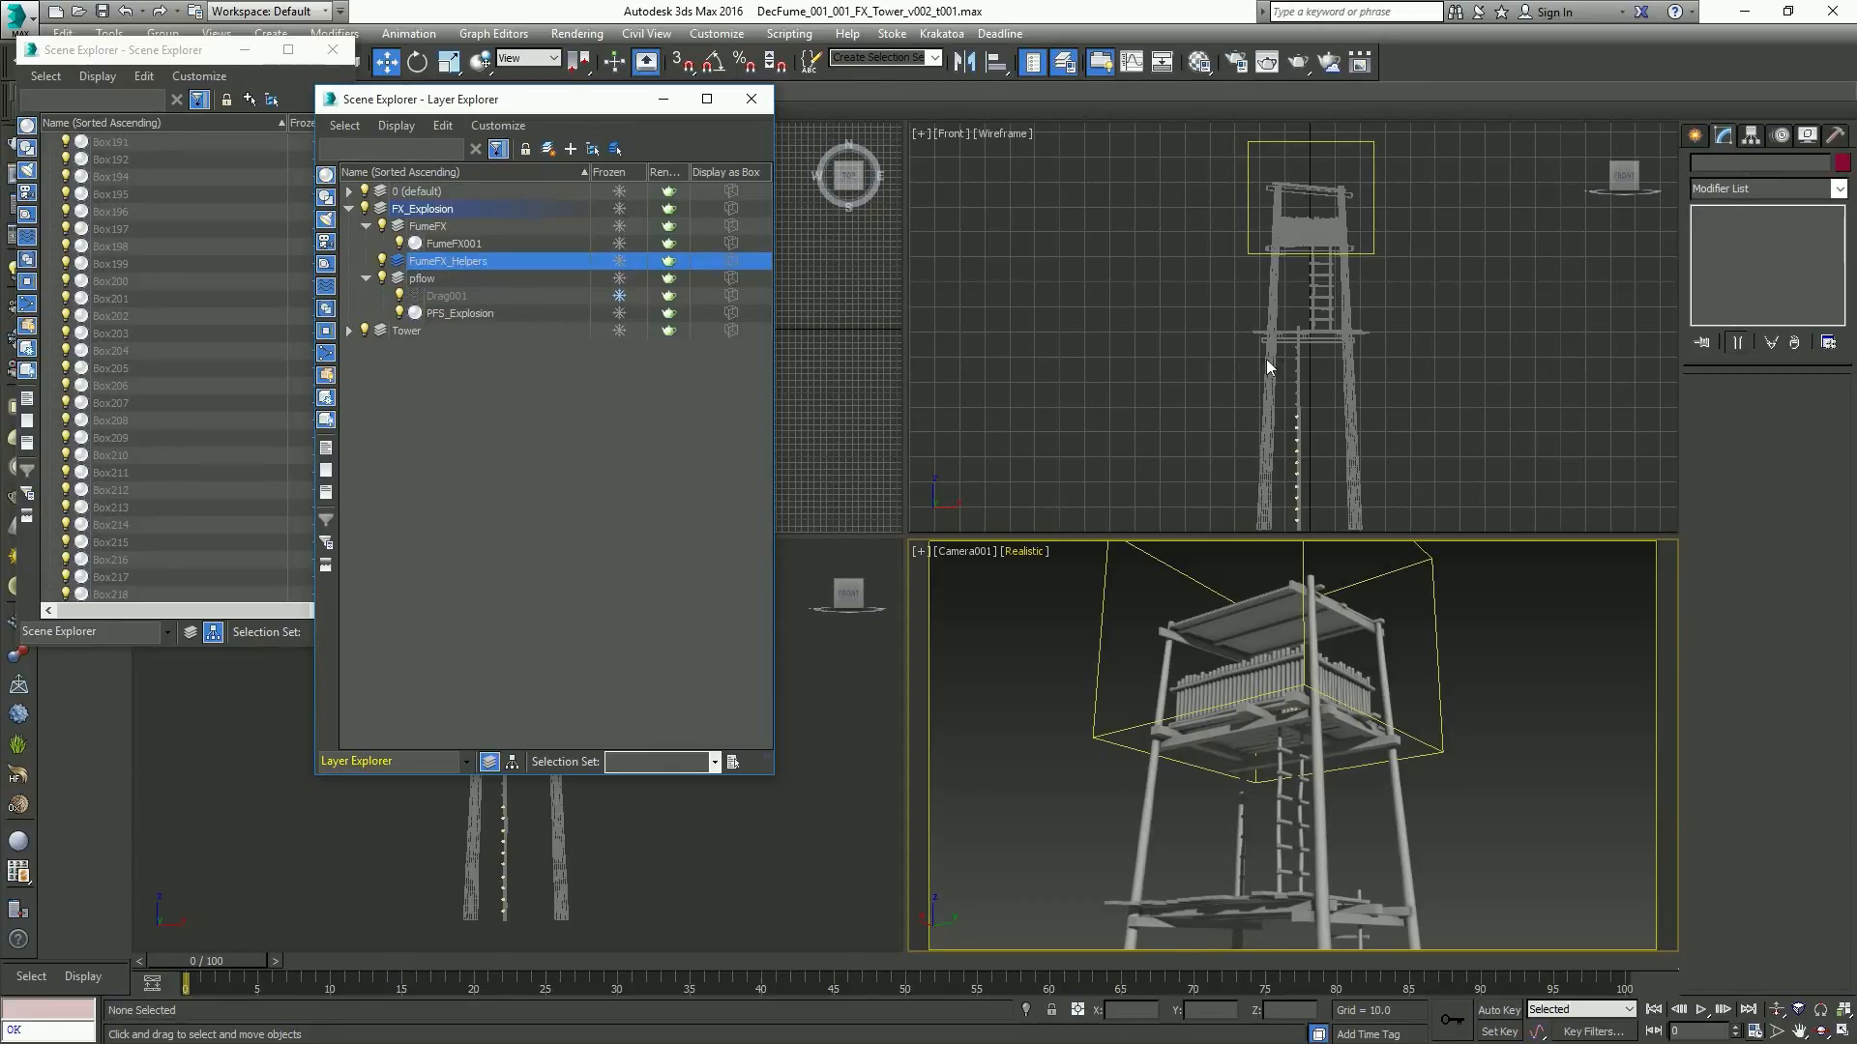
Reselect the FumeFX001 grid and create a Particle Source in its objects and sources list
left_click(459, 246)
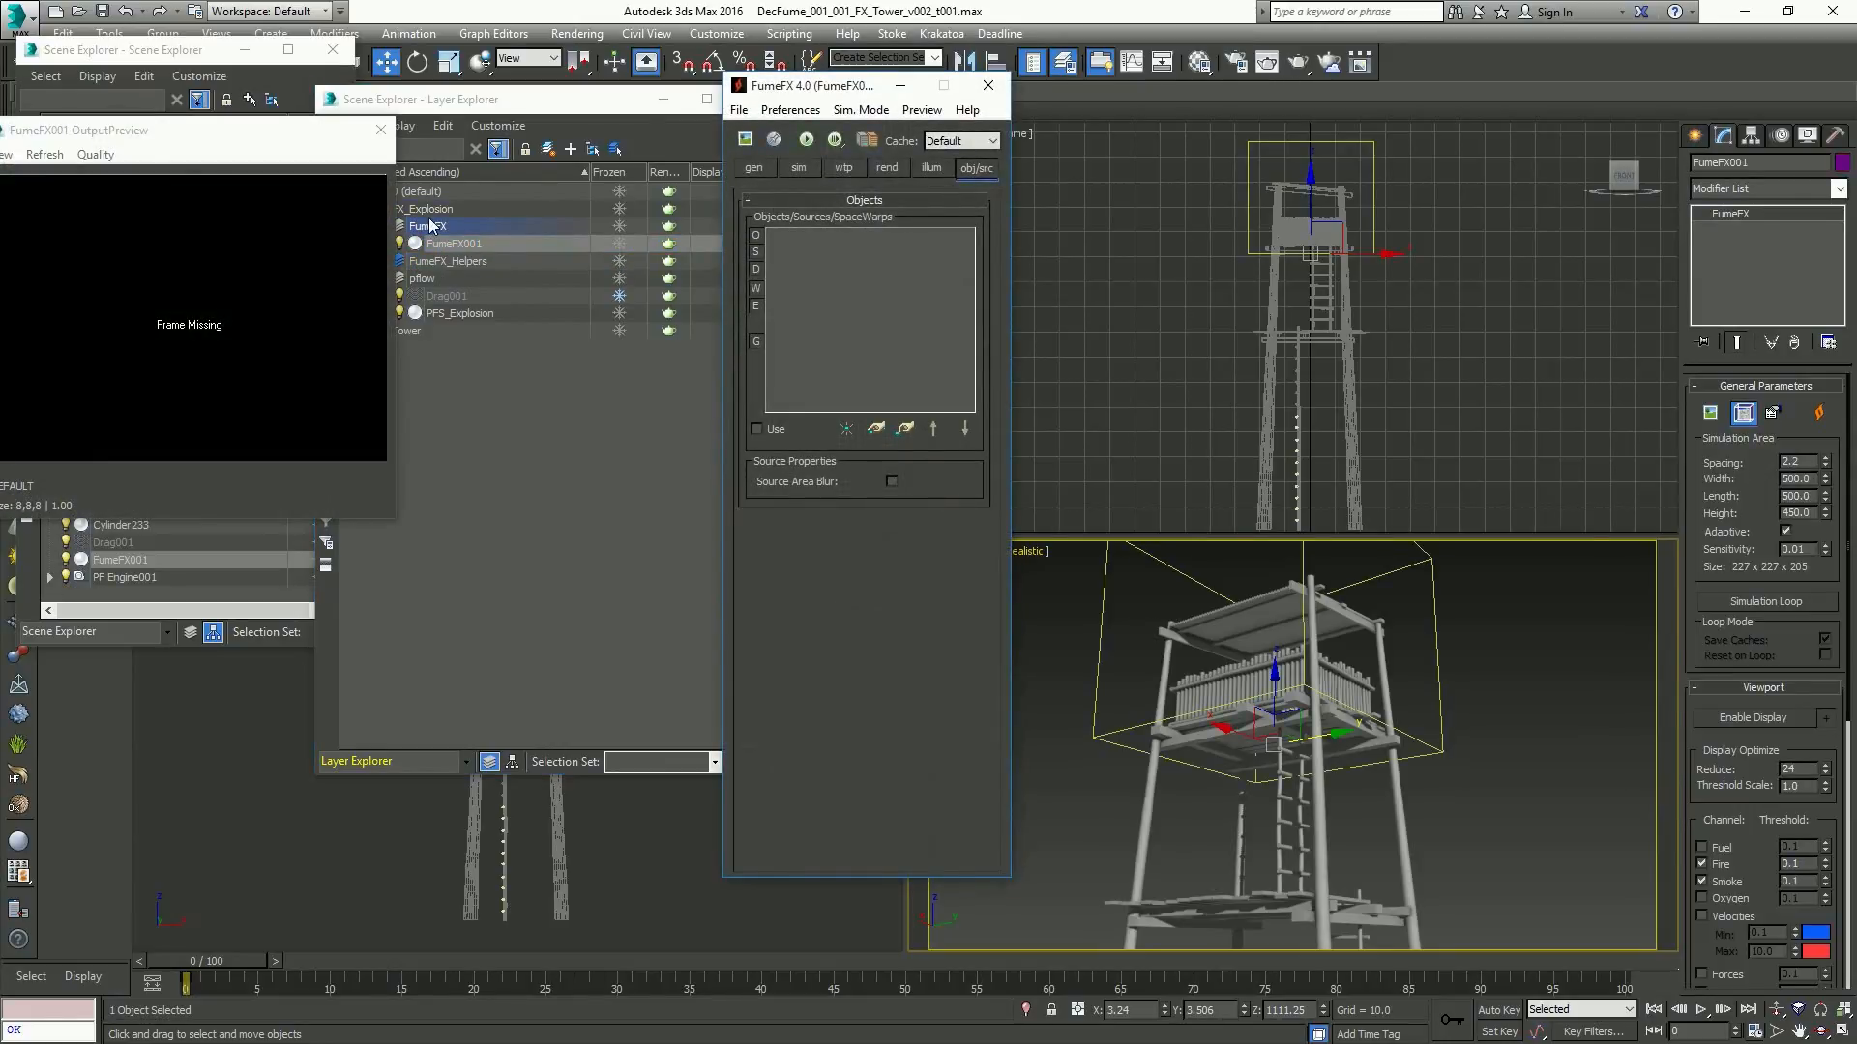
left_click(479, 110)
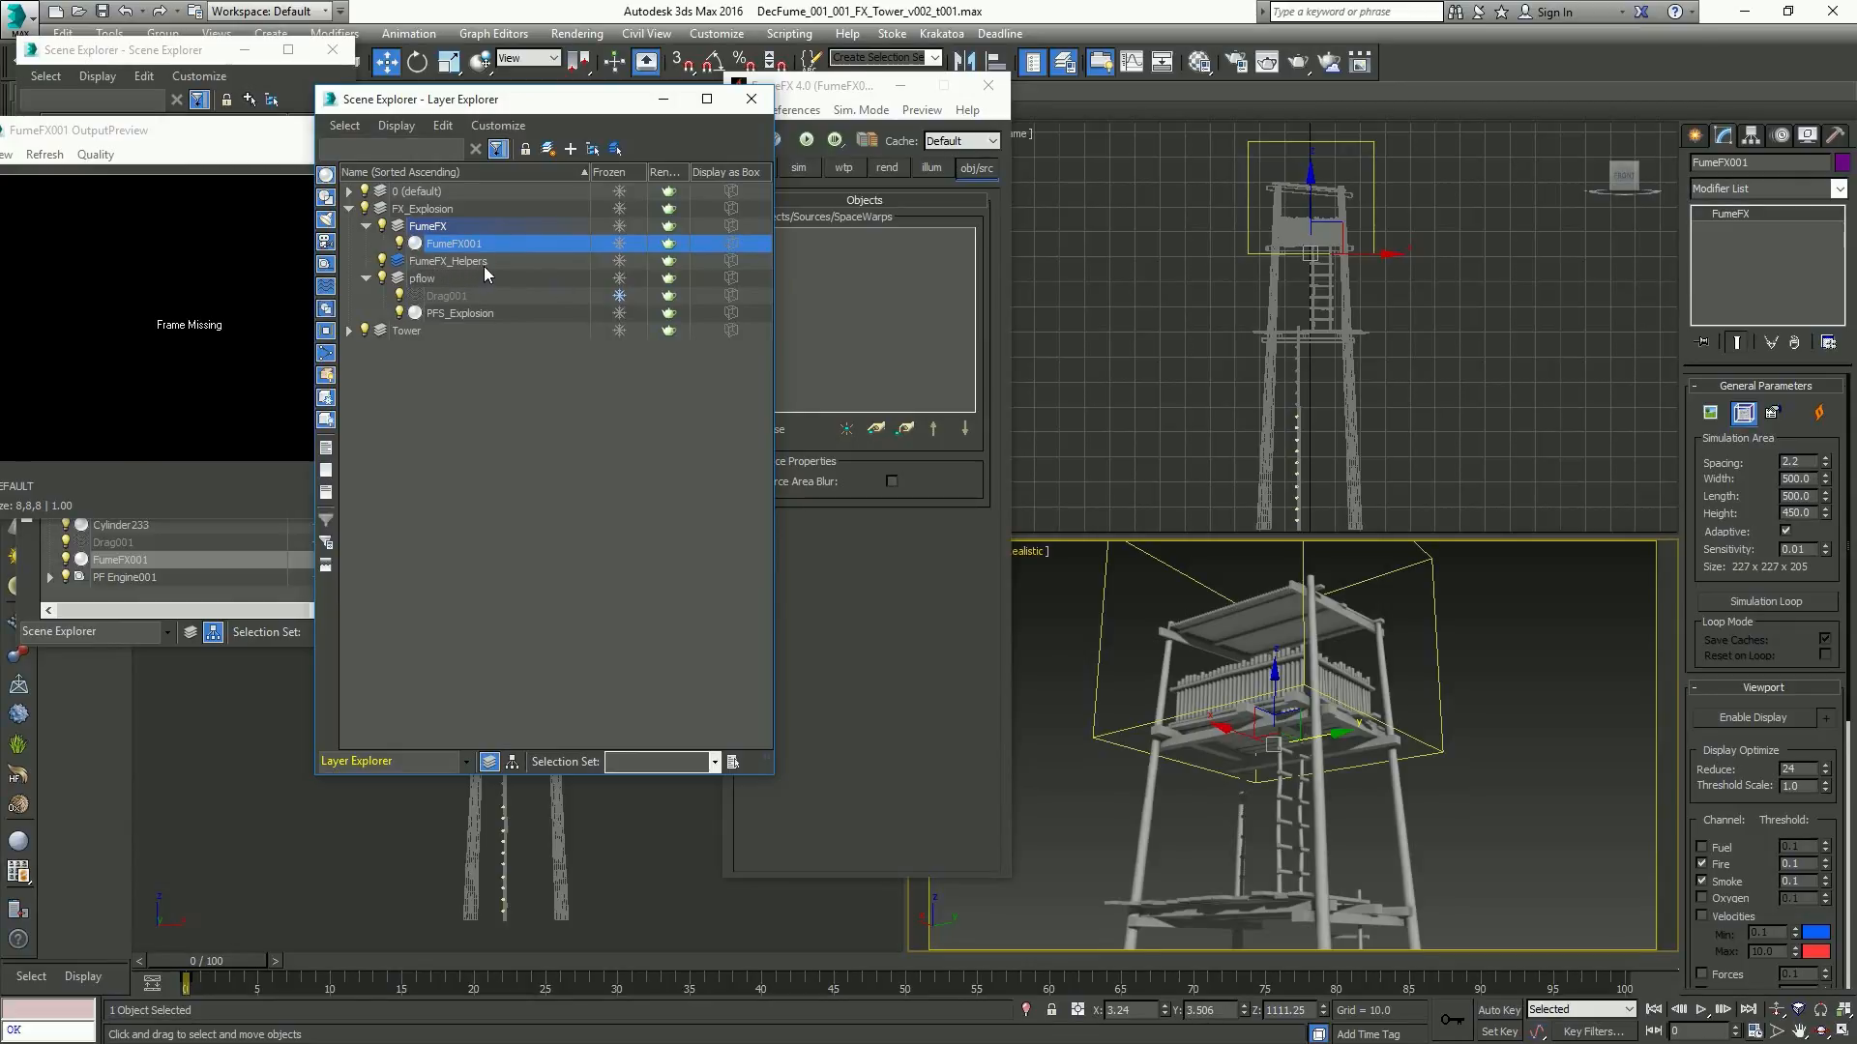
left_click(891, 611)
left_click(847, 429)
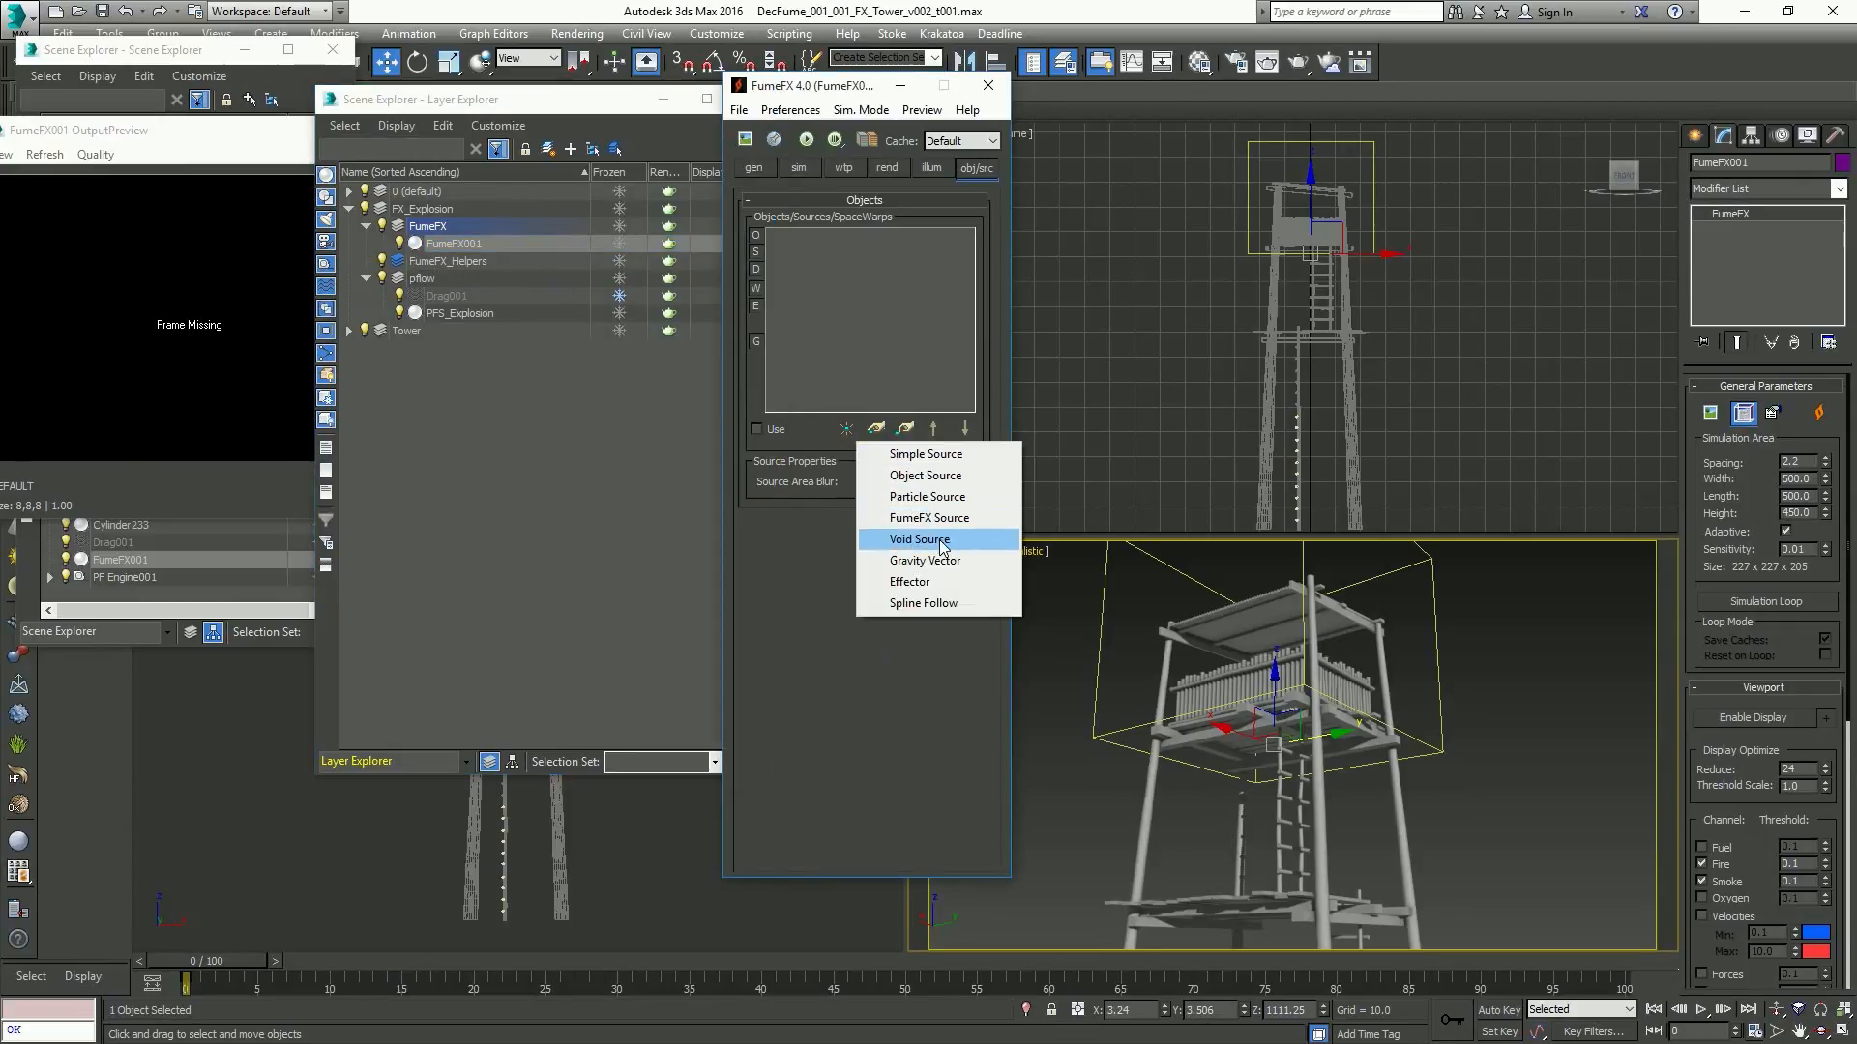
left_click(936, 497)
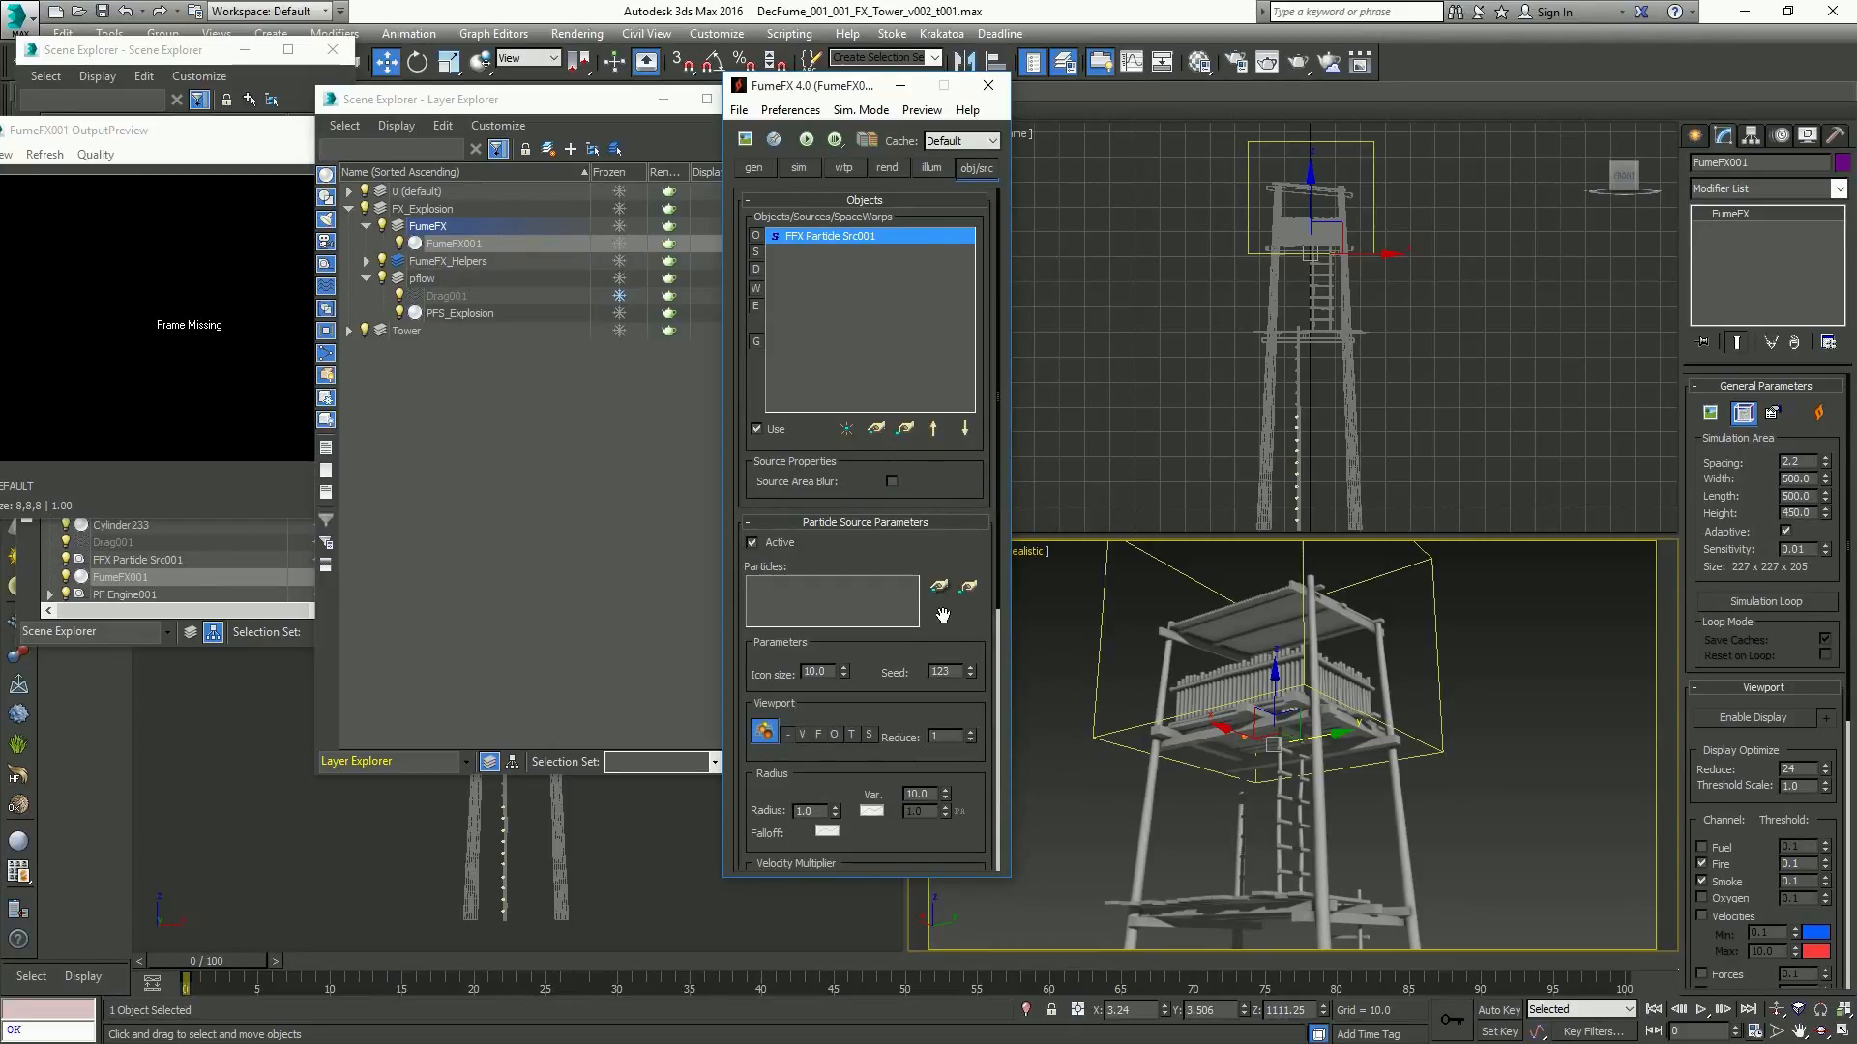
In Particle View, rename Event 004, the last event of the explosion flow, as FFX_ExploParticles
key("6")
left_click(931, 90)
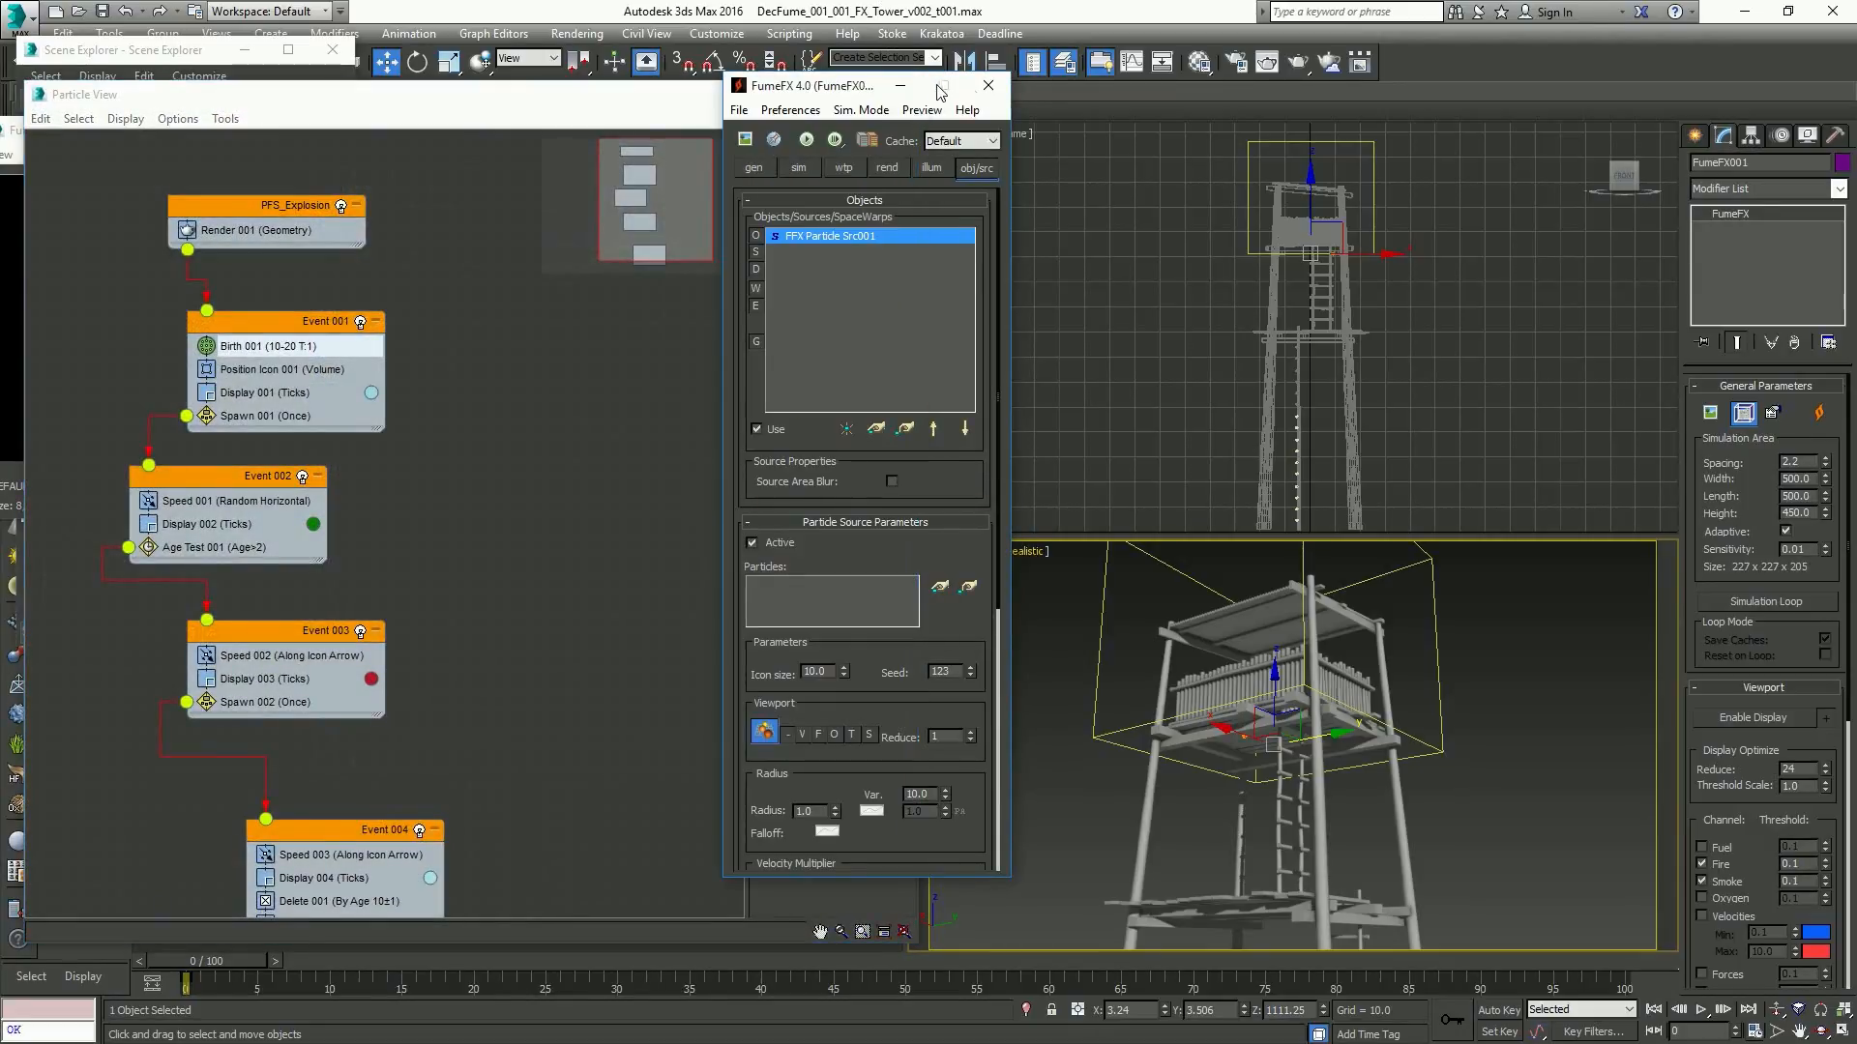
left_click_drag(824, 98, 1022, 114)
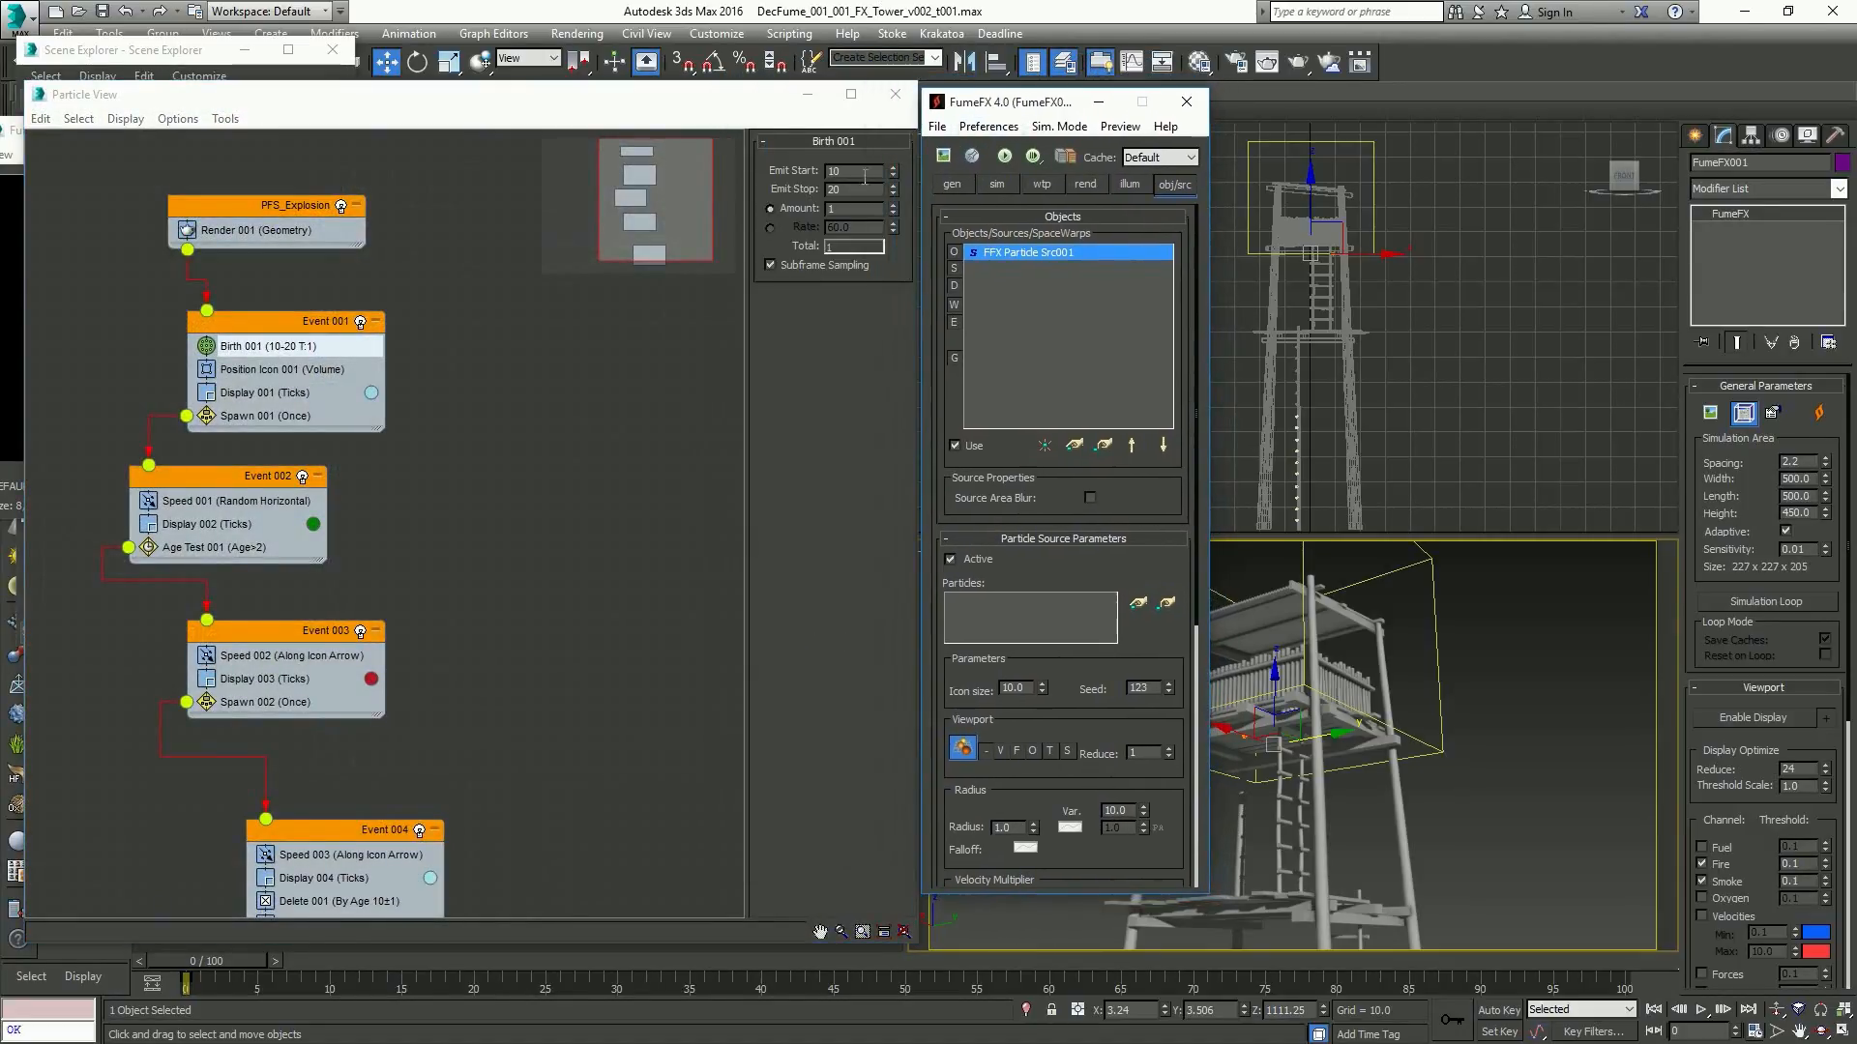
middle_click_drag(380, 830, 401, 634)
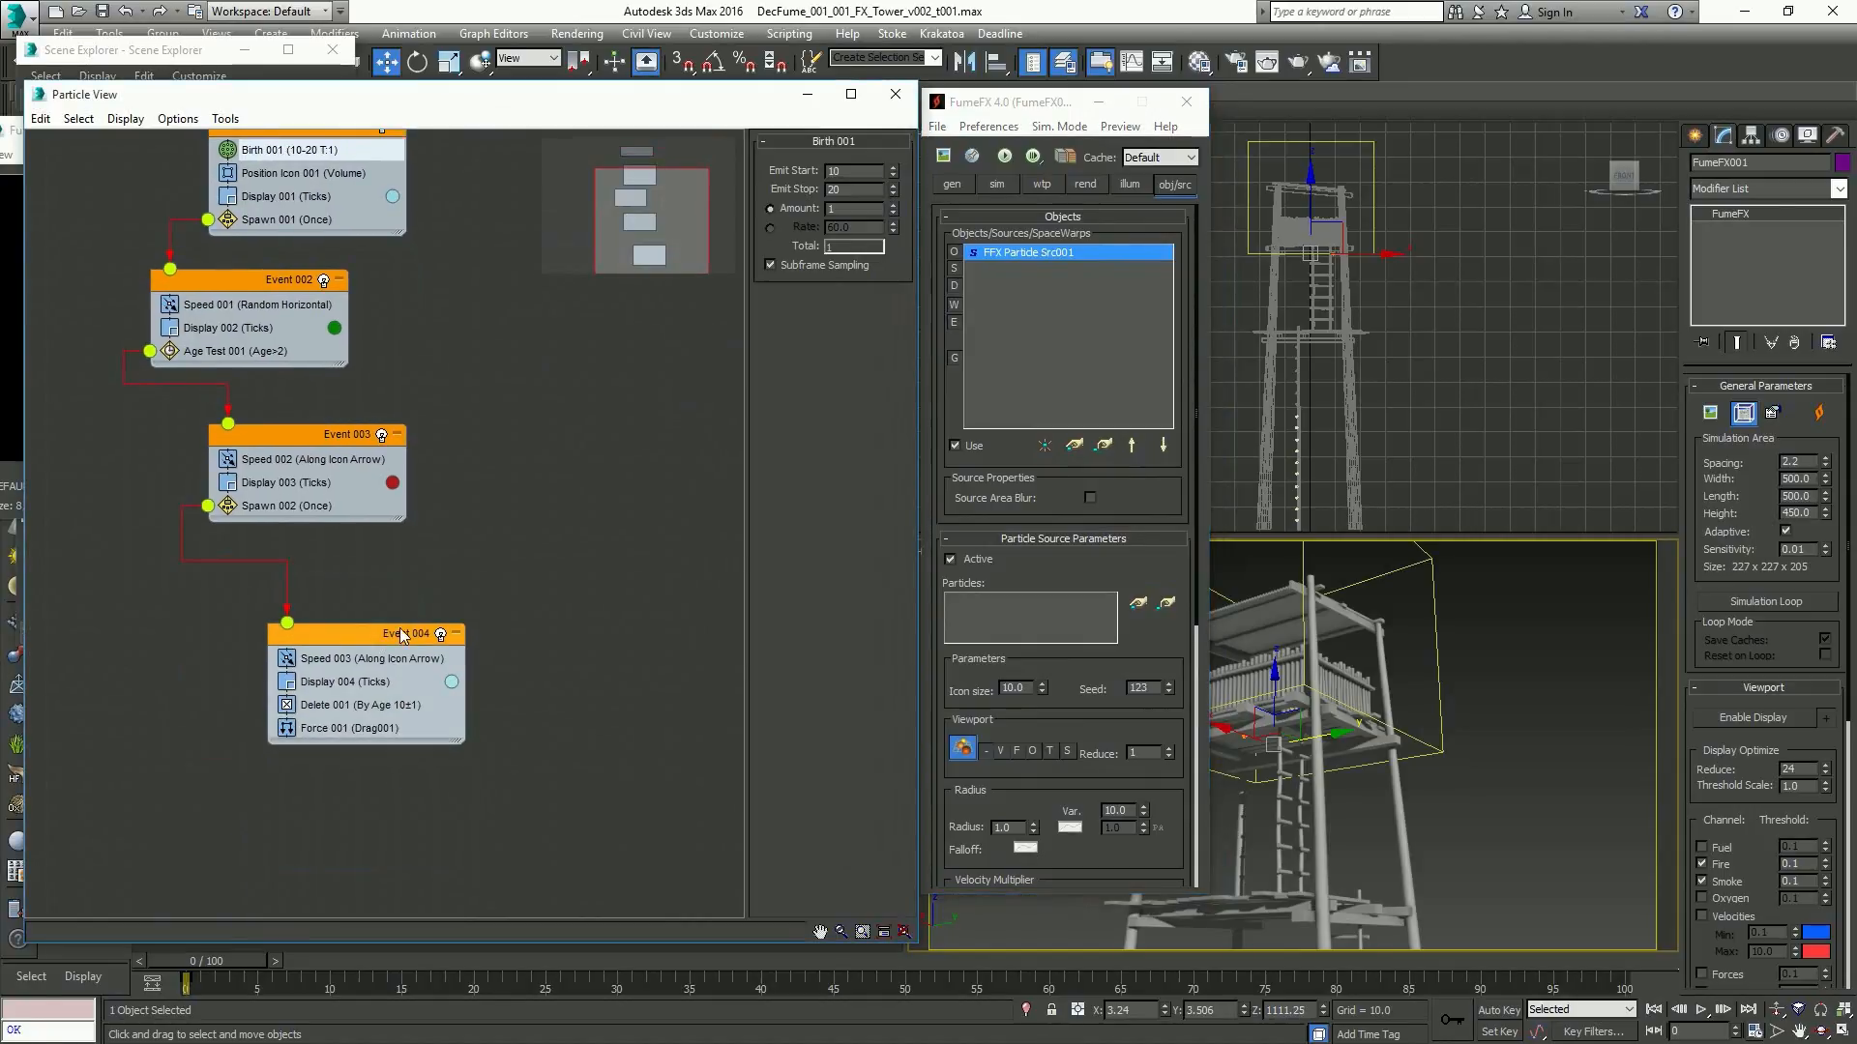
right_click(370, 637)
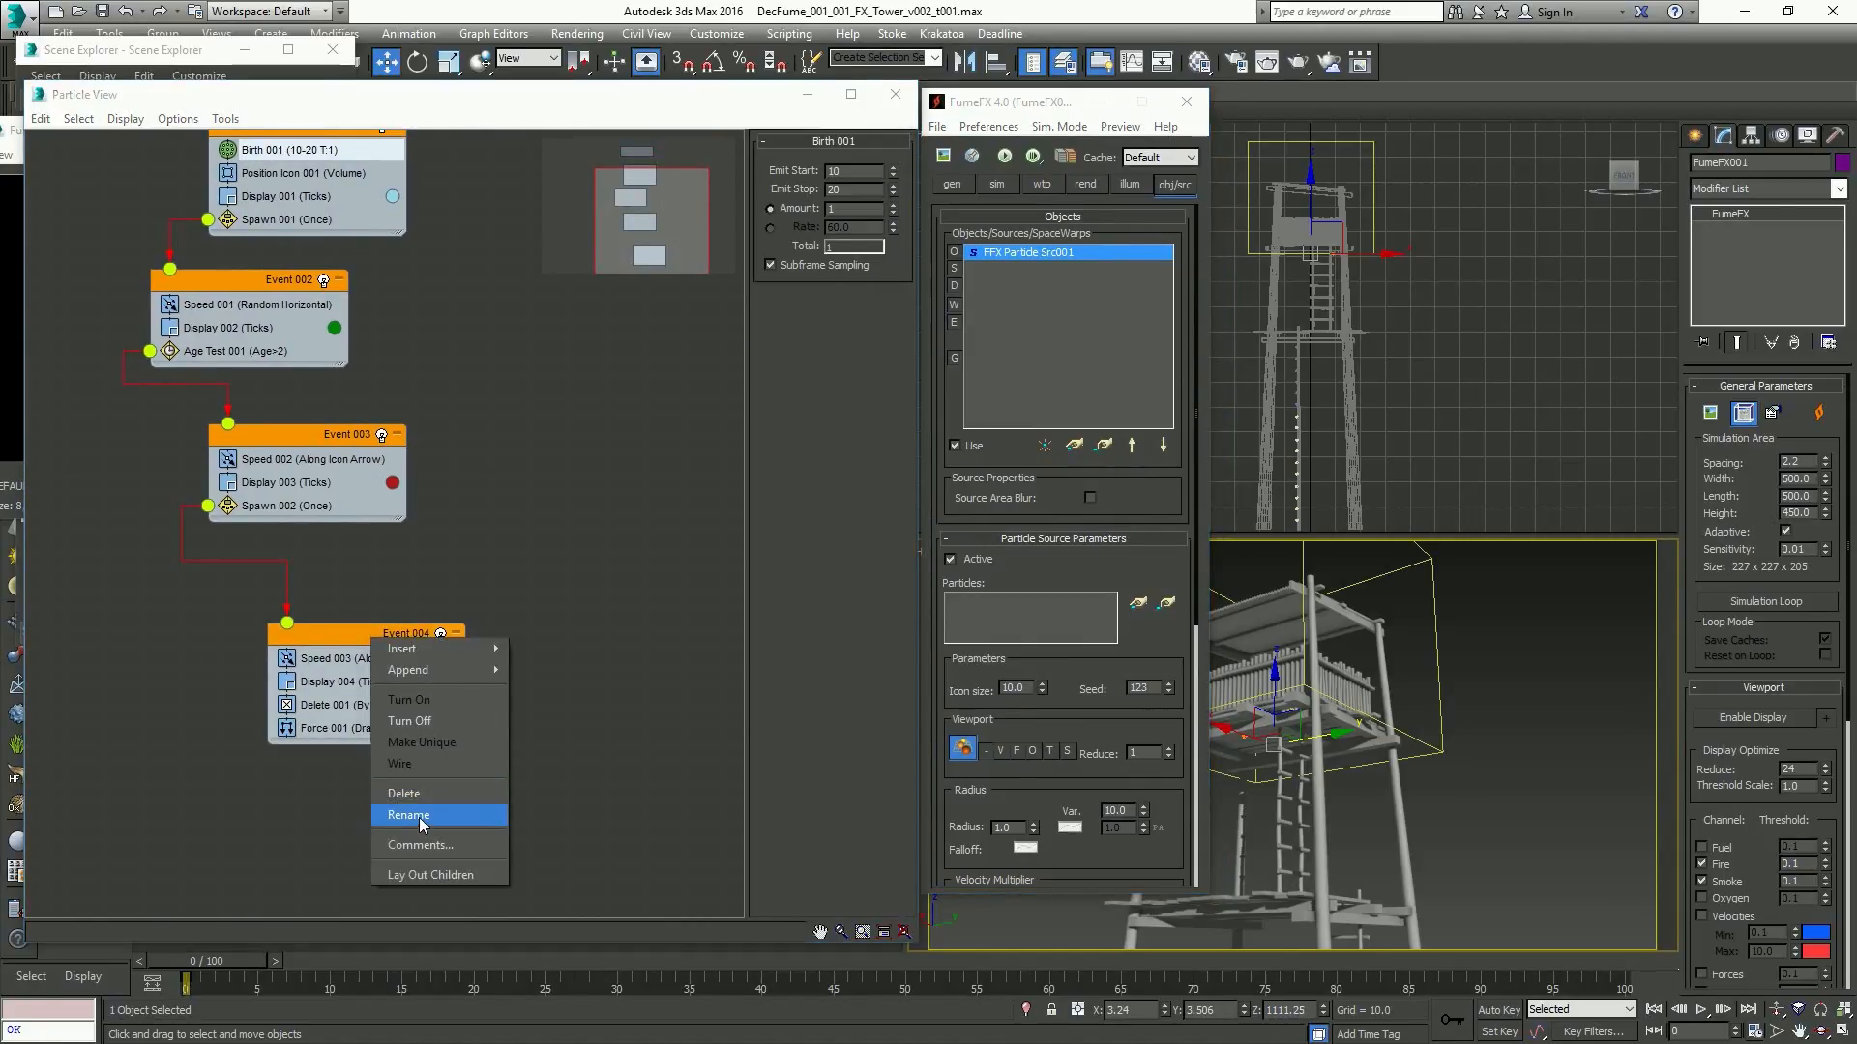
left_click(420, 816)
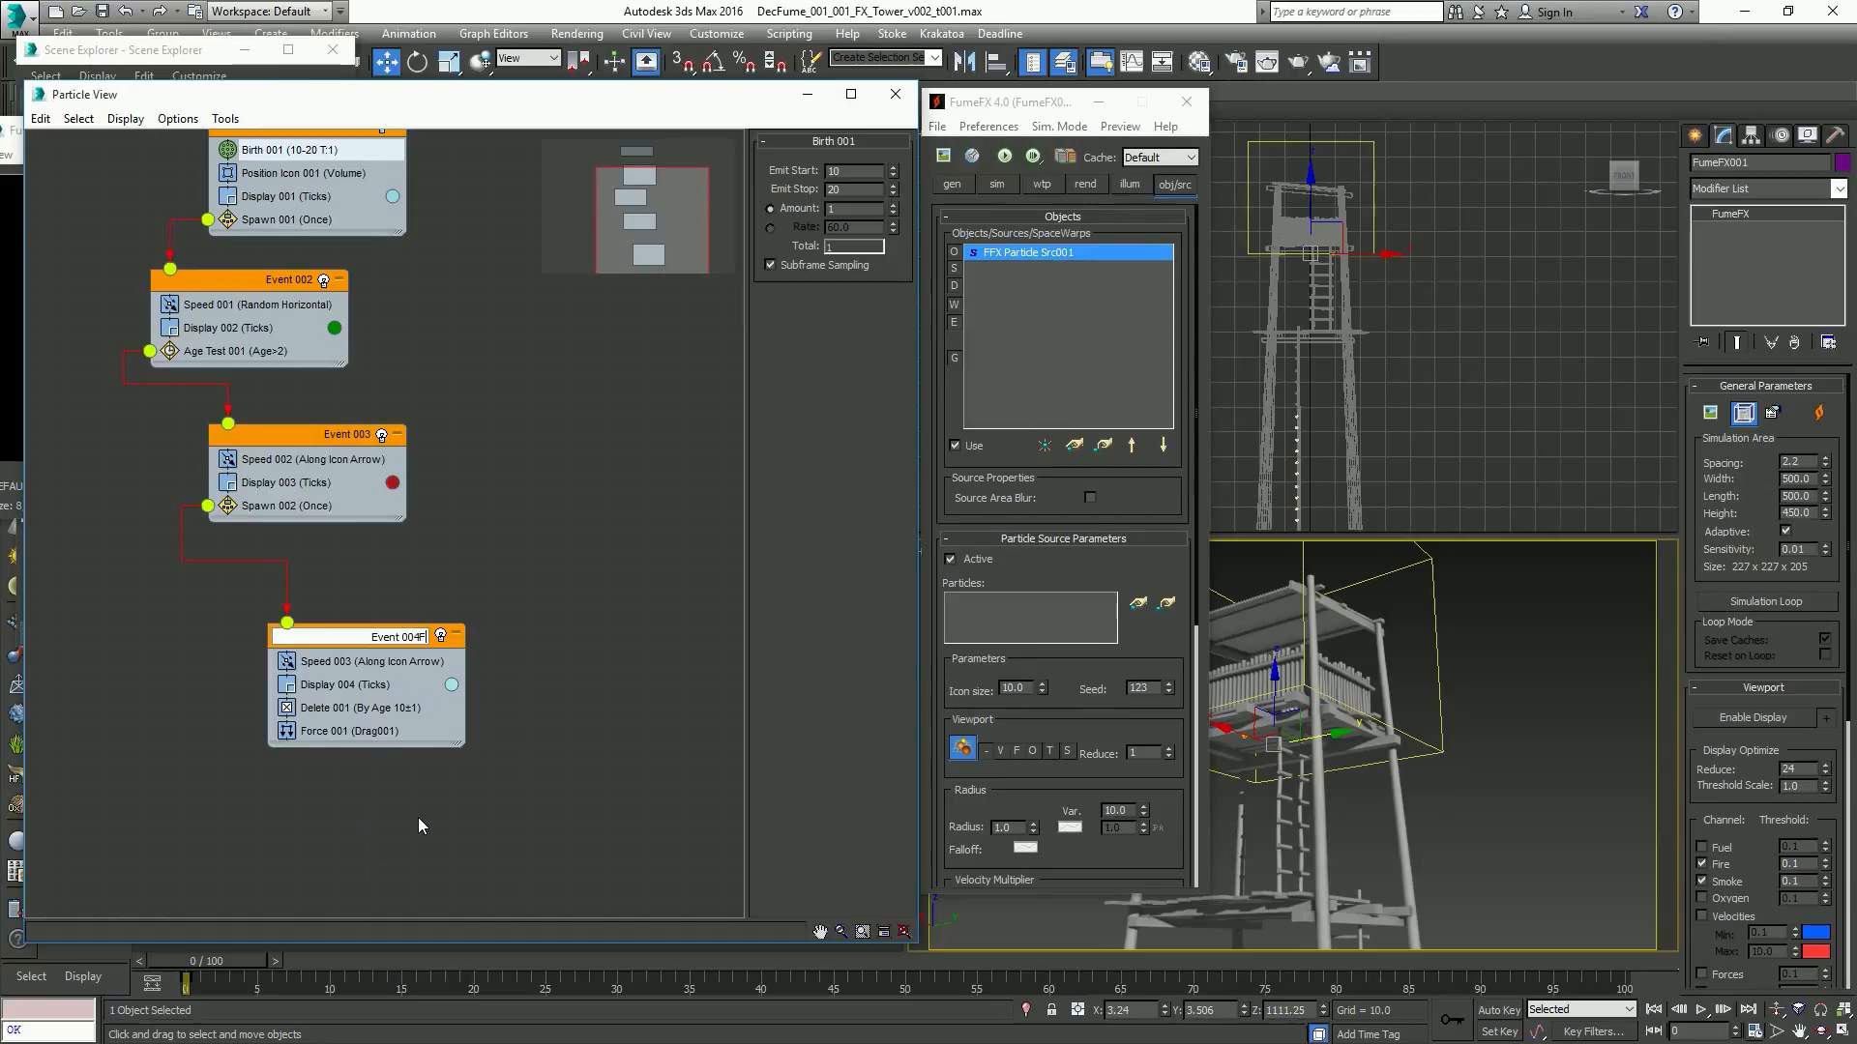
type("FFX_ExploParticles")
key("Return")
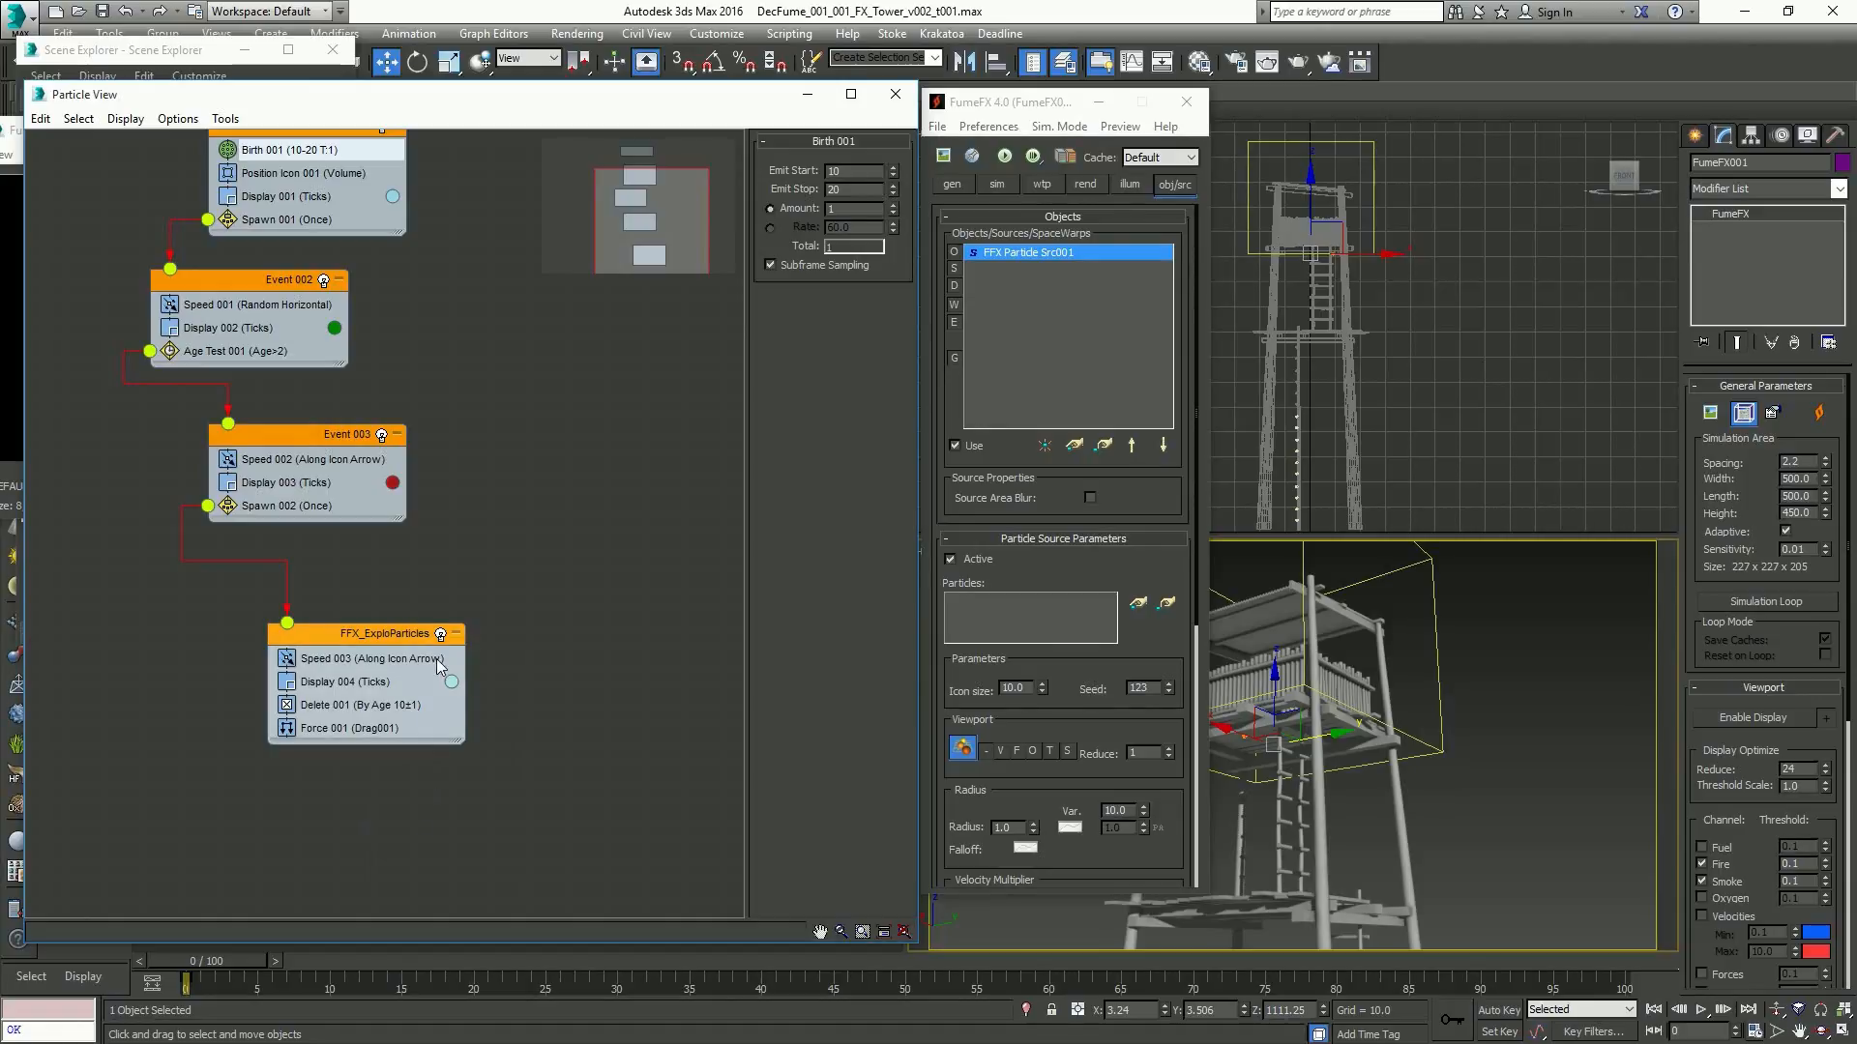
Assign the FFX_ExploParticles event of PFS_Explosion as the particles of the FumeFX particle source
left_click(1143, 606)
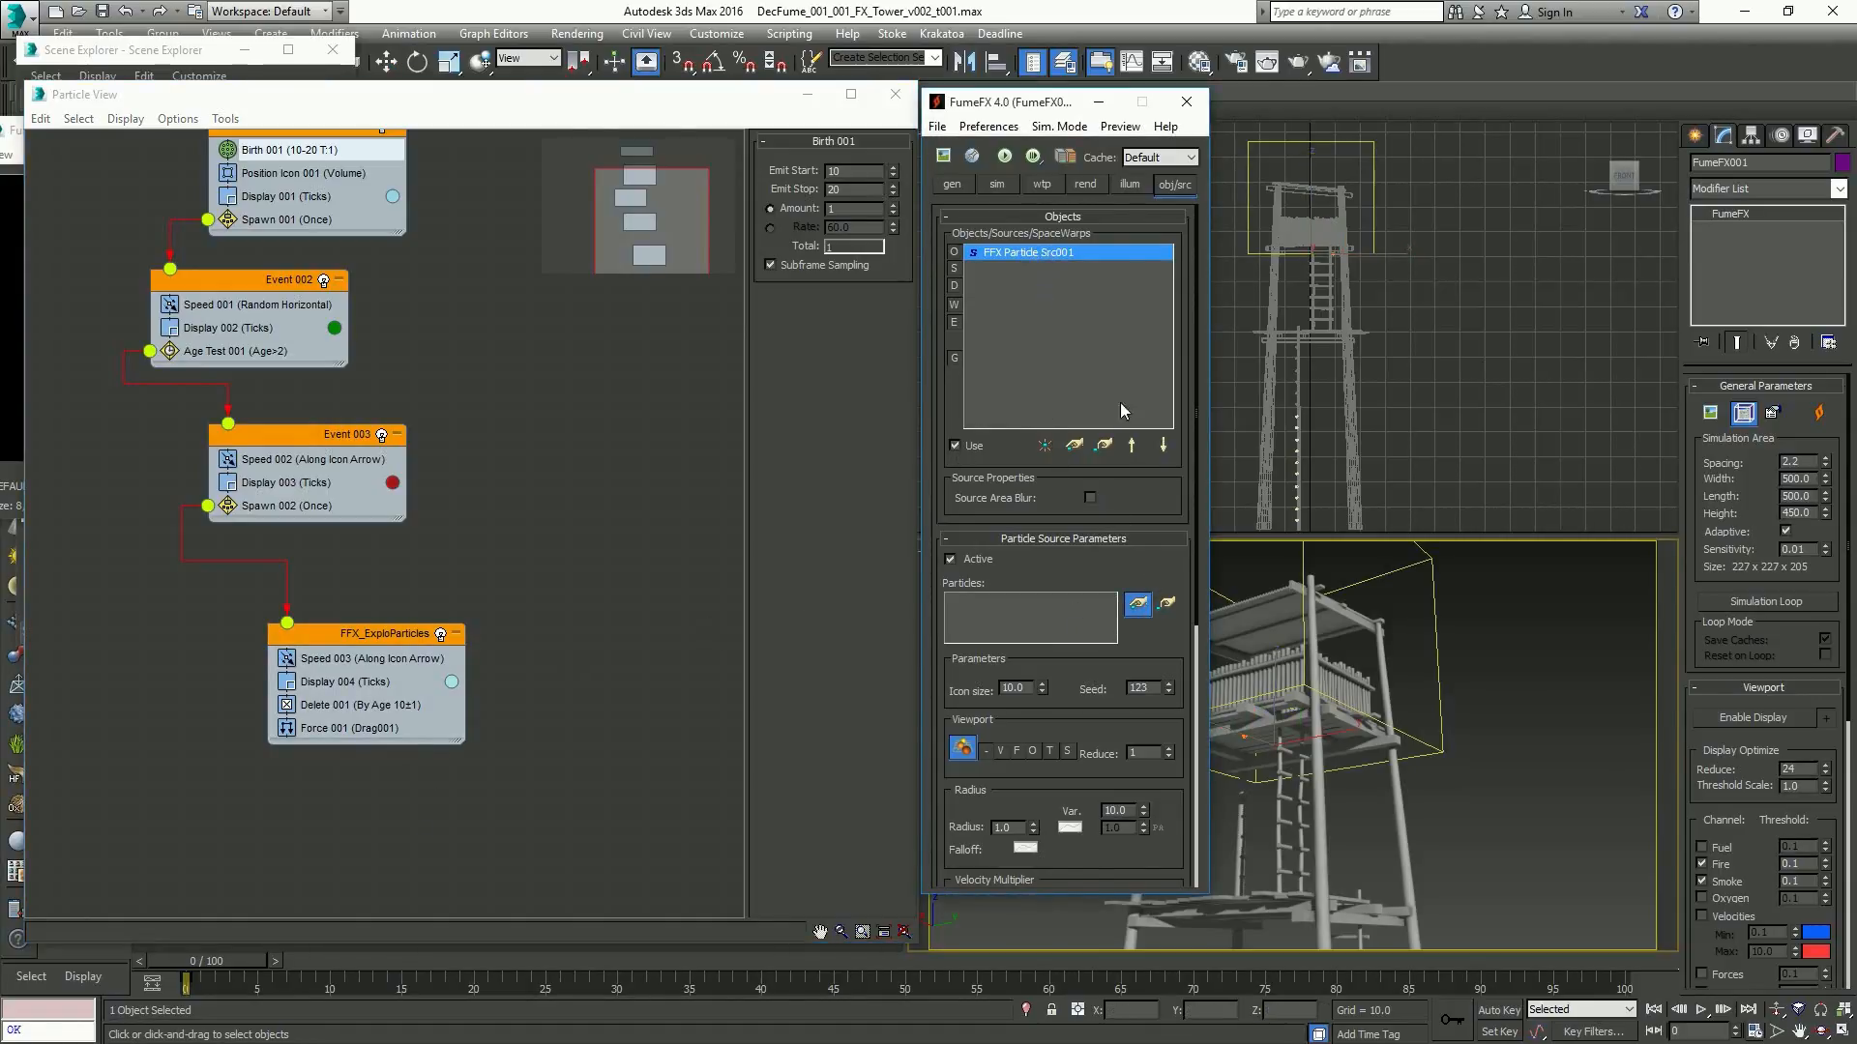
key("h")
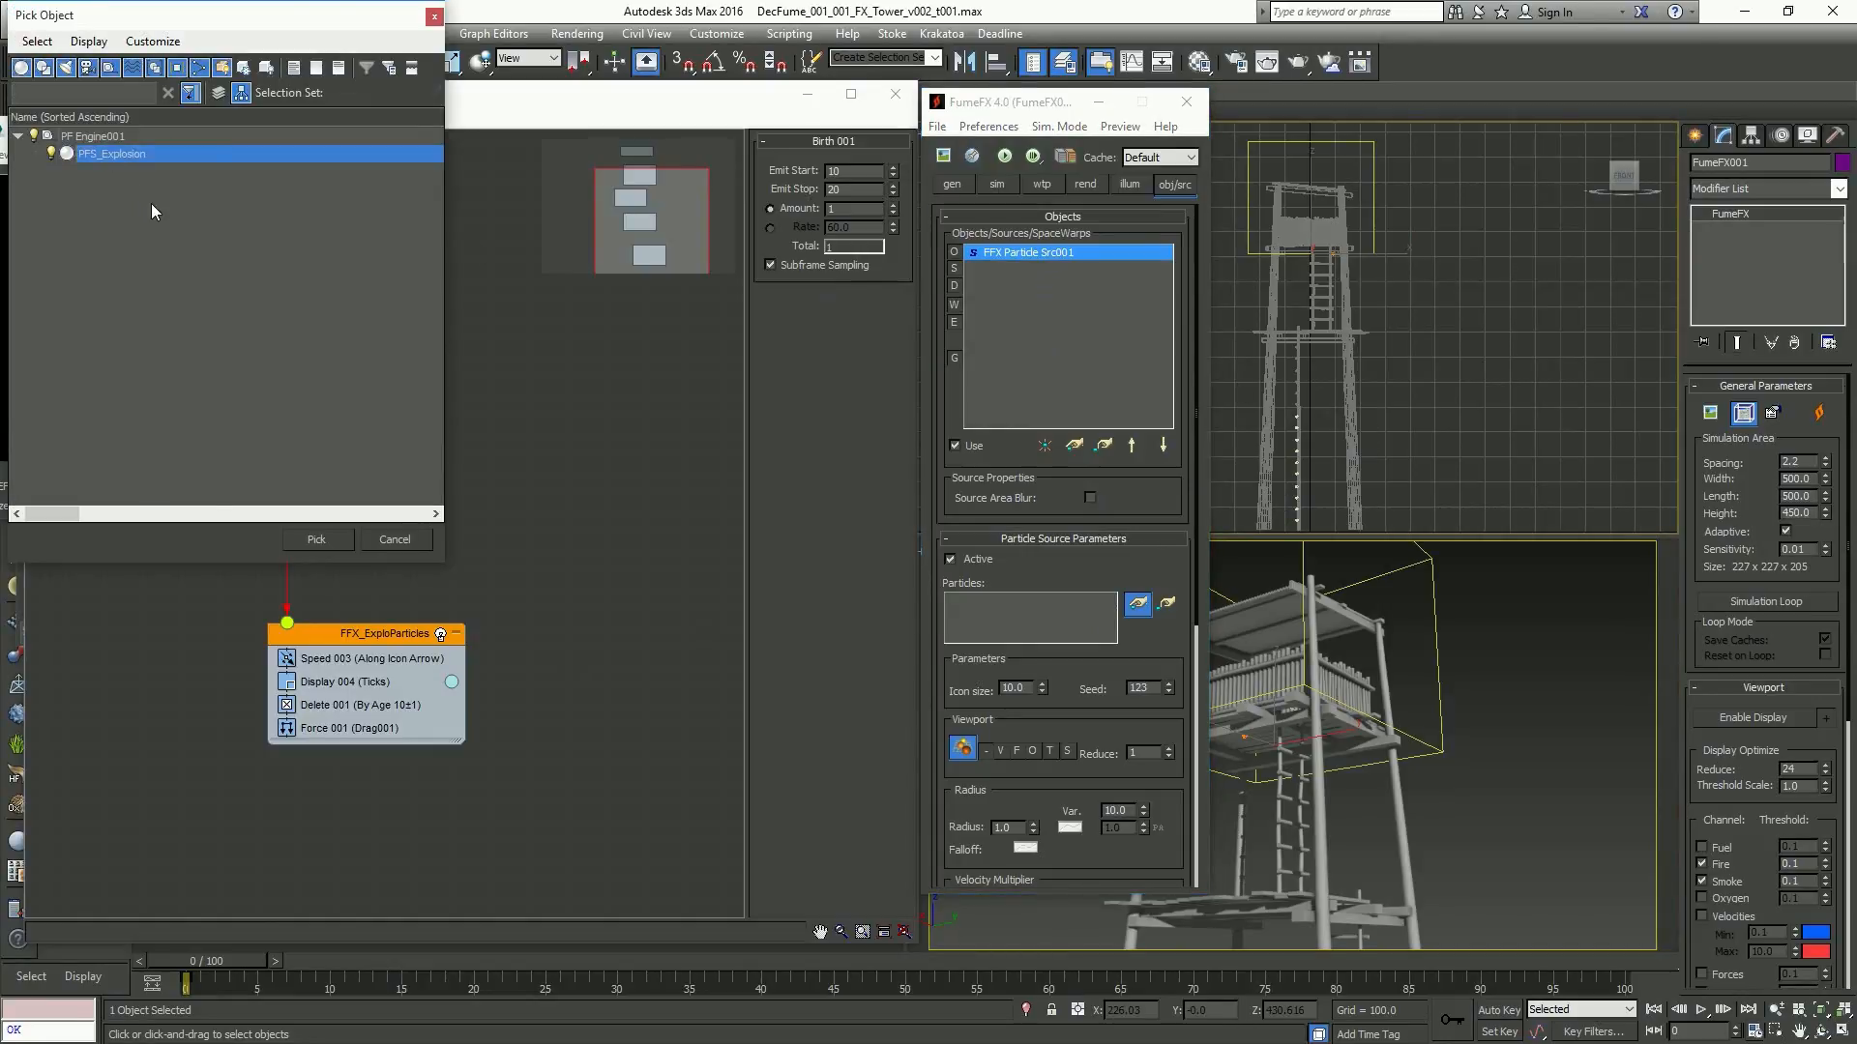
key("Return")
left_click(903, 518)
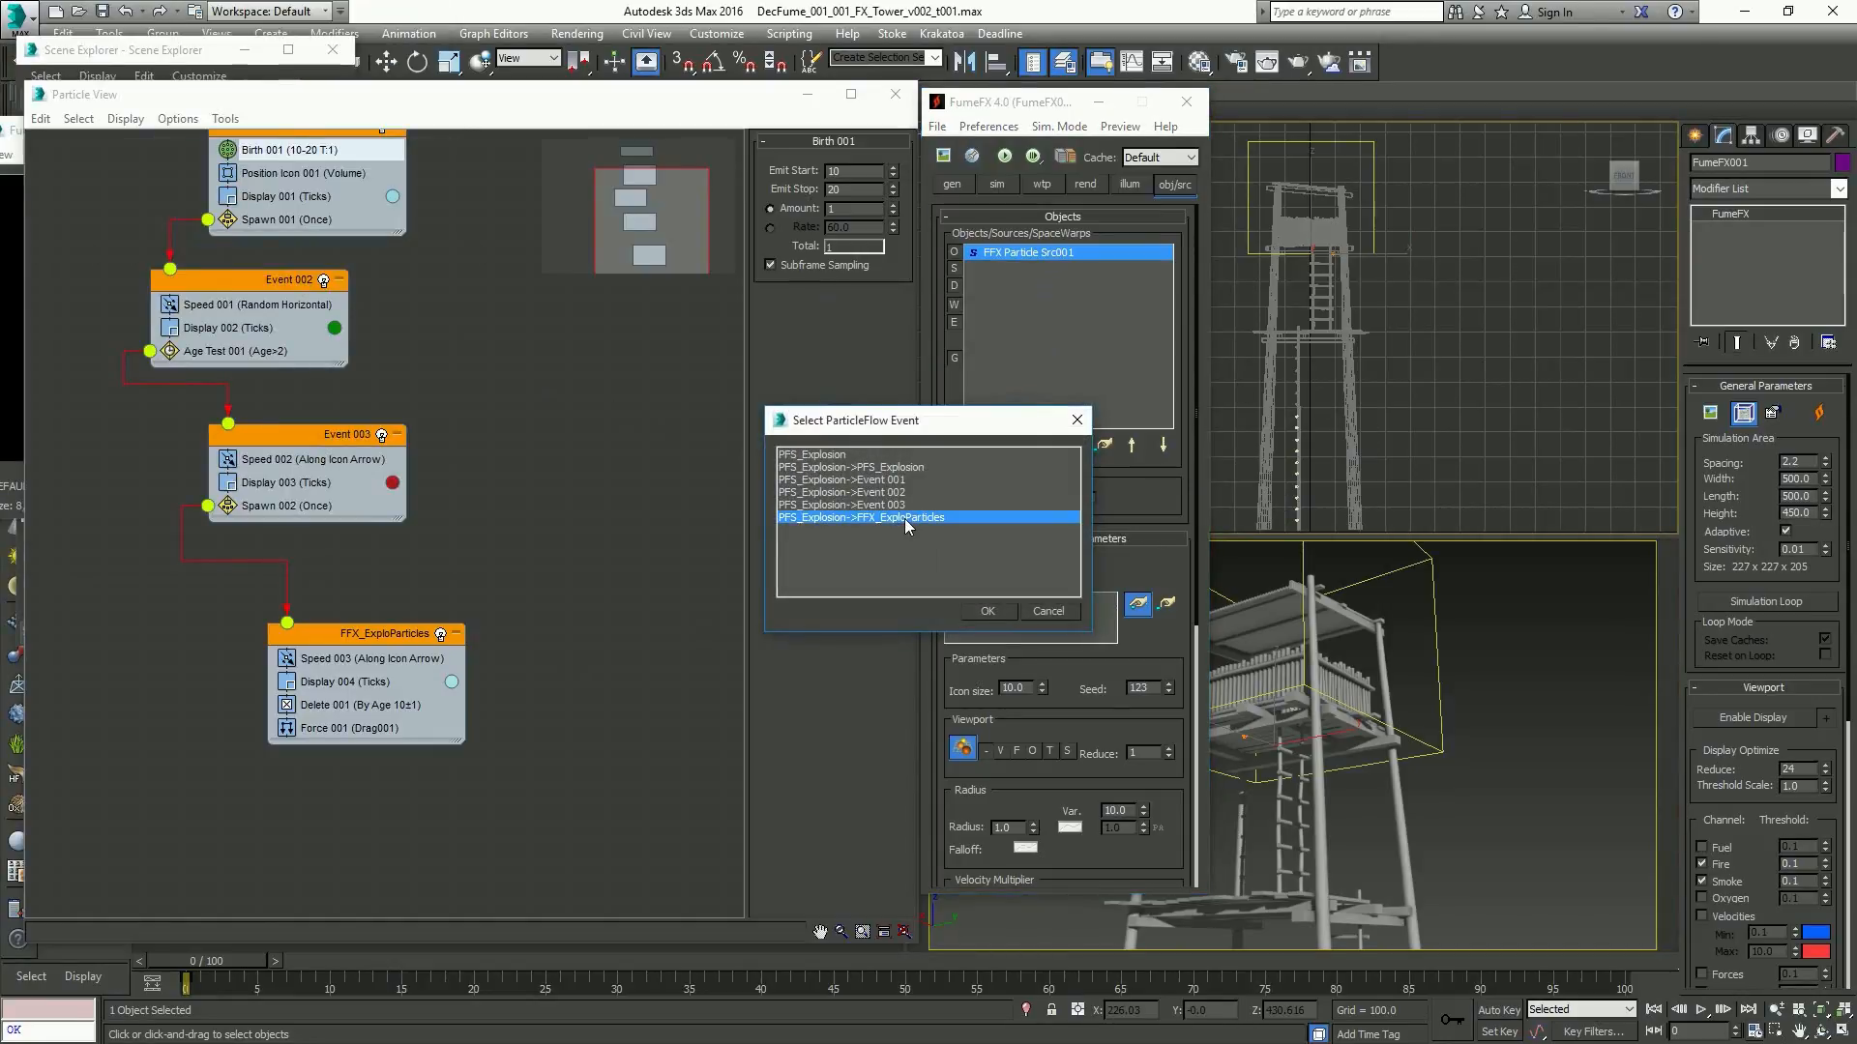
left_click(845, 453)
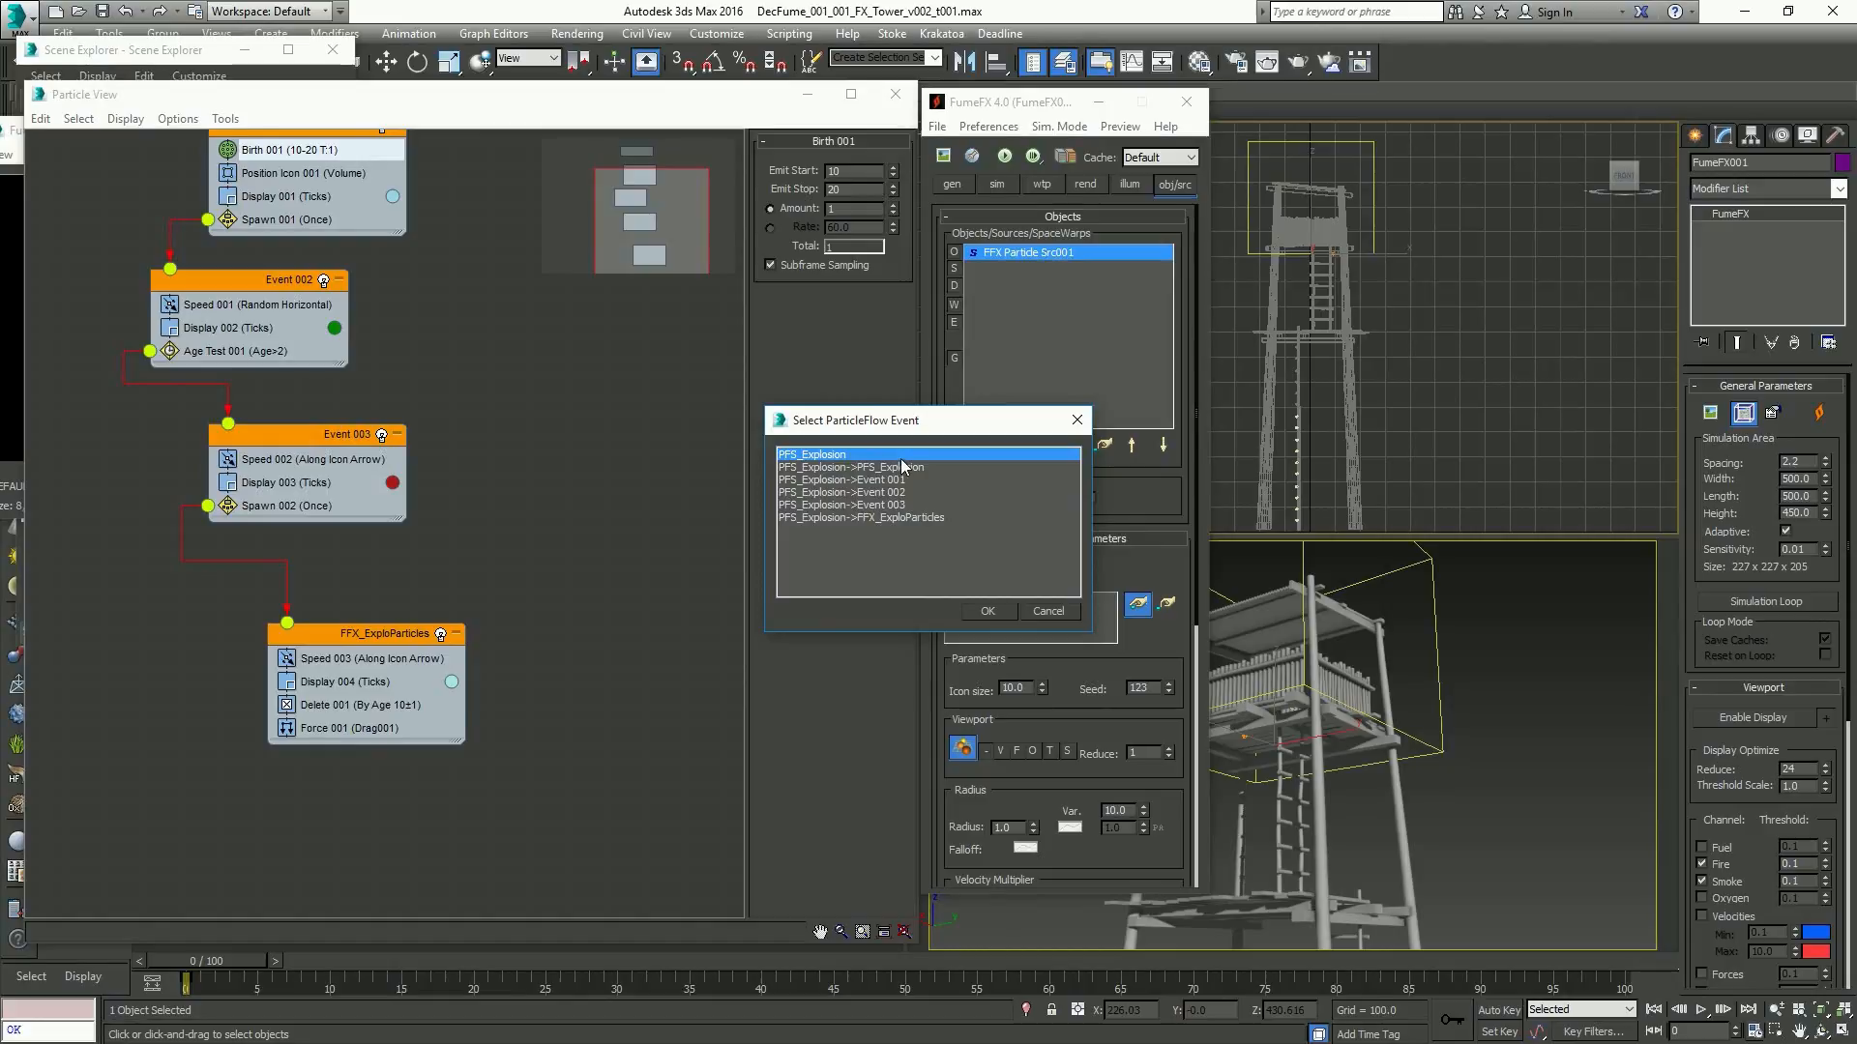
left_click_drag(903, 467, 902, 560)
left_click_drag(904, 468, 894, 539)
left_click(903, 519)
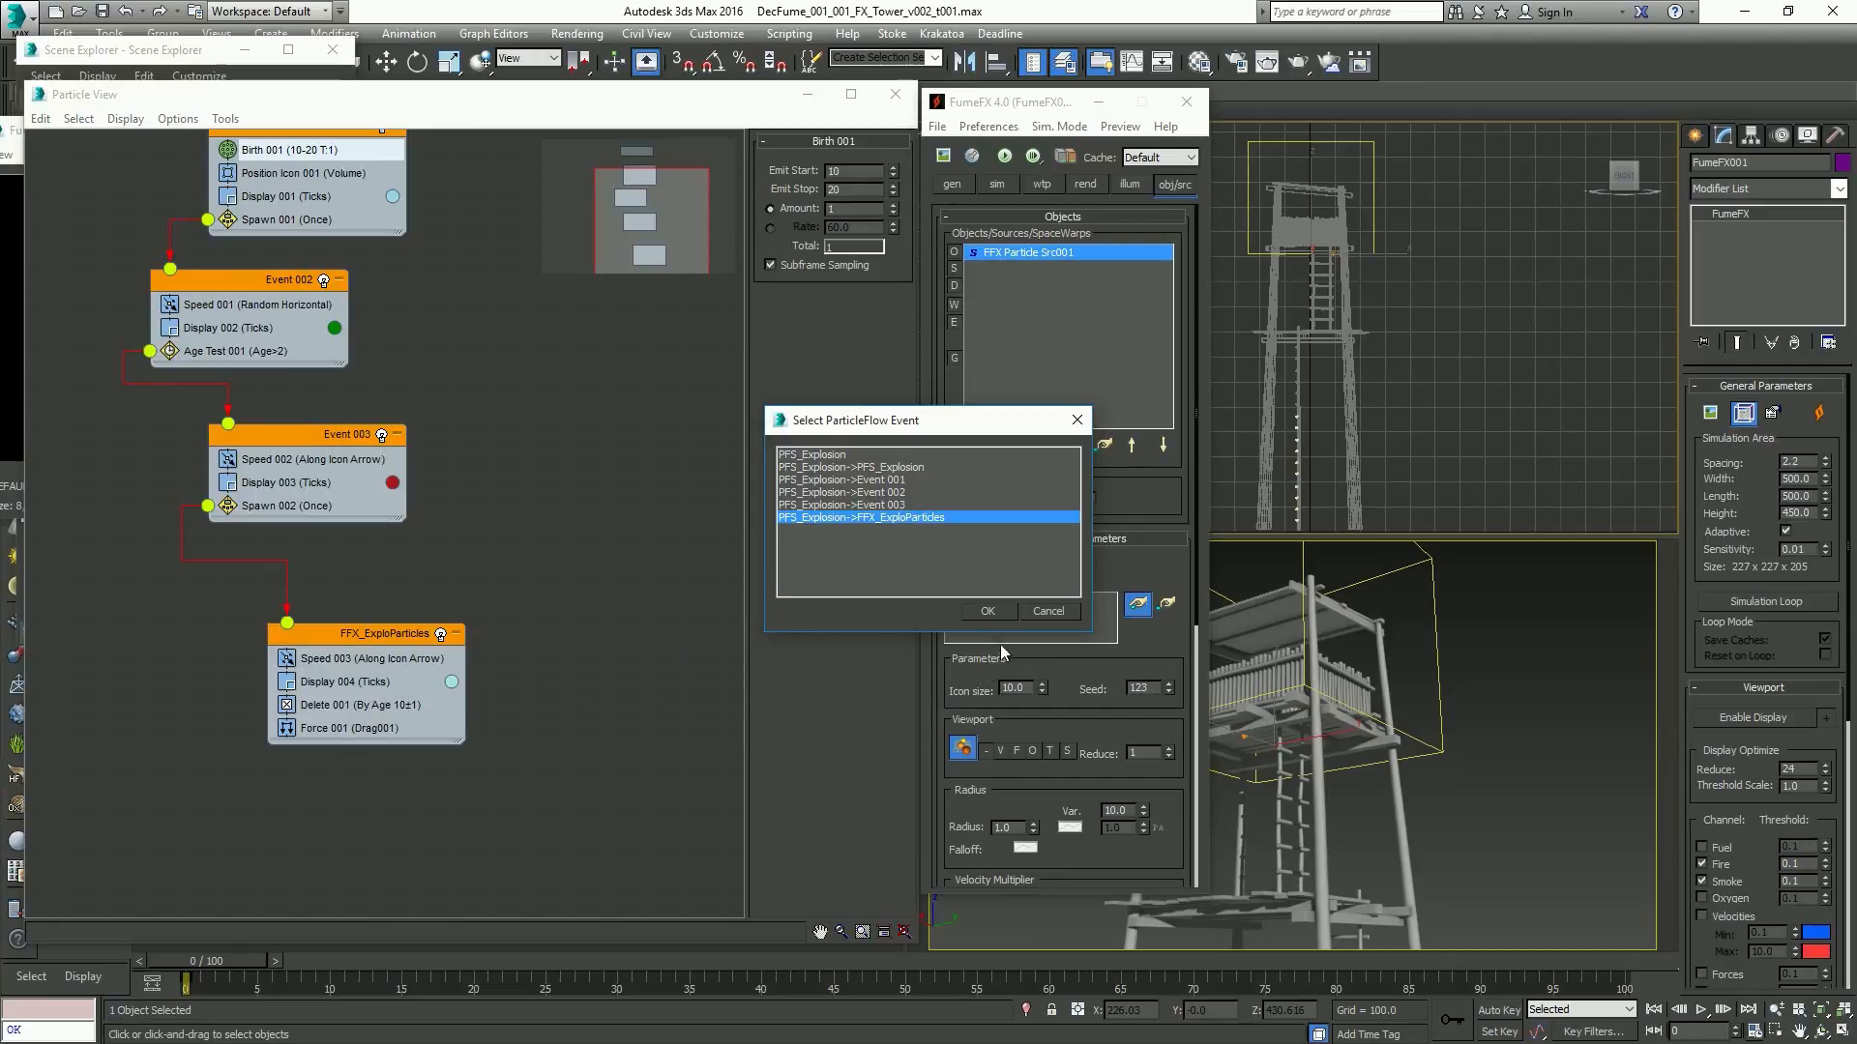
left_click(996, 613)
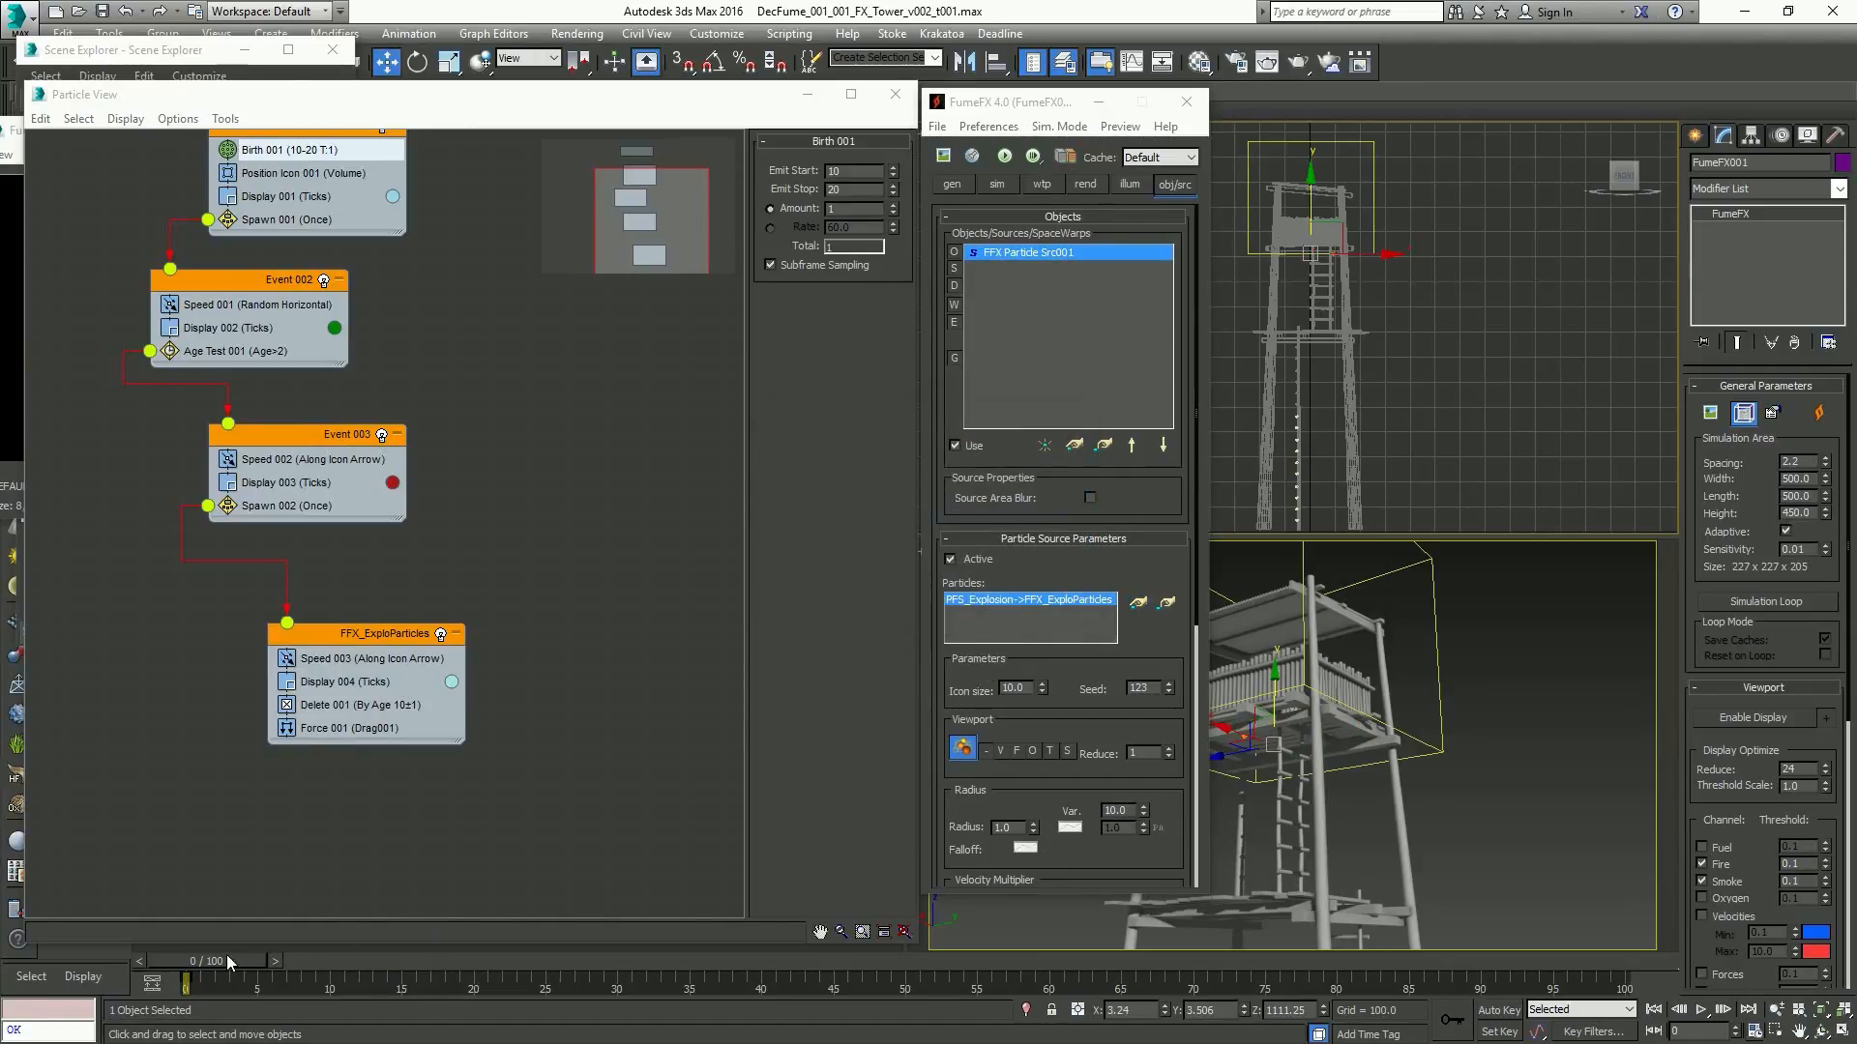
Scrub the timeline to frame 17 and examine the source particles around the tower in an enlarged perspective view
left_click_drag(227, 956, 301, 965)
left_click_drag(418, 982, 569, 996)
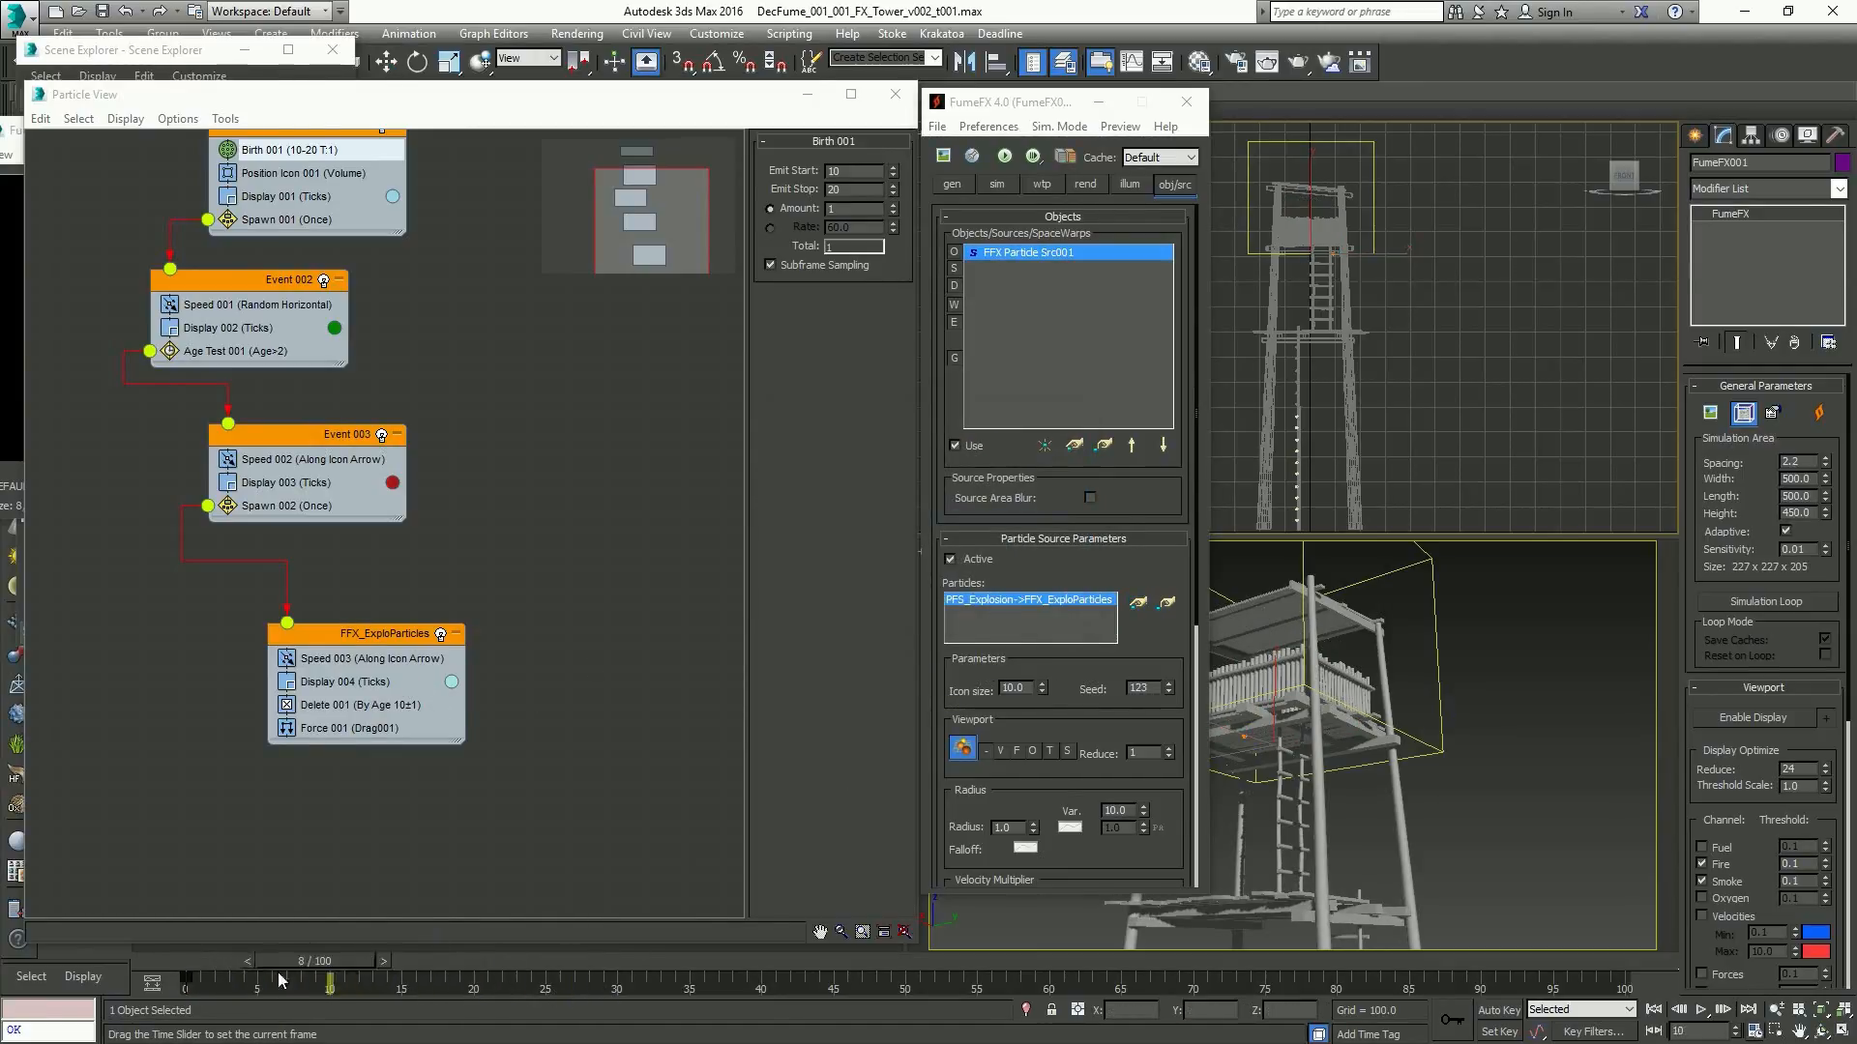
left_click_drag(277, 972, 184, 972)
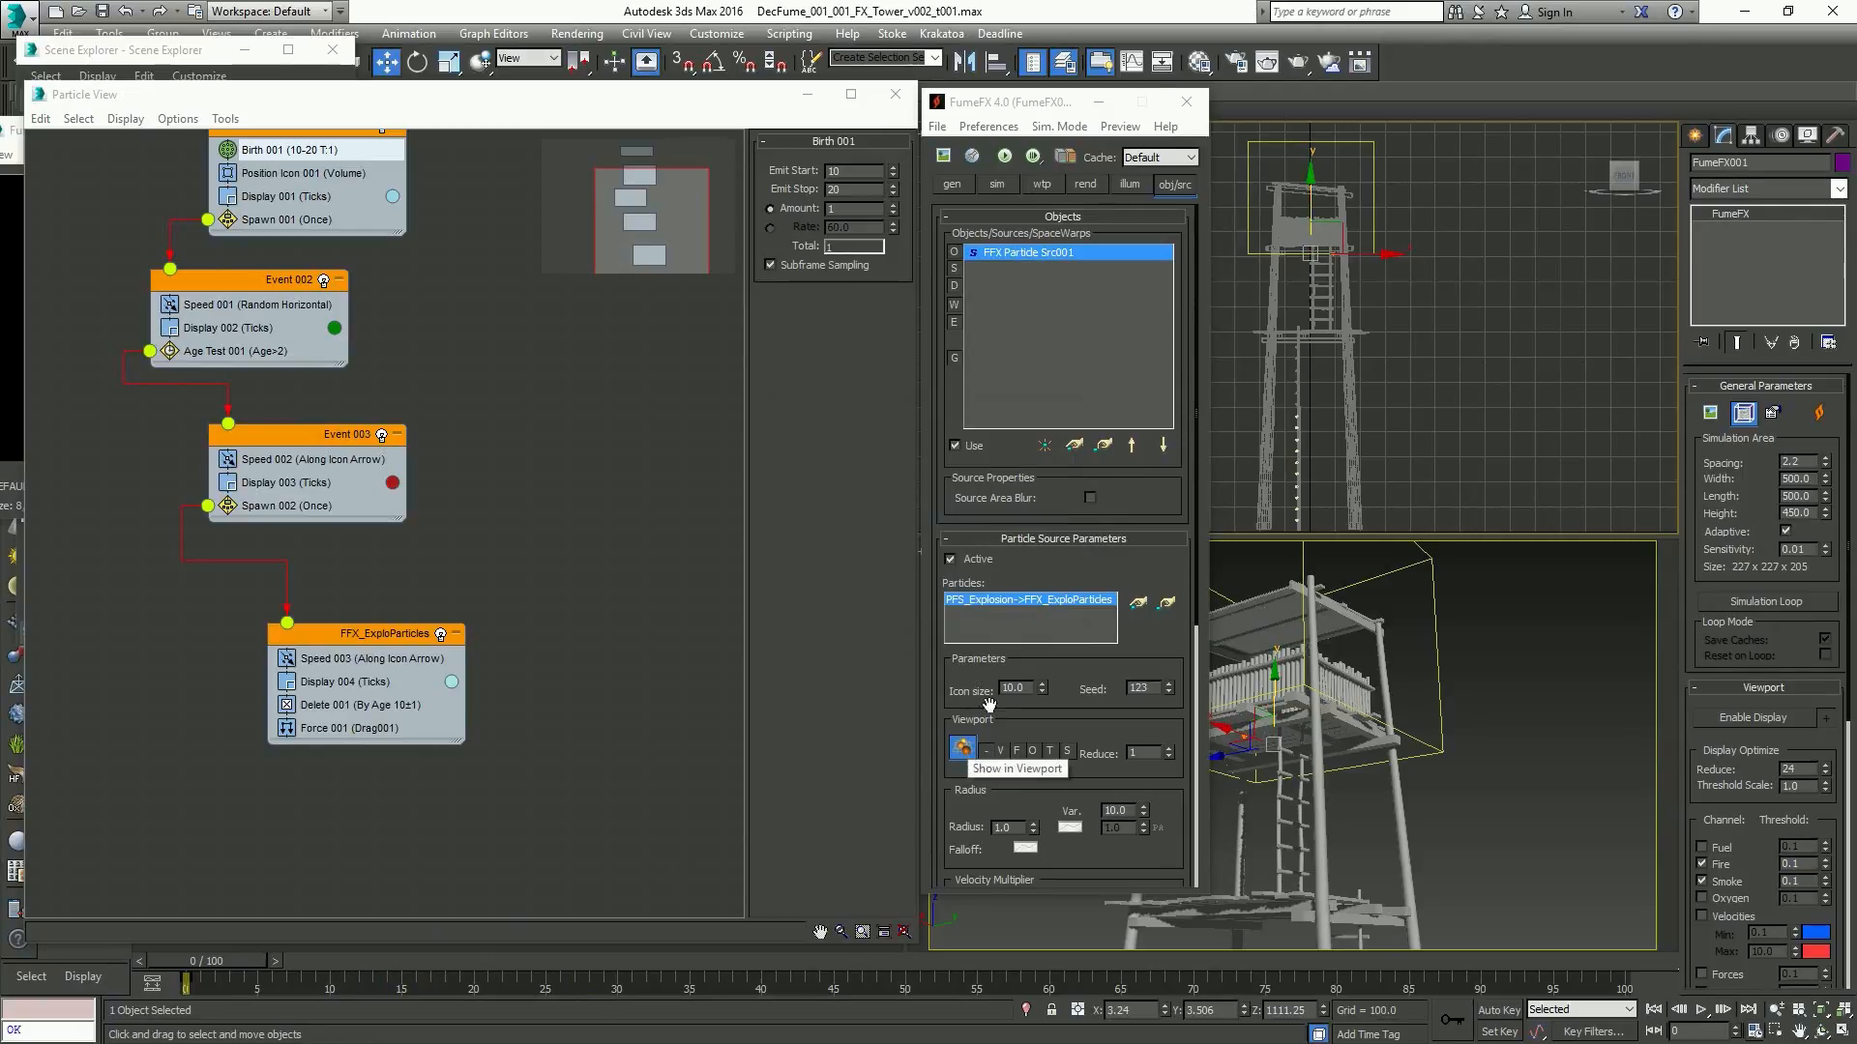
key("6")
left_click_drag(1005, 104, 728, 102)
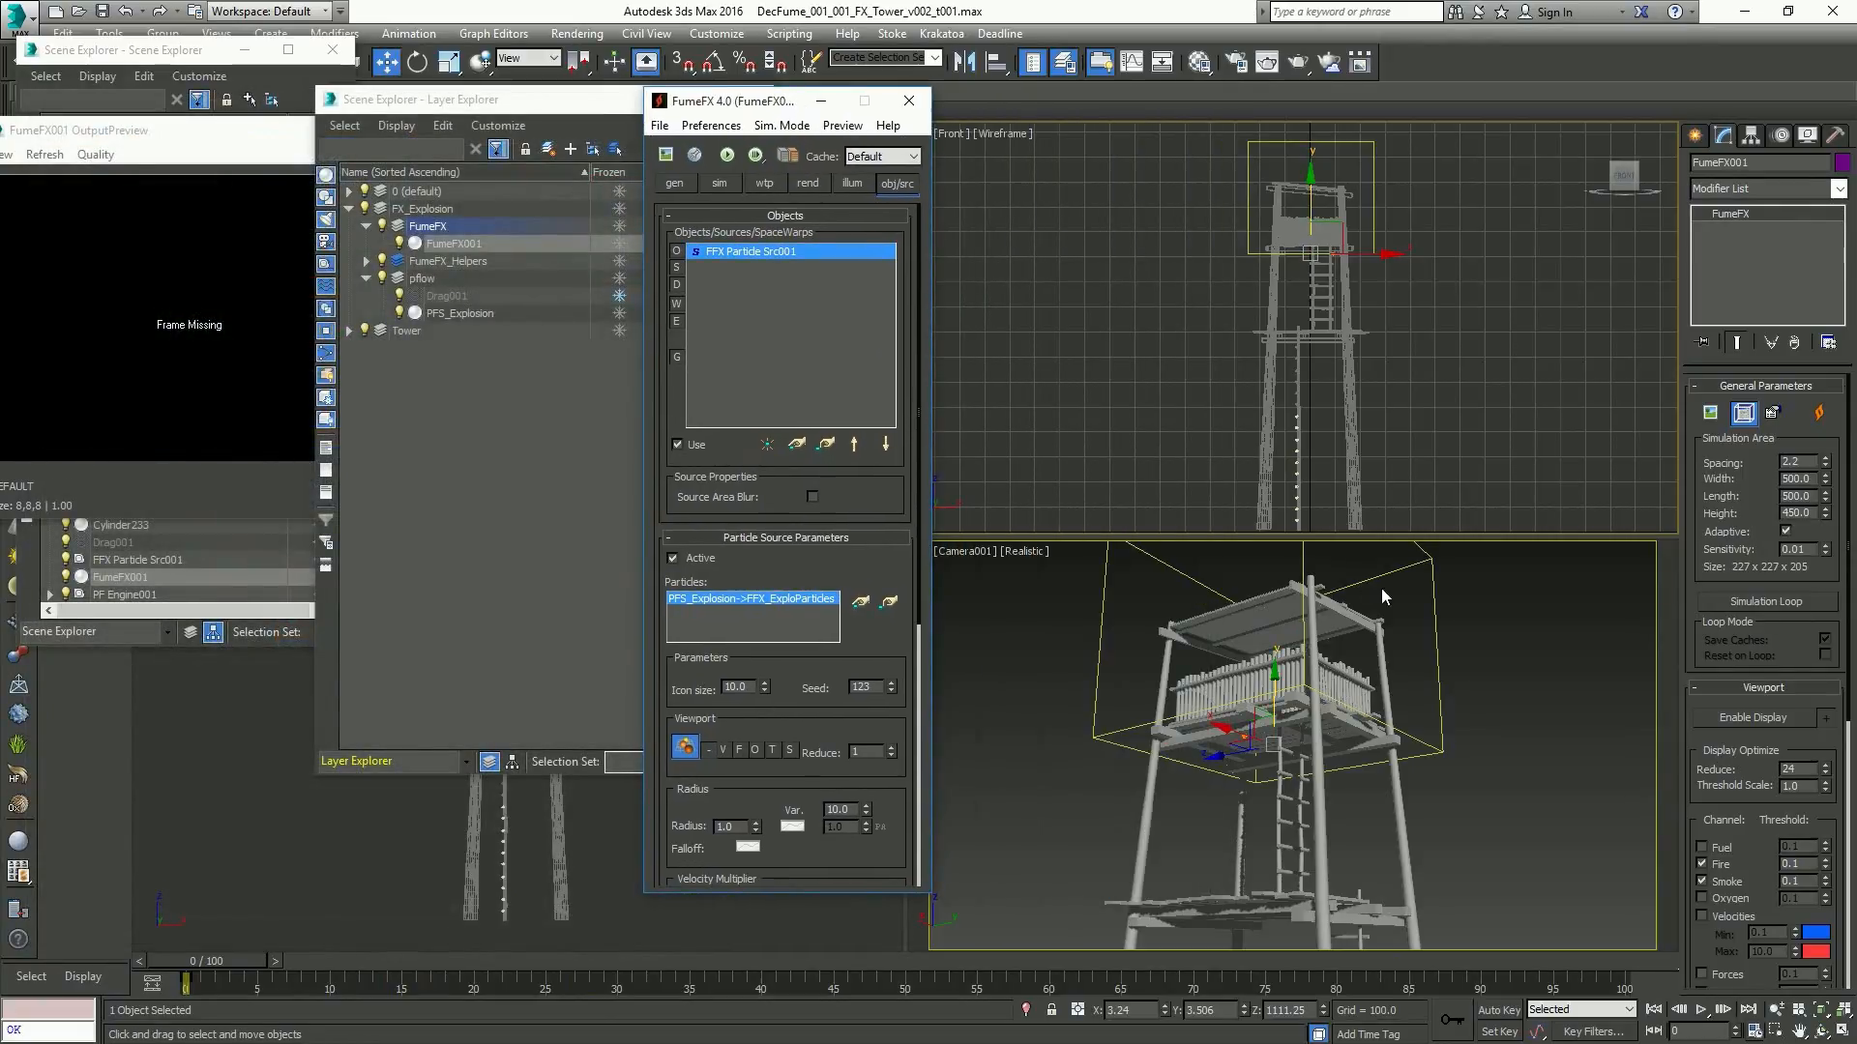
scroll(1286, 235, "up", 6)
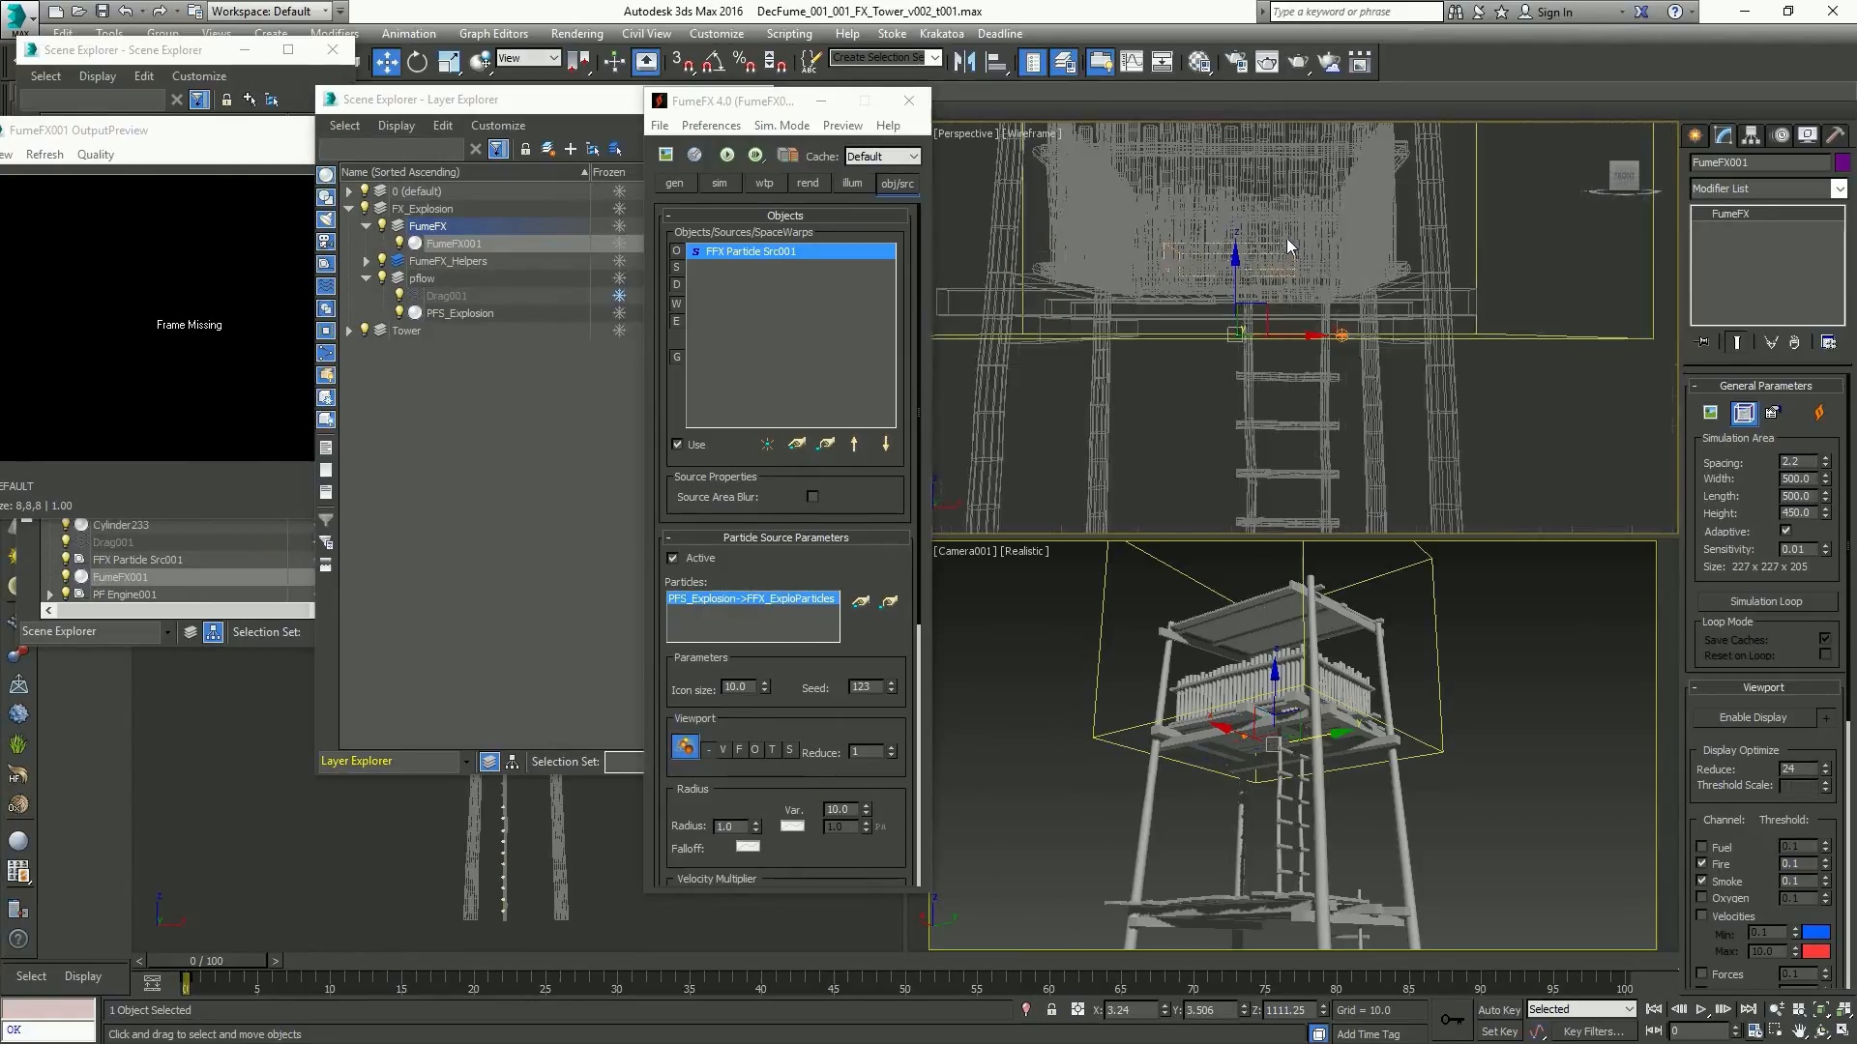
key("alt+w")
key("ctrl+x")
key("ctrl+x")
middle_click_drag(1257, 373, 1373, 396, "alt")
middle_click_drag(1353, 392, 1301, 428, "ctrl+alt")
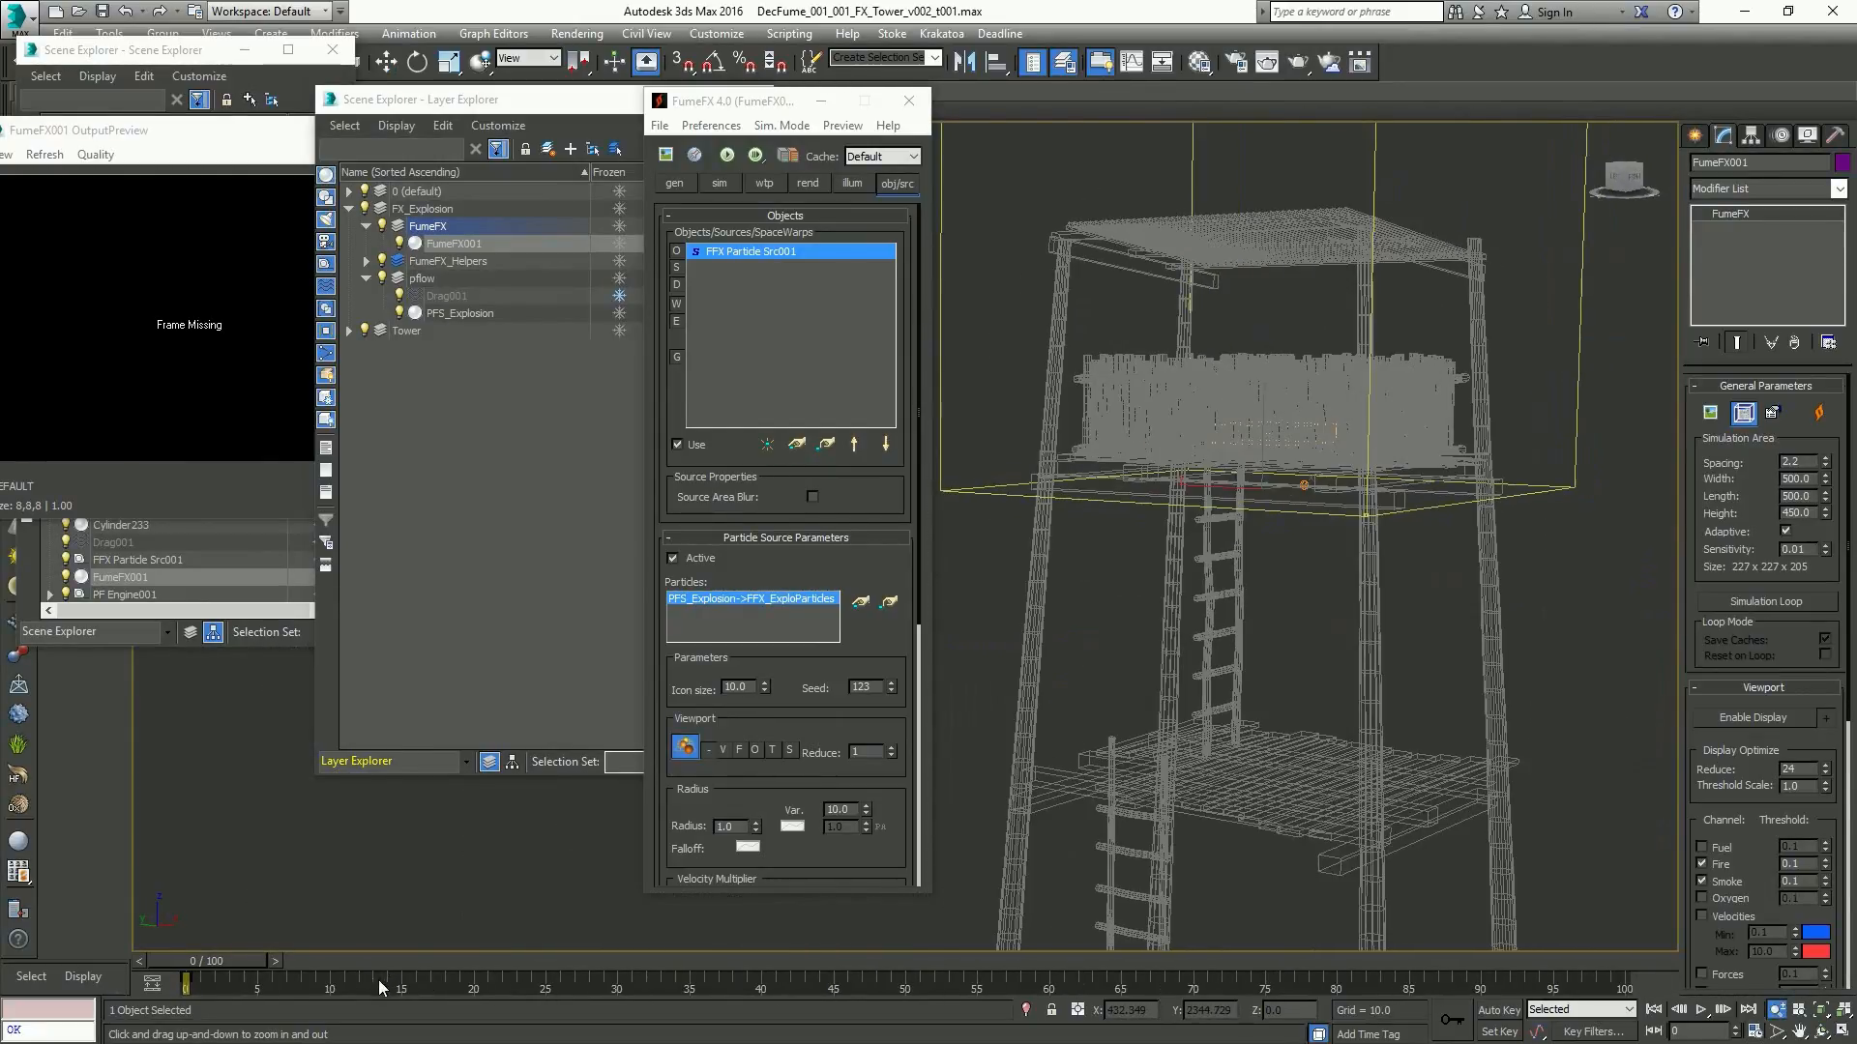
left_click_drag(387, 965, 432, 967)
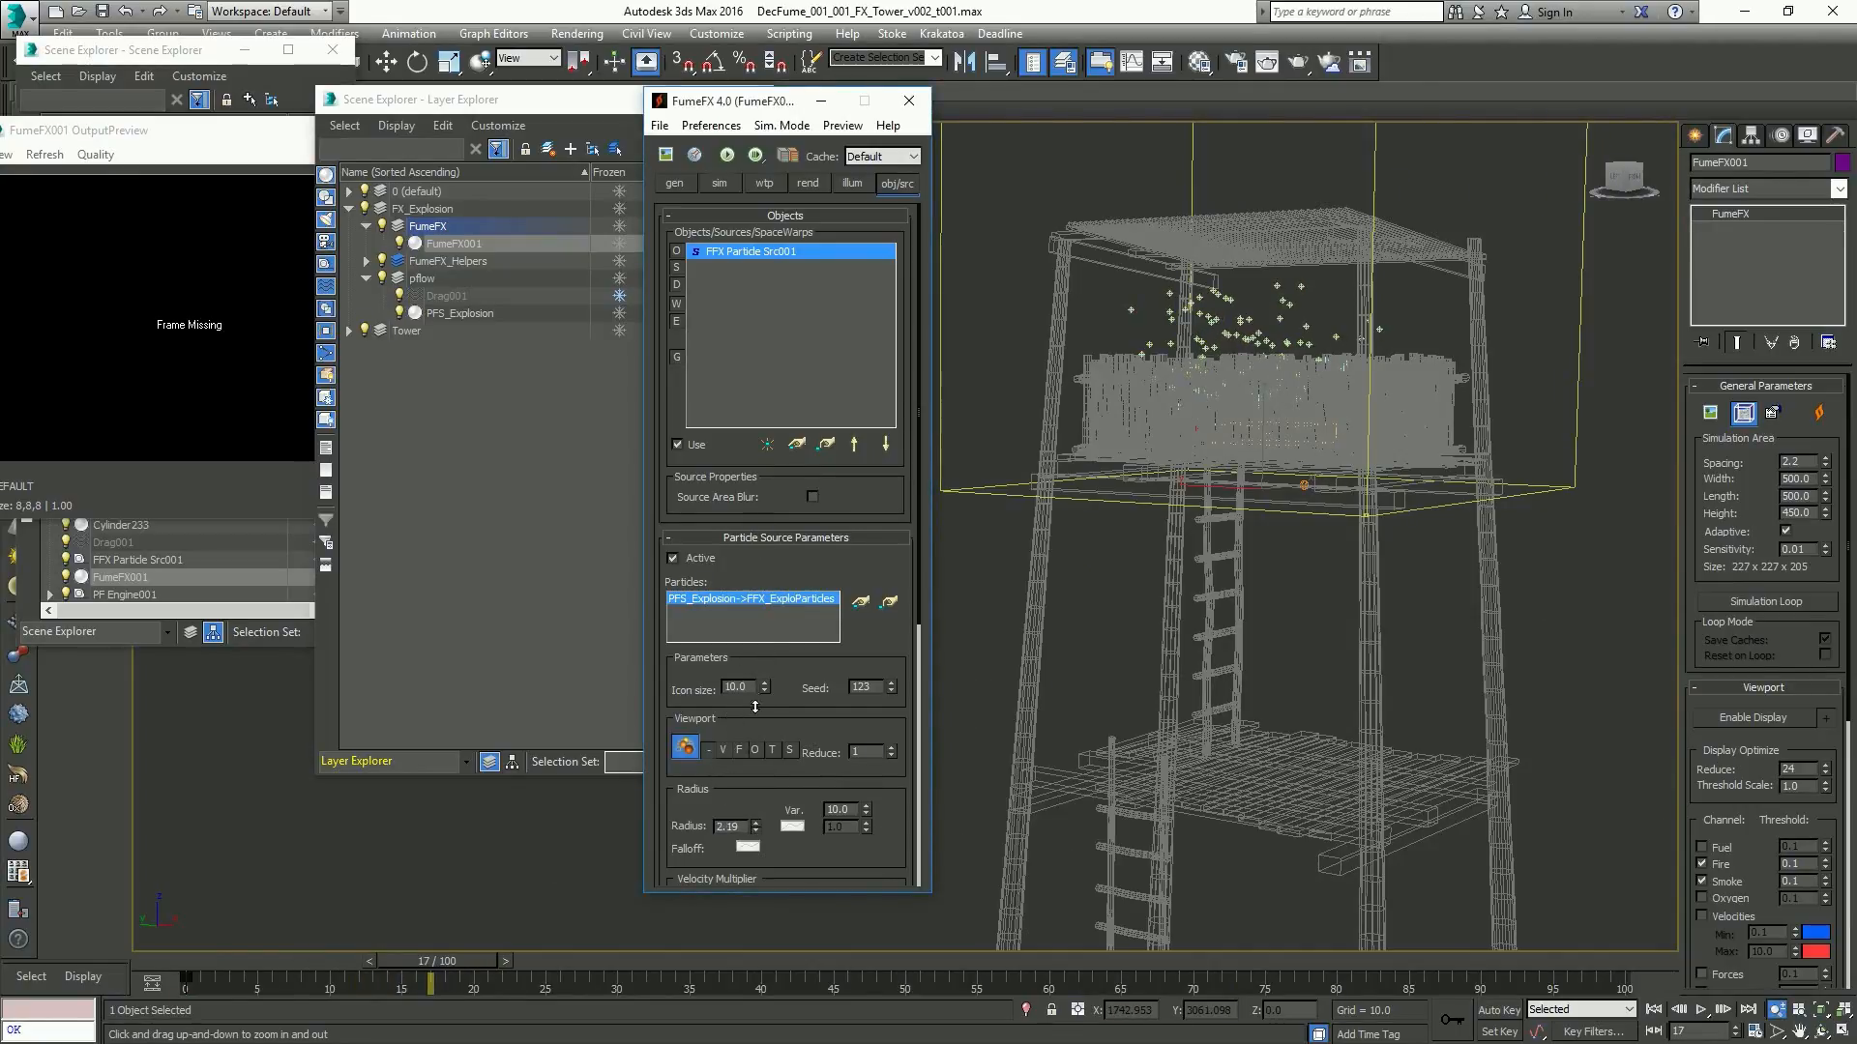
Set the particle source's Radius to 8
double_click(731, 827)
type("8")
key("Return")
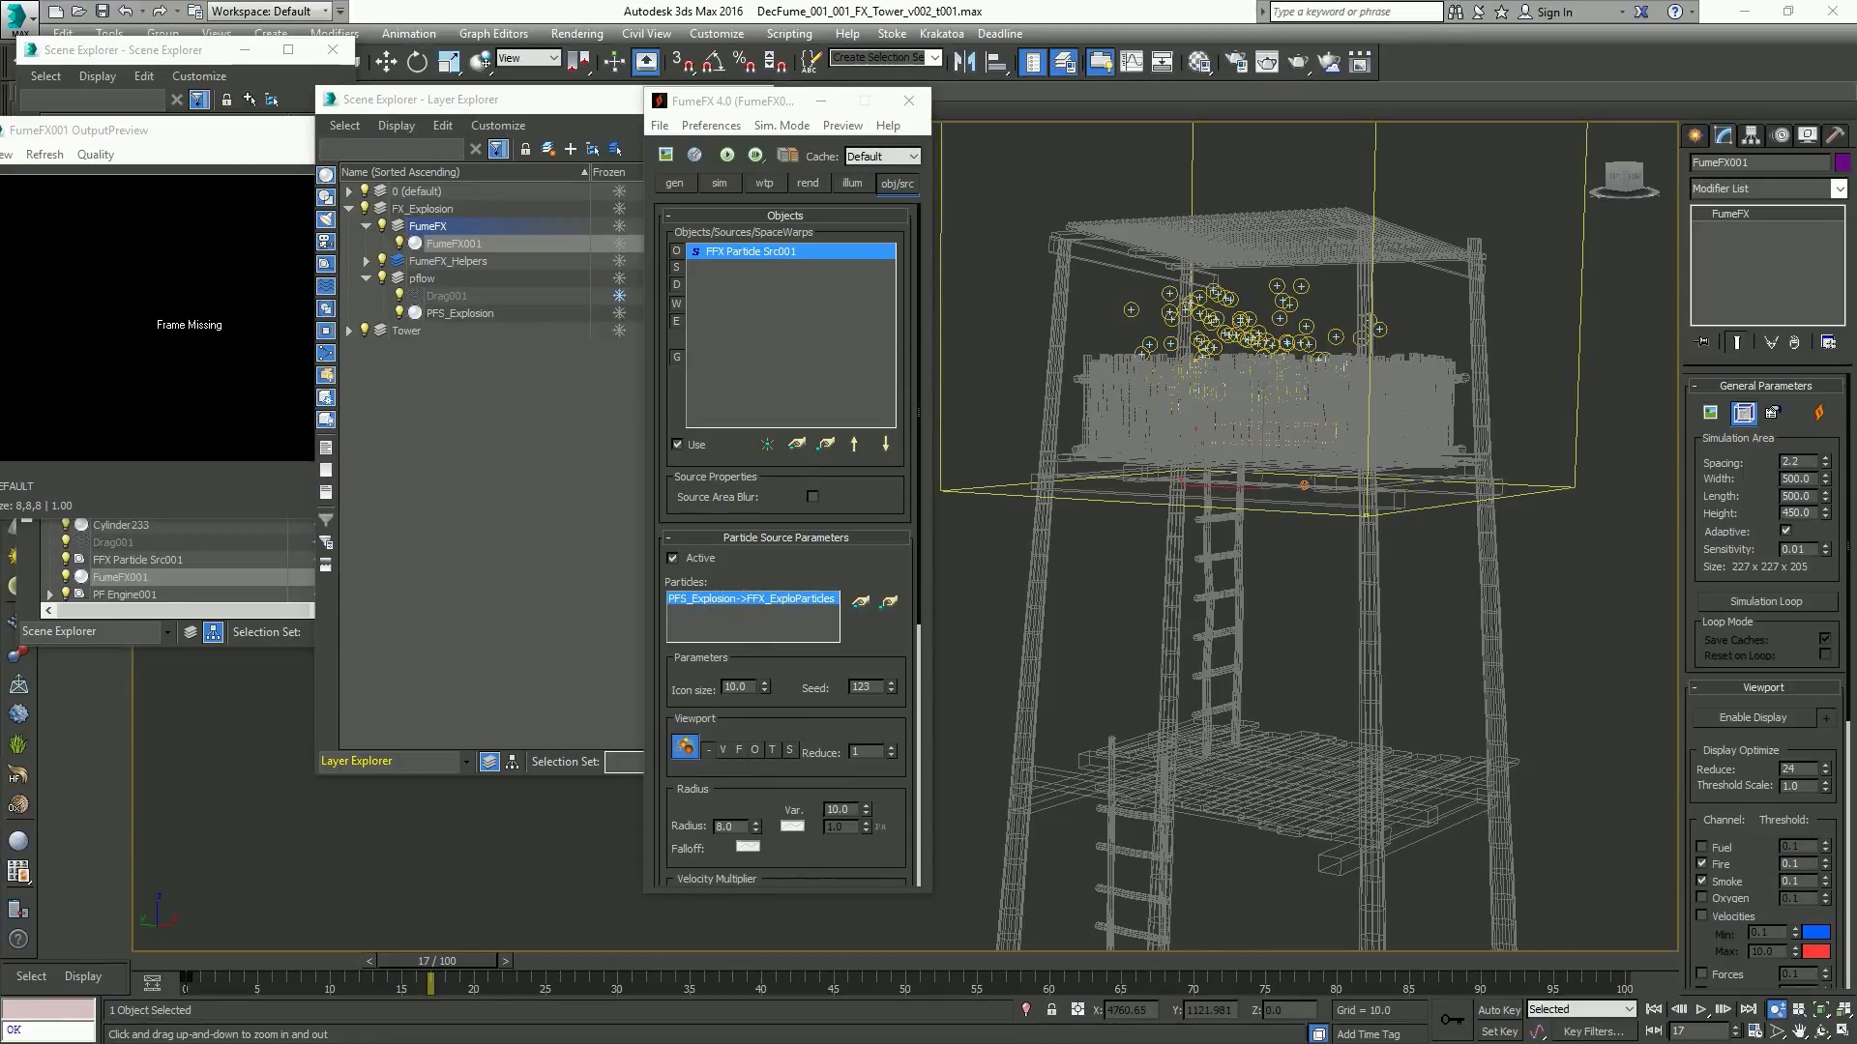
scroll(819, 713, "down", 5)
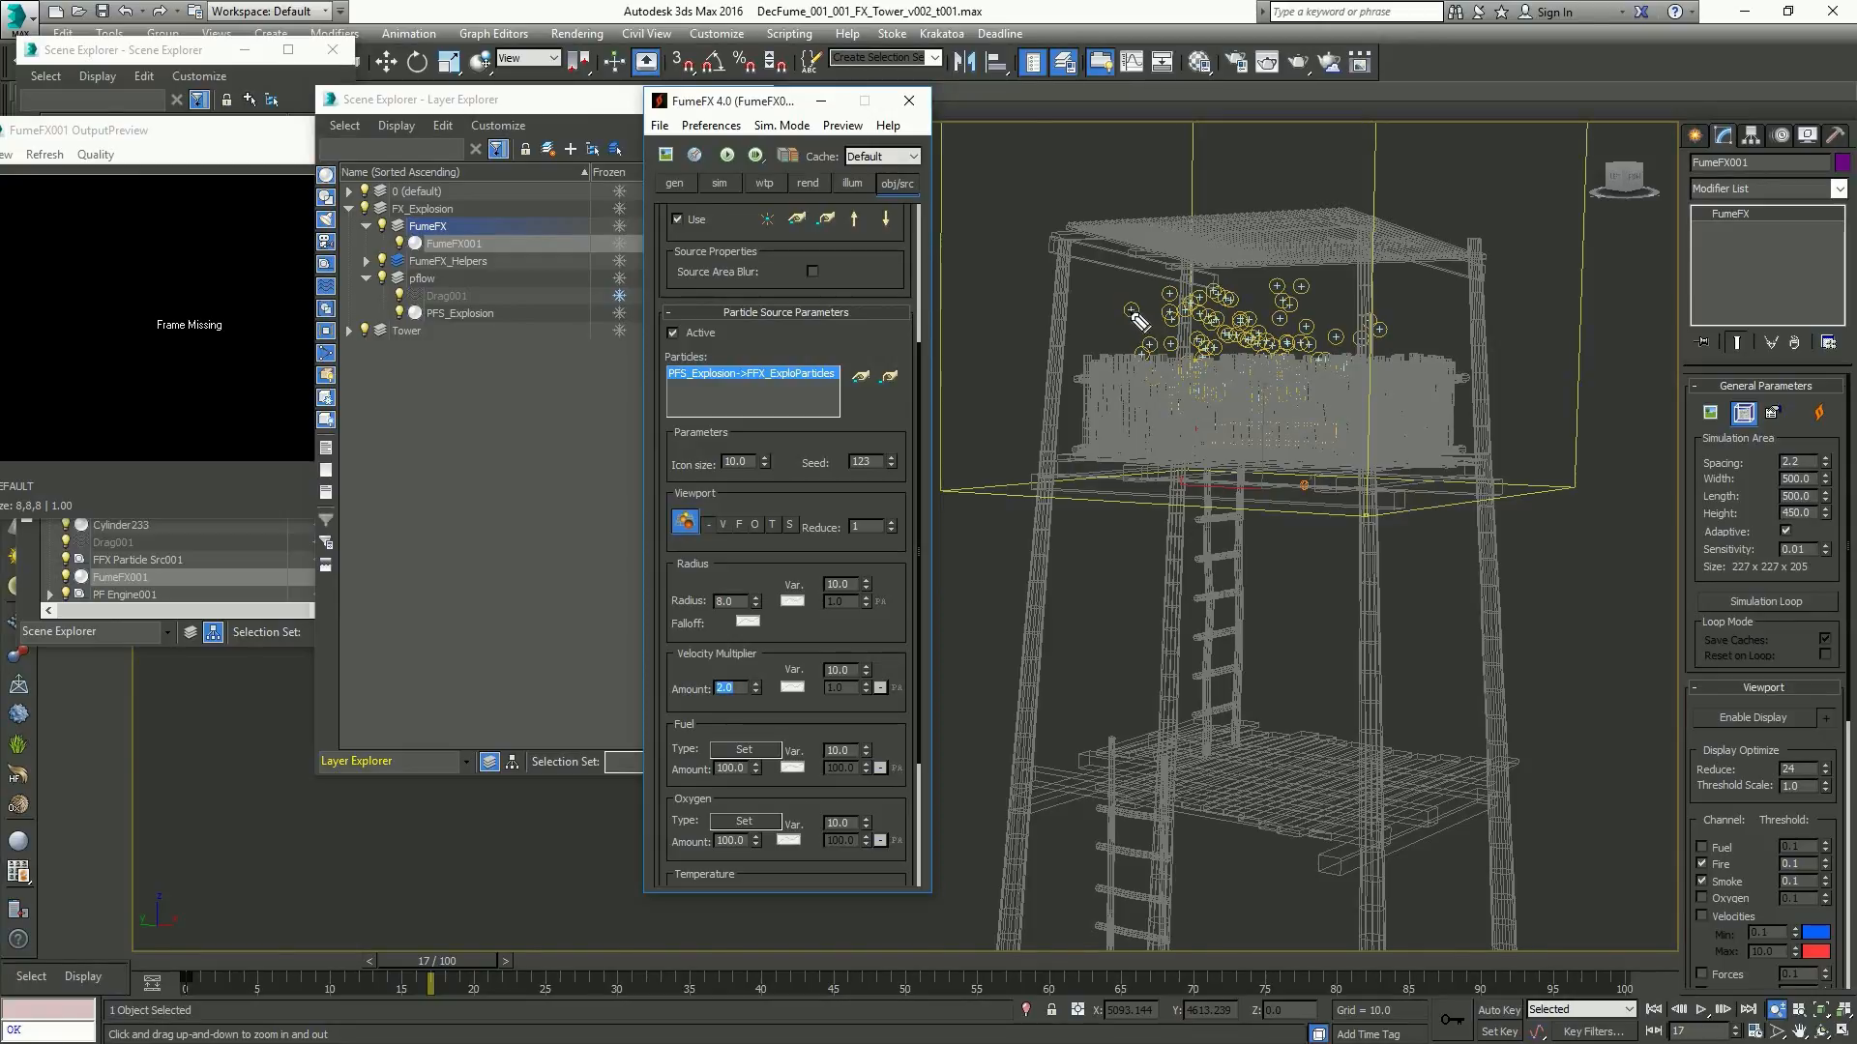
left_click(1132, 311)
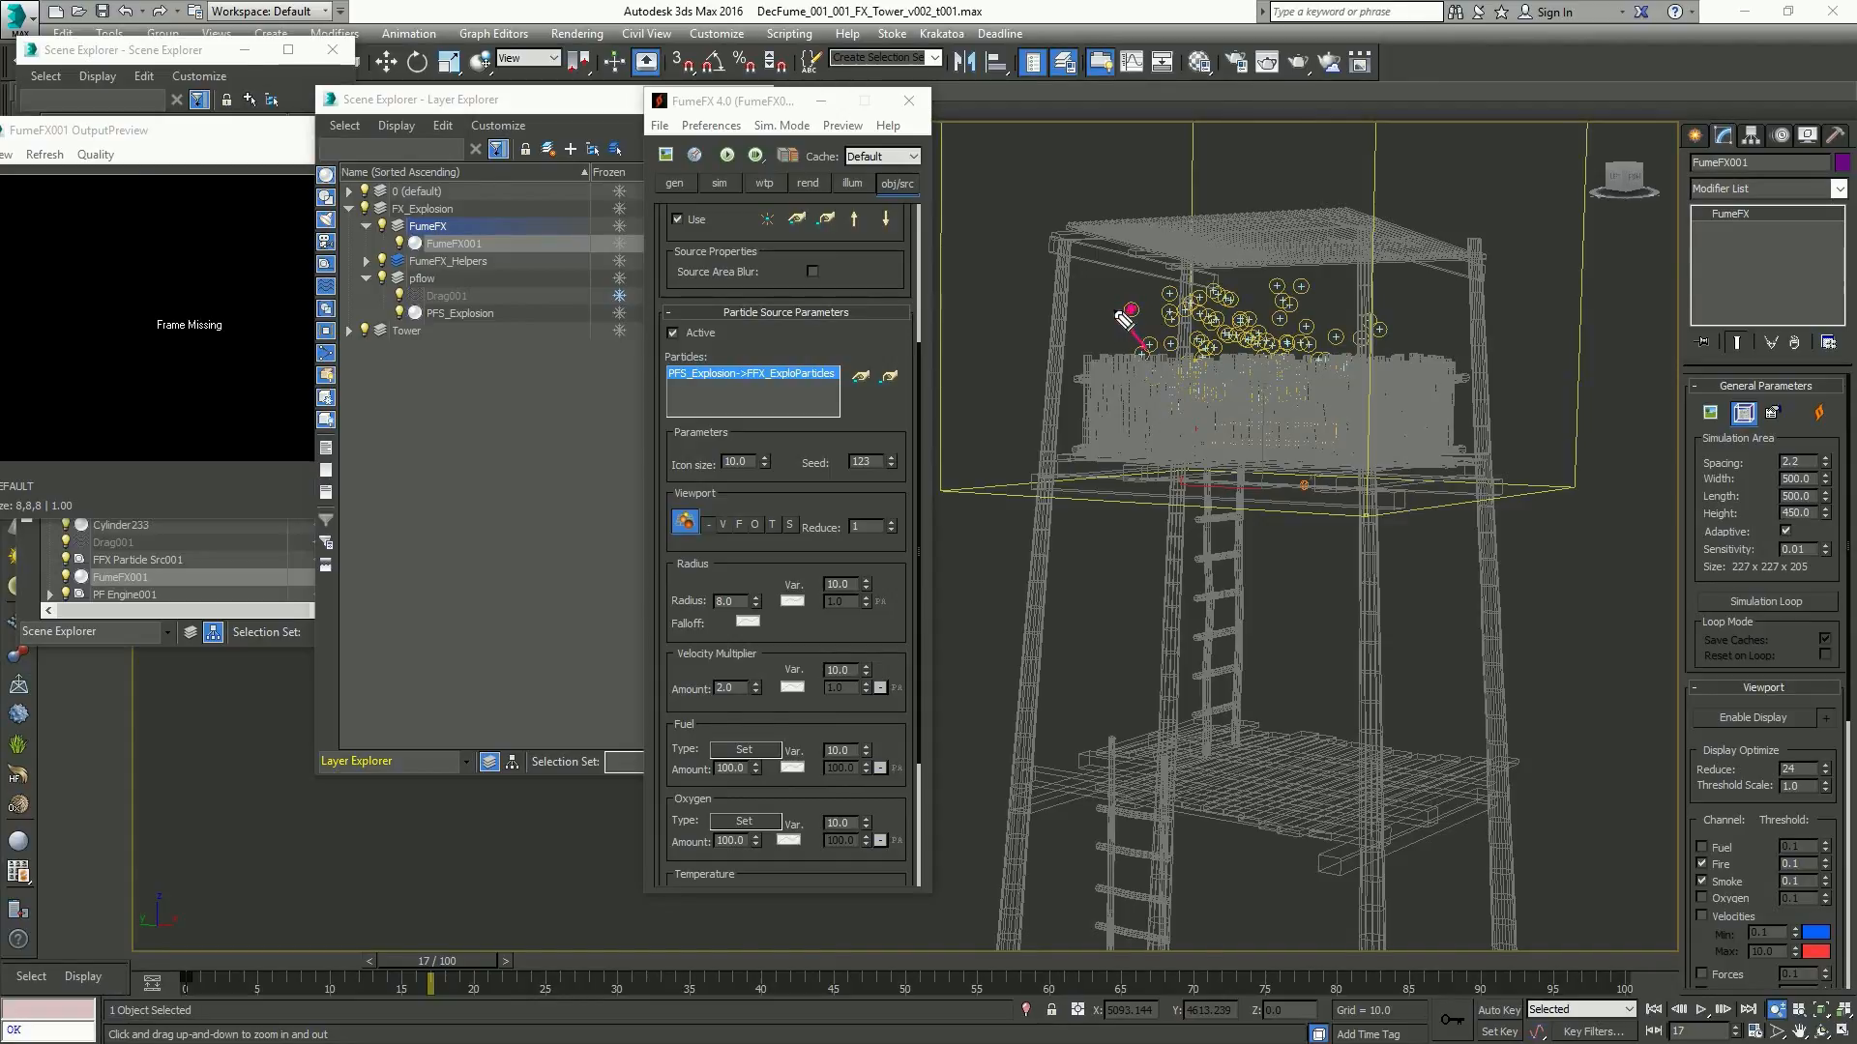
left_click_drag(1112, 308, 1132, 308)
mouse_move(724, 661)
left_mouse_down()
mouse_move(722, 712)
mouse_move(754, 689)
mouse_move(735, 667)
left_mouse_up()
left_click_drag(1170, 314, 1099, 231)
mouse_move(1328, 263)
left_mouse_down()
mouse_move(1322, 306)
mouse_move(1417, 256)
left_mouse_up()
left_click(1403, 233)
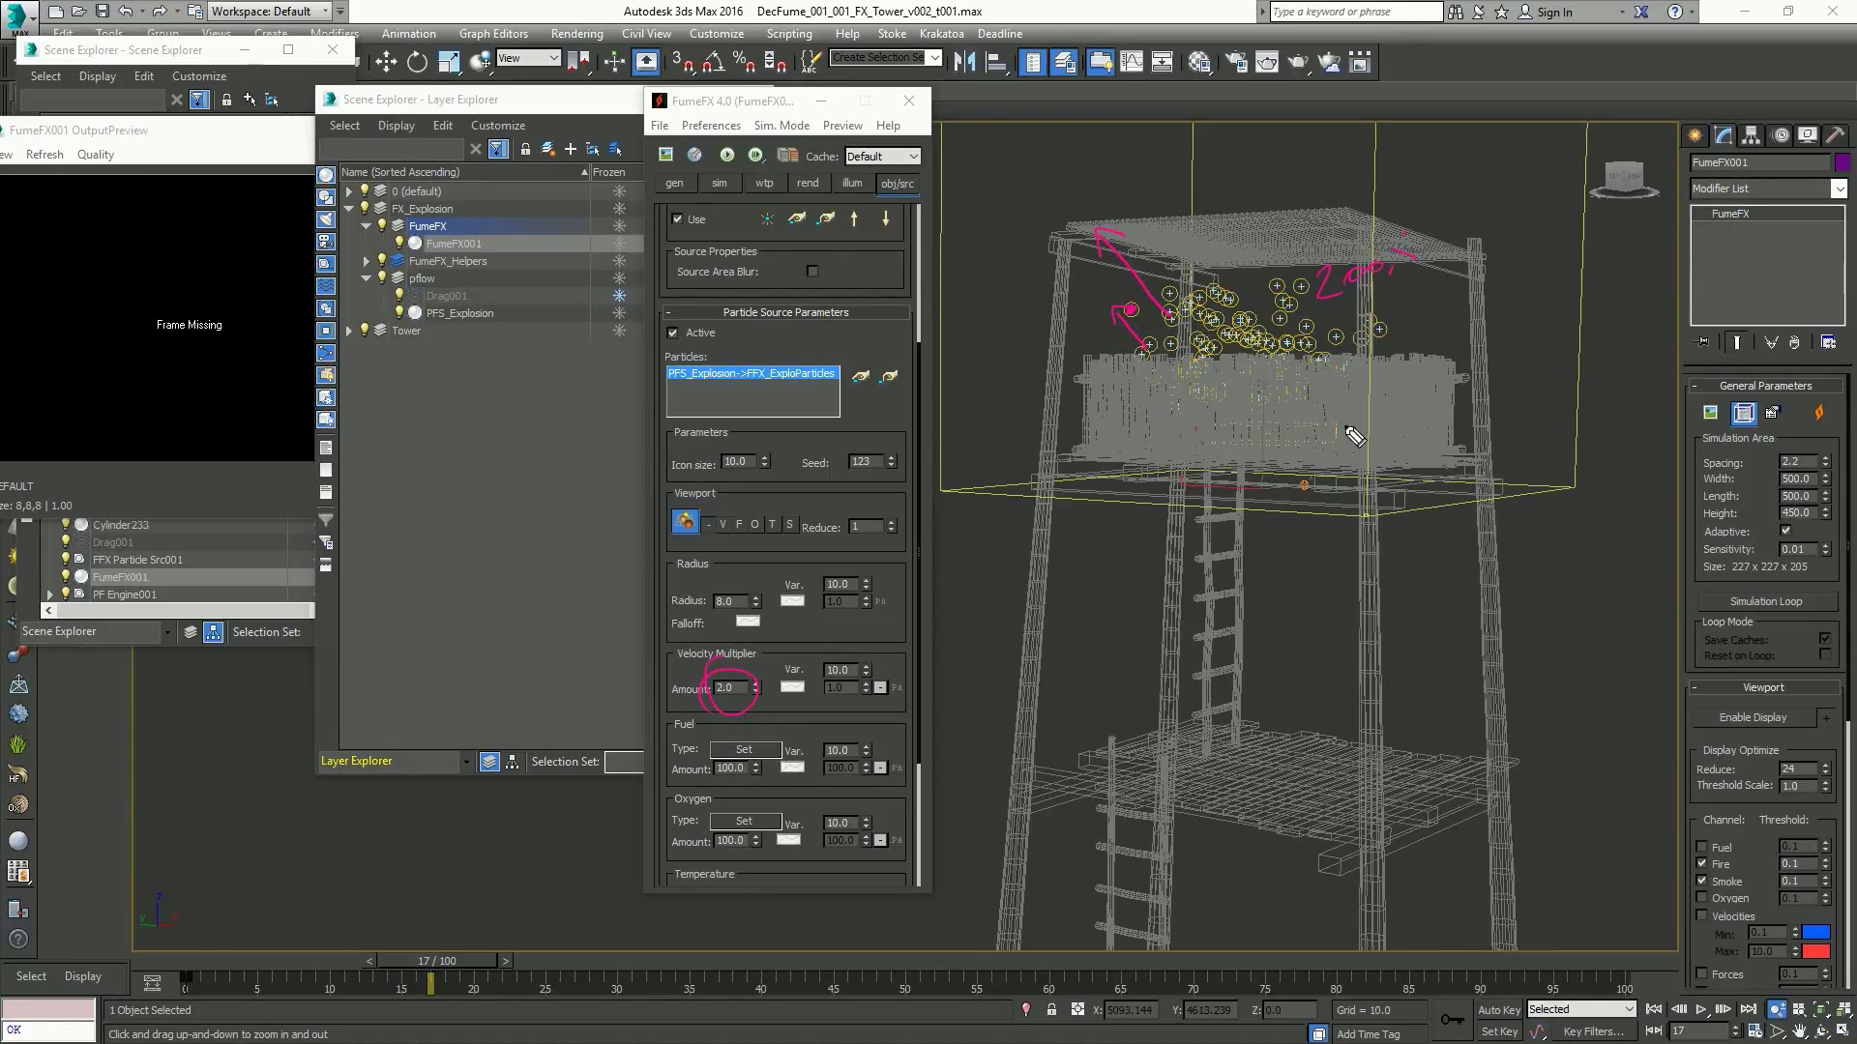
key("Escape")
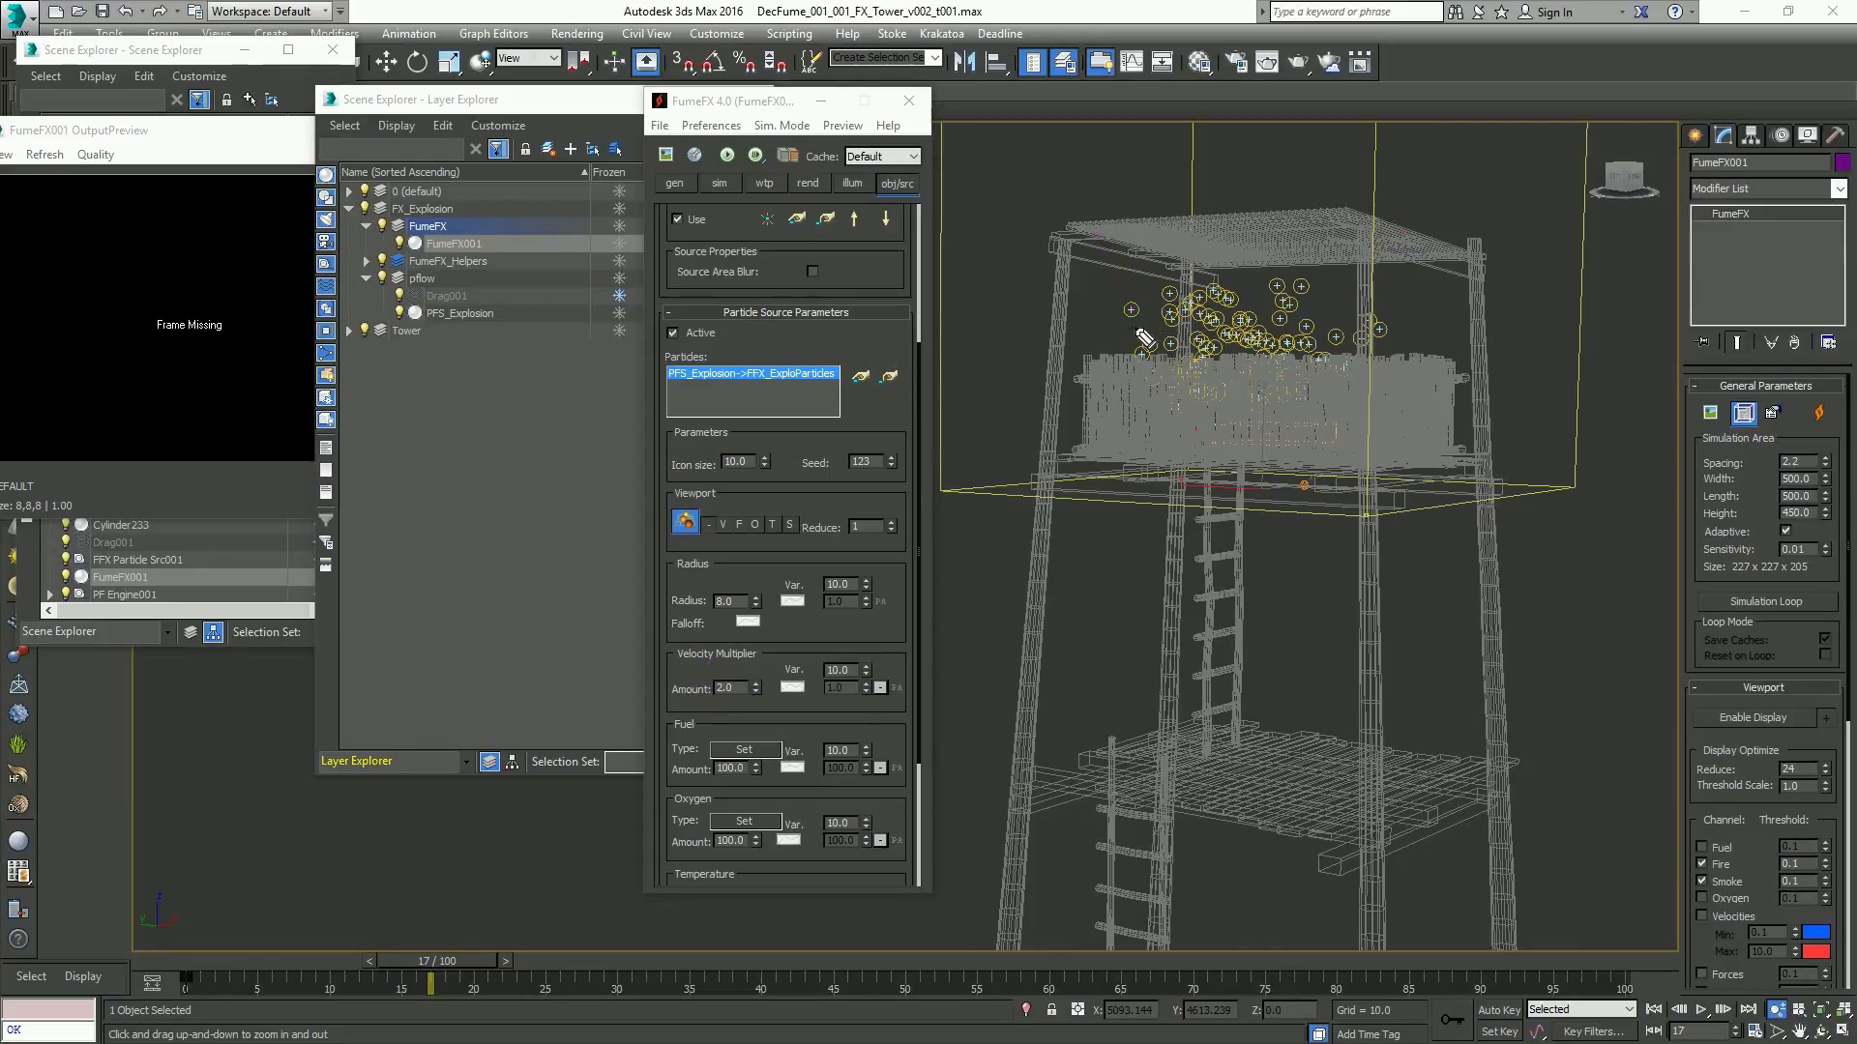
mouse_move(1123, 334)
left_mouse_down()
mouse_move(1146, 311)
mouse_move(1103, 336)
mouse_move(1115, 265)
mouse_move(1167, 306)
left_mouse_up()
mouse_move(1254, 271)
left_mouse_down()
mouse_move(1306, 189)
mouse_move(1417, 198)
mouse_move(1354, 295)
mouse_move(1304, 246)
mouse_move(1364, 243)
mouse_move(1341, 253)
mouse_move(1358, 280)
mouse_move(1300, 271)
left_mouse_up()
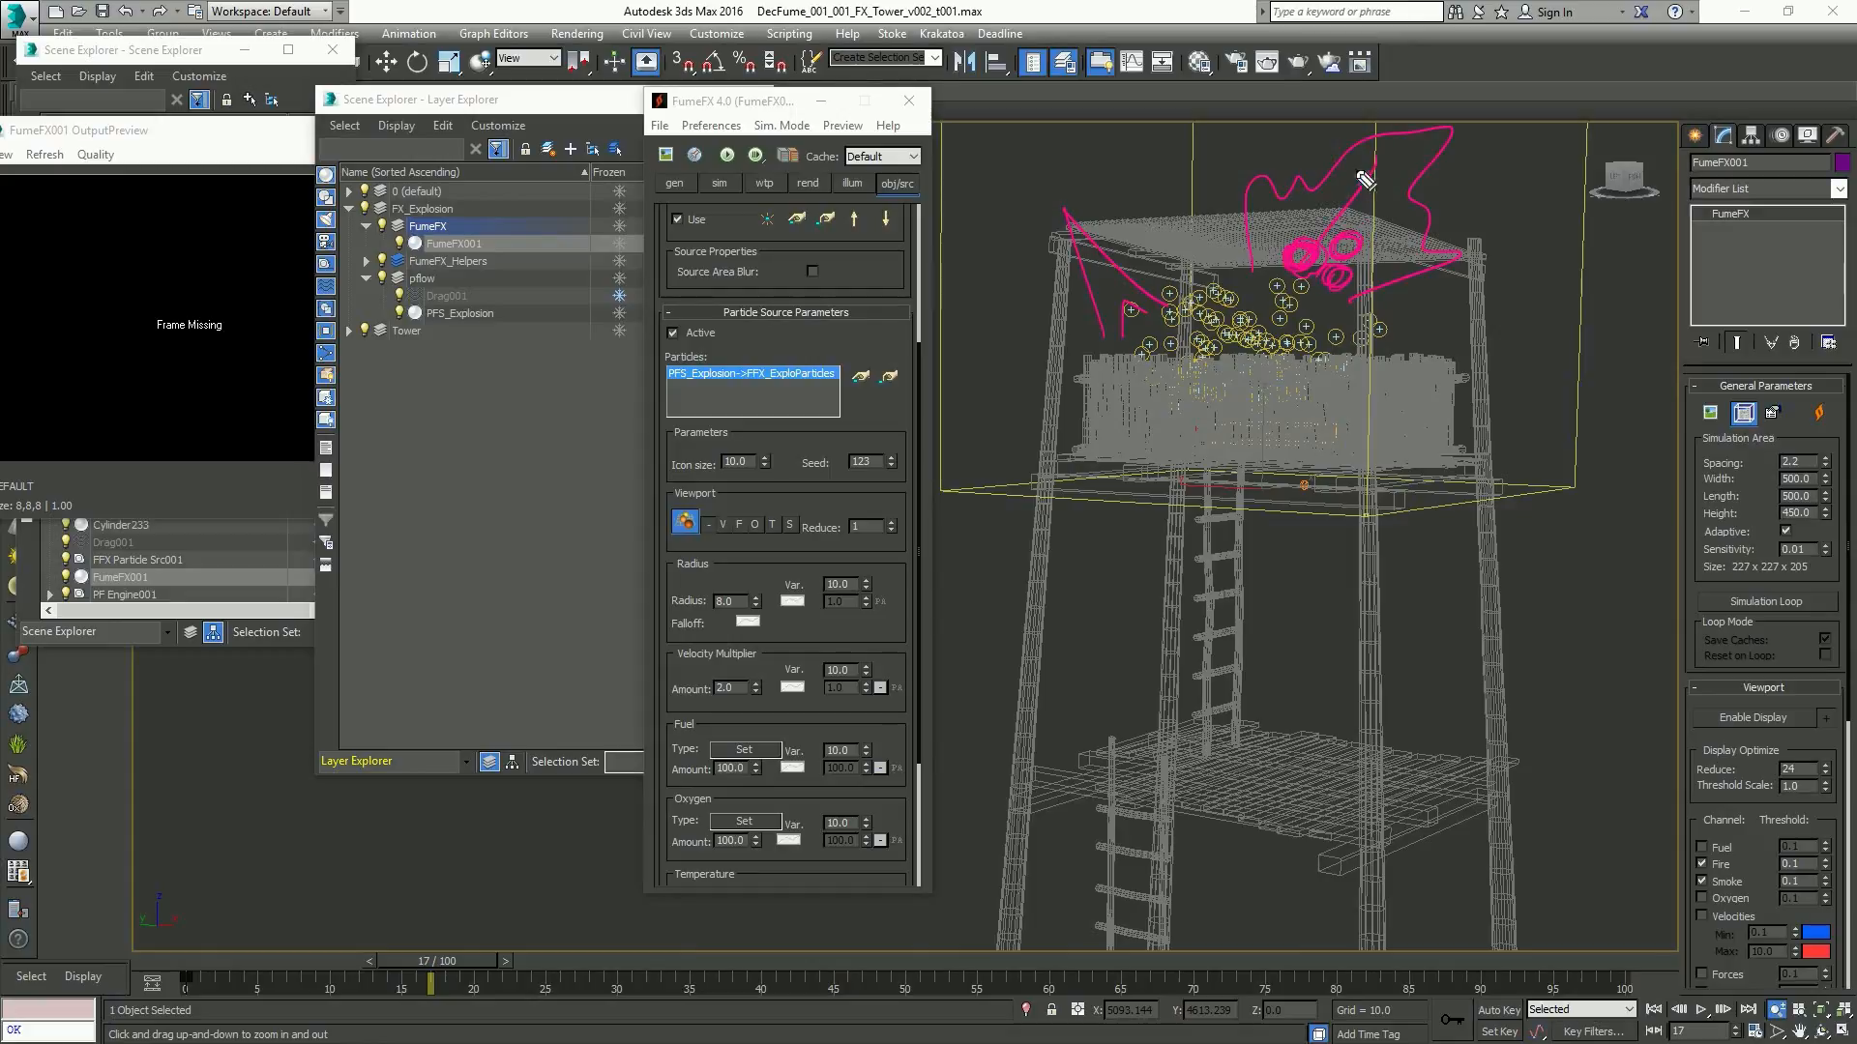
left_click_drag(1348, 178, 1375, 183)
mouse_move(1334, 258)
left_mouse_down()
mouse_move(1404, 213)
mouse_move(1377, 235)
left_mouse_up()
left_click_drag(1264, 244, 1263, 257)
left_click_drag(1265, 242, 1259, 215)
key("Escape")
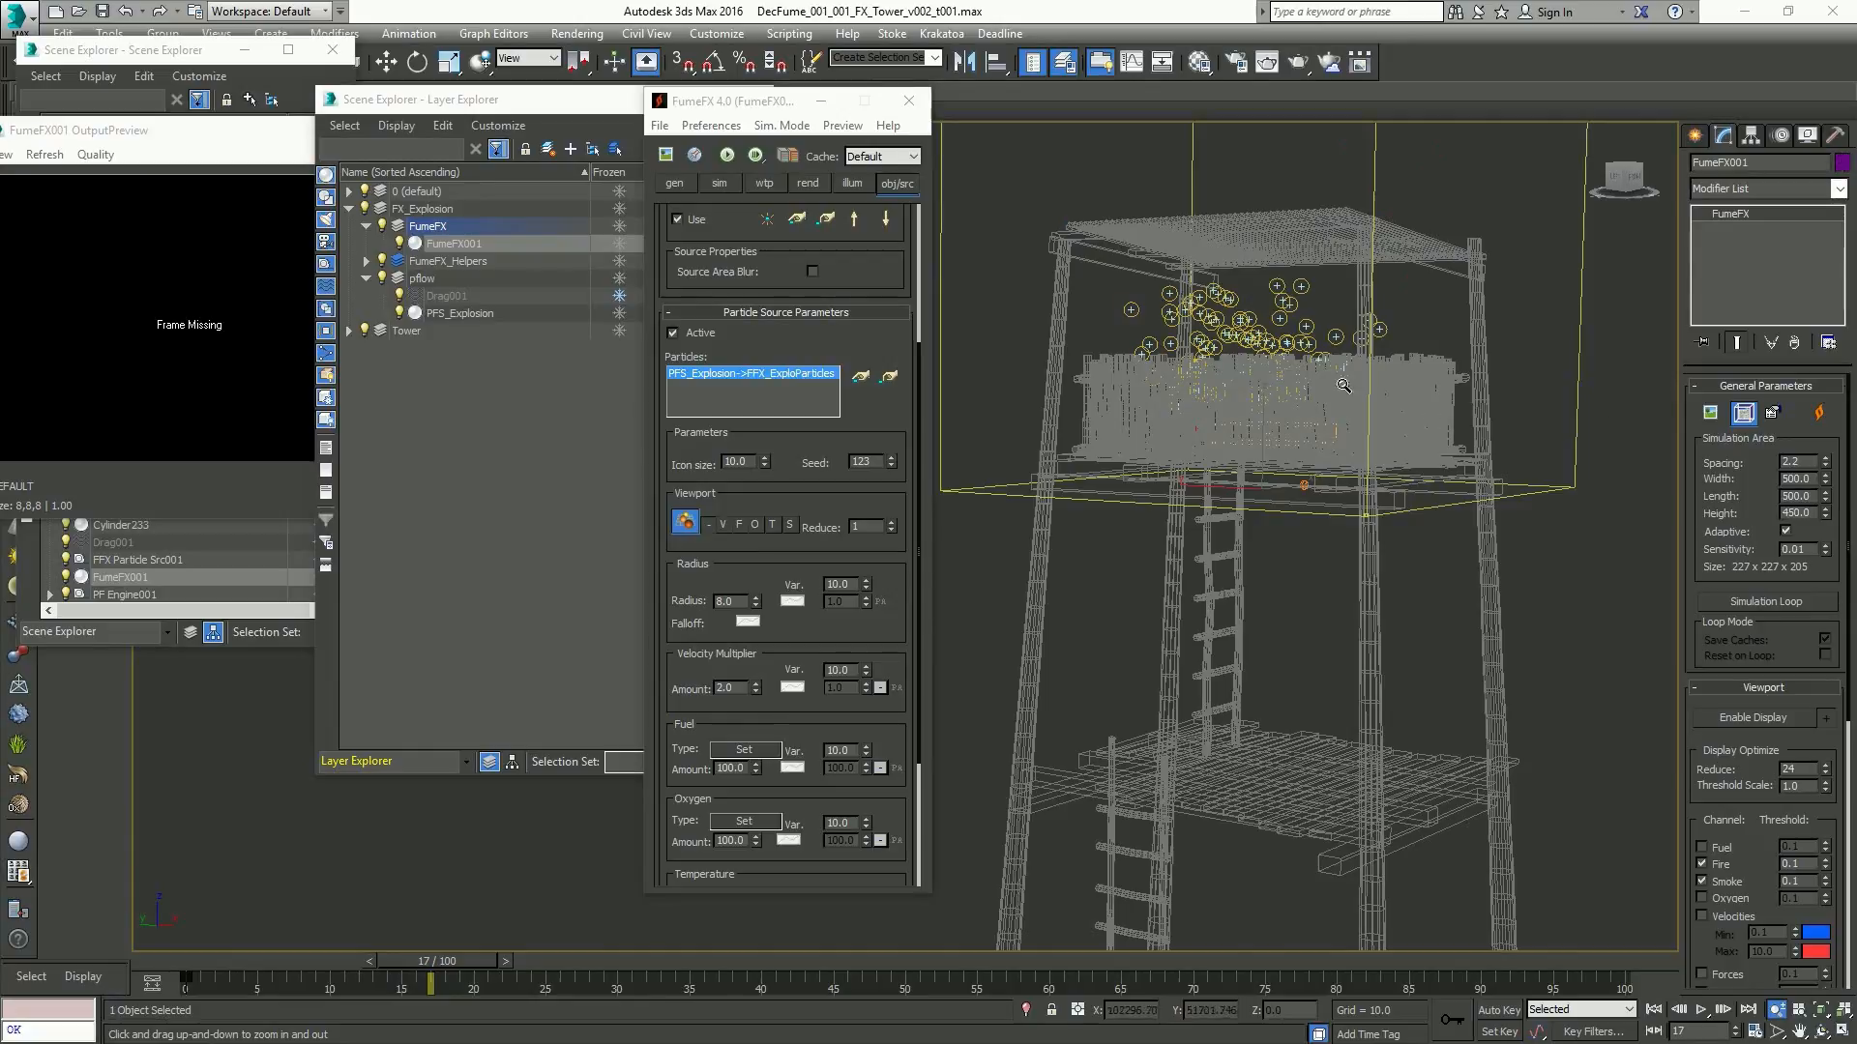
Set the particle source's Radius variation to 35 and replay the animation from the first frame
left_click(733, 689)
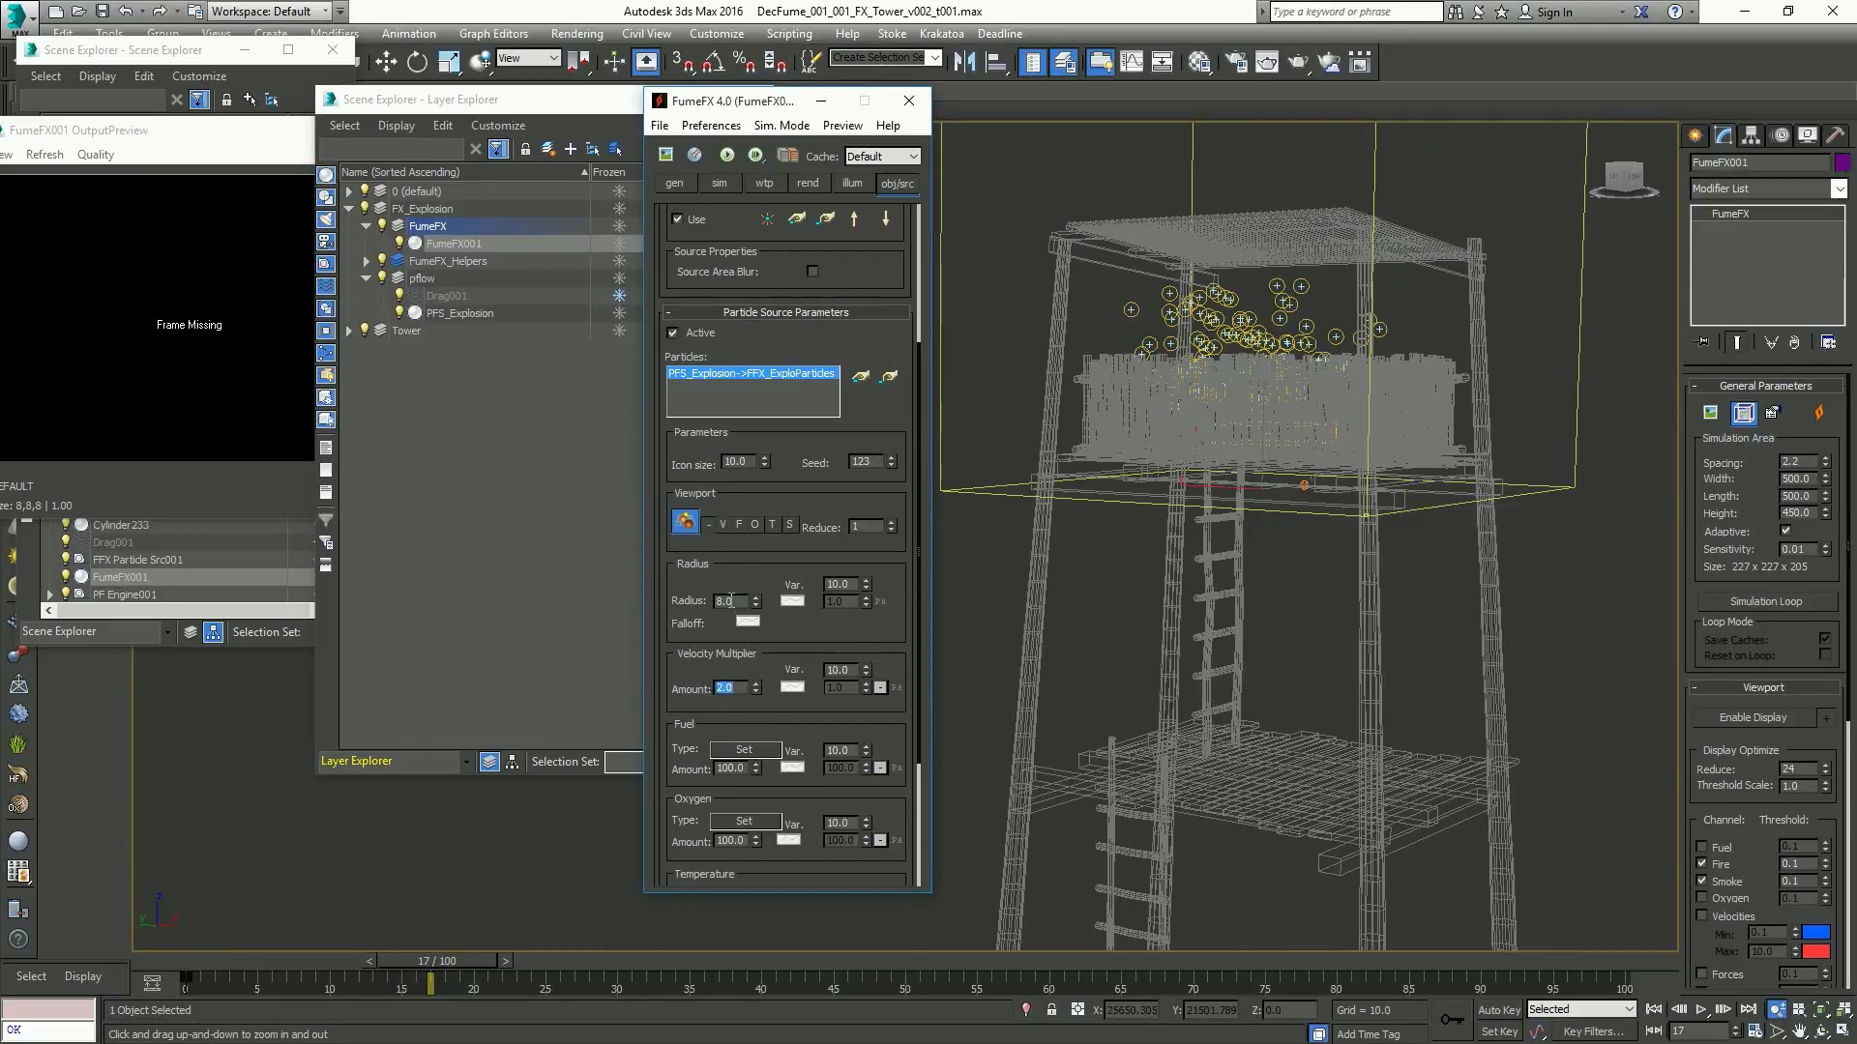
scroll(735, 581, "down", 3)
left_click(837, 514)
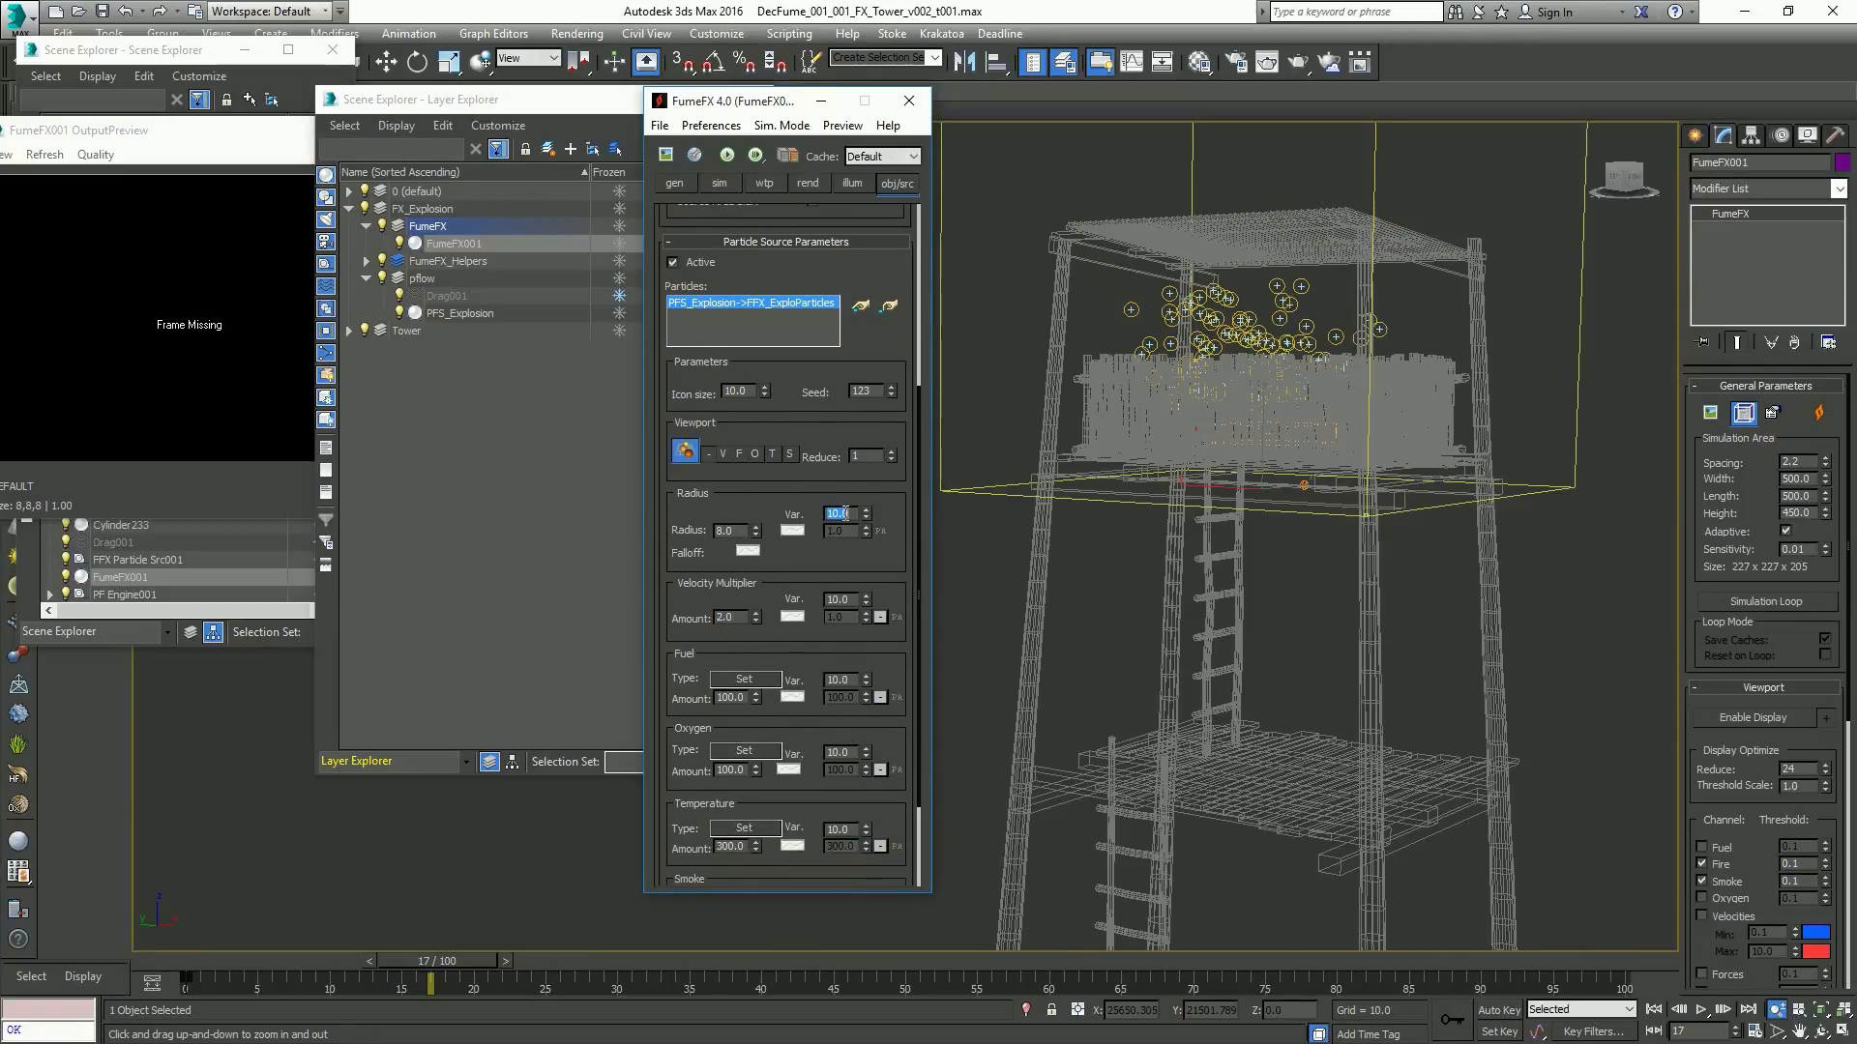
type("35")
key("Return")
left_click_drag(826, 485, 824, 416)
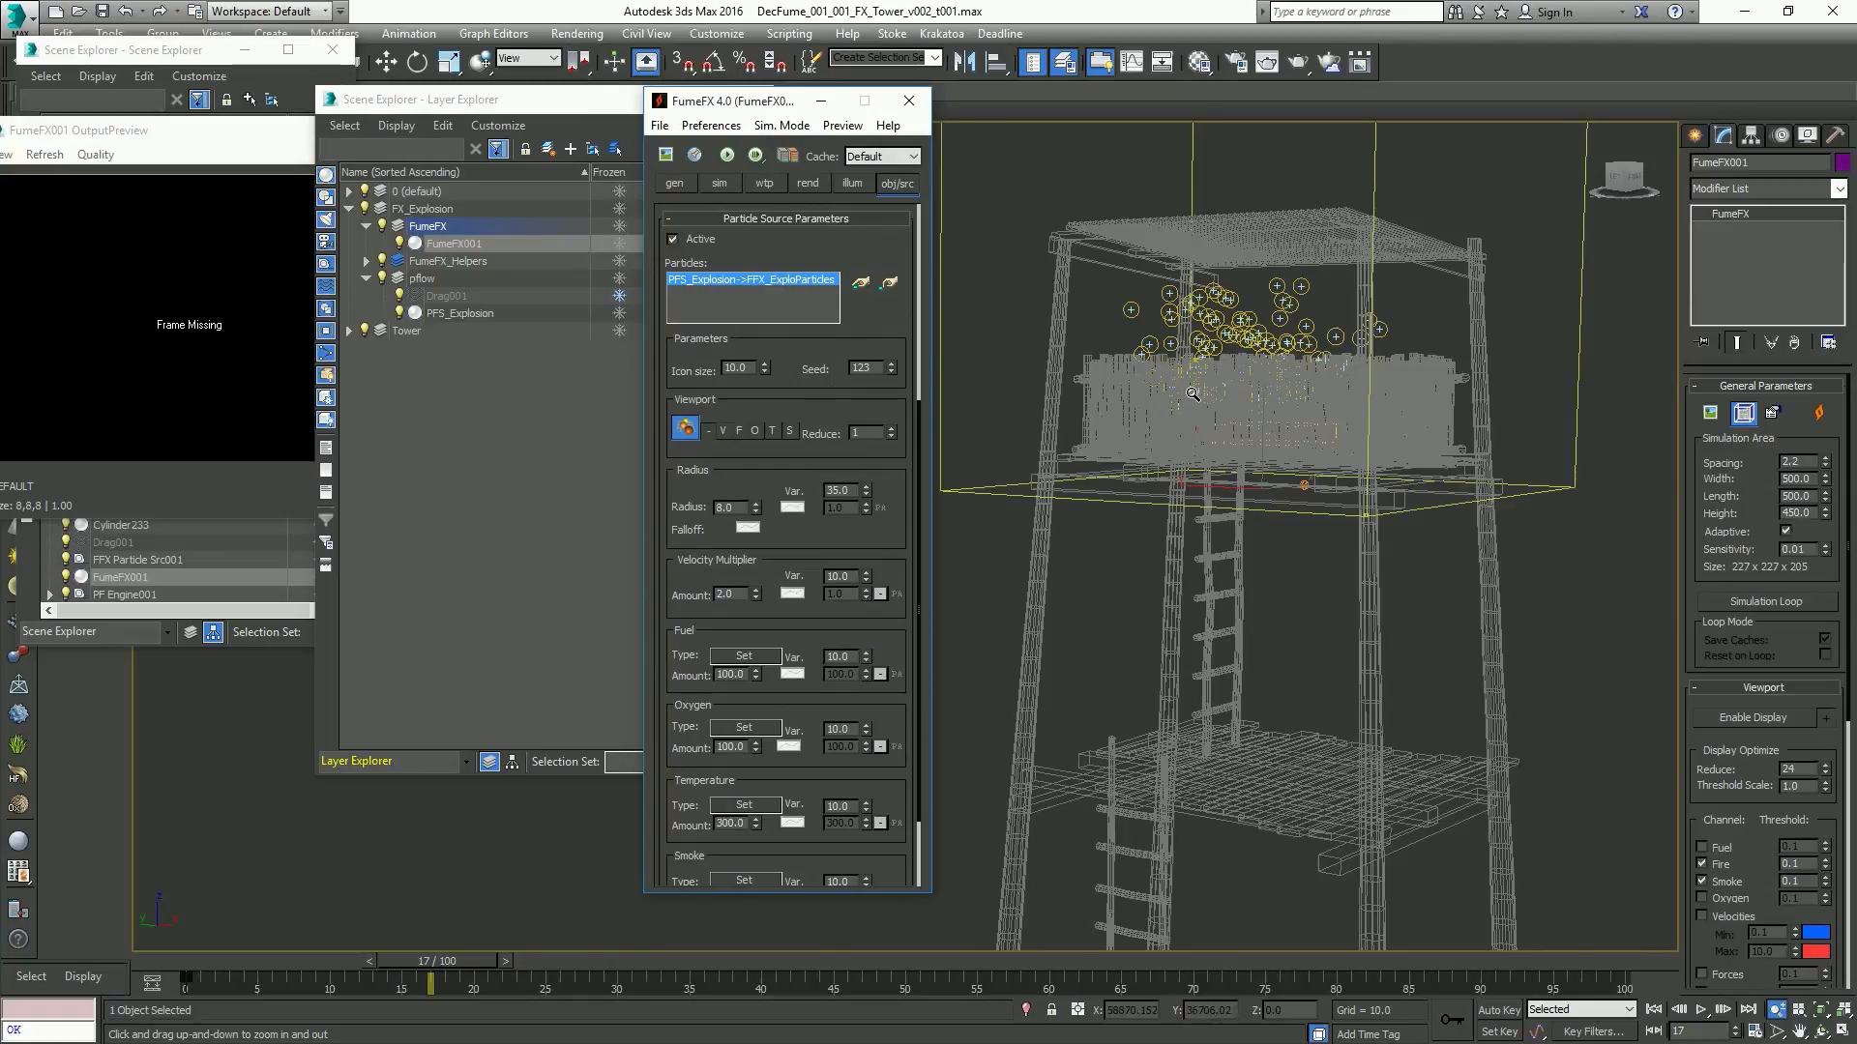
key("Home")
key("/")
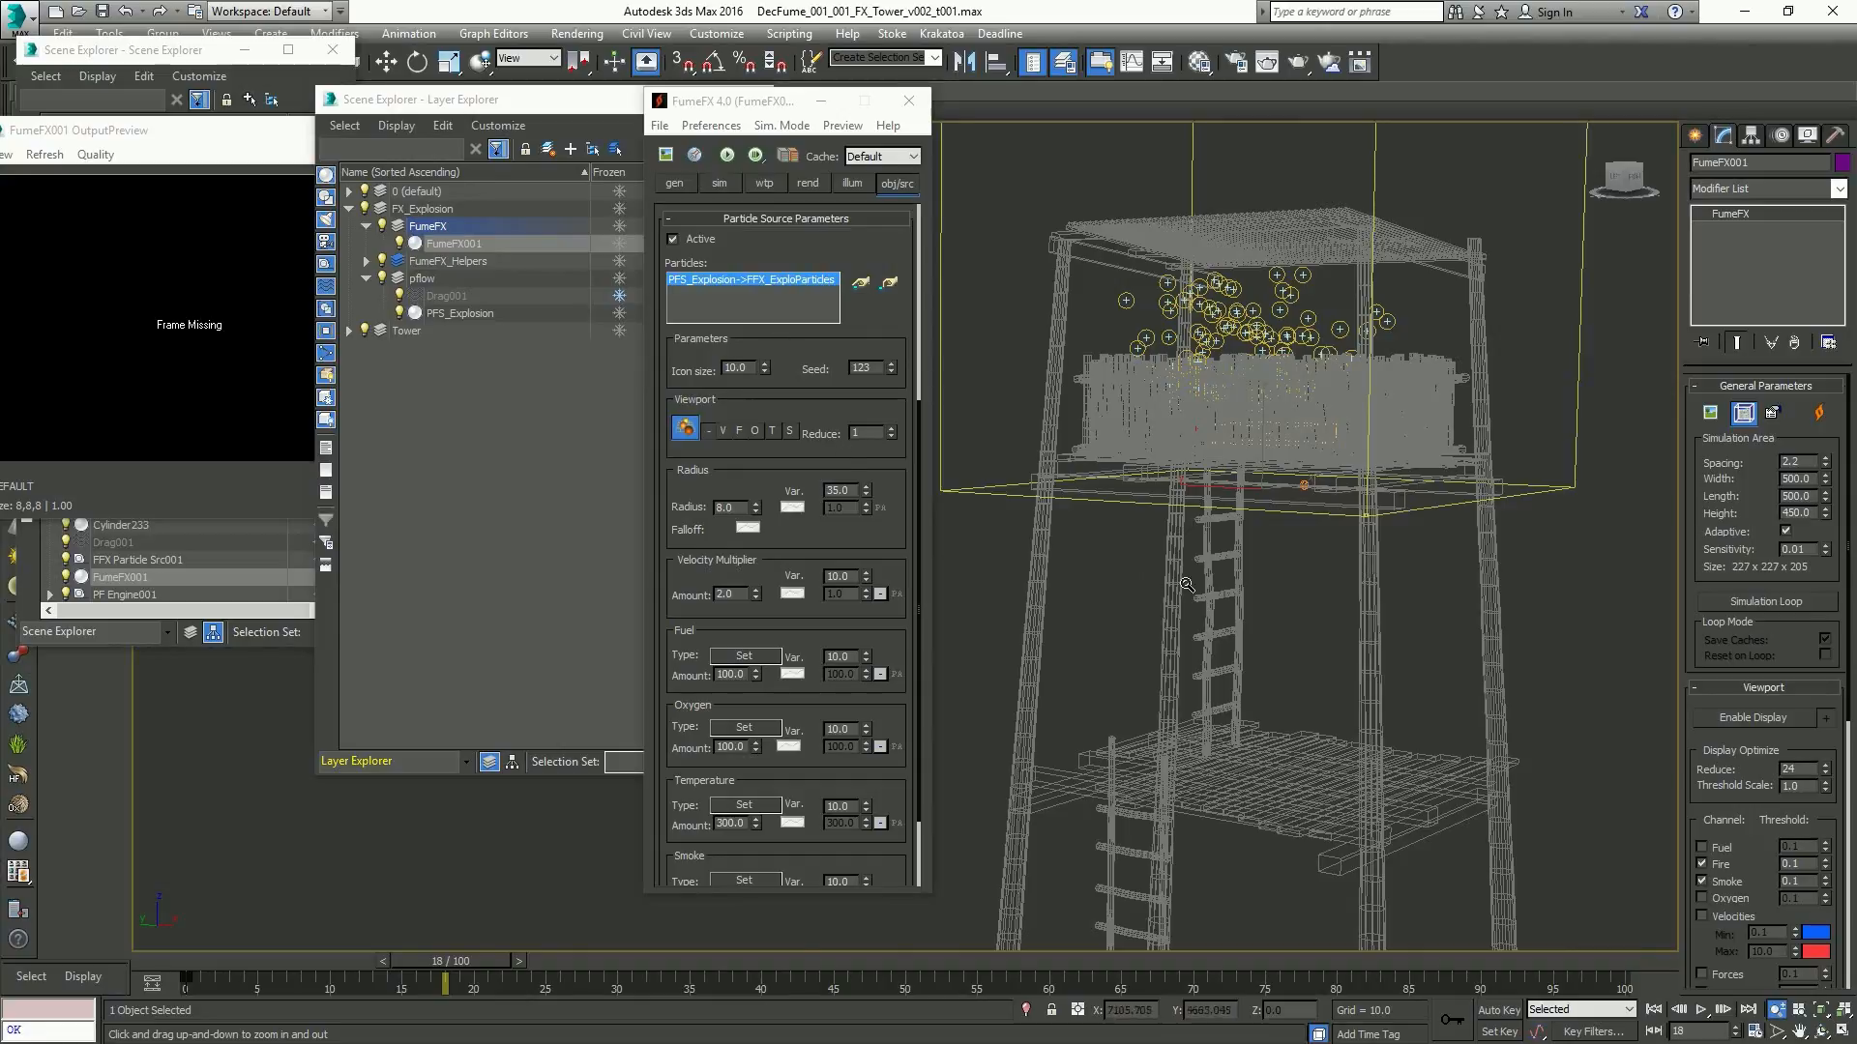
Clear the scene selection and move the FFX_ExploParticles event up, just below Event 003 in Particle View
key("w")
left_click(1340, 636)
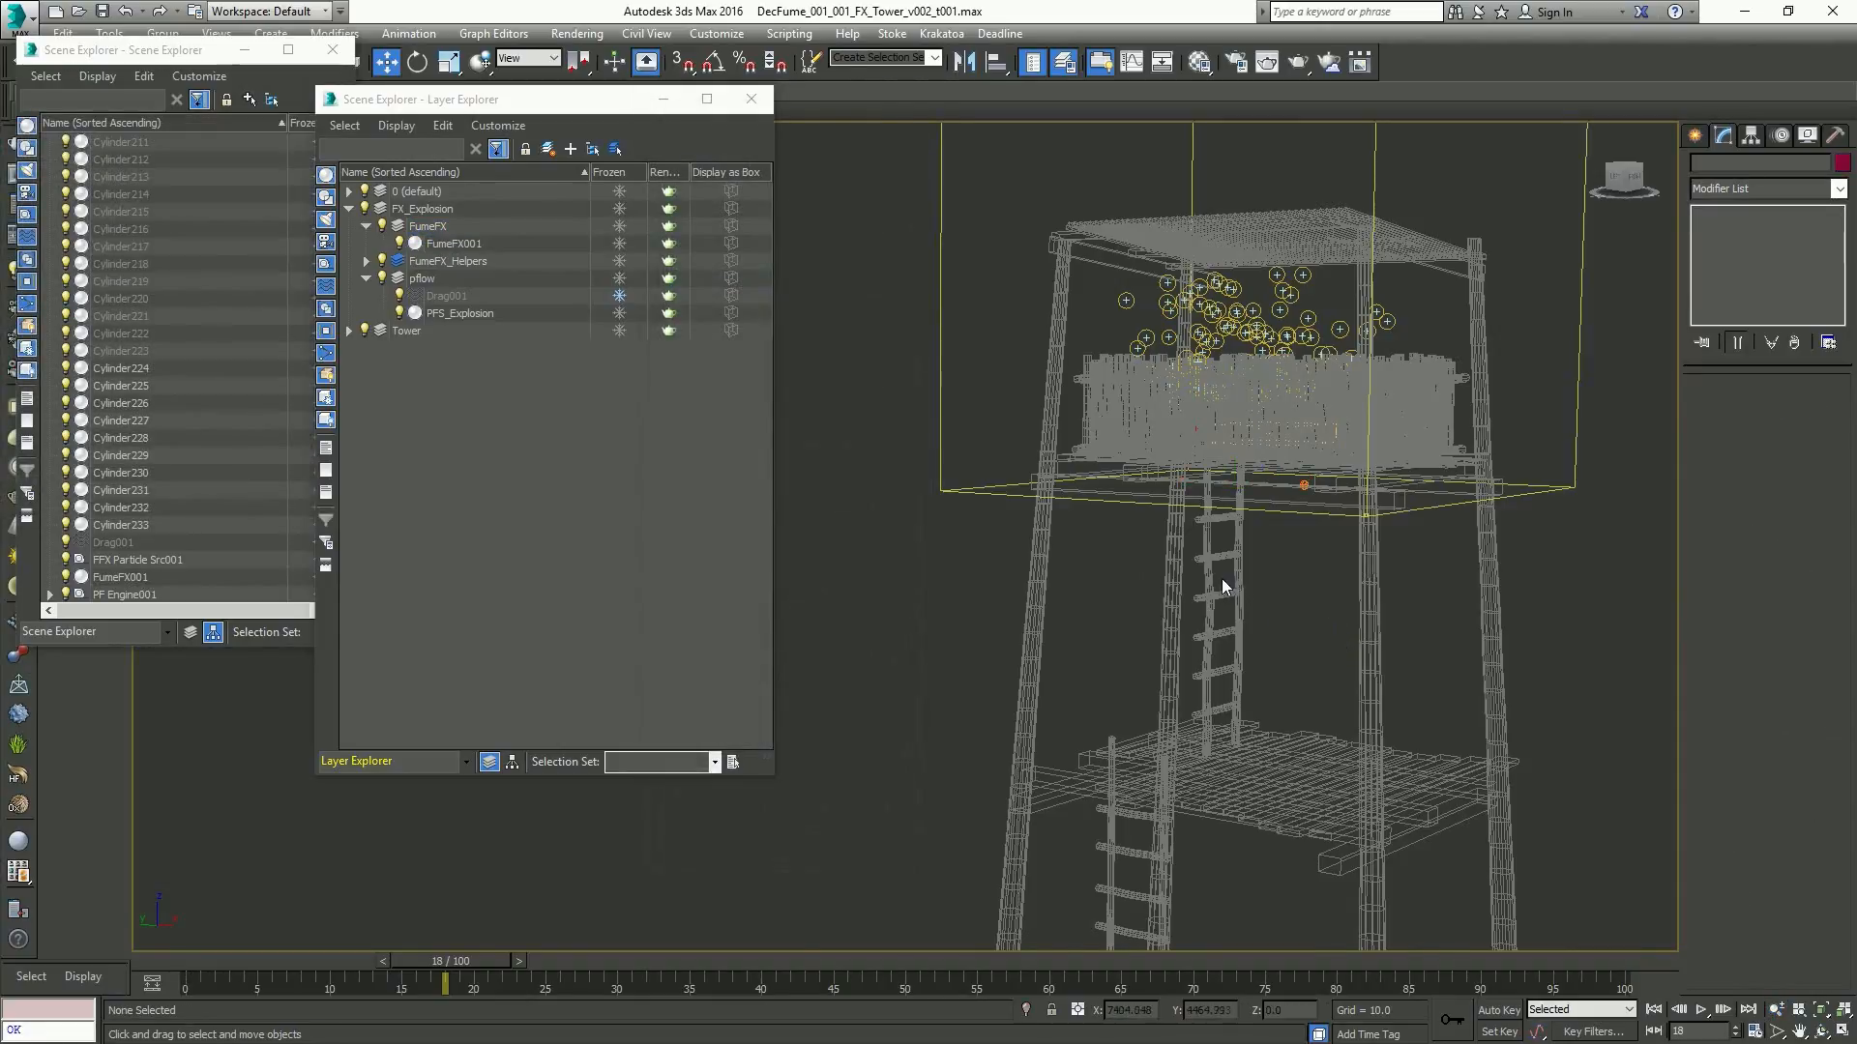
scroll(1221, 579, "down", 10)
key("6")
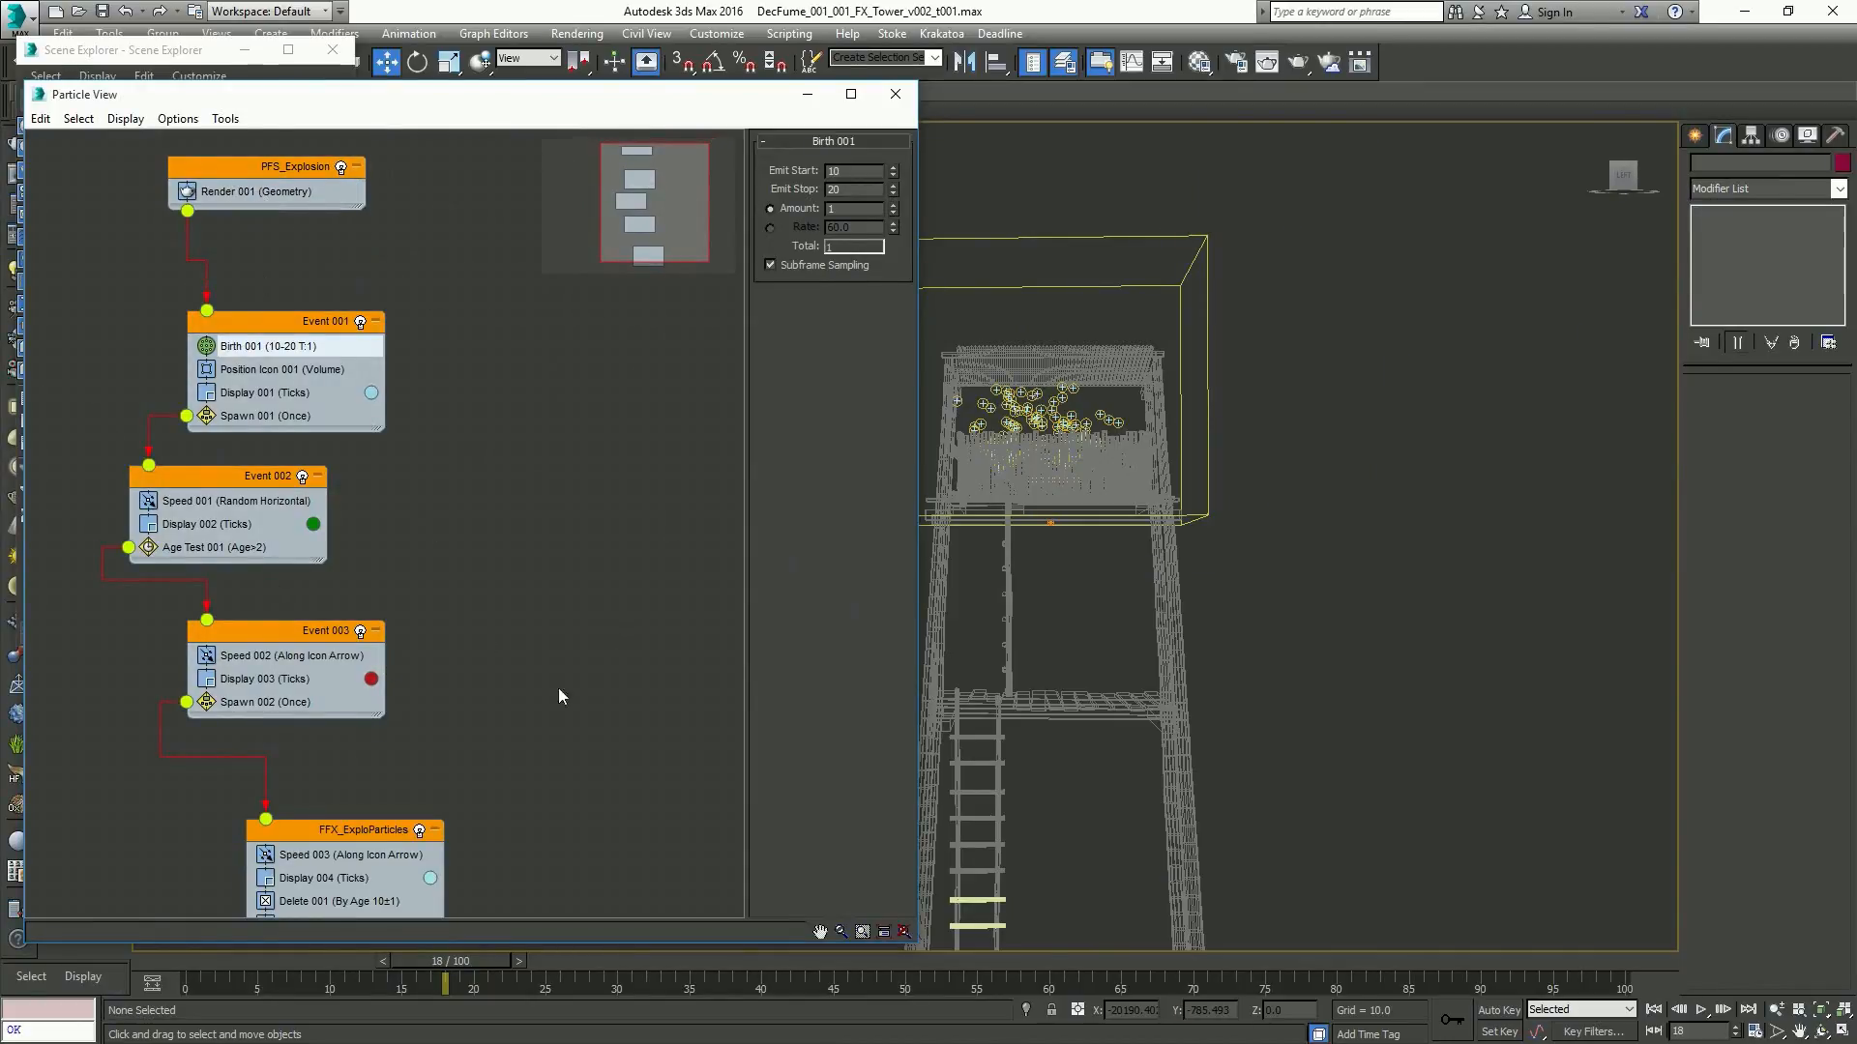
left_click_drag(336, 821, 452, 738)
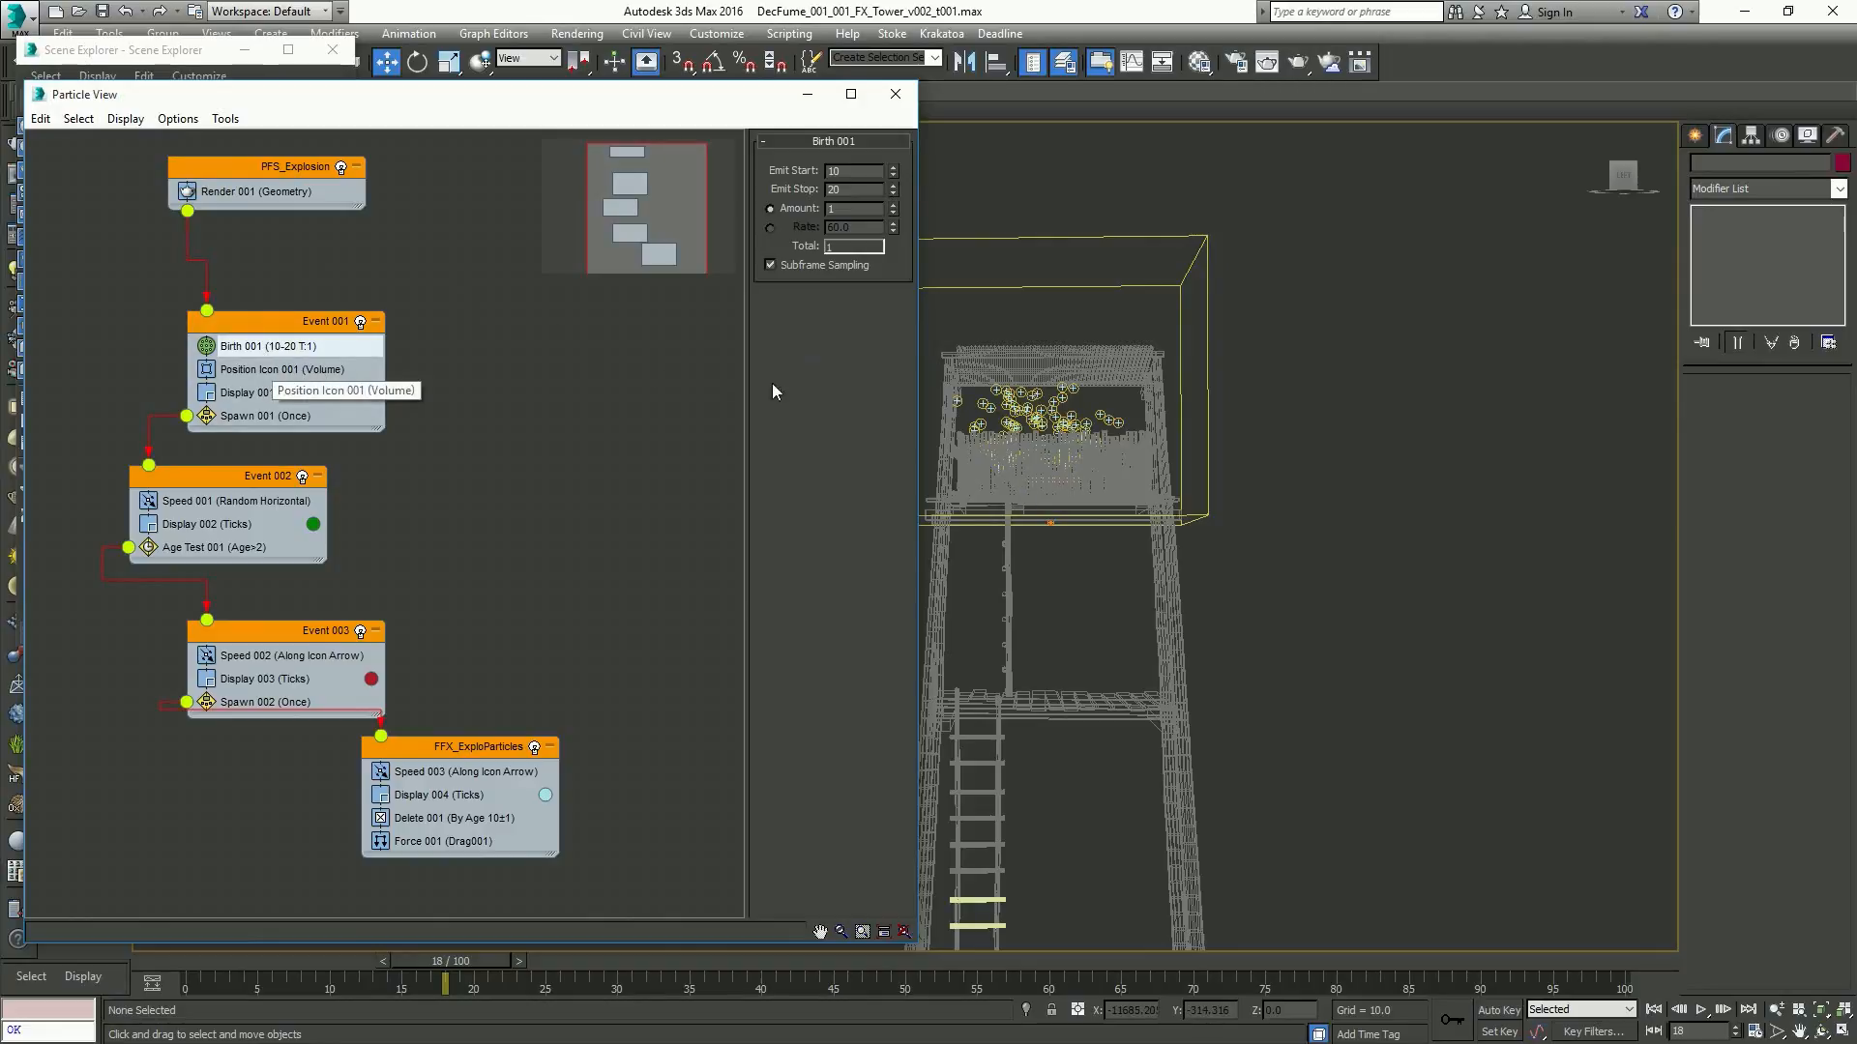
Reselect the FumeFX grid at the tower top, view its general parameters, and return to its objects and sources settings
left_click(1071, 472)
middle_click_drag(1077, 472, 1064, 484, "alt")
left_click(1060, 459)
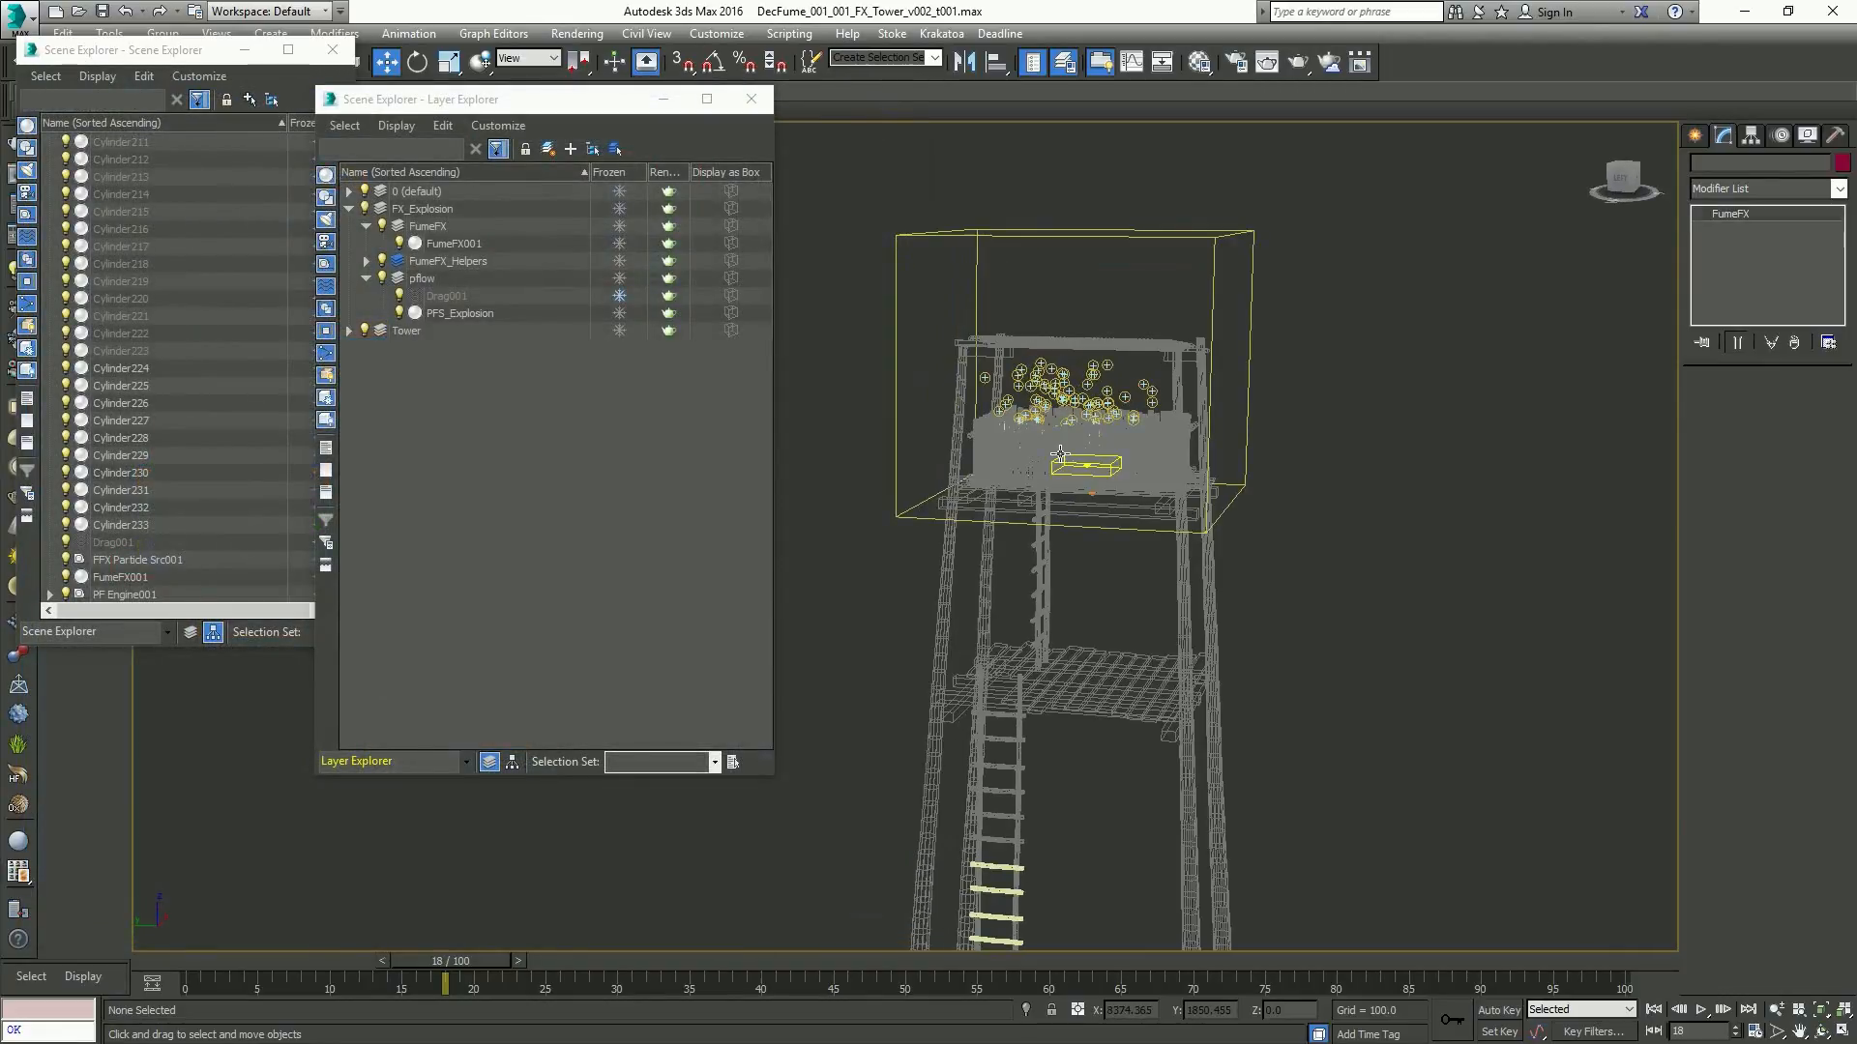
left_click(672, 189)
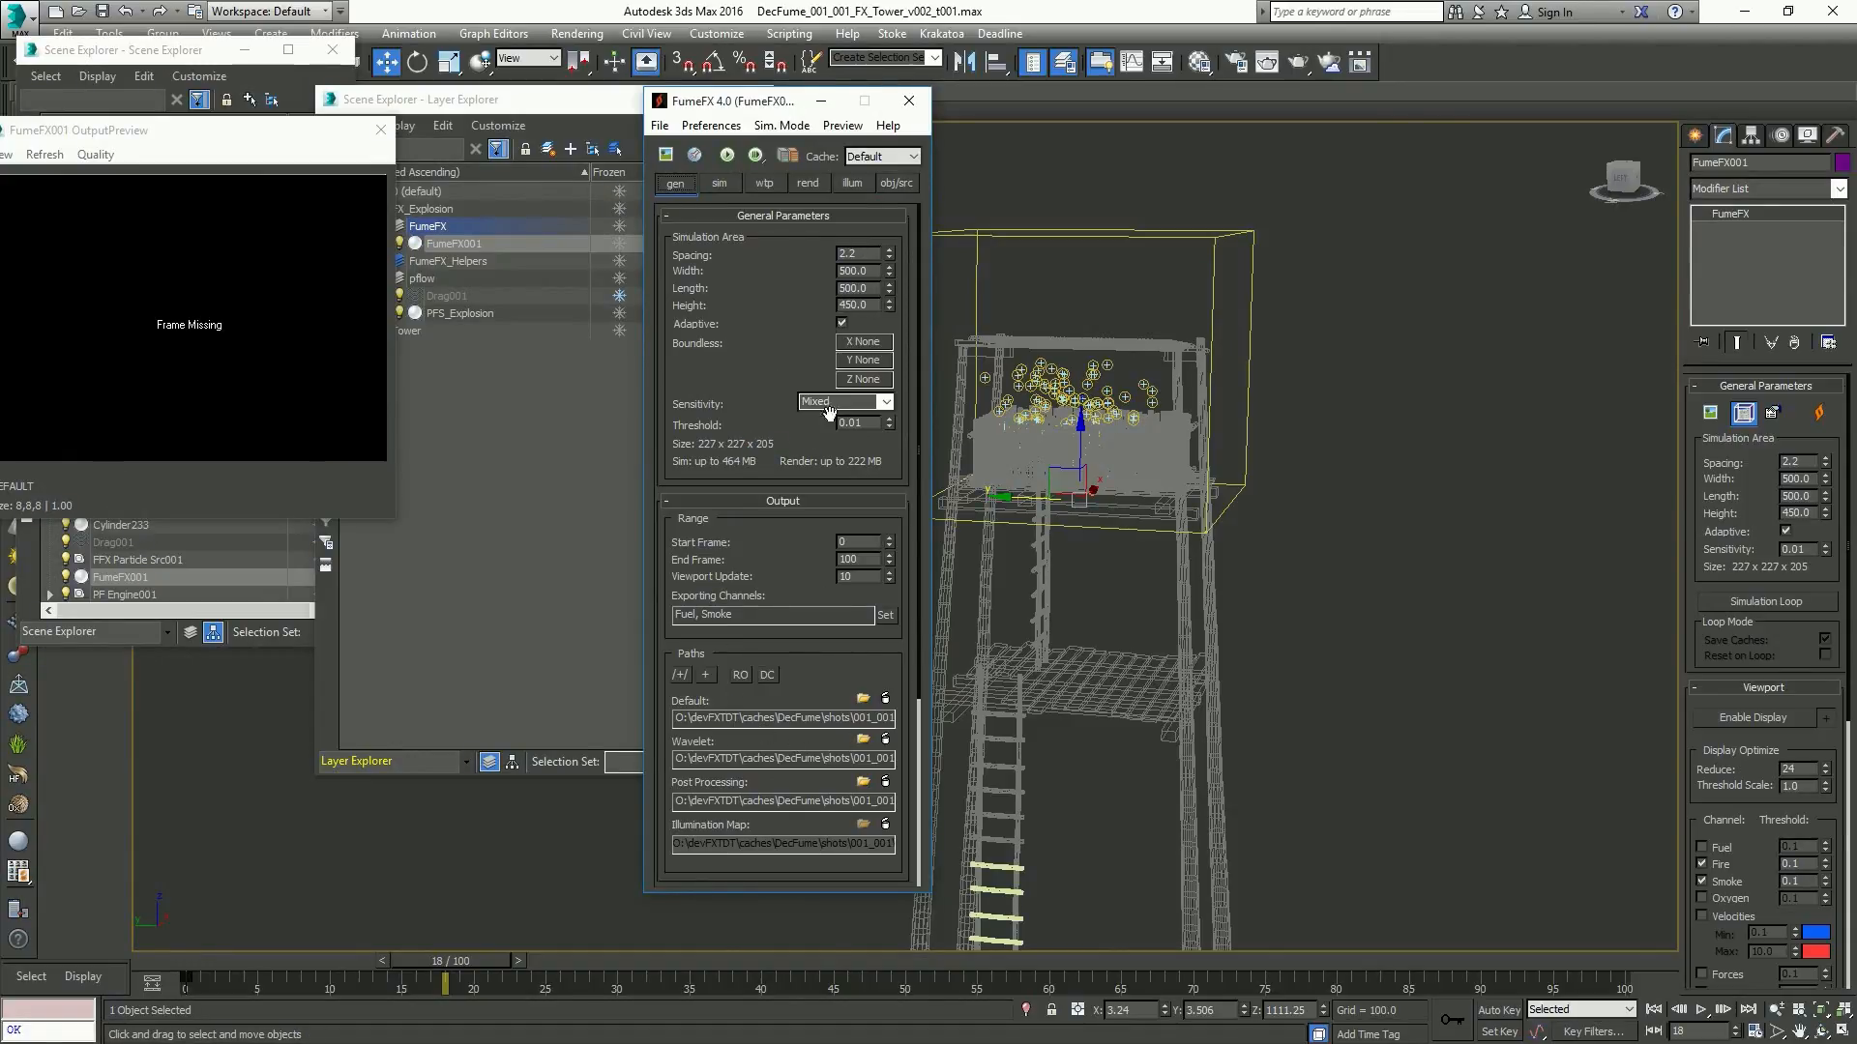
left_click(893, 184)
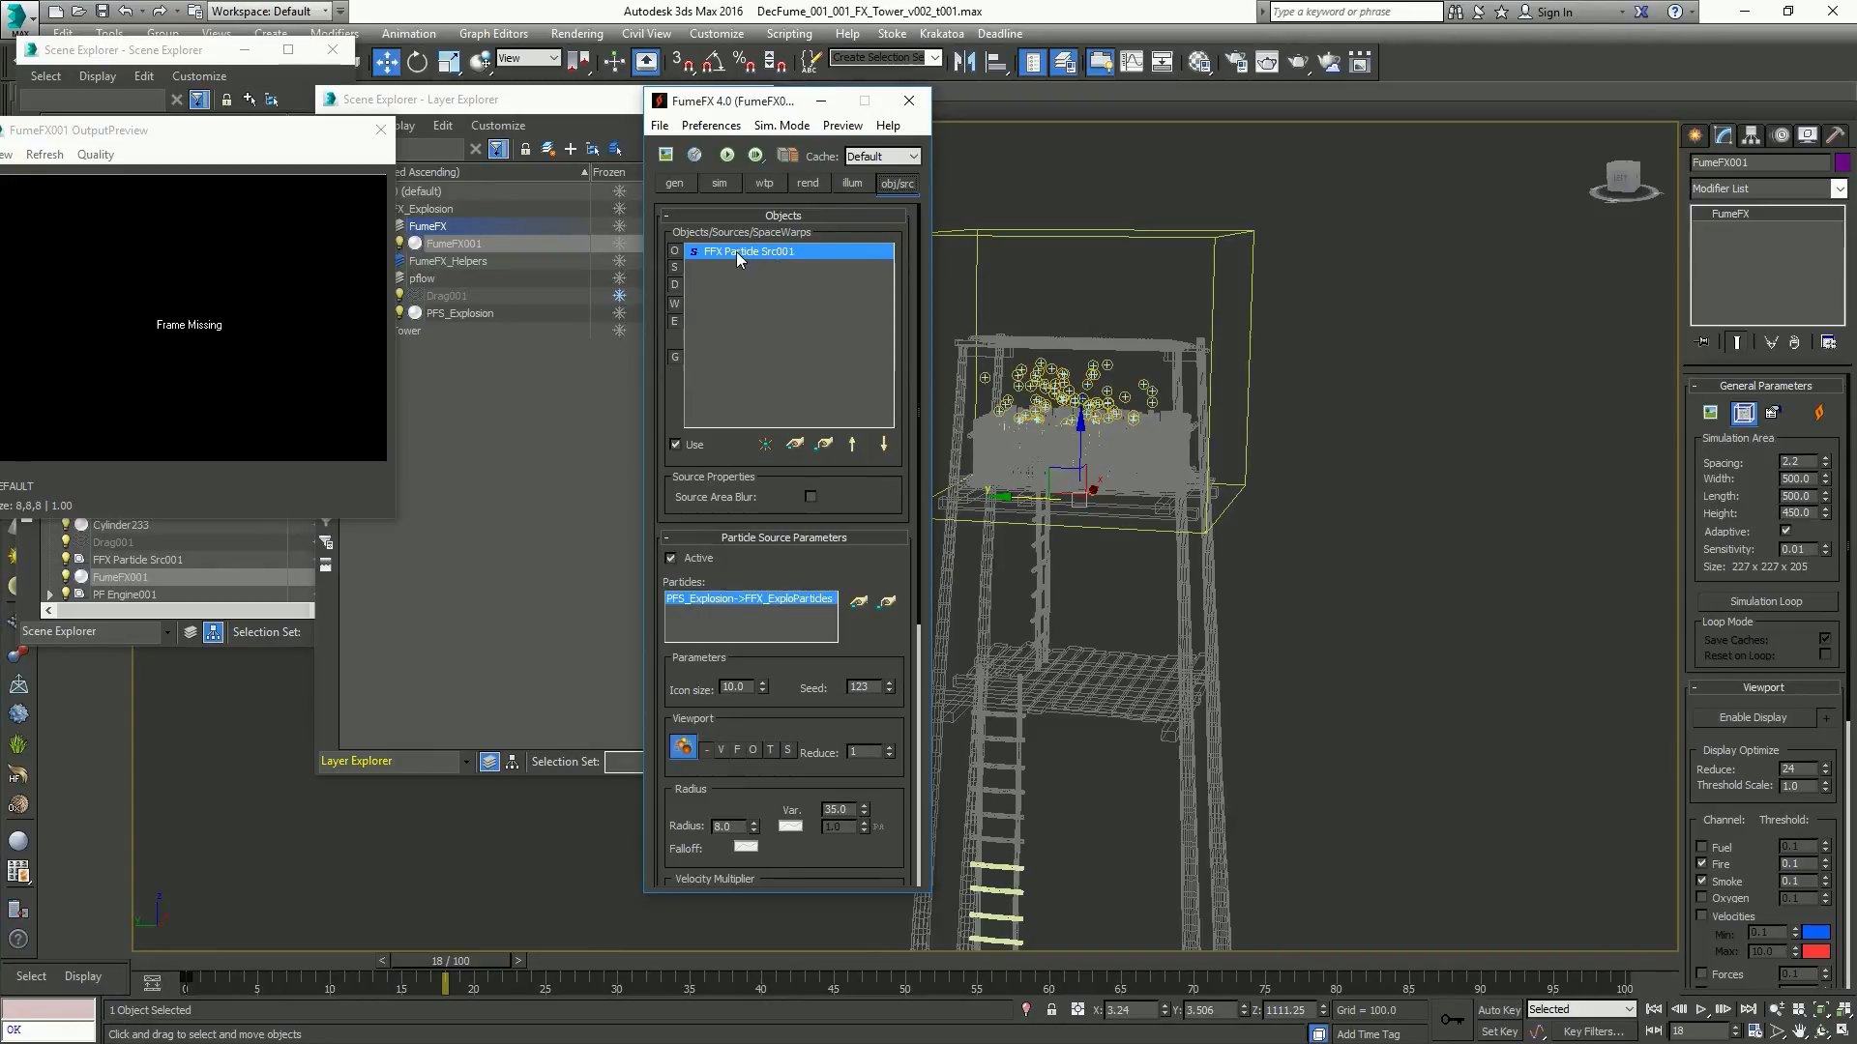
Review the particle source's parameters and the Particle Flow events, and start the default FumeFX simulation
left_click_drag(798, 713, 755, 362)
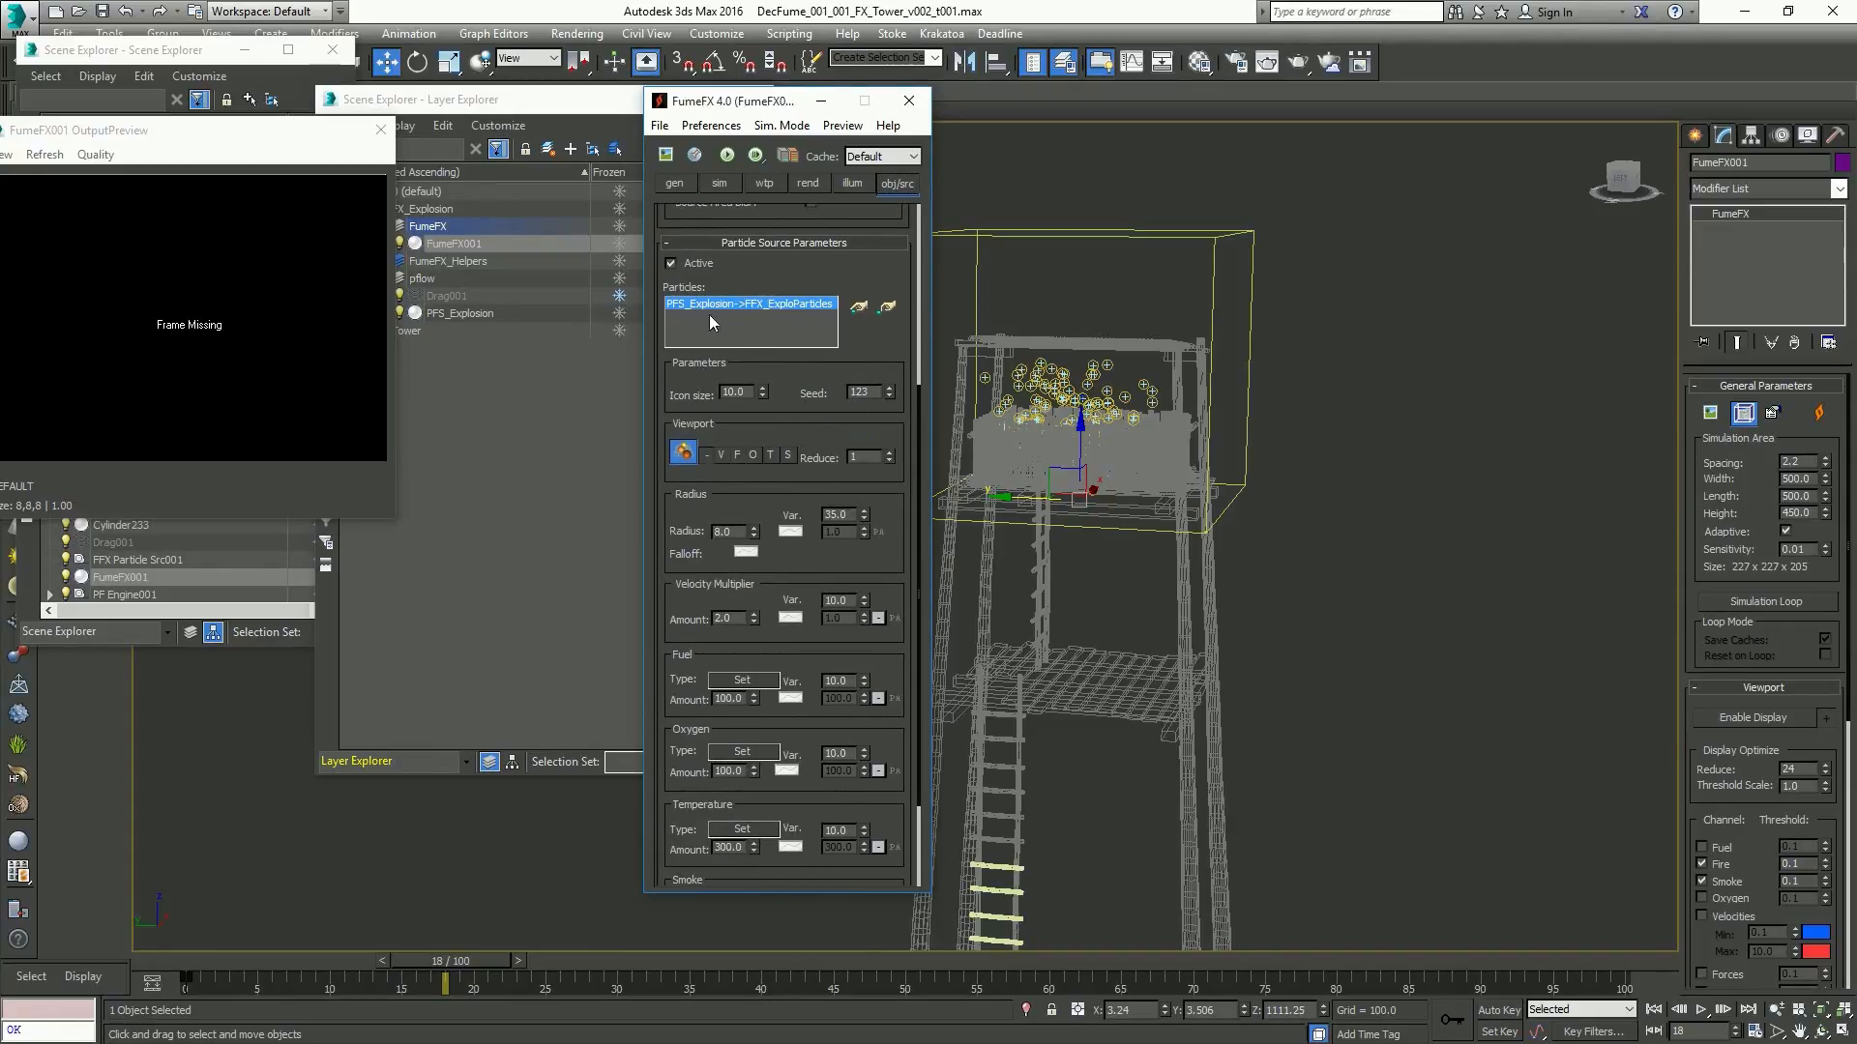
key("6")
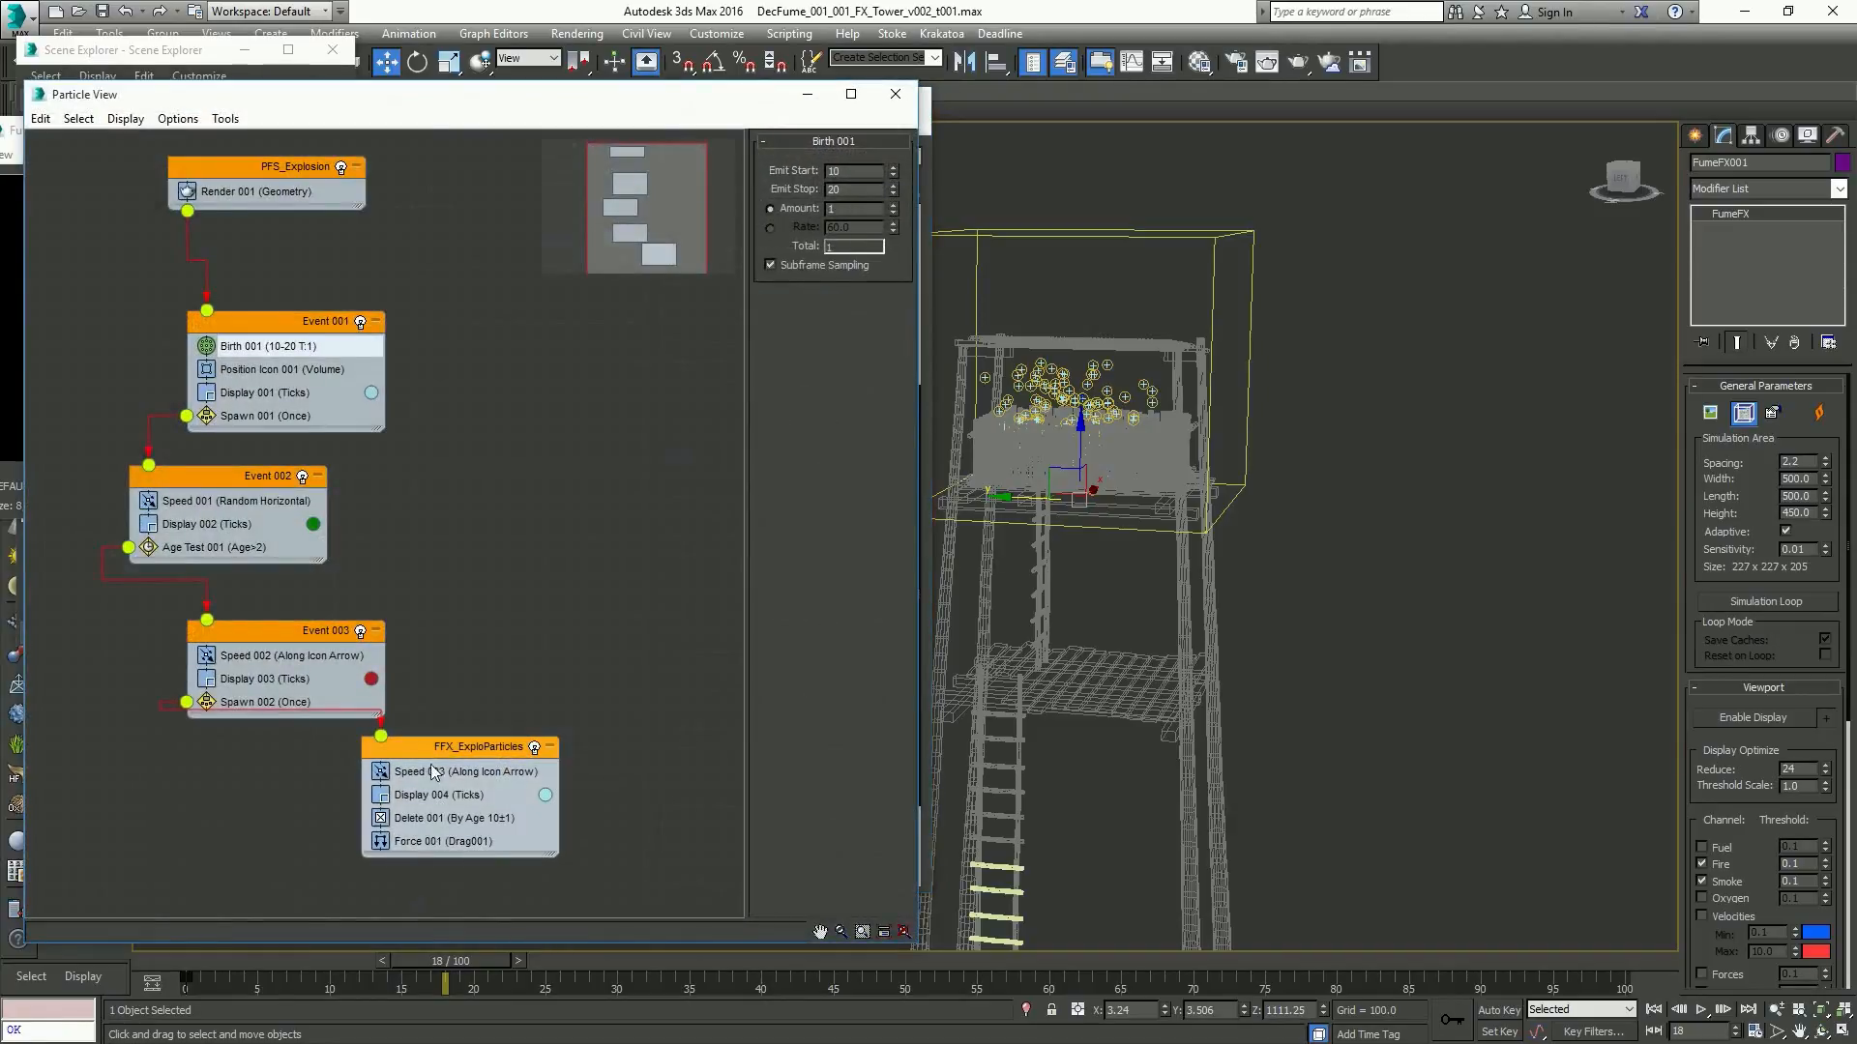
key("6")
left_click(719, 623)
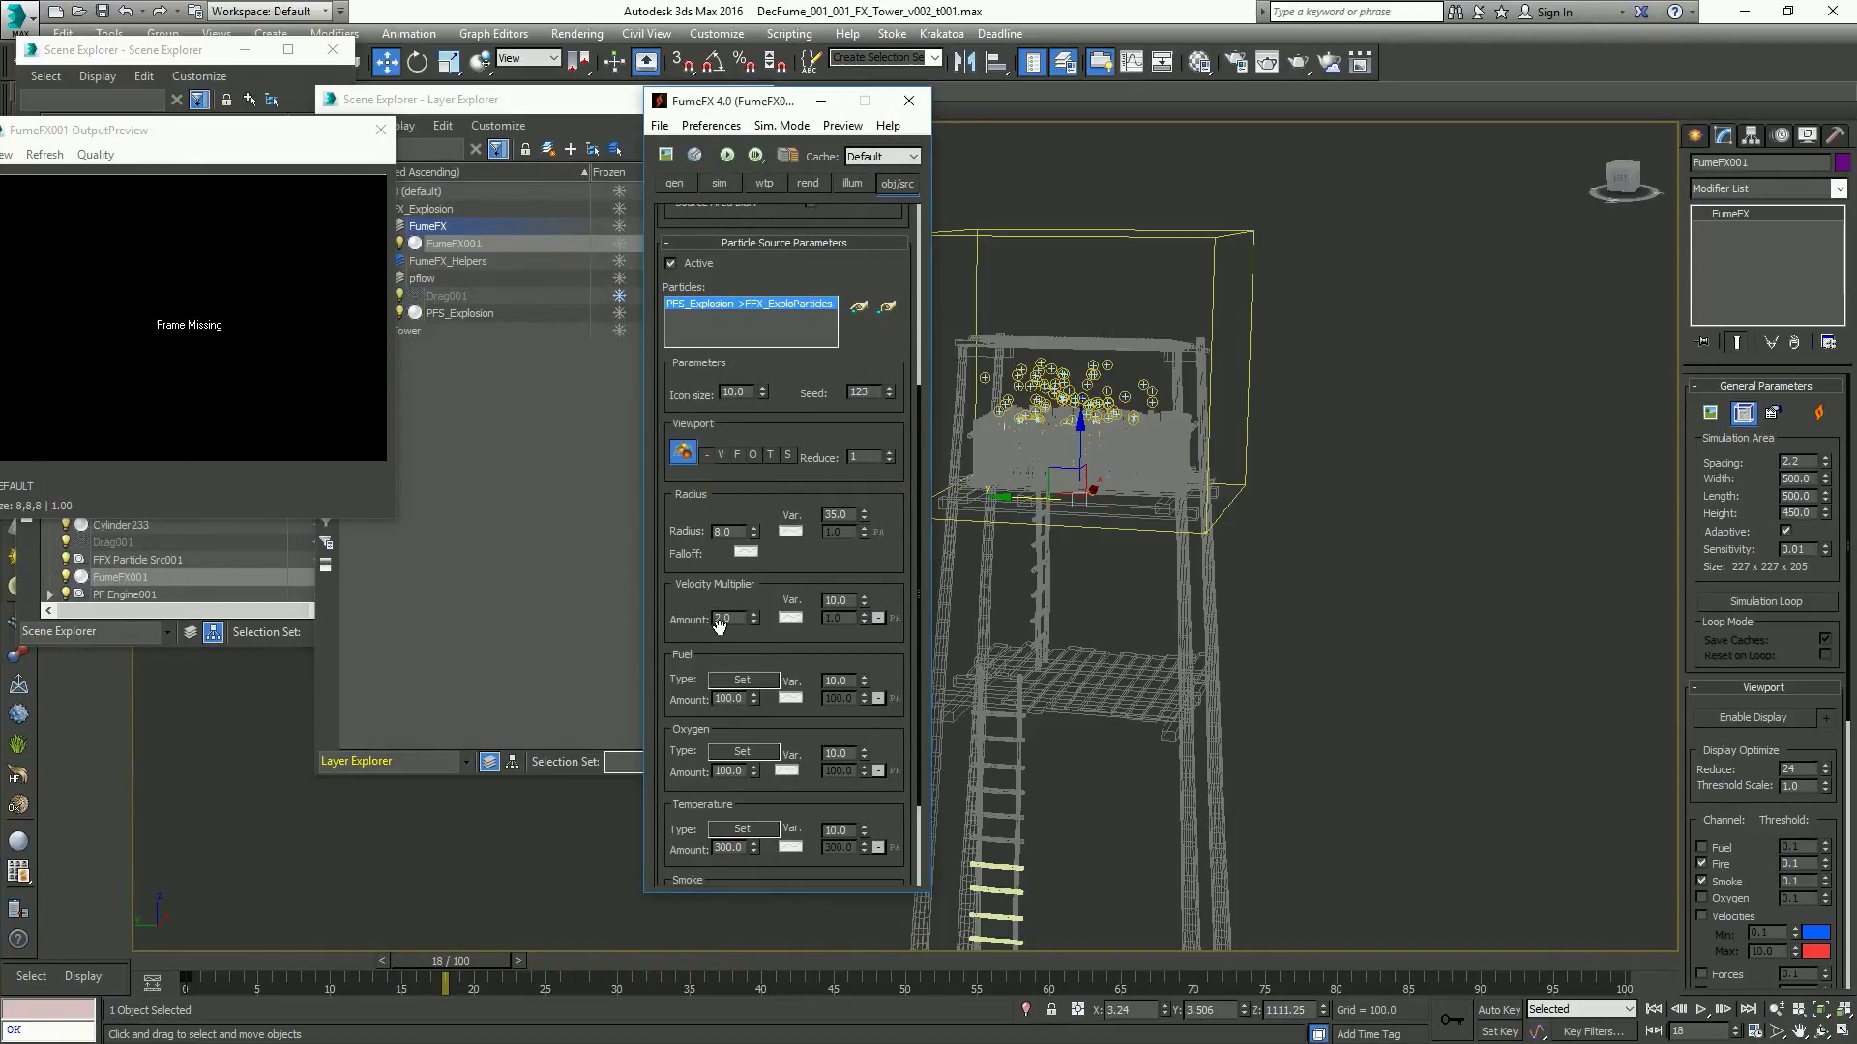
left_click(727, 155)
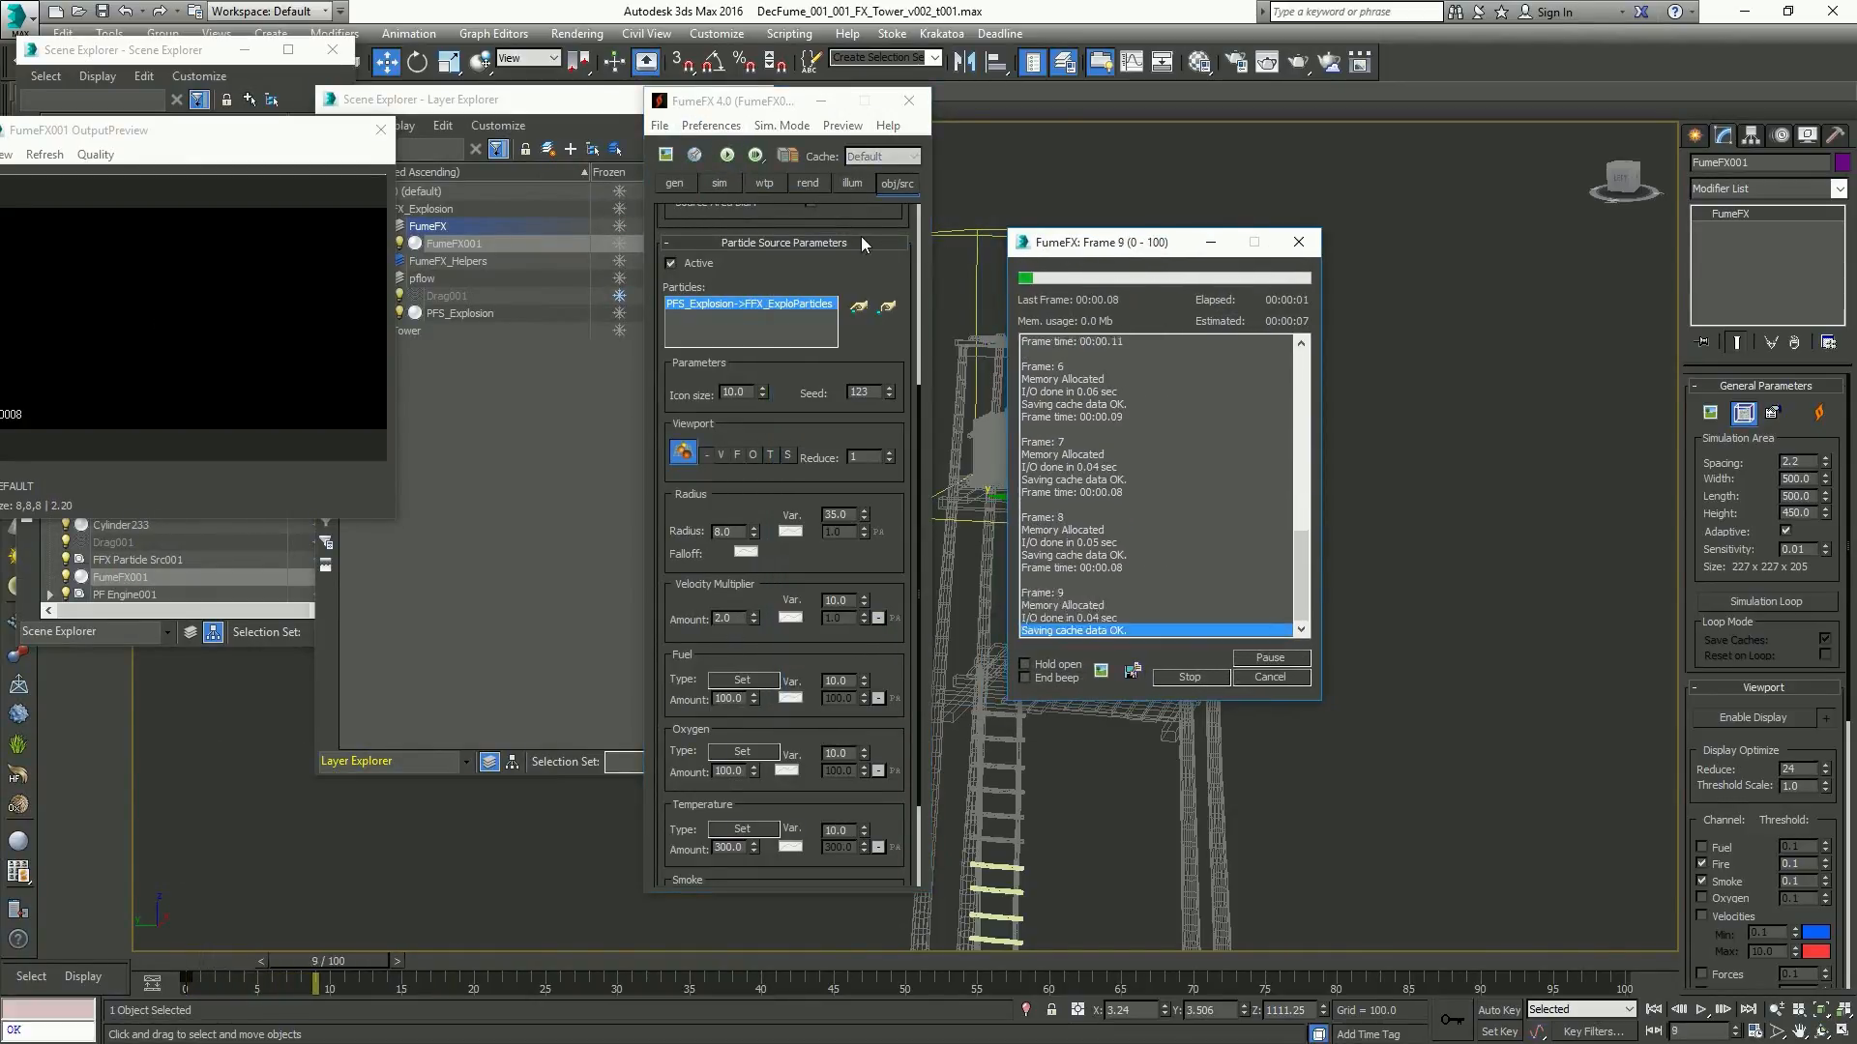
Switch the smoke Color in the rendering parameters to keyless mode and cancel the running simulation
left_click(813, 183)
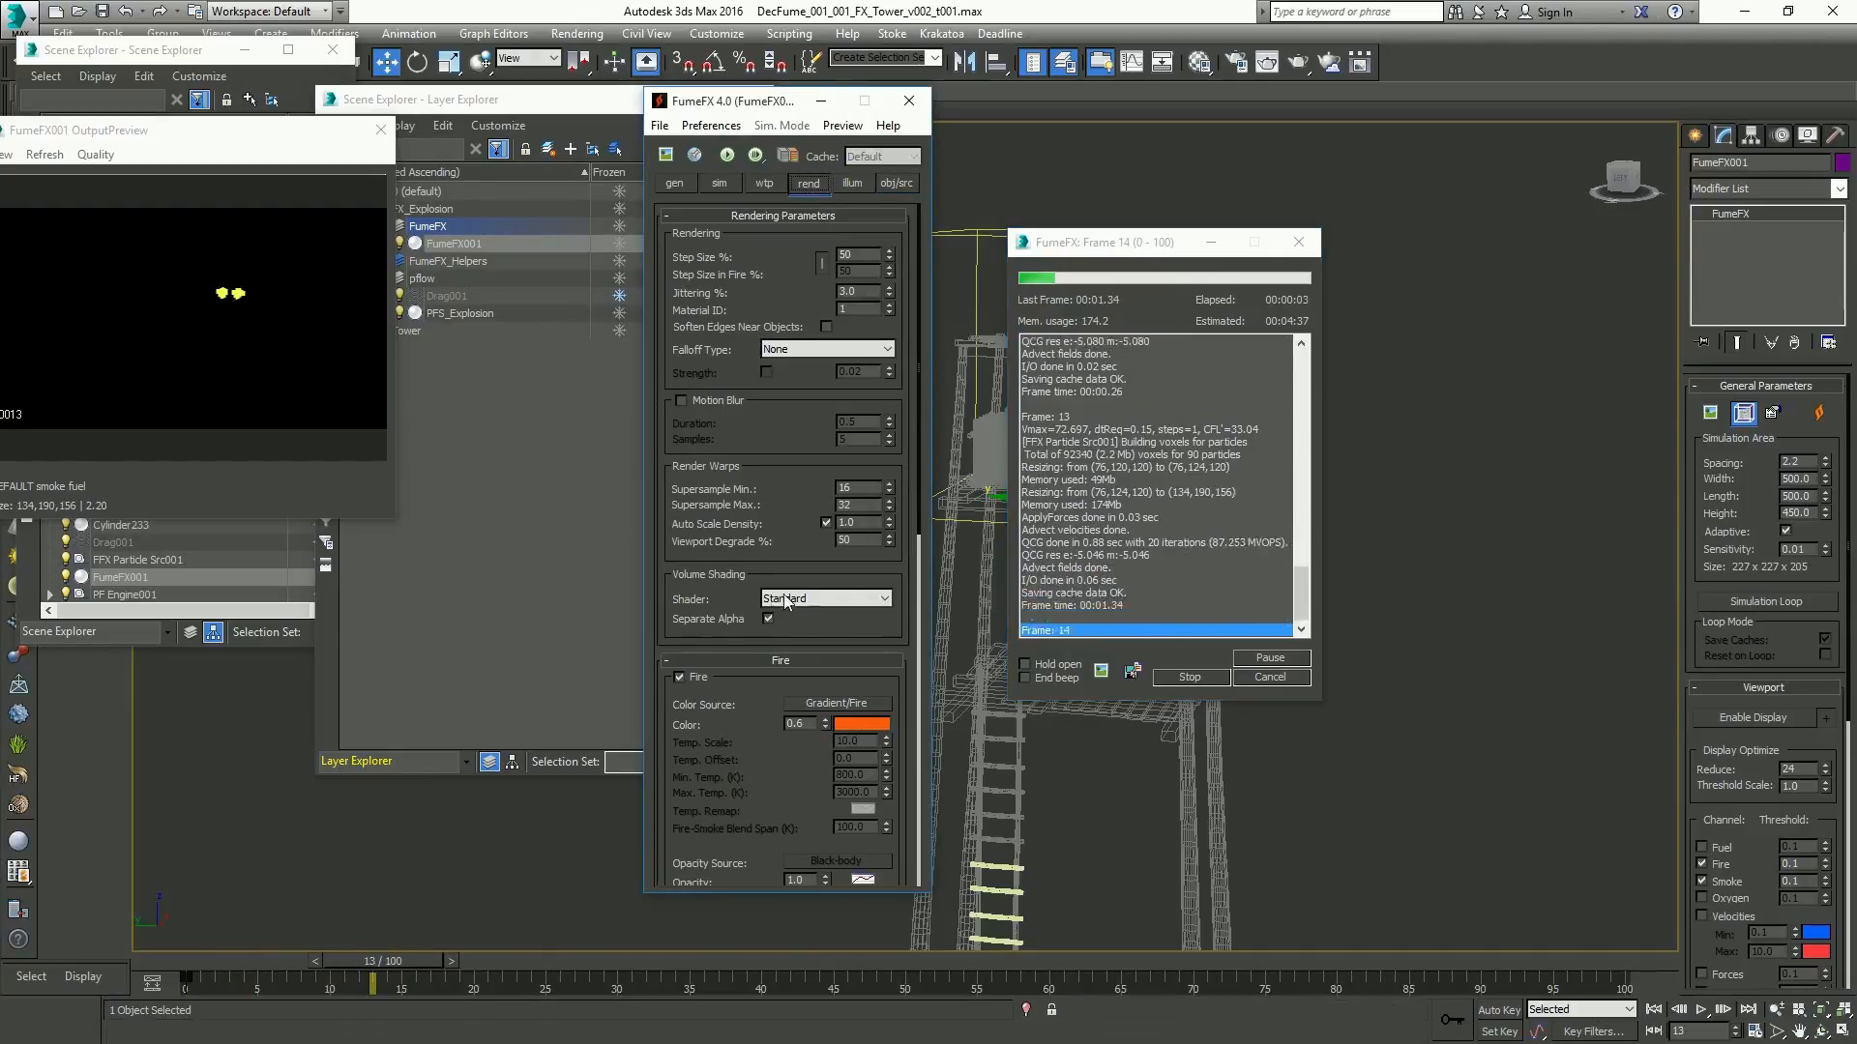
scroll(810, 533, "down", 6)
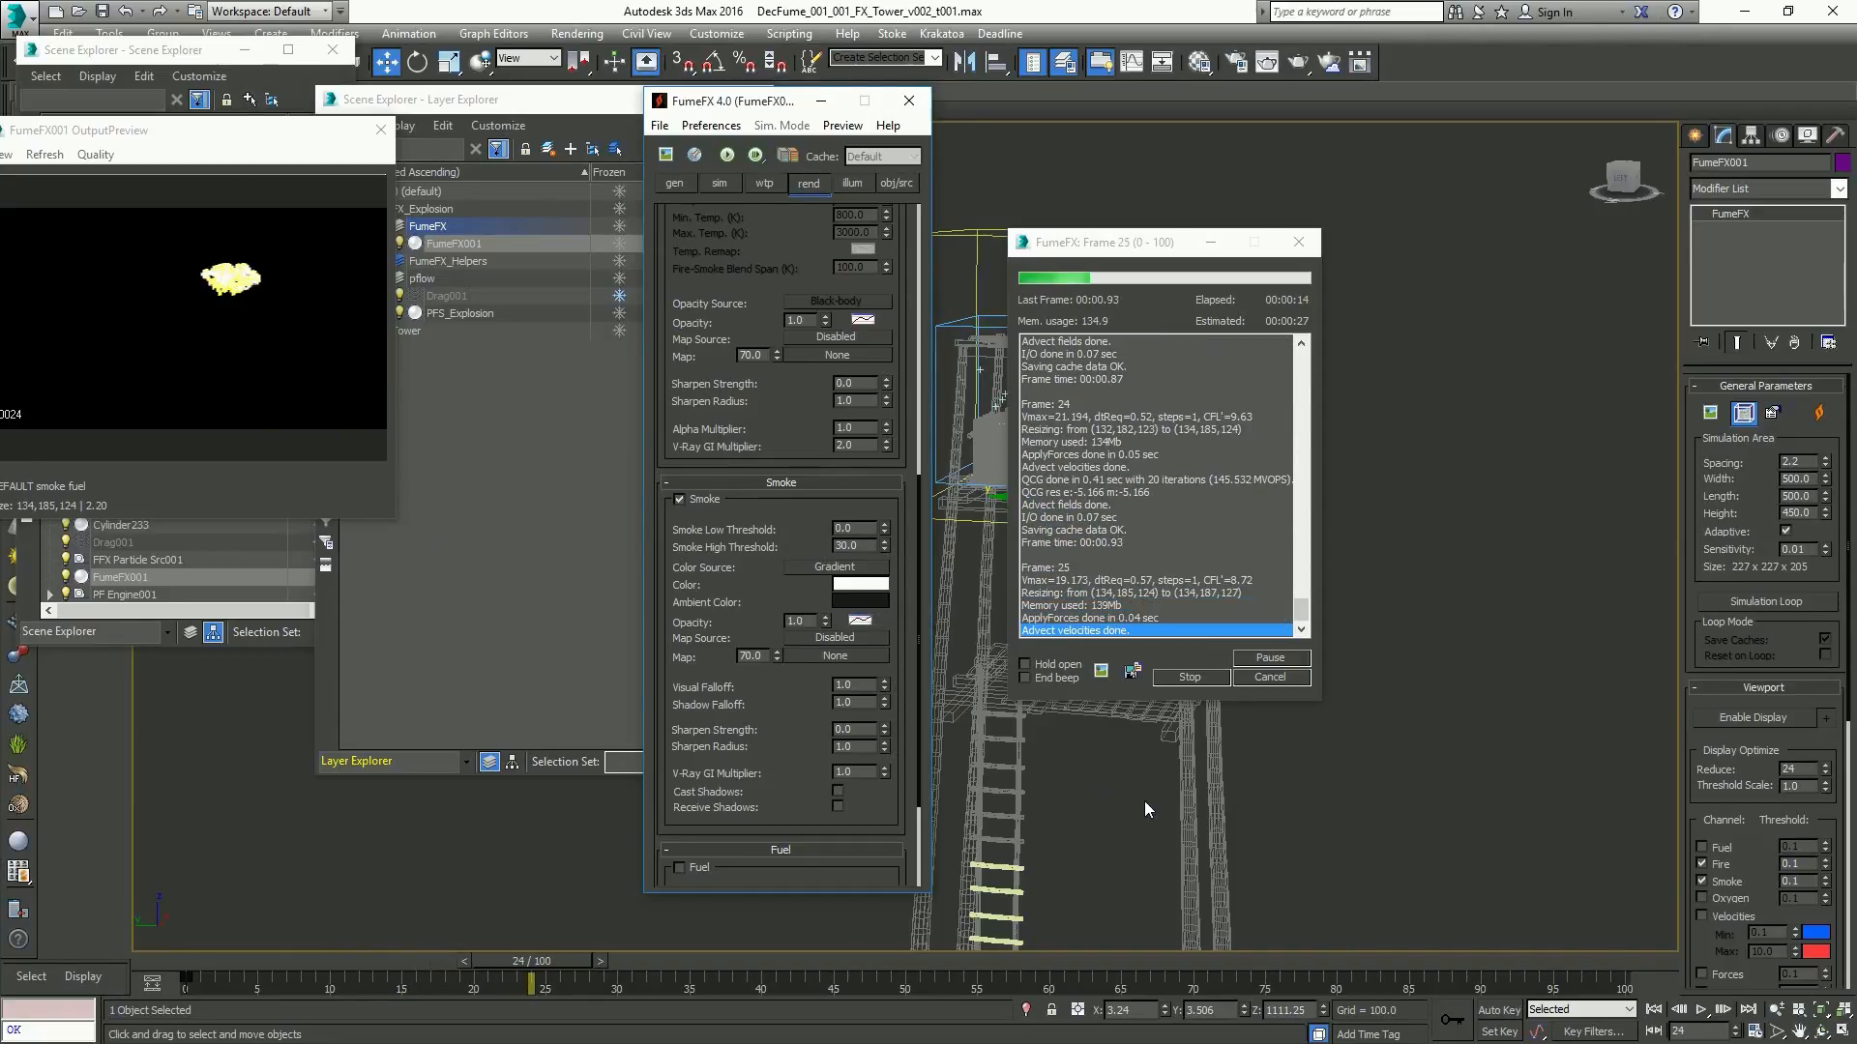
scroll(1146, 800, "up", 4)
middle_click_drag(1409, 526, 1381, 793)
middle_click_drag(1377, 369, 1360, 571)
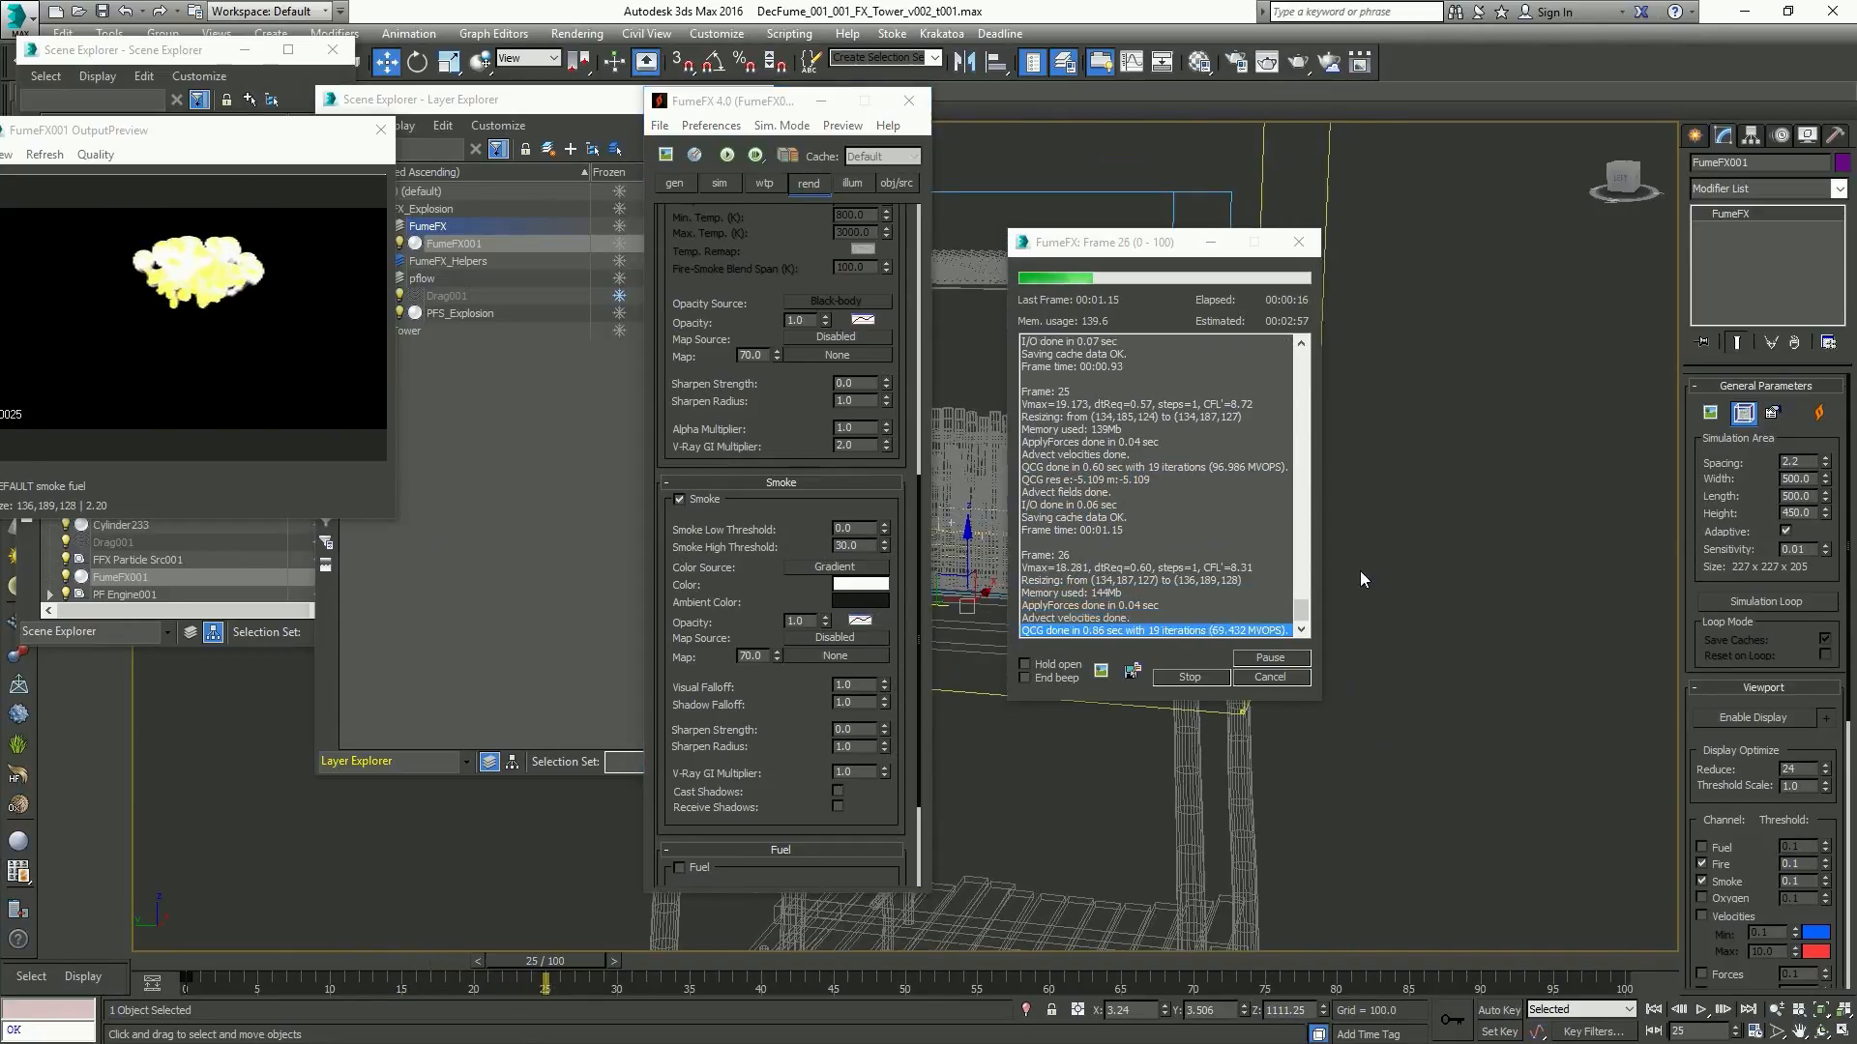
right_click(869, 592)
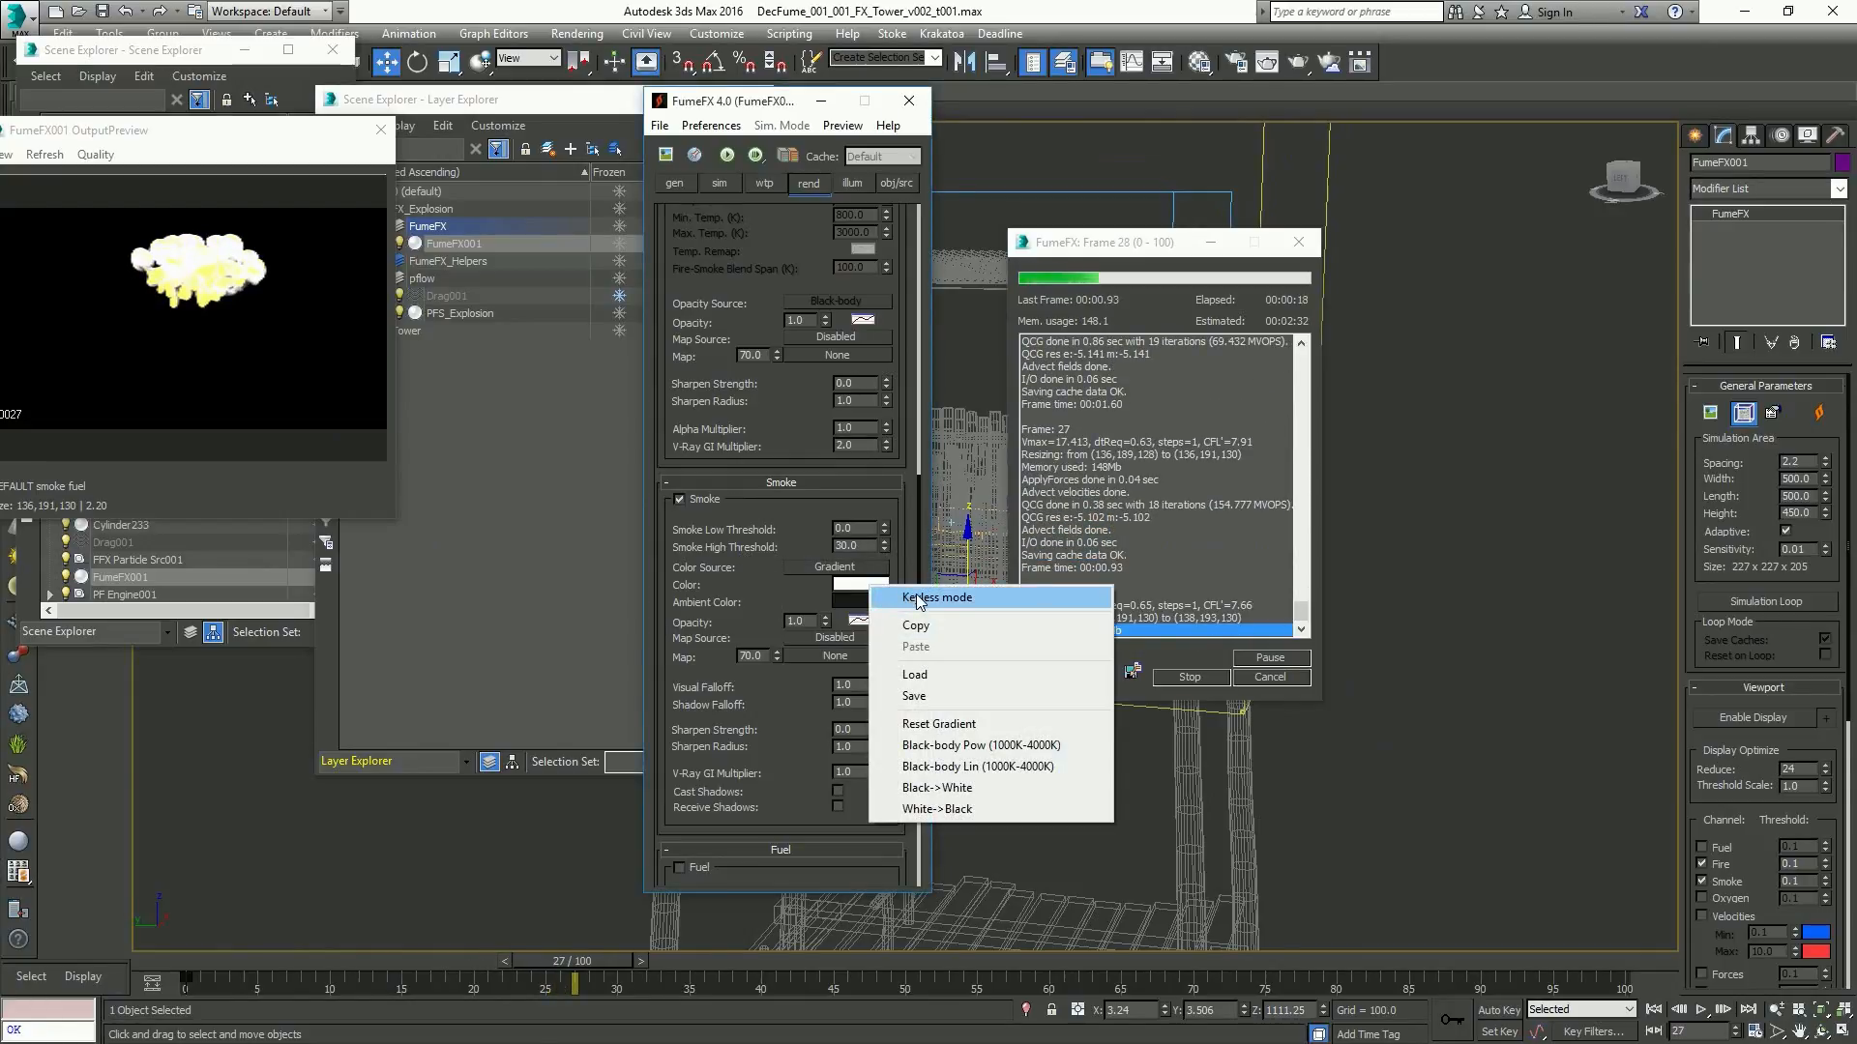
left_click(915, 597)
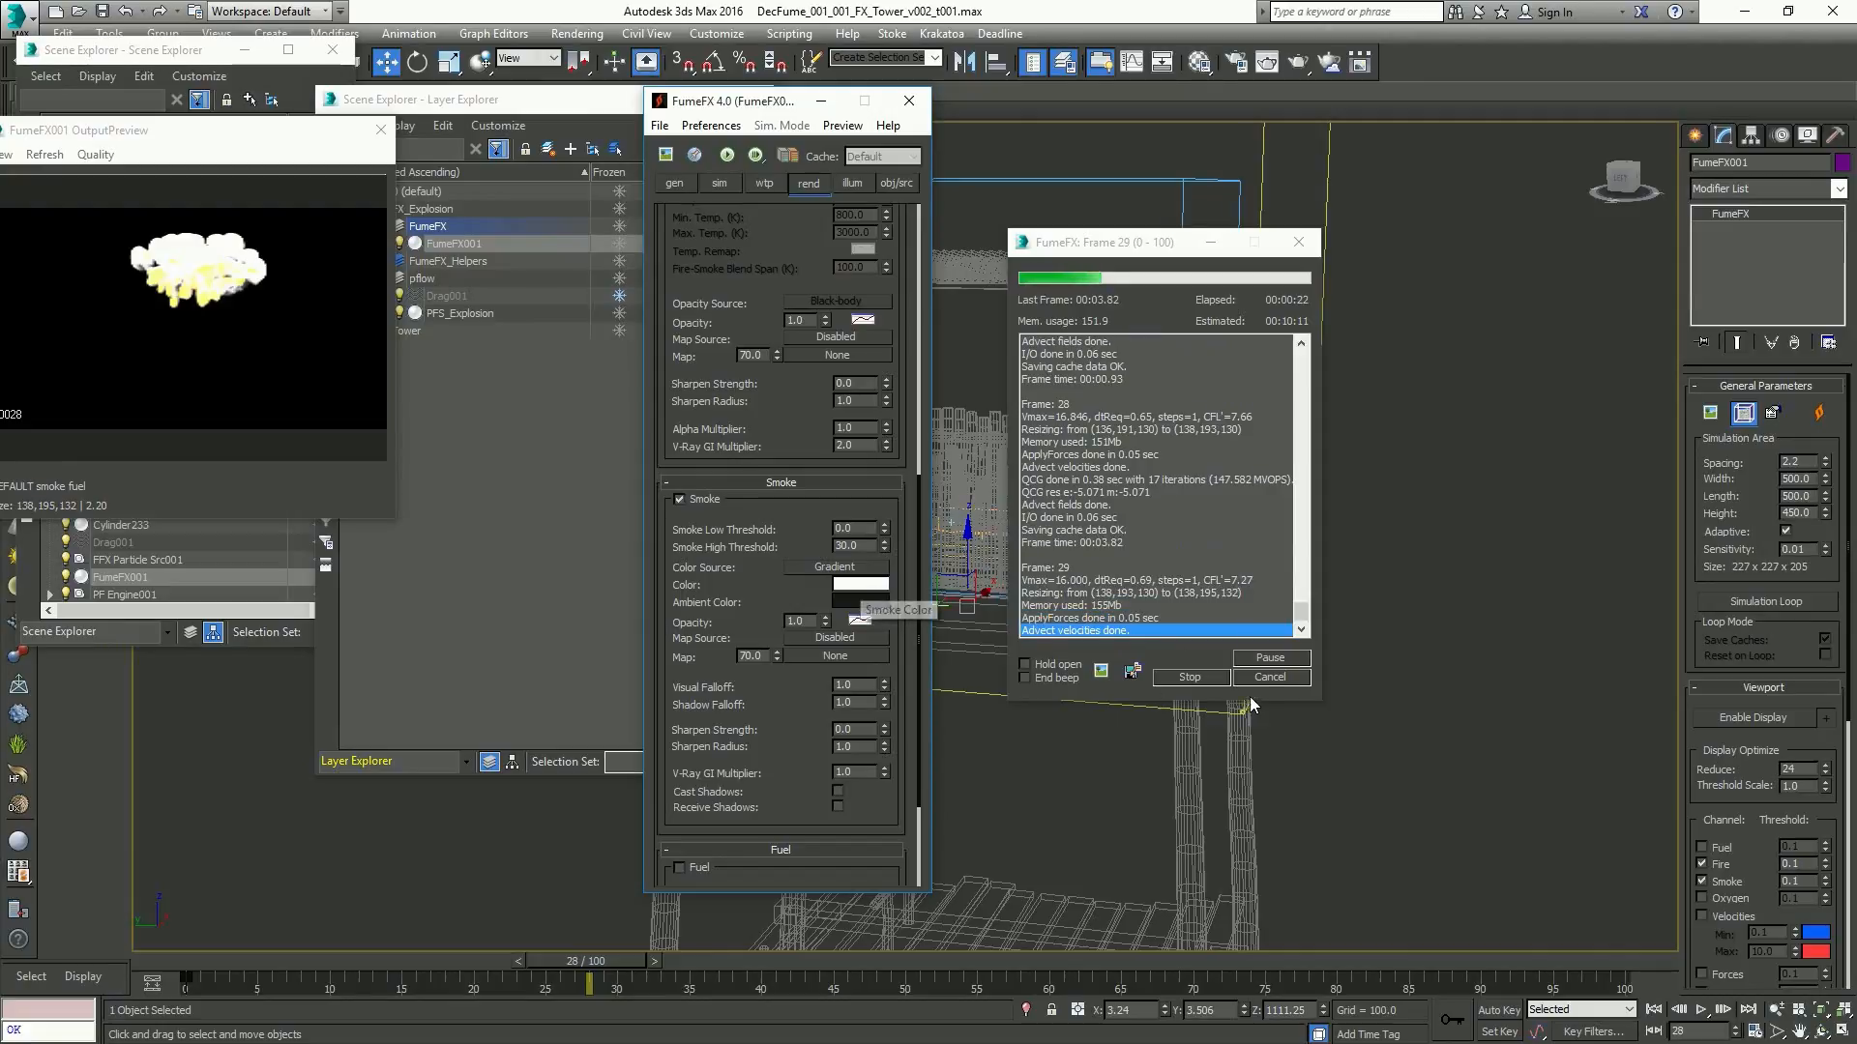
left_click(1270, 677)
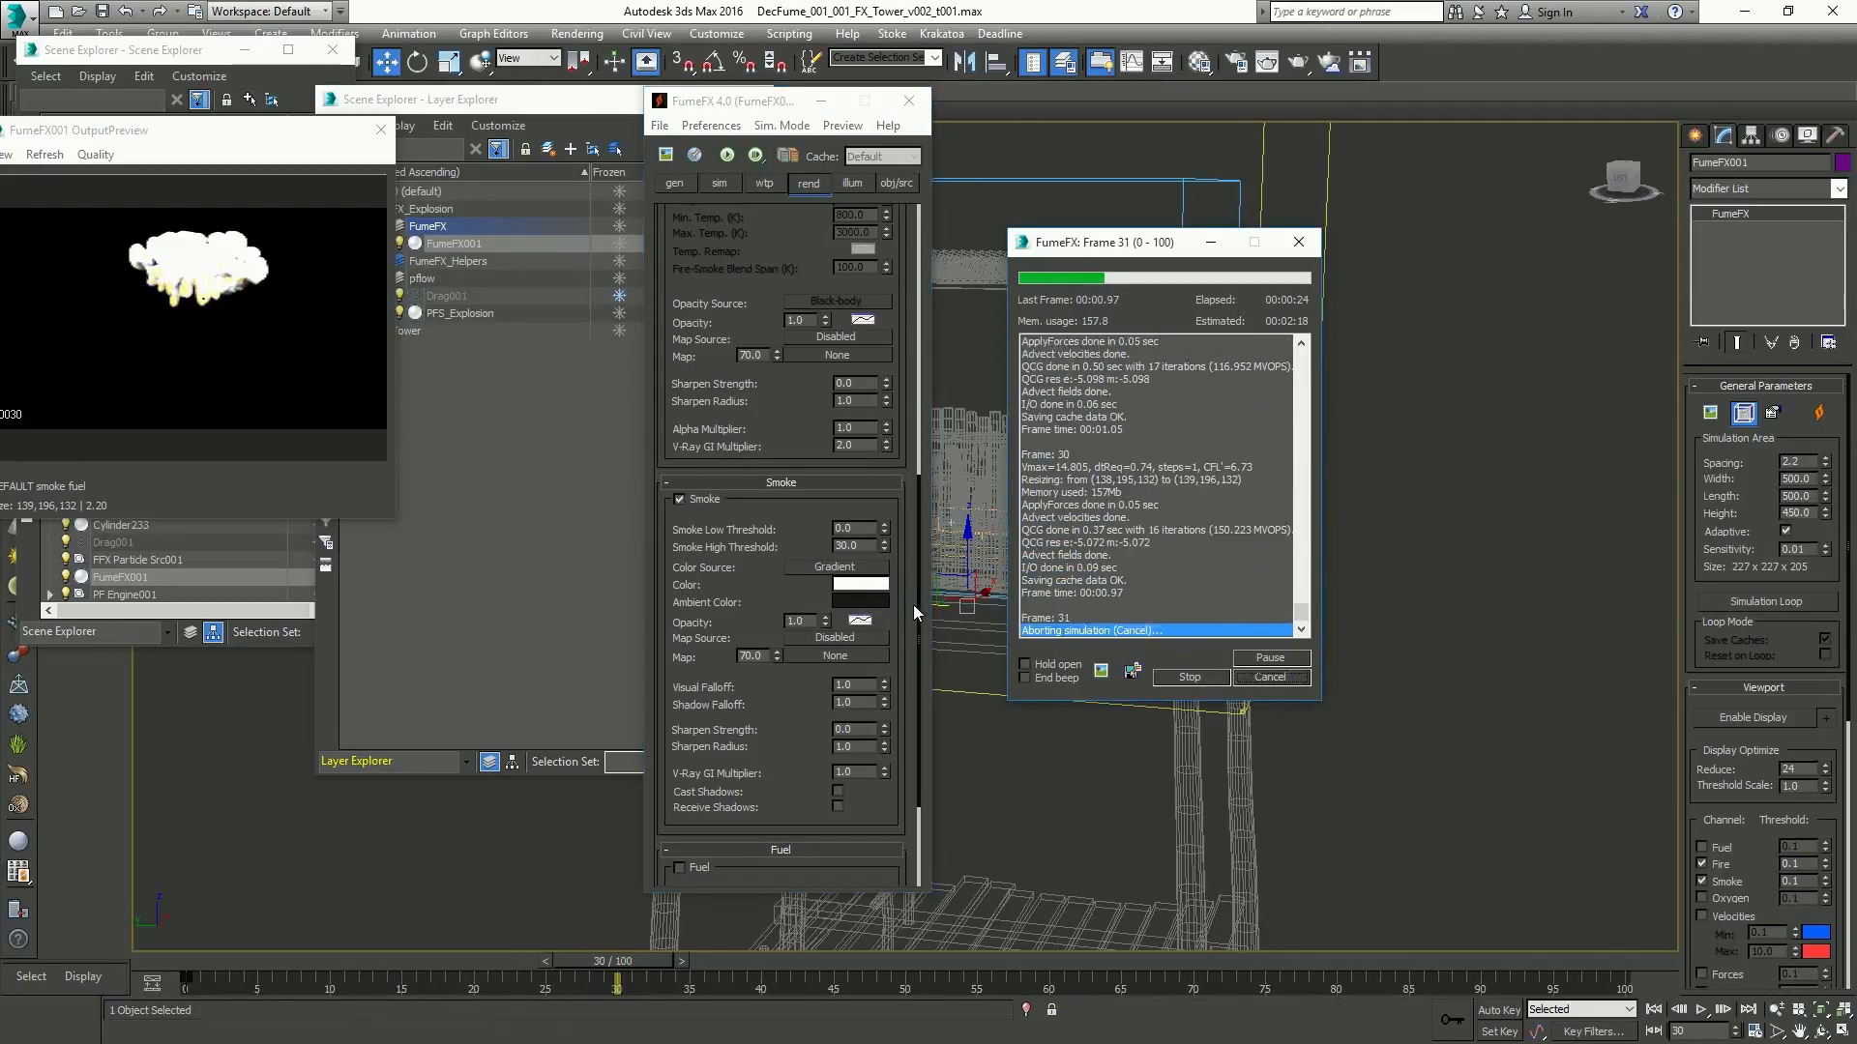
Set the smoke Color to a dark grey with a value of 60
right_click(870, 589)
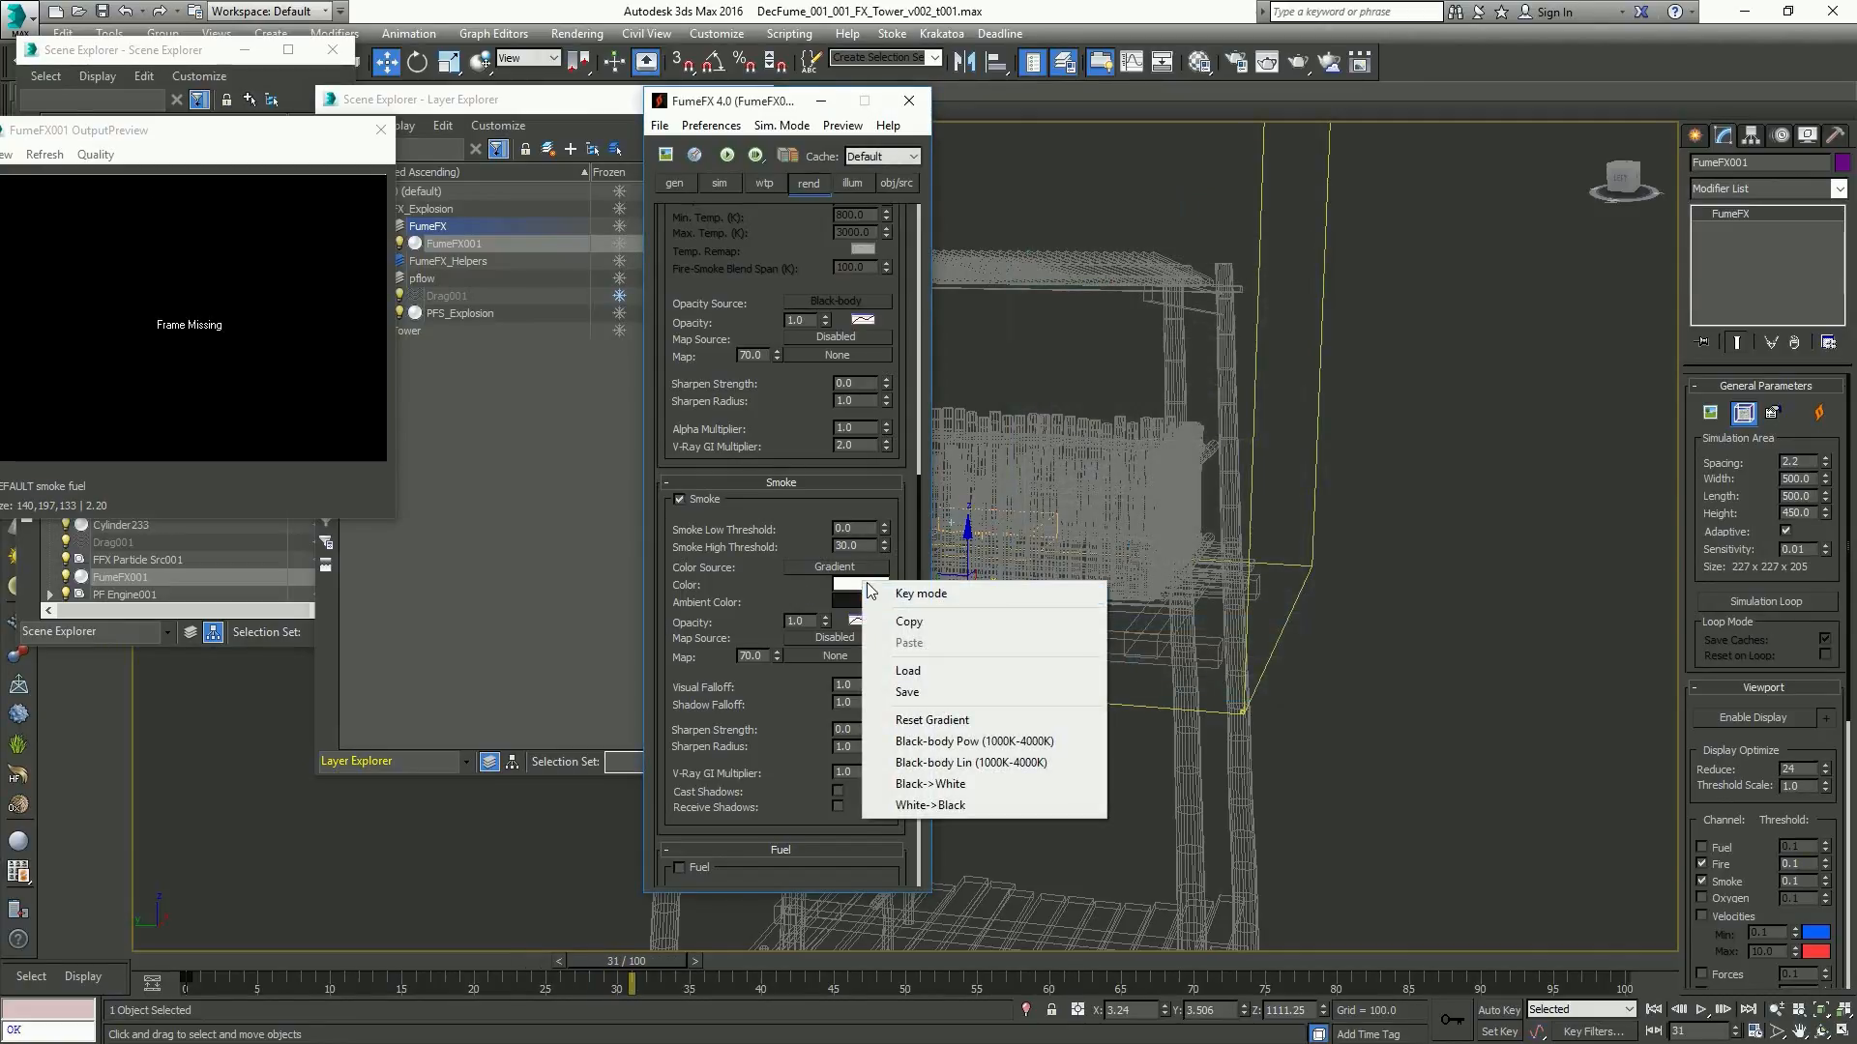
left_click(854, 584)
left_click(854, 586)
left_click_drag(746, 223, 634, 224)
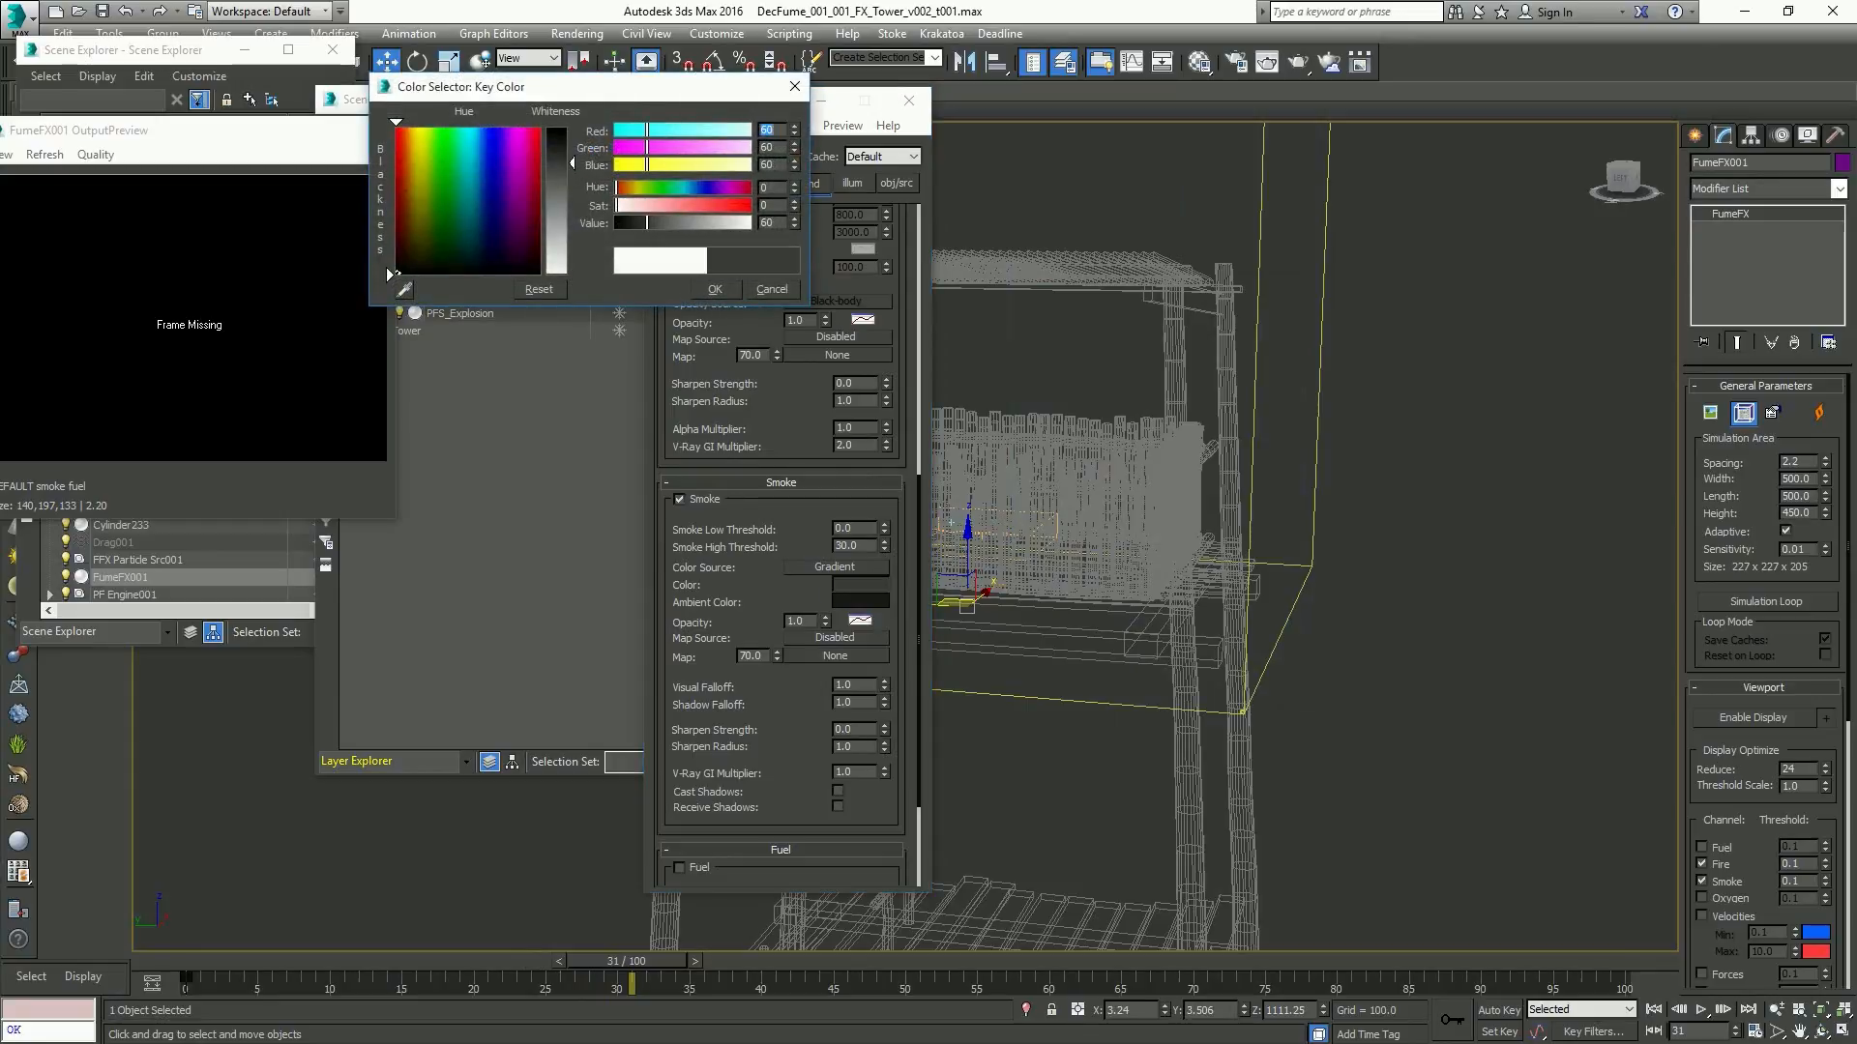
left_click(710, 291)
Continue the simulation from the data saved after frame 30 and move its status window clear of the tower
left_click(756, 155)
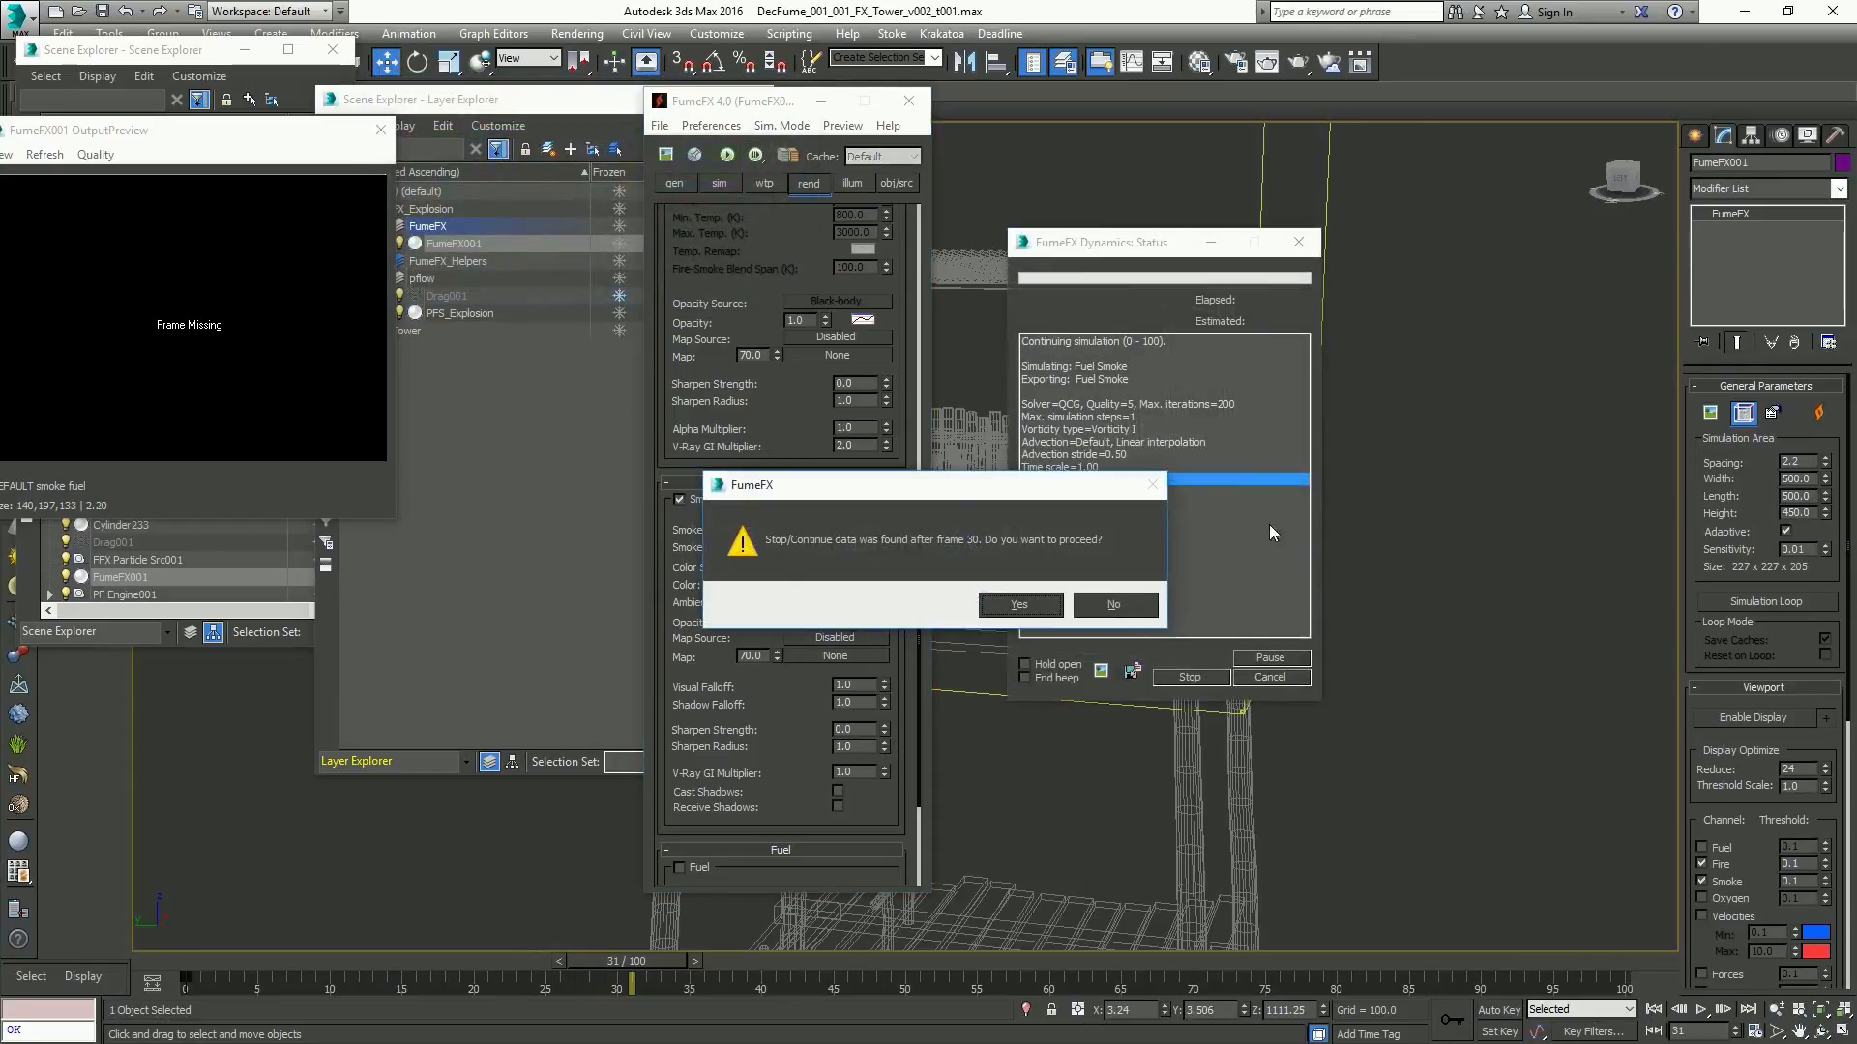
left_click(1031, 608)
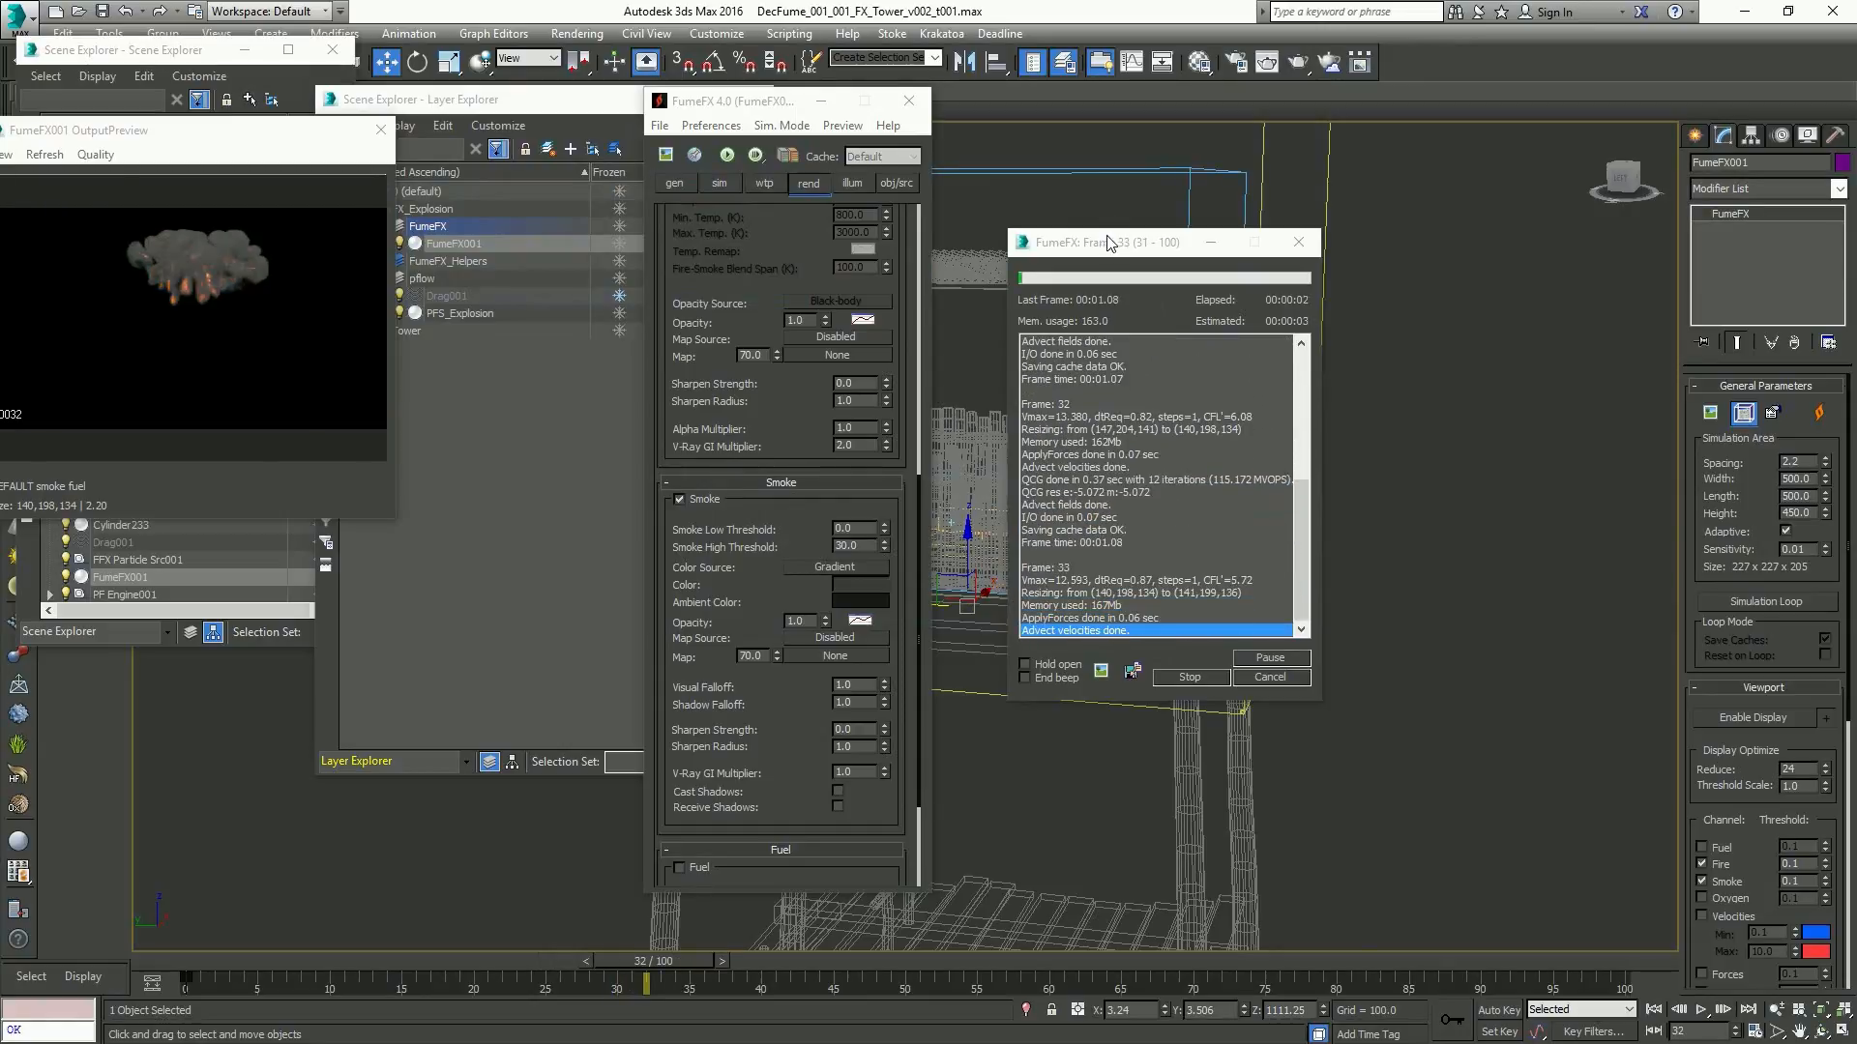
left_click_drag(1102, 252, 1292, 269)
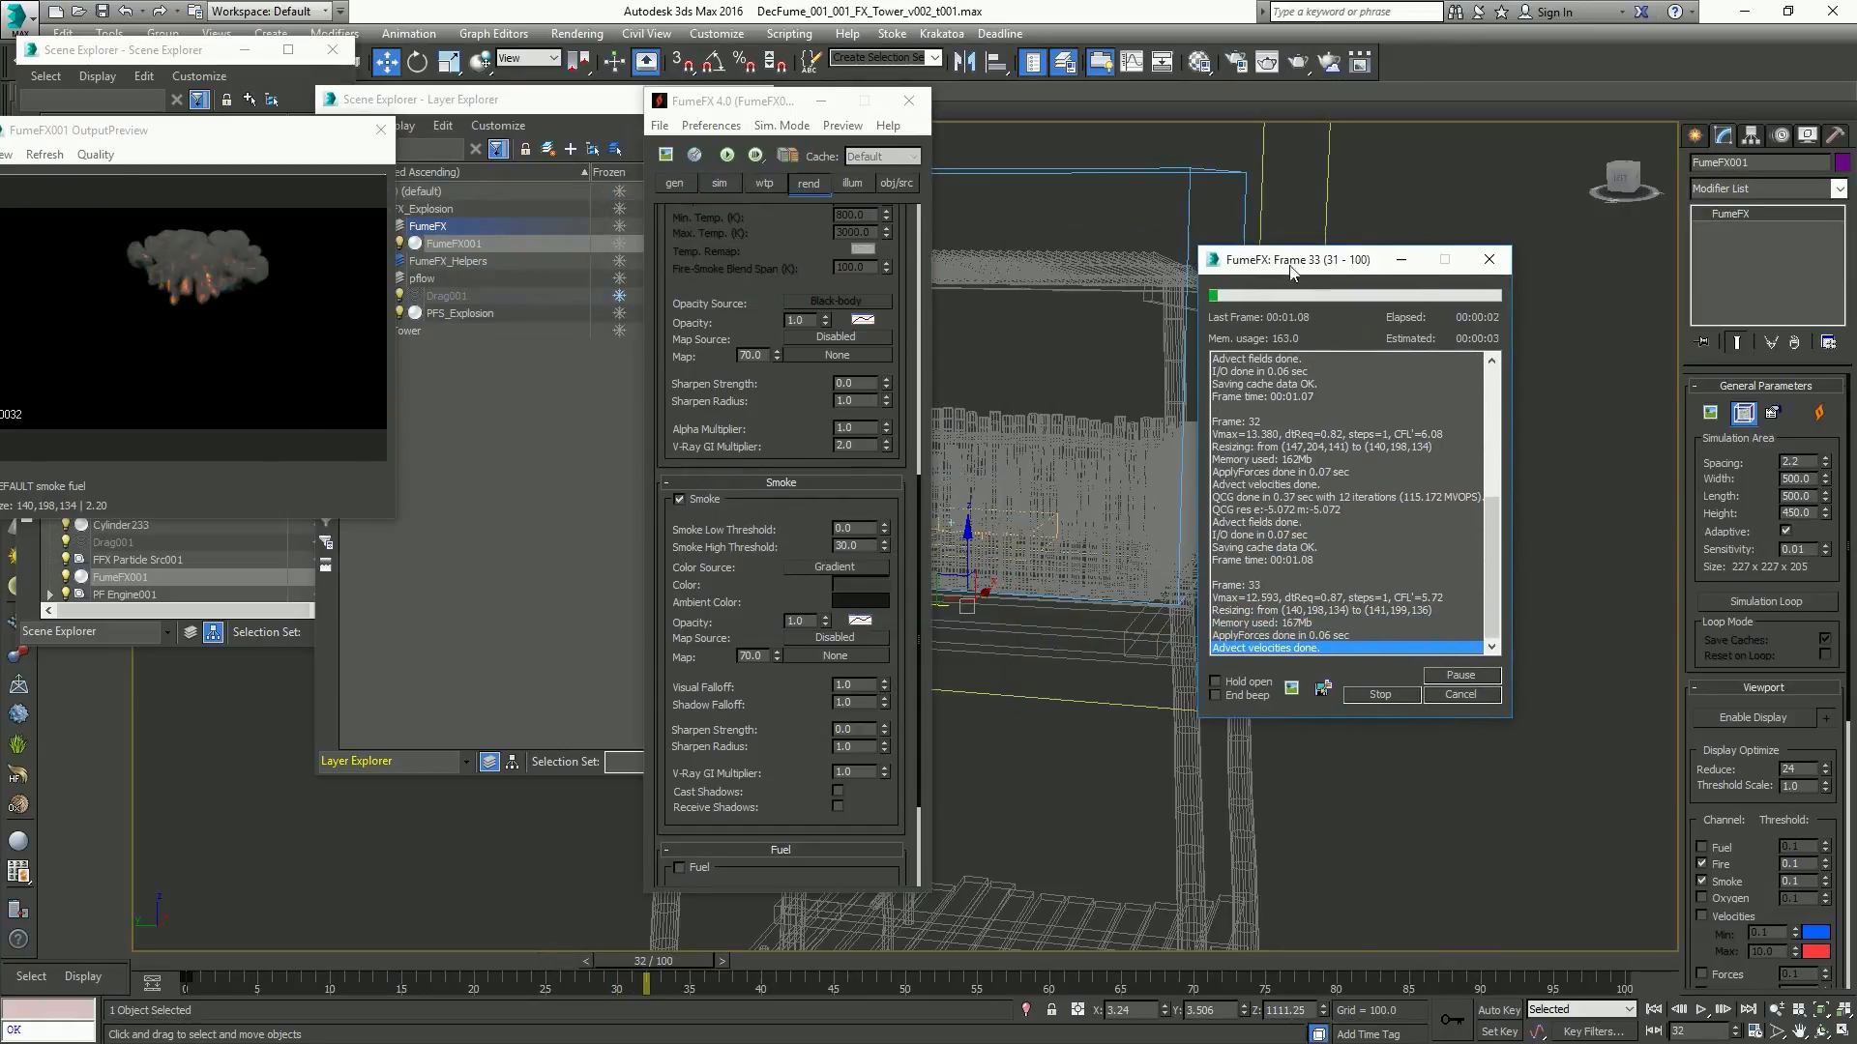
Darken the smoke's Ambient Color to a value of 16 and cancel the running simulation
left_click(870, 588)
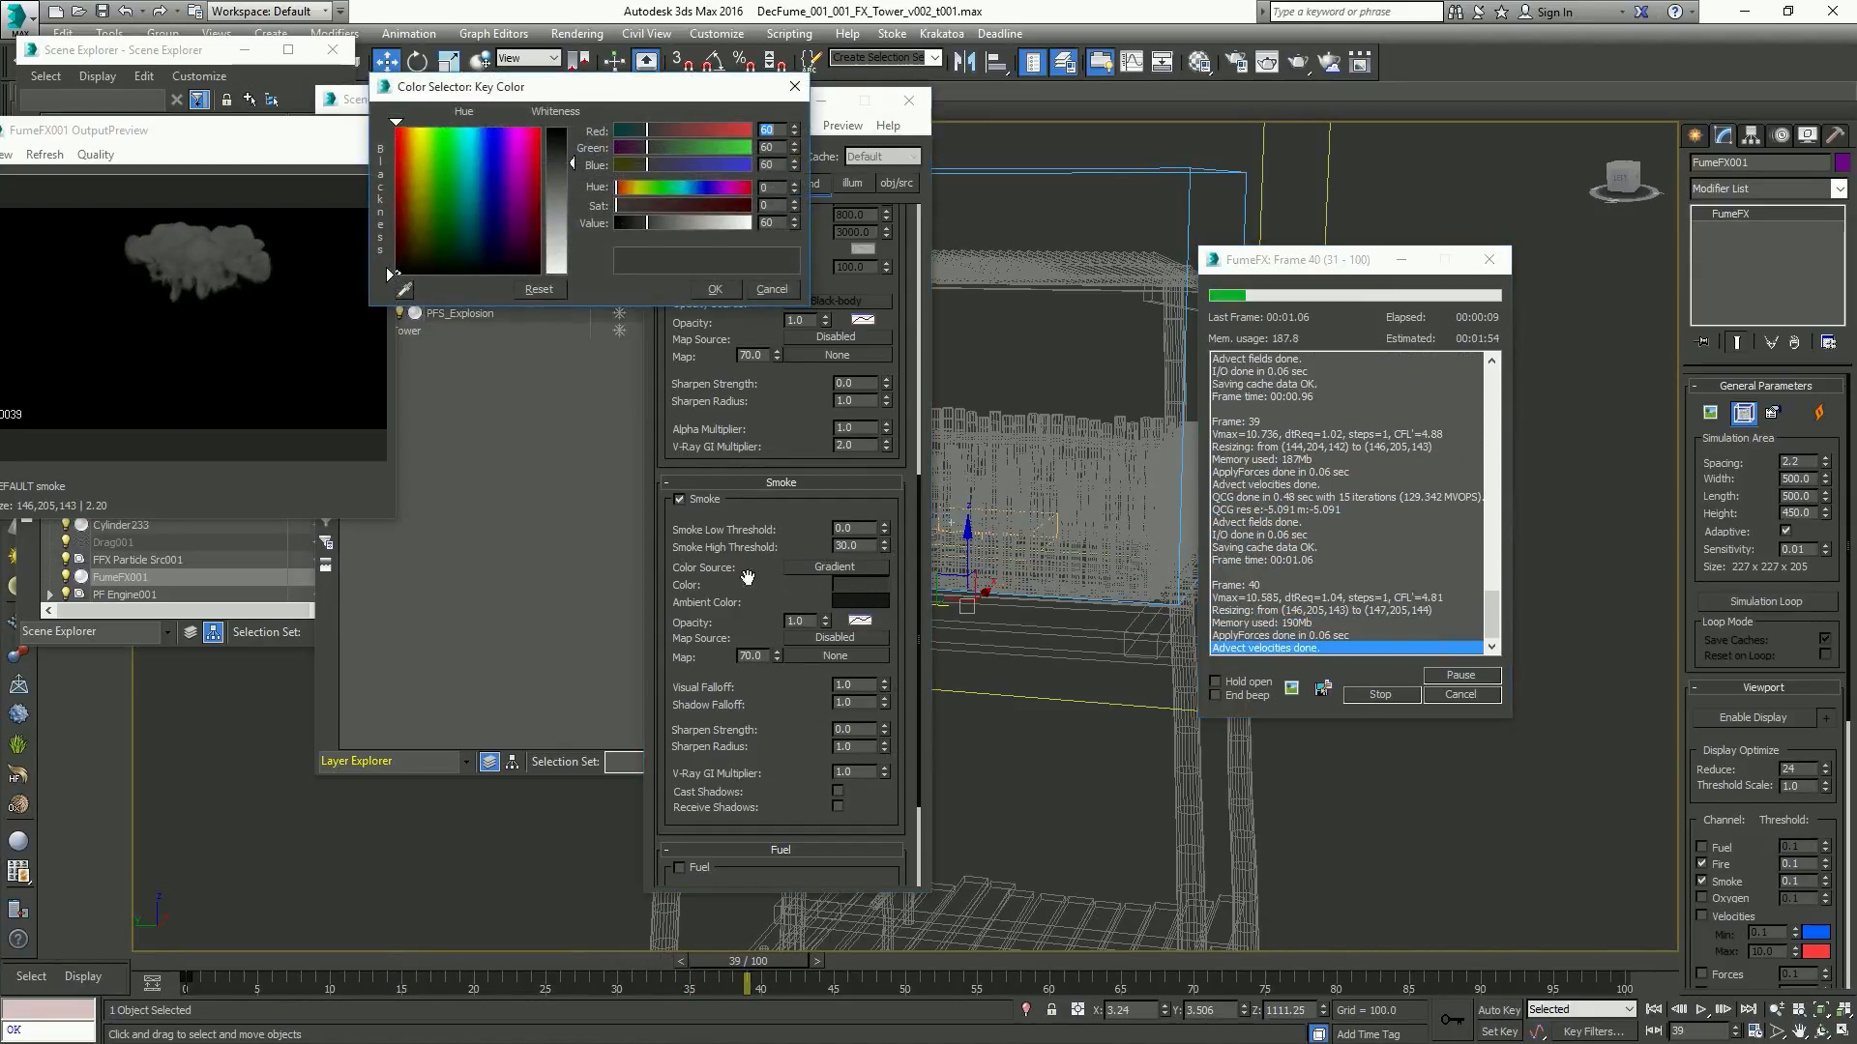
left_click(855, 602)
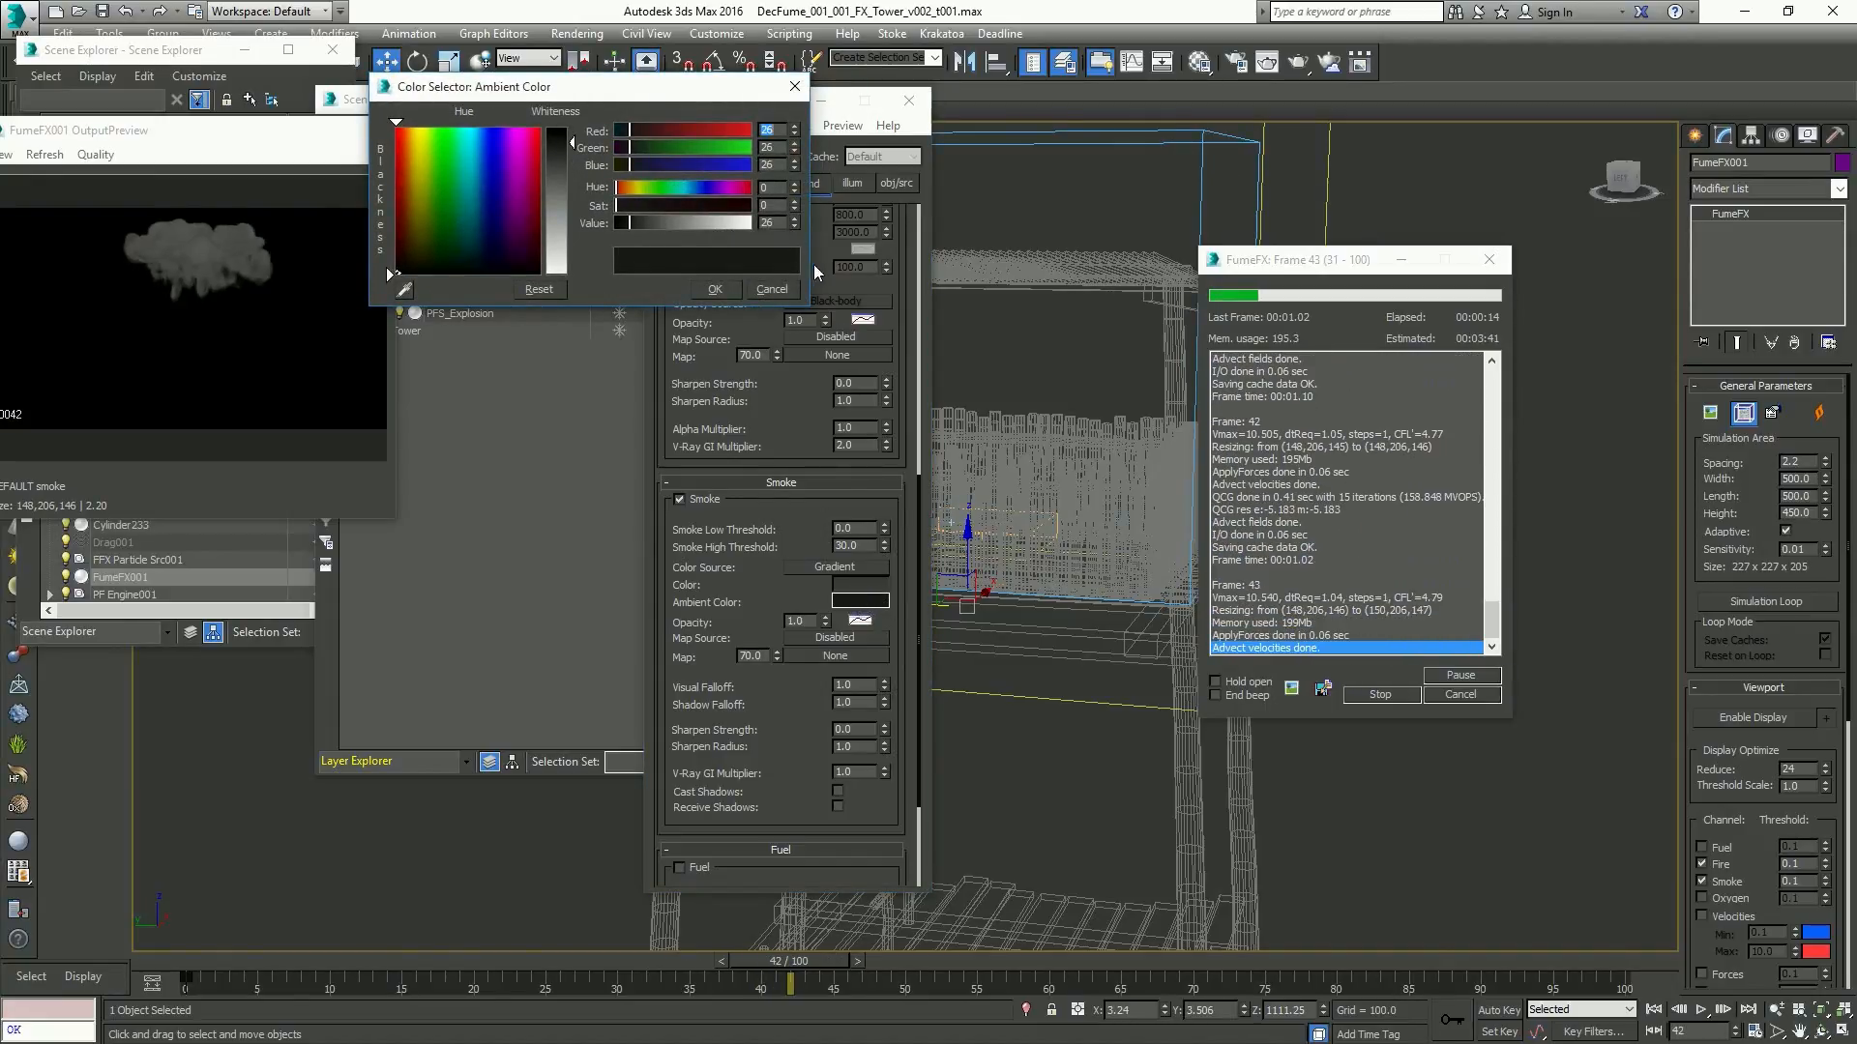
left_click_drag(794, 223, 792, 230)
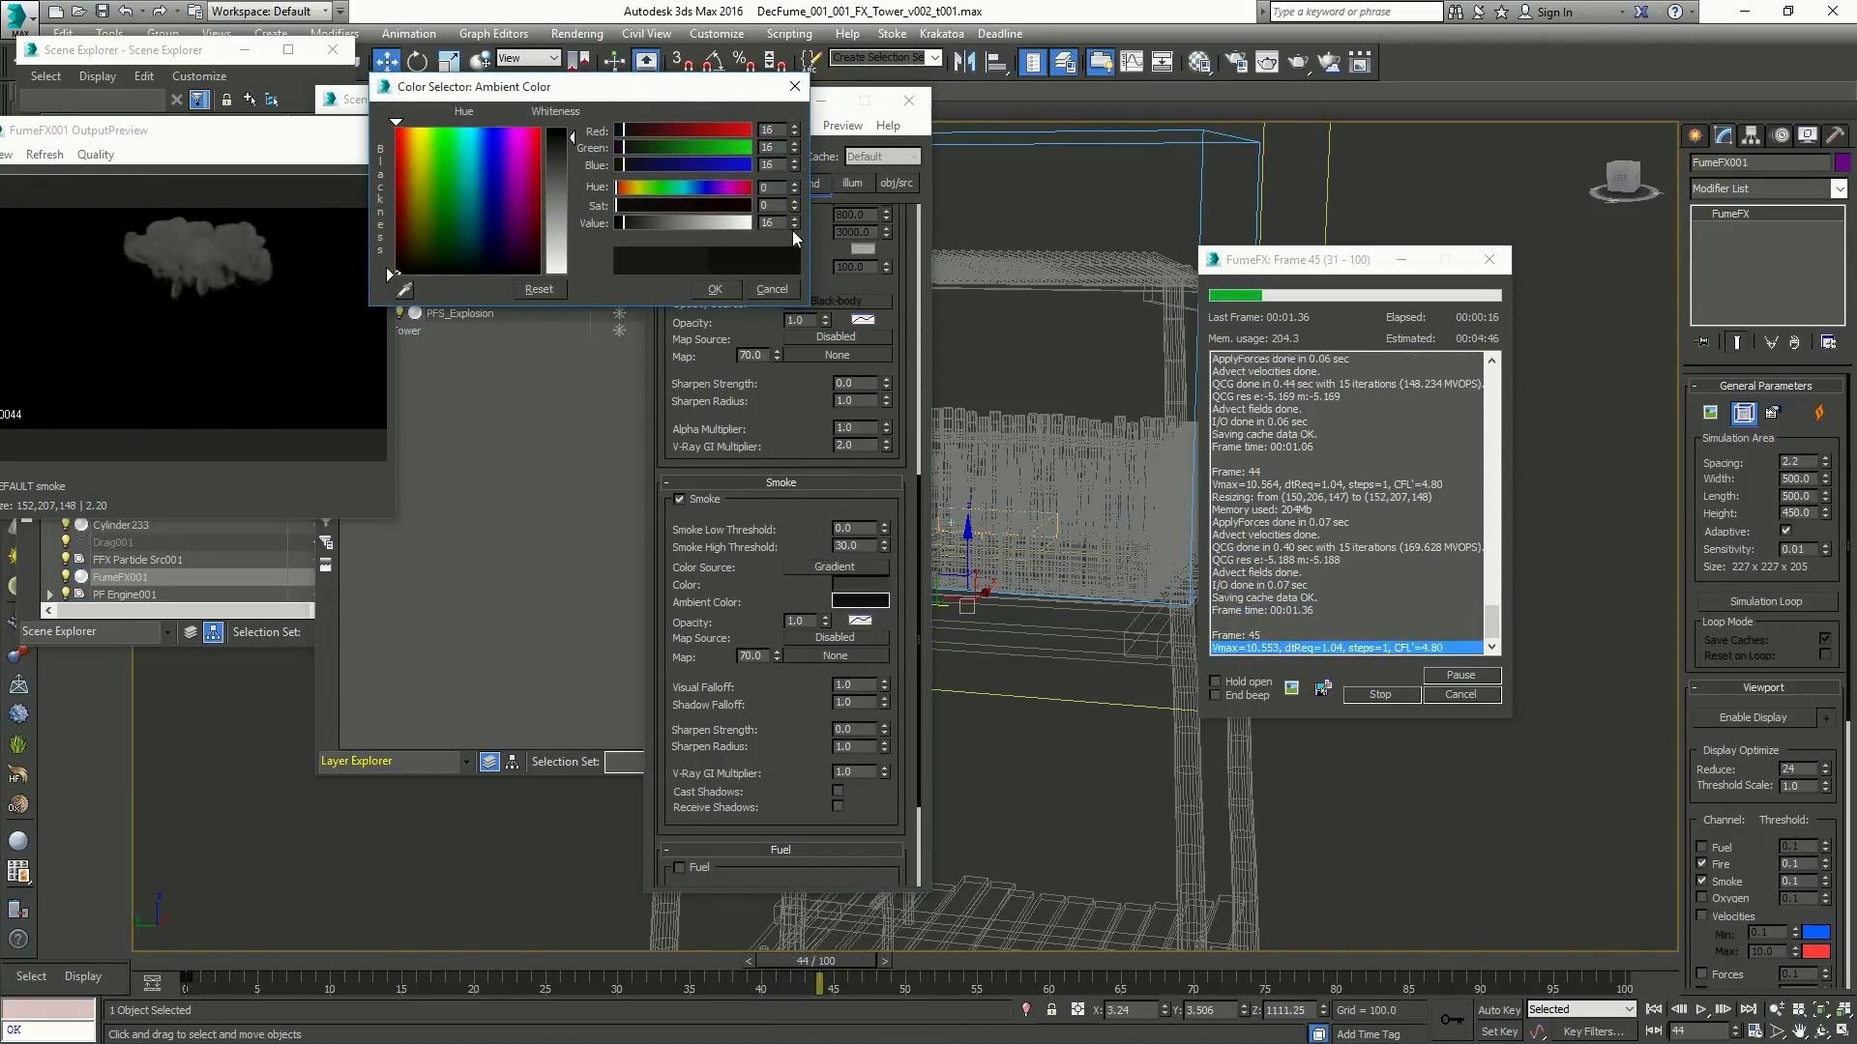
left_click(714, 292)
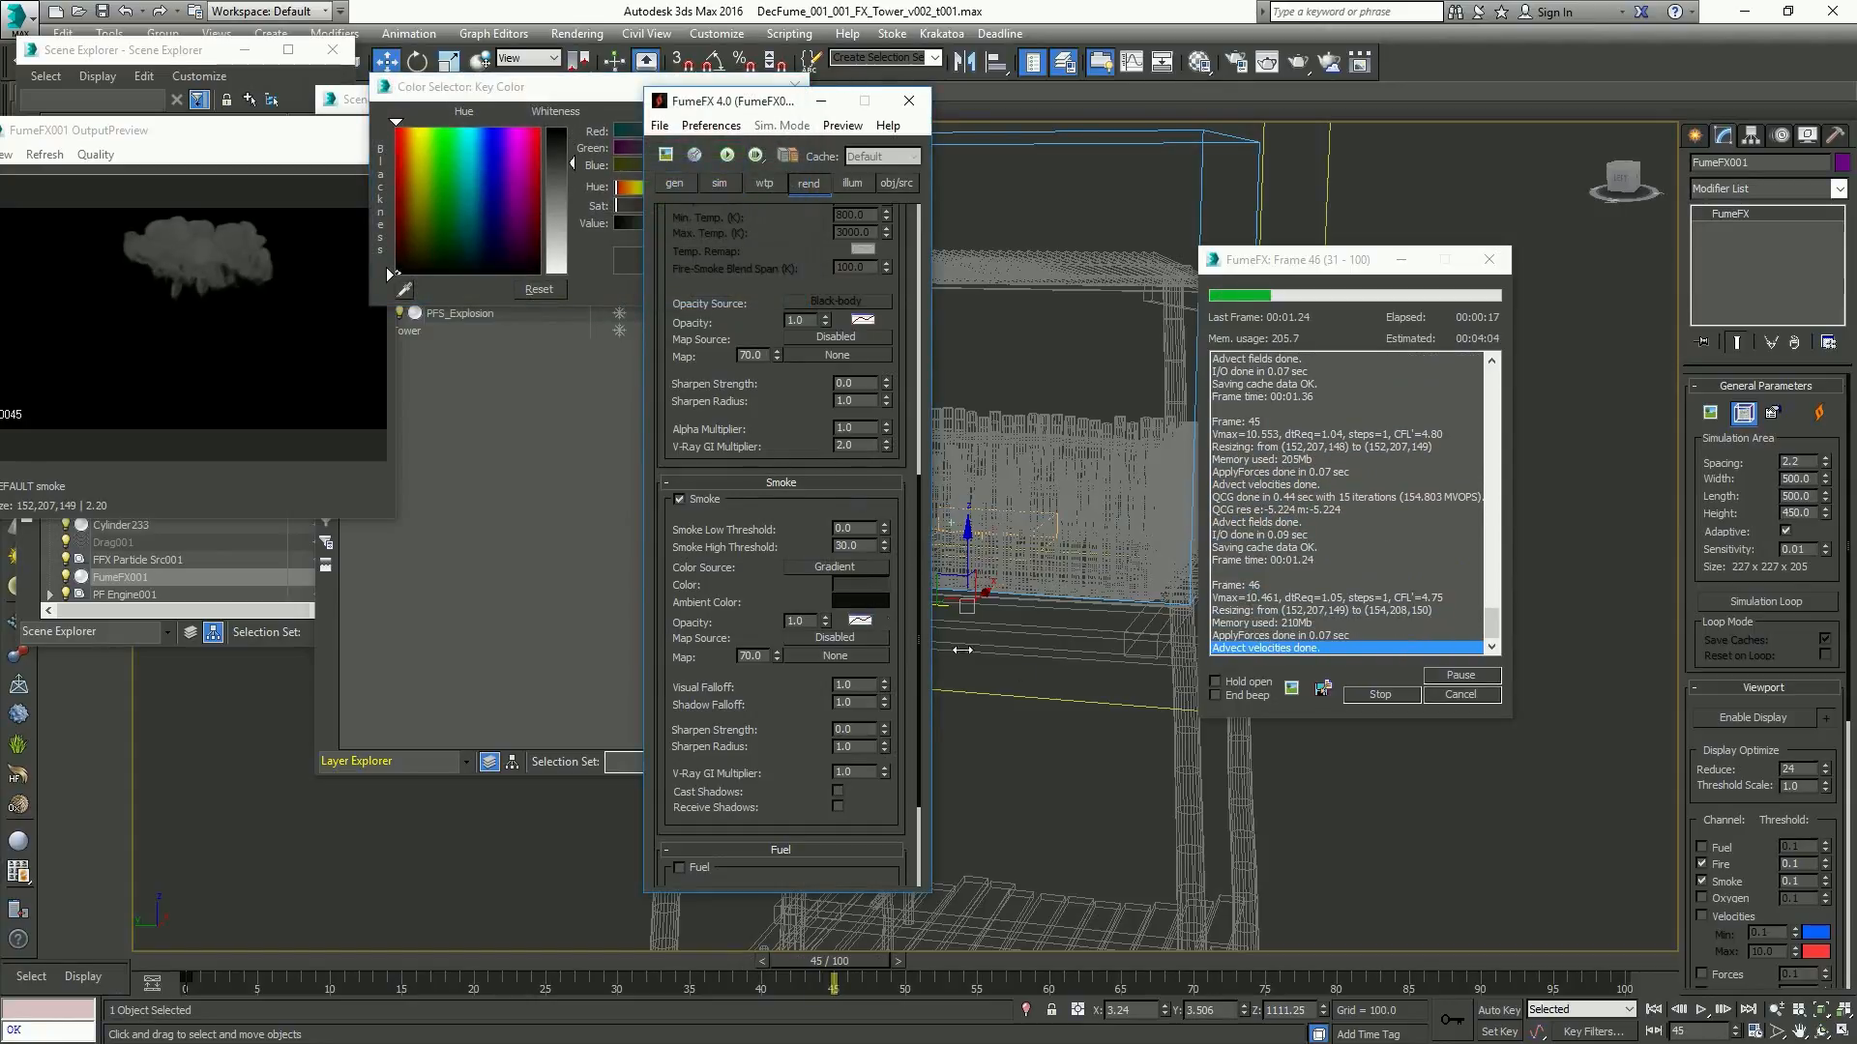
left_click(1431, 694)
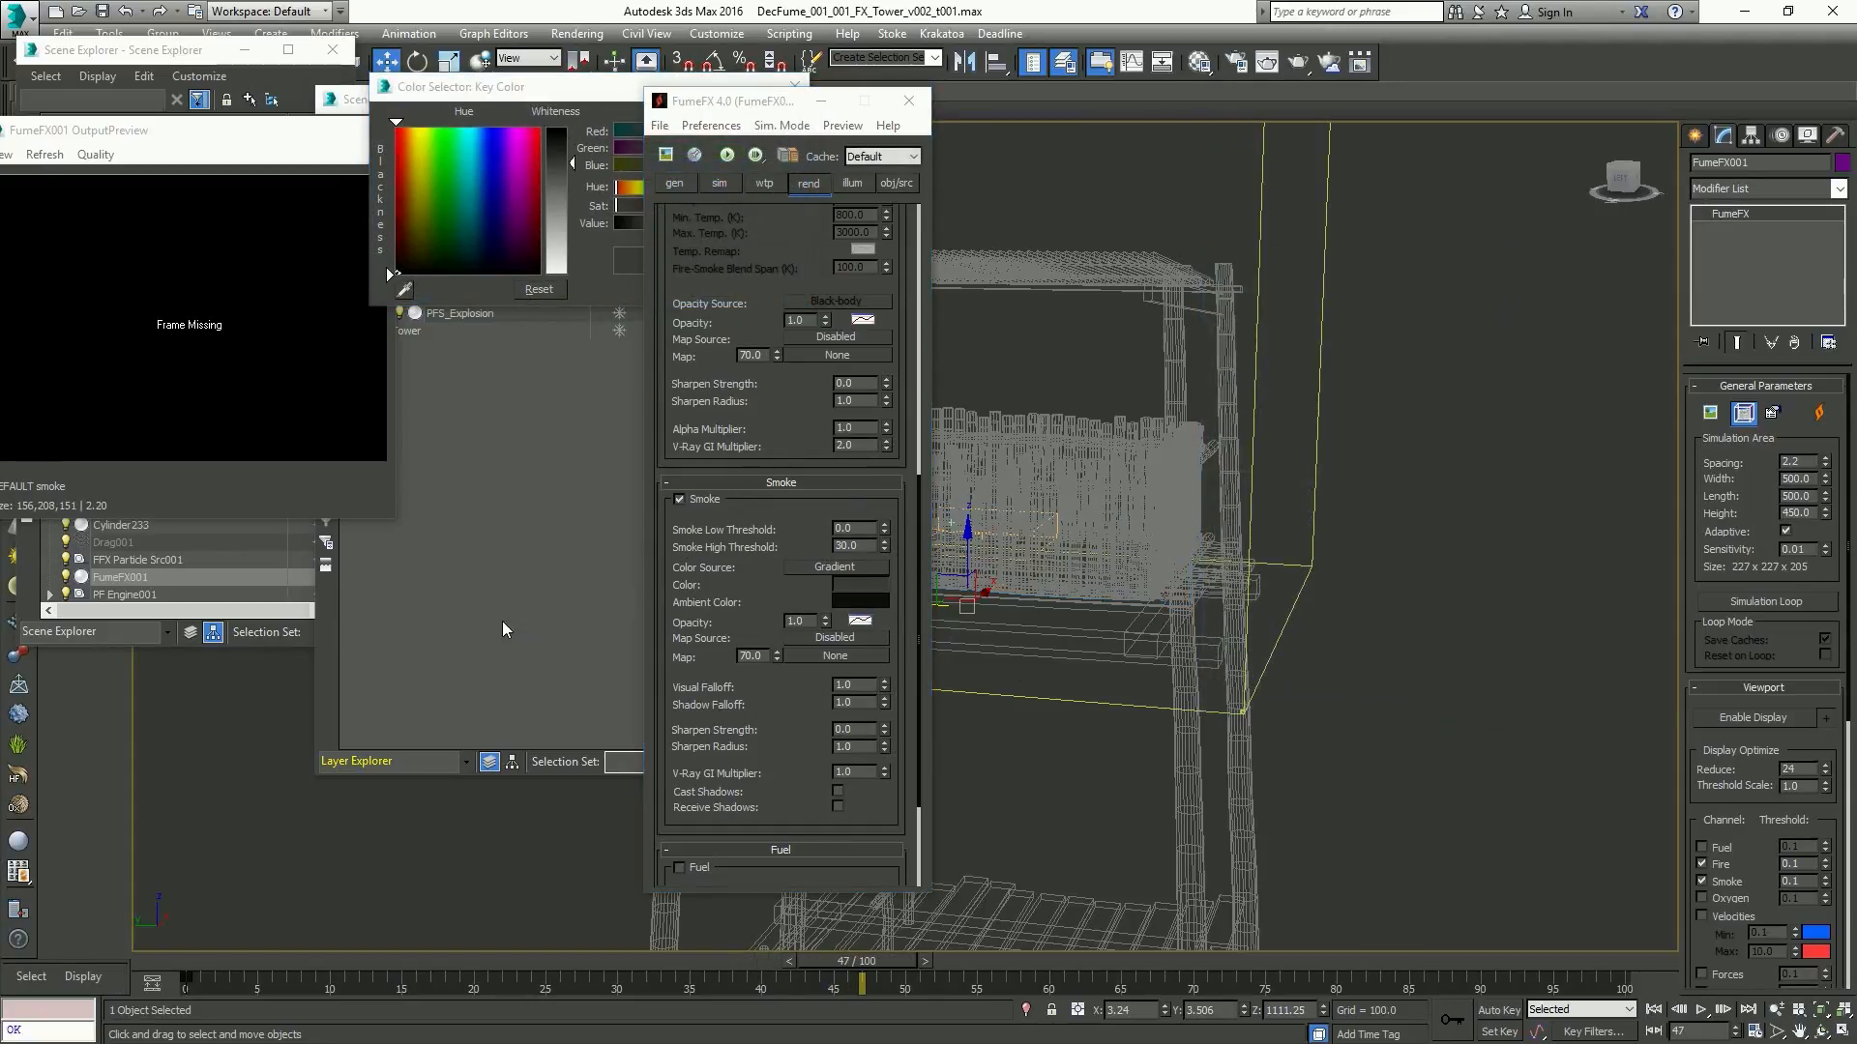
Scrub through the cached explosion frames, inspect the tower top inside the FumeFX grid, and return to the first frame
left_click_drag(249, 961, 602, 943)
key("w")
middle_click_drag(1091, 552, 1209, 513)
scroll(1125, 561, "down", 3)
middle_click_drag(1209, 512, 1208, 481, "ctrl+alt")
key("Home")
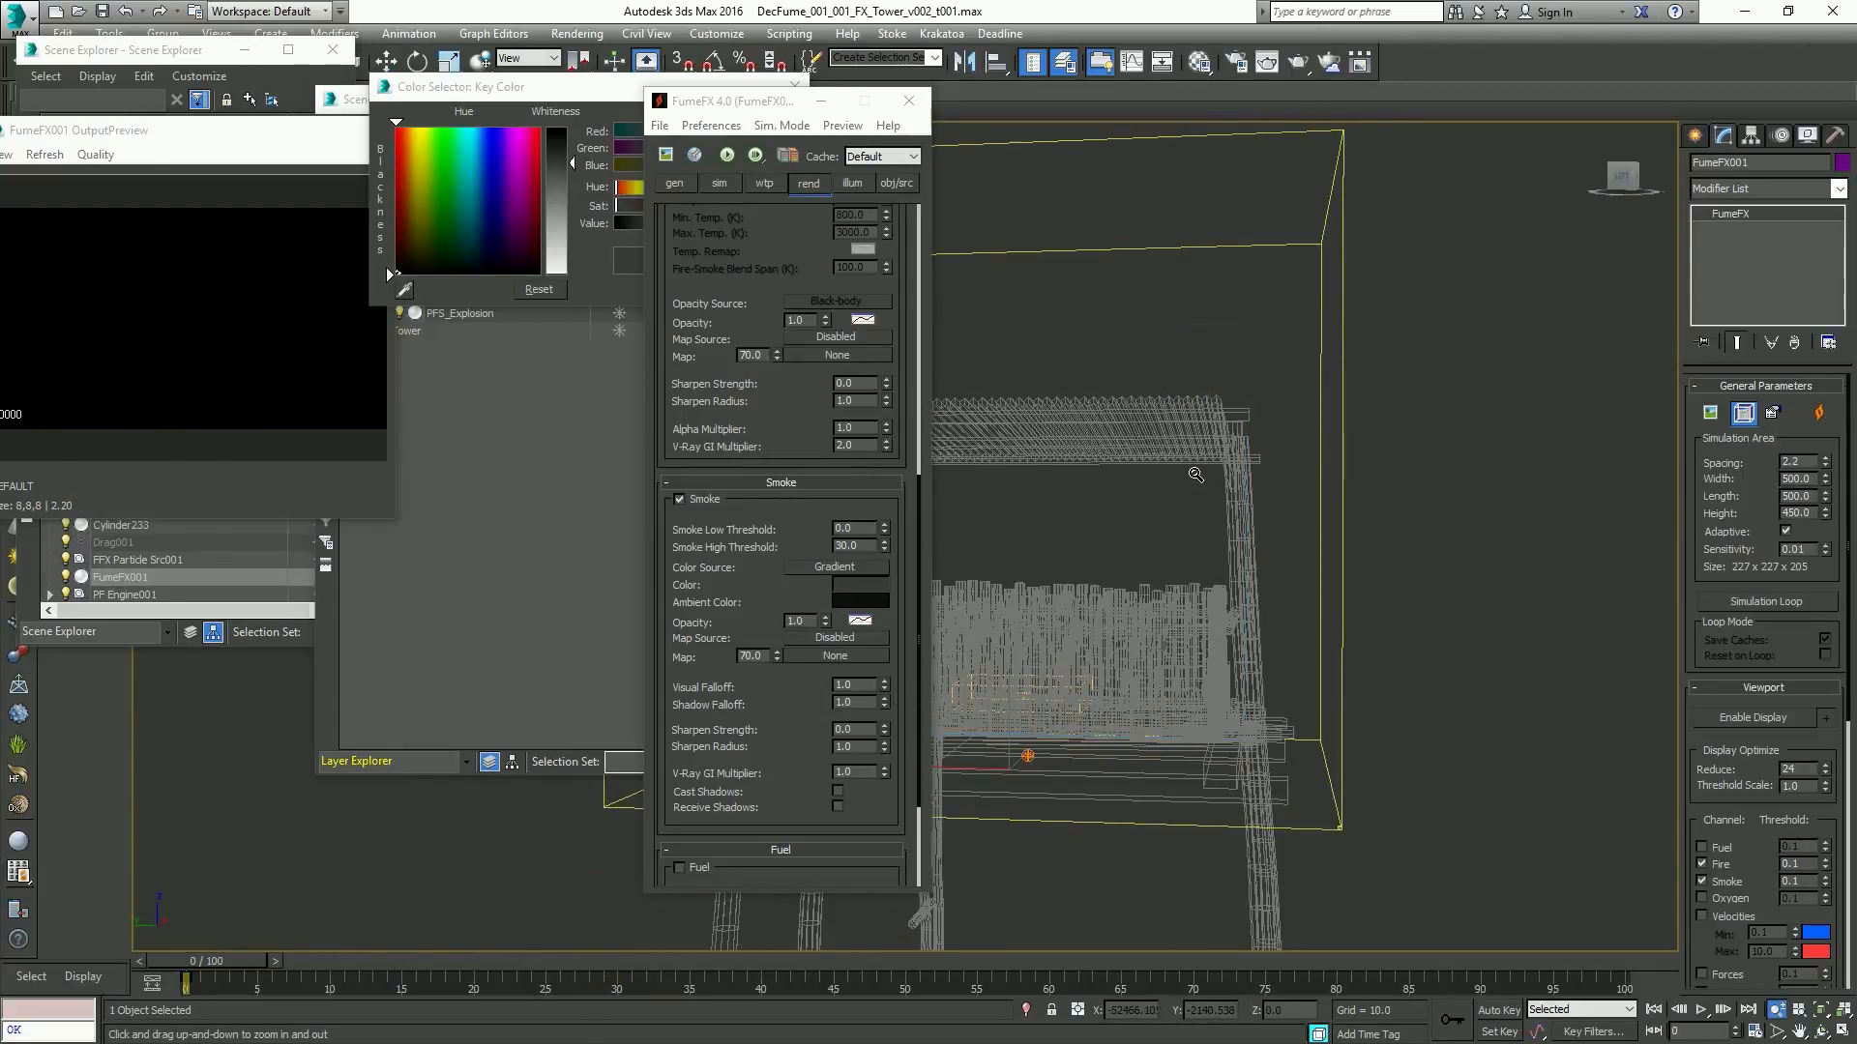
Close the key colour selector and play back the explosion preview from frame 0 up to frame 20
key("slash")
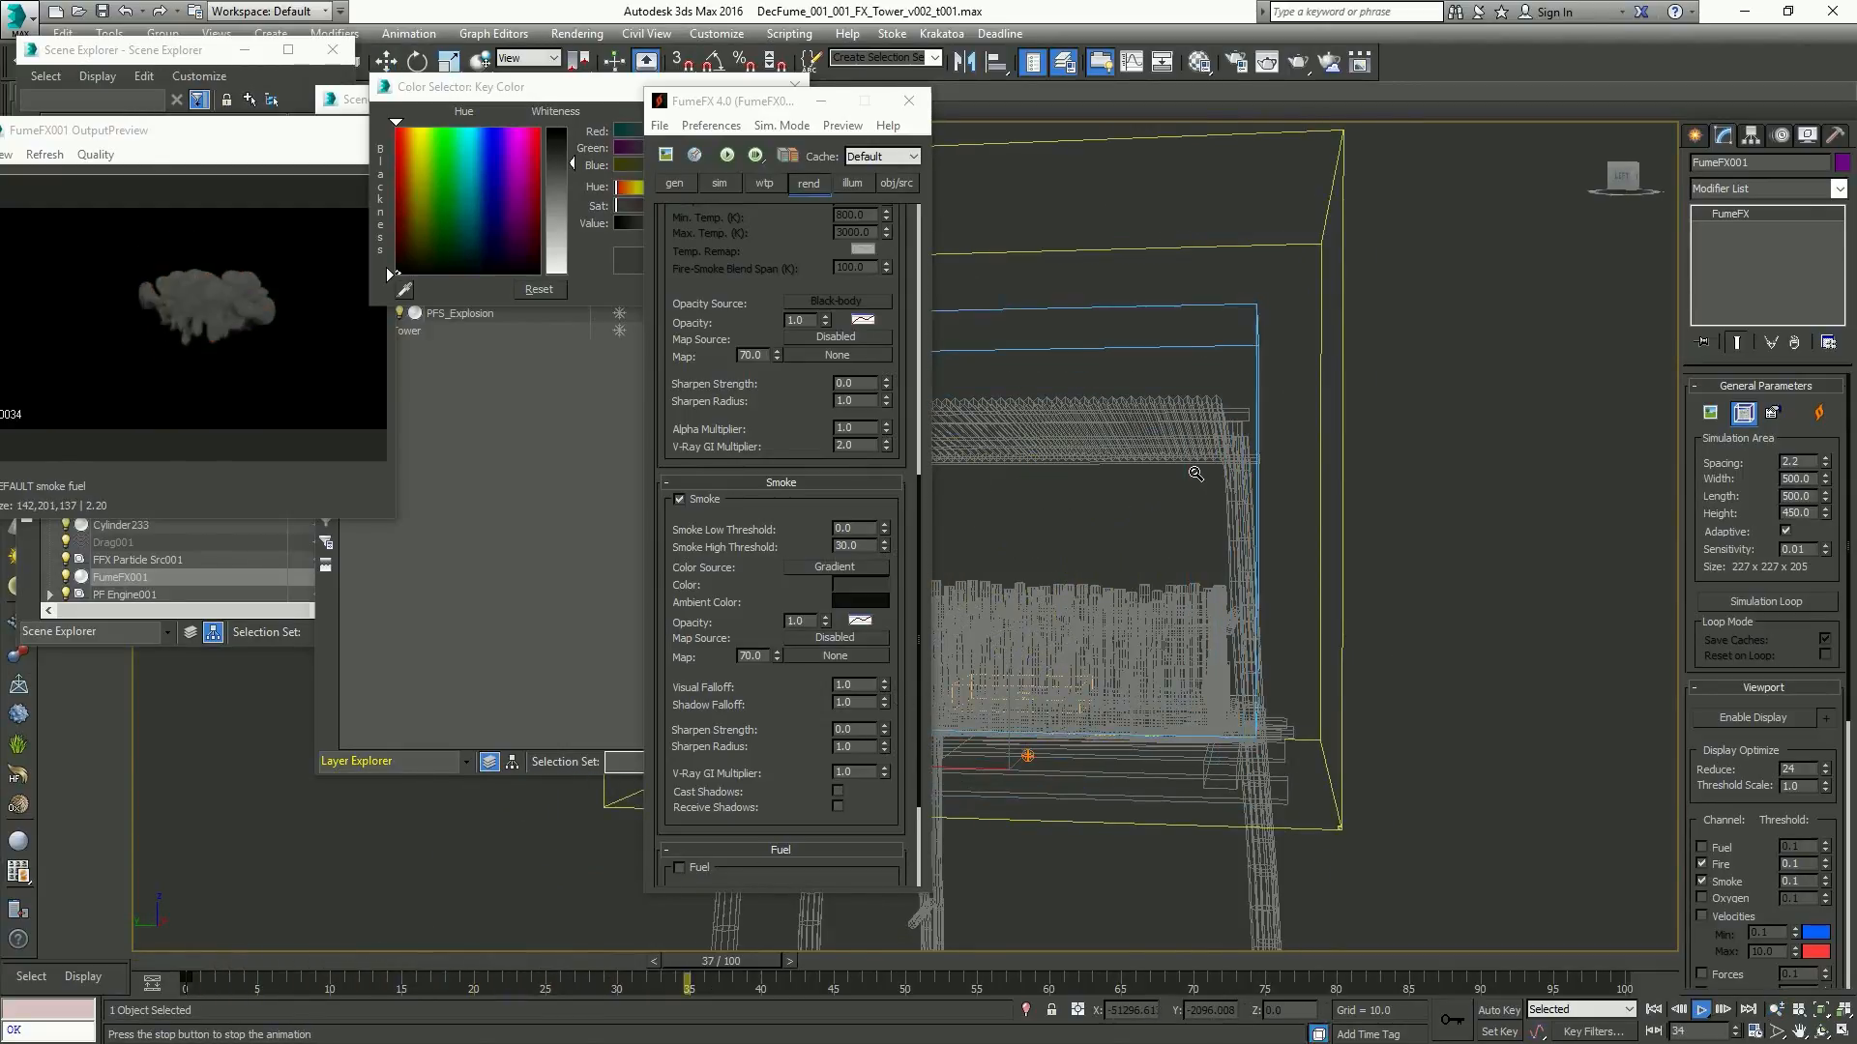
key("Home")
left_click(796, 85)
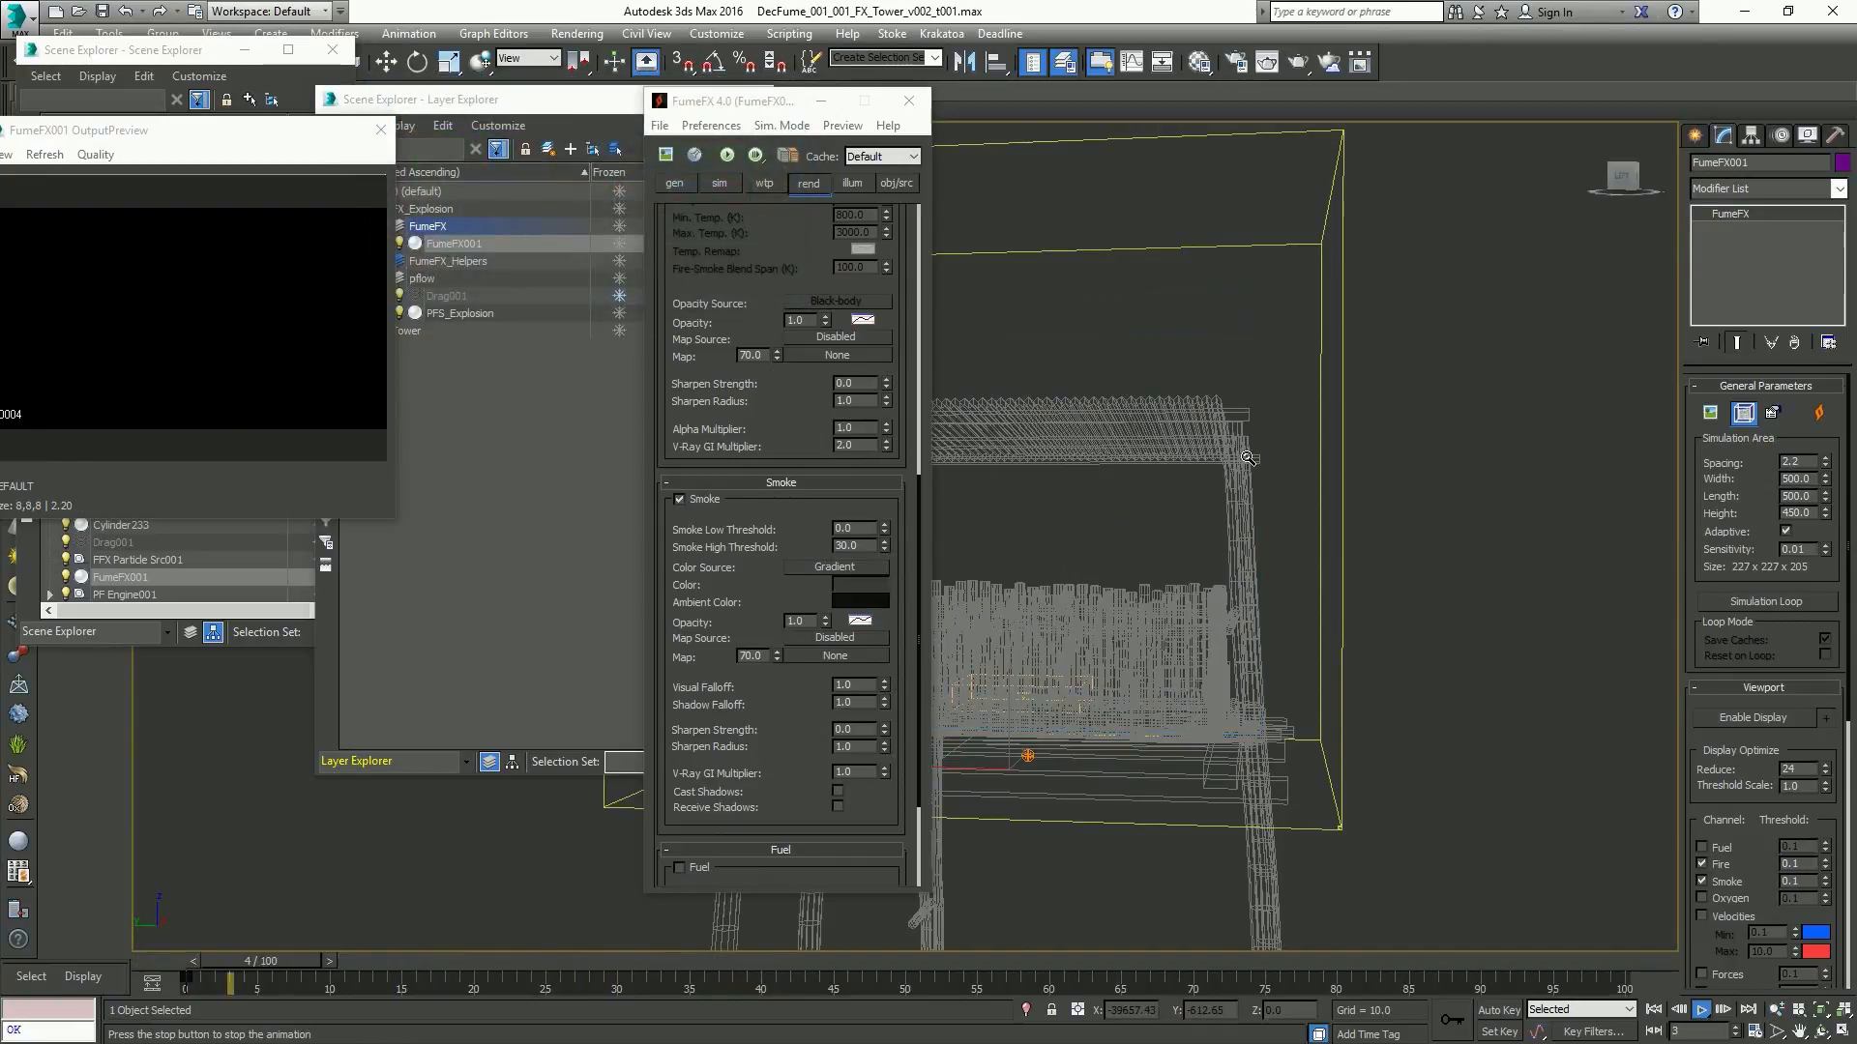
key("slash")
key("slash")
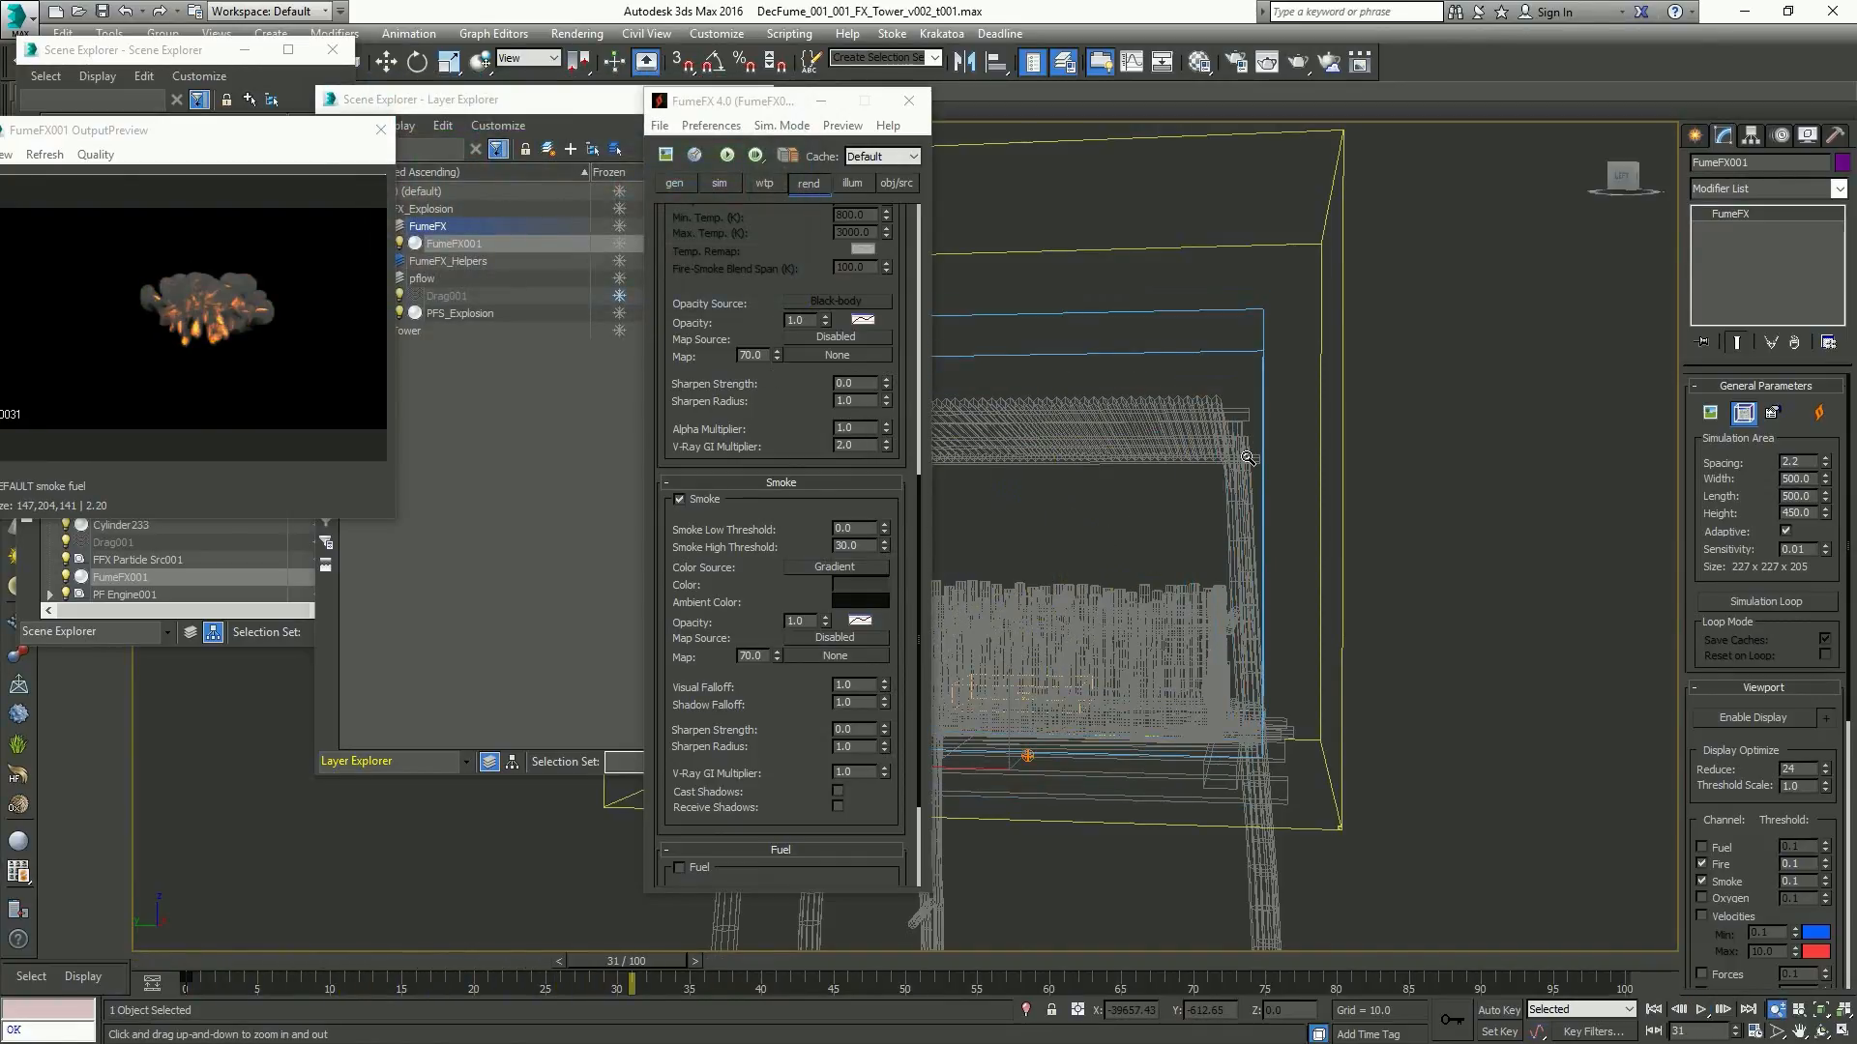
key("Home")
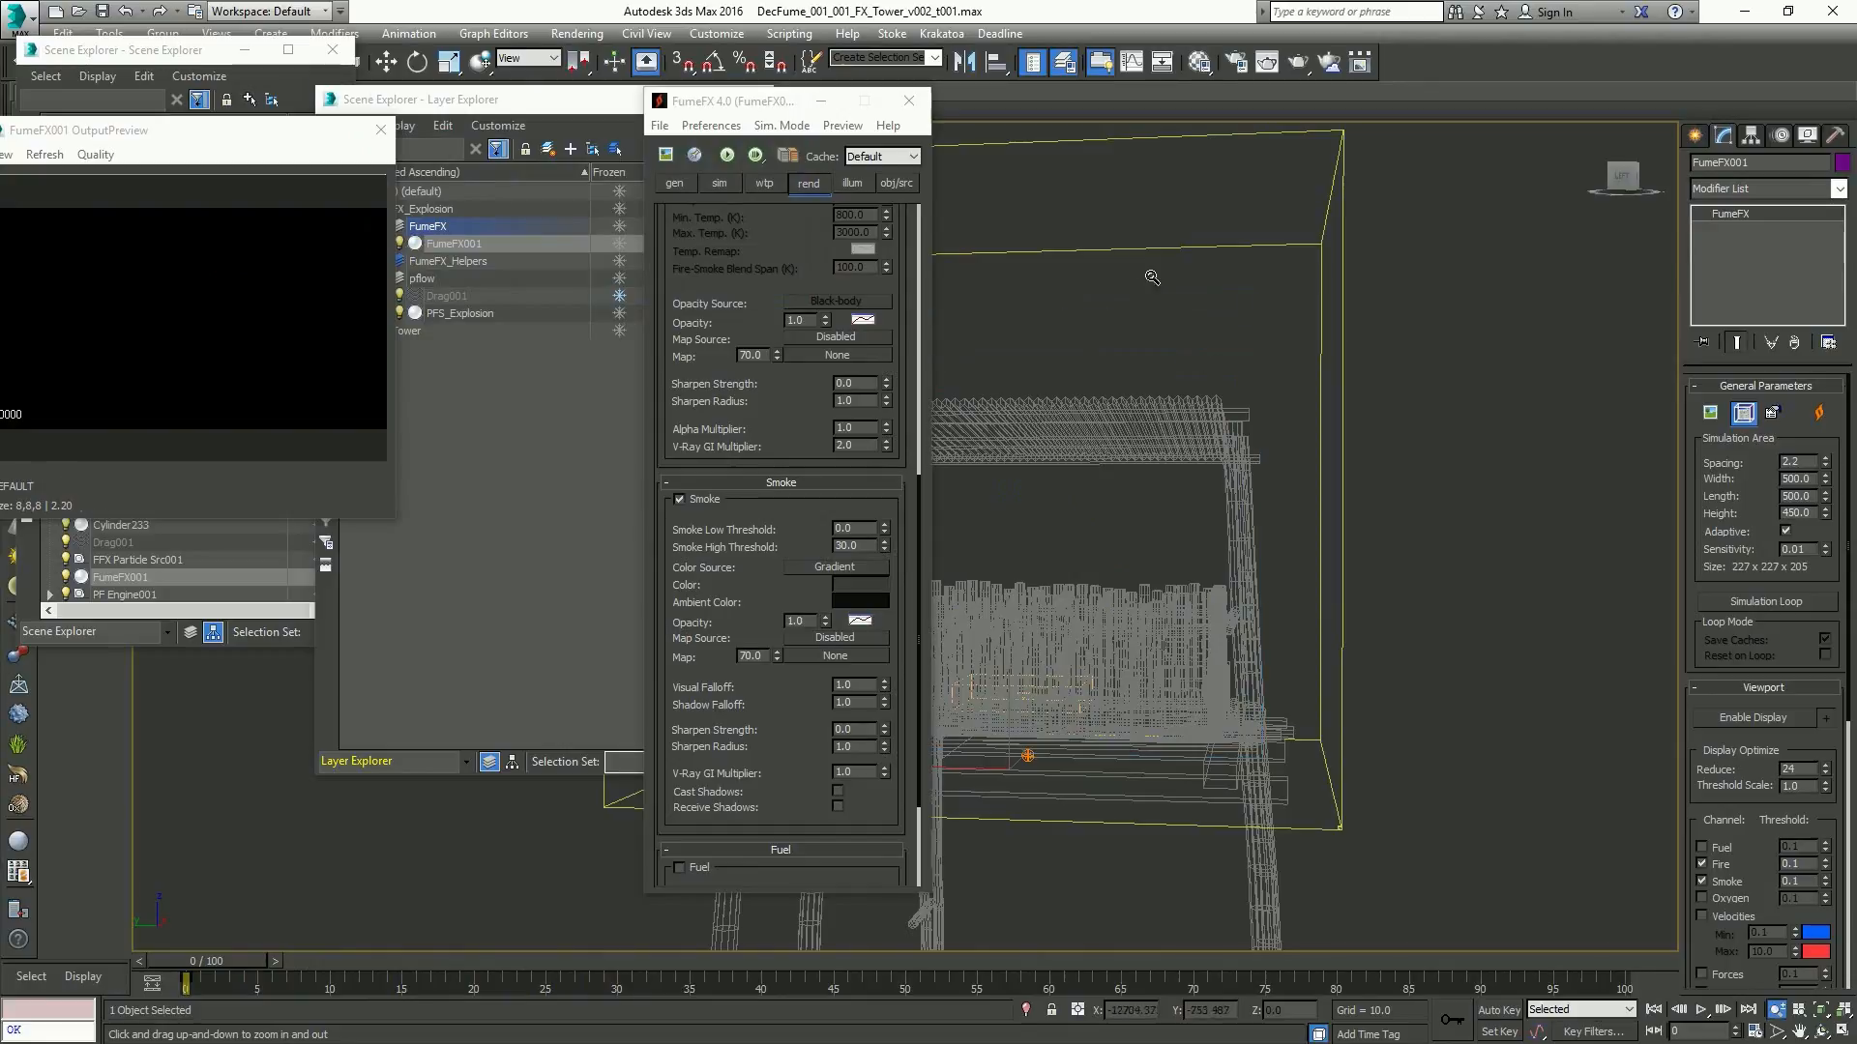
scroll(709, 320, "up", 3)
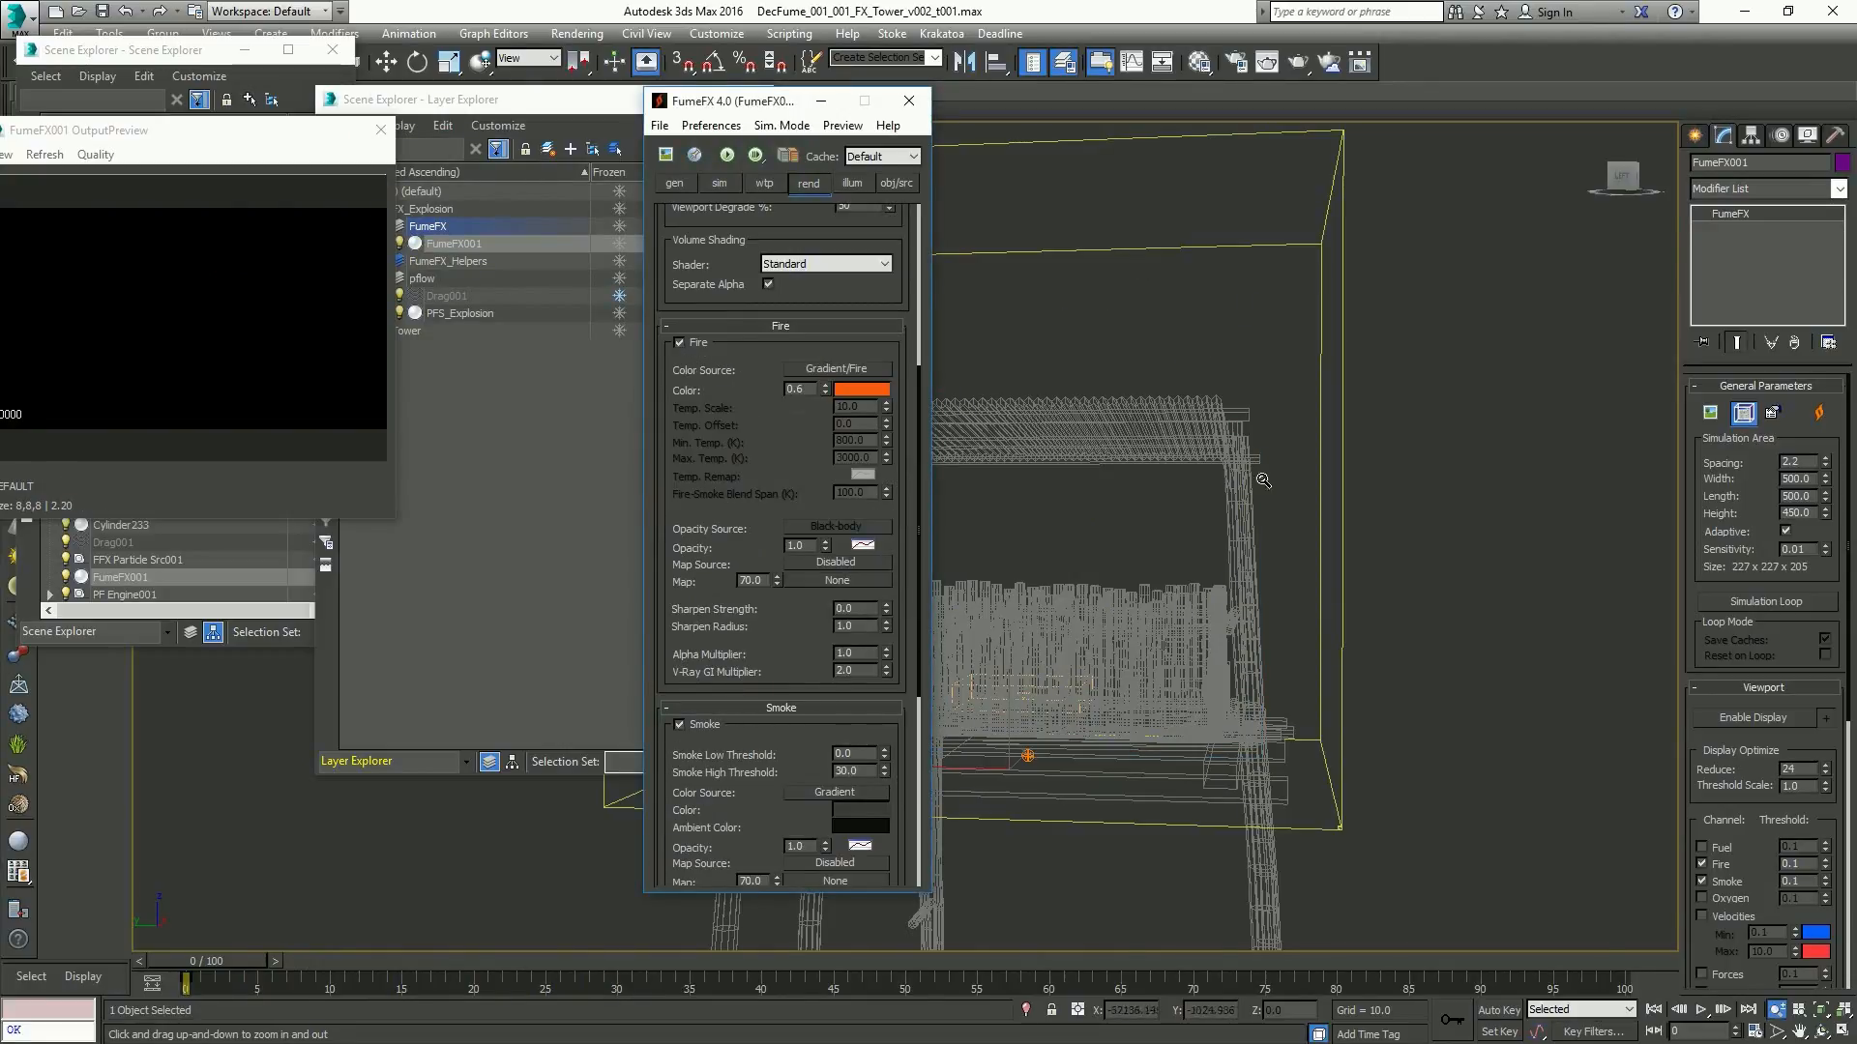
key("slash")
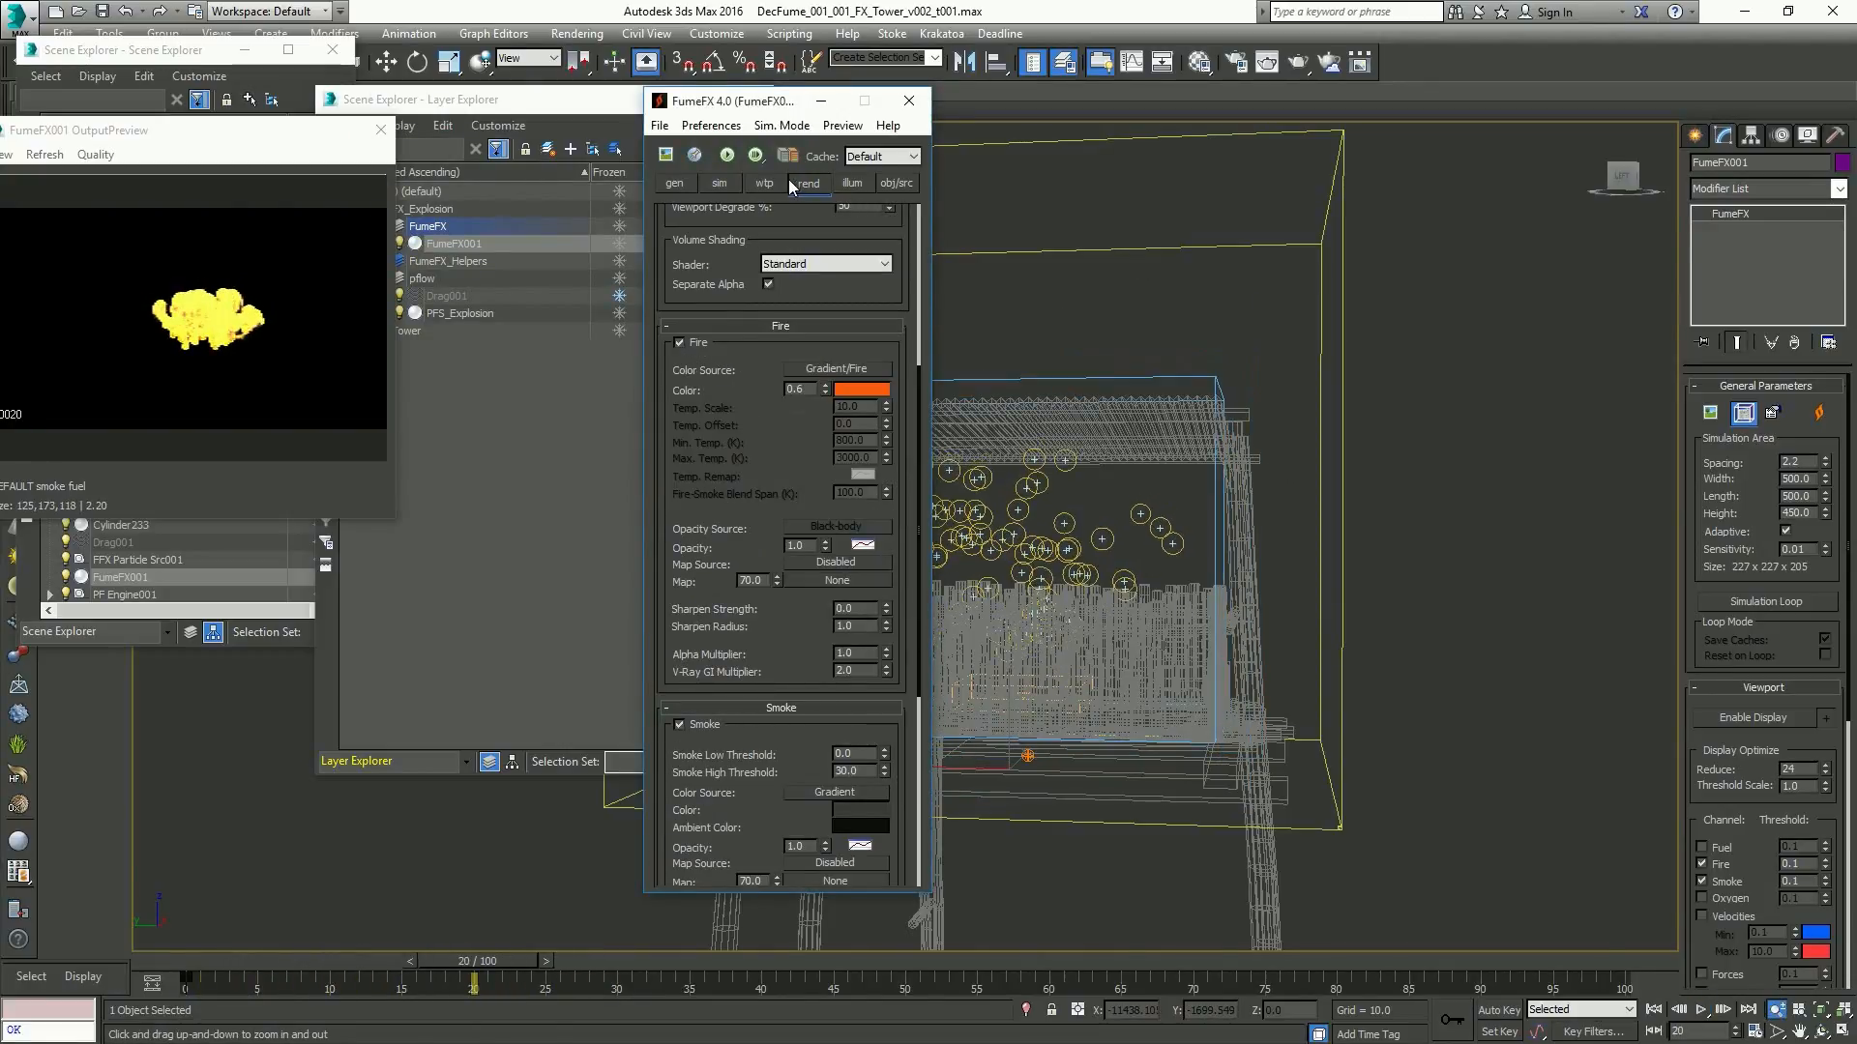
Set the FumeFX simulation grid's spacing to 1.5
double_click(1803, 465)
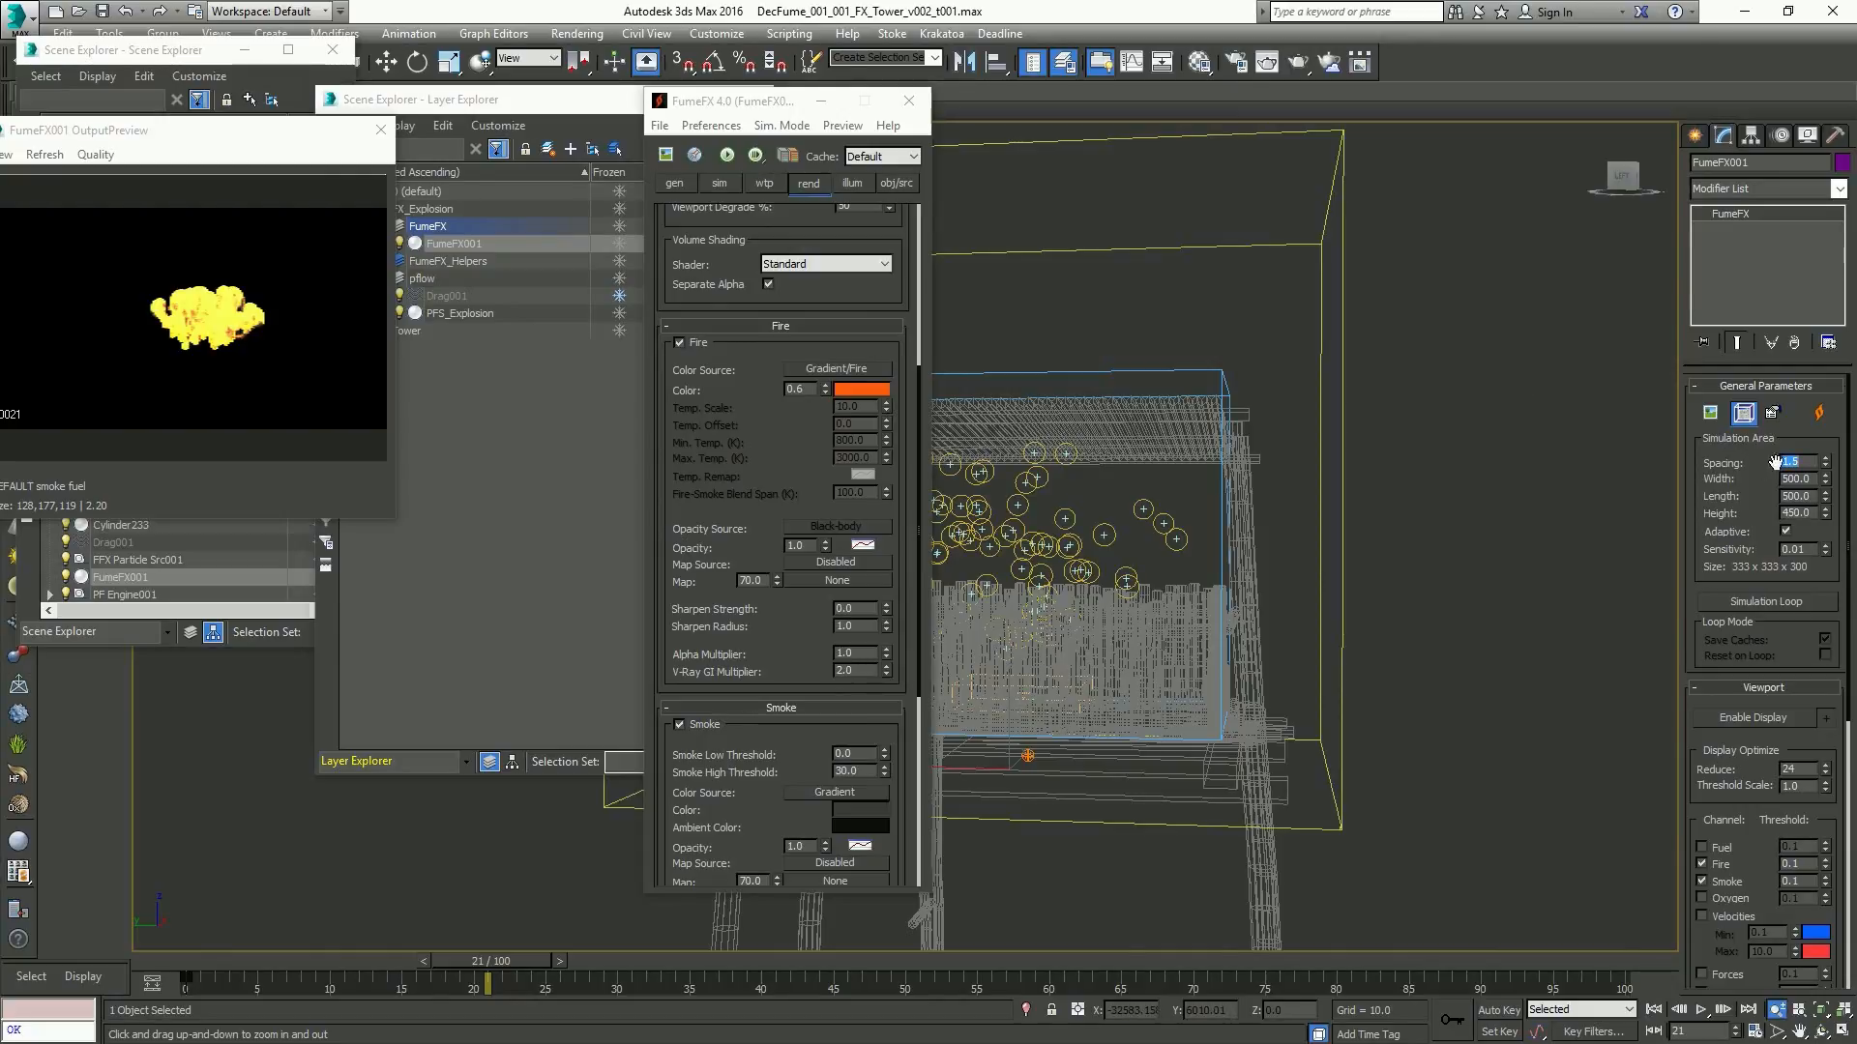
key("Return")
type(".1")
key("Return")
type("2")
key("Return")
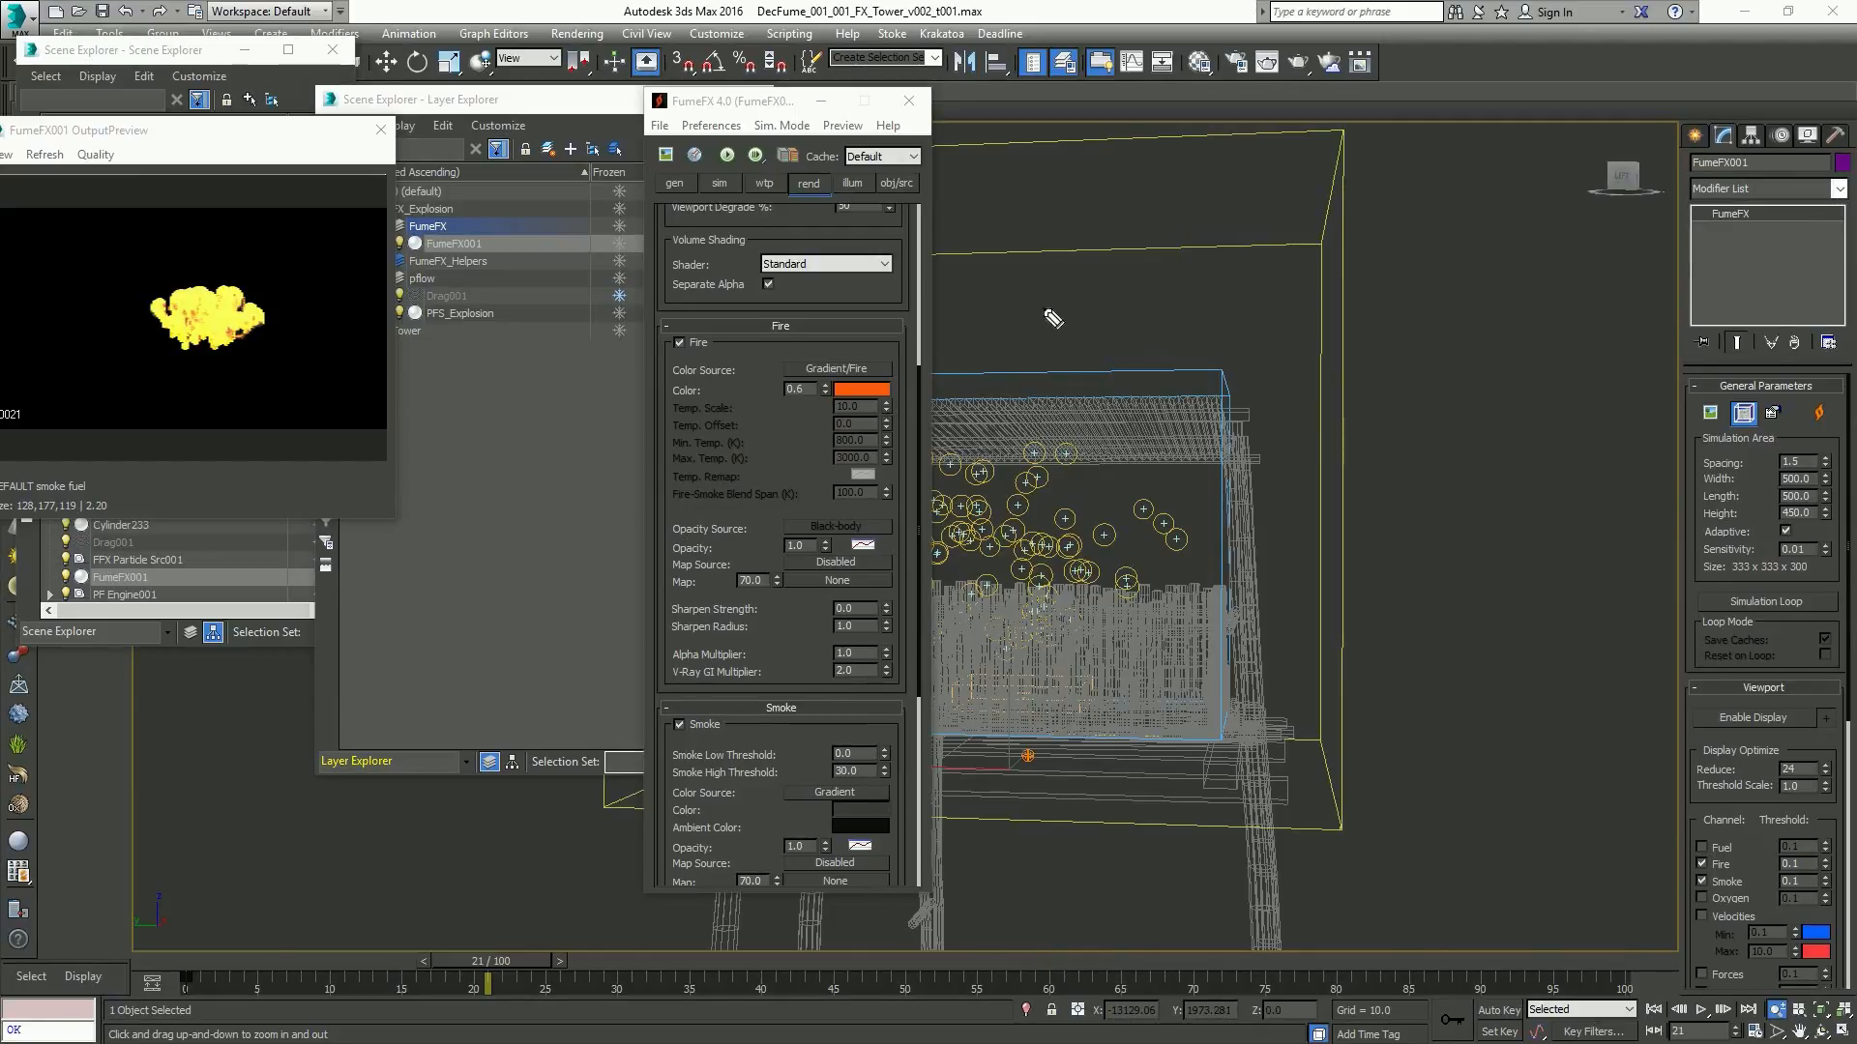
mouse_move(1032, 312)
left_mouse_down()
mouse_move(1377, 205)
mouse_move(1158, 614)
mouse_move(1511, 454)
left_mouse_up()
left_click_drag(1393, 200, 1556, 495)
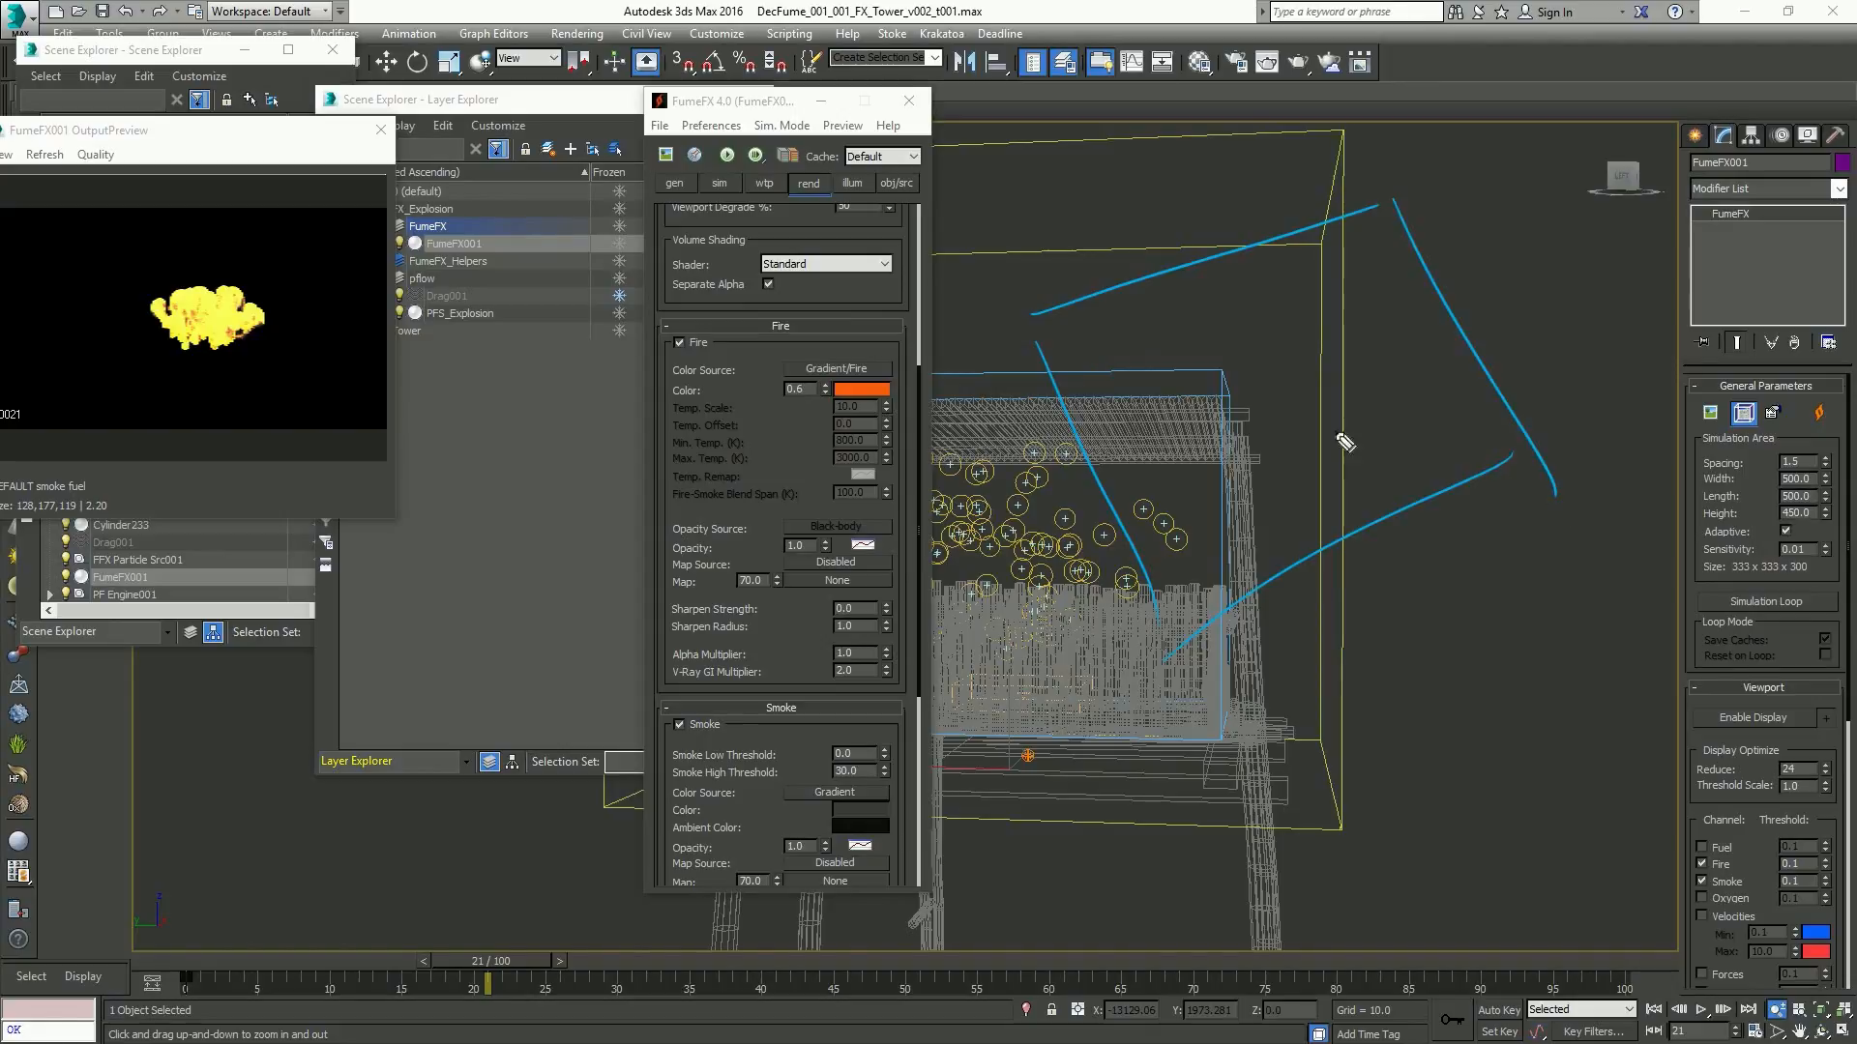
left_click_drag(1105, 272, 1253, 545)
left_click_drag(1272, 230, 1427, 527)
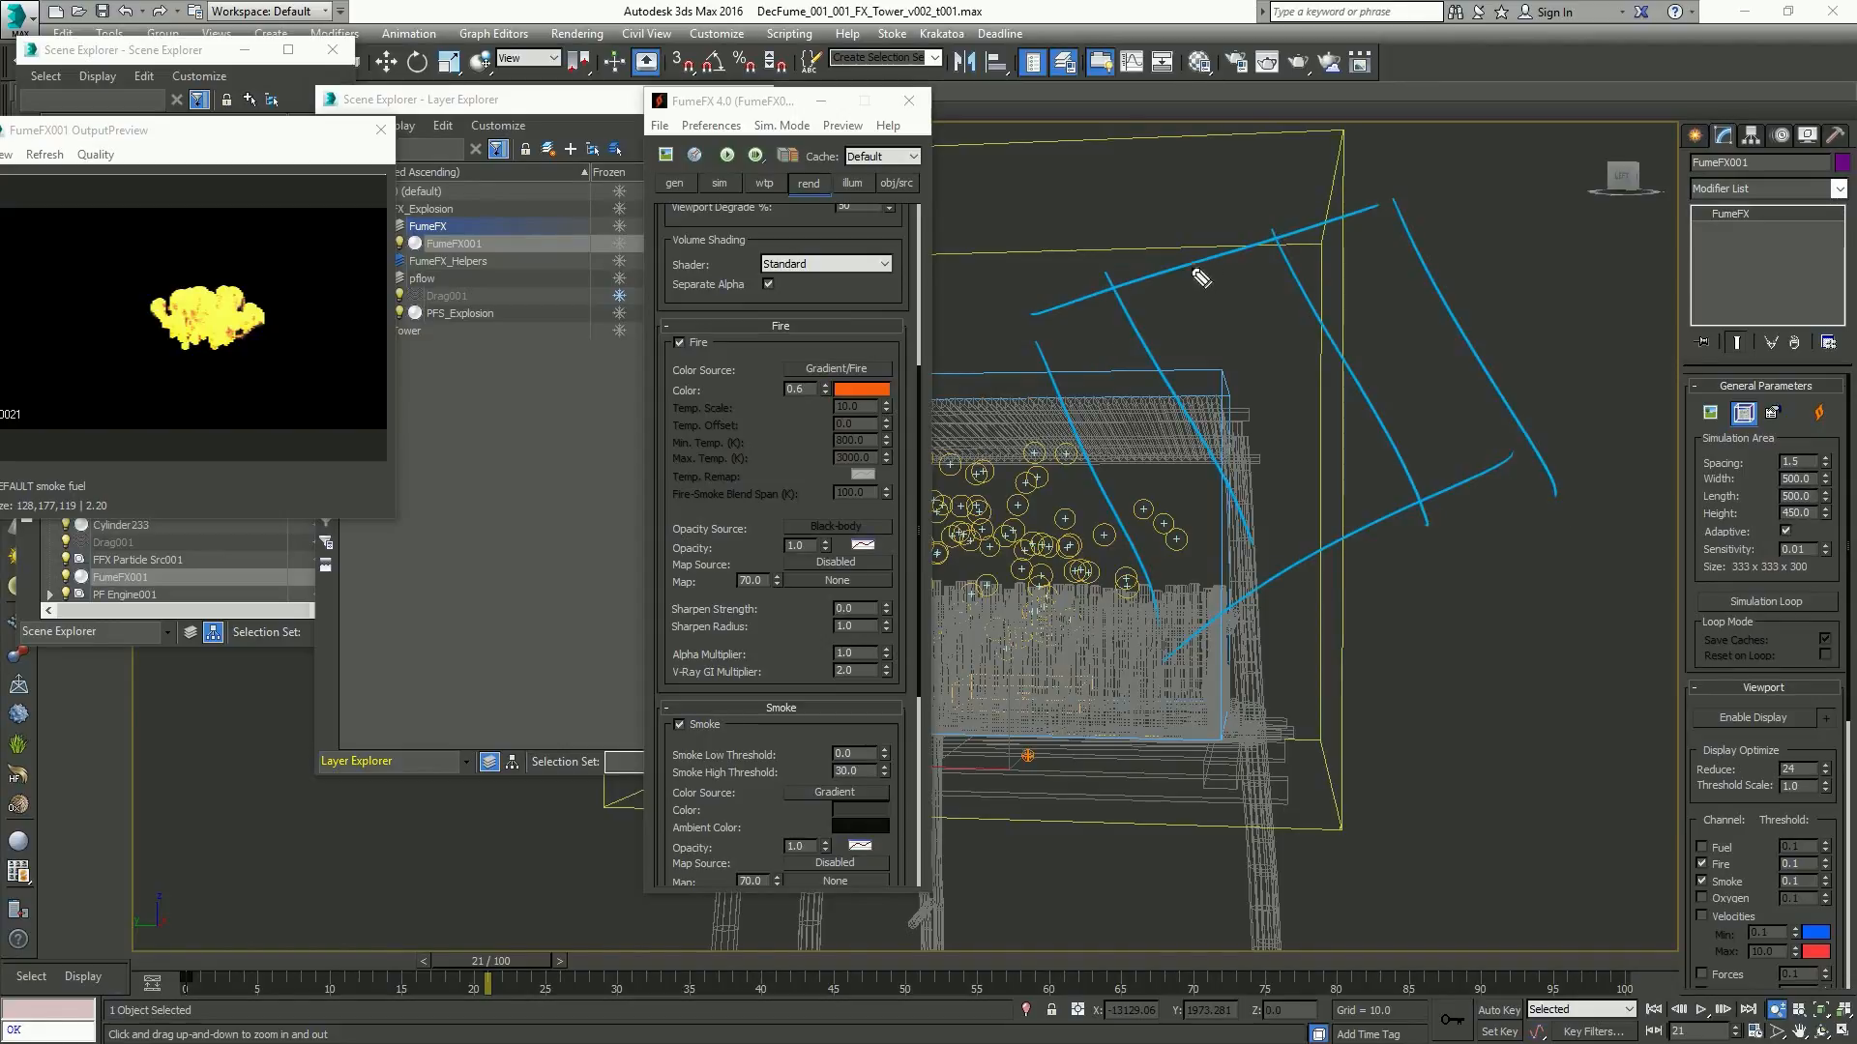
left_click_drag(1198, 259, 1362, 539)
left_click_drag(1059, 406, 1419, 244)
left_click_drag(1102, 489, 1472, 308)
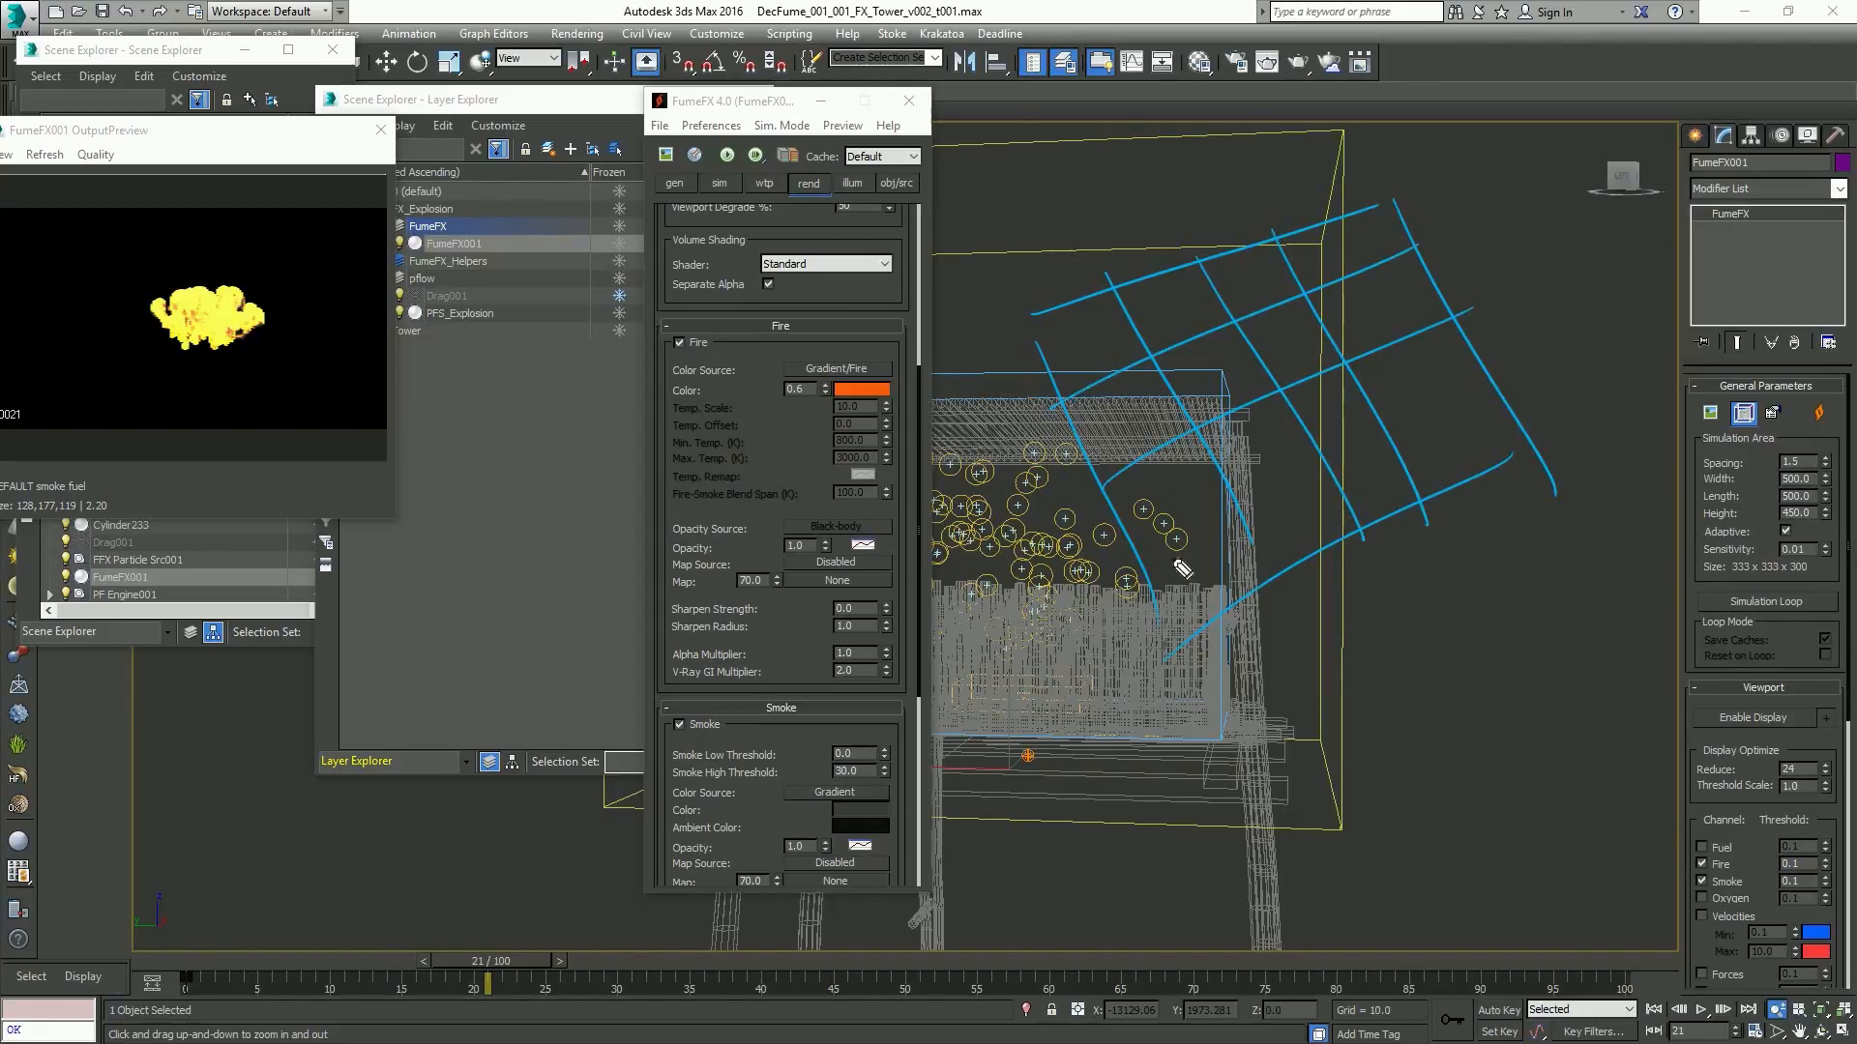
left_click_drag(1149, 576, 1511, 402)
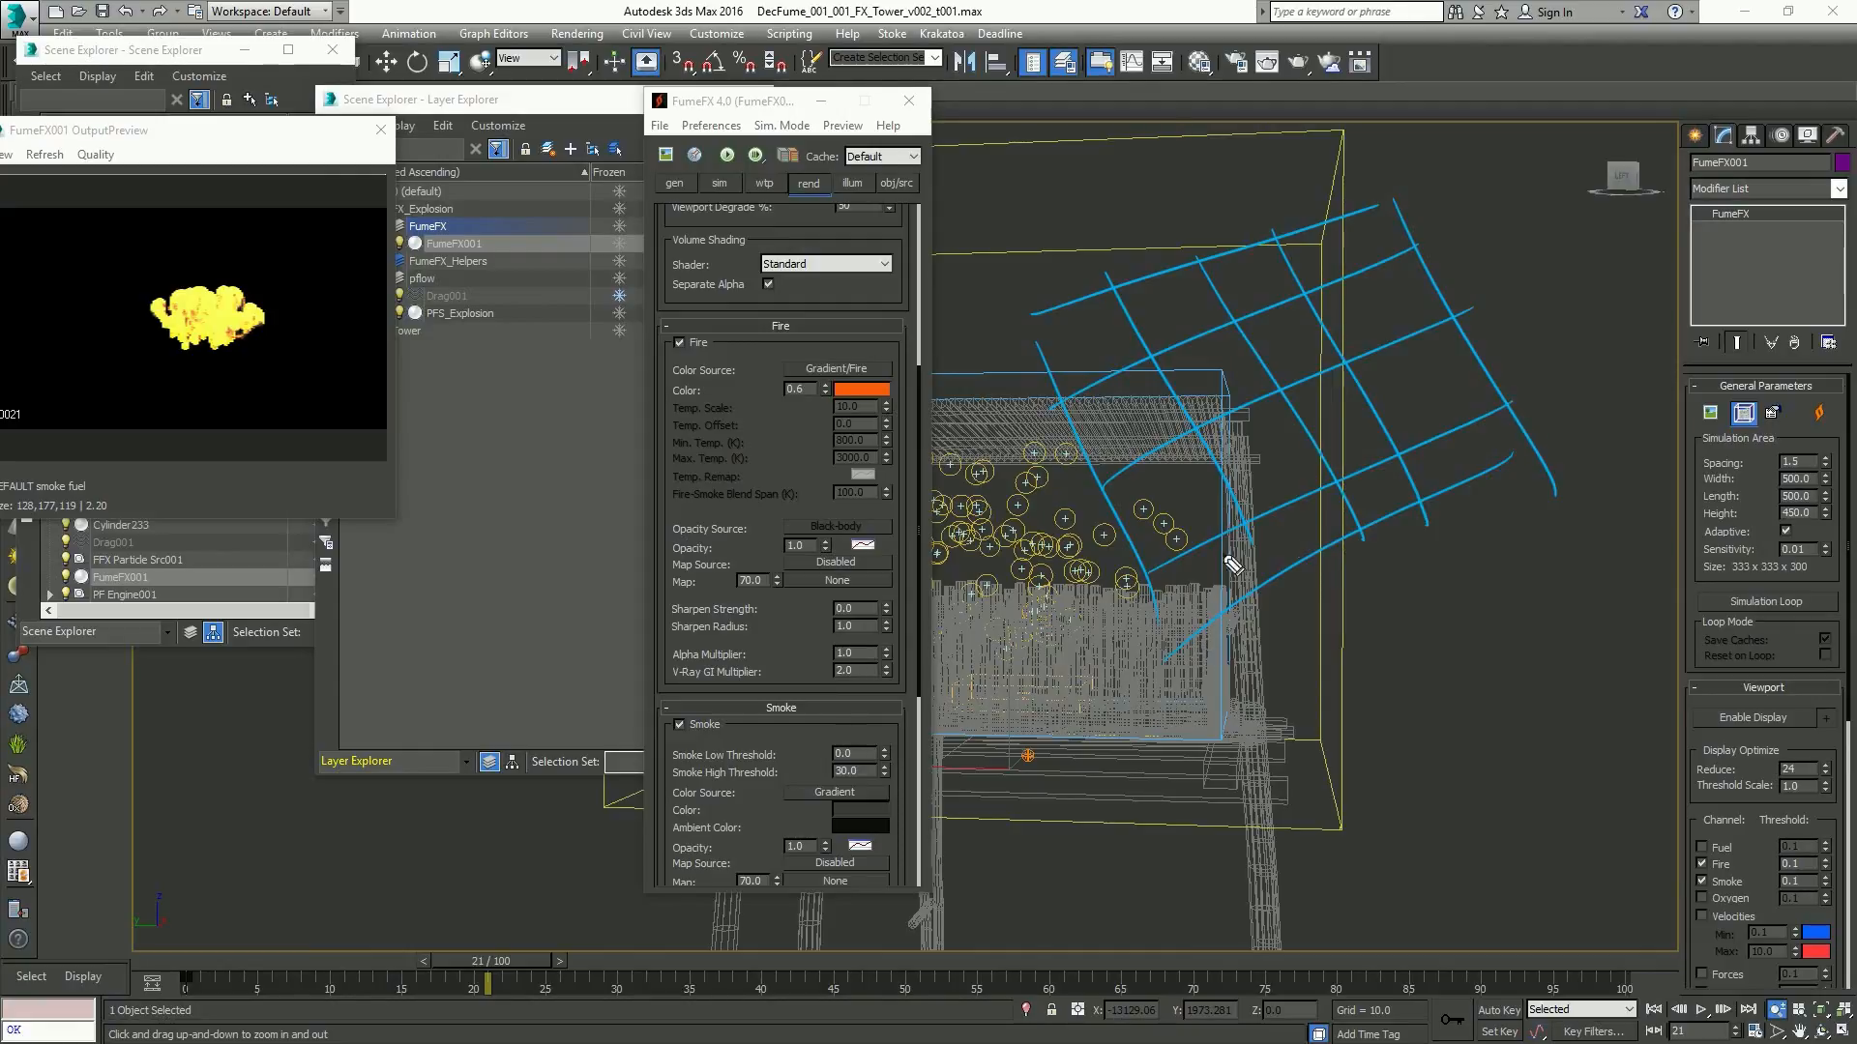
mouse_move(1293, 562)
left_mouse_down()
mouse_move(1238, 466)
mouse_move(1221, 307)
mouse_move(1369, 317)
mouse_move(1397, 519)
mouse_move(1318, 531)
mouse_move(1275, 445)
mouse_move(1318, 310)
mouse_move(1207, 329)
left_mouse_up()
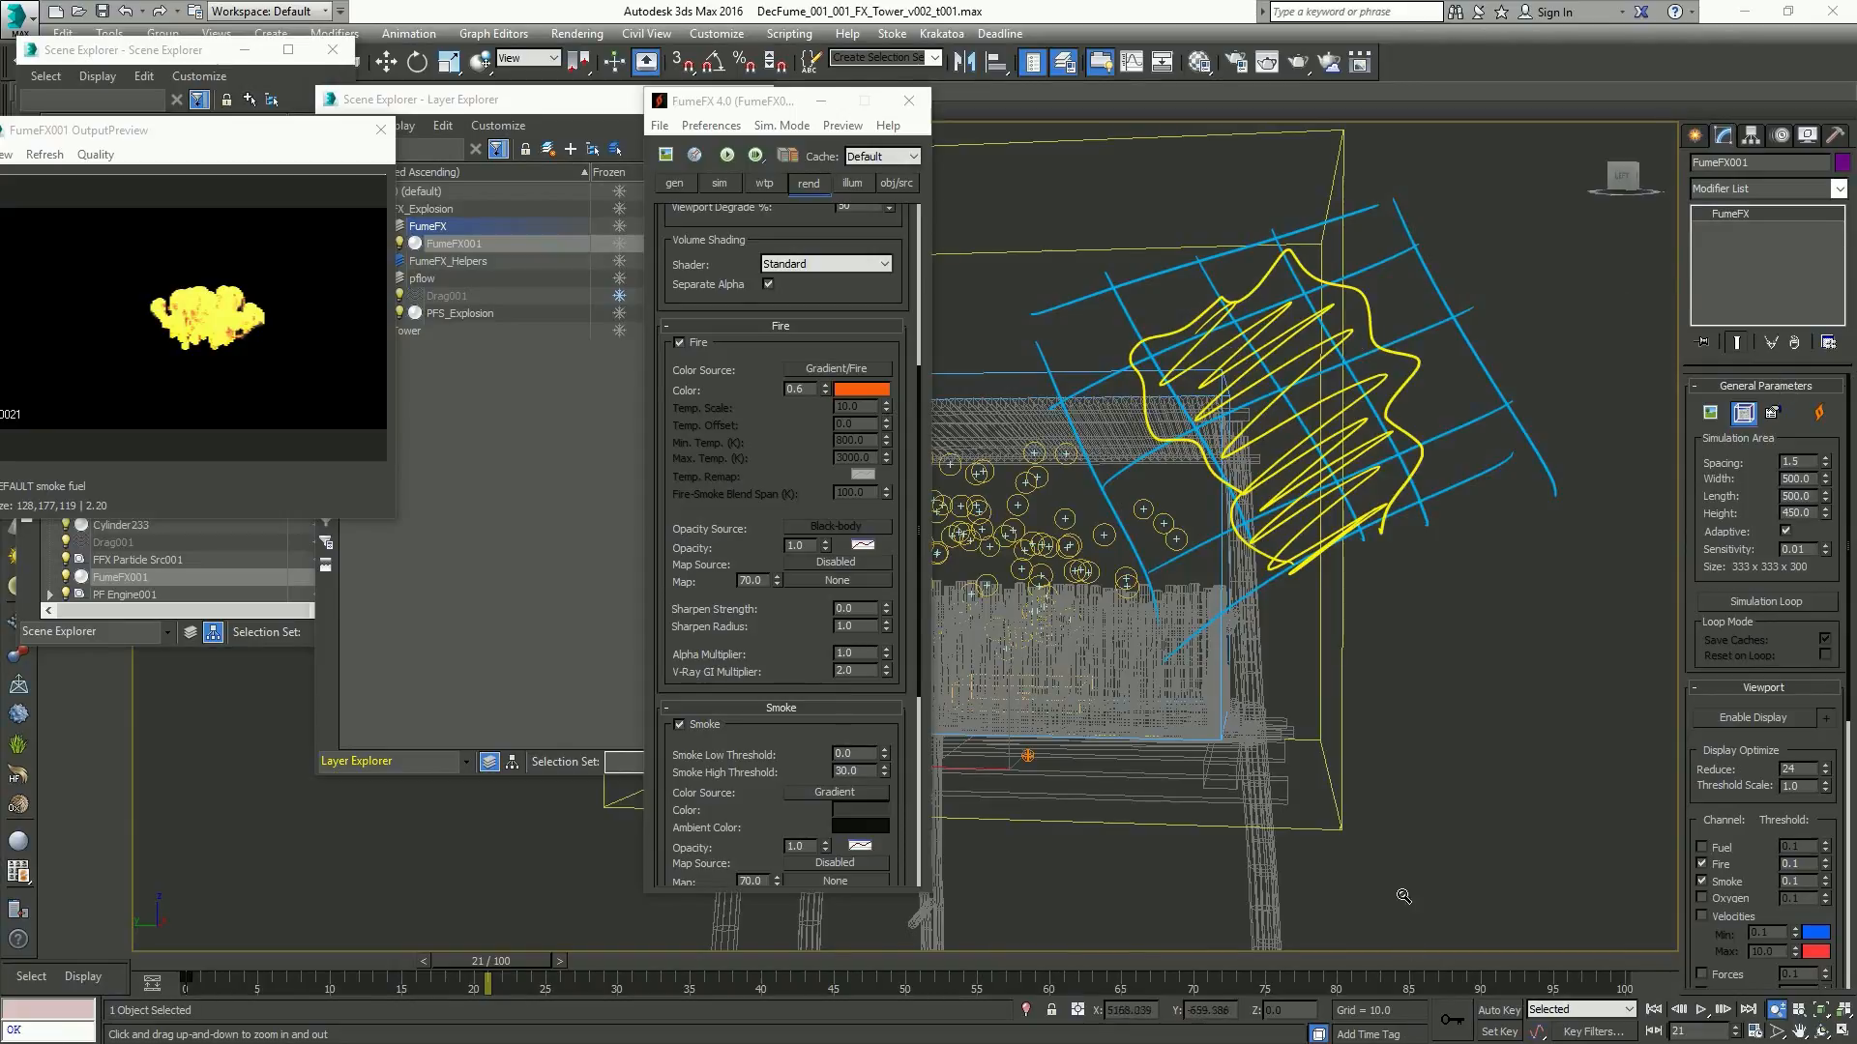
left_click_drag(1403, 896, 1351, 789)
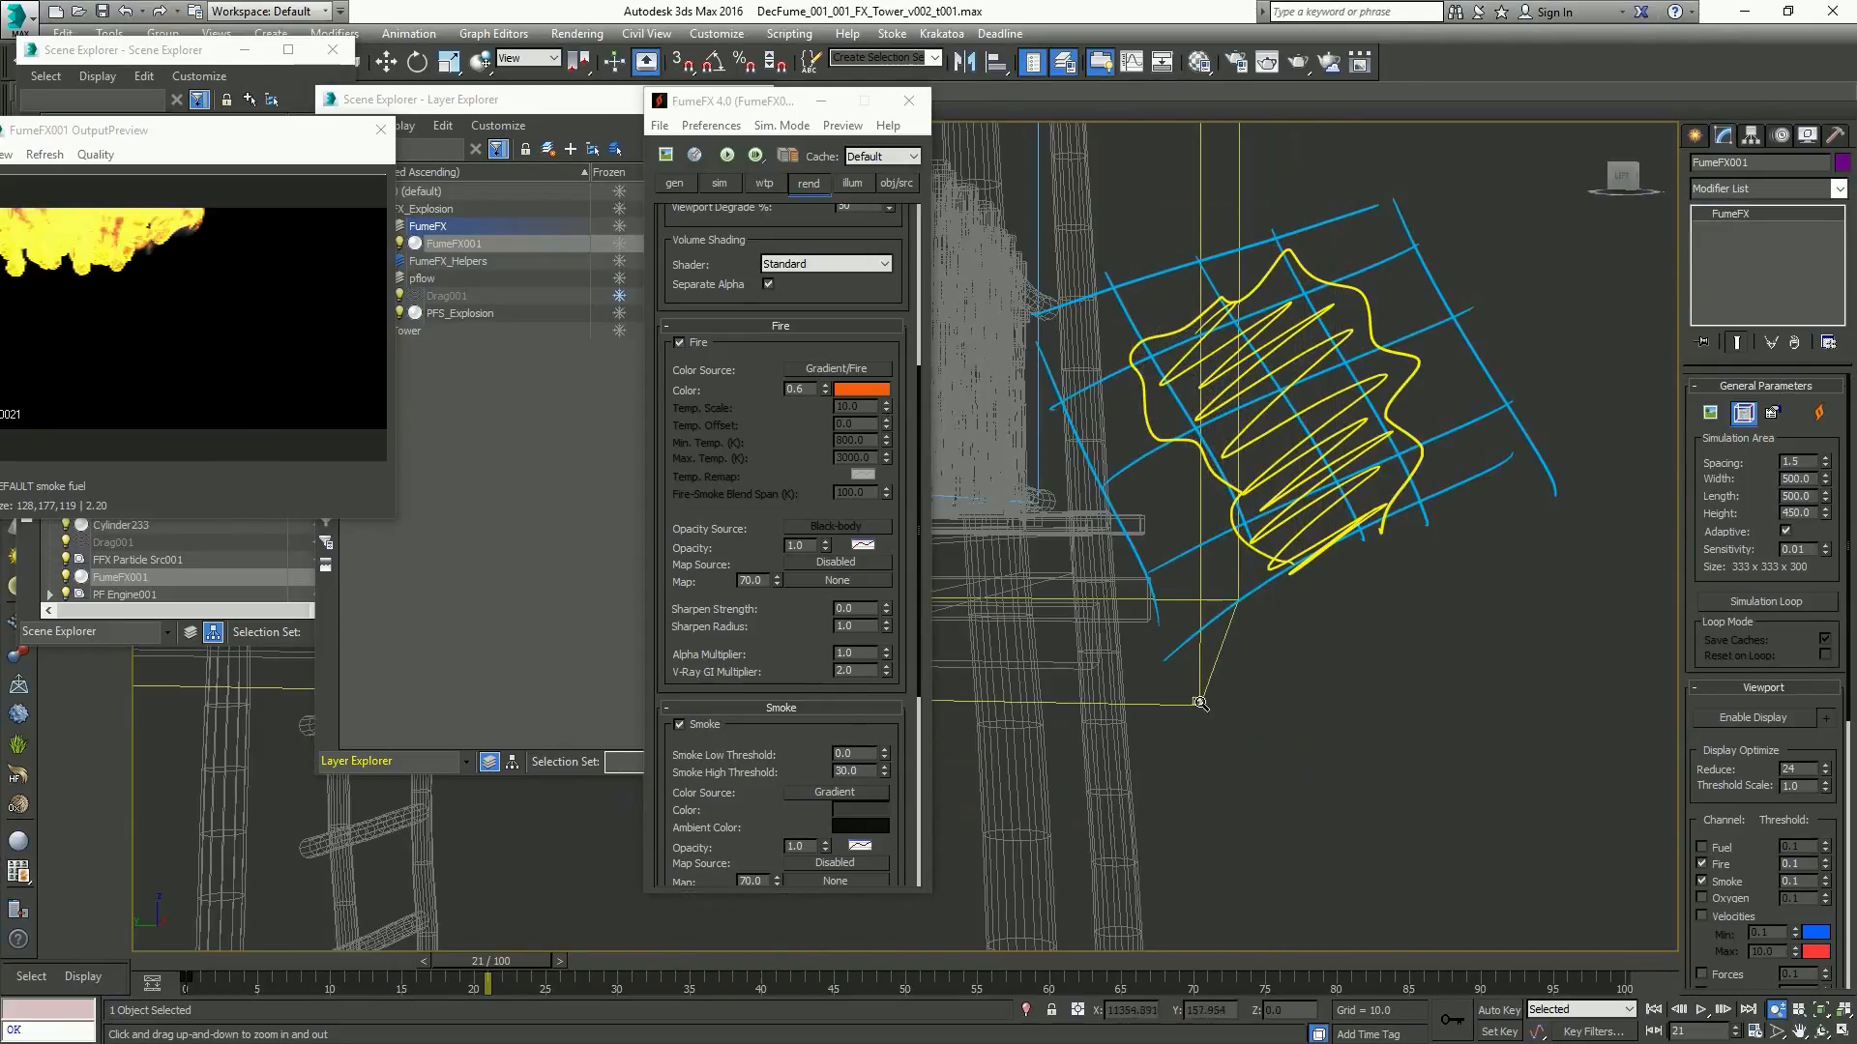
left_click_drag(1199, 703, 1187, 542)
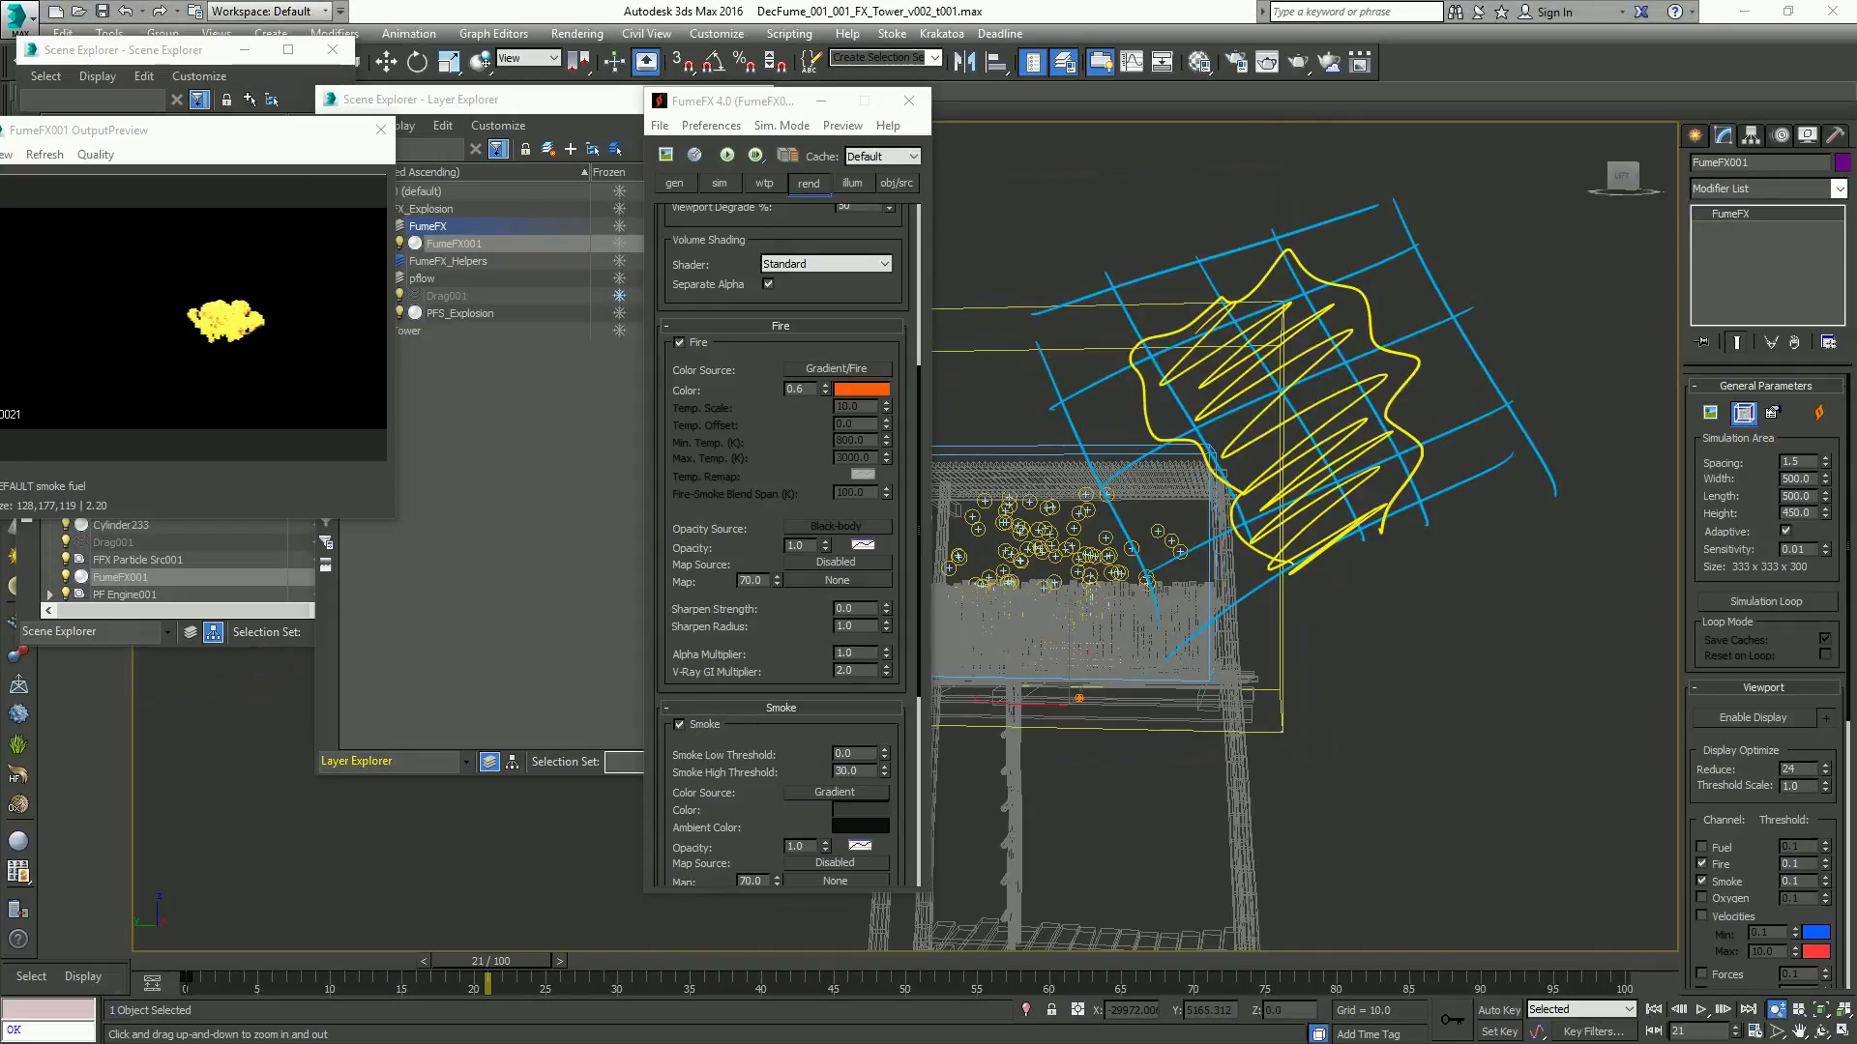
right_click(1337, 753)
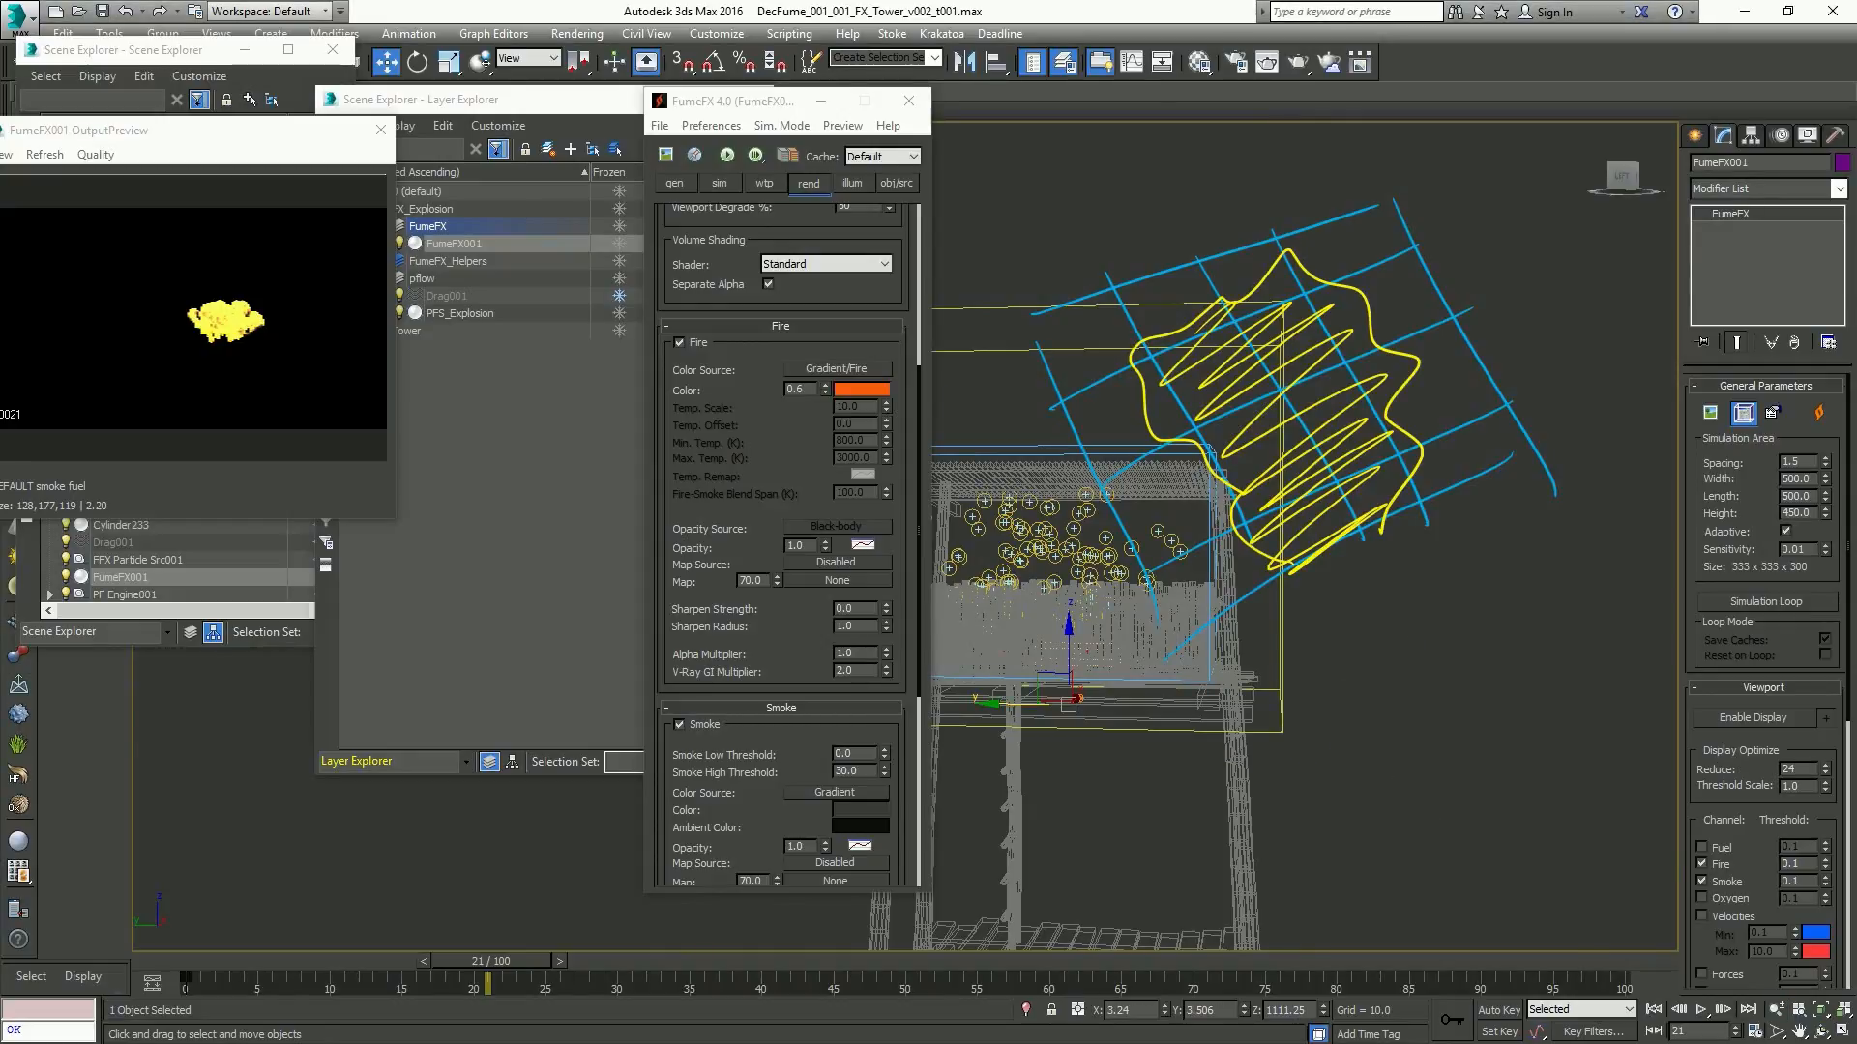
mouse_move(1248, 694)
left_mouse_down()
mouse_move(1322, 834)
mouse_move(1362, 793)
left_mouse_up()
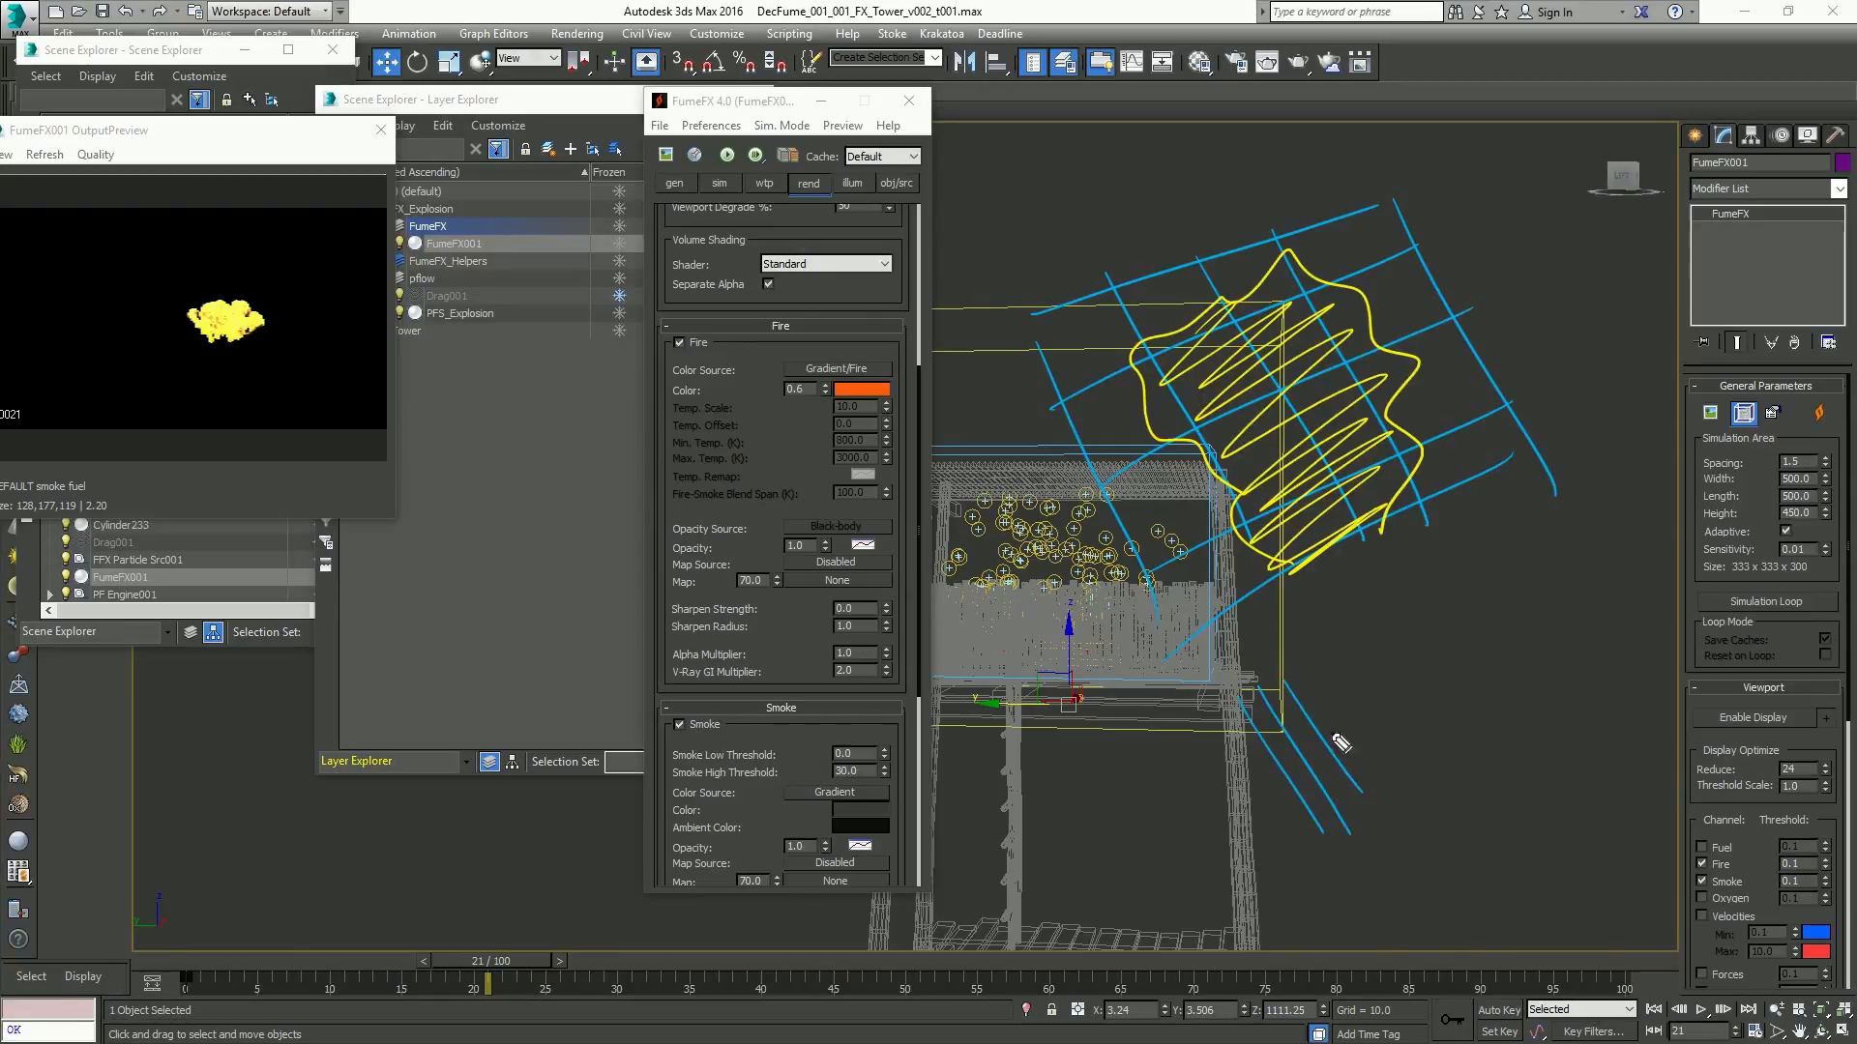
left_click_drag(1313, 672, 1385, 791)
mouse_move(1338, 672)
left_mouse_down()
mouse_move(1408, 781)
mouse_move(1436, 769)
left_mouse_up()
left_click_drag(1388, 644, 1465, 766)
mouse_move(1420, 648)
left_mouse_down()
mouse_move(1495, 747)
mouse_move(1521, 735)
left_mouse_up()
left_click_drag(1485, 611, 1550, 729)
left_click_drag(1219, 718, 1446, 584)
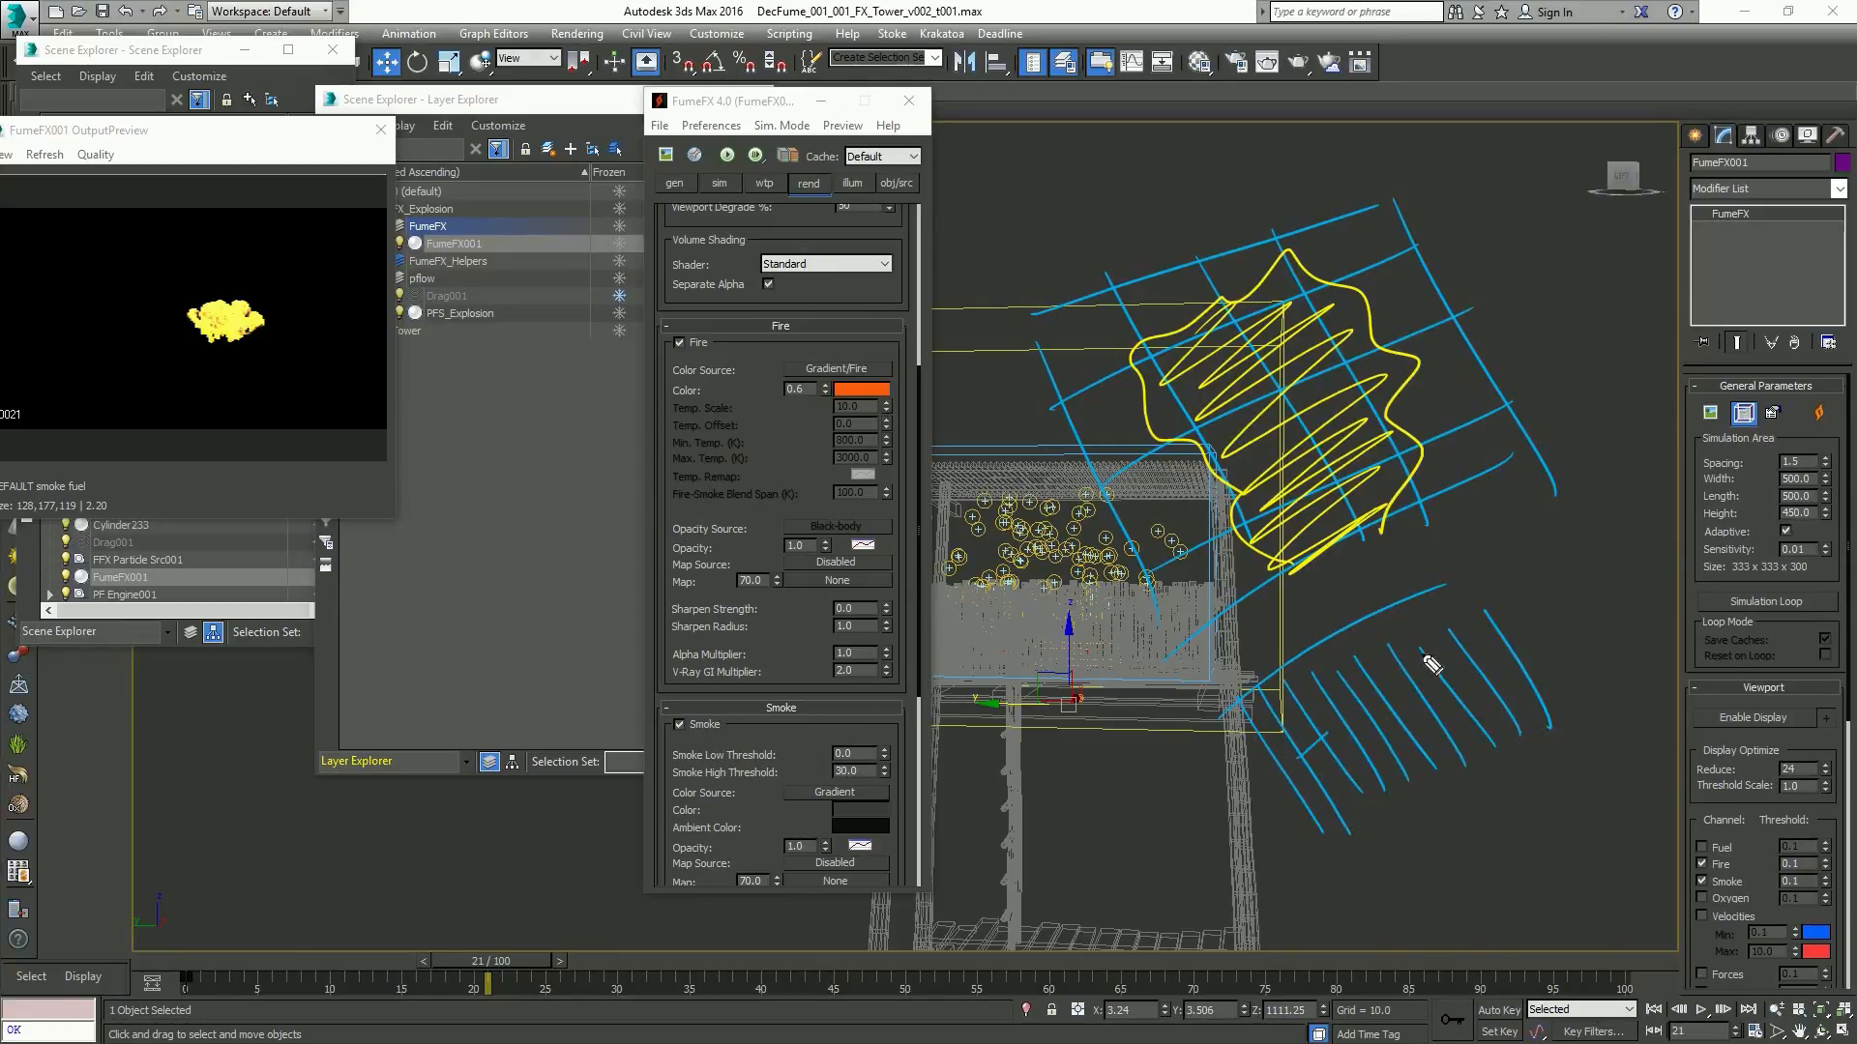
left_click_drag(1424, 656, 1451, 641)
left_click_drag(1335, 770, 1487, 628)
mouse_move(1334, 801)
left_mouse_down()
mouse_move(1520, 659)
mouse_move(1539, 673)
left_mouse_up()
left_click_drag(1271, 726, 1457, 594)
left_click_drag(1260, 723, 1481, 585)
left_click_drag(1335, 770, 1585, 612)
mouse_move(1376, 814)
left_mouse_down()
mouse_move(1420, 749)
mouse_move(1276, 739)
left_mouse_up()
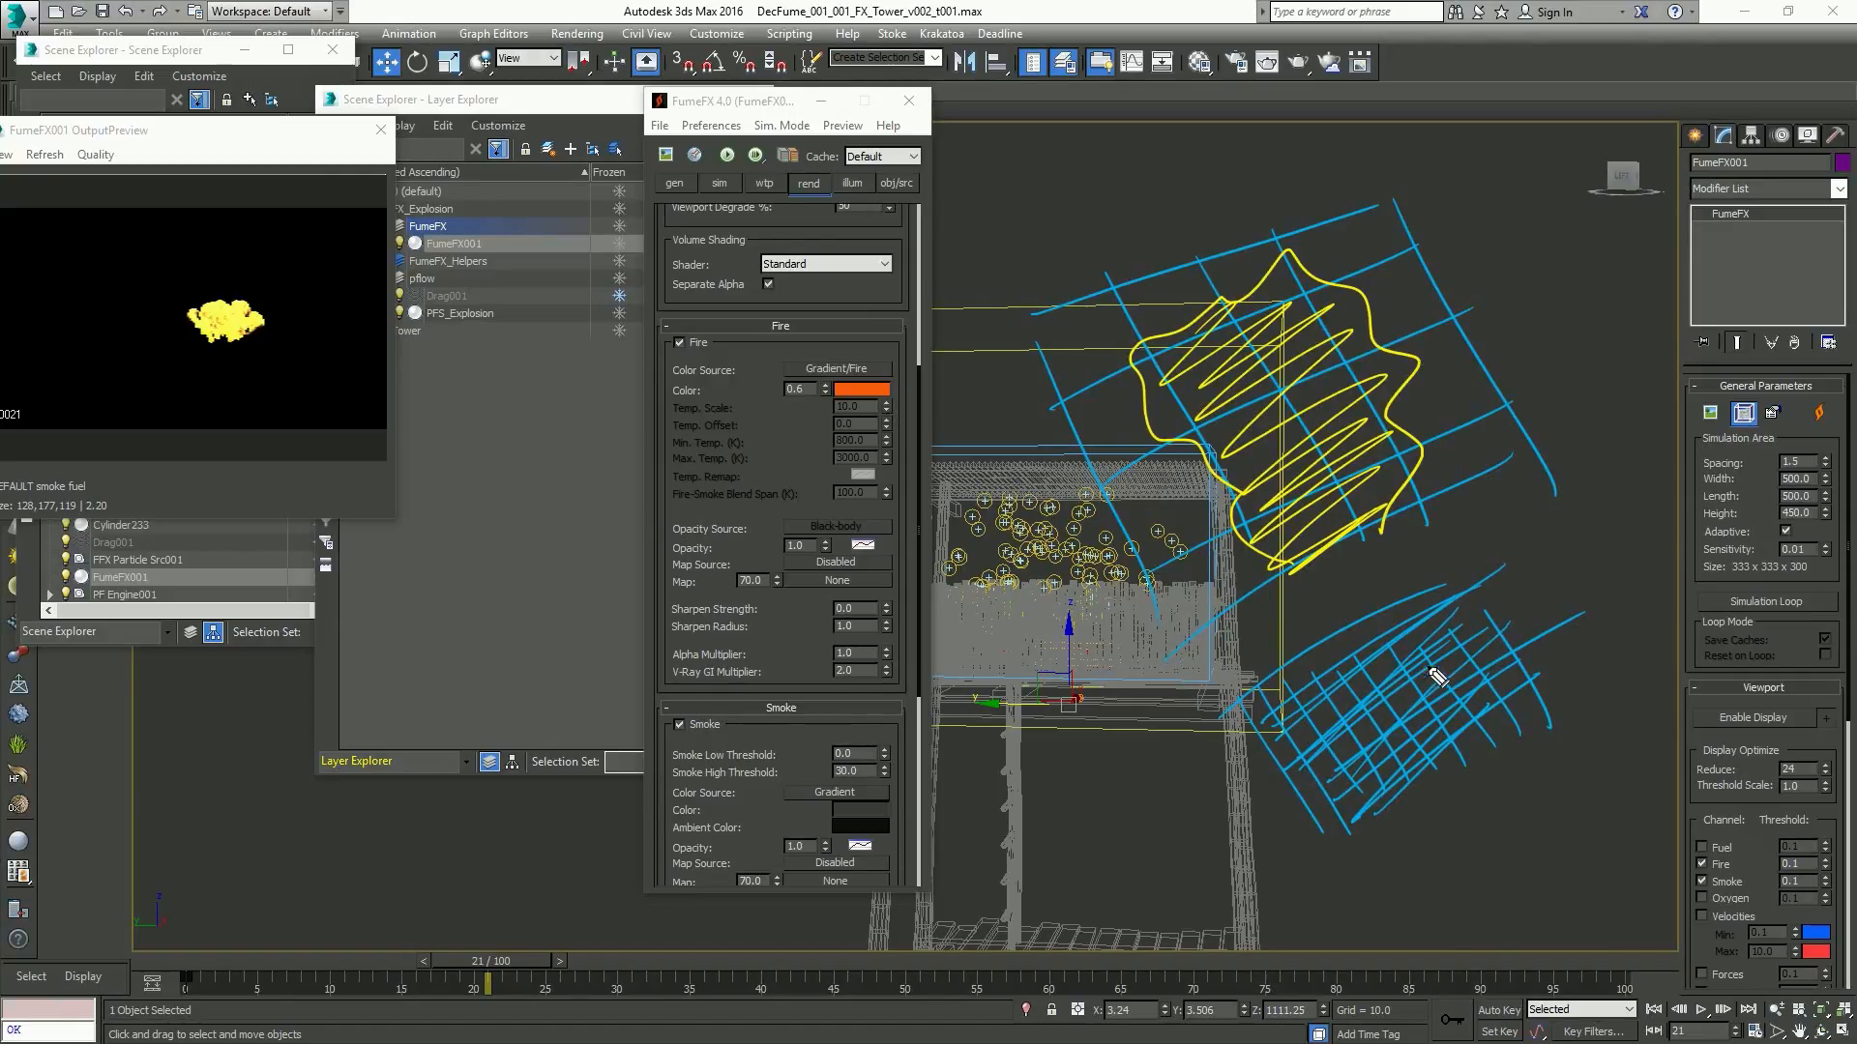
Enable the slice display on the FumeFX container and set its voxel grid display to XY
scroll(1770, 648, "down", 5)
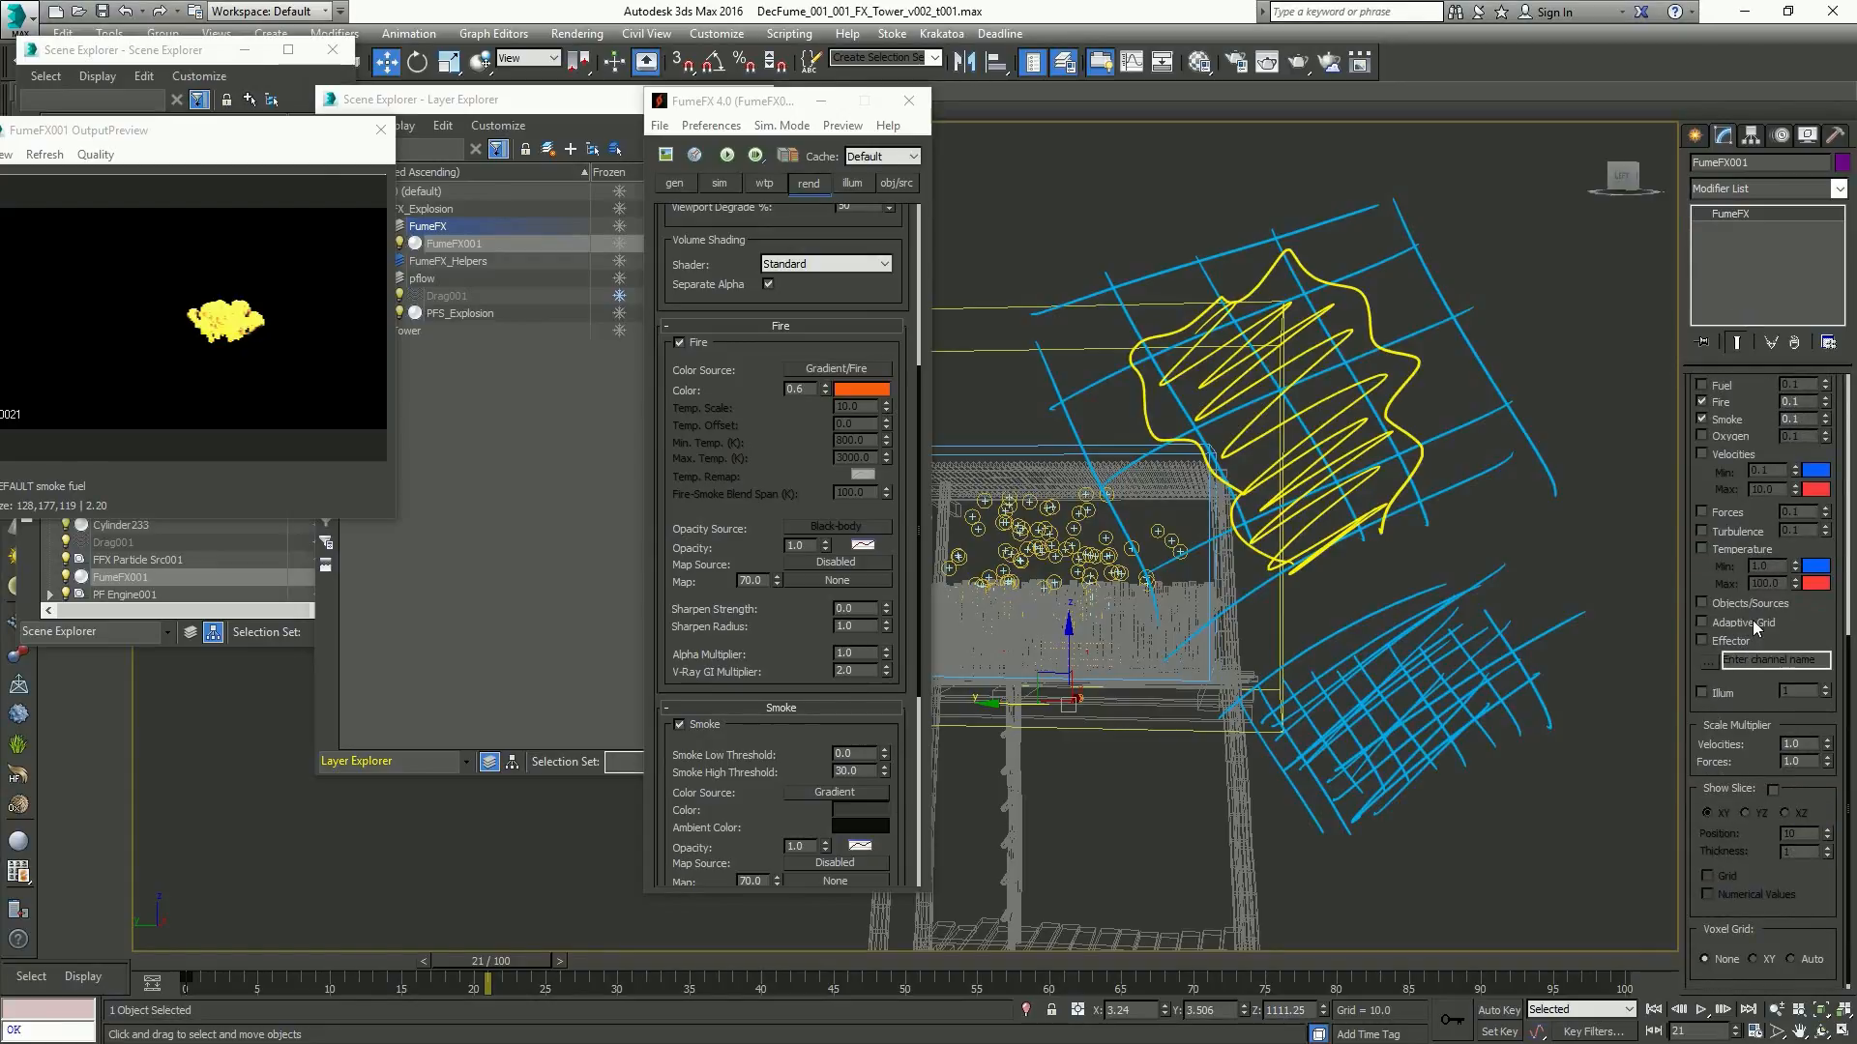
left_click(1773, 789)
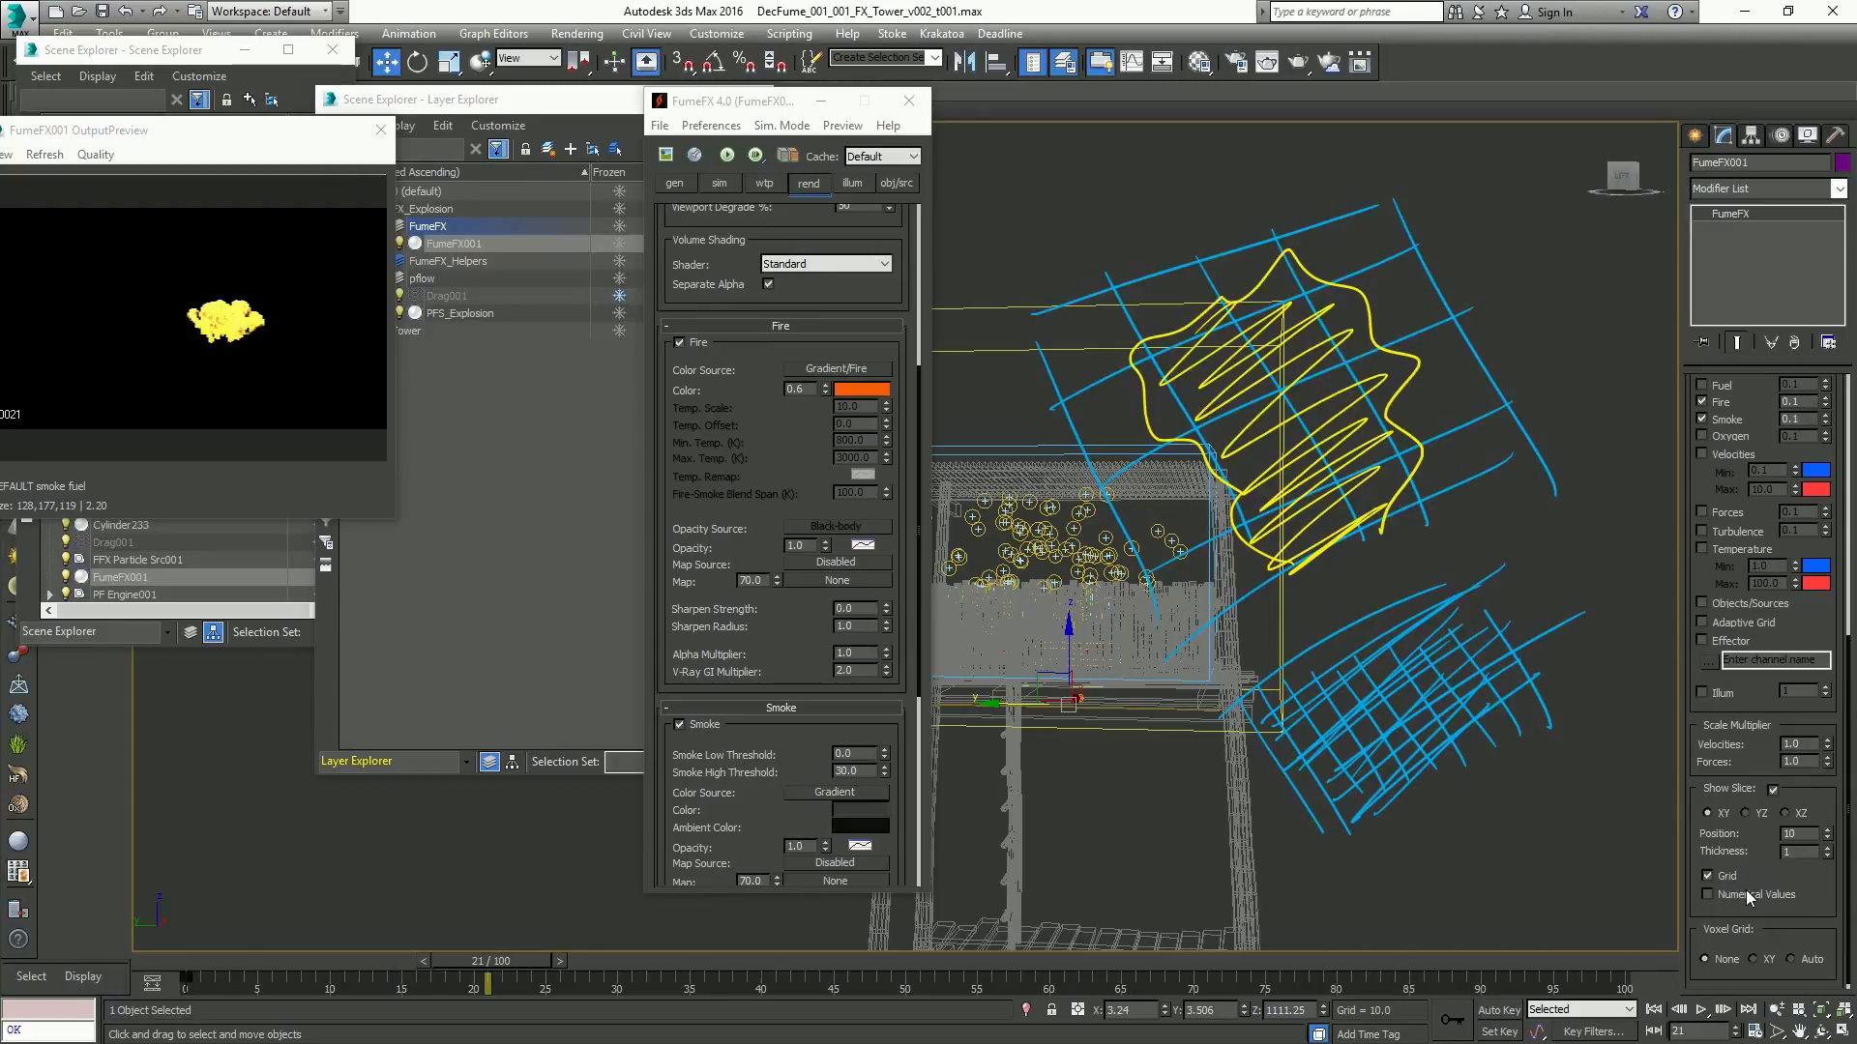
mouse_move(1460, 797)
middle_mouse_down("alt")
mouse_move(1503, 759)
mouse_move(1390, 747)
middle_mouse_up("alt")
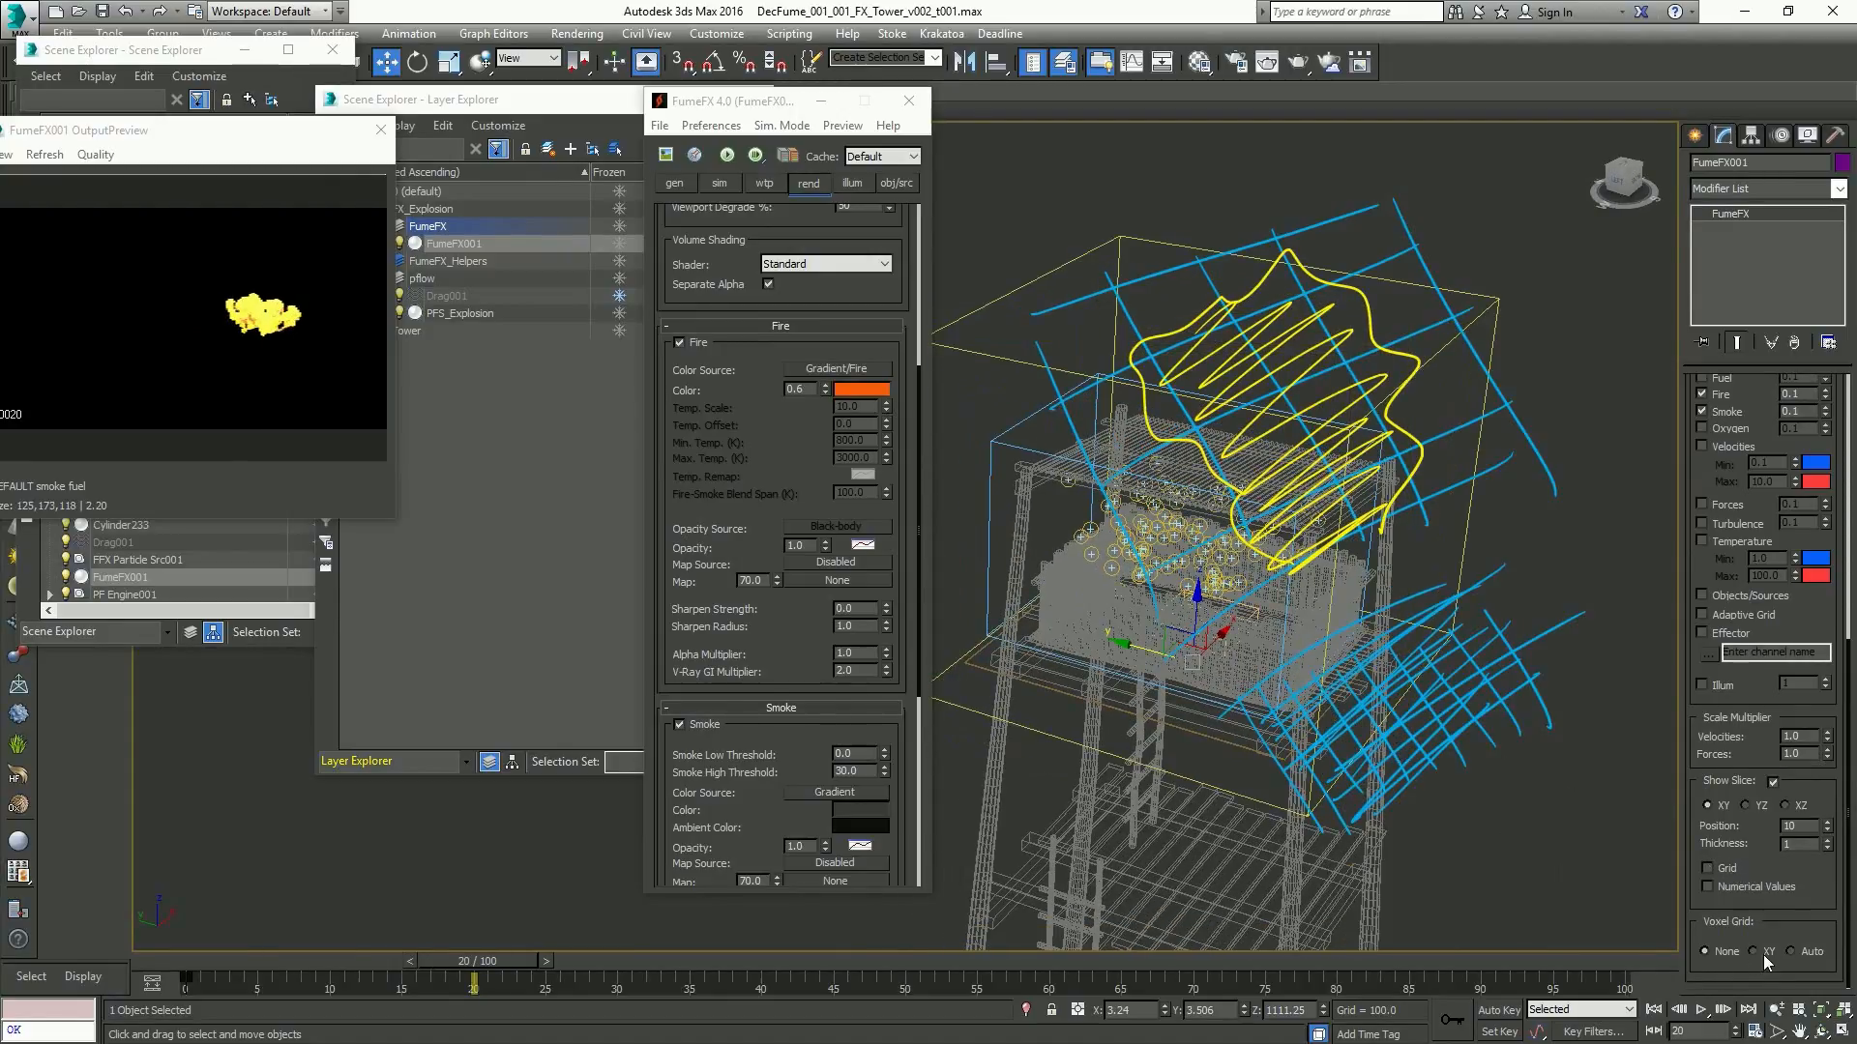
left_click(1762, 952)
scroll(1123, 702, "up", 5)
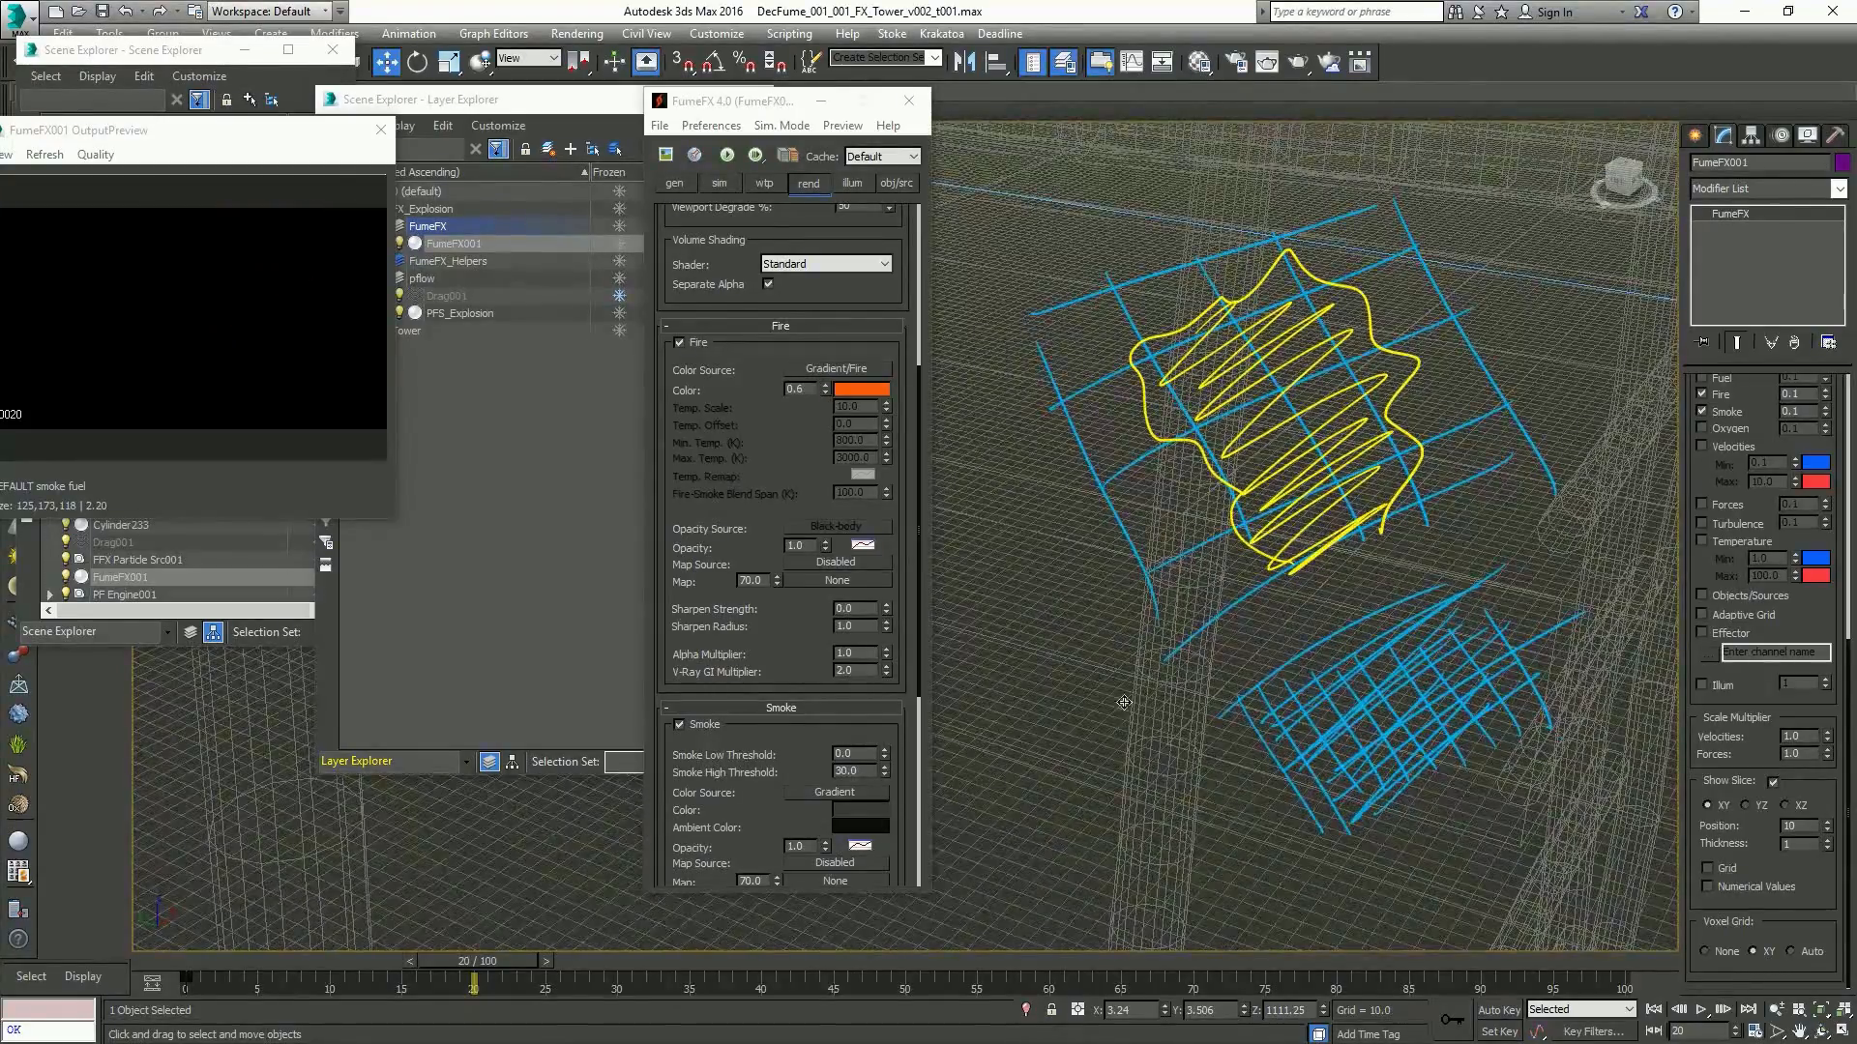
scroll(1124, 702, "up", 3)
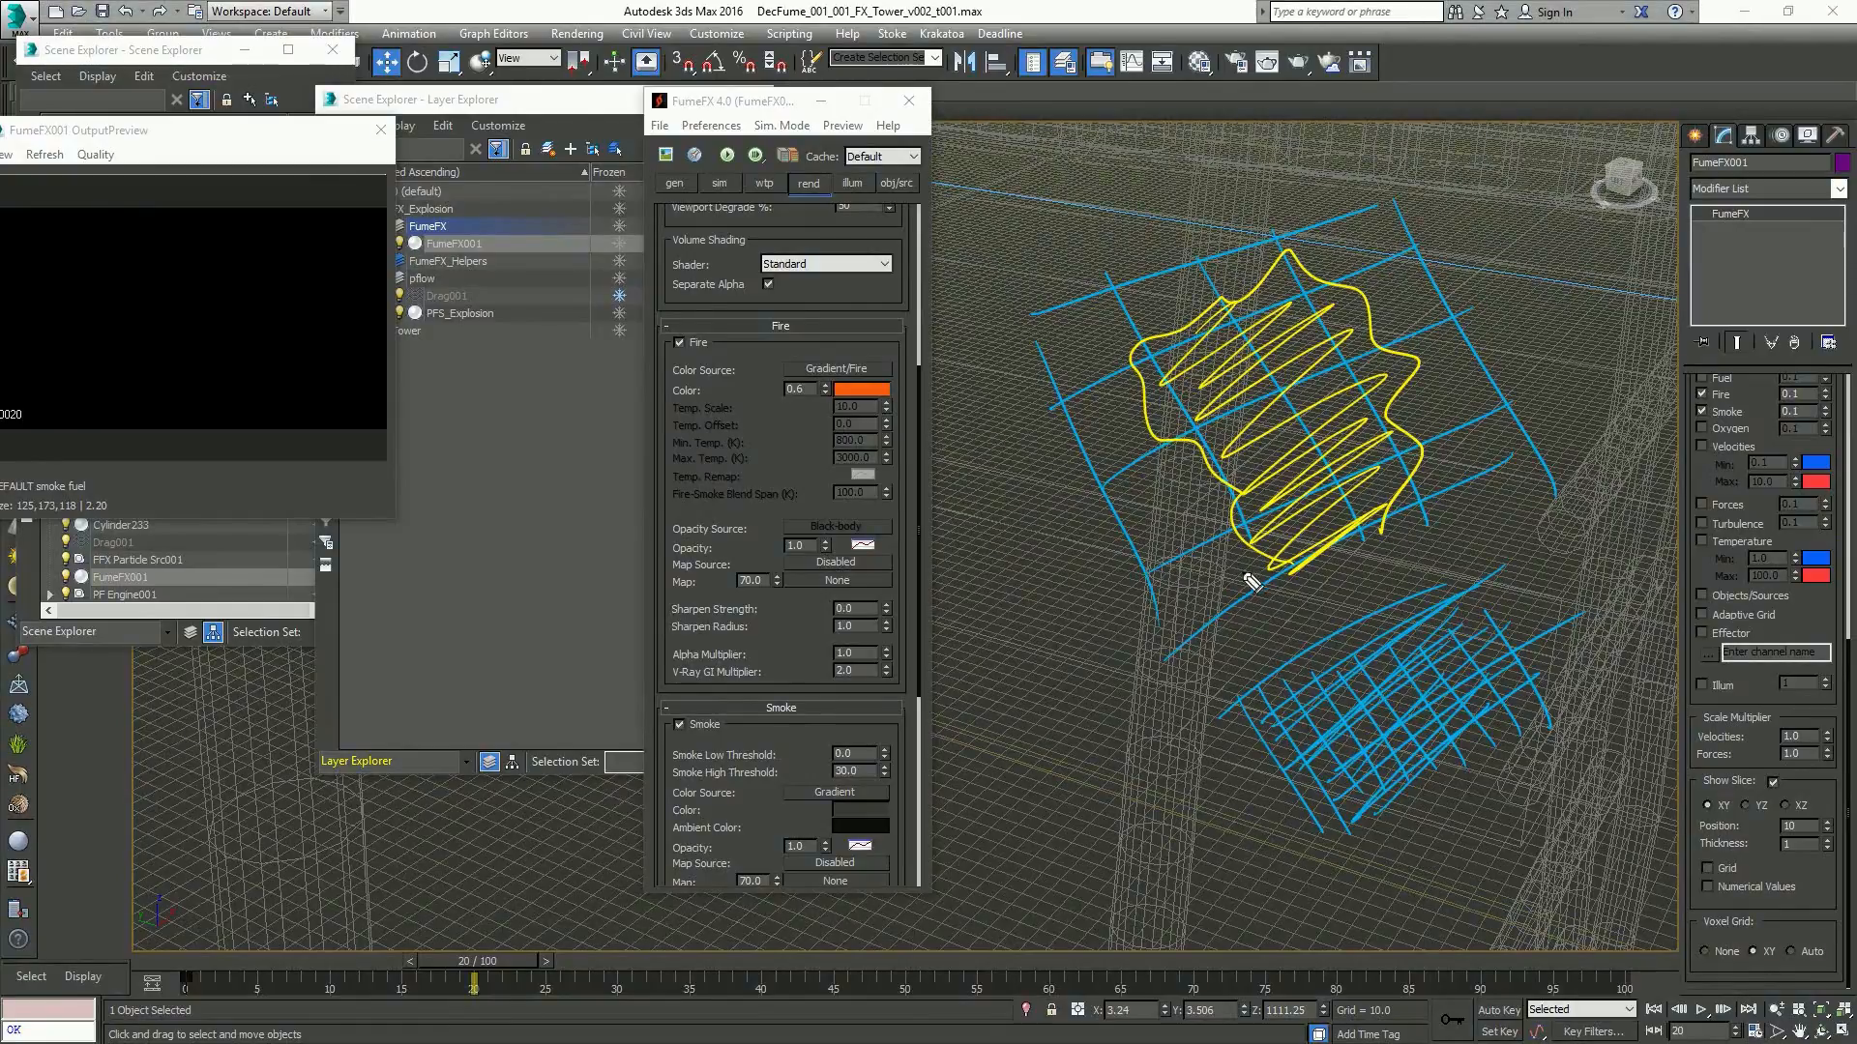
left_click_drag(1036, 839, 1032, 790)
left_click(1017, 682)
mouse_move(985, 559)
left_mouse_down()
mouse_move(934, 430)
mouse_move(959, 350)
mouse_move(1065, 440)
mouse_move(1010, 570)
left_mouse_up()
left_click_drag(964, 359, 1023, 571)
mouse_move(1015, 385)
left_mouse_down()
mouse_move(1049, 515)
mouse_move(1035, 489)
left_mouse_up()
mouse_move(976, 508)
left_mouse_down()
mouse_move(1022, 445)
mouse_move(997, 413)
left_mouse_up()
left_click_drag(948, 395, 964, 369)
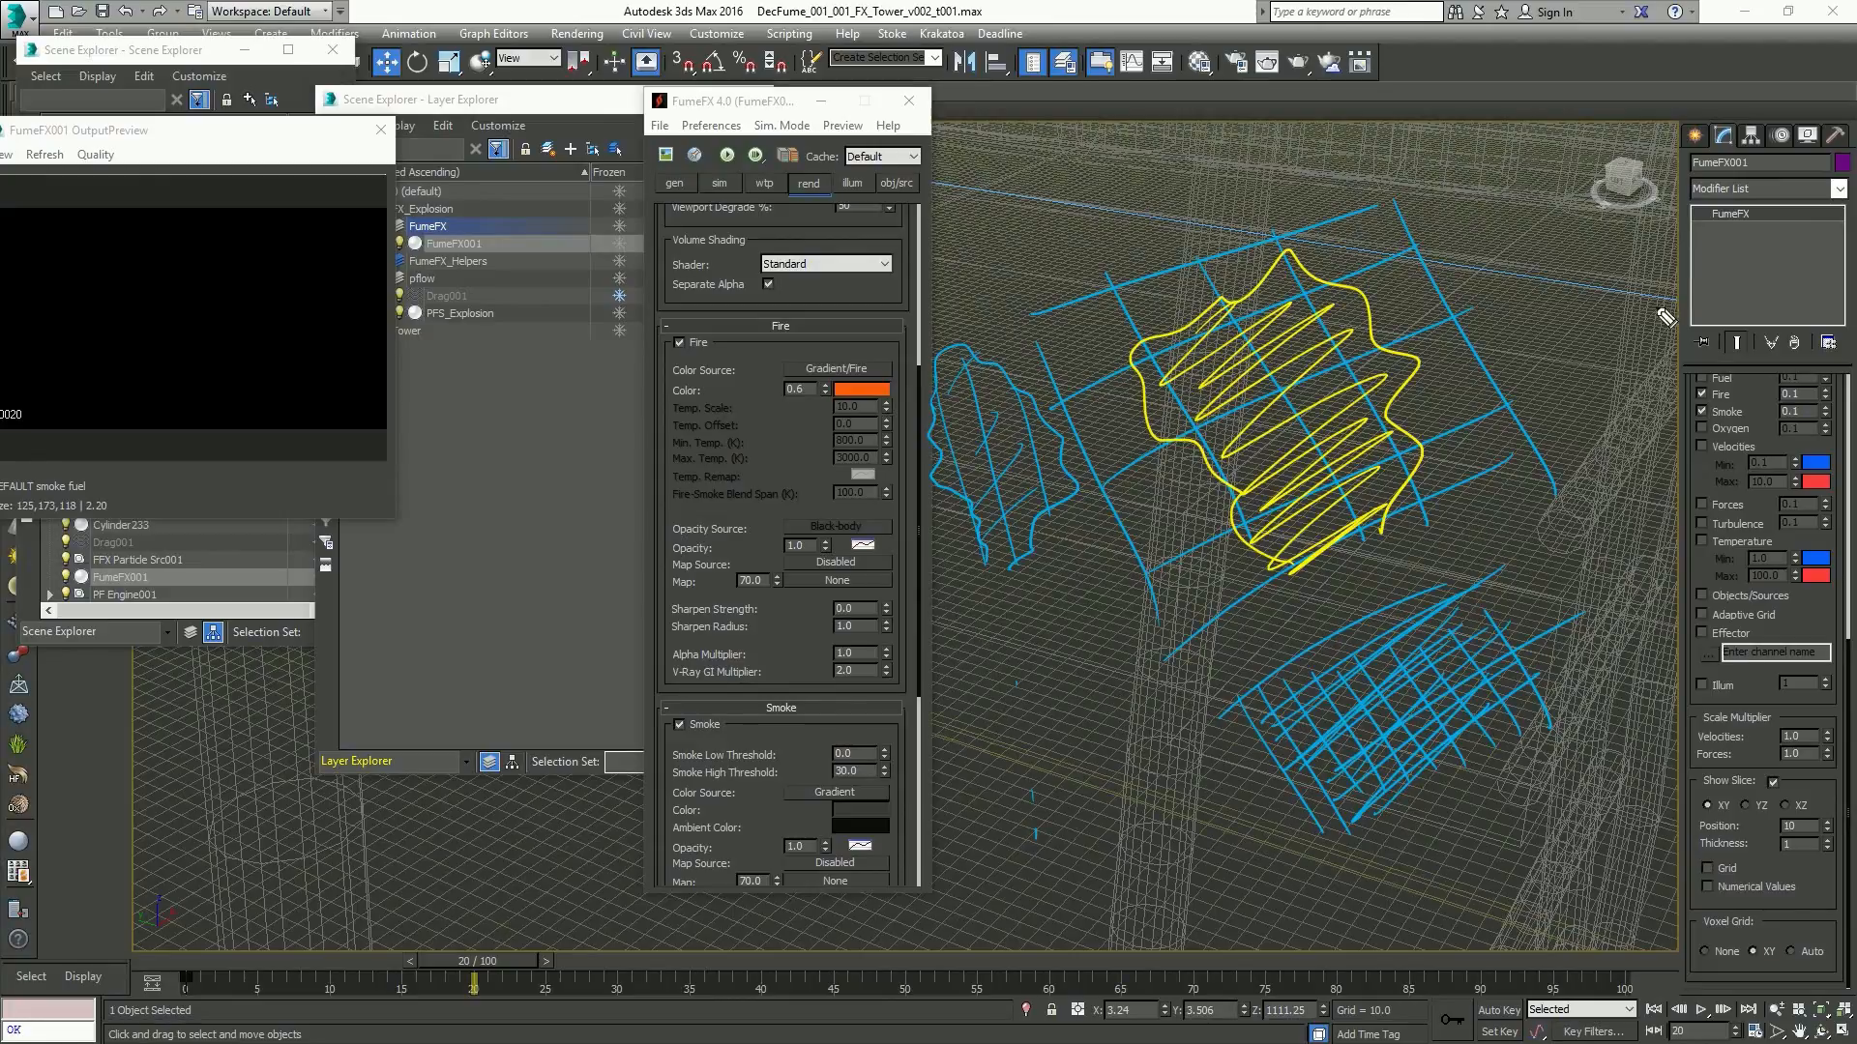
key("Escape")
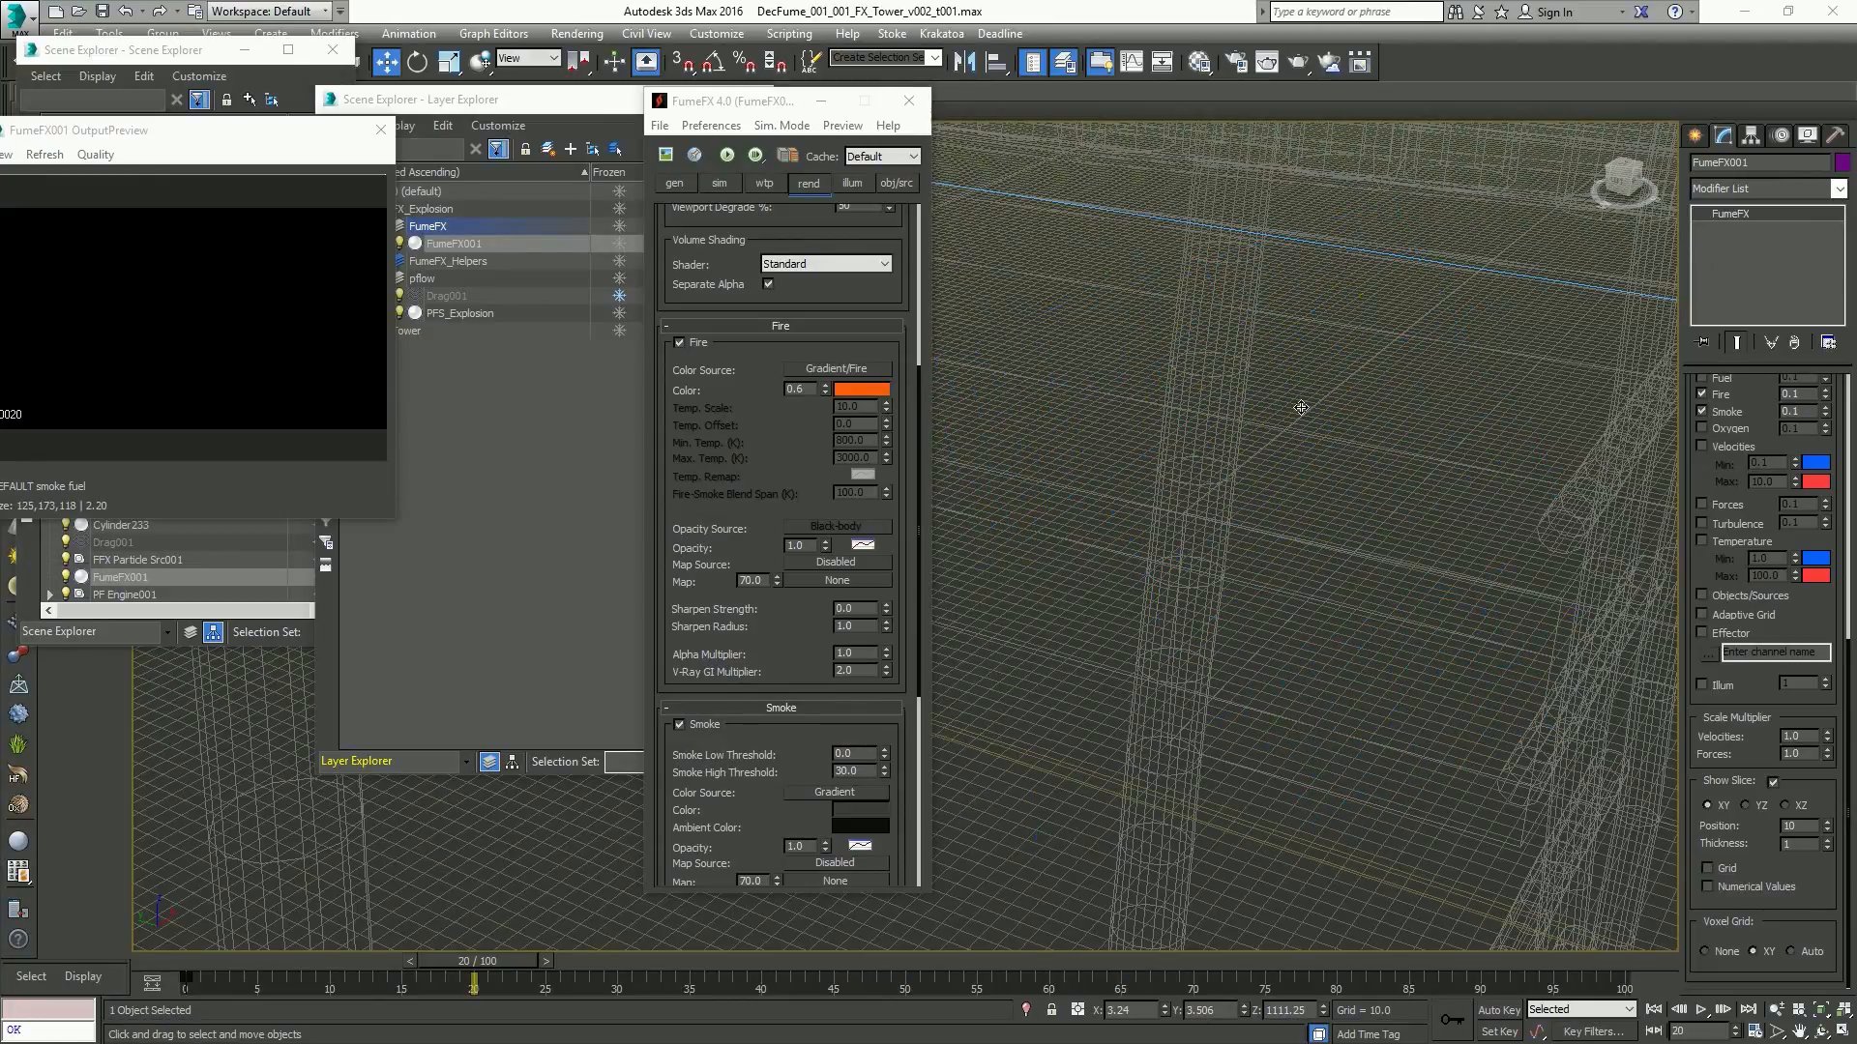
Examine the fire, smoke and fuel rendering settings and the explosion preview at frame 29
scroll(1301, 407, "down", 5)
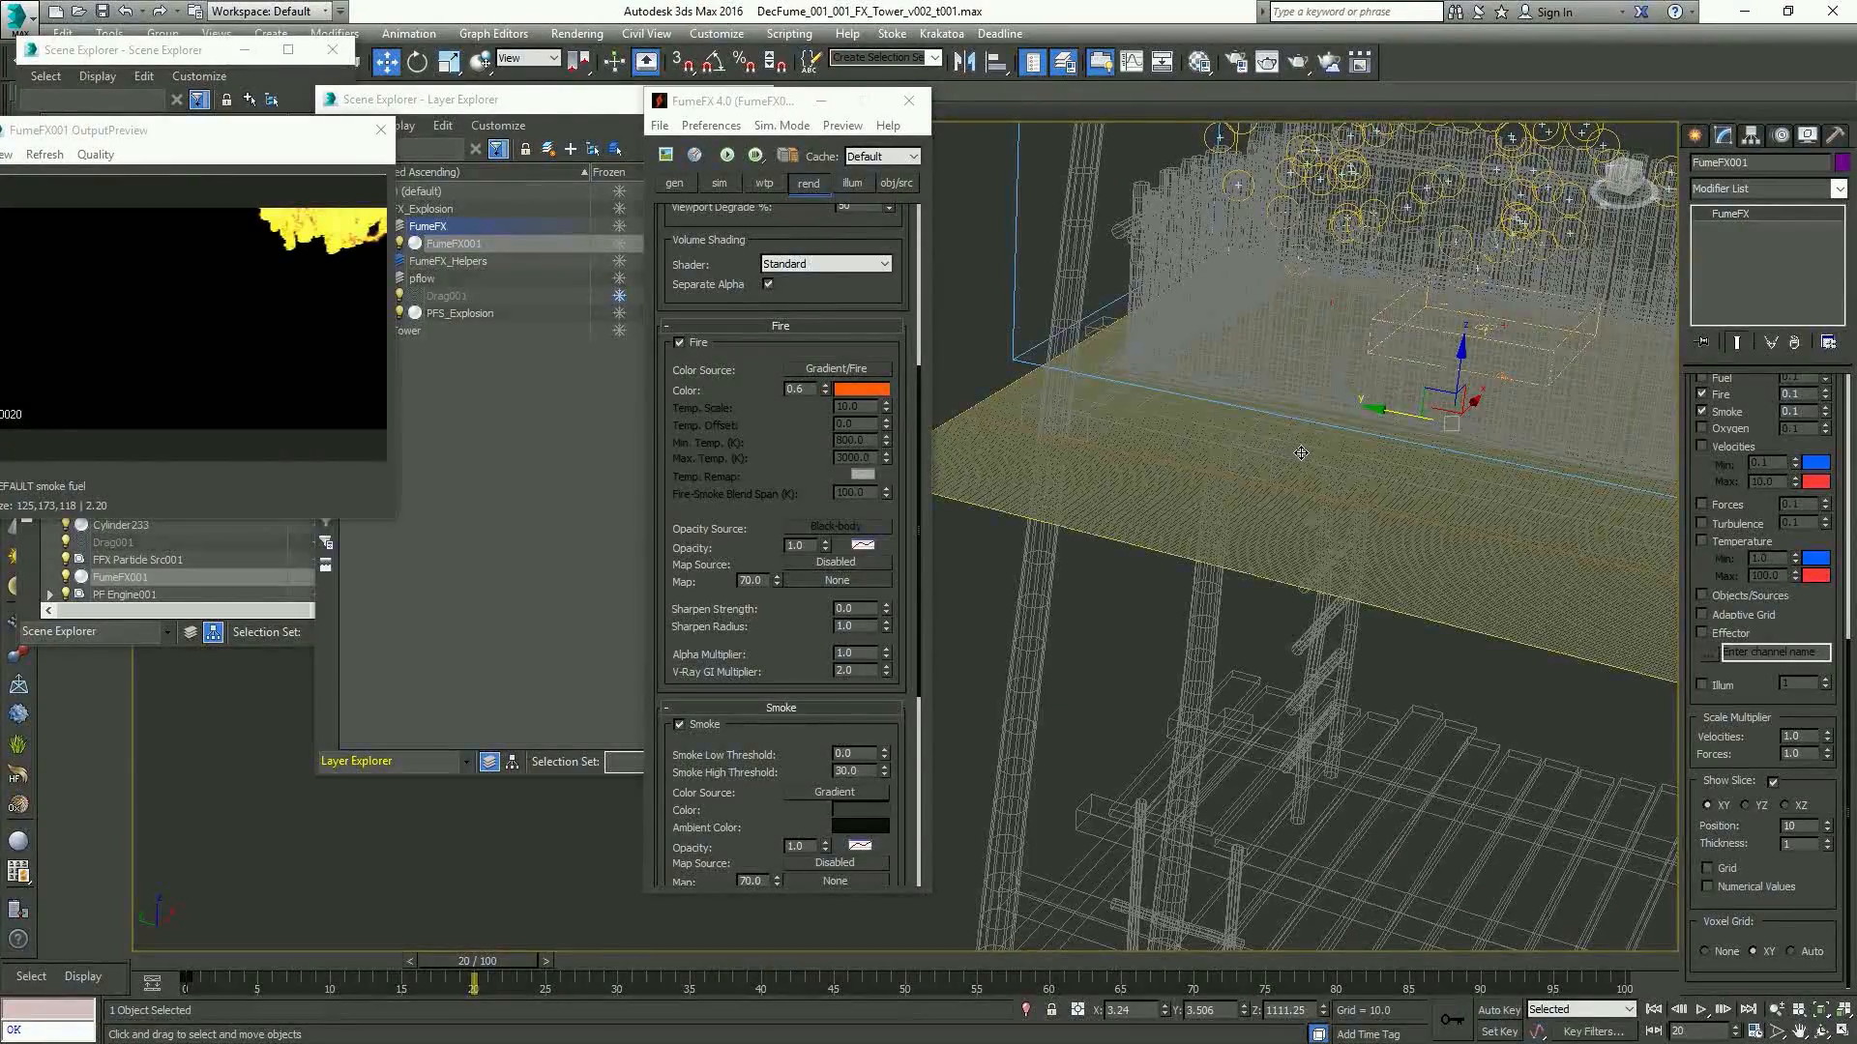
scroll(1301, 452, "down", 4)
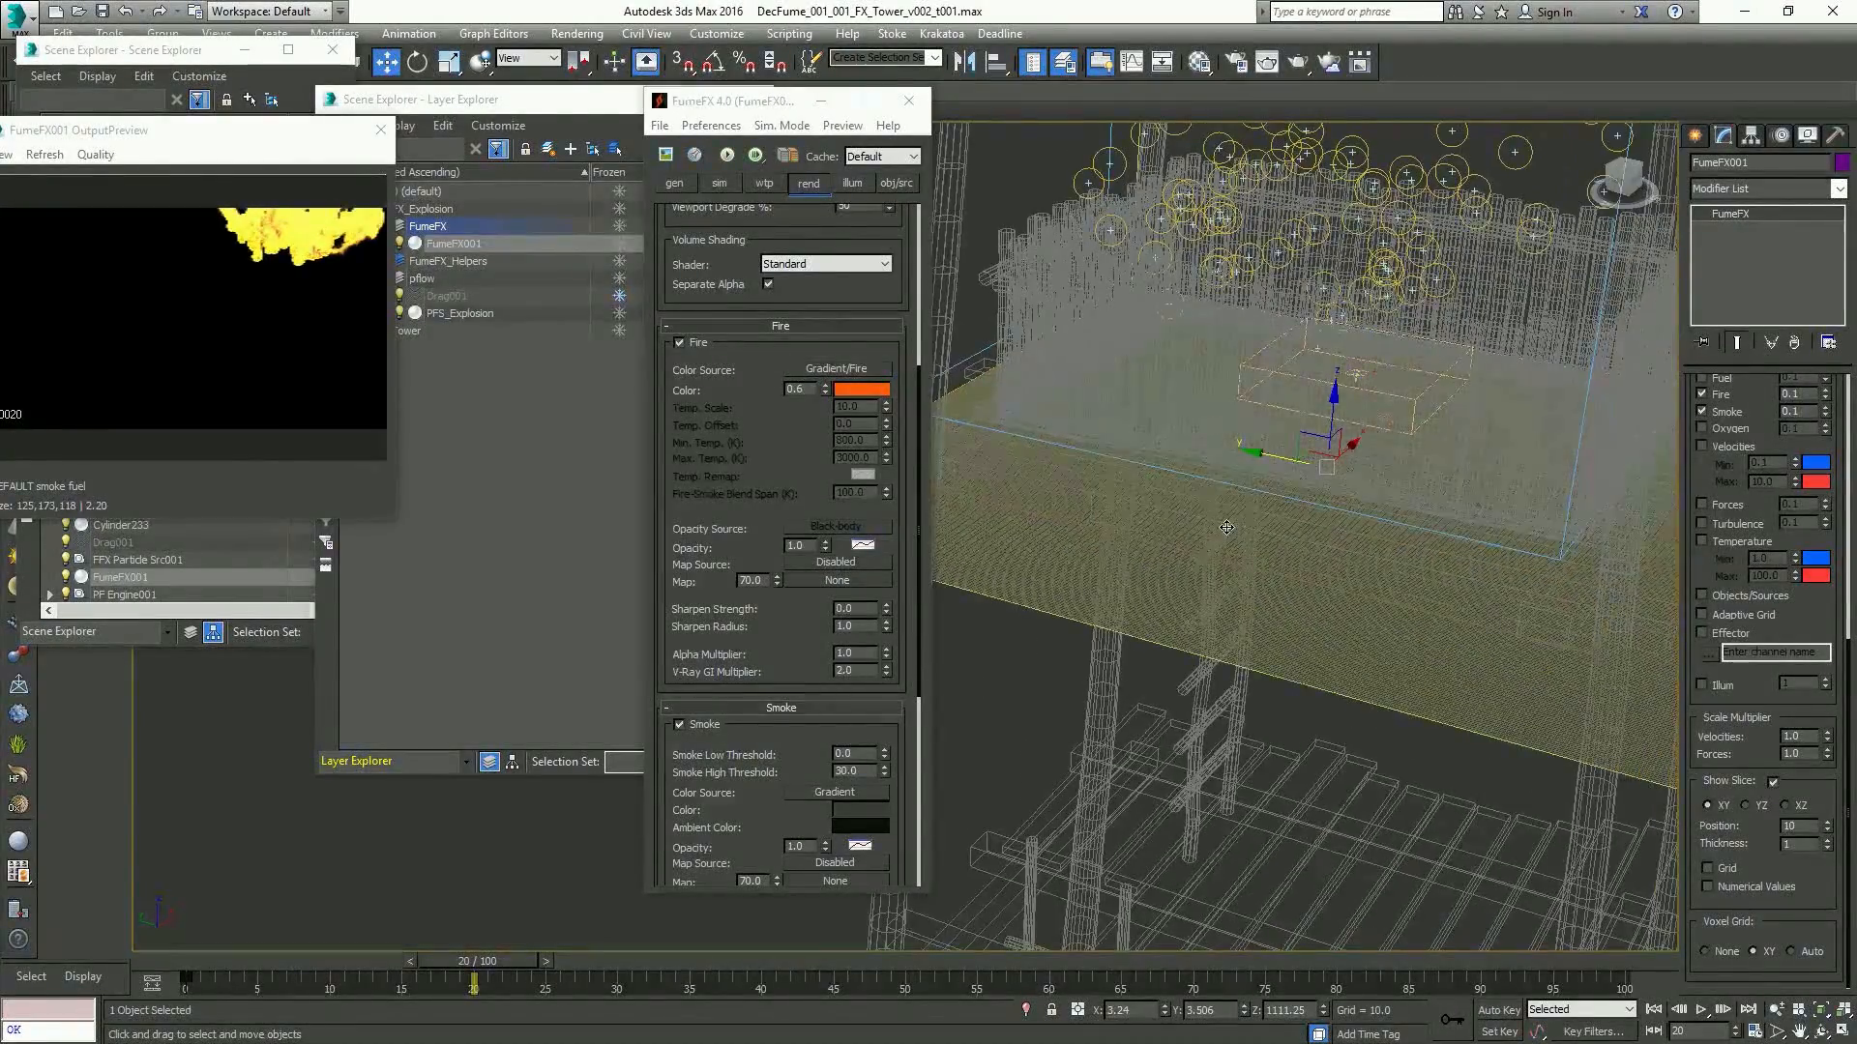
middle_click_drag(1200, 551, 1289, 502, "alt")
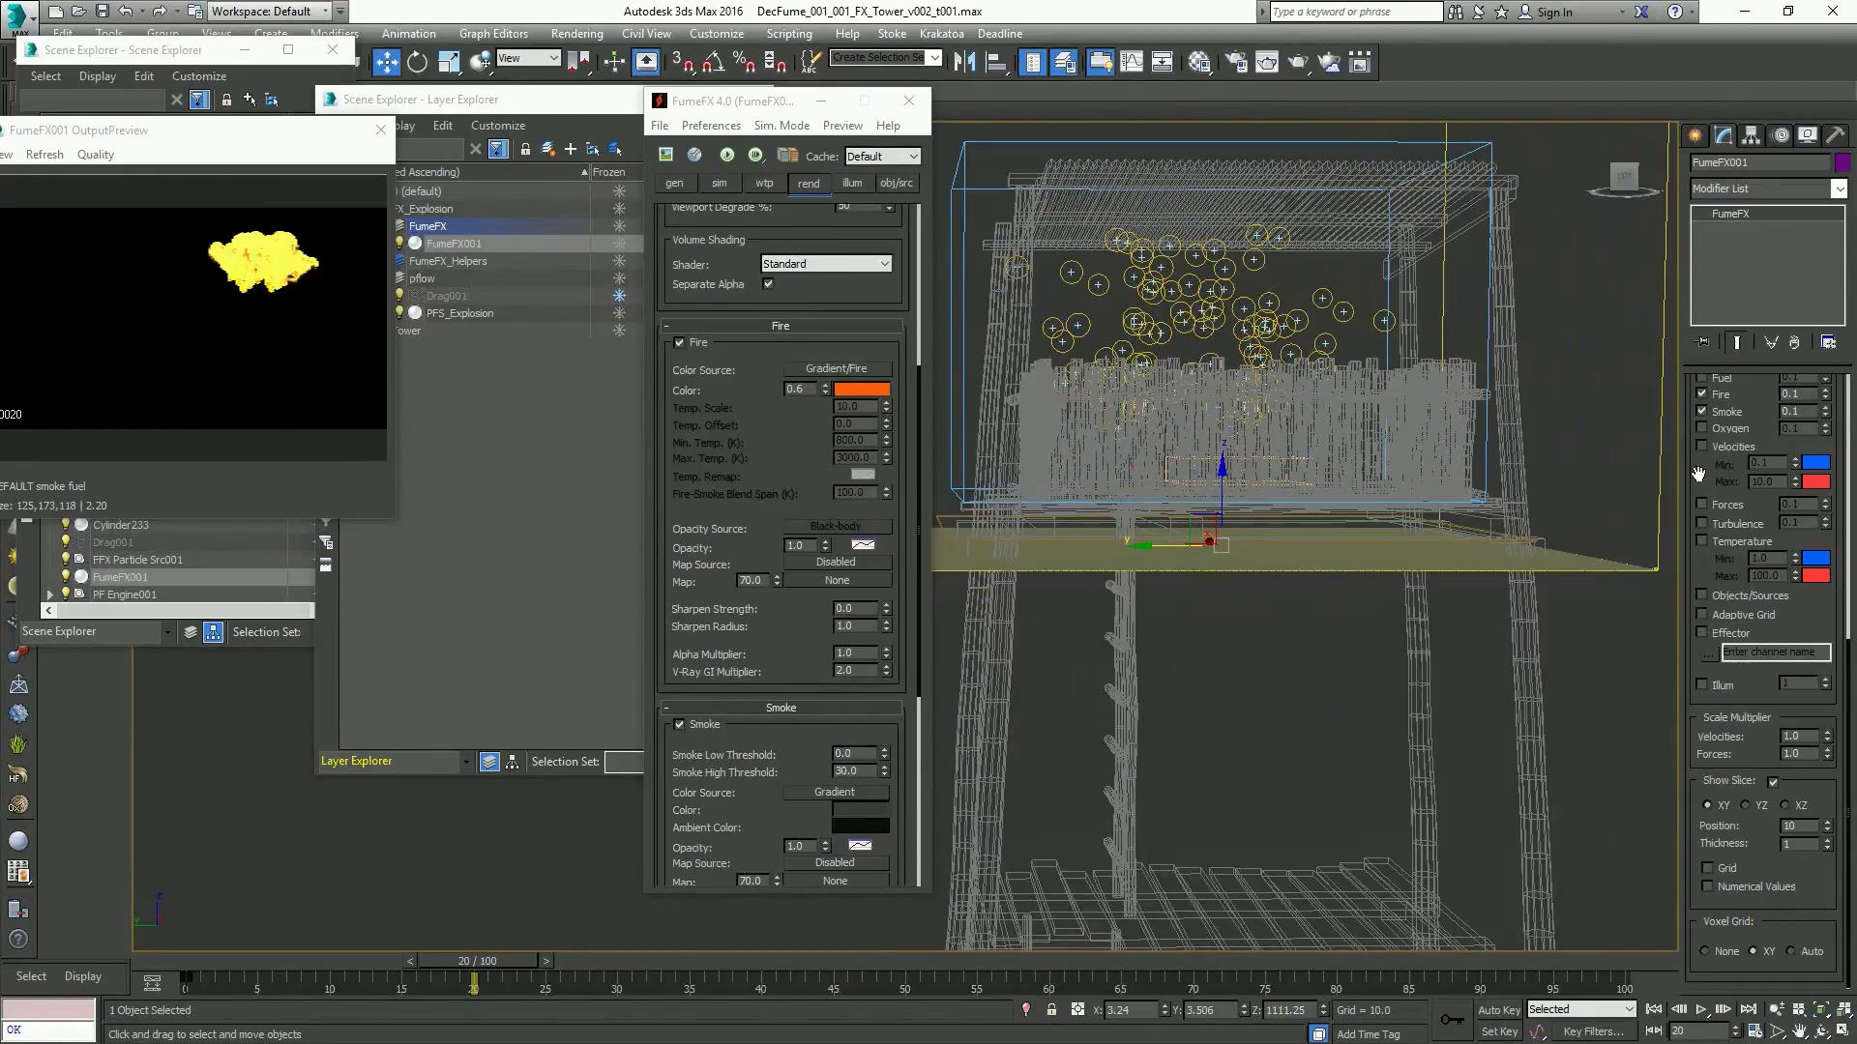
scroll(1801, 677, "up", 5)
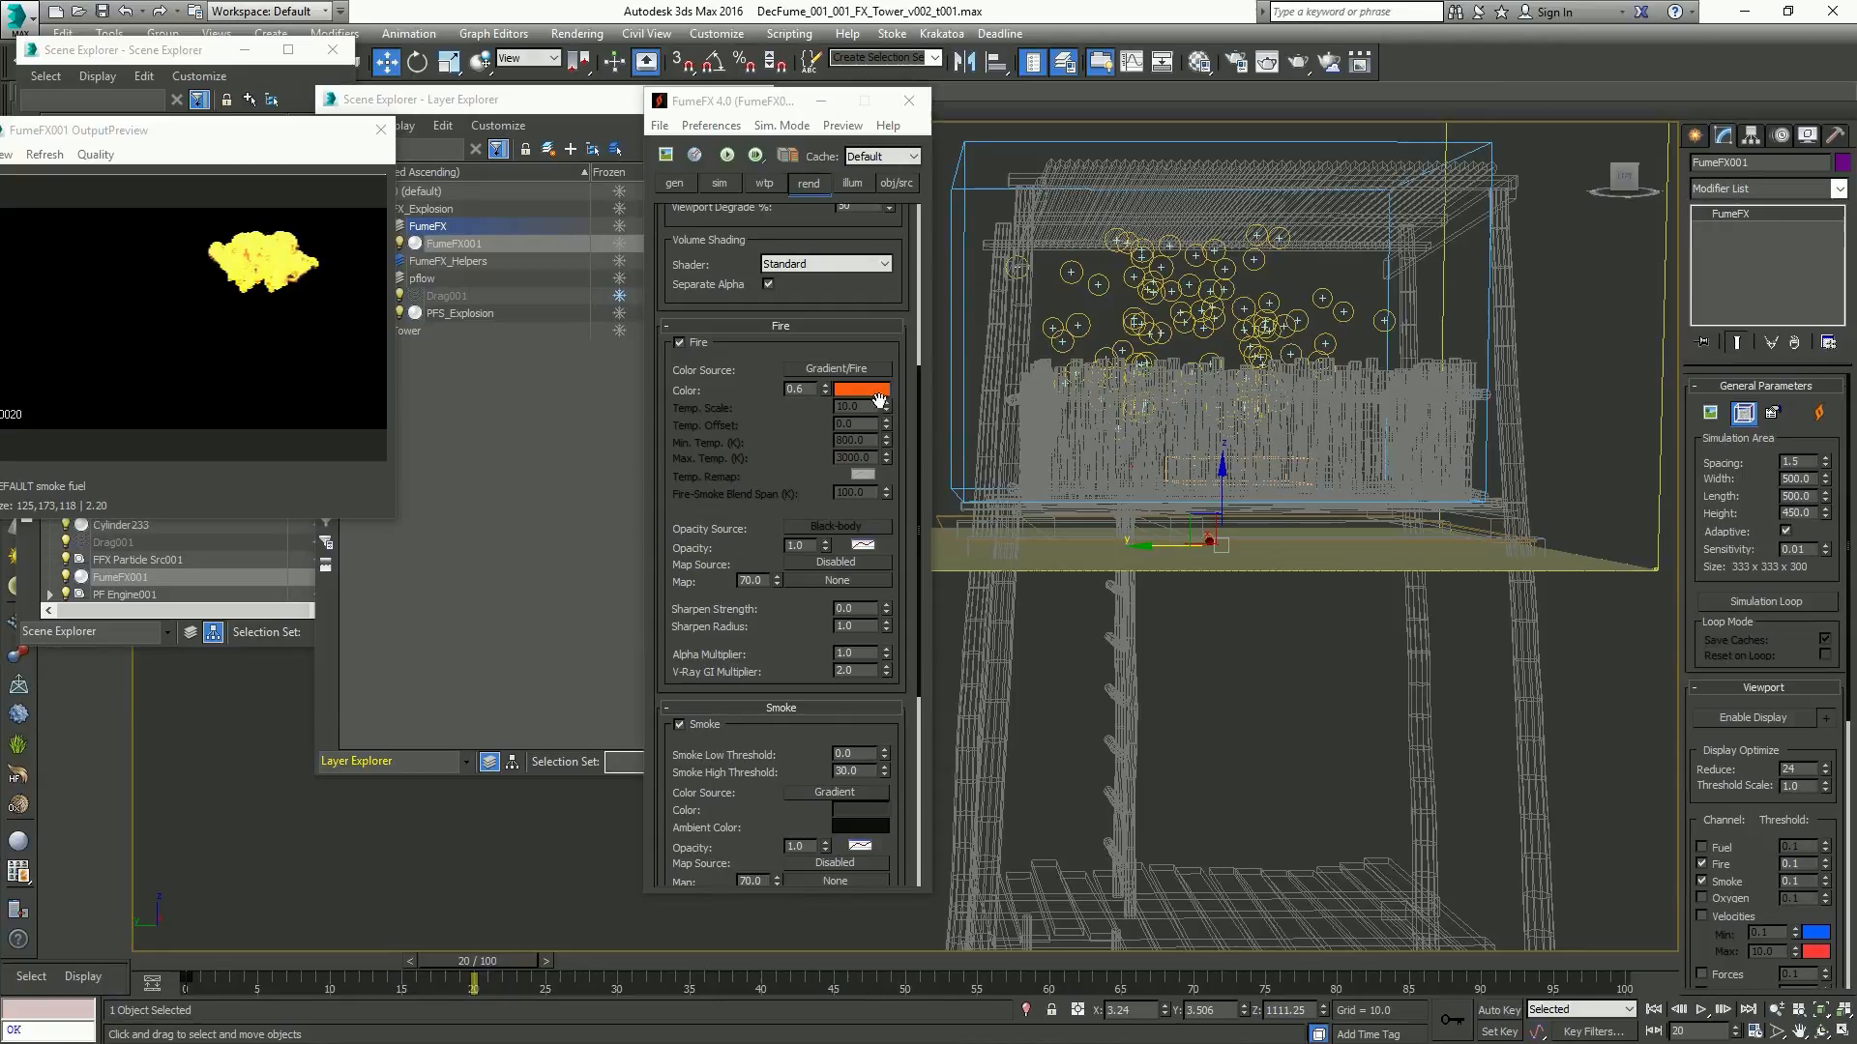
scroll(721, 704, "up", 5)
left_click_drag(754, 568, 756, 186)
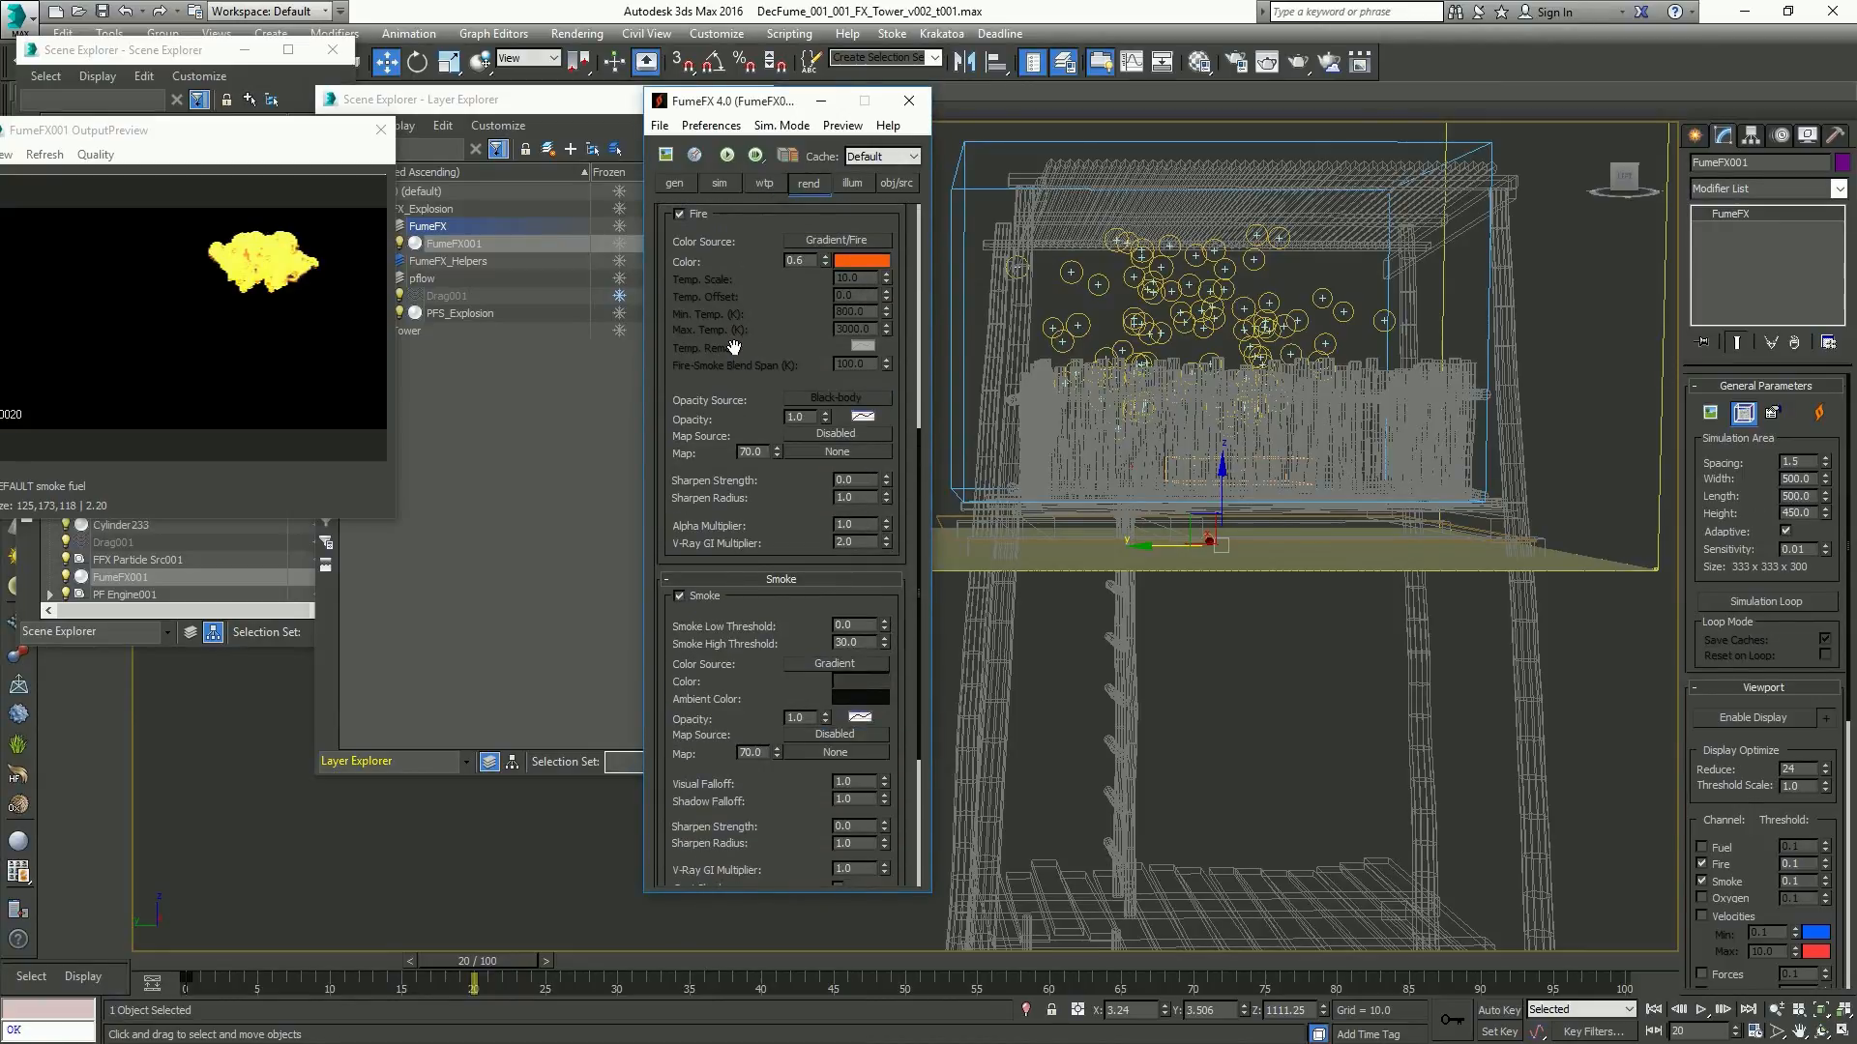
left_click_drag(722, 705, 737, 387)
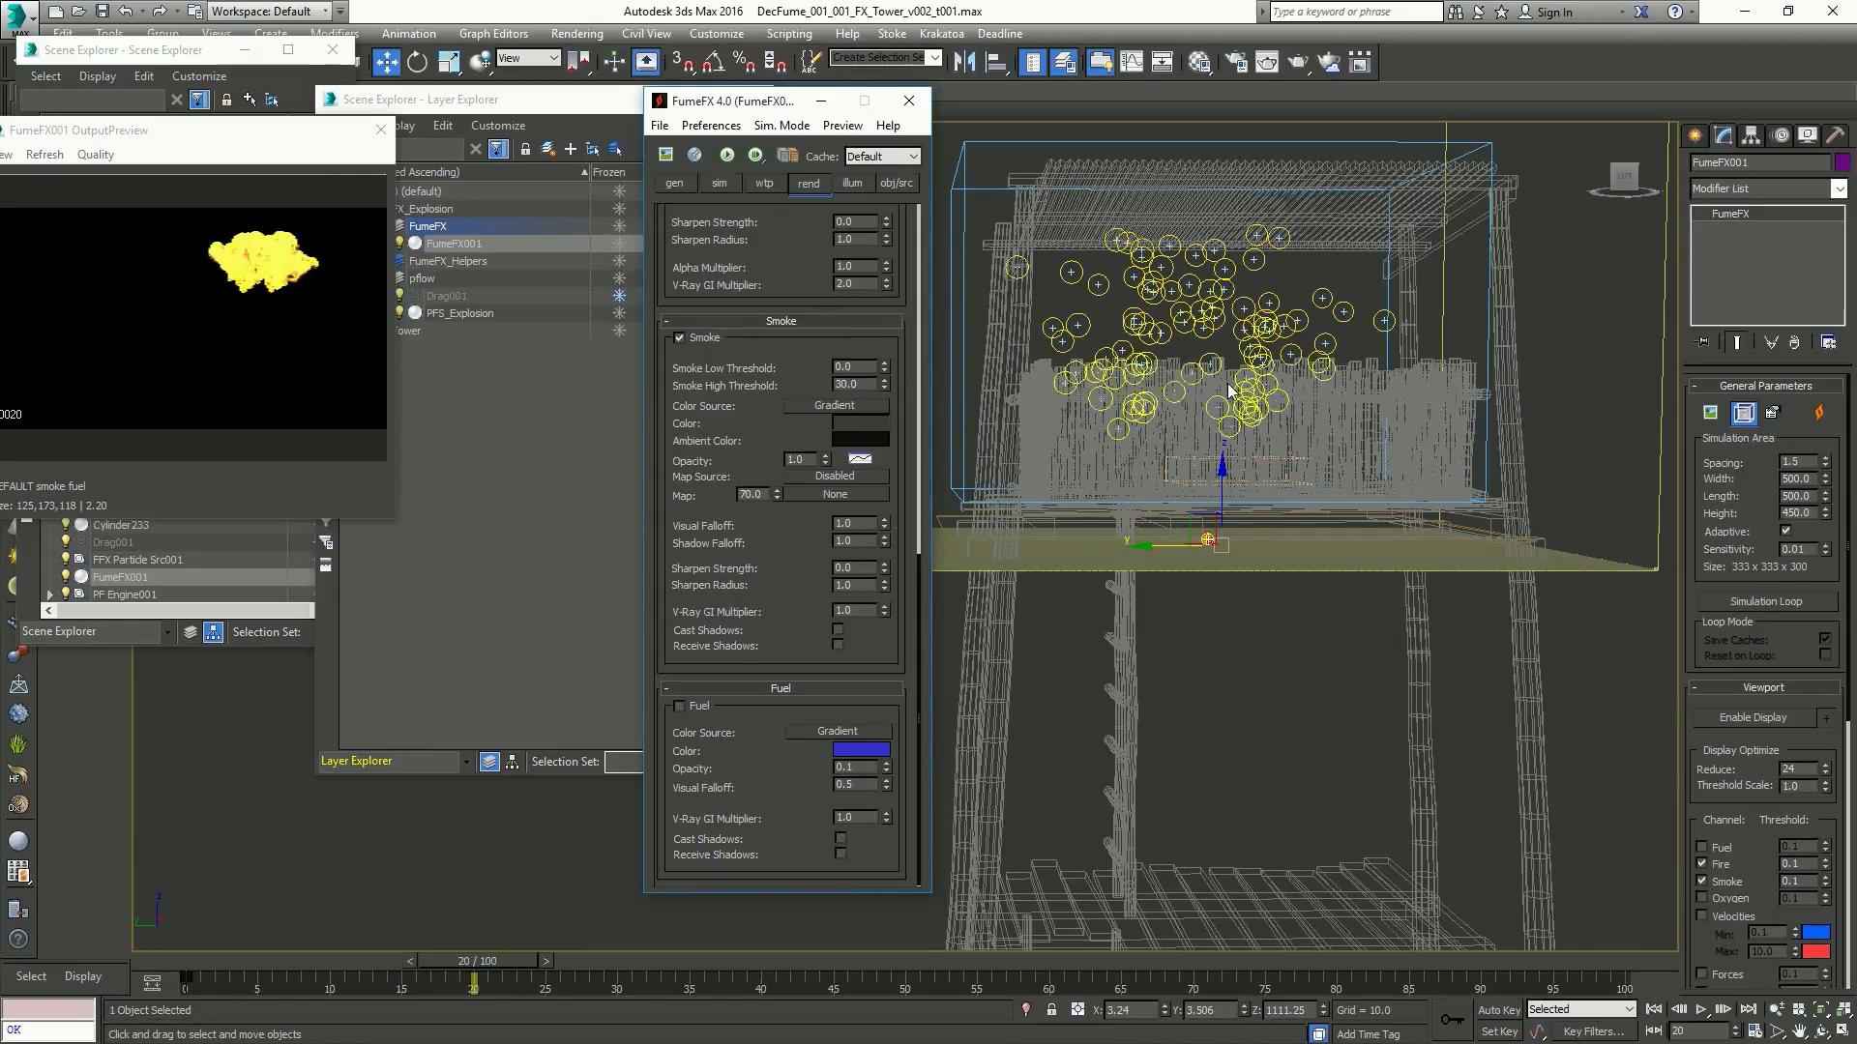
left_click_drag(464, 961, 603, 962)
middle_click_drag(1266, 587, 1261, 686)
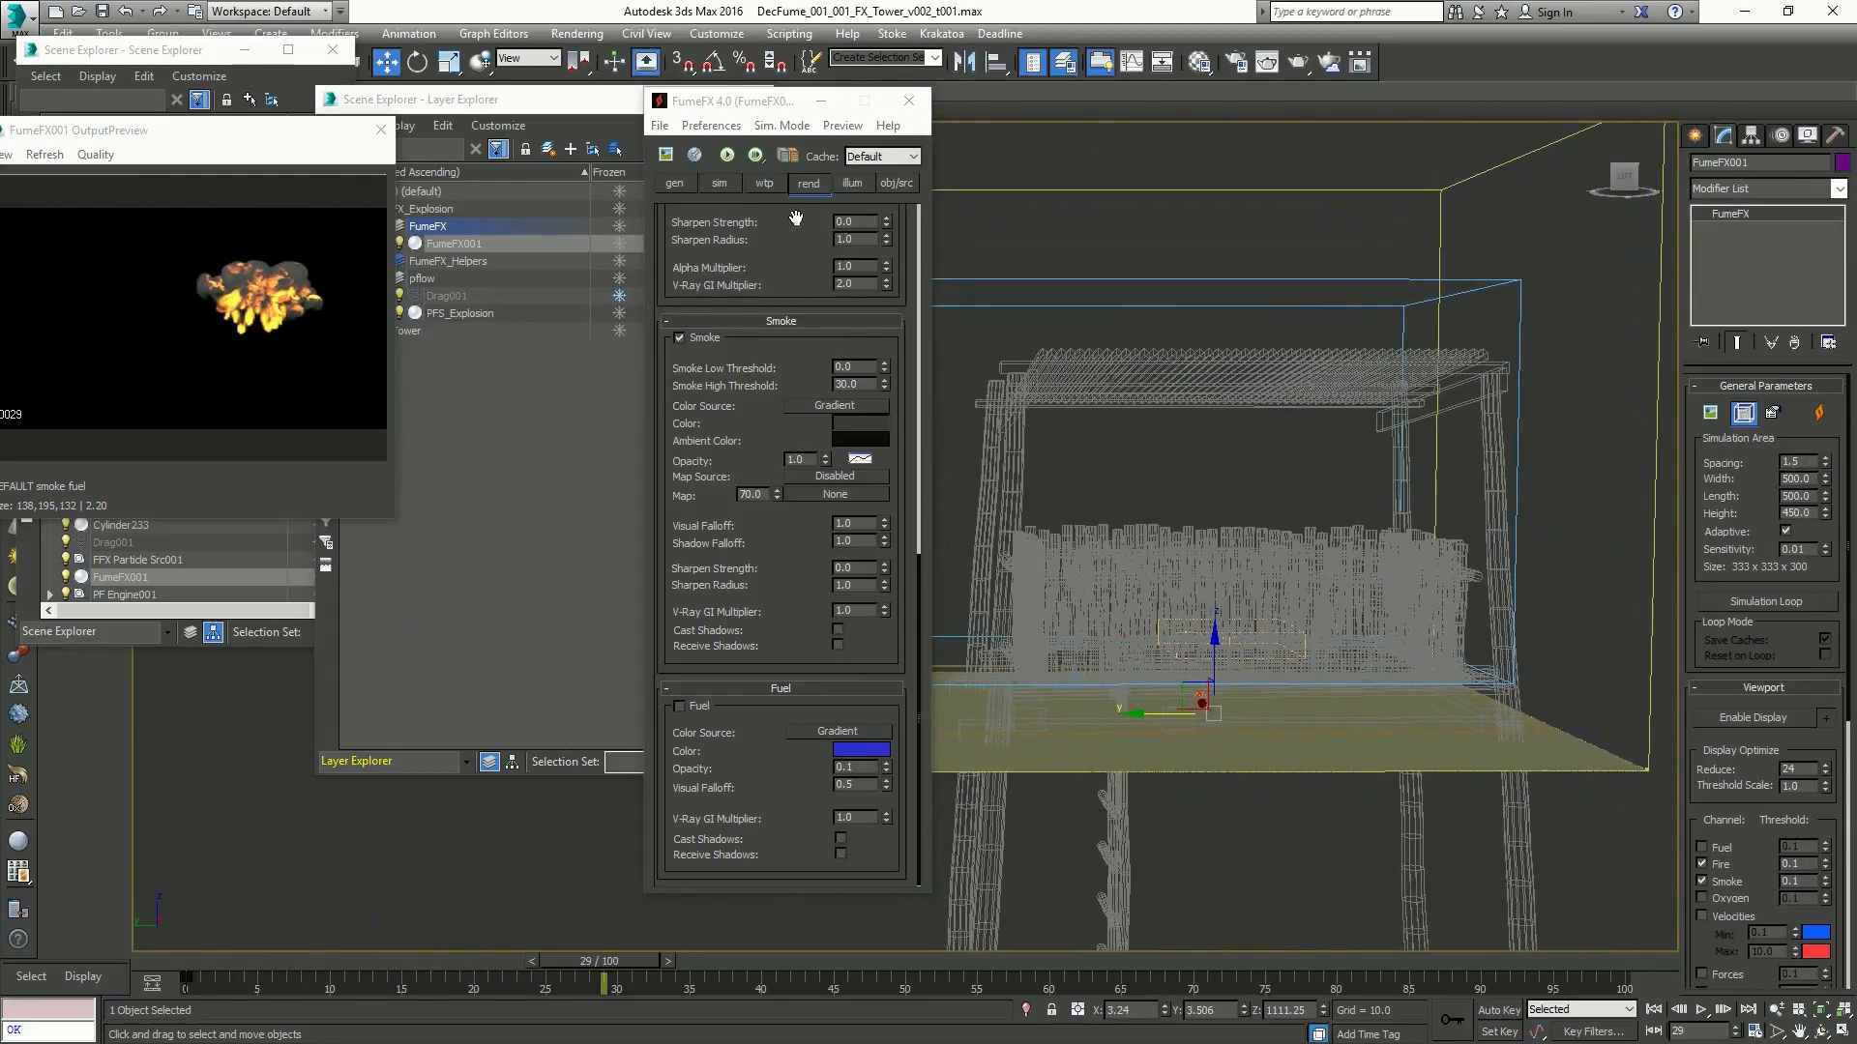
Set the time scale in the FumeFX simulation settings to 2.0
left_click(727, 181)
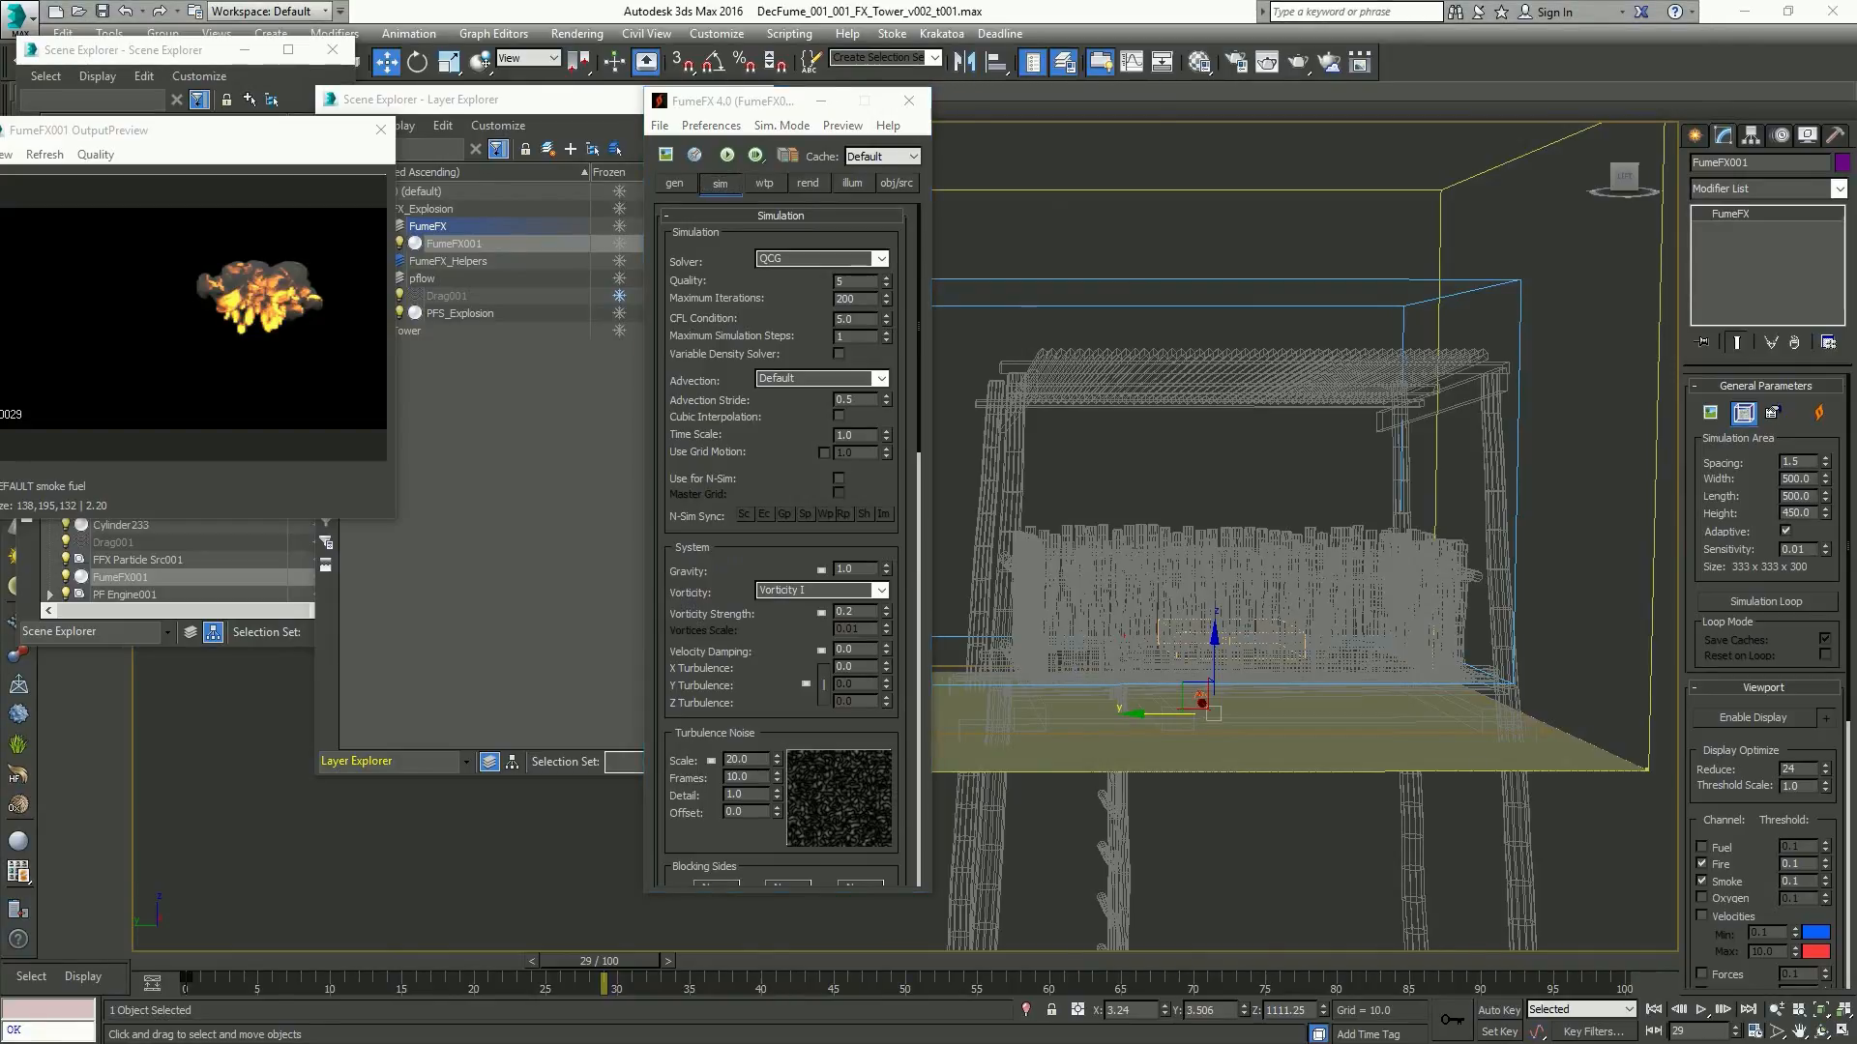
left_click(854, 437)
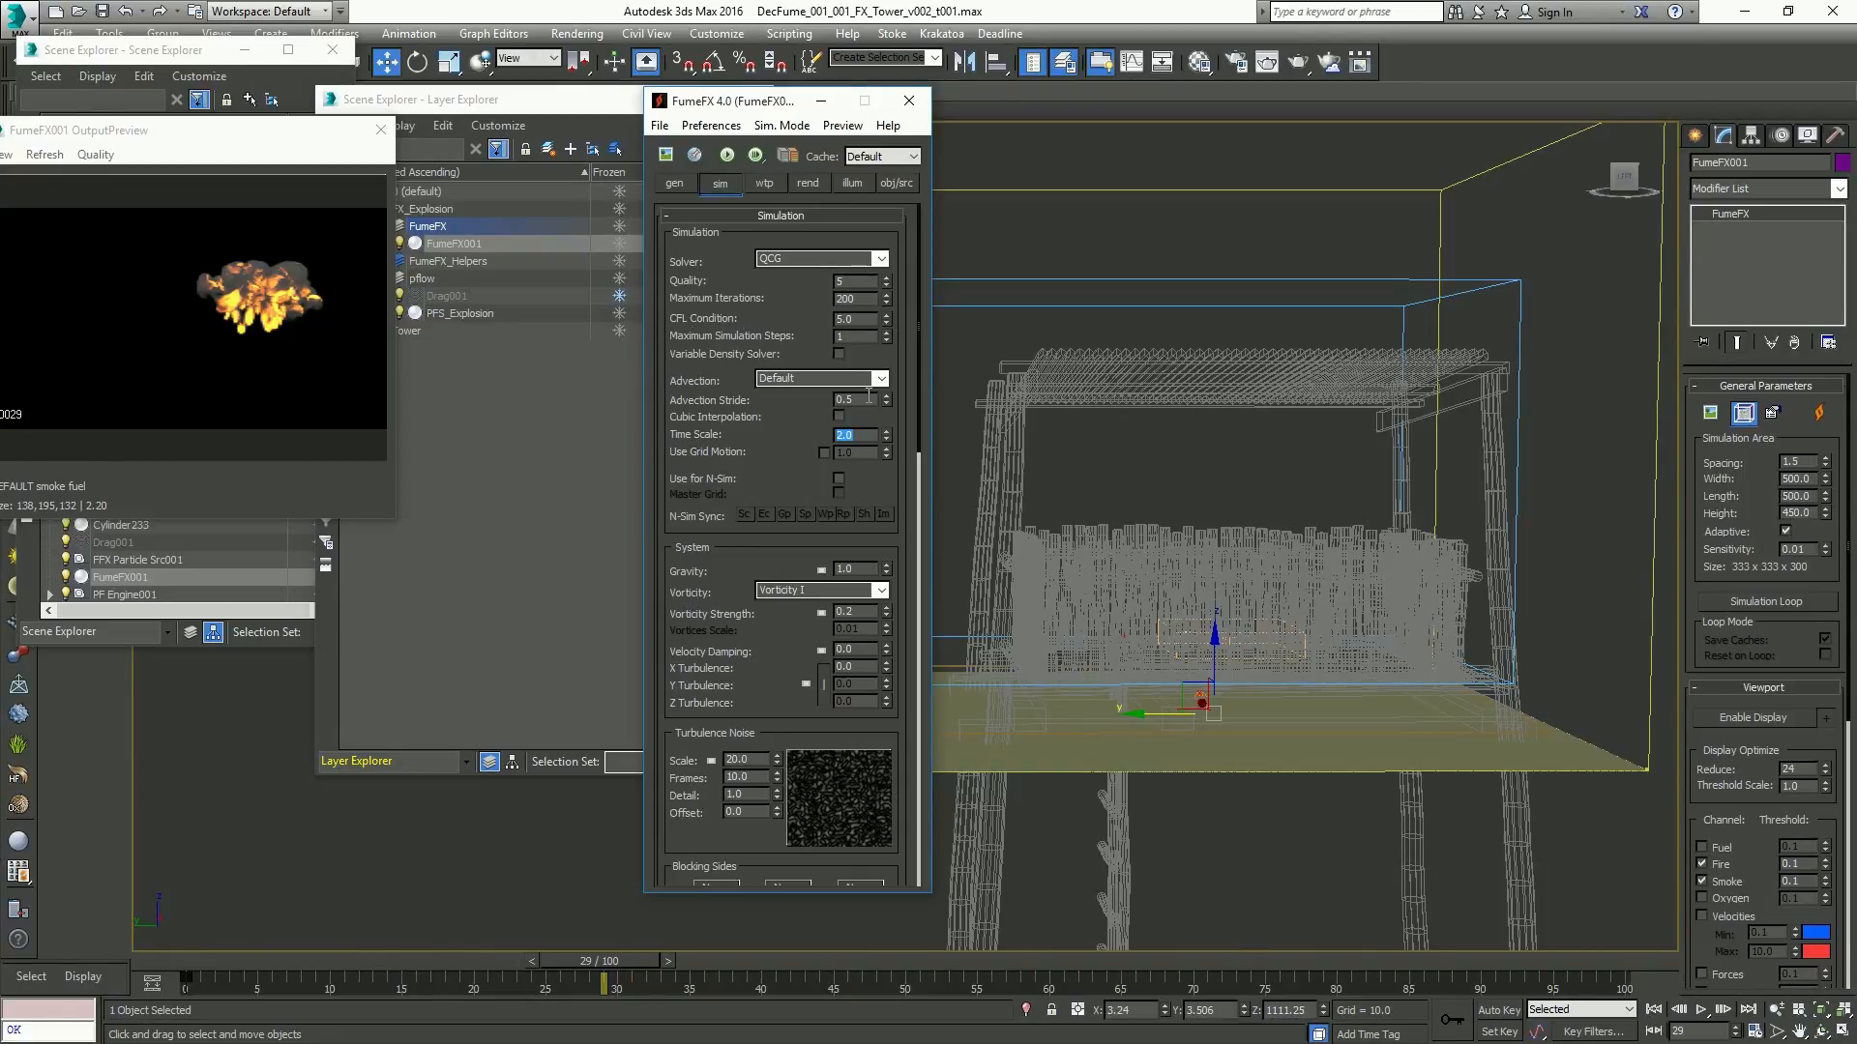
left_click(855, 336)
left_click(861, 335)
left_click_drag(861, 334, 812, 329)
left_click(858, 438)
Set the X turbulence in the FumeFX simulation's system settings to 1.0
scroll(789, 512, "down", 4)
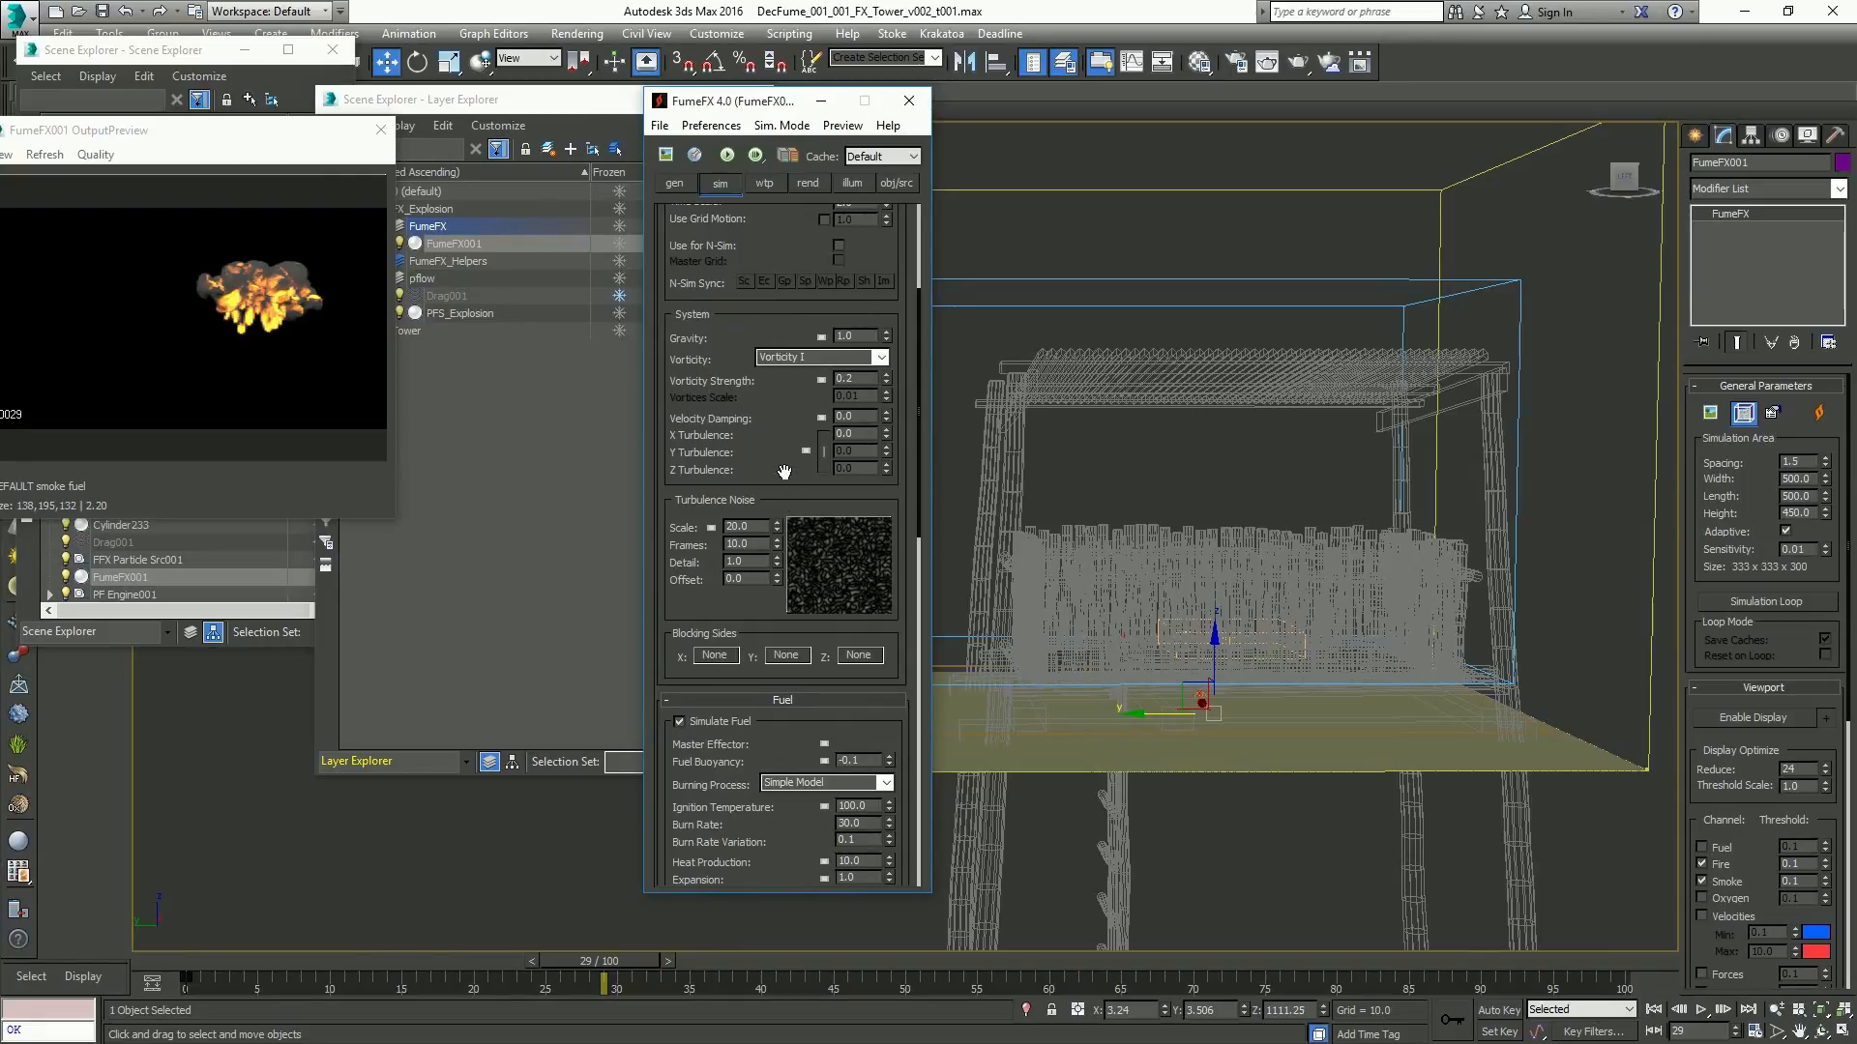
double_click(851, 433)
type("1")
key("Return")
Set the turbulence noise to scale 2.0, detail 5.0 and frames 25.0
double_click(745, 526)
type("2")
key("Return")
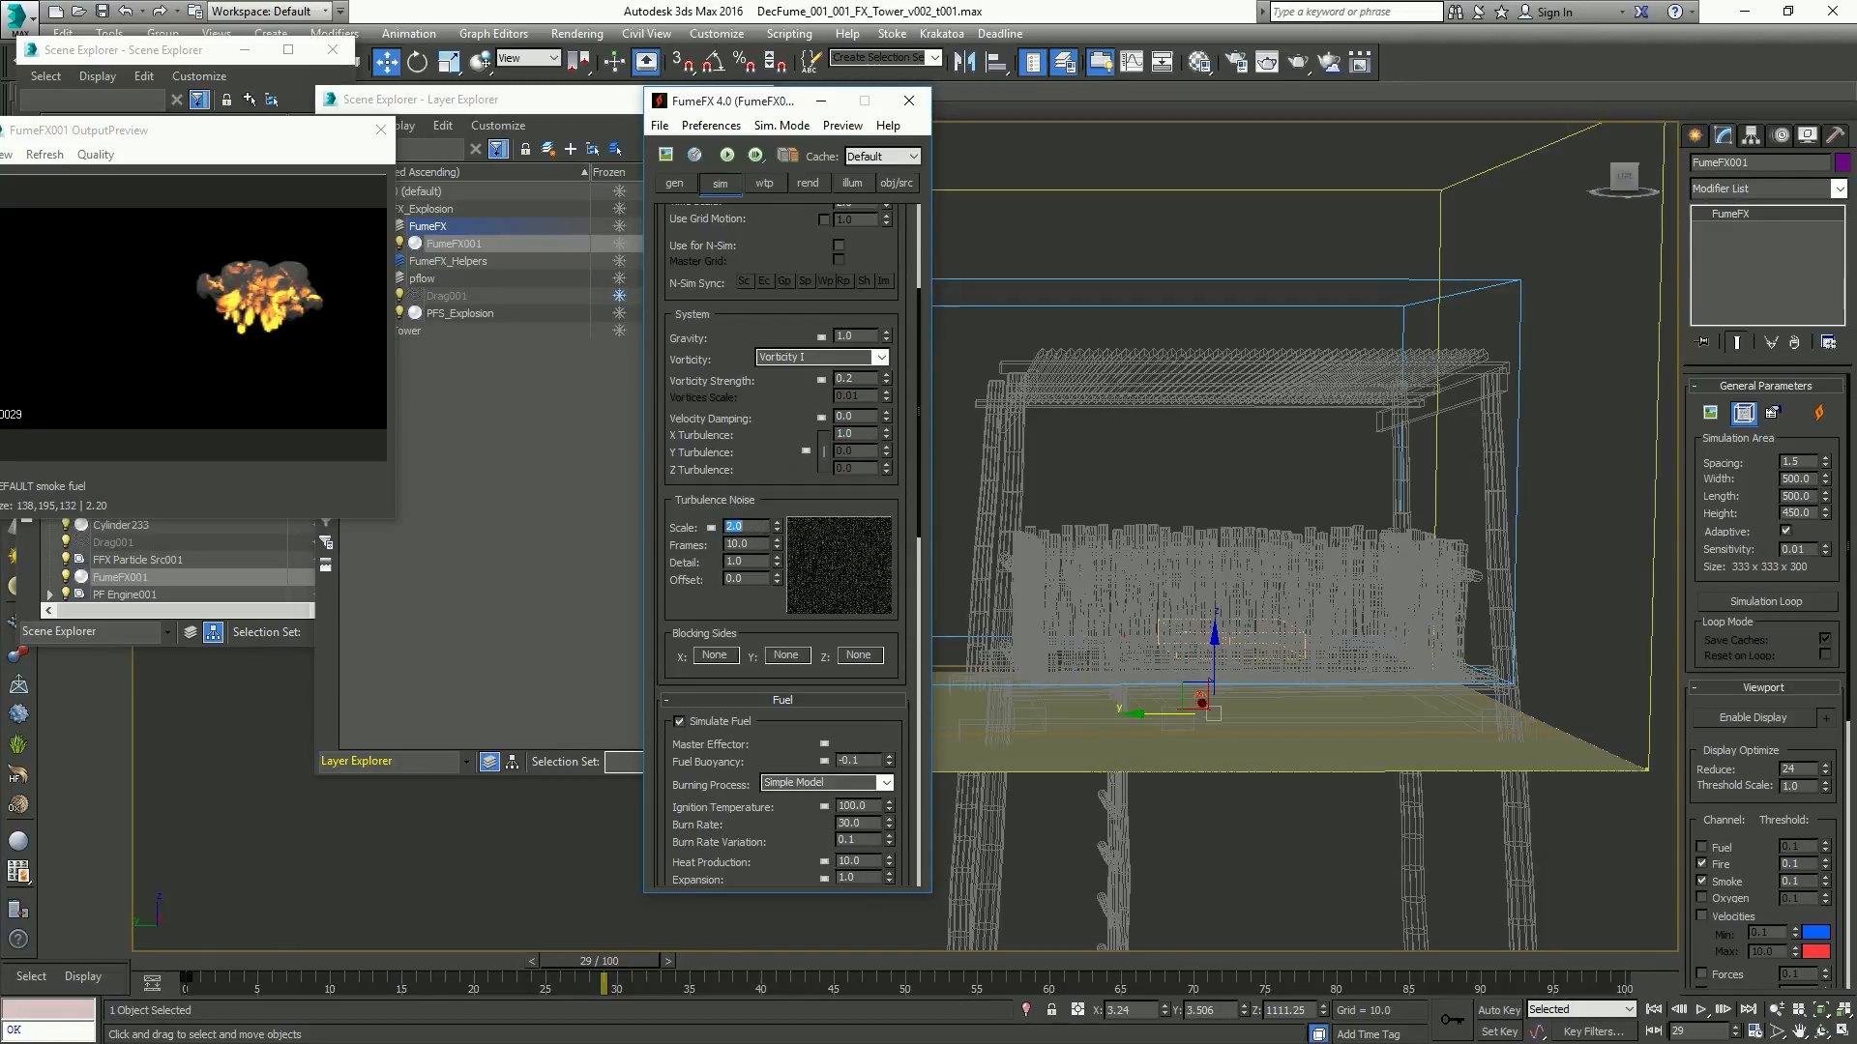
double_click(745, 561)
type("5")
key("Return")
double_click(744, 544)
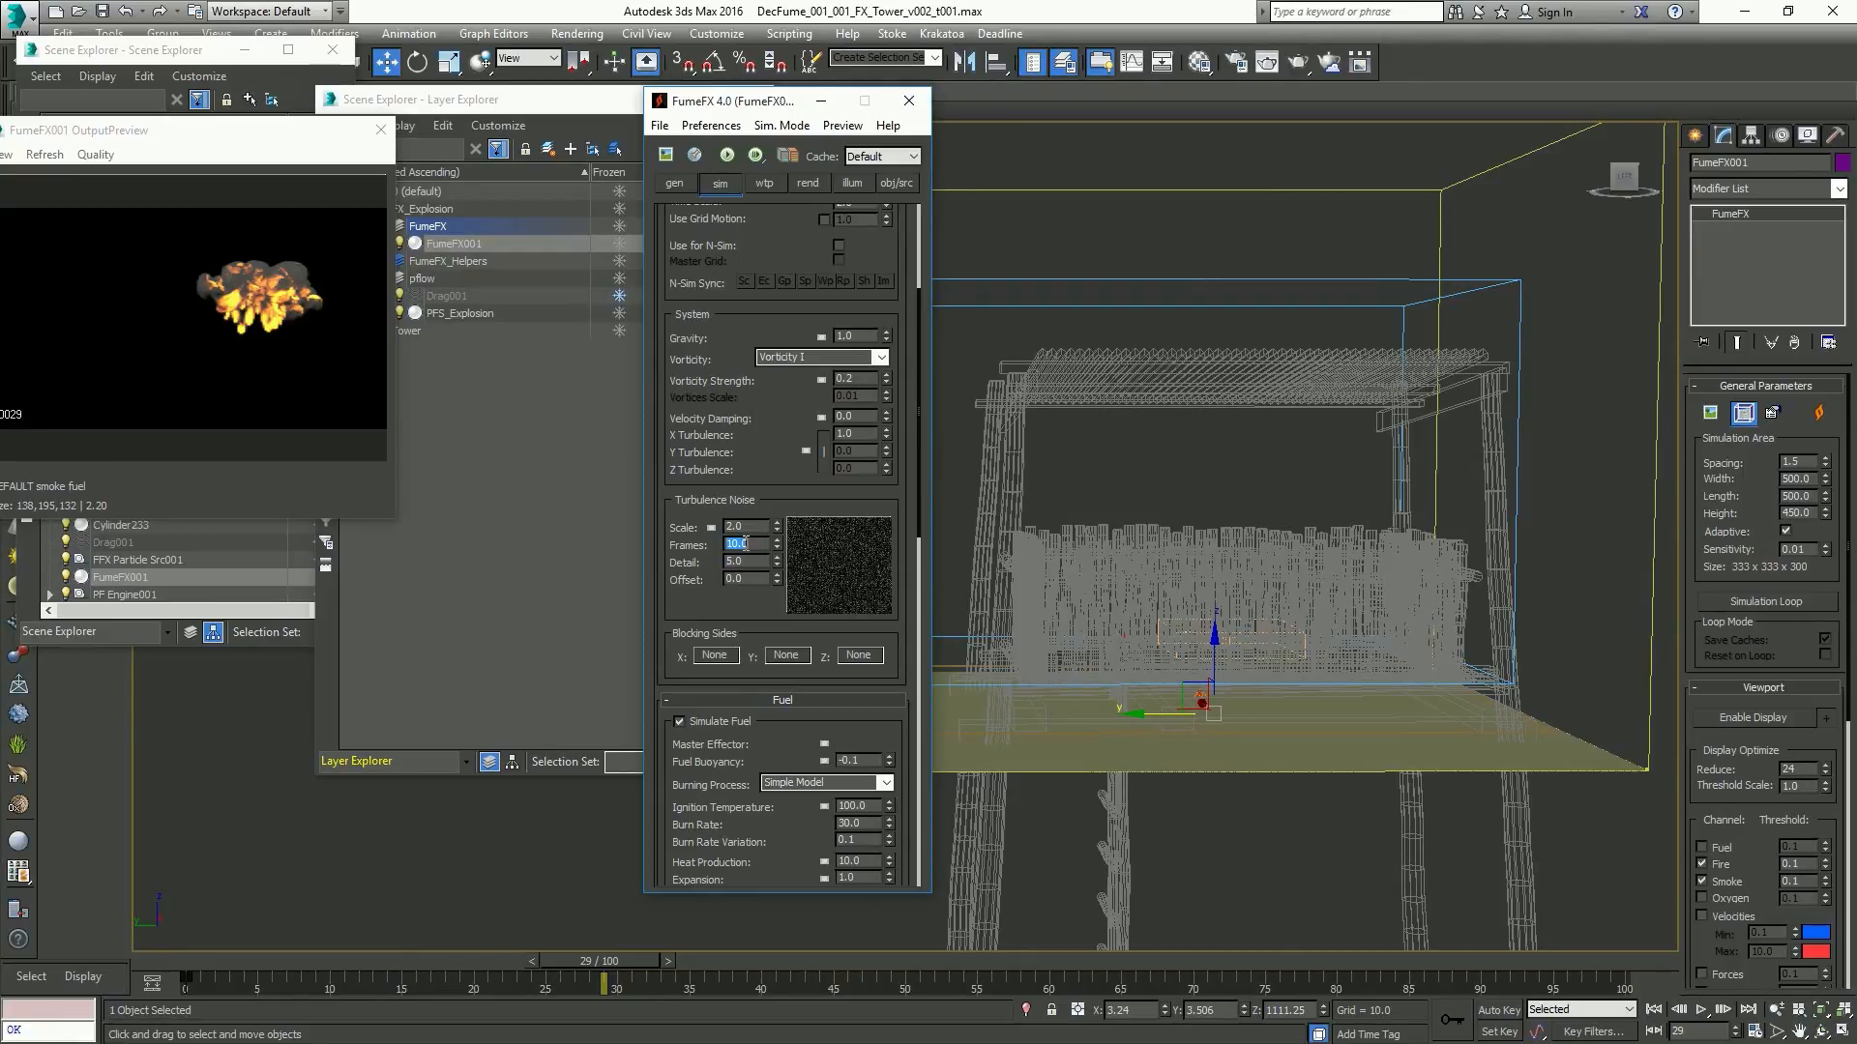
type("25")
key("Return")
left_click(762, 496)
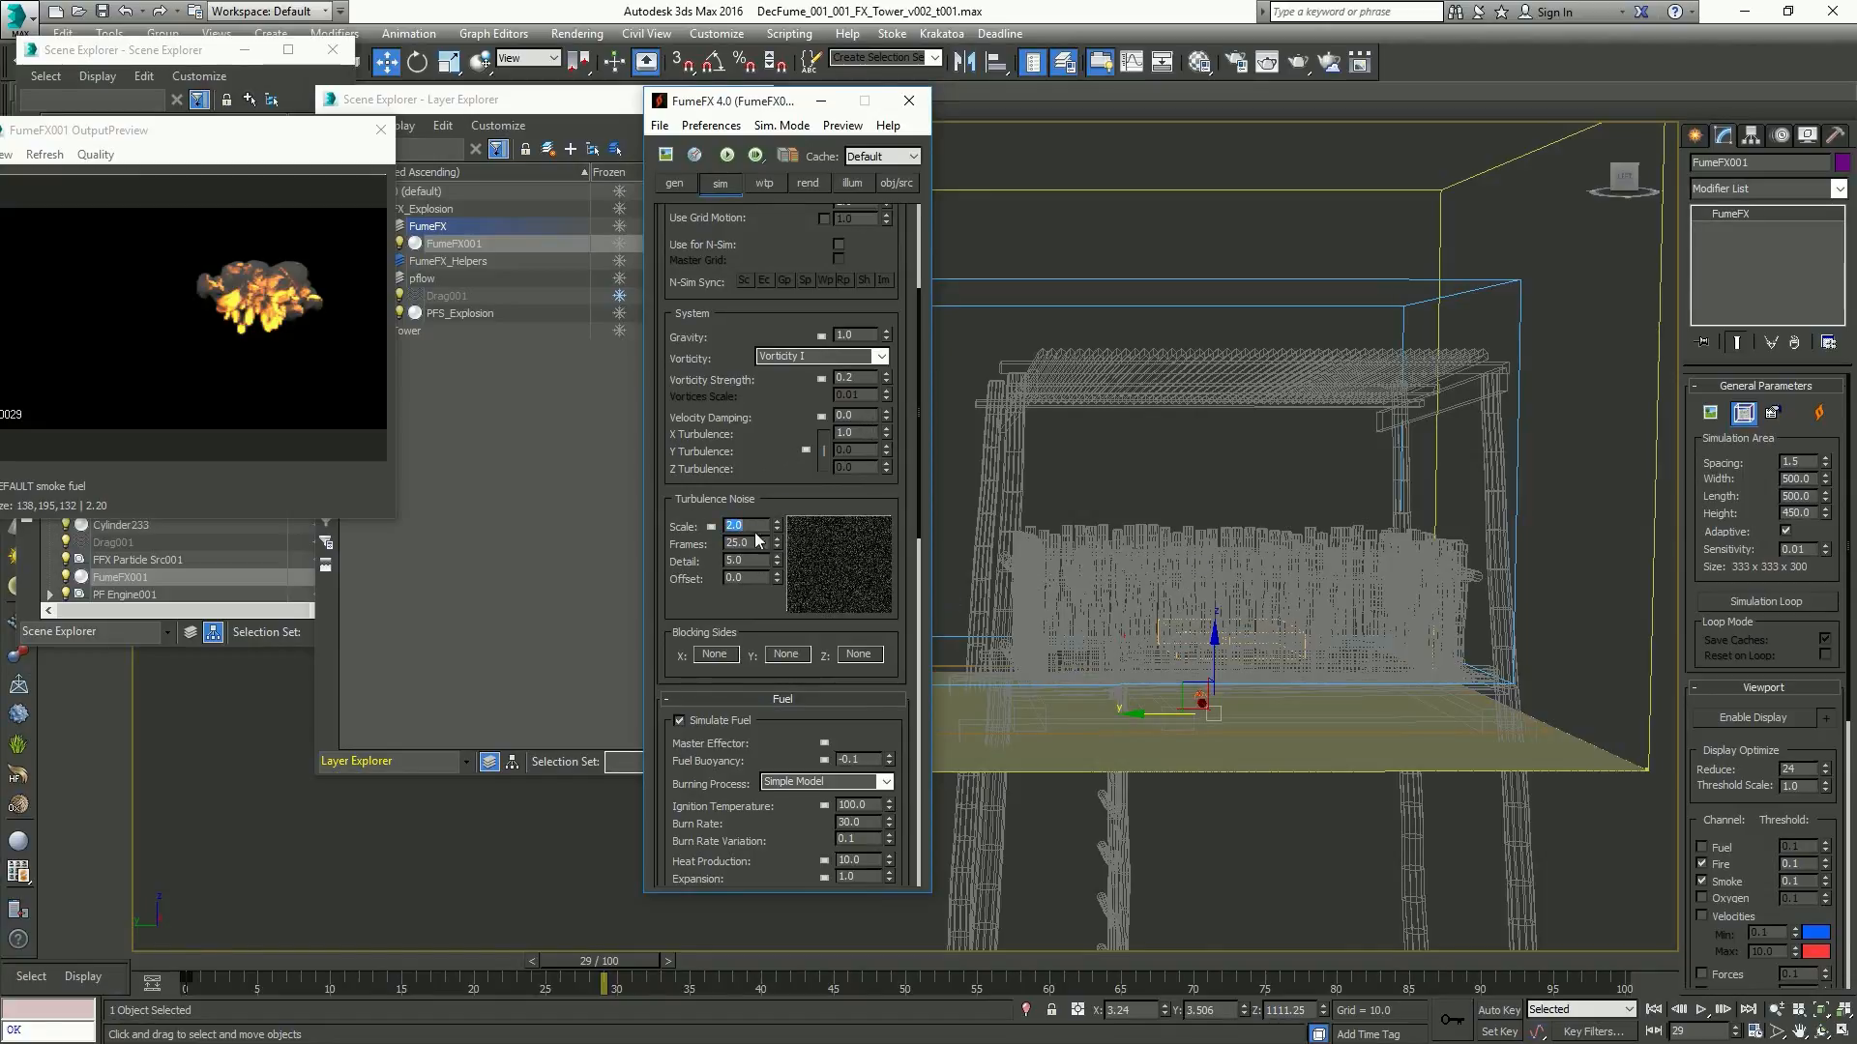
double_click(747, 542)
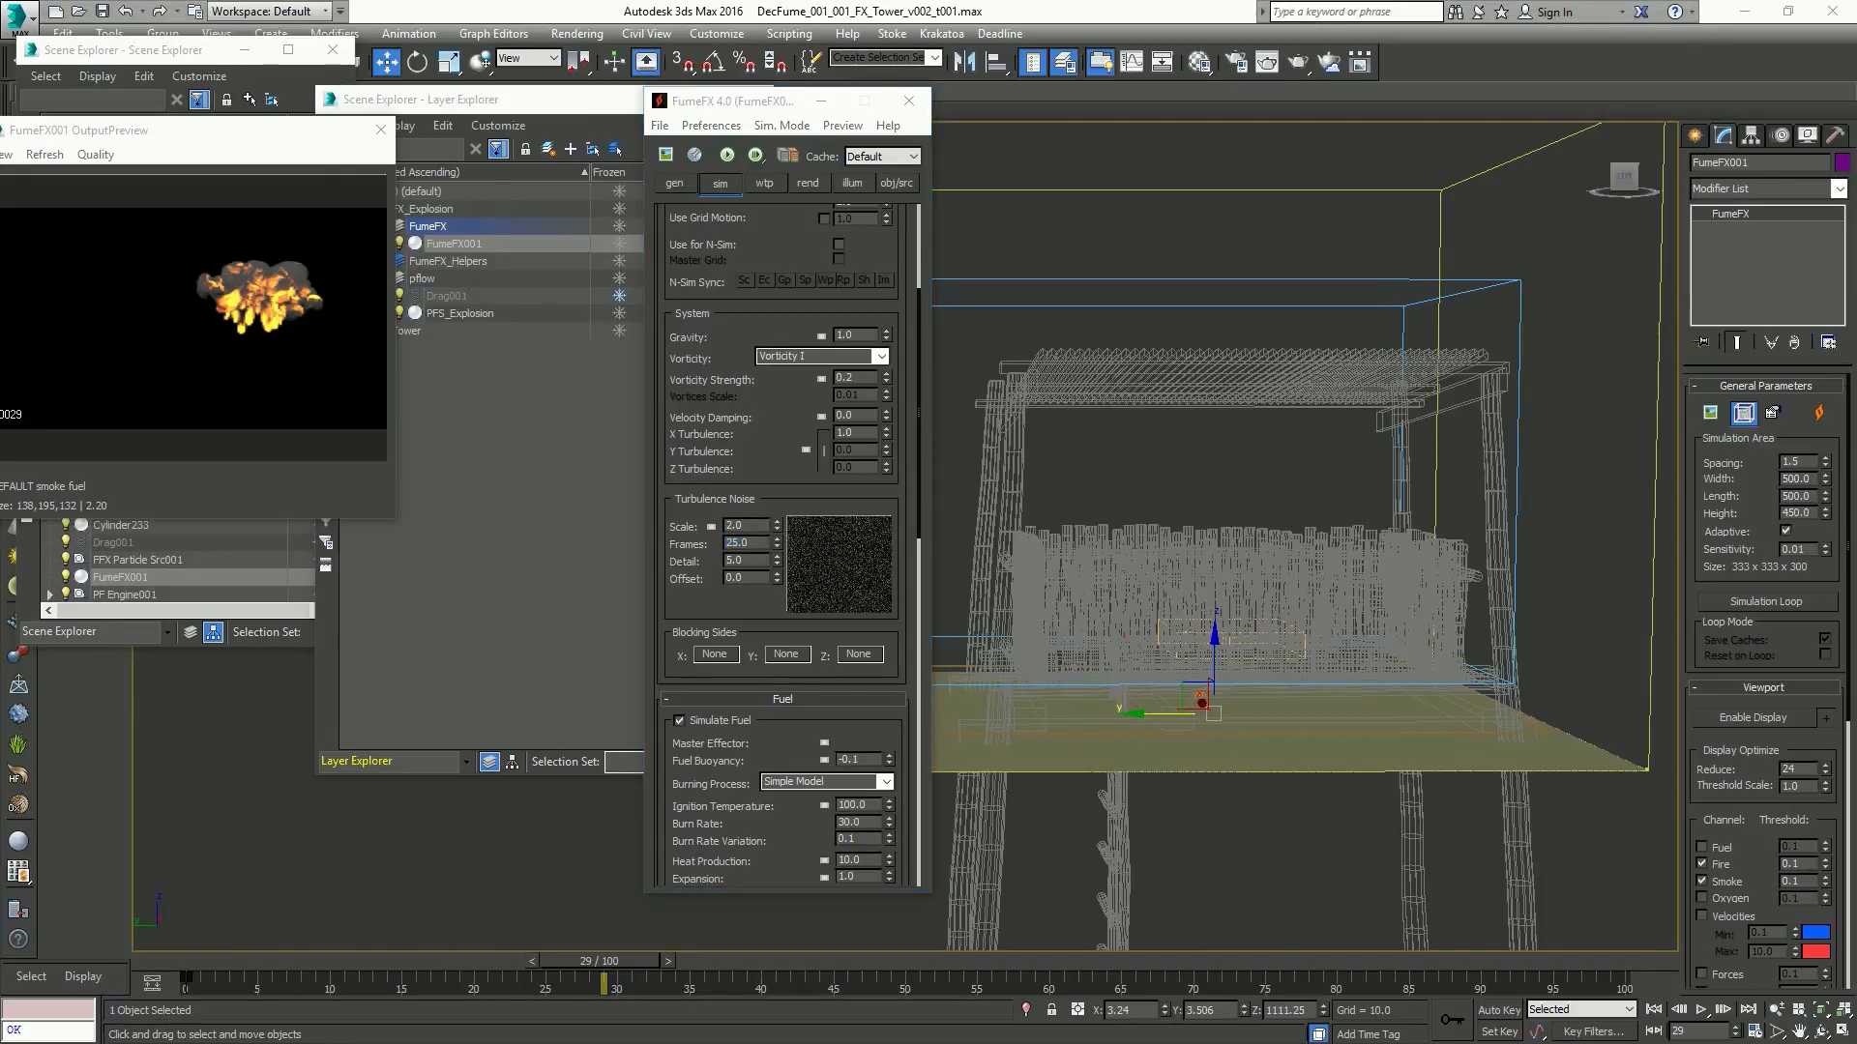
mouse_move(1056, 677)
left_mouse_down()
mouse_move(1006, 411)
mouse_move(1448, 354)
mouse_move(1340, 685)
left_mouse_up()
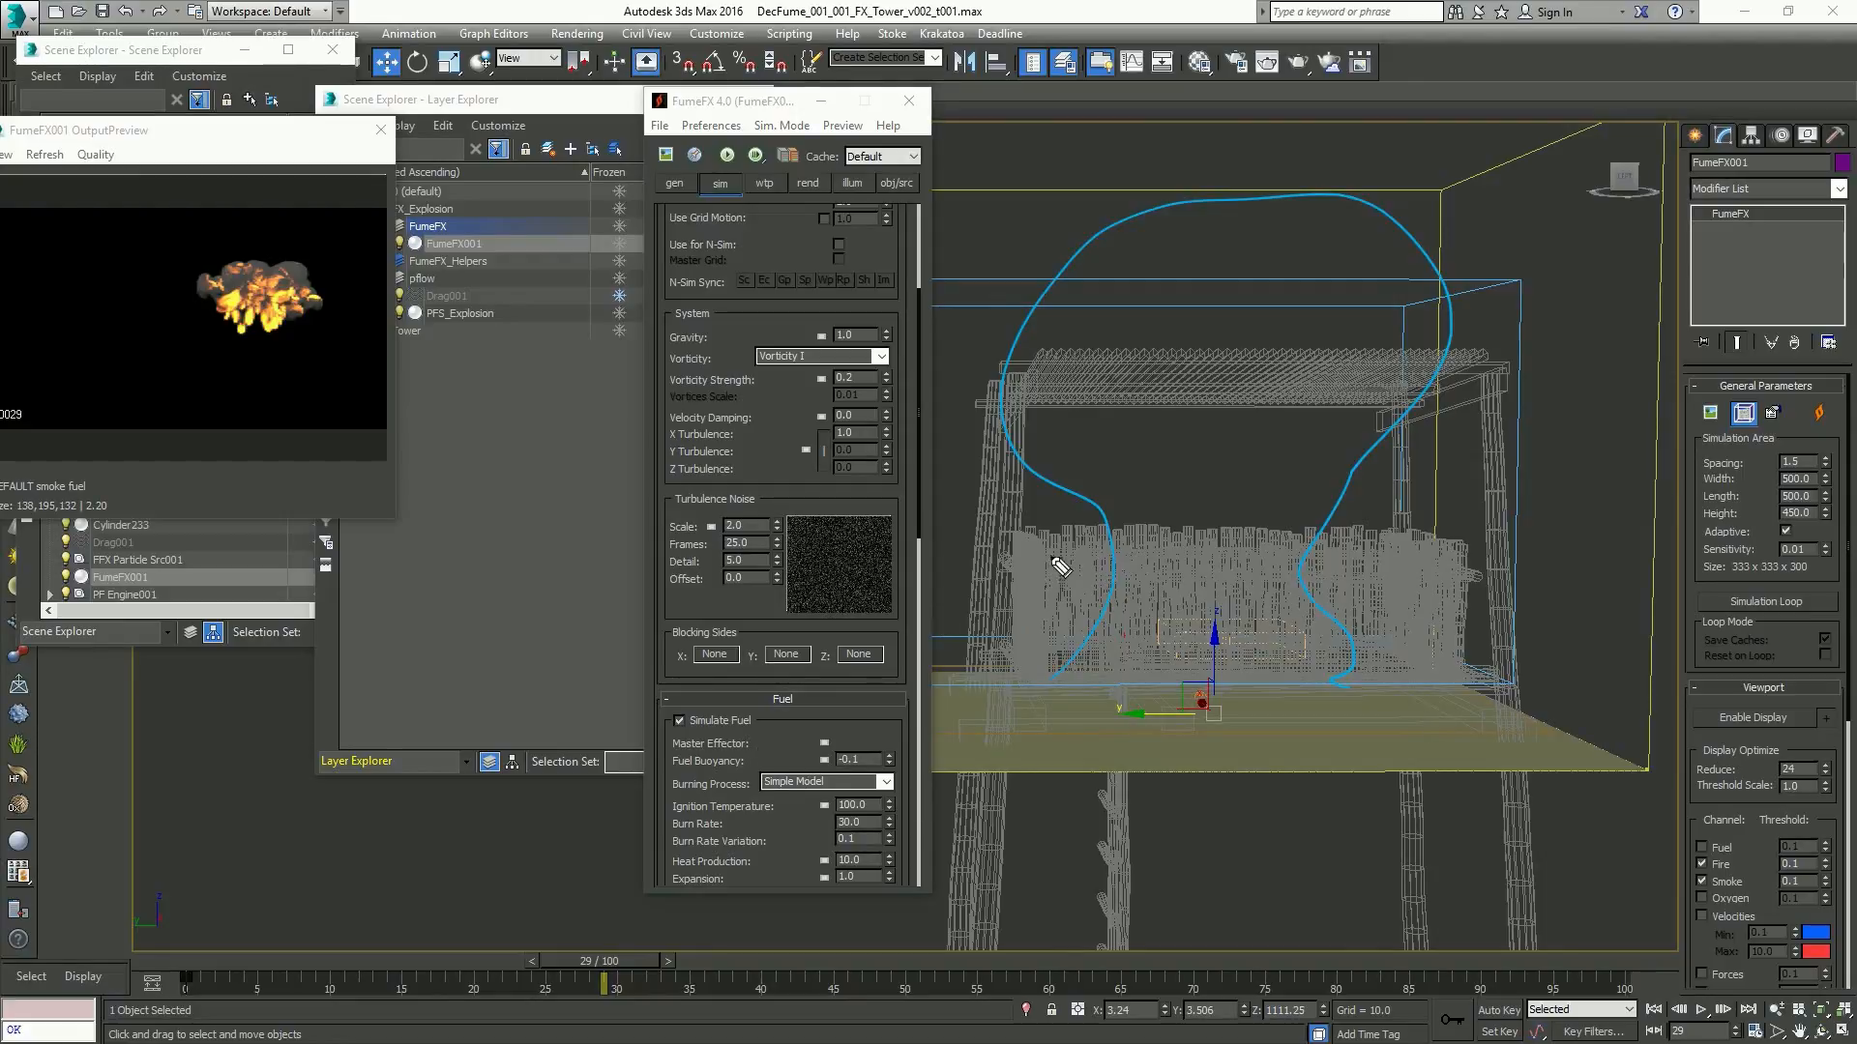
mouse_move(1086, 657)
left_mouse_down()
mouse_move(967, 558)
mouse_move(1000, 519)
mouse_move(1093, 544)
left_mouse_up()
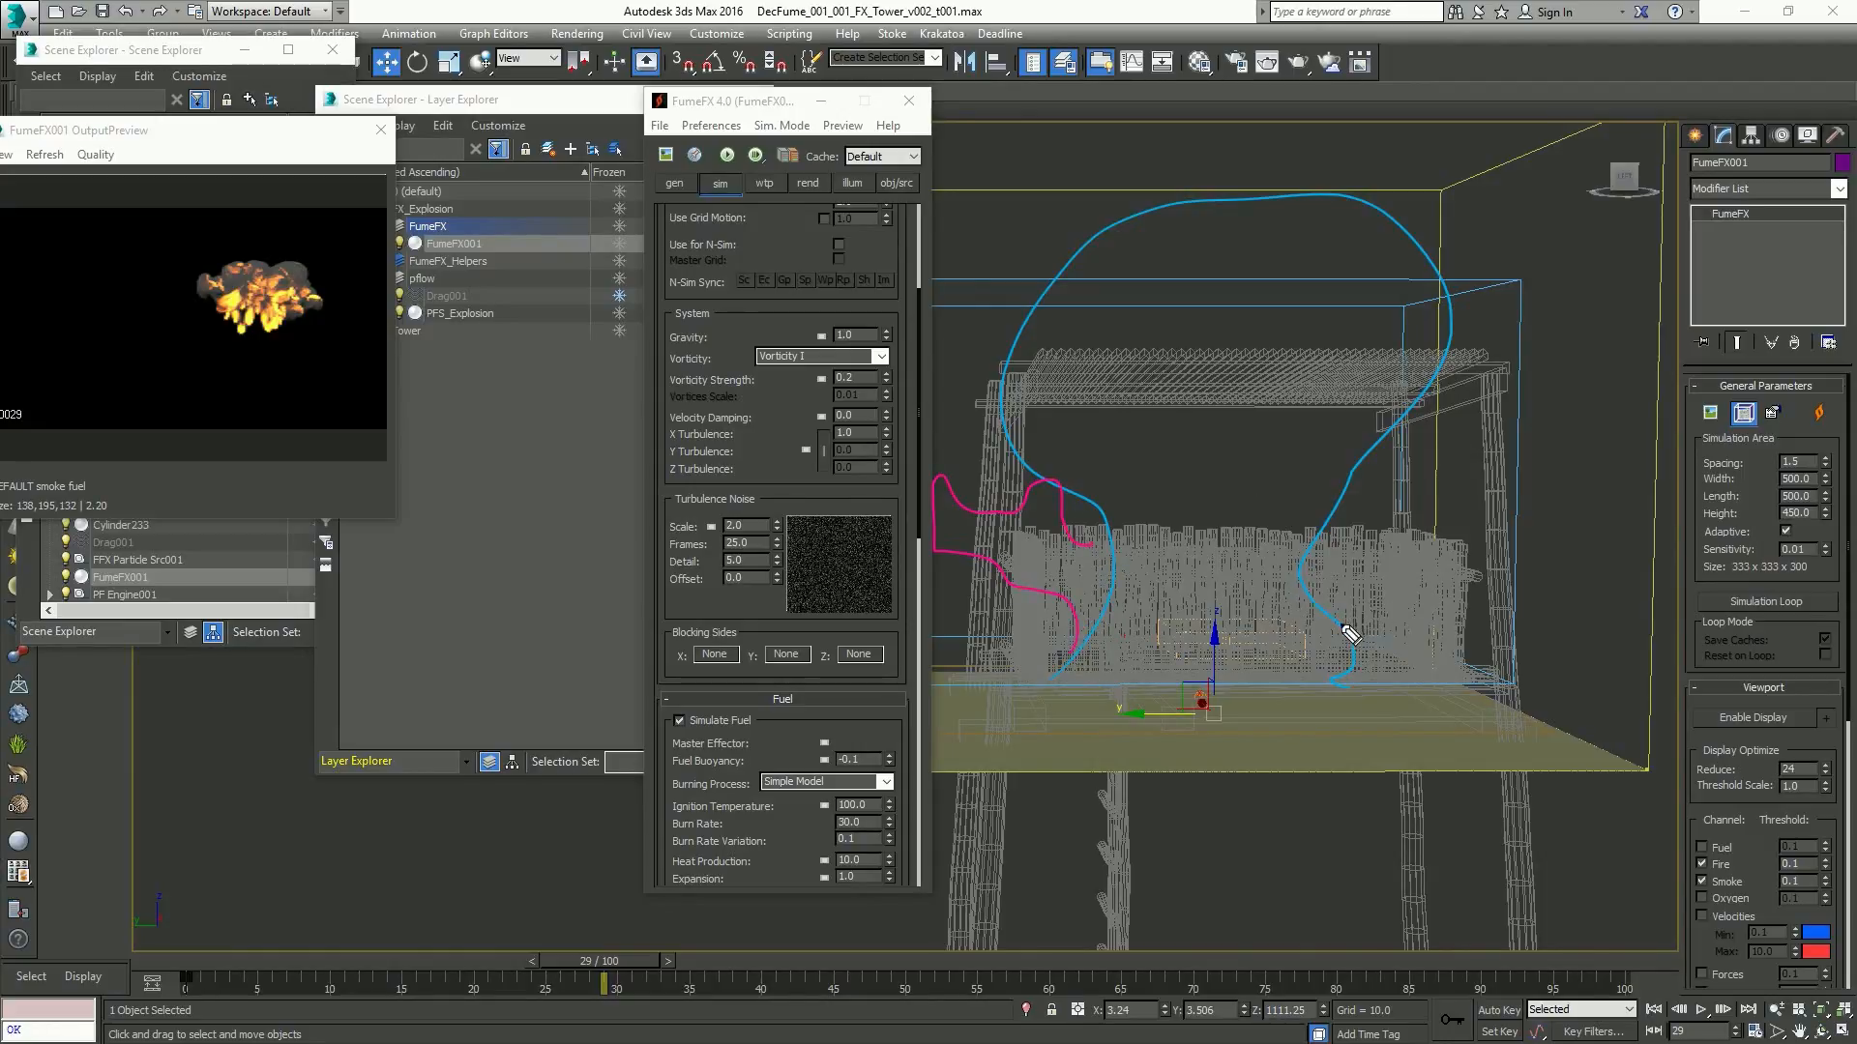
mouse_move(1343, 606)
left_mouse_down()
mouse_move(1315, 571)
mouse_move(1369, 464)
mouse_move(1395, 466)
left_mouse_up()
mouse_move(1435, 404)
left_mouse_down()
mouse_move(1470, 372)
mouse_move(1458, 381)
left_mouse_up()
left_click_drag(1008, 297, 1023, 311)
left_click_drag(690, 534, 706, 552)
mouse_move(983, 886)
left_mouse_down()
mouse_move(1090, 834)
mouse_move(1221, 879)
left_mouse_up()
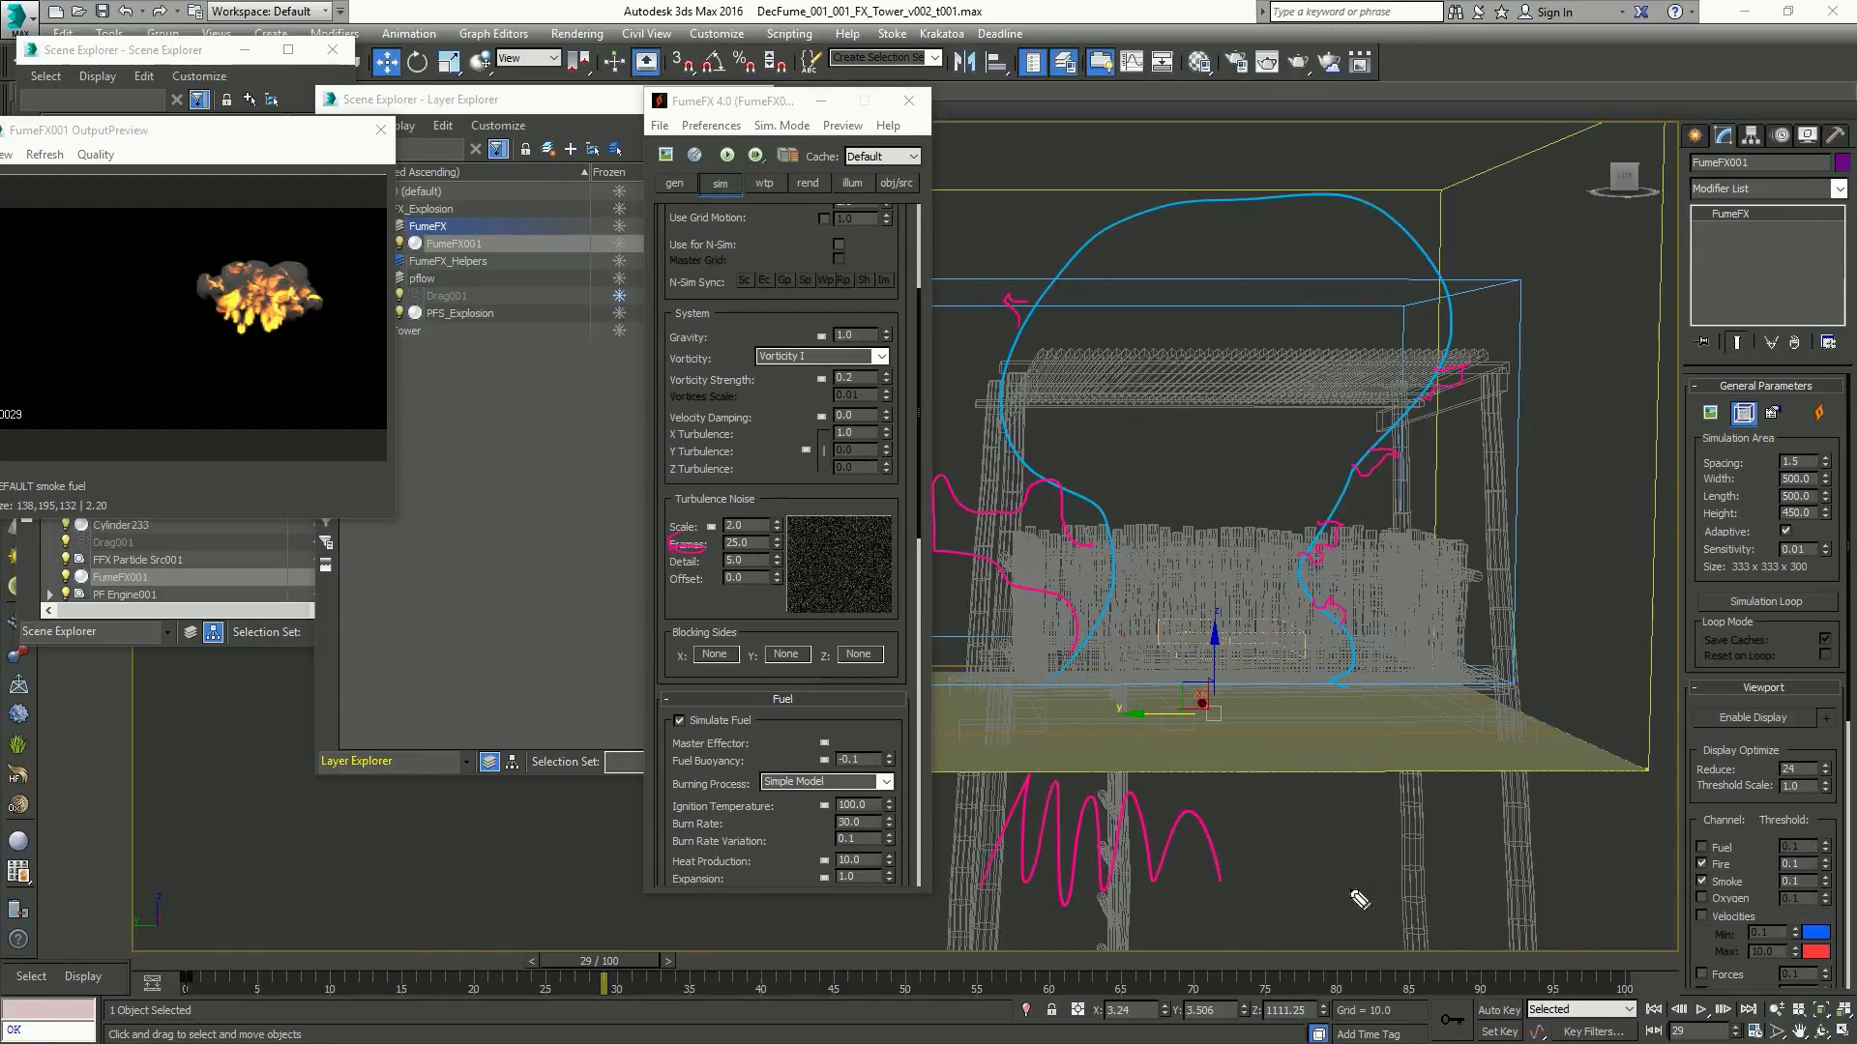
mouse_move(1244, 886)
left_mouse_down()
mouse_move(1514, 840)
mouse_move(1678, 874)
left_mouse_up()
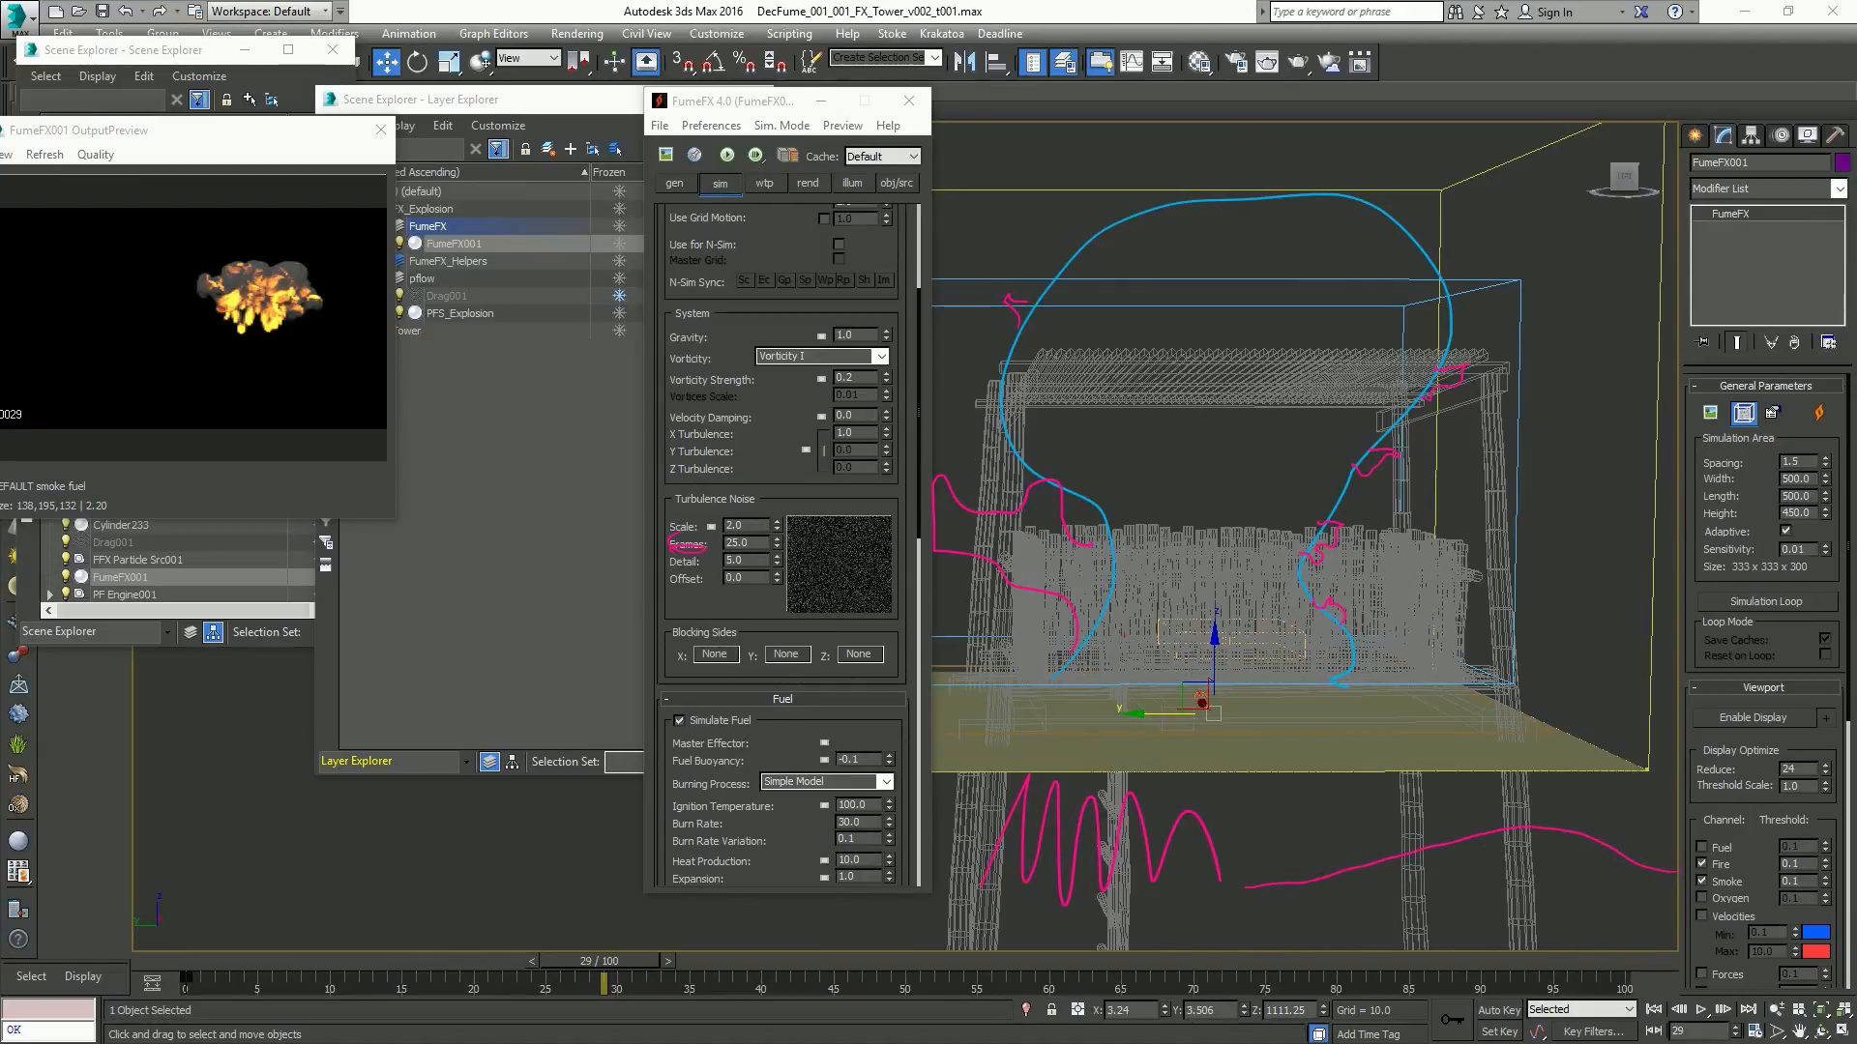
key("Escape")
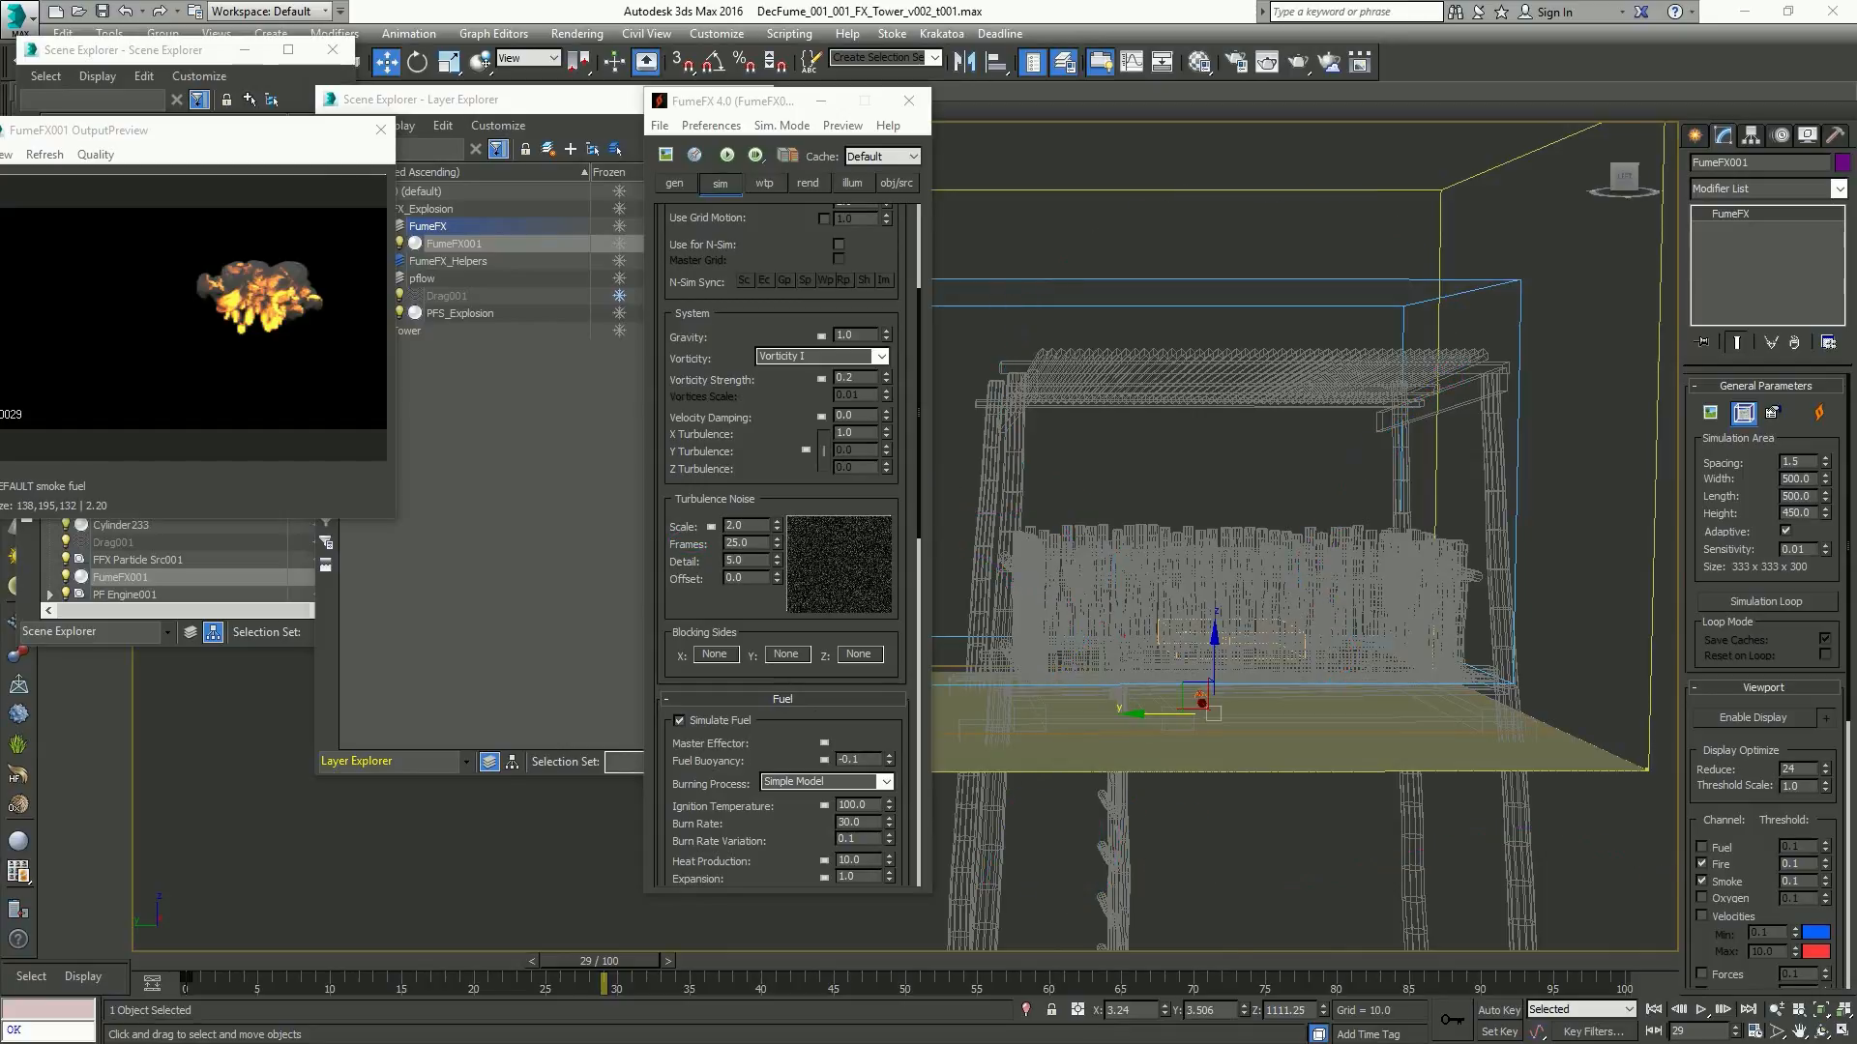
mouse_move(1006, 677)
left_mouse_down()
mouse_move(967, 372)
mouse_move(1284, 490)
mouse_move(1412, 720)
left_mouse_up()
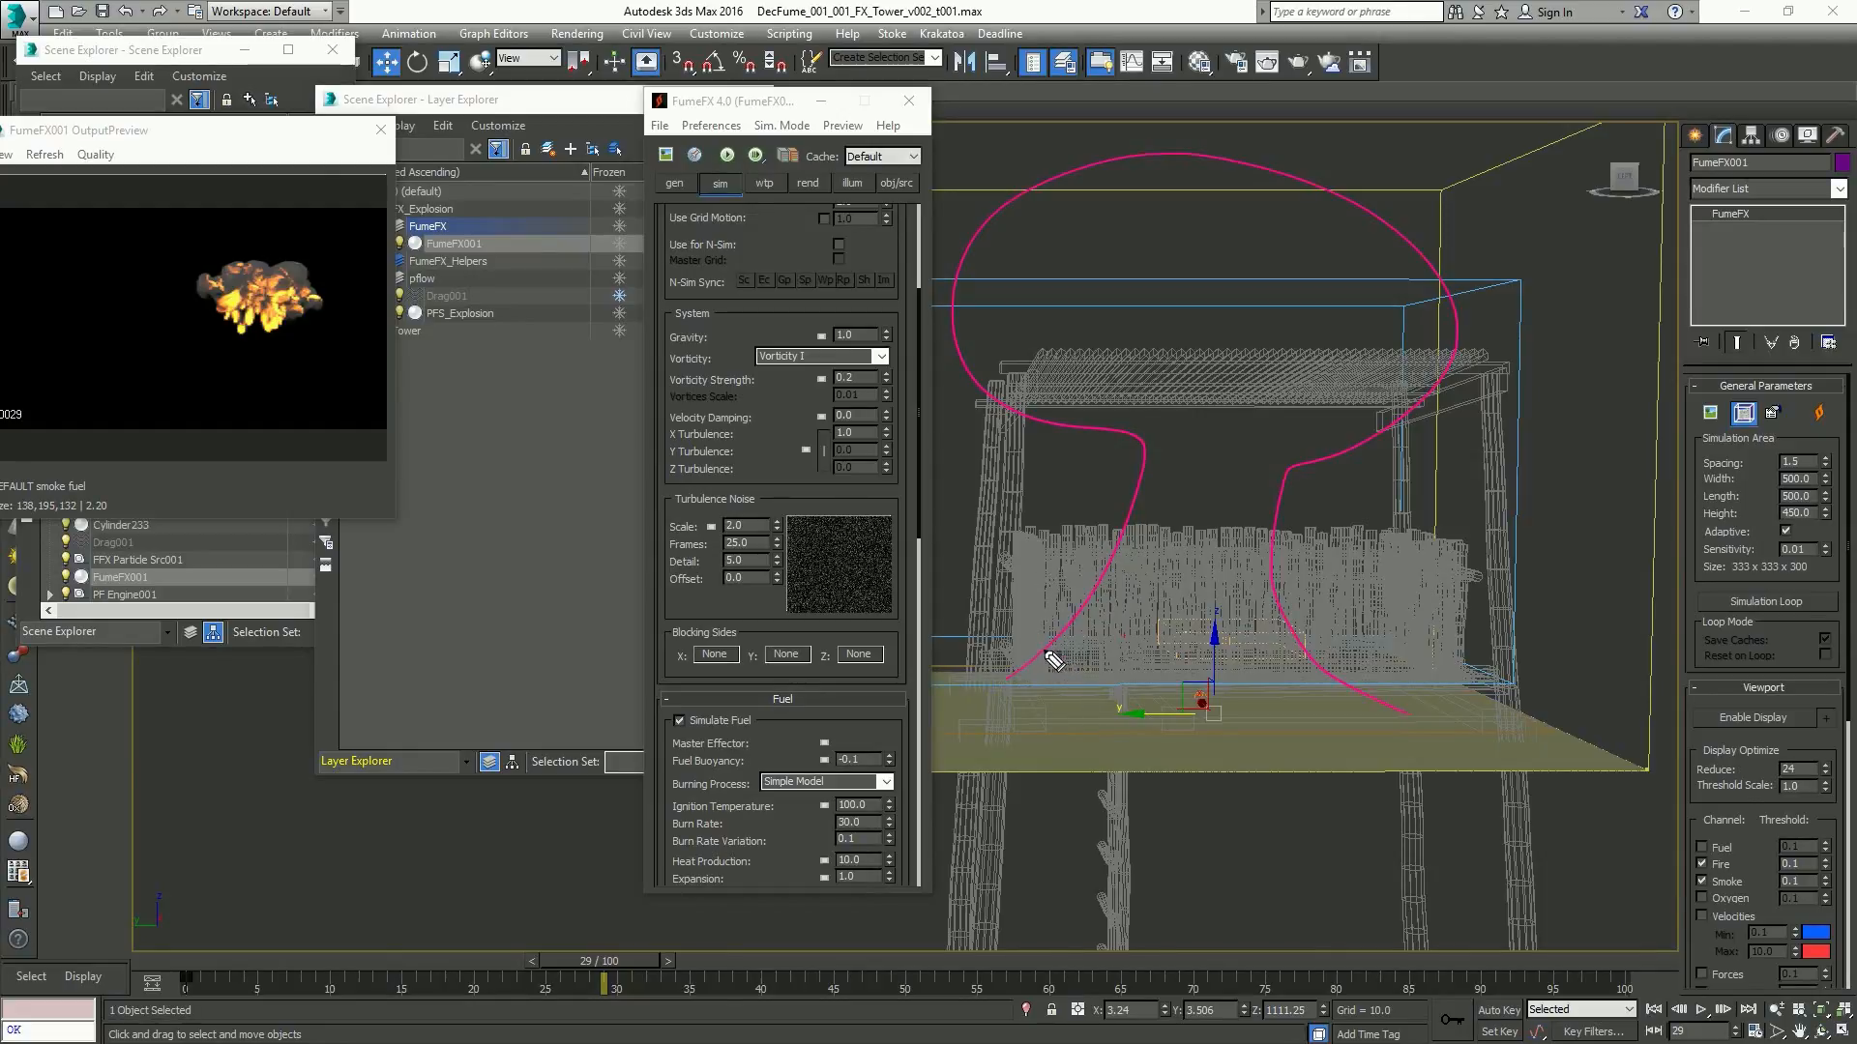
mouse_move(1030, 665)
left_mouse_down()
mouse_move(1055, 612)
mouse_move(978, 530)
mouse_move(986, 492)
mouse_move(950, 404)
mouse_move(983, 411)
mouse_move(1027, 472)
mouse_move(1050, 541)
mouse_move(1112, 530)
left_mouse_up()
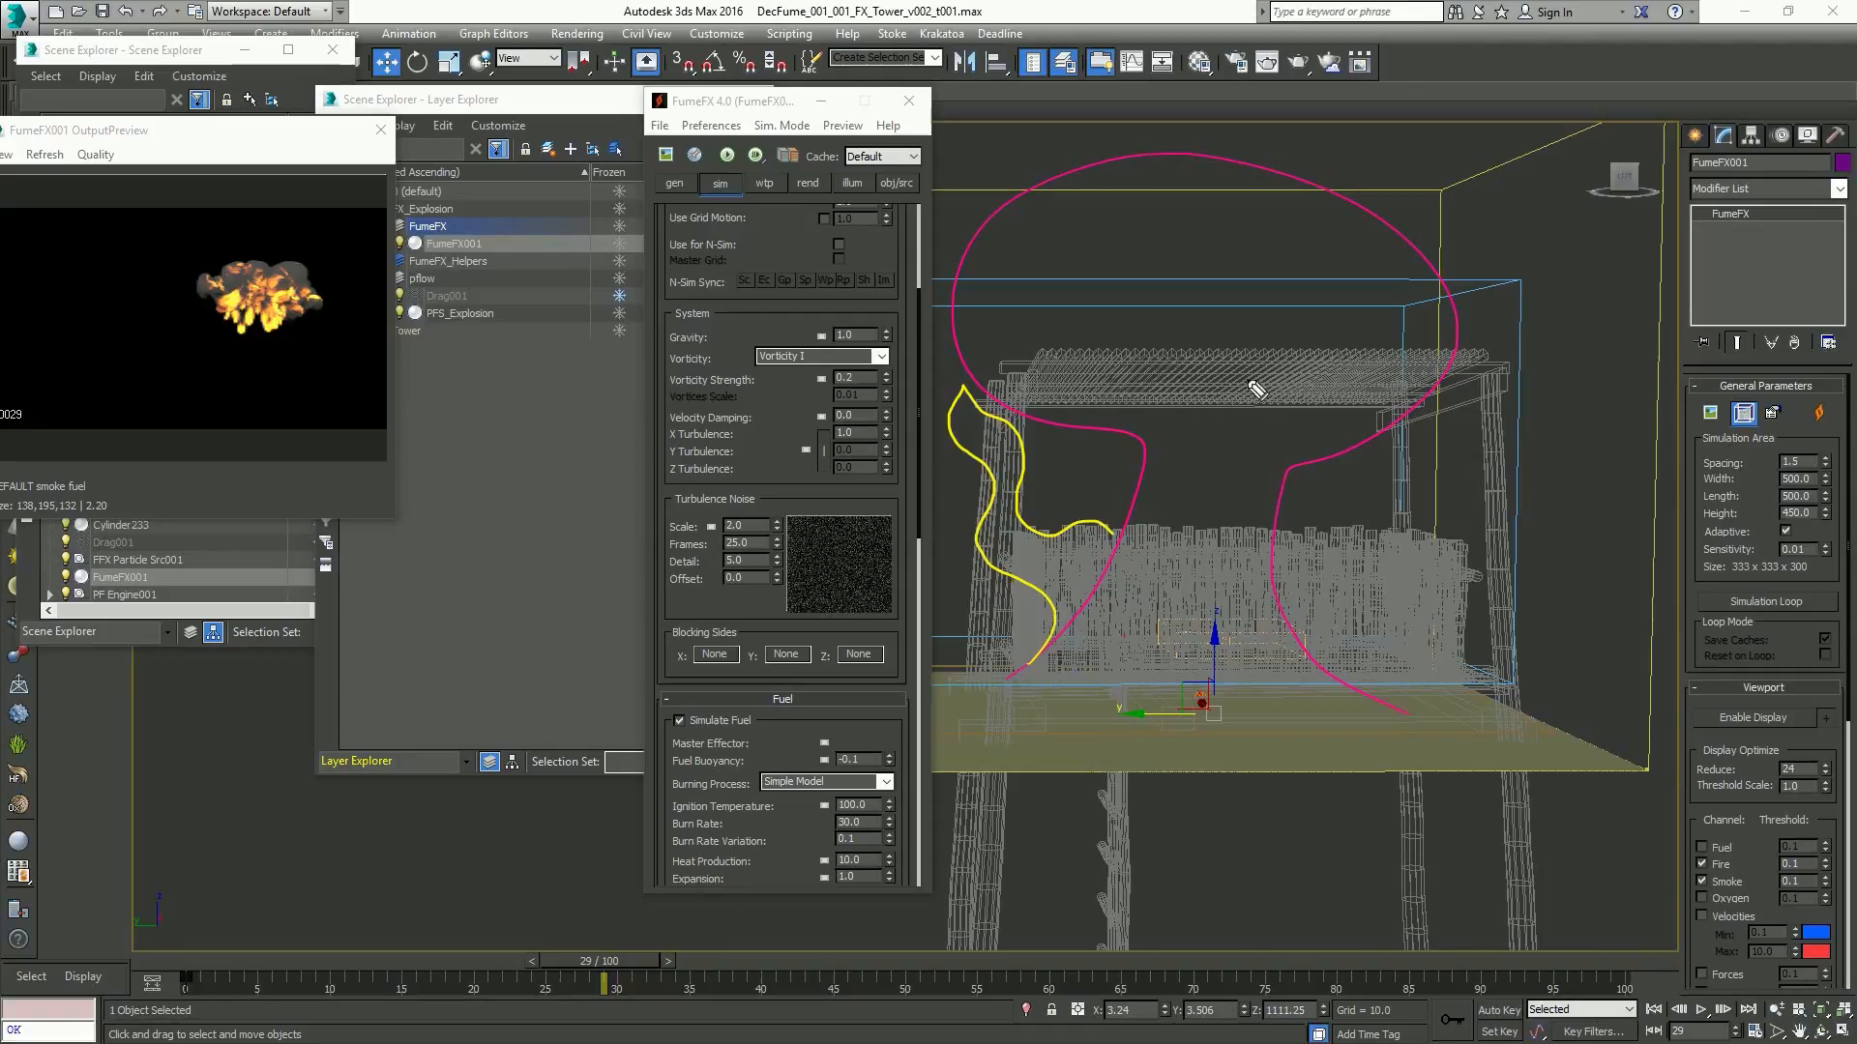
key("Escape")
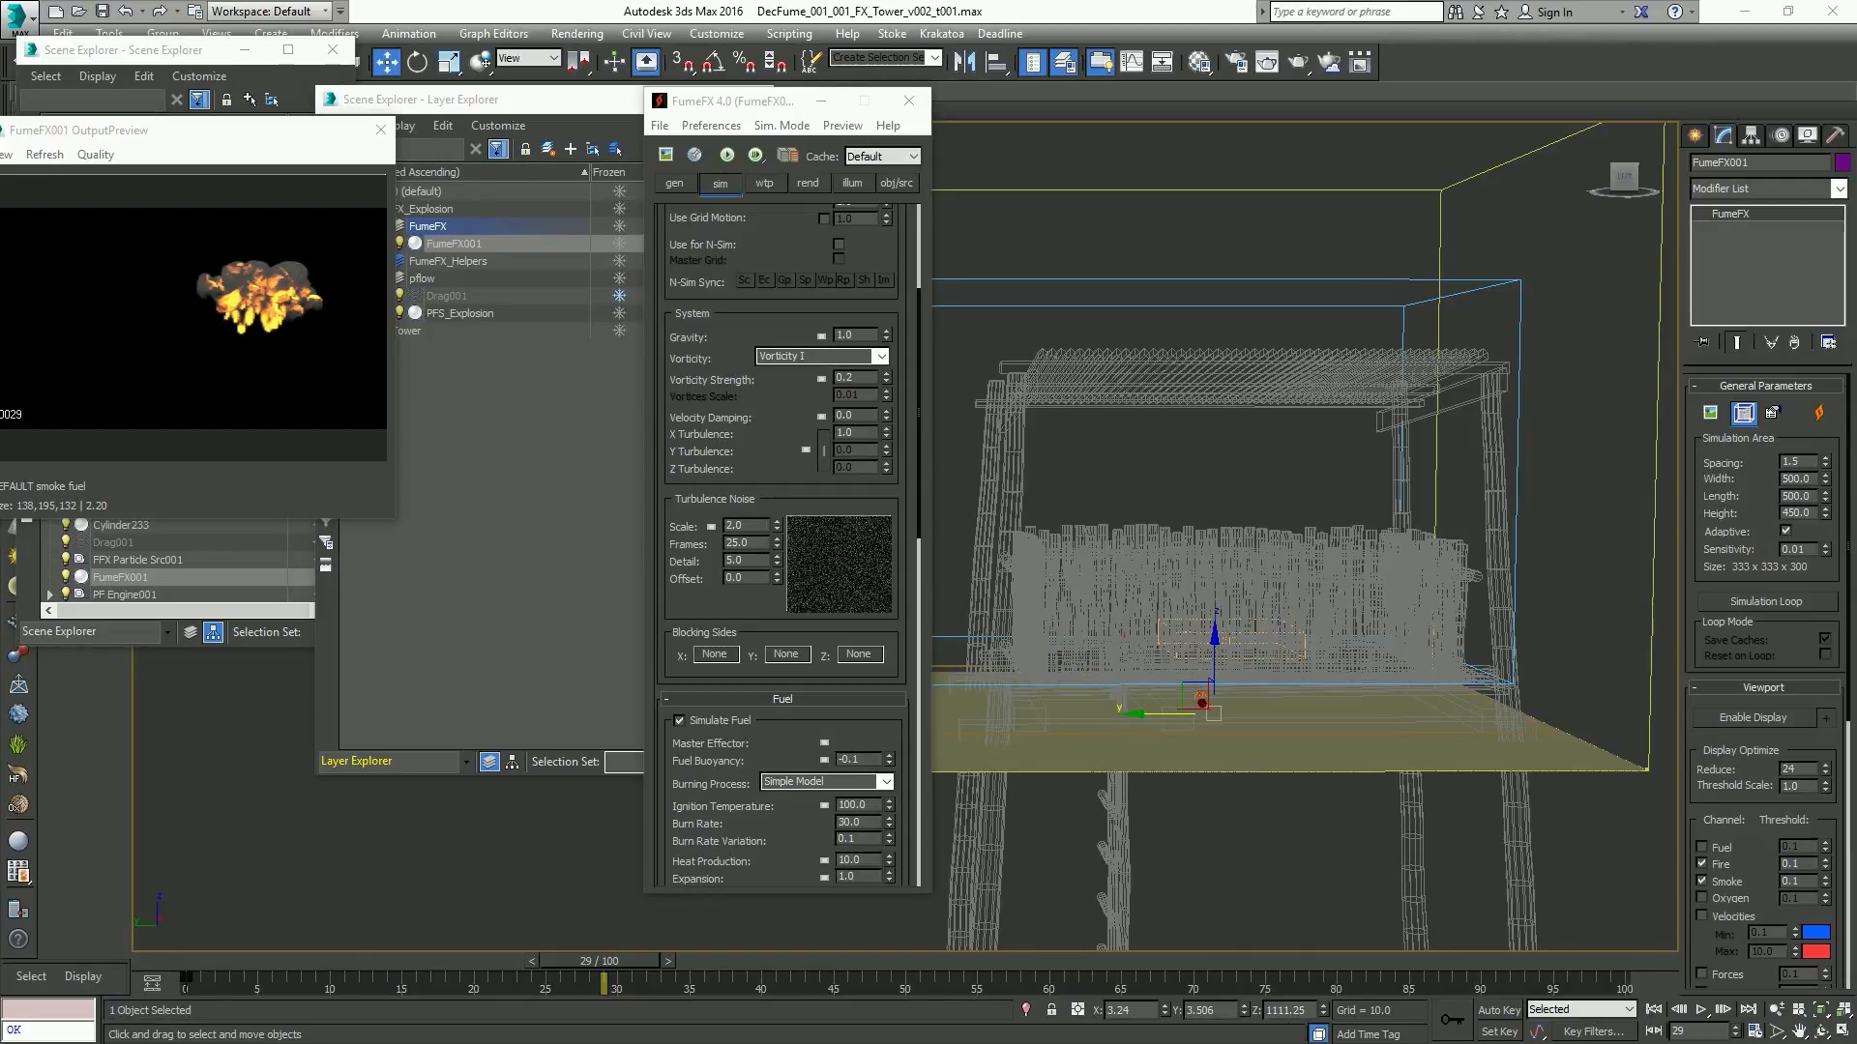
Set the expansion in the FumeFX fuel settings to 2.0
left_click_drag(809, 399, 806, 391)
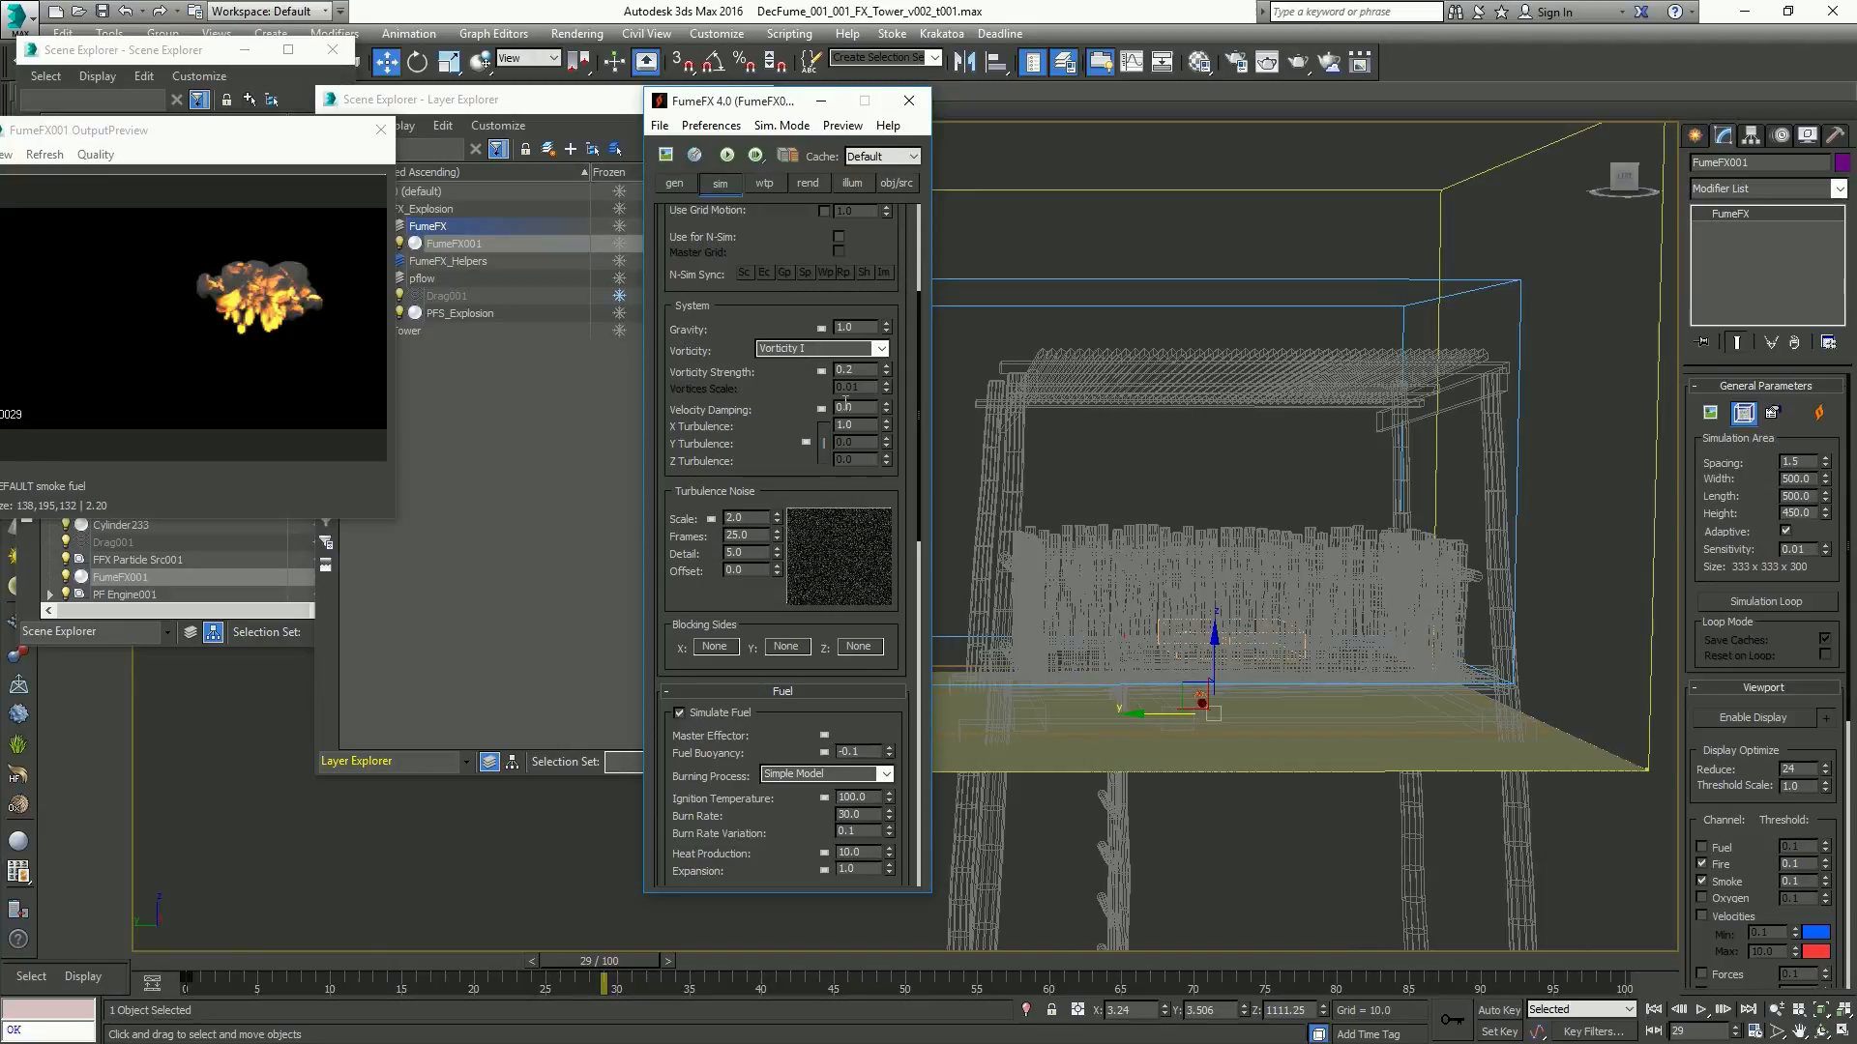
left_click_drag(769, 425, 774, 242)
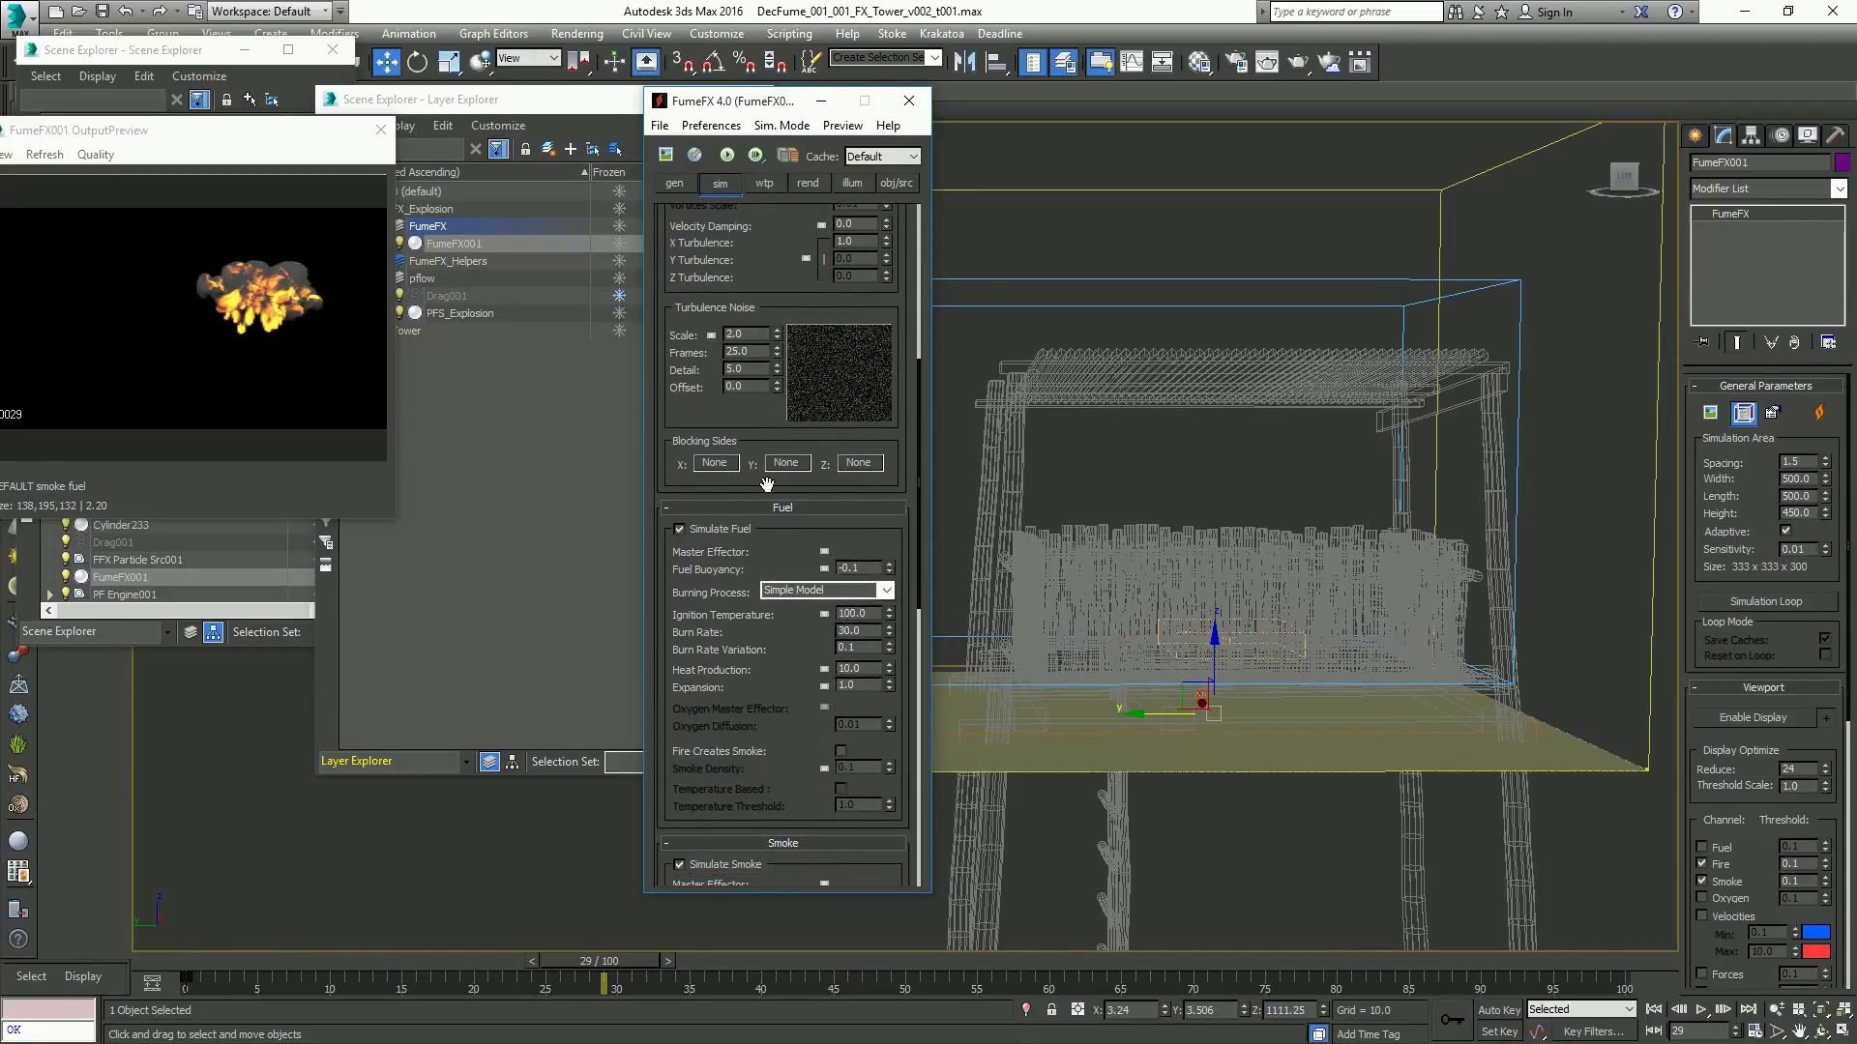
scroll(779, 595, "up", 3)
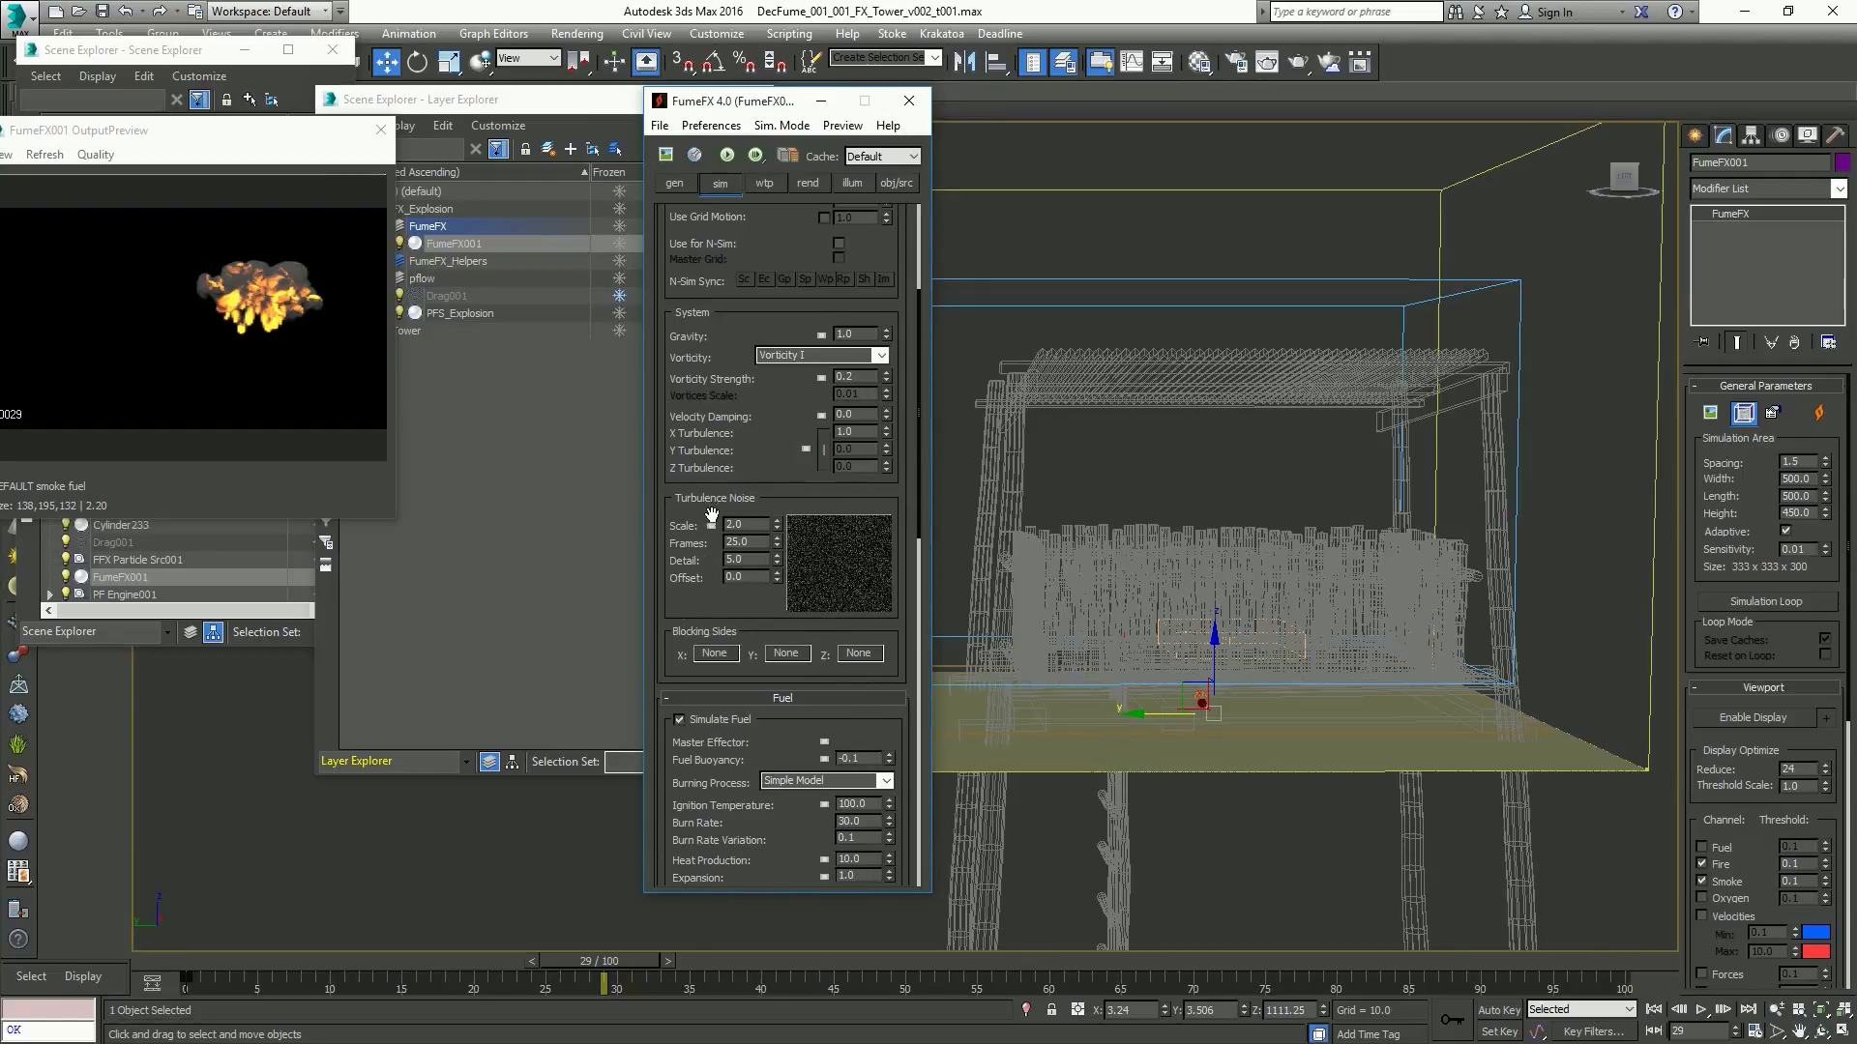
scroll(713, 515, "down", 3)
double_click(865, 650)
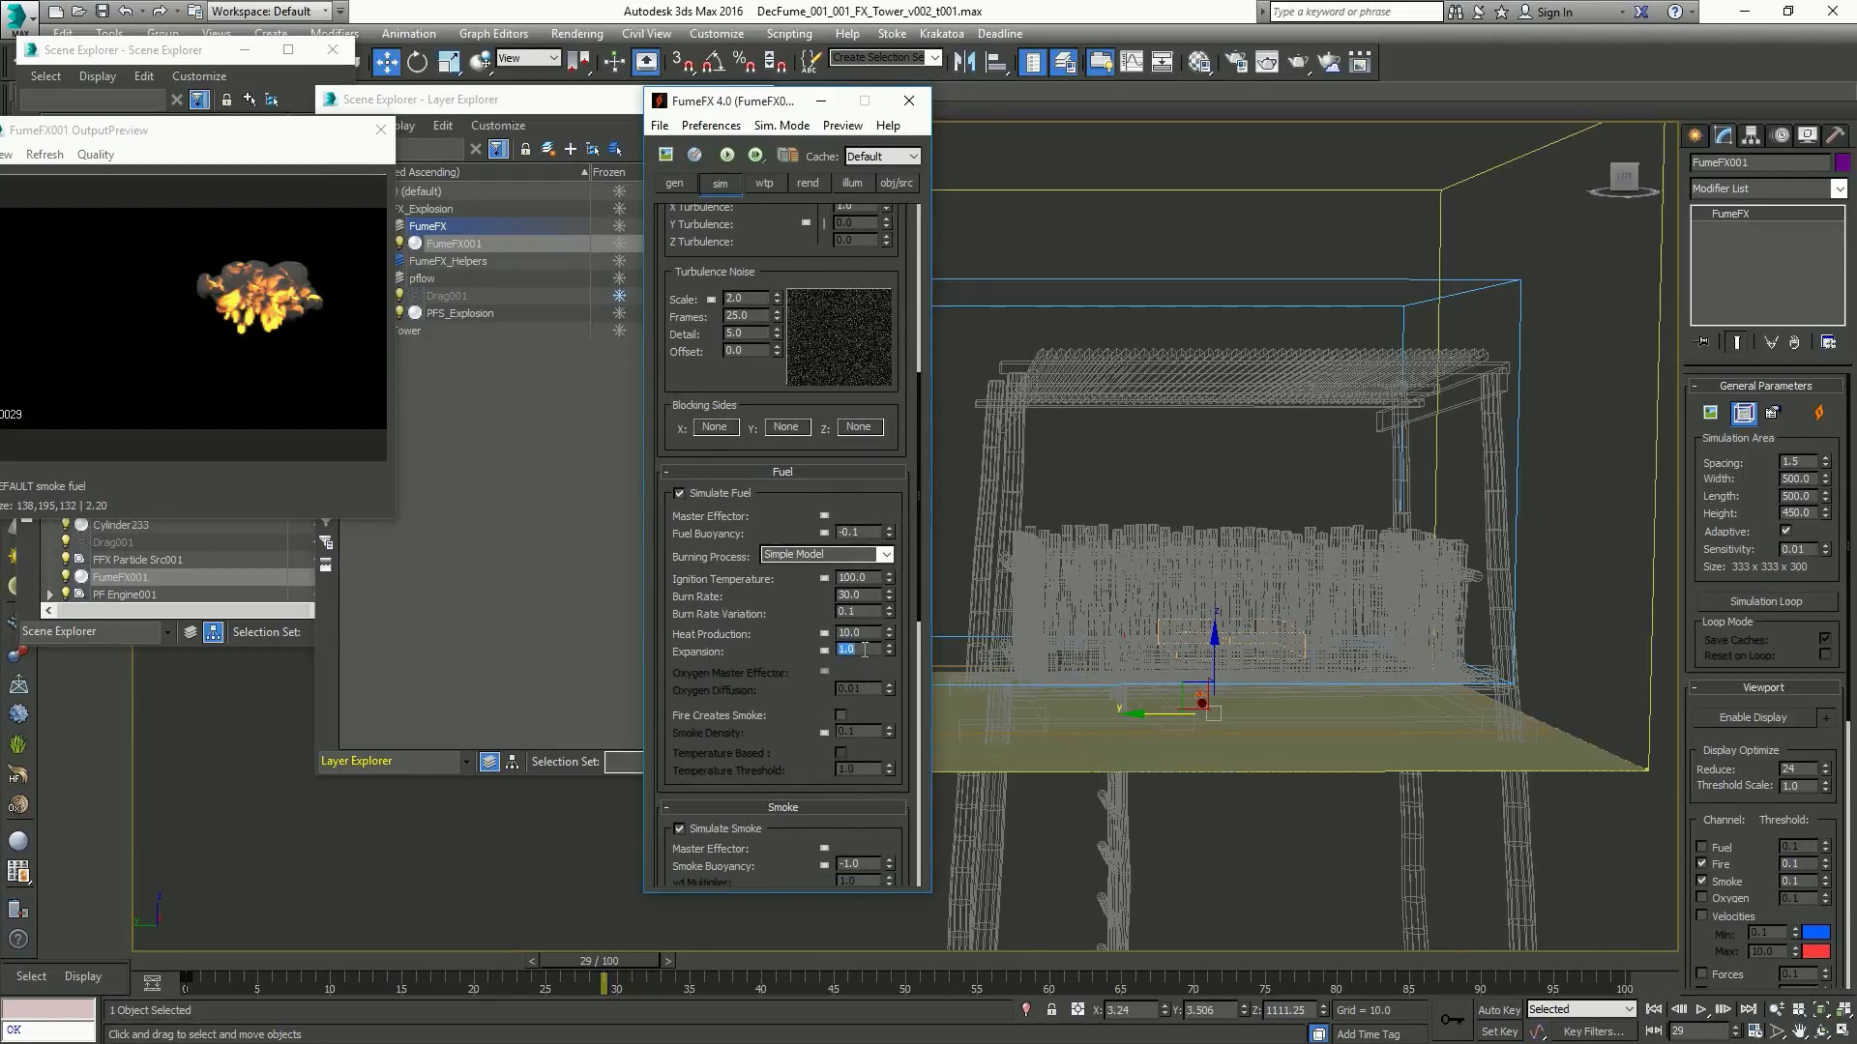
type("2")
key("Return")
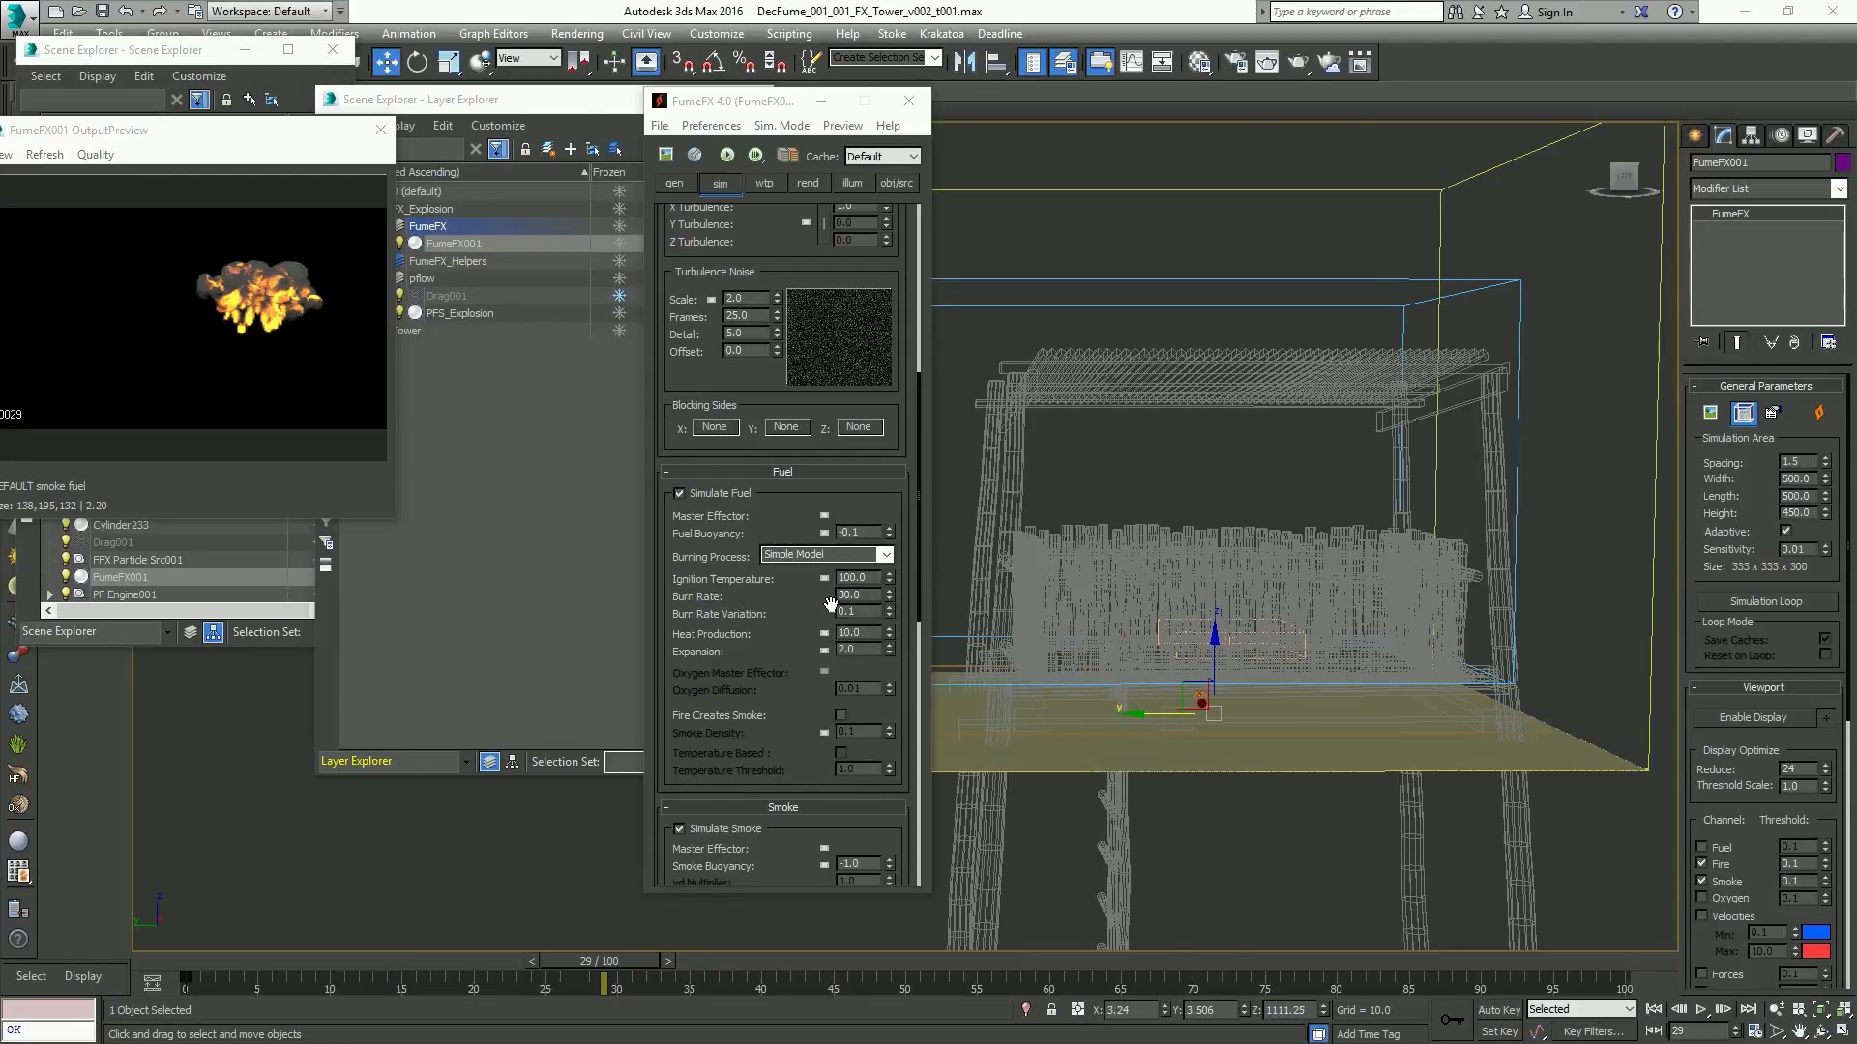
Run the FumeFX simulation as a test and cancel it around frame 23
left_click(788, 621)
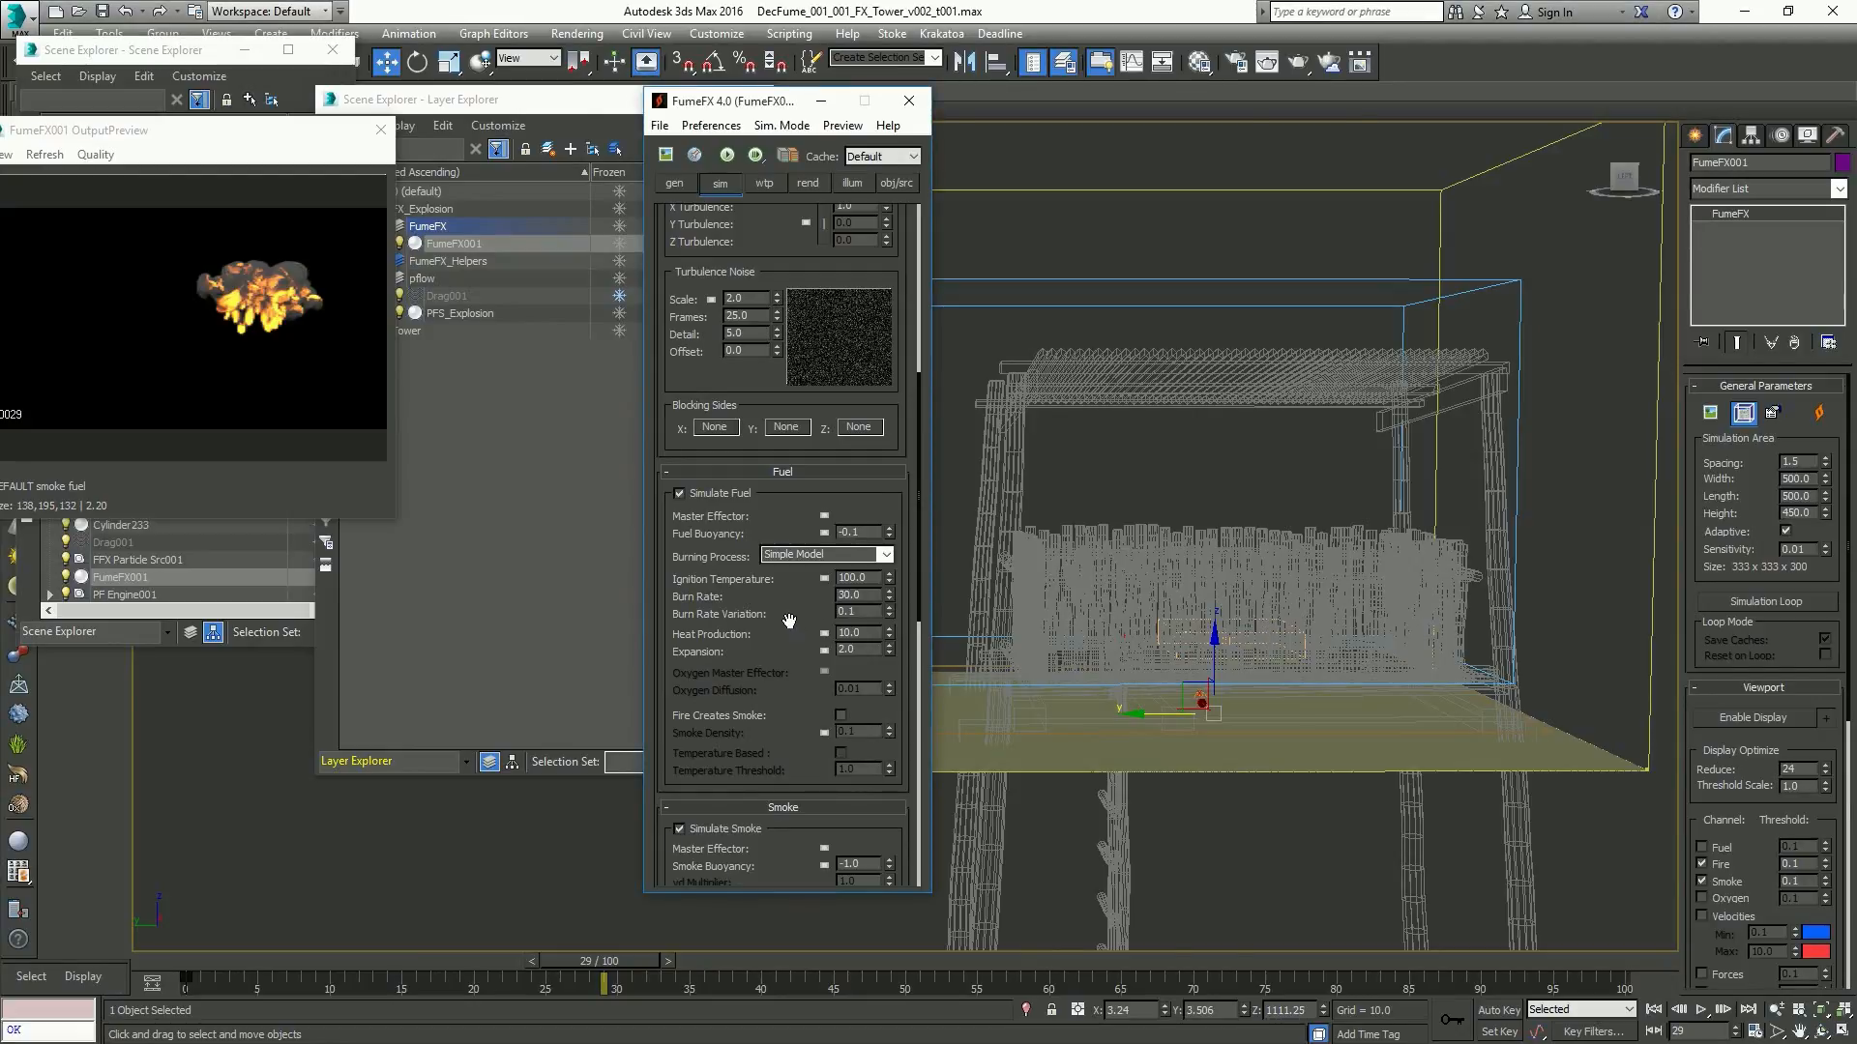
left_click(726, 156)
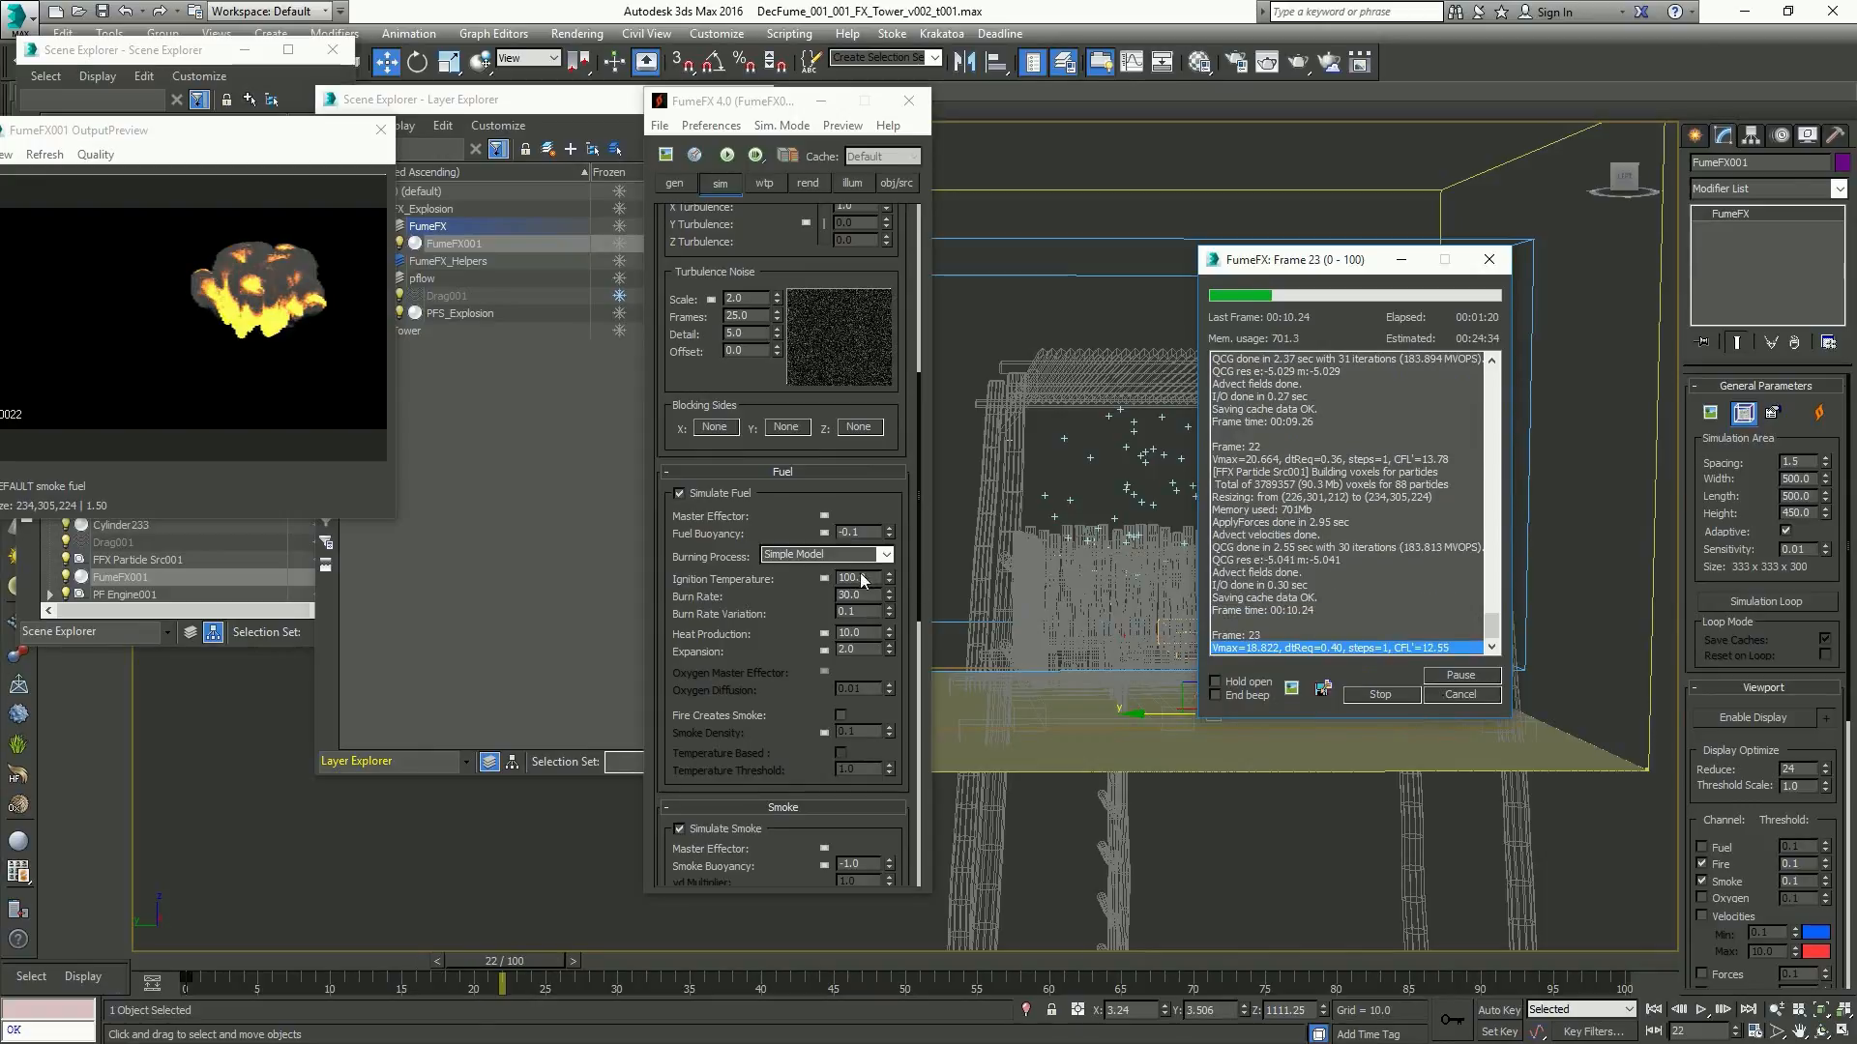
left_click(1458, 695)
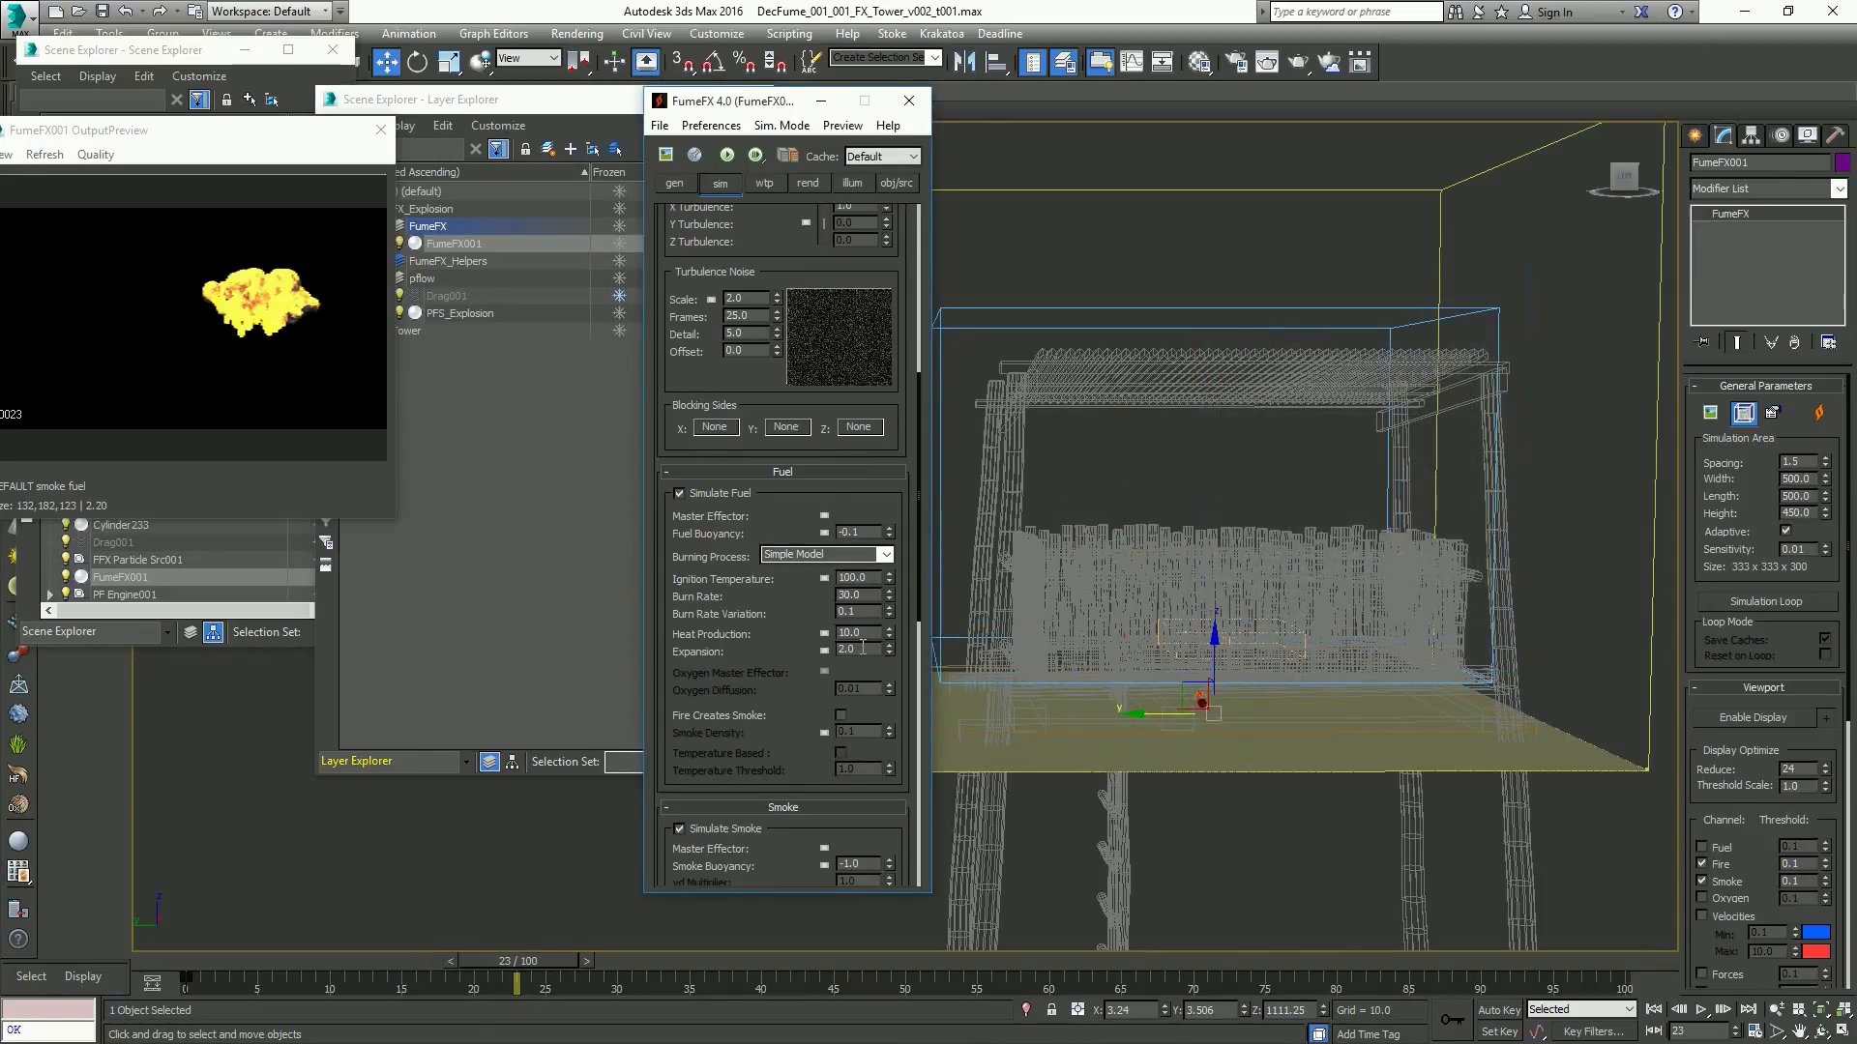
Set the fuel's expansion to 3.0 and its burn rate to 3.0
double_click(863, 648)
type("3")
key("Return")
double_click(859, 596)
type("3")
key("Return")
double_click(868, 595)
key("Tab")
Enable Fire Creates Smoke in the fuel settings and set its smoke density to 1.5
left_click(842, 716)
double_click(856, 731)
type("1.5")
key("Return")
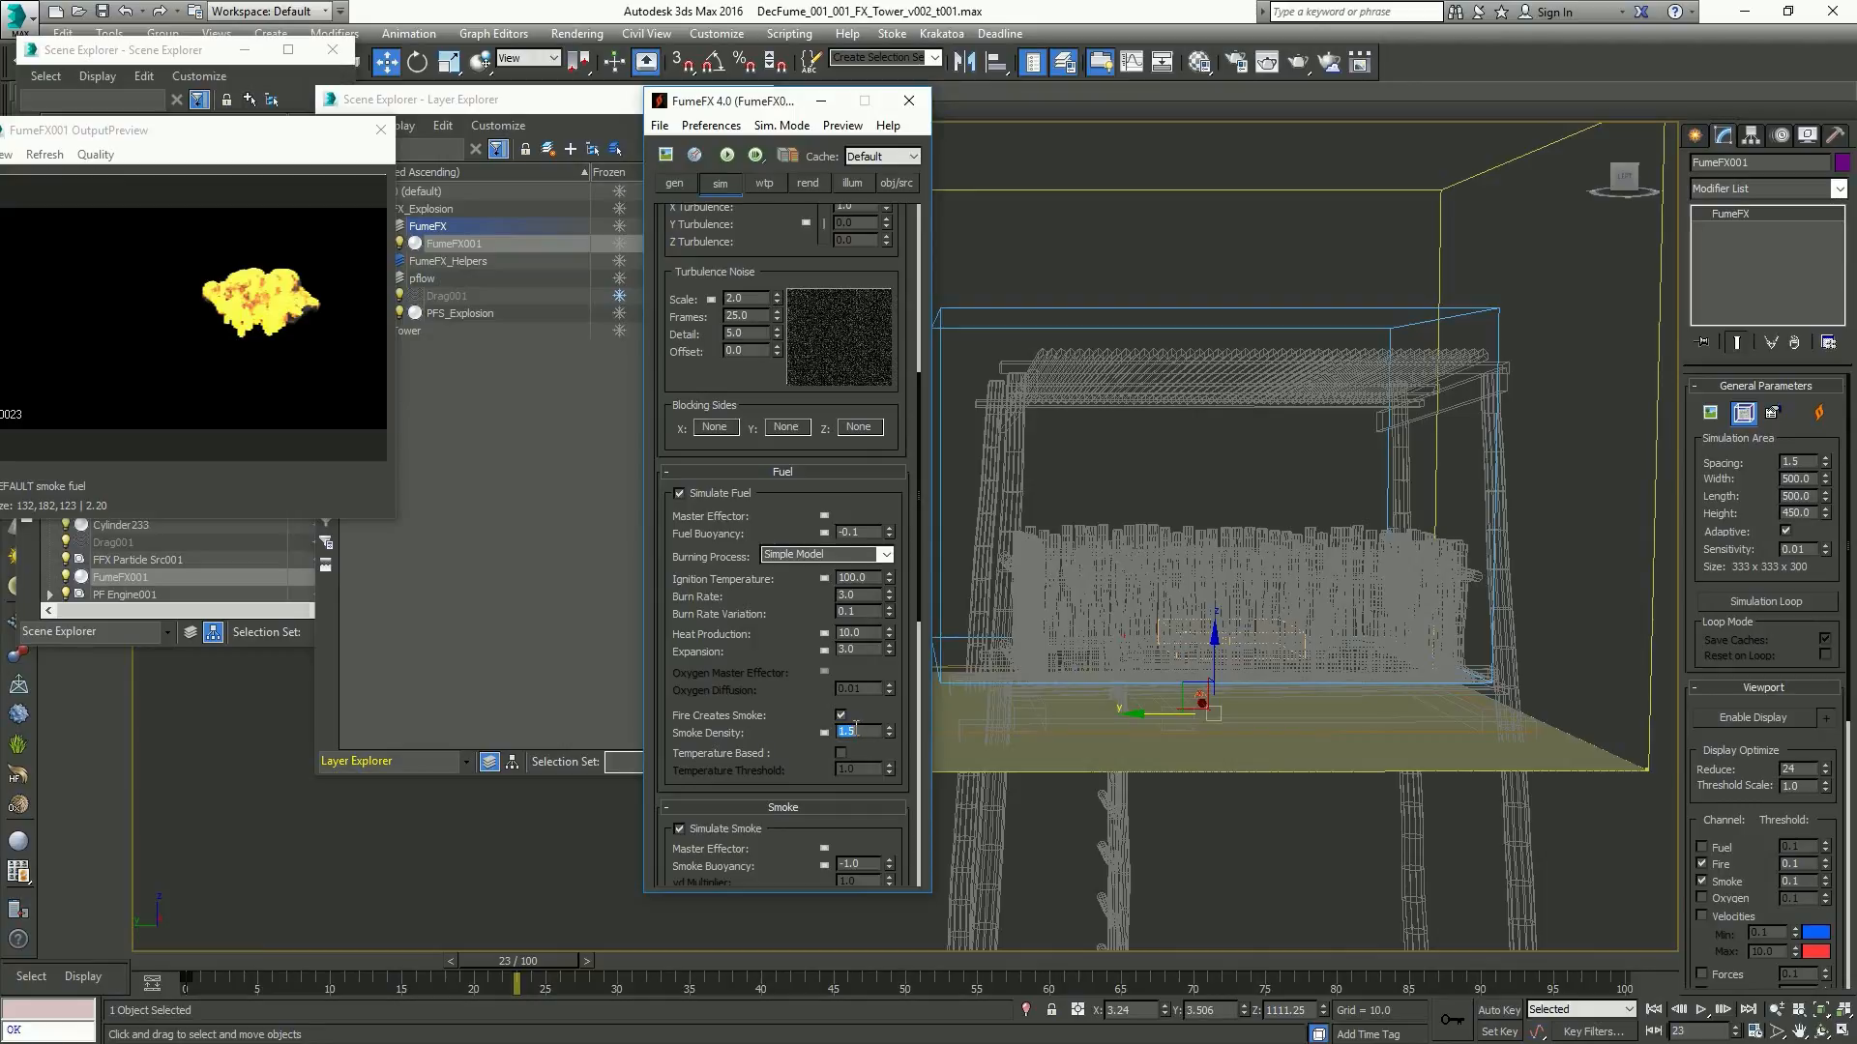
left_click_drag(774, 739, 826, 556)
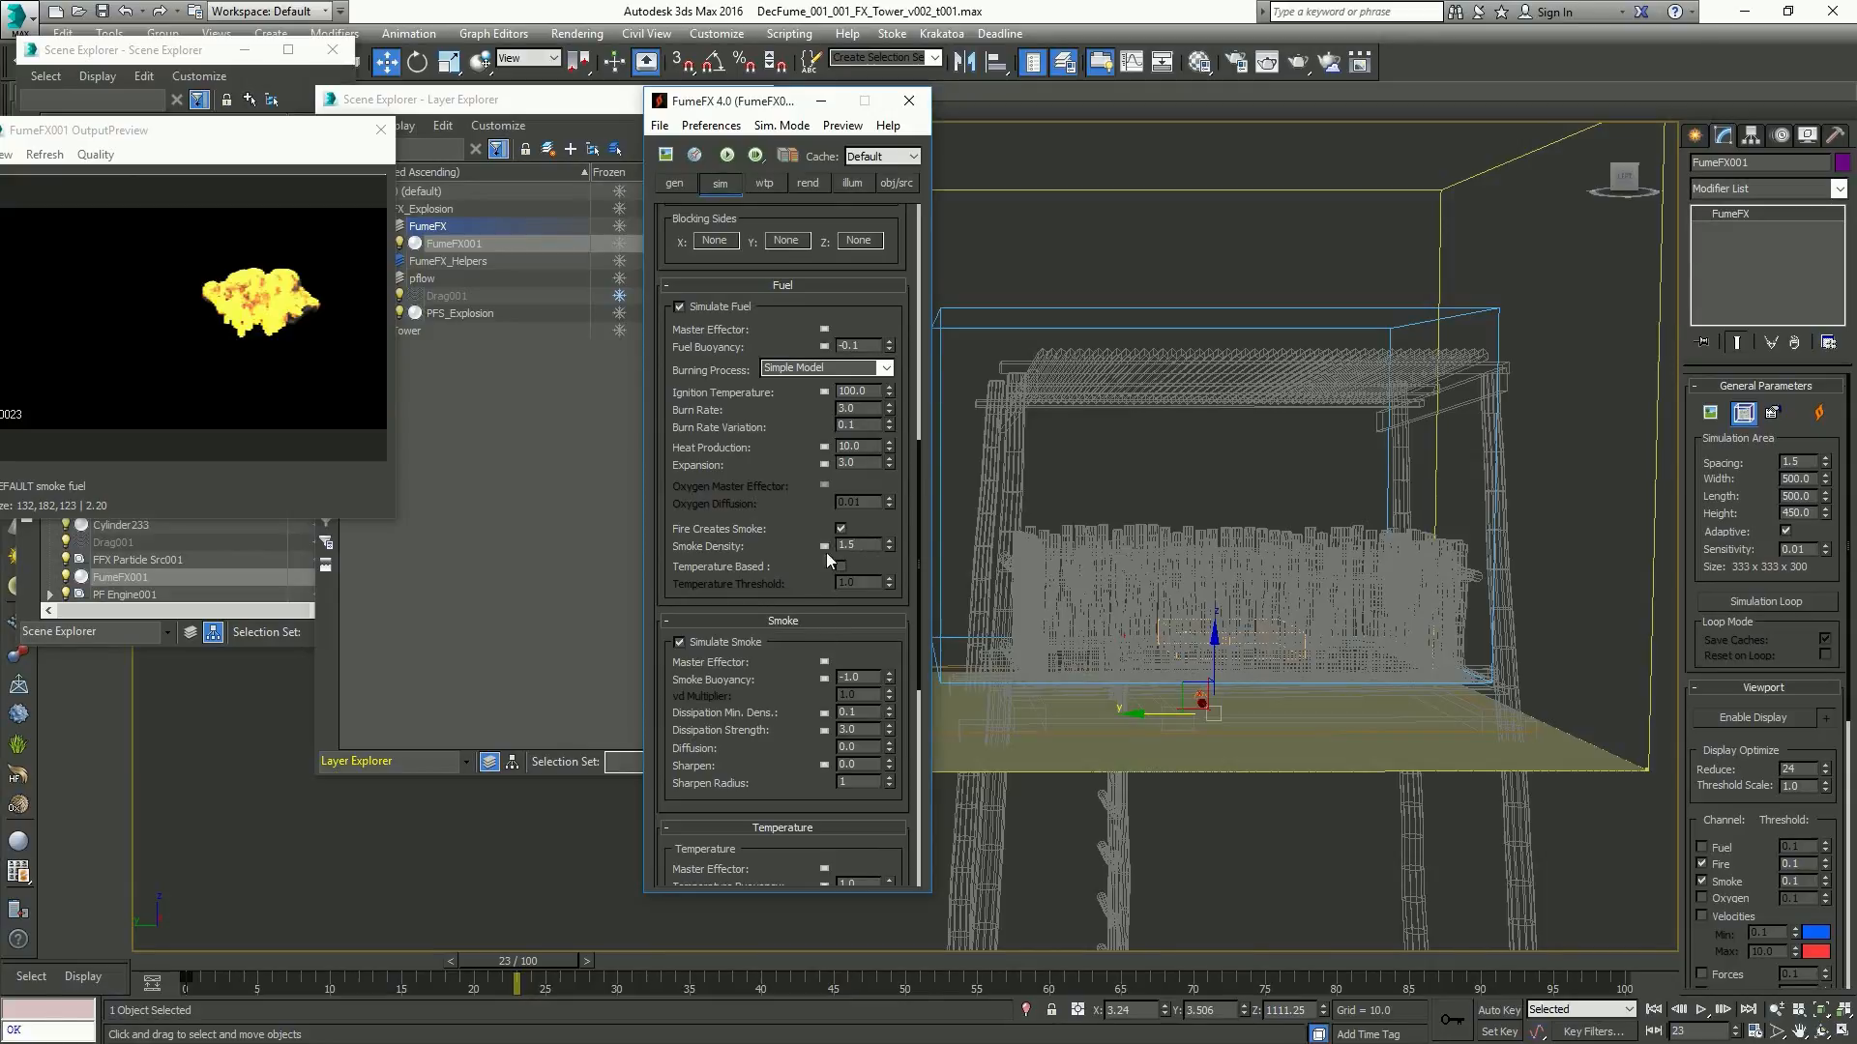
left_click_drag(763, 685, 753, 470)
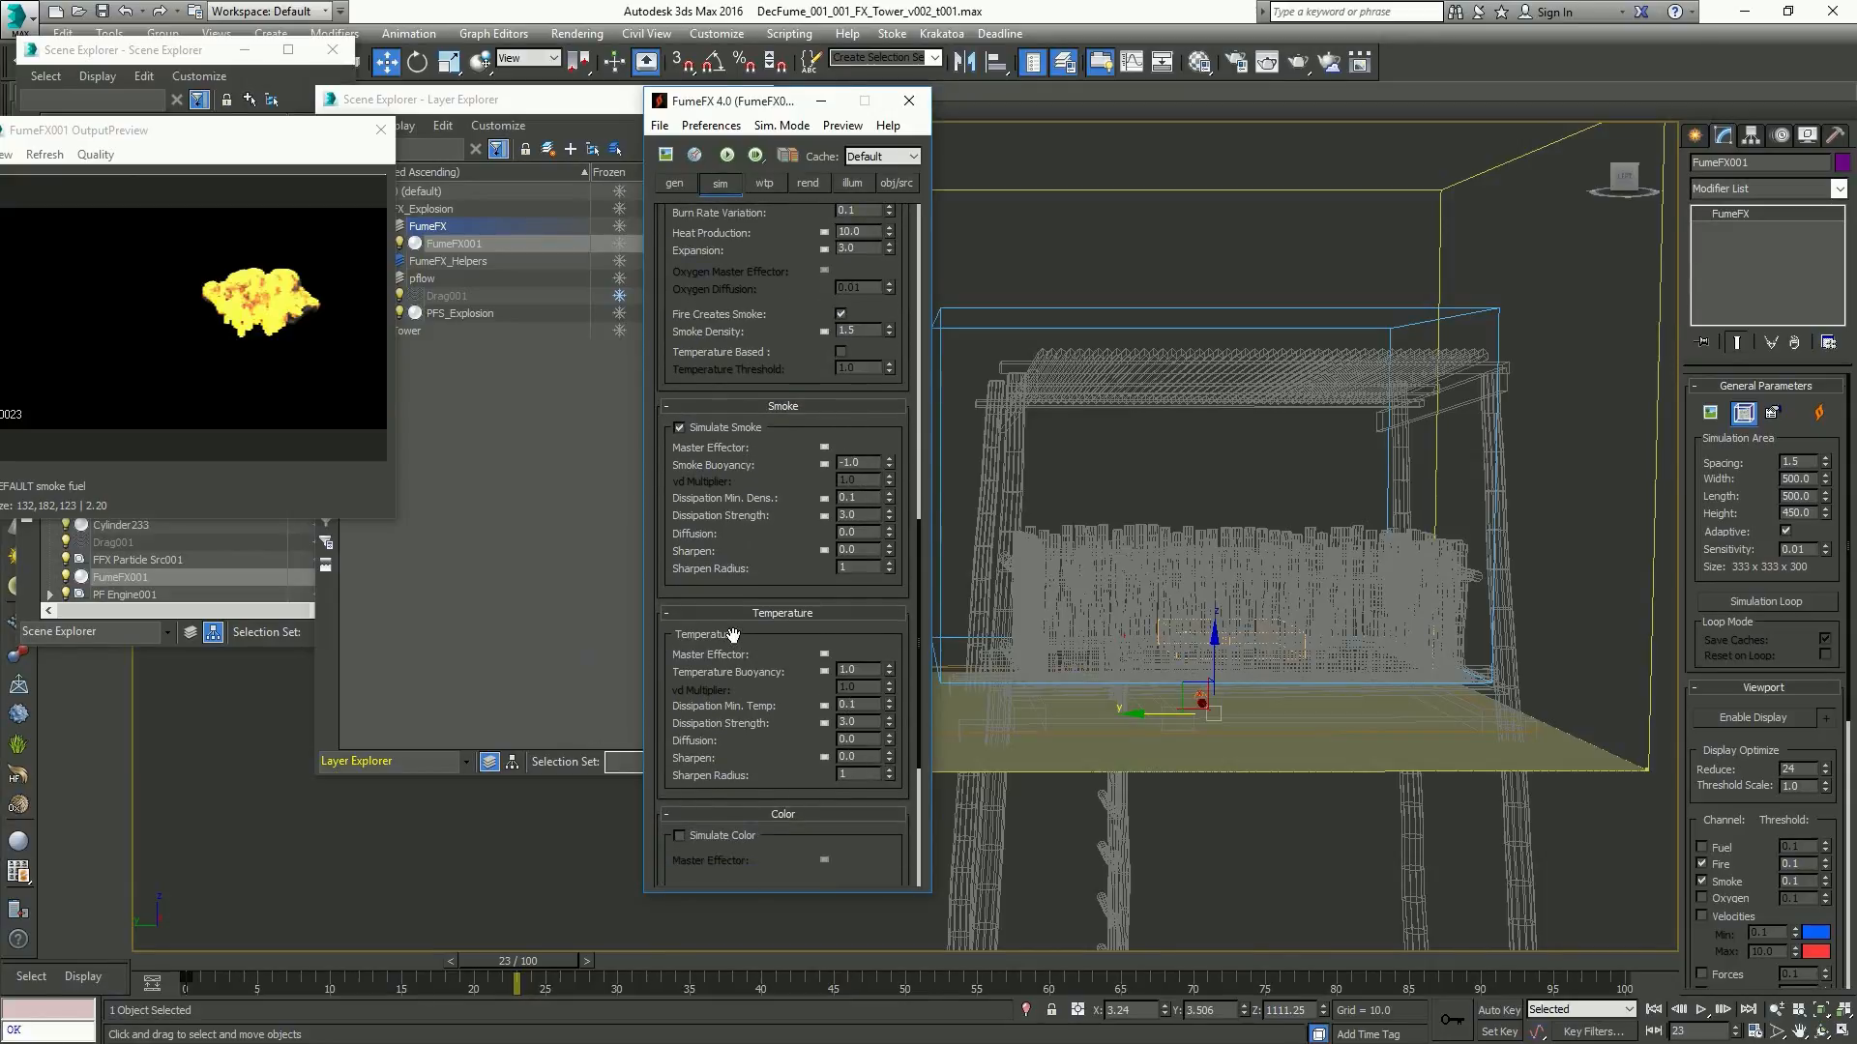
scroll(735, 387, "up", 5)
scroll(737, 379, "up", 3)
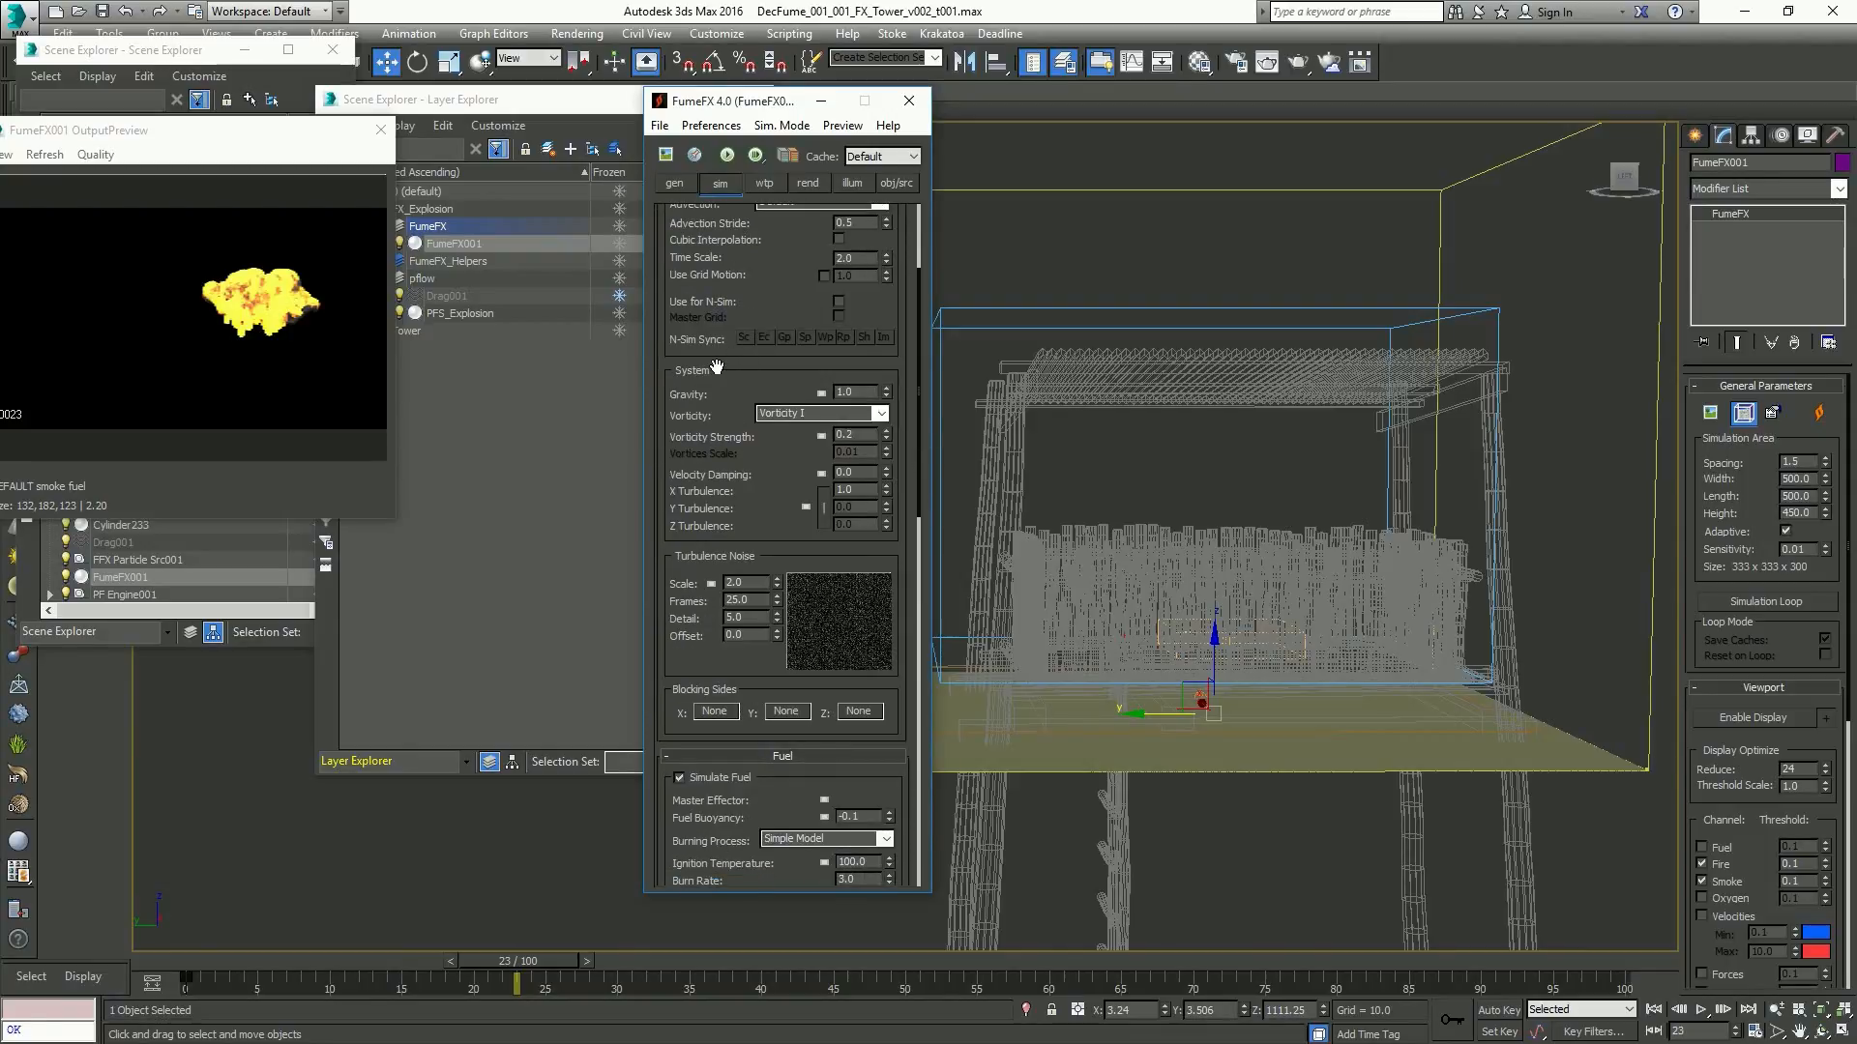
In Particle View, set the amount of the Birth 001 operator in Event 001 to 6
left_click(1164, 502)
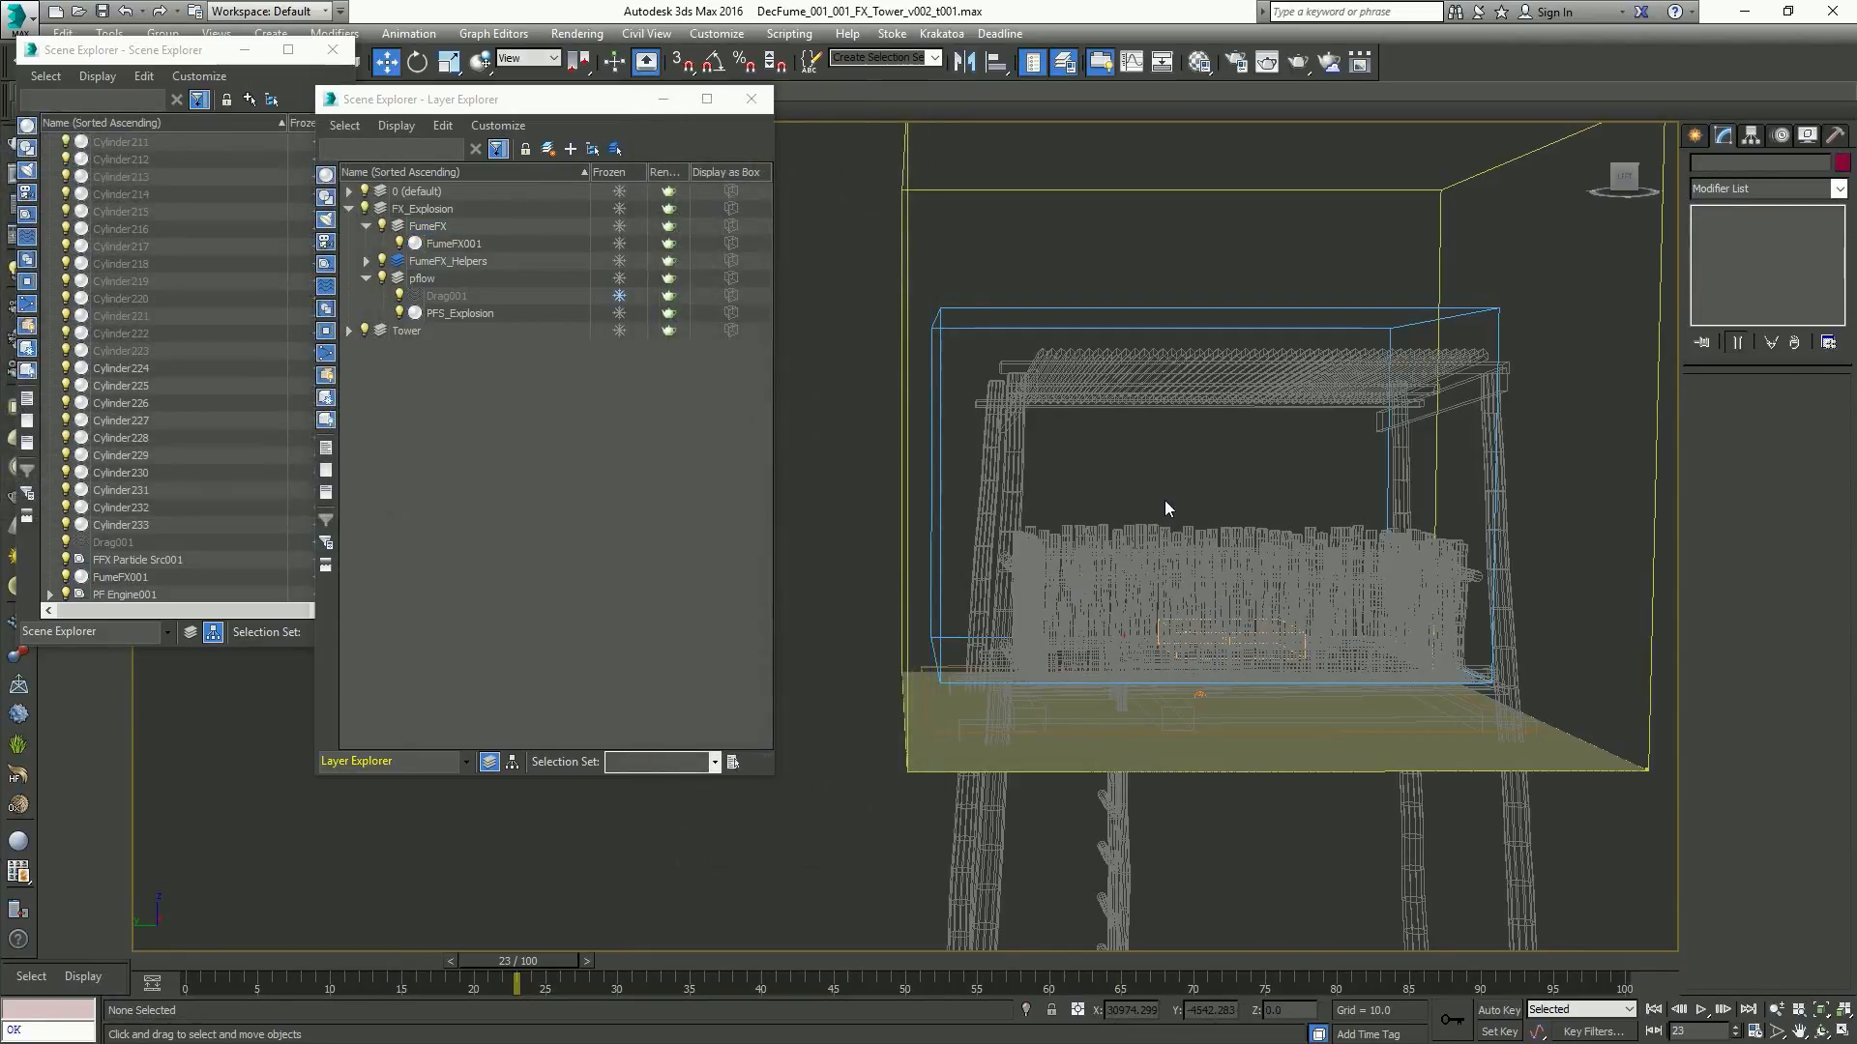
key("Home")
key("slash")
key("slash")
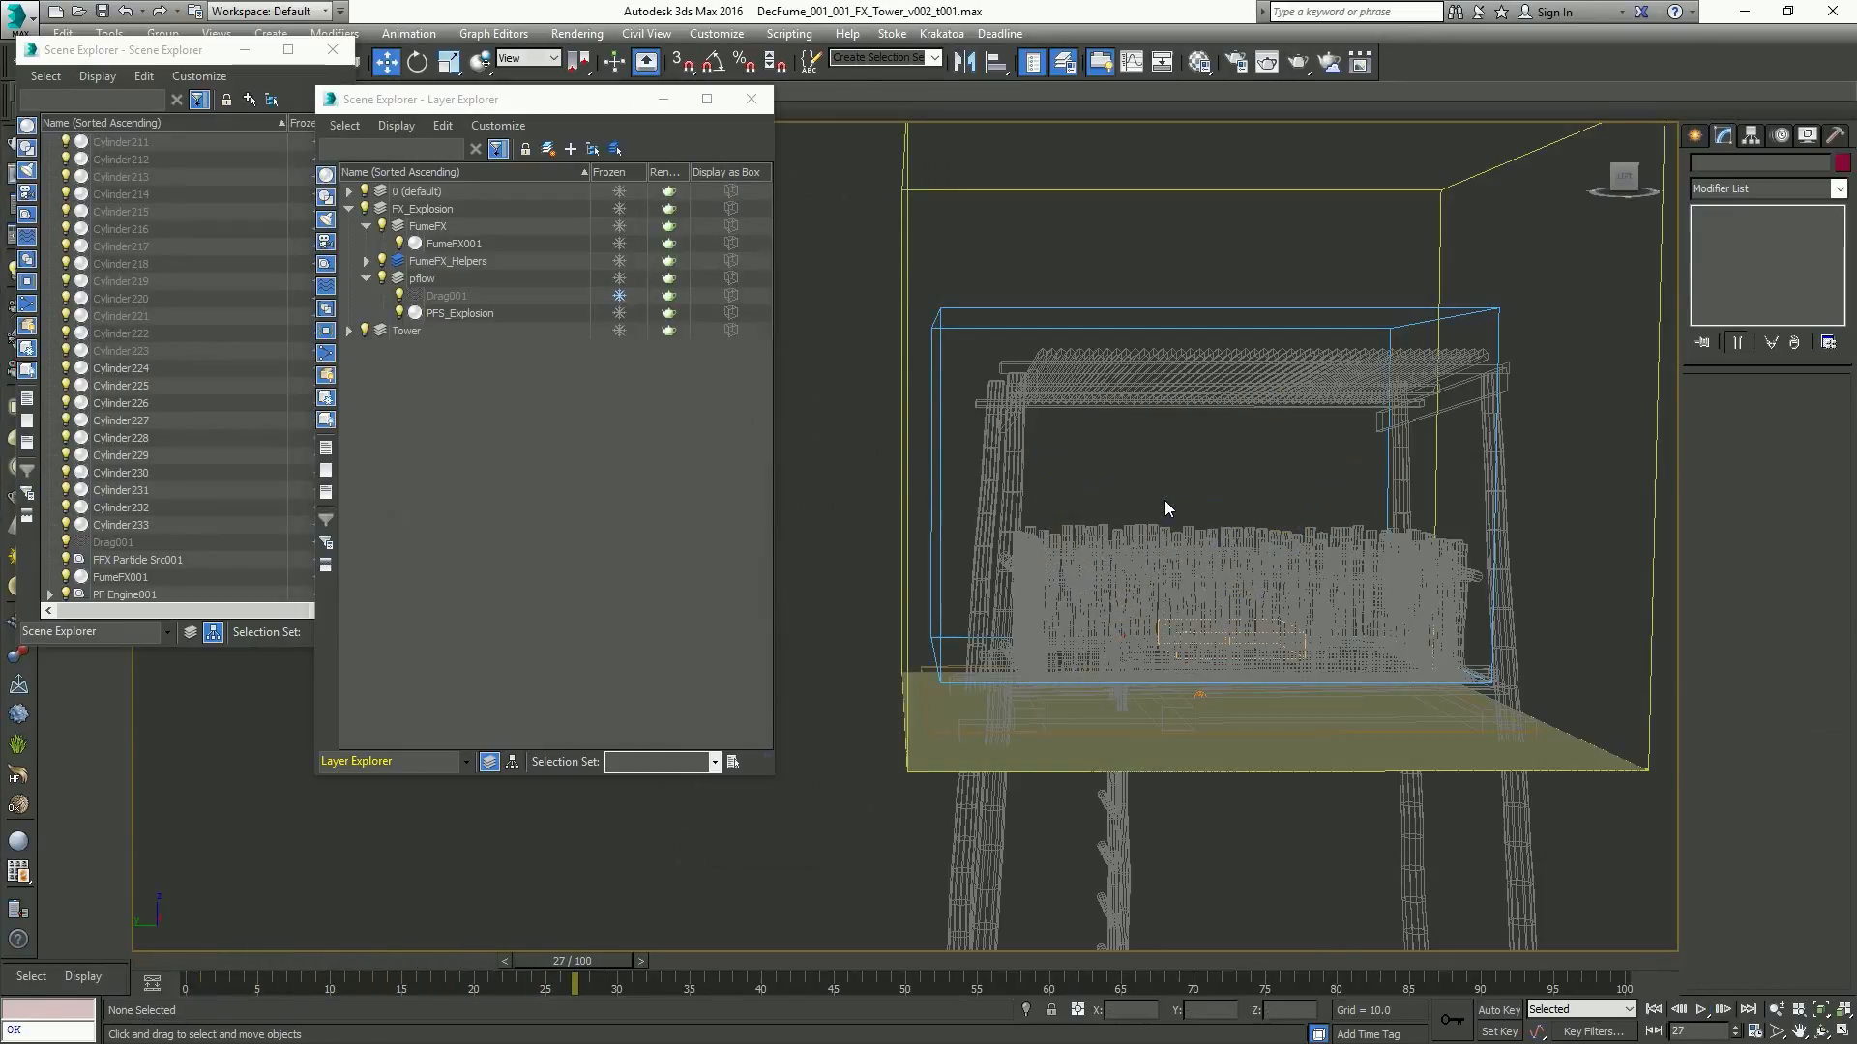
key("Home")
key("6")
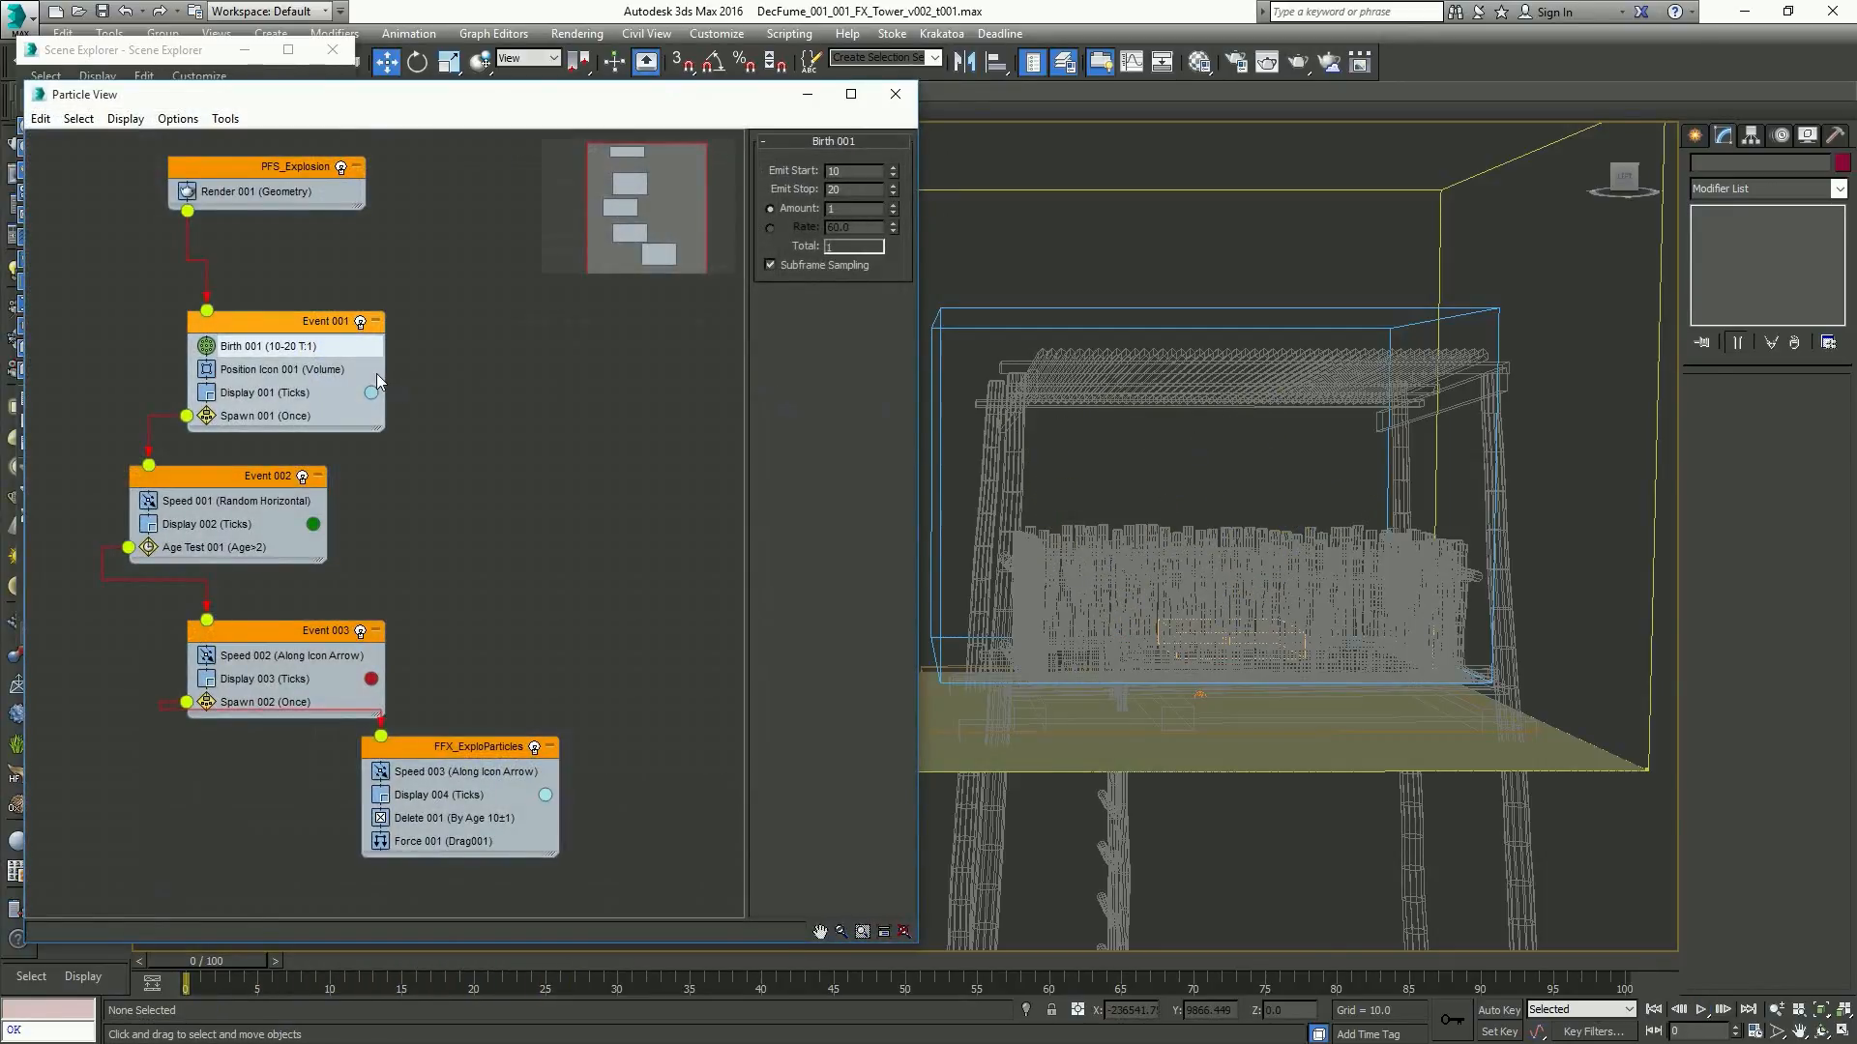
double_click(839, 210)
type("6")
key("Return")
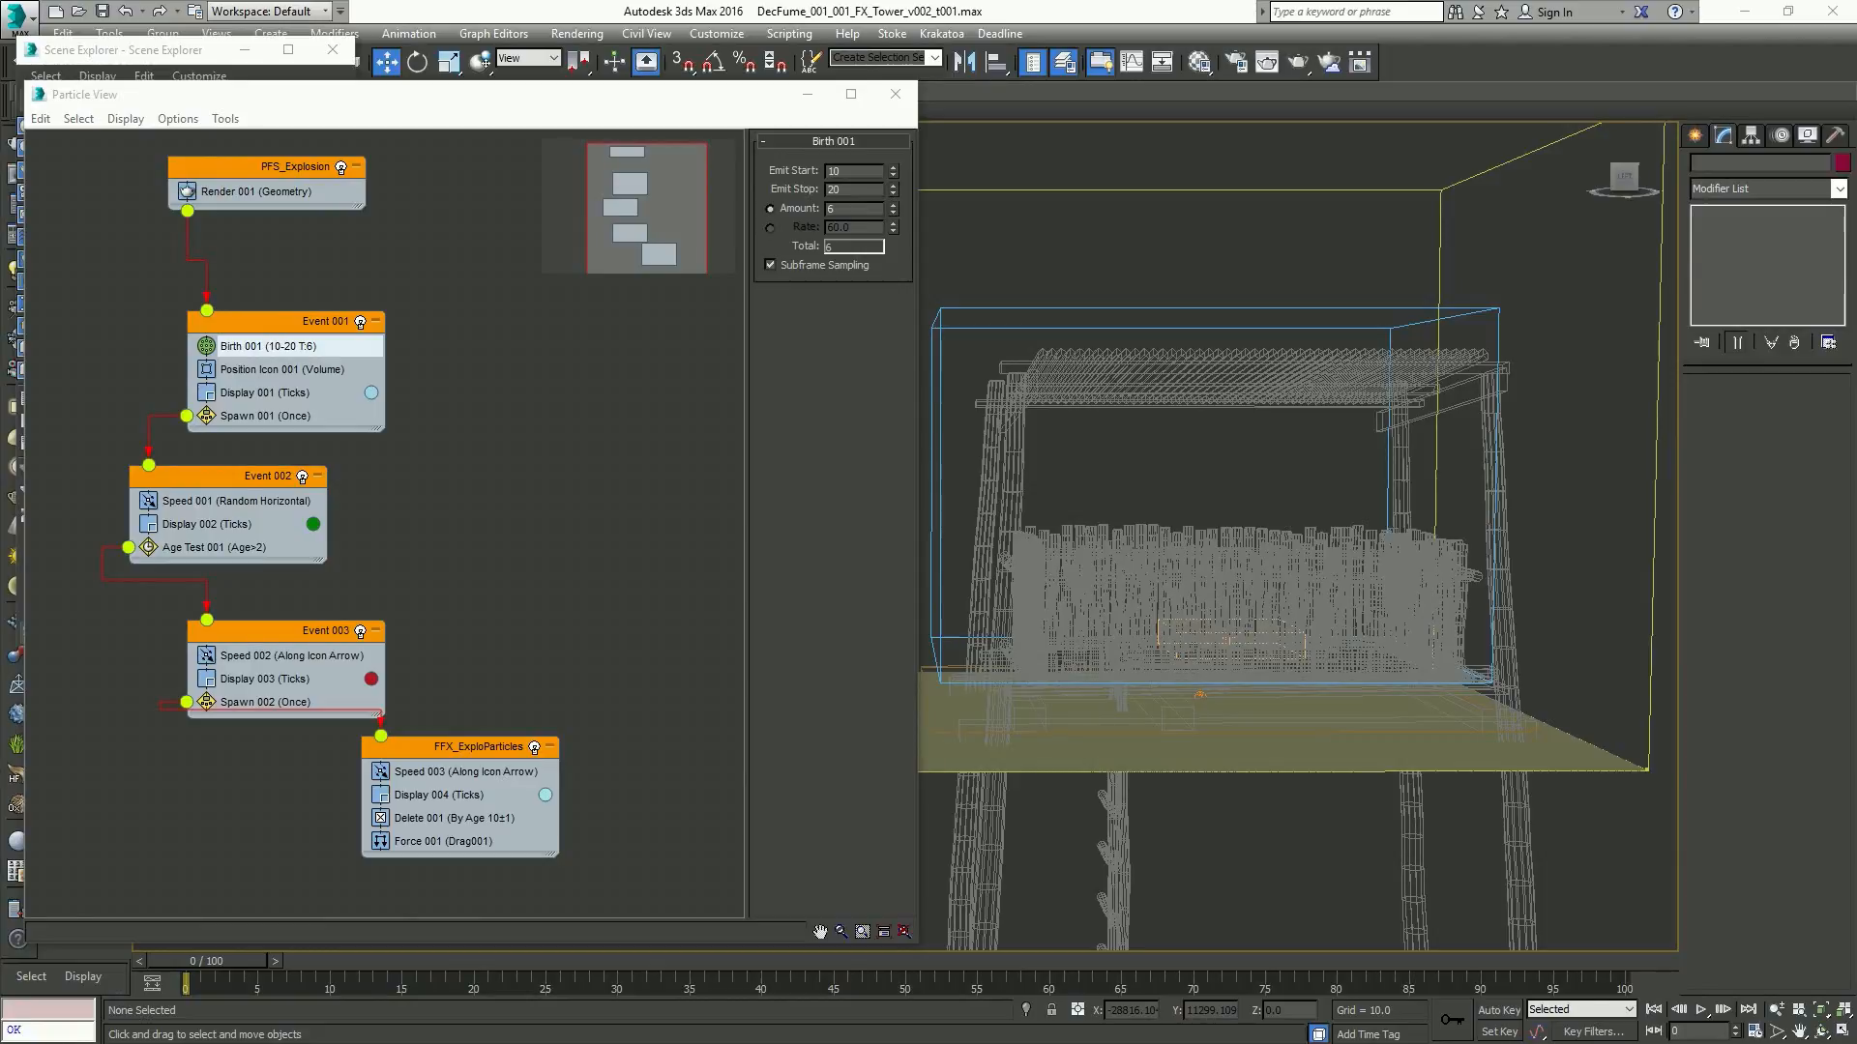
Play the particle animation around the shaded tower from several angles and reselect the FumeFX container
left_click(1332, 240)
key("/")
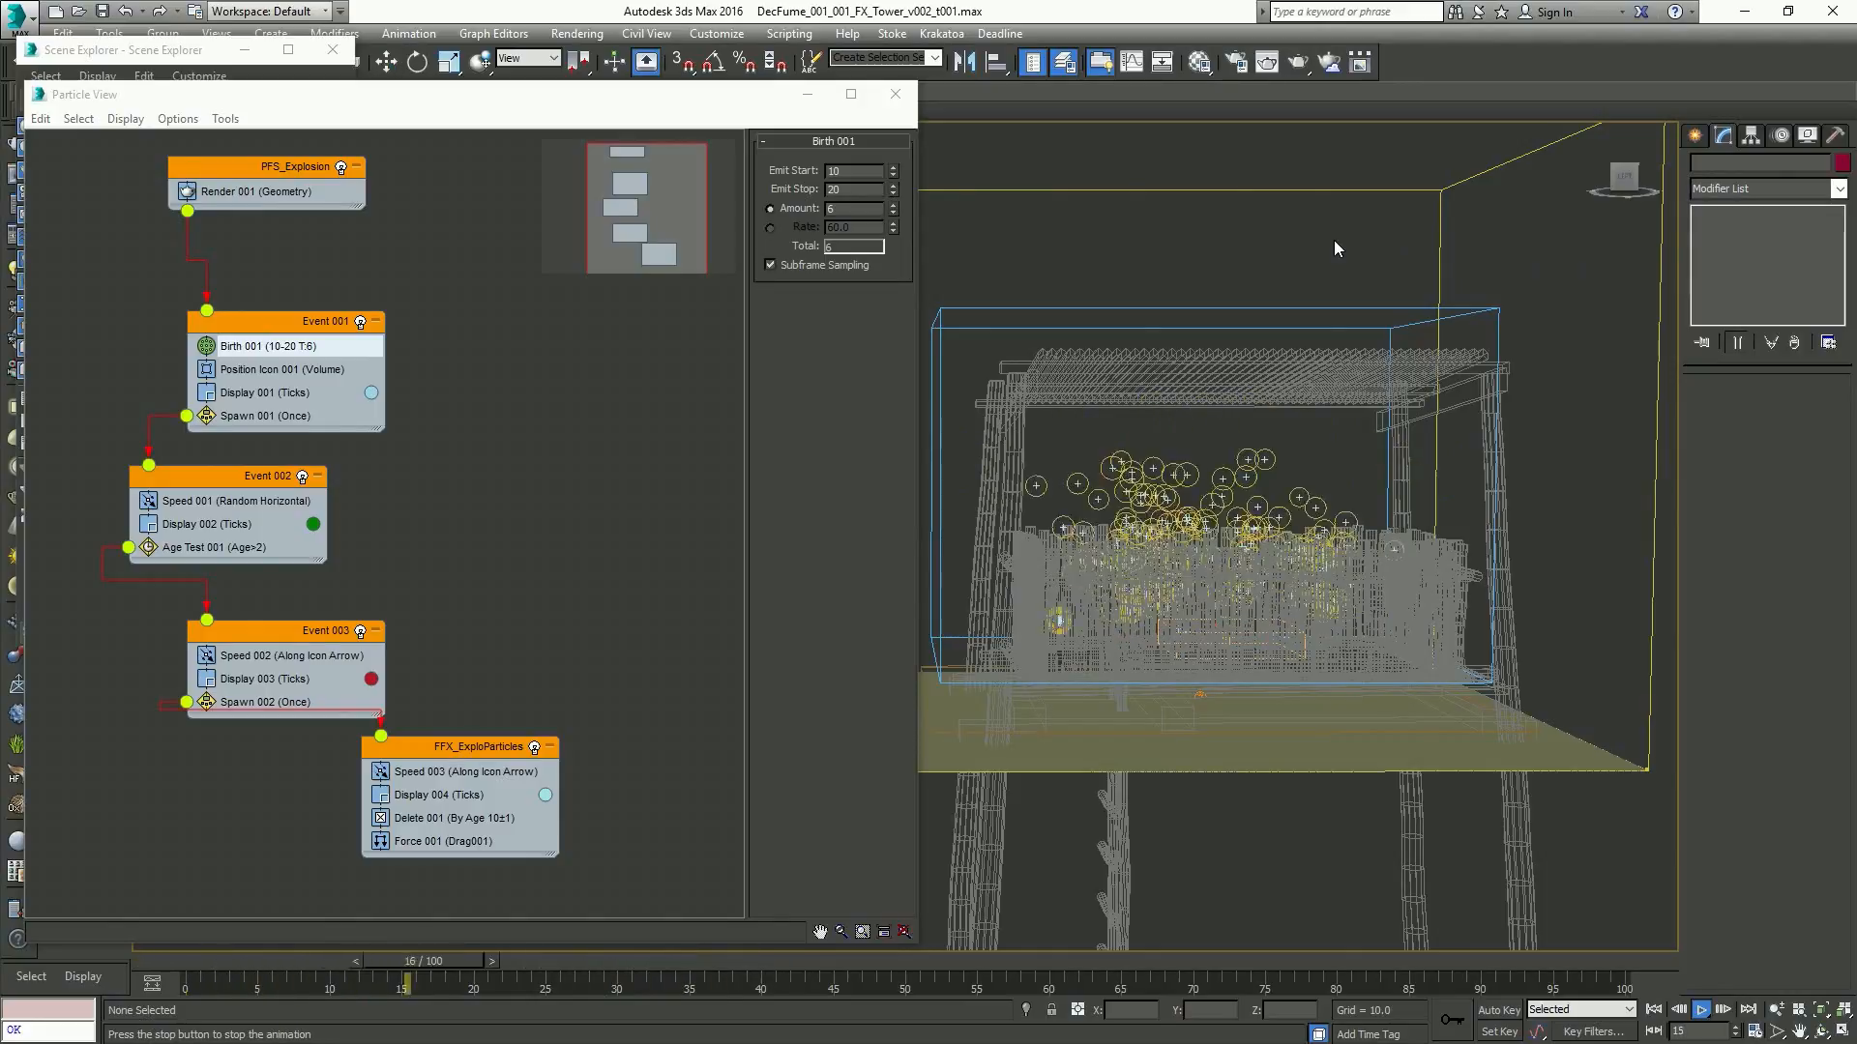
key("w")
key("Home")
middle_click_drag(1304, 580, 1154, 547, "alt")
key("/")
left_click(1178, 553)
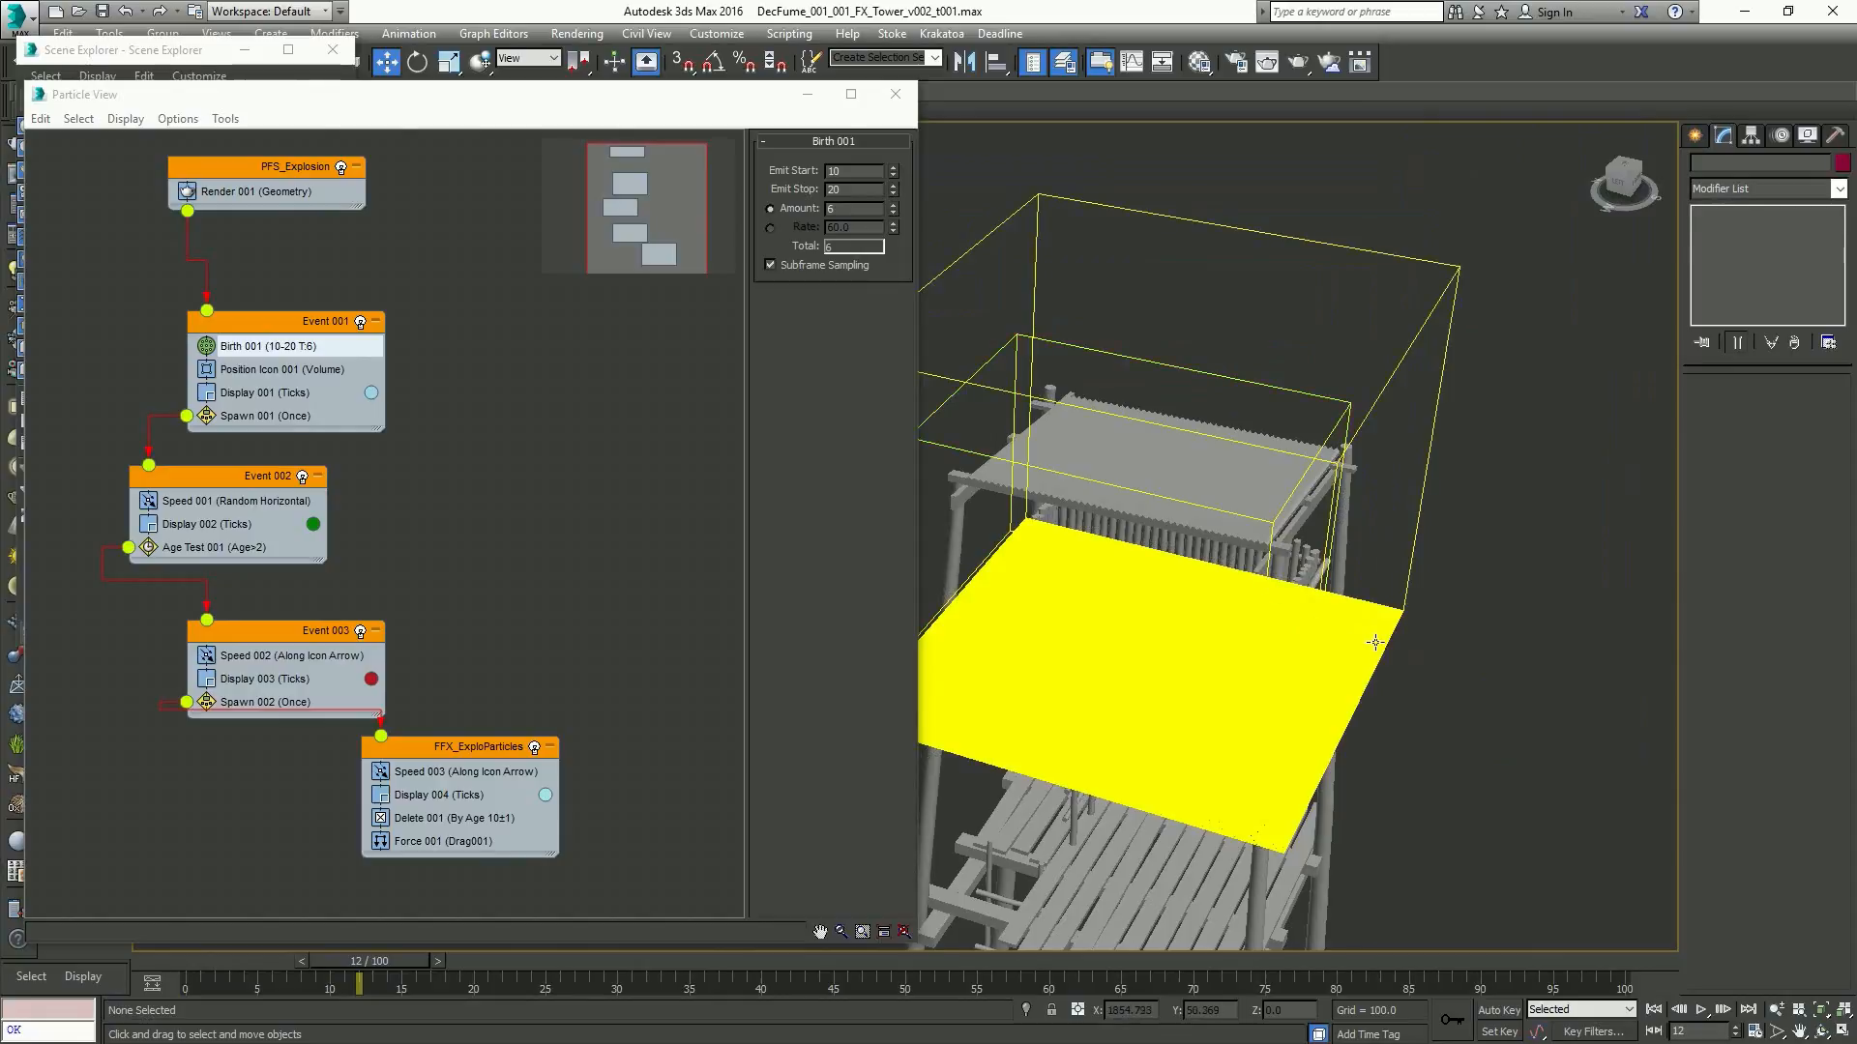
key("ctrl+d")
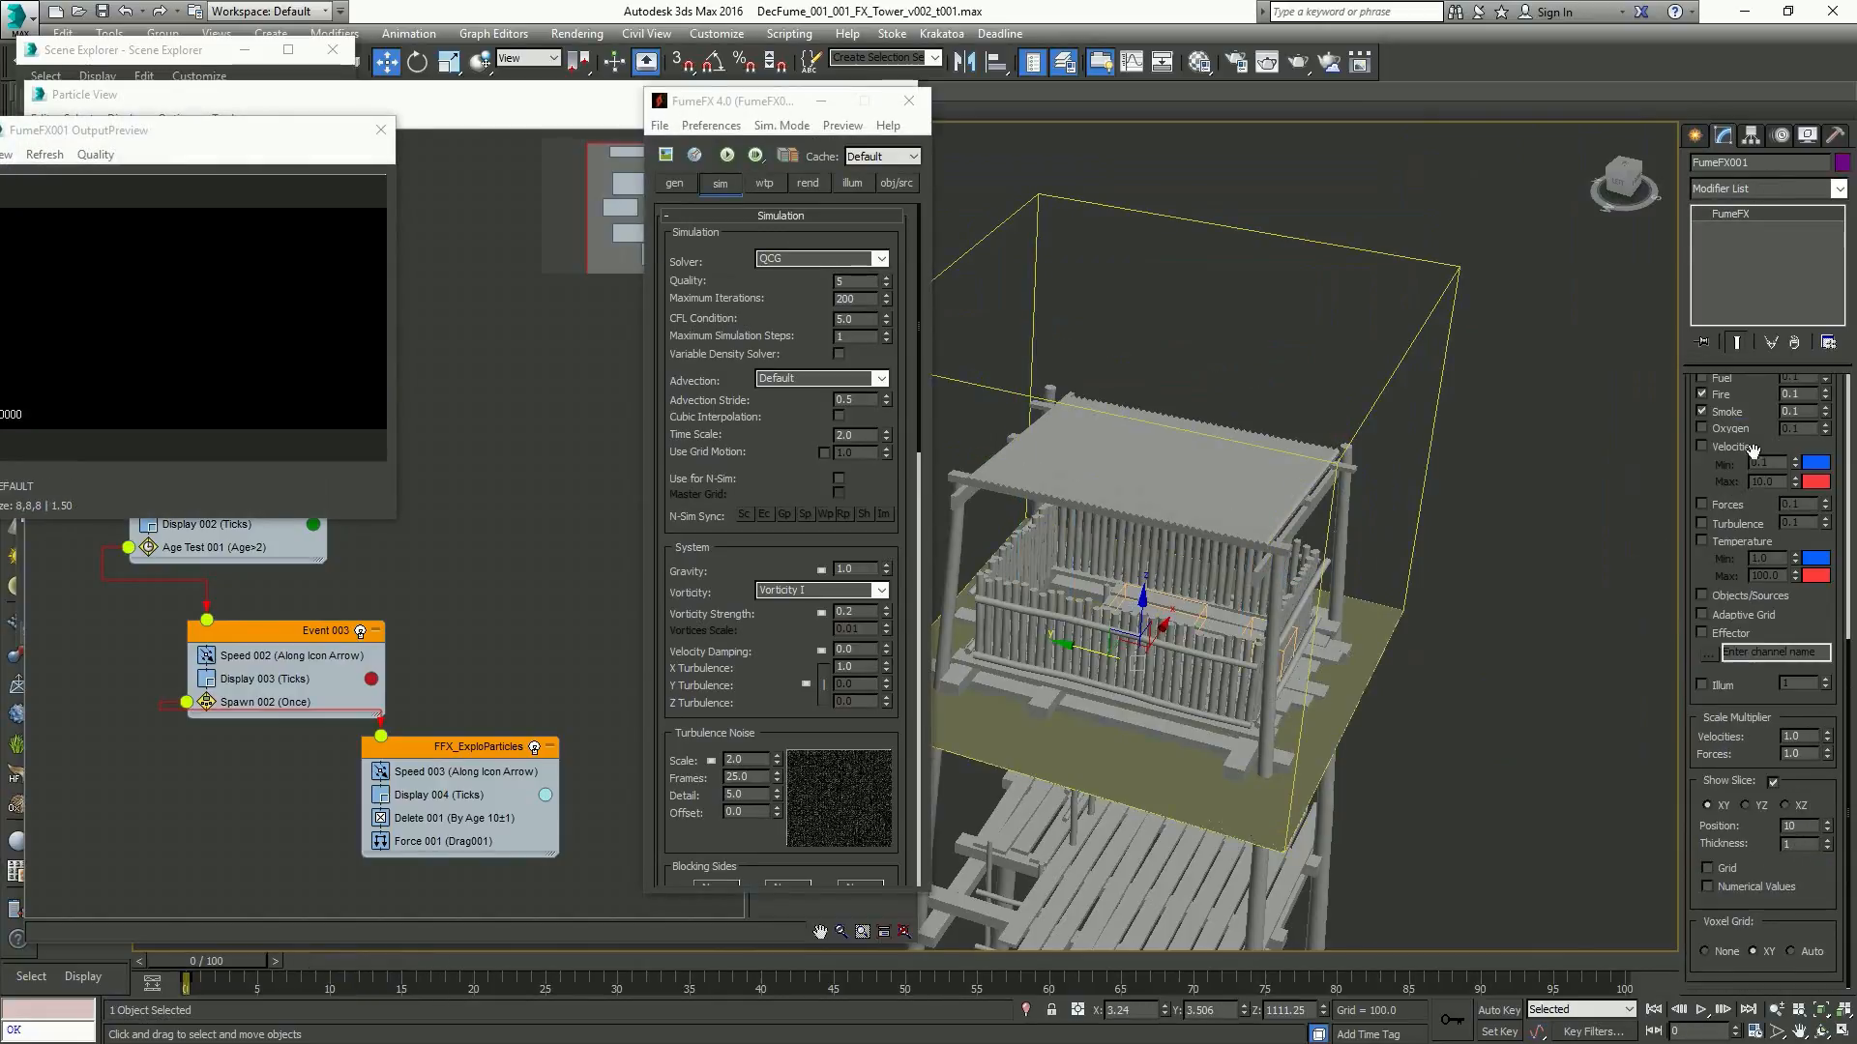
left_click(1700, 1008)
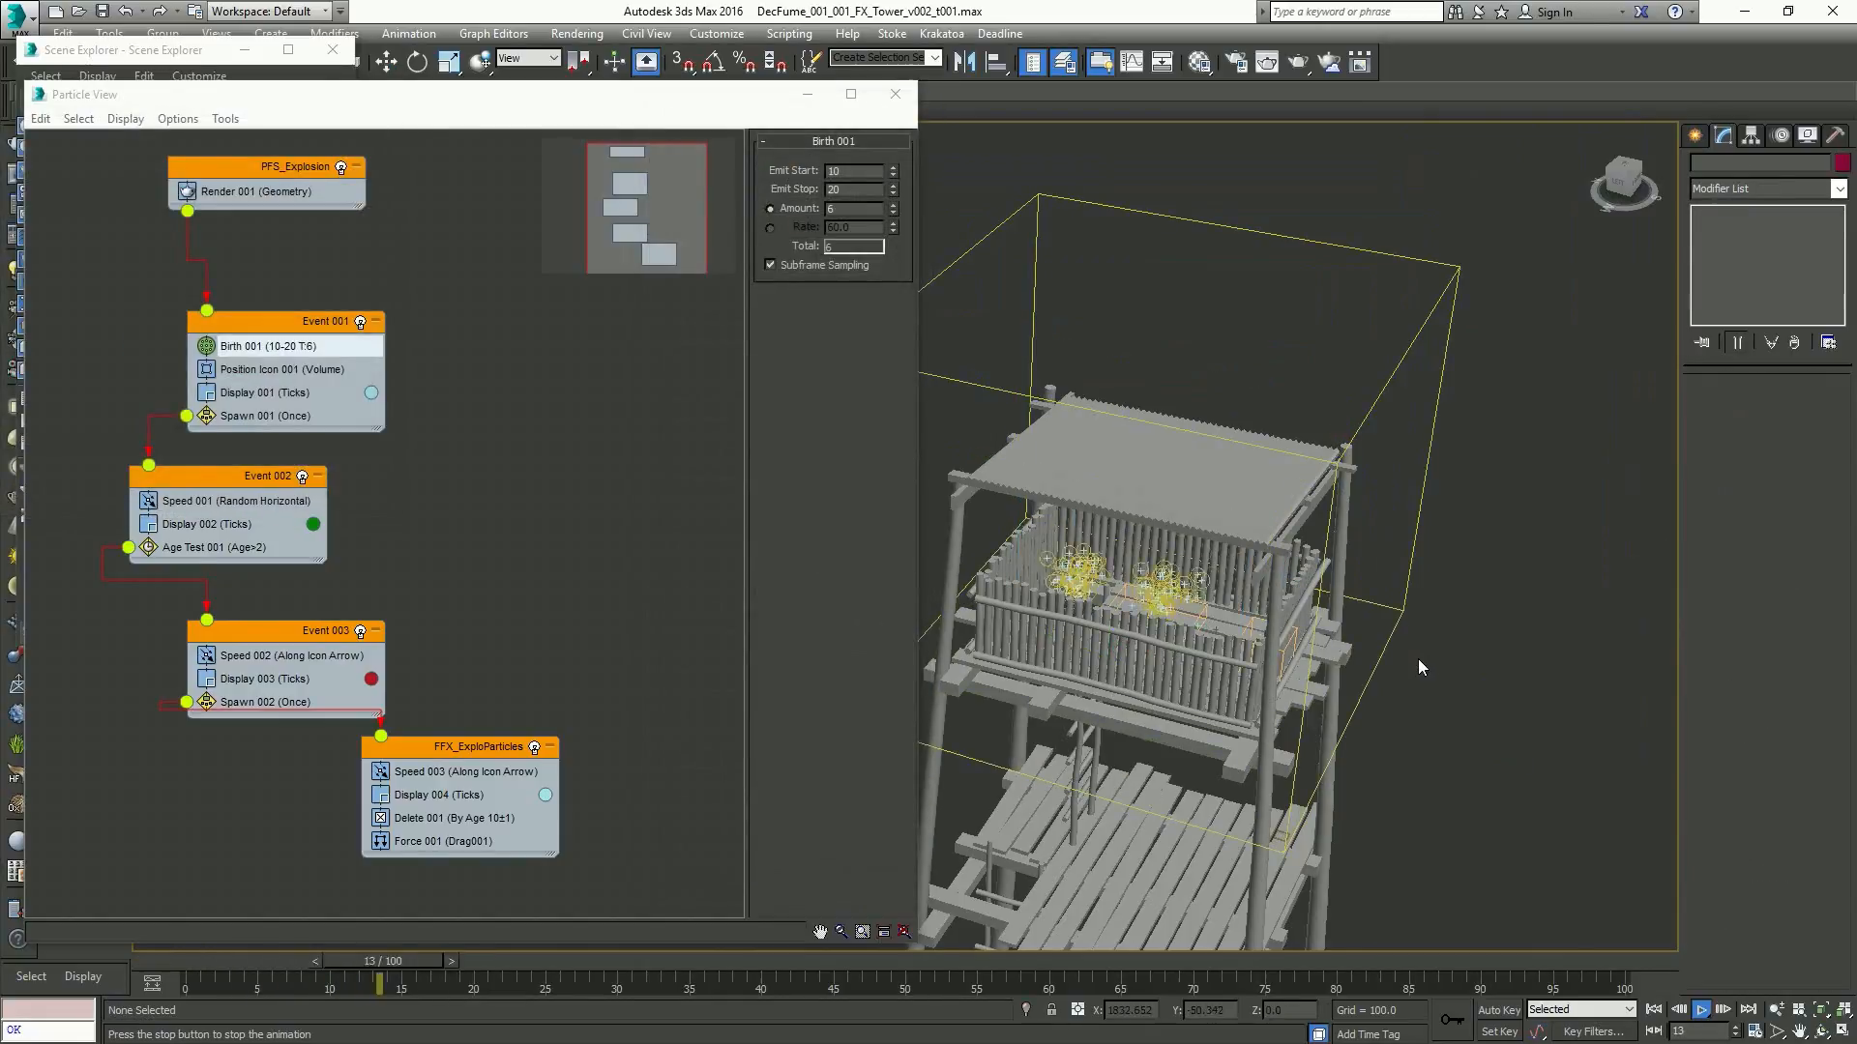
middle_click_drag(1401, 647, 1433, 602, "alt")
key("Escape")
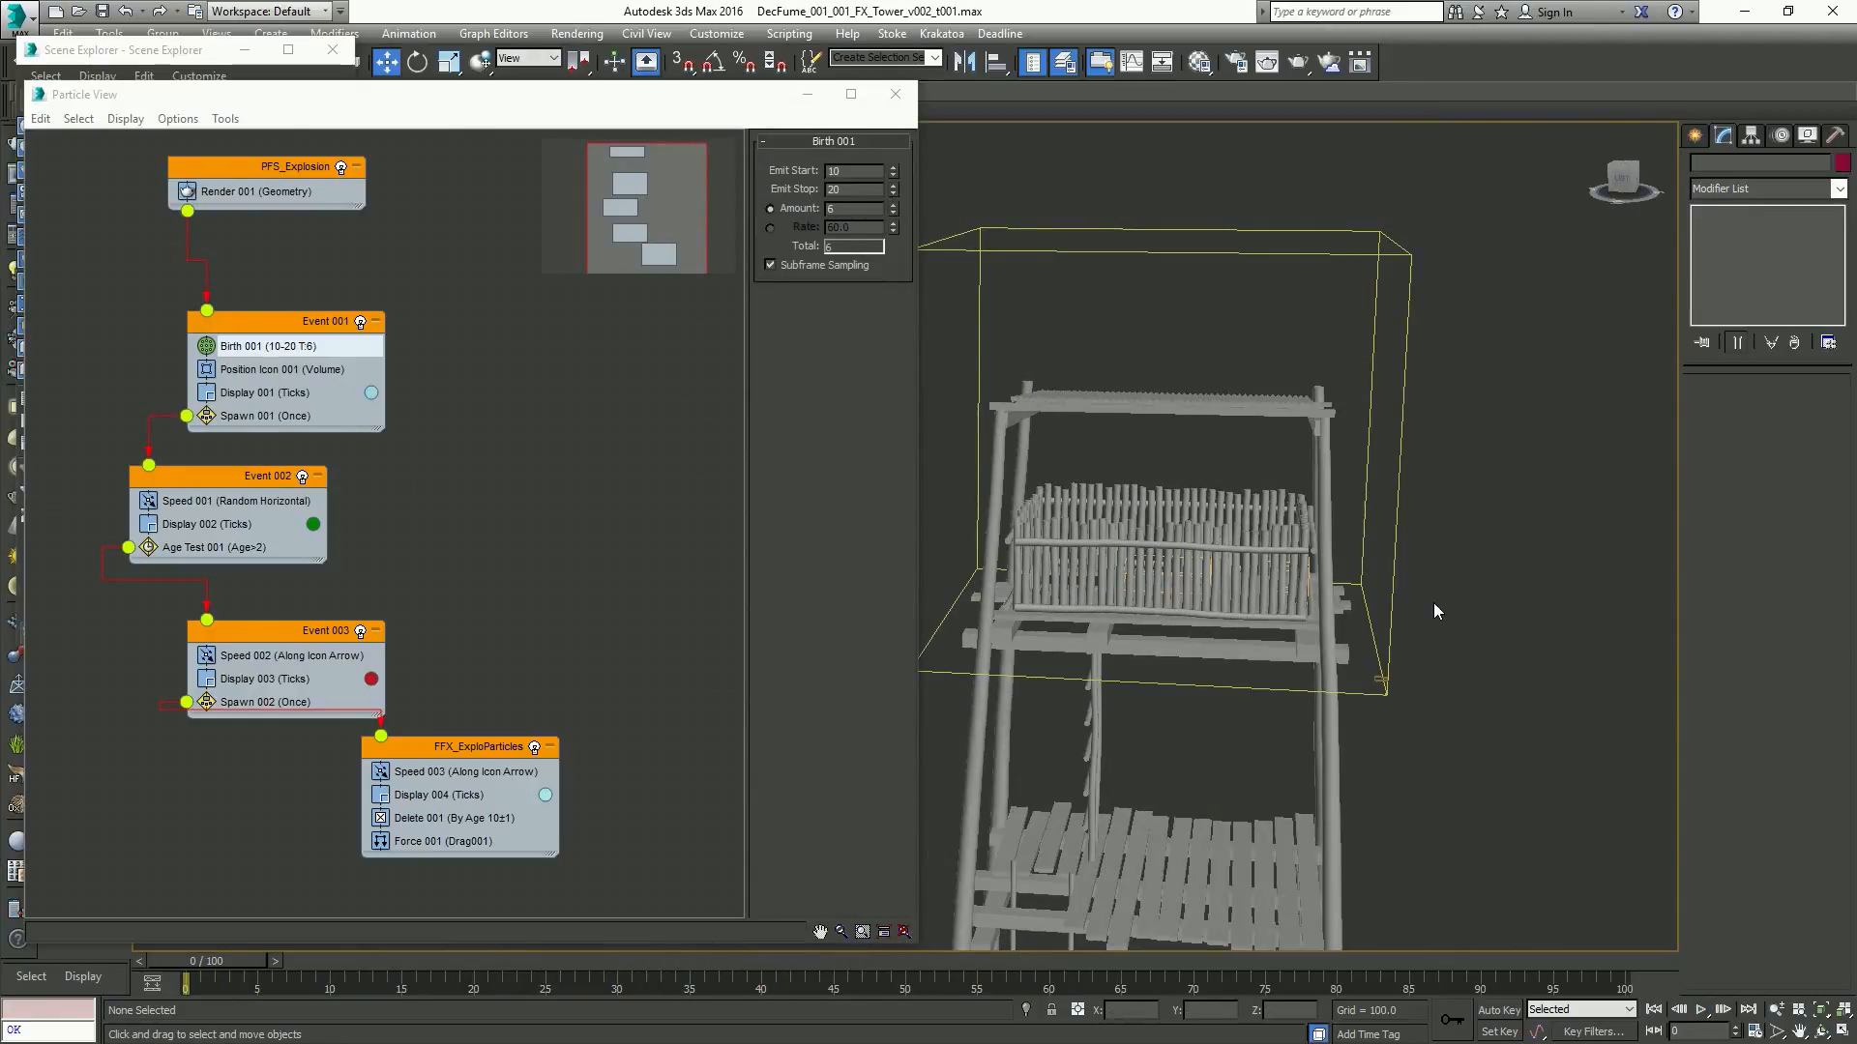
key("ctrl+z")
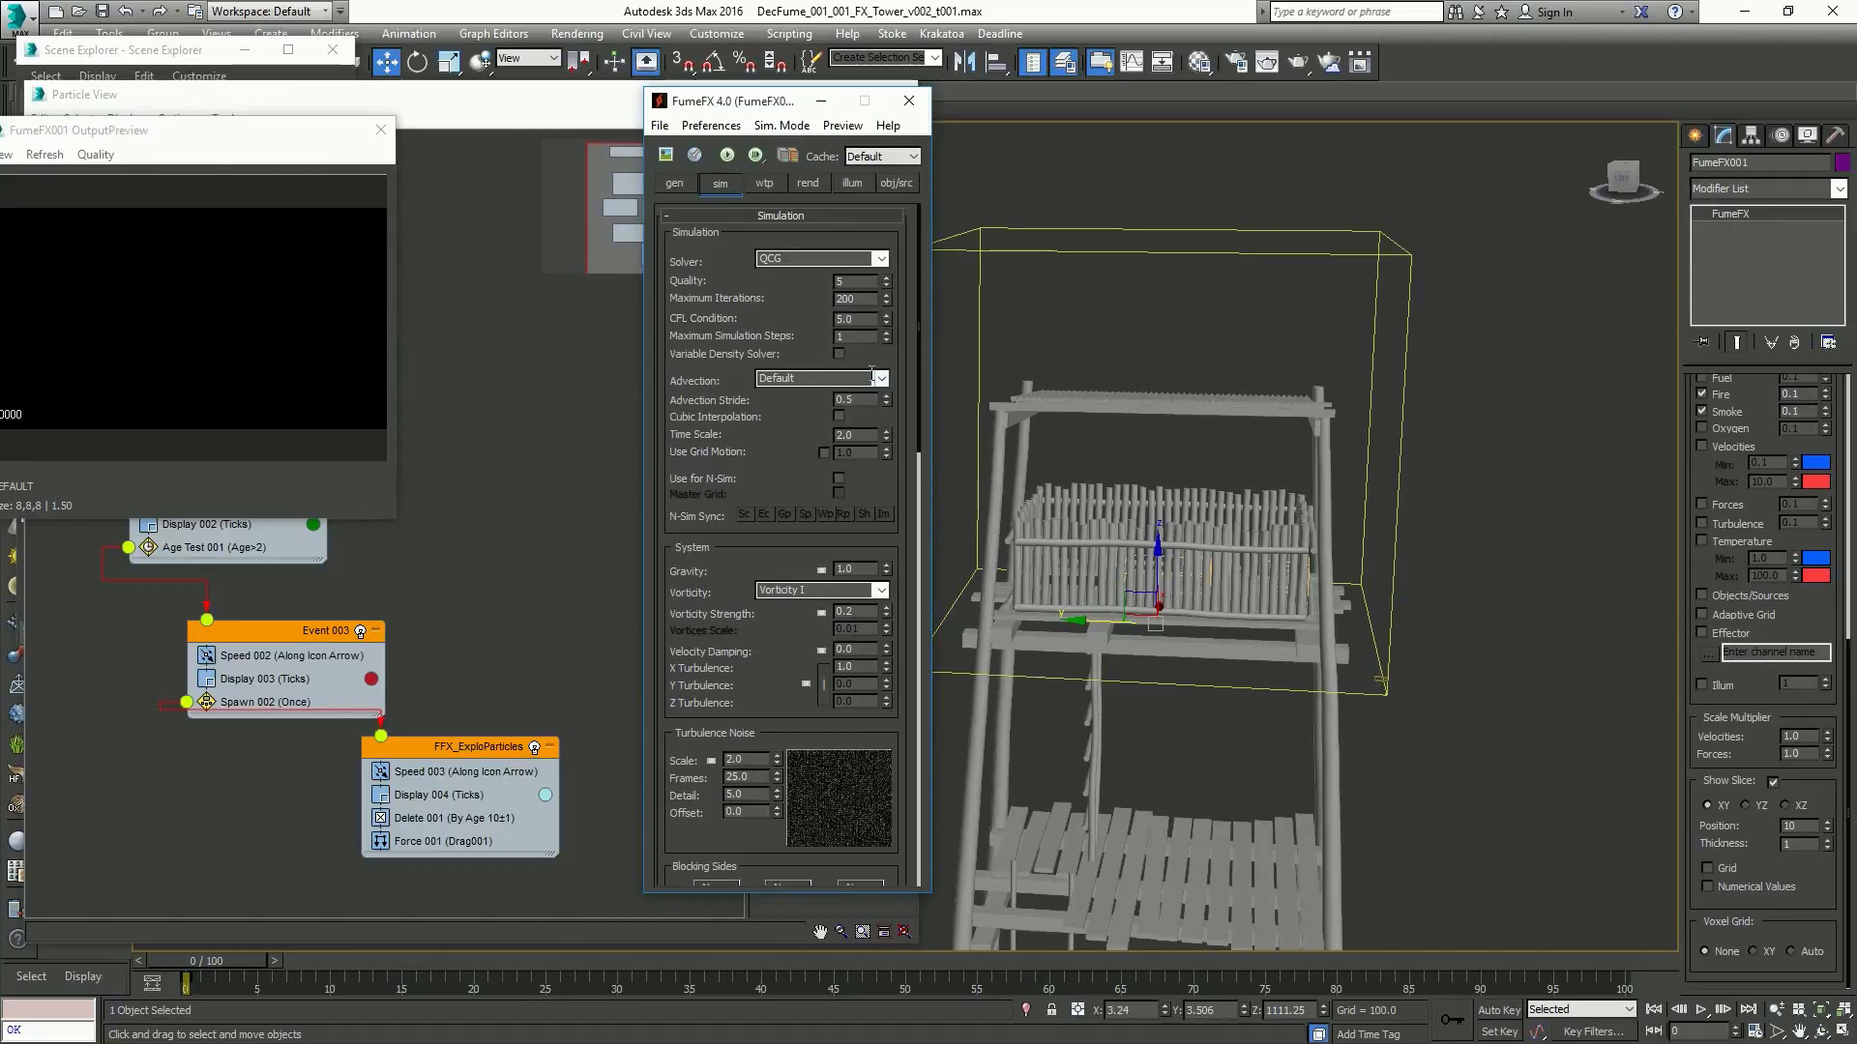
Run the default FumeFX simulation and scrub the timeline to around frames 17 to 19 to review the explosion in the output preview
middle_click_drag(1098, 444, 1186, 478, "alt")
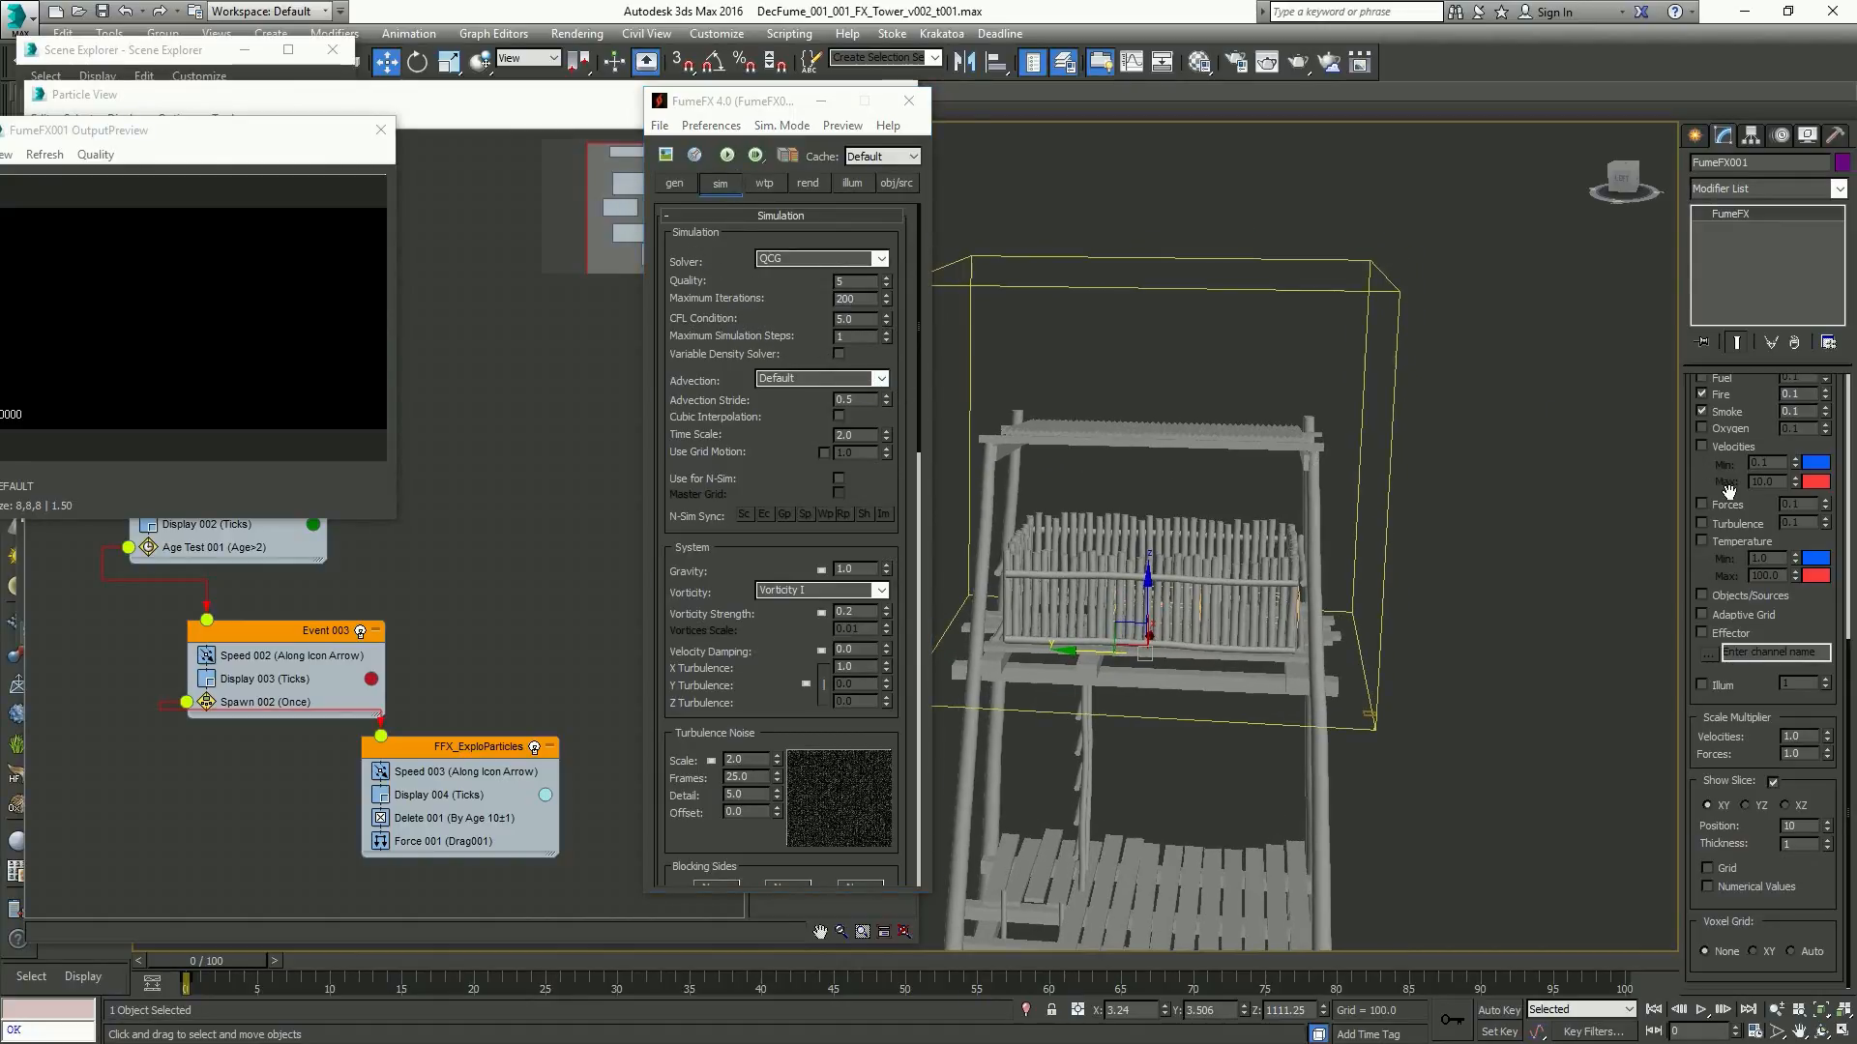
scroll(1757, 694, "up", 5)
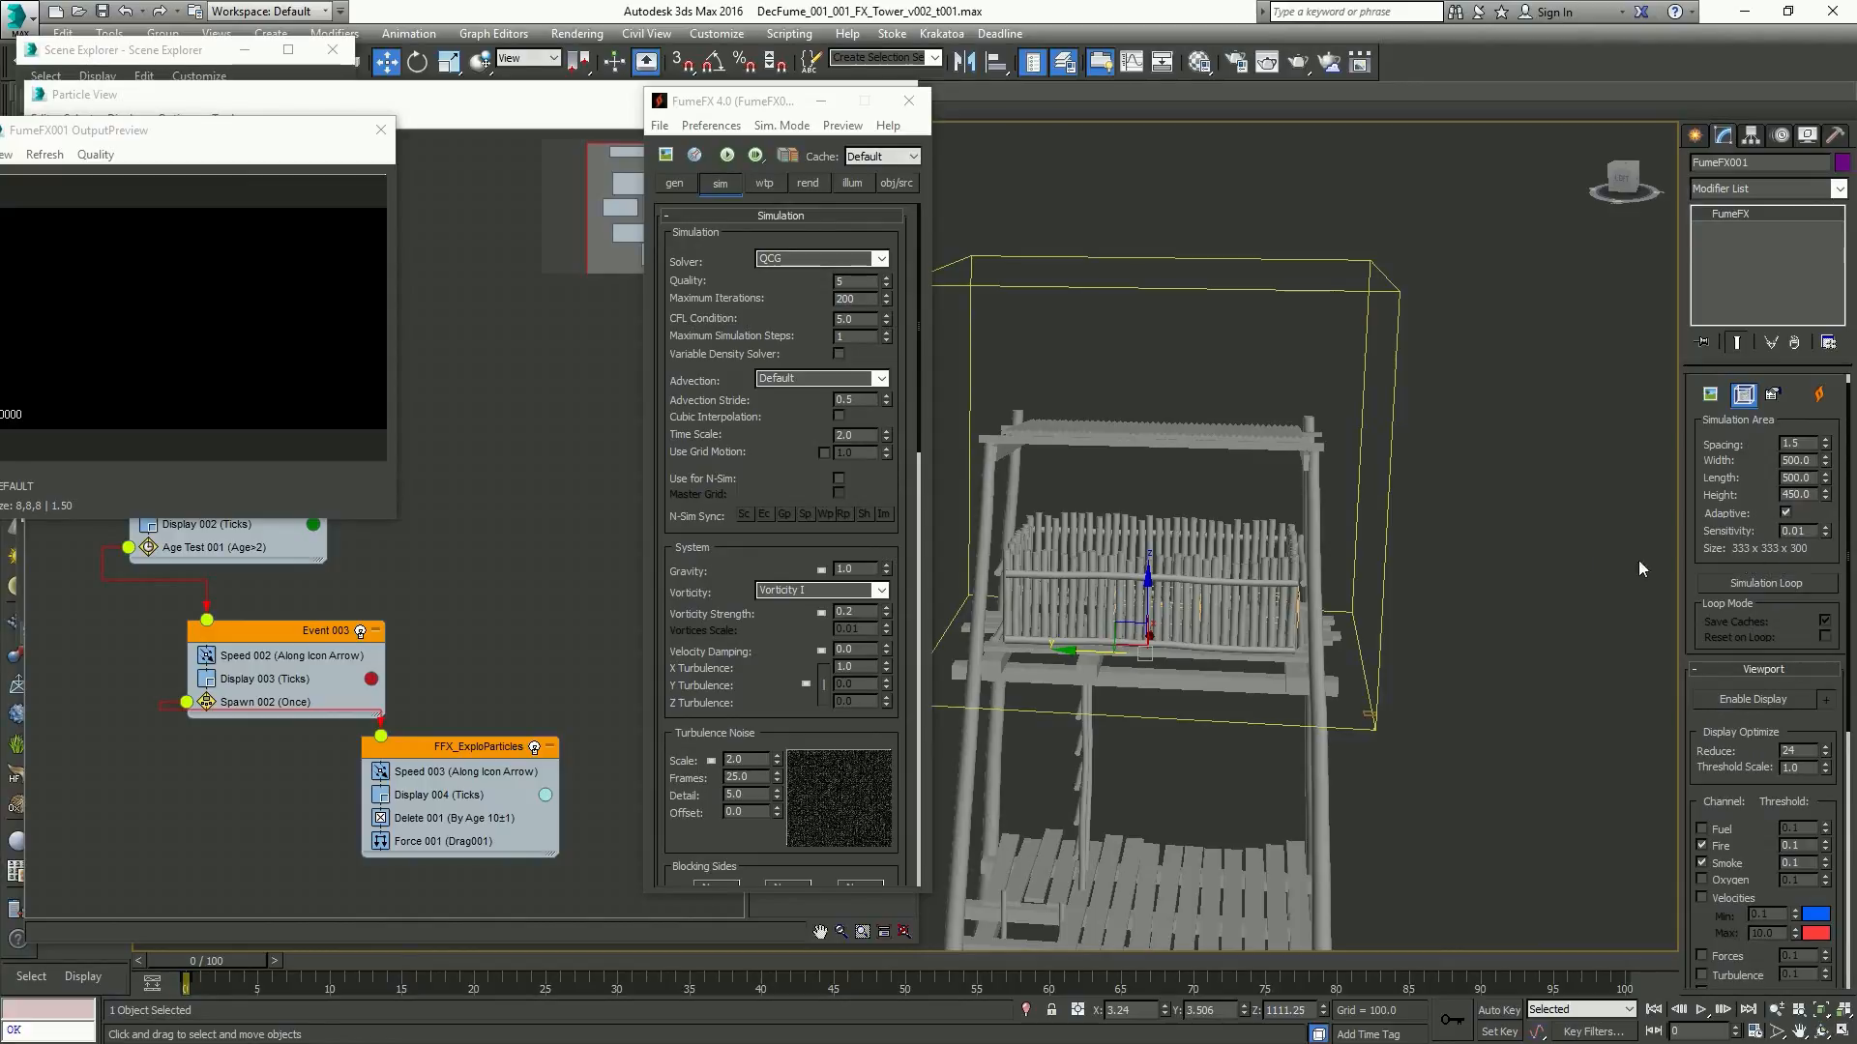
middle_click_drag(1638, 560, 1384, 555, "alt")
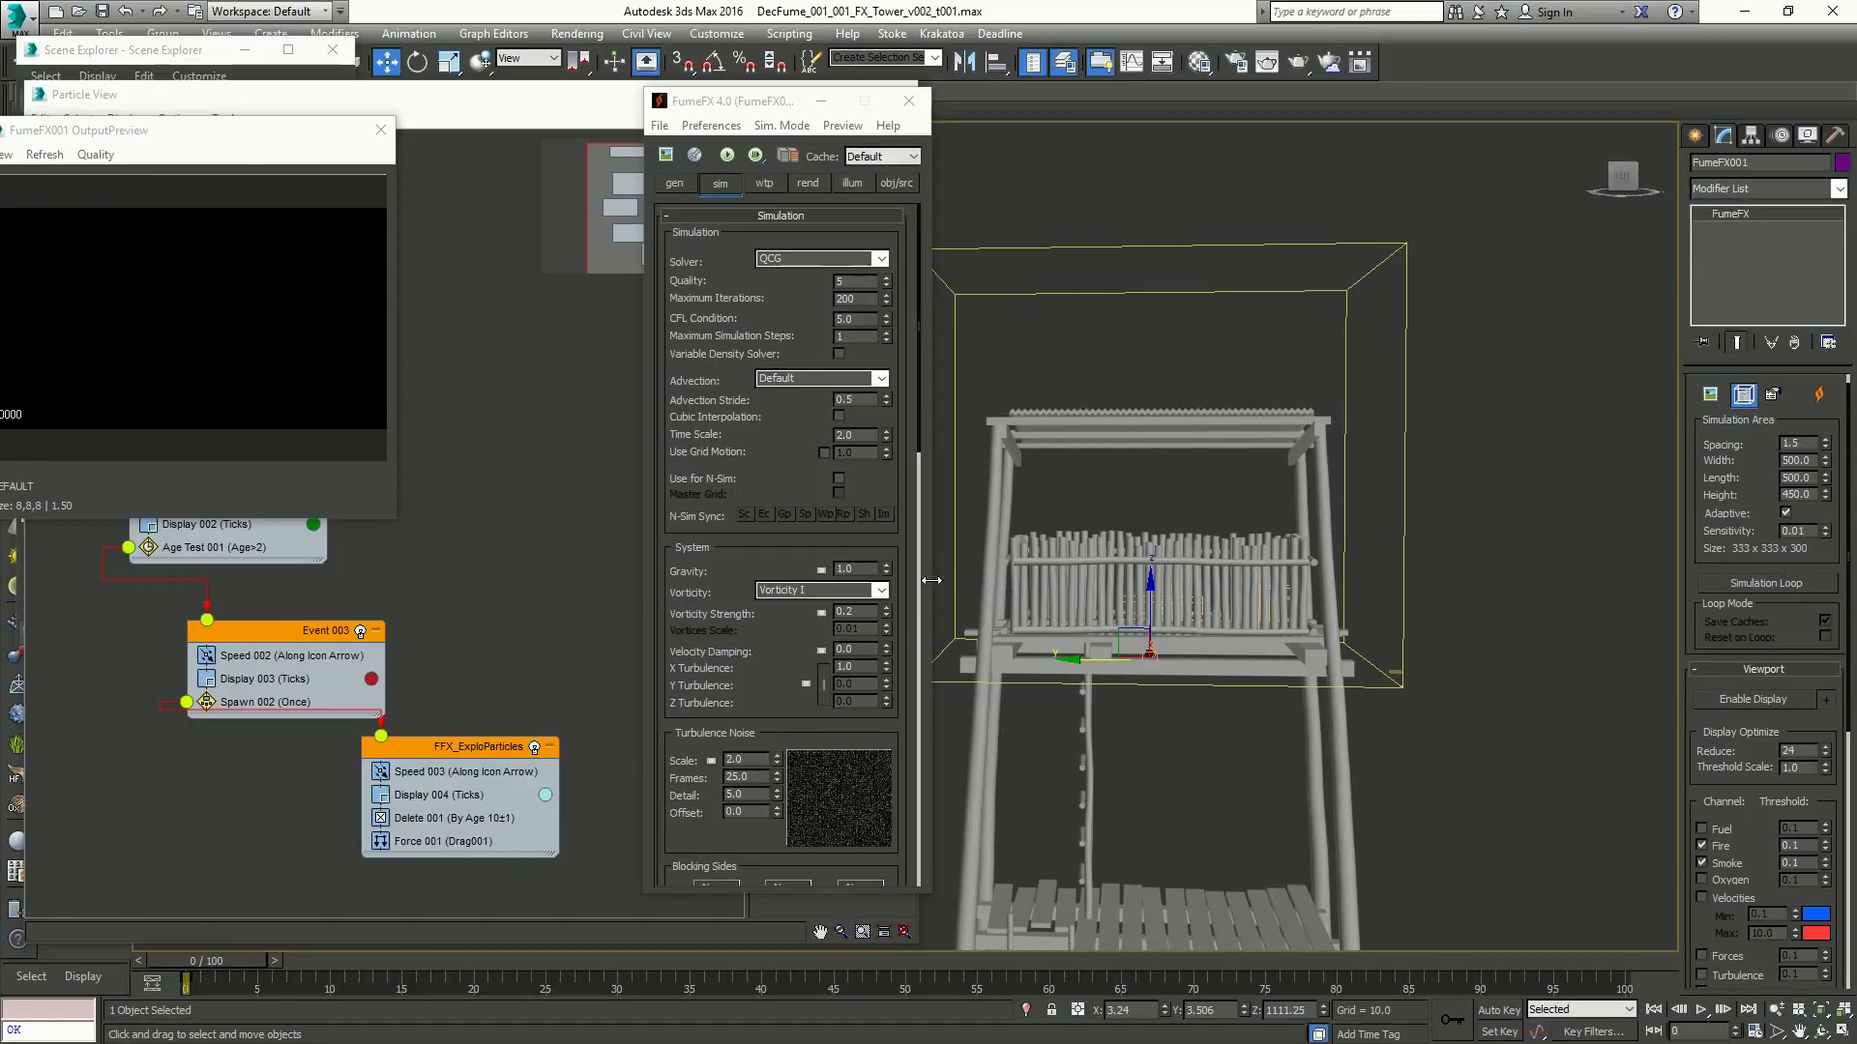
left_click(882, 591)
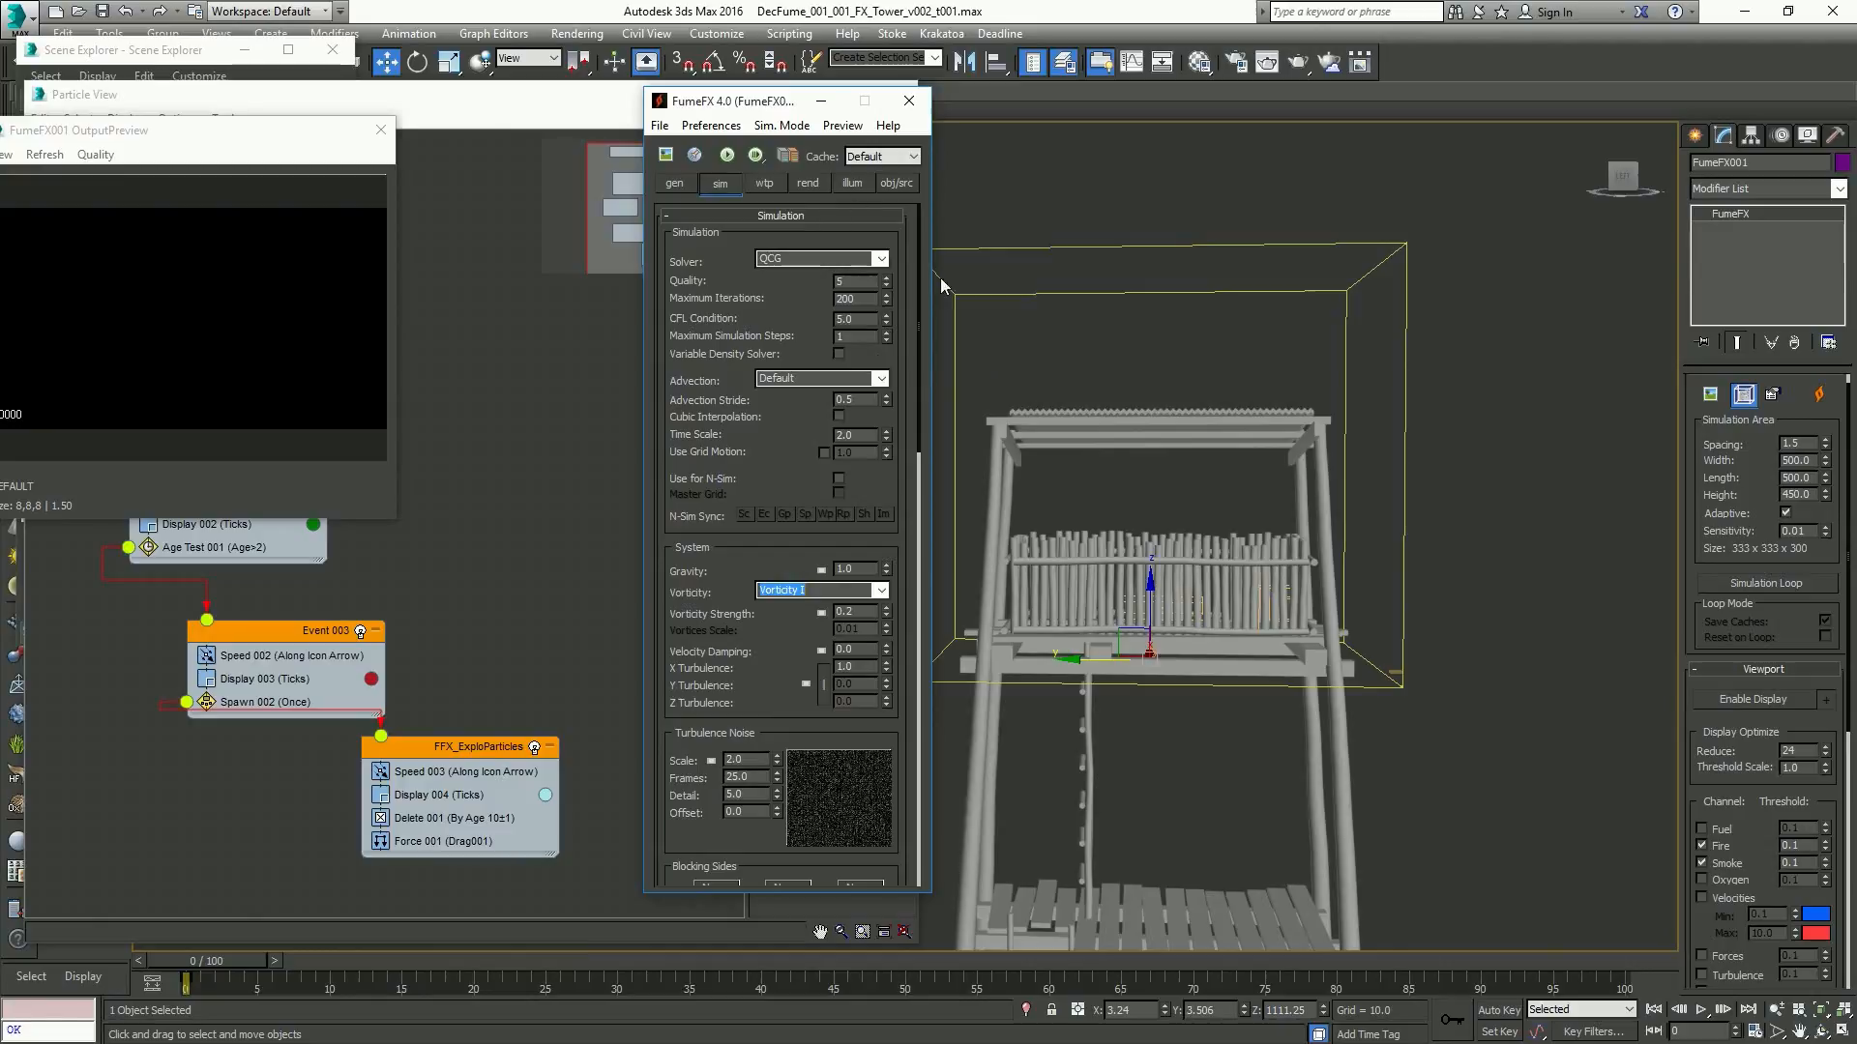
left_click(713, 322)
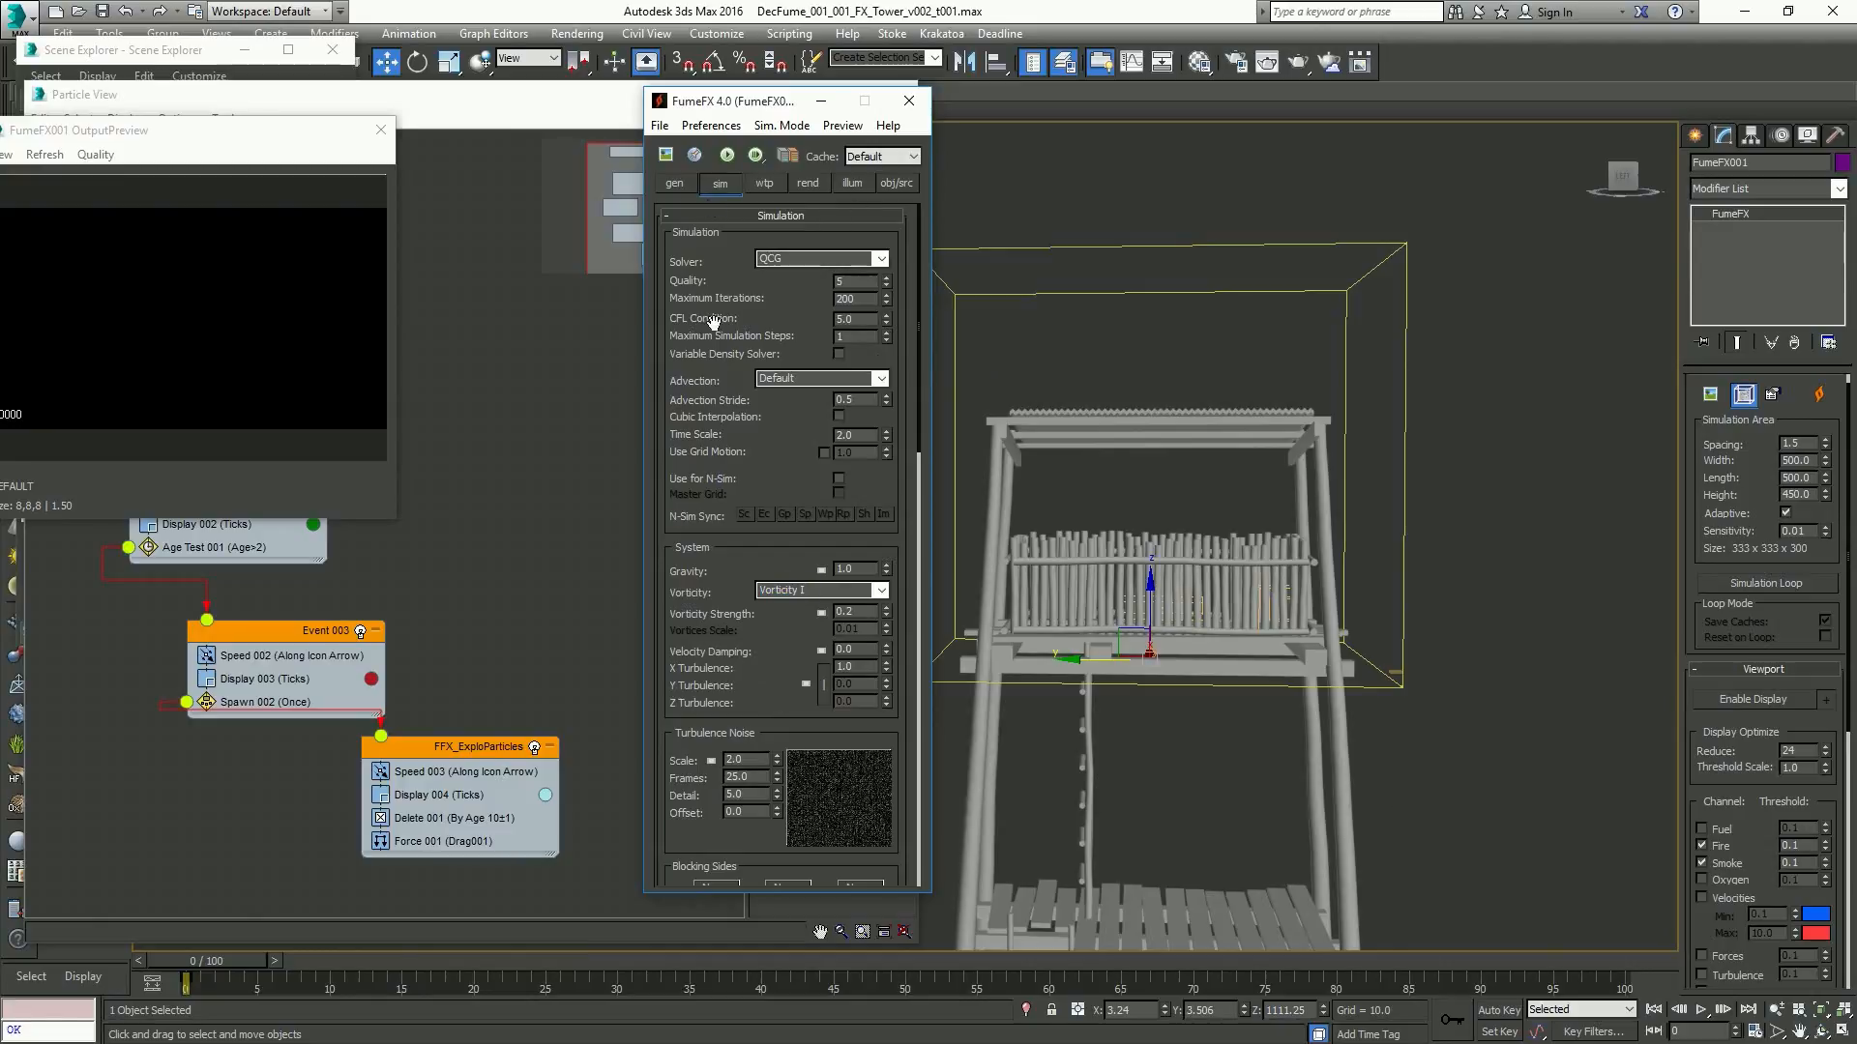
left_click(725, 156)
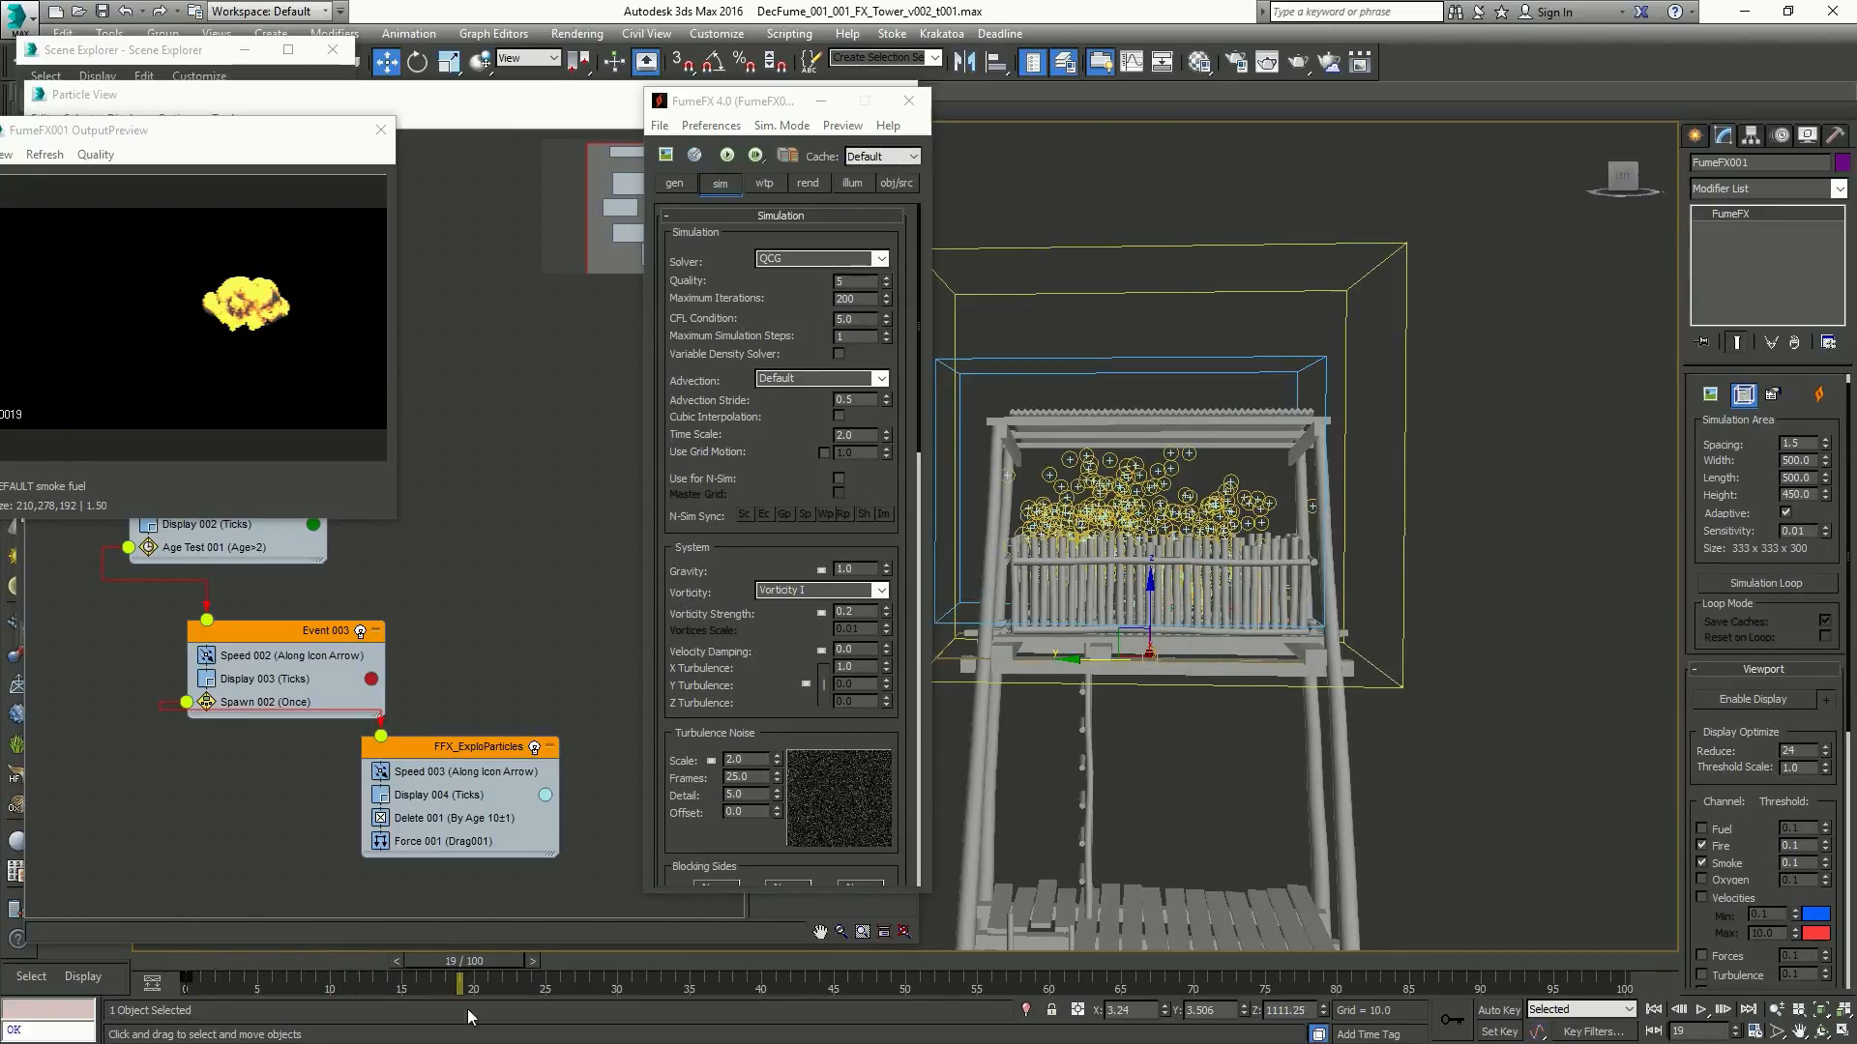
left_click_drag(284, 957, 447, 974)
key("w")
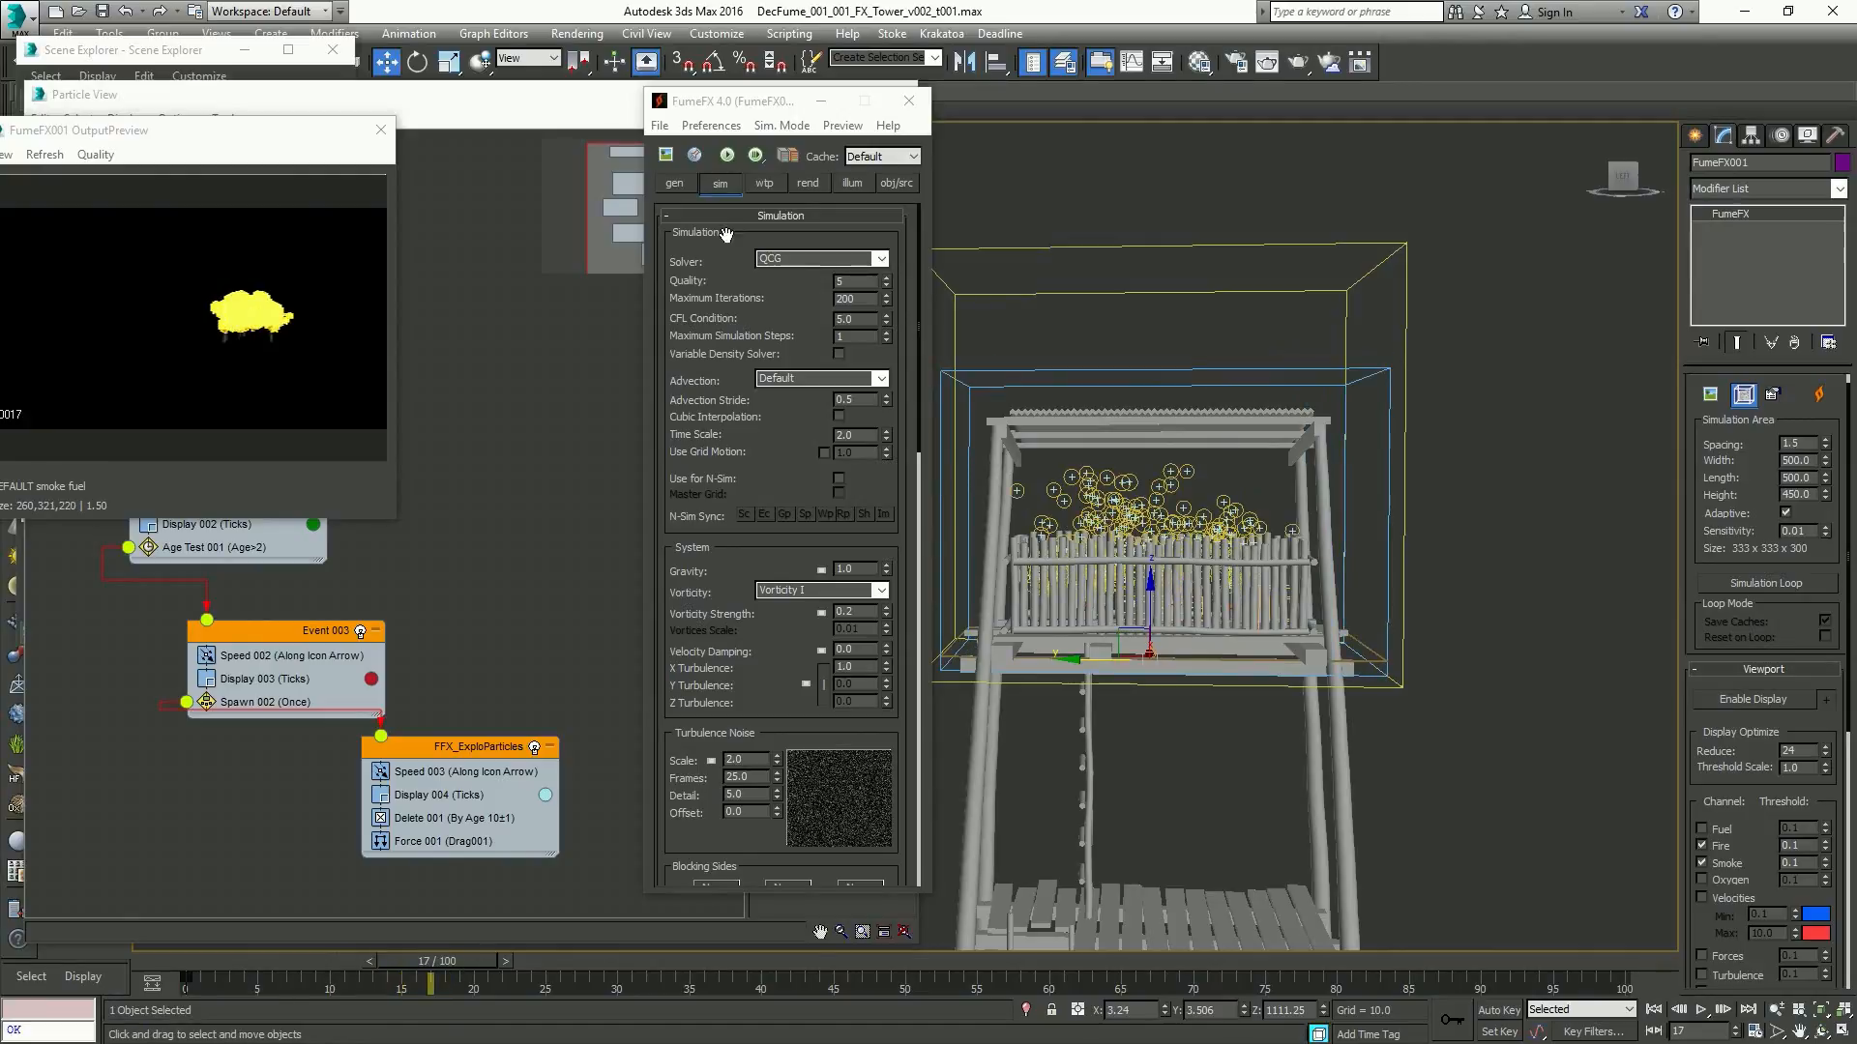
Add Temperature to the exported output channels in the FumeFX general parameters
left_click(692, 184)
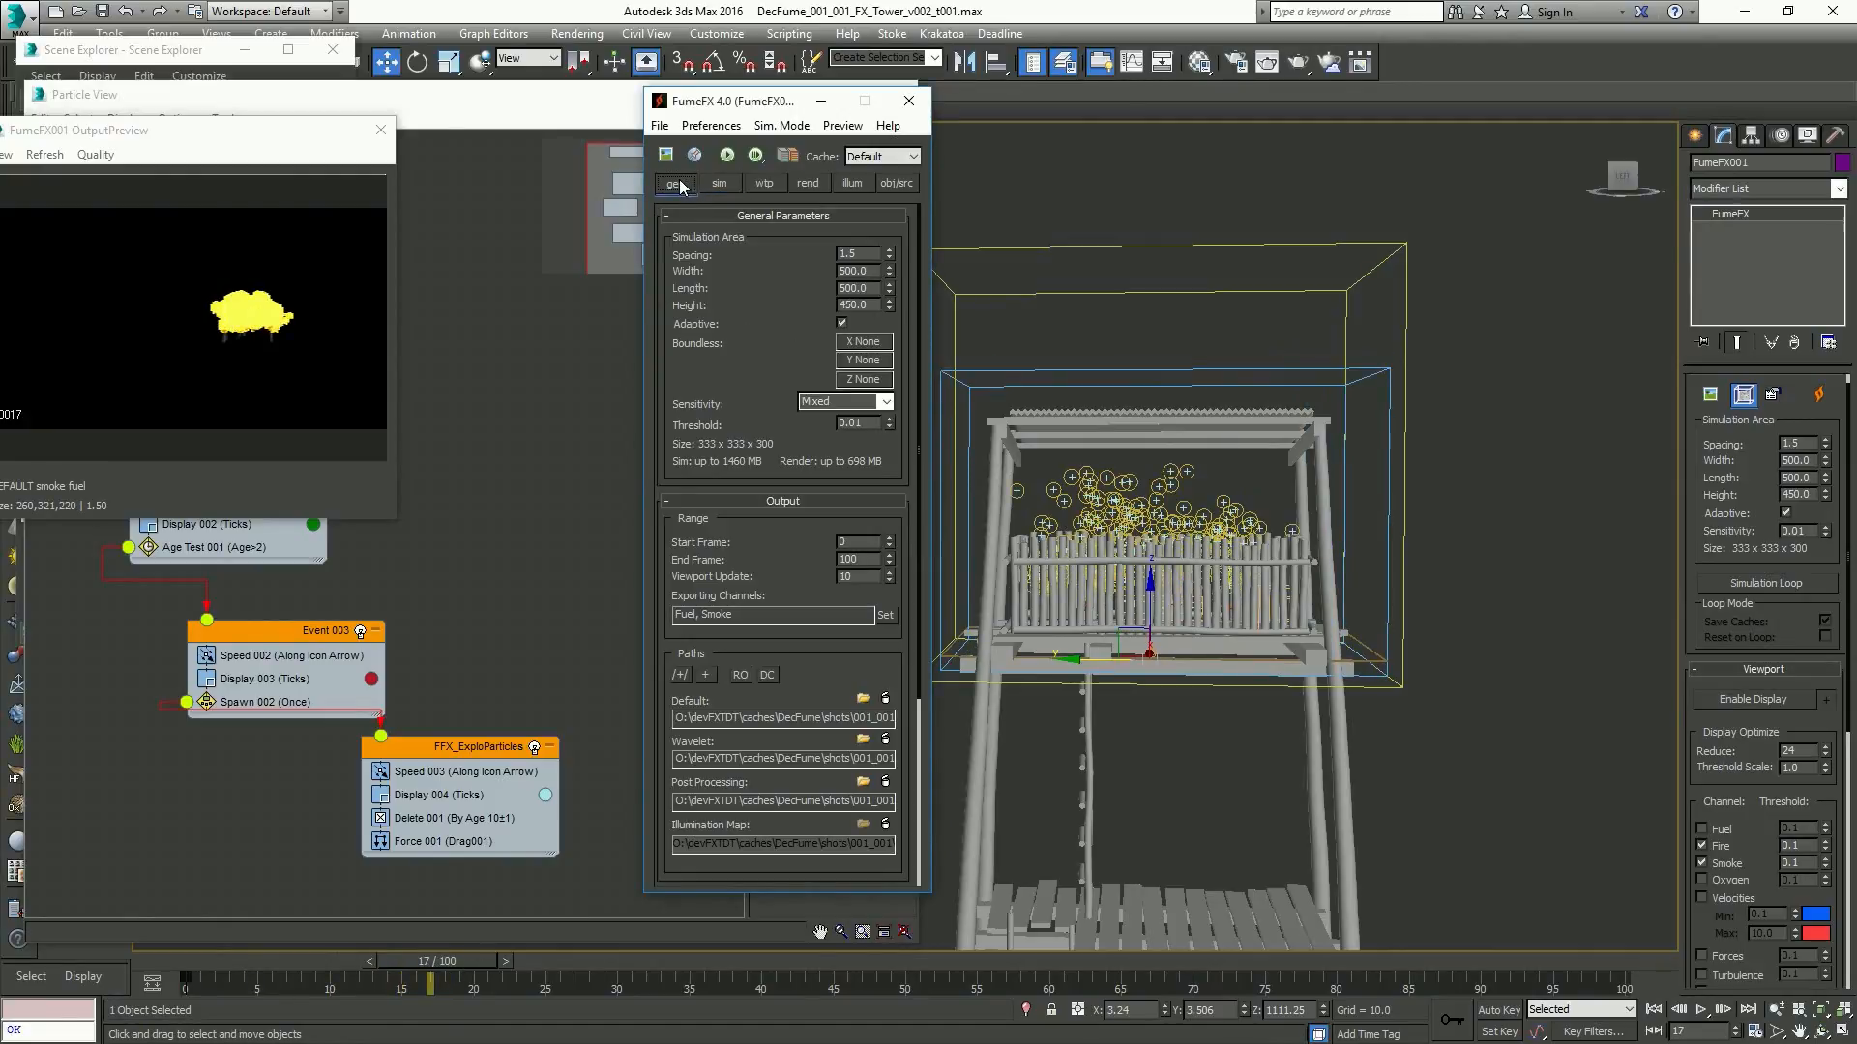
left_click(886, 615)
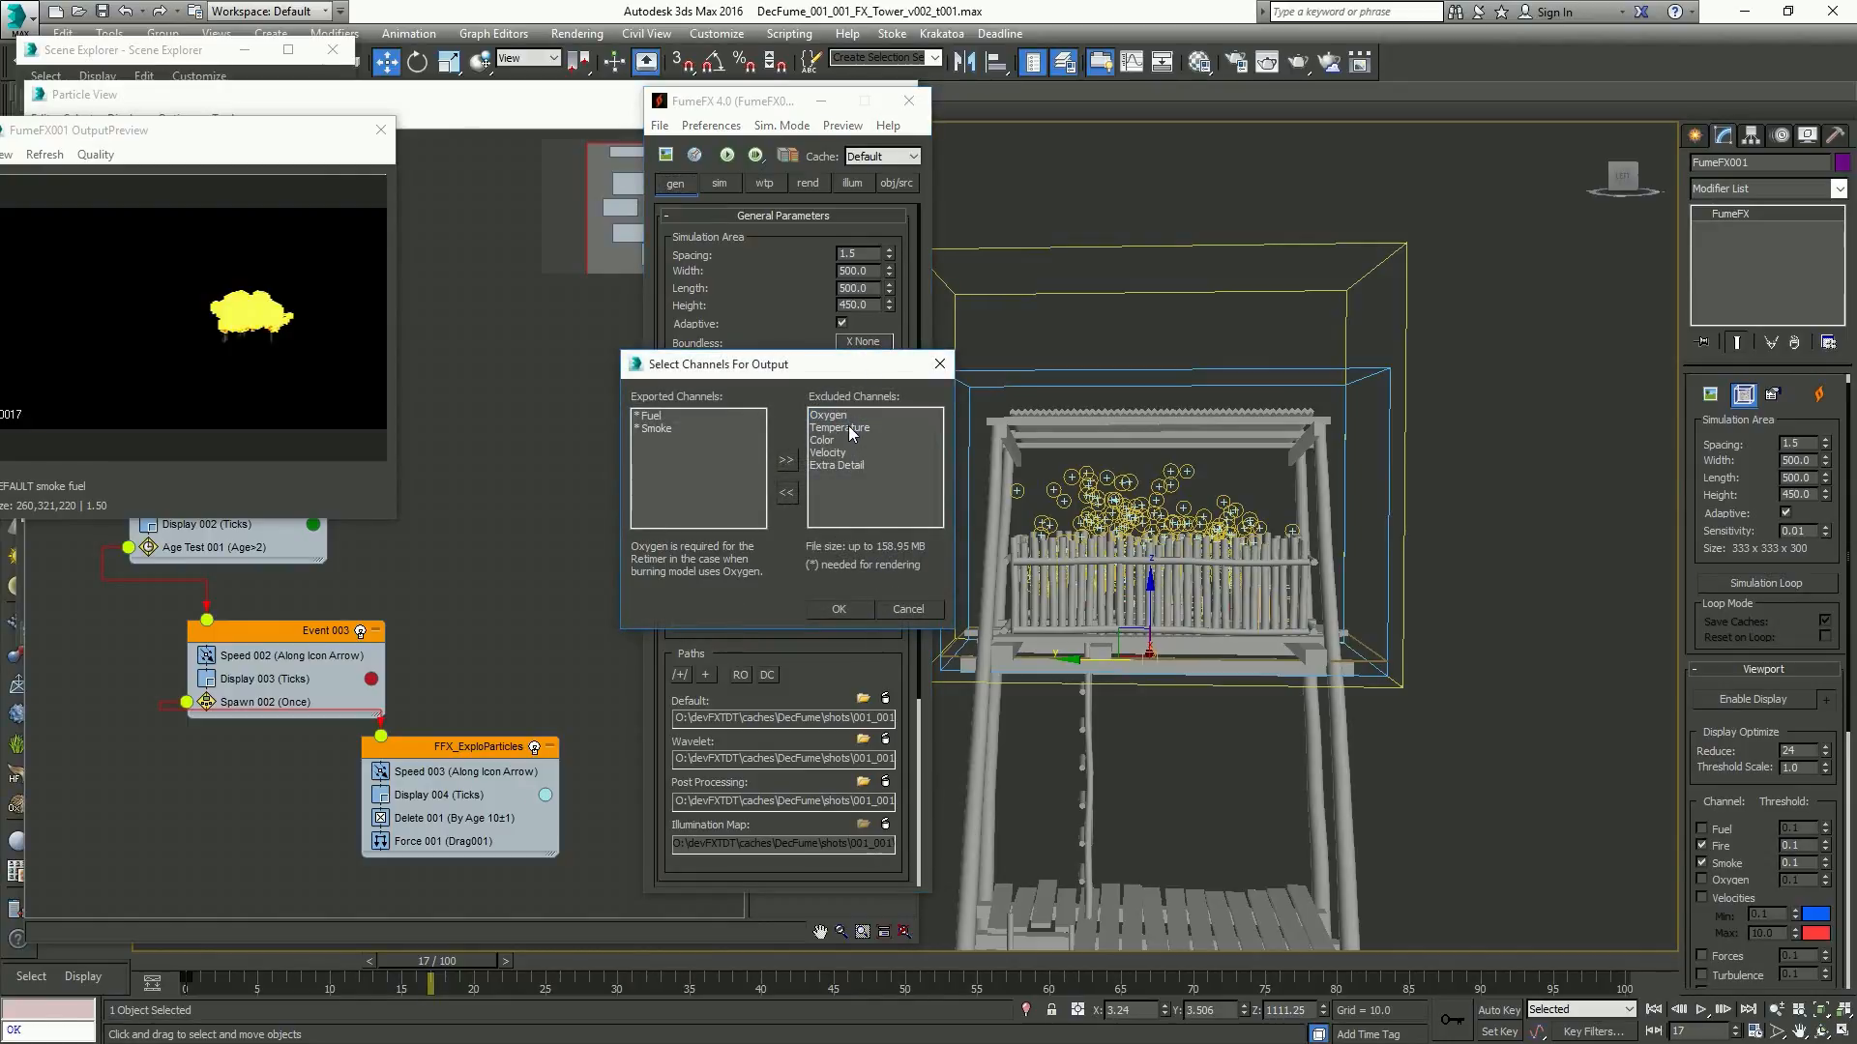
double_click(849, 427)
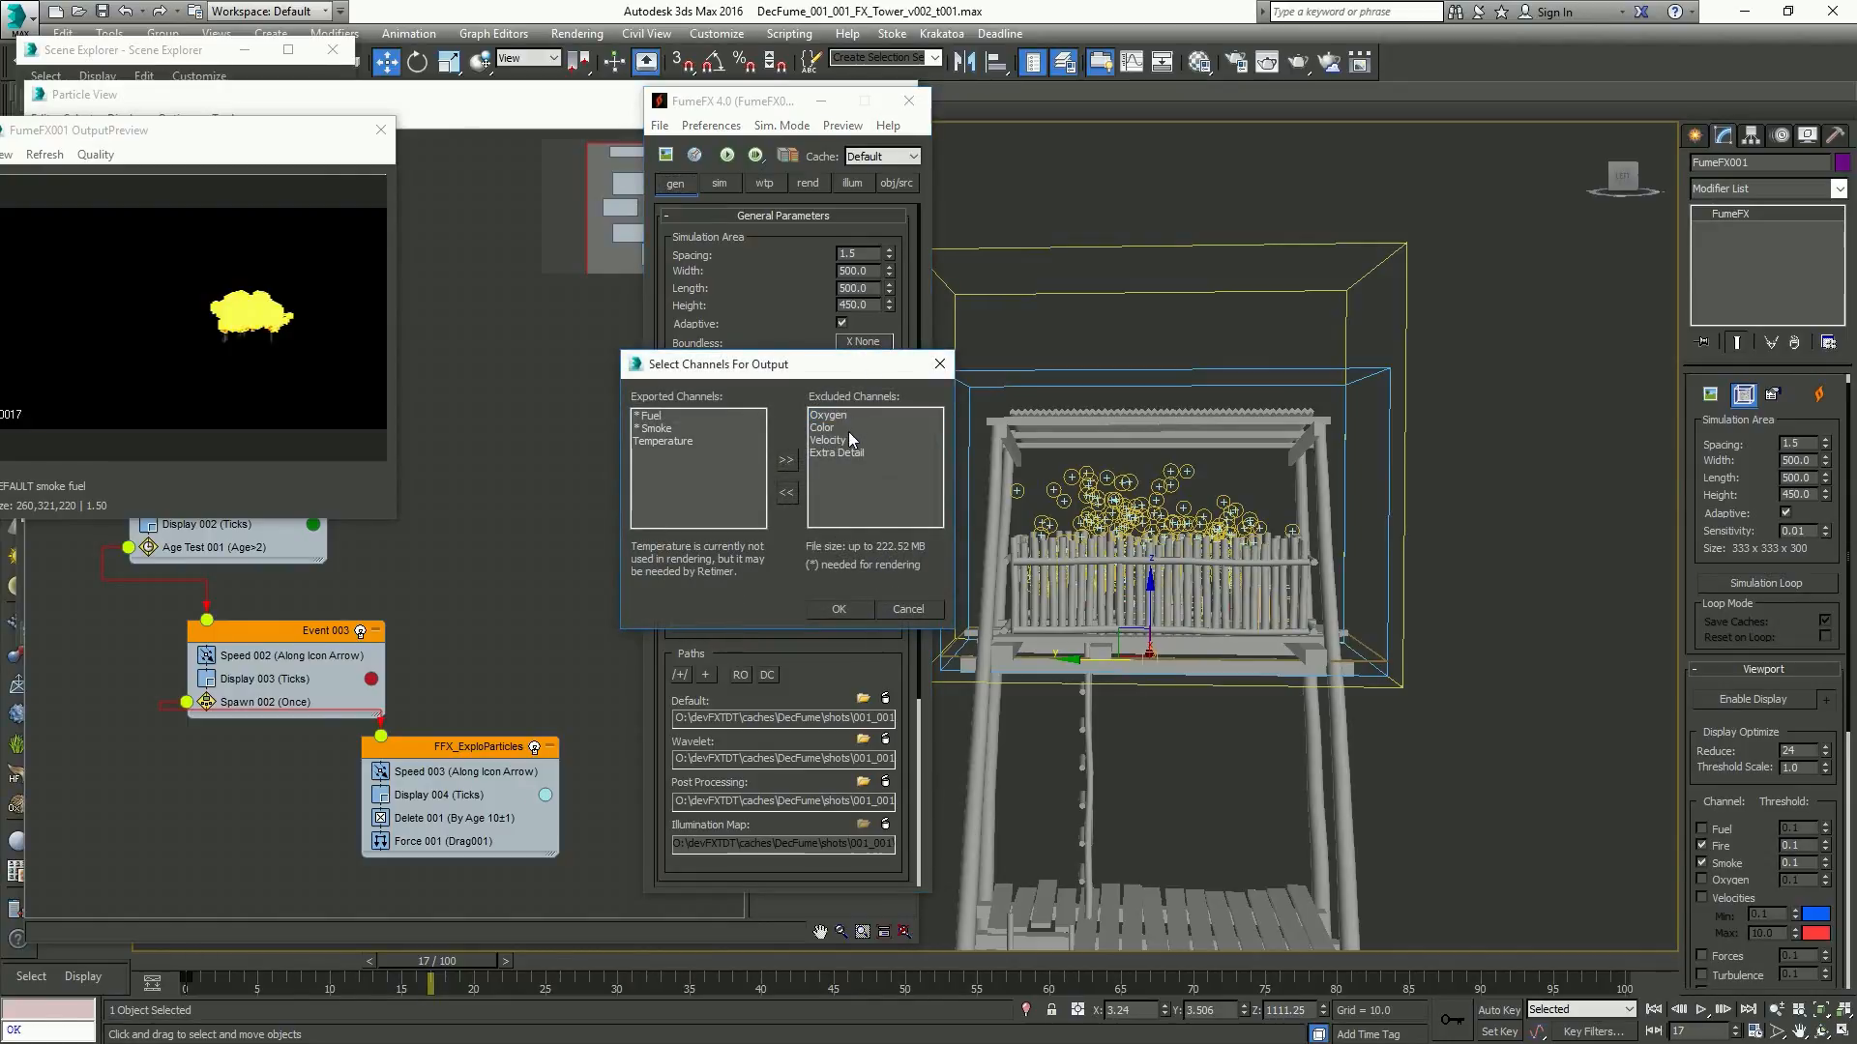
left_click(839, 609)
Set the burning process in the fuel settings to Model With Oxygen
left_click(719, 183)
scroll(774, 435, "down", 10)
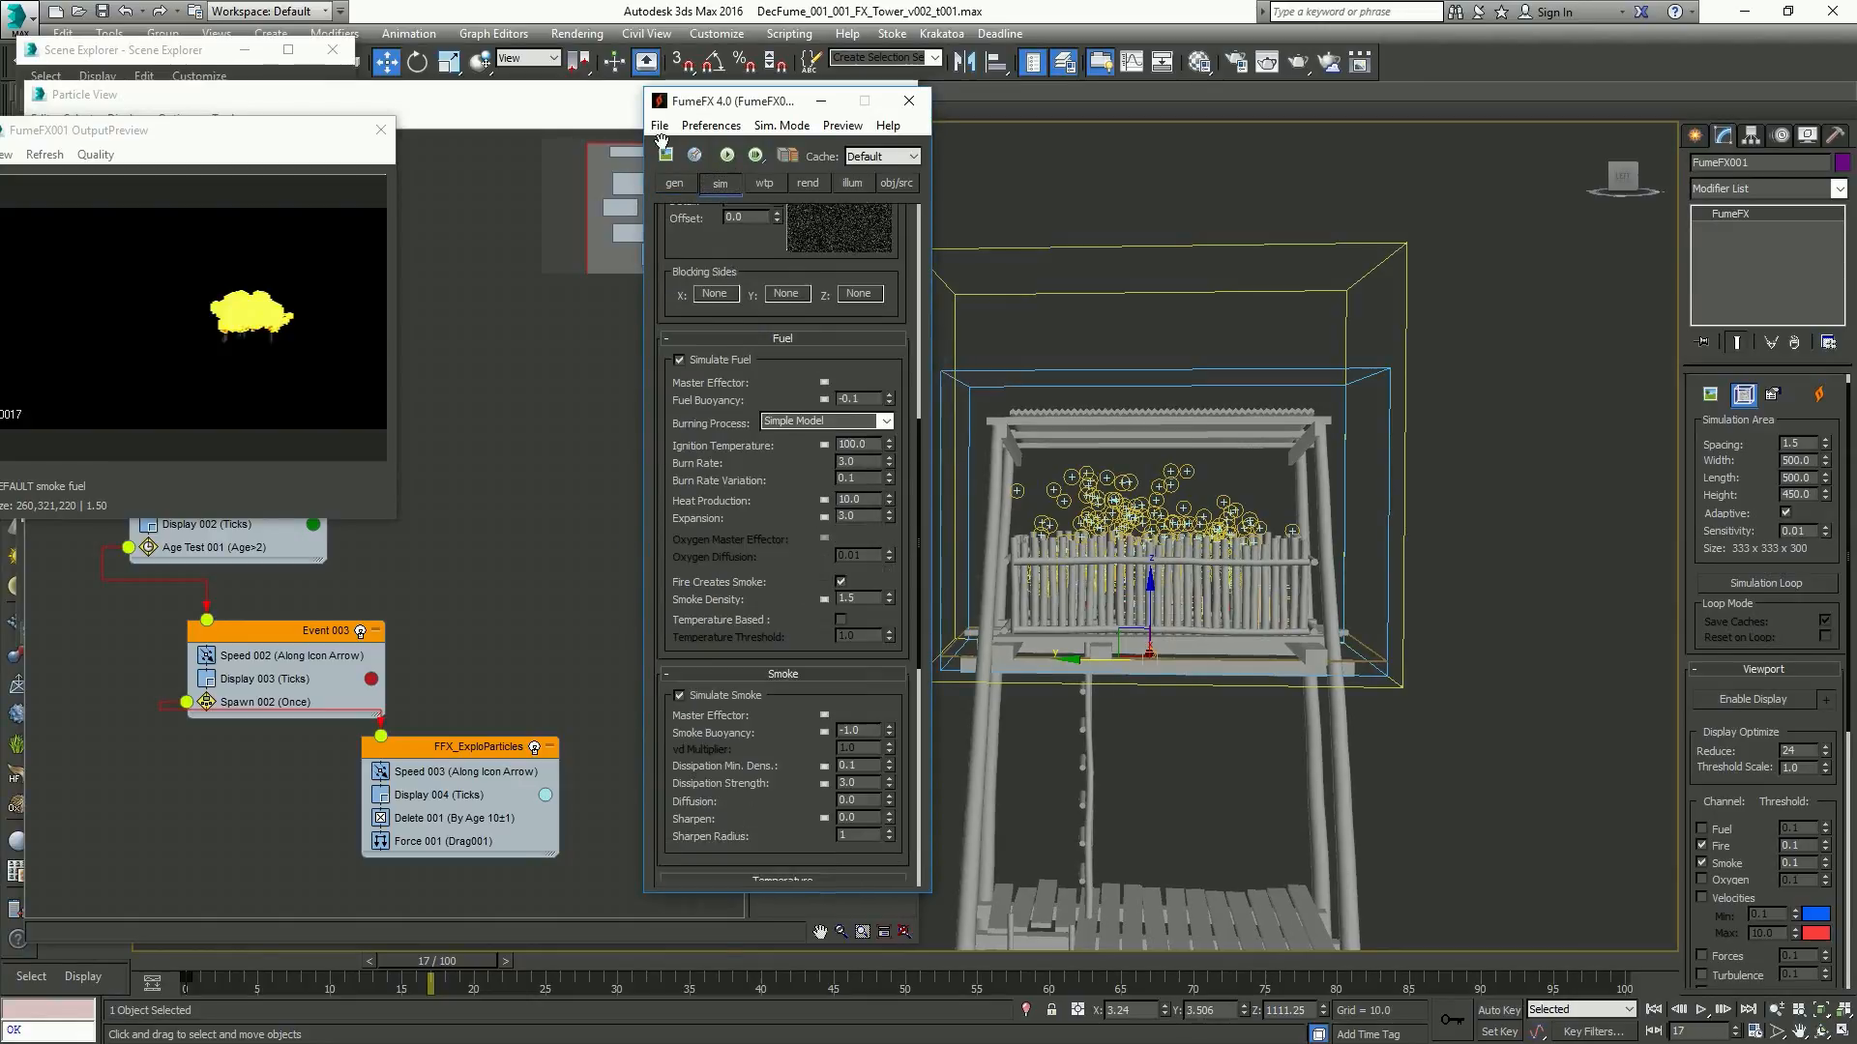
scroll(855, 500, "down", 1)
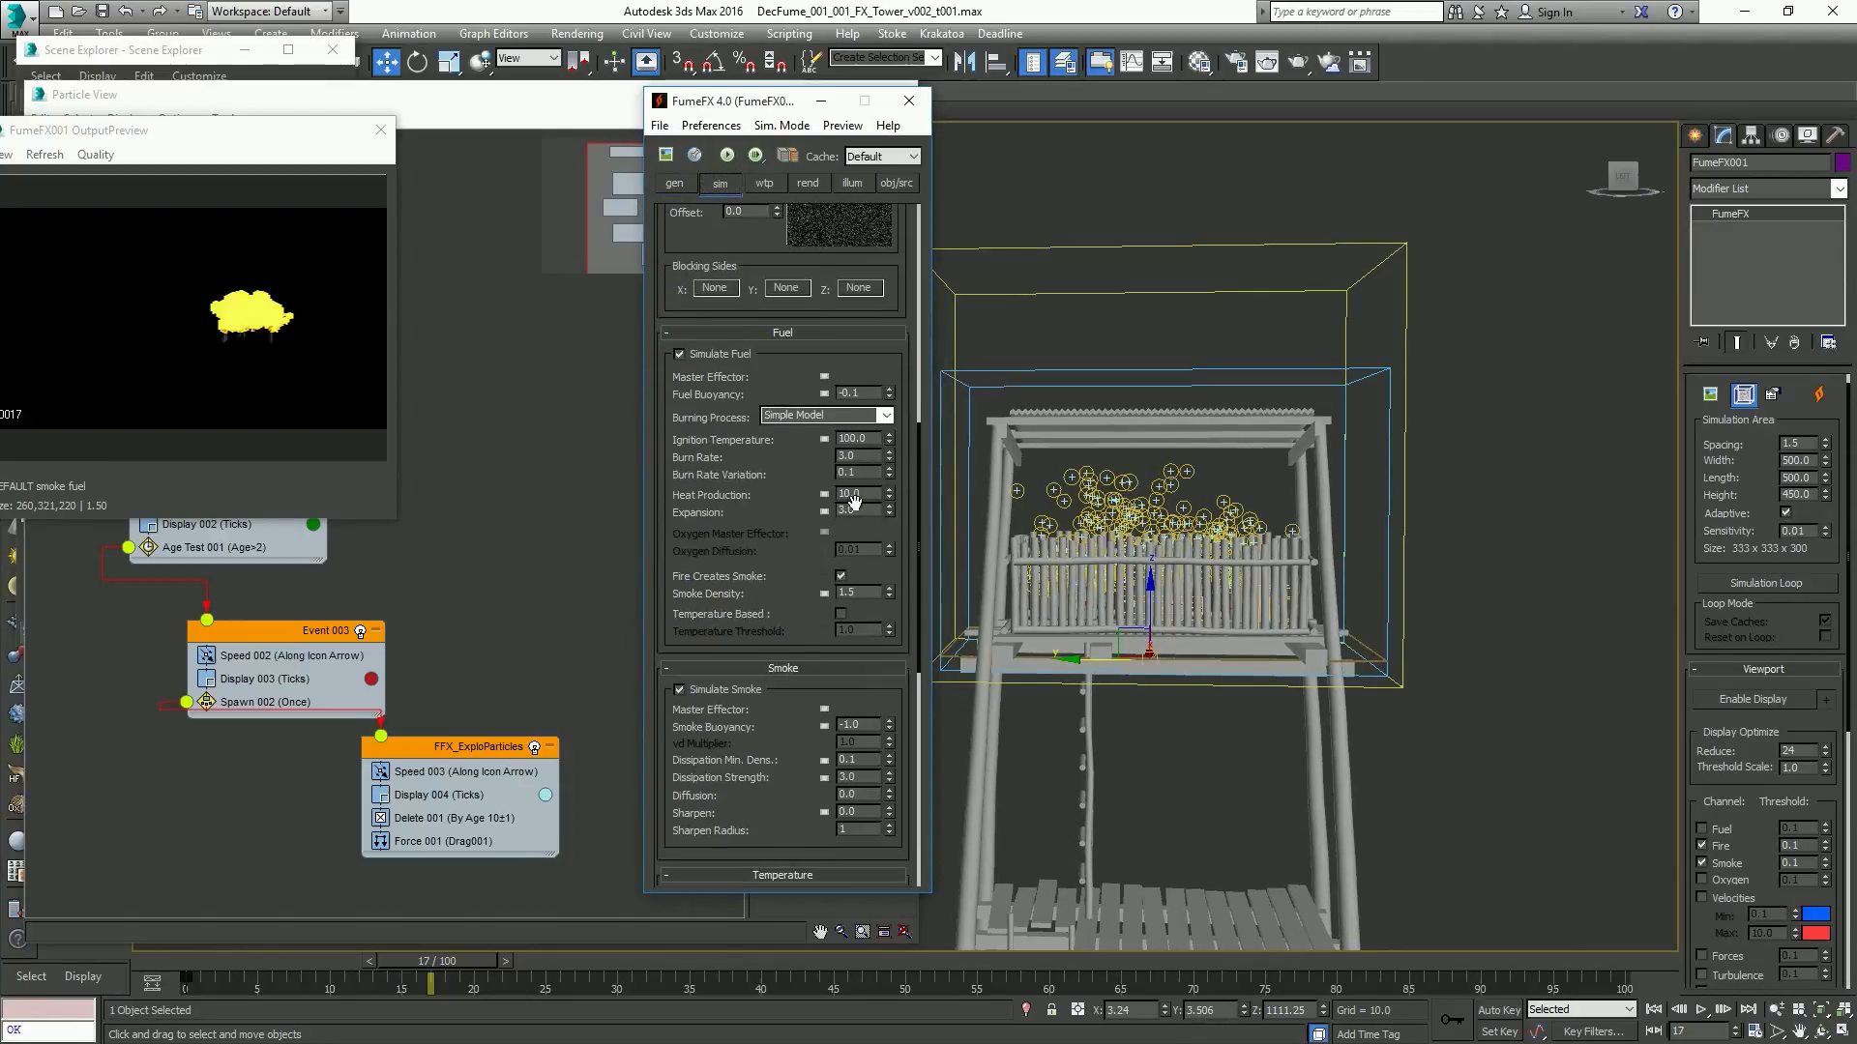
left_click(886, 416)
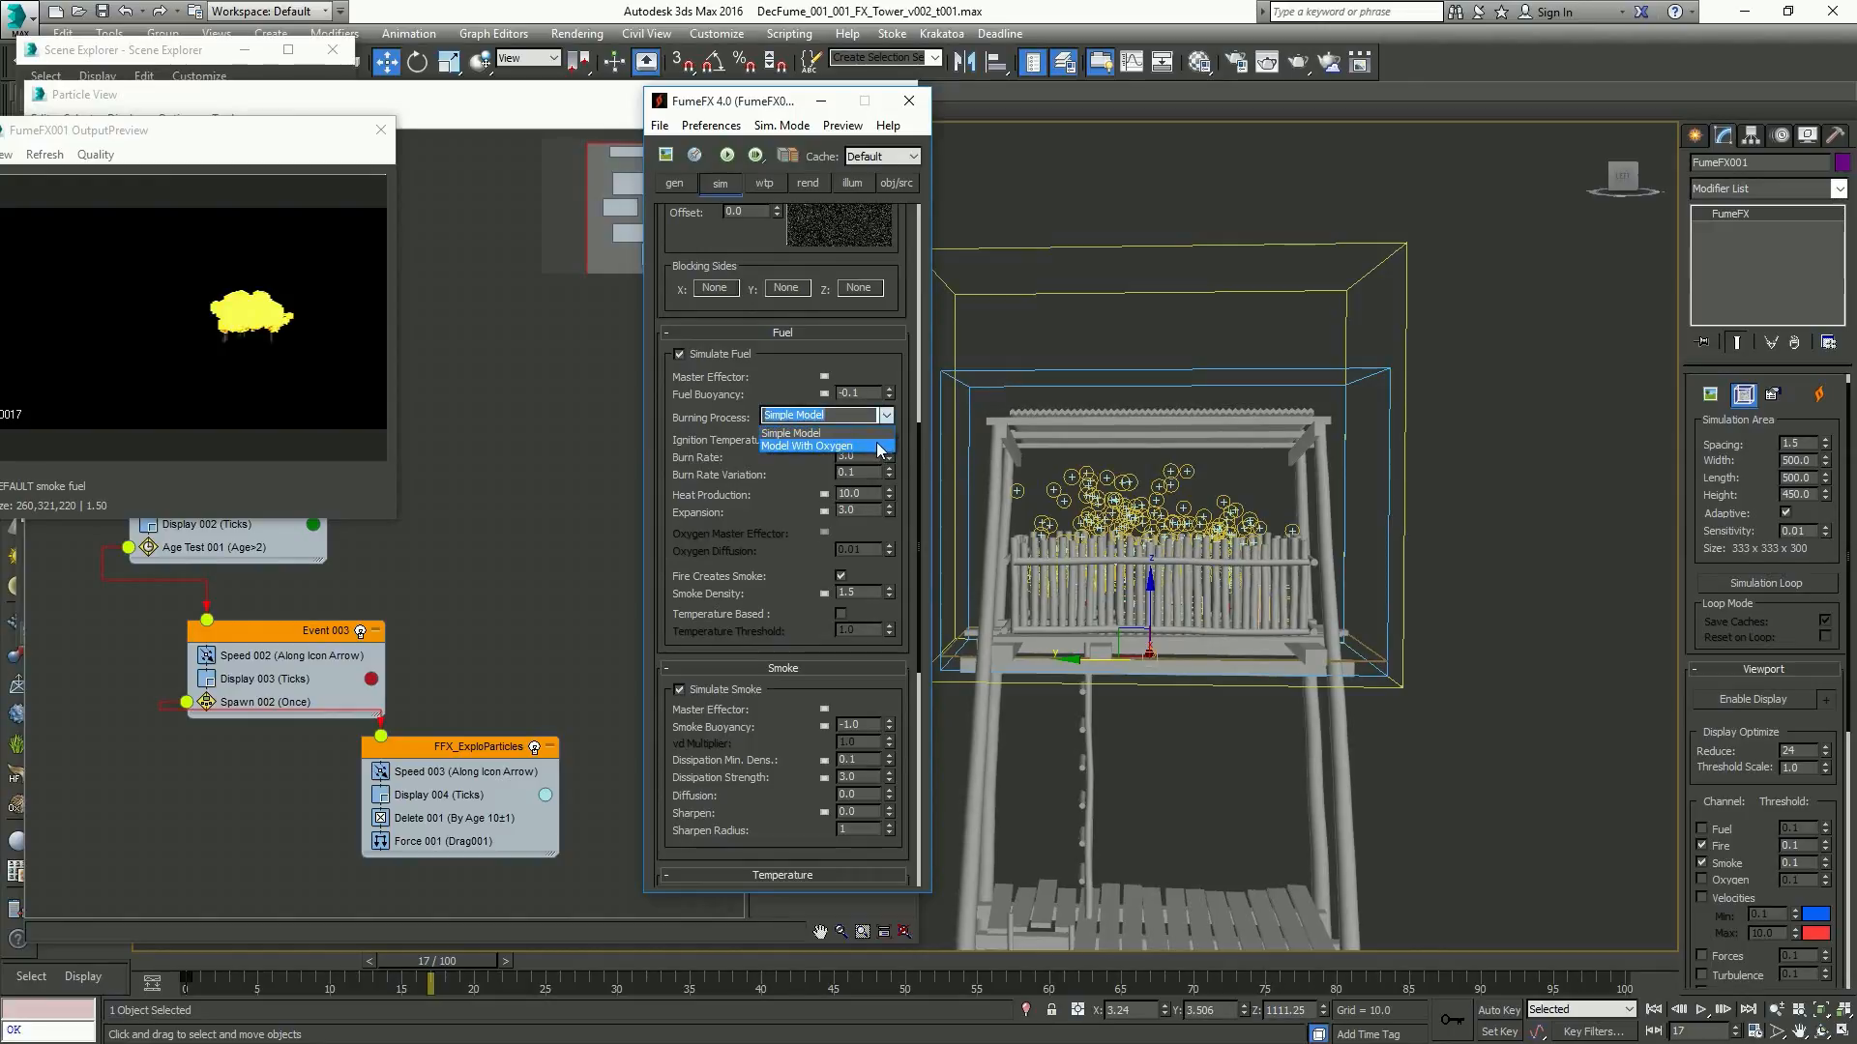
left_click(877, 442)
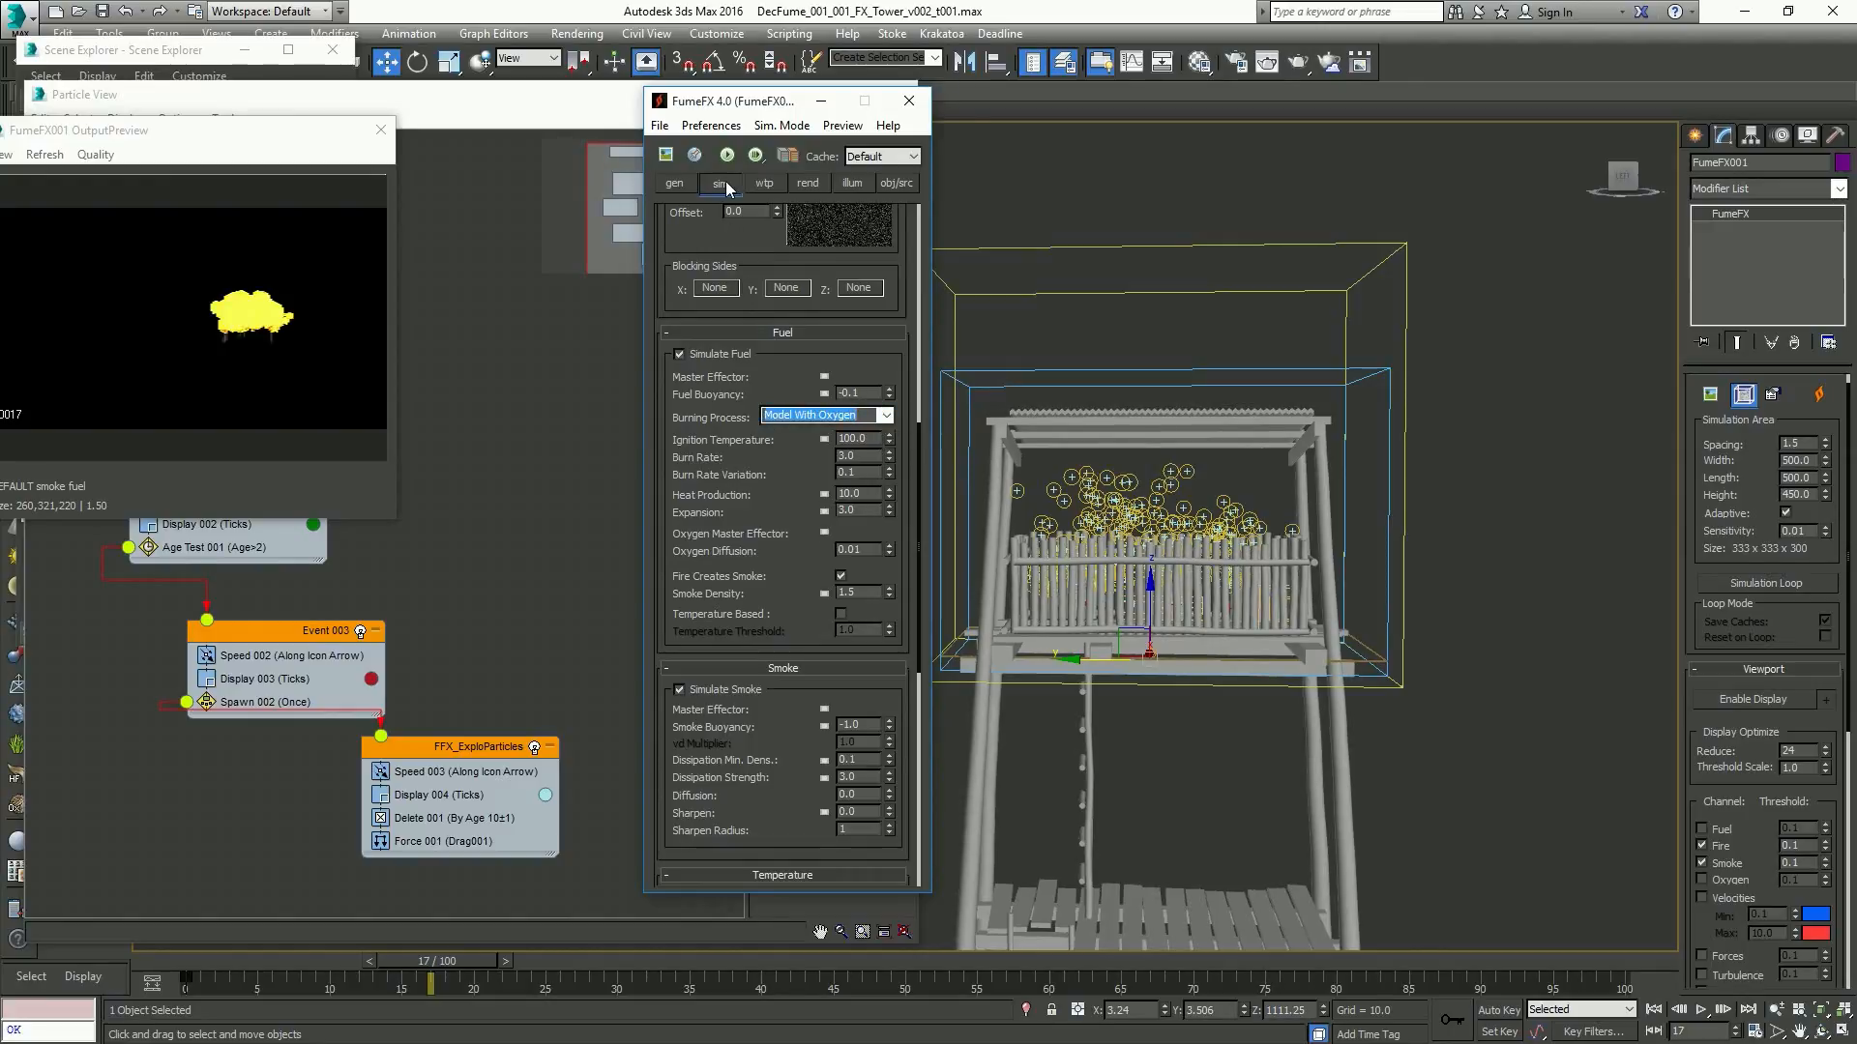
Check the exporting channels list for the Oxygen channel, and review the burning process options in the fuel settings
left_click(675, 184)
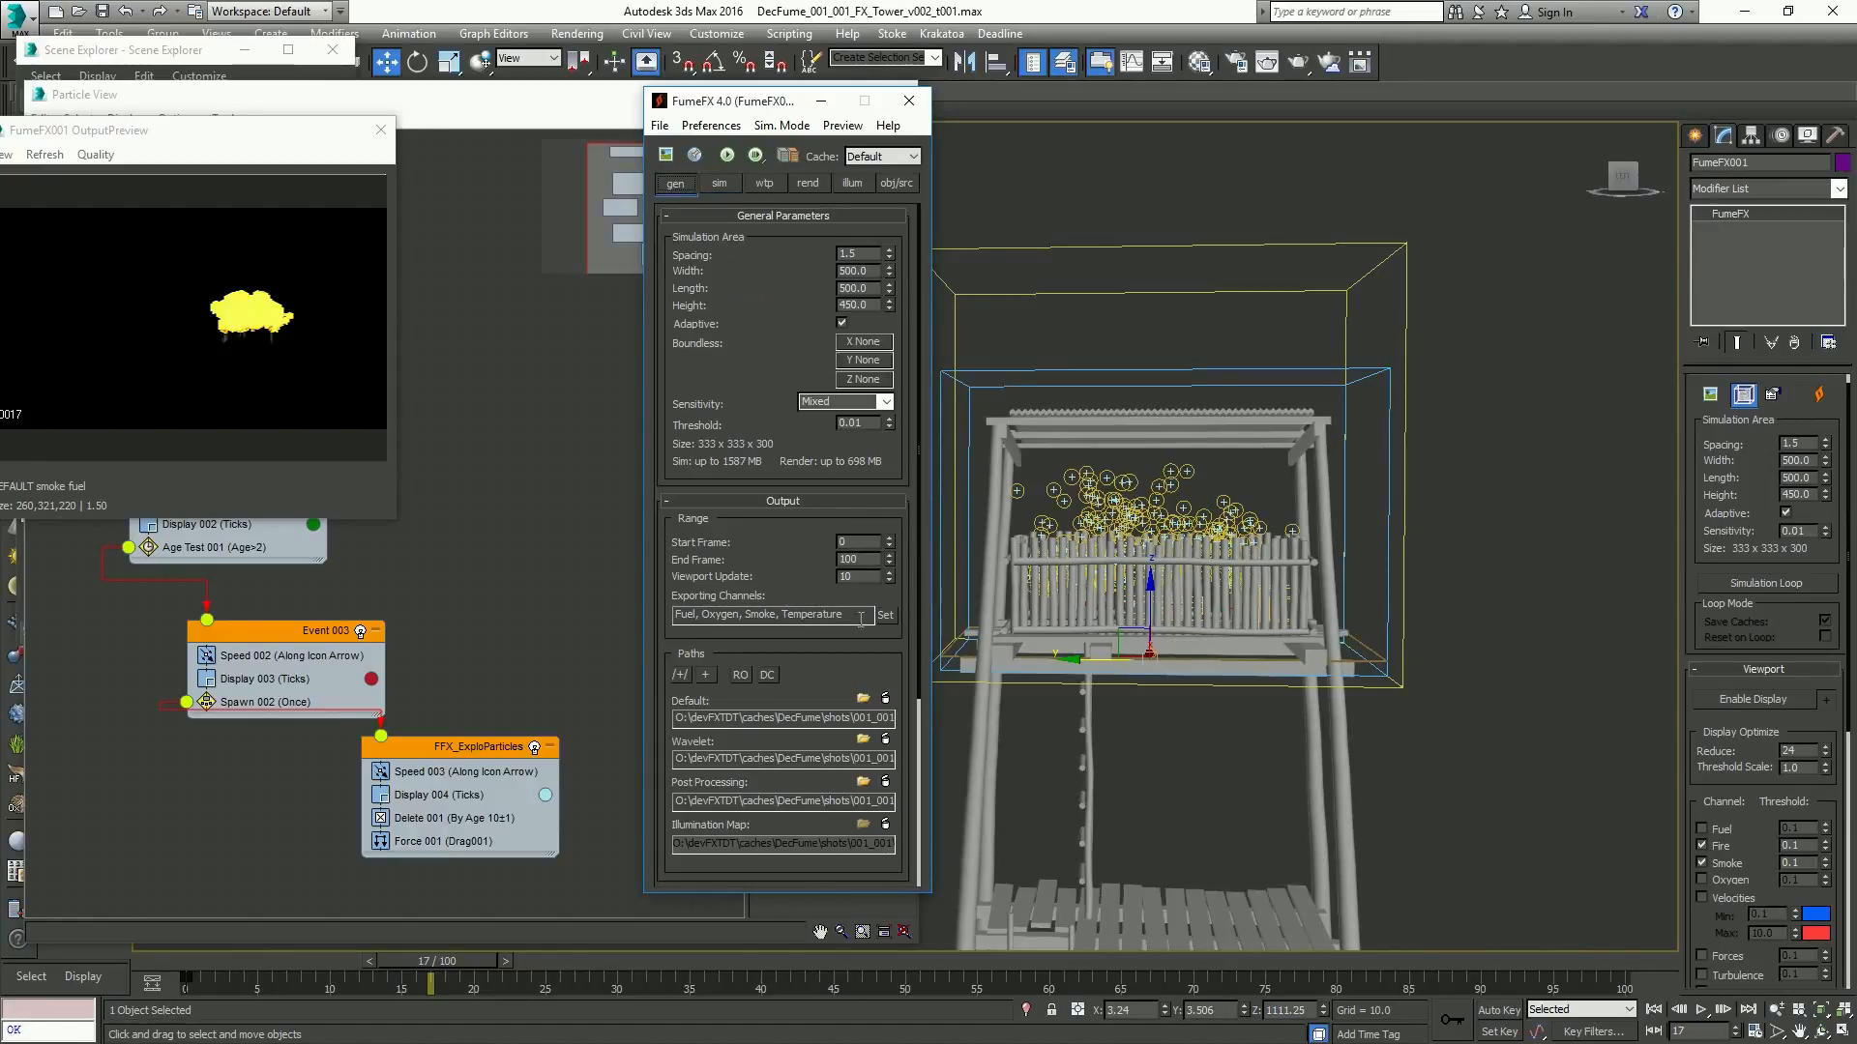
double_click(731, 617)
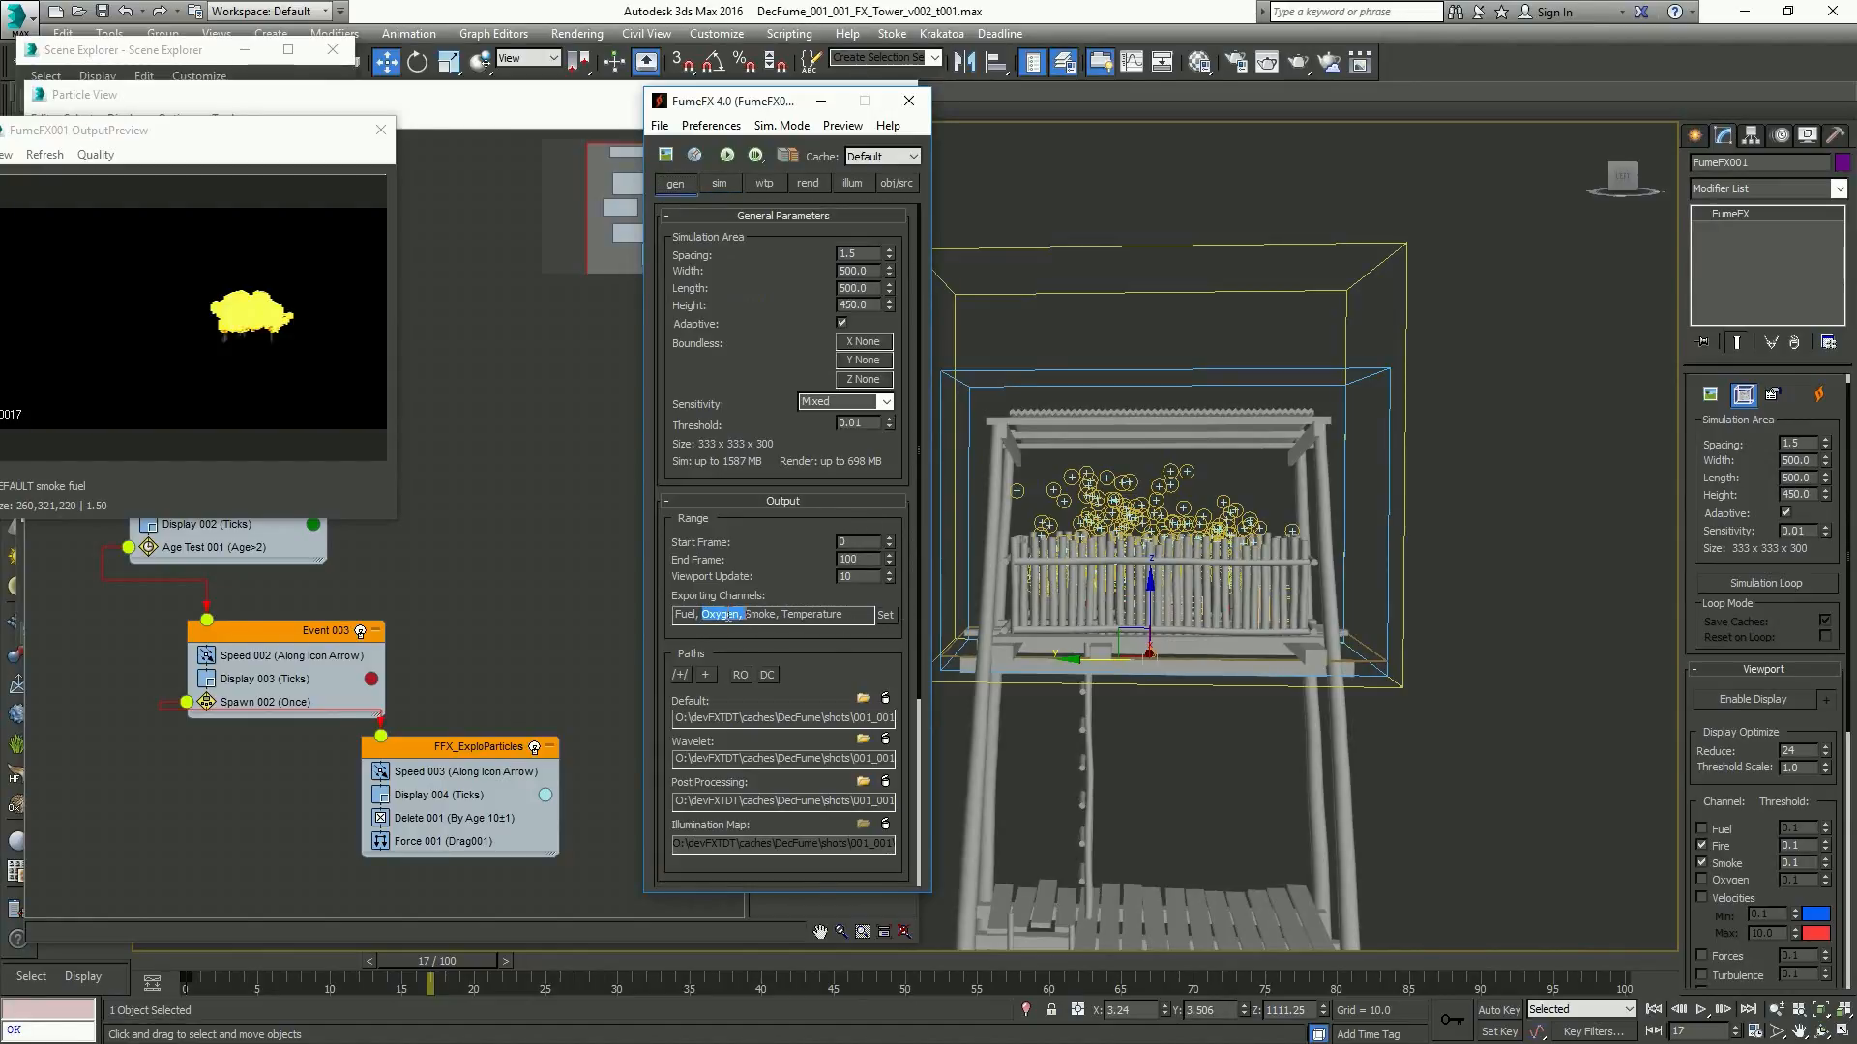
left_click(732, 567)
left_click(720, 183)
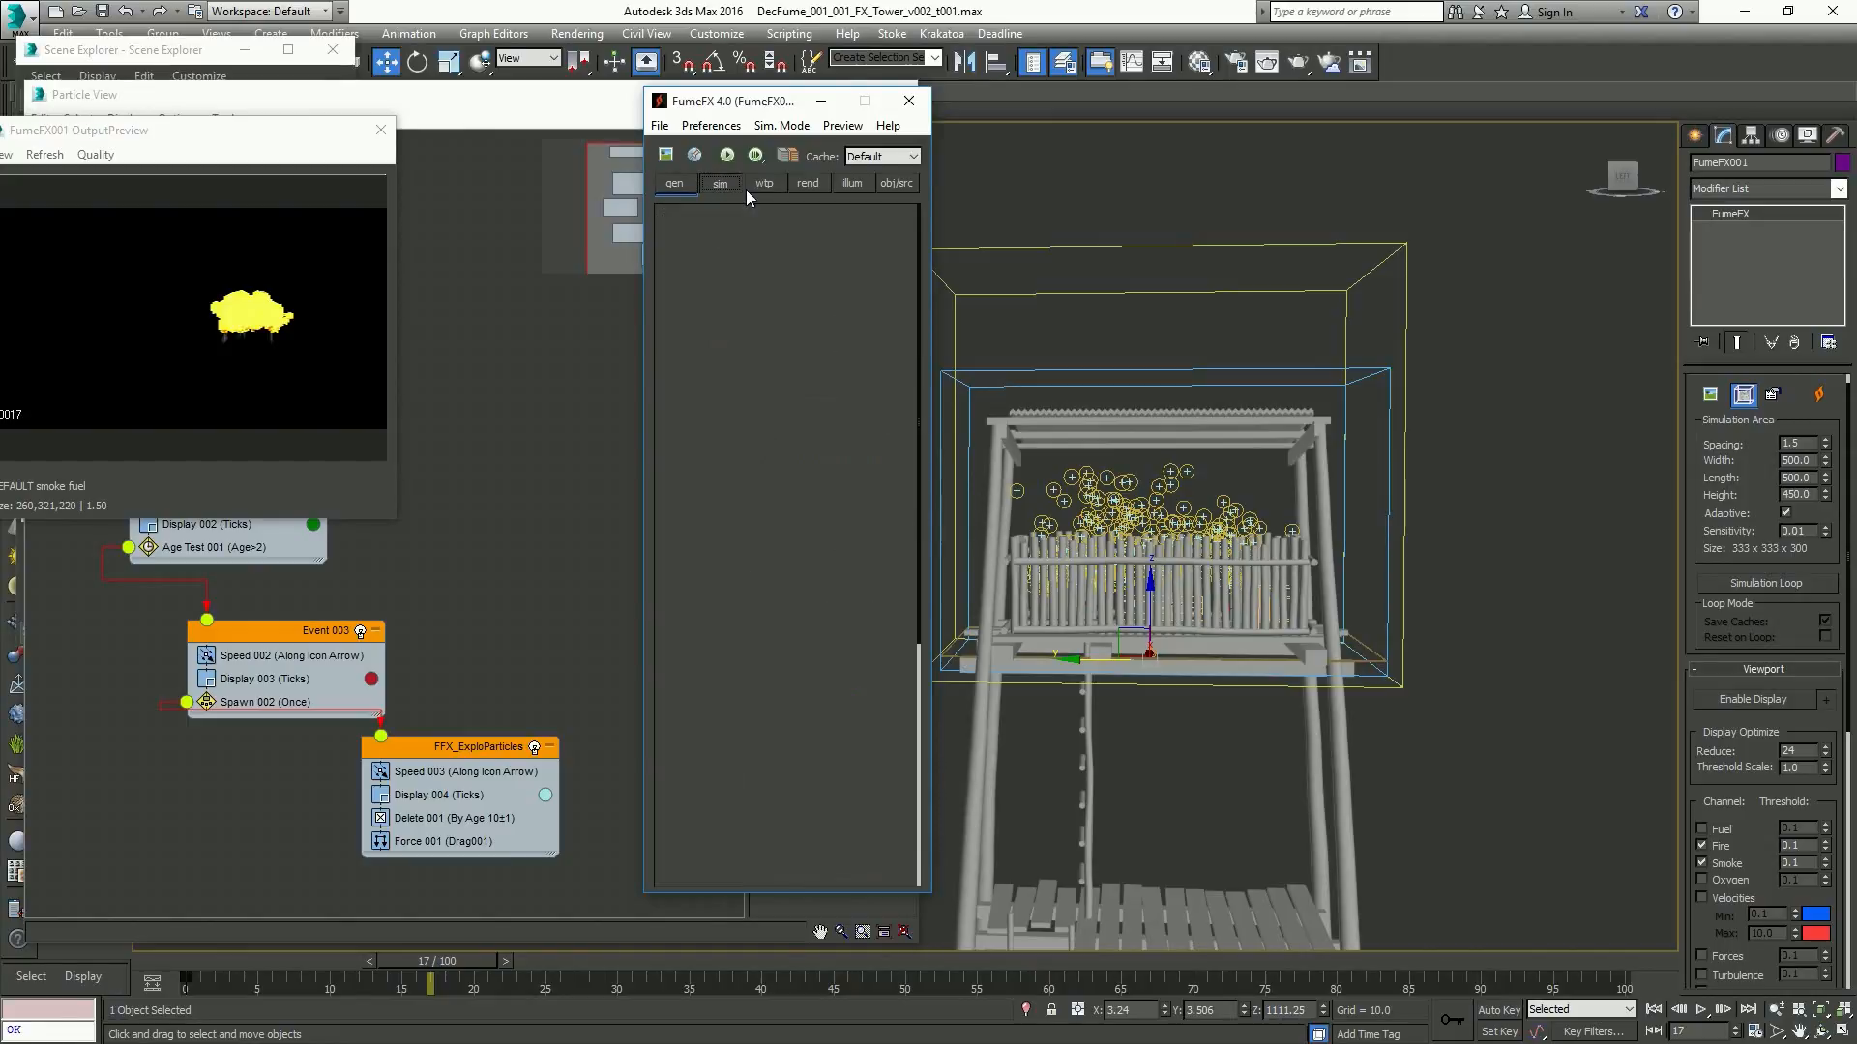
scroll(784, 656, "down", 2)
scroll(784, 656, "down", 5)
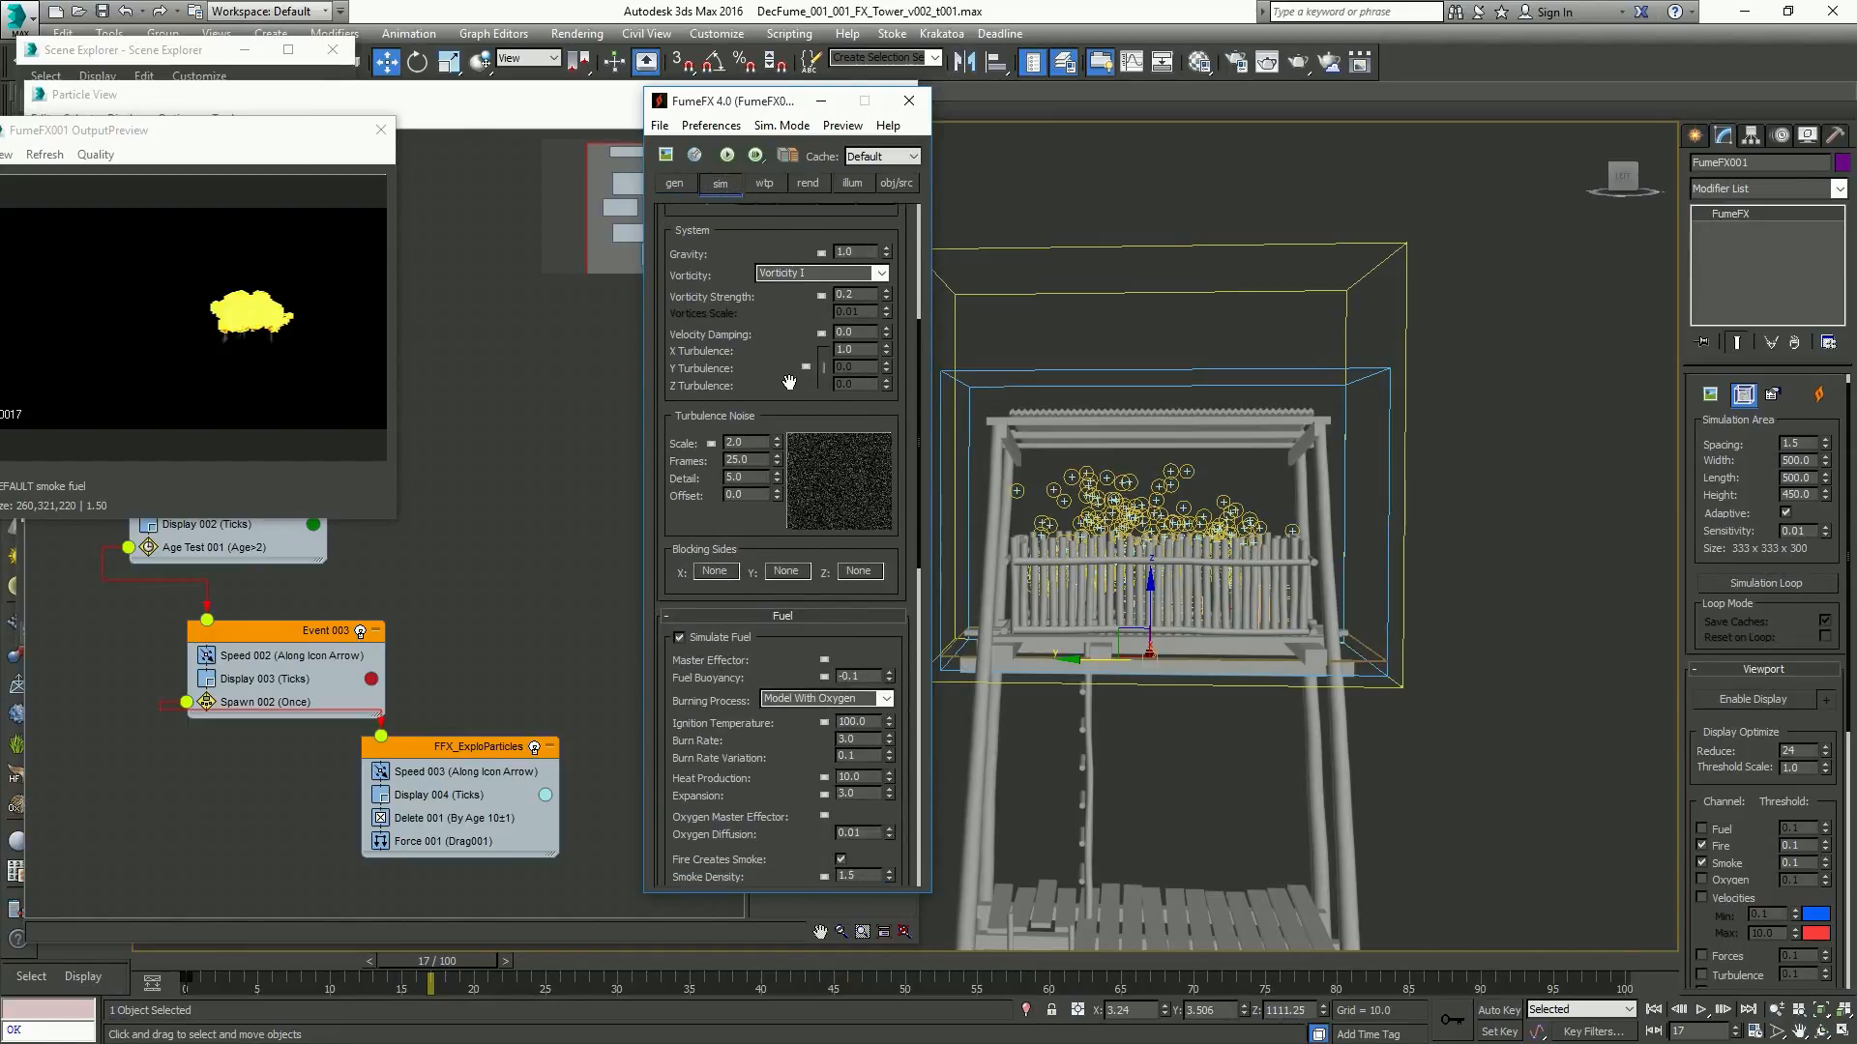
left_click(880, 698)
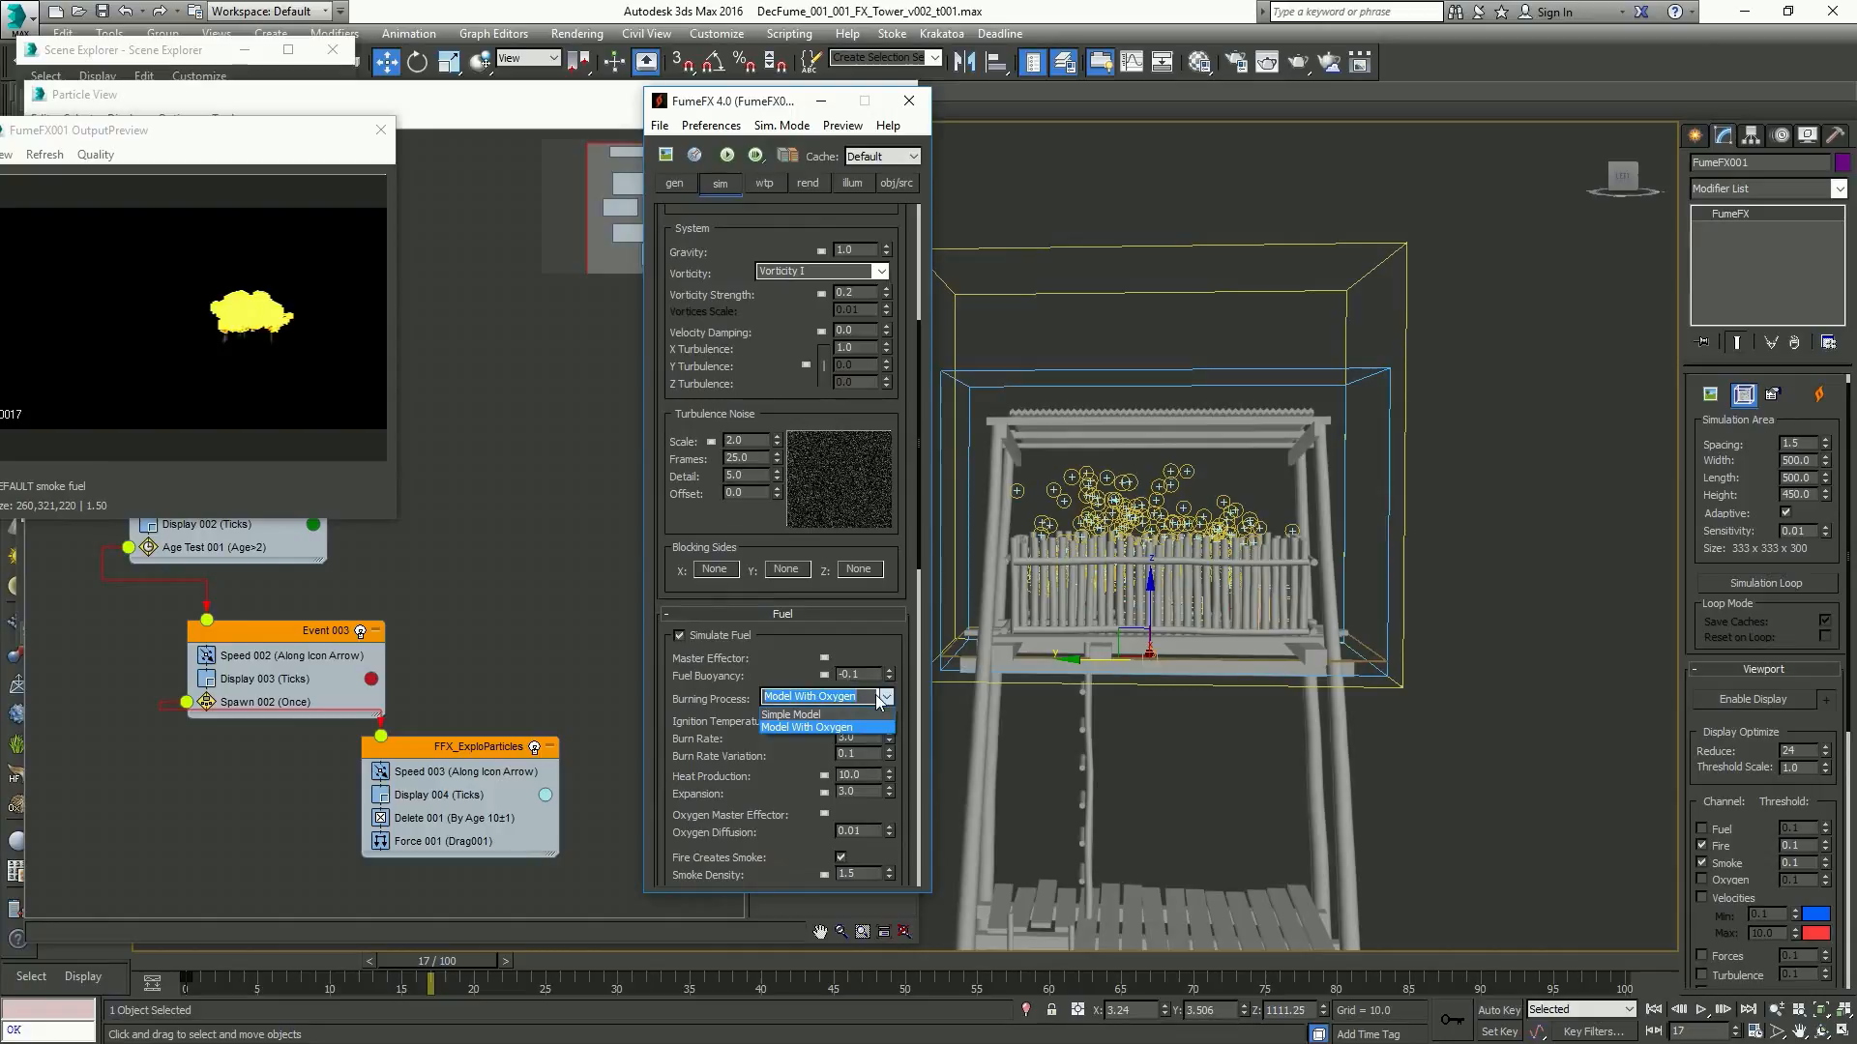
left_click(725, 693)
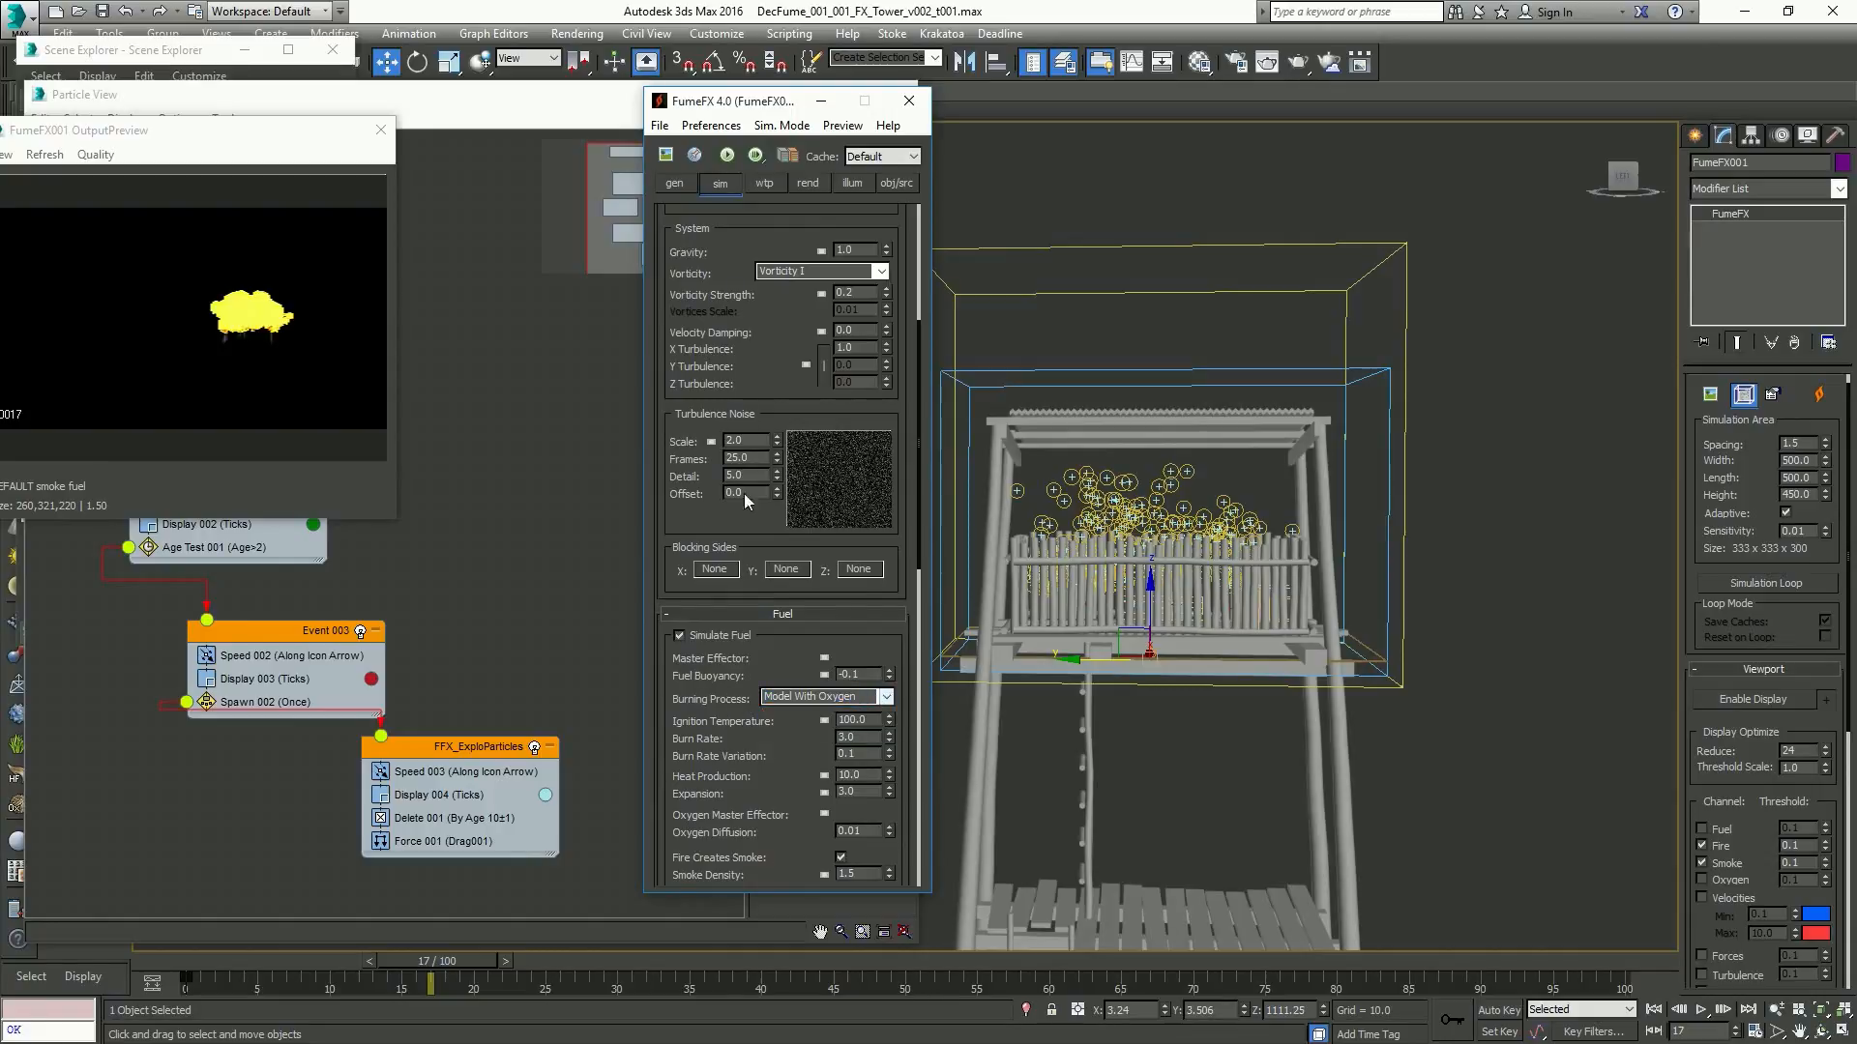
Rerun the default simulation with the oxygen burning model and scrub the timeline to frame 30
left_click(730, 156)
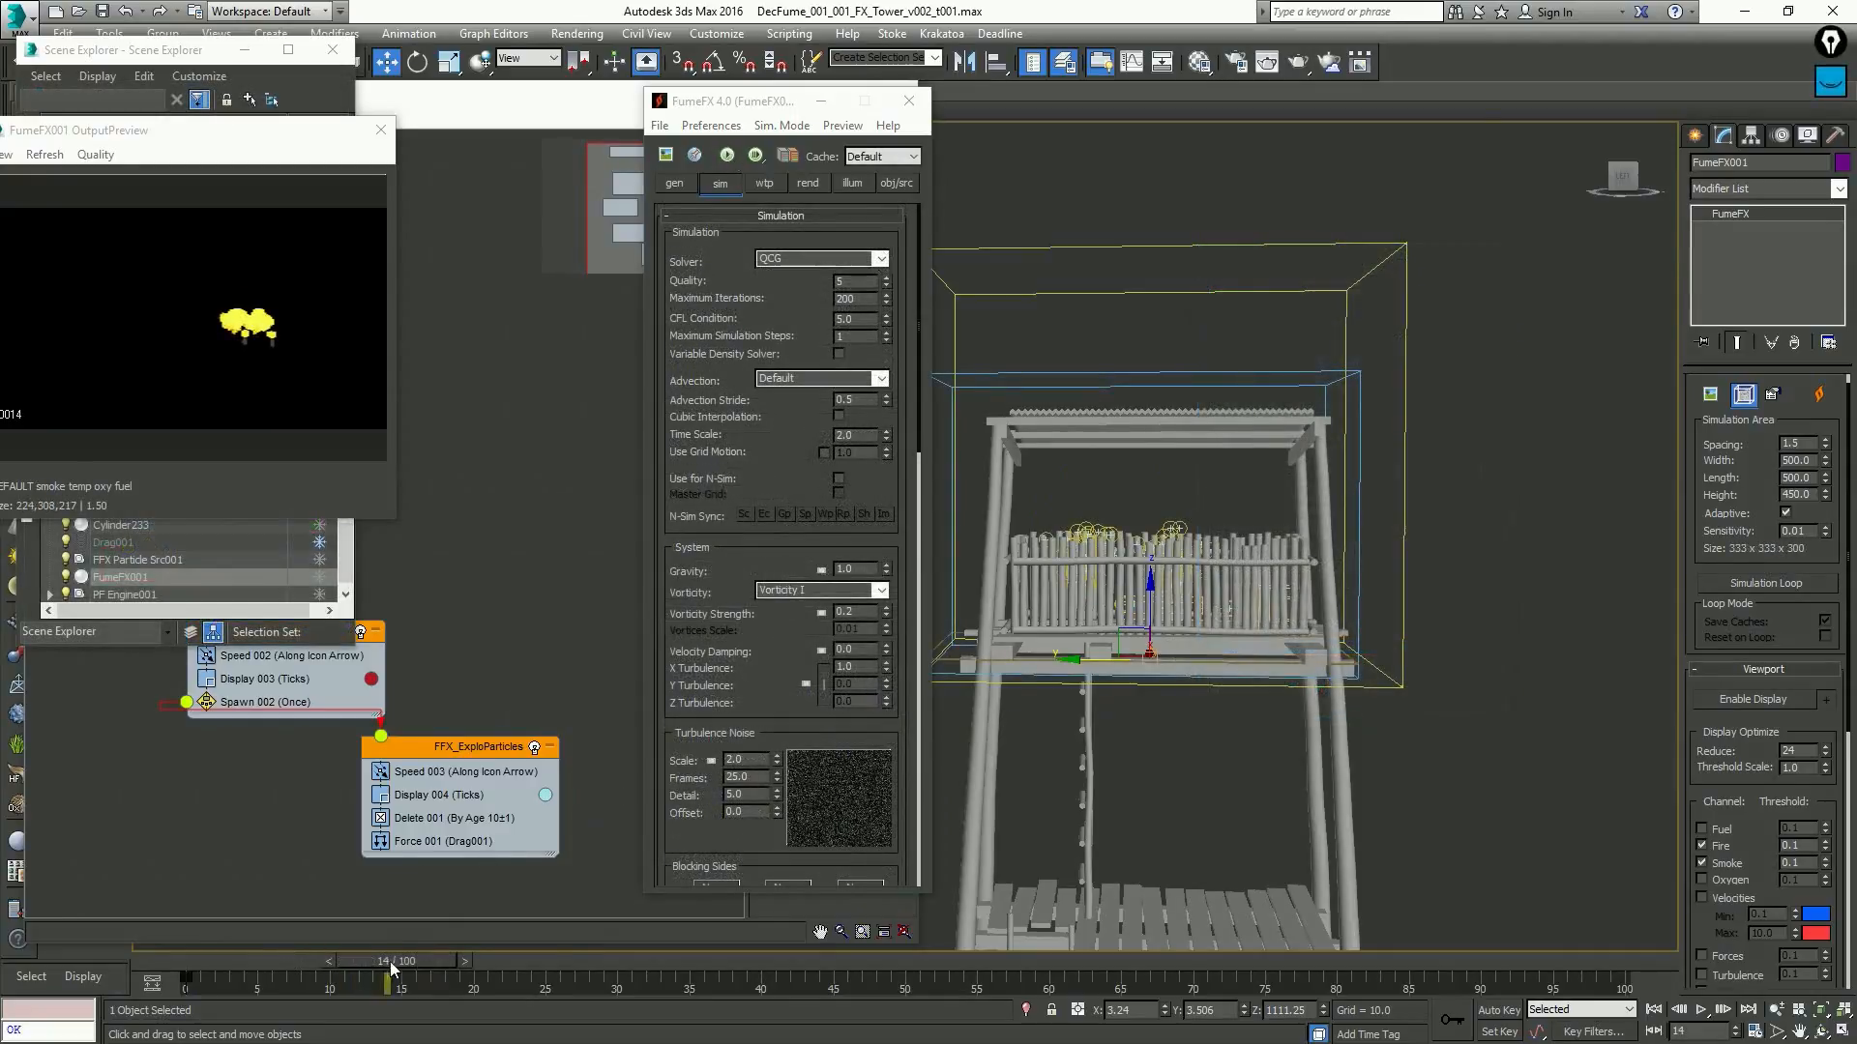
left_click_drag(413, 961, 636, 974)
key("w")
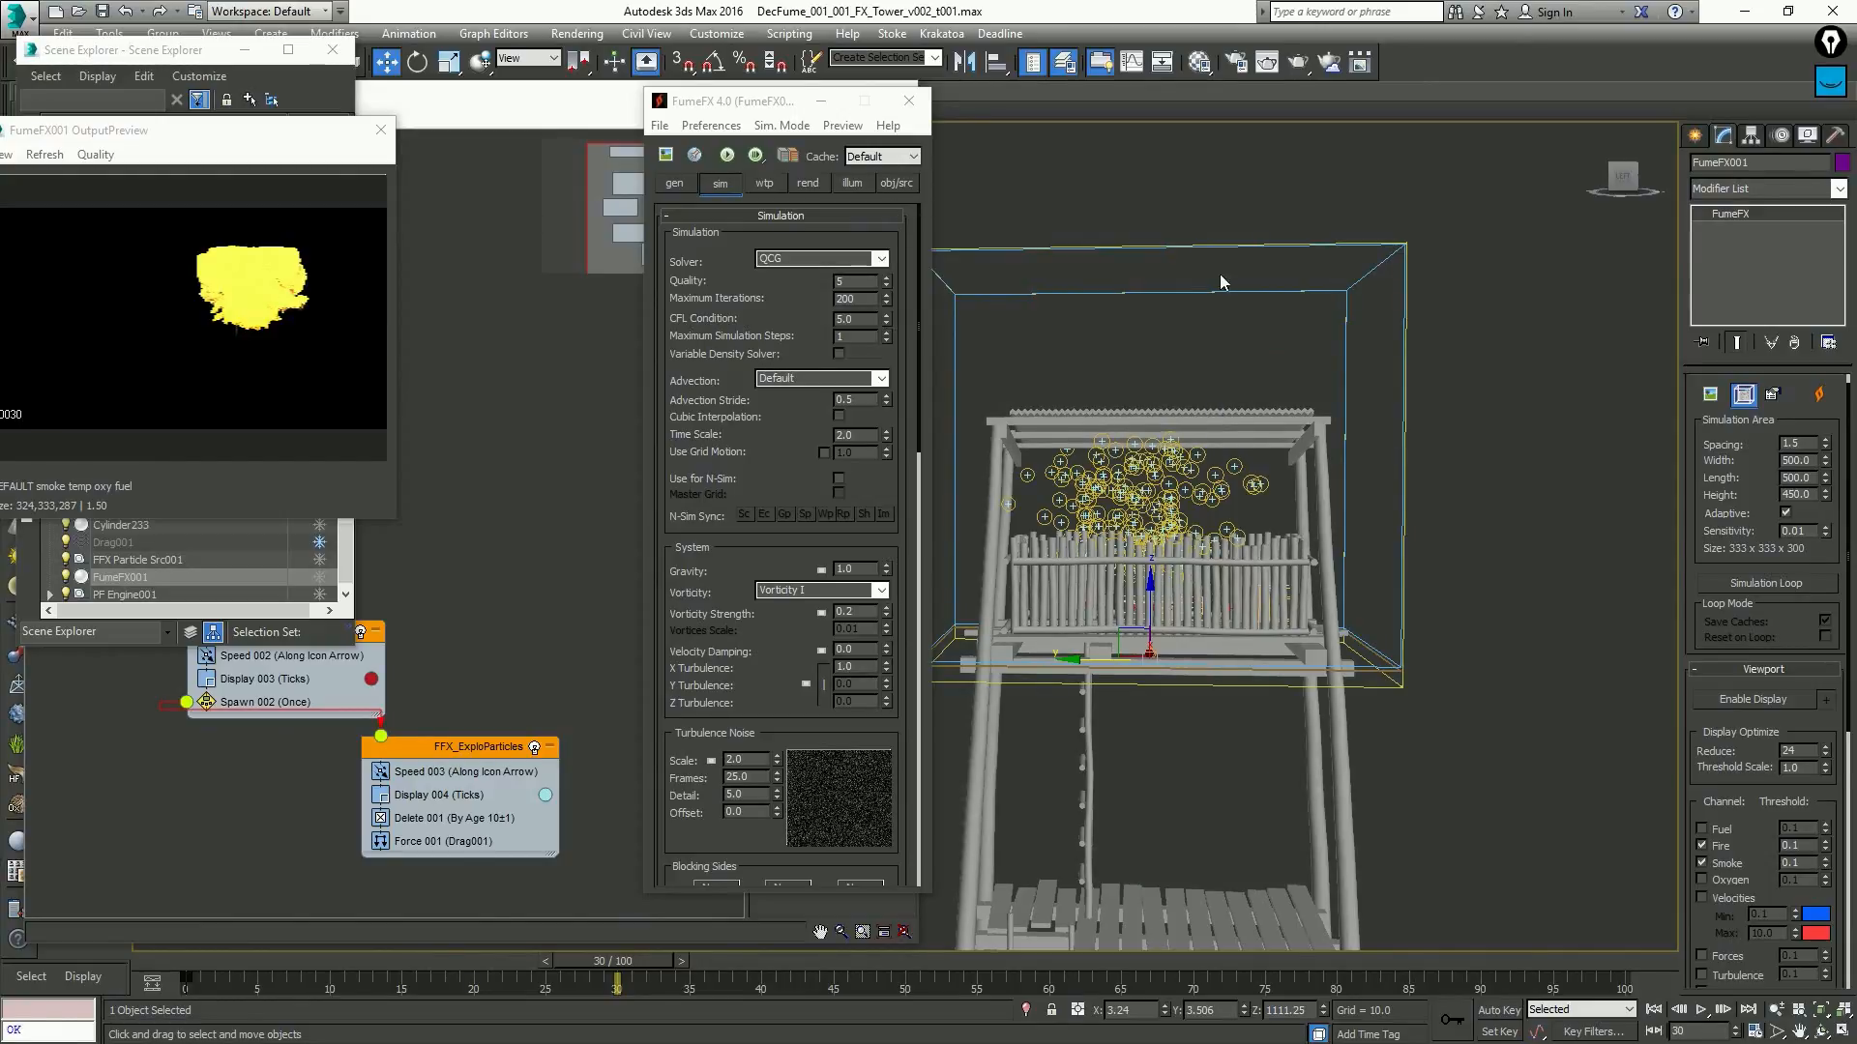
Set the viewport display's Reduce value to 2 and step back to frame 28 to inspect the explosion against the container
left_click(1747, 703)
key("comma")
key("comma")
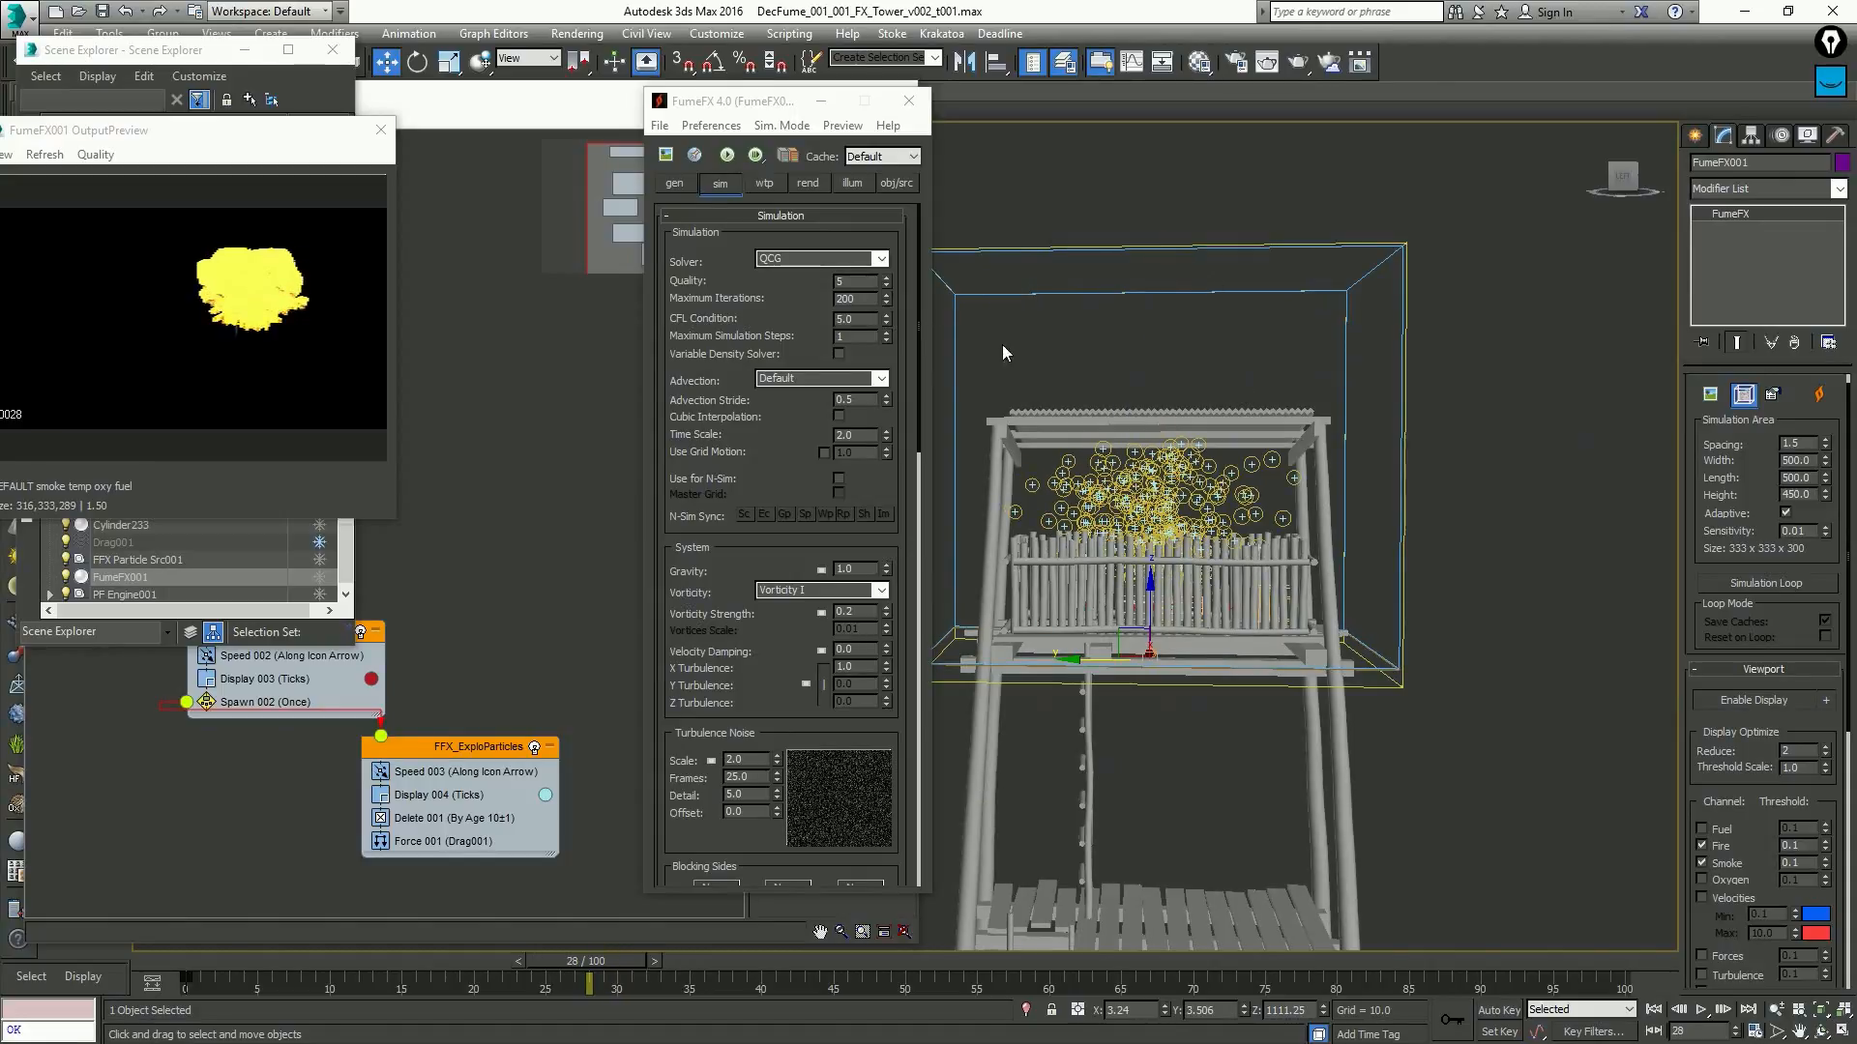
middle_click_drag(1002, 344, 1123, 406, "alt")
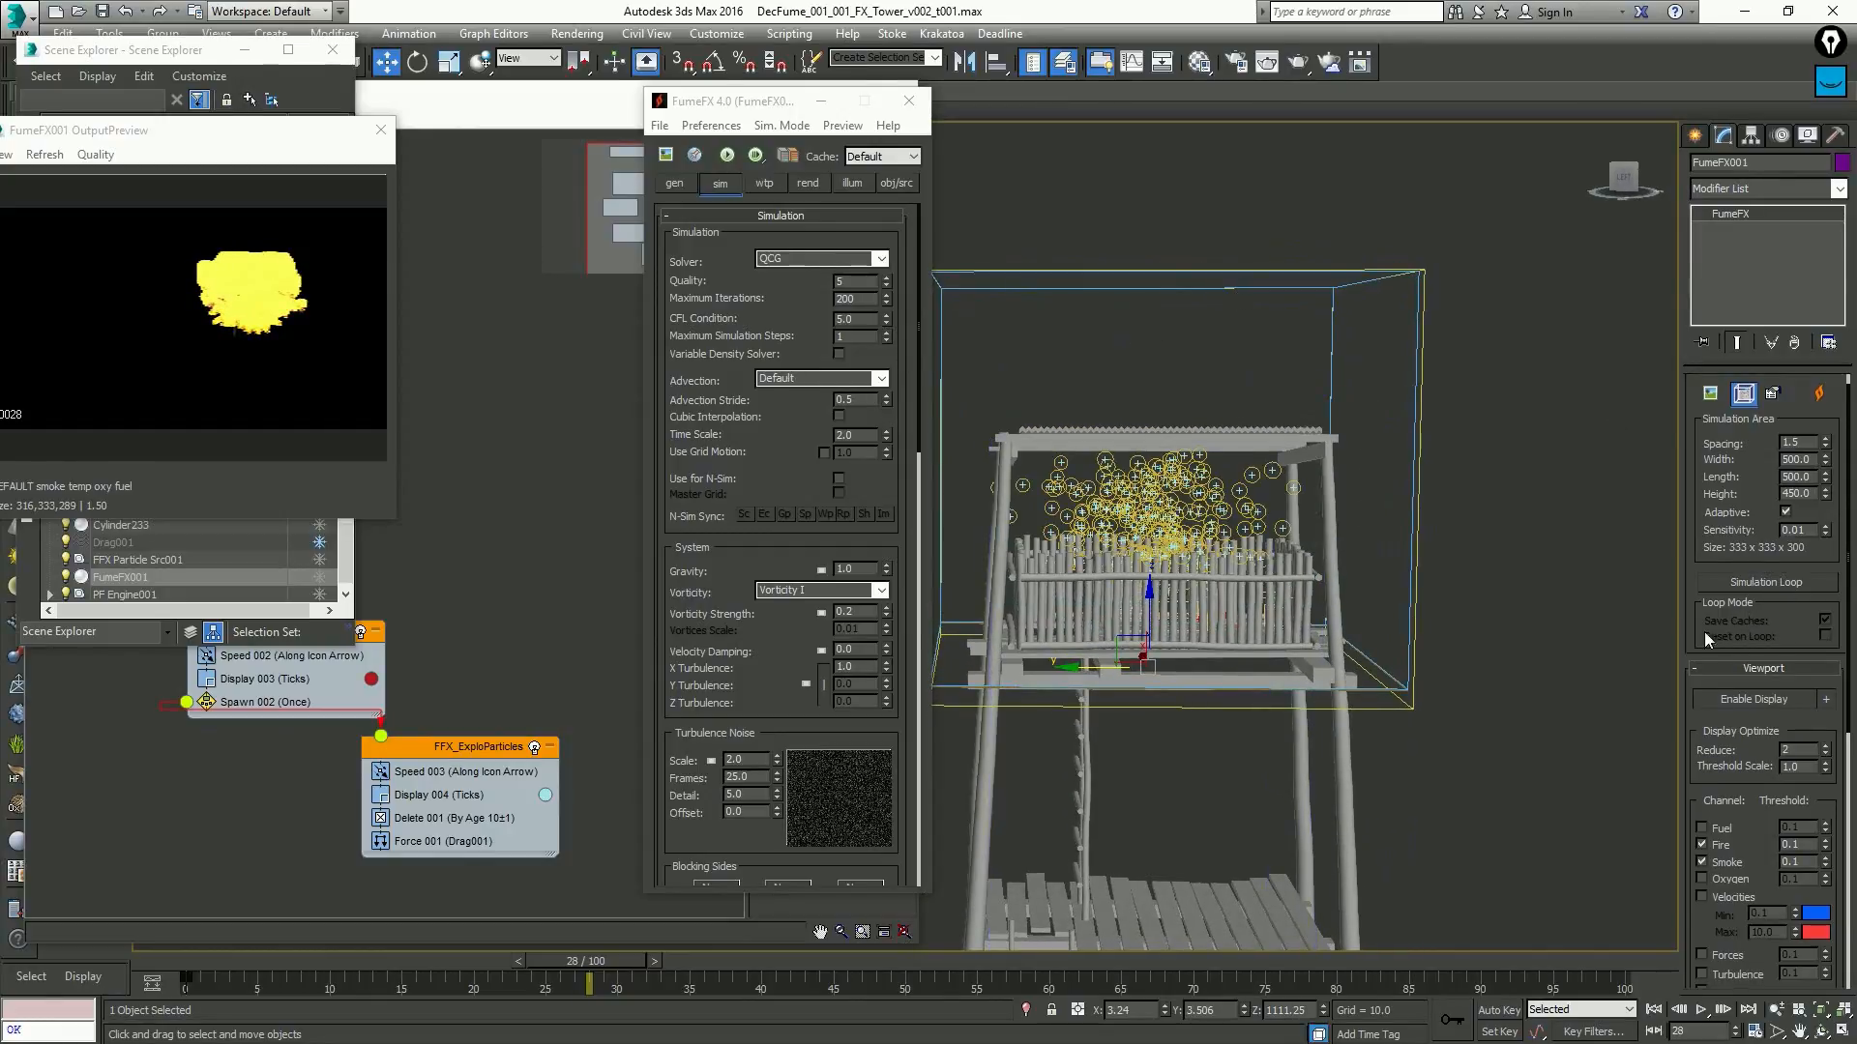
Set the simulation area's Z boundless option to +Z and view the container from several angles
left_click(676, 181)
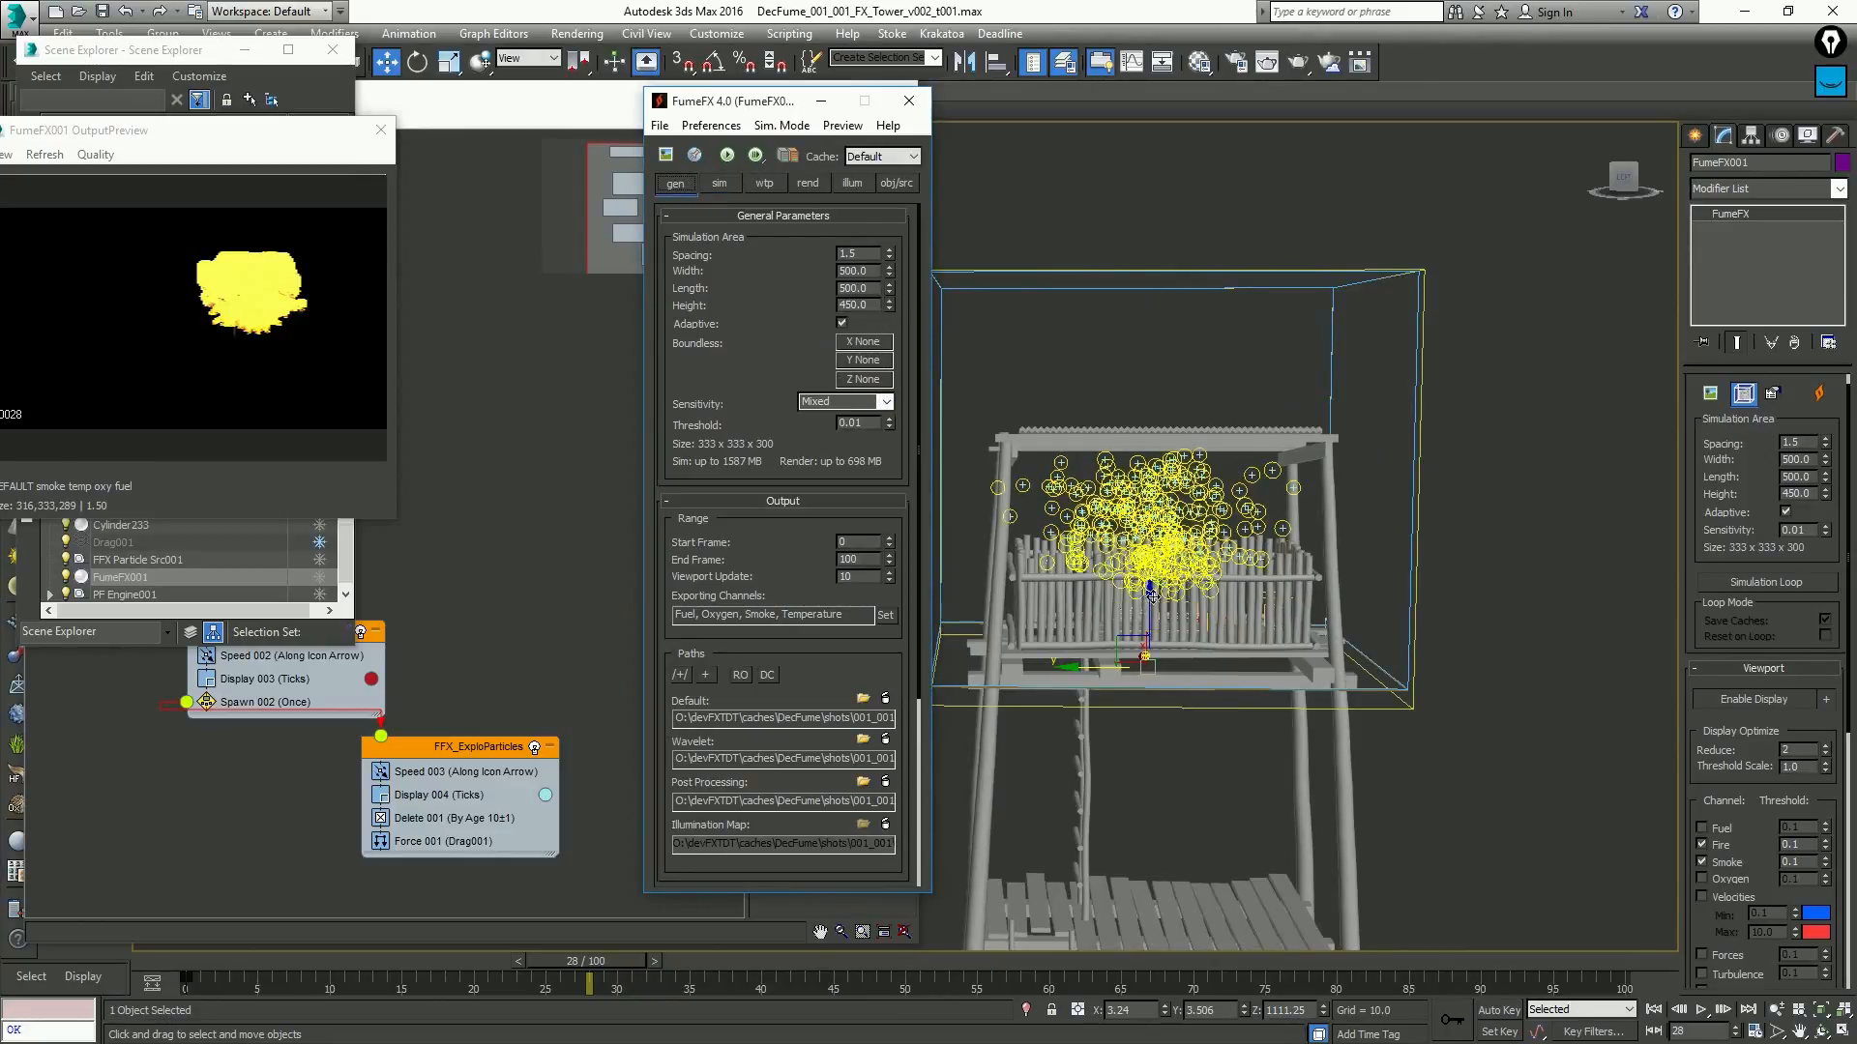
mouse_move(1187, 543)
middle_mouse_down("alt")
mouse_move(1309, 556)
mouse_move(1175, 569)
mouse_move(1204, 556)
middle_mouse_up("alt")
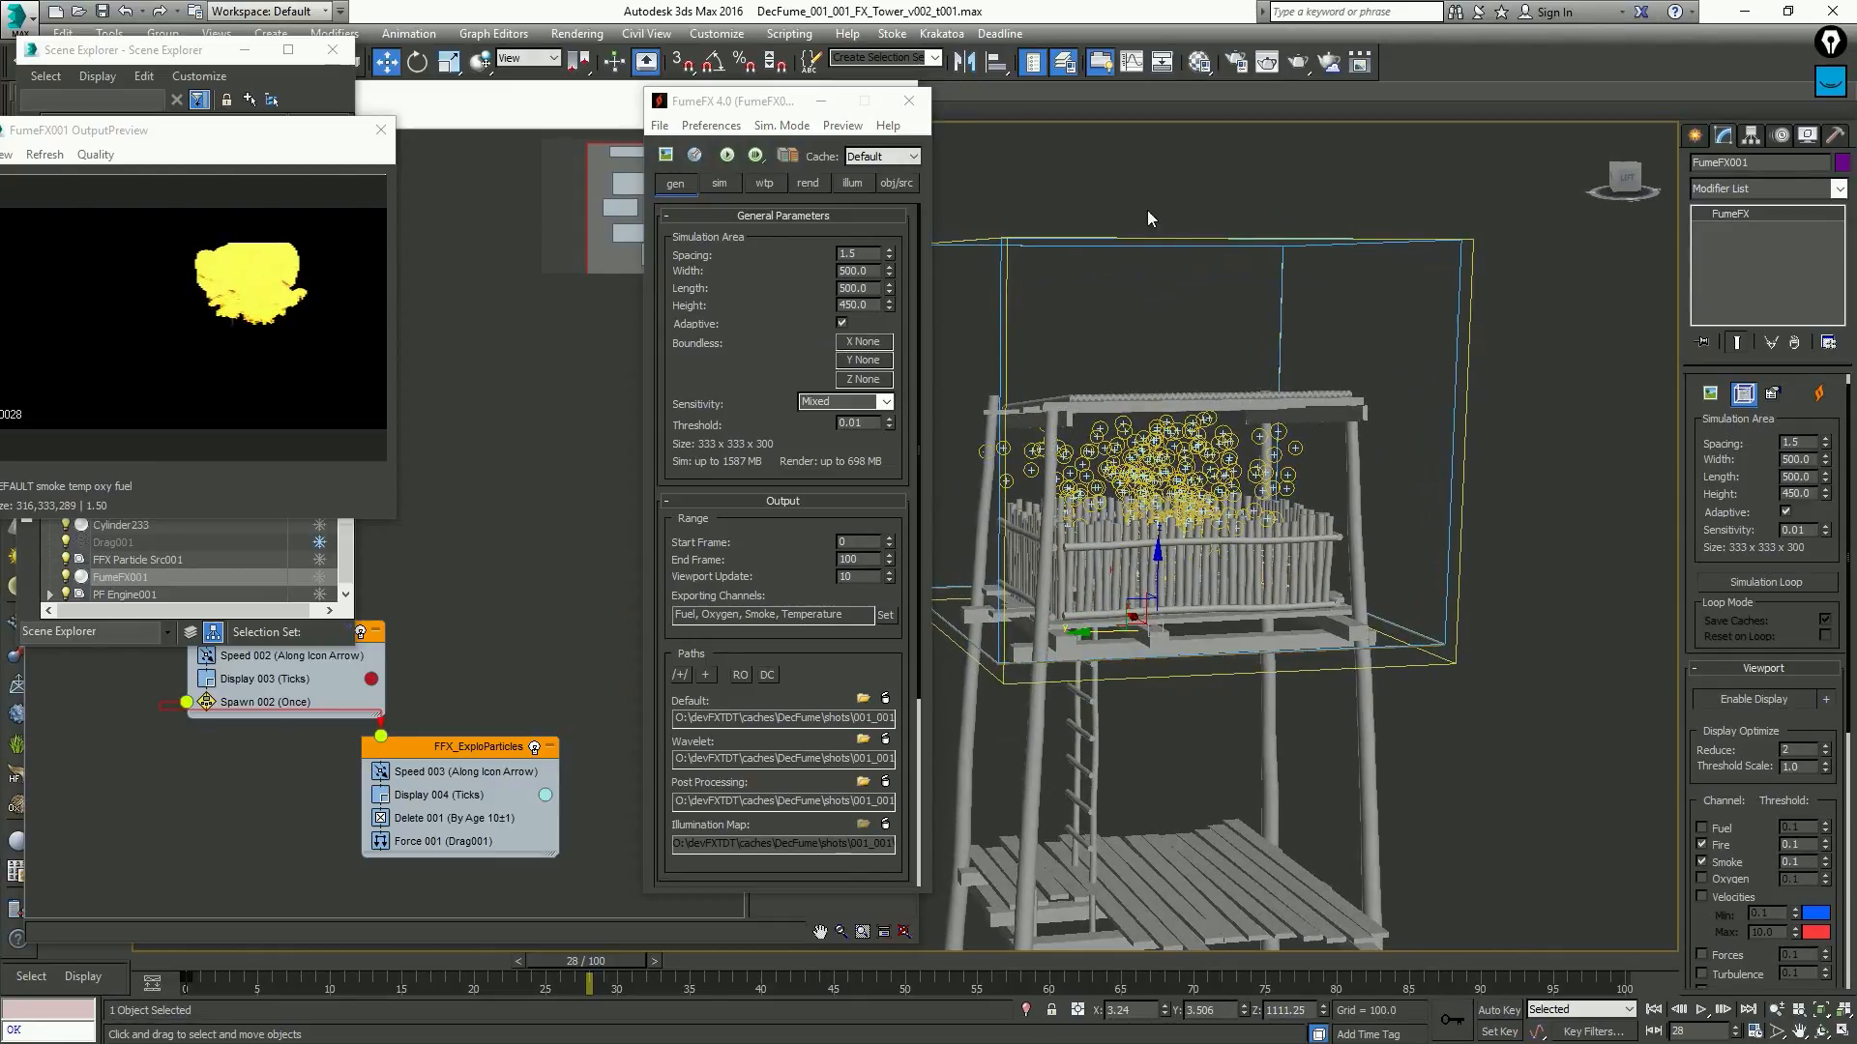
left_click(863, 382)
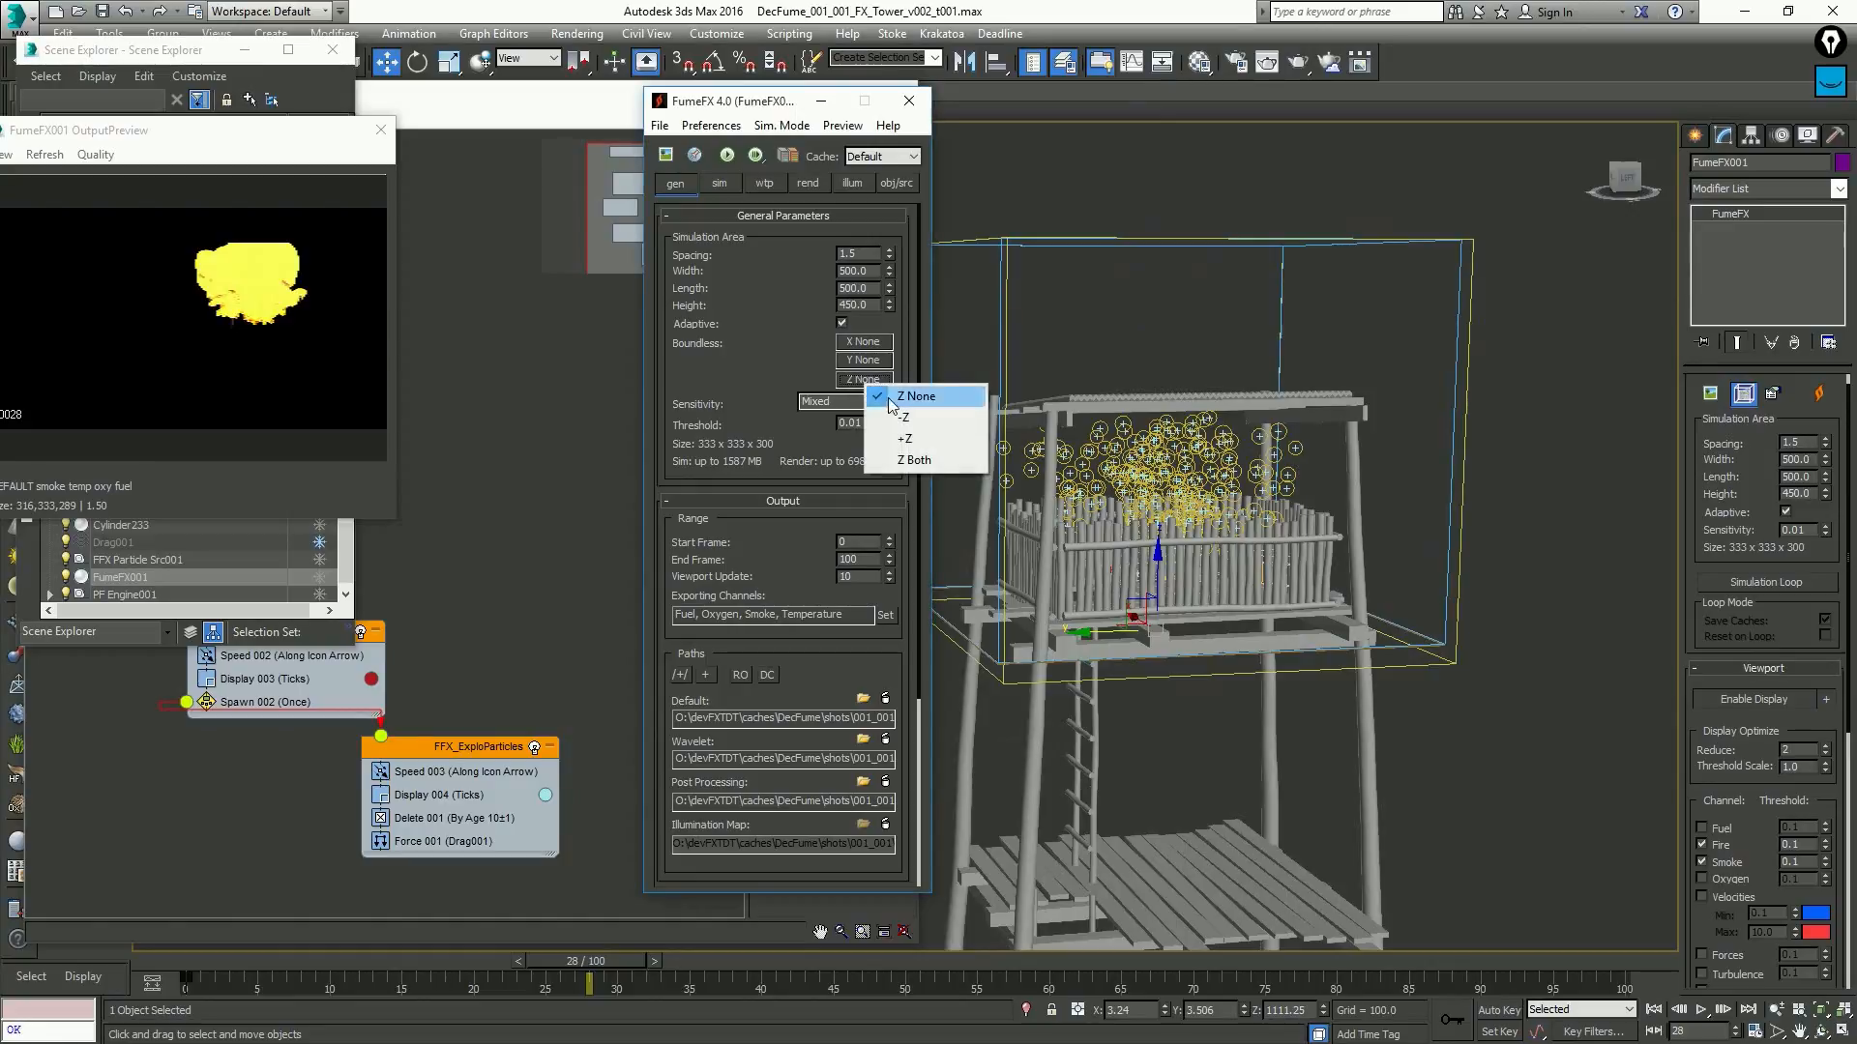
left_click(936, 441)
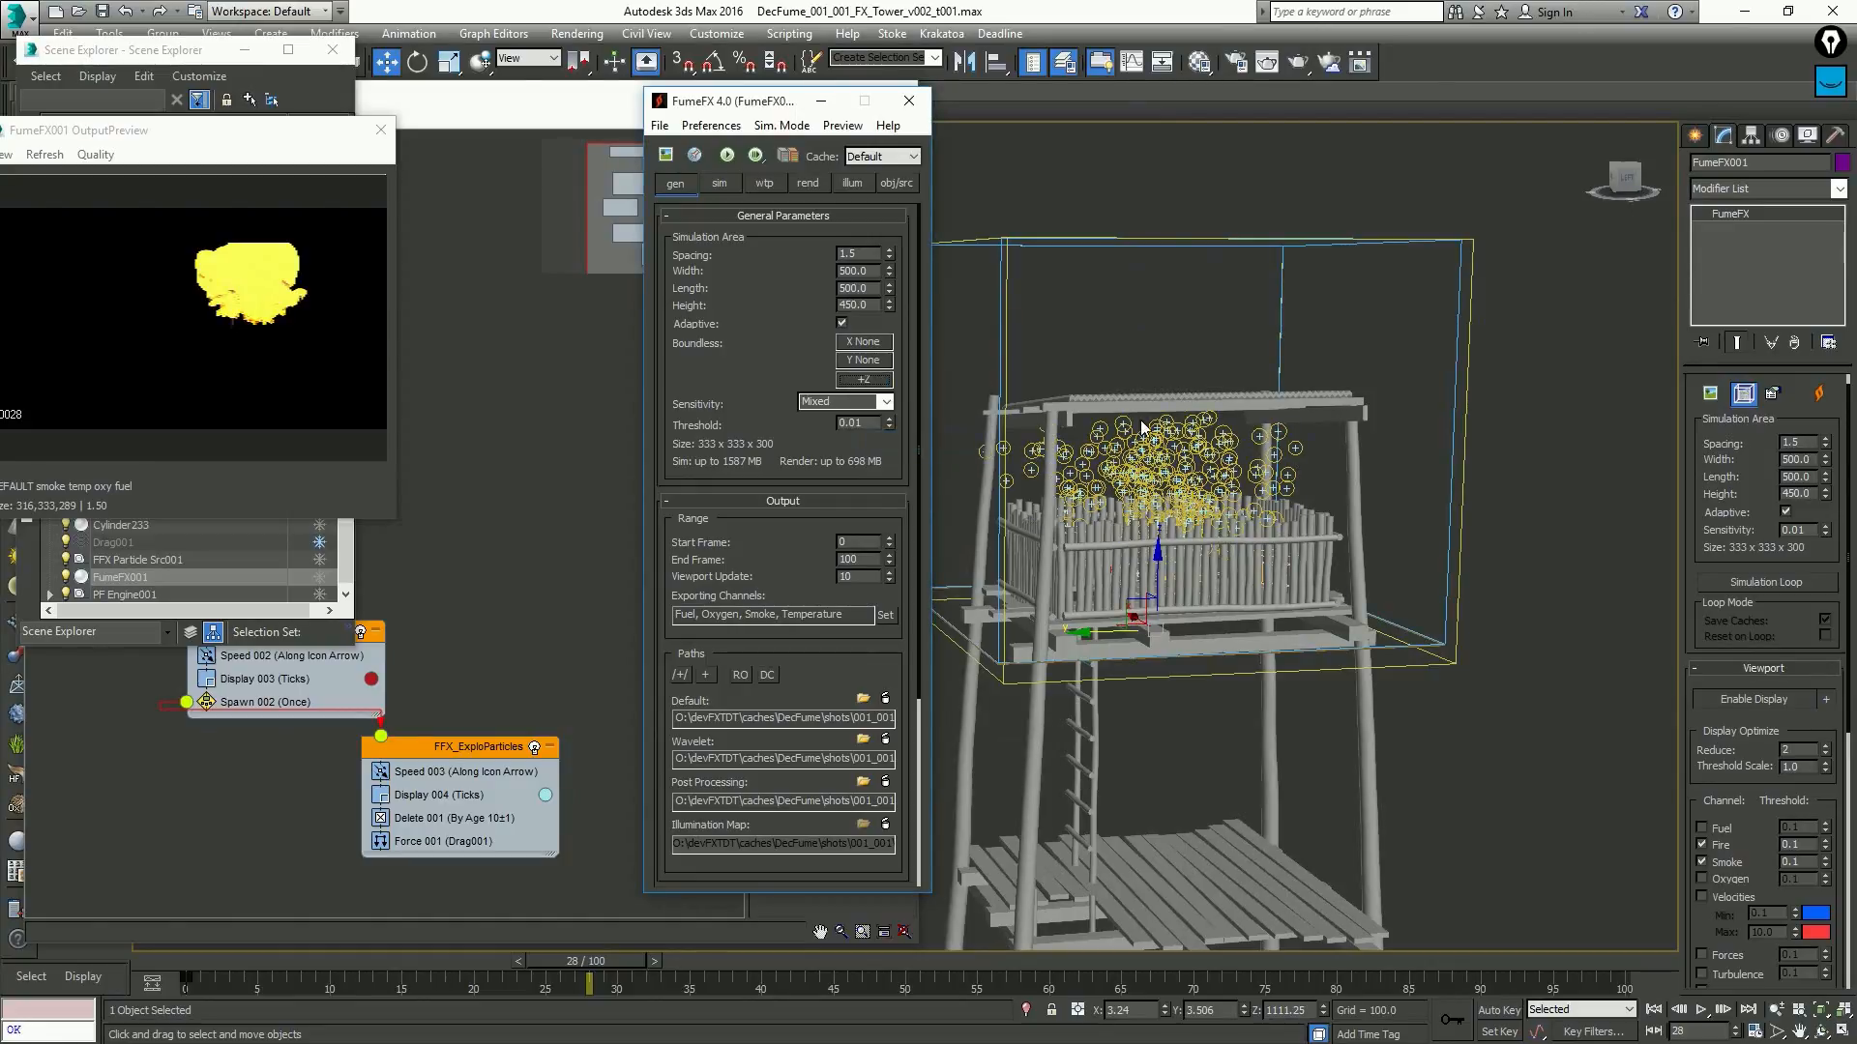
middle_click_drag(936, 441, 1081, 305, "alt")
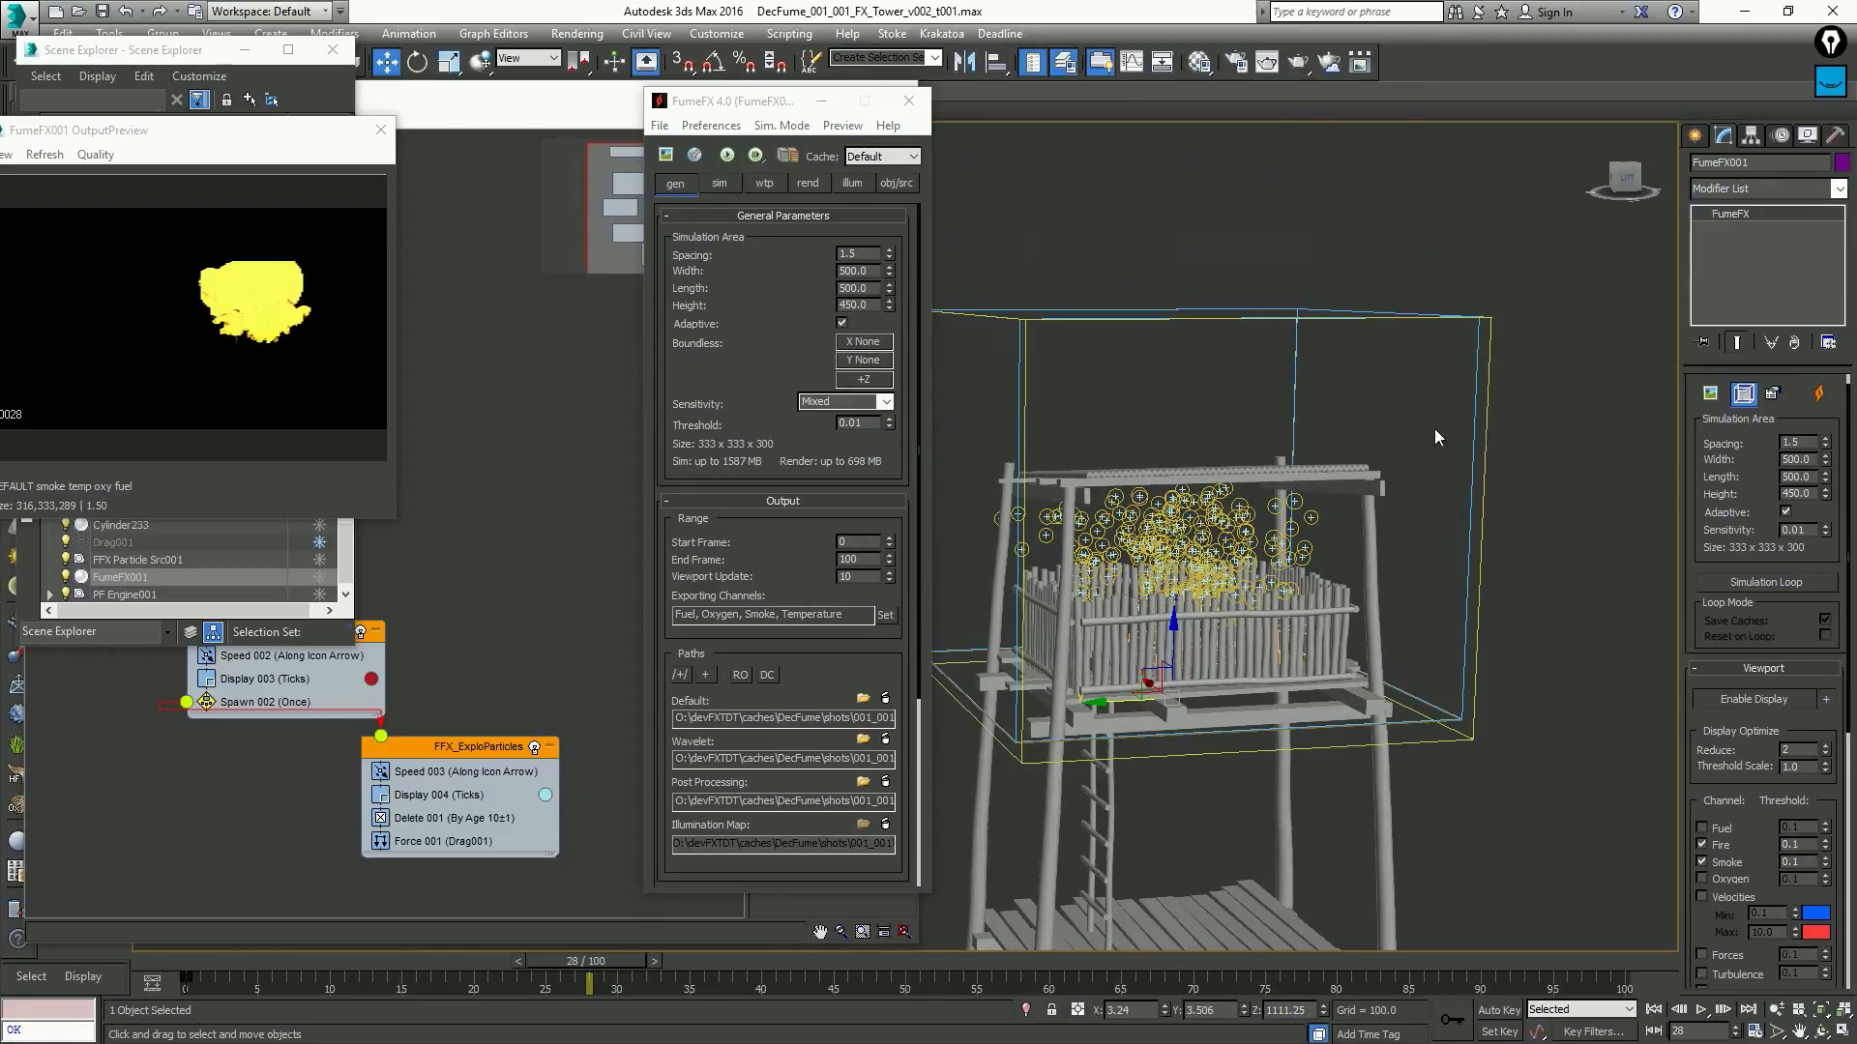
middle_click_drag(1435, 428, 1371, 410, "alt")
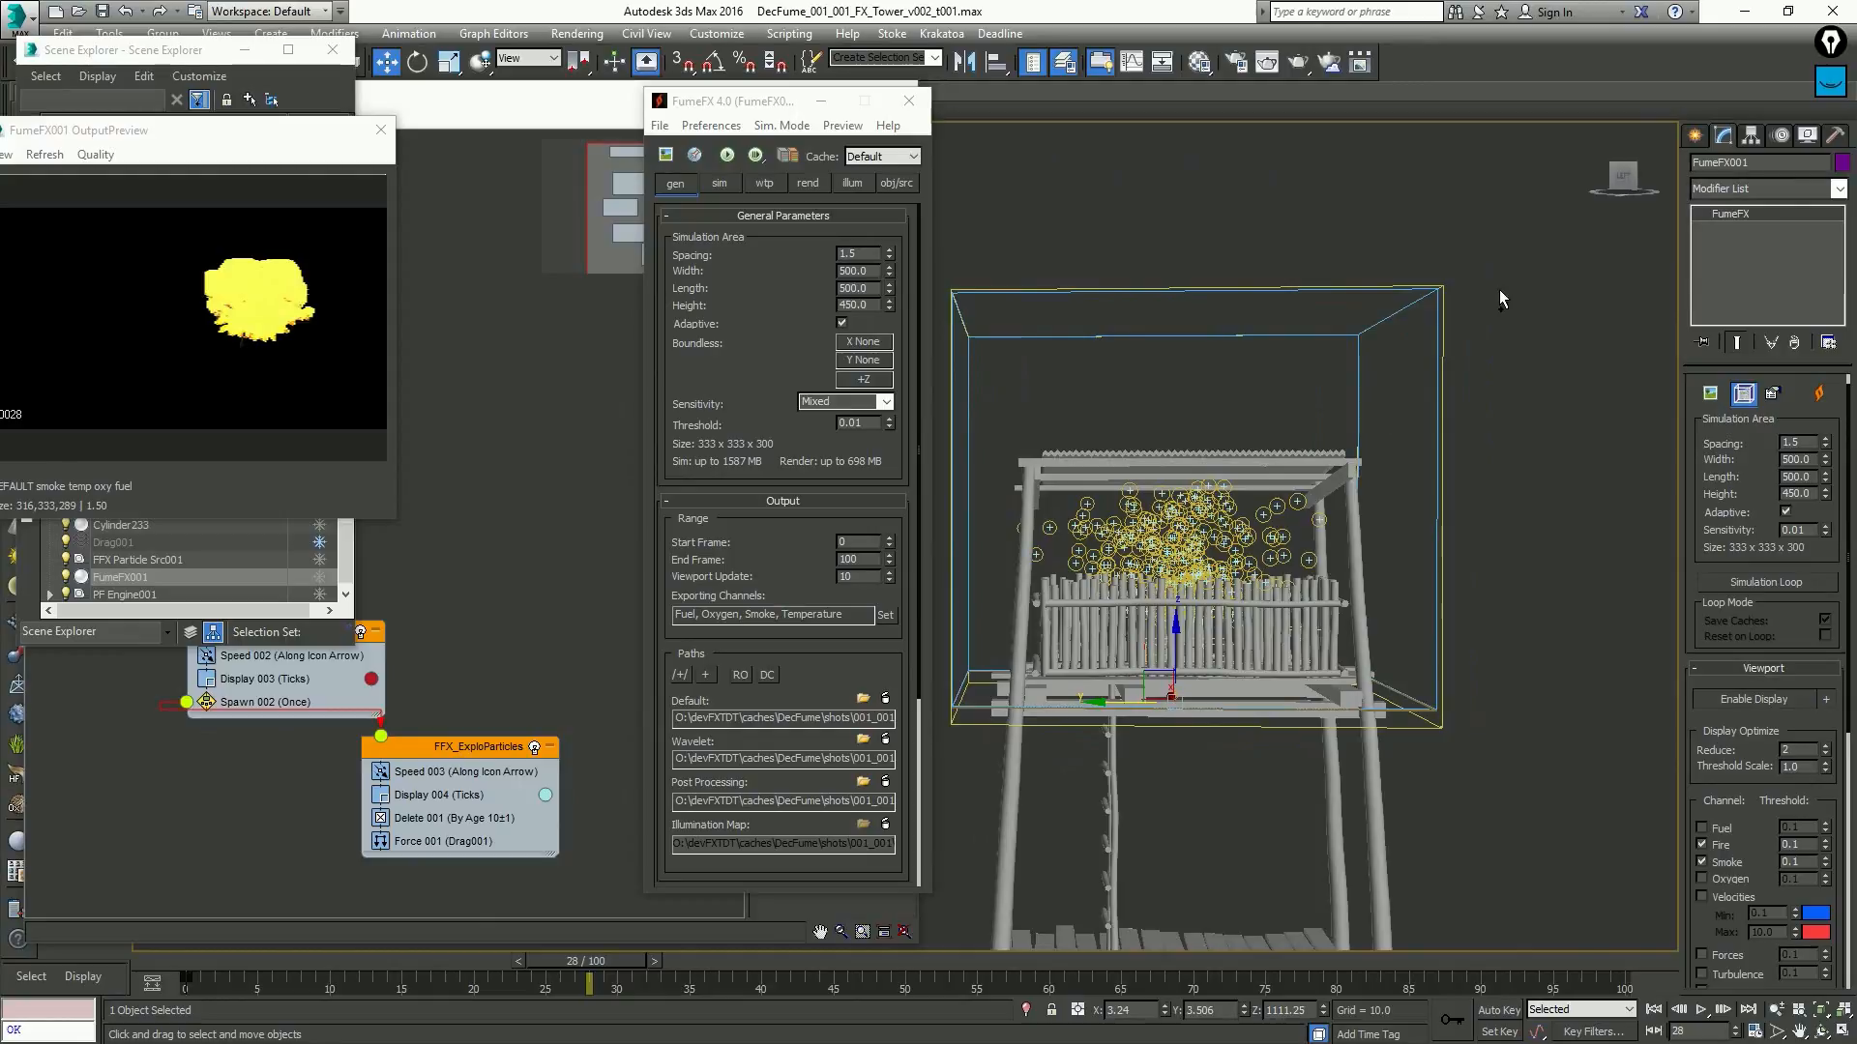
With the screen annotation pen, draw an axis tripod labelled X, Y and Z beside the FumeFX container
left_click(1831, 84)
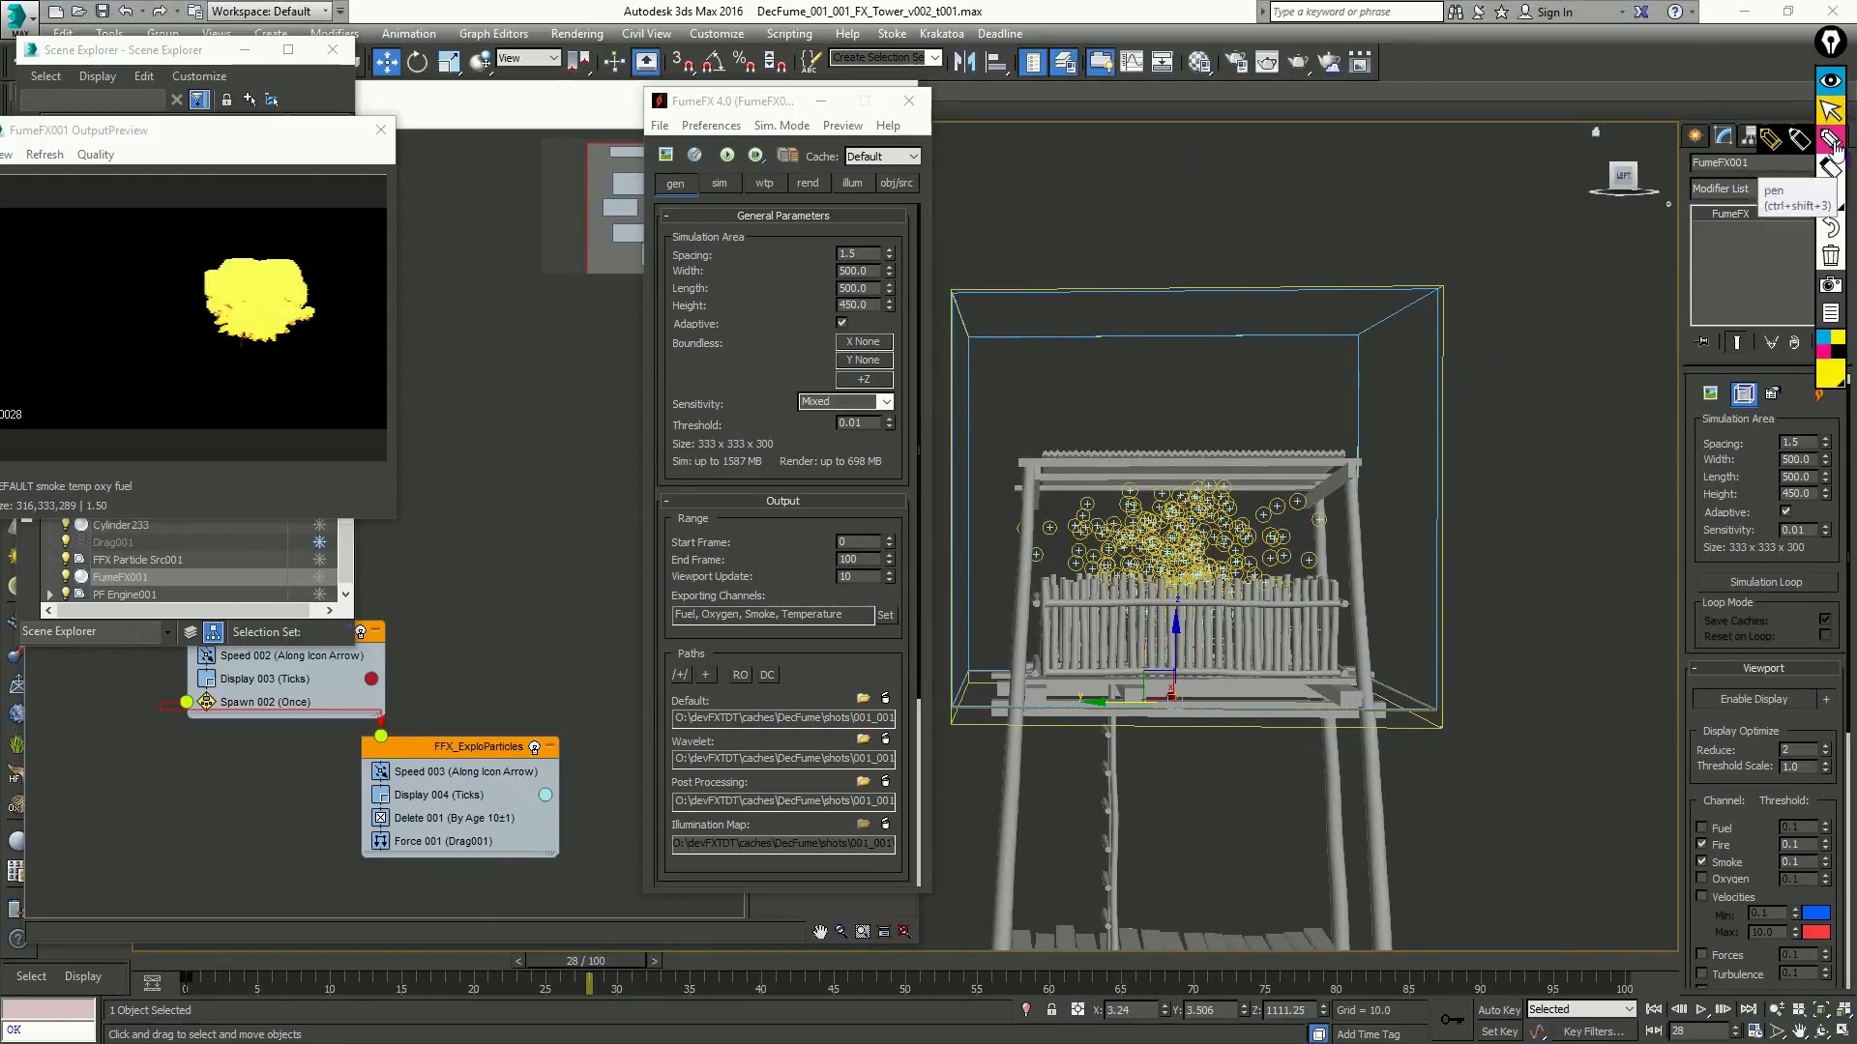
left_click(1830, 138)
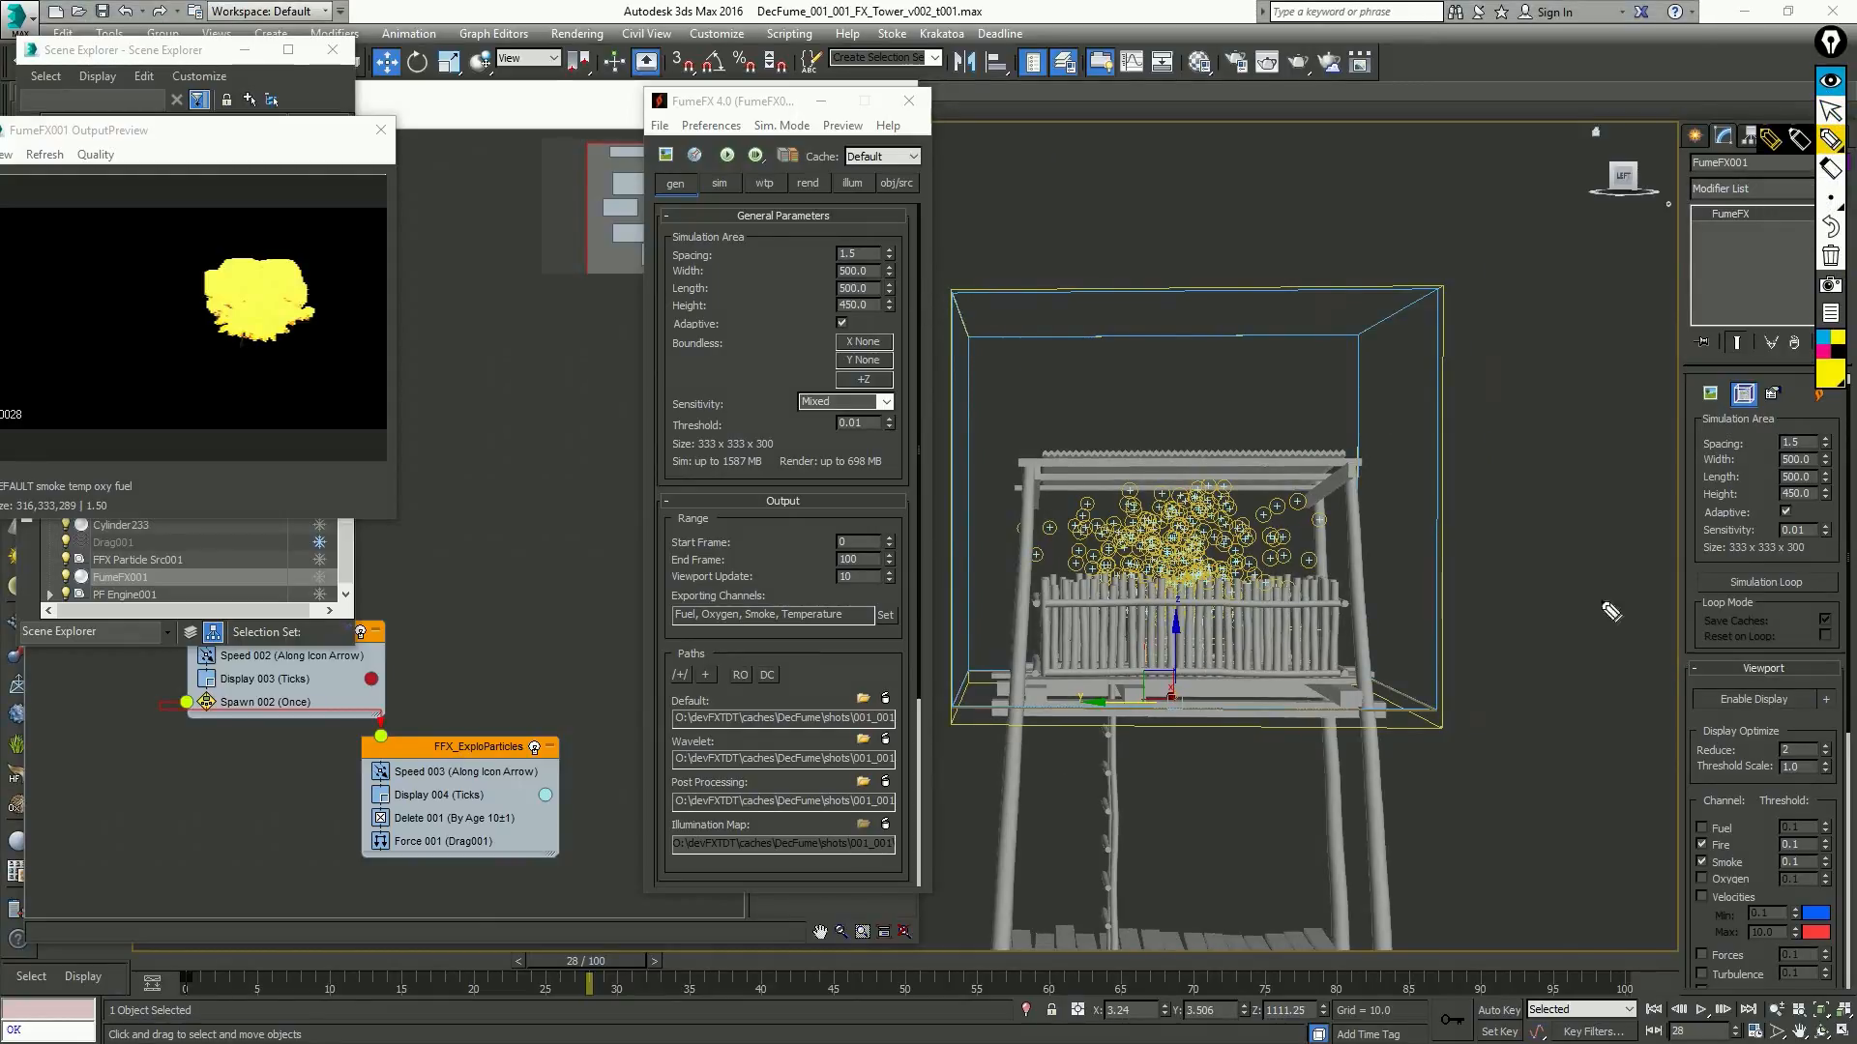
mouse_move(1566, 529)
left_mouse_down()
mouse_move(1566, 622)
mouse_move(1508, 623)
mouse_move(1462, 704)
left_mouse_up()
mouse_move(1488, 612)
left_mouse_down()
mouse_move(1511, 629)
mouse_move(1490, 627)
left_mouse_up()
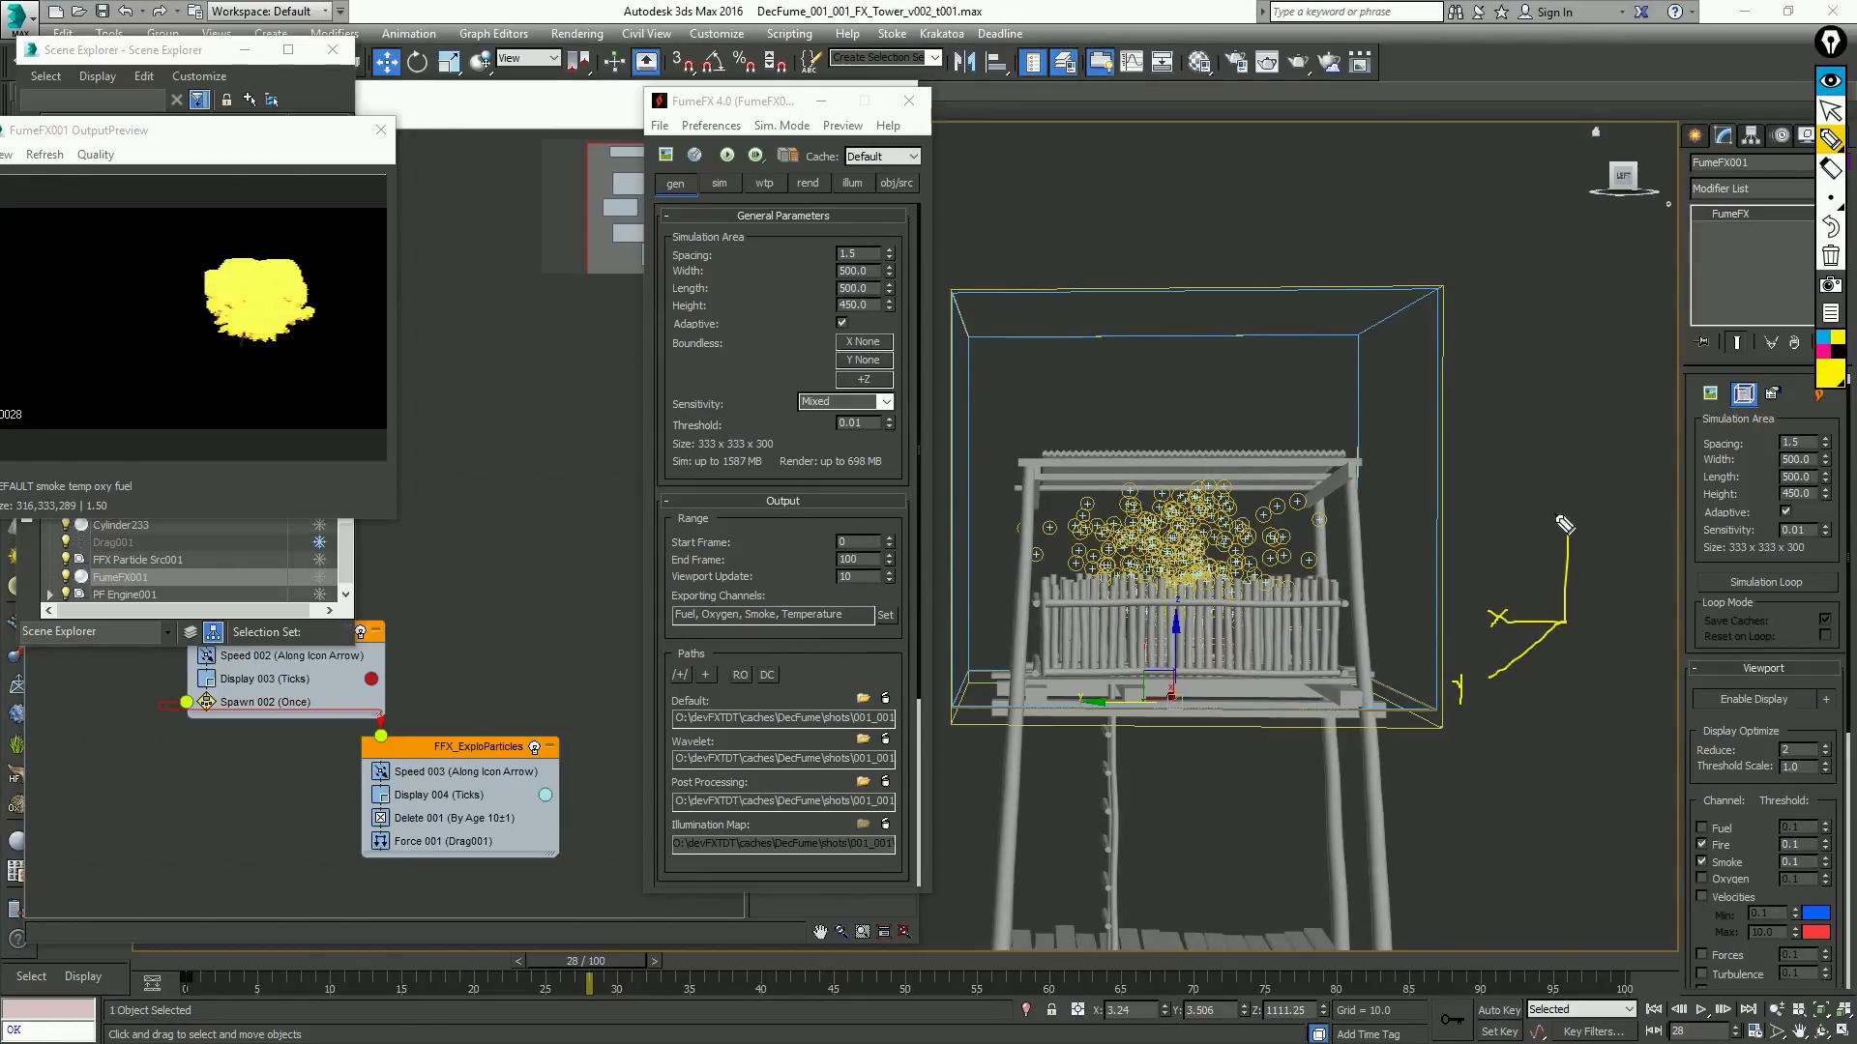
left_click_drag(1555, 514, 1568, 526)
Annotate the Z gizmo arrow, the plus and minus directions, and a smoke outline rising toward the container's upper boundary
left_click_drag(1181, 619, 1178, 636)
mouse_move(1624, 448)
left_mouse_down()
mouse_move(1623, 484)
mouse_move(1637, 468)
left_mouse_up()
left_click_drag(1594, 686, 1634, 686)
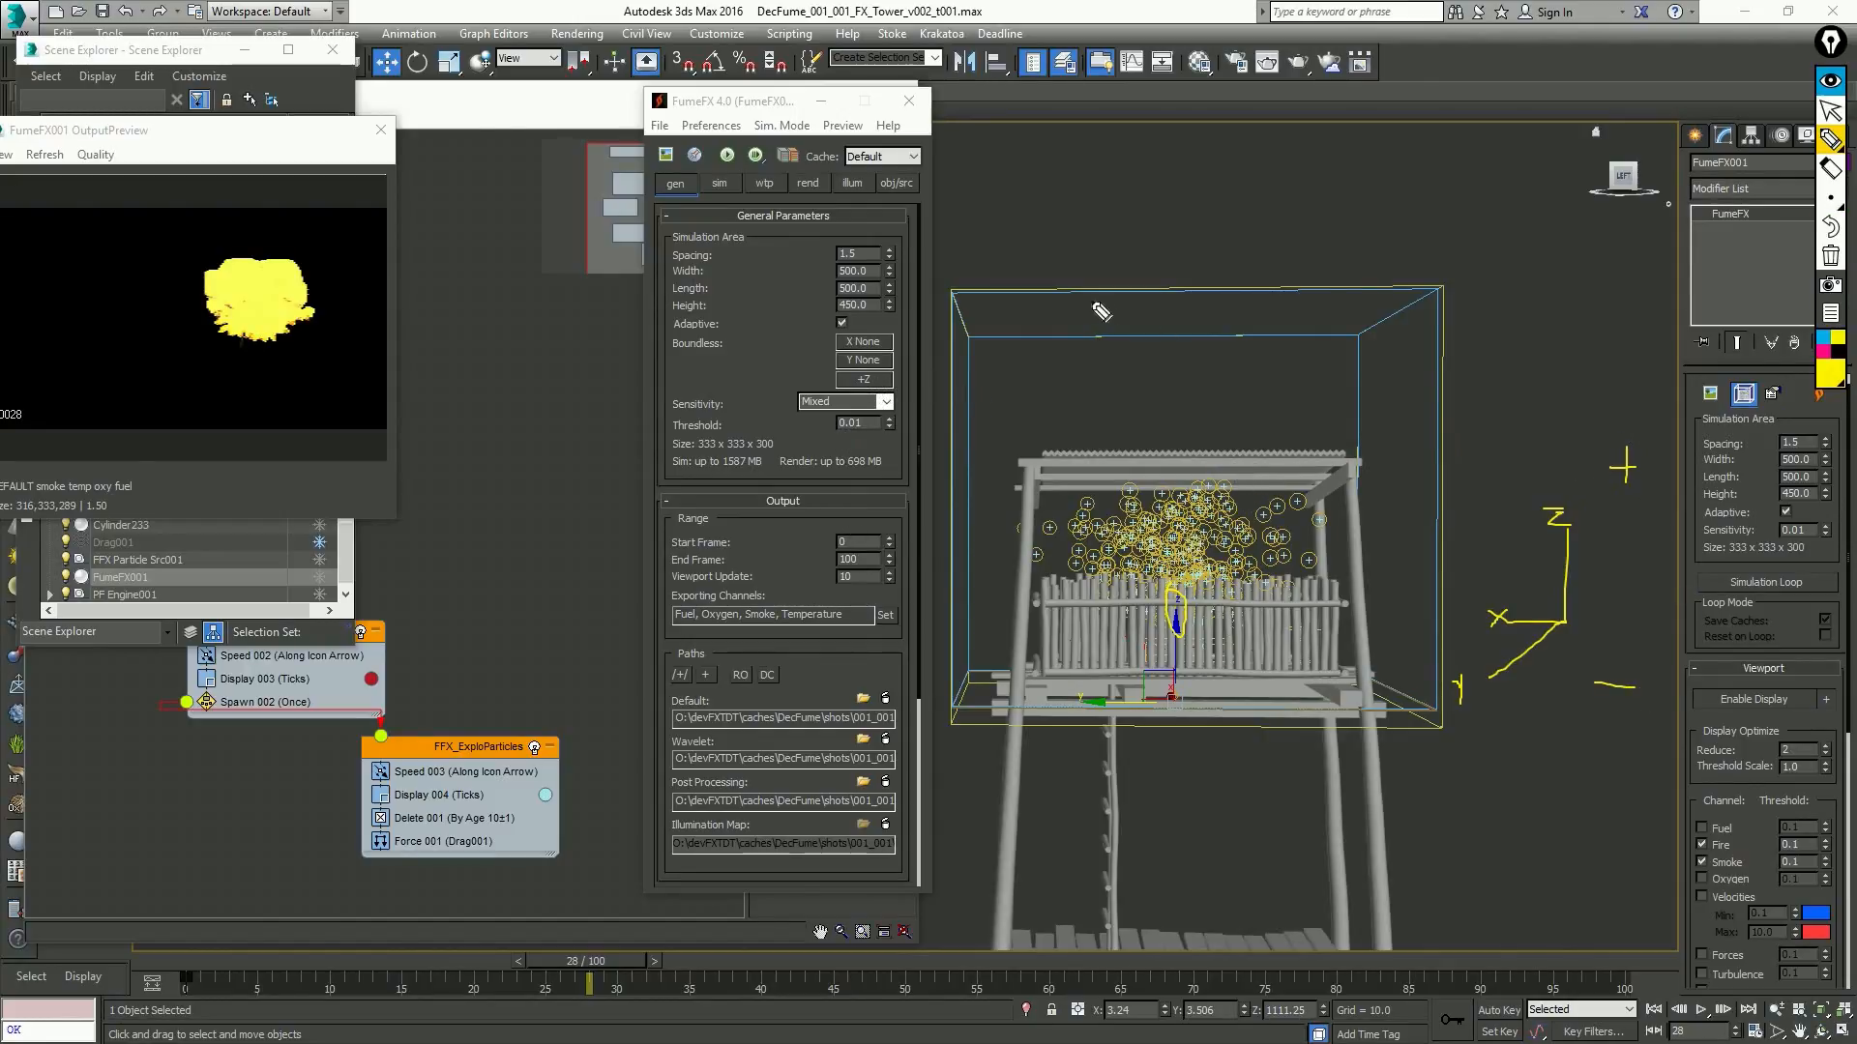
left_click_drag(1481, 283, 1333, 287)
mouse_move(1095, 463)
left_mouse_down()
mouse_move(1102, 377)
mouse_move(1210, 314)
mouse_move(1278, 445)
left_mouse_up()
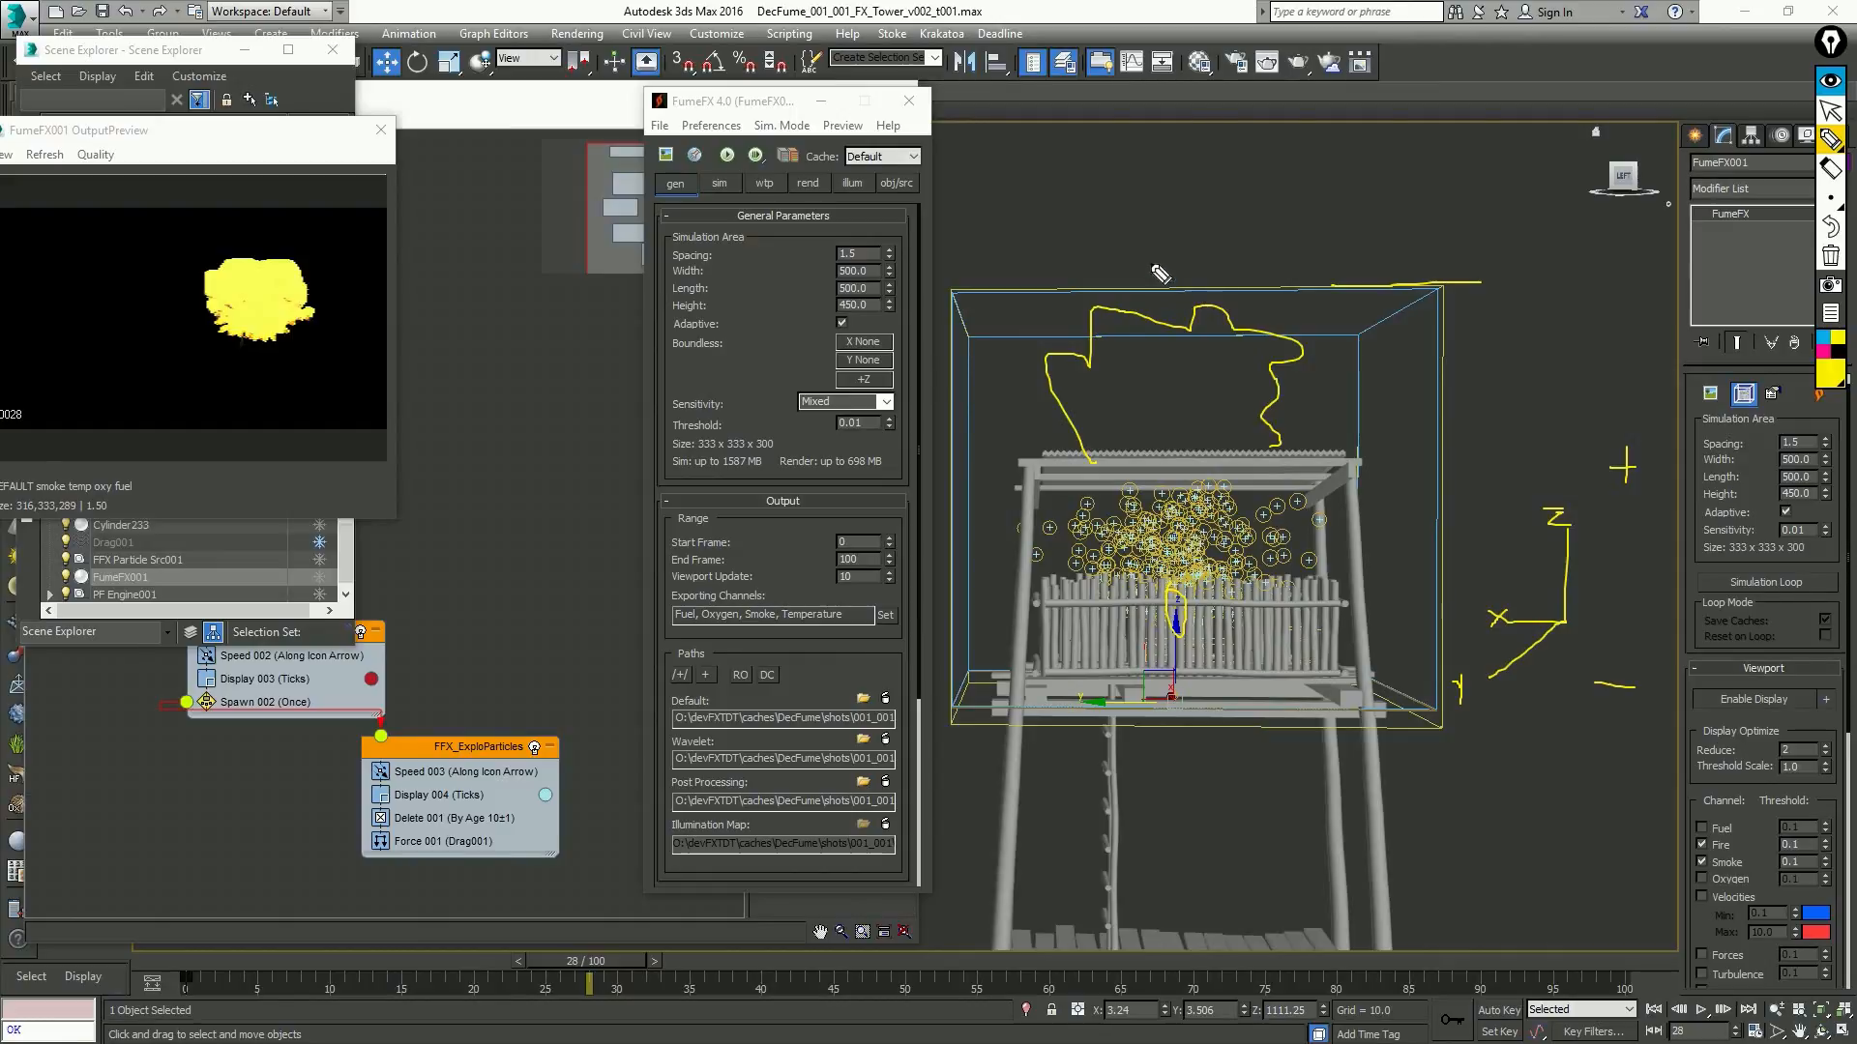
Sketch a taller boundary outline above the FumeFX container, clear all screen annotations and leave the annotation mode
mouse_move(1444, 311)
left_mouse_down()
mouse_move(1431, 136)
mouse_move(972, 155)
mouse_move(975, 325)
left_mouse_up()
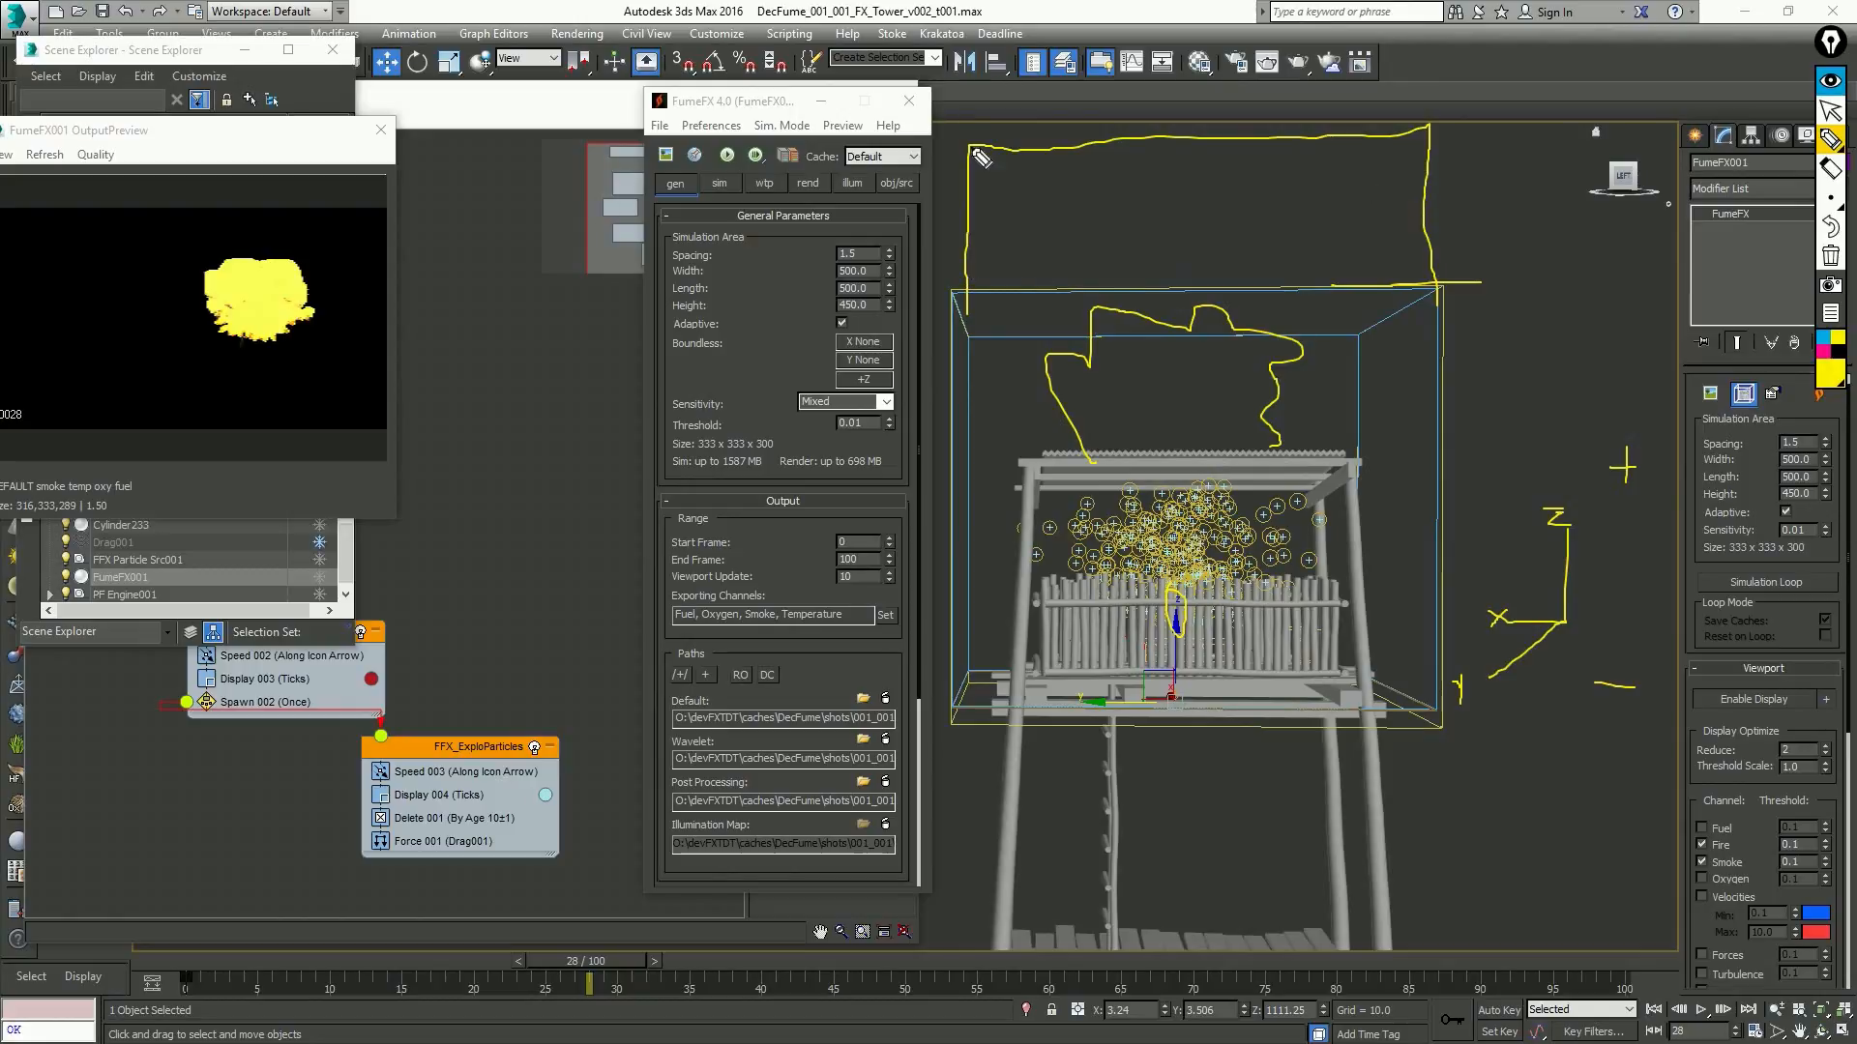
left_click(1830, 255)
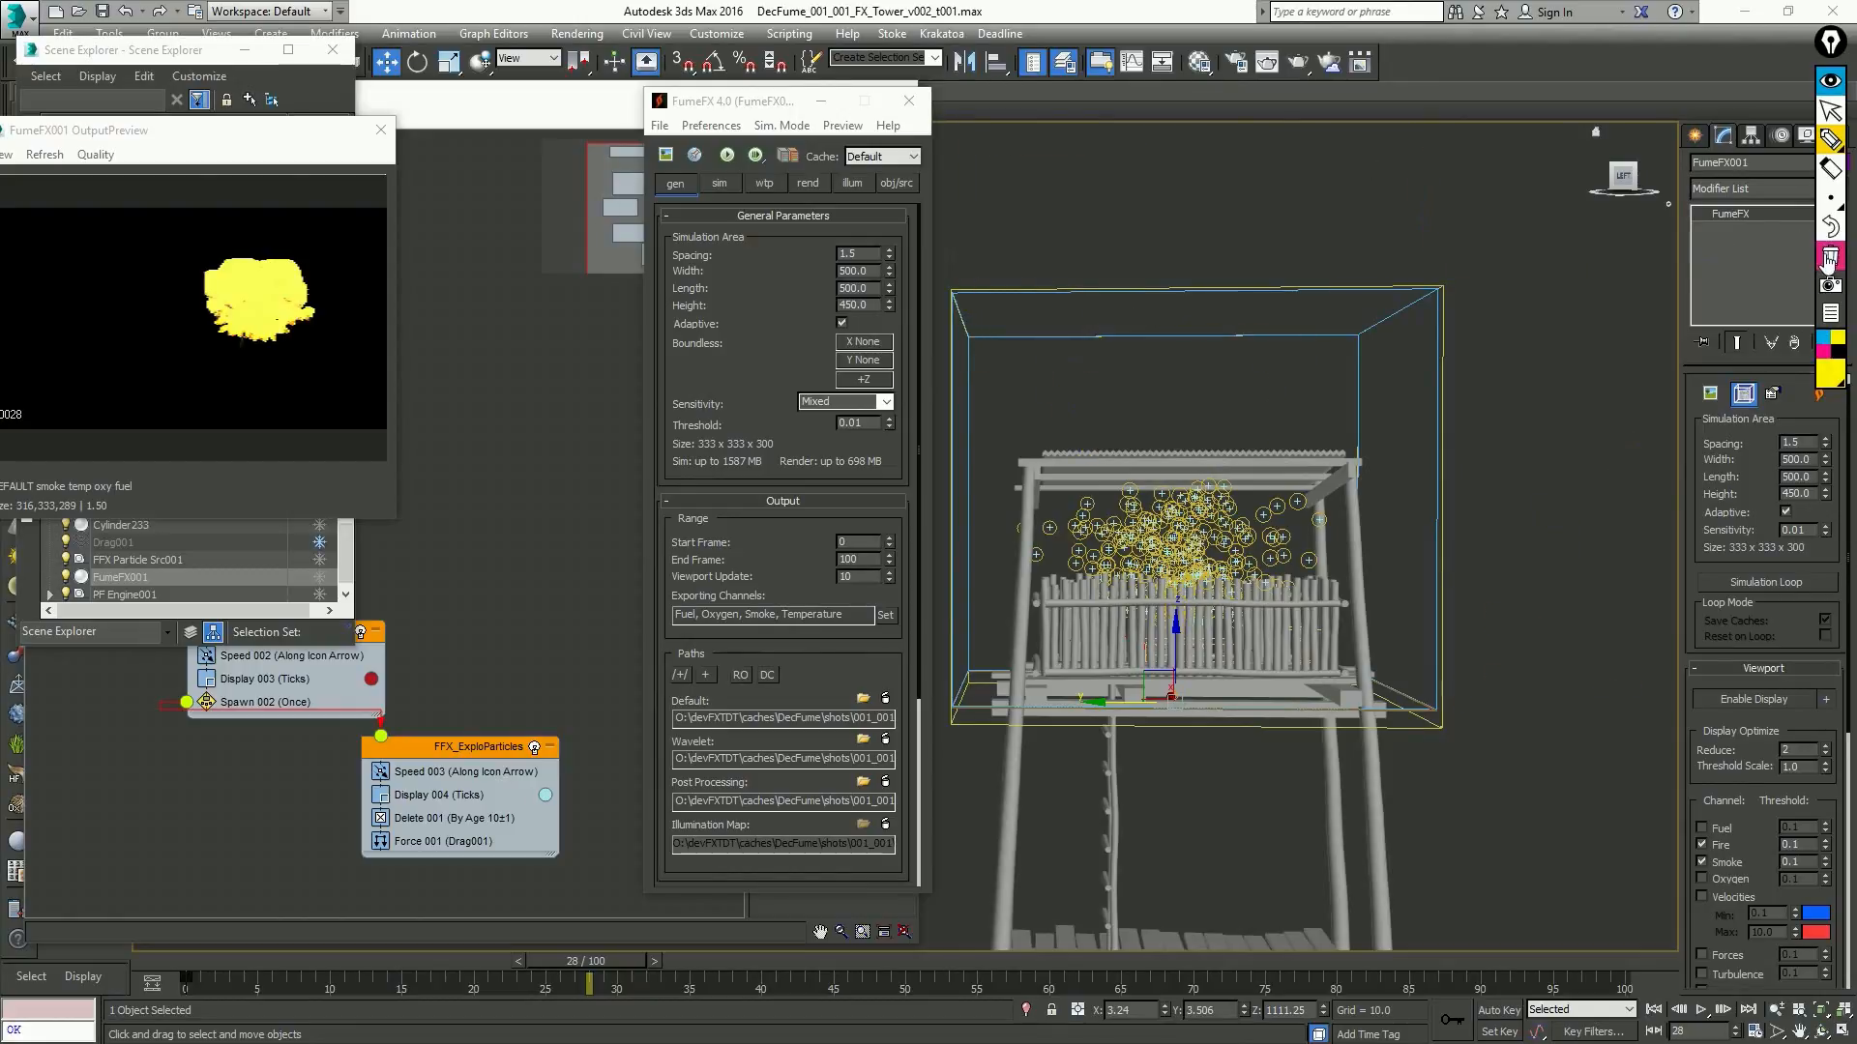
left_click(1831, 109)
left_click(1833, 82)
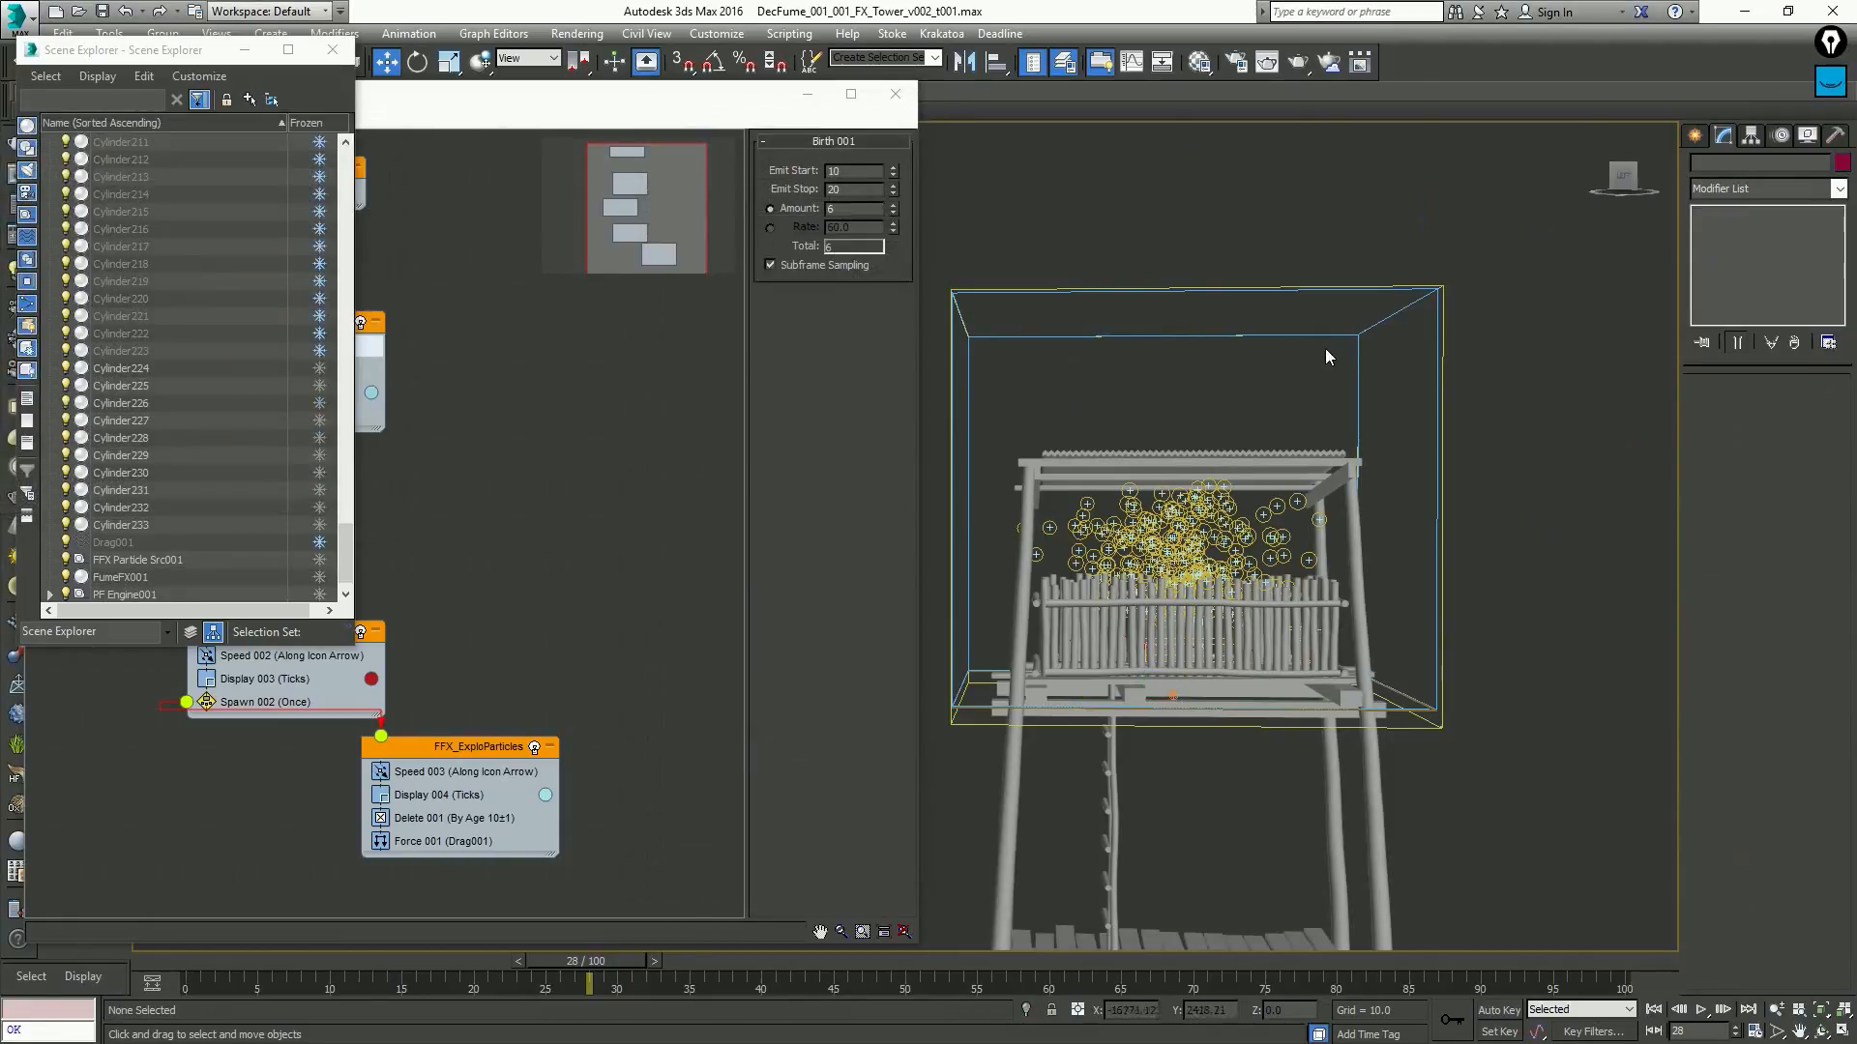
Select the FumeFX container, return the timeline to frame 0 and start the default simulation, keeping its progress window clear of the tower
left_click(1196, 312)
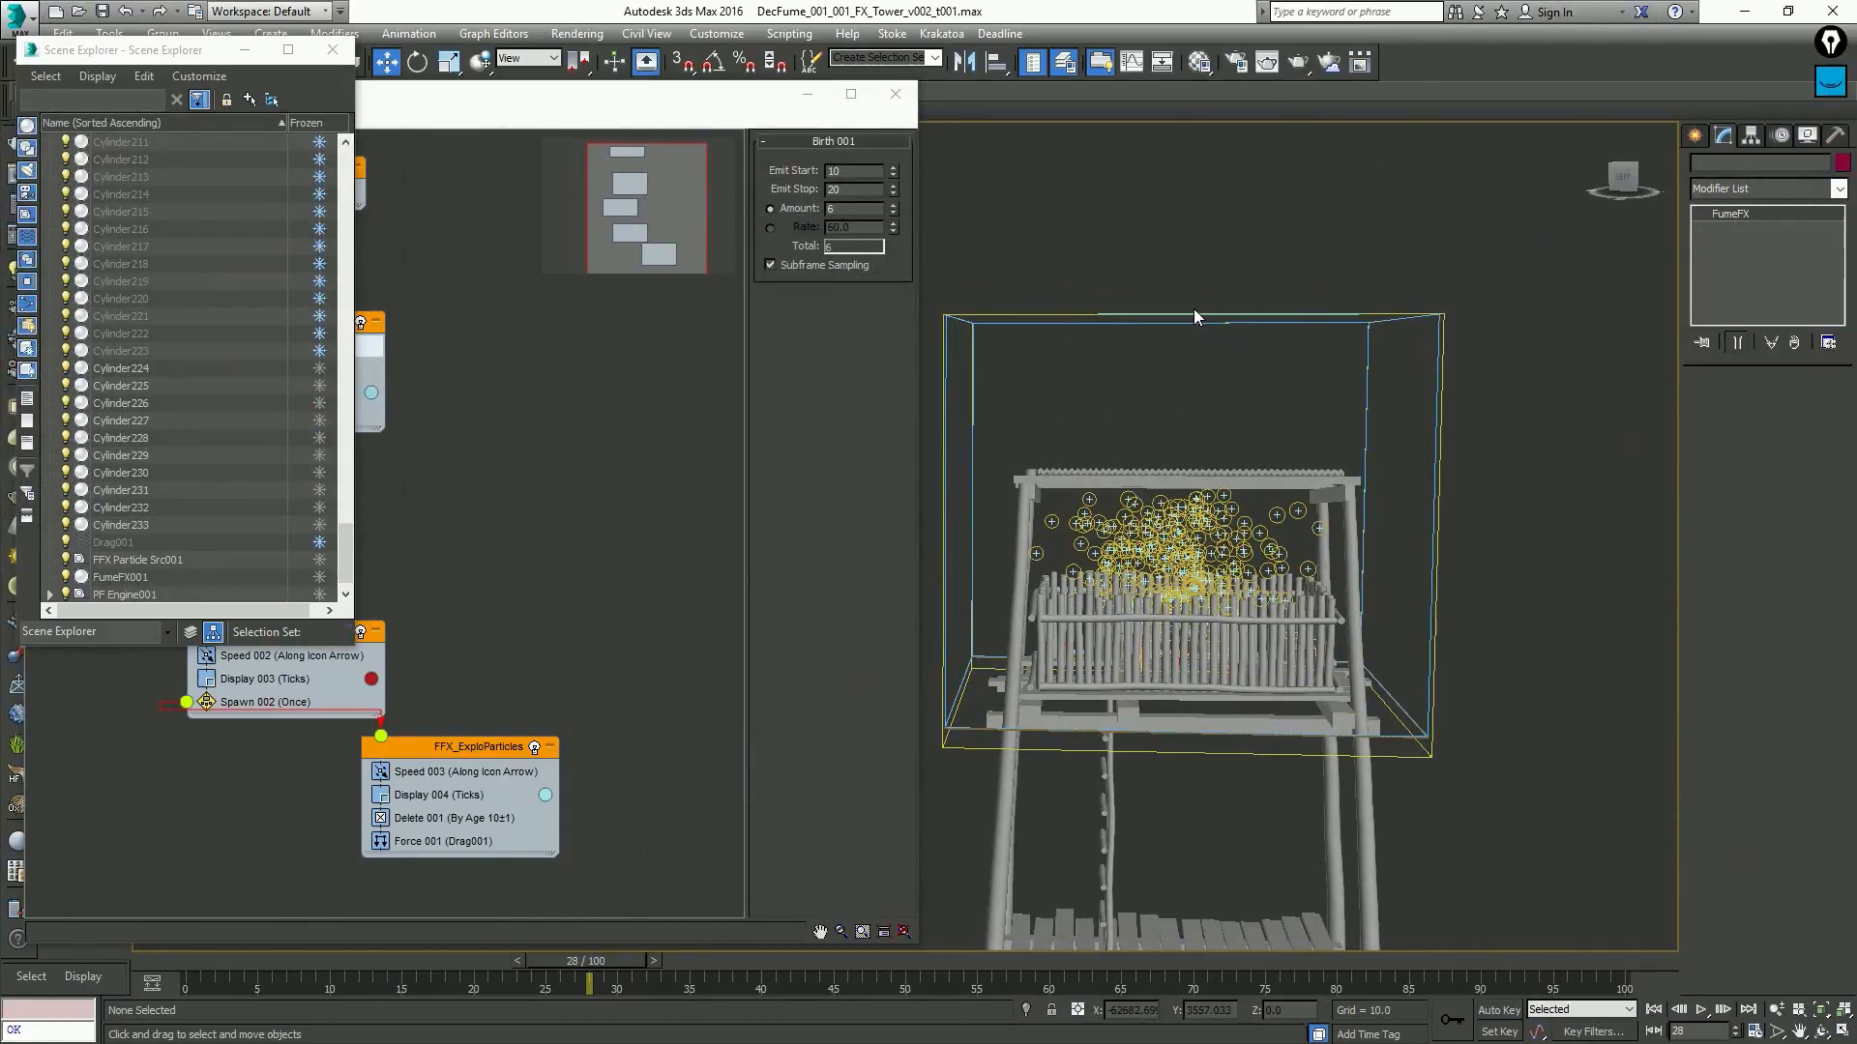
scroll(1196, 310, "up", 6)
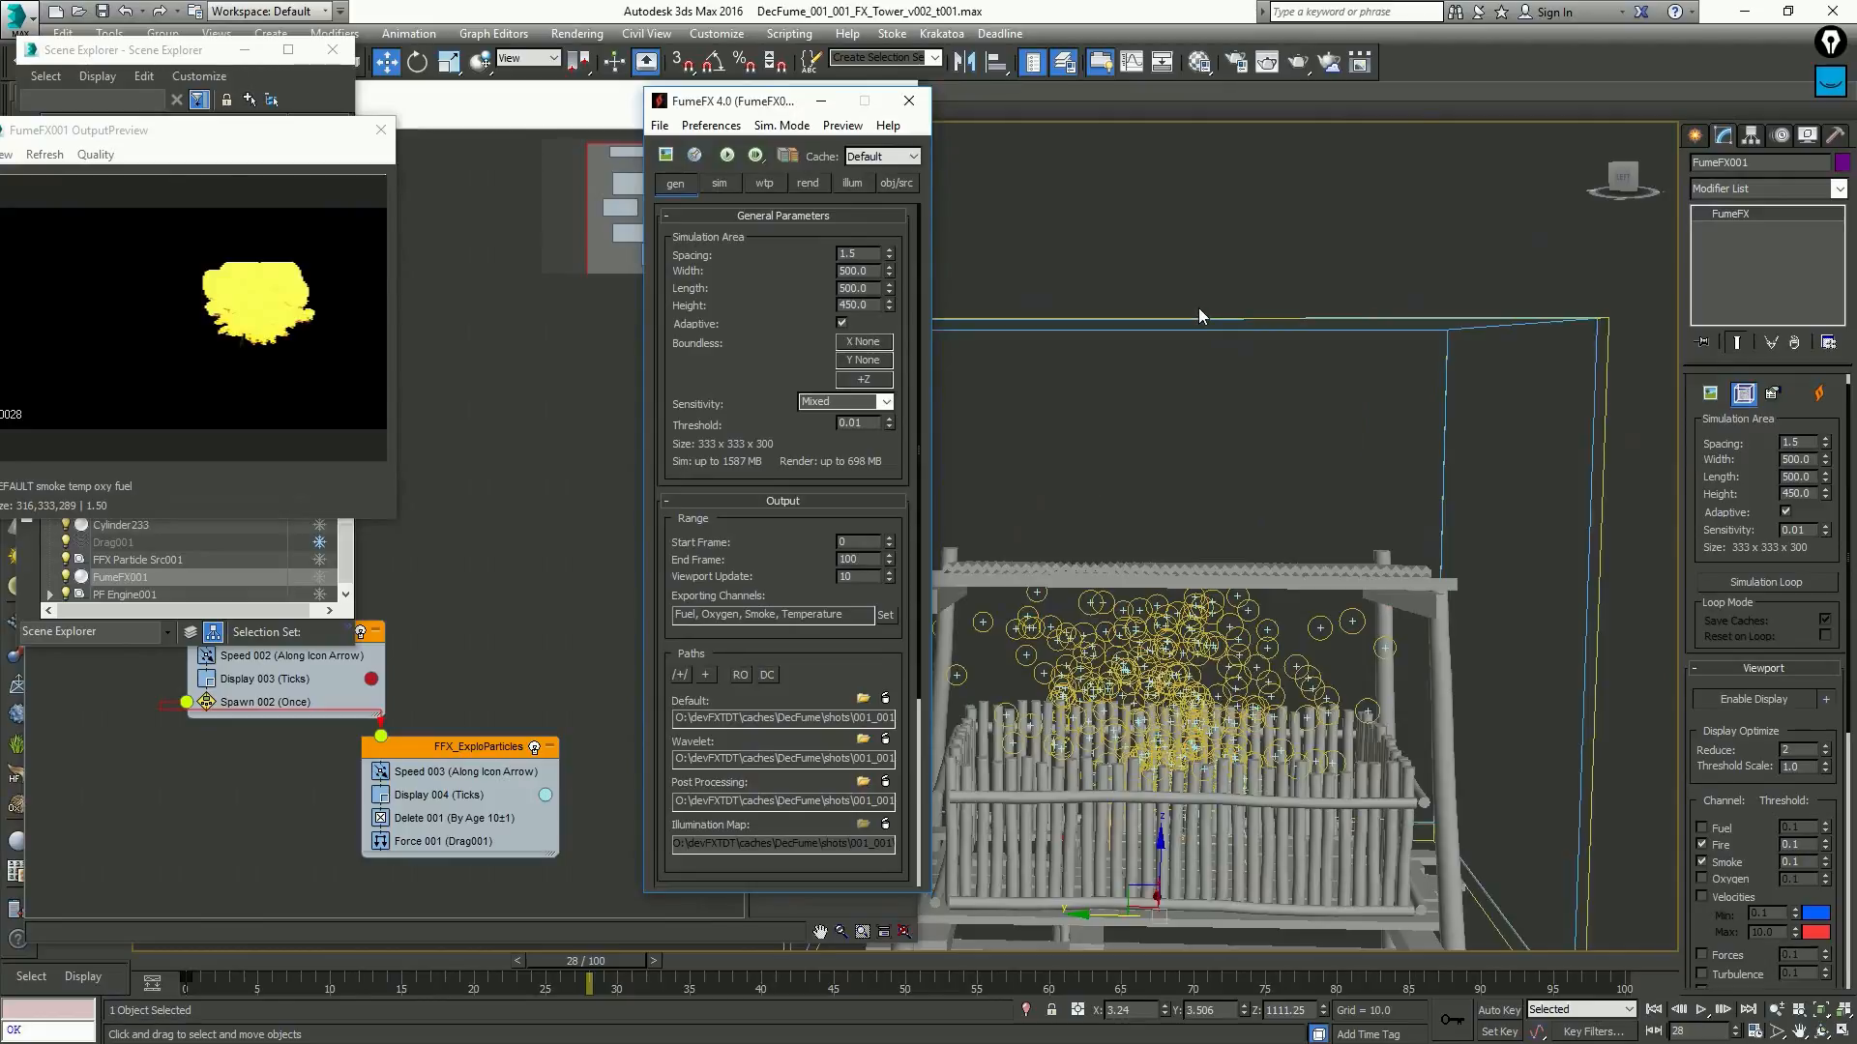
scroll(1153, 321, "up", 3)
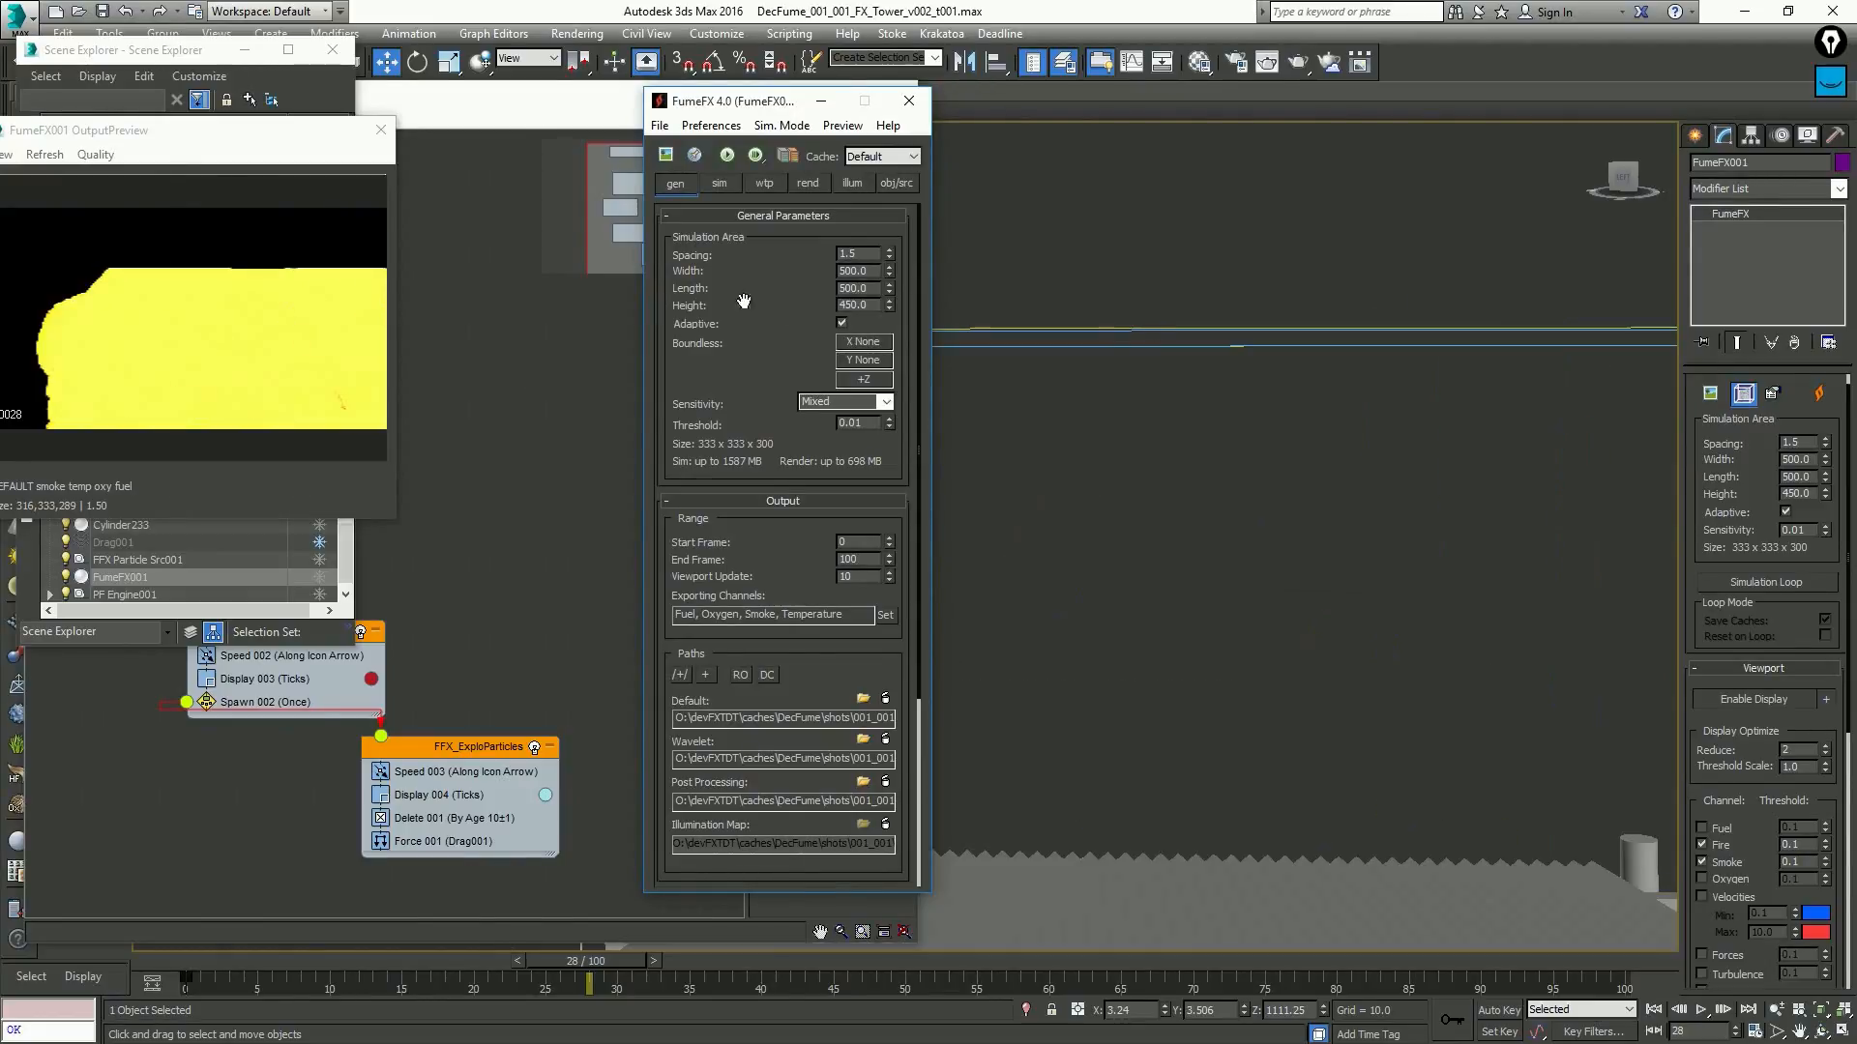
scroll(1227, 393, "down", 4)
middle_click_drag(1227, 392, 1236, 349)
key("Home")
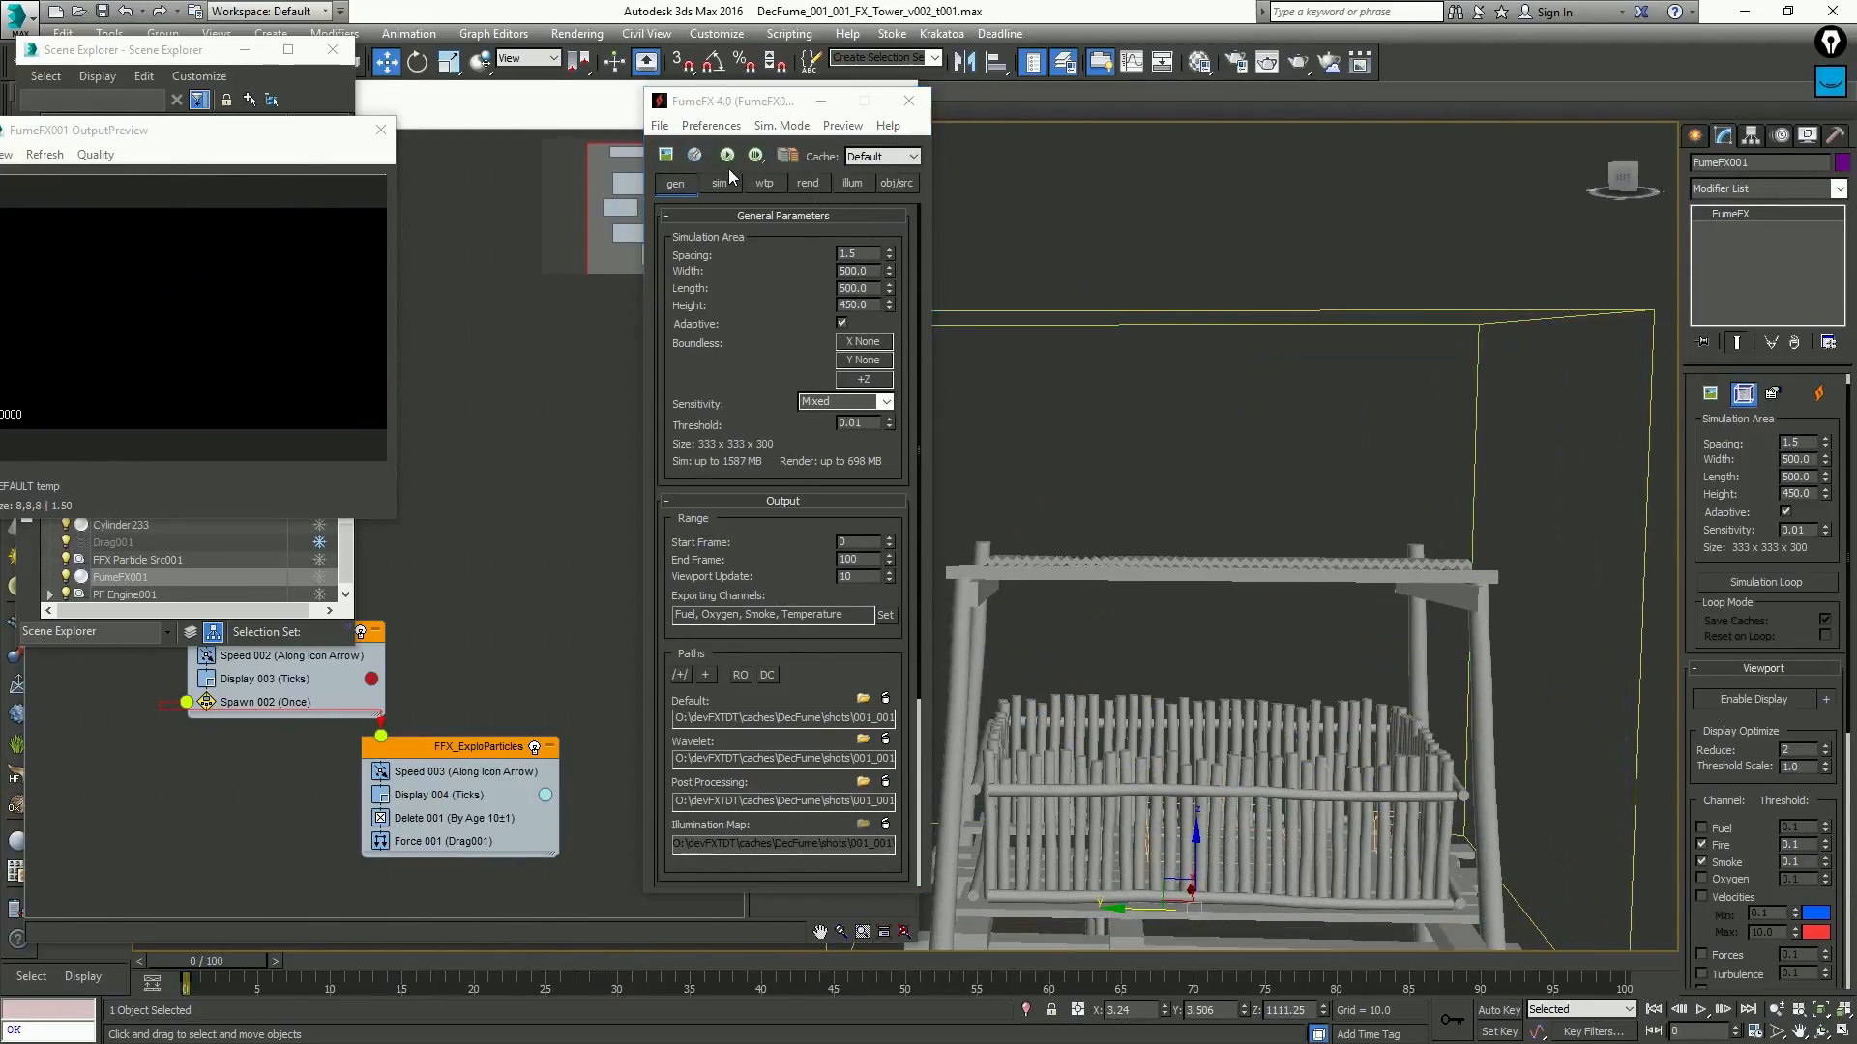
left_click(727, 160)
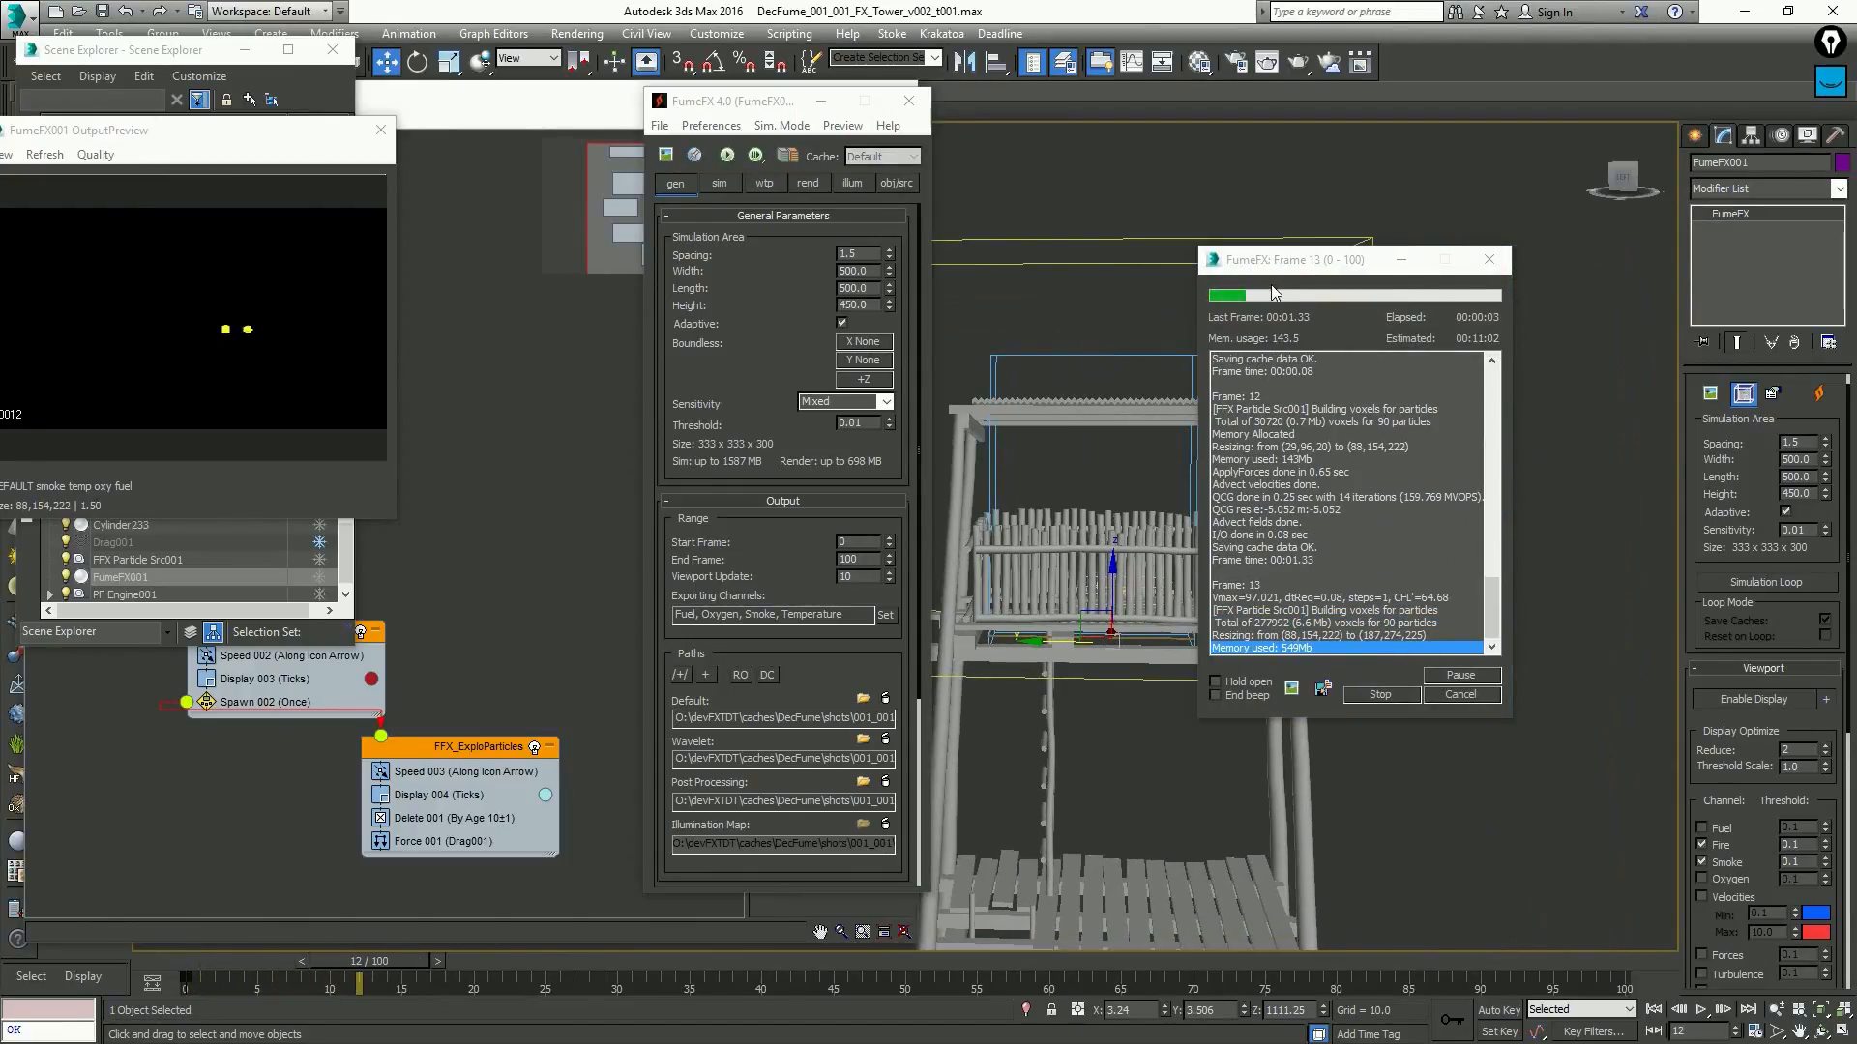
left_click_drag(1318, 259, 1541, 219)
scroll(1095, 356, "up", 2)
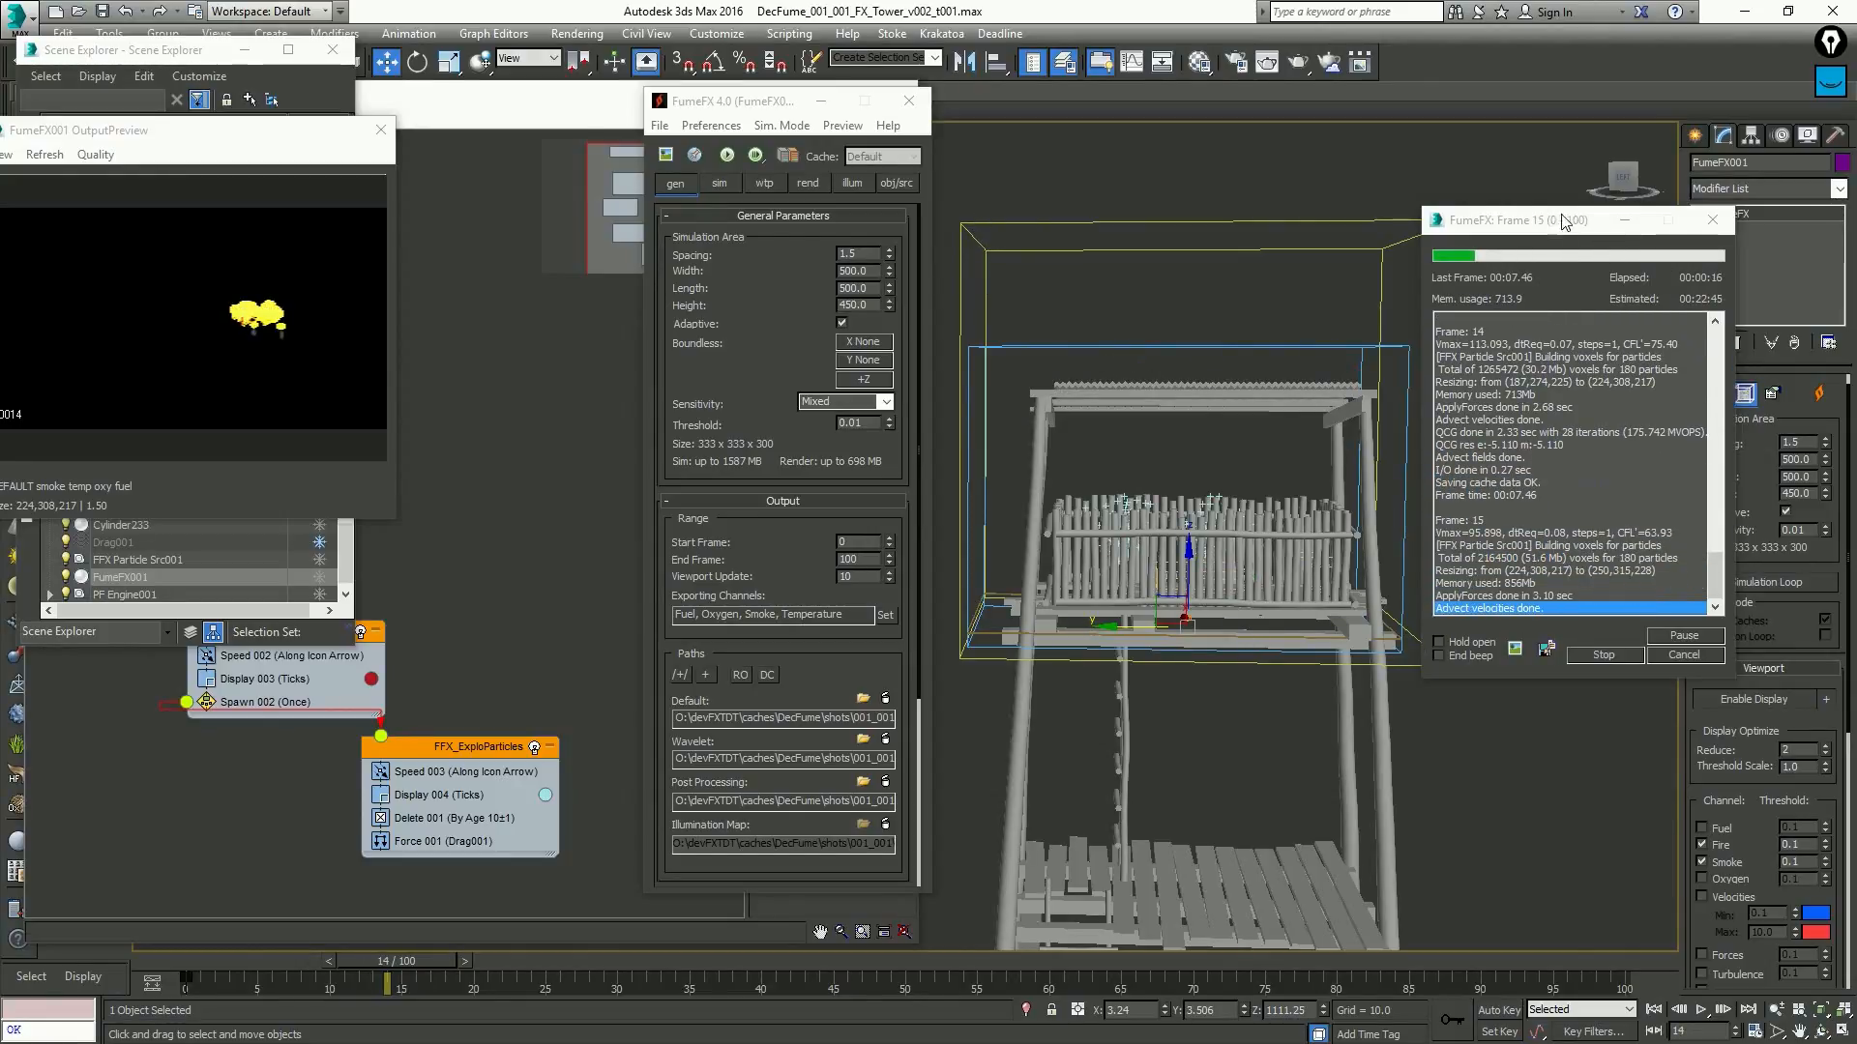
Pause the simulation at frame 16, highlight the grid Resizing entry in its log and resume the simulation
left_click_drag(1543, 227, 1432, 192)
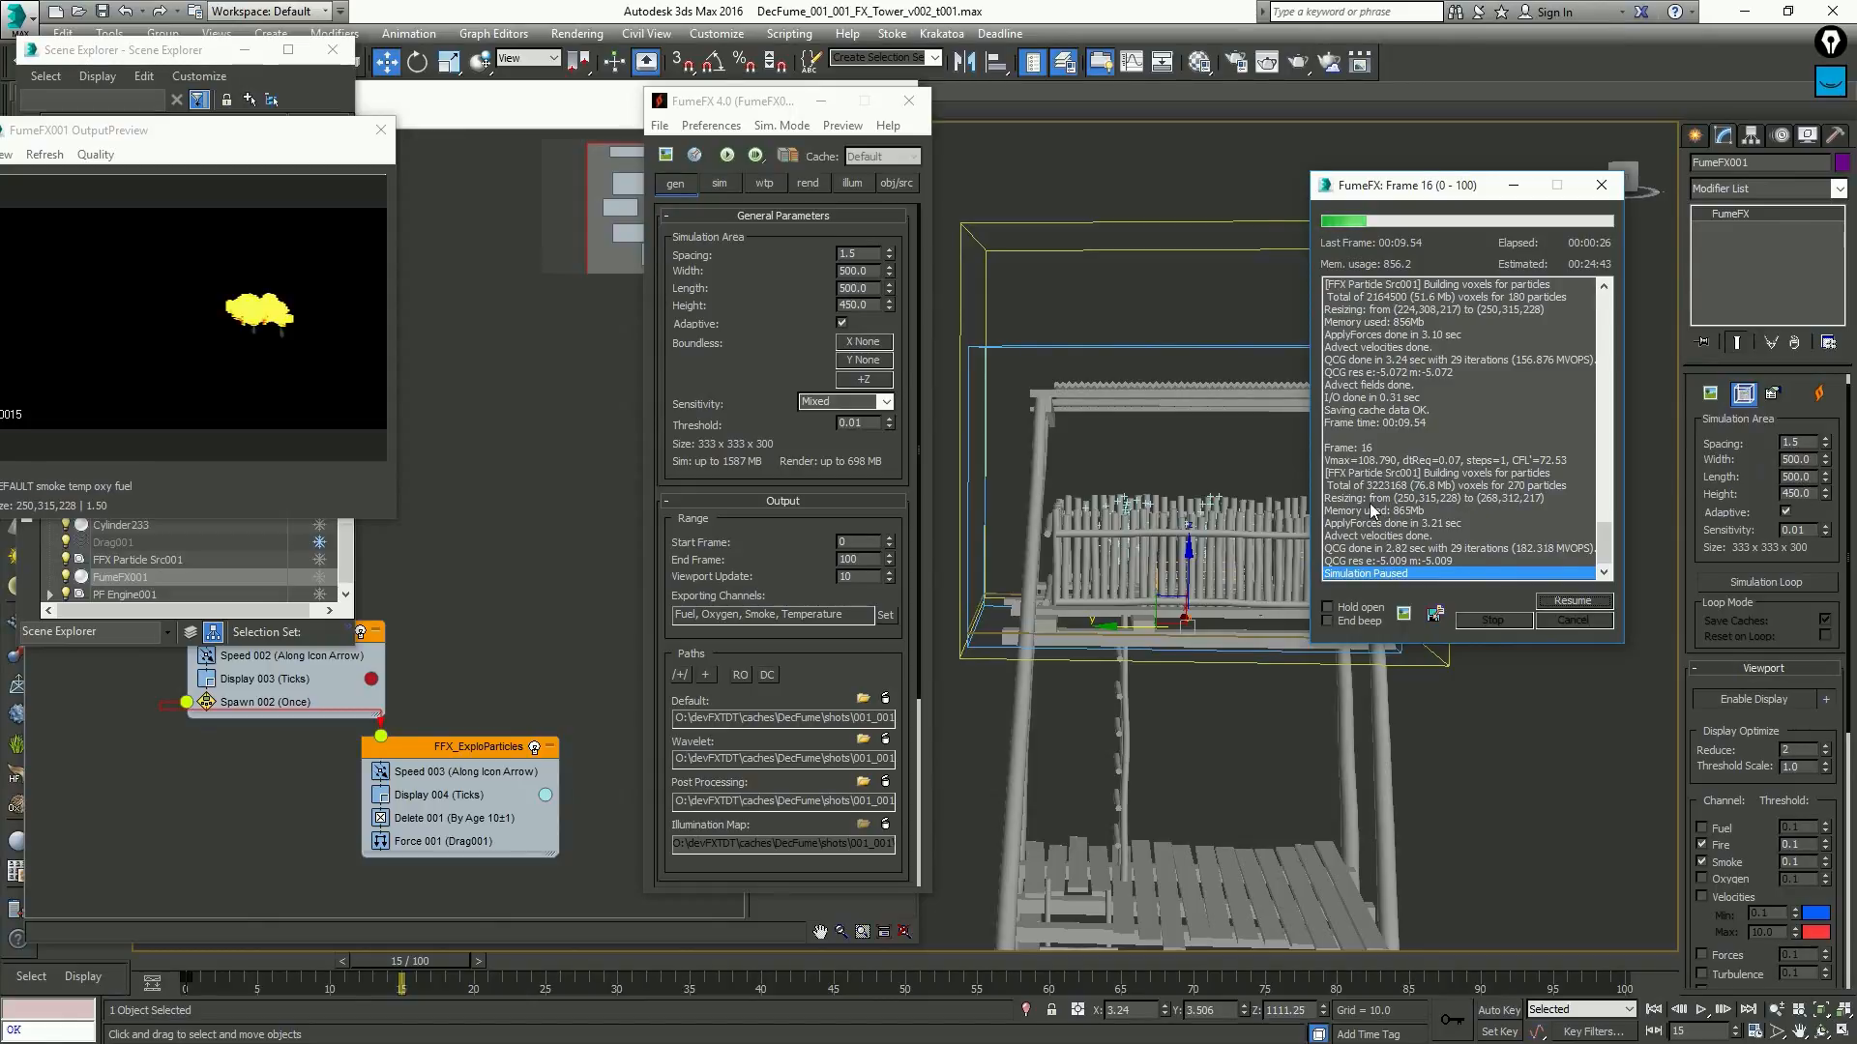
left_click(1498, 499)
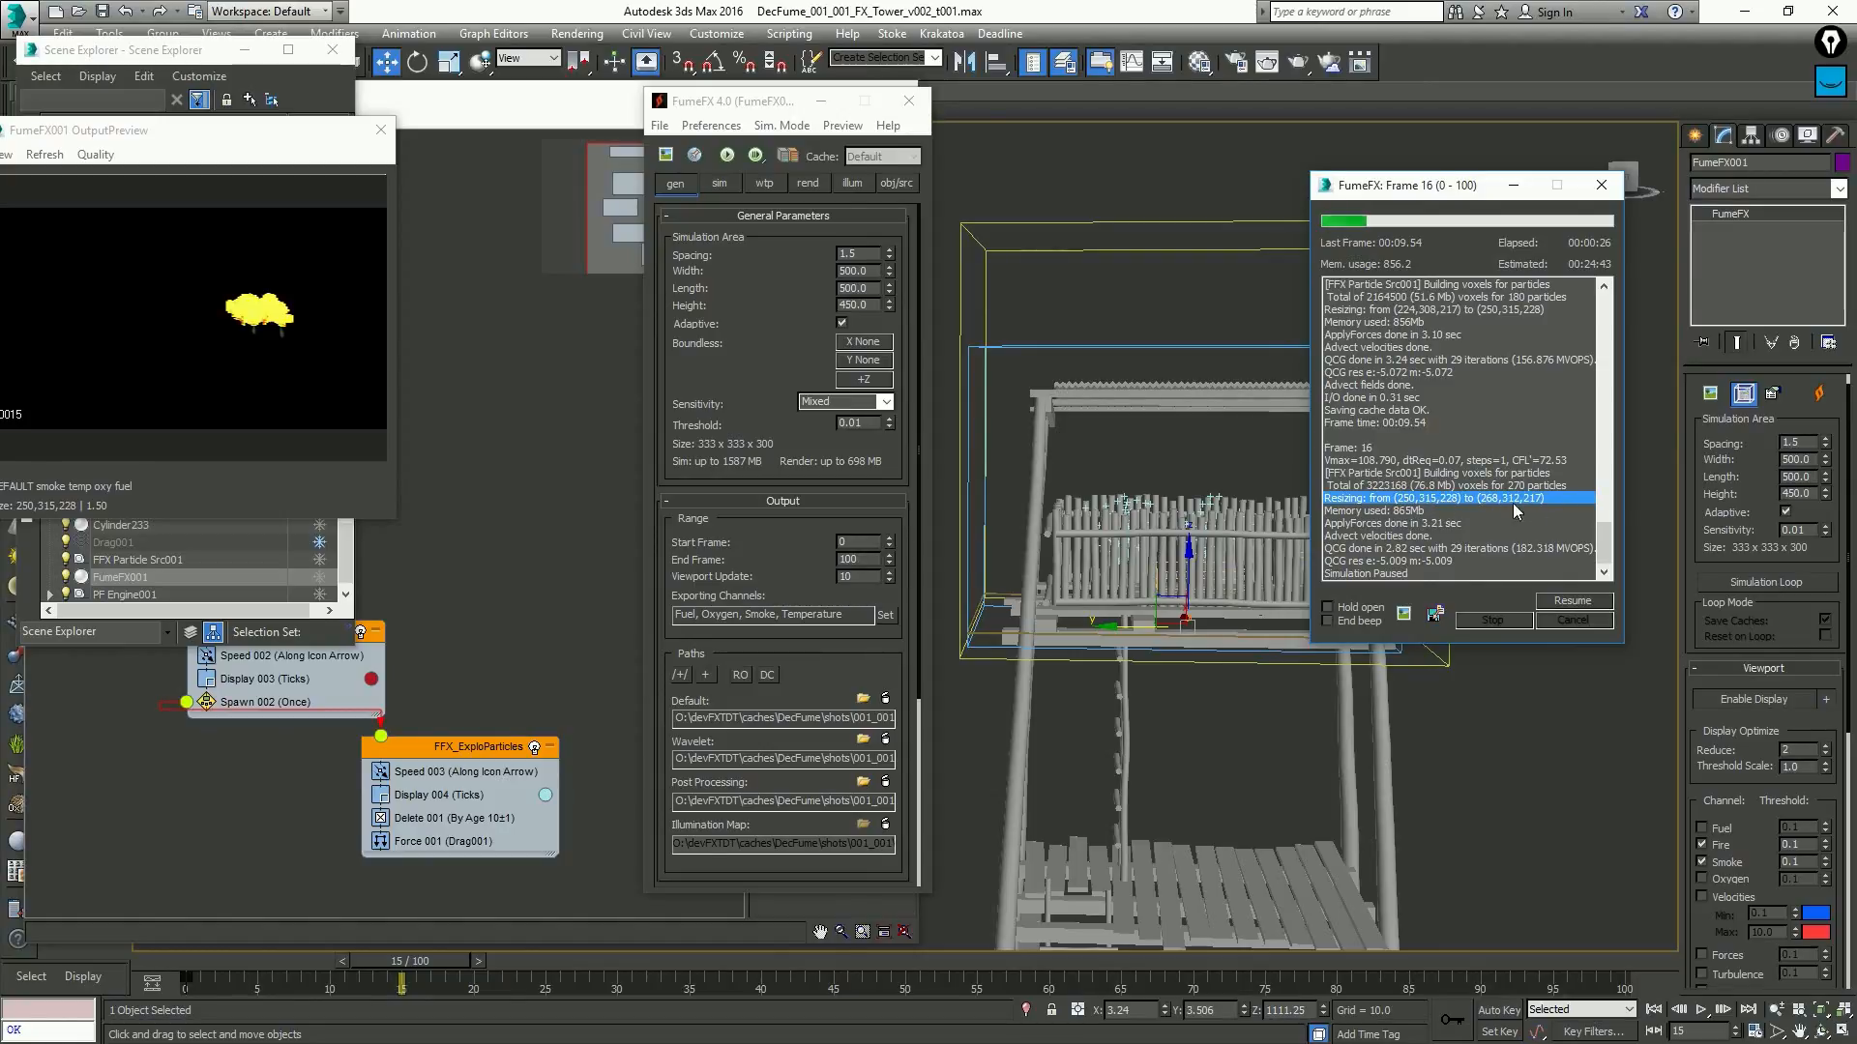
middle_click_drag(1273, 435, 1220, 431, "alt")
left_click(1573, 601)
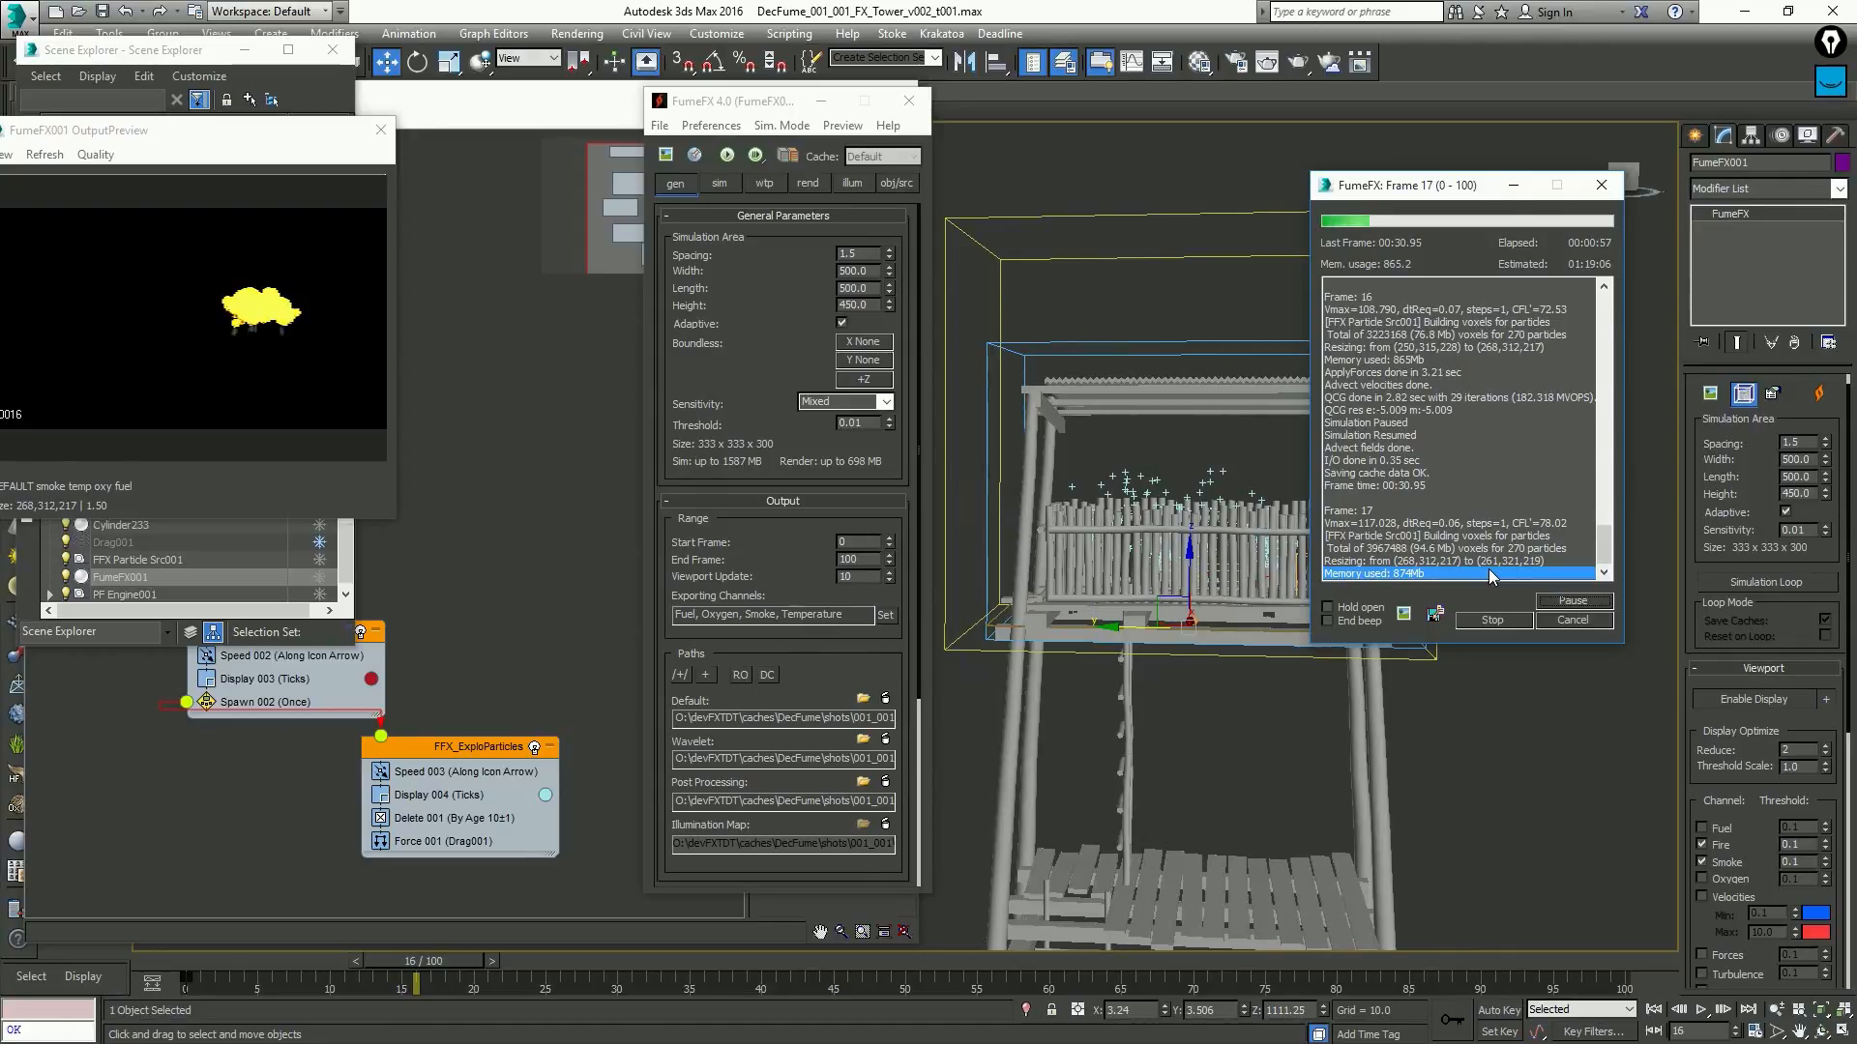
Watch the adaptive grid in the container from another angle while the simulation runs, and cancel the simulation at frame 41
middle_click_drag(1186, 406, 1135, 527, "alt")
scroll(1197, 443, "up", 3)
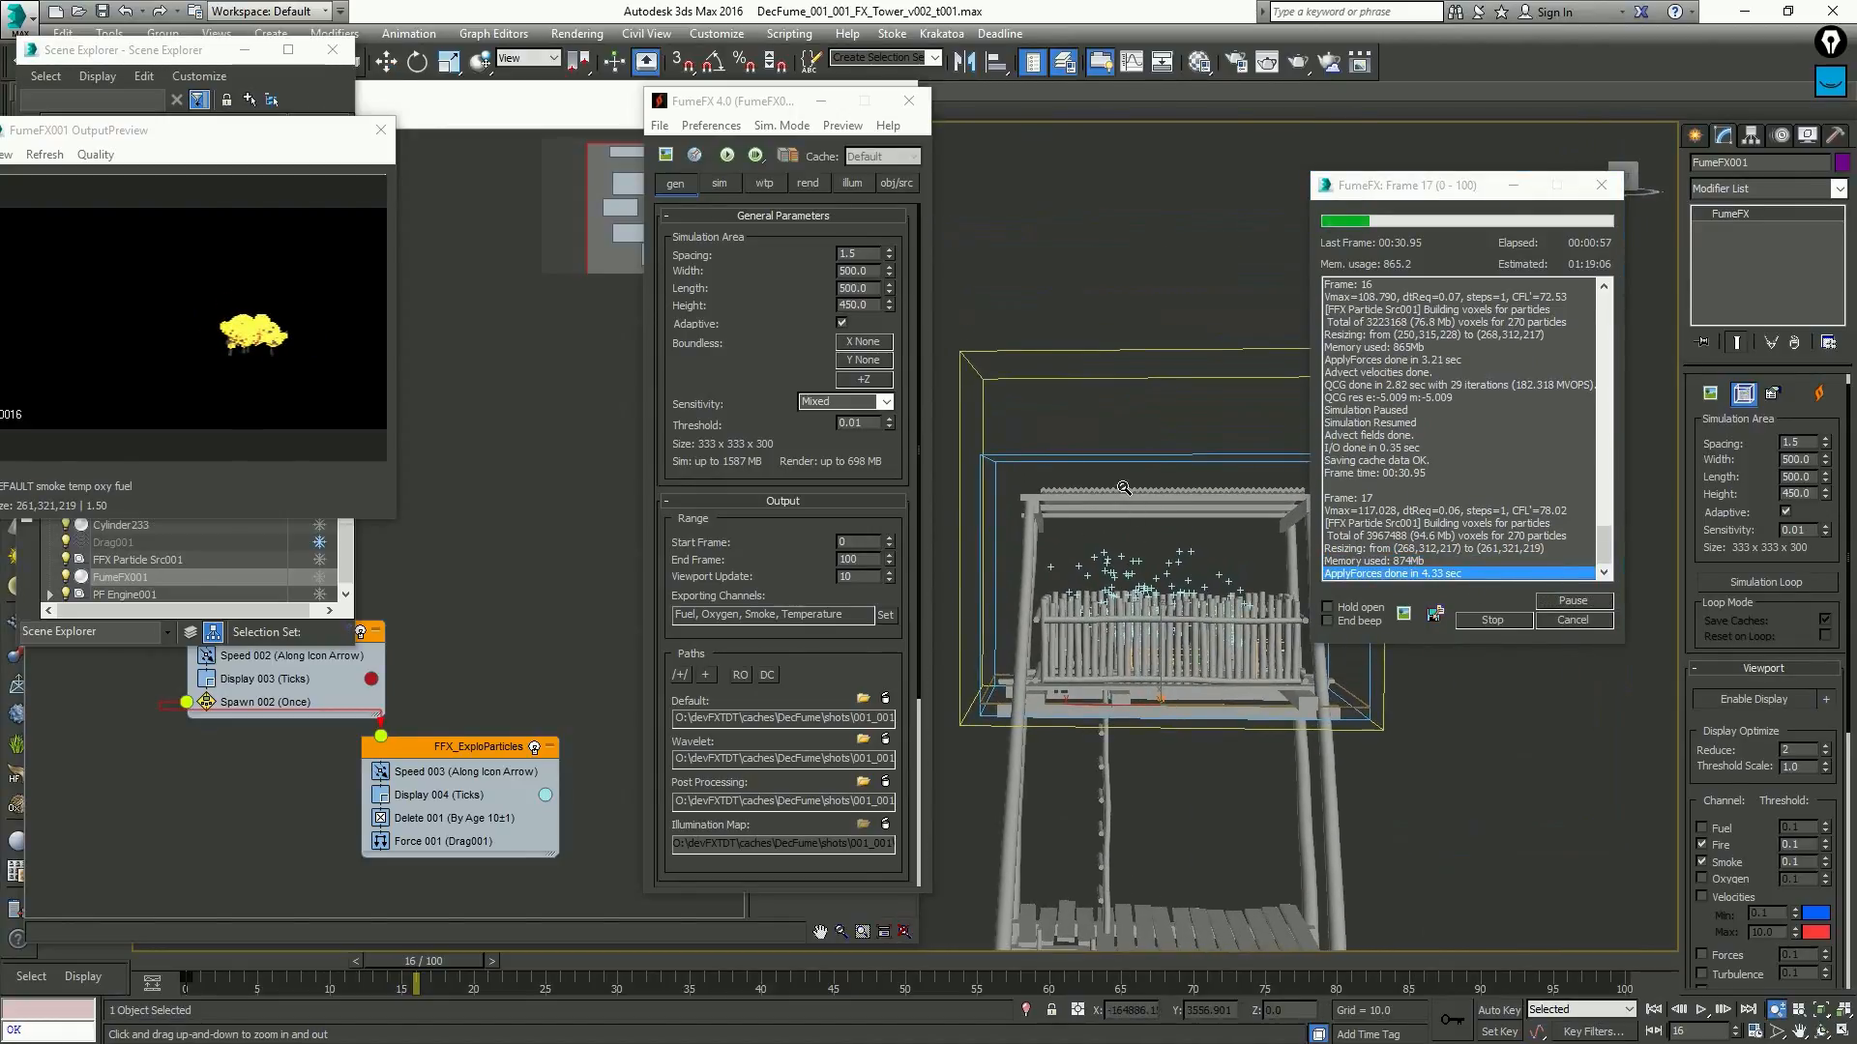
key("w")
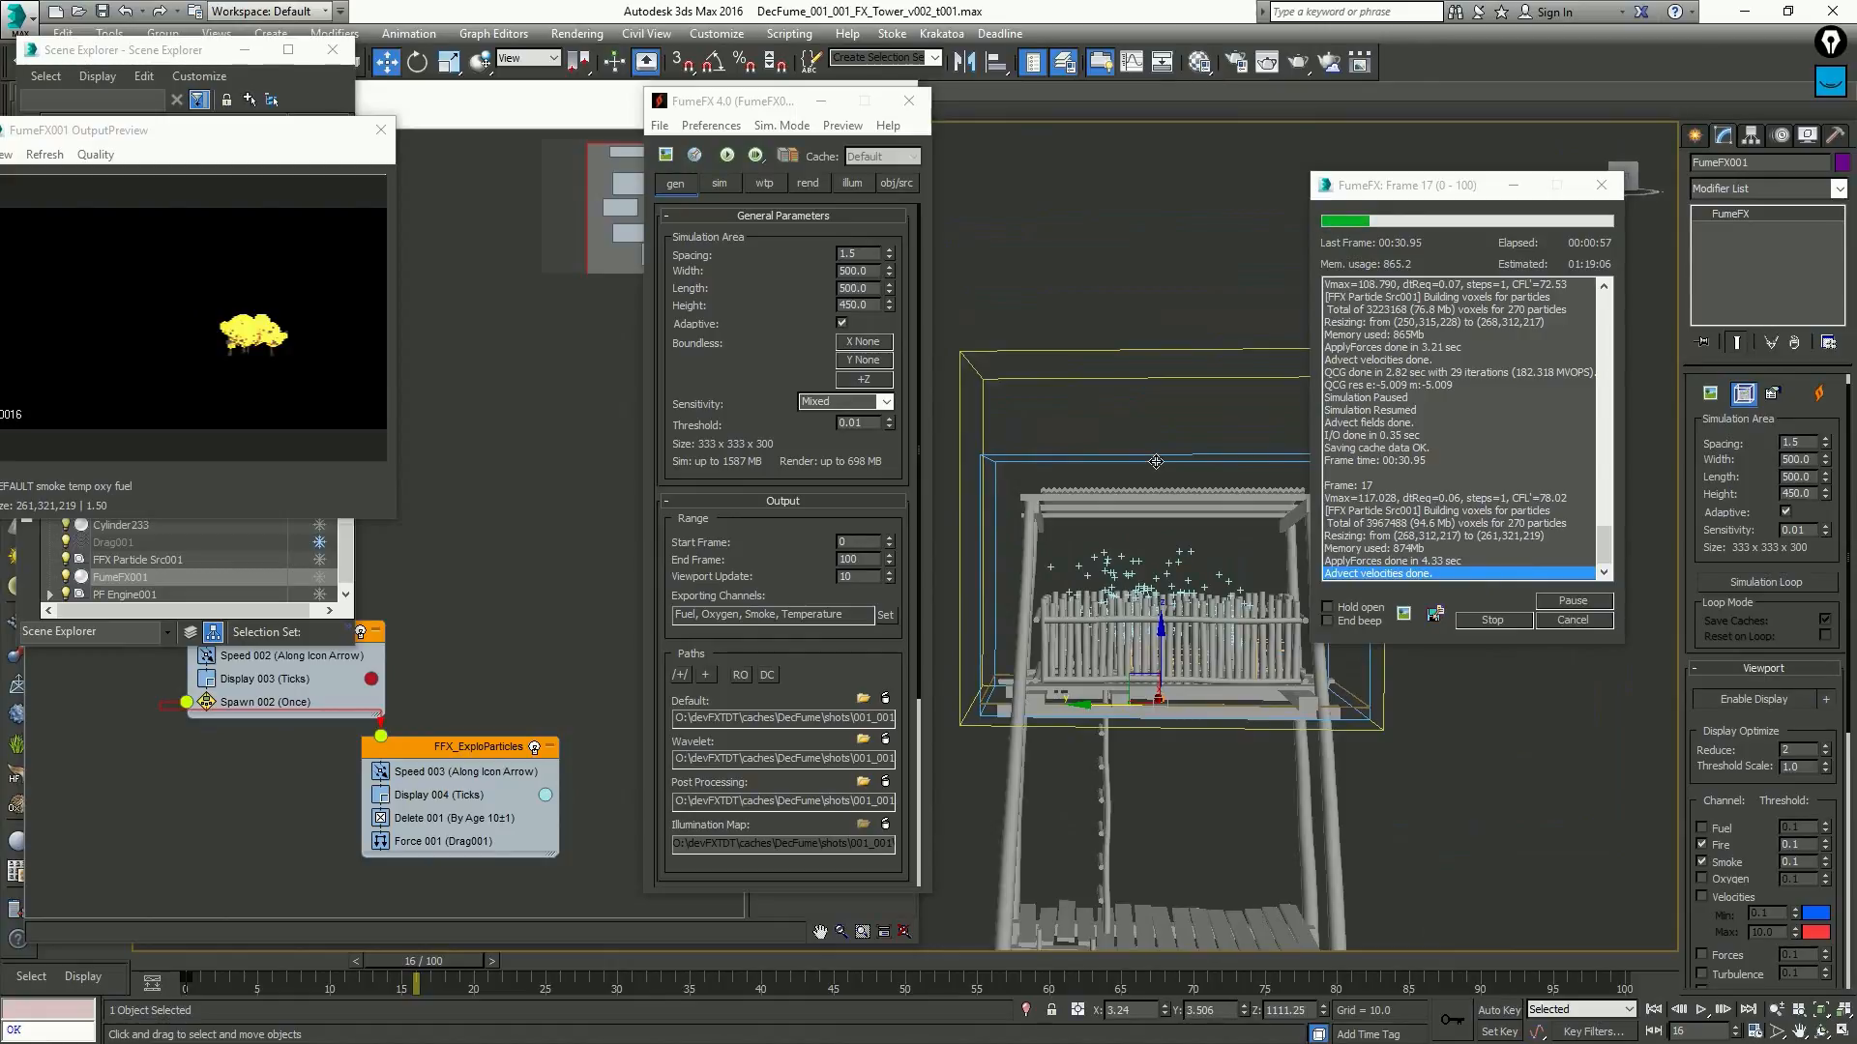
middle_click_drag(1158, 451, 1159, 456, "alt")
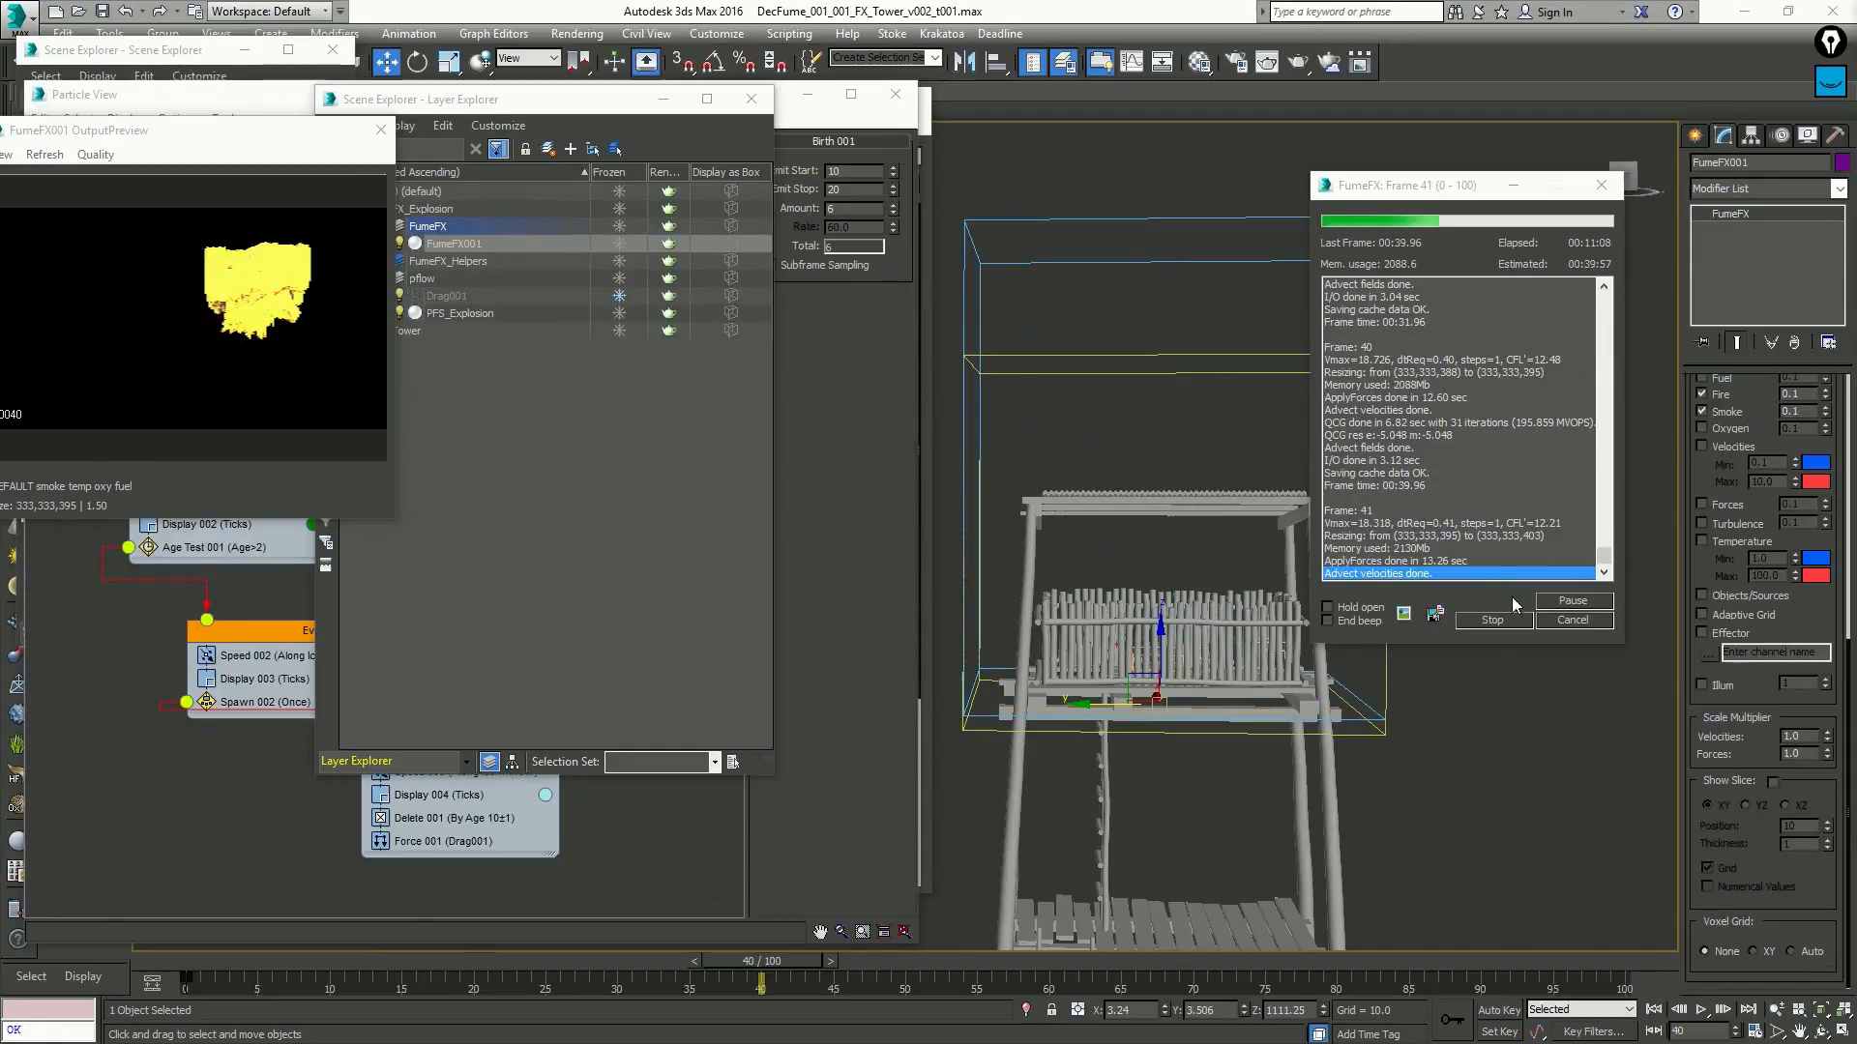
left_click(1590, 622)
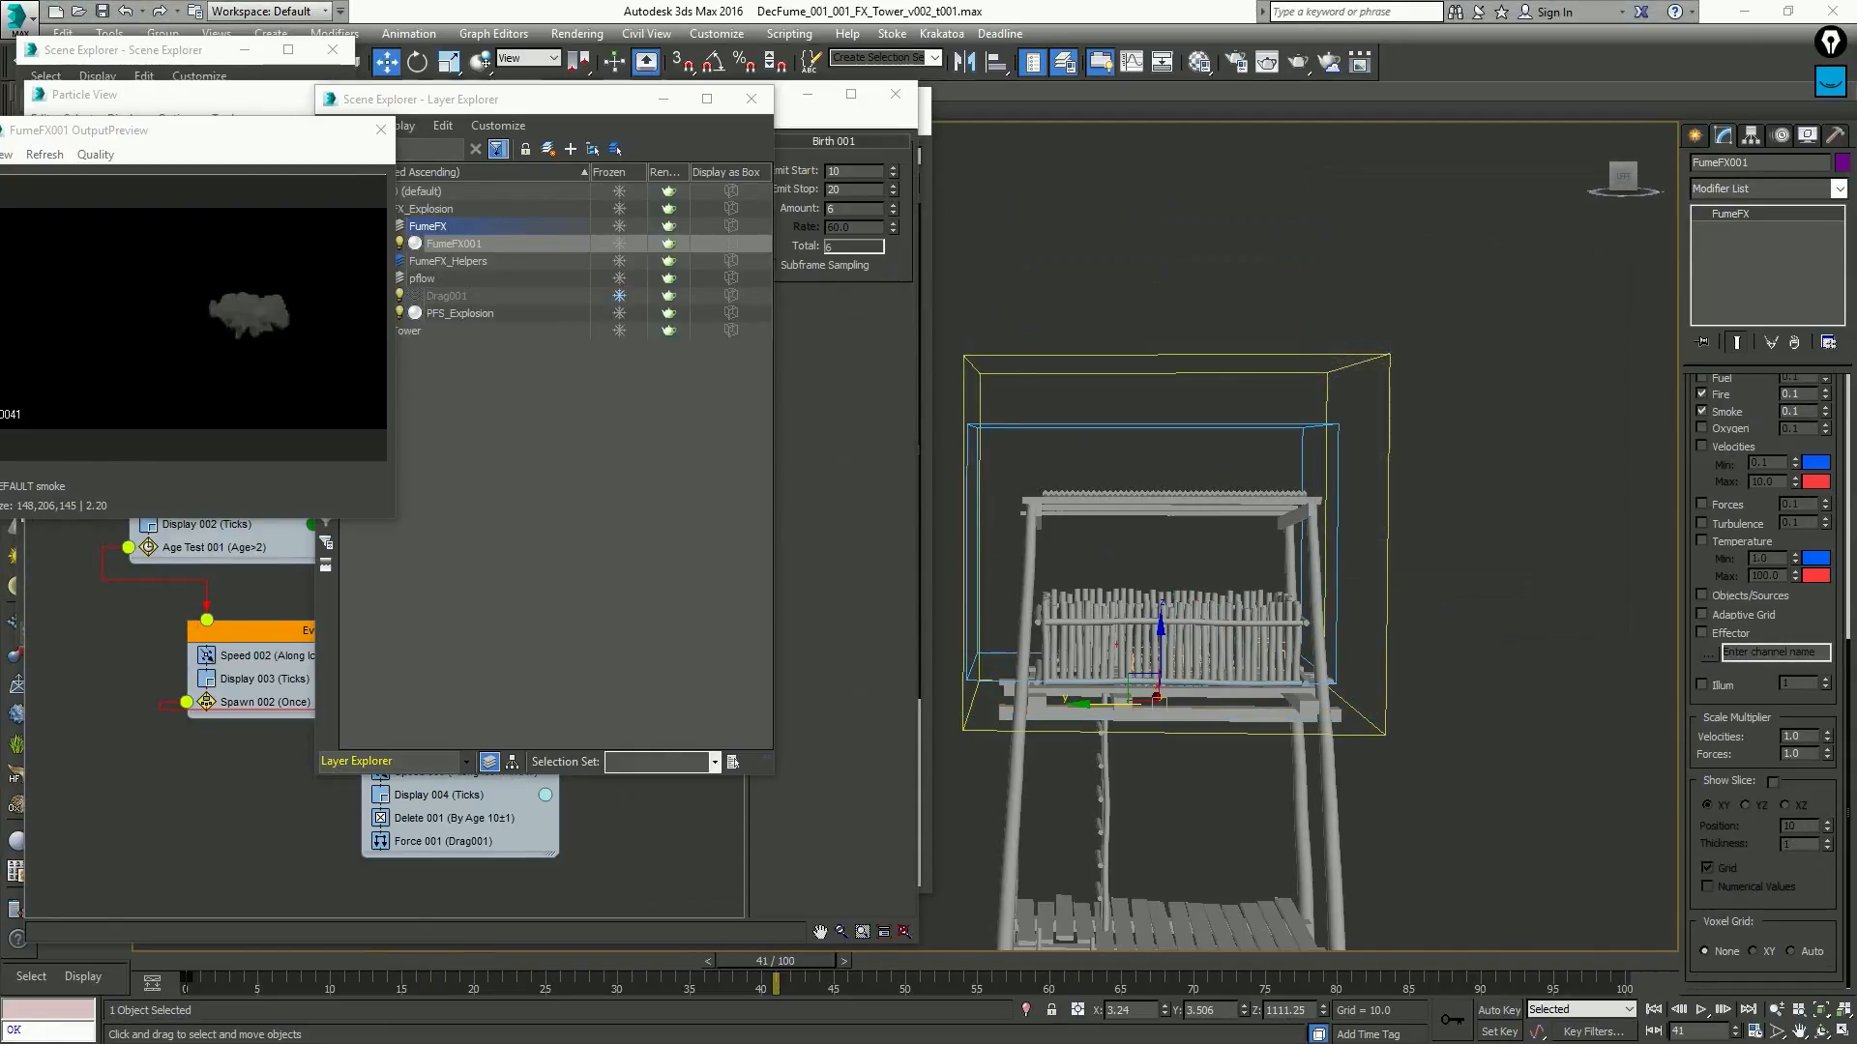
Scrub the timeline to frame 20 and examine the adaptive grid against the container boundary
left_click_drag(398, 960, 489, 959)
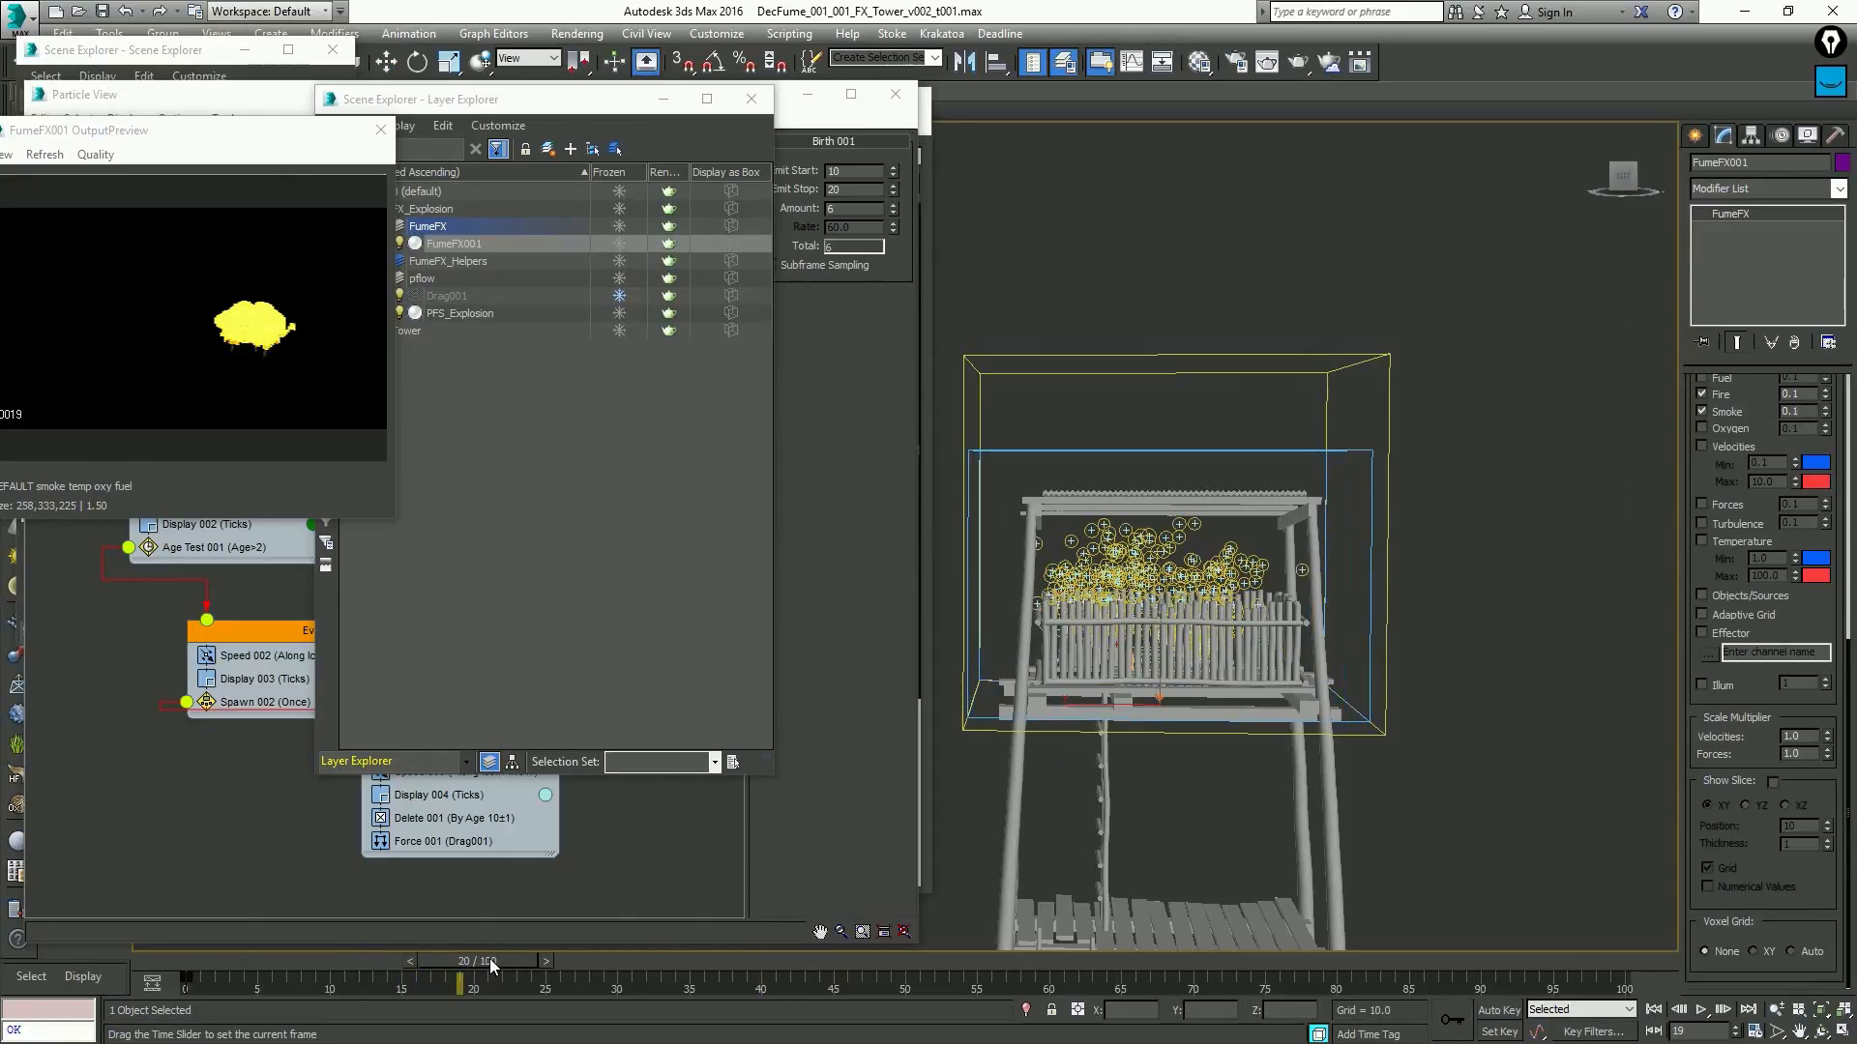
scroll(1262, 577, "up", 3)
scroll(1262, 576, "down", 2)
middle_click_drag(1262, 576, 1343, 593, "alt")
scroll(1293, 571, "up", 1)
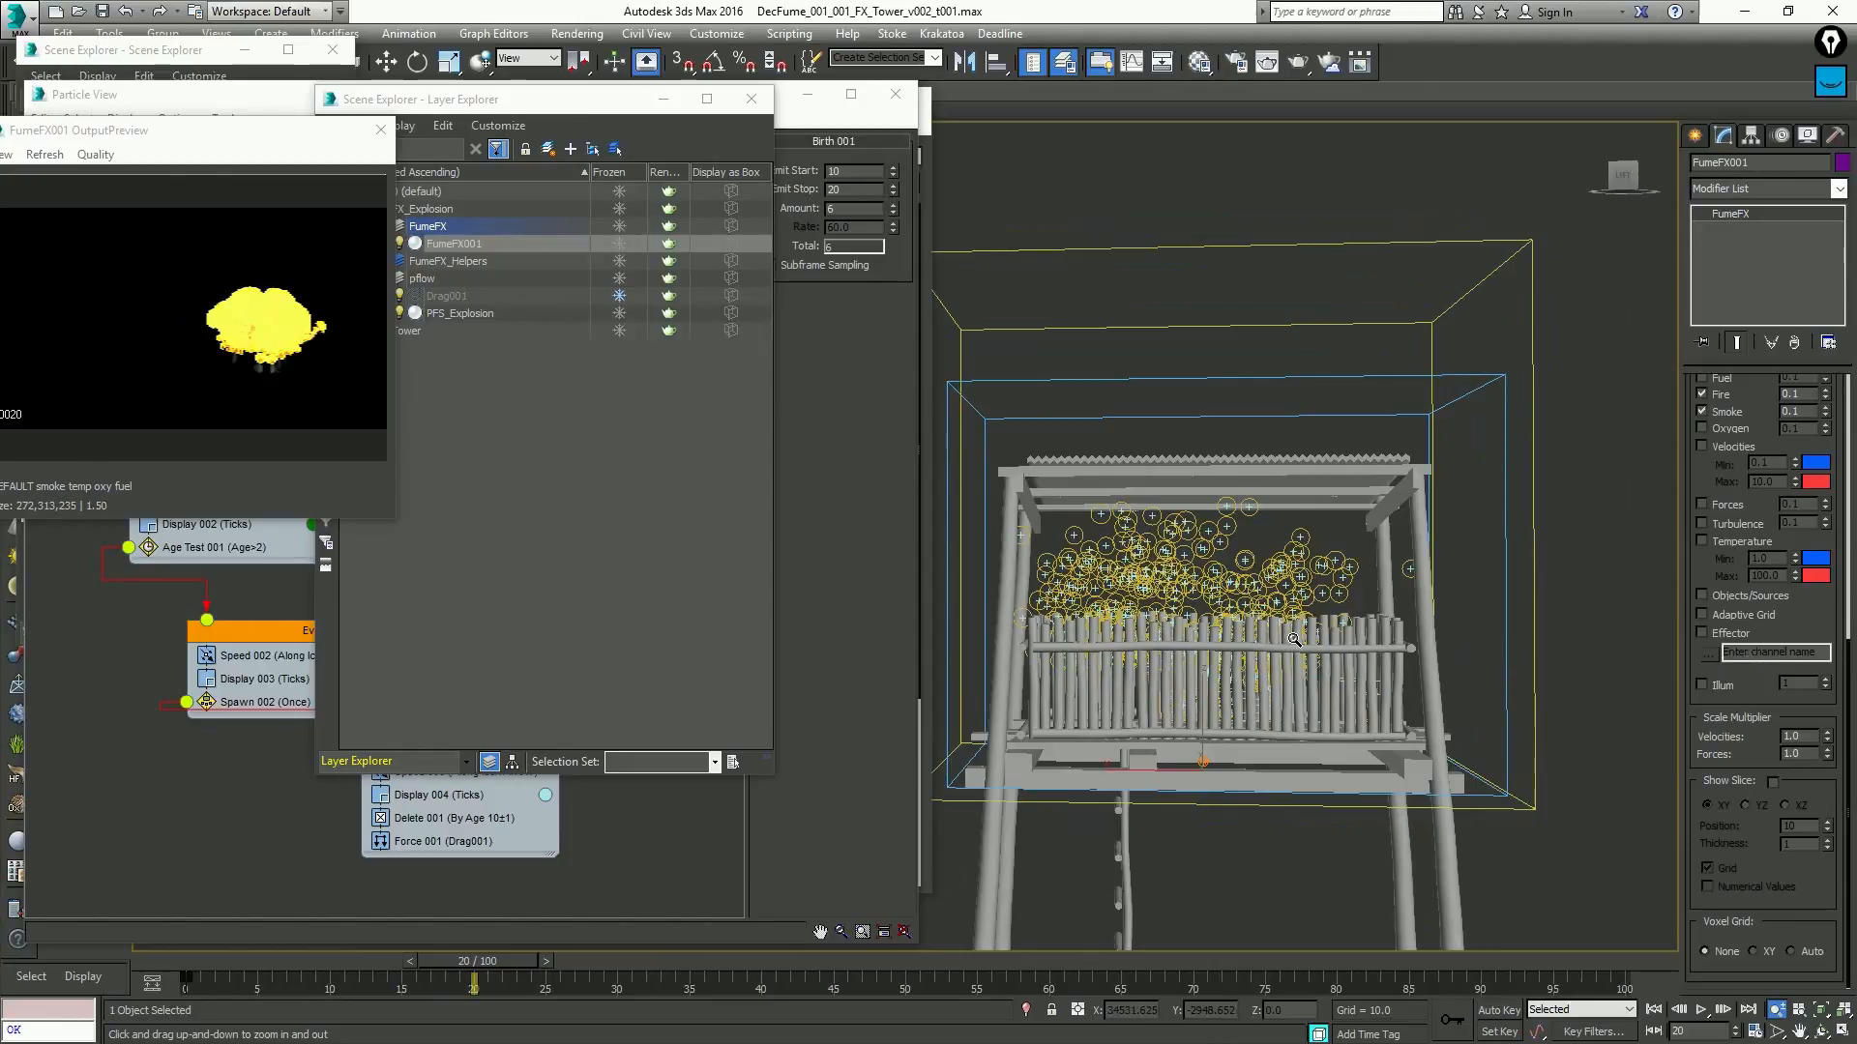
Move the timeline to frame 39 and examine the boundless grid above the original container from several angles
left_click_drag(496, 966, 757, 960)
key("comma")
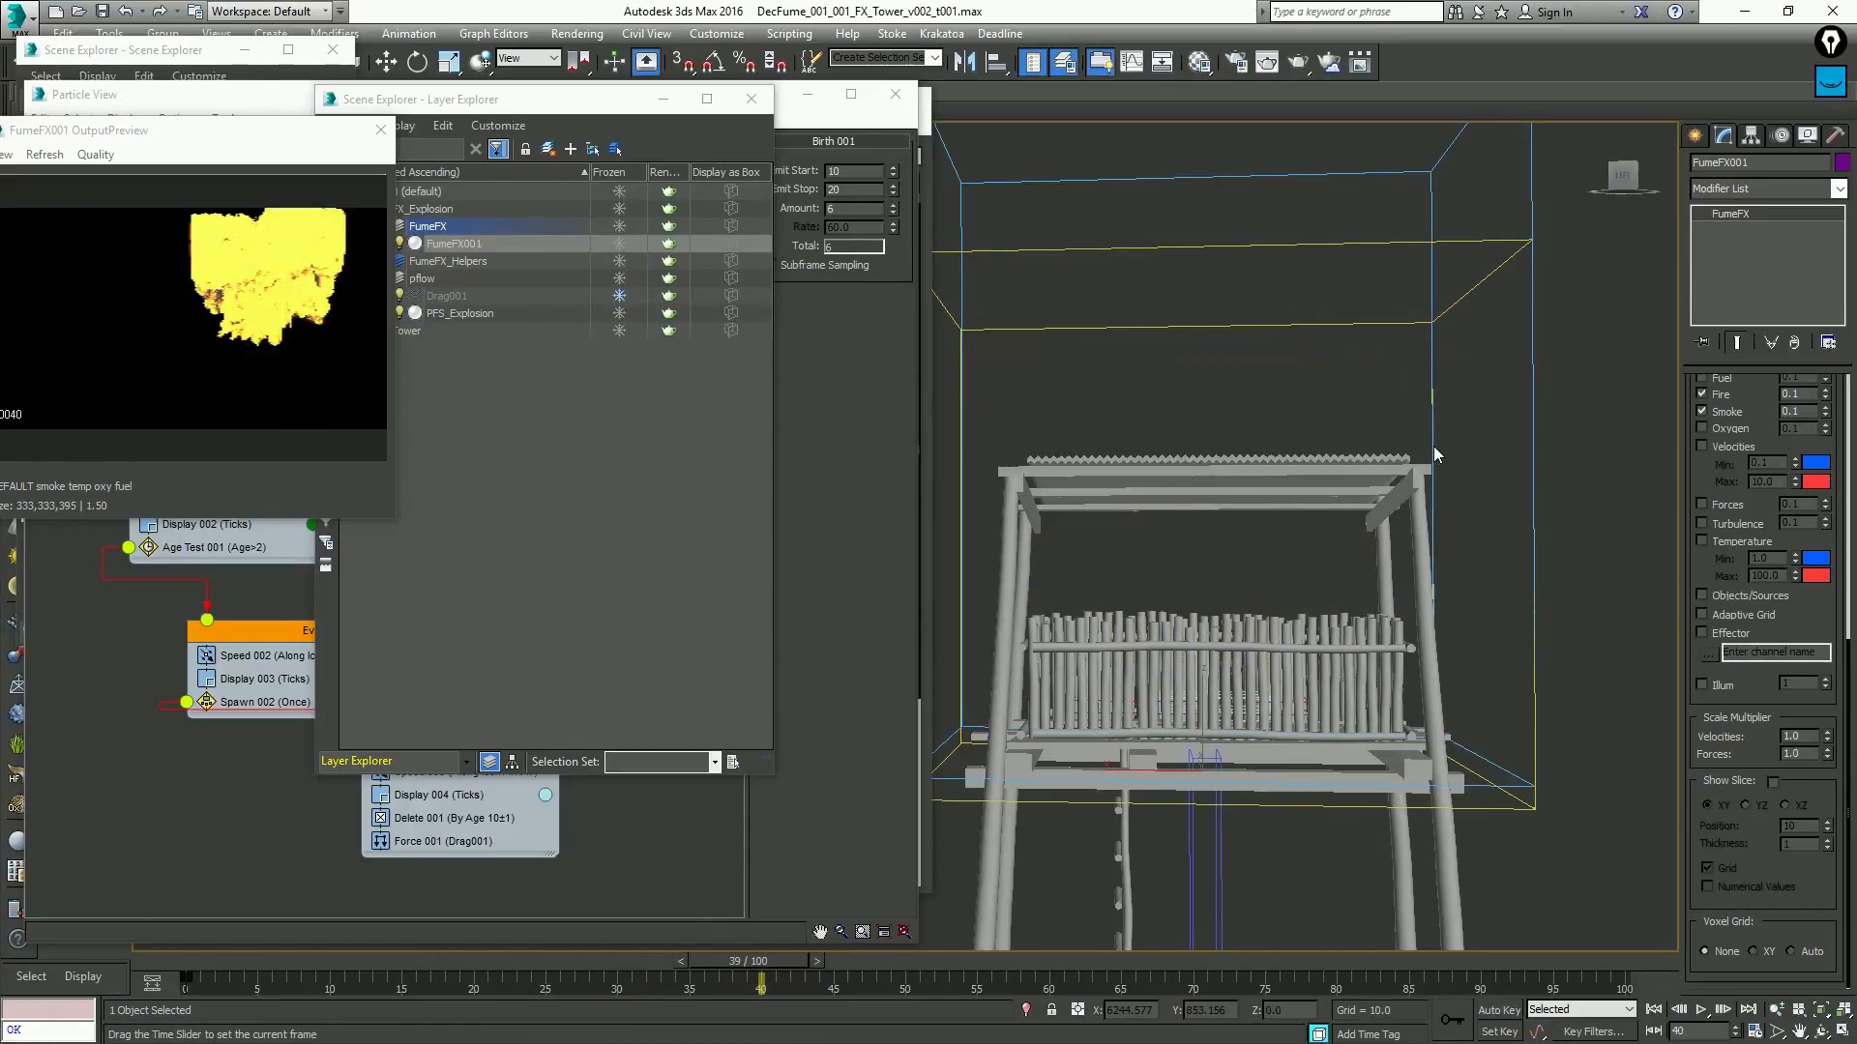
middle_click_drag(1255, 375, 1176, 425)
scroll(1235, 426, "down", 4)
key("w")
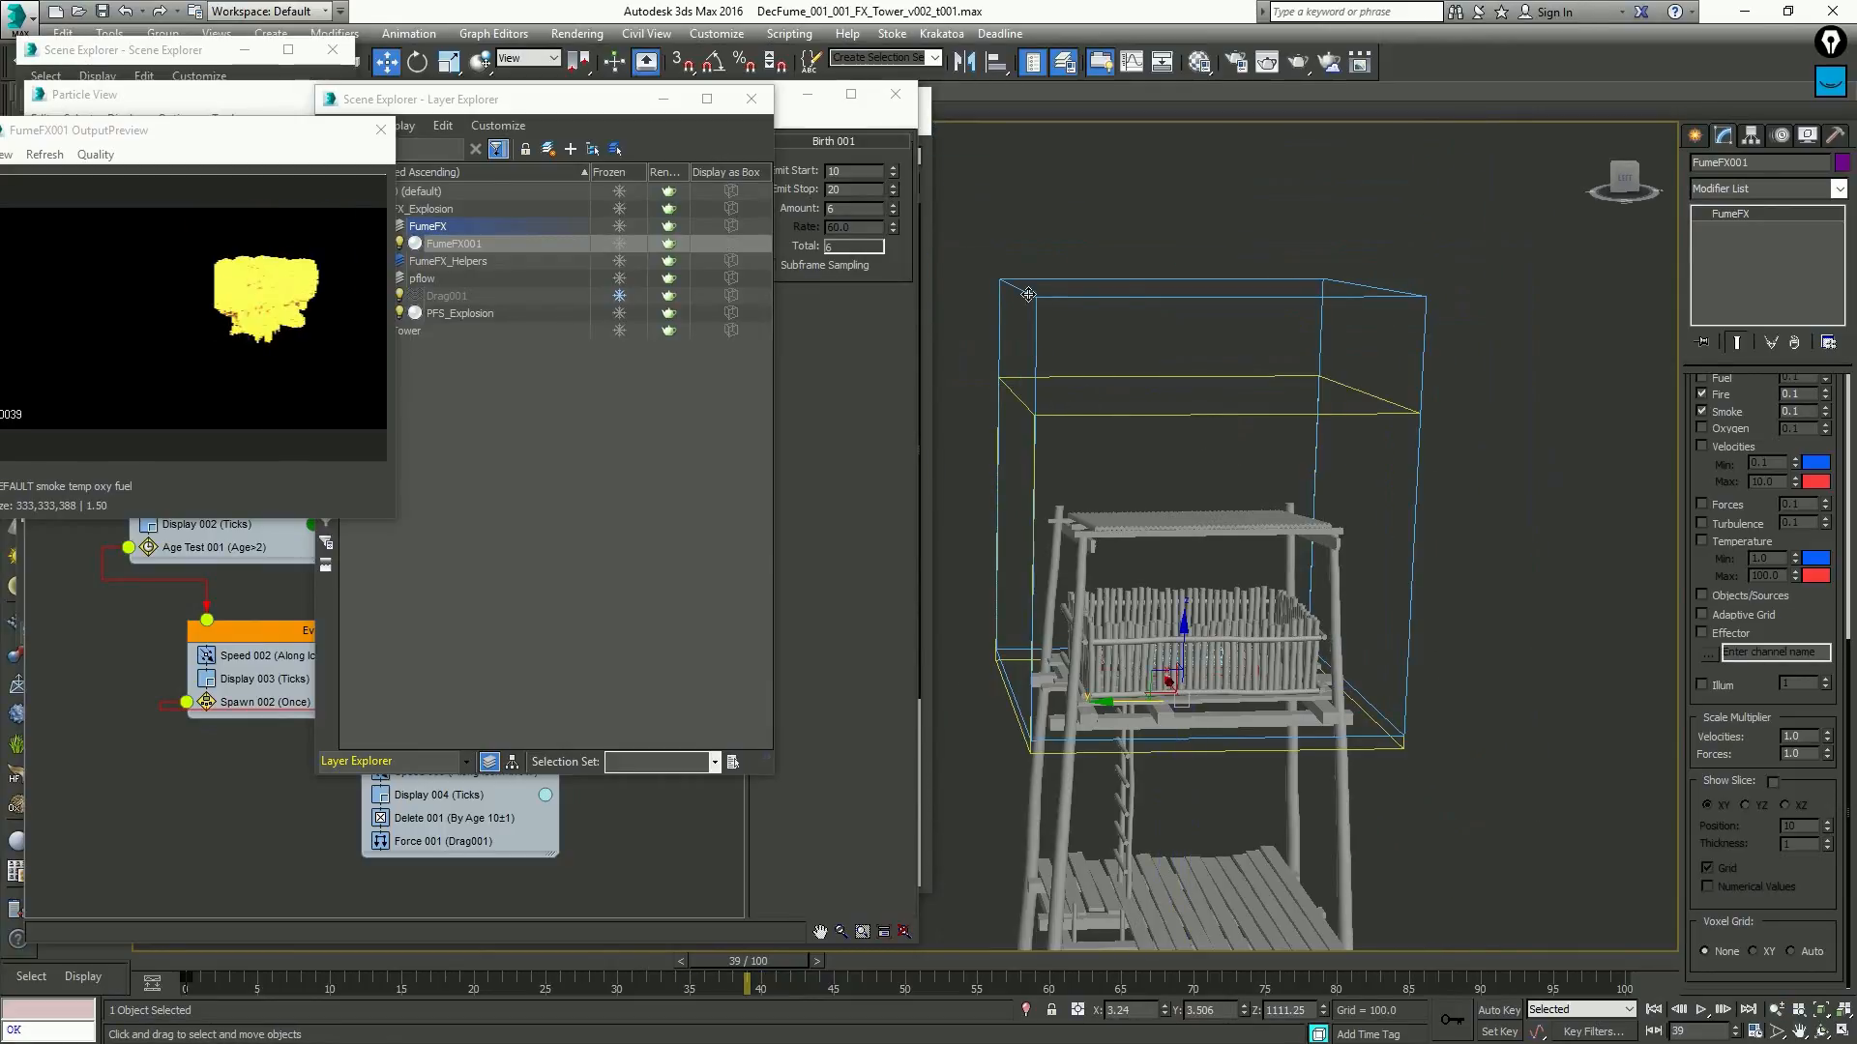
middle_click_drag(1390, 342, 1116, 342, "alt")
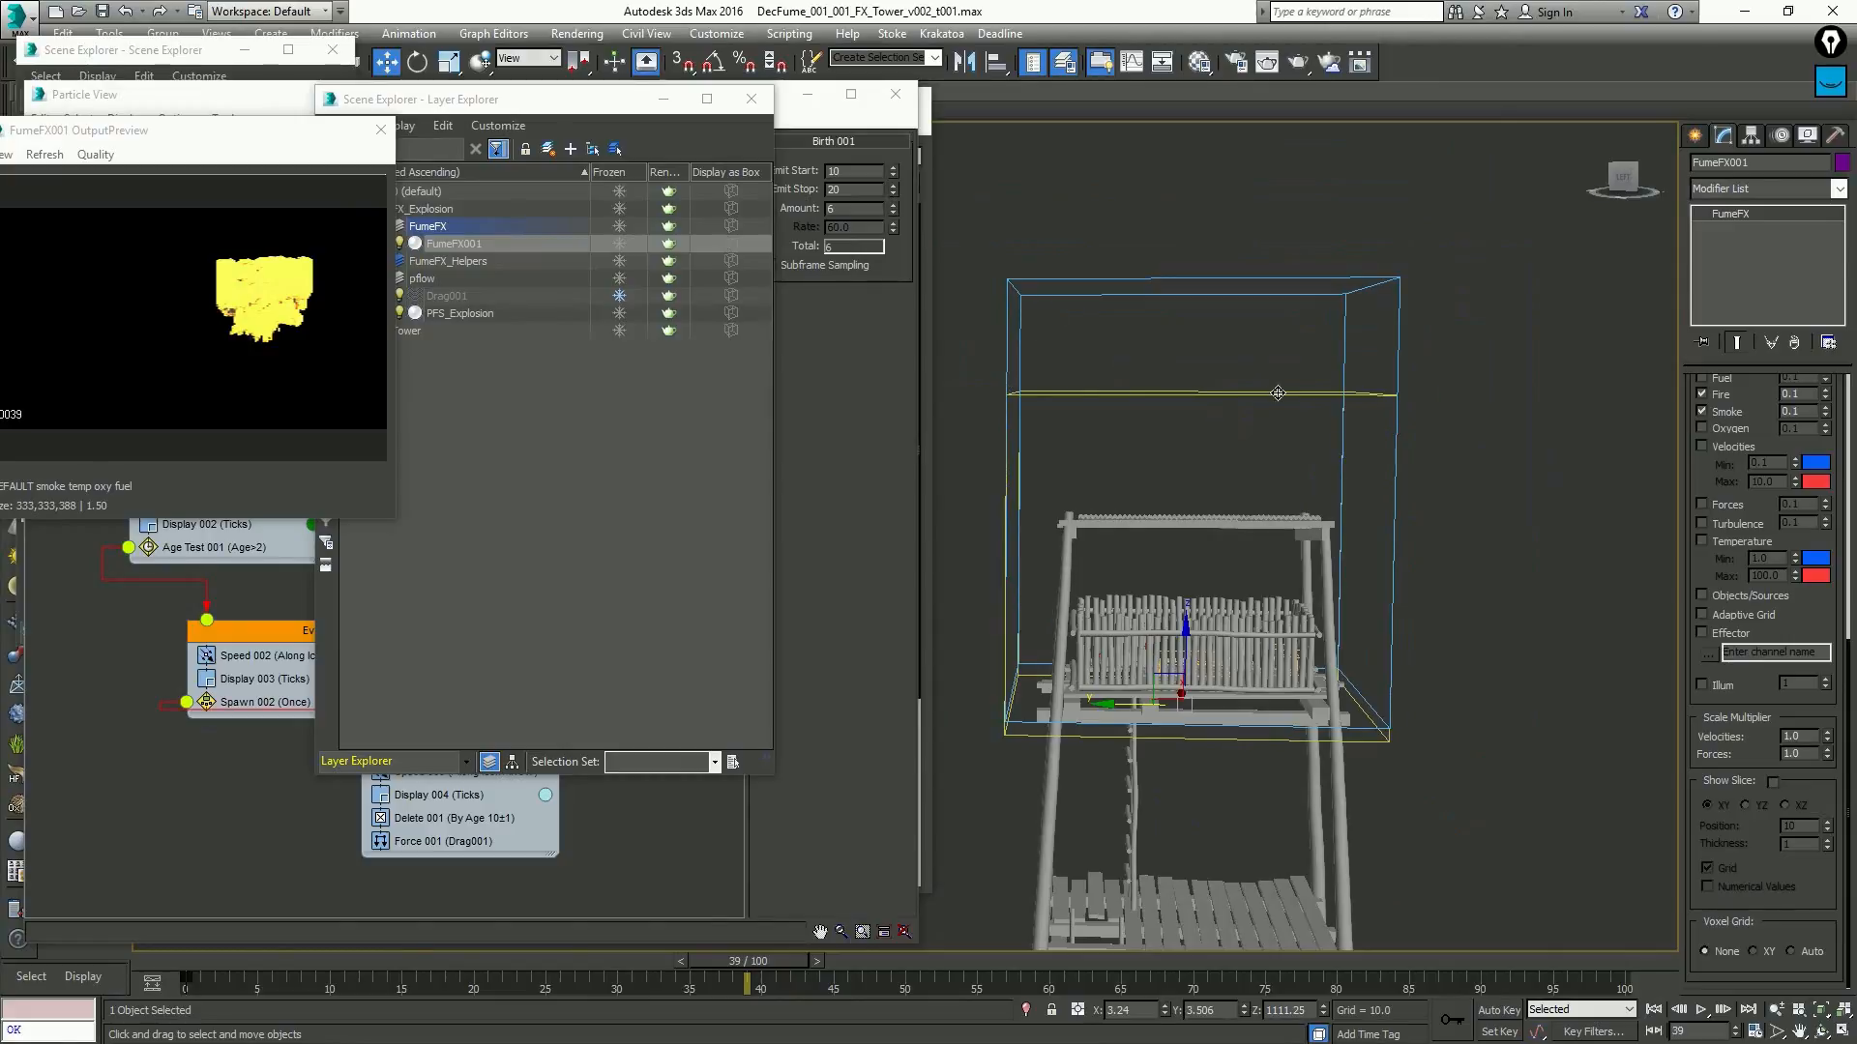
Enable the FumeFX viewport display and inspect the frame 39 explosion against the extended grid
scroll(1741, 488, "up", 5)
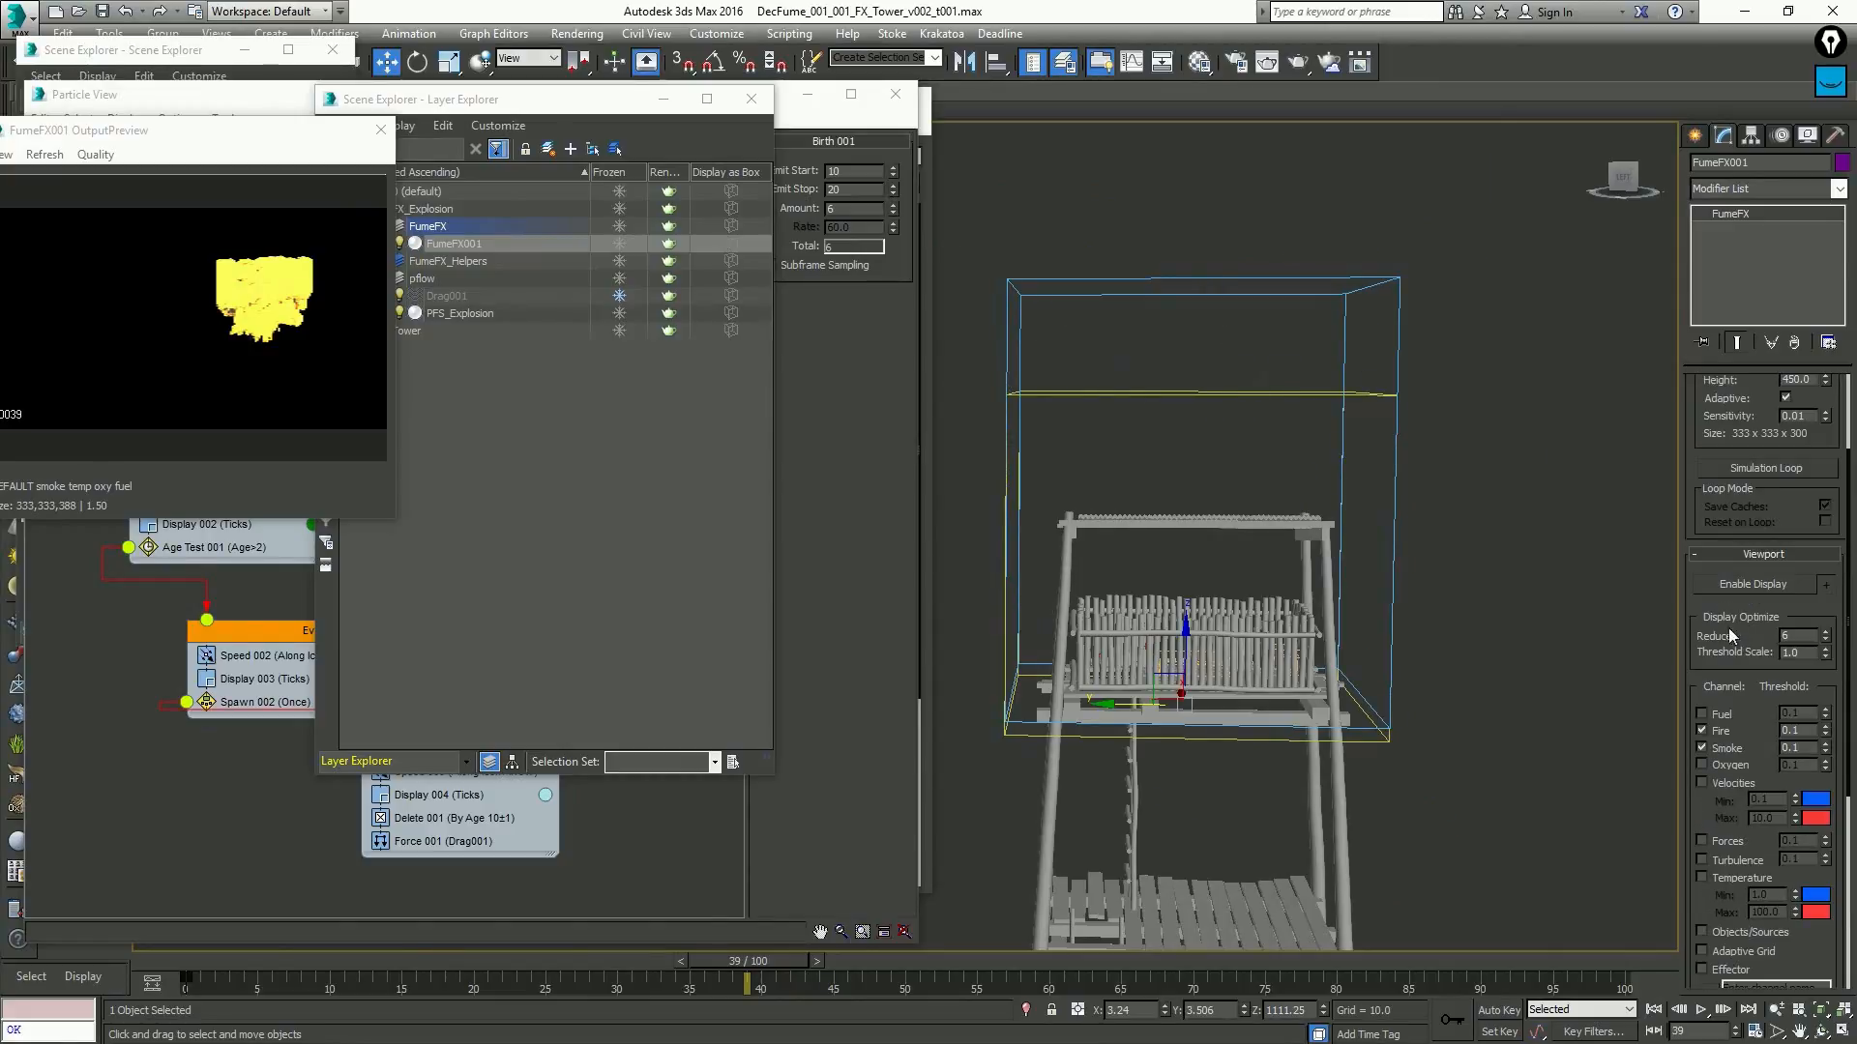
left_click(1739, 585)
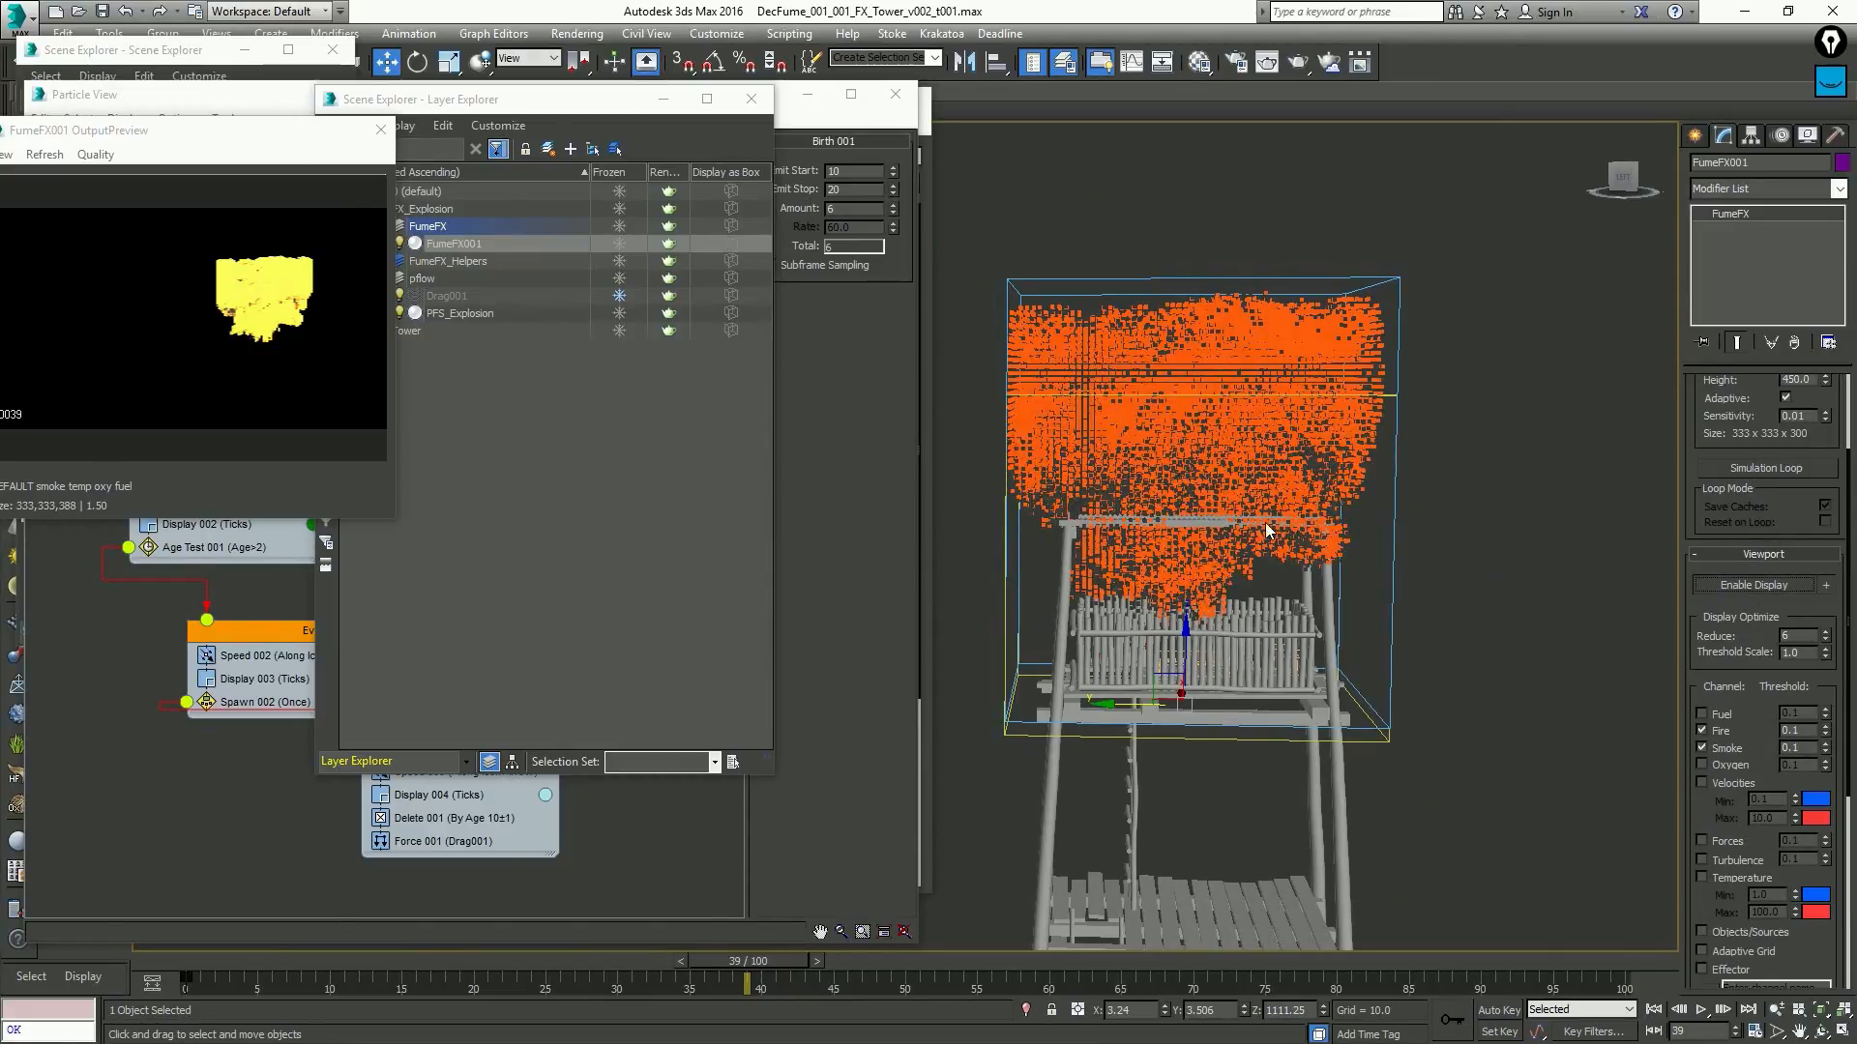
scroll(1266, 523, "down", 3)
mouse_move(1261, 505)
middle_mouse_down("alt")
mouse_move(931, 495)
mouse_move(1272, 496)
mouse_move(1237, 499)
mouse_move(1255, 497)
middle_mouse_up("alt")
scroll(1218, 511, "up", 3)
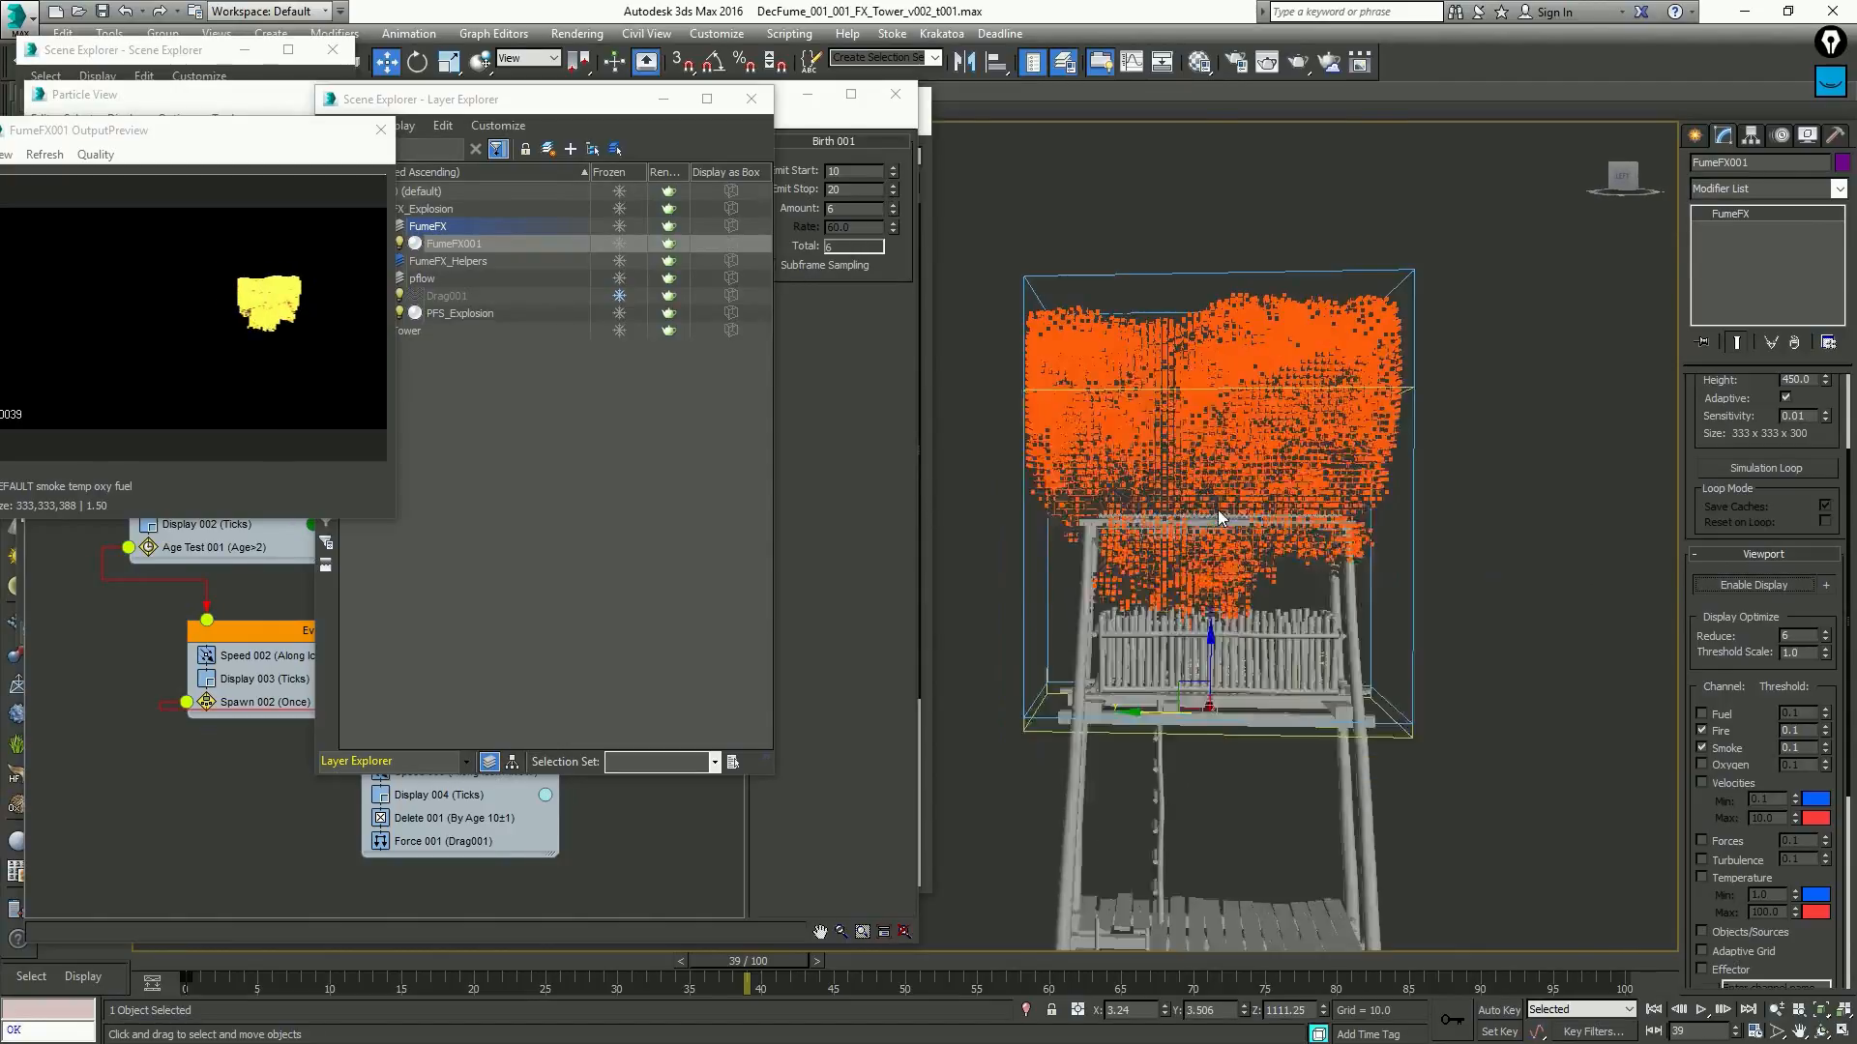
scroll(1218, 512, "up", 2)
scroll(1227, 461, "down", 2)
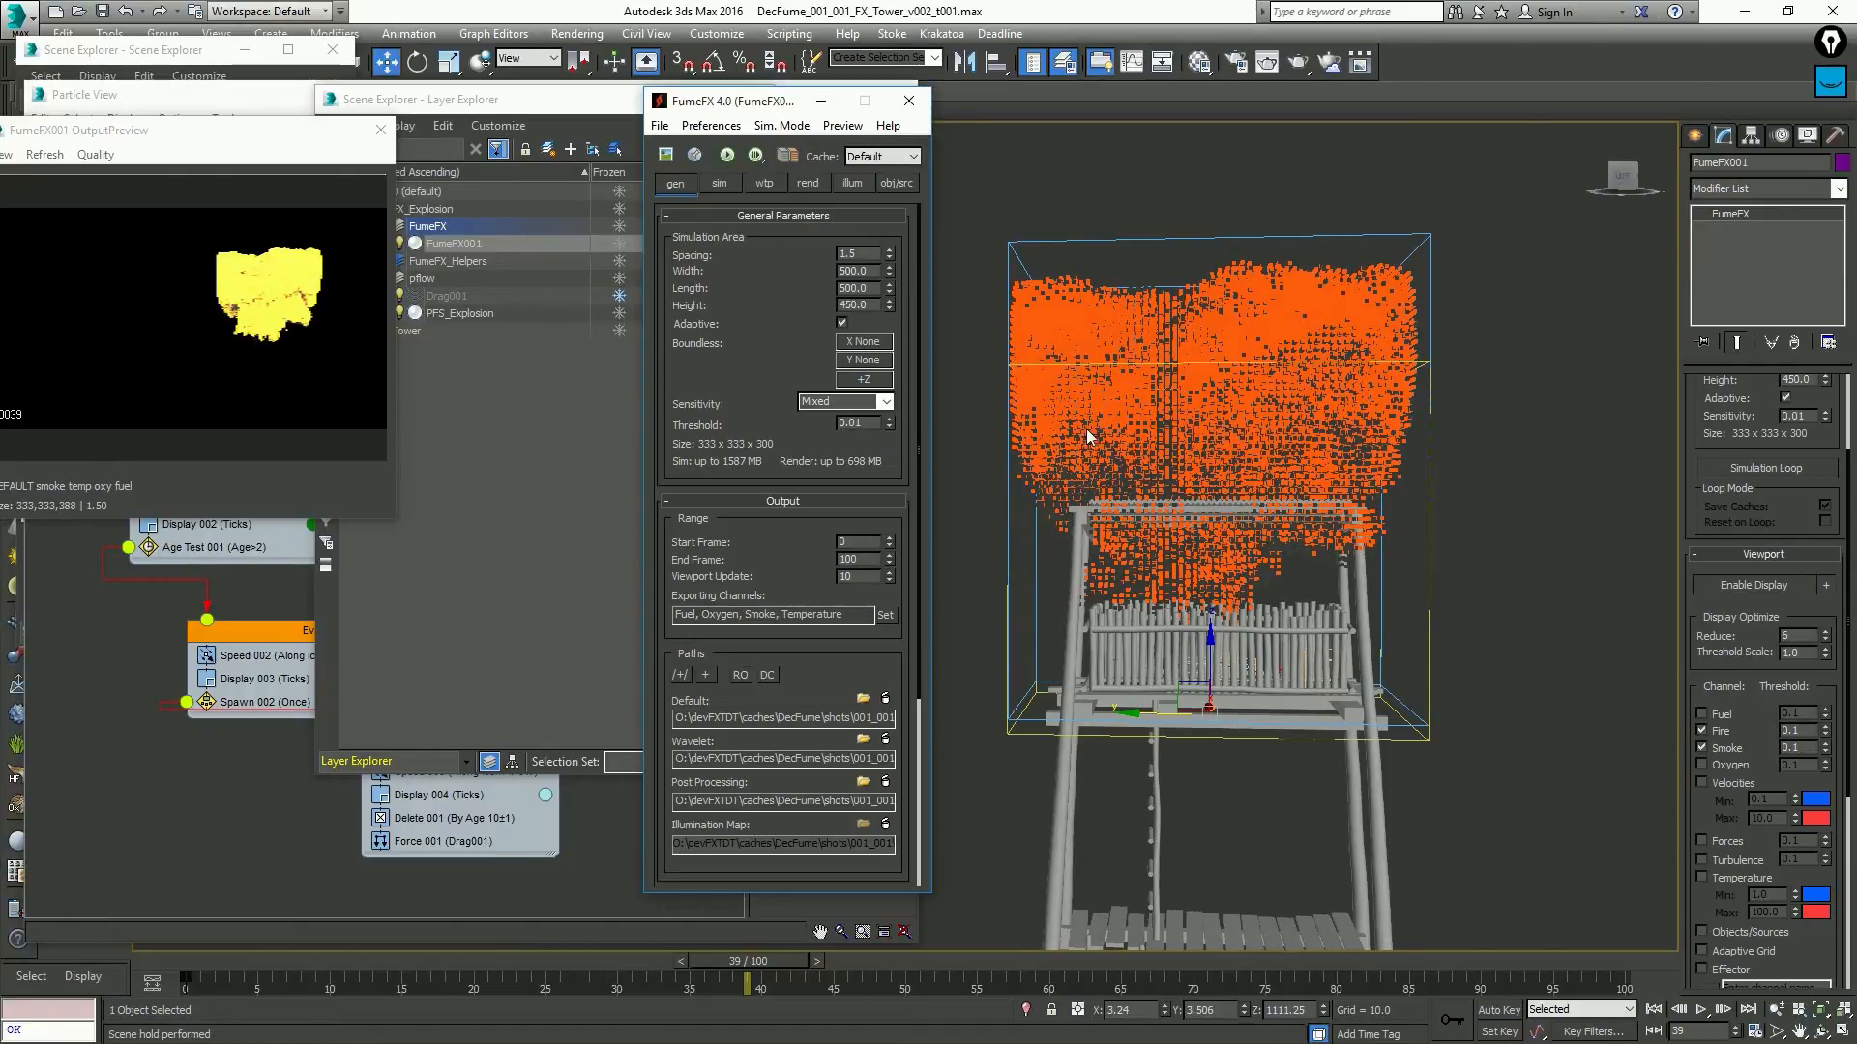
Set the fire's Color Source to Gradient/Temperature in the FumeFX rendering parameters
left_click(807, 184)
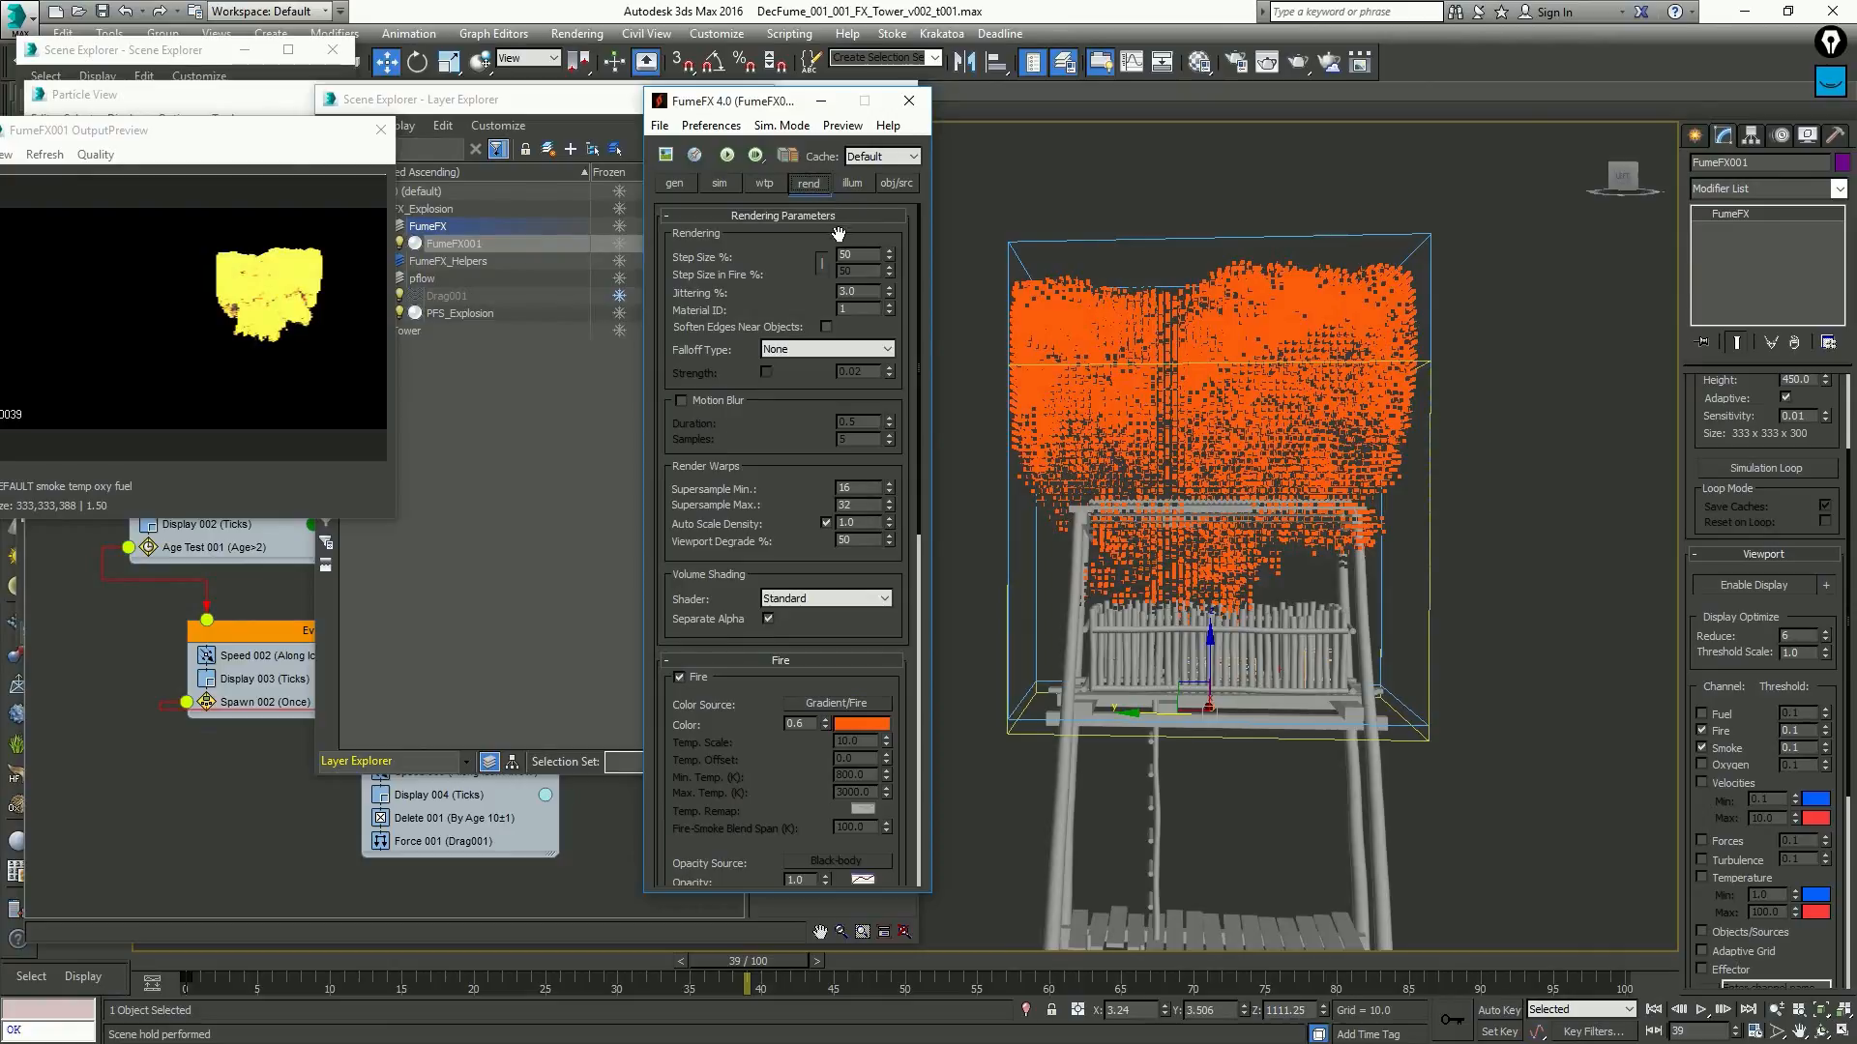
scroll(808, 491, "down", 5)
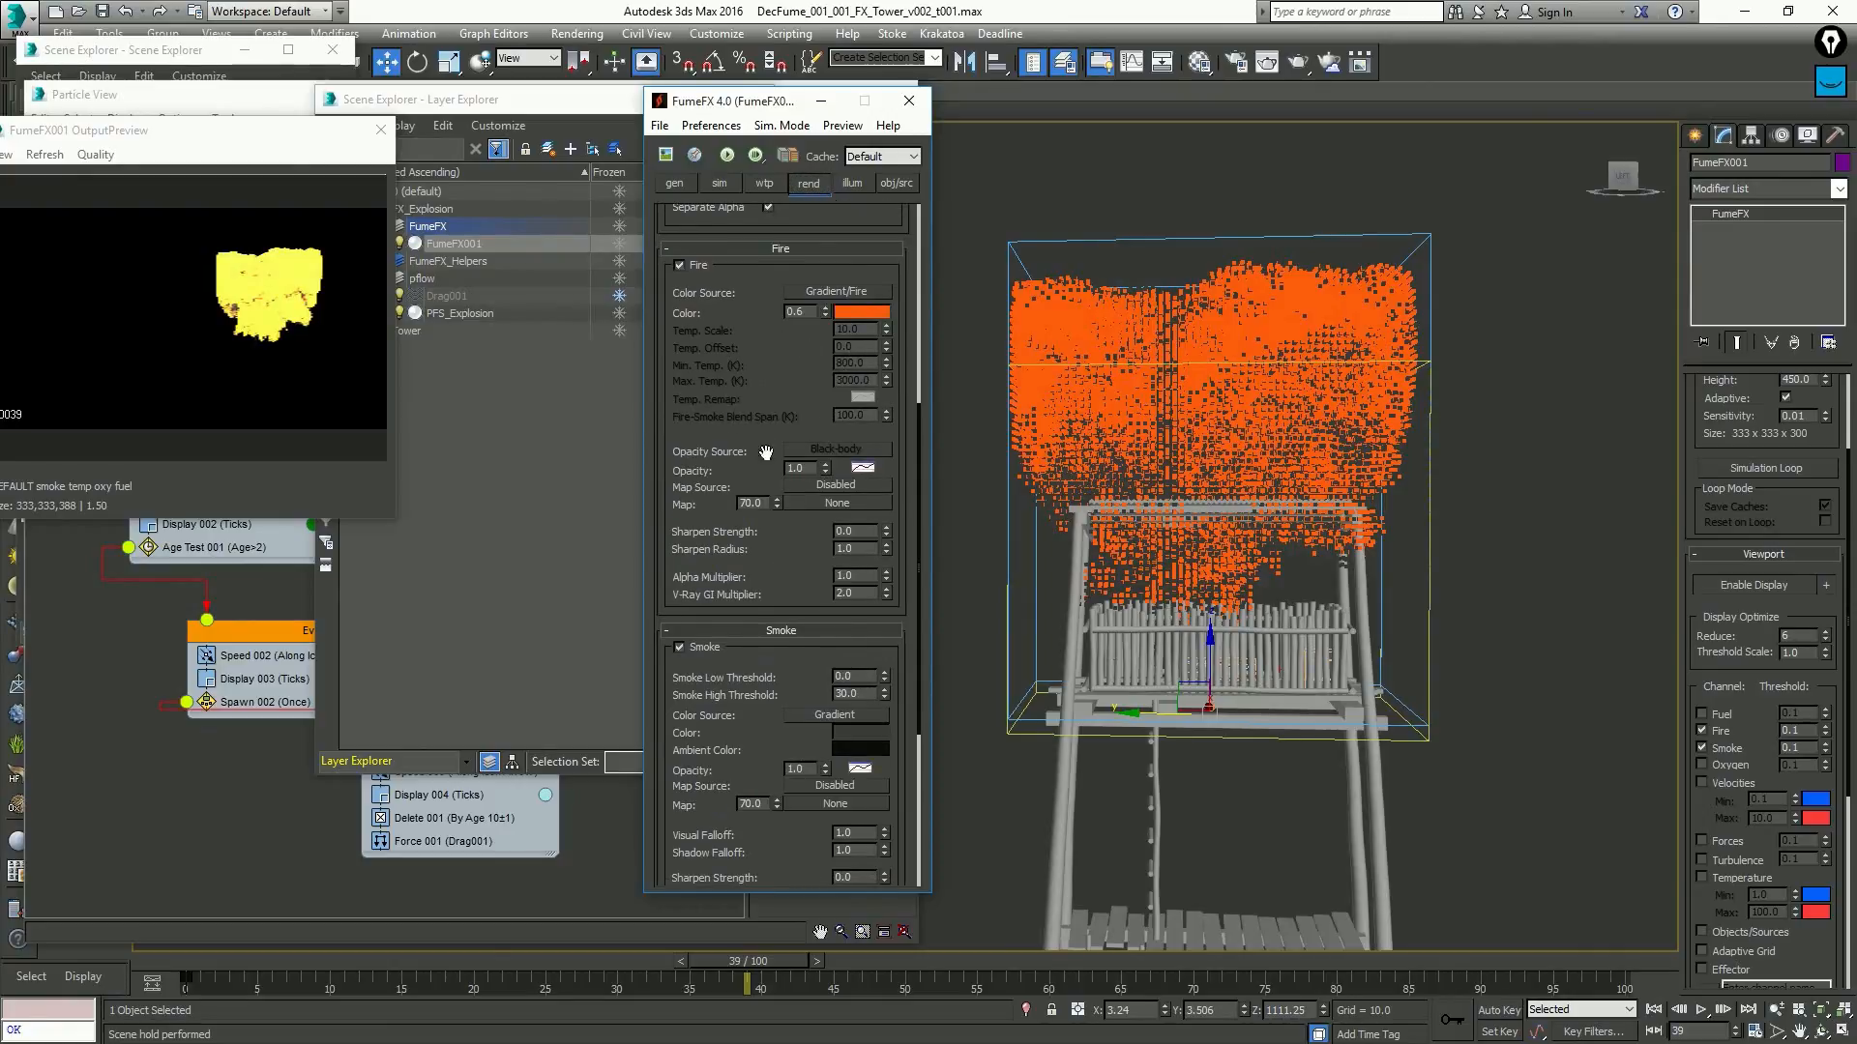
scroll(820, 416, "up", 1)
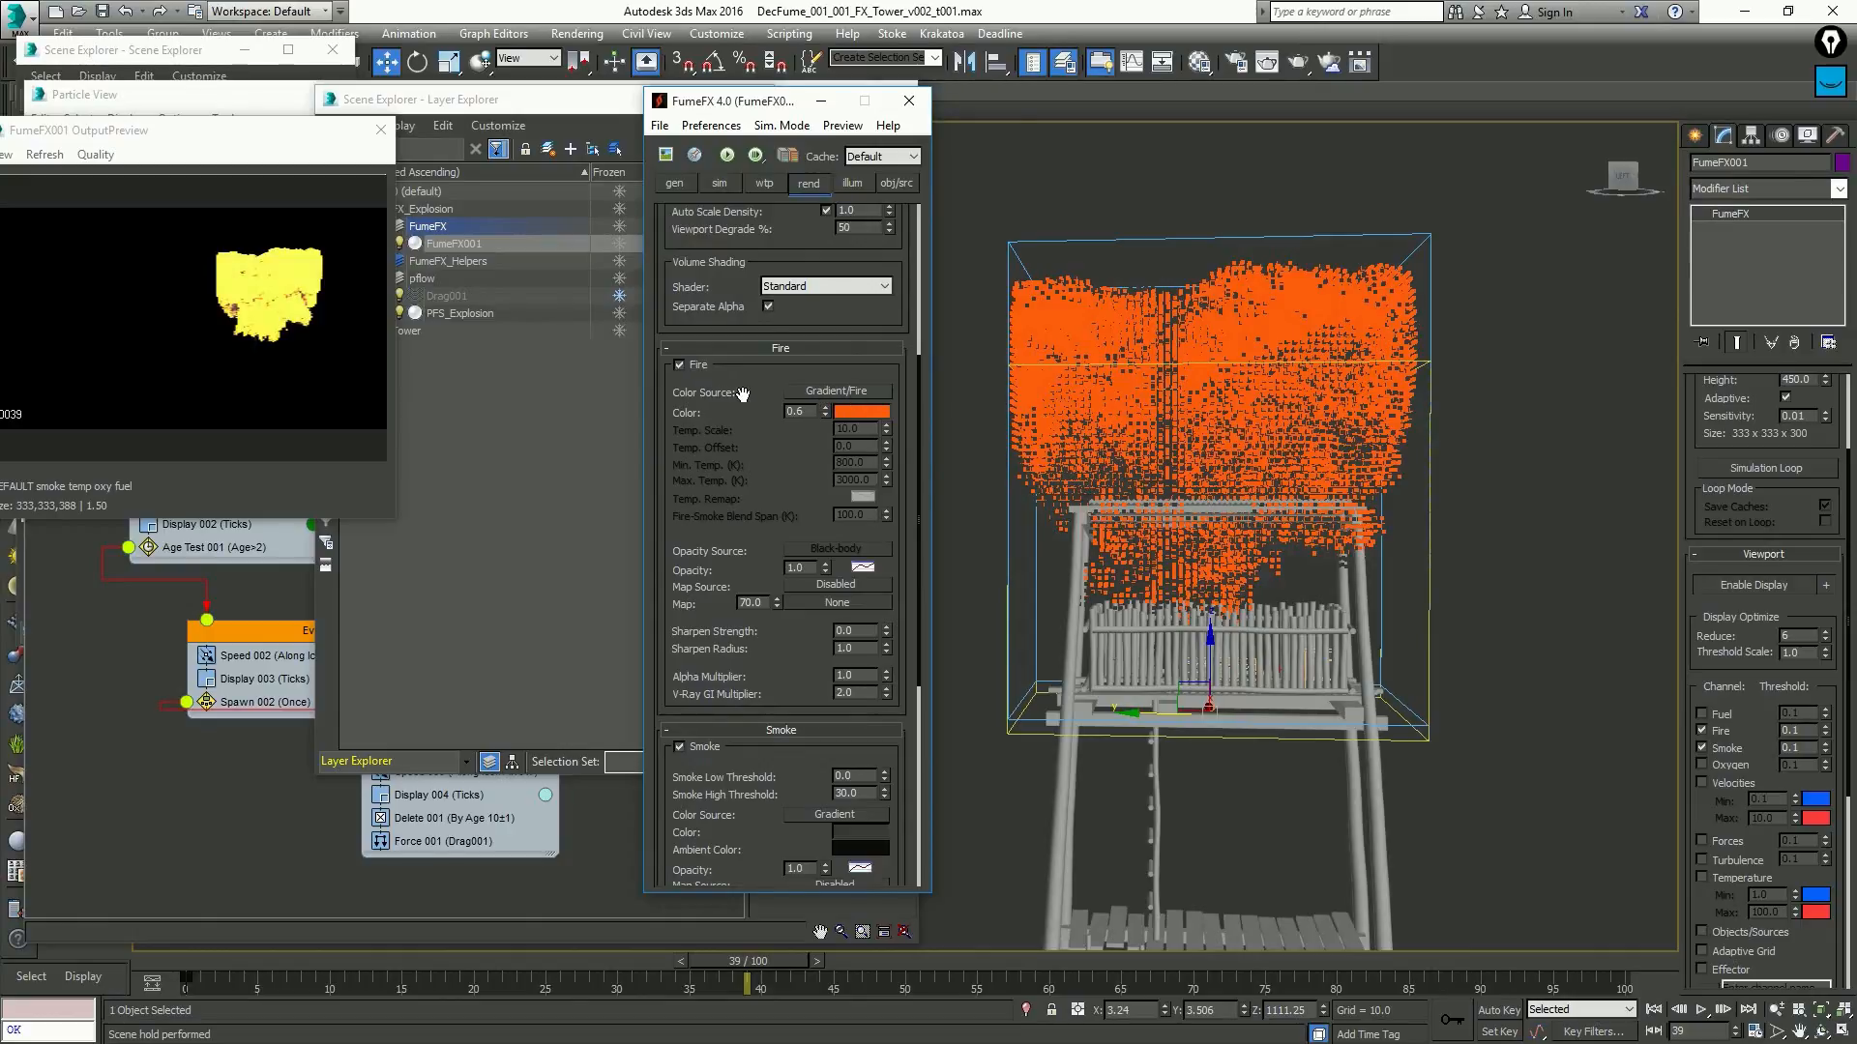
left_click(876, 392)
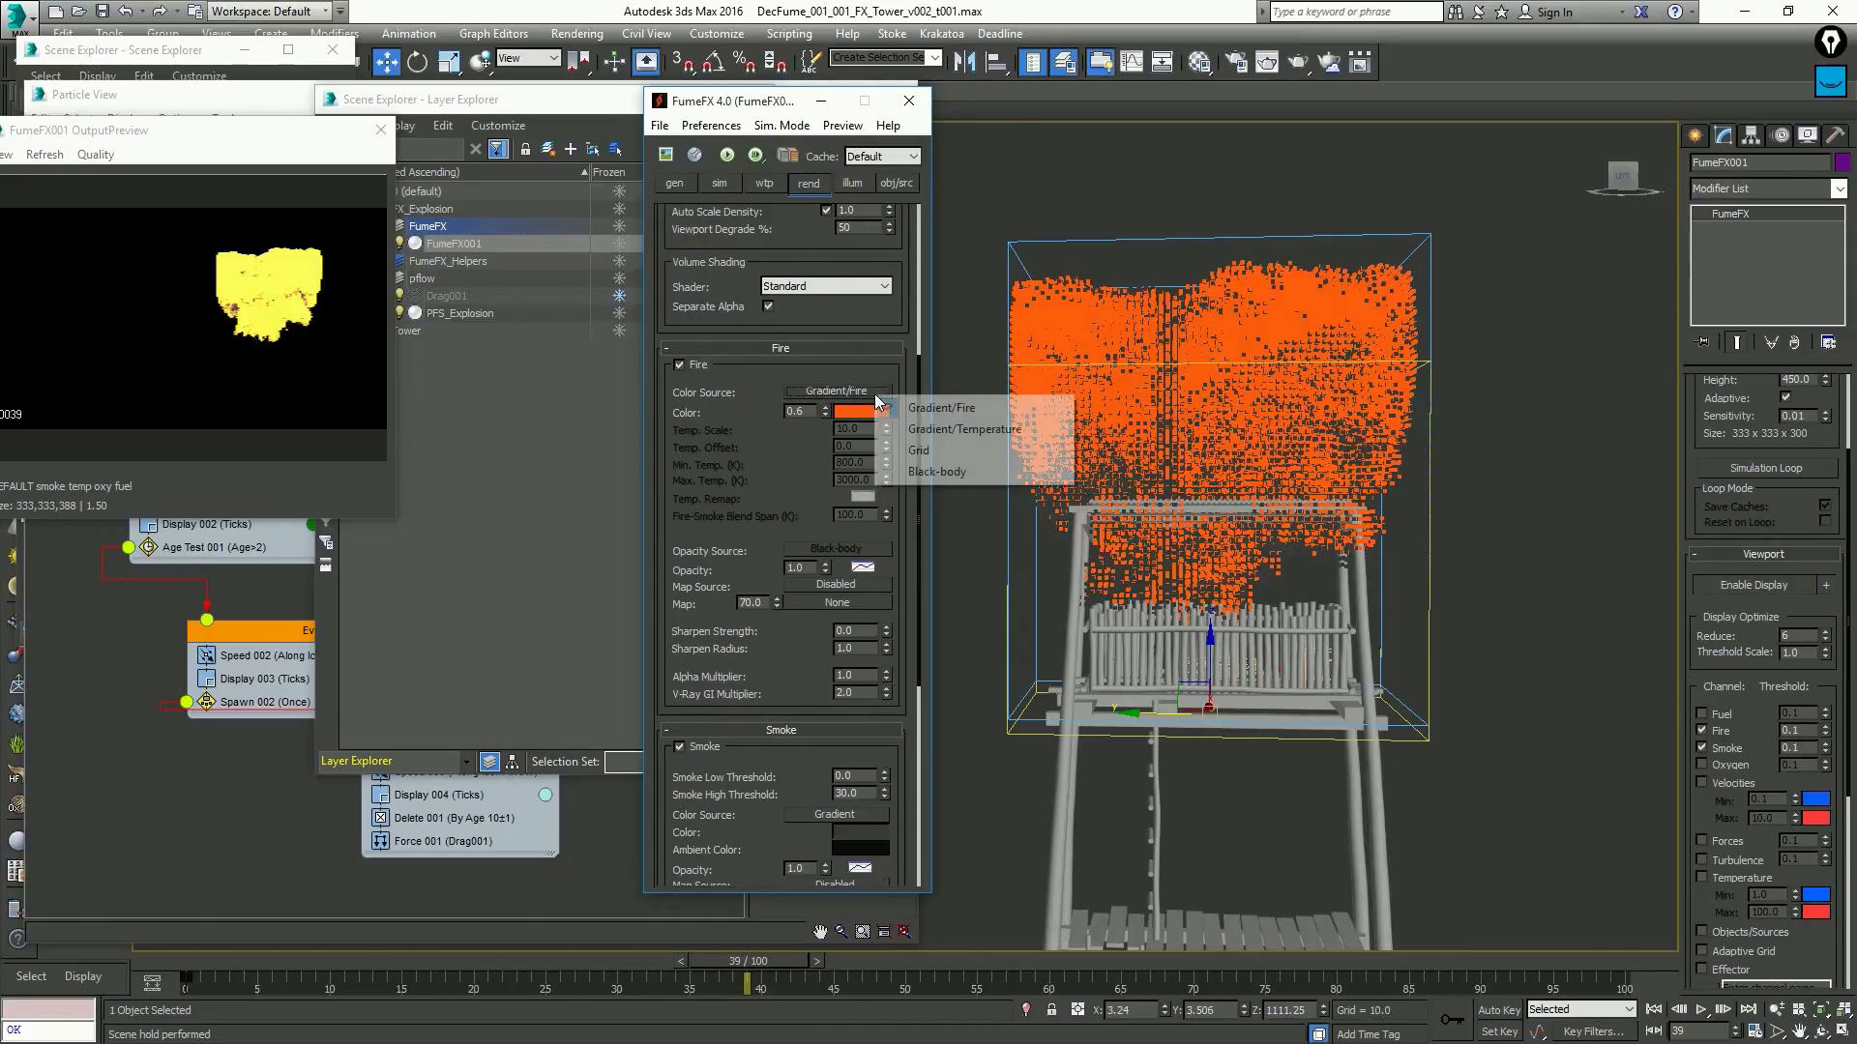
left_click(953, 430)
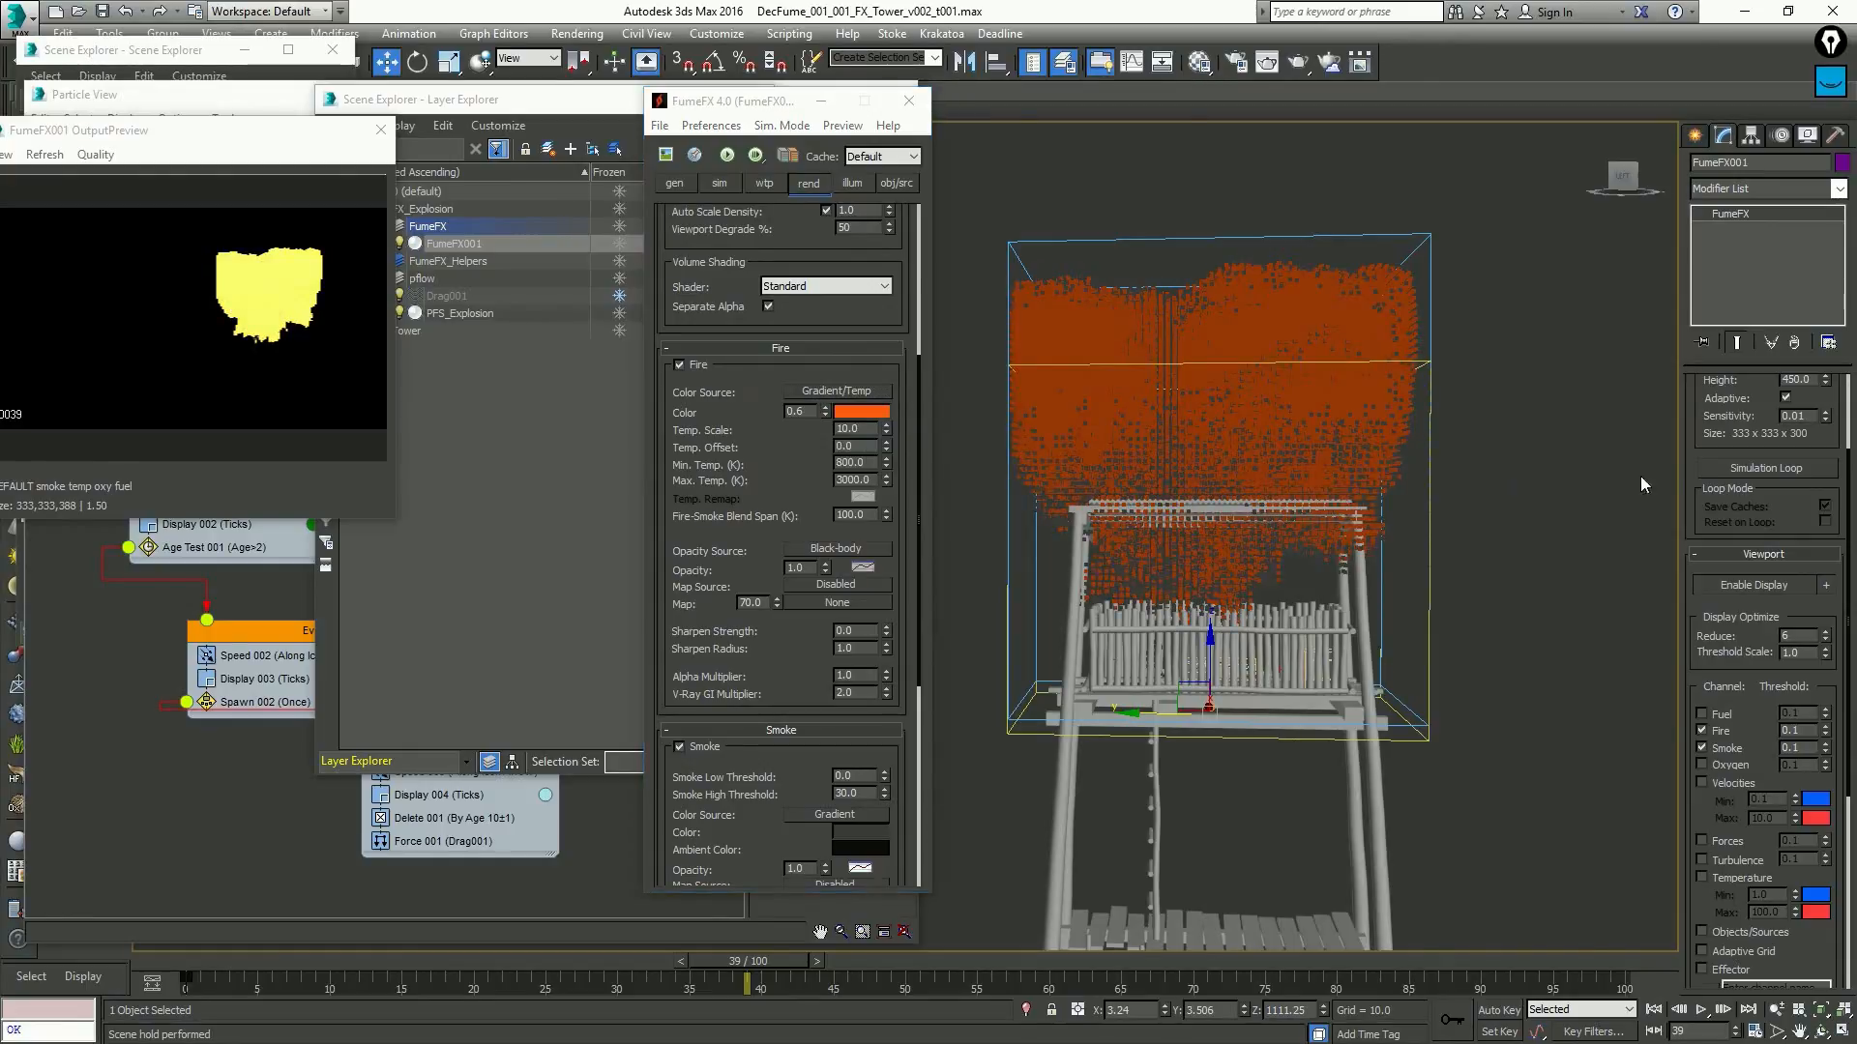
Toggle the FumeFX viewport display off and on, inspect the explosion around the tower up to frame 40, and turn the display off
left_click(1770, 584)
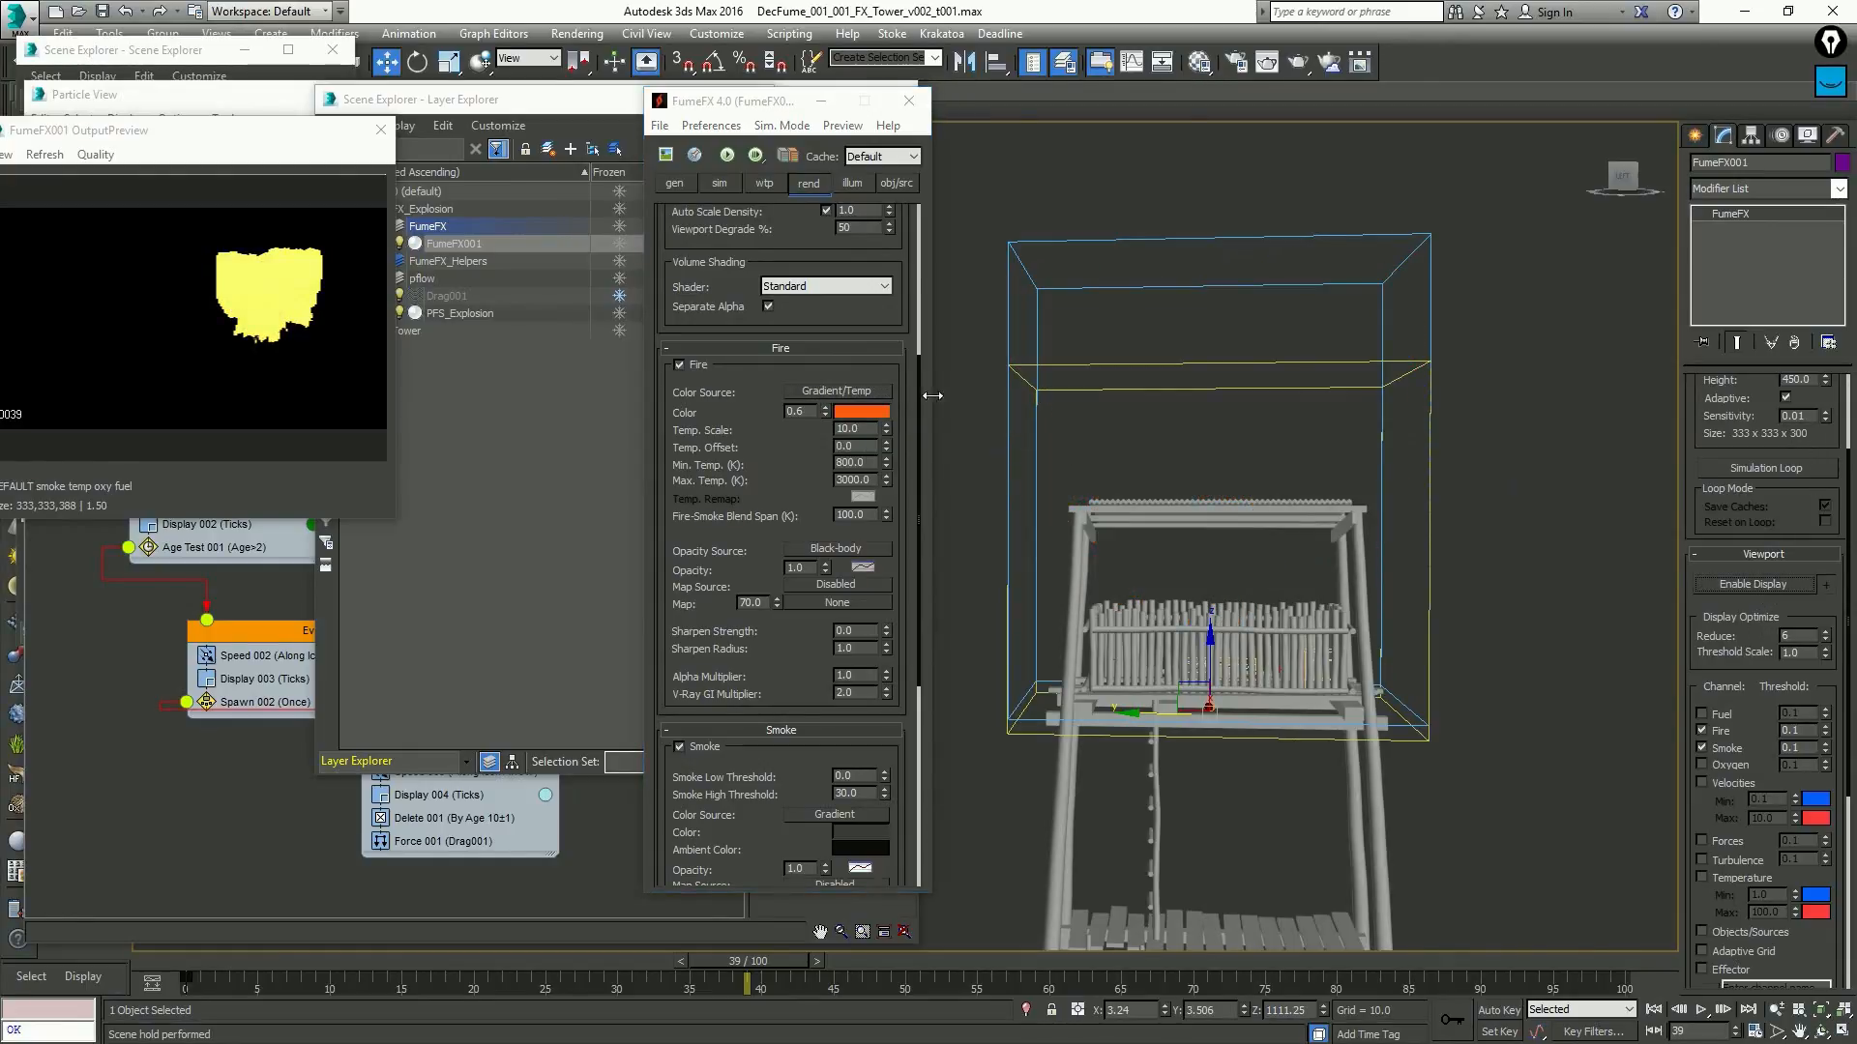
left_click(1767, 590)
middle_click_drag(1088, 692, 1453, 593)
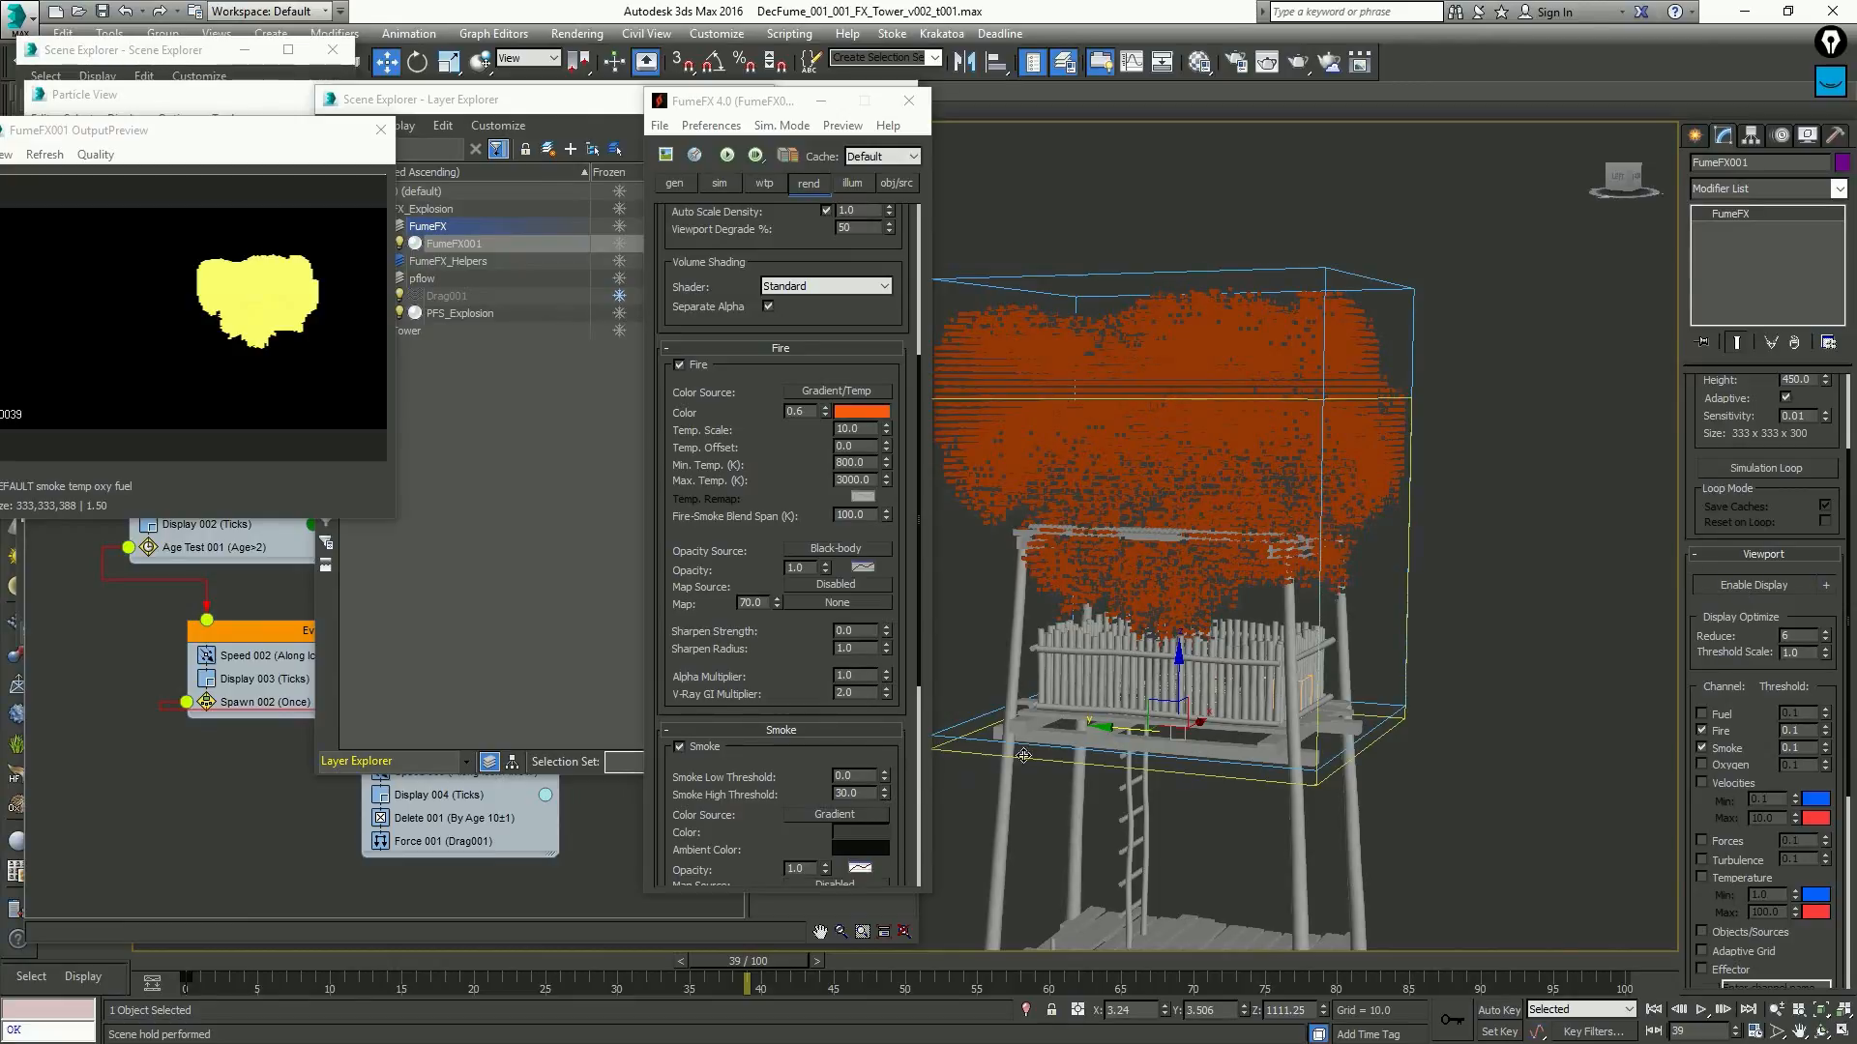
middle_click_drag(1146, 693, 1172, 682)
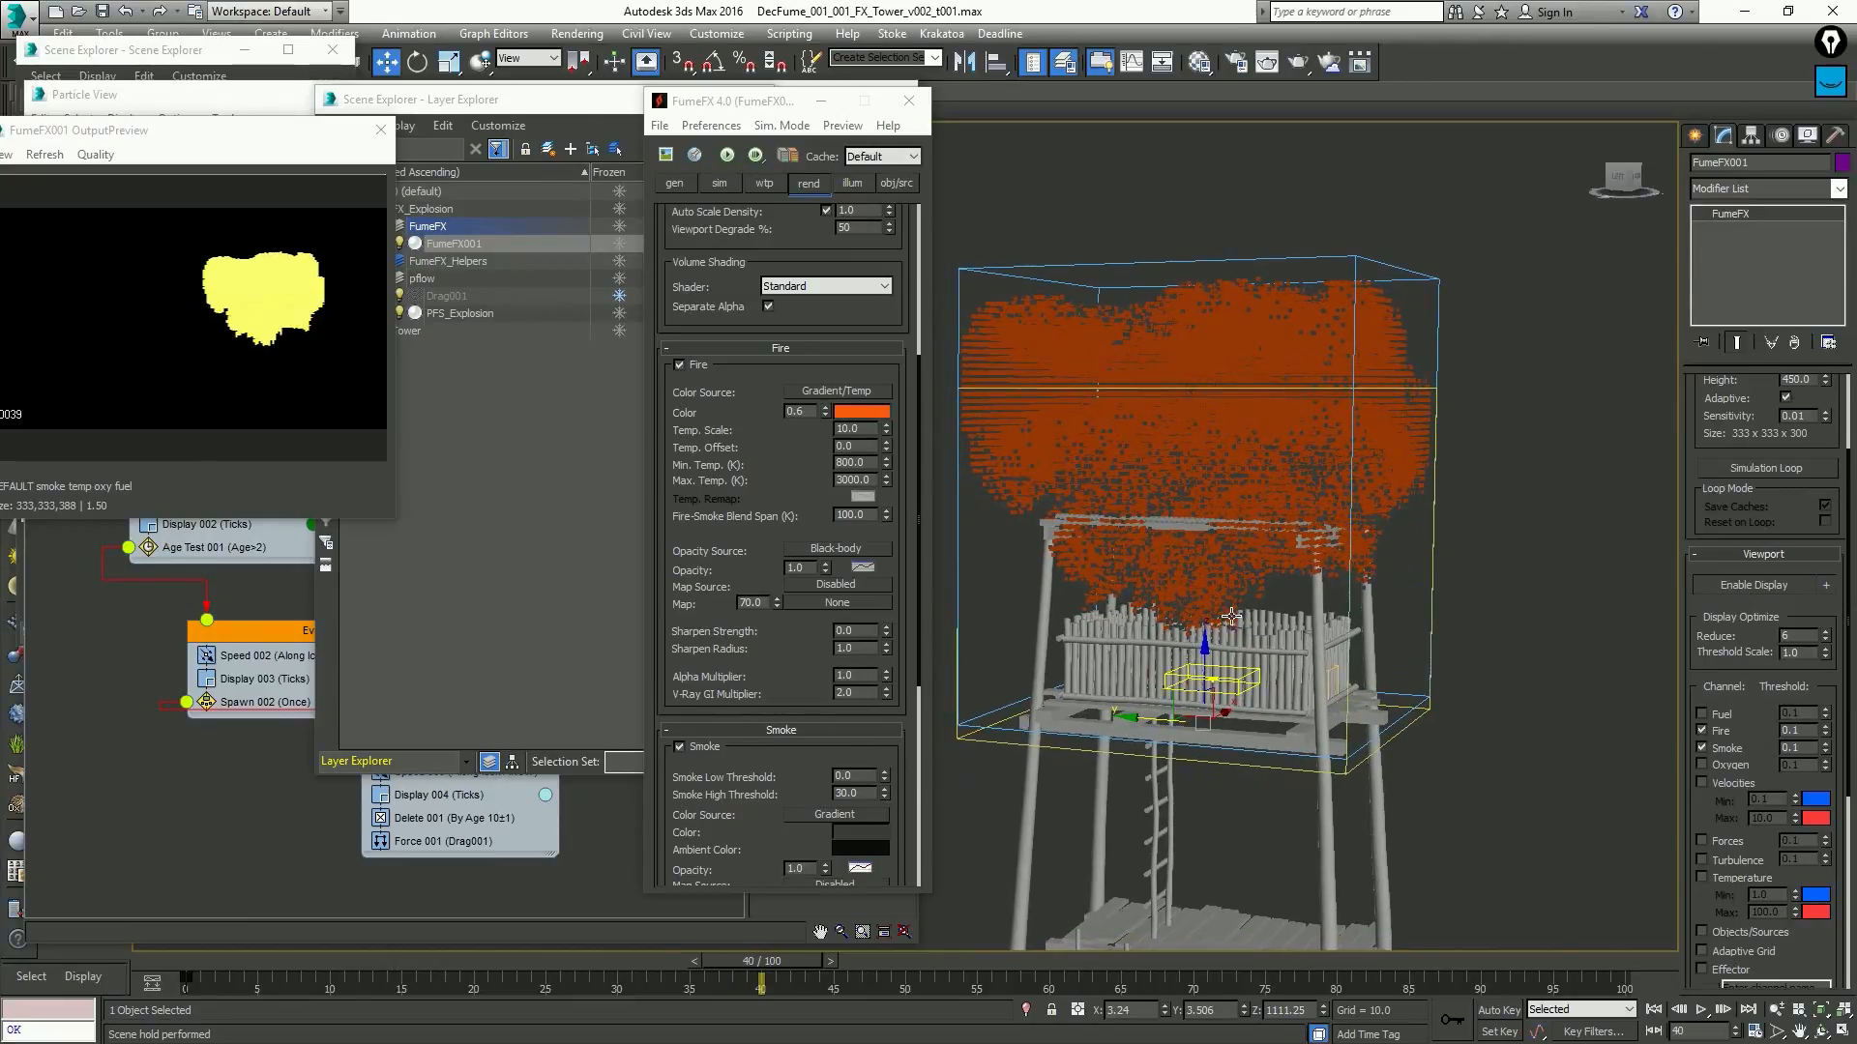
left_click(1750, 583)
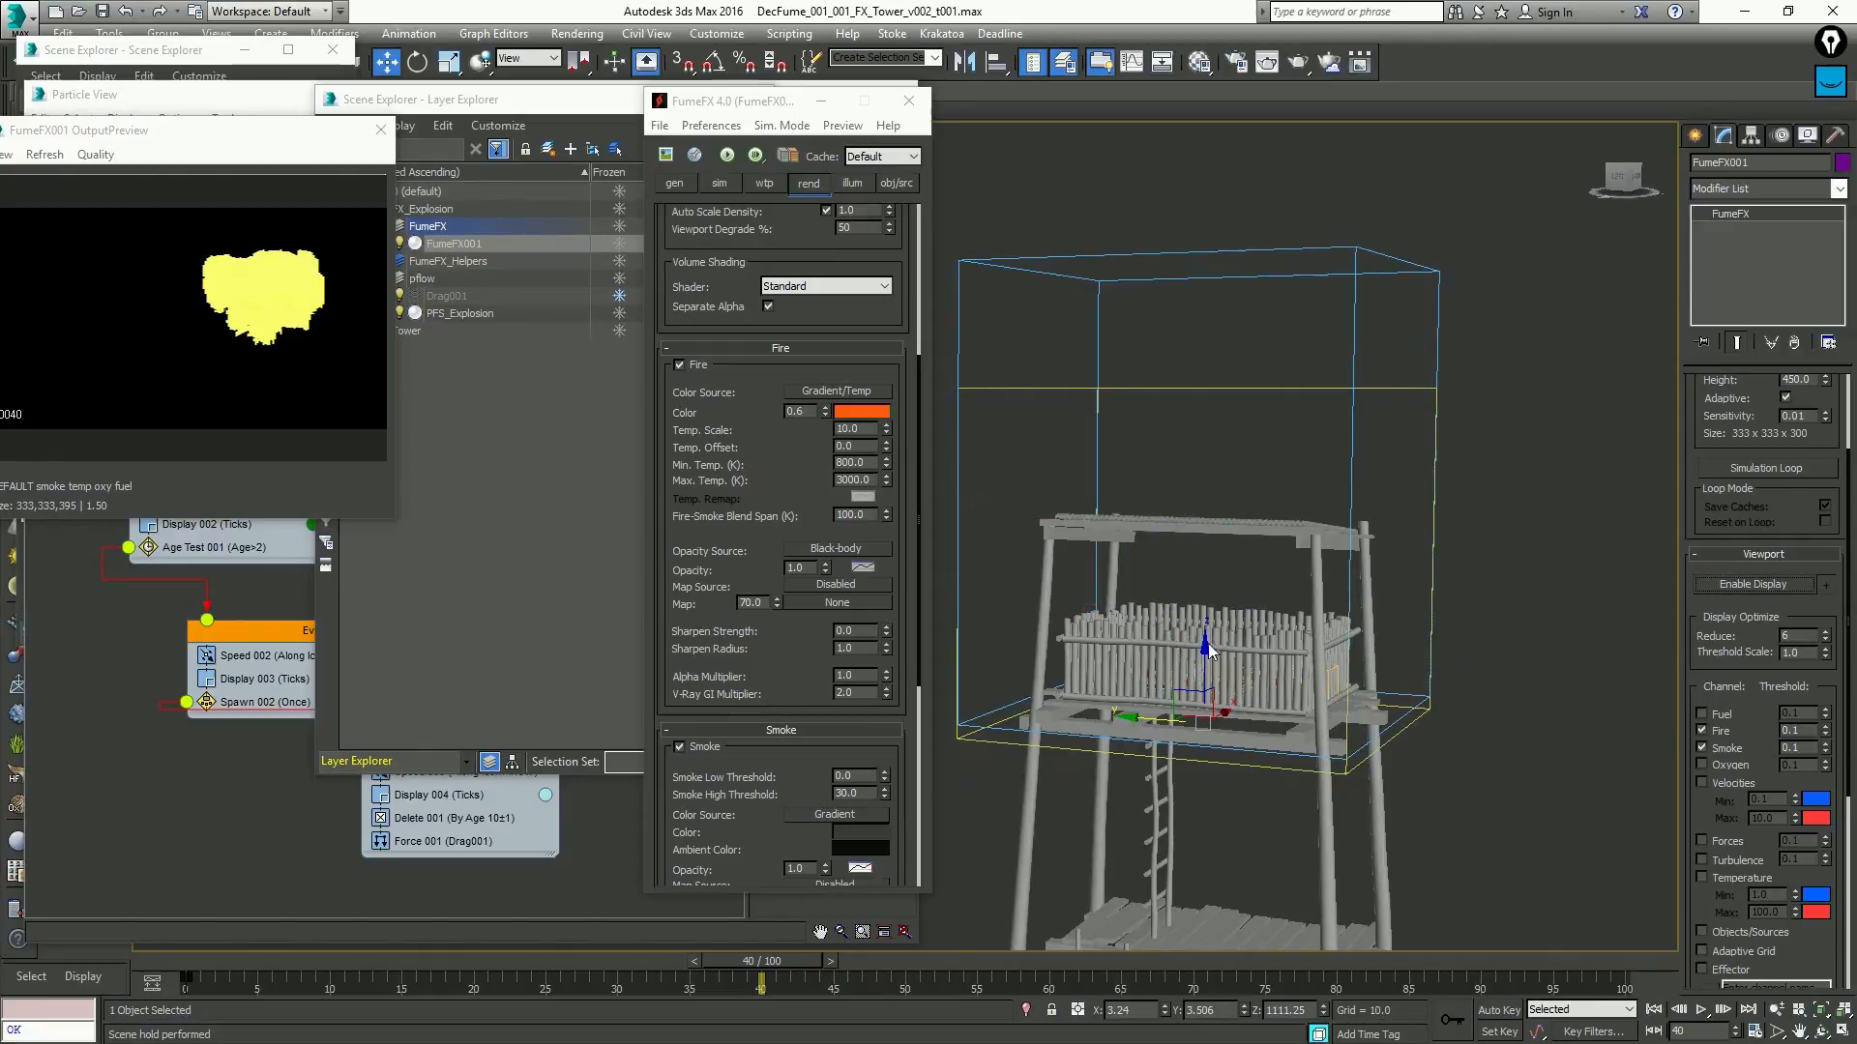
middle_click_drag(1154, 513, 1143, 525)
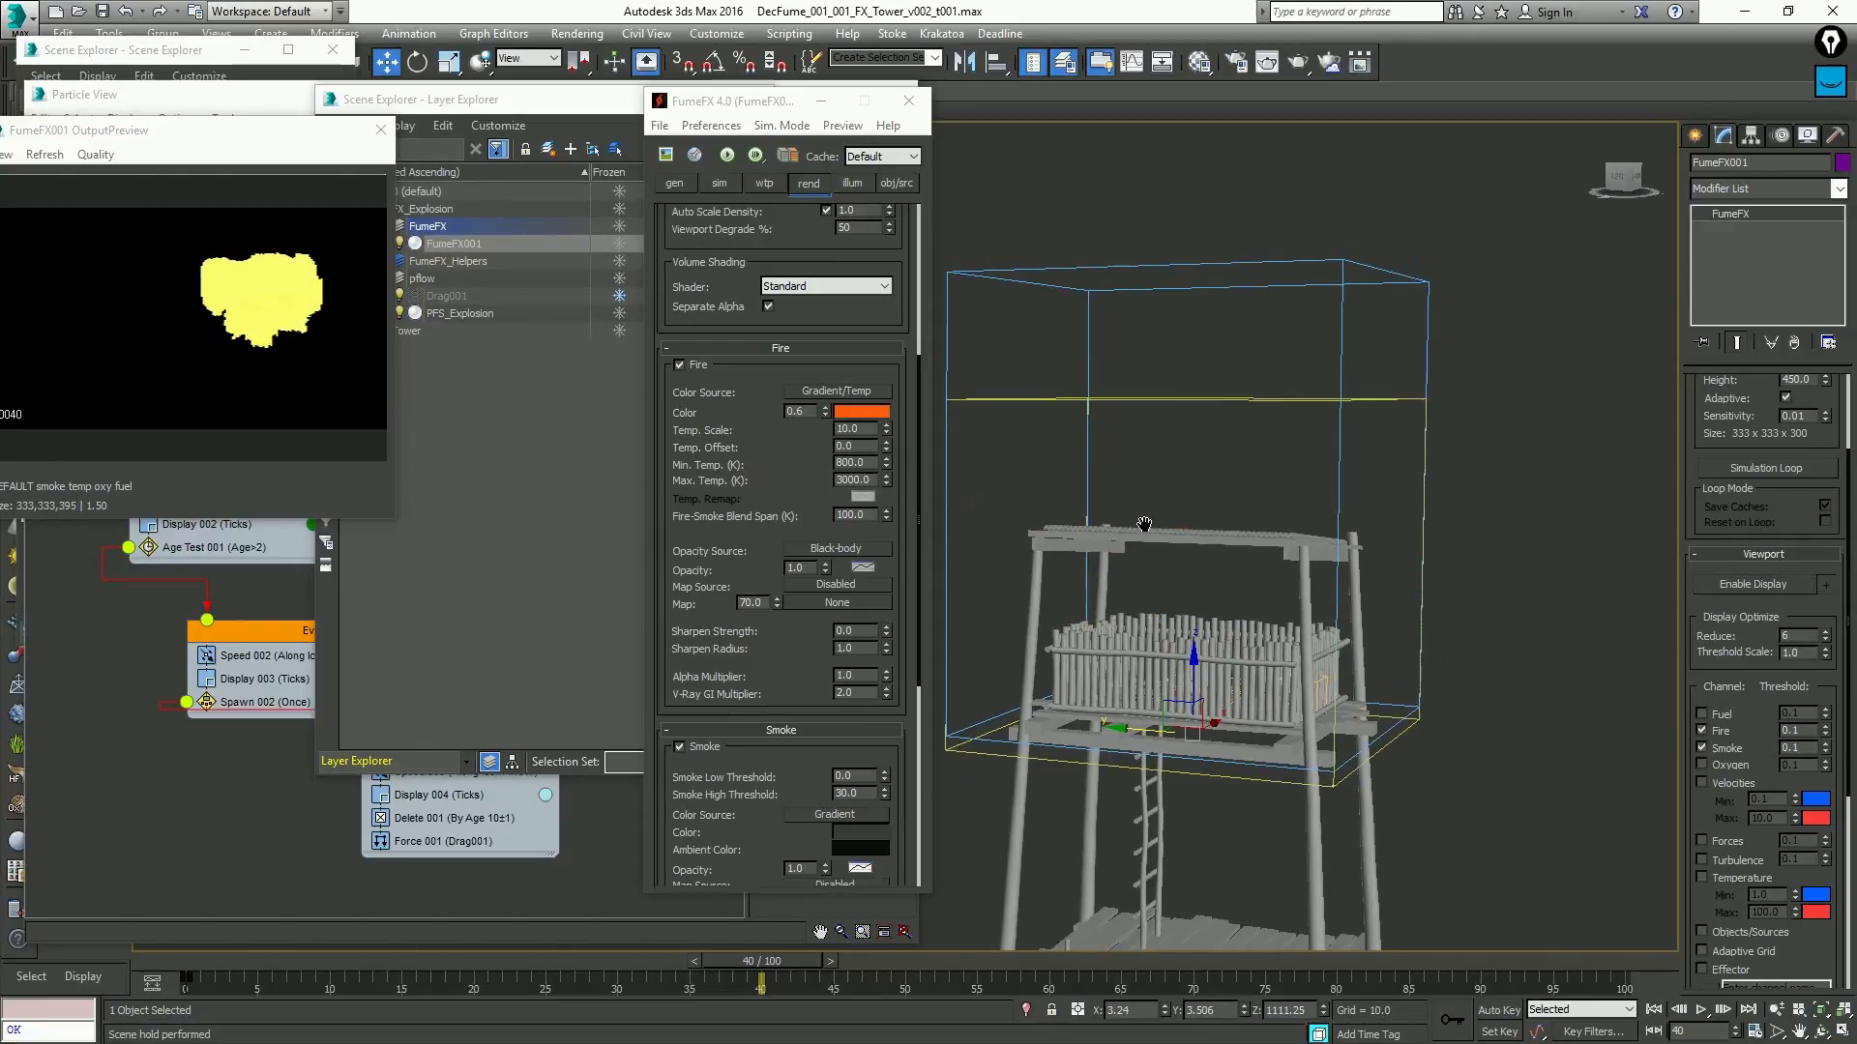
Set the fire's Color Source to Black-body and scrub the timeline to frame 29 to check the preview
left_click(858, 396)
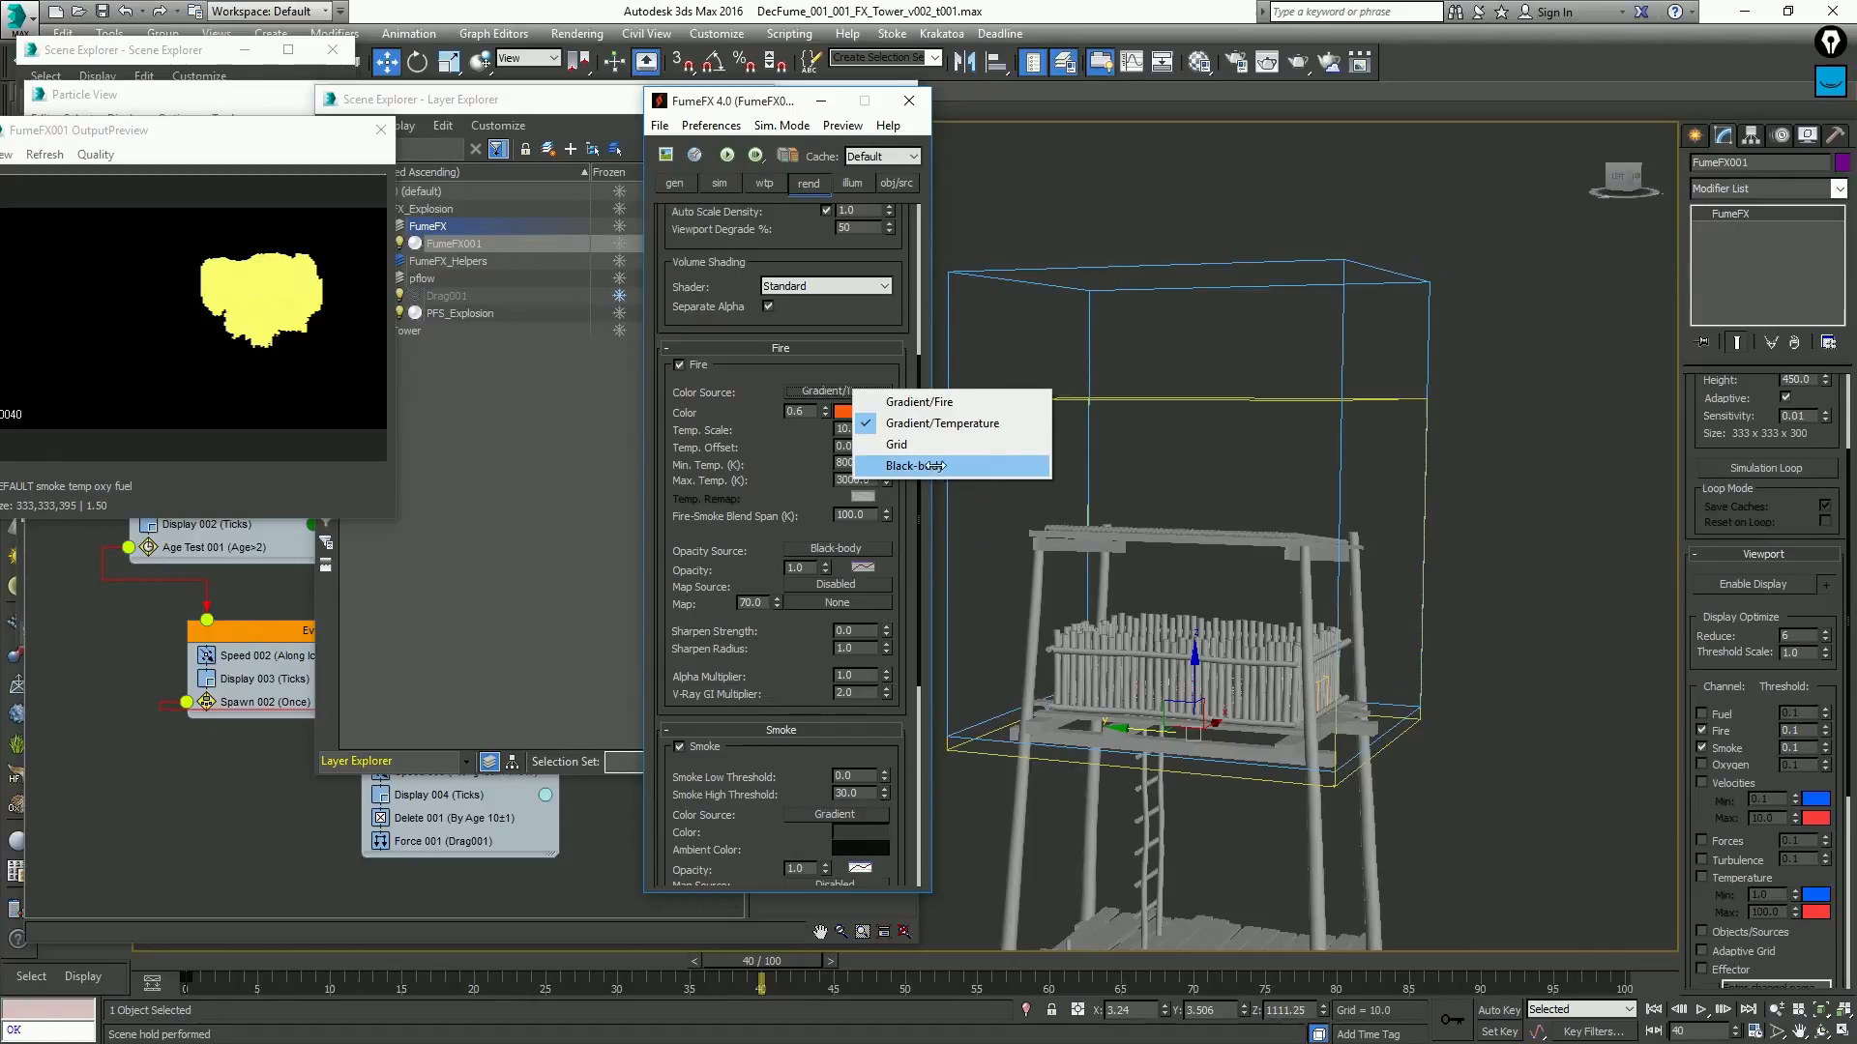
left_click(932, 465)
middle_click_drag(1029, 500, 1072, 499, "alt")
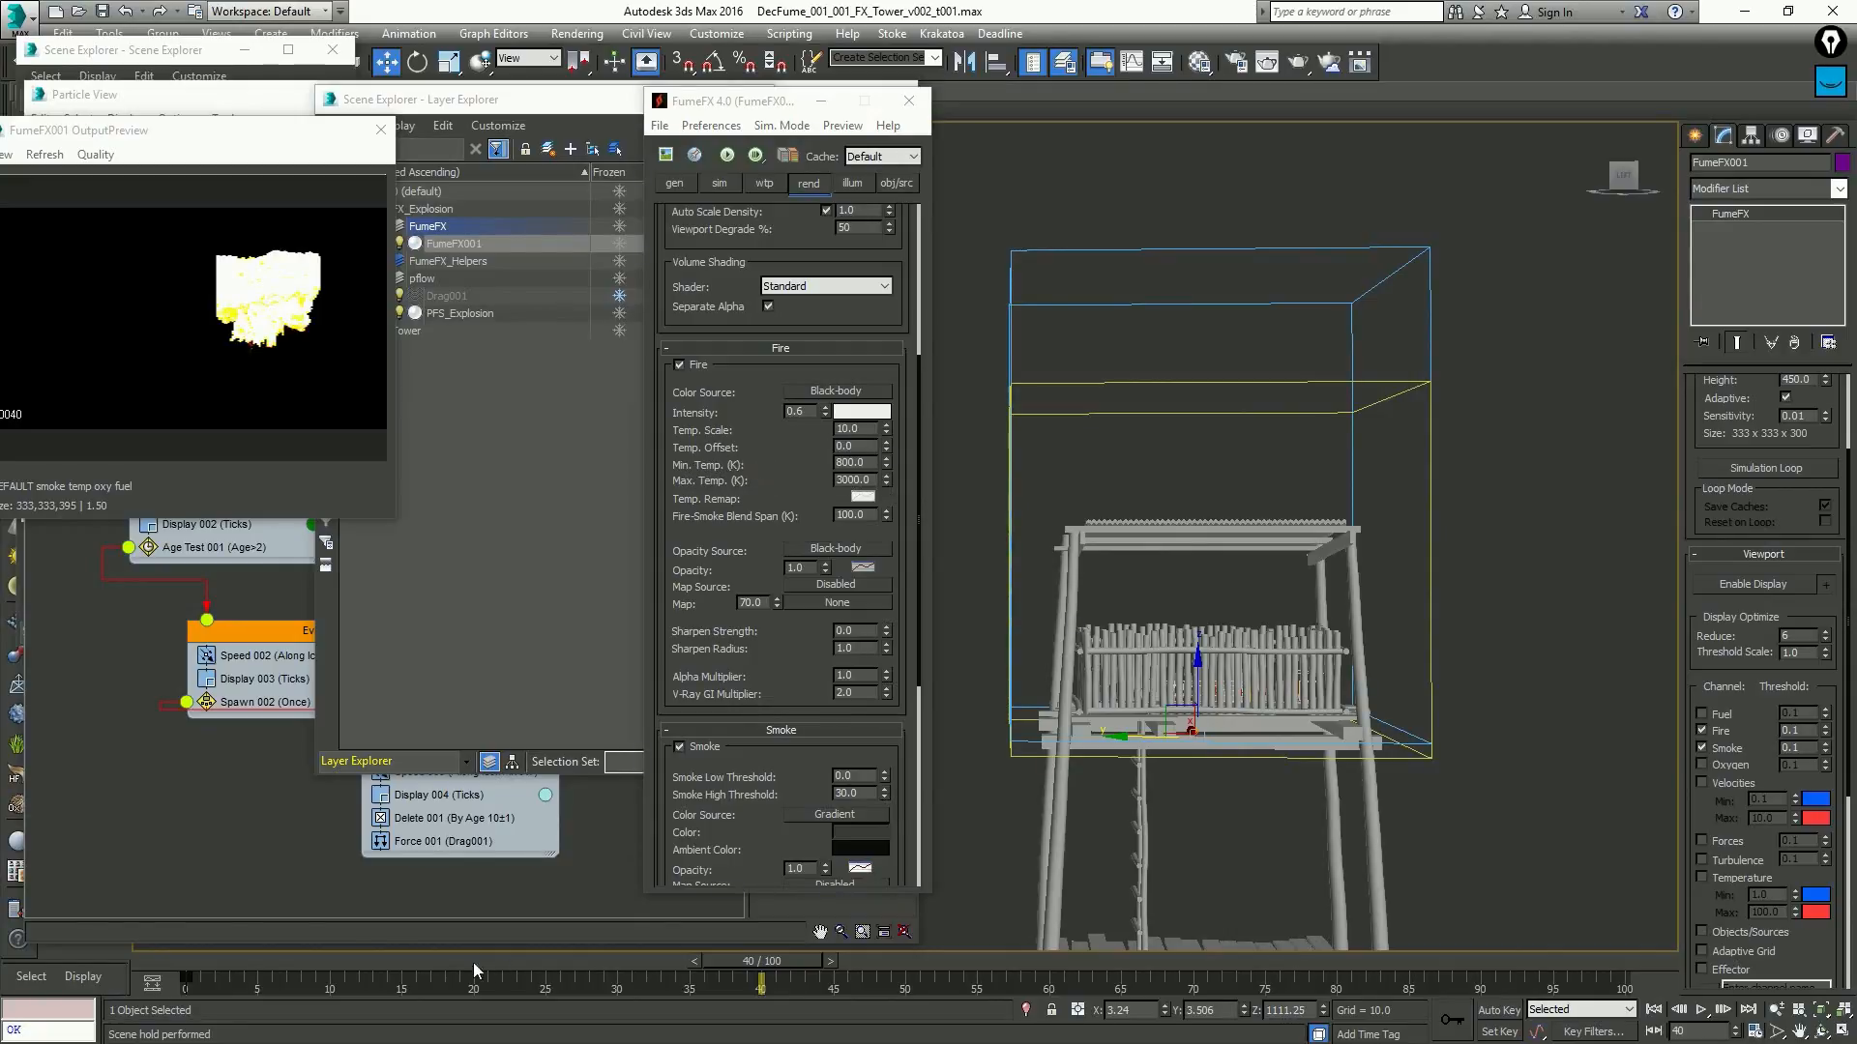
left_click_drag(328, 961, 654, 969)
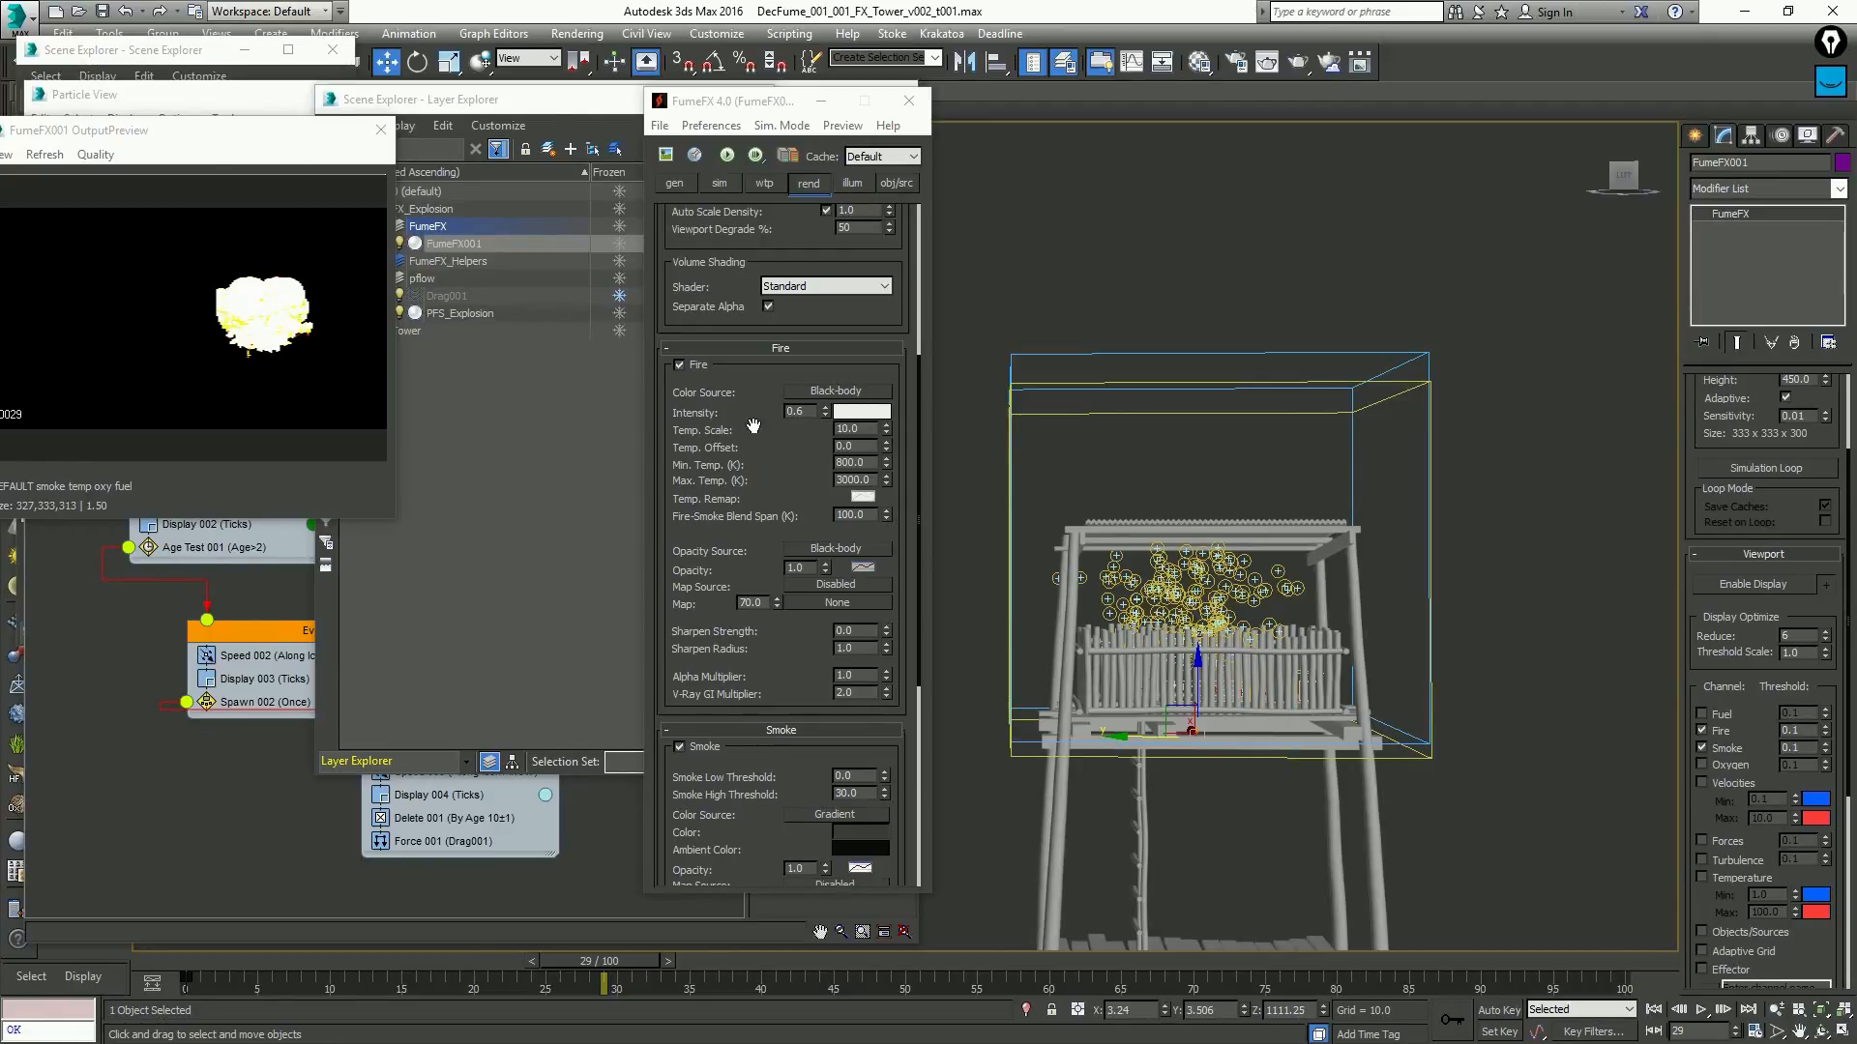
Try Gradient/Fire as the fire's Color Source and return it to Black-body
left_click(840, 393)
left_click(895, 409)
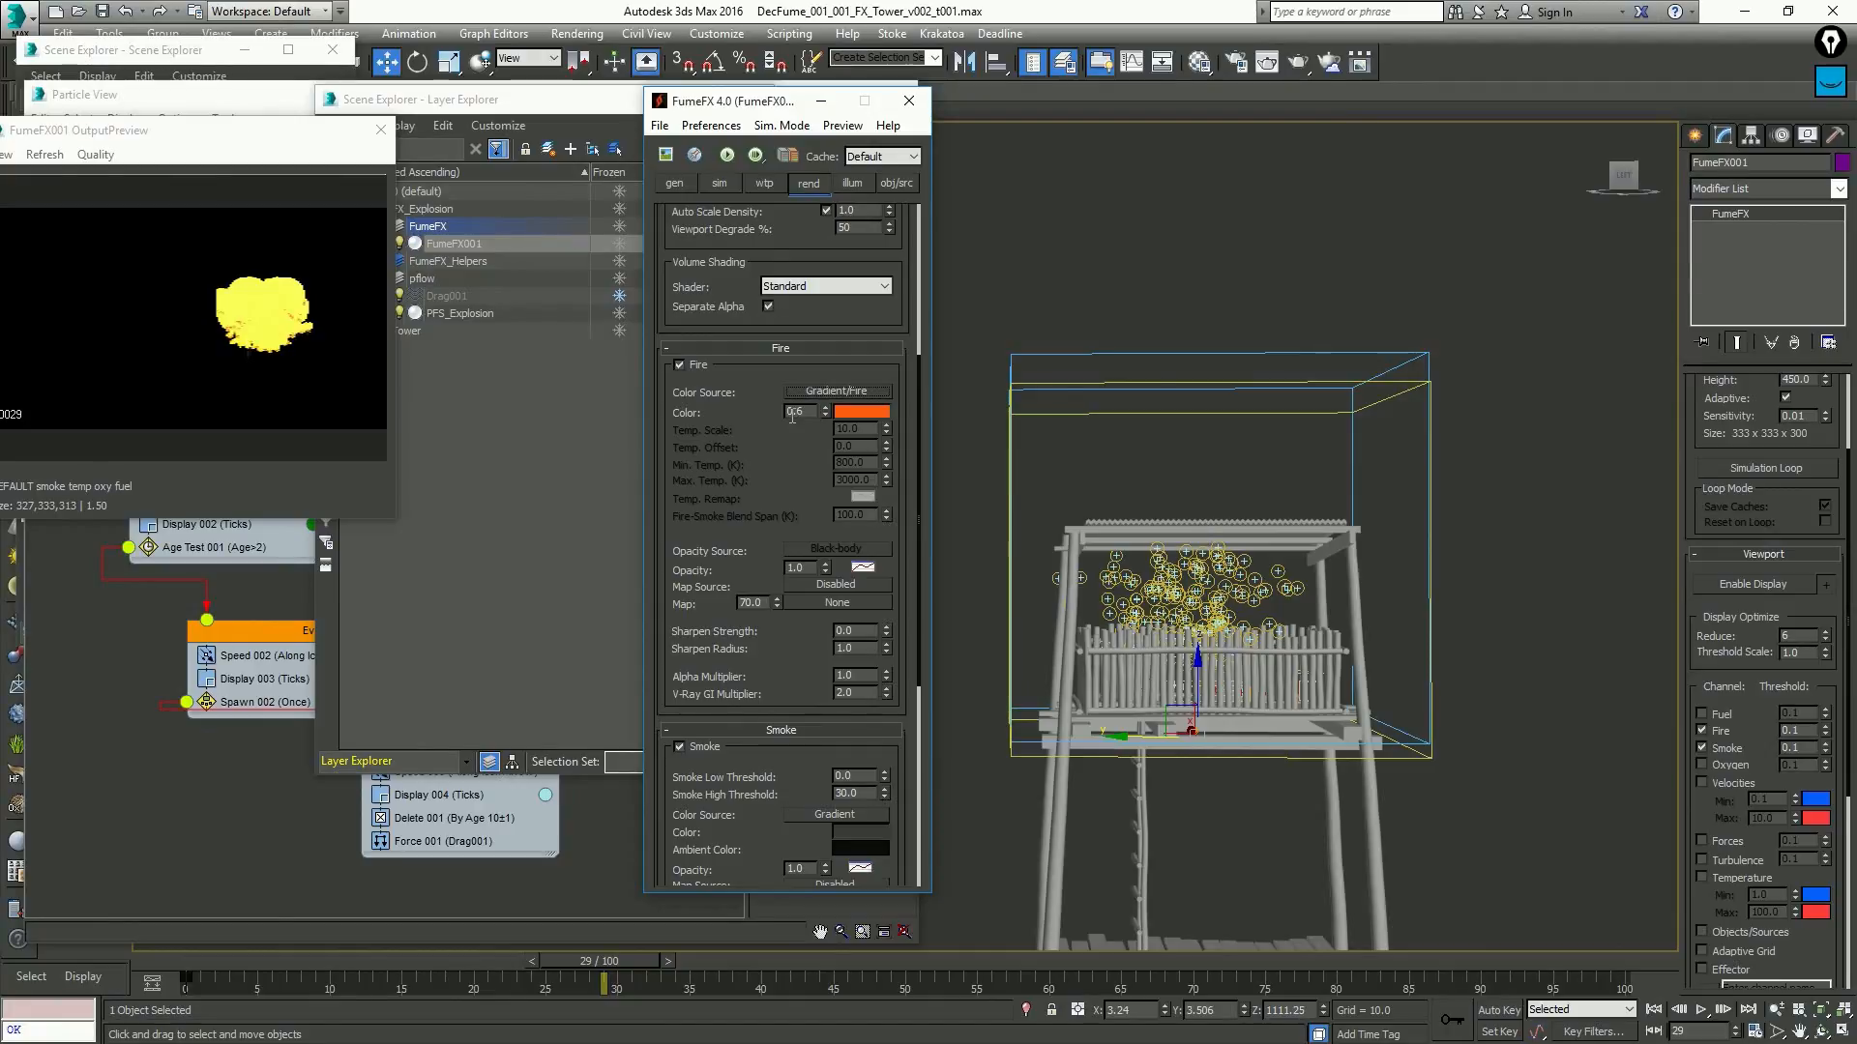
left_click(847, 392)
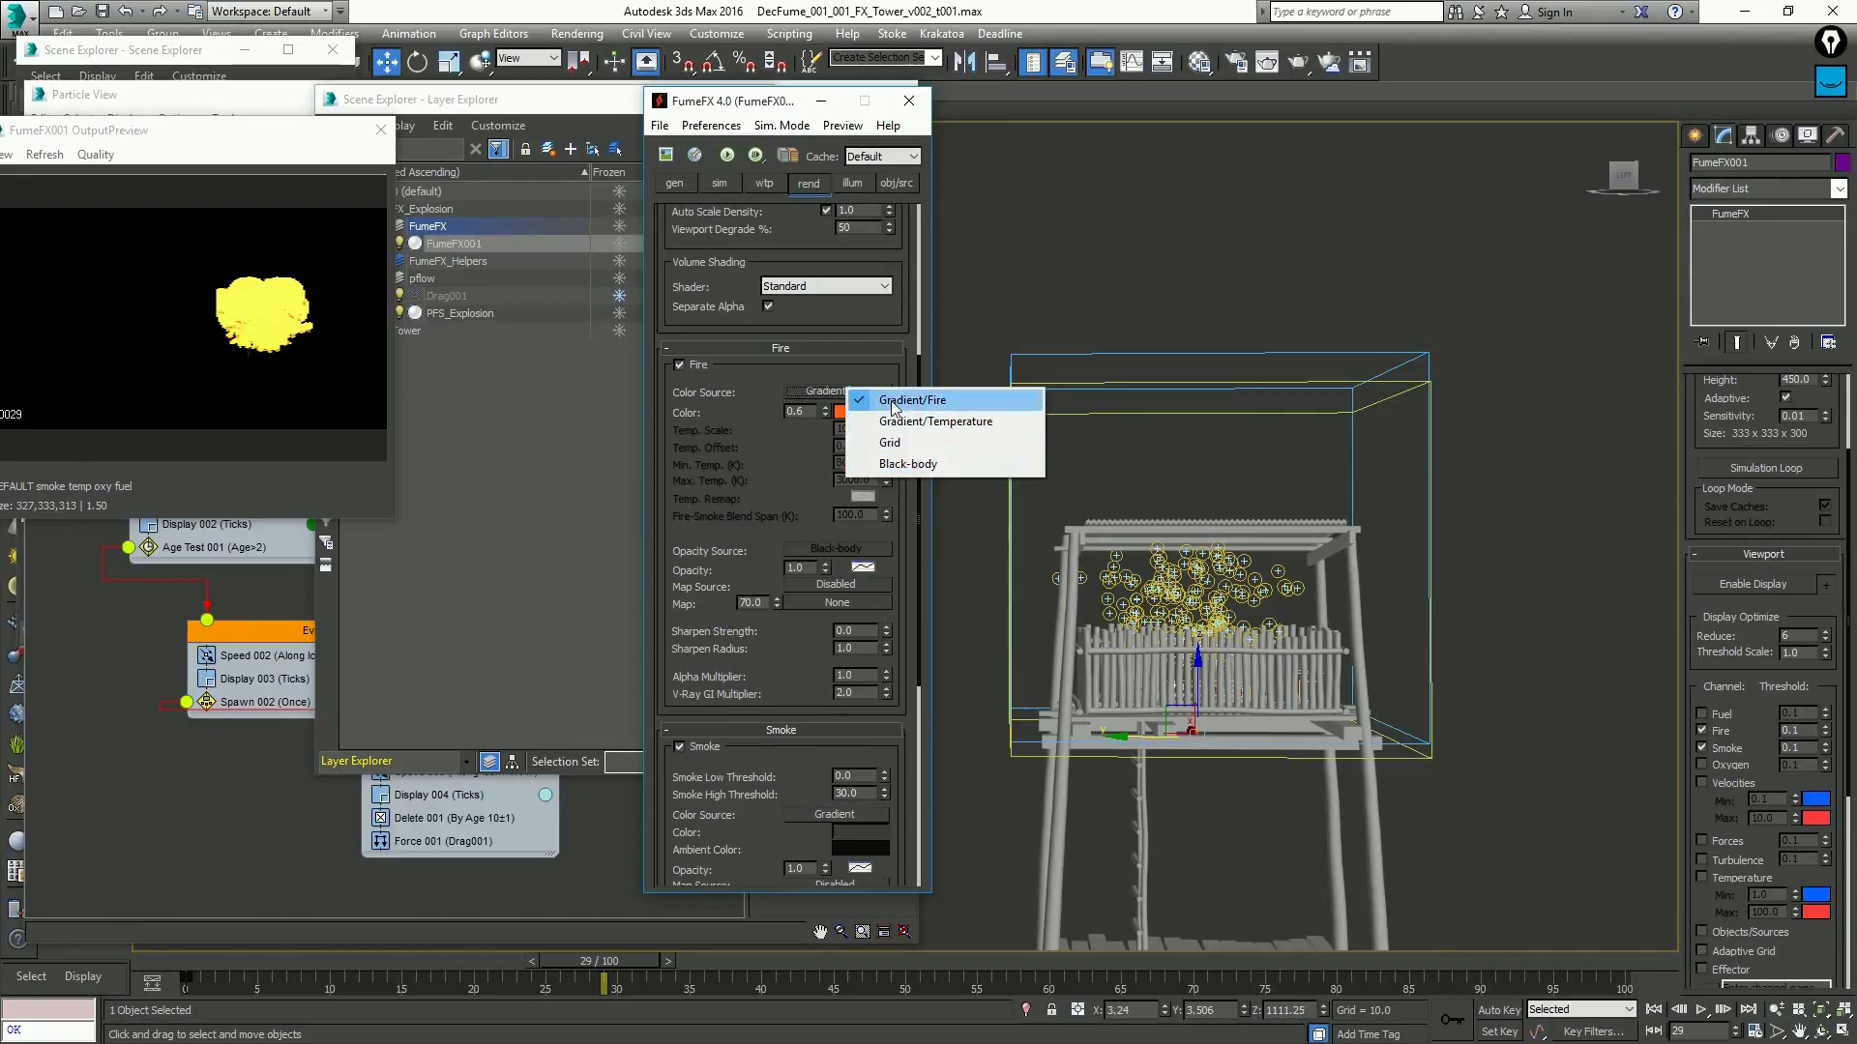
left_click(895, 465)
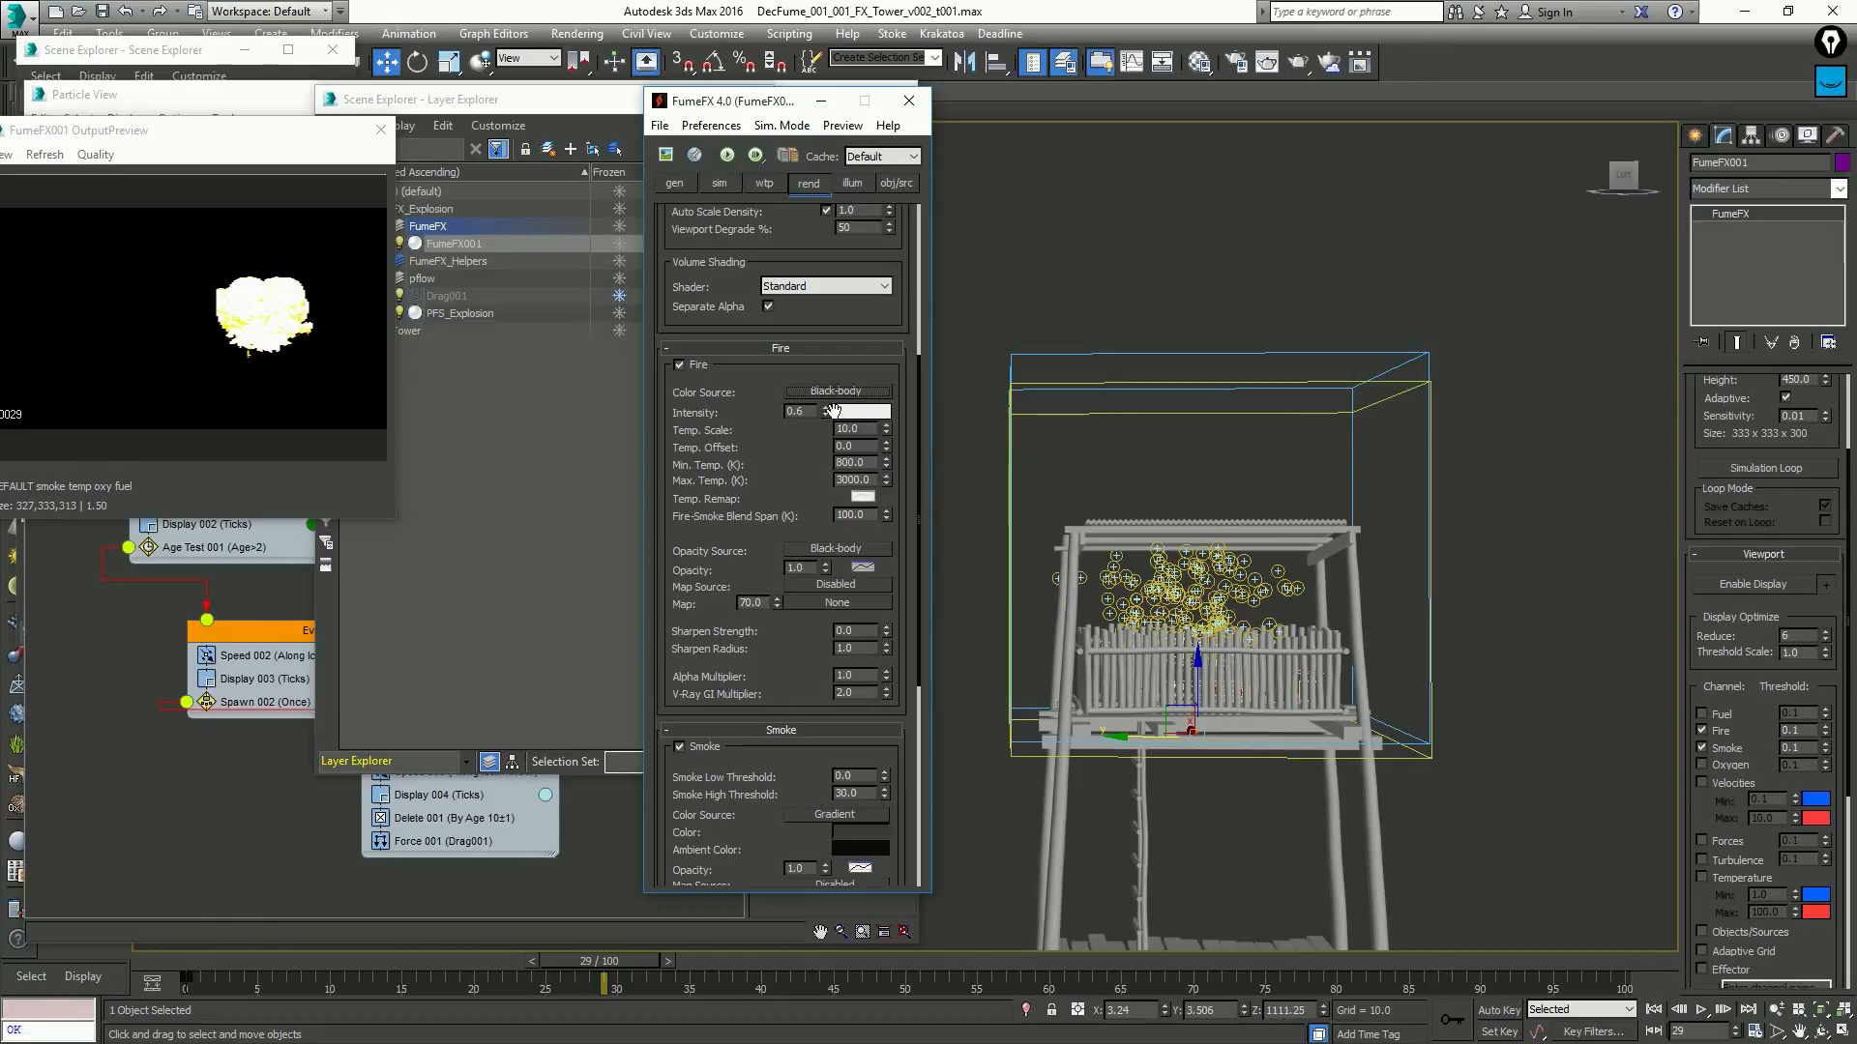
Set the fire's Intensity to 0.1 and its Opacity to 0.1
double_click(797, 413)
type("0.1")
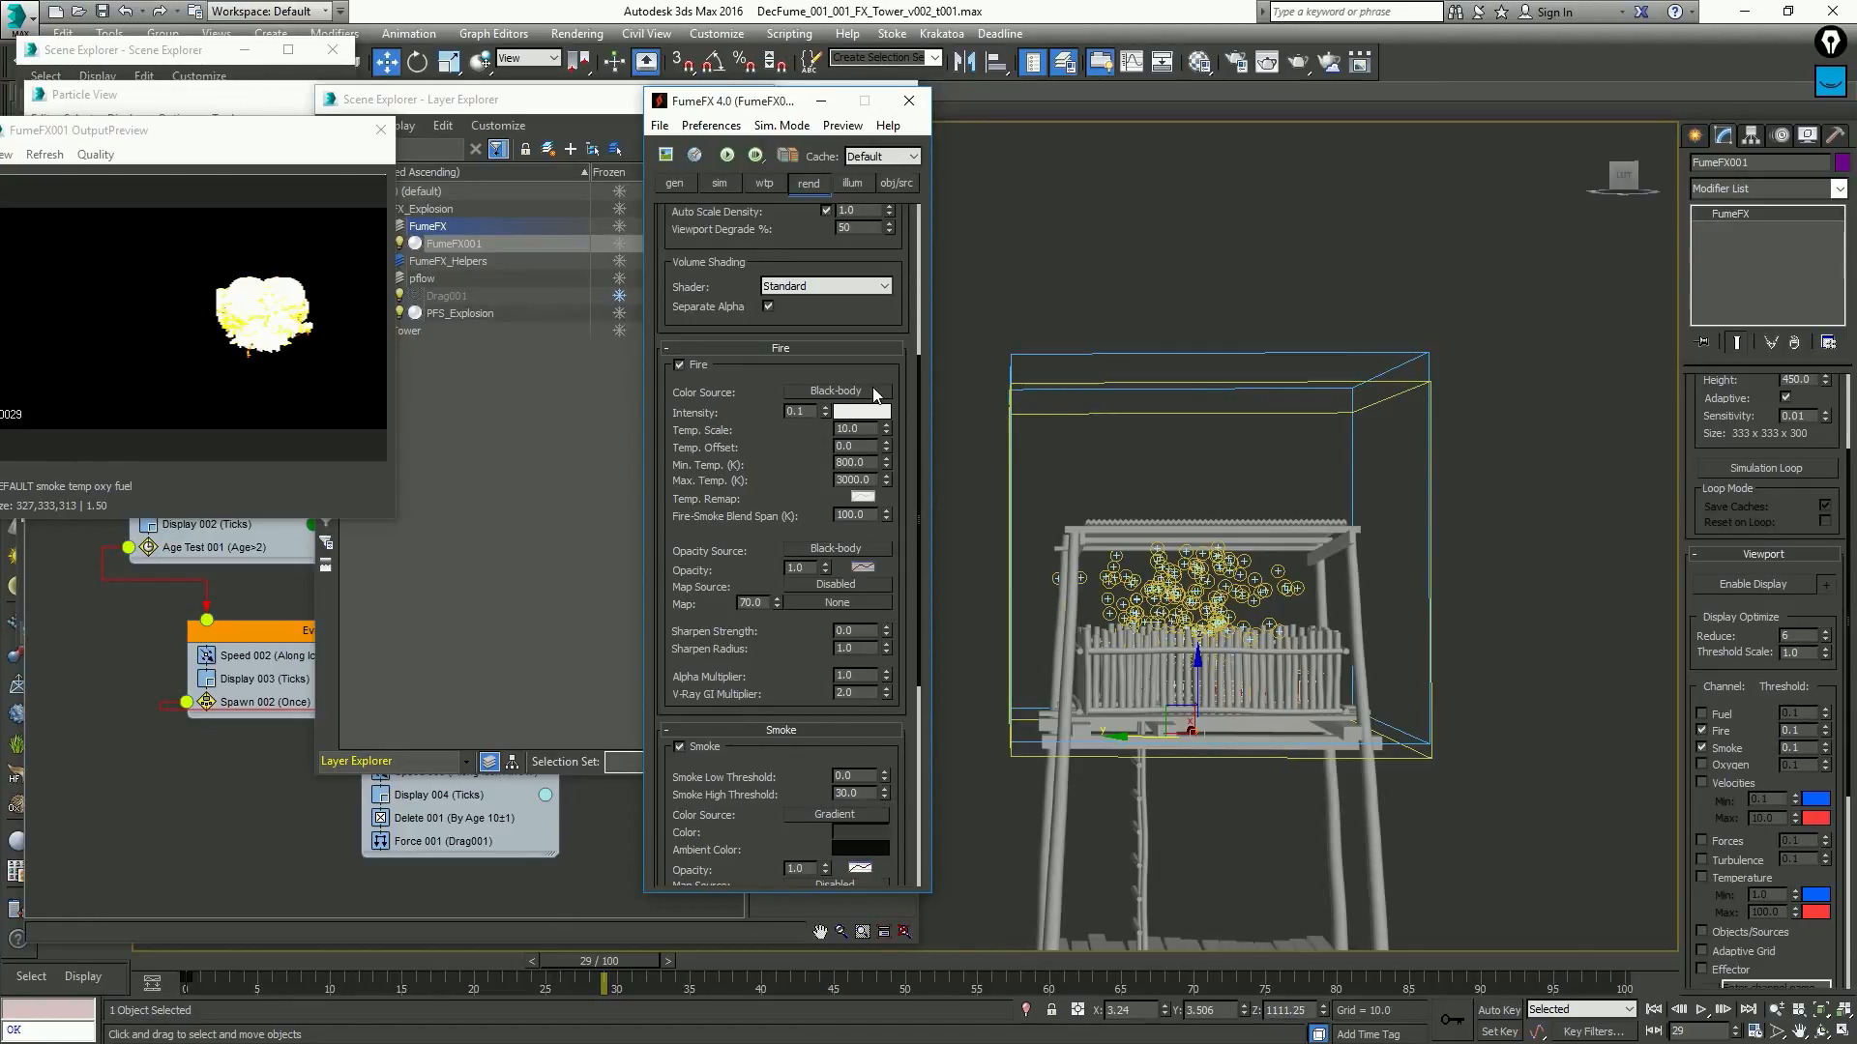
double_click(797, 570)
type("0.1")
key("Return")
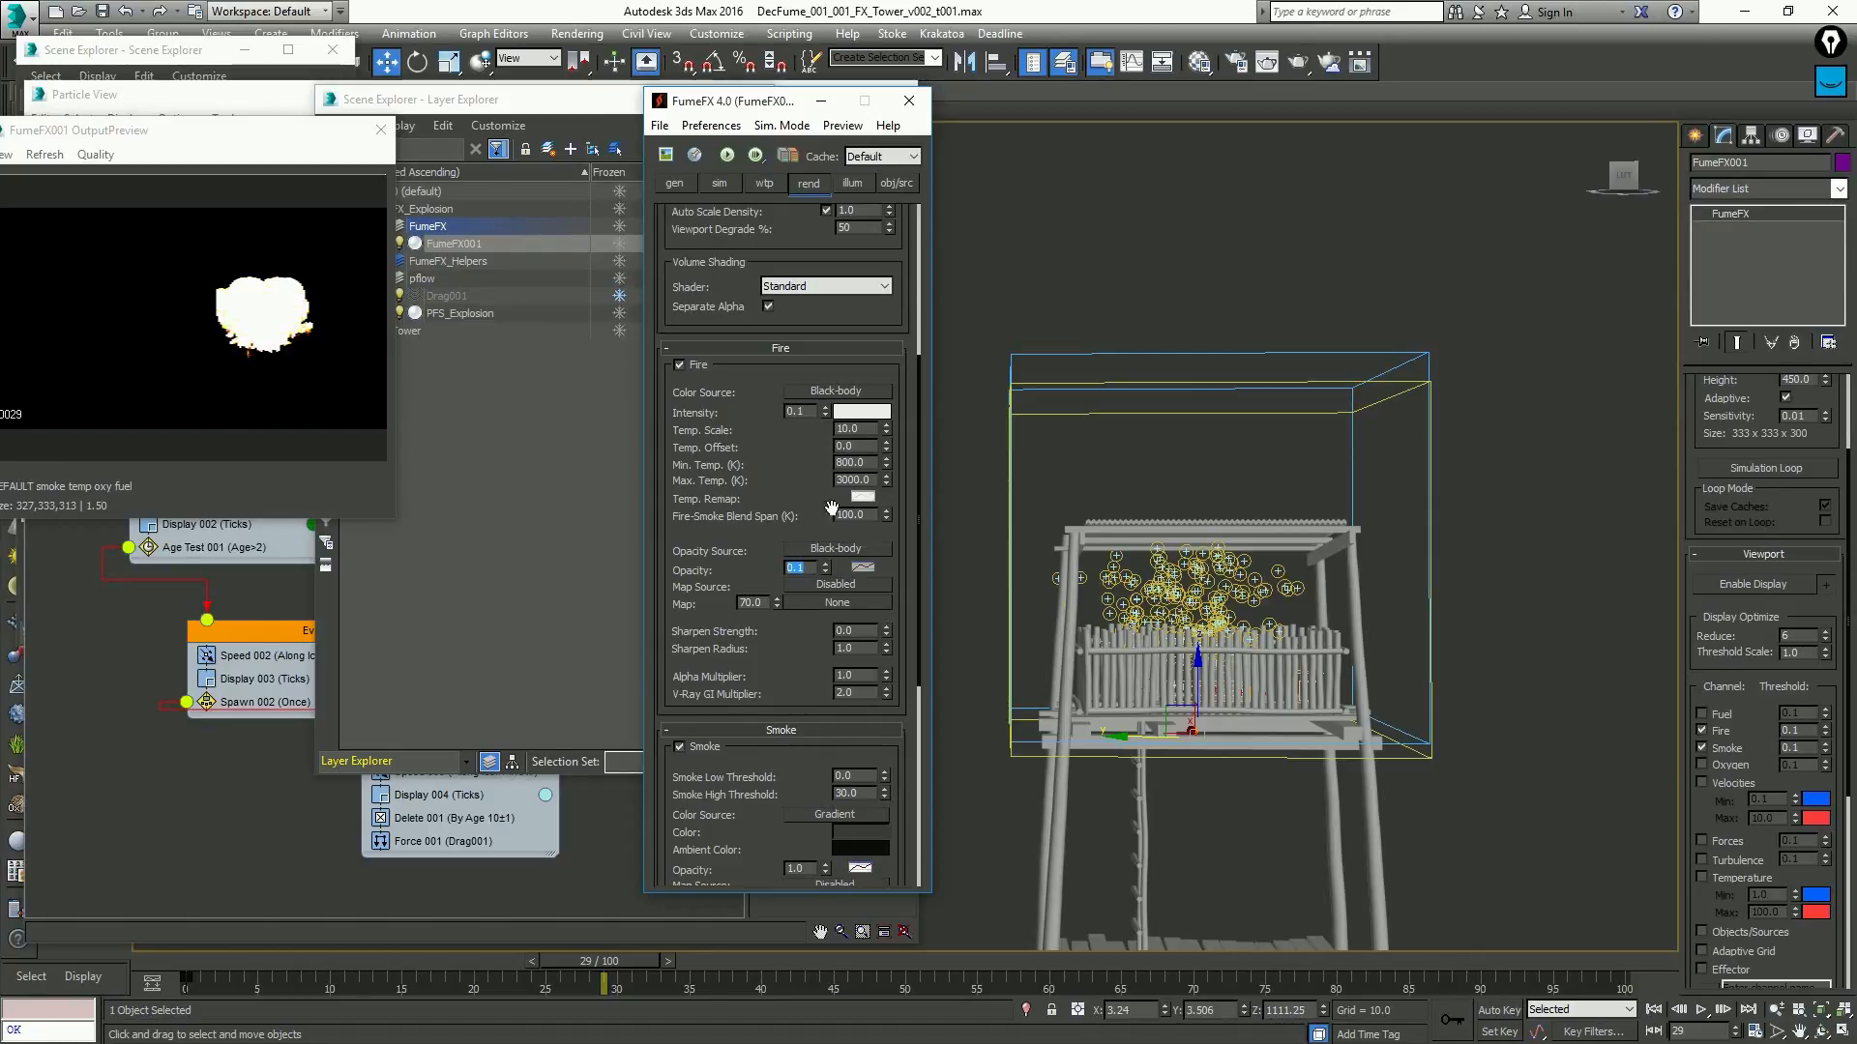
Try the fire's Temp. Scale at 1.0 and at 2.0
double_click(847, 428)
type("1.0")
key("Return")
type("2.0")
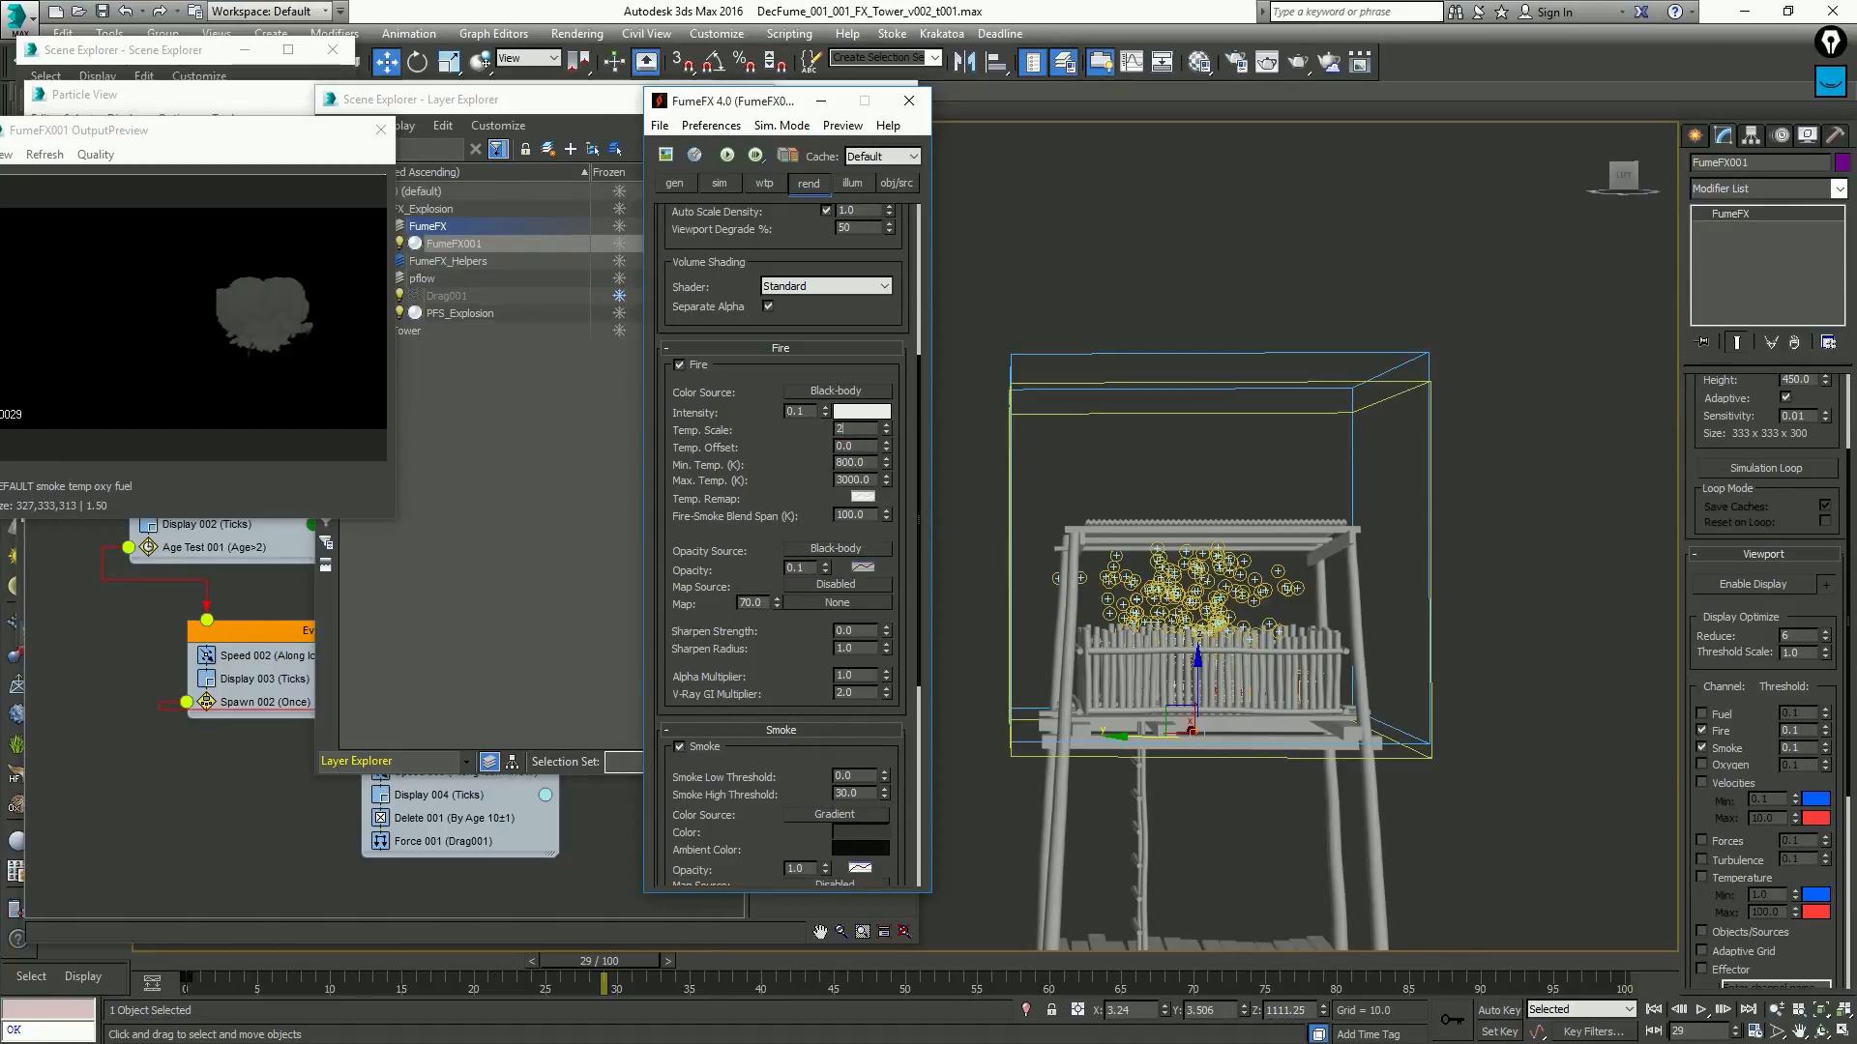
key("Return")
Enlarge the FumeFX output preview and move the FumeFX parameters window clear of it
left_click_drag(396, 515, 677, 515)
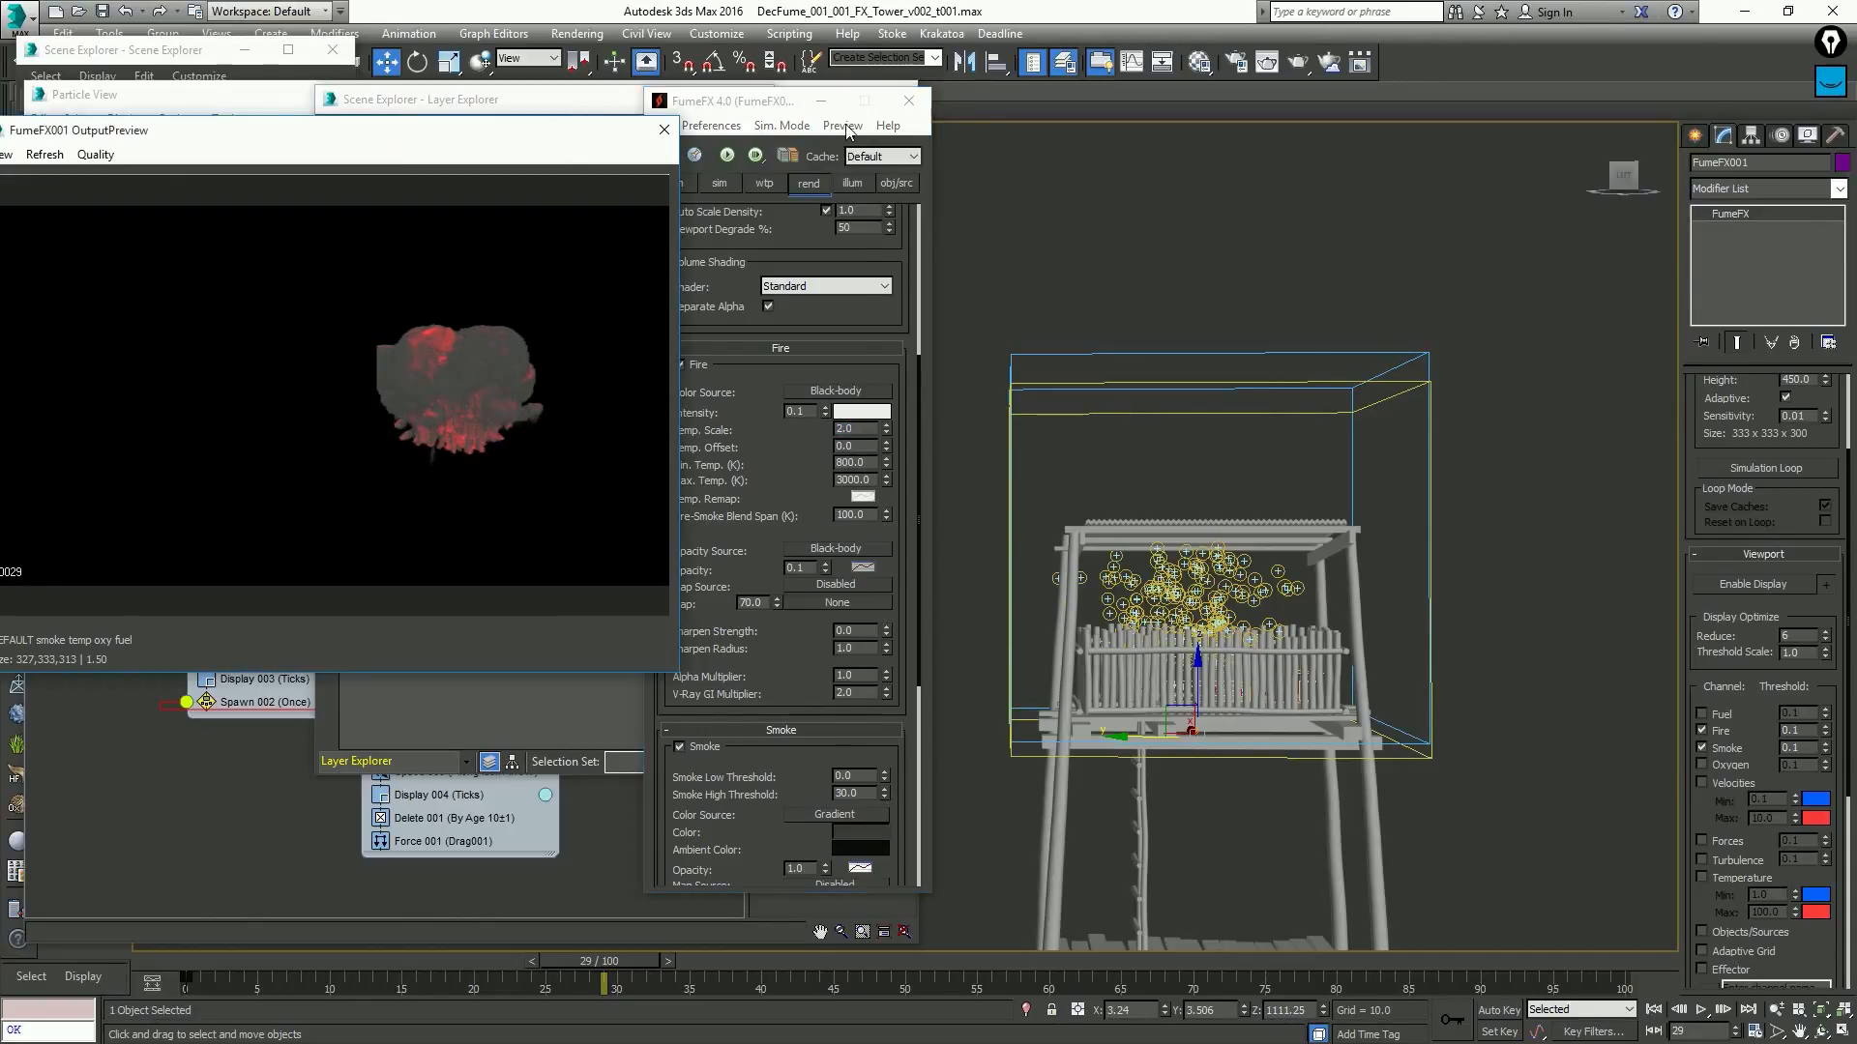
left_click(844, 126)
left_click(746, 217)
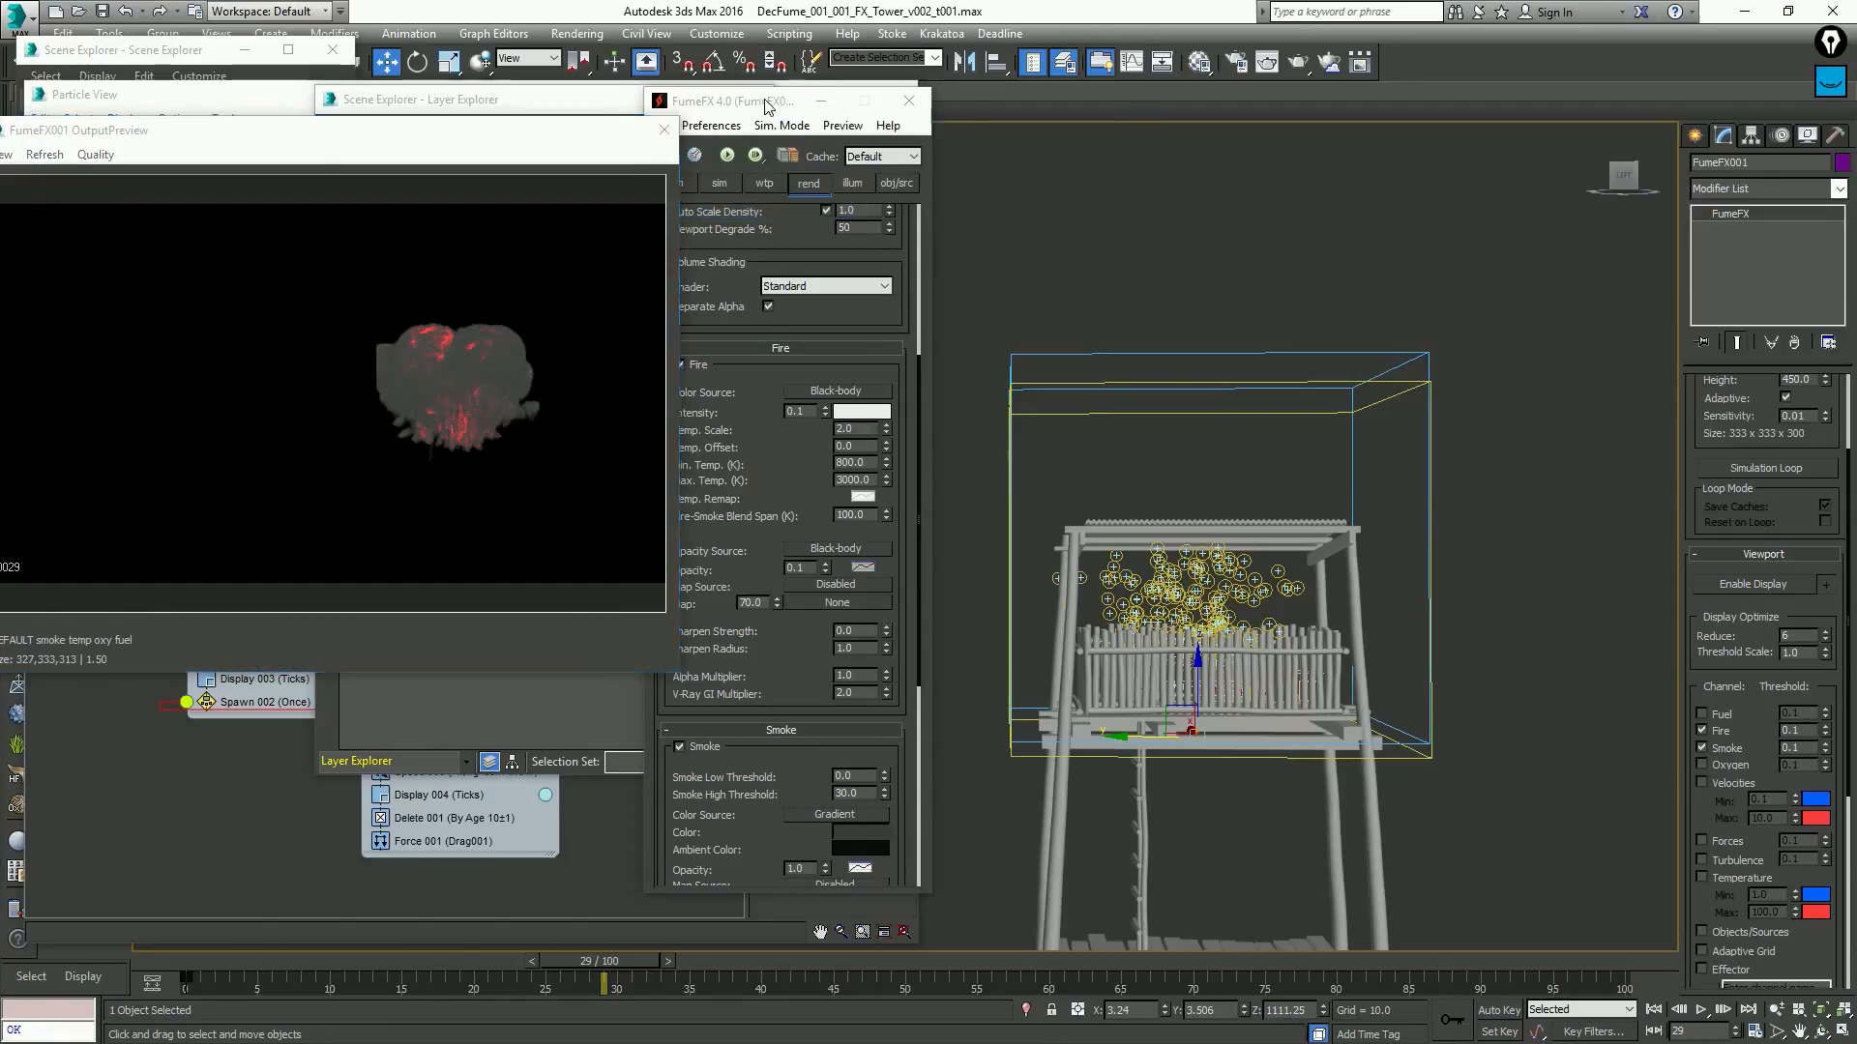
left_click_drag(766, 106, 961, 58)
Turn on Cast Shadows and Receive Shadows for the smoke, and show shadows in the output preview
scroll(977, 711, "down", 5)
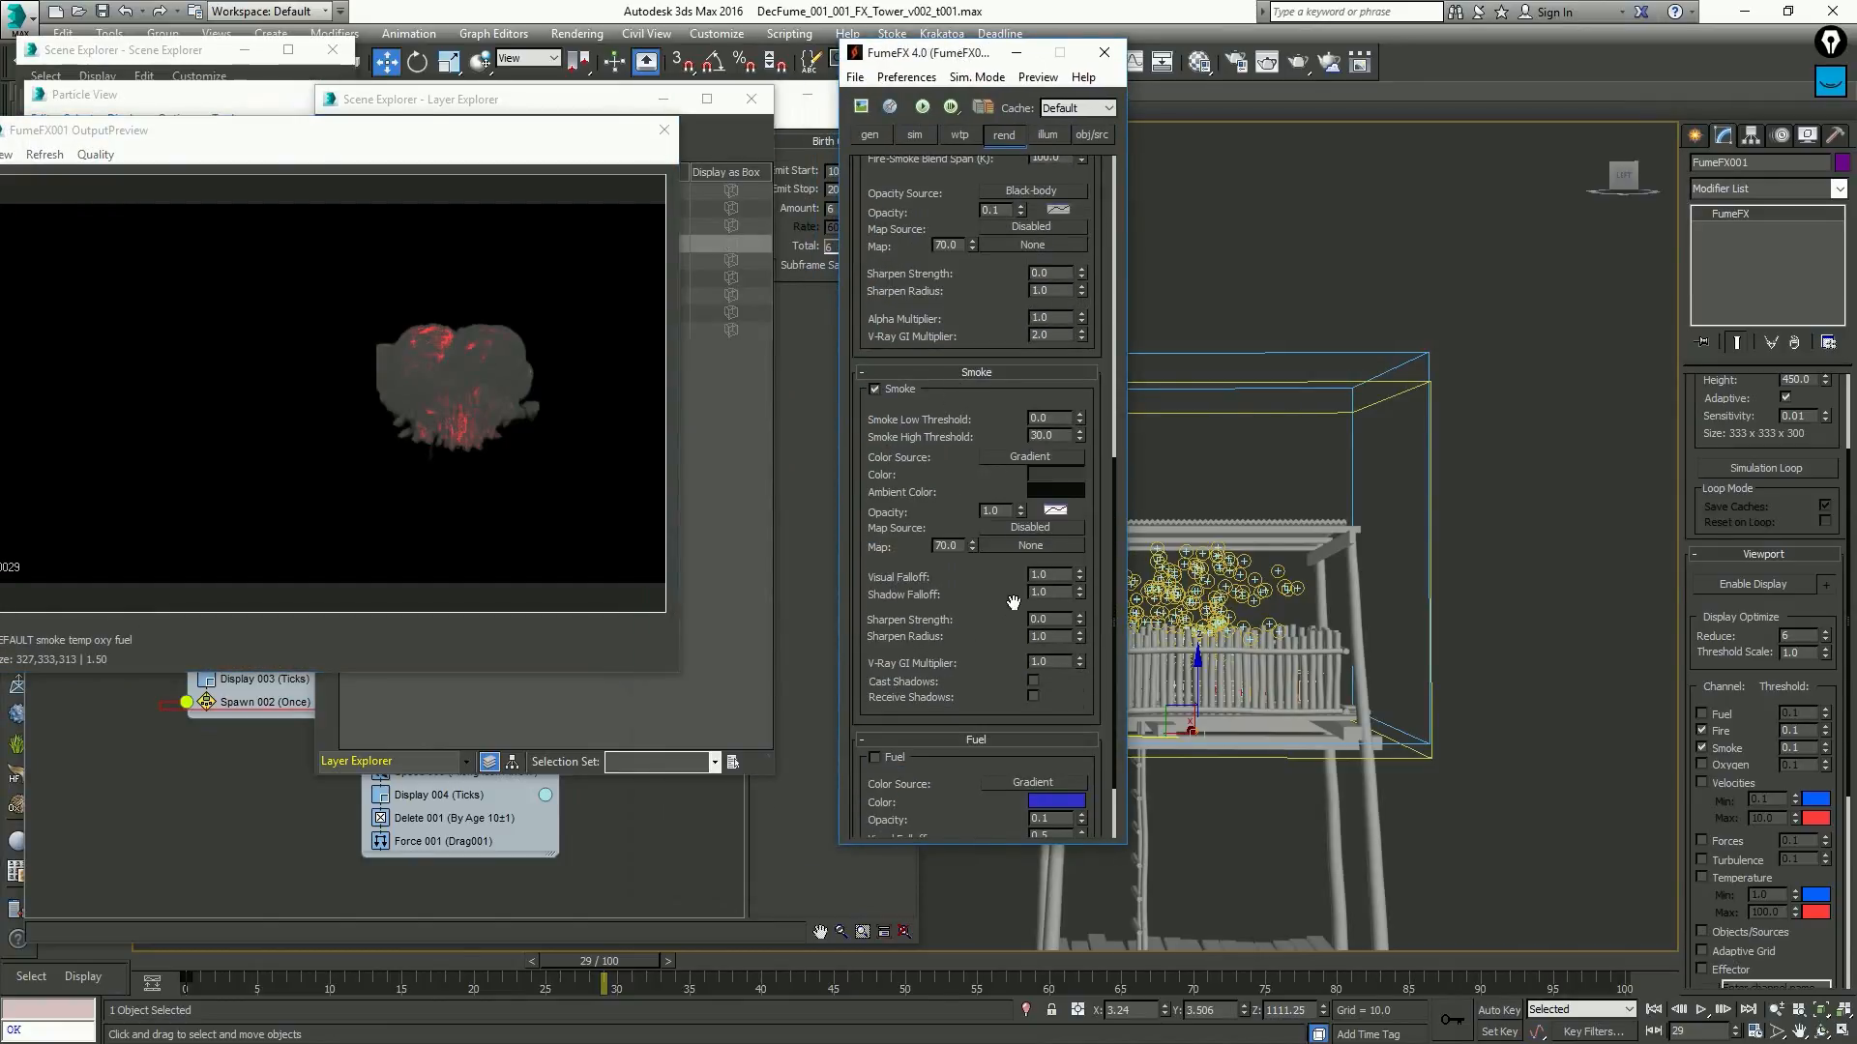
left_click(1033, 681)
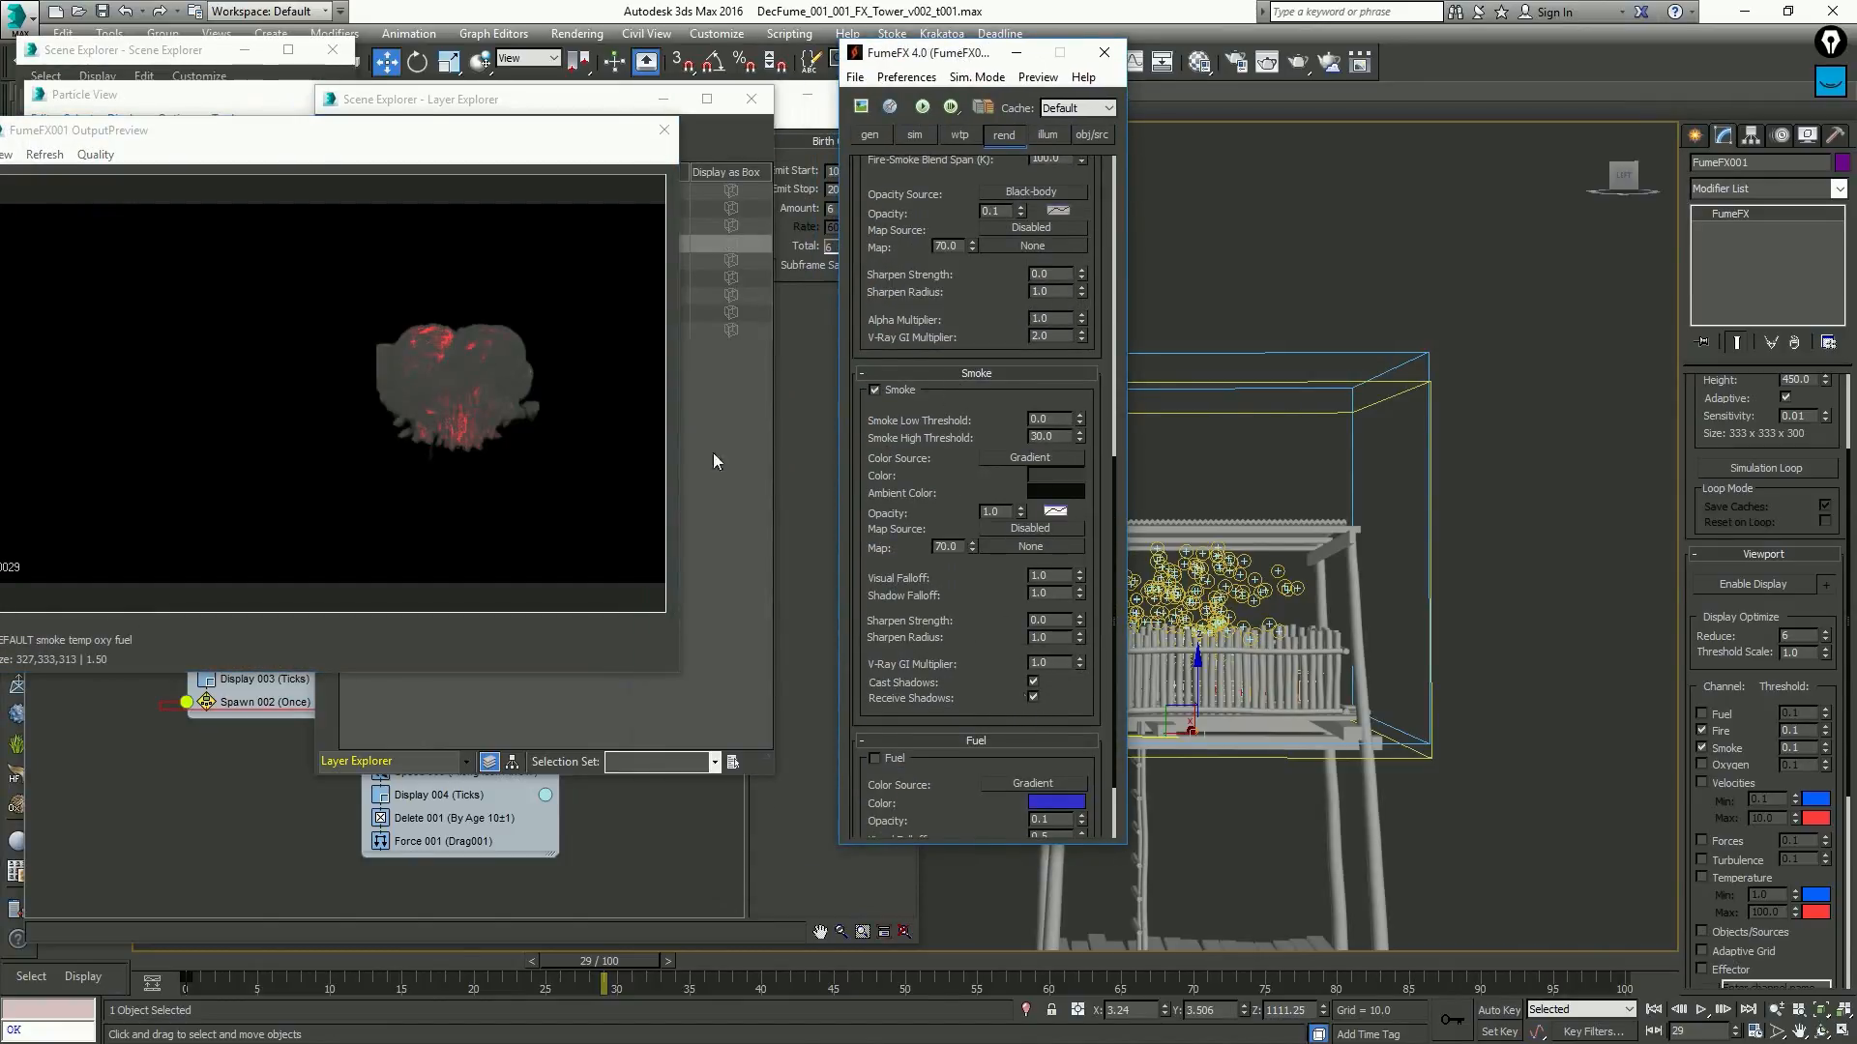
left_click(6, 156)
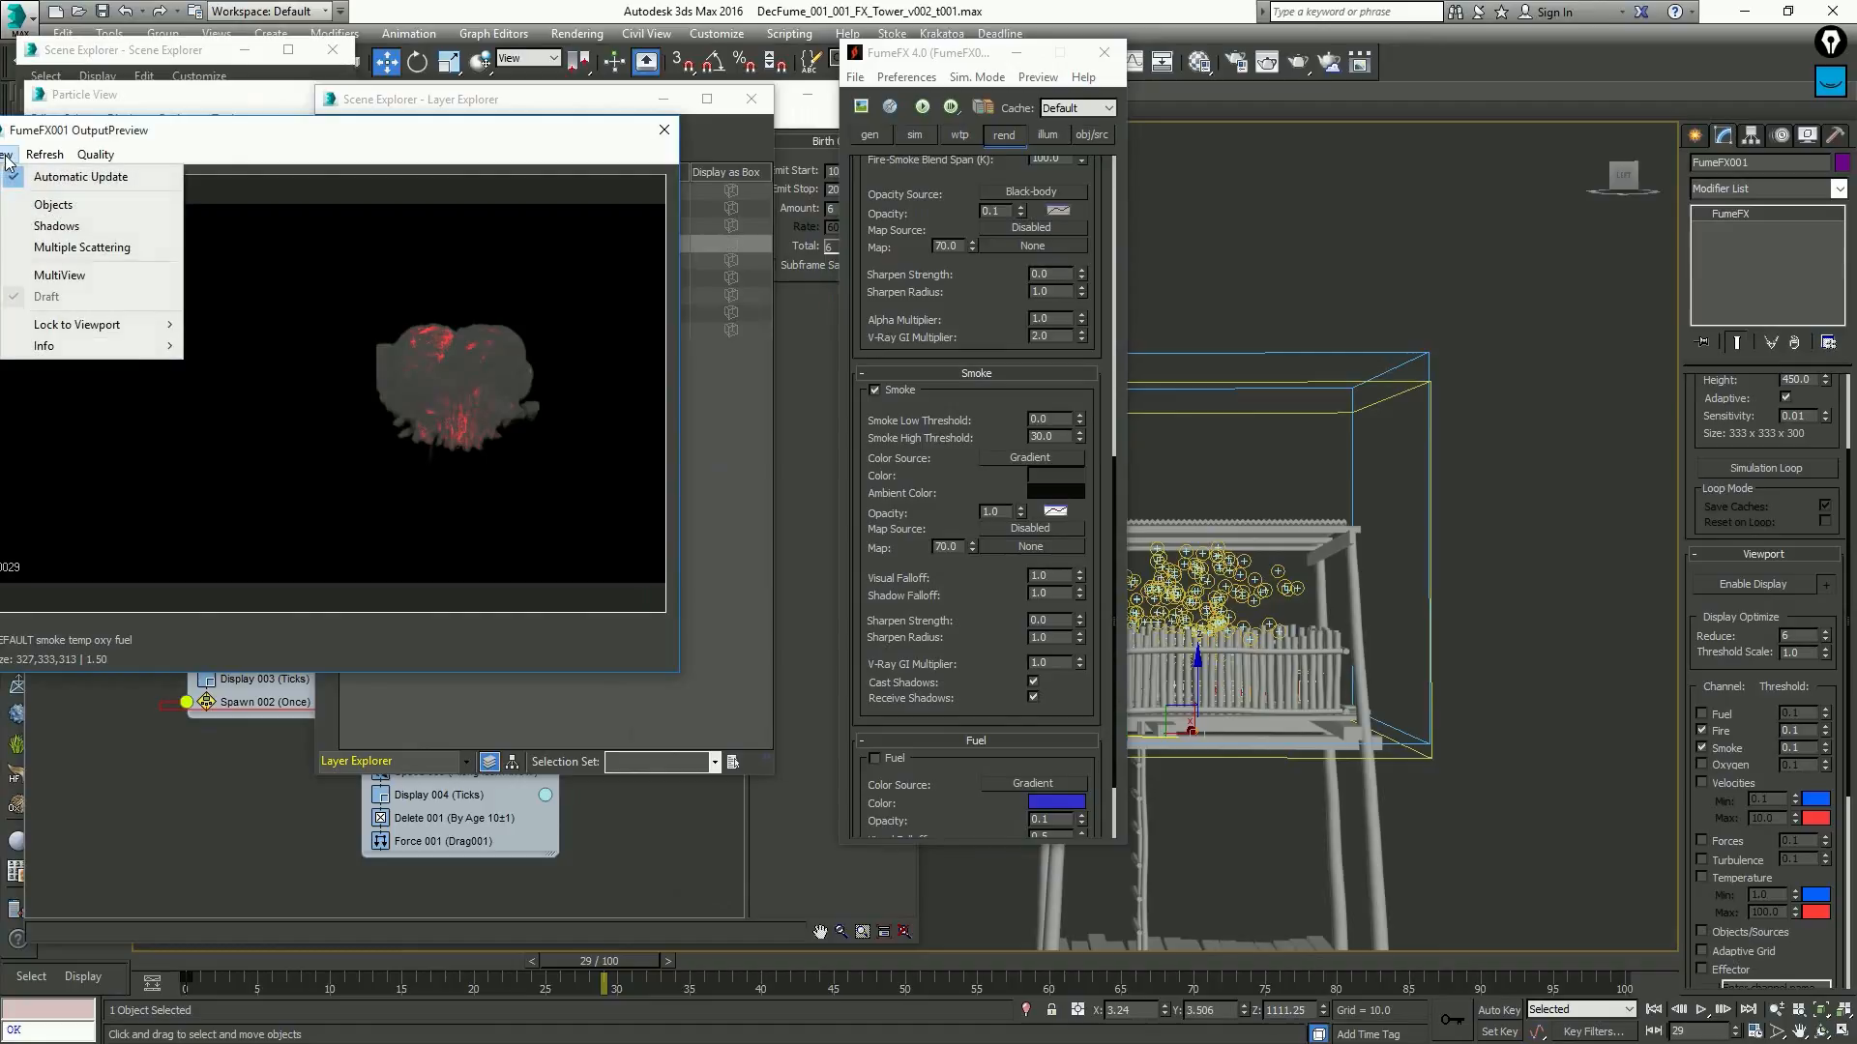
left_click(58, 227)
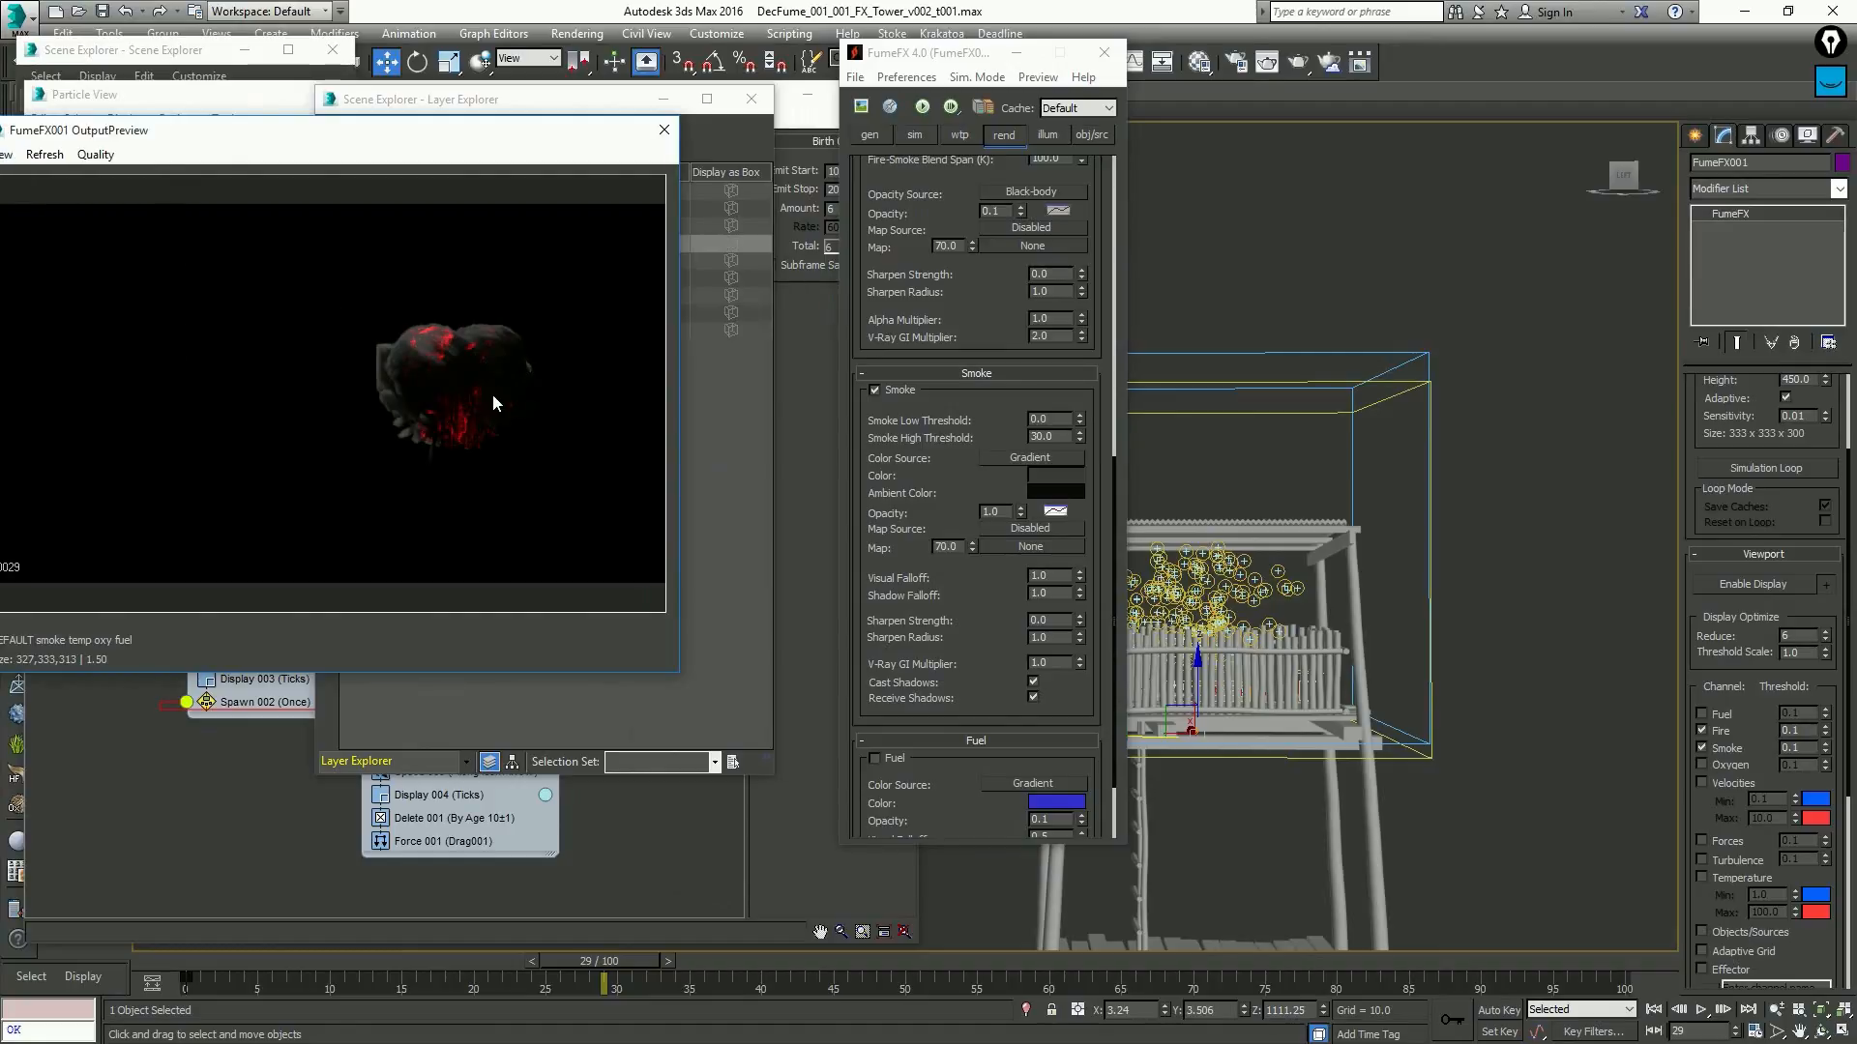
middle_click_drag(1262, 566, 1302, 556, "alt")
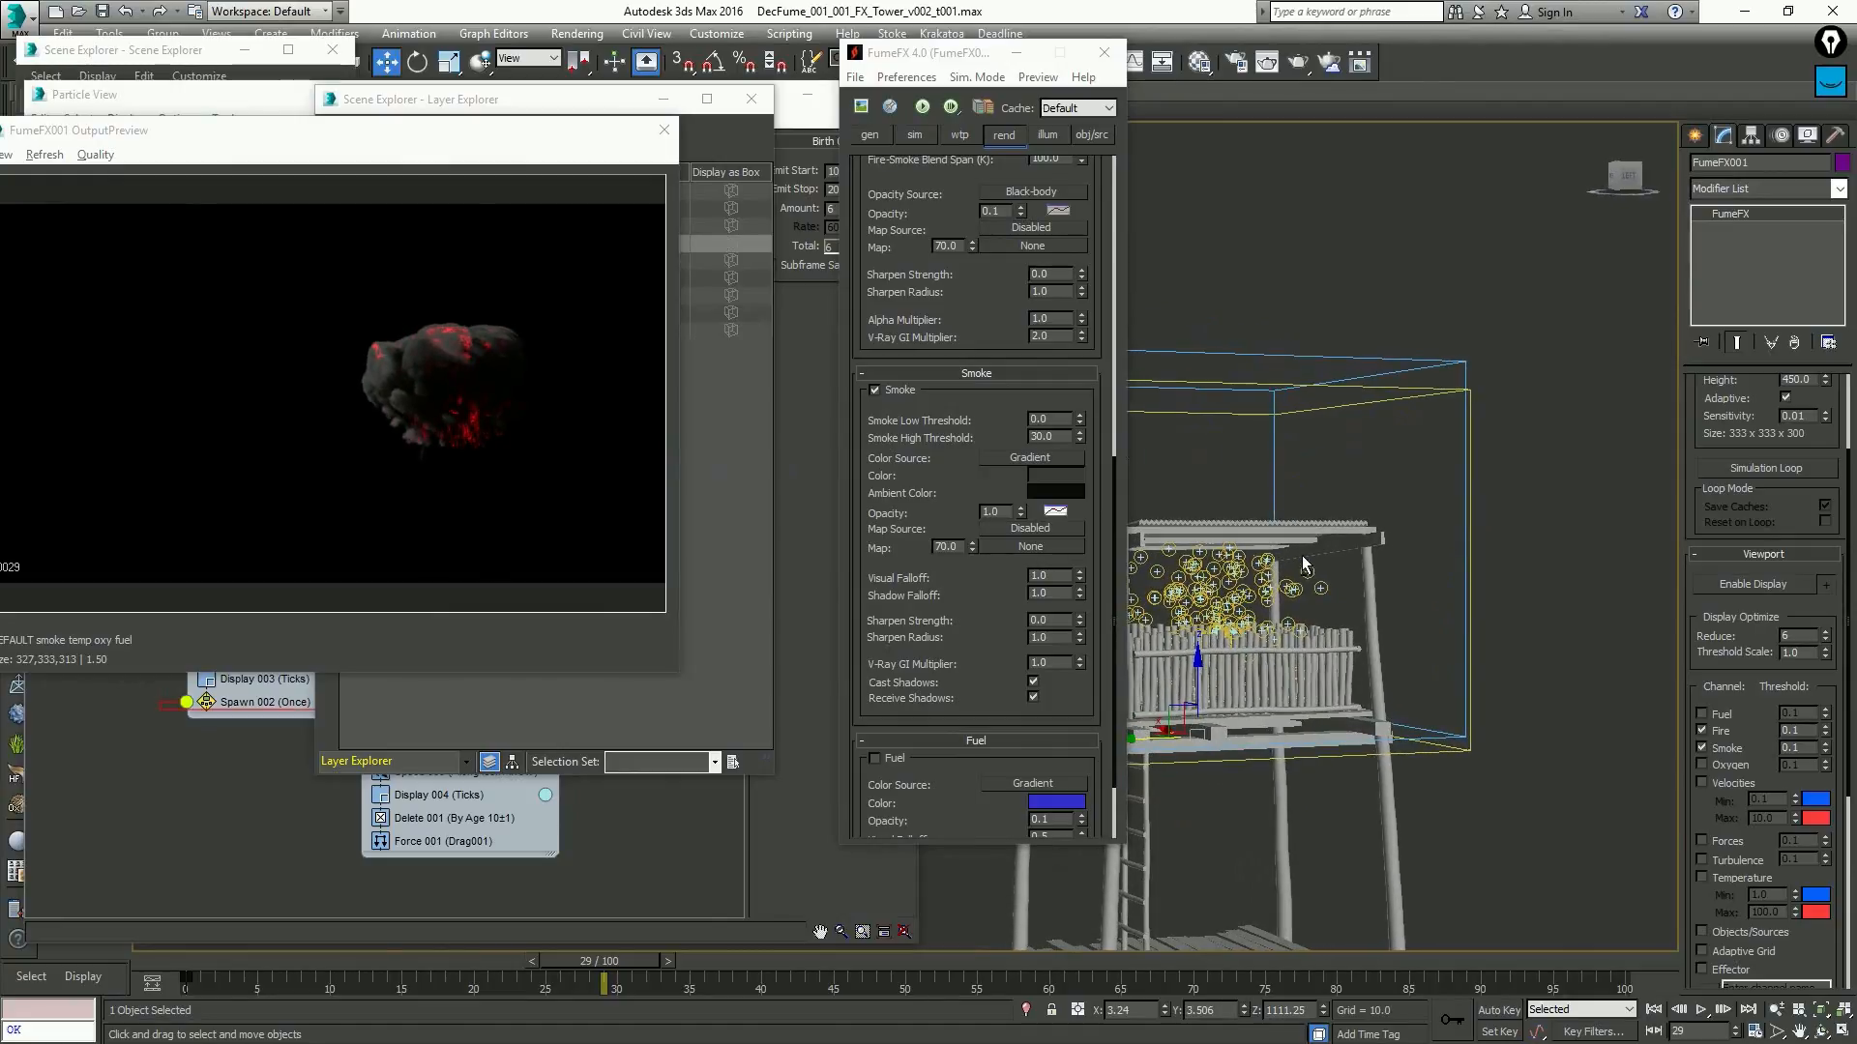
Compare the fire's Temp. Scale at 1, 10, 5 and 2 in the preview, and settle on 10
double_click(1052, 434)
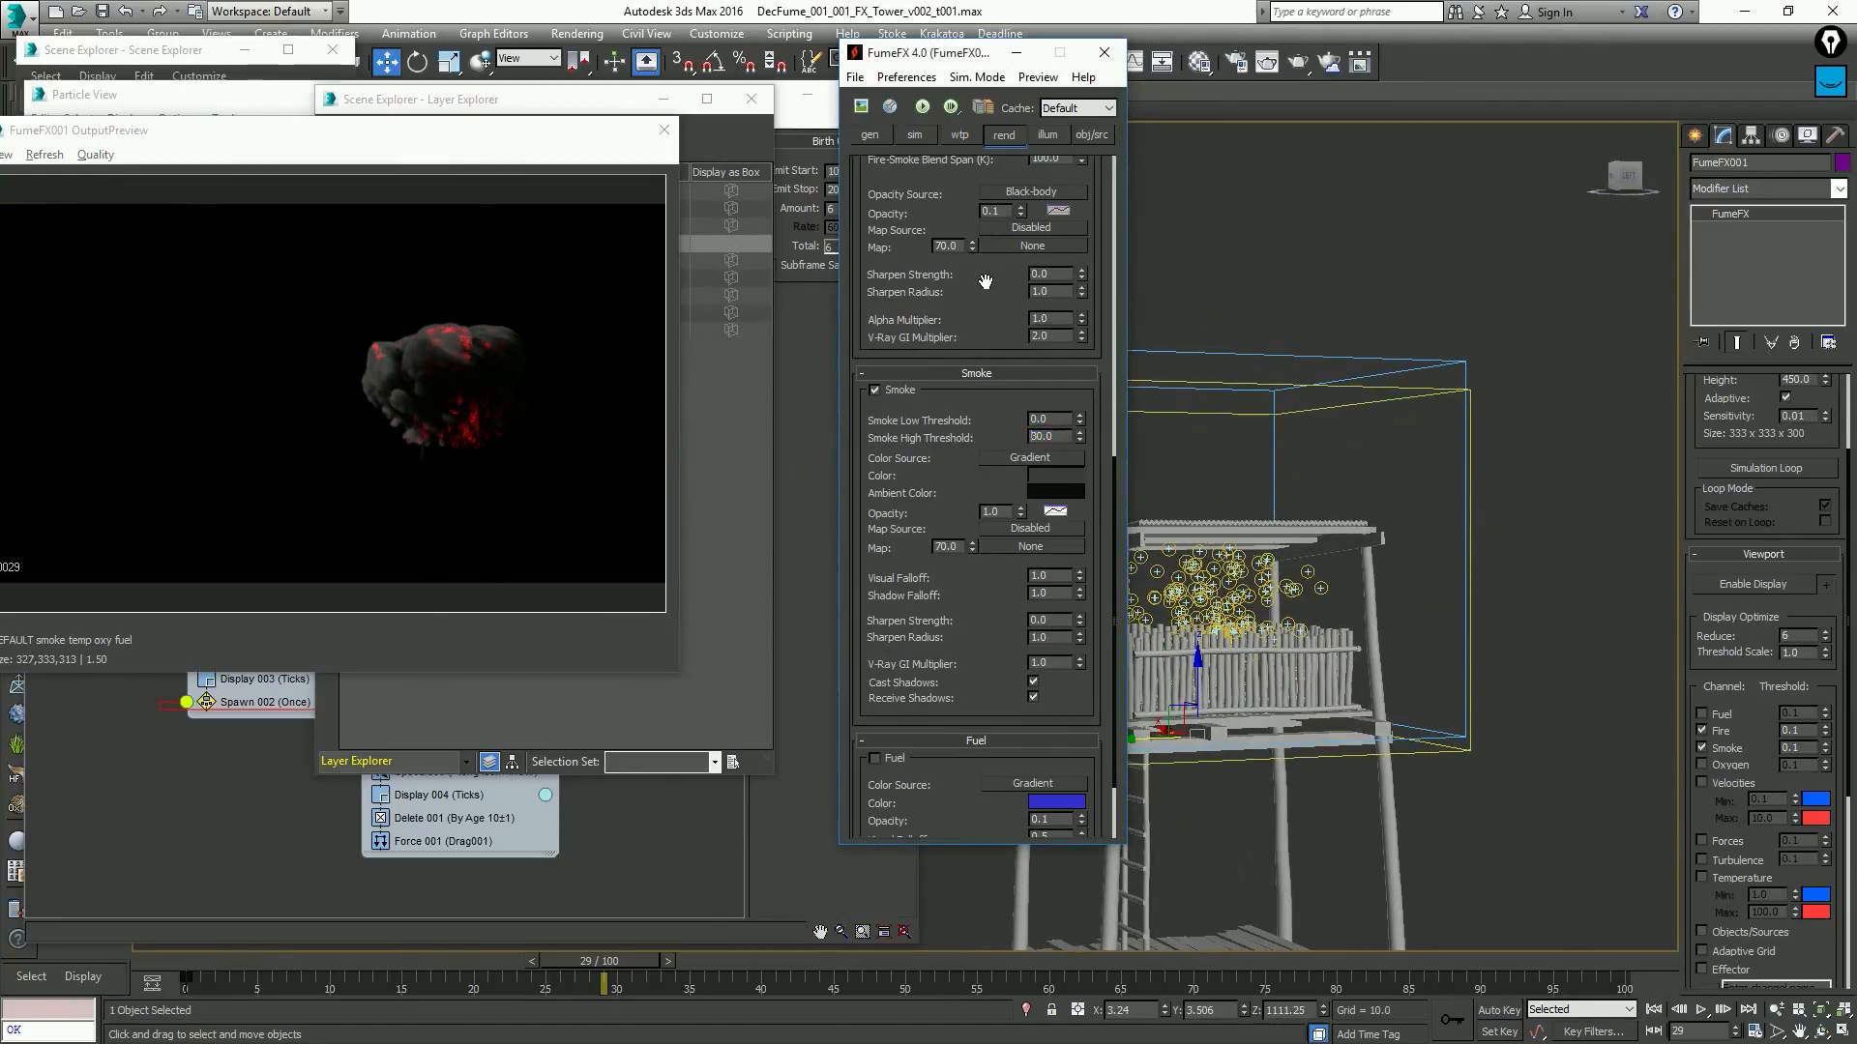
scroll(1027, 449, "up", 3)
double_click(1057, 333)
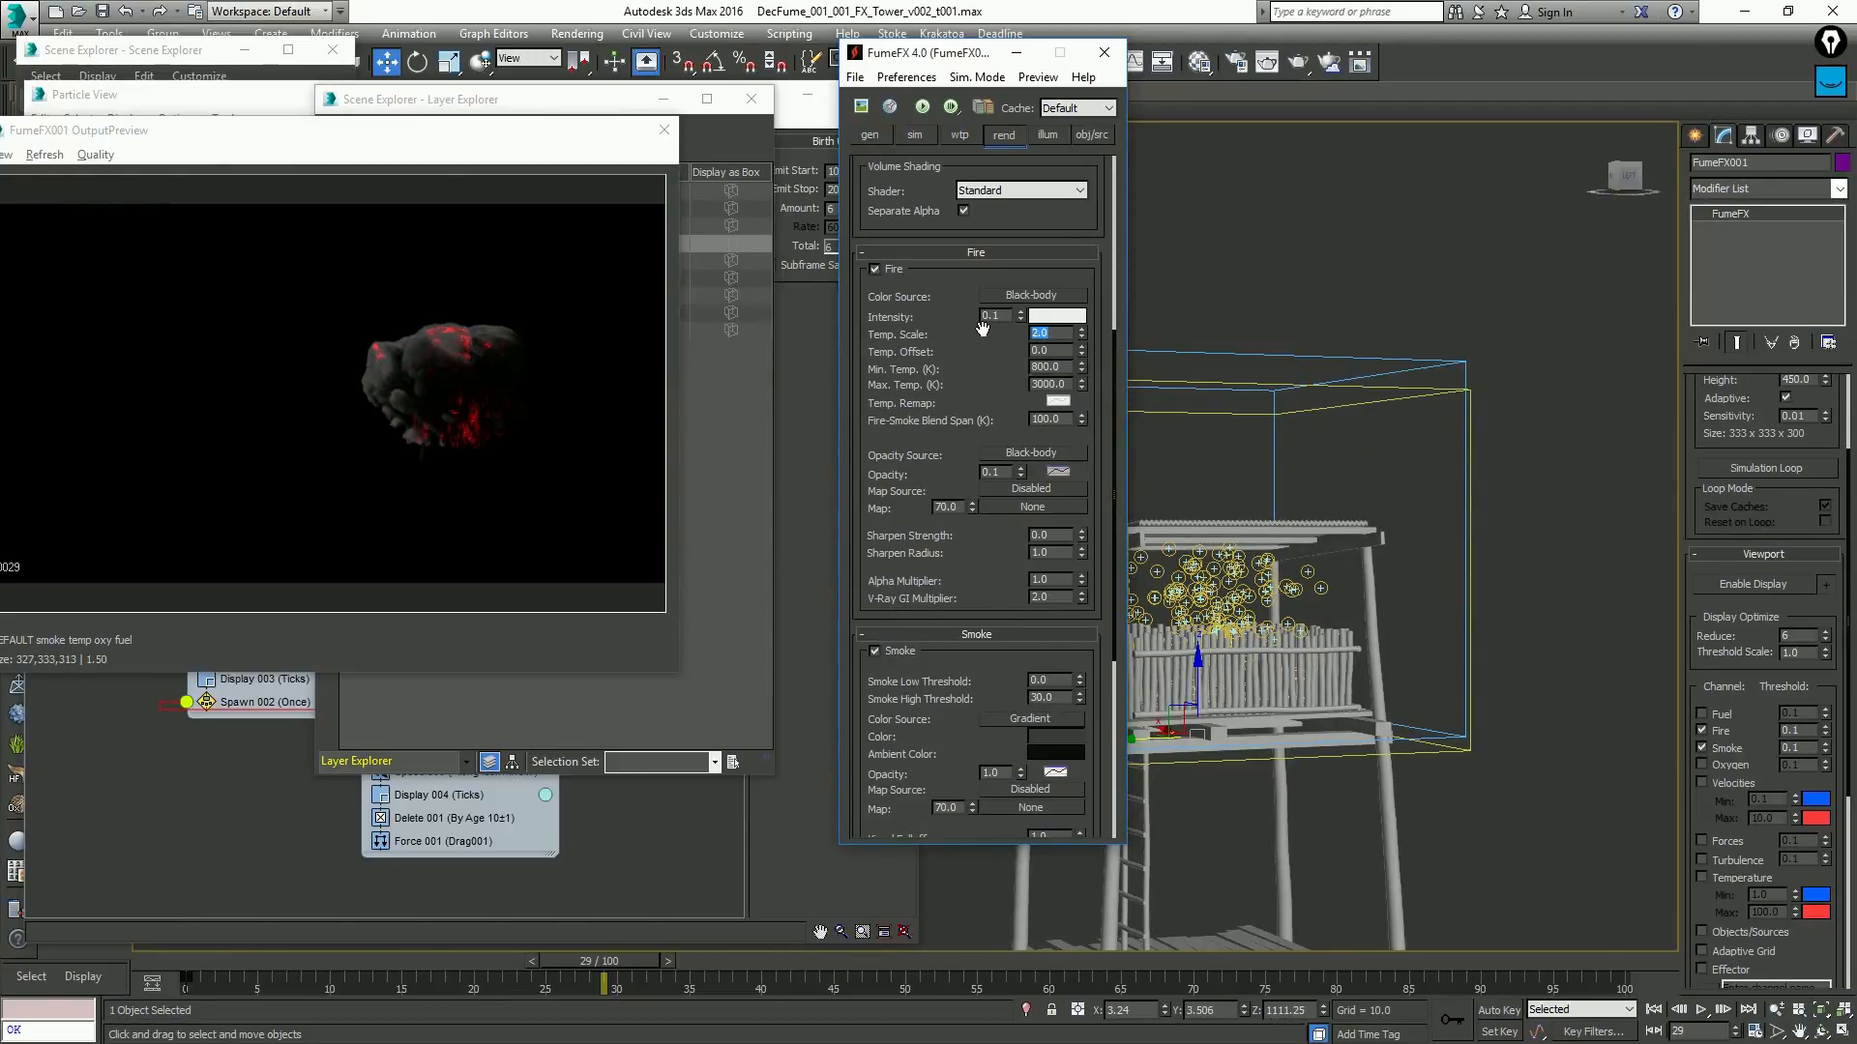
type("1")
key("Return")
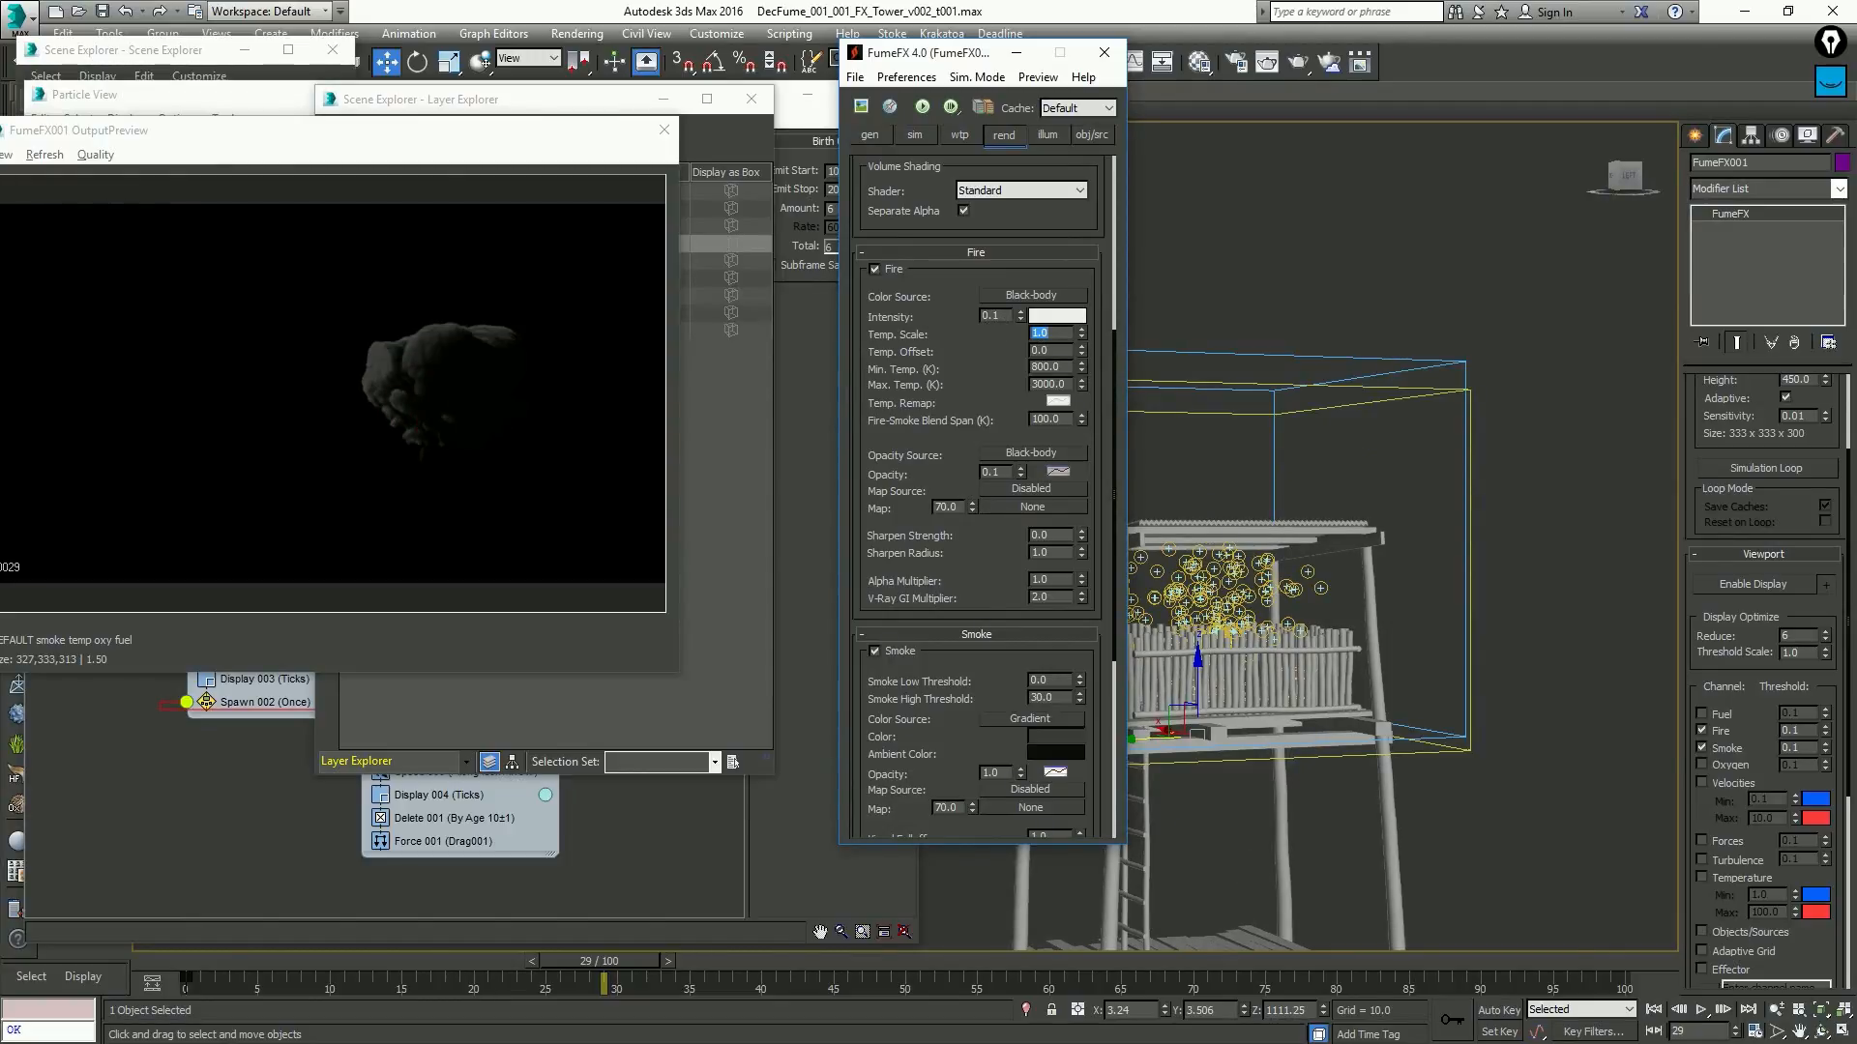
type("10")
key("Return")
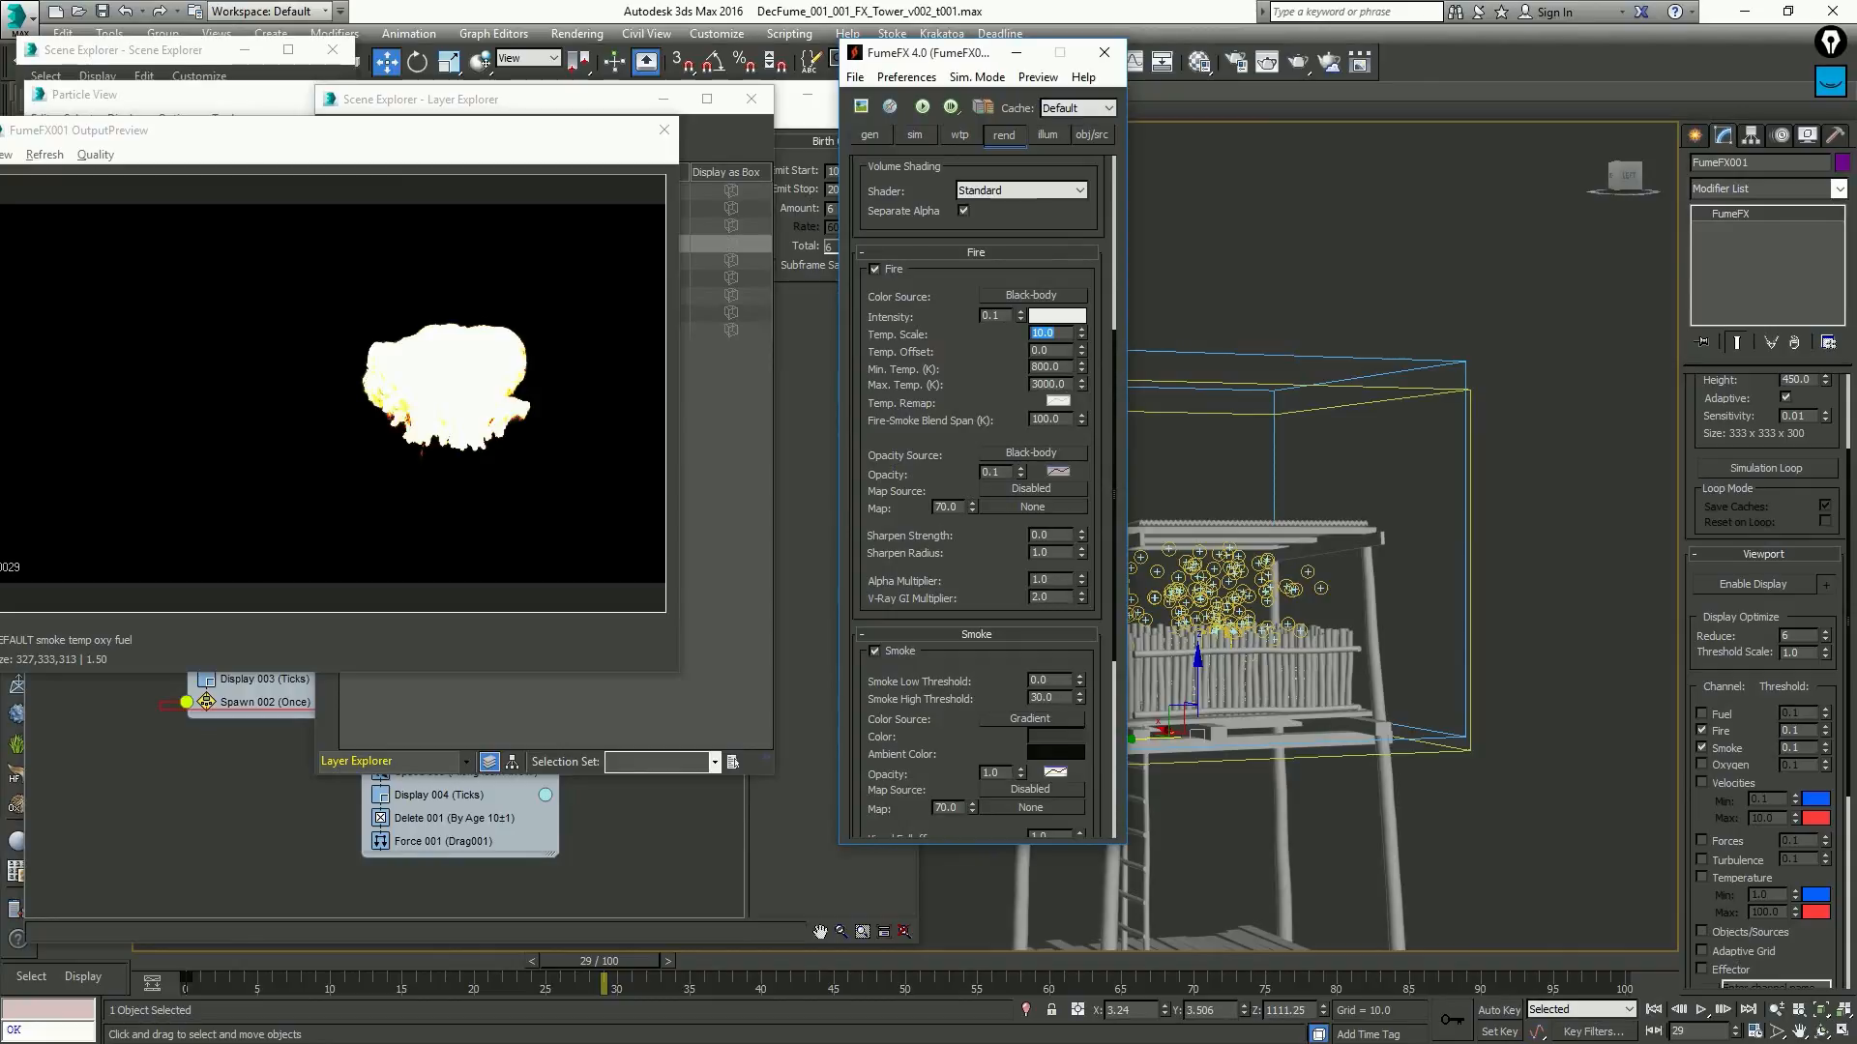
type("5")
key("Return")
type("2")
key("Return")
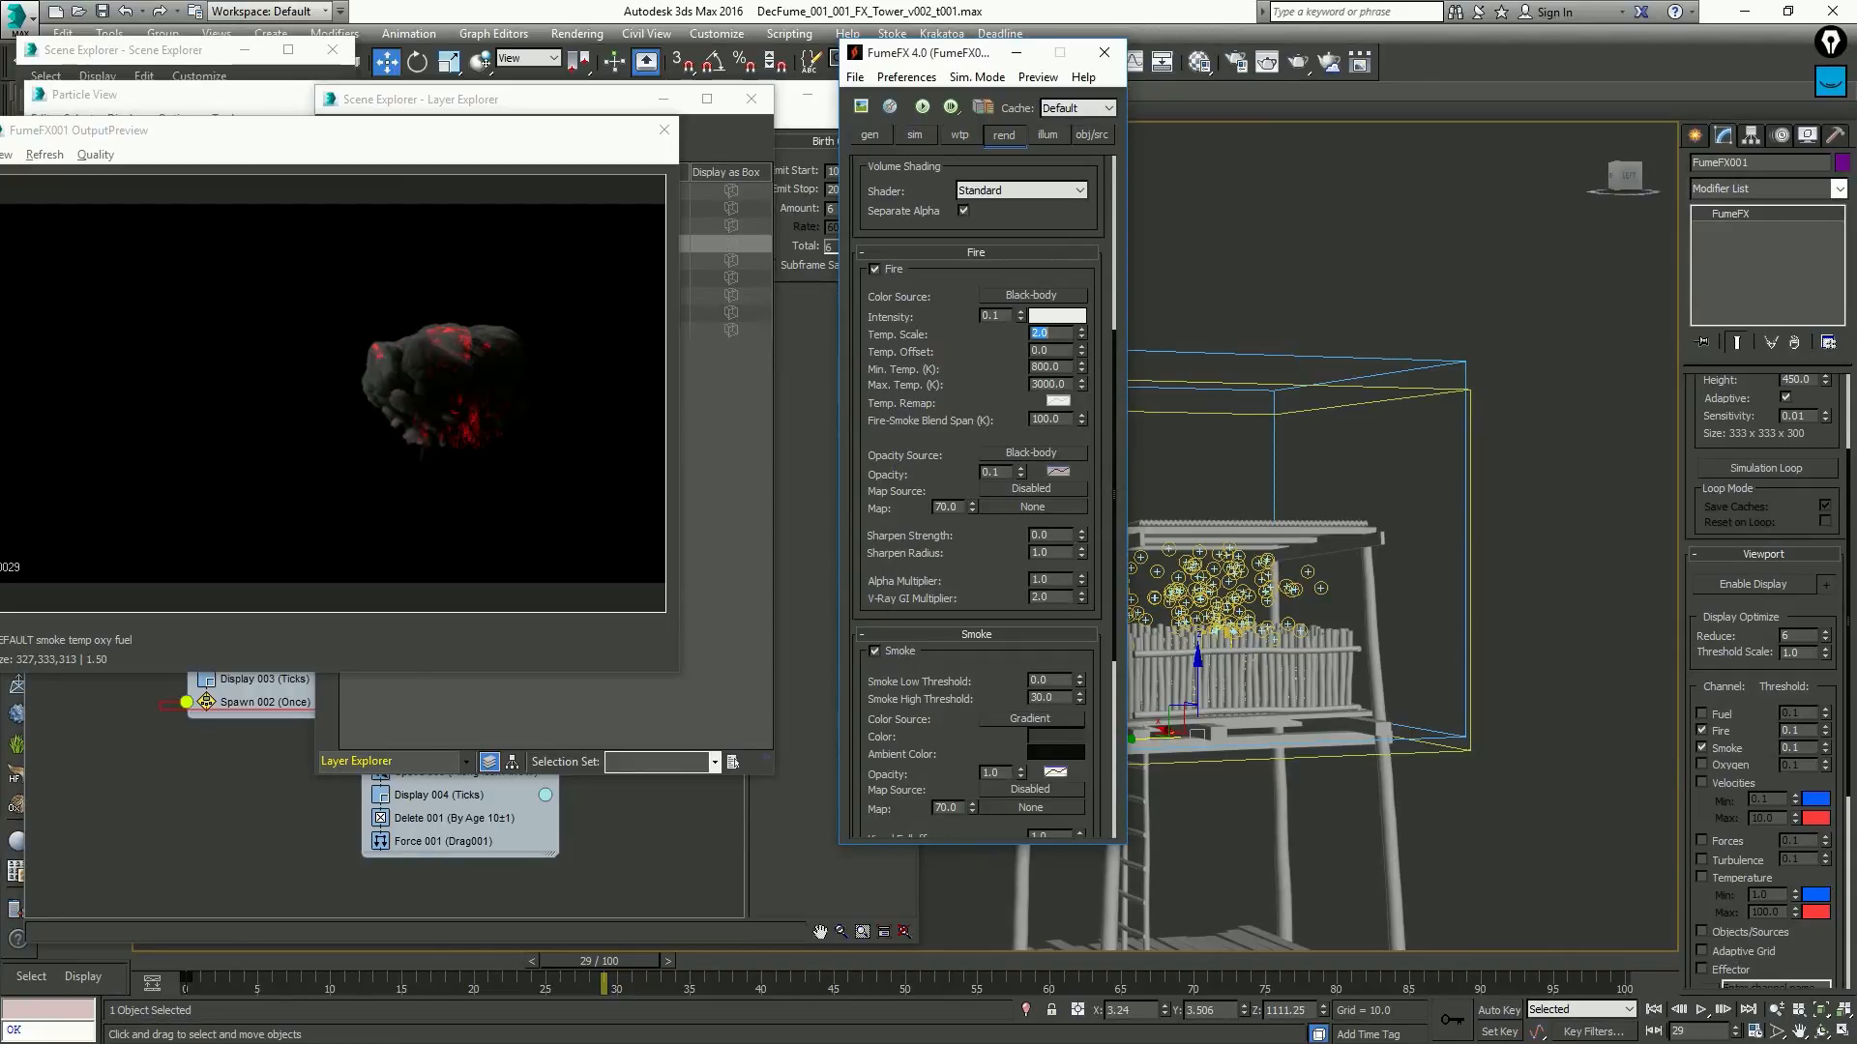
type("10")
key("Return")
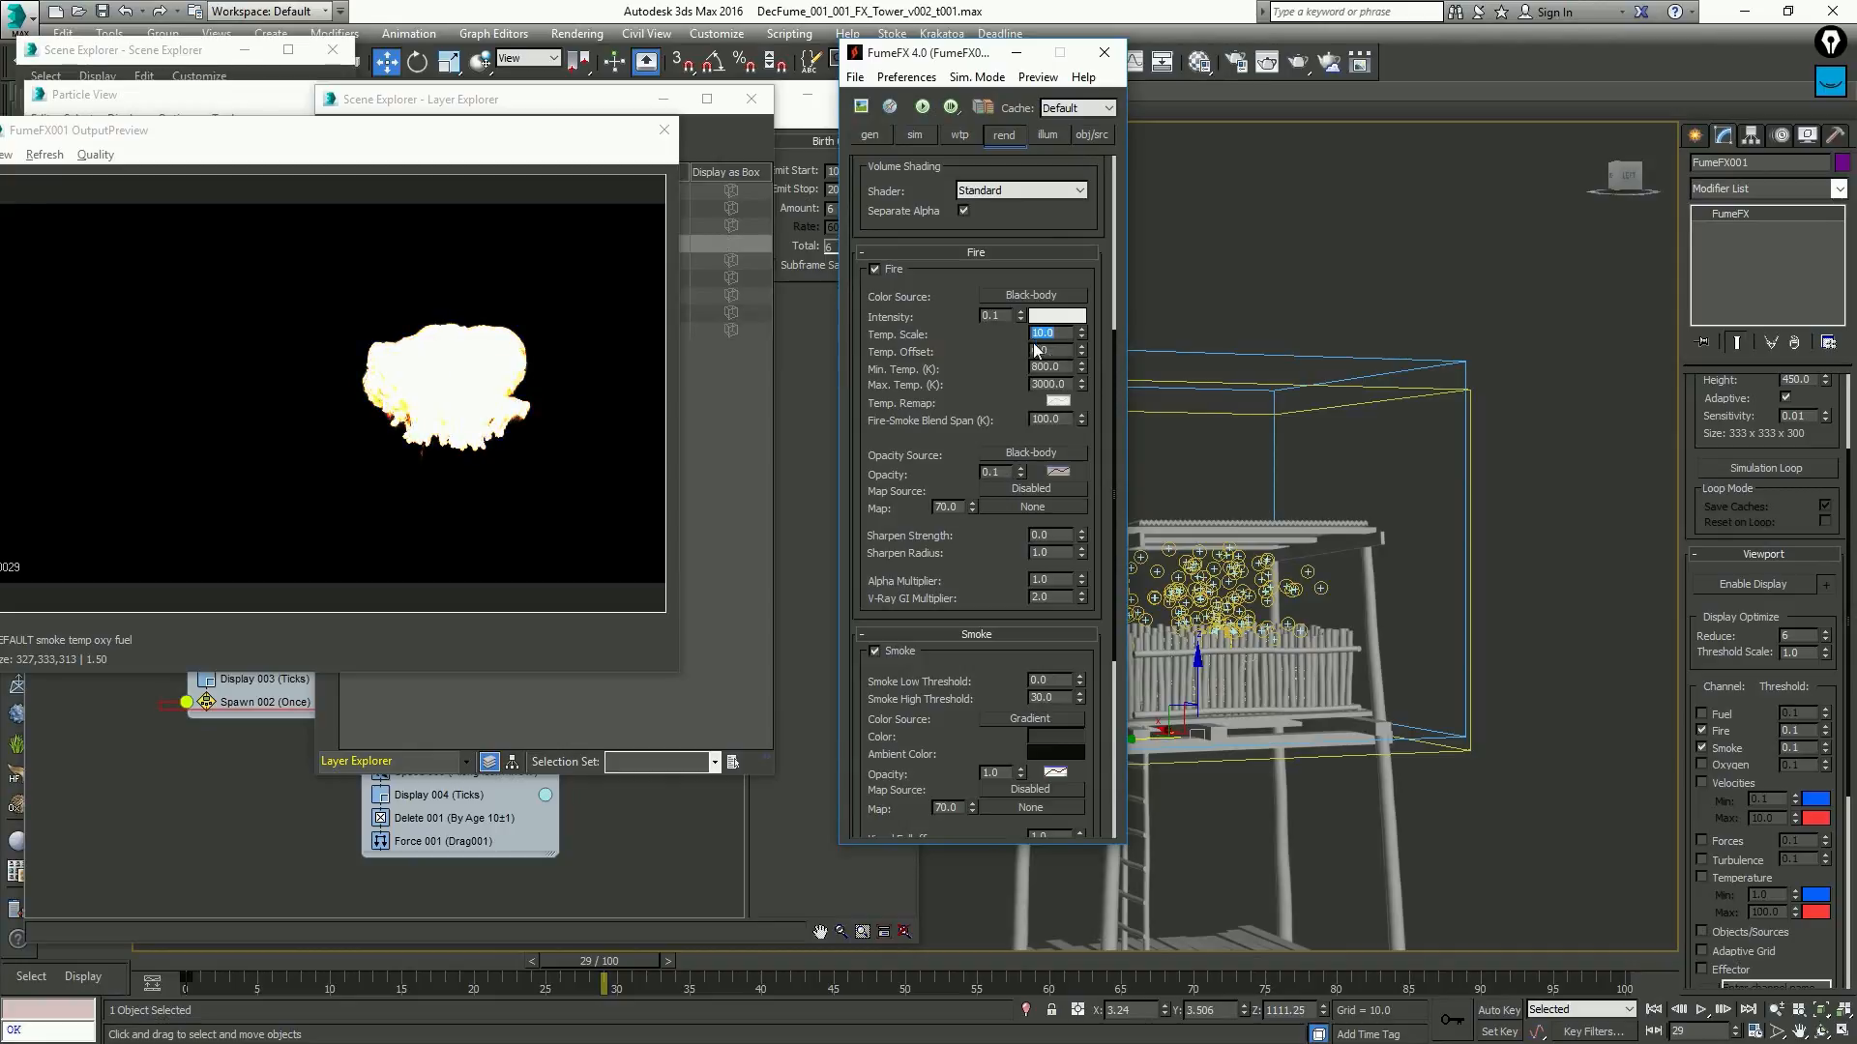
Try the fire's Min. Temp at 1376 K and settle on 1200 K
left_click_drag(1081, 368, 1073, 402)
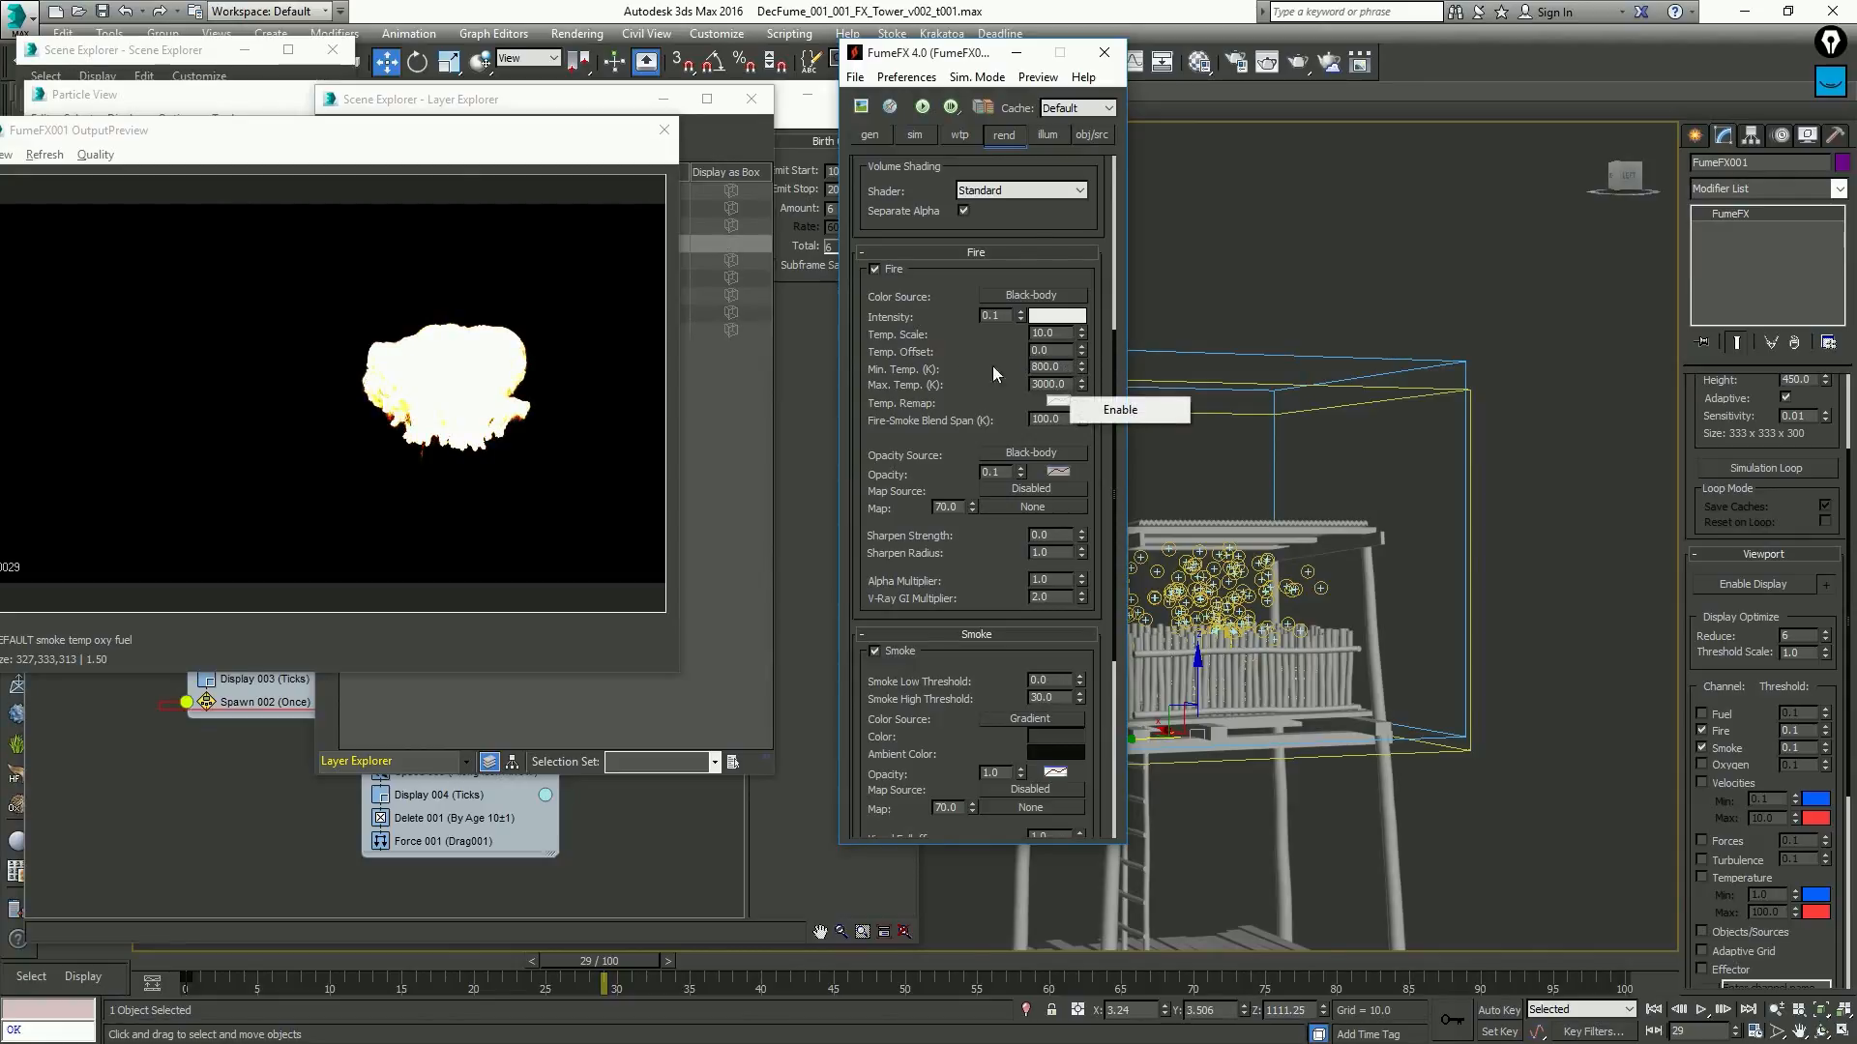
left_click_drag(1081, 370, 1084, 299)
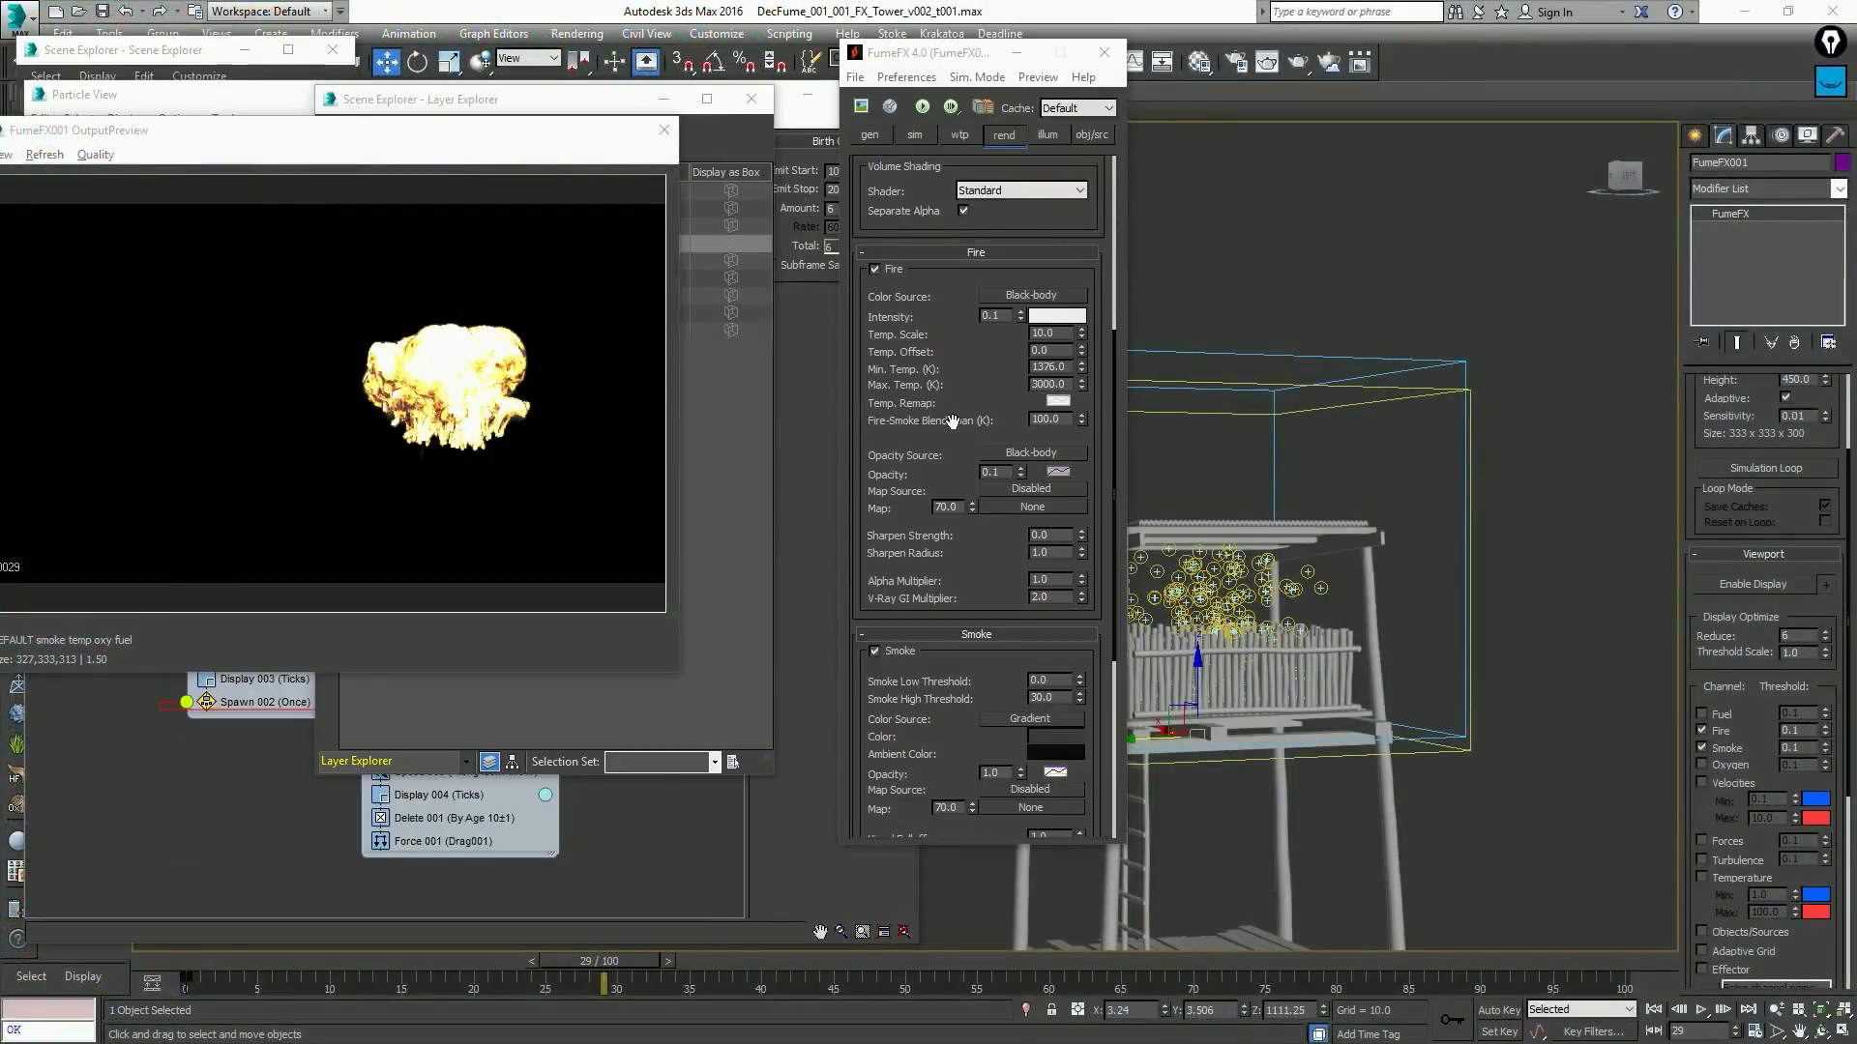
left_click_drag(886, 423, 886, 419)
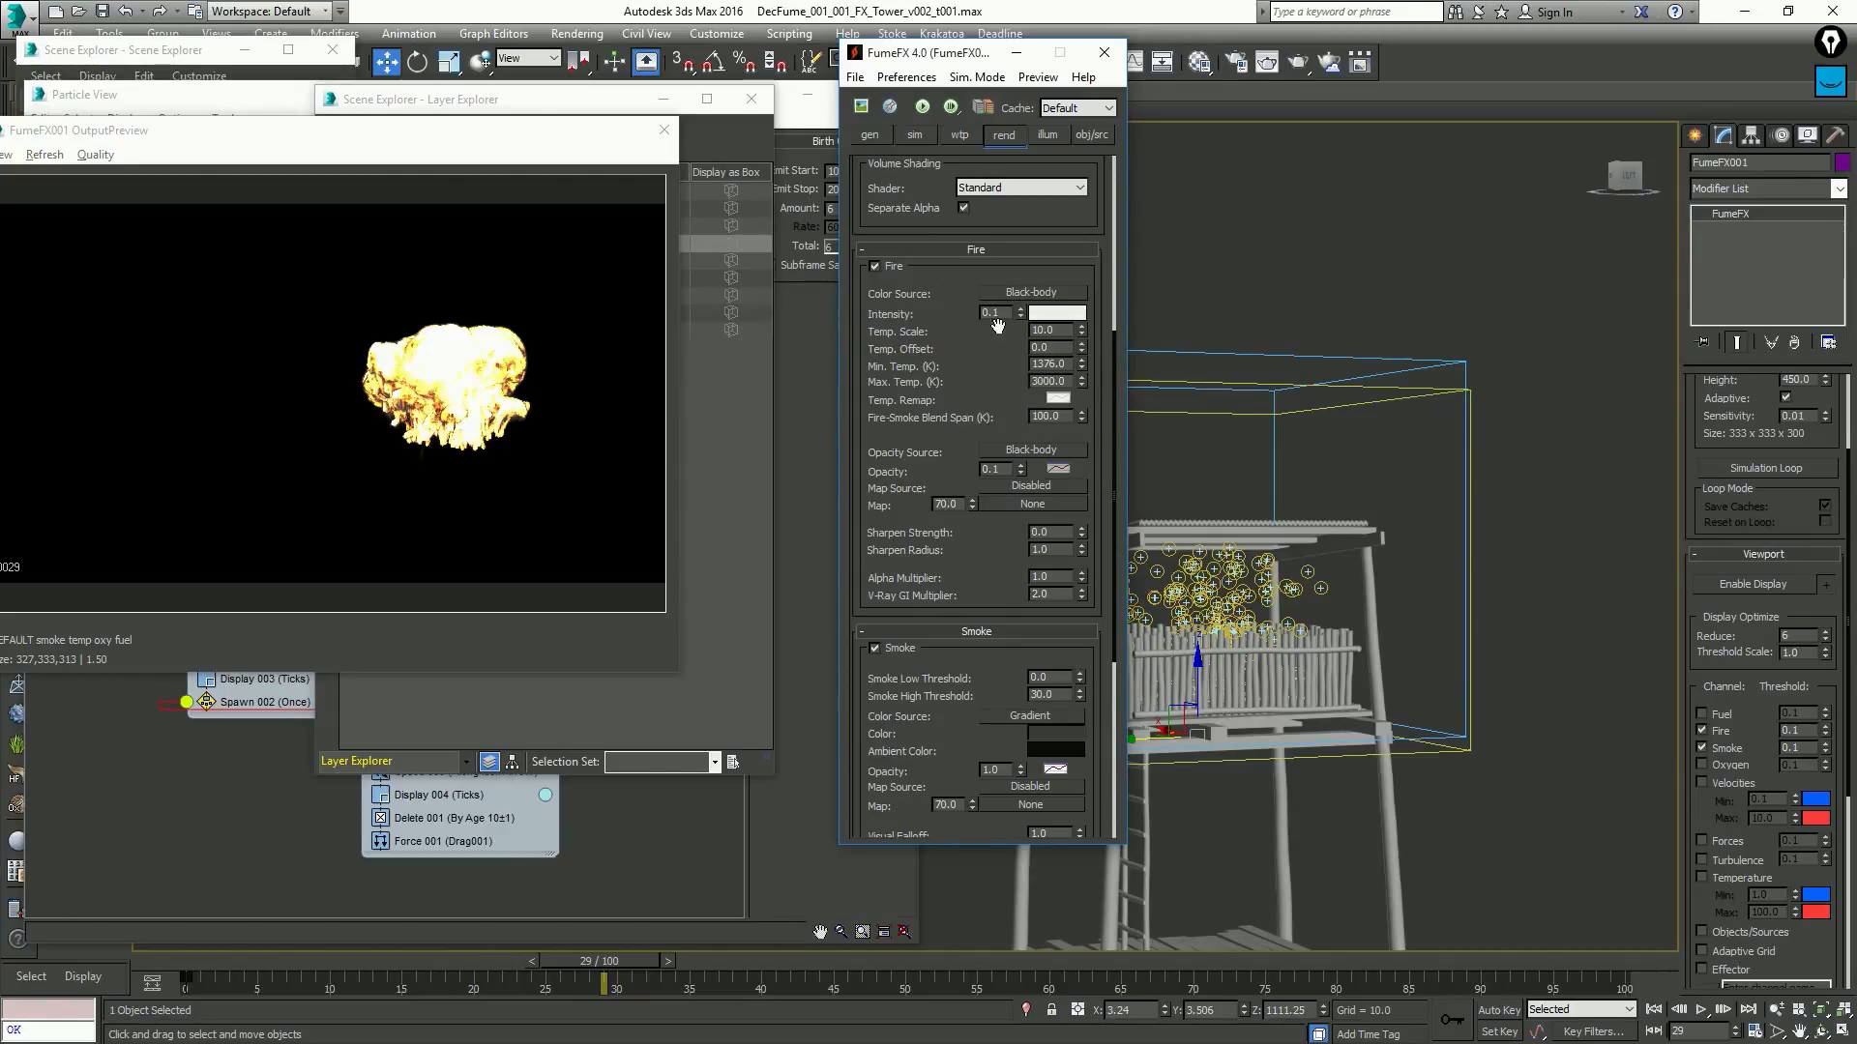
double_click(1064, 365)
type("1200")
key("Return")
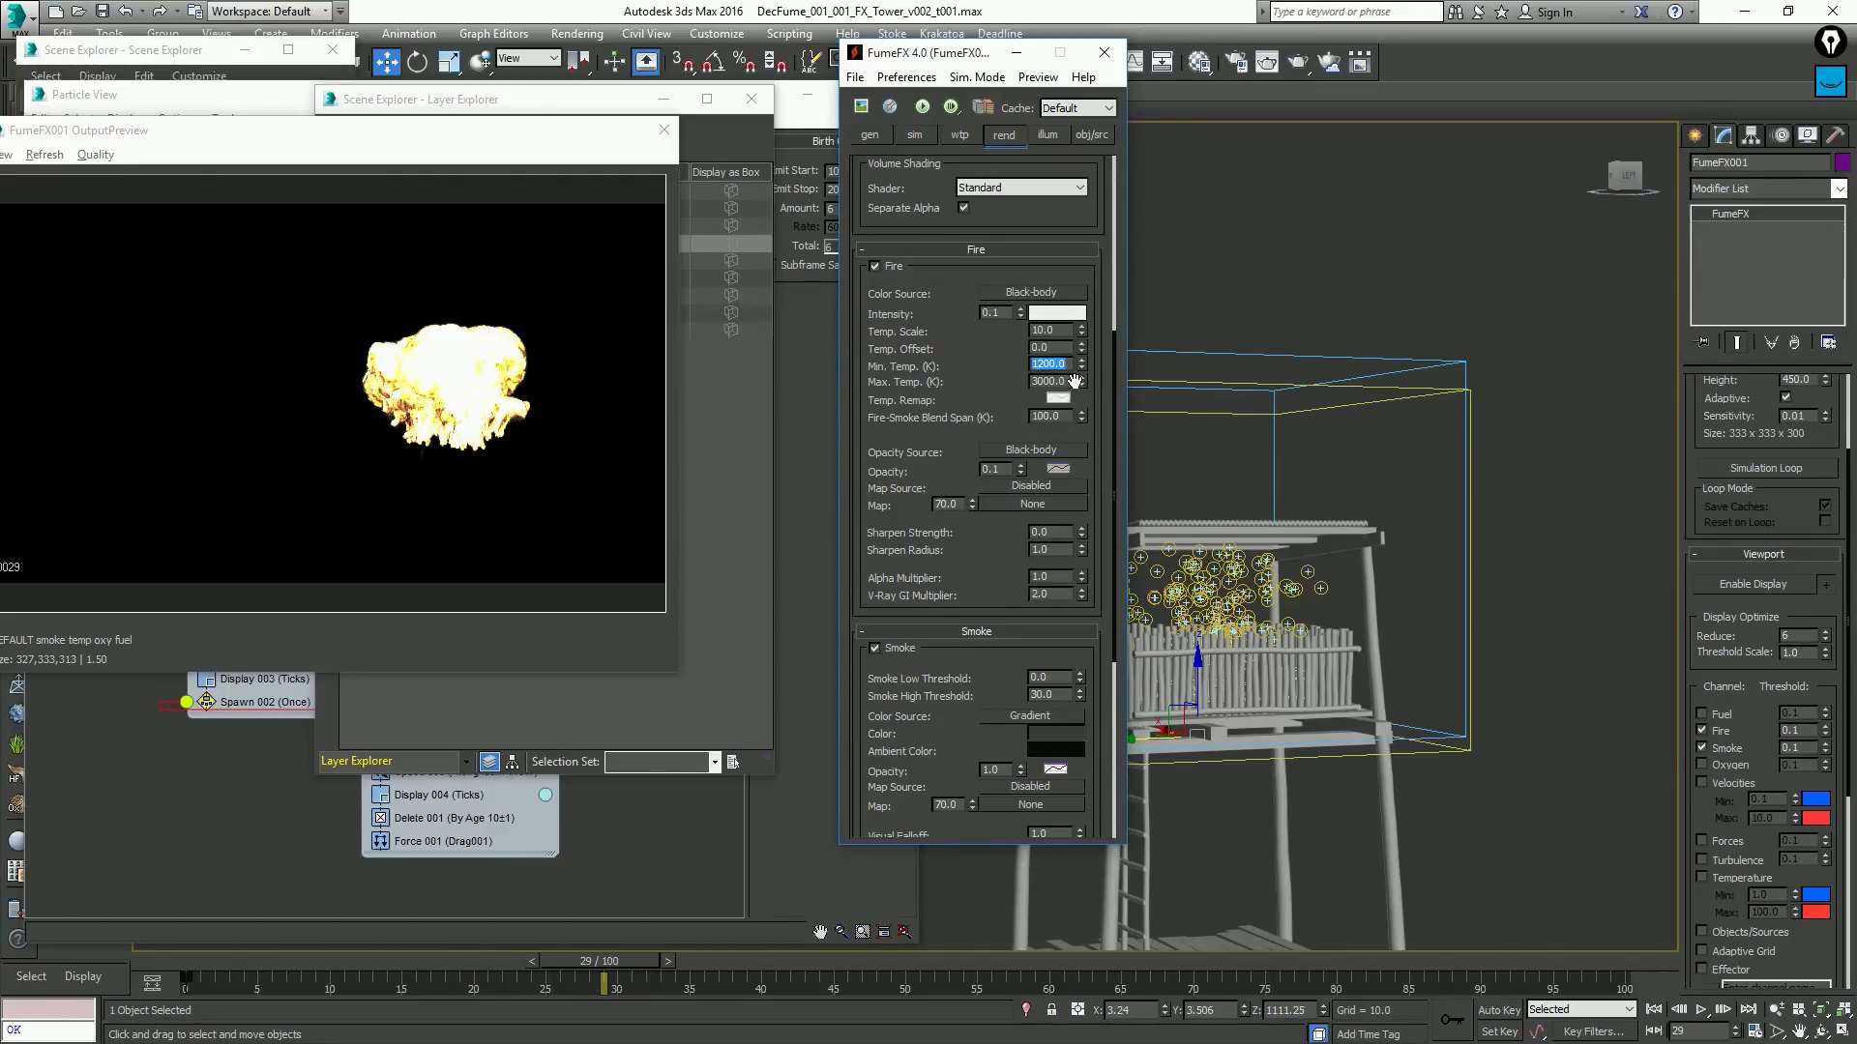
scroll(1079, 371, "down", 1)
mouse_move(1082, 371)
left_mouse_down()
mouse_move(1086, 326)
mouse_move(1075, 477)
mouse_move(1081, 360)
left_mouse_up()
key("ctrl+z")
double_click(1049, 355)
key("Return")
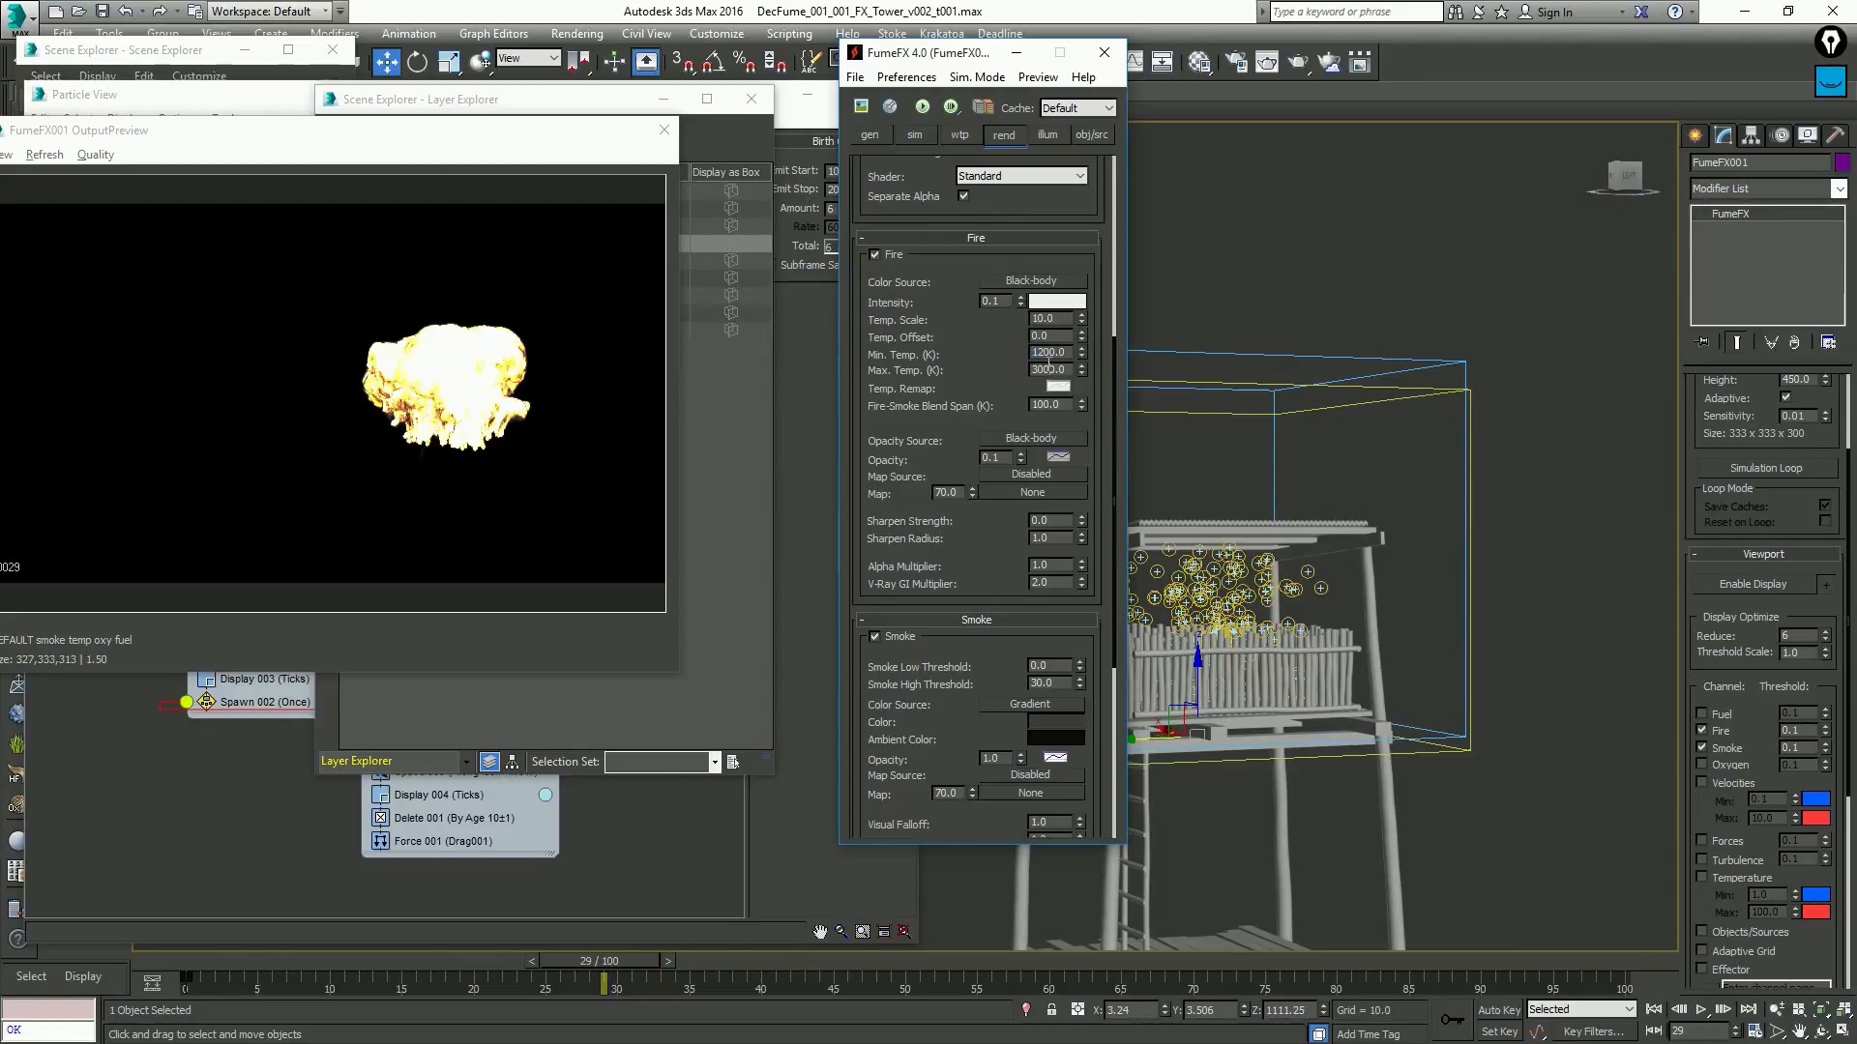
Test a Fire-Smoke Blend Span of 10 K and set it to 1000 K
double_click(1054, 402)
type("10")
key("Return")
type("1000")
key("Return")
Try raising the fire's Min. Temp to 2244 K and return it to 1200 K
left_click_drag(1082, 353, 1103, 265)
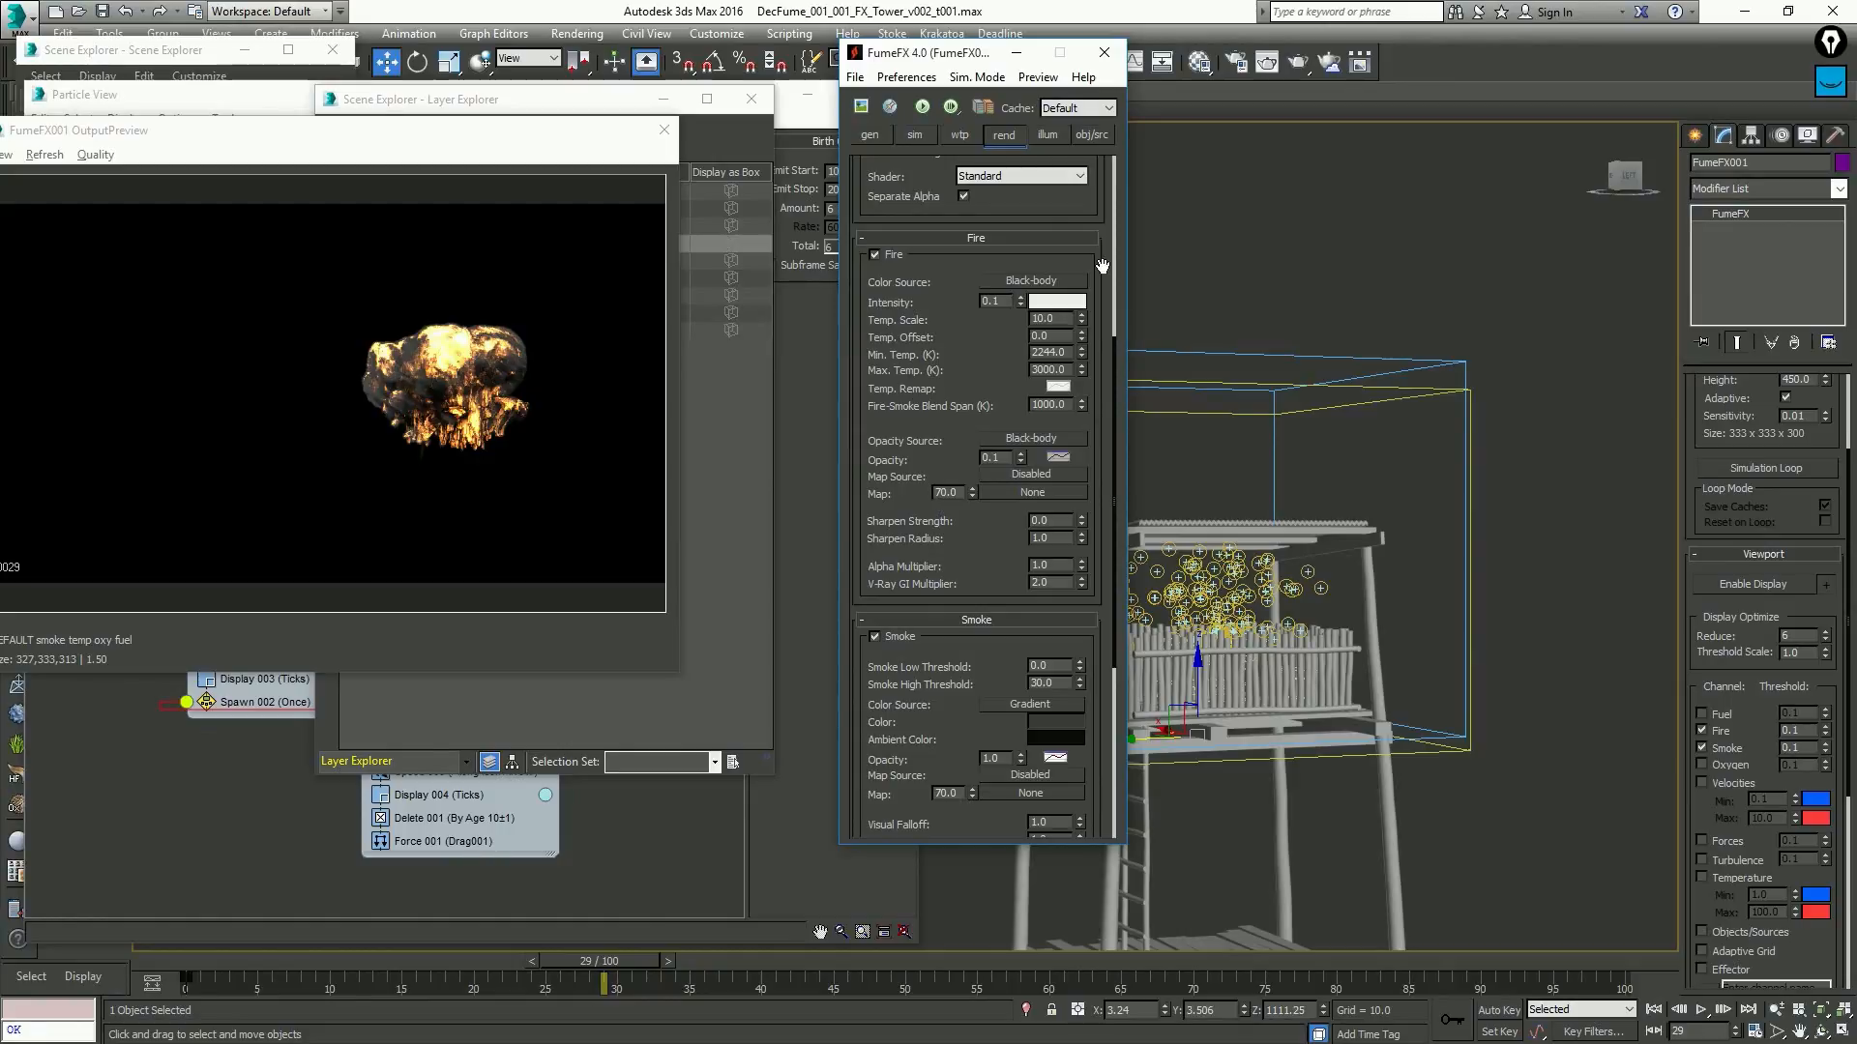
left_click_drag(1070, 352, 996, 347)
type("1200")
key("Return")
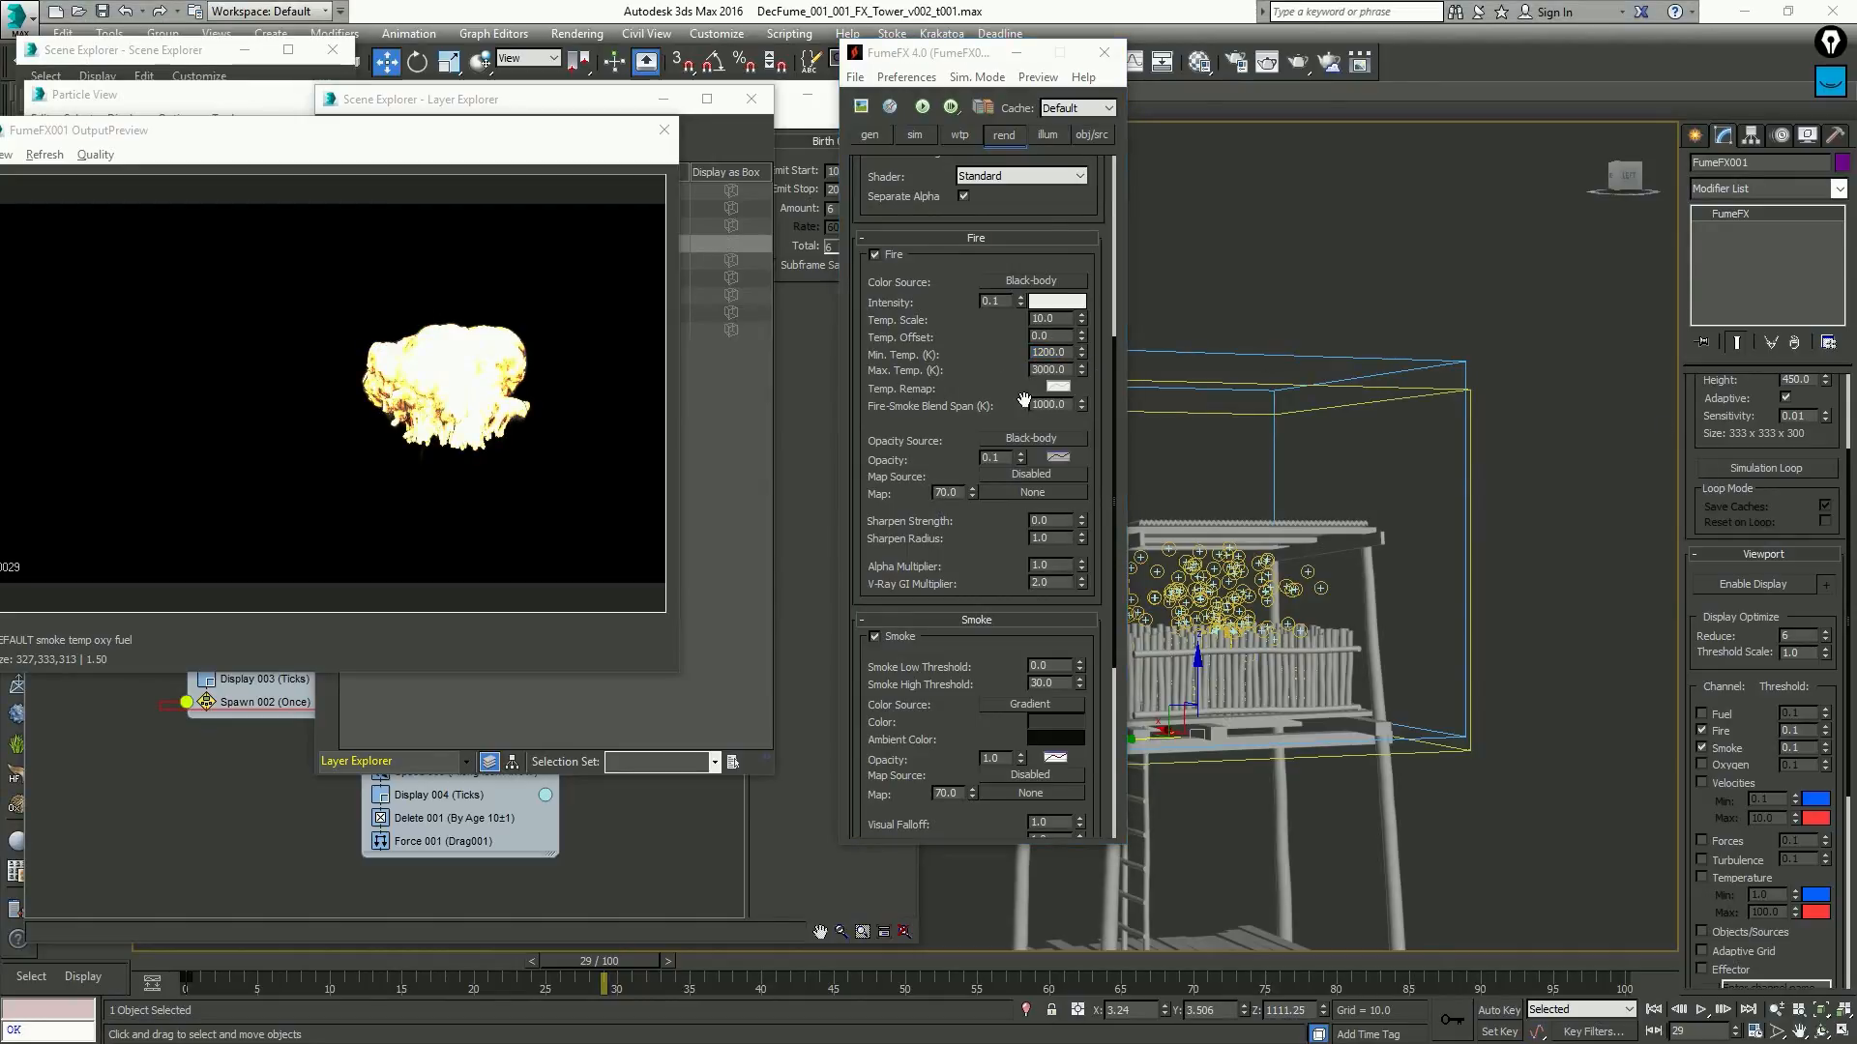
Set the fire's Max. Temp to 6000 K
double_click(1060, 369)
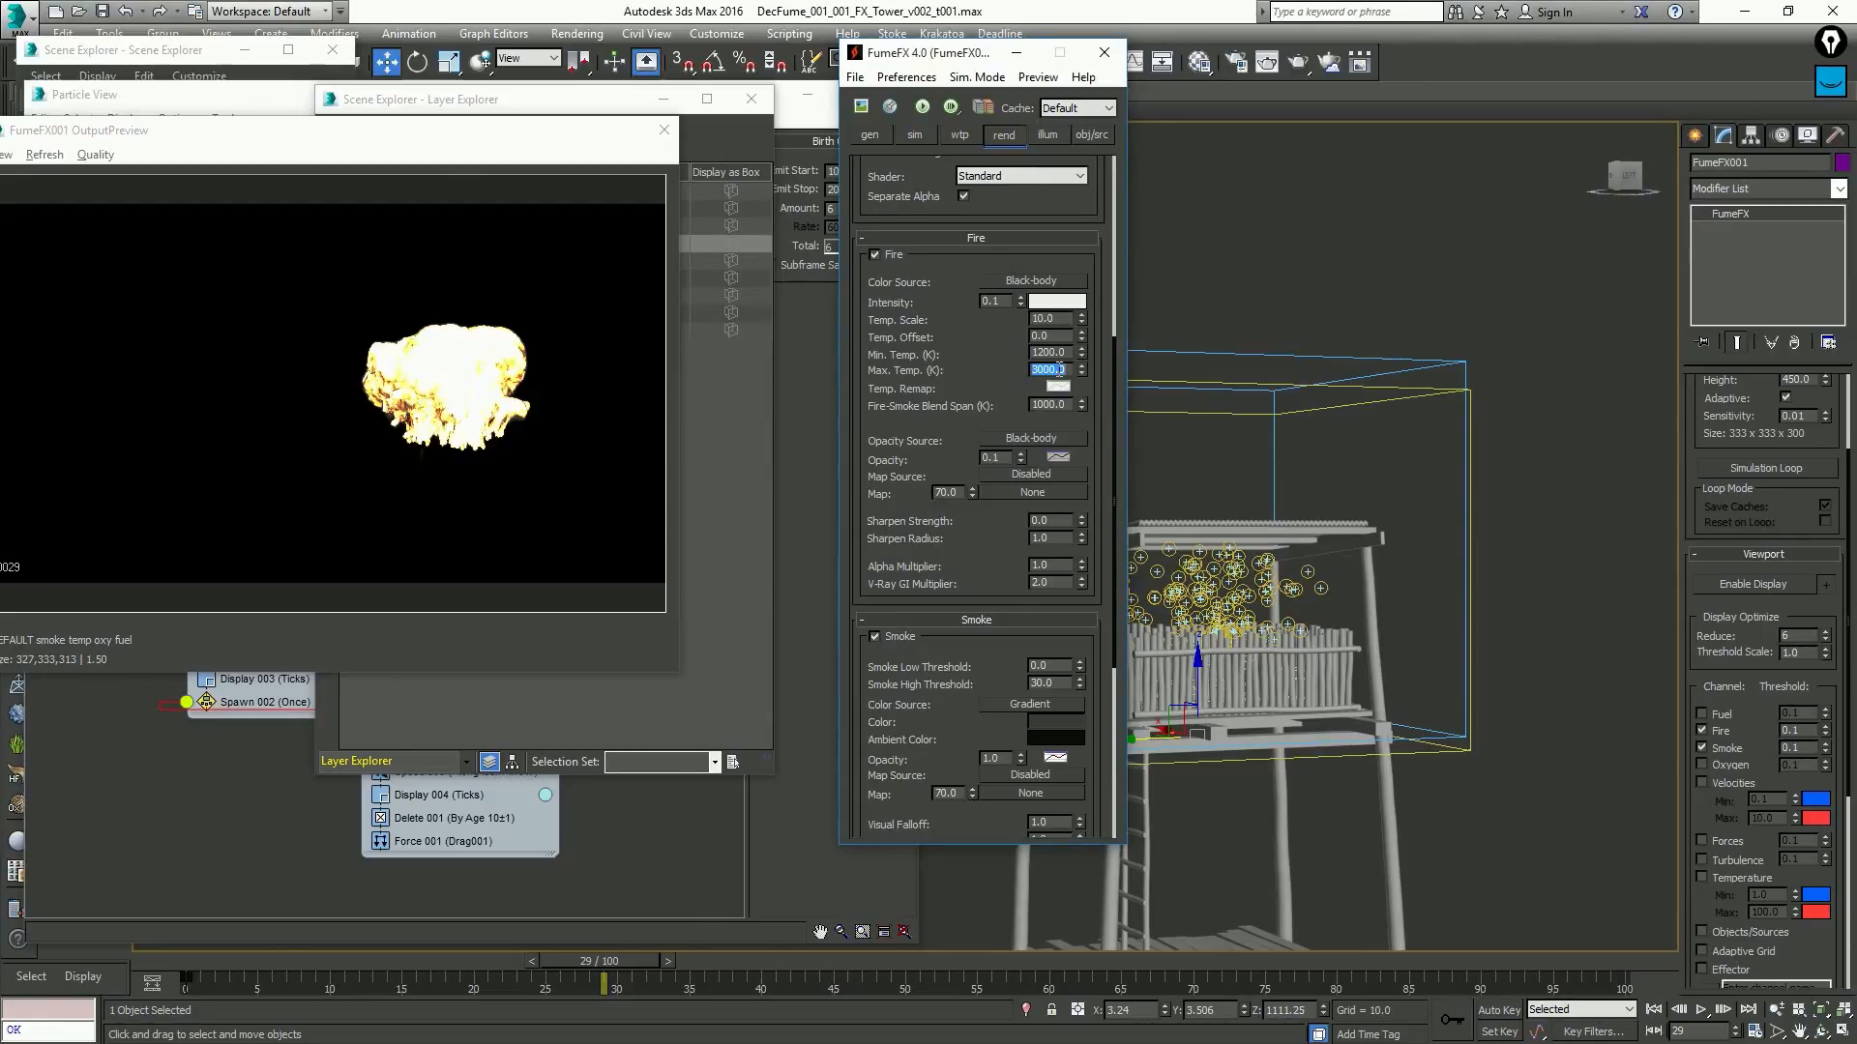
type("6000")
key("Return")
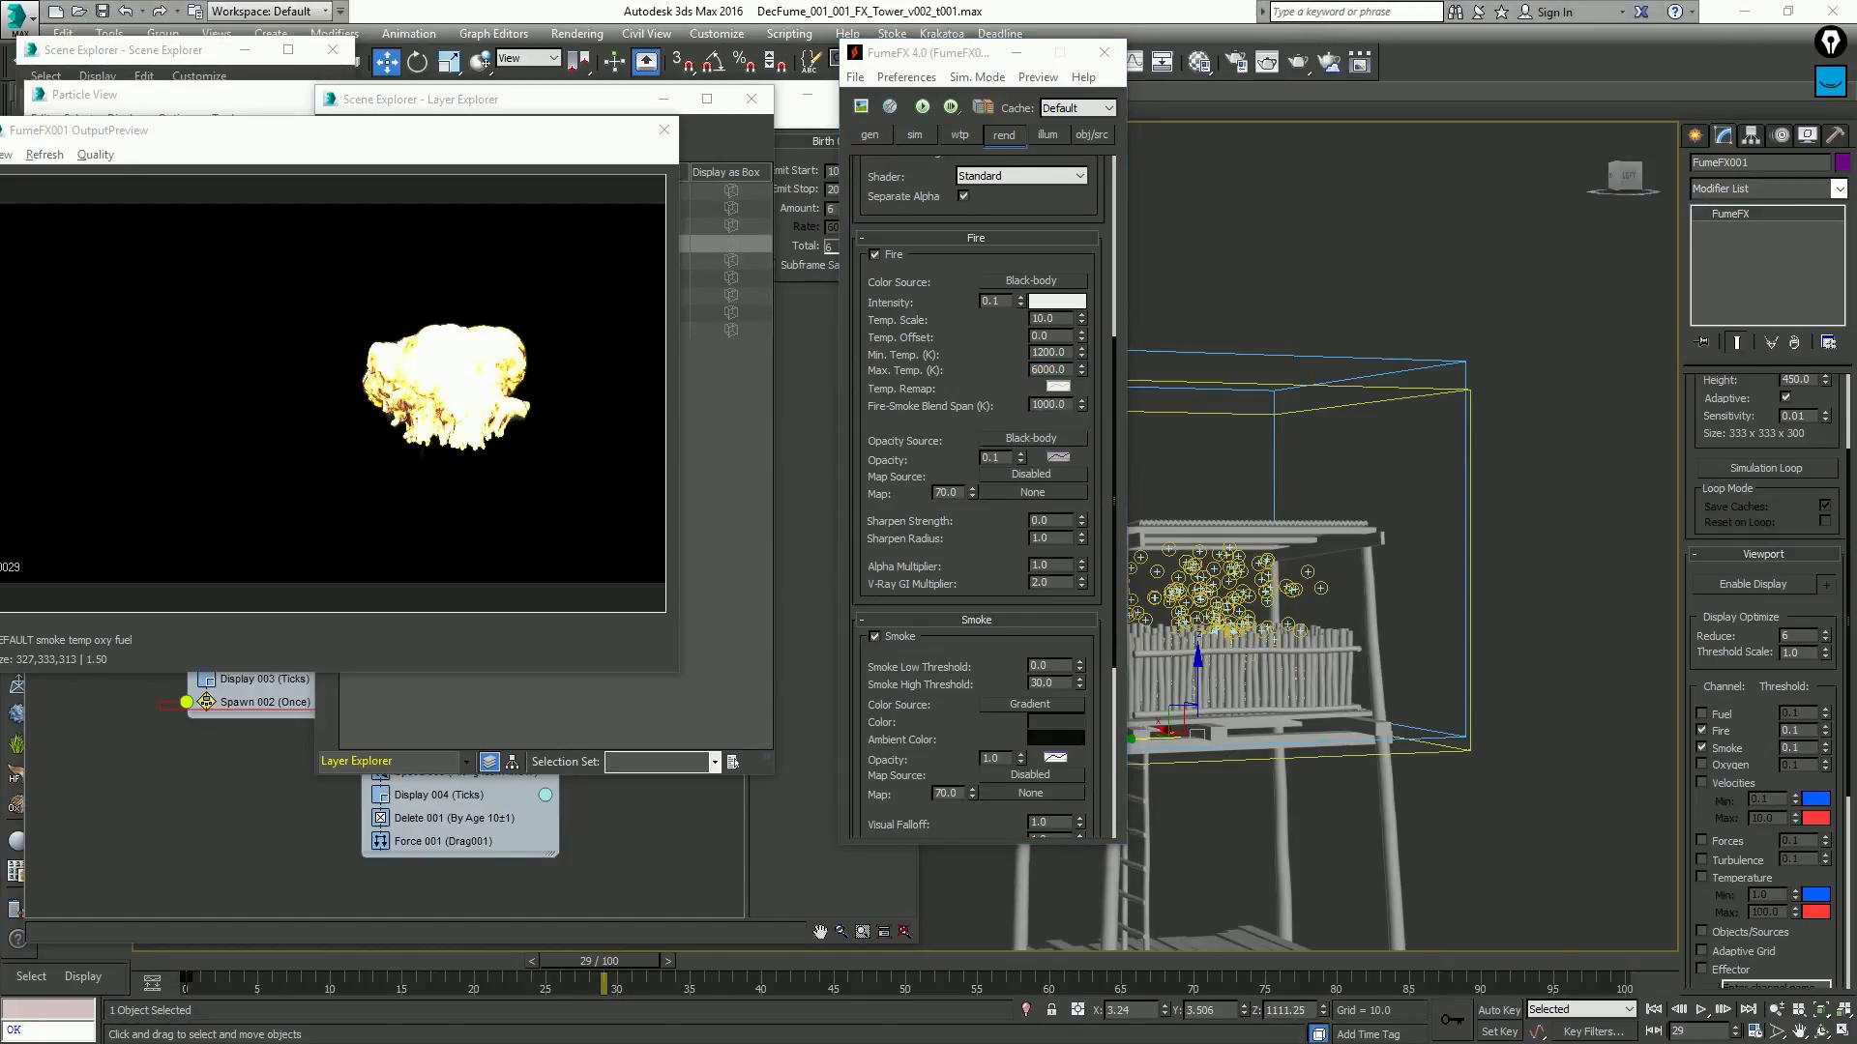
Bow the Temperature Remap curve upward by moving a mid-curve point to about 2526 across and 2812 up
left_click(1057, 387)
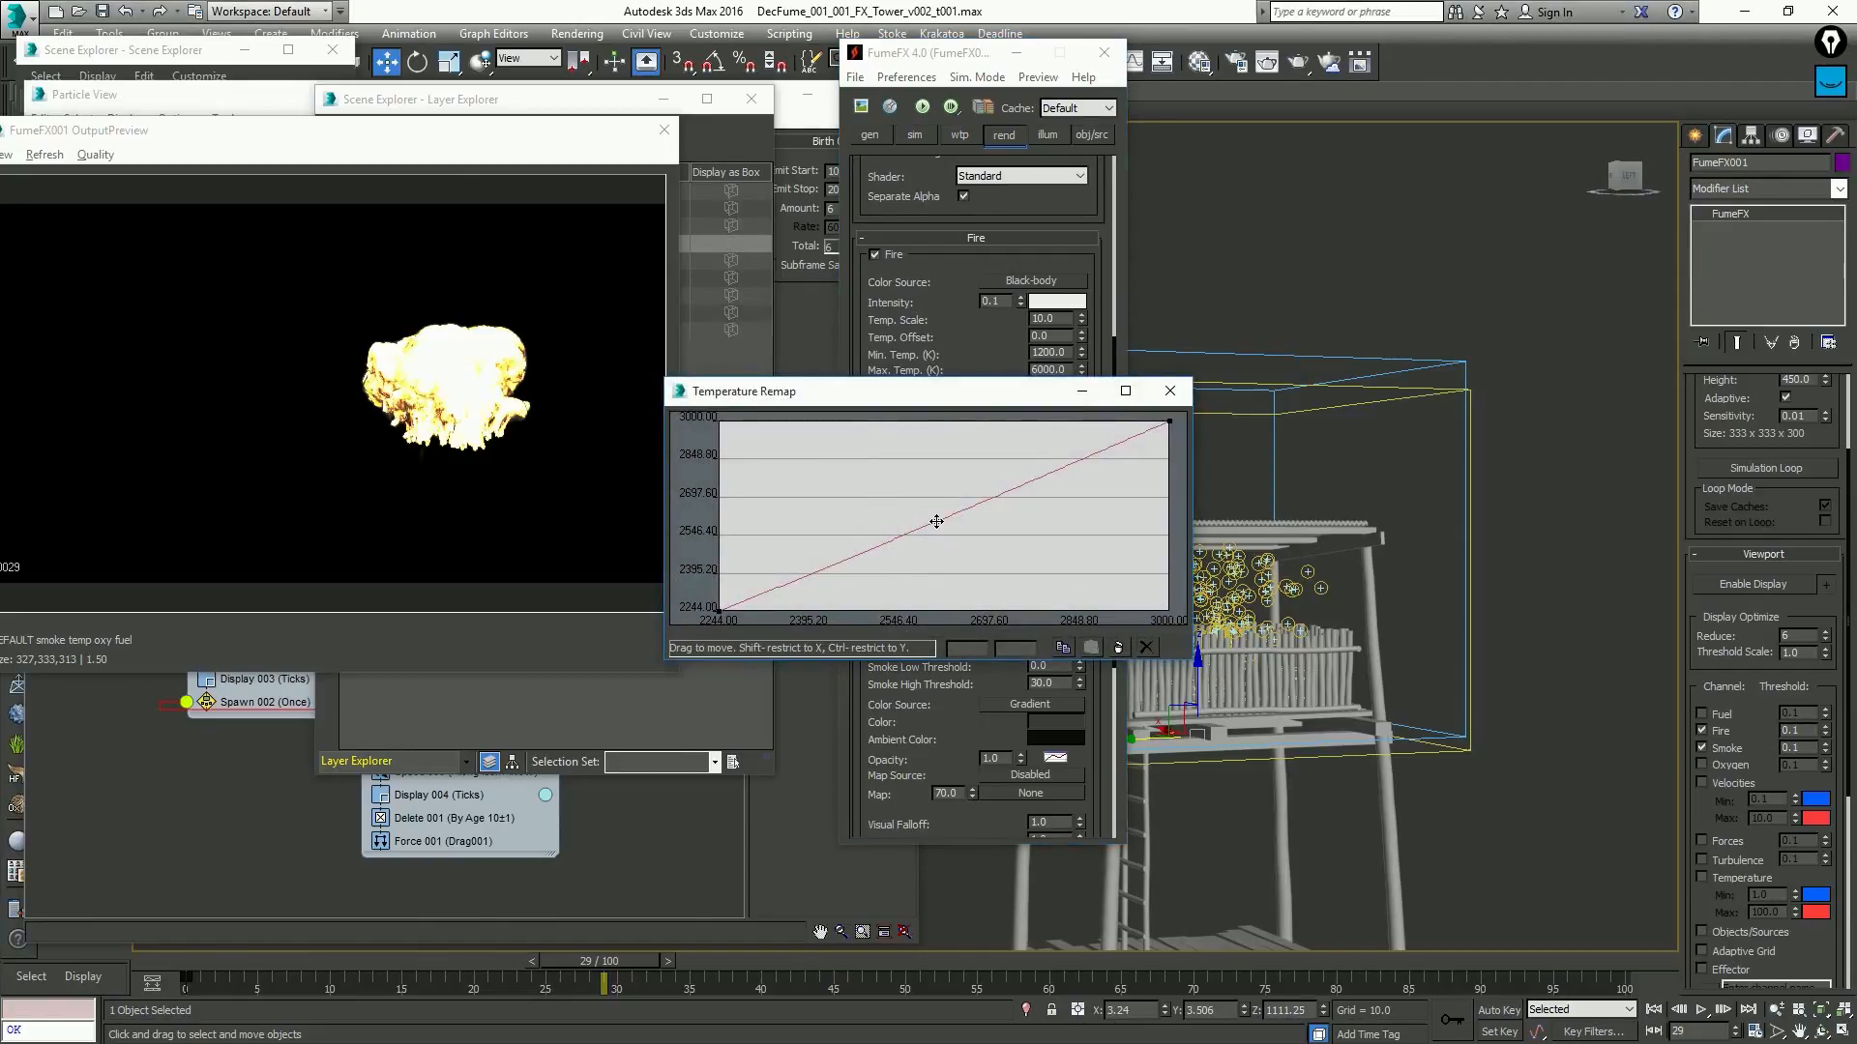
left_click_drag(936, 521, 887, 468)
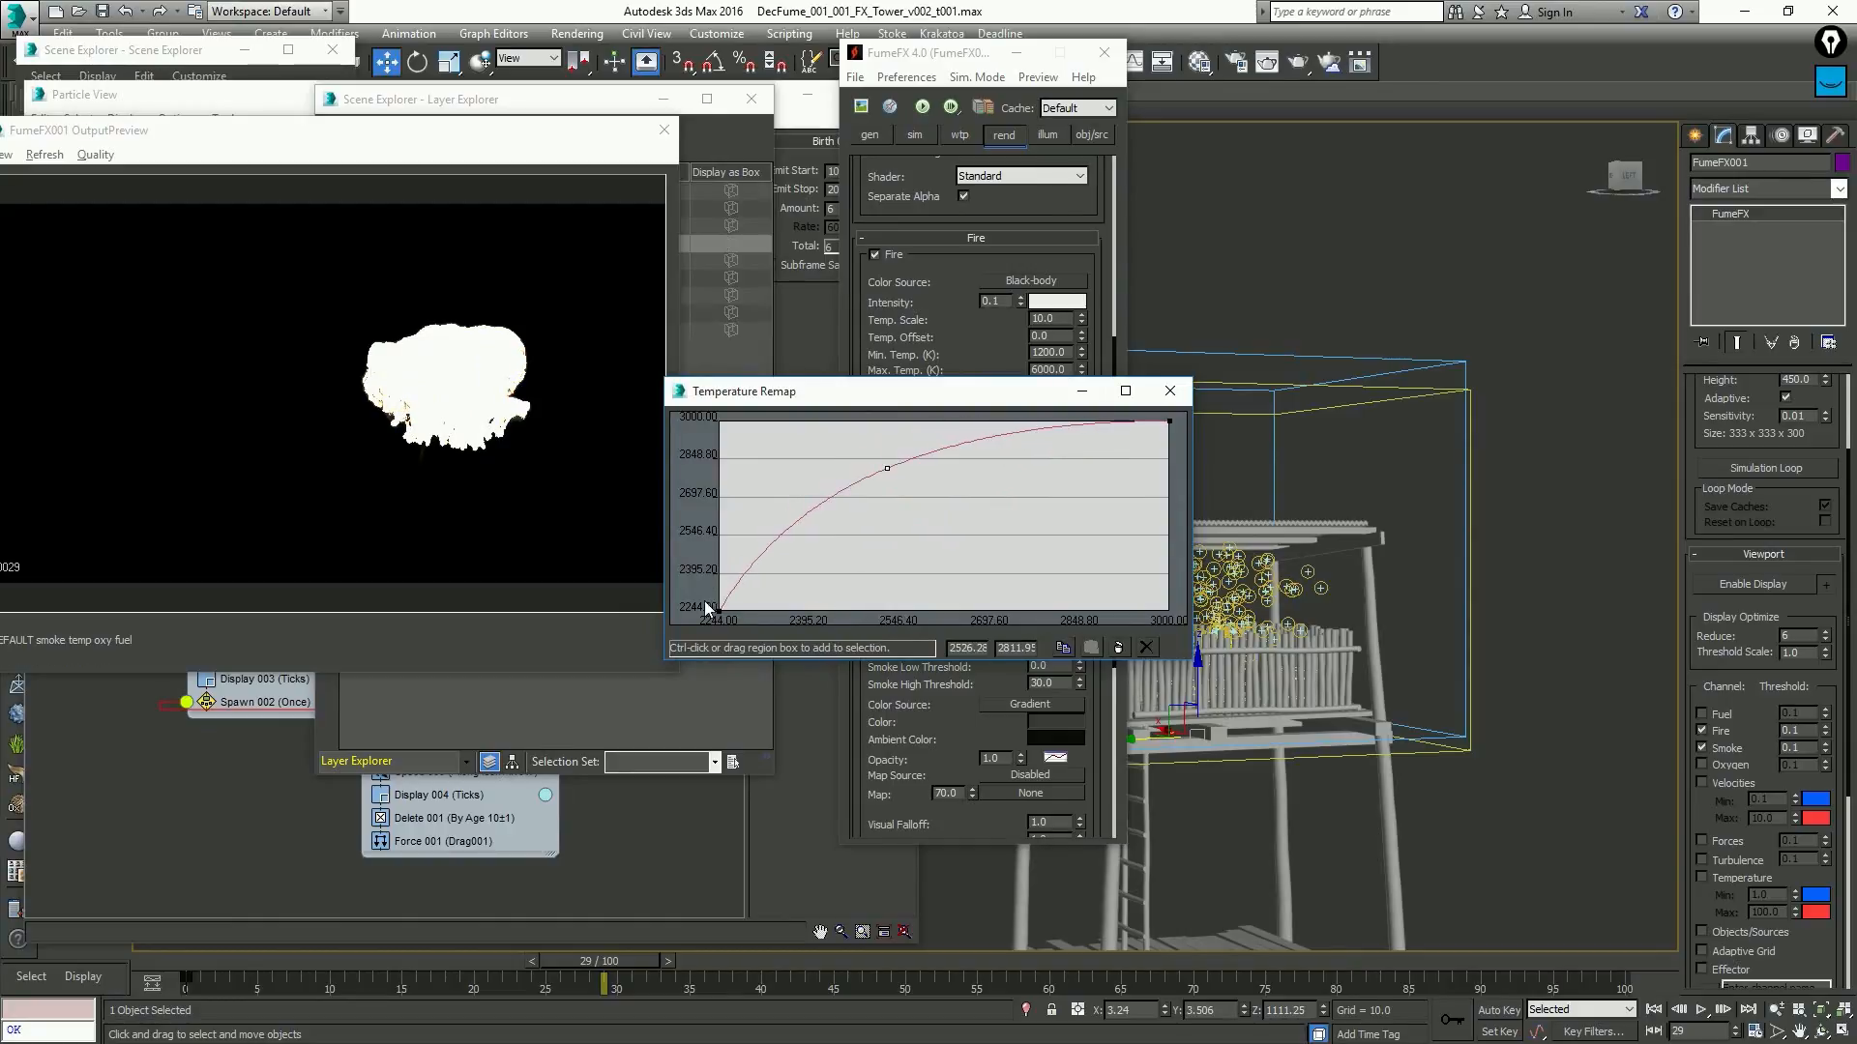
left_click(1169, 391)
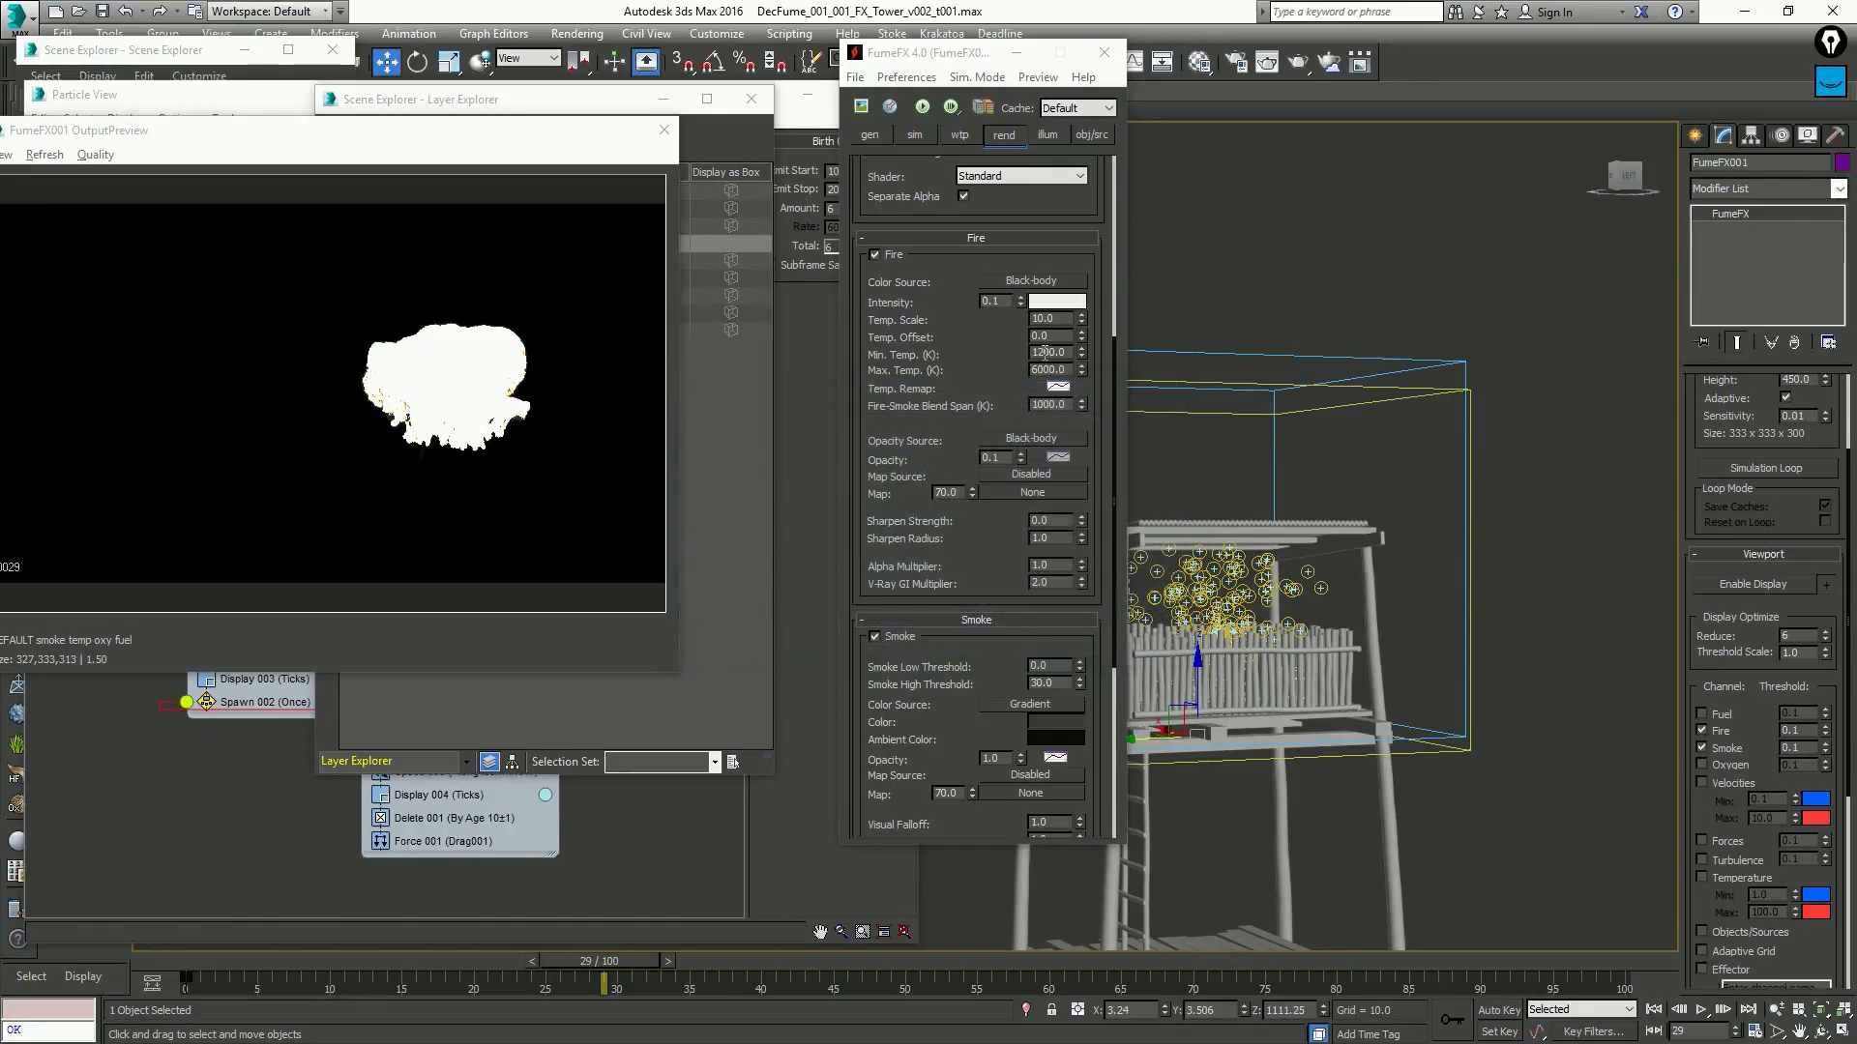
Set the fire's Opacity to 0.5
double_click(1003, 459)
type("0.5")
key("Return")
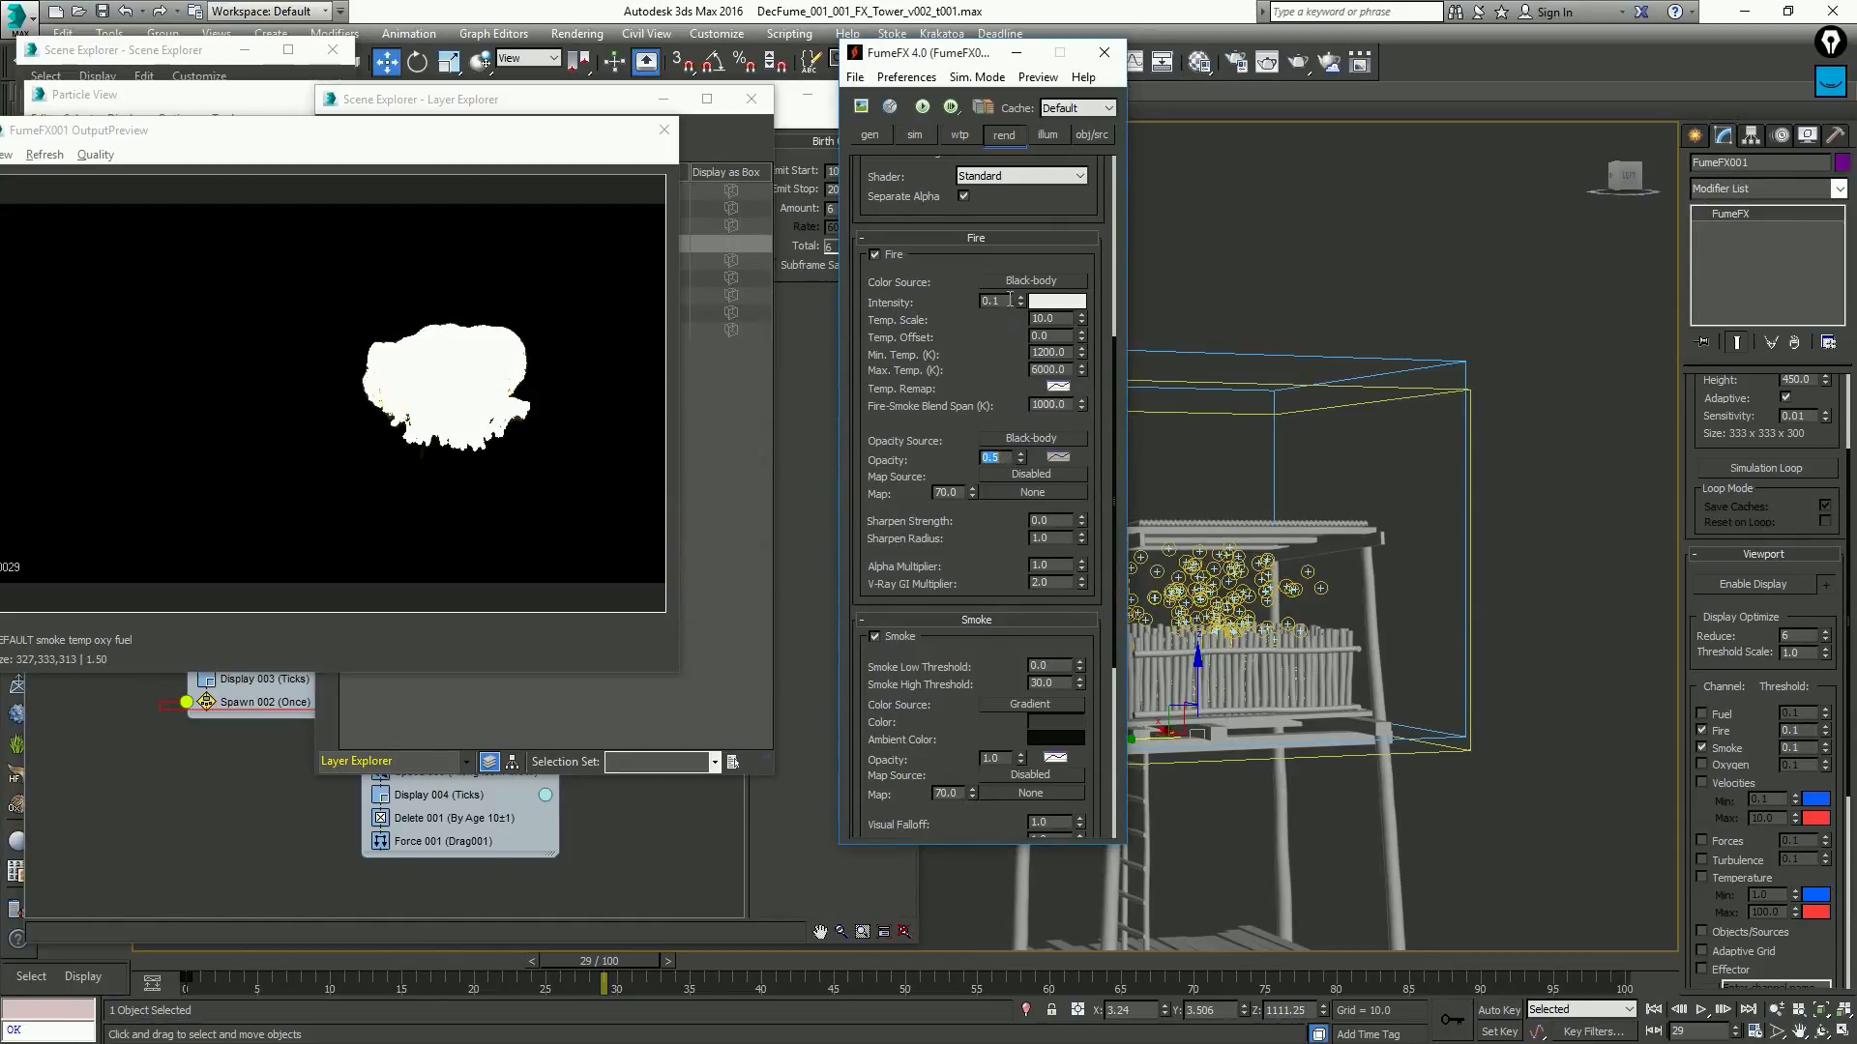
Set the fire's Intensity to 0.05 and its Temp. Scale to 4
double_click(1010, 299)
type(".05")
key("Return")
double_click(1059, 318)
type("4")
key("Return")
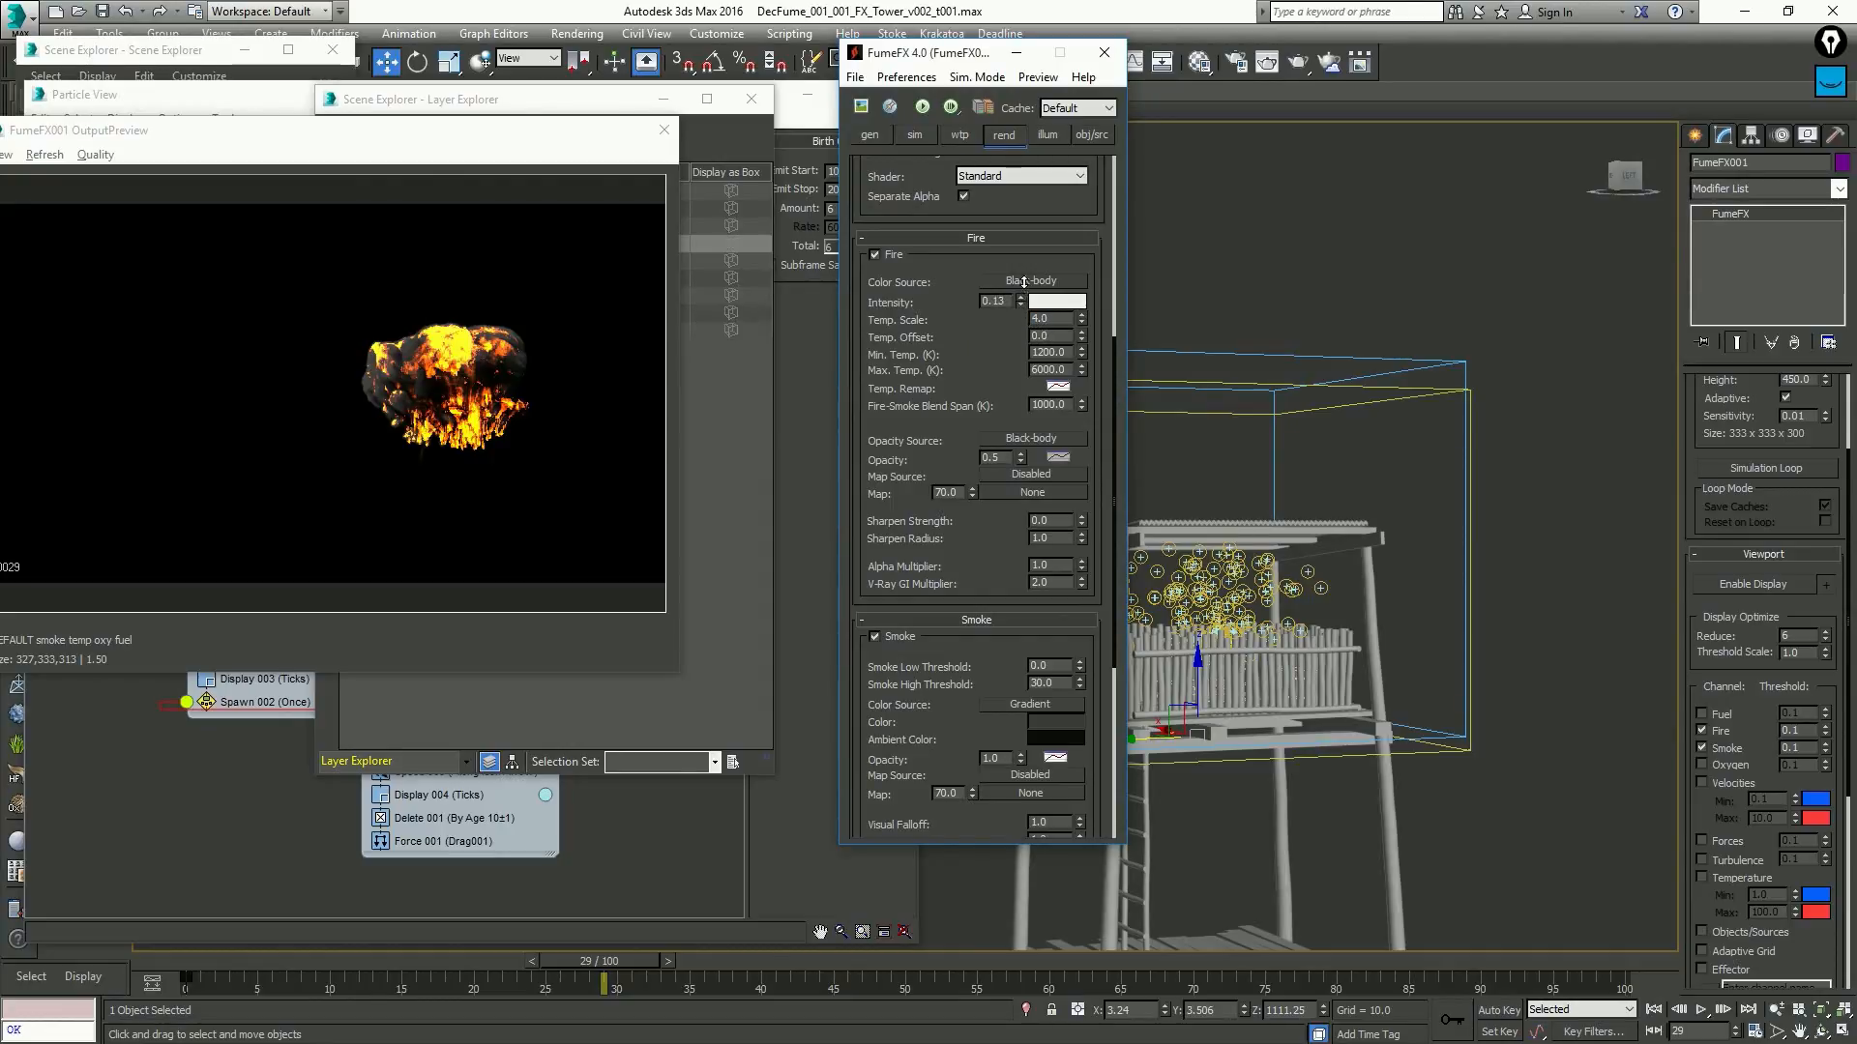
Try raising the fire's Intensity to 0.13 and Opacity to 1.0, returning them to 0.05 and 0.5
left_click_drag(1020, 300, 1040, 268)
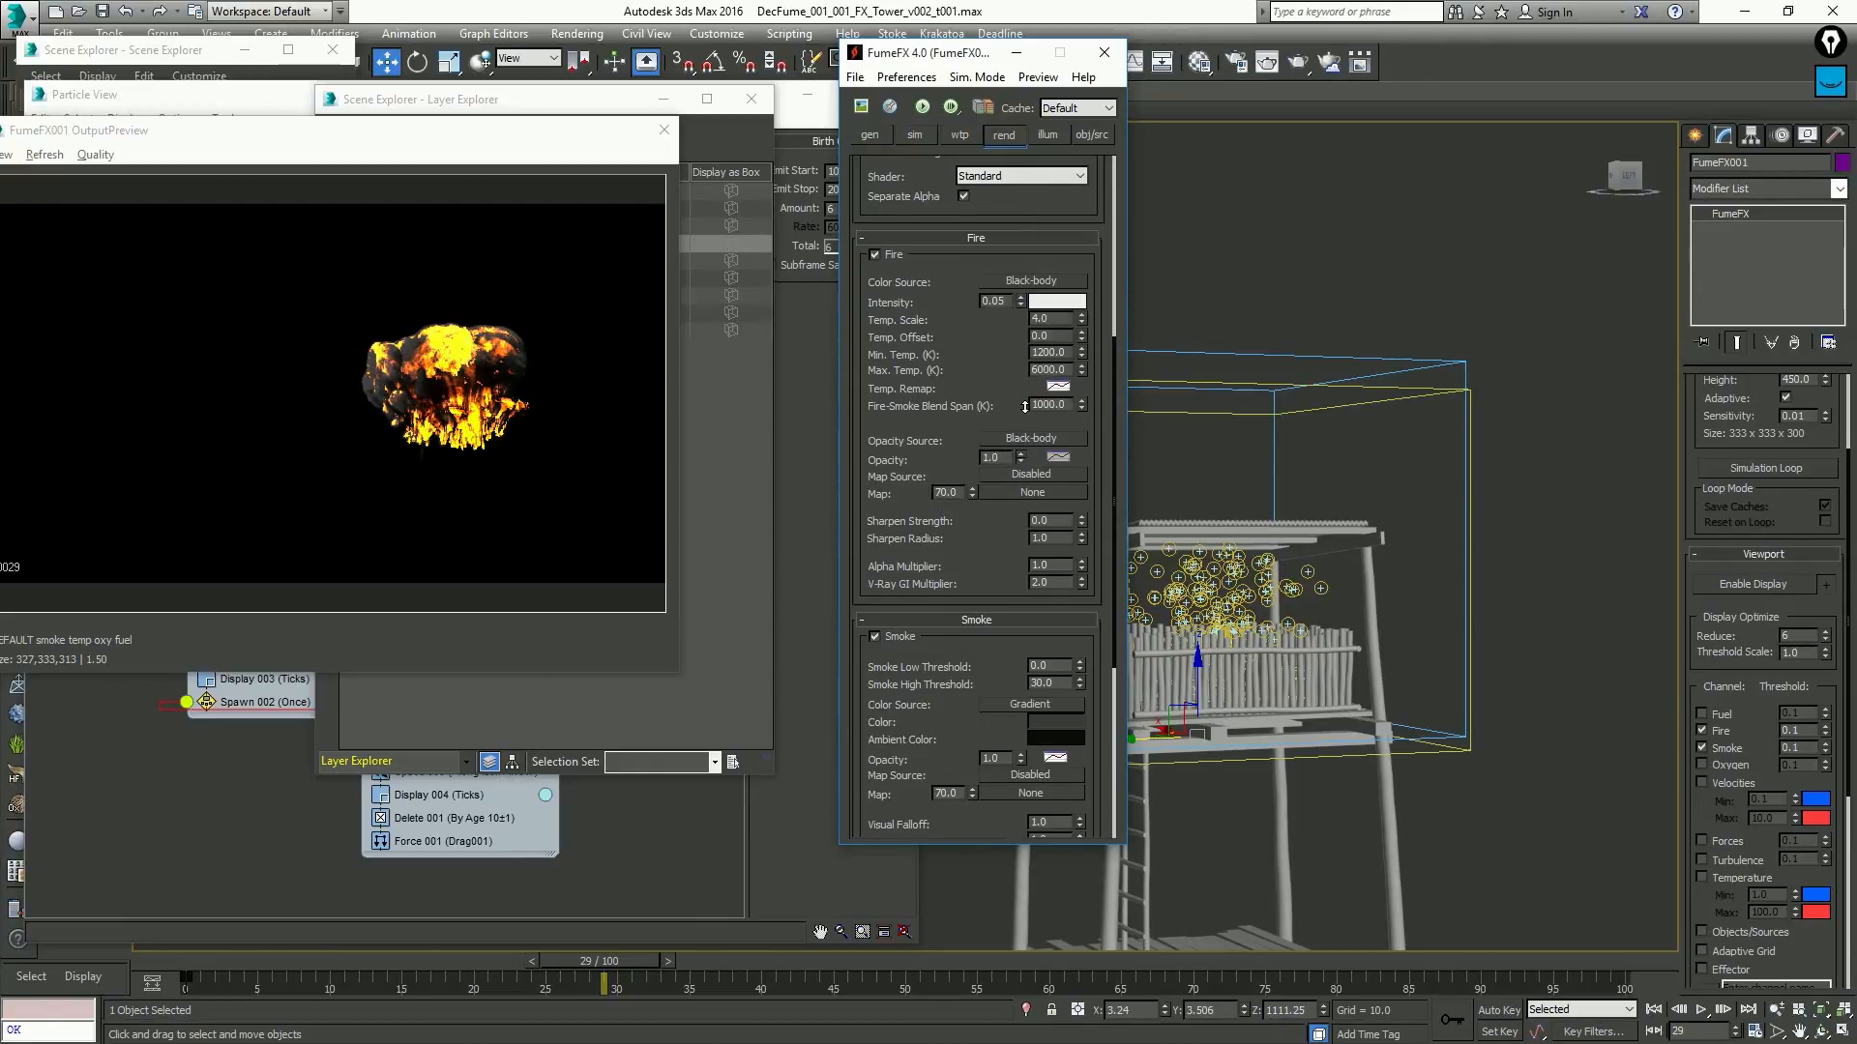
left_click_drag(1020, 460, 1021, 447)
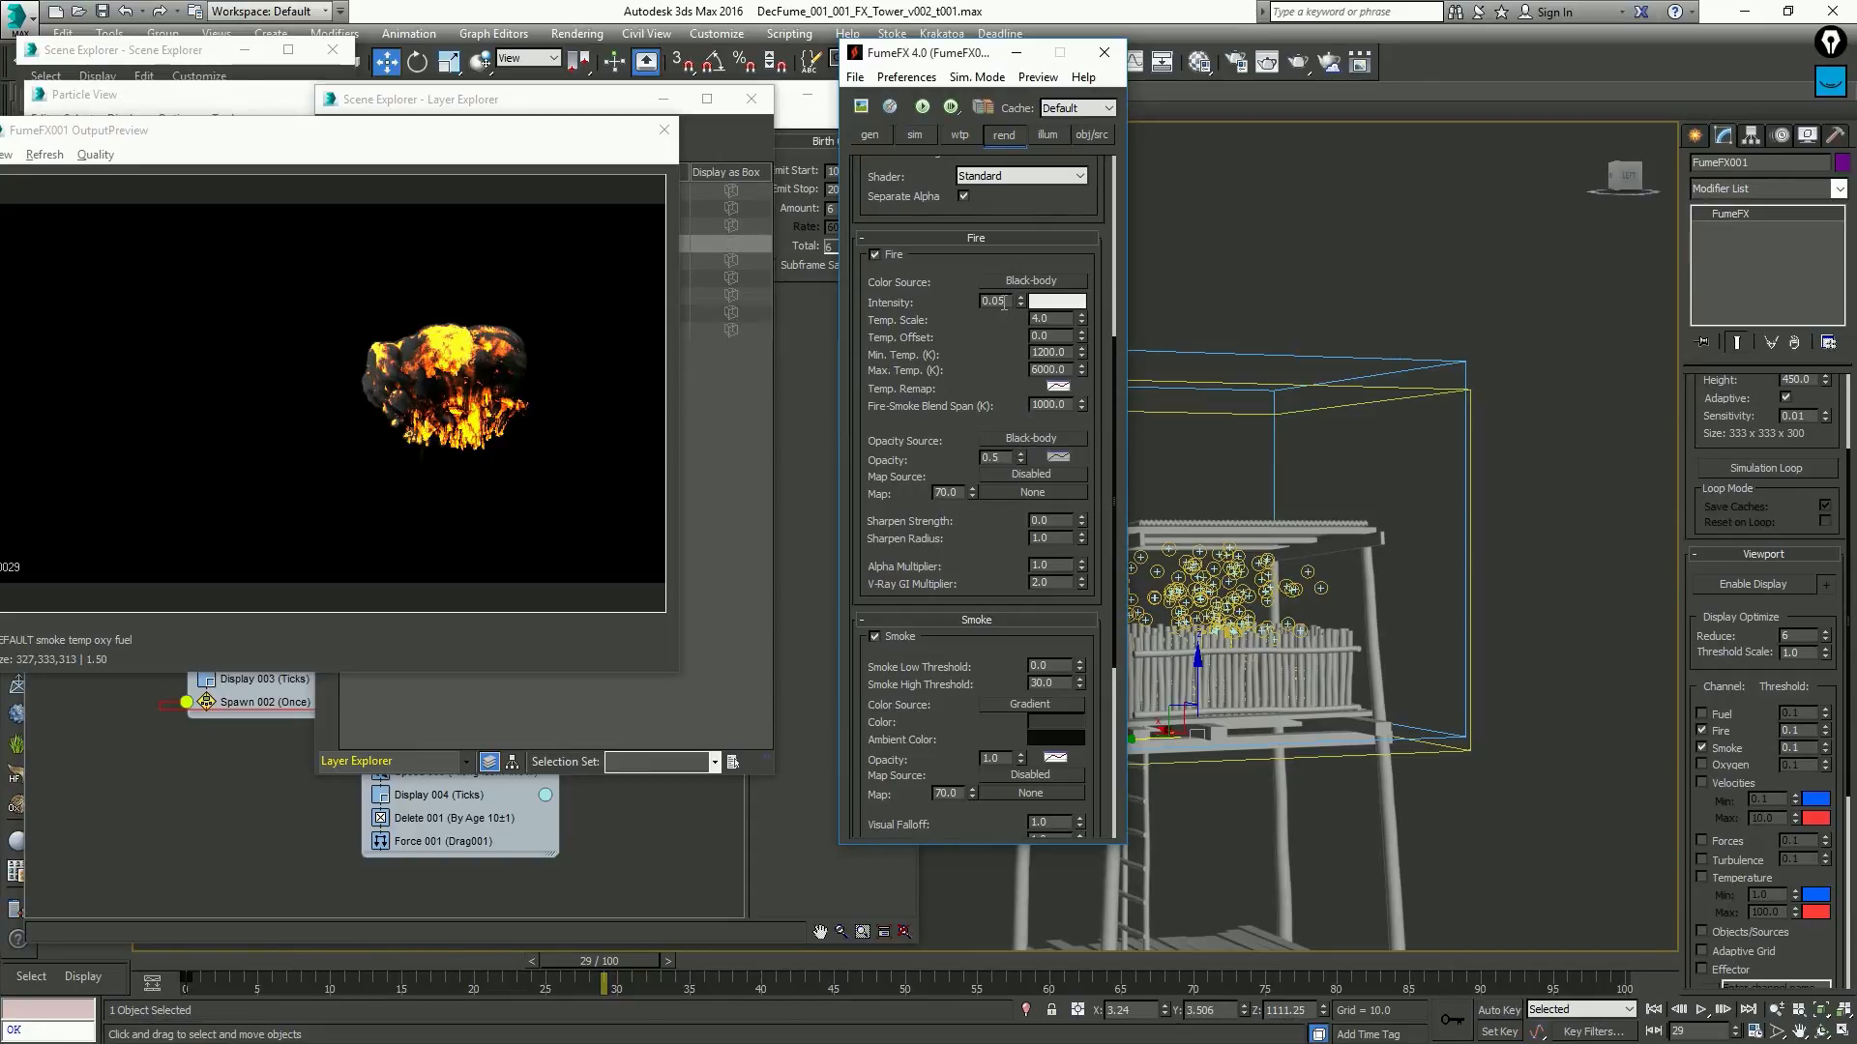
Try lowering the fire's Temp. Scale to 2 and return it to 4
double_click(1056, 318)
type("2")
key("Return")
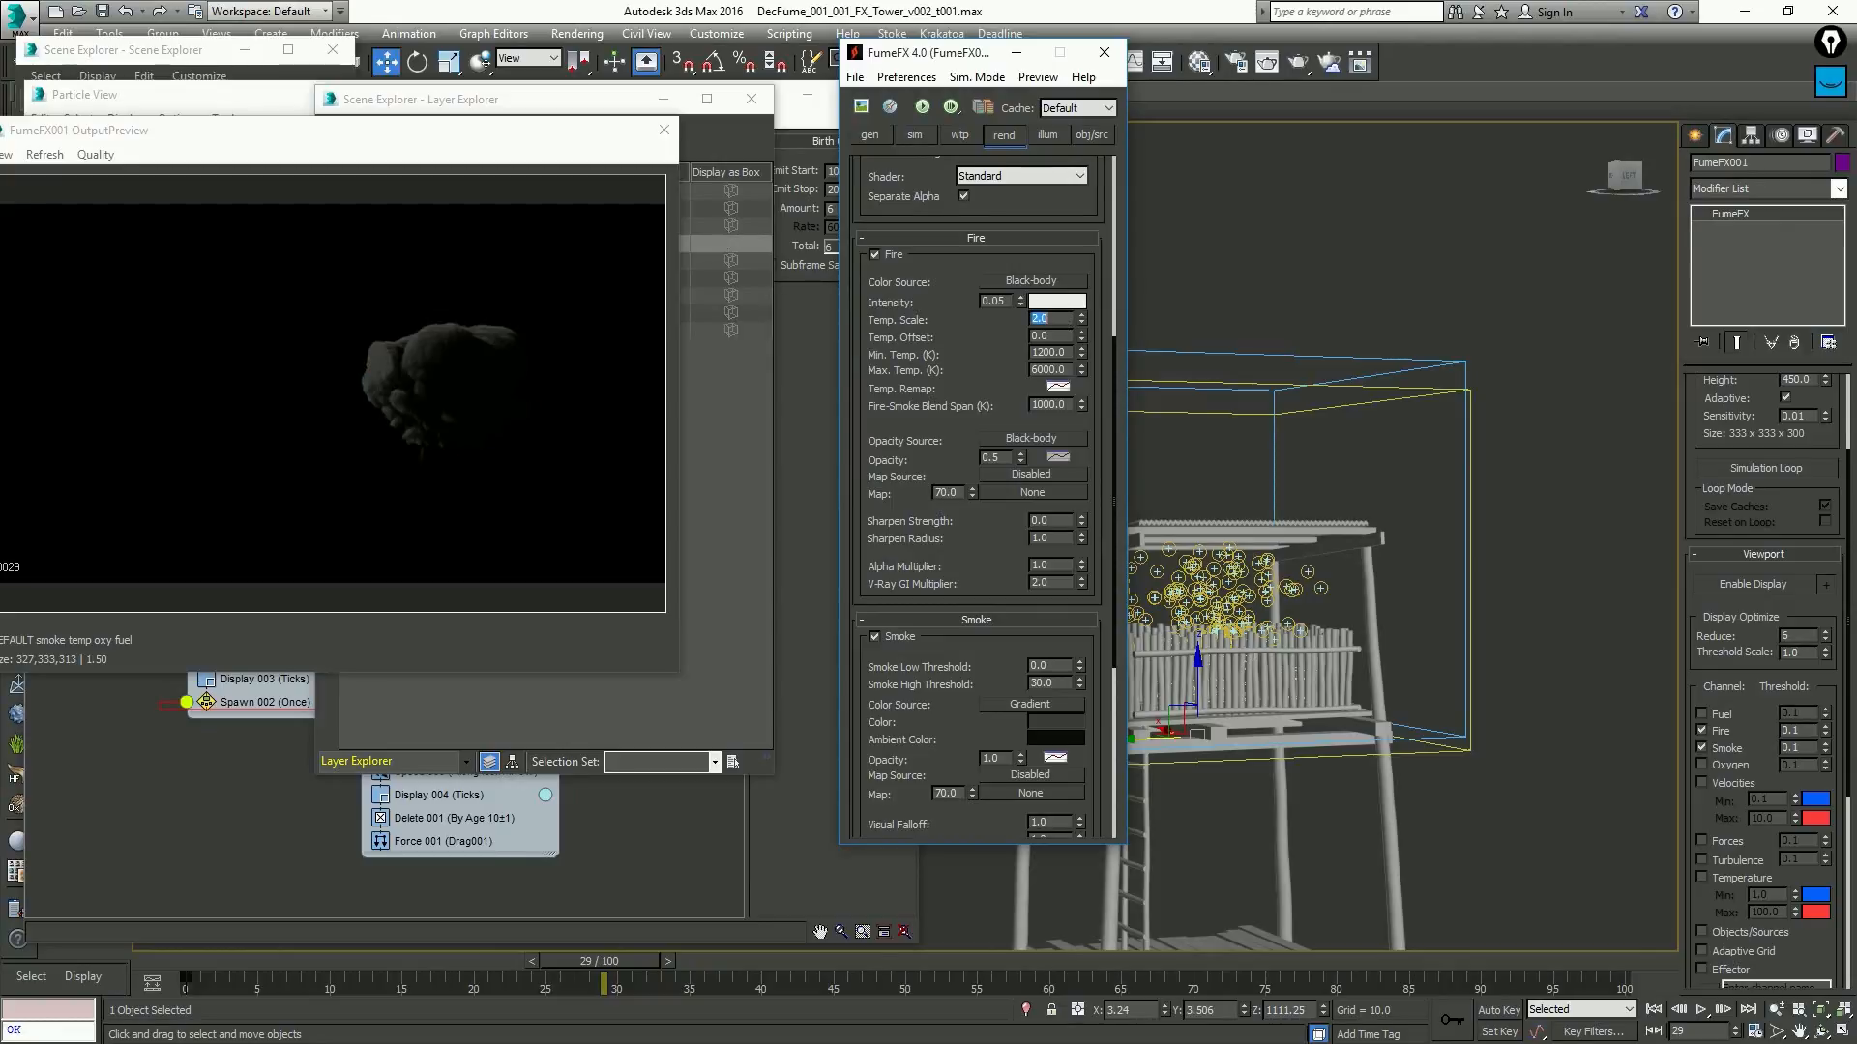
type("4")
key("Return")
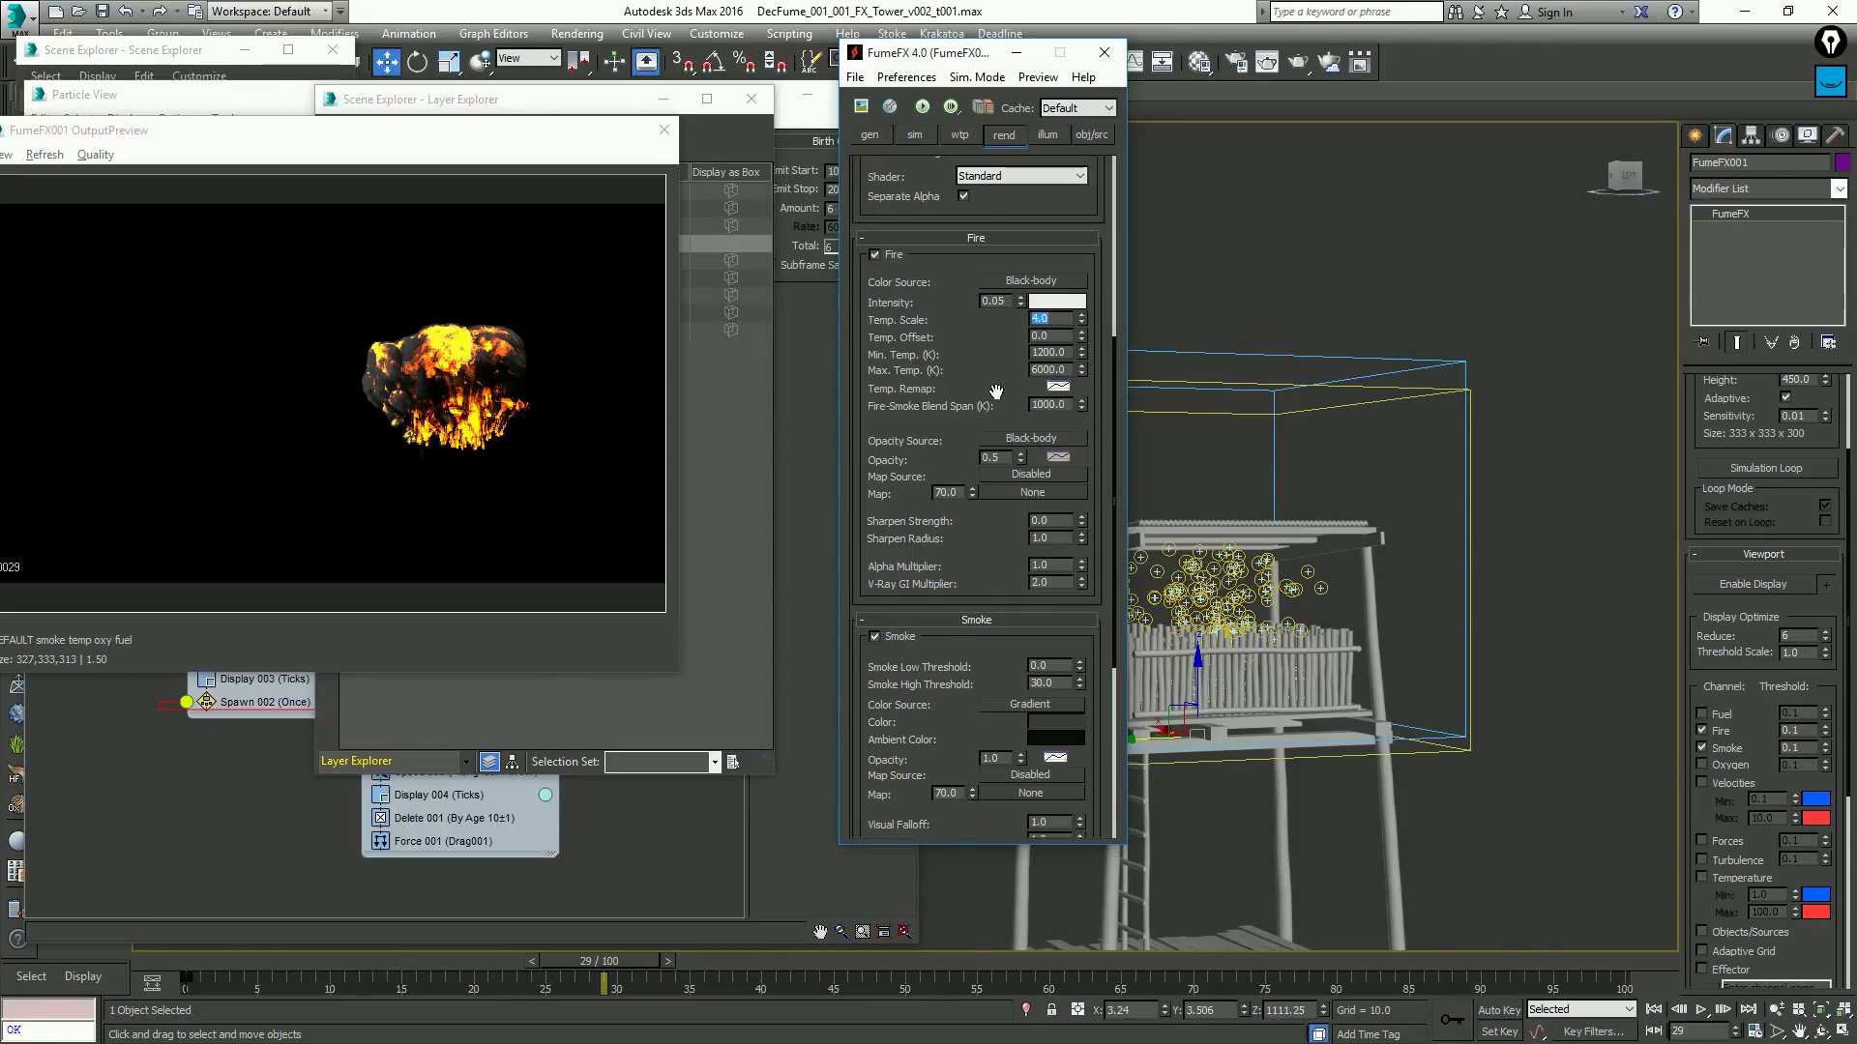
Set the fire's Fire-Smoke Blend Span to 100 K
double_click(1049, 404)
type("100")
key("Return")
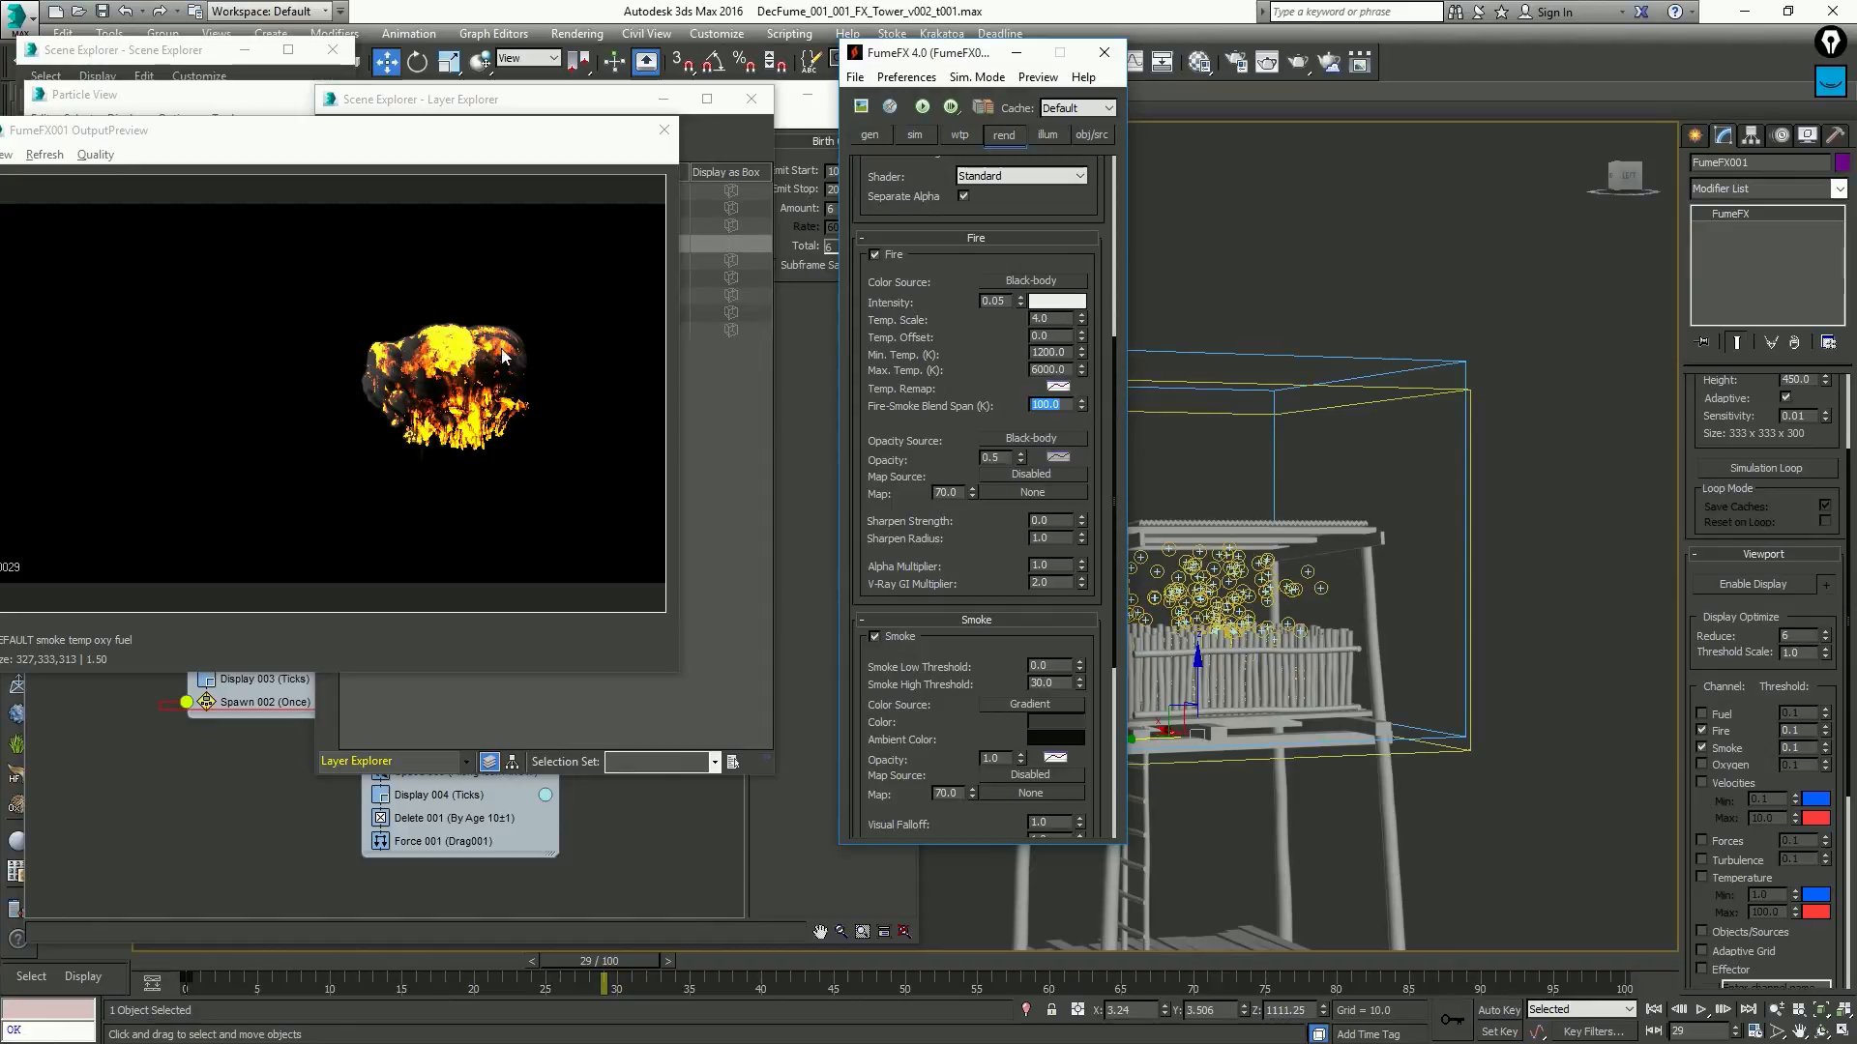
Turn off GPU use for the FumeFX preview and preview frame 36
left_click(1038, 77)
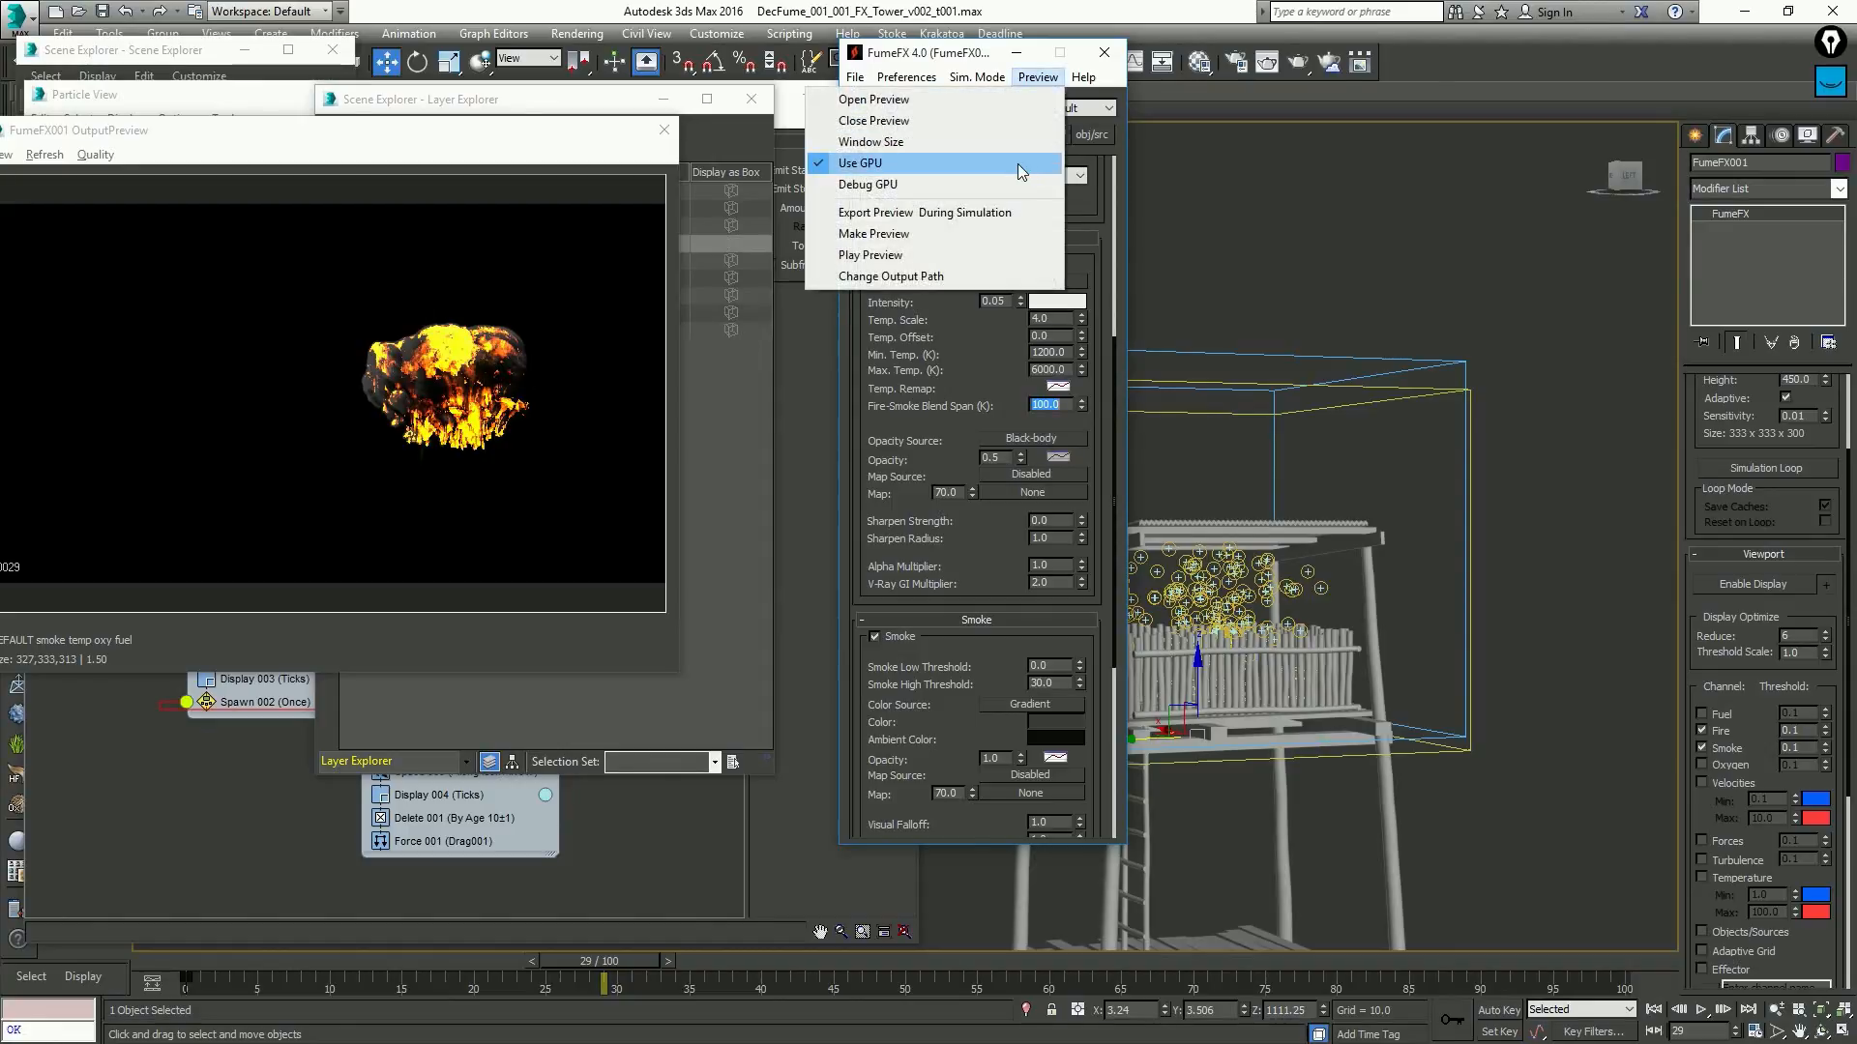
left_click(1017, 164)
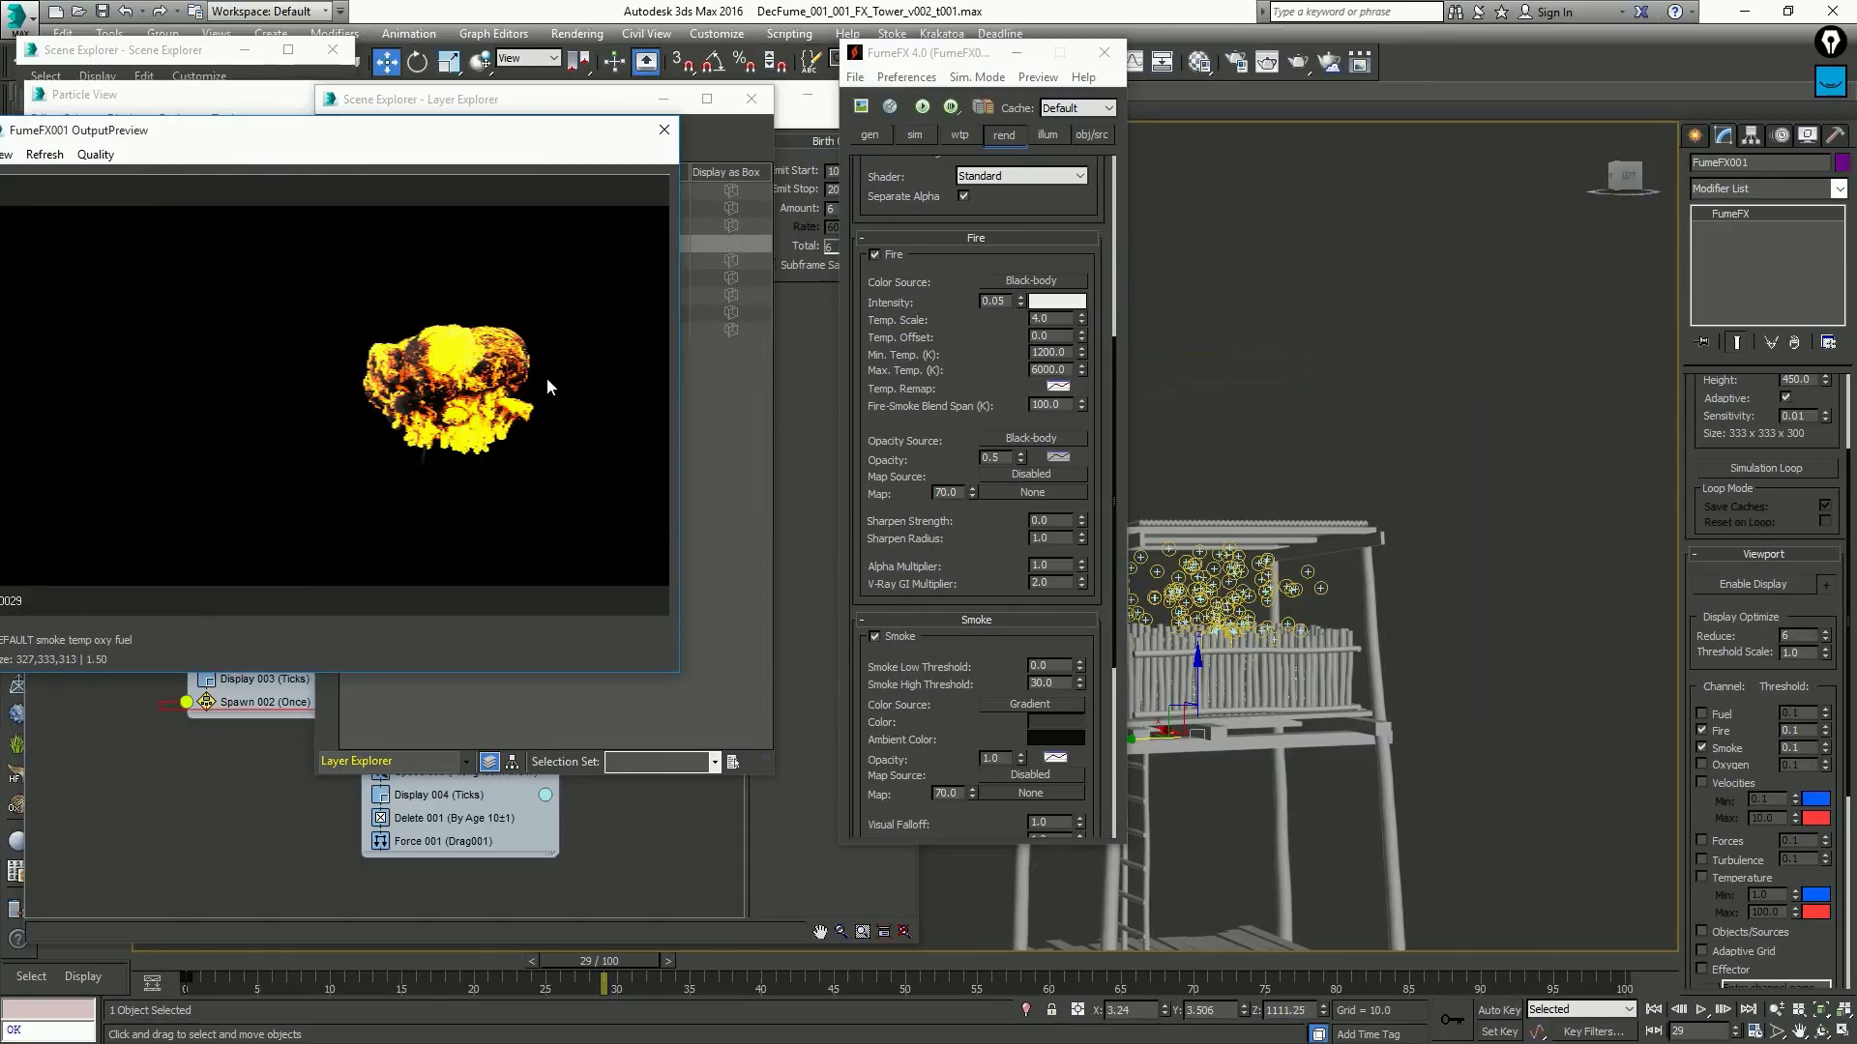
left_click_drag(710, 967, 735, 960)
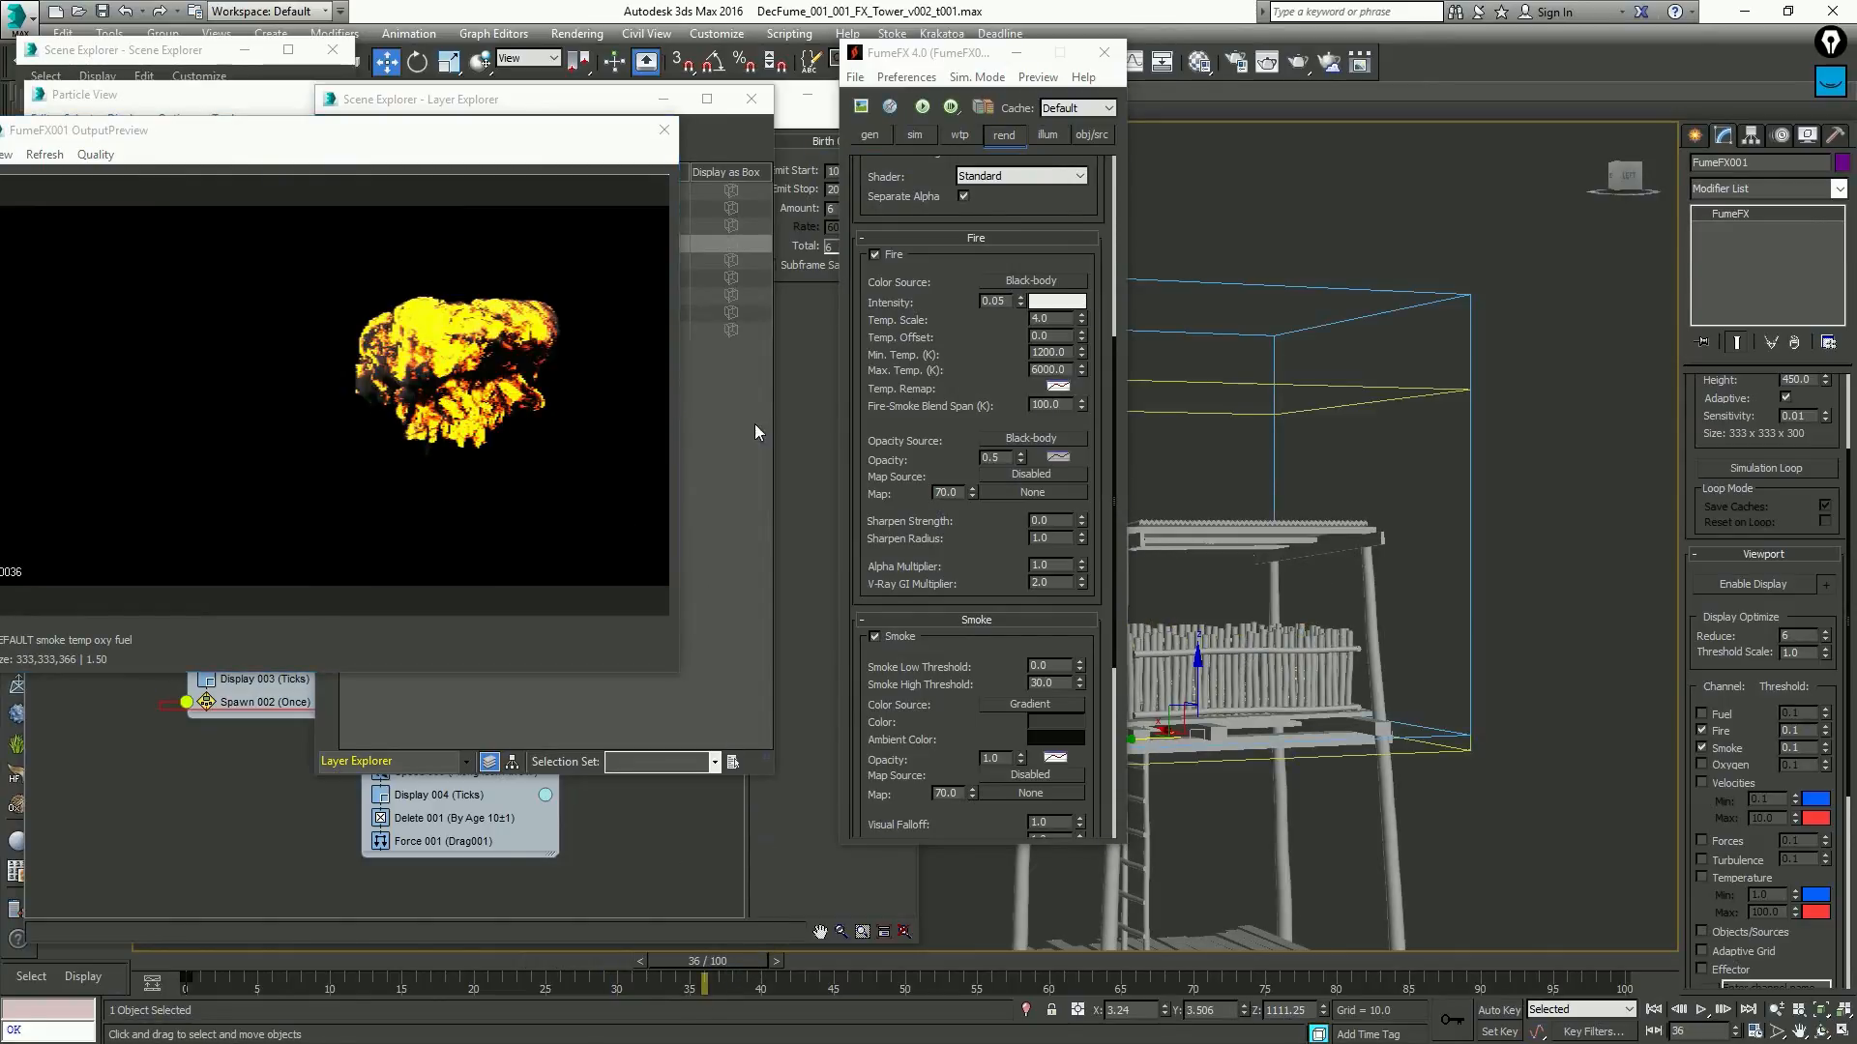
Switch the smoke's Color gradient to key mode and inspect its end key at position 100
left_click_drag(965, 555, 965, 428)
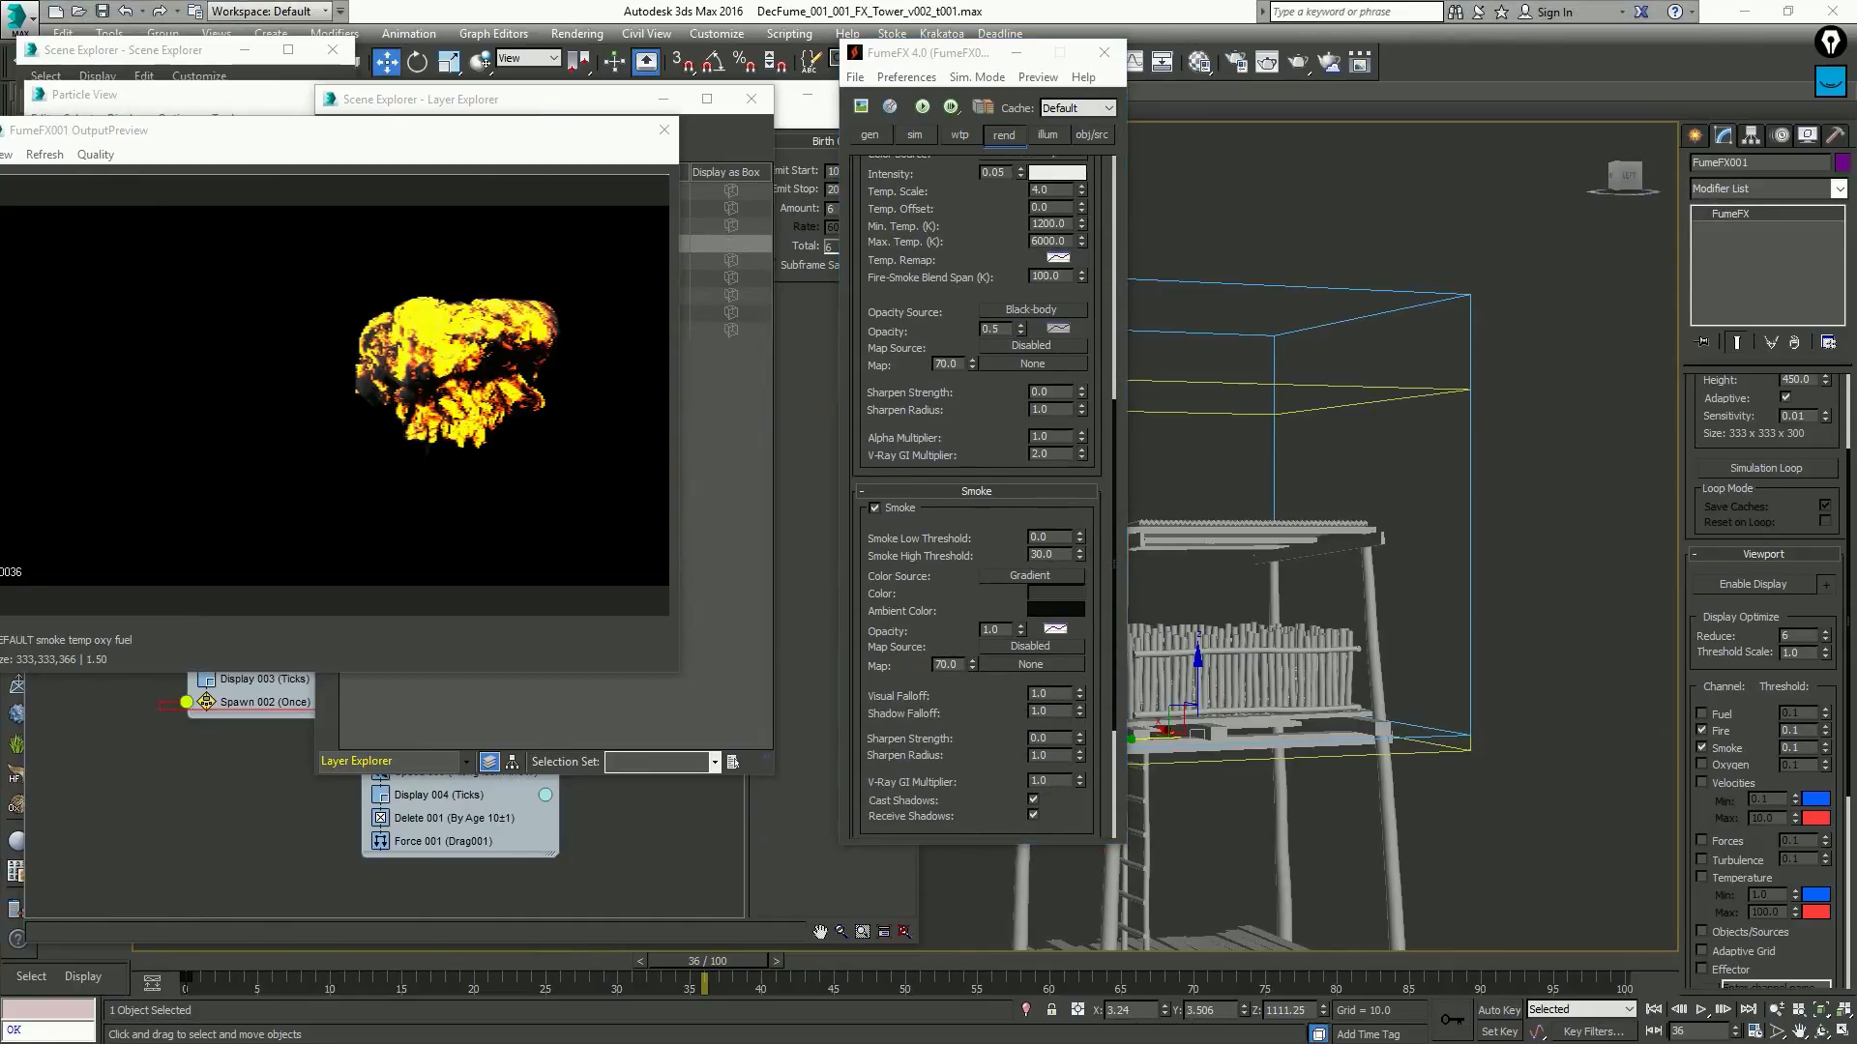
right_click(1052, 590)
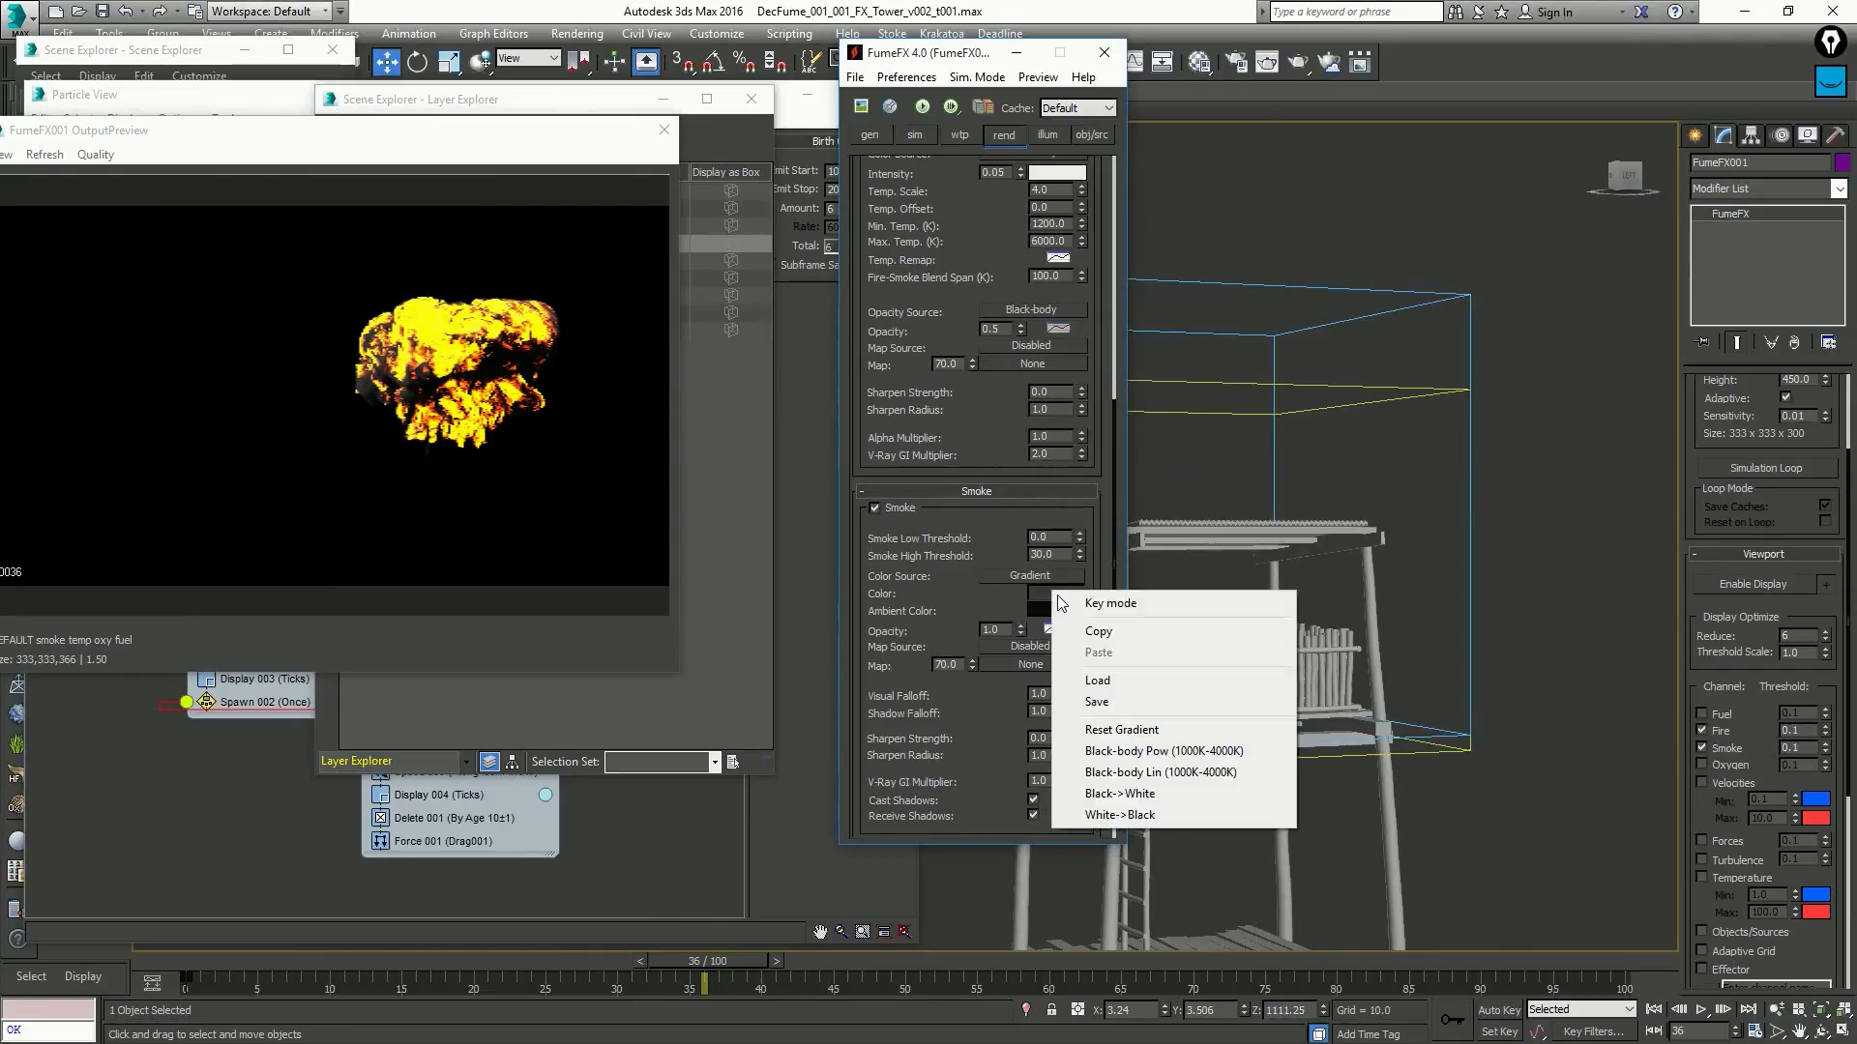
left_click(1056, 601)
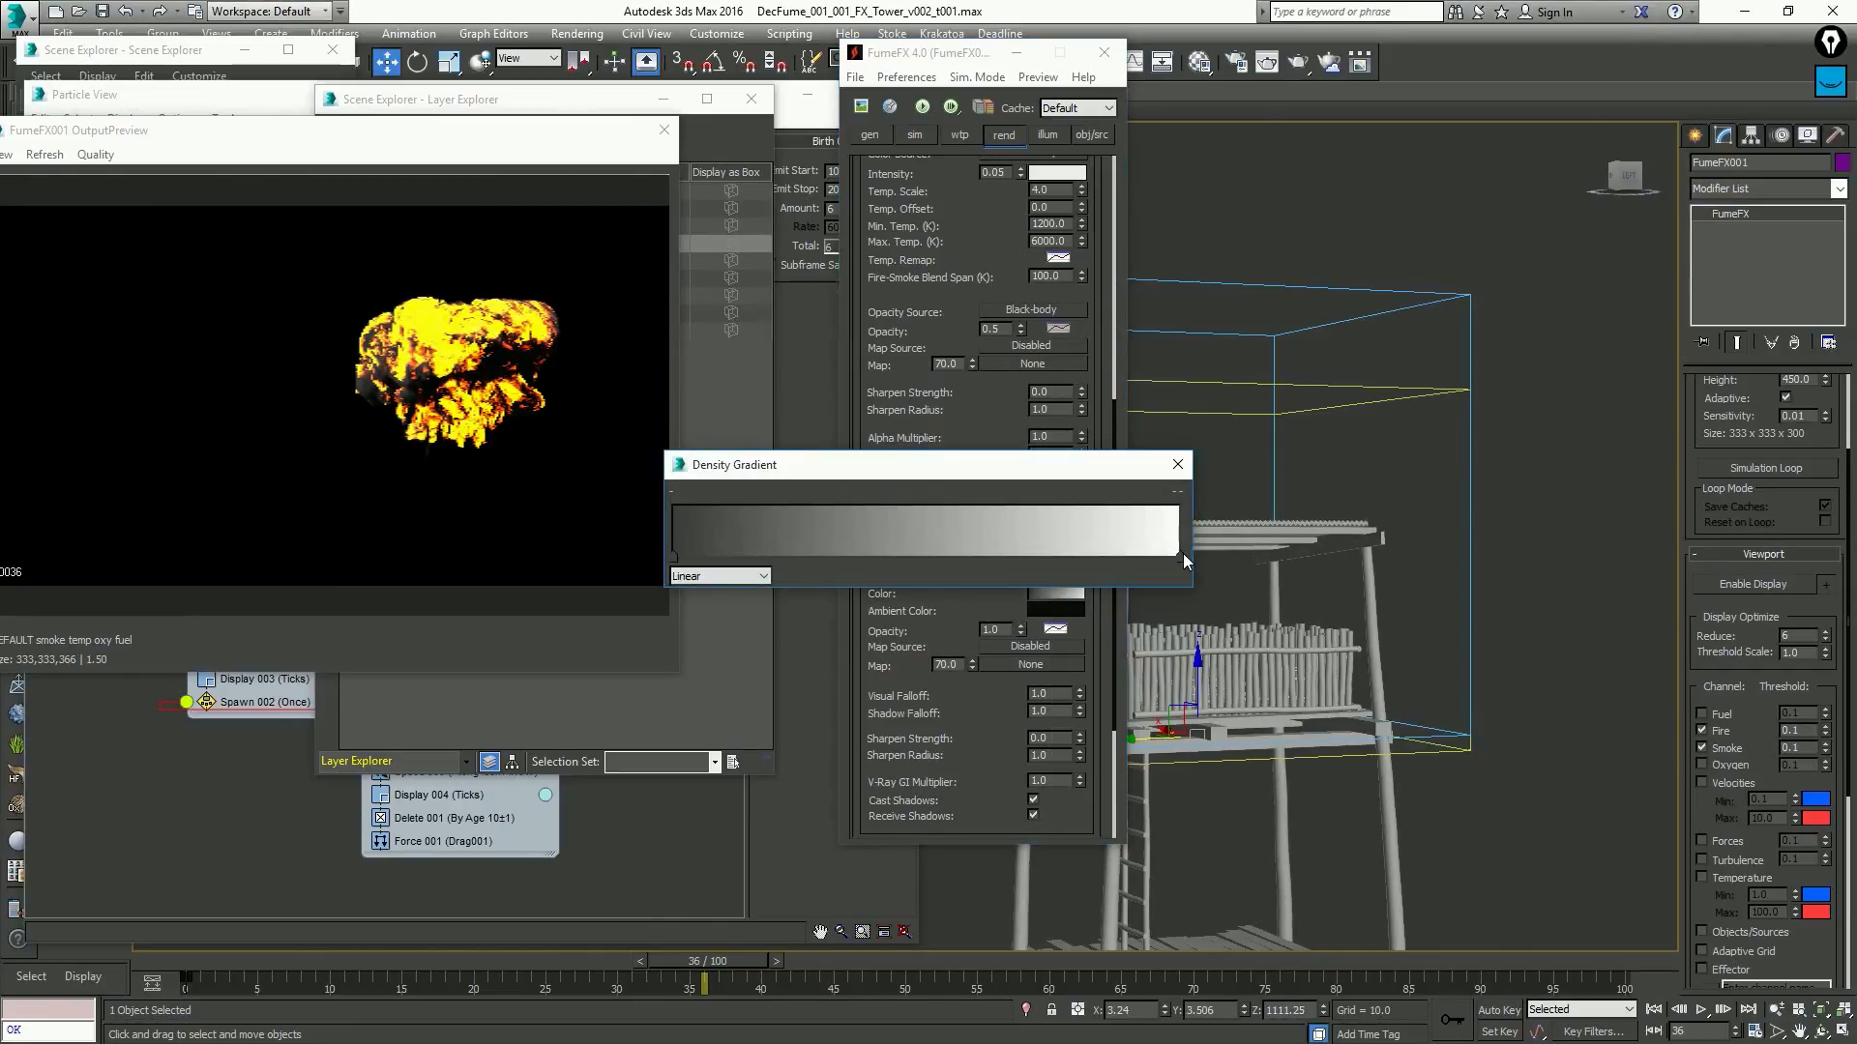
double_click(1179, 557)
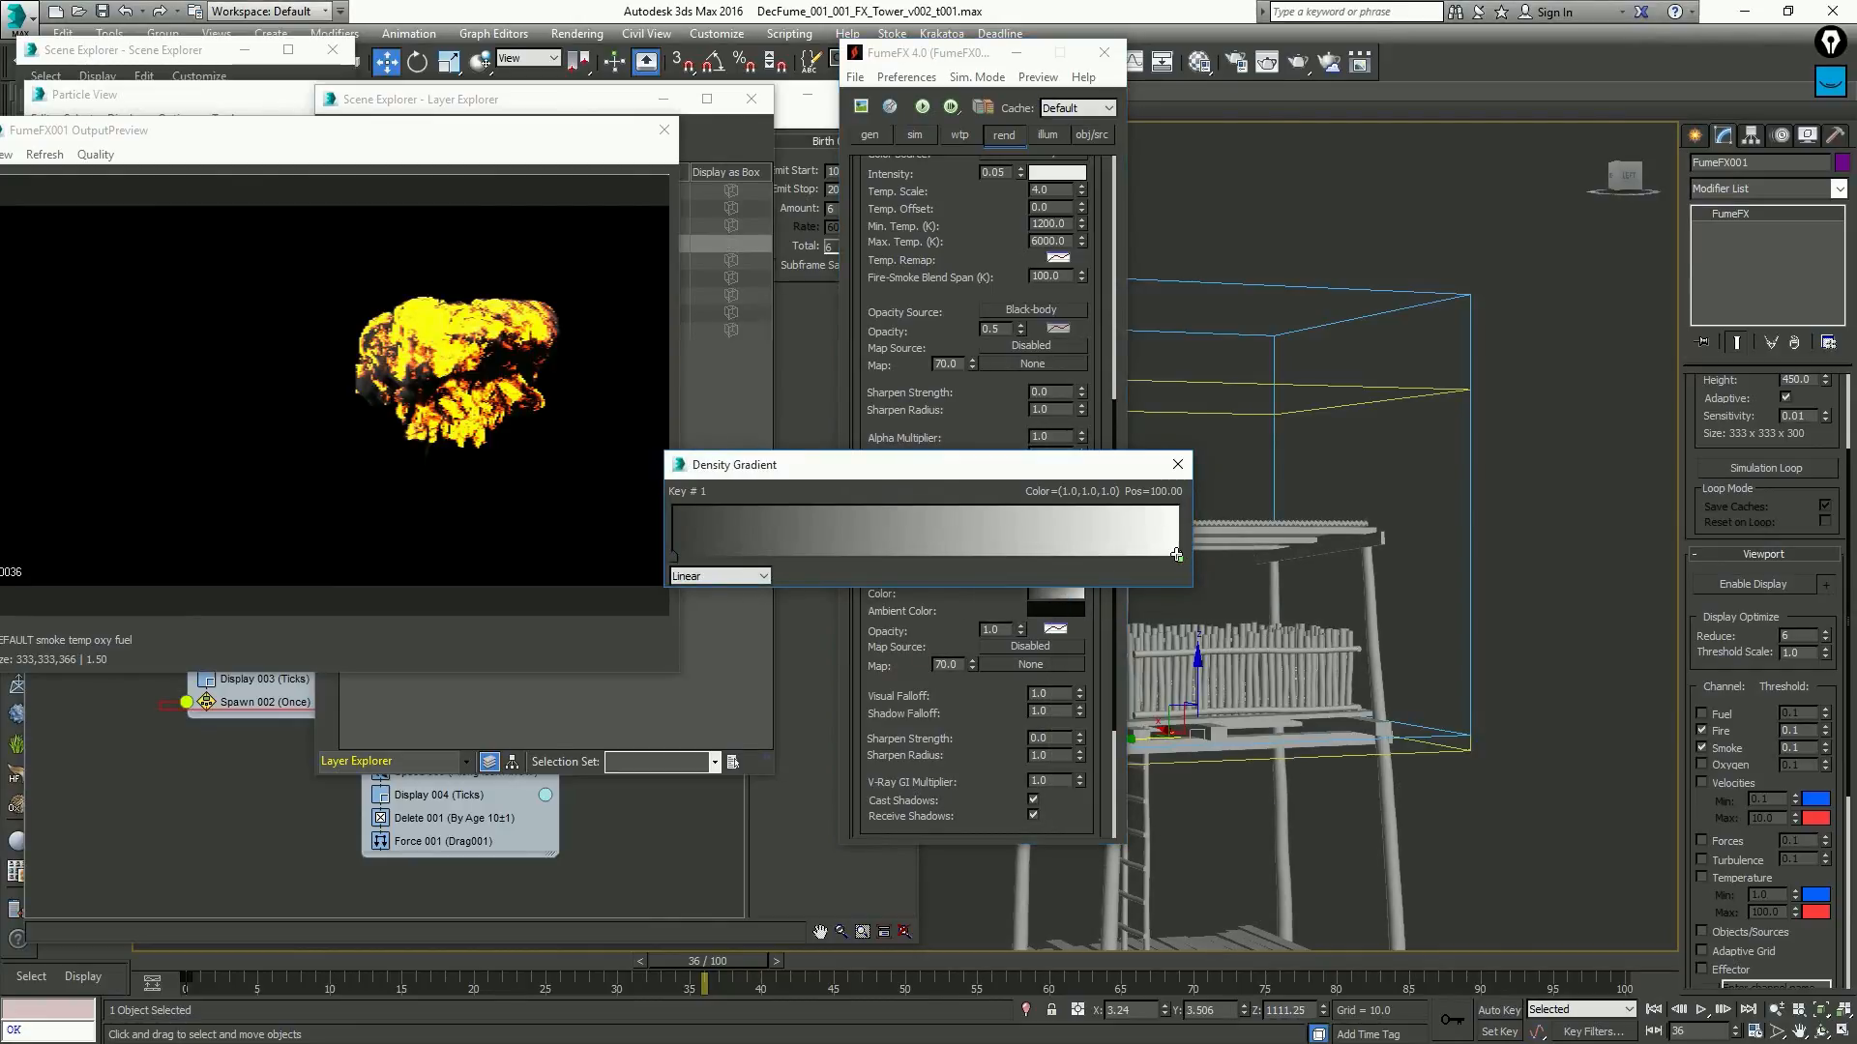
left_click(1177, 464)
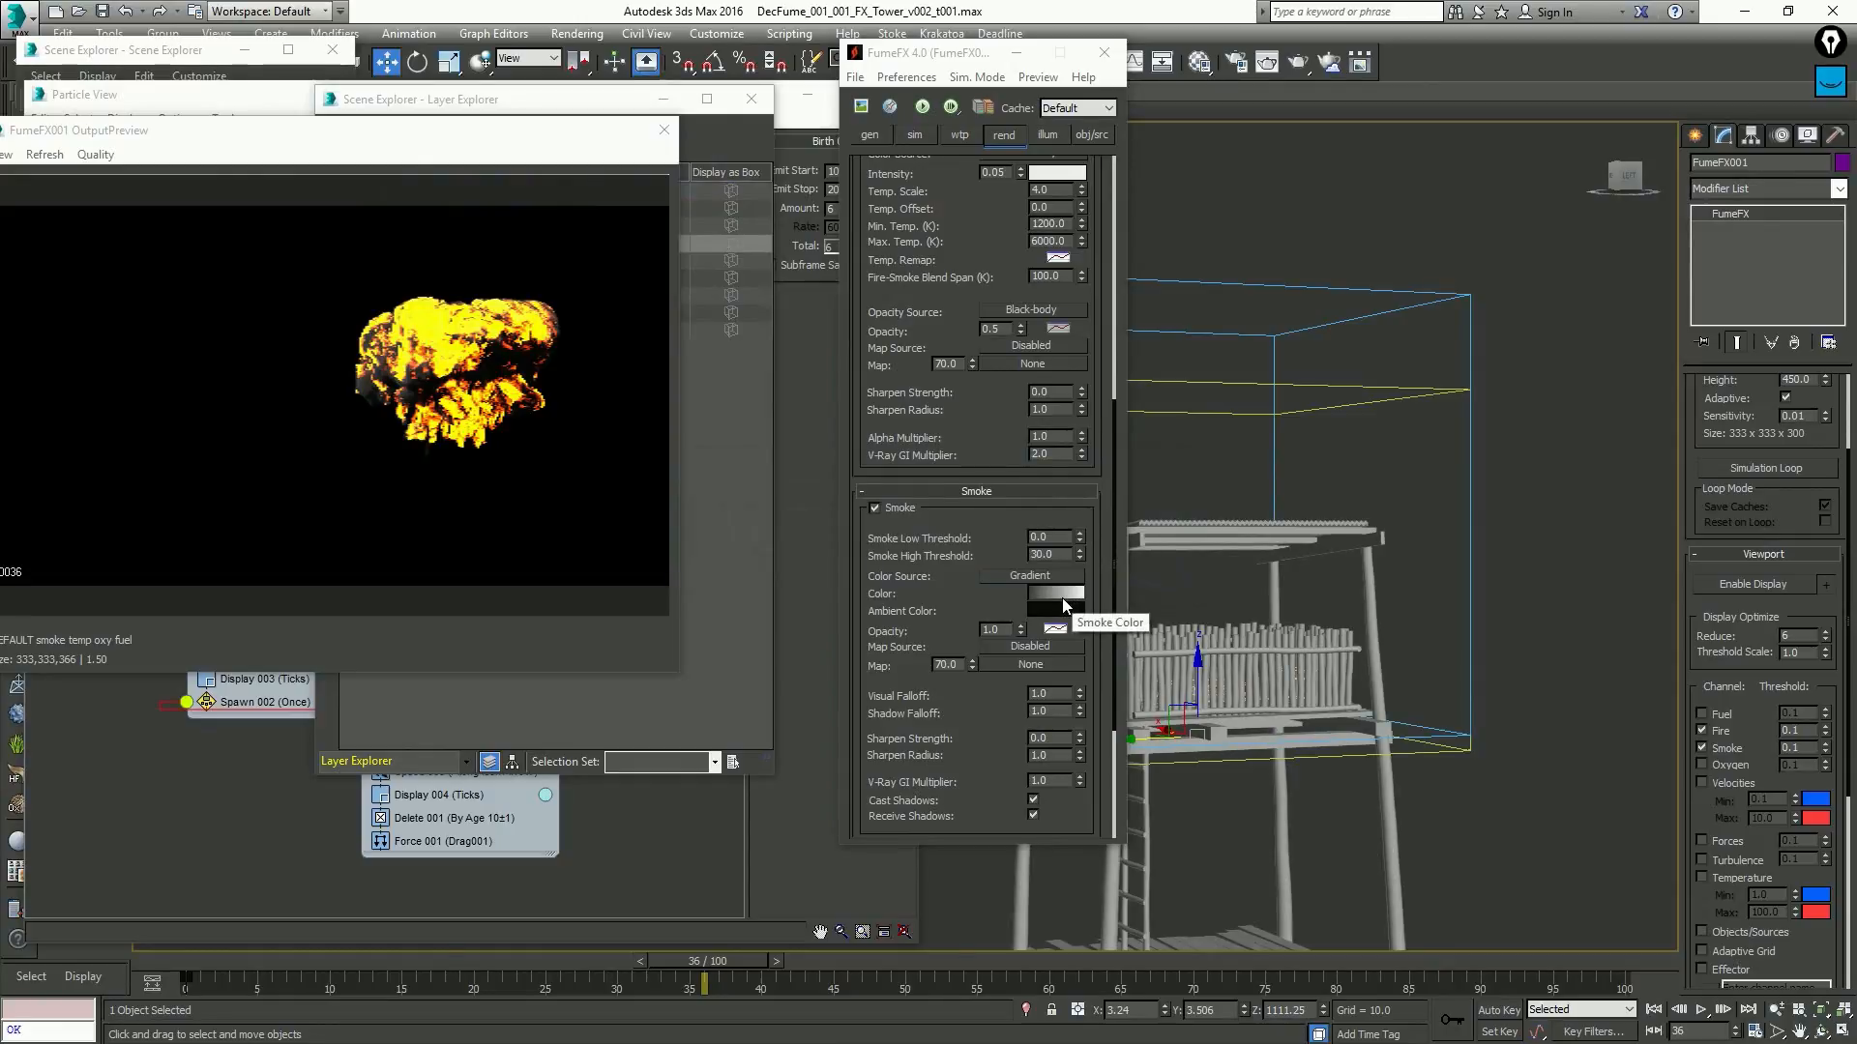
right_click(1056, 604)
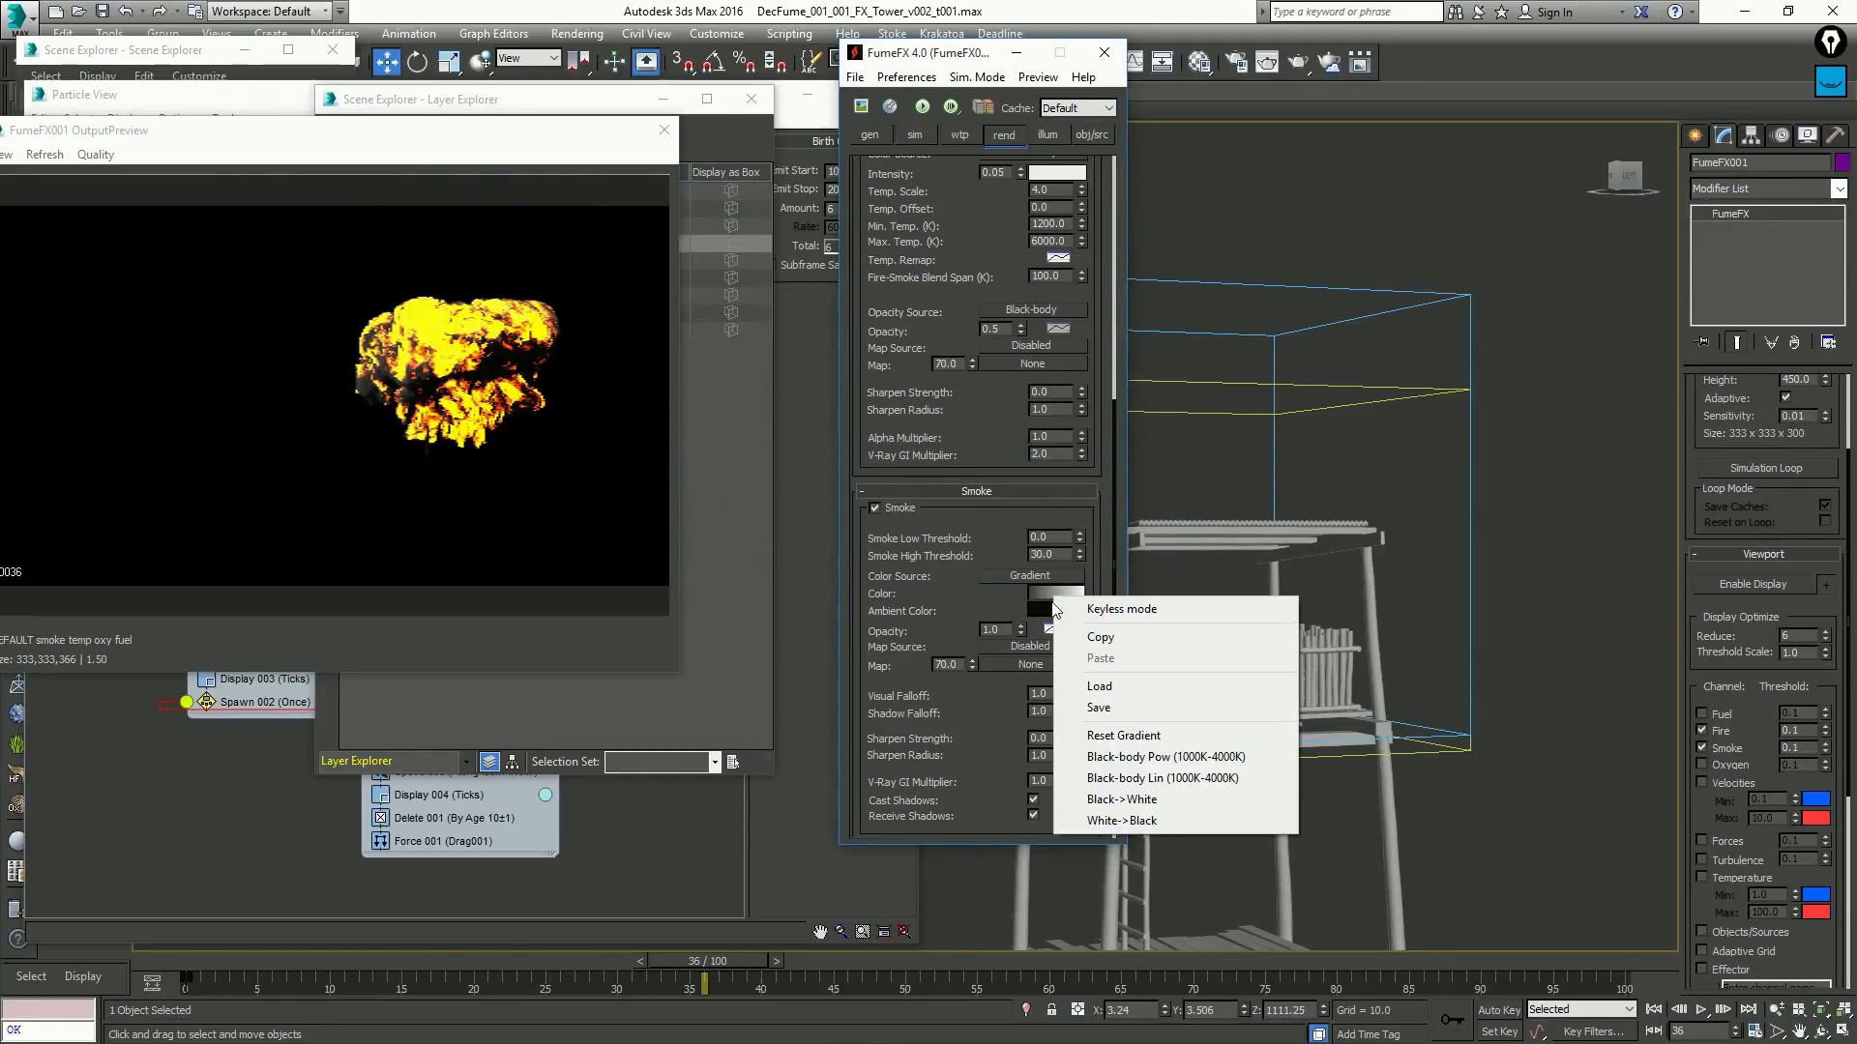
left_click(996, 611)
Set the smoke color gradient's end key at position 100 to a dark grey with a Value of 30
left_click(1058, 600)
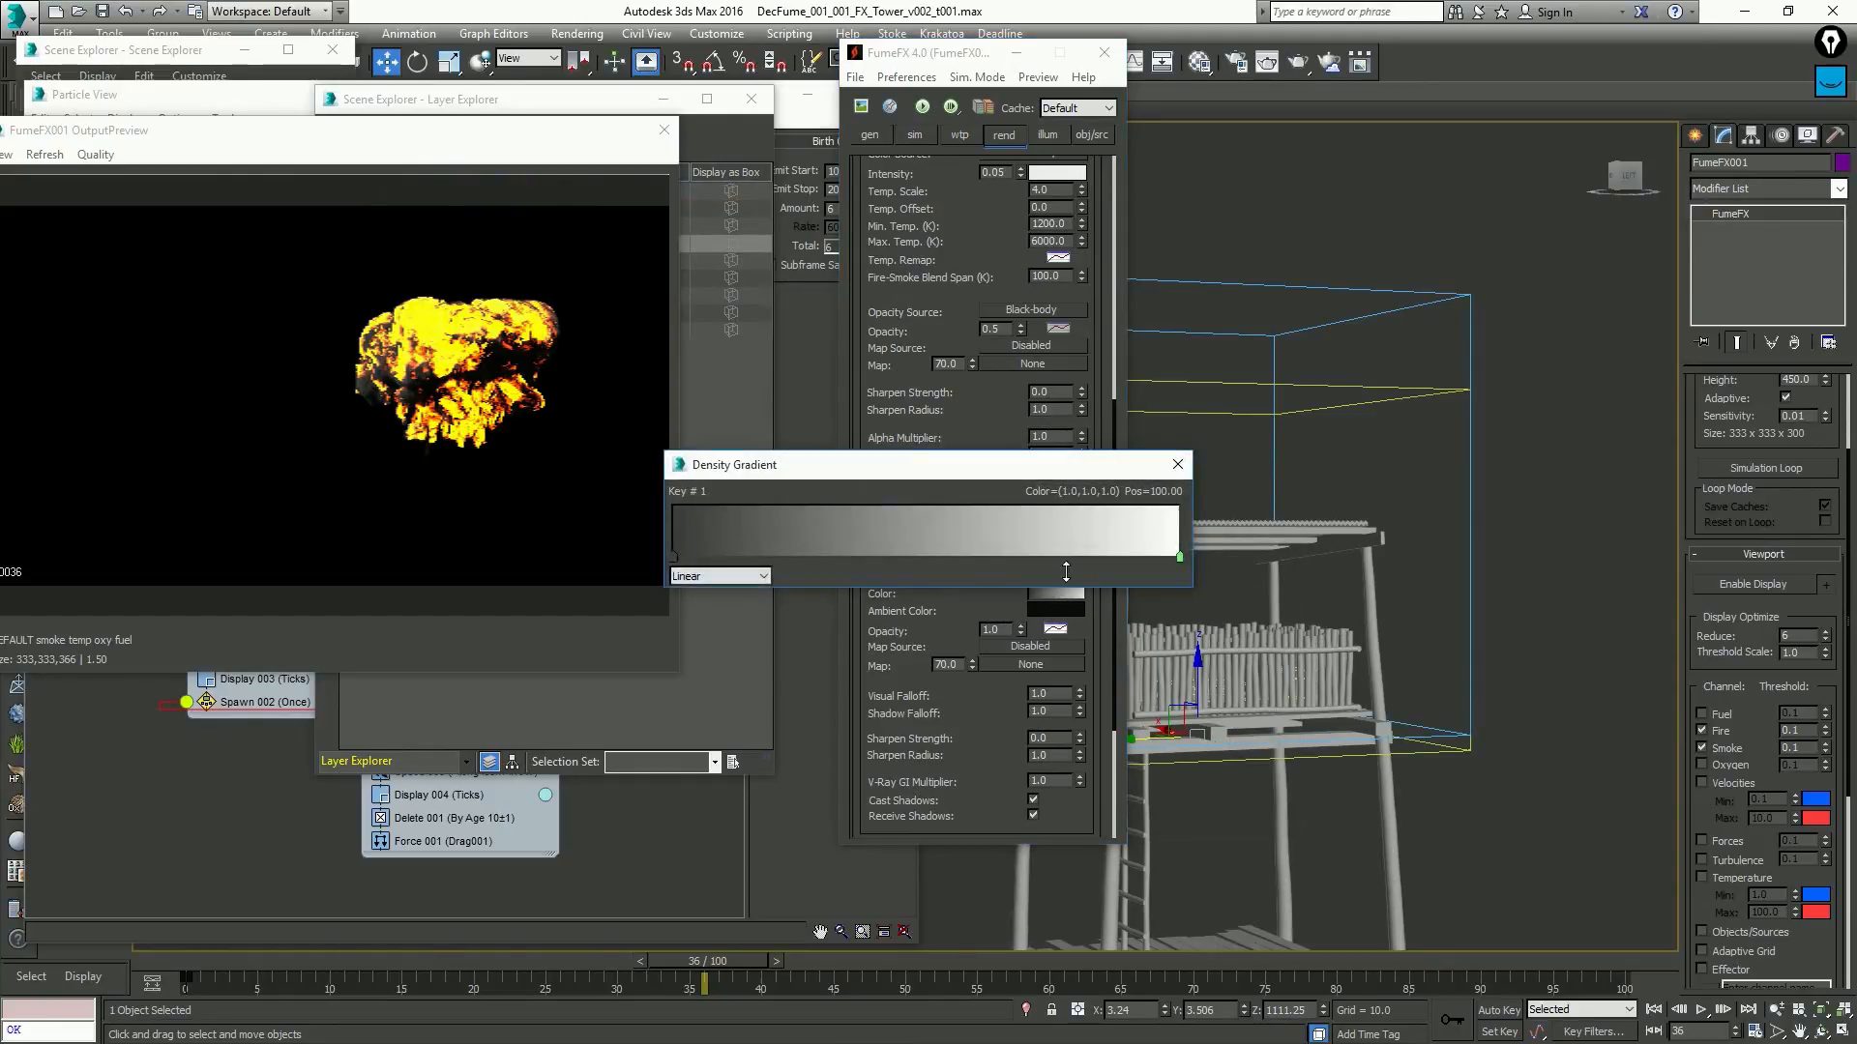
double_click(1179, 557)
left_click(775, 221)
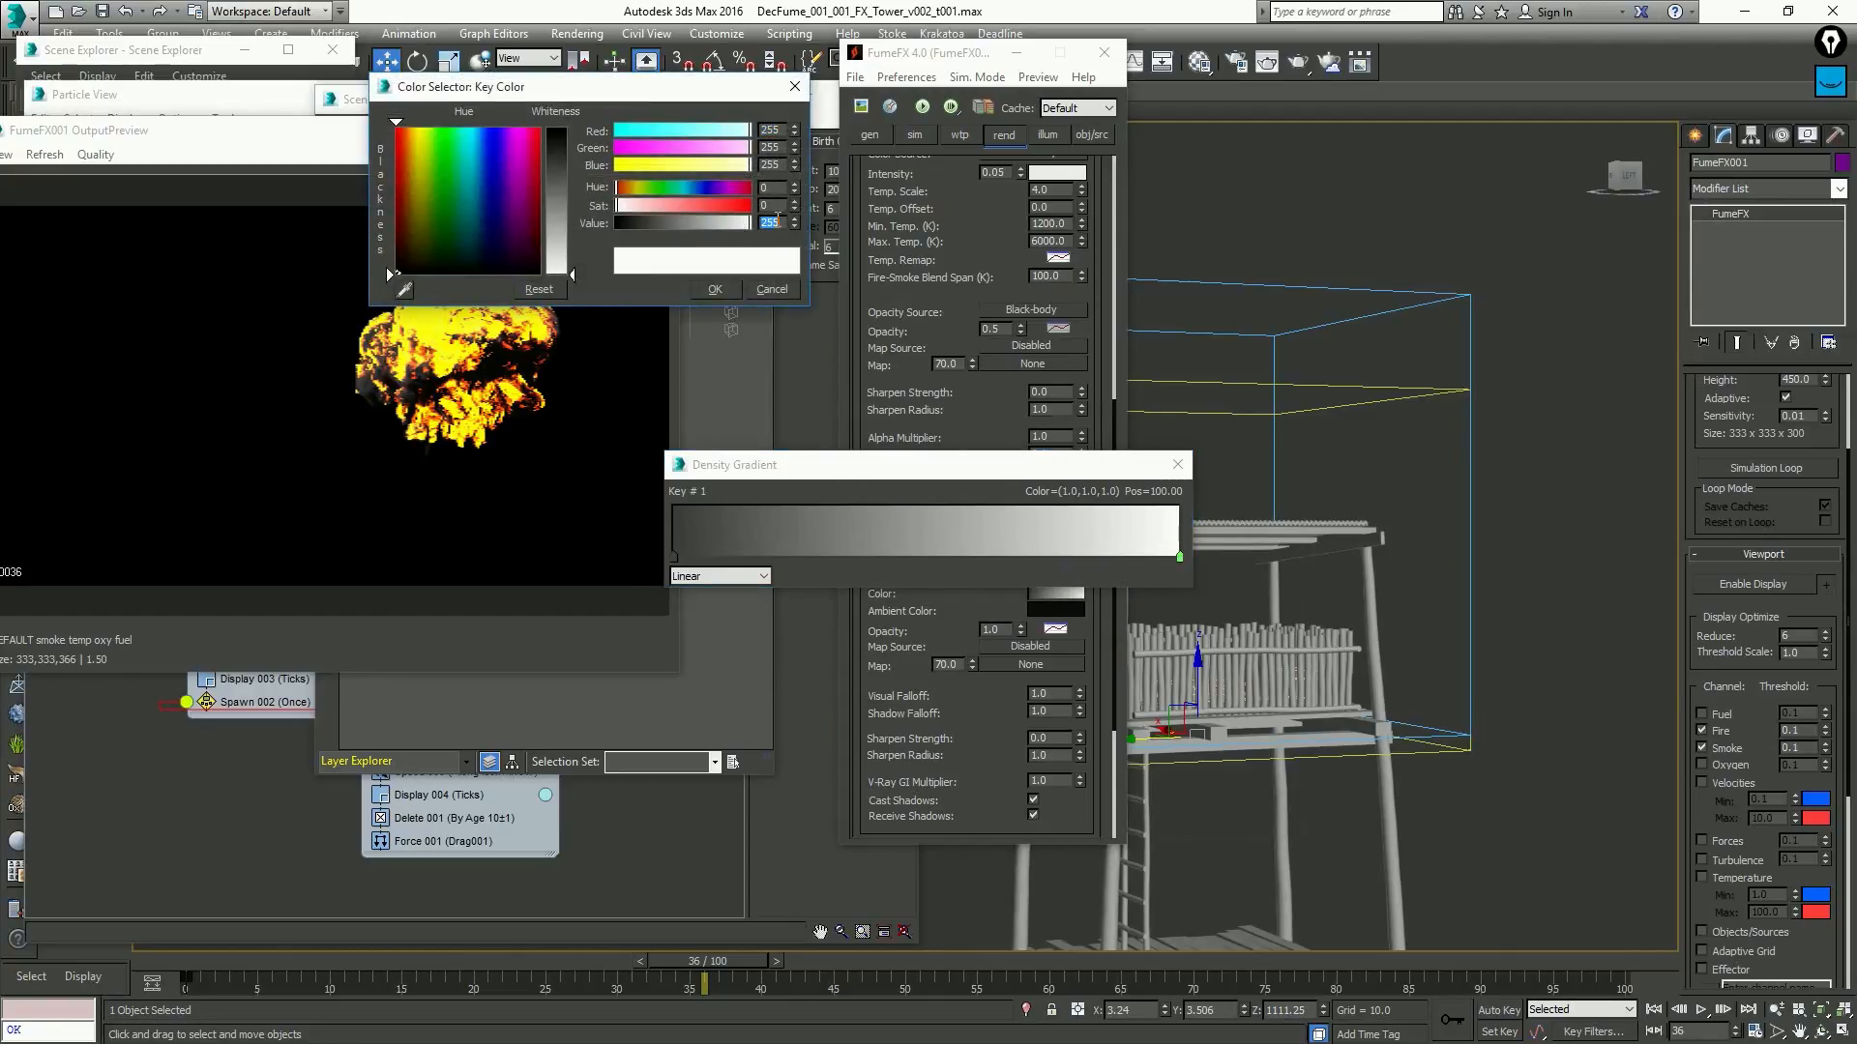
type("40")
key("Return")
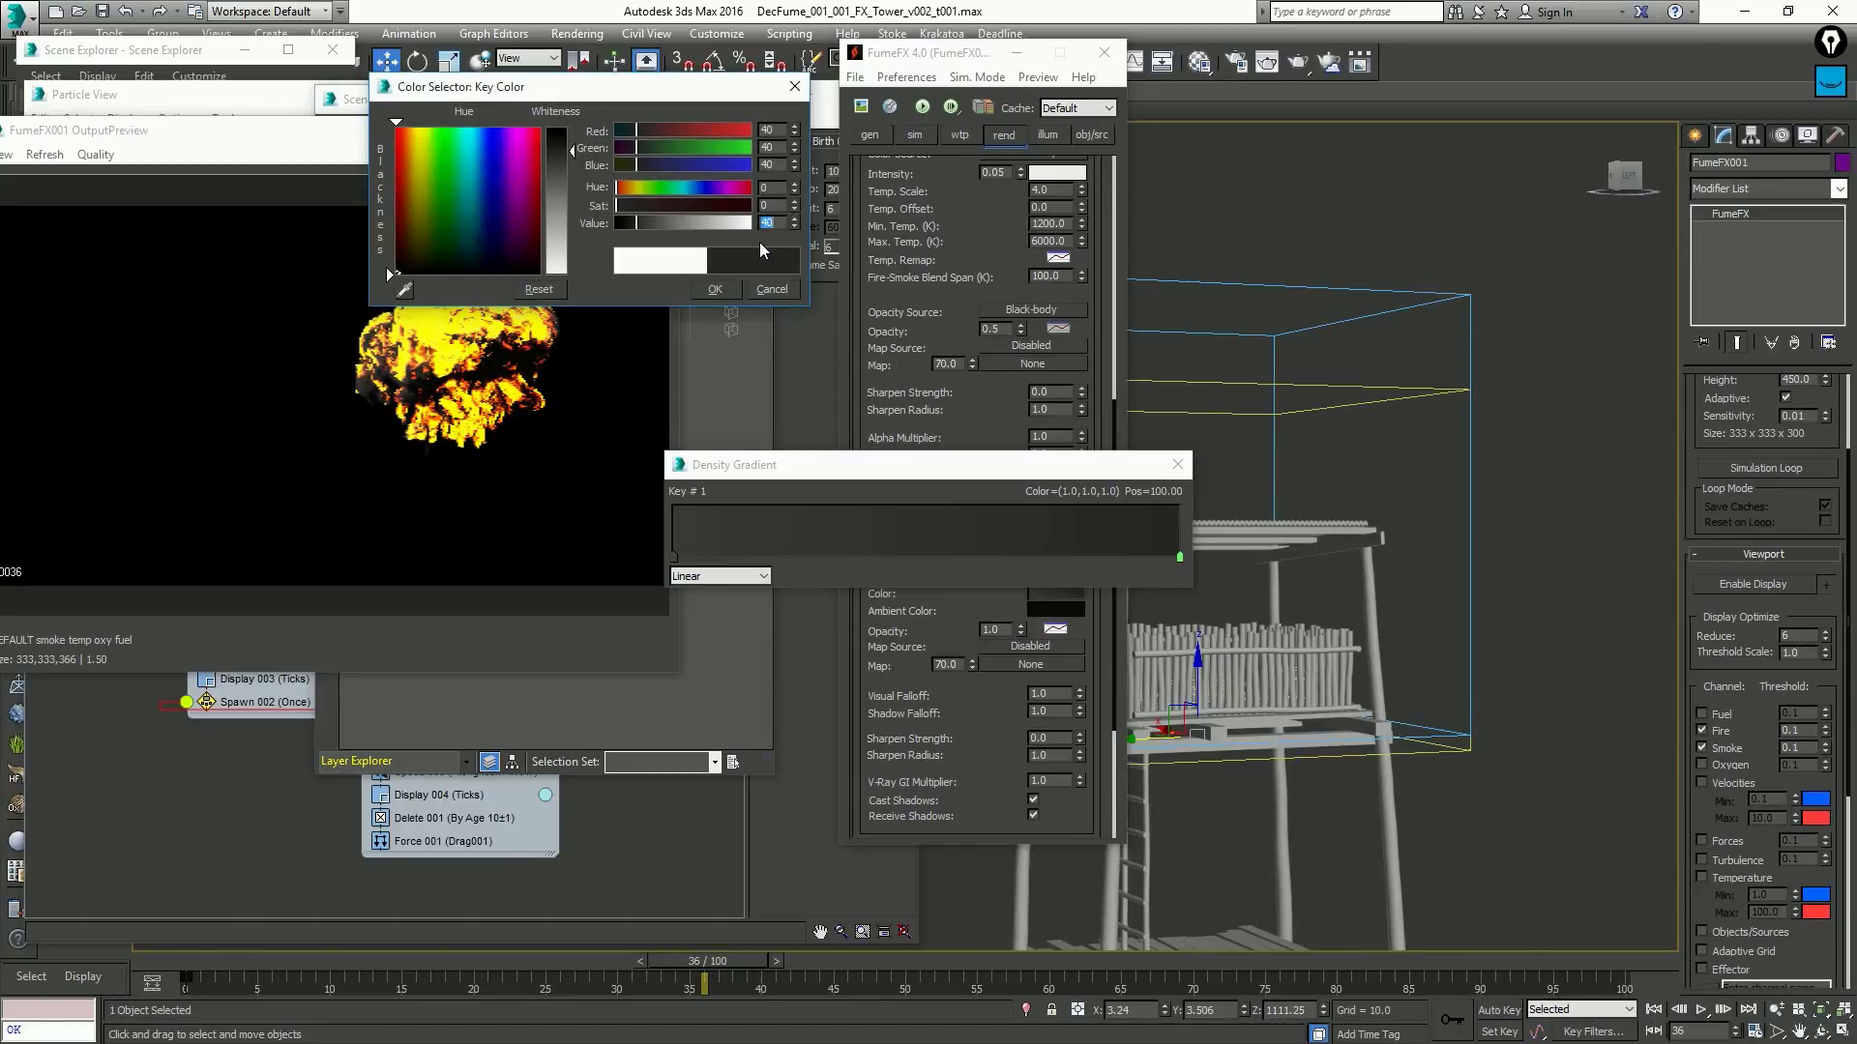
type("30")
key("Return")
left_click(716, 290)
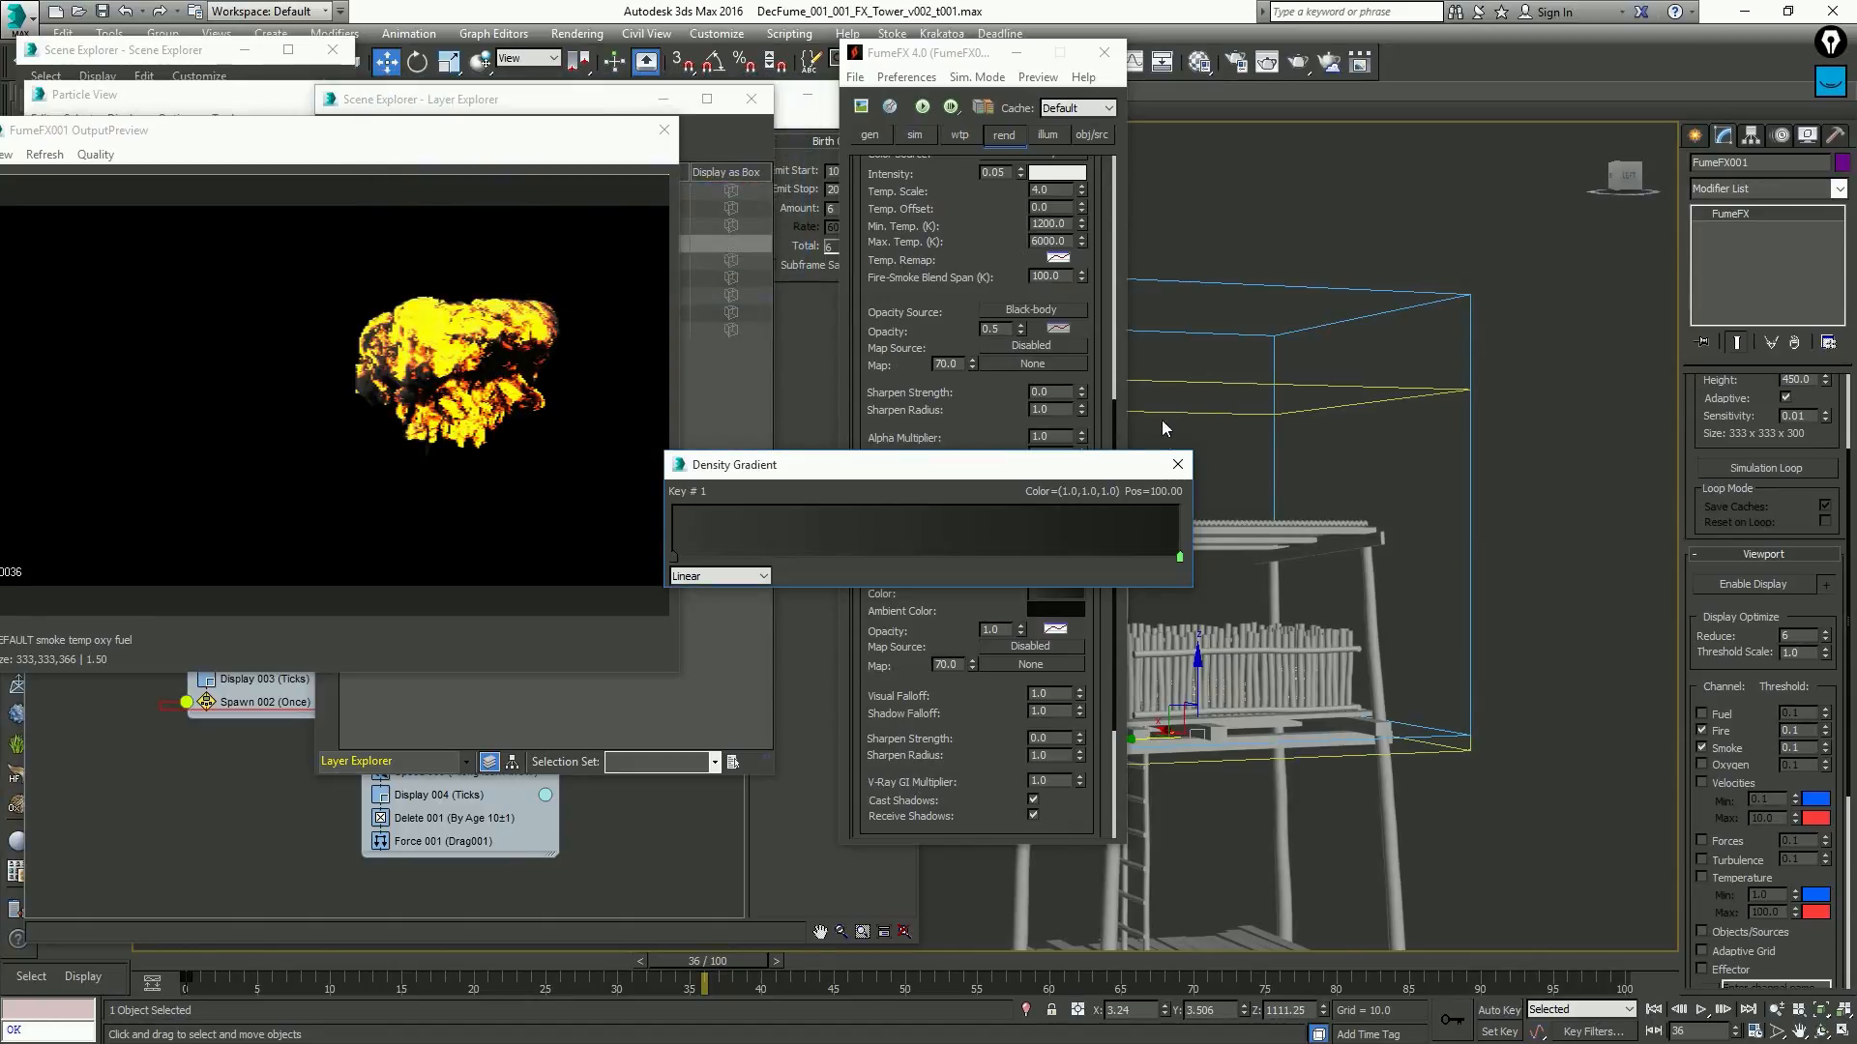
left_click(1177, 464)
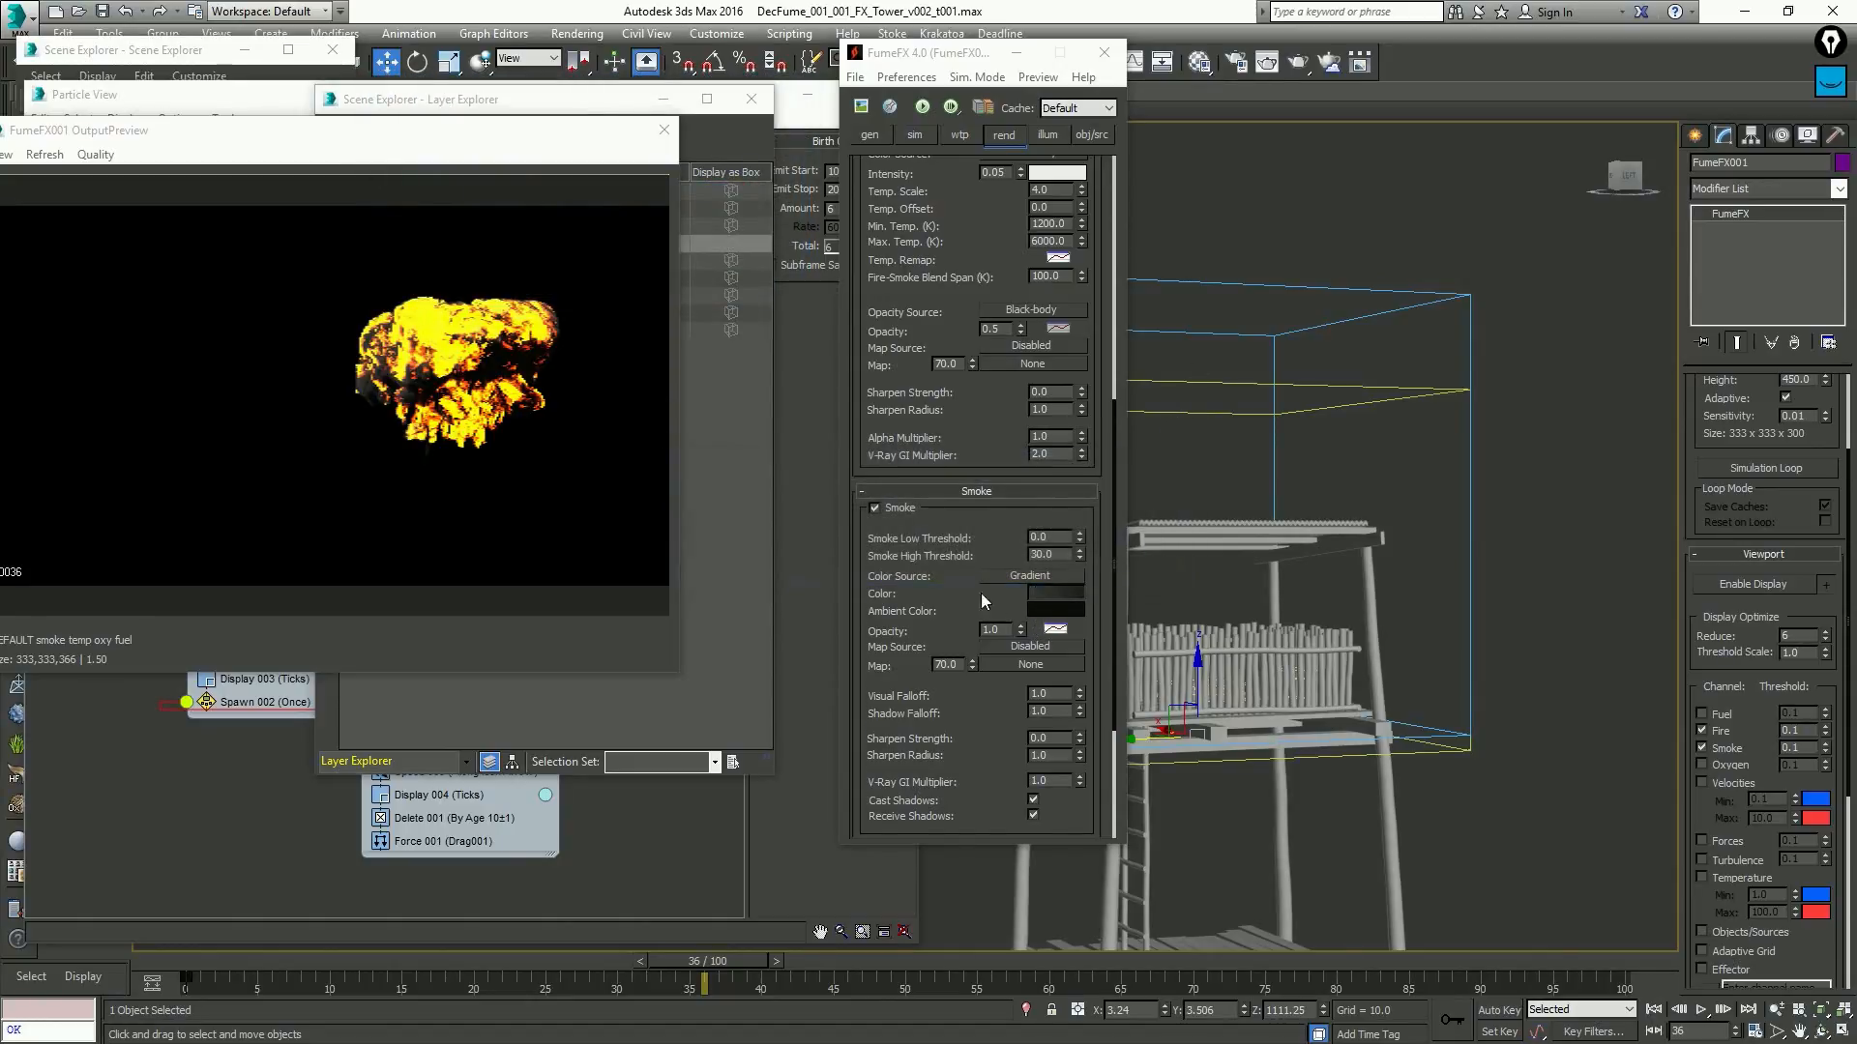
left_click(1060, 592)
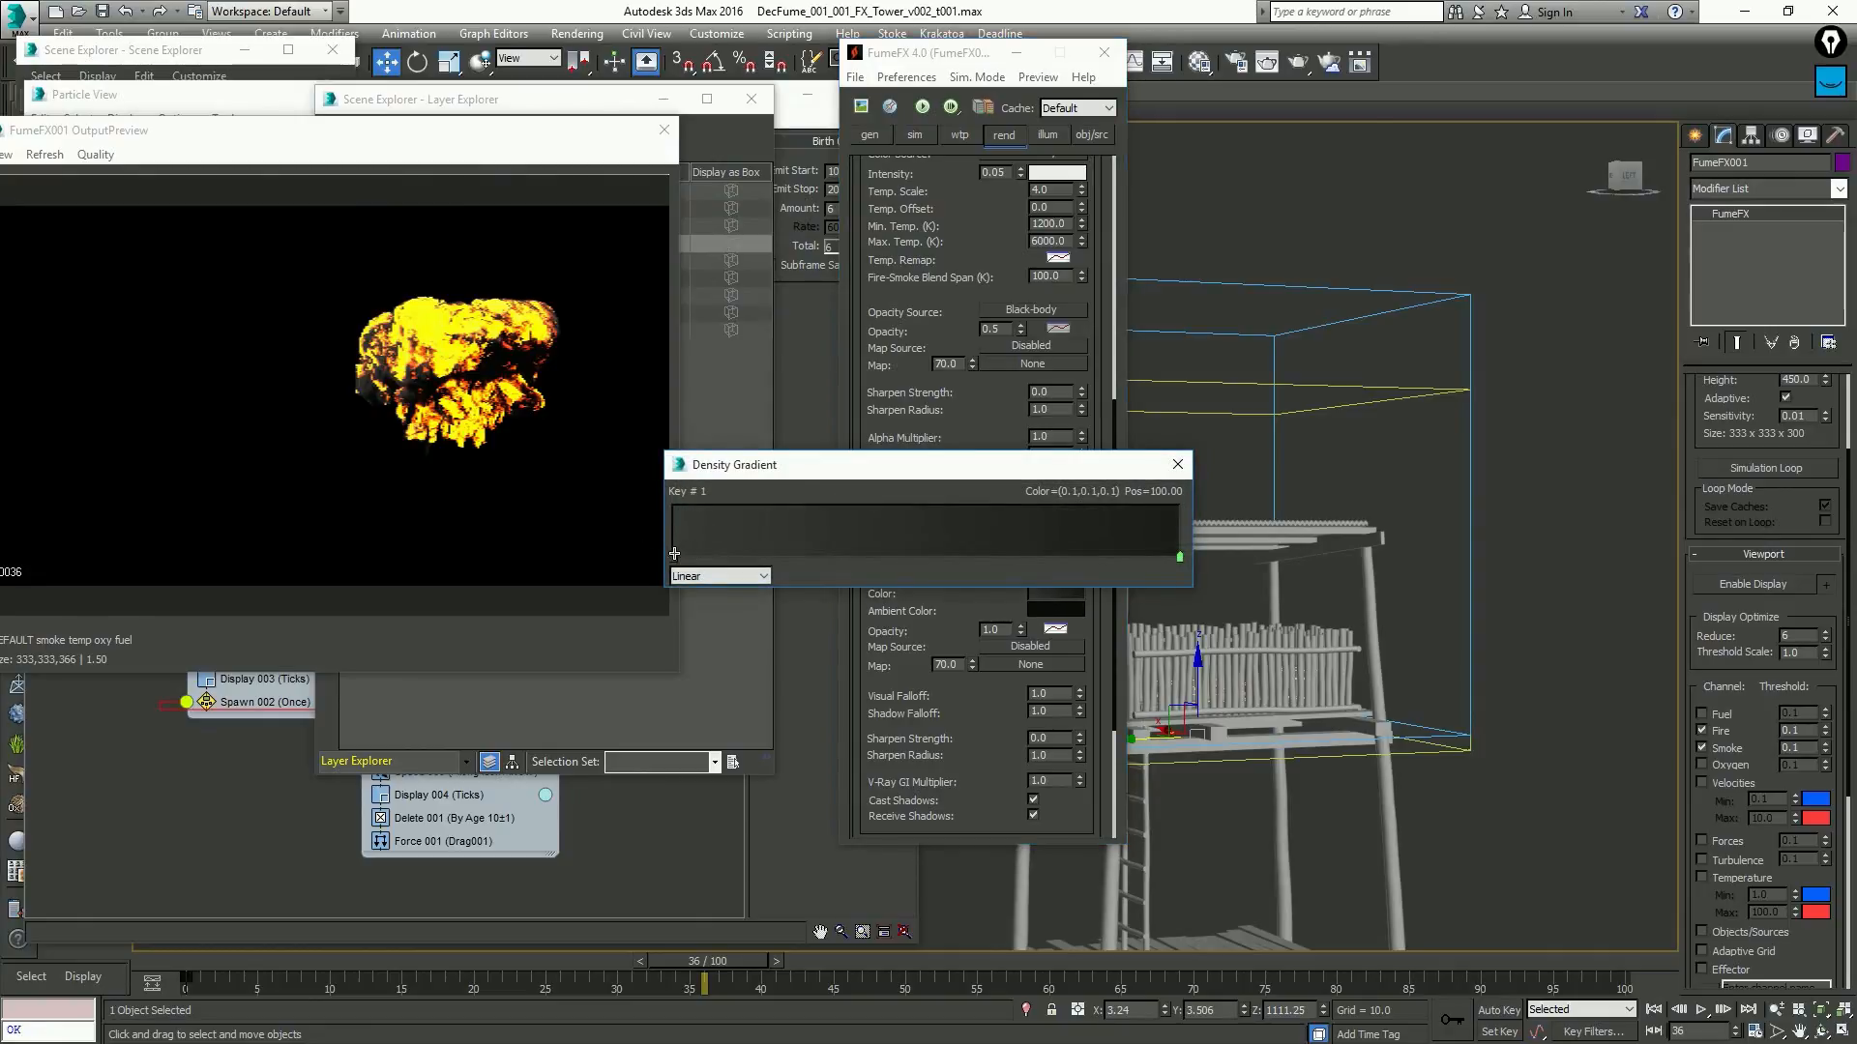
left_click(1177, 465)
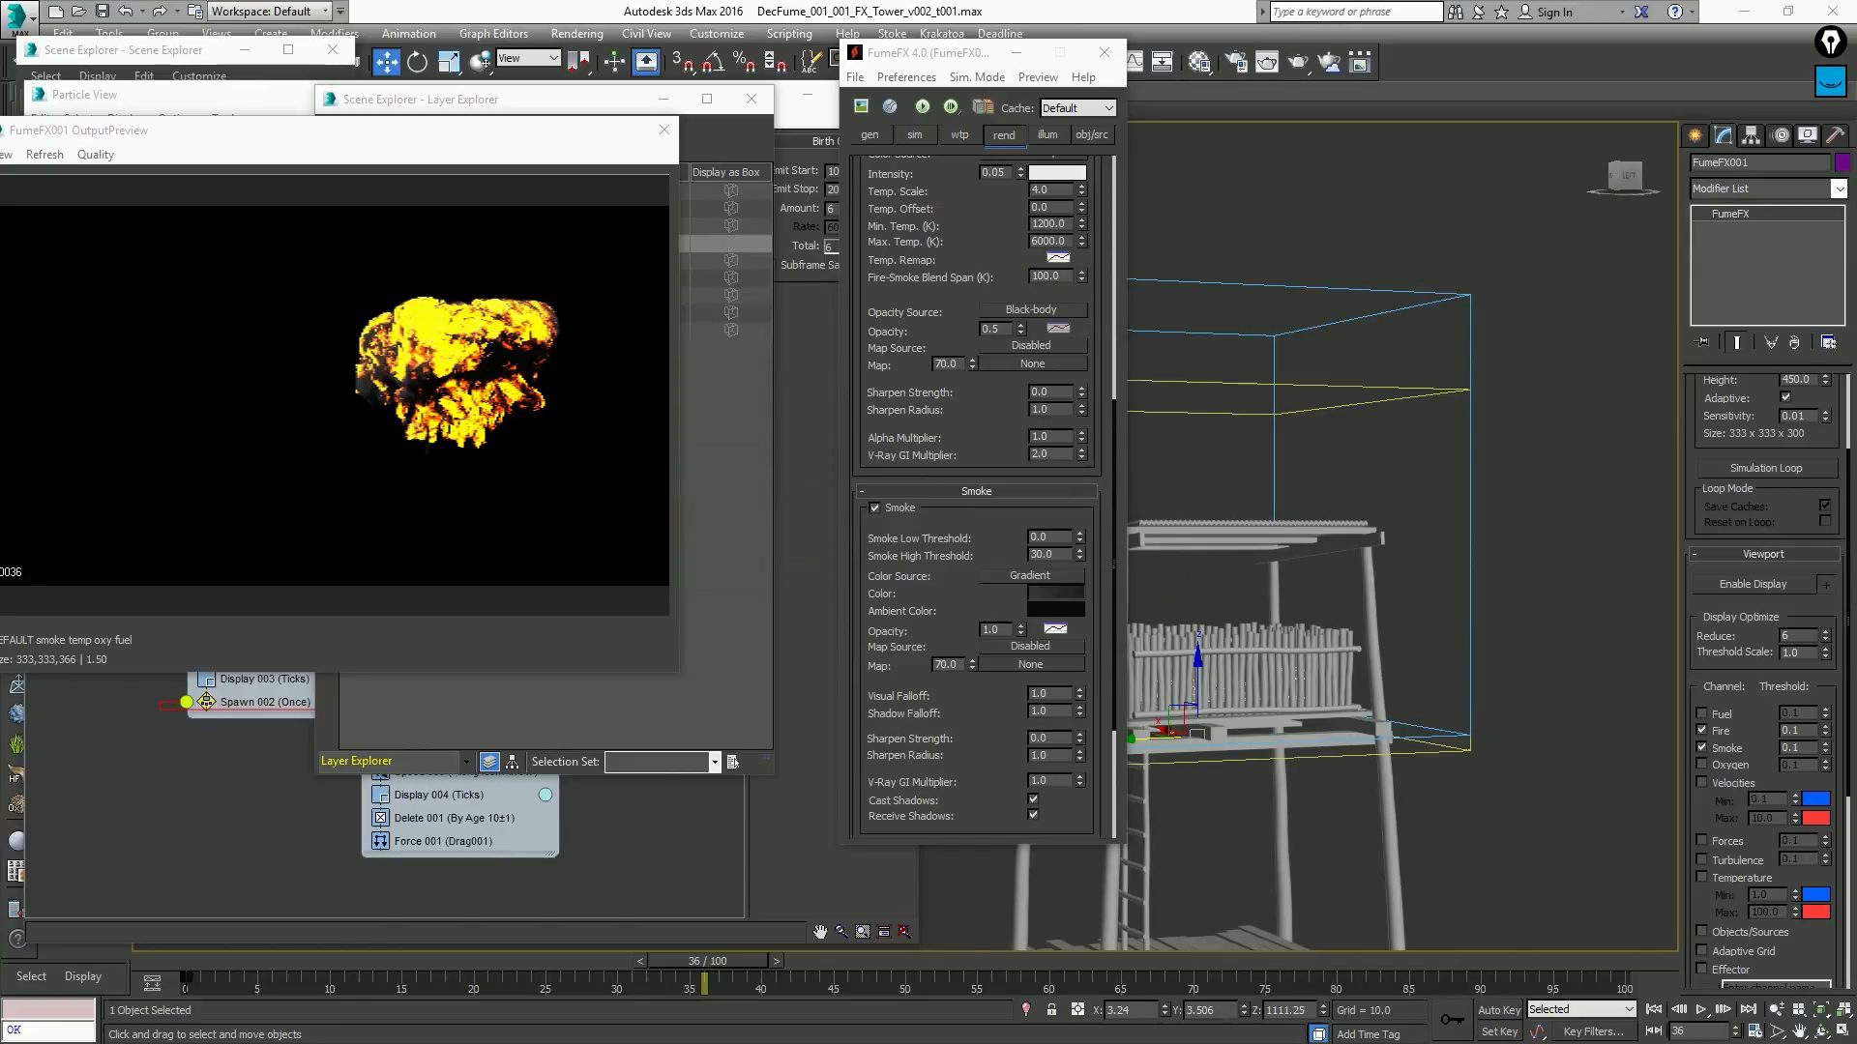
Set the smoke's Opacity to 2.5
double_click(988, 627)
type("2.5")
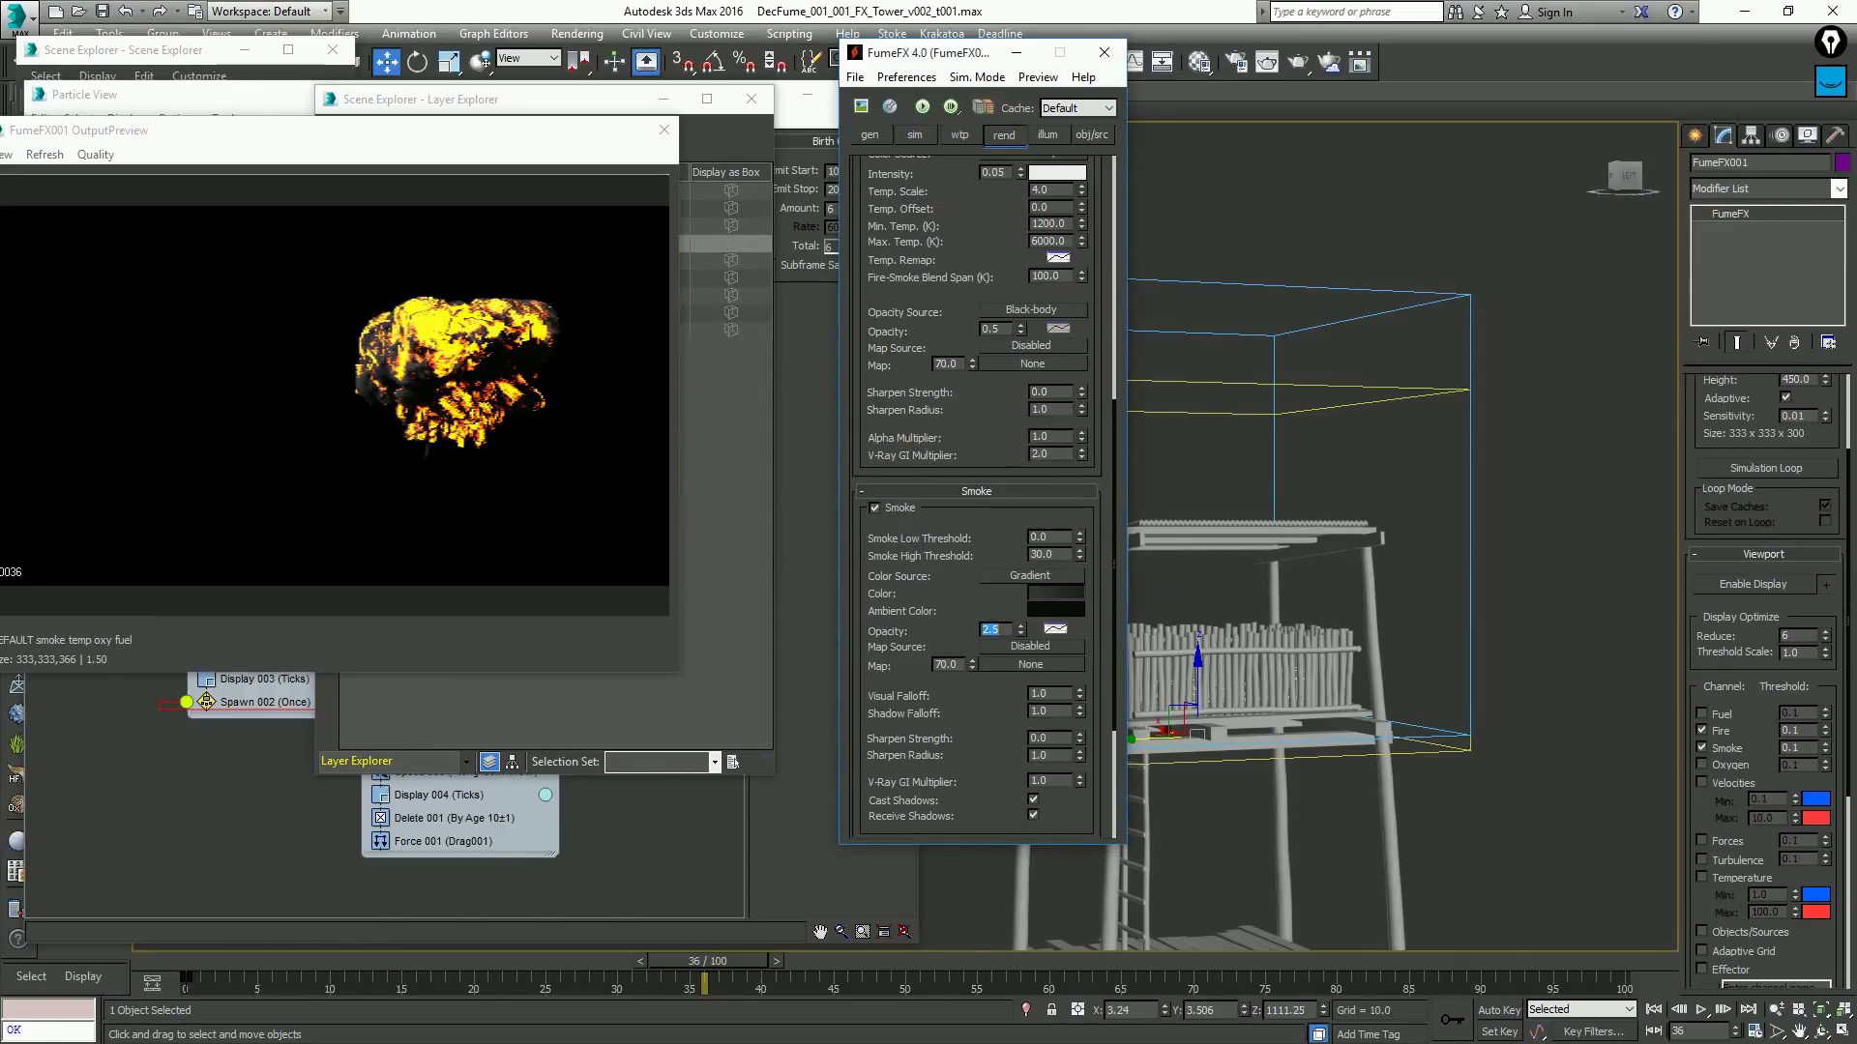
left_click(941, 589)
Check the V-Ray frame buffer settings in the render setup and start a render of frame 36
left_click(1244, 61)
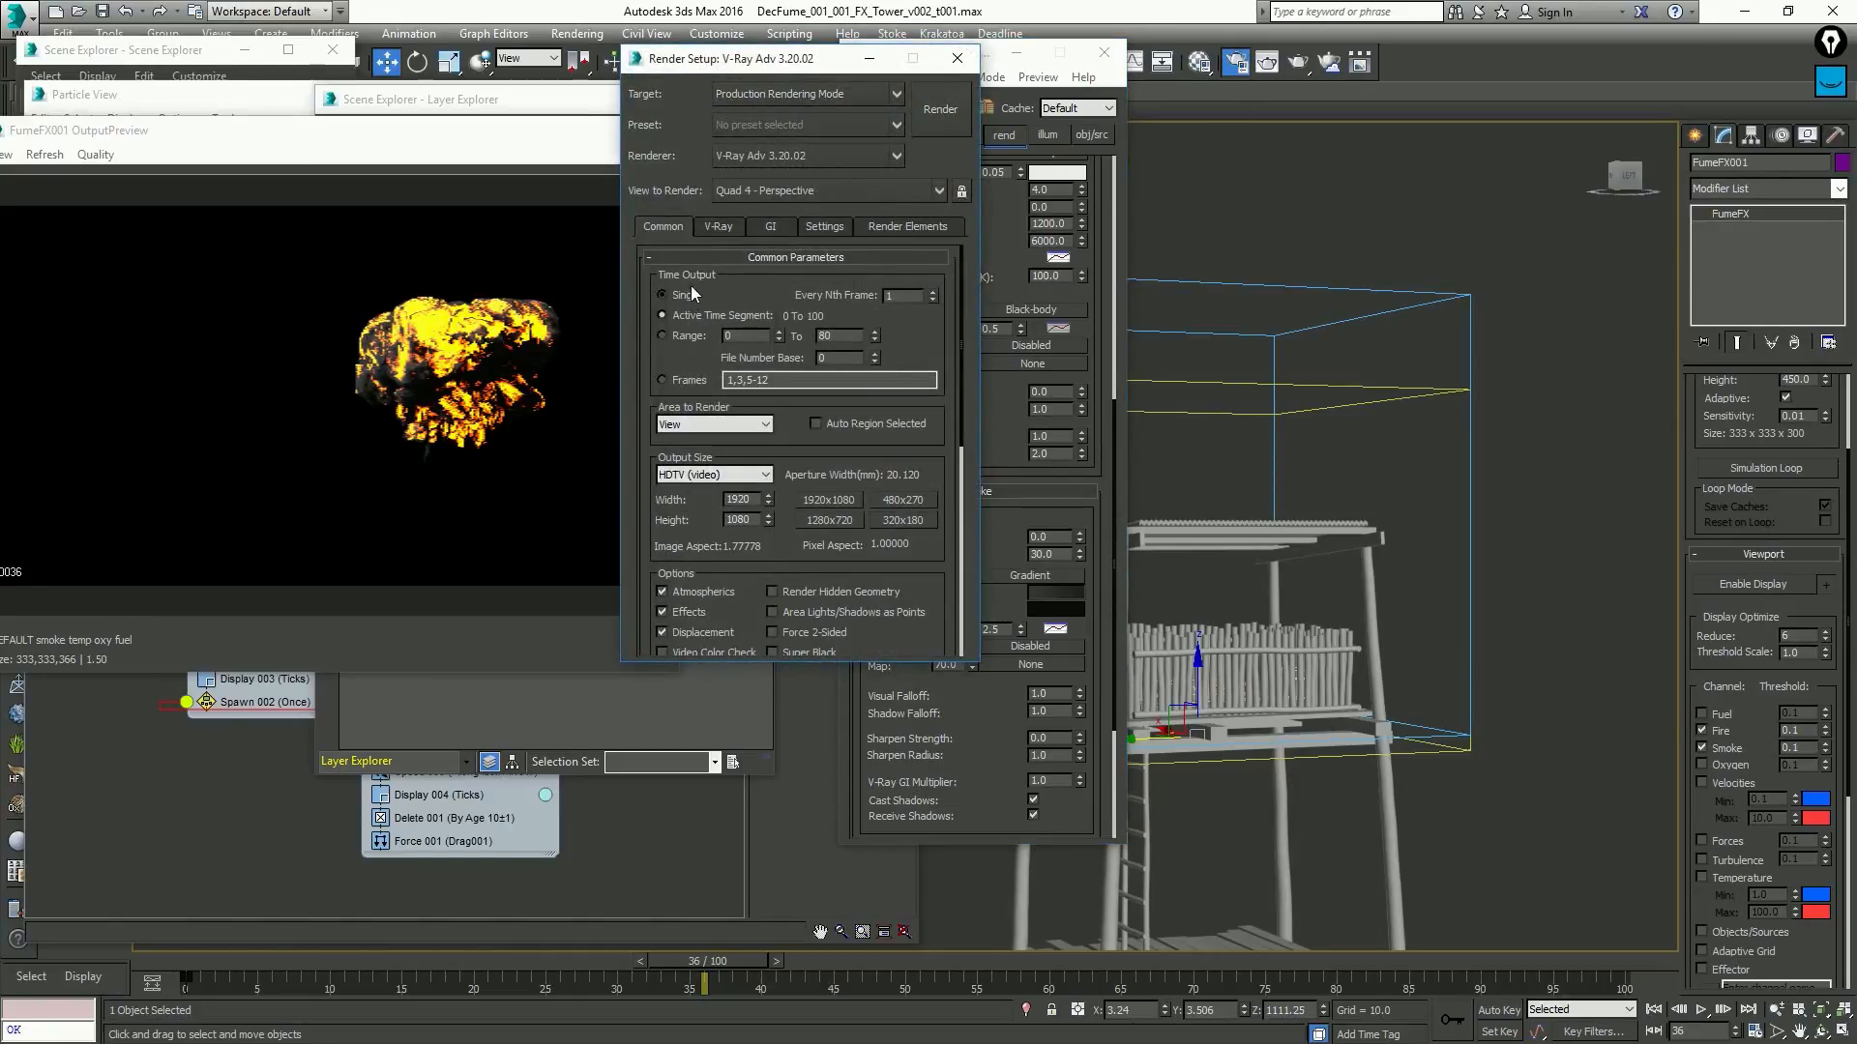
left_click(718, 226)
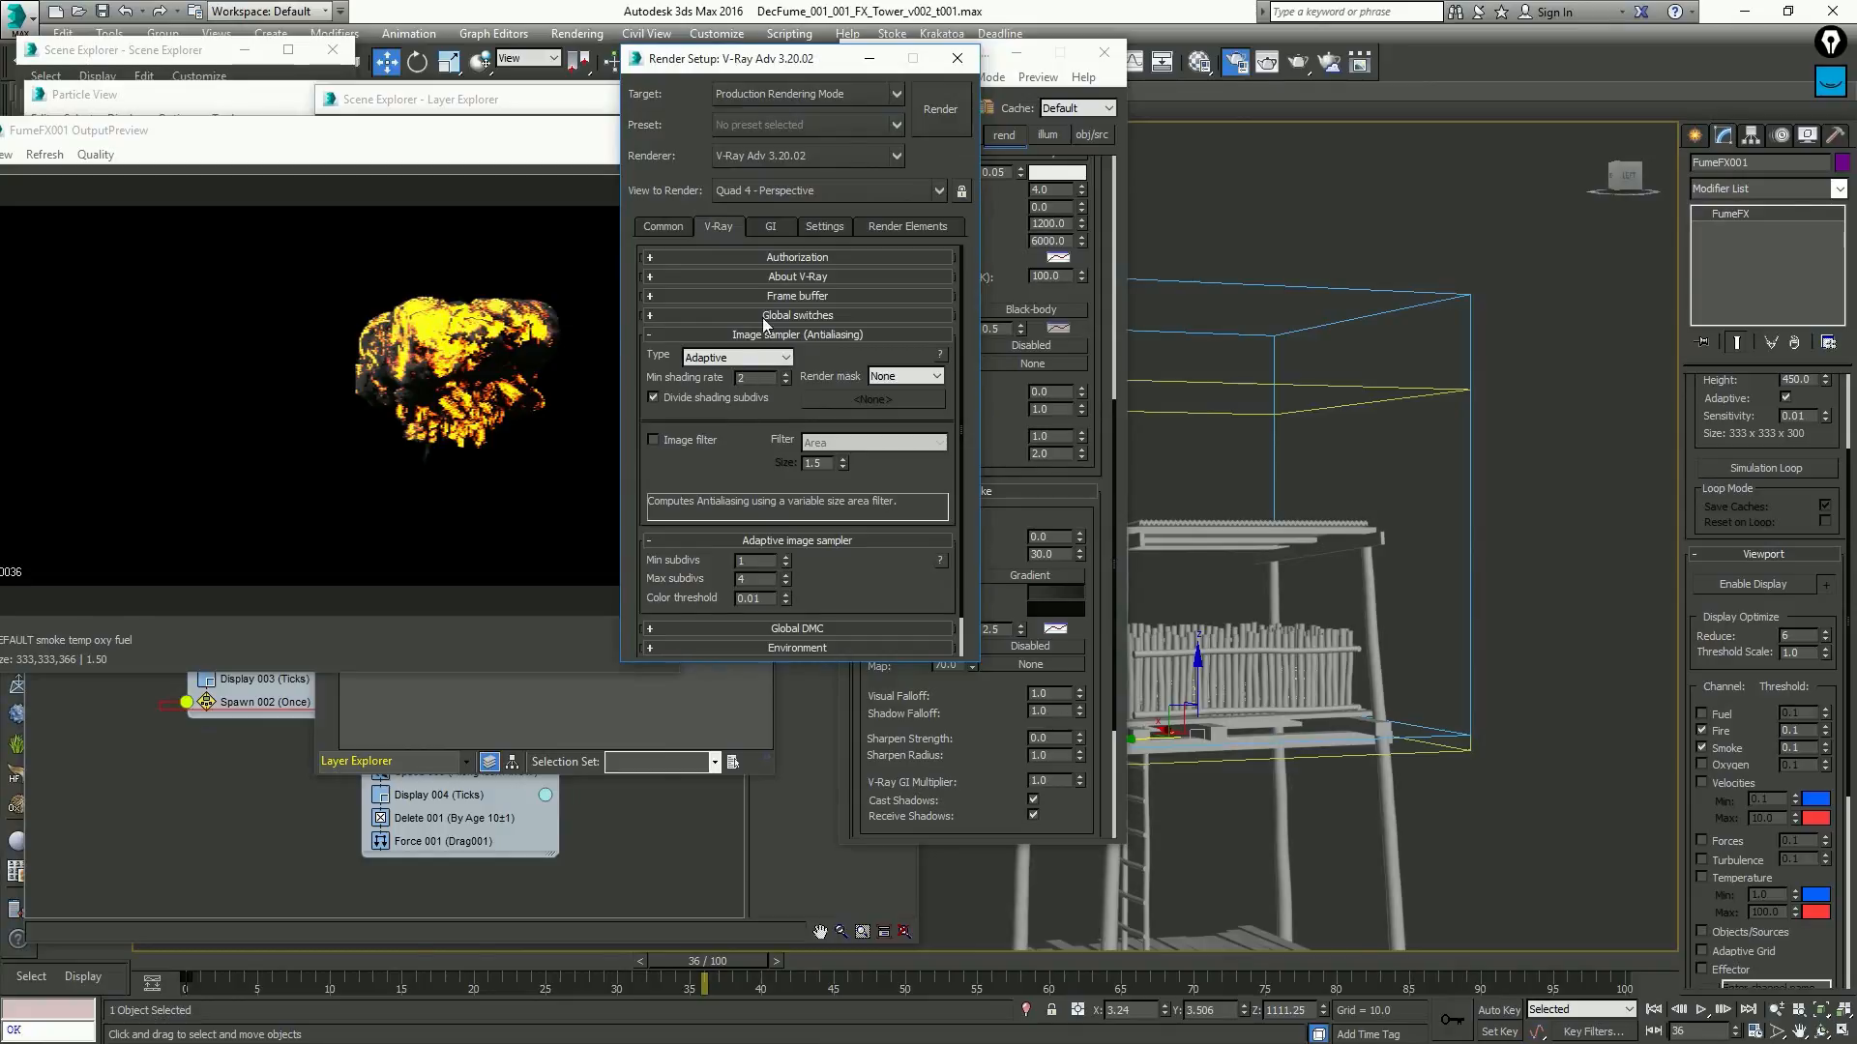
left_click(811, 294)
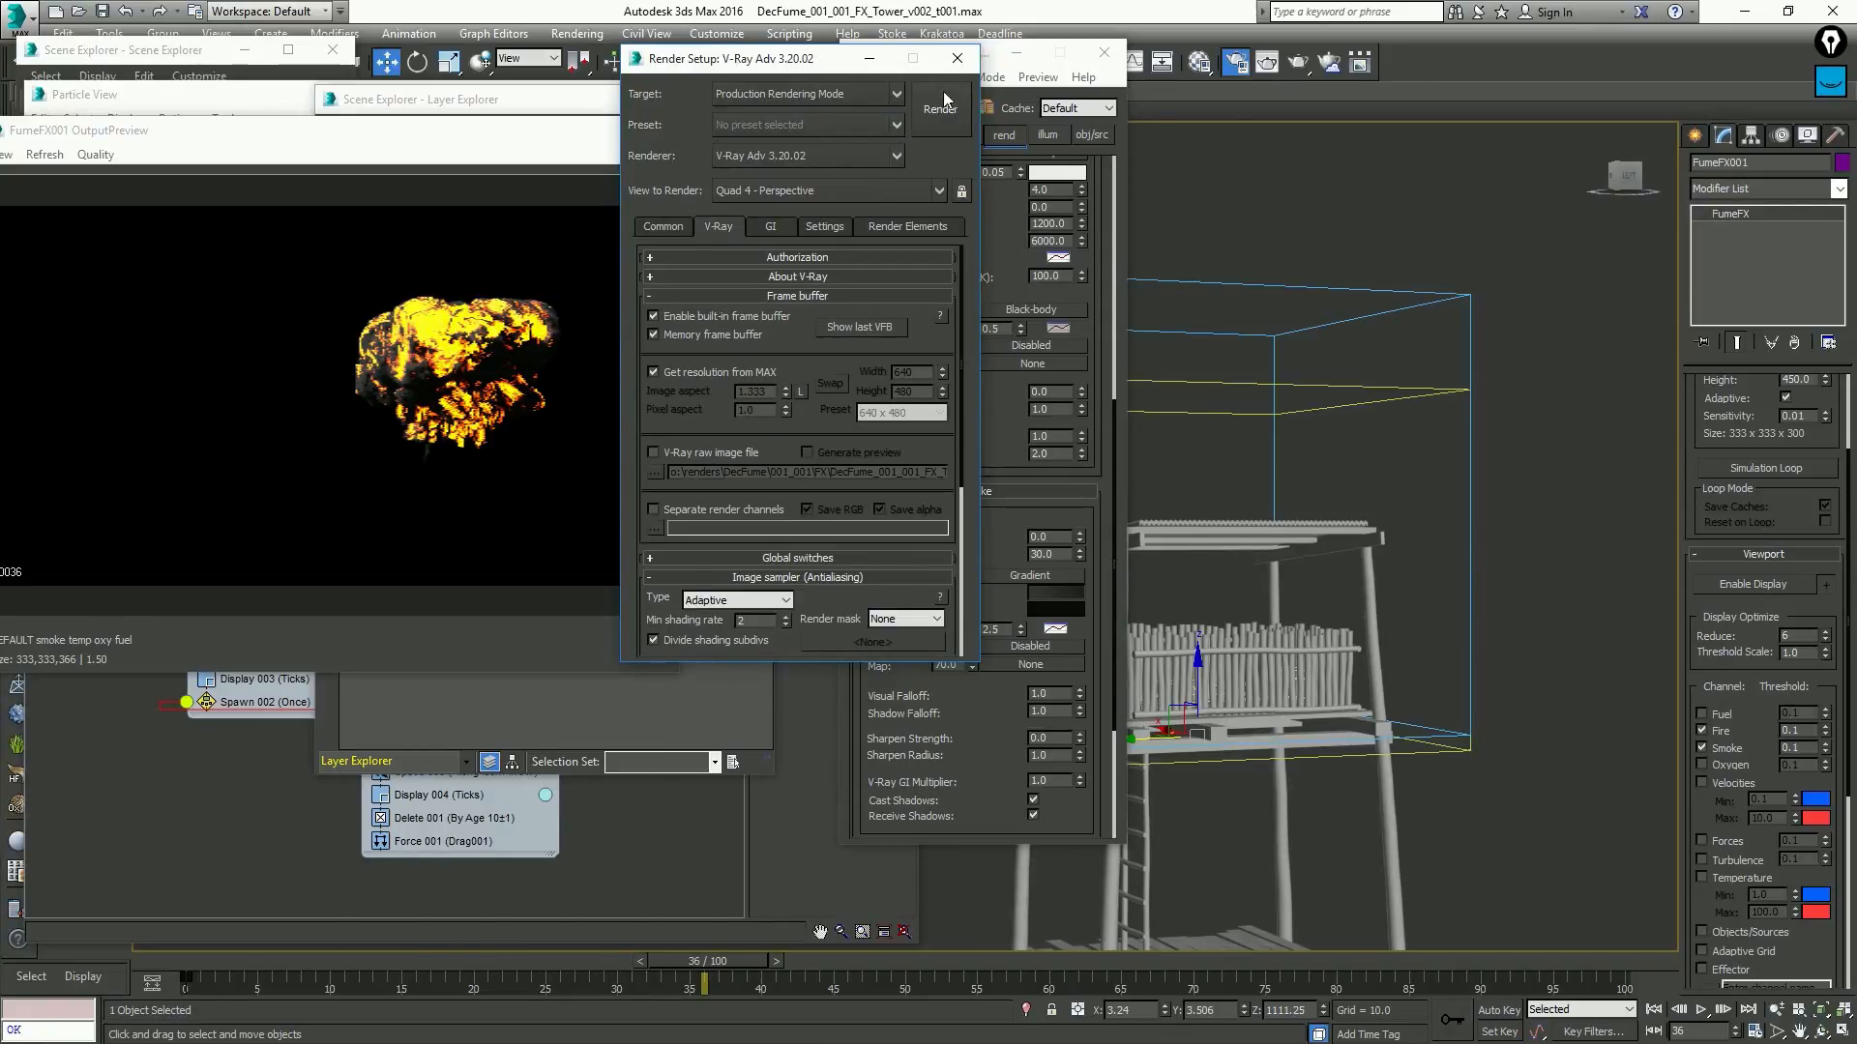
left_click(957, 59)
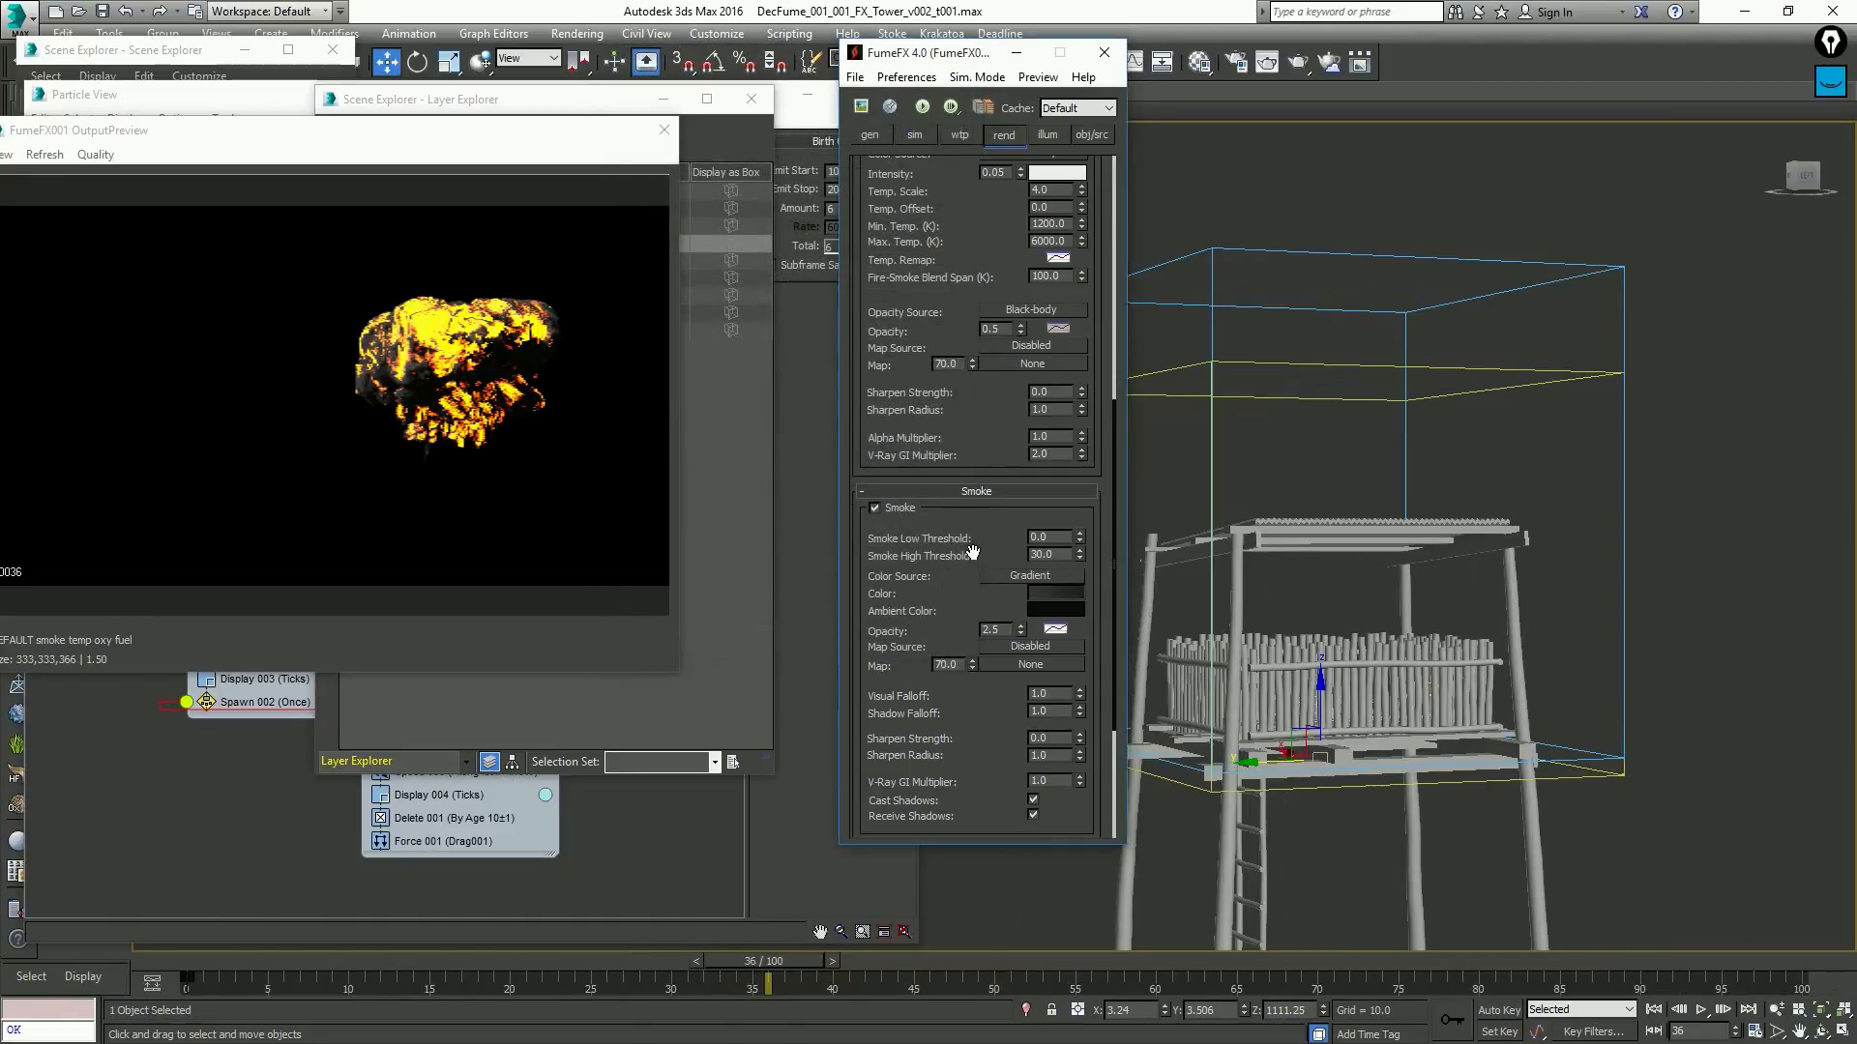
key("shift+q")
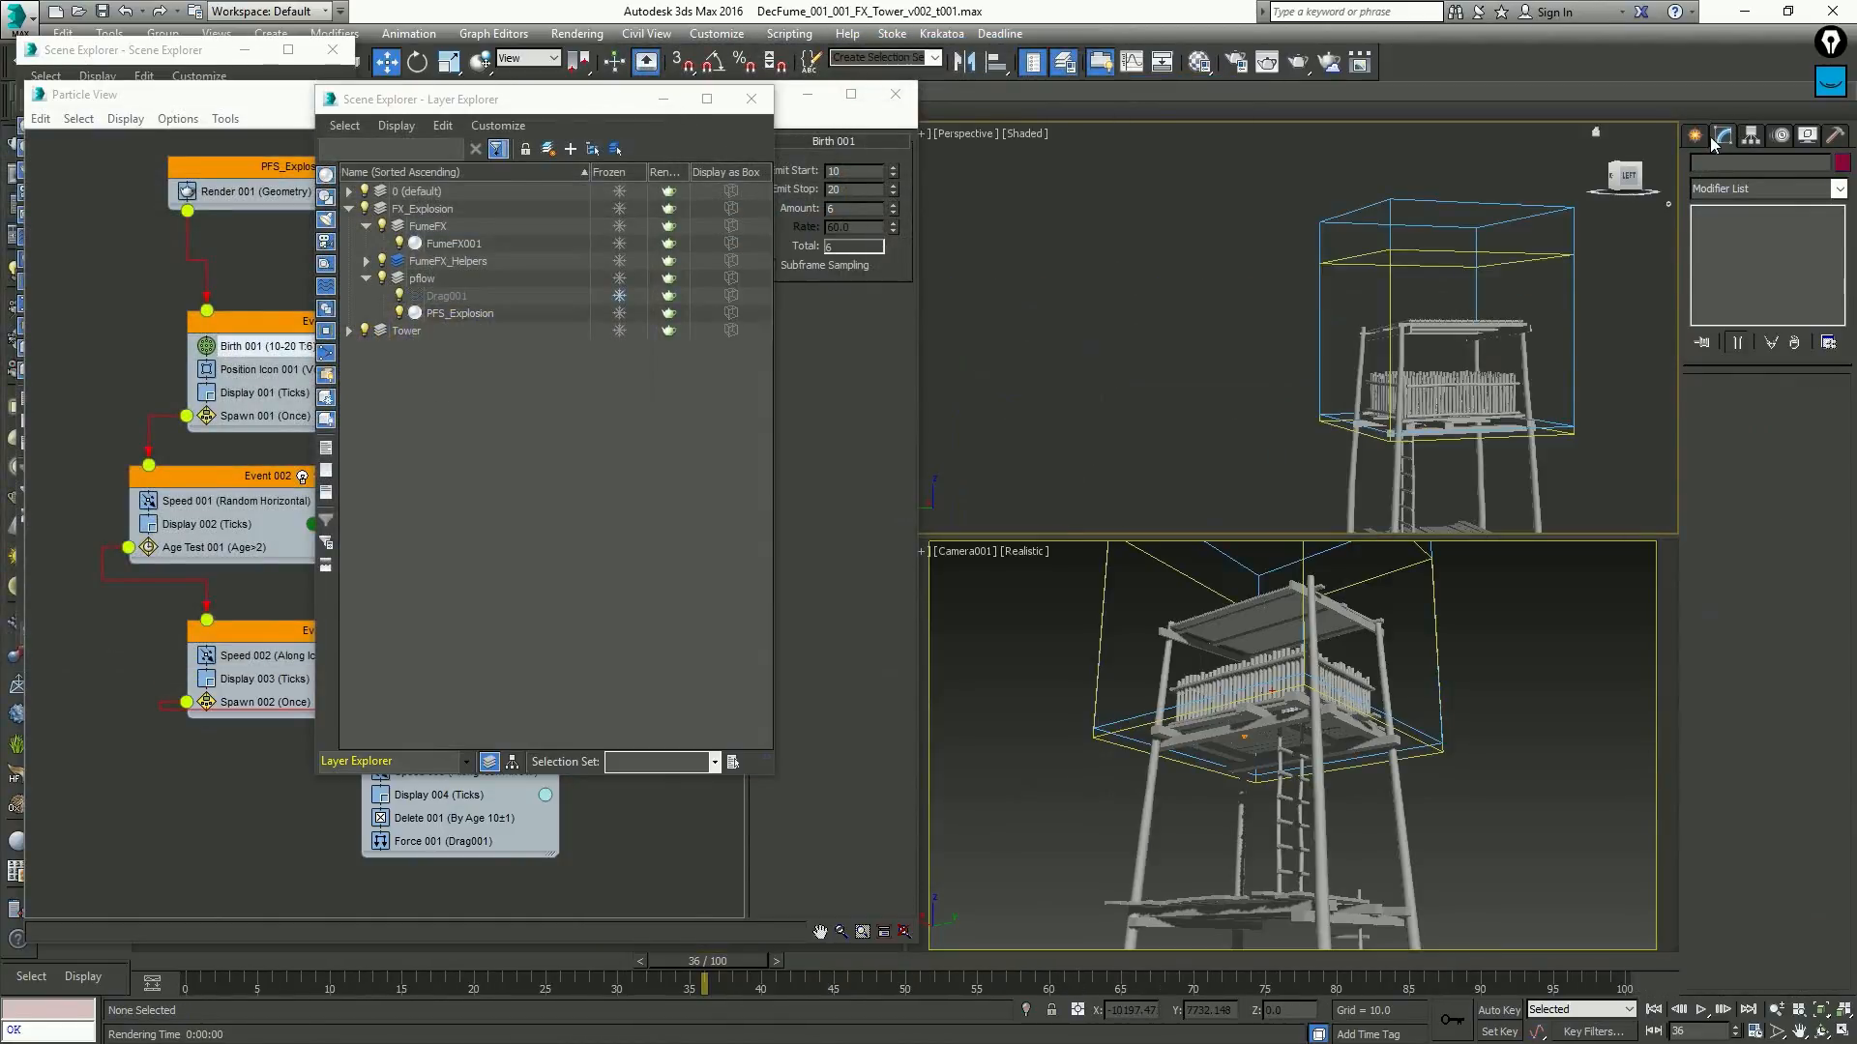
Create a standard Target Spot light in the Front view, placed above and beside the tower and aimed at its upper platform
left_click(1695, 135)
key("f")
left_click(1748, 166)
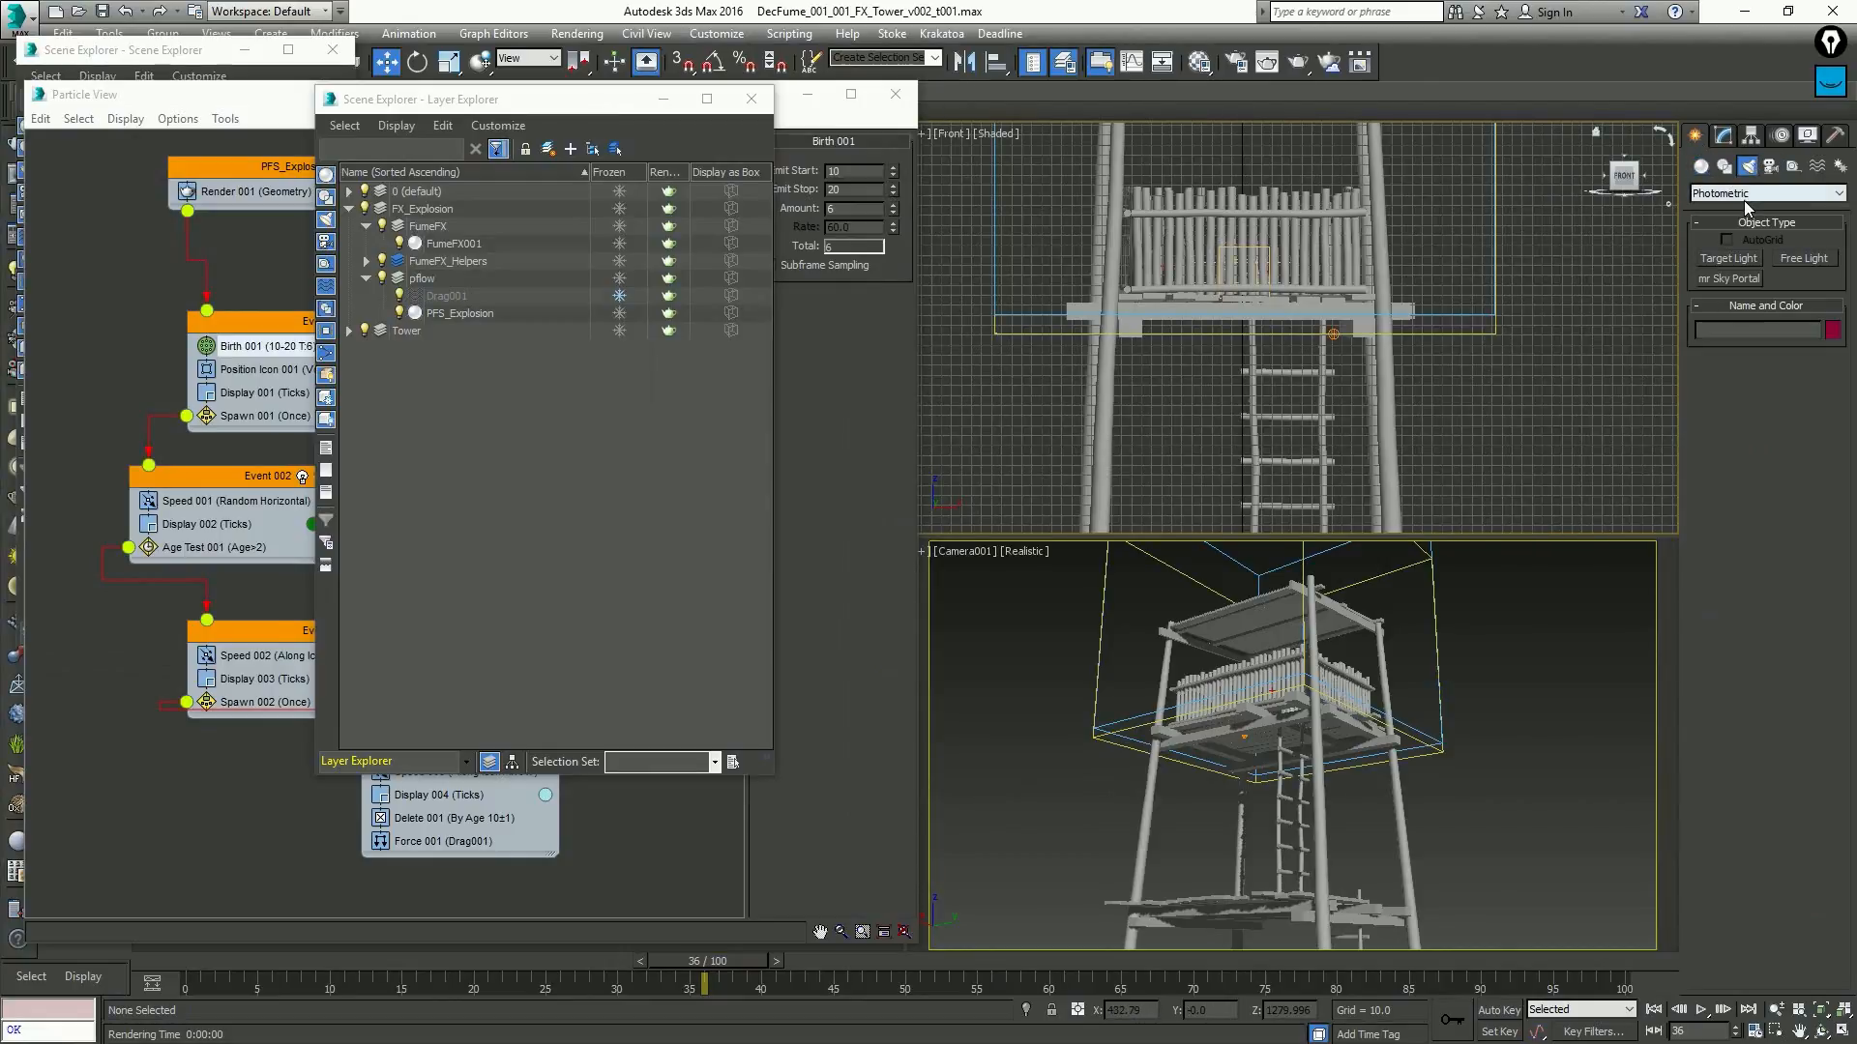
left_click(1747, 194)
left_click(1741, 215)
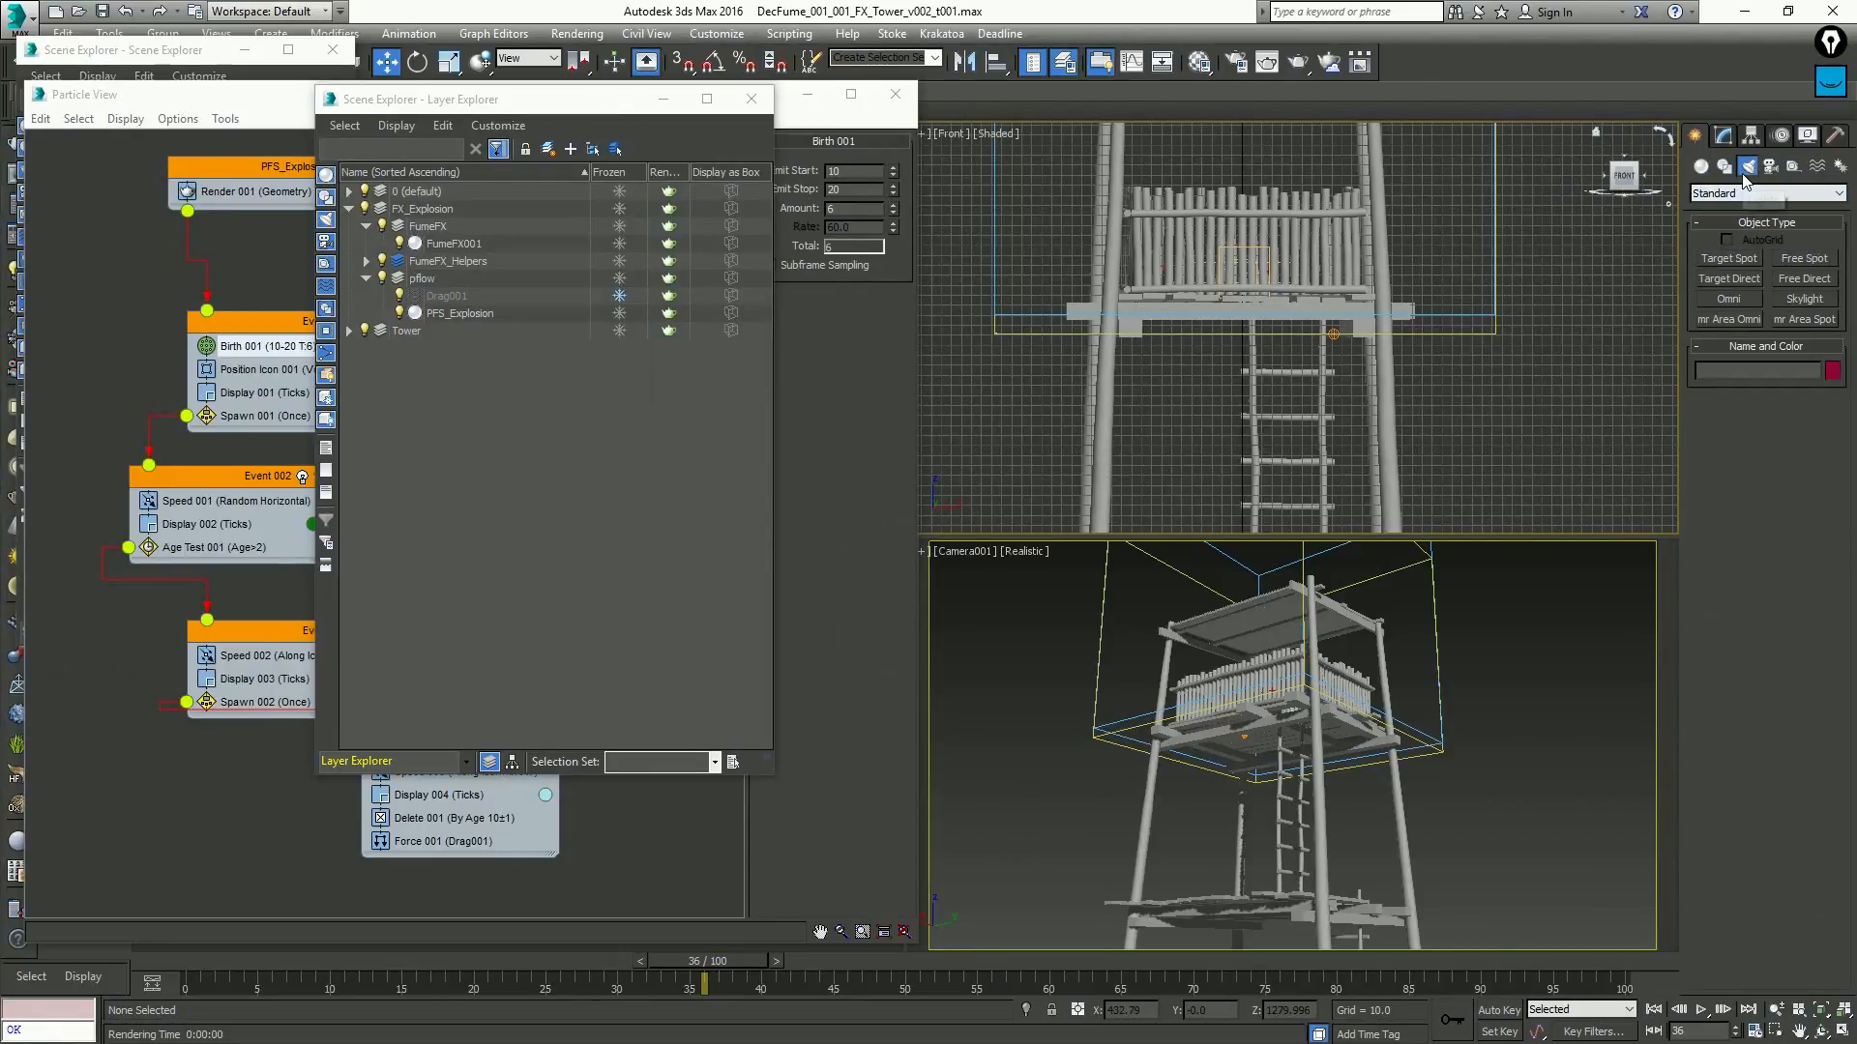
left_click(1729, 259)
scroll(1323, 392, "down", 10)
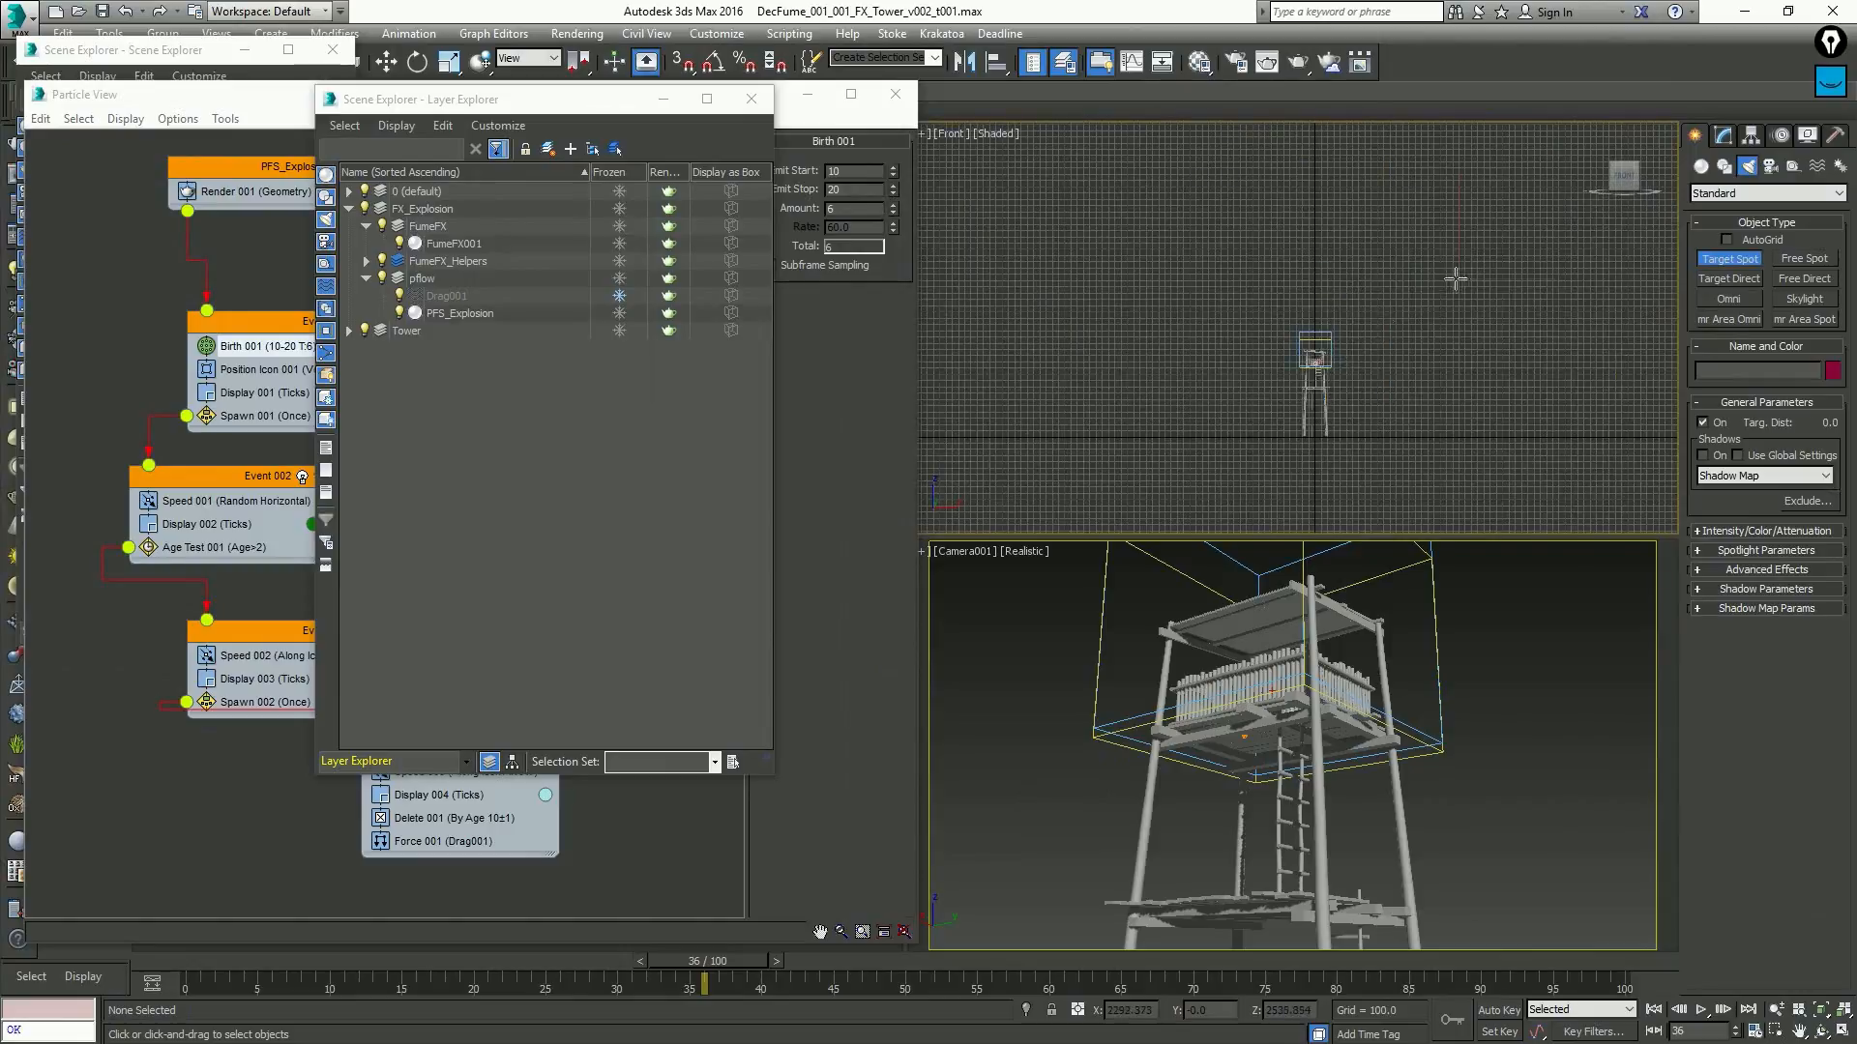
left_click_drag(1456, 278, 1310, 362)
Orbit the spotlight around its target to about X 2004, Y -971, Z 2673 and check its placement in the Top view
key("shift+4")
middle_click_drag(1310, 362, 1233, 317, "alt")
key("t")
scroll(1303, 324, "down", 2)
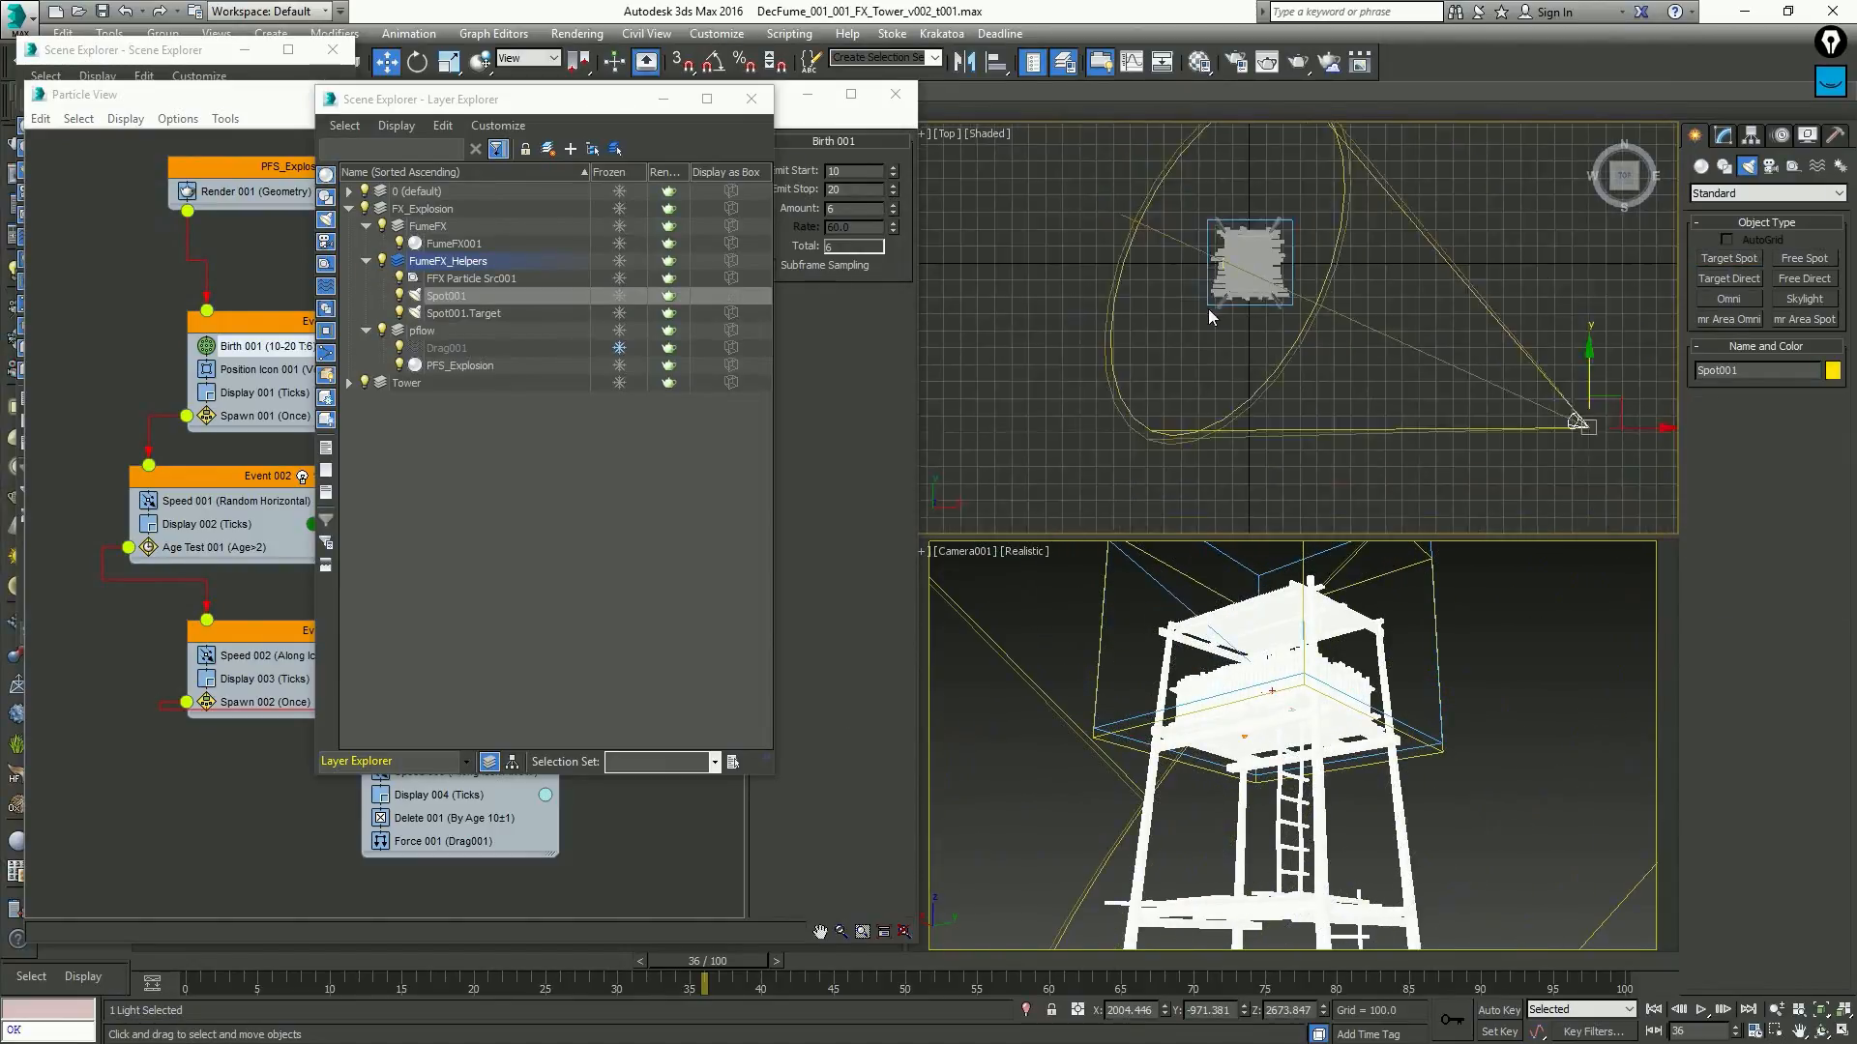
scroll(1209, 309, "down", 6)
left_click(1332, 299)
scroll(1291, 297, "up", 3)
right_click(1219, 745)
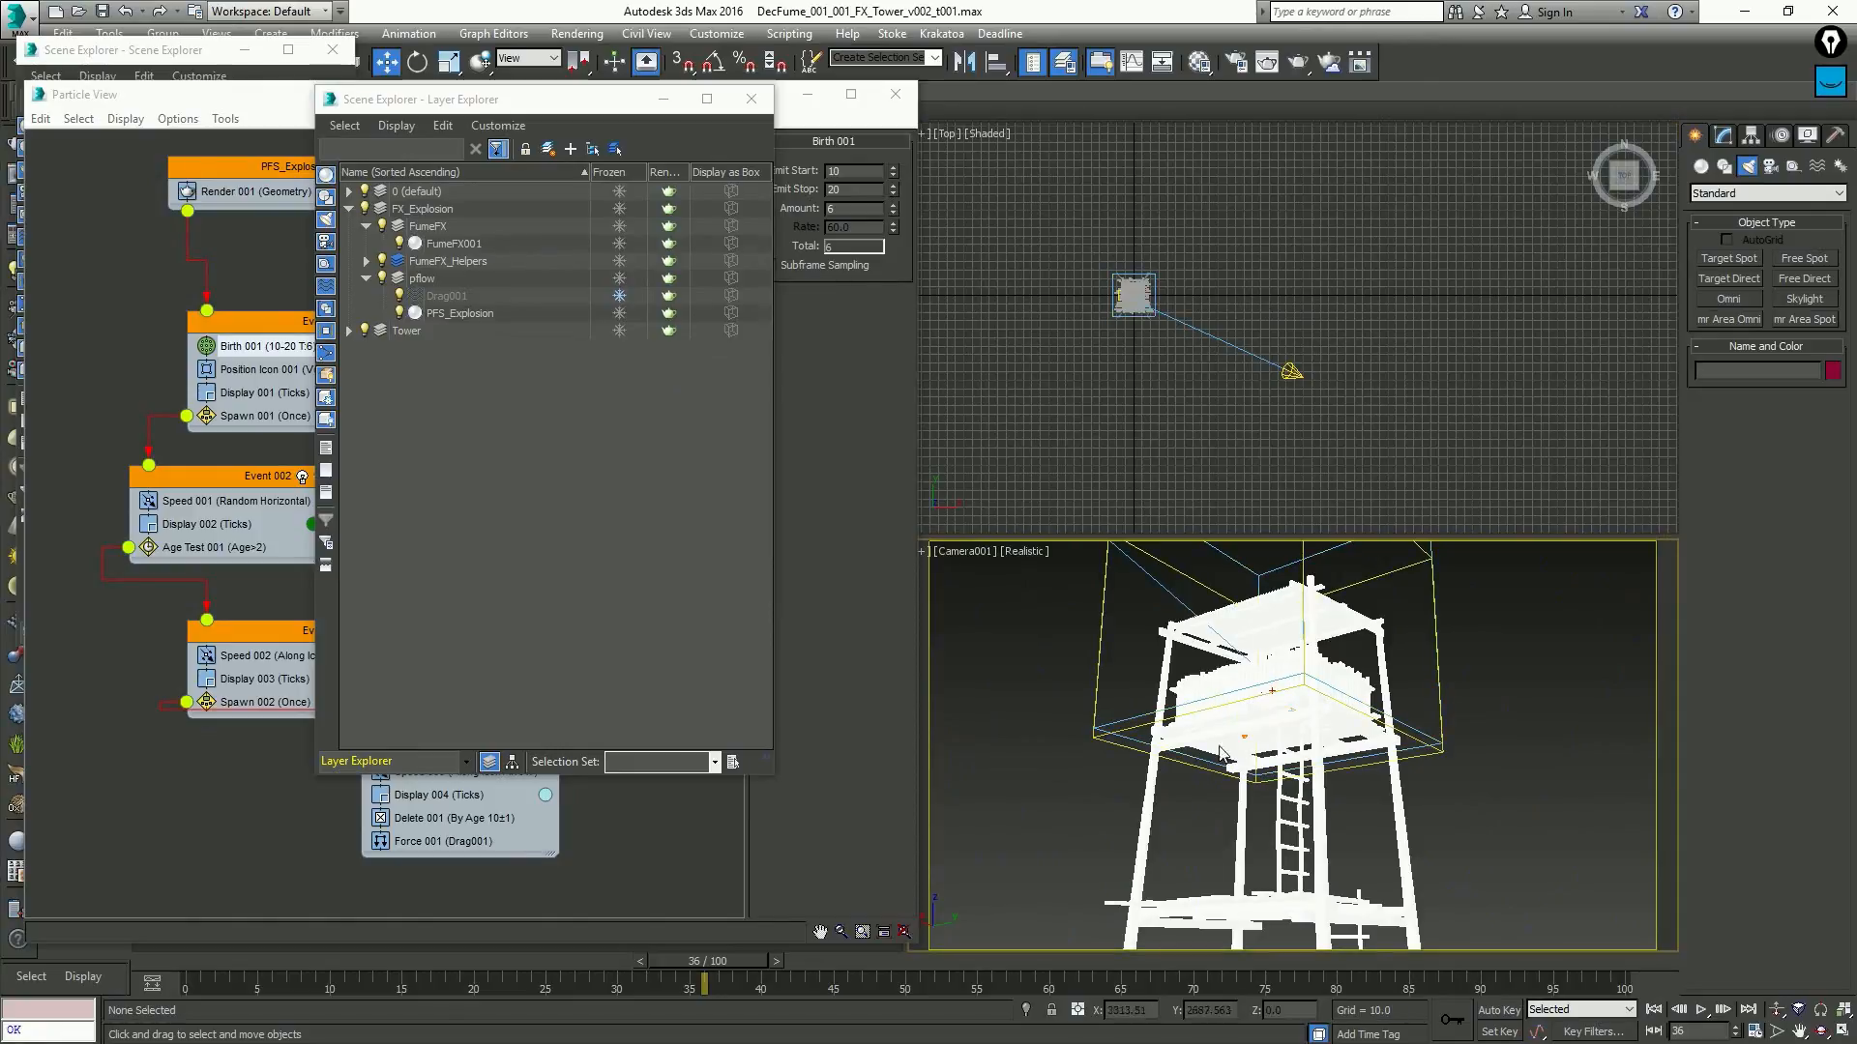
Unhide Camera001 by searching the hidden objects for "ca"
left_click(1806, 137)
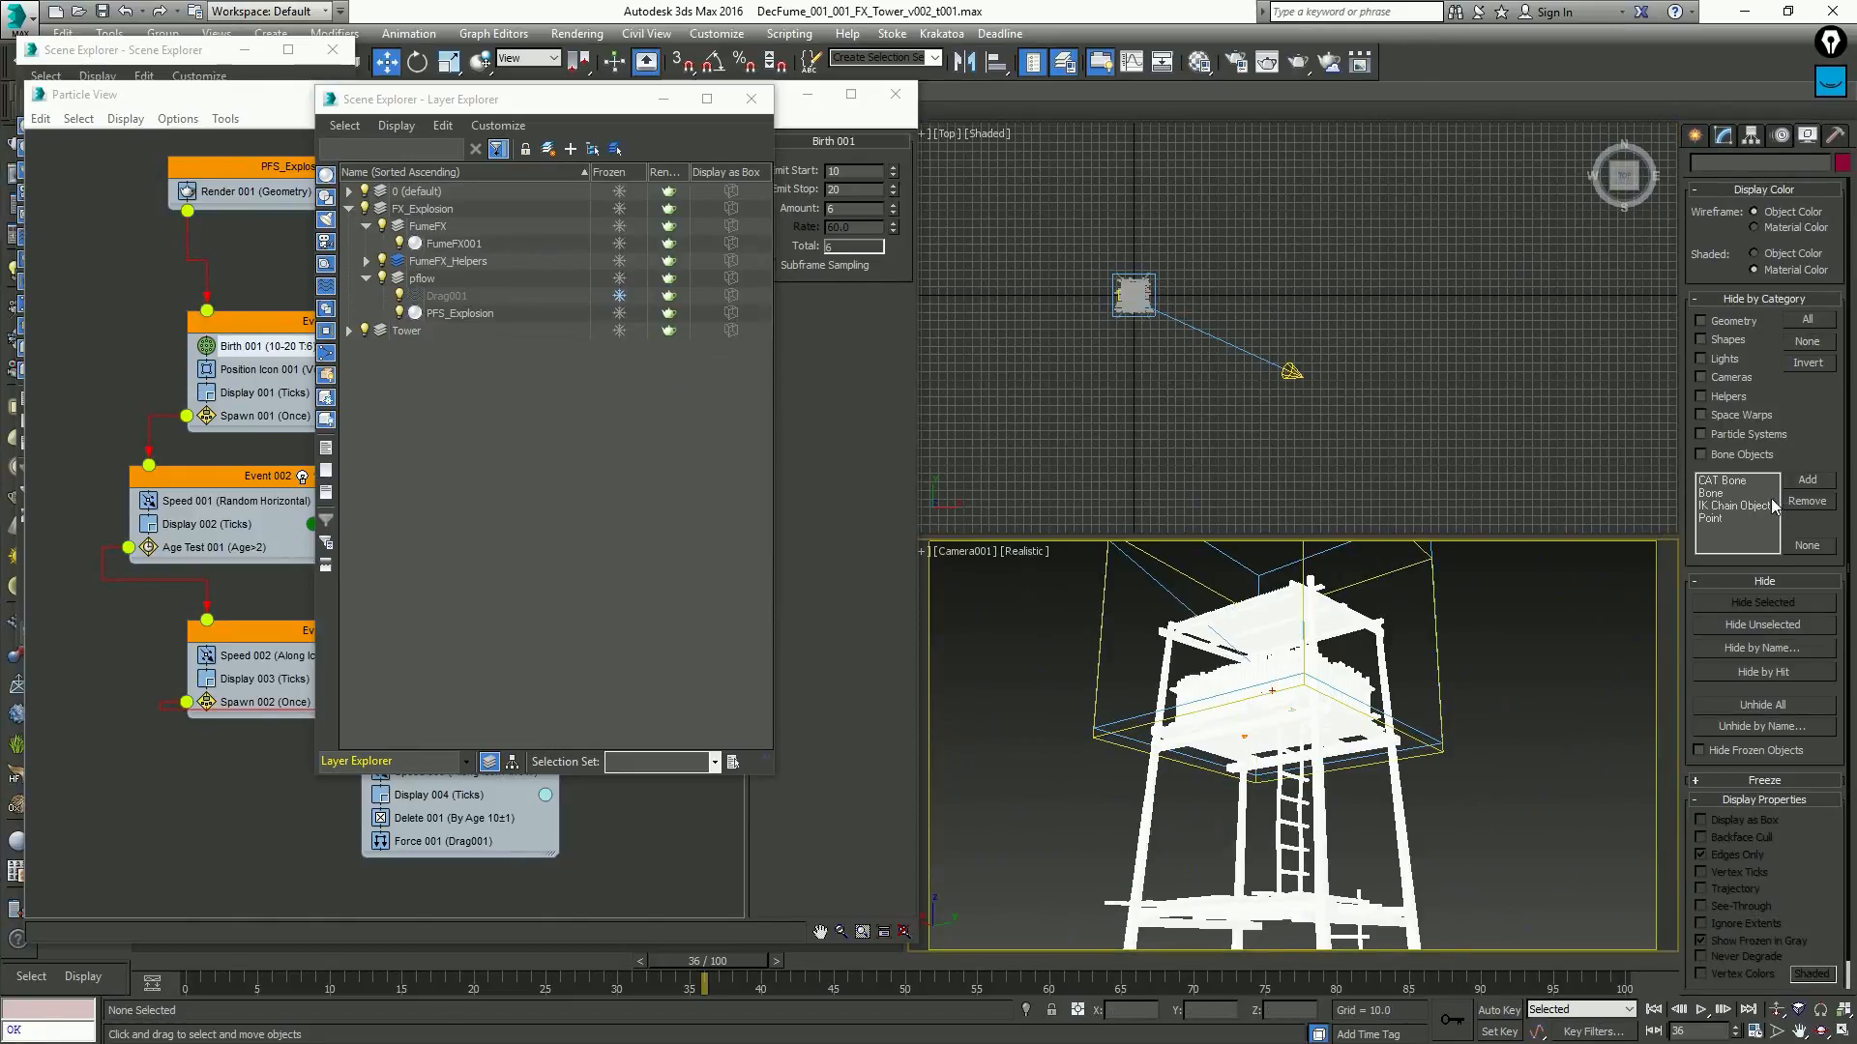
left_click(1762, 726)
type("ca")
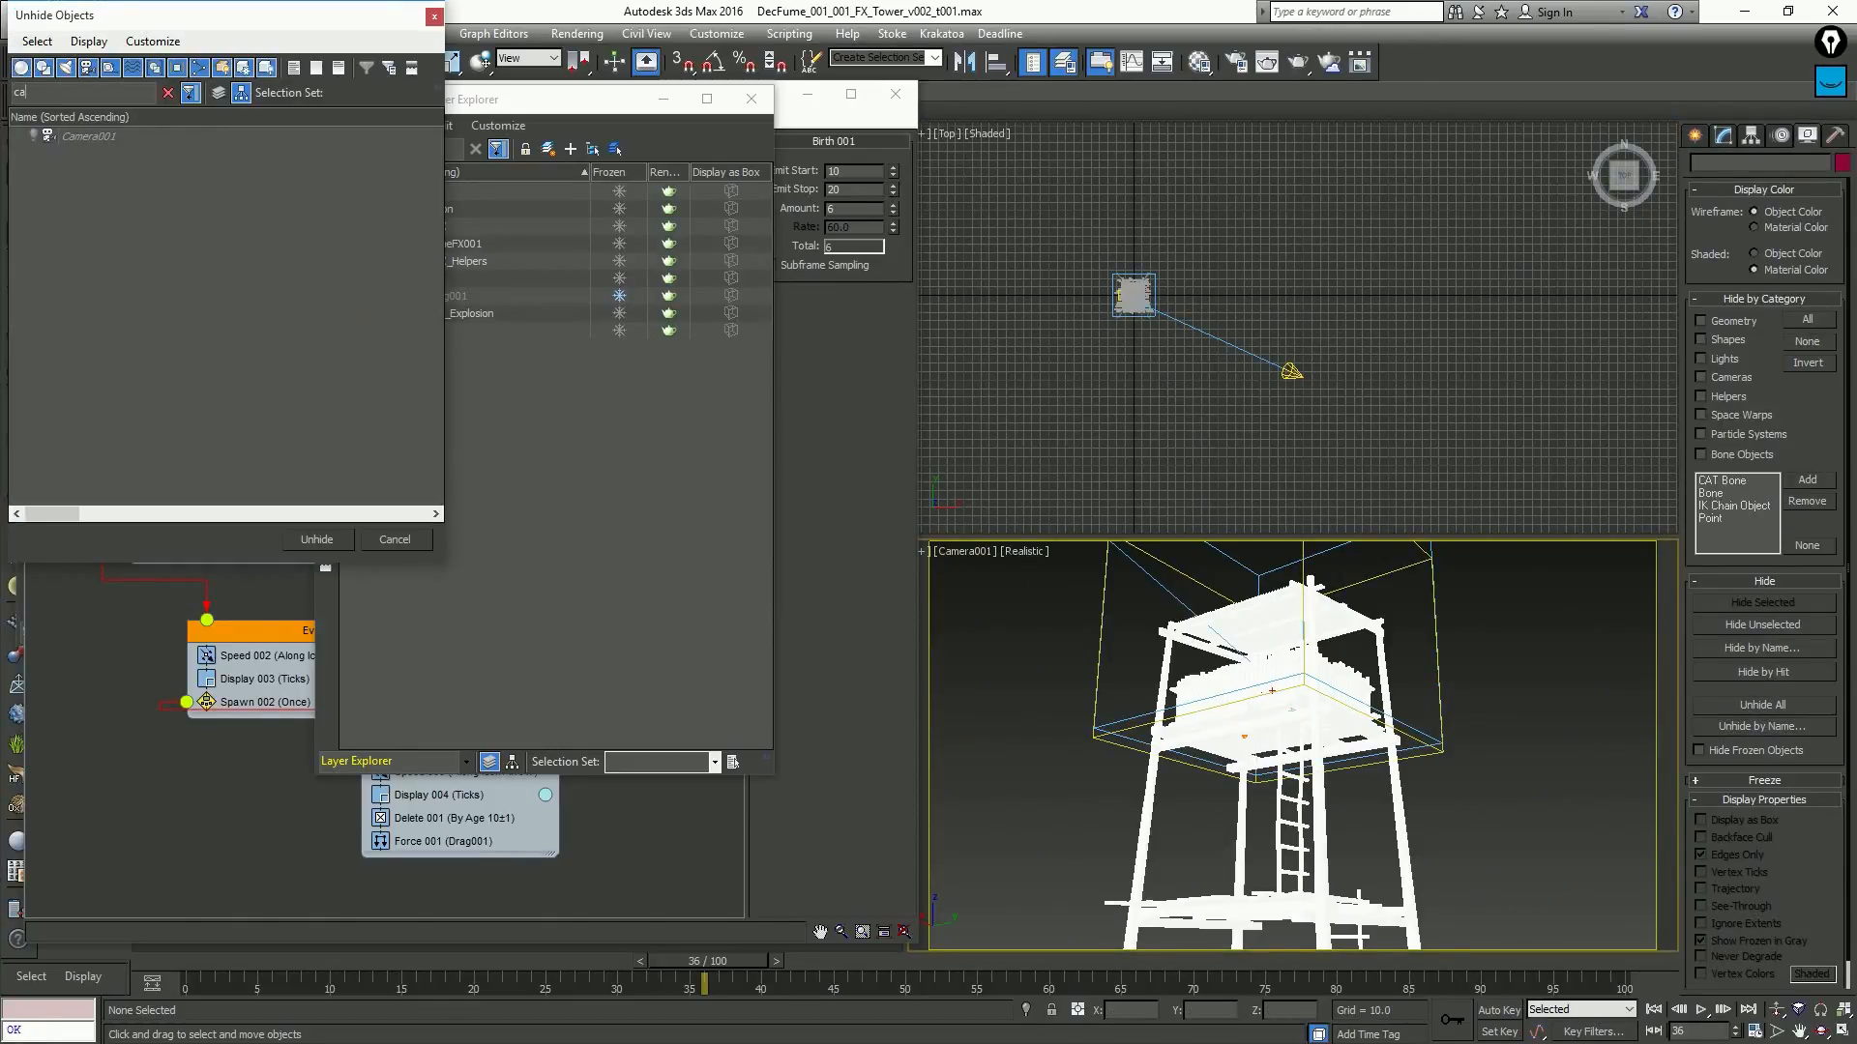
left_click(130, 142)
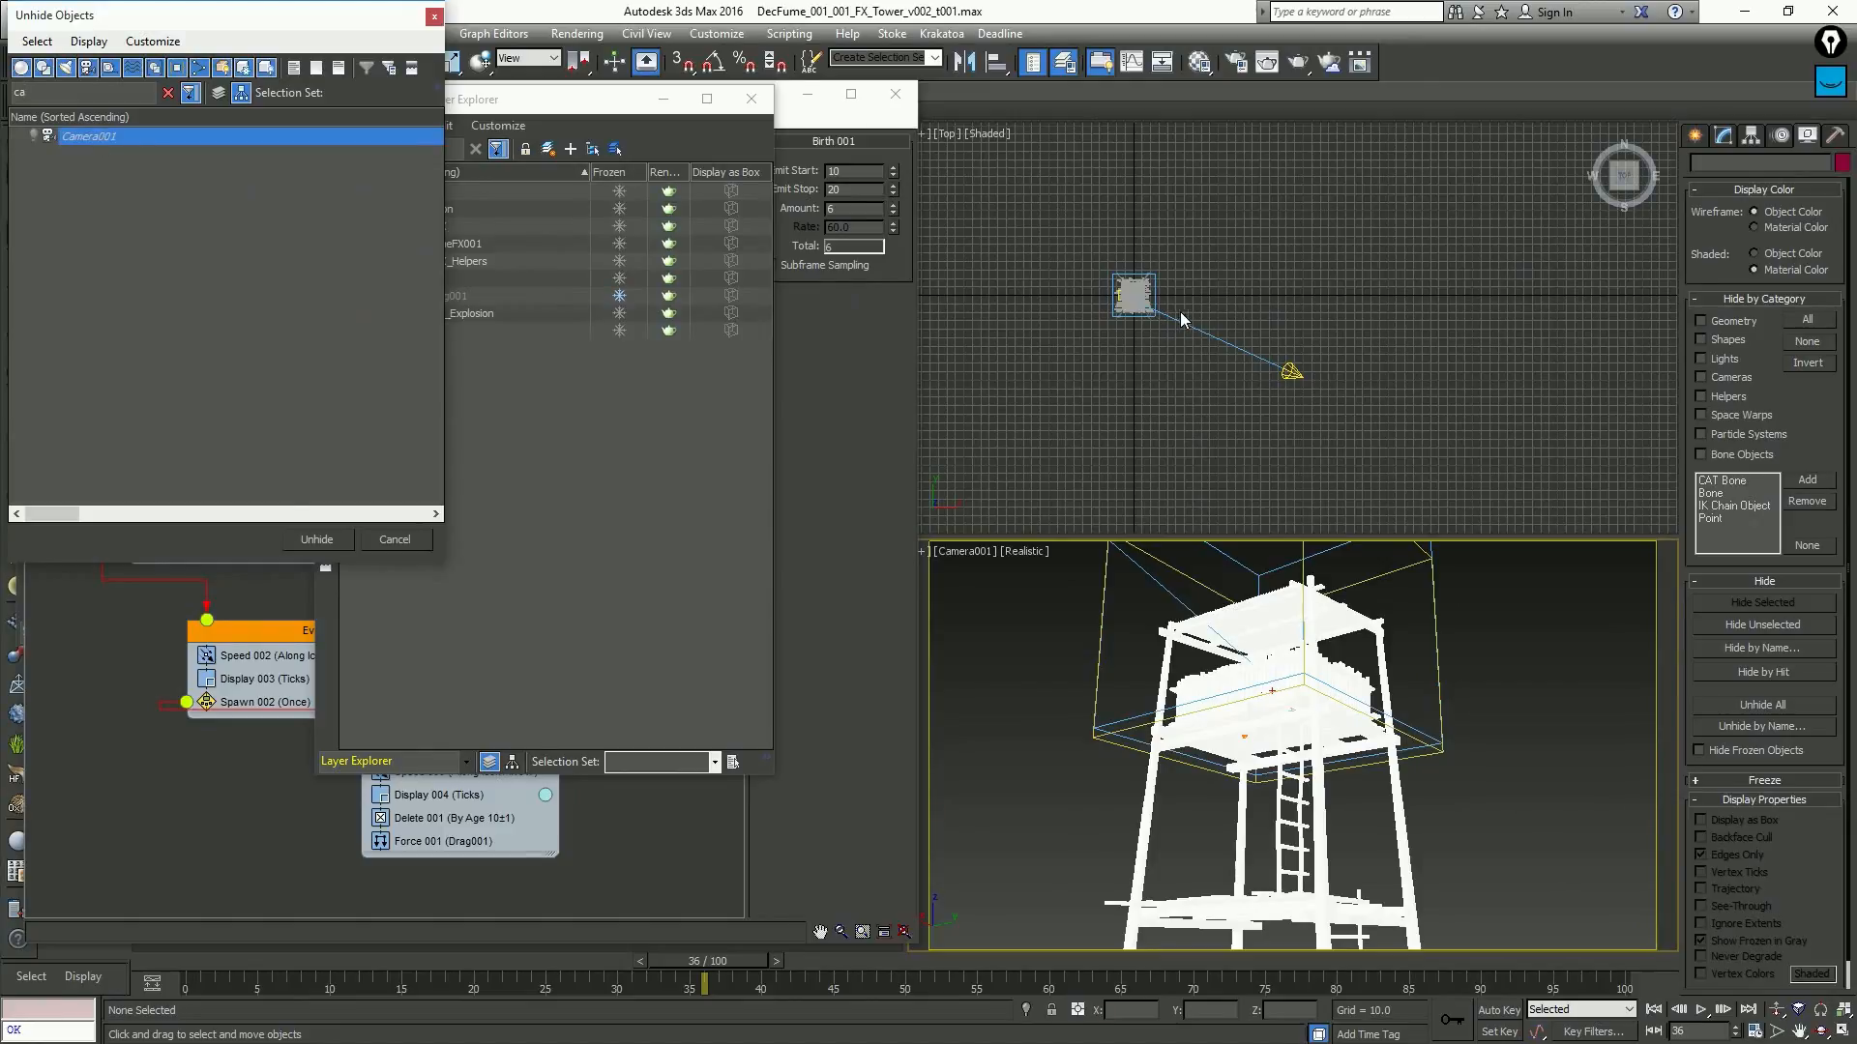
key("Return")
Change the Top view to a maximized Perspective view without the grid, framing the tower, spotlight and camera
left_click(1291, 374)
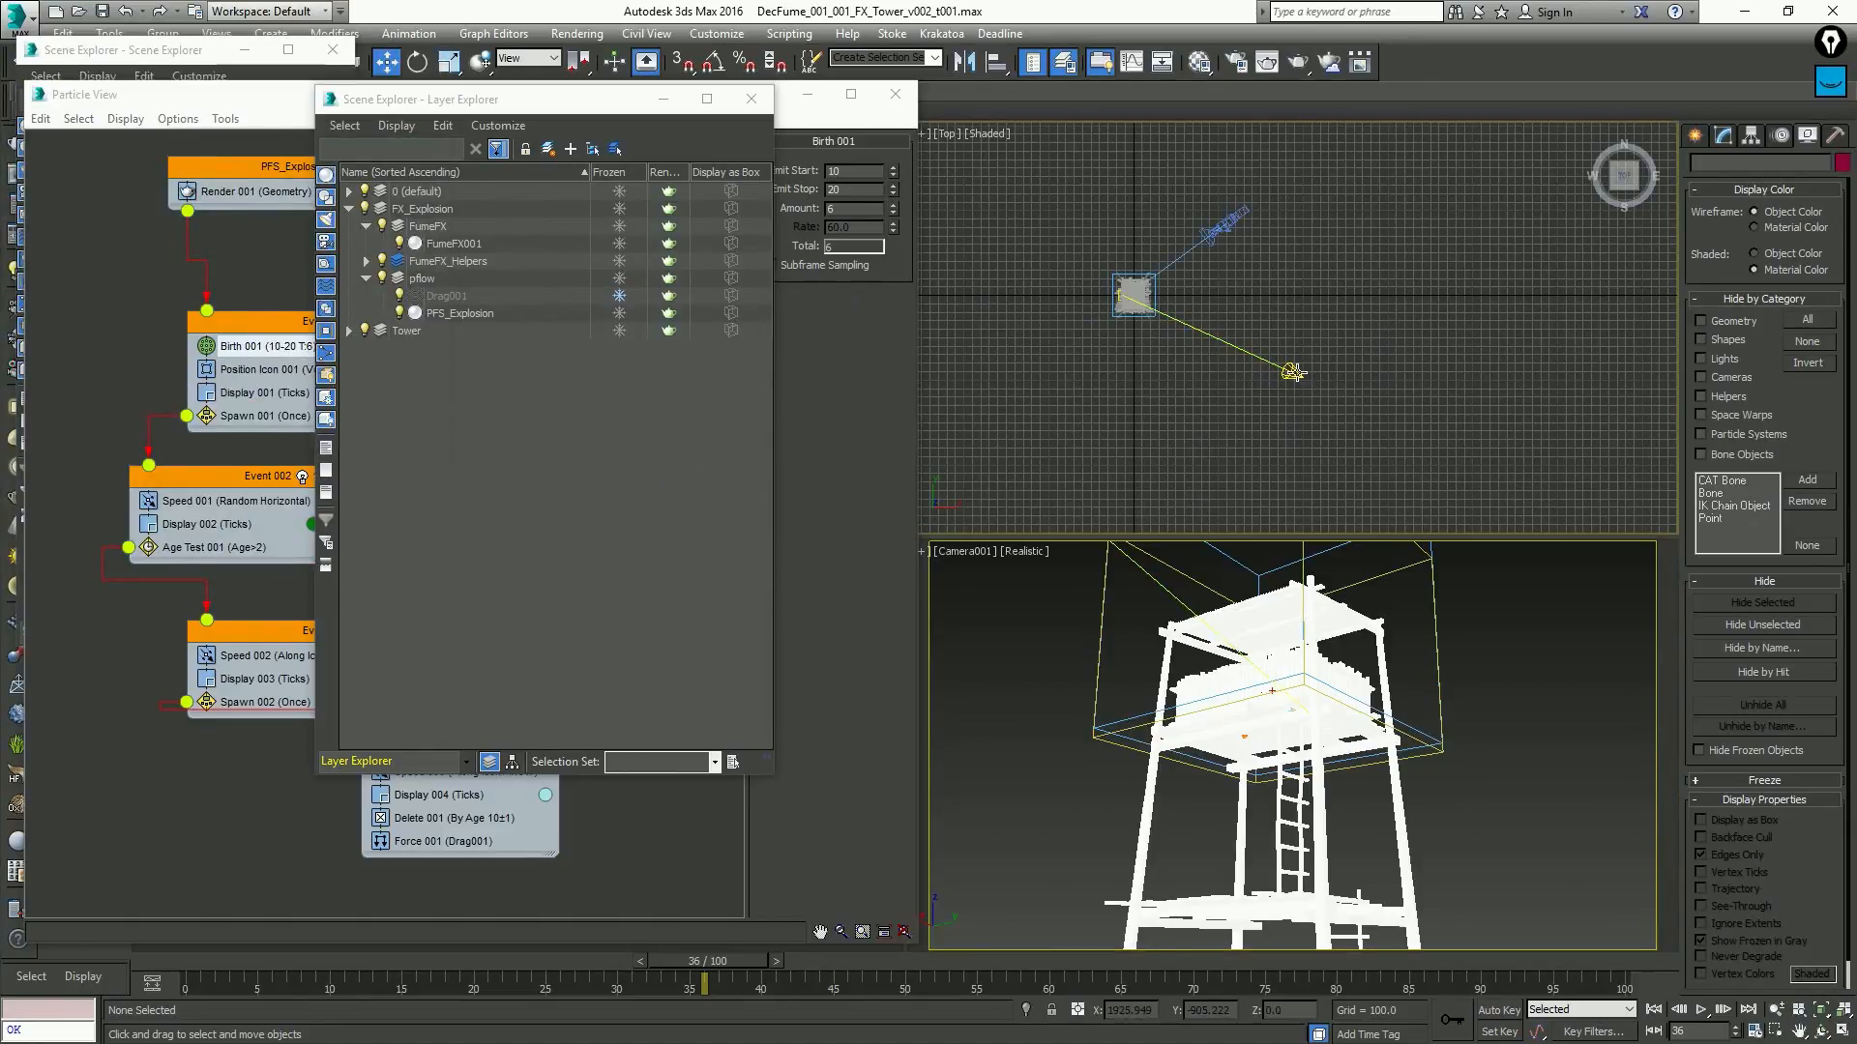
key("p")
left_click(1236, 249)
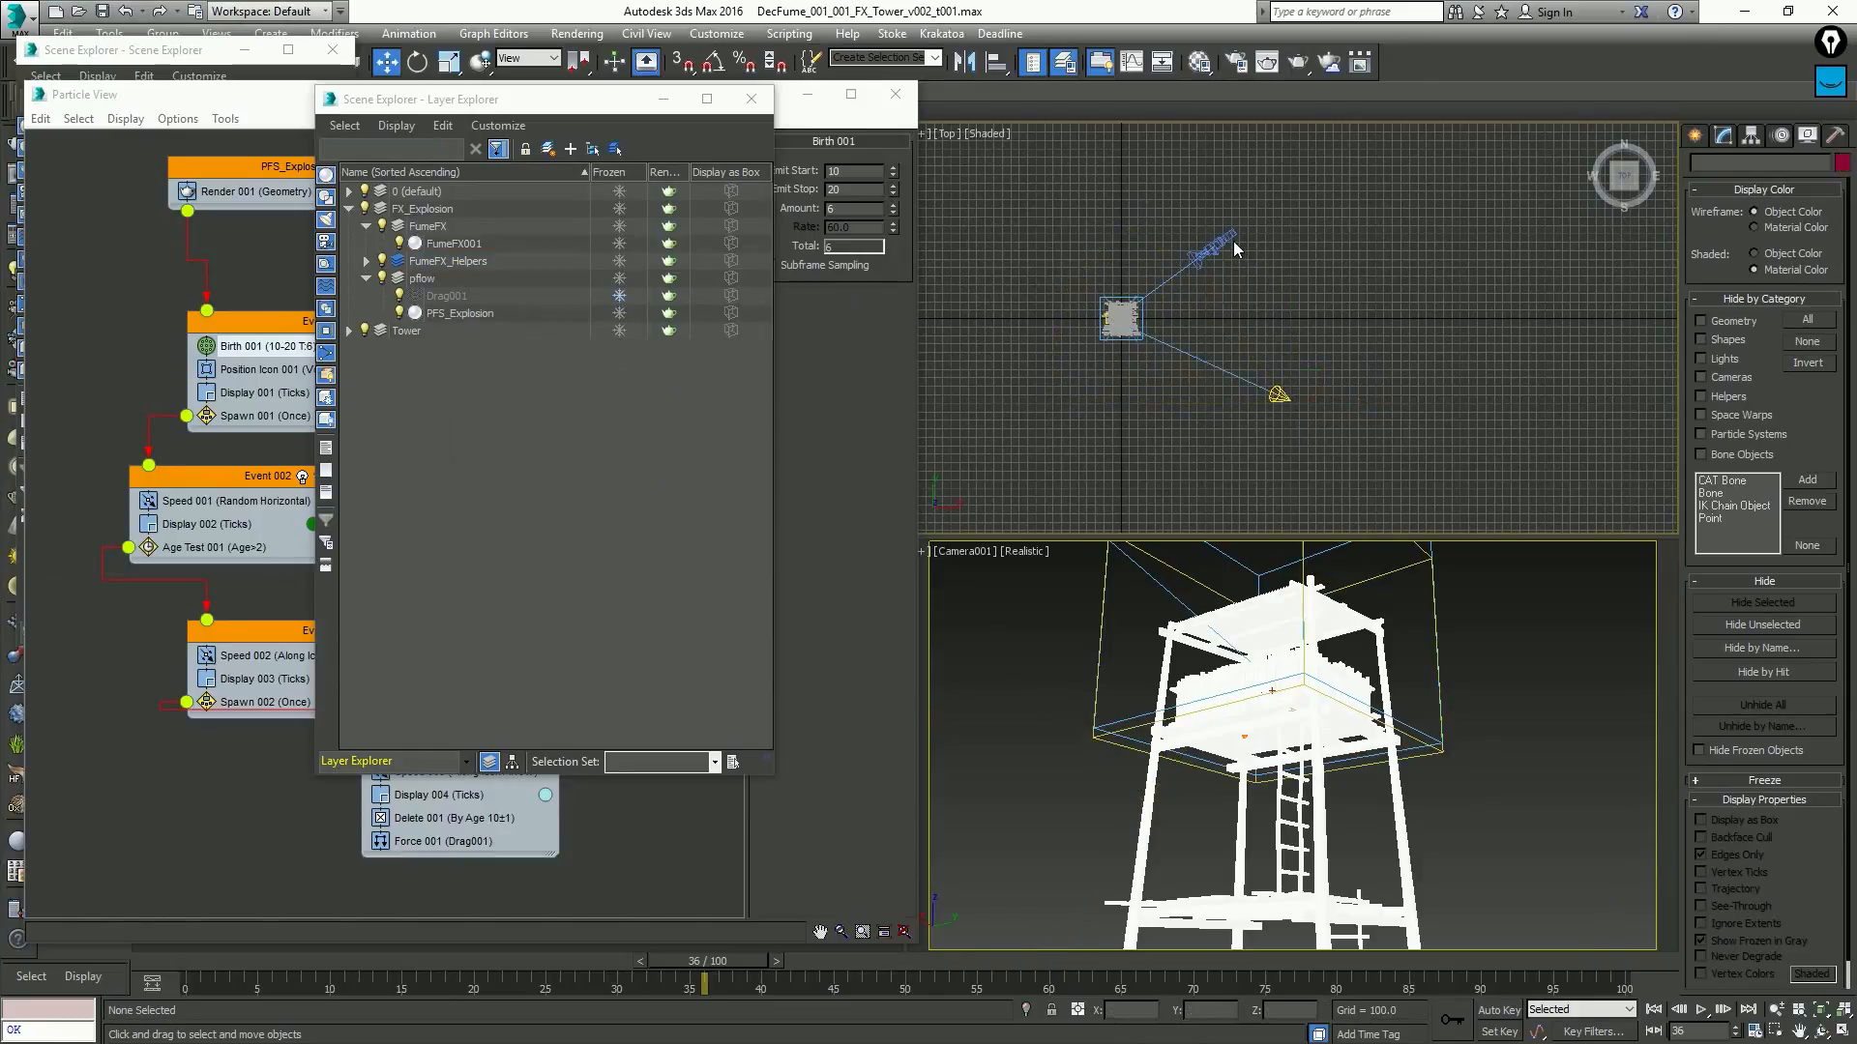
key("g")
key("alt+w")
middle_click_drag(1448, 441, 1537, 368, "alt")
middle_click_drag(1489, 435, 1265, 337, "alt")
scroll(1393, 764, "down", 3)
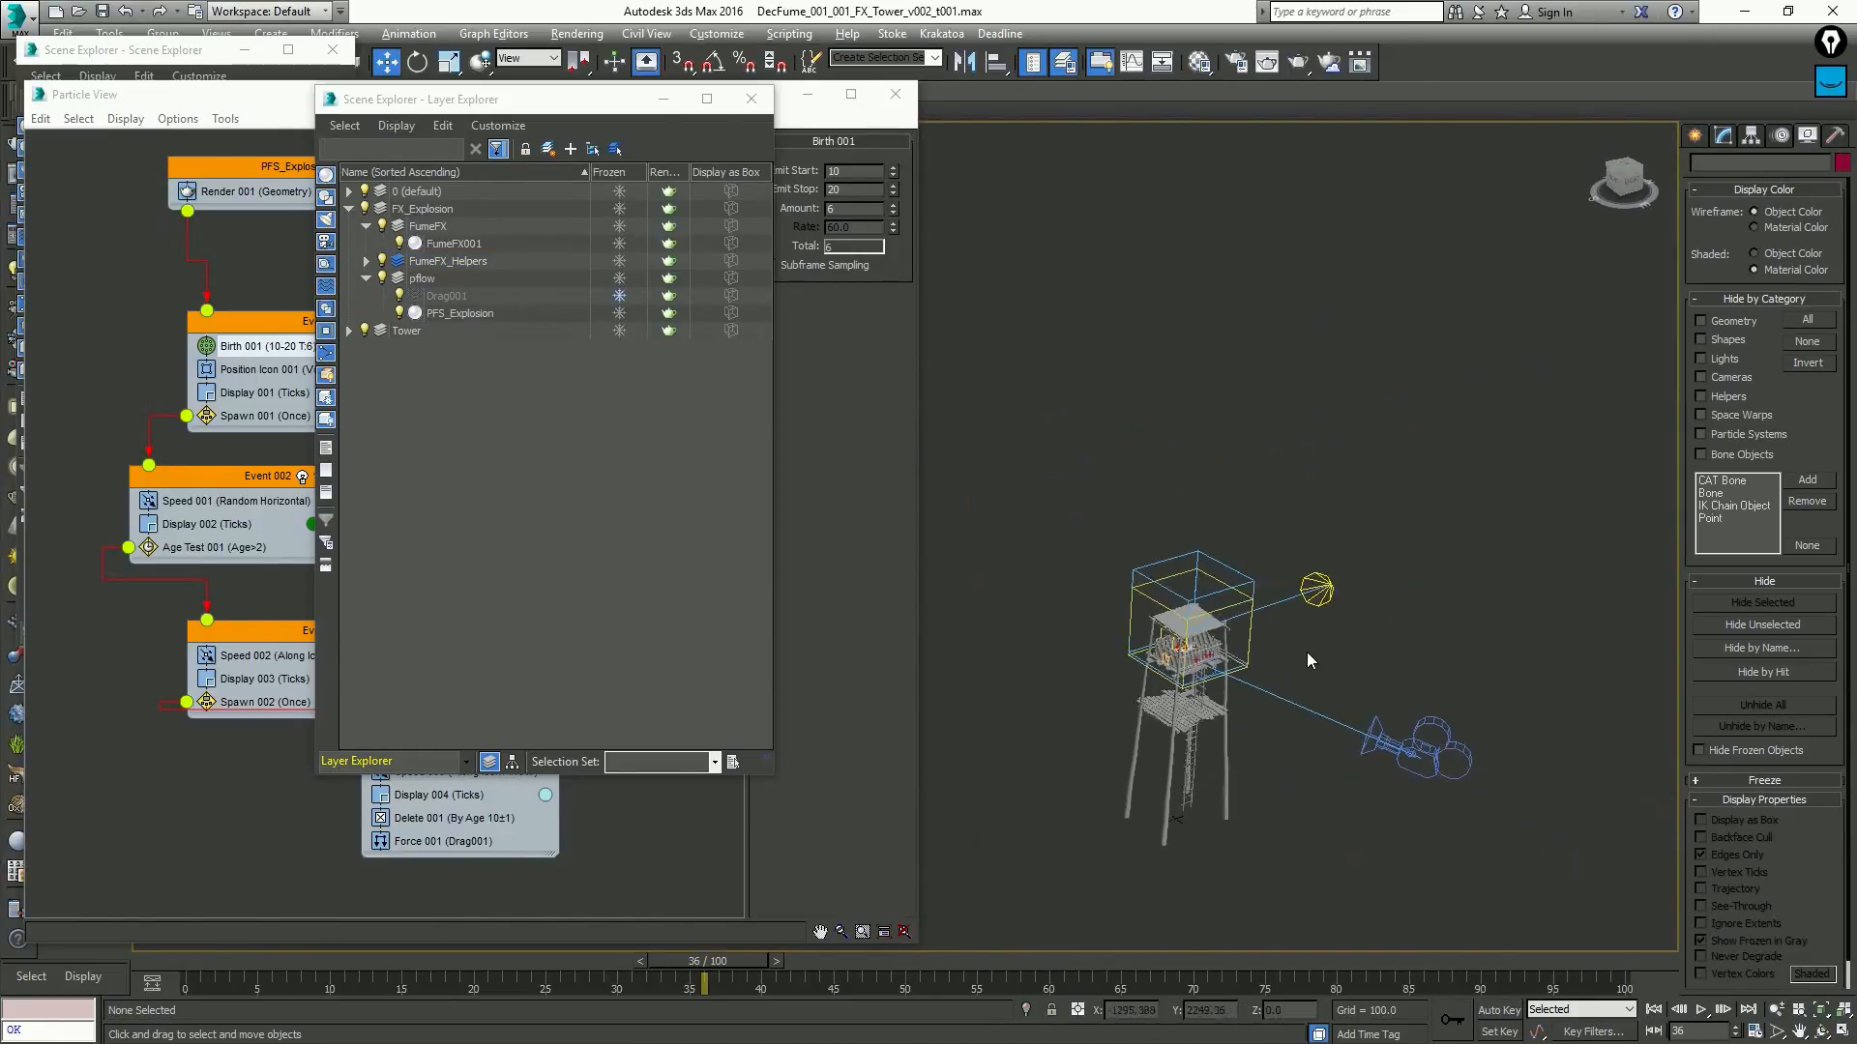
left_click(1341, 586)
middle_click_drag(1341, 585, 1340, 698, "alt")
left_click(1327, 683)
left_click(1298, 682)
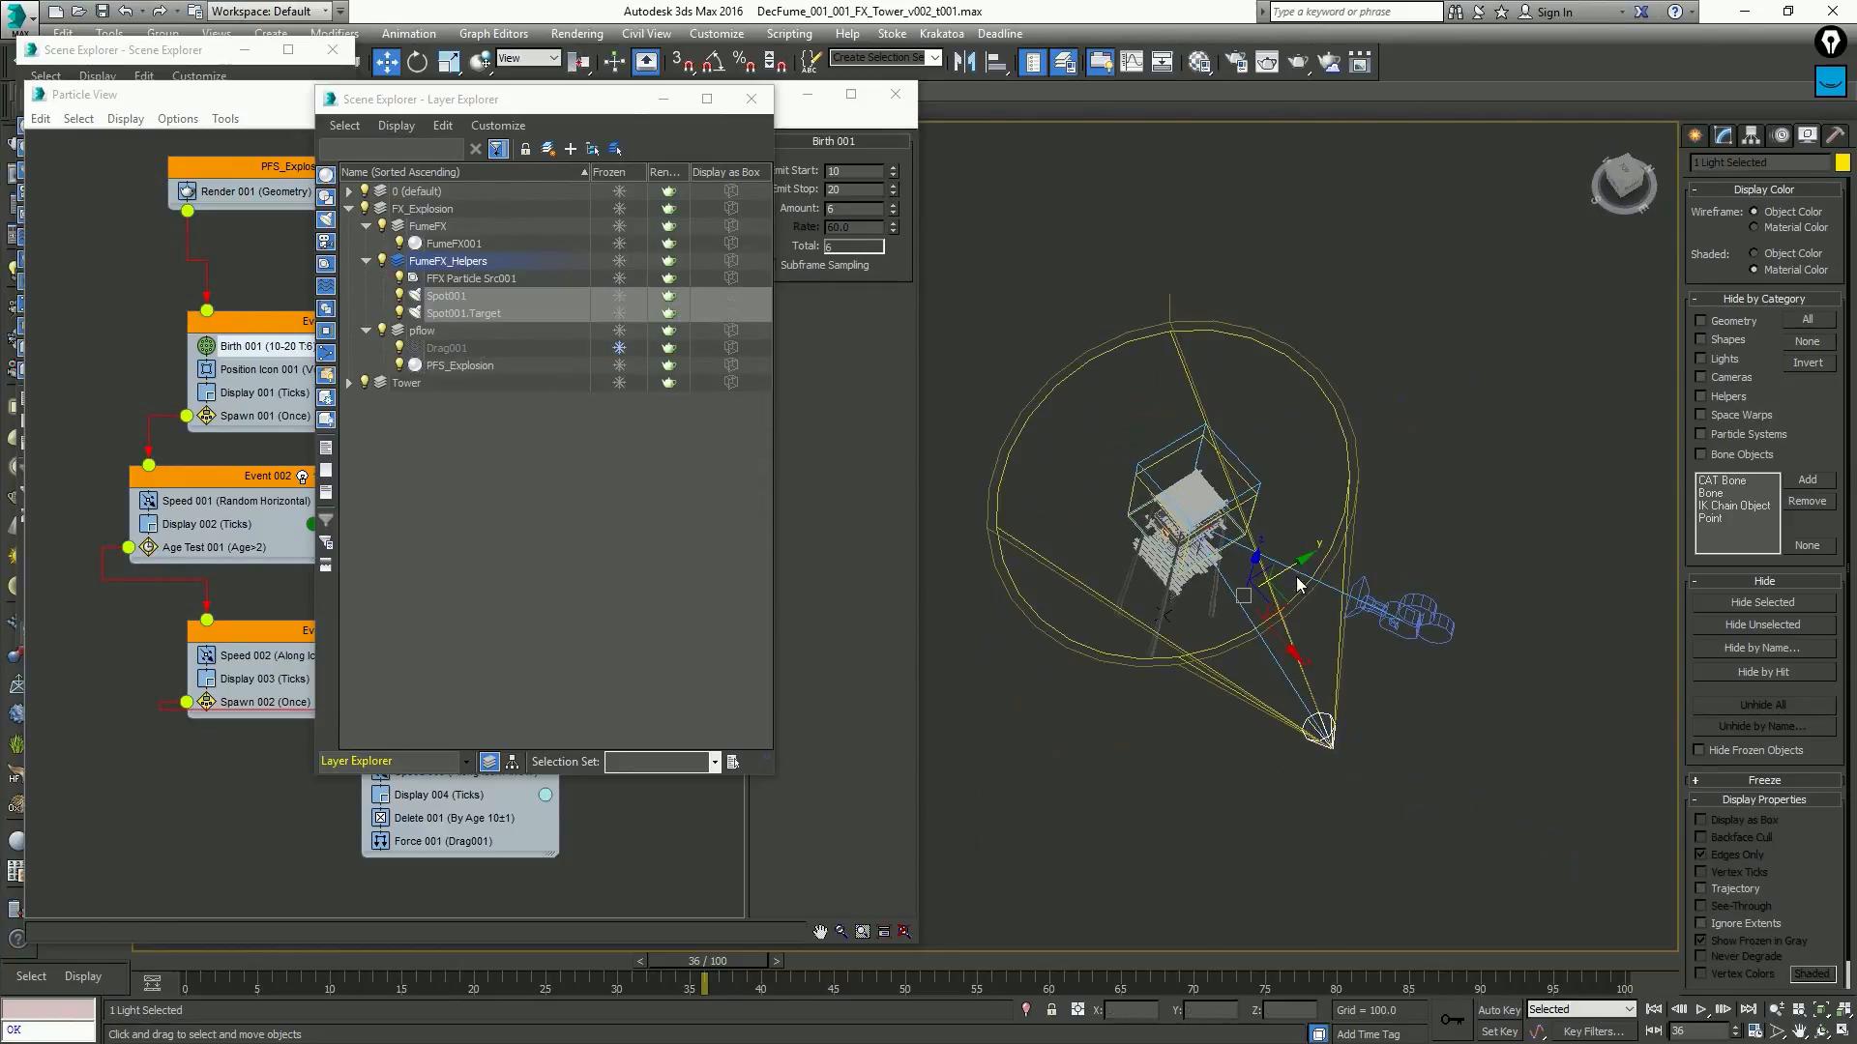
left_click_drag(1289, 601, 1433, 497)
key("ctrl+z")
left_click(1459, 810)
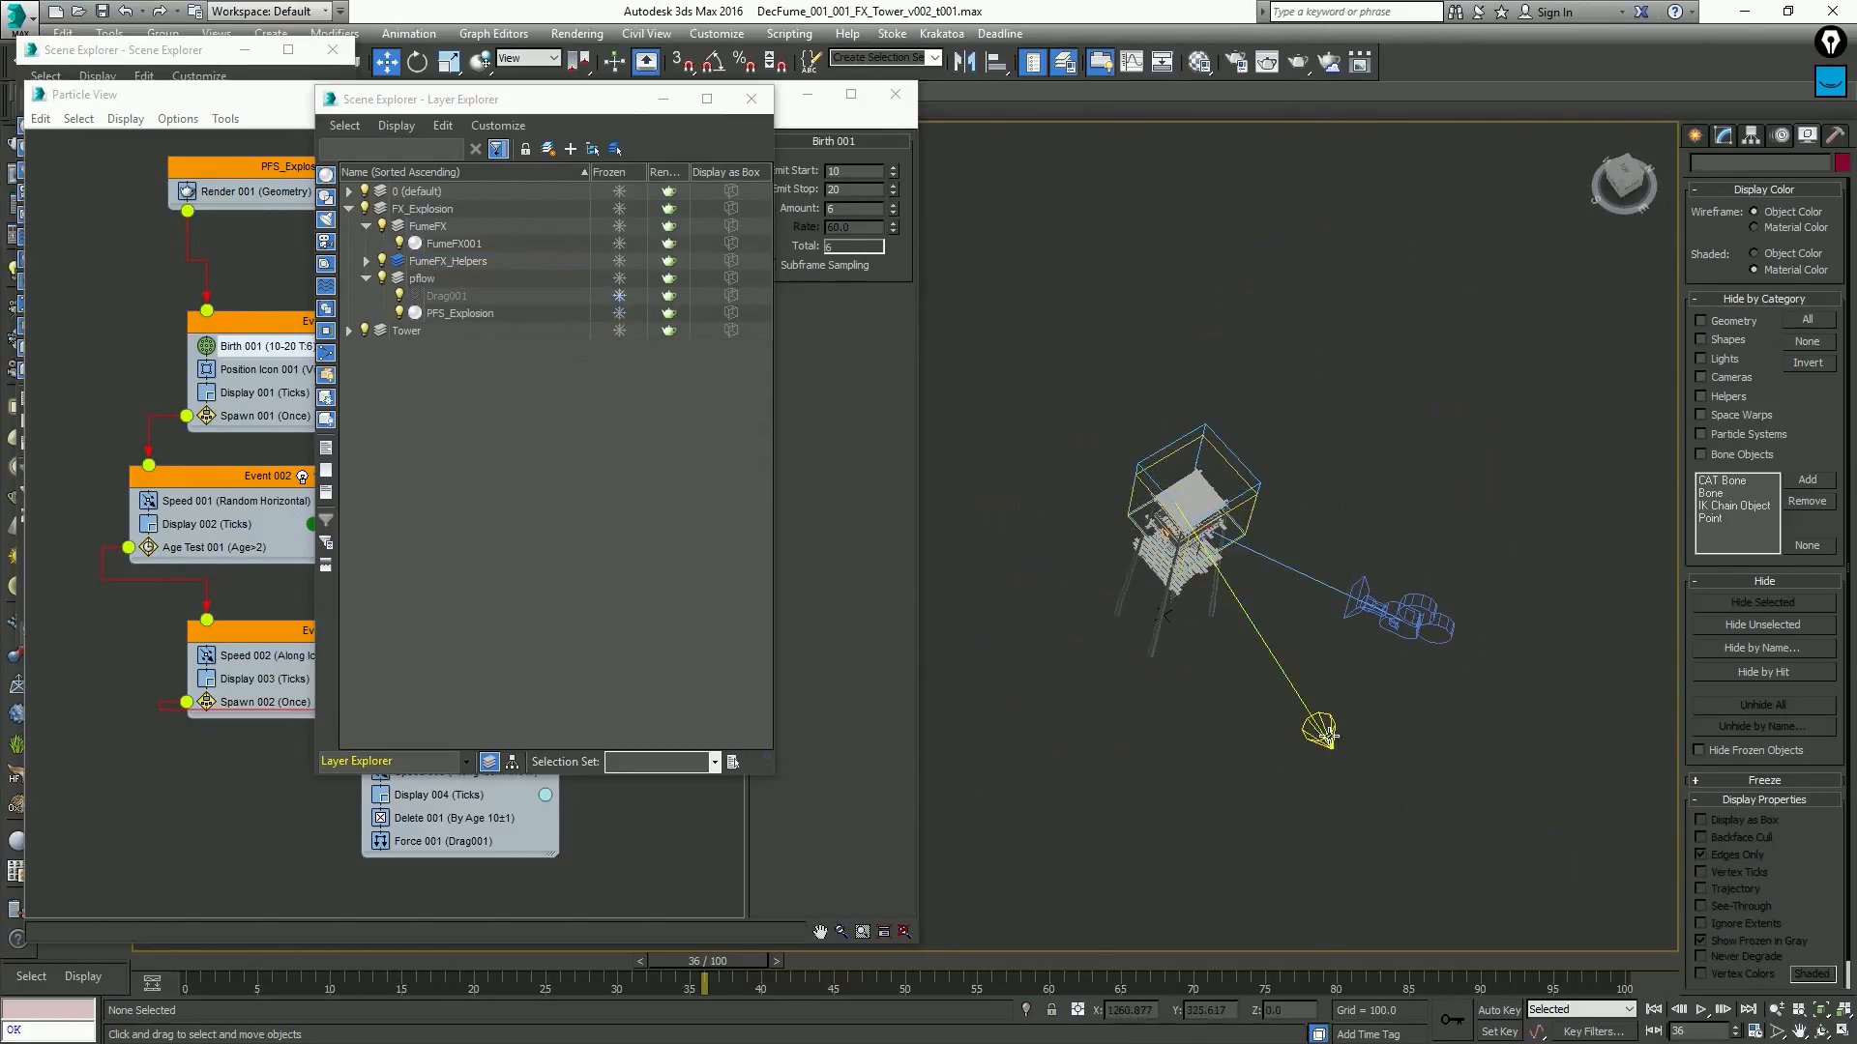
Move the spotlight down low beside the camera side of the tower, to about X 1750, Y 1451, Z 163
left_click_drag(1329, 736, 1510, 555)
middle_click_drag(1460, 609, 1459, 499, "alt")
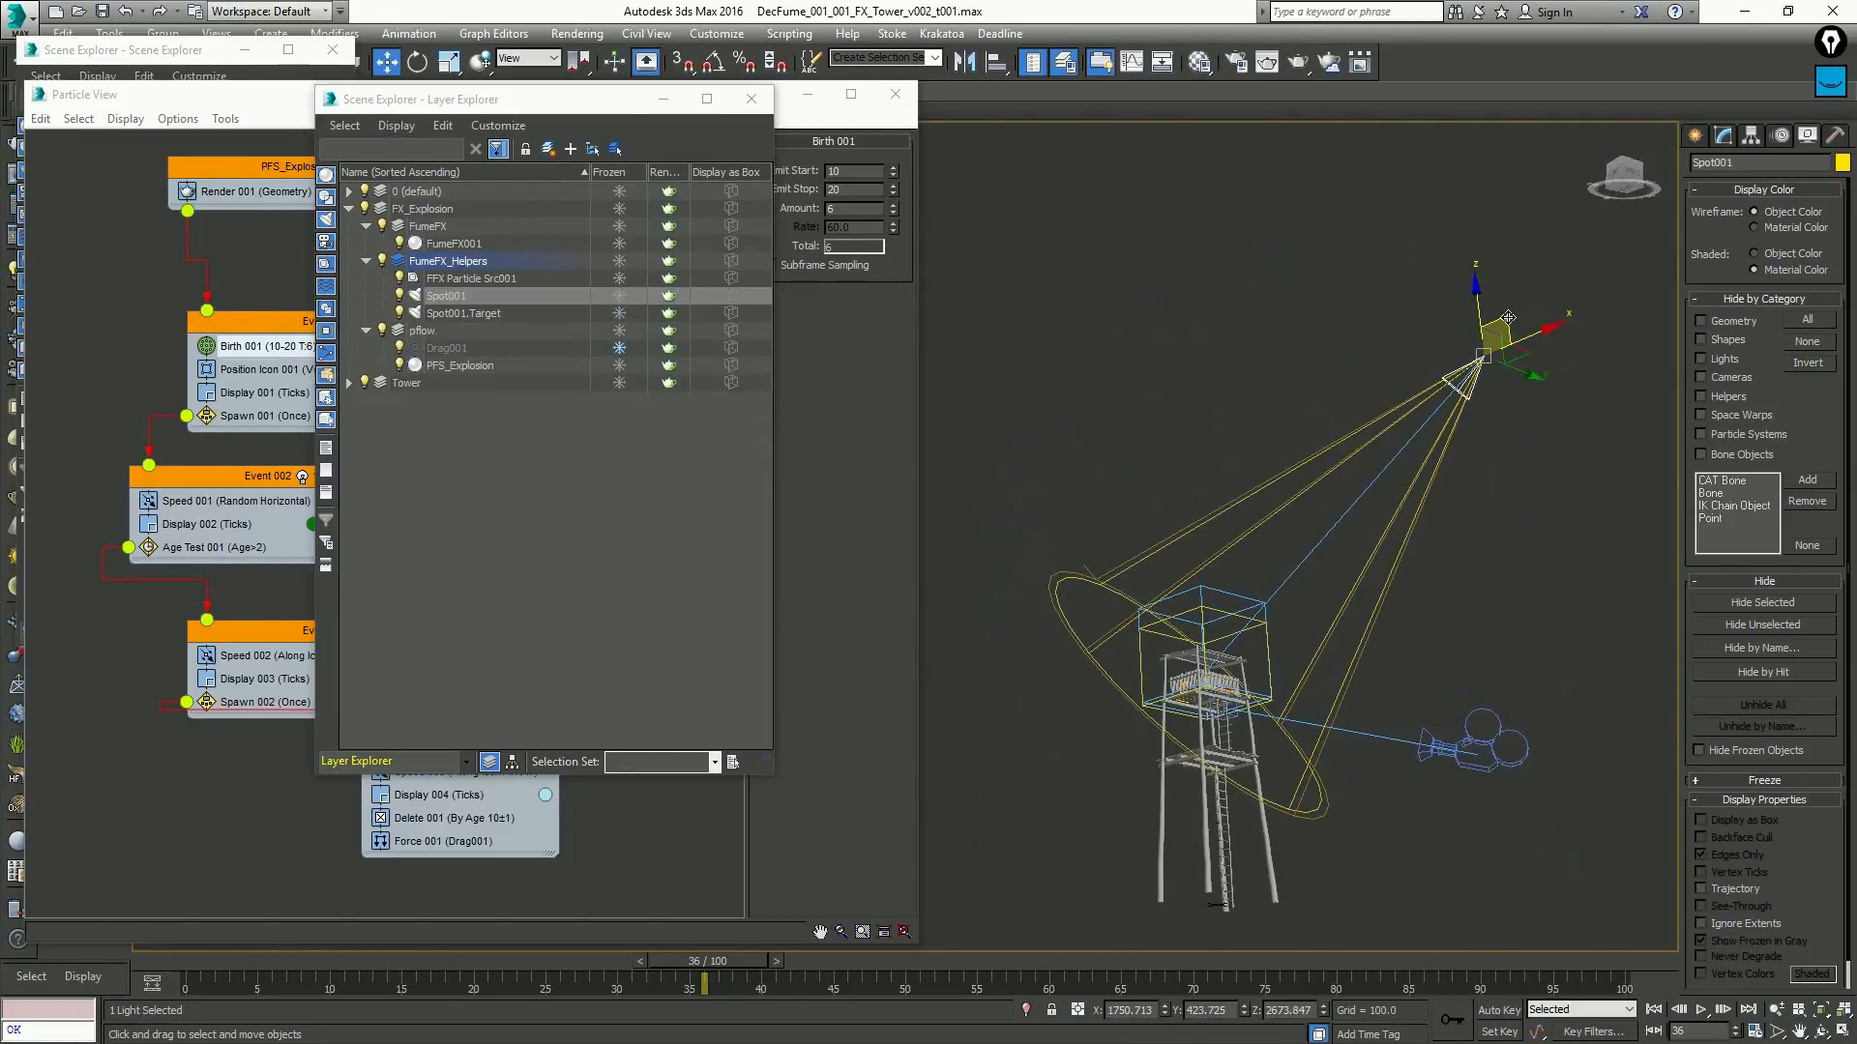
left_click_drag(1477, 308, 1500, 776)
middle_click_drag(1517, 818, 1357, 754, "alt")
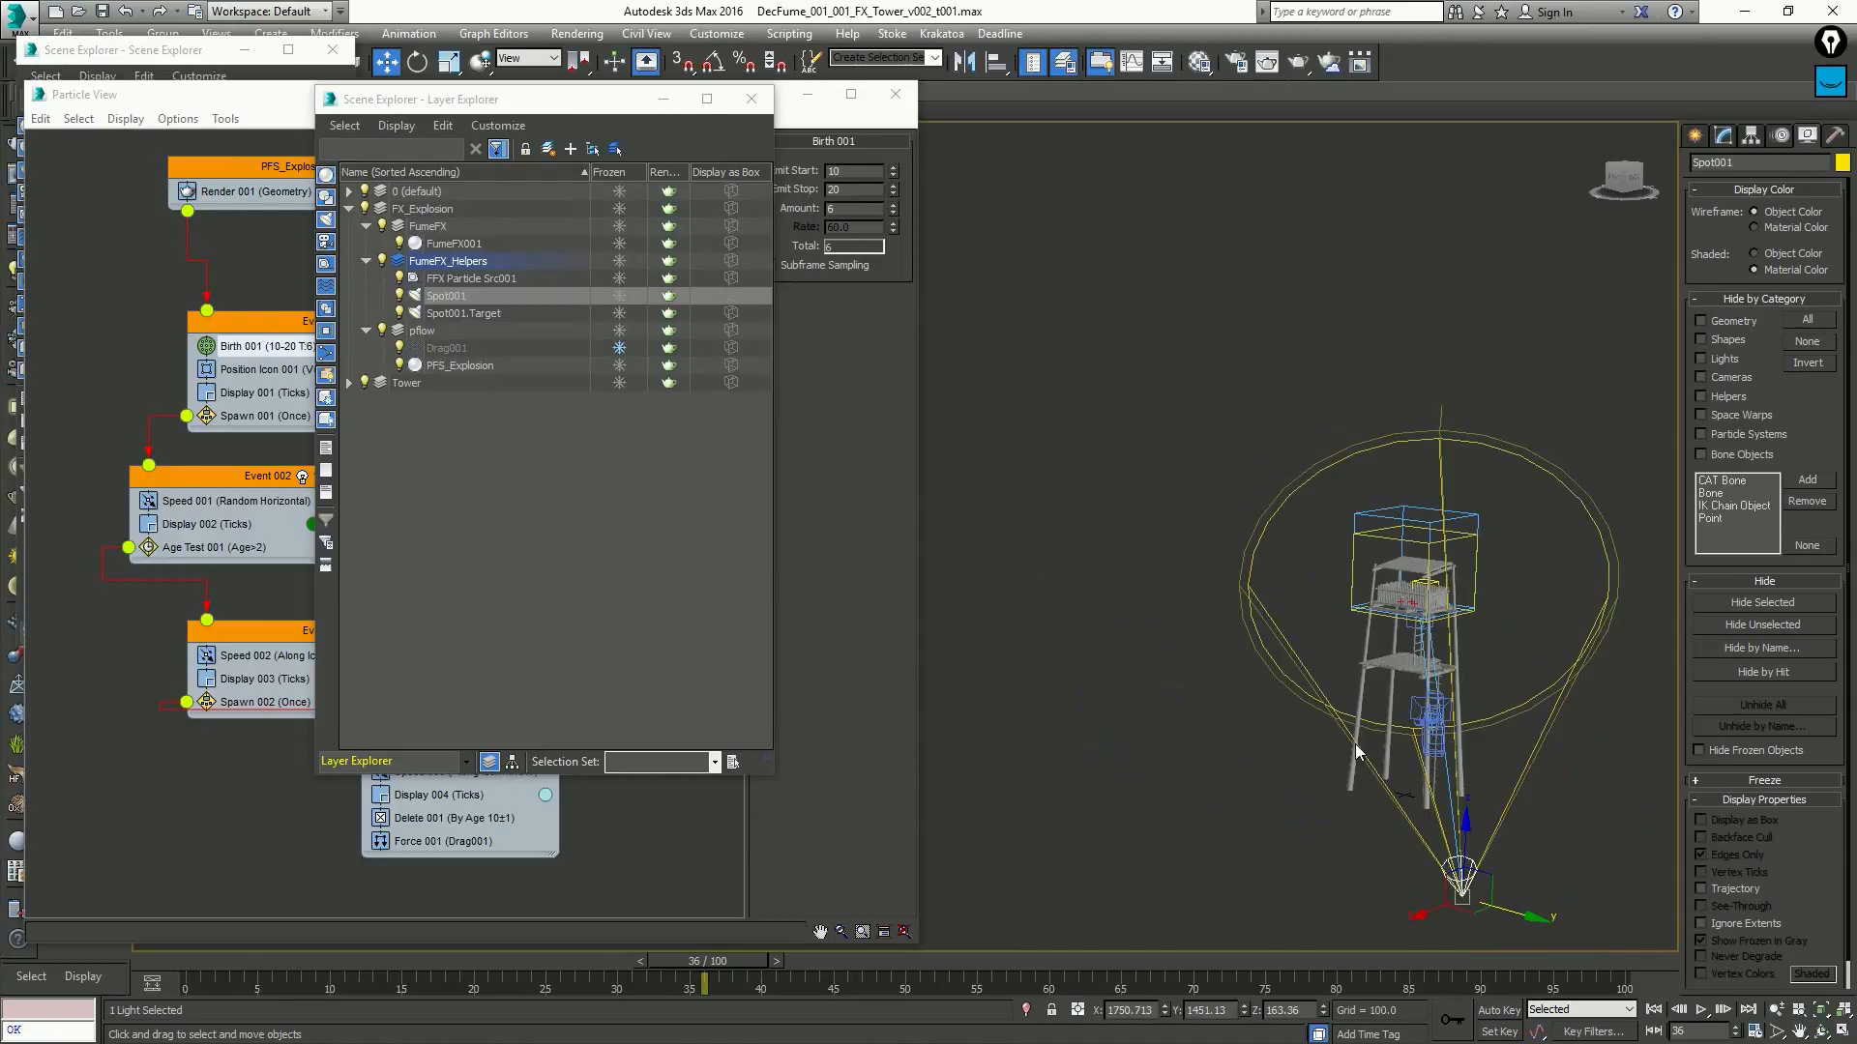
left_click(1490, 592)
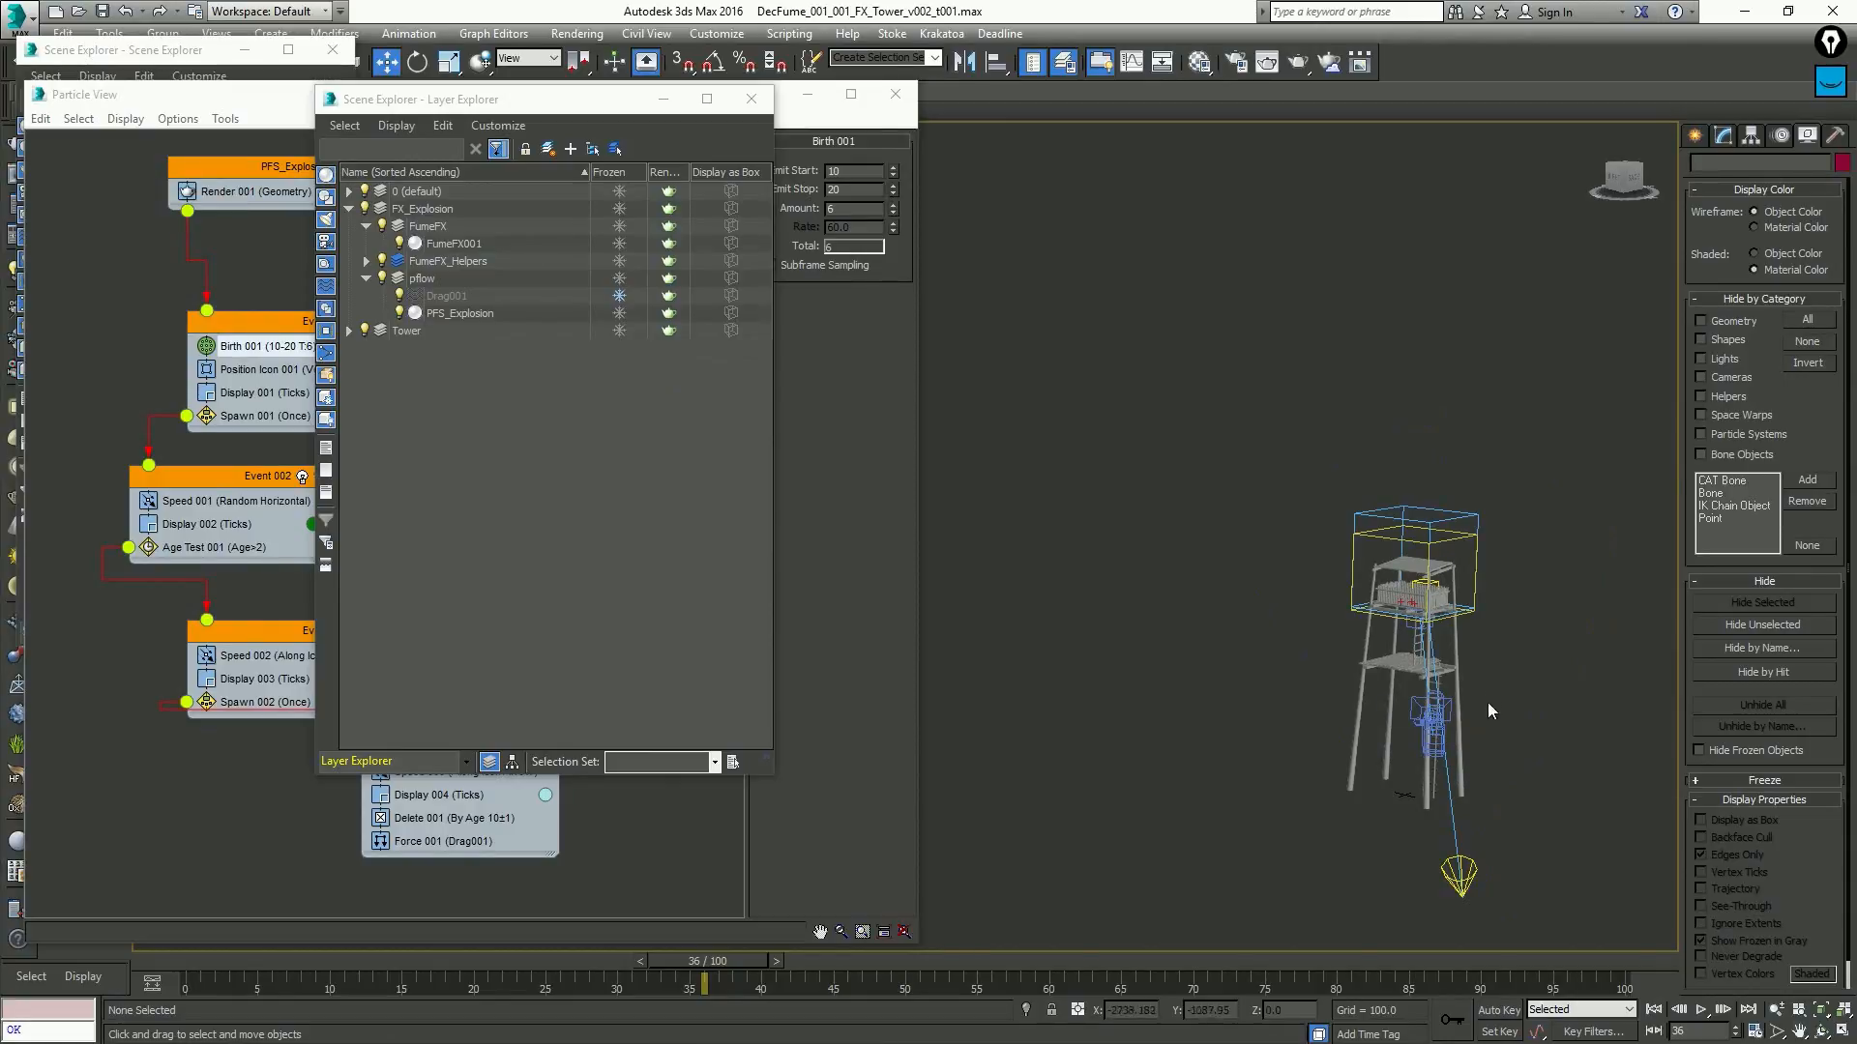
left_click(1445, 863)
middle_click_drag(1446, 862, 1605, 829, "alt")
middle_click_drag(1491, 718, 1553, 755, "alt")
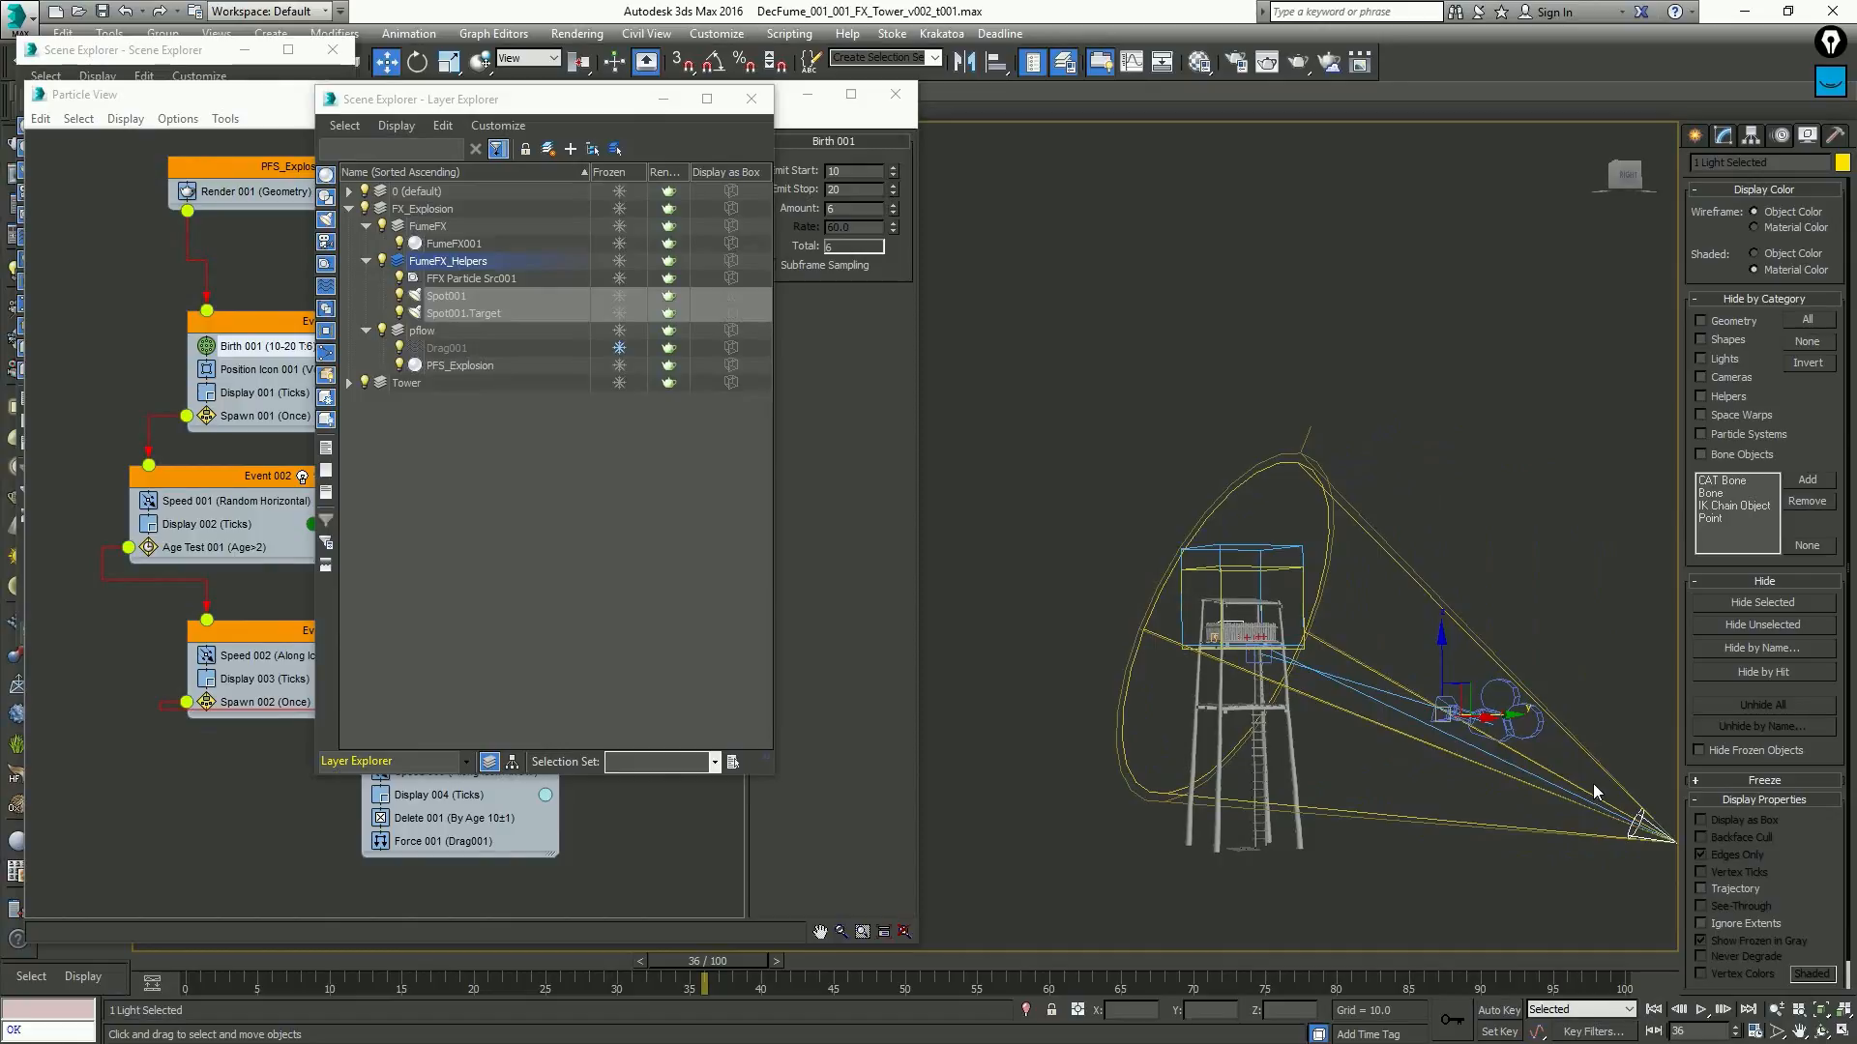
scroll(1463, 617, "down", 4)
middle_click_drag(1463, 617, 1231, 657)
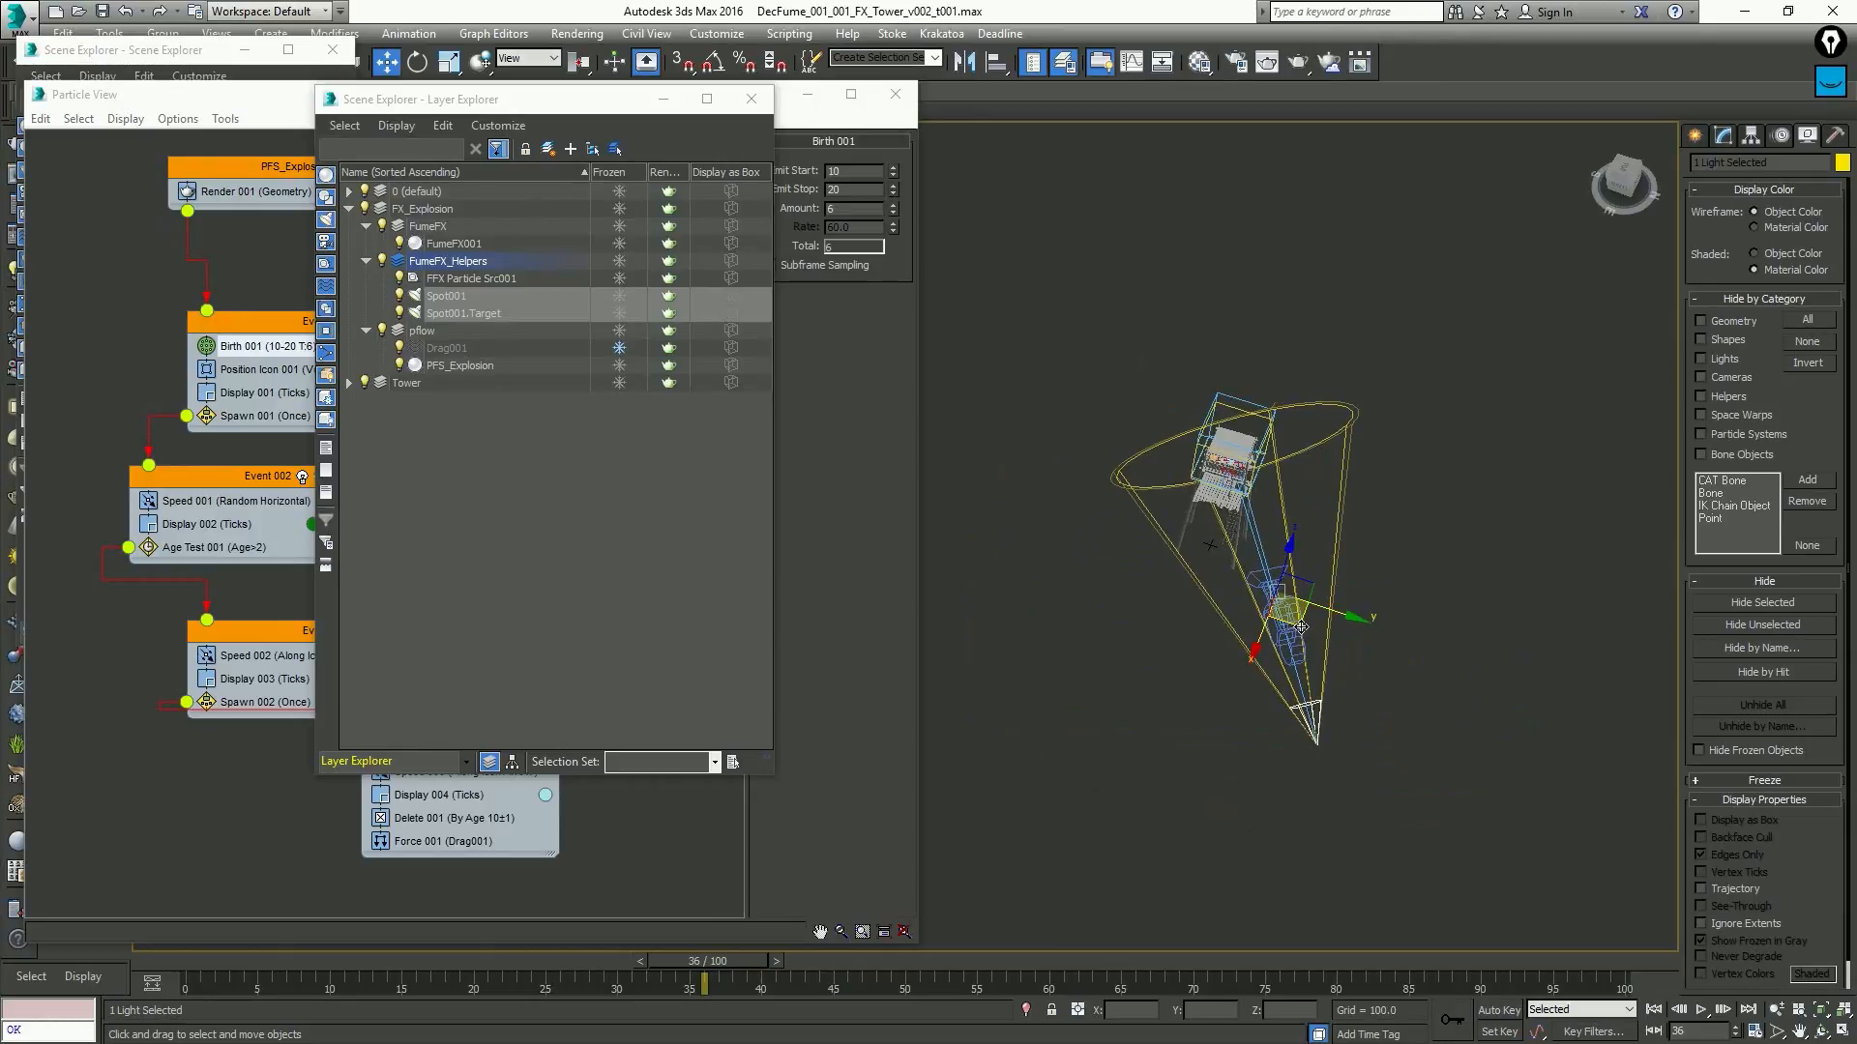
left_click_drag(1295, 630, 1366, 640)
right_click(1366, 641)
left_click(1413, 699)
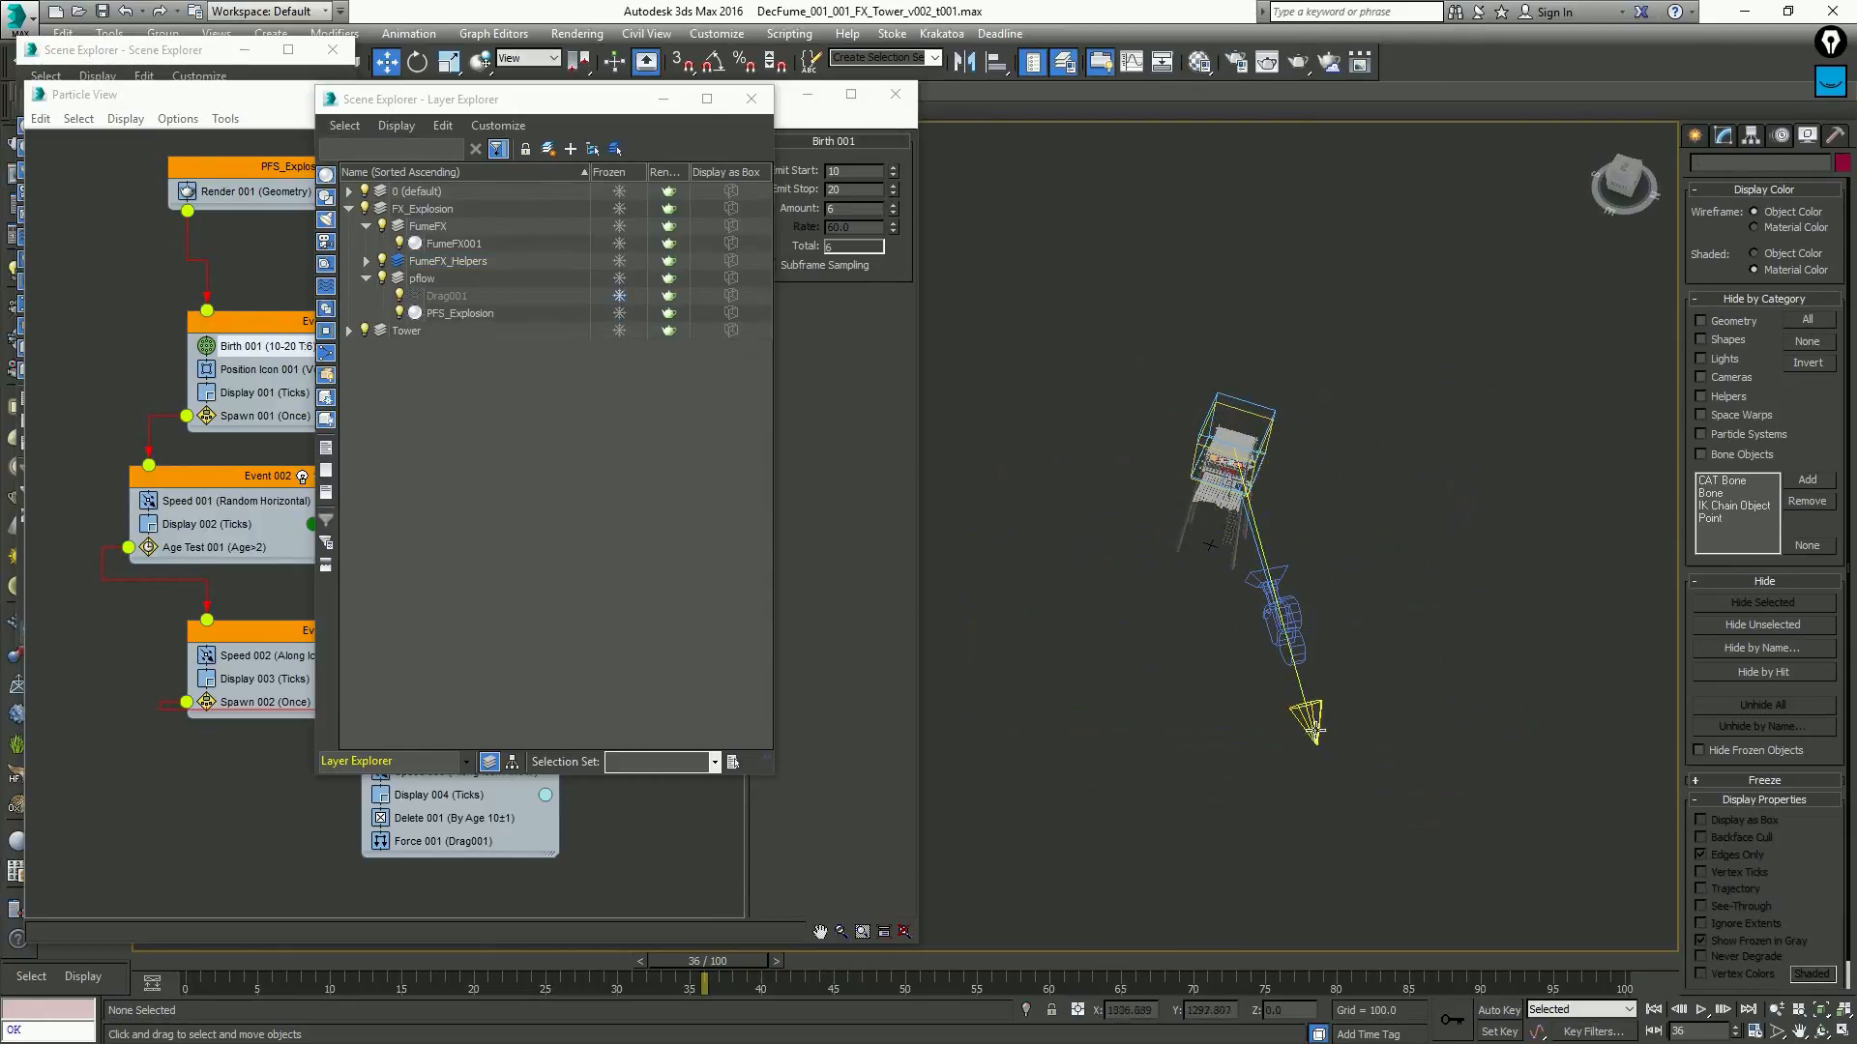
Raise the spotlight above and to the side of the tower, at about X 150, Y 1787, Z 2632, and restore the multi-viewport layout
left_click_drag(1321, 723, 1496, 621)
middle_click_drag(1463, 620, 1426, 570, "alt")
left_click_drag(1507, 488, 1396, 574)
middle_click_drag(1395, 574, 1267, 416, "alt")
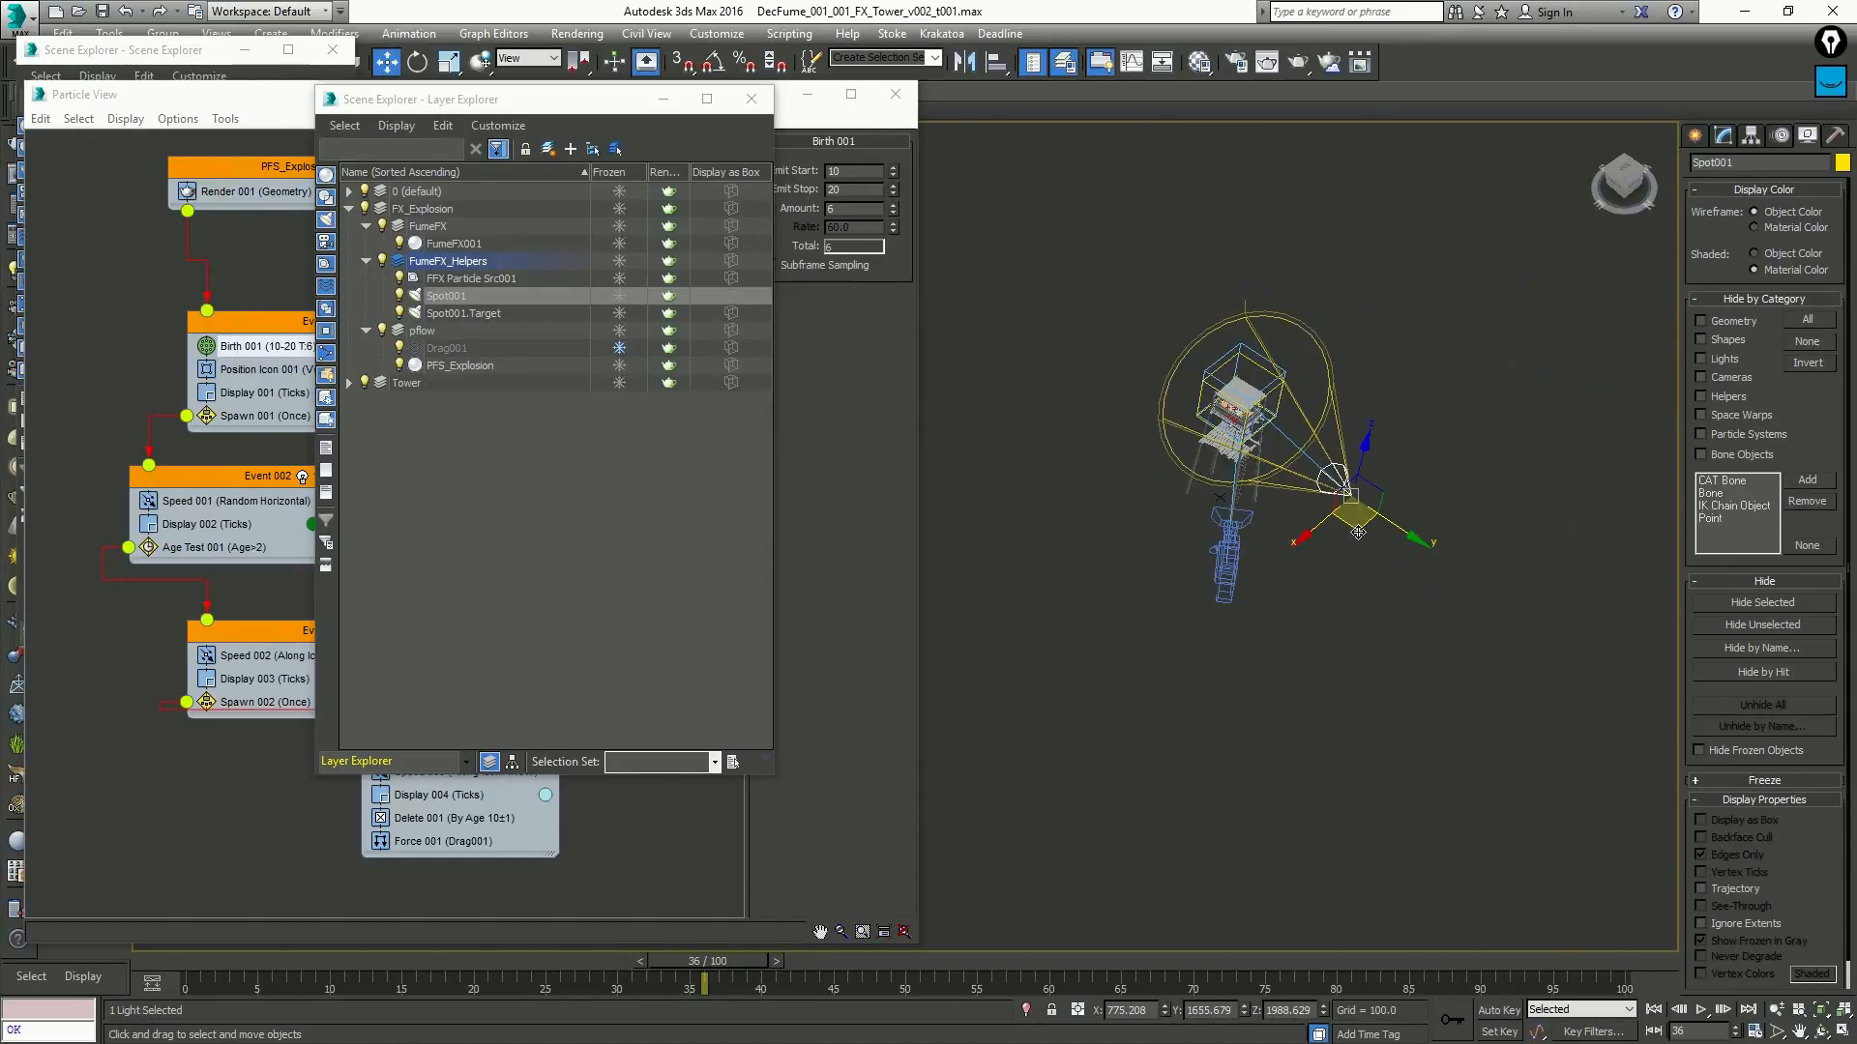
left_click_drag(1358, 532, 1427, 507)
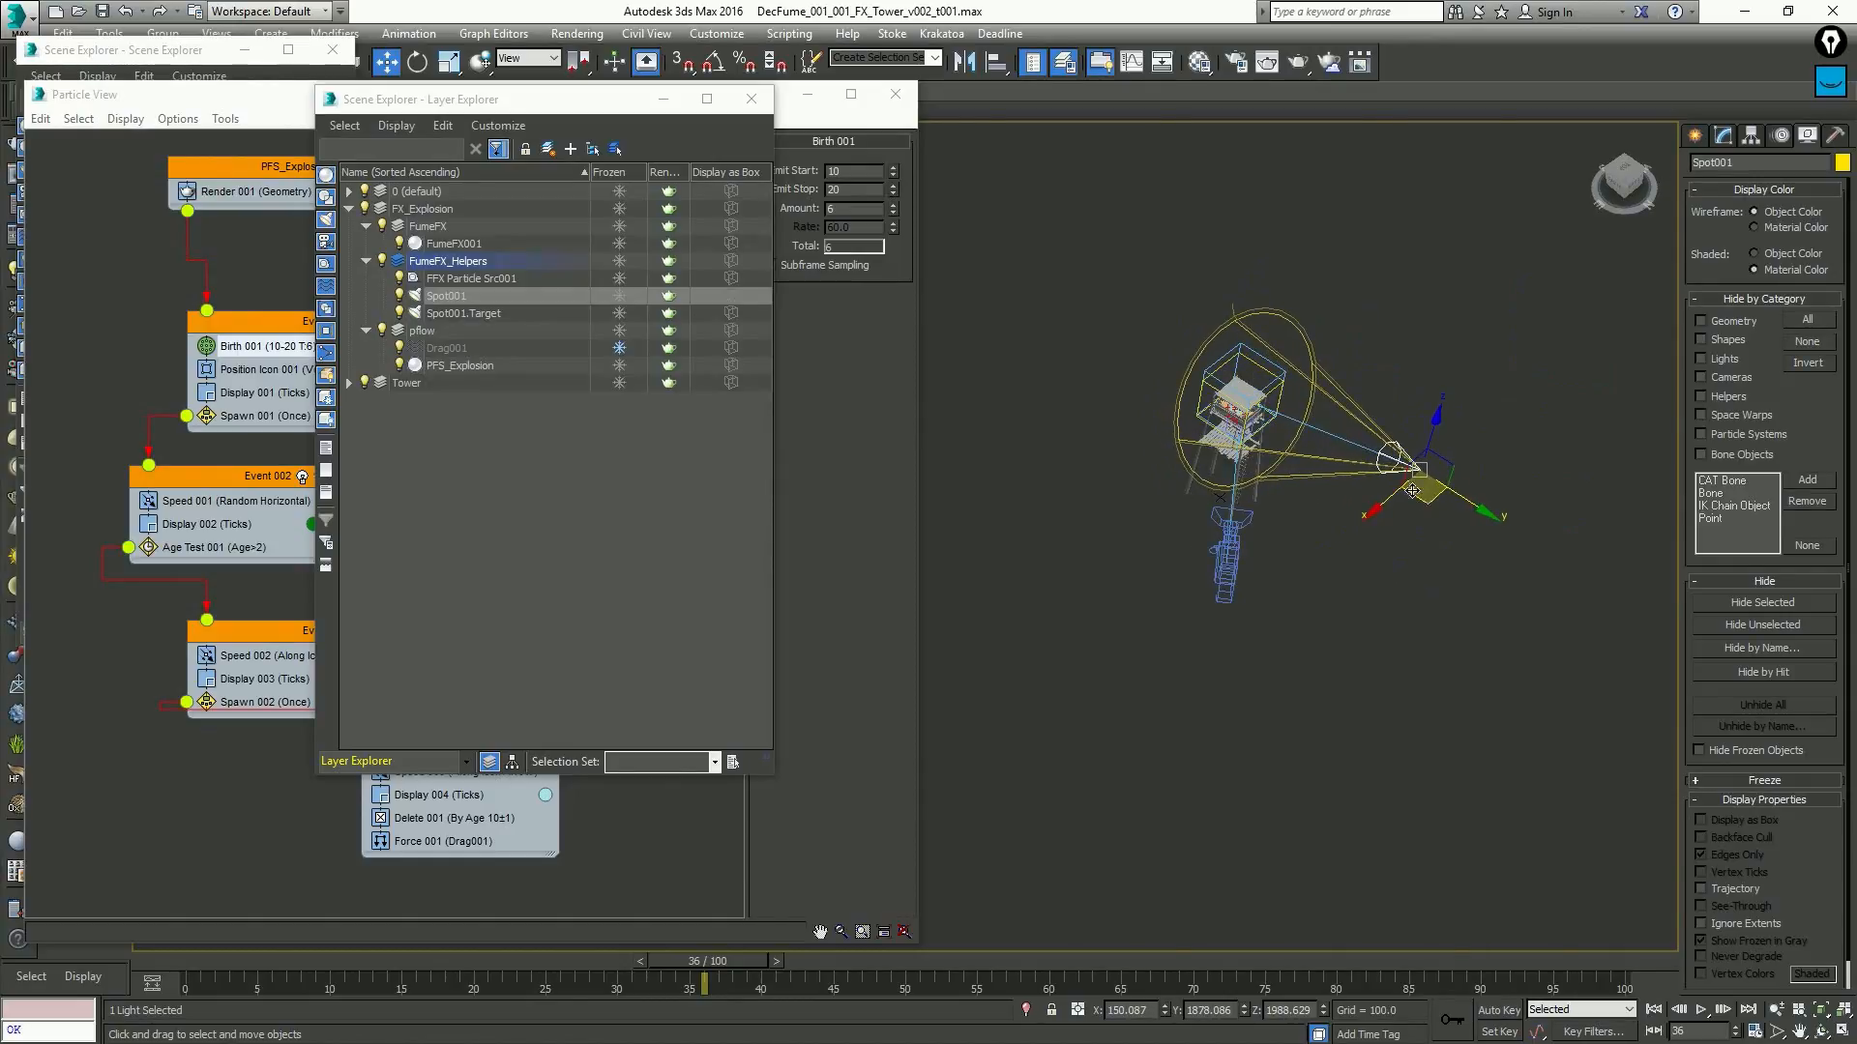
scroll(1300, 445, "up", 3)
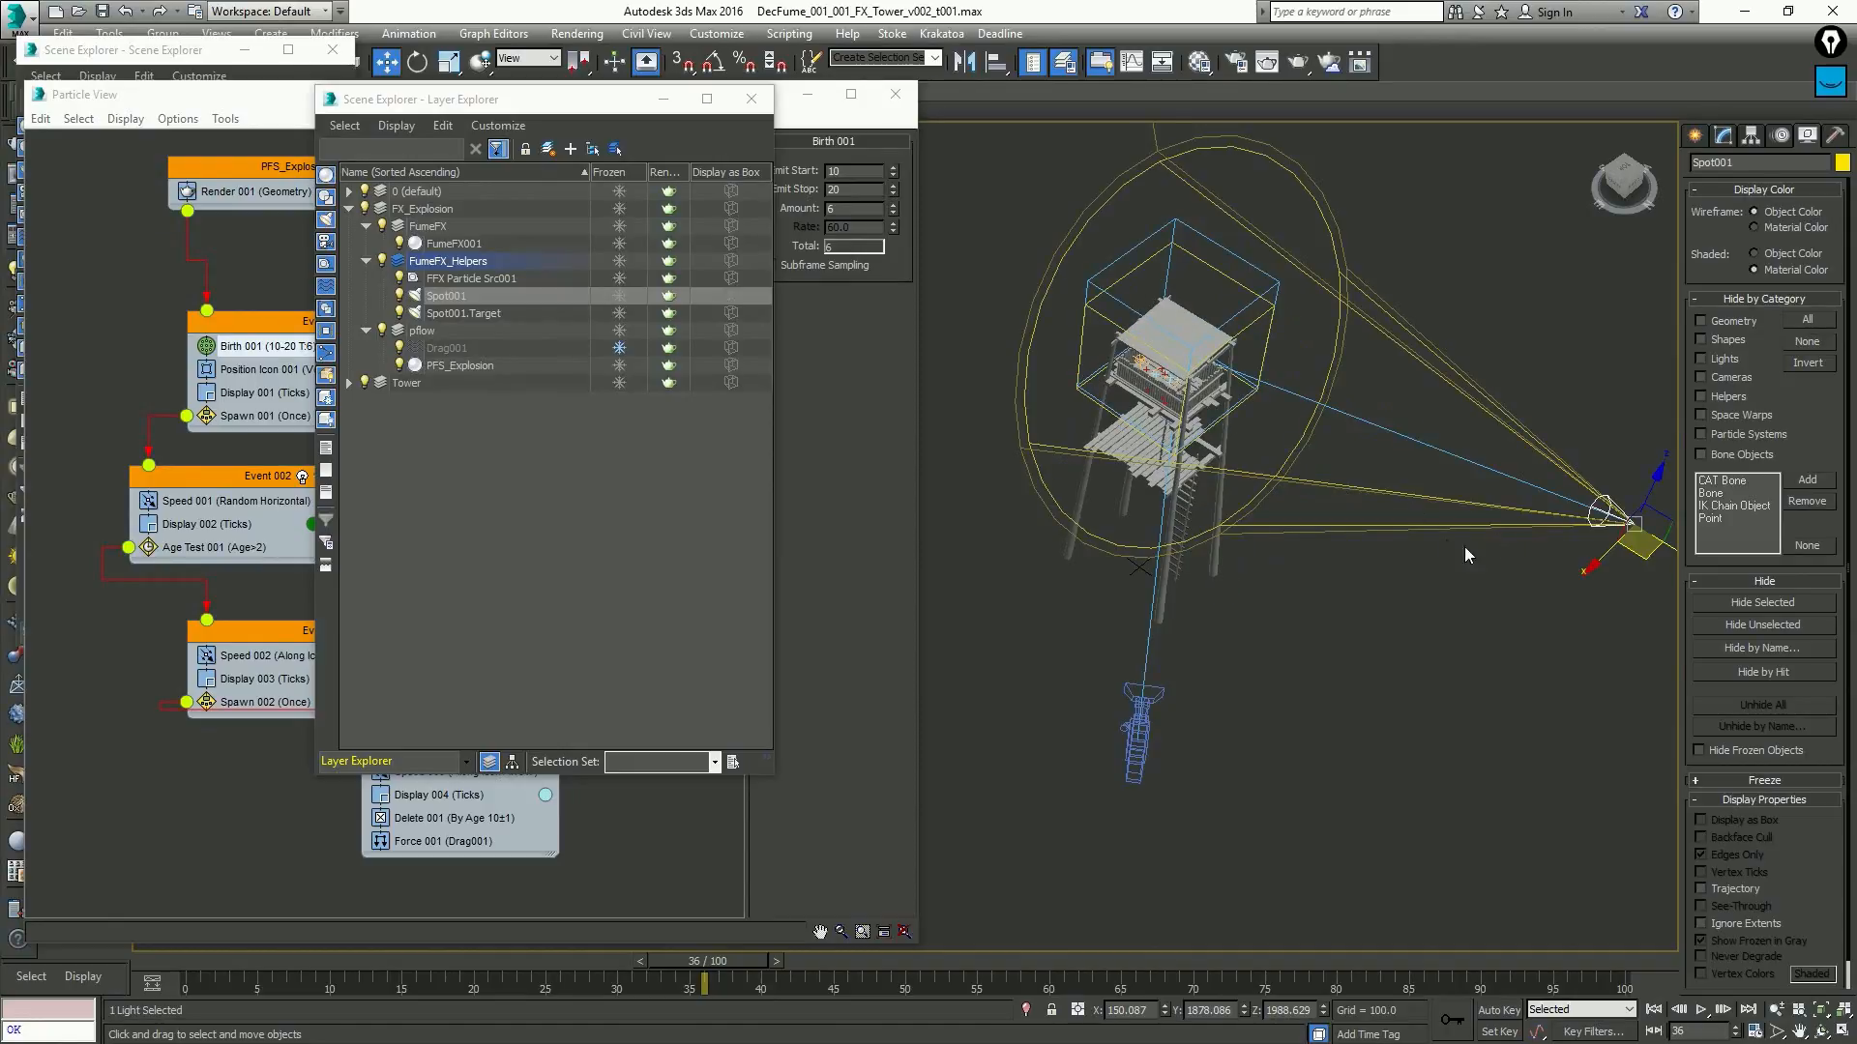
middle_click_drag(1466, 555, 1221, 448, "alt")
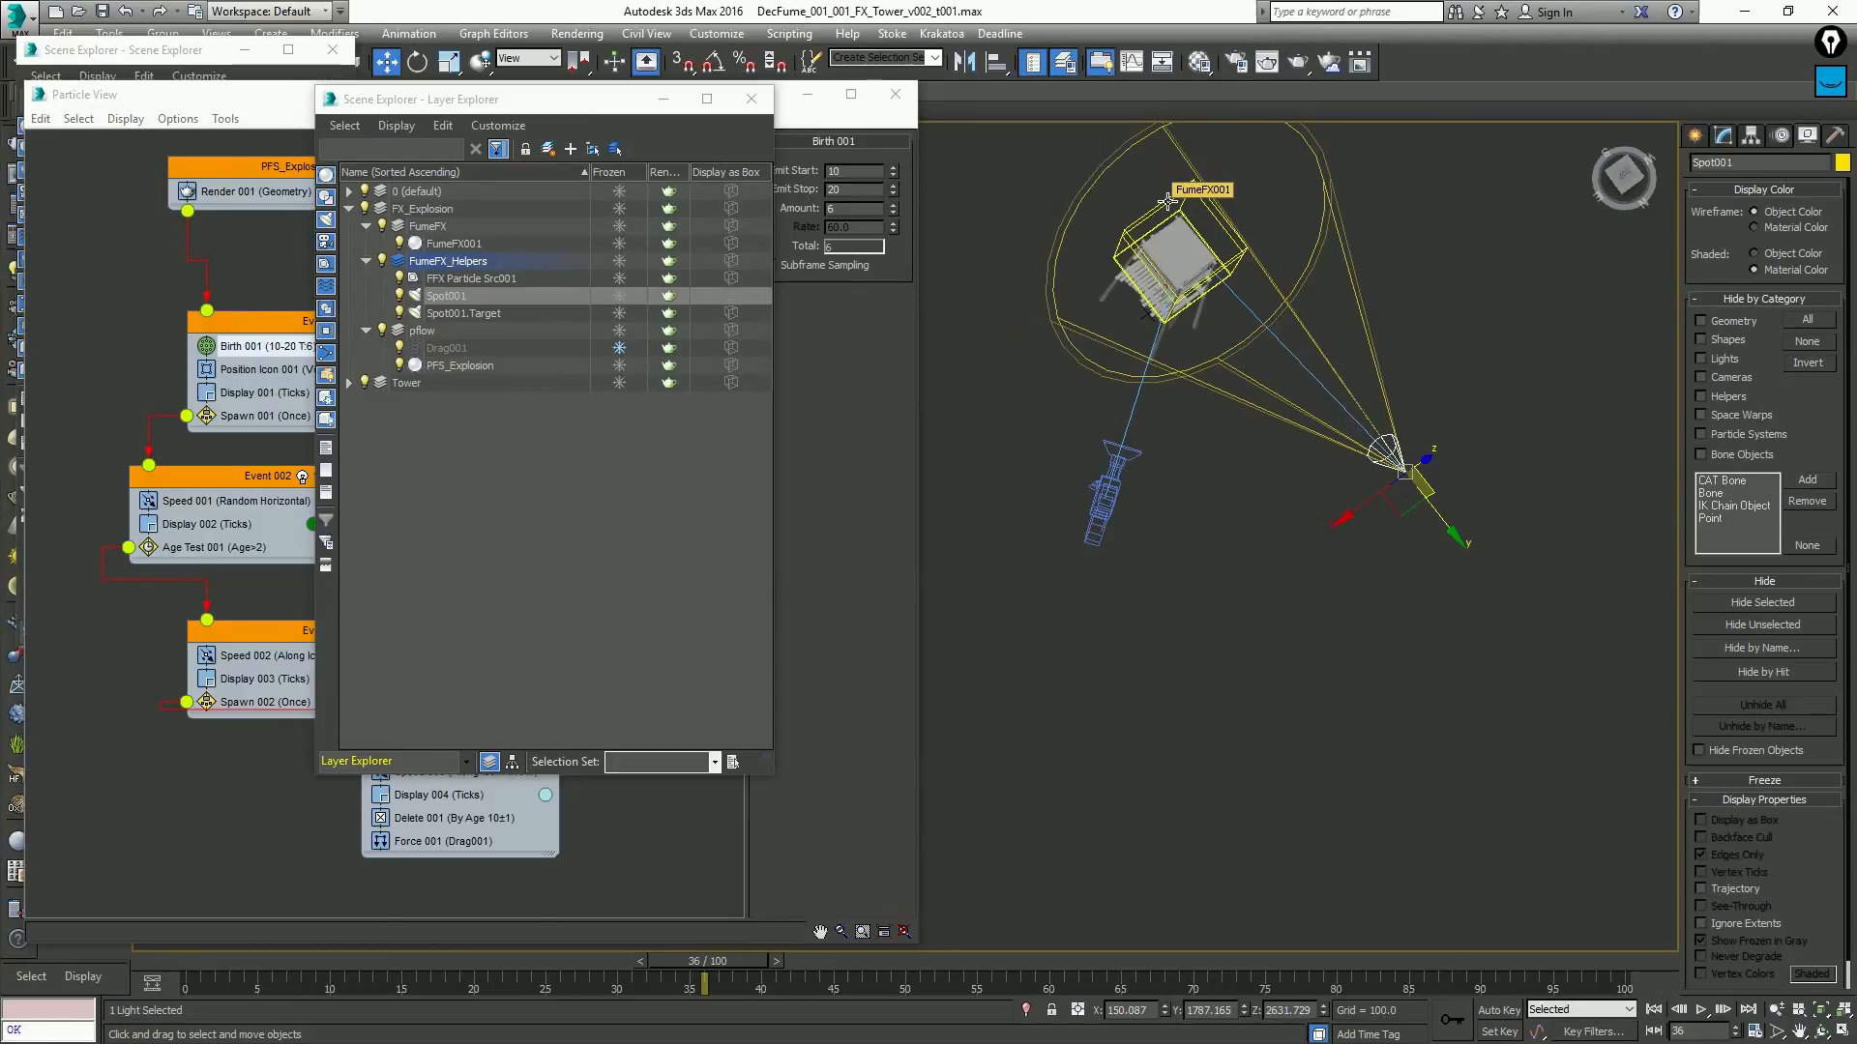
left_click(1375, 397)
key("alt+w")
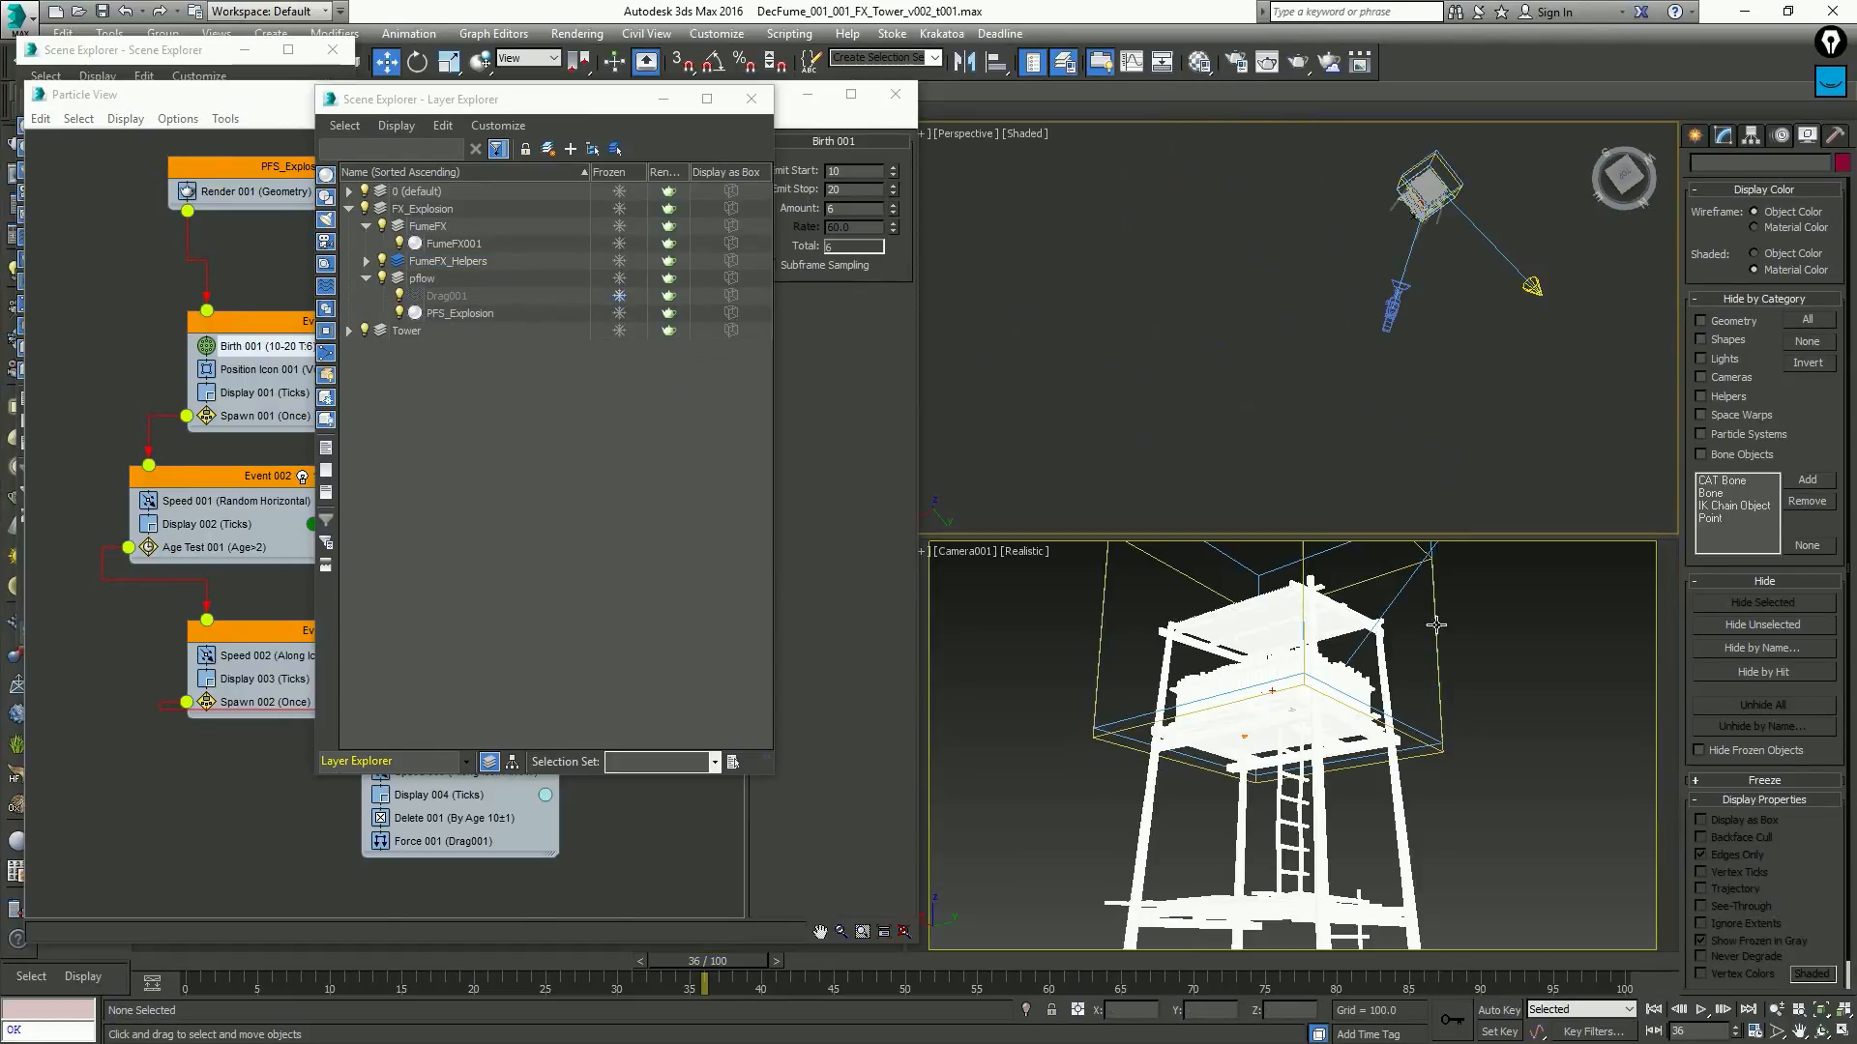
Move the spotlight farther from the tower, to about X -527, Y 2090, and check its placement in the Perspective view
left_click(1534, 290)
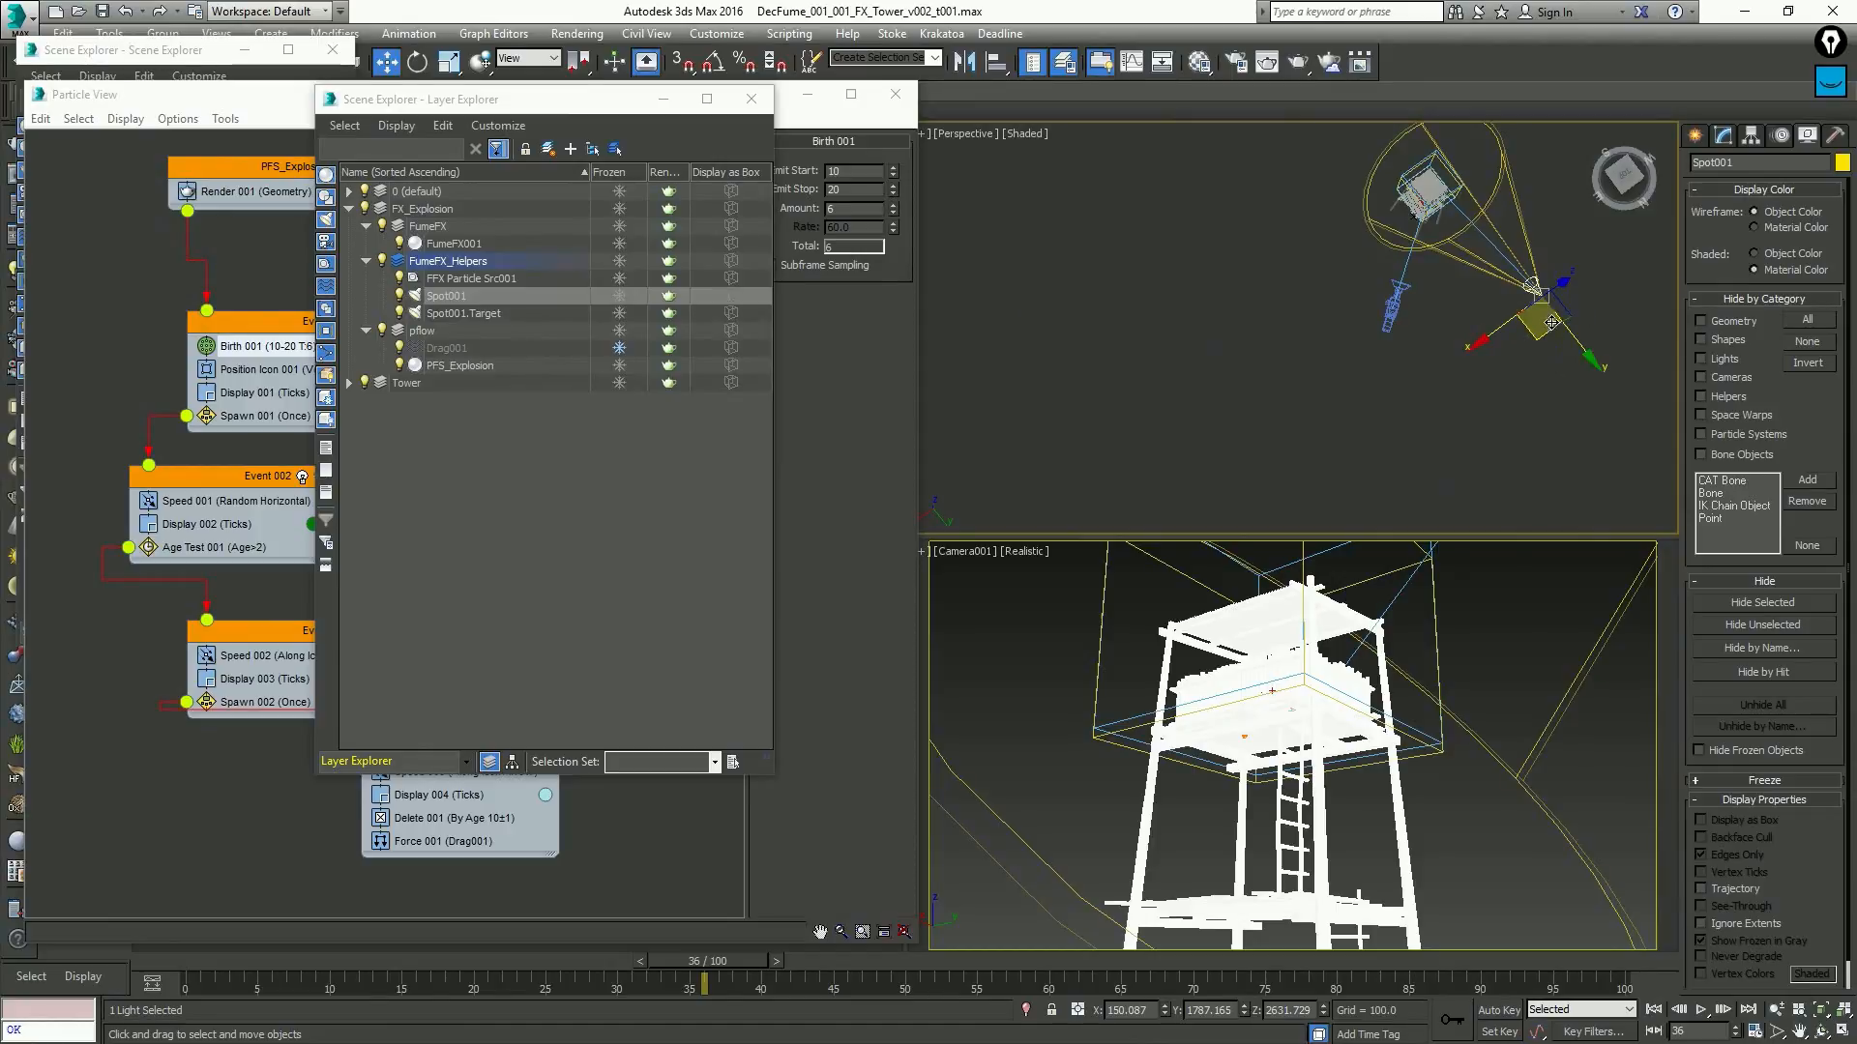
left_click_drag(1545, 336, 1593, 321)
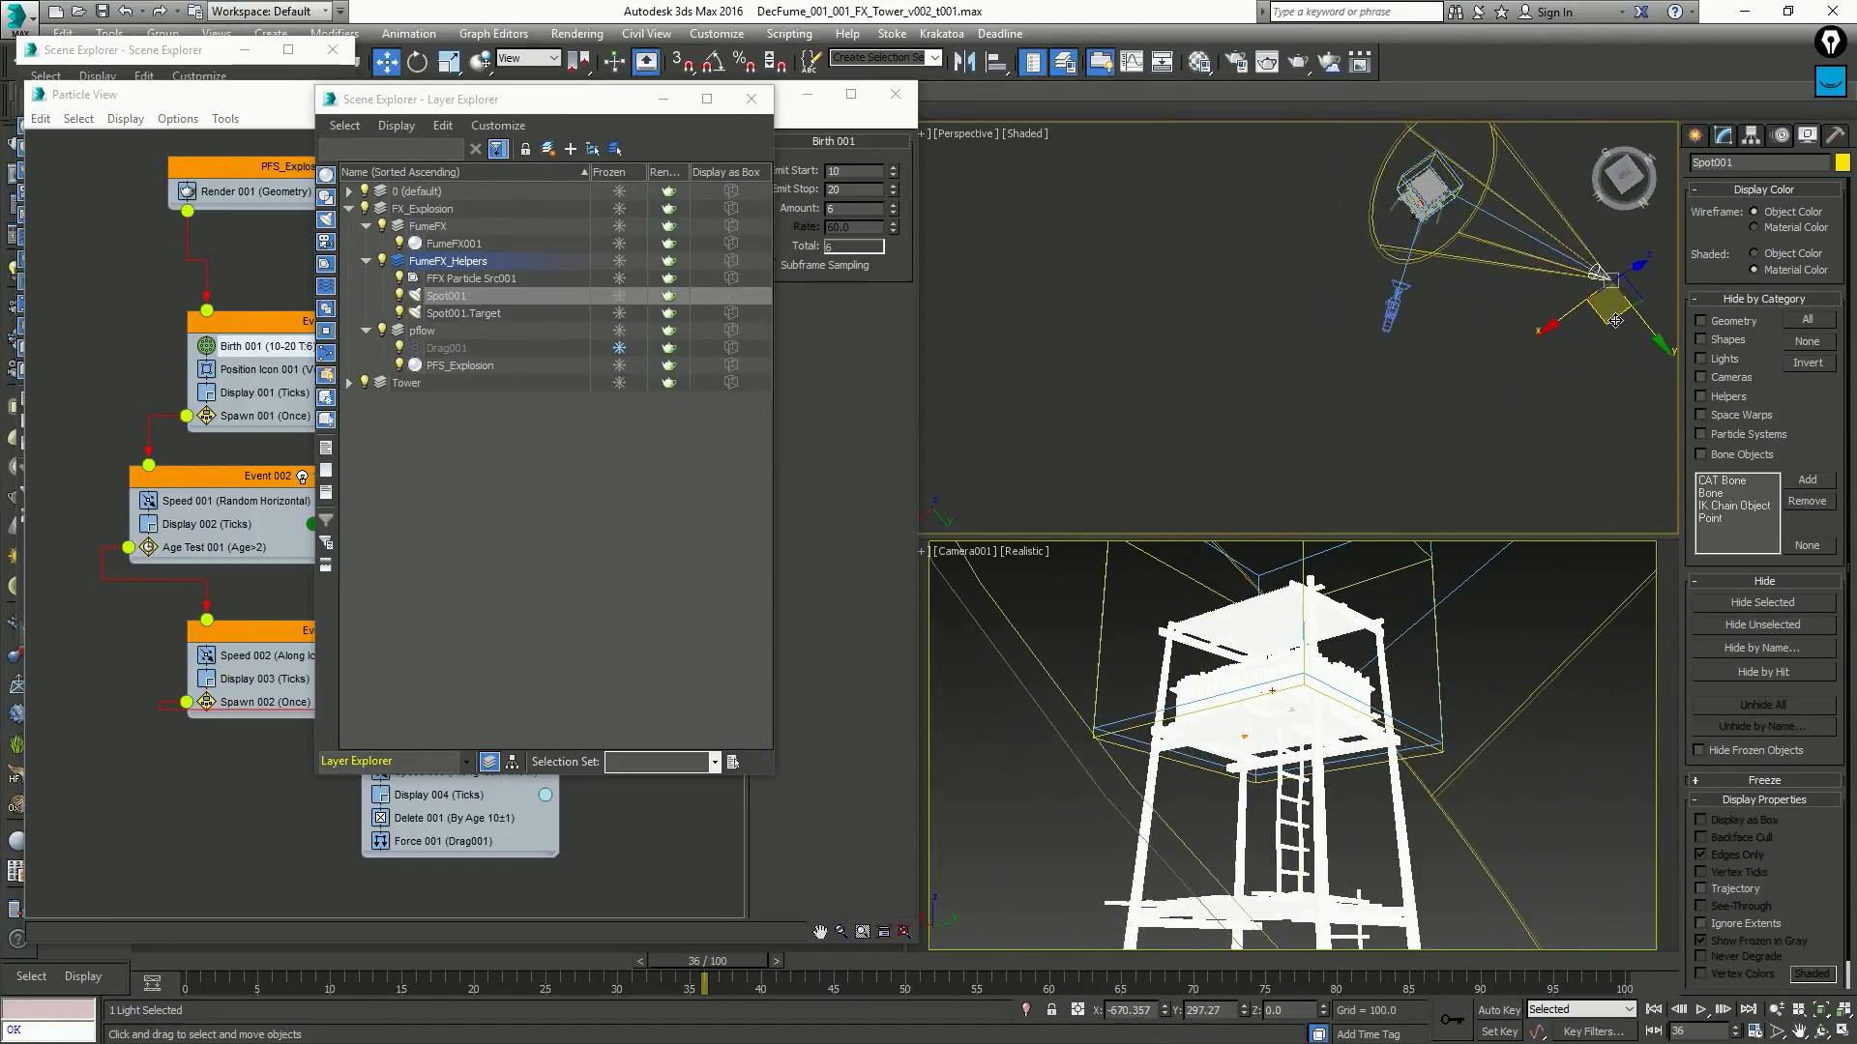
middle_click_drag(1550, 306, 1455, 389)
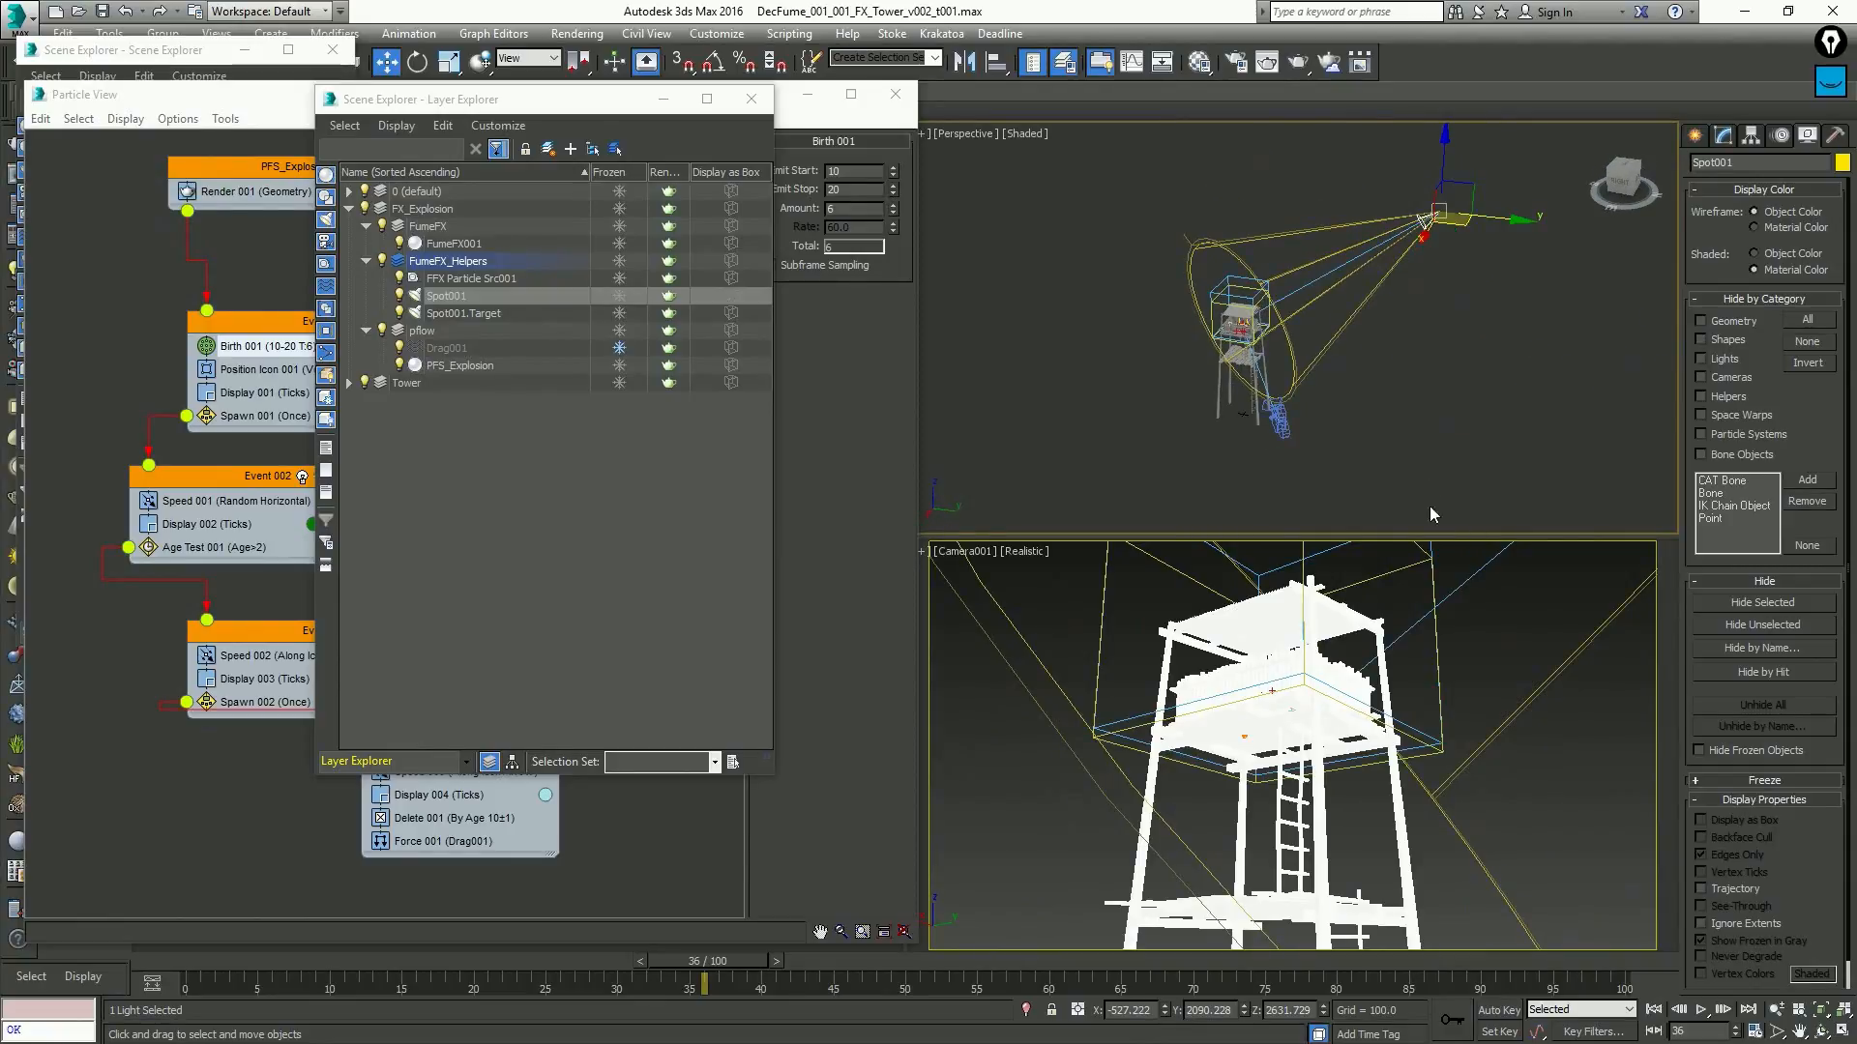
left_click(1450, 622)
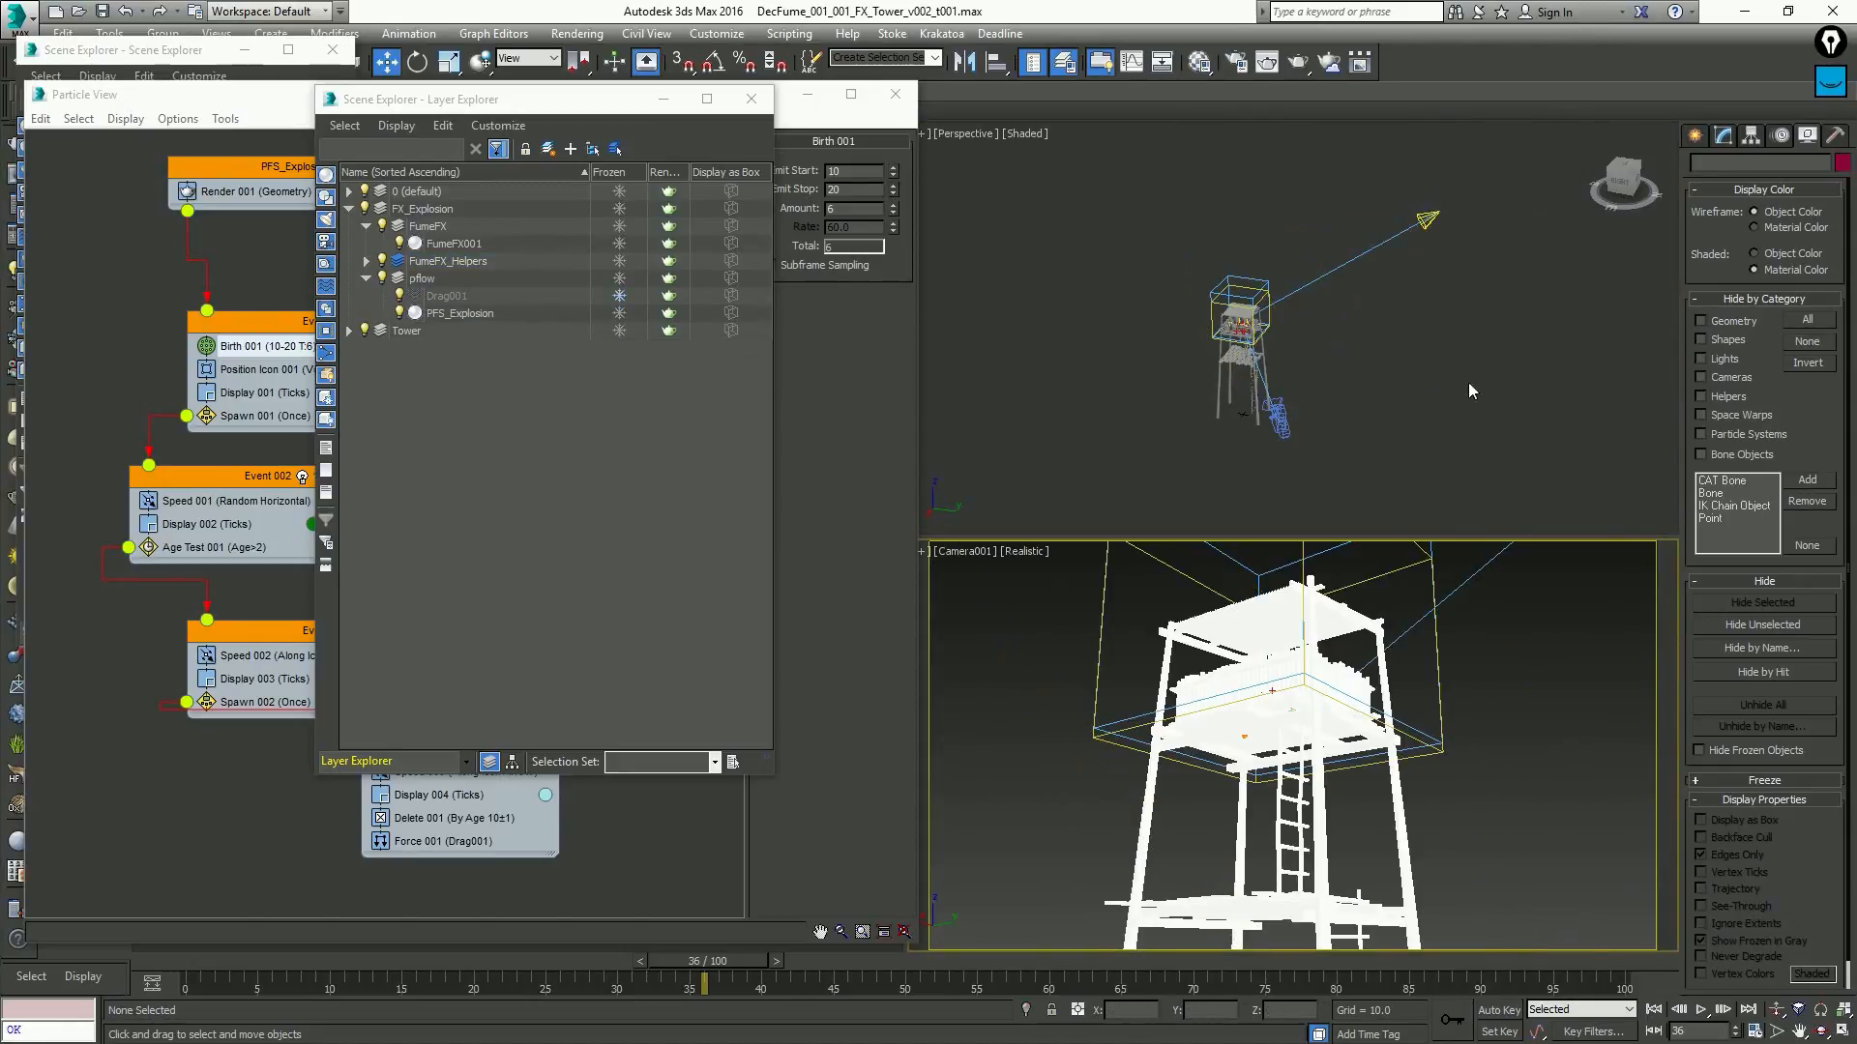
Set the spotlight's shadow type to VRayShadowMap with atmosphere shadows on at 100 opacity
left_click_drag(1512, 319, 1404, 183)
left_click(1723, 135)
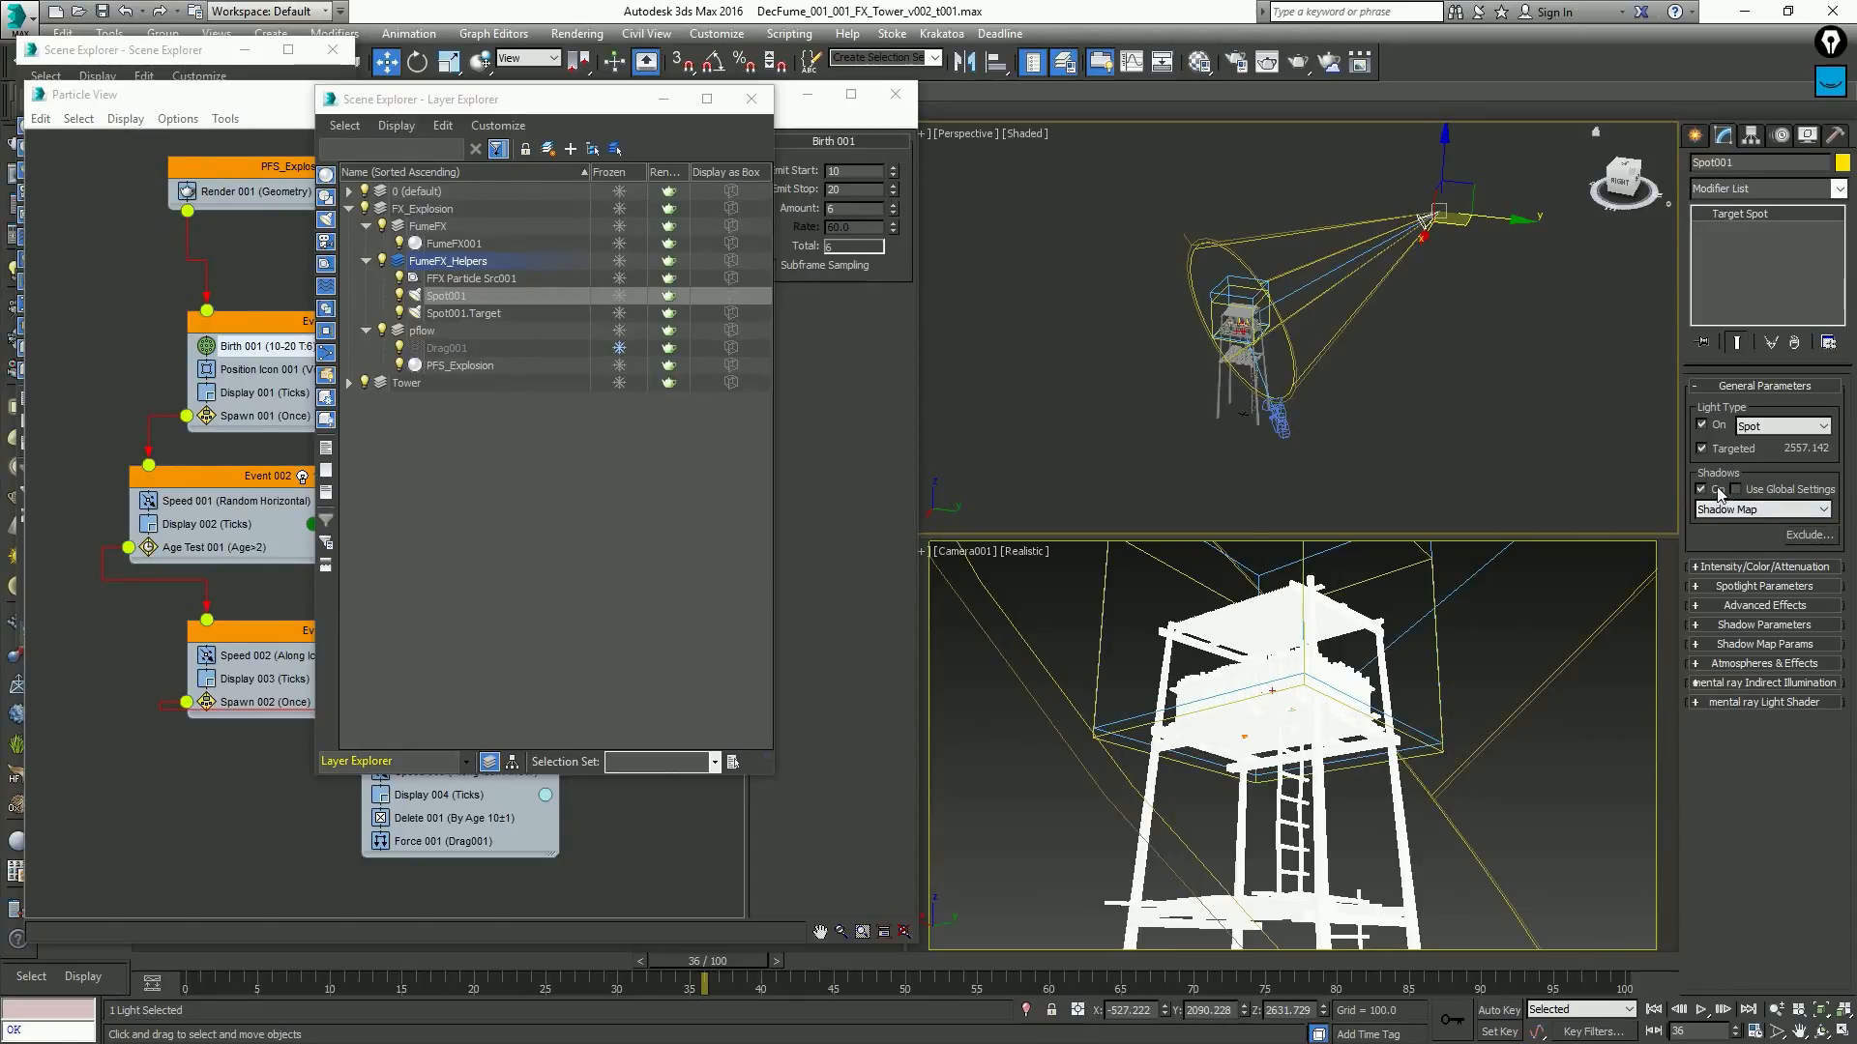
left_click(1754, 512)
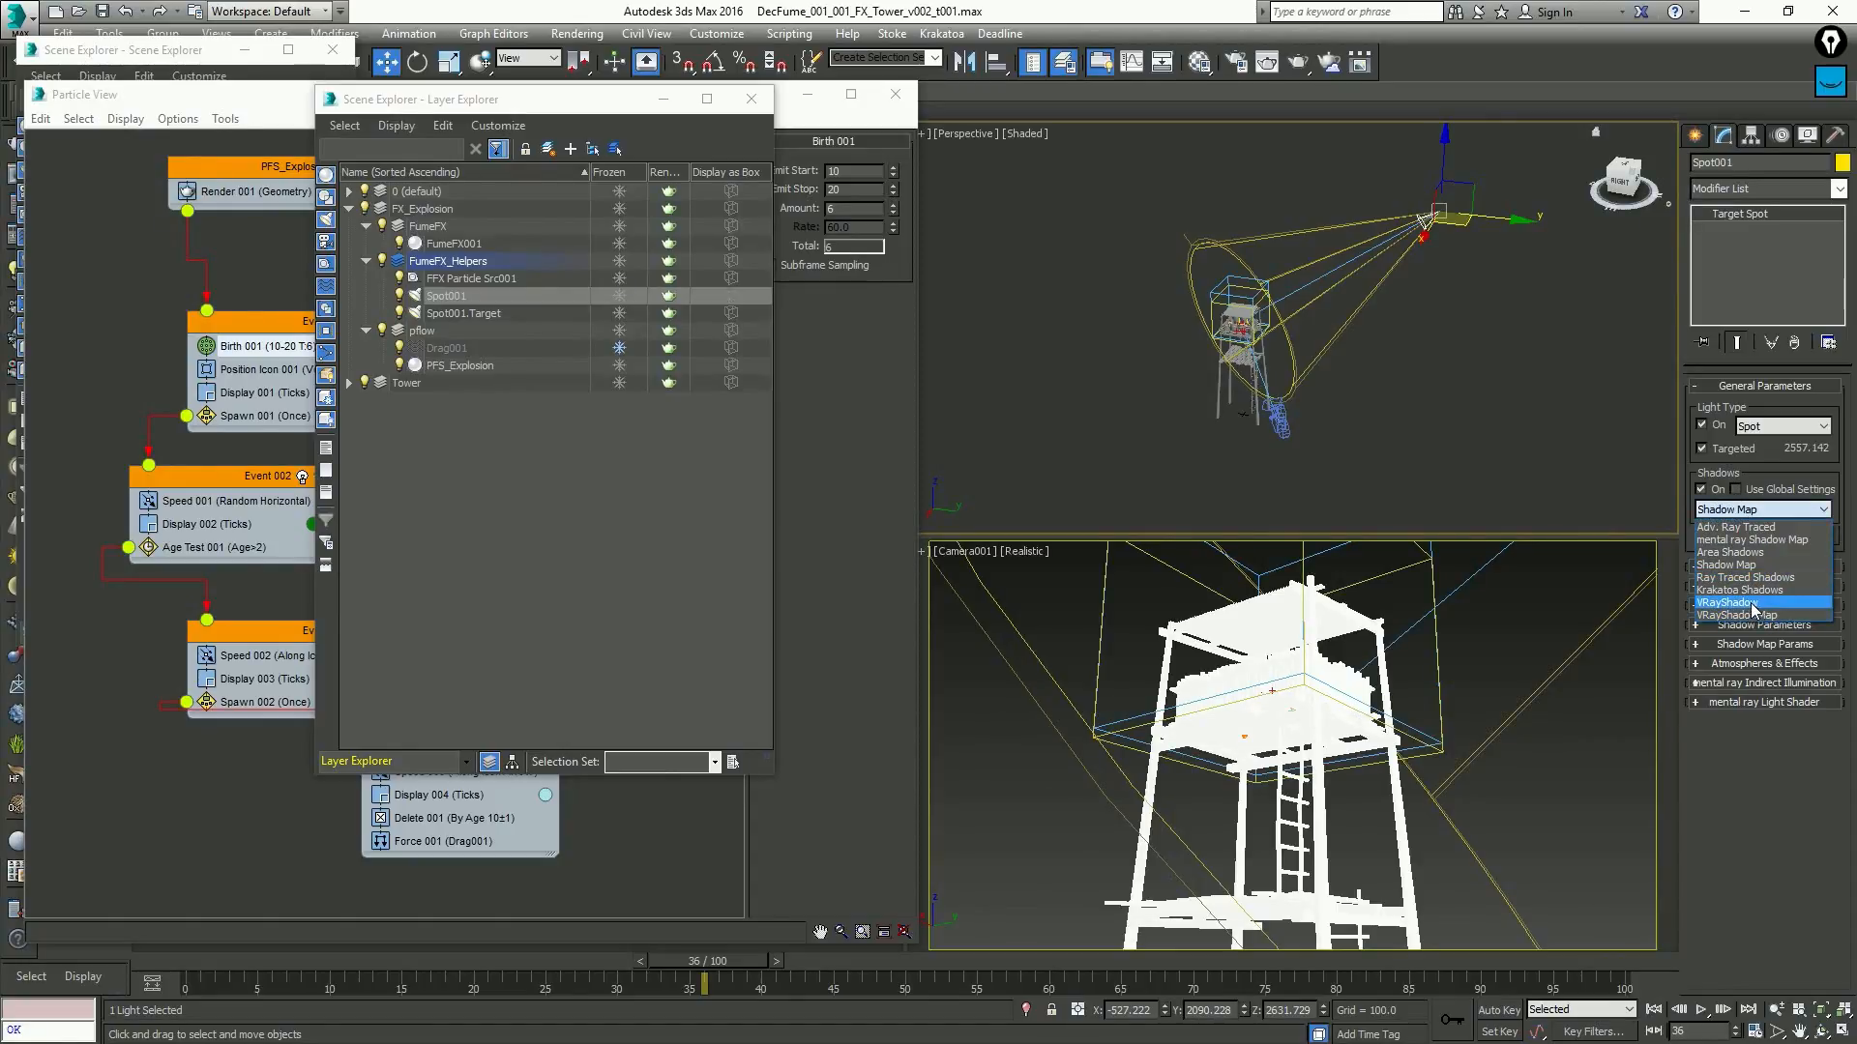
left_click(1754, 615)
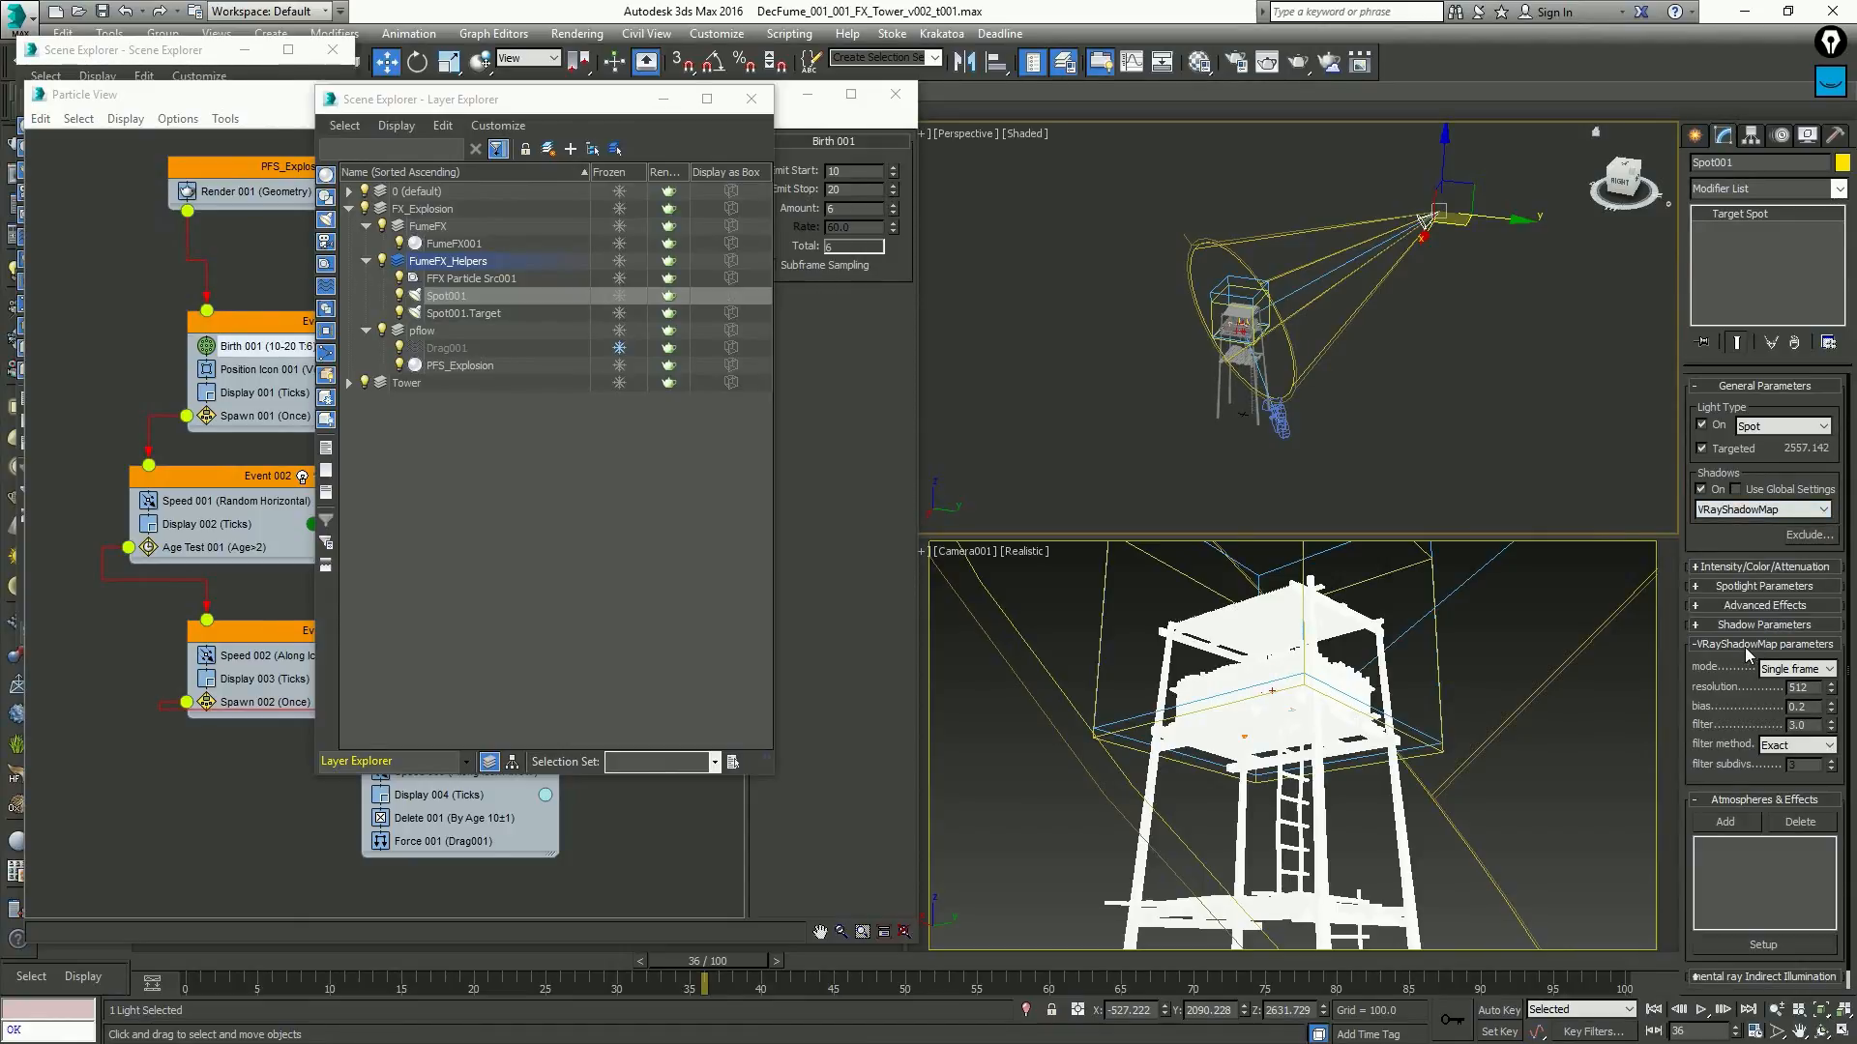
left_click_drag(1742, 656, 1740, 639)
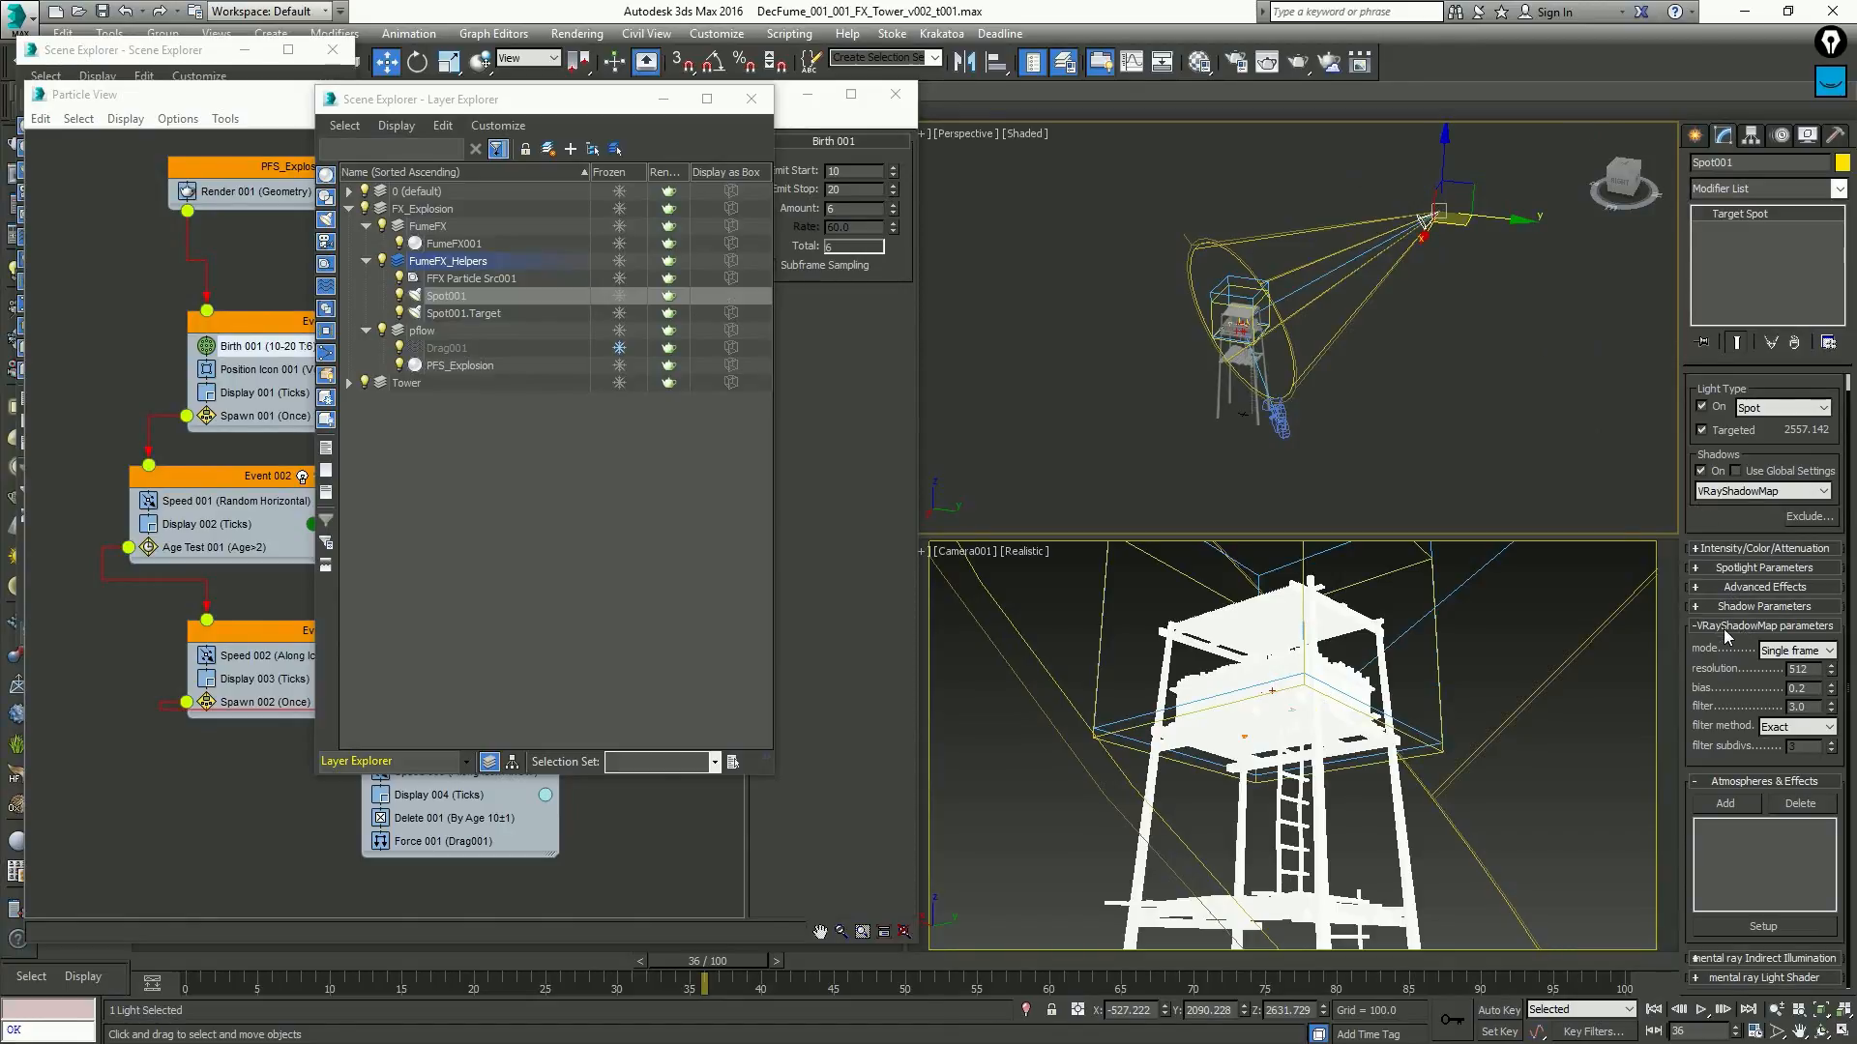
left_click(1750, 606)
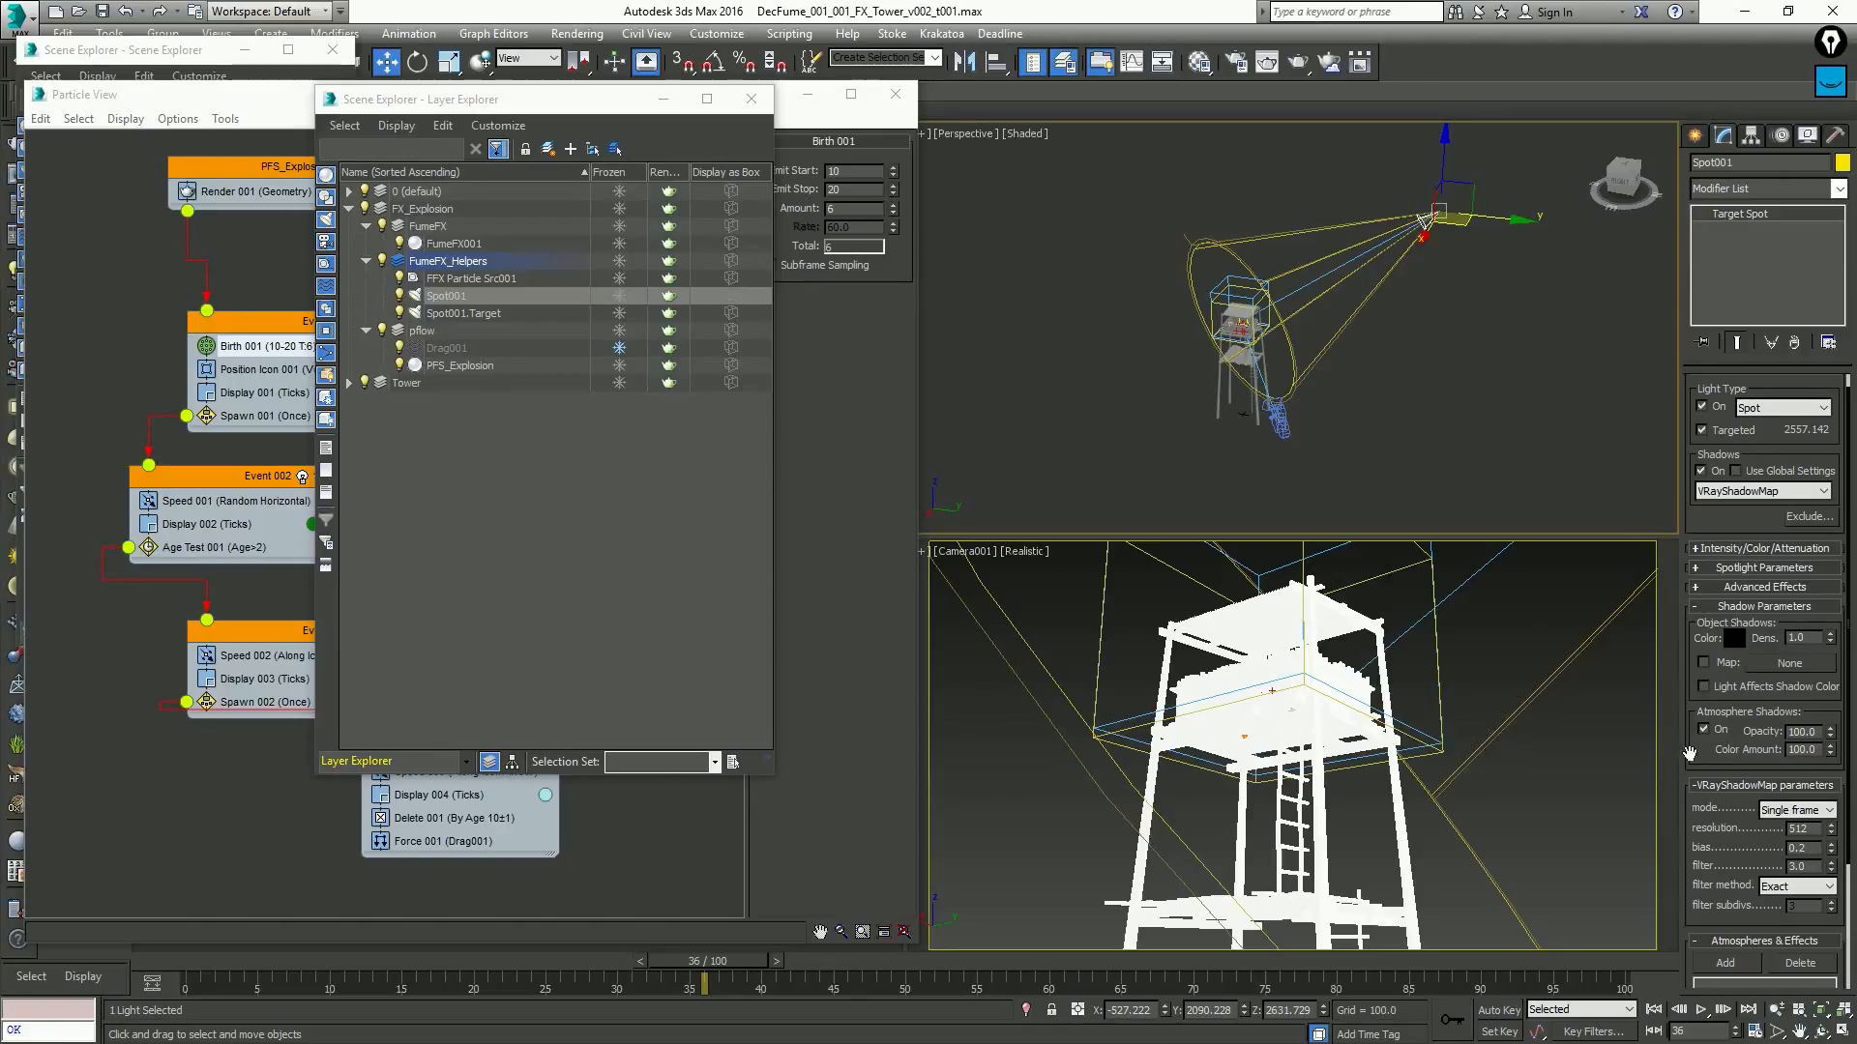
Add the spotlight to the lights in the illumination parameters of FumeFX001
left_click(1636, 761)
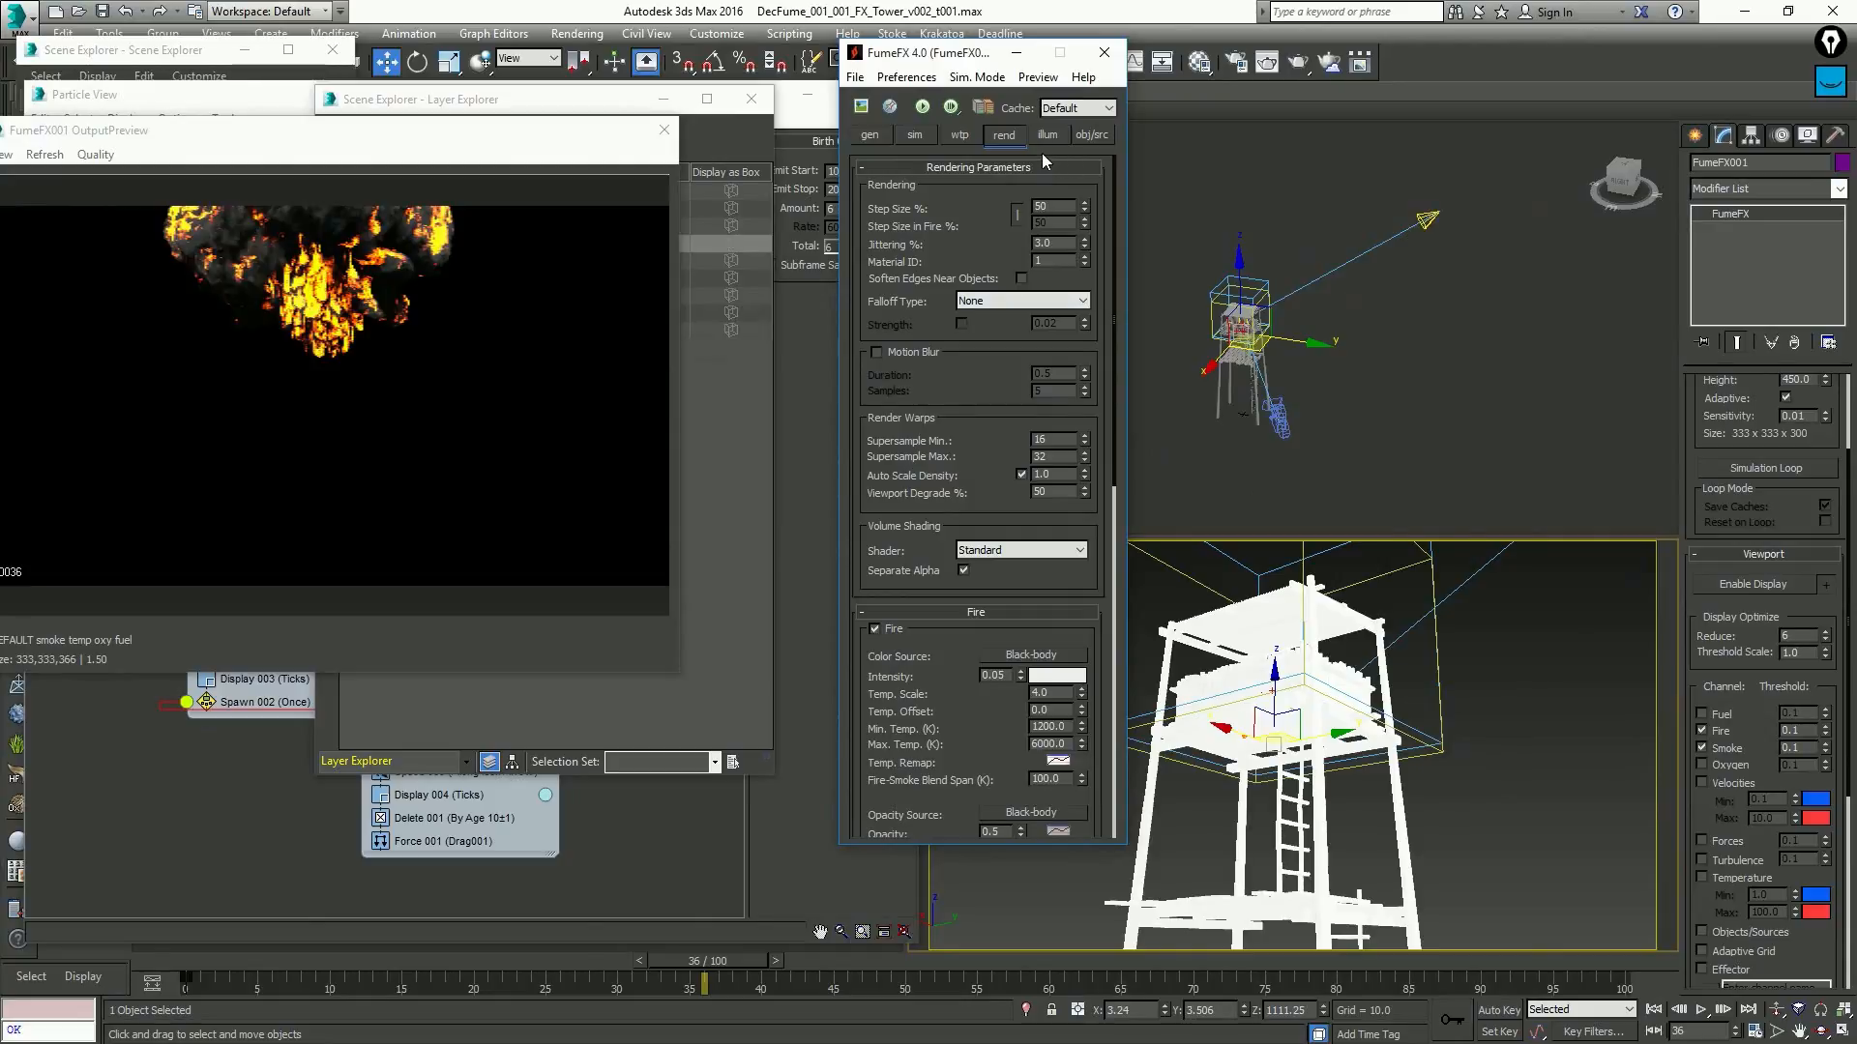
left_click(1047, 136)
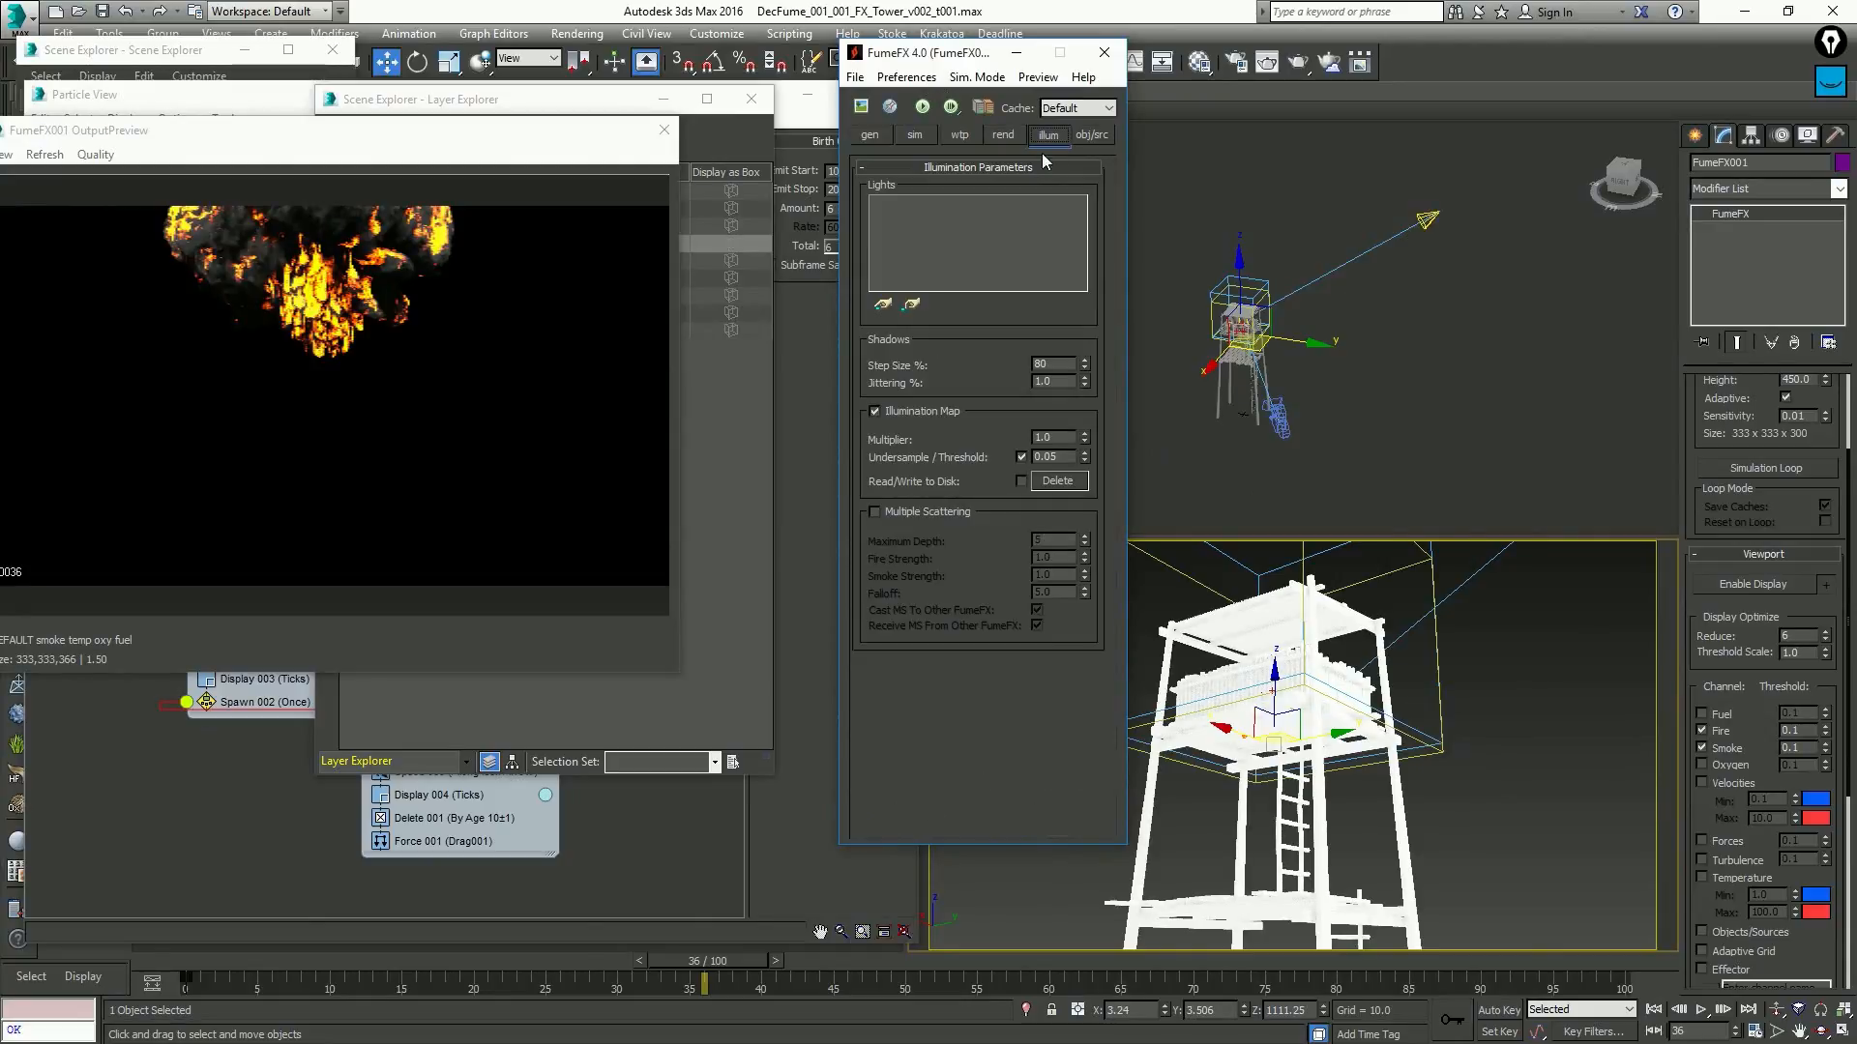
left_click(884, 305)
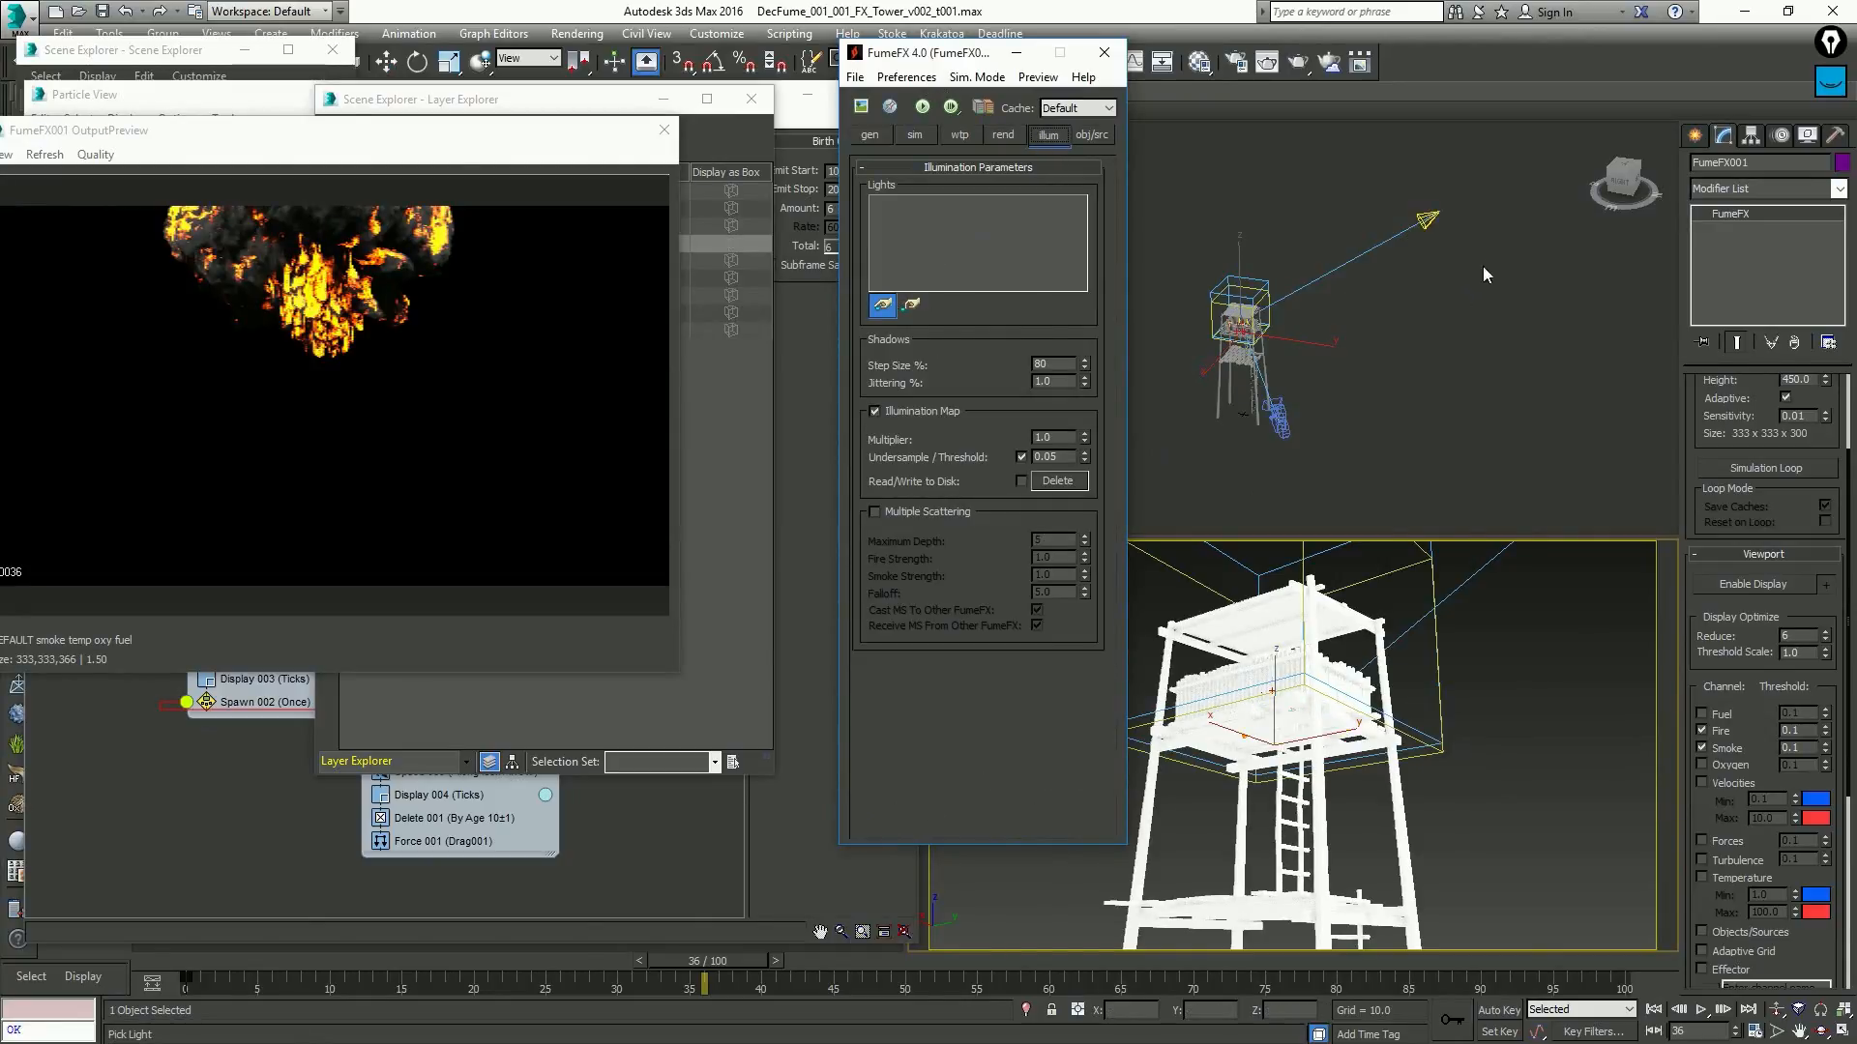
left_click(1429, 215)
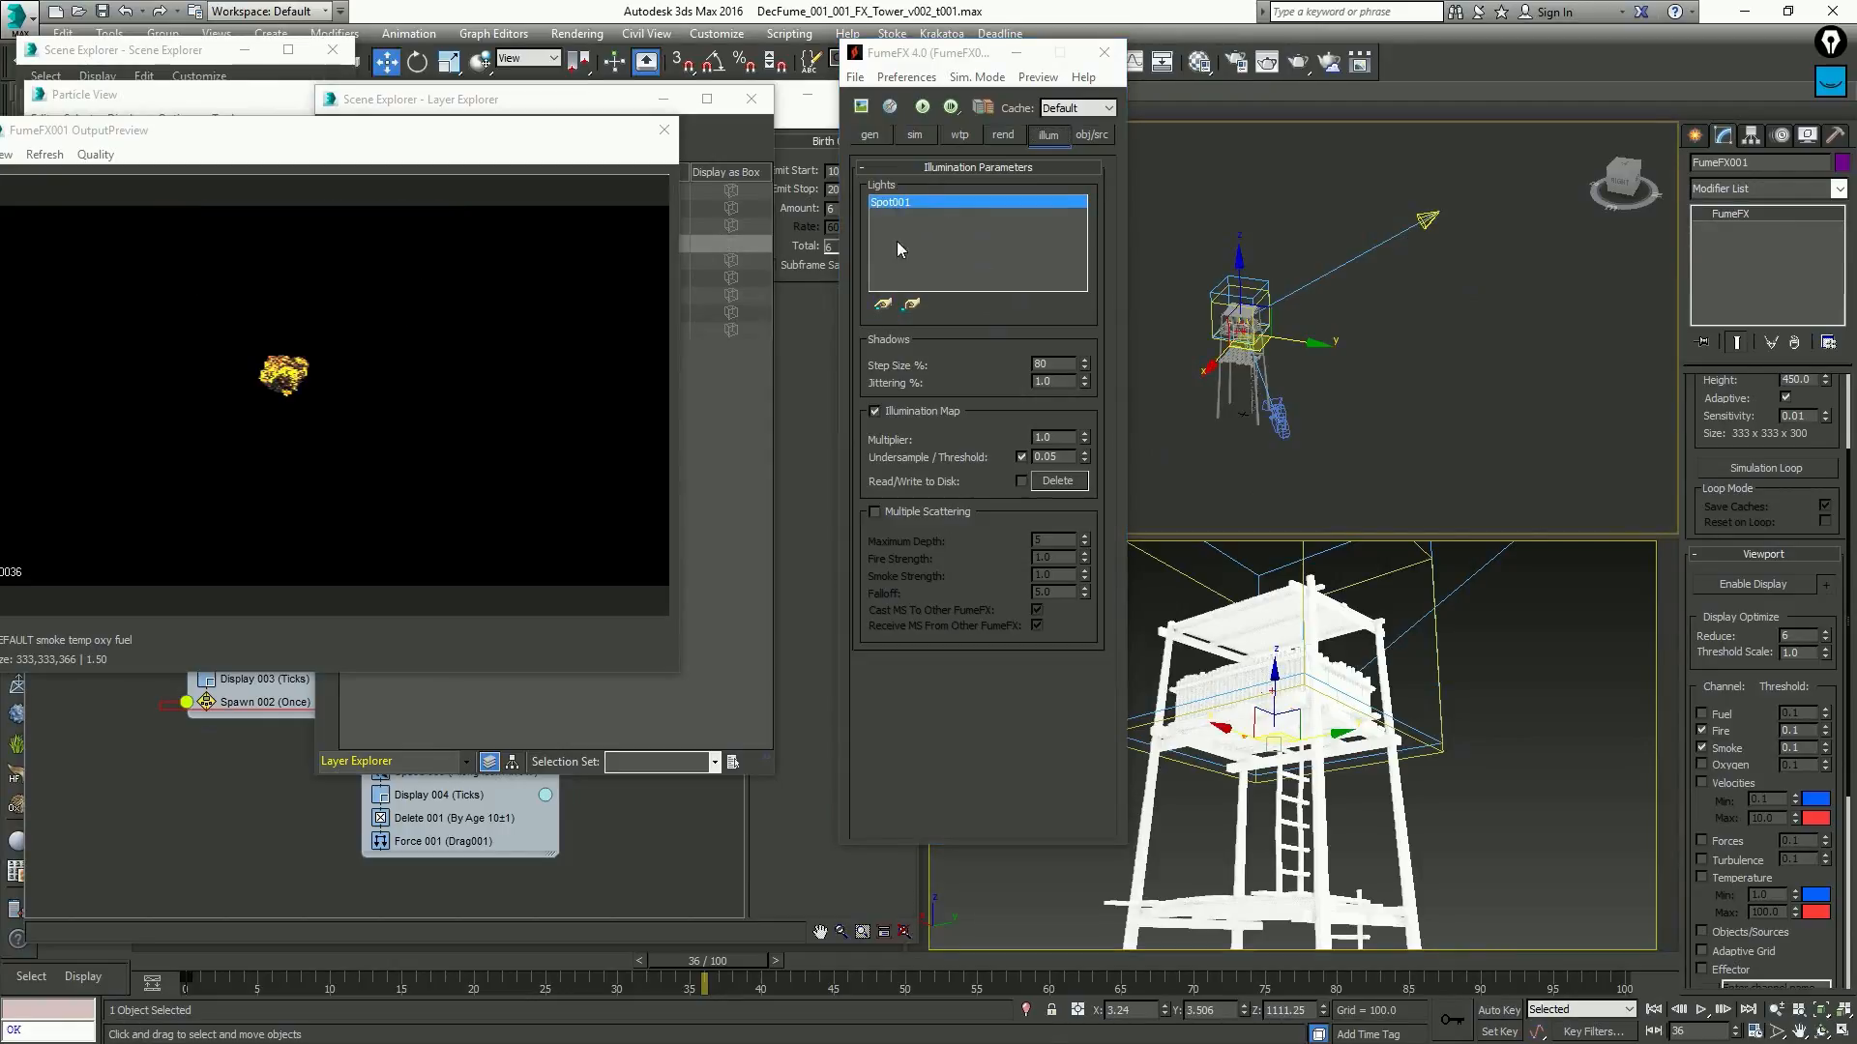
Render frame 36 from the Camera001 view and move the V-Ray frame buffer aside to inspect the lit explosion
right_click(1514, 813)
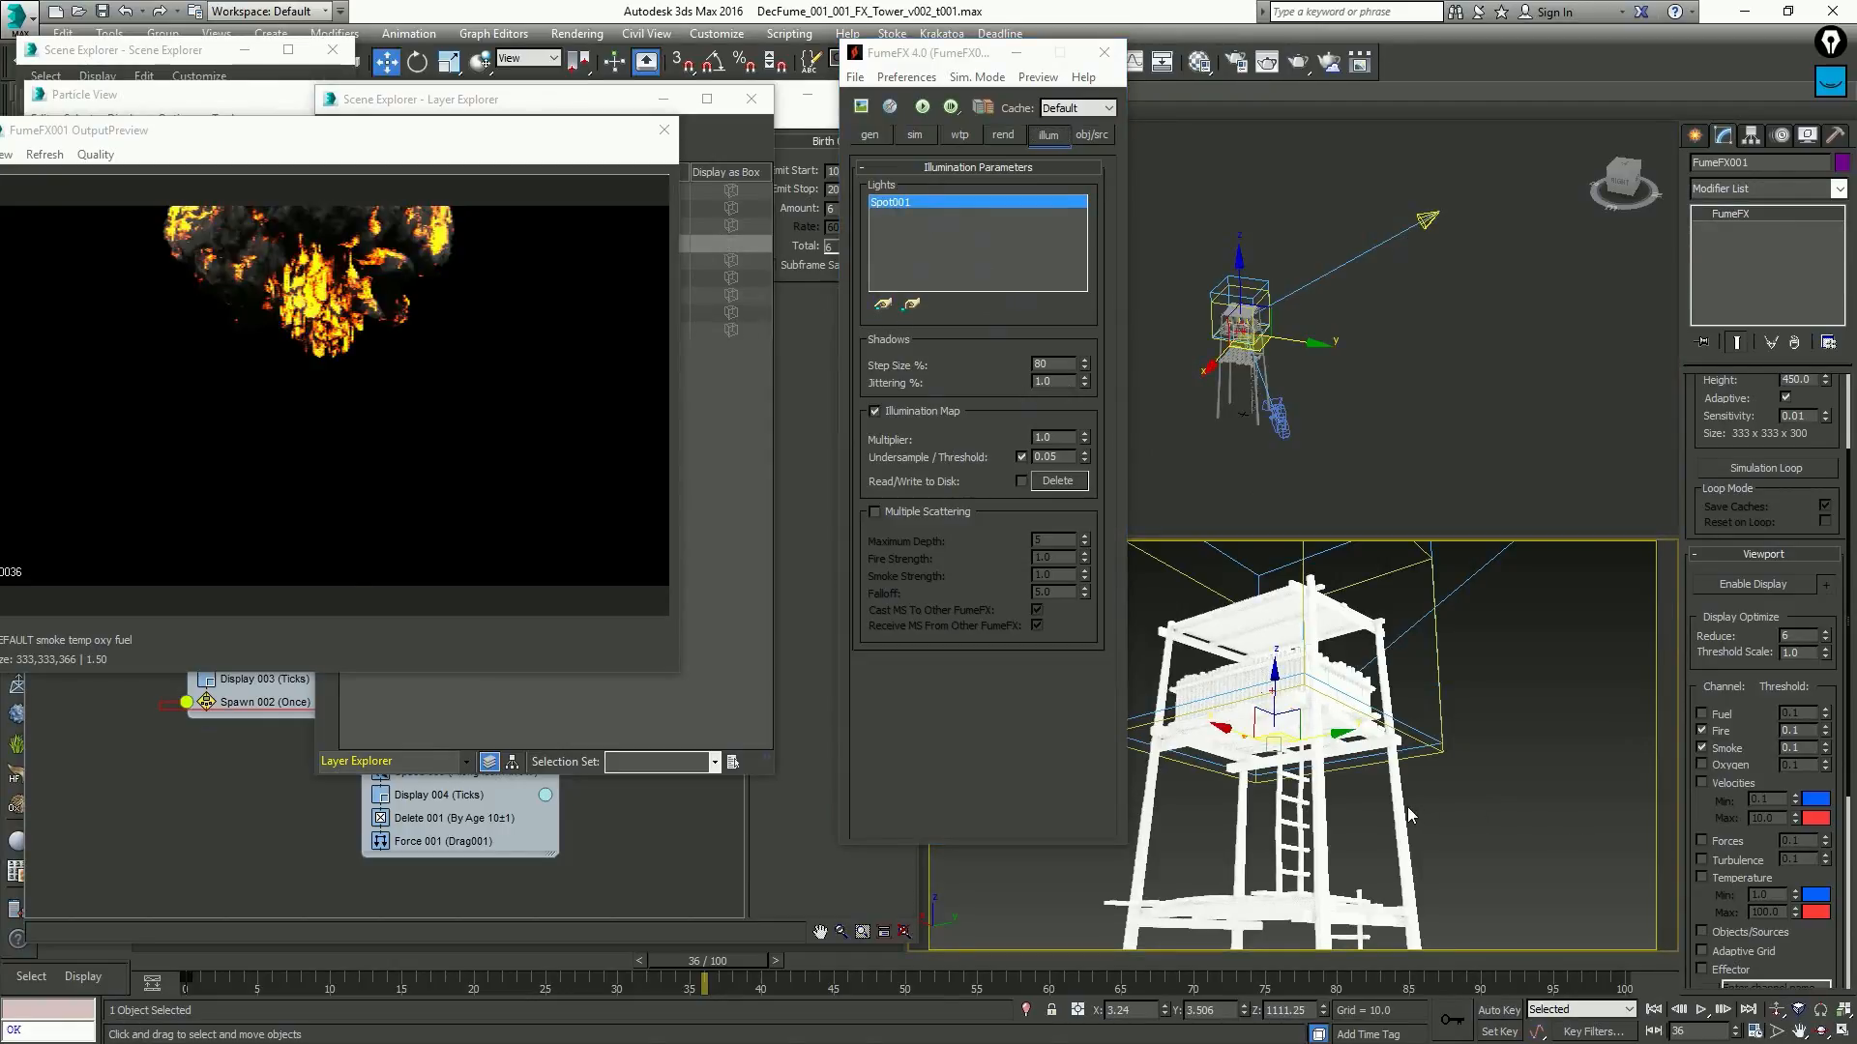
key("shift+q")
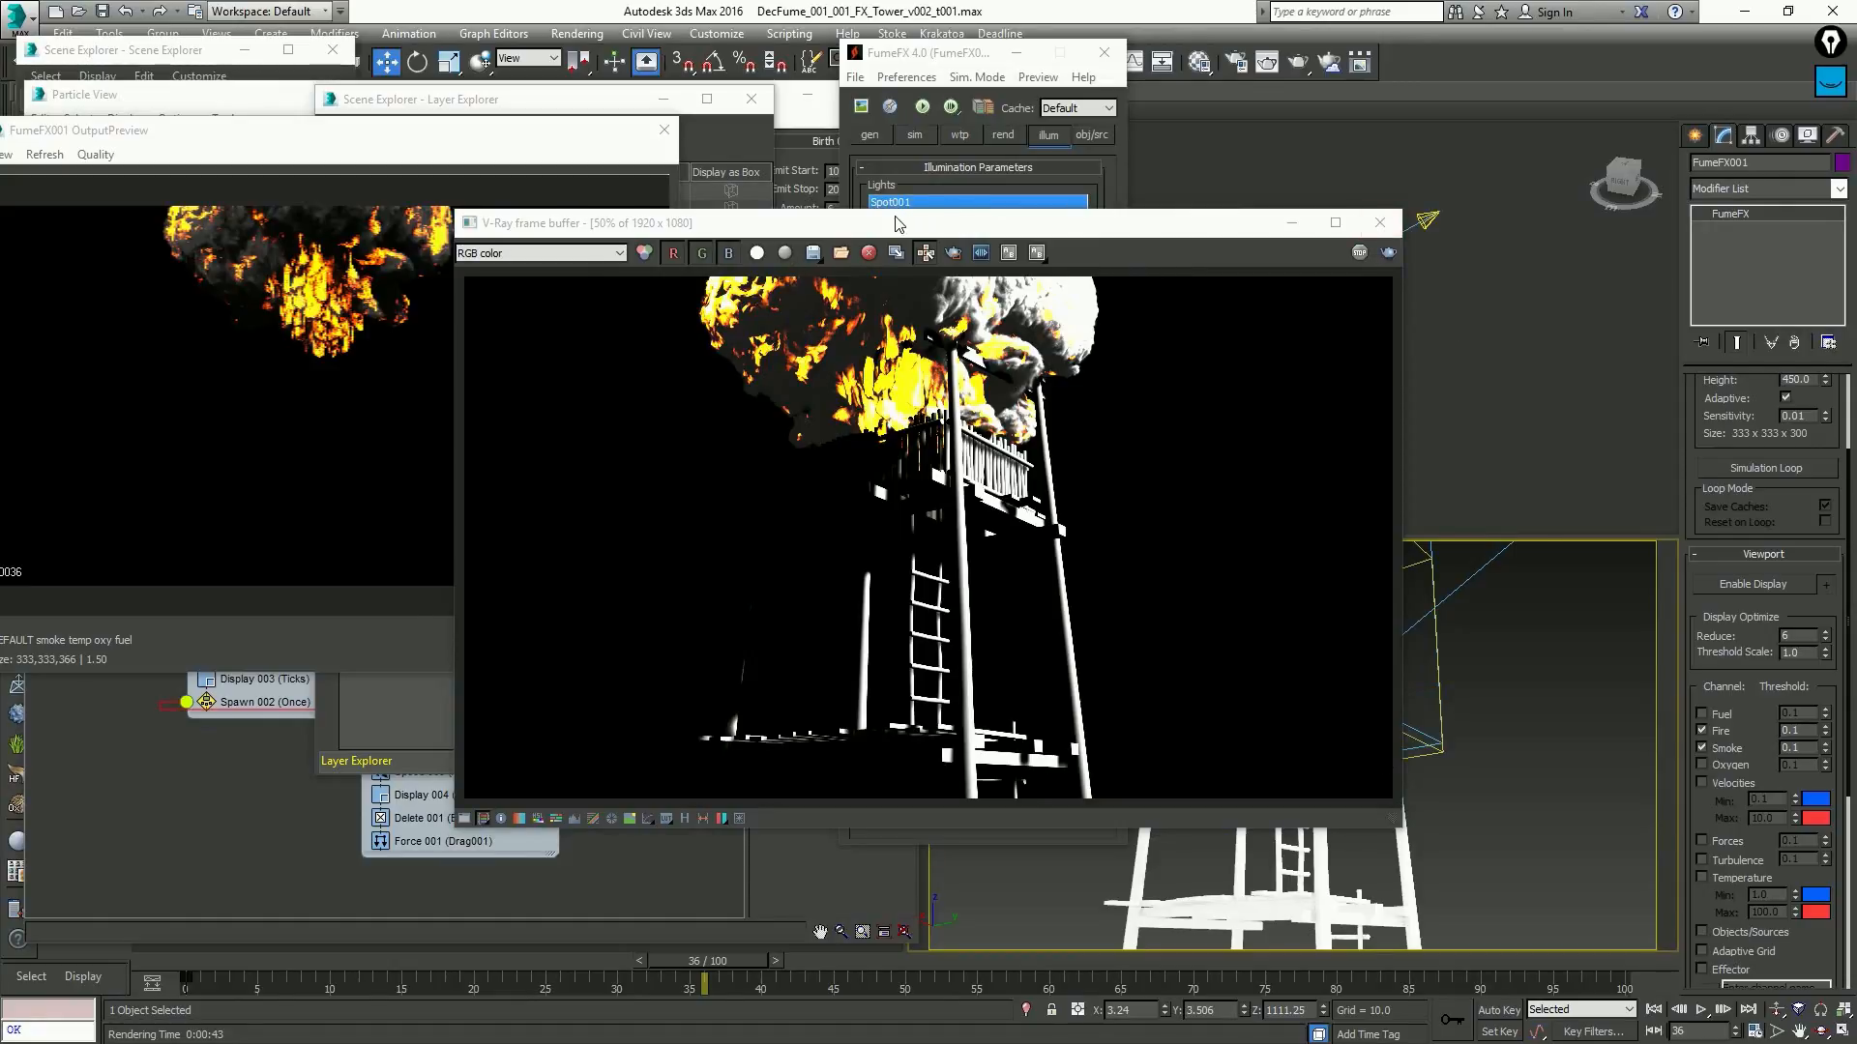
left_click_drag(900, 225, 1188, 95)
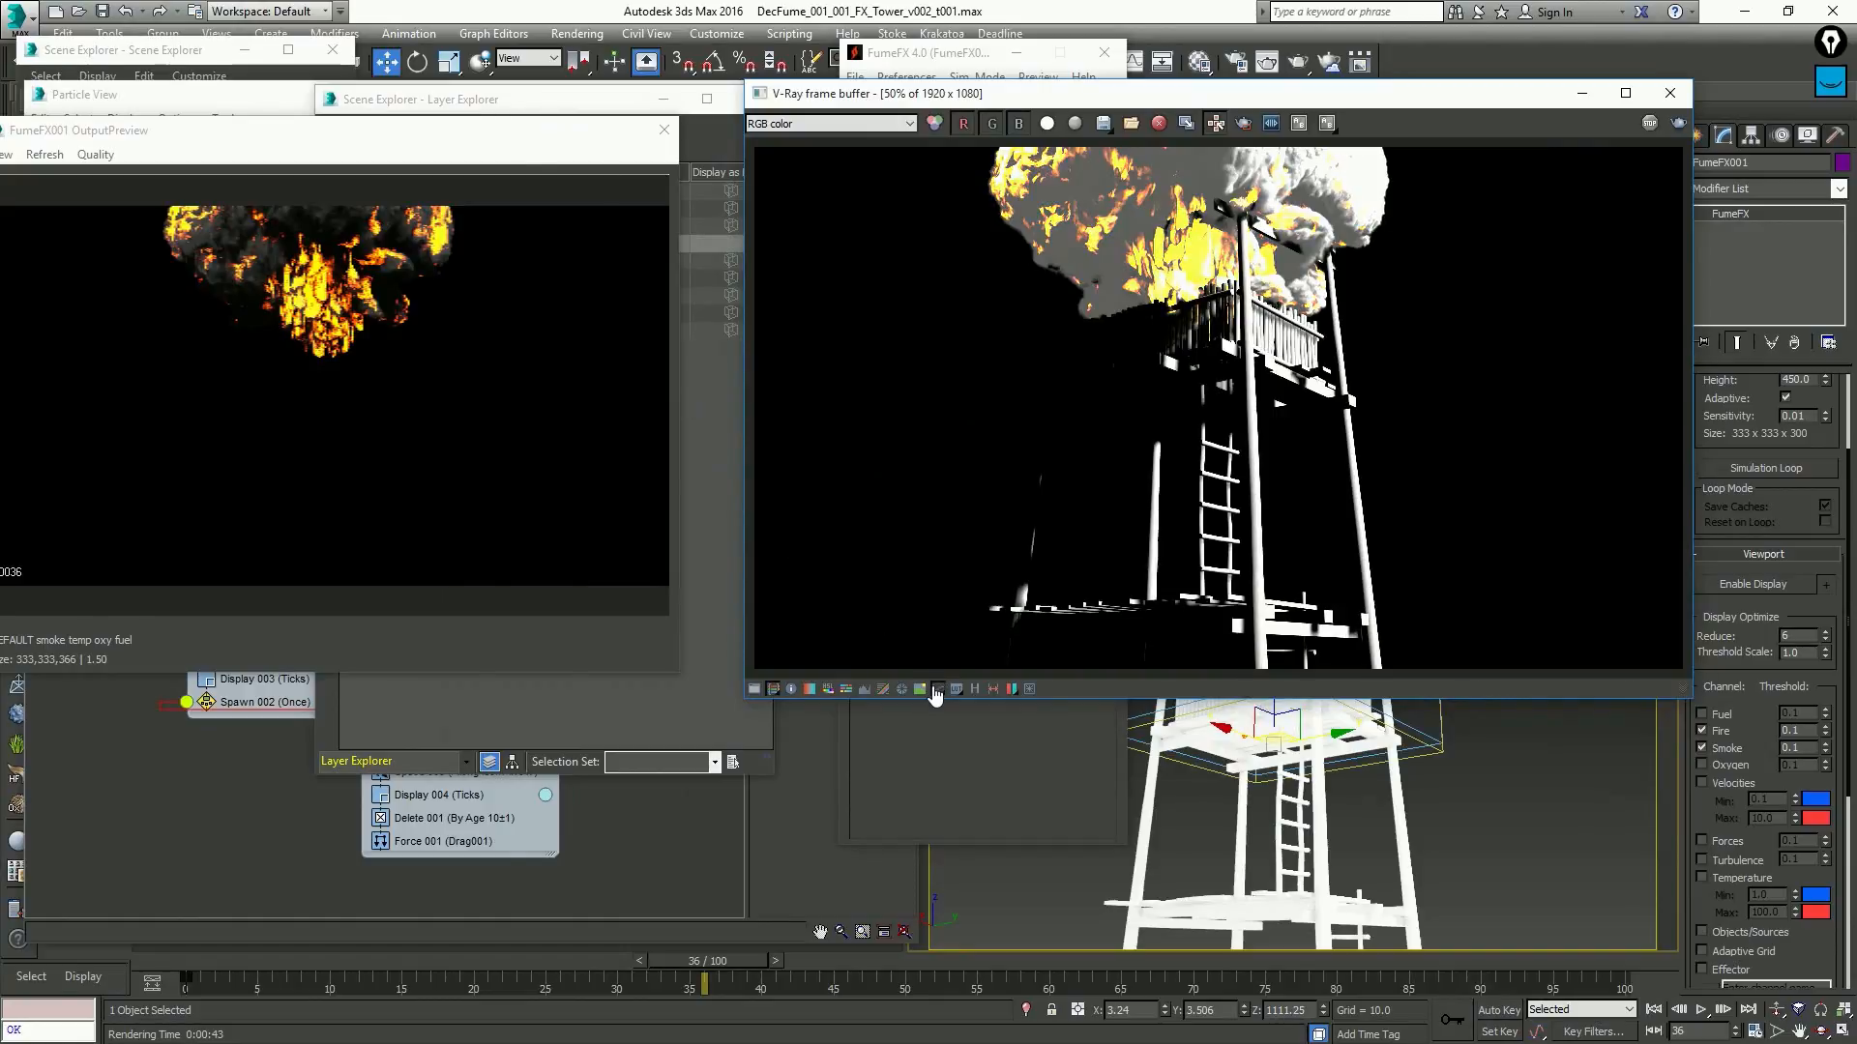
Move the V-Ray frame buffer clear of the FumeFX window and check the illumination and rendering parameters of FumeFX001
left_click_drag(1020, 102, 1482, 71)
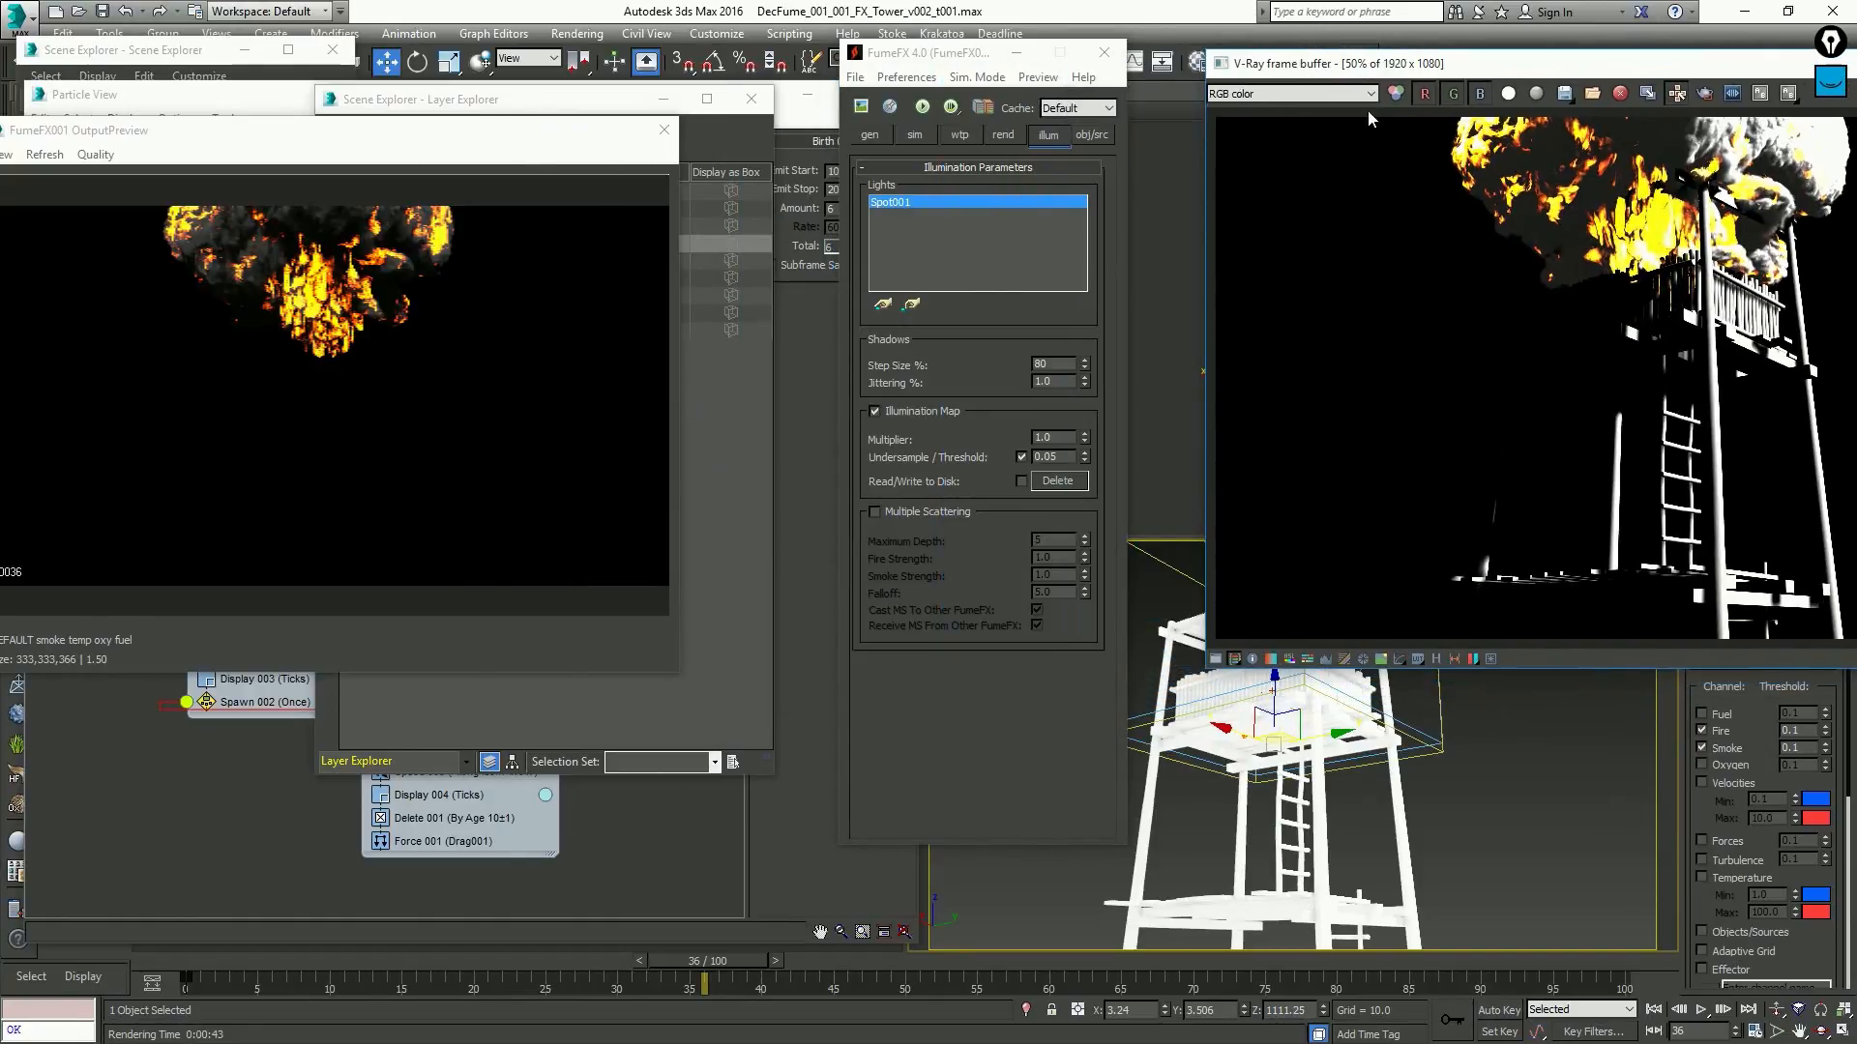
left_click(1021, 484)
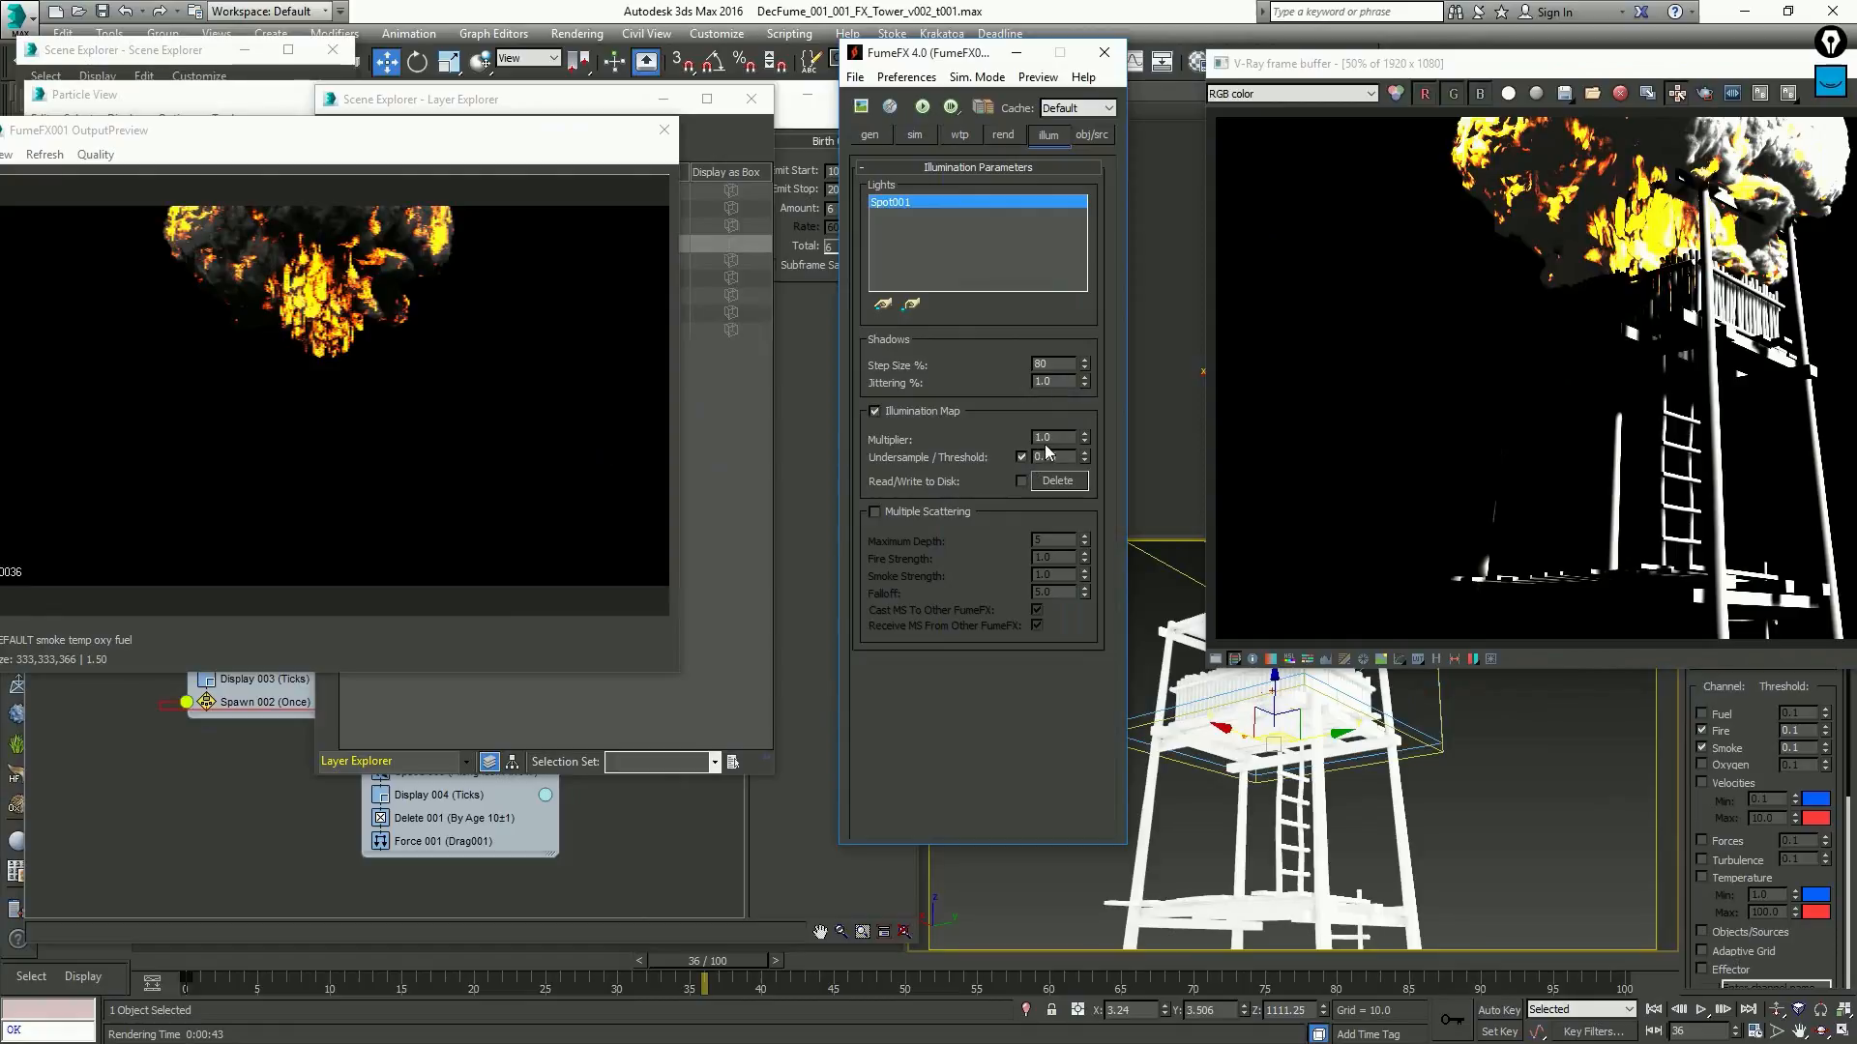
left_click(1003, 135)
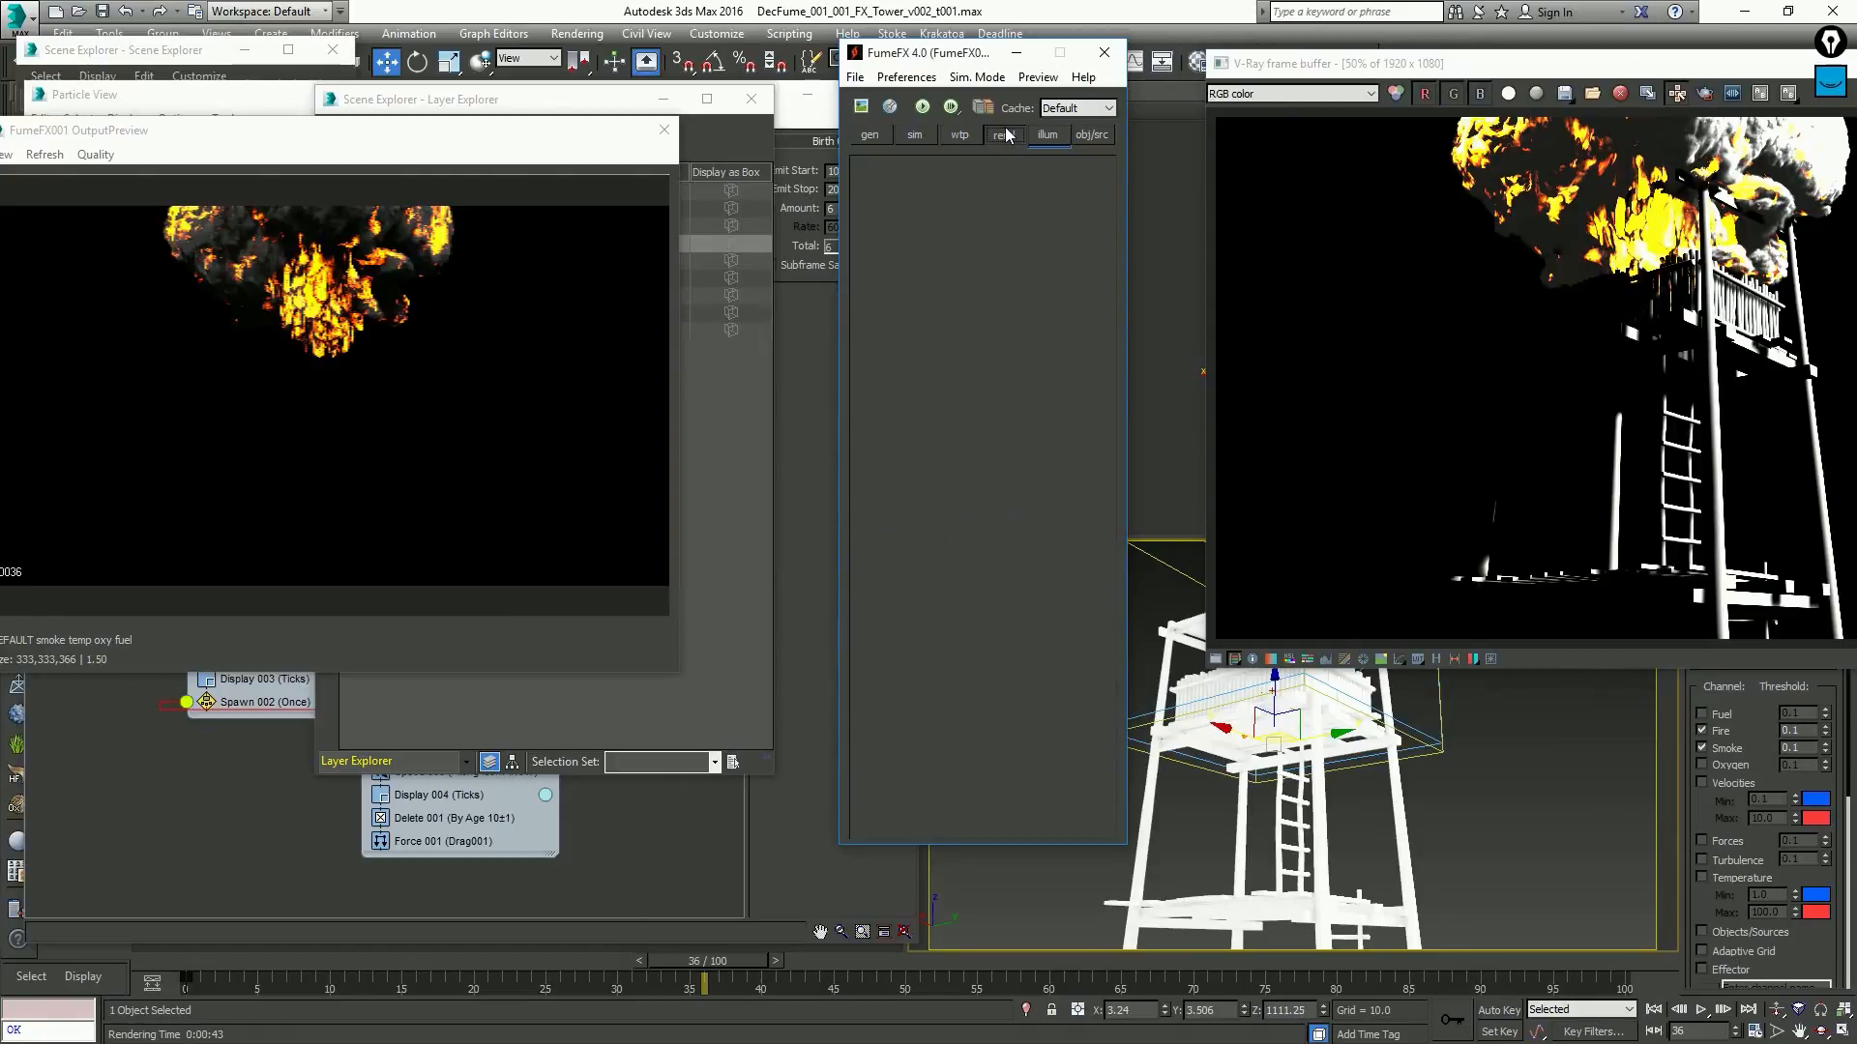
scroll(929, 523, "down", 3)
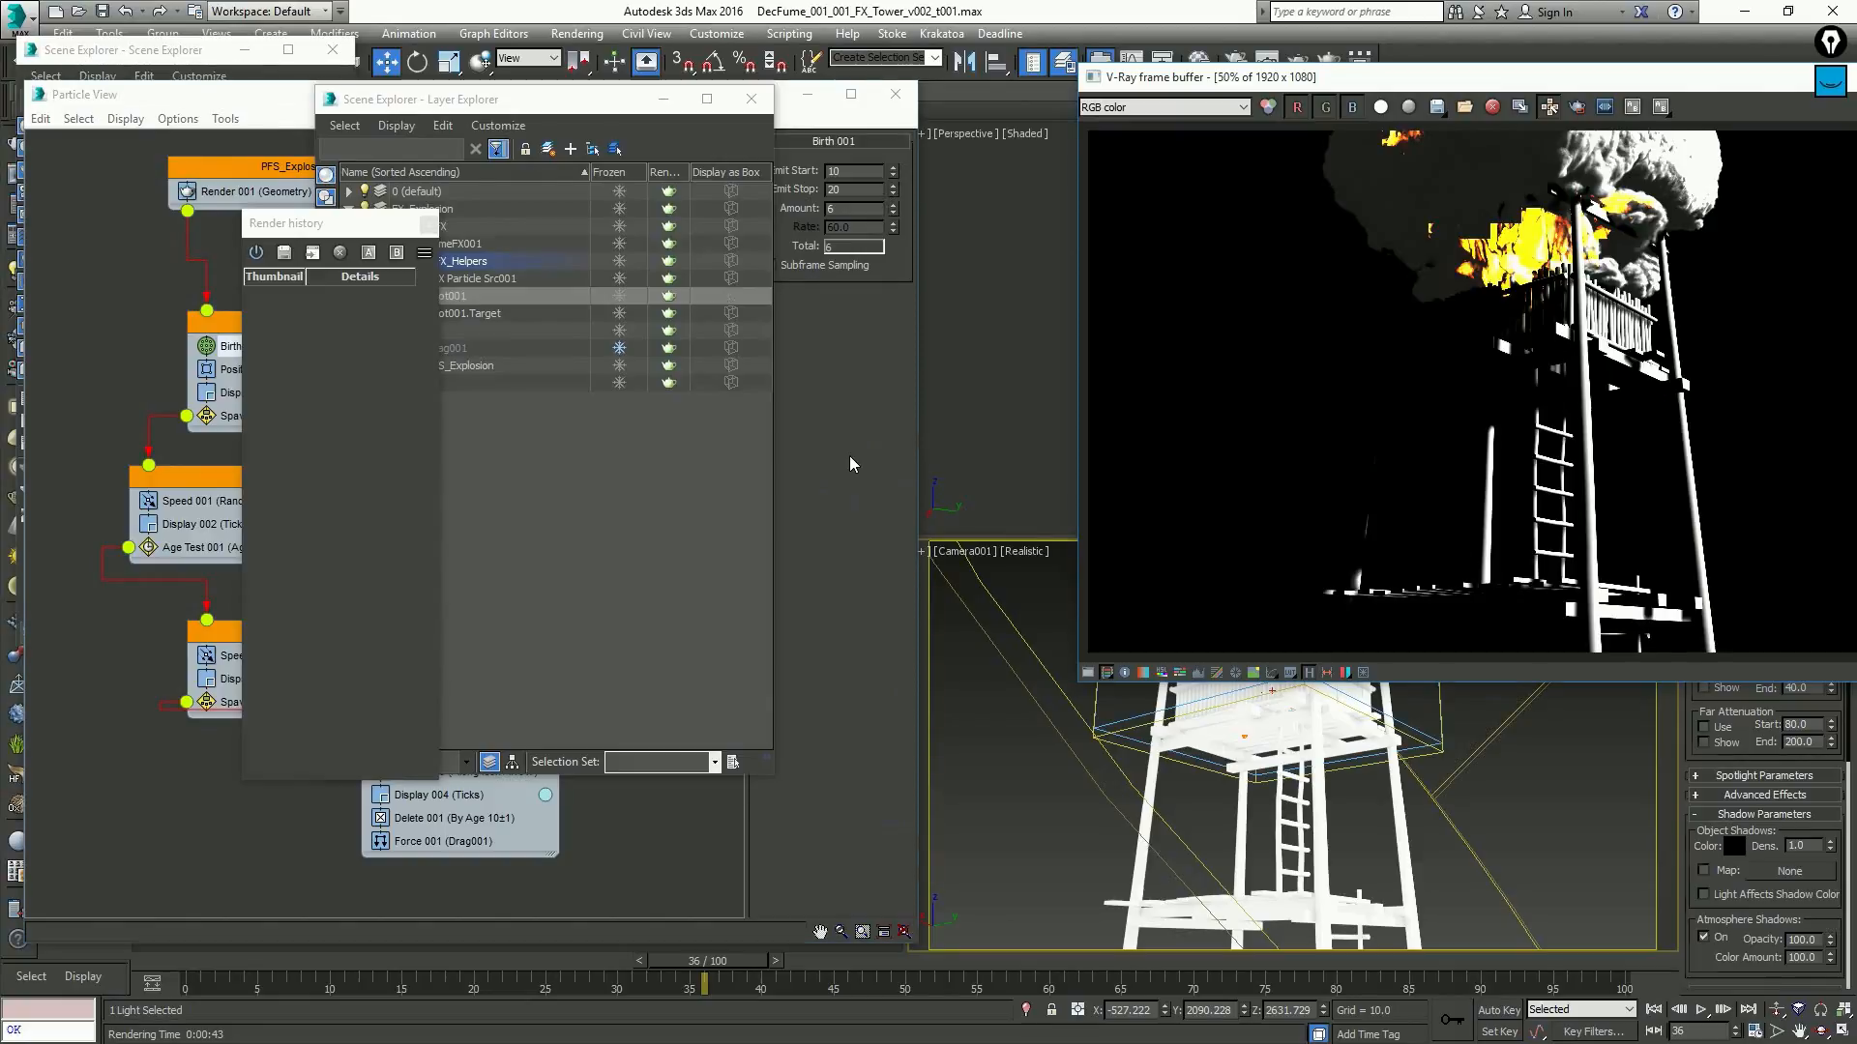
left_click(849, 465)
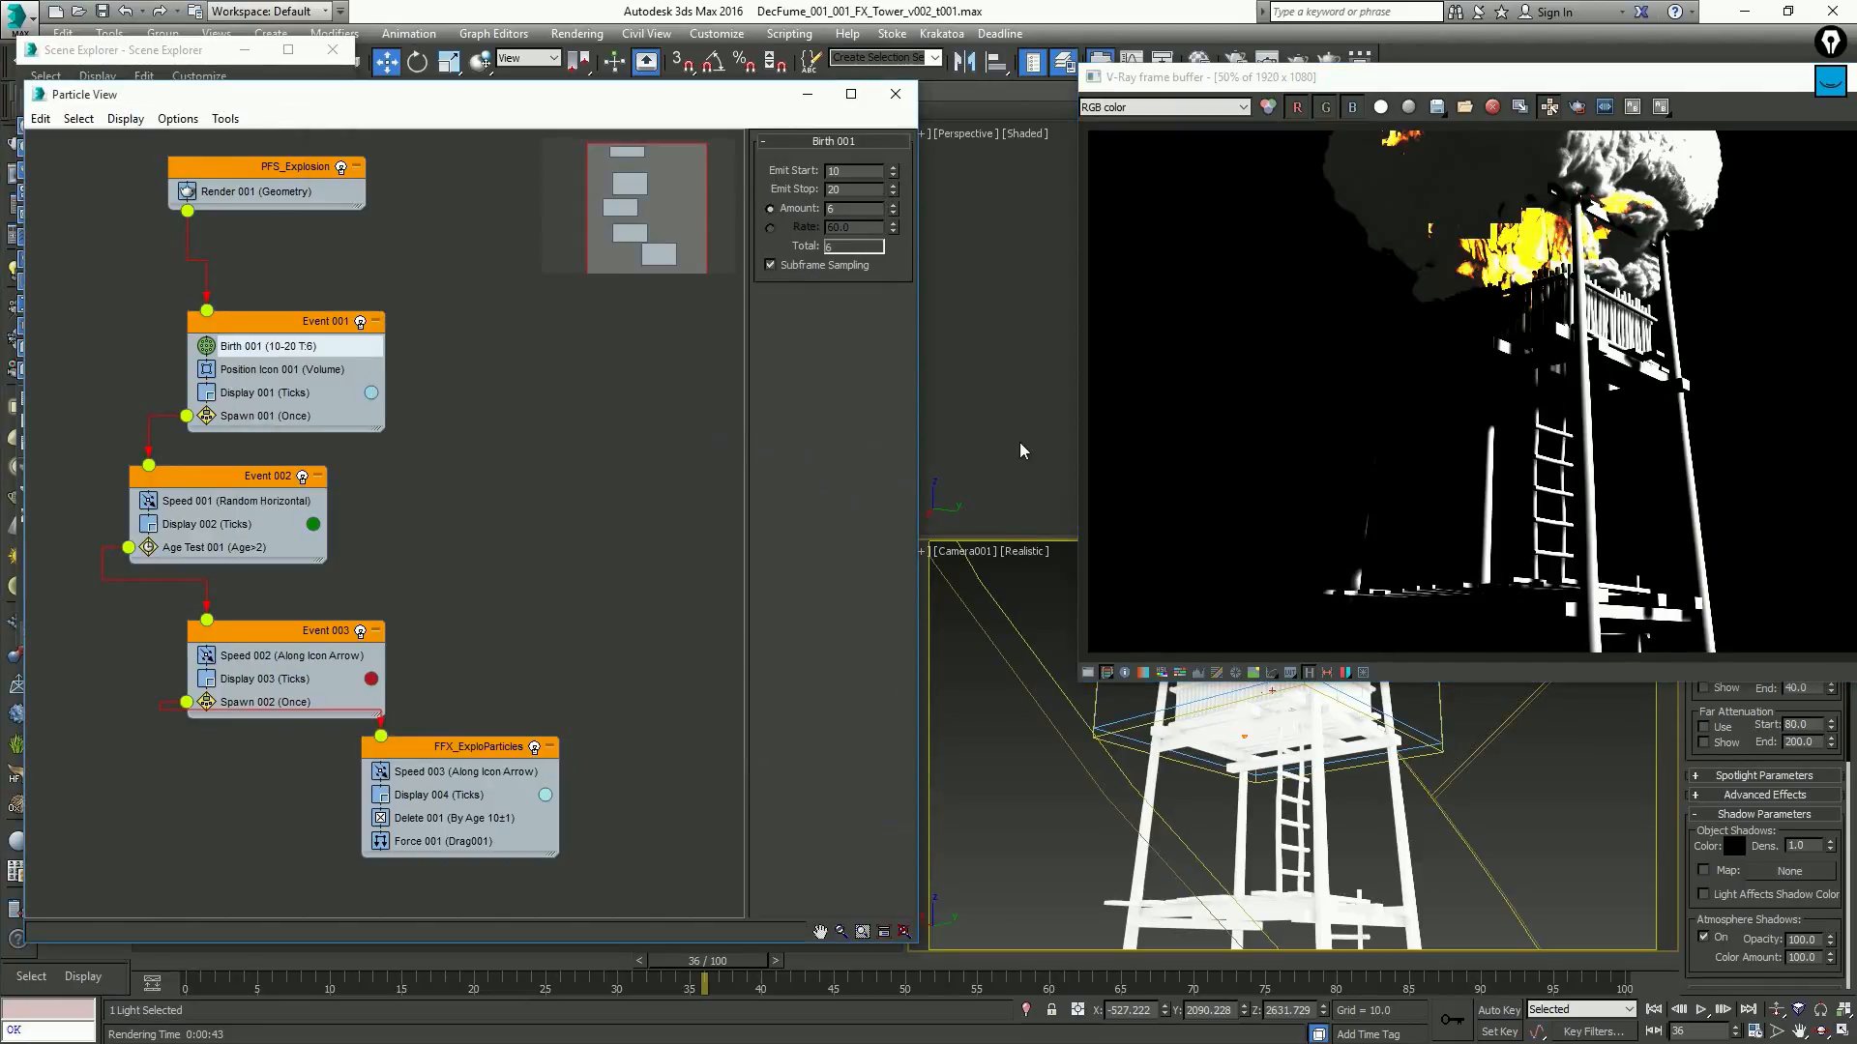
left_click(1088, 680)
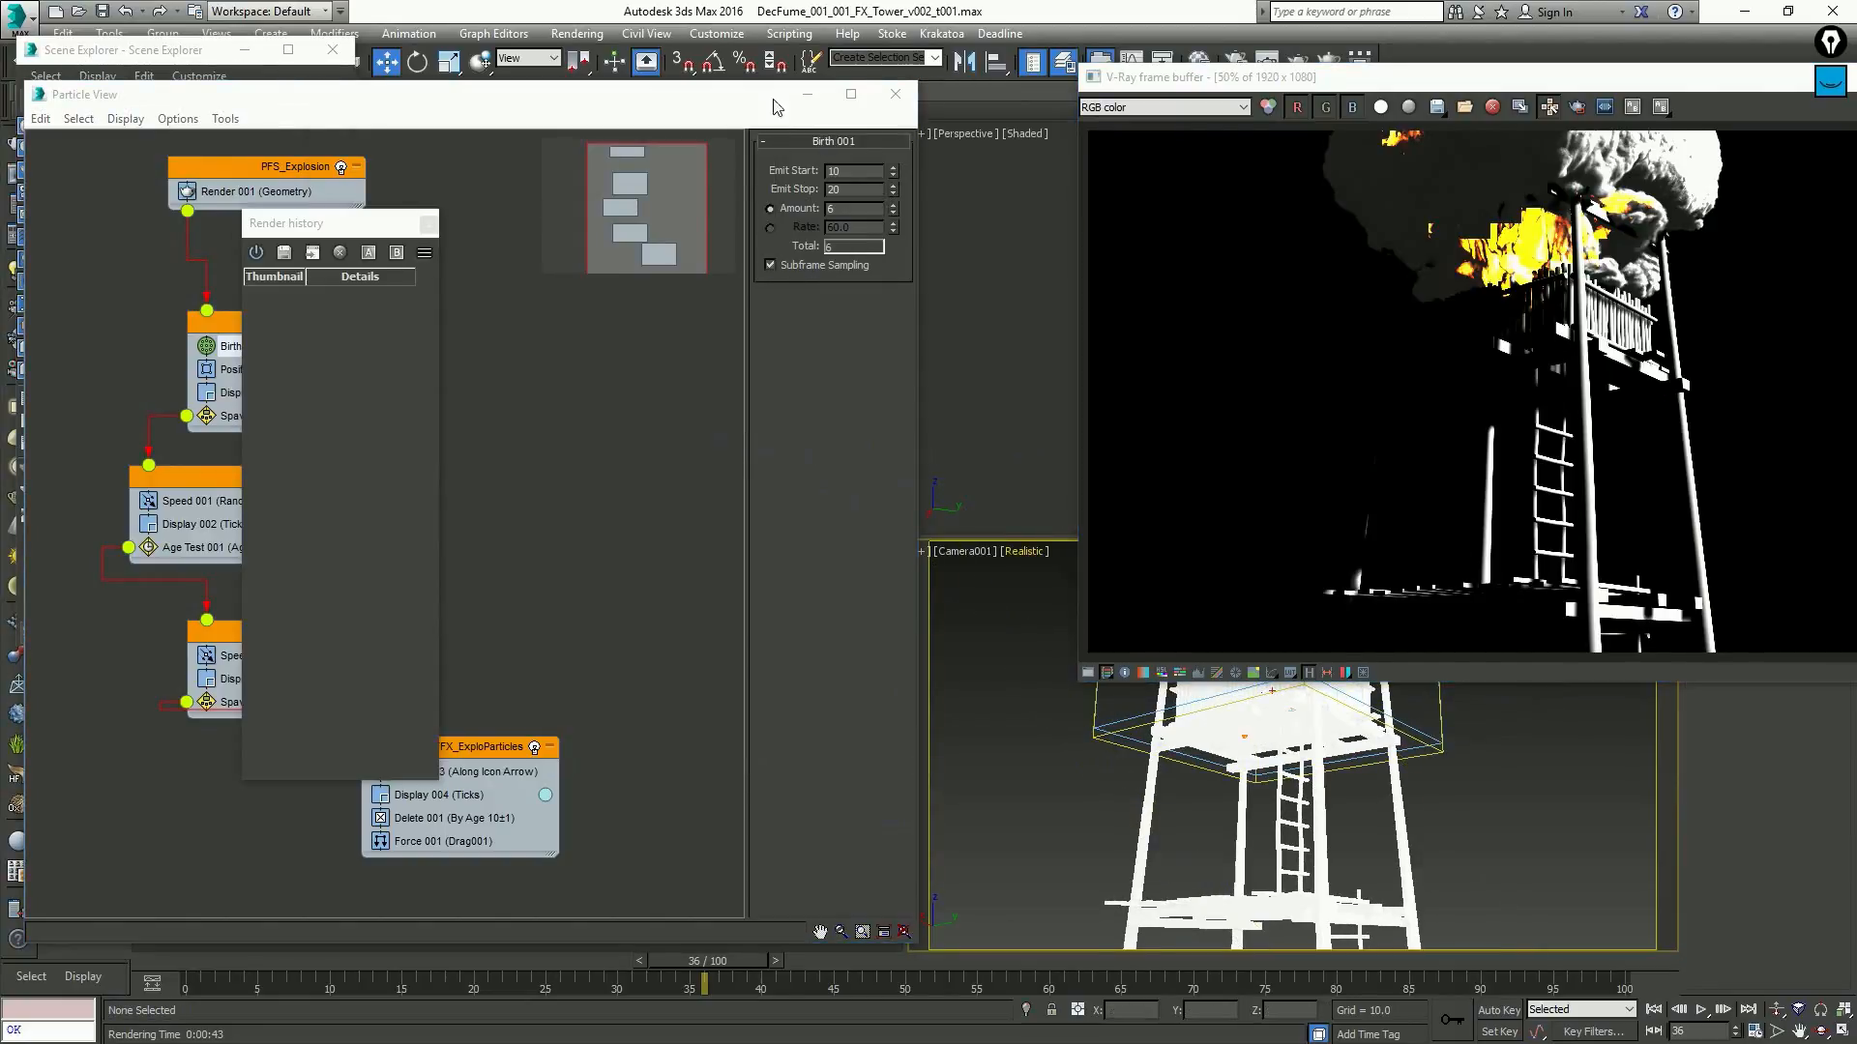
Switch the scene's exposure control from Physical Camera Exposure Control to no exposure control in the environment settings
left_click(585, 35)
left_click(632, 275)
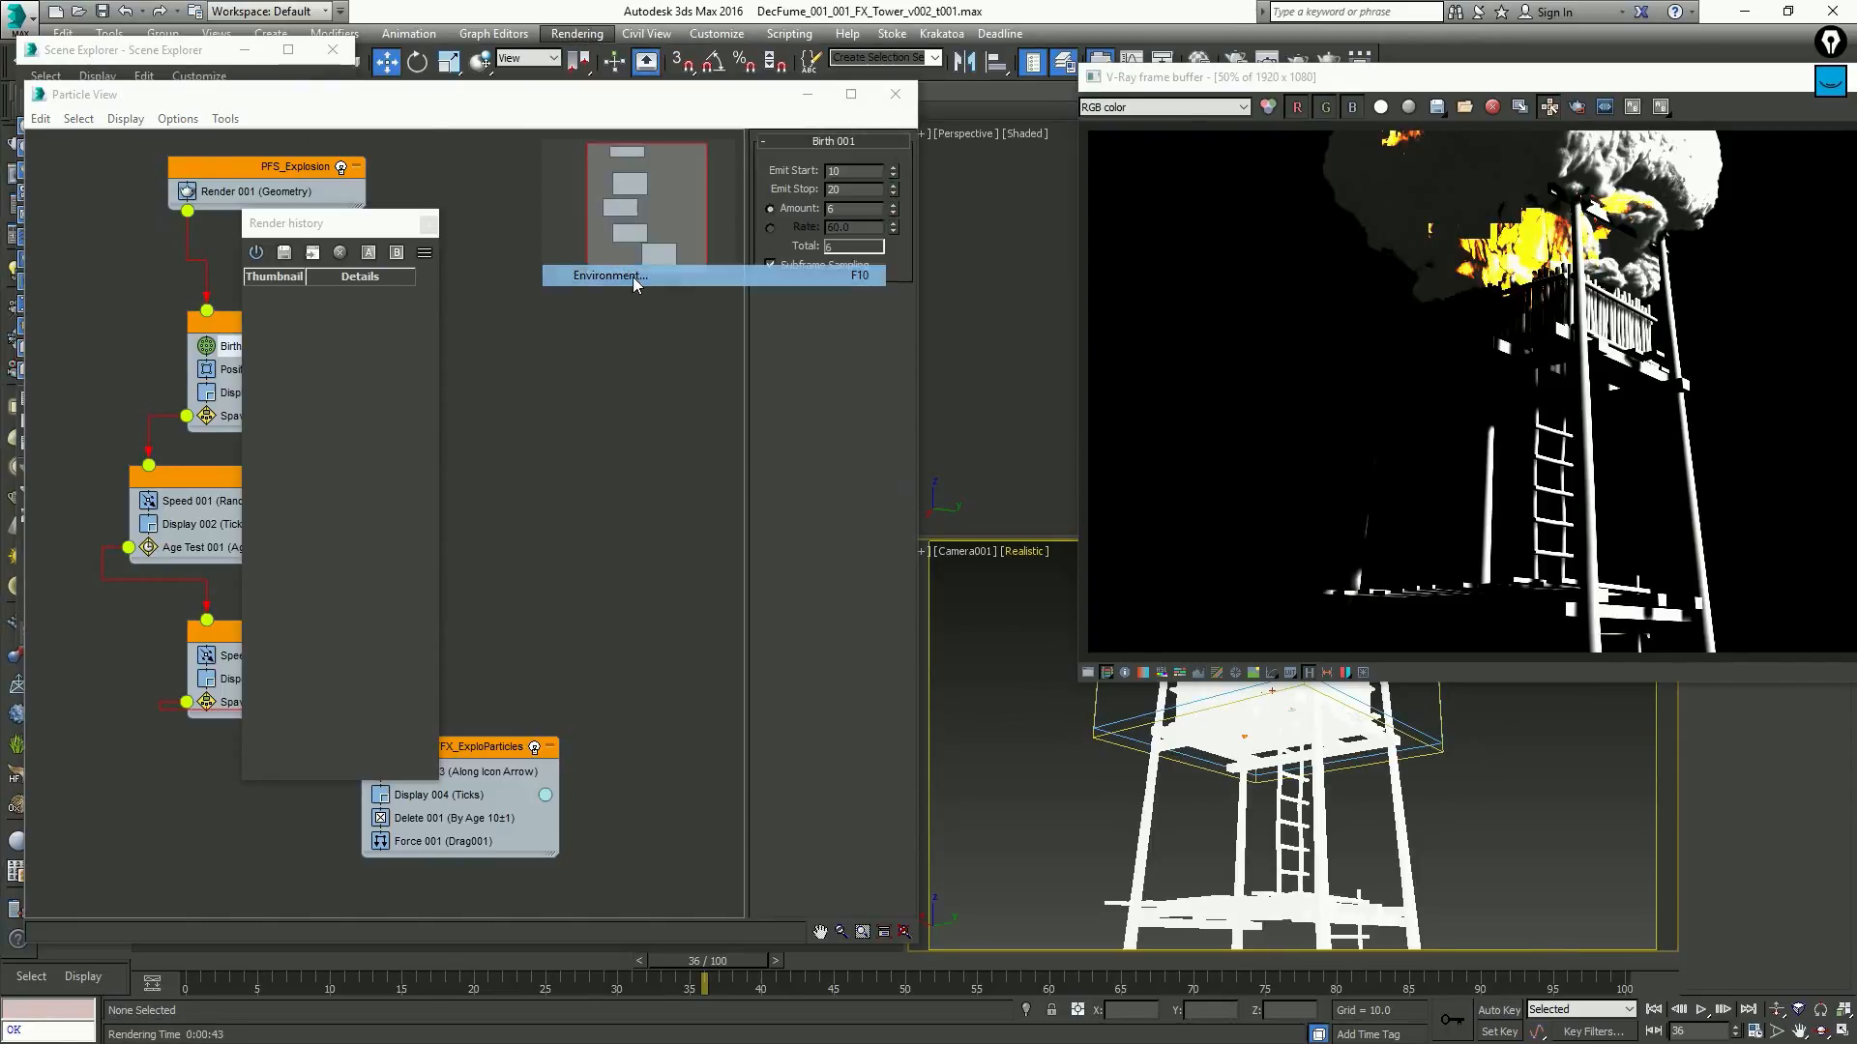
left_click_drag(532, 590, 548, 259)
scroll(572, 464, "up", 5)
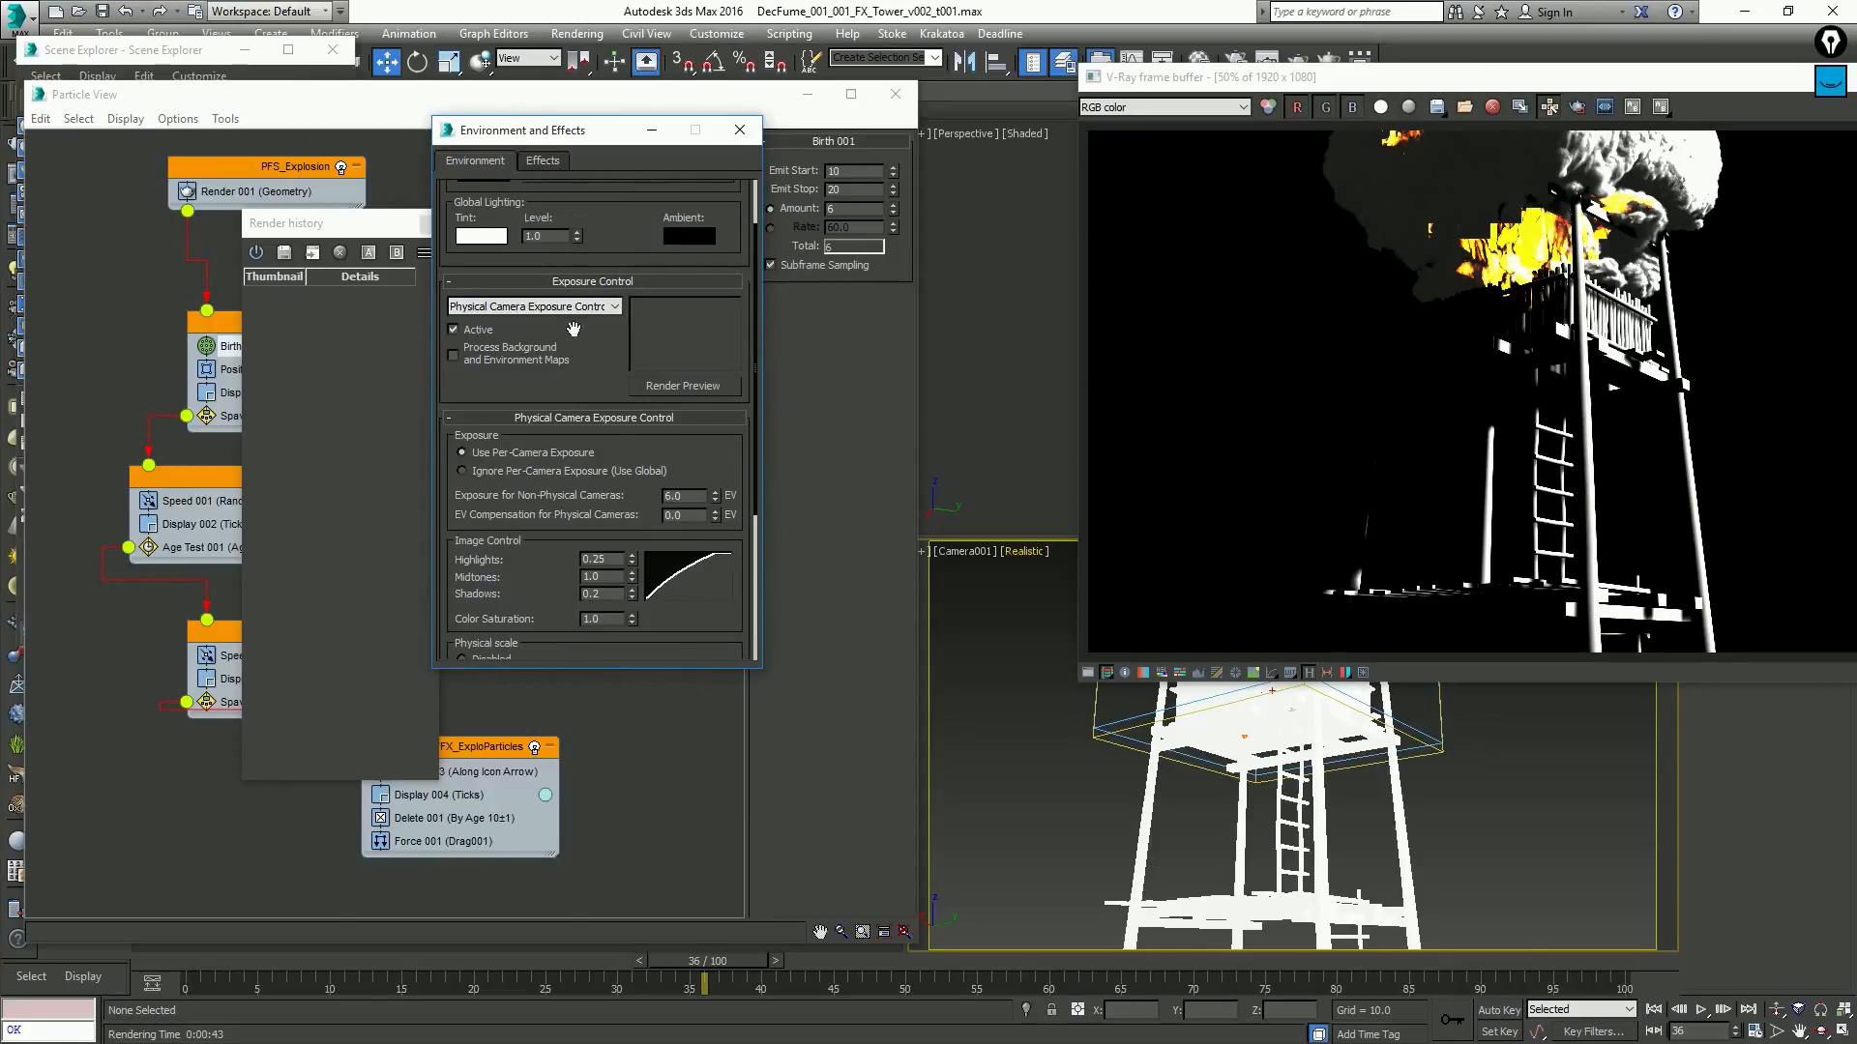
left_click(581, 308)
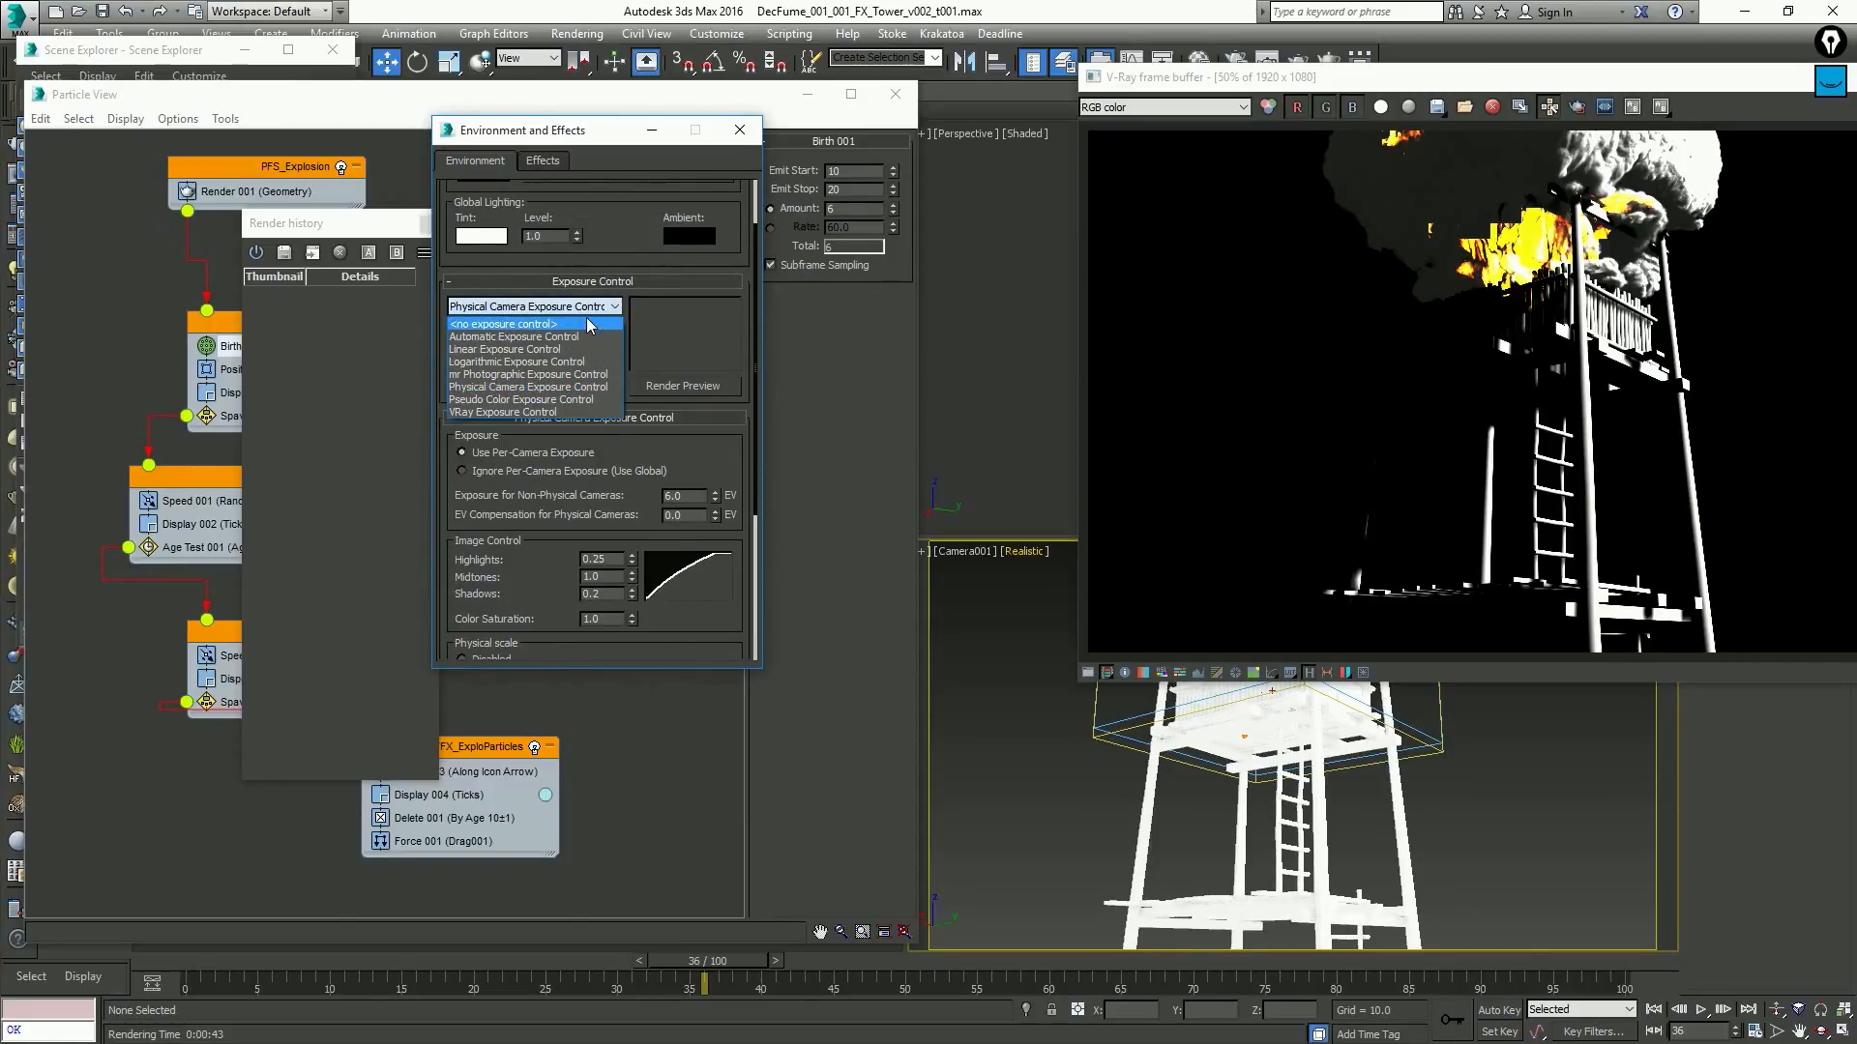
left_click(586, 322)
left_click(545, 370)
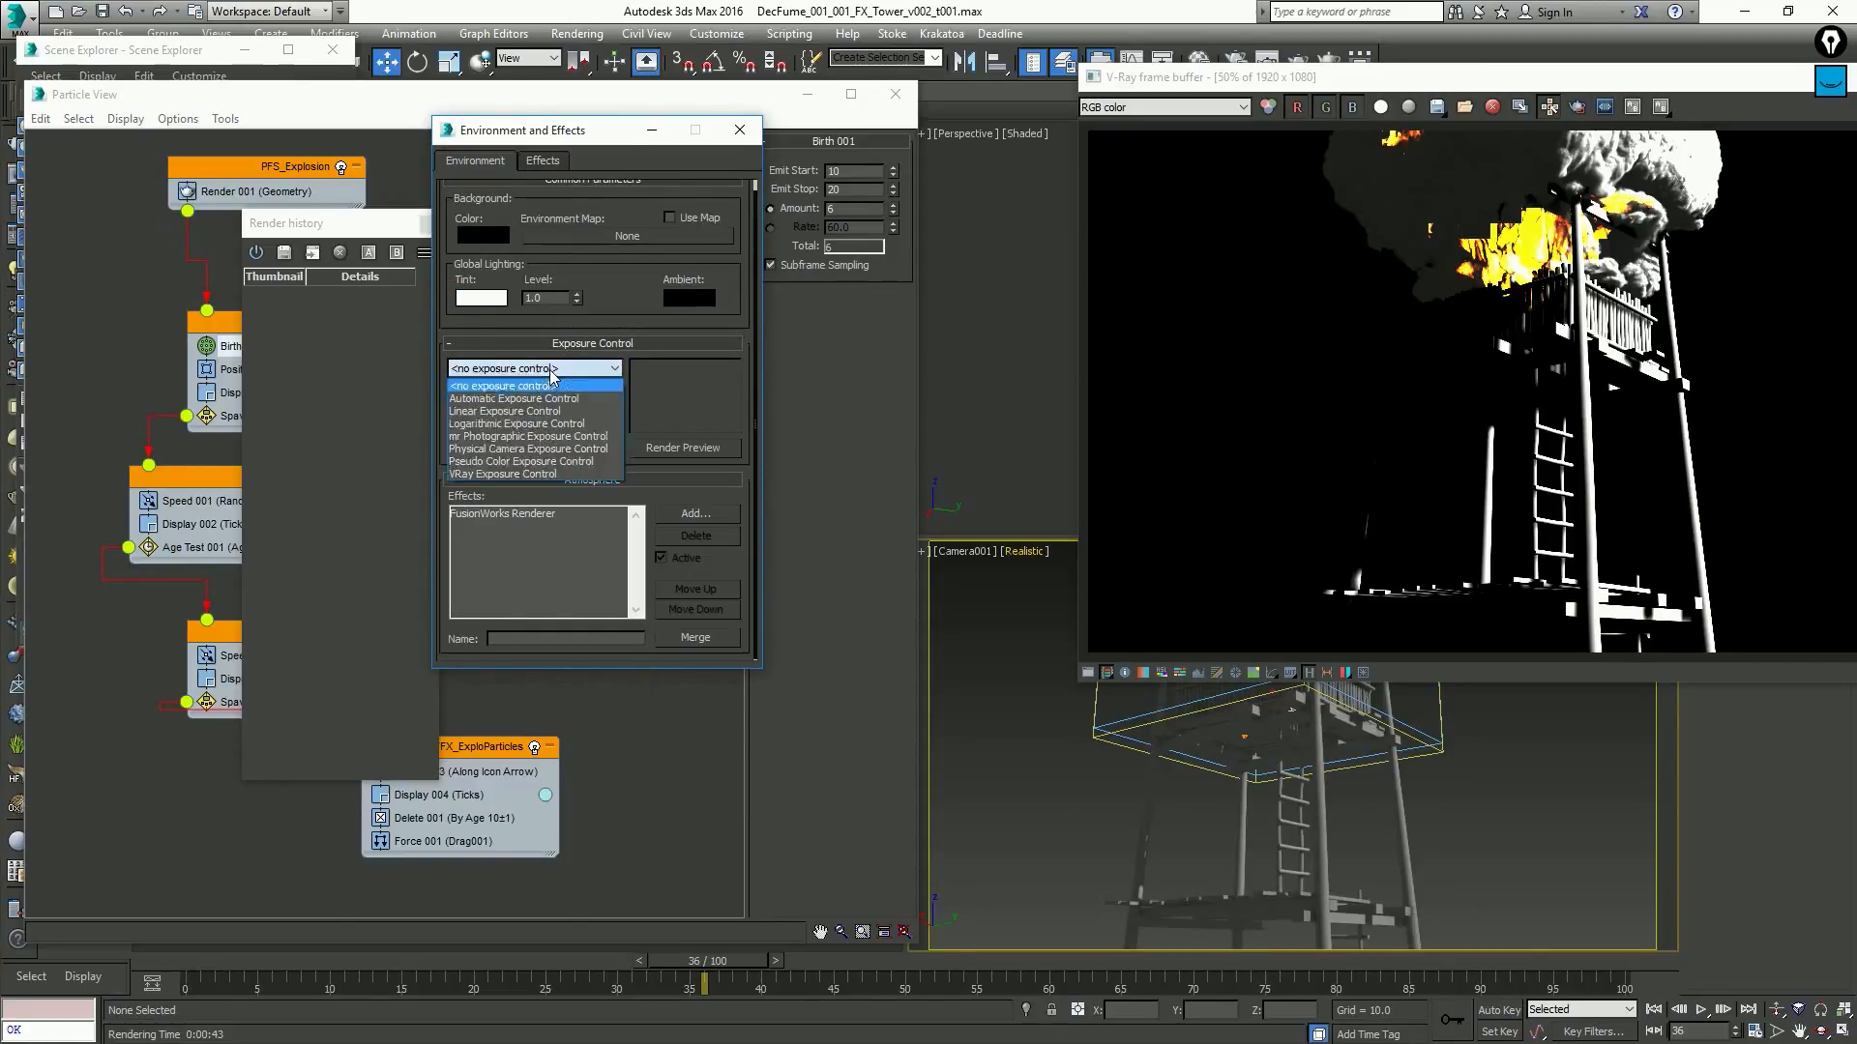
left_click(597, 369)
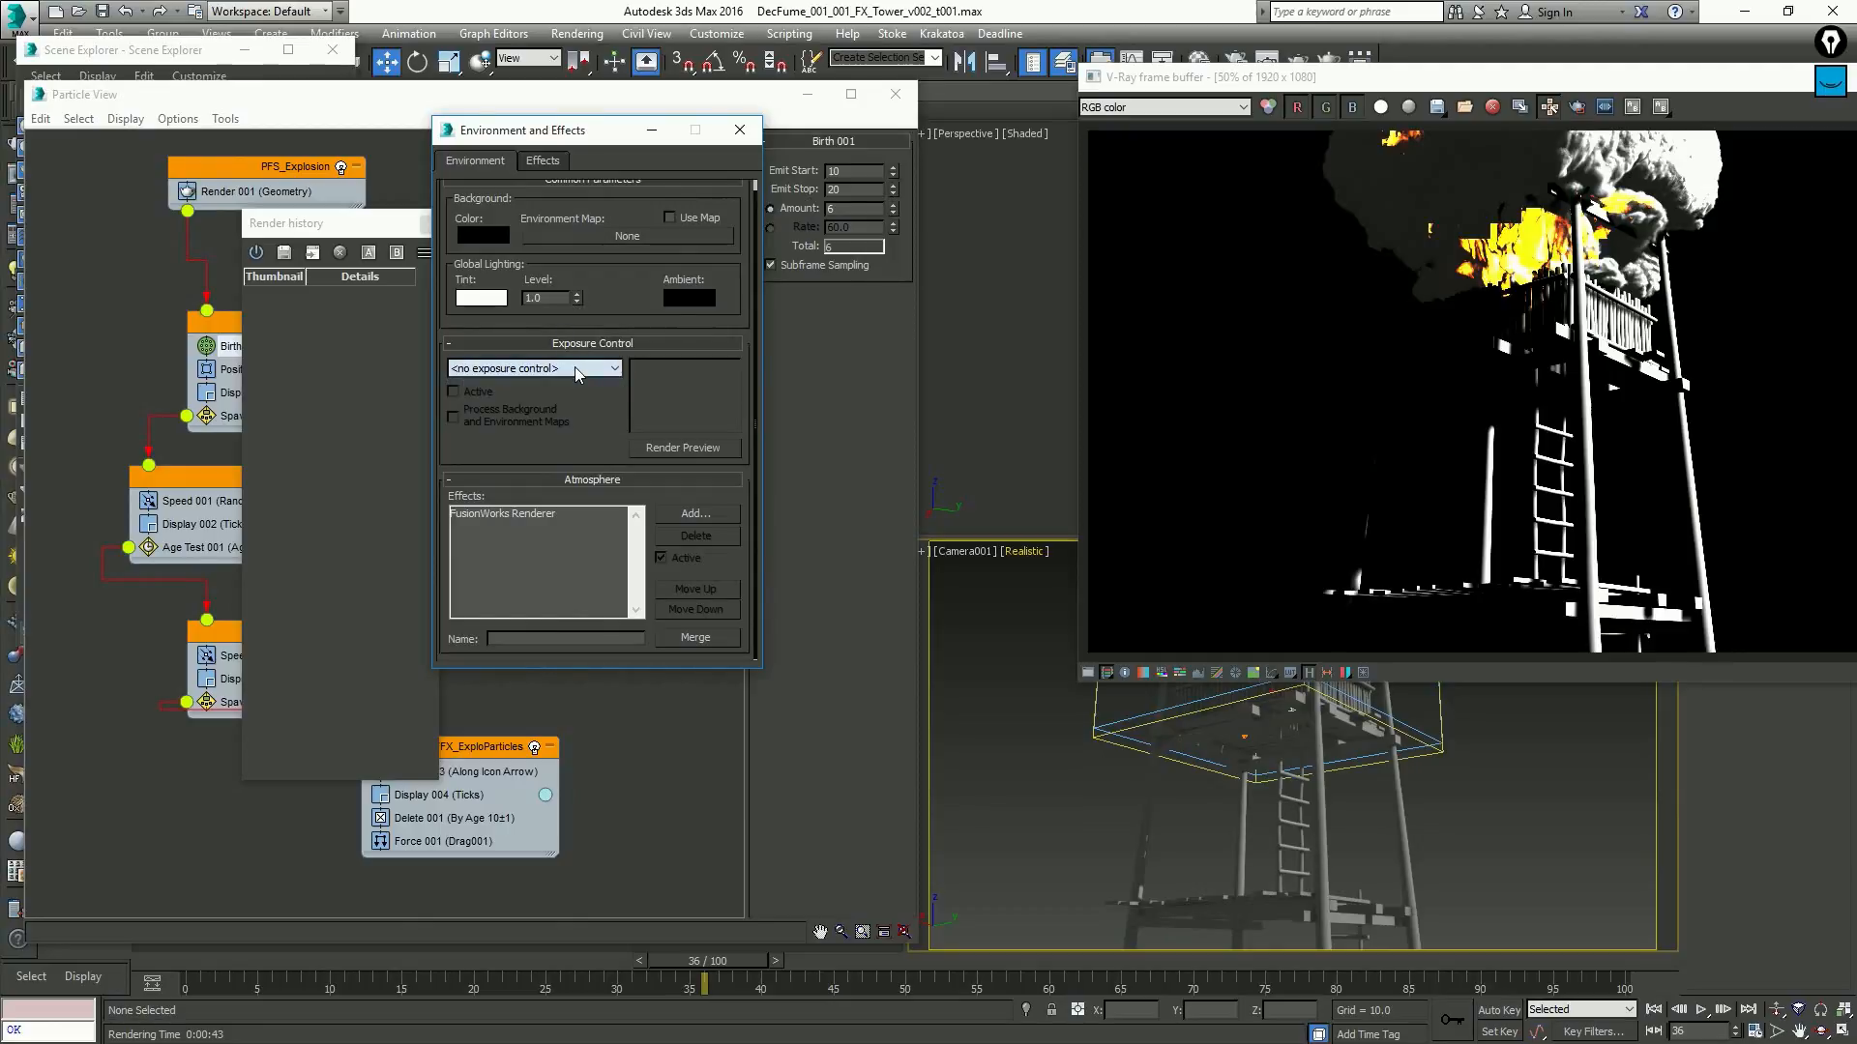
left_click(739, 130)
Recheck the environment's exposure control setting and render frame 36 again from the Camera001 view
left_click(578, 34)
left_click(610, 296)
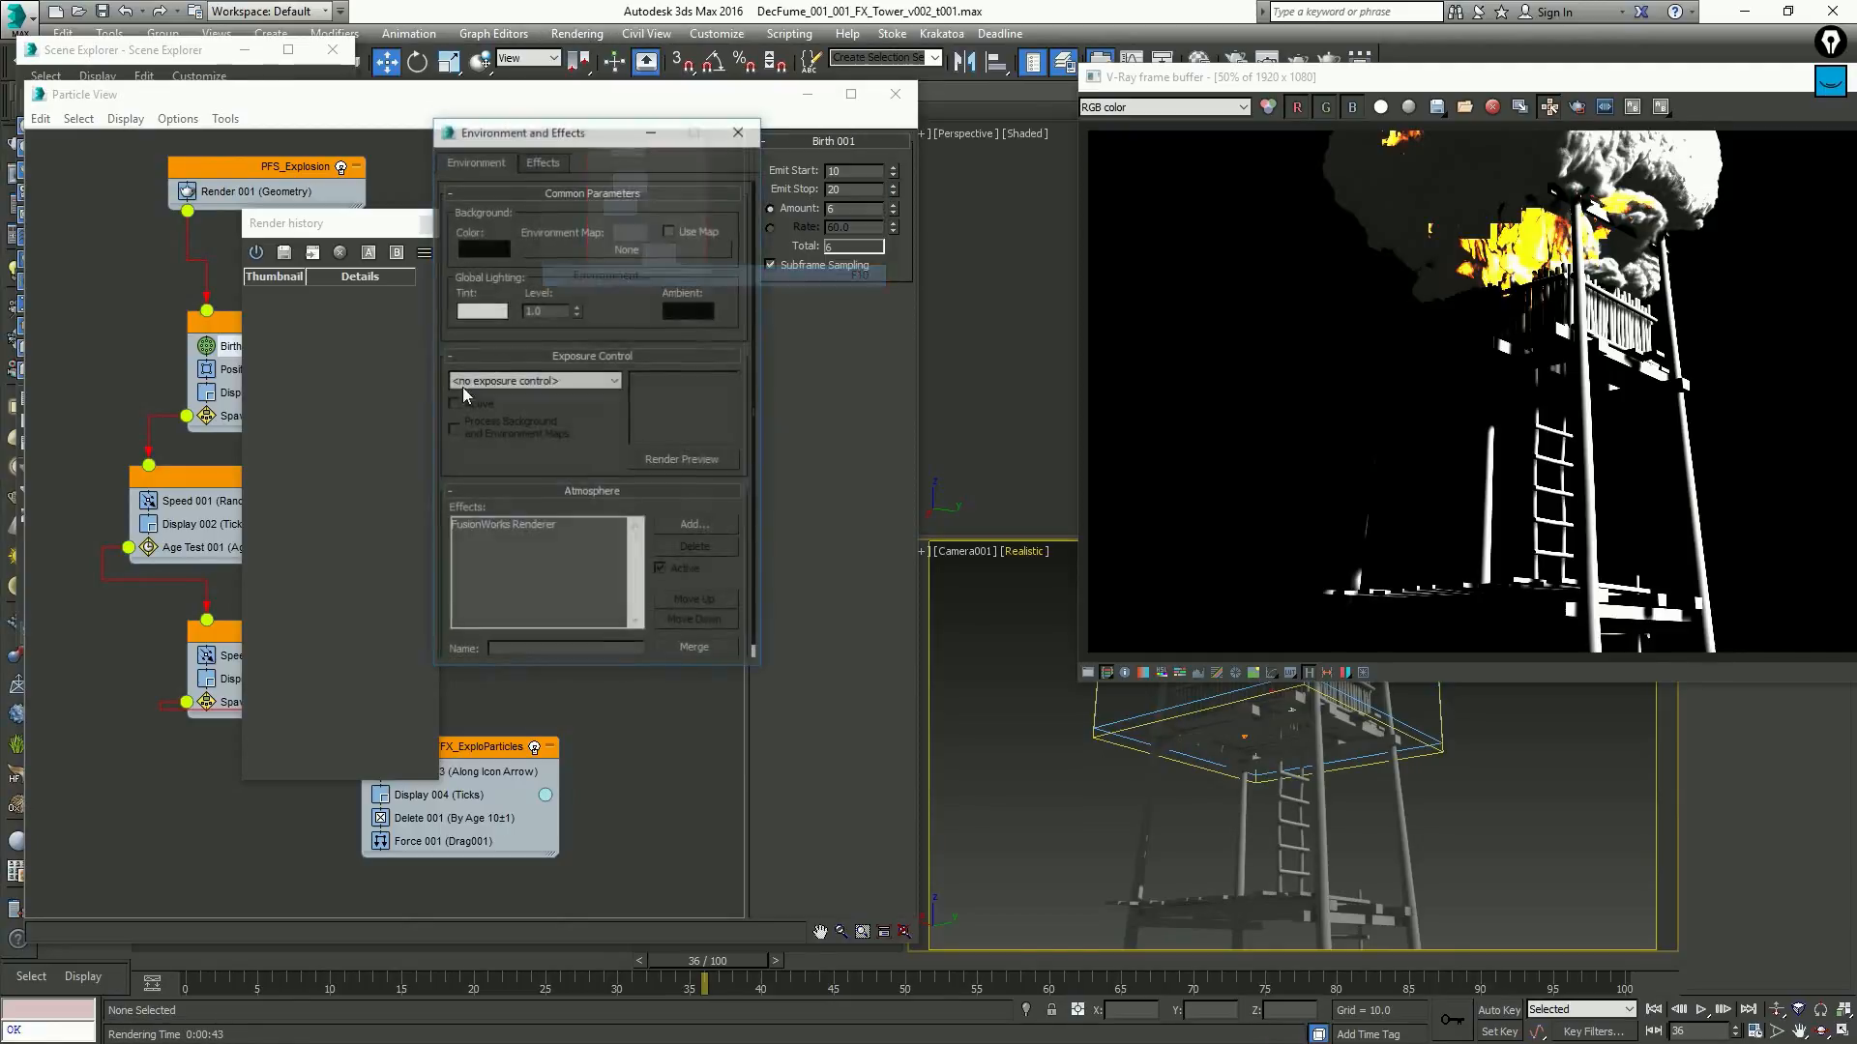
left_click(741, 130)
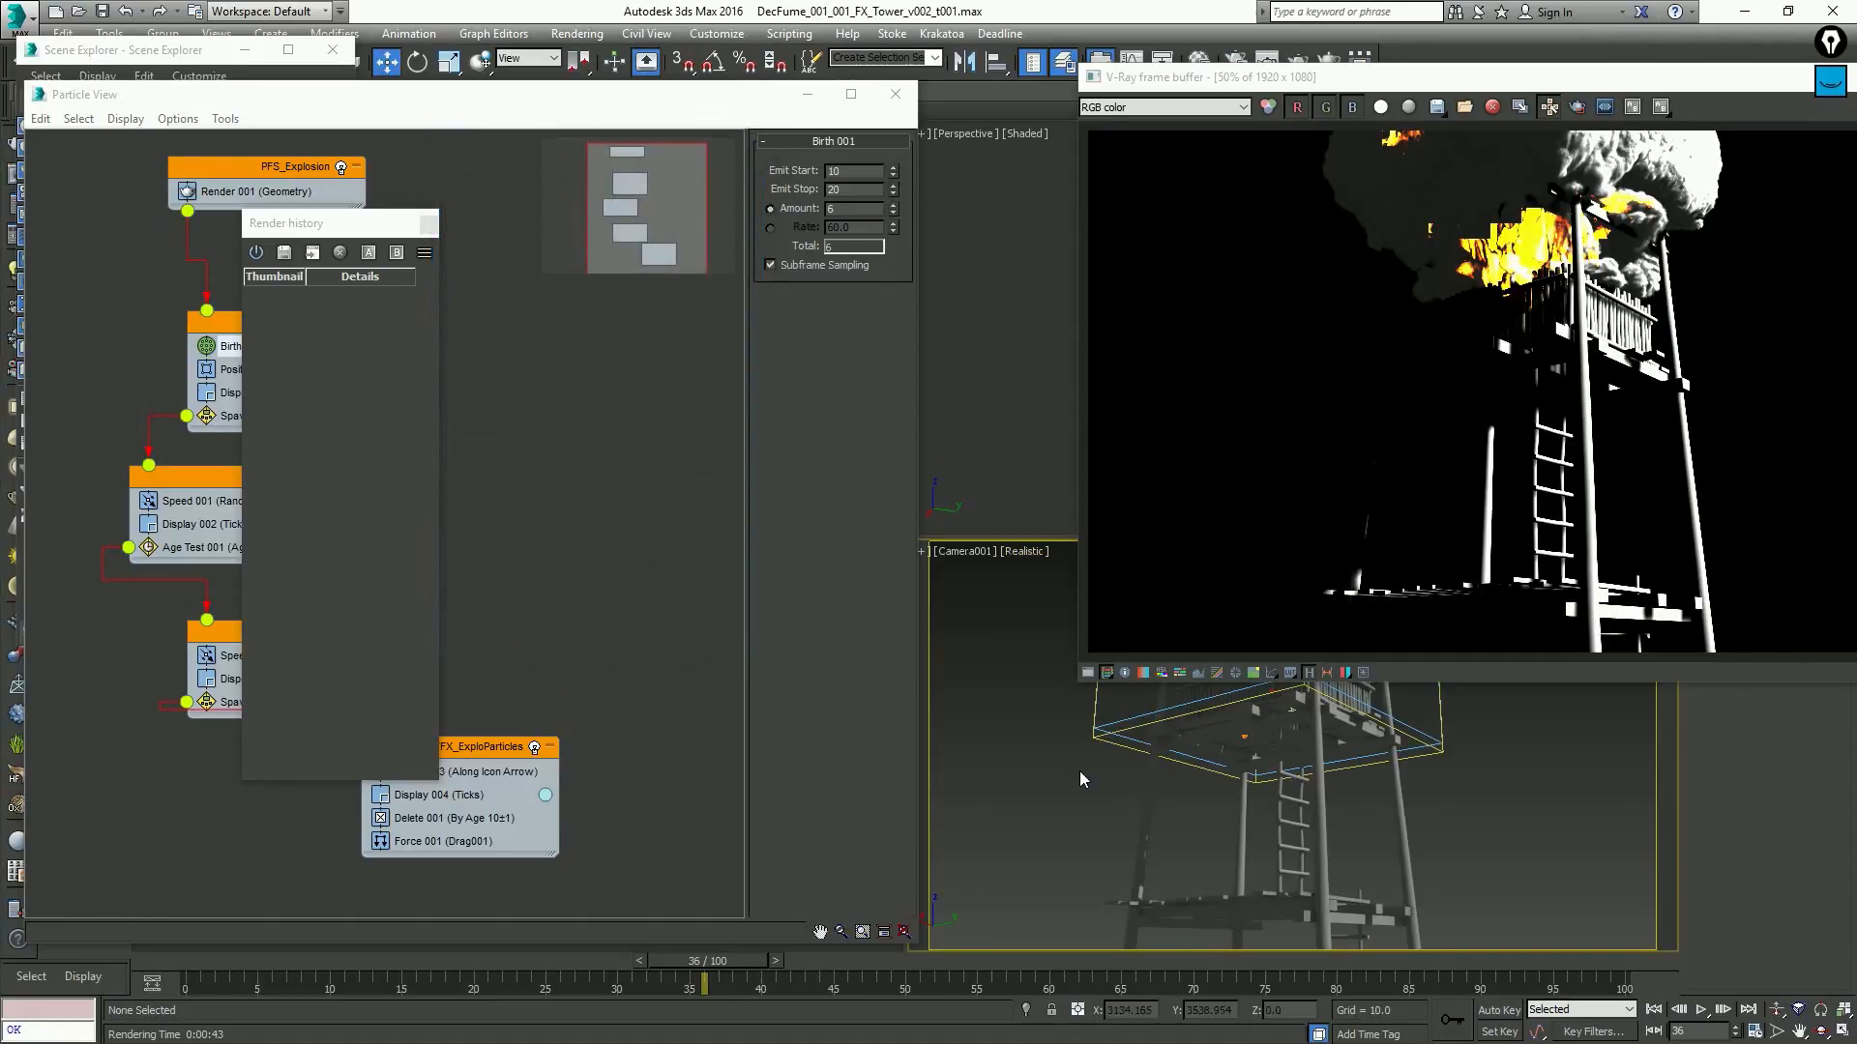
key("shift+q")
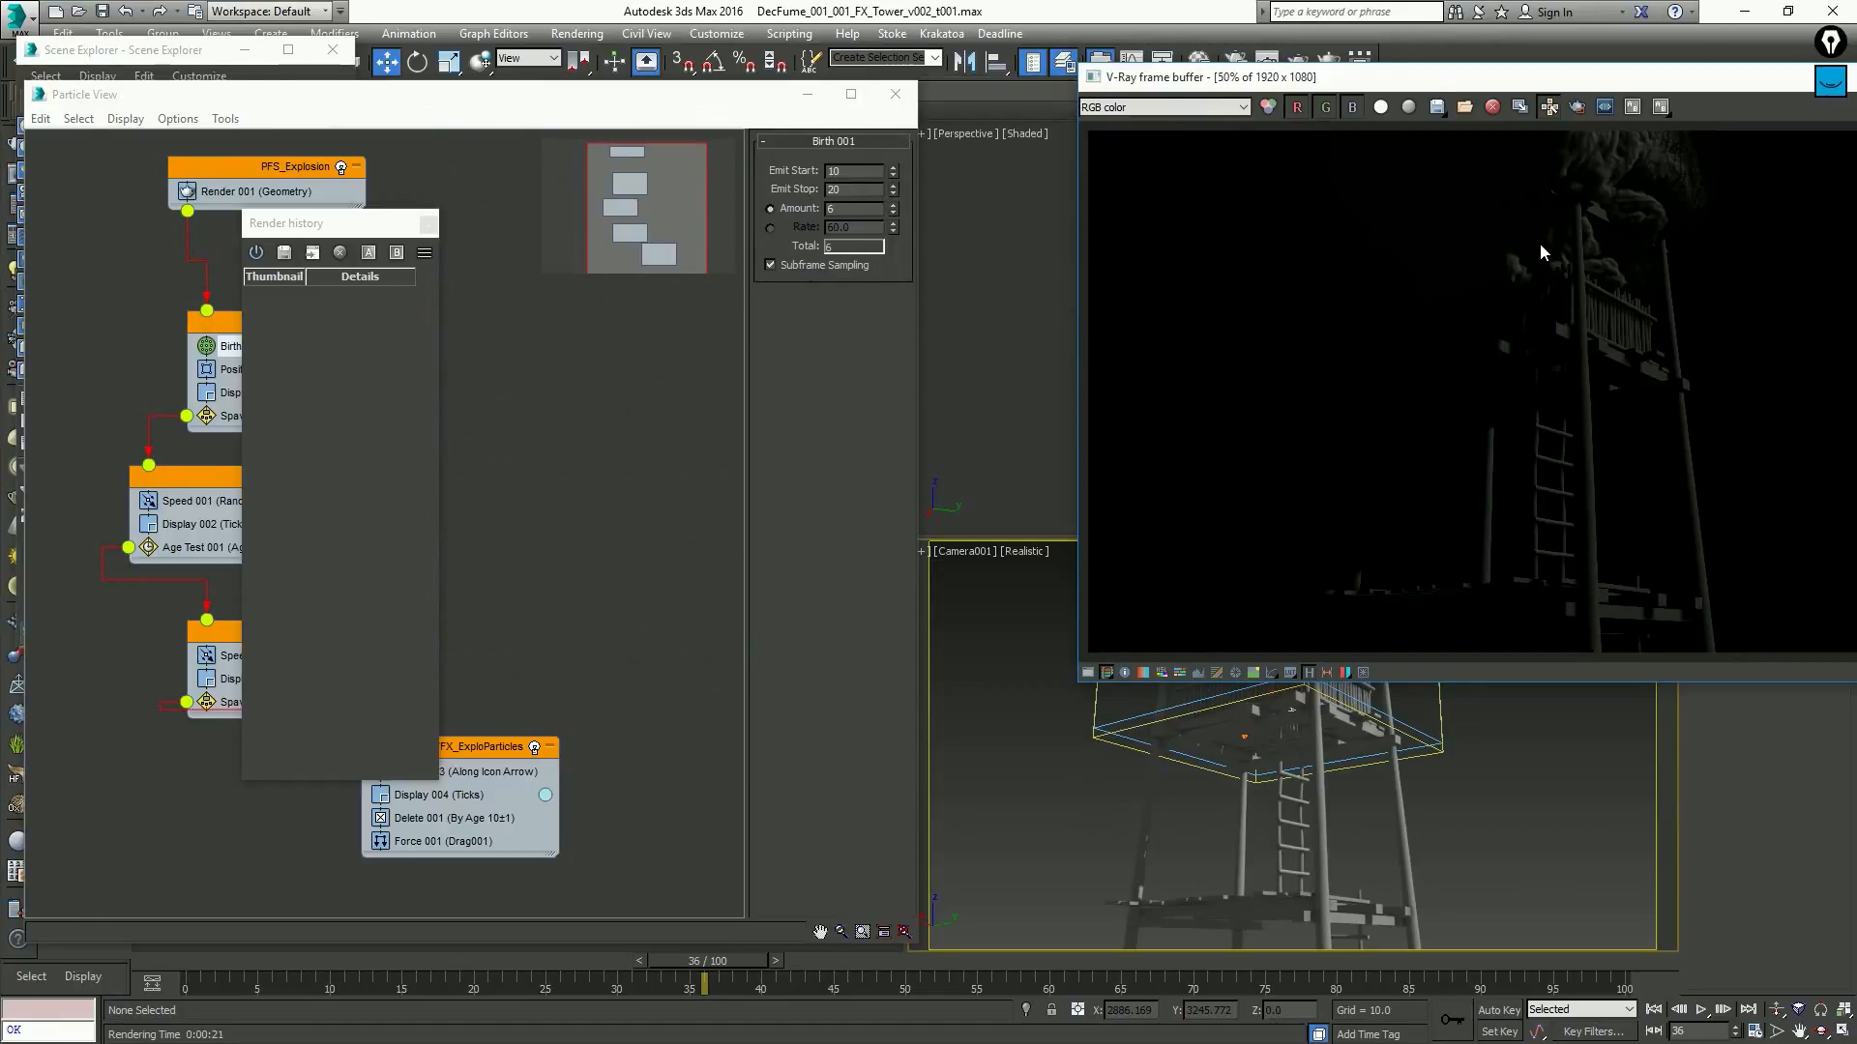
Review the fire section of the FumeFX001 rendering parameters and start another V-Ray render of frame 36
left_click(1118, 812)
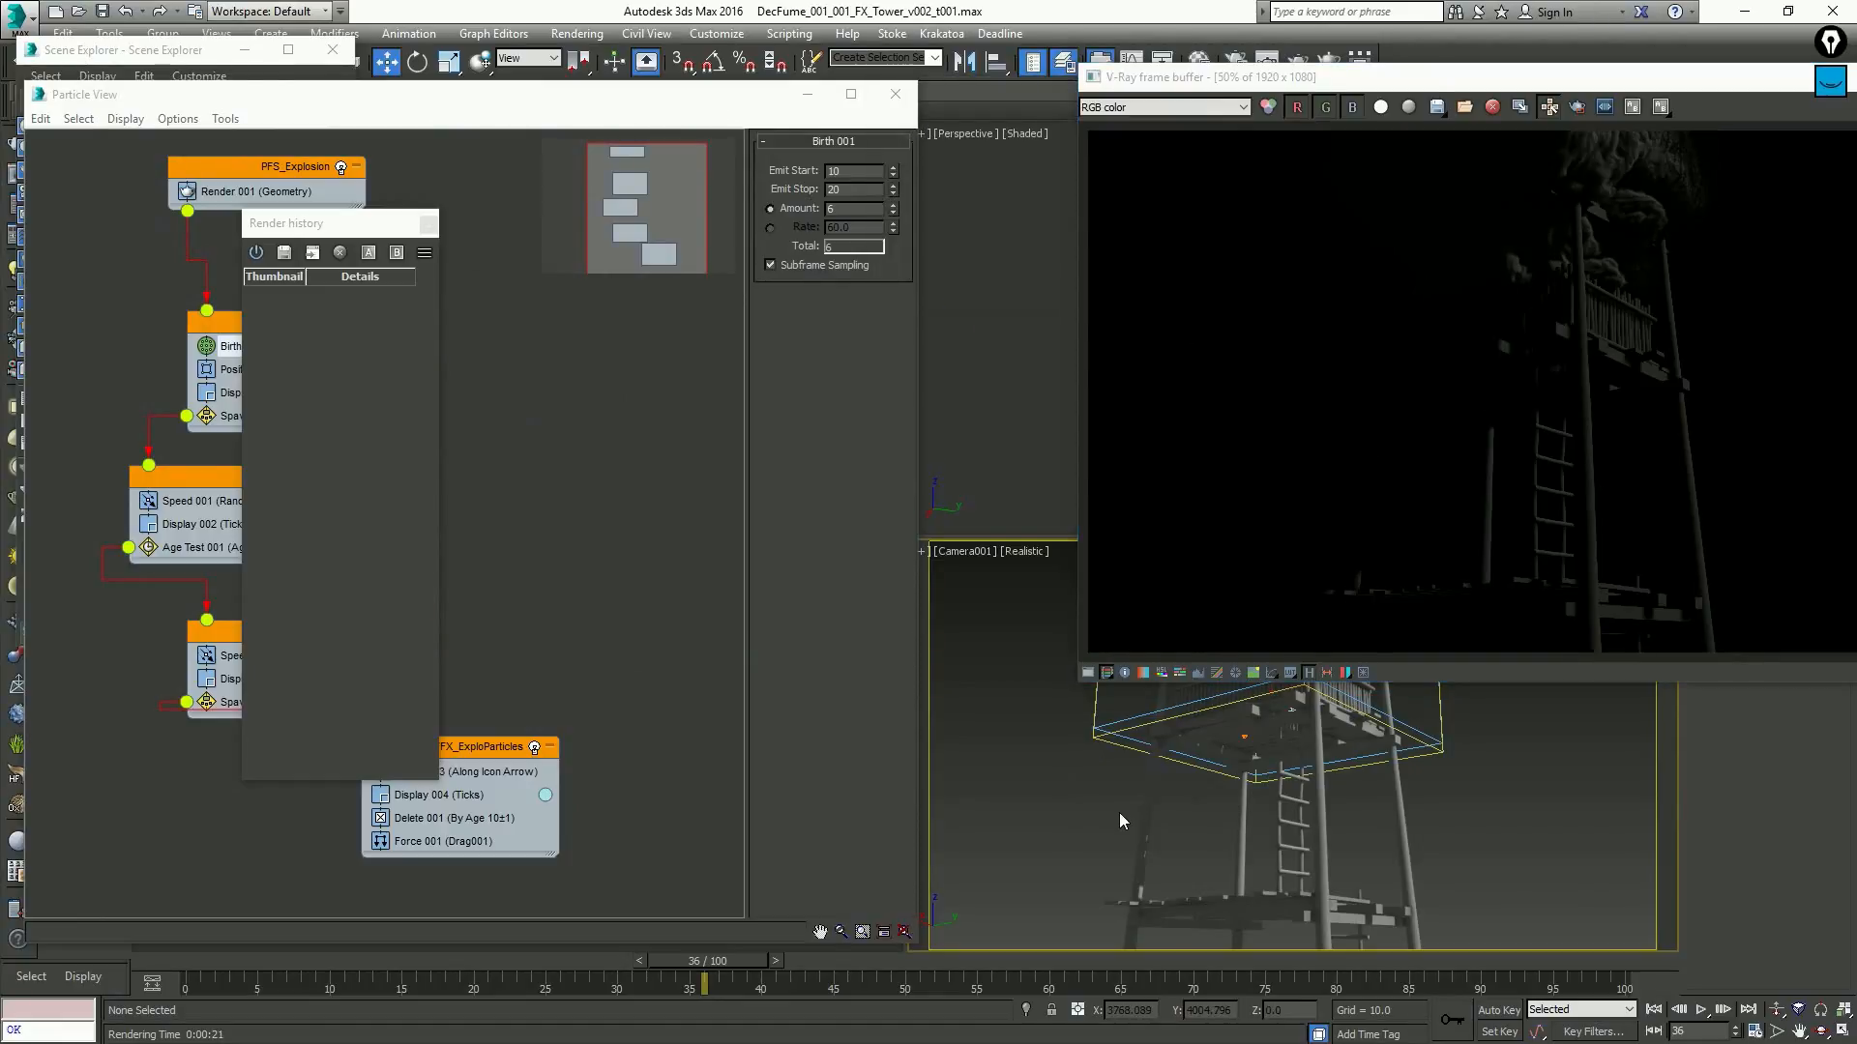
left_click(1090, 742)
left_click(997, 137)
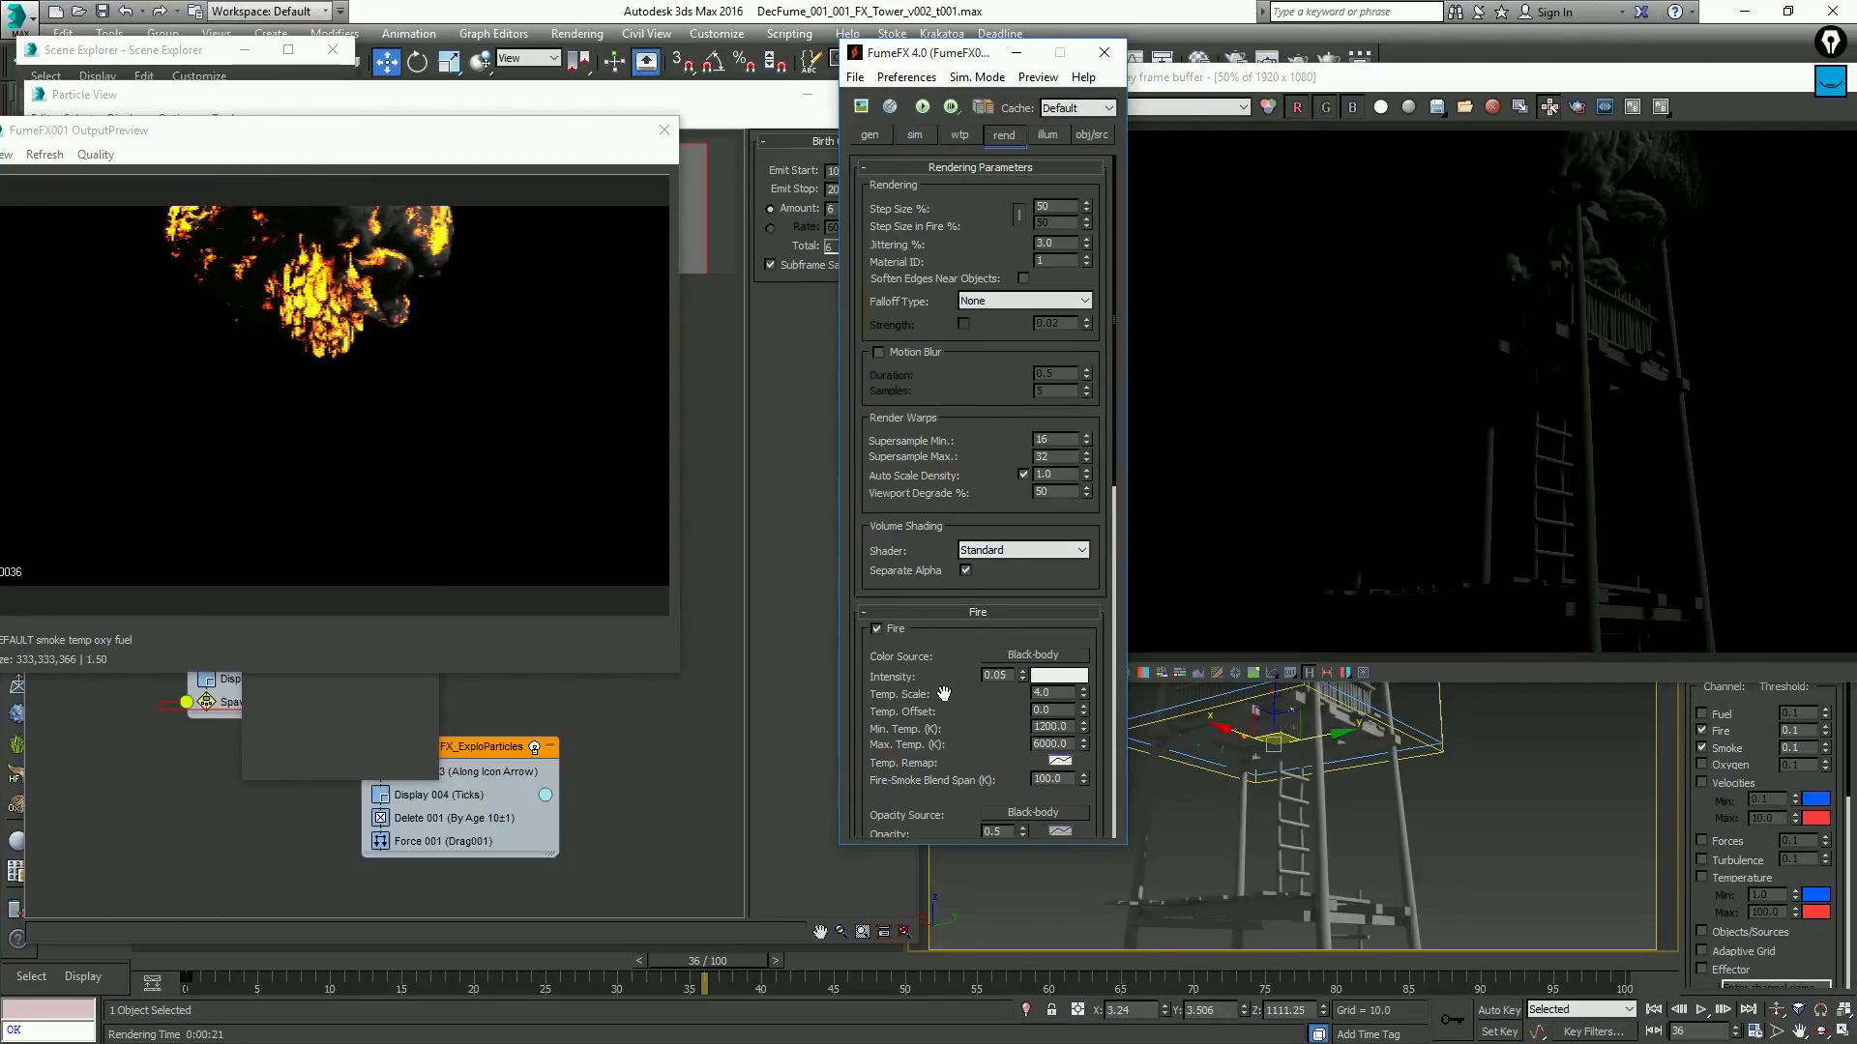
scroll(970, 730, "down", 3)
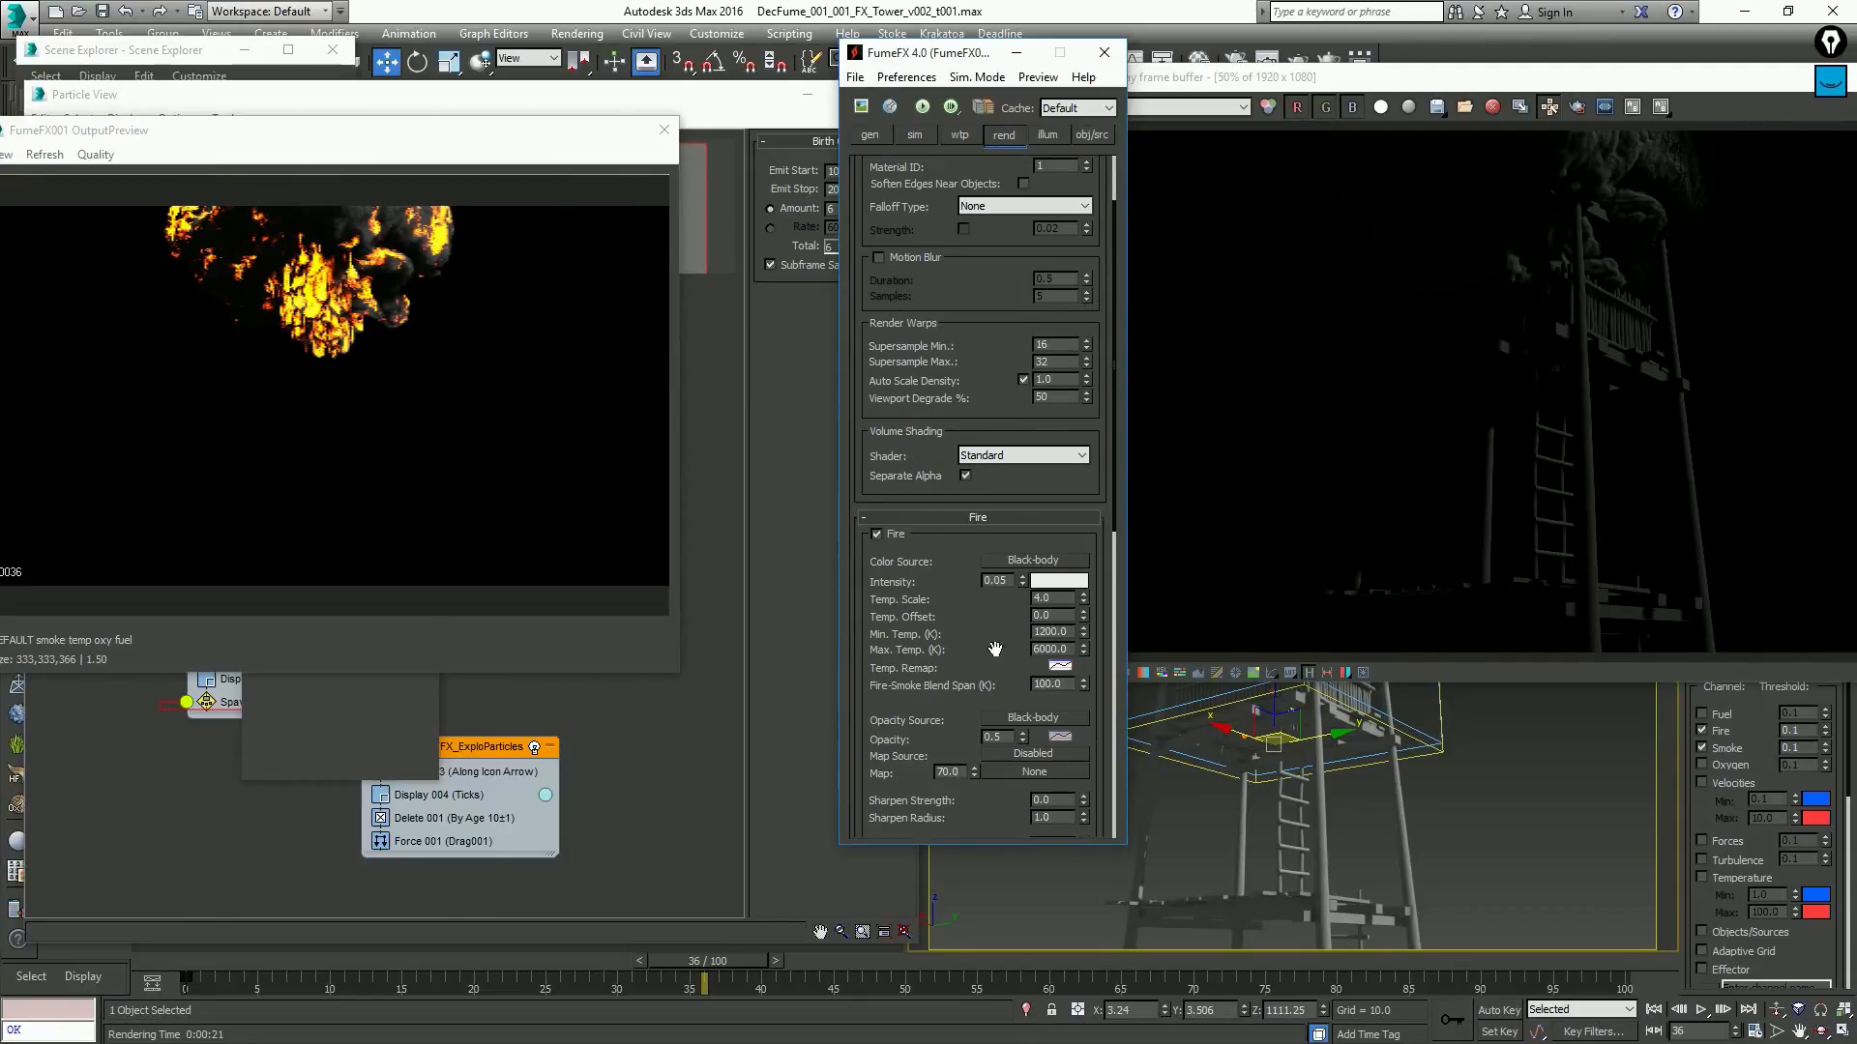
key("shift+q")
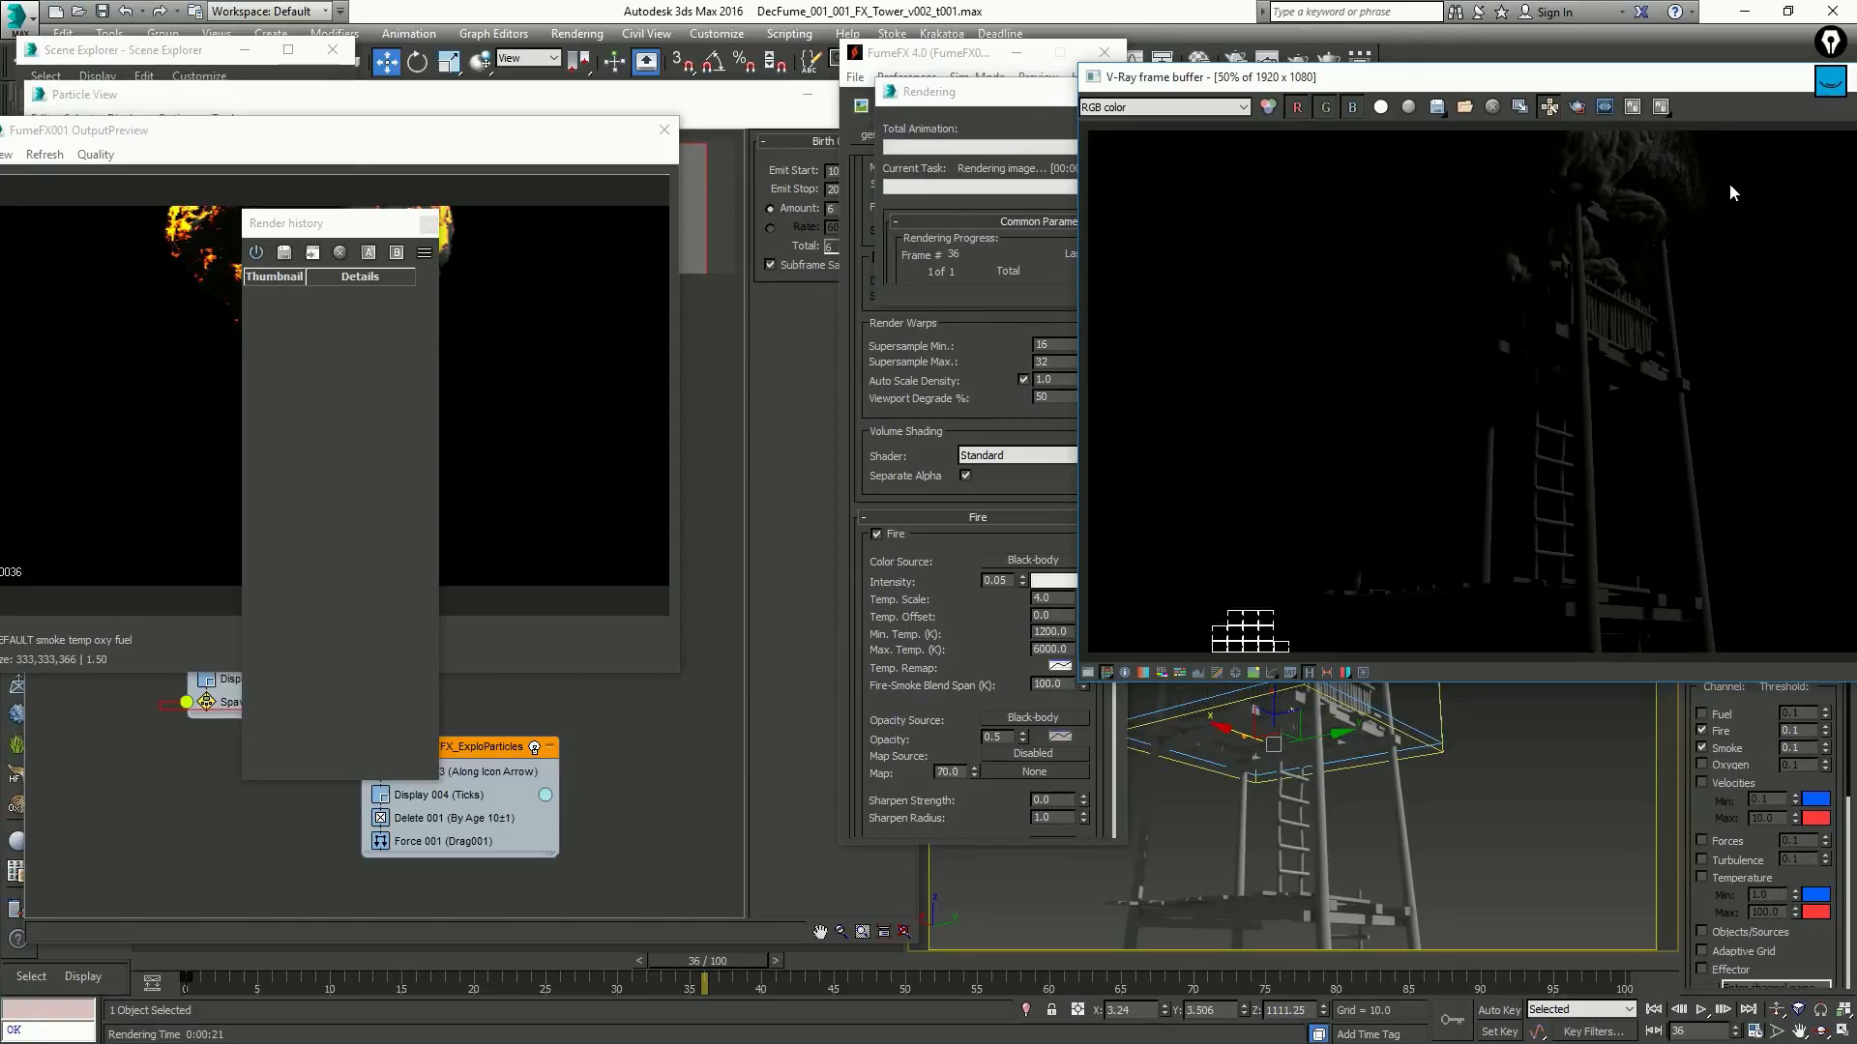
Circle the outer fire cluster in the render with the annotation pen in yellow and pink, and clear the marks
left_click(1831, 83)
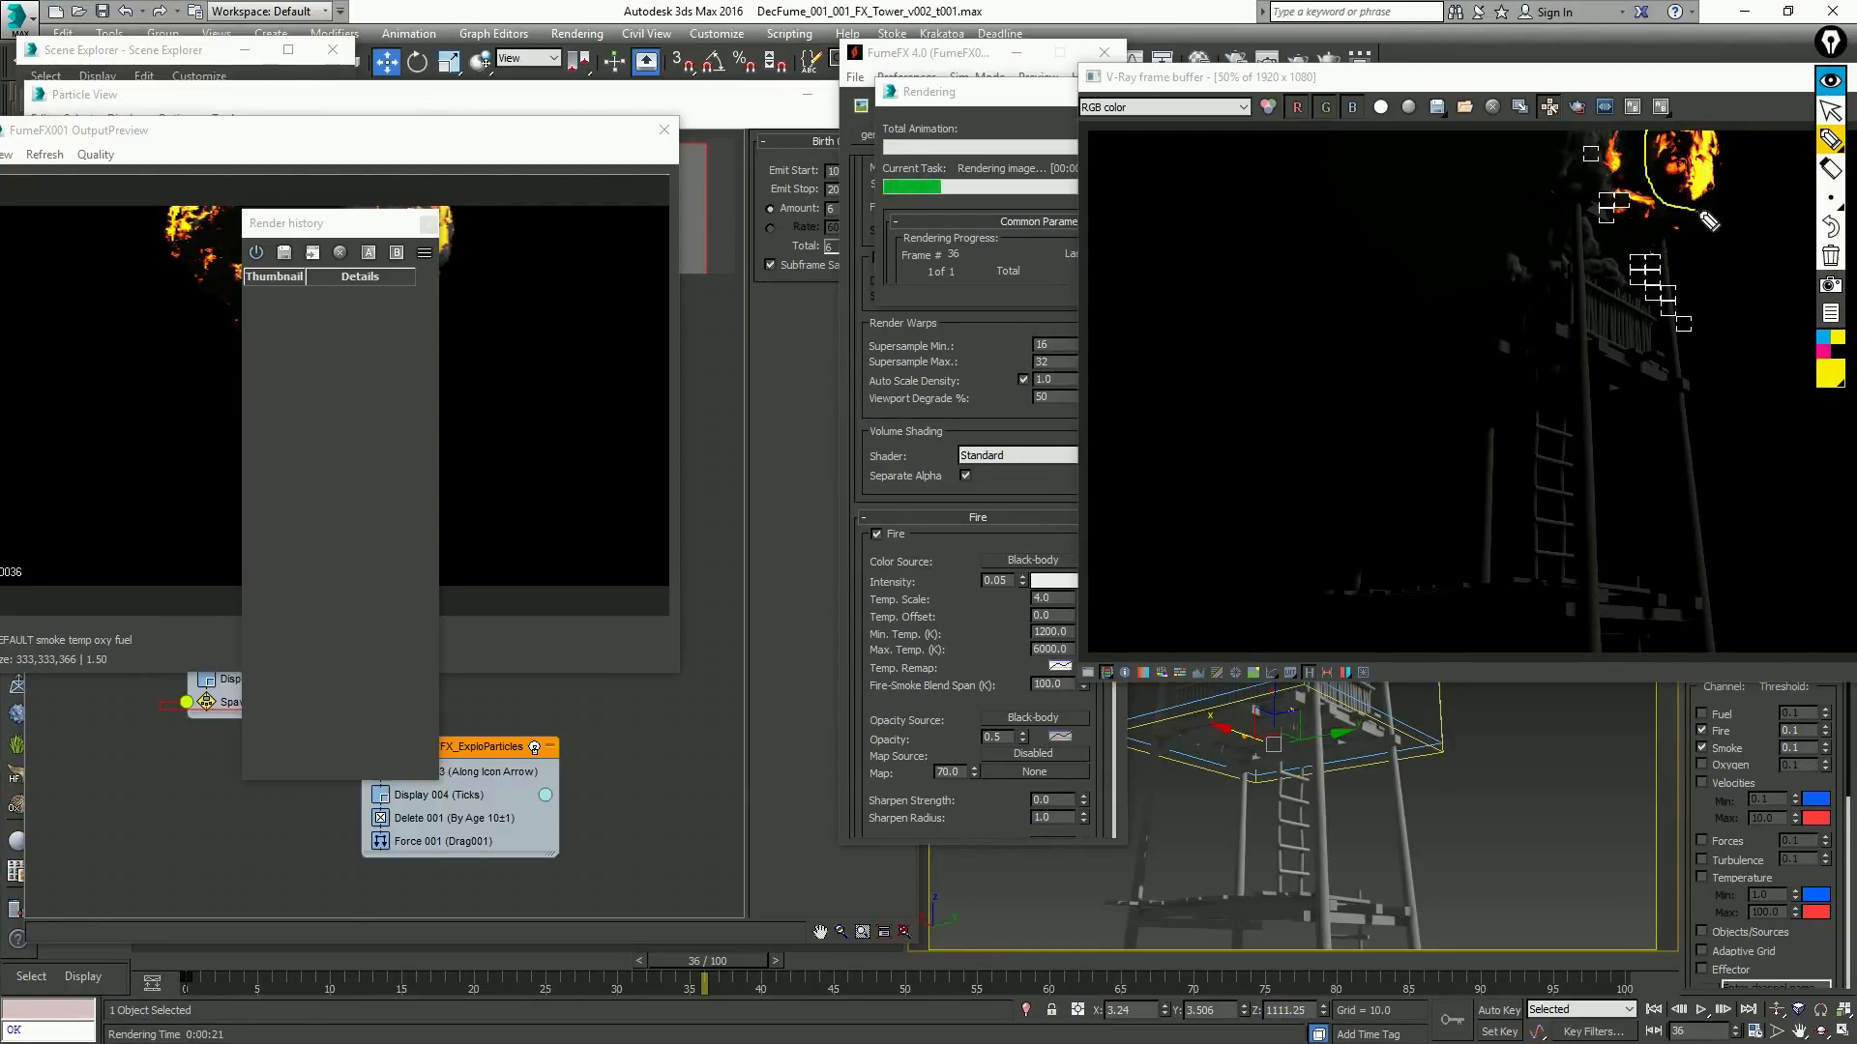
mouse_move(1644, 124)
left_mouse_down()
mouse_move(1659, 198)
mouse_move(1749, 109)
left_mouse_up()
left_click(1823, 351)
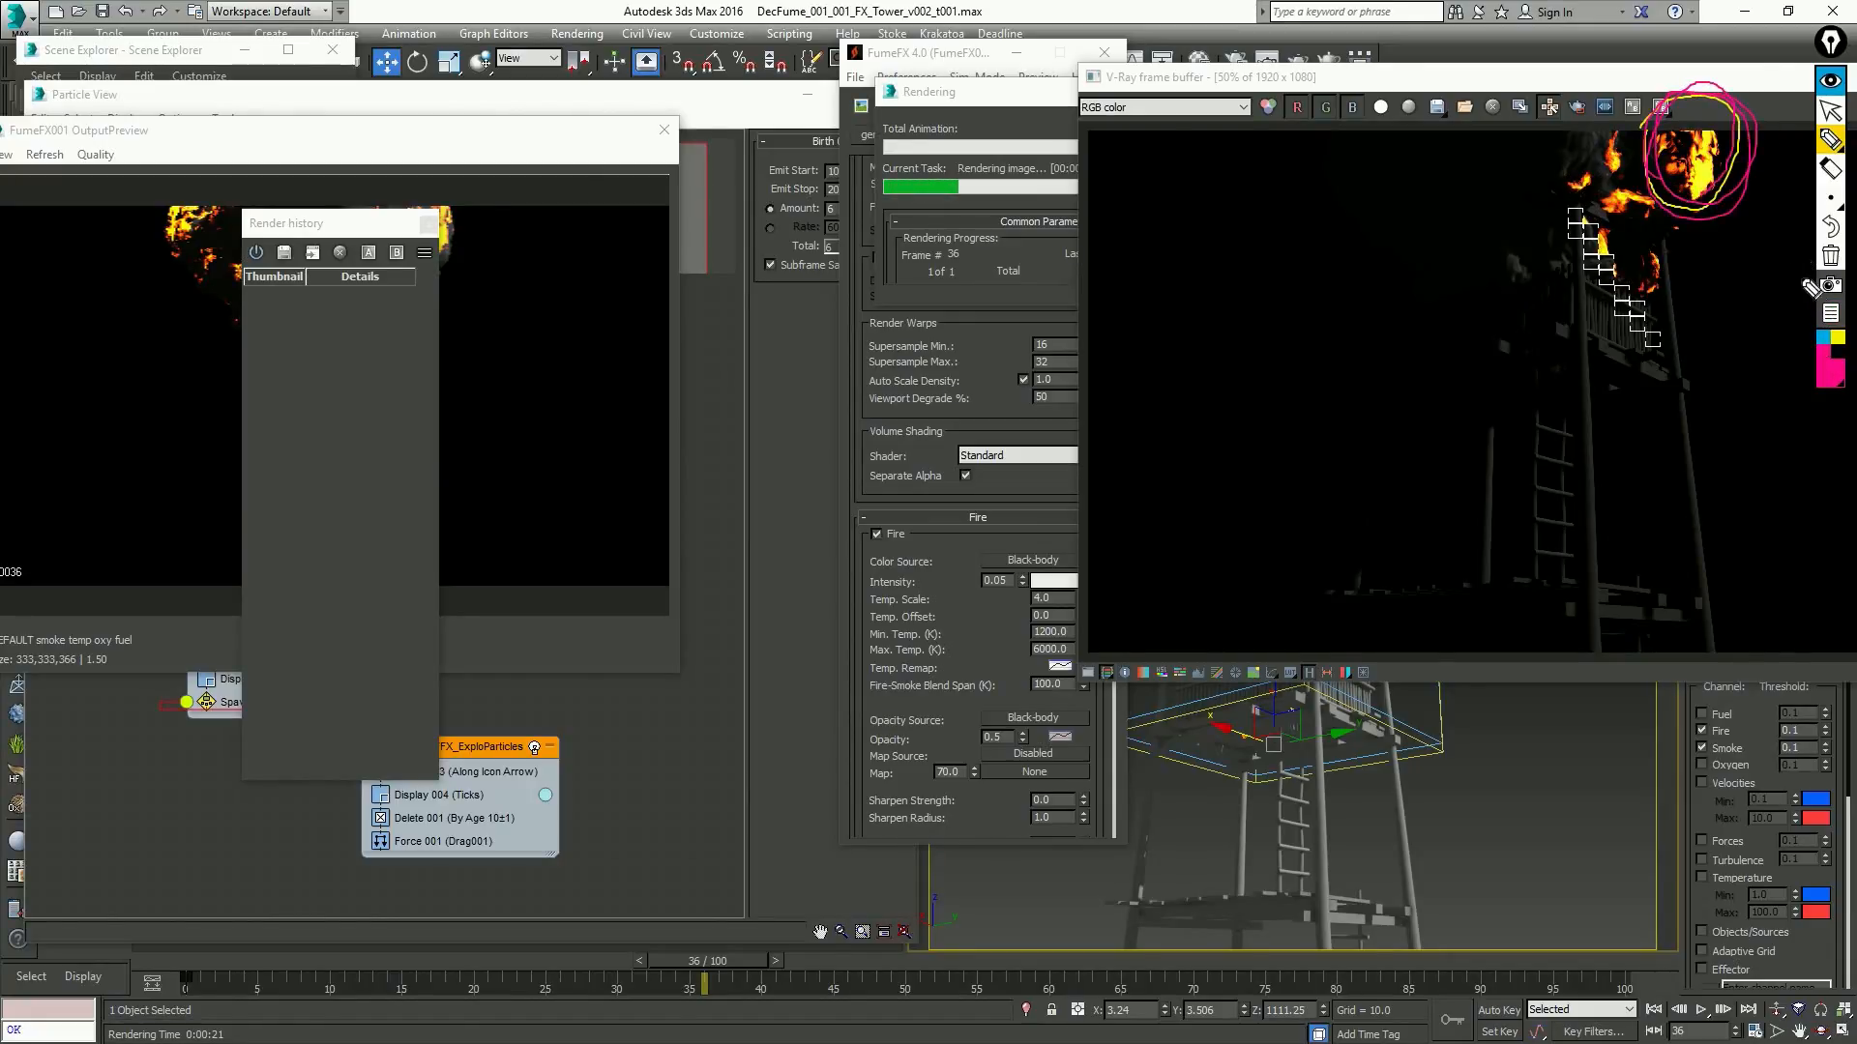
left_click(1833, 263)
left_click(1831, 109)
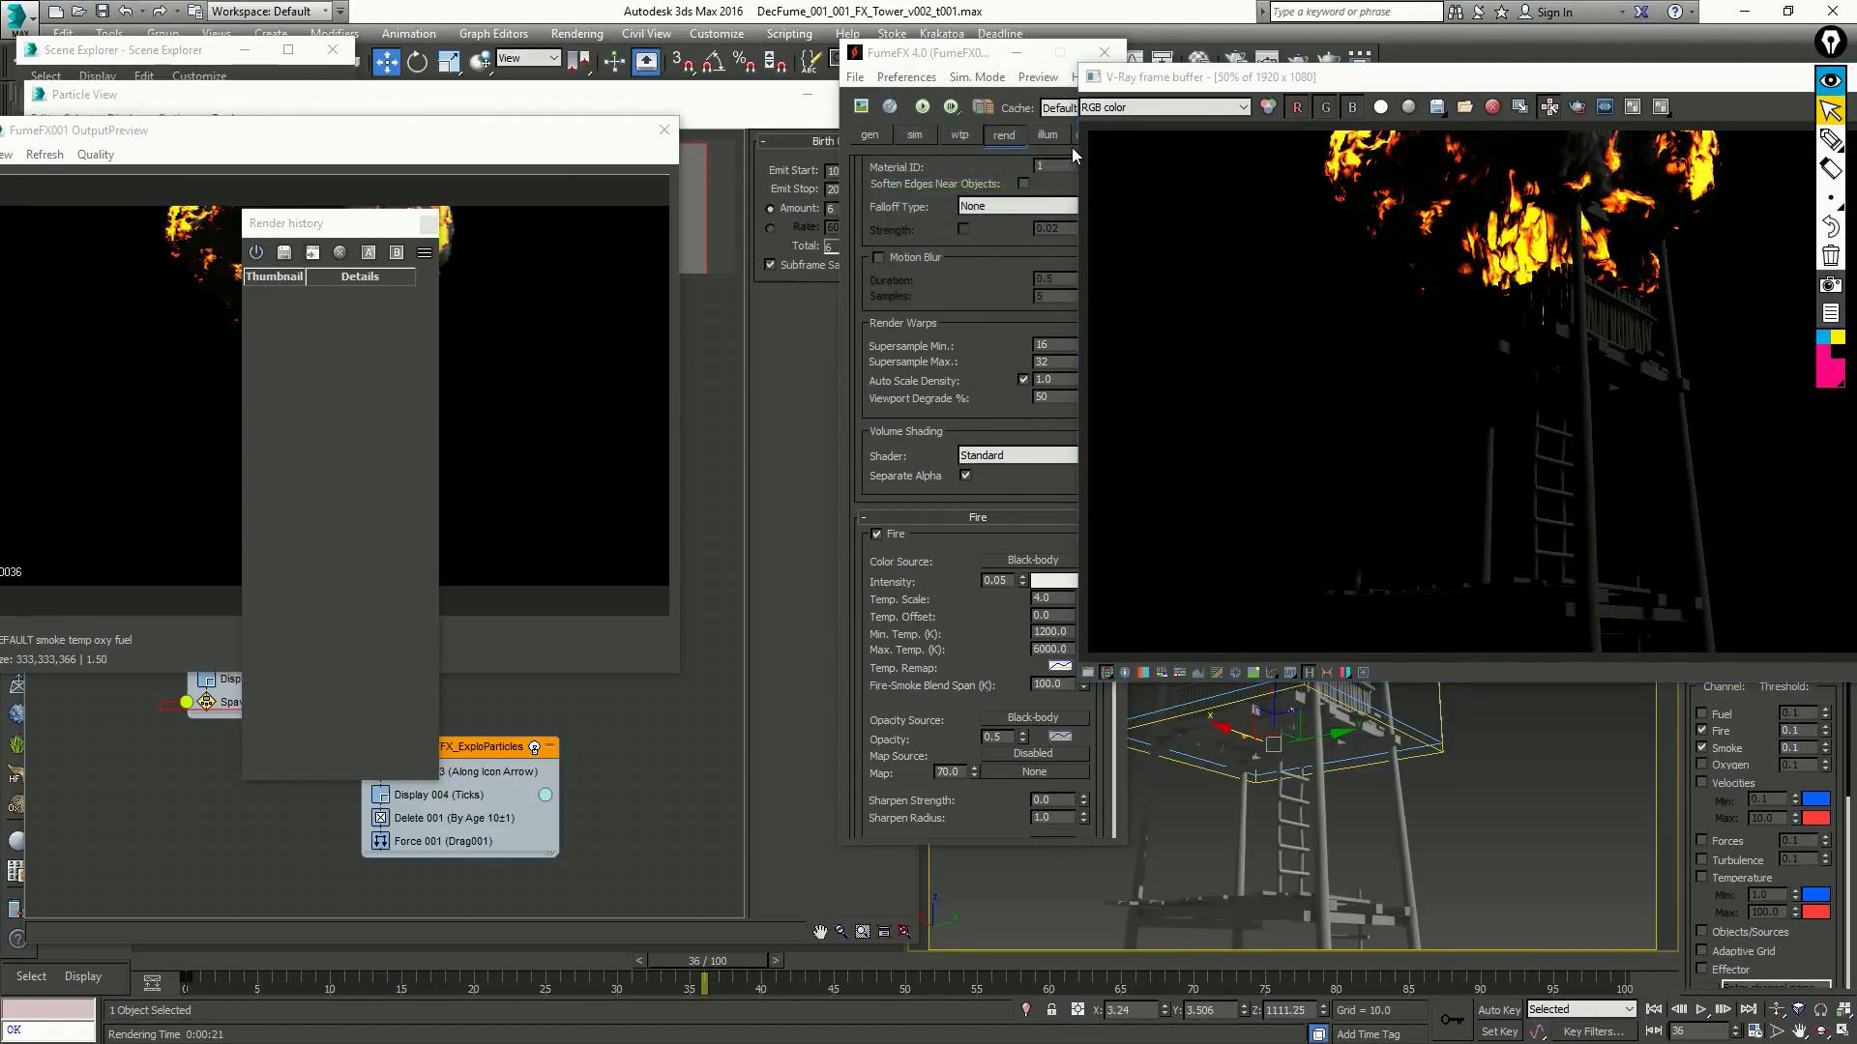
Set the illumination map's undersample threshold to 3.0 in the FumeFX001 illumination parameters
left_click(1046, 136)
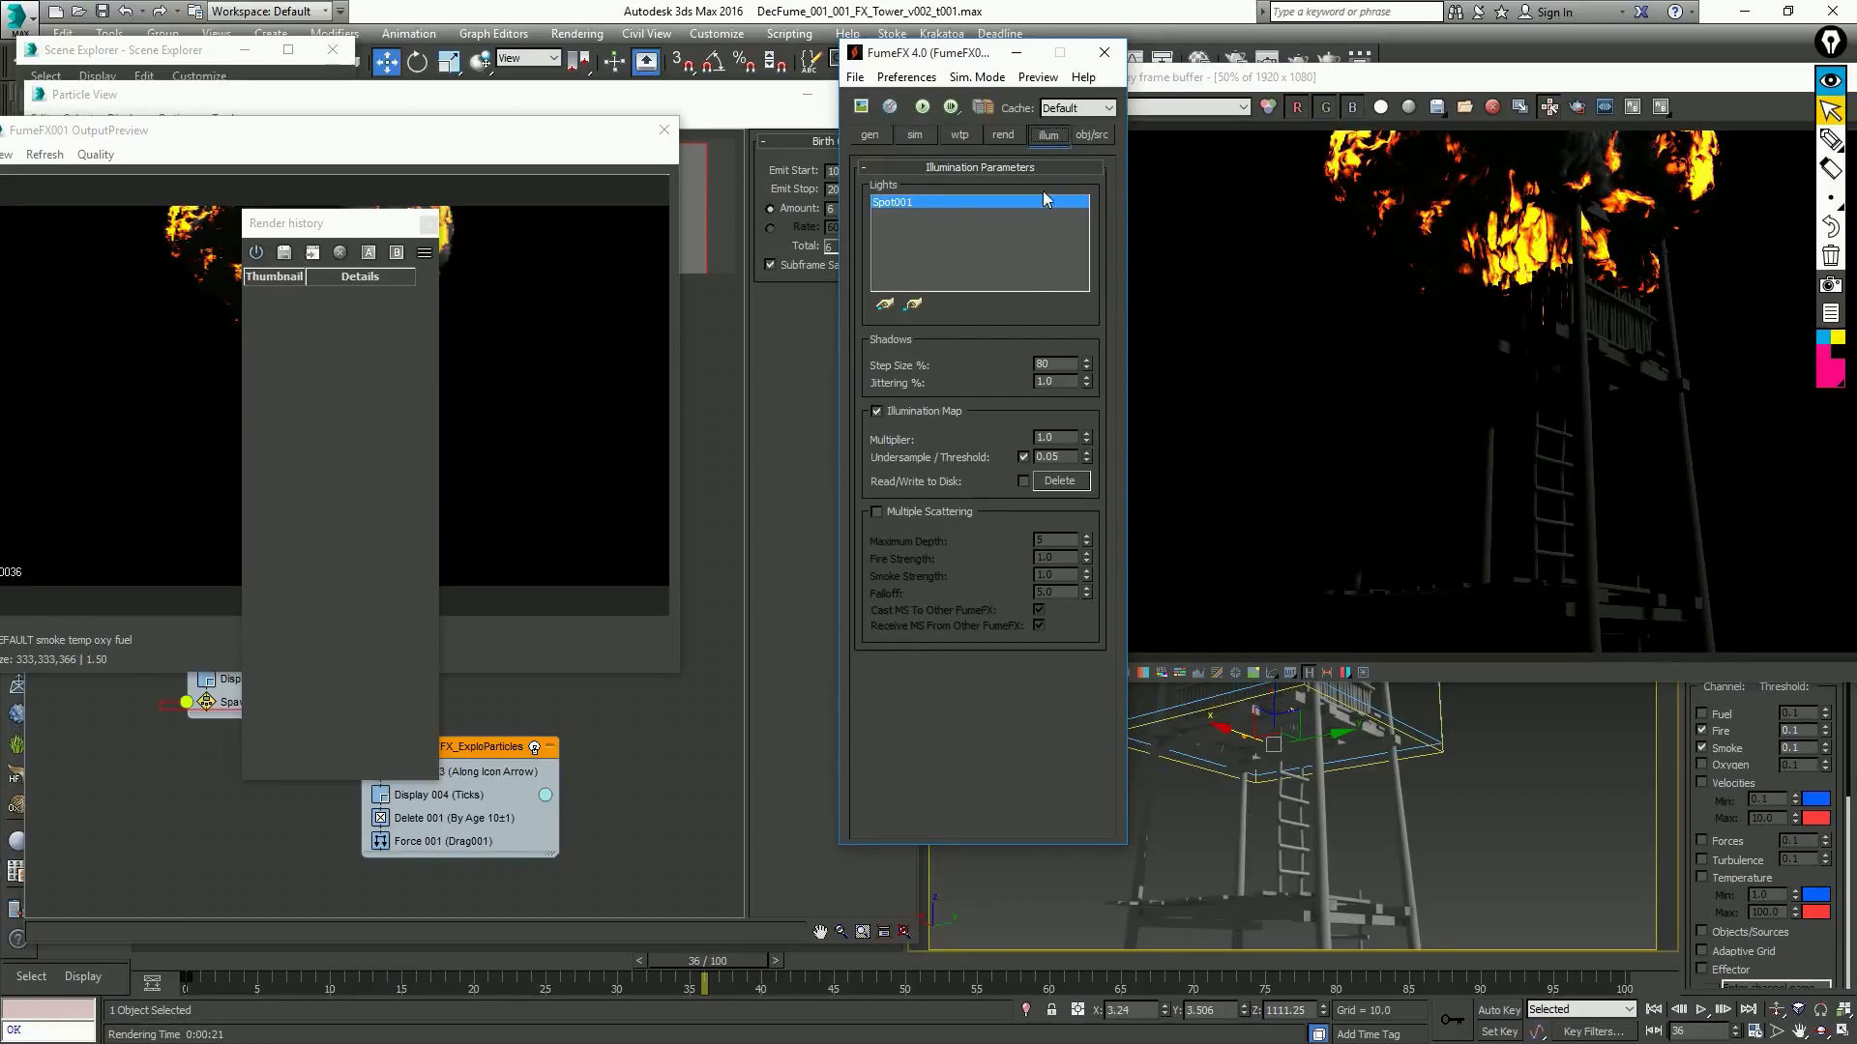
double_click(1061, 456)
type("3")
key("Return")
Enable multiple scattering with maximum depth 7, fire strength 0.2 and smoke strength 0, and render frame 36
left_click(877, 513)
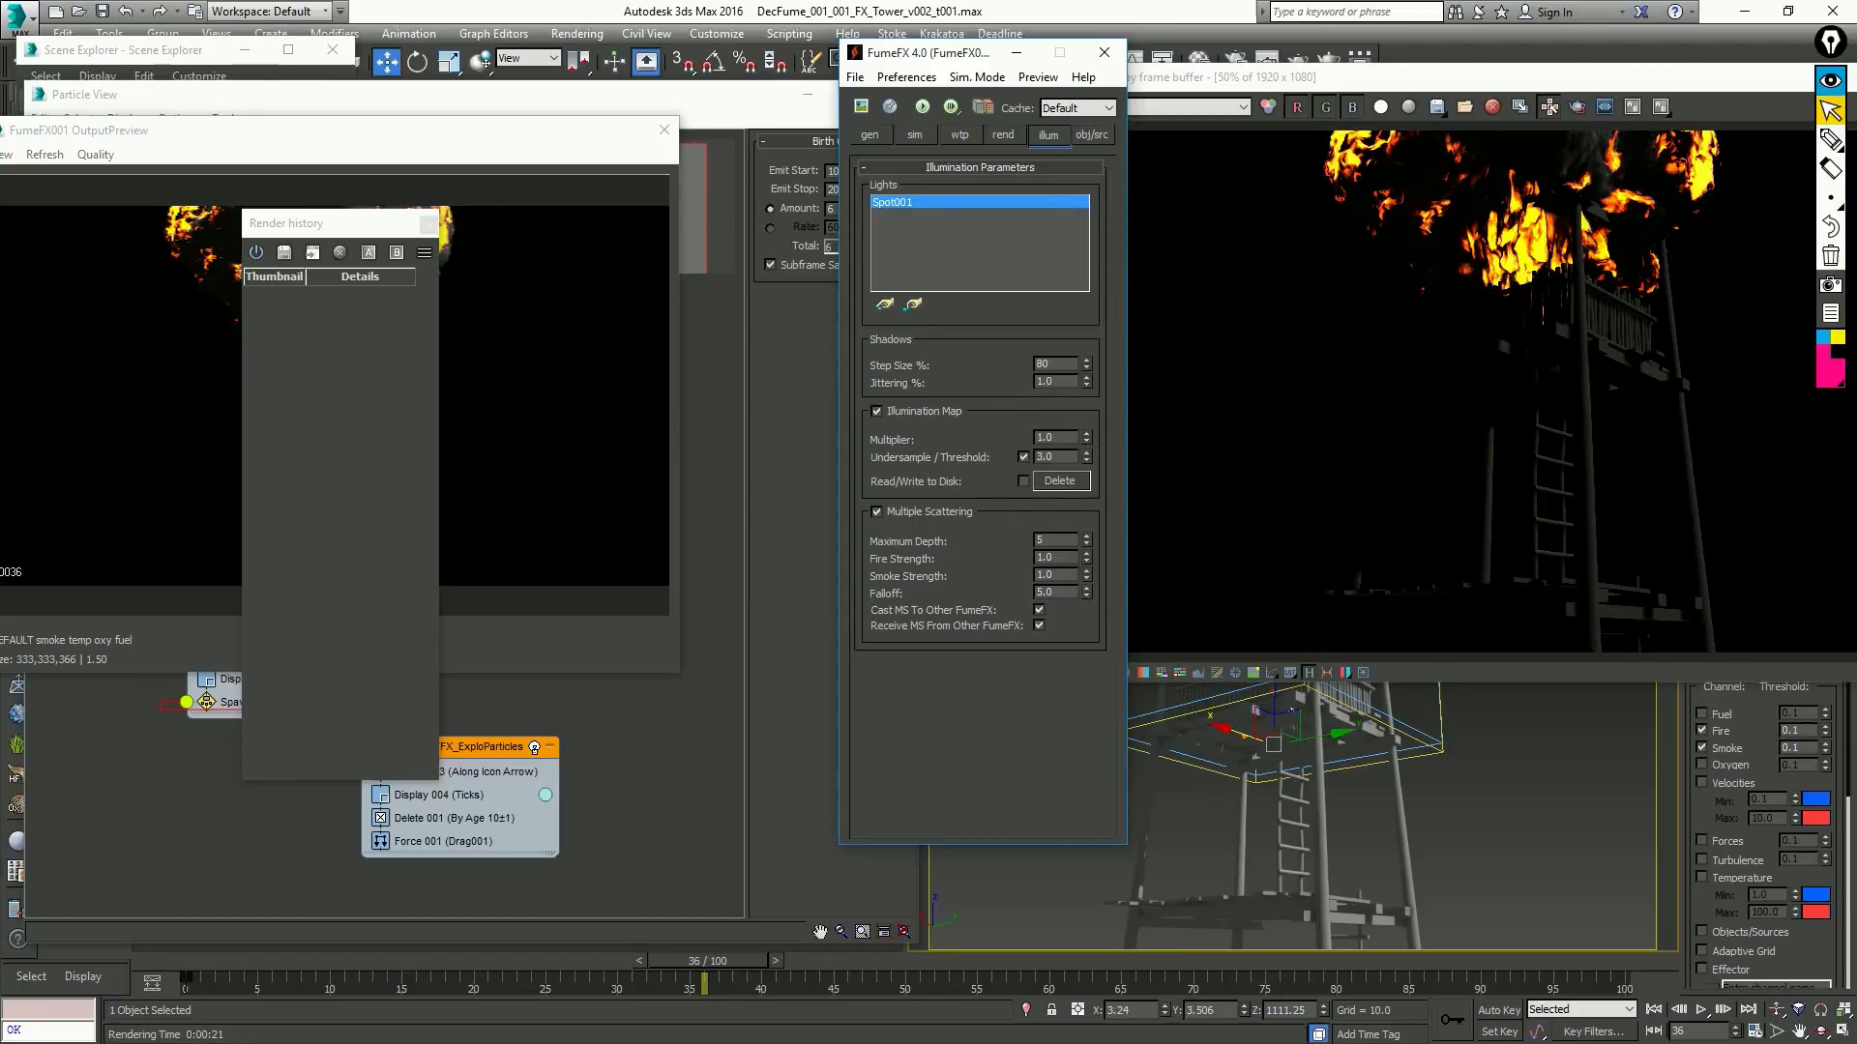
double_click(1066, 575)
type("0")
key("Return")
double_click(1067, 559)
type("2")
key("Return")
type("0.2")
key("Return")
key("shift+q")
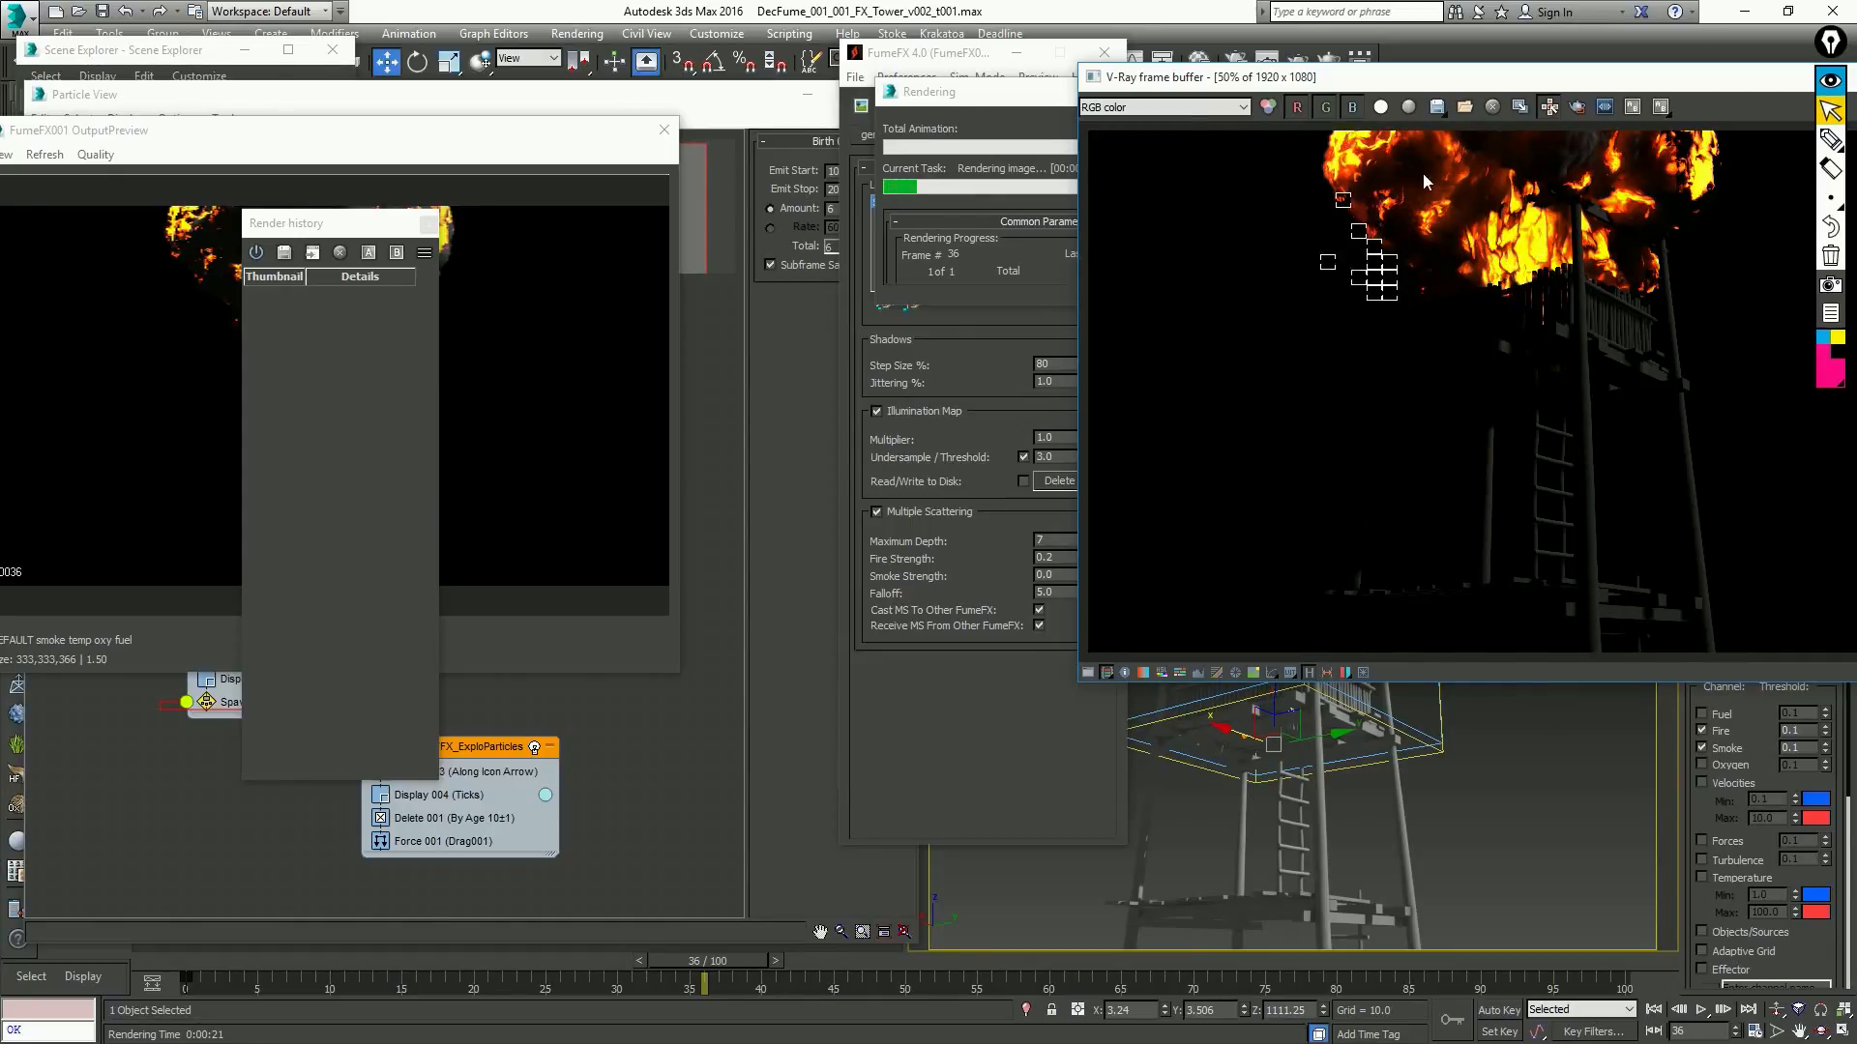
Set the multiple scattering falloff of FumeFX001 to 6.5
left_click(1058, 549)
double_click(1058, 551)
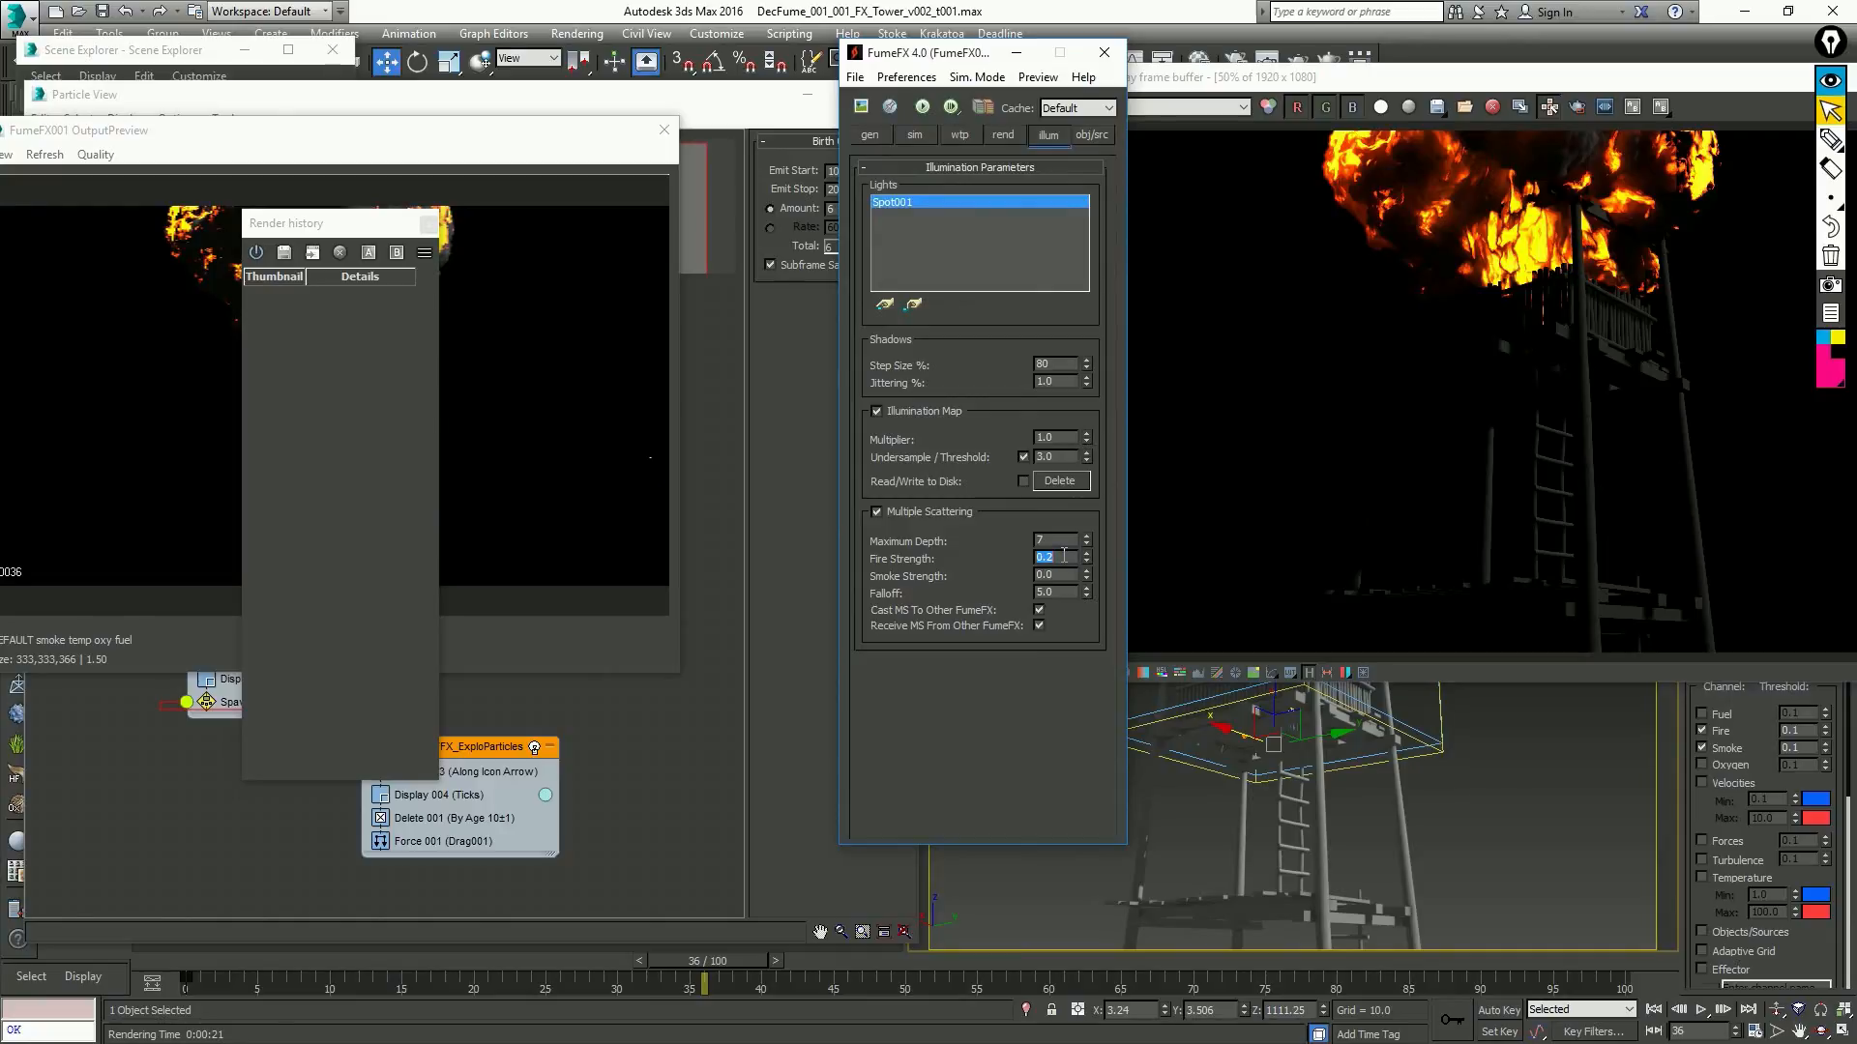
double_click(1062, 592)
type("6.5")
key("Return")
Close the V-Ray render history and set the X turbulence to 2.2 in the FumeFX001 simulation parameters
left_click(1014, 137)
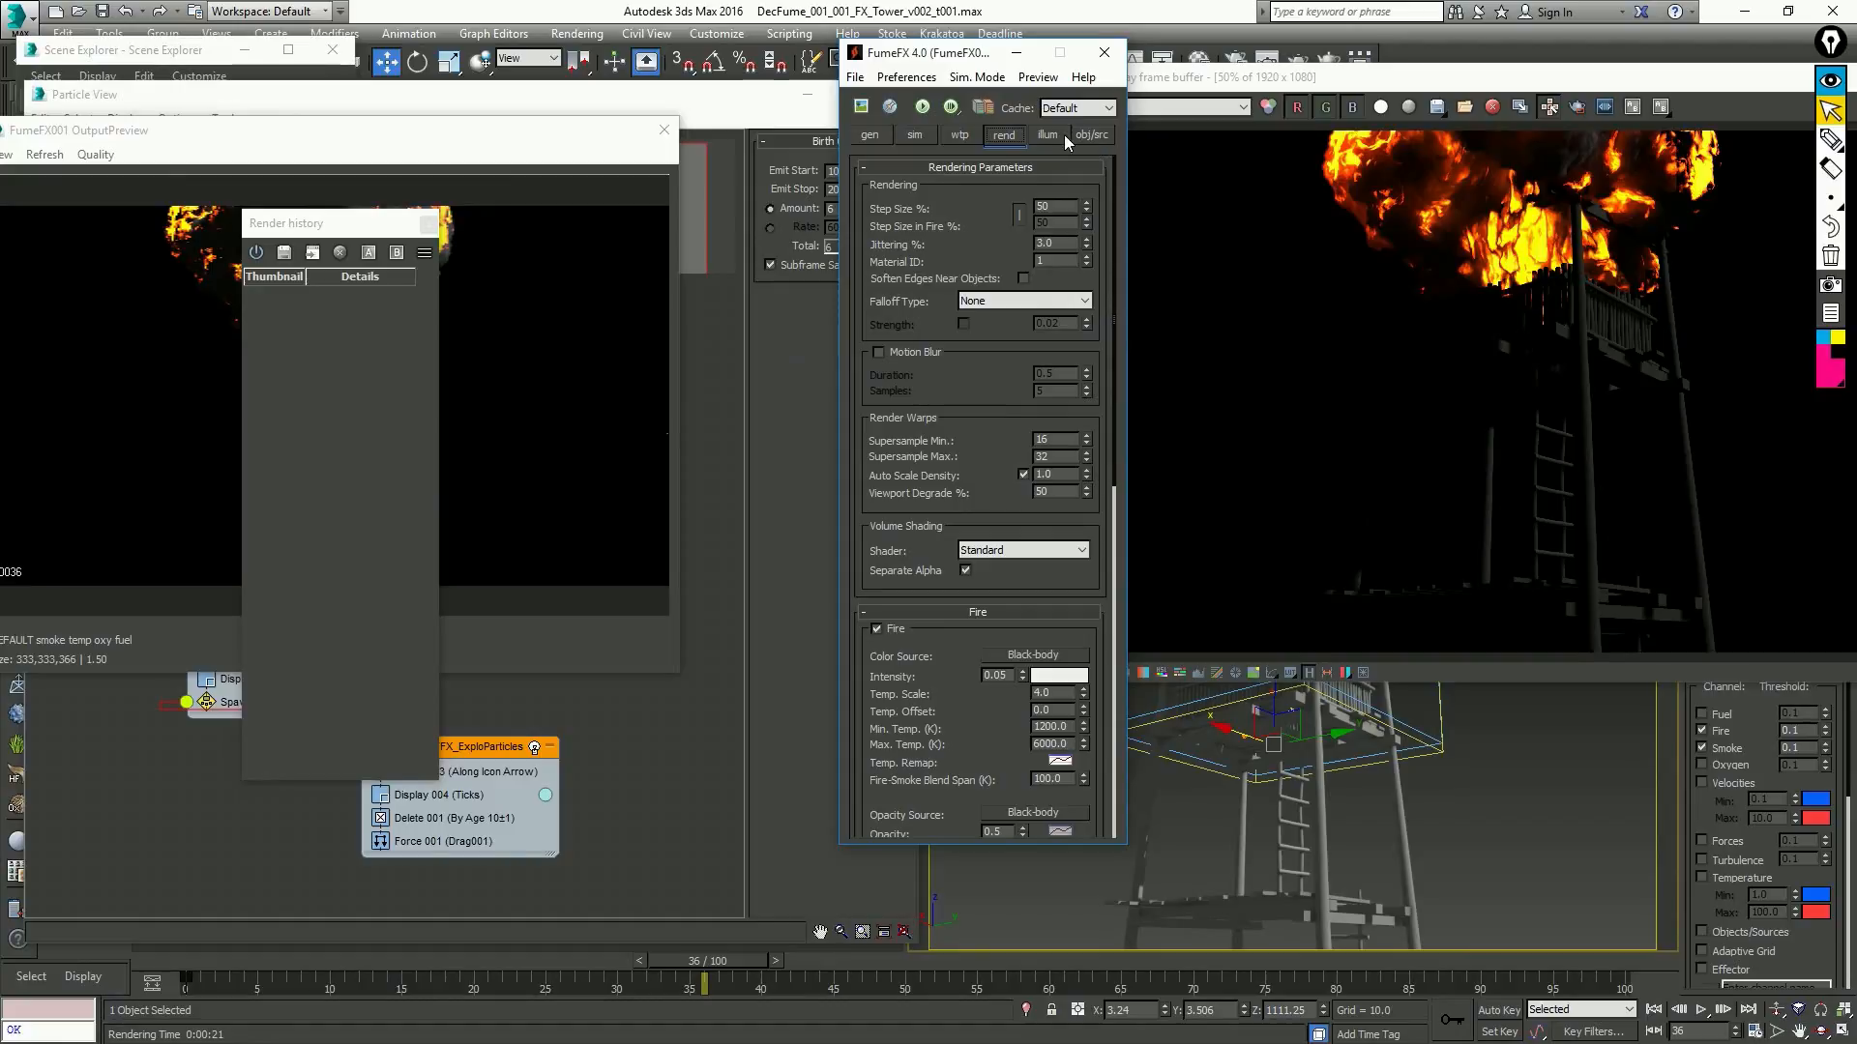
left_click(930, 138)
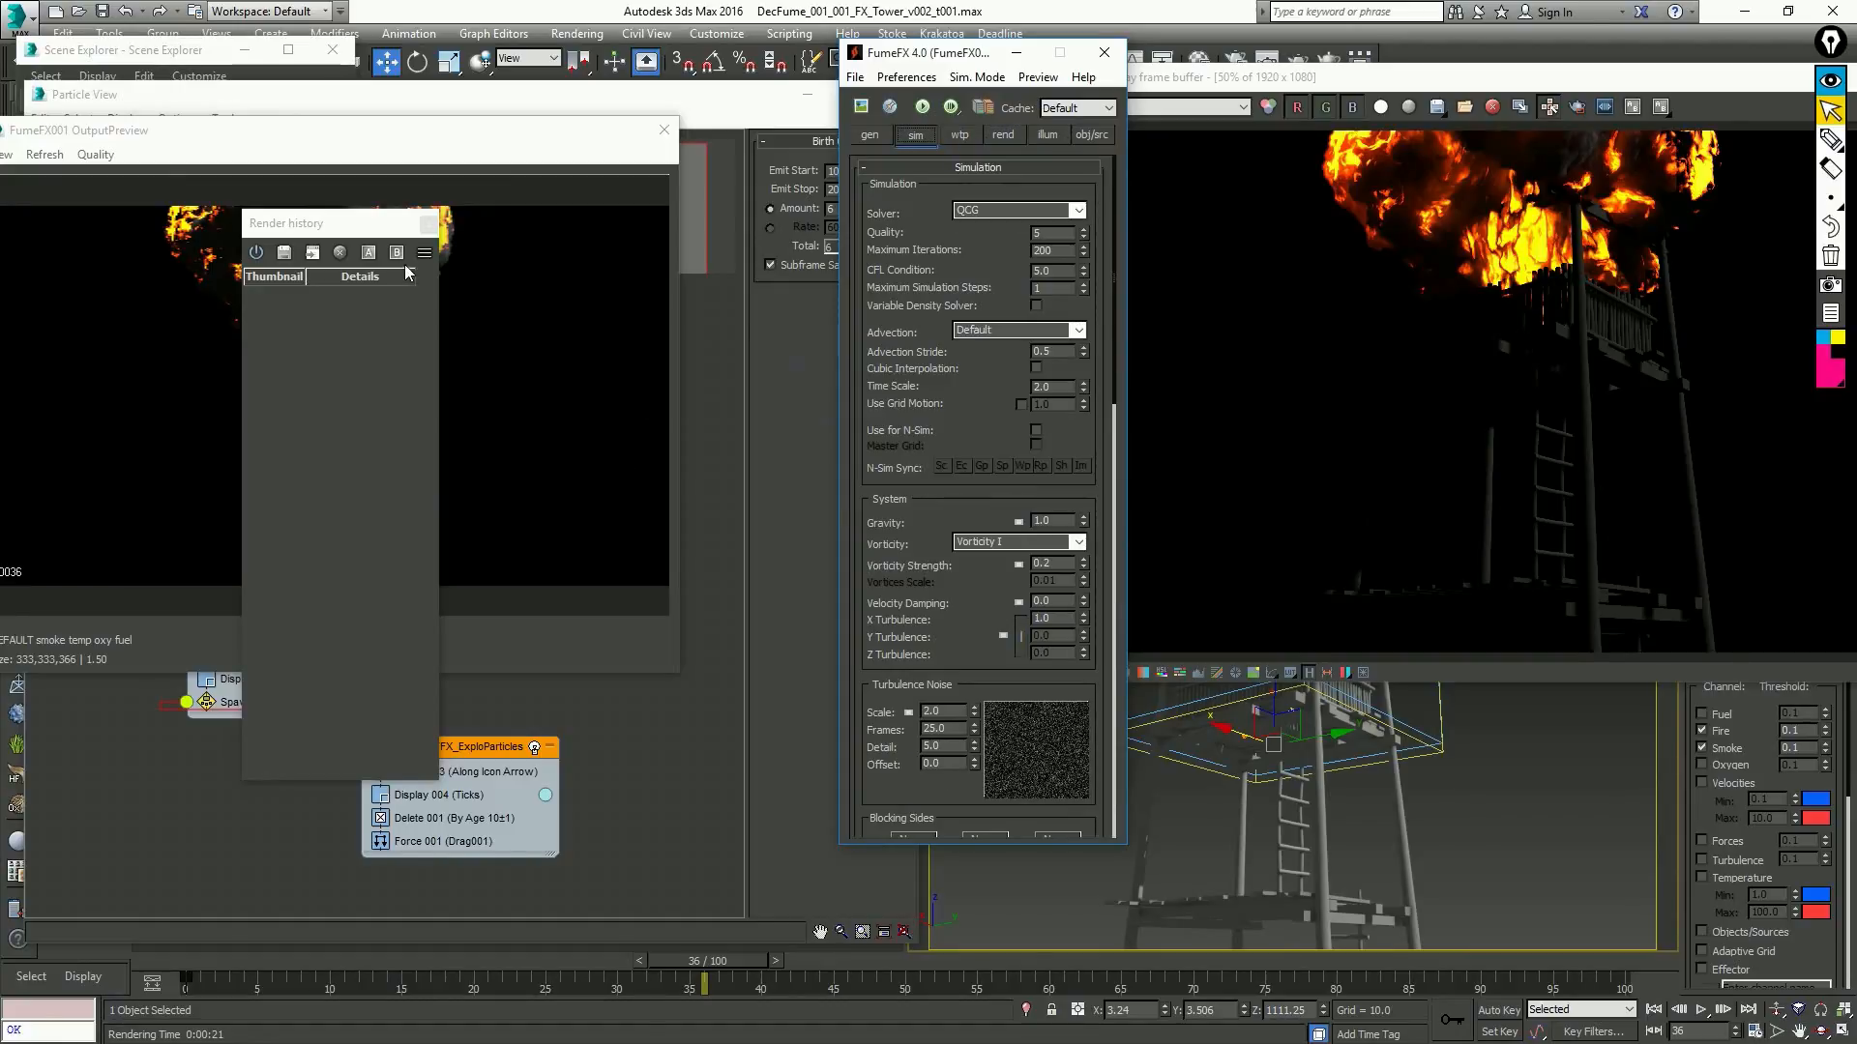
left_click(427, 226)
left_click(1012, 567)
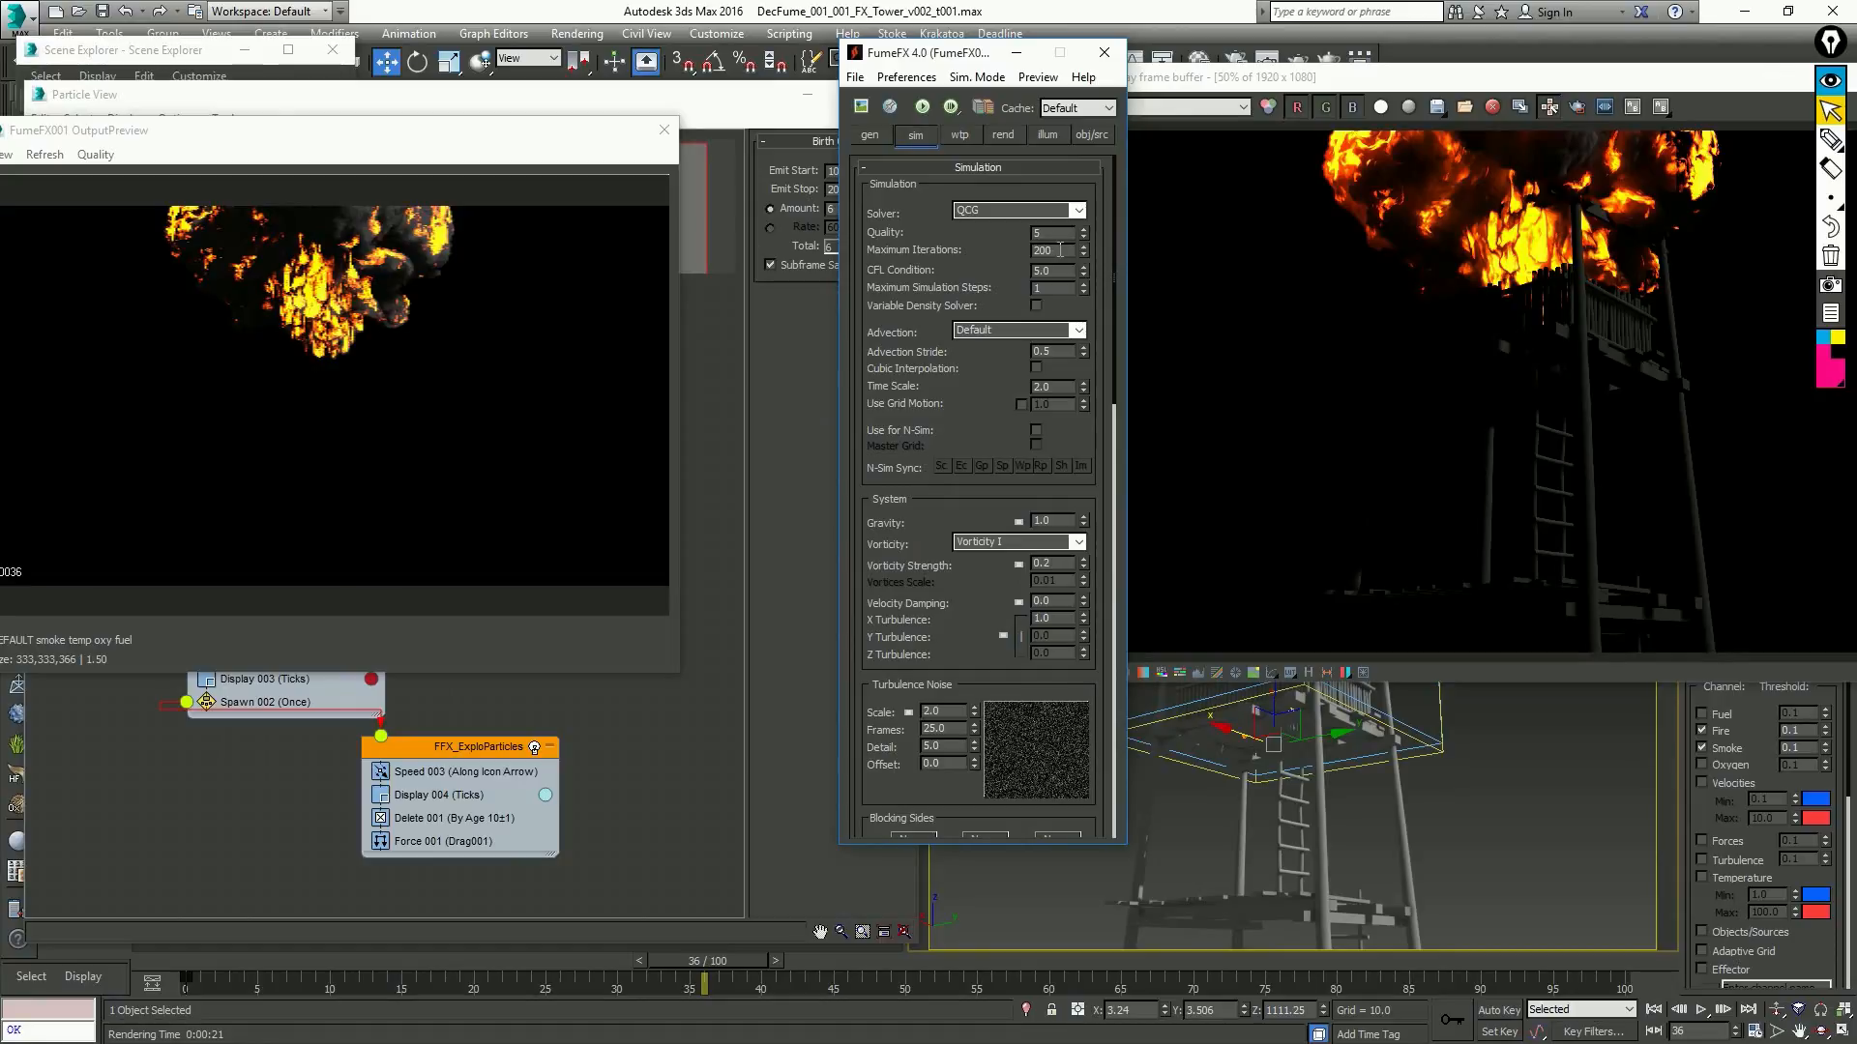
double_click(1054, 619)
type("2.5")
key("Return")
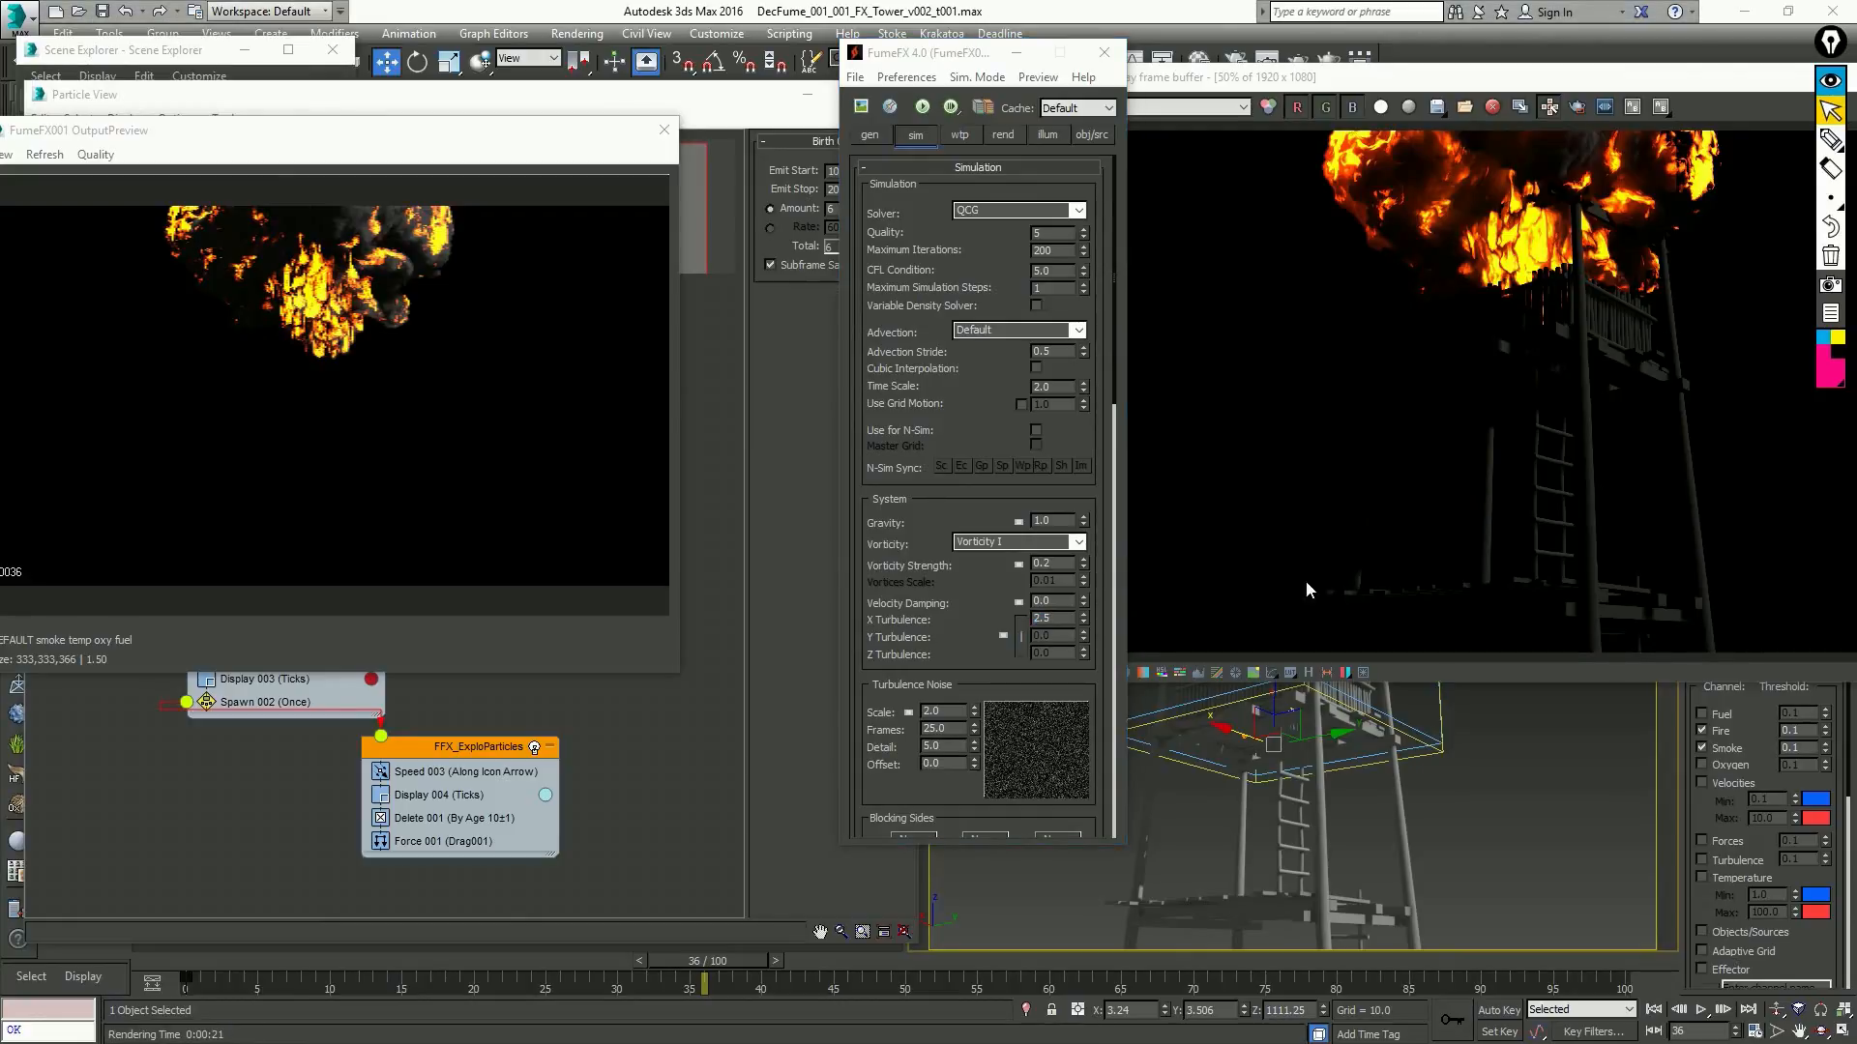
double_click(1063, 616)
type("2.2")
key("Return")
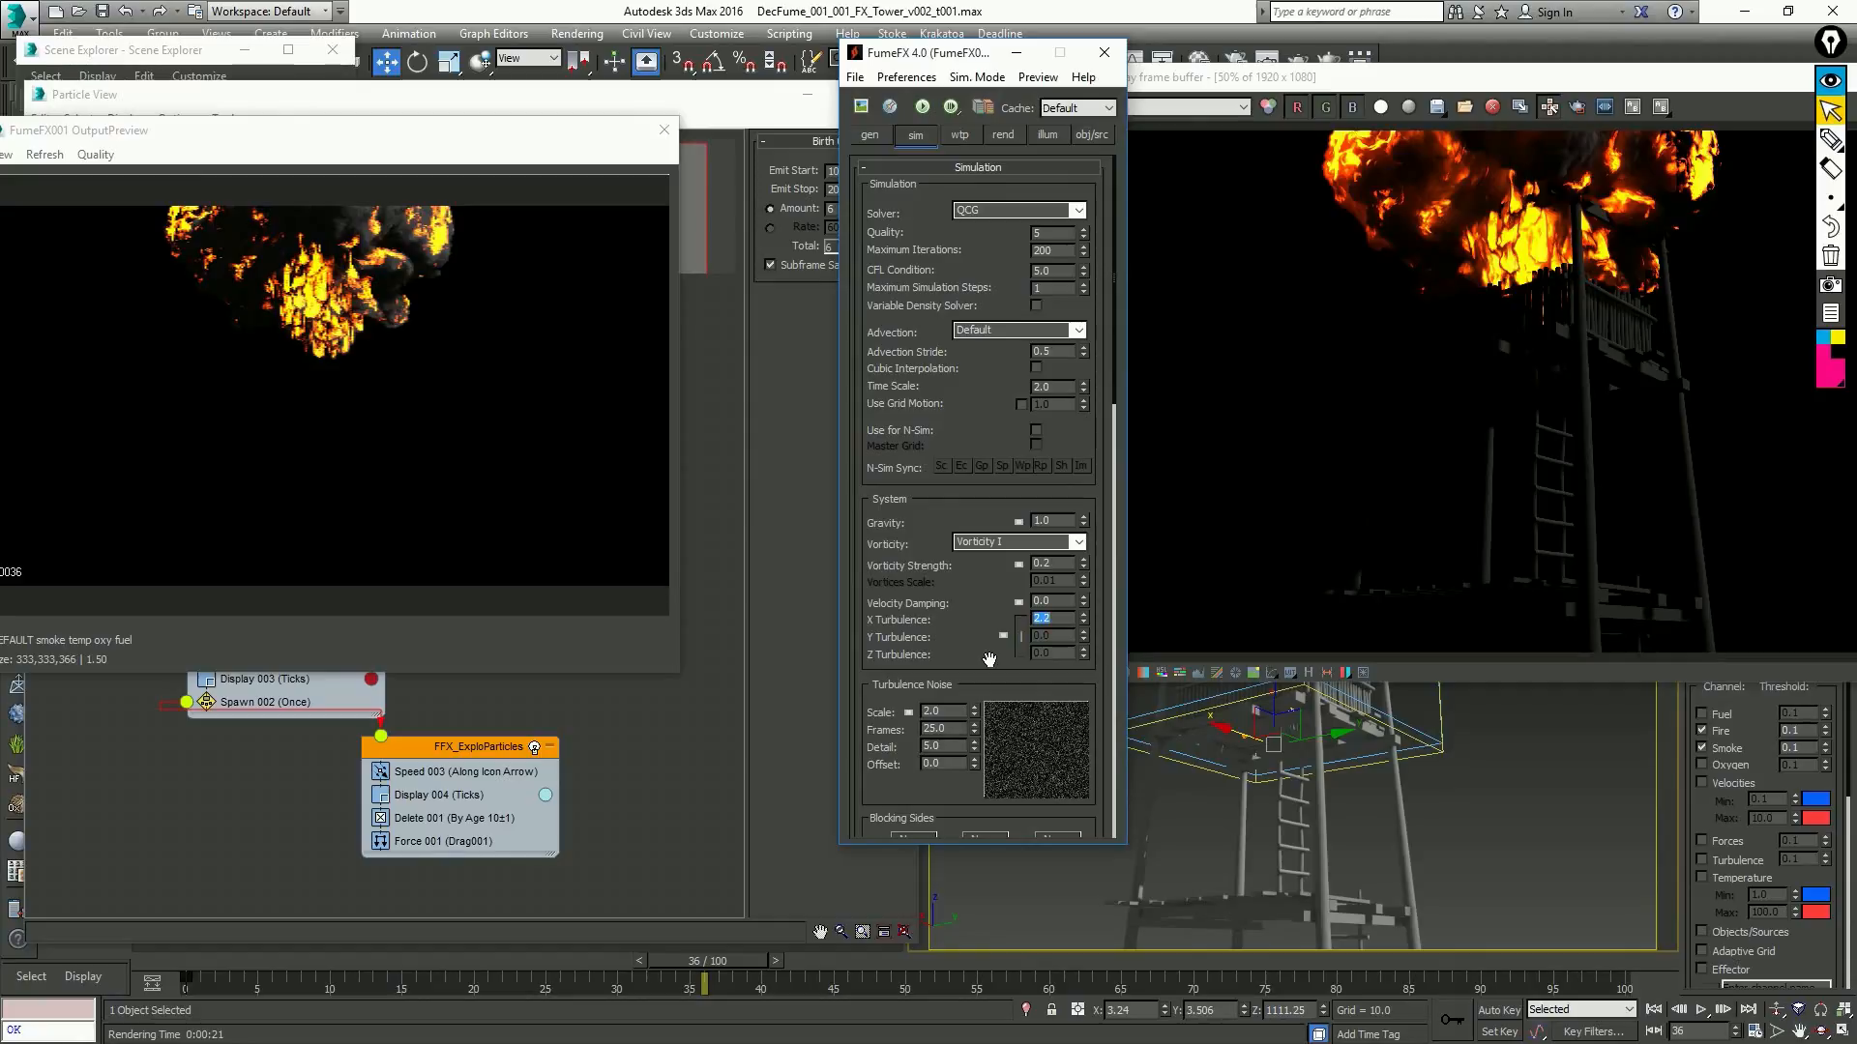
Set the turbulence noise frames to 50 in the FumeFX001 simulation parameters
left_click_drag(952, 655, 967, 396)
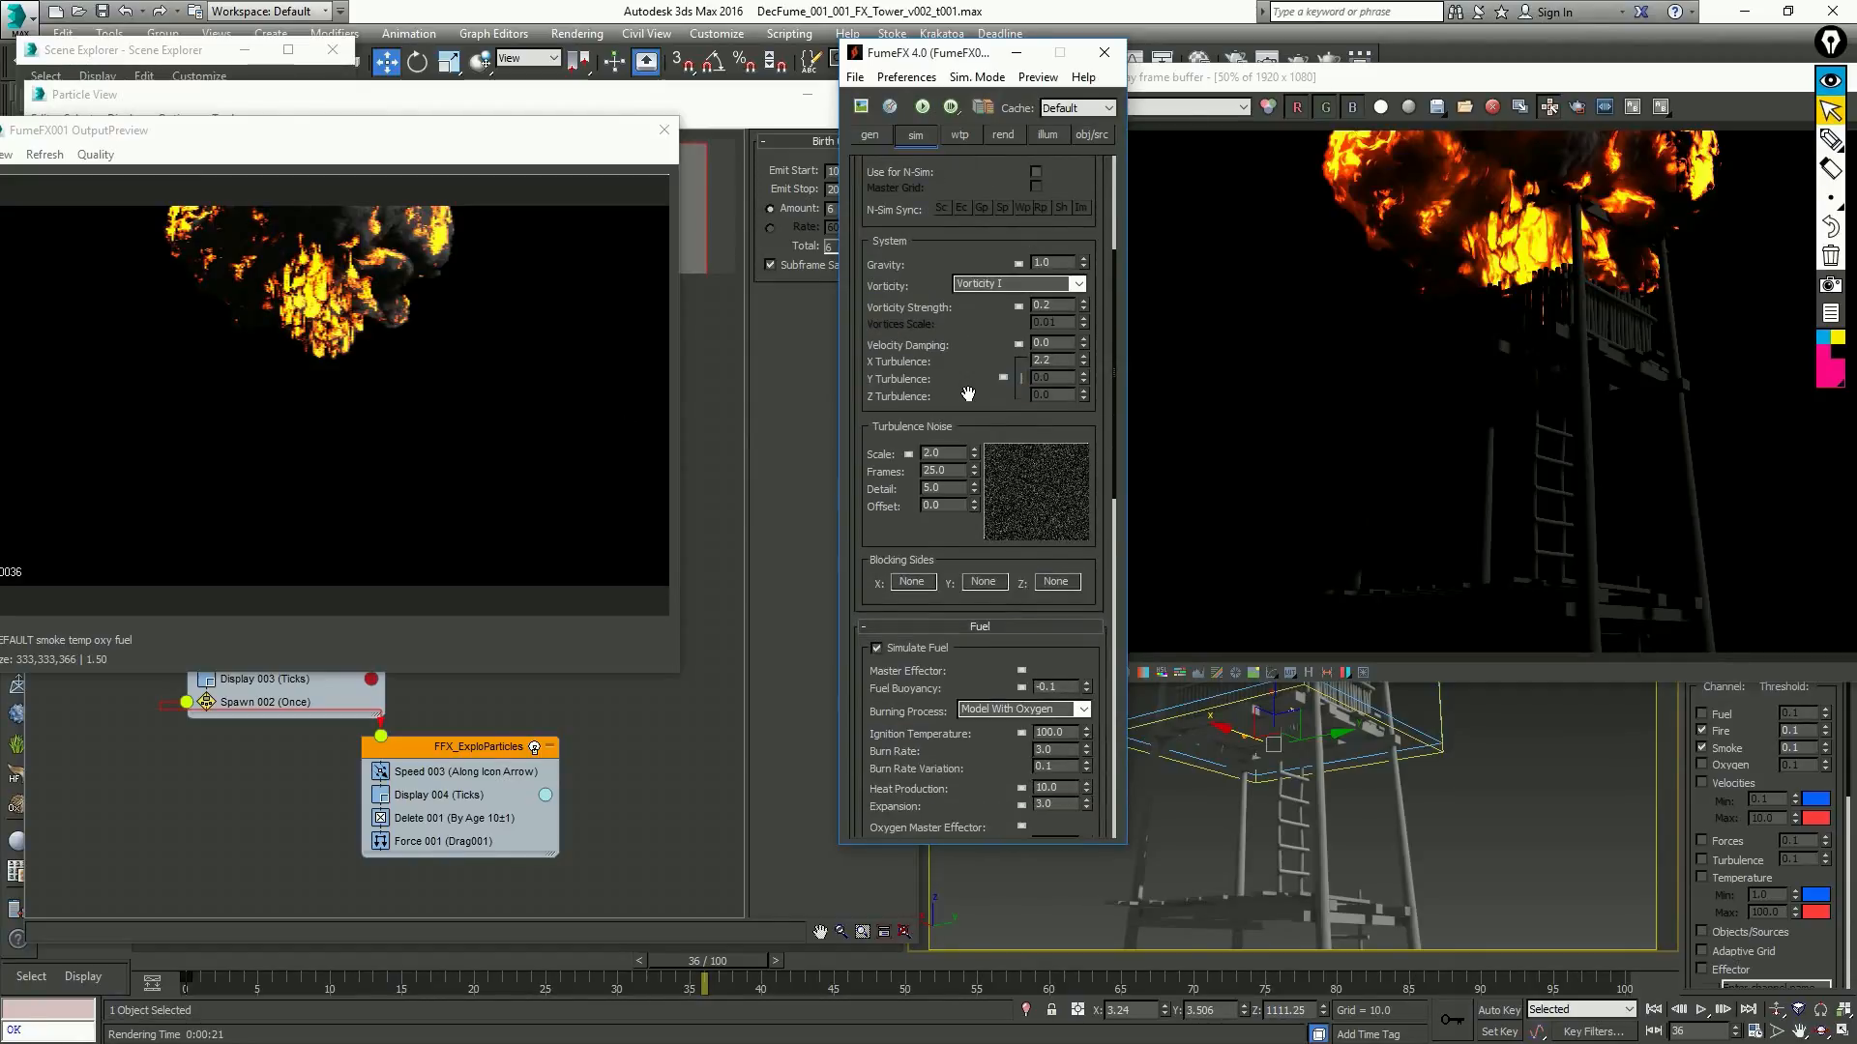
double_click(948, 471)
type("50")
key("Return")
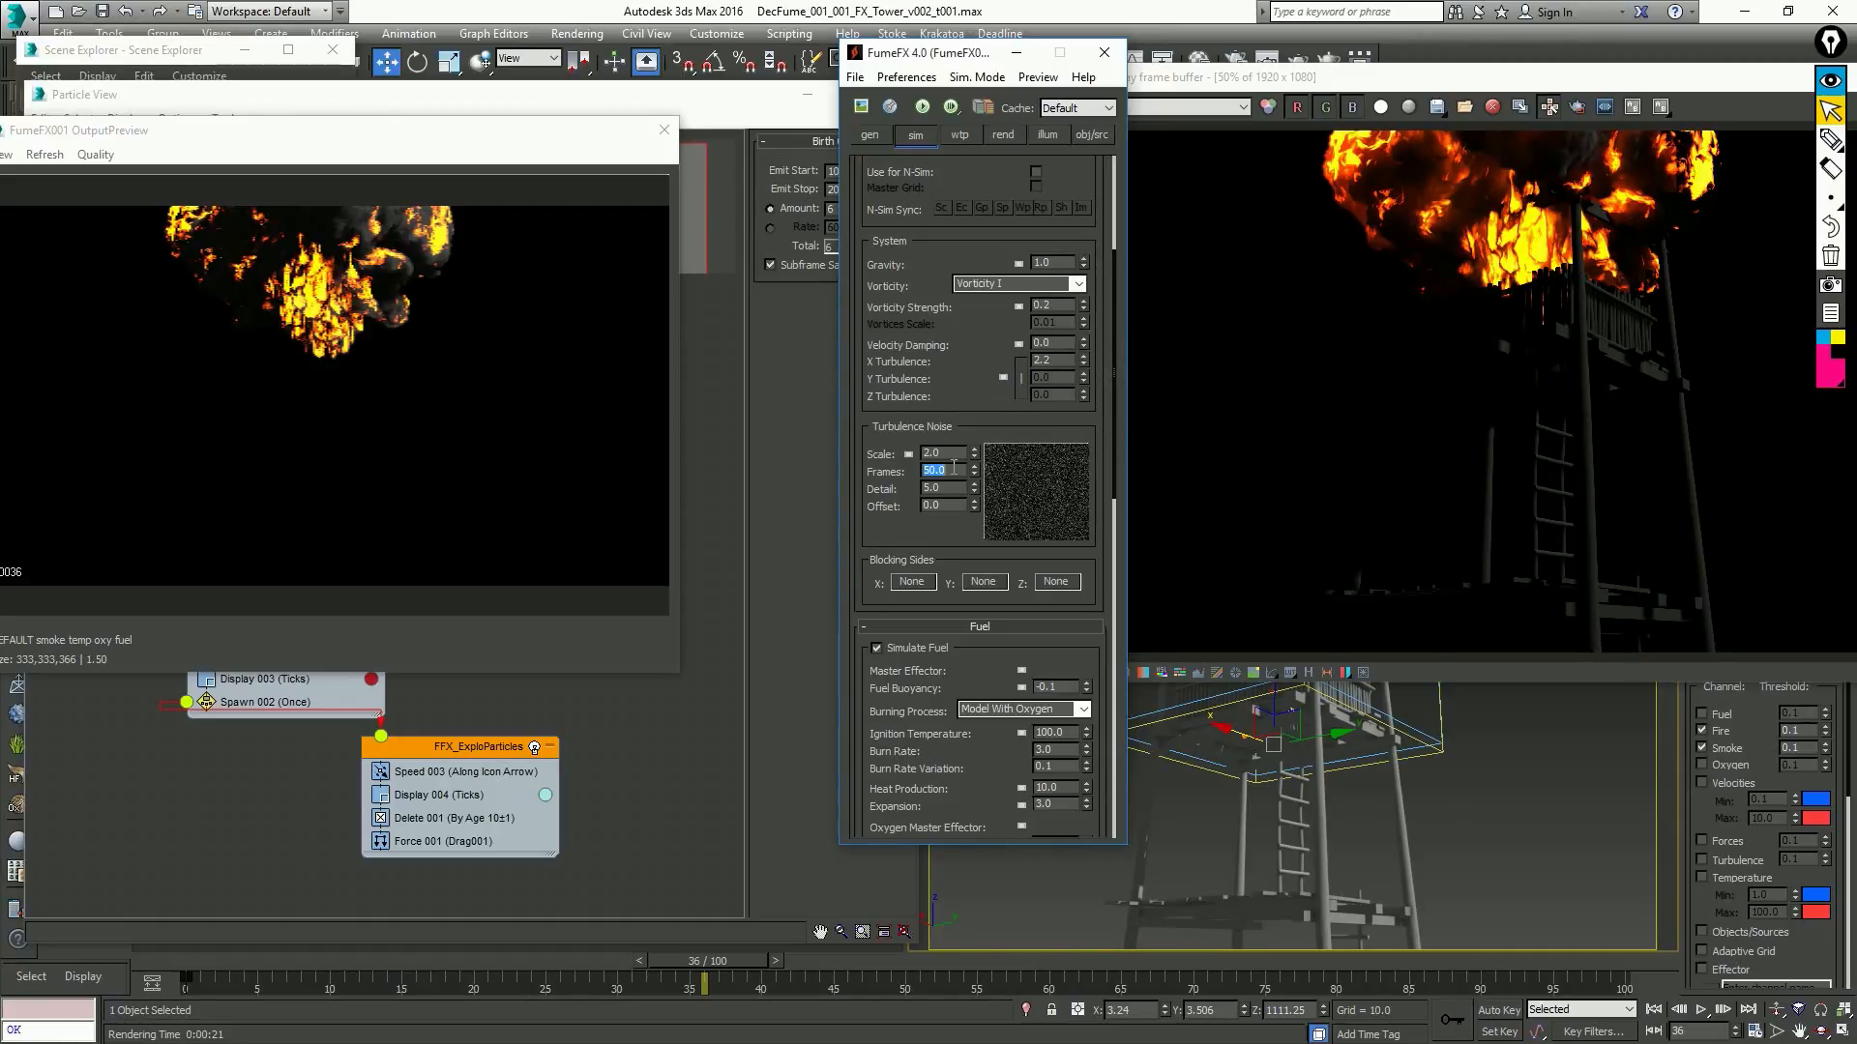
left_click(943, 377)
left_click_drag(942, 375, 942, 245)
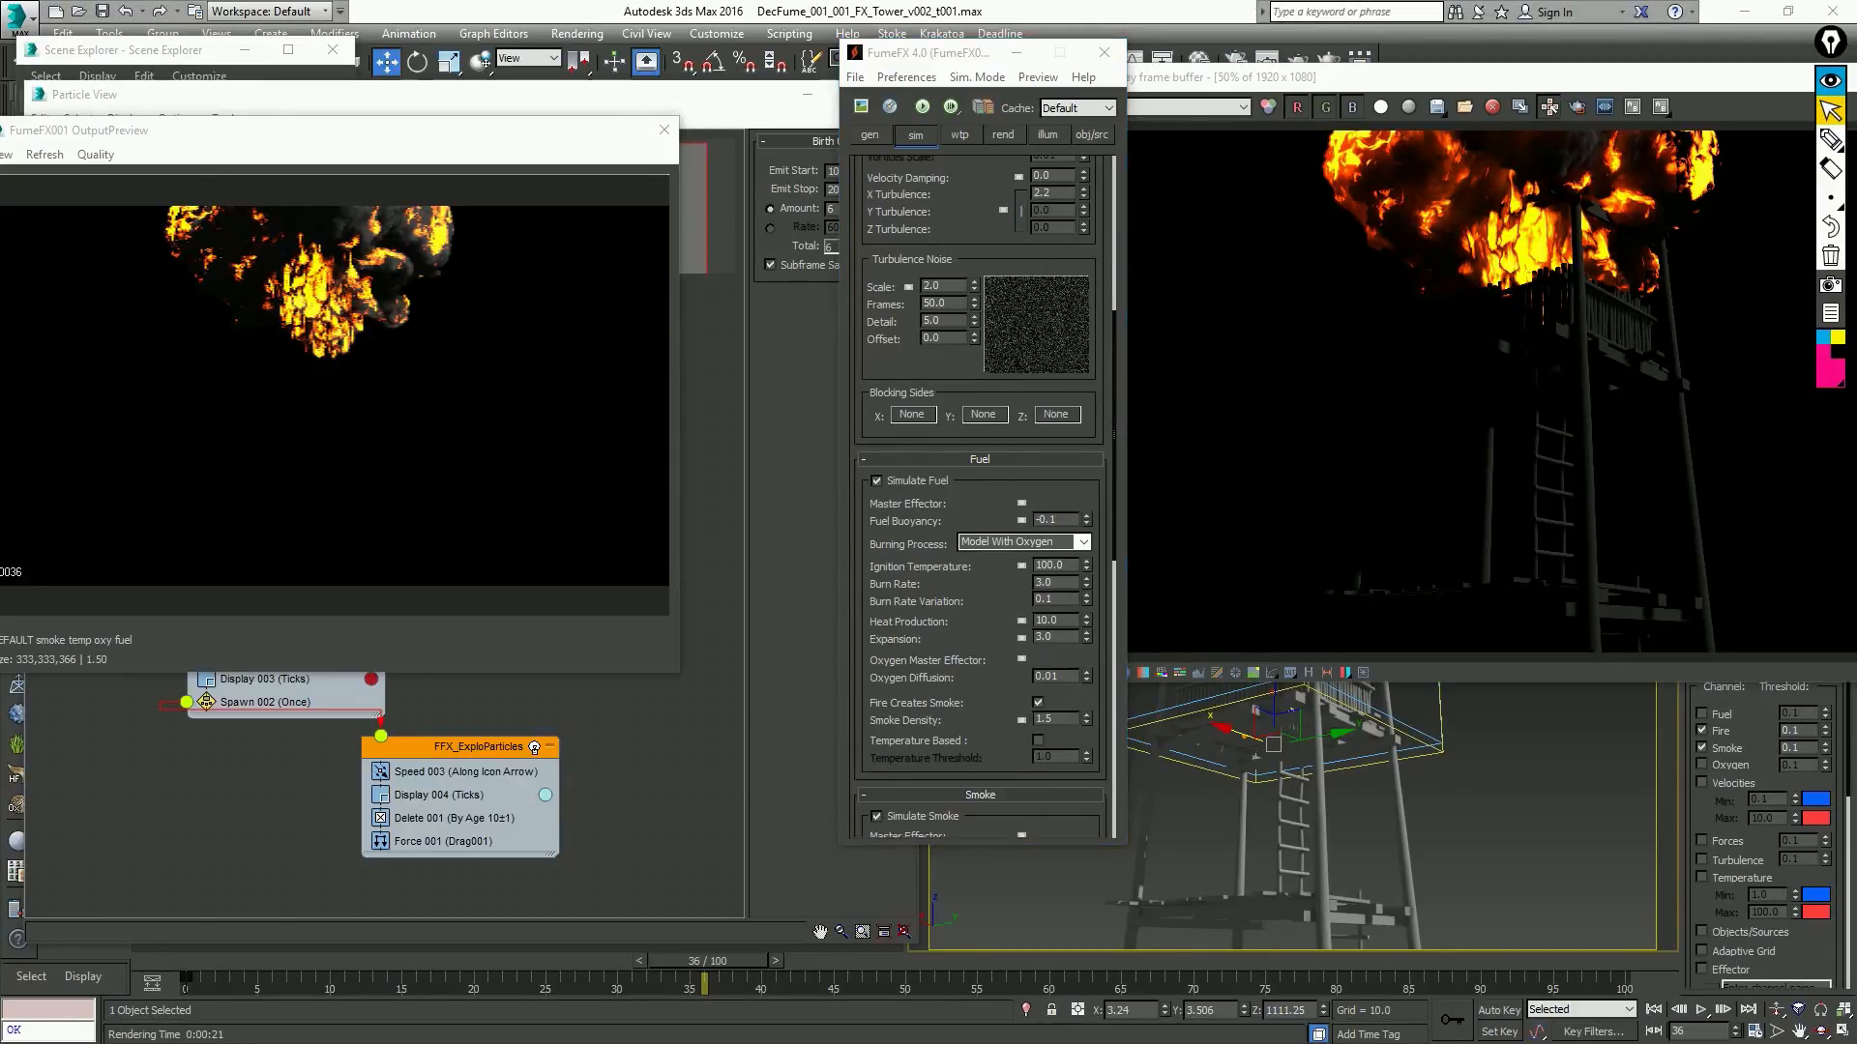
left_click_drag(937, 633, 936, 525)
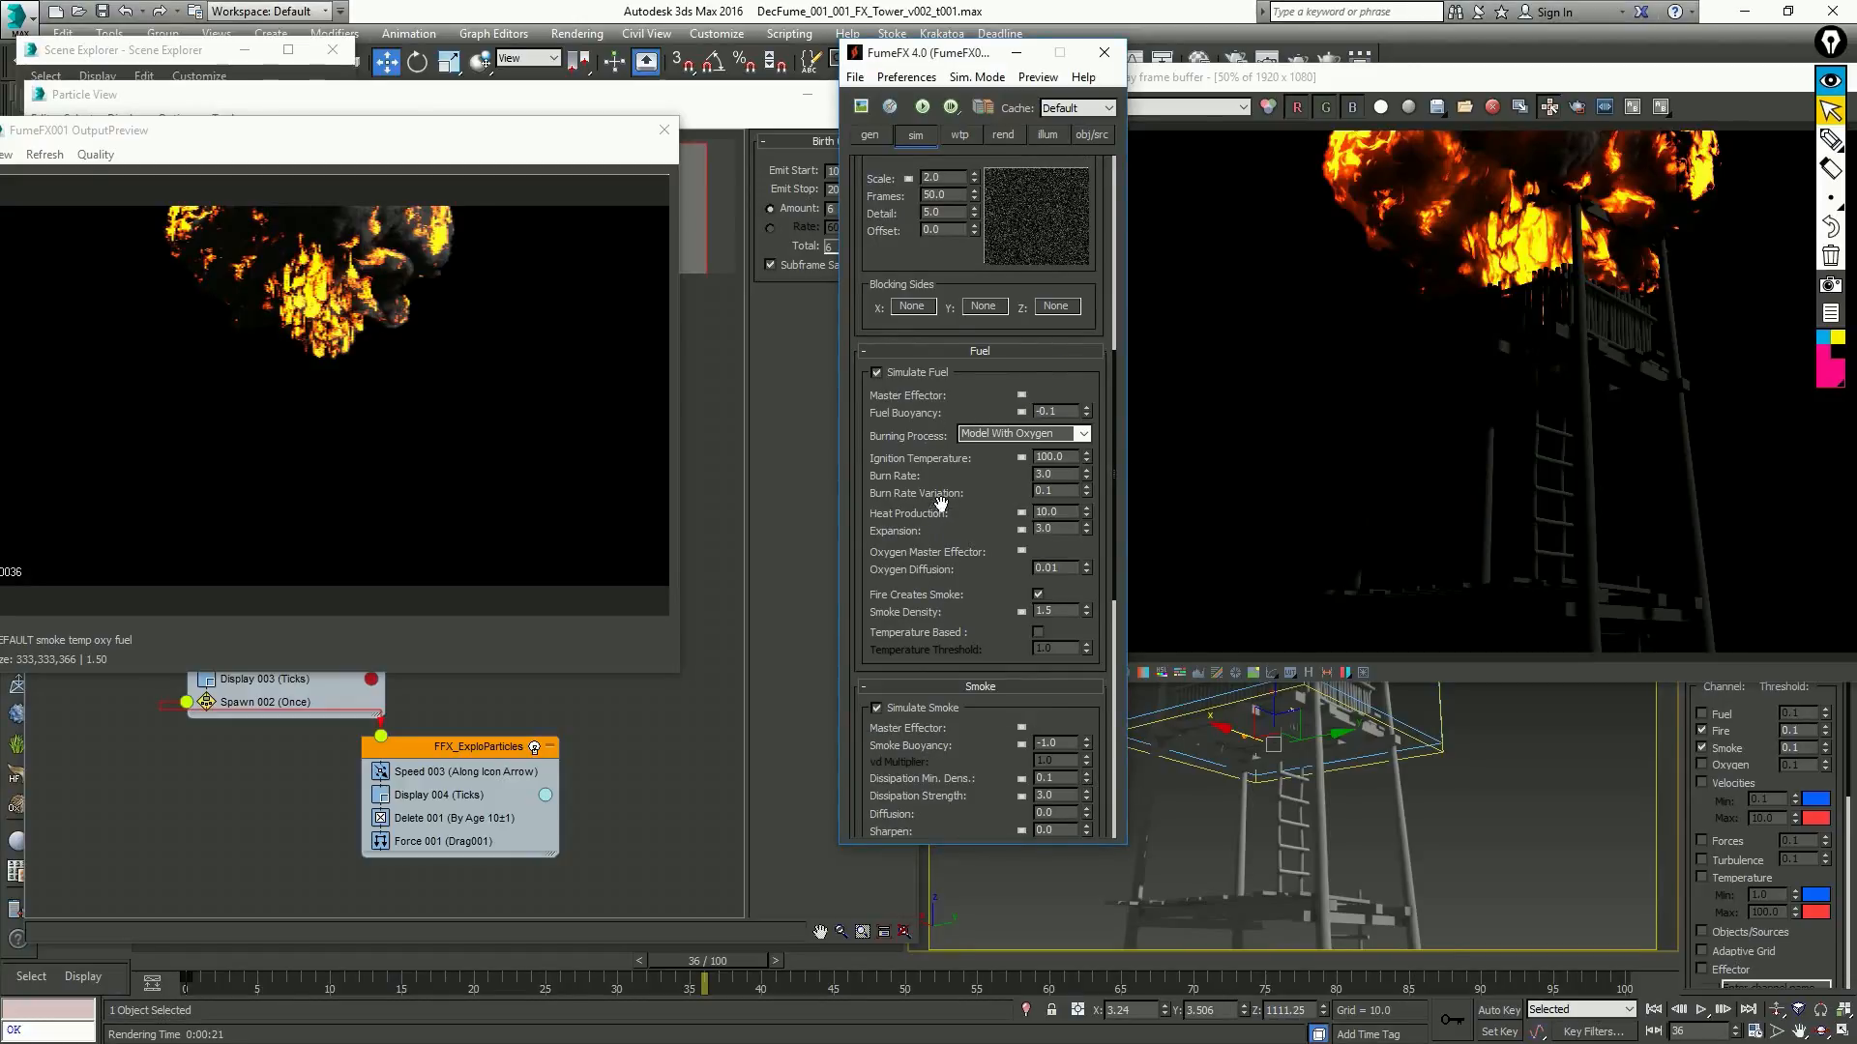
scroll(945, 511, "up", 5)
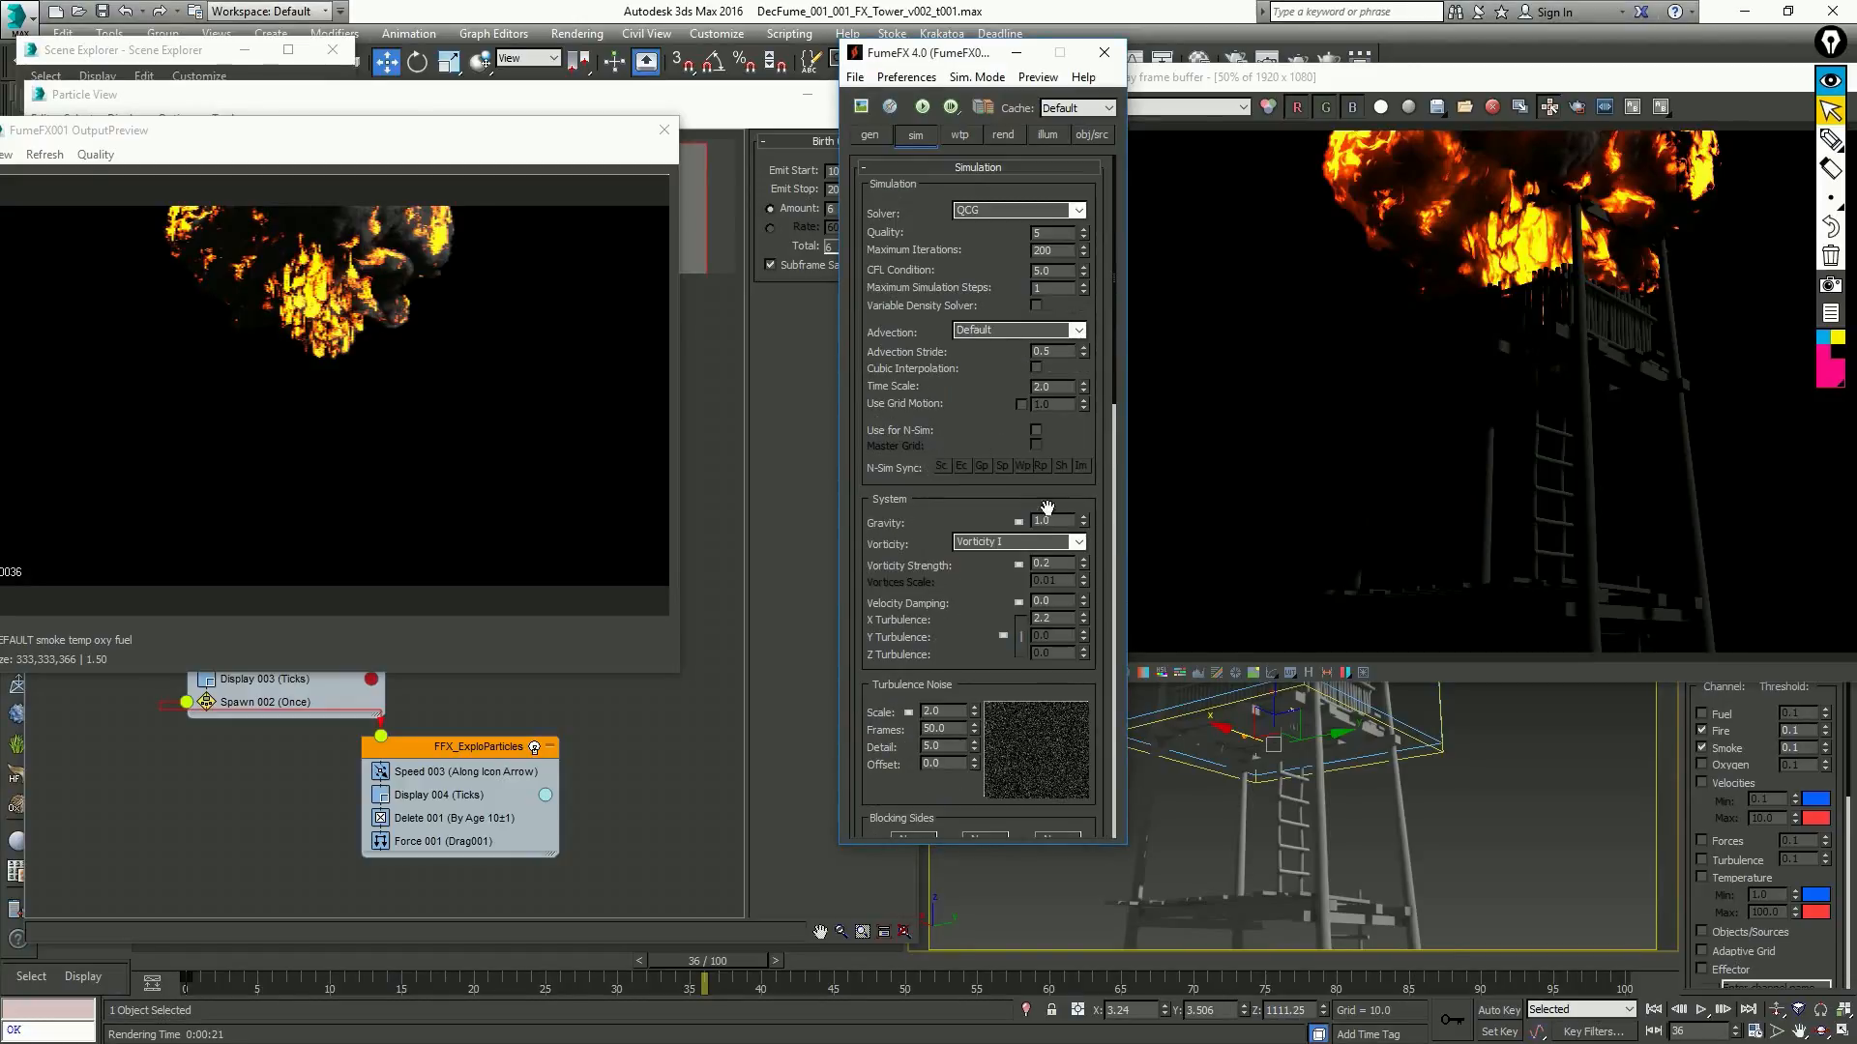
Set the vorticity type to Vorticity II in the FumeFX001 simulation parameters
left_click(1080, 543)
left_click(1067, 571)
double_click(1058, 580)
left_click(984, 590)
left_click(1829, 140)
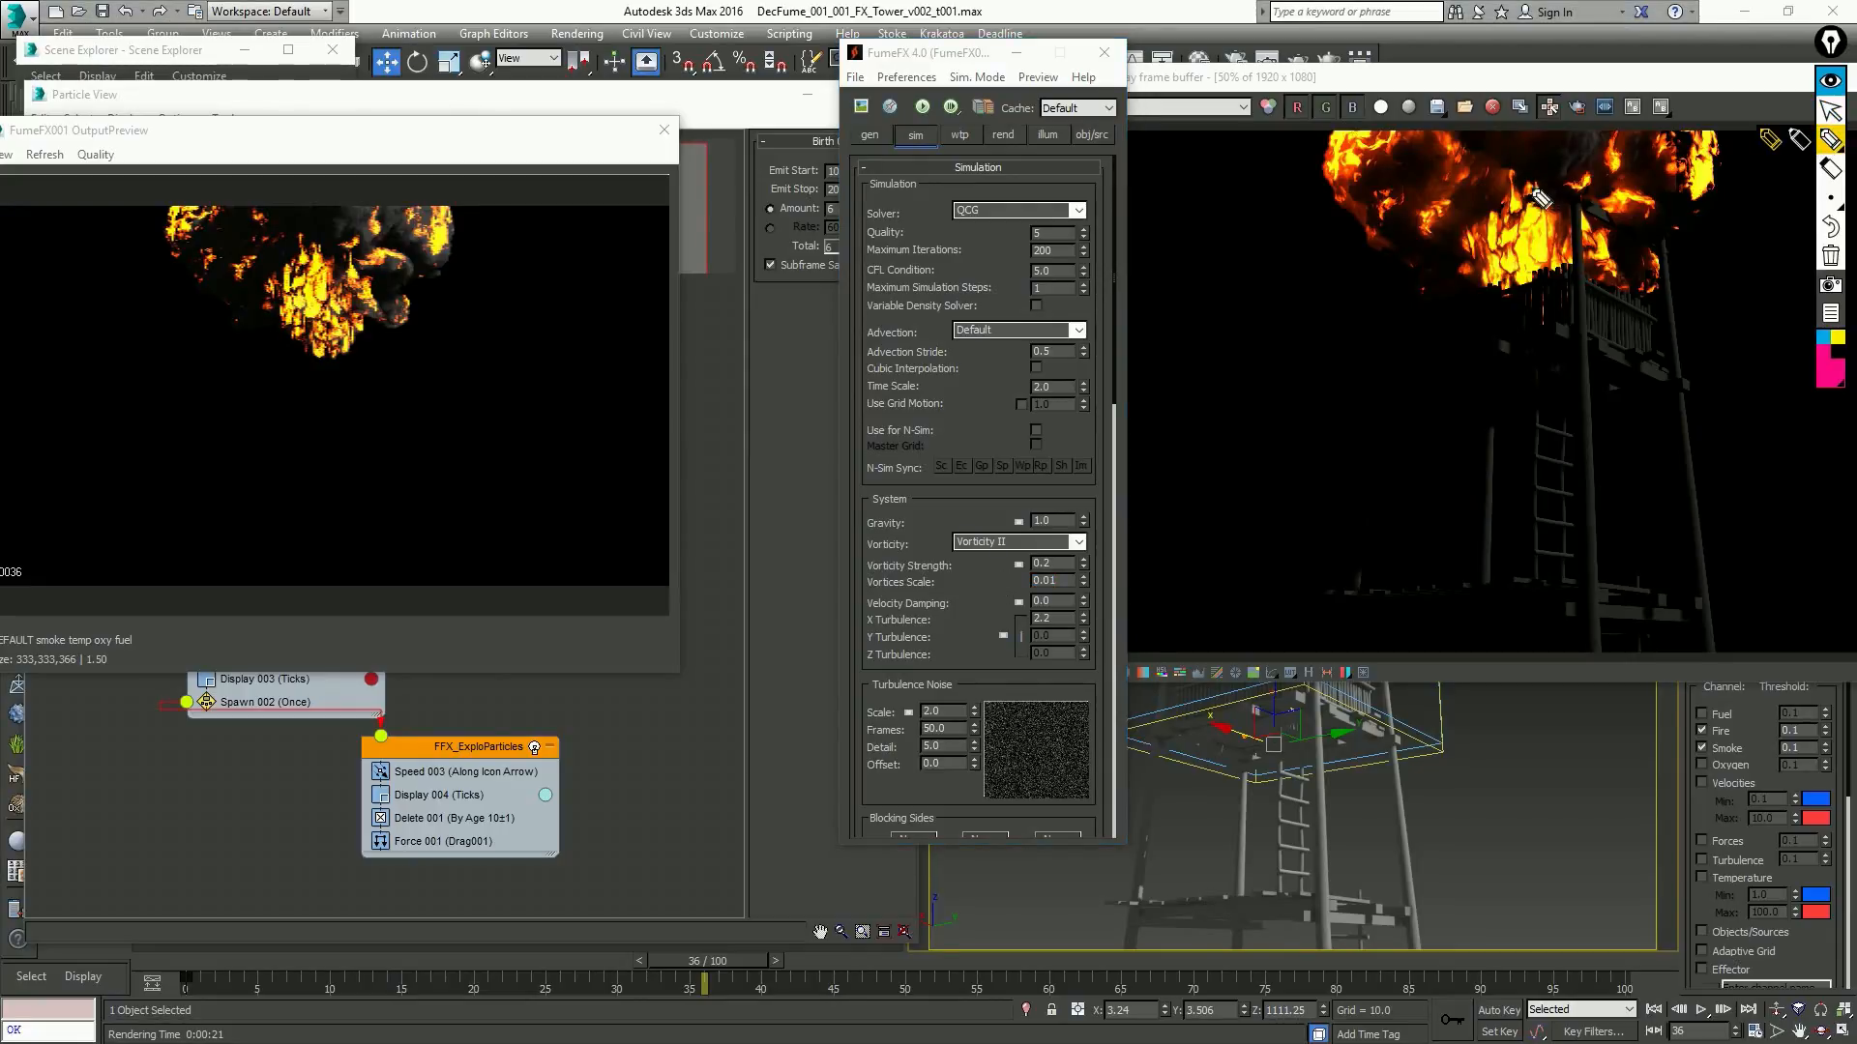
mouse_move(1375, 250)
left_mouse_down()
mouse_move(1406, 249)
mouse_move(1354, 201)
left_mouse_up()
left_click_drag(1683, 210, 1688, 227)
left_click_drag(1563, 160, 1544, 152)
left_click(1831, 255)
left_click(1829, 112)
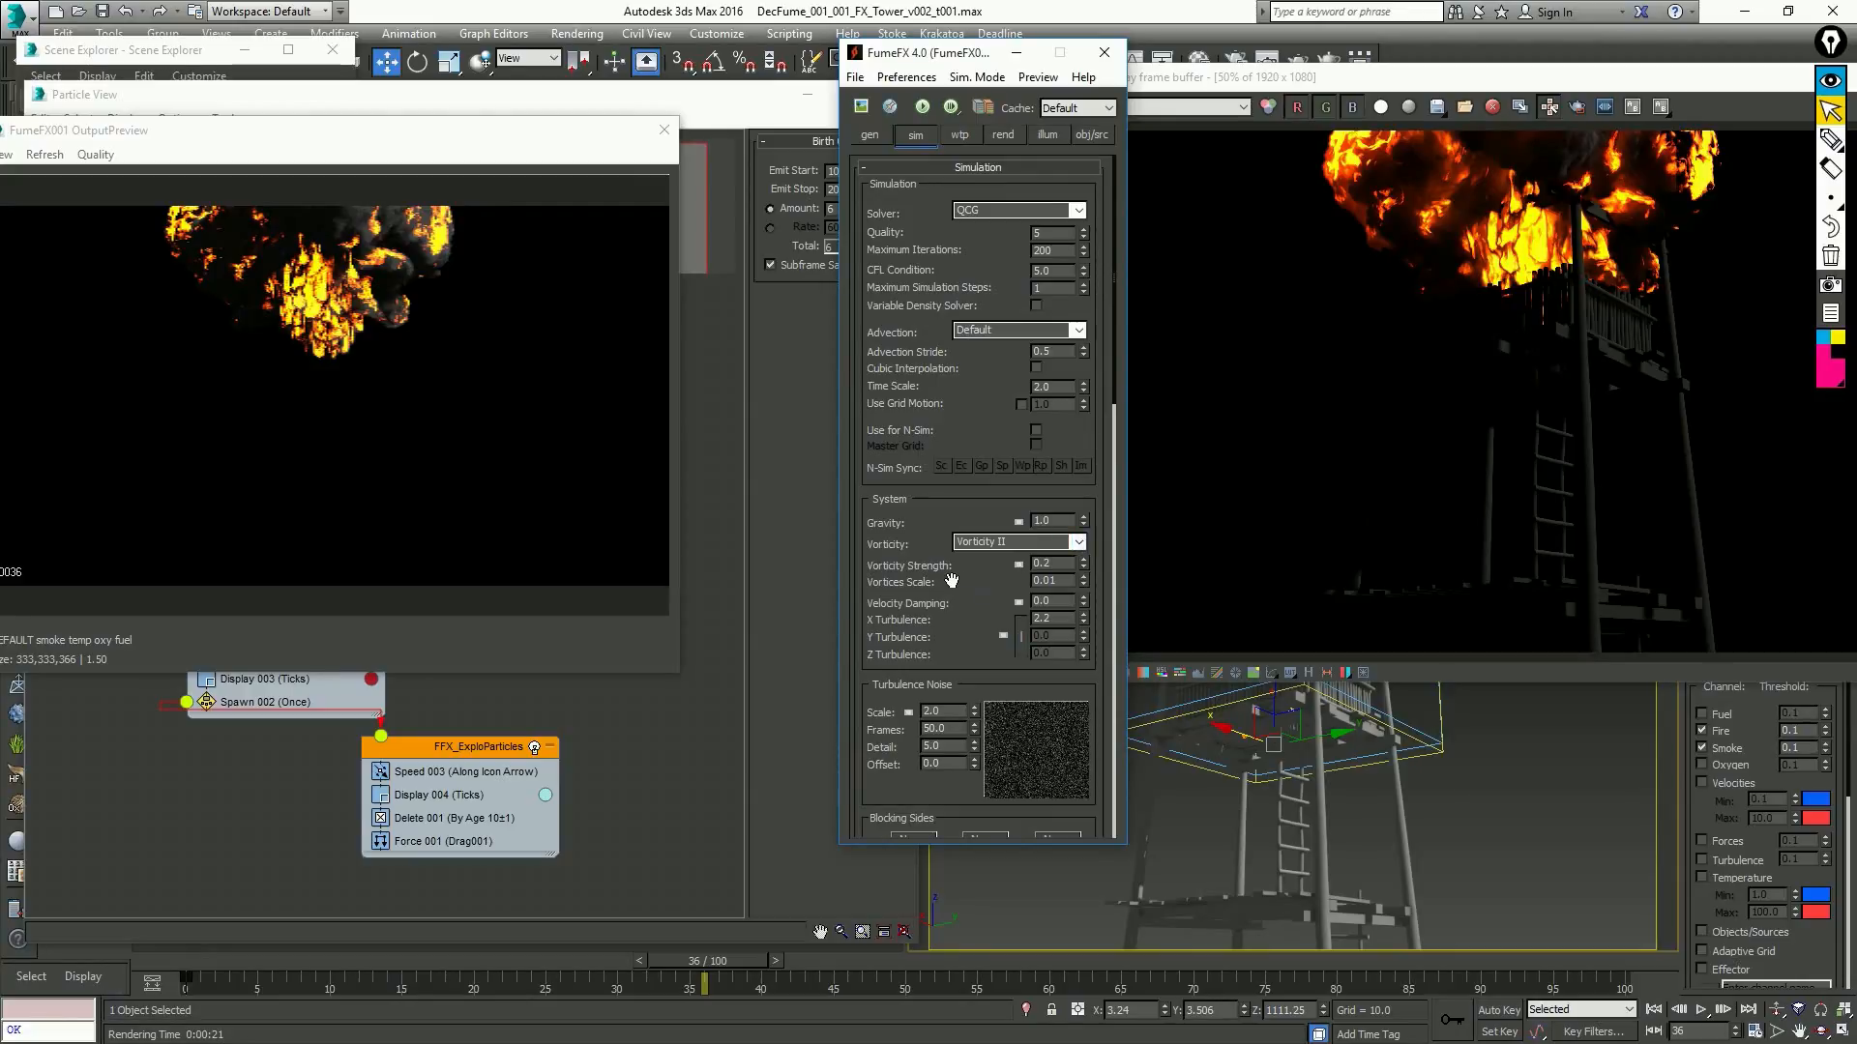
Query the selected FumeFX001 object's system scale in the MAXScript Listener with $.systemscale and close the listener
key("F11")
key("ctrl+a")
key("BackSpace")
type("$.systemcale")
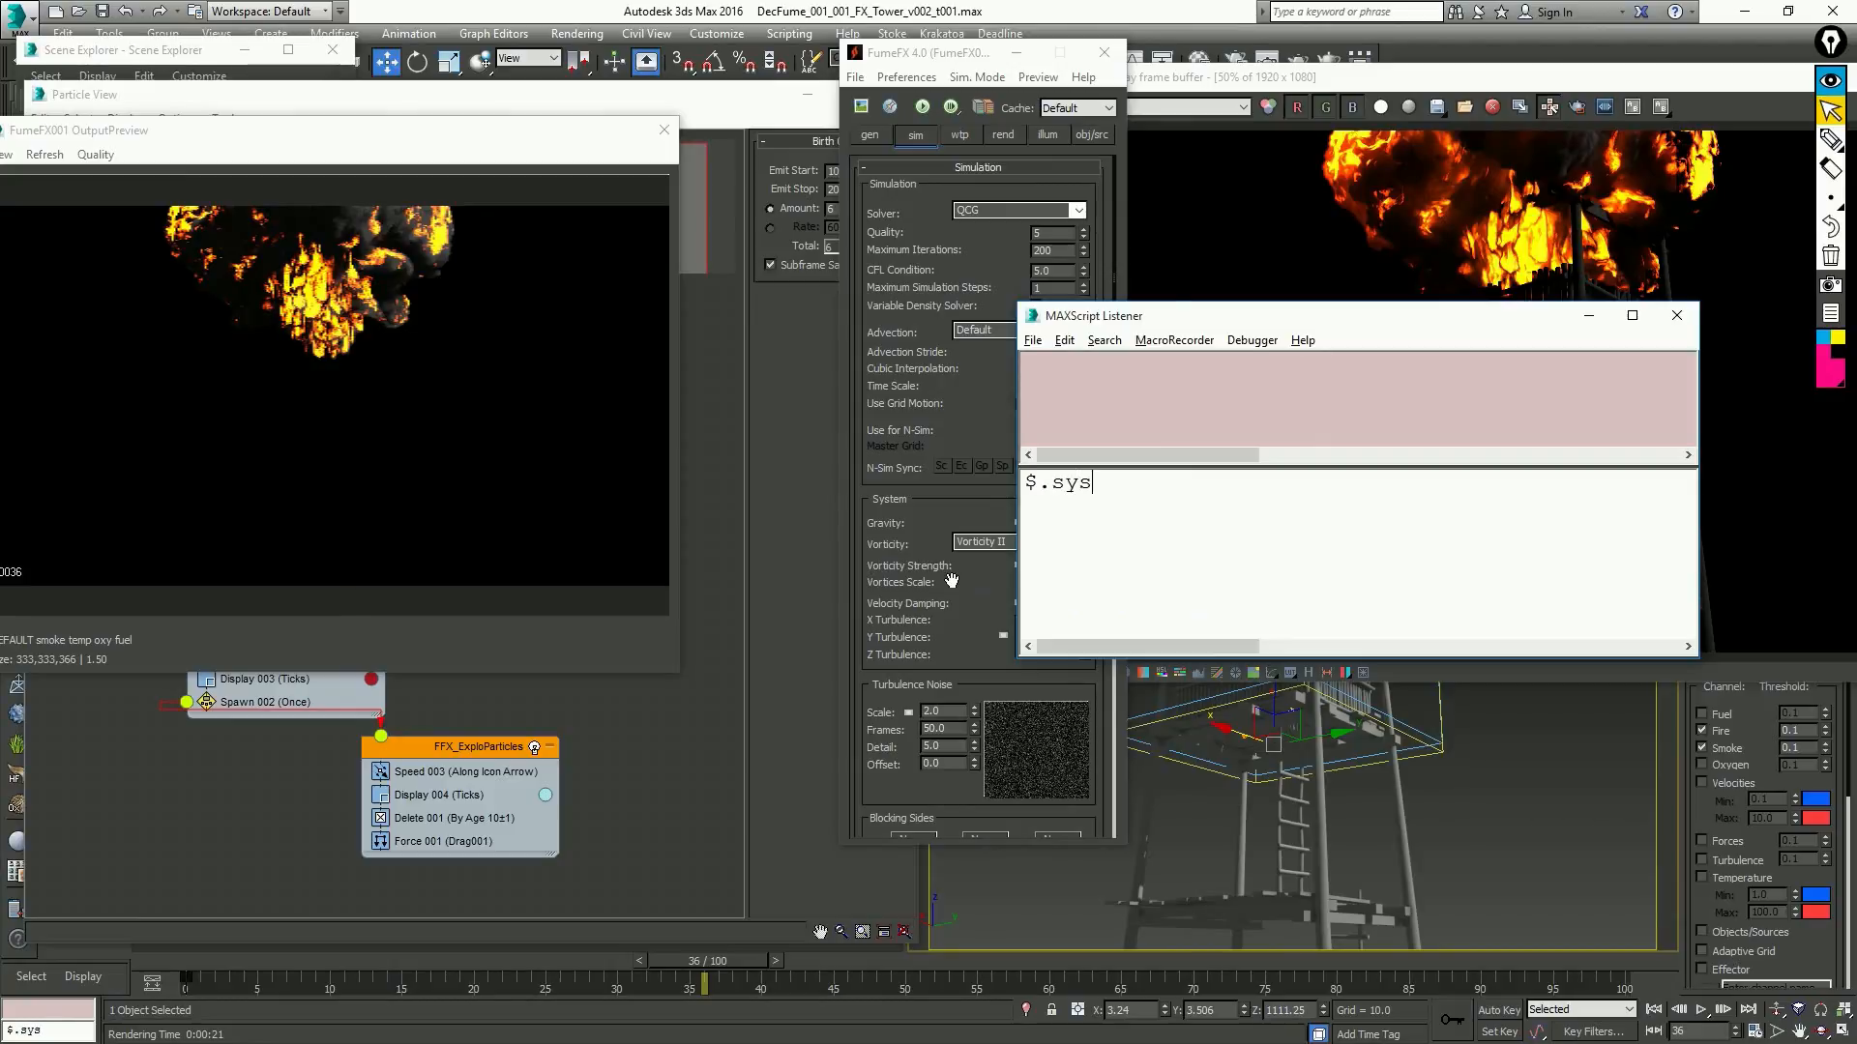
key("Return")
key("shift+Up")
key("shift+Up")
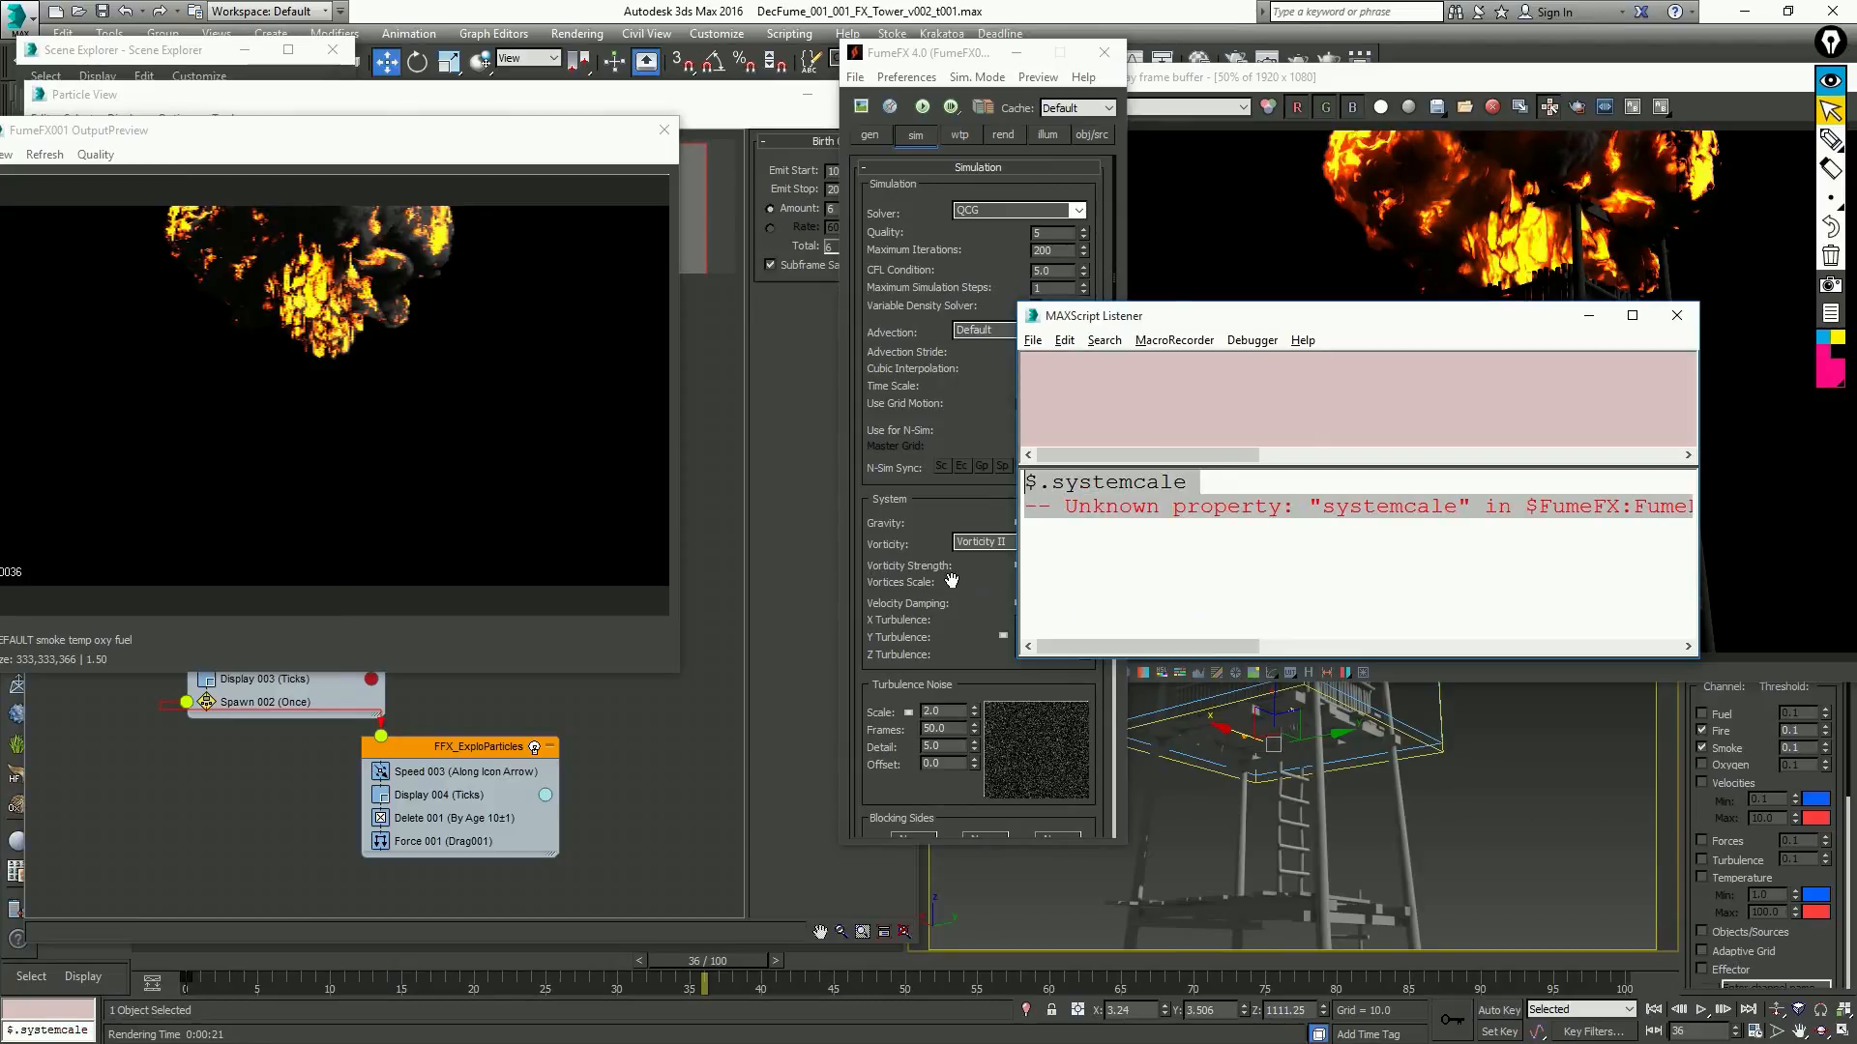
type("$.systemscale")
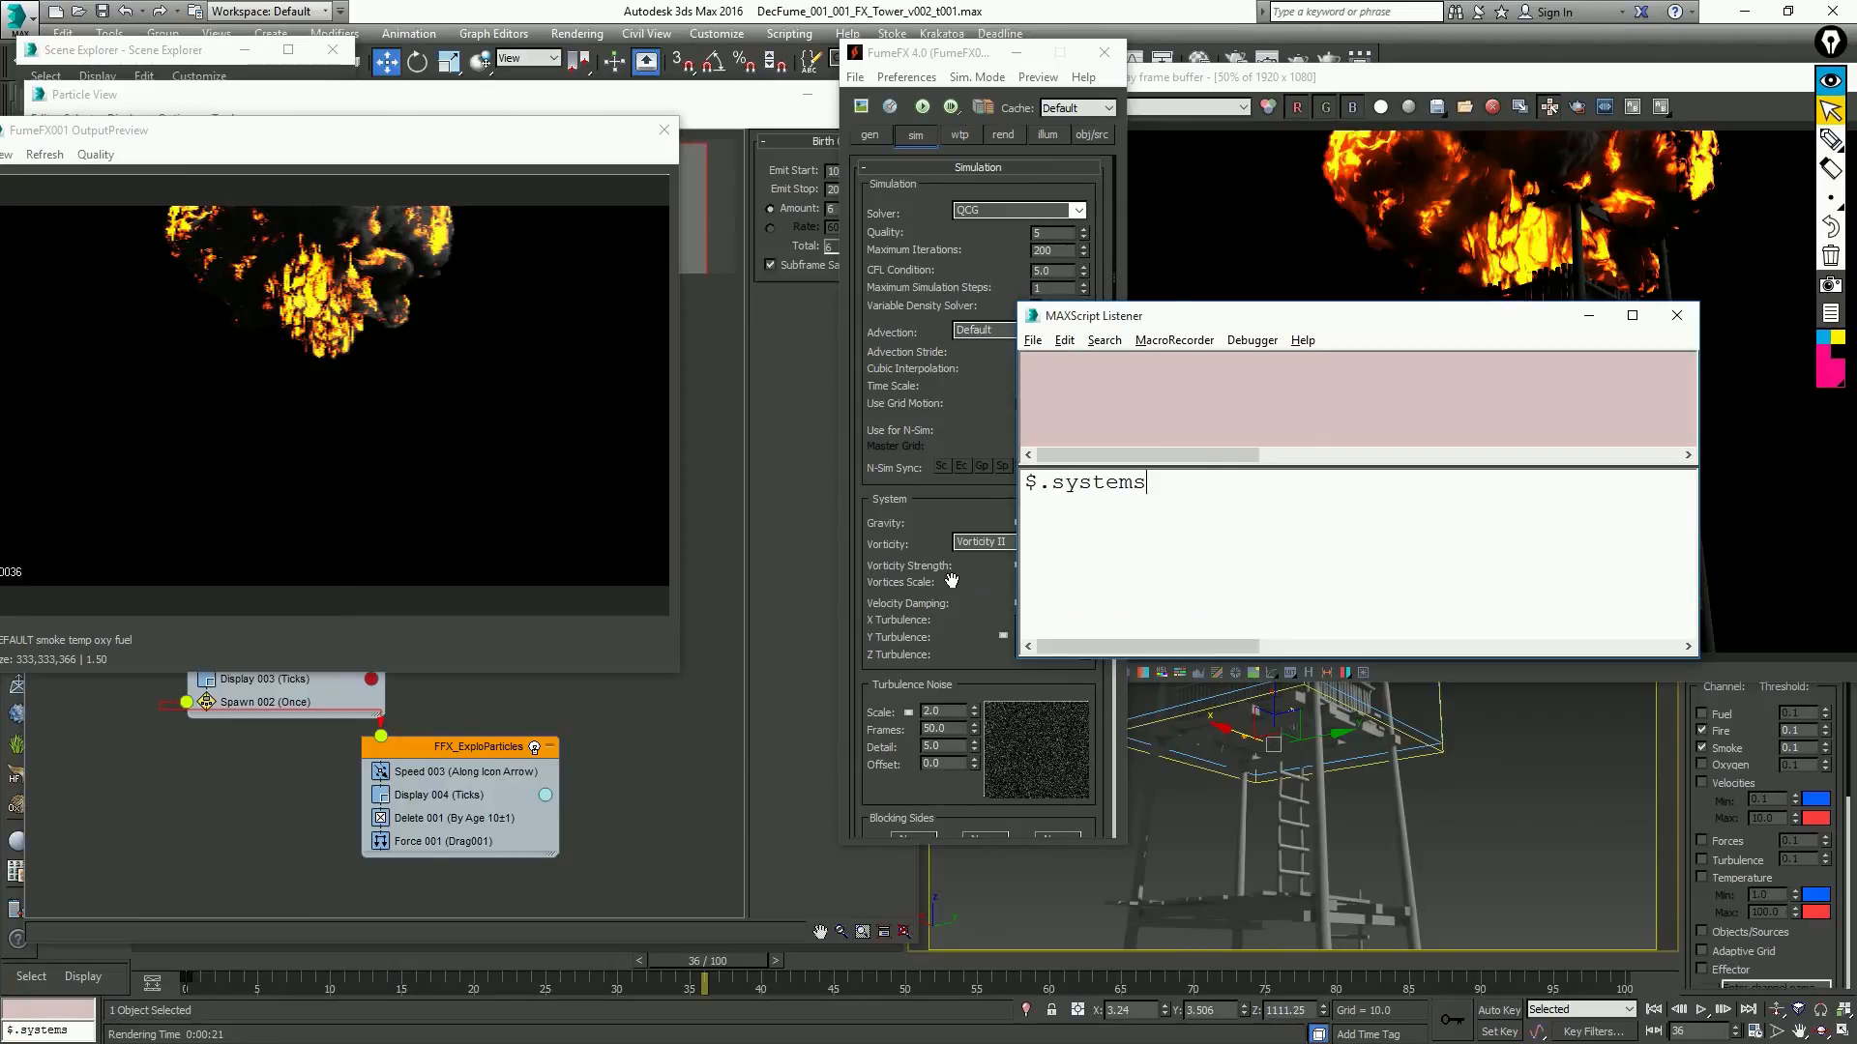
key("Return")
left_click(1676, 316)
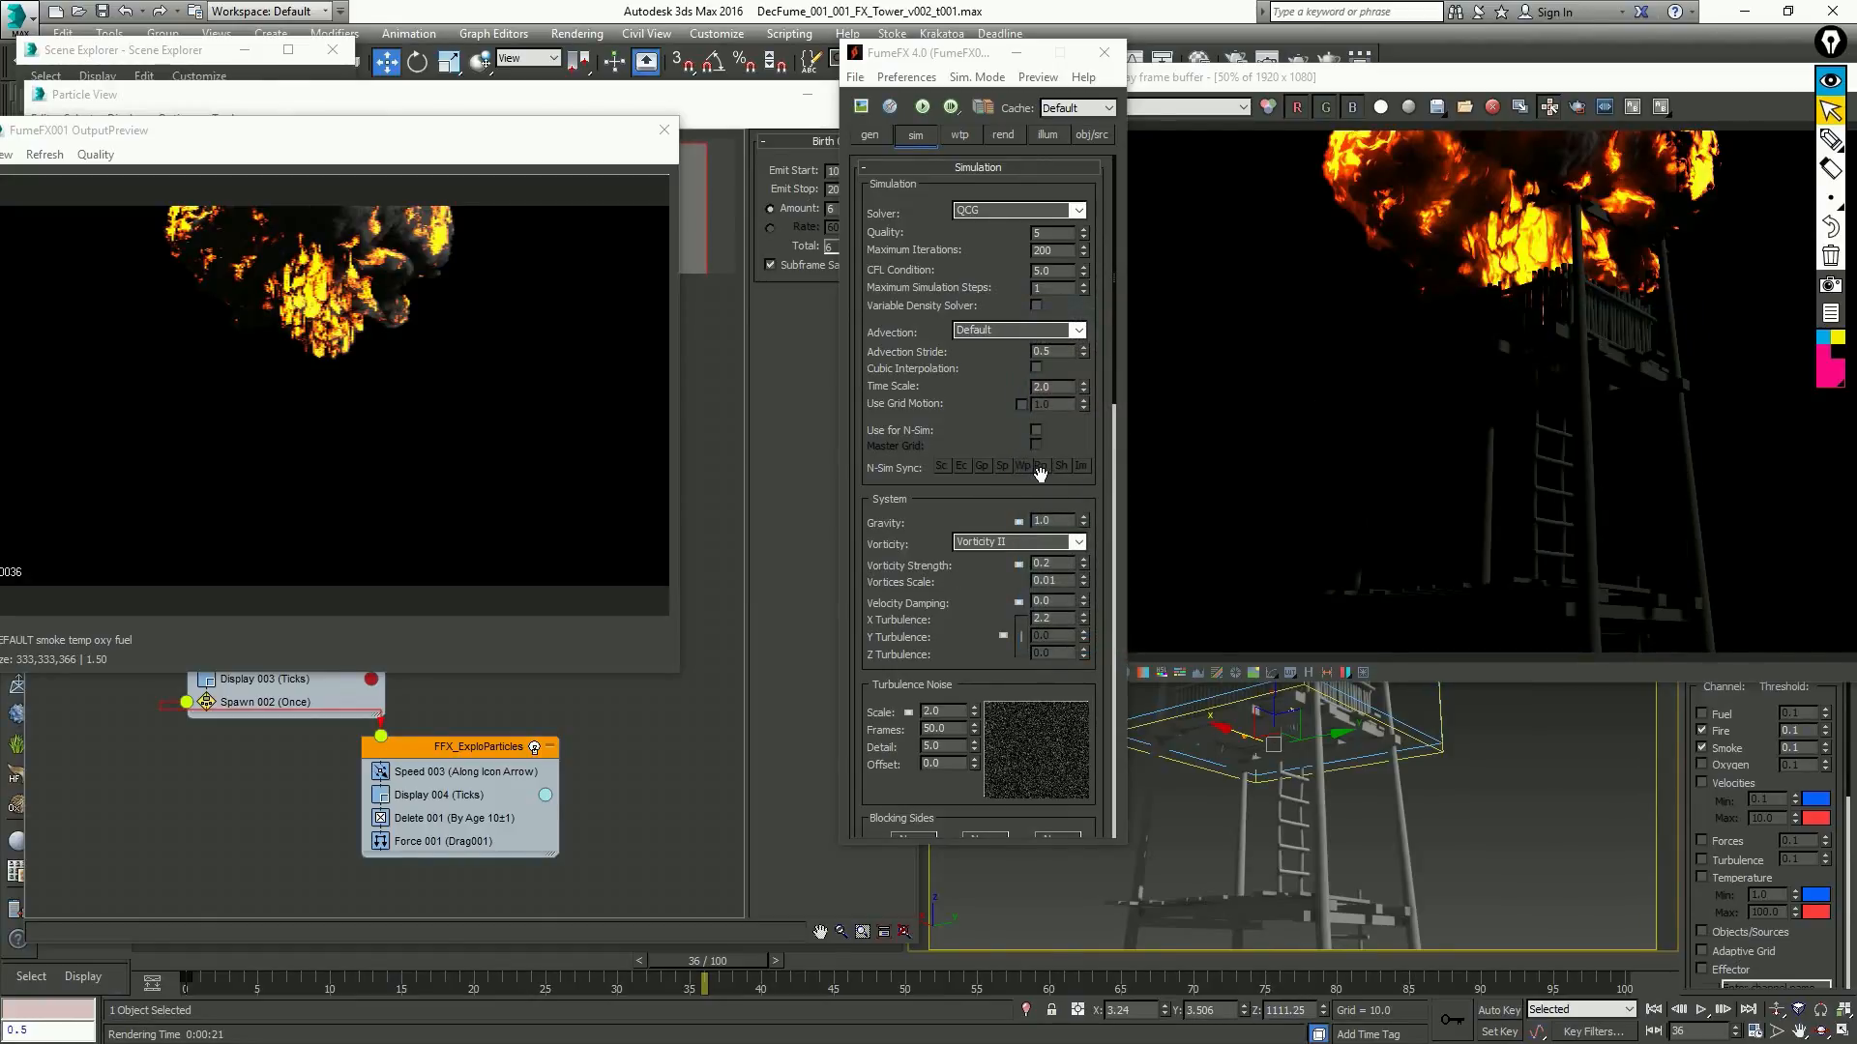
double_click(1047, 581)
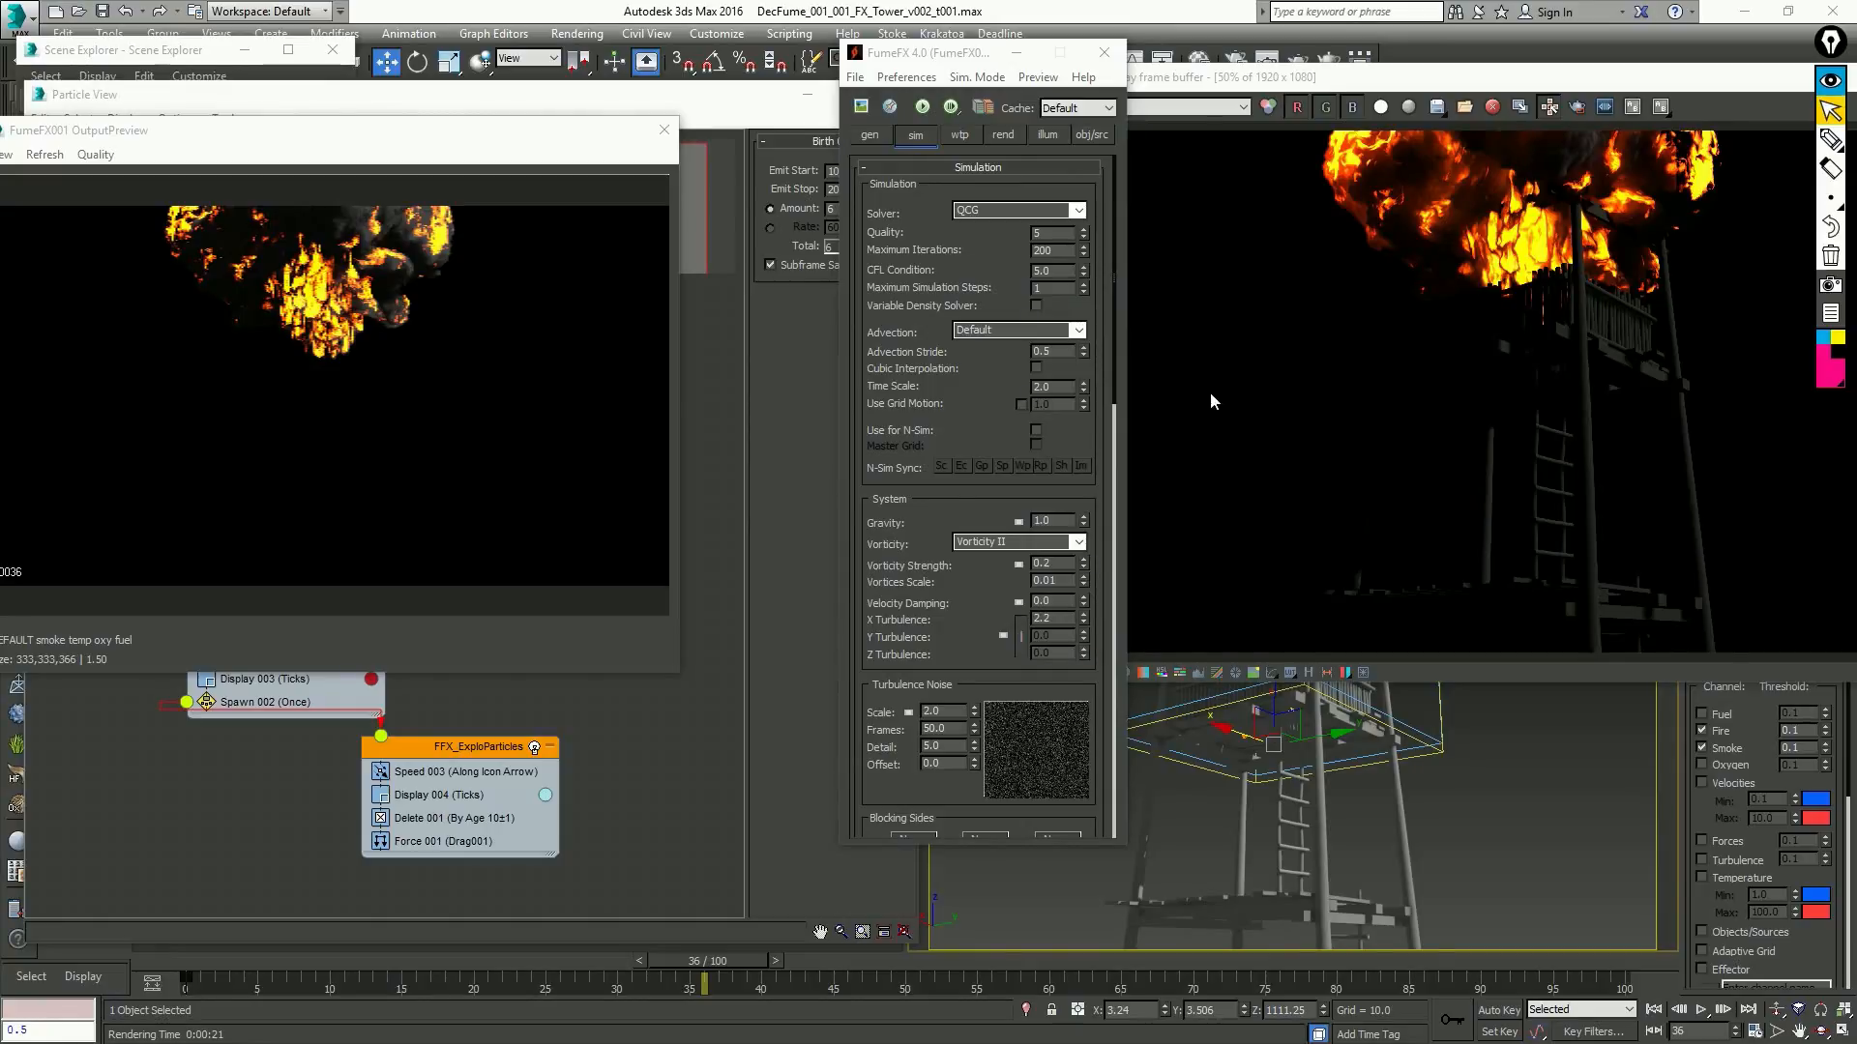
left_click(1839, 155)
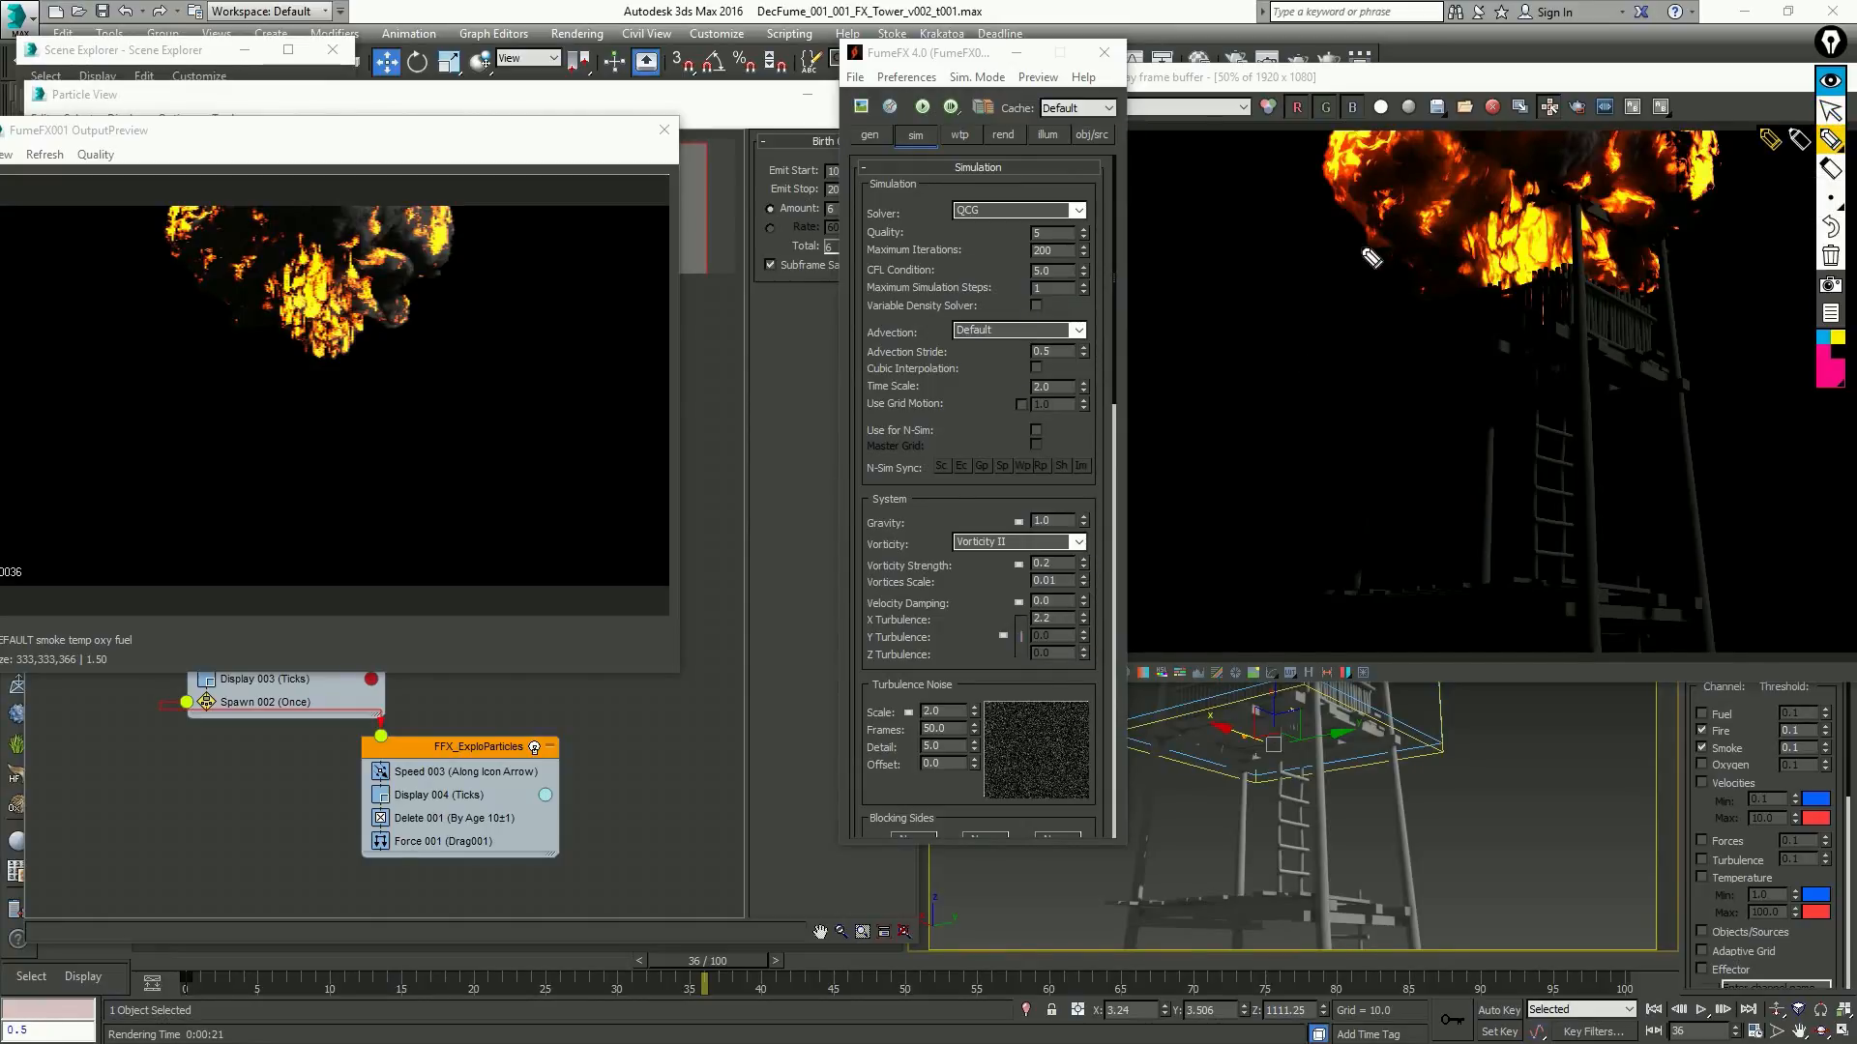
mouse_move(1334, 244)
left_mouse_down()
mouse_move(1375, 250)
mouse_move(1437, 181)
left_mouse_up()
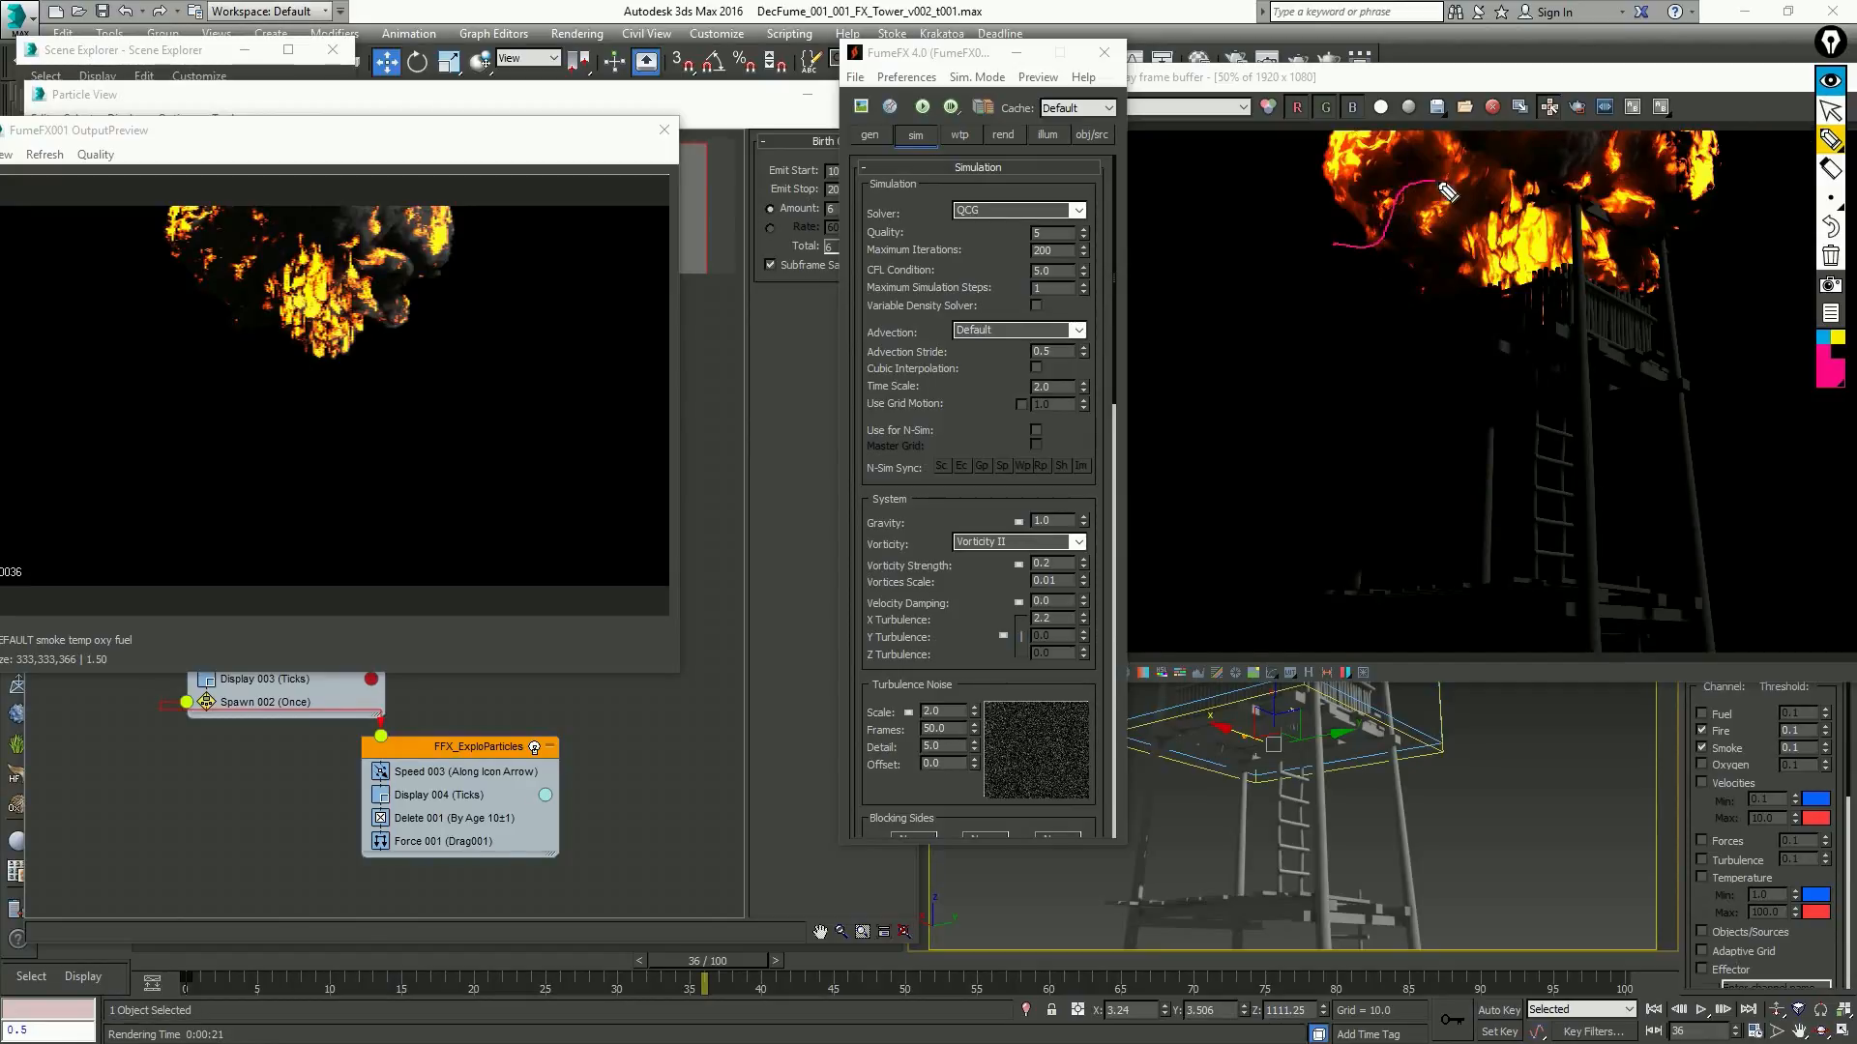
left_click_drag(1368, 288, 1449, 189)
left_click(1800, 197)
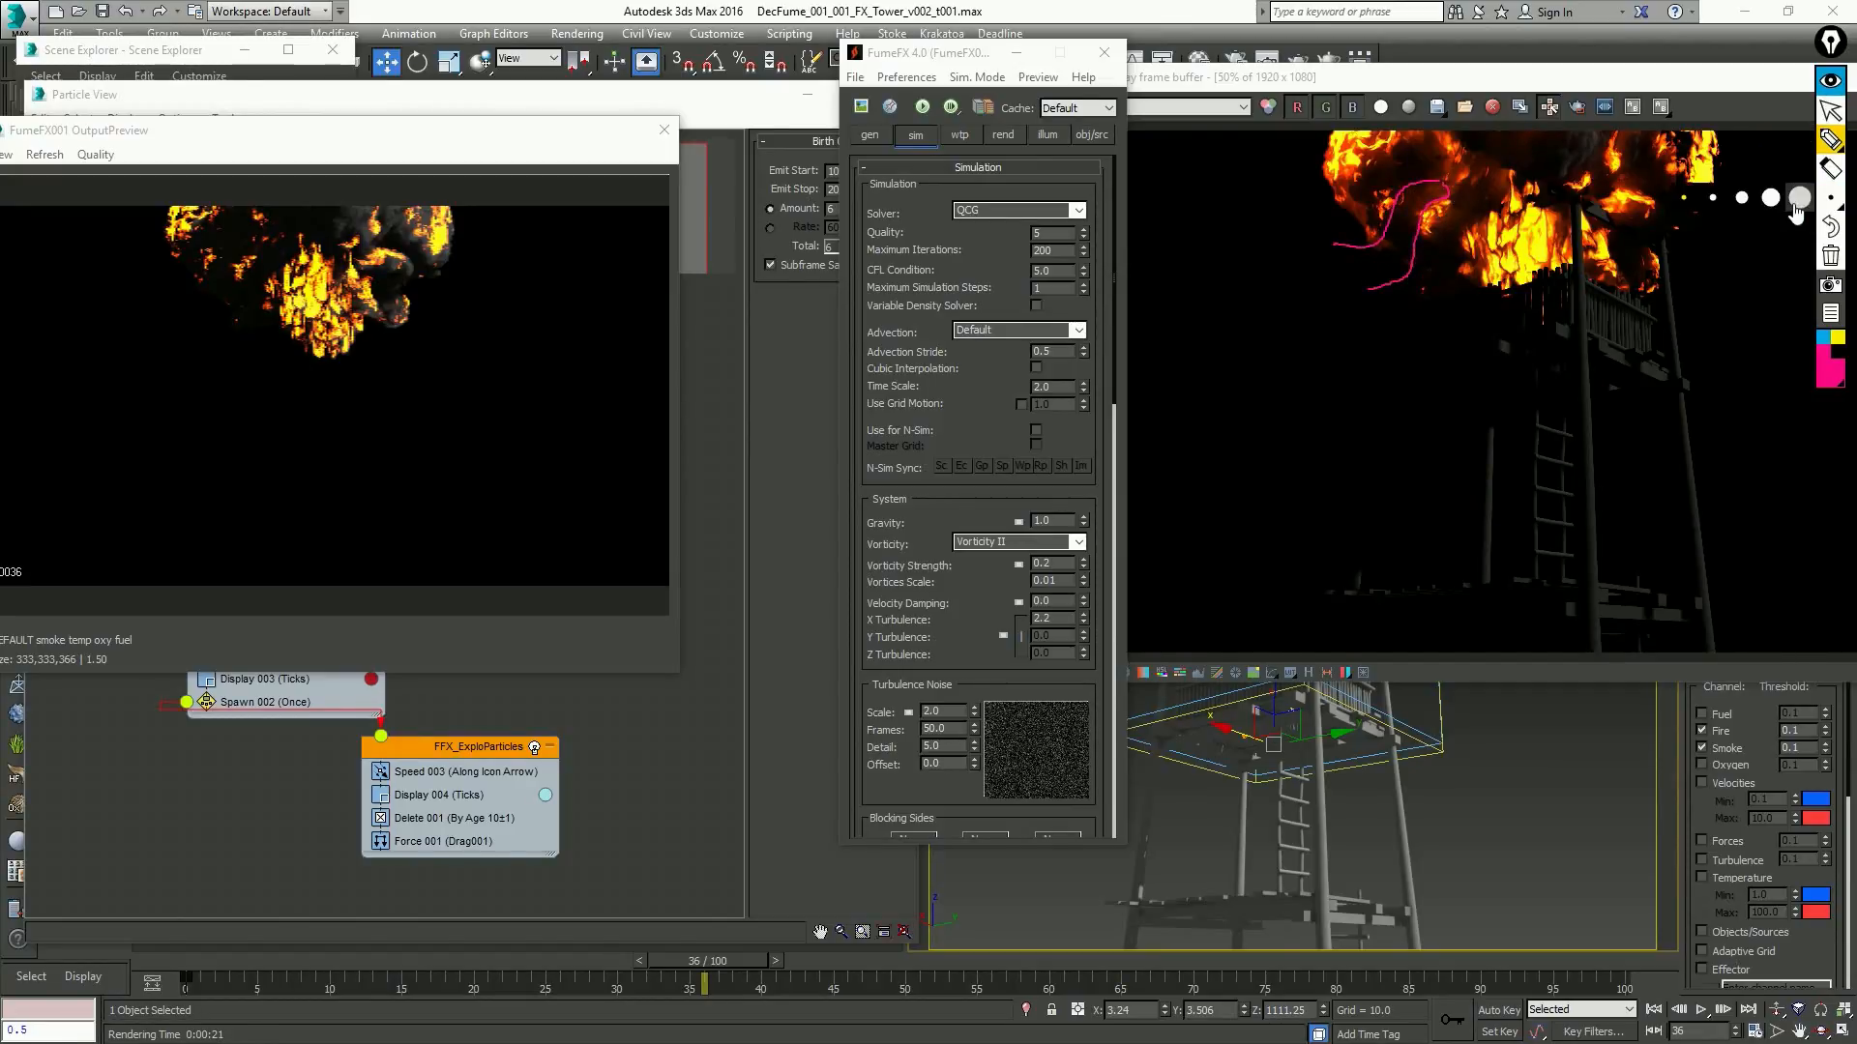
mouse_move(1379, 278)
left_mouse_down()
mouse_move(1459, 206)
mouse_move(1349, 285)
mouse_move(1321, 273)
left_mouse_up()
mouse_move(1688, 285)
left_mouse_down()
mouse_move(1649, 206)
mouse_move(1656, 120)
left_mouse_up()
left_click_drag(1538, 317, 1559, 221)
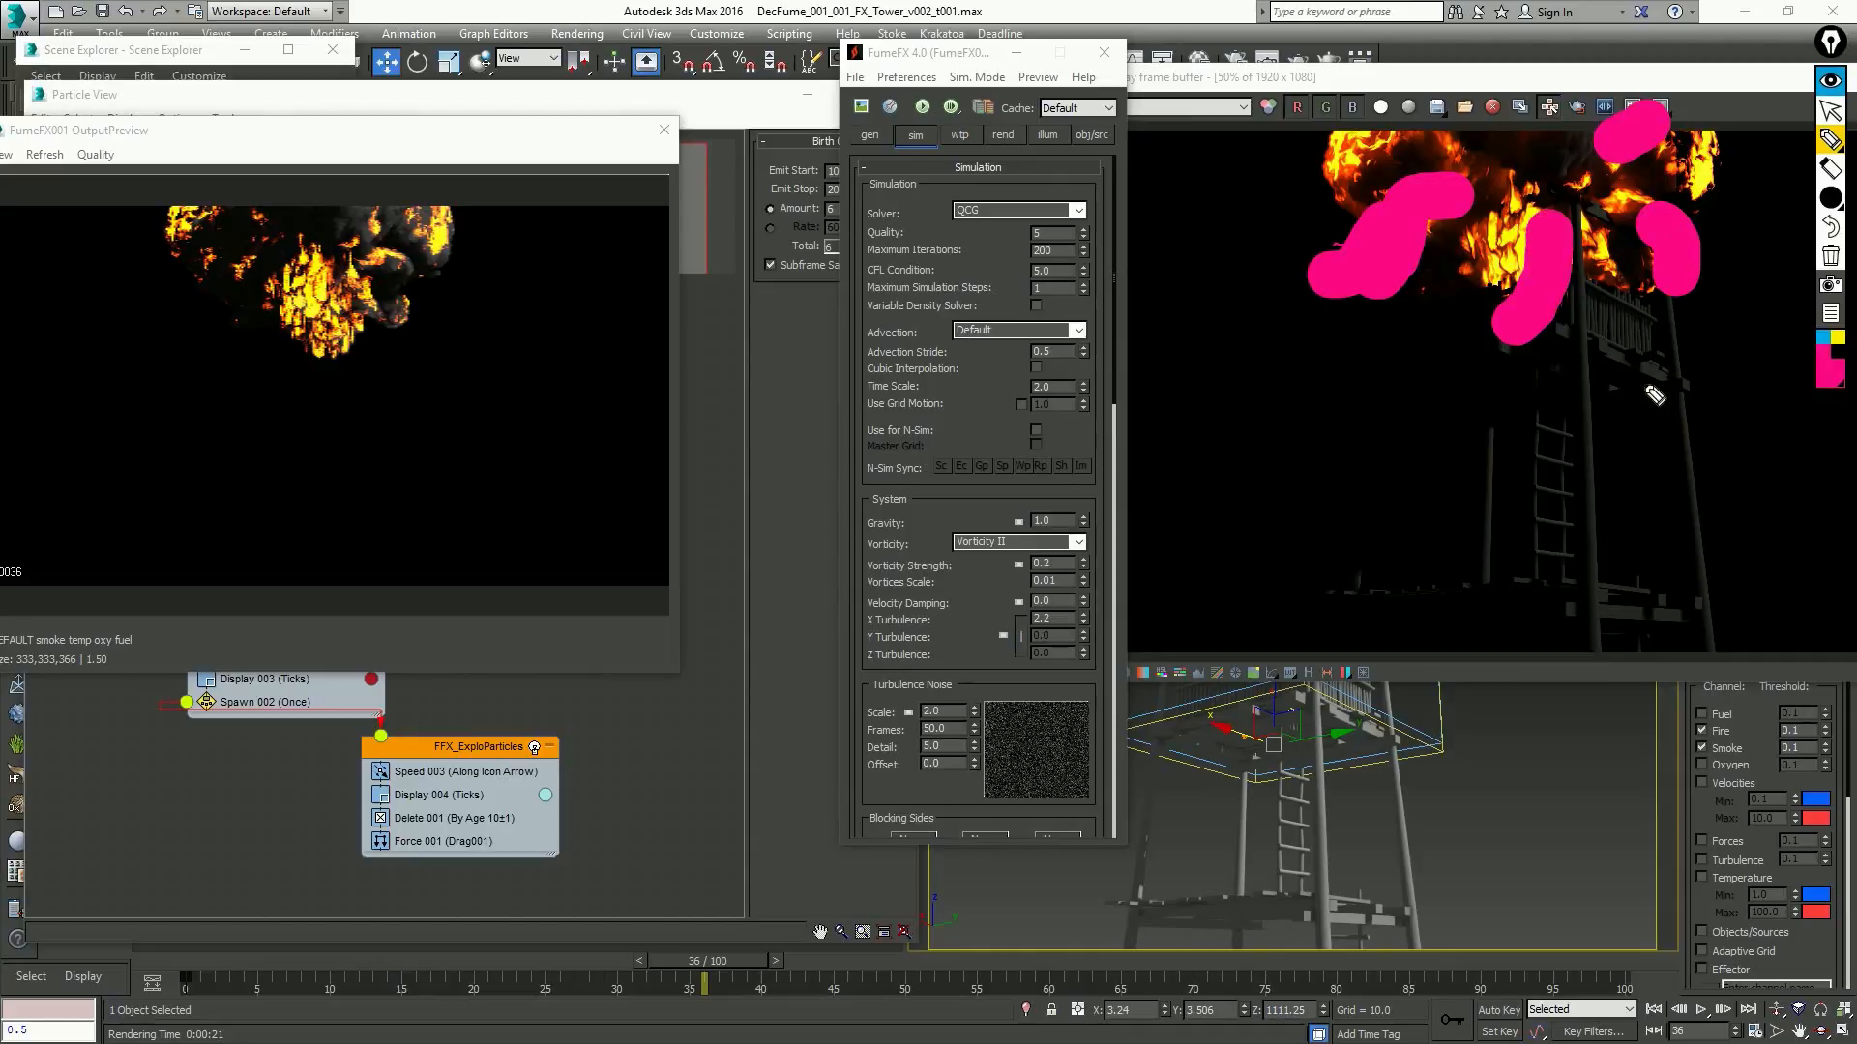
left_click_drag(1393, 127, 1323, 123)
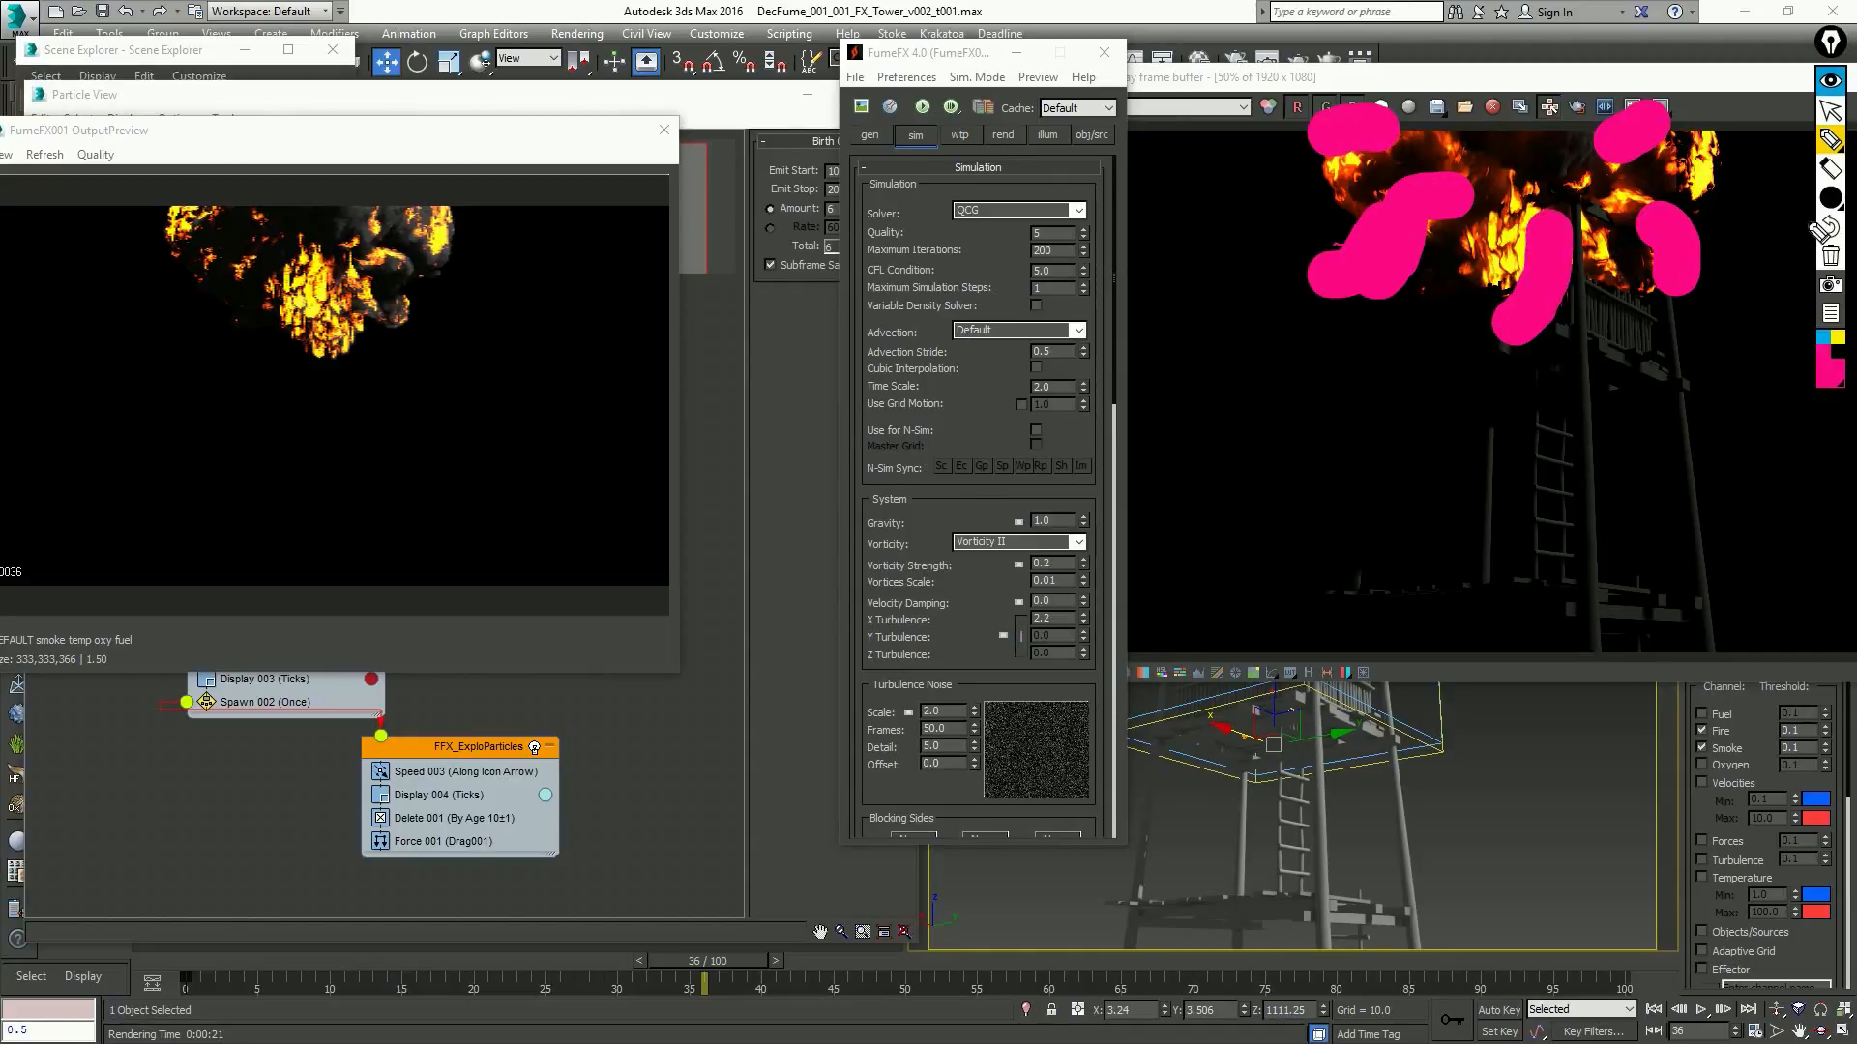
left_click(1831, 197)
left_click(1687, 200)
left_click(1831, 255)
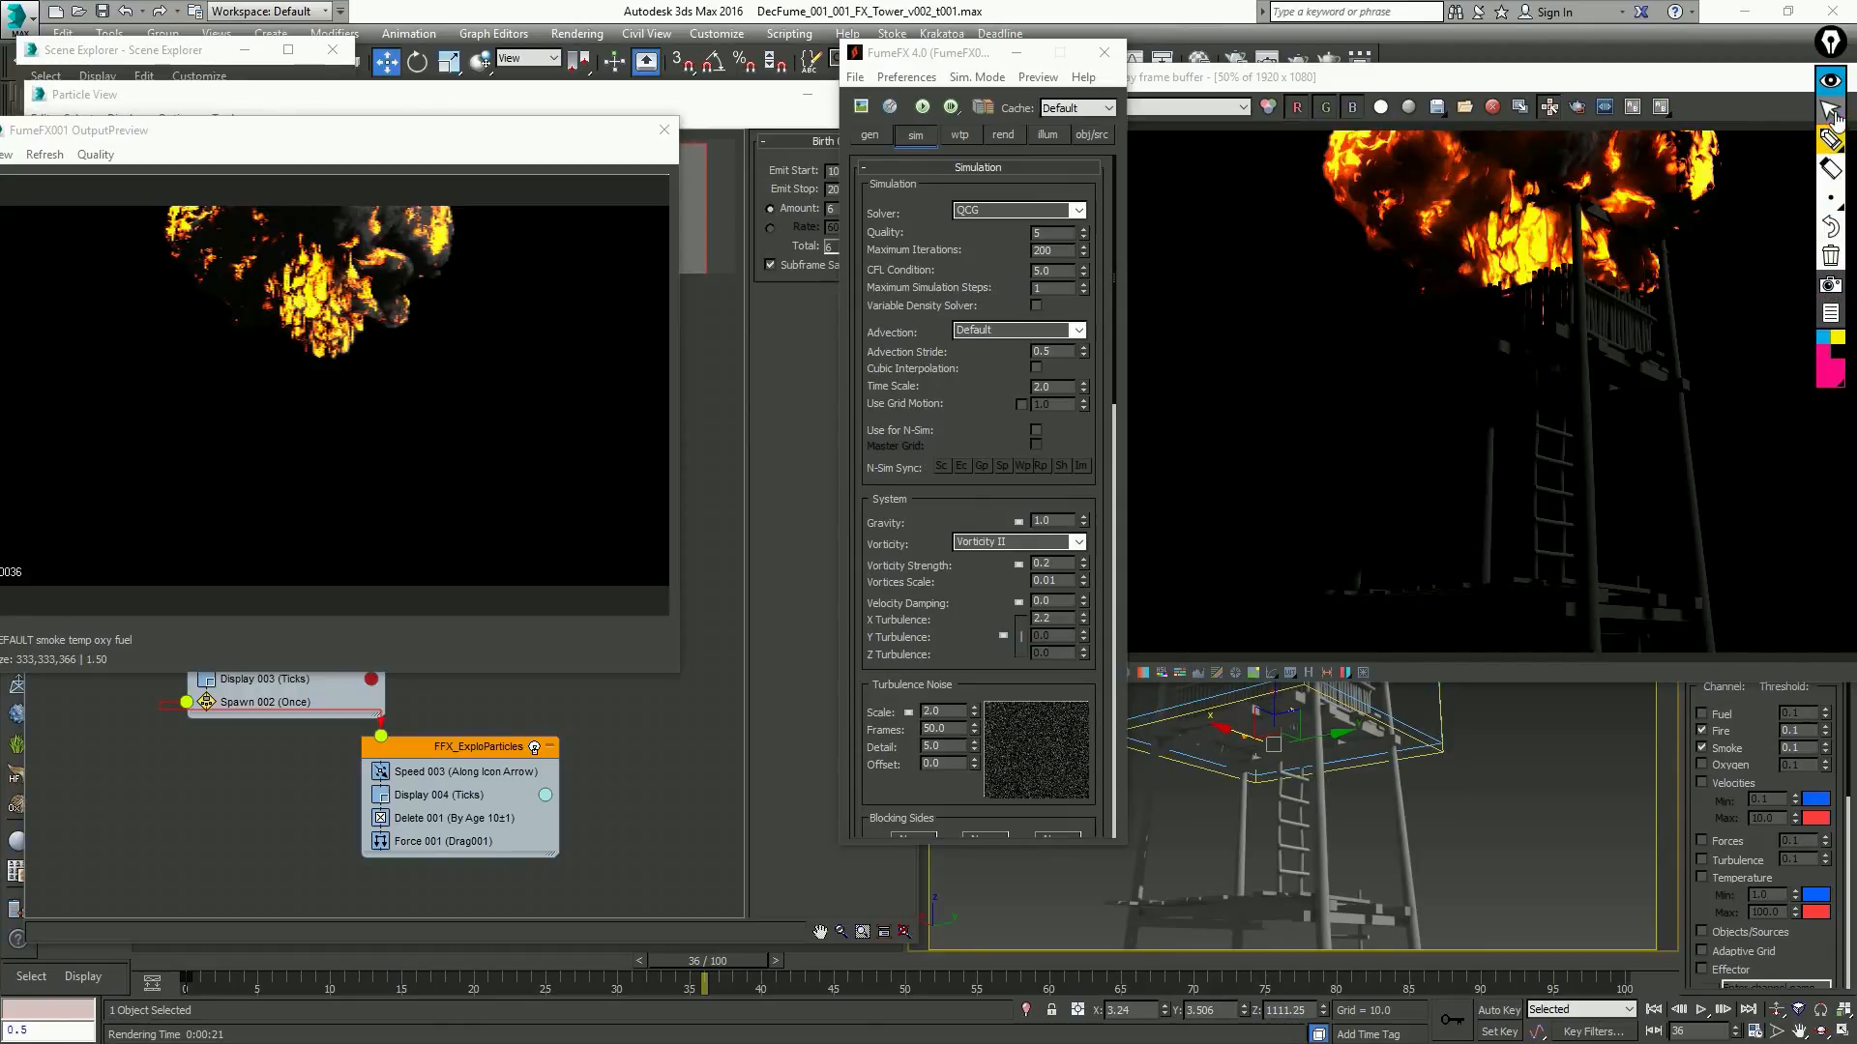
left_click(1831, 112)
Set the vortices scale to 0.05 and the vorticity strength to 1 for FumeFX001
left_click_drag(891, 600, 894, 597)
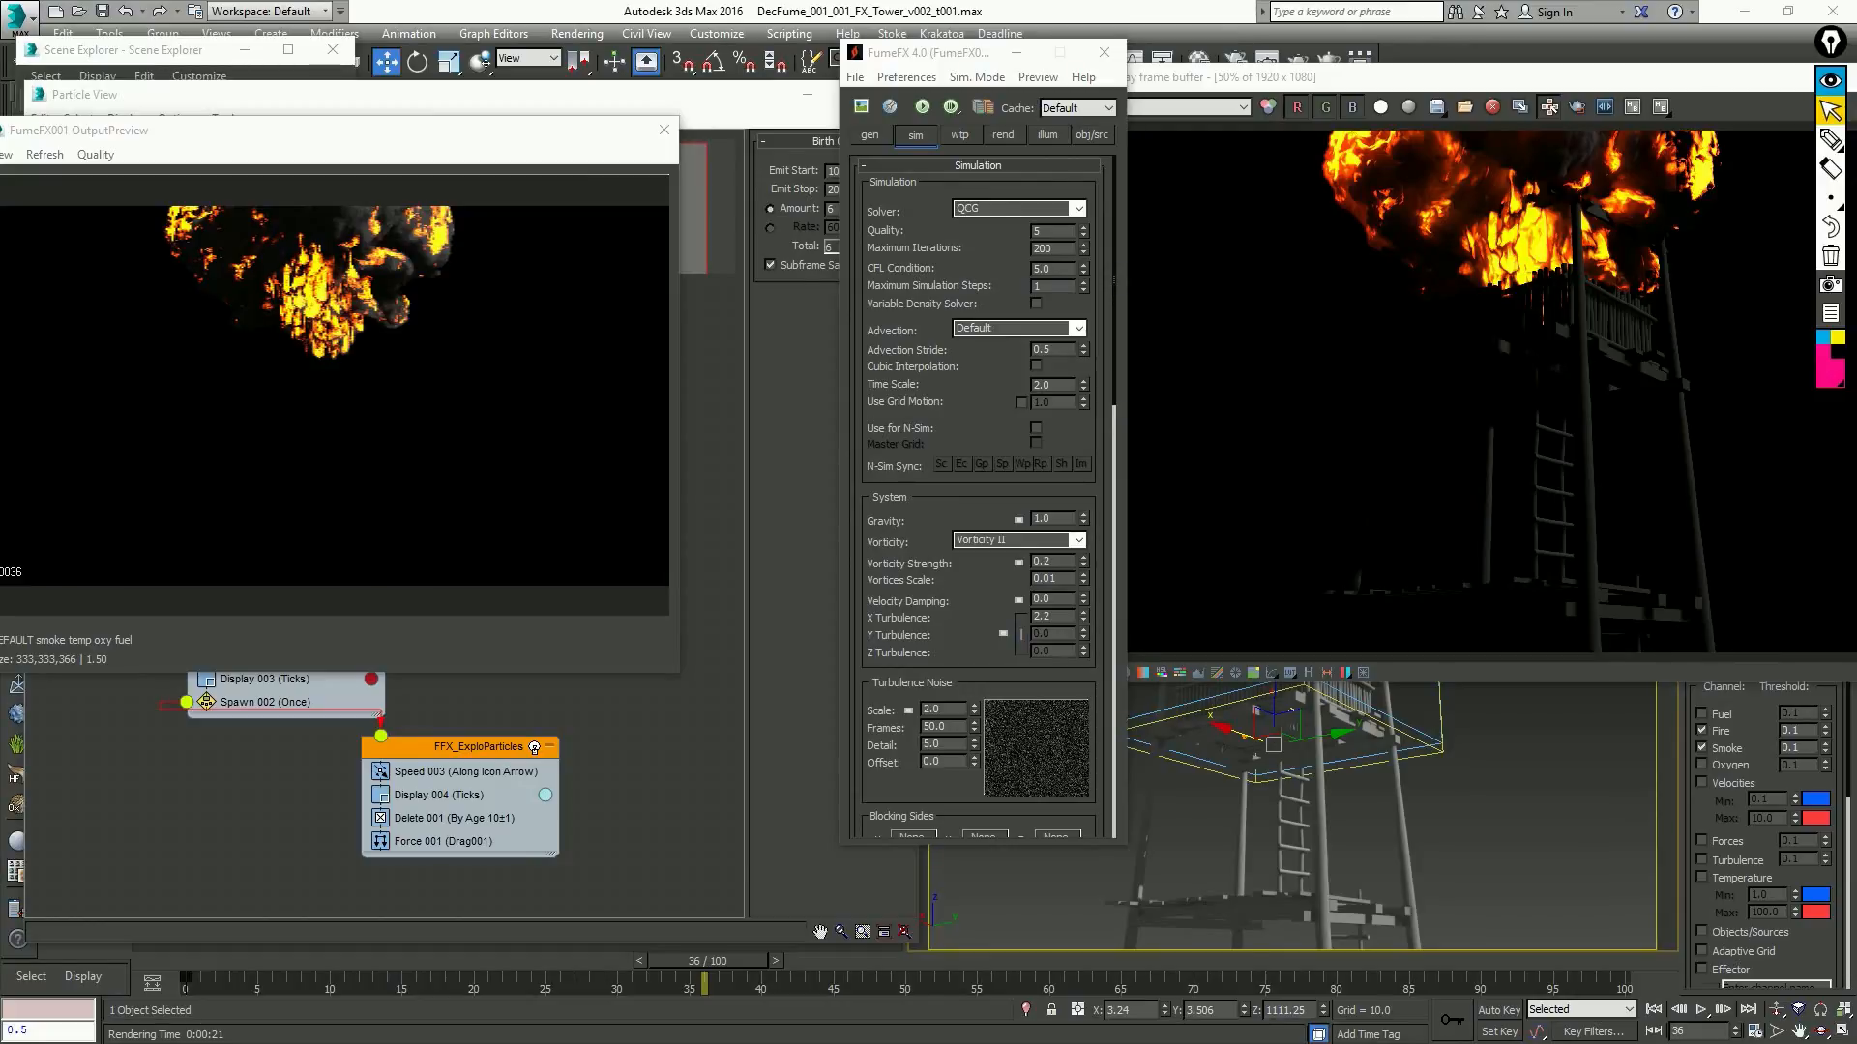
left_click(1063, 578)
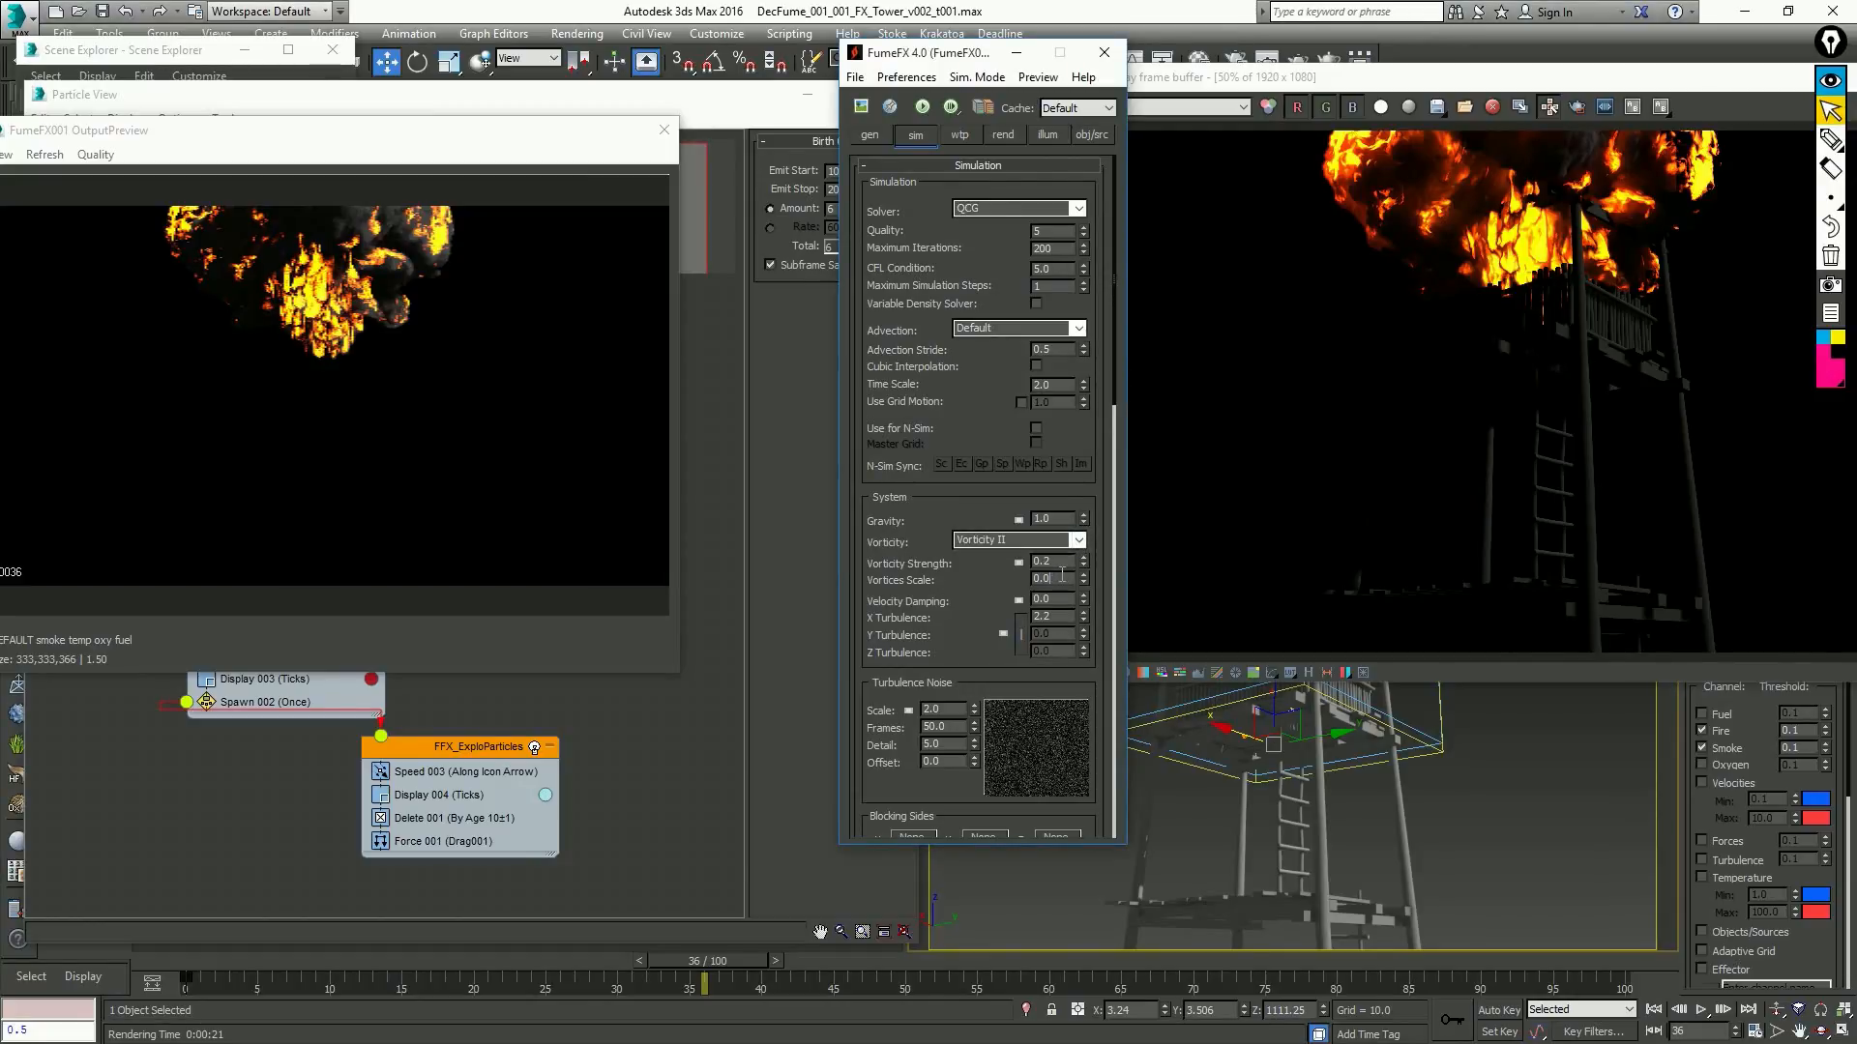
key("BackSpace")
type("5")
key("Return")
double_click(1064, 562)
type("1")
key("Return")
Animate the FumeFX001 time scale to 1.0 at frame 36 with Auto Key, placing the starting key at frame 10
key("n")
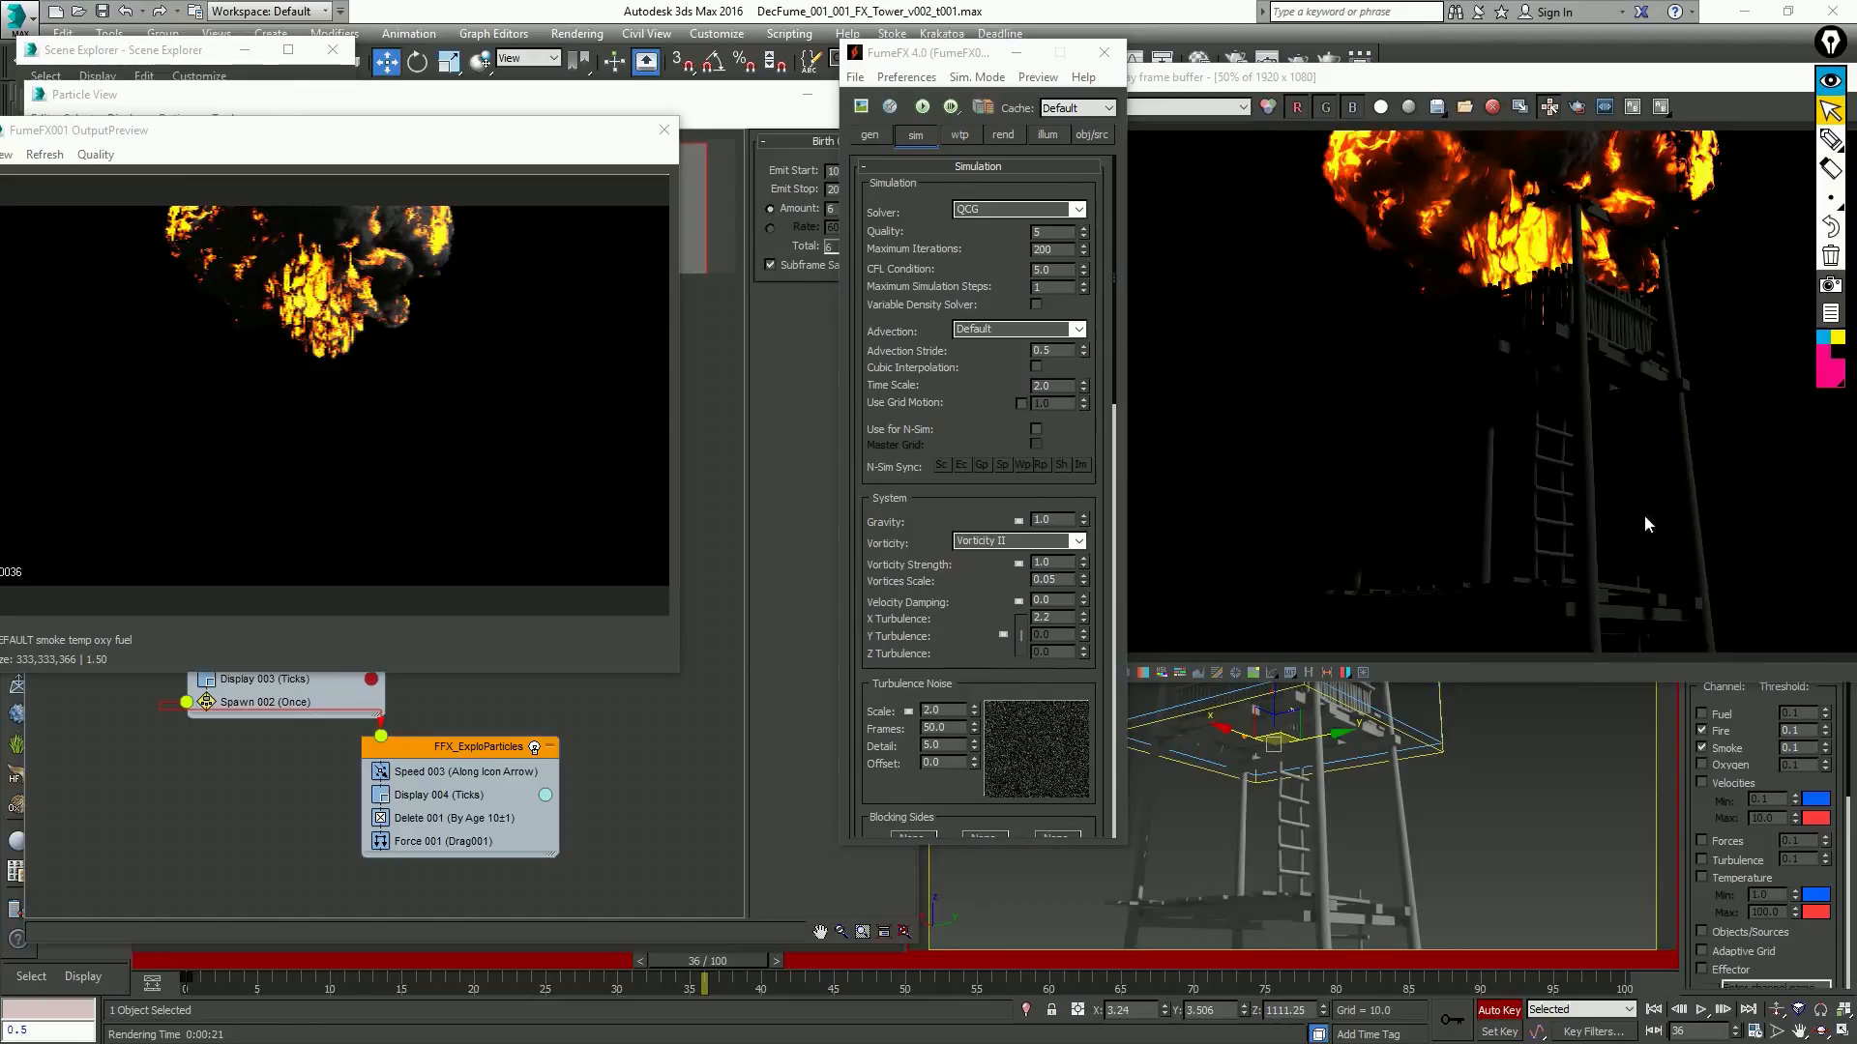
double_click(1053, 386)
type("1")
key("Return")
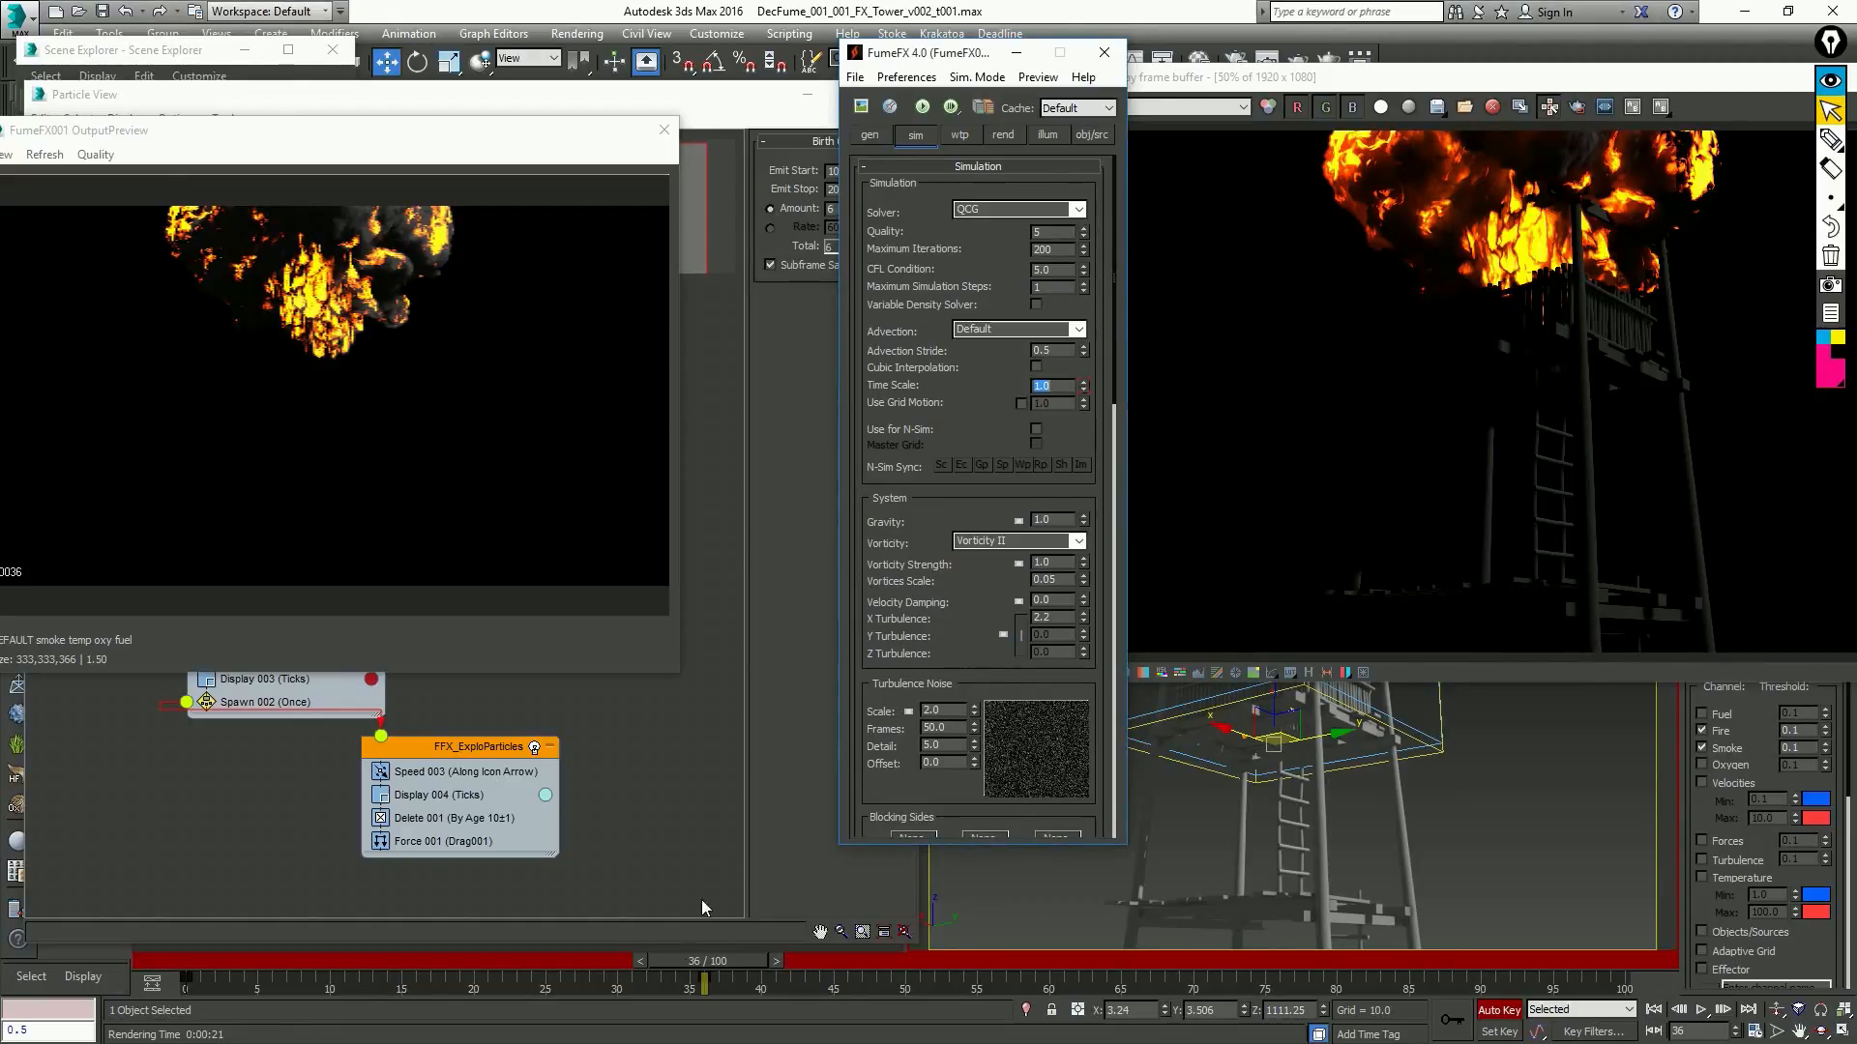
right_click(184, 979)
key("Escape")
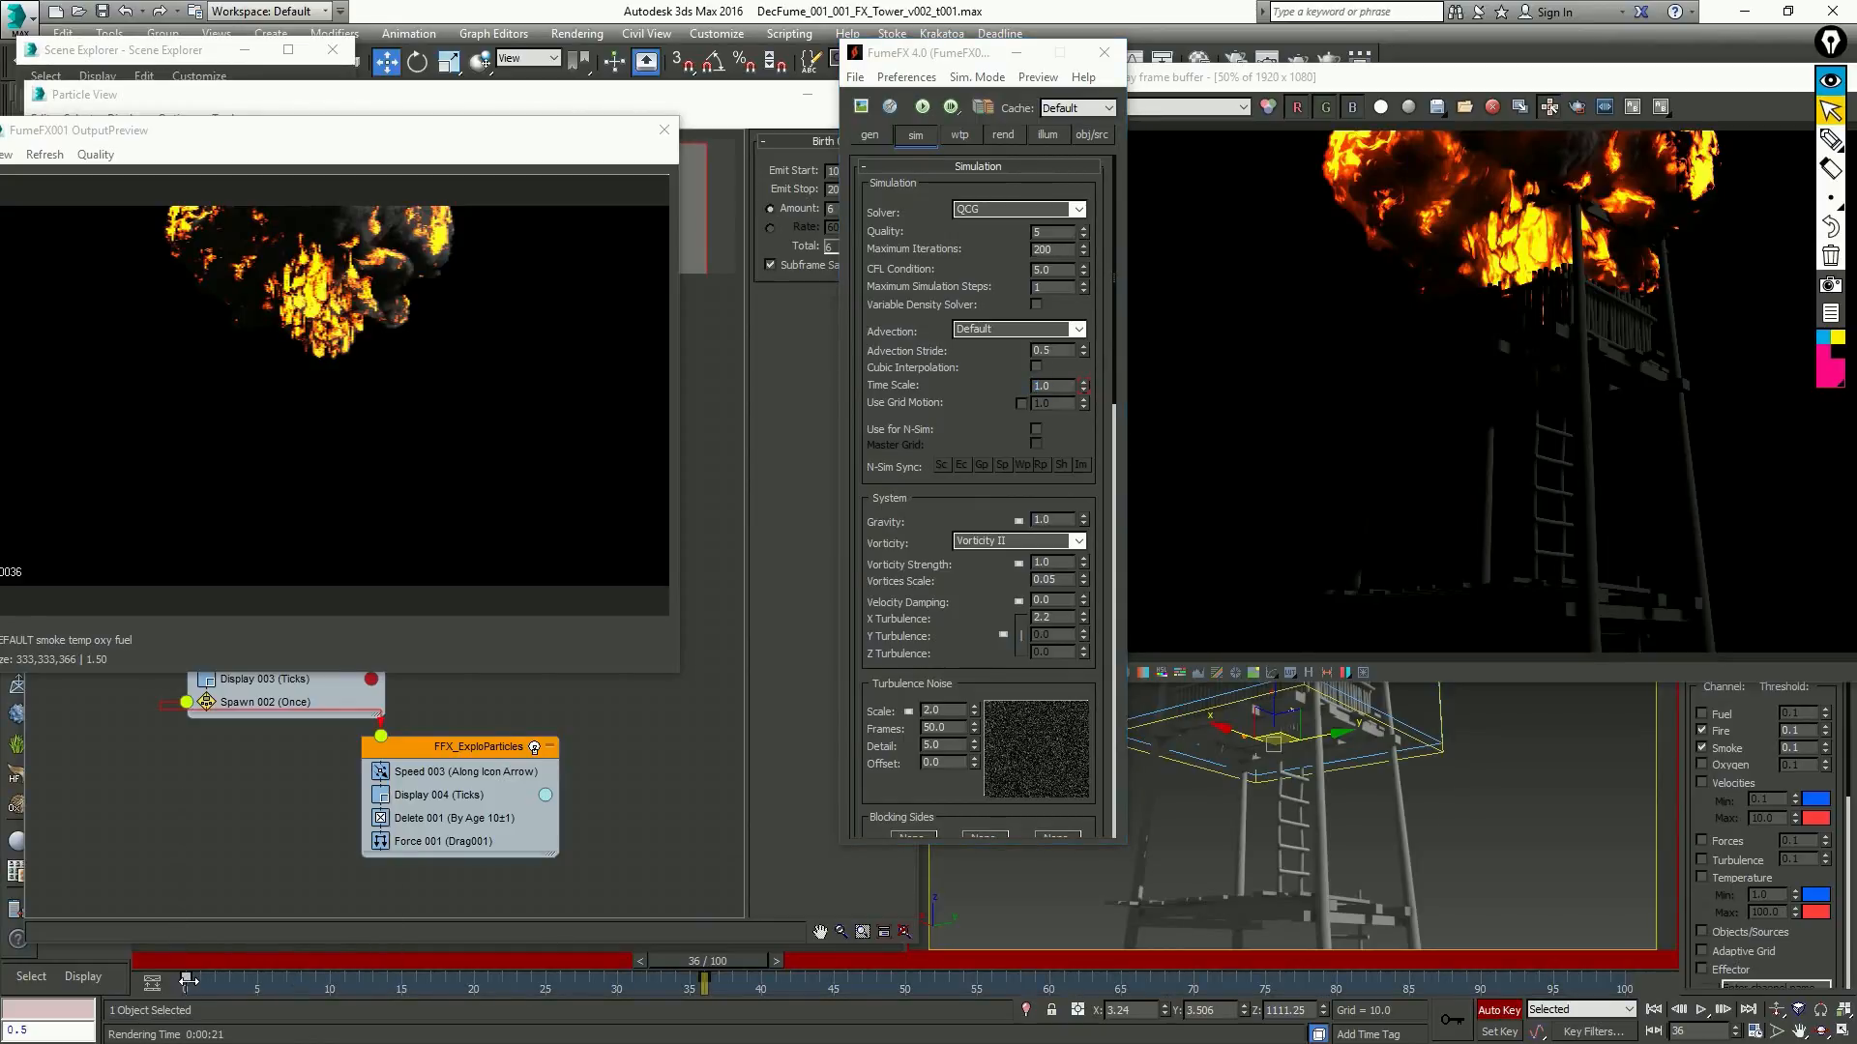
left_click_drag(184, 979, 365, 959, "shift")
left_click_drag(477, 961, 620, 973)
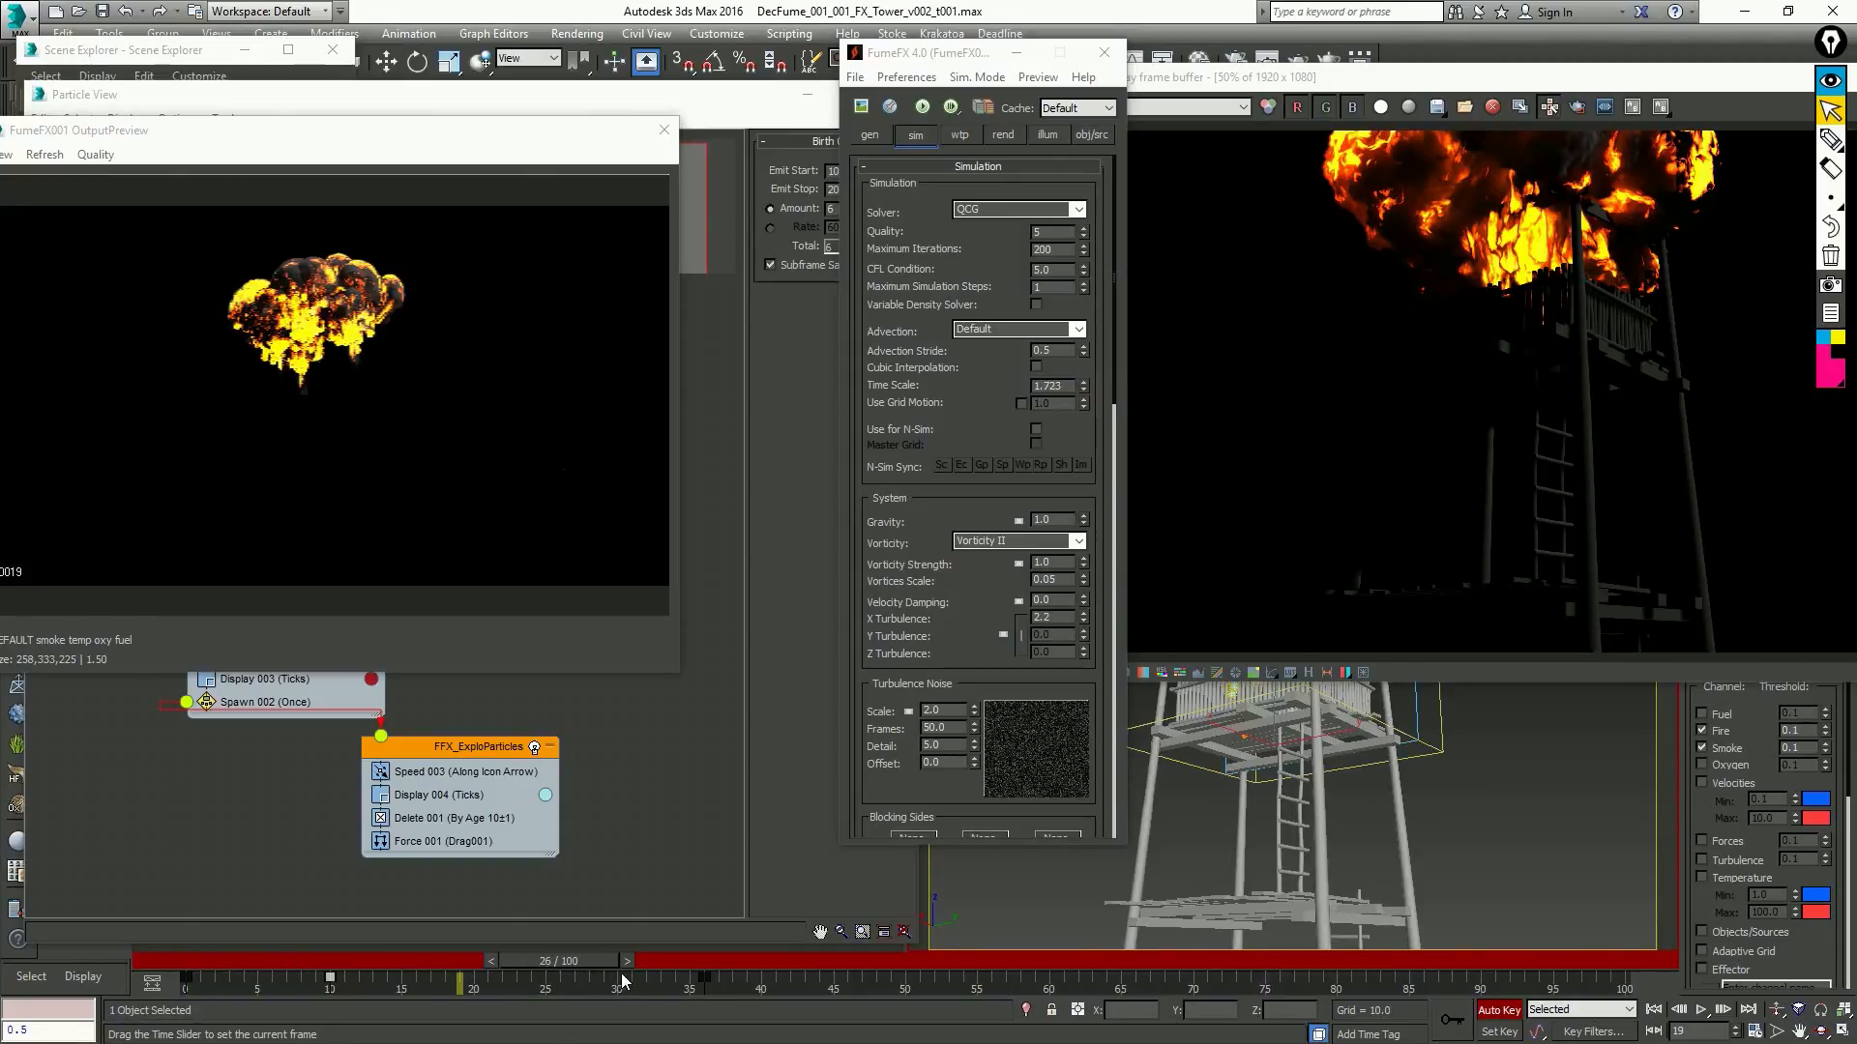
left_click(1499, 1012)
key("w")
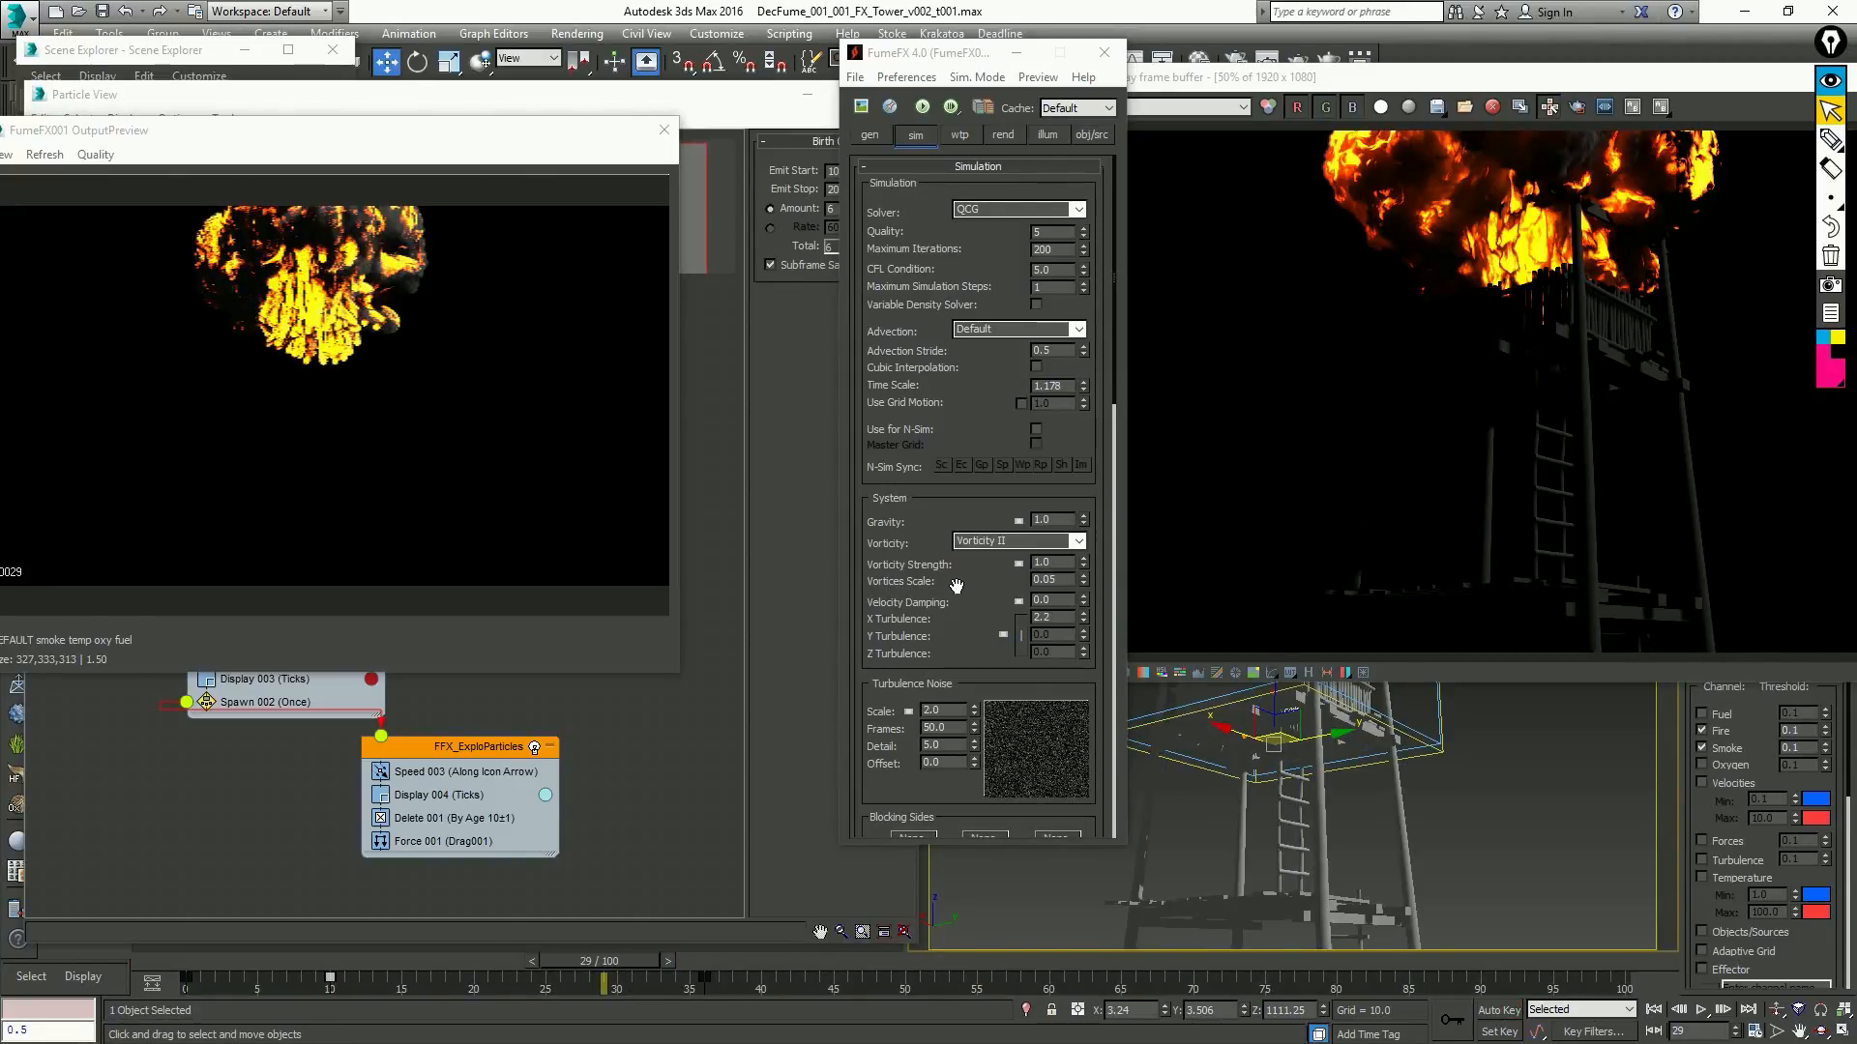
Return to frame 0 and examine the solver choices in the simulation parameters, keeping QCG
left_click_drag(954, 588, 954, 244)
key("Home")
scroll(943, 503, "down", 3)
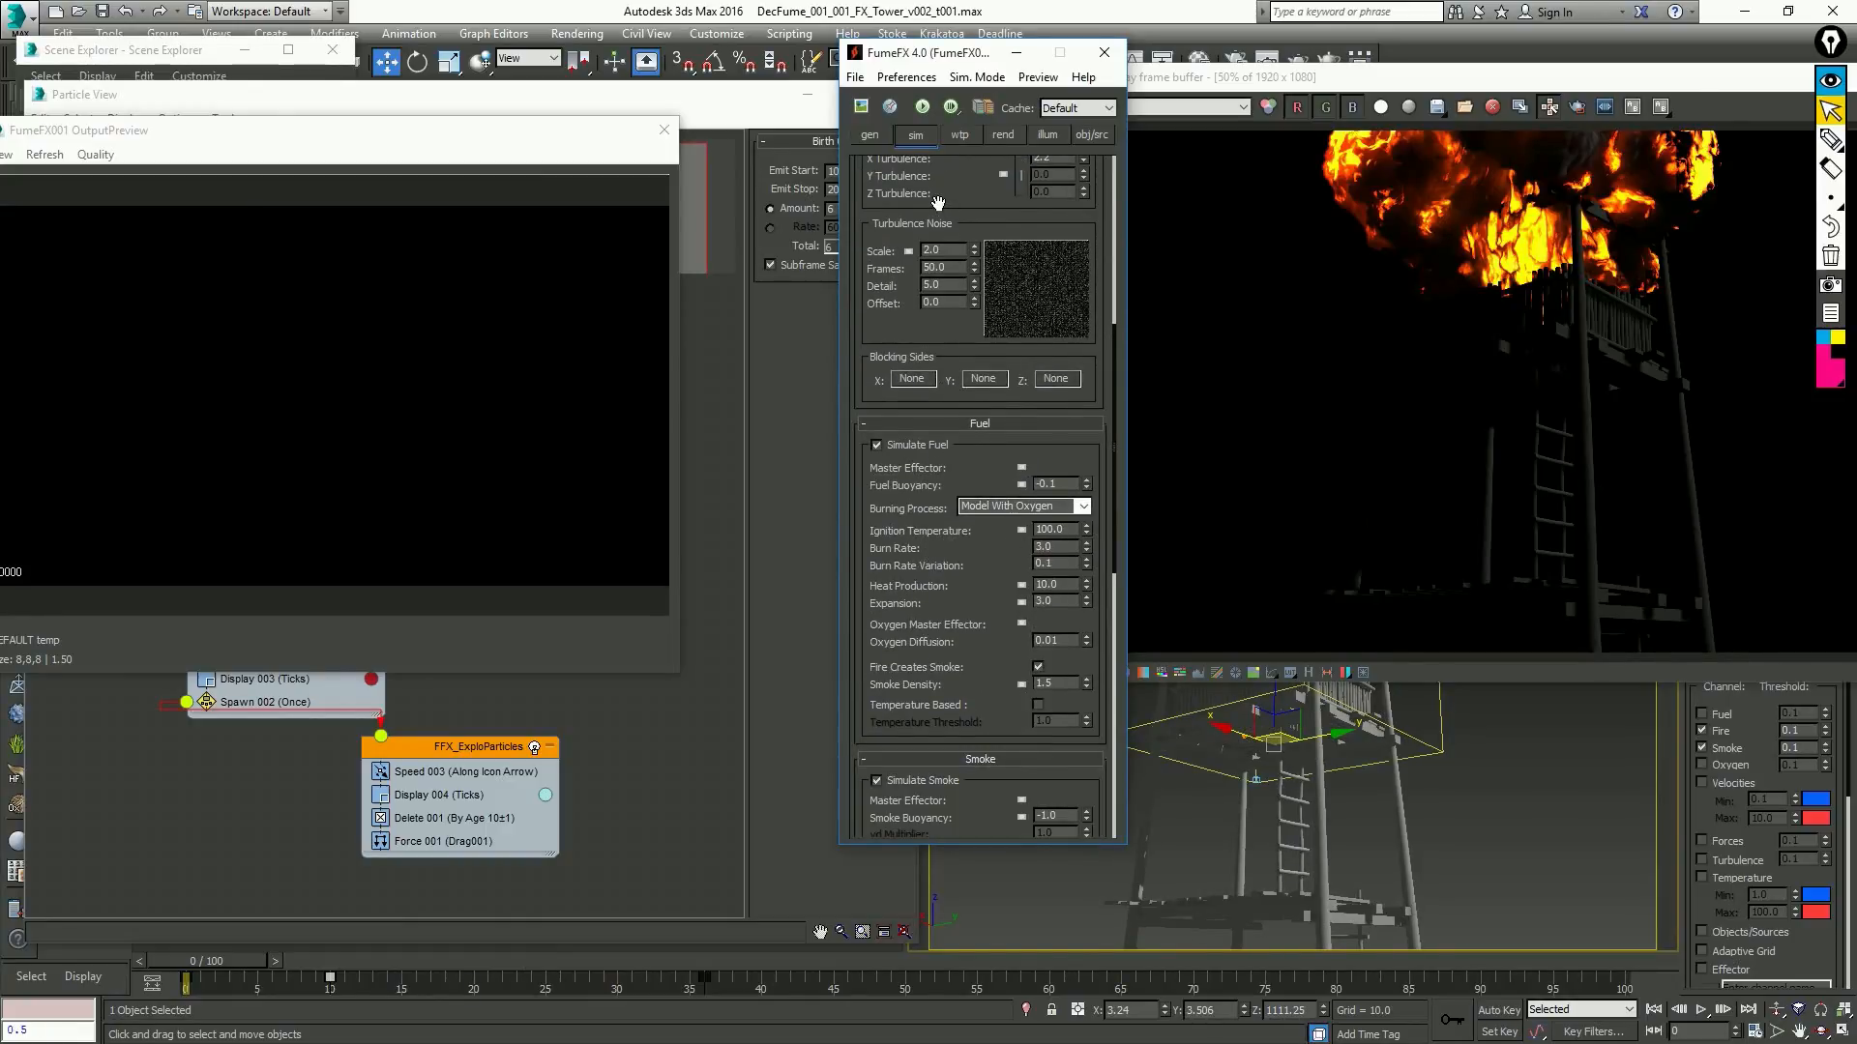
left_click_drag(937, 203, 944, 459)
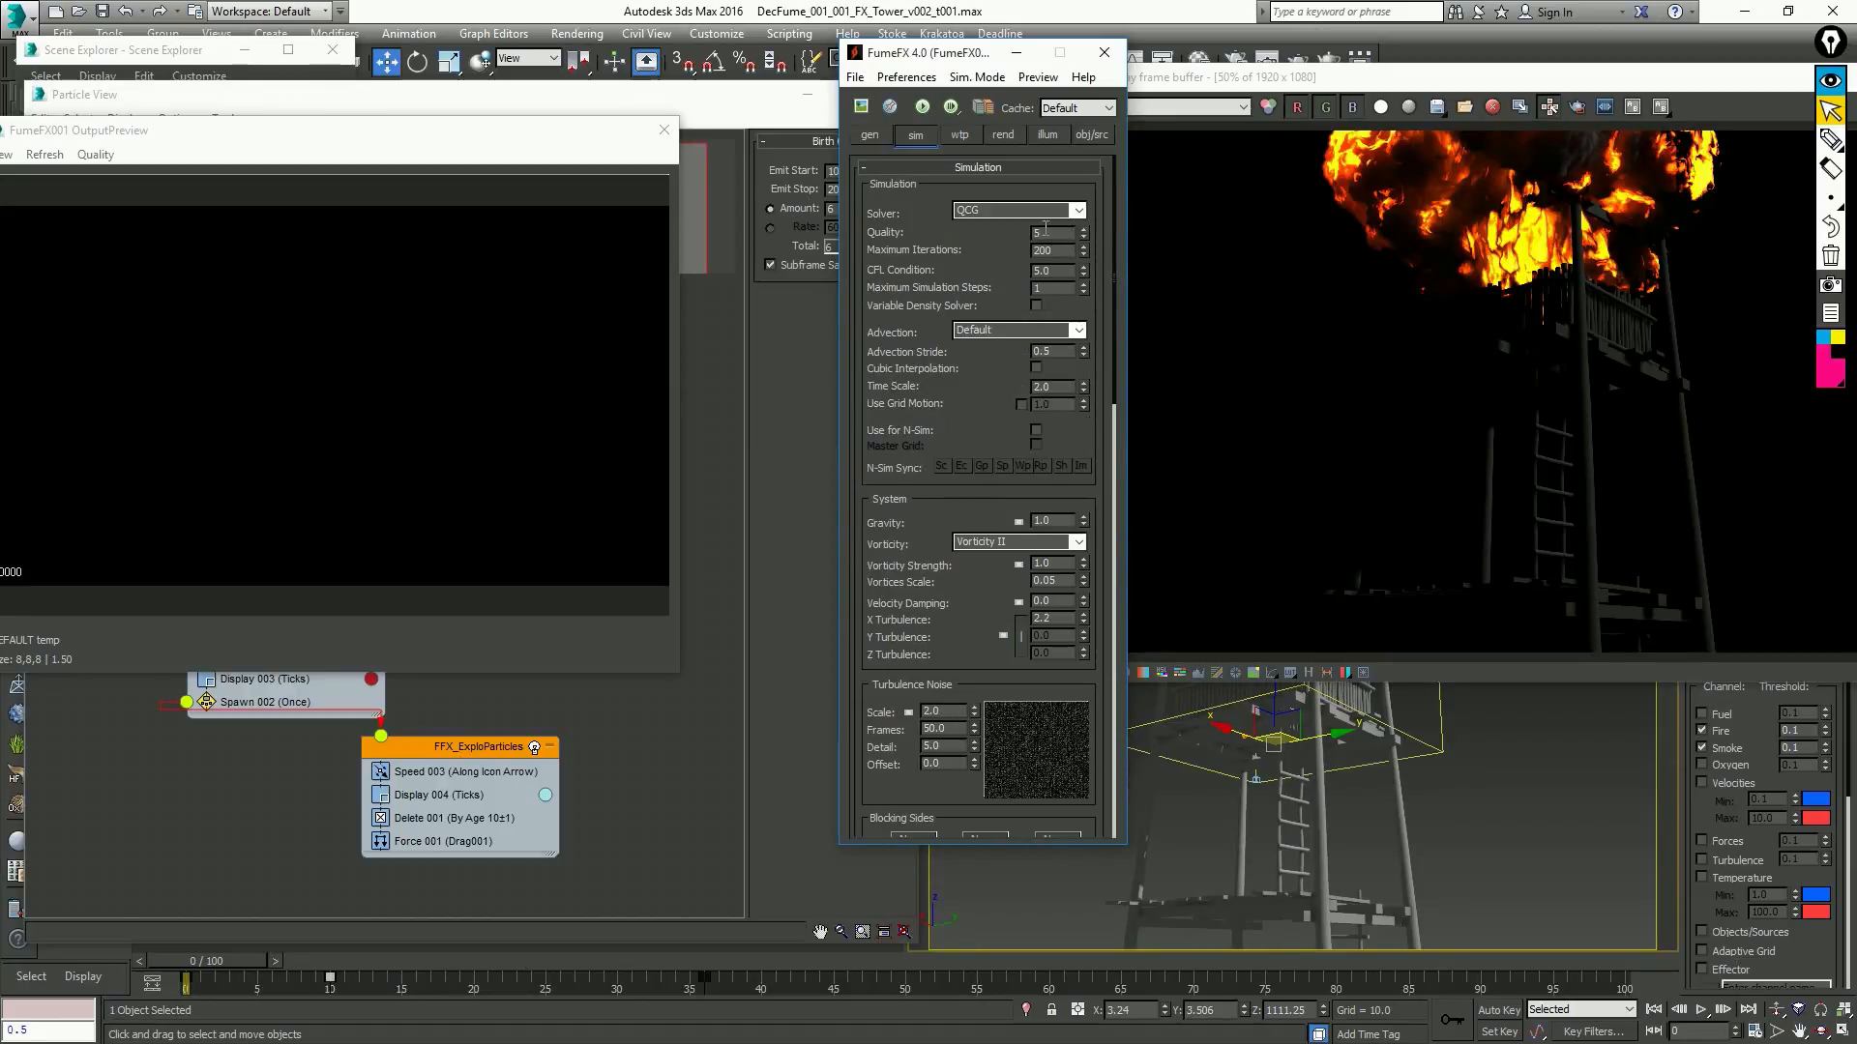
left_click(1079, 210)
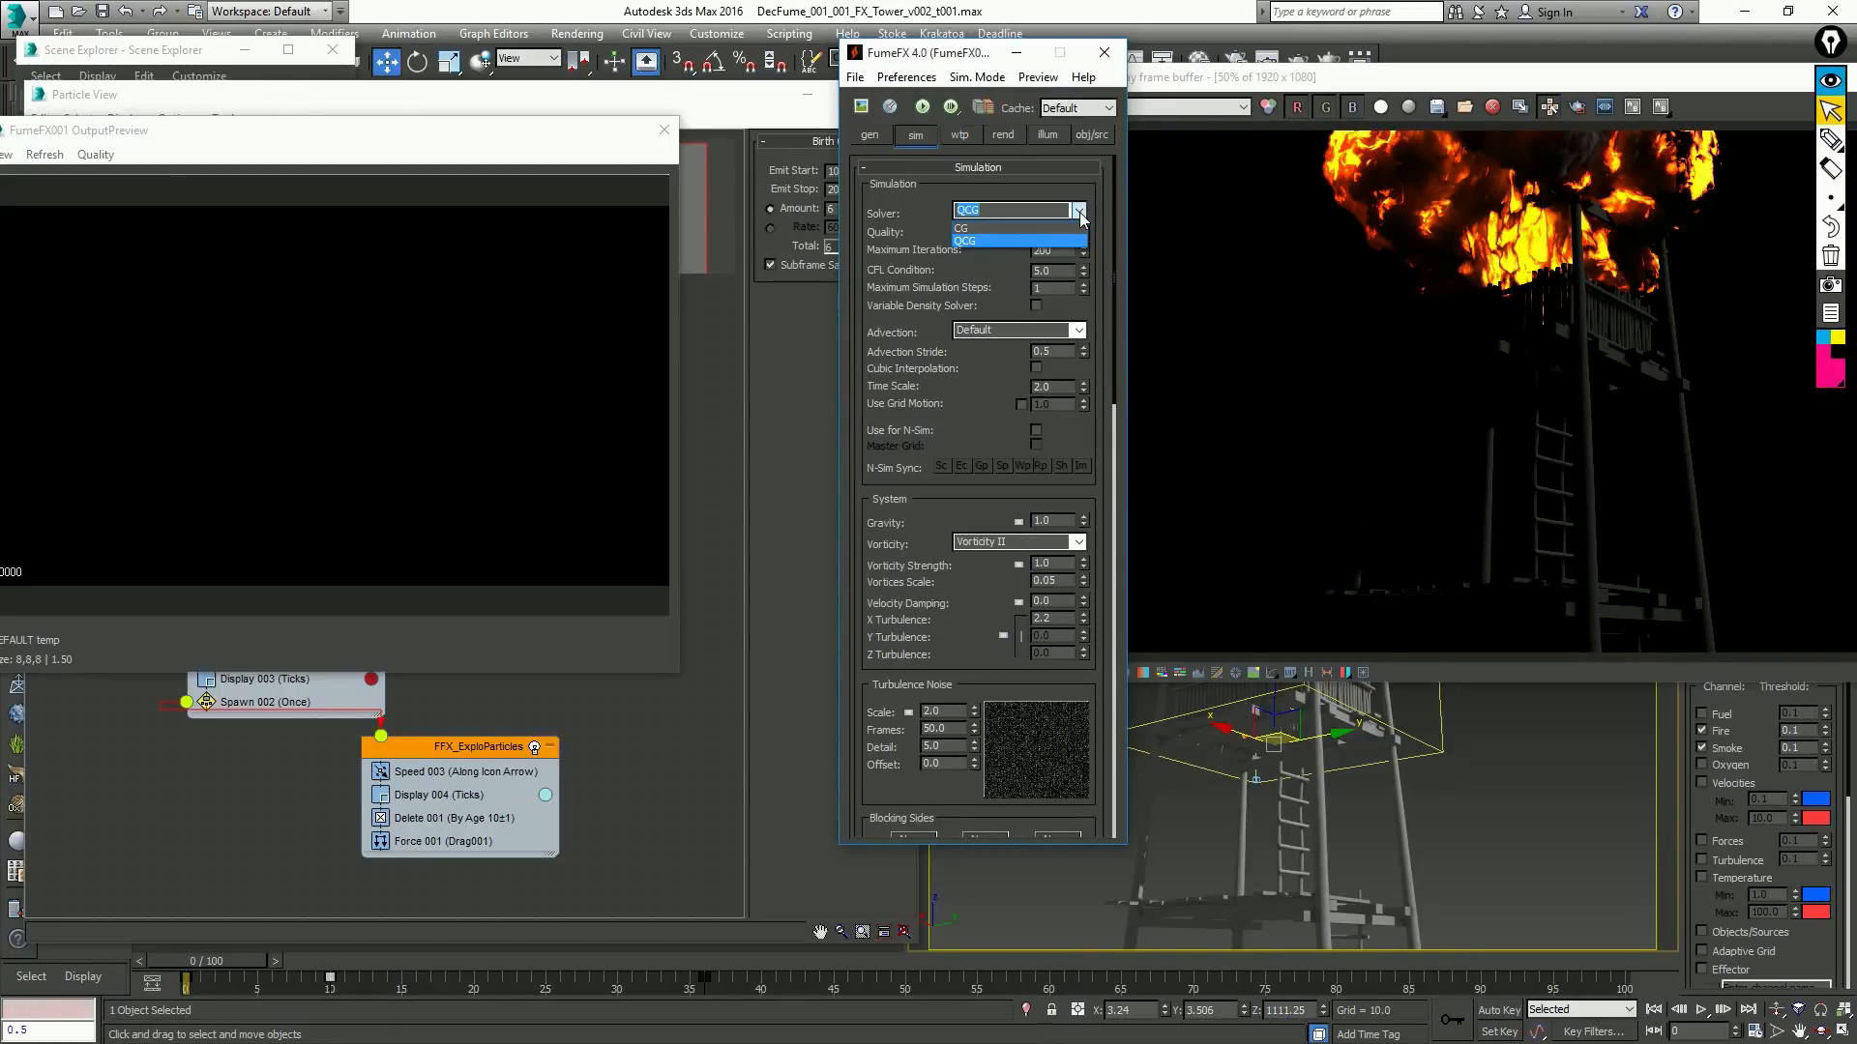
left_click(1045, 239)
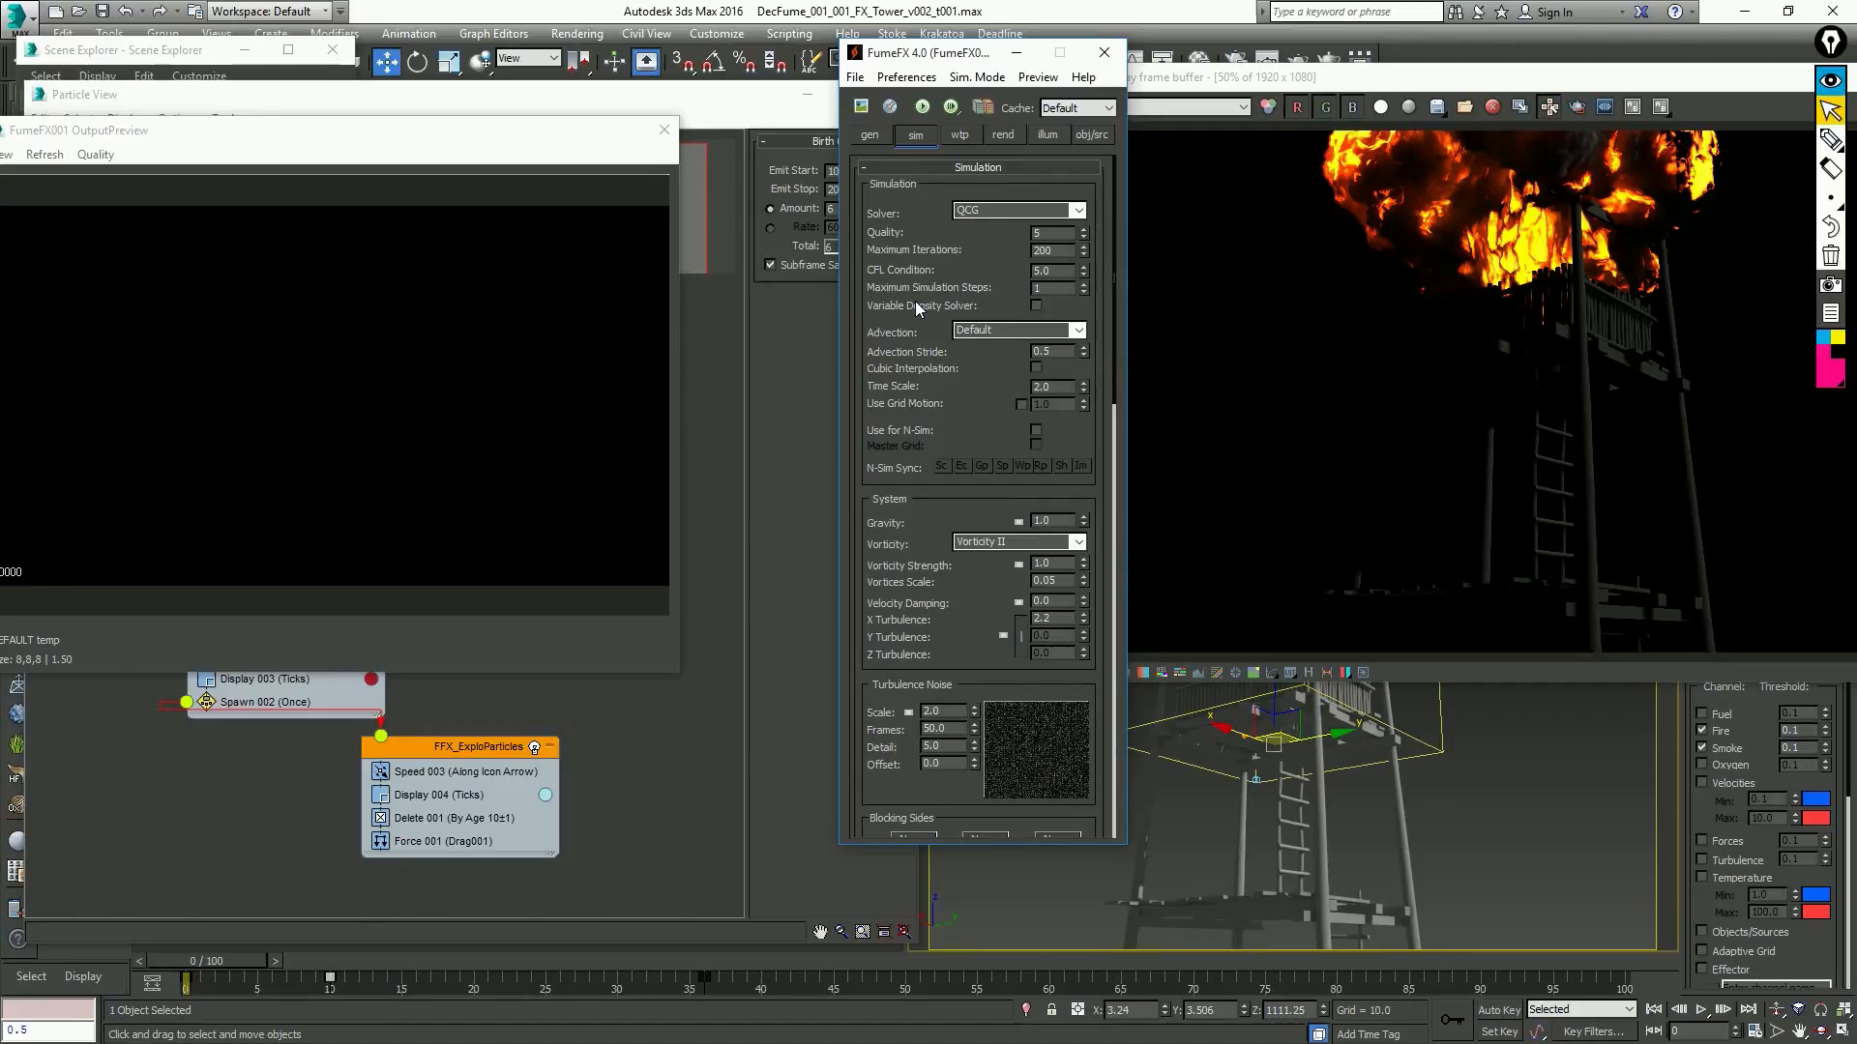
left_click(1077, 215)
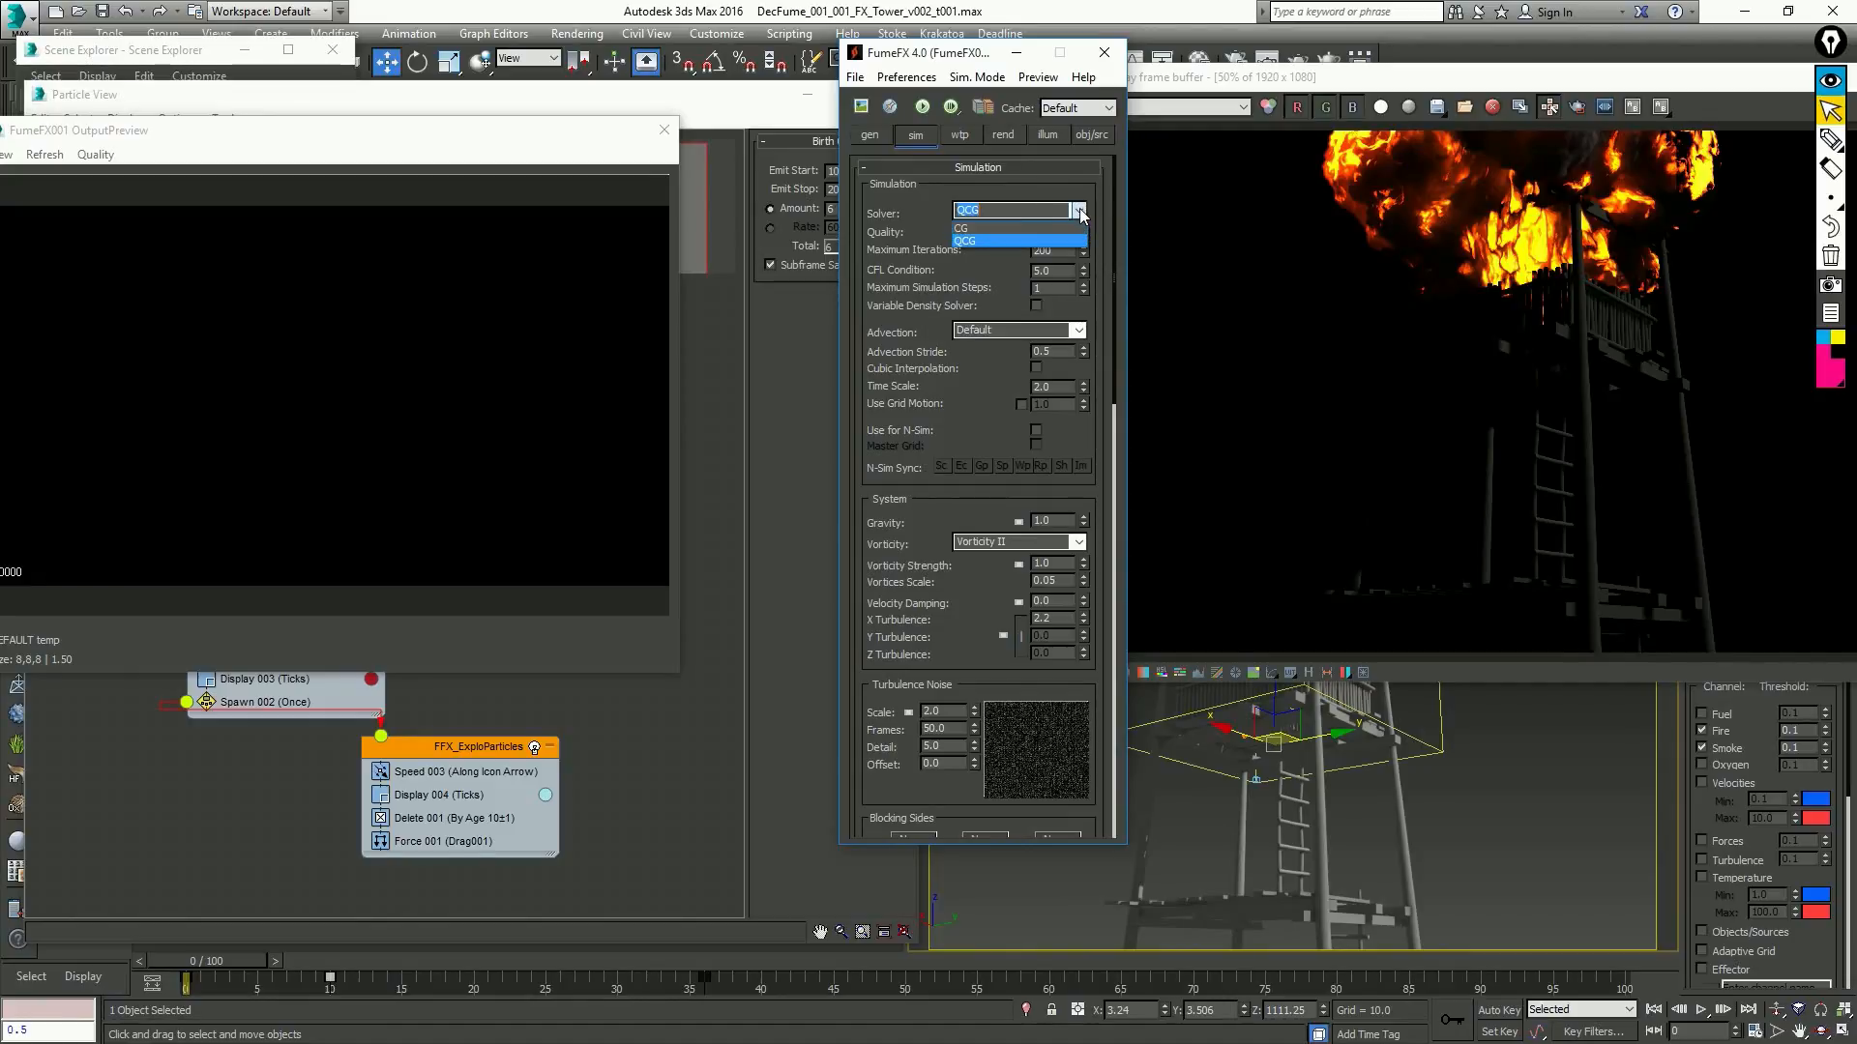
left_click(1078, 213)
left_click(929, 243)
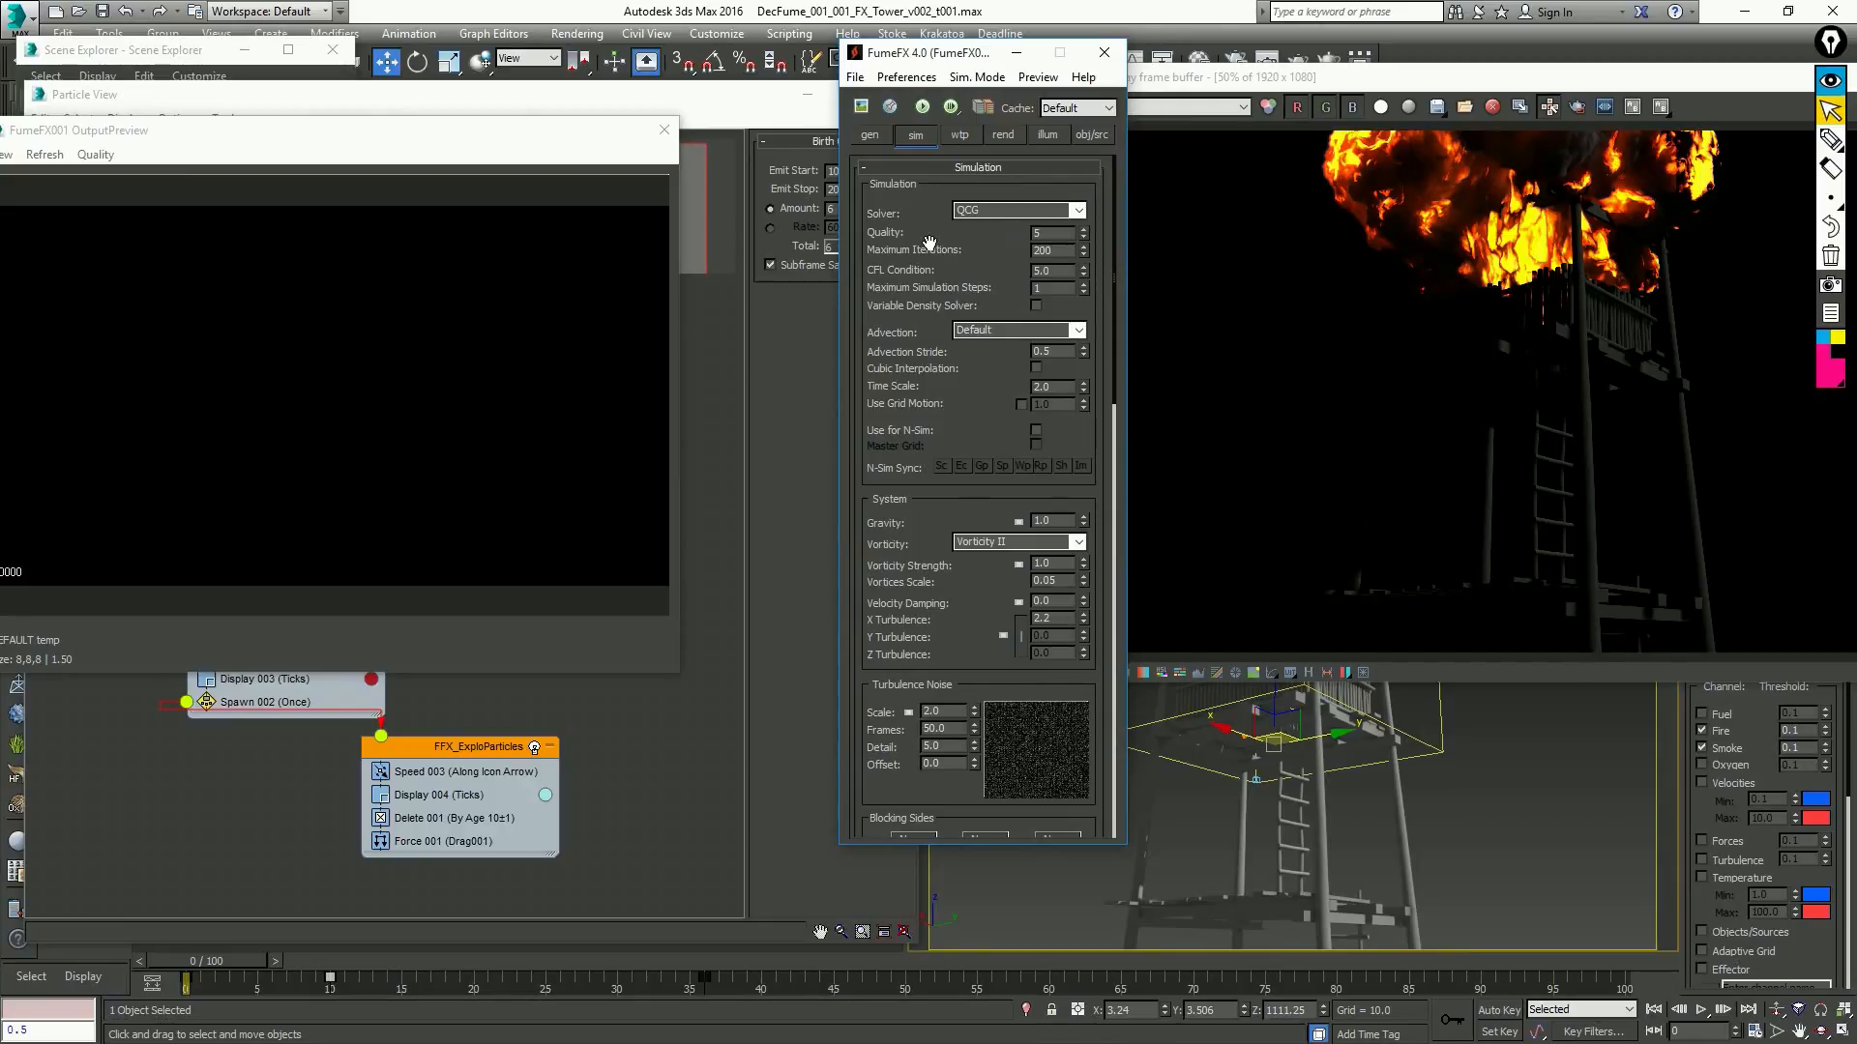
left_click(1080, 213)
left_click(1080, 213)
left_click(1080, 212)
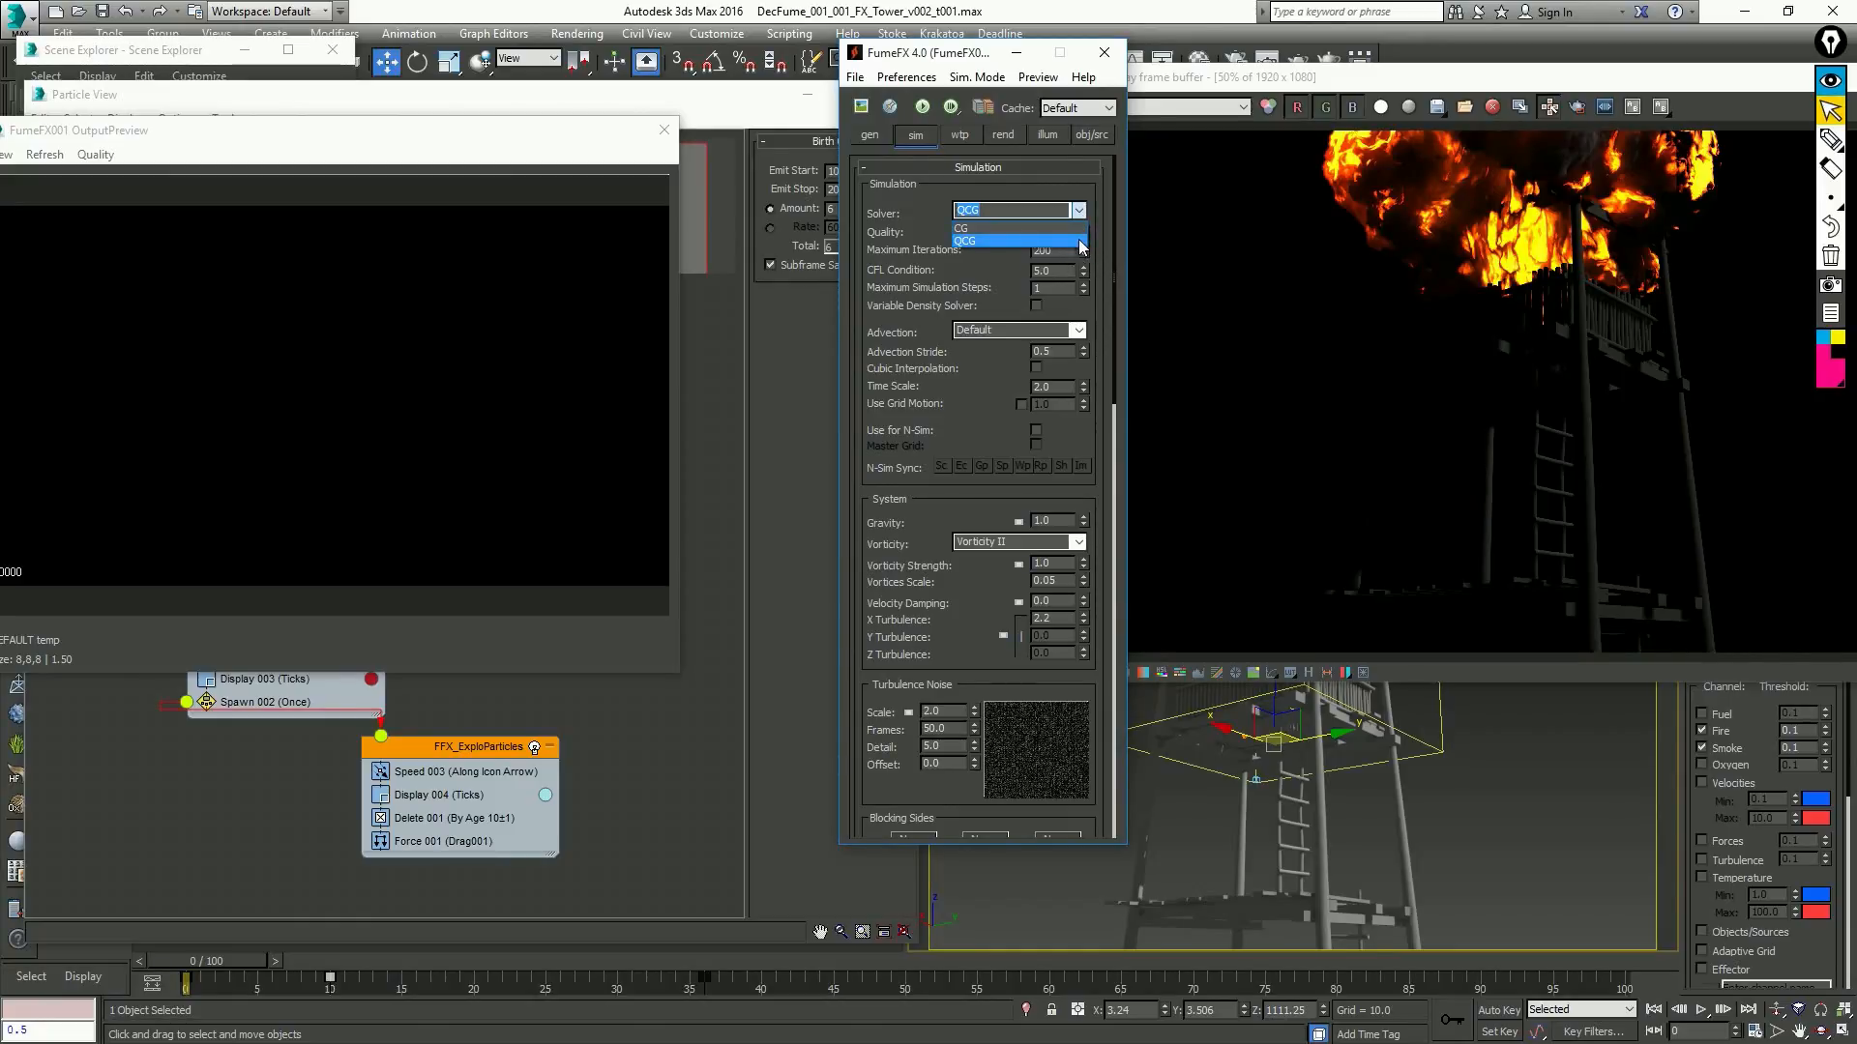
left_click(1080, 241)
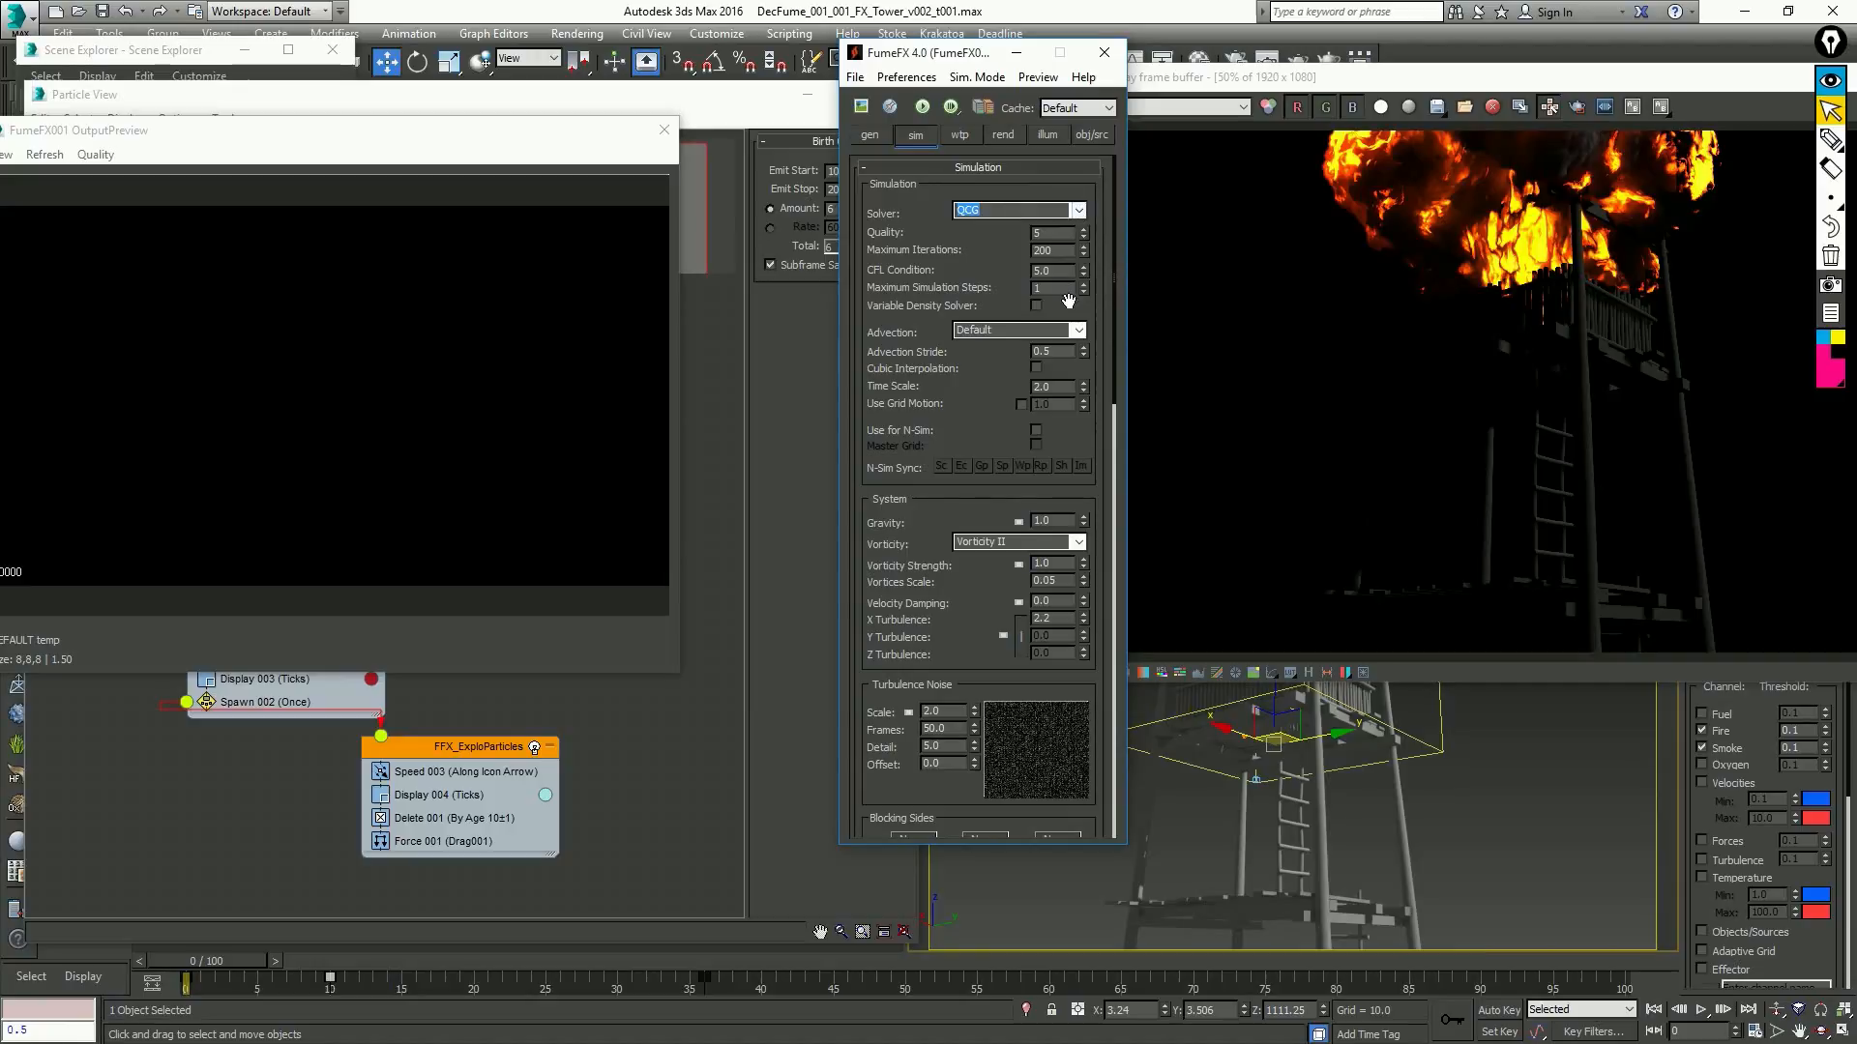
Review the vorticity, turbulence noise and fuel parameters, including the effector connection for turbulence
scroll(1068, 319, "down", 4)
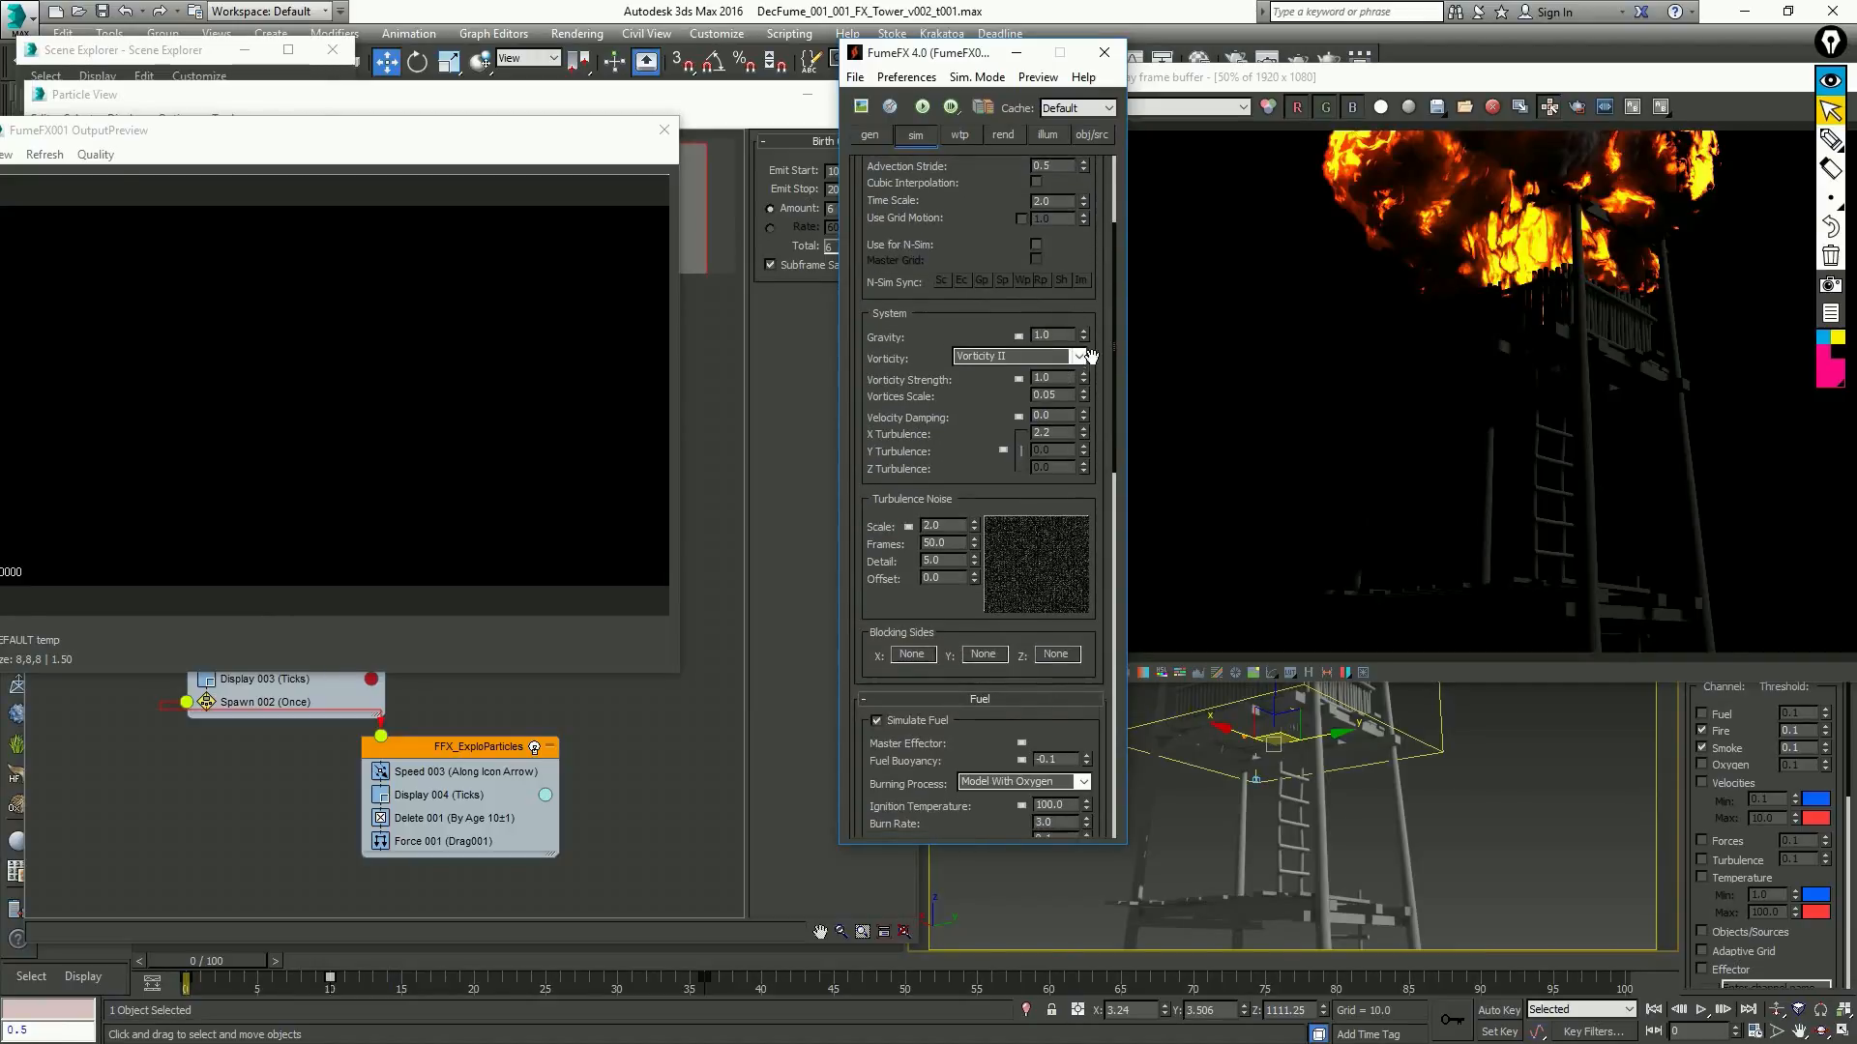
left_click_drag(922, 400, 943, 398)
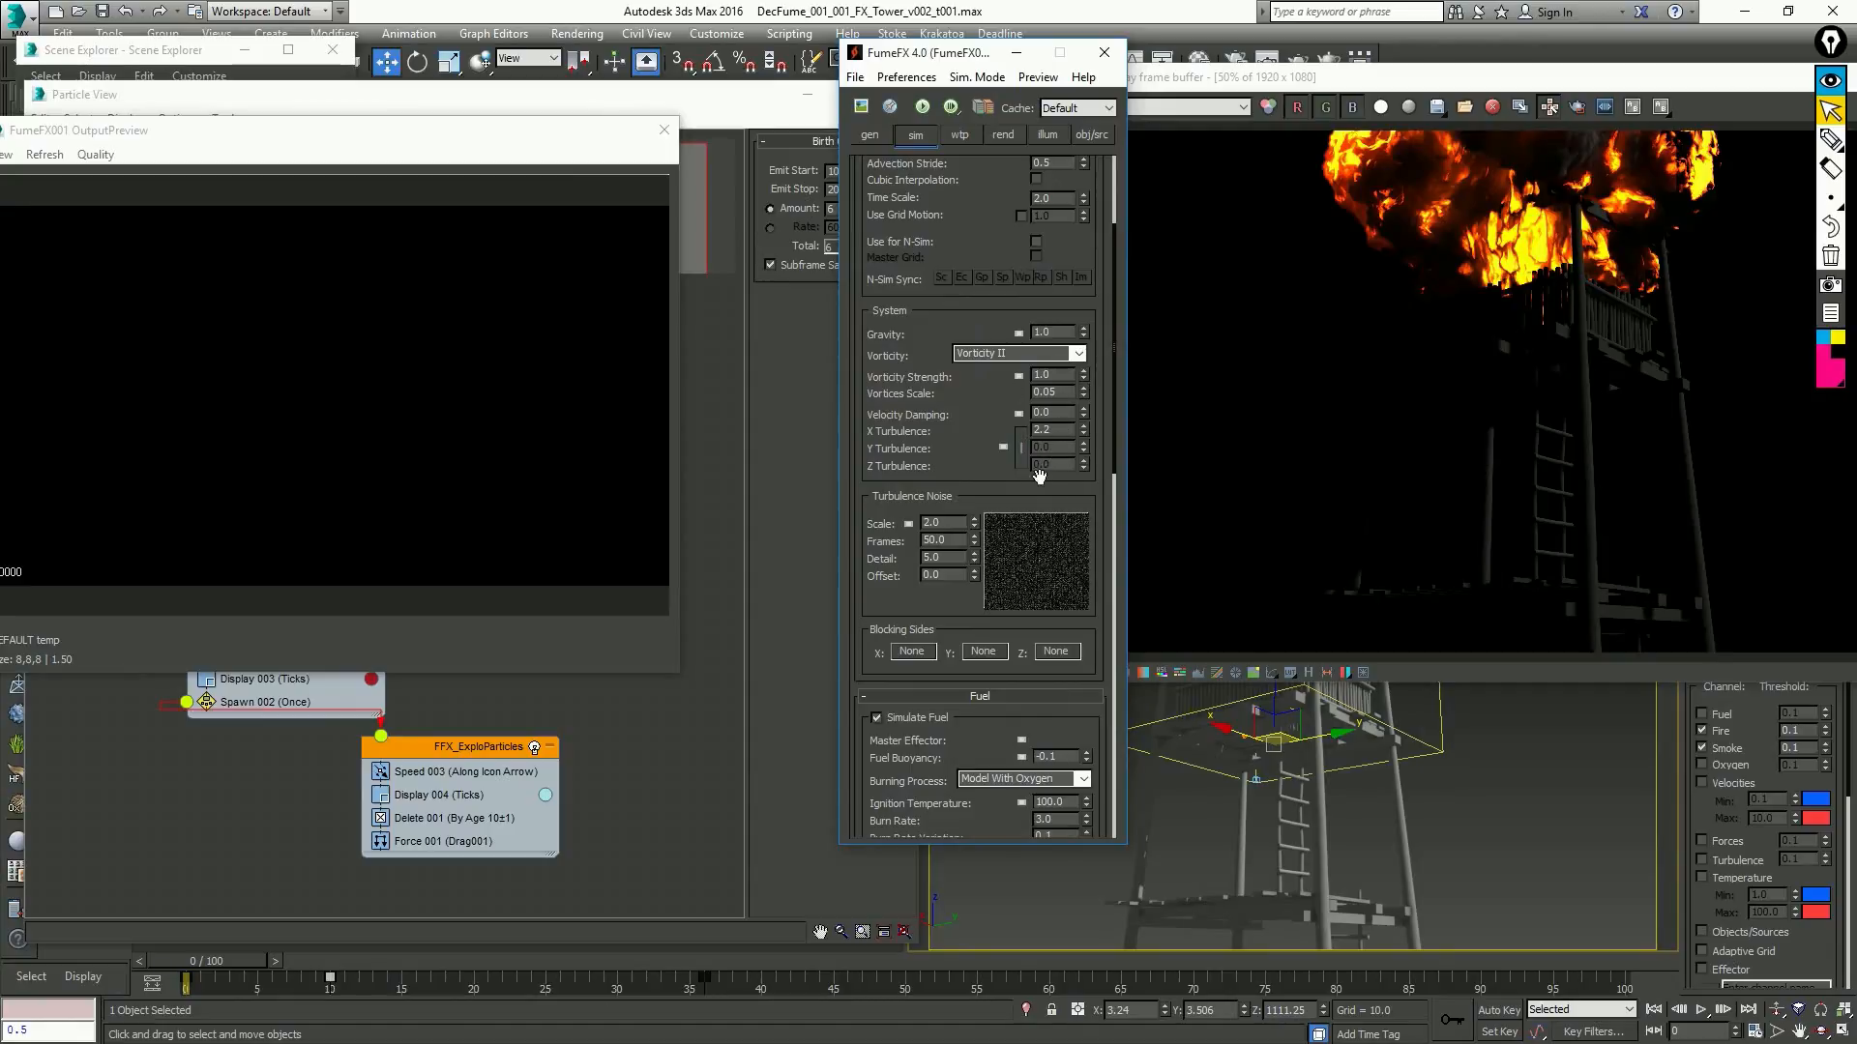
left_click_drag(958, 467, 970, 240)
scroll(943, 652, "down", 7)
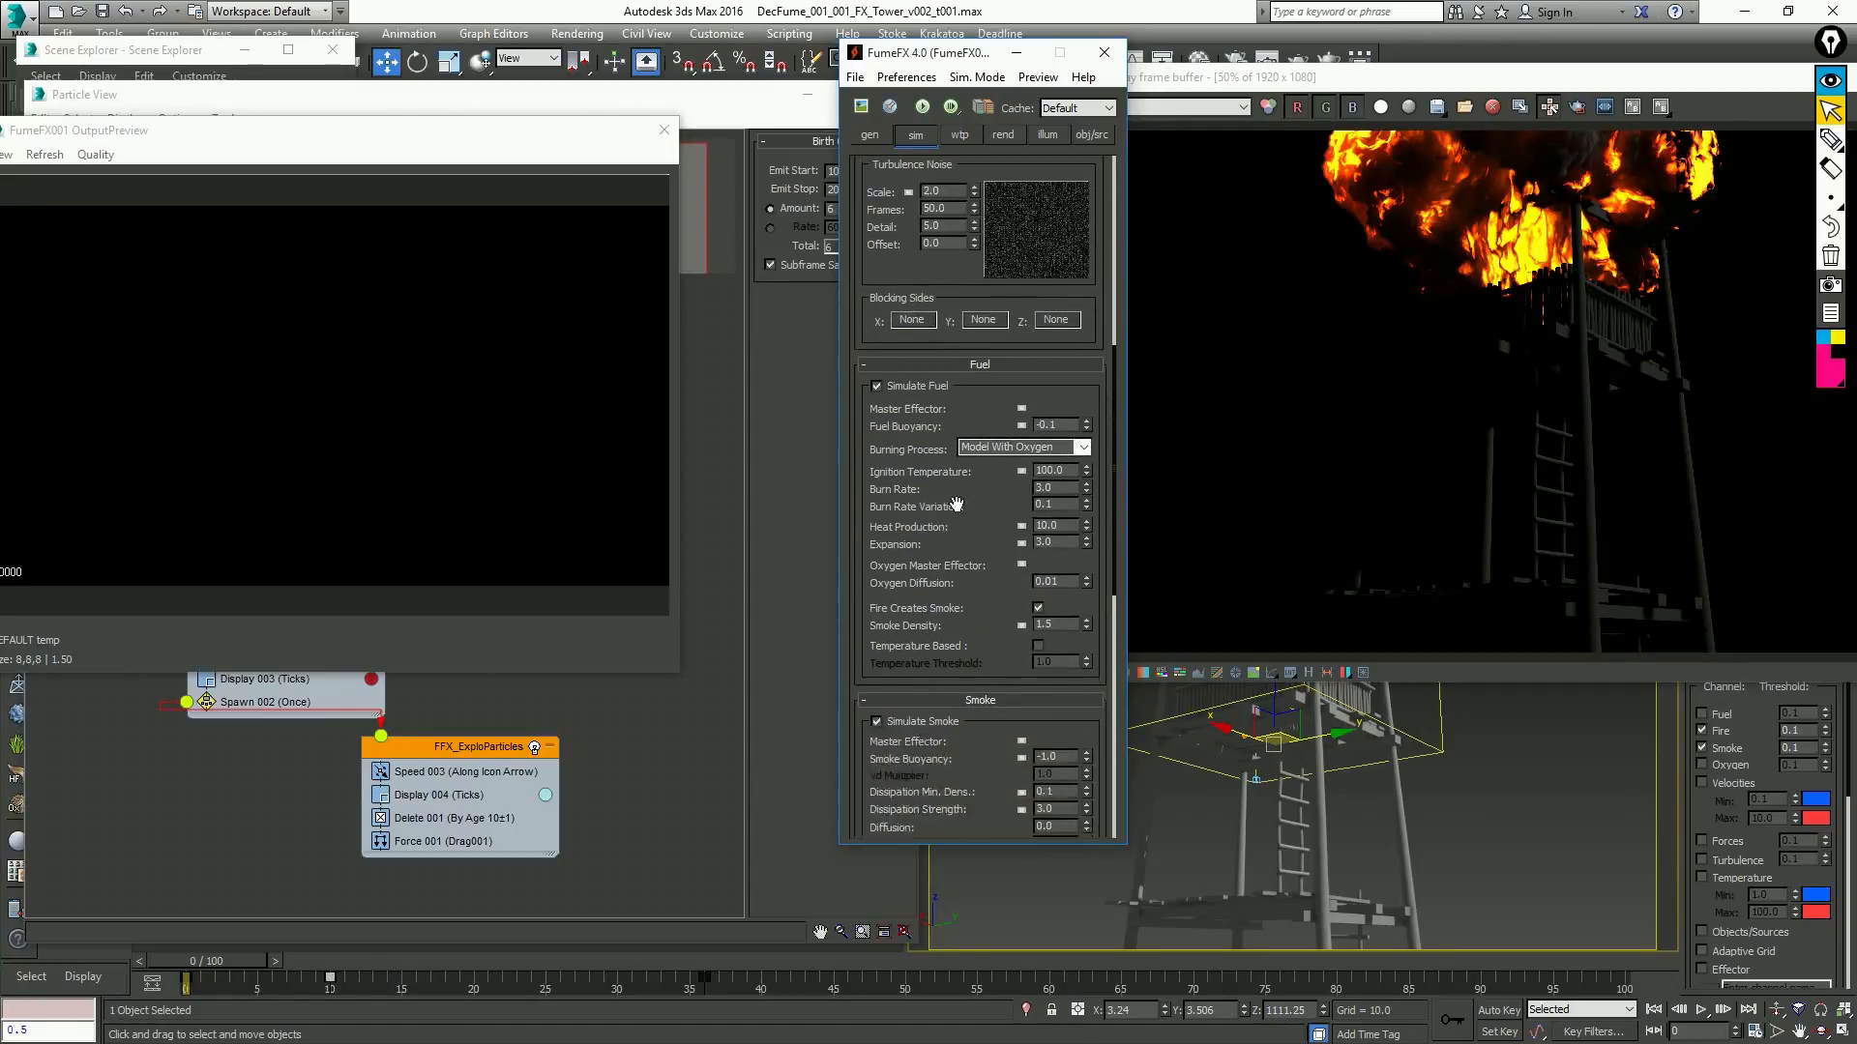
scroll(943, 387, "up", 7)
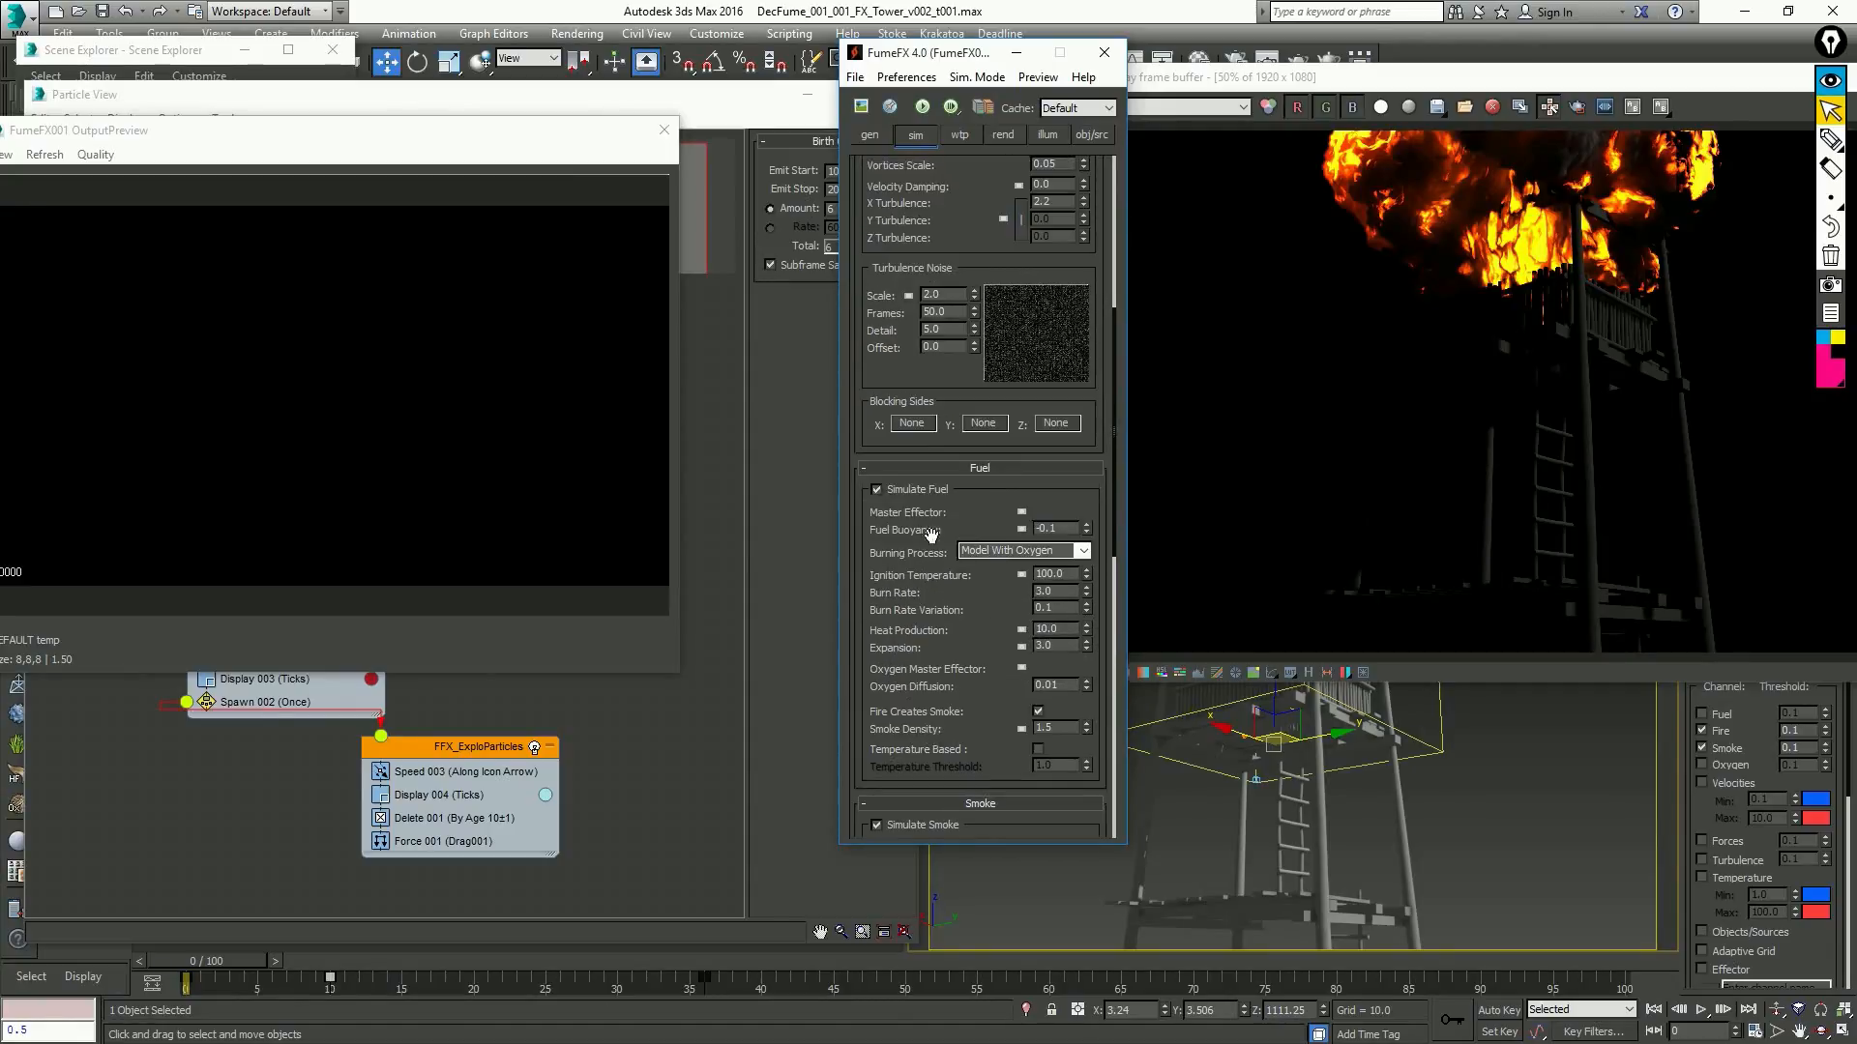
left_click_drag(926, 239, 943, 375)
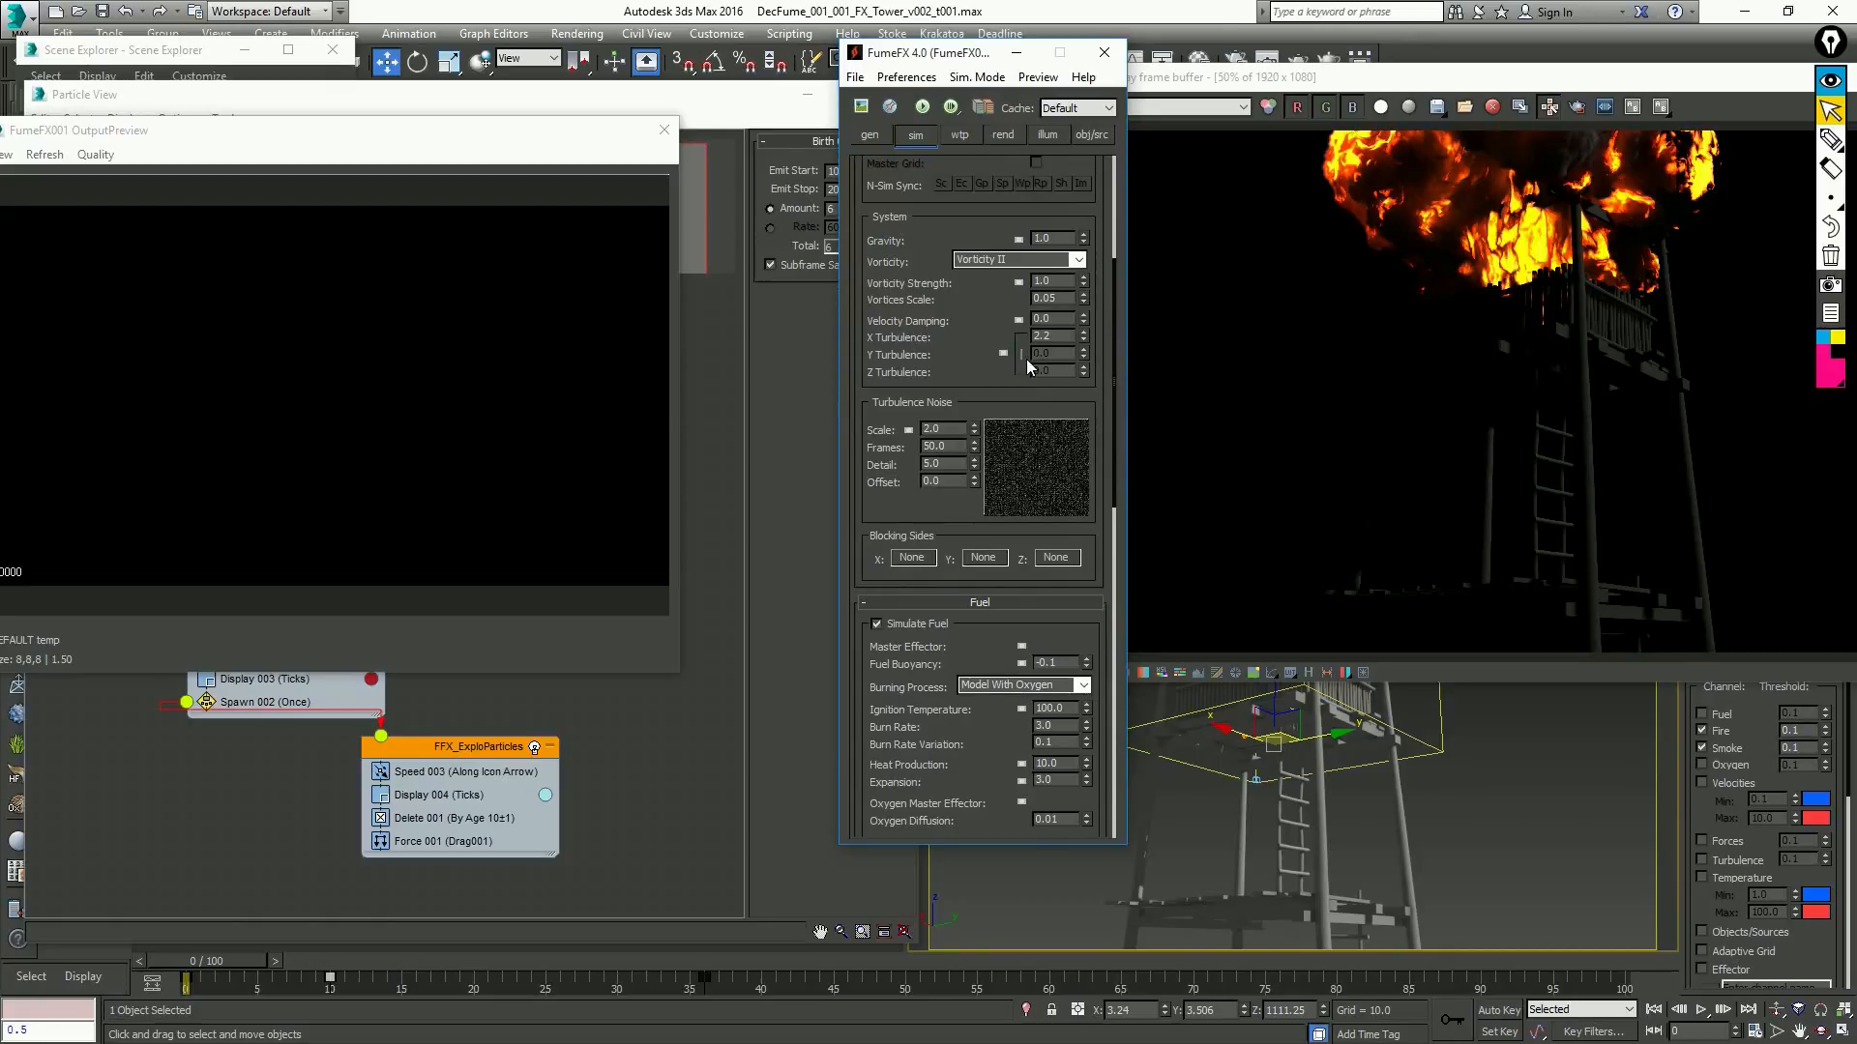
left_click(1003, 354)
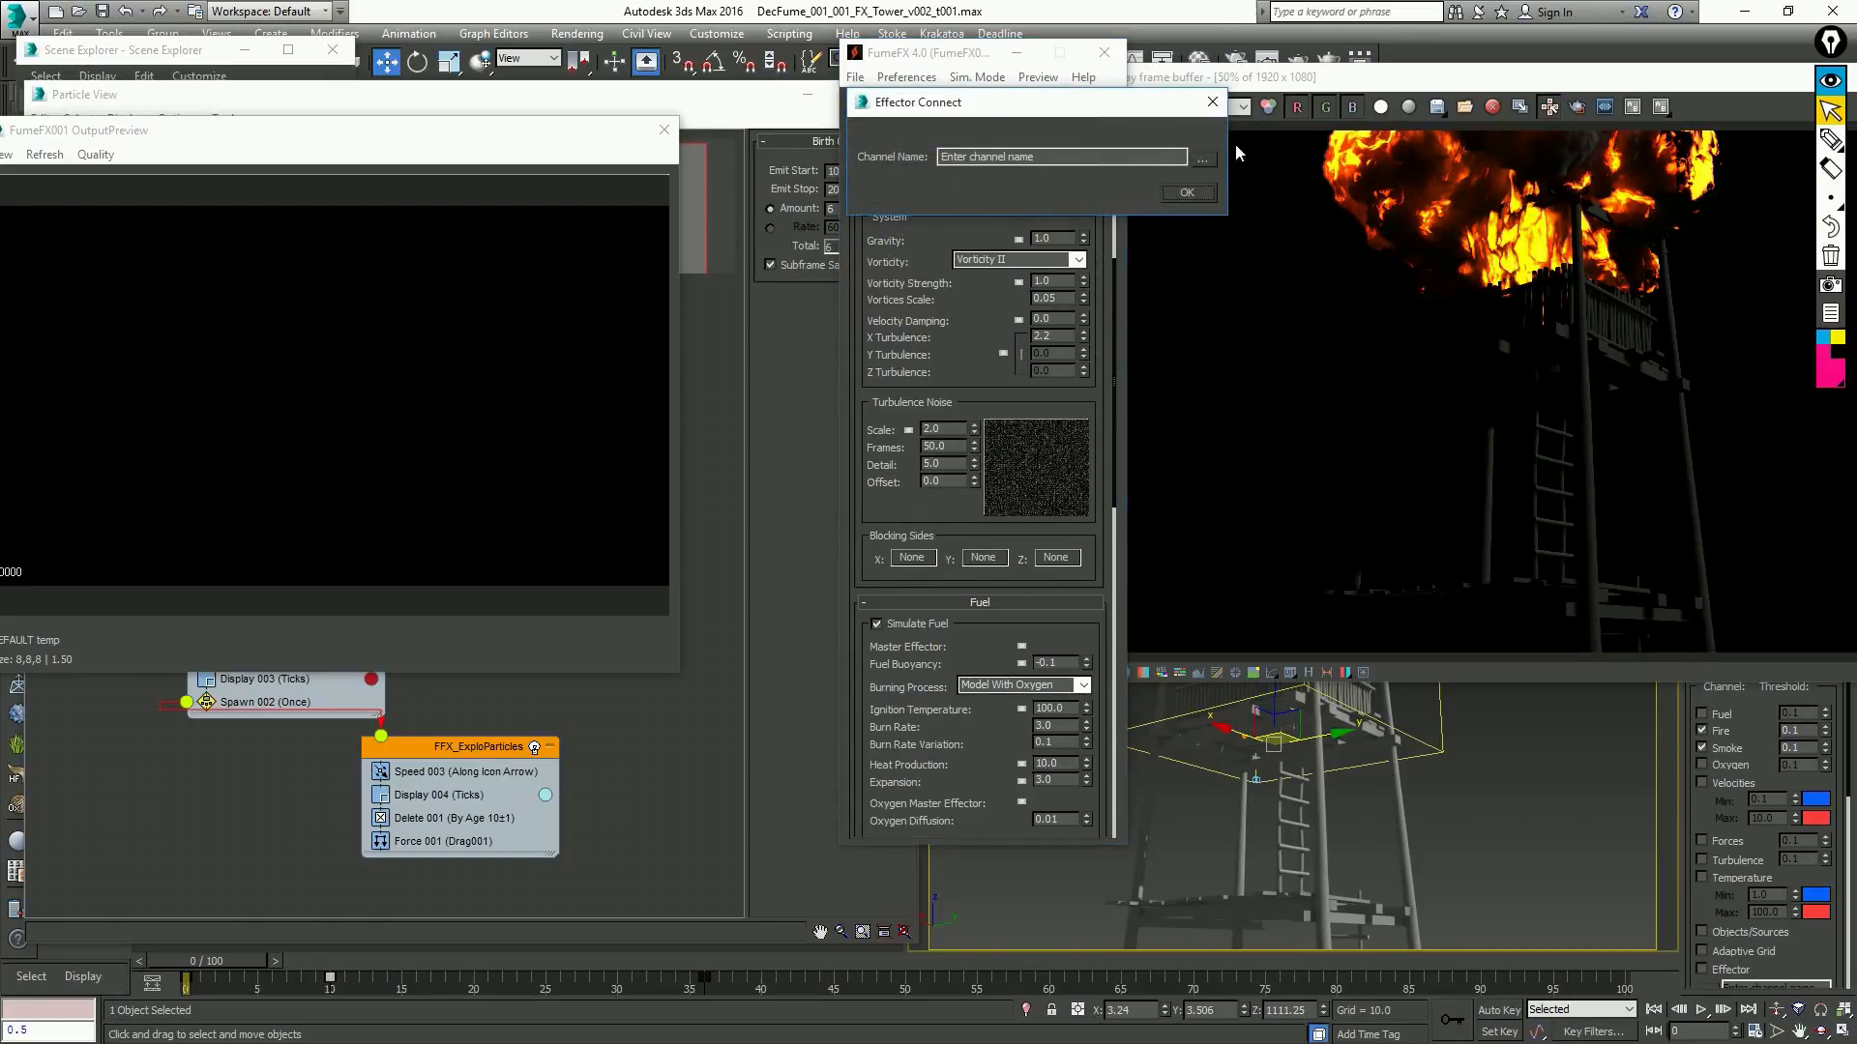
left_click(1213, 102)
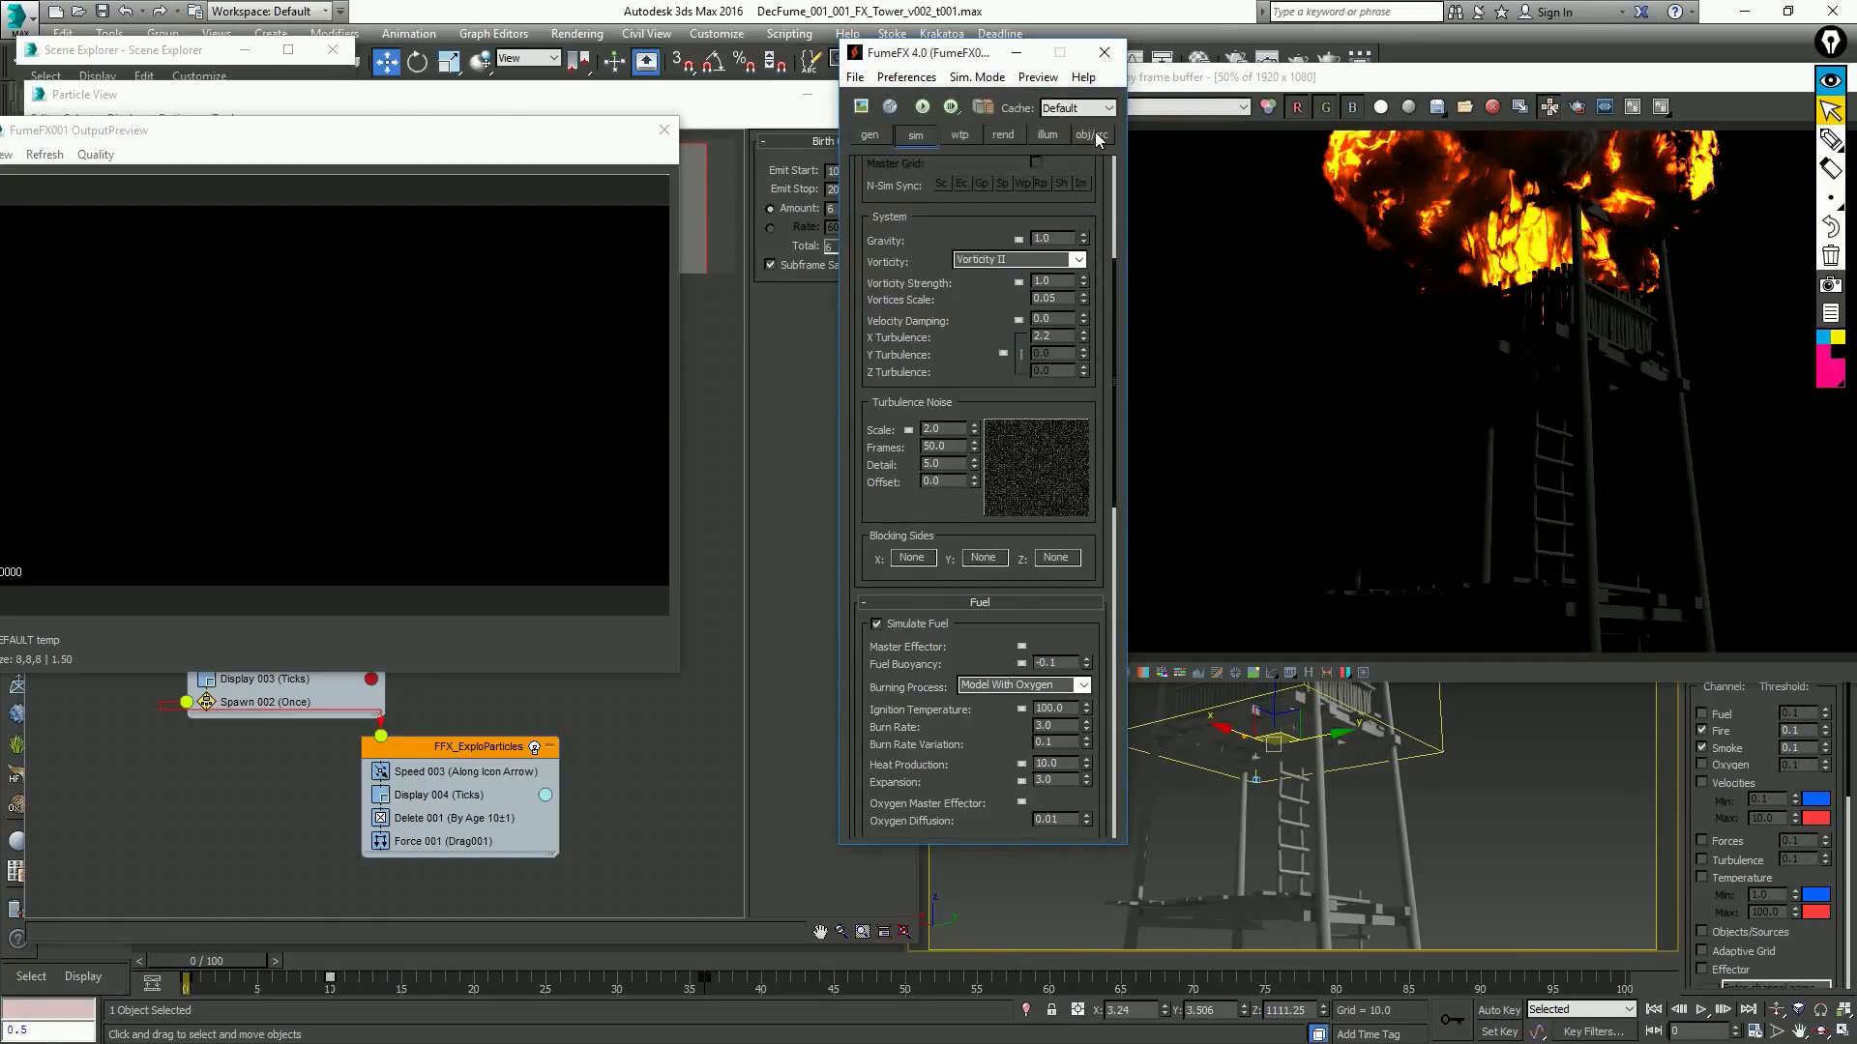
Open the Layer Explorer and add an Effector to the objects and sources of FumeFX001
left_click(1097, 138)
left_click(961, 399)
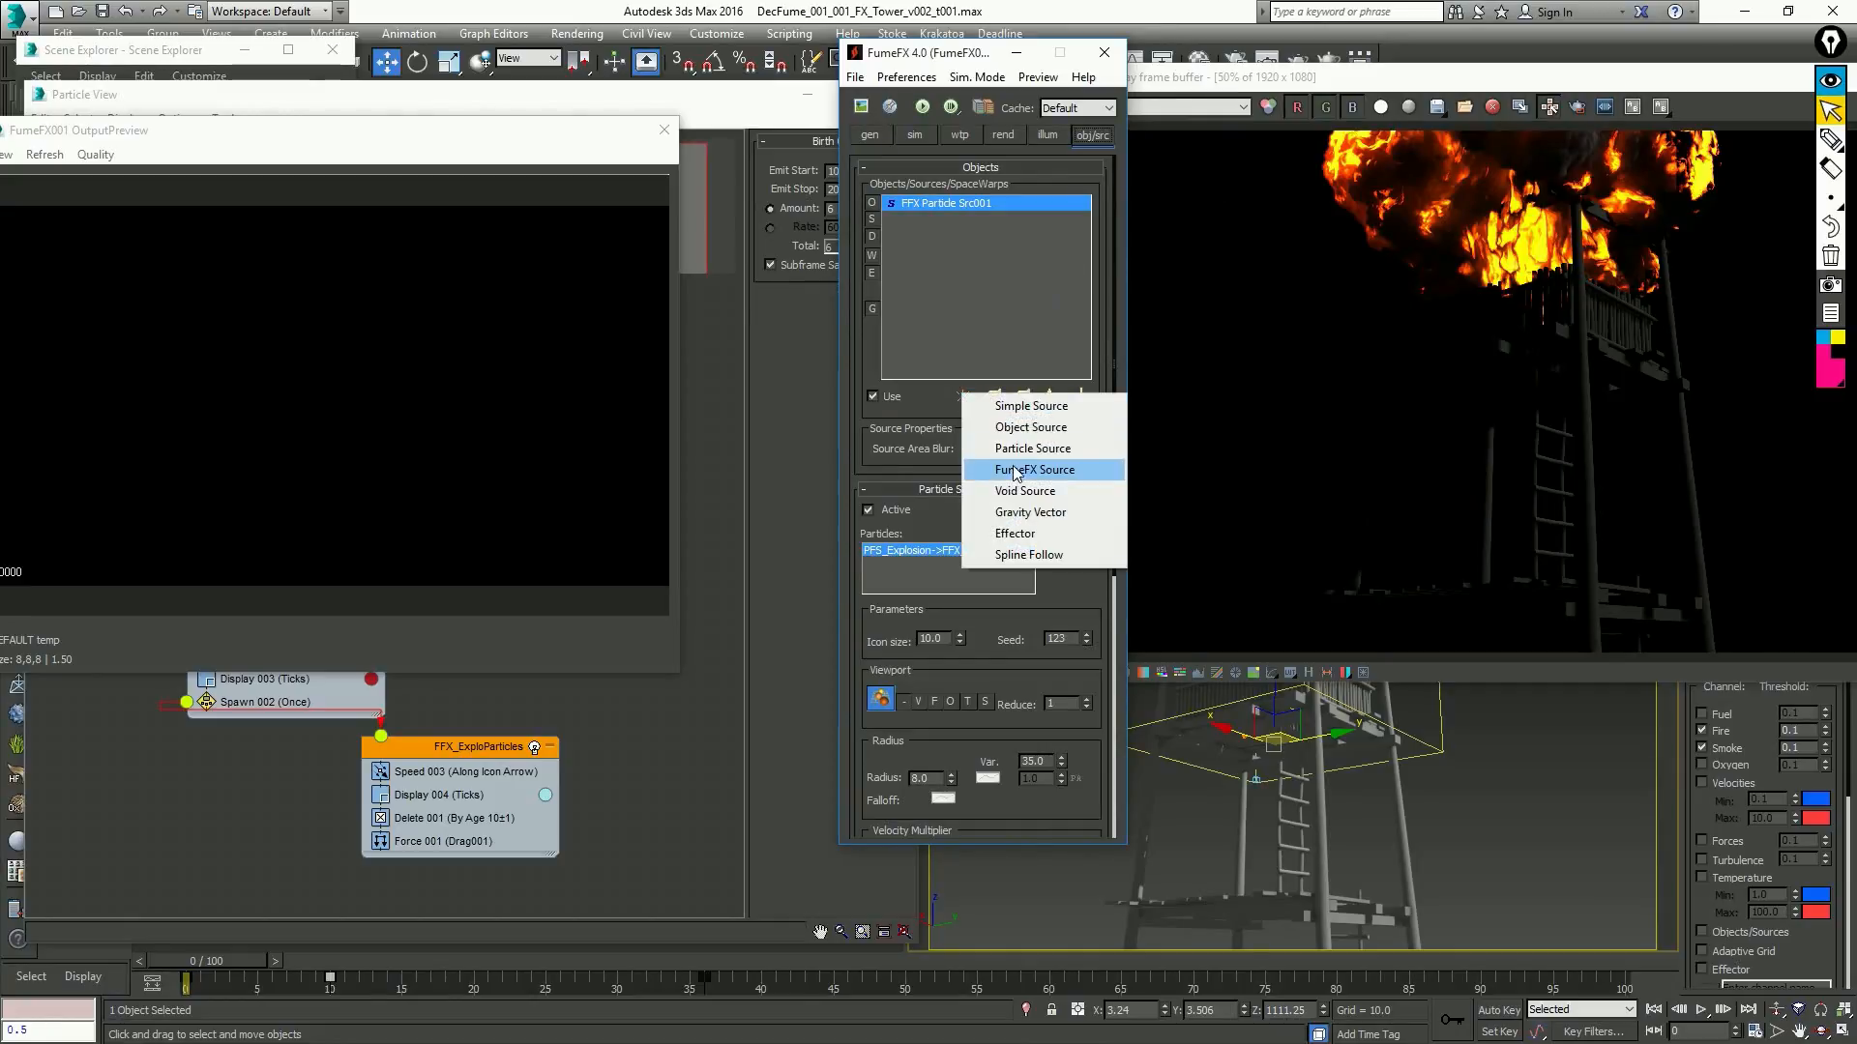
left_click(982, 46)
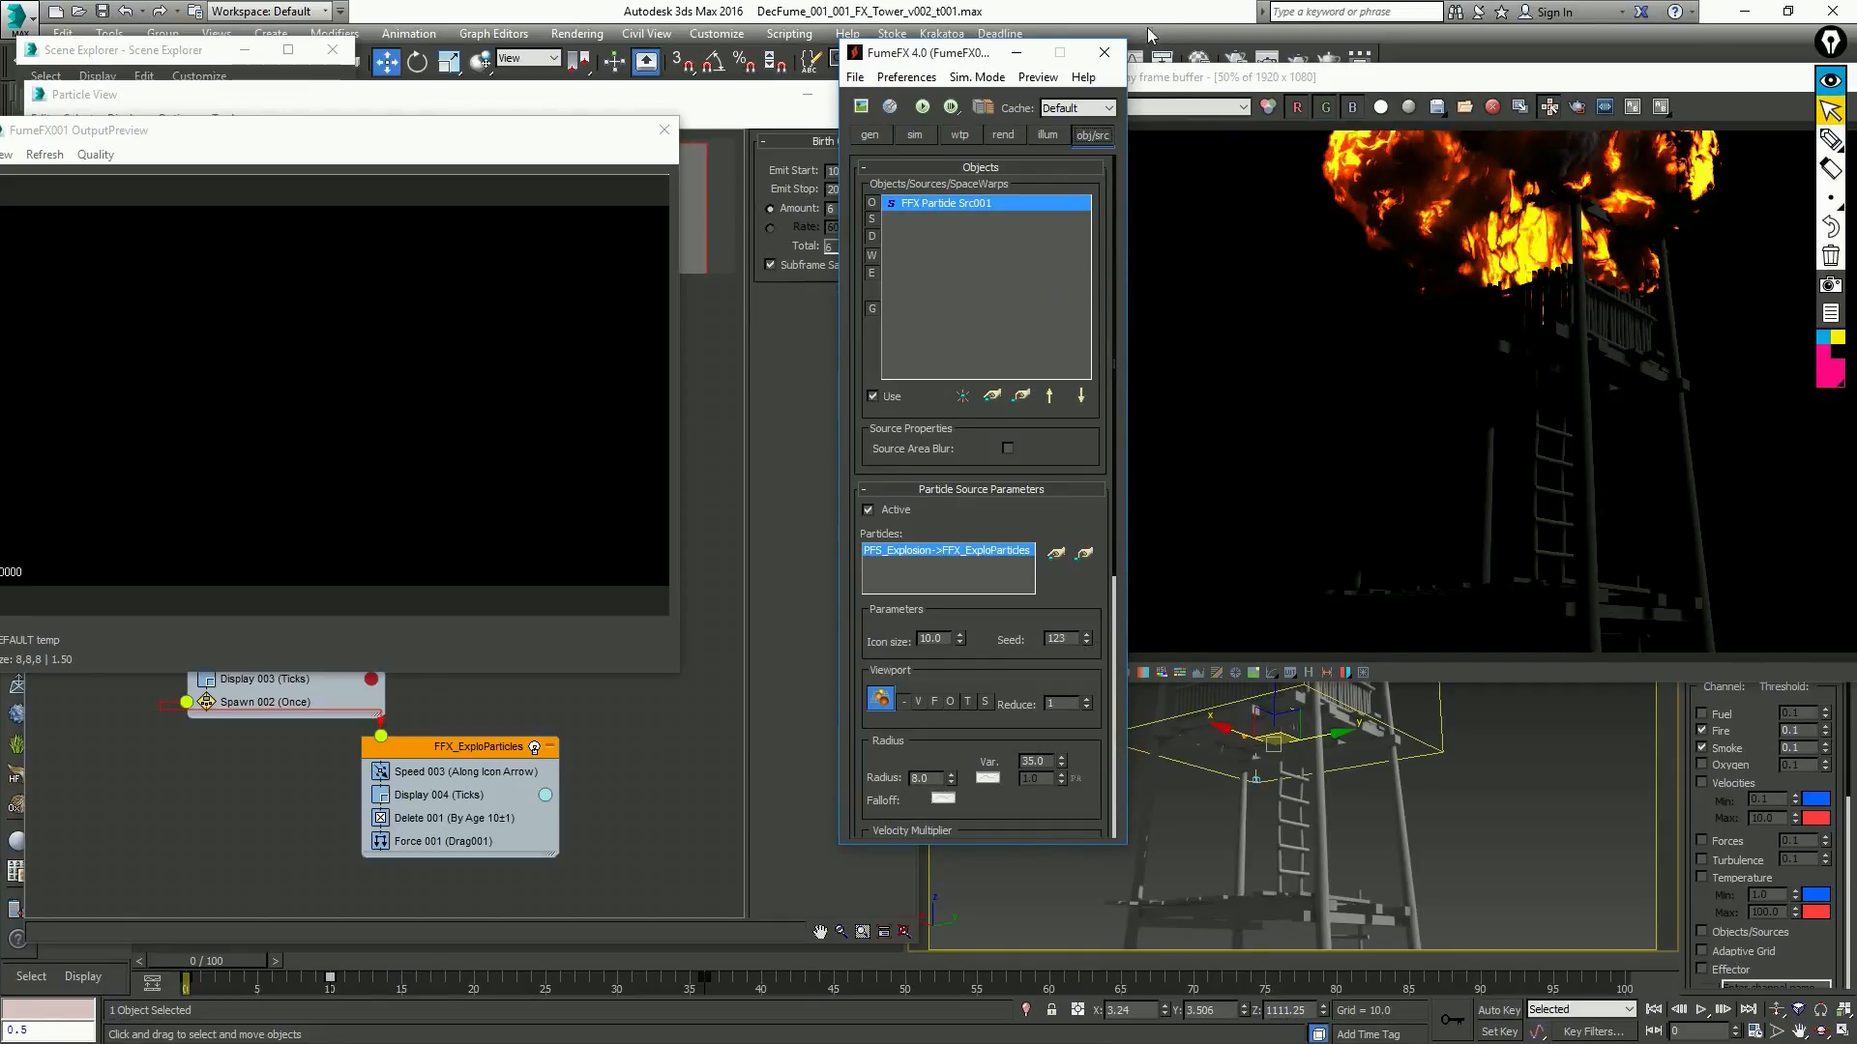
left_click_drag(943, 50, 939, 146)
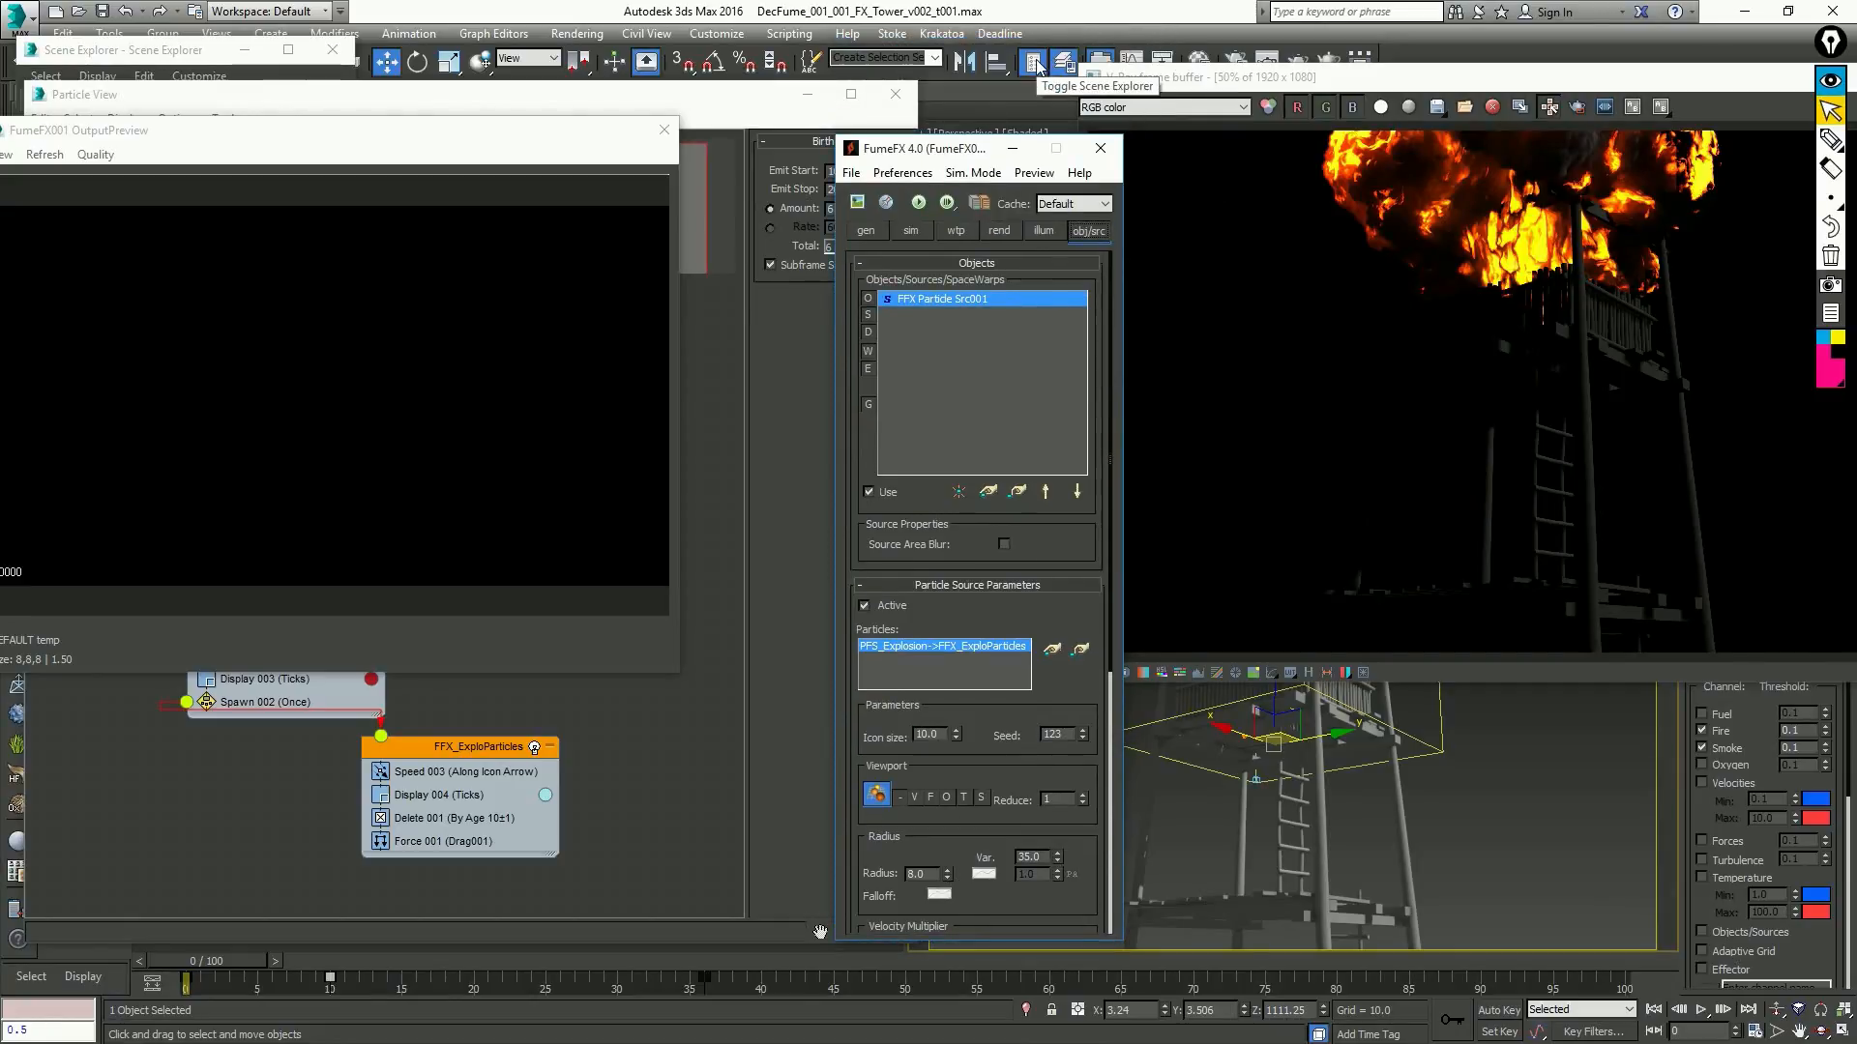
left_click(1064, 63)
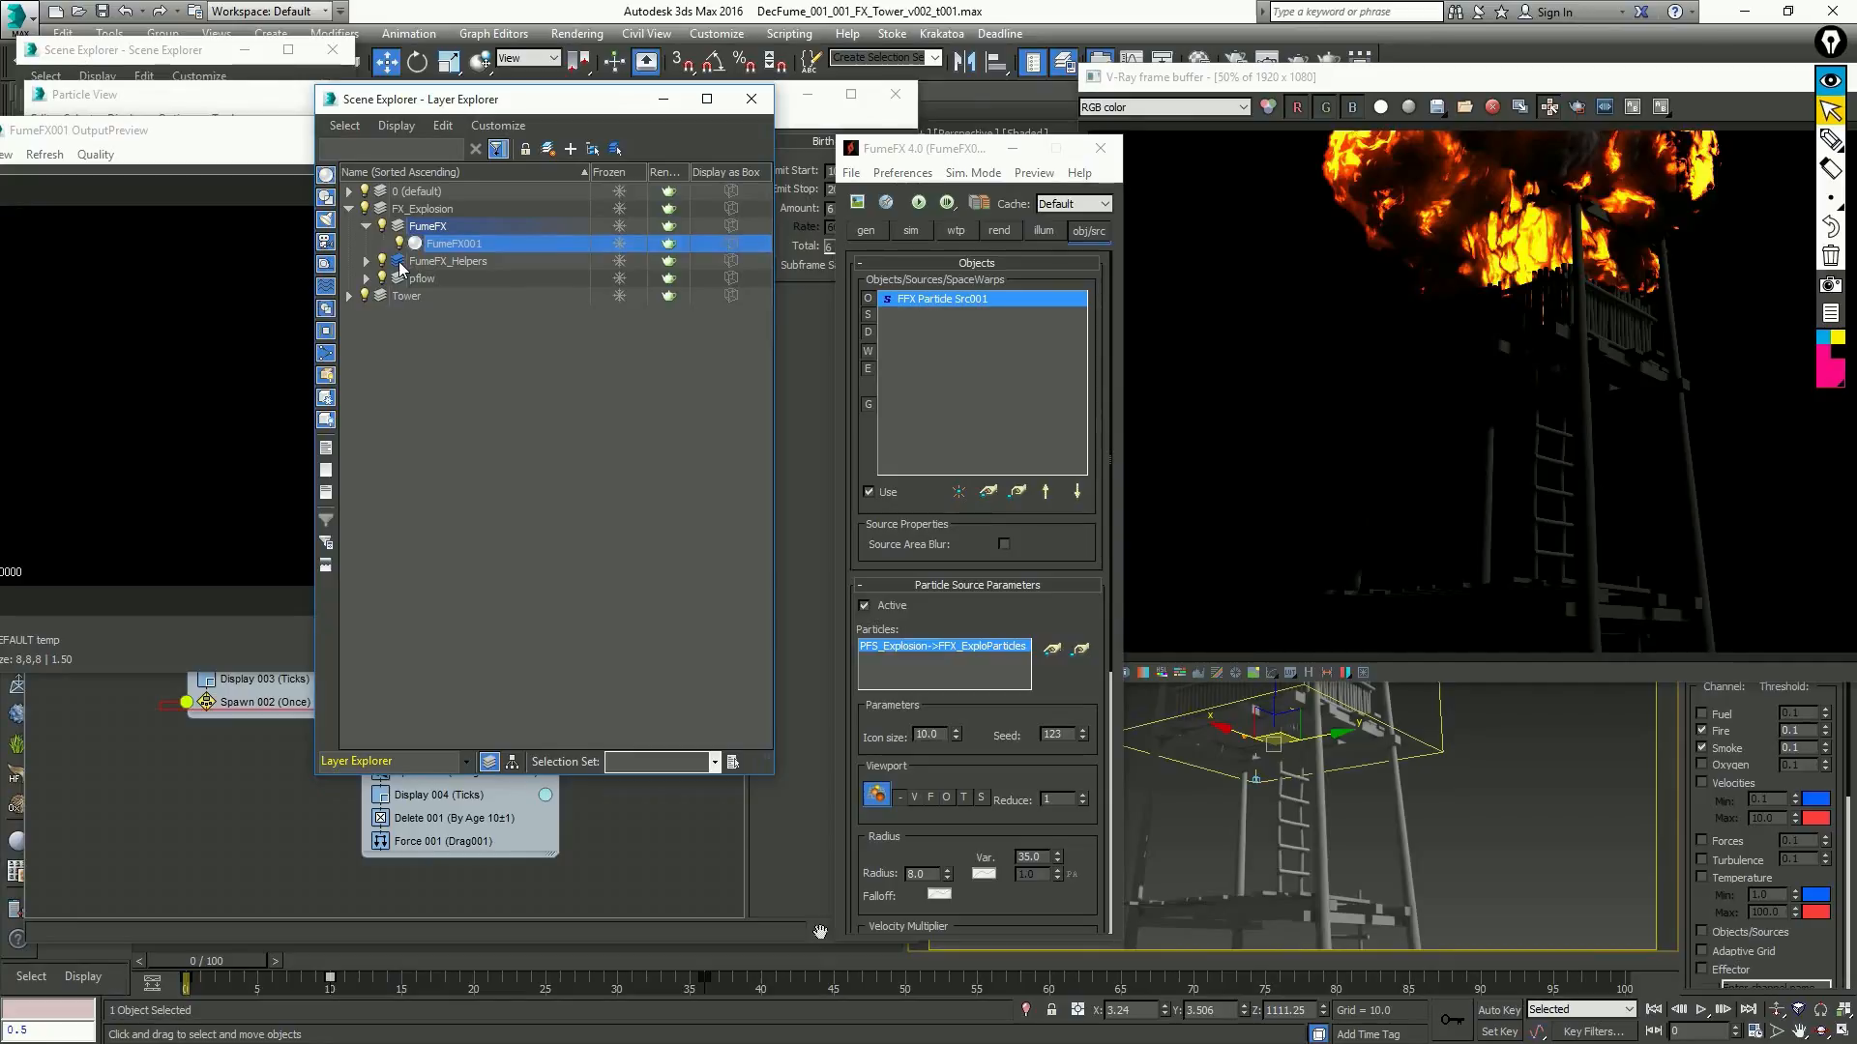
left_click(960, 492)
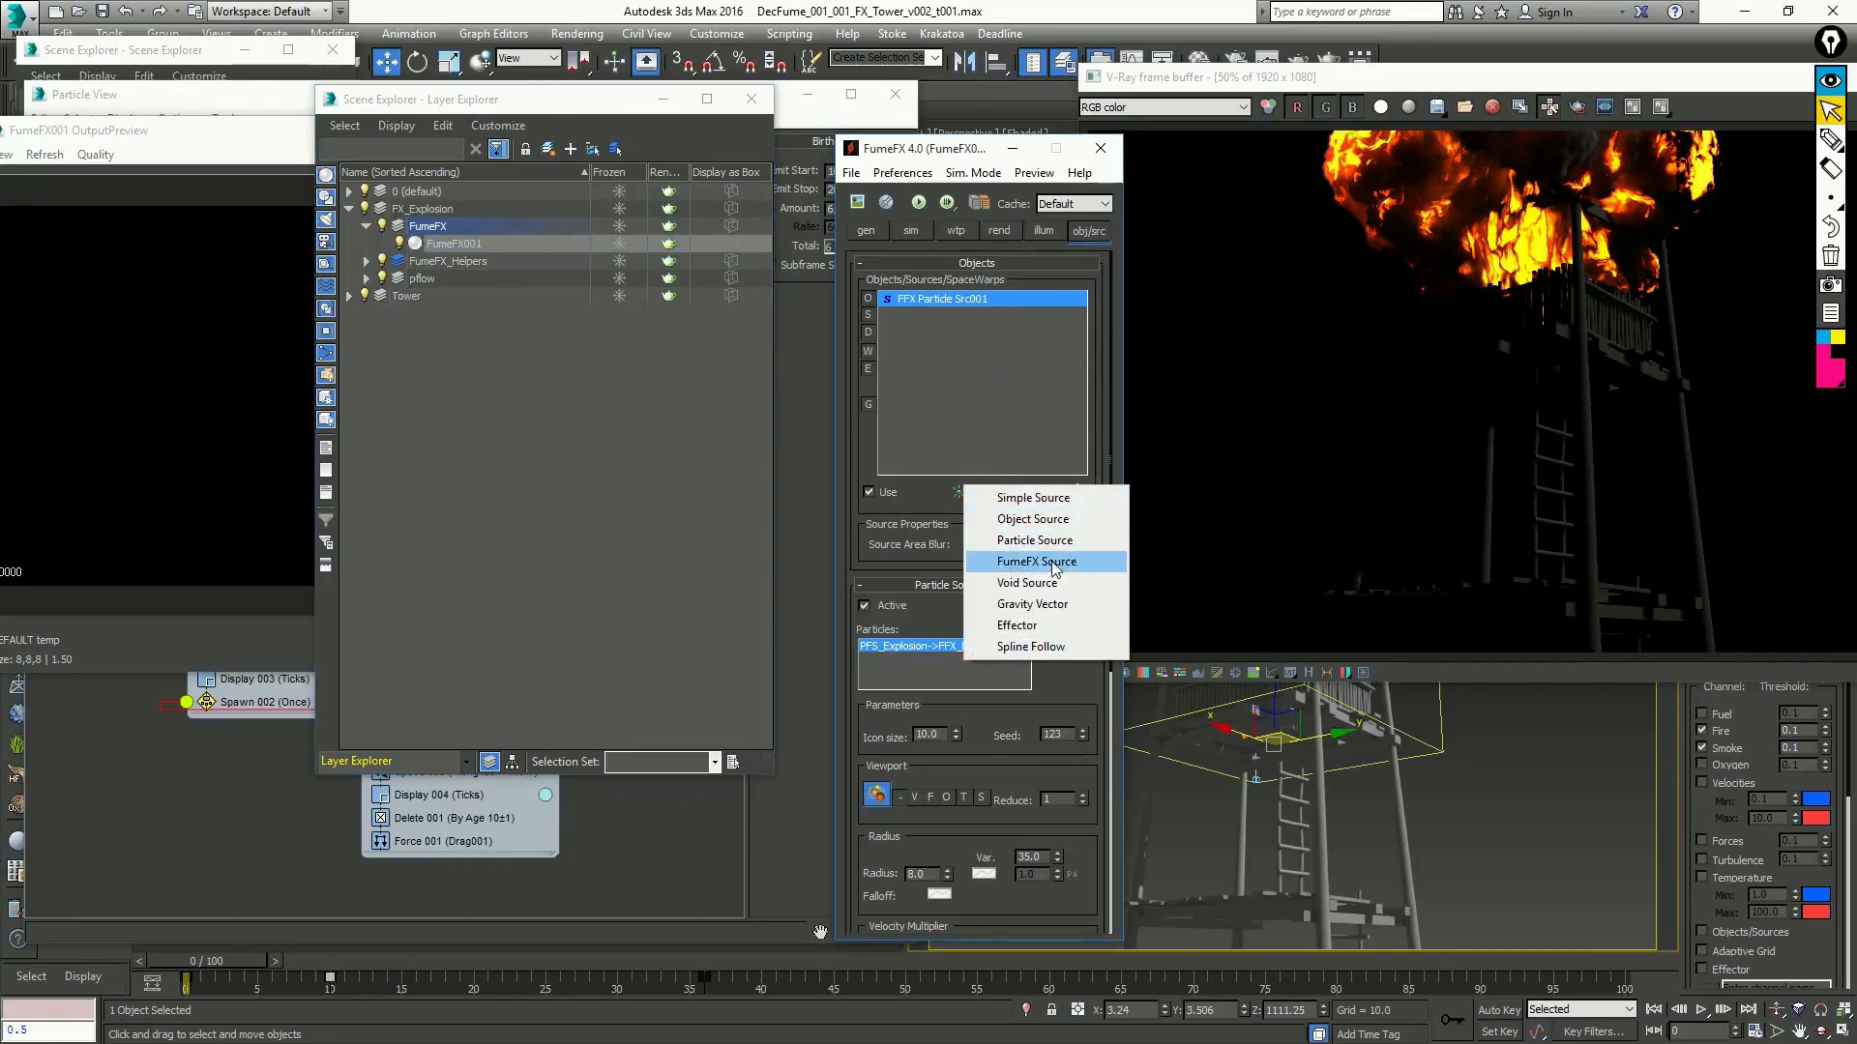
left_click(1063, 625)
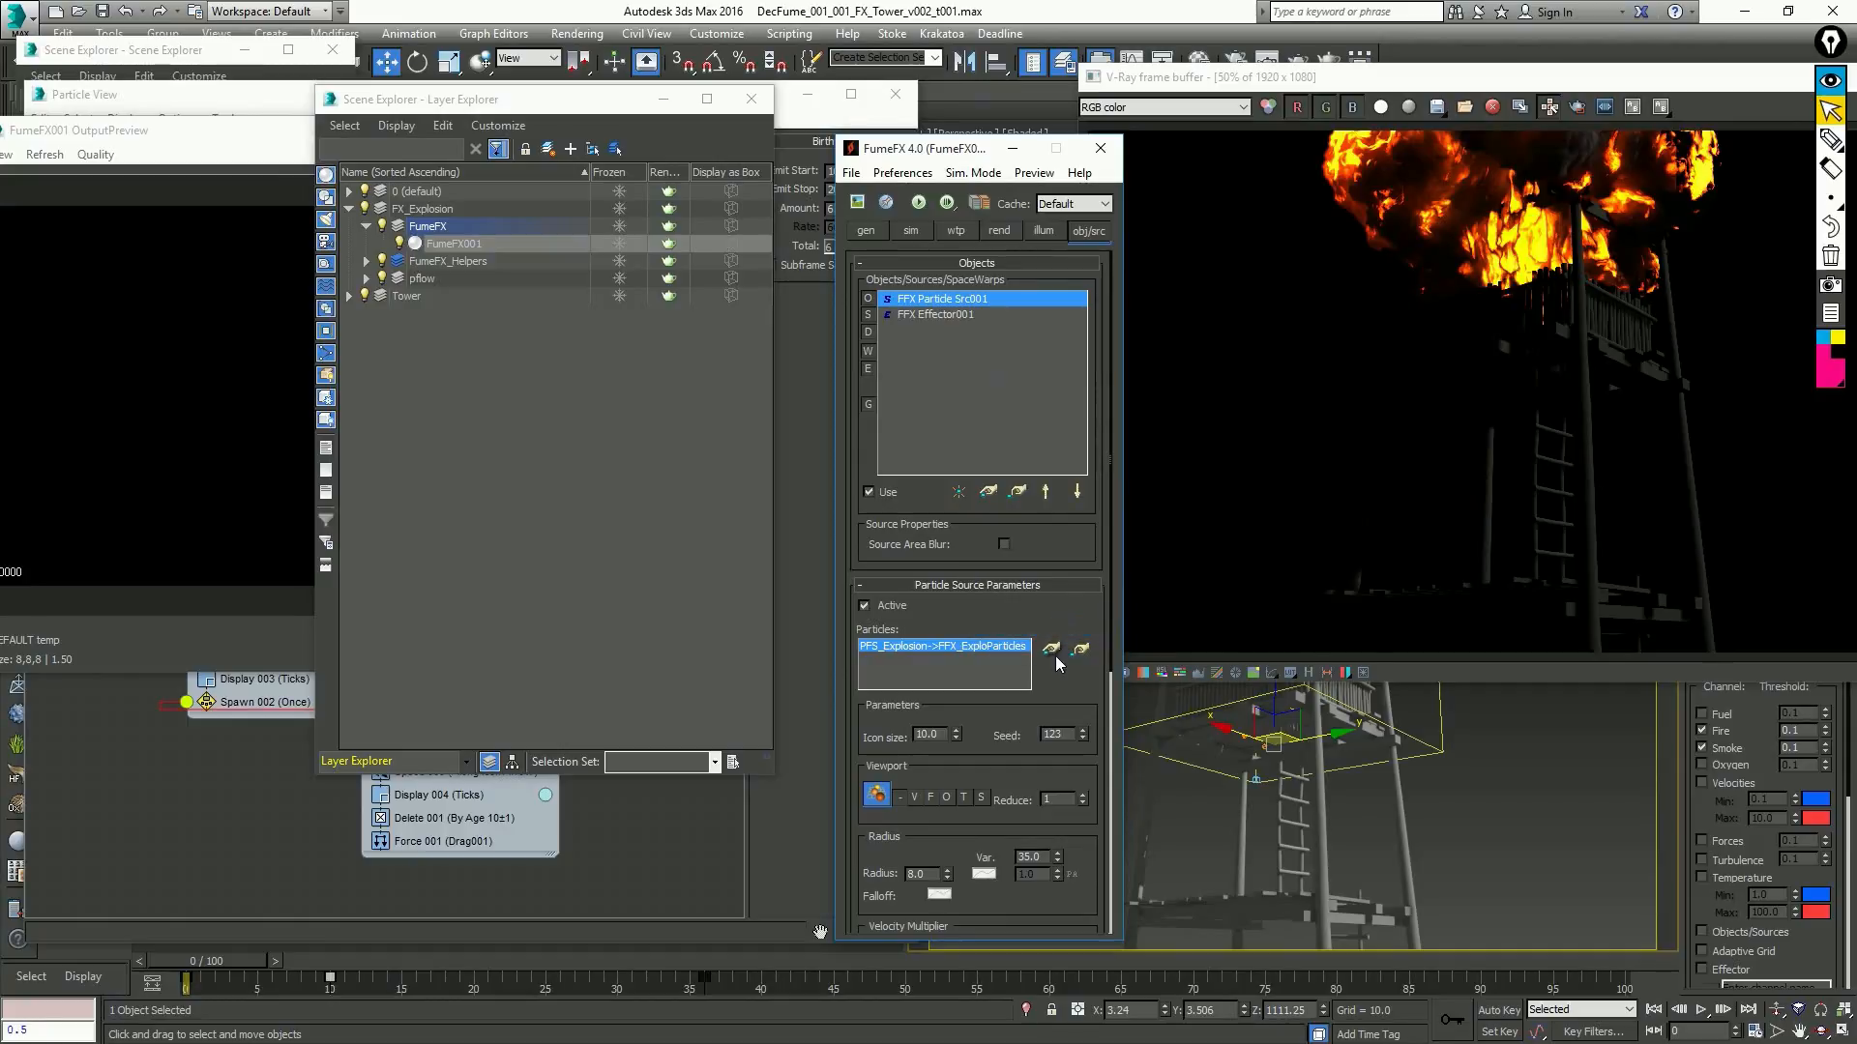
Enable the new effector's temperature test with a minimum of 300 and a maximum of 330
left_click(987, 315)
scroll(939, 473, "down", 3)
scroll(939, 473, "down", 2)
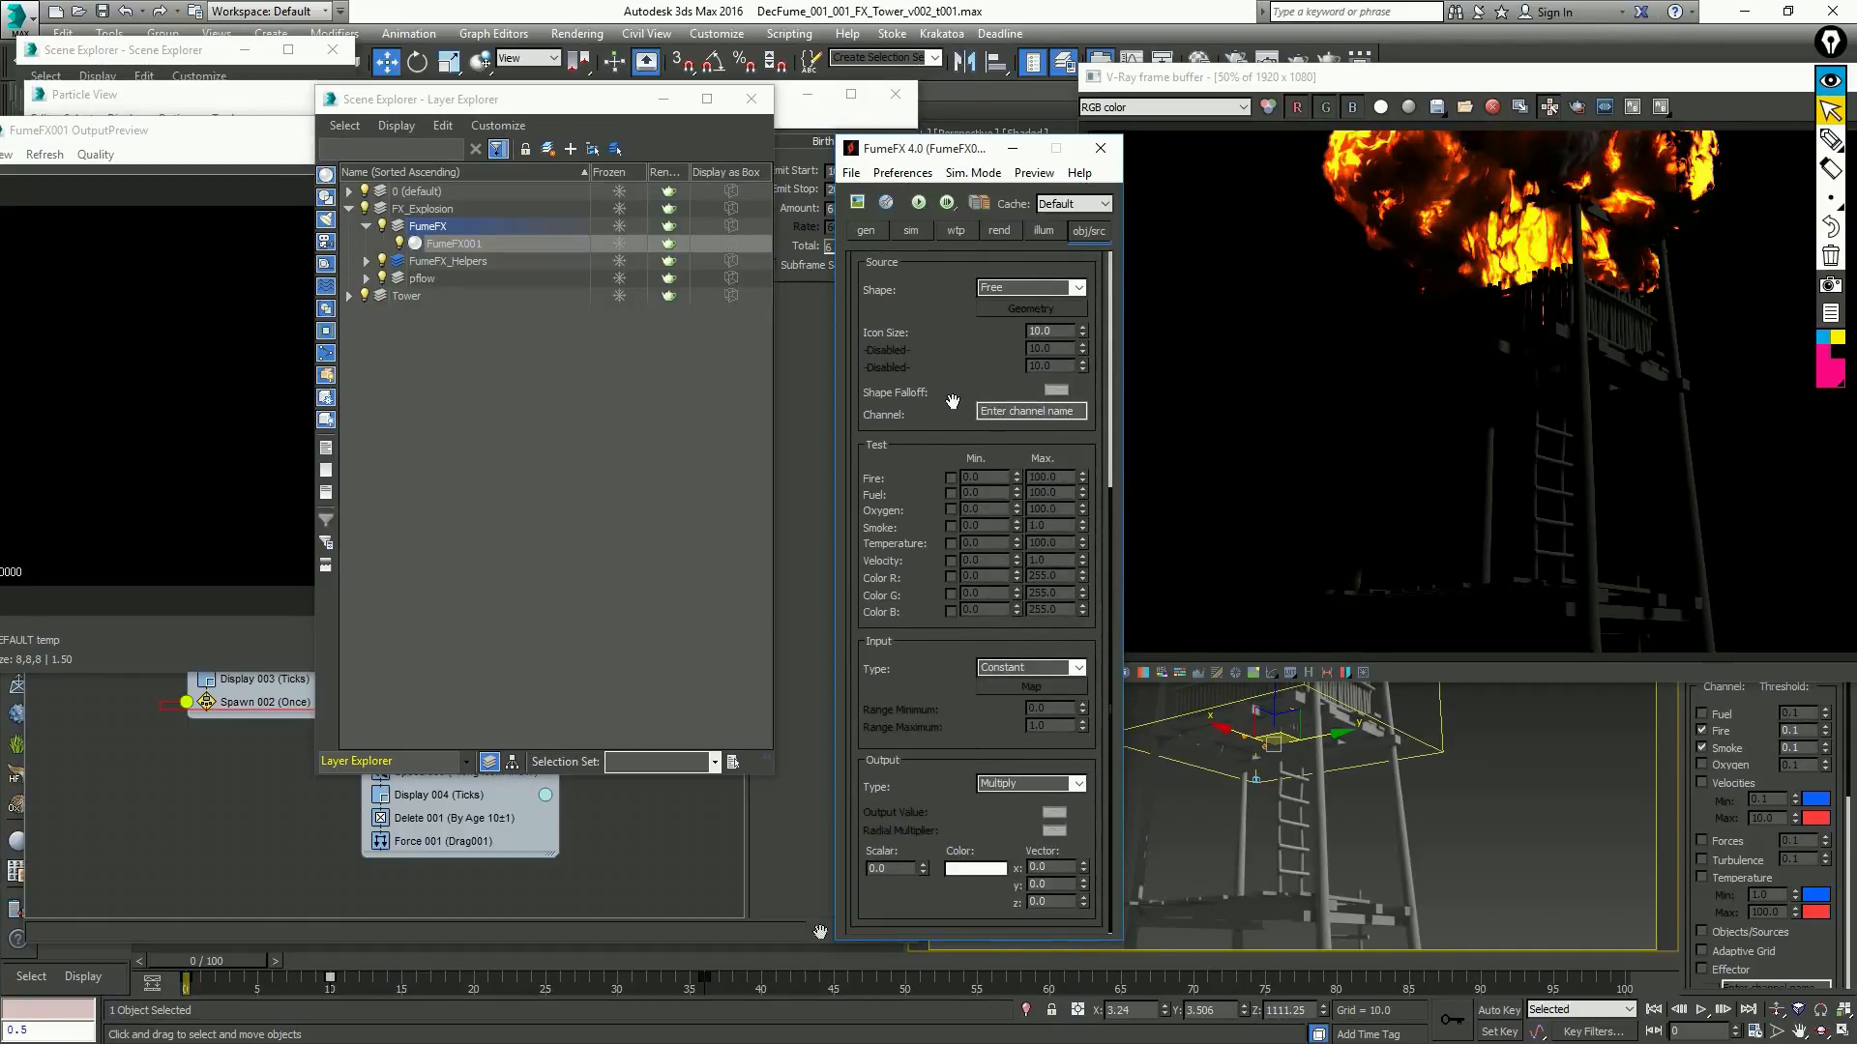
left_click(951, 543)
double_click(973, 544)
double_click(1064, 543)
type("330")
key("Return")
Set the effector's output vector to 5 on the X, Y and Z axes
double_click(1050, 867)
type("5")
key("Return")
double_click(1053, 884)
type("5")
key("Return")
left_click(912, 231)
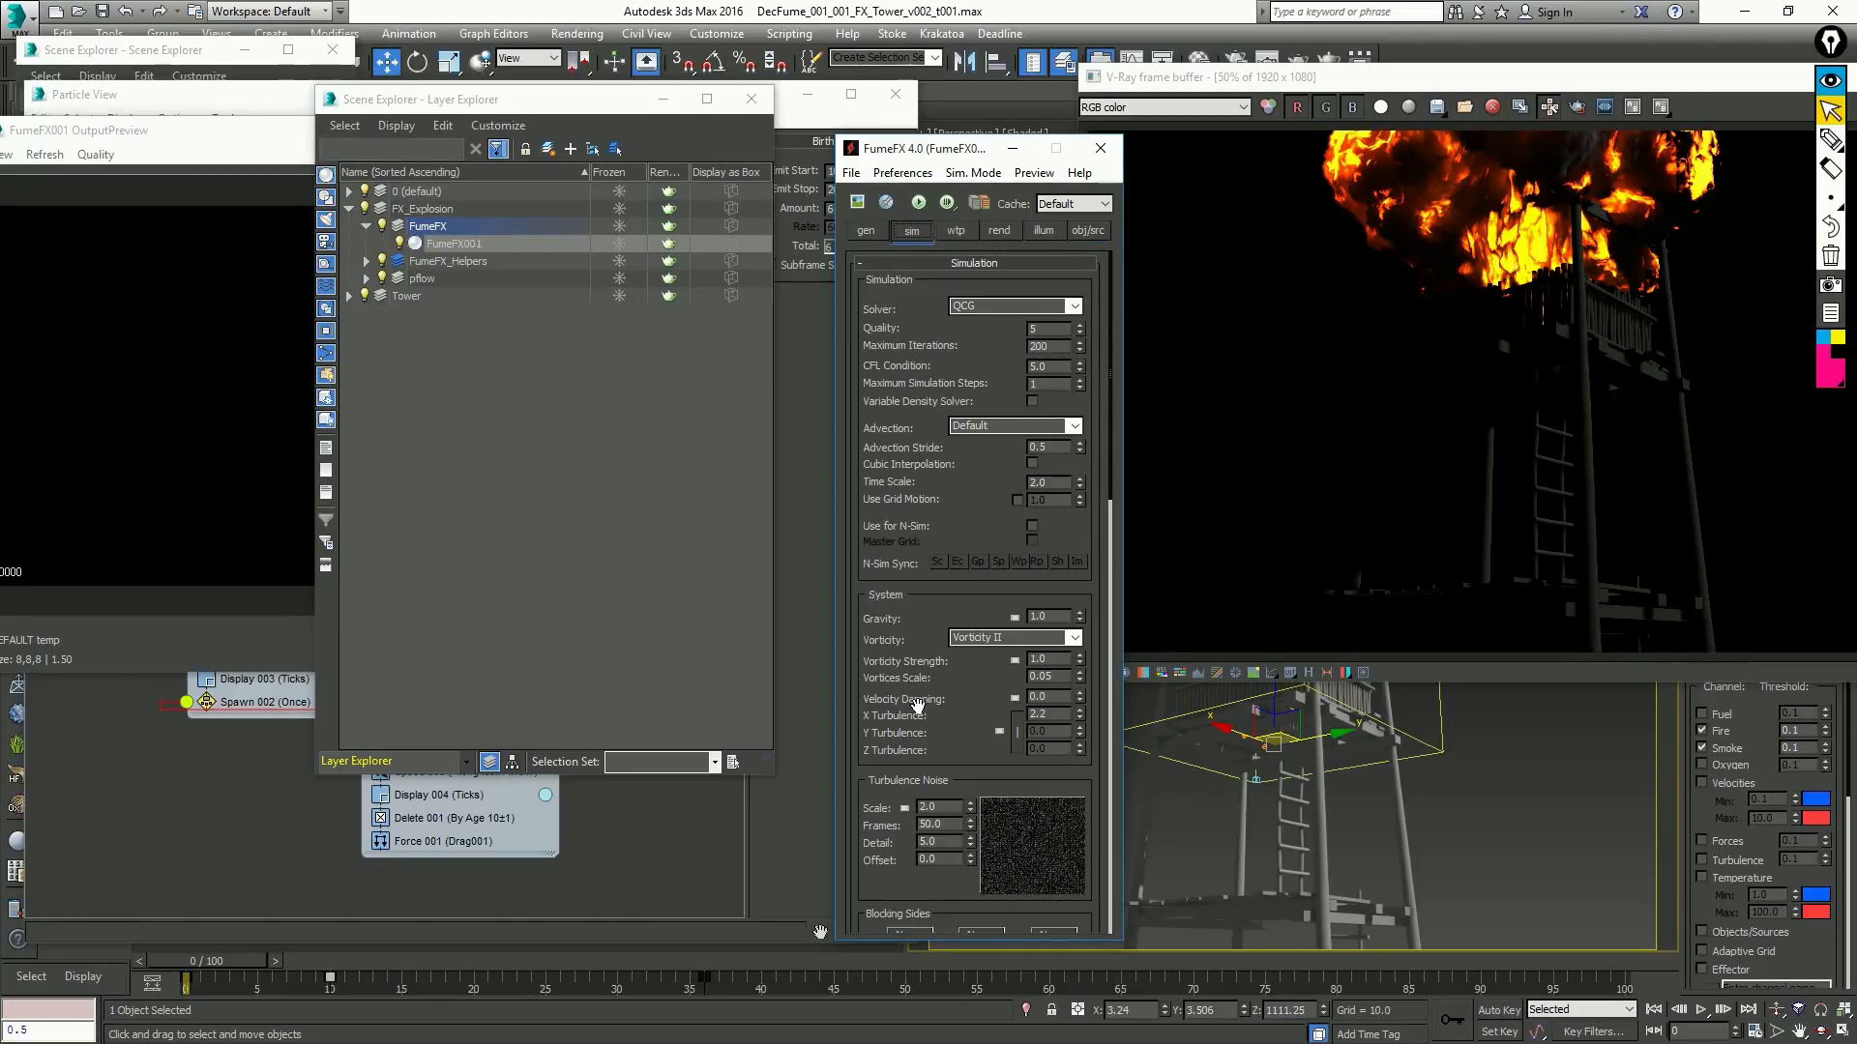
left_click(1000, 732)
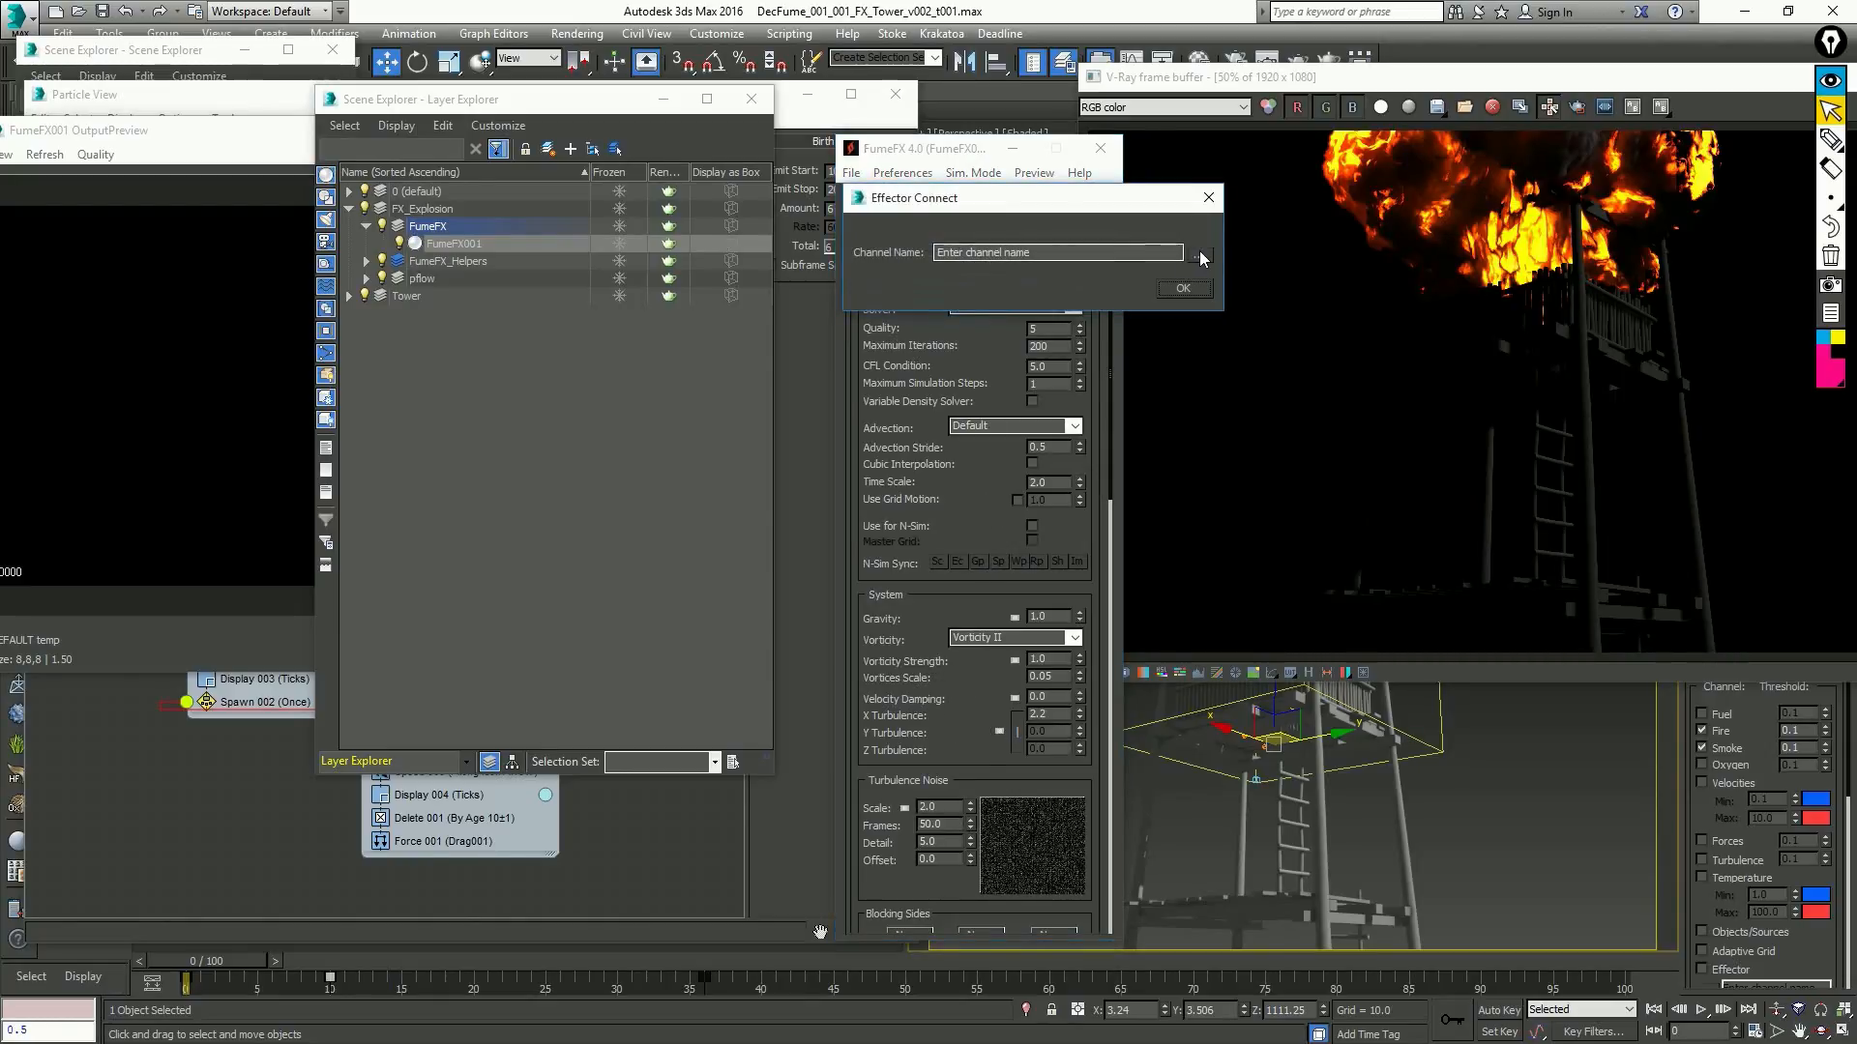
left_click(1208, 197)
Name the effector's channel turbEffector and review its temperature test and output vector settings
left_click(1089, 232)
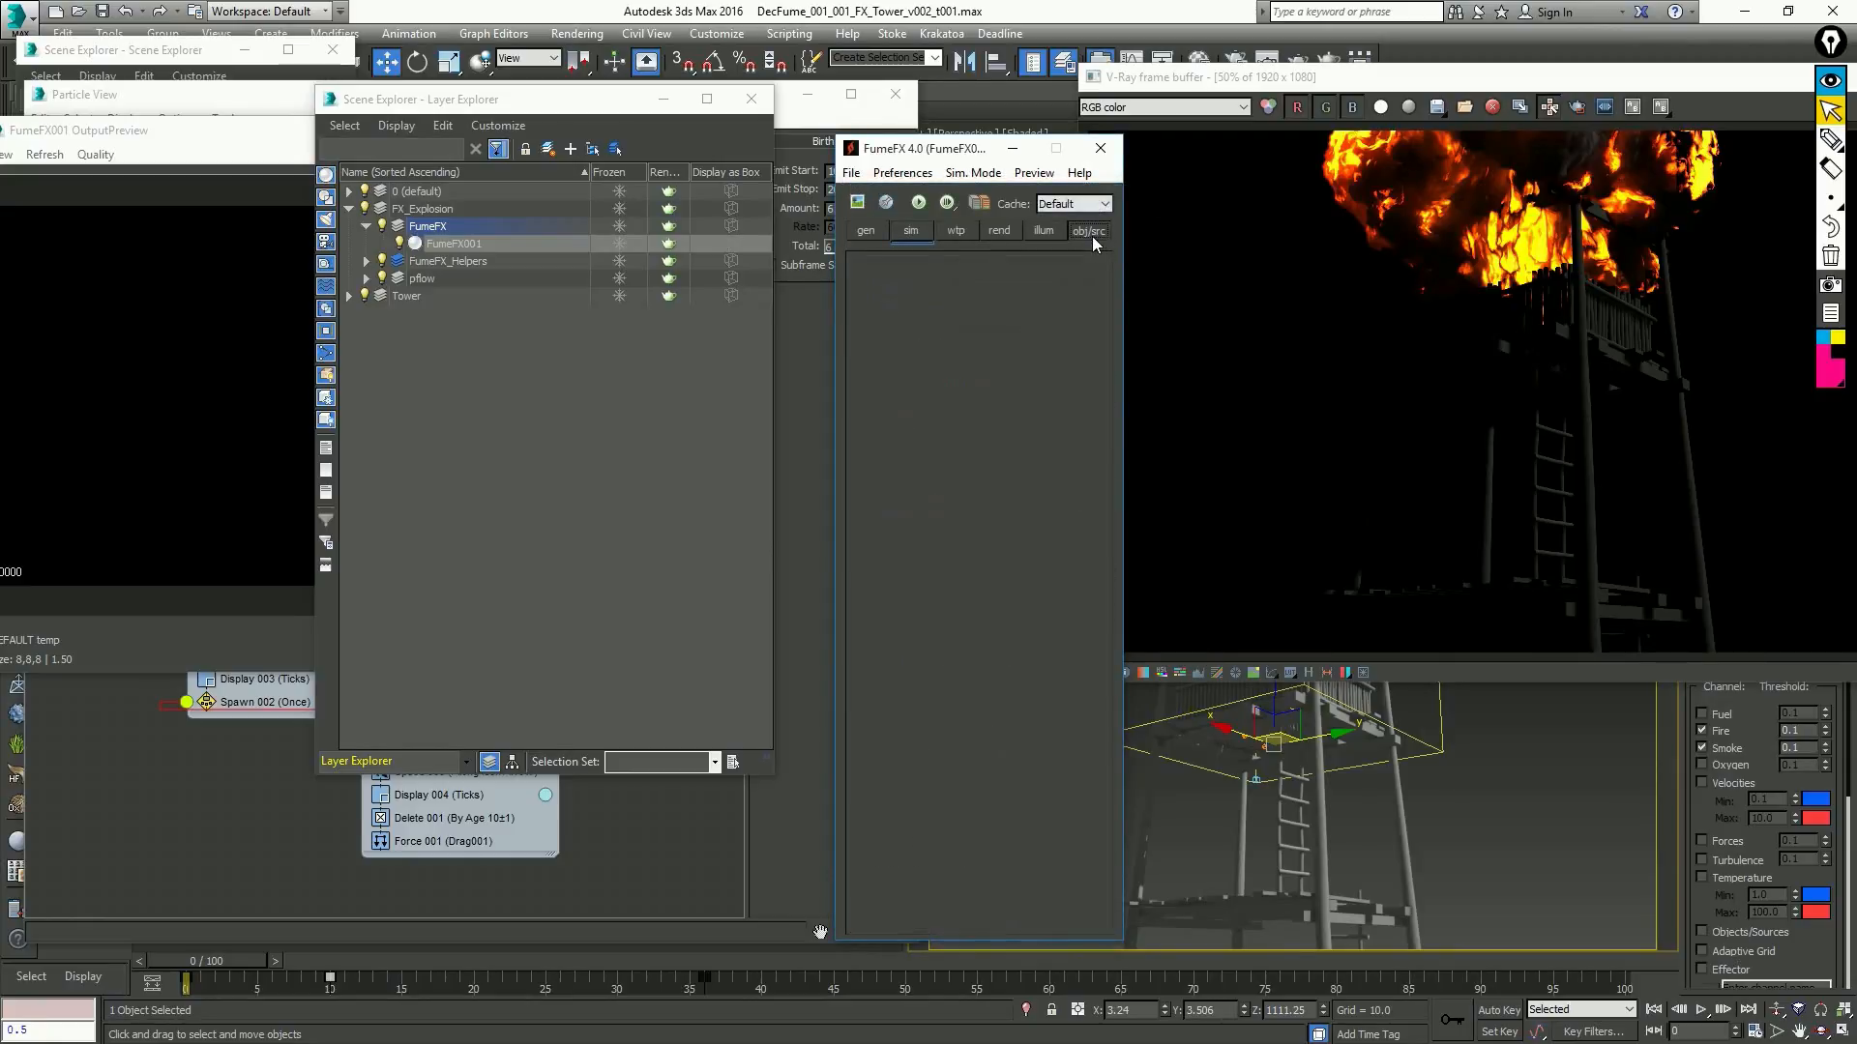
left_click(1022, 771)
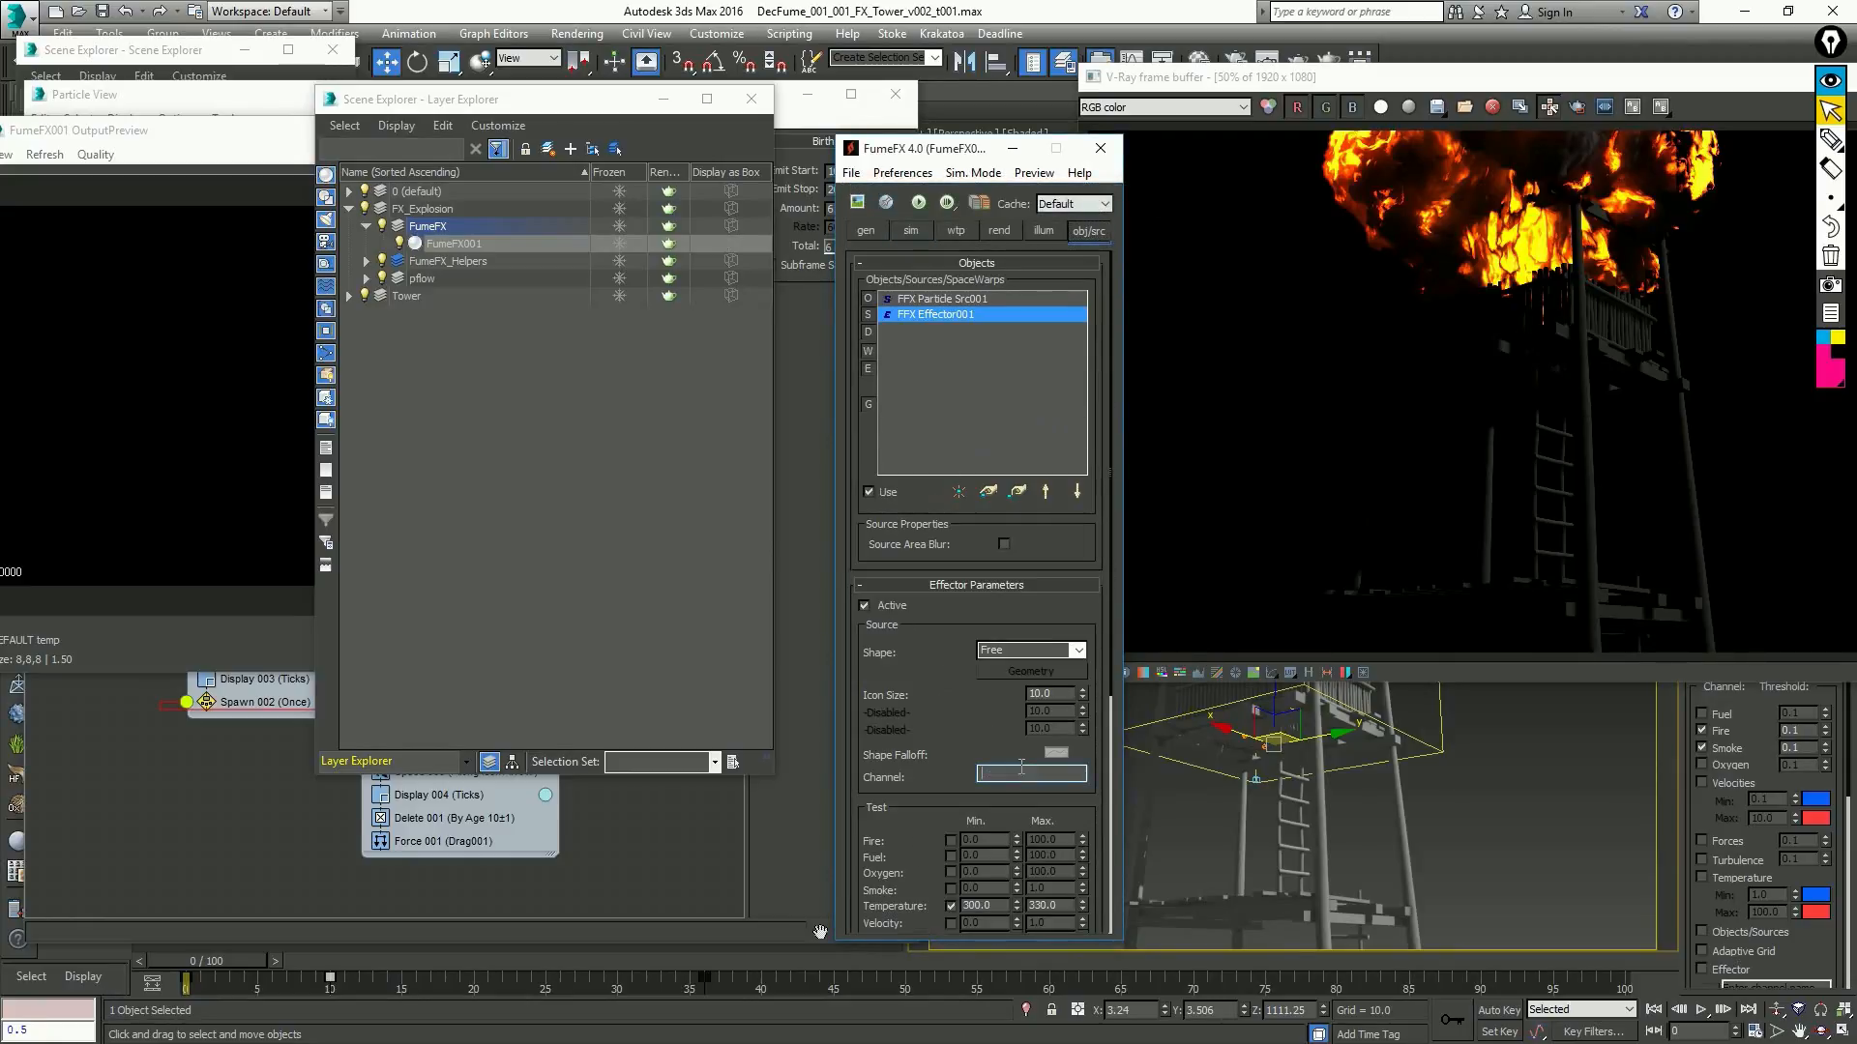
type("turbEffector")
left_click_drag(933, 721, 996, 390)
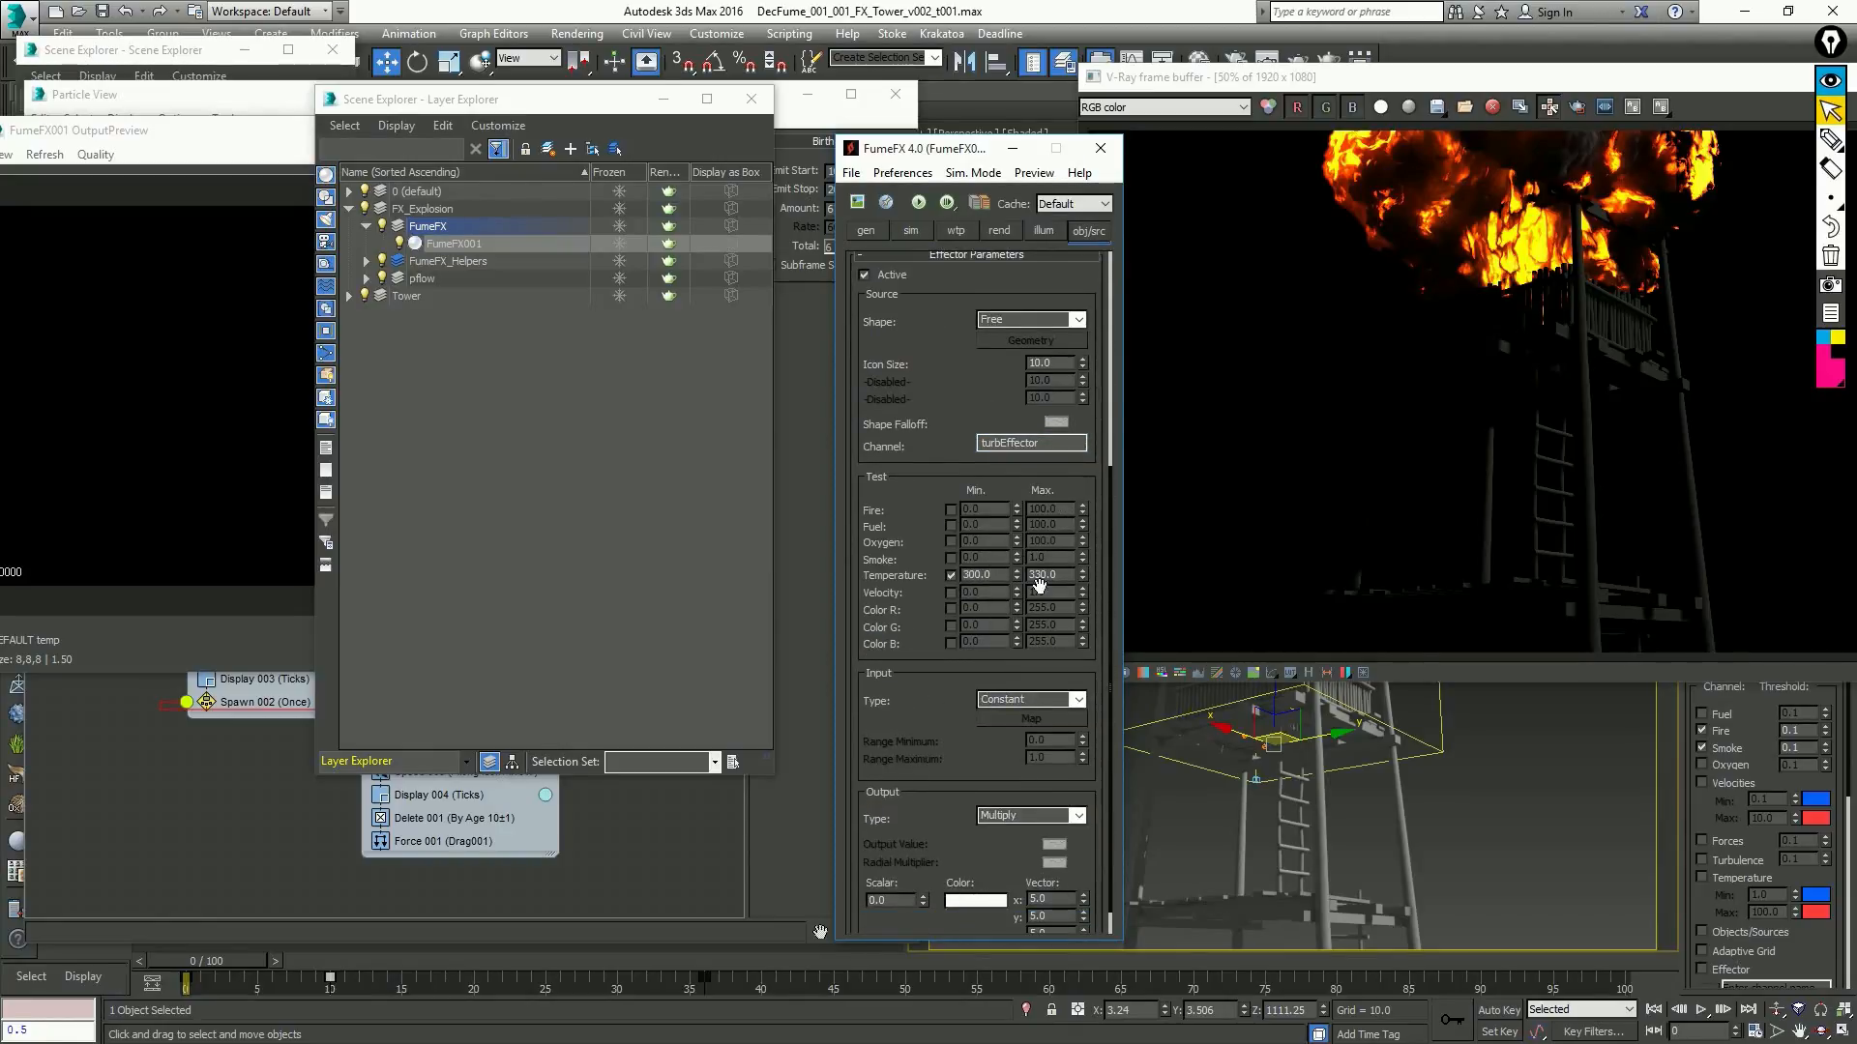
left_click_drag(885, 811, 968, 554)
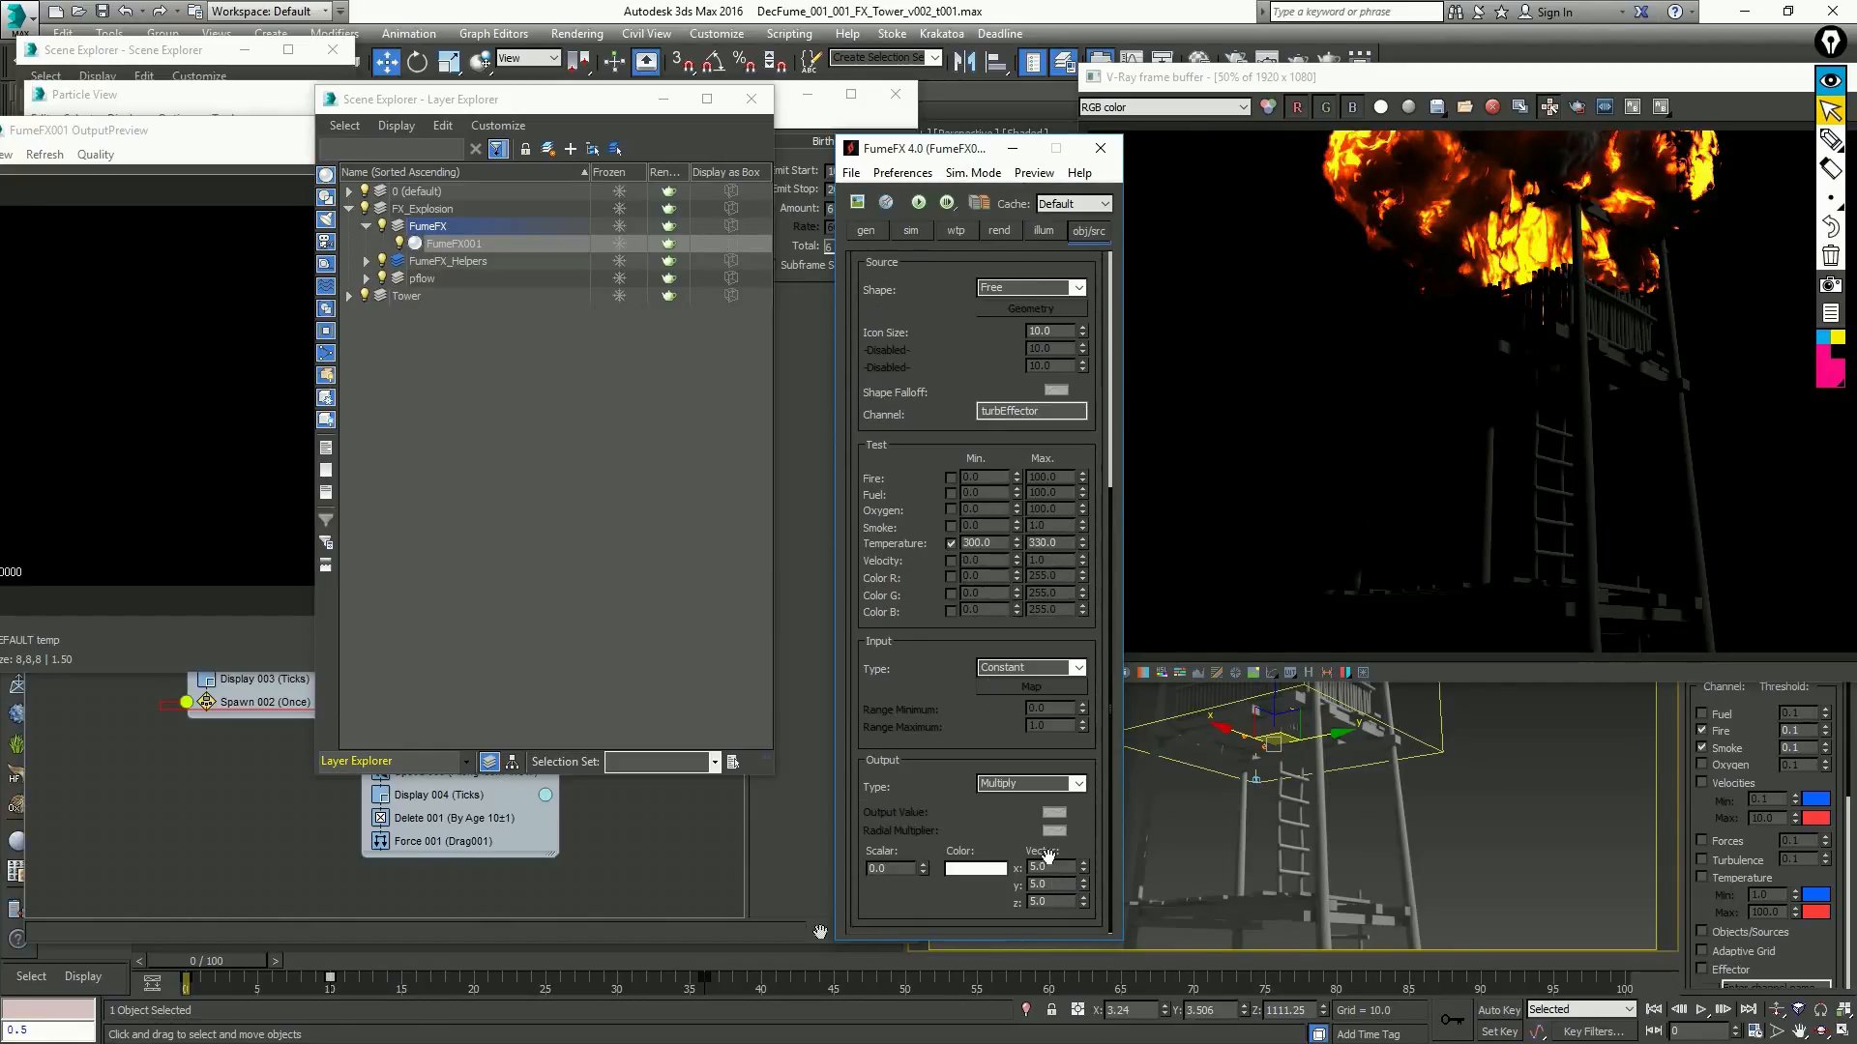
left_click_drag(1057, 544, 929, 547)
Connect the turbulence of FumeFX001 to the turbEffector channel and check the connection
left_click(917, 233)
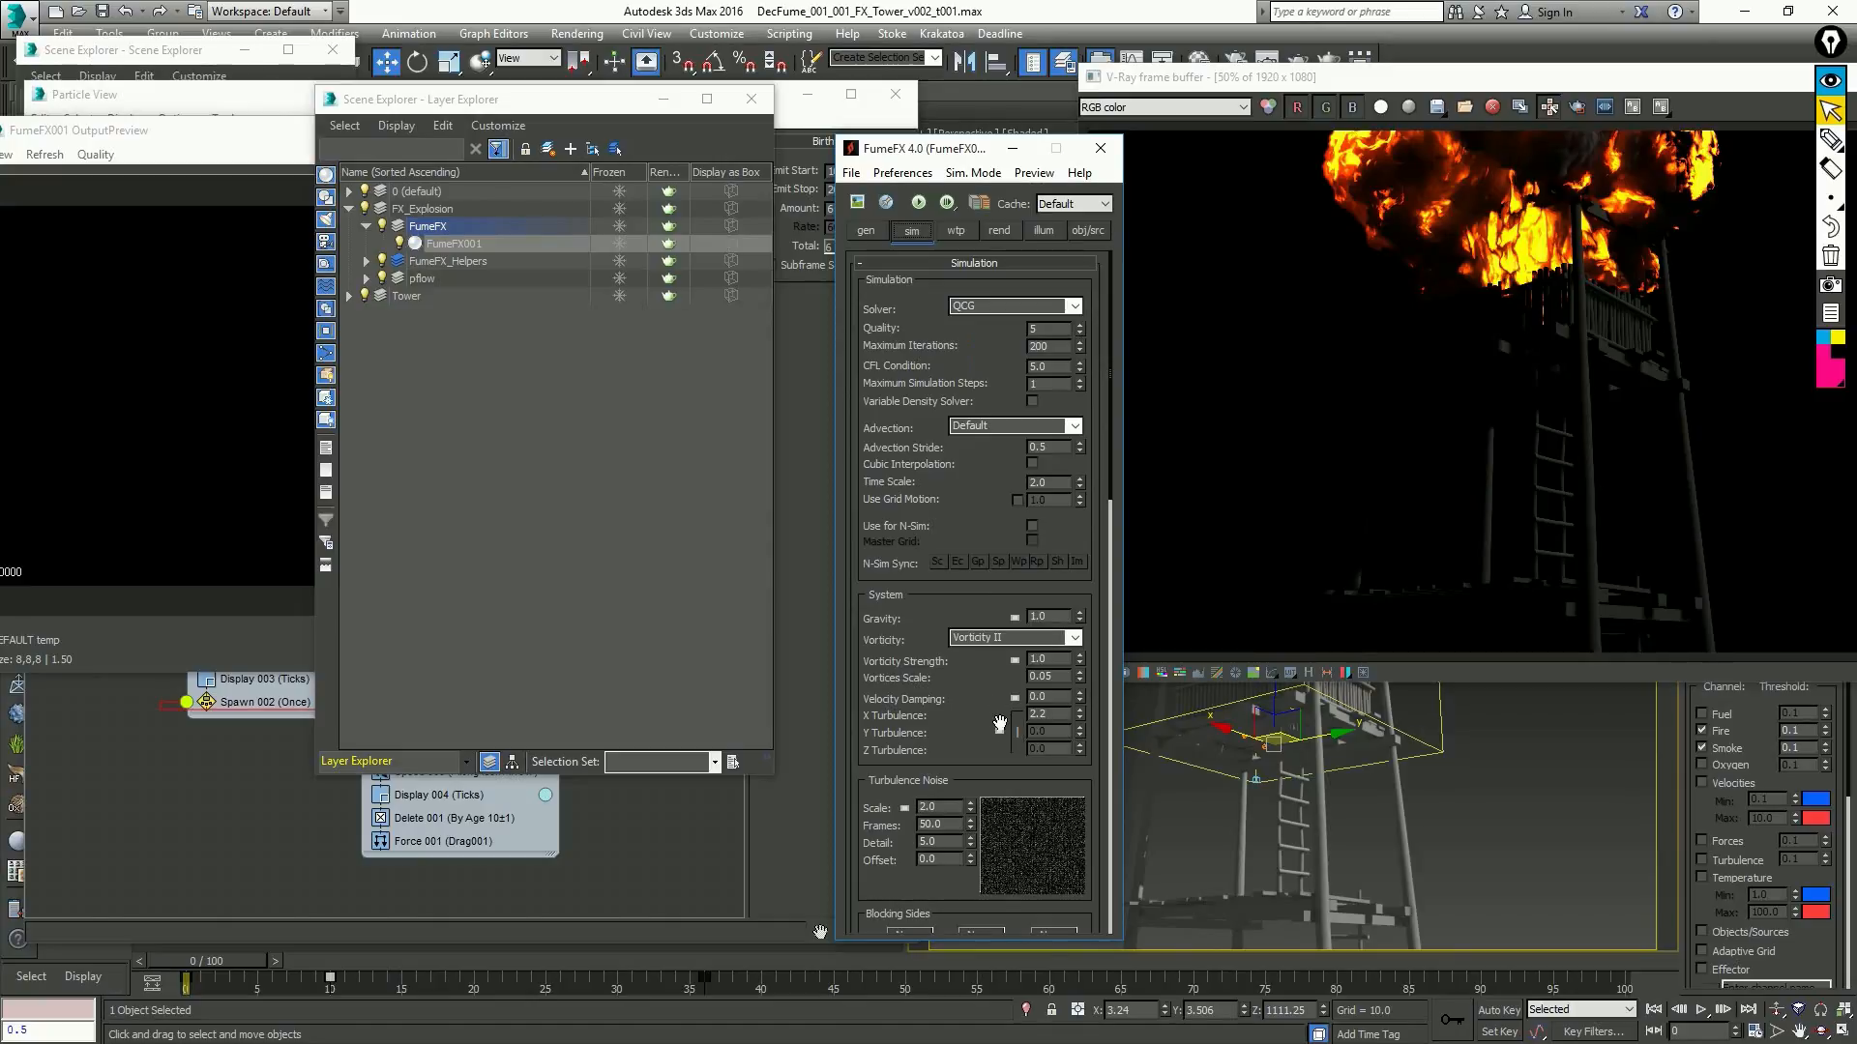
left_click(1000, 733)
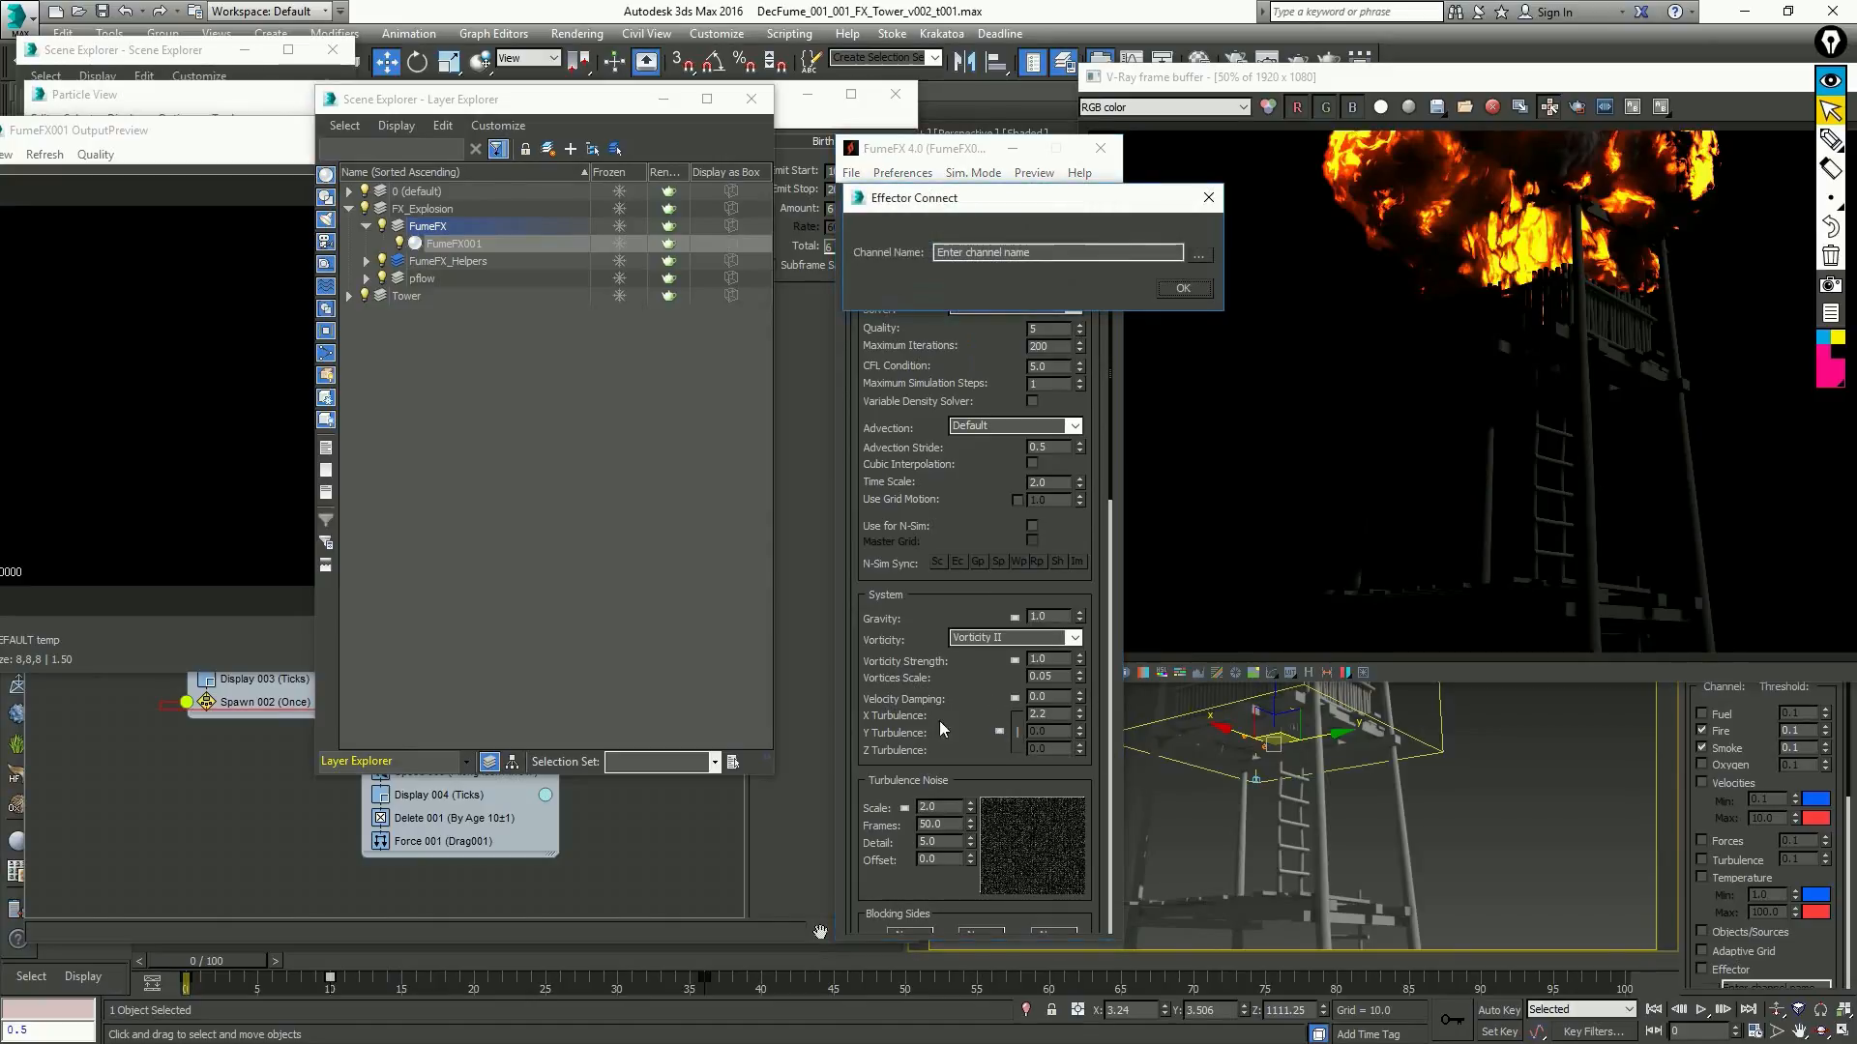
left_click(1199, 254)
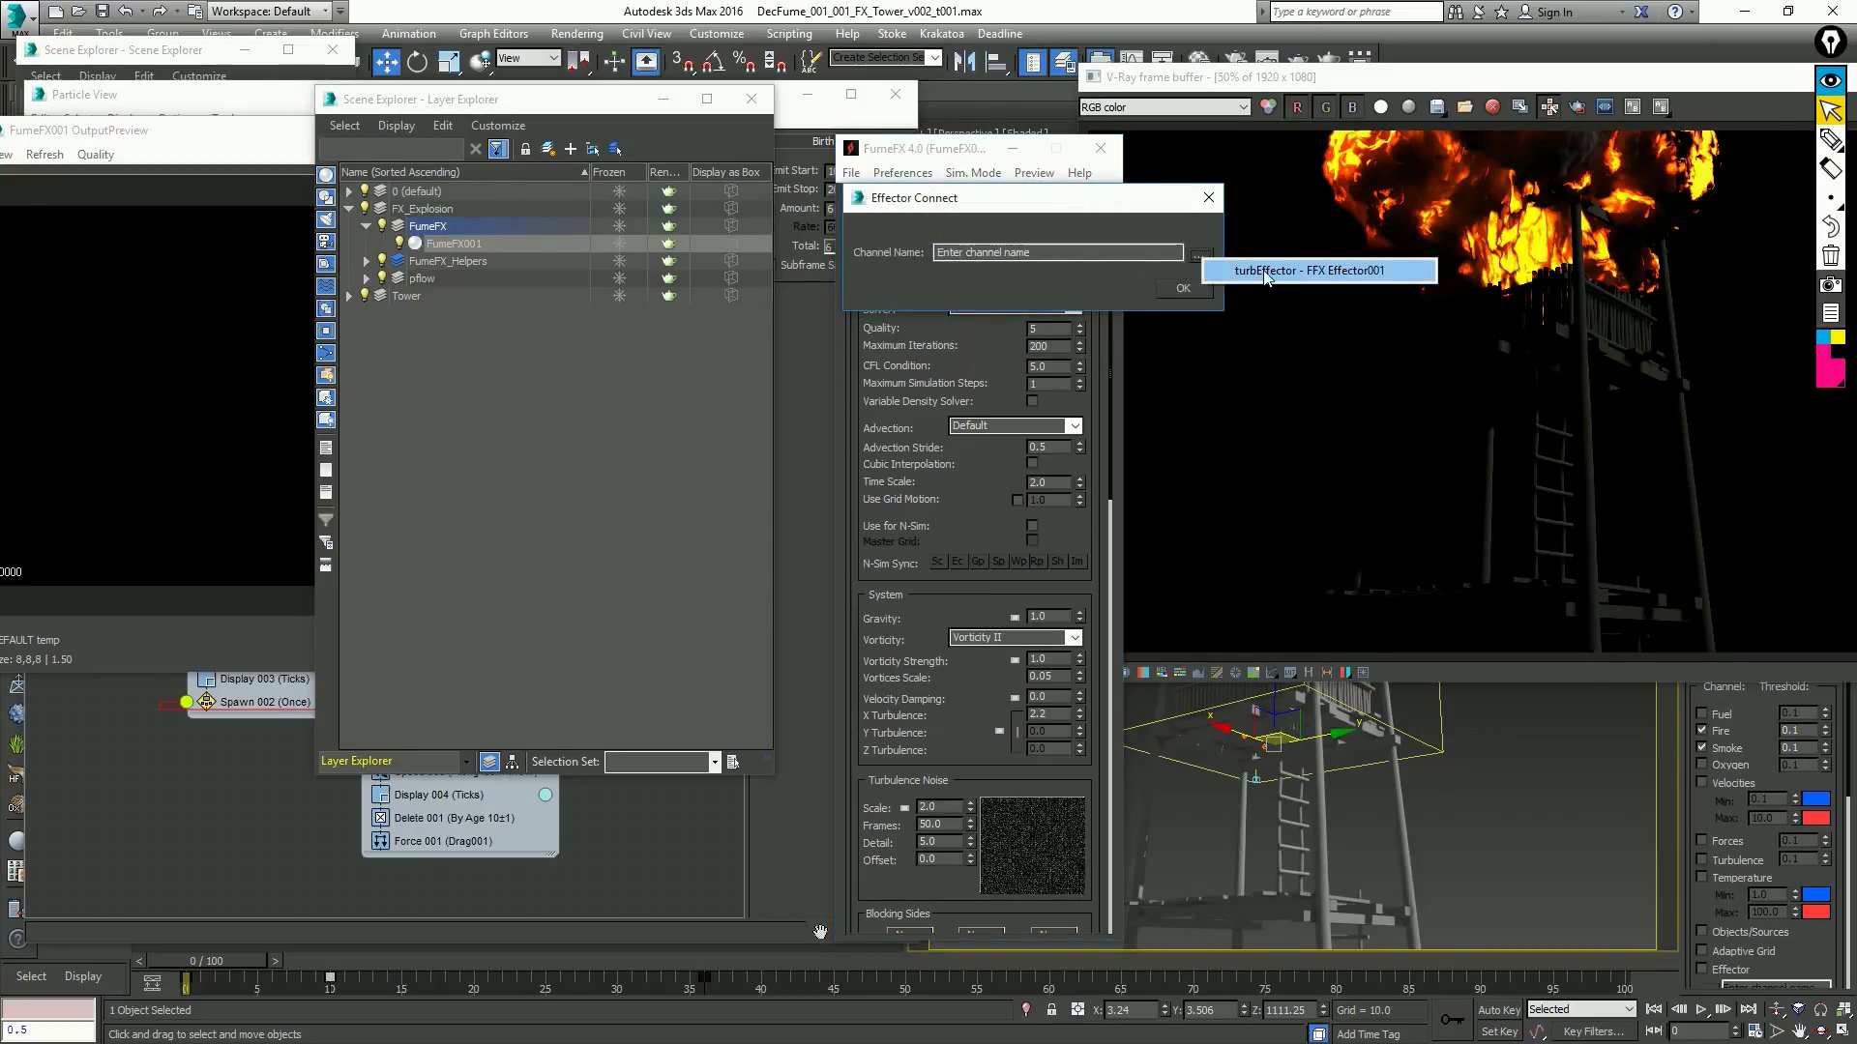
left_click(1368, 273)
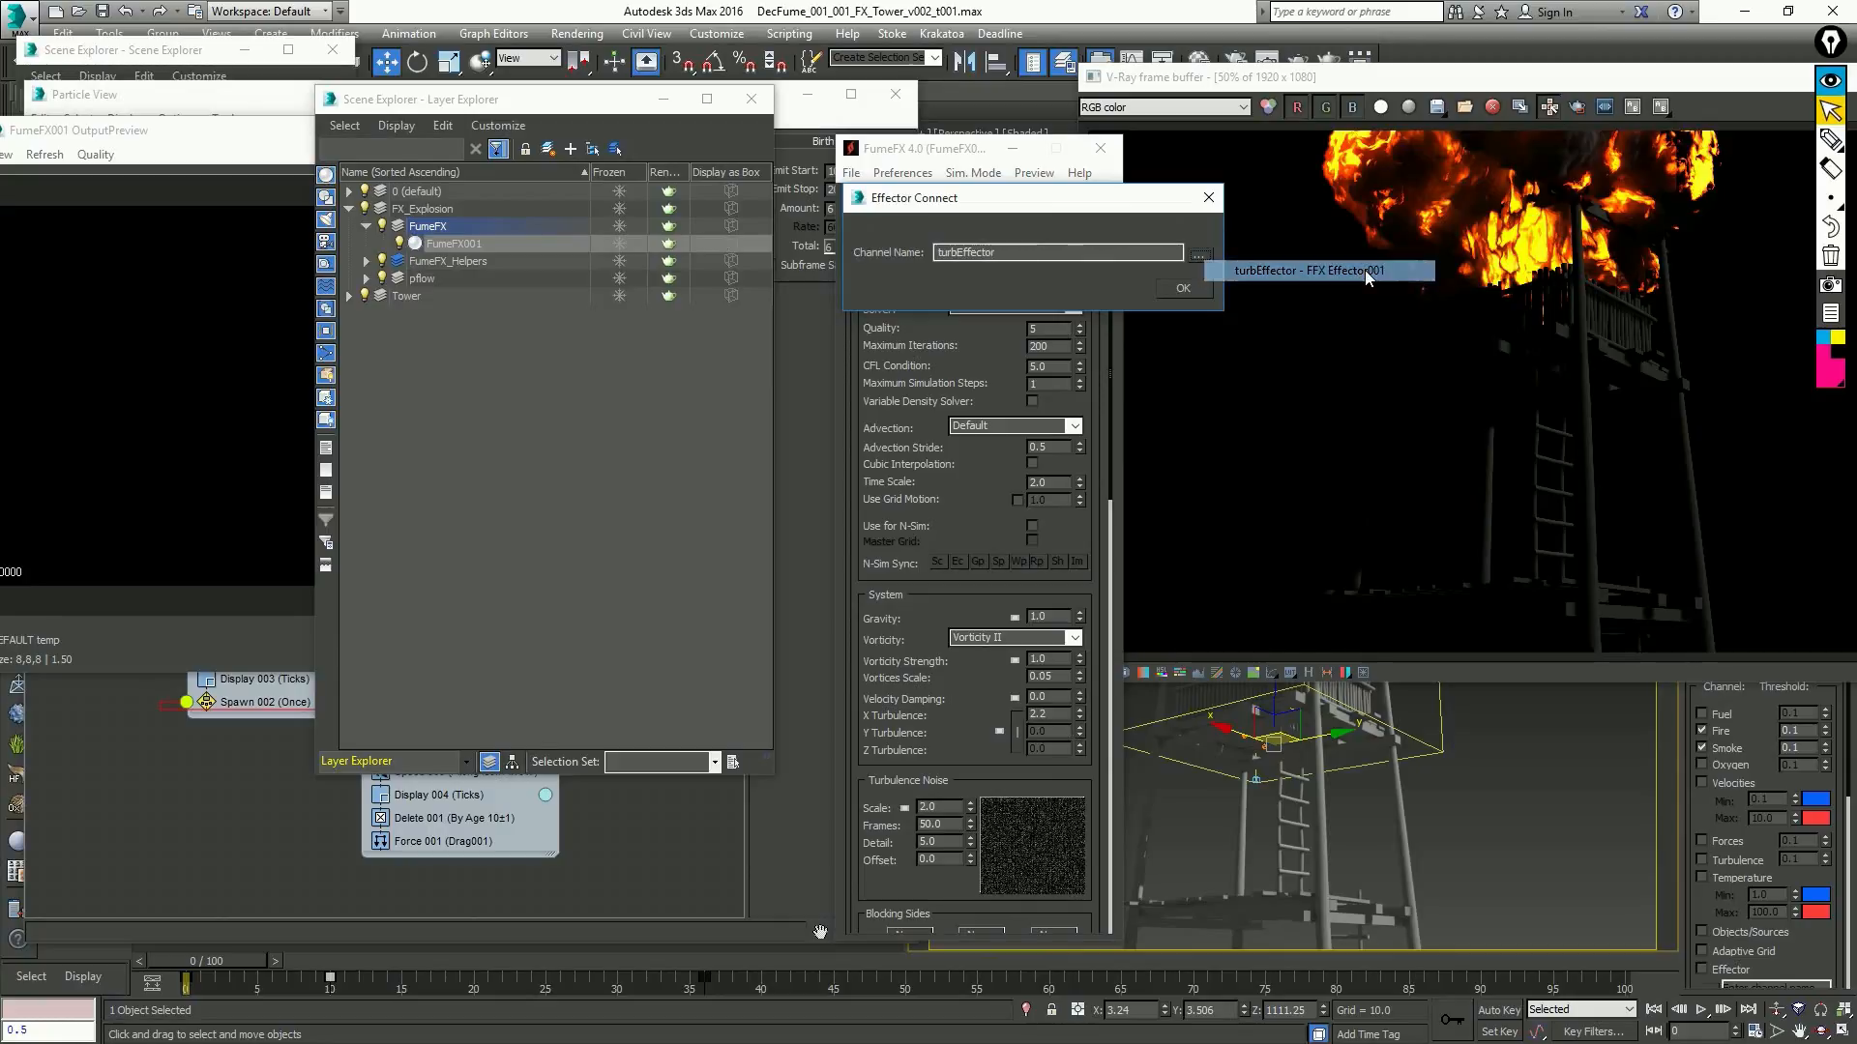
left_click(1183, 288)
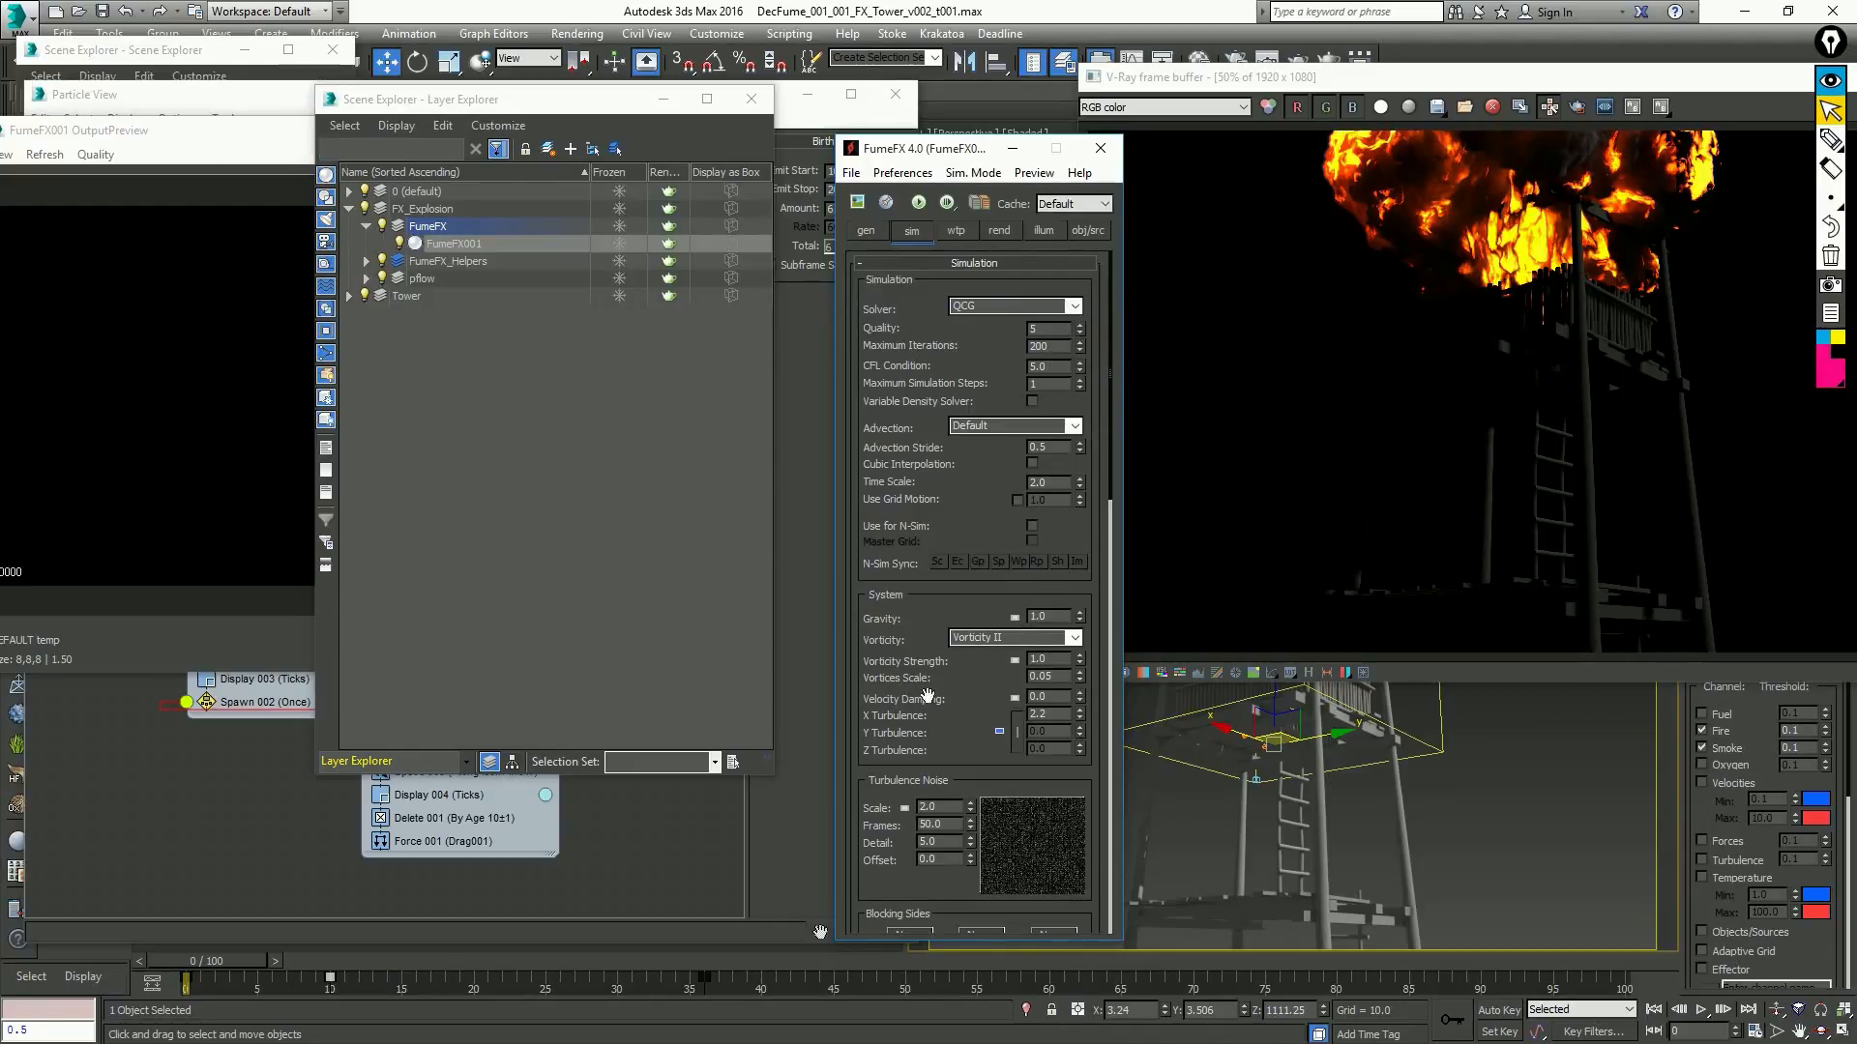
scroll(960, 717, "down", 1)
left_click(999, 658)
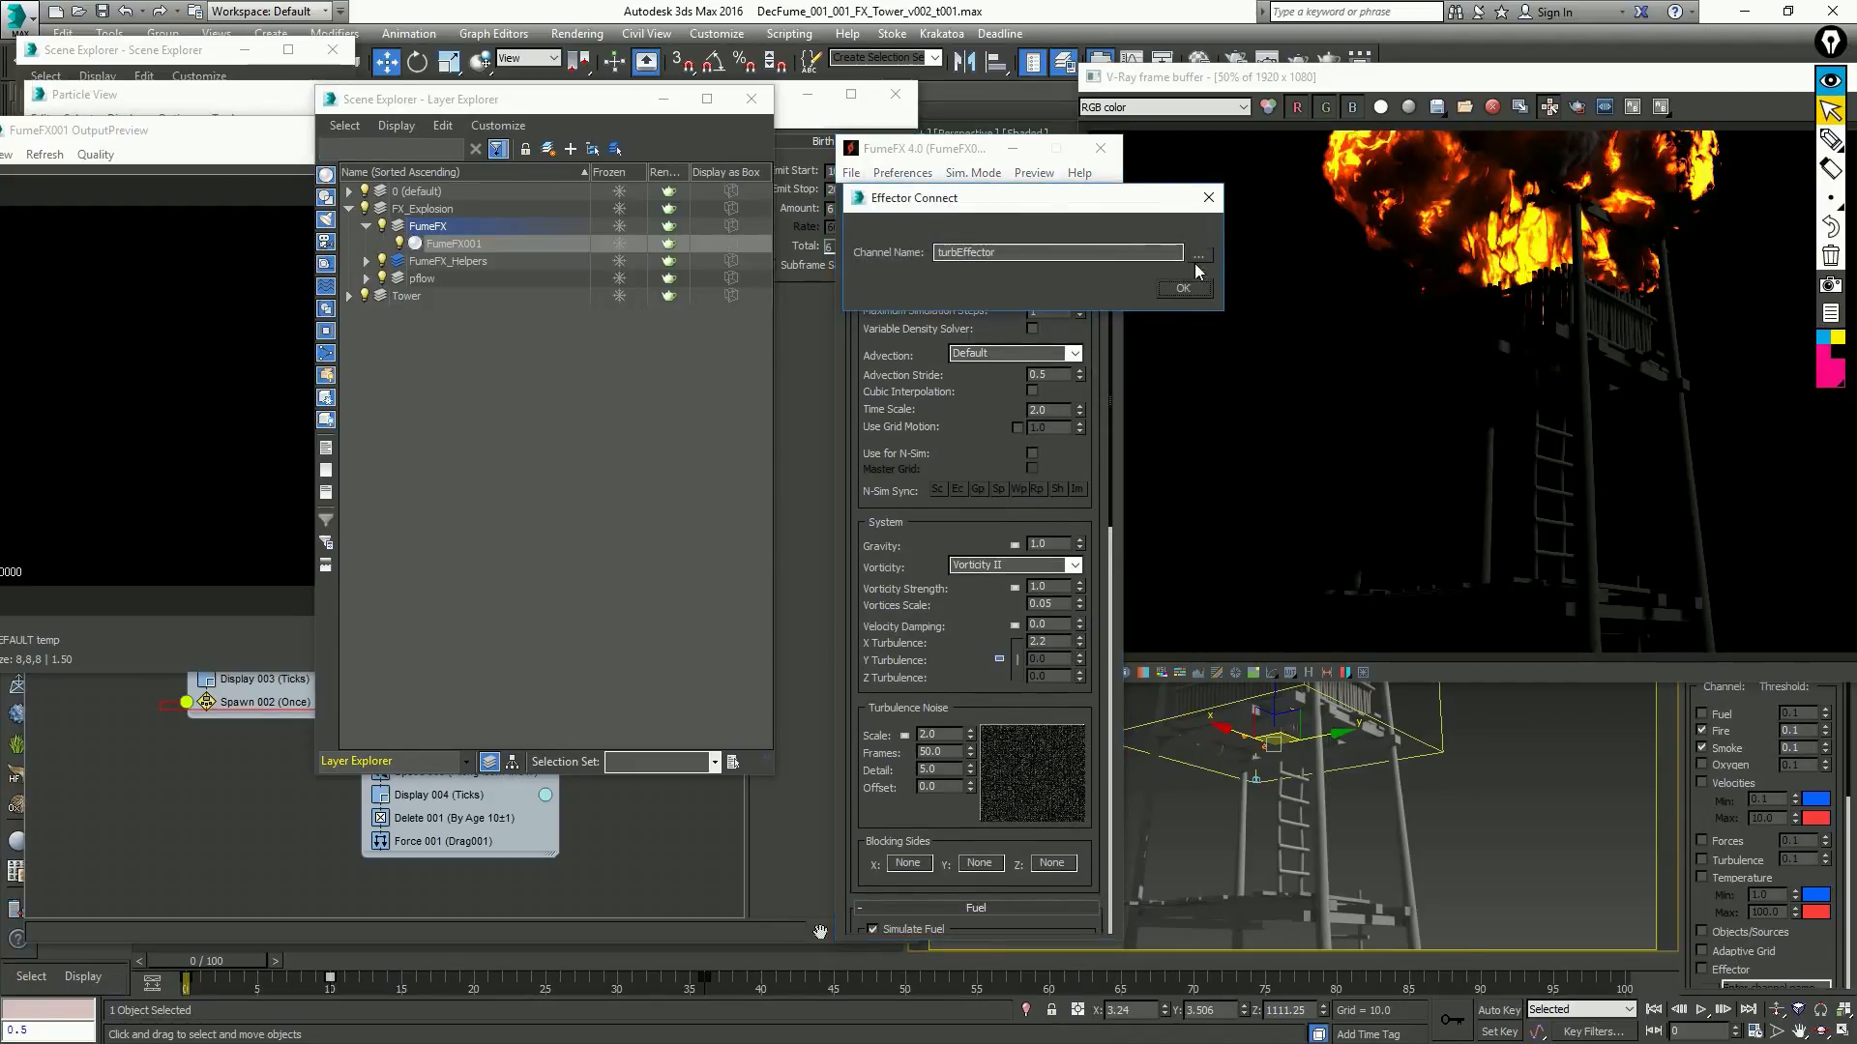
left_click(1208, 202)
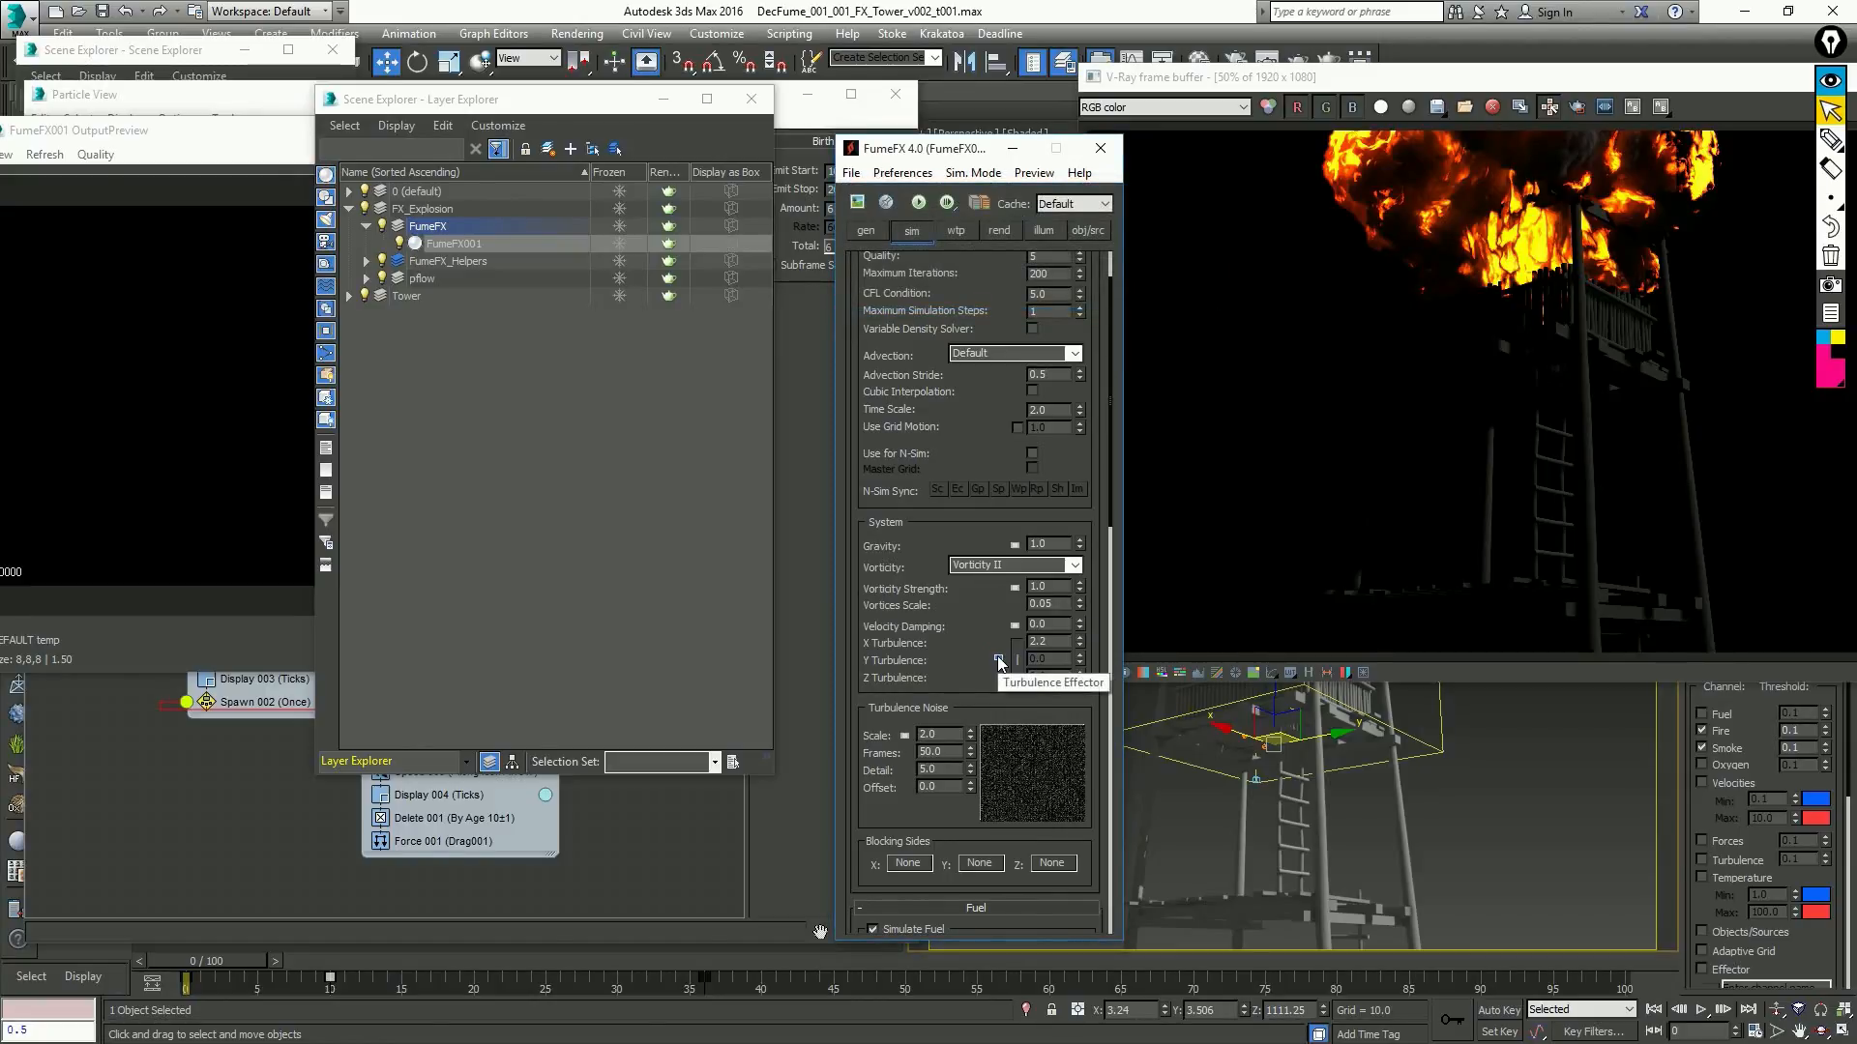
Change the output type of FFX Effector001 to Replace
double_click(1054, 641)
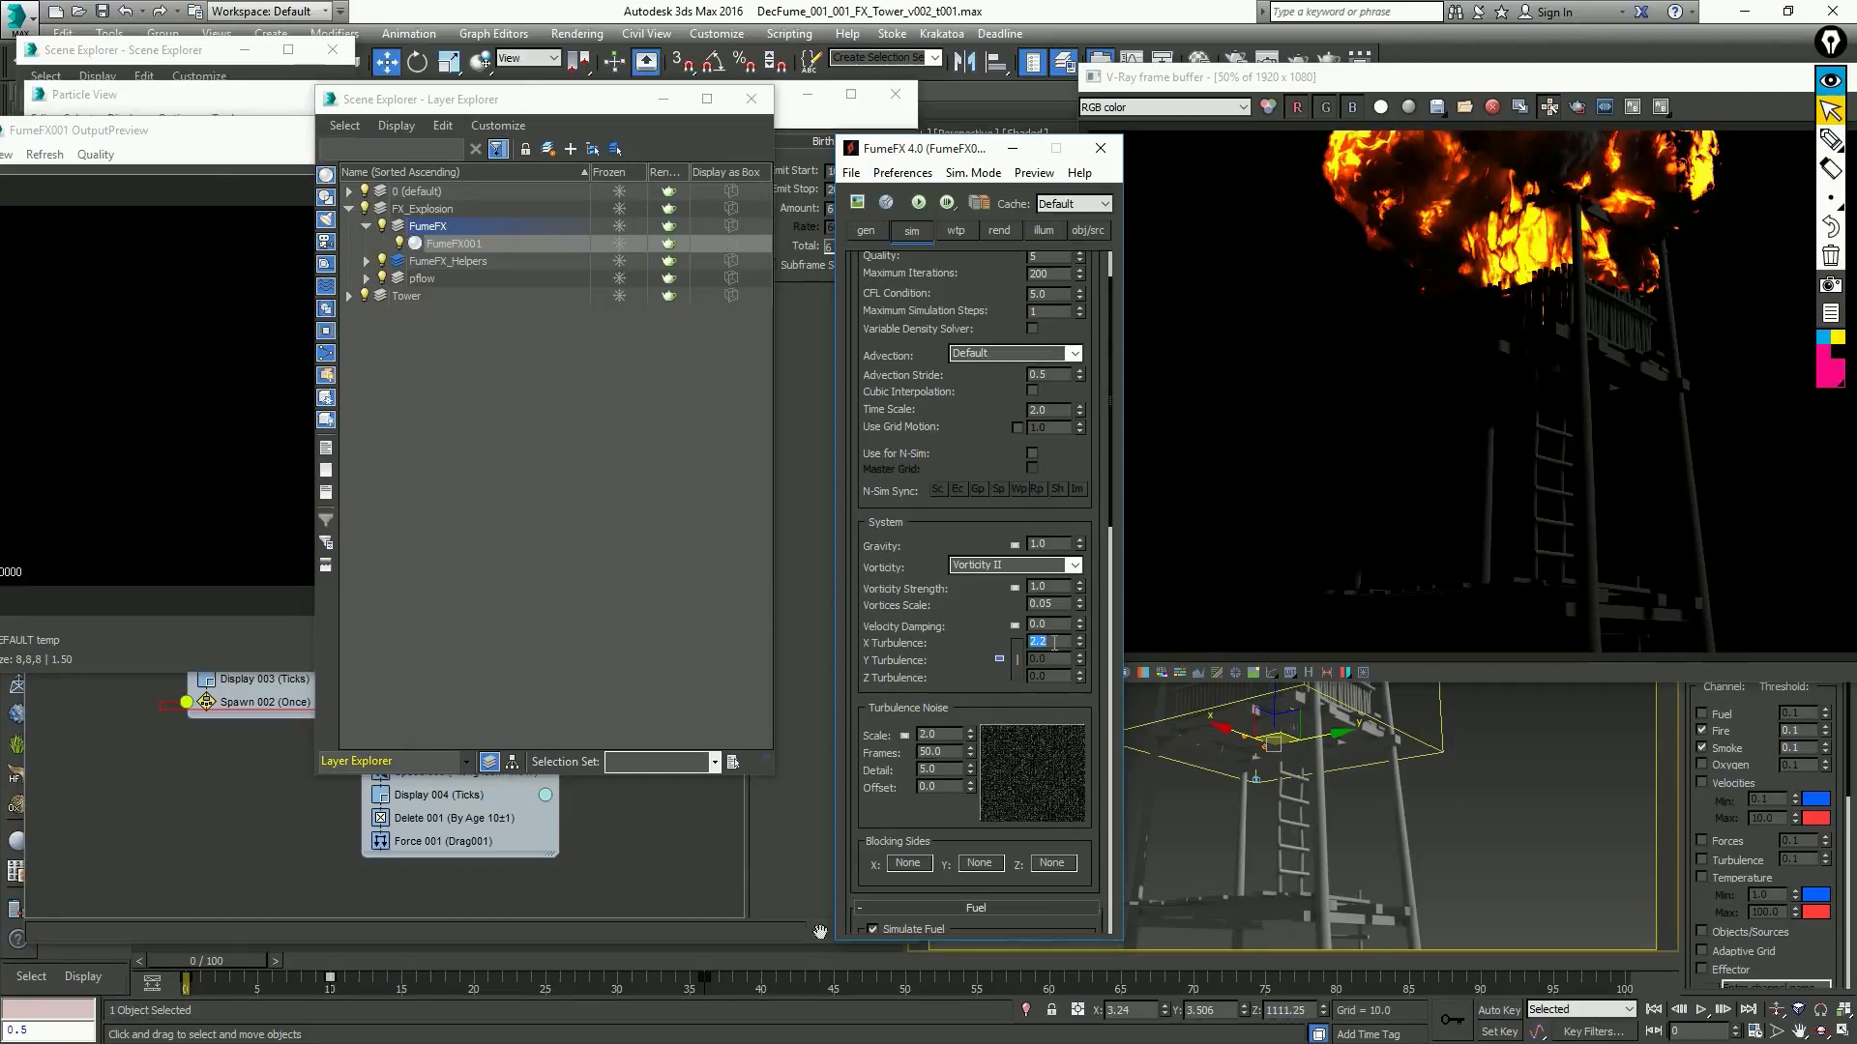
left_click(1088, 232)
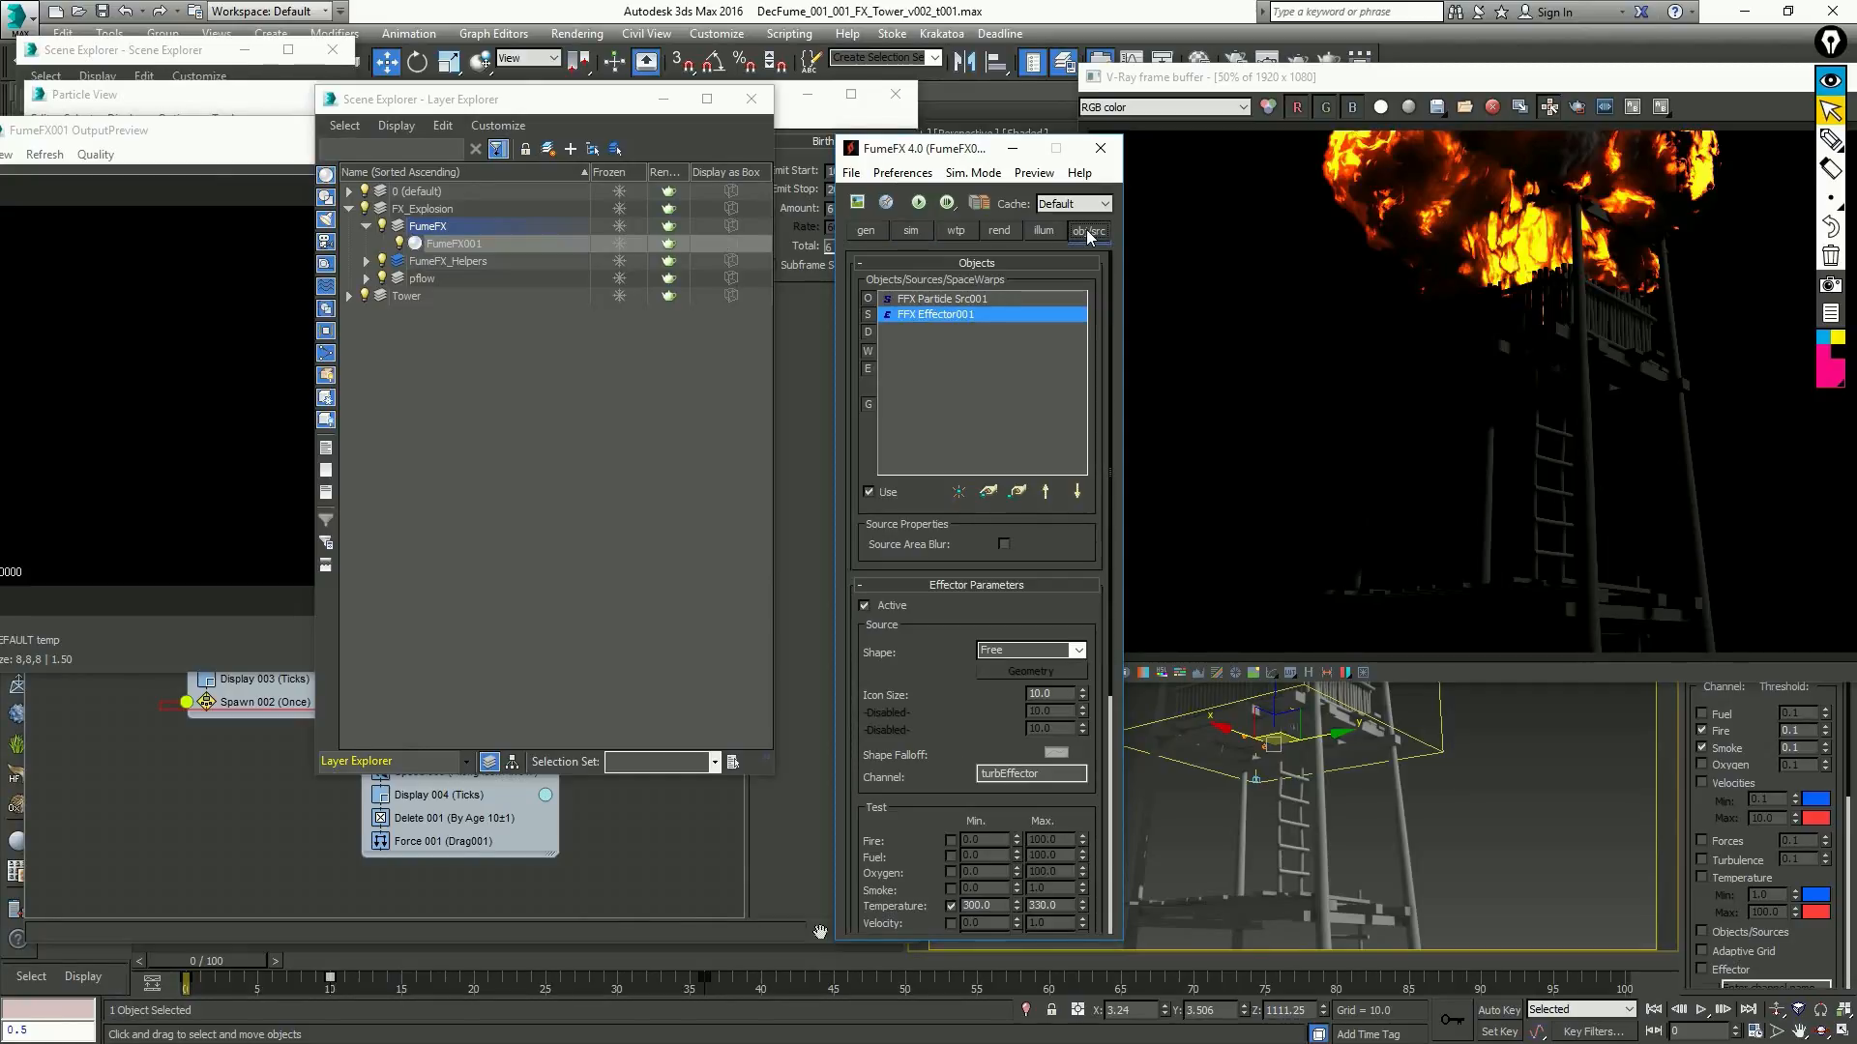
scroll(1081, 278, "down", 5)
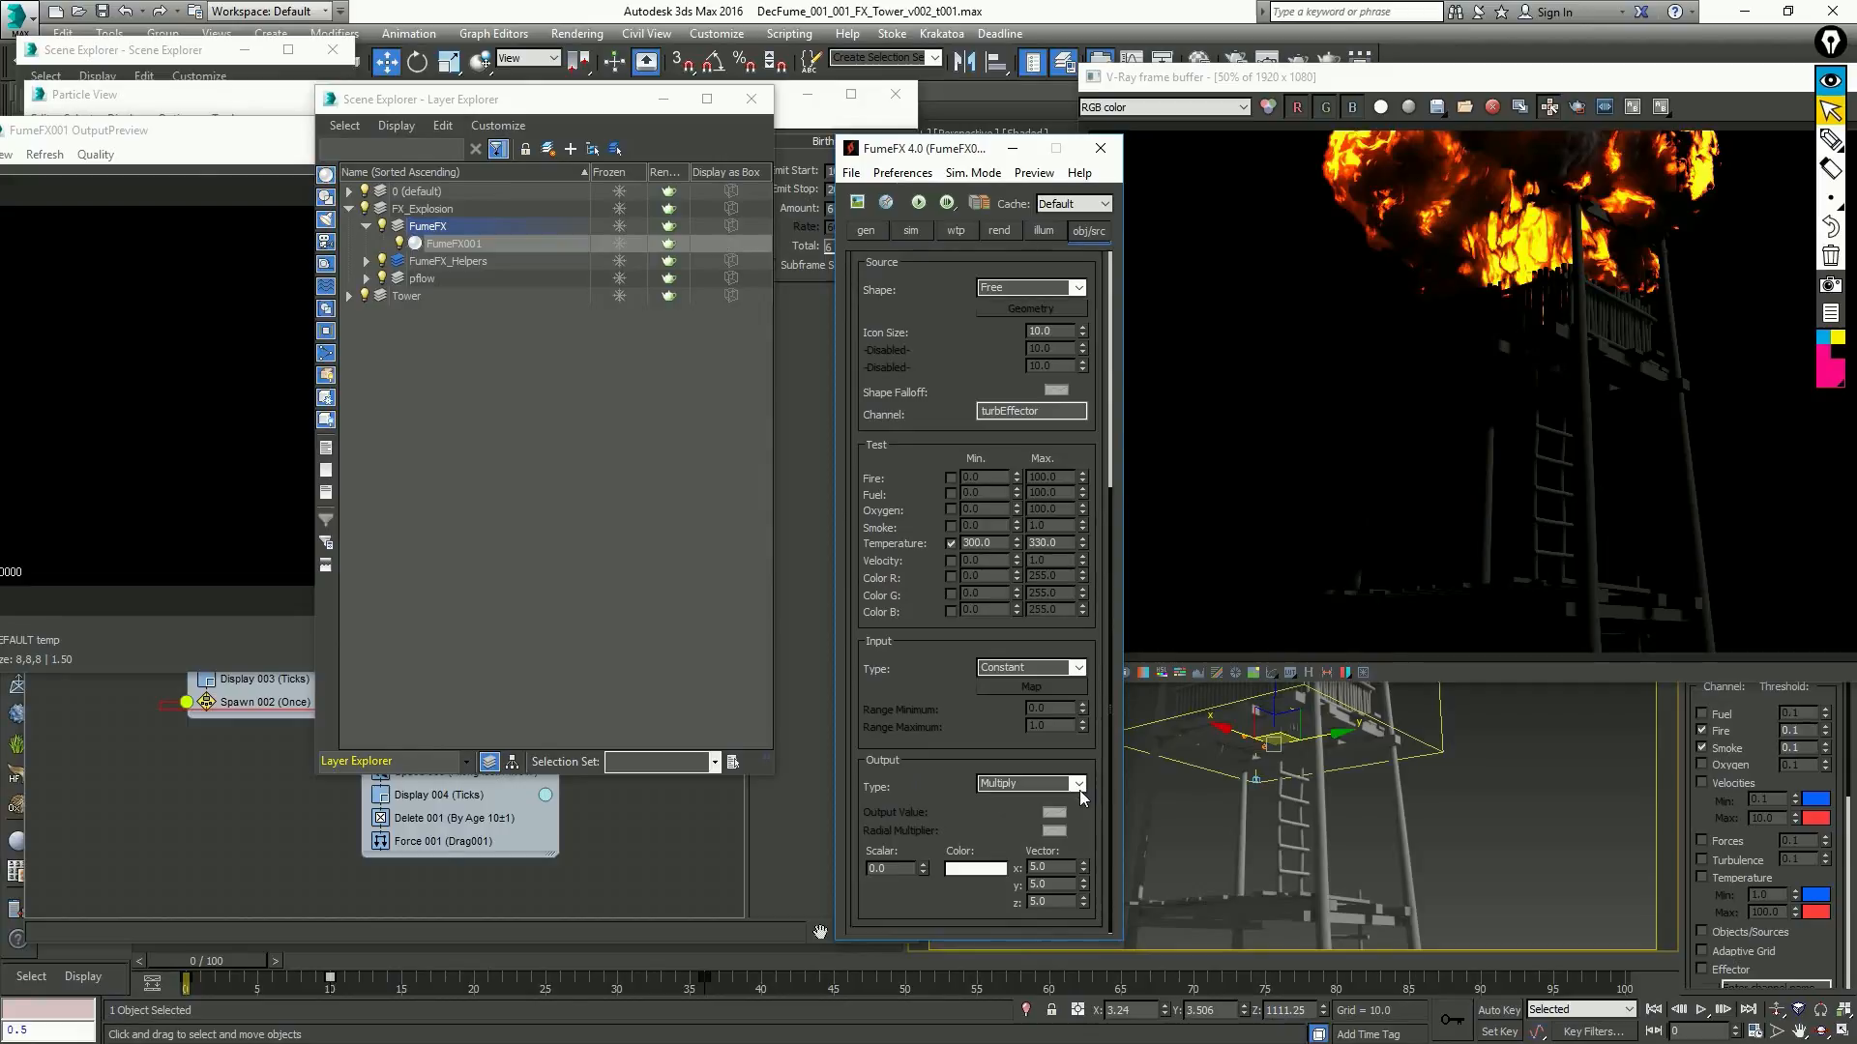
left_click(1077, 784)
left_click(1064, 828)
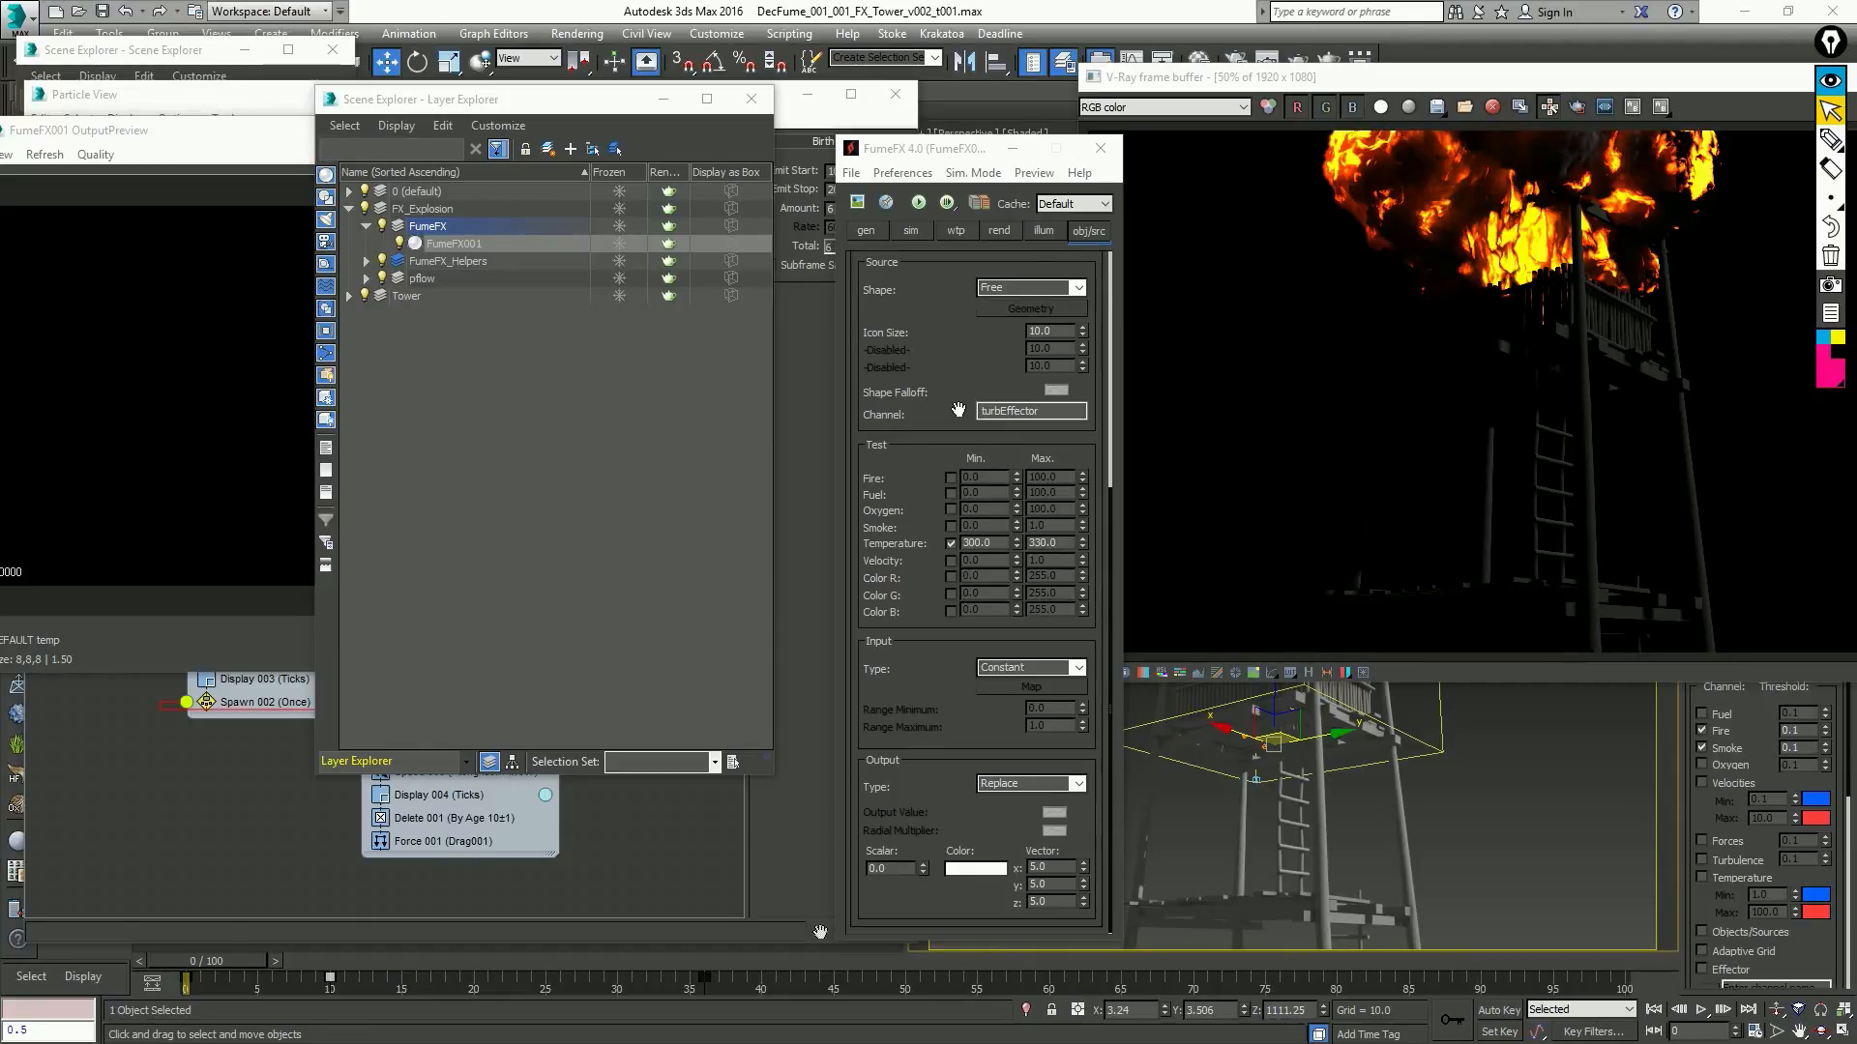
scroll(956, 406, "up", 1)
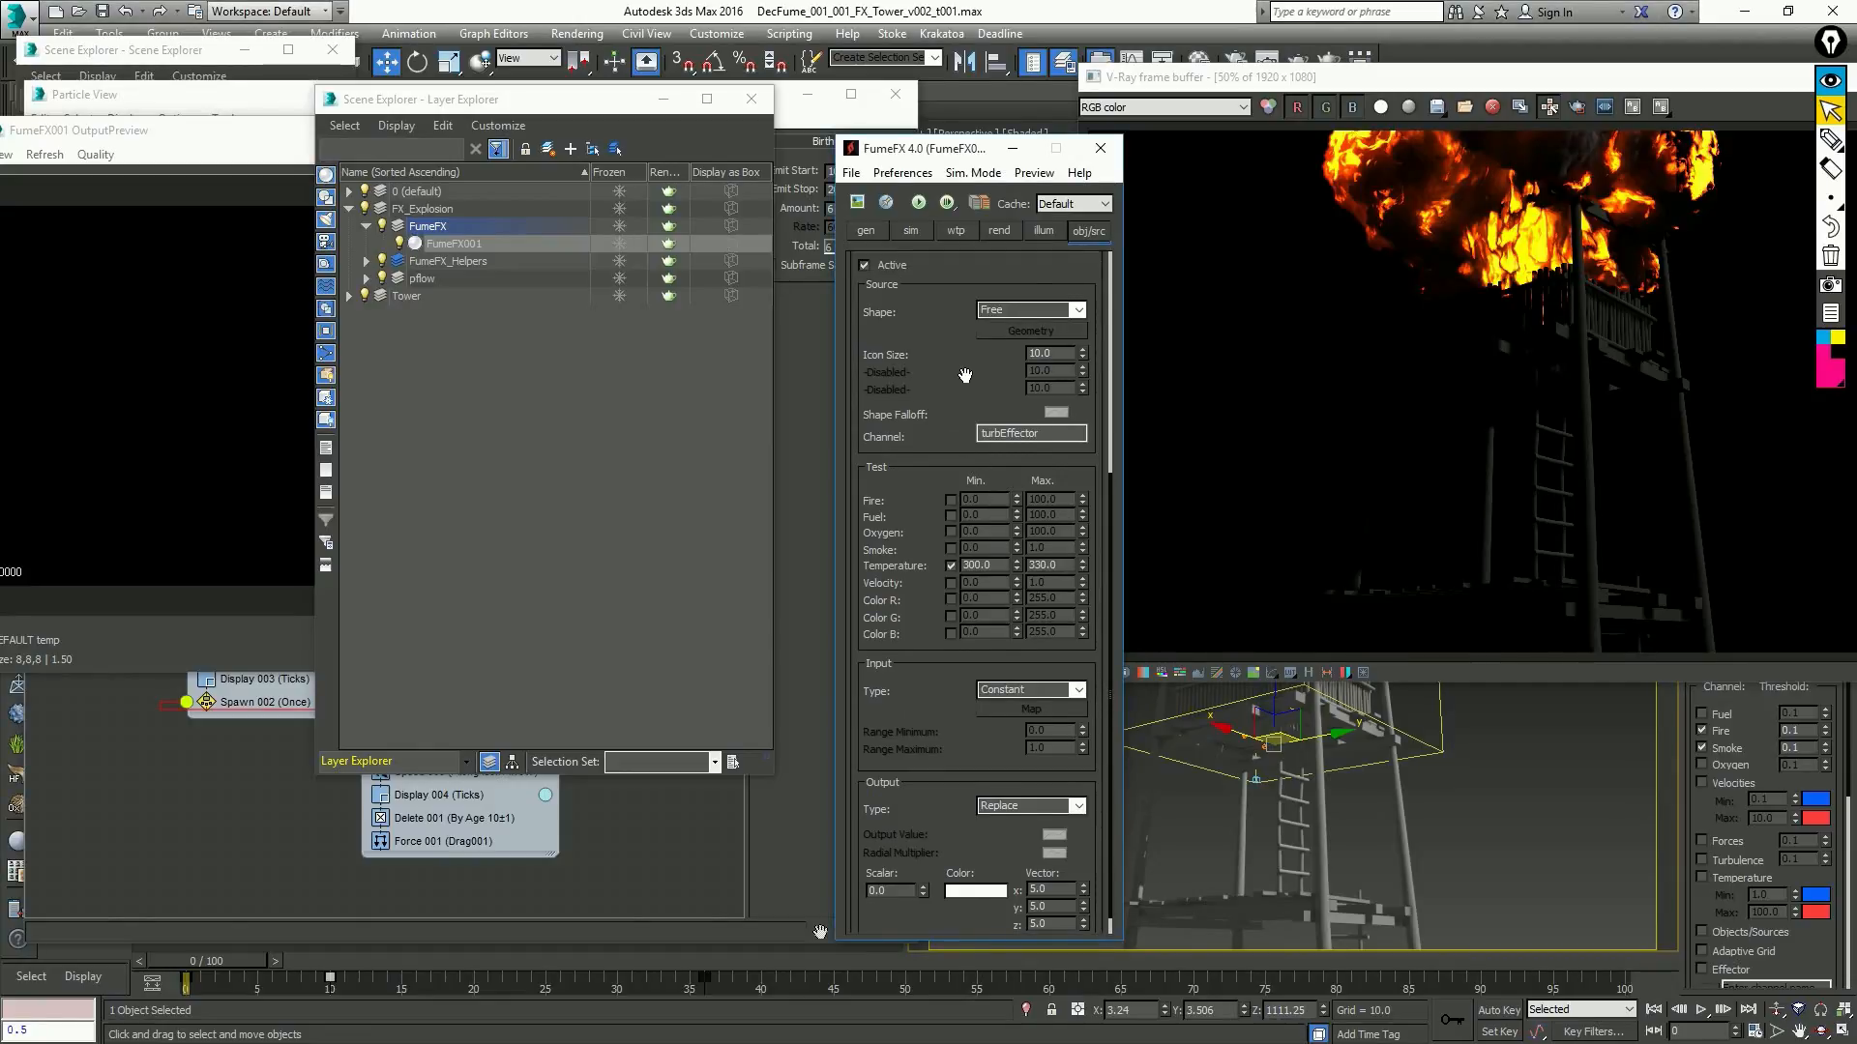
scroll(963, 370, "up", 3)
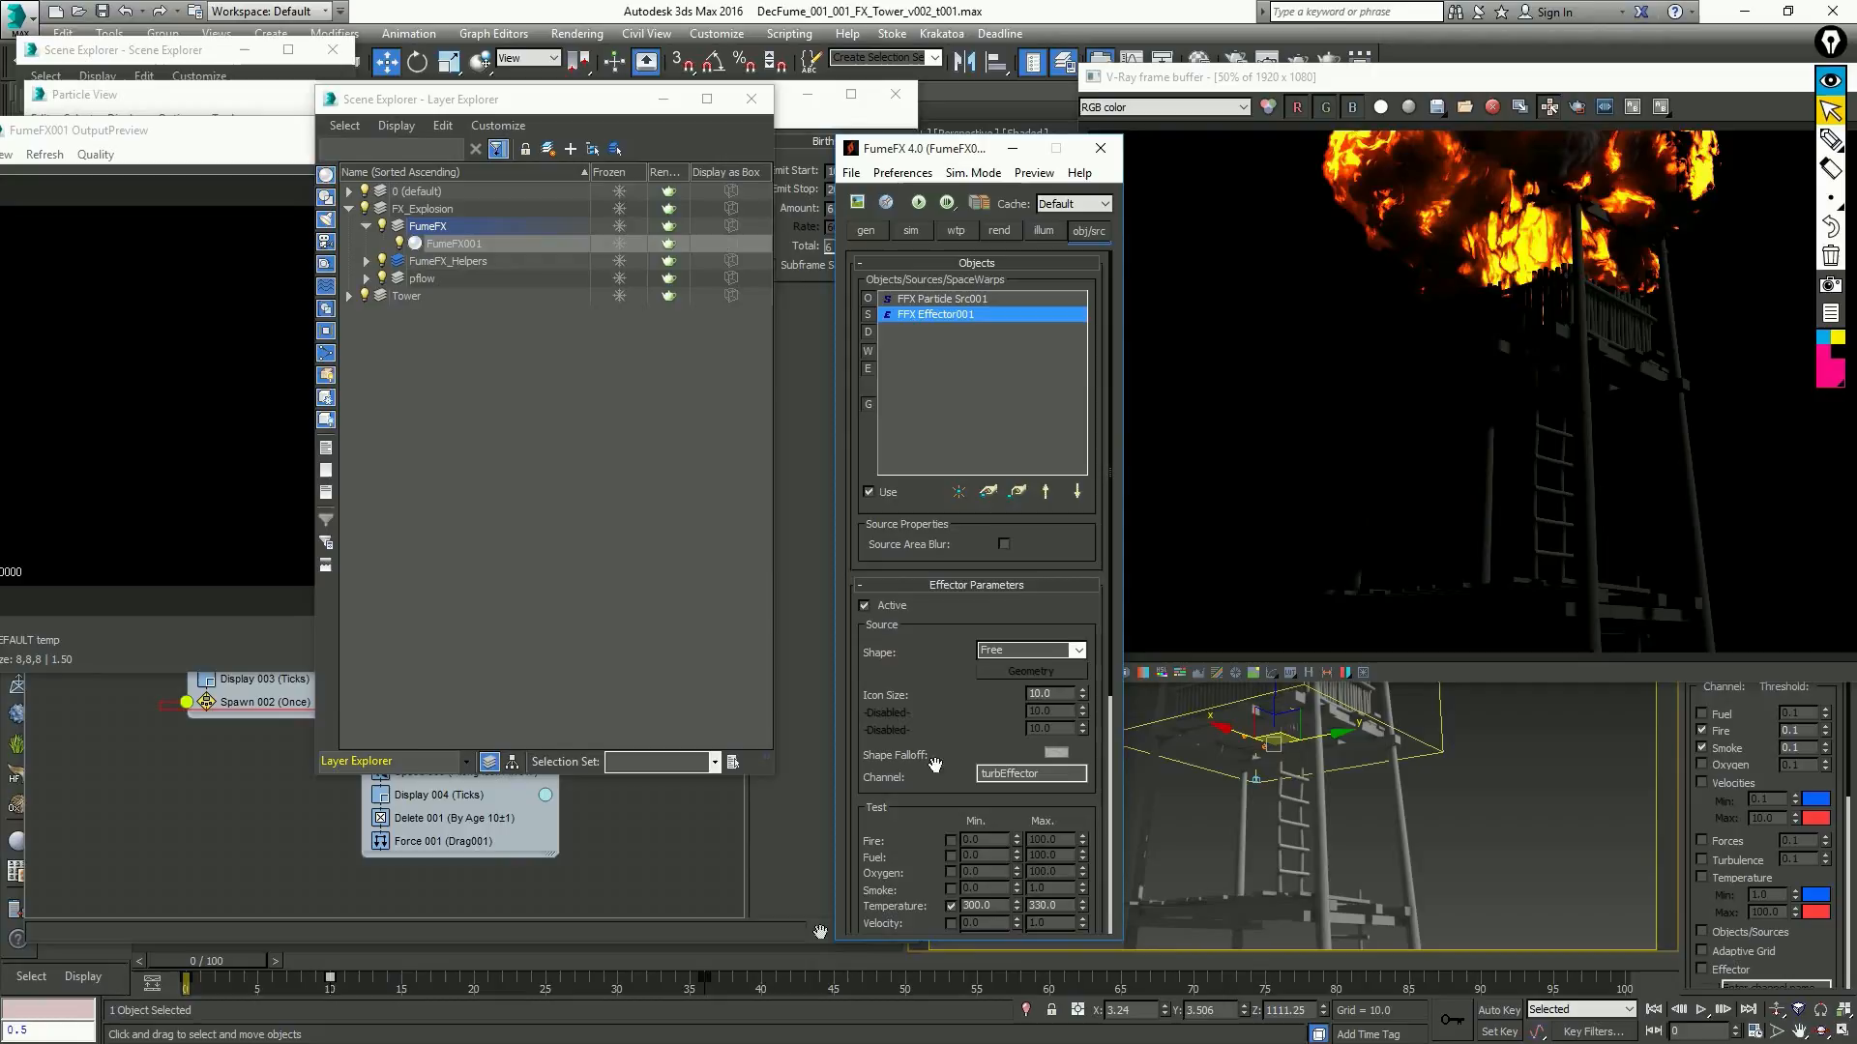
Review the radius, velocity, fuel, temperature and smoke parameters of FFX Particle Src001
left_click(987, 299)
scroll(987, 716, "down", 5)
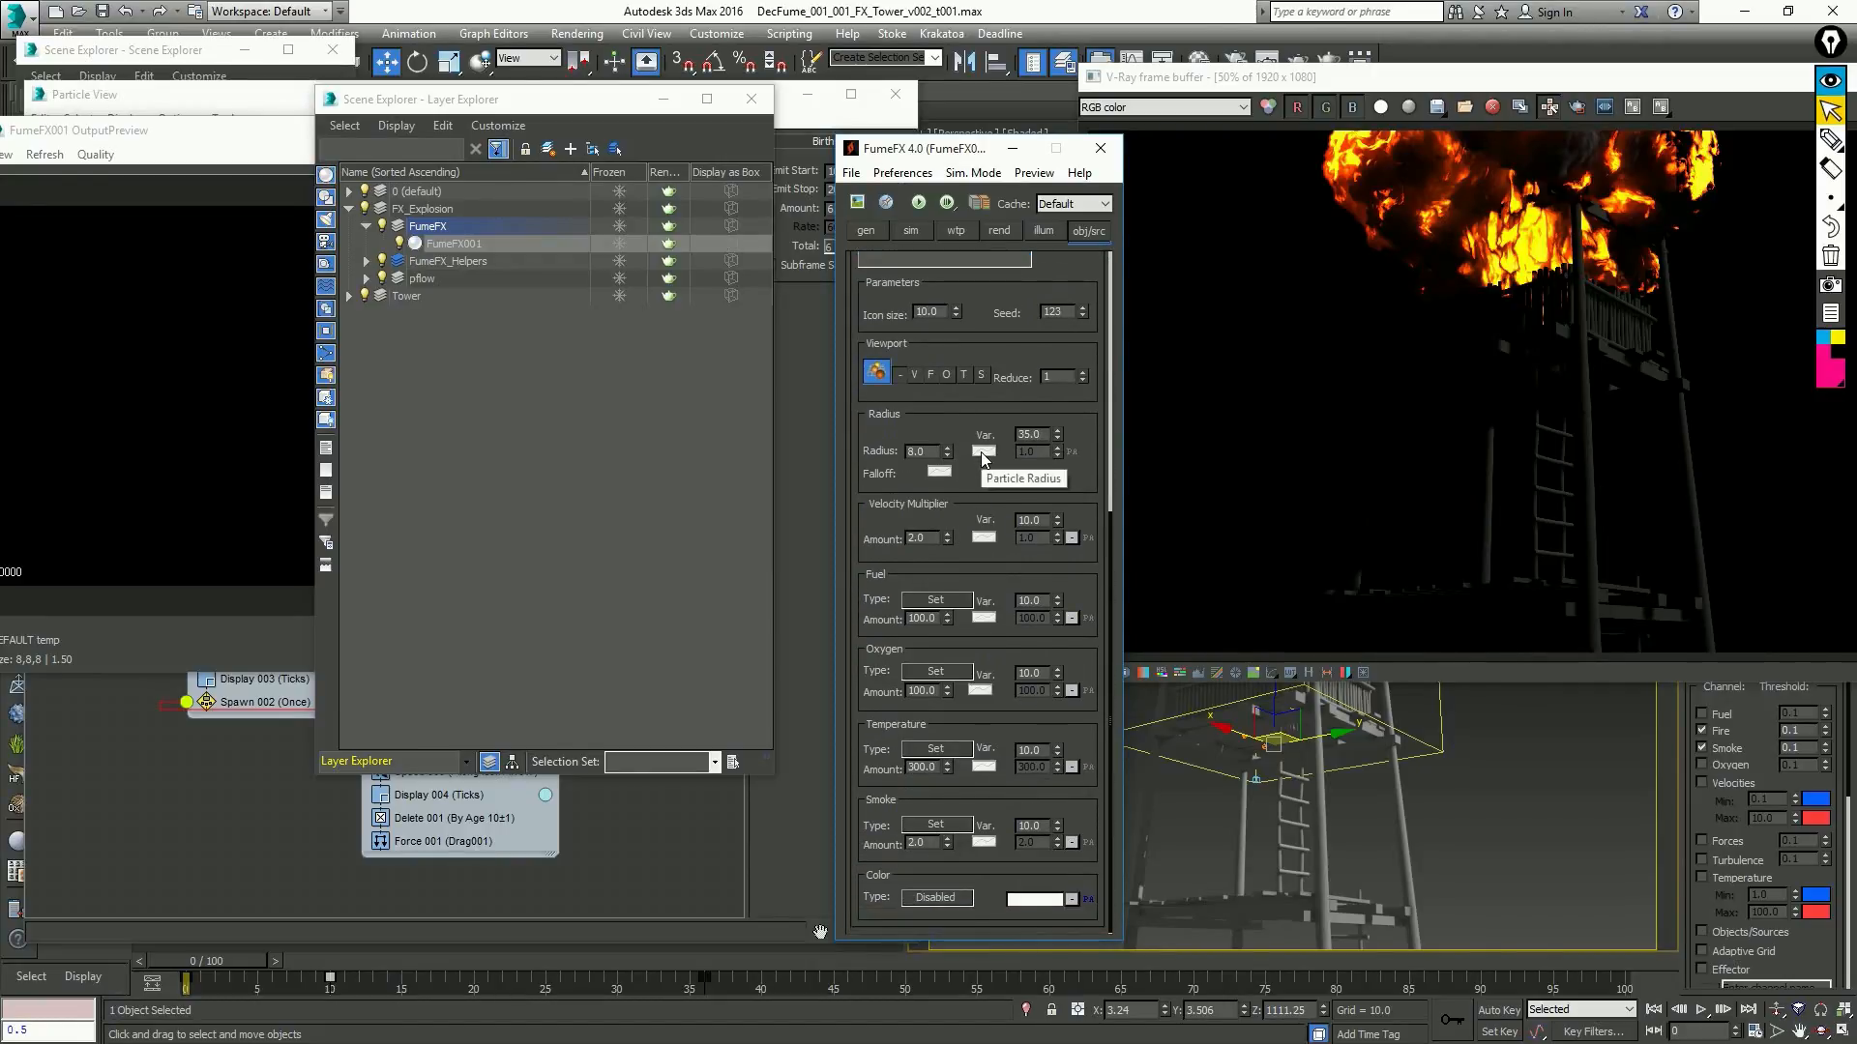
left_click(795, 219)
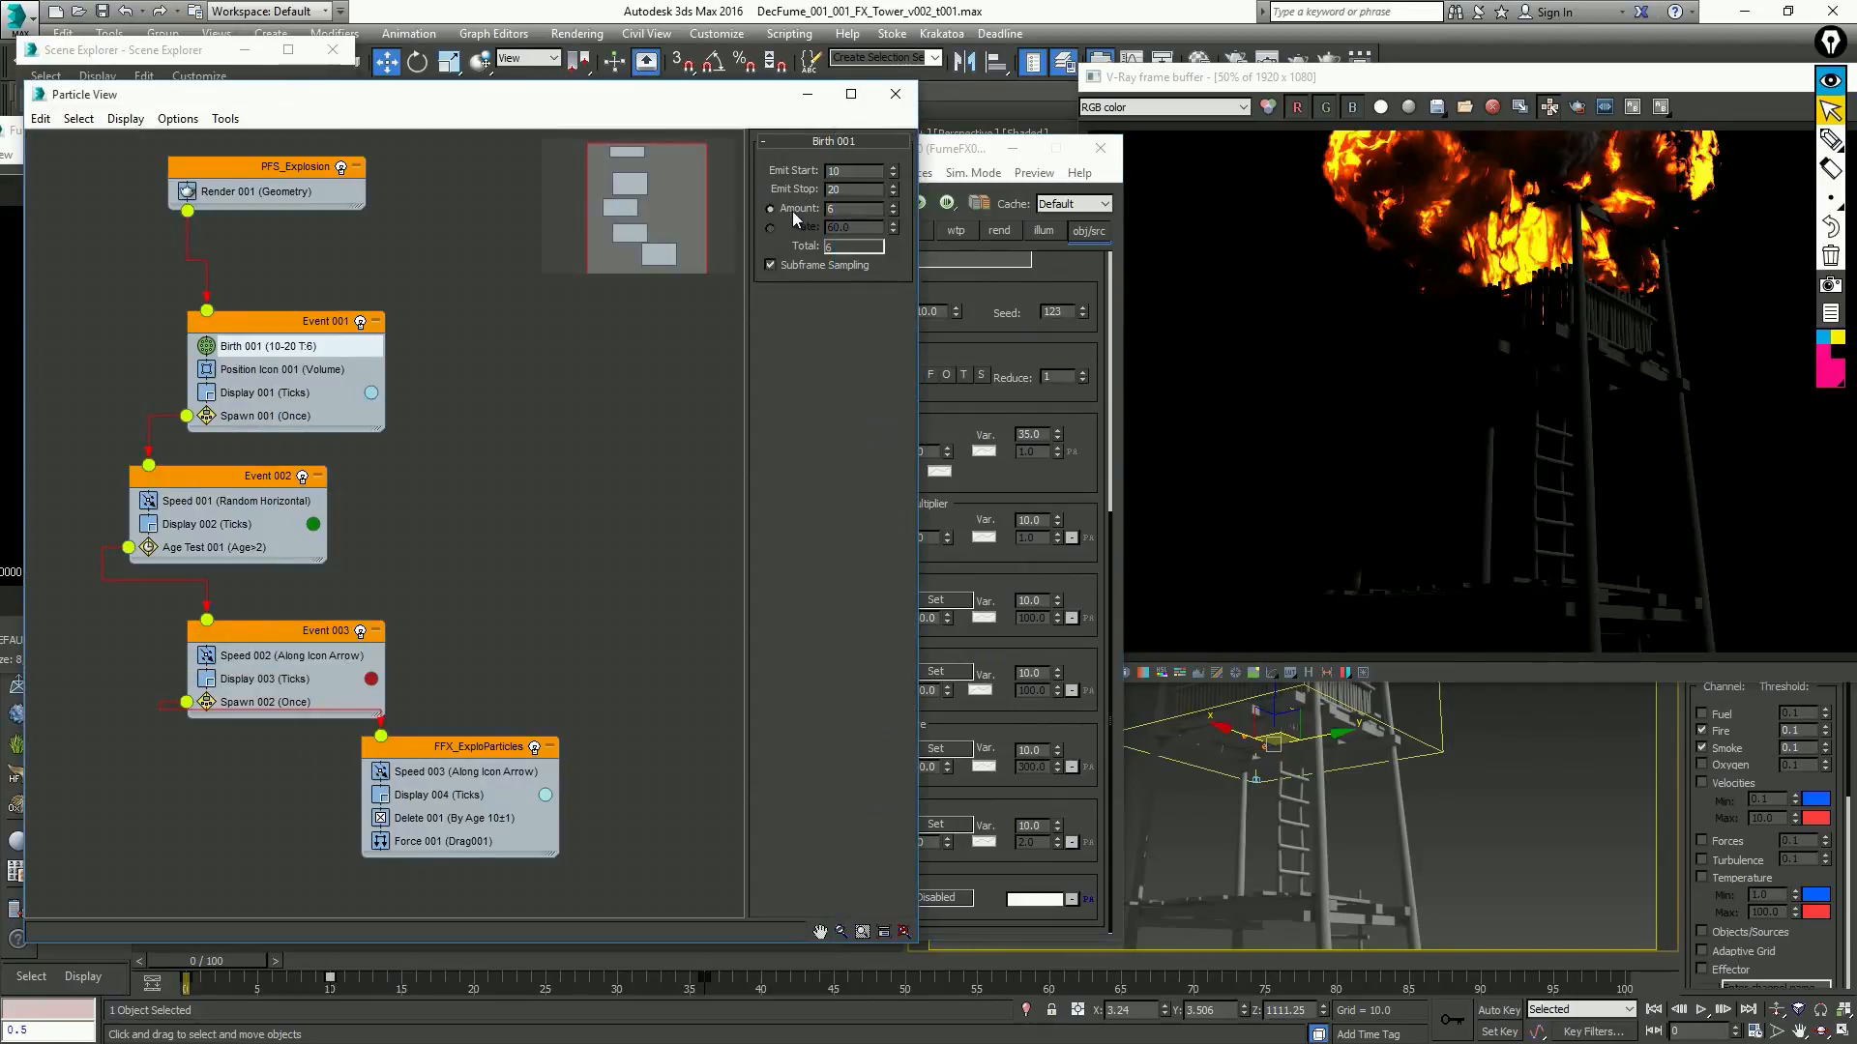
Close Particle View and the V-Ray frame buffer, and show the tower in a Front view above the camera view
left_click(895, 93)
left_click(867, 230)
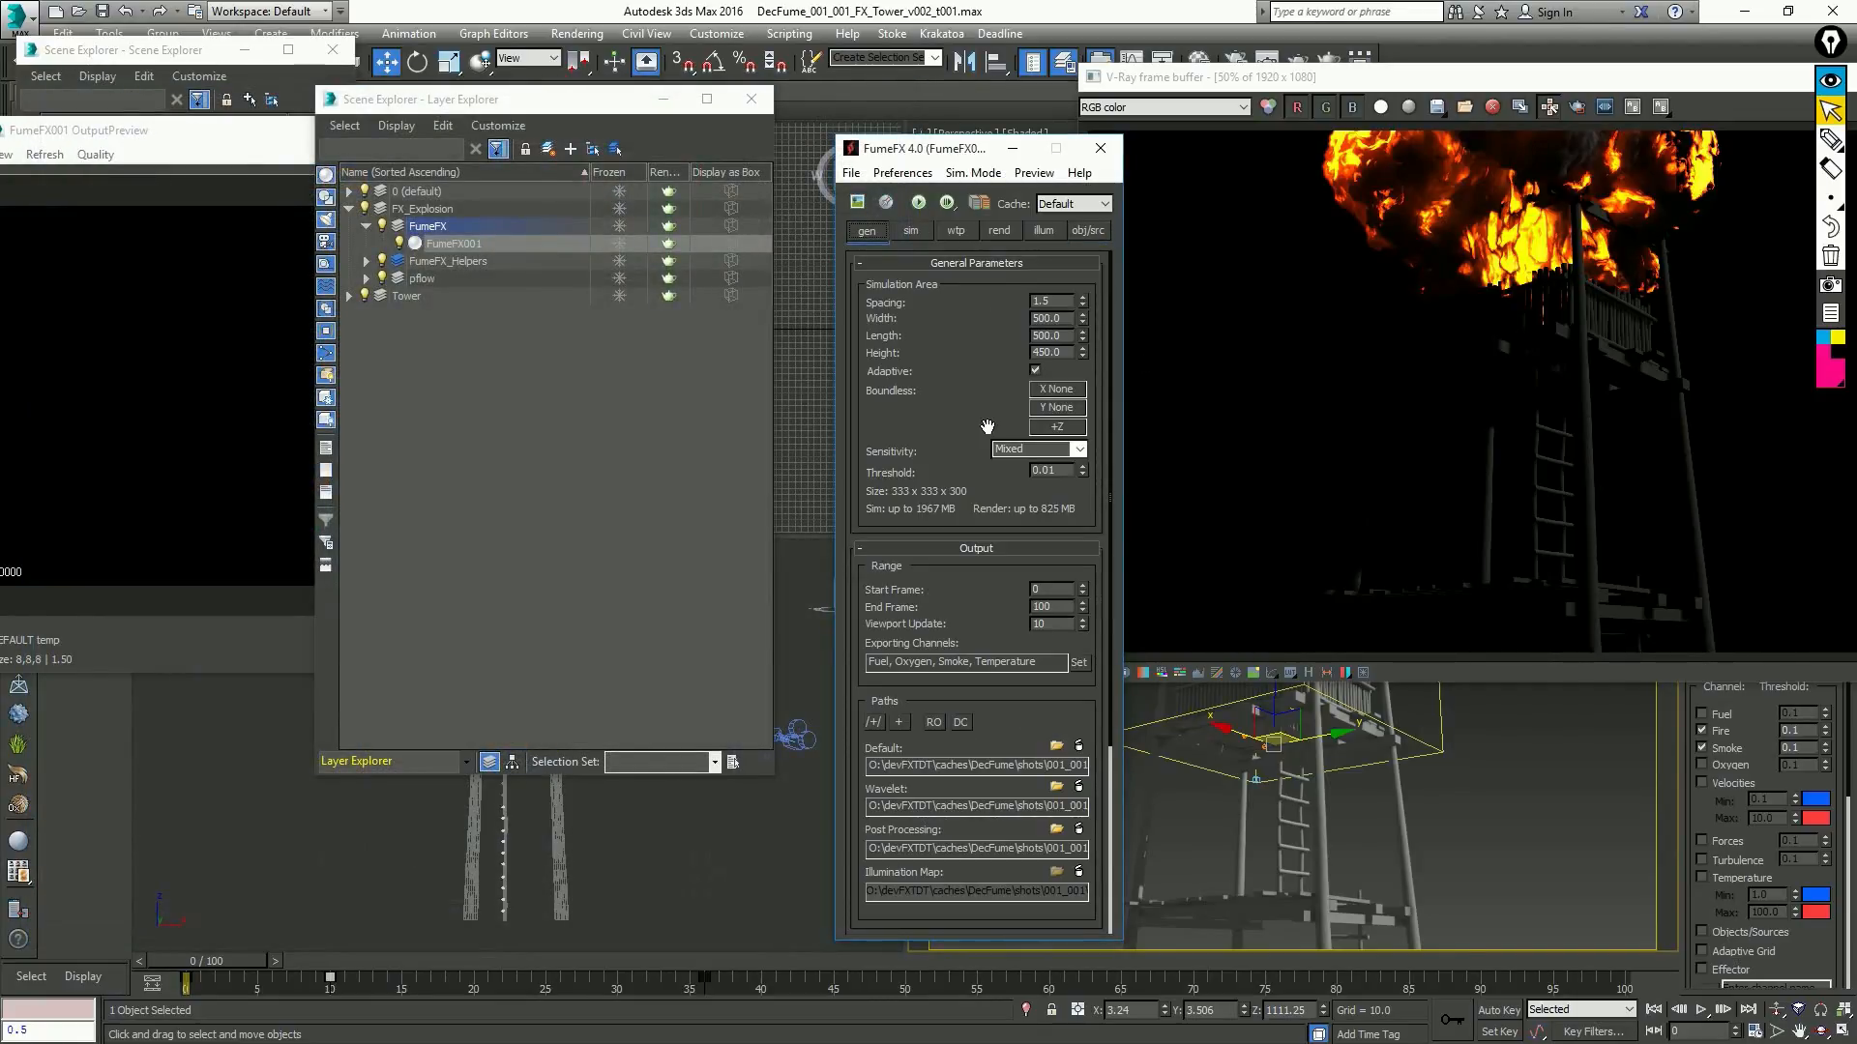
left_click_drag(952, 145, 510, 119)
double_click(1094, 74)
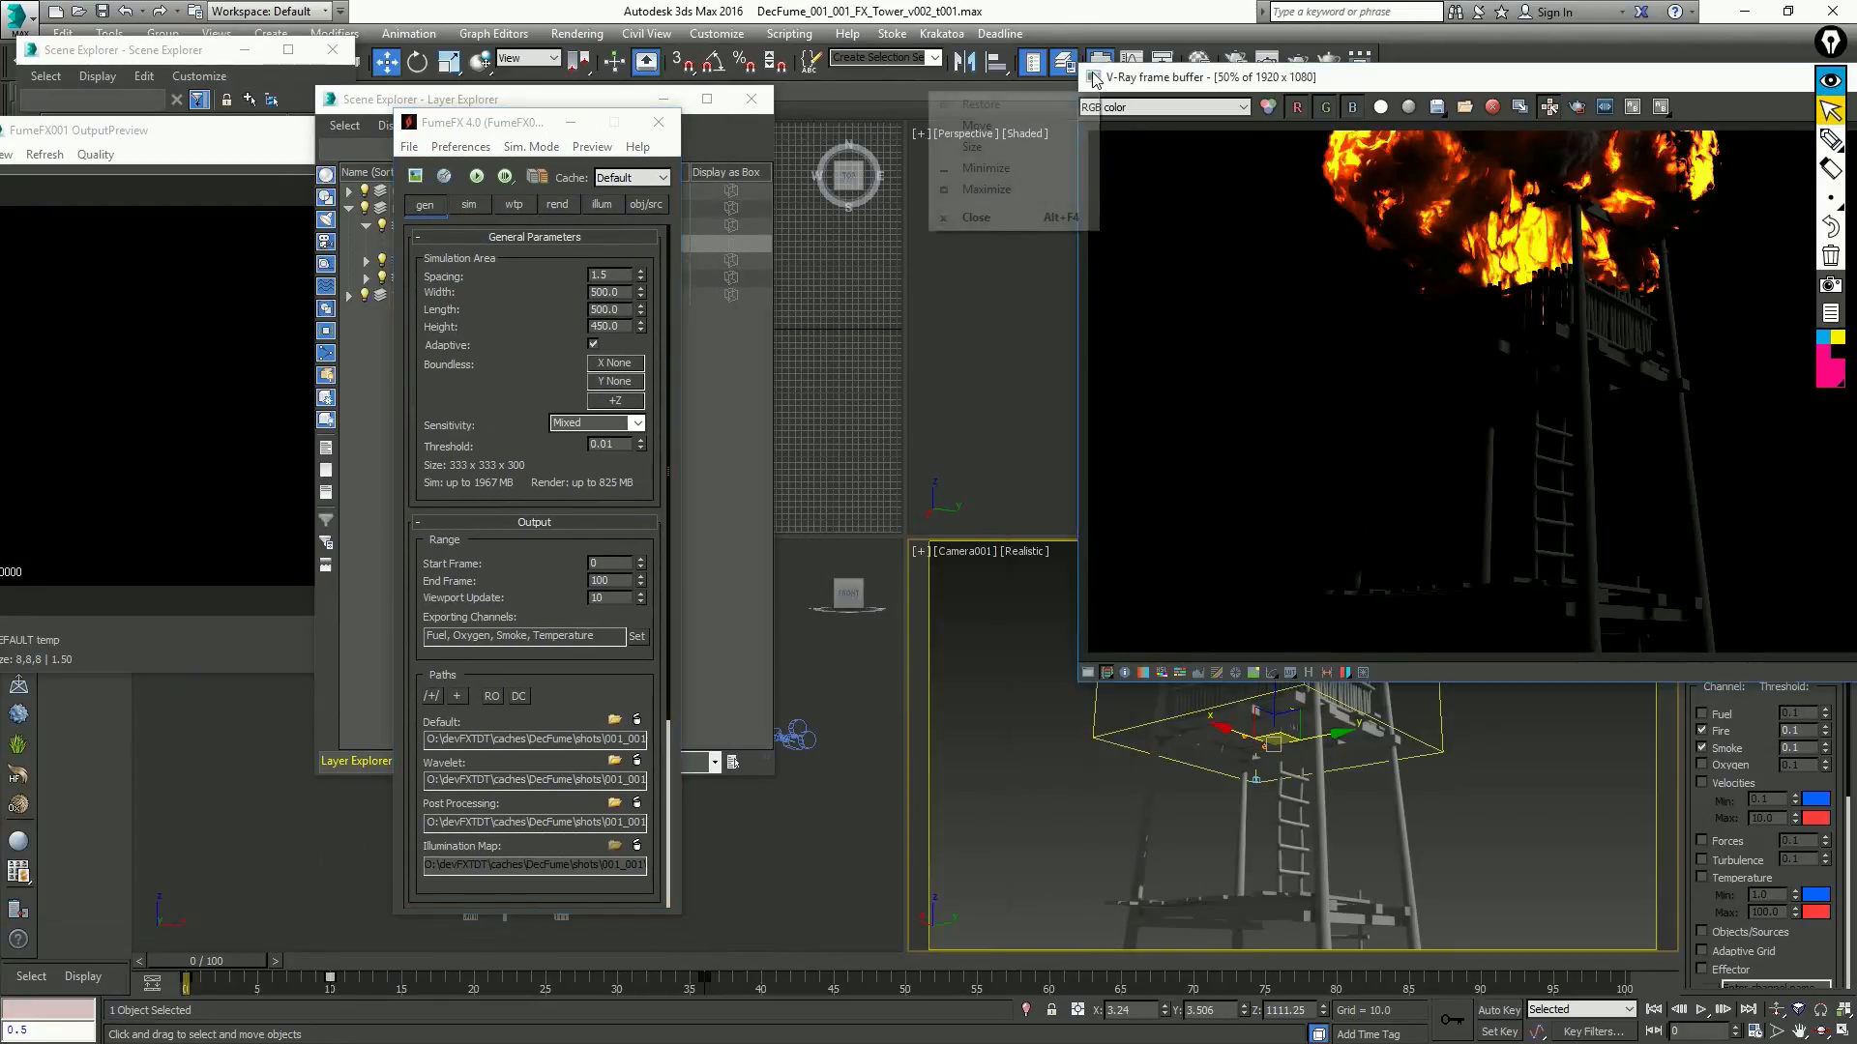
right_click(1289, 366)
key("f")
scroll(1275, 337, "down", 5)
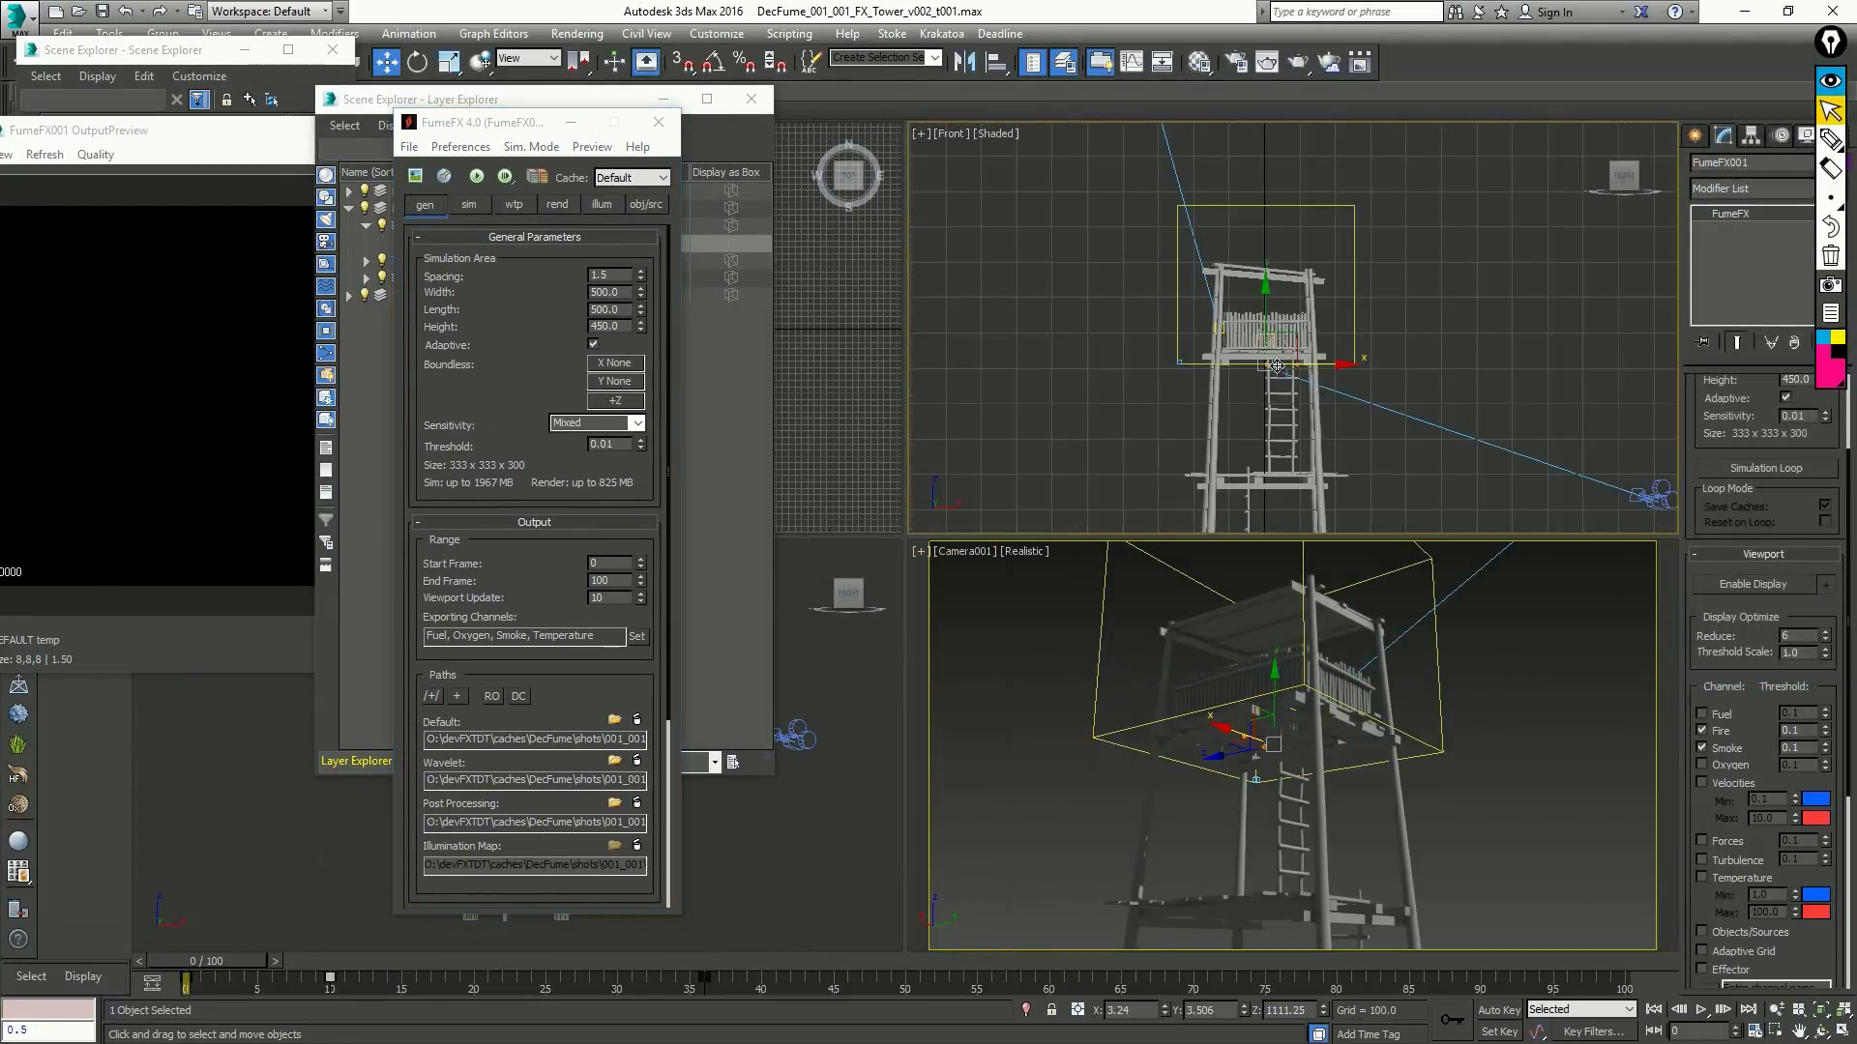
right_click(1268, 708)
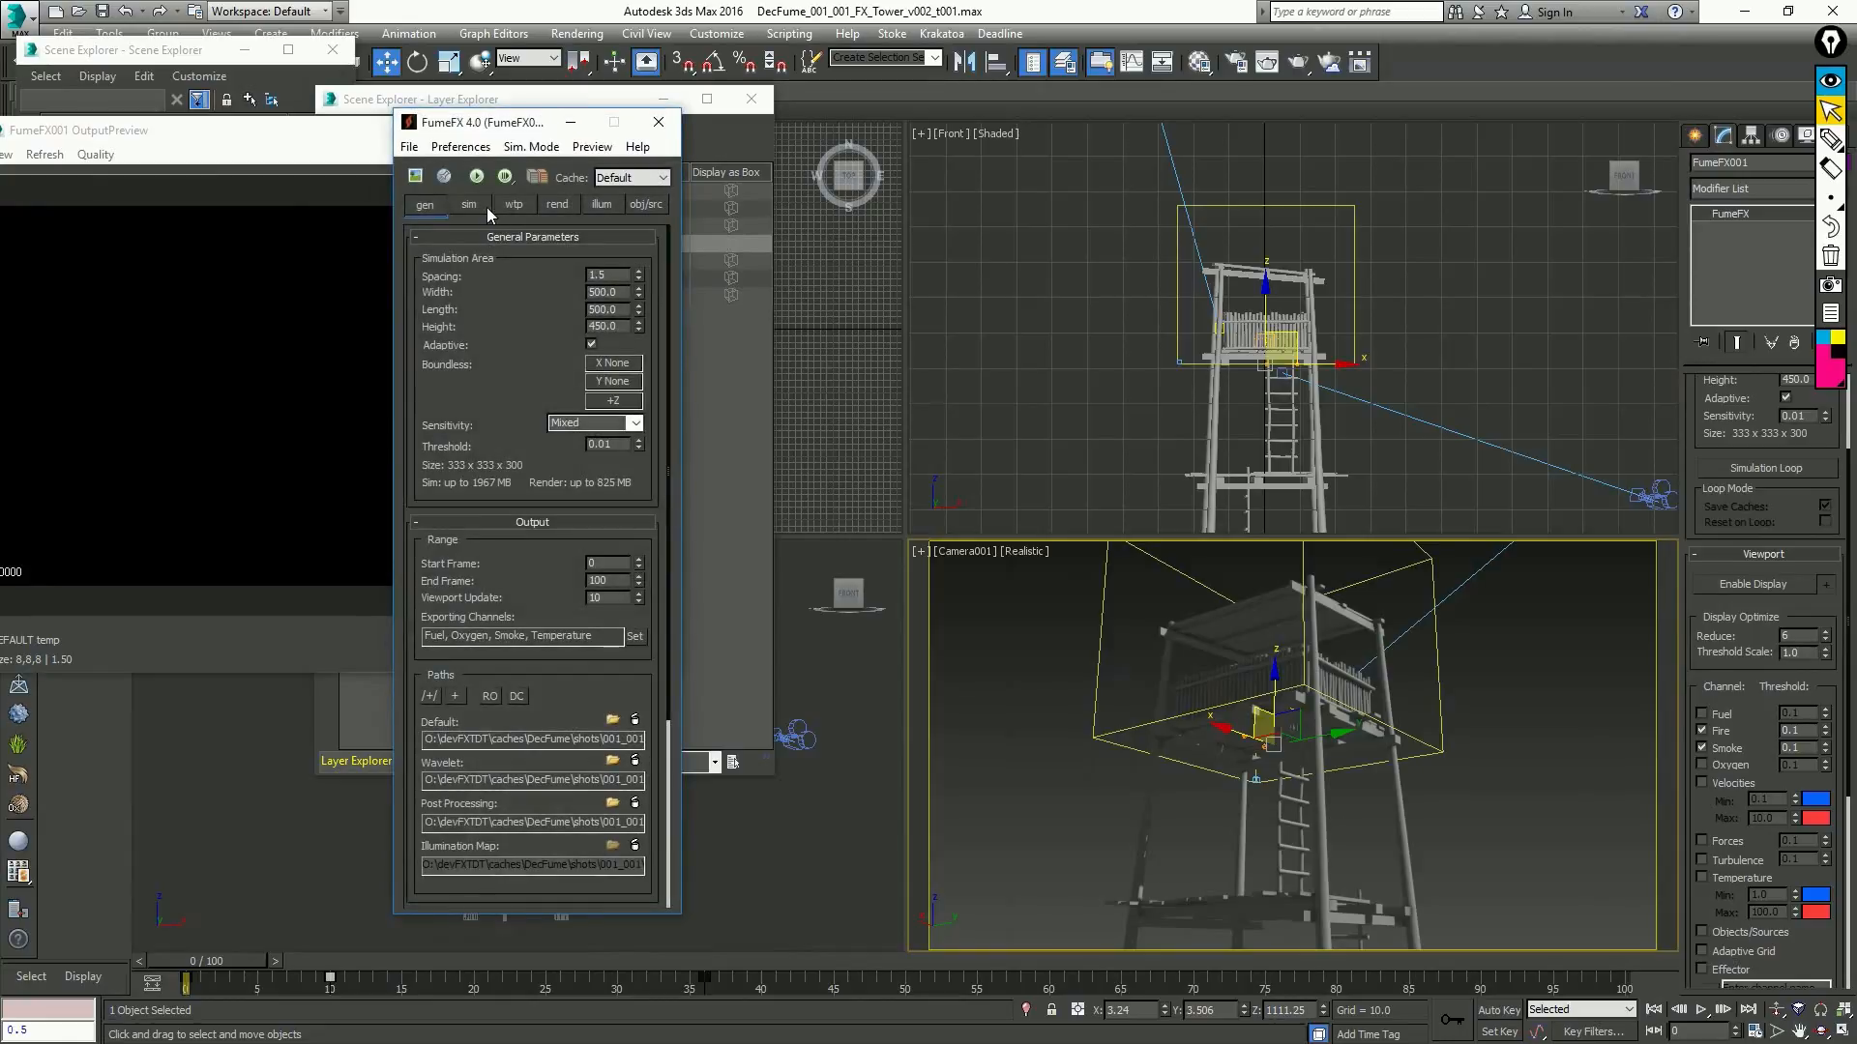
Move the FumeFX001 simulation grid down about 41 units along the tower in the Front view
left_click(470, 205)
scroll(595, 287, "down", 10)
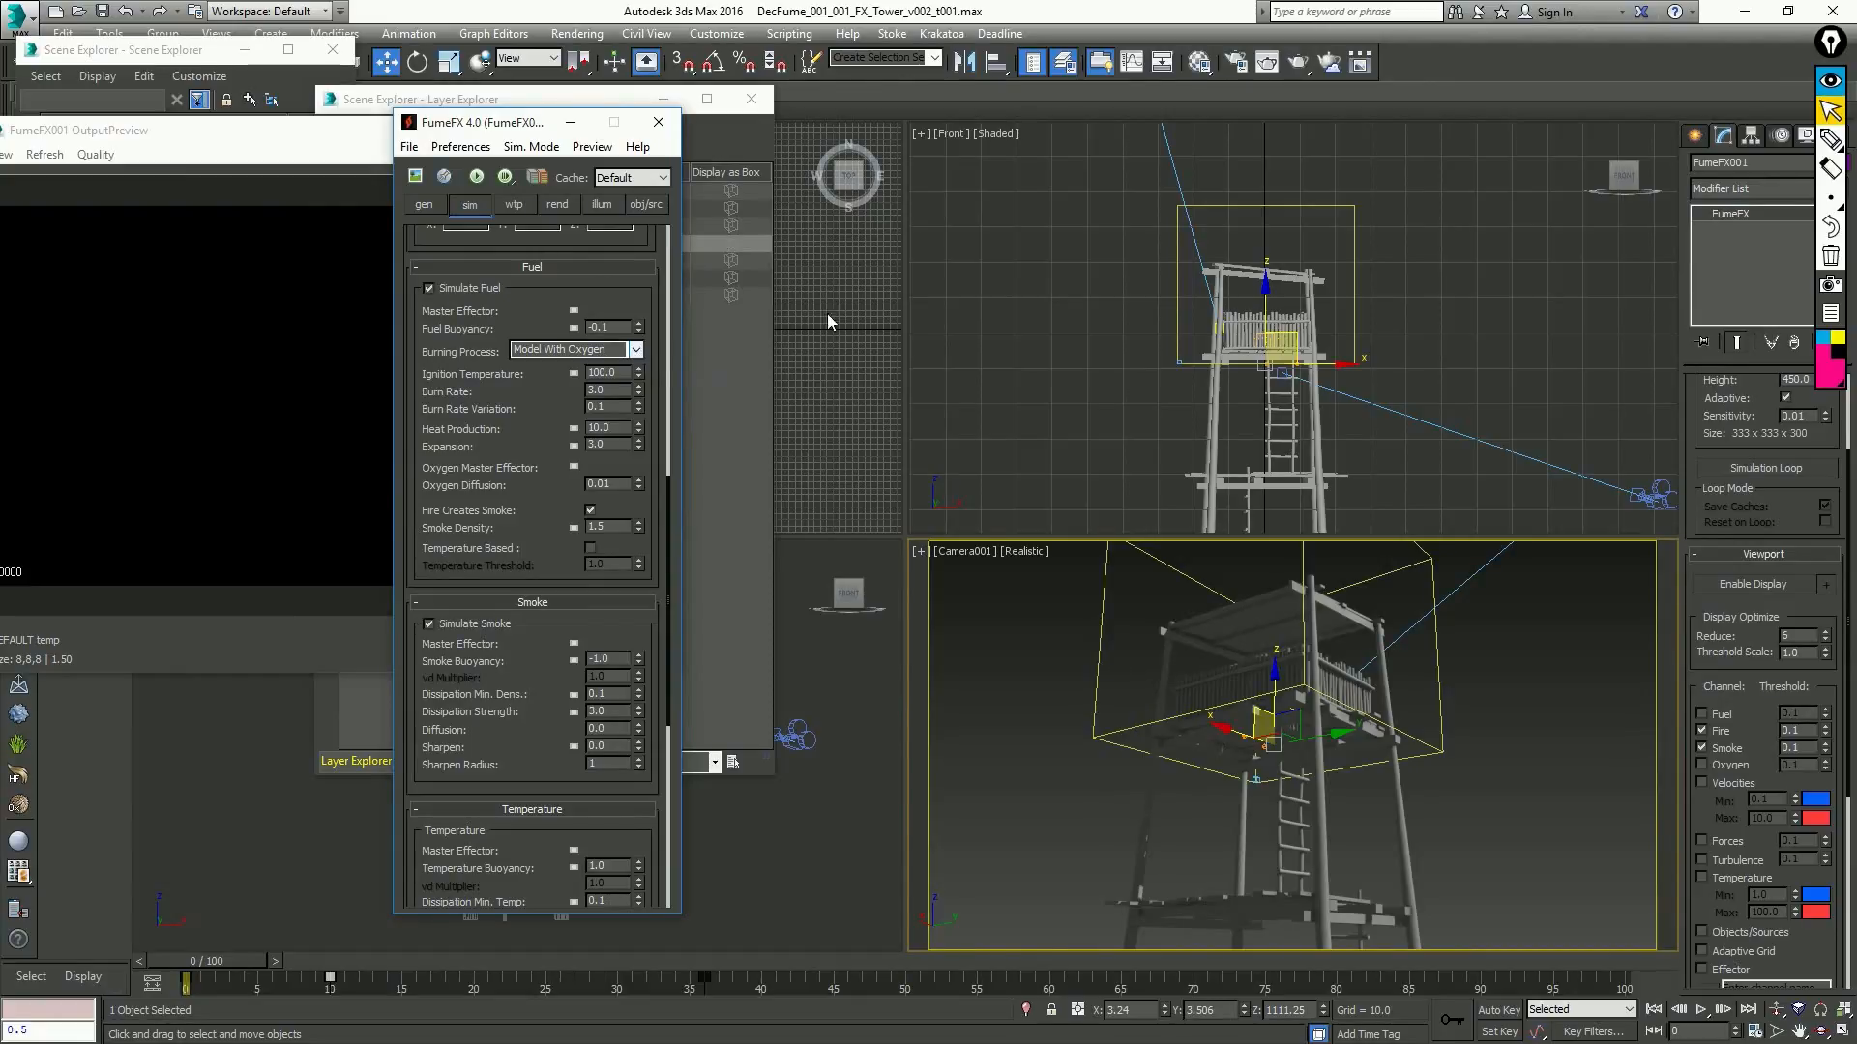
right_click(1413, 348)
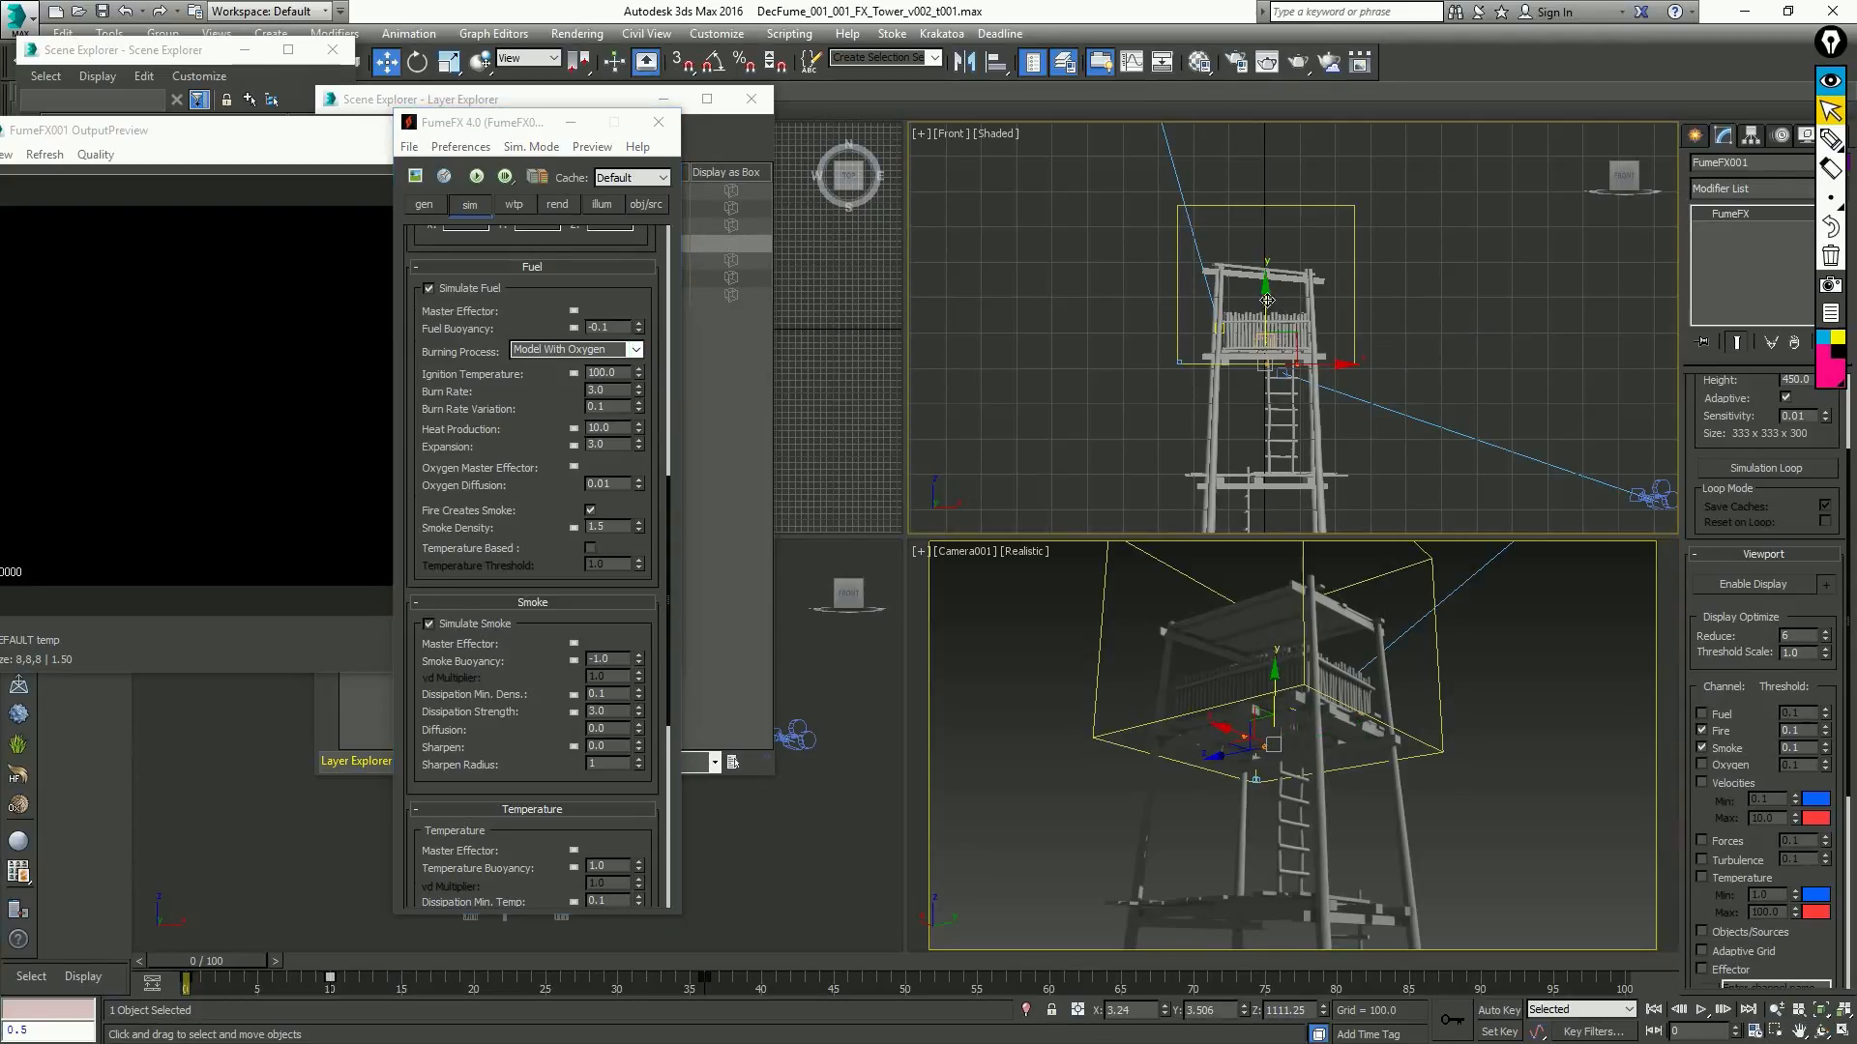
left_click_drag(1260, 302, 1260, 318)
scroll(1809, 612, "up", 3)
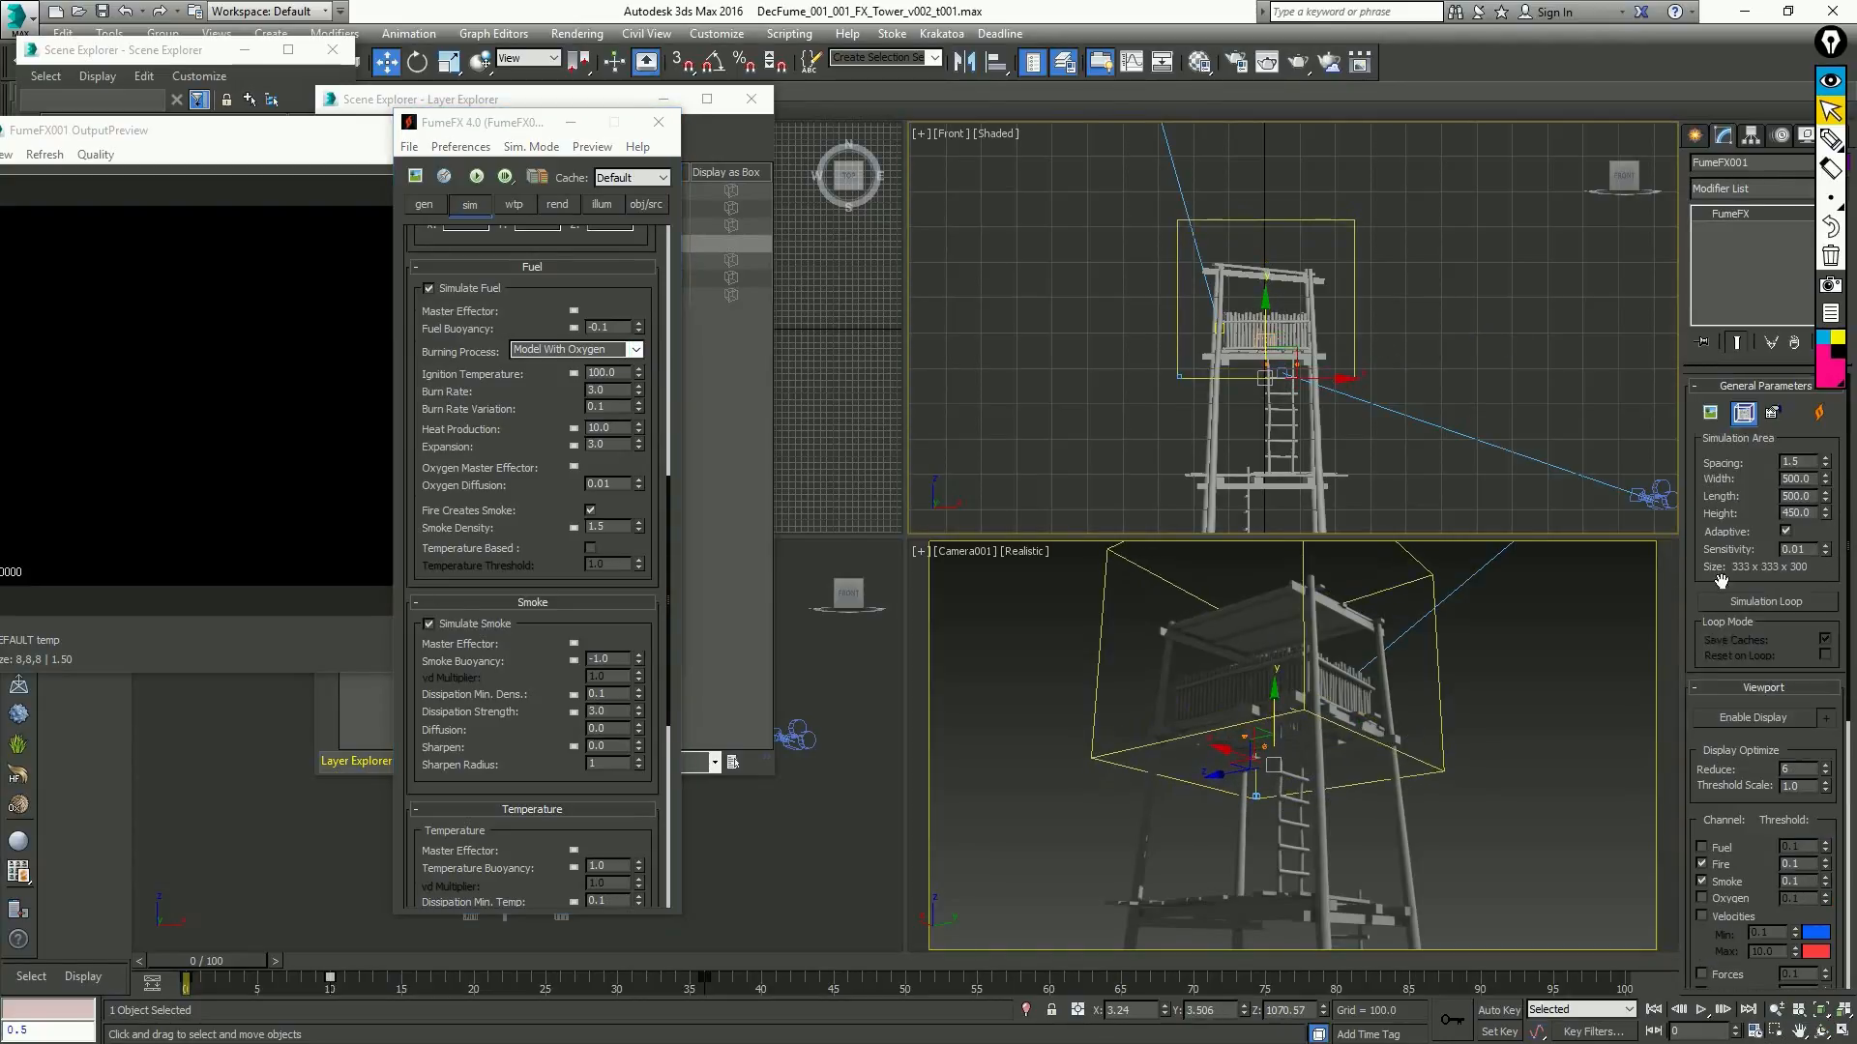
Enlarge the FumeFX001 simulation grid to 650 wide, 650 long and 562.5 high
left_click_drag(1825, 513, 1825, 473)
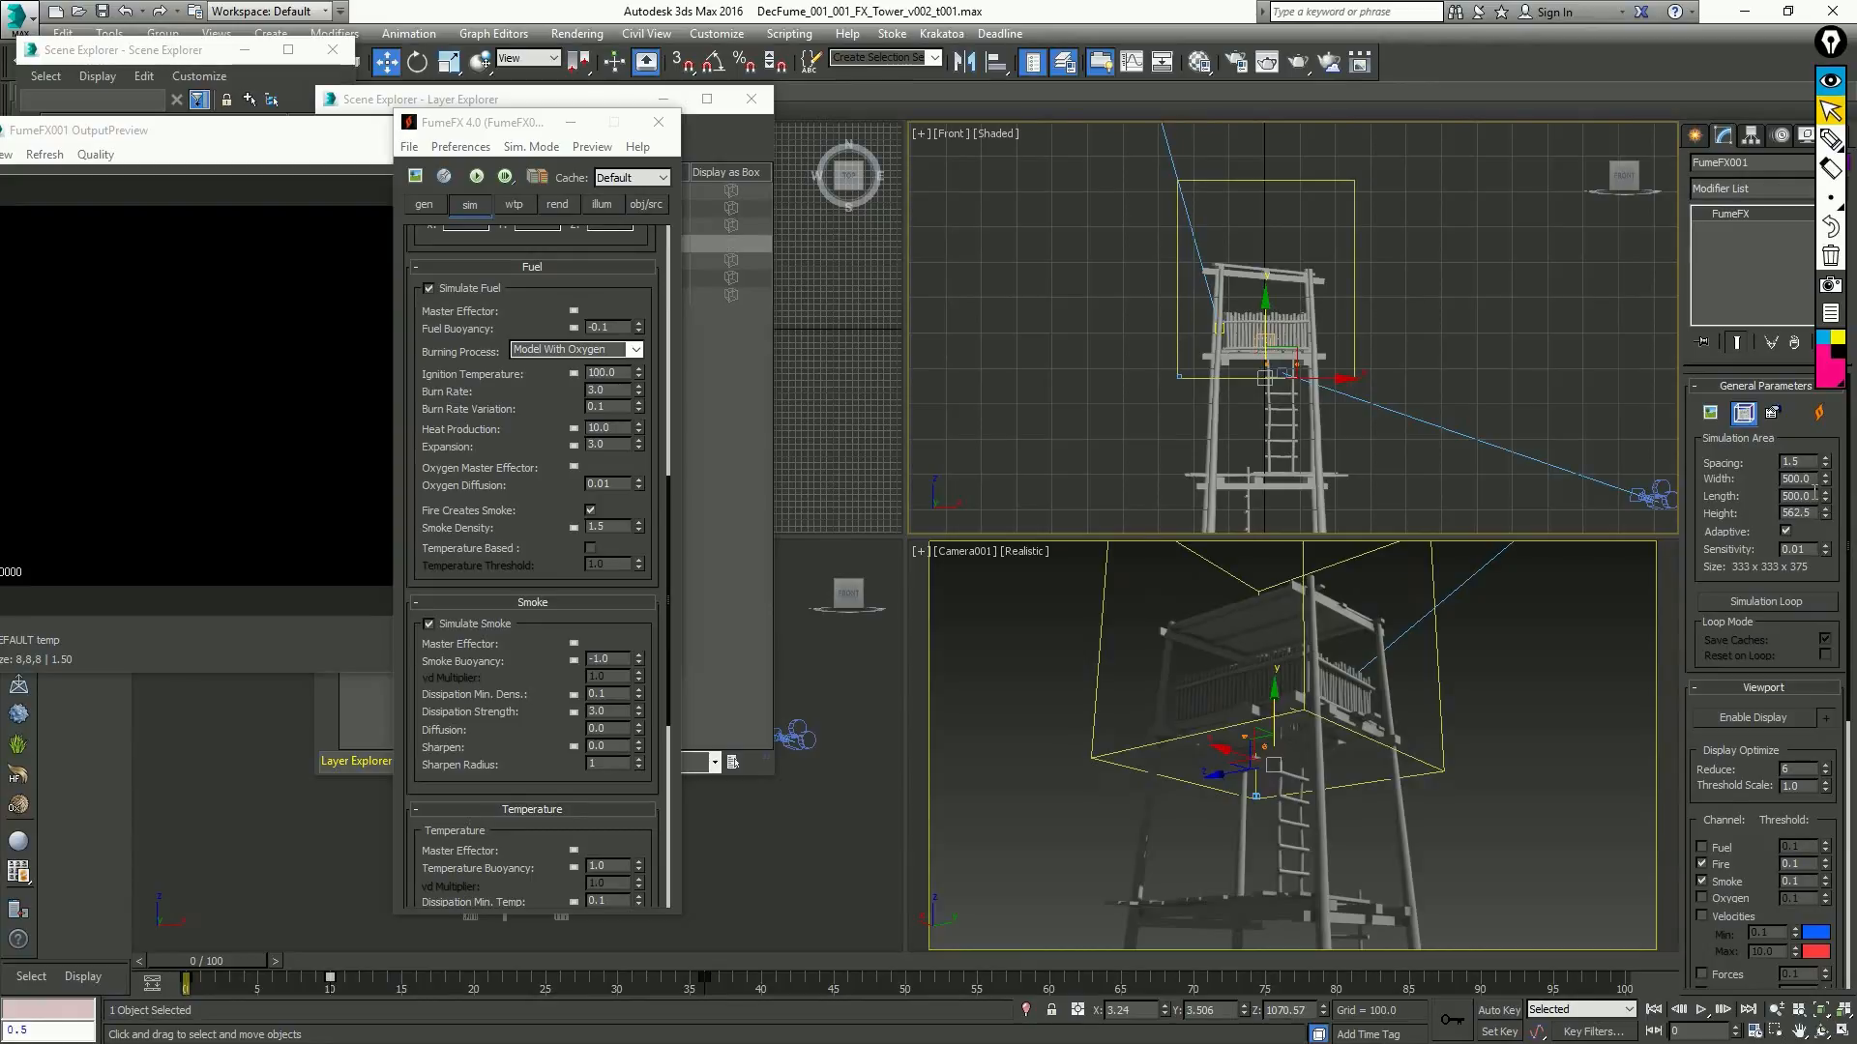
left_click(1794, 496)
type("650")
key("shift+Tab")
type("650")
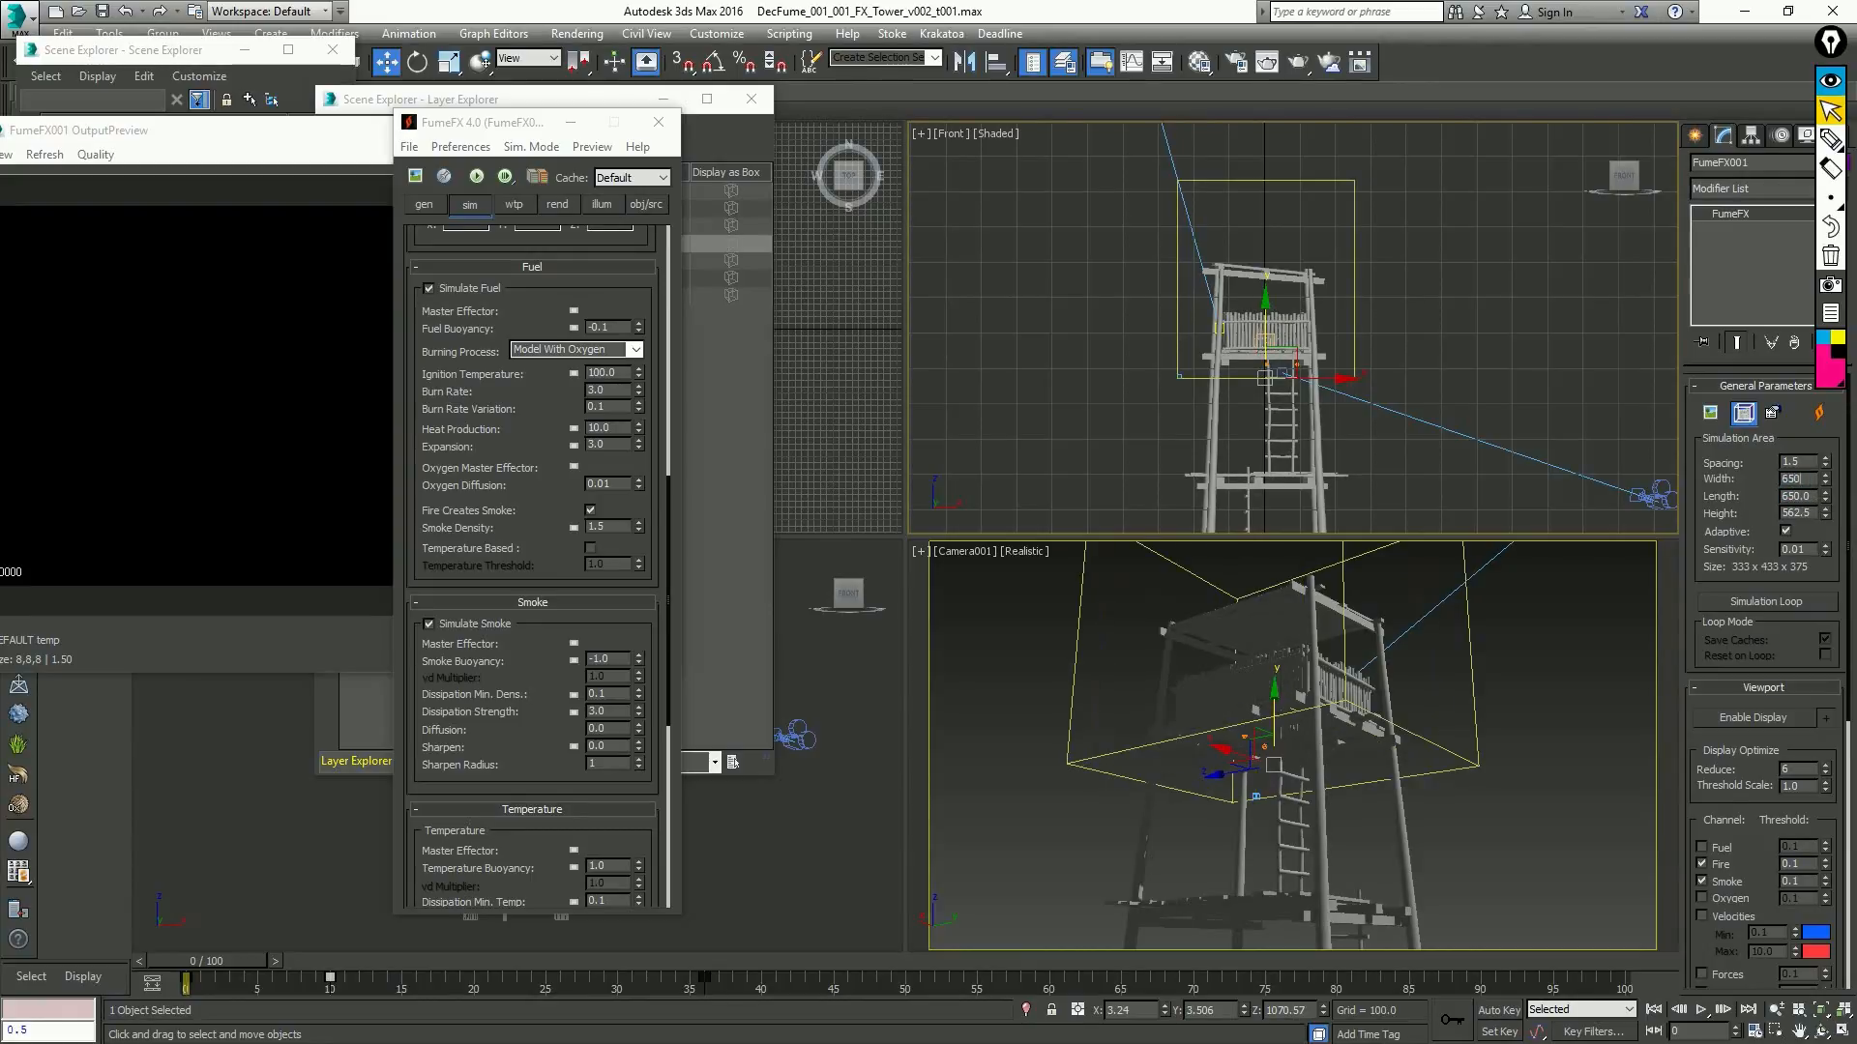
key("Return")
Change the Front view to a Perspective view showing the tower, camera and the whole simulation grid
middle_click_drag(1524, 384, 1519, 379)
key("p")
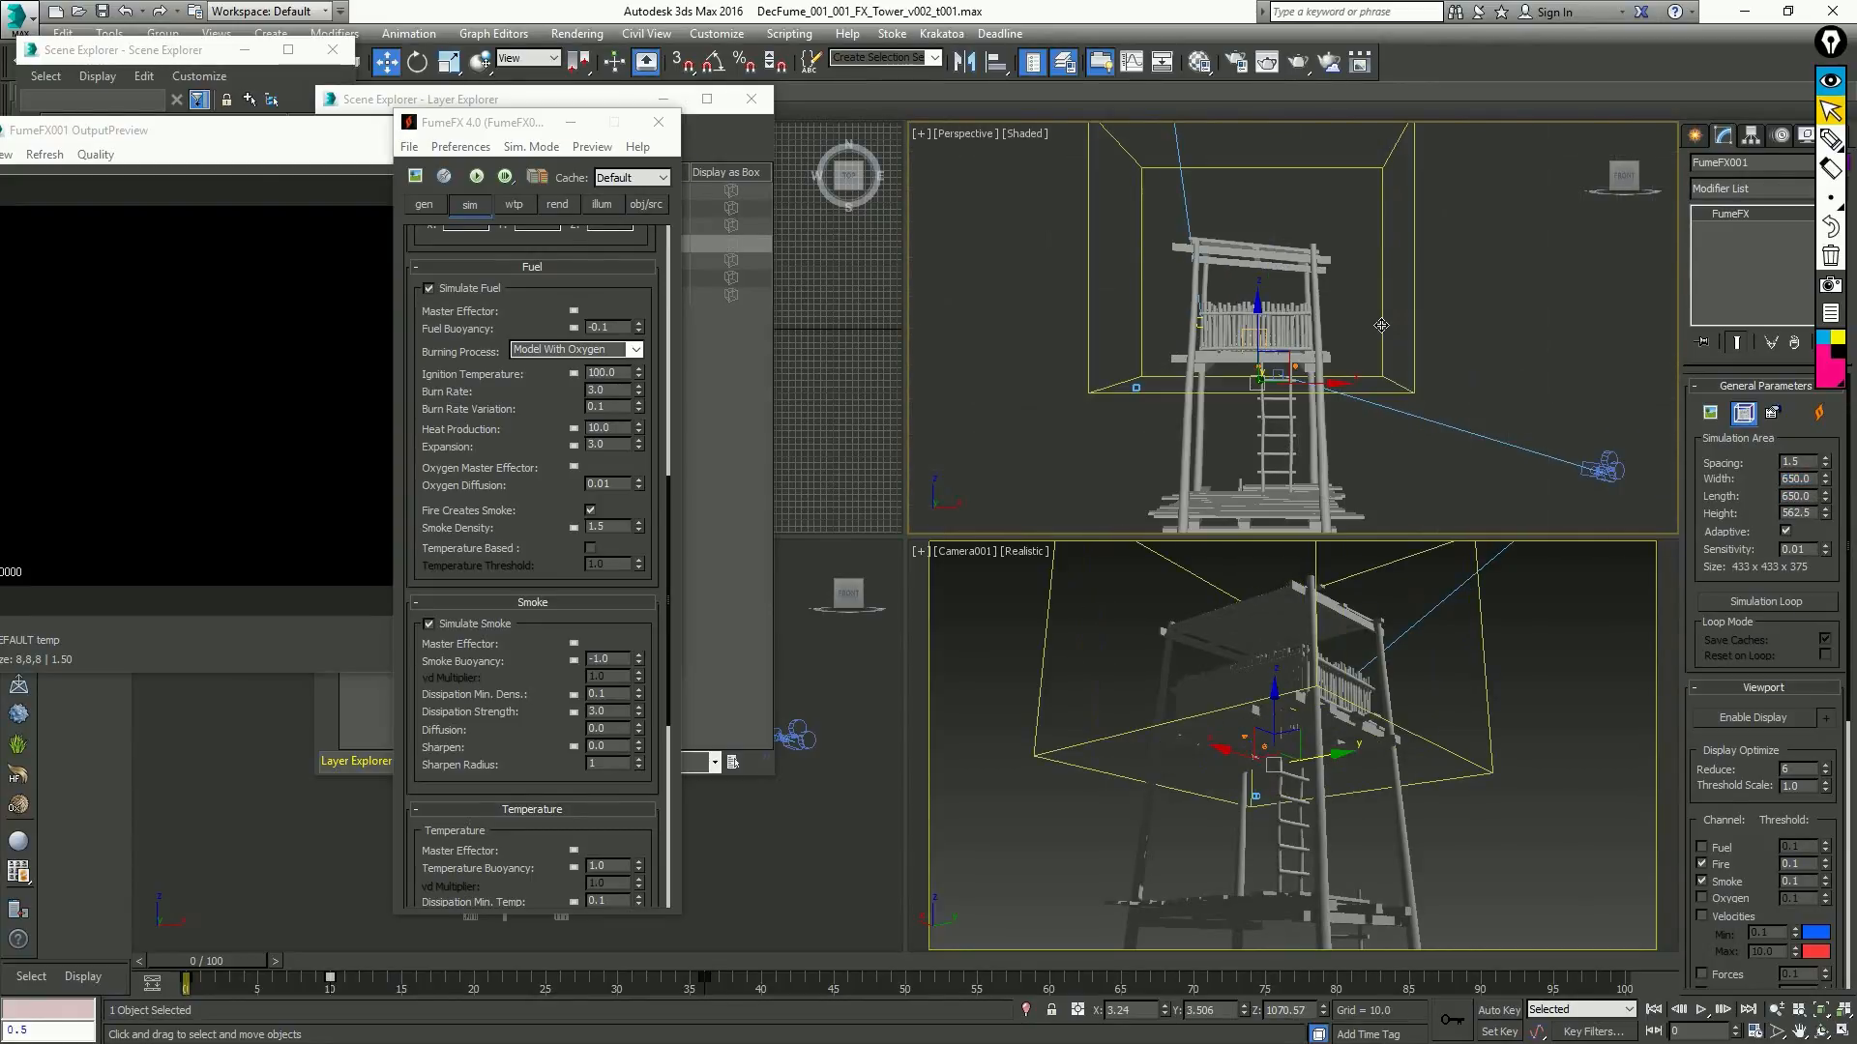
middle_click_drag(1381, 325, 1340, 336, "alt")
key("alt+z")
left_click_drag(1339, 336, 1338, 375)
middle_click_drag(1338, 374, 1426, 381, "alt")
Make the FumeFX simulation grid boundless in both directions along the X and Y axes
left_click(425, 205)
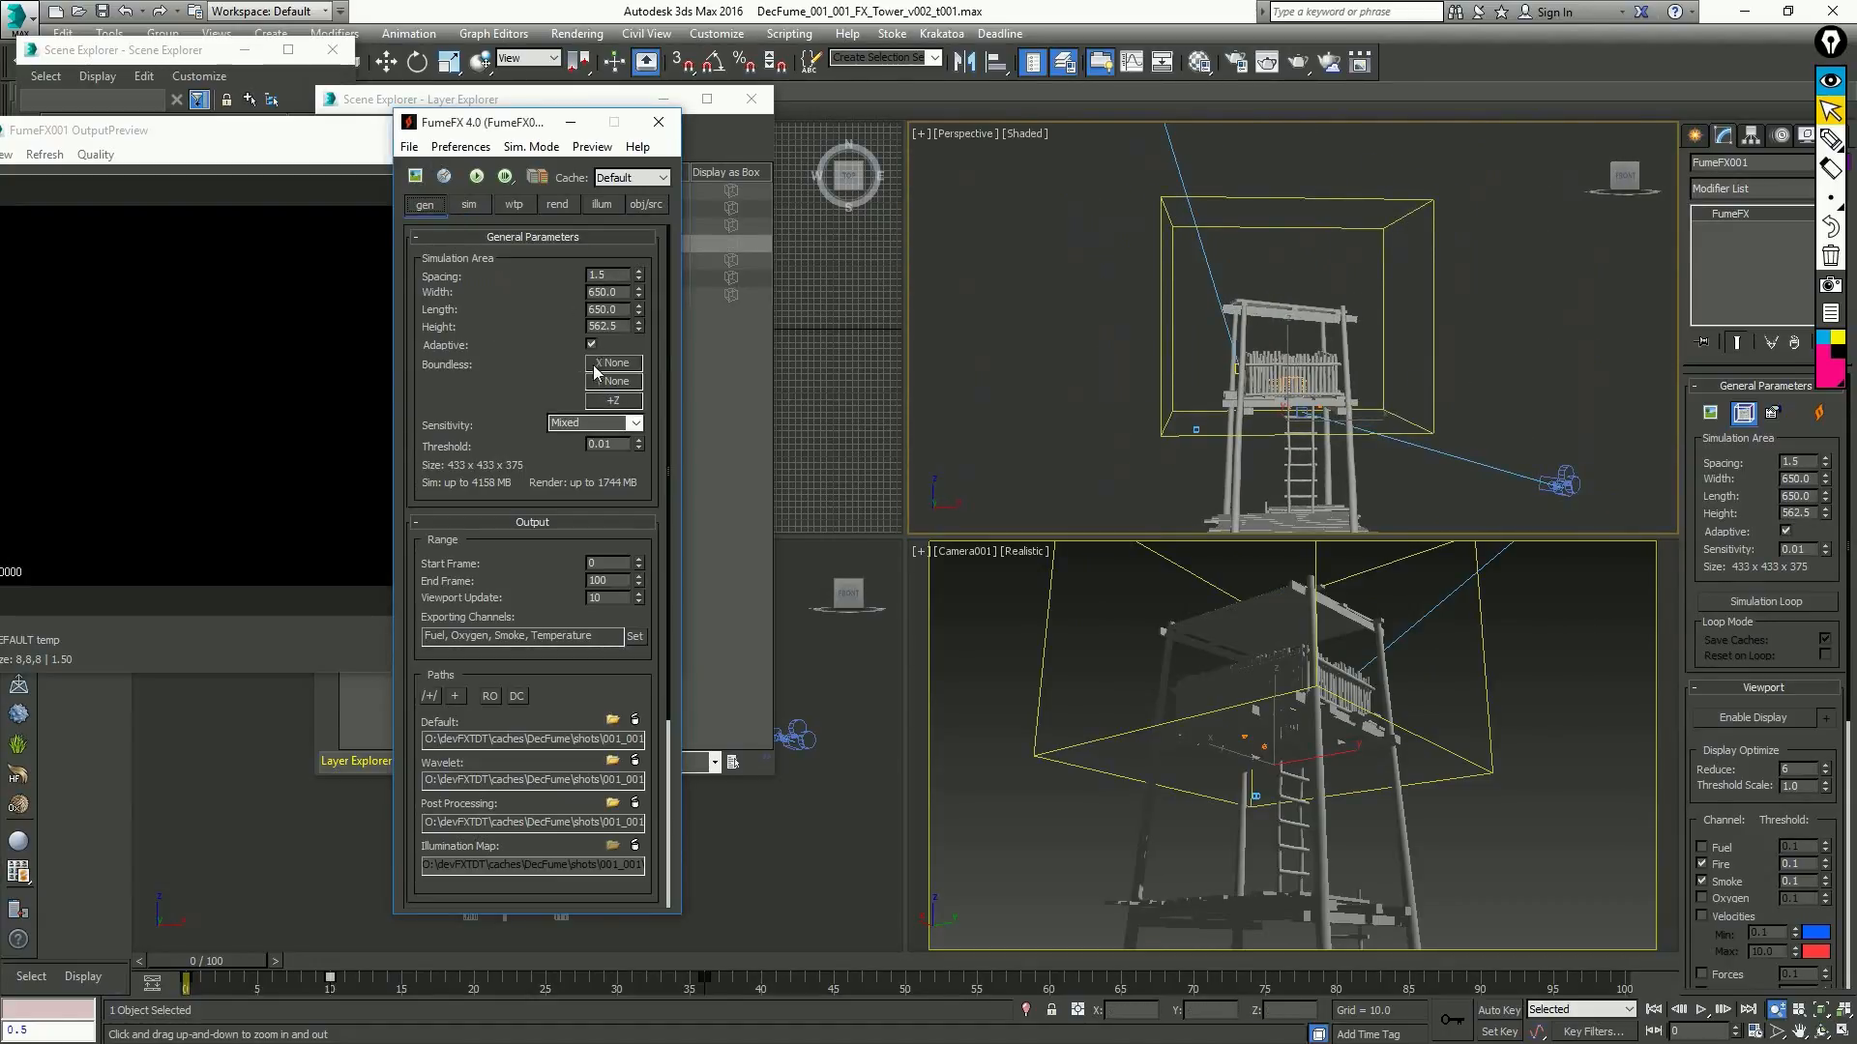
left_click(598, 363)
left_click(672, 443)
left_click(613, 381)
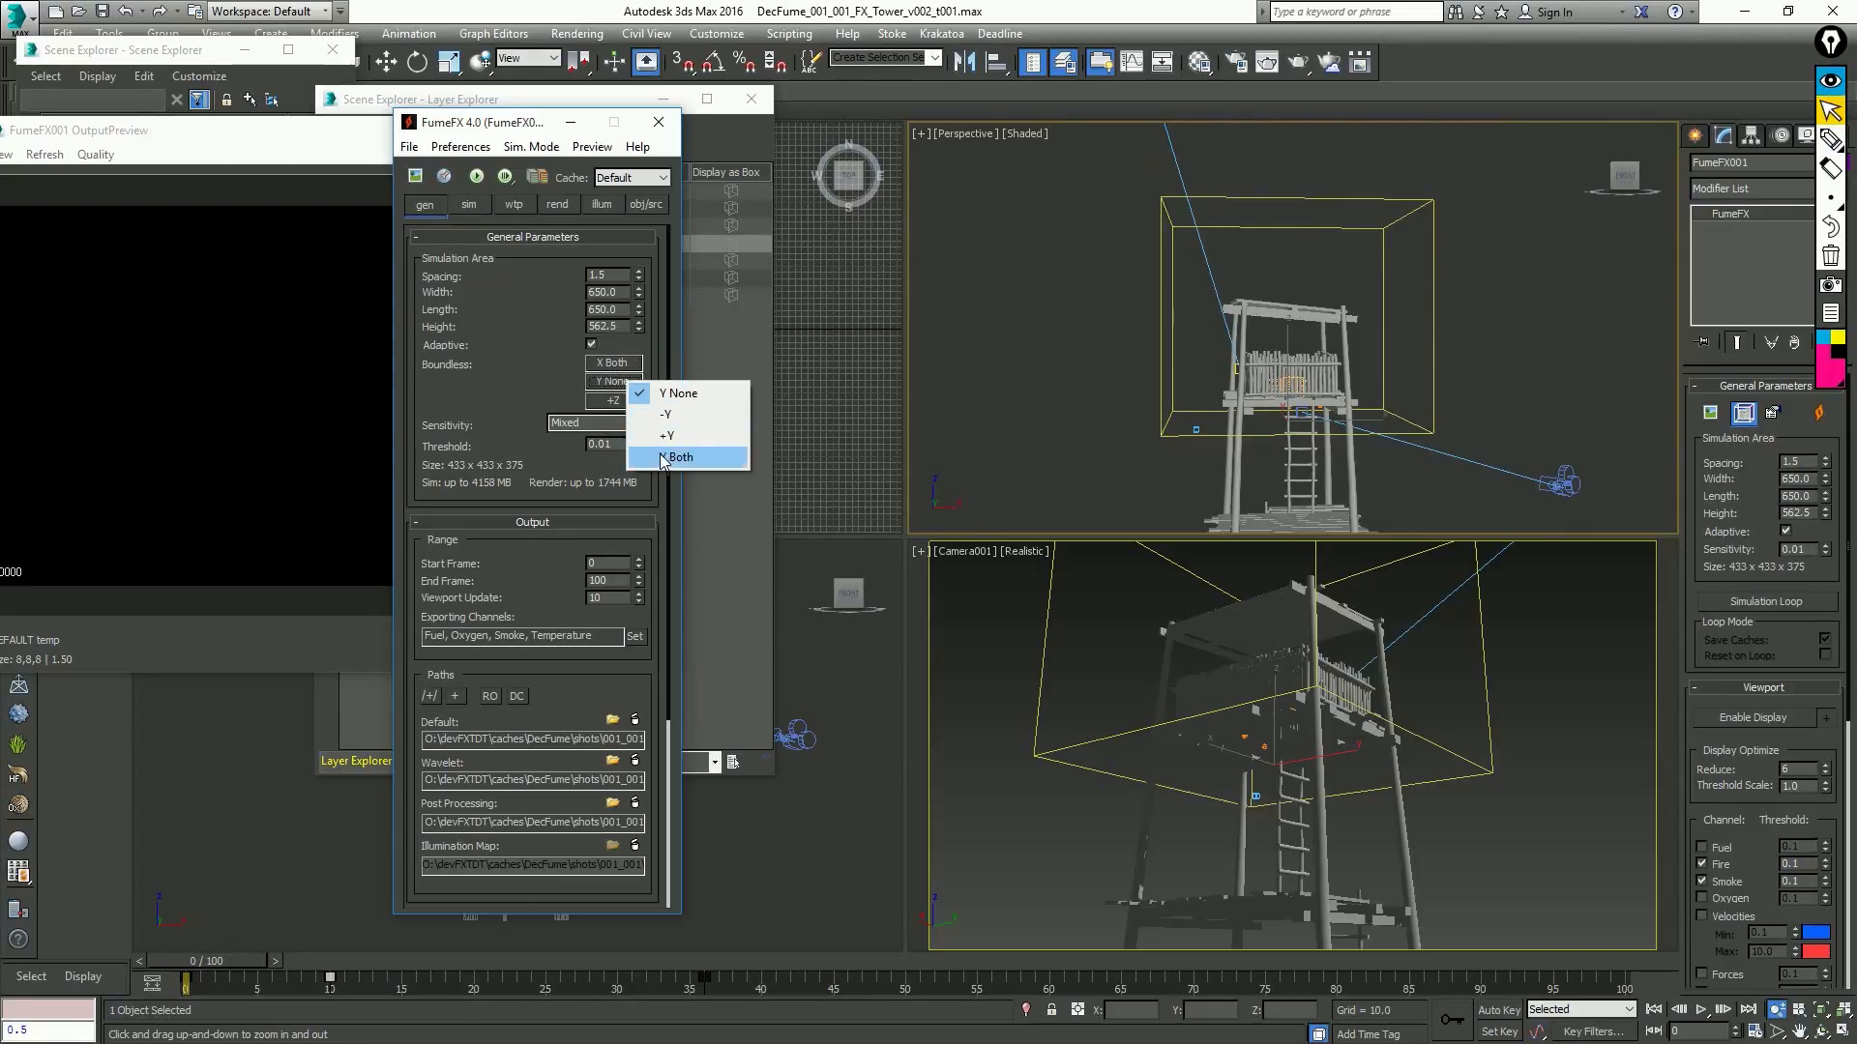
left_click(665, 460)
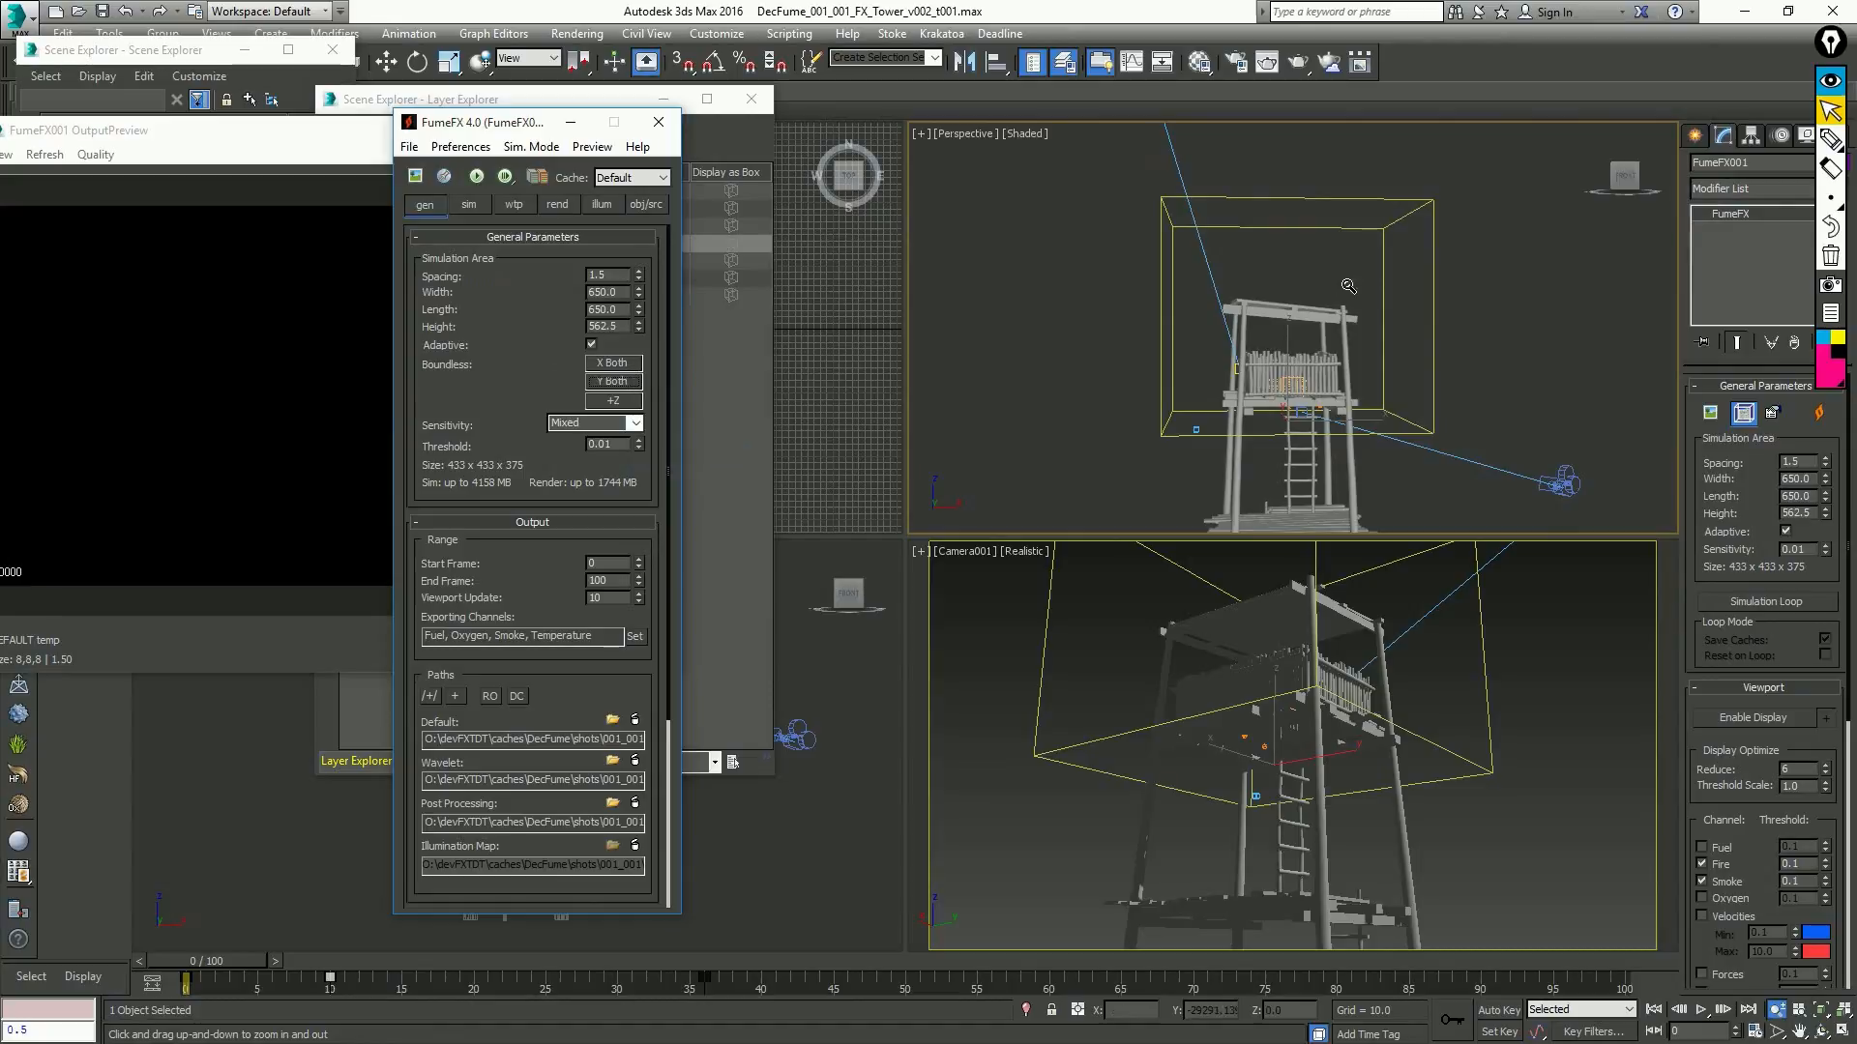
Try grid spacings of 1.2 and 1 for the simulation area, and settle on 1.3
middle_click_drag(1330, 334, 1383, 326, "alt")
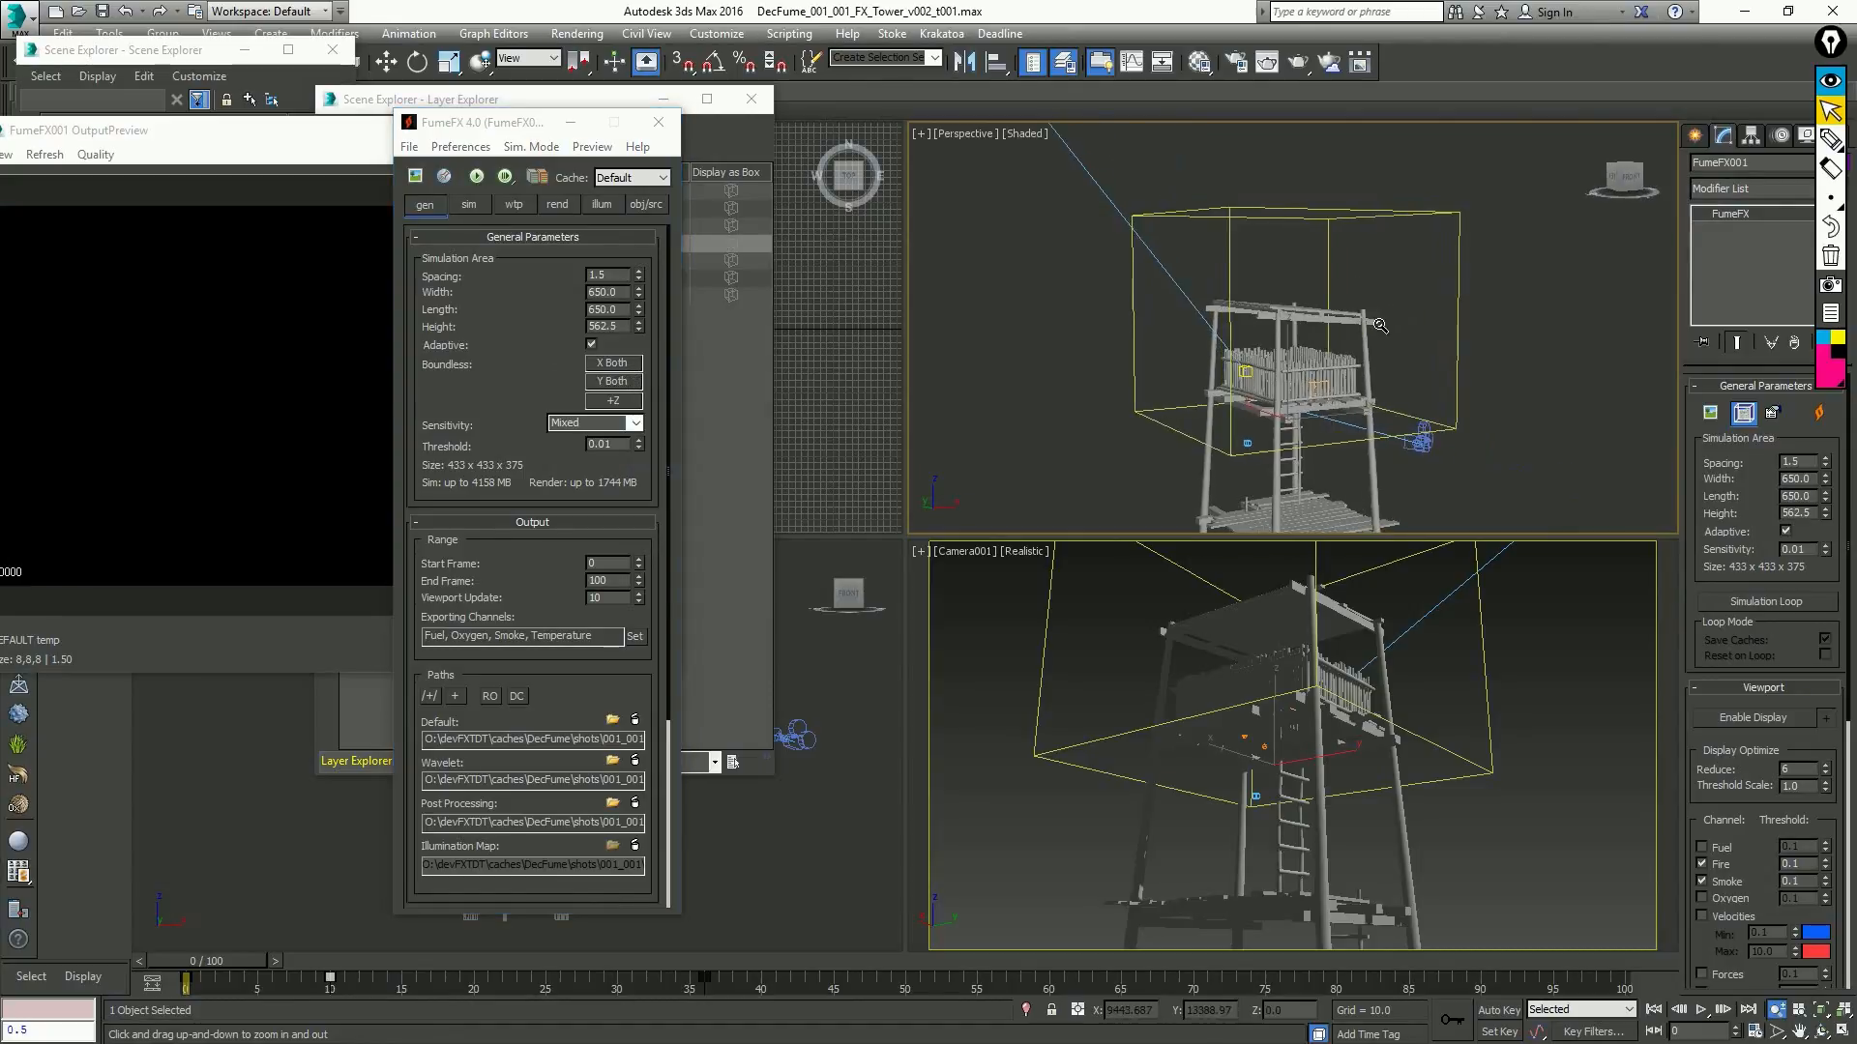
key("w")
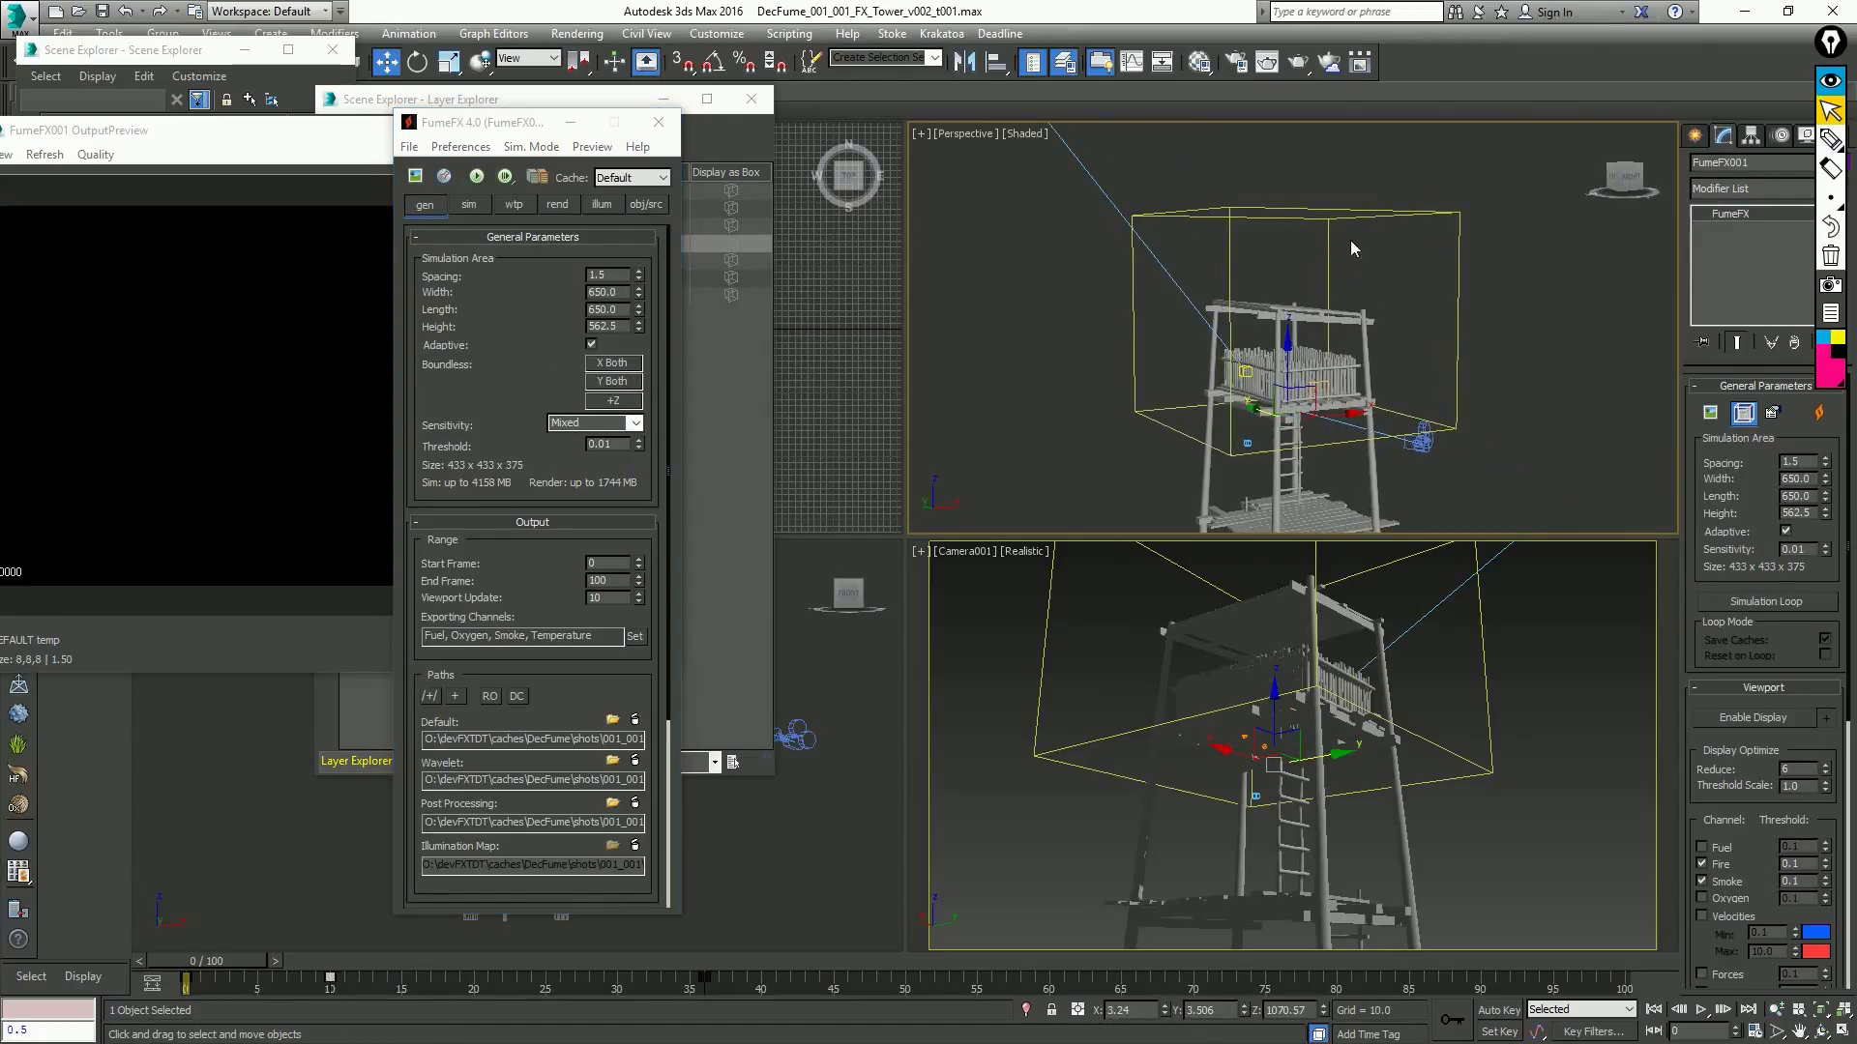
middle_click_drag(1318, 426, 1283, 384, "alt")
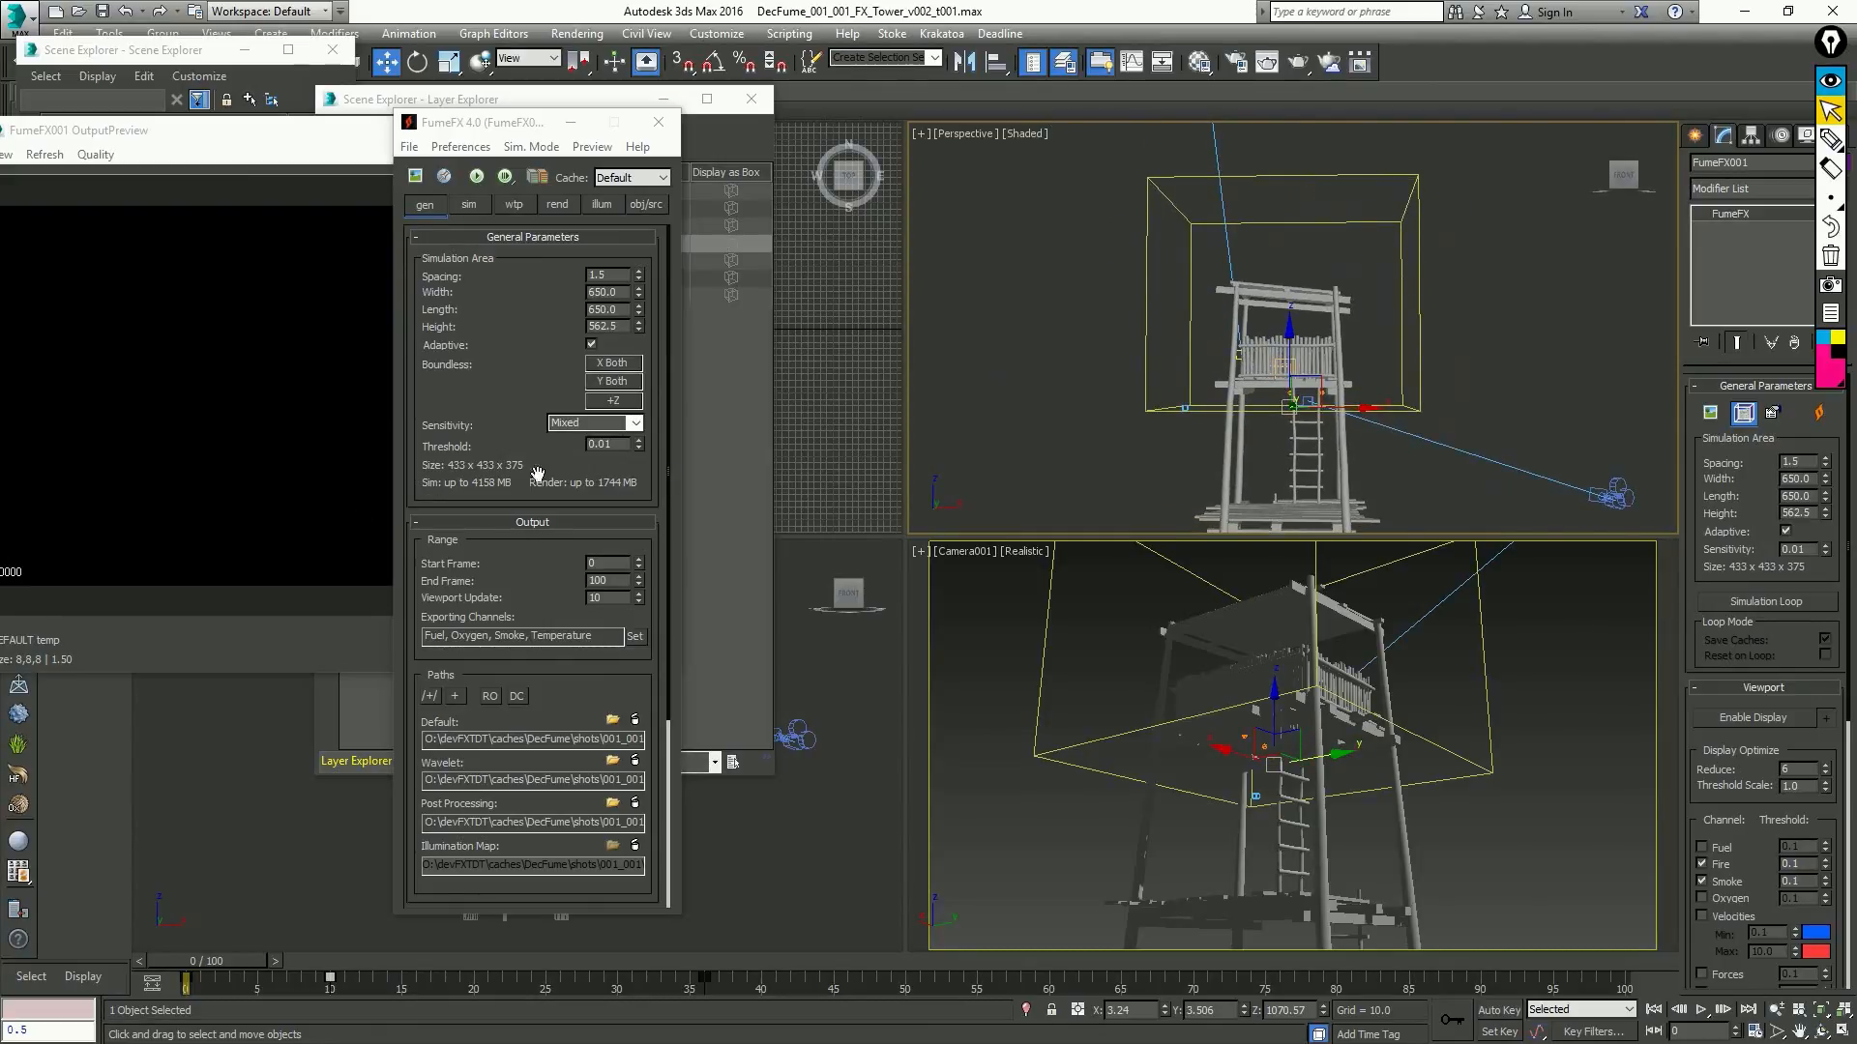
double_click(607, 275)
type("1.2")
key("Return")
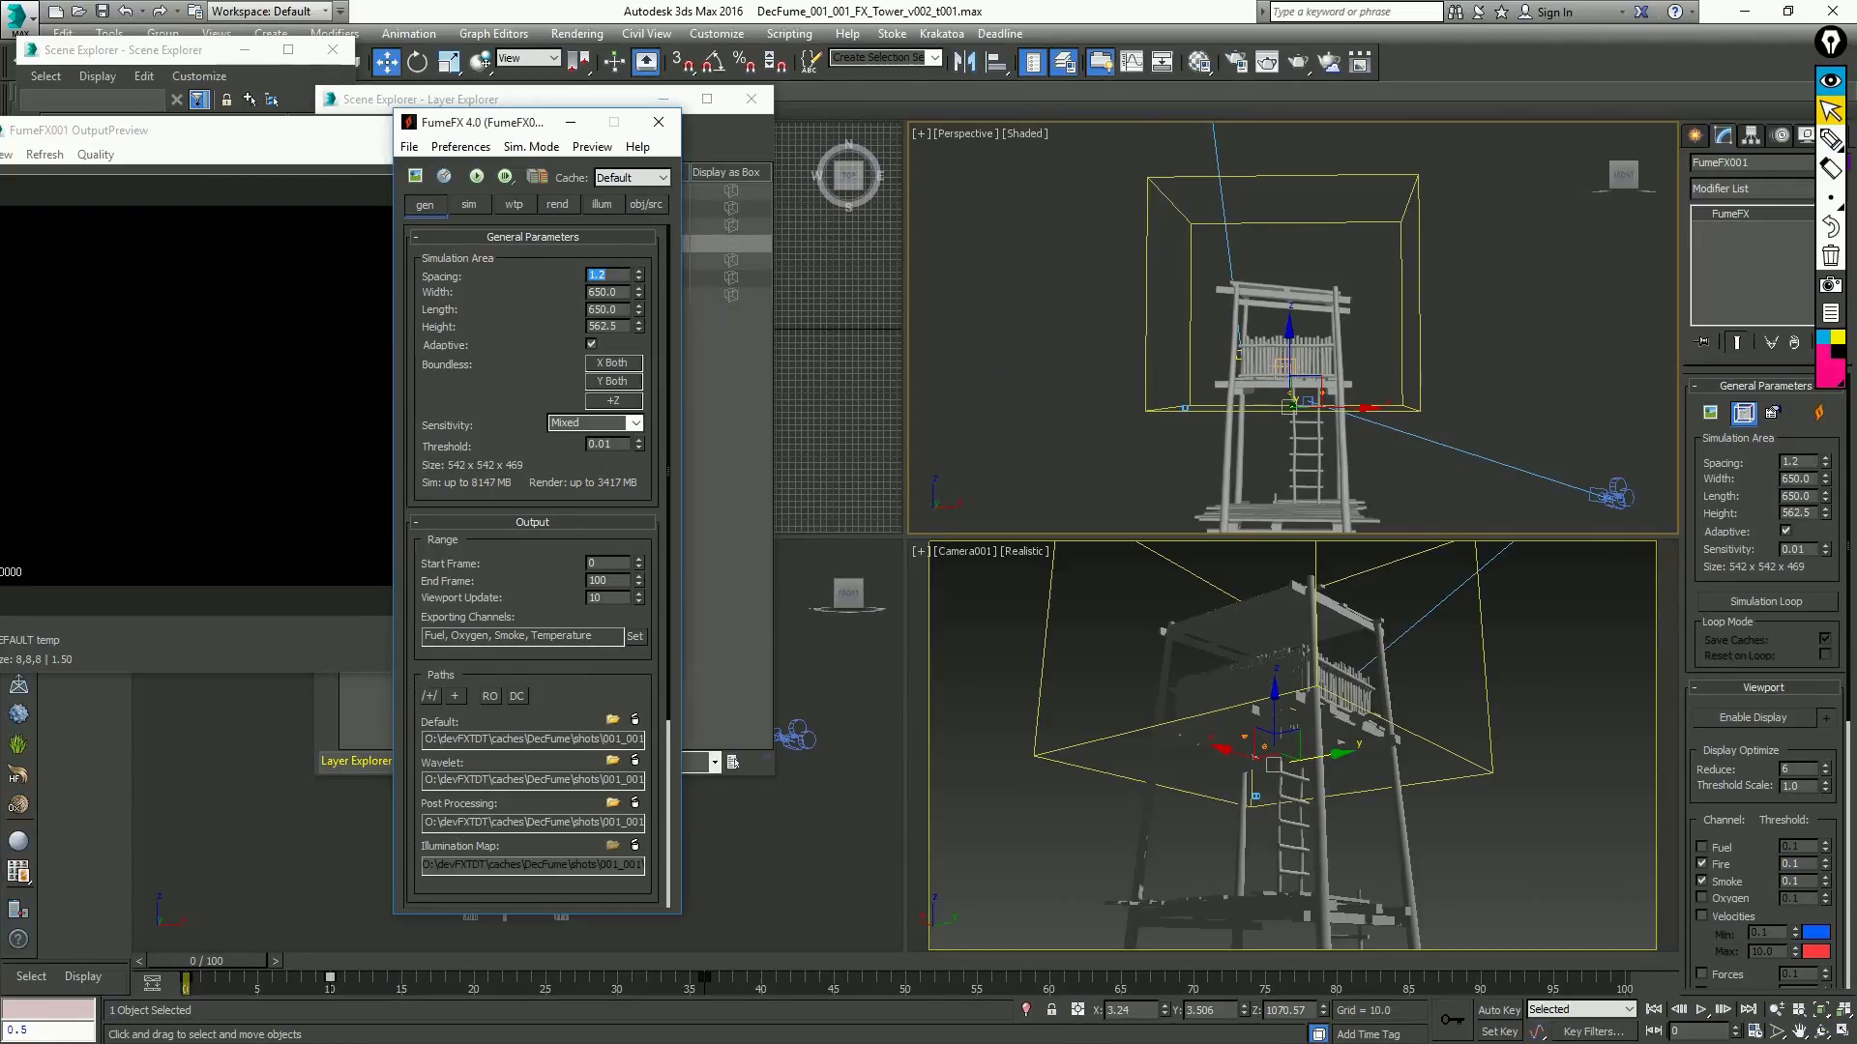
type("1")
key("Return")
key("Return")
Set the adaptive grid's sensitivity threshold to 0.1
scroll(1134, 353, "down", 3)
double_click(599, 444)
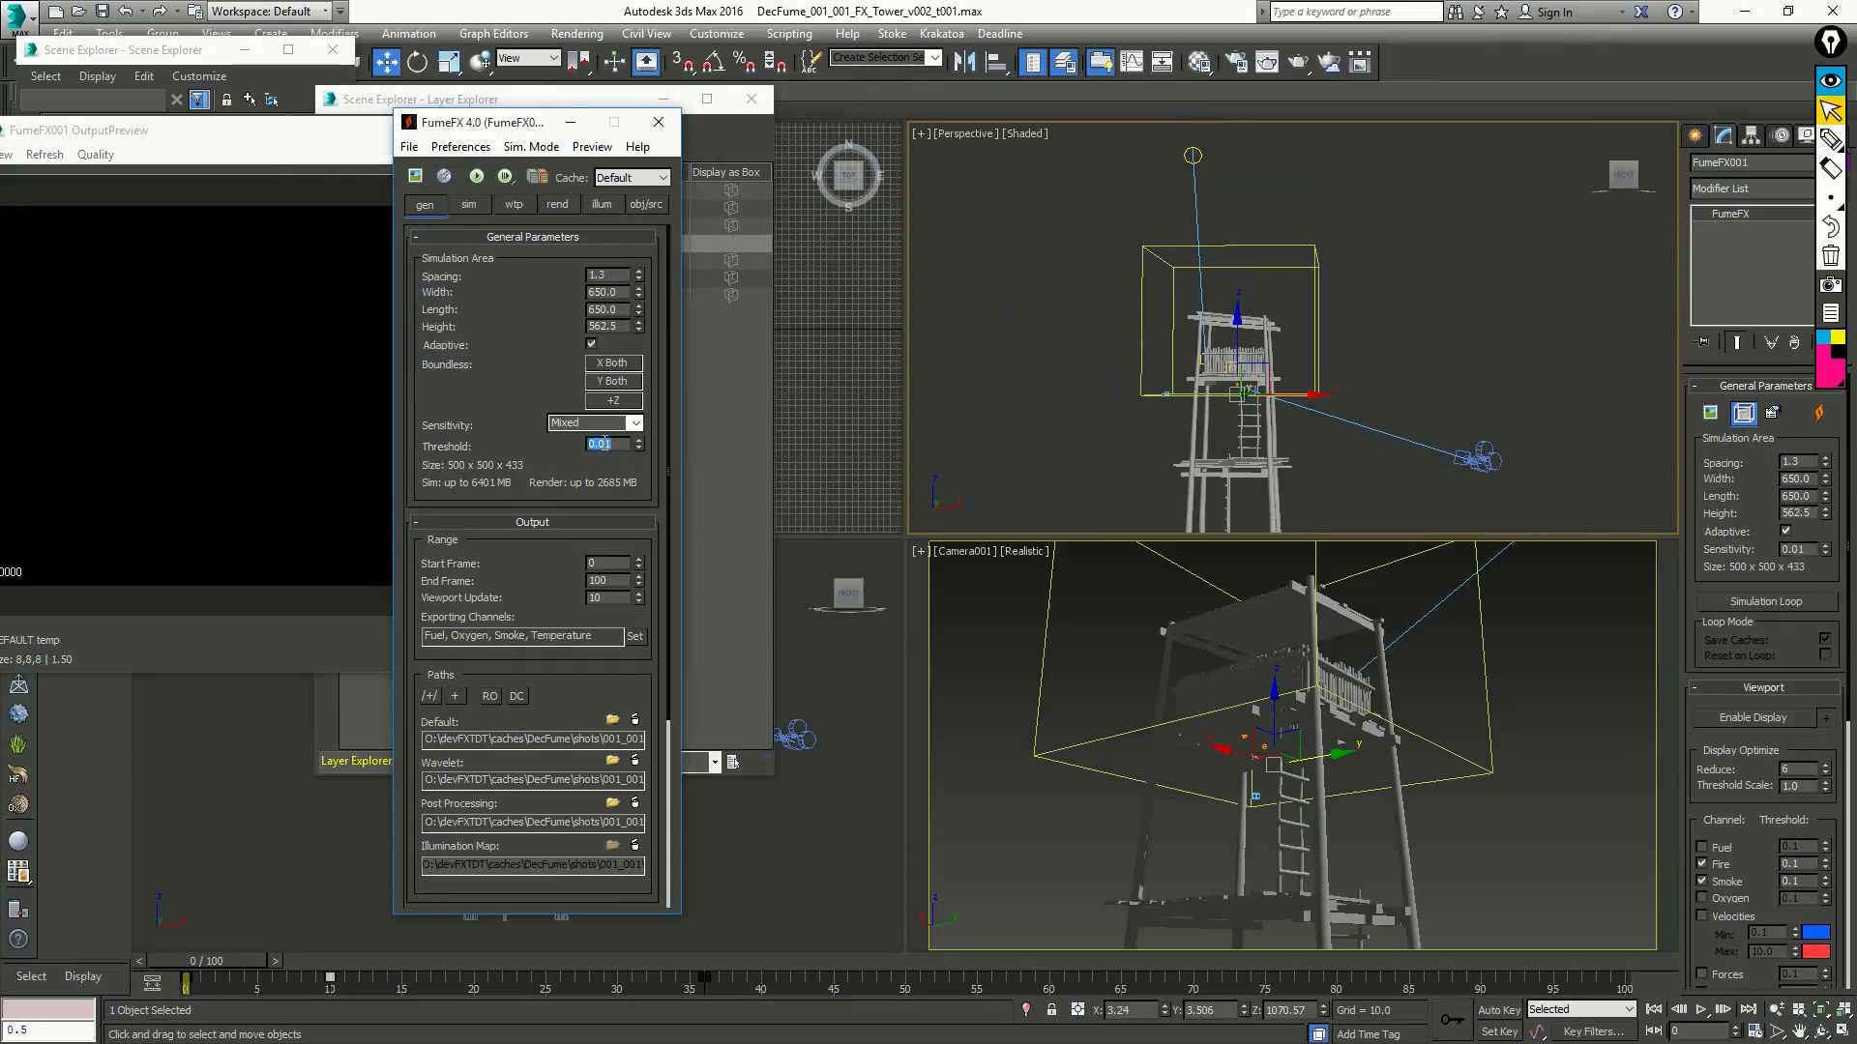
type(".1")
middle_click_drag(1378, 264, 1399, 266, "alt")
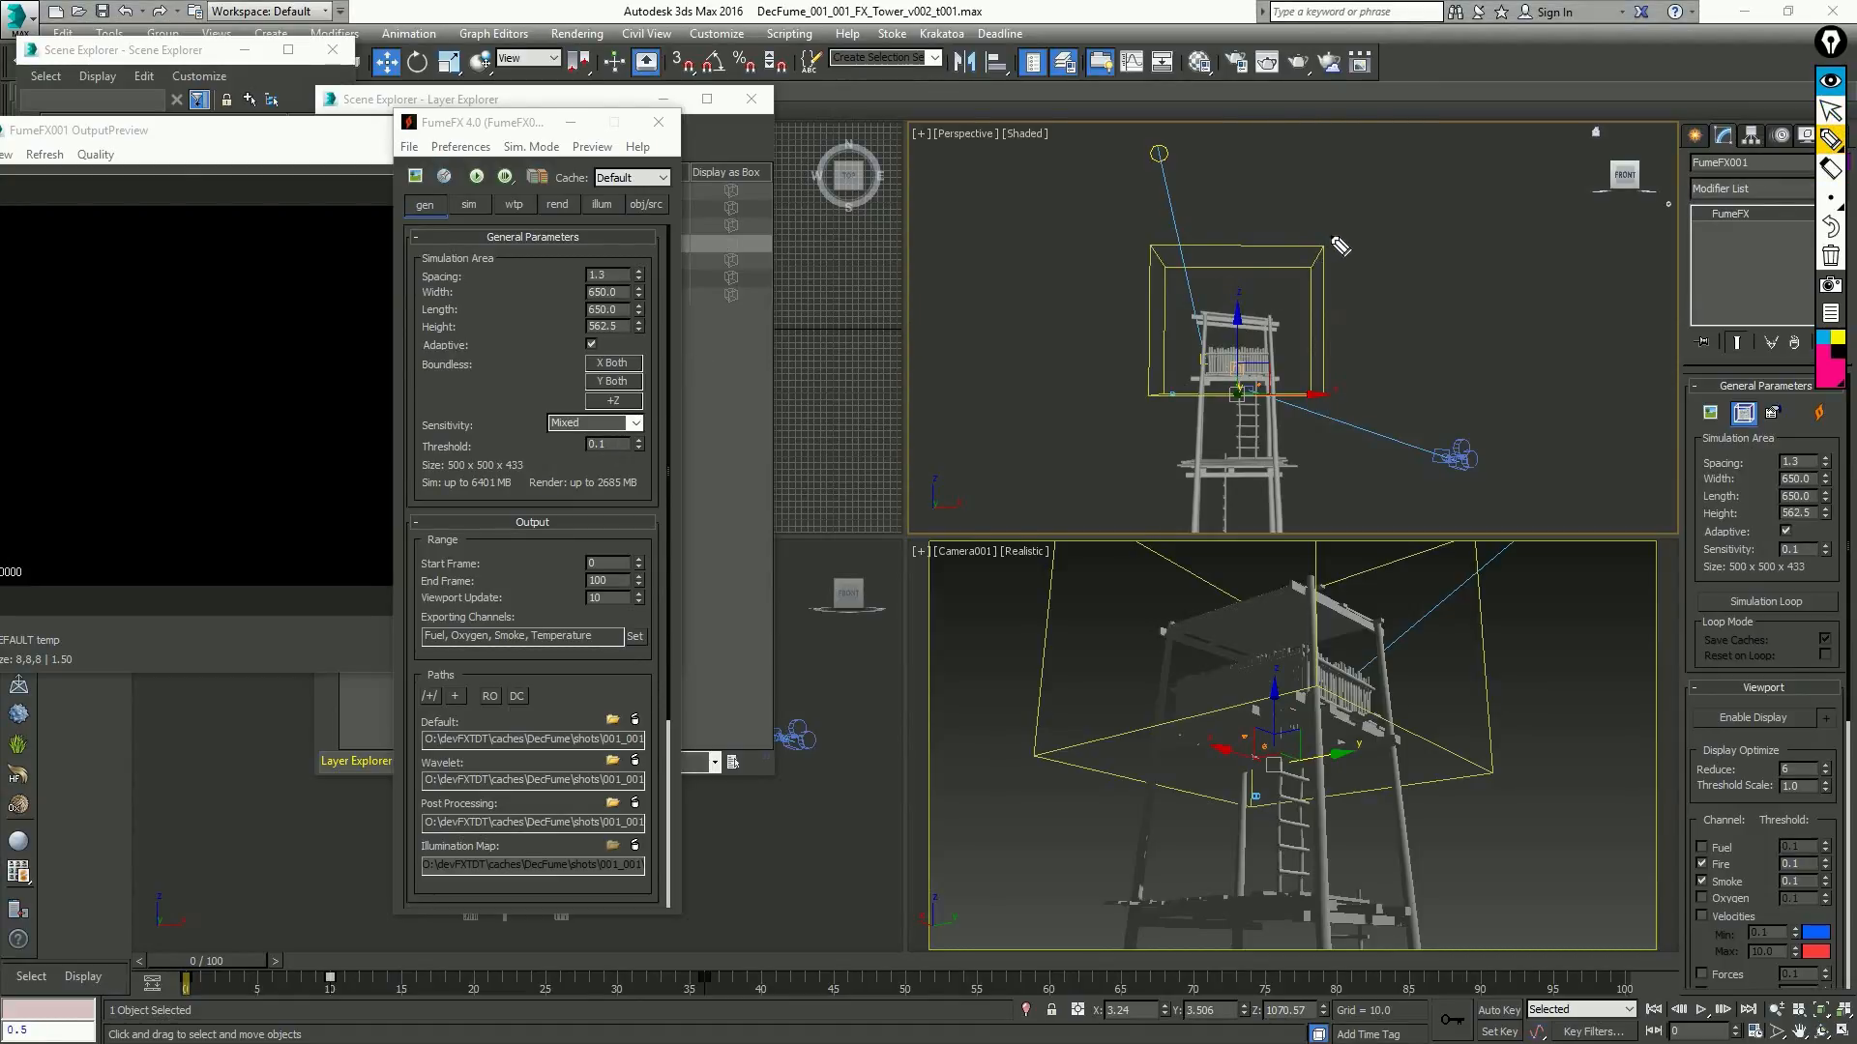
left_click_drag(1331, 235, 1426, 190)
left_click_drag(1137, 240, 1070, 178)
left_click_drag(1143, 393, 989, 390)
left_click_drag(1337, 395, 1465, 386)
mouse_move(1075, 145)
left_mouse_down()
mouse_move(1410, 165)
mouse_move(1438, 401)
left_mouse_up()
left_click_drag(1038, 166, 1008, 360)
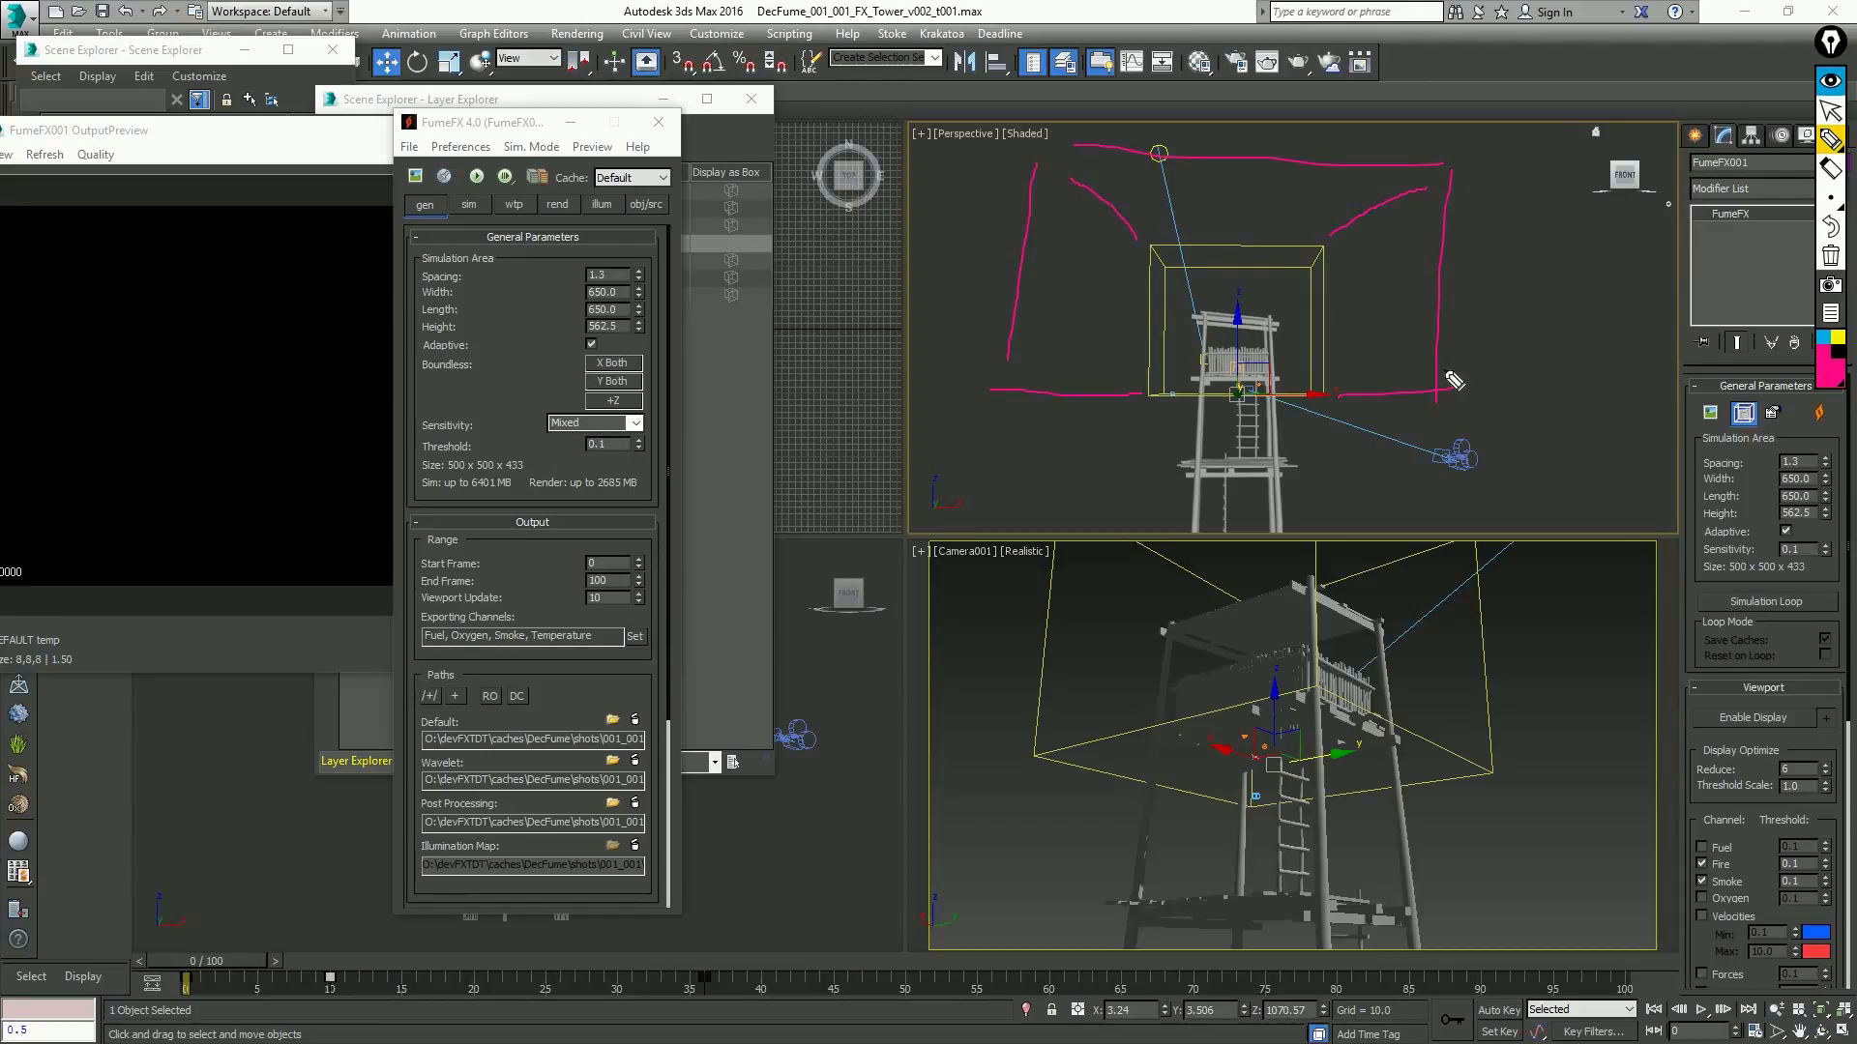
Mark a blue outline around the FumeFX container in the Perspective view and clear all screen annotations
left_click(1823, 339)
mouse_move(1045, 387)
left_mouse_down()
mouse_move(1043, 242)
mouse_move(1074, 181)
mouse_move(1393, 213)
mouse_move(1394, 389)
left_mouse_up()
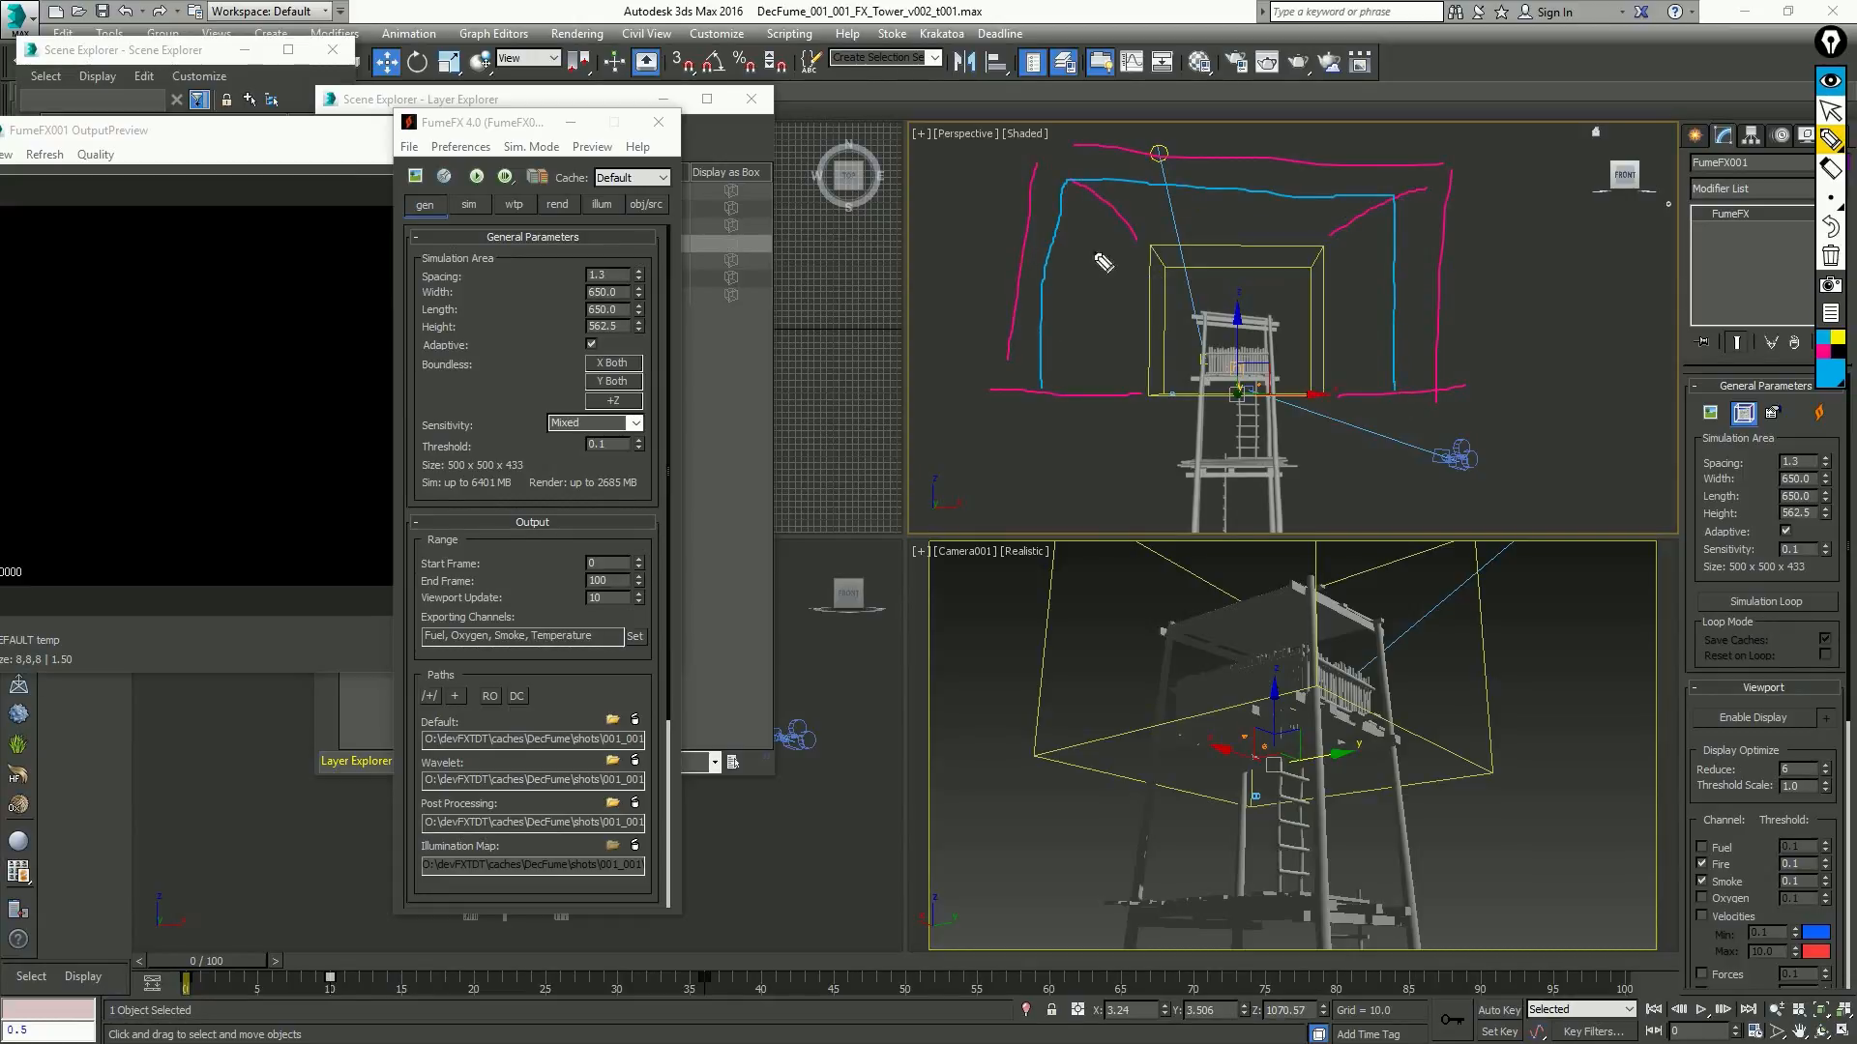
left_click(1829, 257)
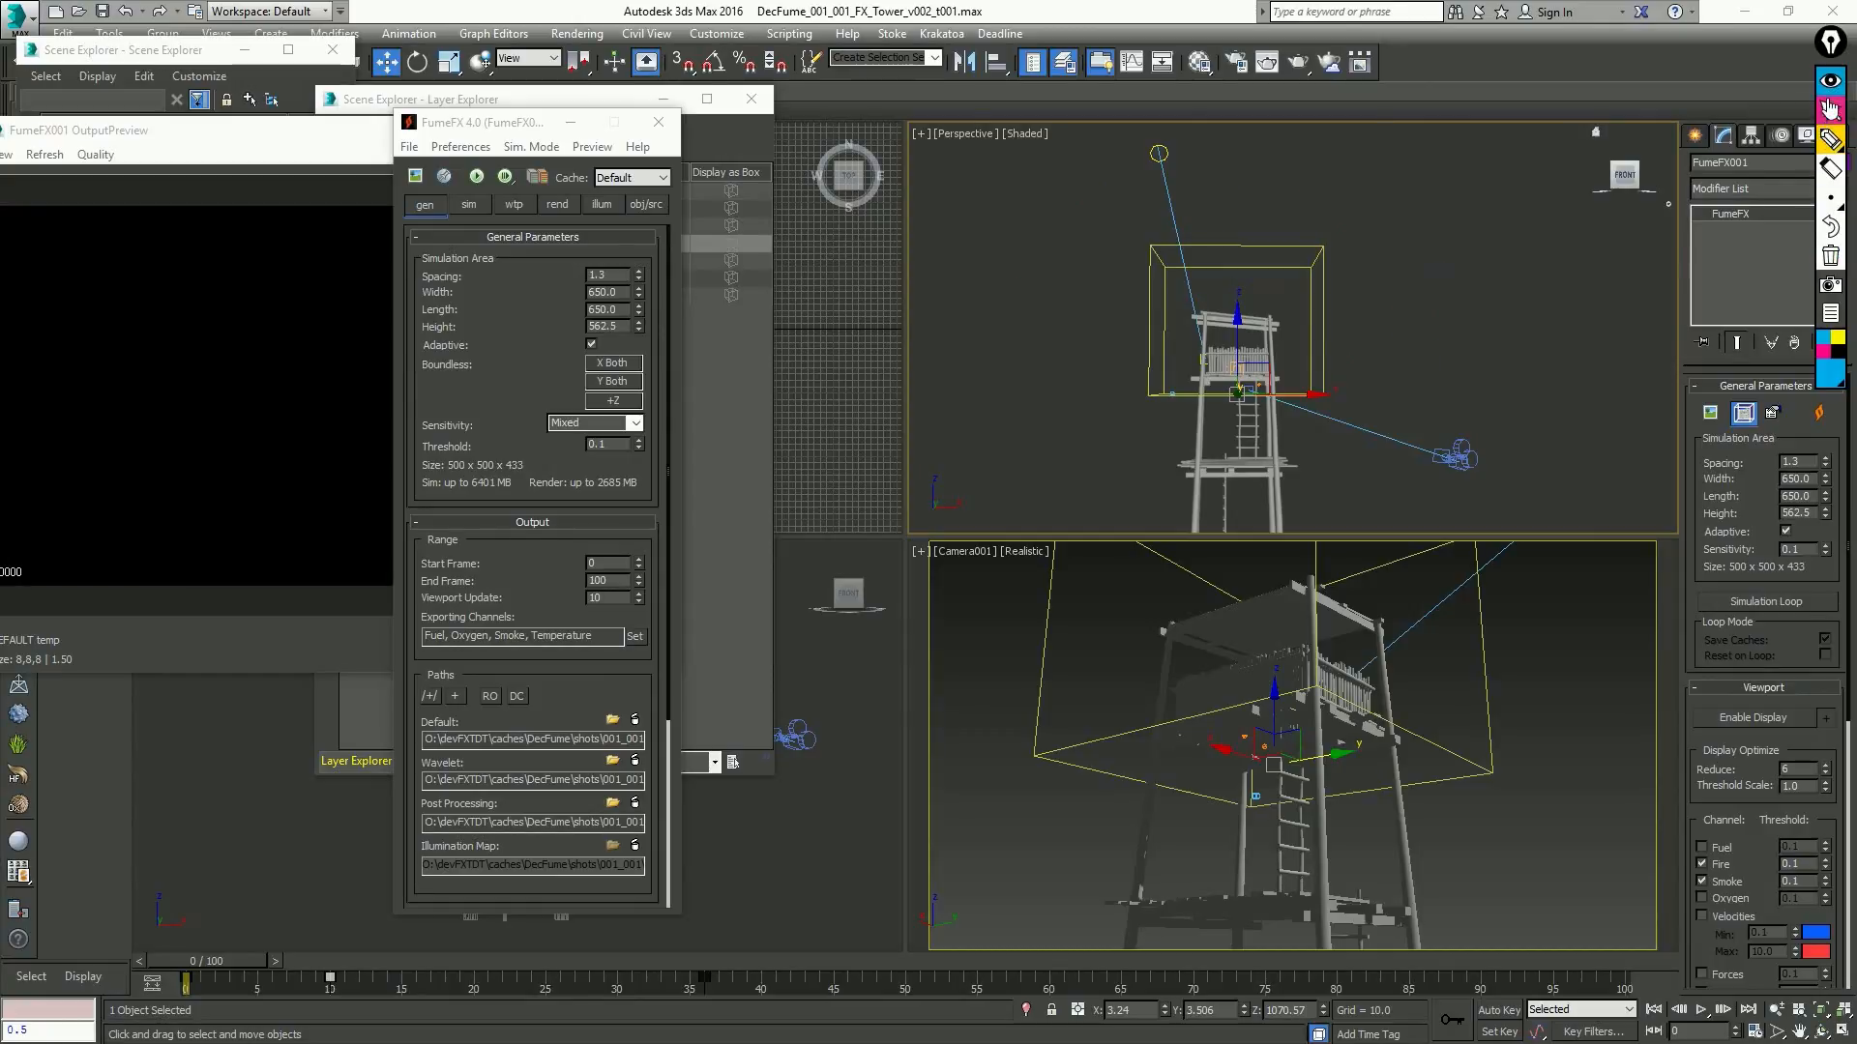
left_click(1831, 110)
left_click(1833, 87)
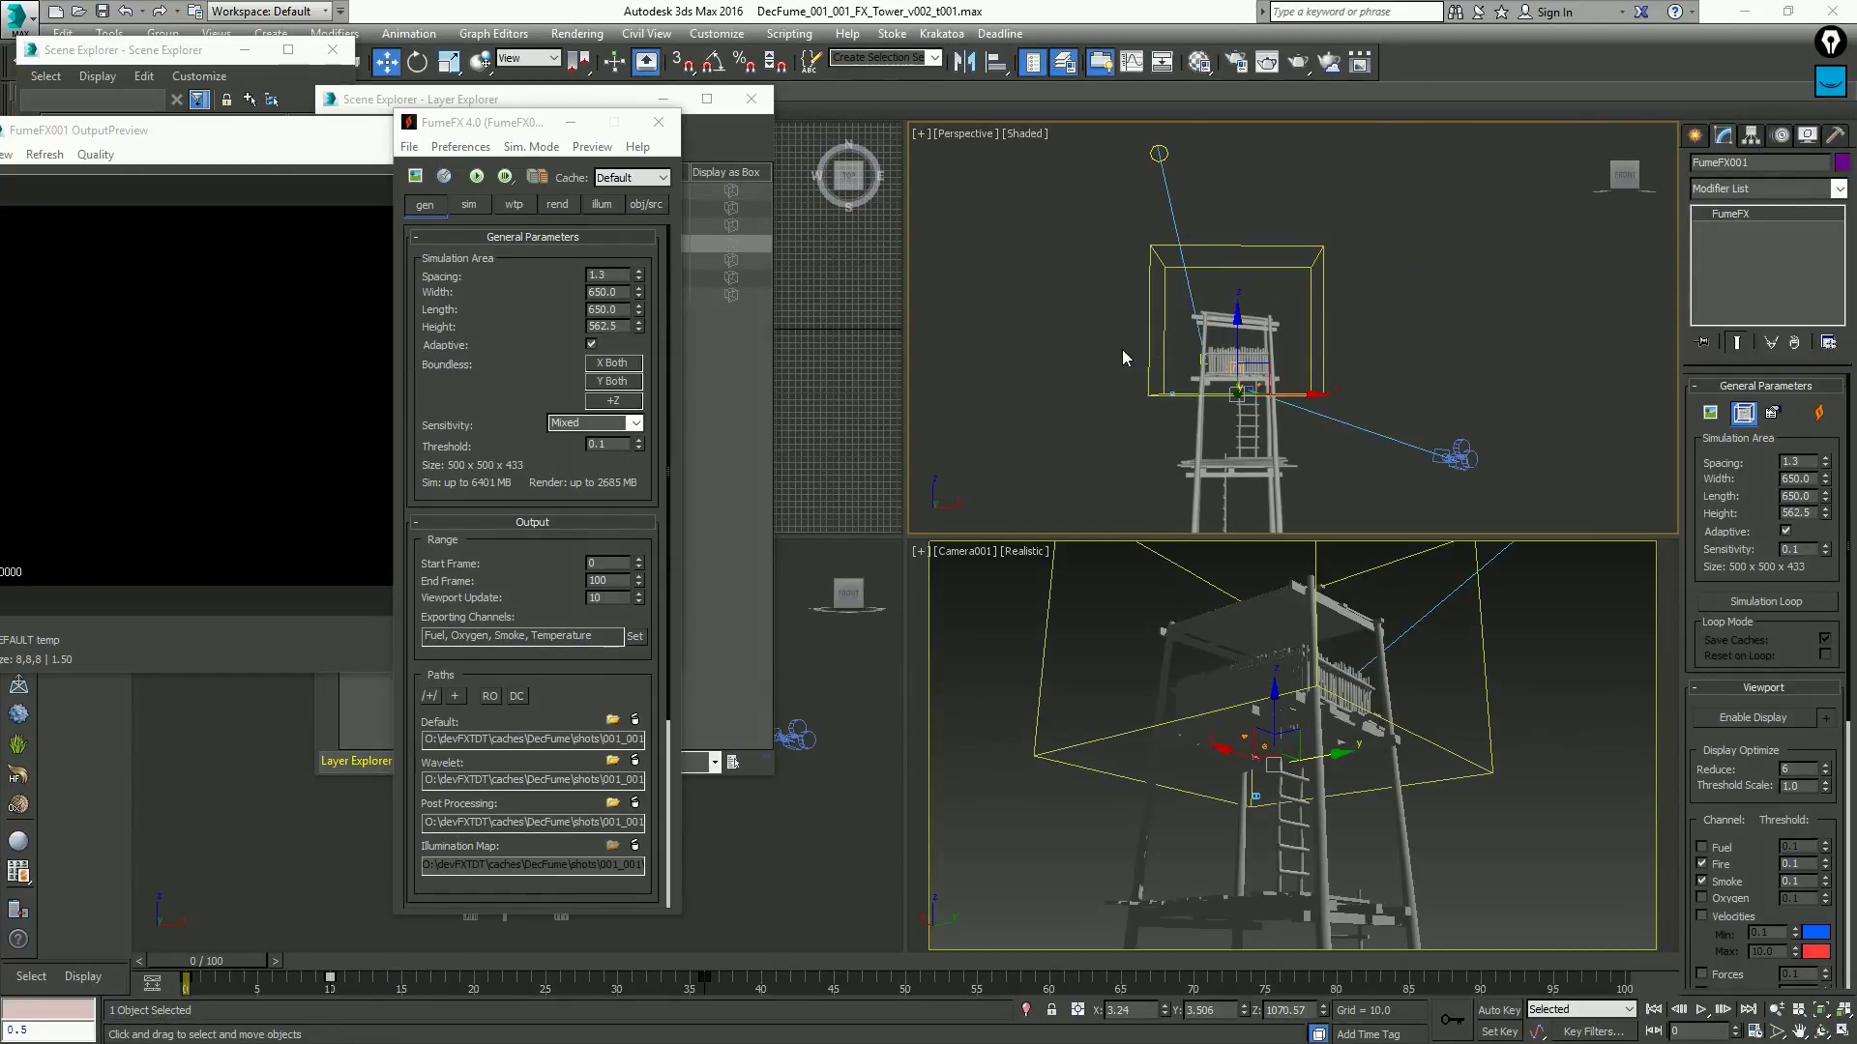
left_click(1489, 662)
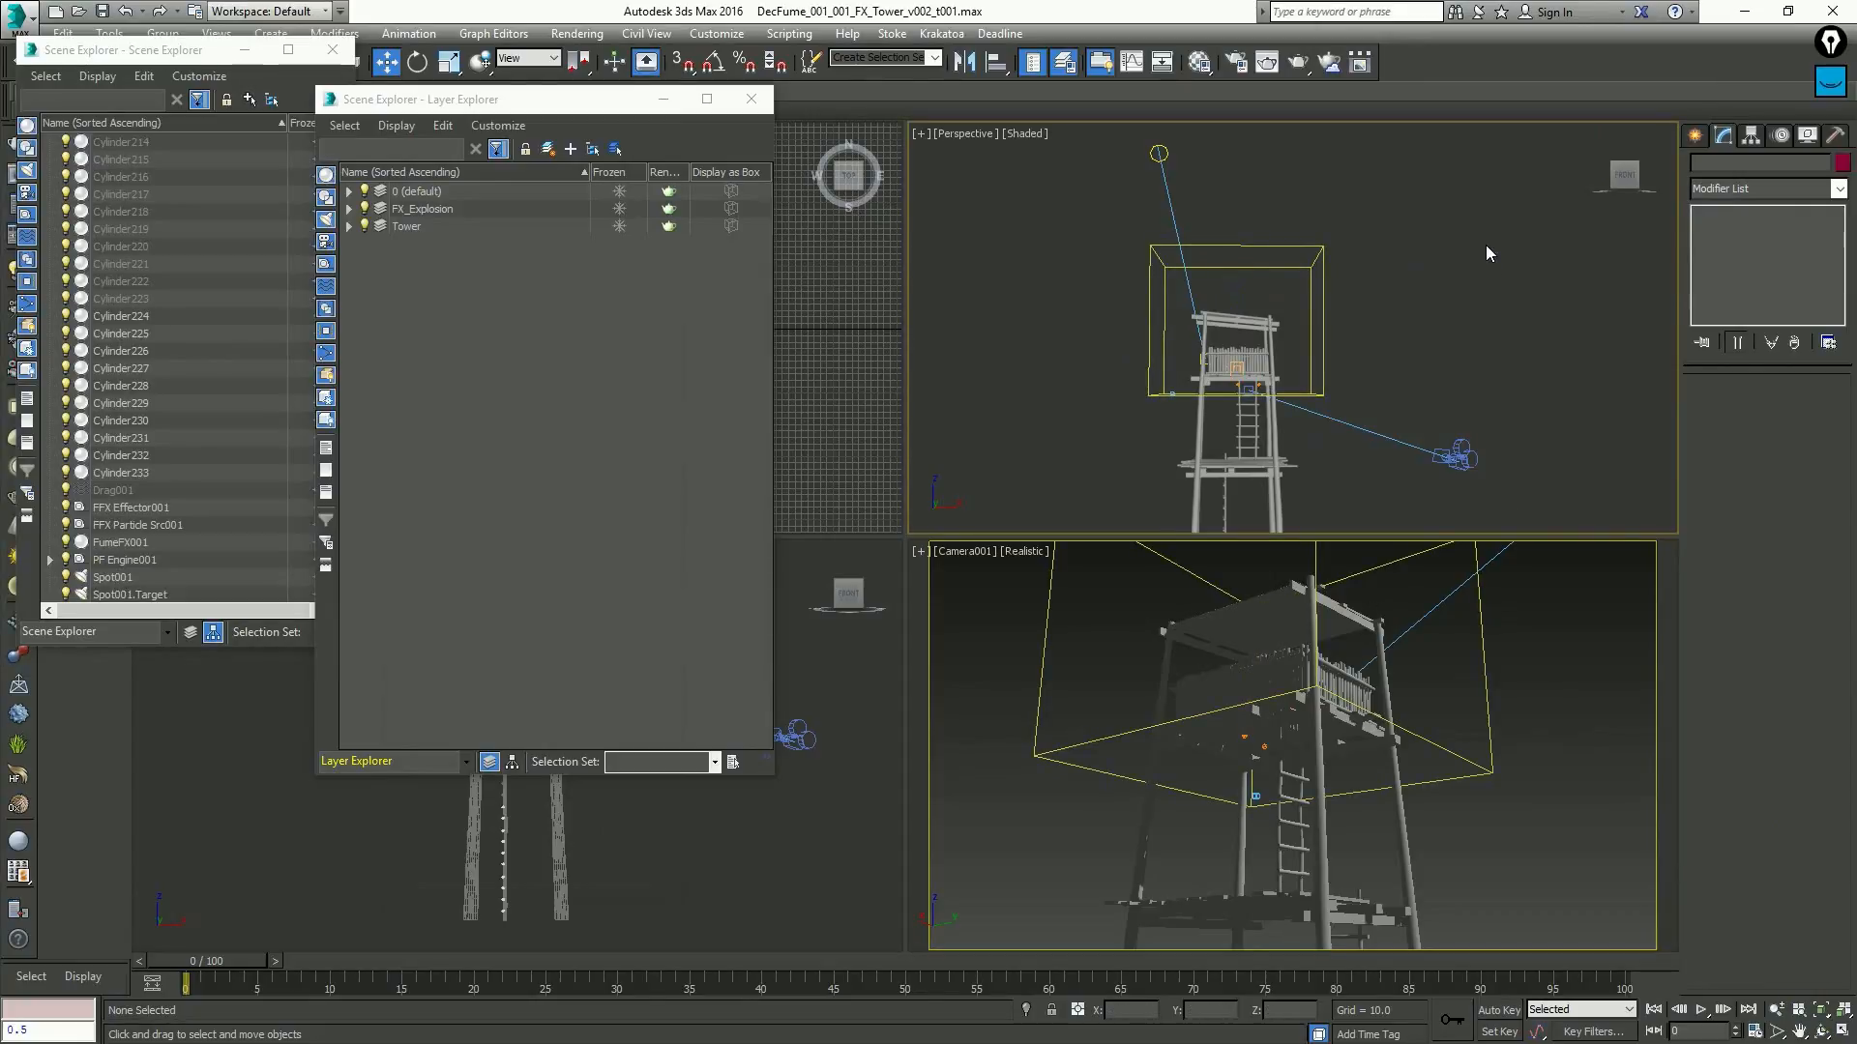
left_click(1544, 587)
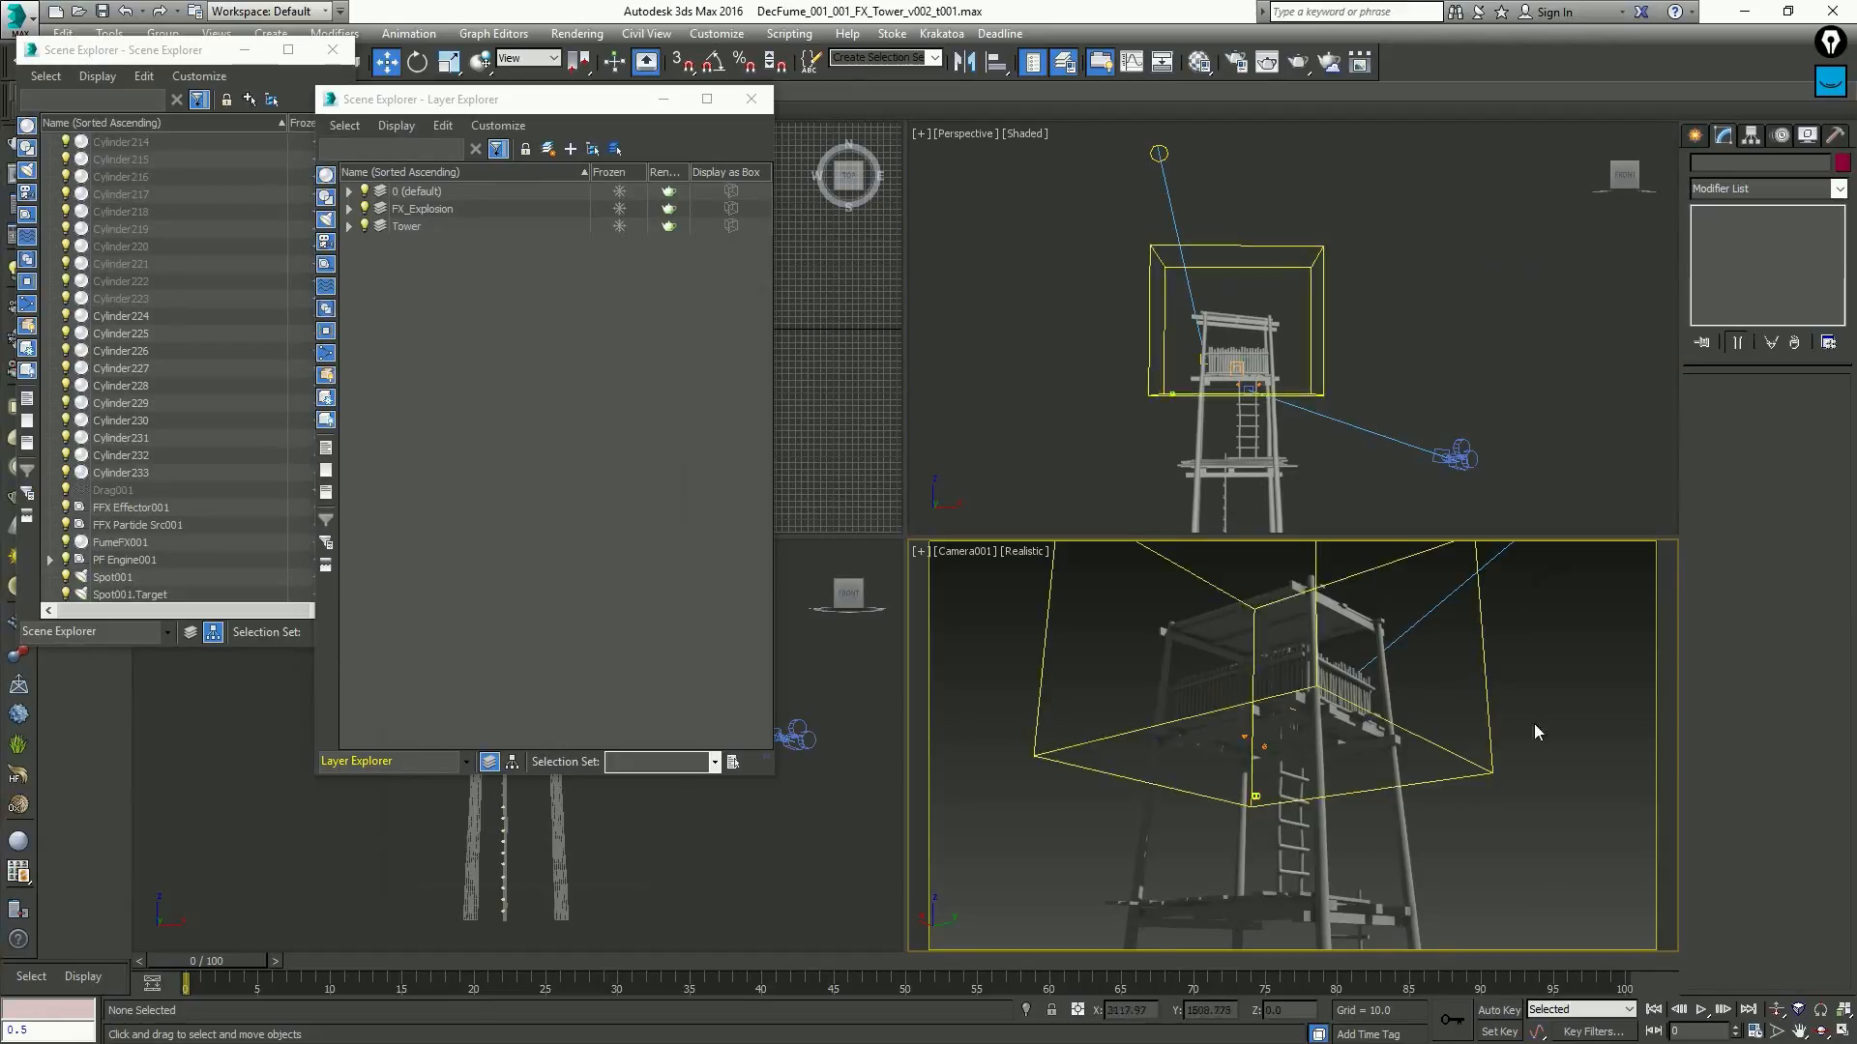
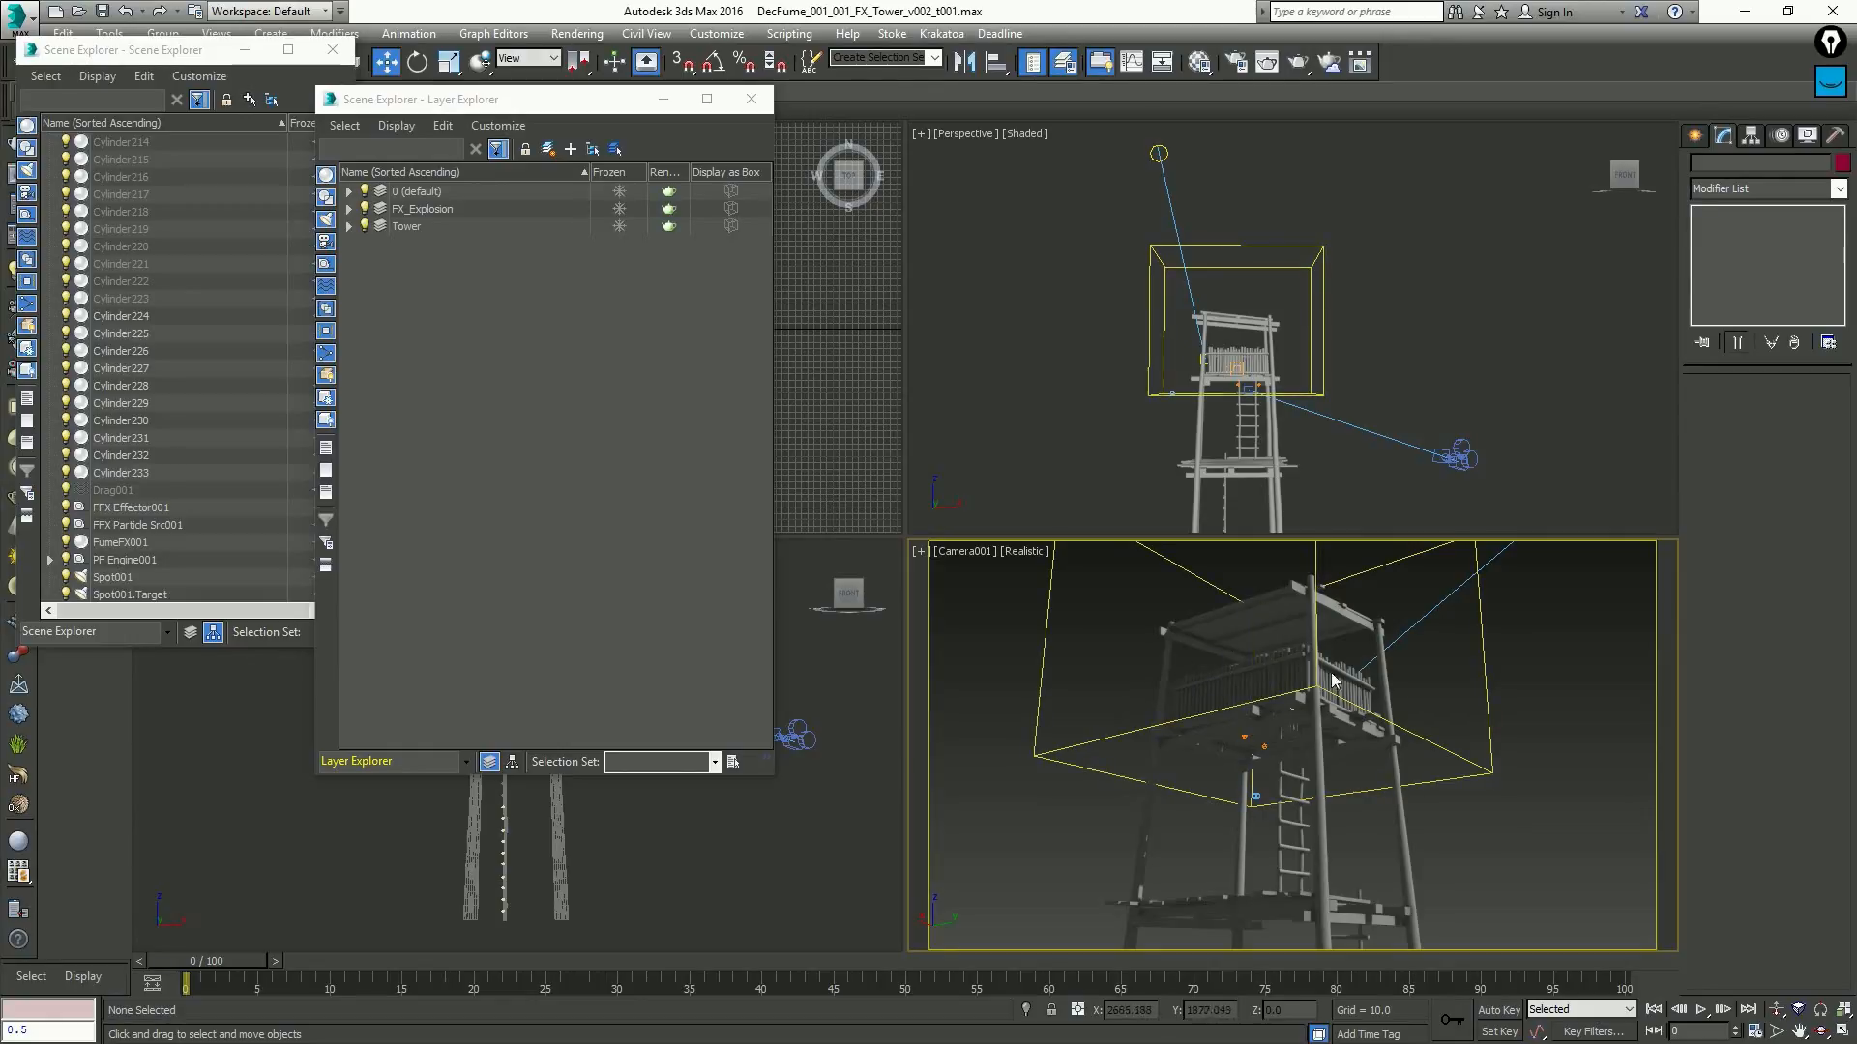
left_click_drag(1463, 690, 1556, 705)
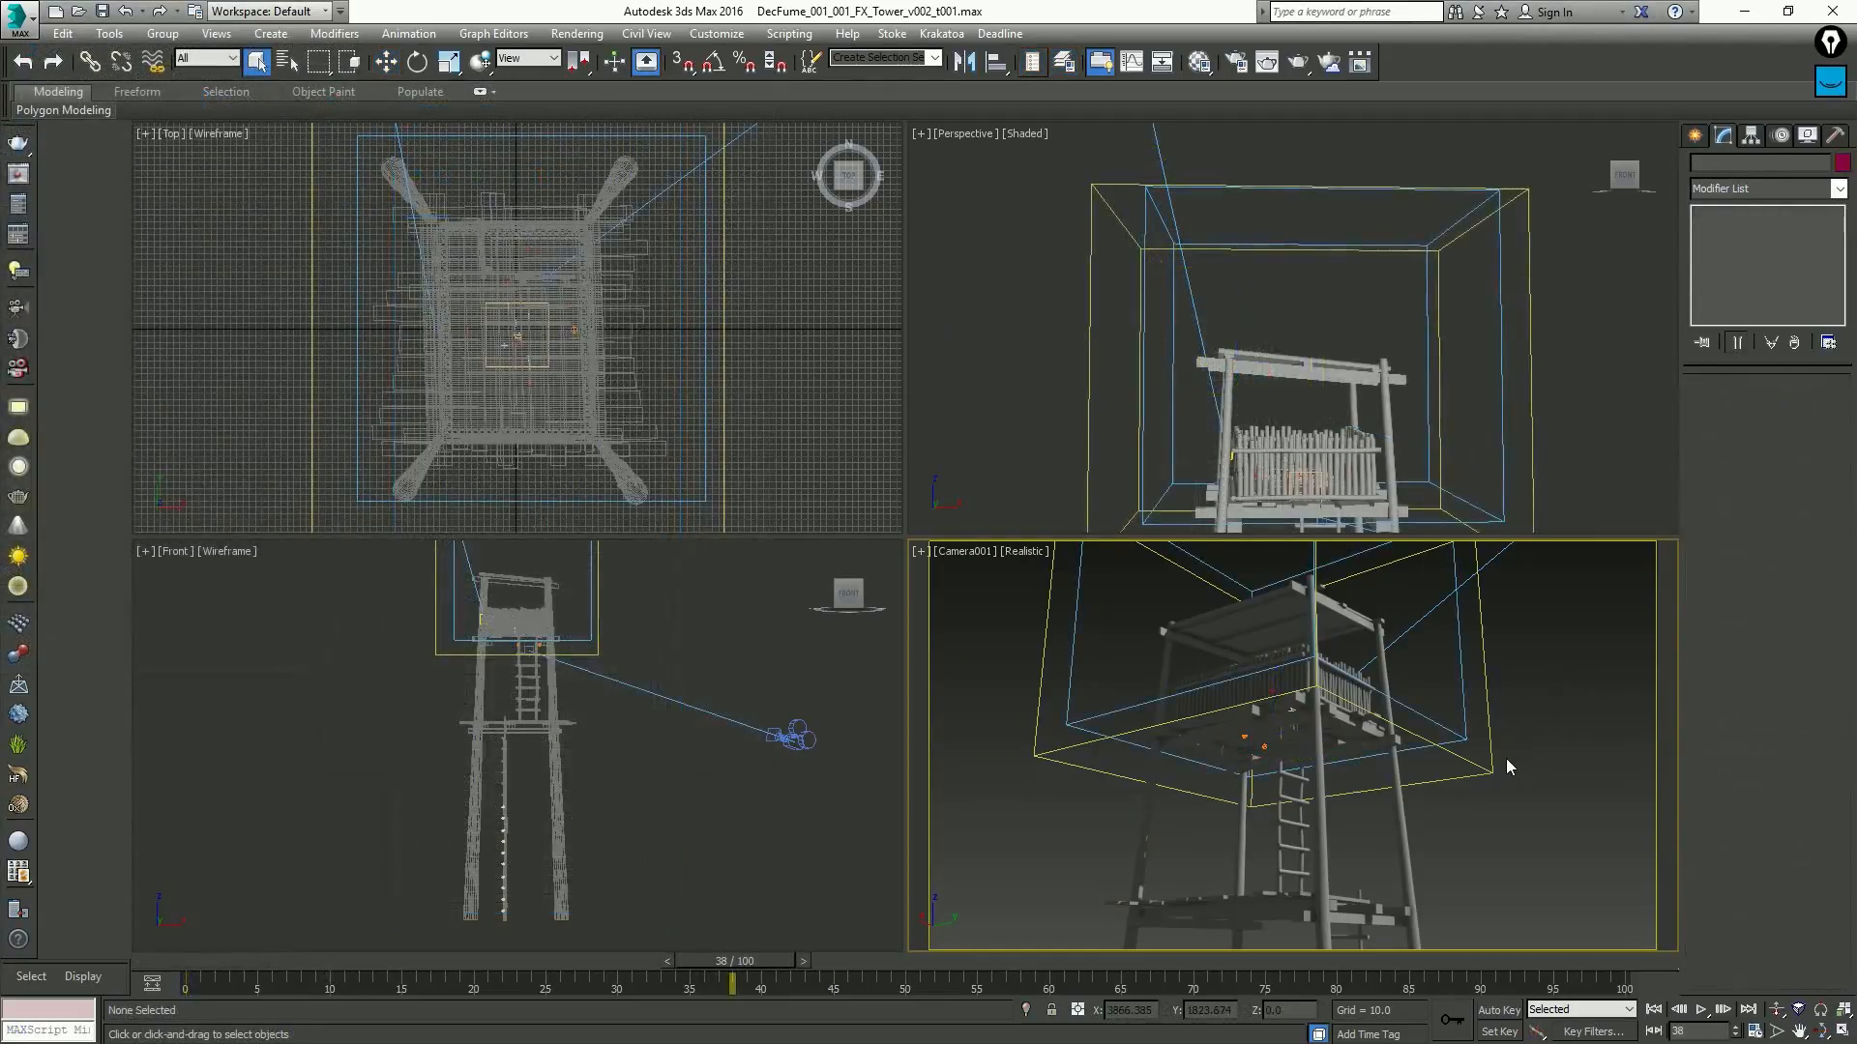
left_click(1506, 759)
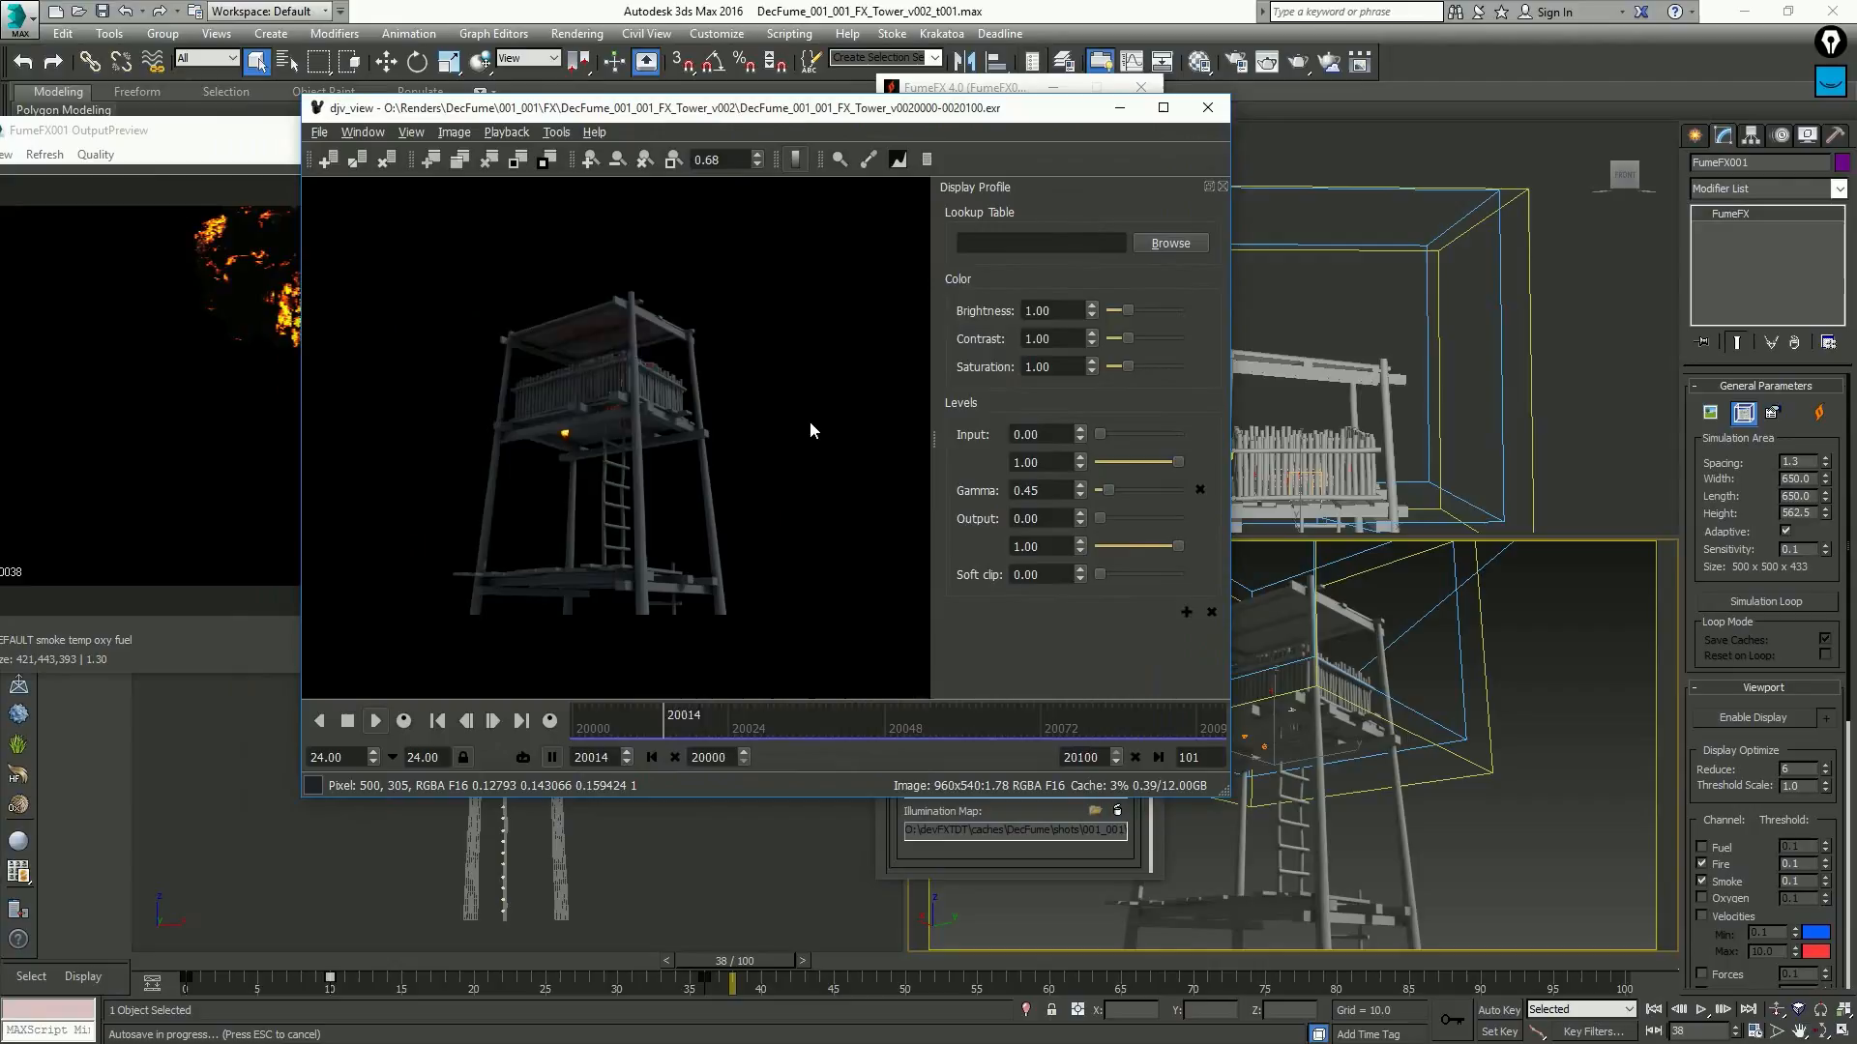
Review the rendered tower explosion sequence at full-screen size, stop its playback and return to the 3ds Max scene
key("u")
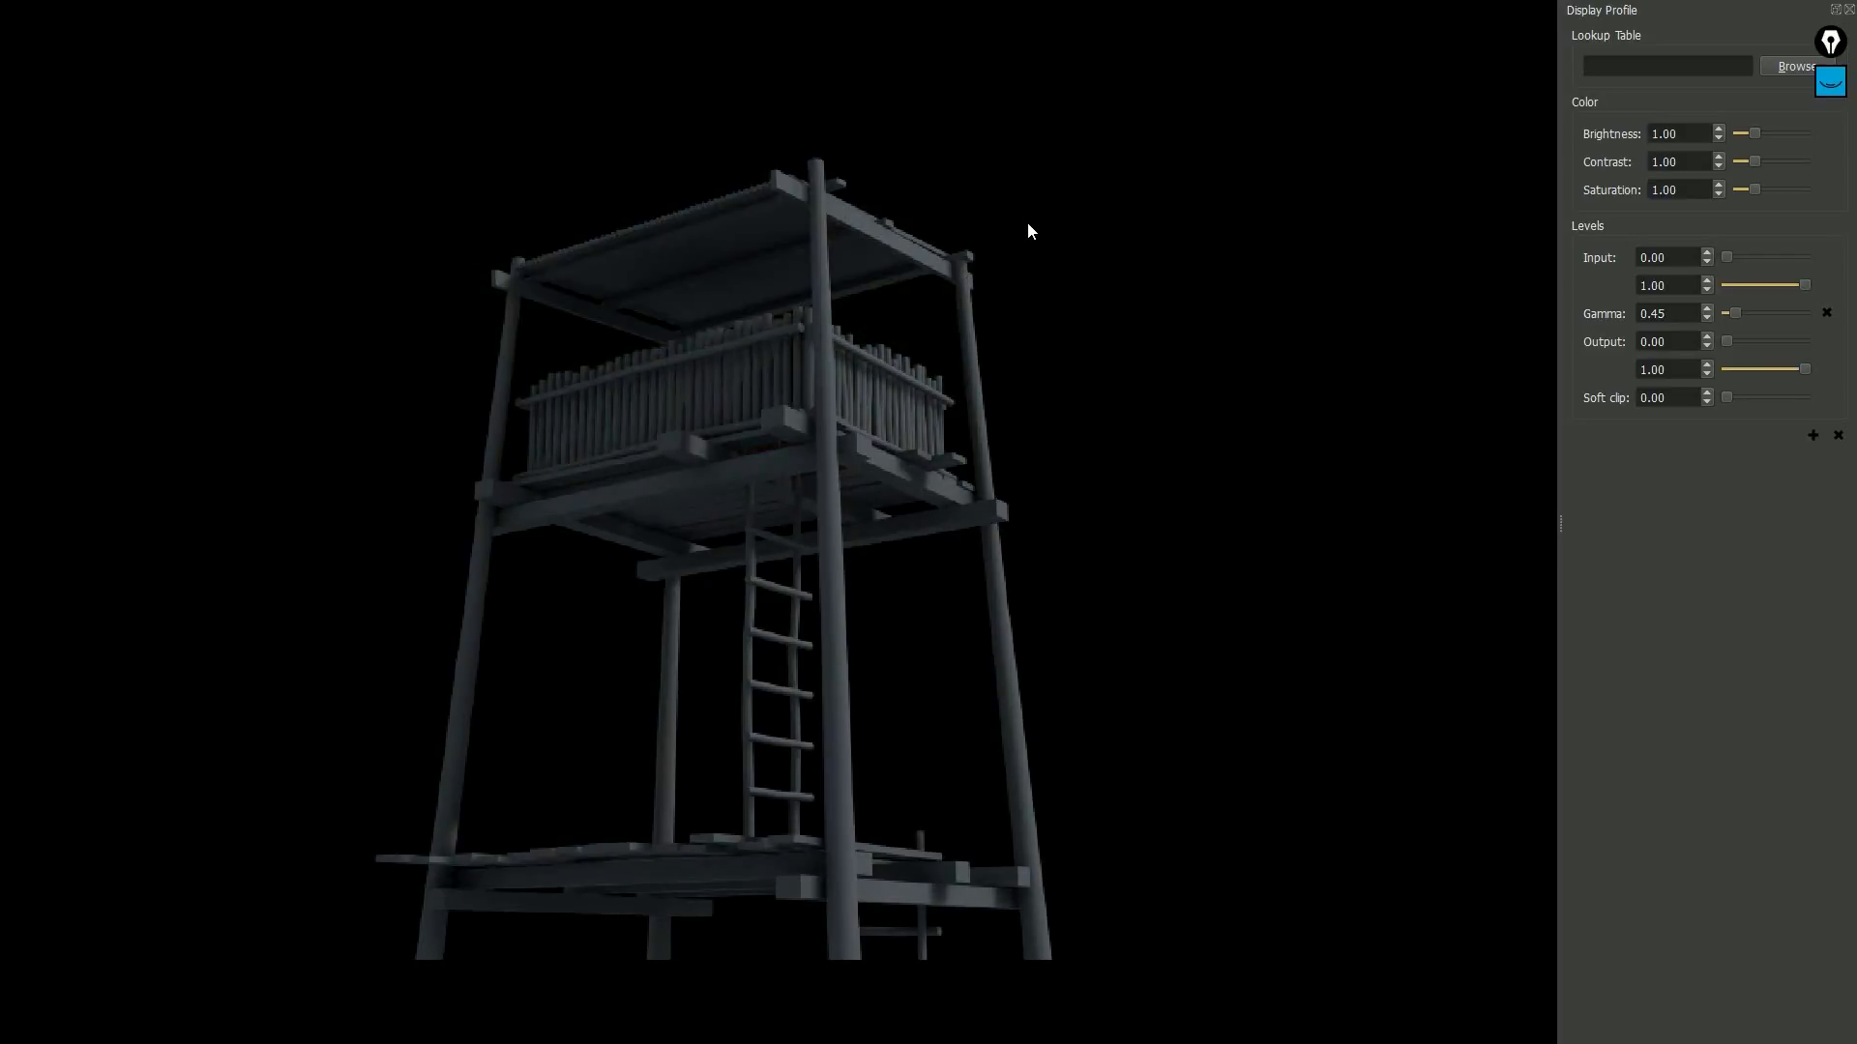
key("u")
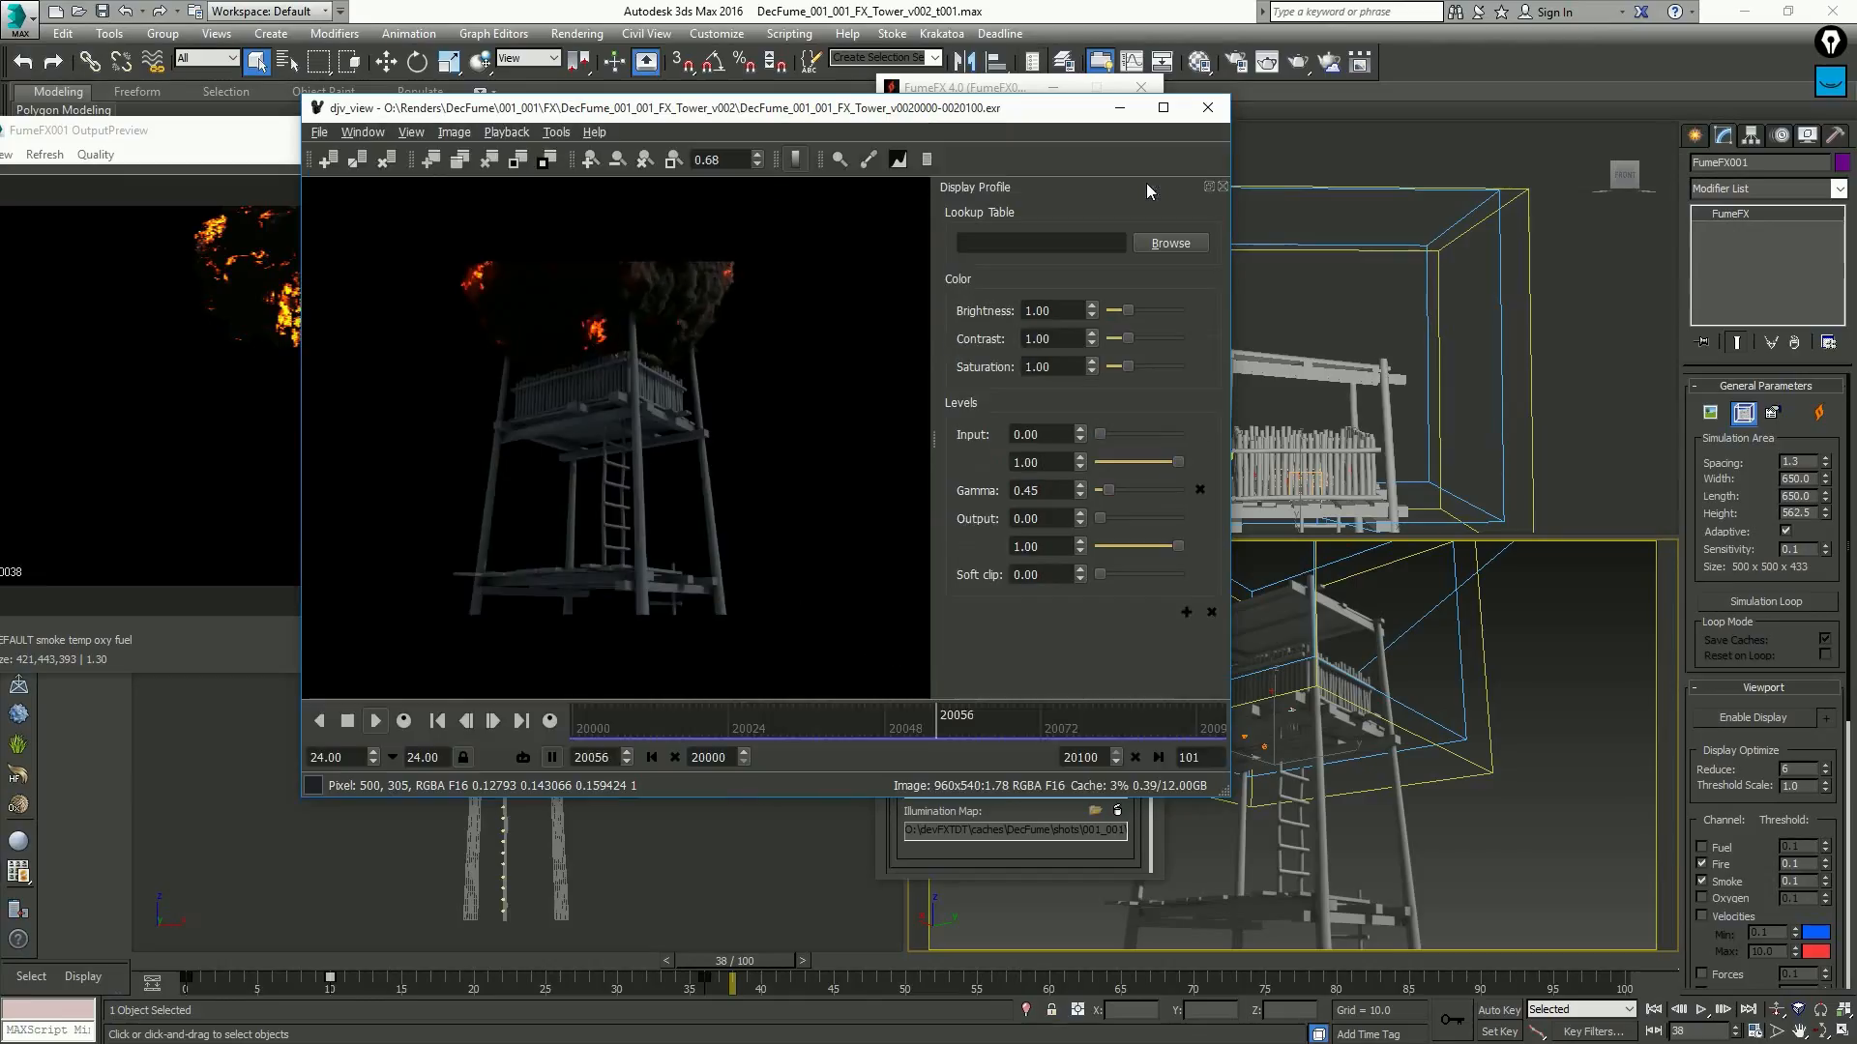
key("space")
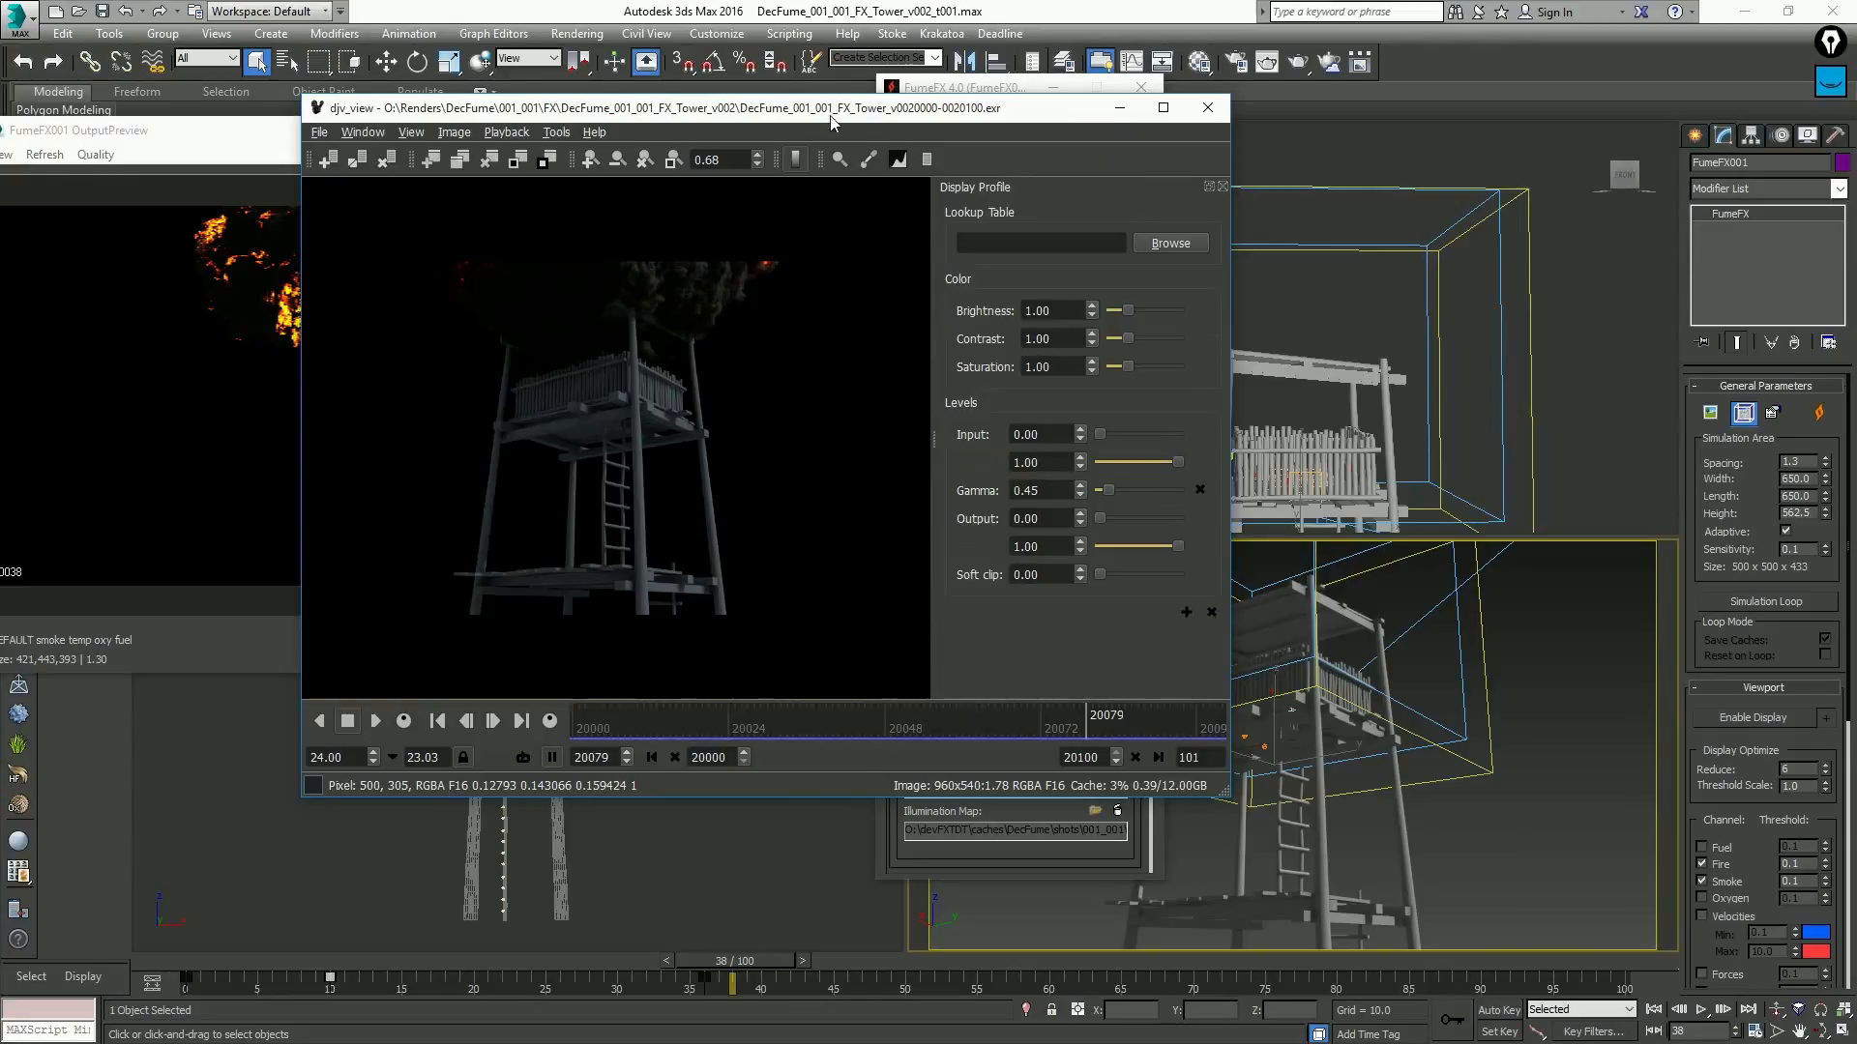
key("alt+Tab")
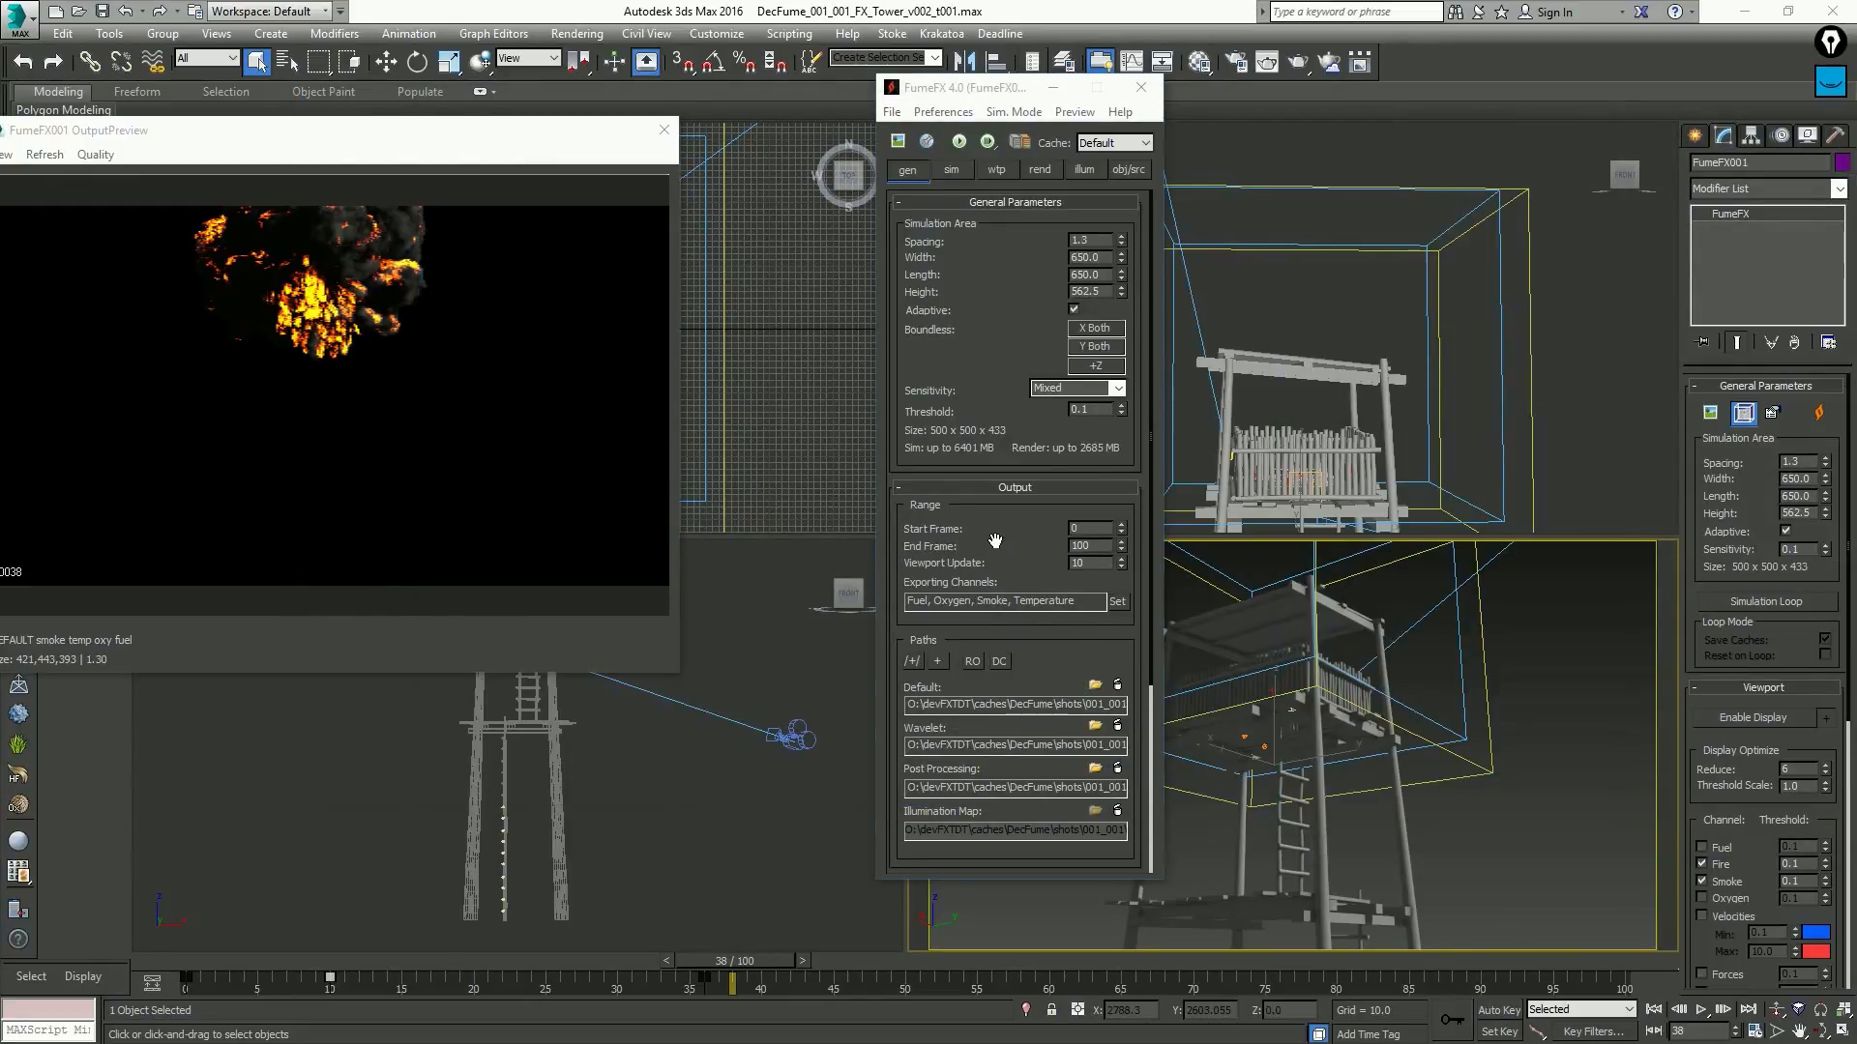
left_click(1564, 715)
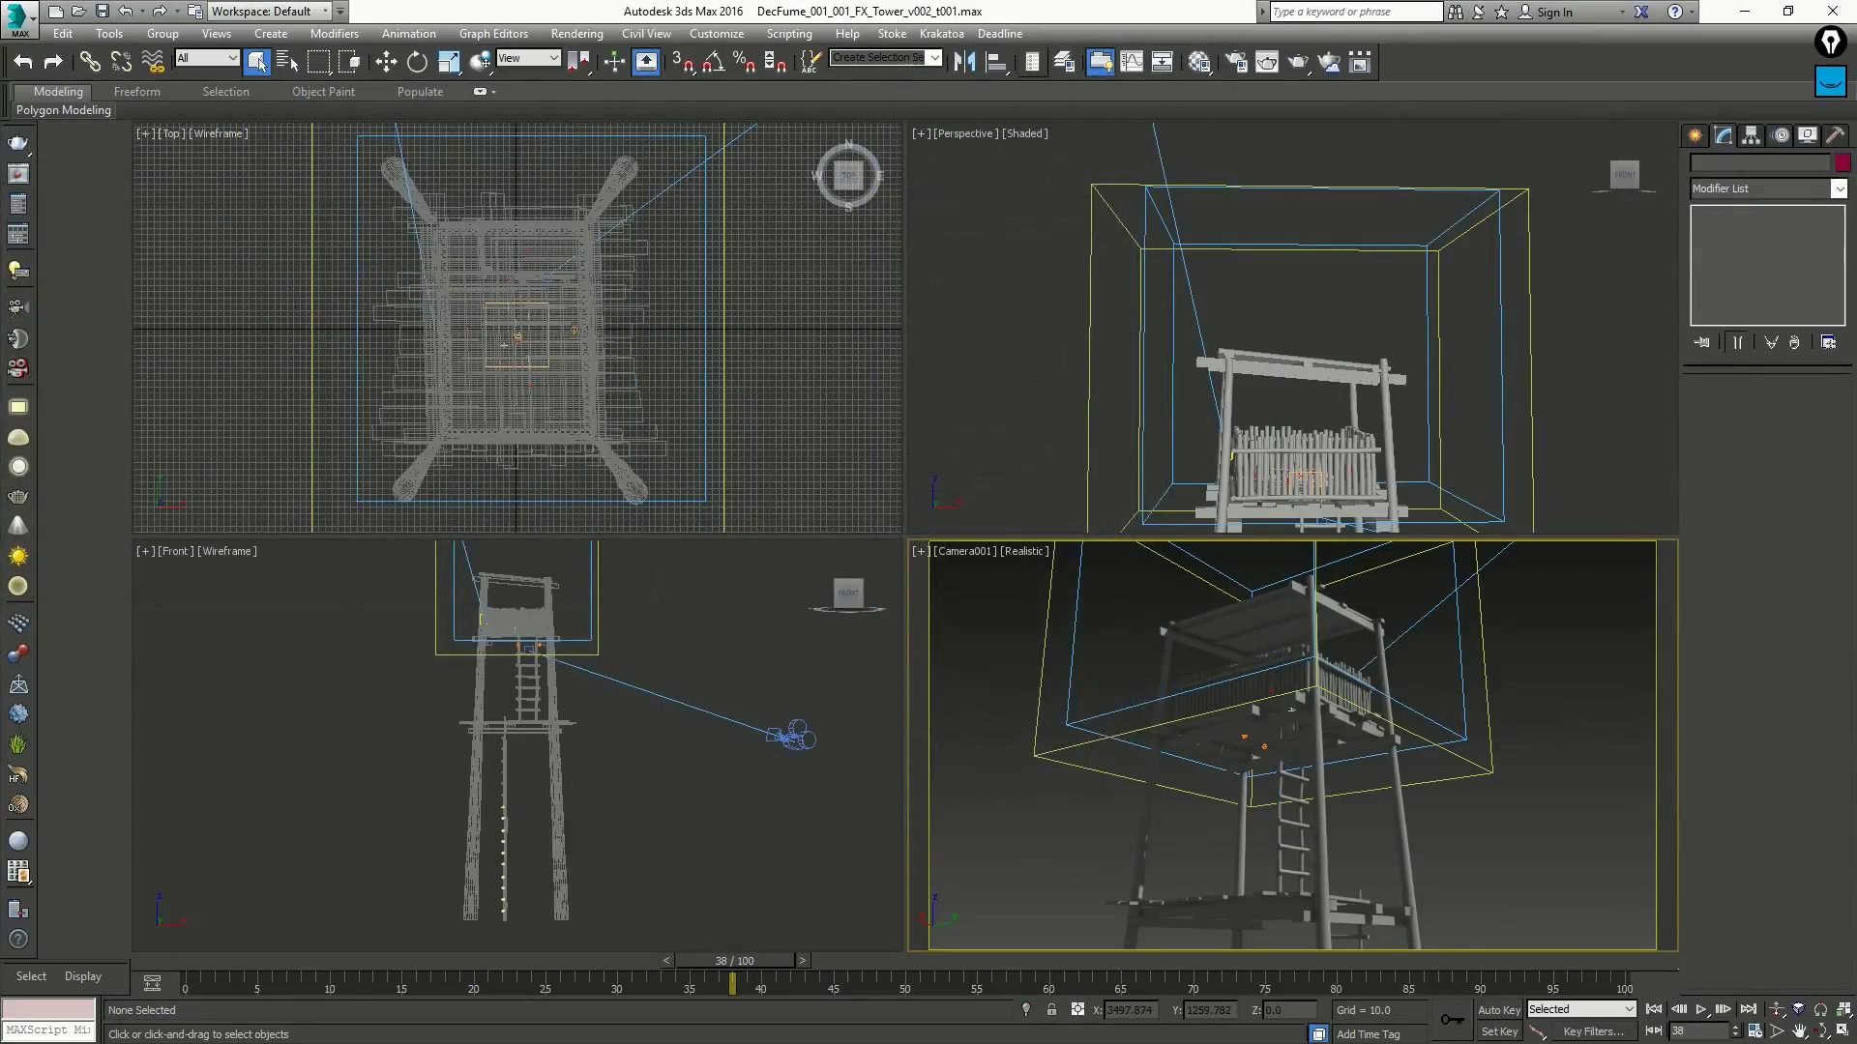
Open Particle View and arrange Event 001, Event 002, Event 003 and FFX_ExploParticles in a compact column below PFS_Explosion
key("6")
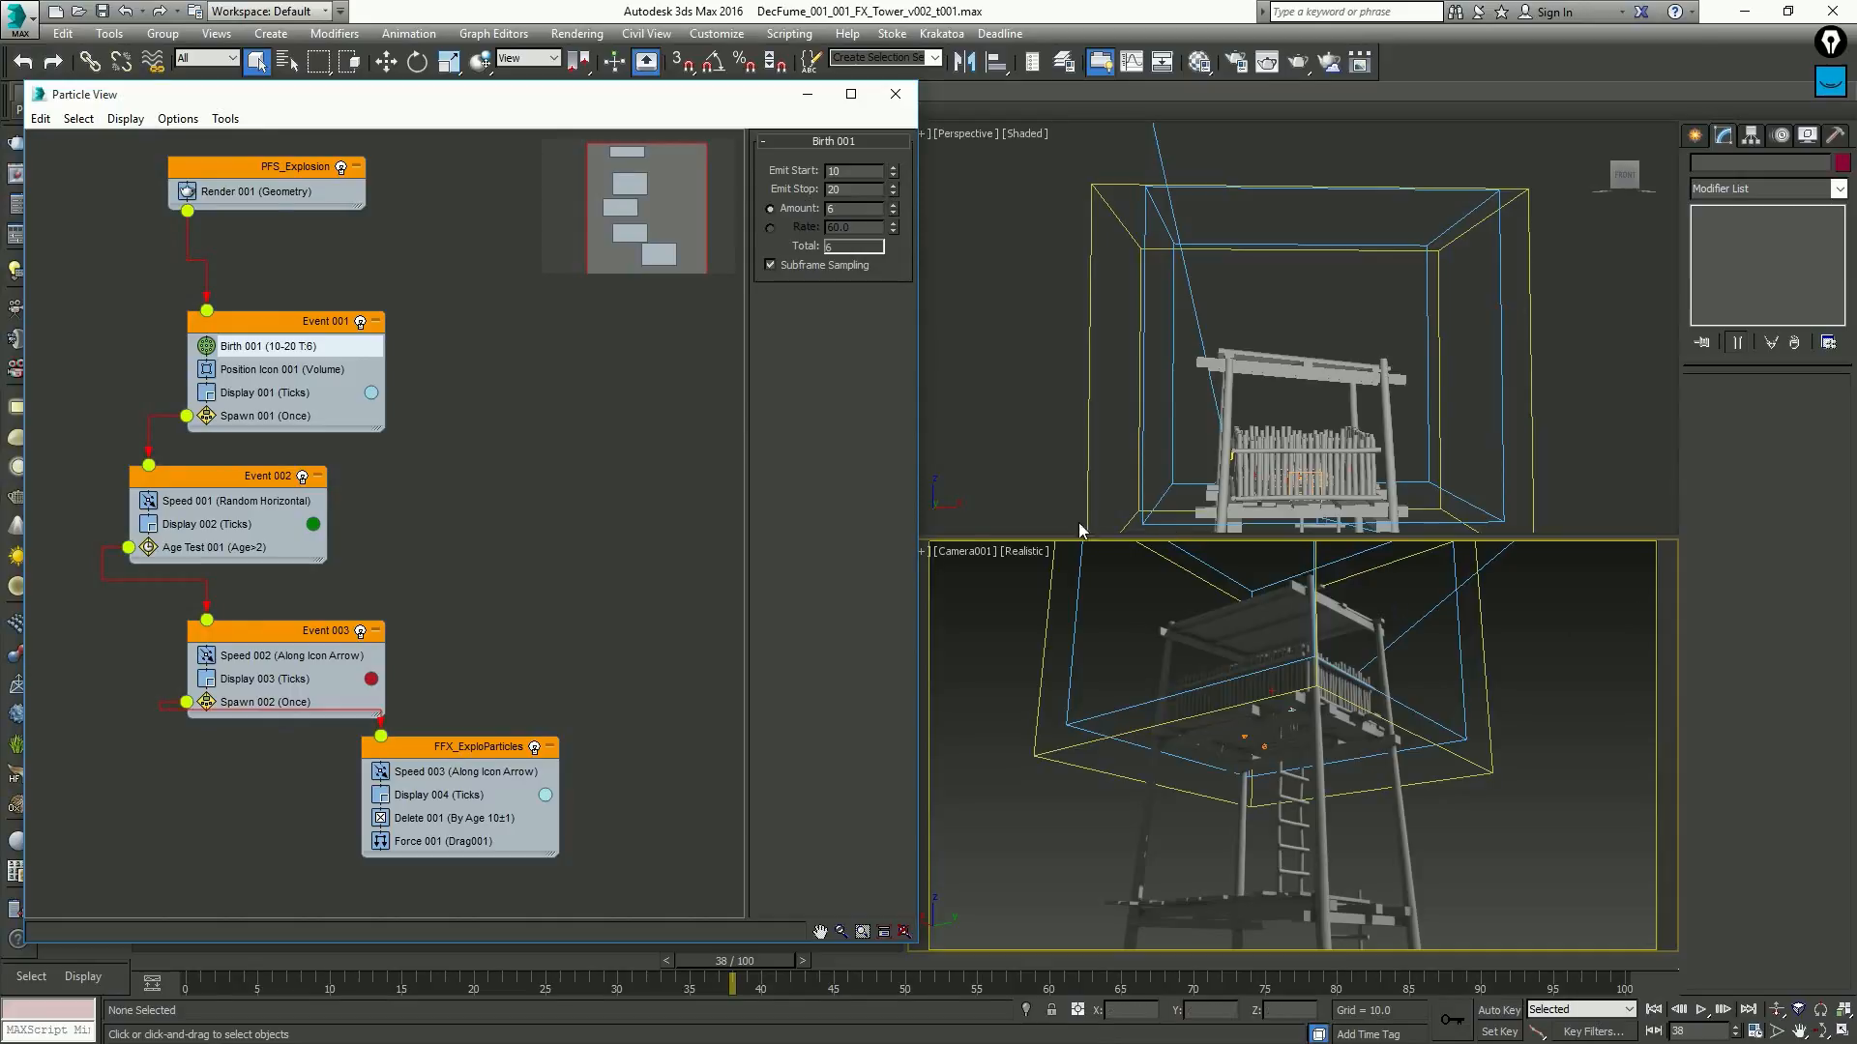
left_click_drag(246, 317, 231, 282)
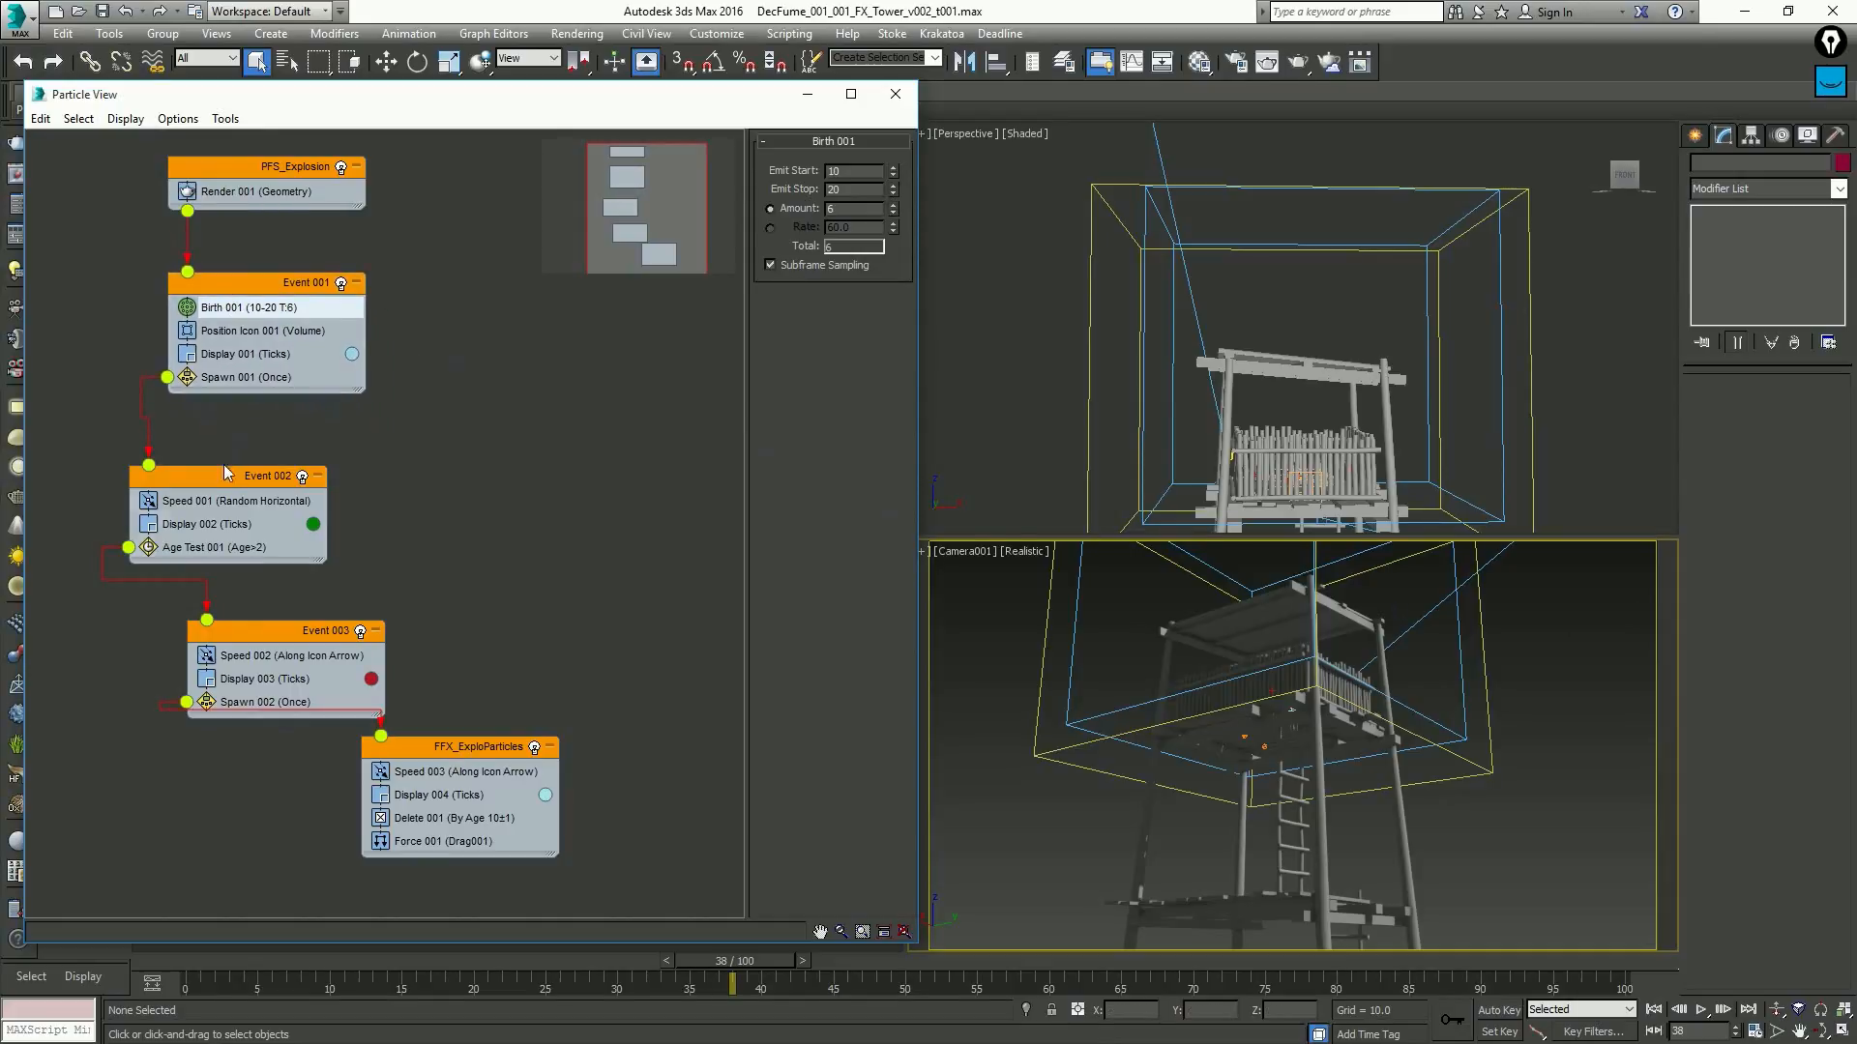
left_click_drag(228, 470, 242, 429)
left_click_drag(247, 631, 232, 578)
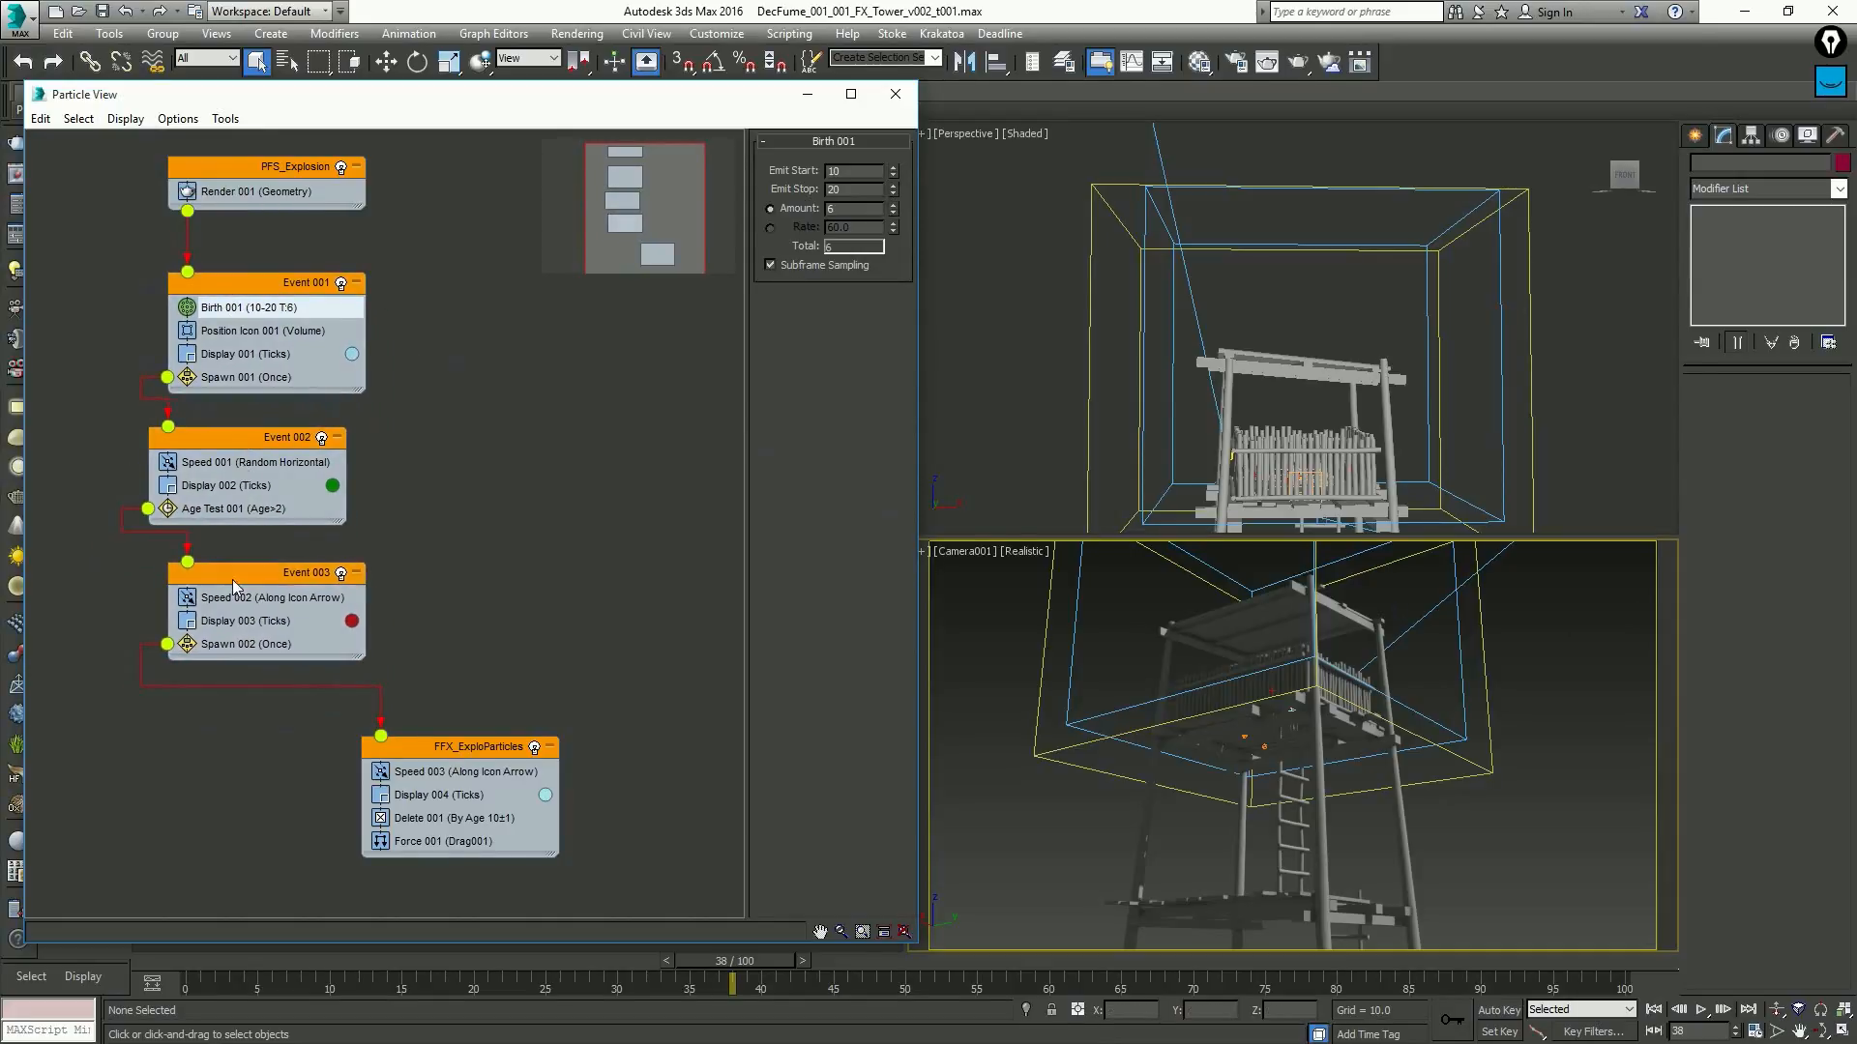
left_click_drag(409, 747, 215, 689)
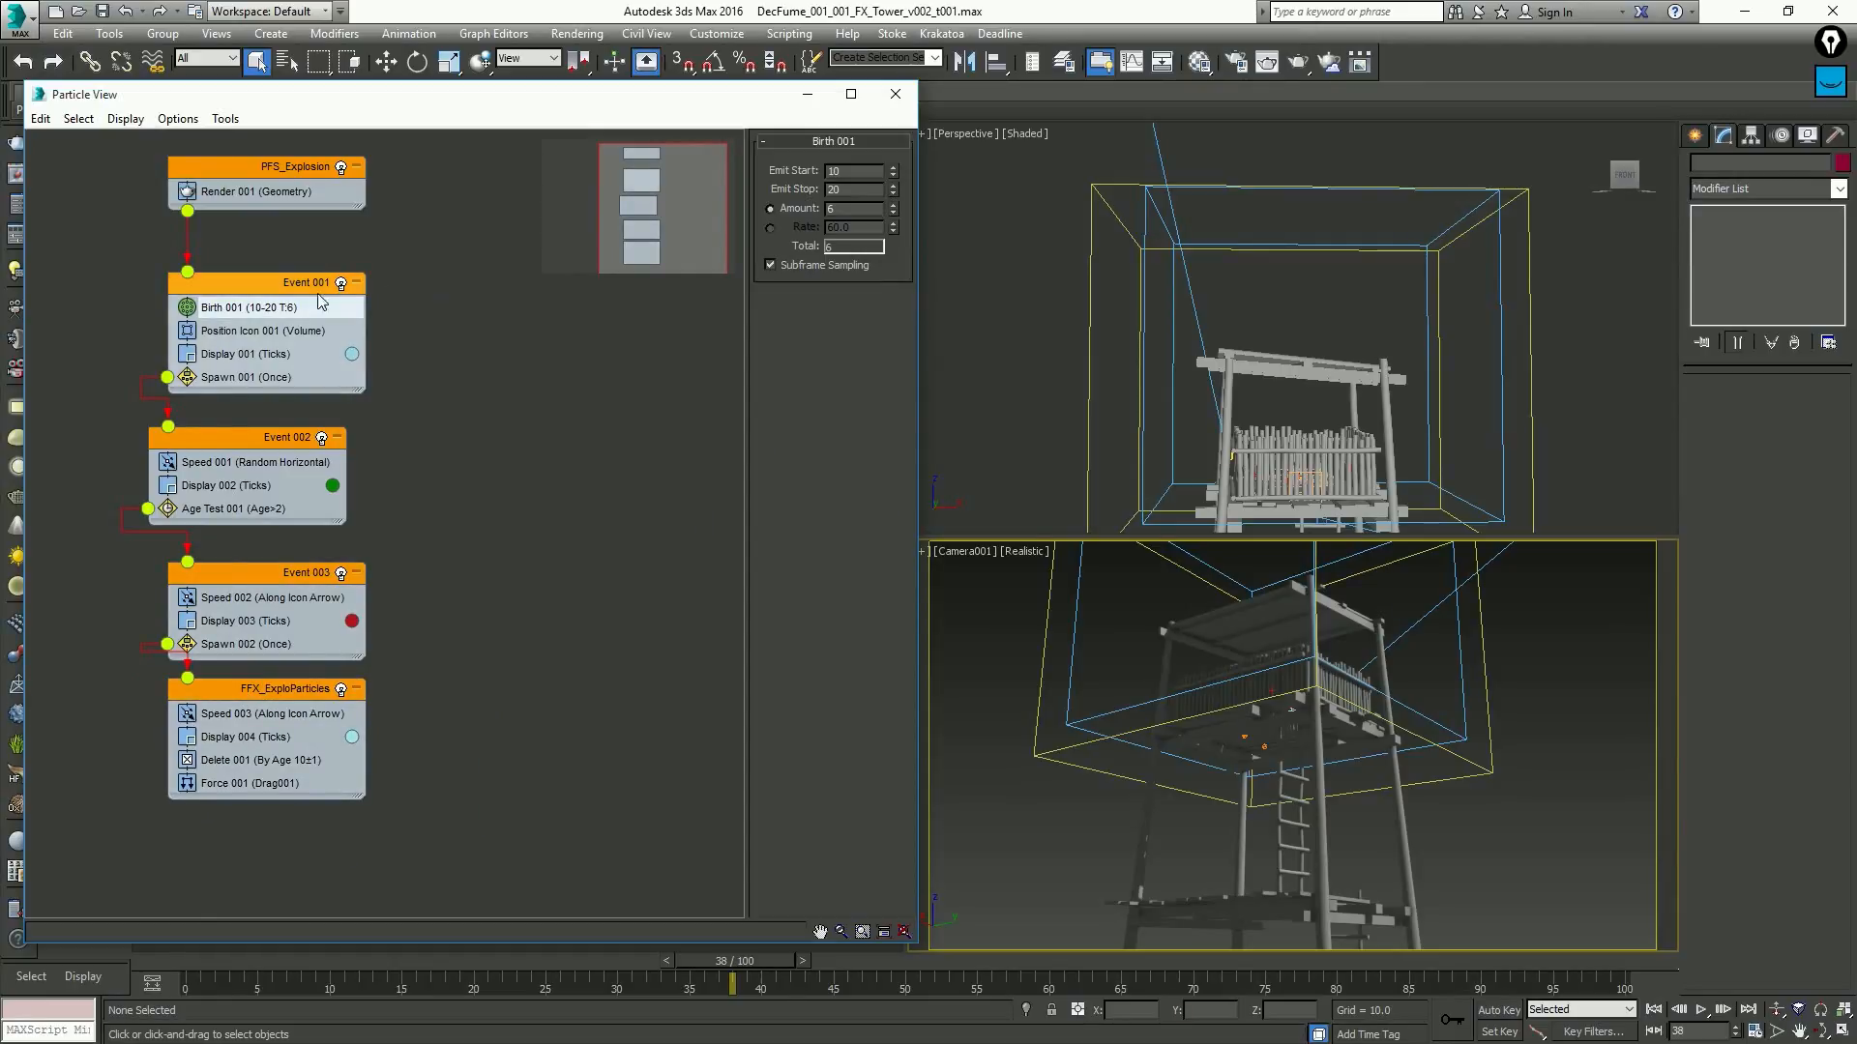
Create a new birth event in the empty area beside Event 001
right_click(446, 280)
mouse_move(541, 335)
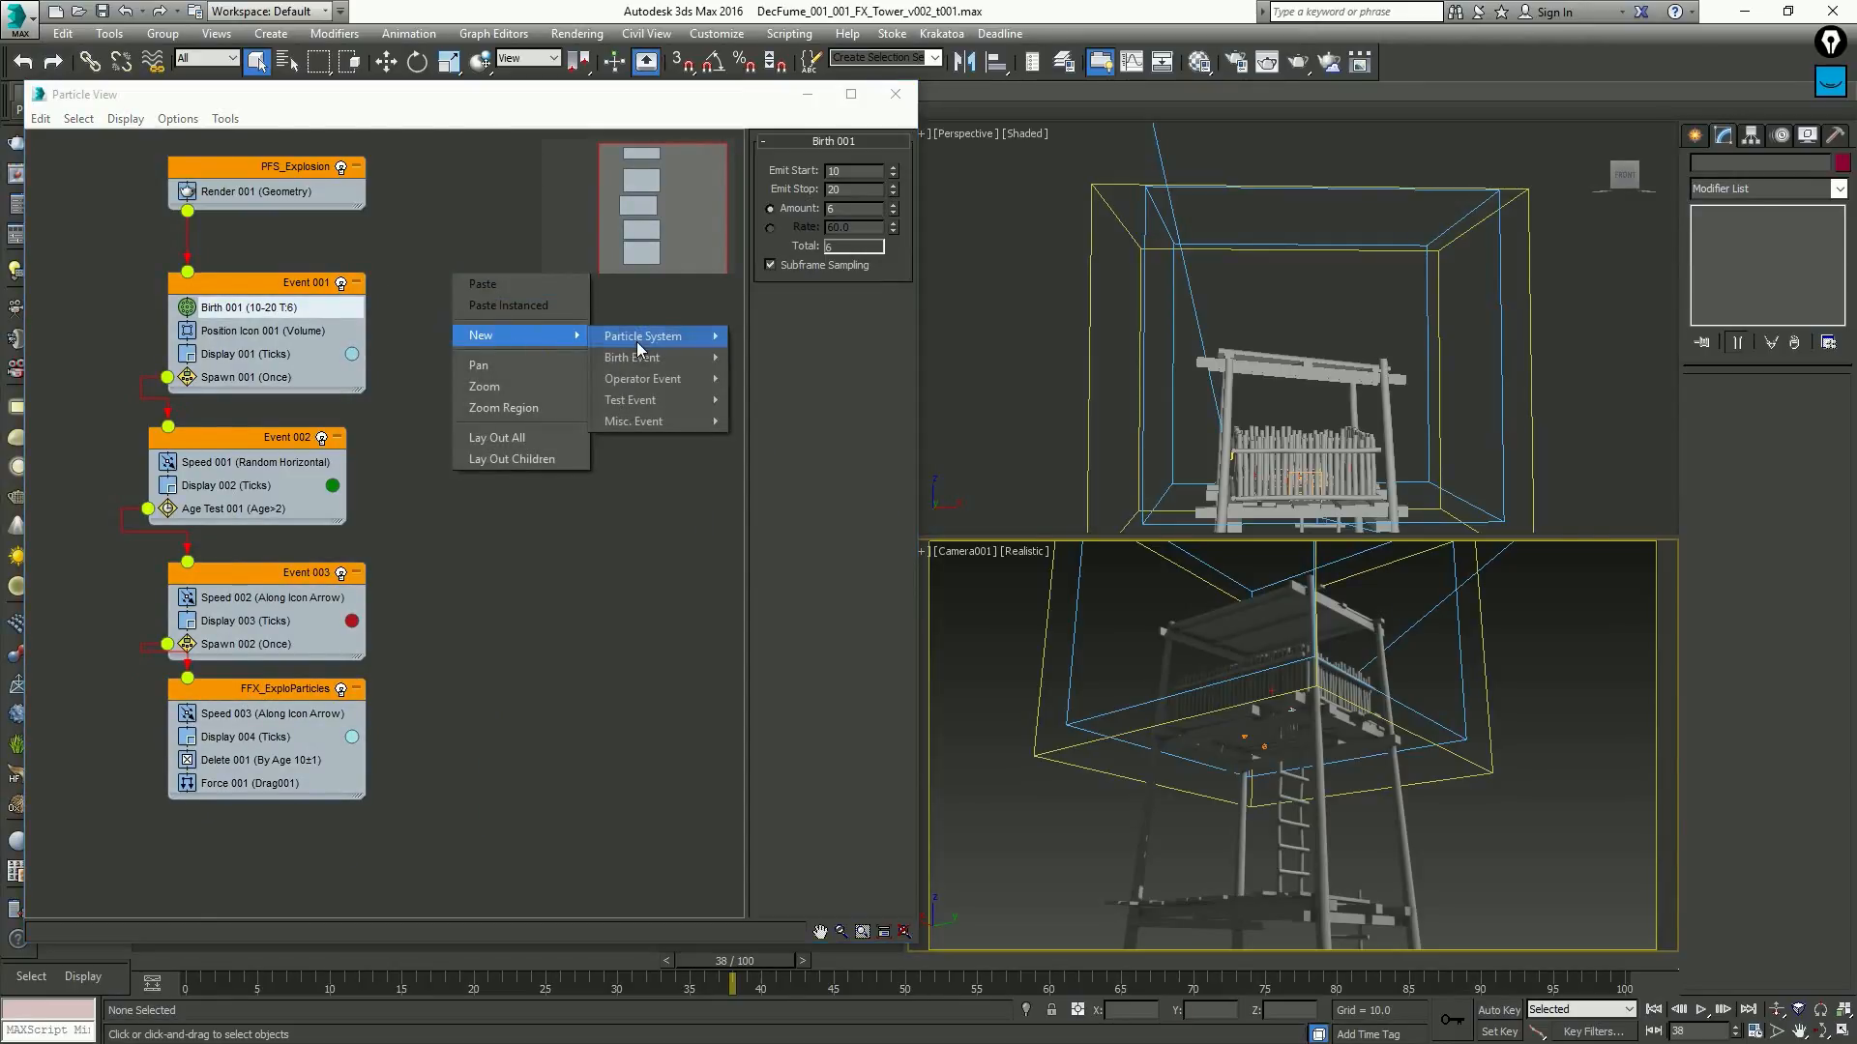
mouse_move(658, 357)
left_click(746, 359)
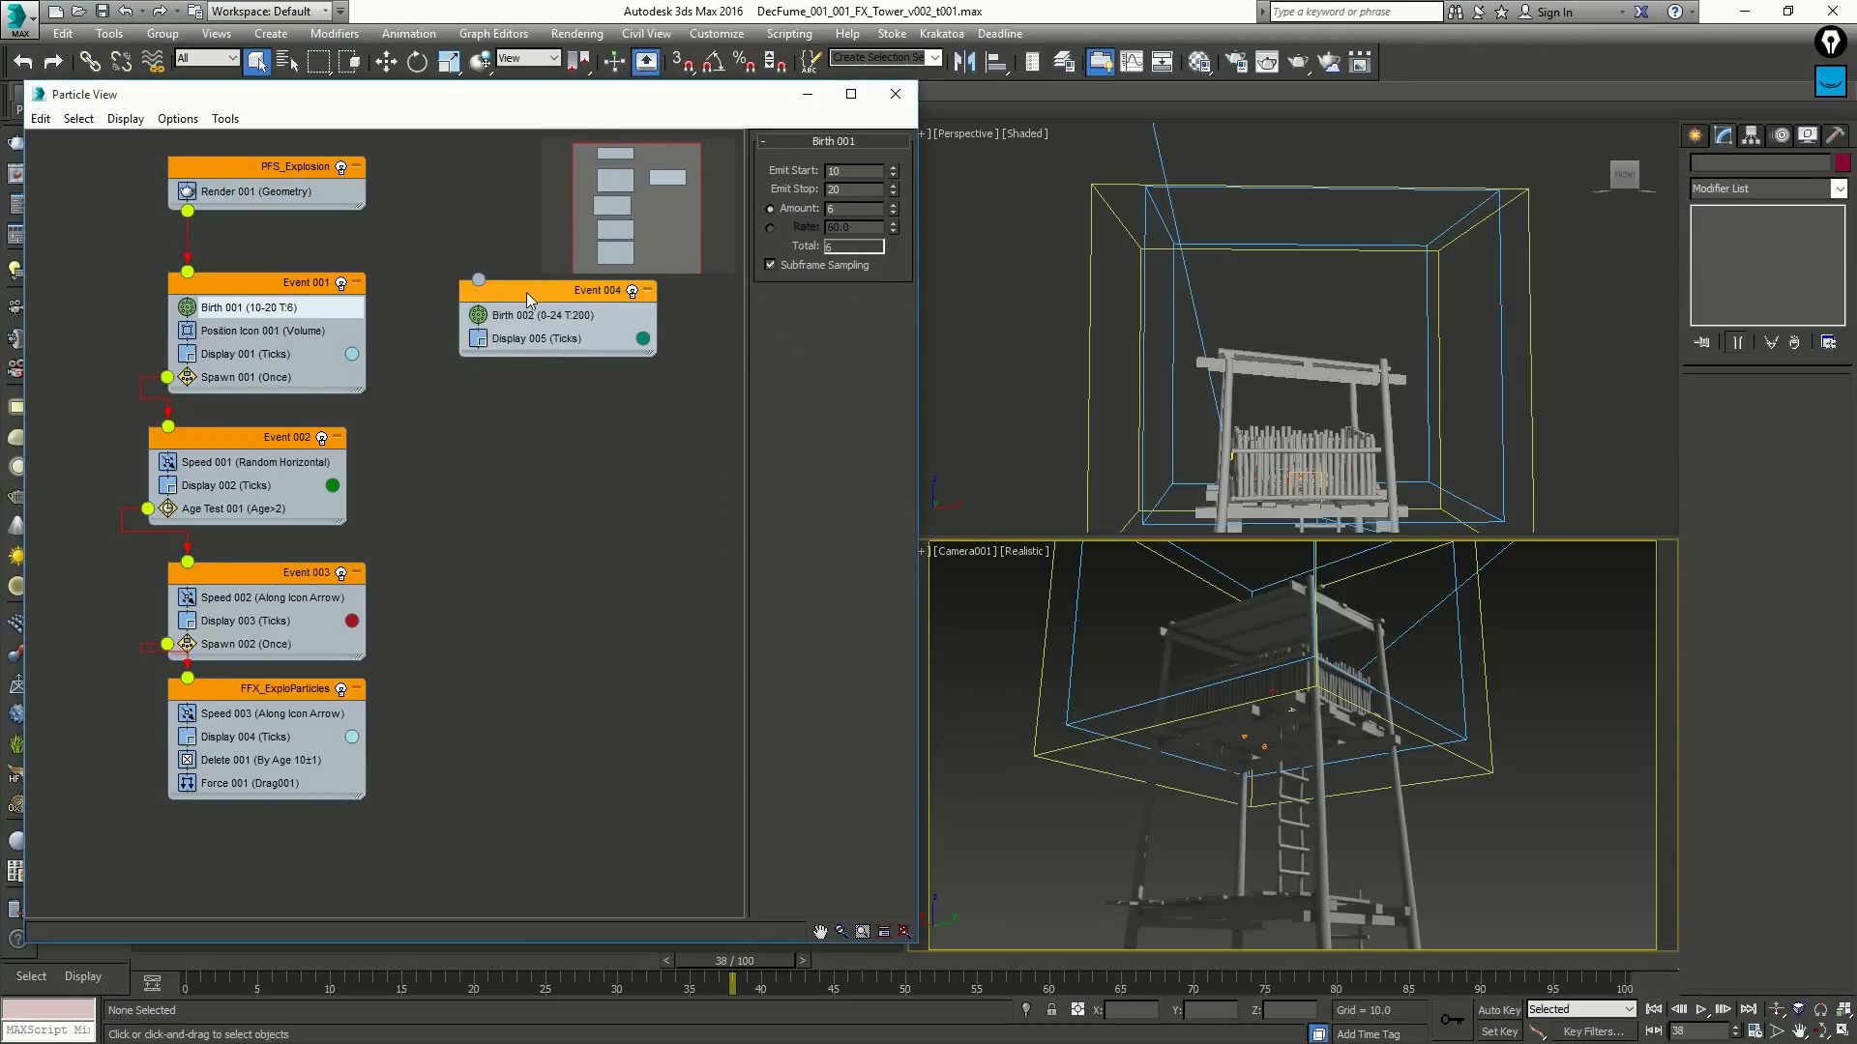
left_click_drag(527, 292, 524, 315)
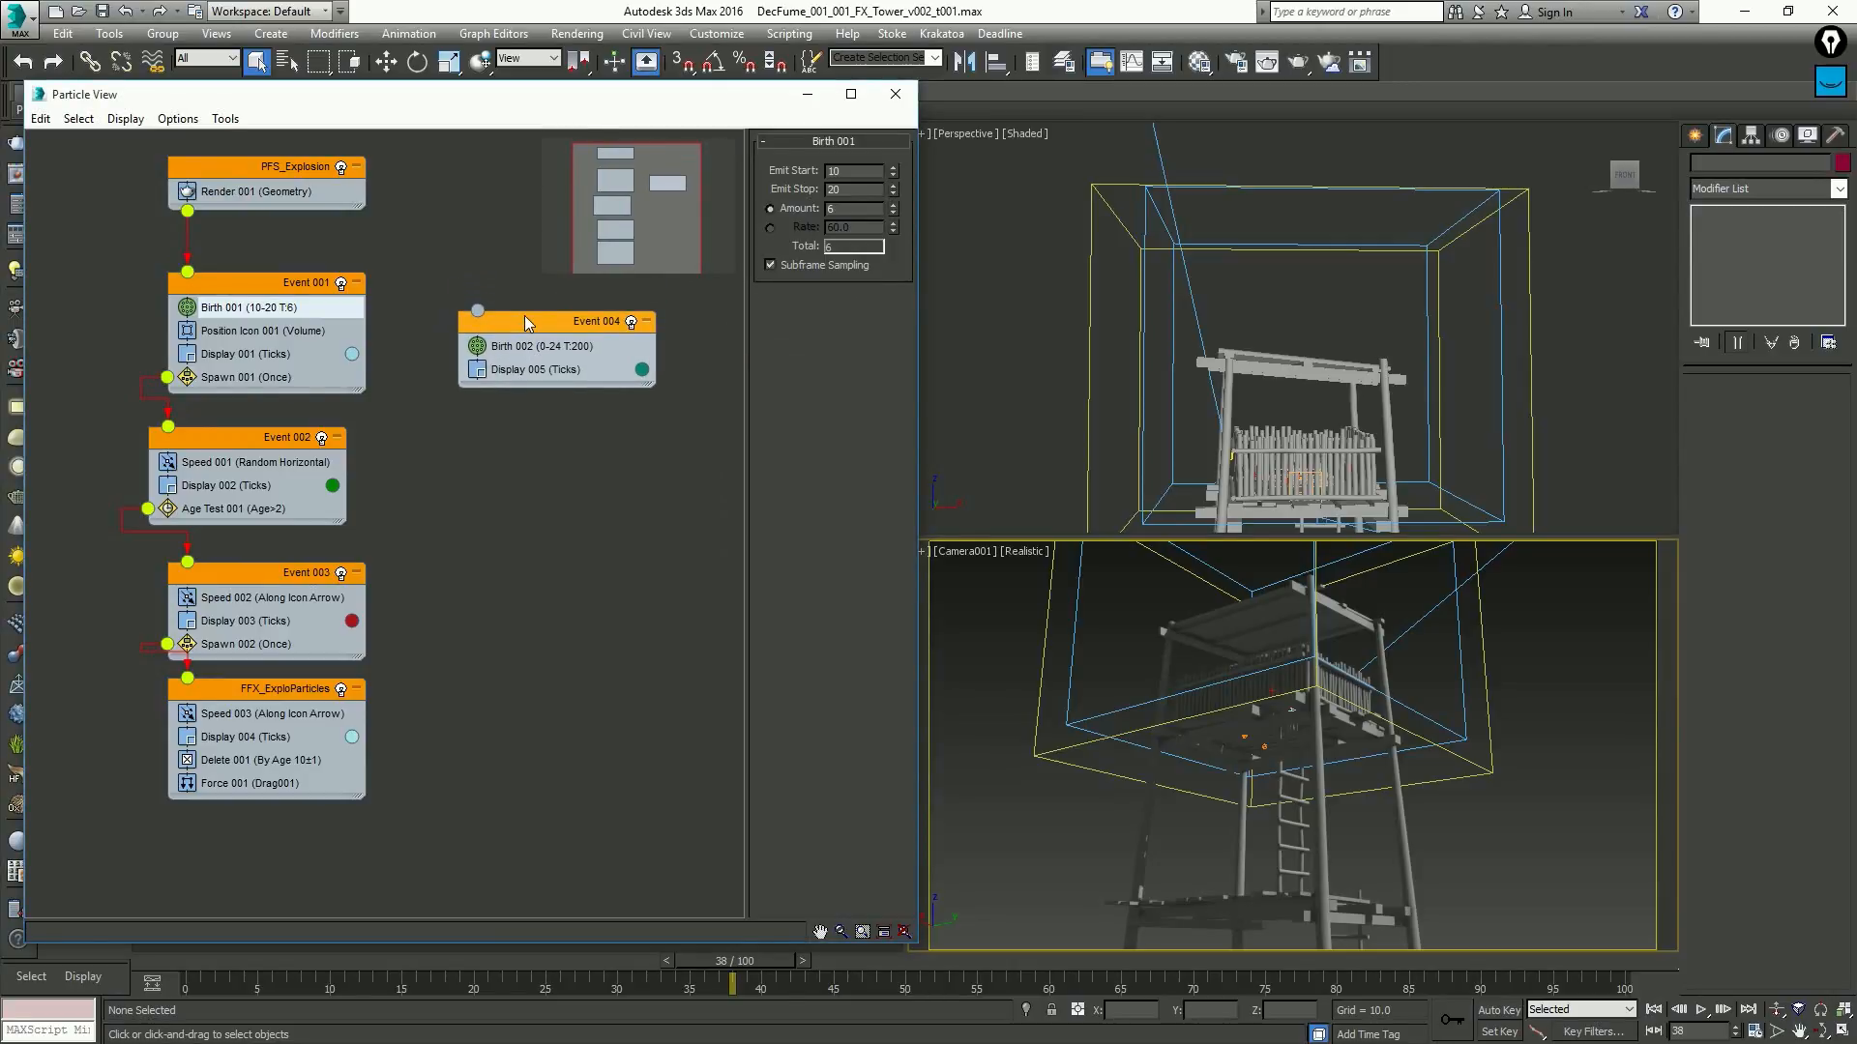
Set Birth 002 to emit 30 particles from frame 7 to 8, and wire Event 004 to the PFS_Explosion output
left_click(526, 346)
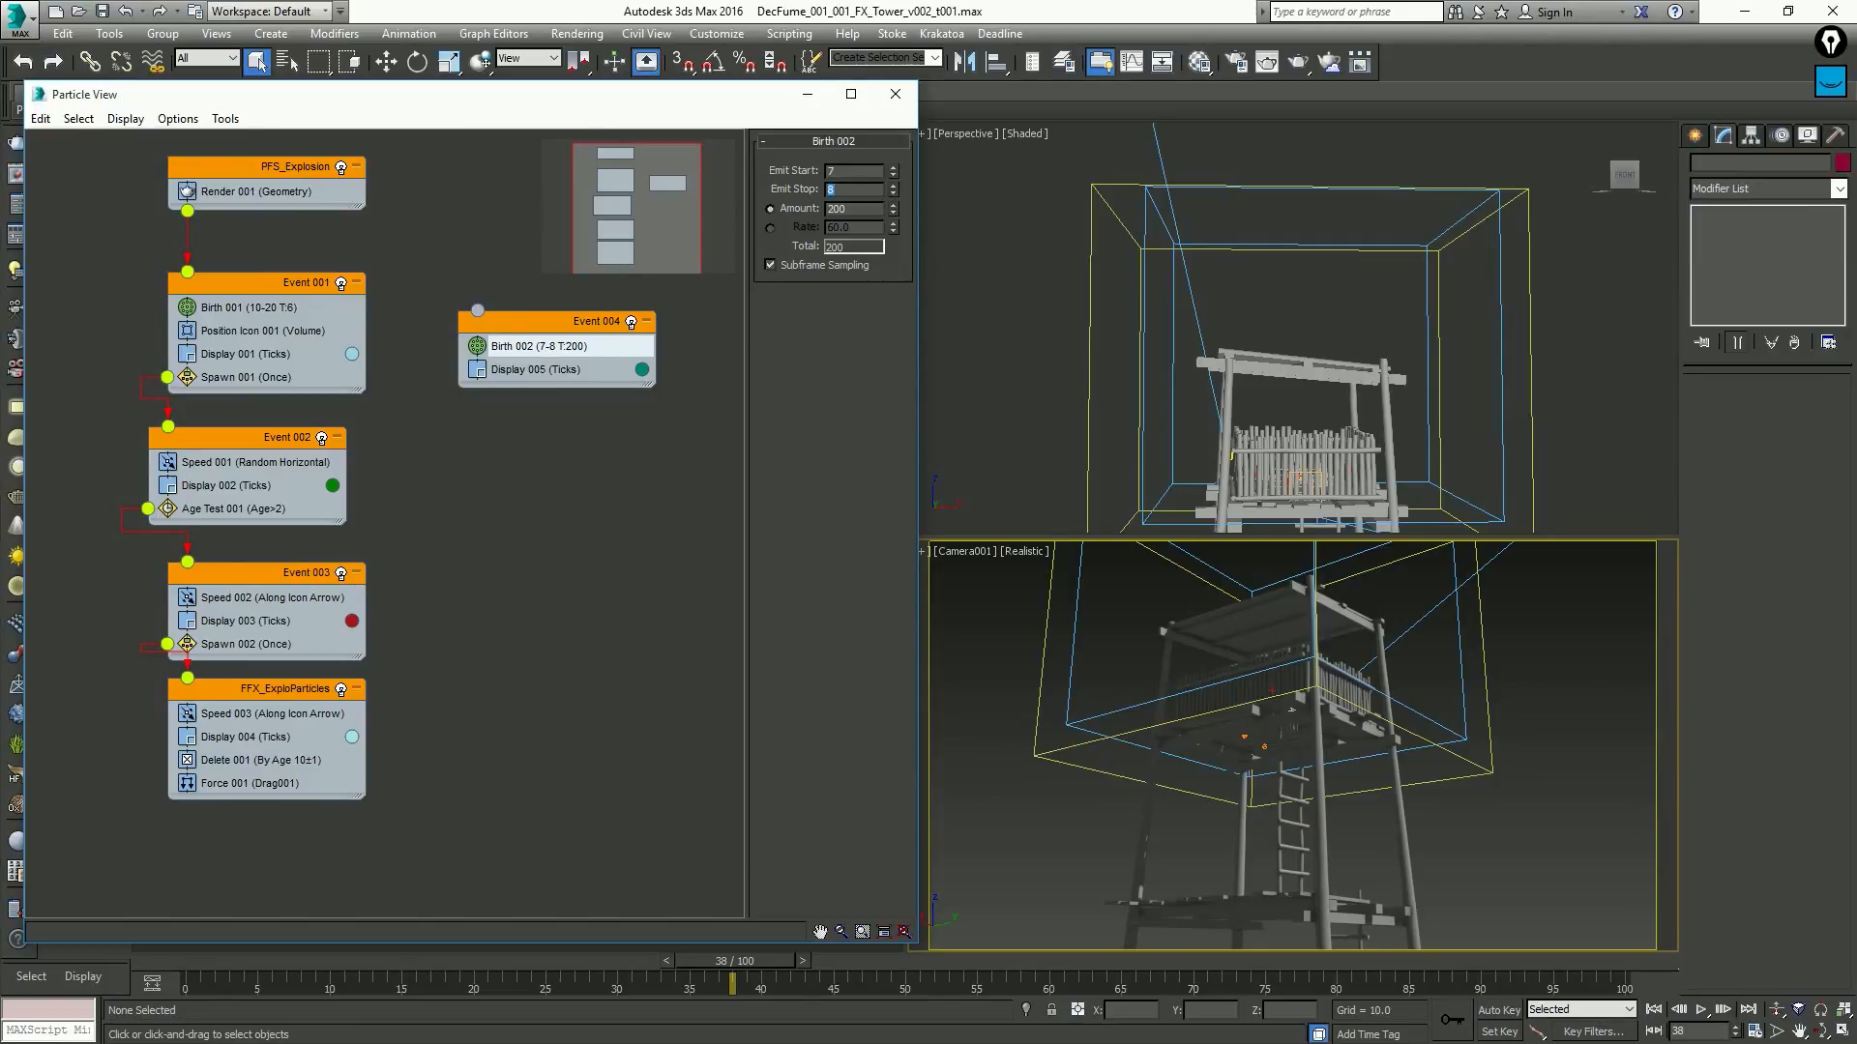
key("Tab")
type("30")
key("Return")
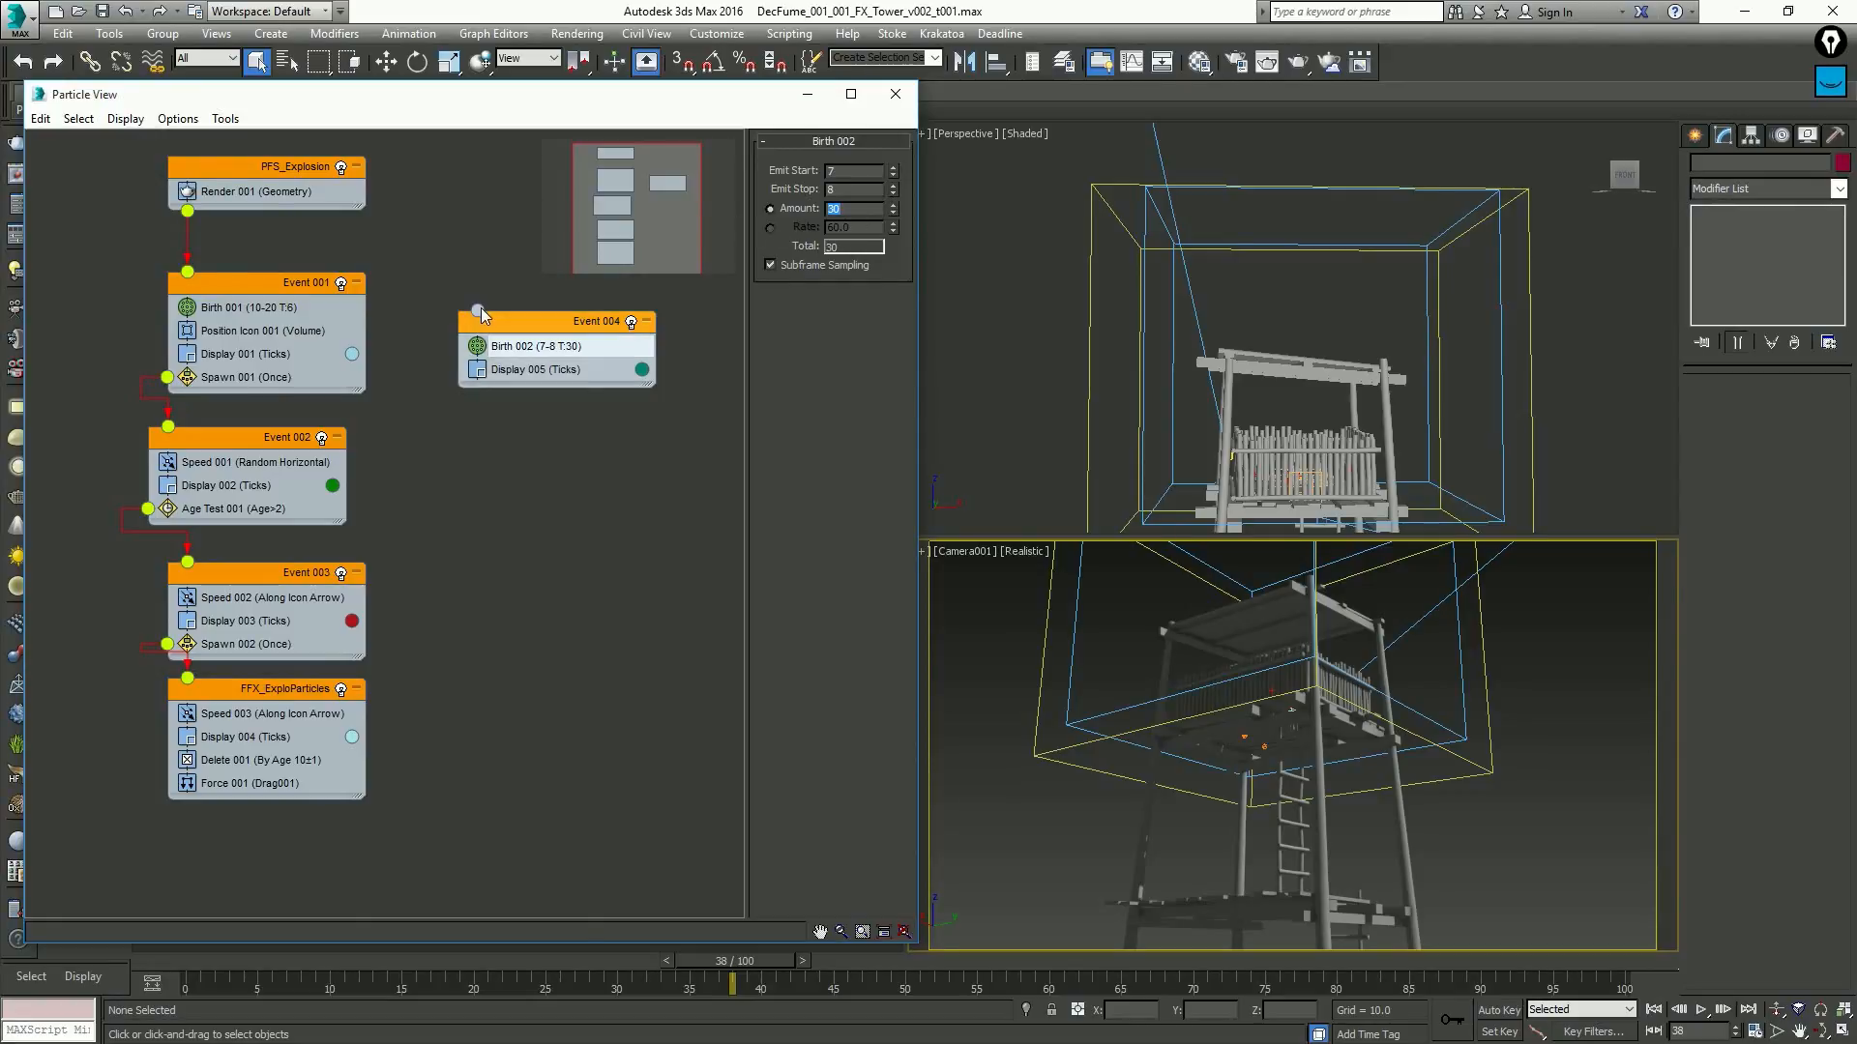
left_click_drag(477, 309, 188, 213)
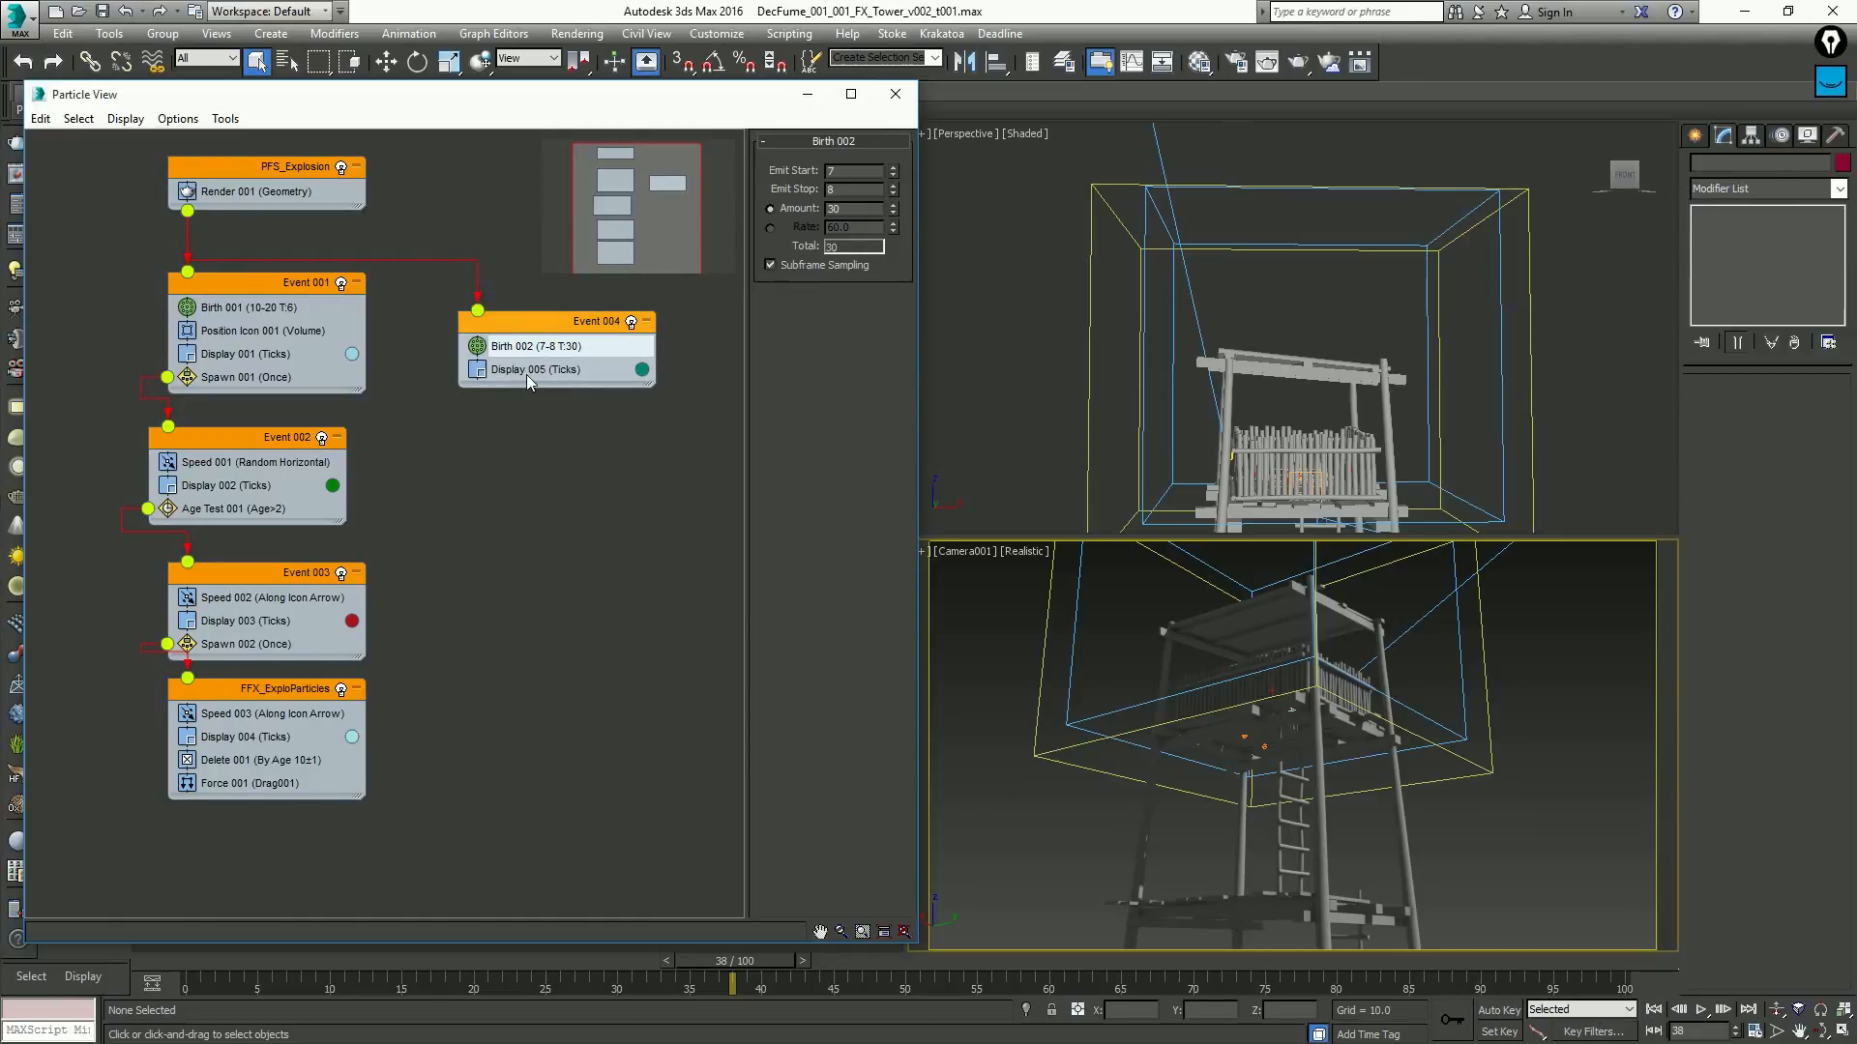
Append a Position Icon operator and a Speed operator to Event 004
right_click(558, 378)
mouse_move(697, 420)
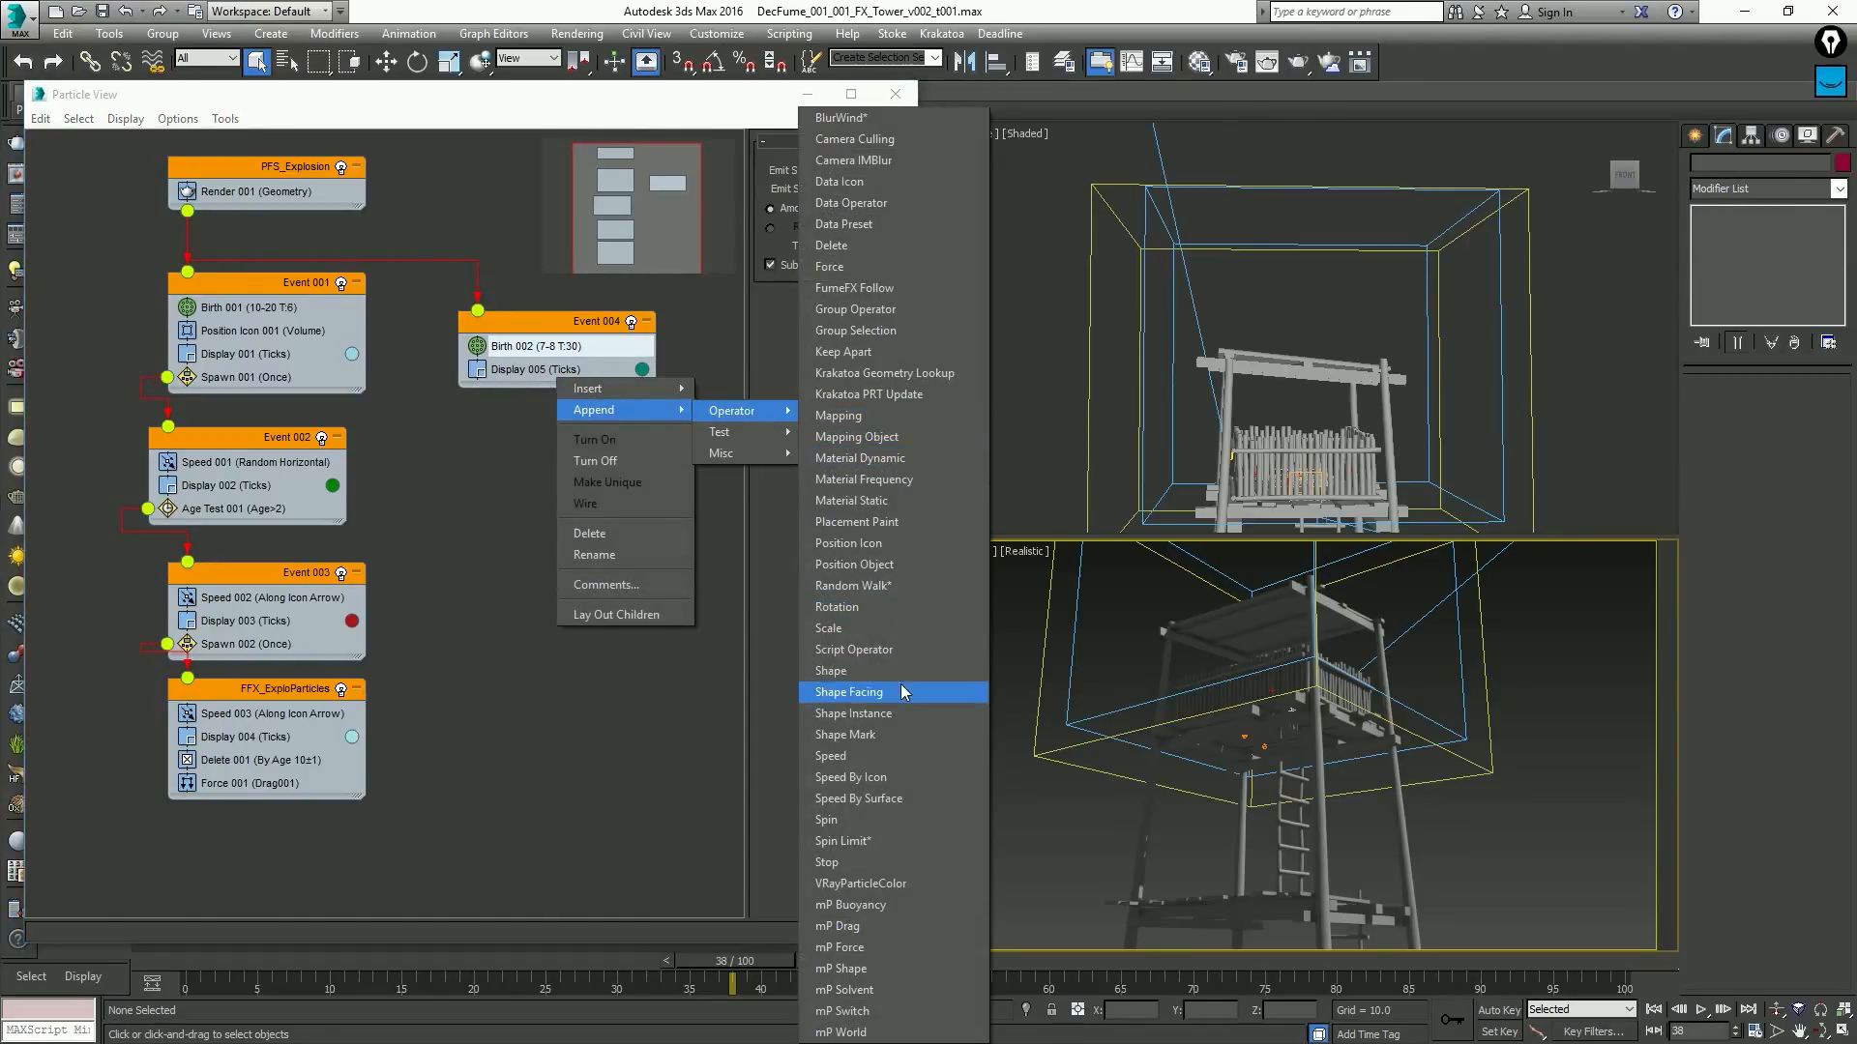
left_click(848, 543)
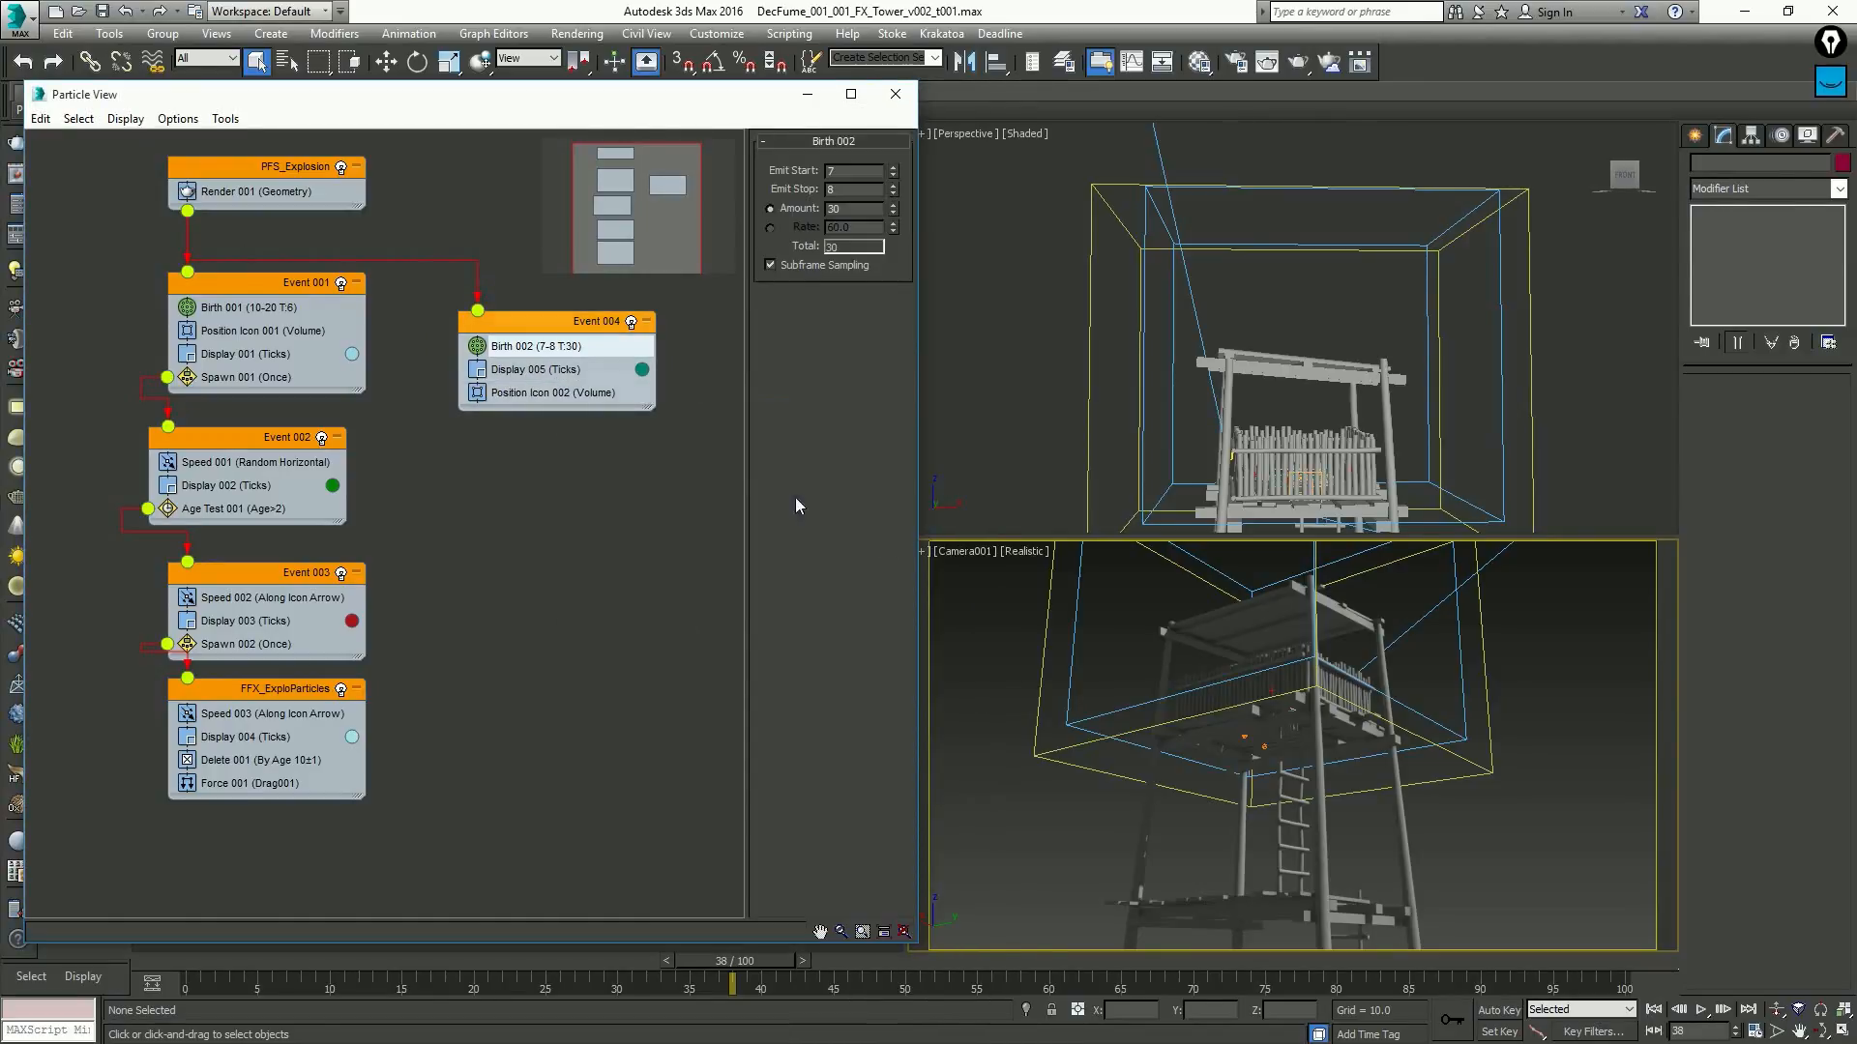
right_click(594, 393)
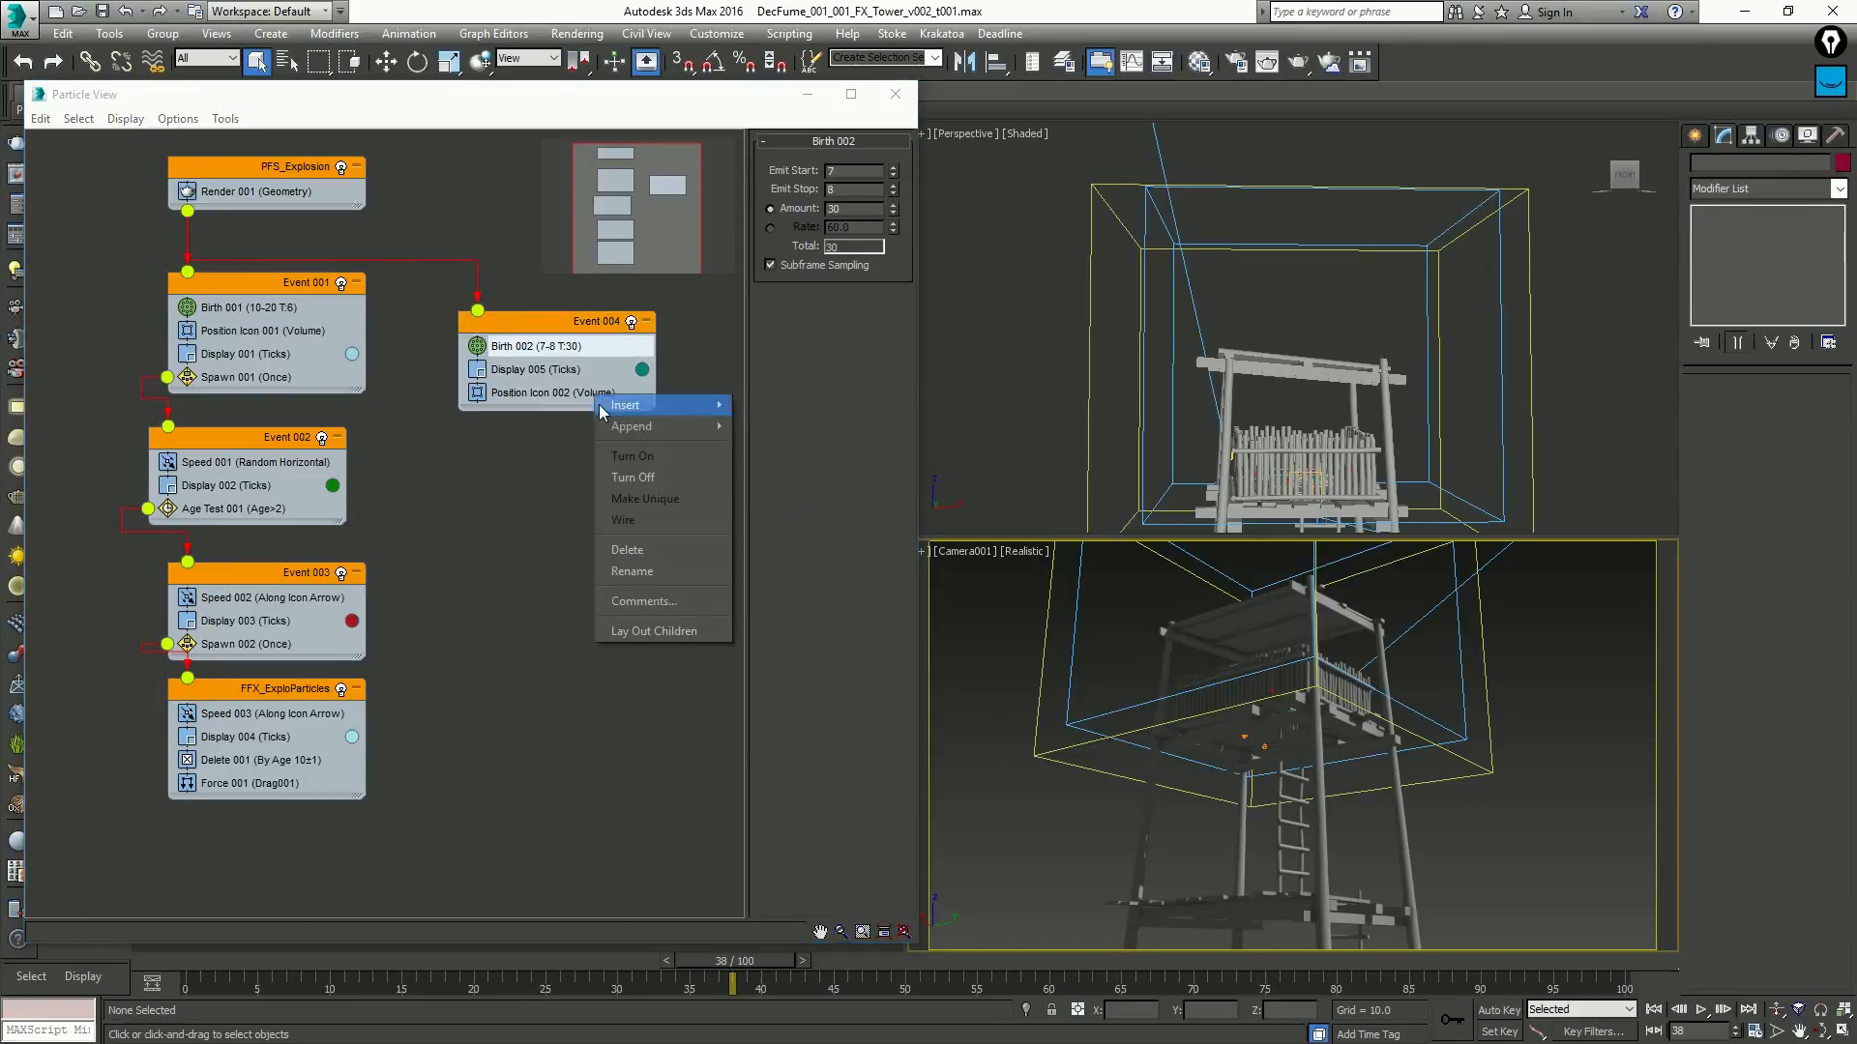
mouse_move(667, 427)
mouse_move(806, 426)
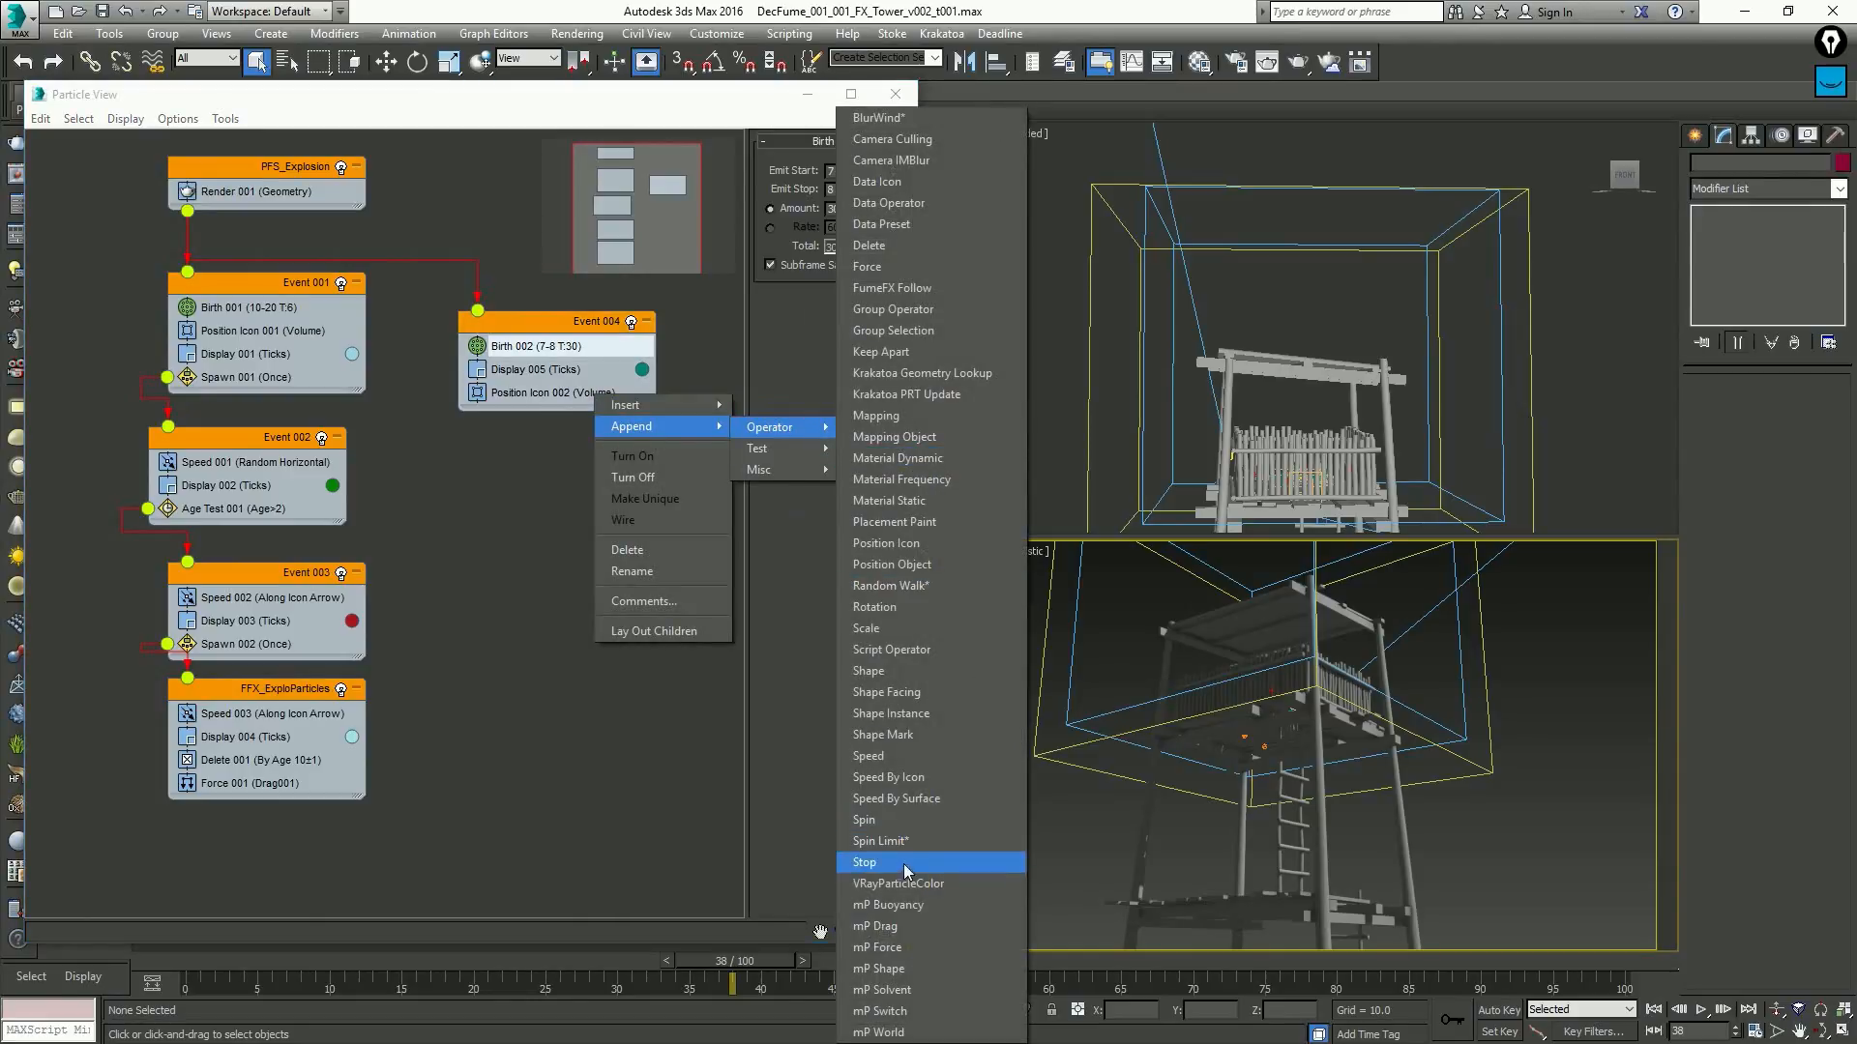
left_click(917, 756)
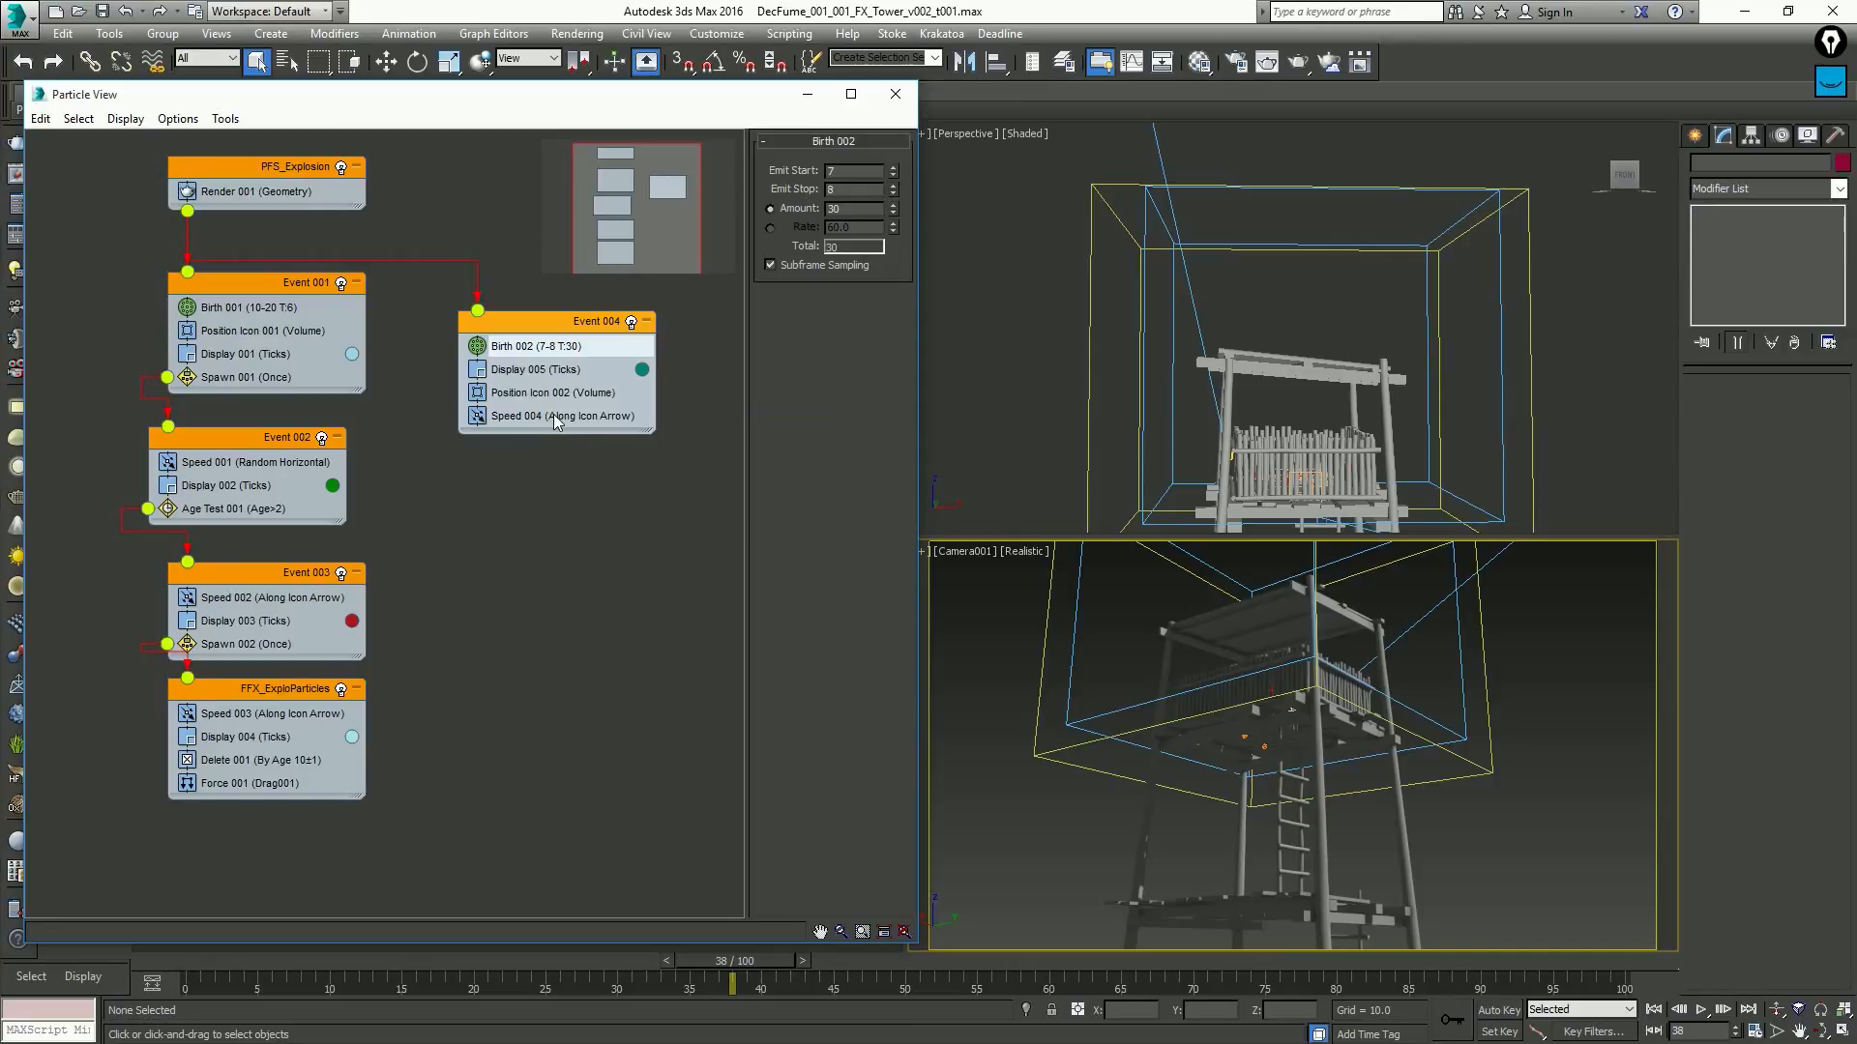
Append a Spawn test below the Speed operator in Event 004
right_click(556, 420)
mouse_move(577, 432)
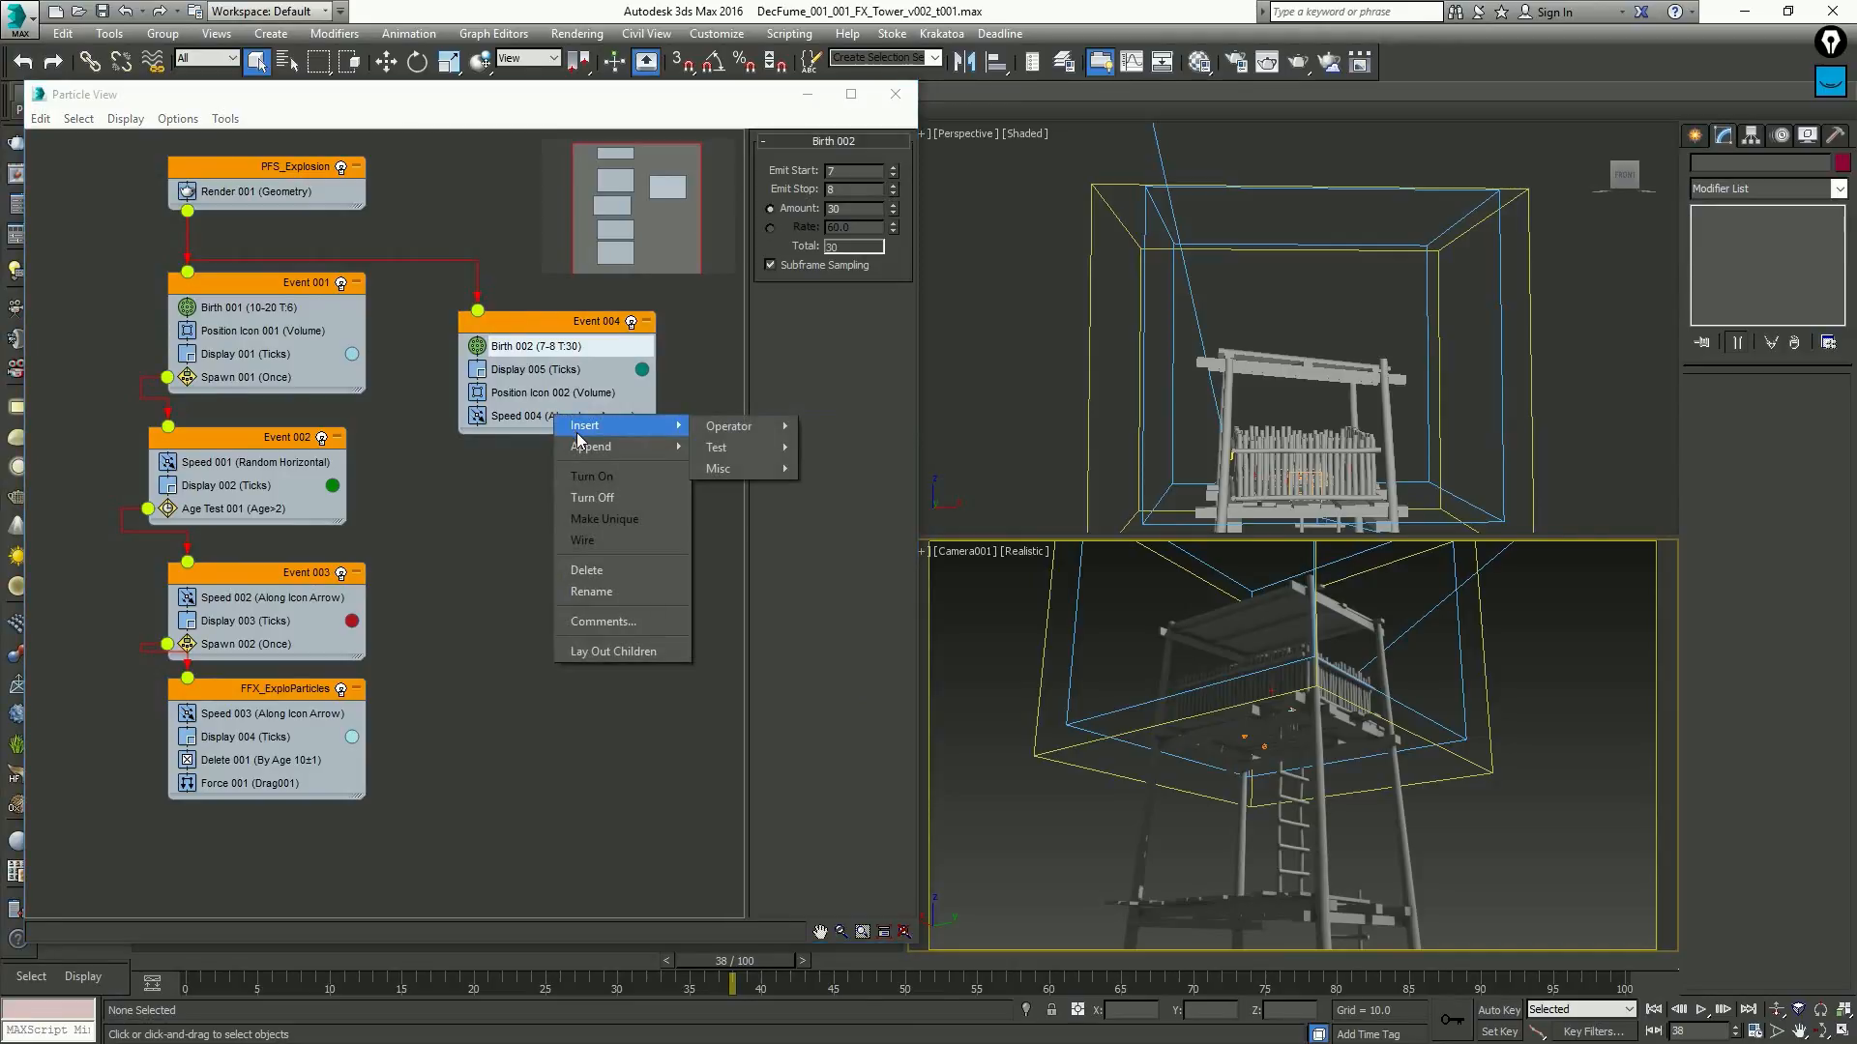
mouse_move(720, 468)
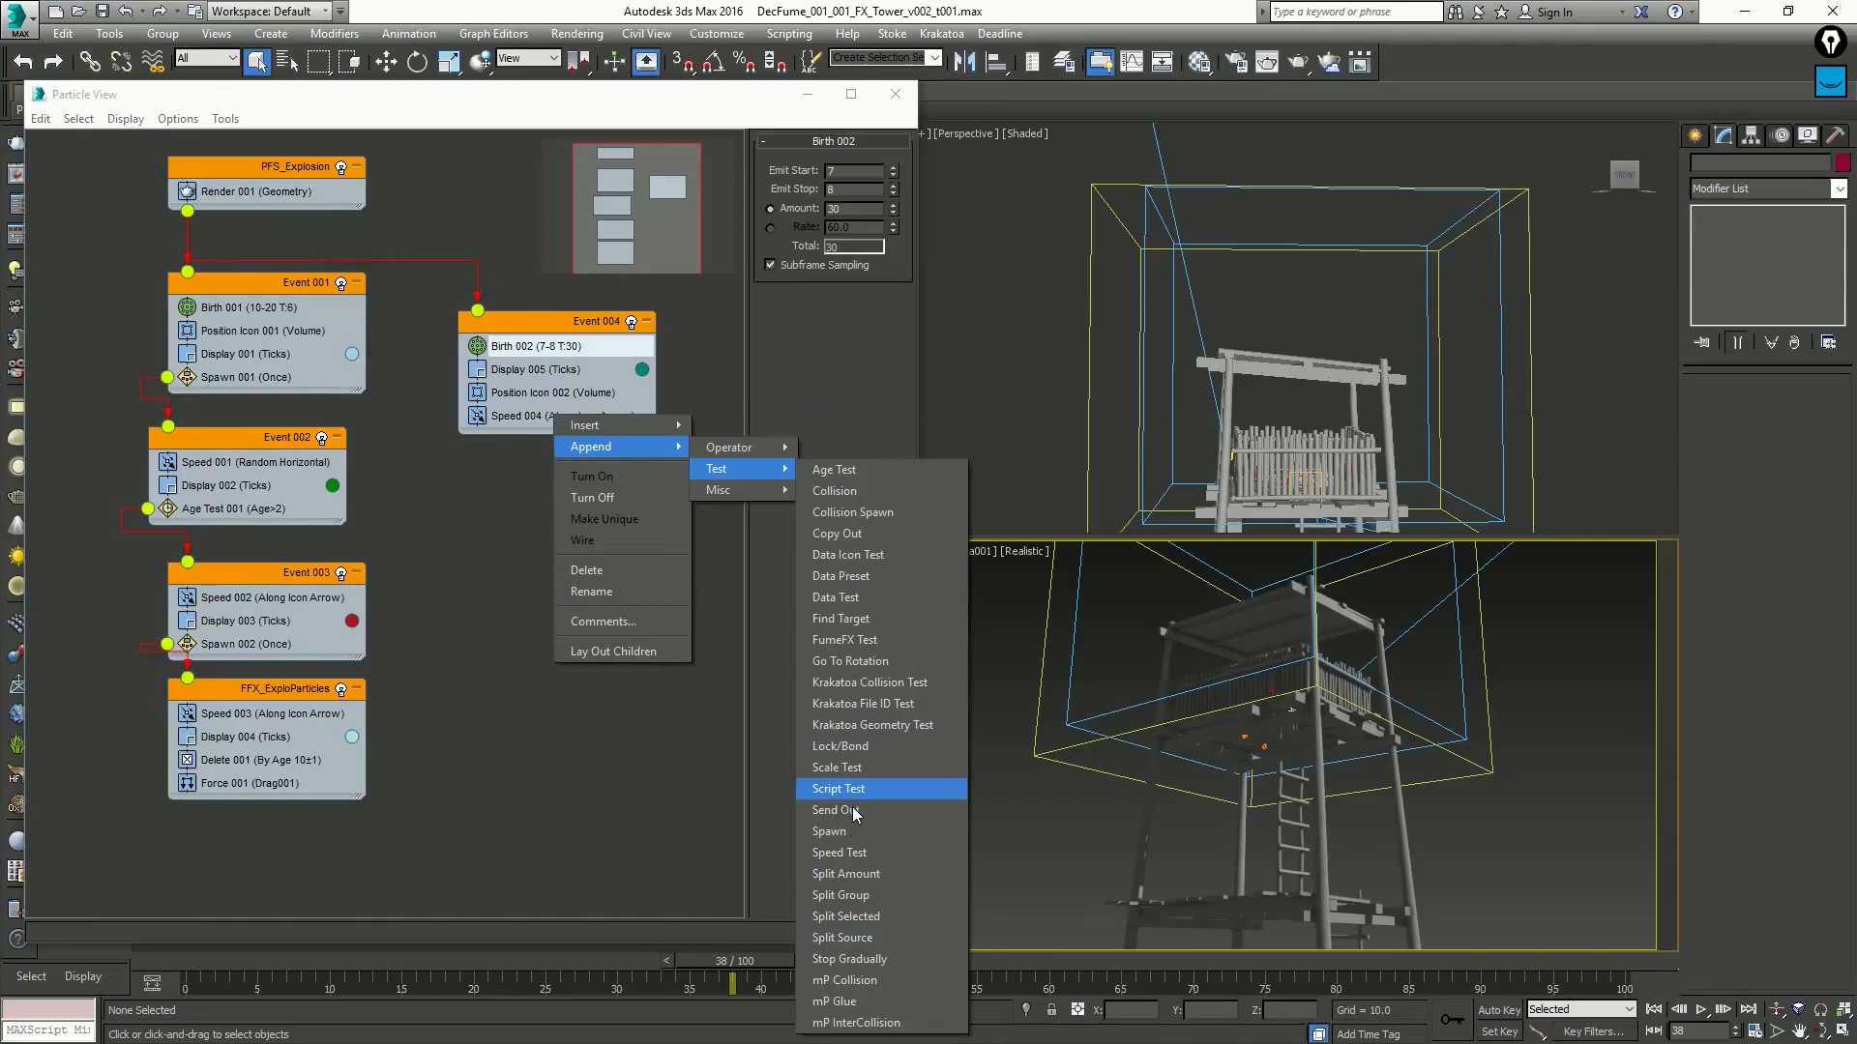
left_click(839, 831)
Append a Delete operator to Event 004, removing by particle age with a life span of 4 and variation of 1
right_click(581, 443)
mouse_move(624, 475)
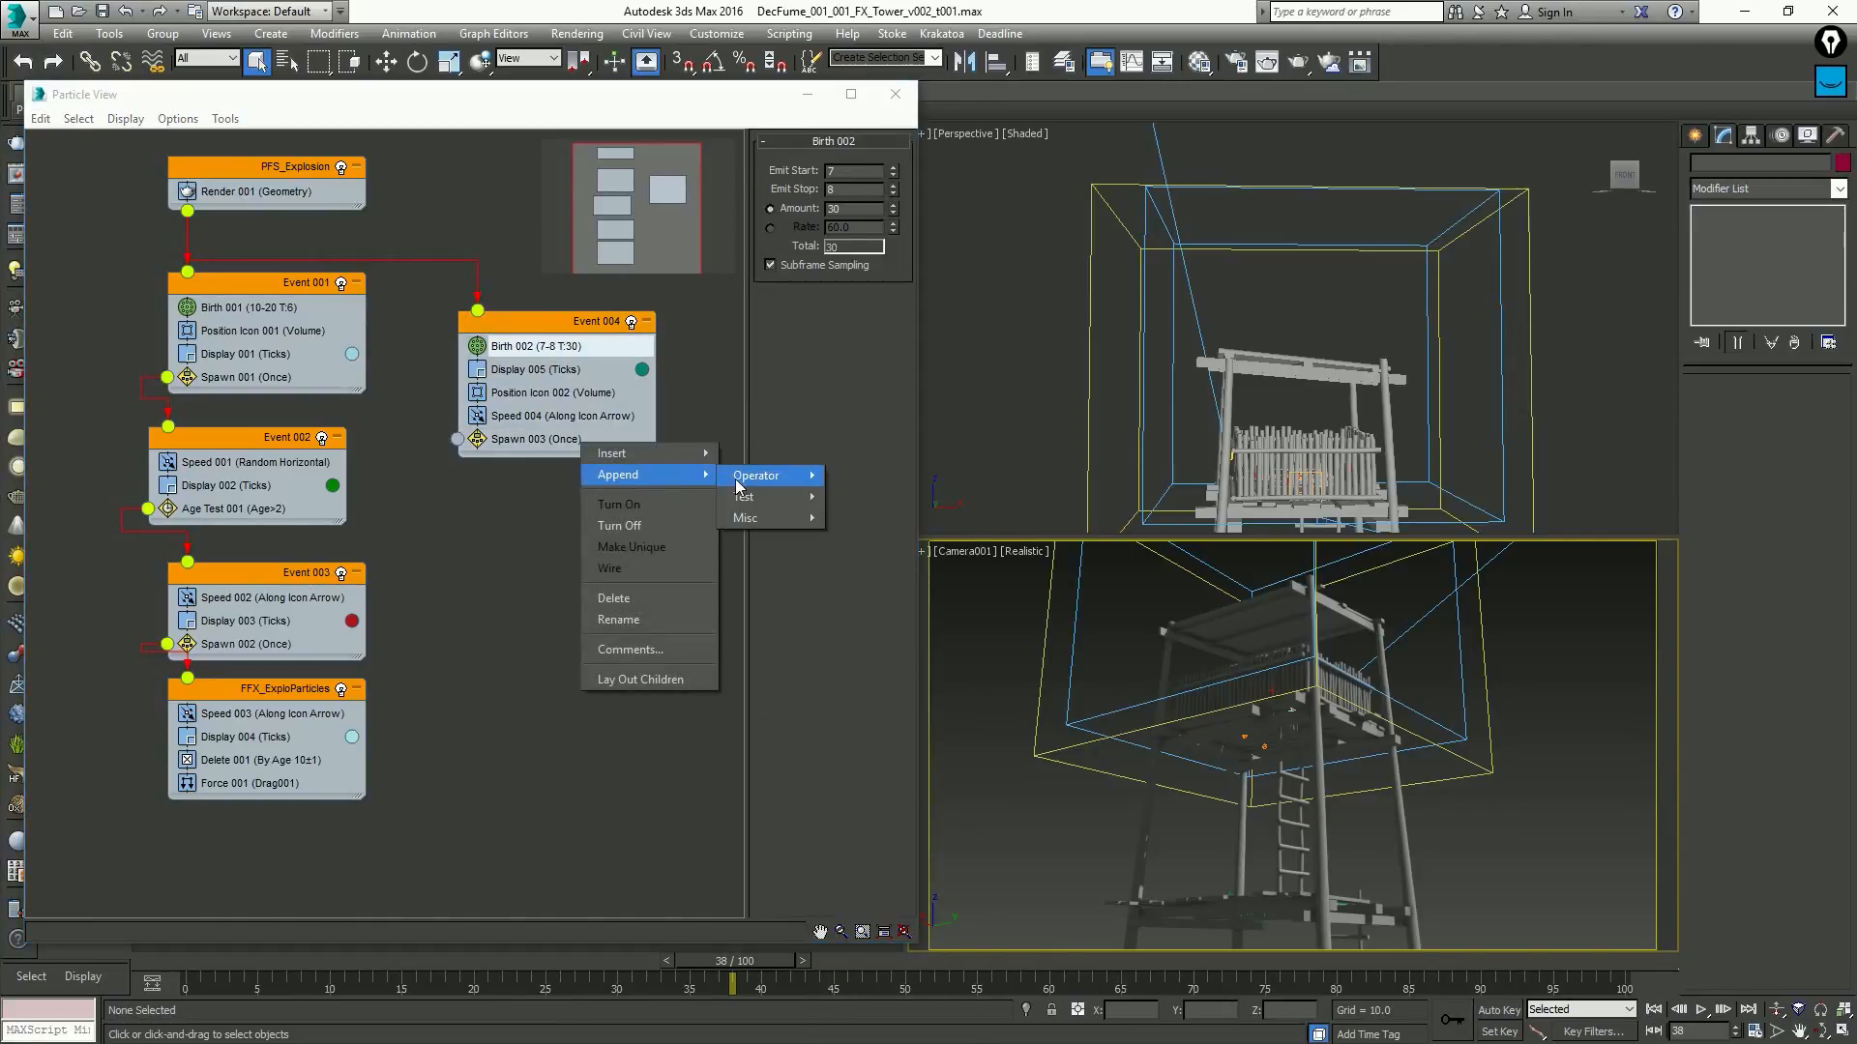
mouse_move(740, 479)
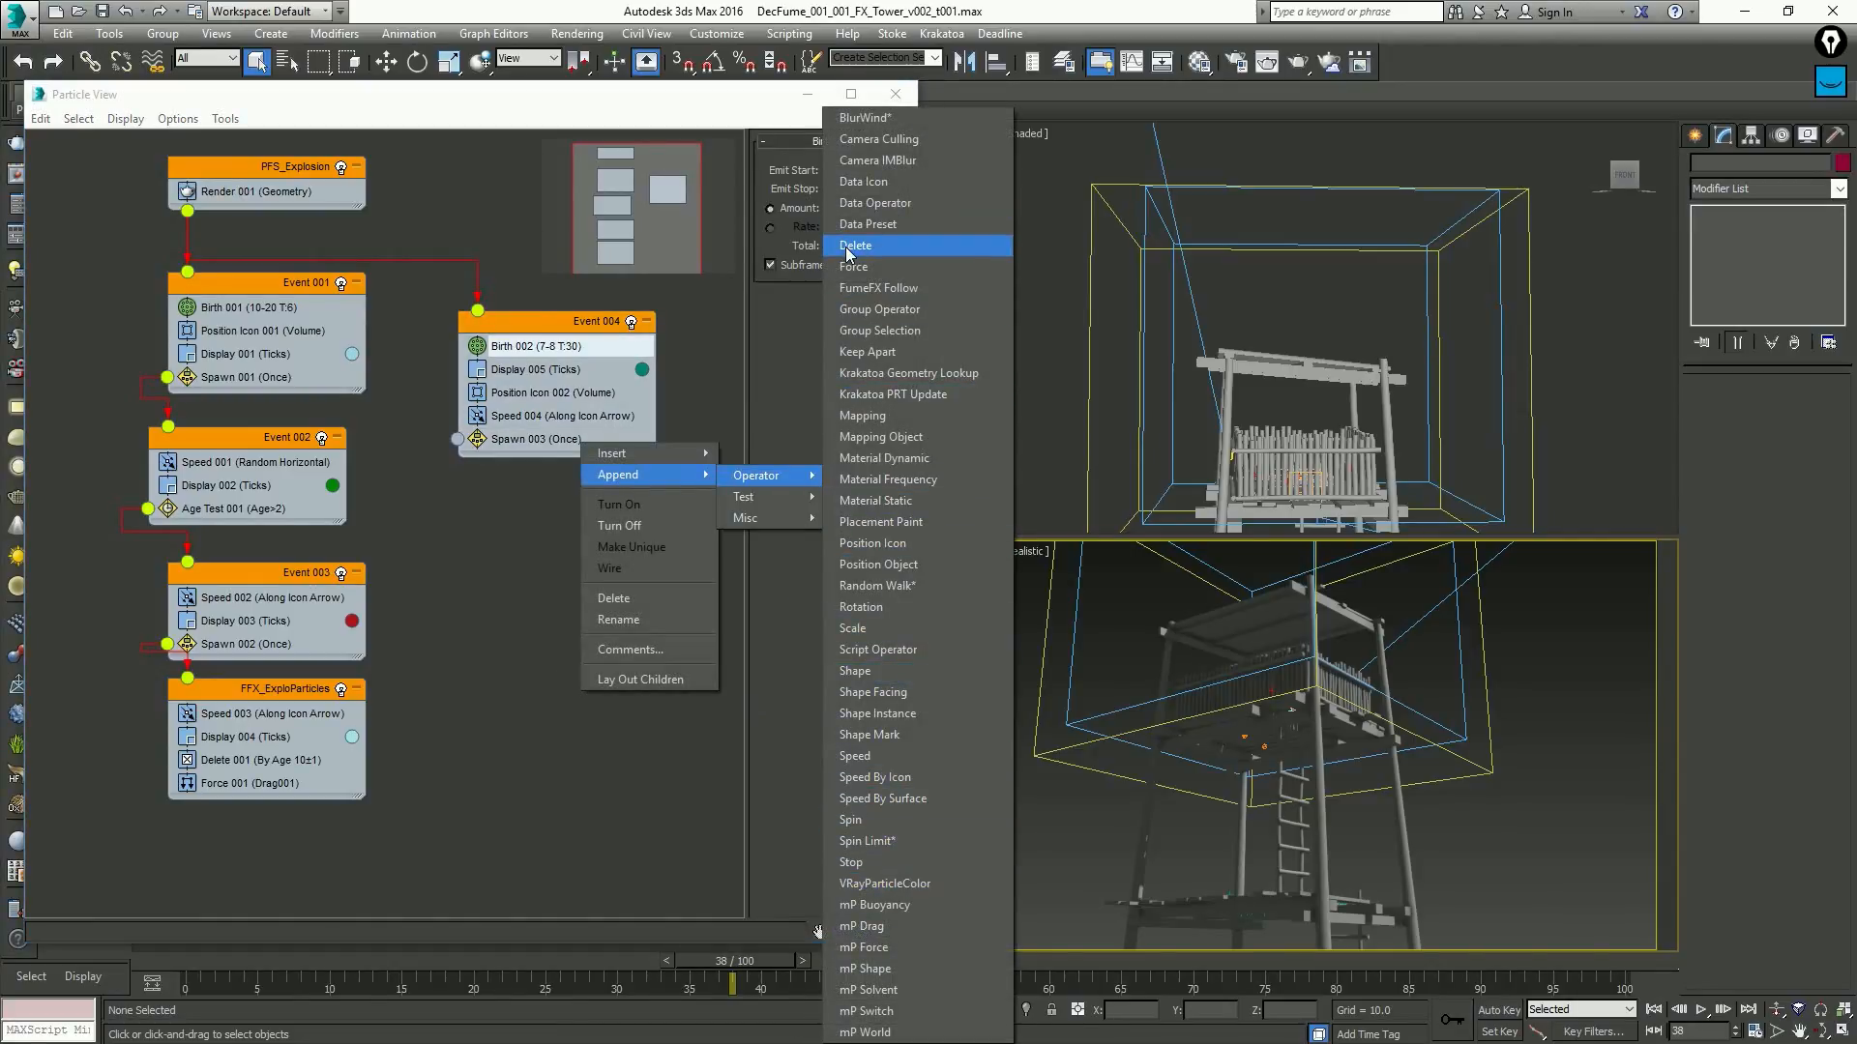
left_click(847, 247)
left_click(553, 465)
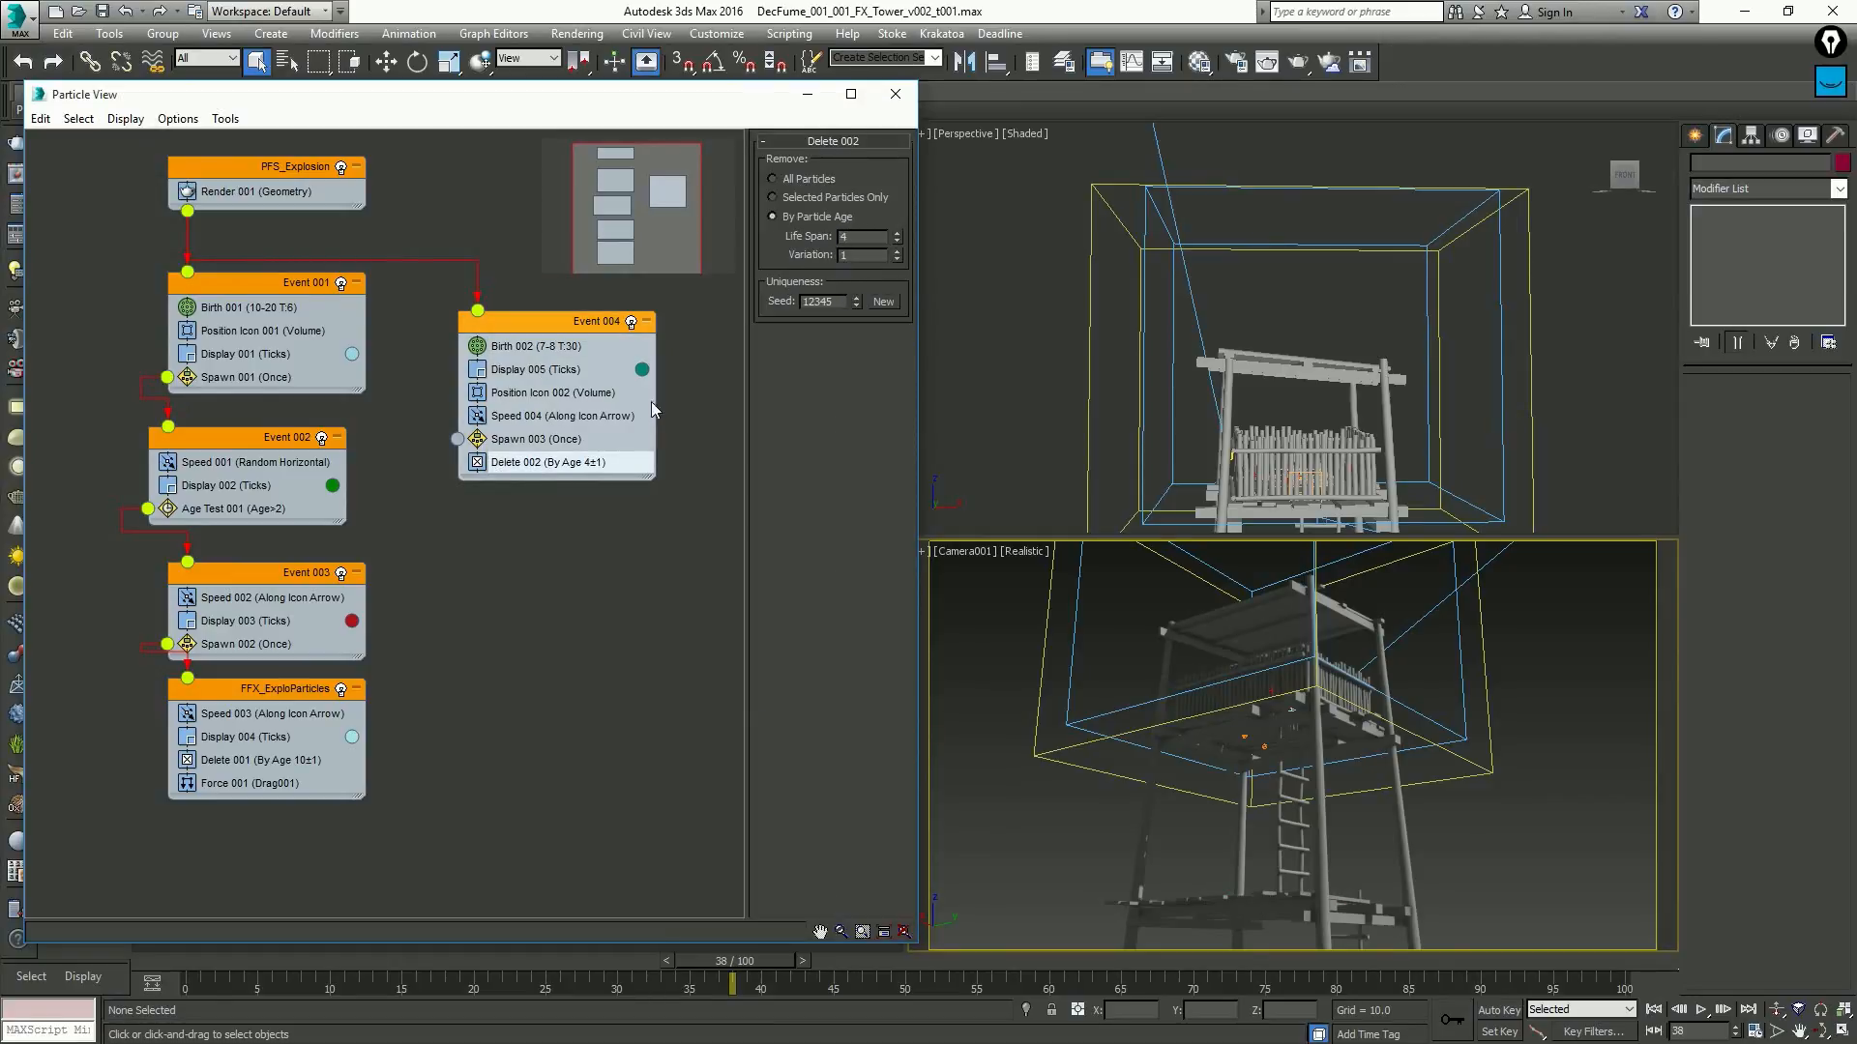
Turn off Event 001 and preview Event 004's particles in the Camera001 view from the first frame
left_click(342, 284)
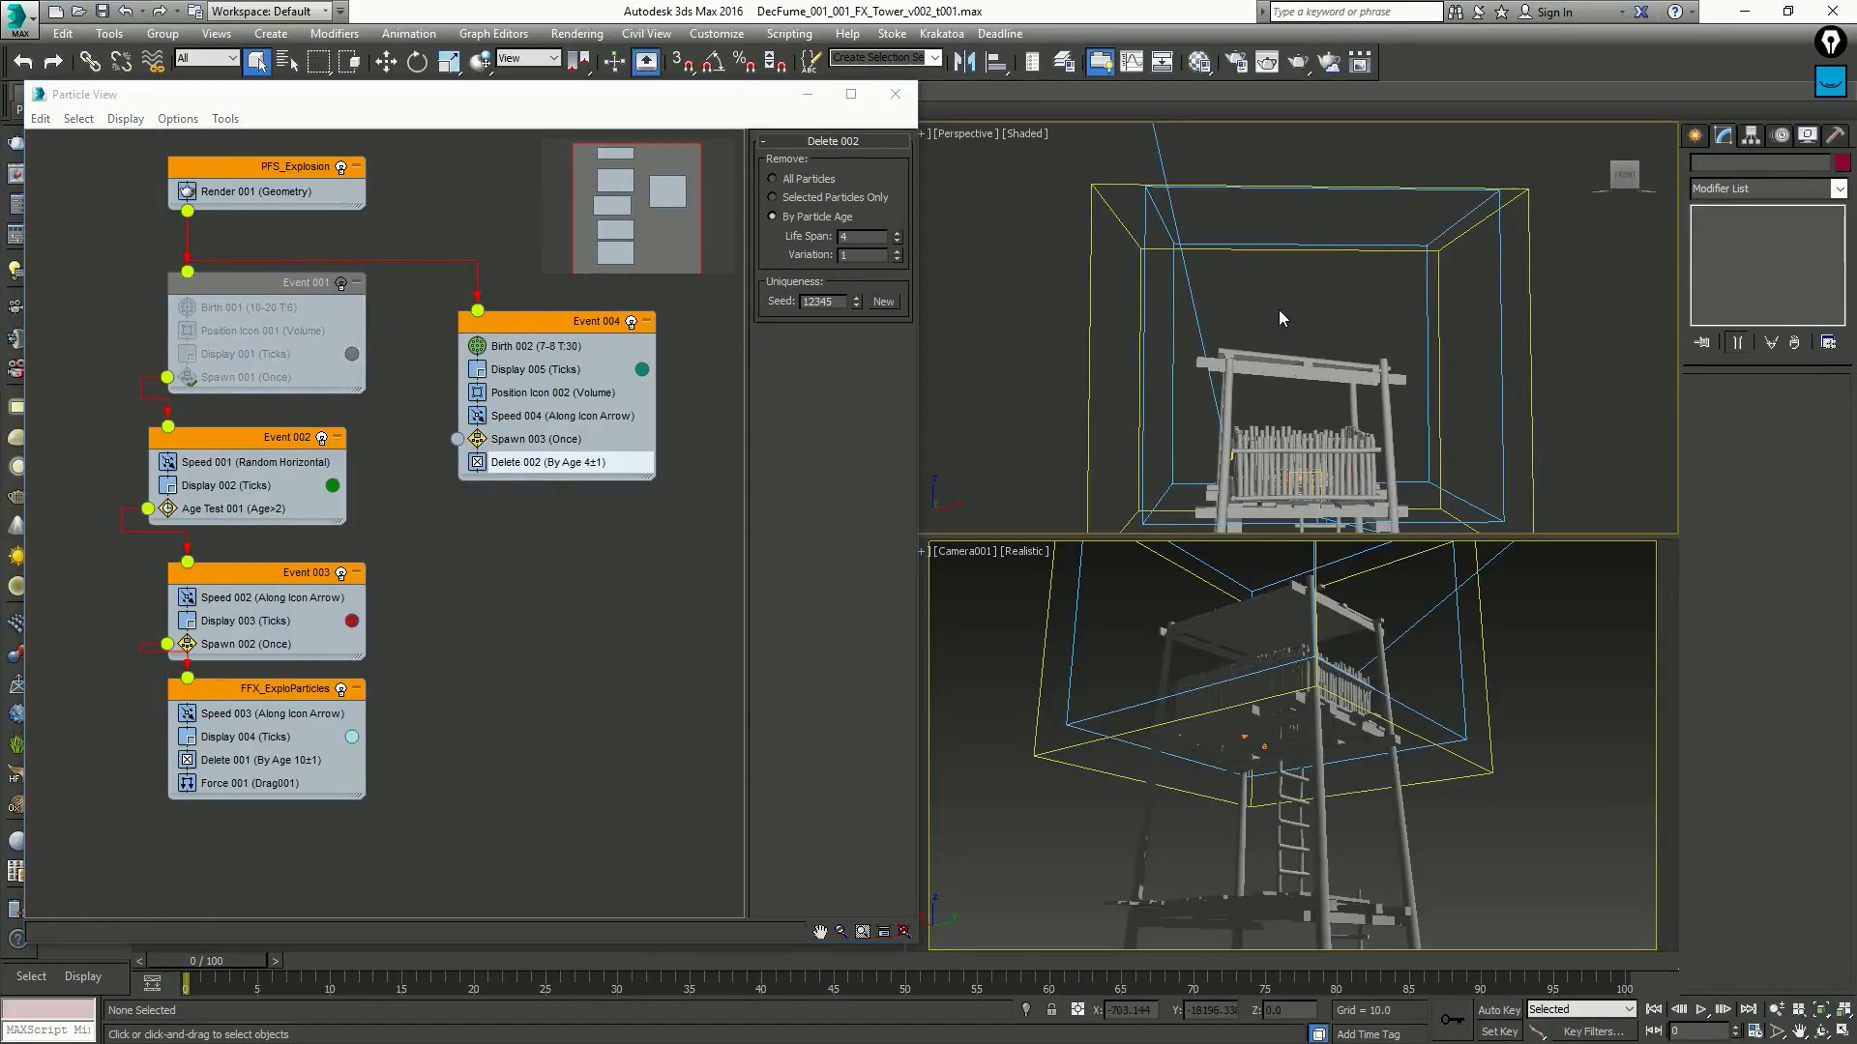
left_click(1370, 611)
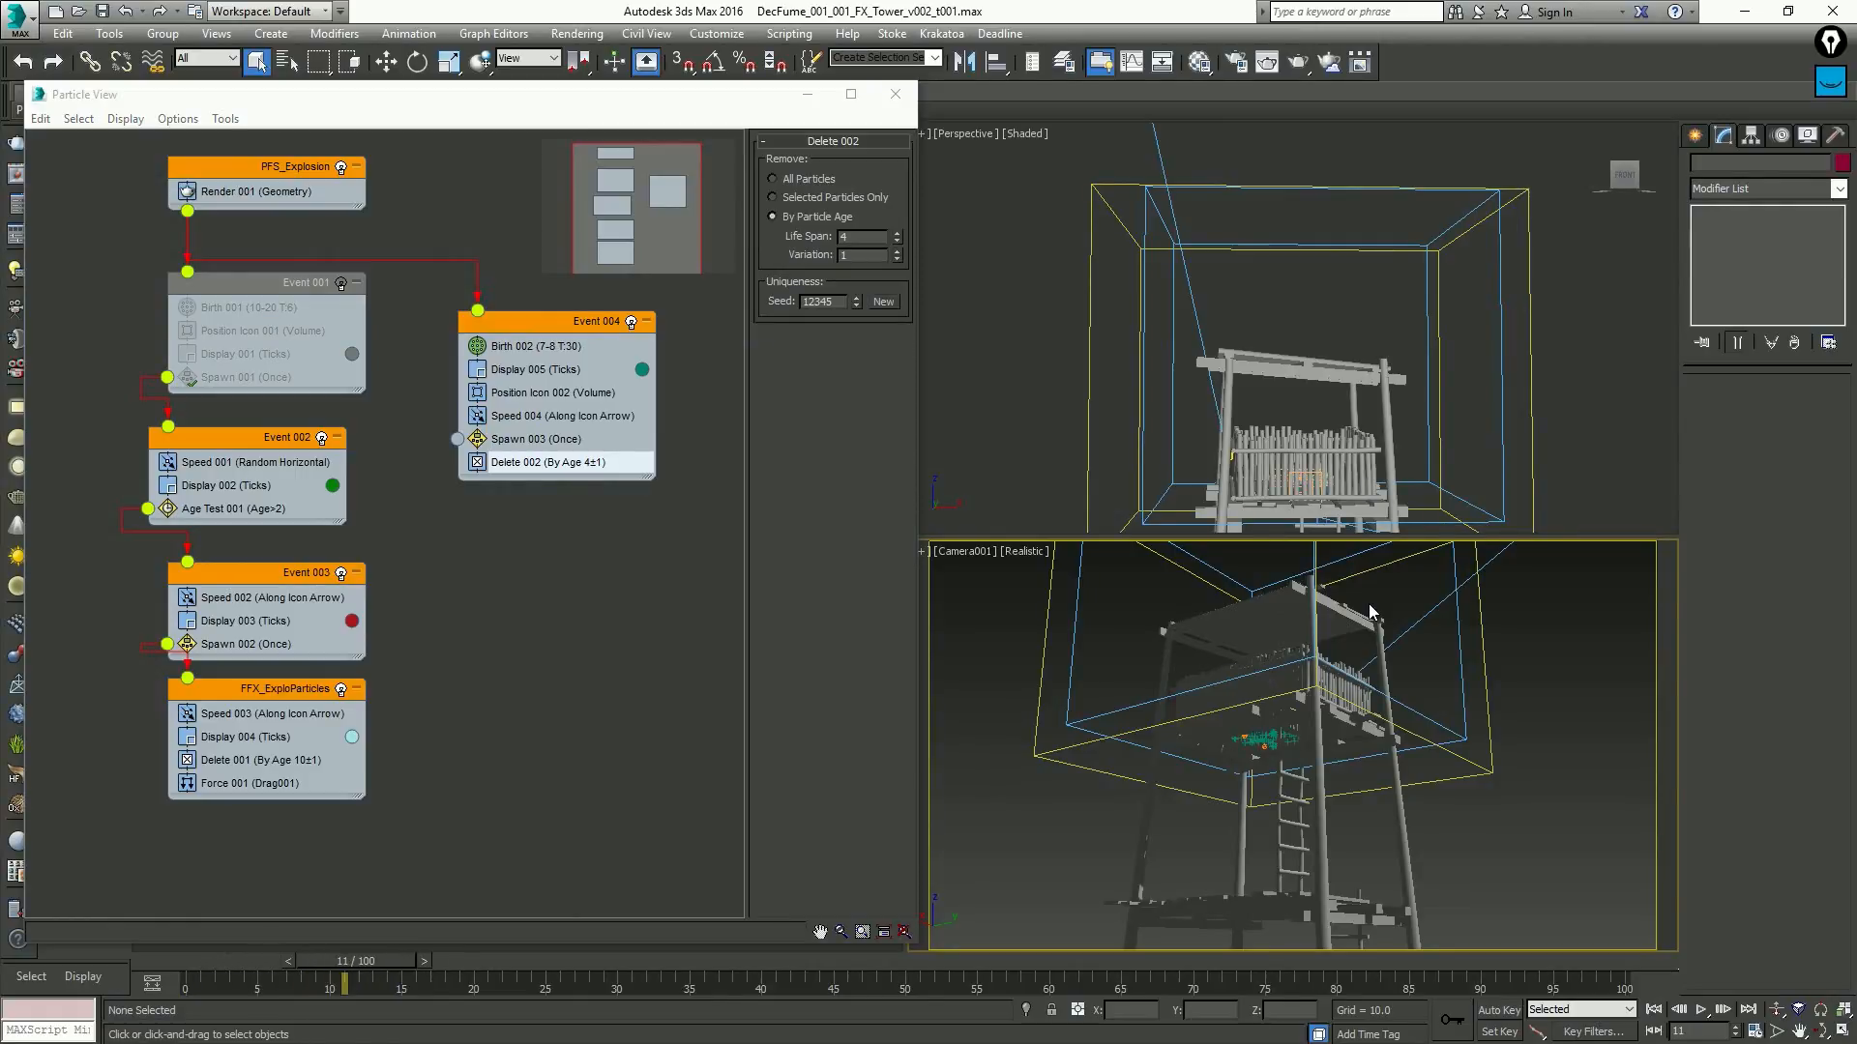
Show the camera view in wireframe and set the Speed 004 direction to Random Horizontal
key("F3")
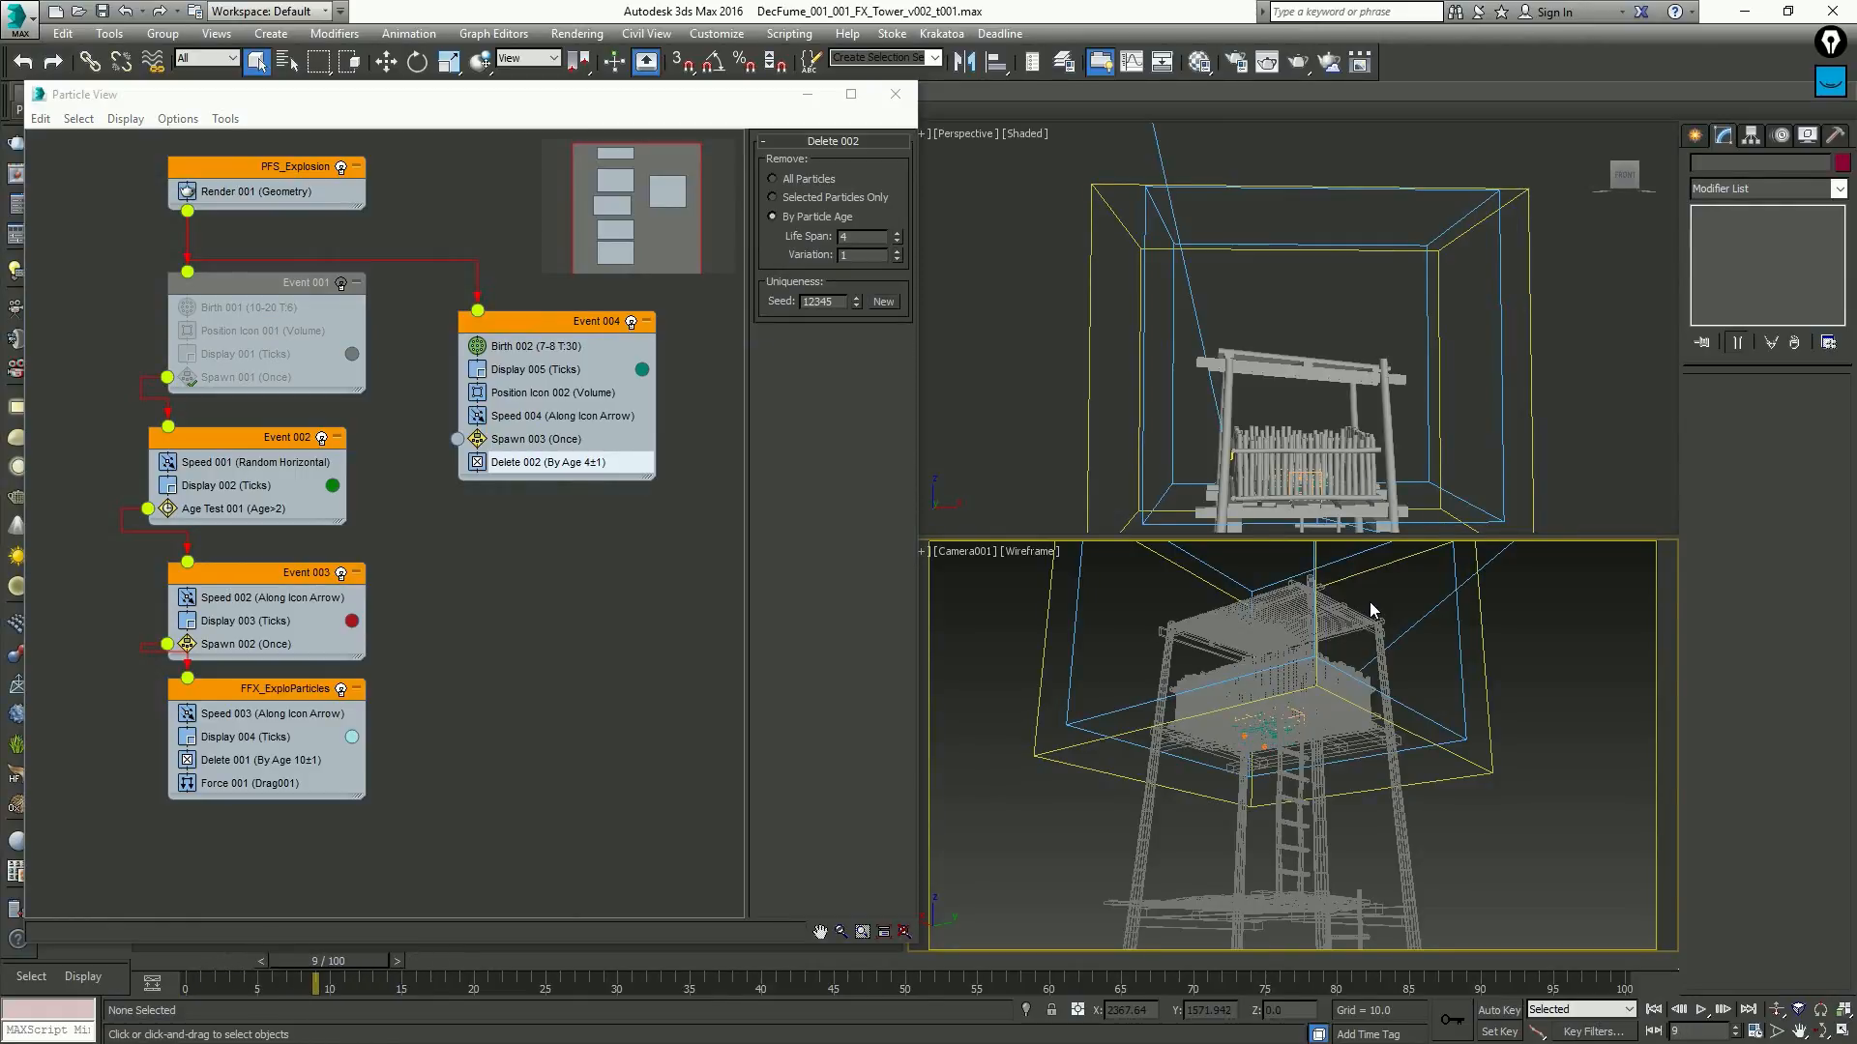
left_click(580, 416)
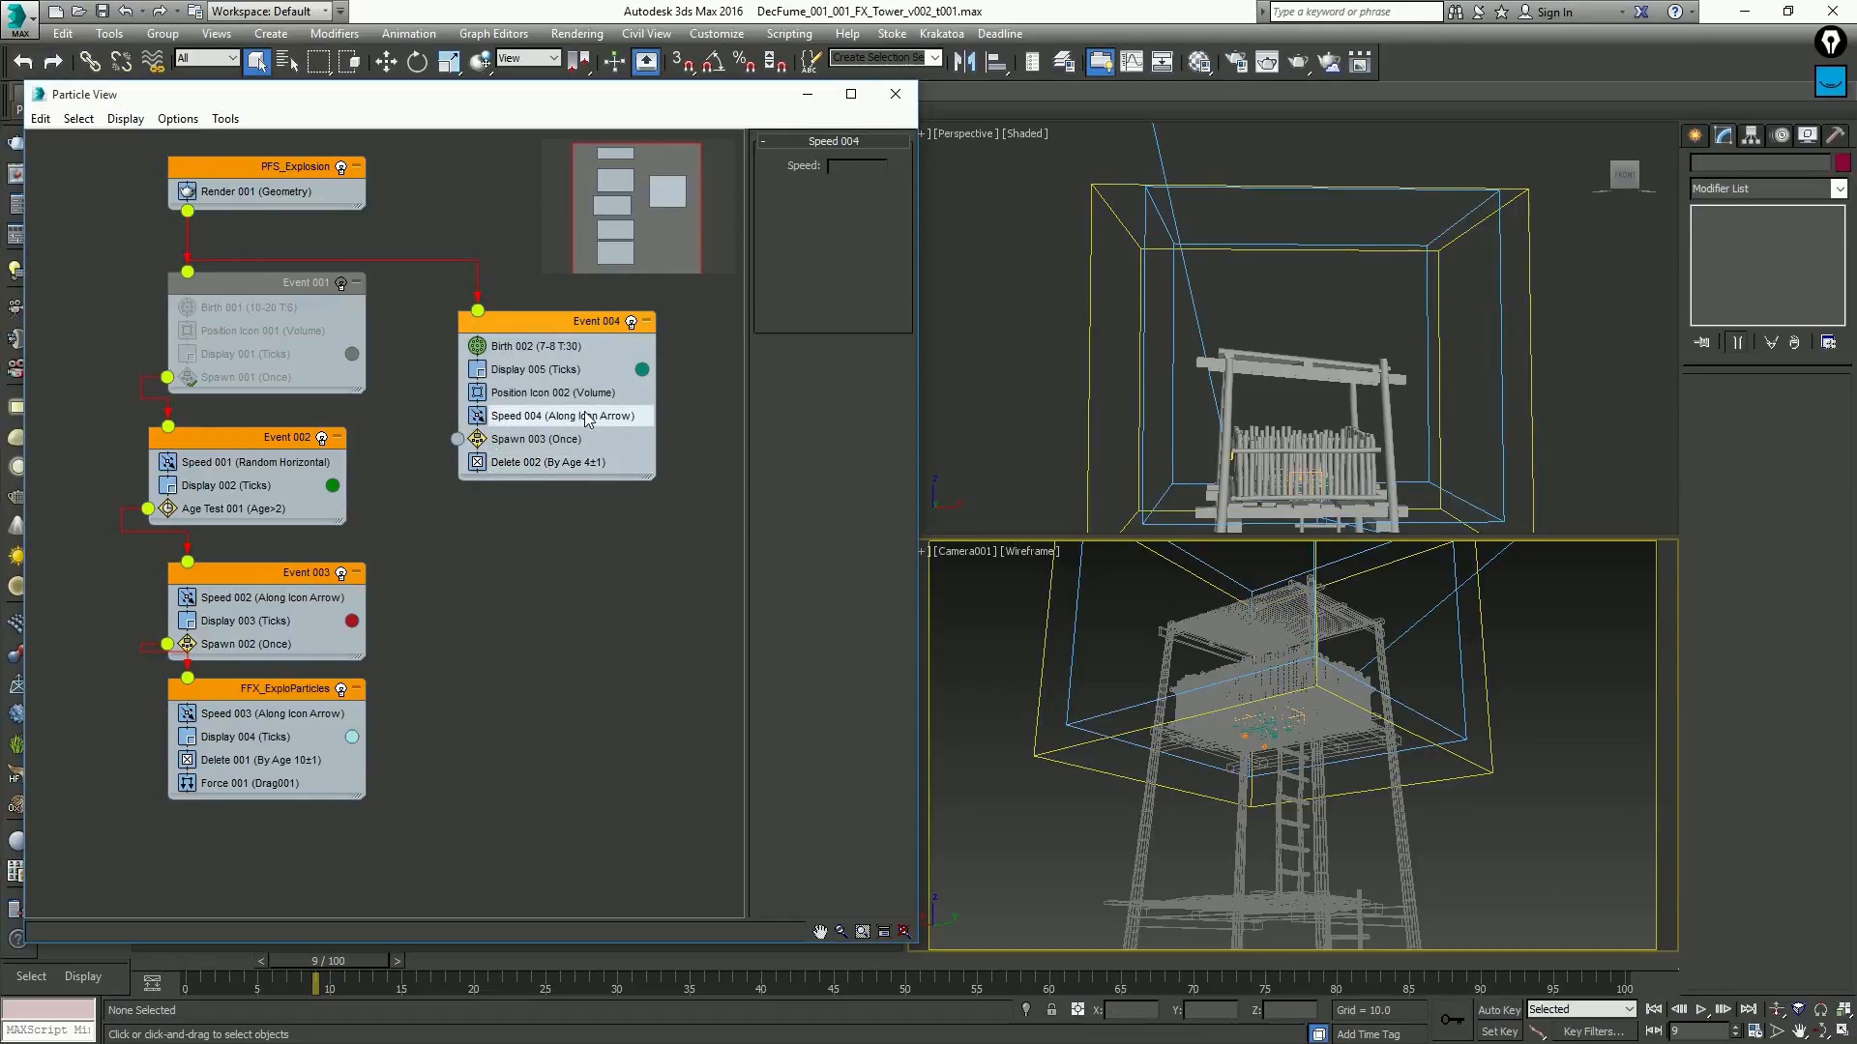
left_click(568, 347)
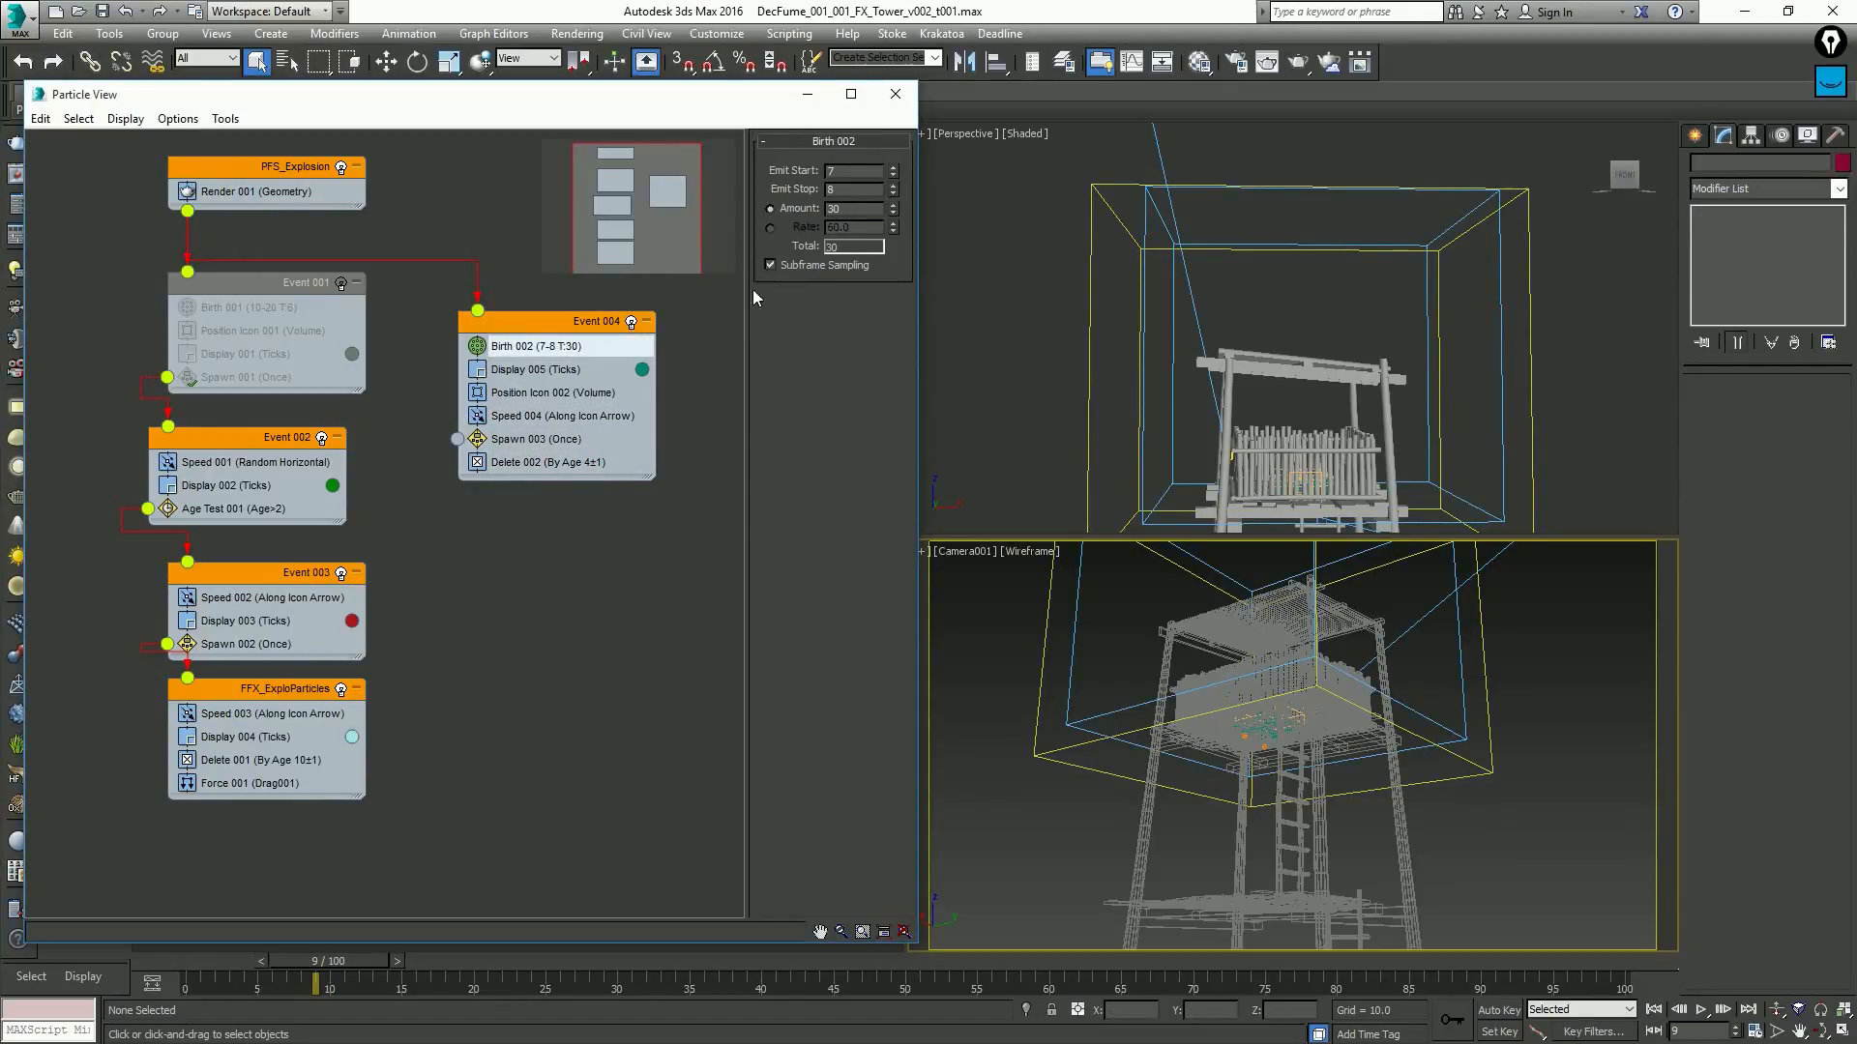
left_click(578, 418)
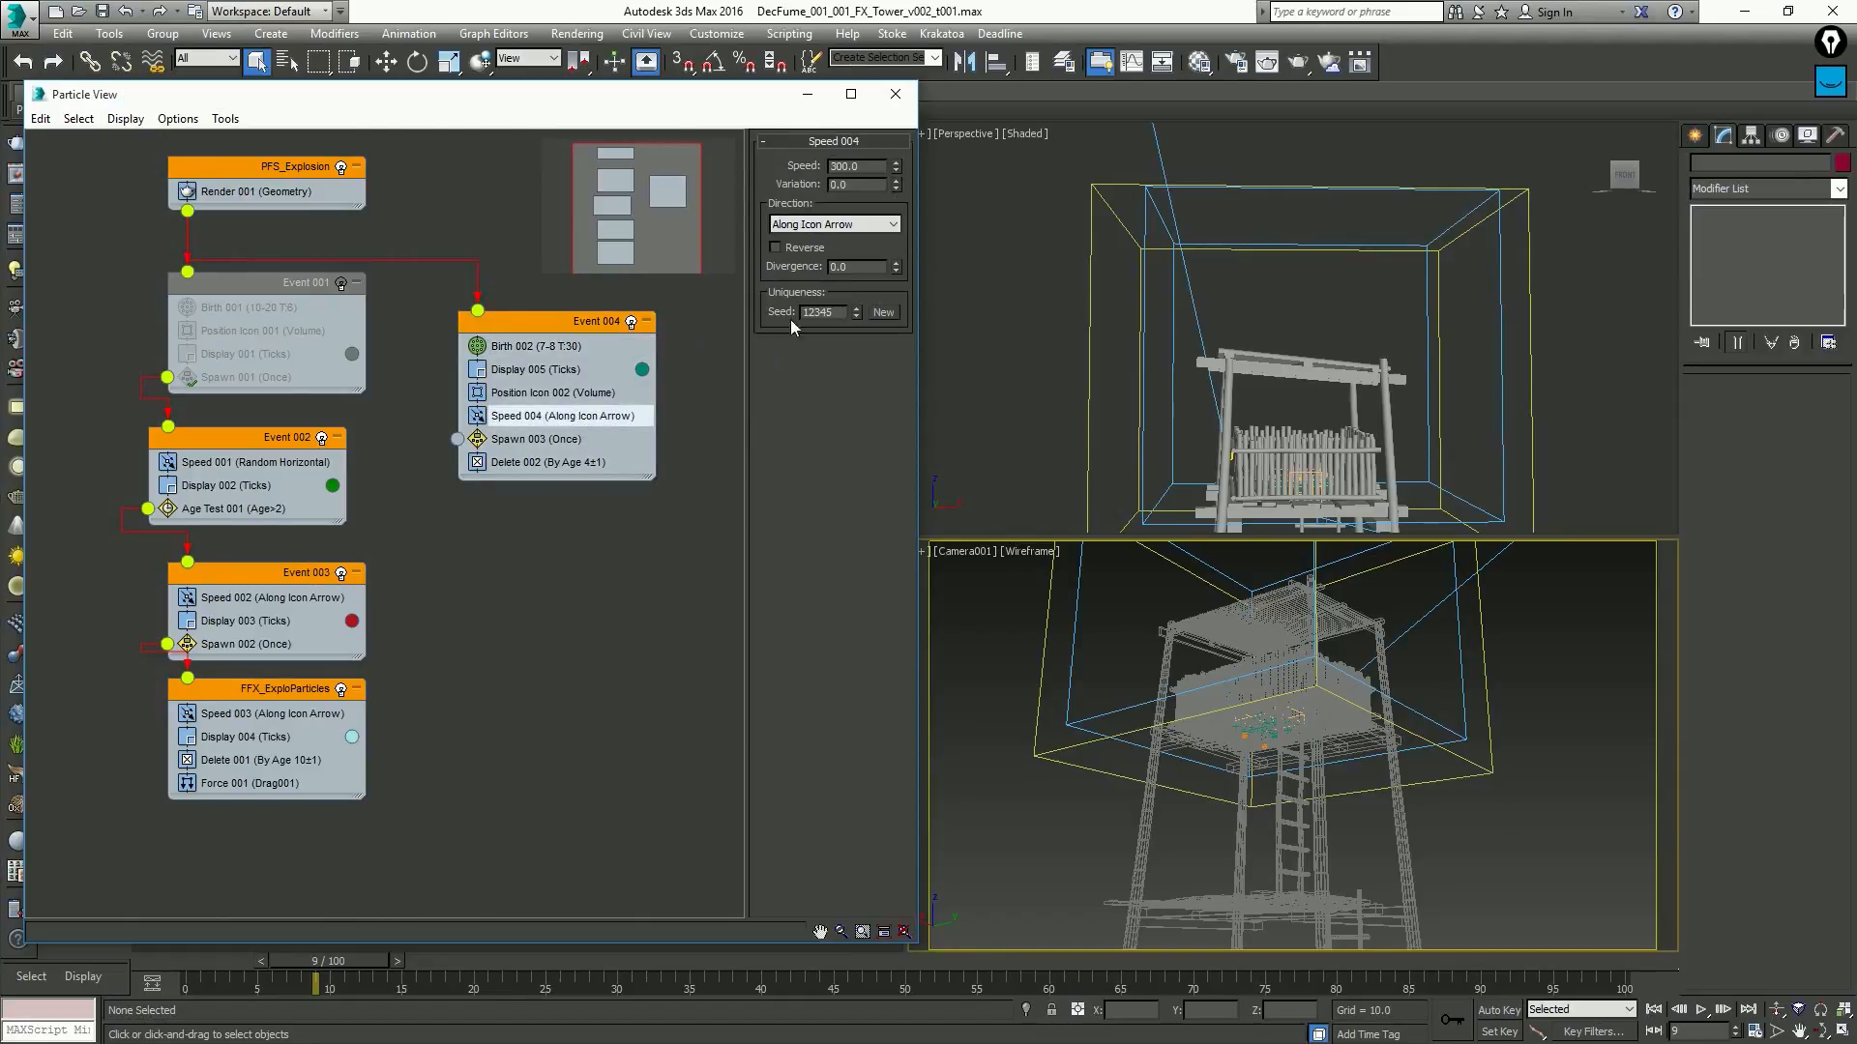
left_click(560, 442)
left_click(578, 418)
left_click(834, 224)
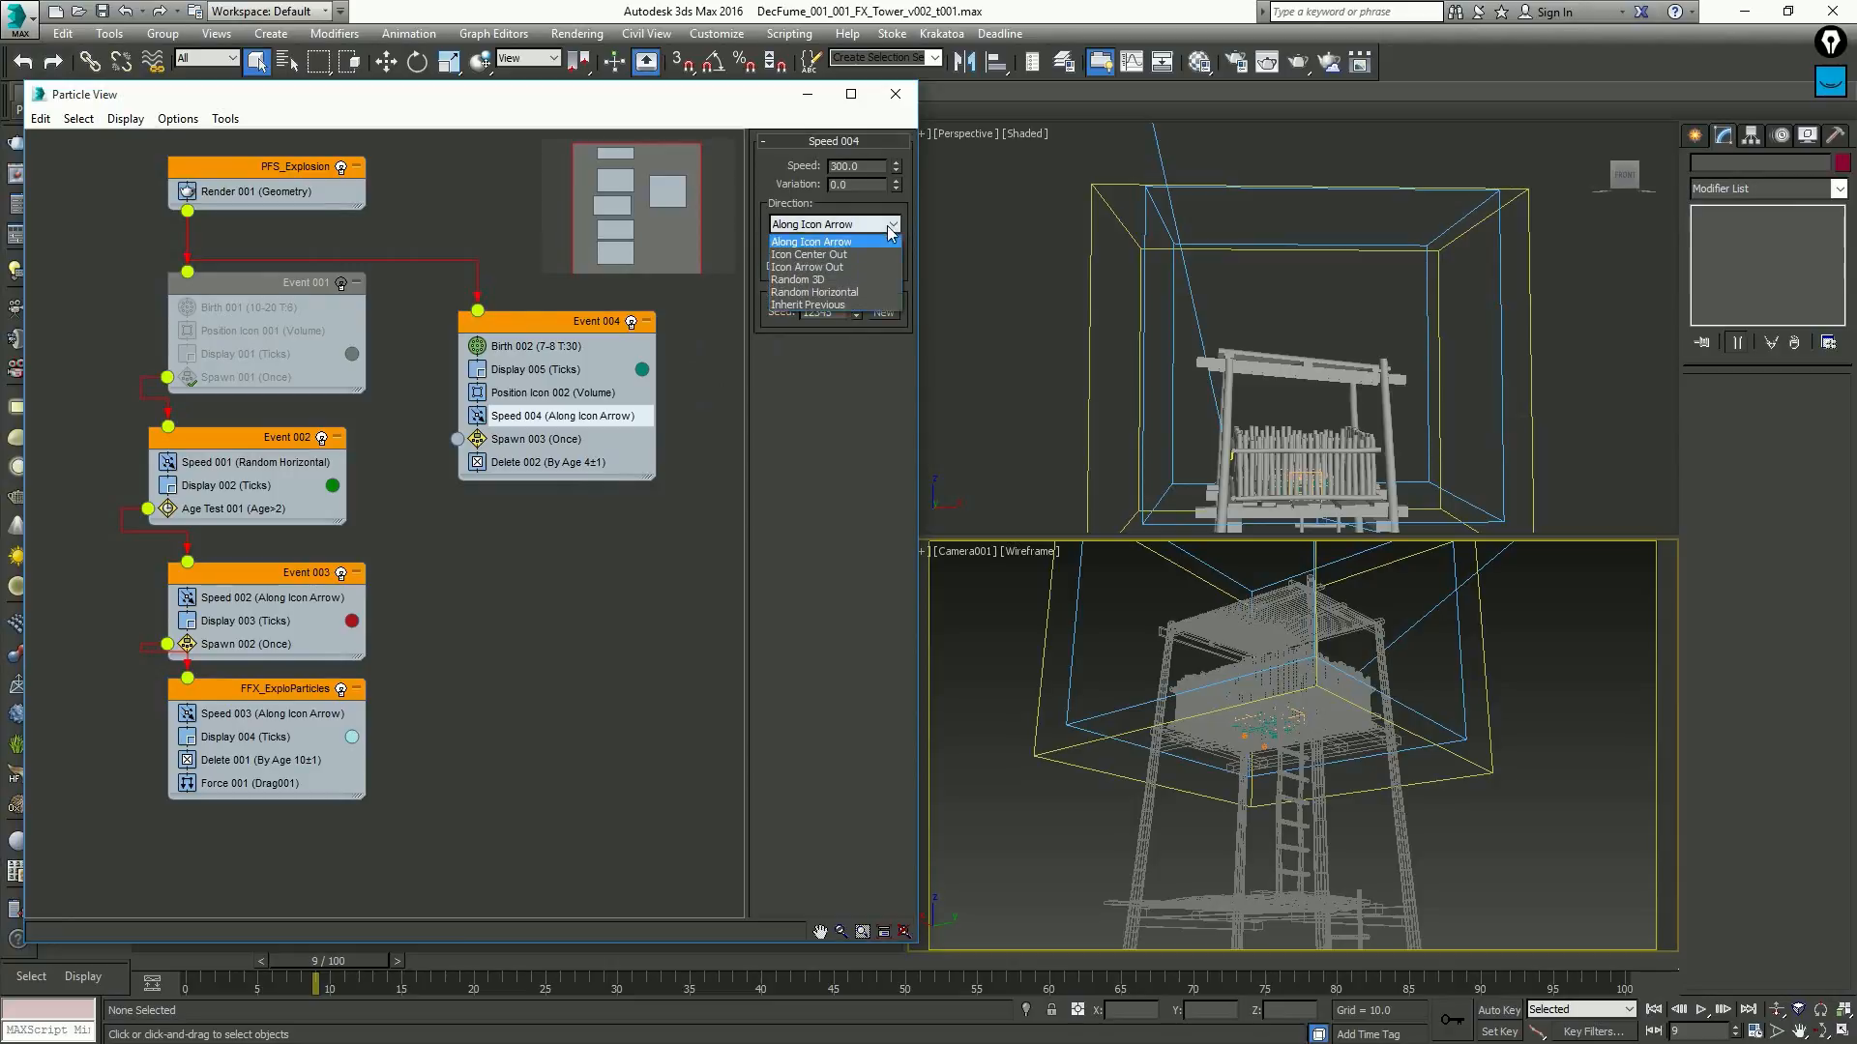
left_click(822, 301)
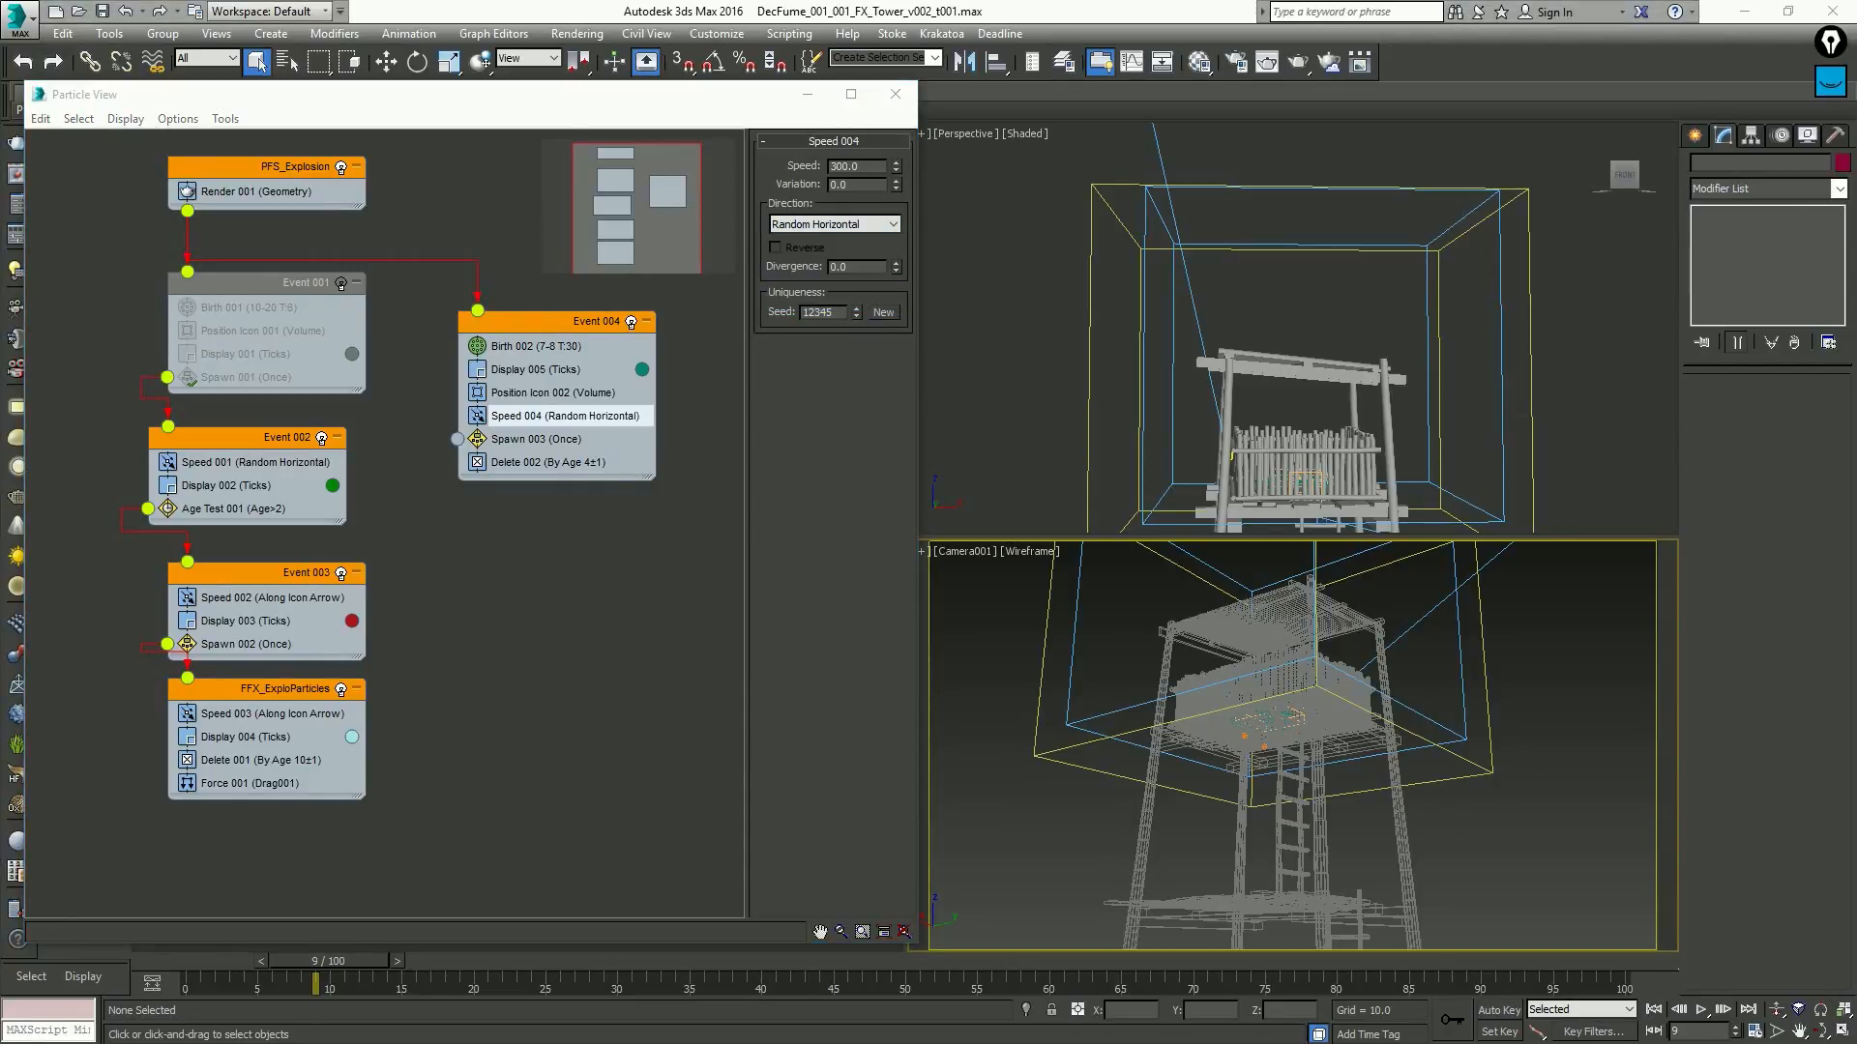
Play Event 004's particles from the first frame and step through the frames to examine their horizontal motion
left_click(1604, 773)
key("Home")
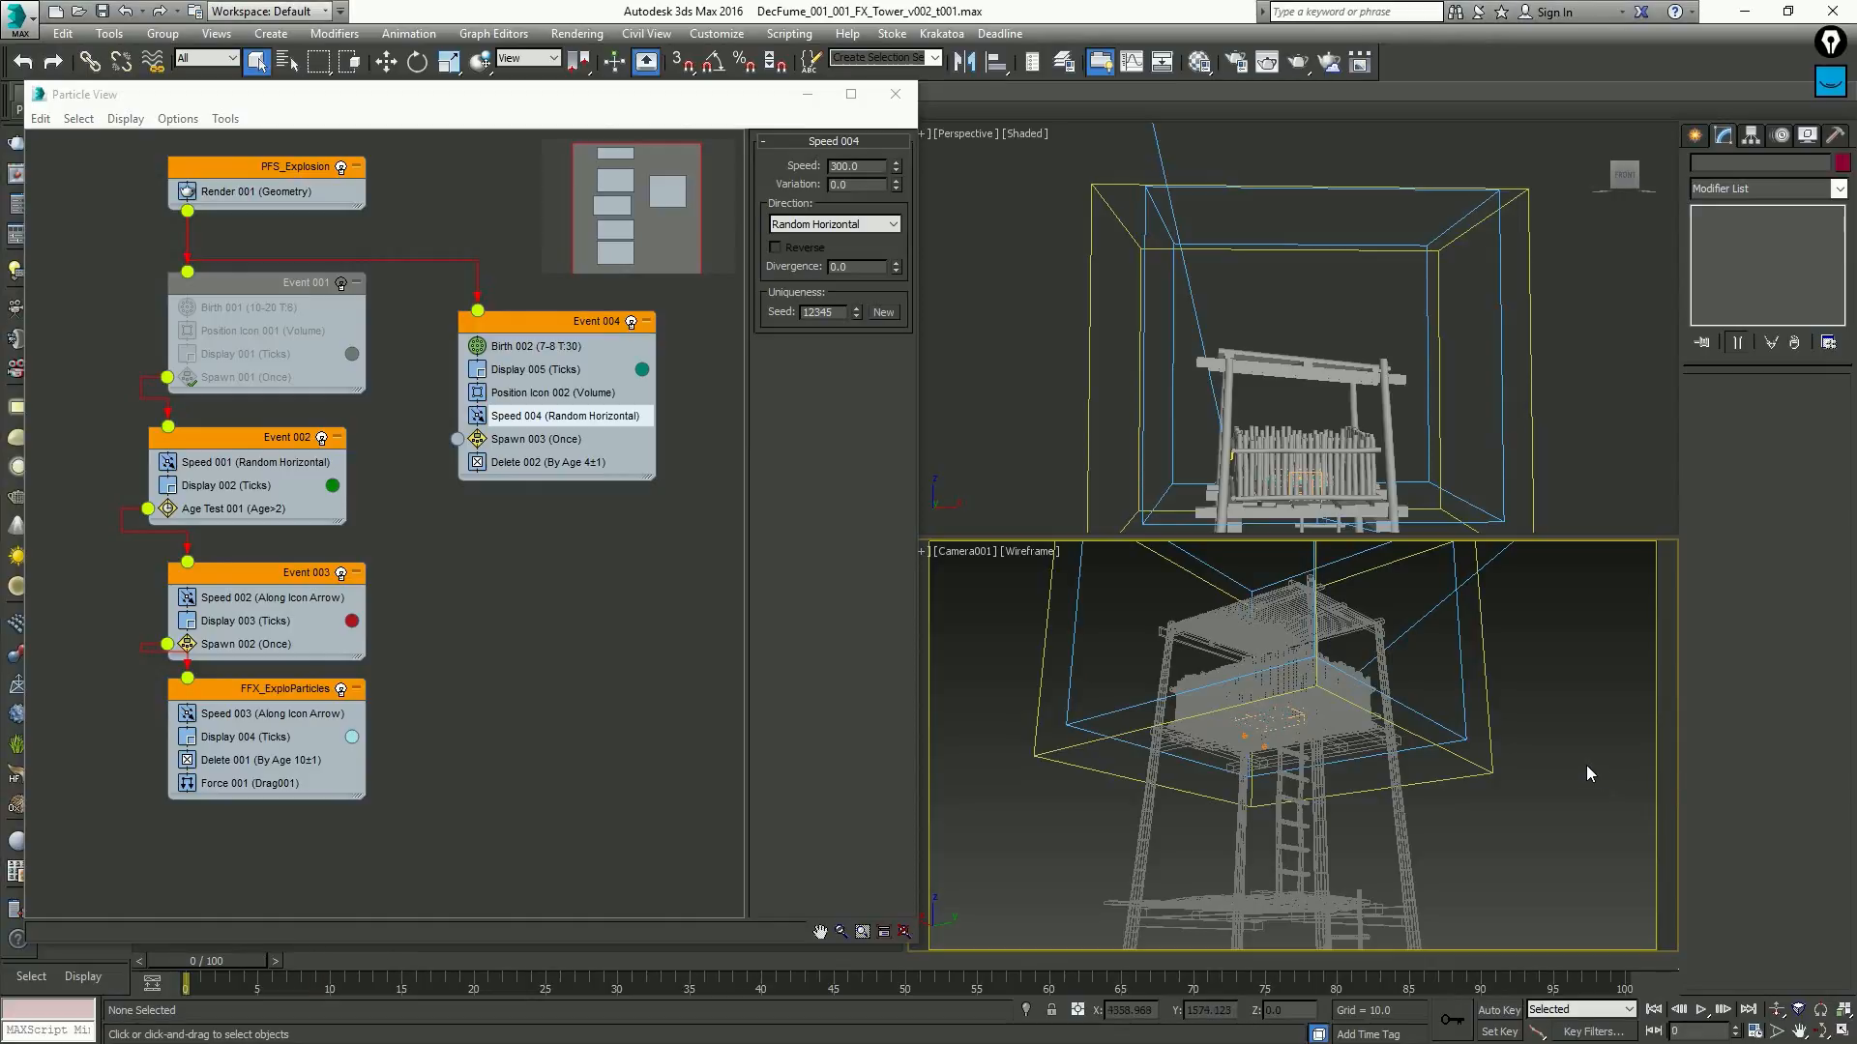
key("slash")
key("slash")
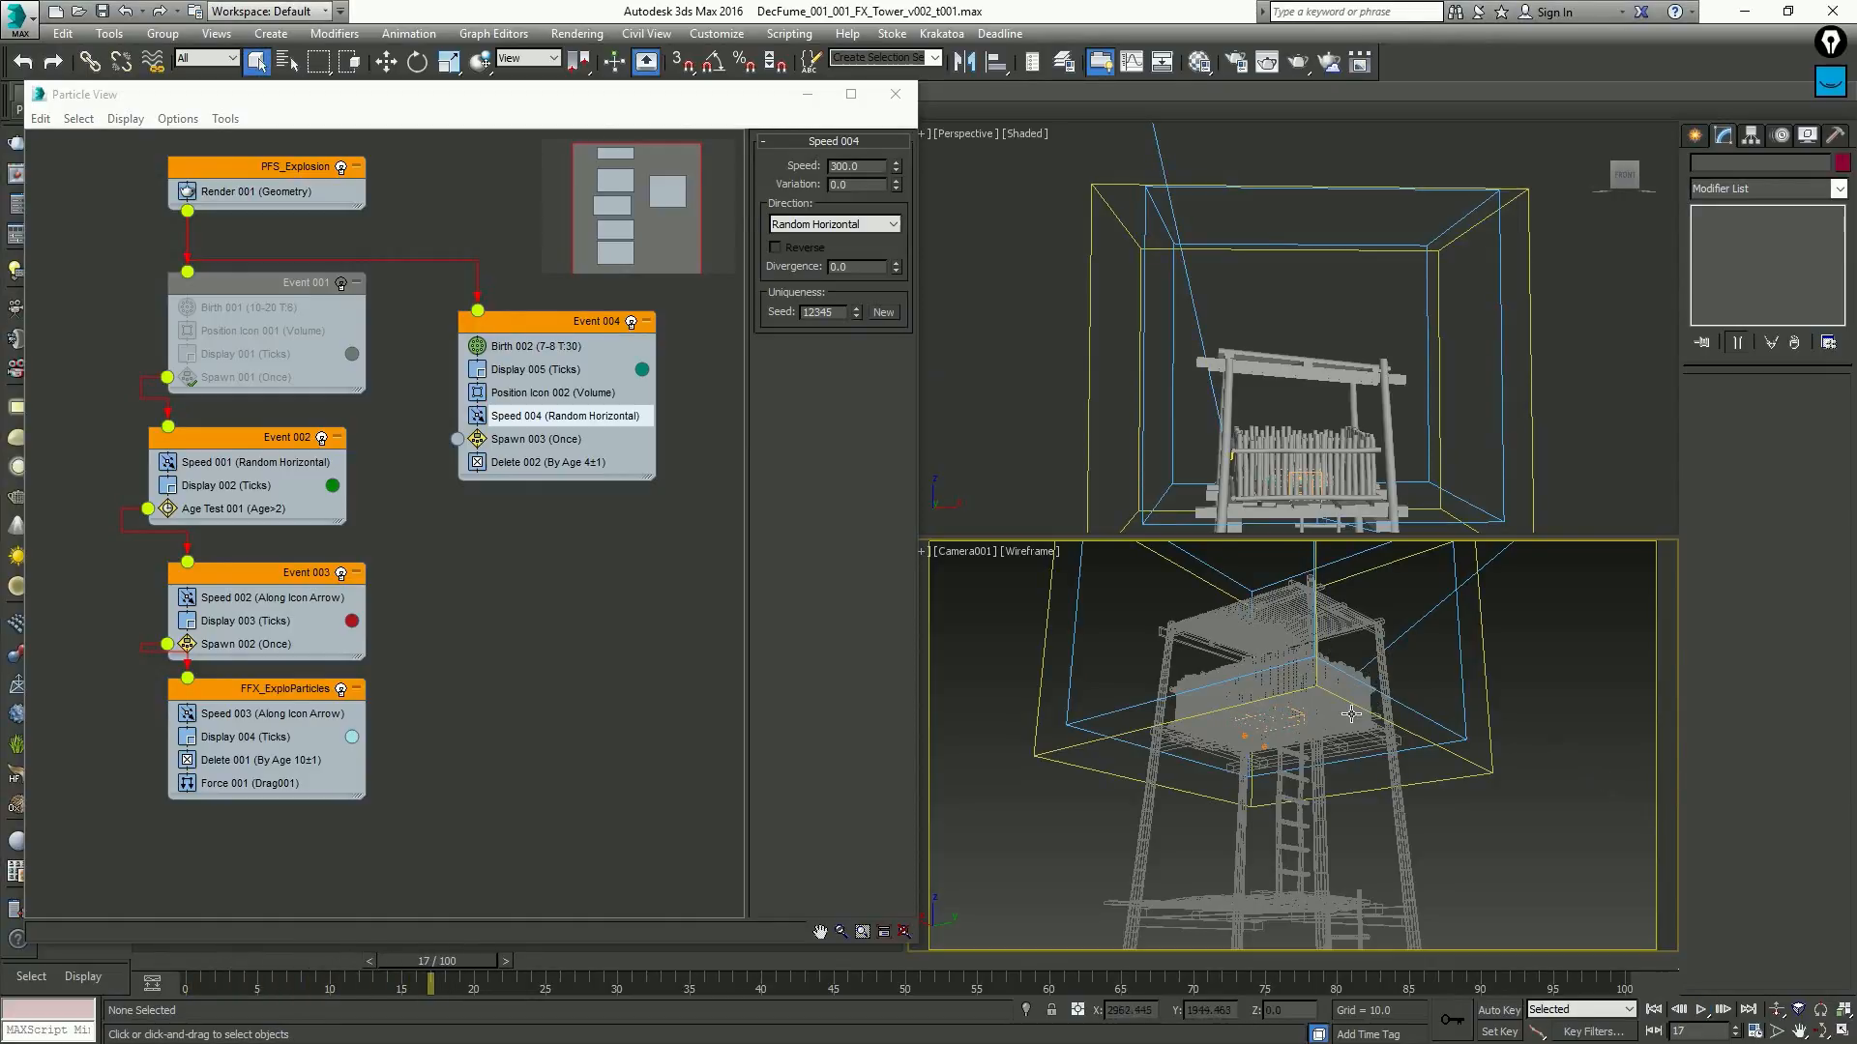
key("period")
key("period")
key("period")
key("period")
key("period")
key("comma")
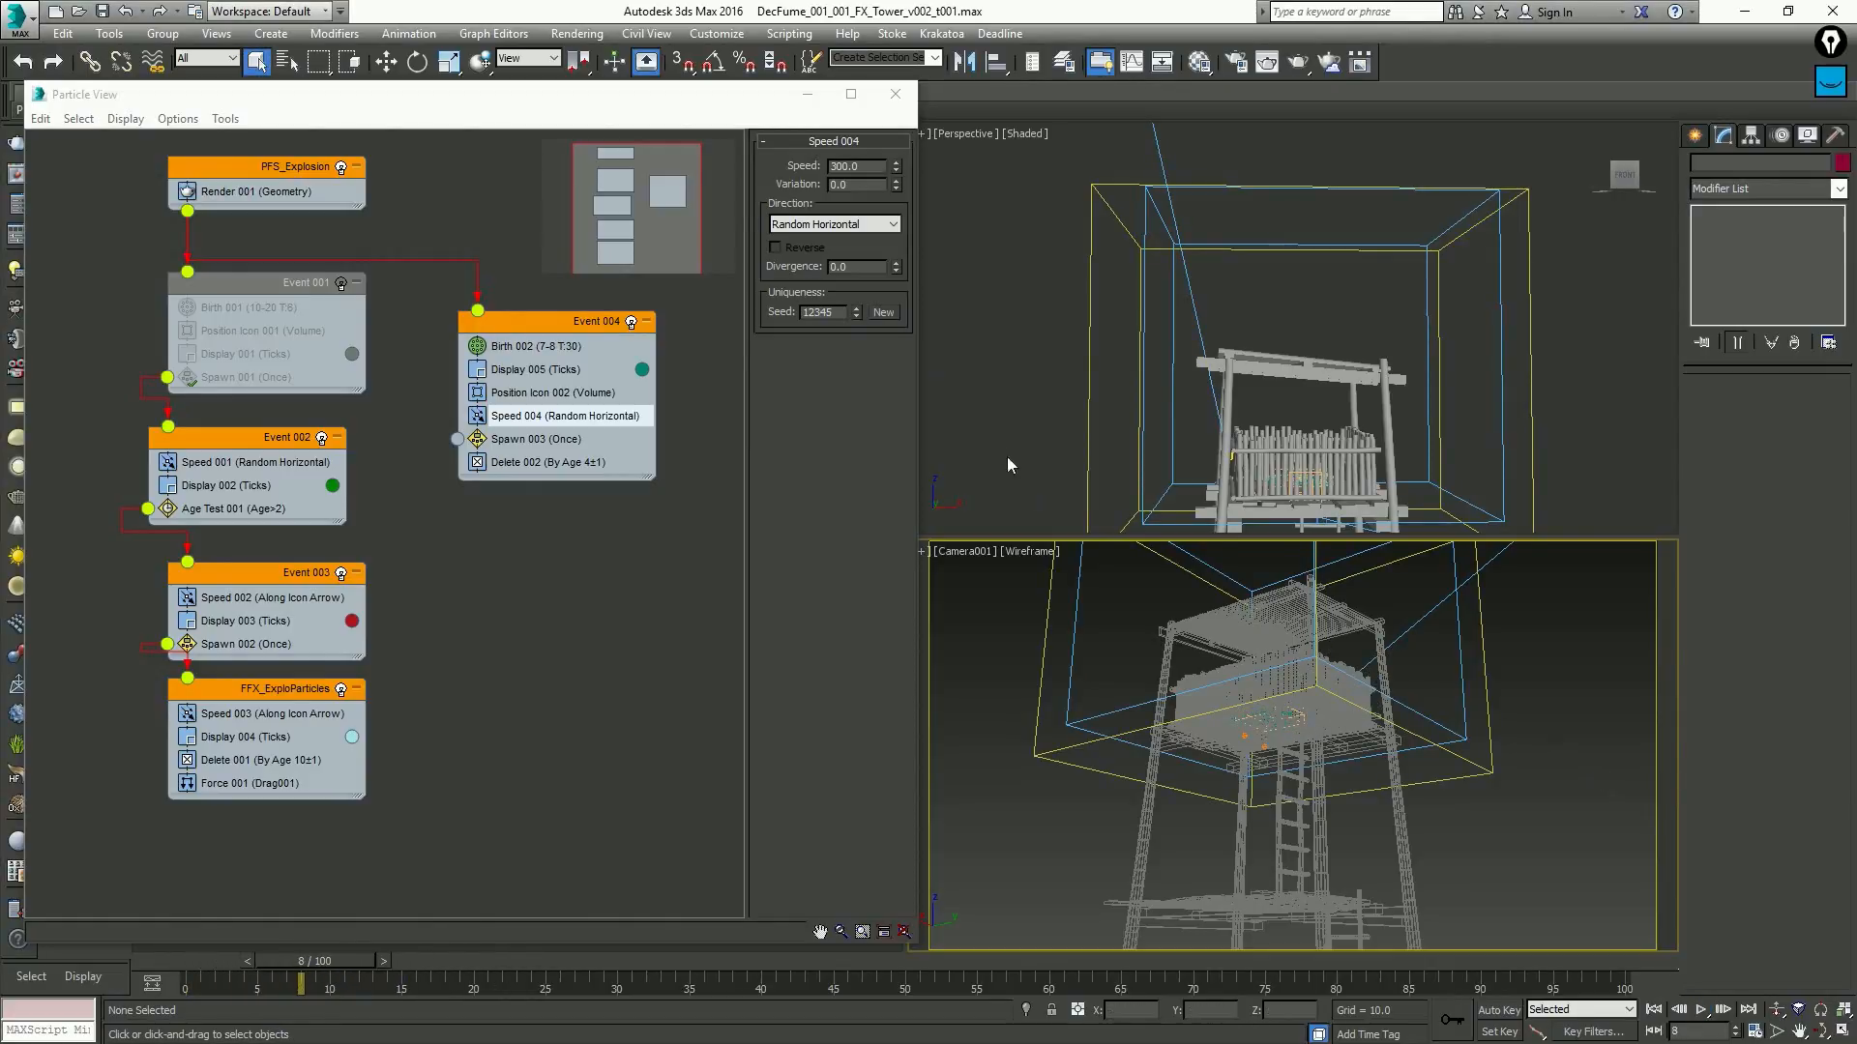
Change the Display 005 particle colour to bright red
left_click(642, 369)
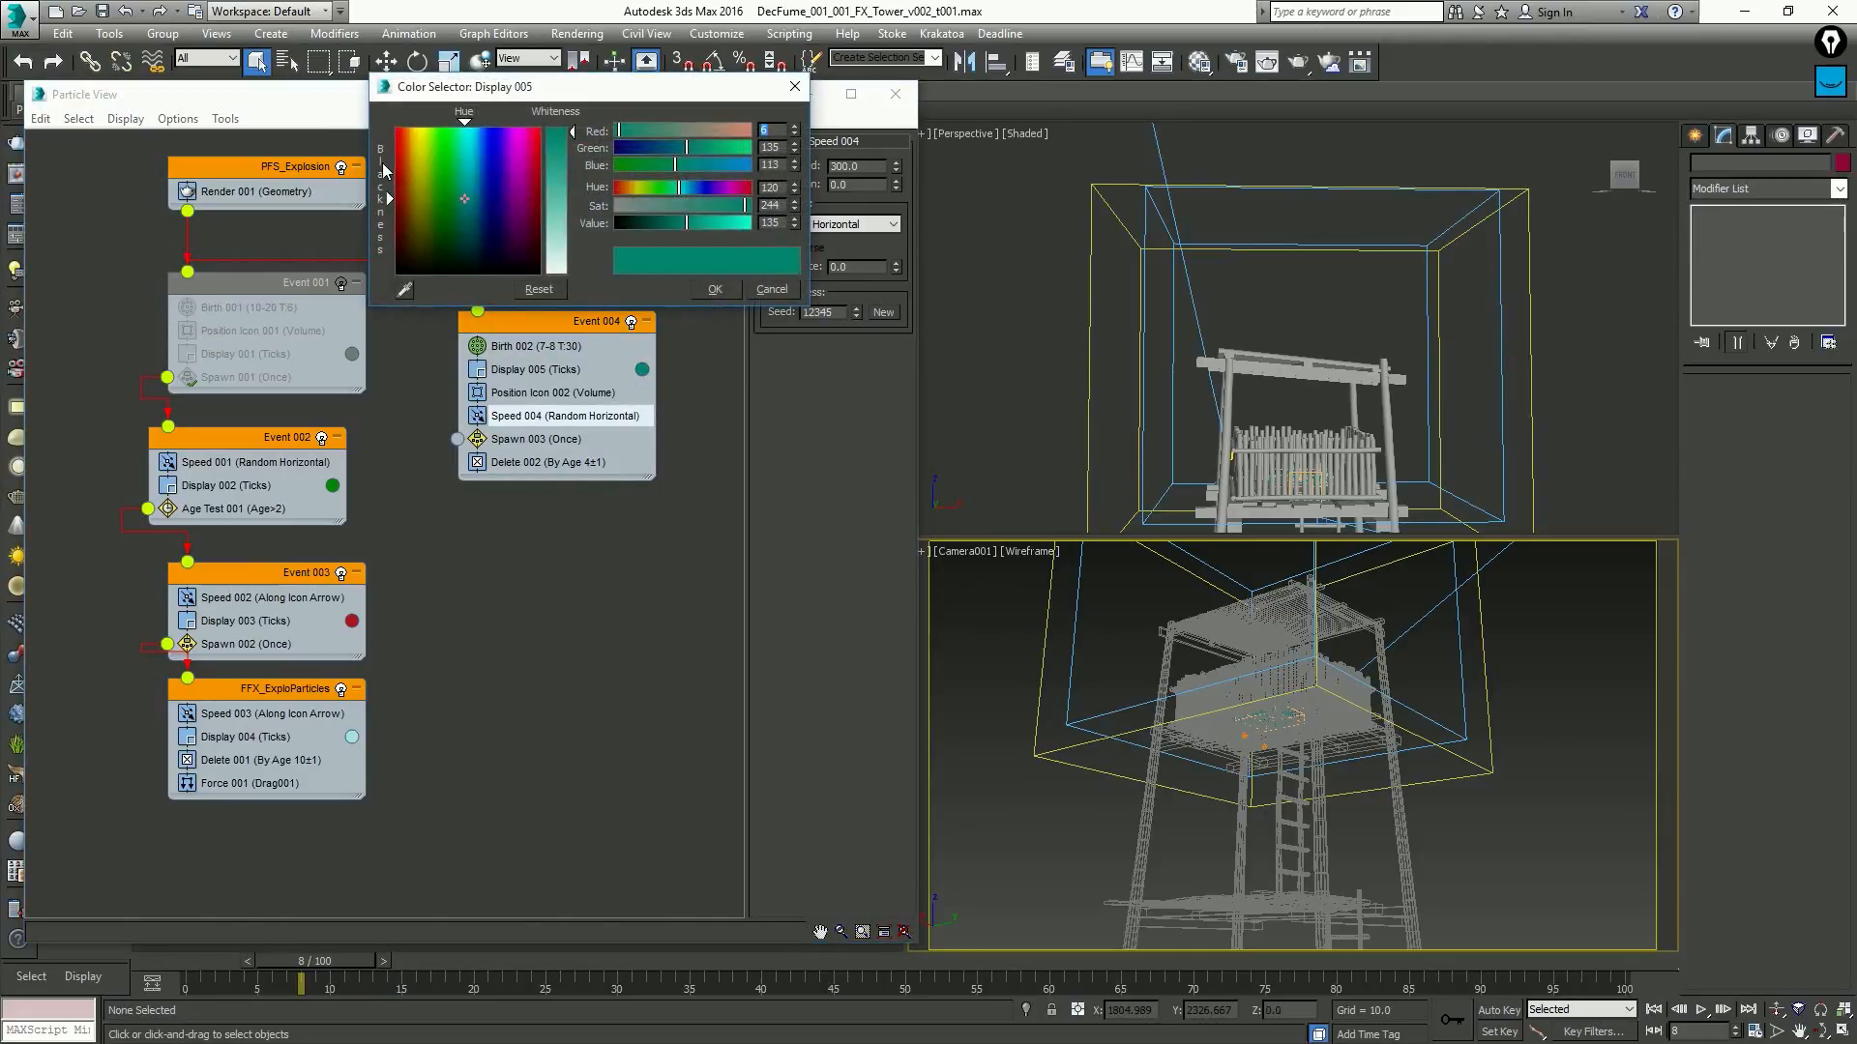
left_click(390, 161)
left_click(715, 289)
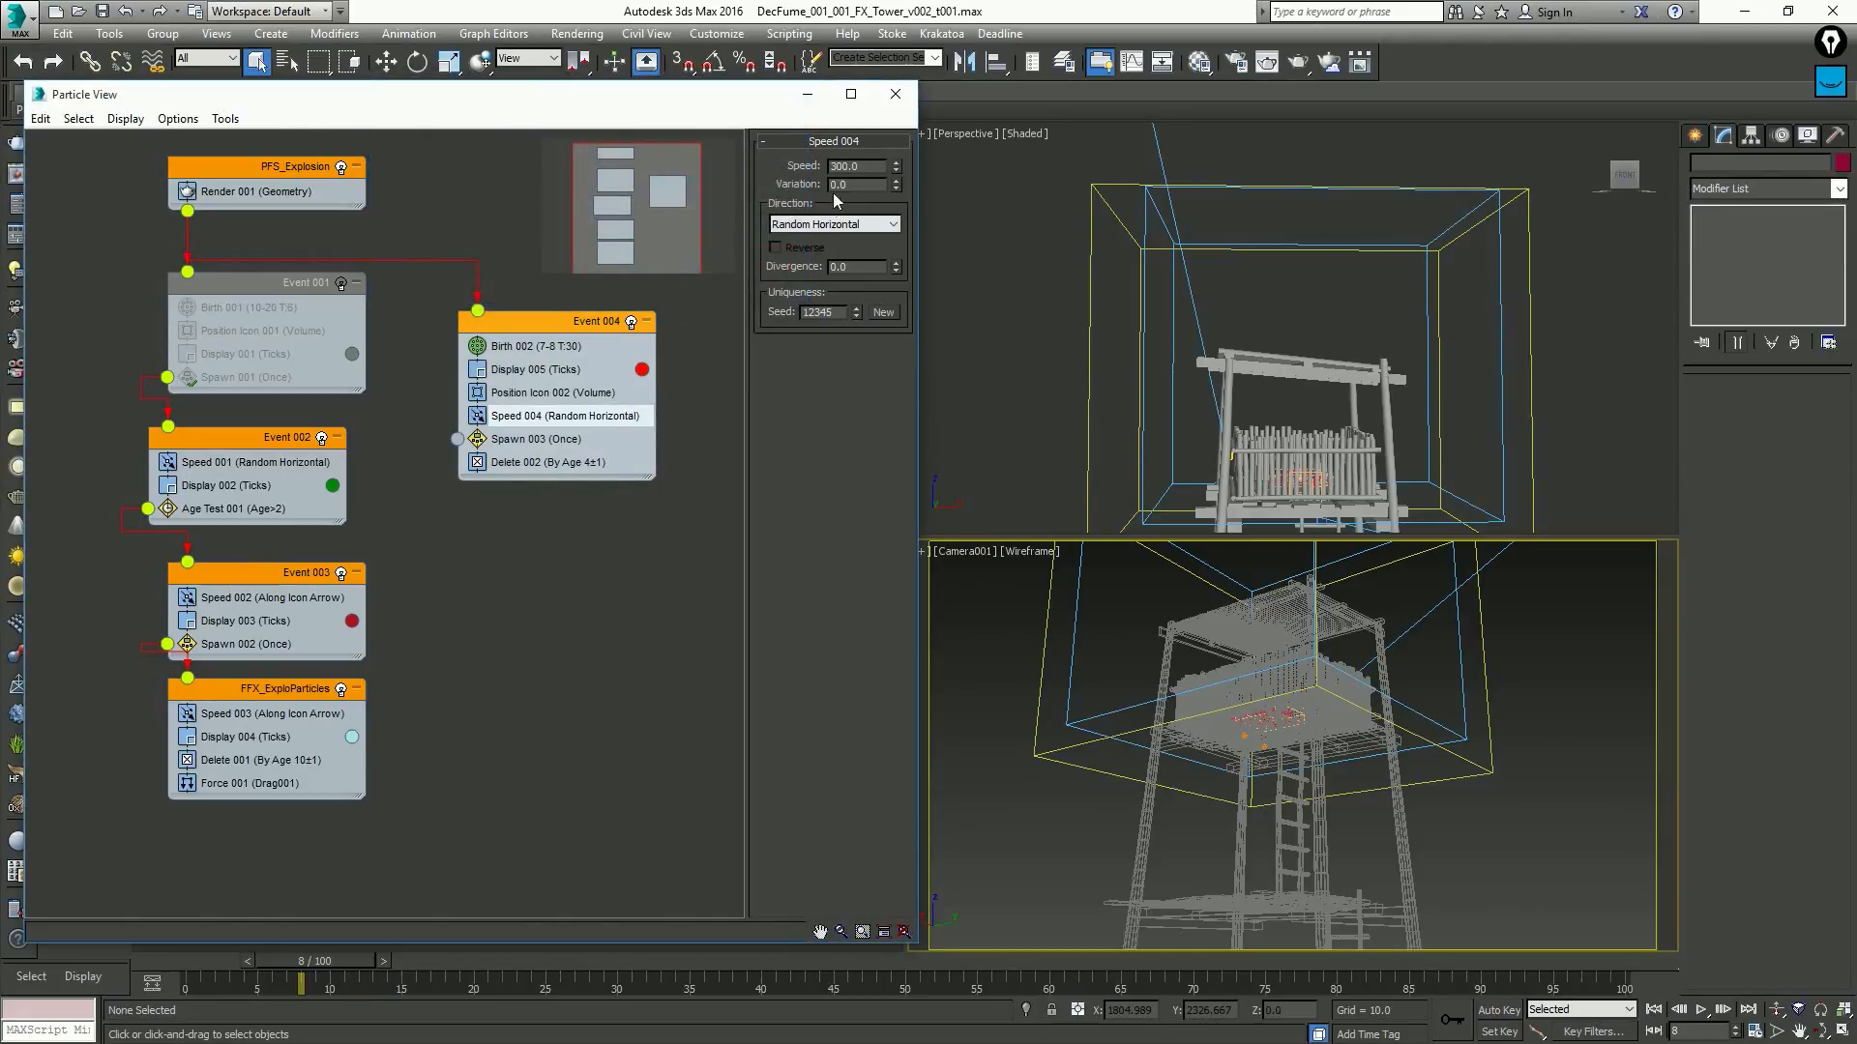
Set the Speed 004 operator to a speed of 650 with a variation of 350
double_click(859, 166)
type("650")
left_click(868, 182)
type("350")
key("Return")
Step back and forth through the burst frames in the camera view to check the faster particles
left_click(1588, 849)
key("period")
key("period")
key("period")
key("period")
key("period")
key("comma")
key("comma")
key("comma")
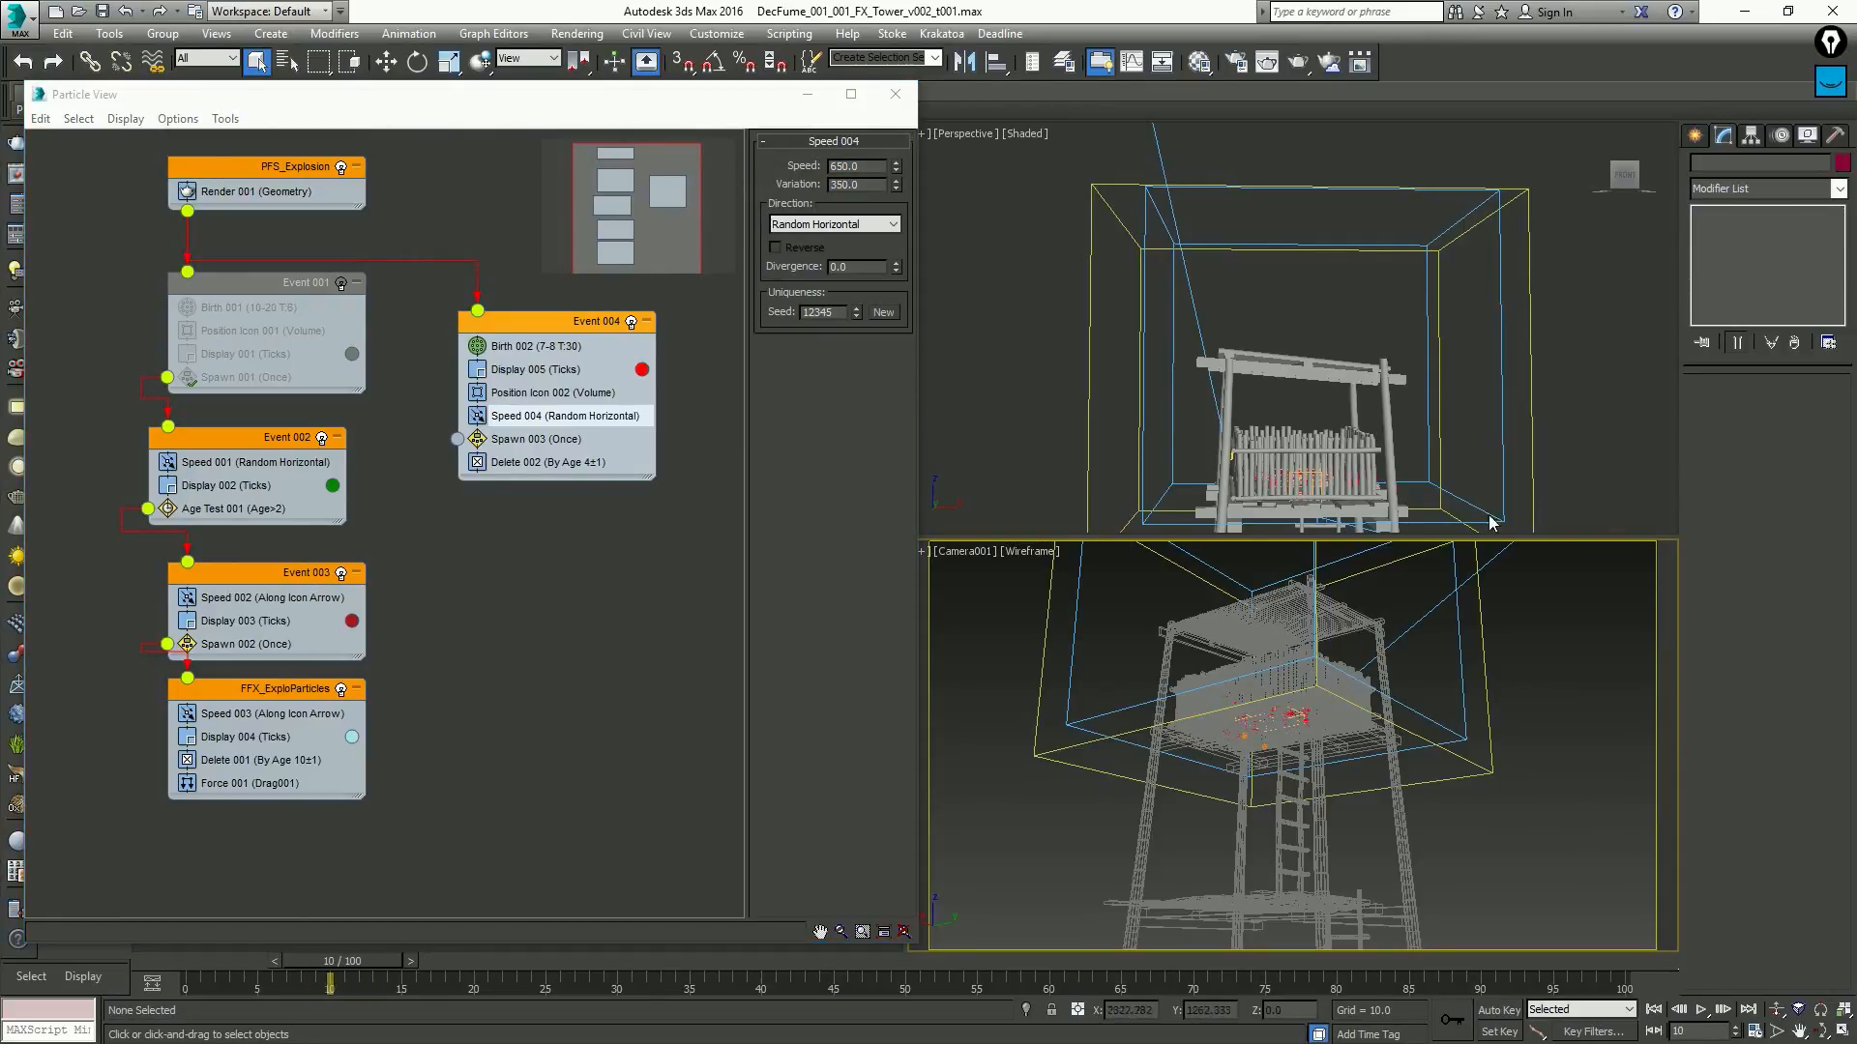
Examine the burst frame by frame in a maximized perspective view looking down onto the tower platform
middle_click_drag(1474, 502, 1442, 319)
key("alt+w")
middle_click_drag(1255, 476, 1239, 439, "alt")
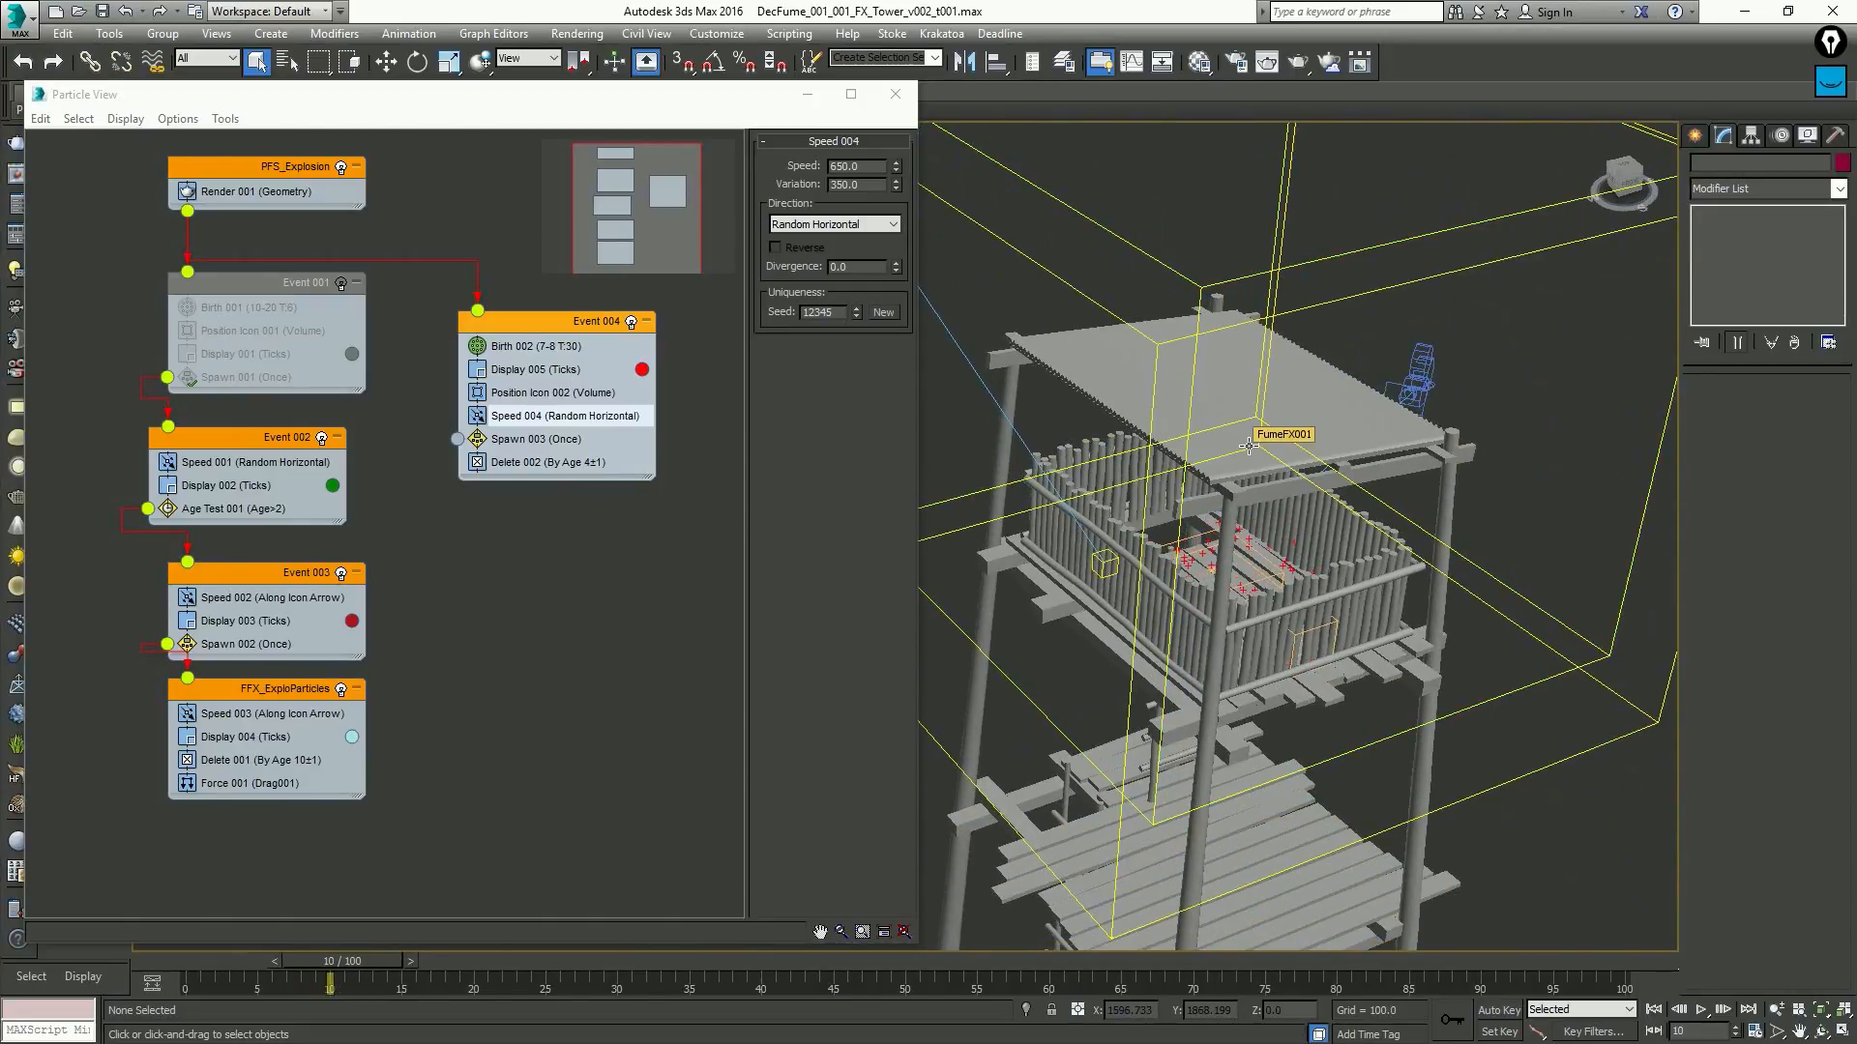
key("period")
key("period")
key("period")
key("period")
key("comma")
key("comma")
key("comma")
key("comma")
key("comma")
key("period")
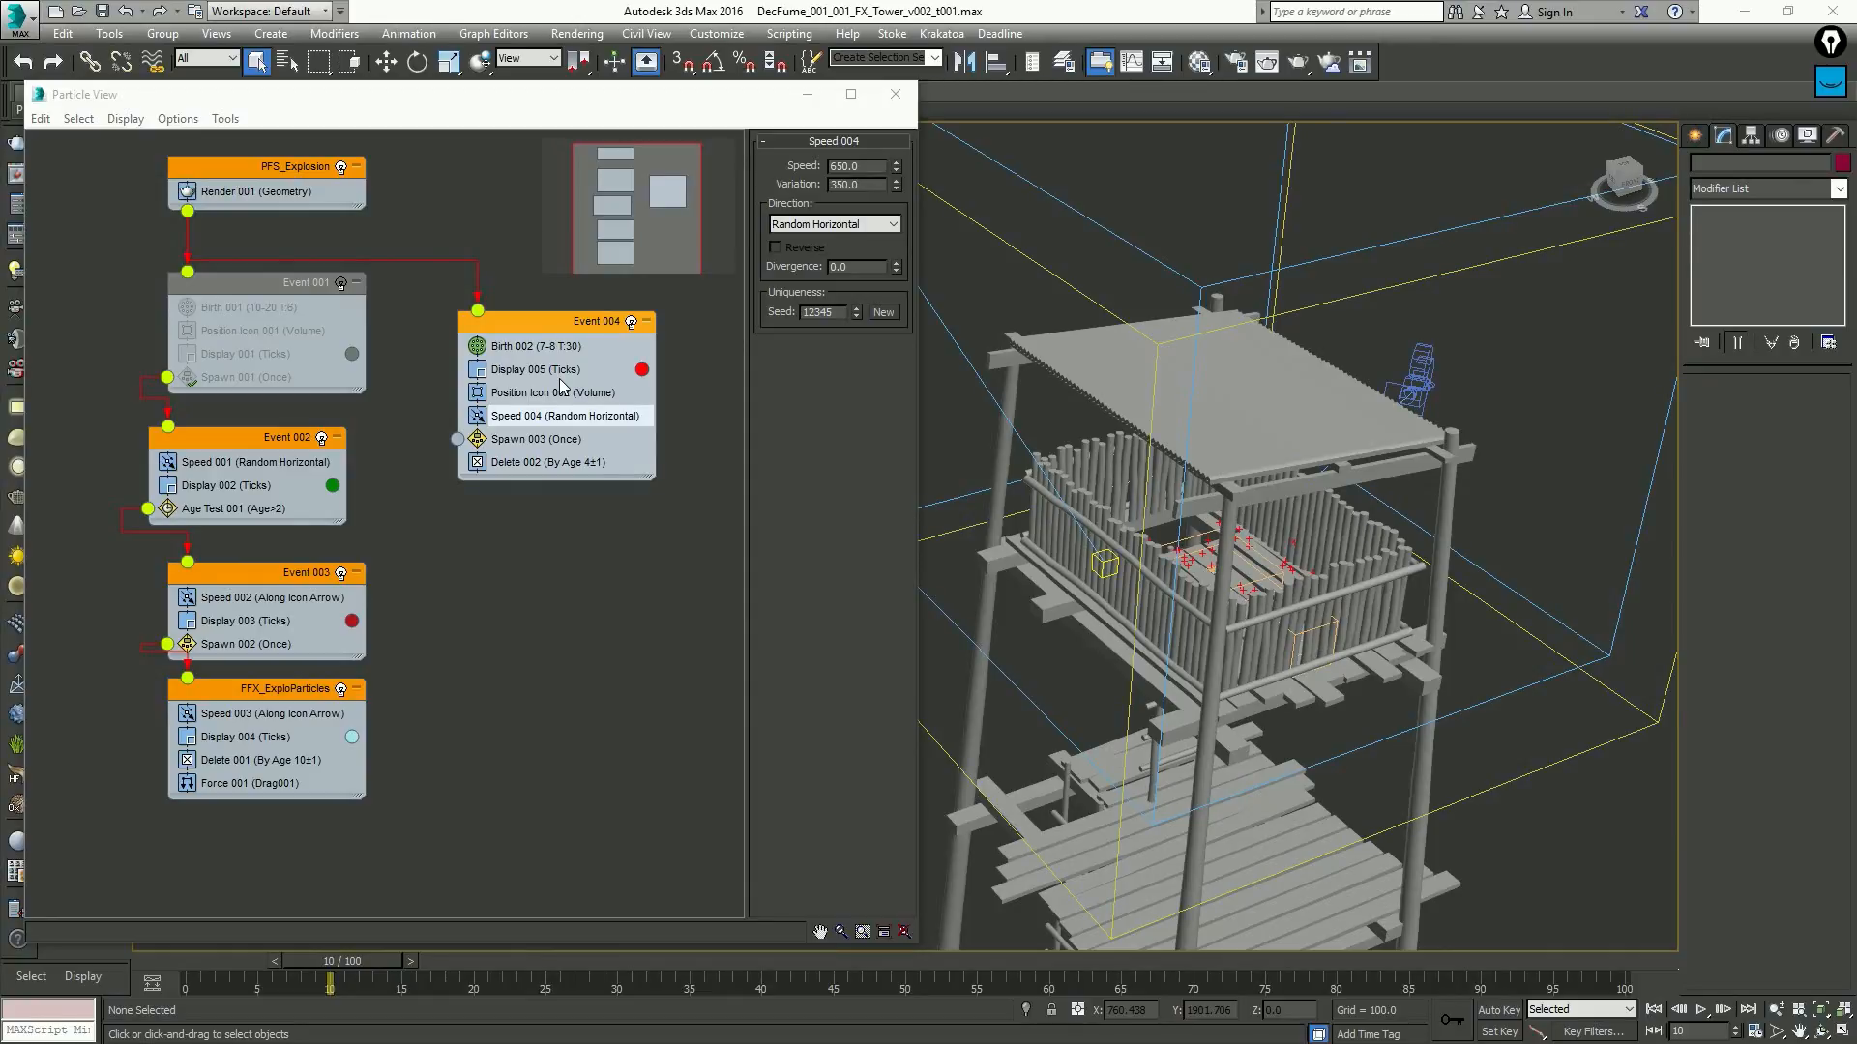
Set the Spawn 003 offspring to 28 and show the close-up of the tower platform in wireframe
left_click(541, 441)
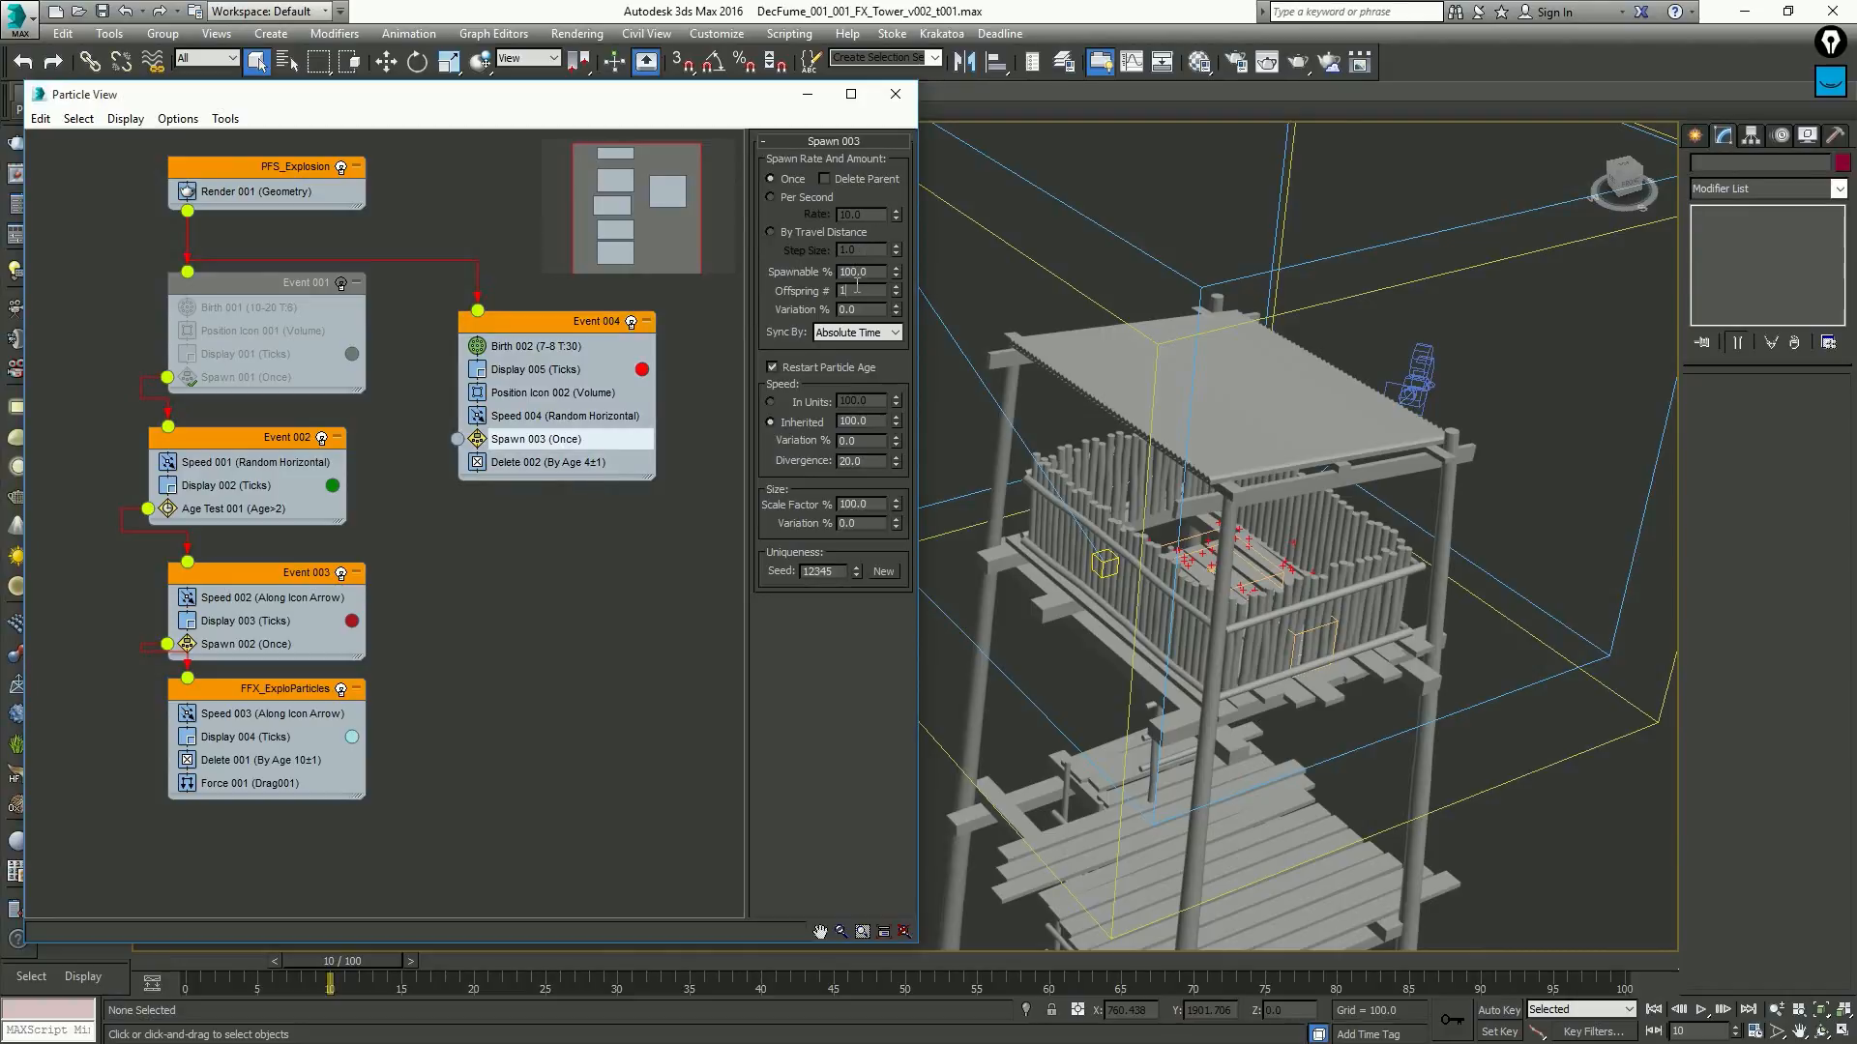
key("Return")
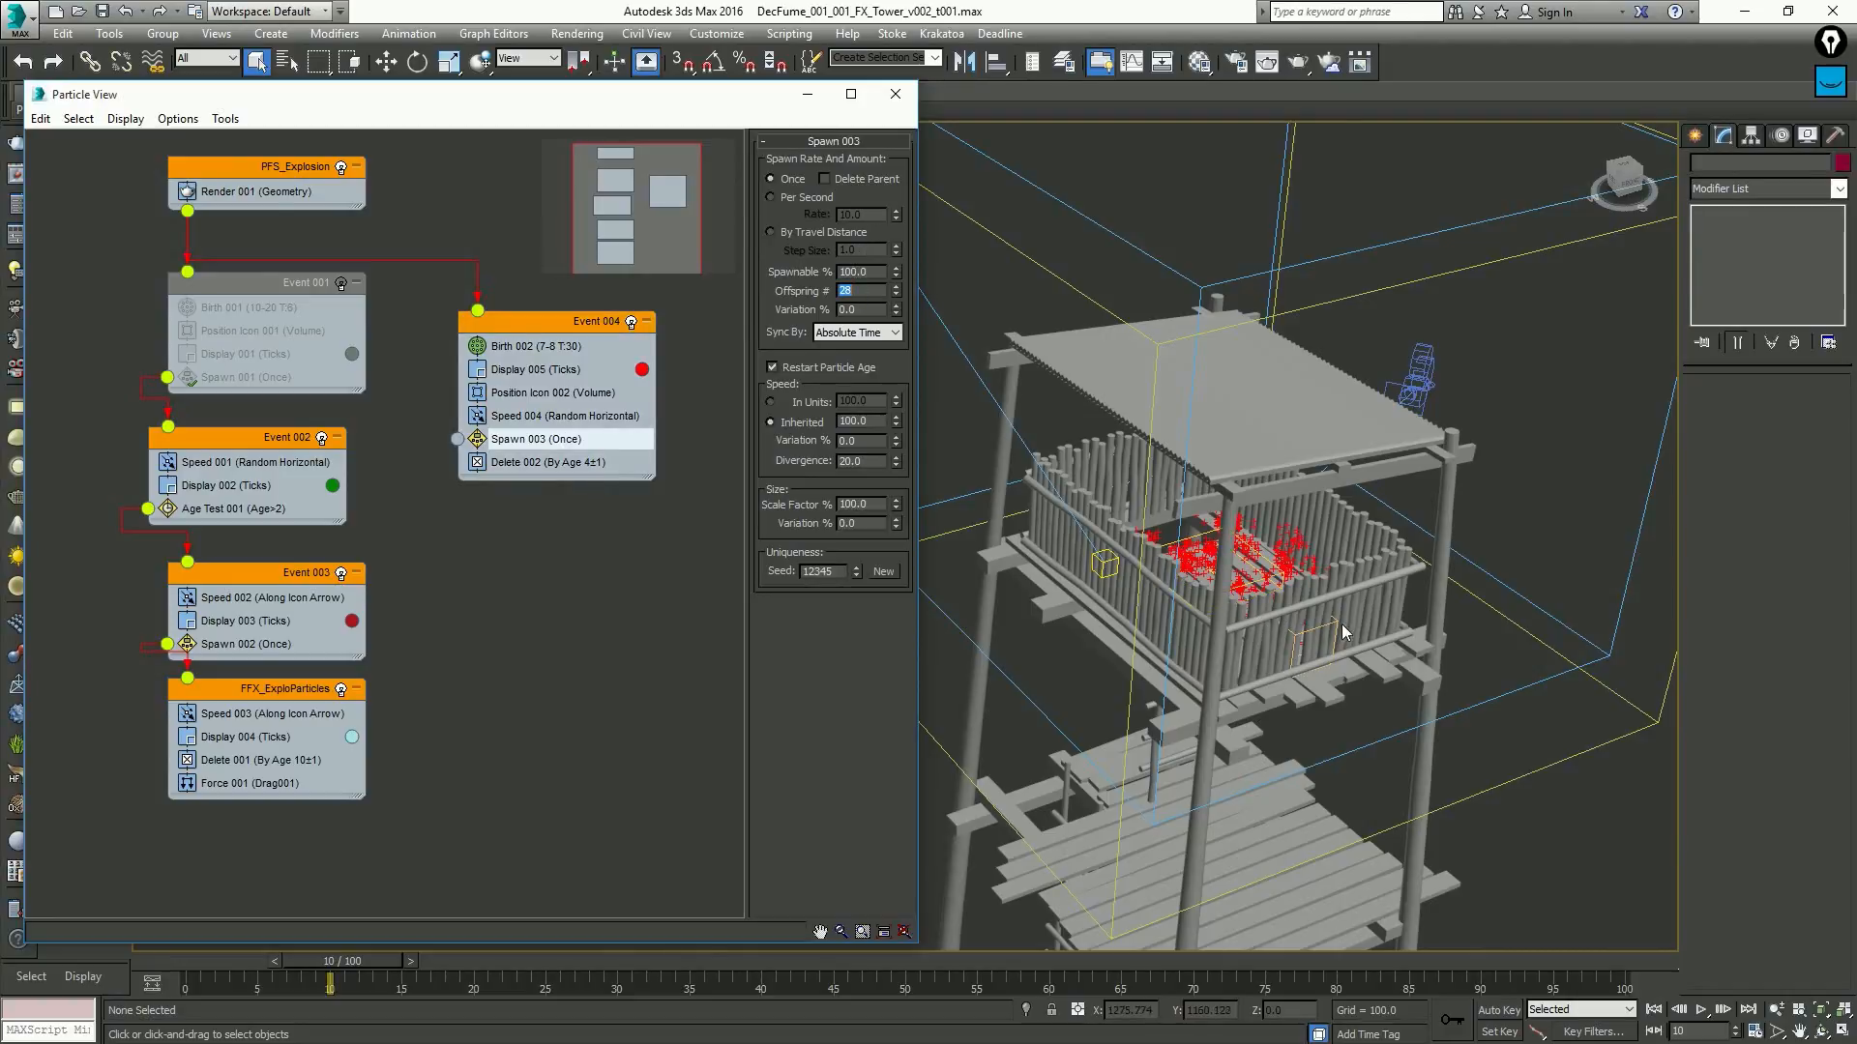
left_click(1307, 538)
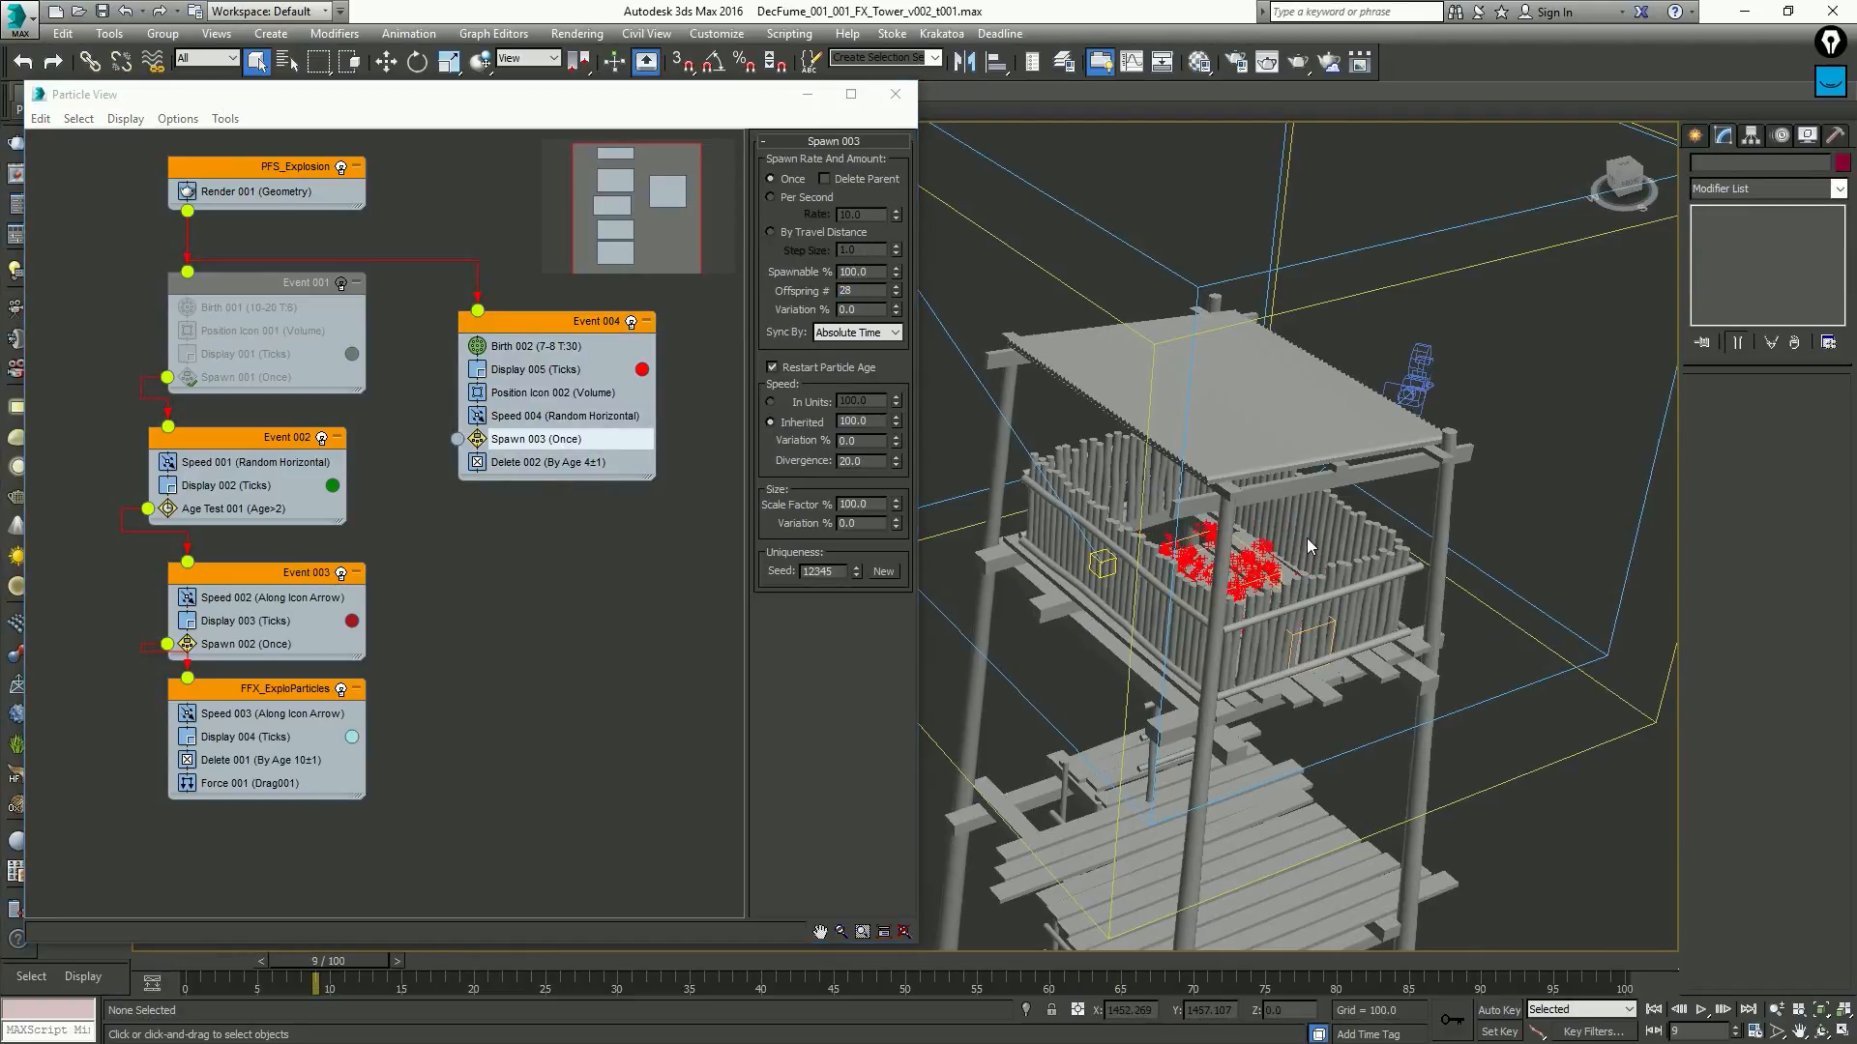
middle_click_drag(1307, 537, 1217, 544, "alt")
scroll(1183, 551, "up", 5)
key("comma")
key("F3")
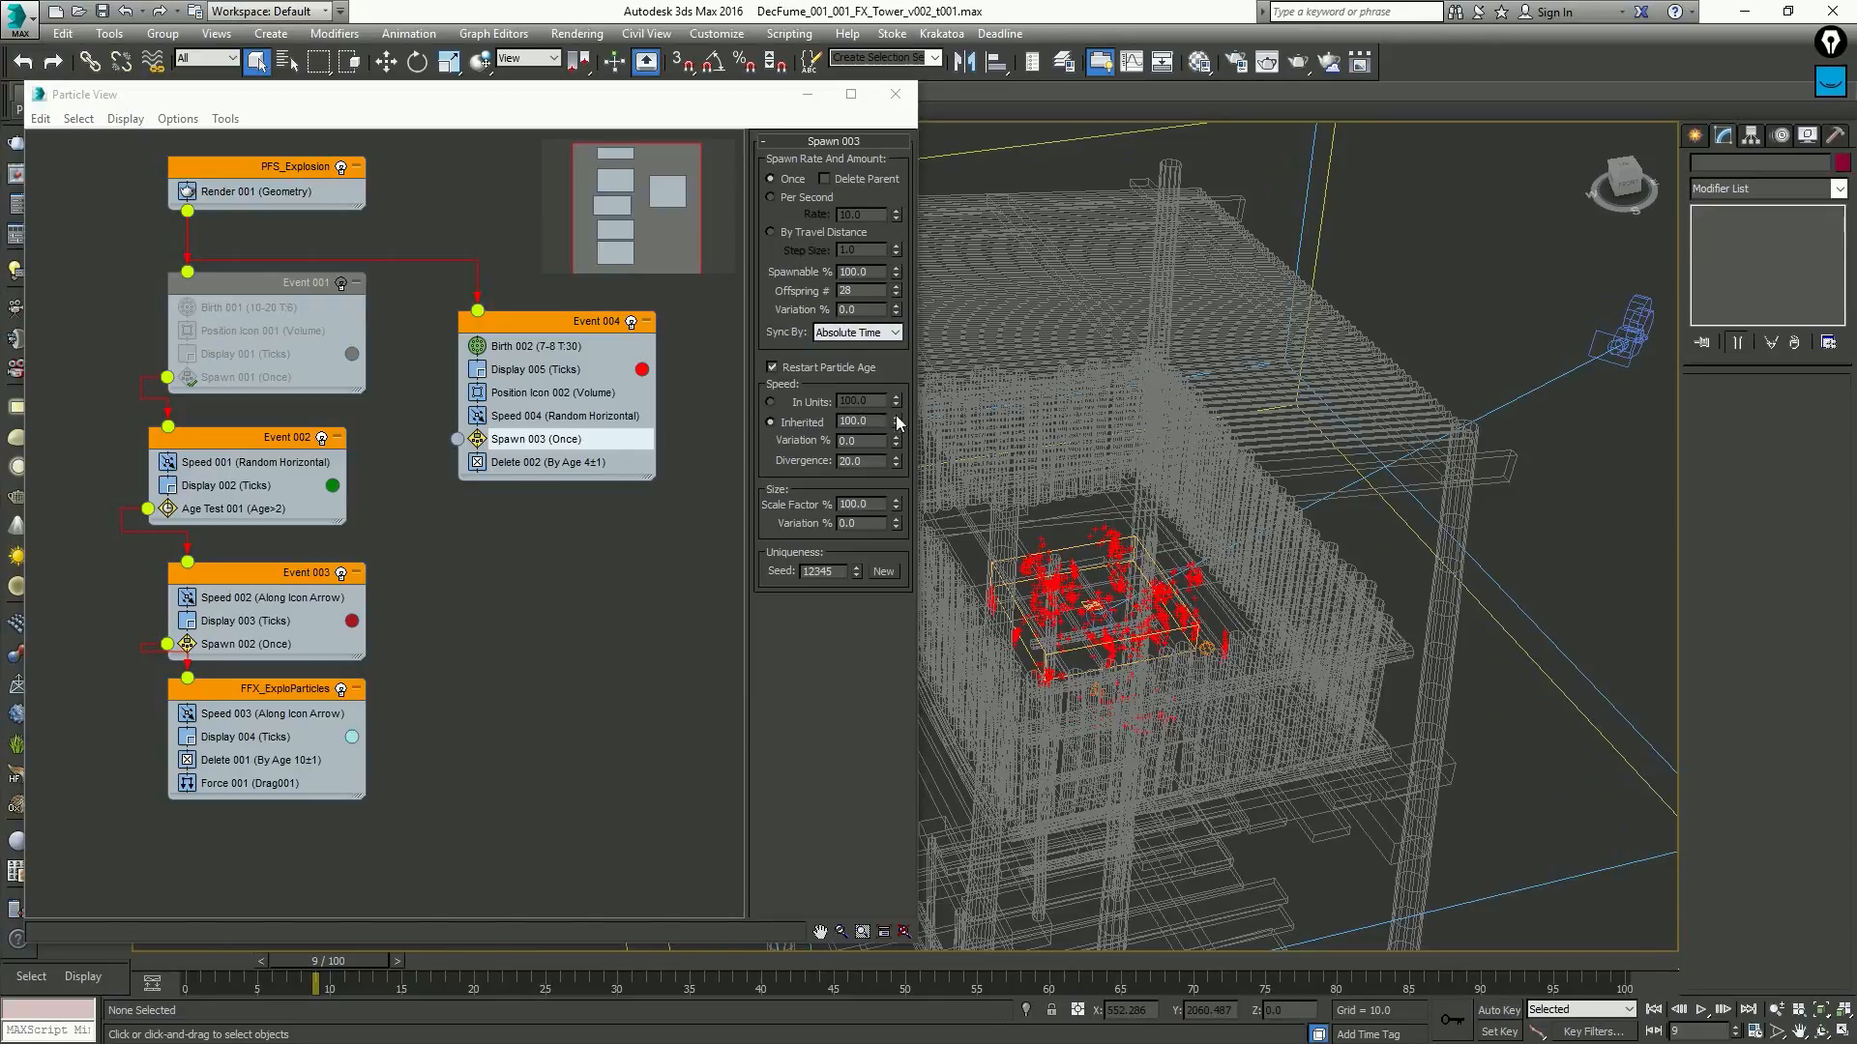
Try a divergence of 0 for the Spawn 003 offspring
right_click(898, 461)
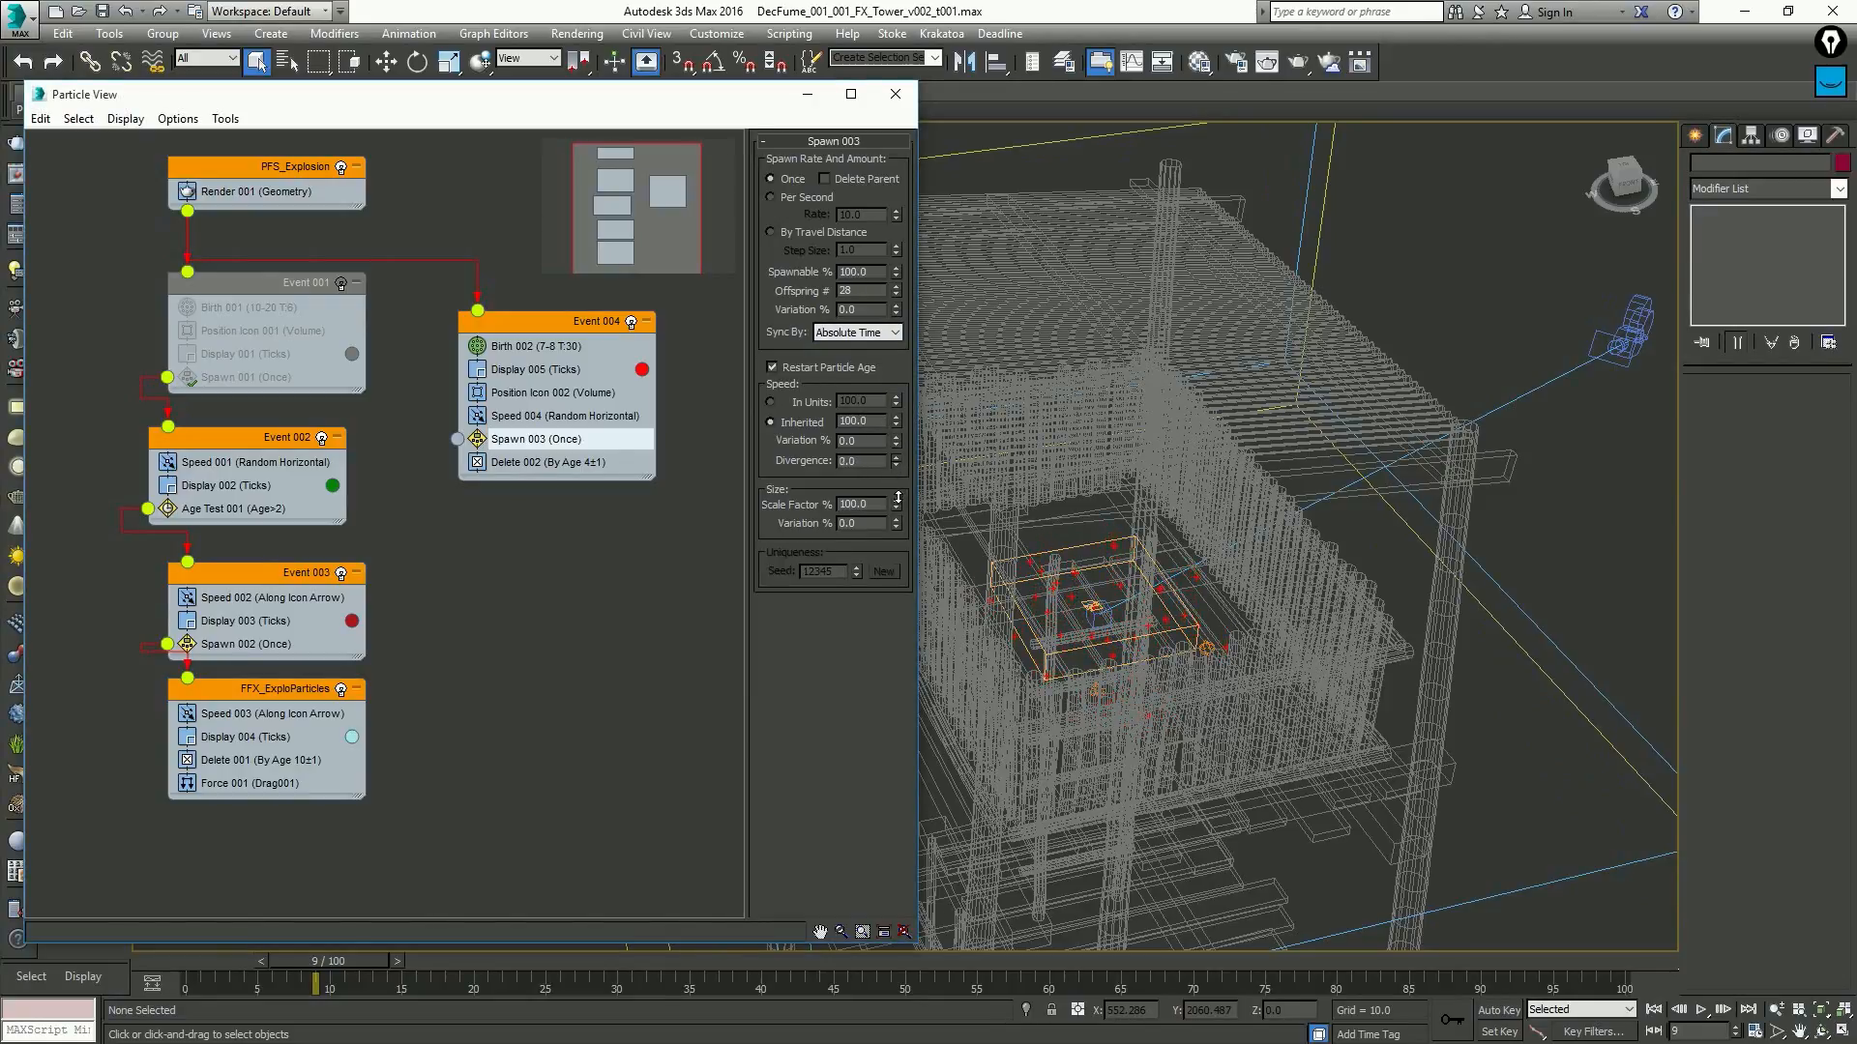
left_click_drag(898, 497, 918, 456)
right_click(918, 455)
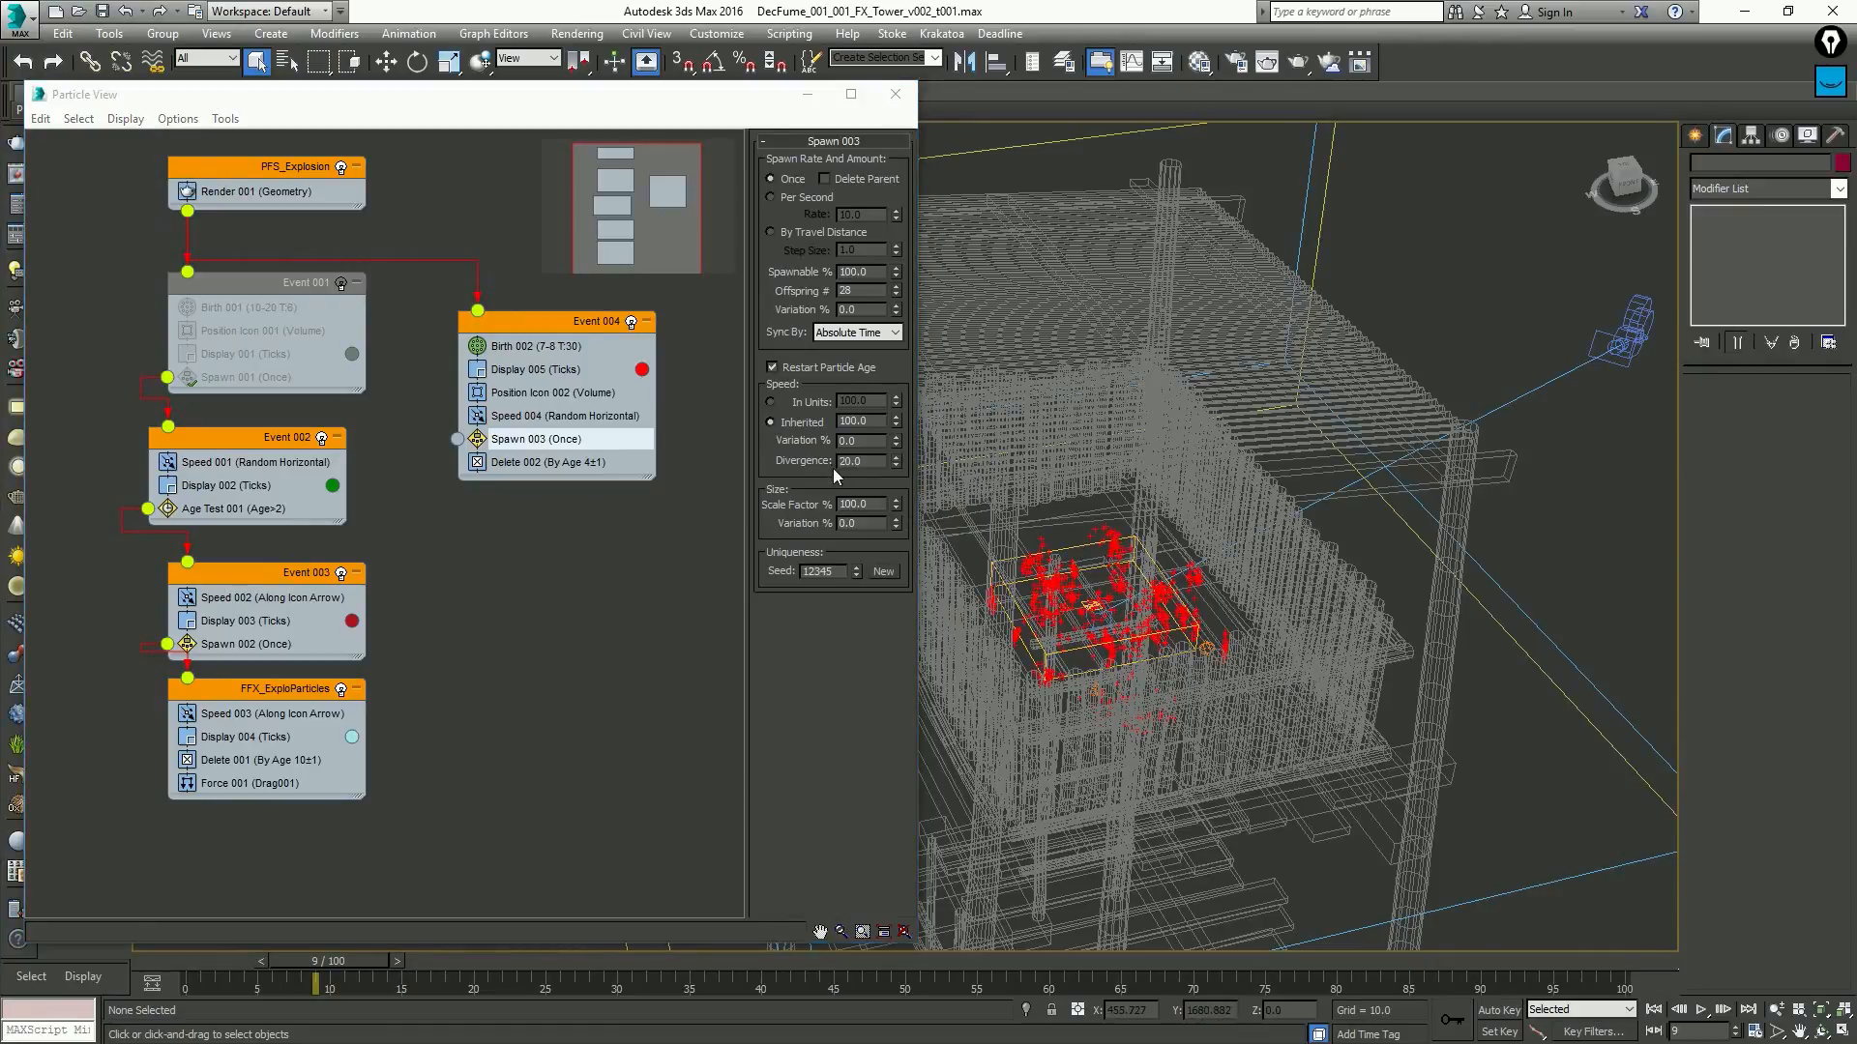
Set the Spawn 003 inherited speed to 73% with a variation of 51%
double_click(870, 420)
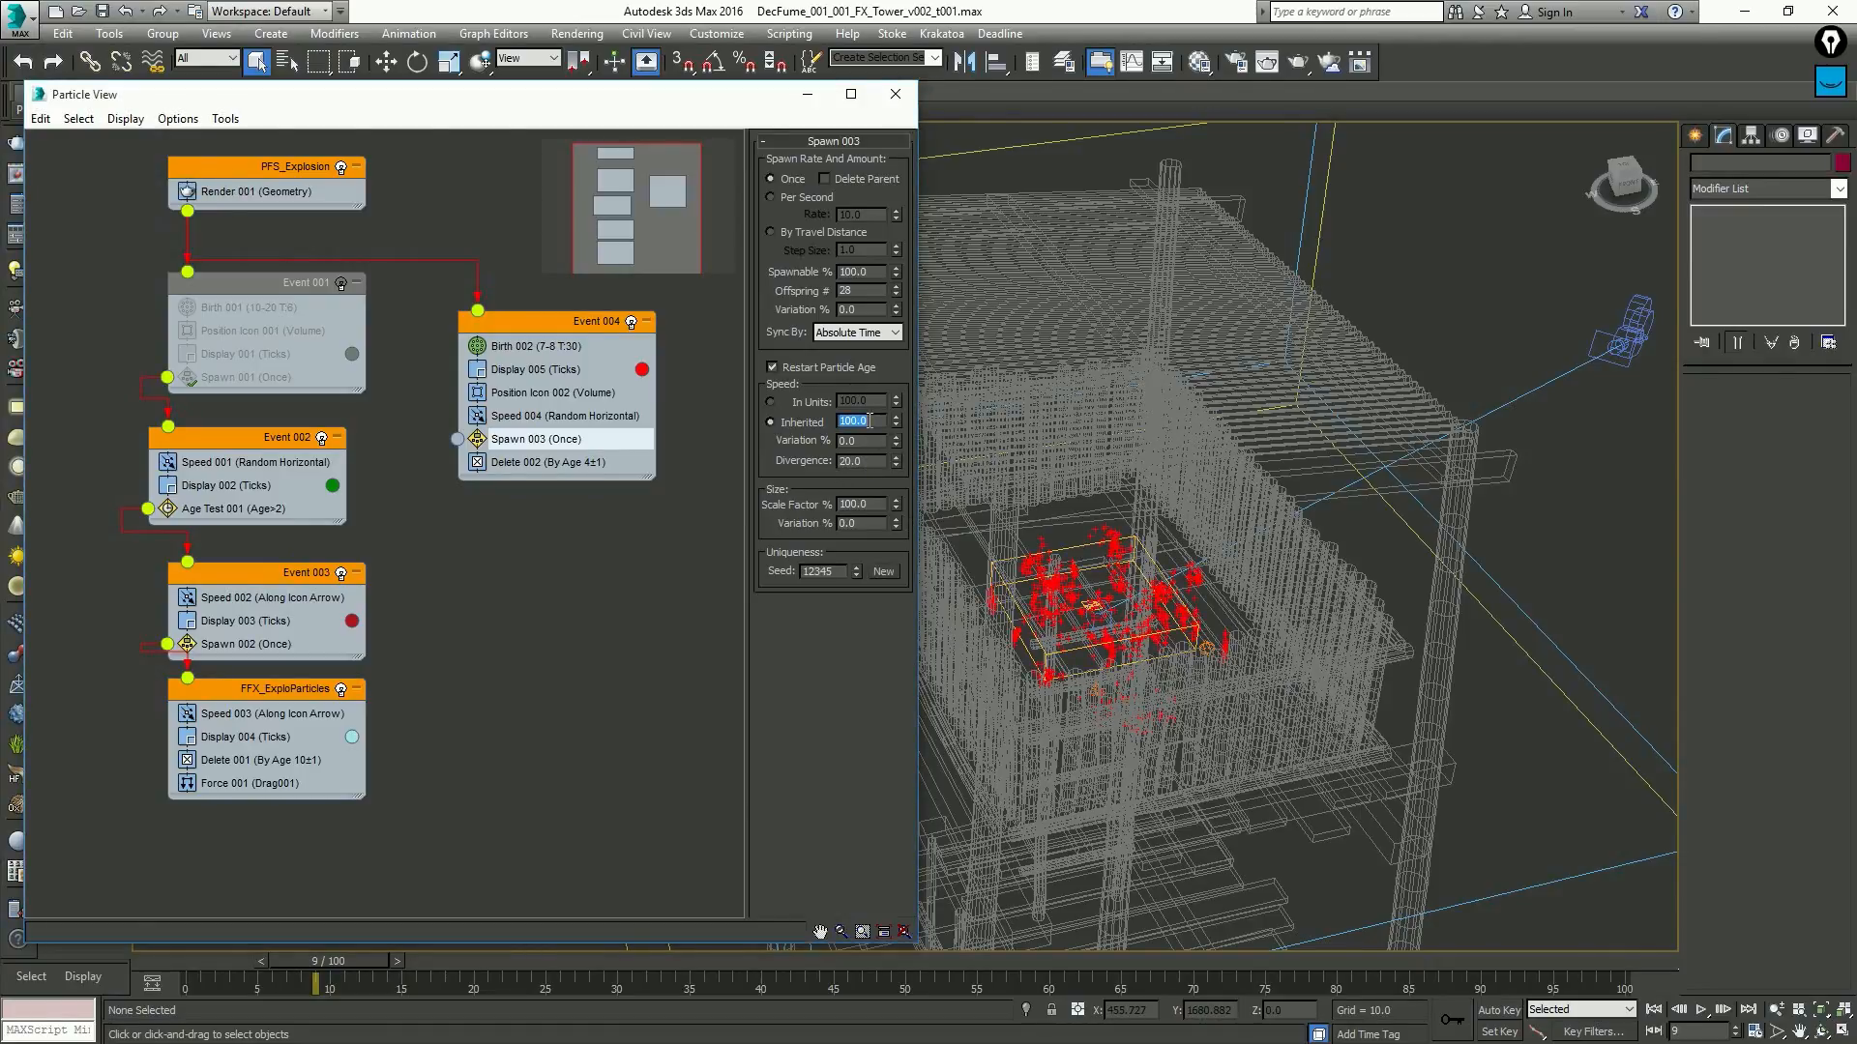
type("73")
key("Return")
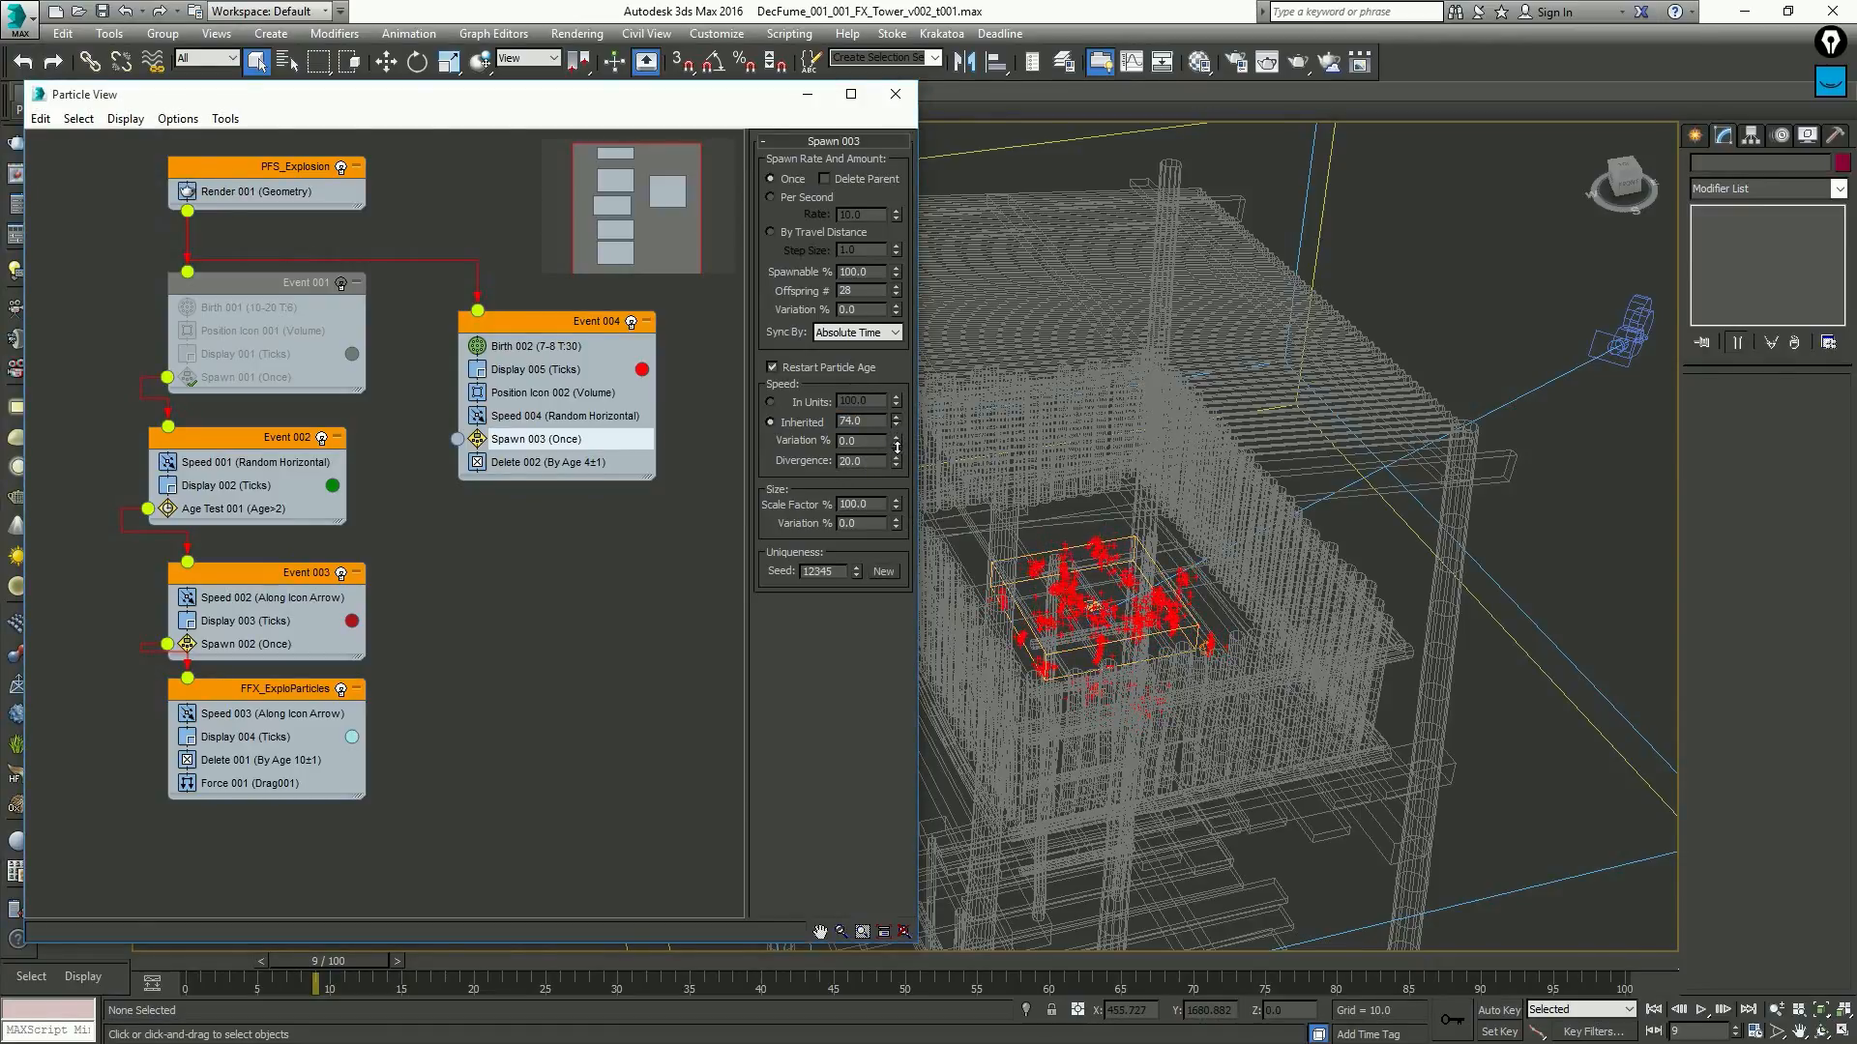
left_click_drag(895, 441, 896, 402)
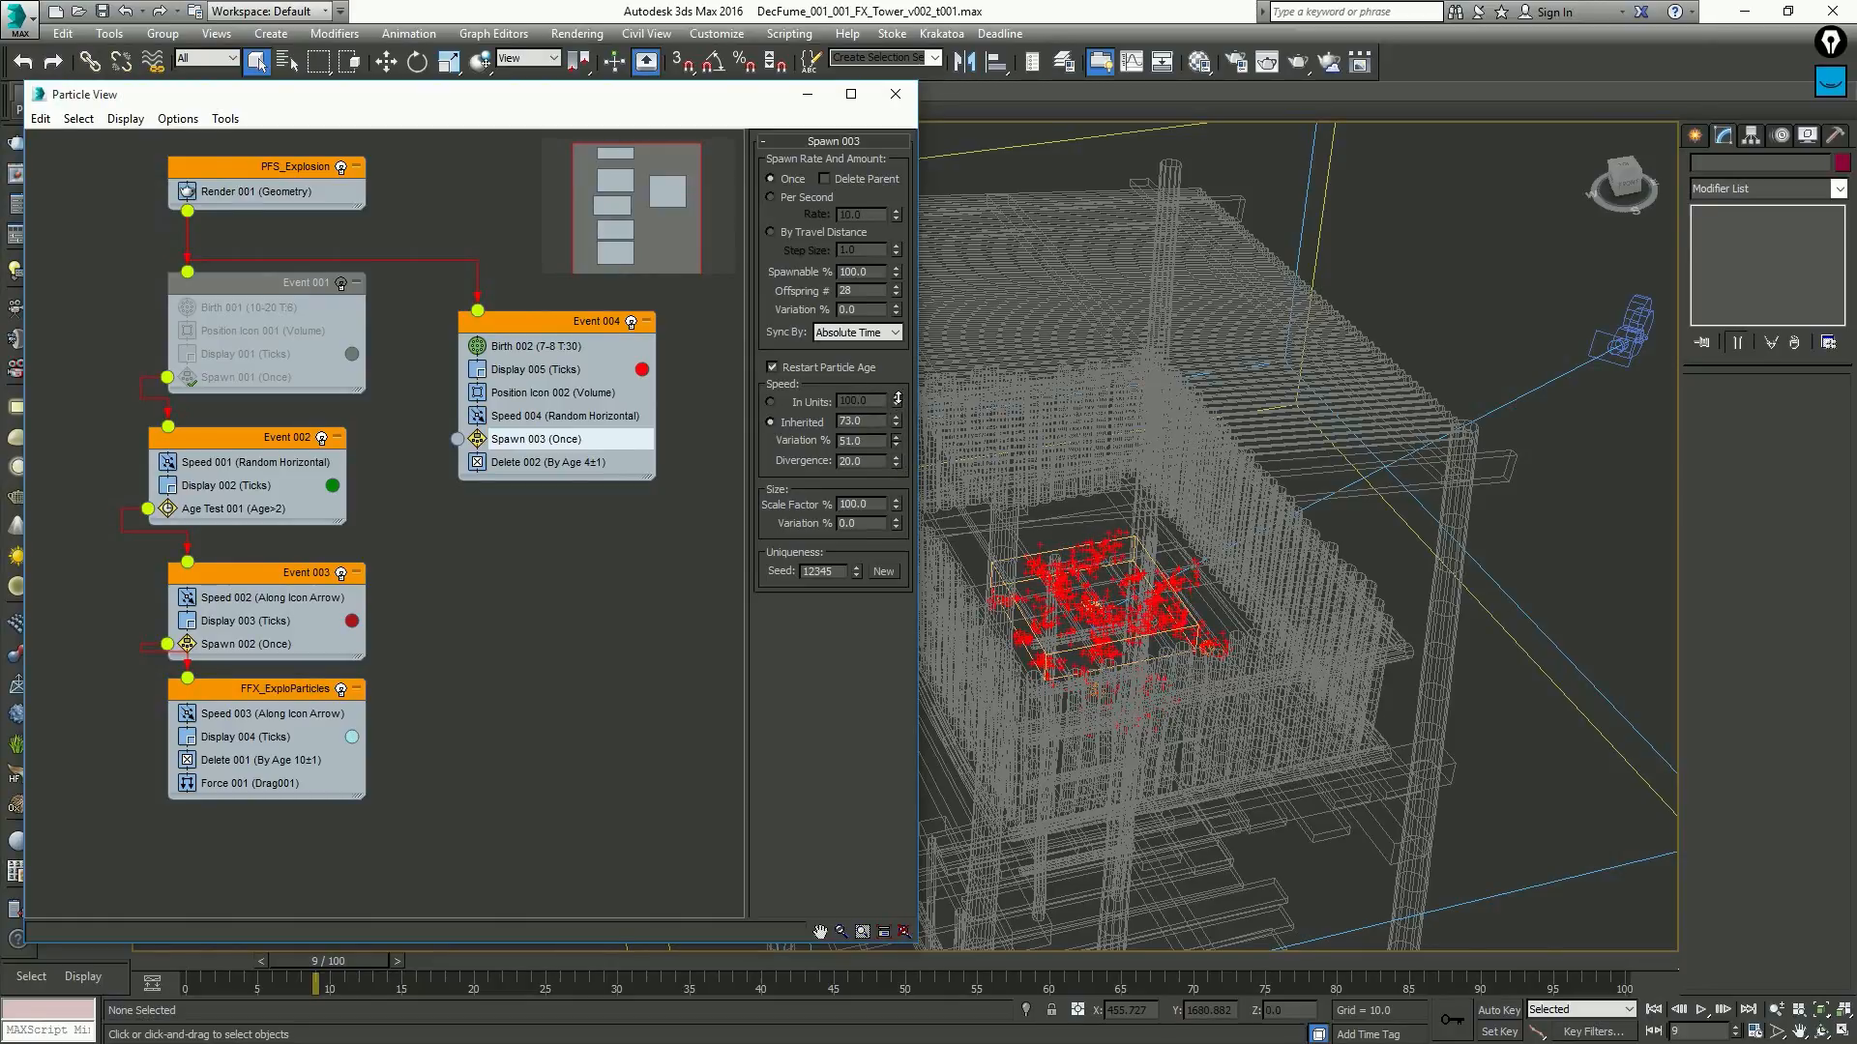
Step through the frames around the burst and examine the spawned particles up close and through Camera001
key("period")
key("period")
key("period")
key("period")
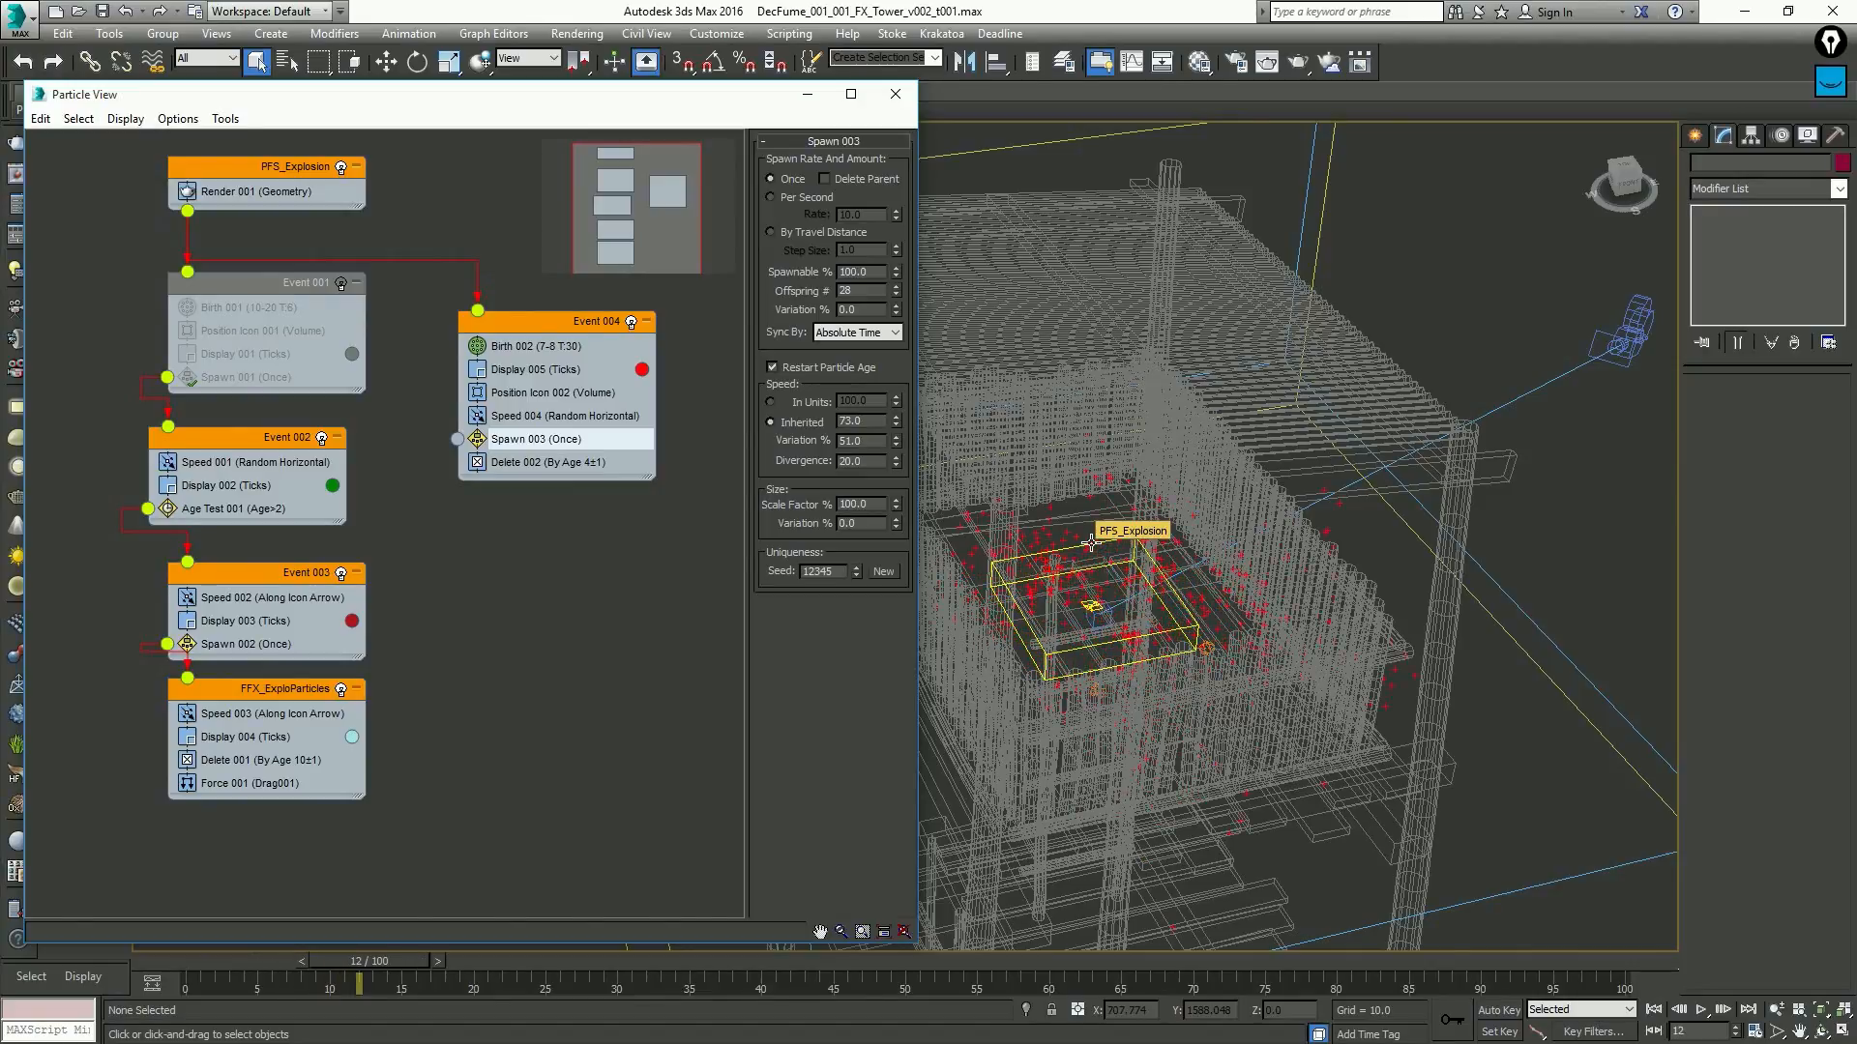
key("comma")
key("comma")
key("comma")
key("period")
scroll(1119, 605, "down", 4)
middle_click_drag(1119, 605, 1301, 501, "alt")
scroll(1316, 497, "up", 5)
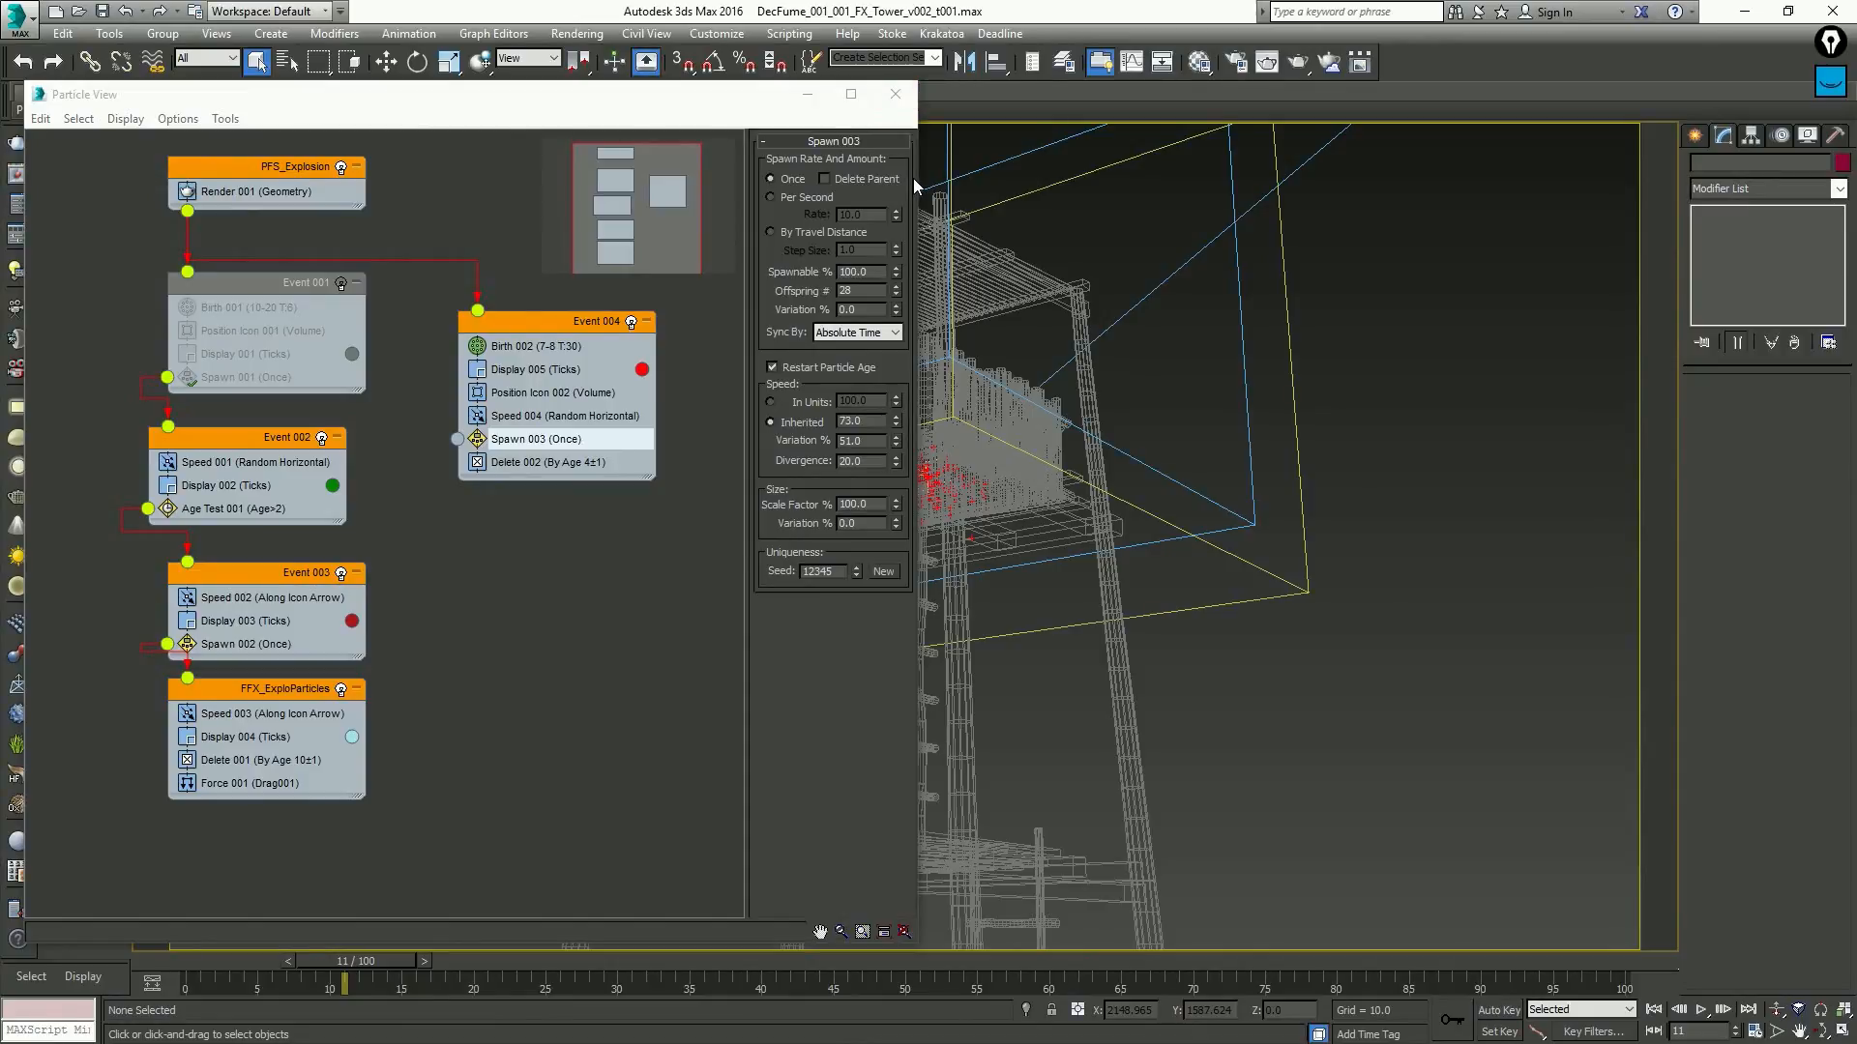
Narrow the Particle View window and rename Event 004 as ShockExplosion
left_click_drag(914, 178, 762, 180)
middle_click_drag(515, 334, 440, 345)
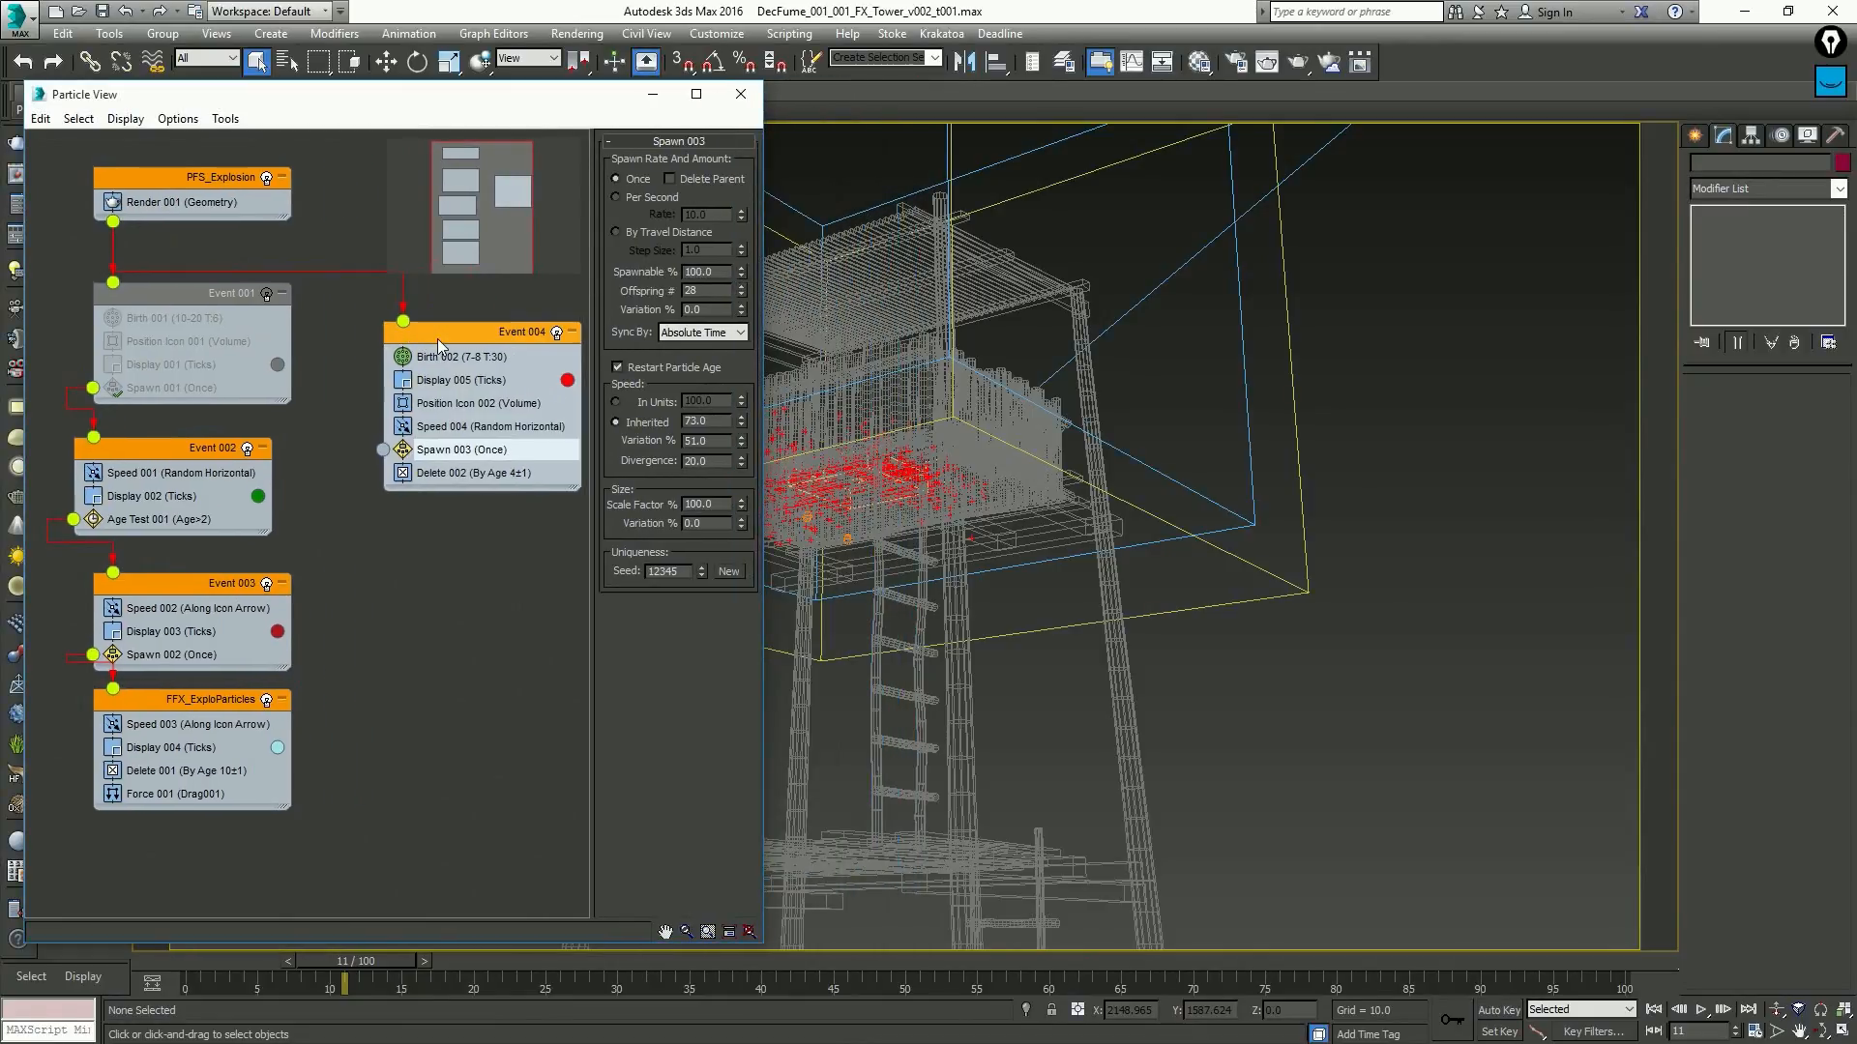
right_click(440, 345)
left_click(497, 522)
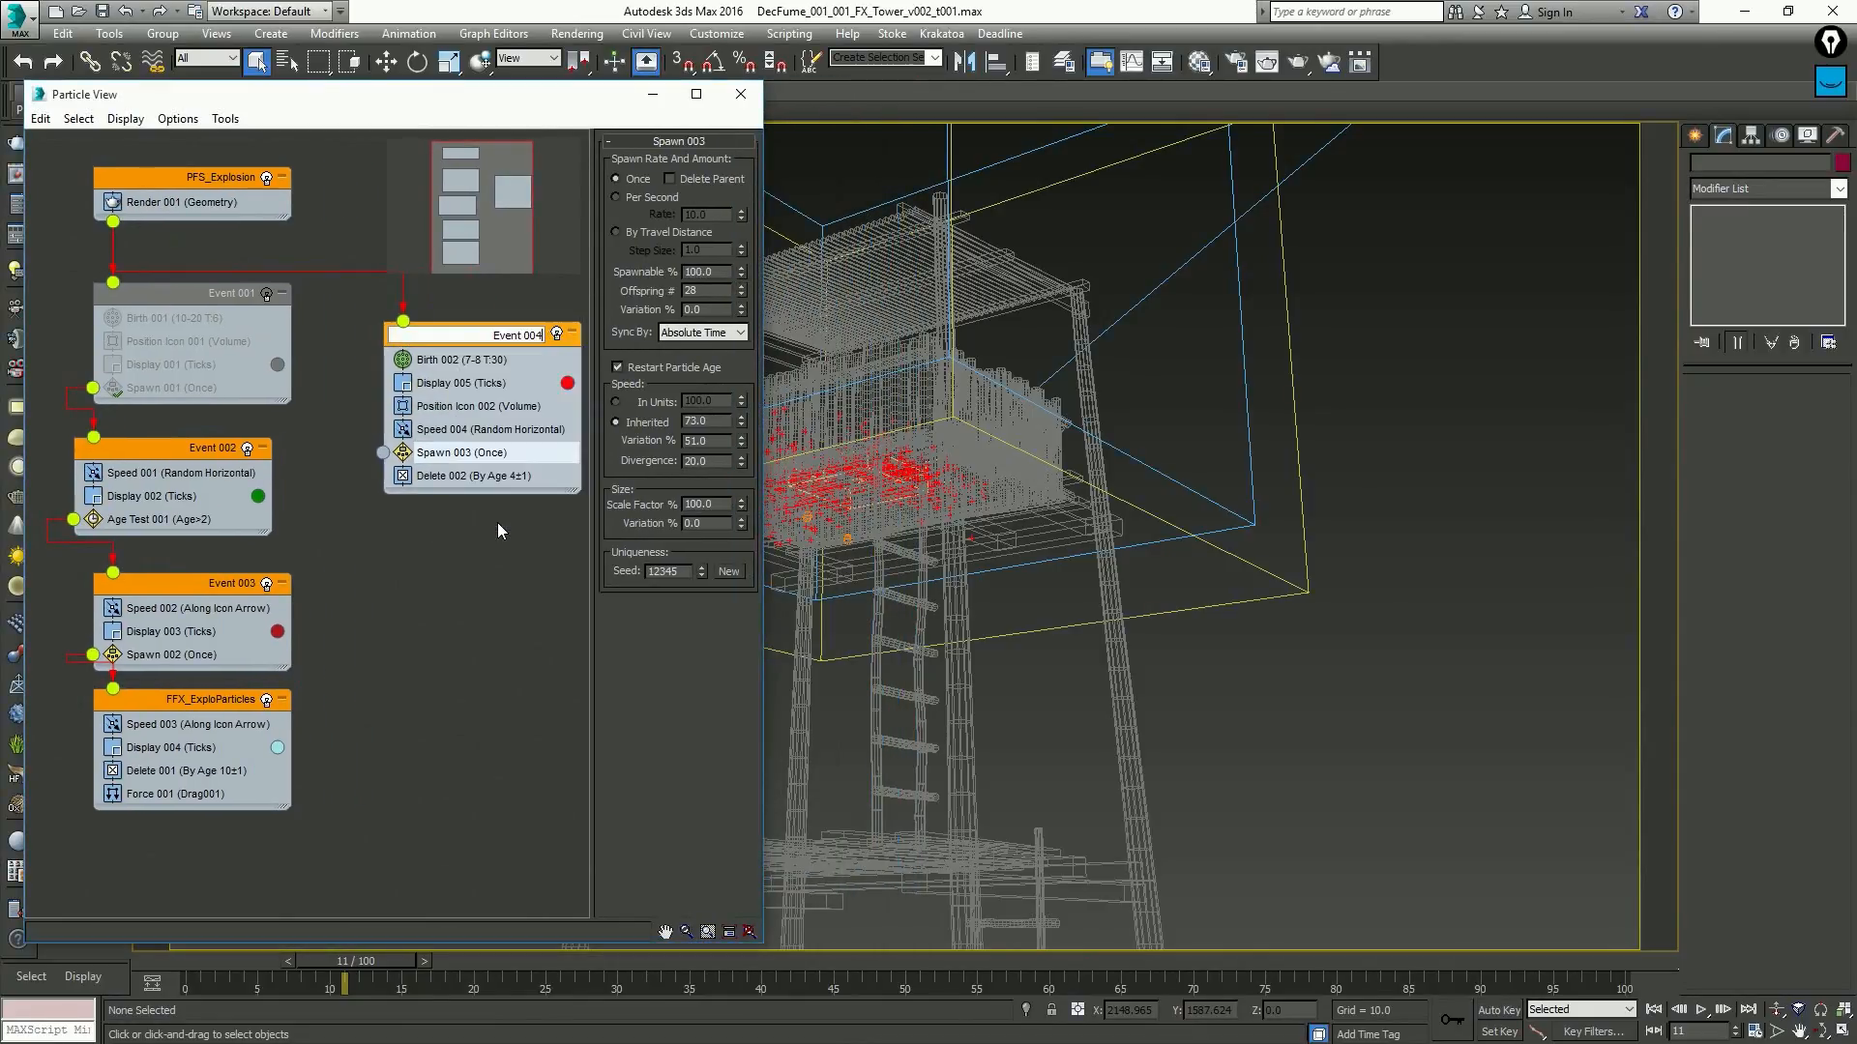
type("ShockExplosion")
key("Return")
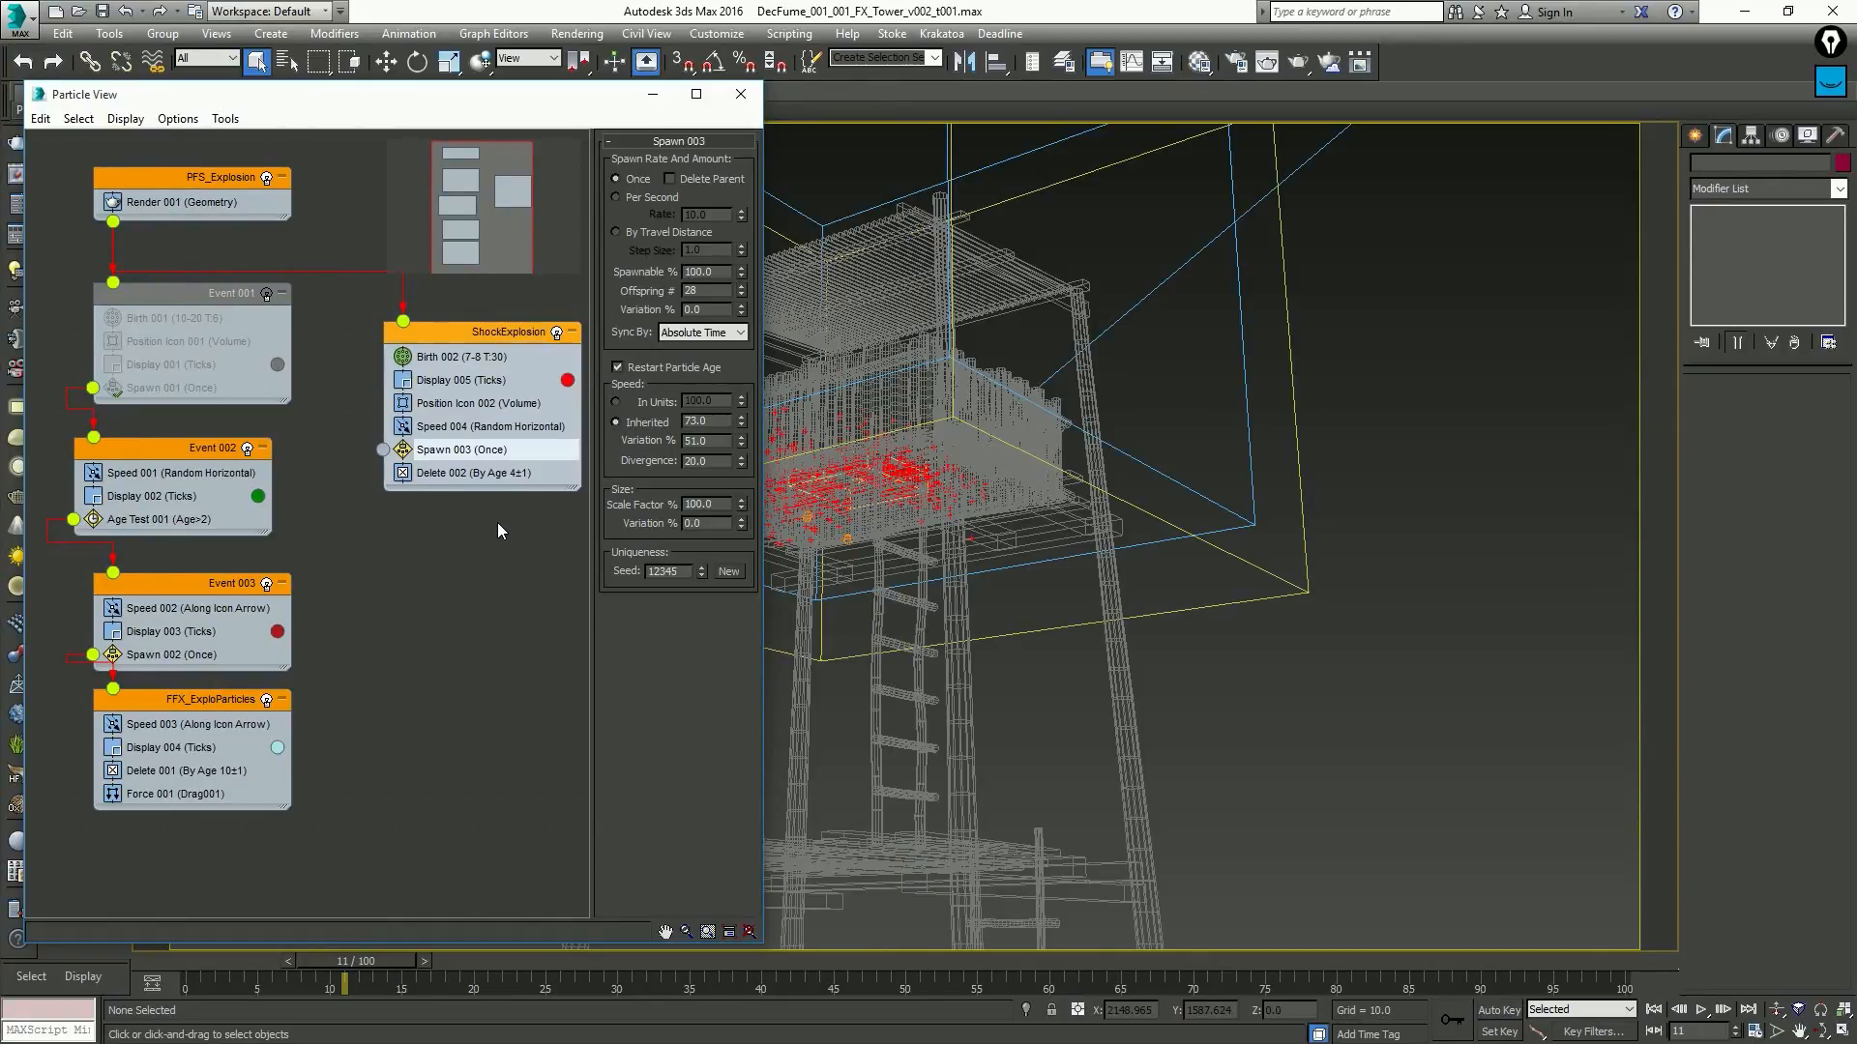
Close Particle View, play the animation in the full camera view and advance through the burst's opening frames
left_click(741, 94)
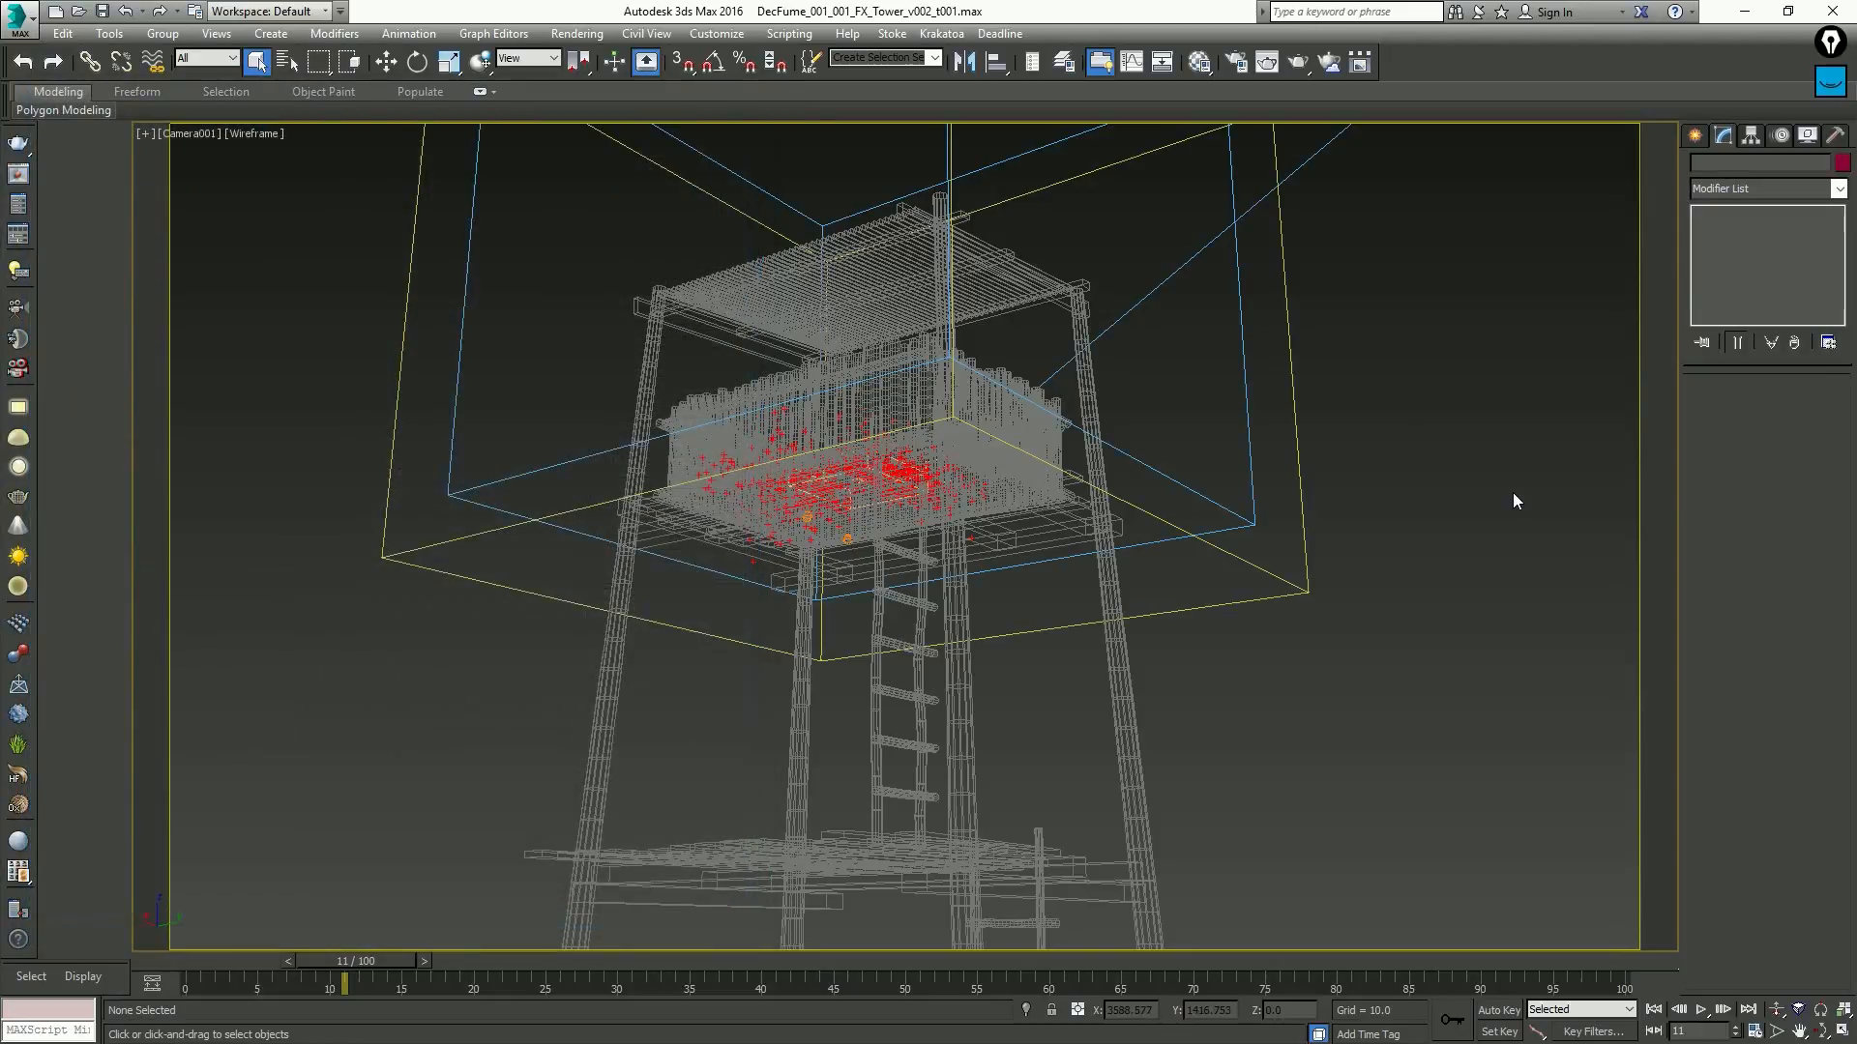
key("/")
key("/")
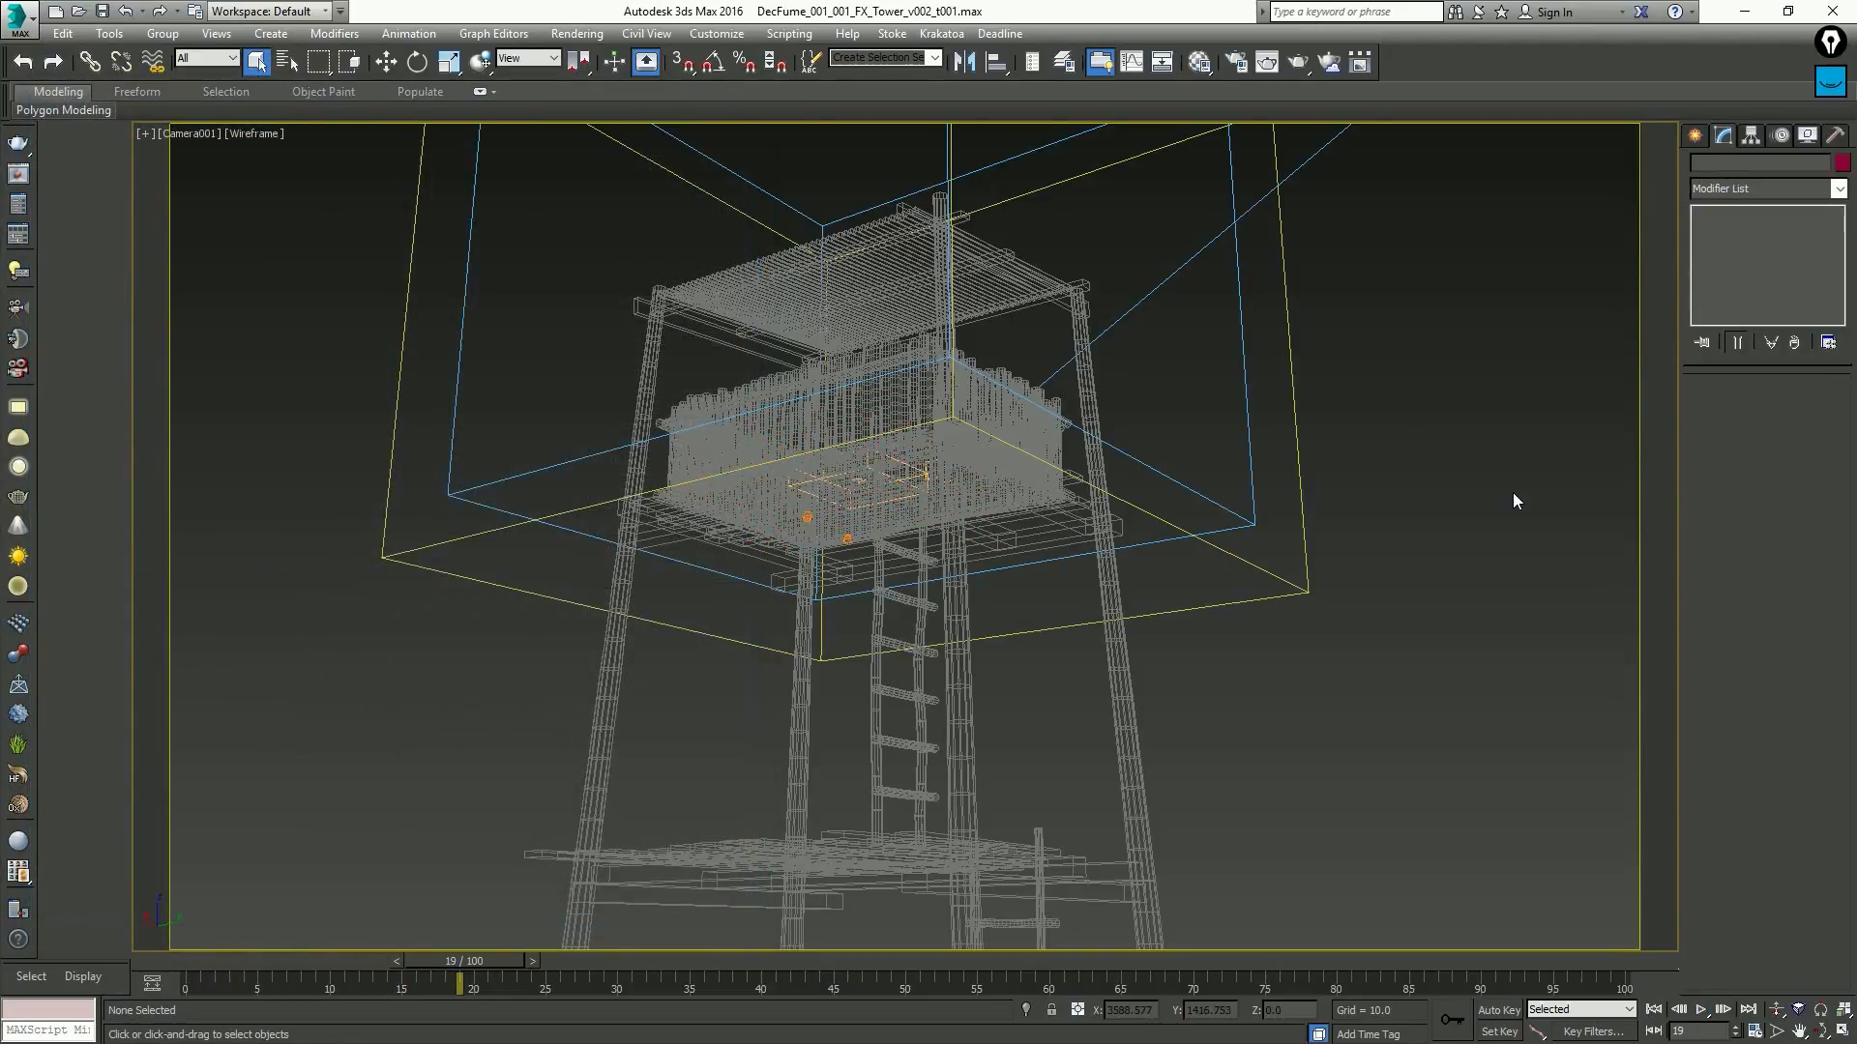
key("period")
key("period")
key("period")
key("period")
key("period")
key("period")
key("period")
key("period")
key("period")
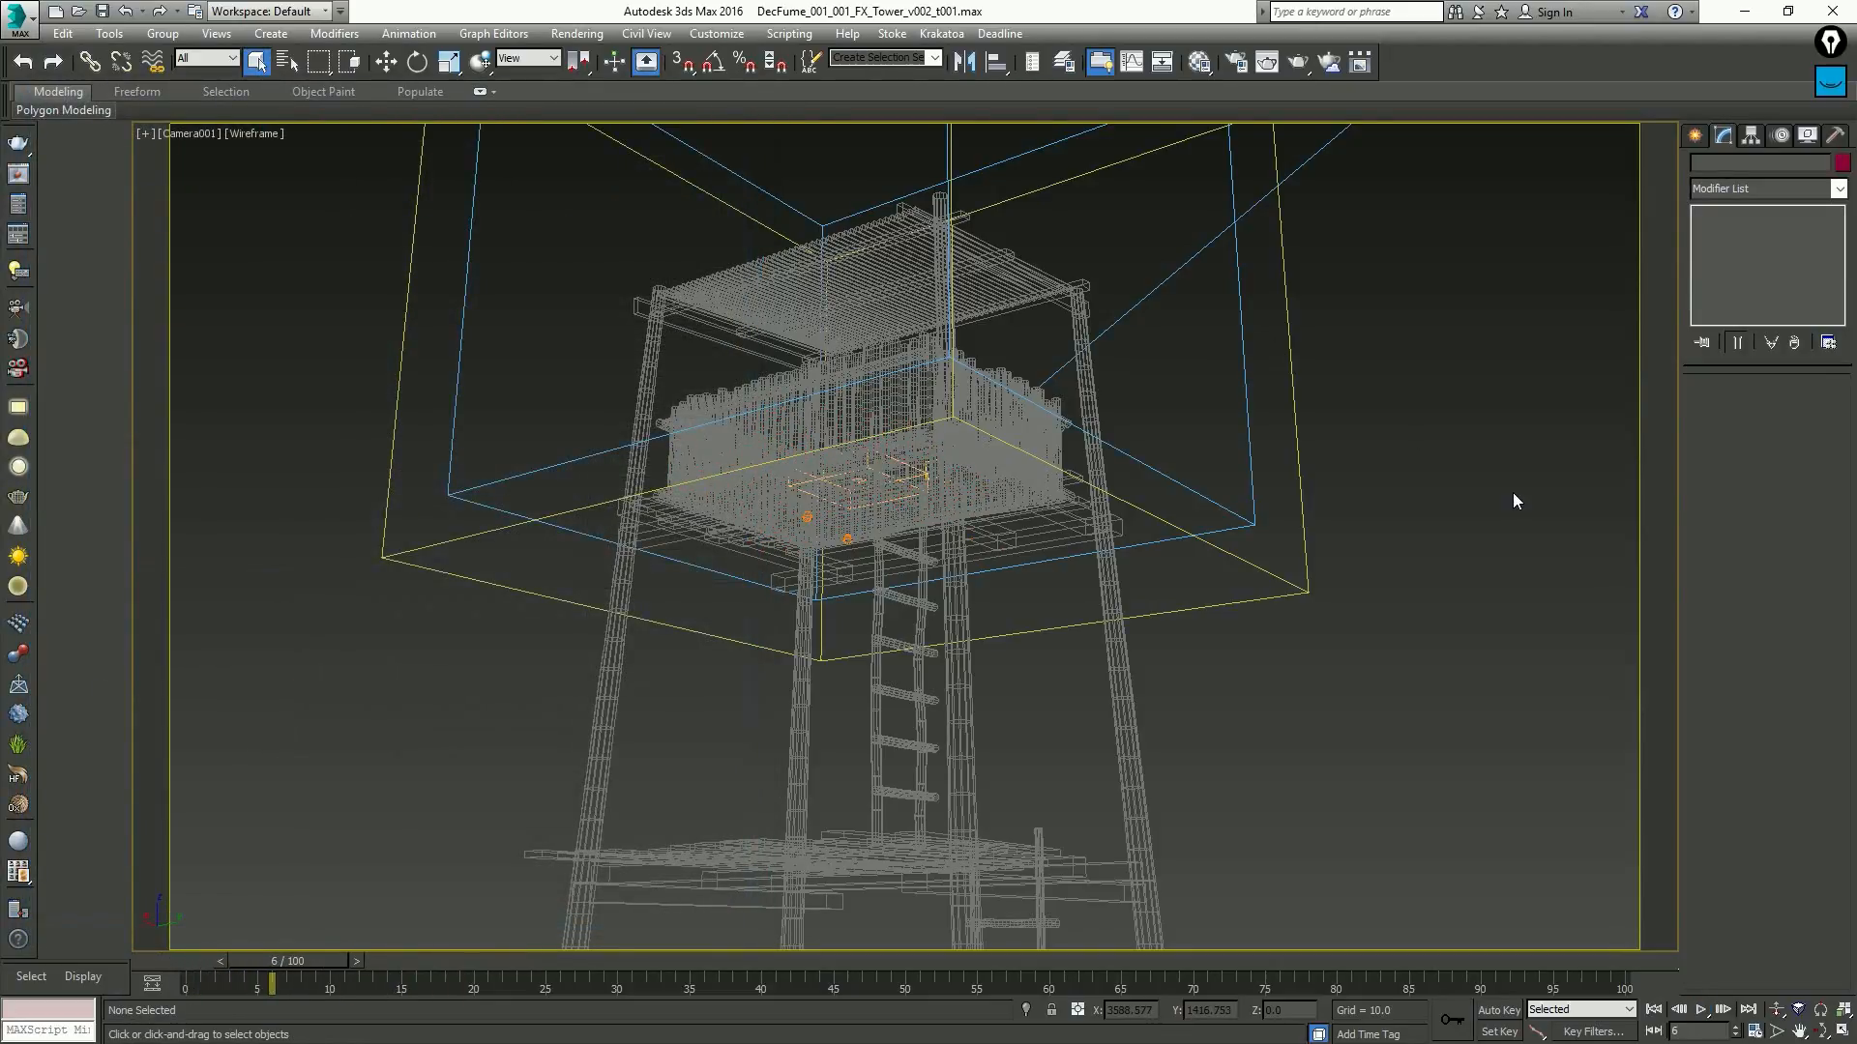
key("period")
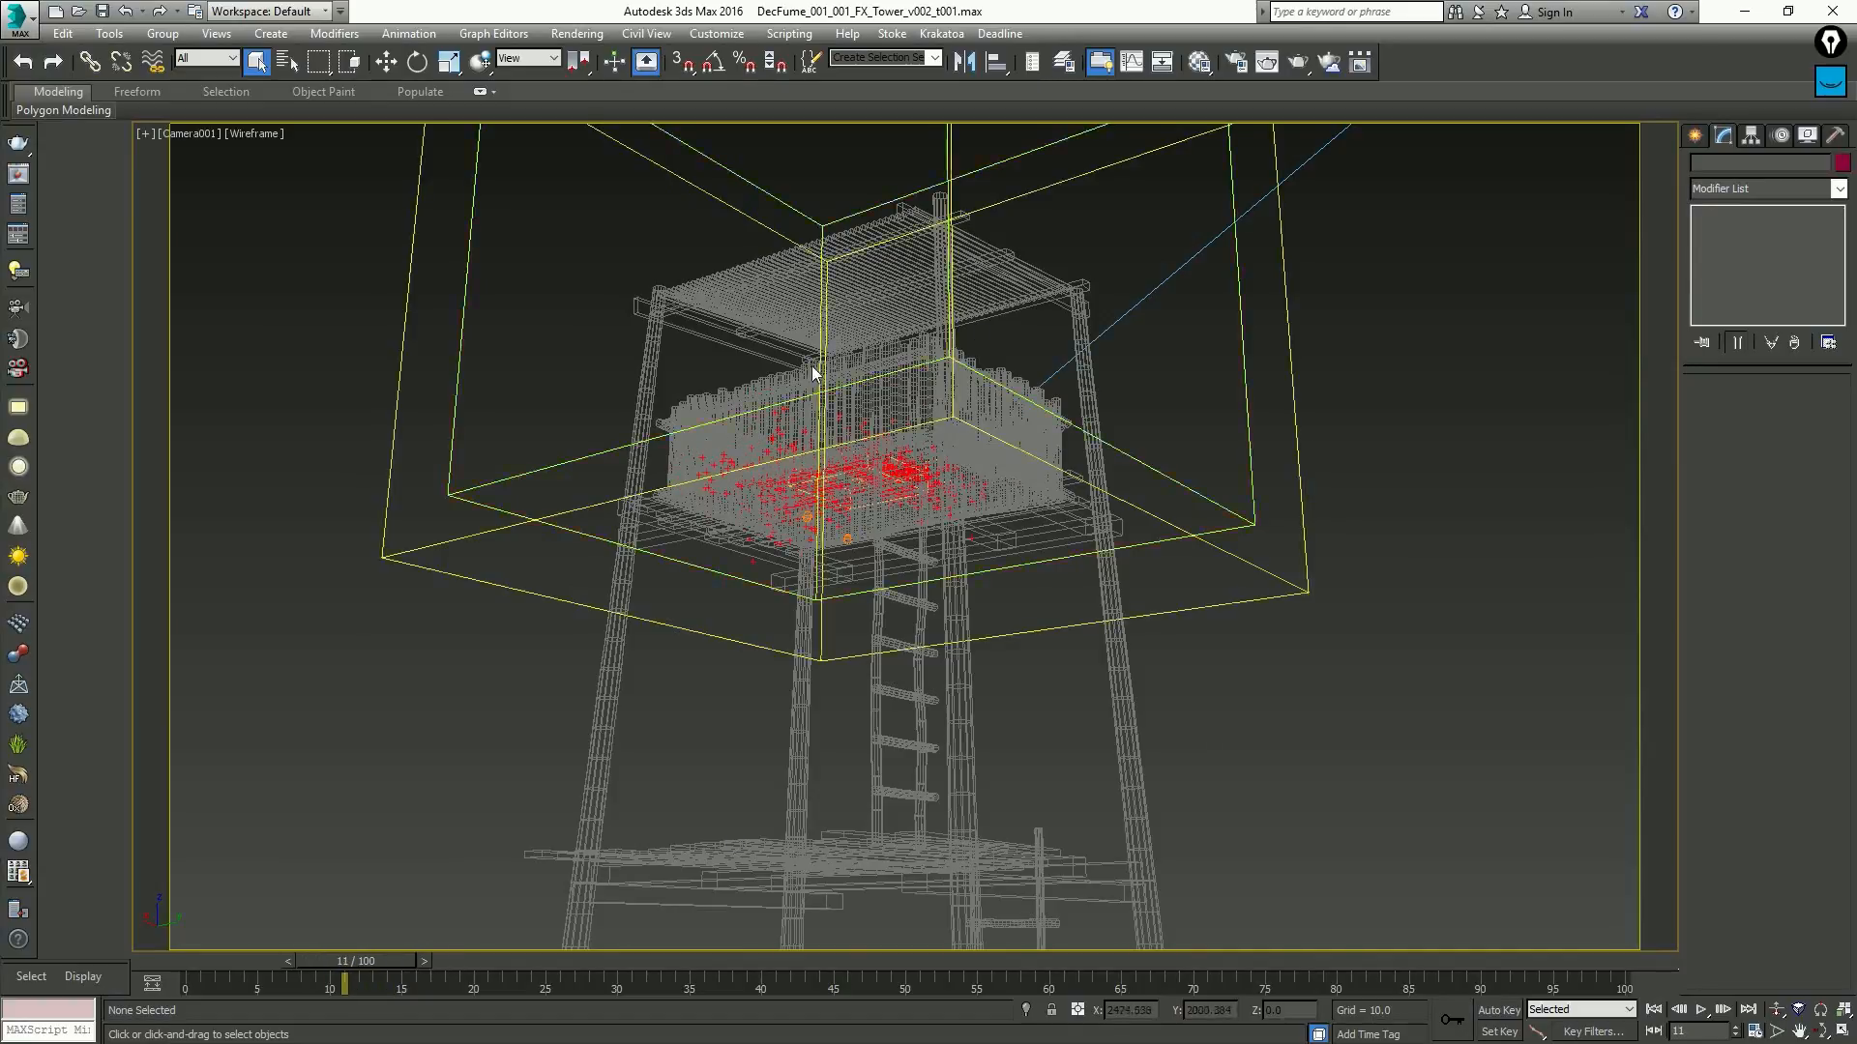
Compare the shock particles' spread across neighbouring frames from about frame 10 onward
key(".")
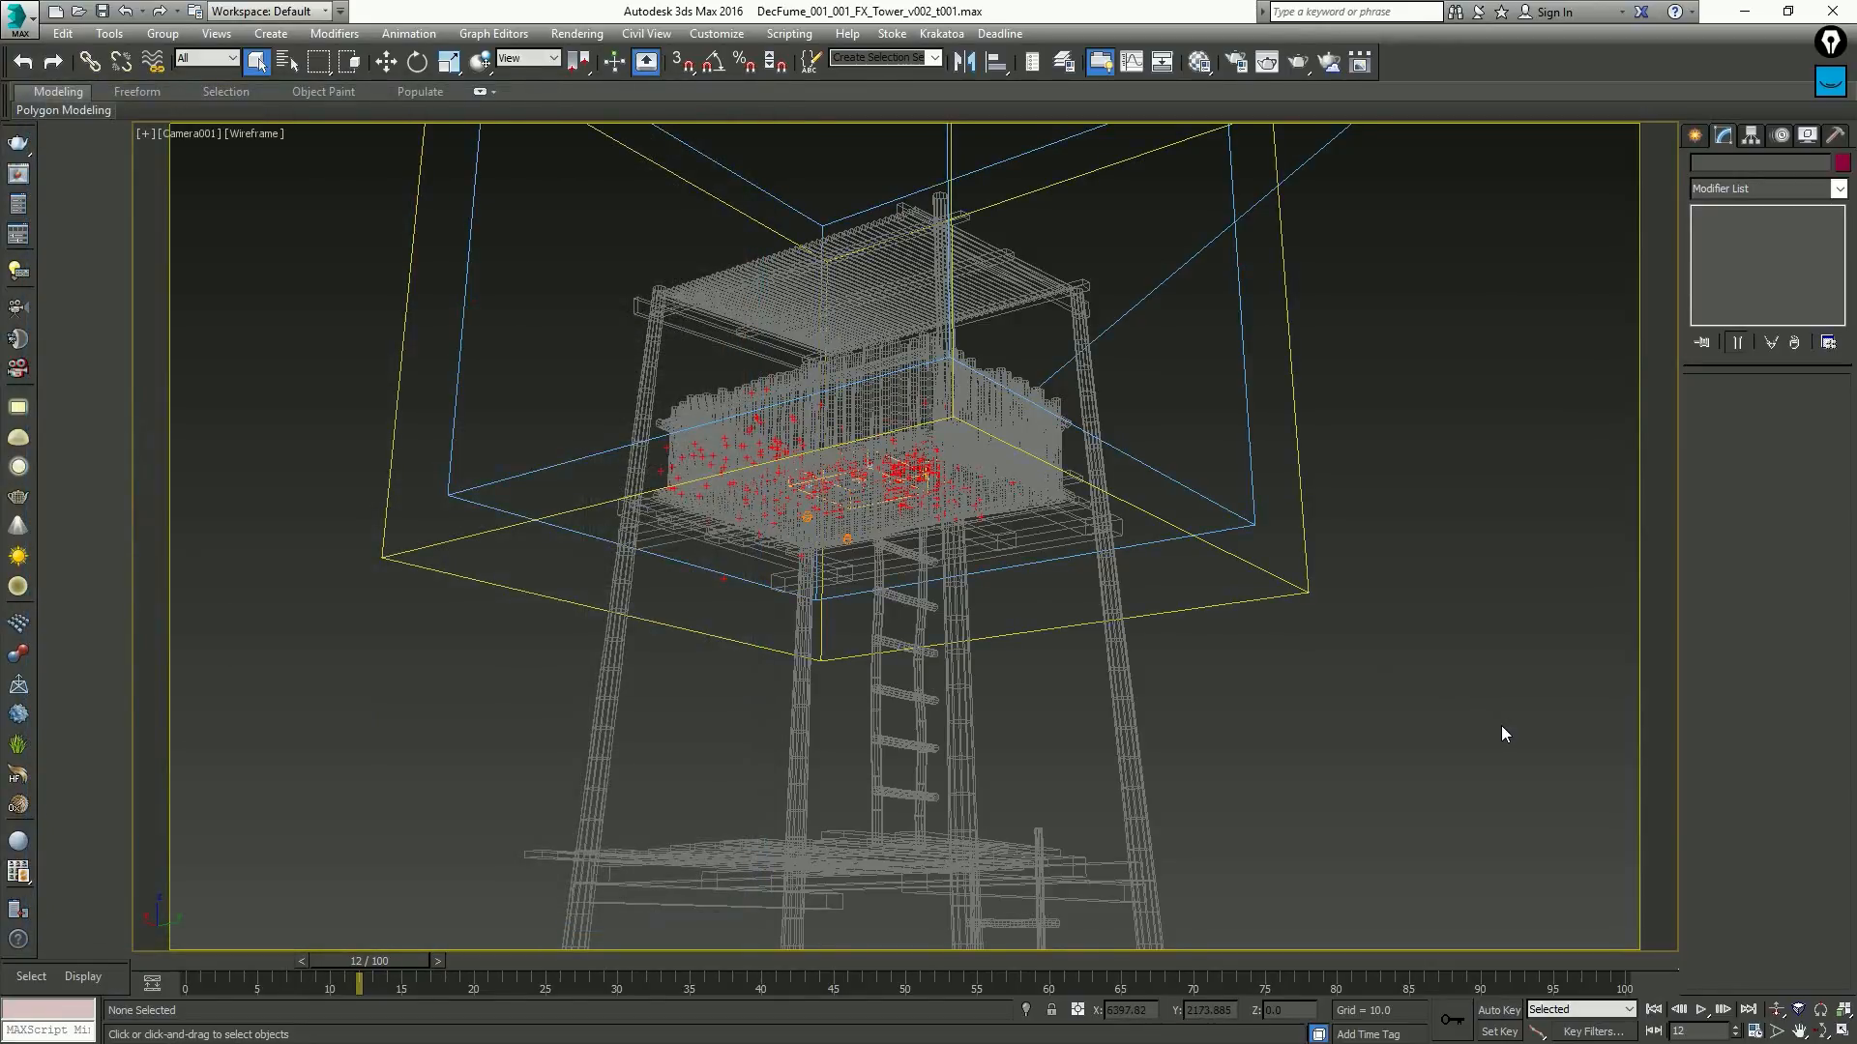
key("comma")
key("comma")
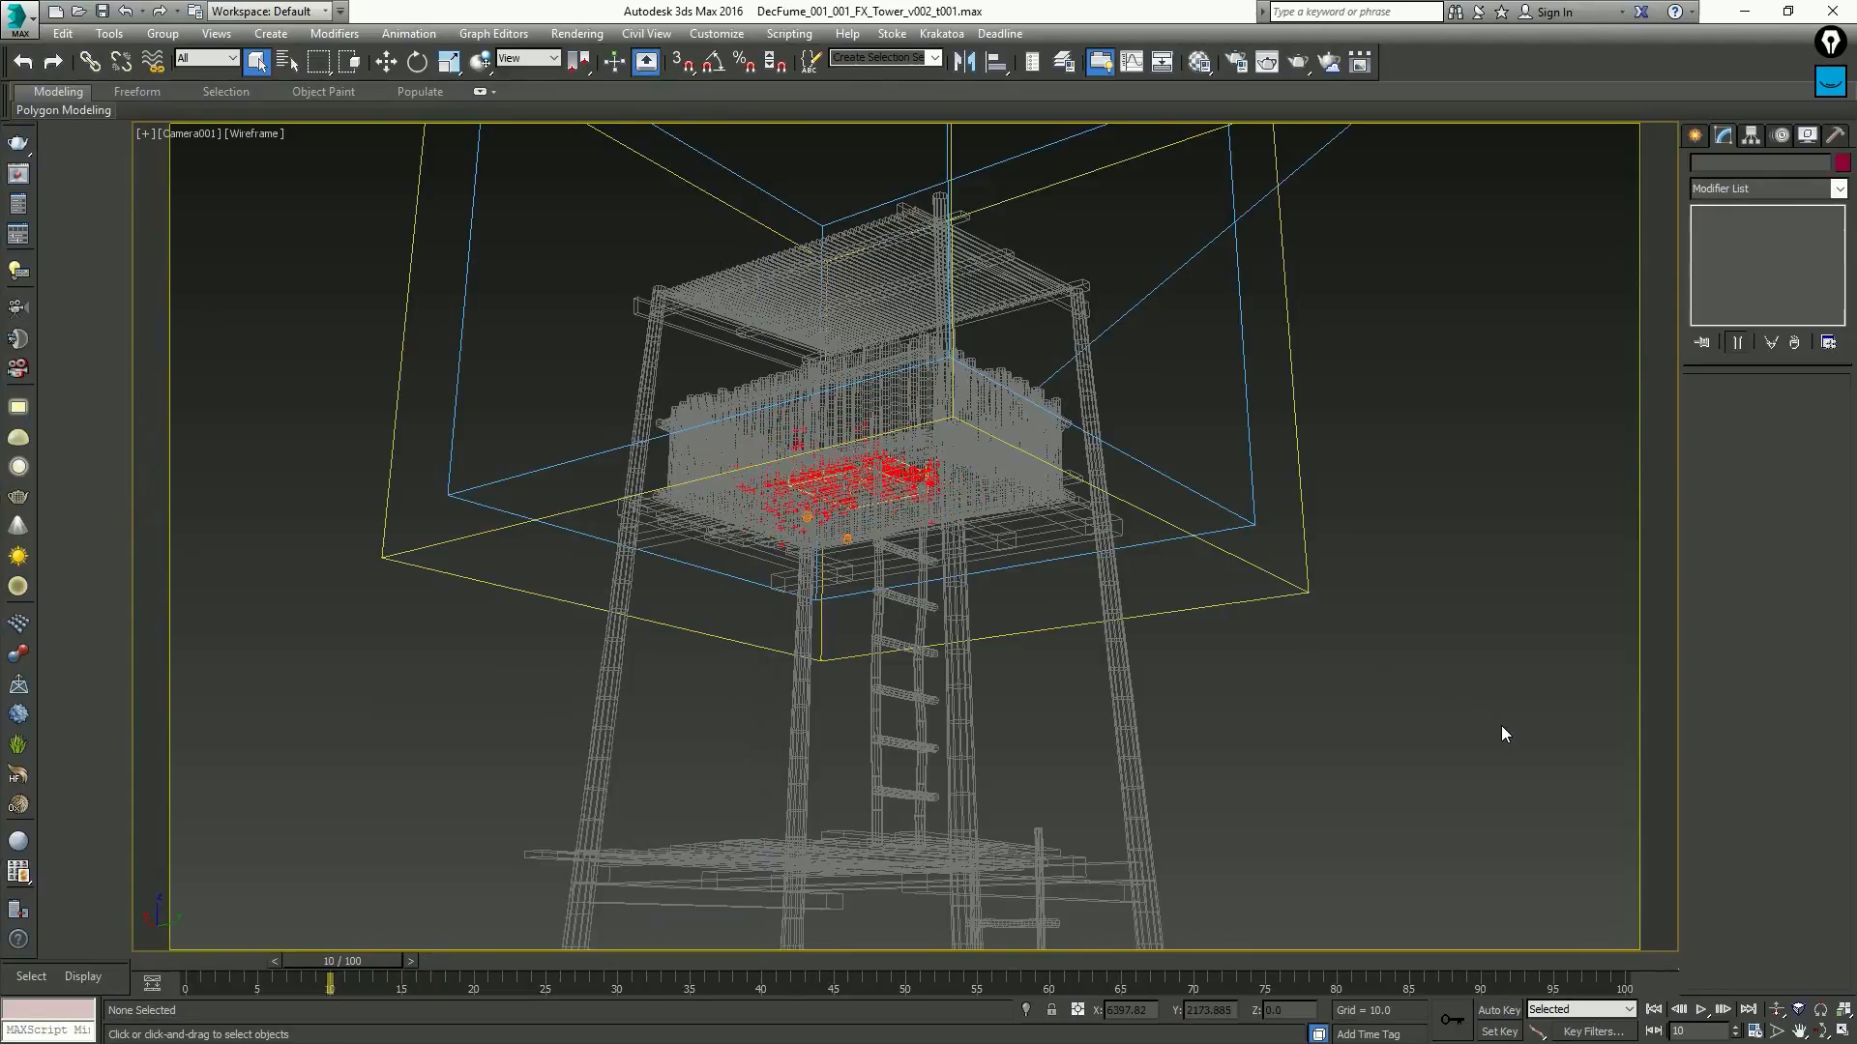
key("period")
key("period")
key("period")
key("period")
key("period")
key("comma")
key("comma")
key("comma")
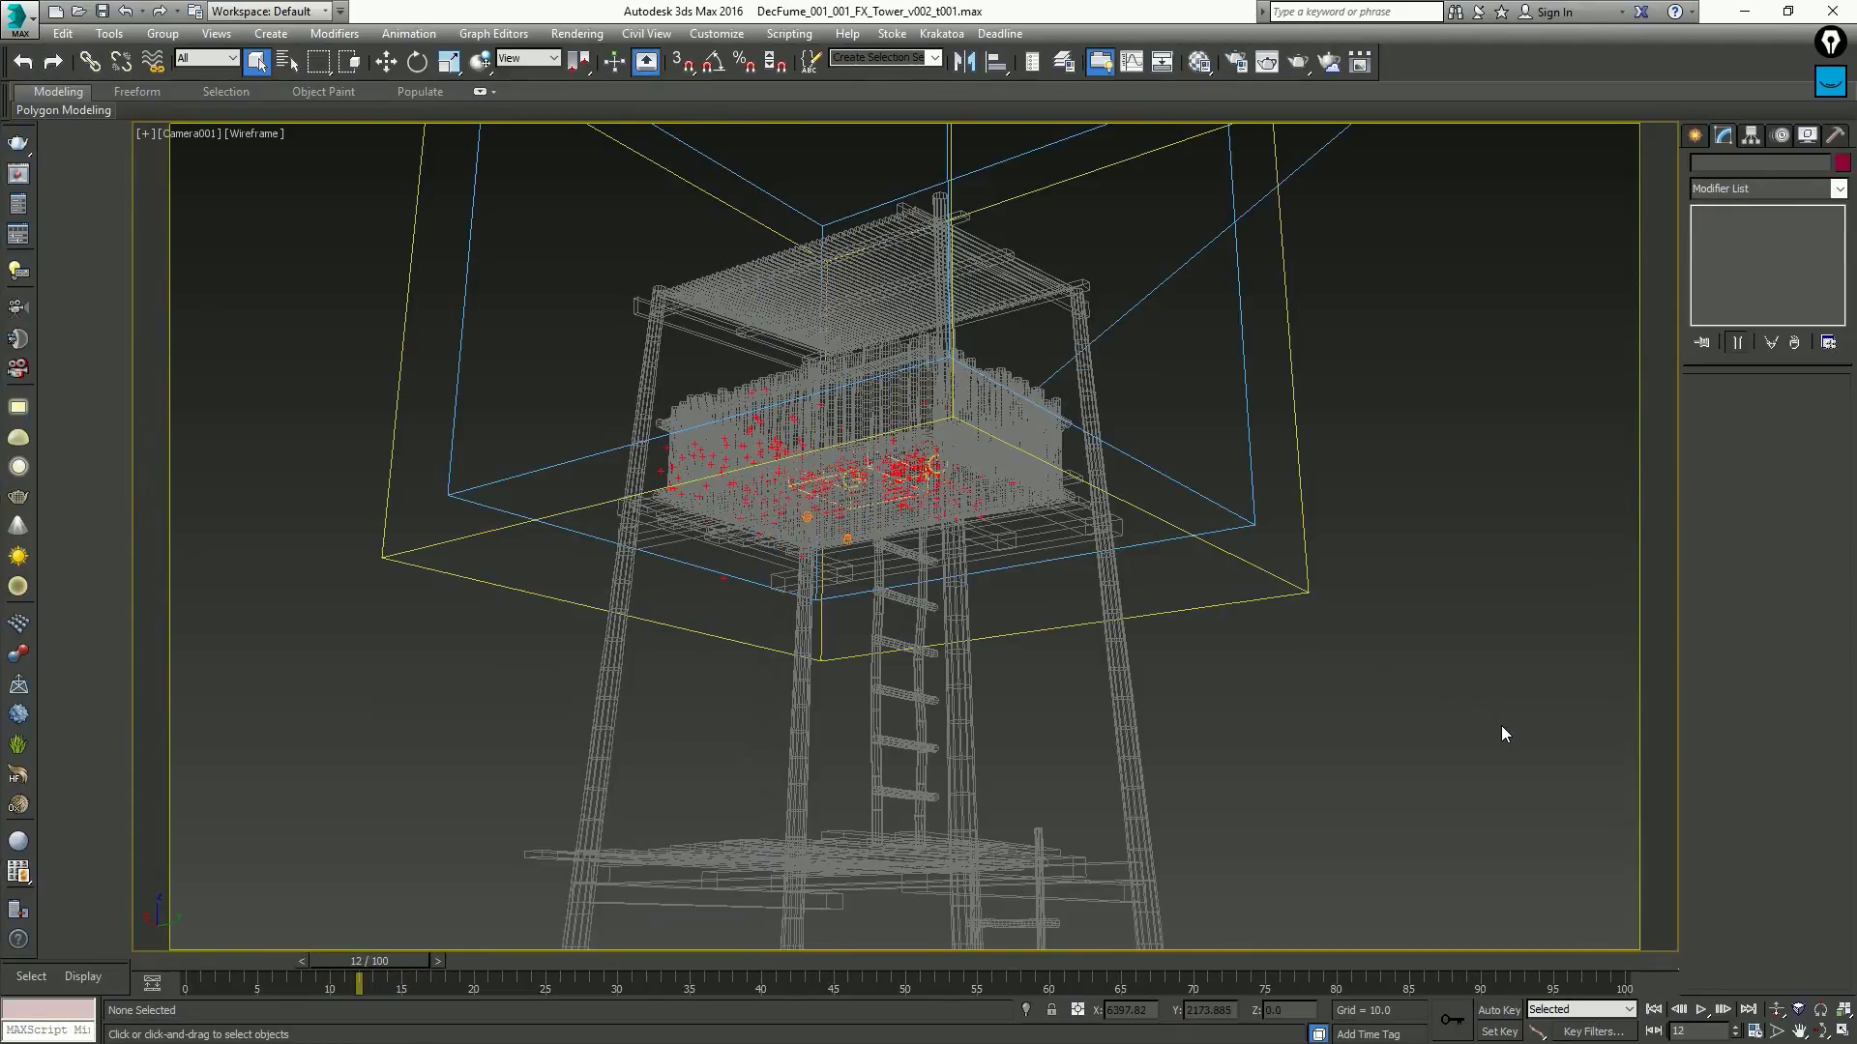
Advance from frame 12 to about frame 21 and step back to compare the shock burst with the rising explosion particles
key("period")
key("period")
key("period")
key("period")
key("period")
key("period")
key("period")
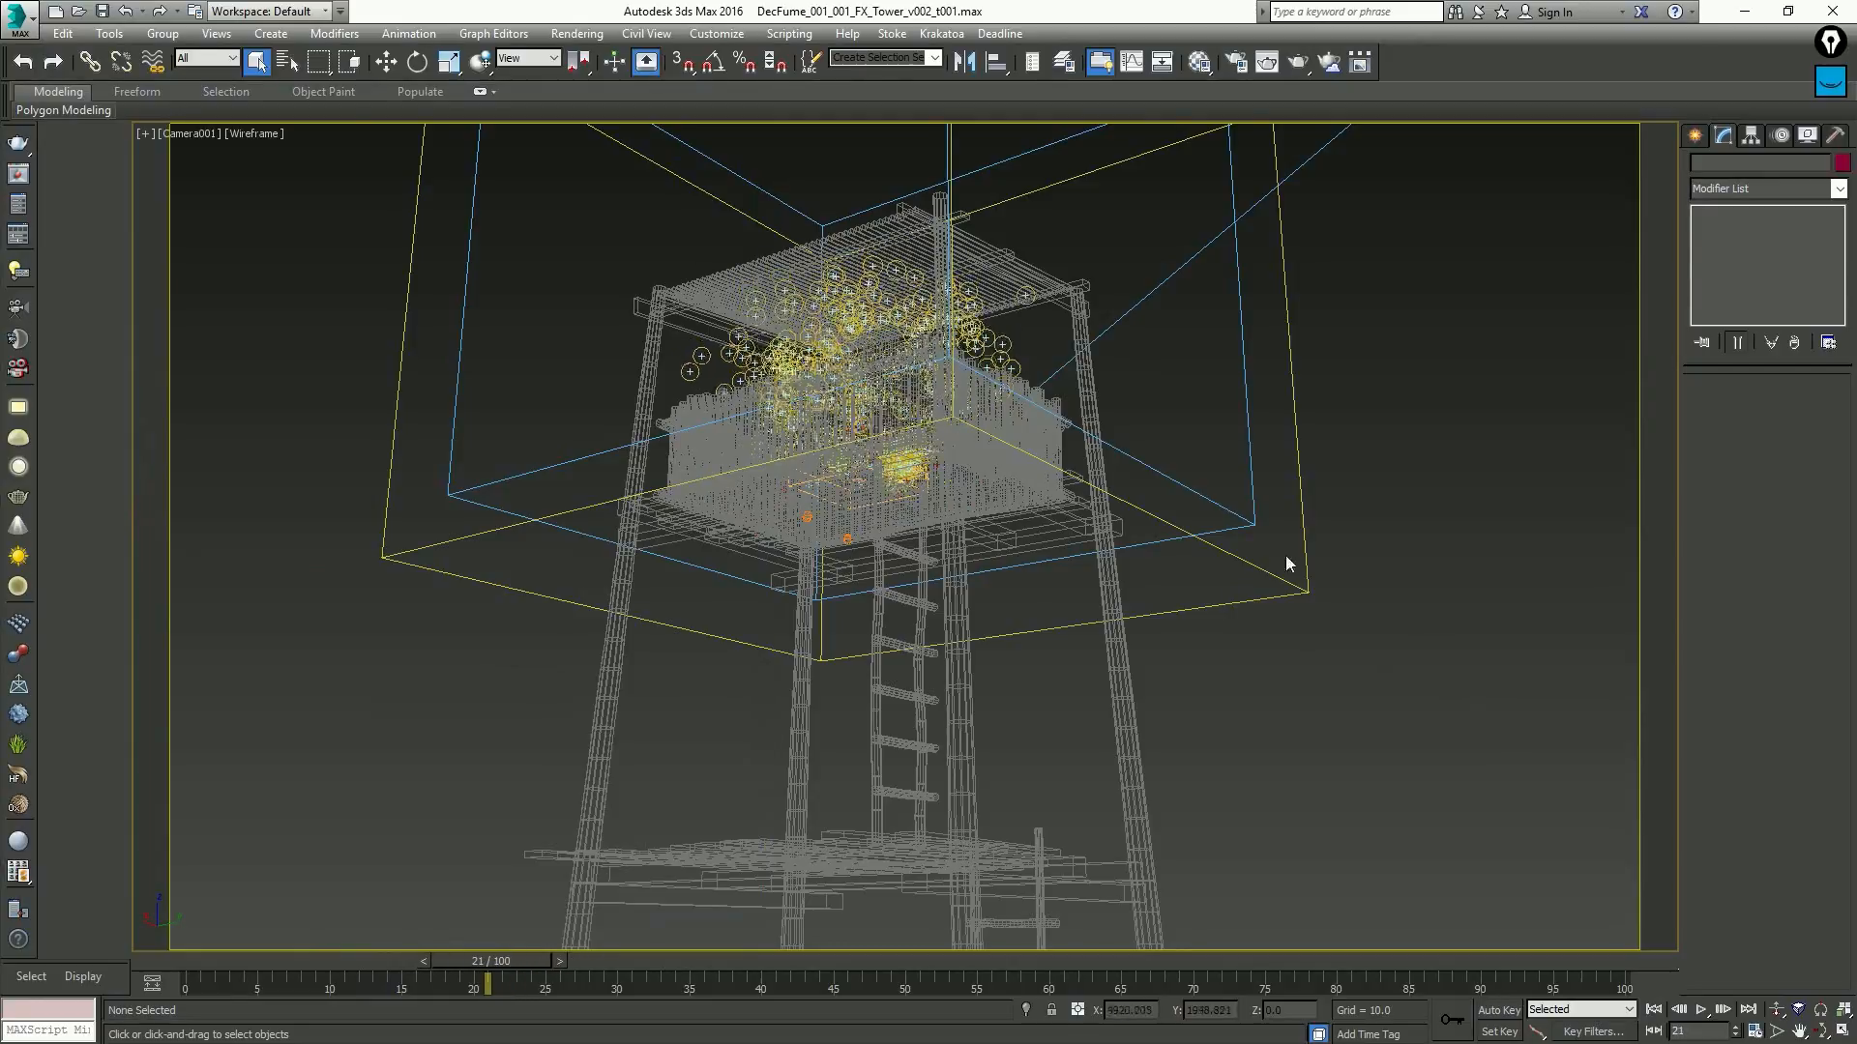
key("comma")
key("comma")
key("comma")
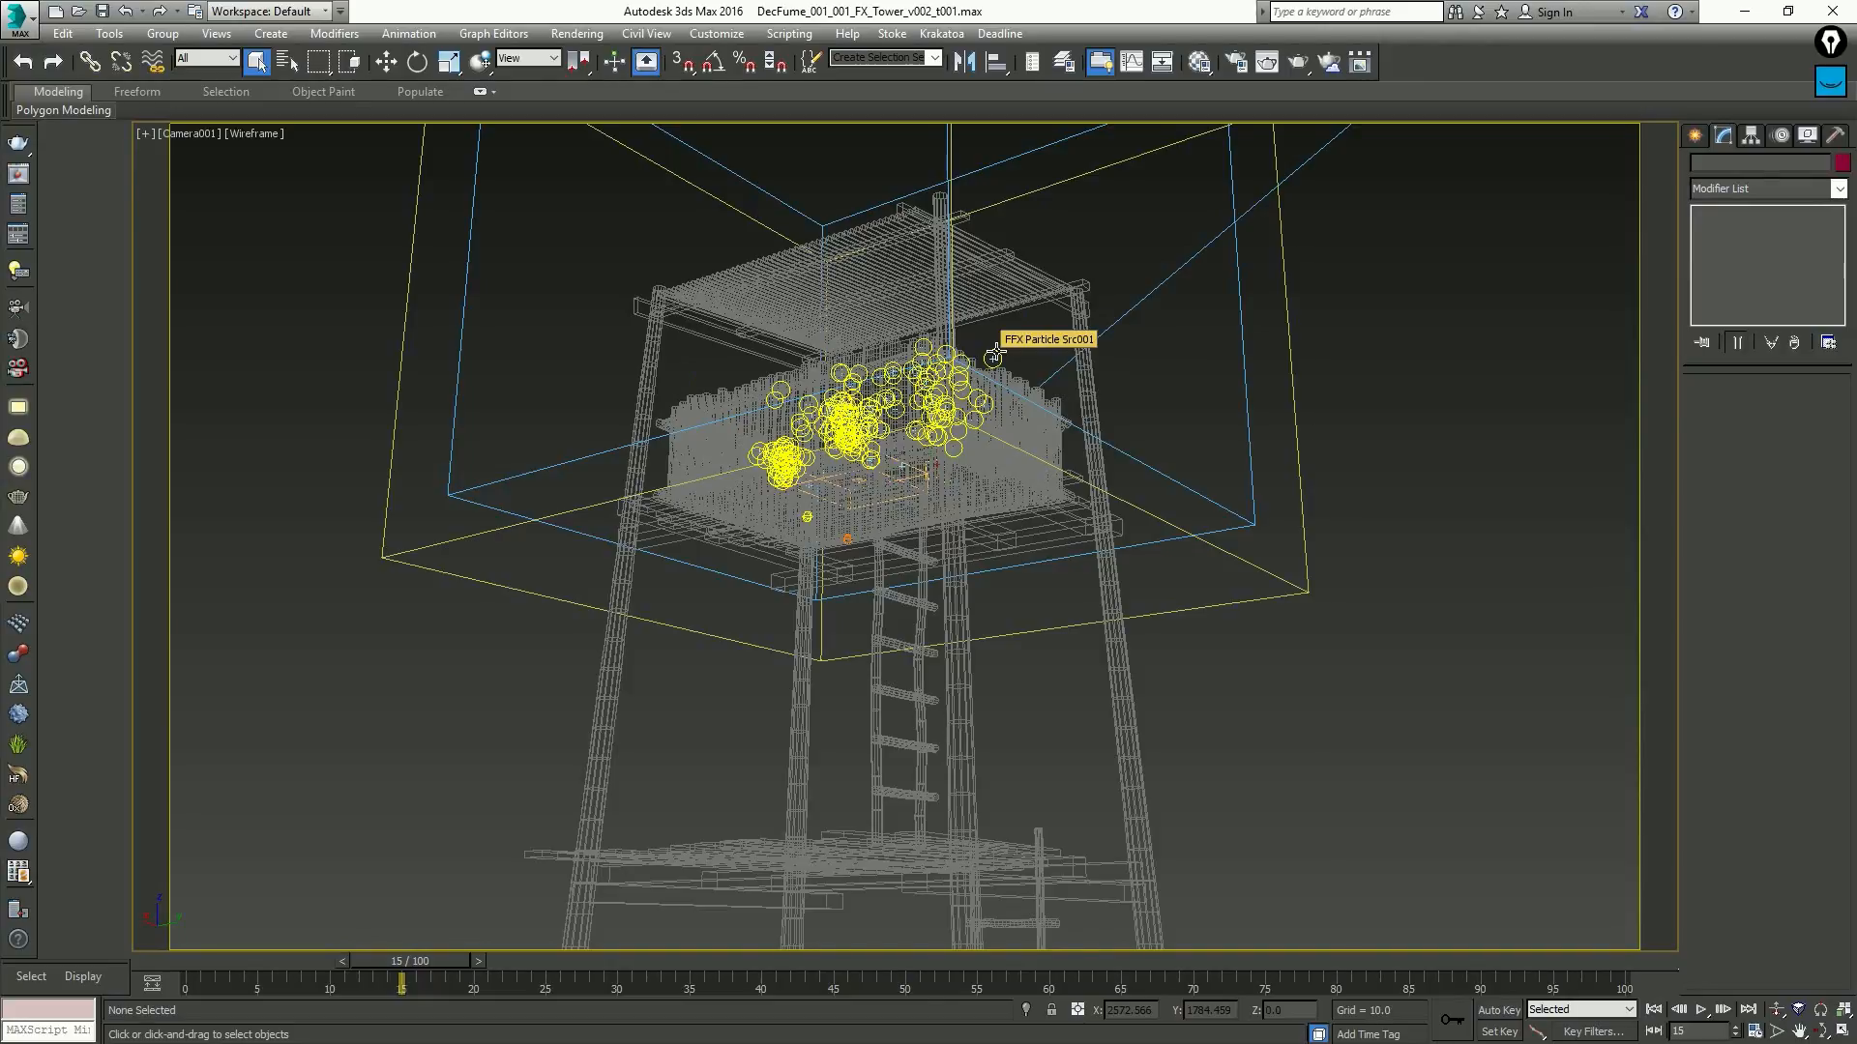
Replay the animation from frame 0 and step back from frame 18 to the shock burst around frame 9
key("Home")
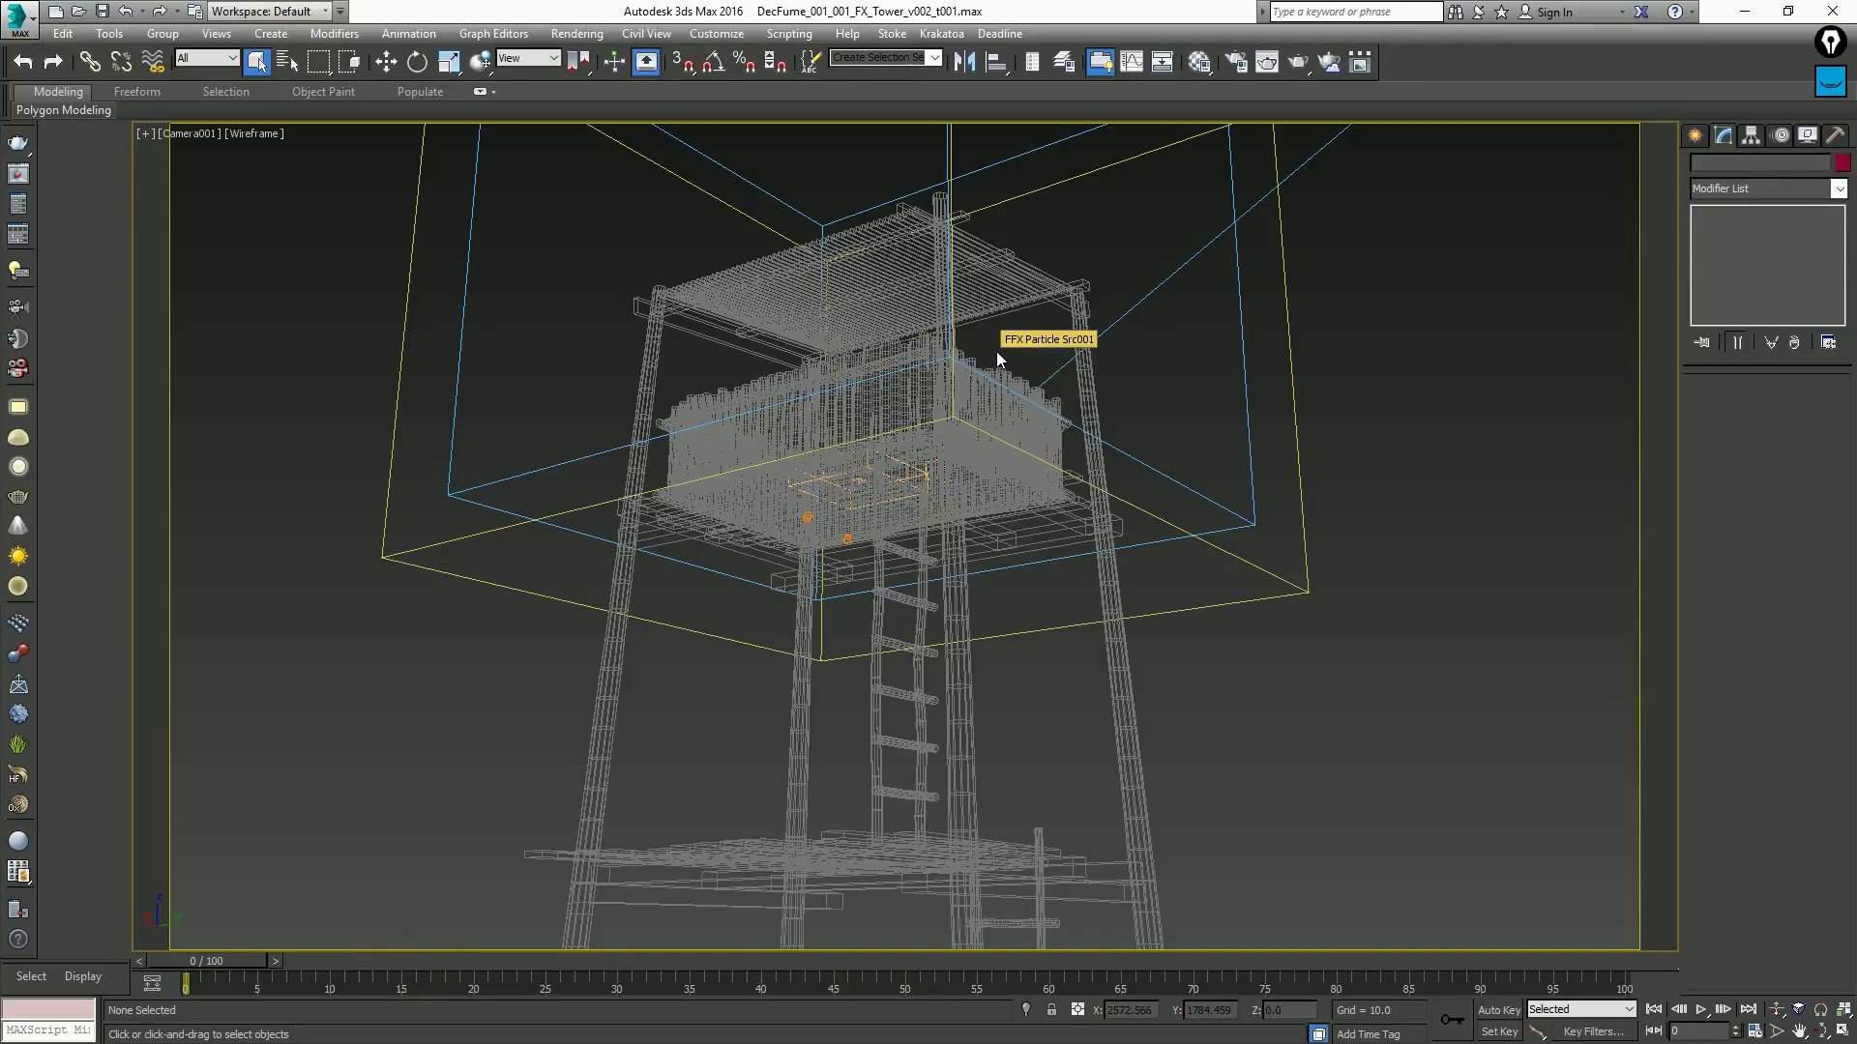
key("slash")
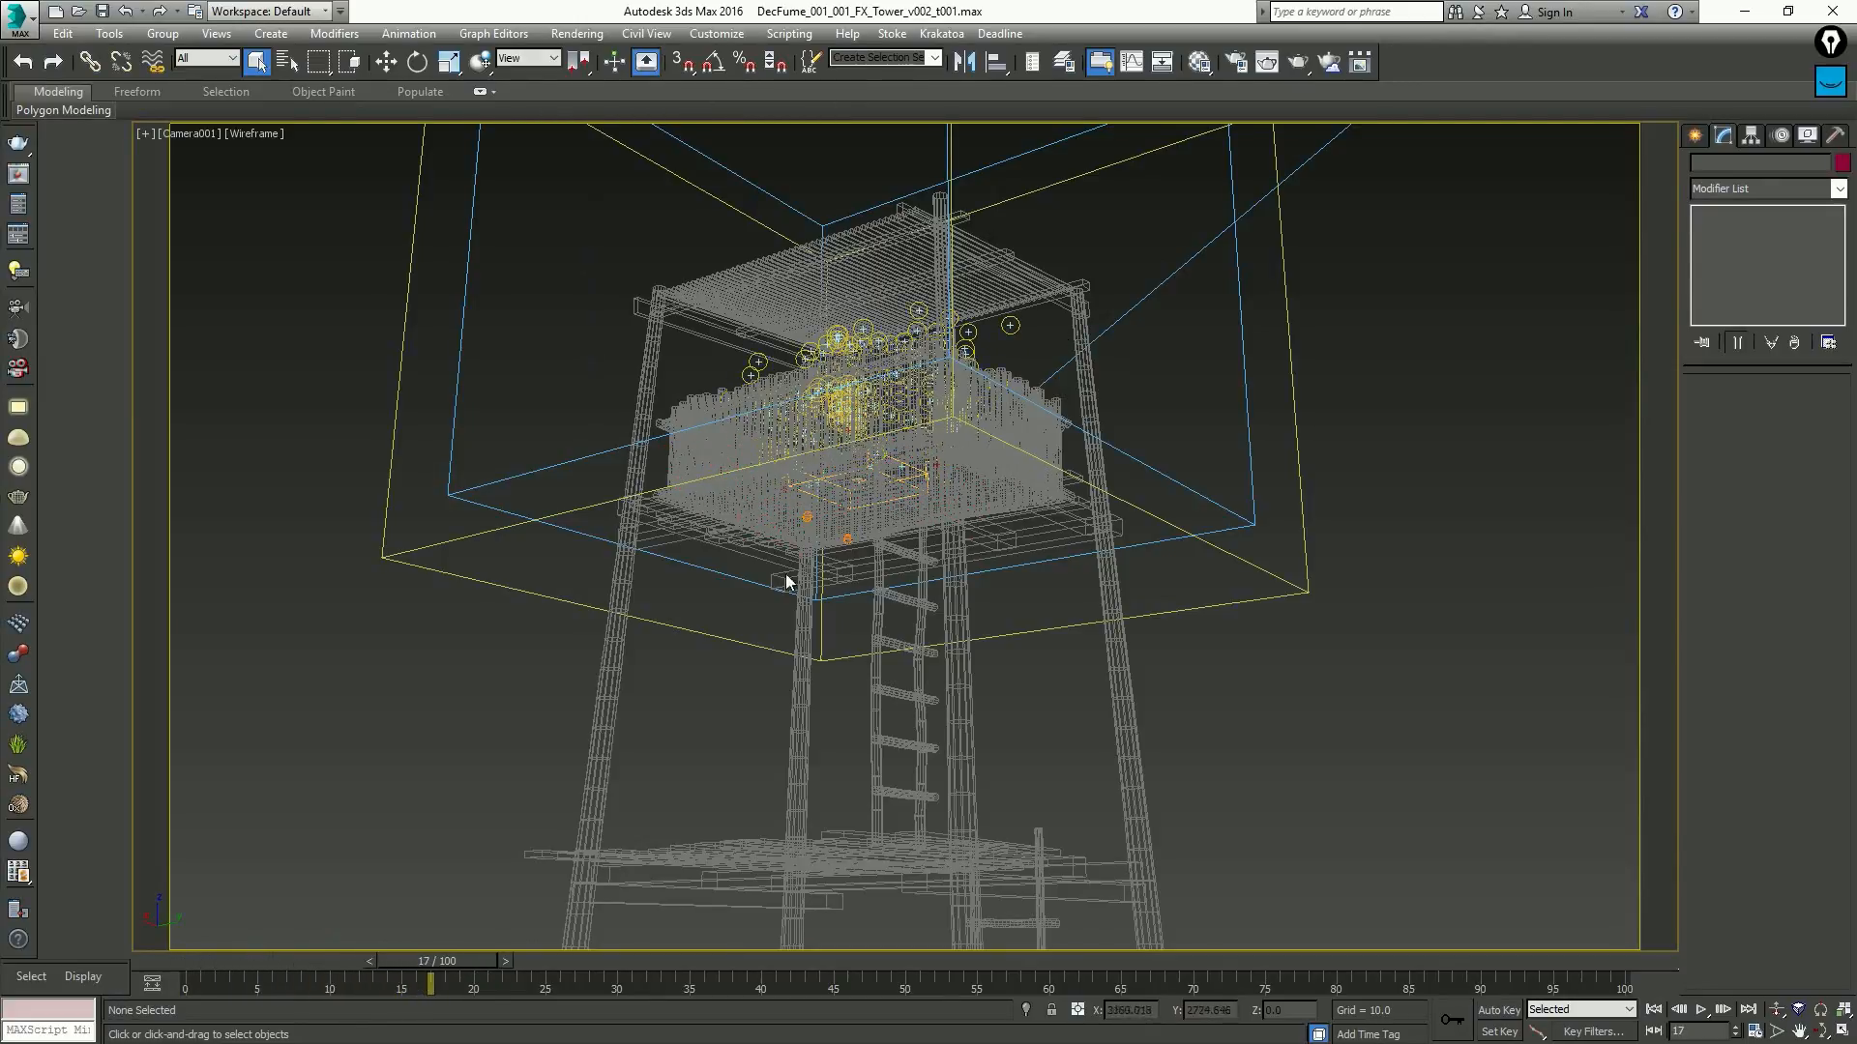
key("period")
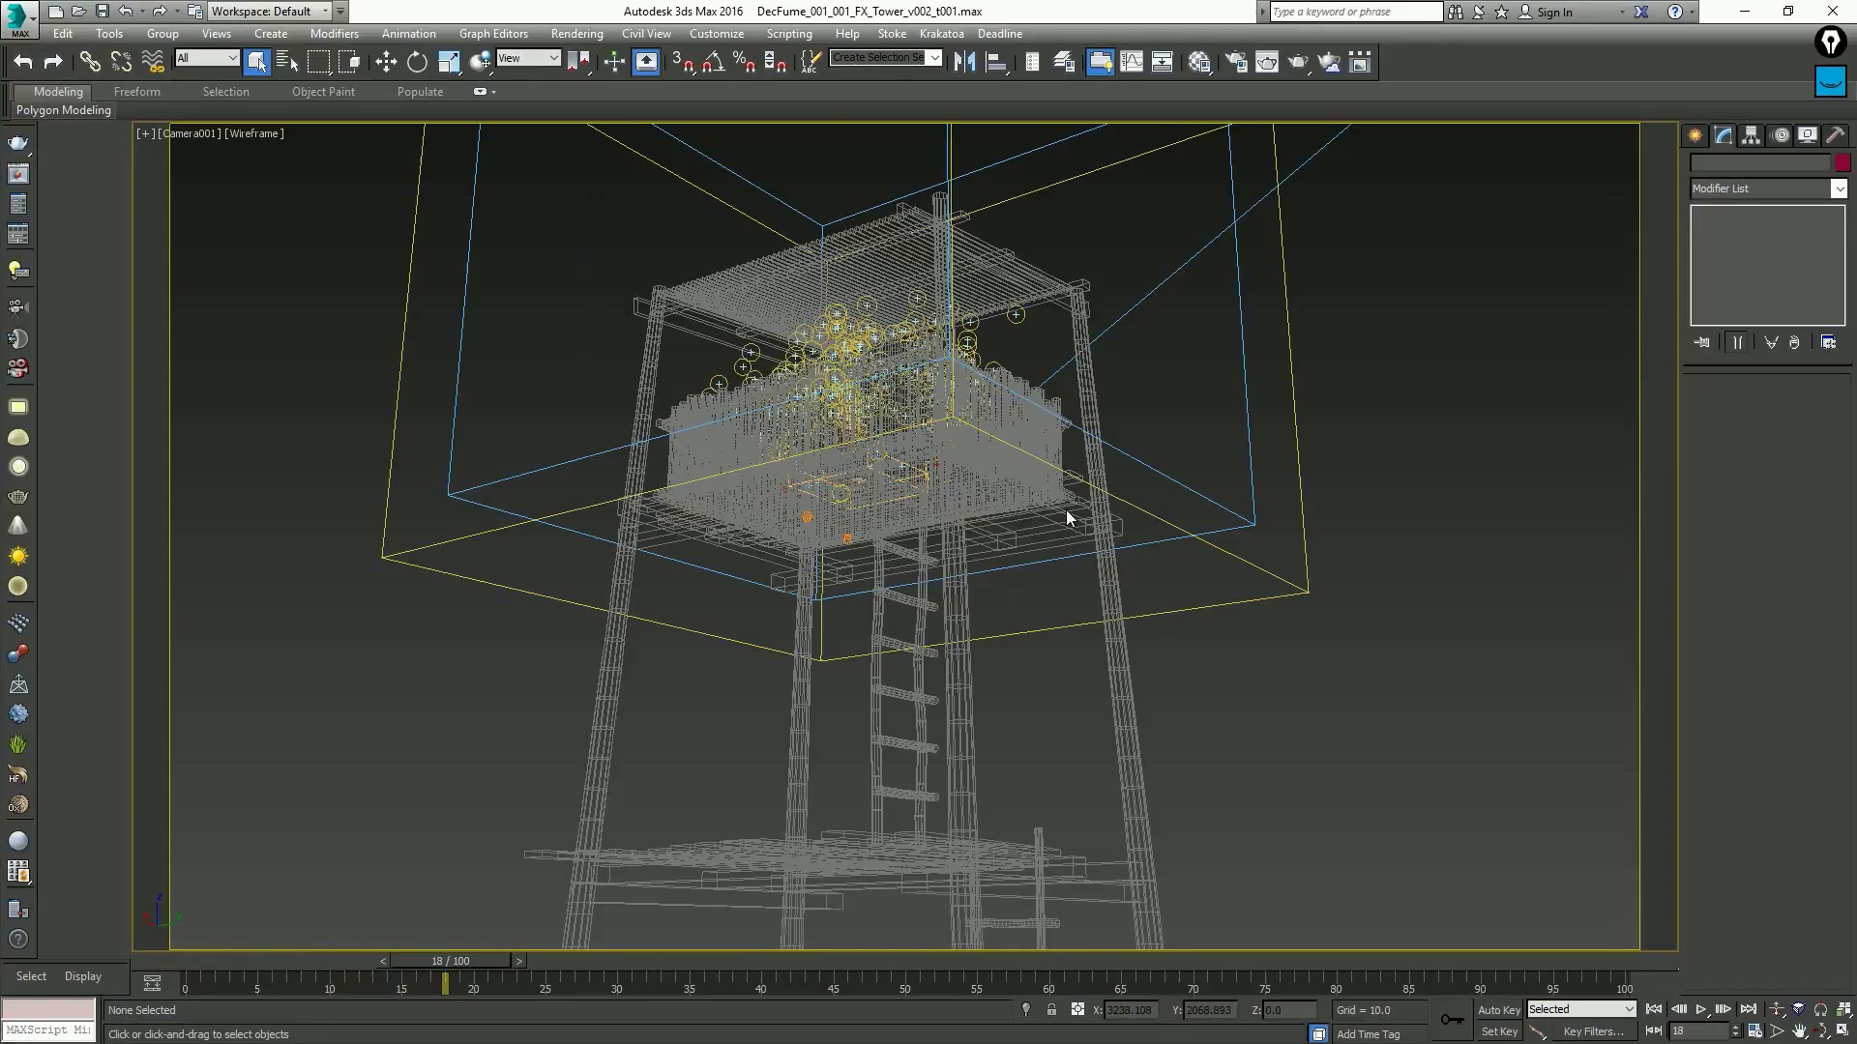
key("comma")
key("comma")
key("comma")
key("comma")
key("comma")
key("comma")
key("comma")
key("comma")
key("comma")
key("comma")
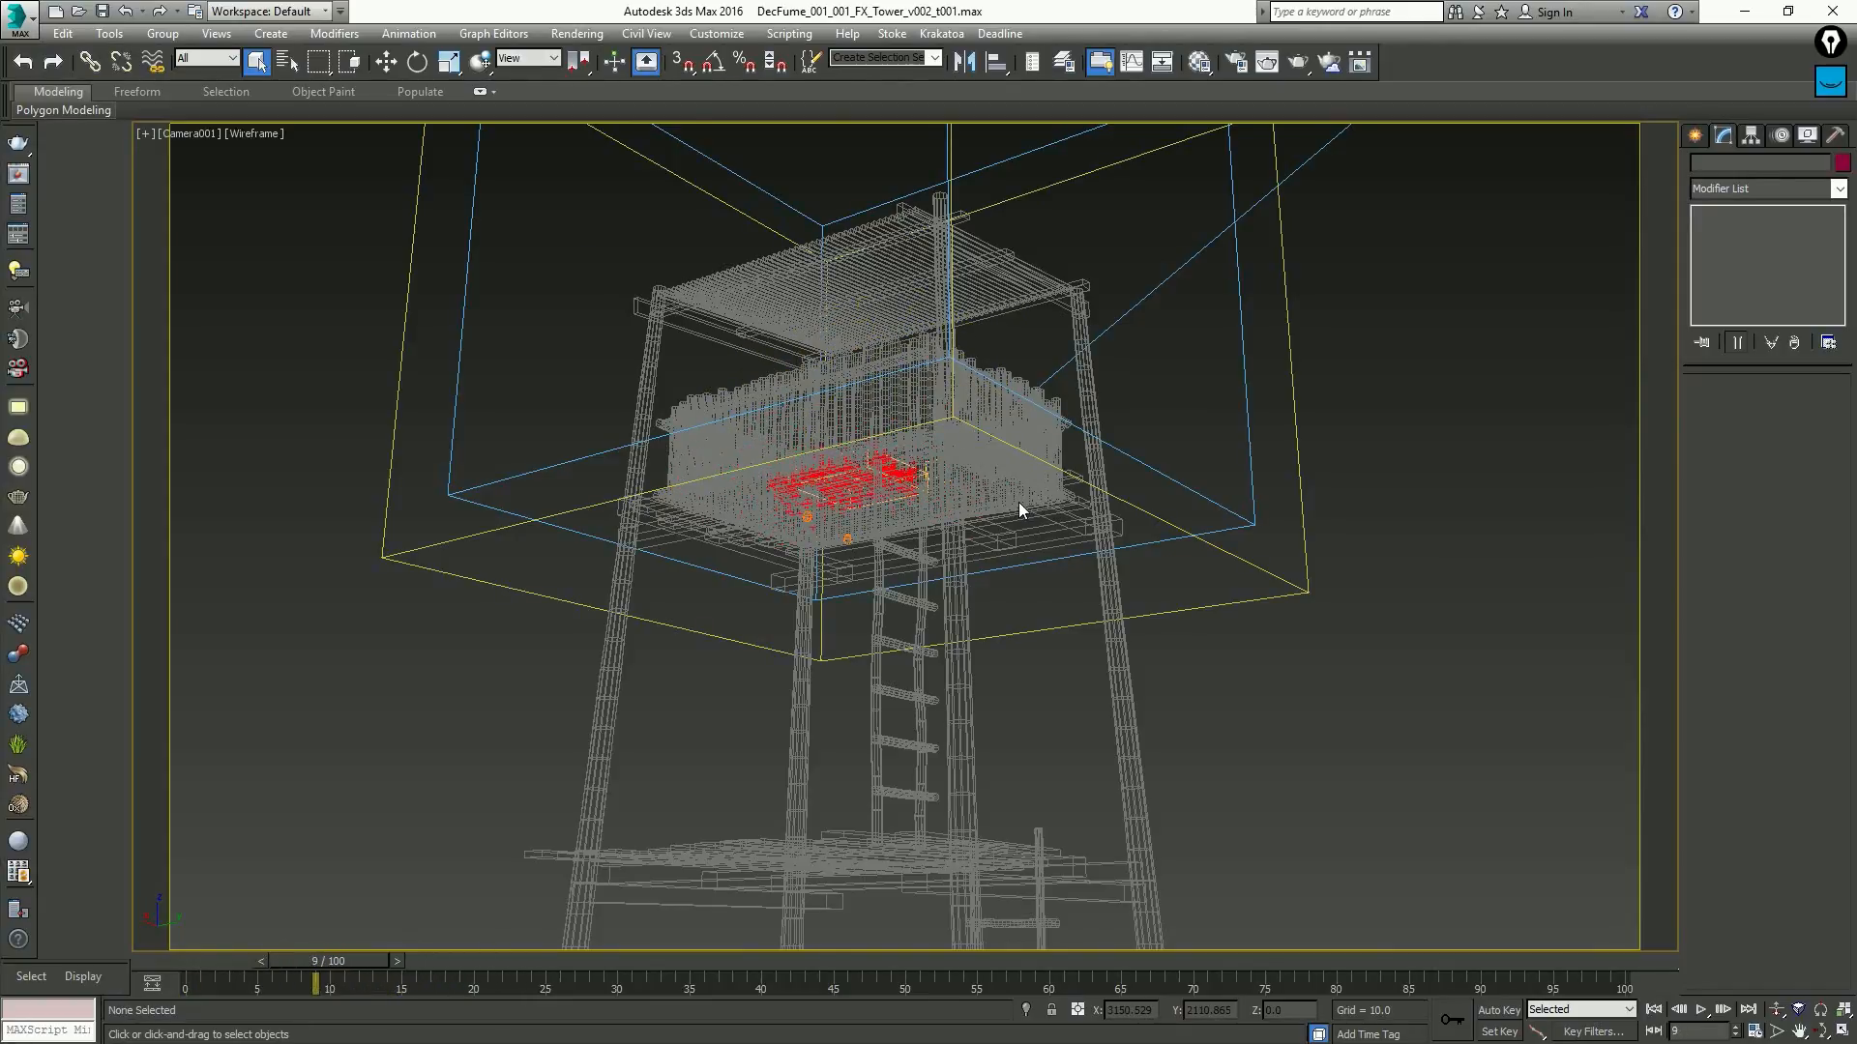
Reselect the FumeFX container and examine its simulated fire in the output preview across frames 12 to 16
key("ctrl+z")
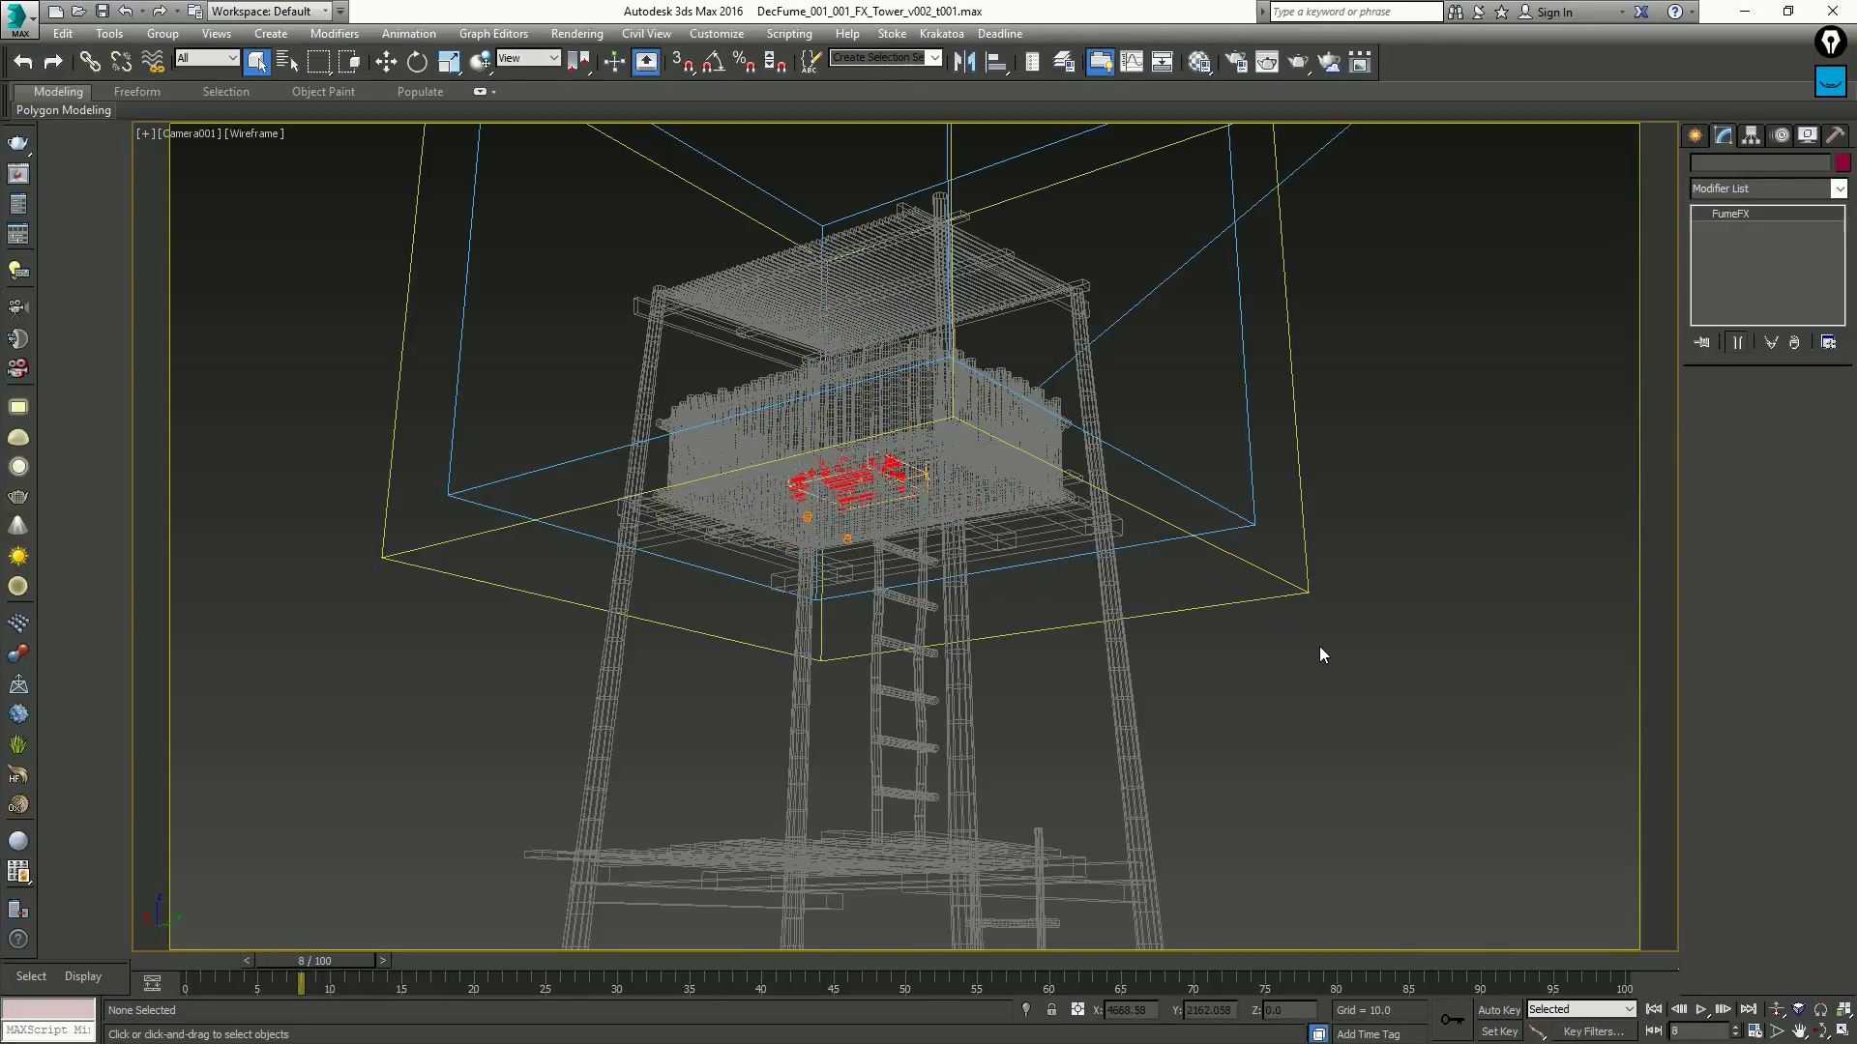
key("period")
key("period")
key("period")
key("period")
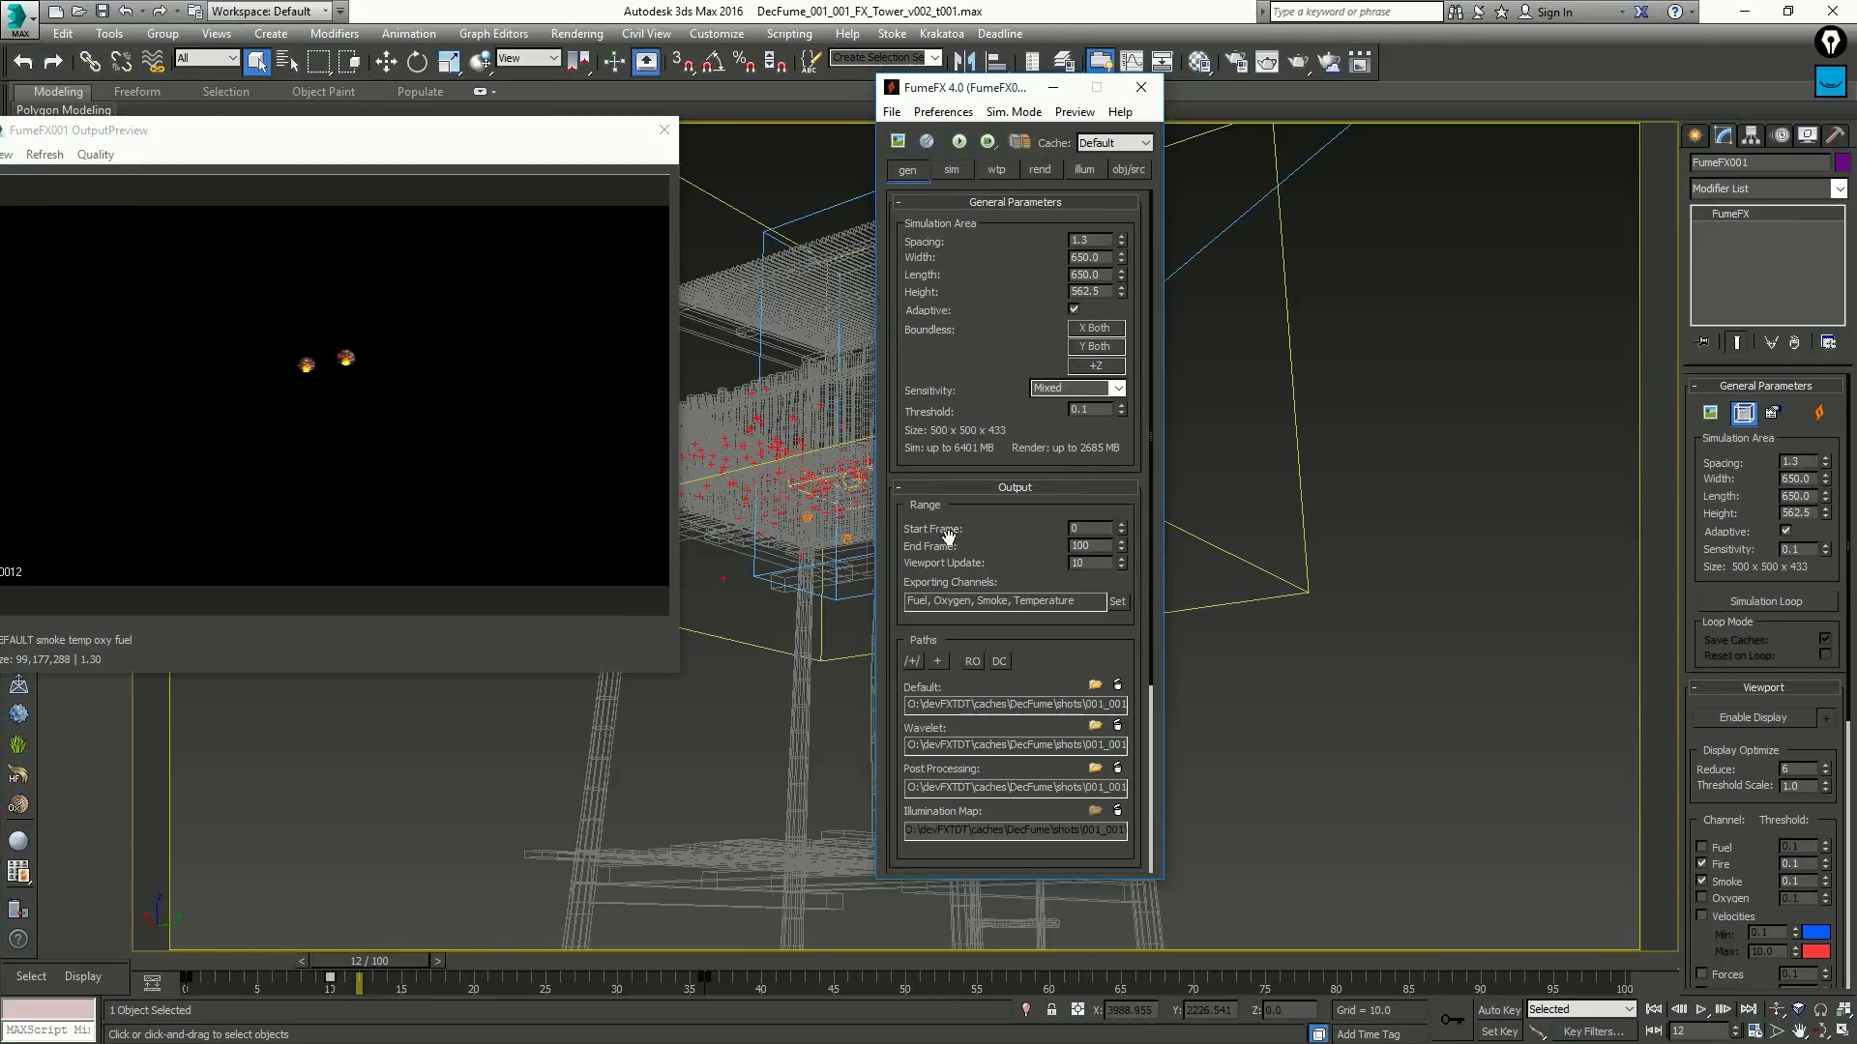
key("period")
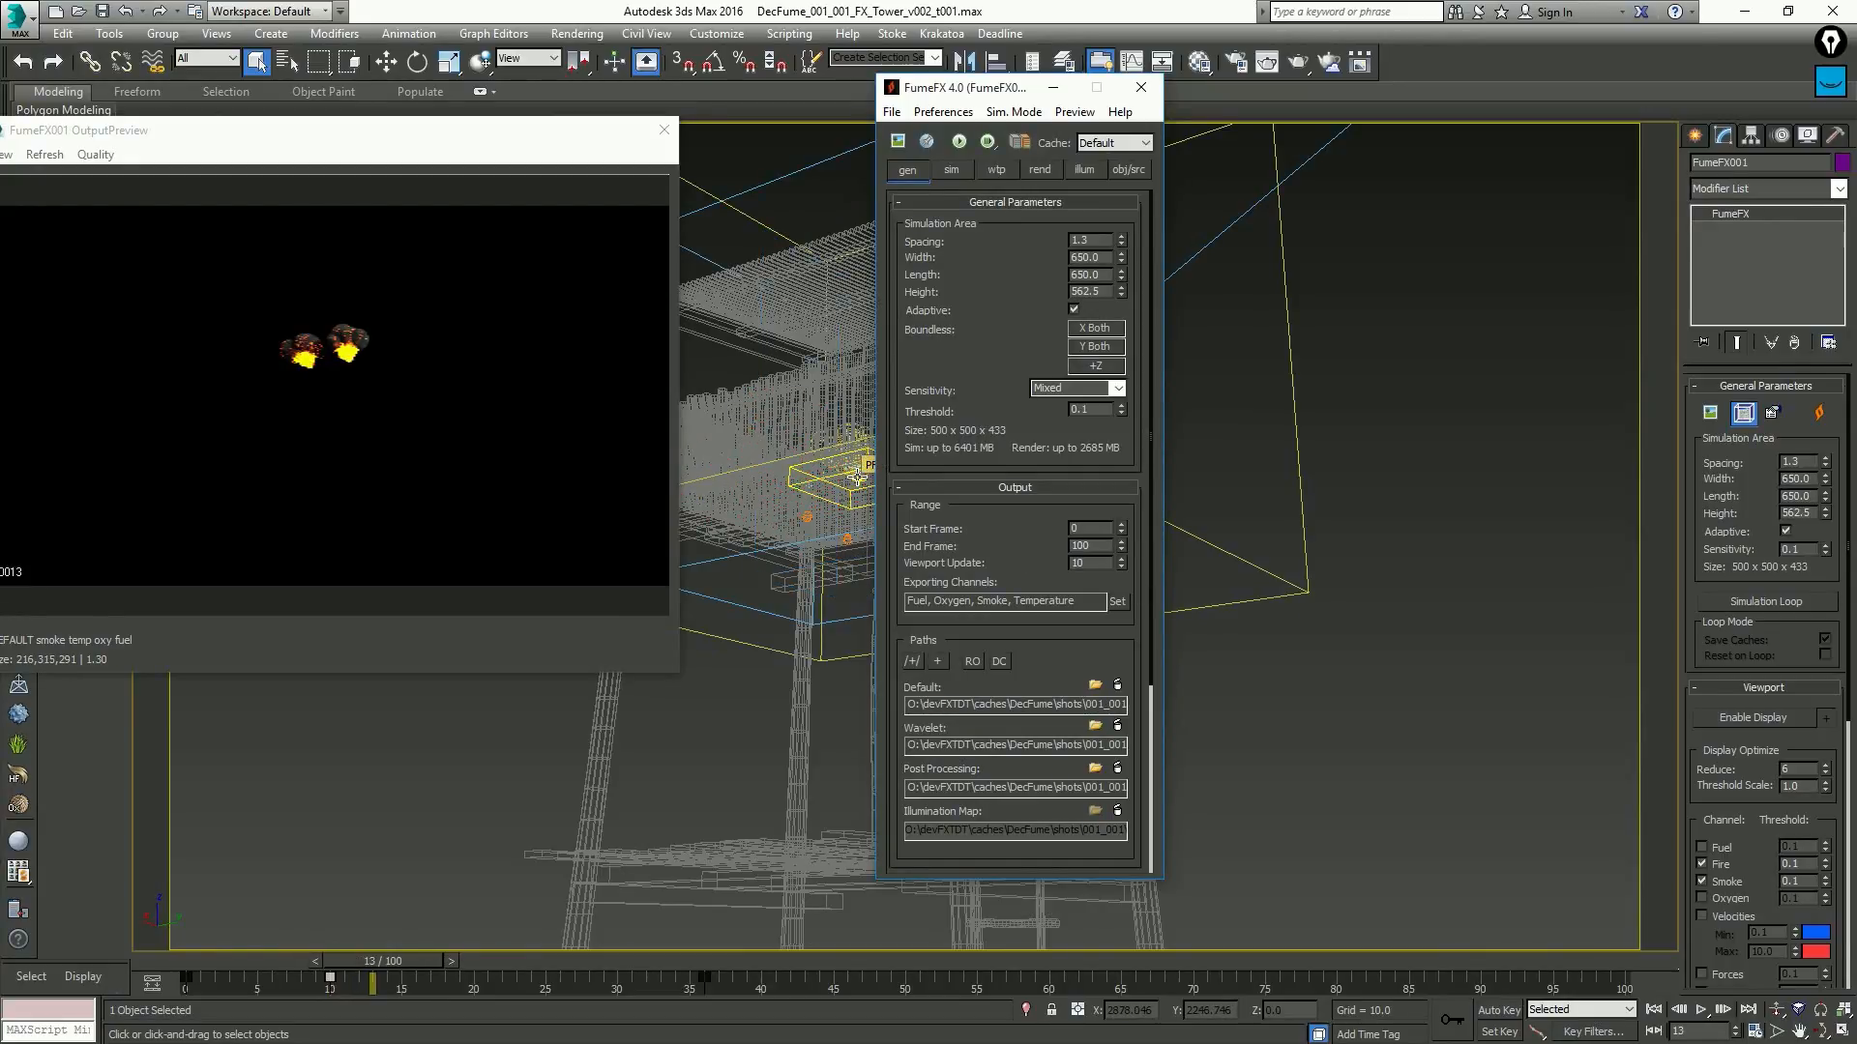
key("period")
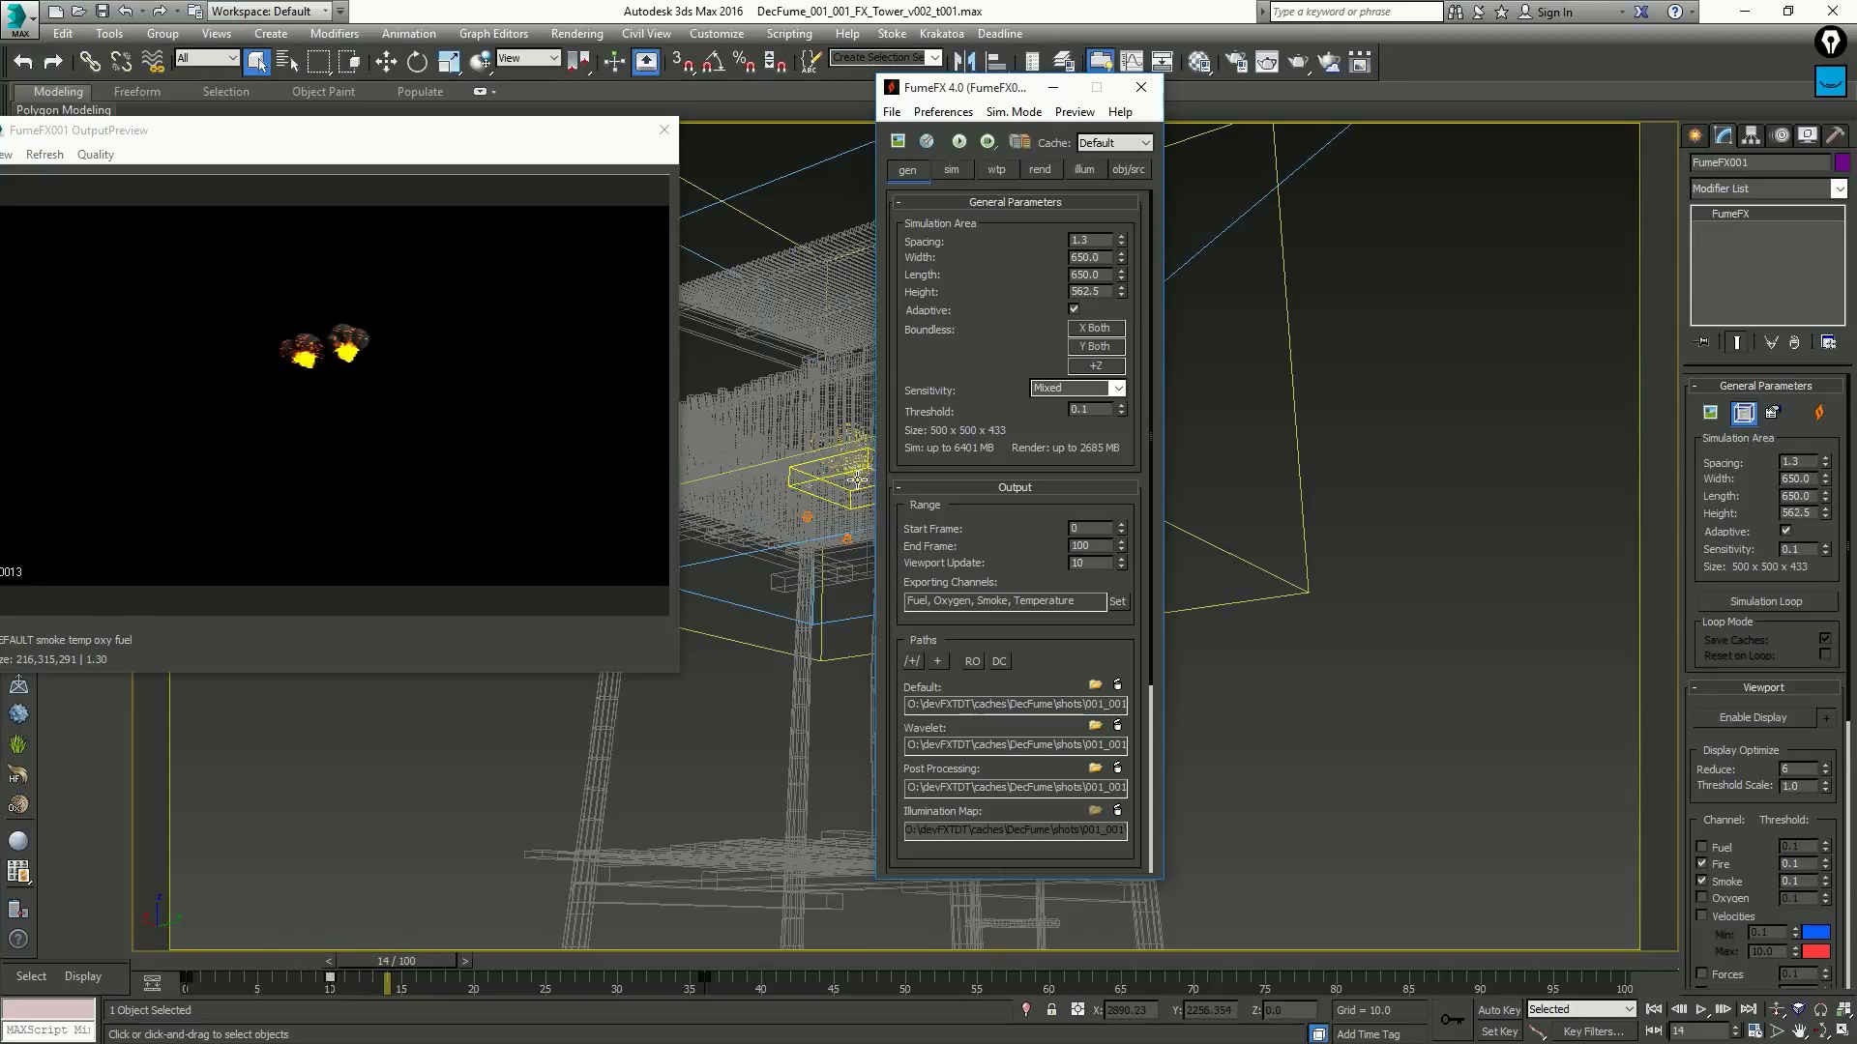
key("period")
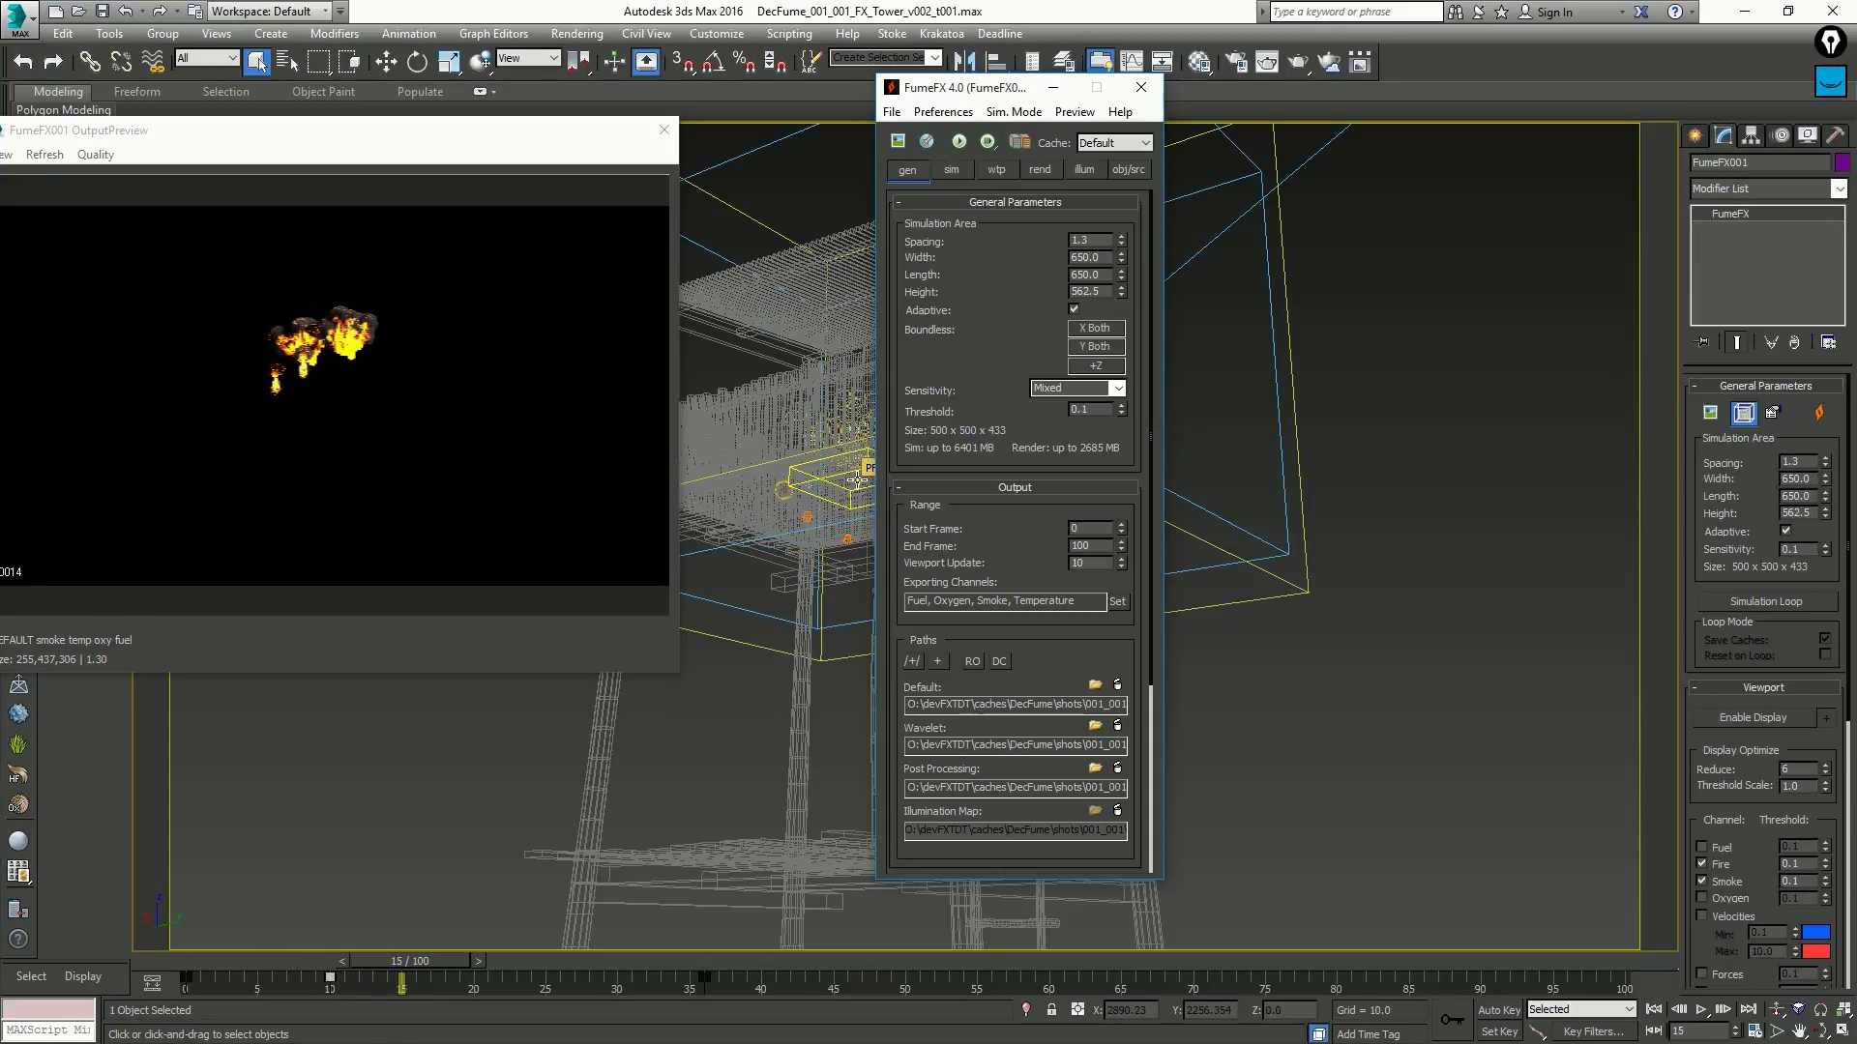
key("period")
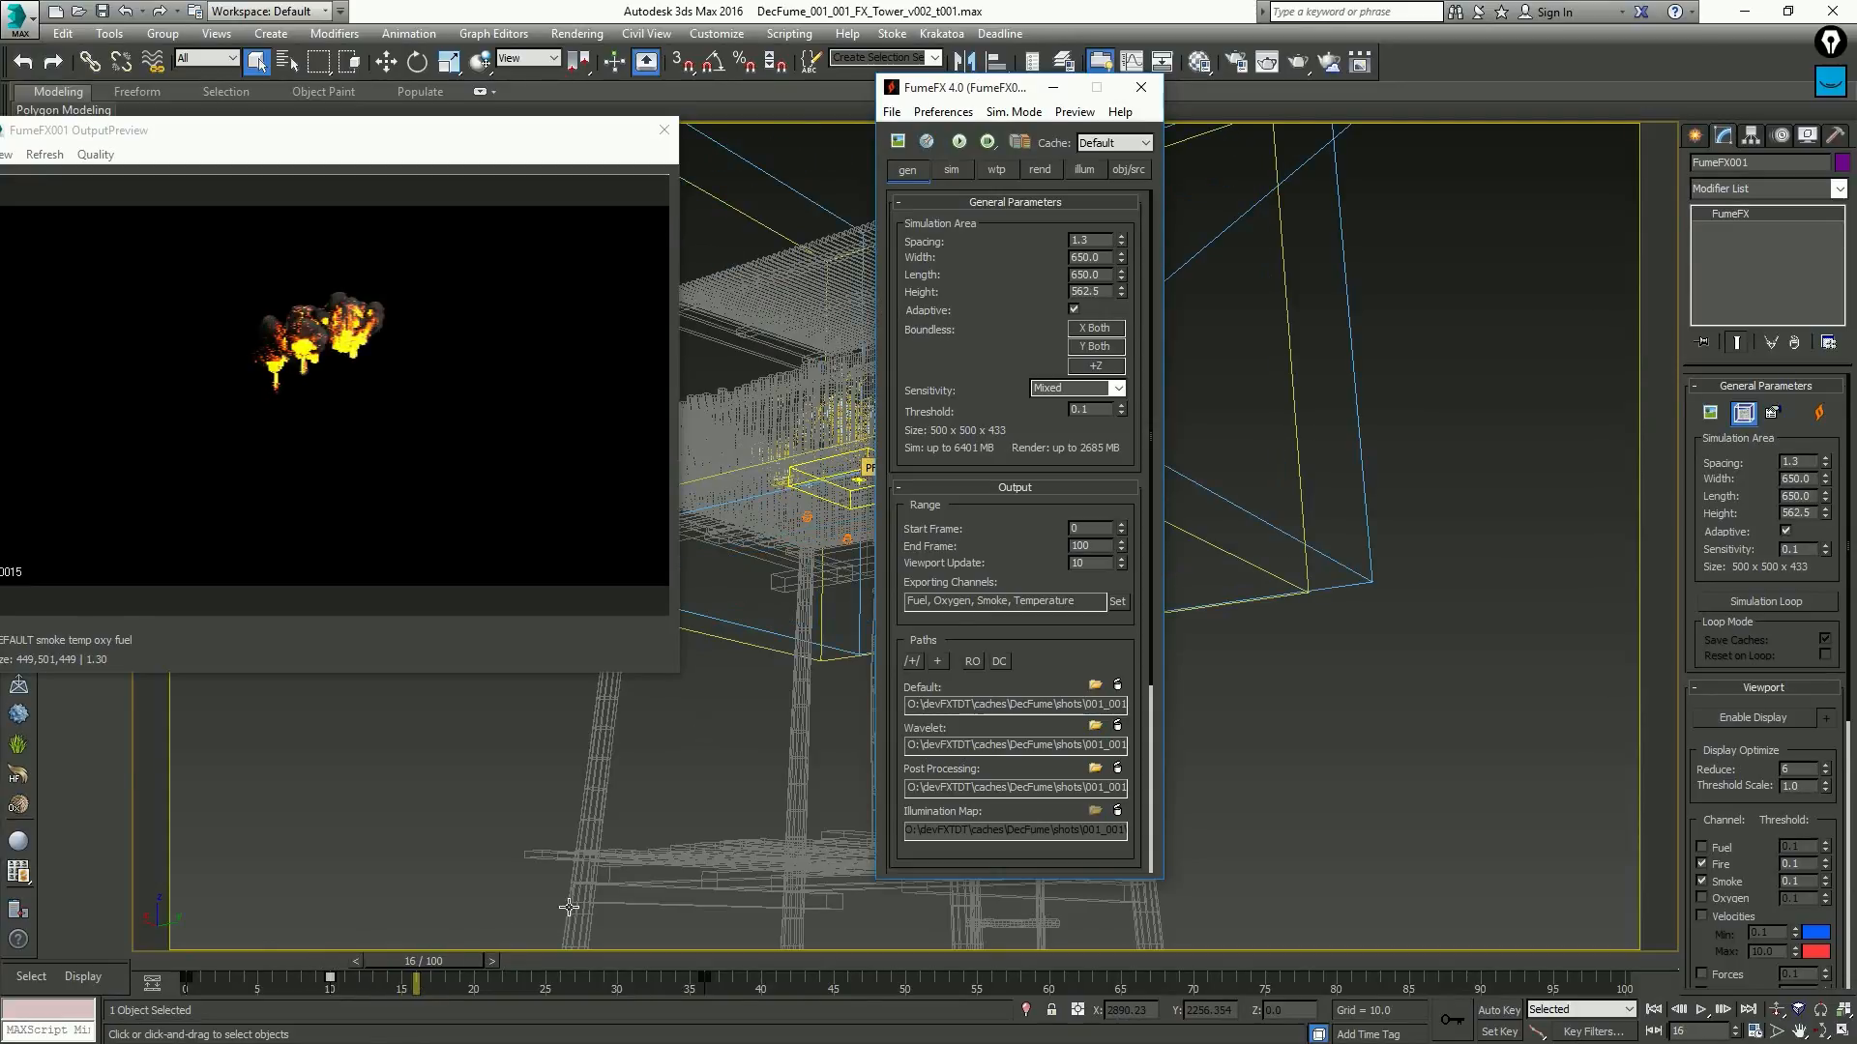
Deselect the container and step from frame 0 to compare the shock burst's first particles around frames 7 to 9
left_click(377, 890)
key("Home")
key("period")
key("period")
key("period")
key("period")
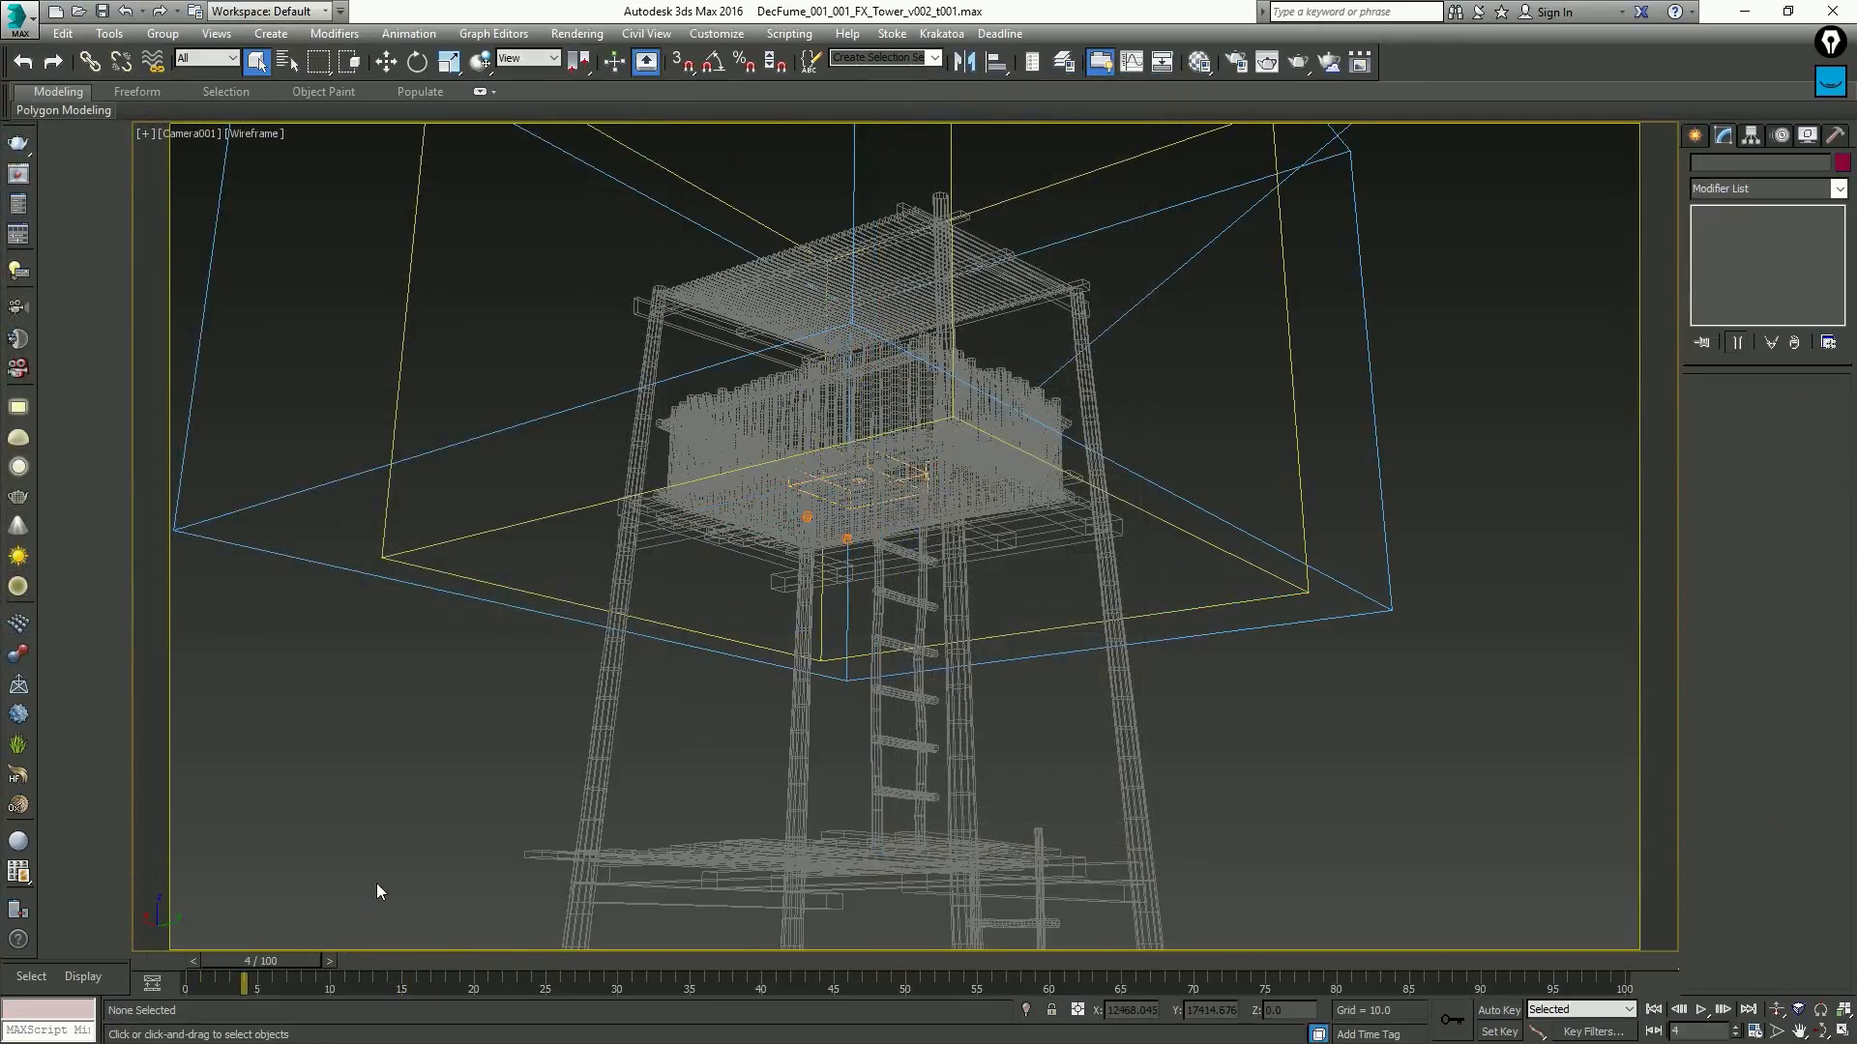
key("period")
key("period")
key("period")
key("period")
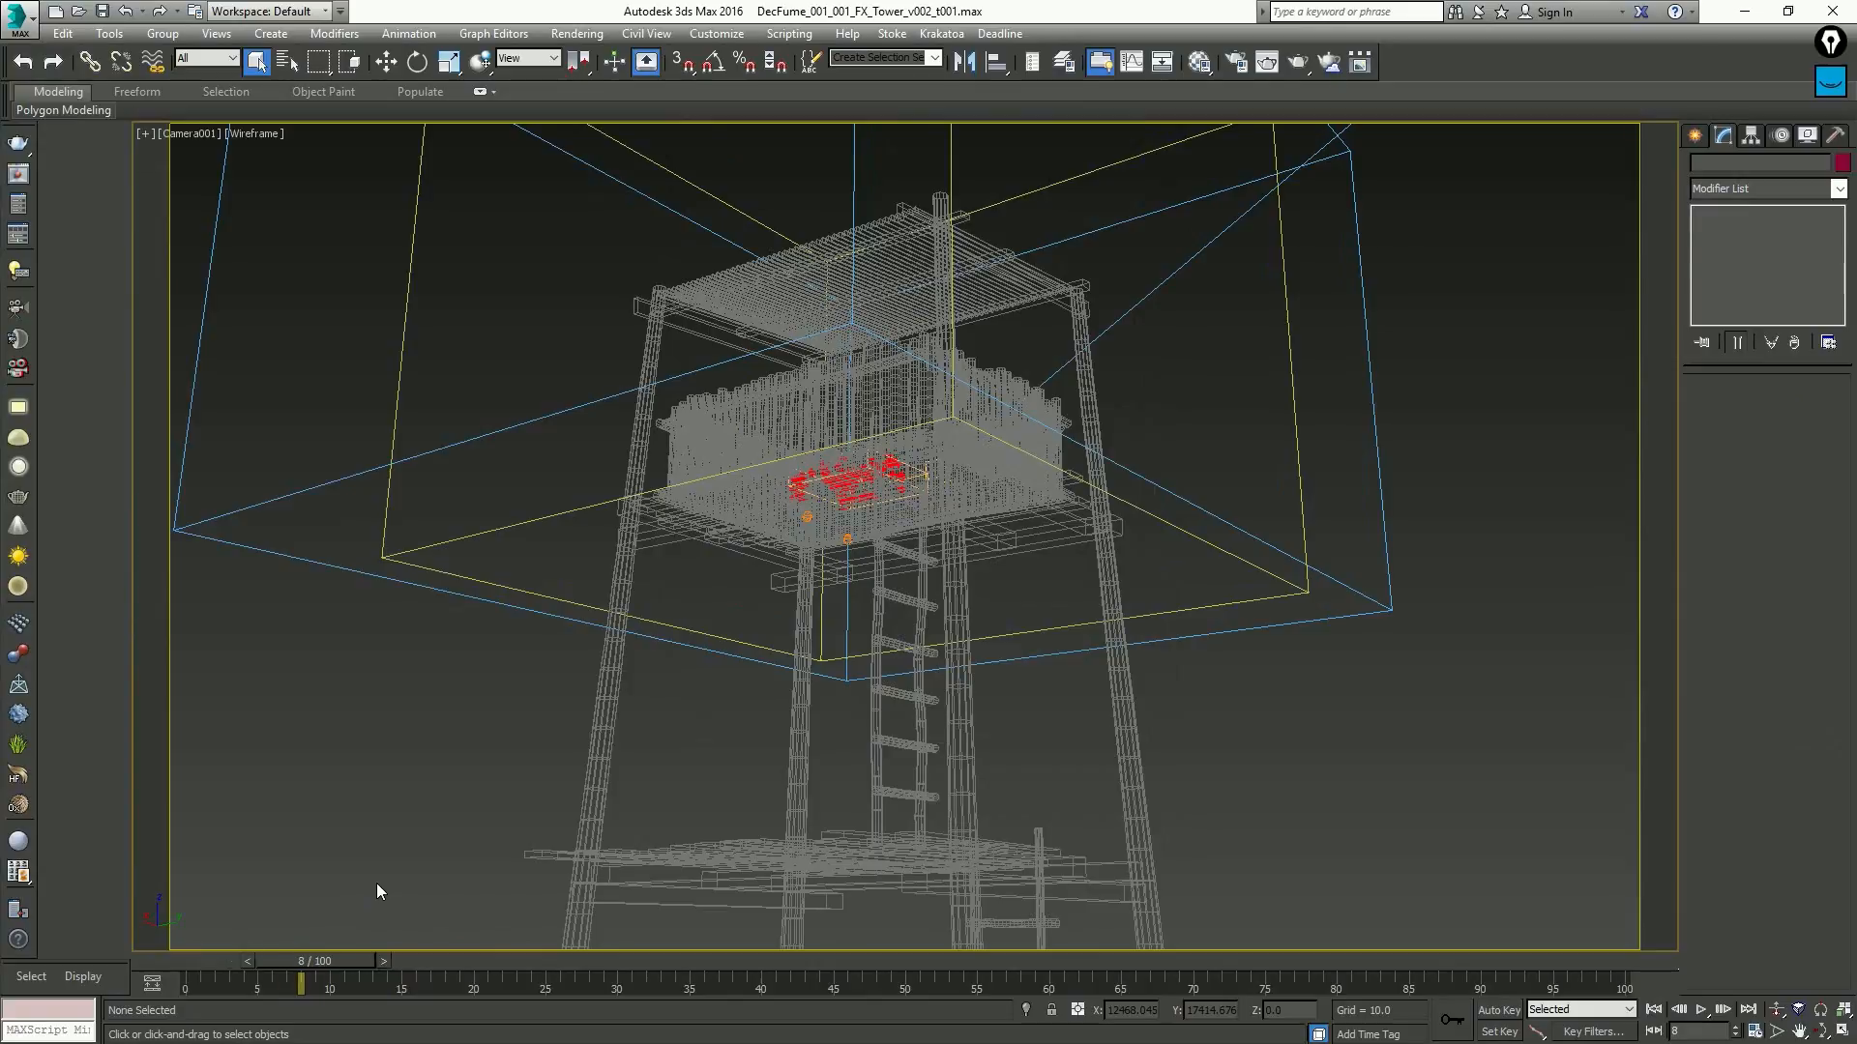
key("comma")
key("period")
key("period")
key("comma")
key("comma")
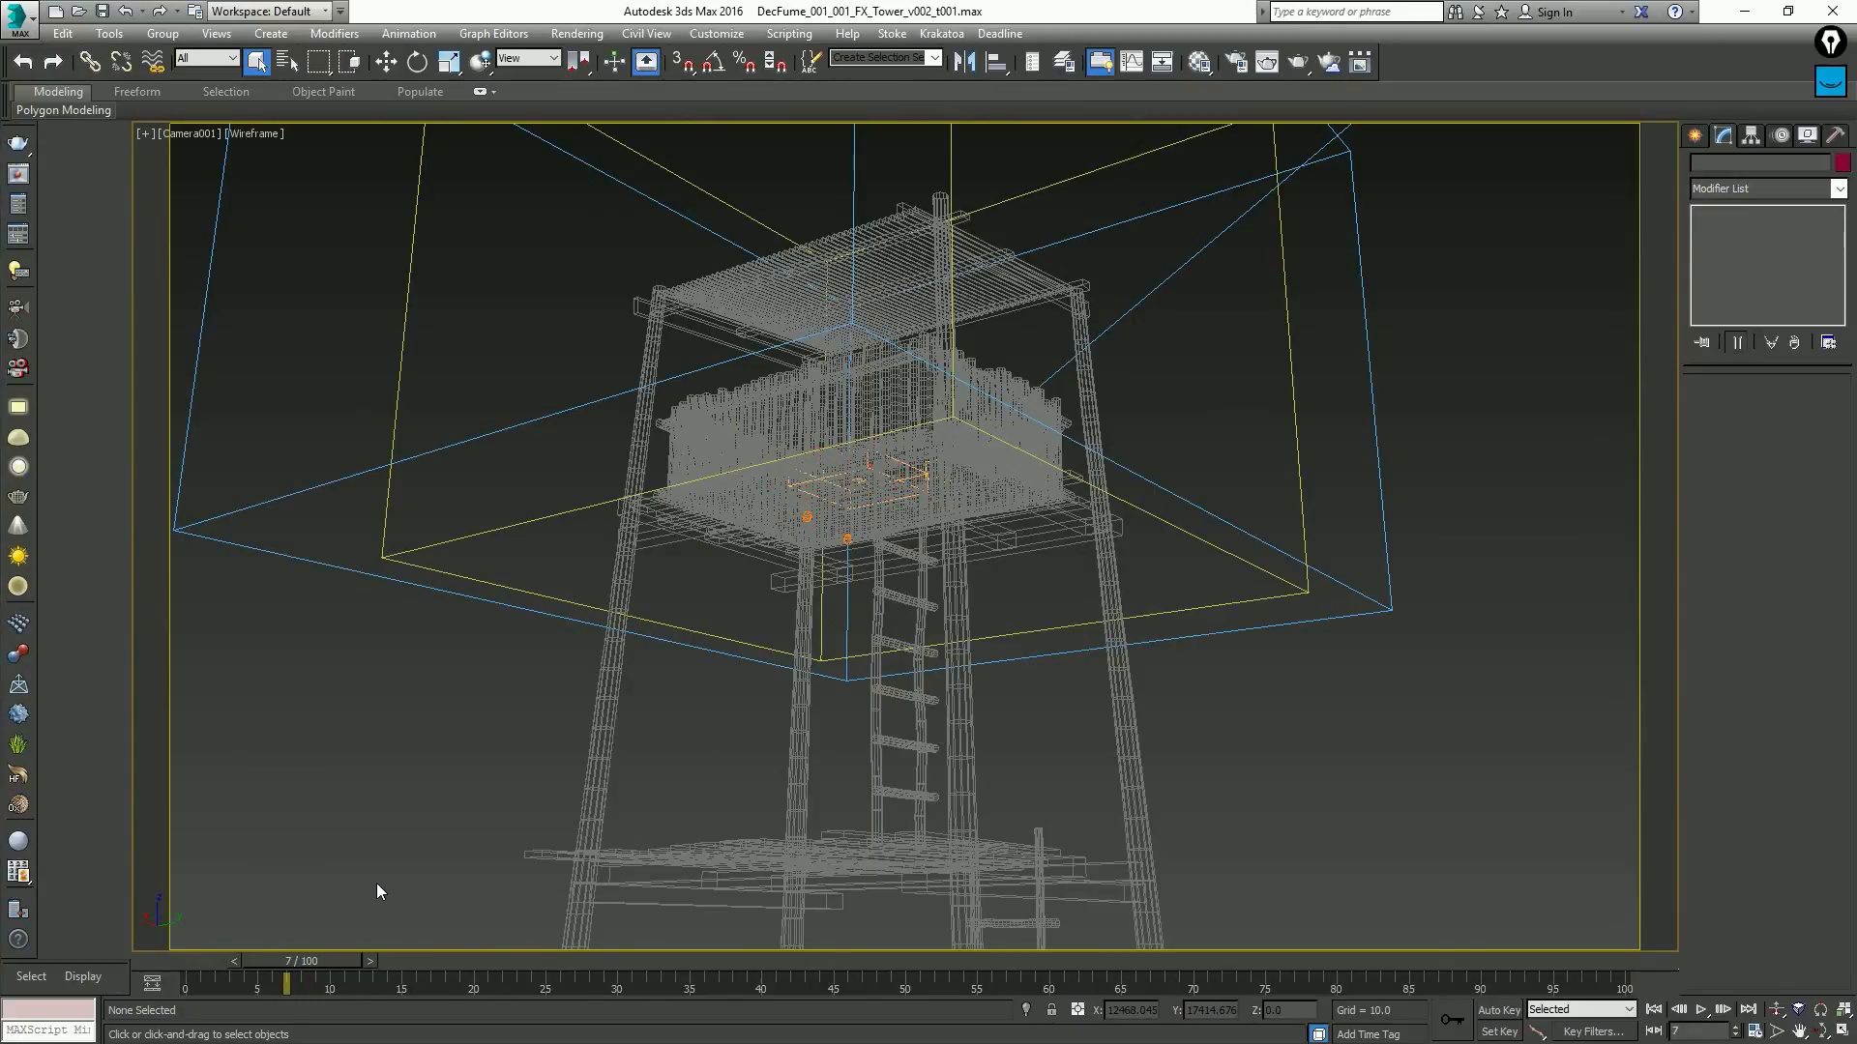
key("period")
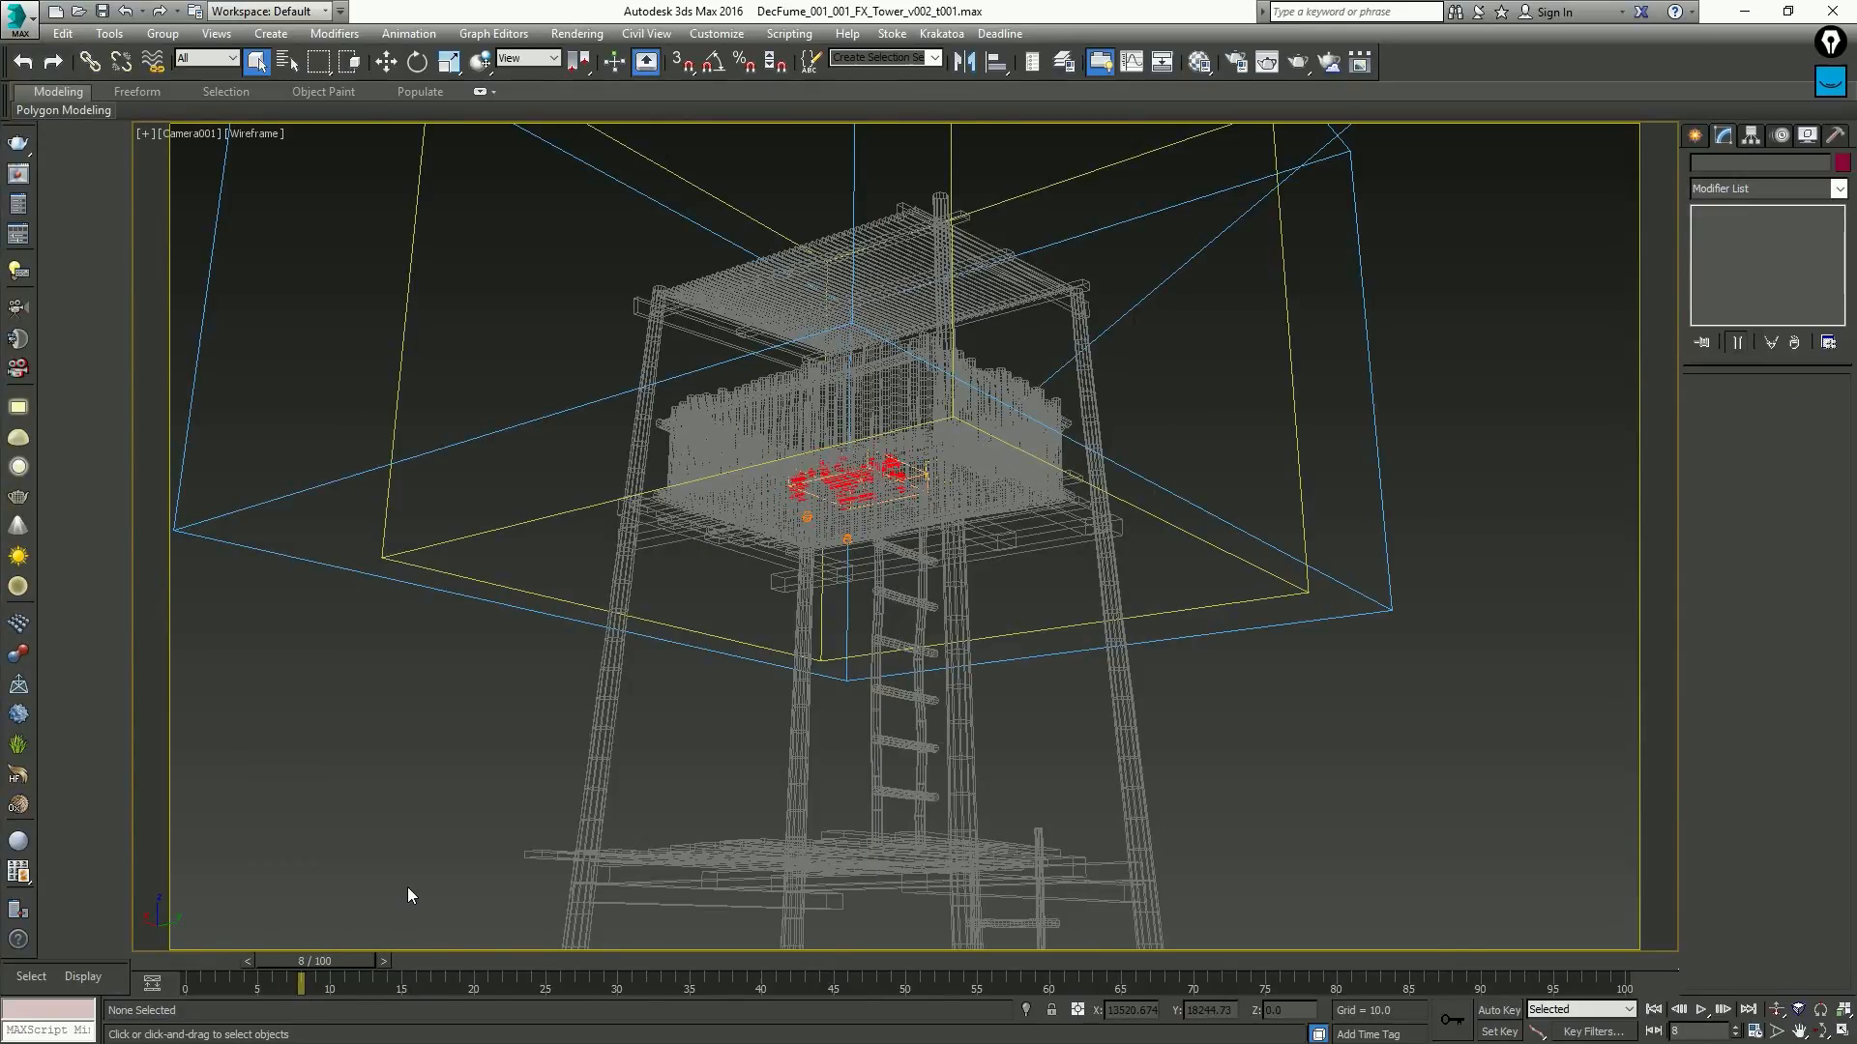
Advance frame by frame from 8 to 19 to examine how the shock burst leads into the main explosion particles
key("period")
key("period")
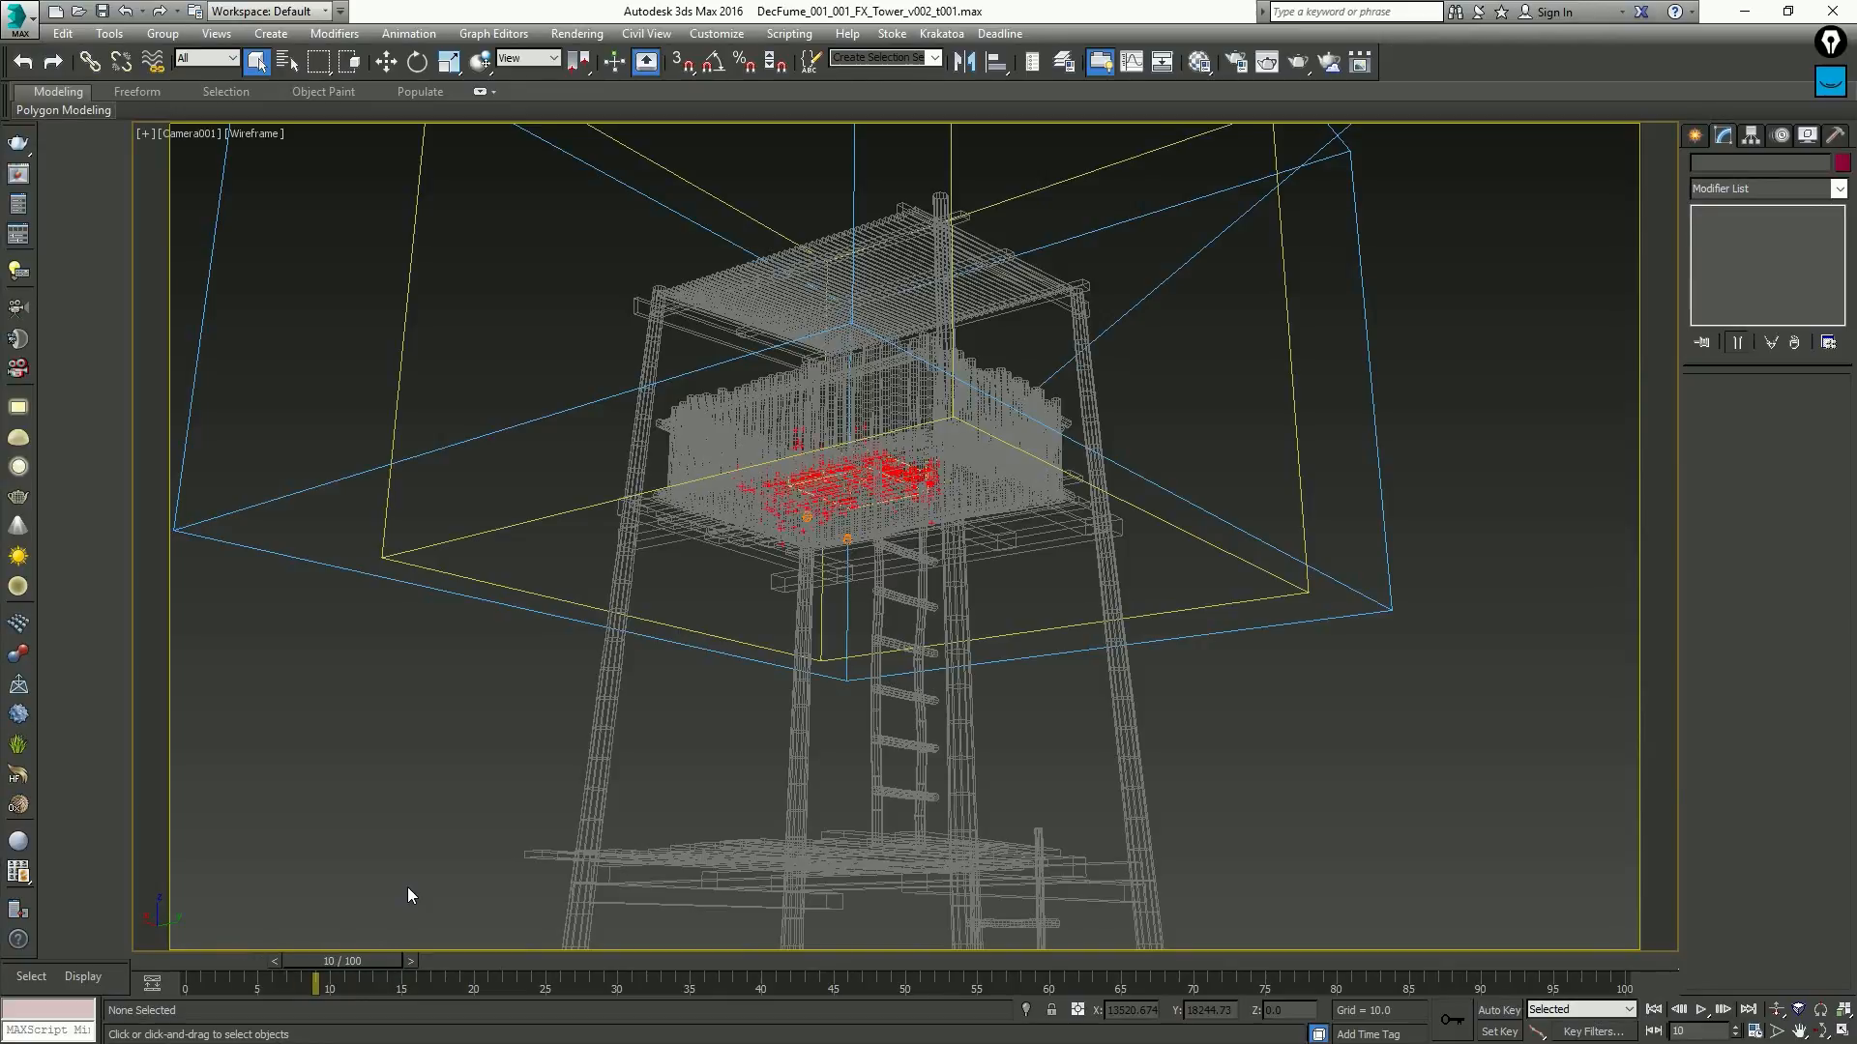
key("period")
key("period")
key("period")
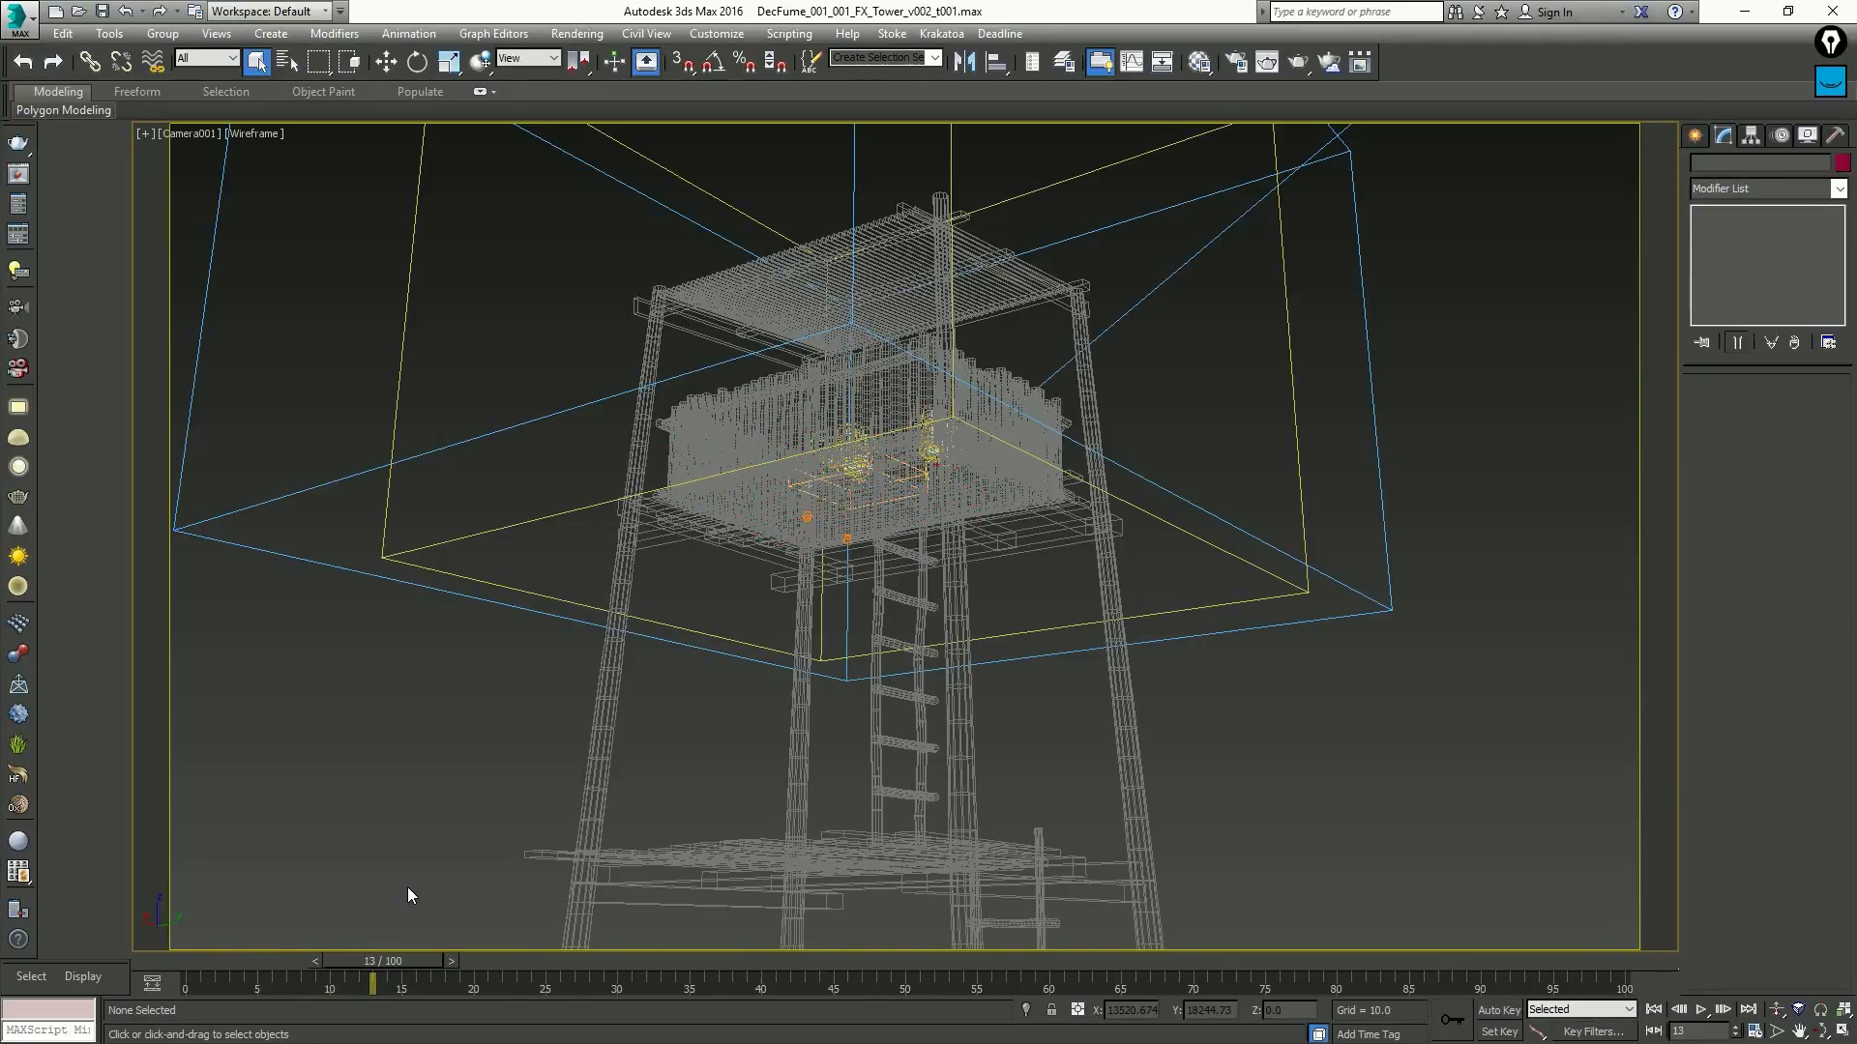
key("period")
key("period")
key("period")
key("period")
key("period")
key("period")
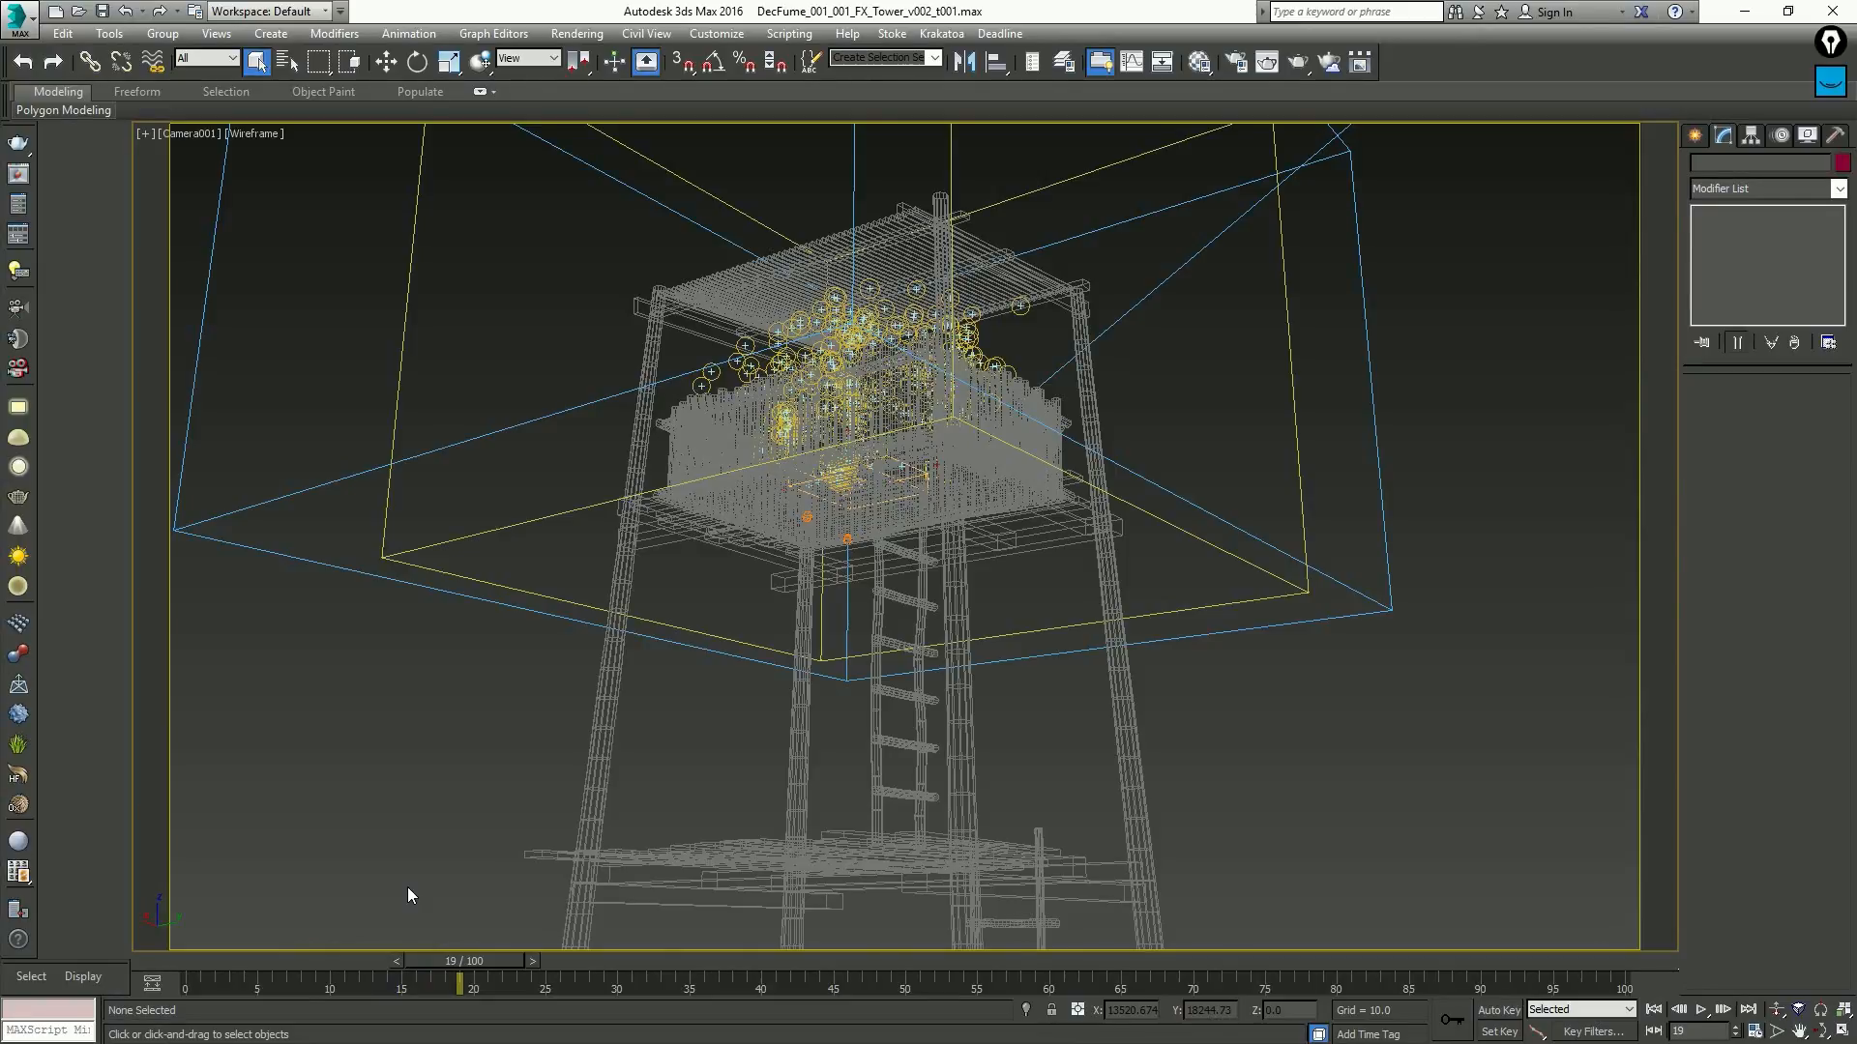
Return to frame 0 and clone the FumeFX001 container as FumeFX_ShockExplo
key("Home")
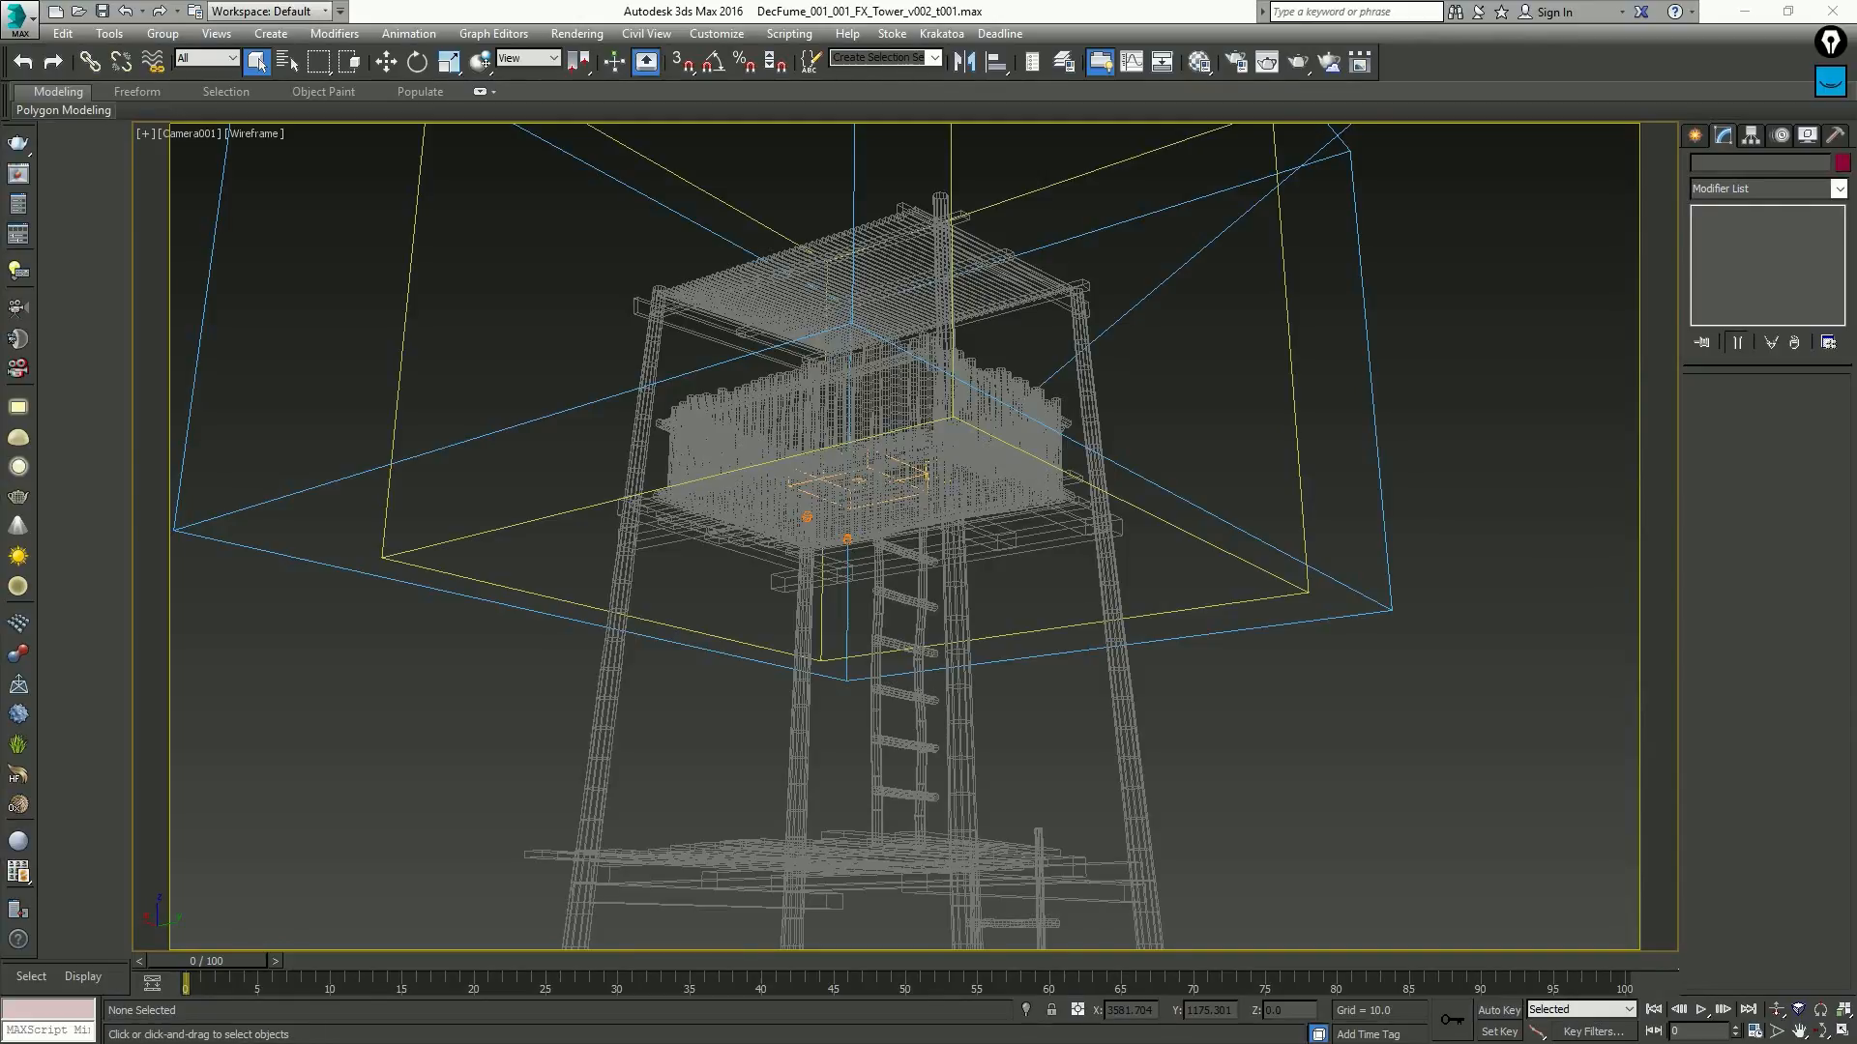
left_click(1277, 596)
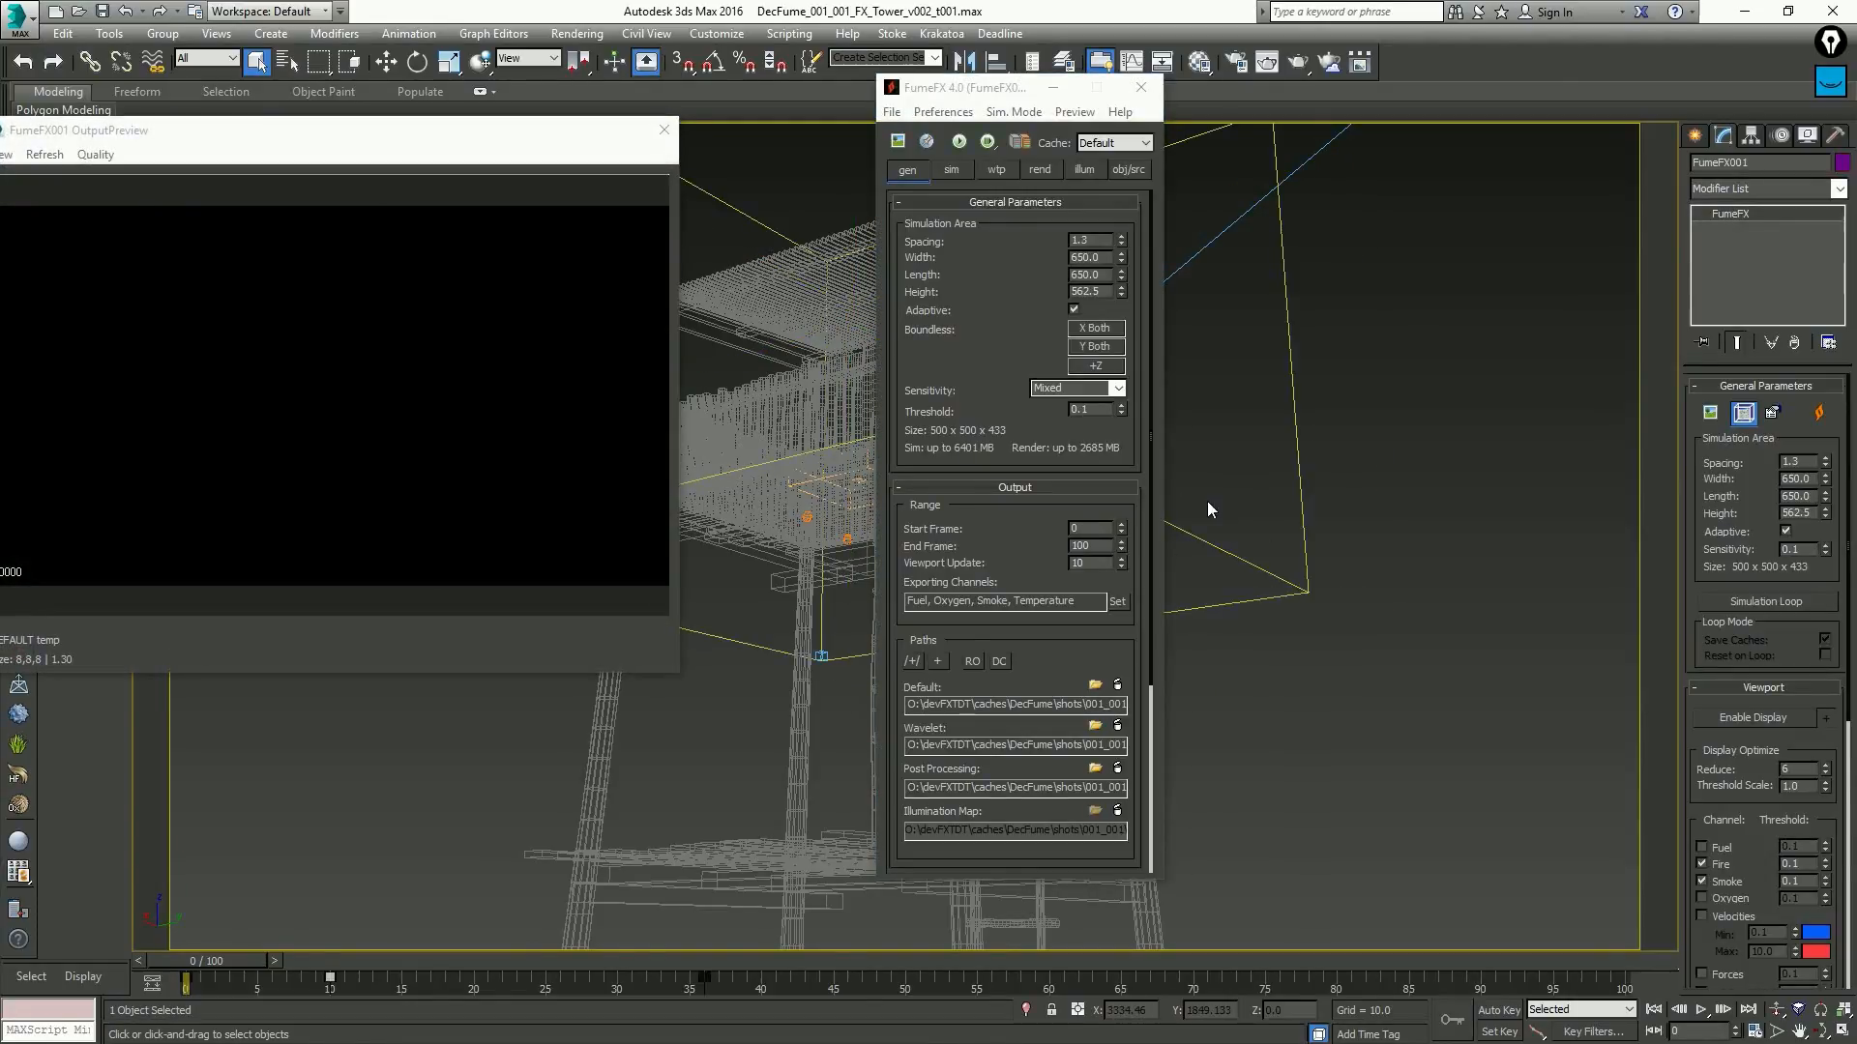
right_click(1207, 503)
left_click(1226, 519)
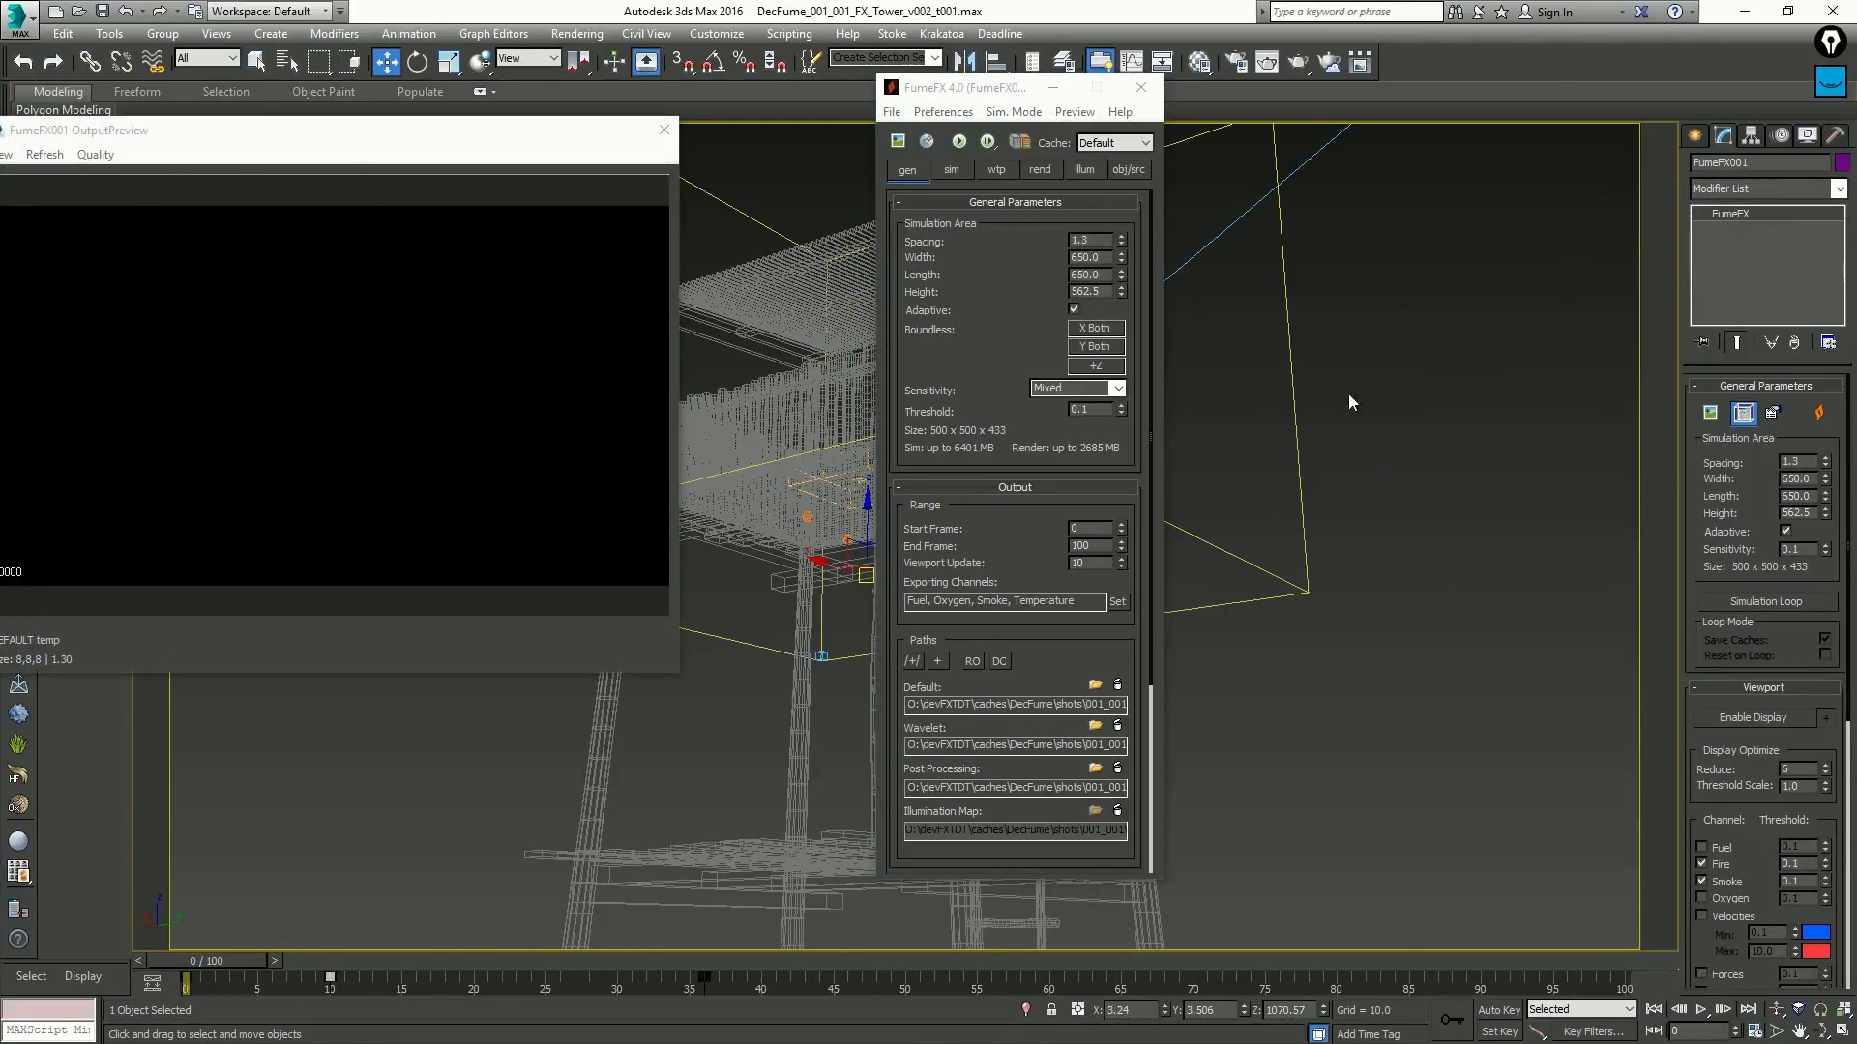
right_click(1257, 424)
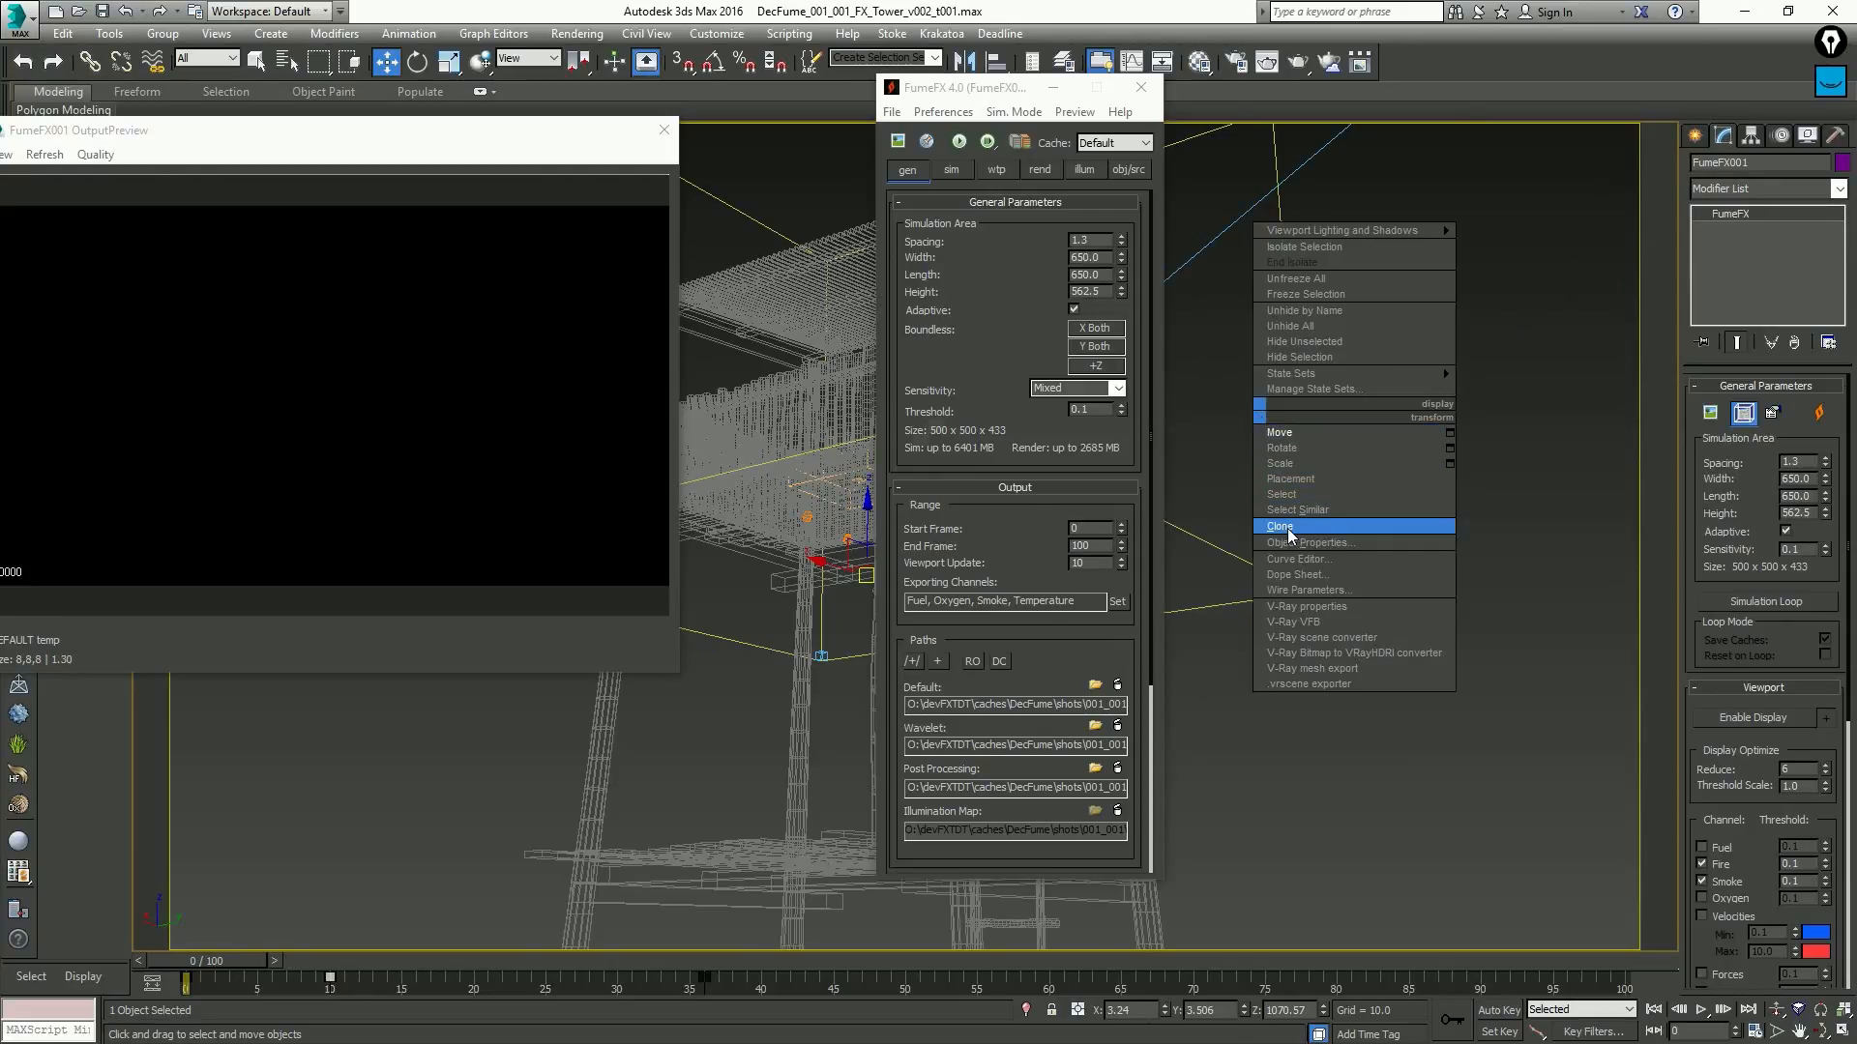
left_click(1286, 532)
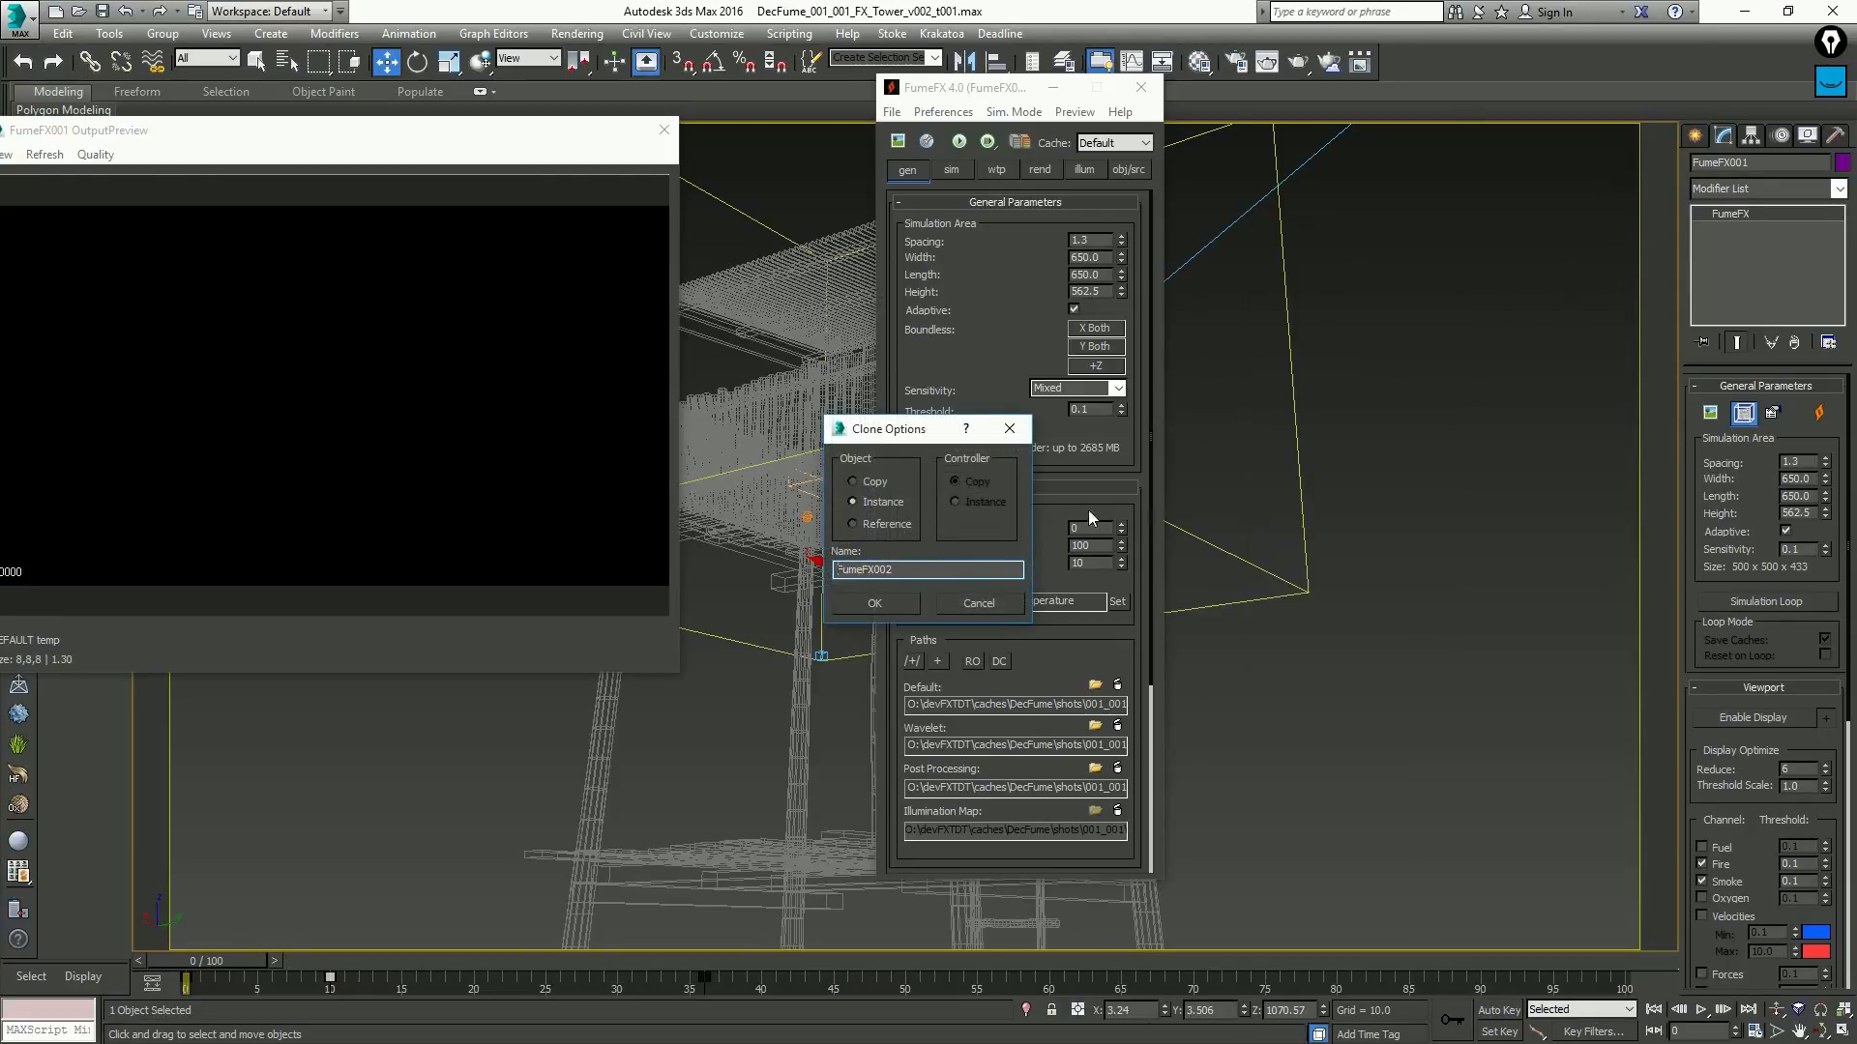
left_click(923, 569)
left_click(891, 598)
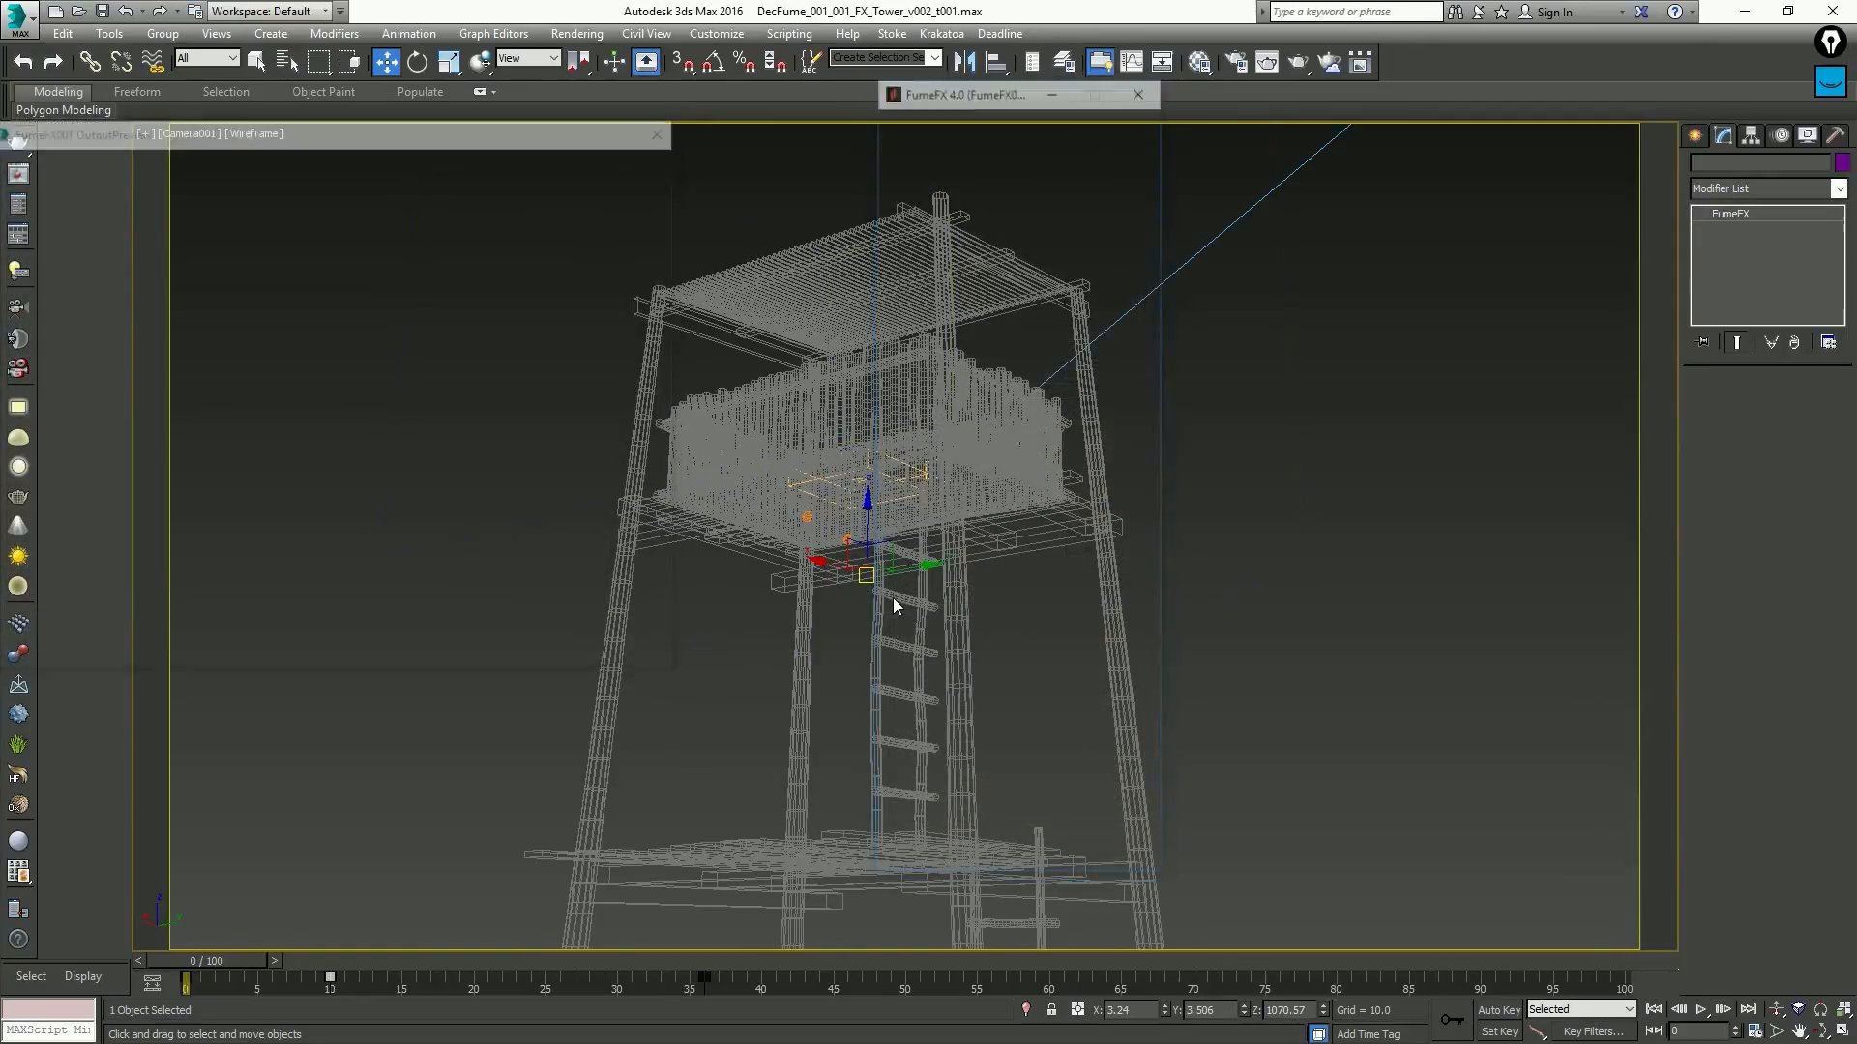
Run the lib_FFXrepath.ms script on the cloned container and lower the container to about Z 1001.4
key("F11")
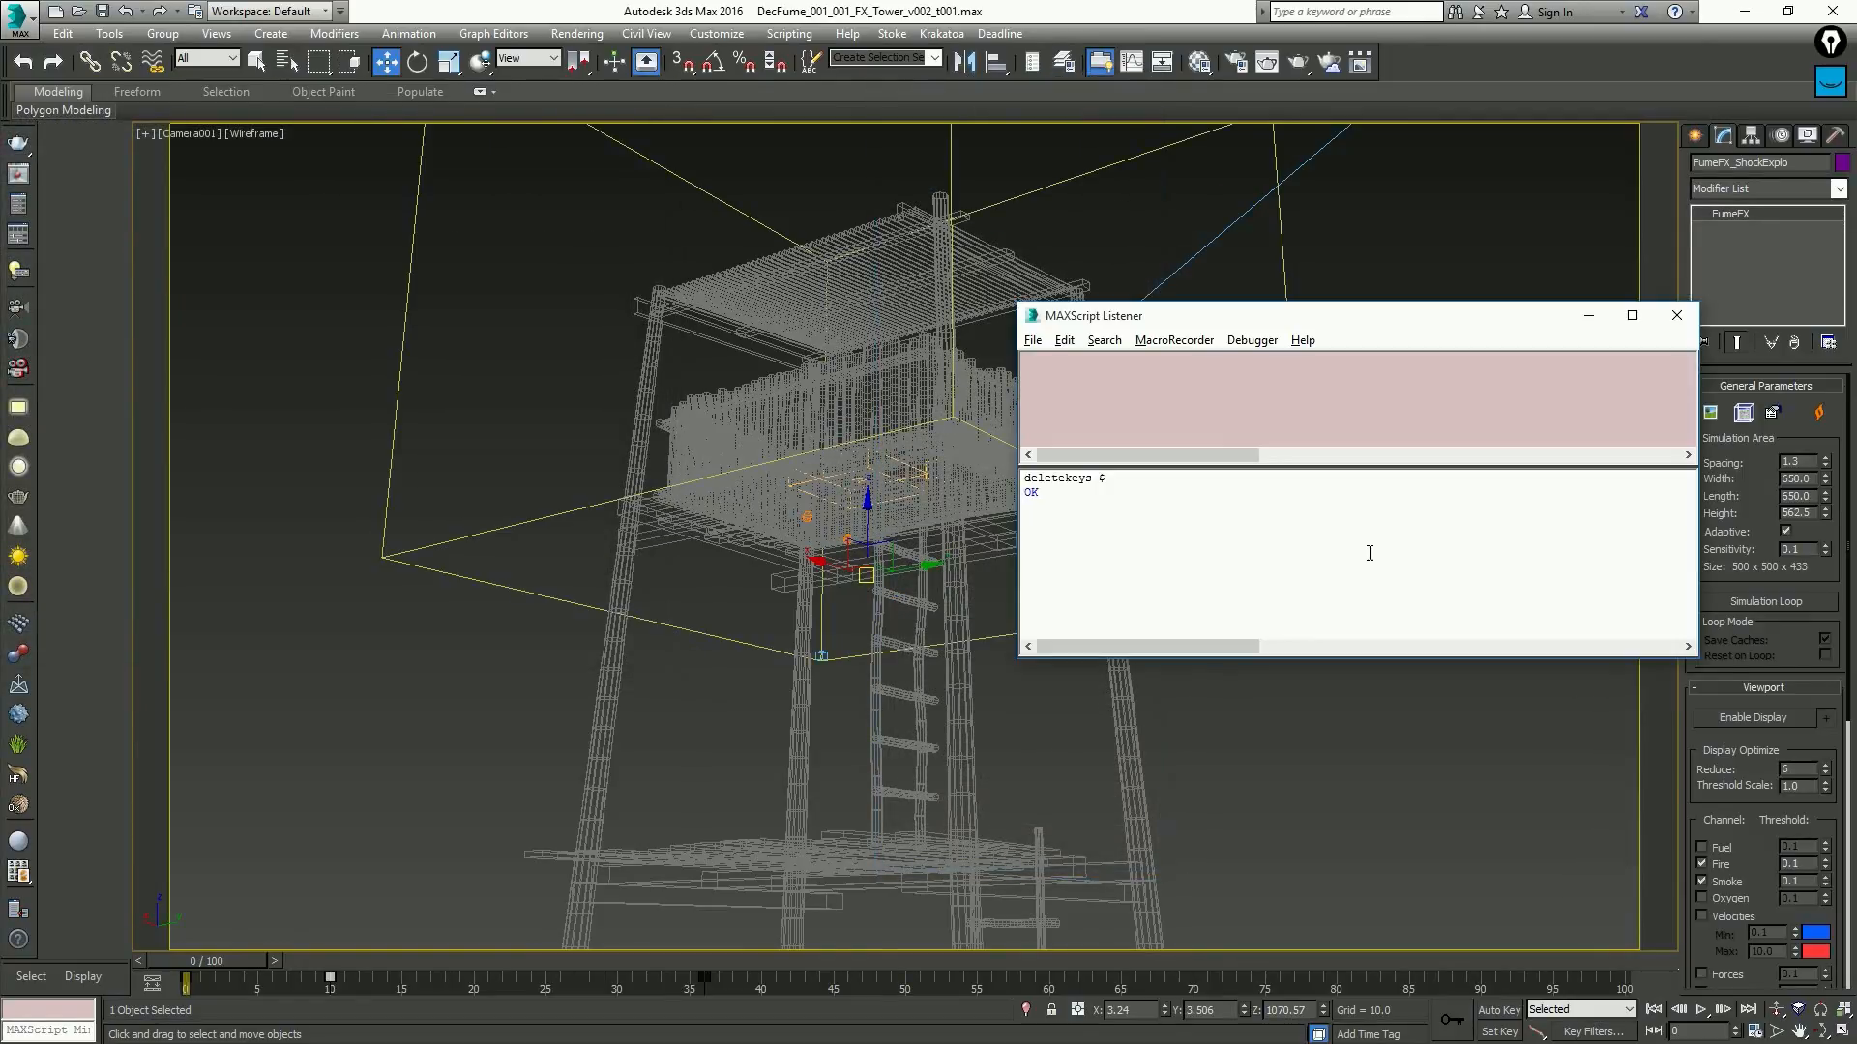
key("ctrl+n")
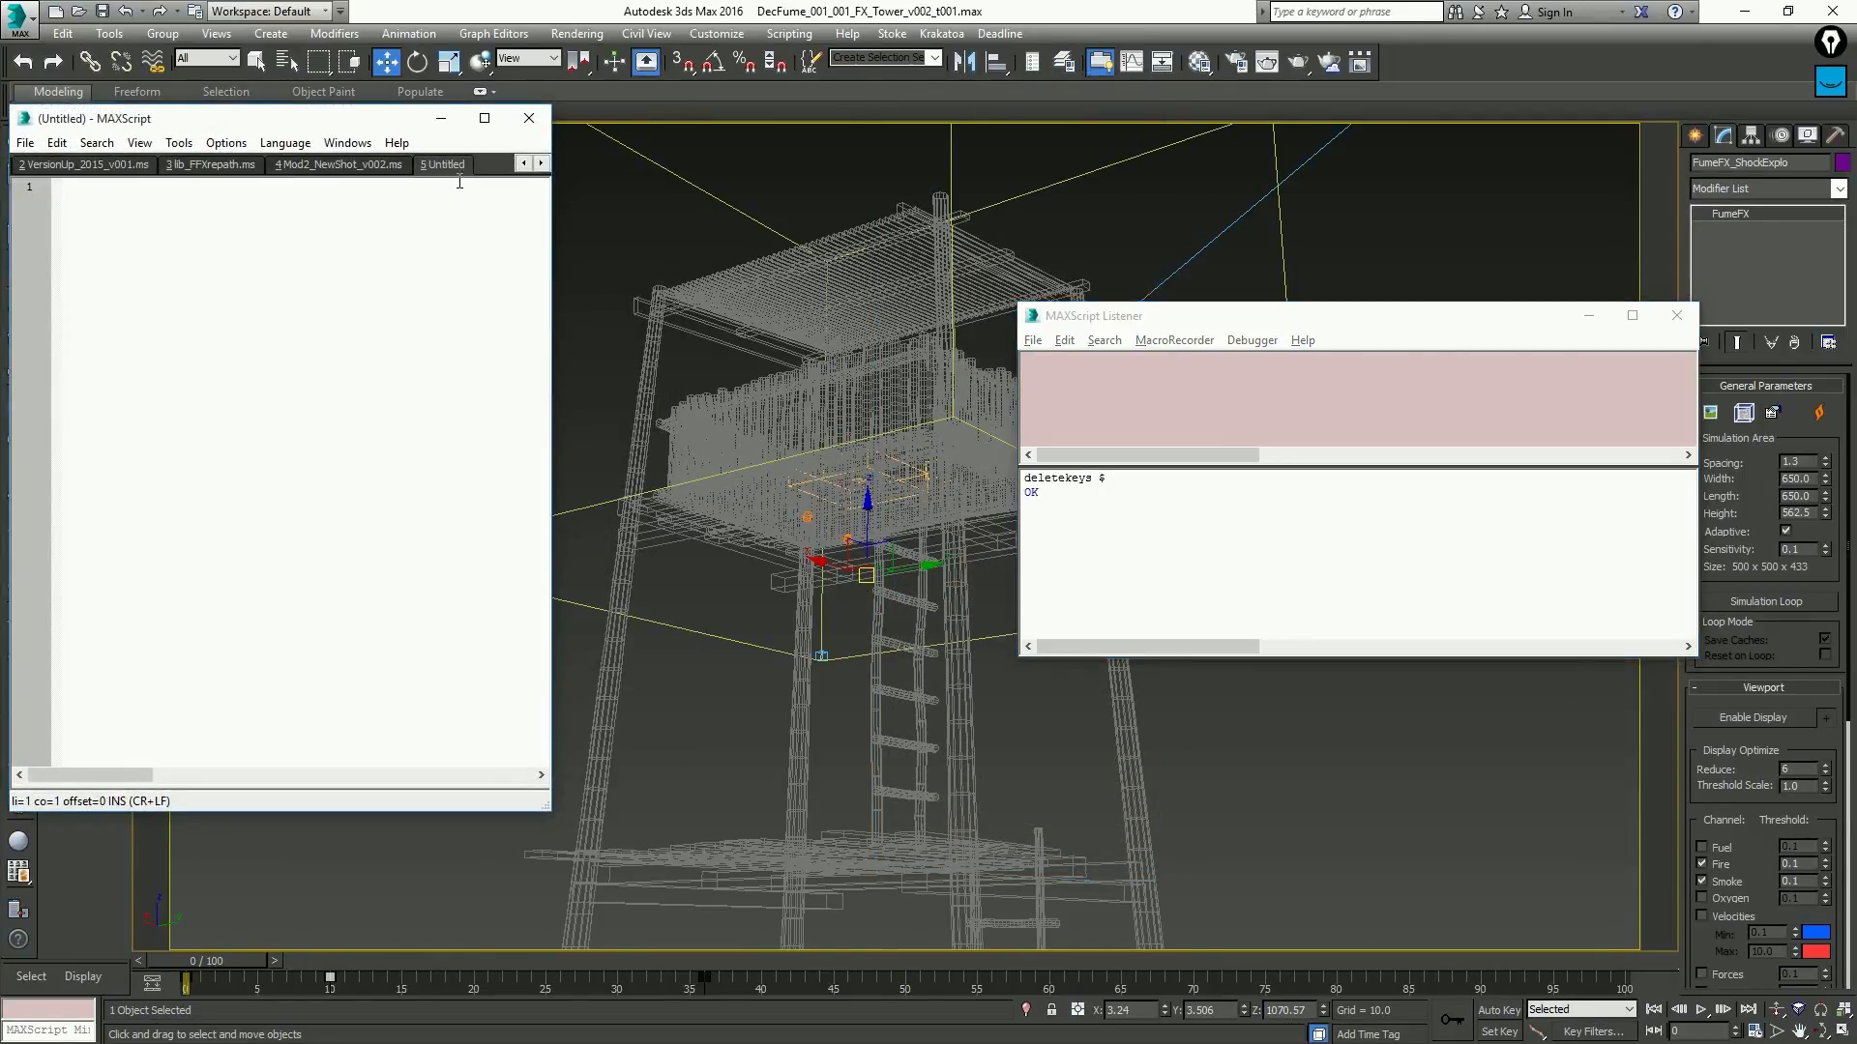
key("ctrl+w")
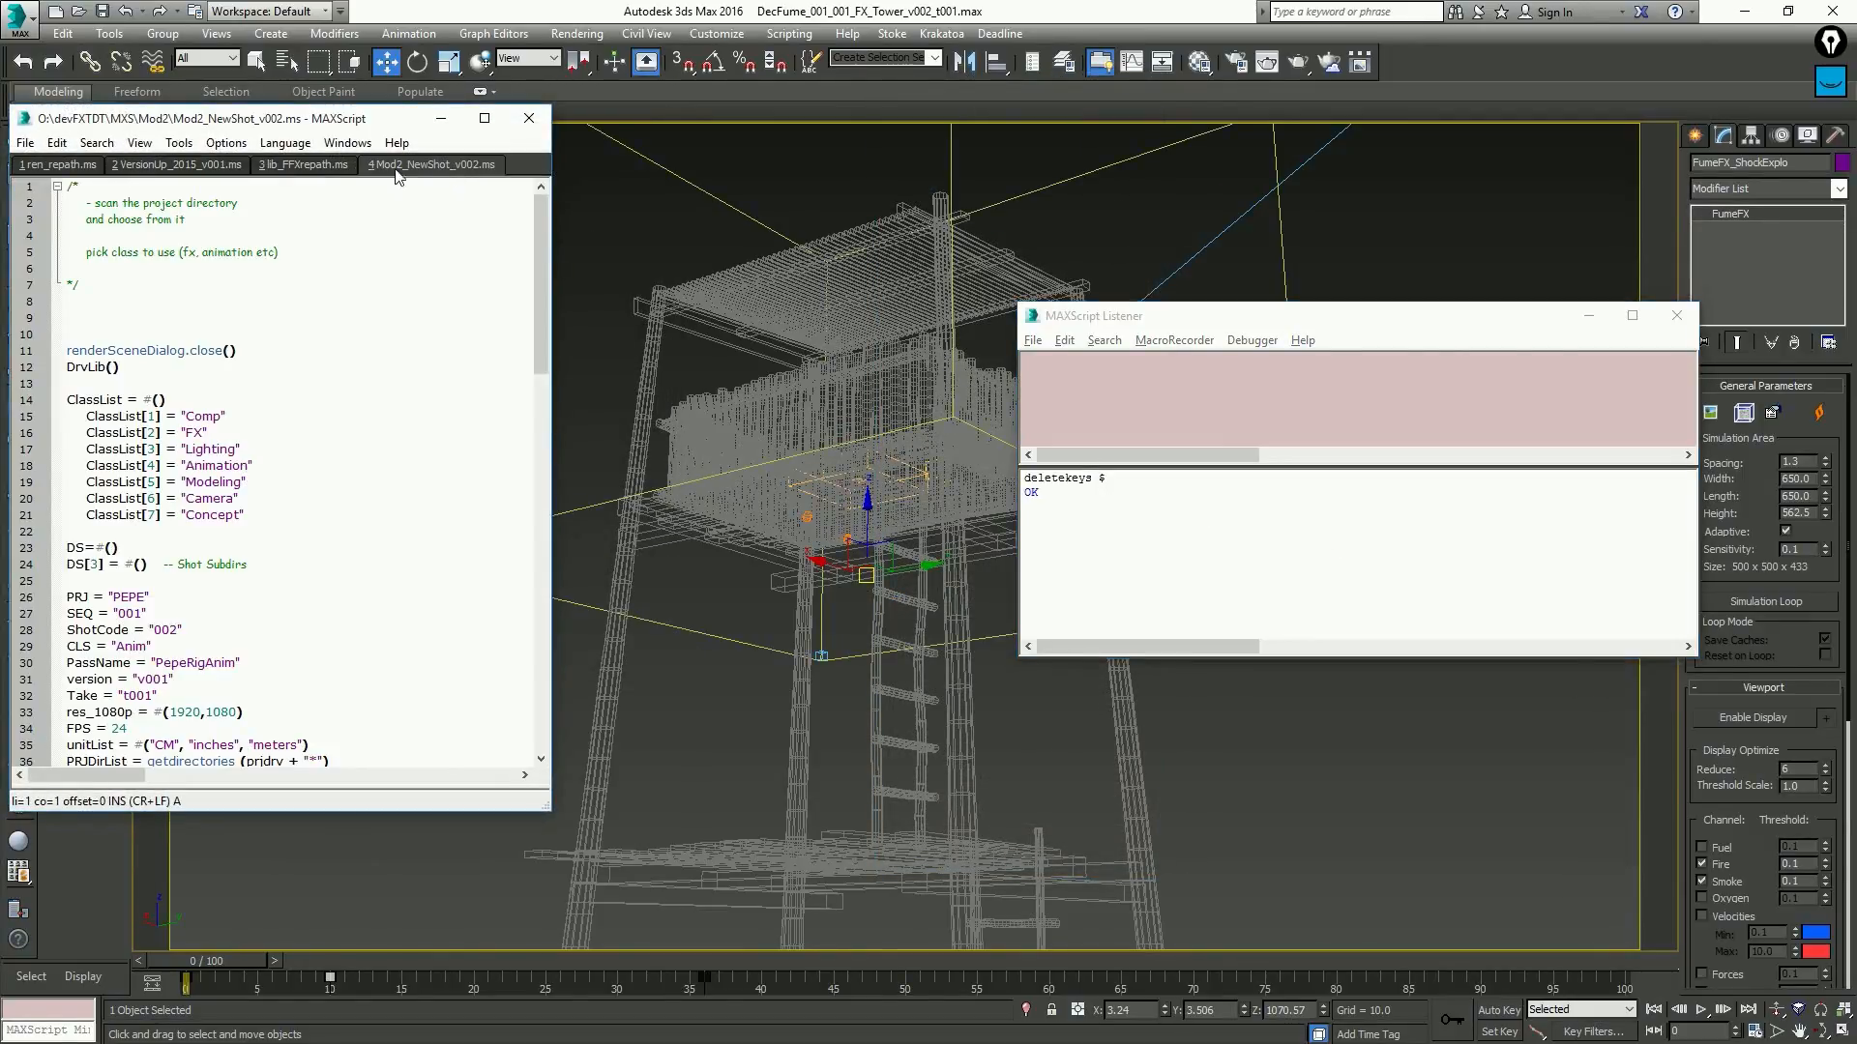
left_click(306, 165)
key("ctrl+e")
left_click(529, 117)
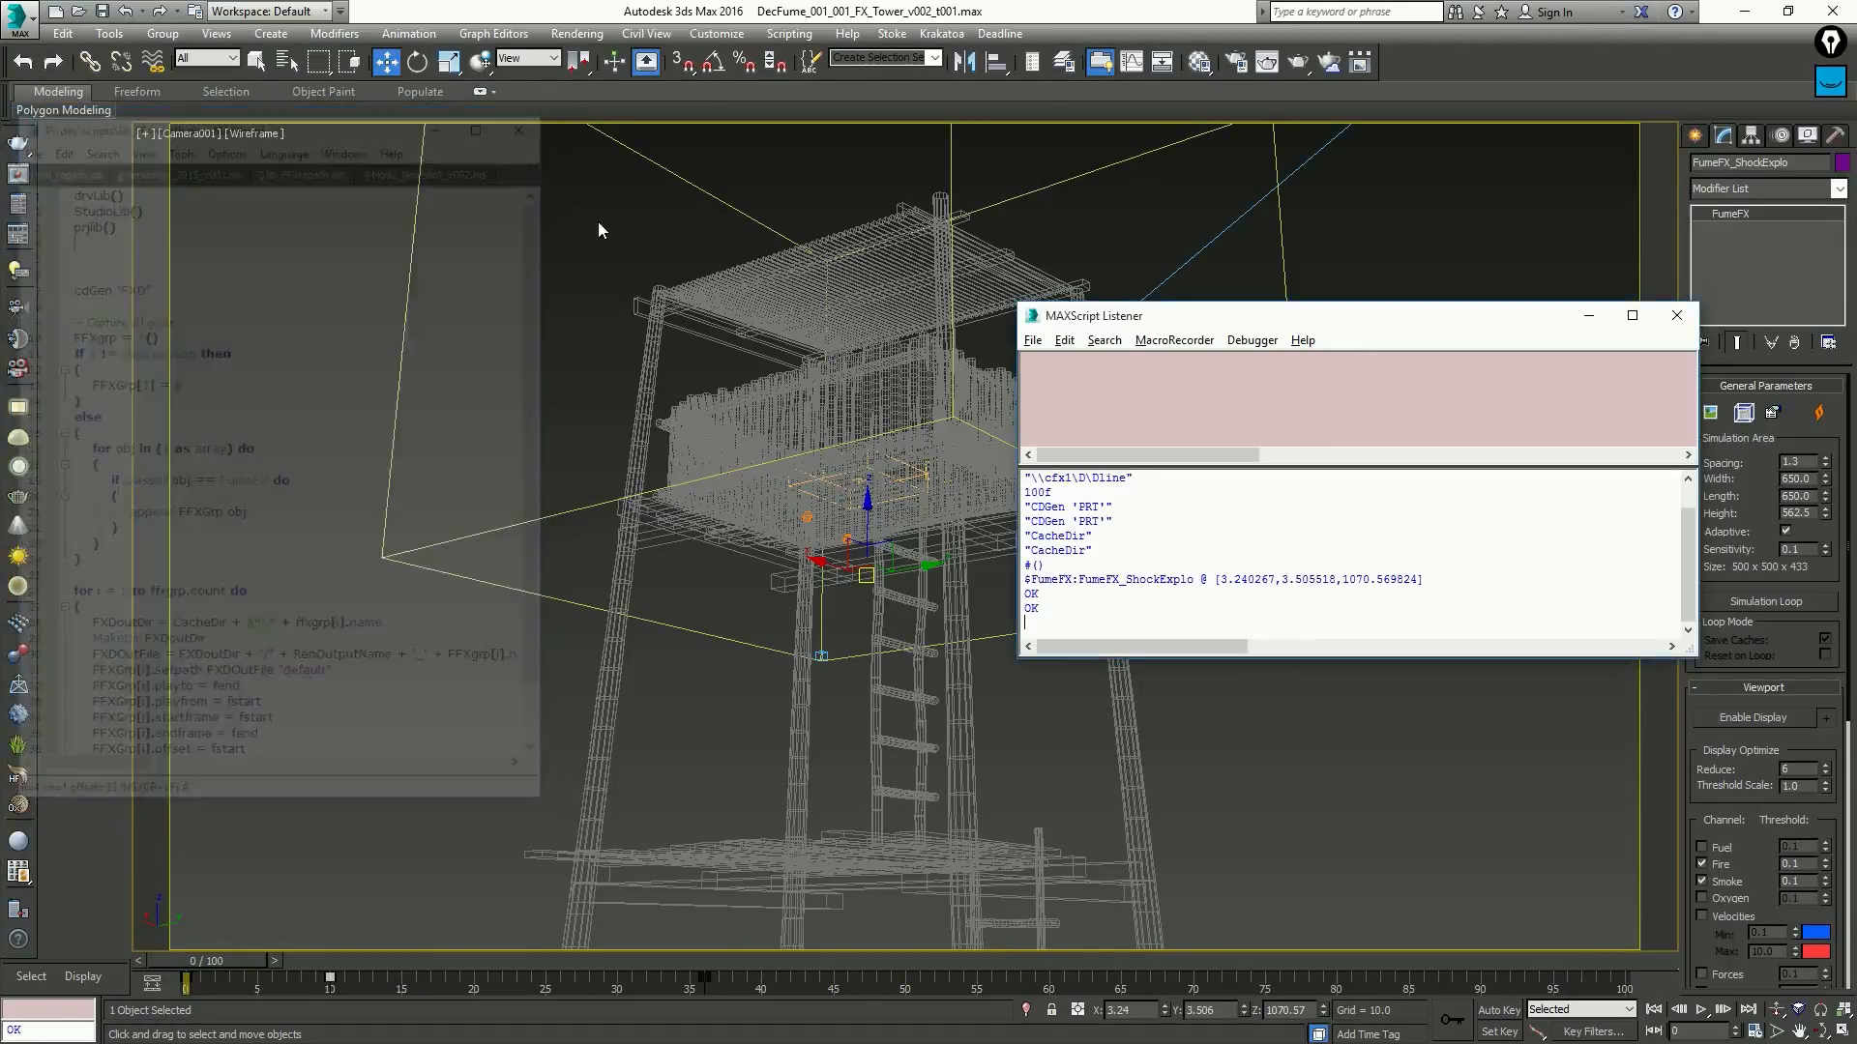
left_click_drag(868, 513, 865, 582)
Check the cloned container's default cache path in the FumeFX settings and browse its output folders without changing the path
key("alt+f")
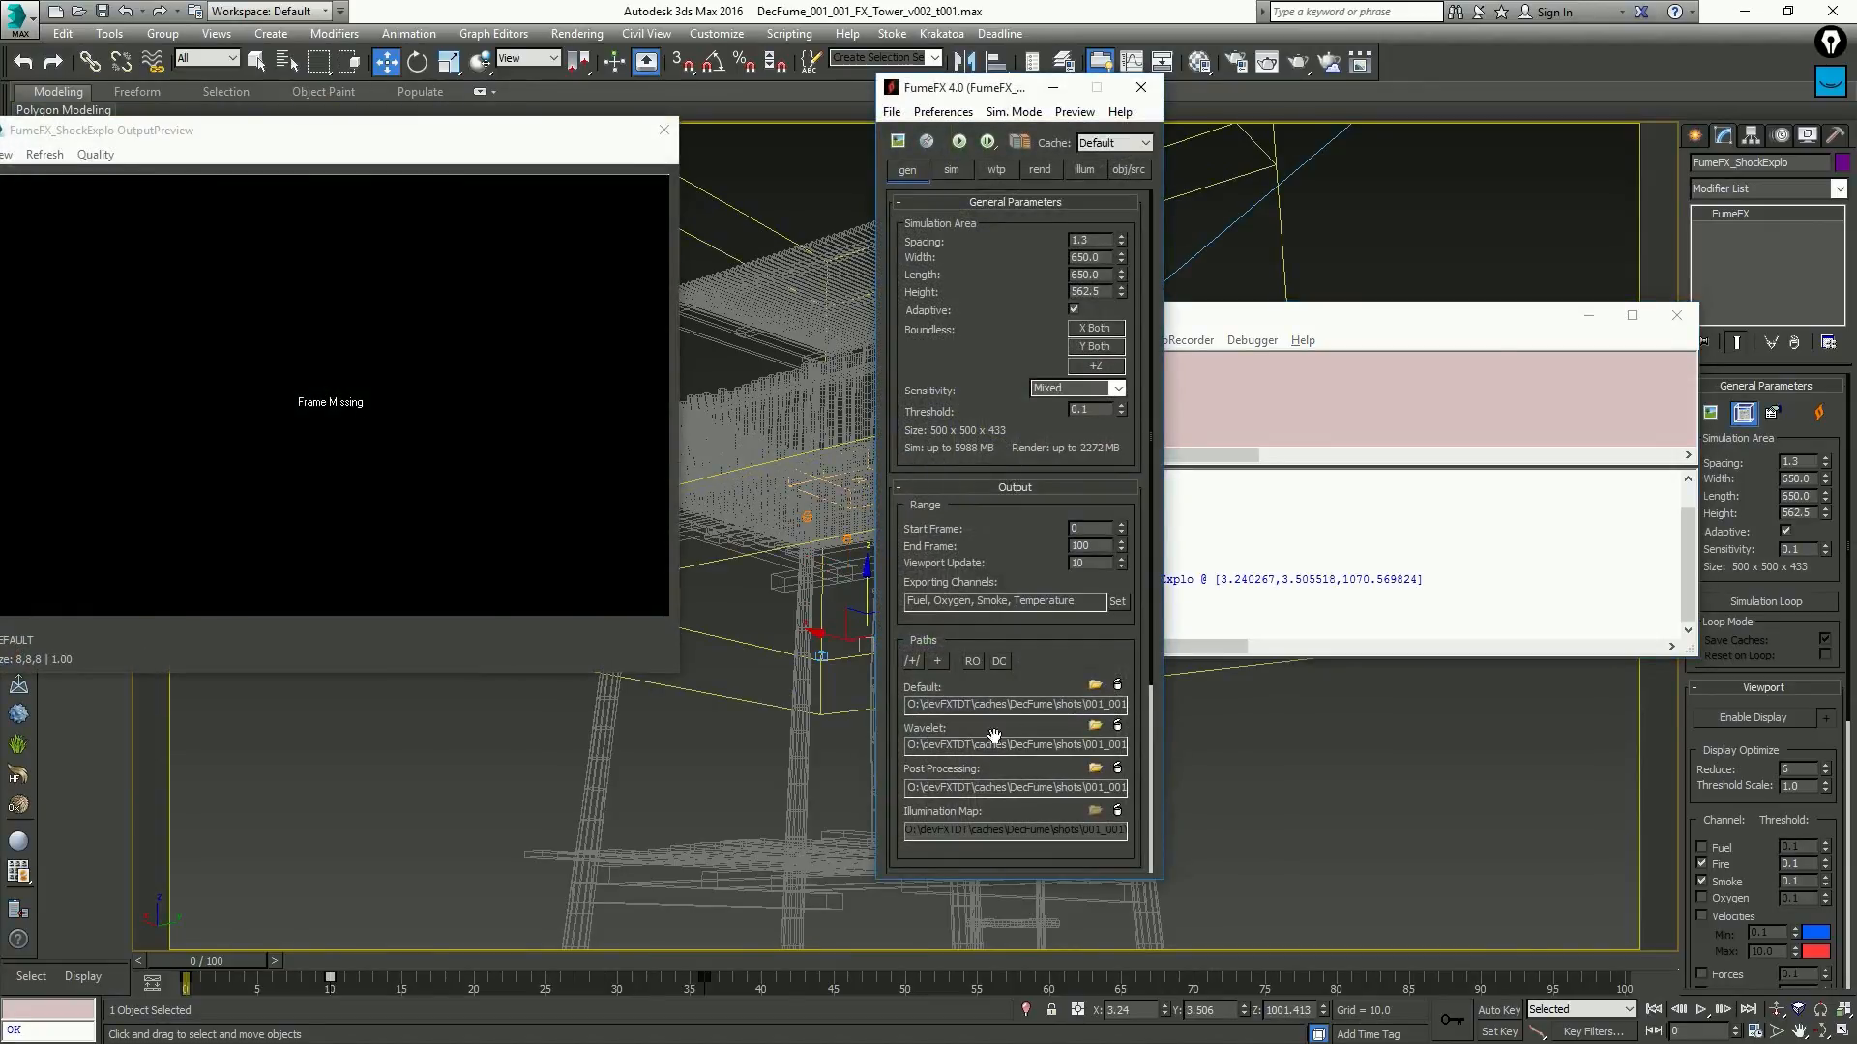
left_click_drag(1034, 705, 1146, 701)
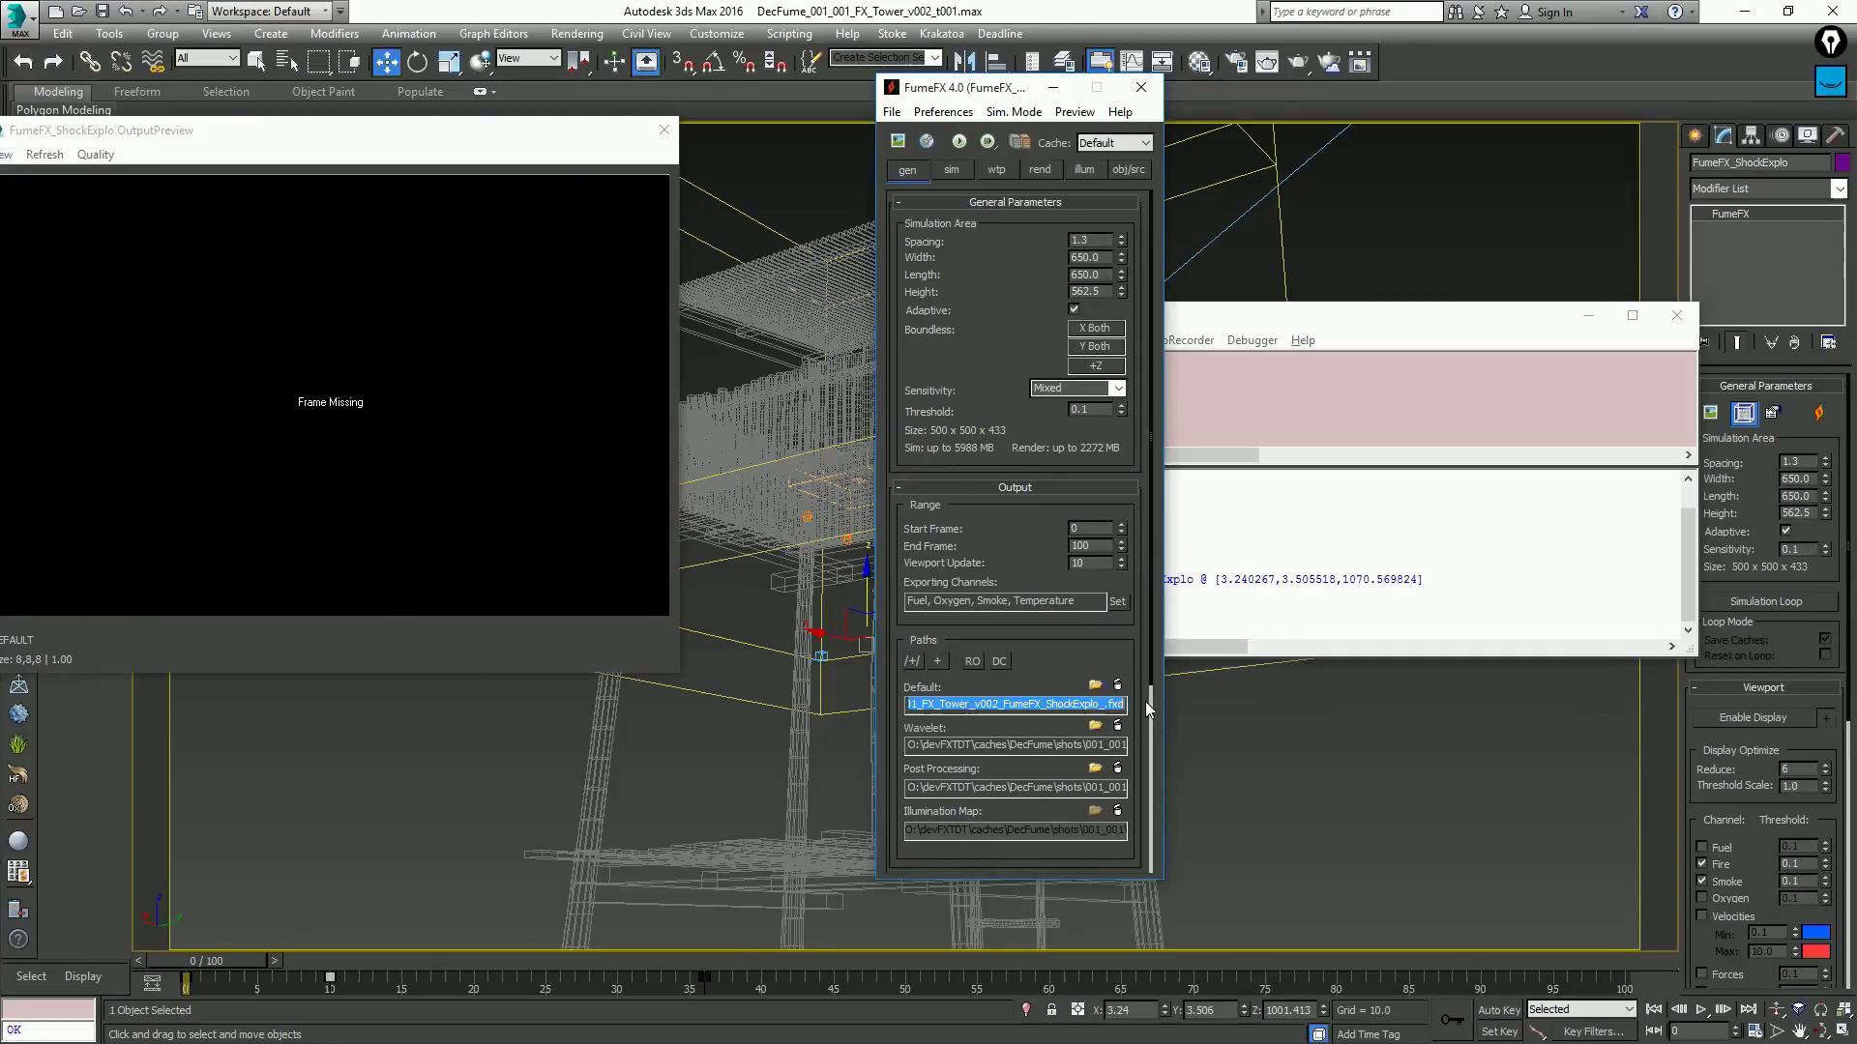
left_click(1095, 685)
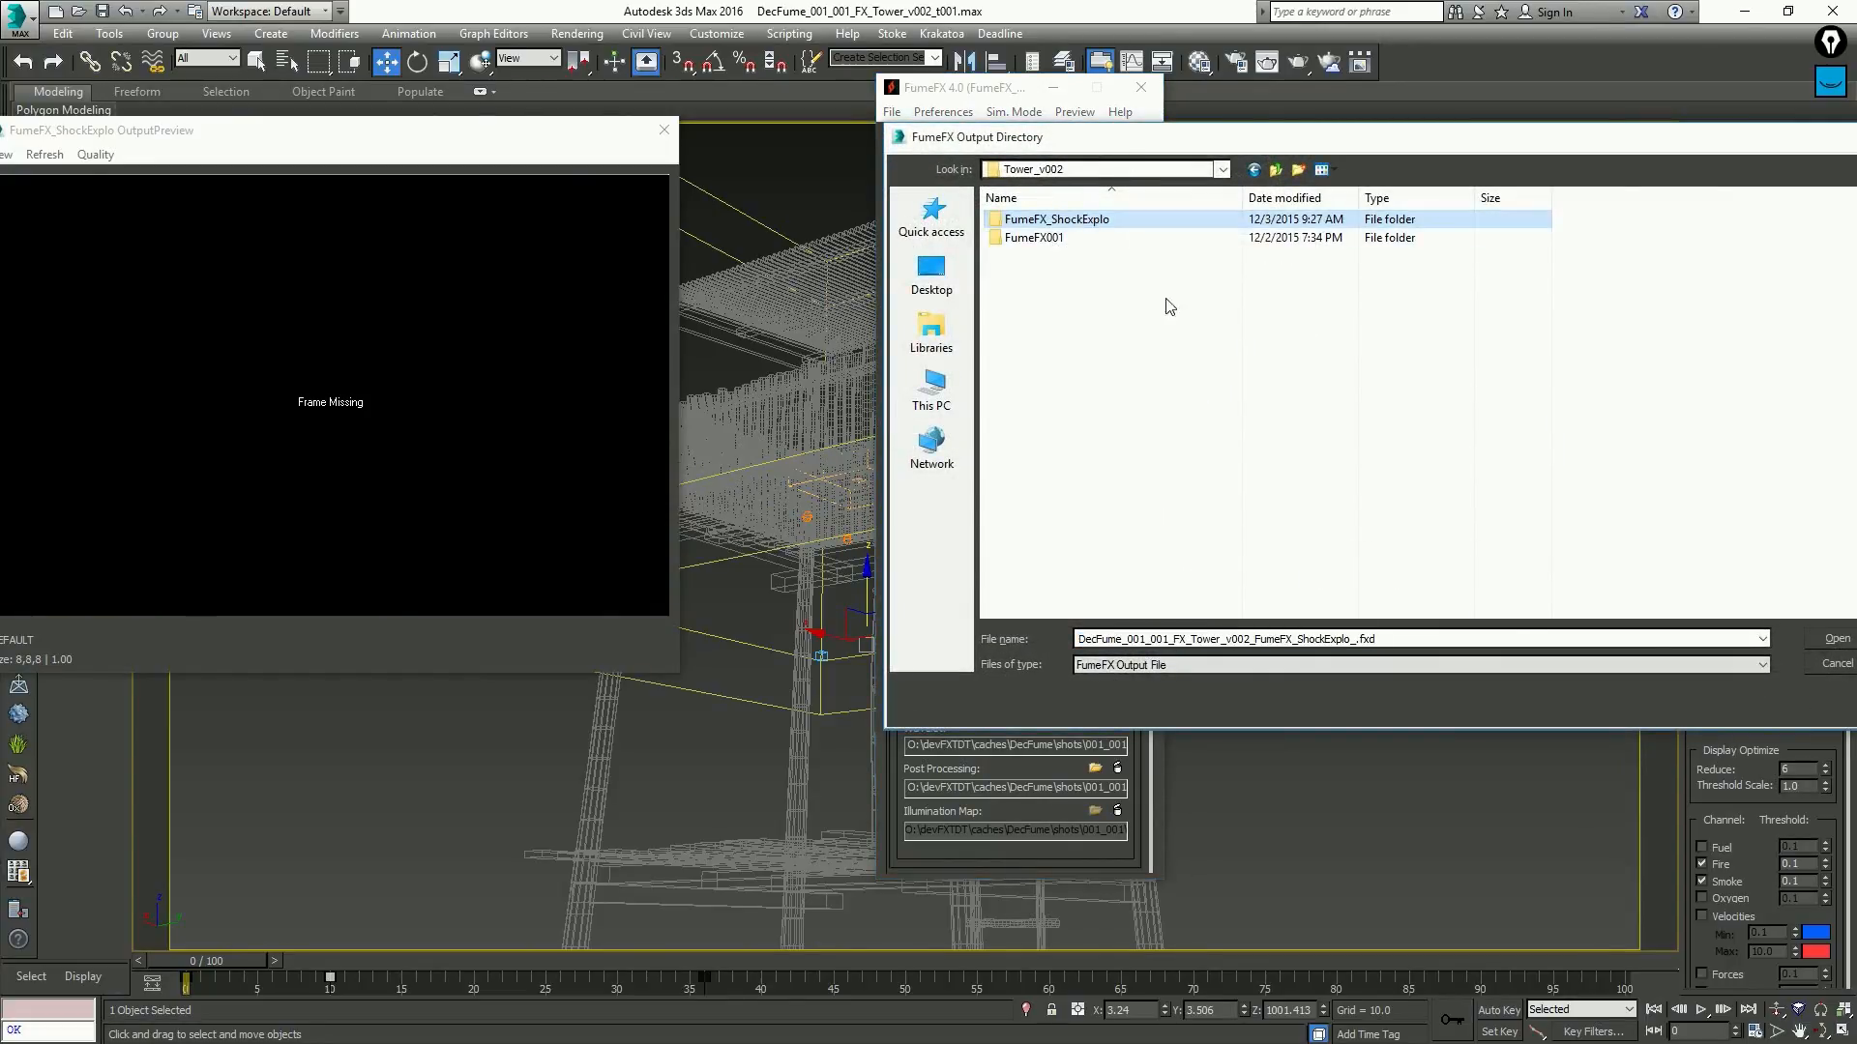
key("BackSpace")
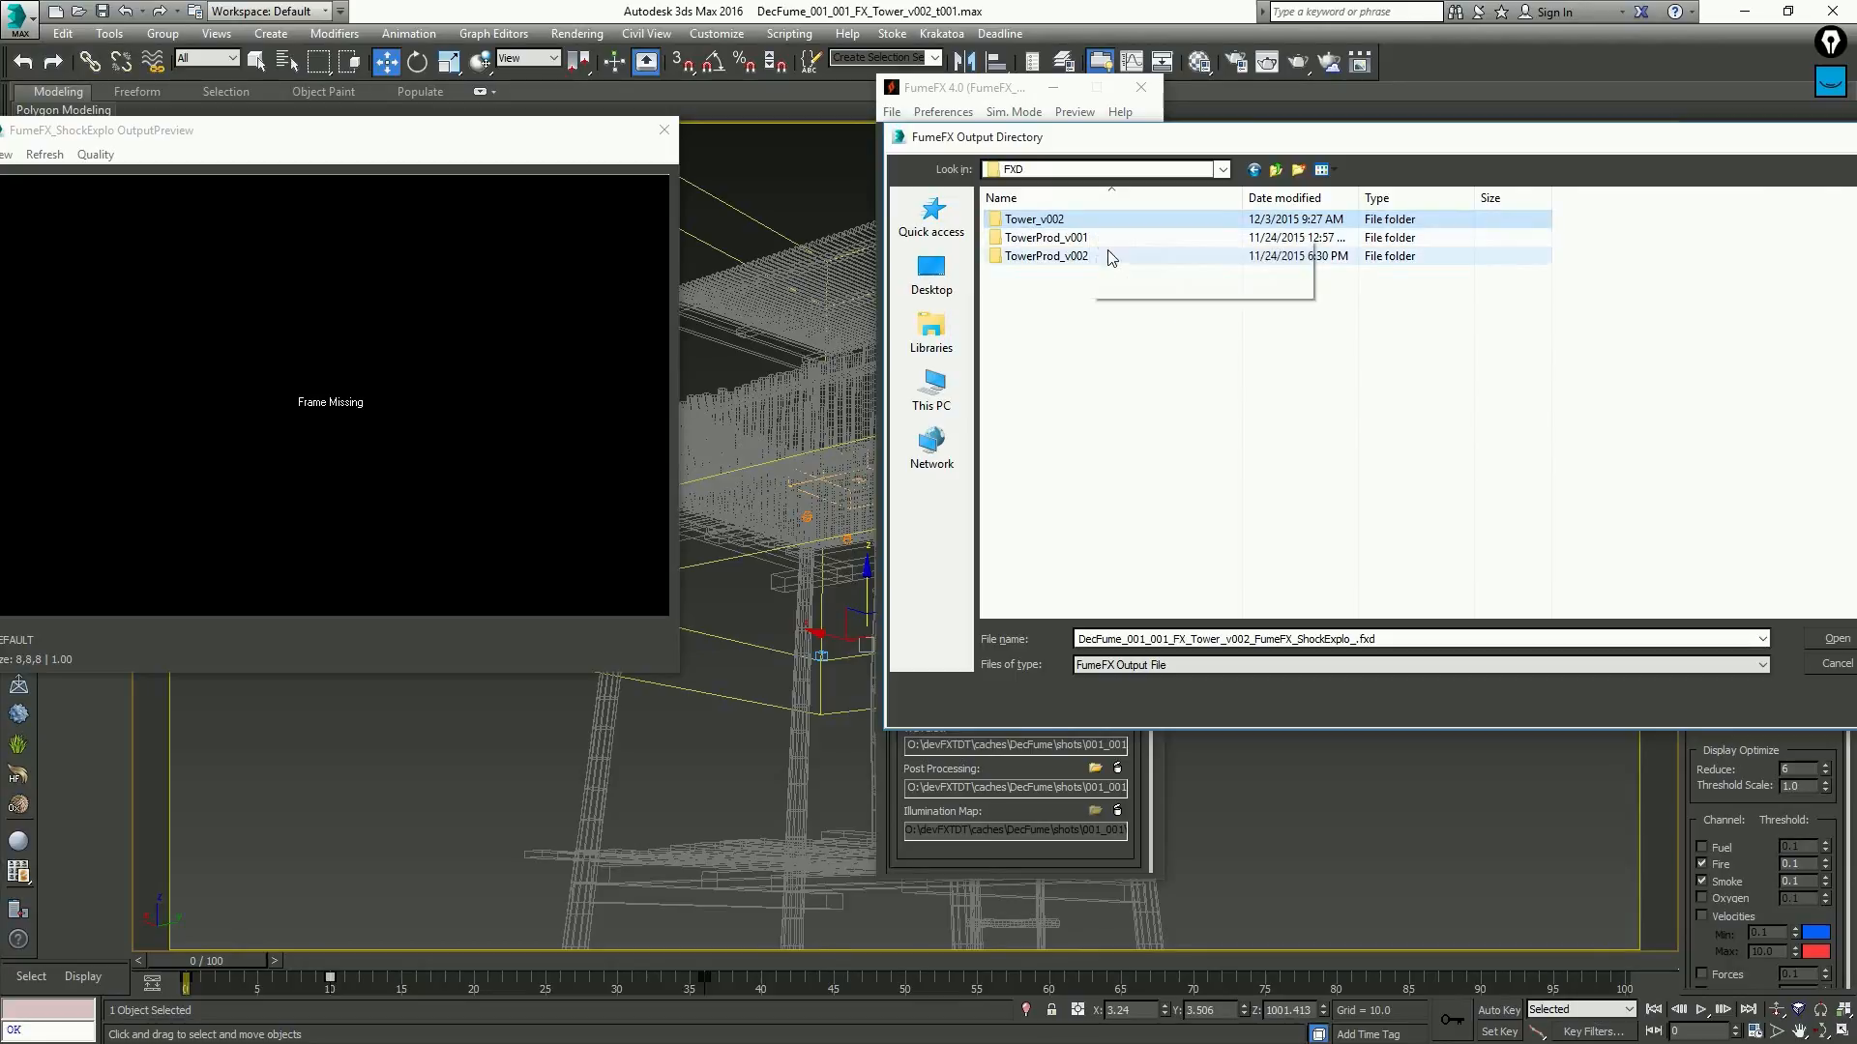
left_click(1120, 384)
key("Escape")
left_click(955, 580)
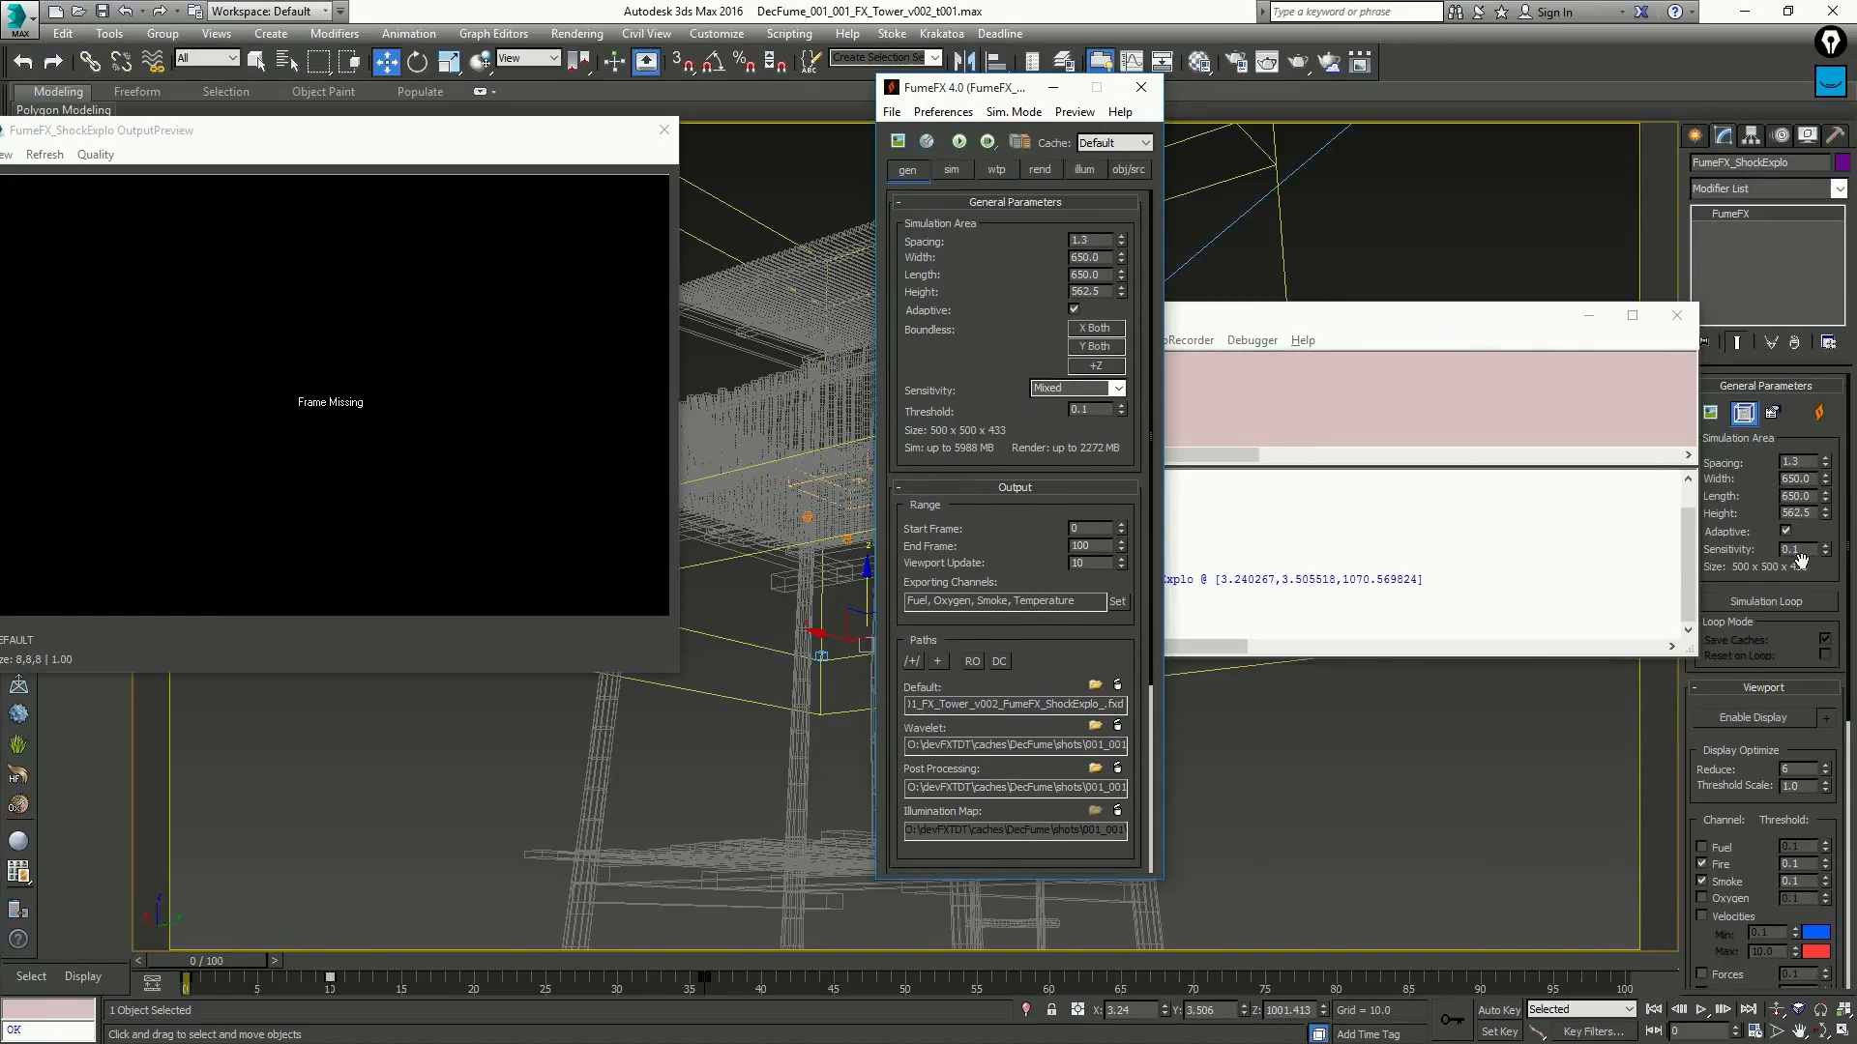
Set the FumeFX_ShockExplo container's grid spacing to 3.0
double_click(1794, 462)
type("3.0")
key("Return")
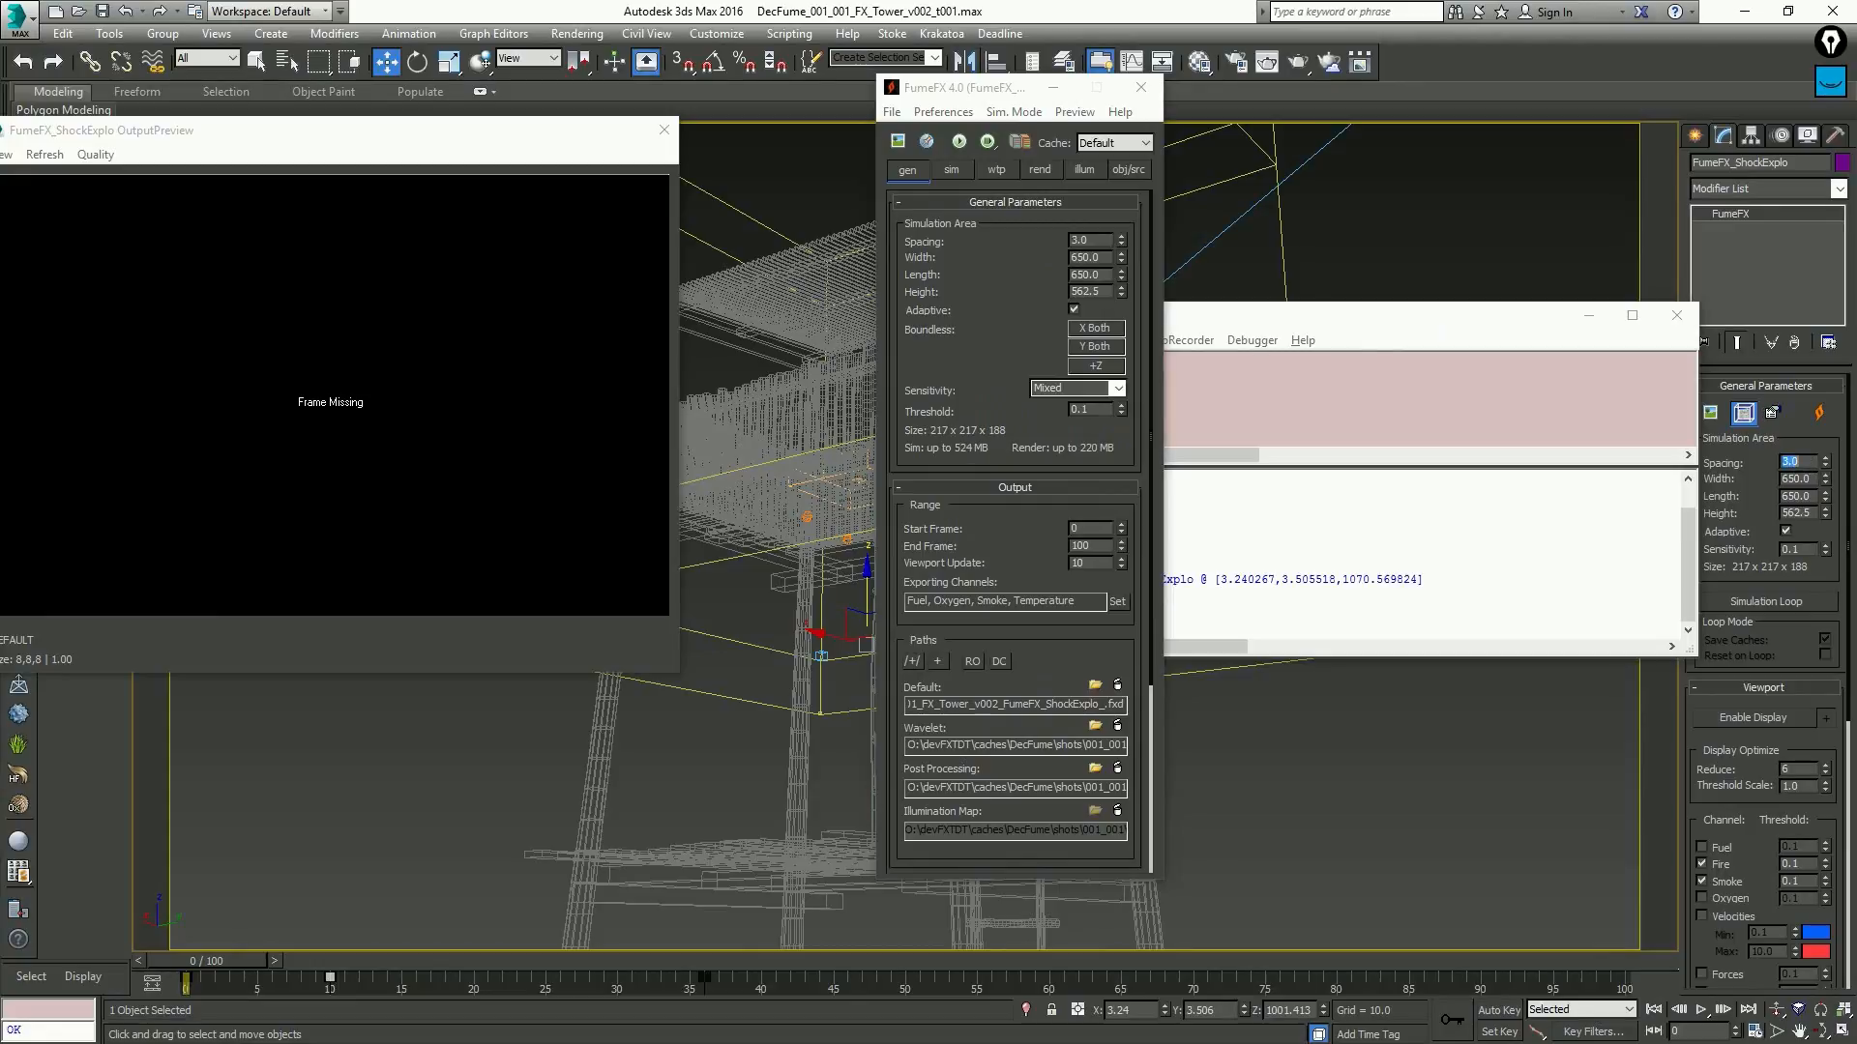
Close the script listener and remove FFX Particle Src001 from the cloned container's source list
left_click(1676, 315)
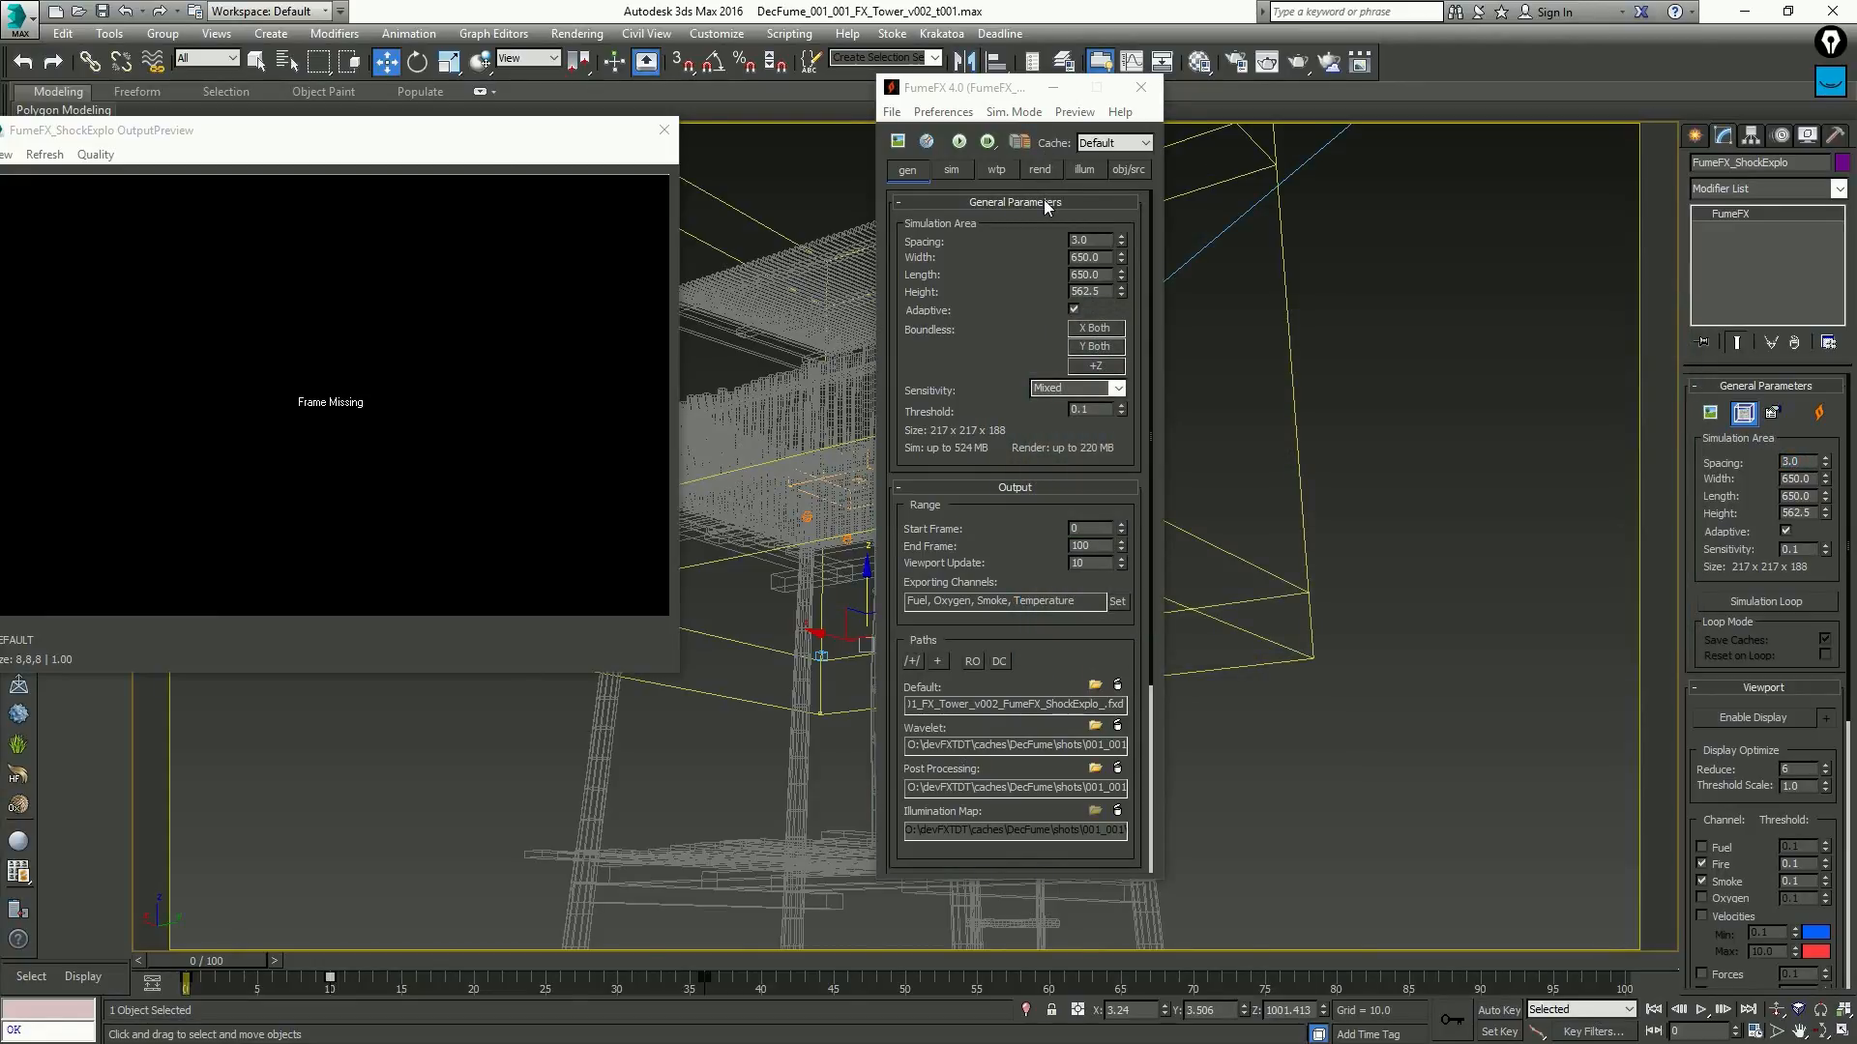
left_click(1129, 169)
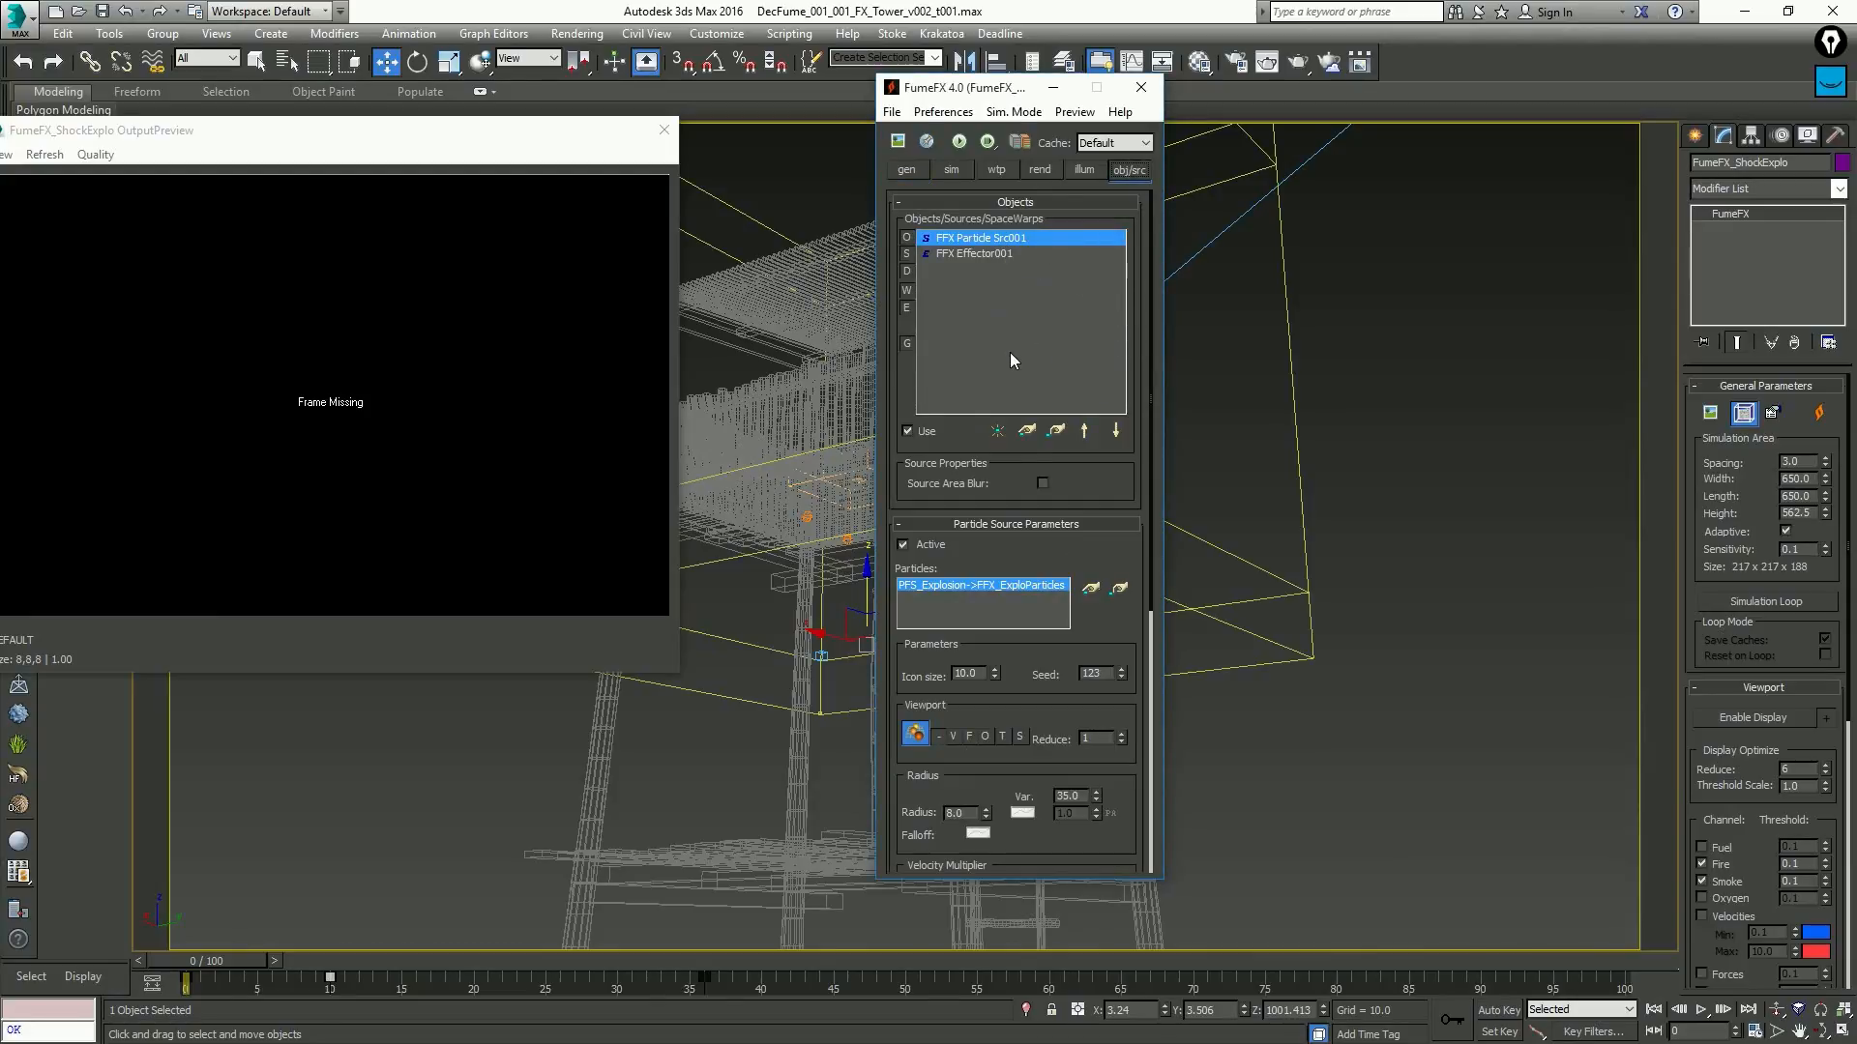
left_click_drag(1042, 668, 1023, 418)
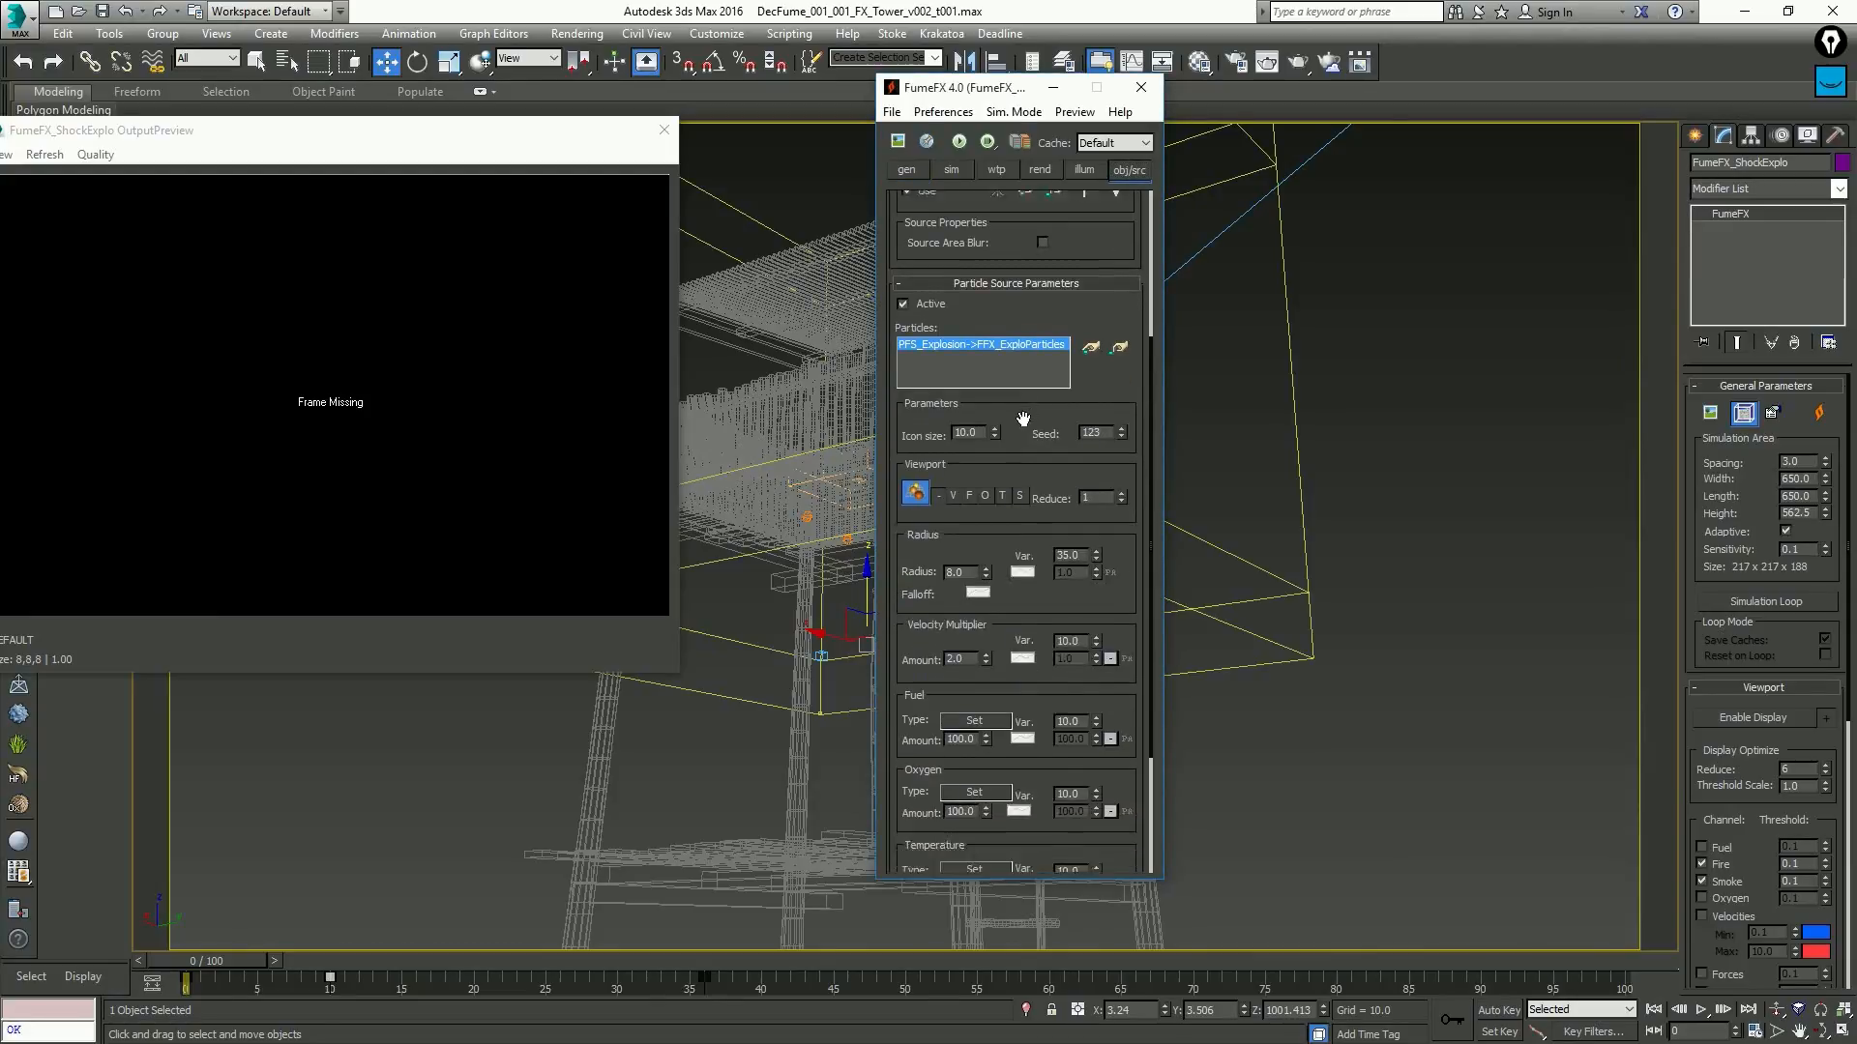
scroll(1024, 418, "up", 5)
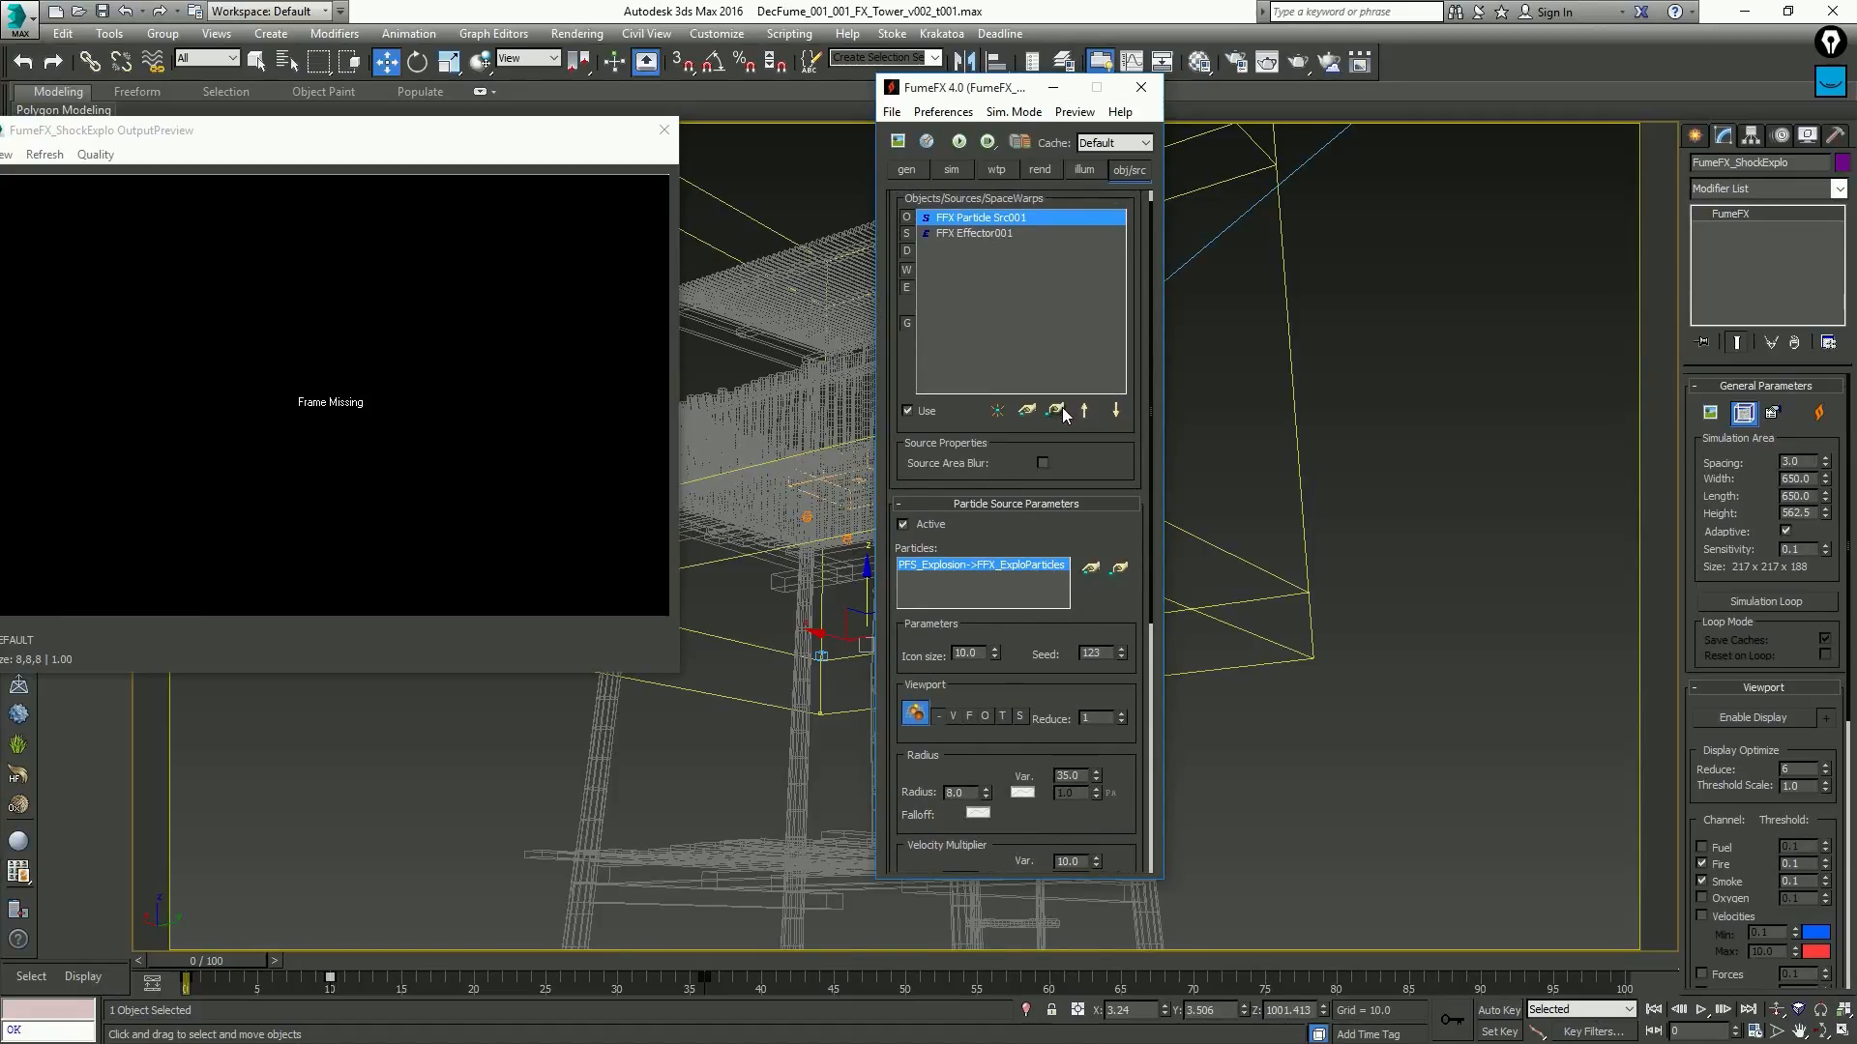
left_click(1064, 414)
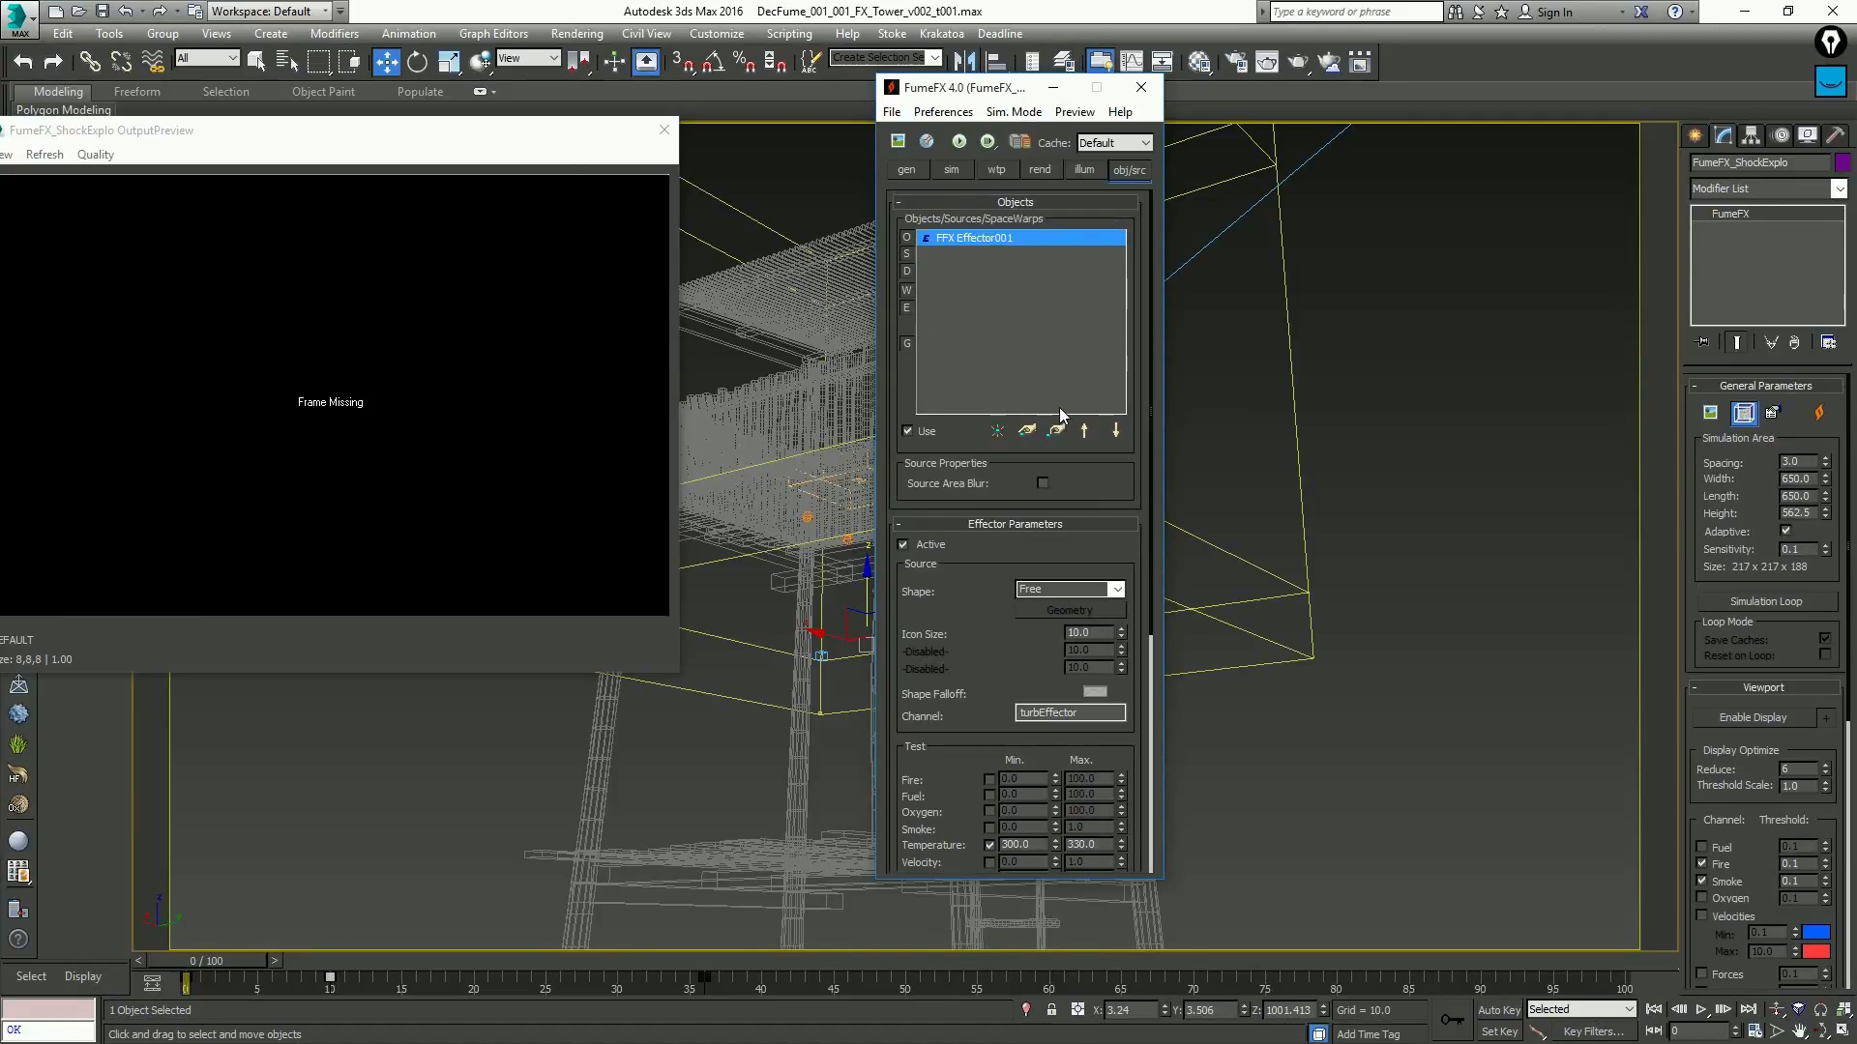
Make sure FumeFX_Helpers is the active layer and reselect the FumeFX_ShockExplo container
left_click(1001, 435)
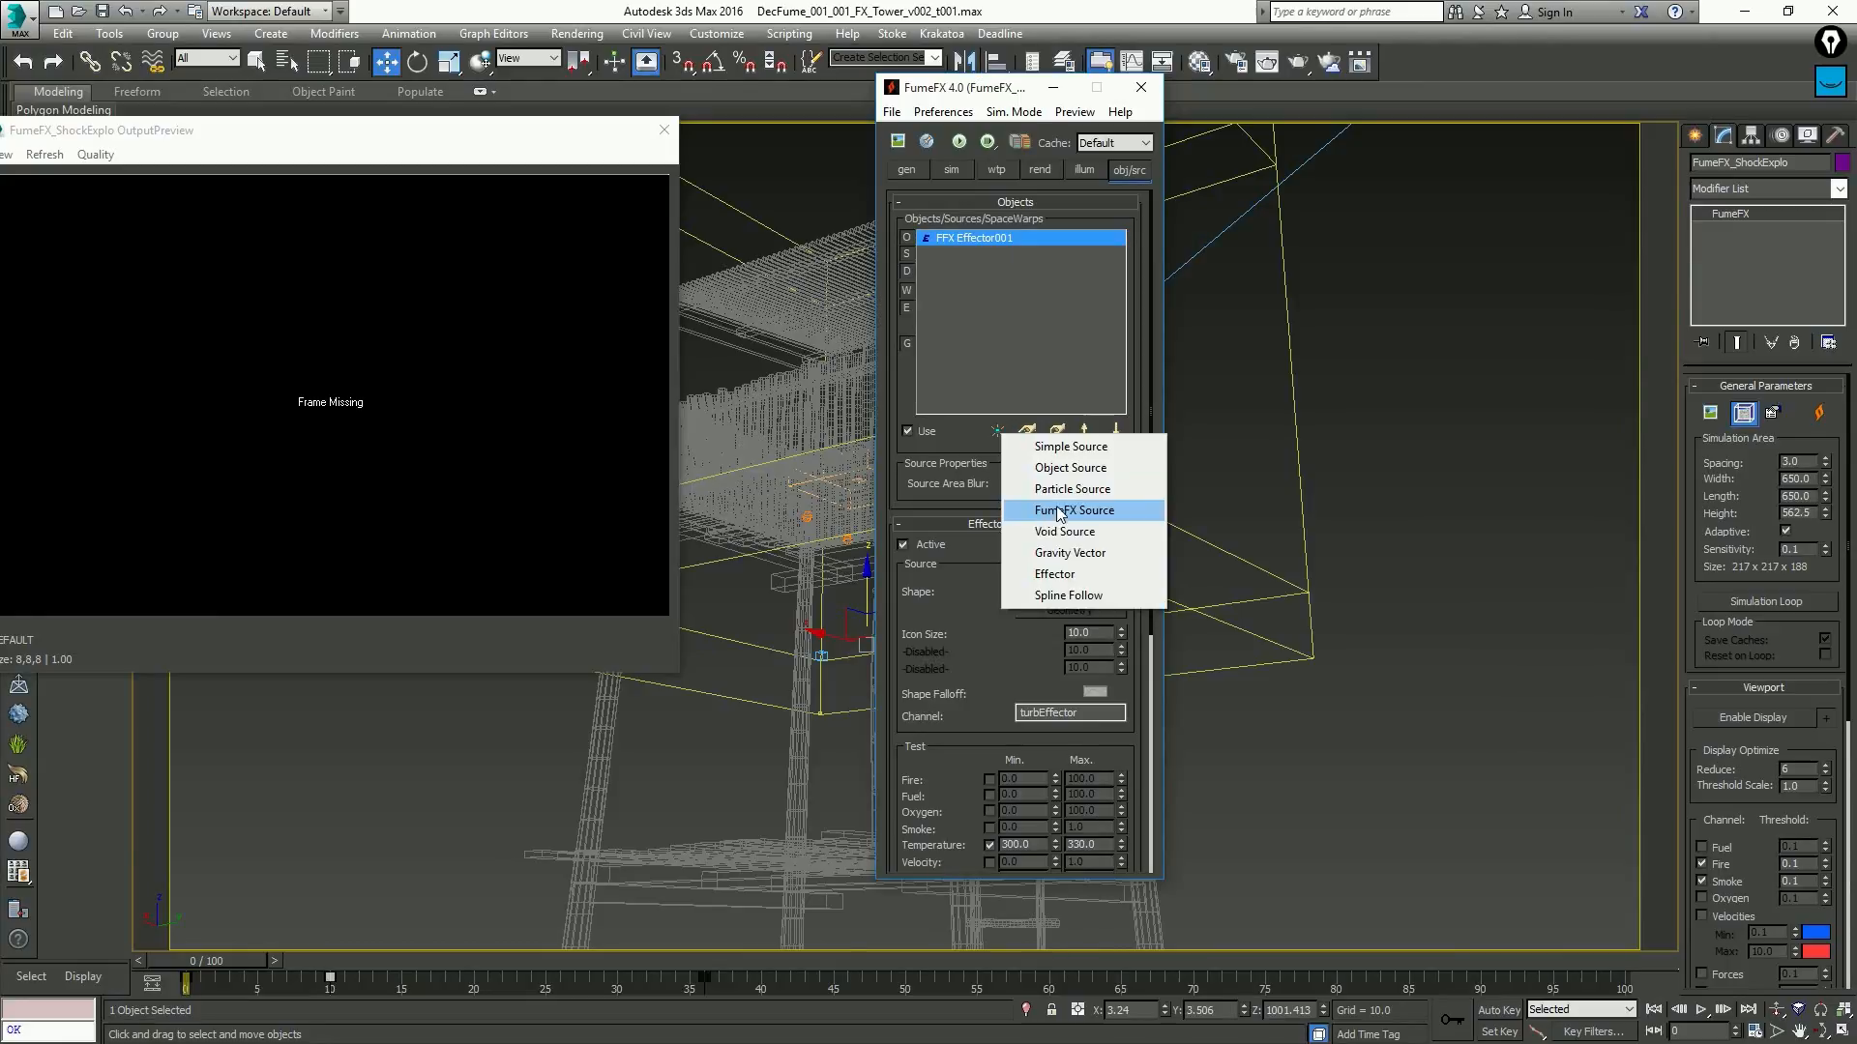
left_click(961, 590)
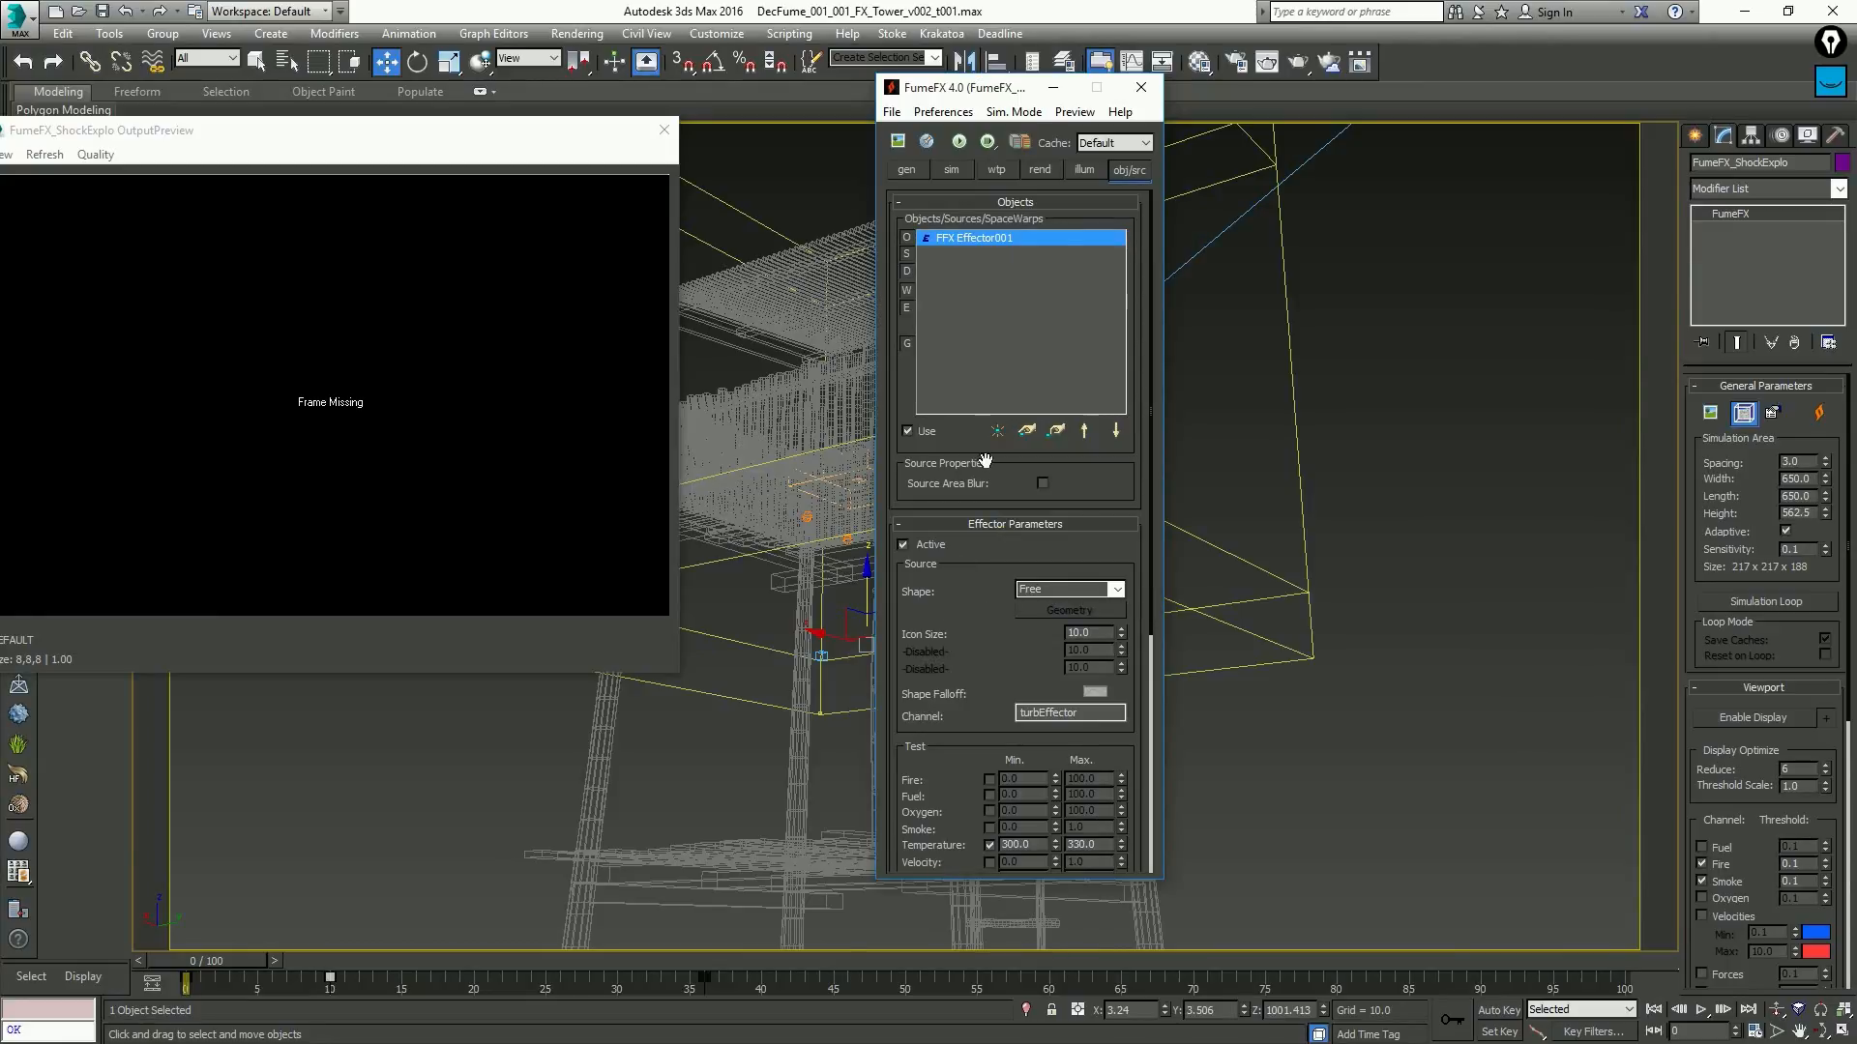
left_click(1064, 61)
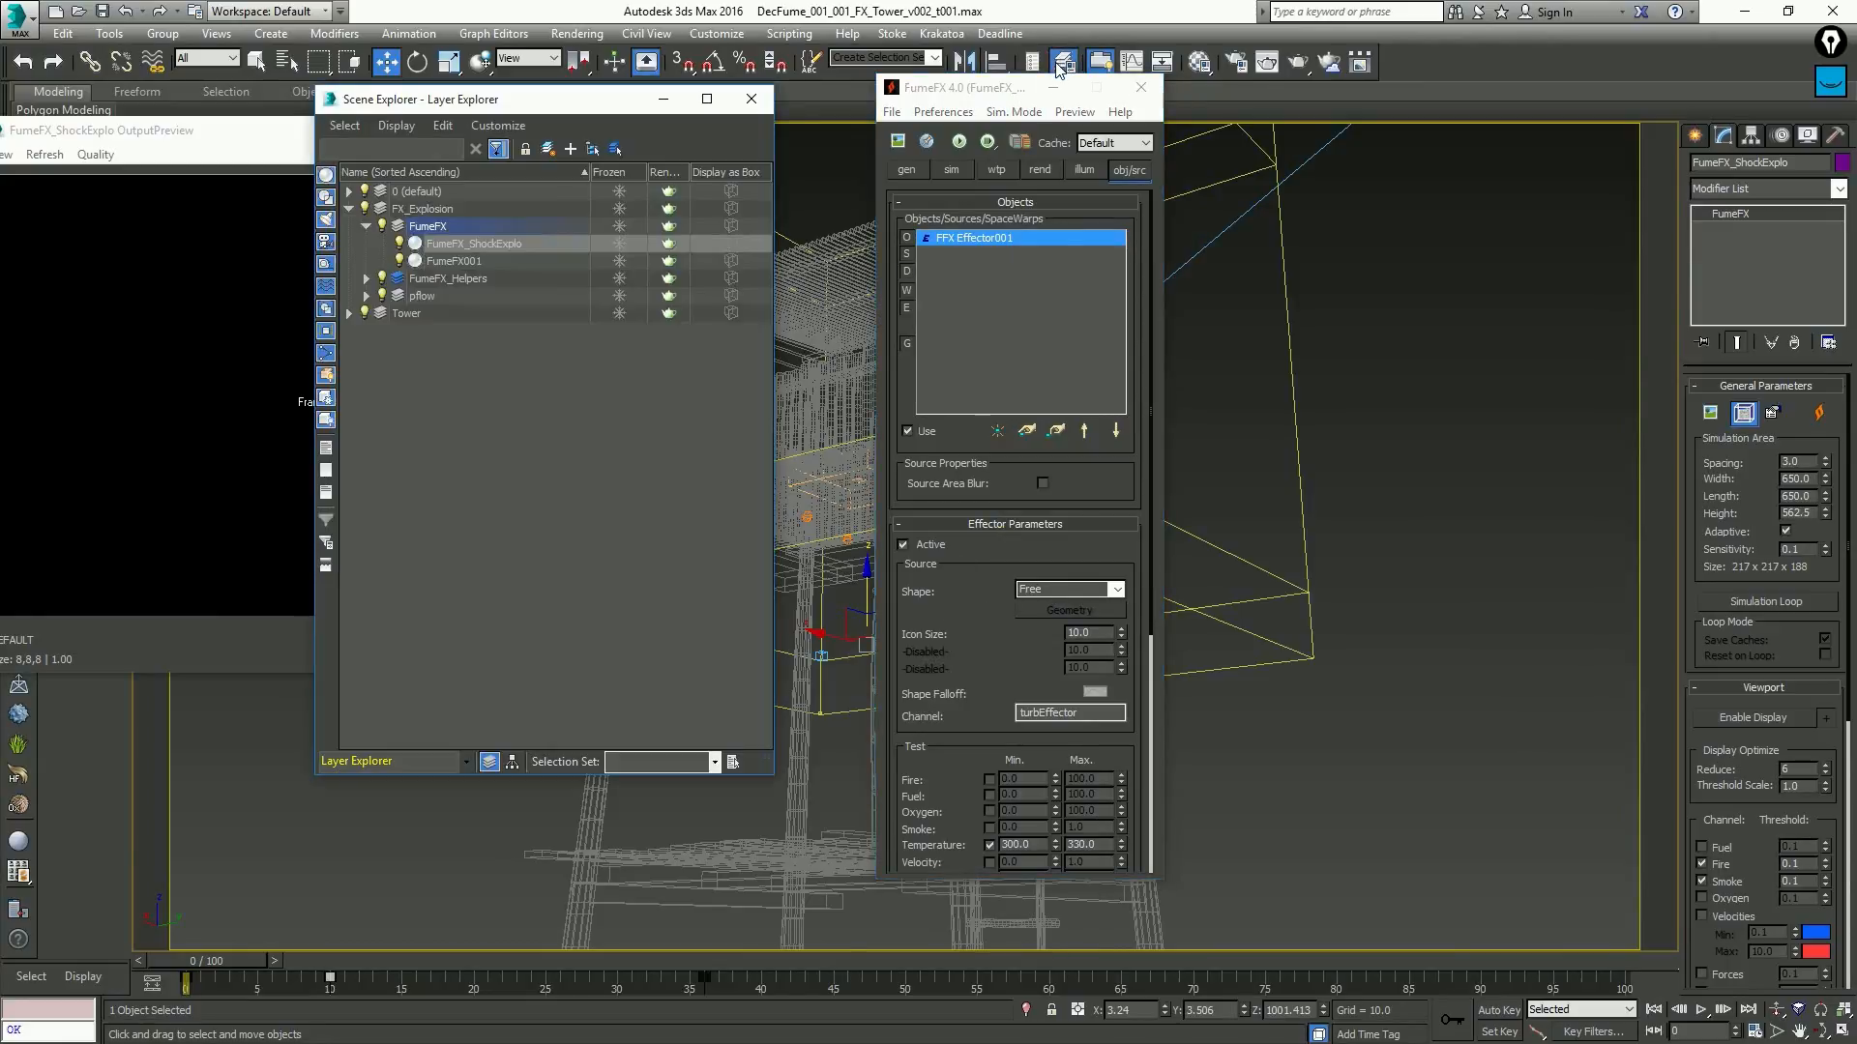
left_click(435, 282)
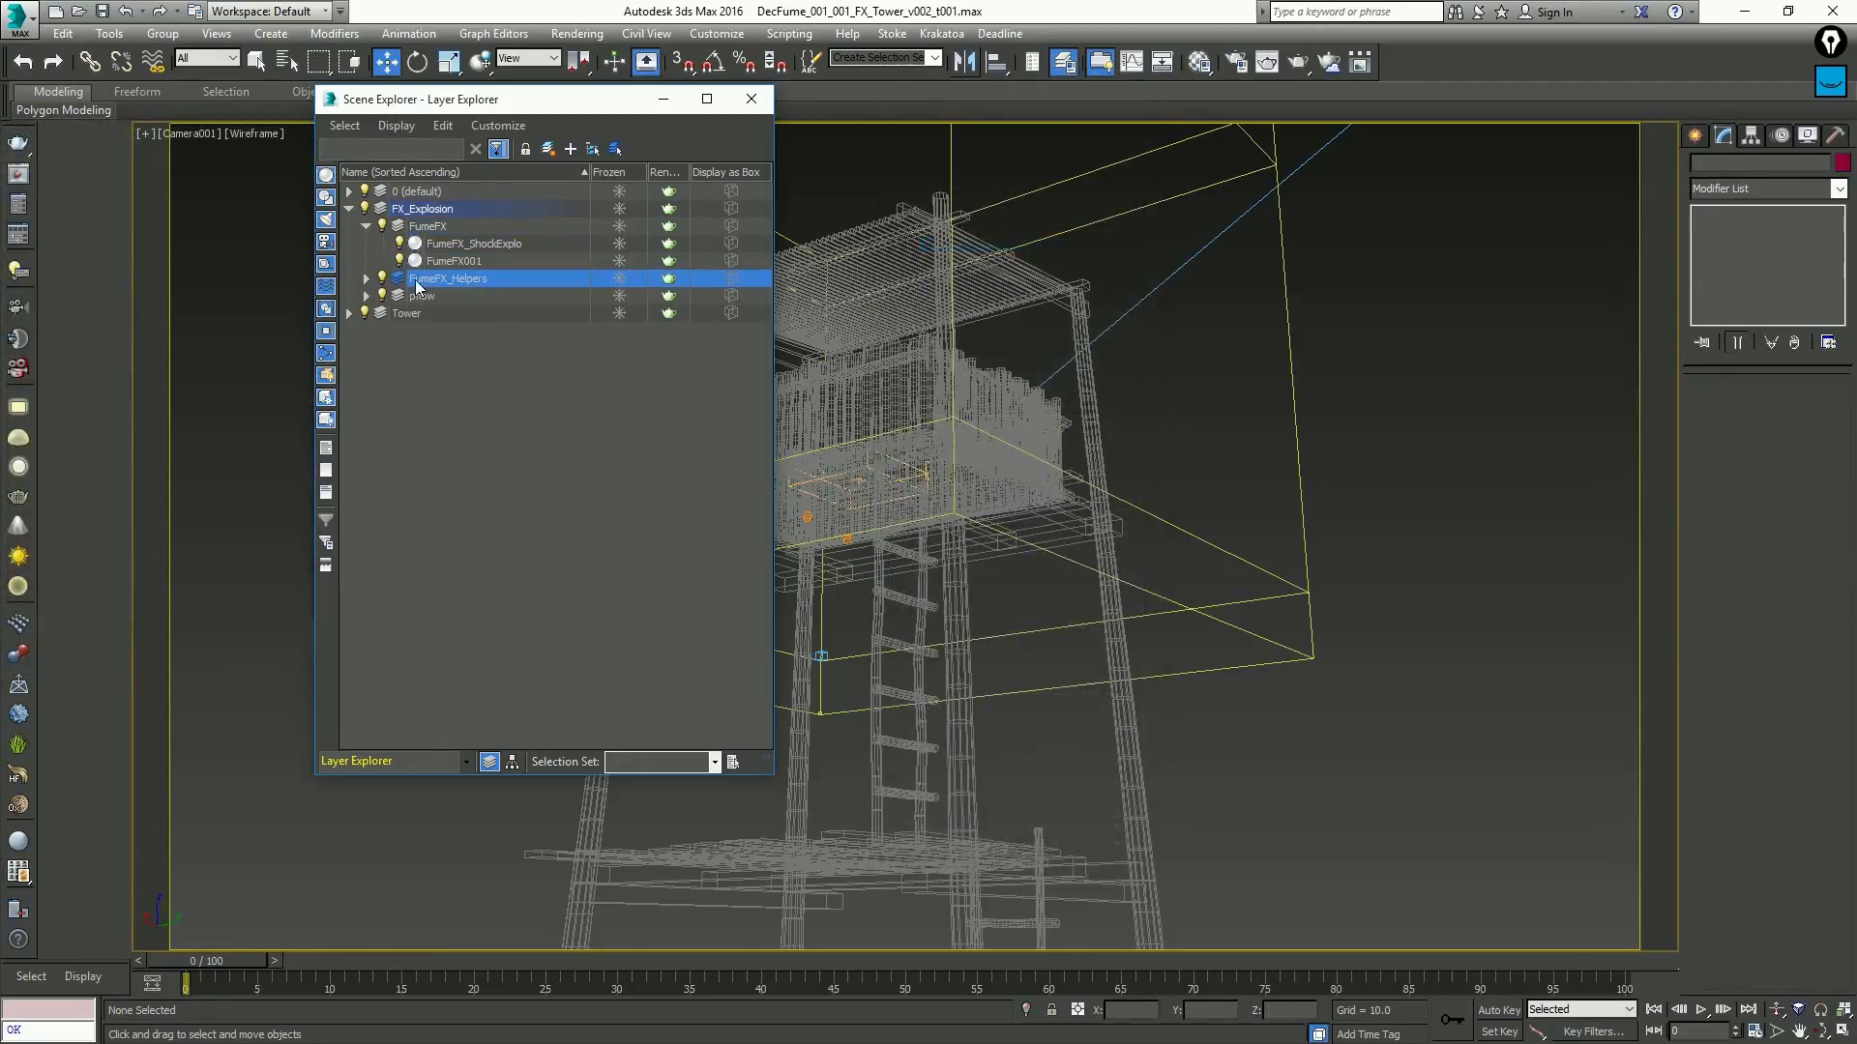
left_click(1299, 652)
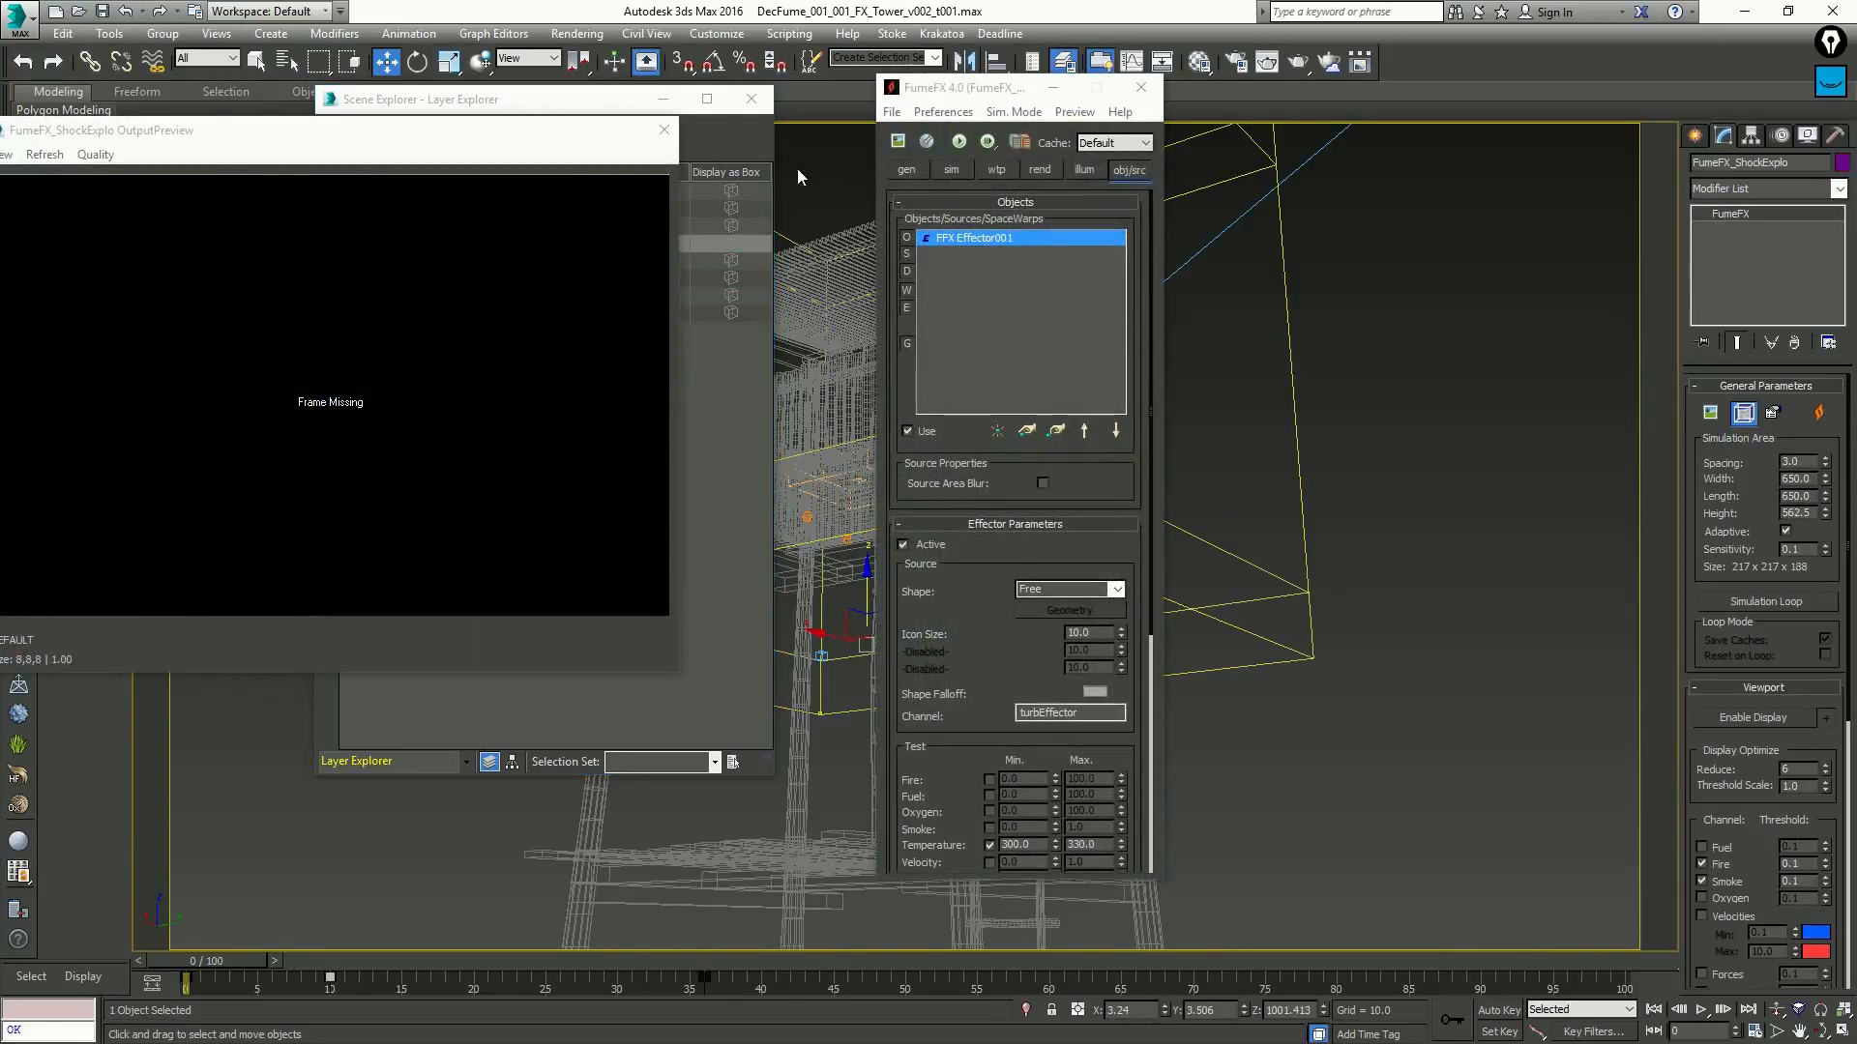
left_click(597, 102)
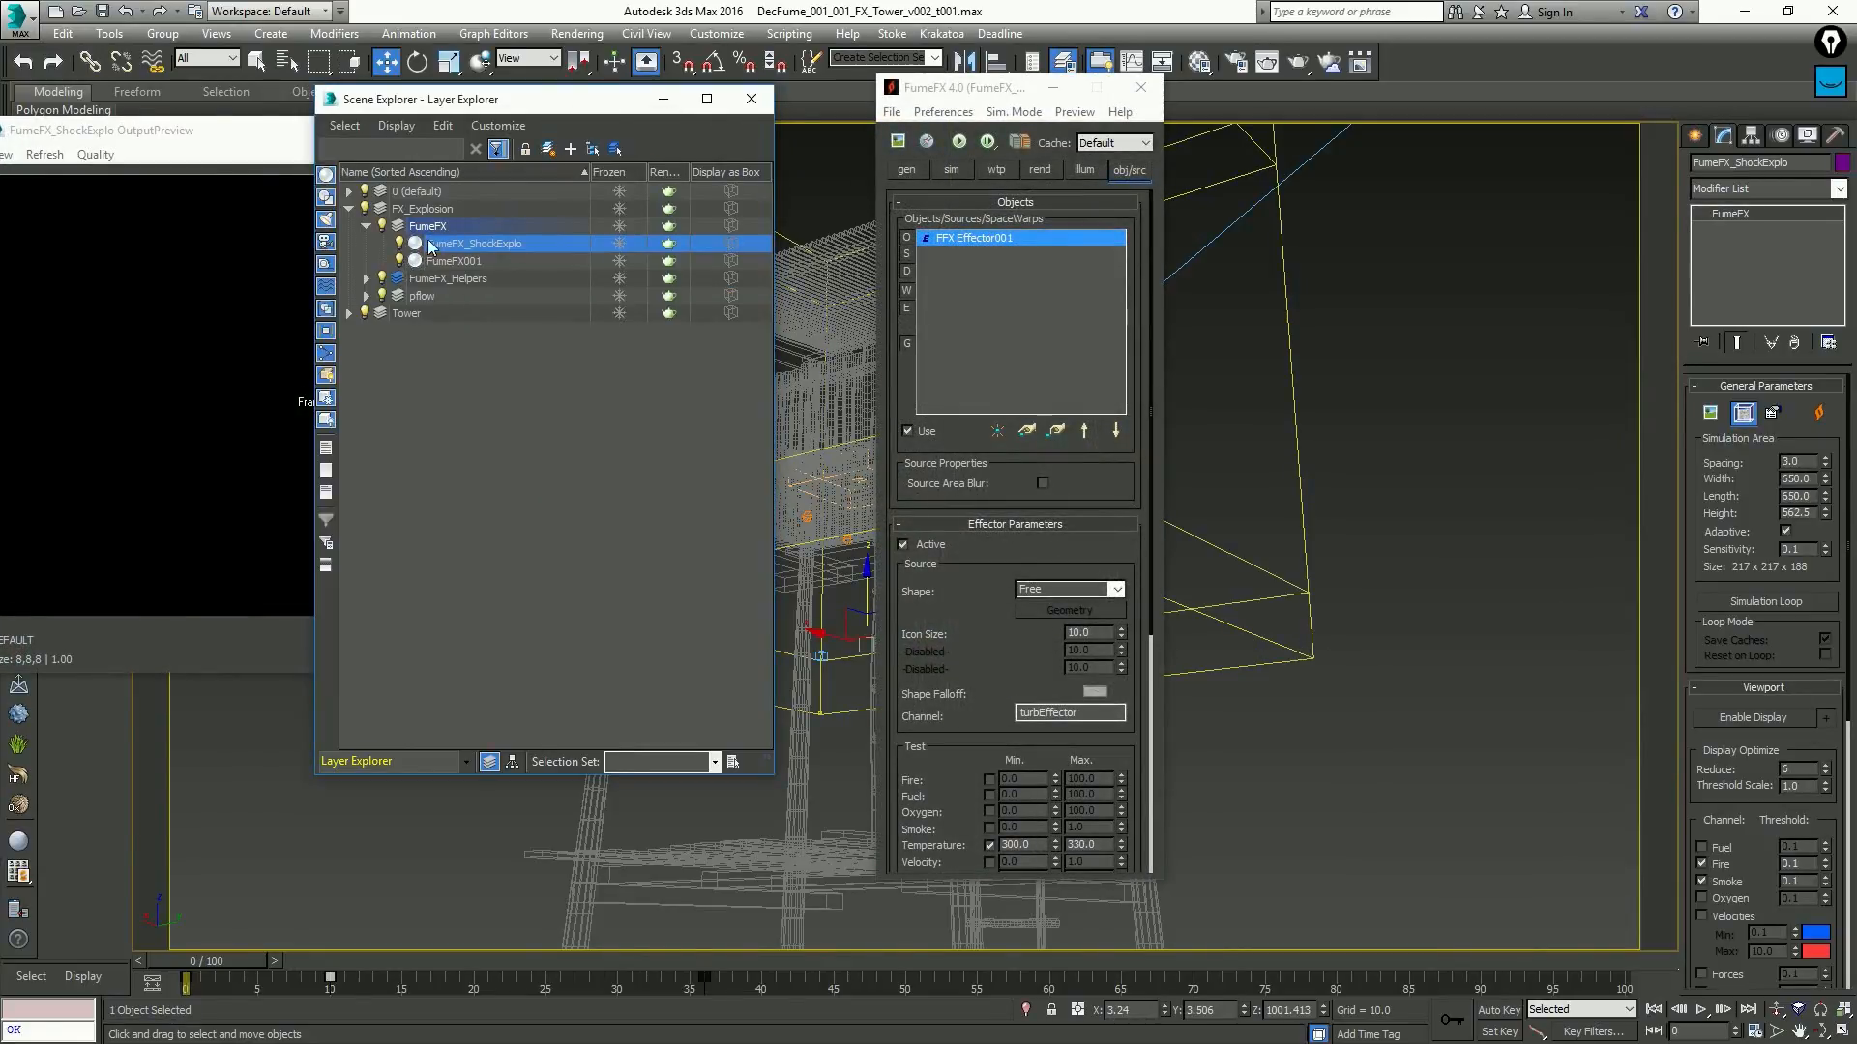
left_click(443, 274)
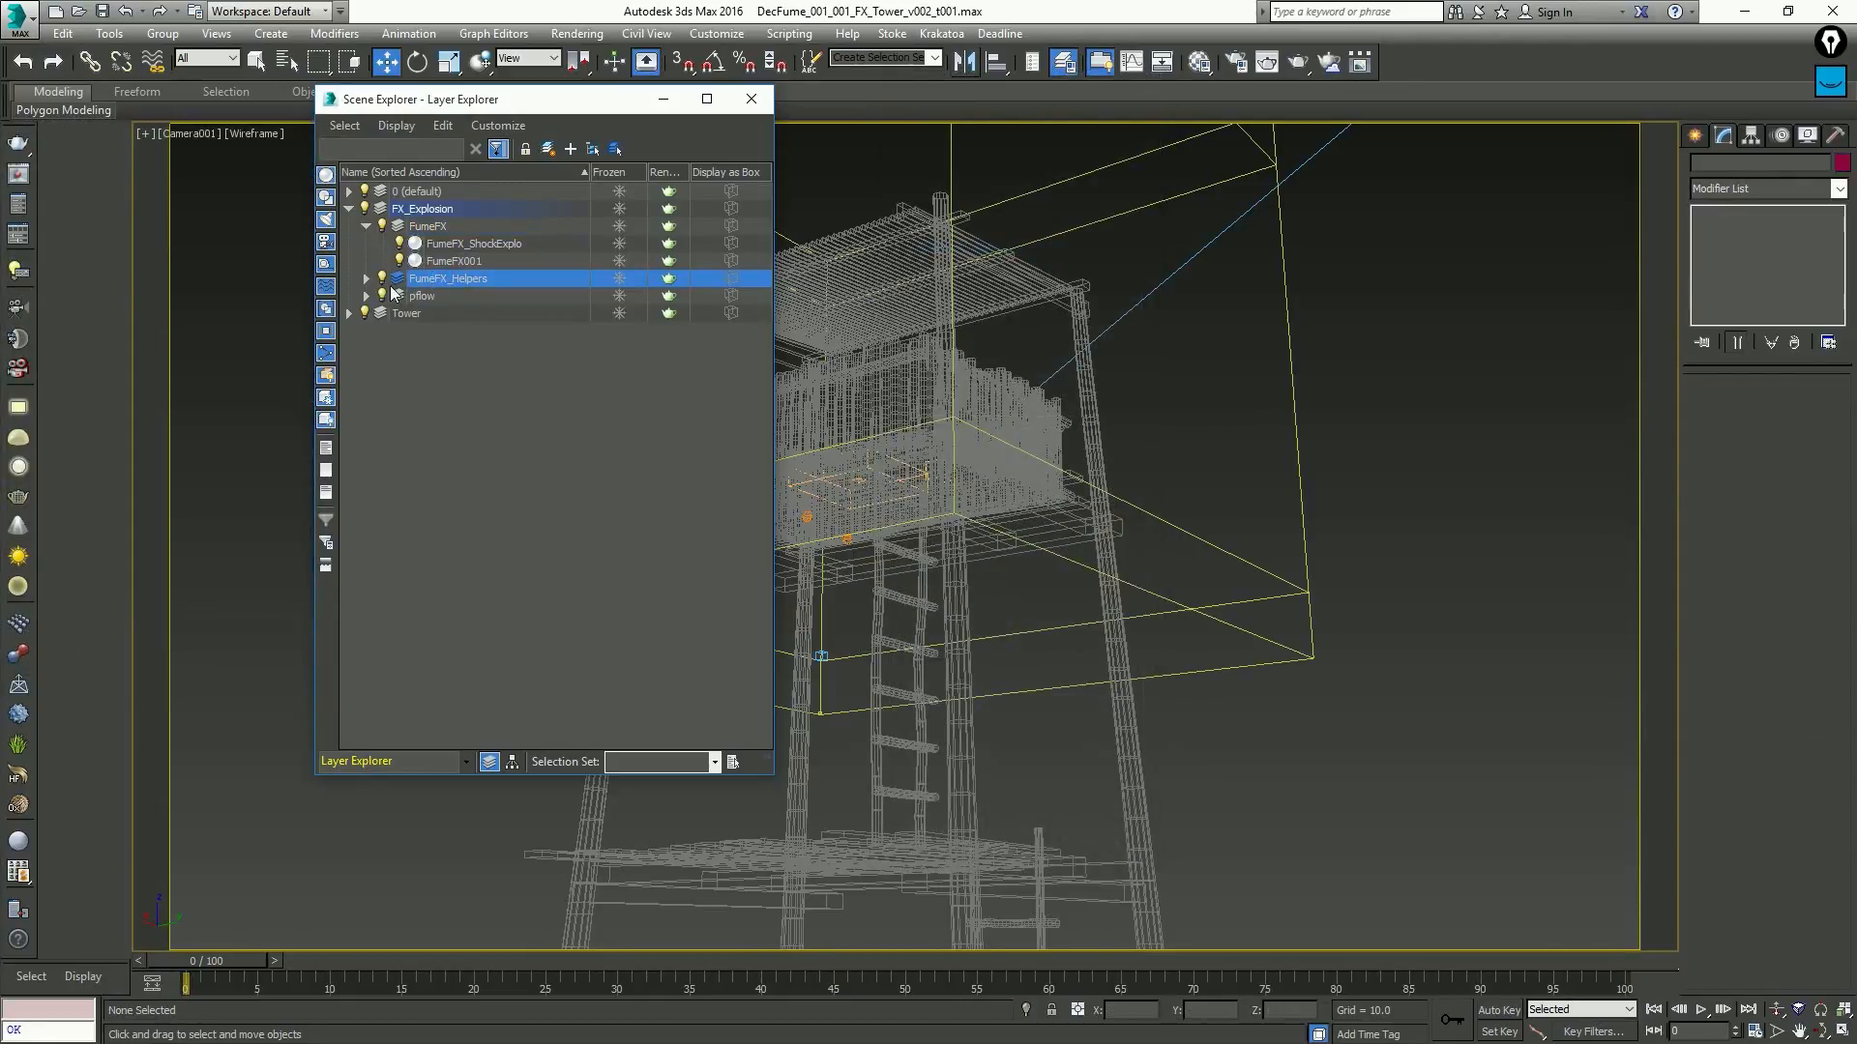
left_click(1296, 653)
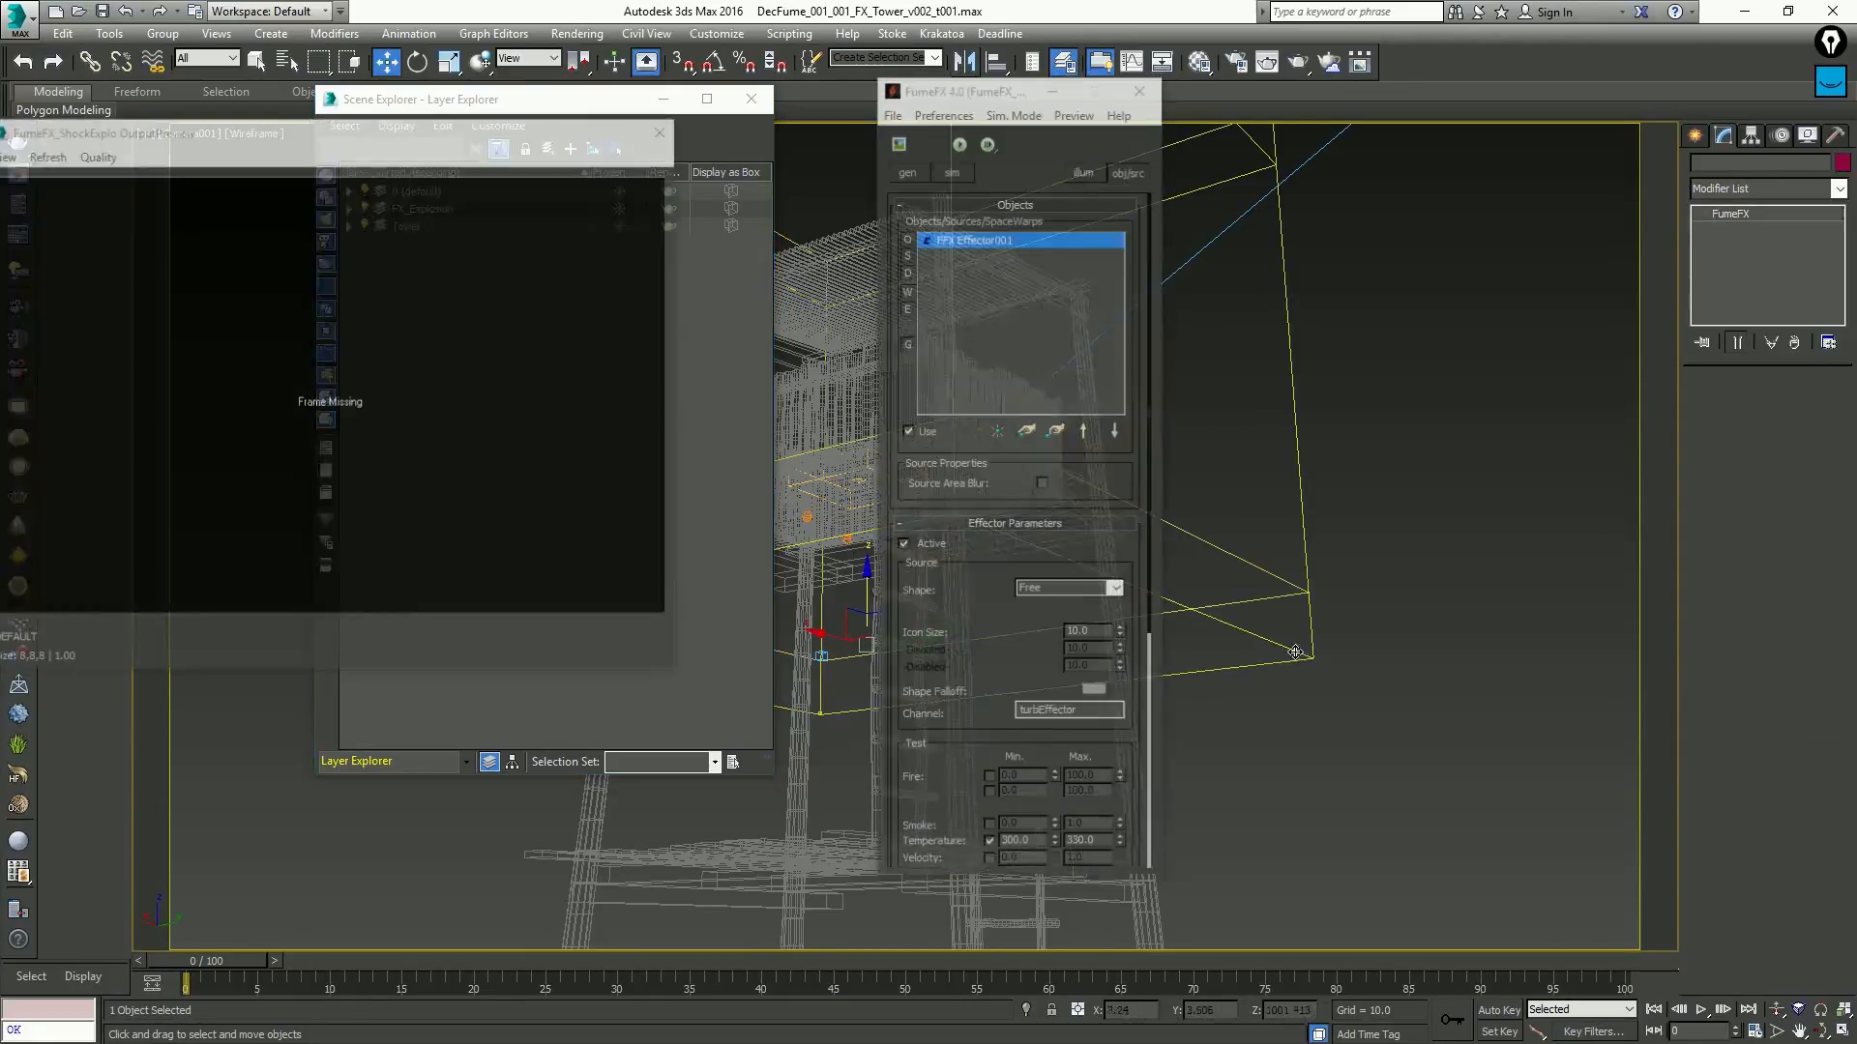
Add a new Particle Source to the container and assign the PFS_Explosion->ShockExplosion event as its particles
left_click(998, 431)
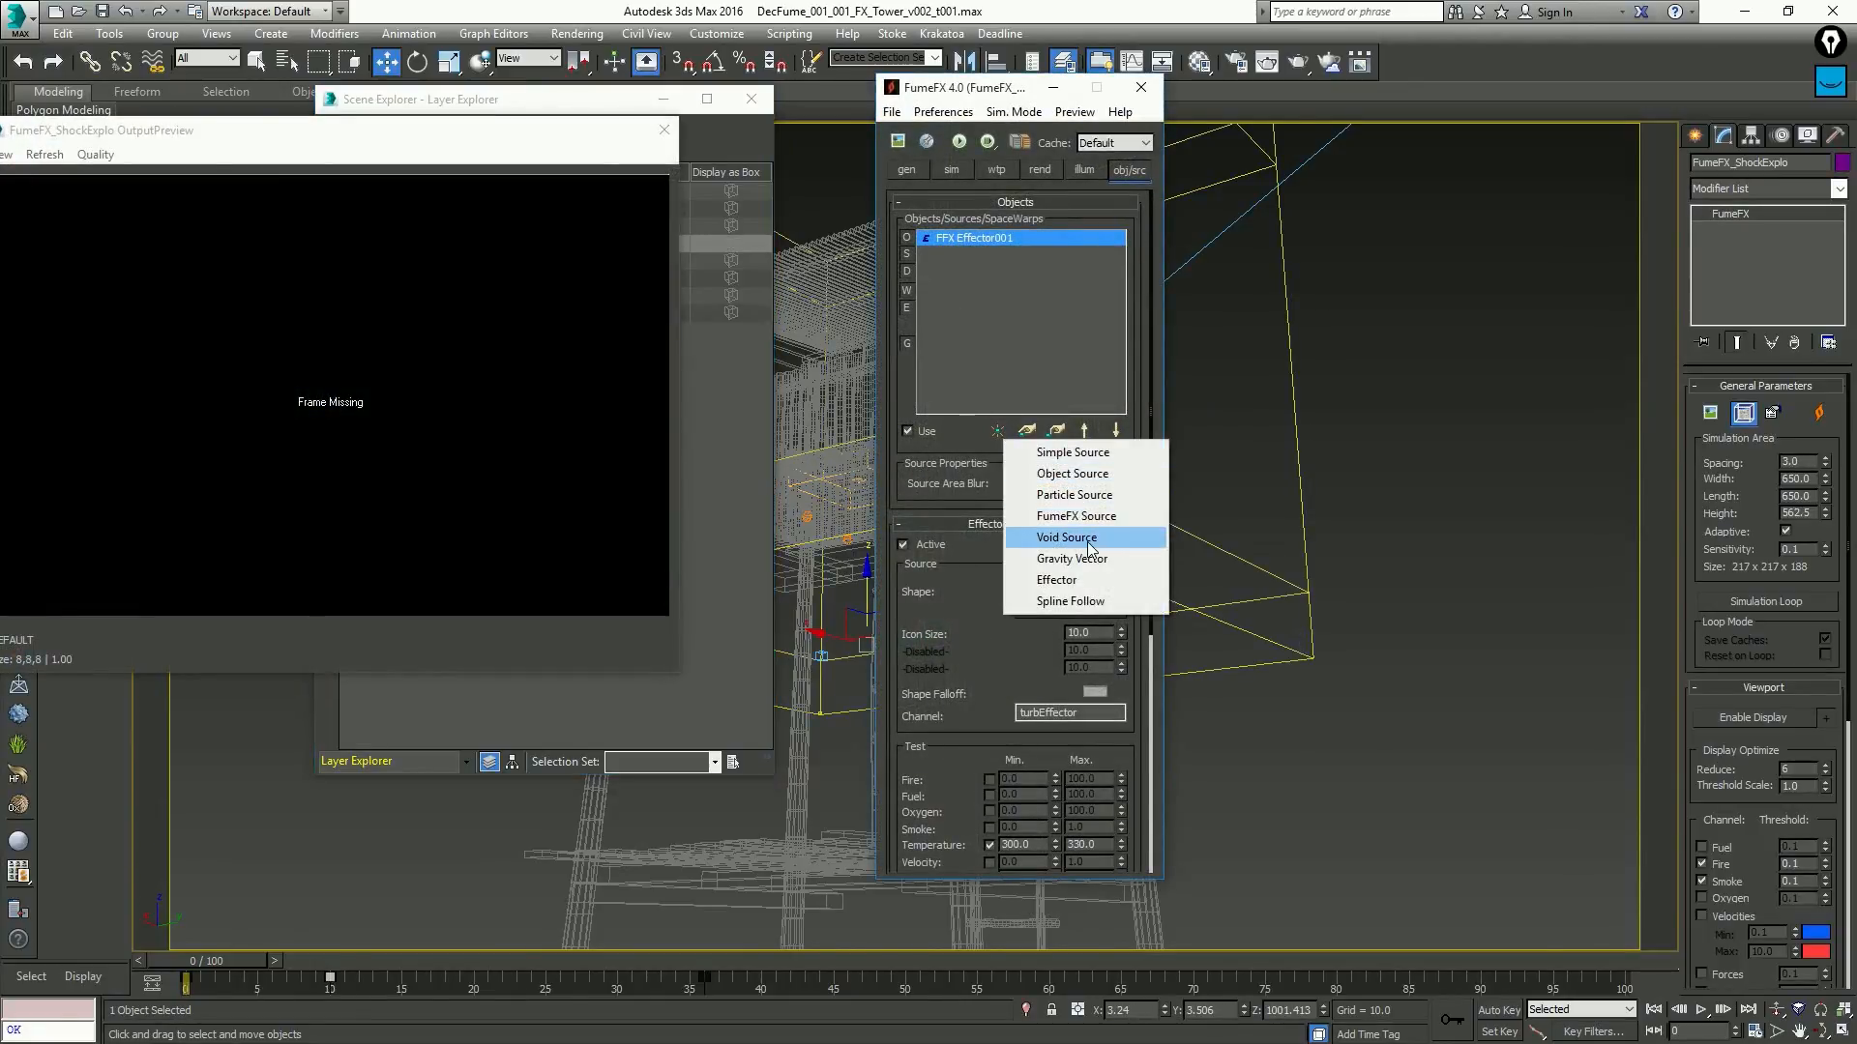
left_click(1073, 494)
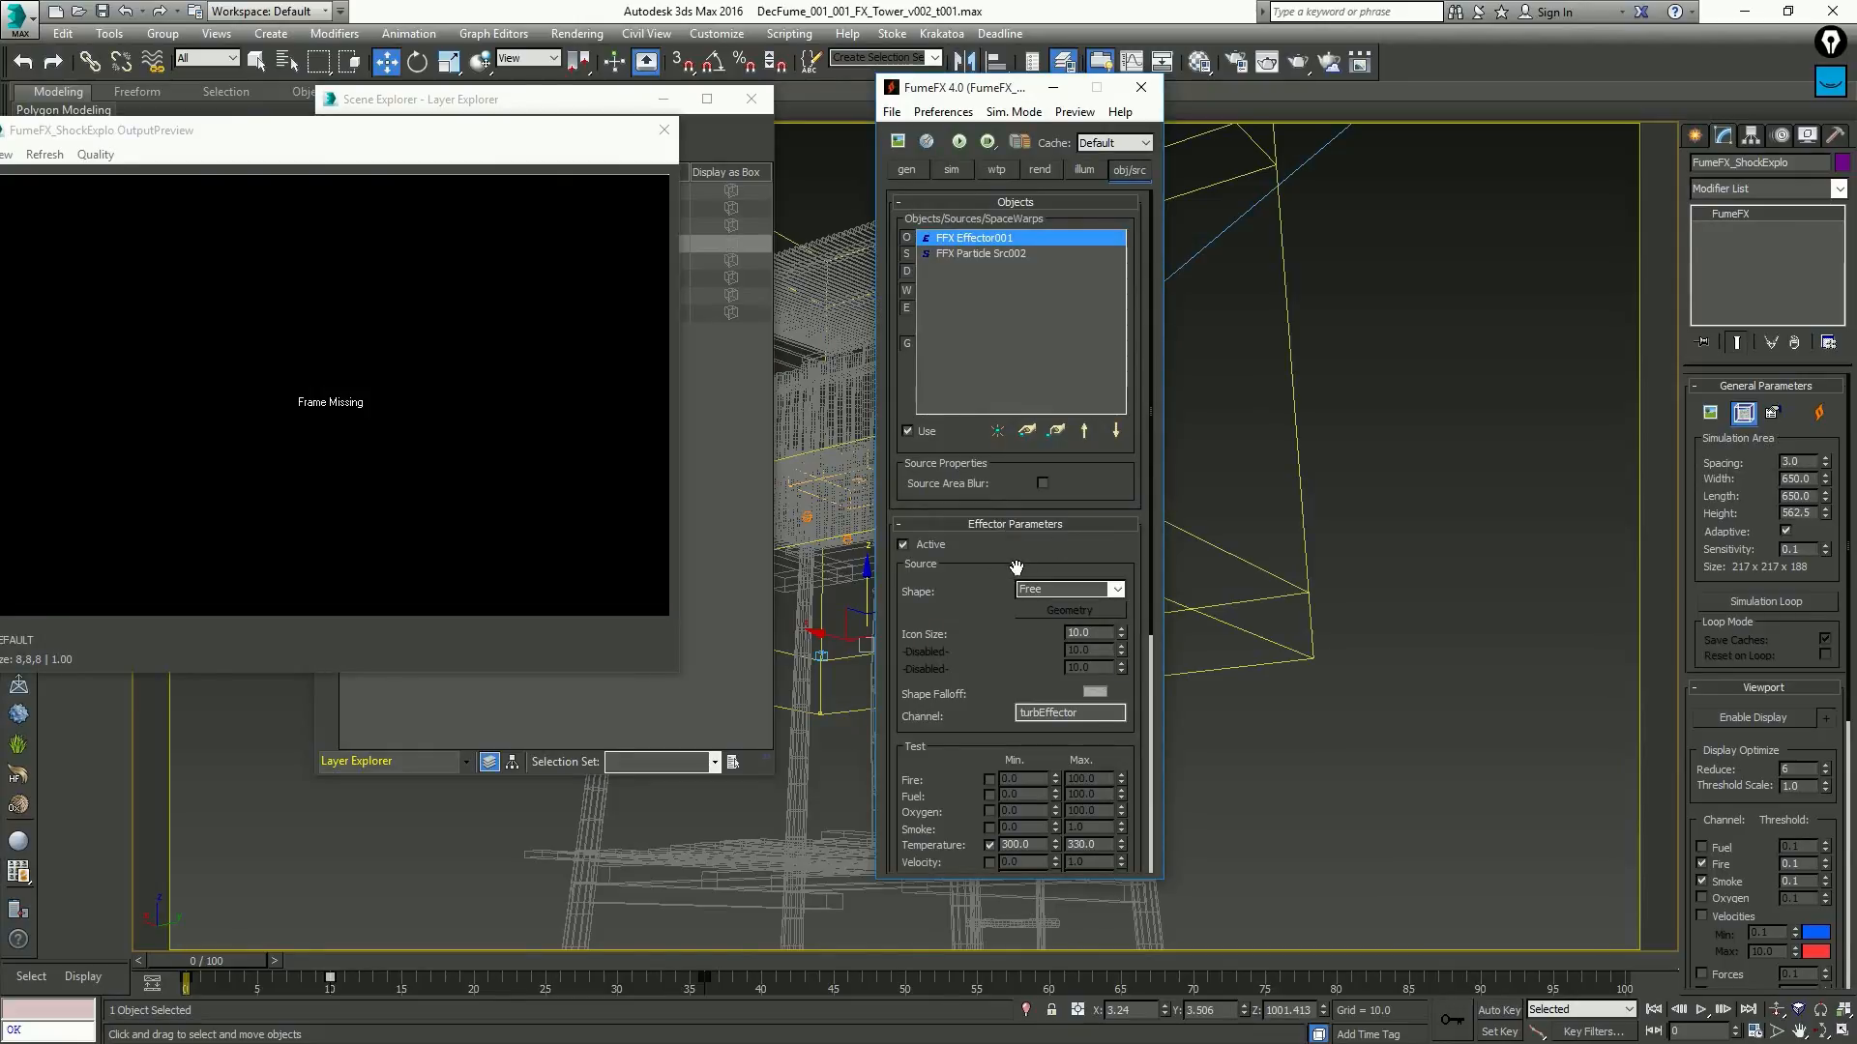
left_click(1019, 254)
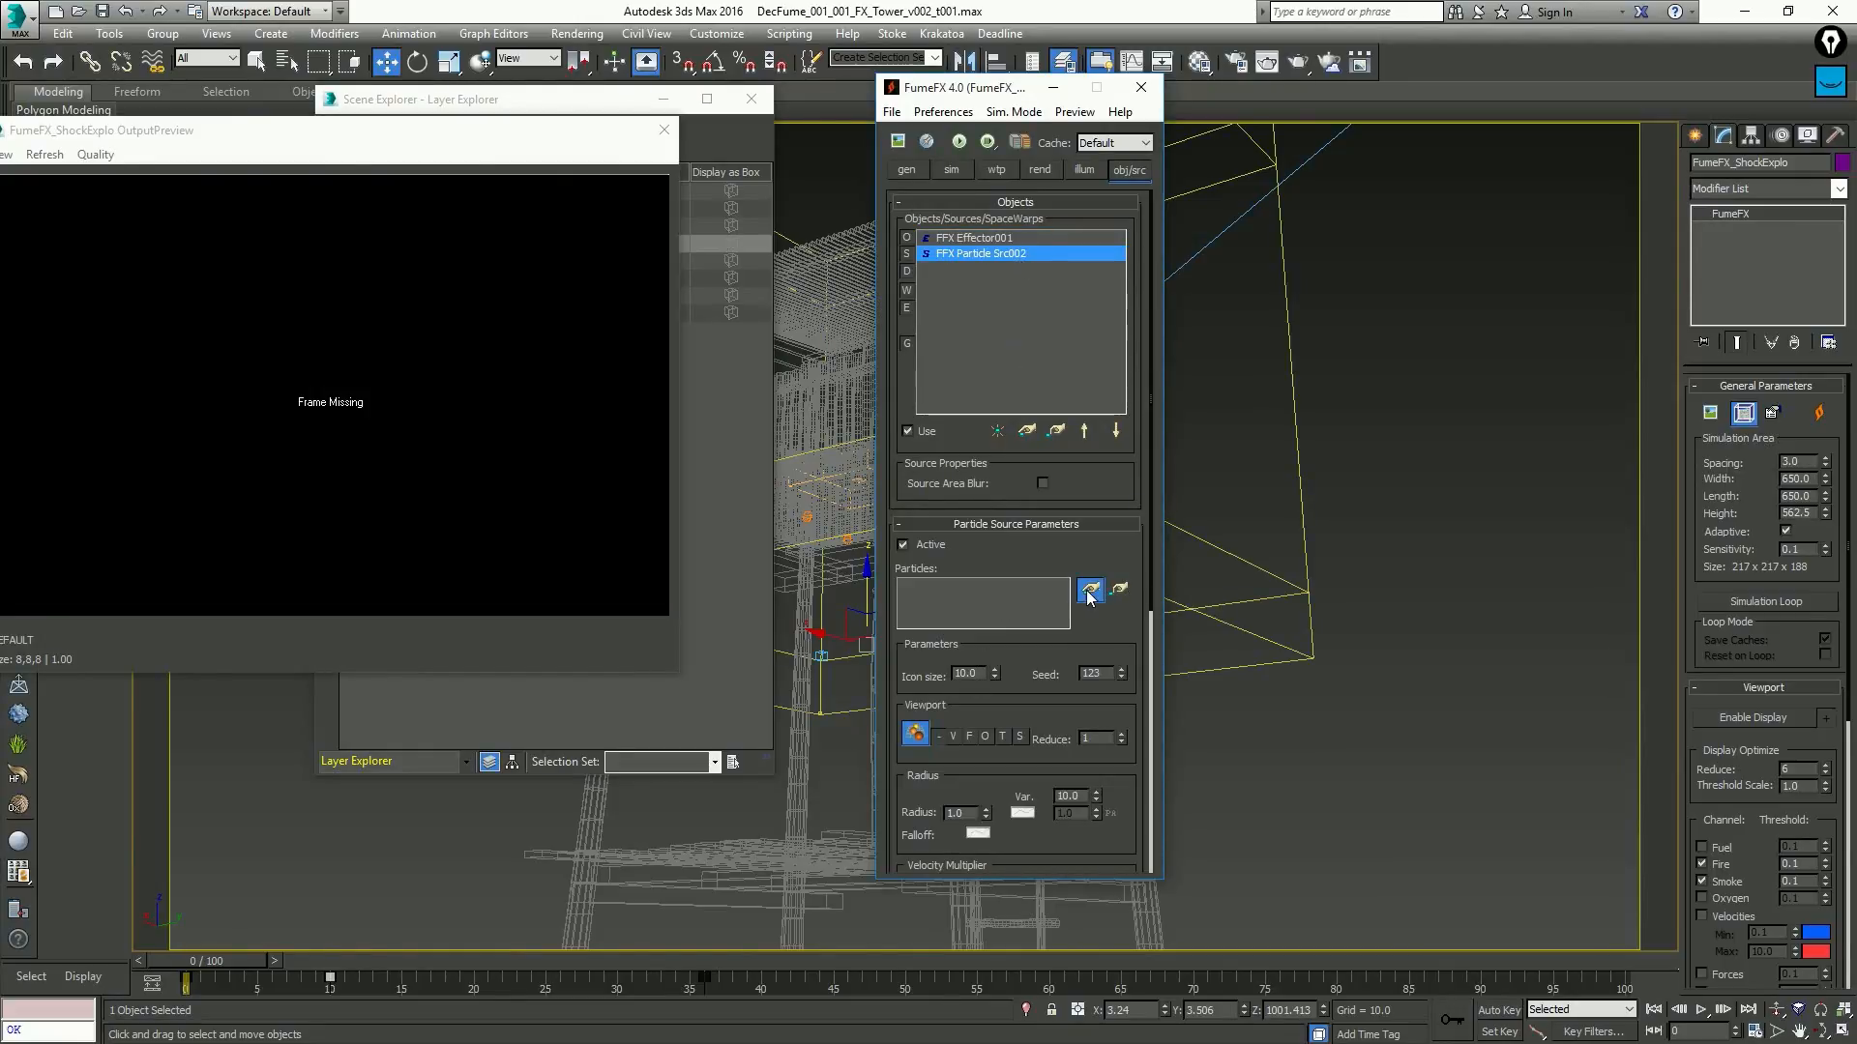
left_click(1090, 591)
left_click(114, 139)
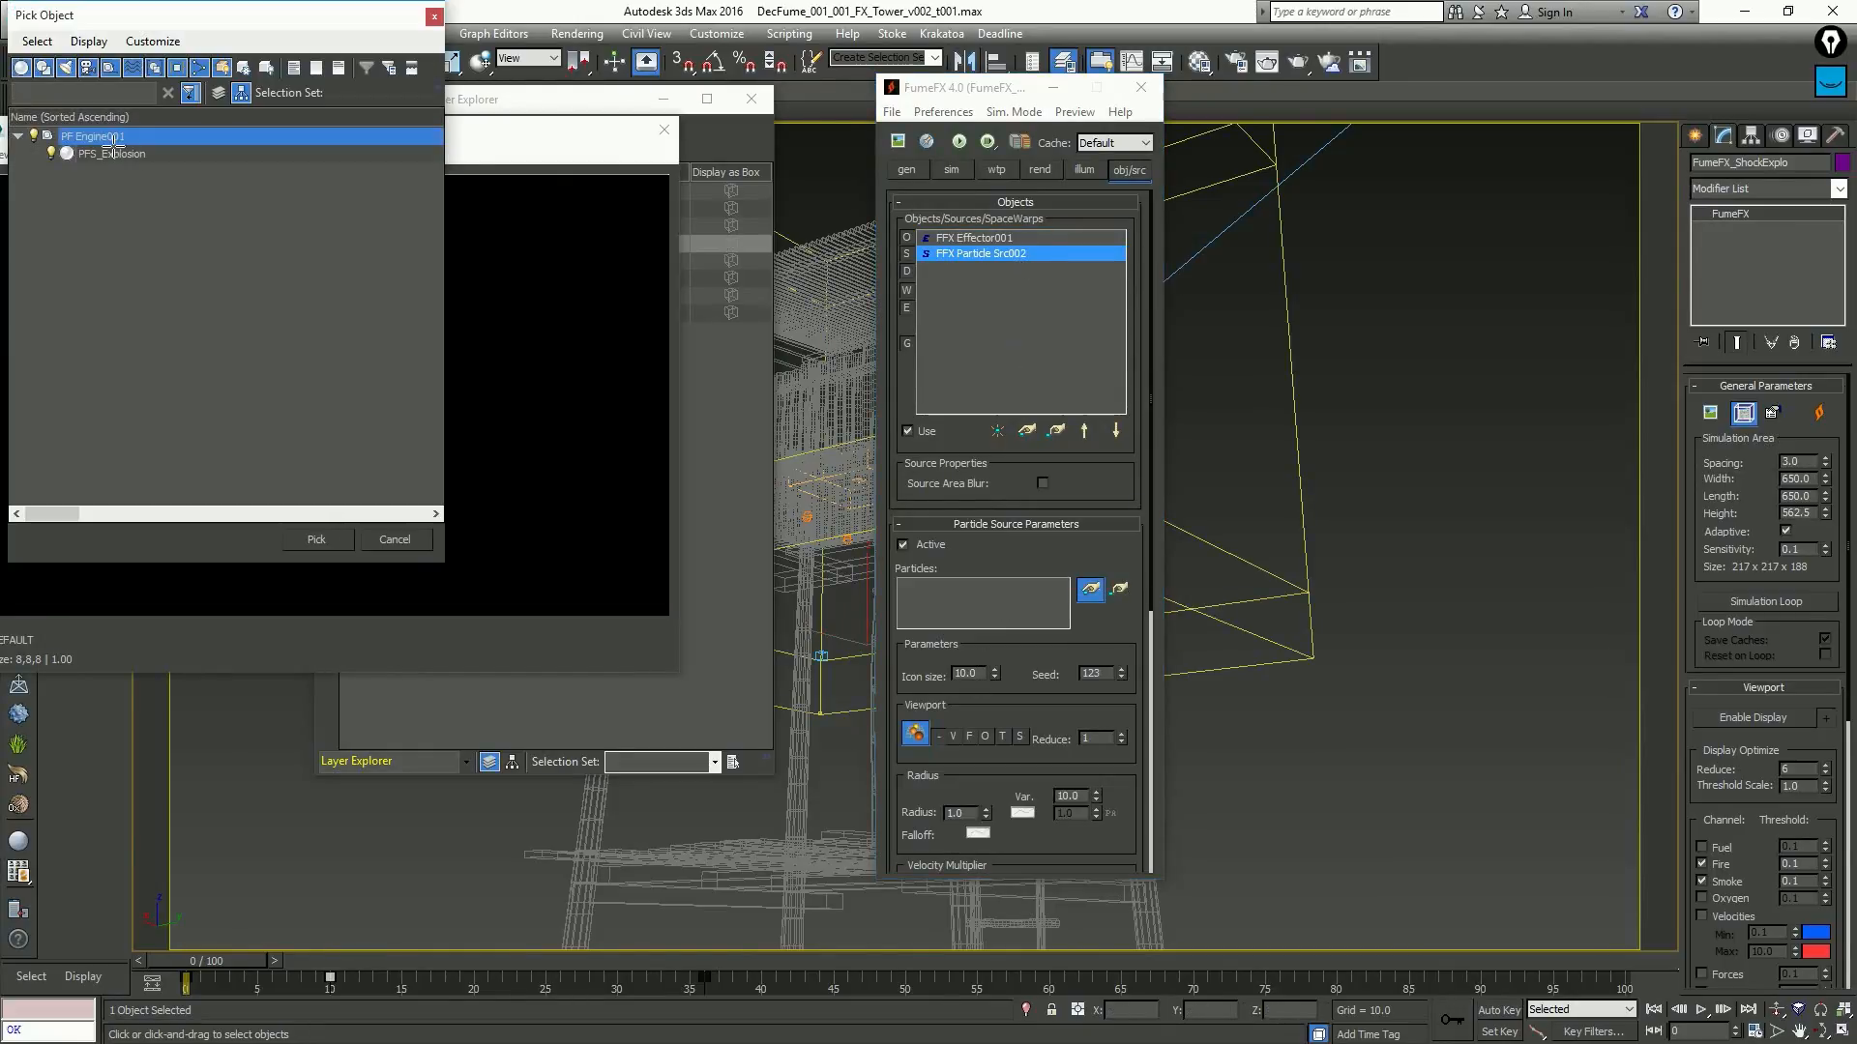
double_click(114, 139)
left_click(907, 531)
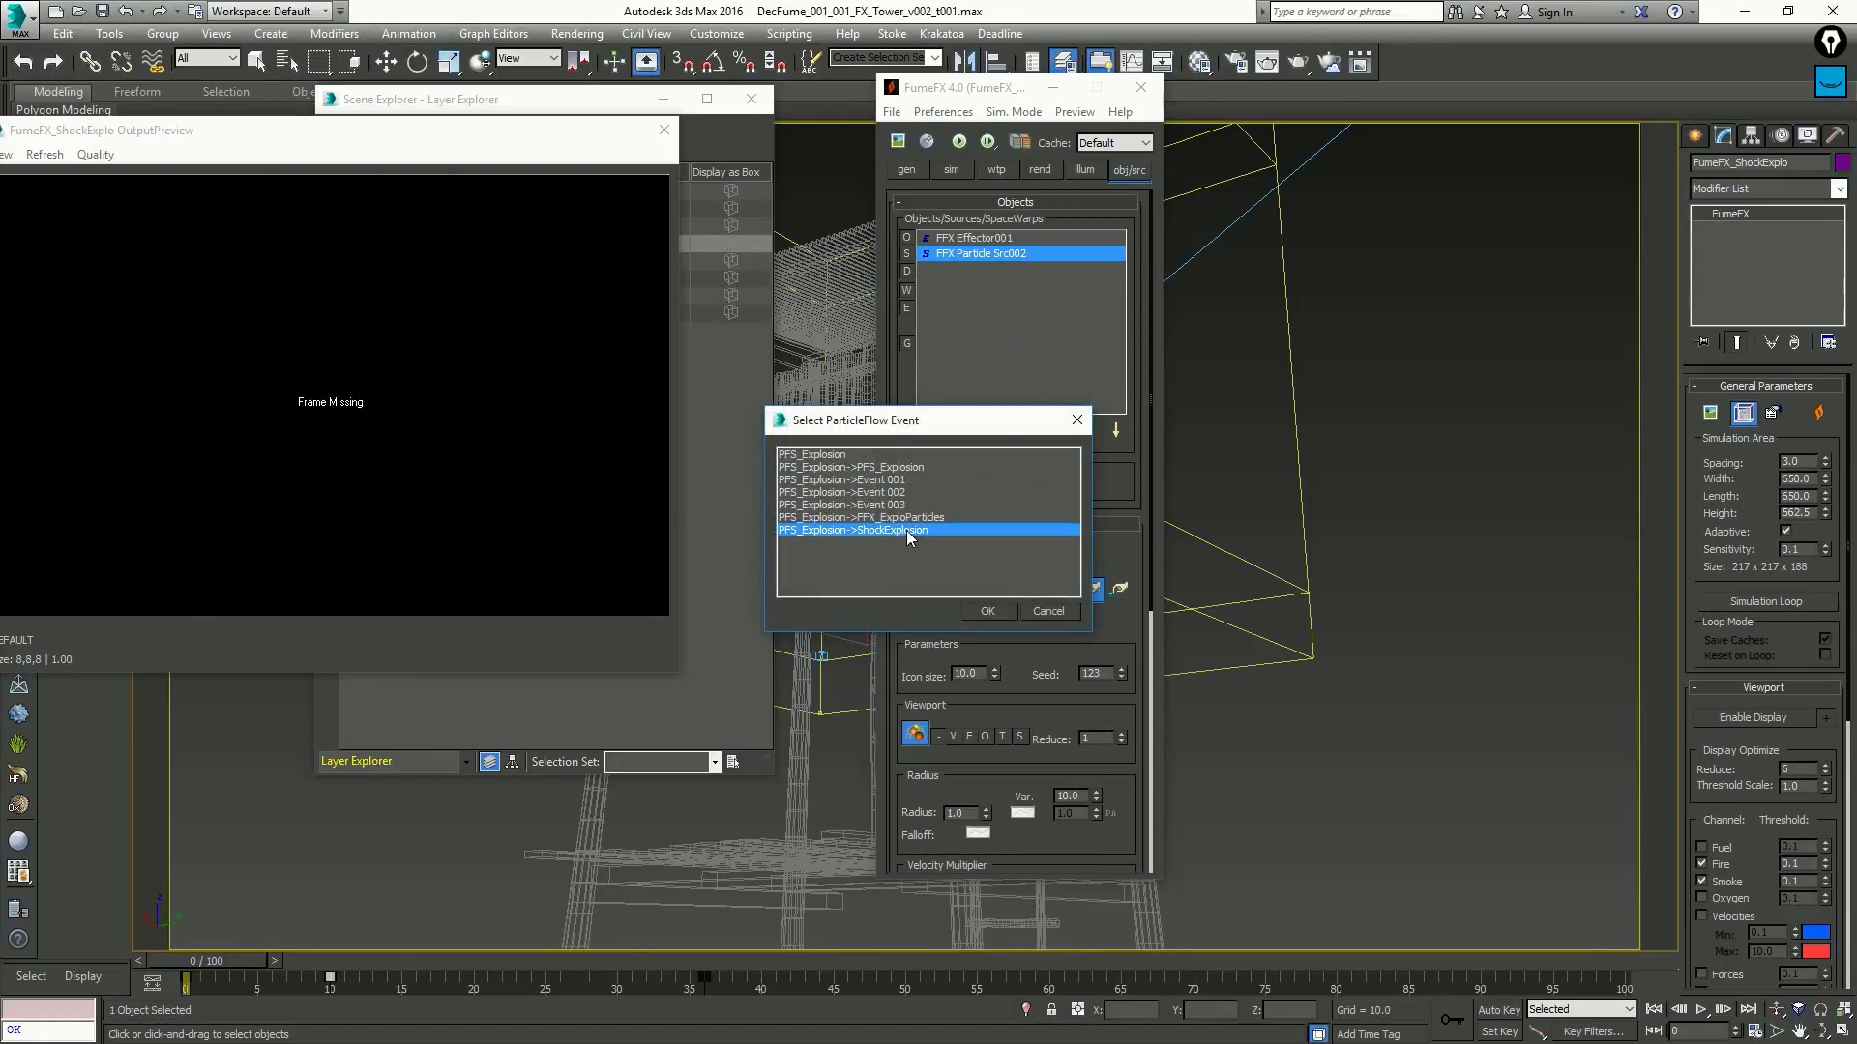
double_click(907, 531)
Try a source radius of 9.0 with its radius curve enabled at 5.0, and disable the curve again
left_click_drag(1048, 715, 1048, 481)
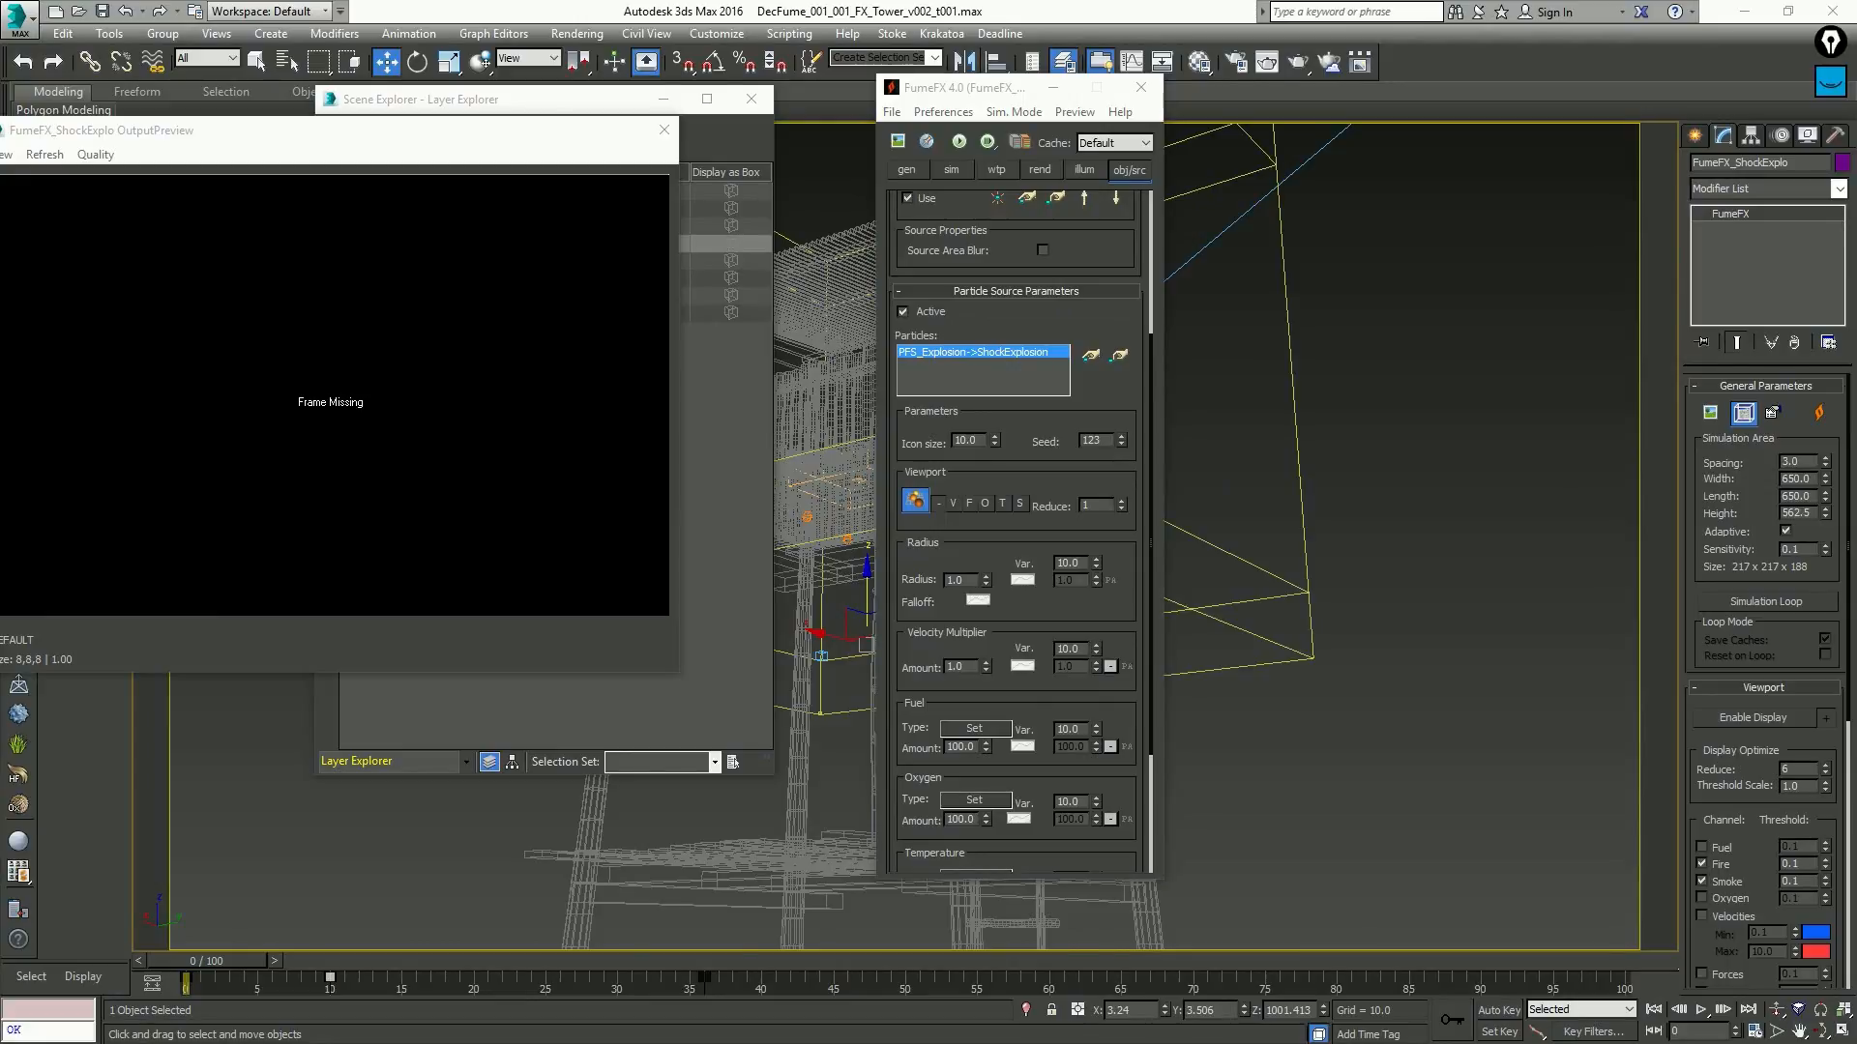
left_click(962, 584)
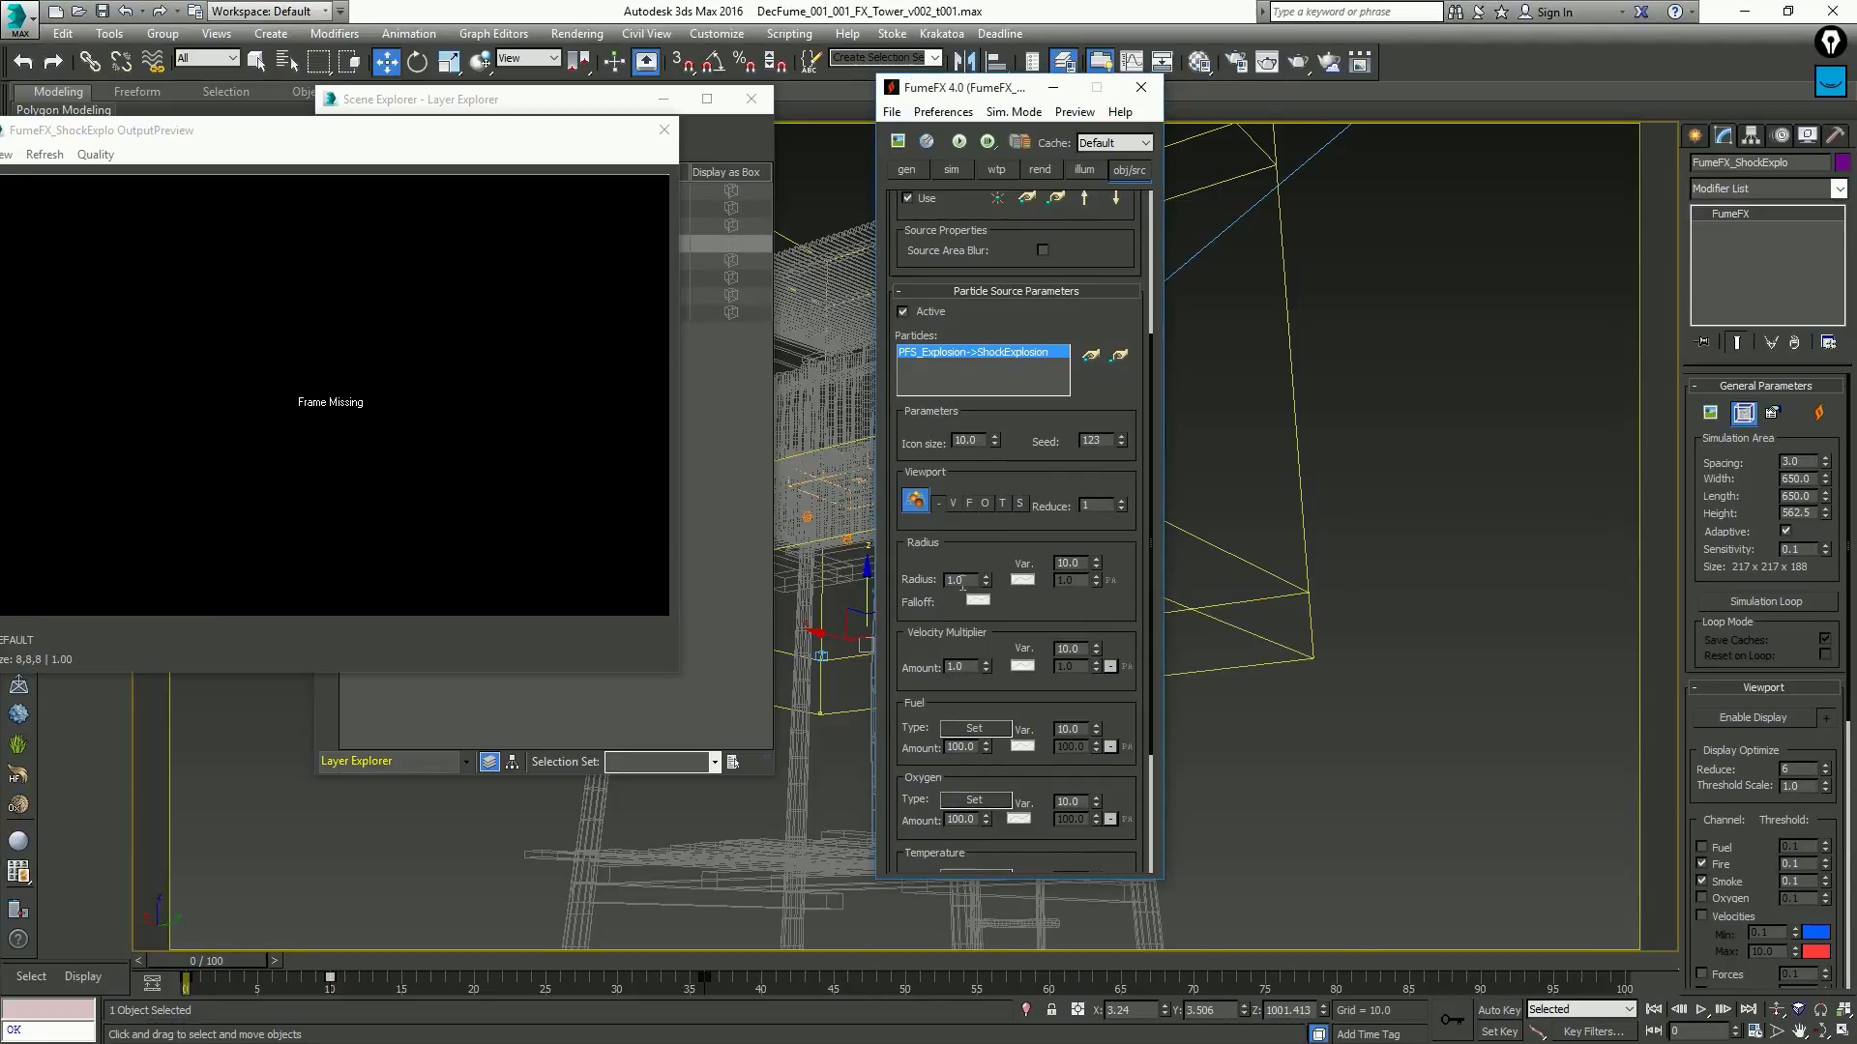
double_click(961, 580)
type("8")
key("Return")
left_click(985, 575)
right_click(1021, 581)
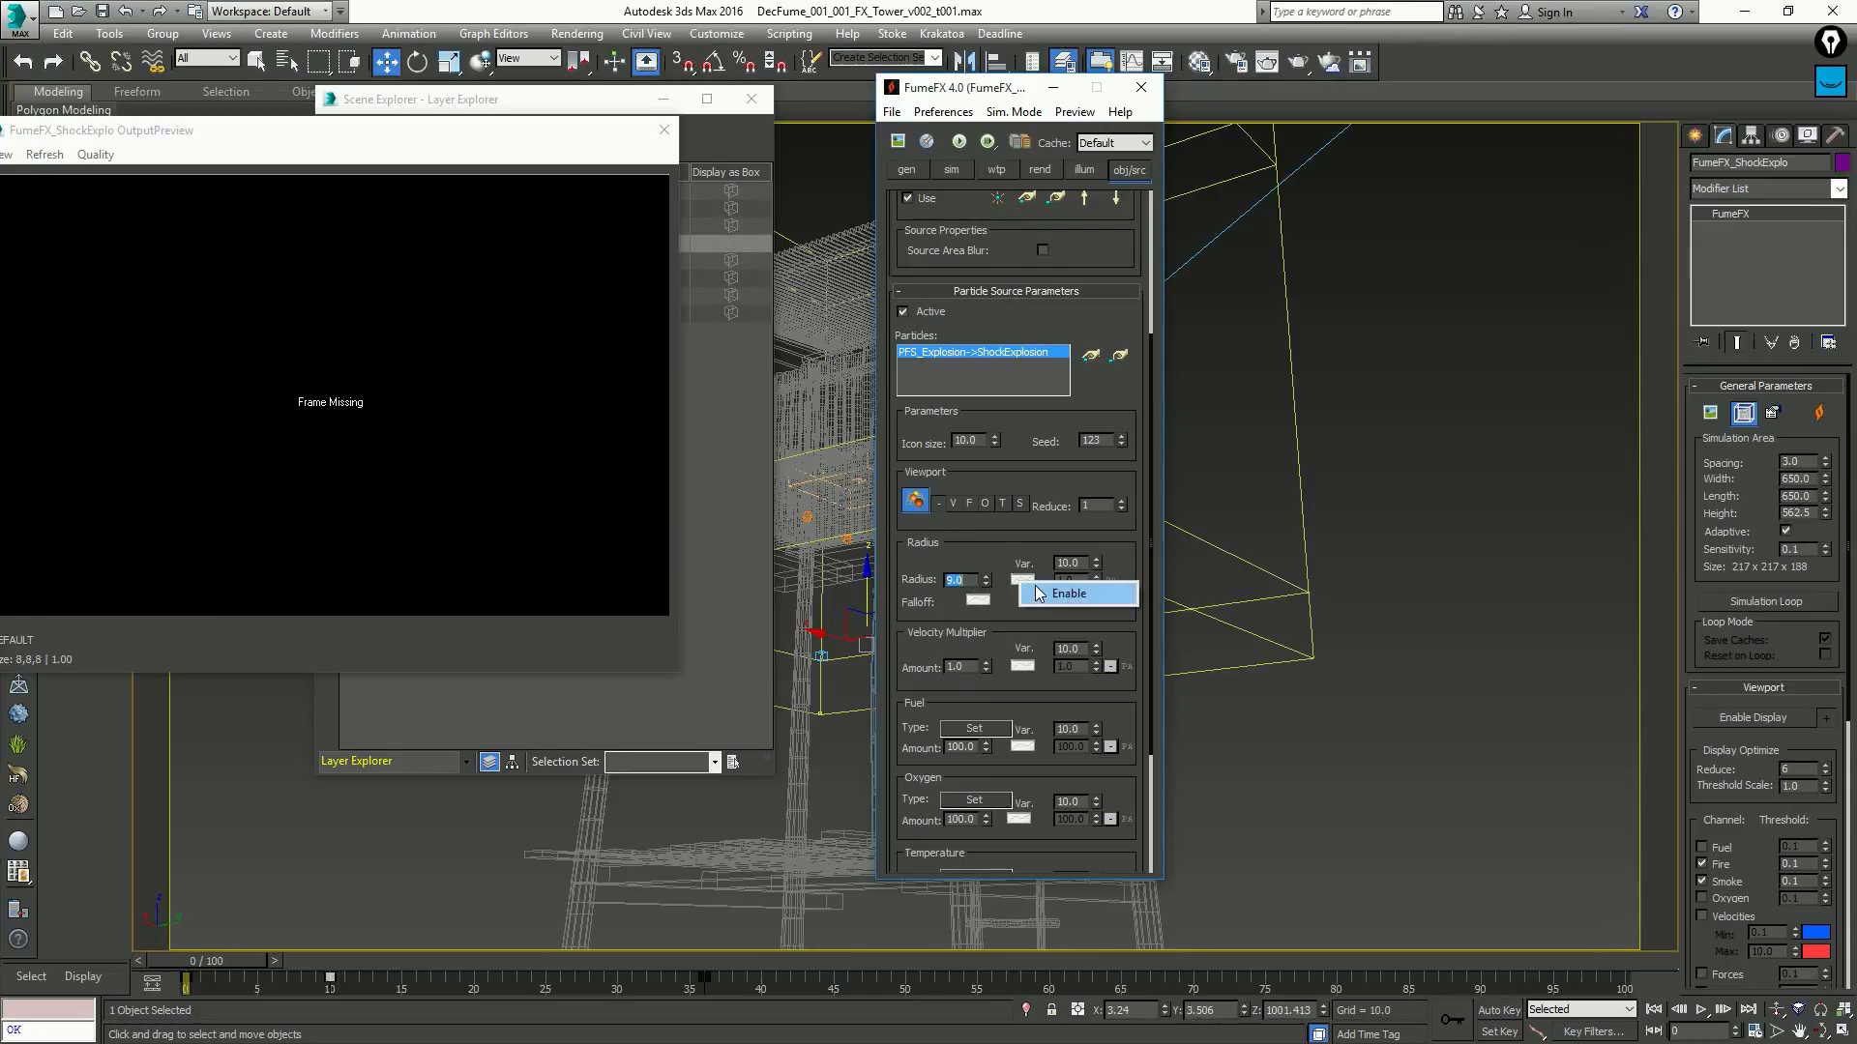
left_click(1064, 594)
double_click(1069, 580)
type("5")
key("Return")
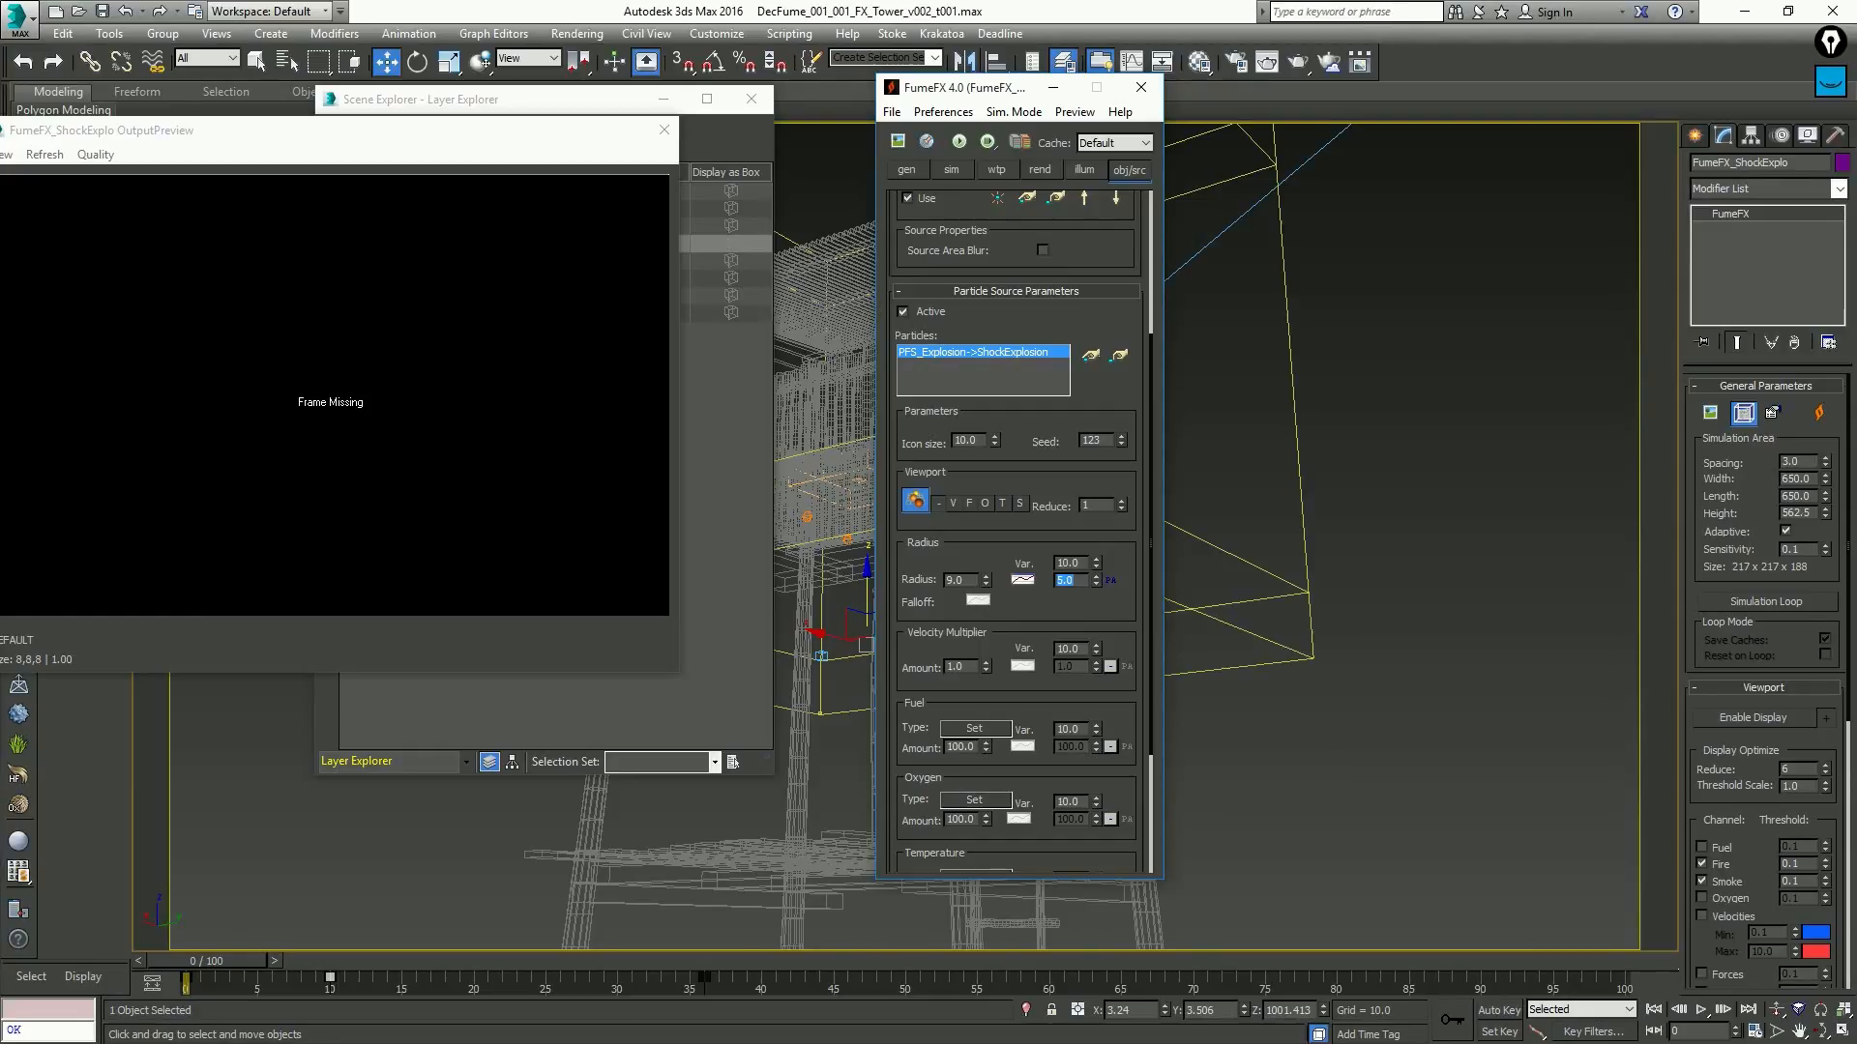
right_click(1023, 581)
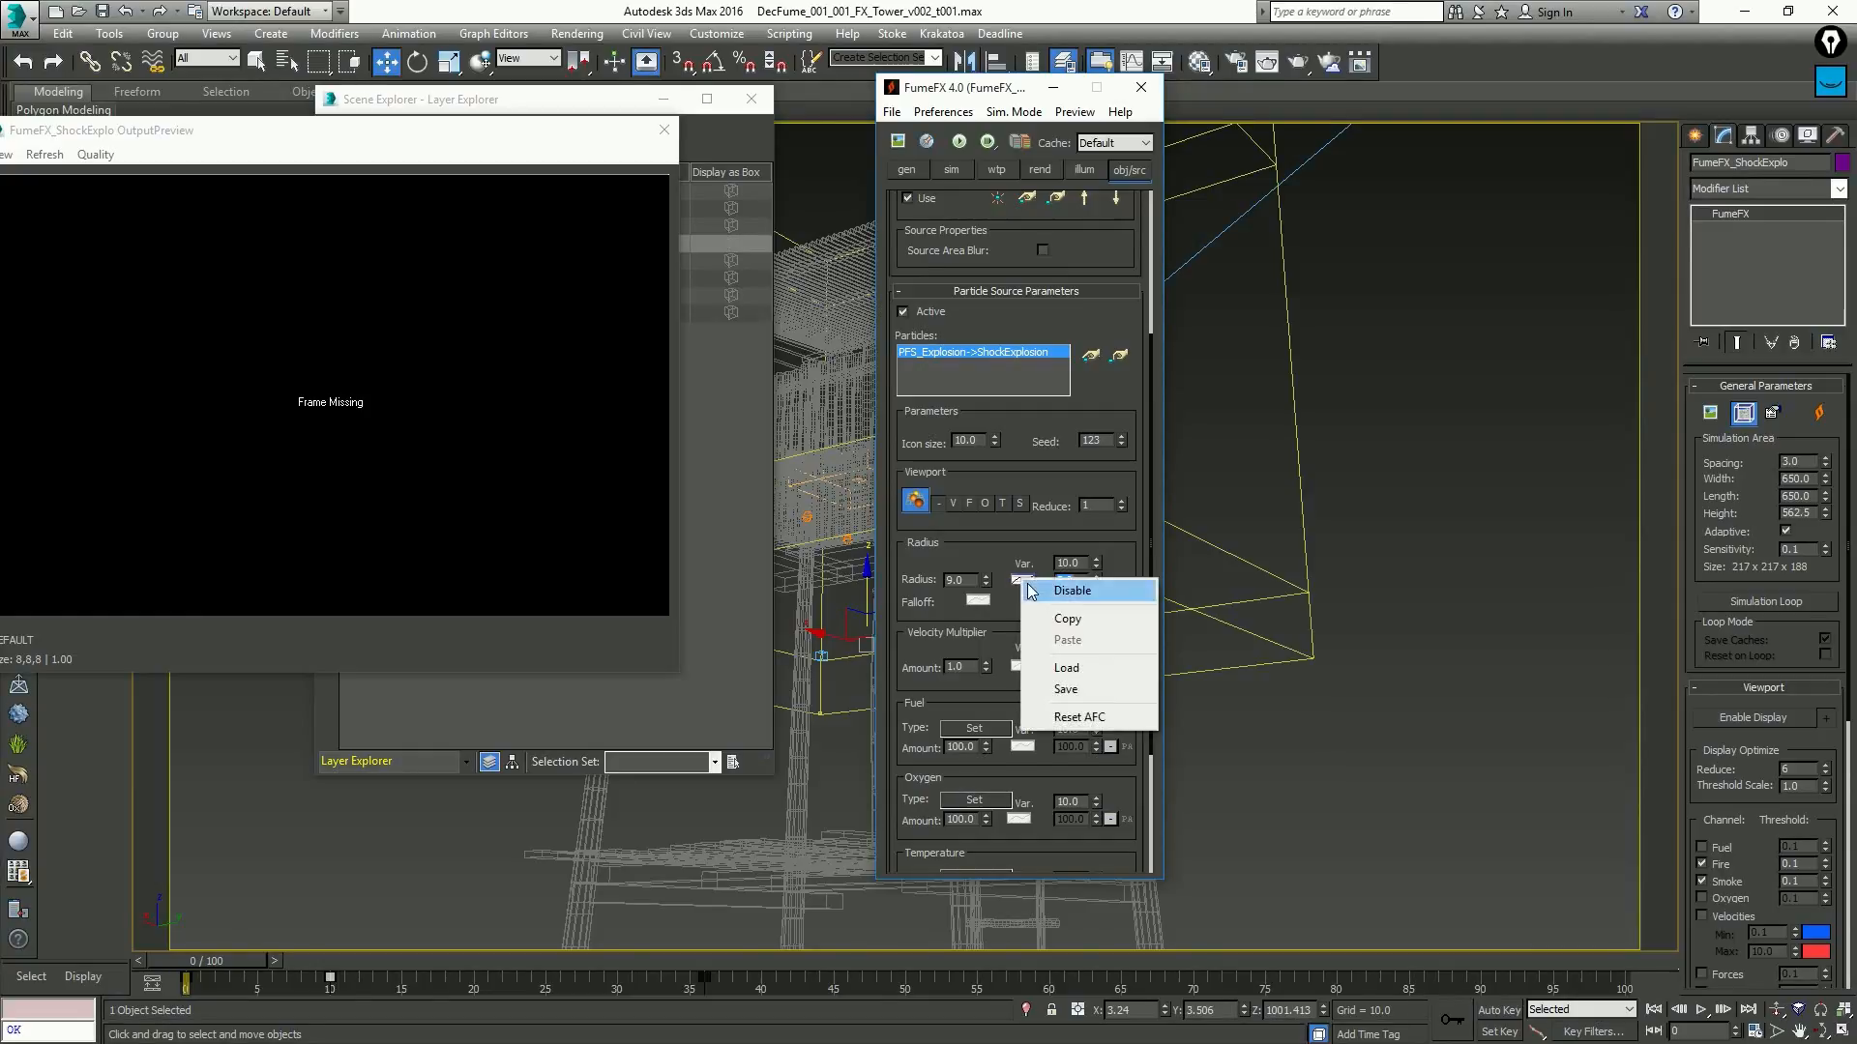
left_click(1064, 592)
Set the new particle source's radius to 8.0 and its velocity multiplier to 2.0
double_click(972, 579)
type("8")
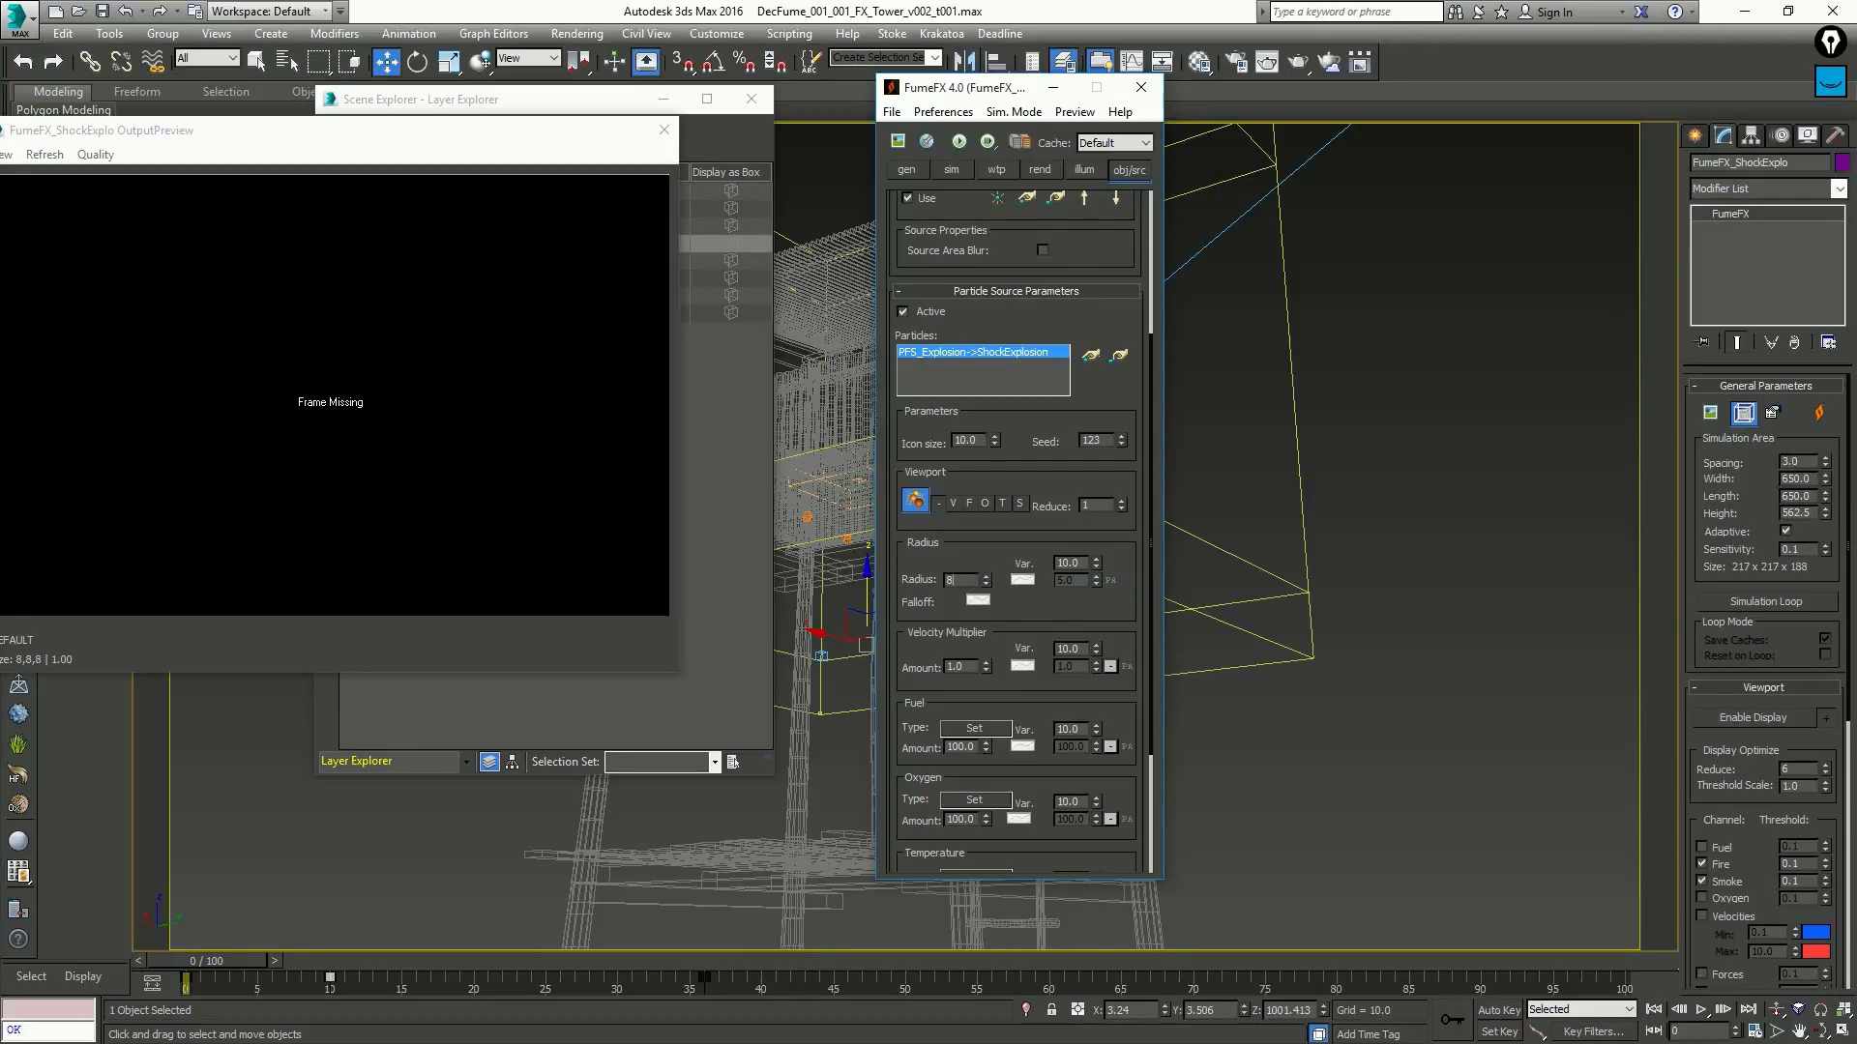
key("Return")
double_click(960, 668)
type("2")
key("Return")
Change the smoke type of the new particle source
scroll(960, 658, "down", 3)
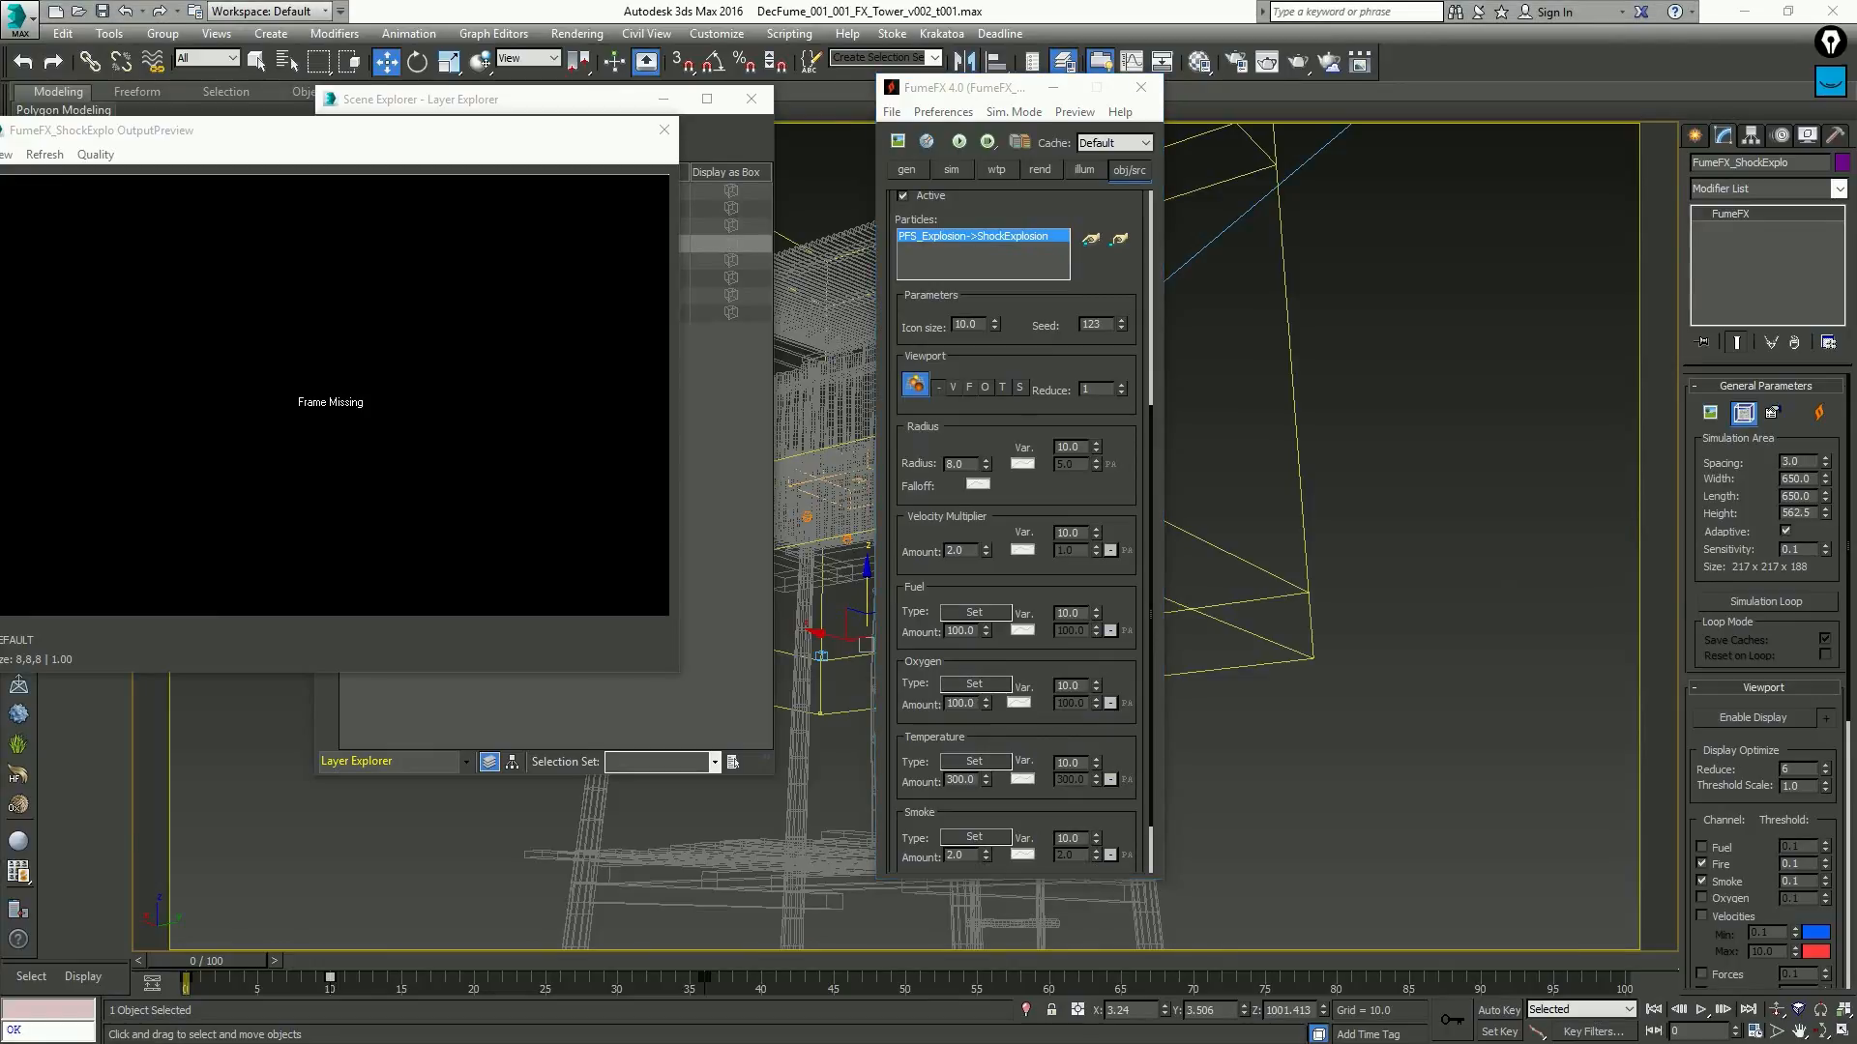
scroll(882, 797, "down", 3)
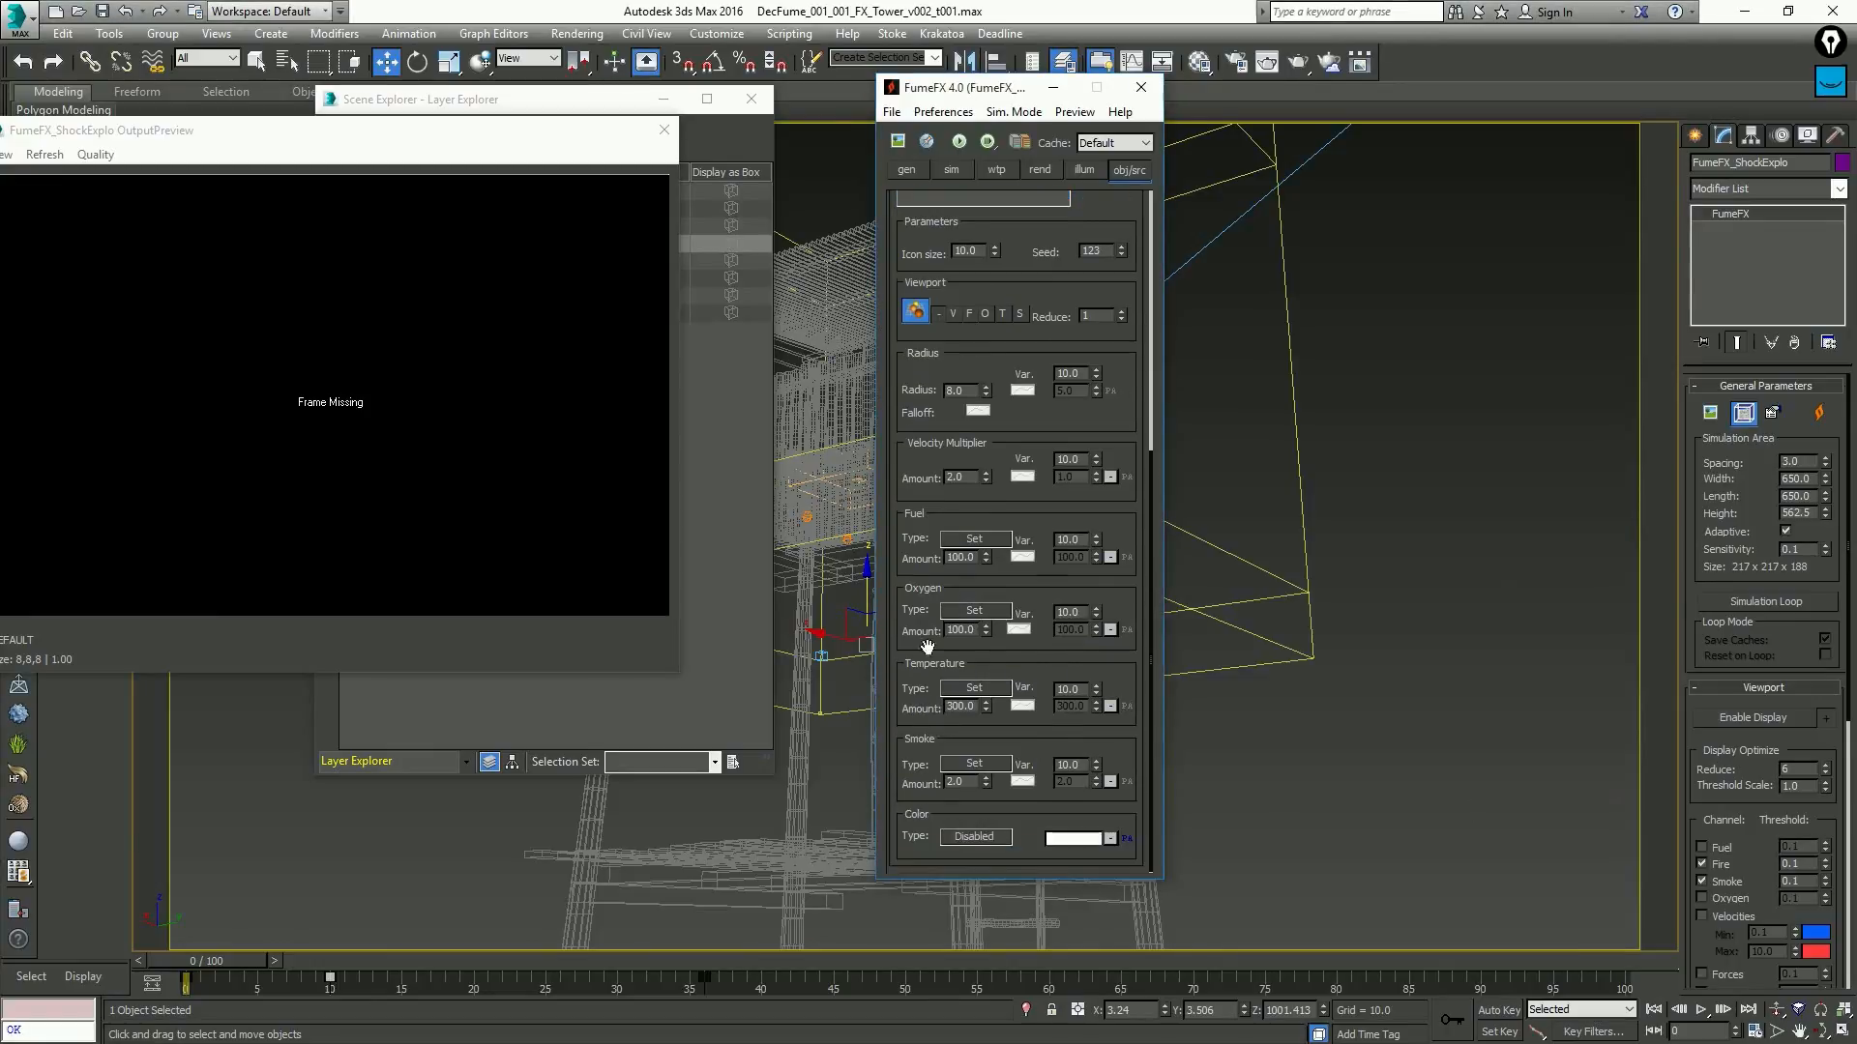
left_click(976, 765)
left_click(996, 783)
Review the container's simulation settings, including time scale, turbulence, fuel, smoke and temperature
scroll(1098, 319, "up", 10)
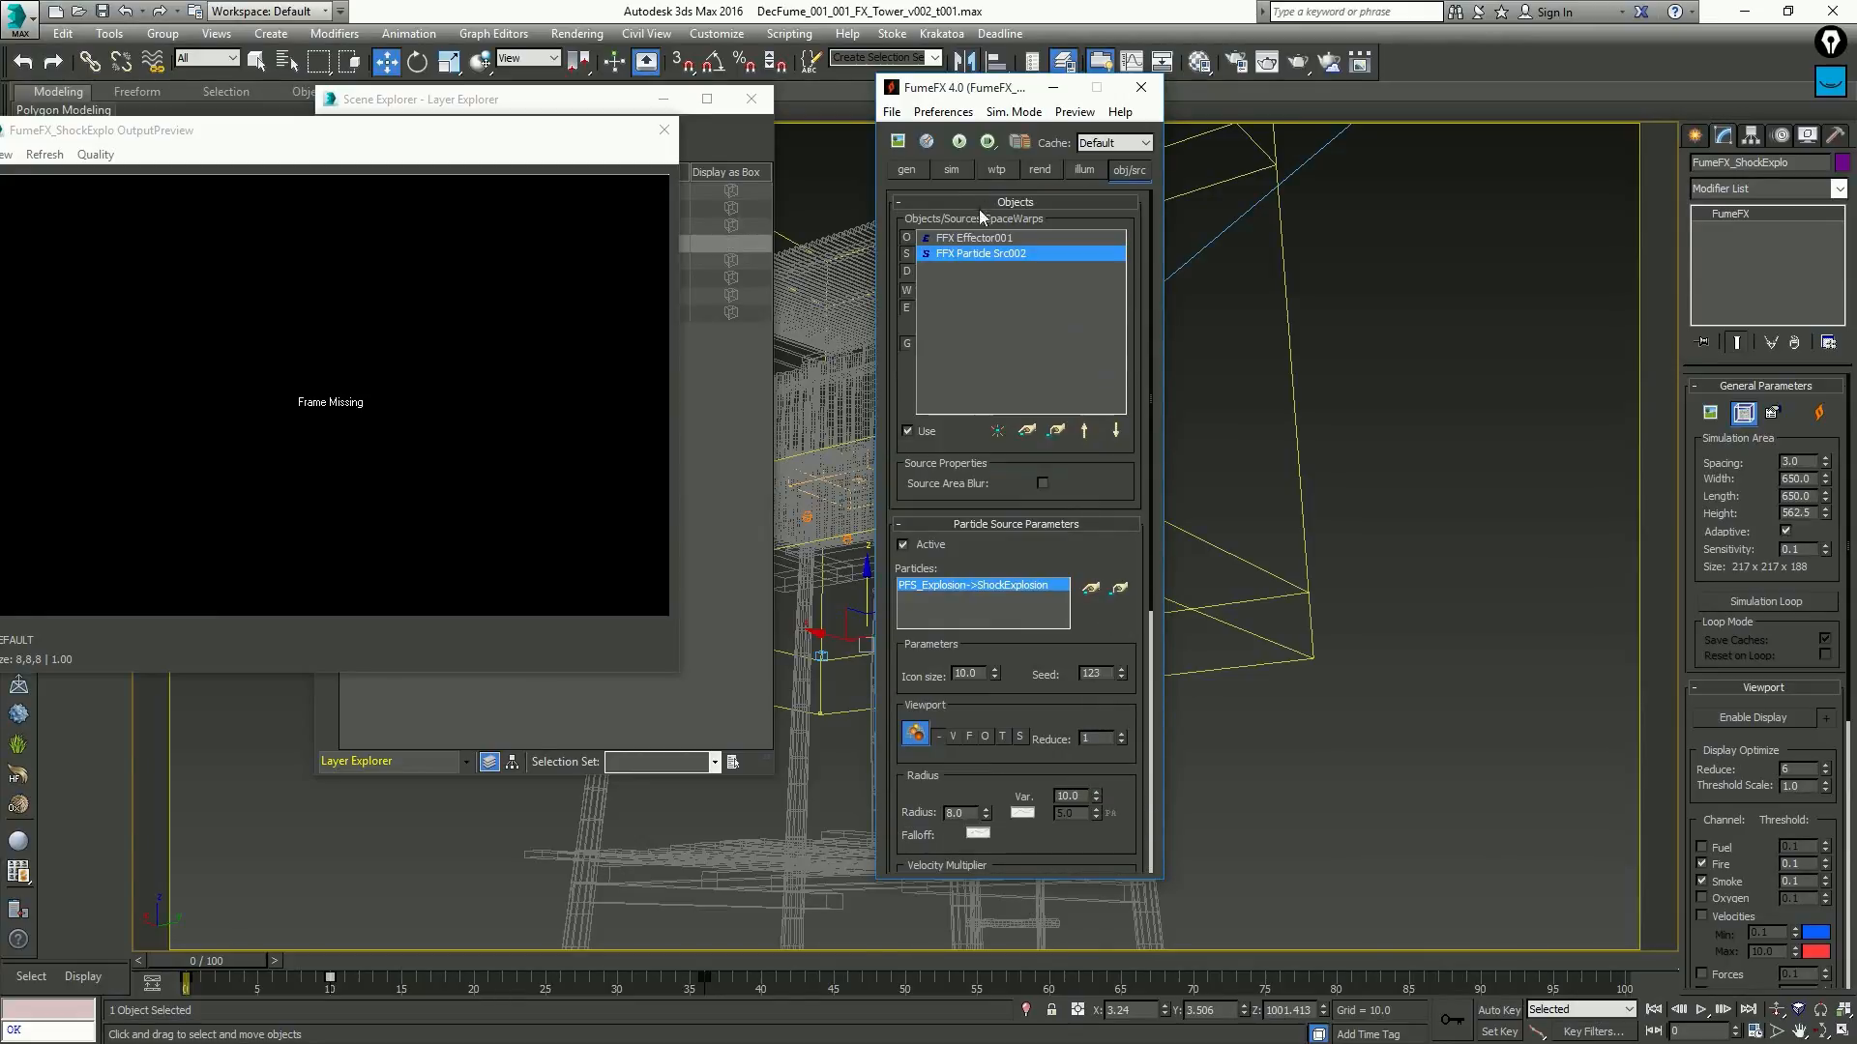
left_click(953, 169)
scroll(975, 522, "down", 15)
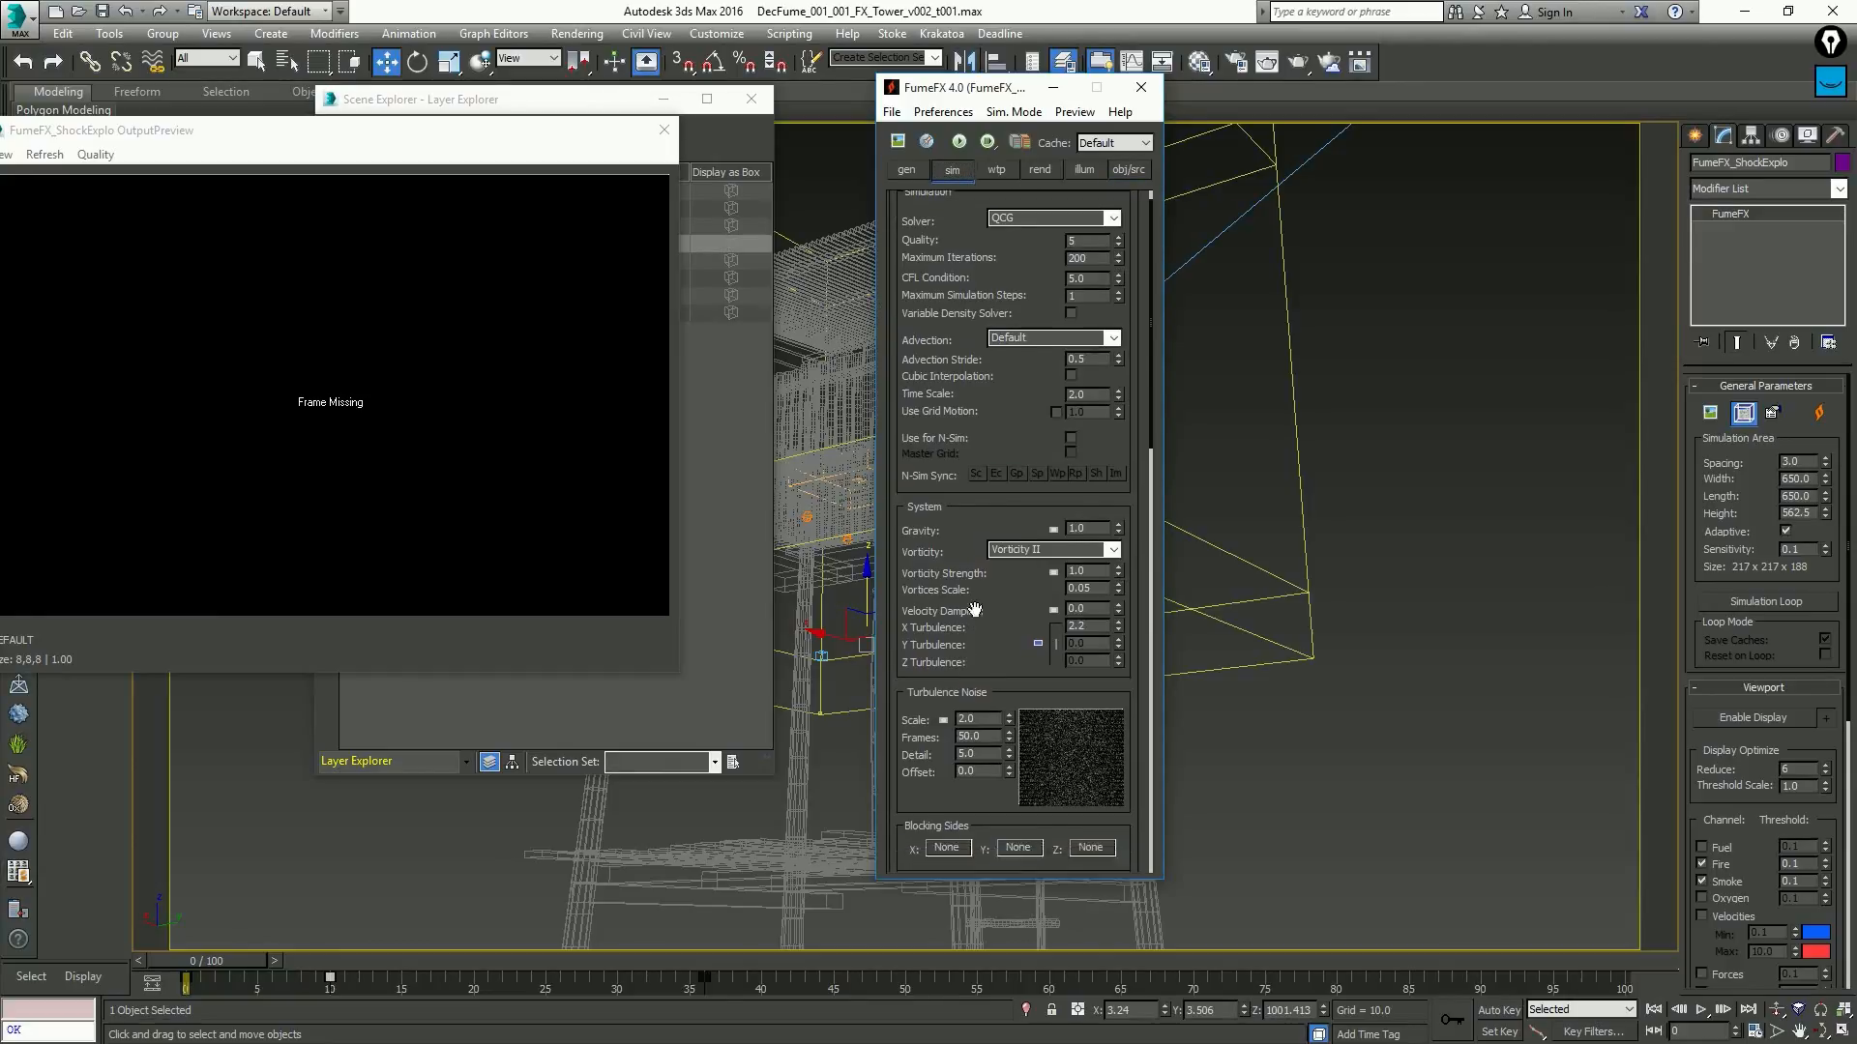
scroll(1045, 378, "up", 5)
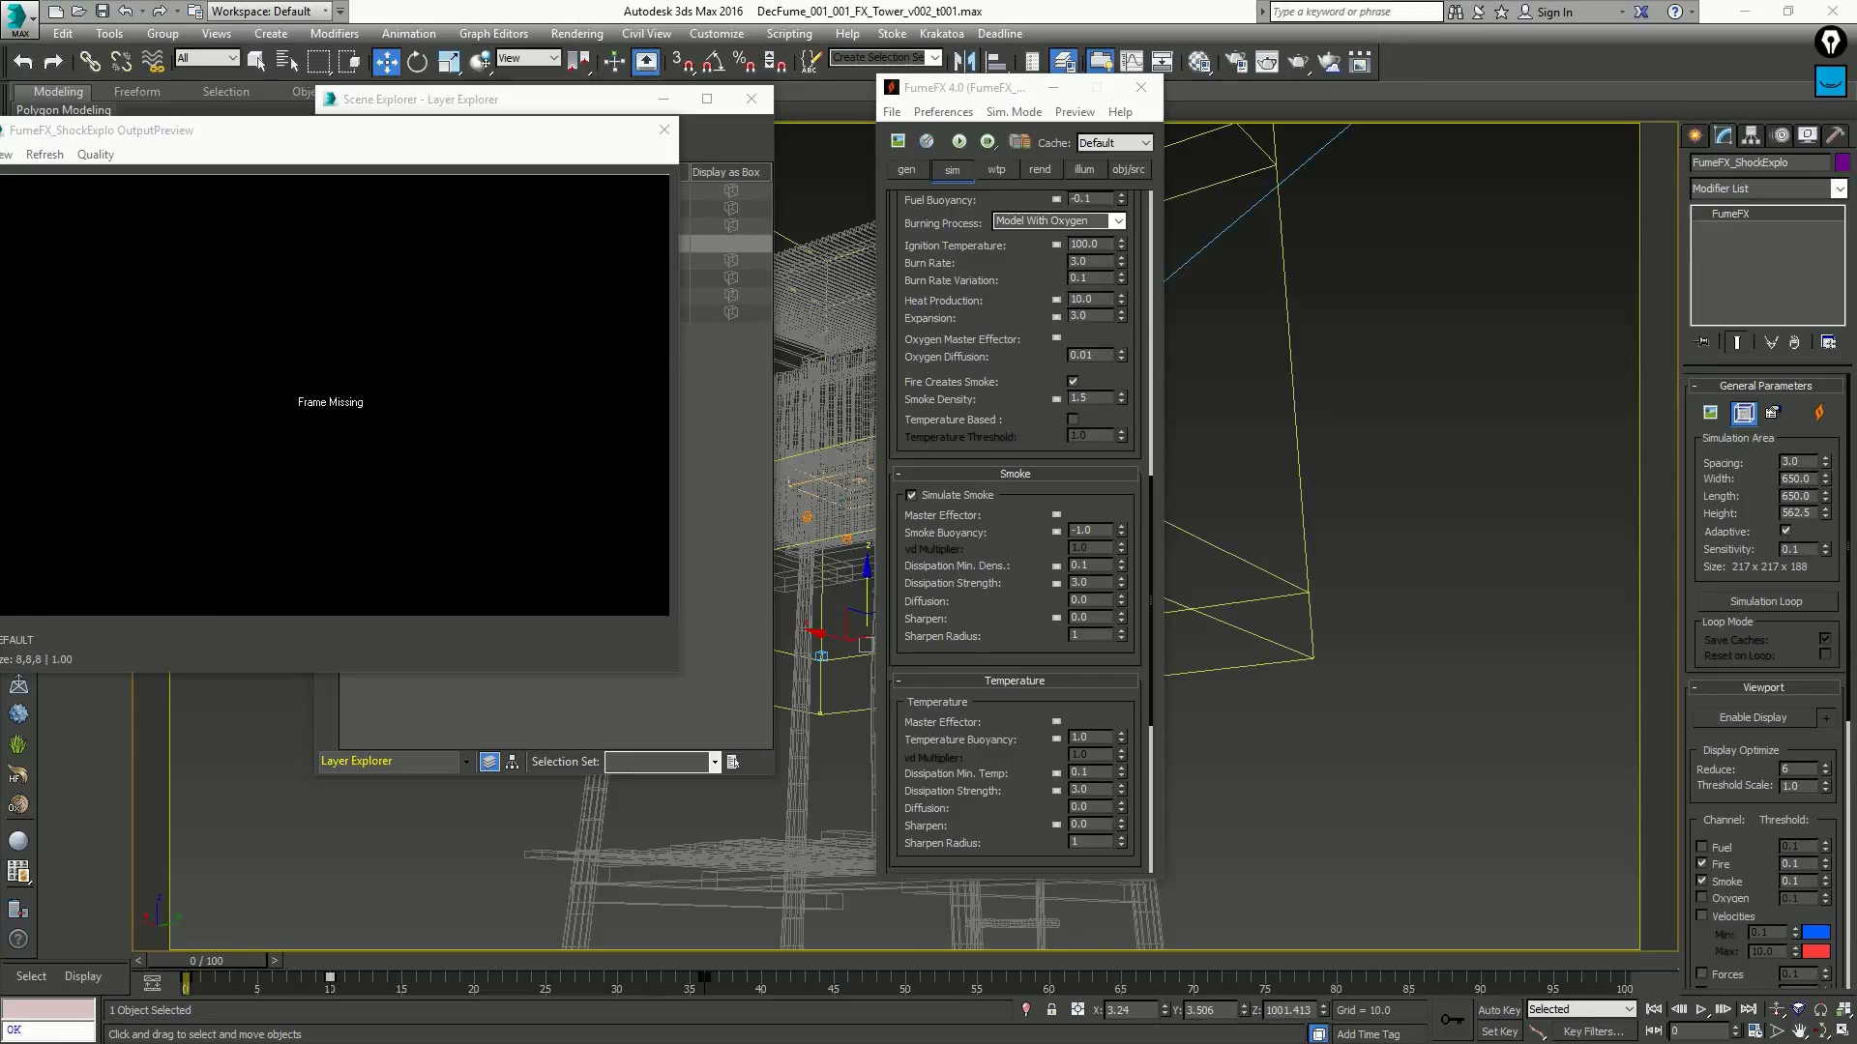
scroll(977, 271, "up", 5)
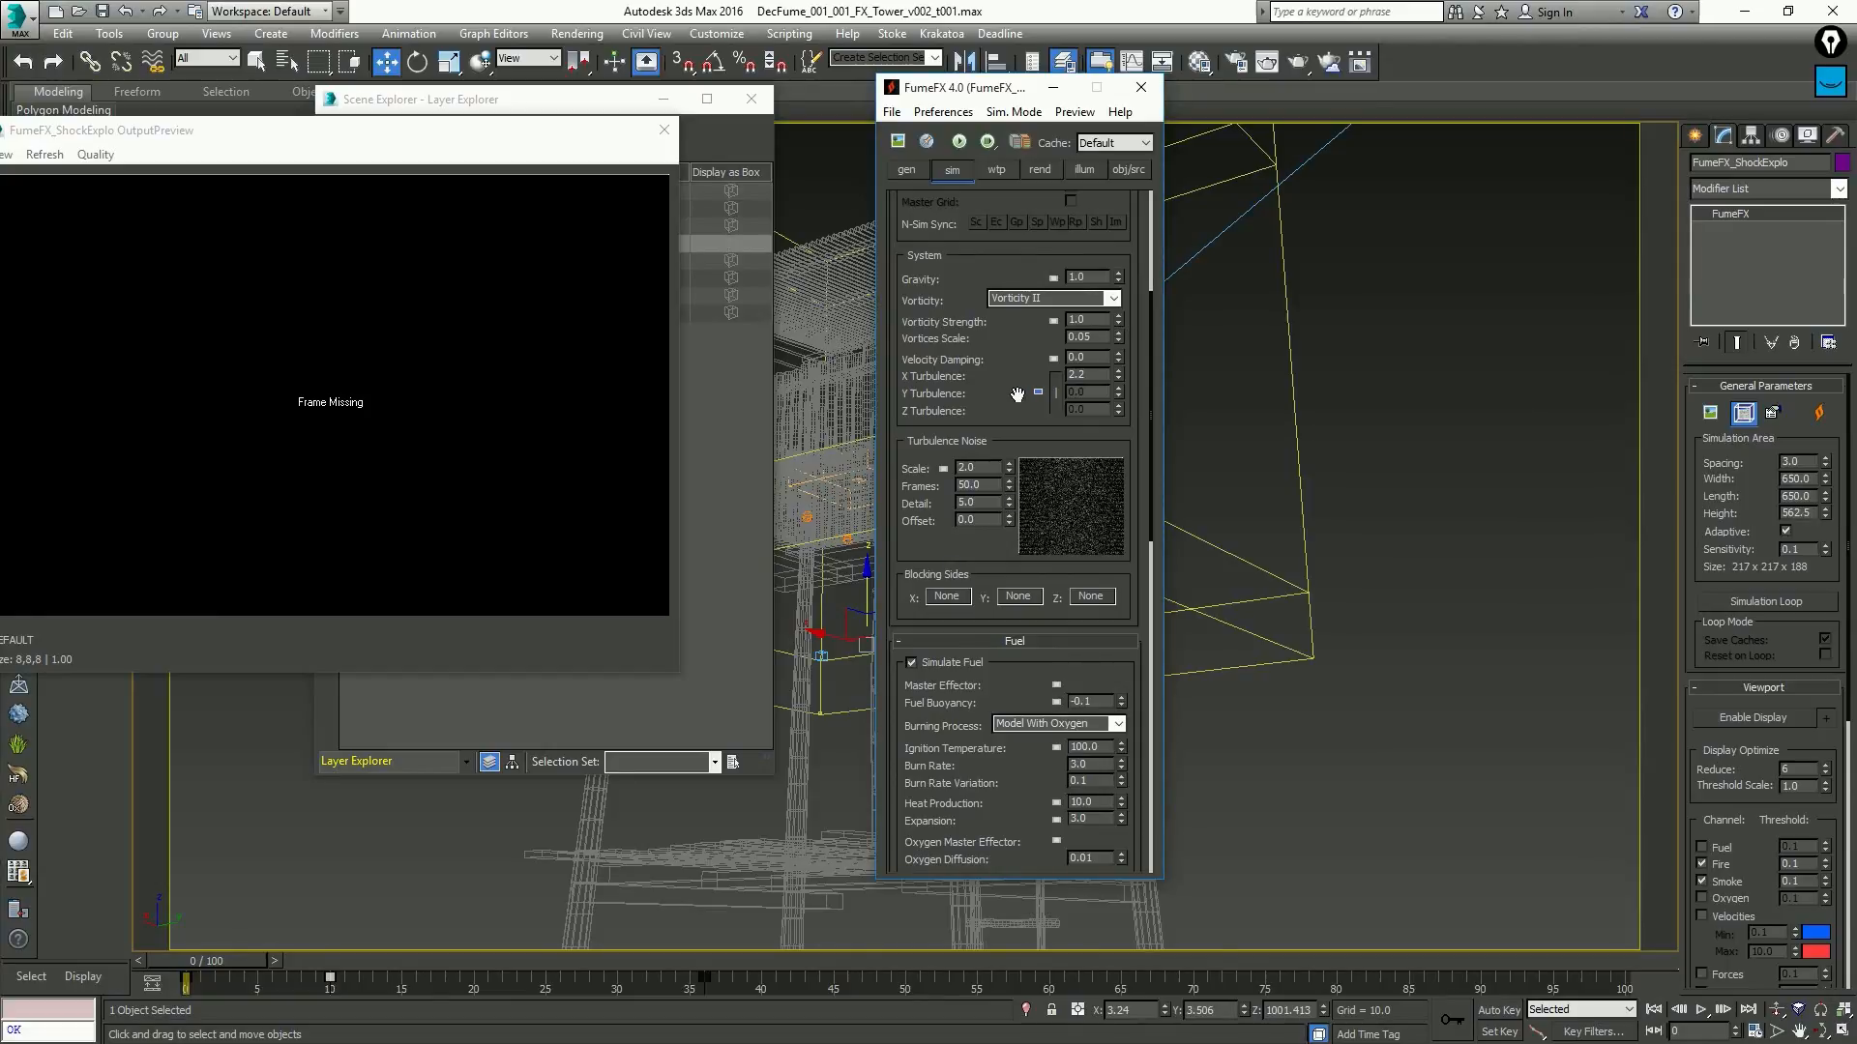
scroll(985, 621, "up", 4)
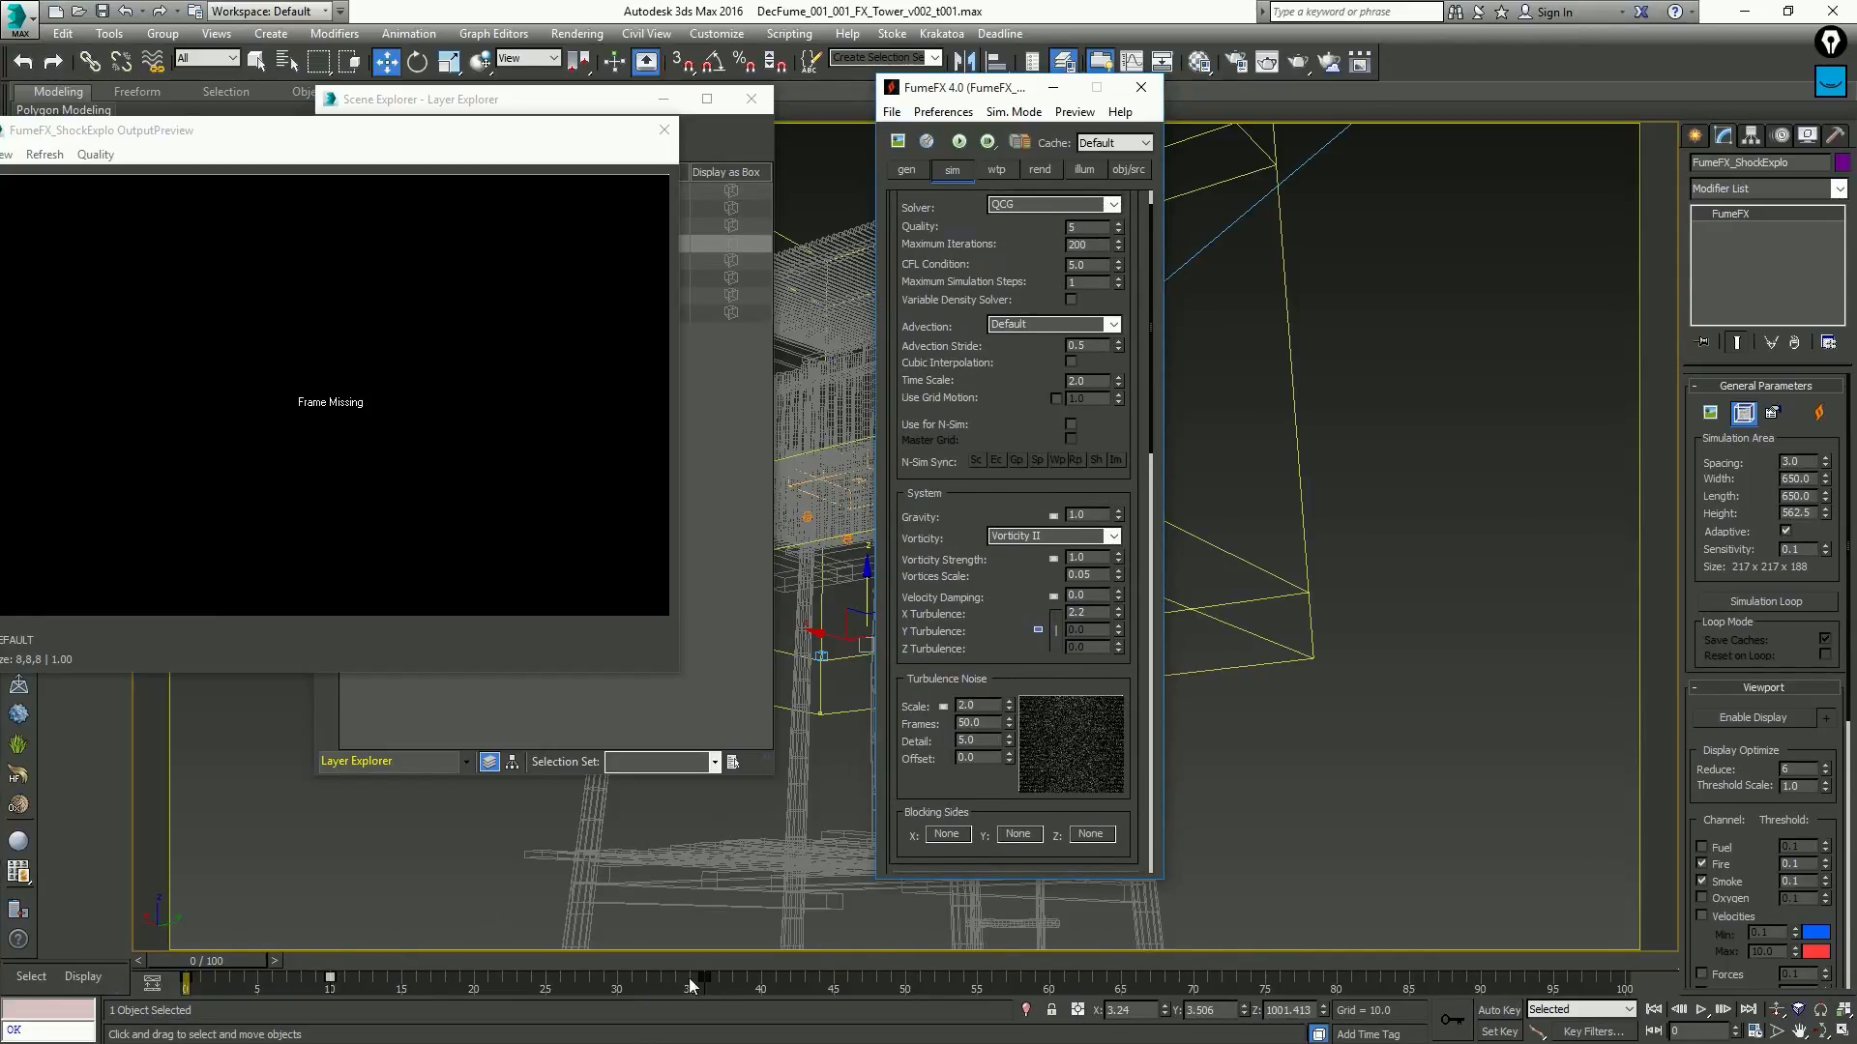
Retime the container's animation by moving its first key to frame 8 and its second key to frame 25
left_click(346, 985)
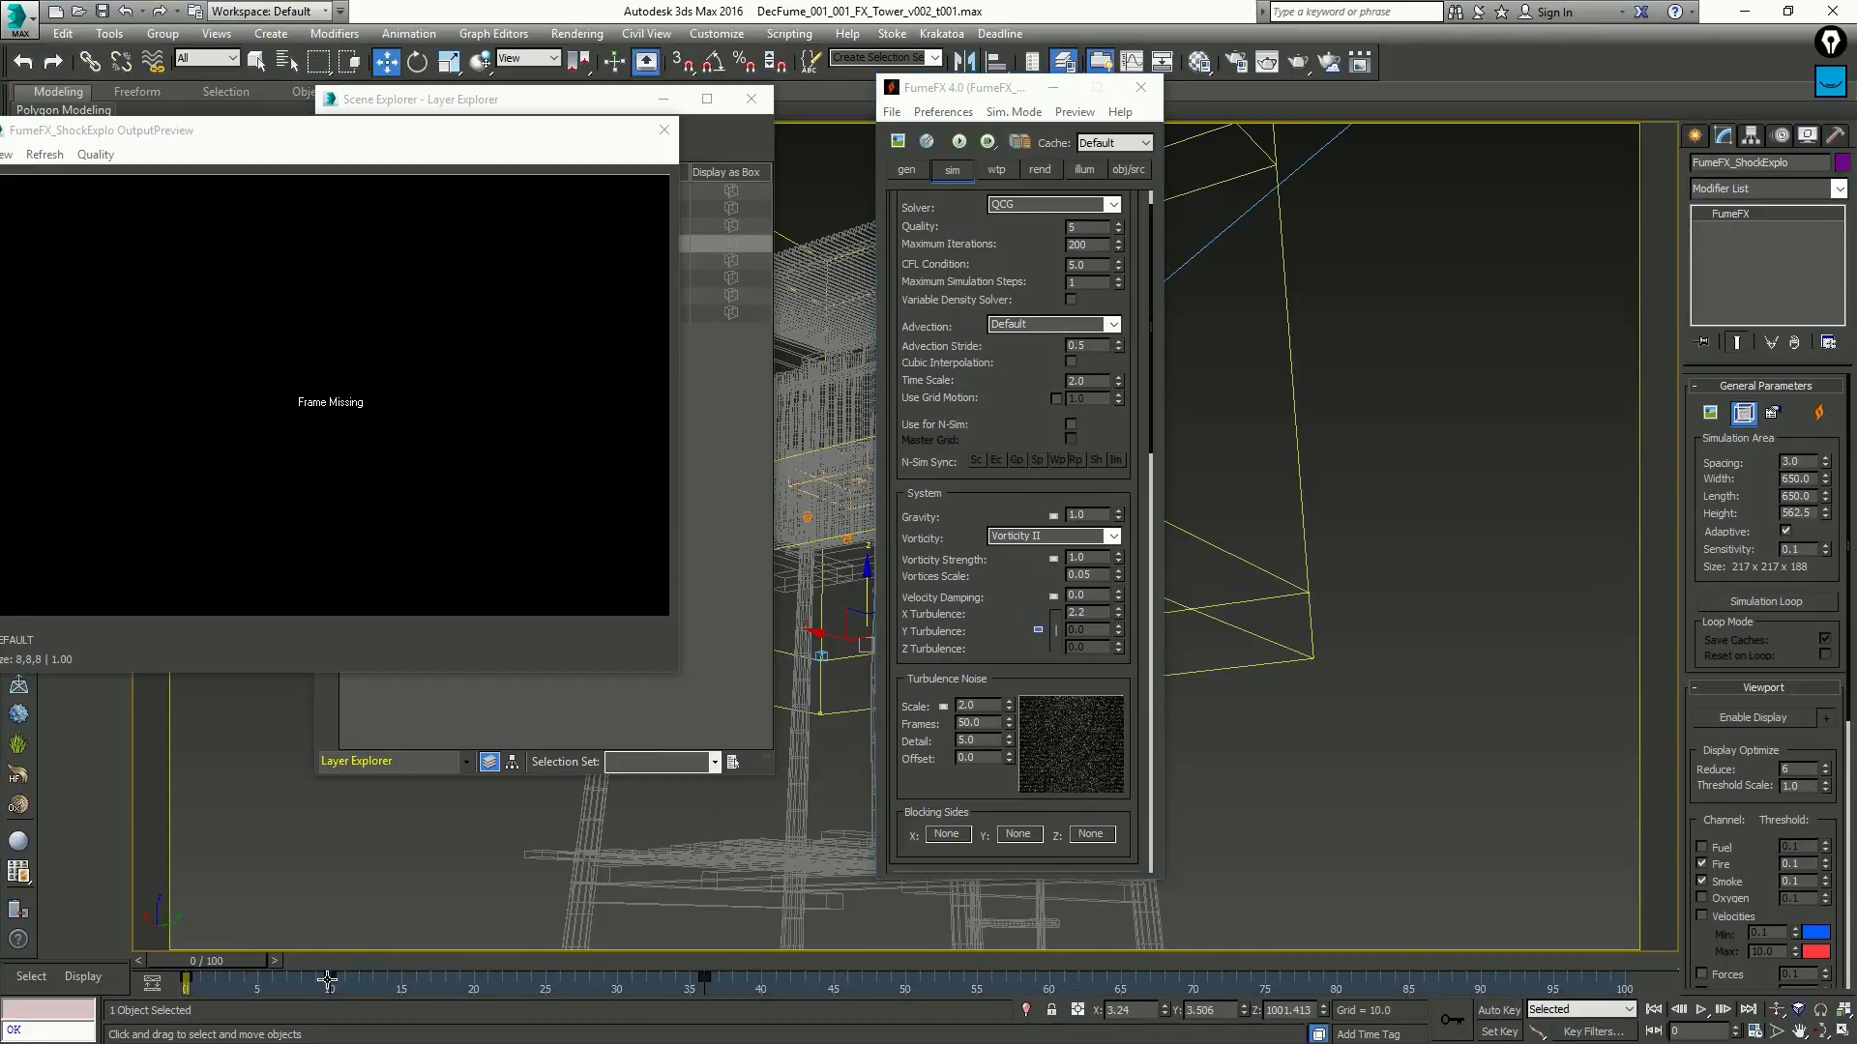
left_click_drag(328, 979, 303, 983)
left_click_drag(704, 979, 546, 988)
Reduce the container's height to 292.5, move the FumeFX window clear of the tower, and deselect the container
left_click_drag(1825, 513, 1825, 553)
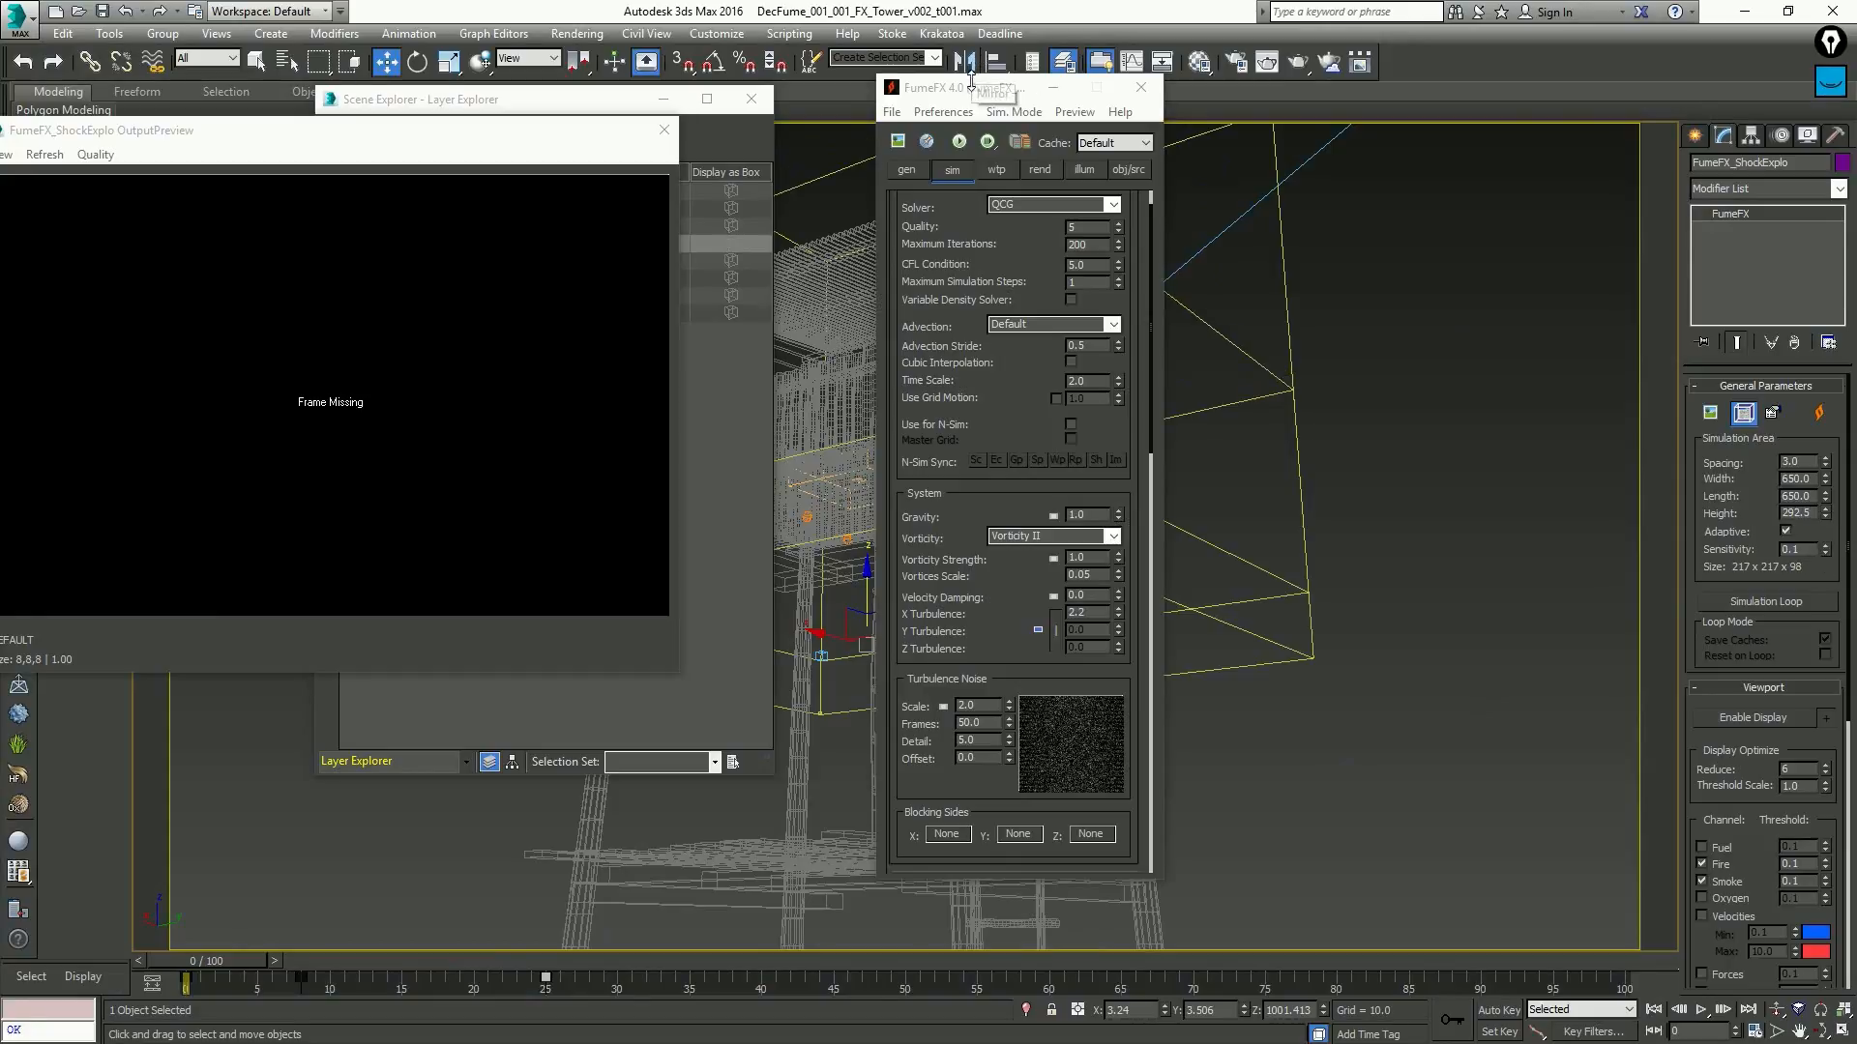
left_click_drag(1006, 87, 1407, 79)
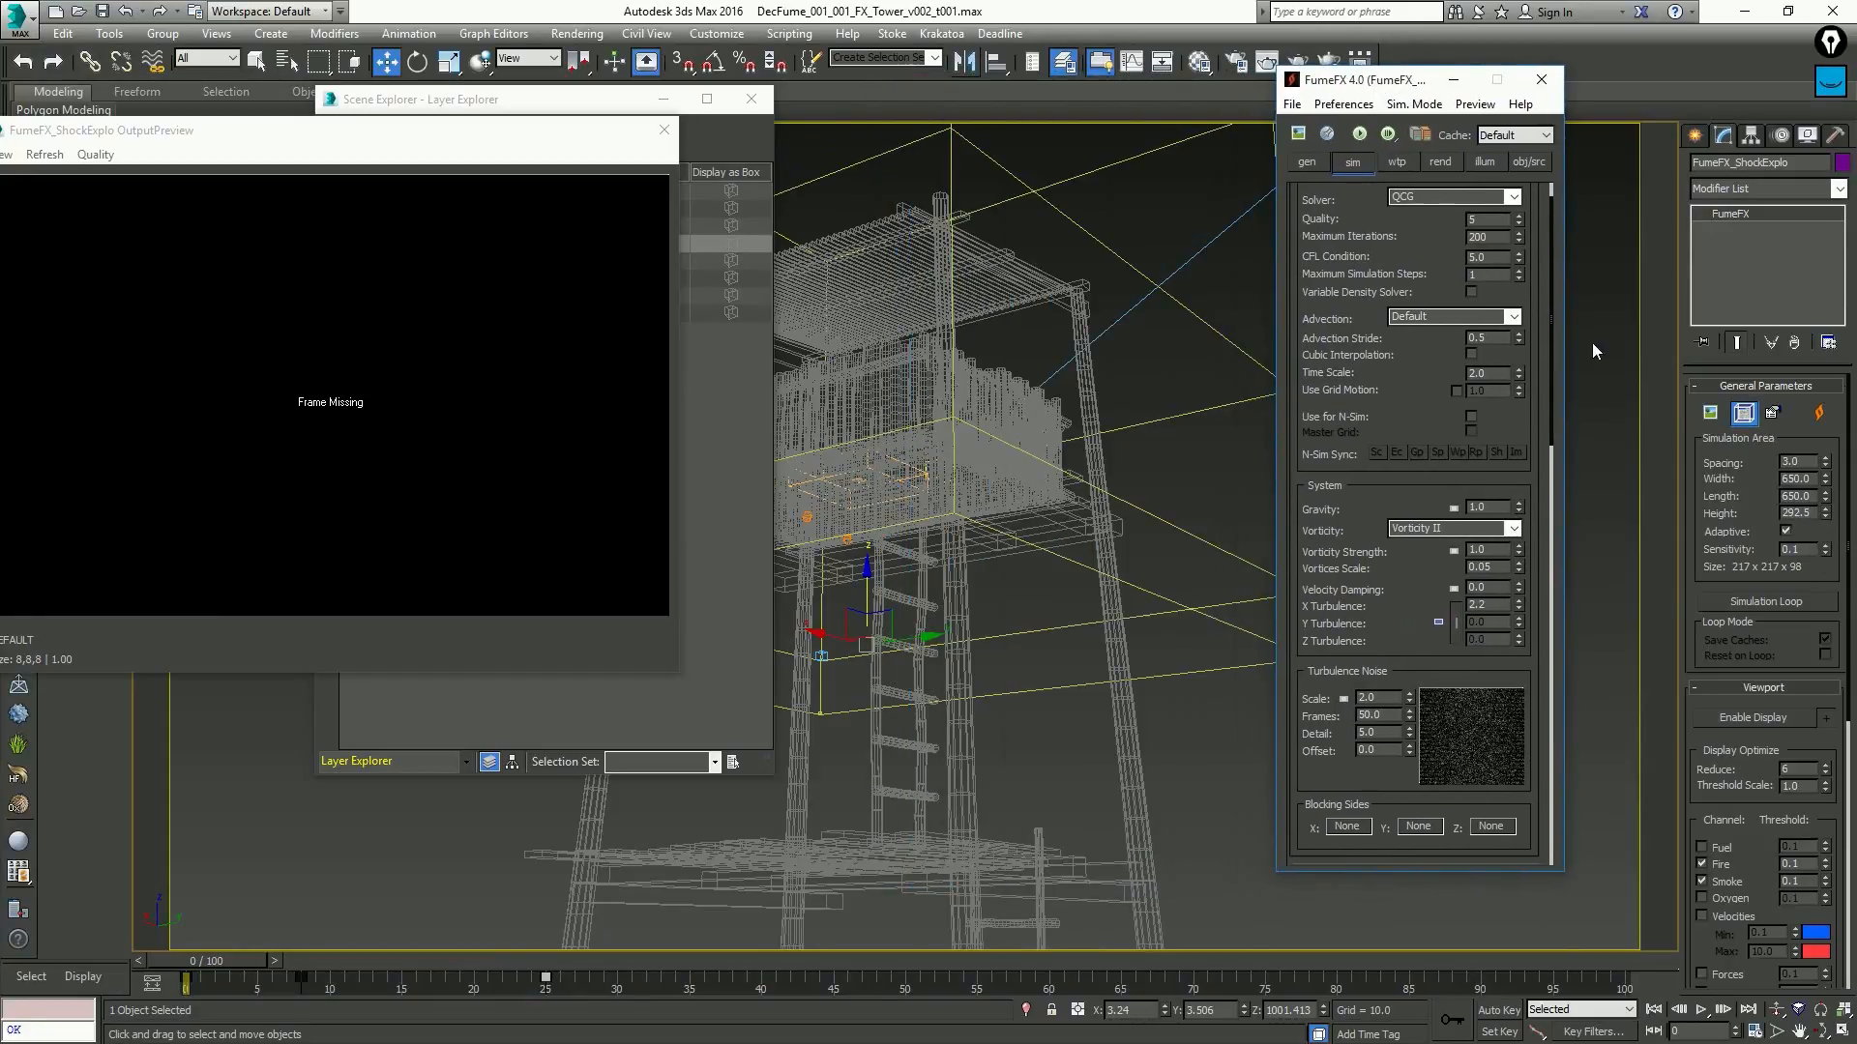
left_click(1261, 298)
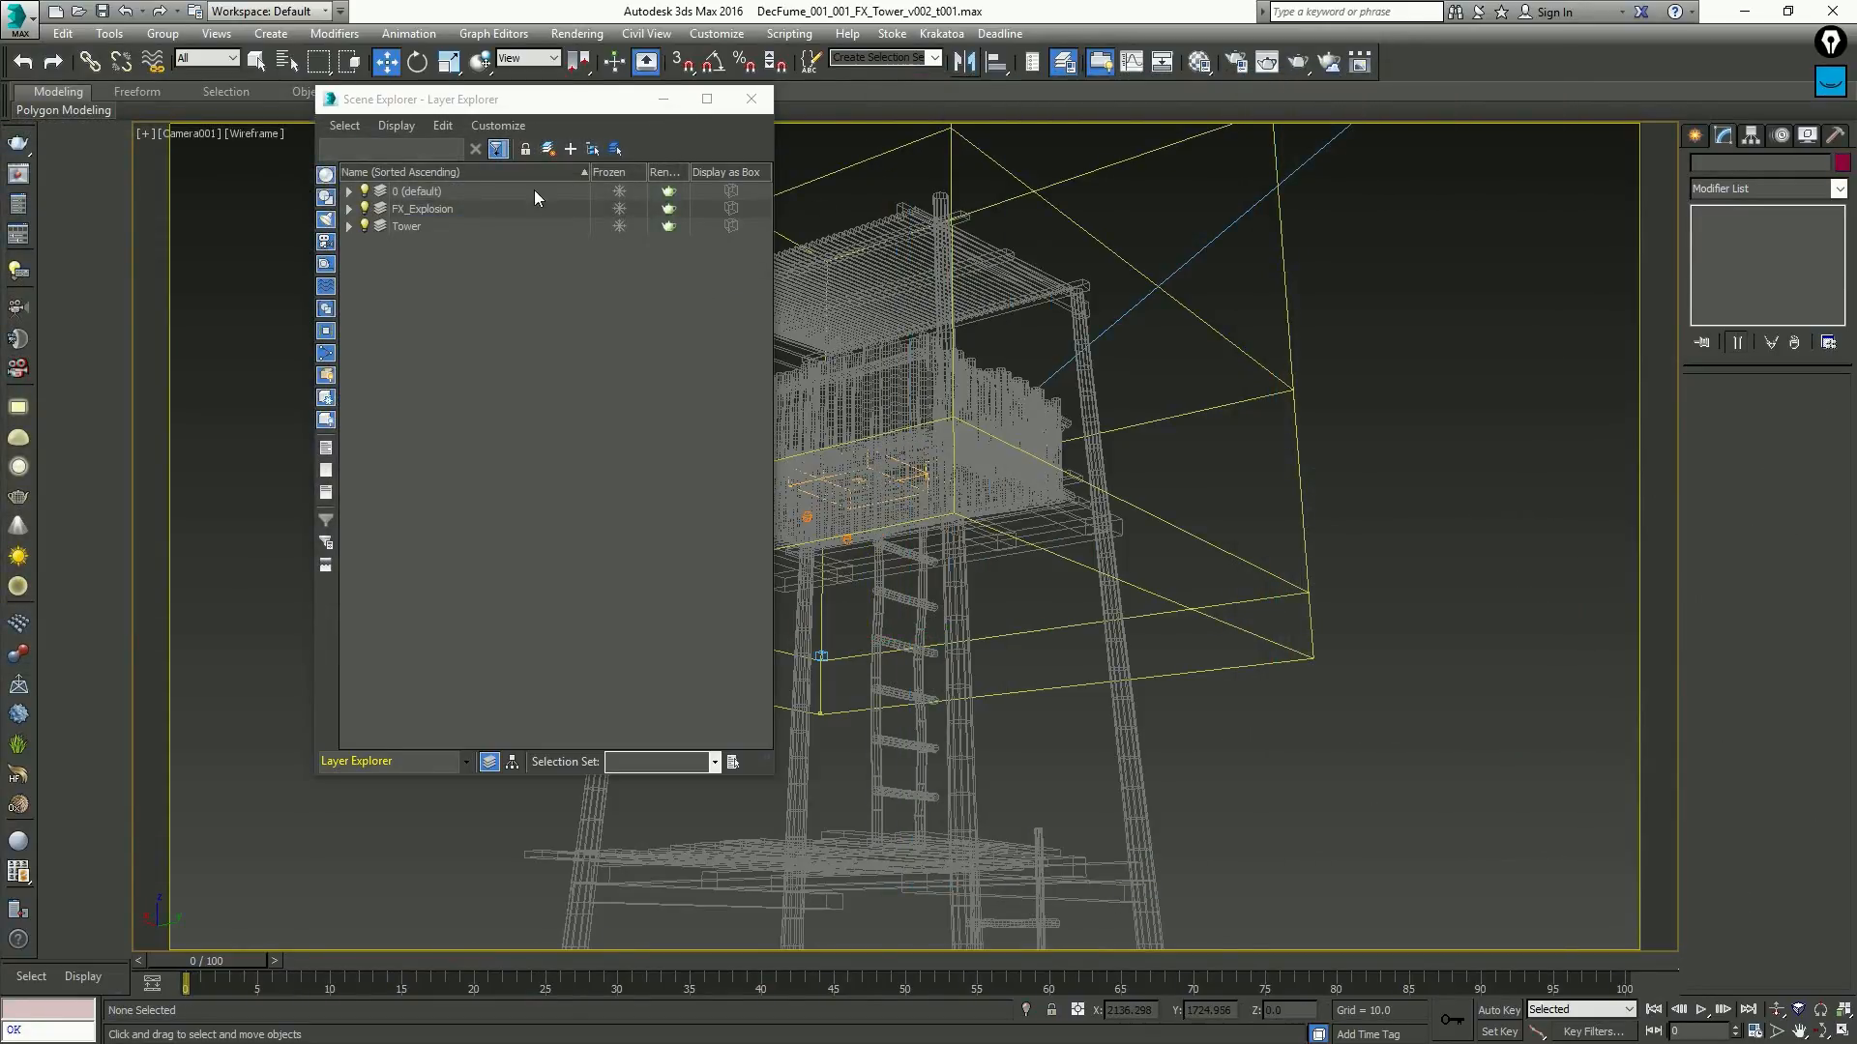
Hide the FumeFX001 container inside the FumeFX sublayer of the FX_Explosion layer
left_click(349, 209)
left_click(366, 228)
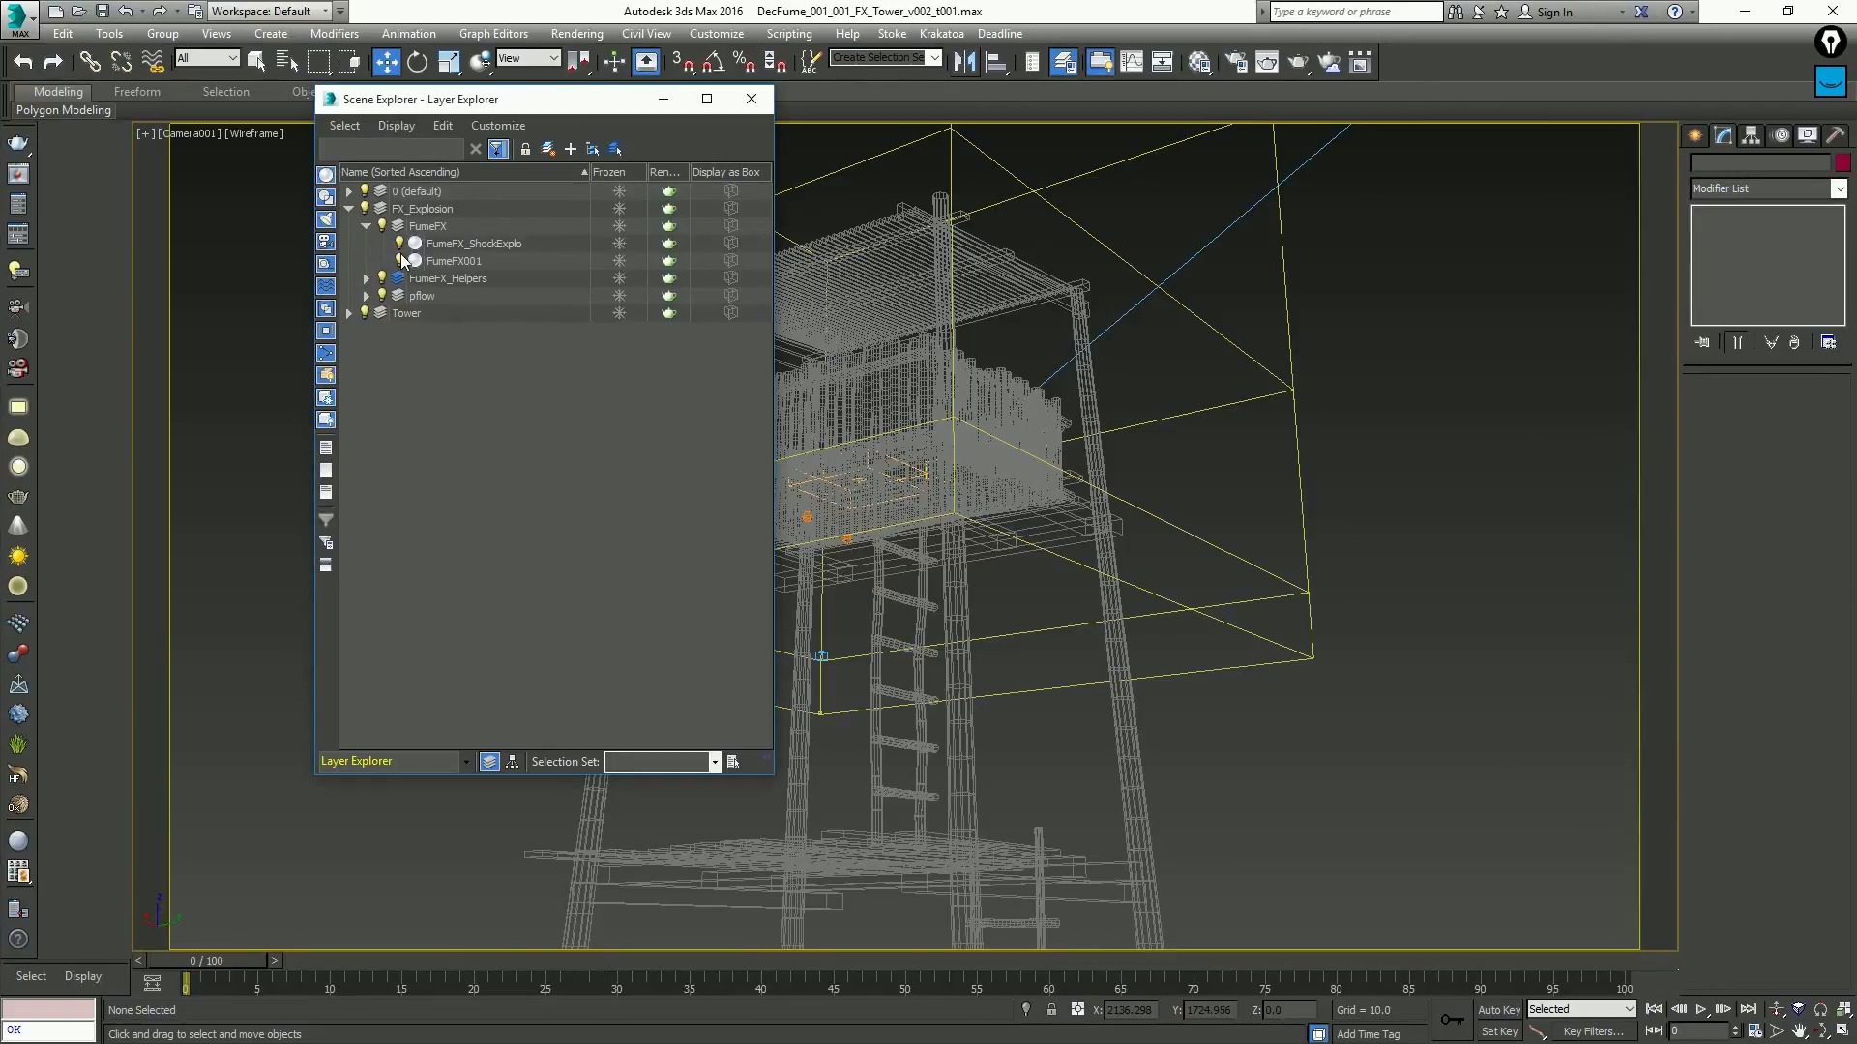
left_click(399, 261)
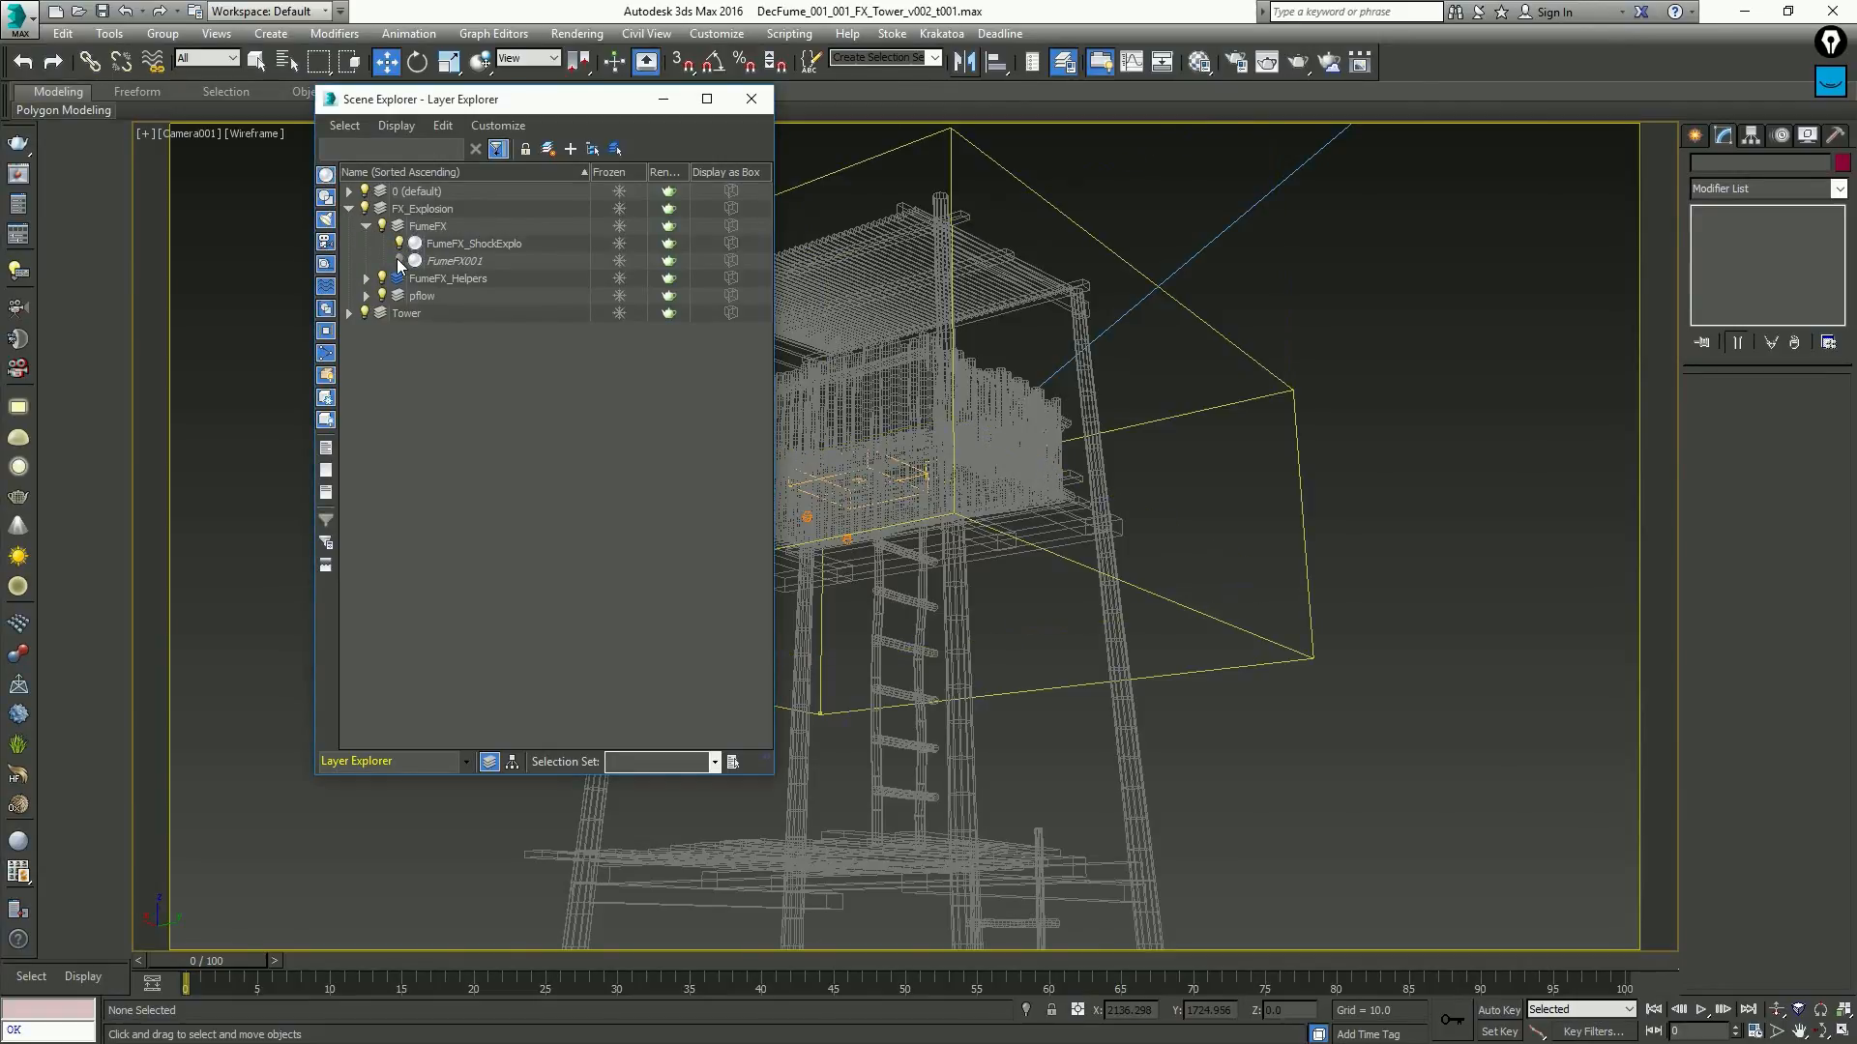
Select the FumeFX_ShockExplo container and review its fuel, smoke and temperature simulation settings
left_click_drag(1360, 406, 1268, 445)
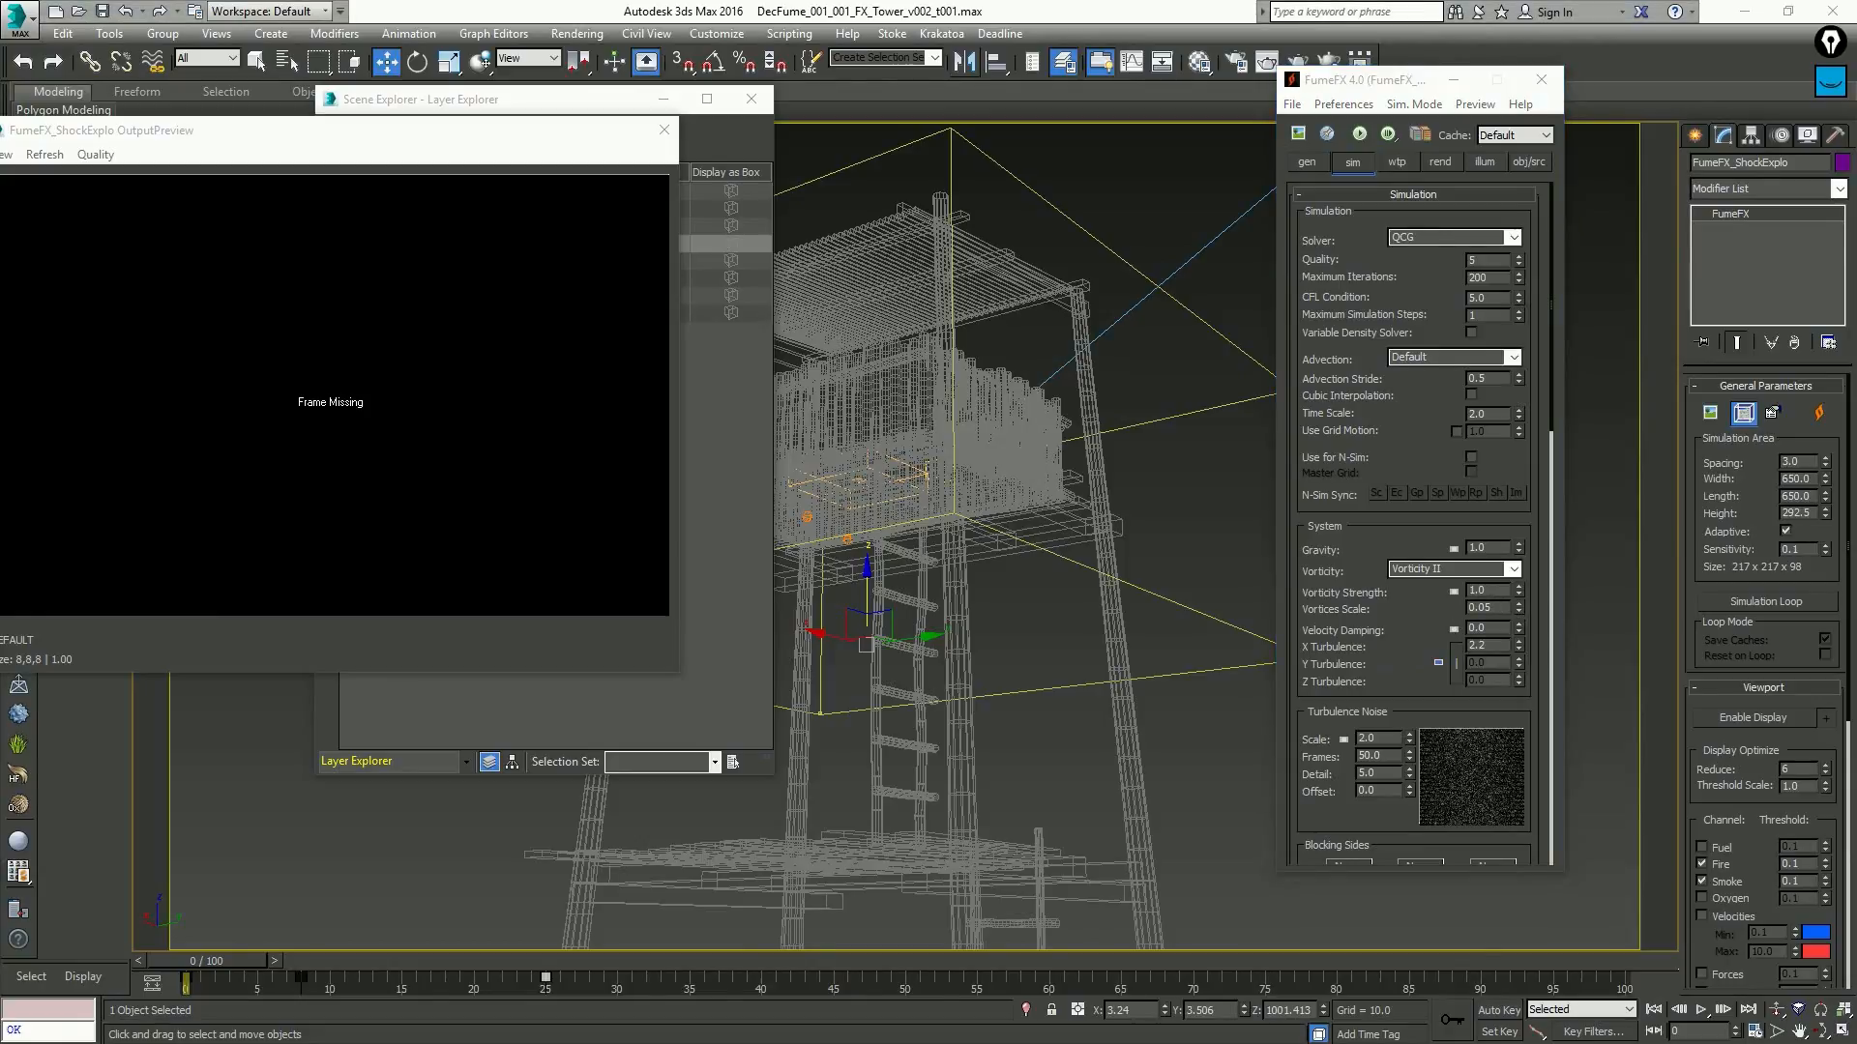
scroll(1364, 546, "down", 5)
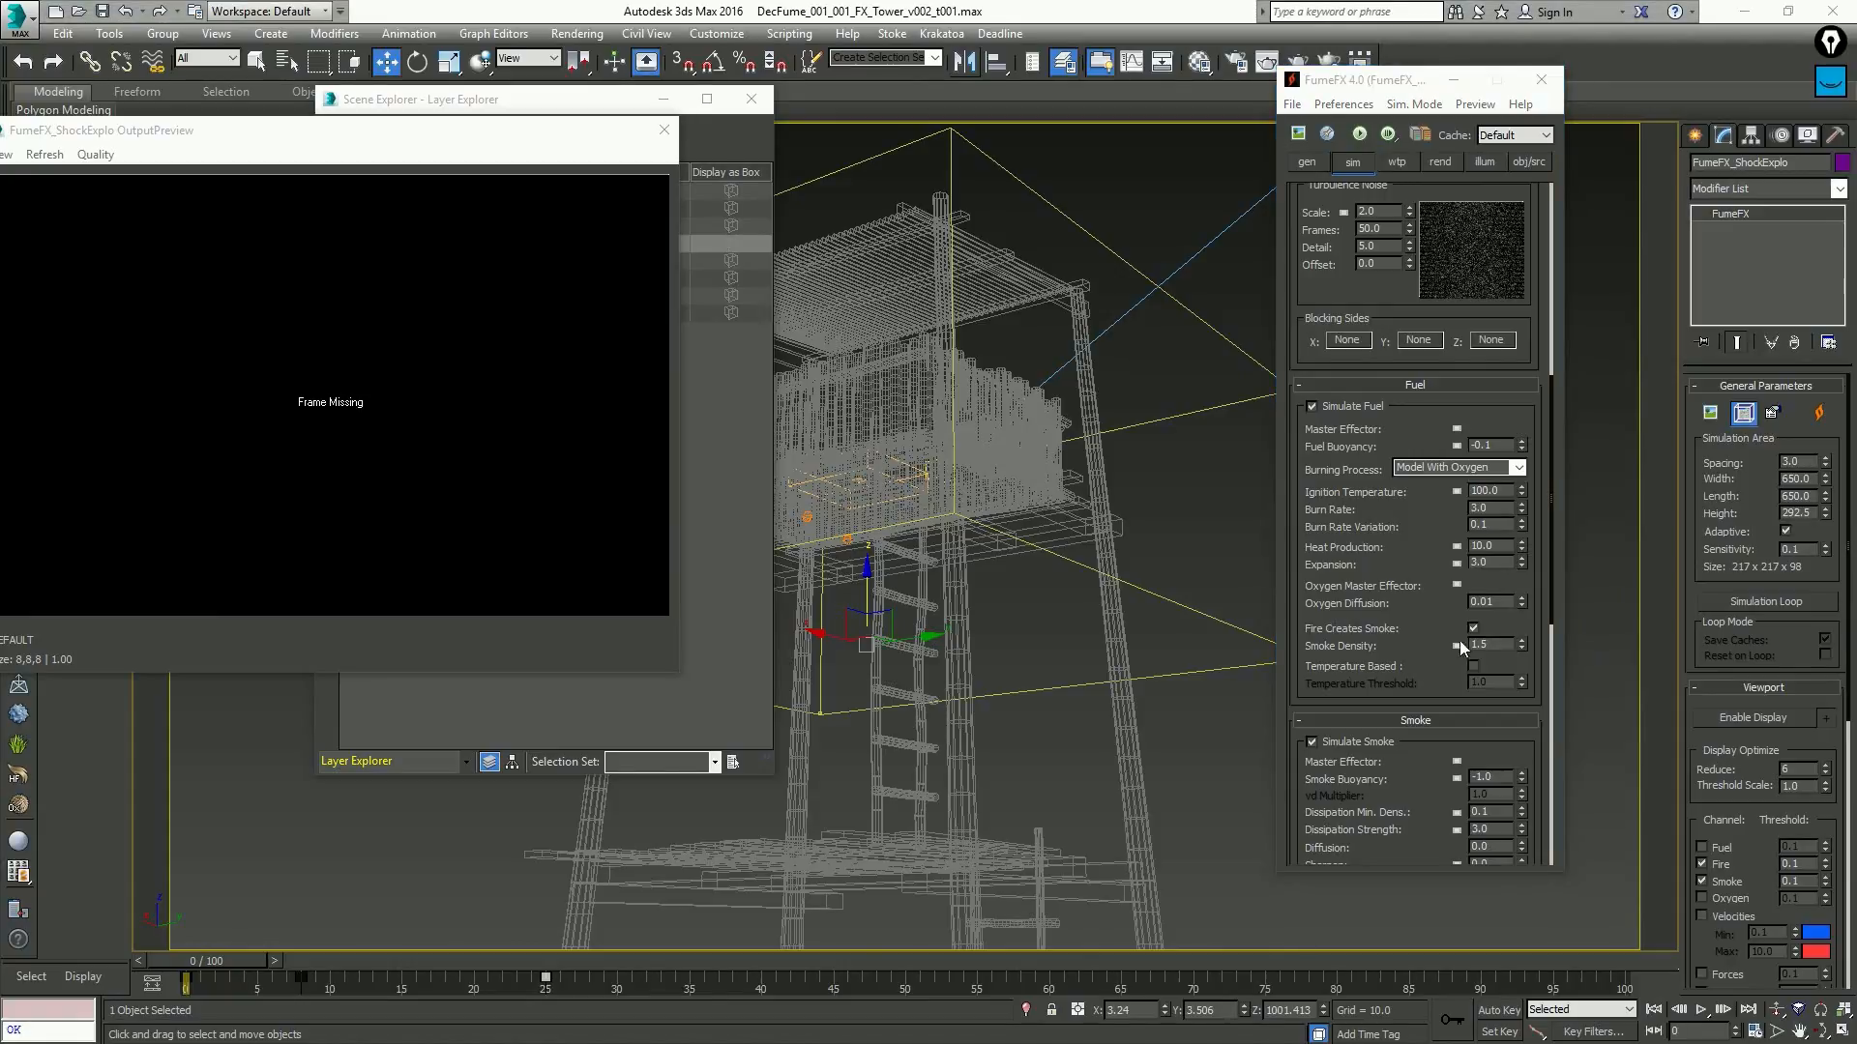
scroll(1329, 619, "down", 4)
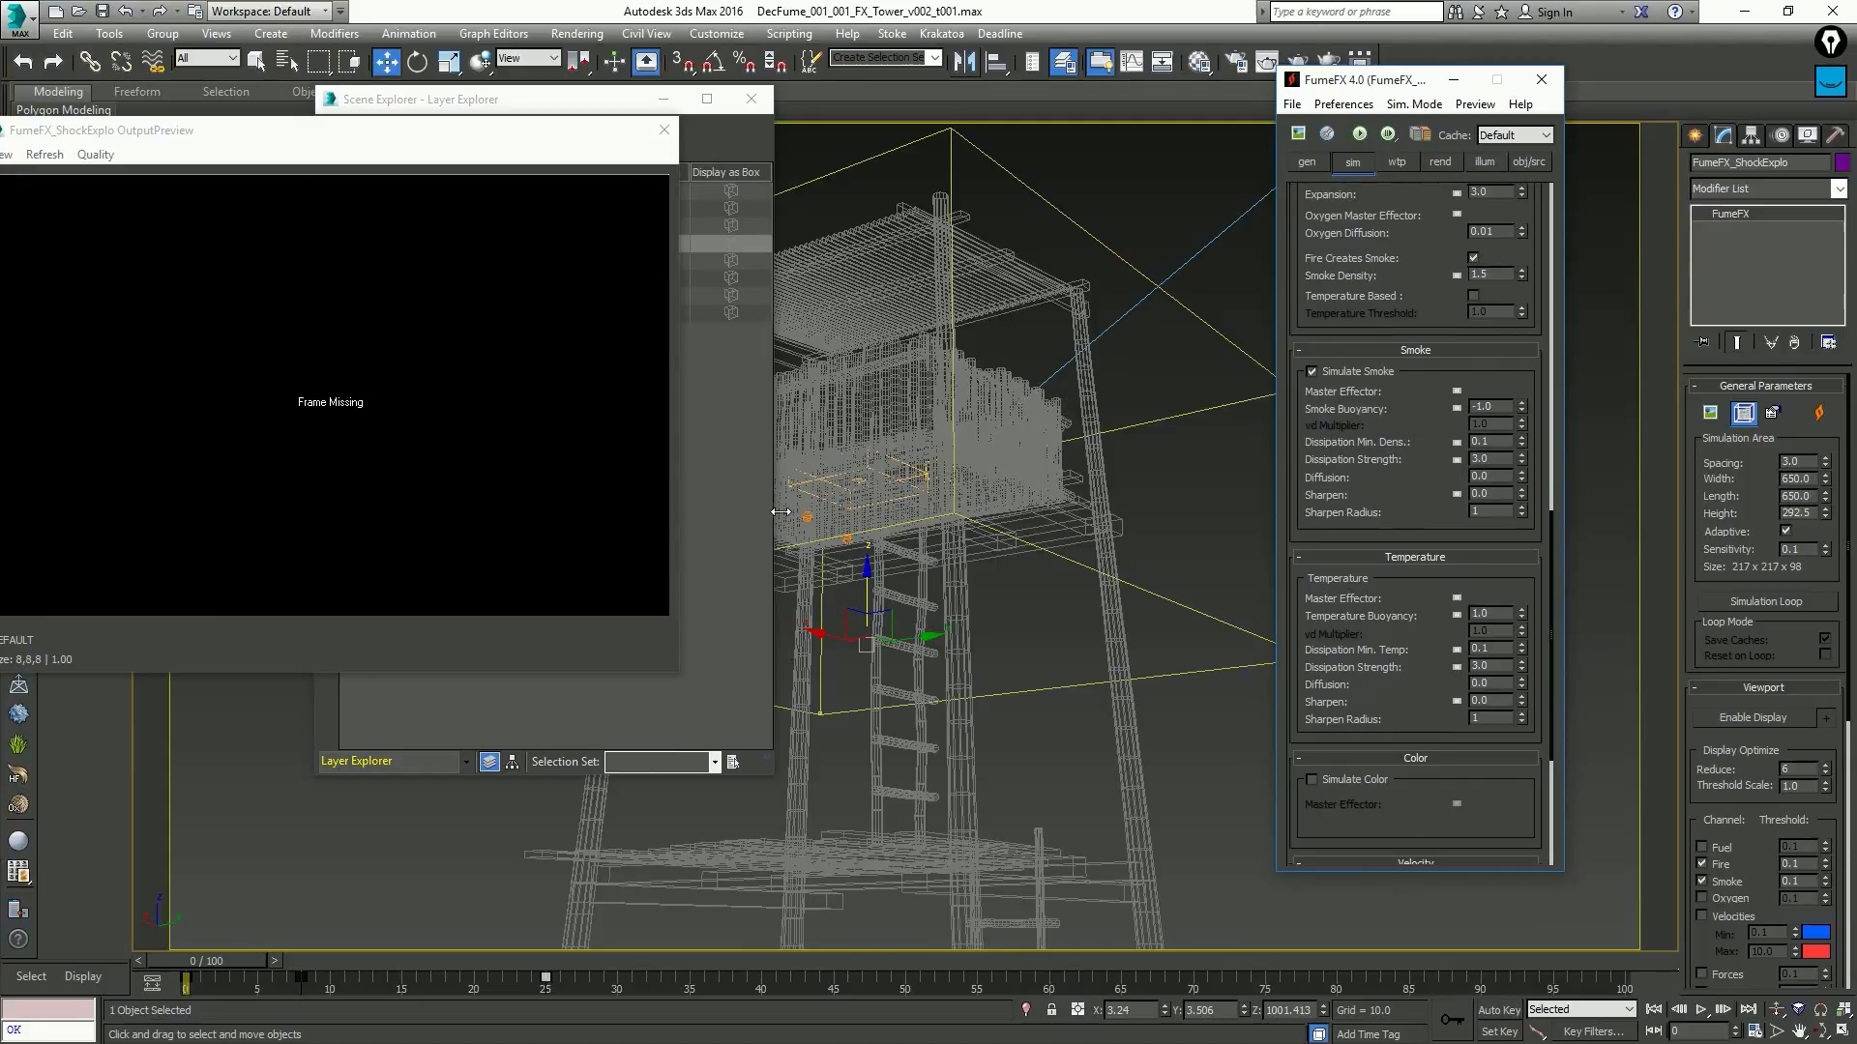
Compare the container with the particles from above at frame 12 and enlarge its width to 773.5 and length to 715
left_click(1186, 548)
key("t")
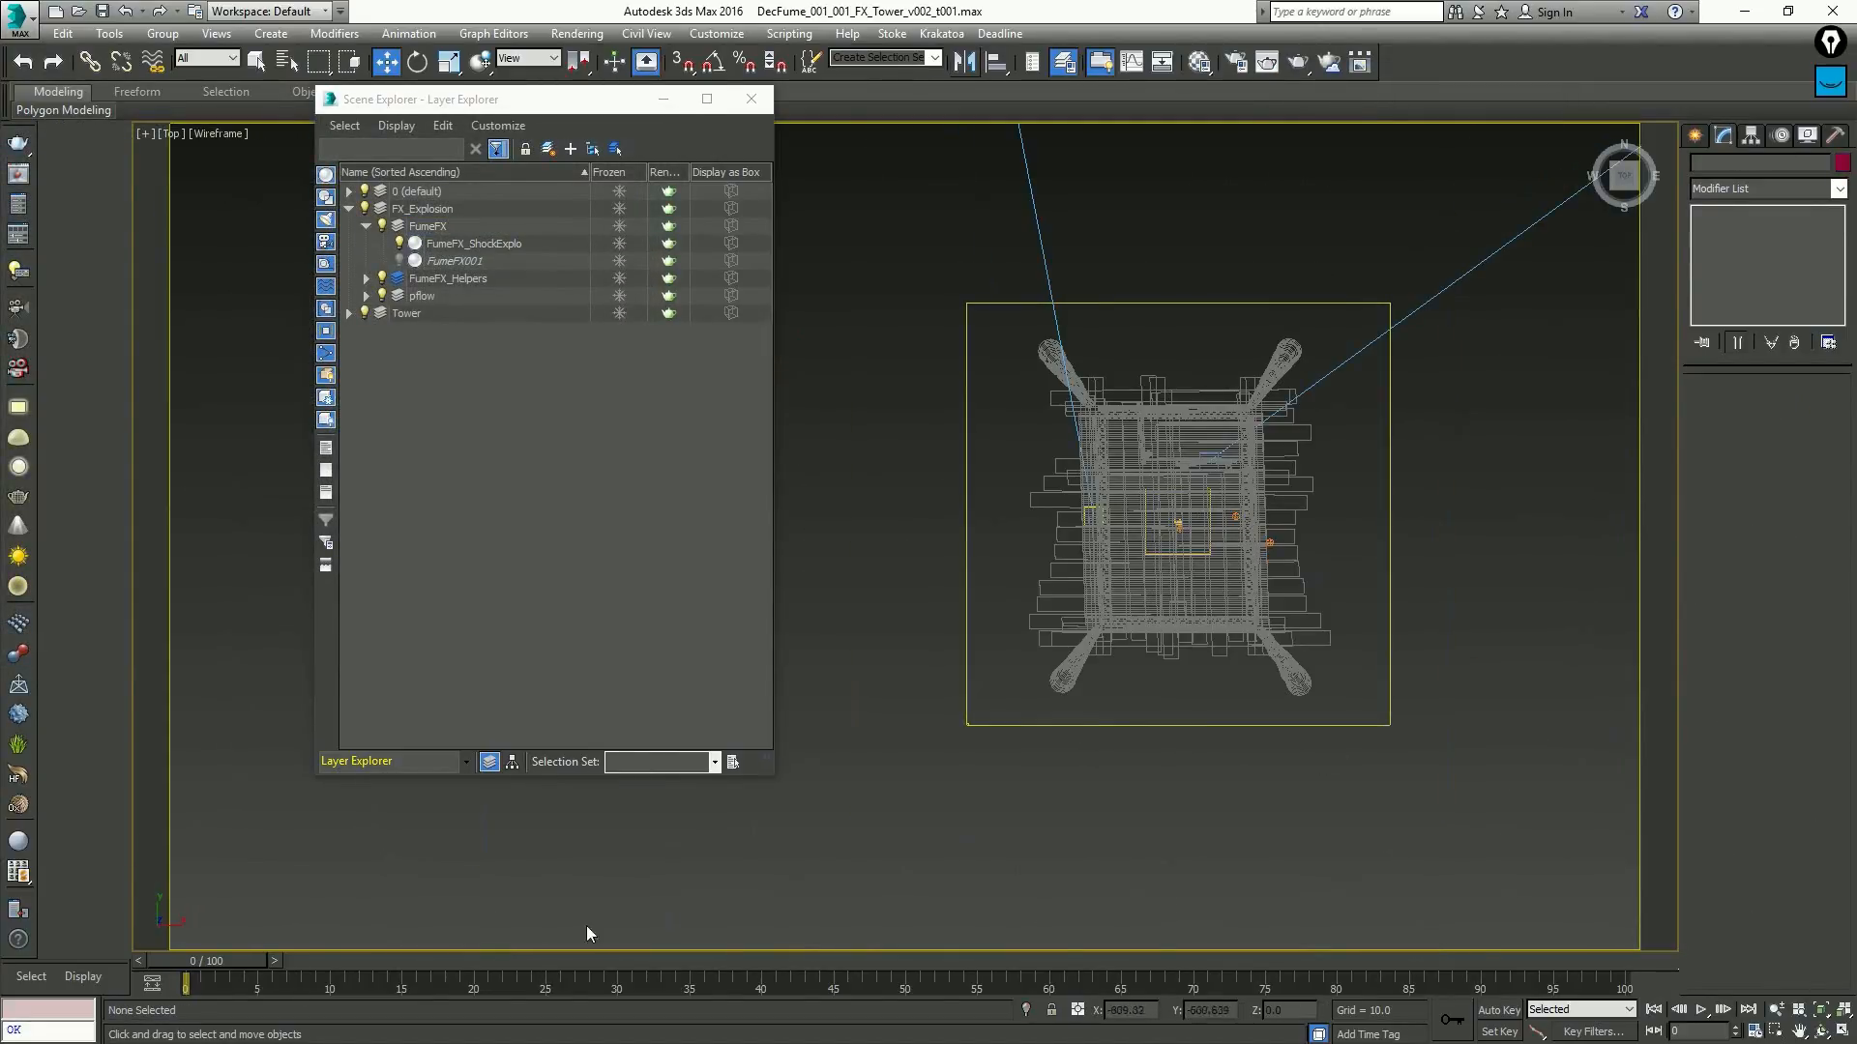
left_click_drag(220, 960, 387, 966)
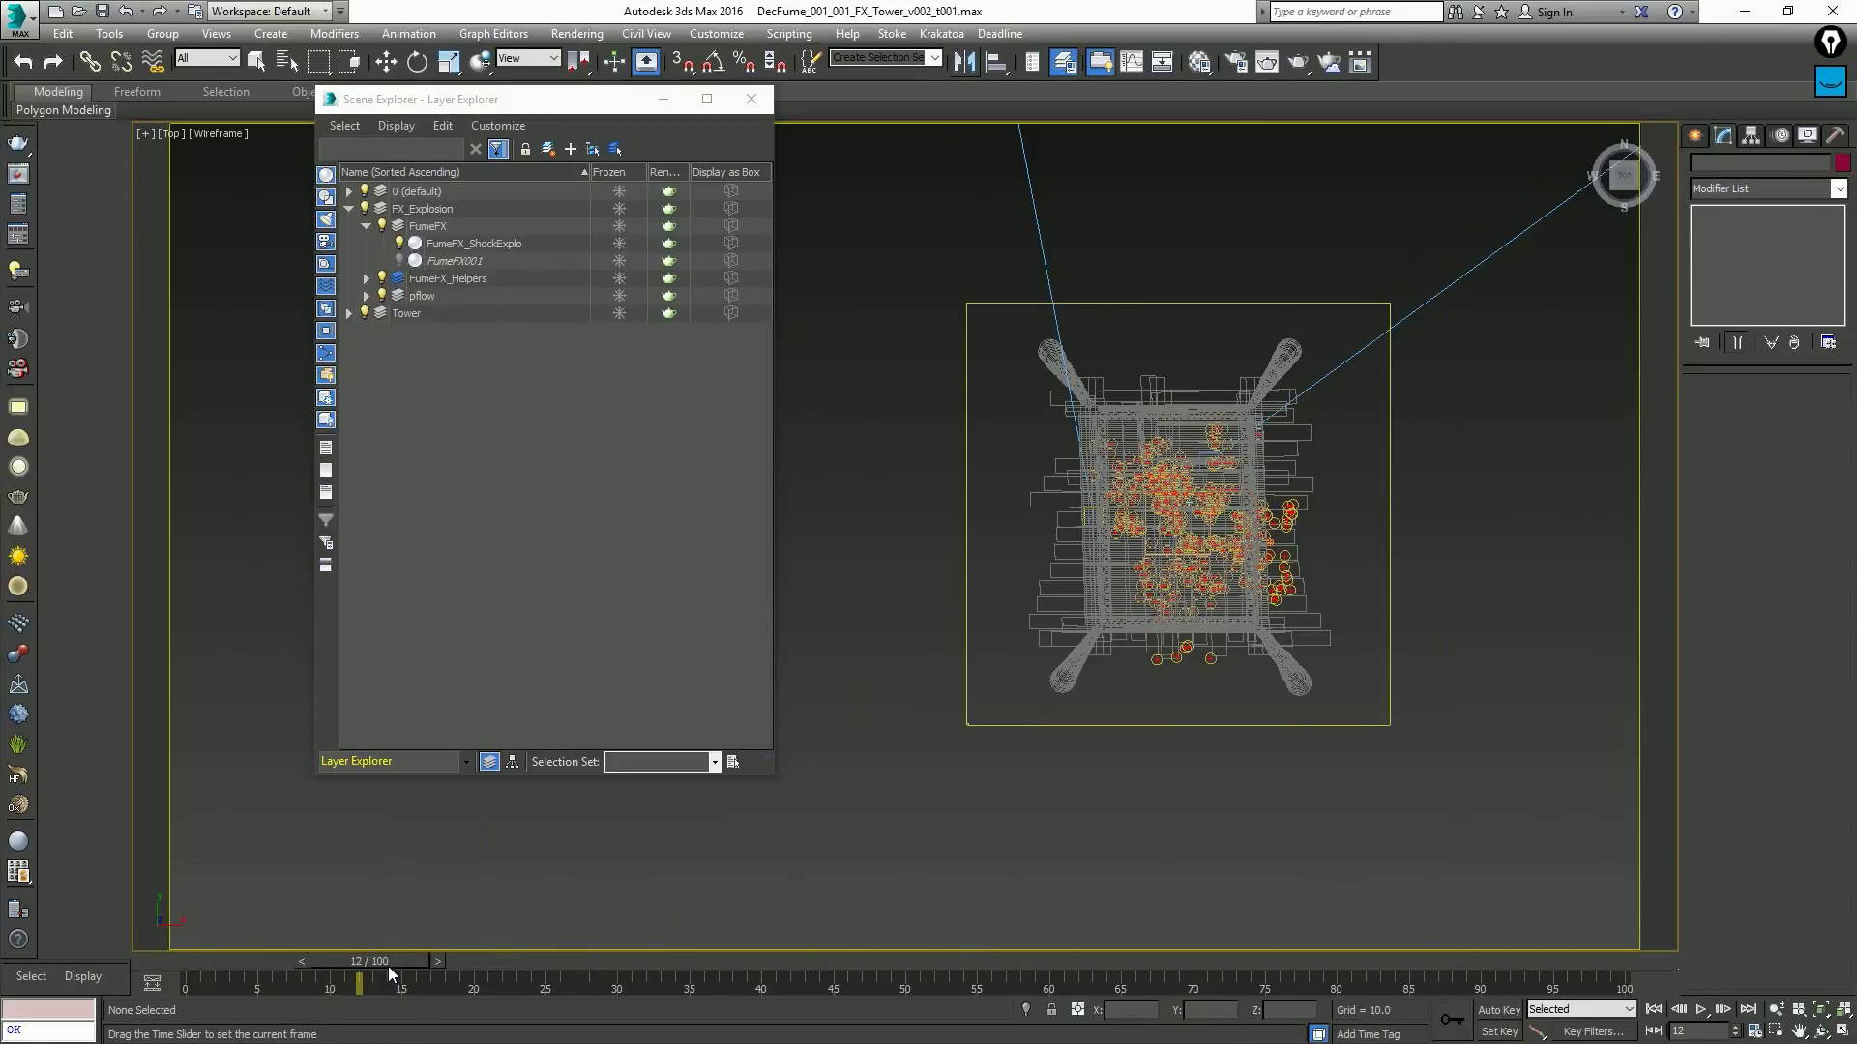
key("w")
left_click(1389, 724)
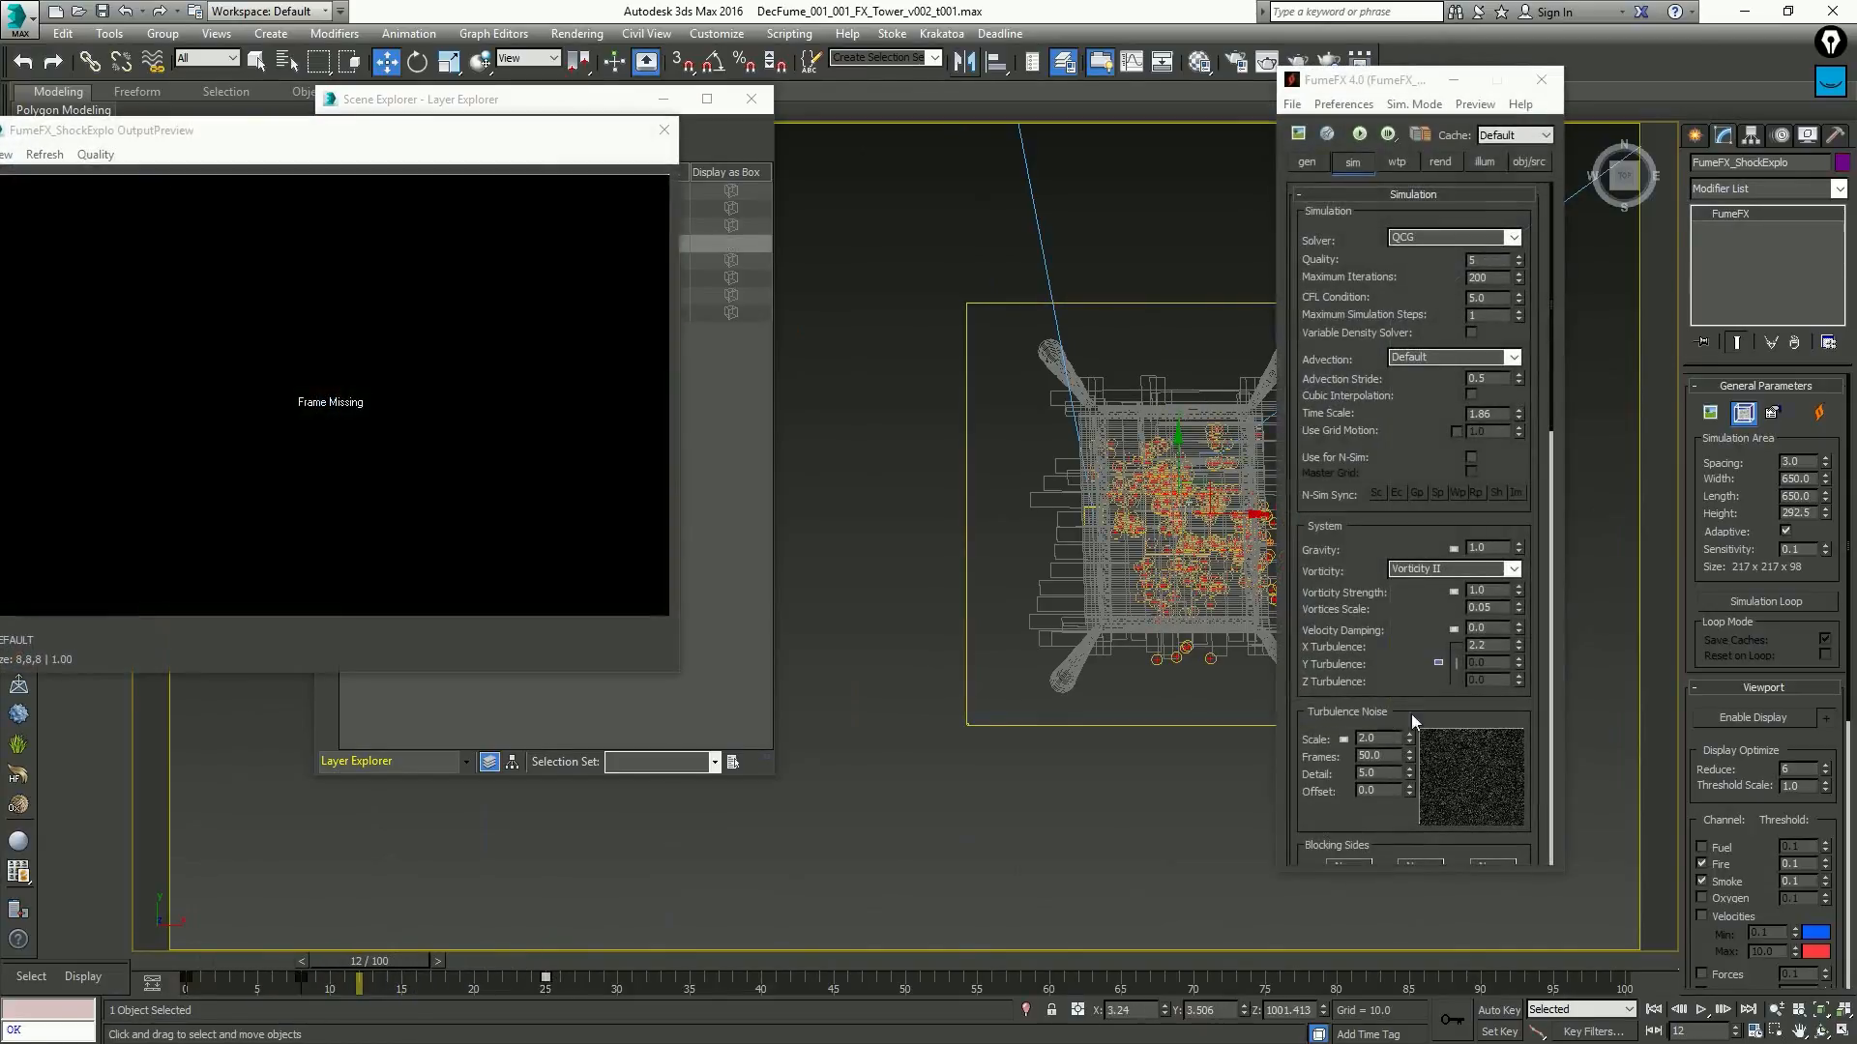
left_click_drag(1825, 496, 1827, 462)
scroll(1070, 551, "down", 3)
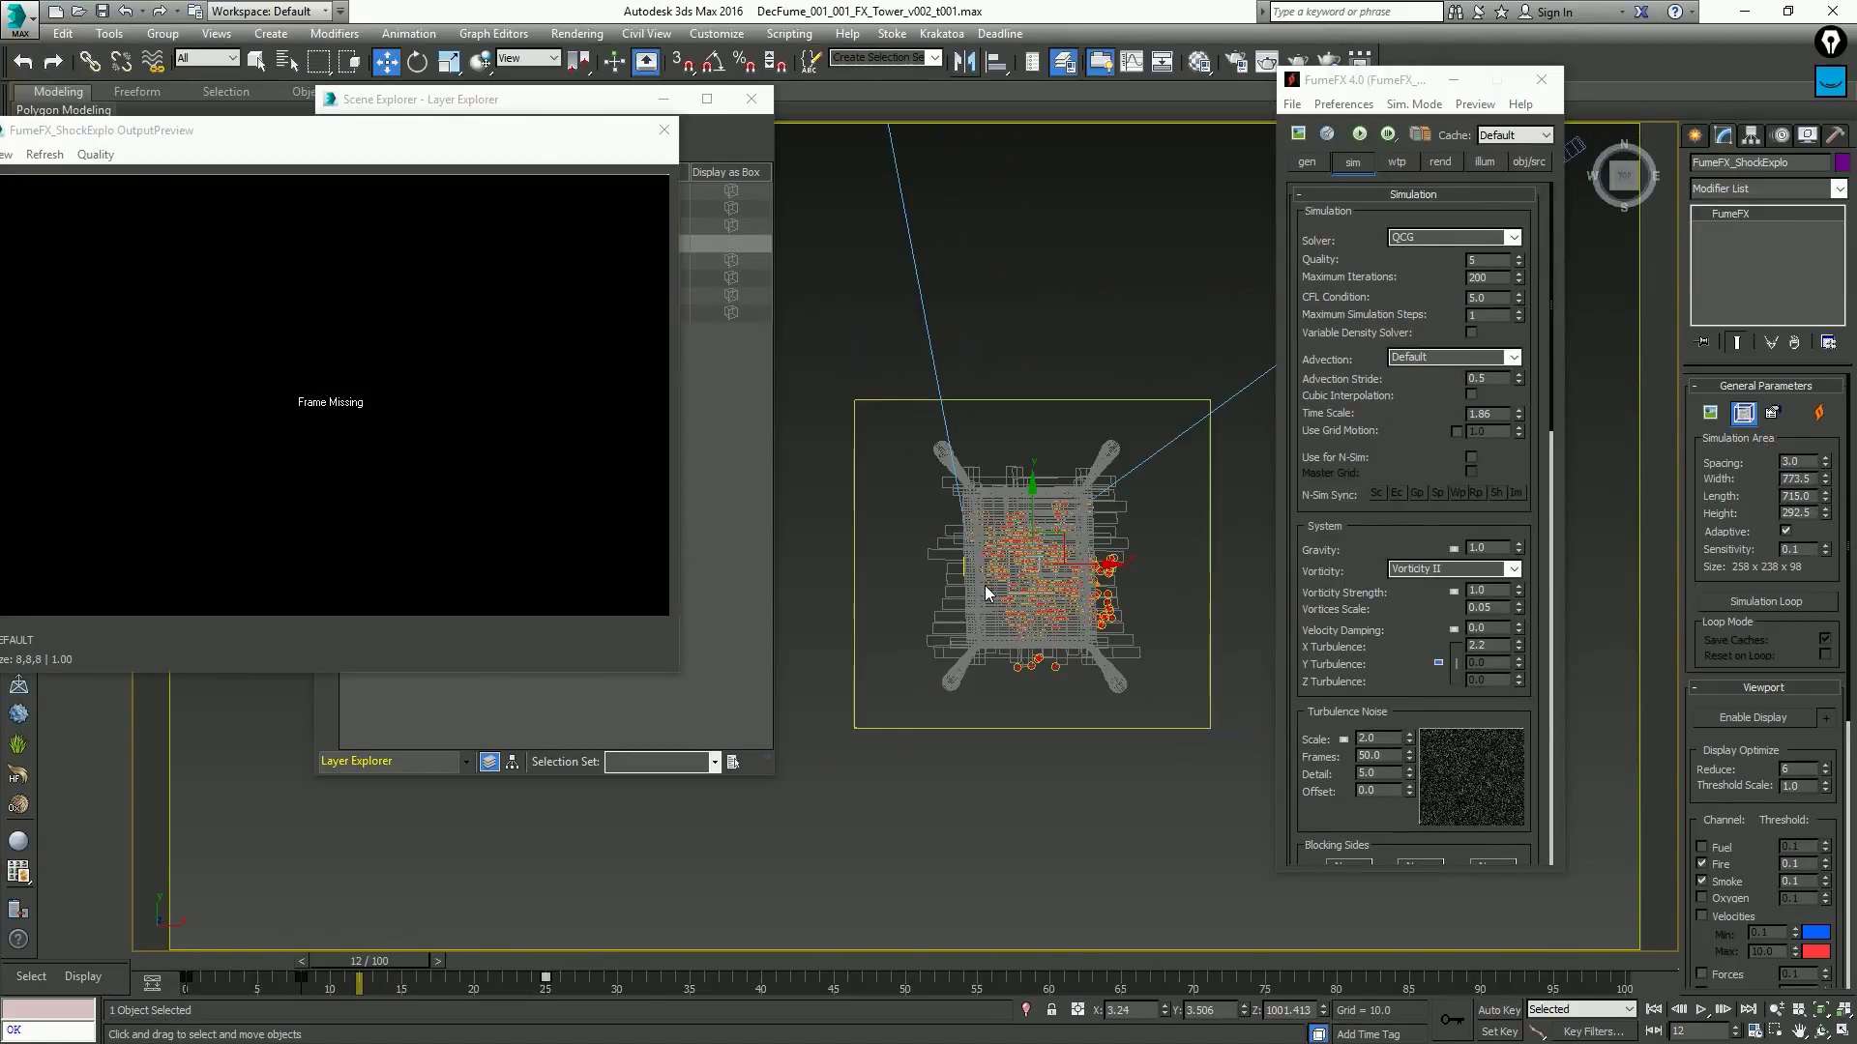
Raise the shock explosion container around the tower's upper platform to a Z position of about 1059.5
middle_click_drag(985, 584, 1148, 616, "alt")
left_click_drag(1148, 659, 1147, 607)
scroll(1118, 617, "down", 3)
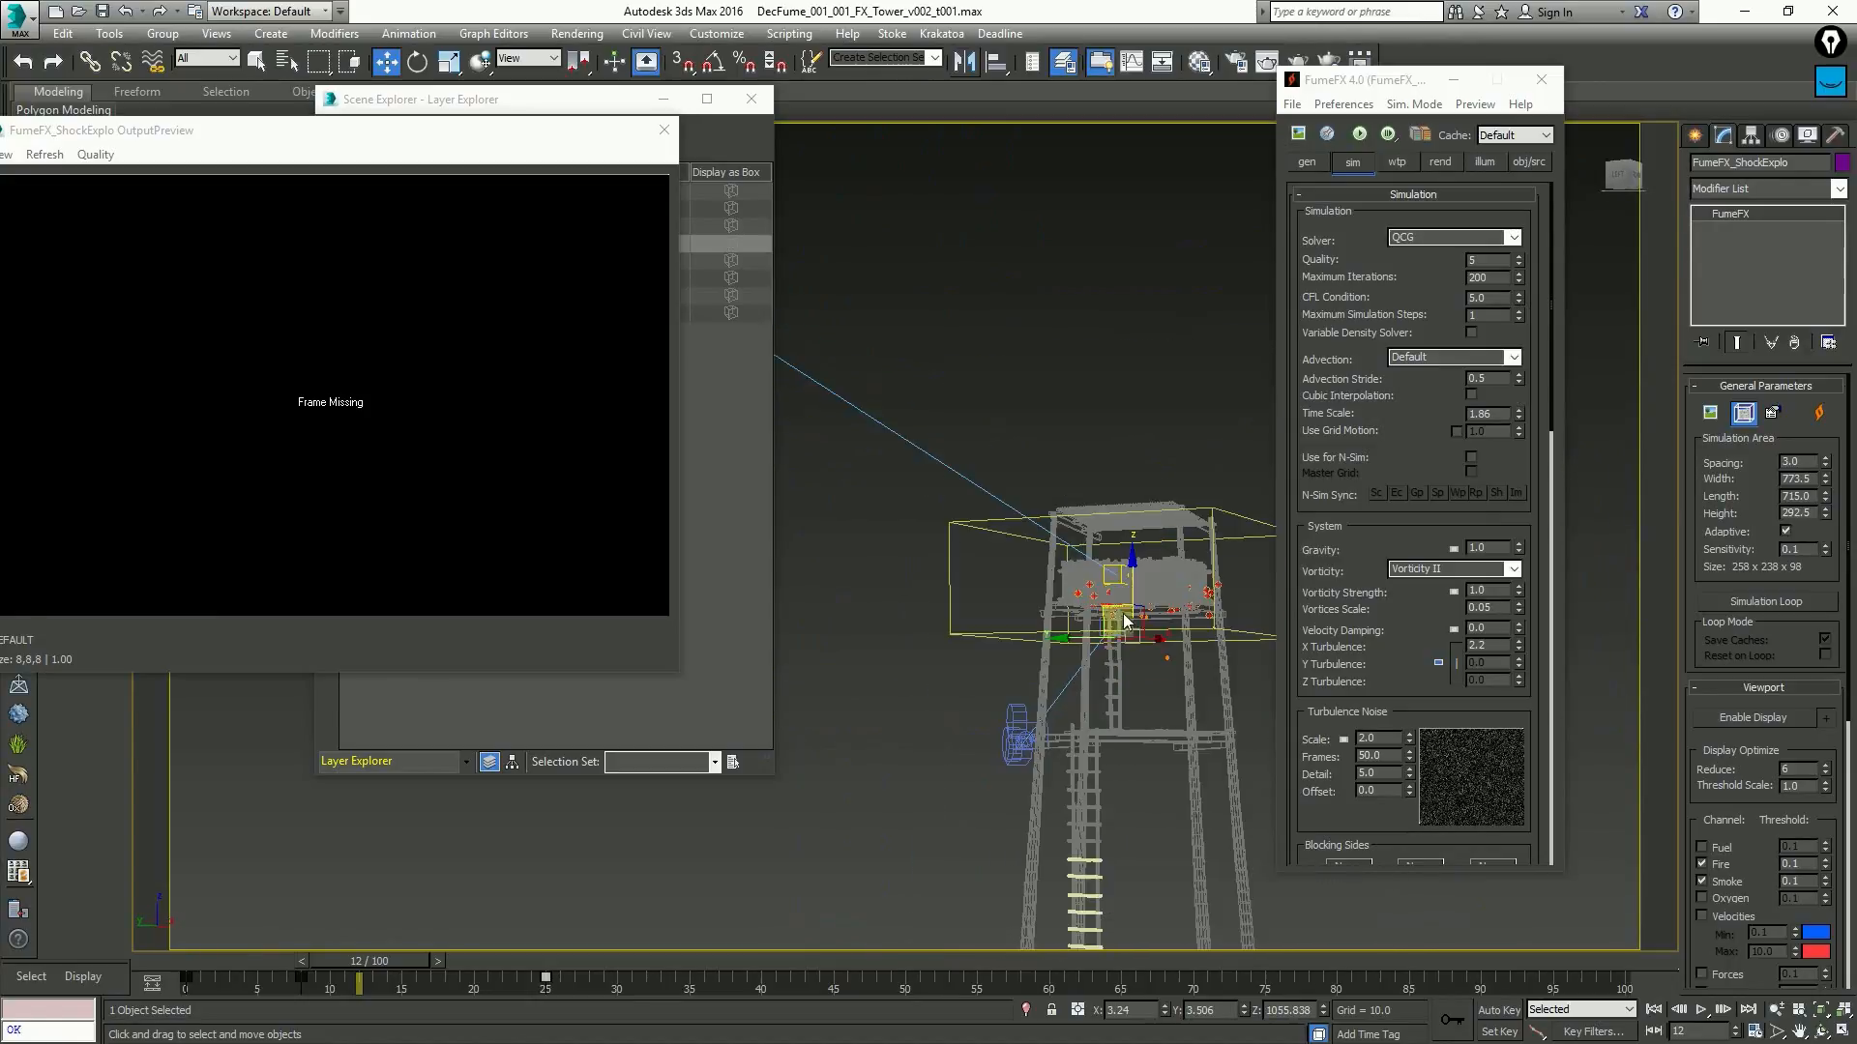
middle_click_drag(1117, 618, 1128, 618, "alt")
left_click_drag(1129, 584, 1137, 573)
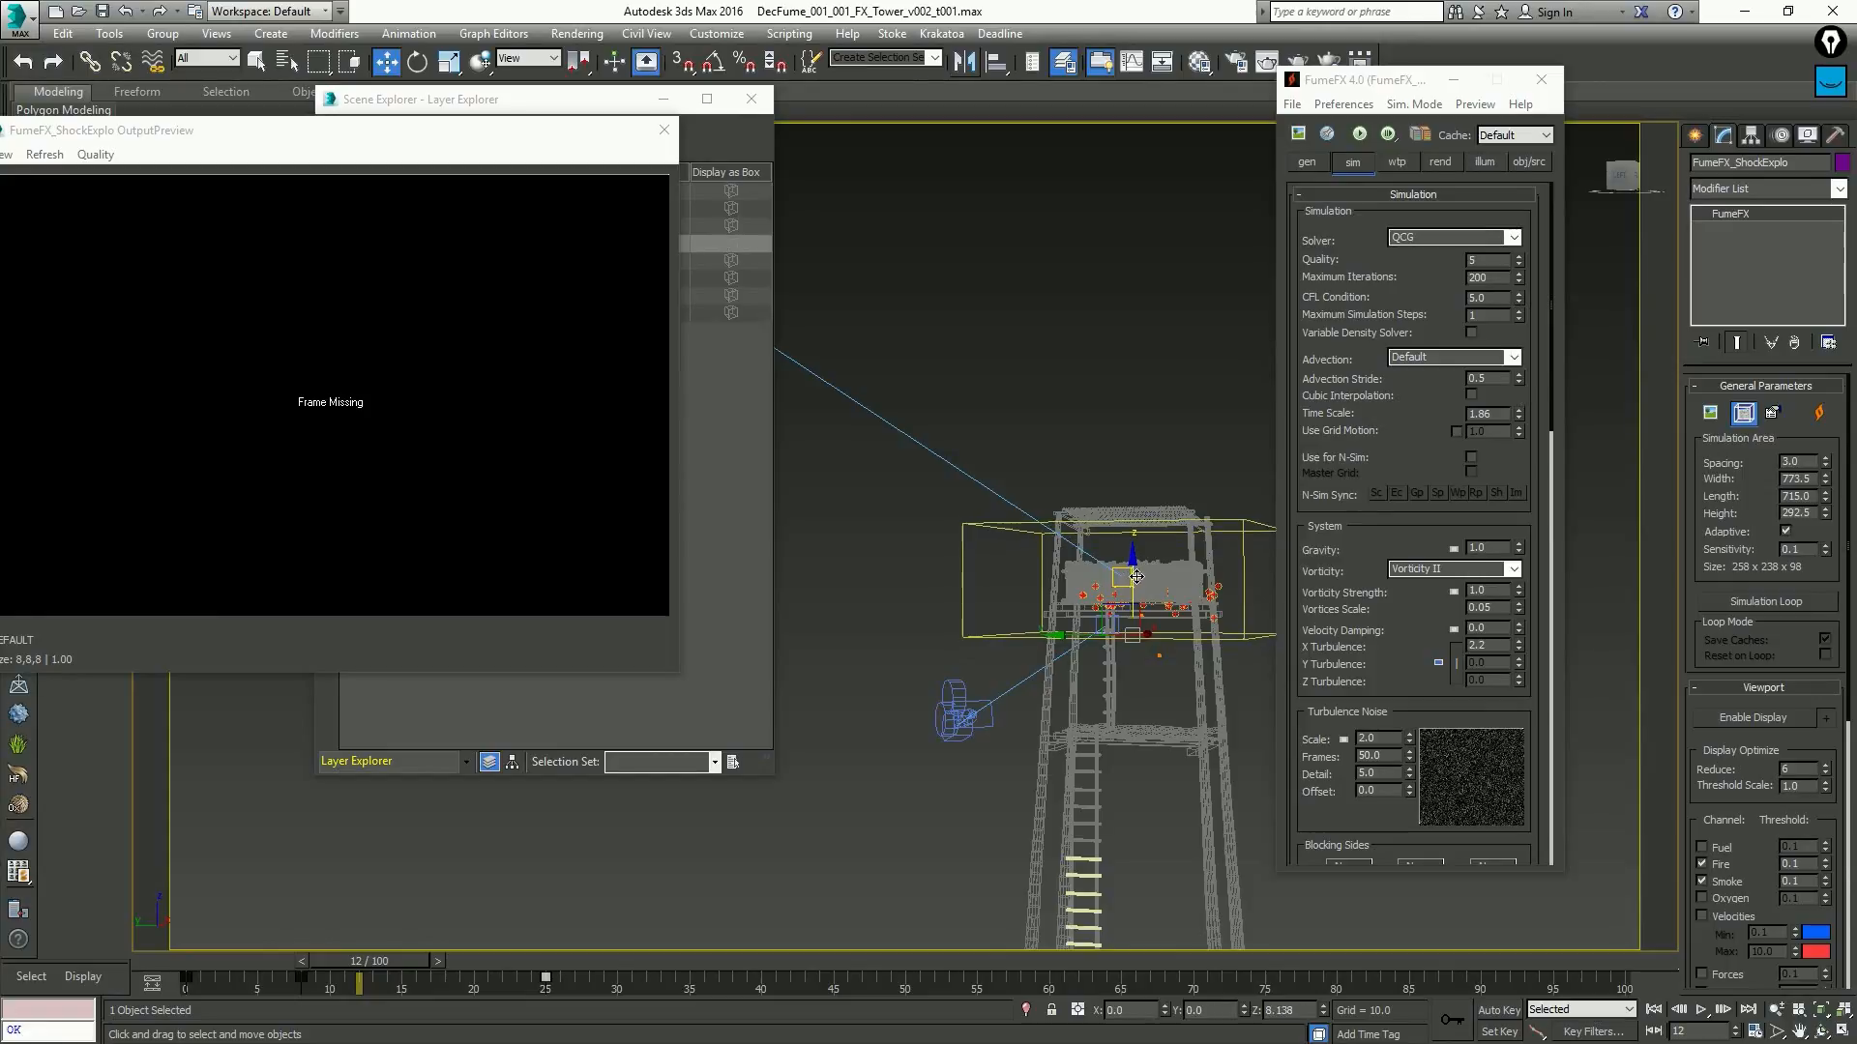
Set the container's Temperature Buoyancy to 0.2
left_click_drag(1366, 667, 1371, 396)
scroll(1392, 455, "down", 5)
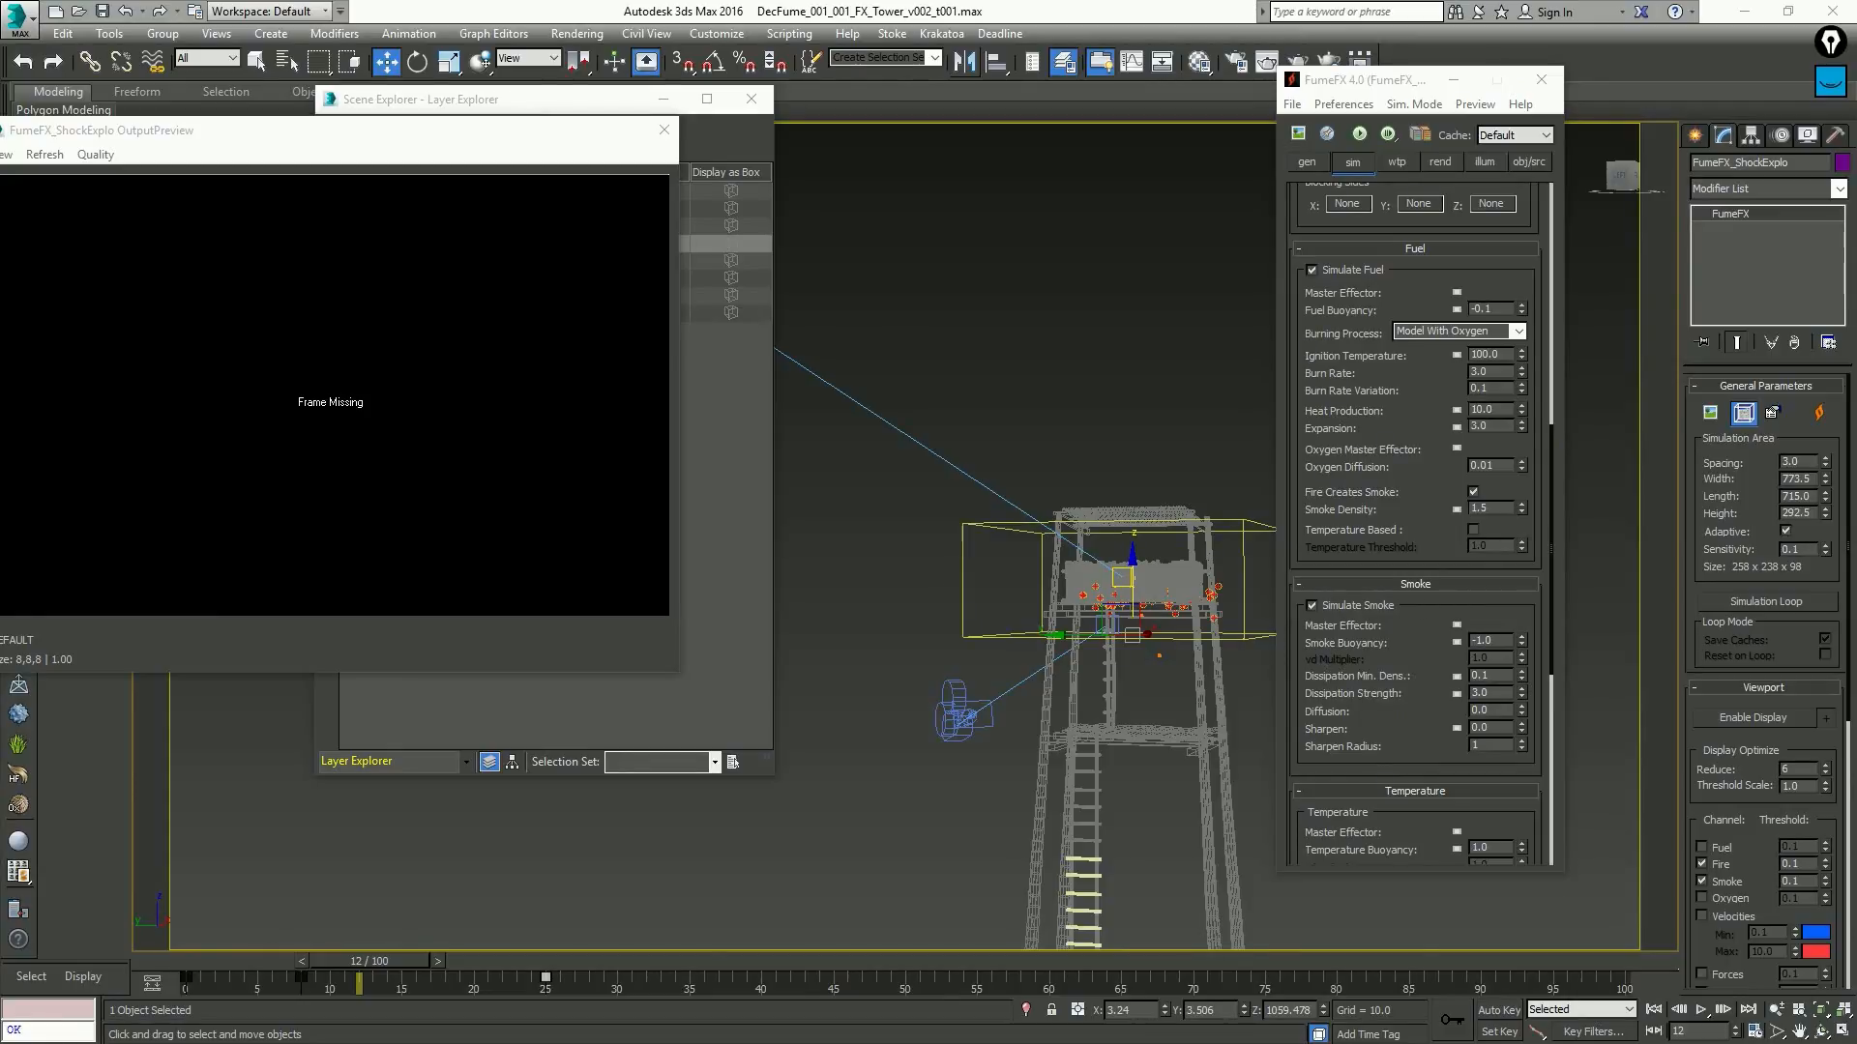
left_click_drag(1396, 699, 1416, 505)
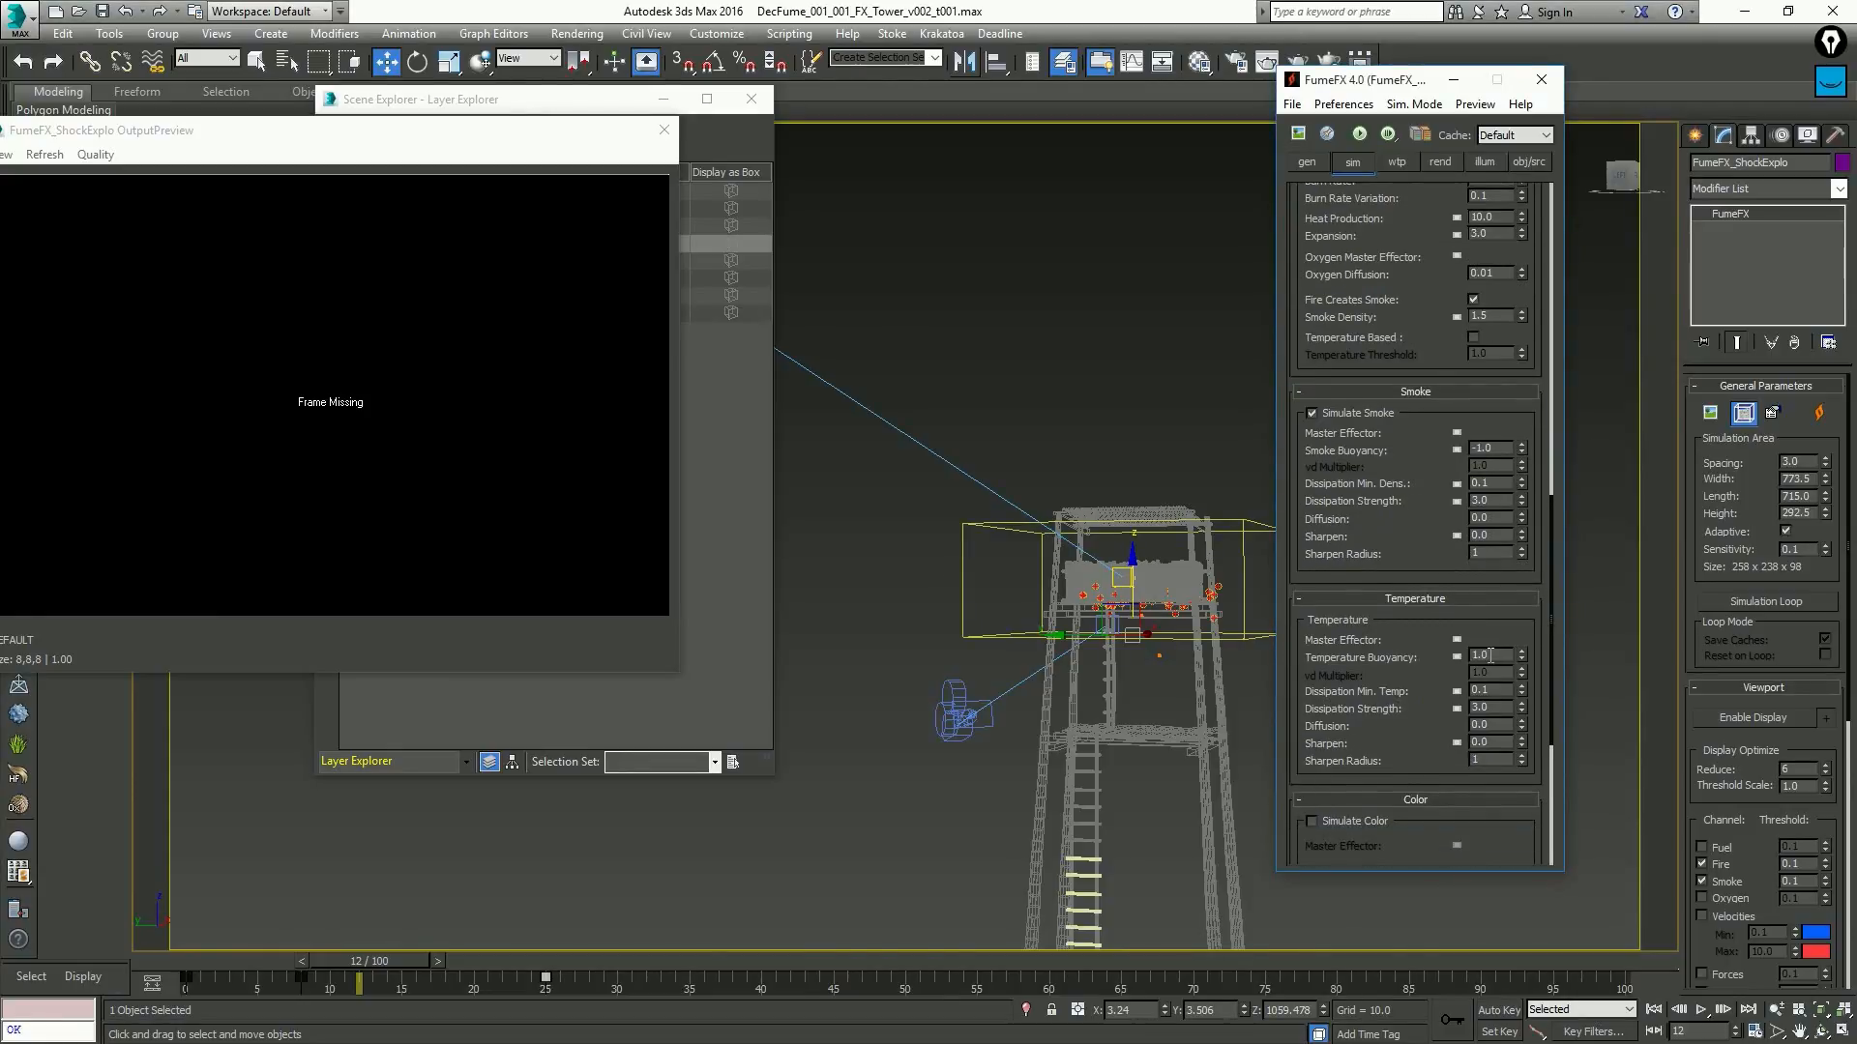
left_click_drag(1388, 675, 1388, 660)
double_click(1501, 639)
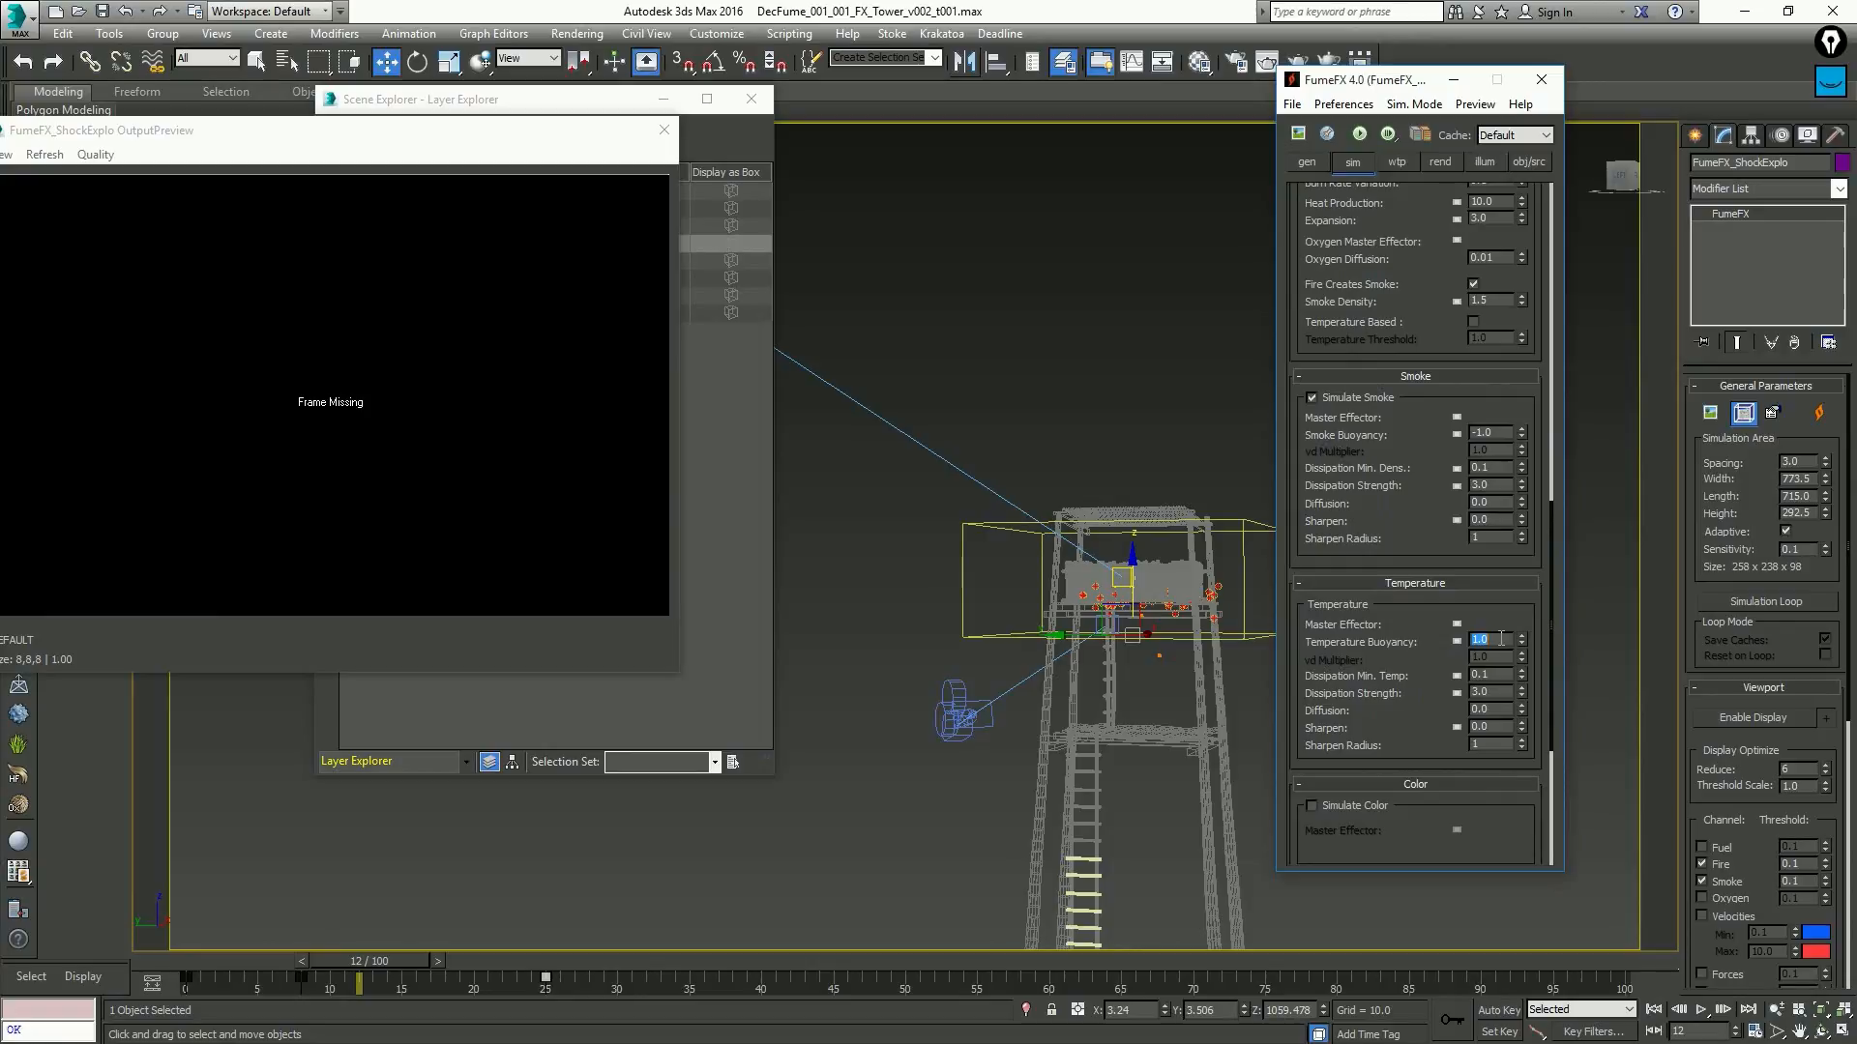
type("0.2")
key("Return")
scroll(1108, 573, "up", 5)
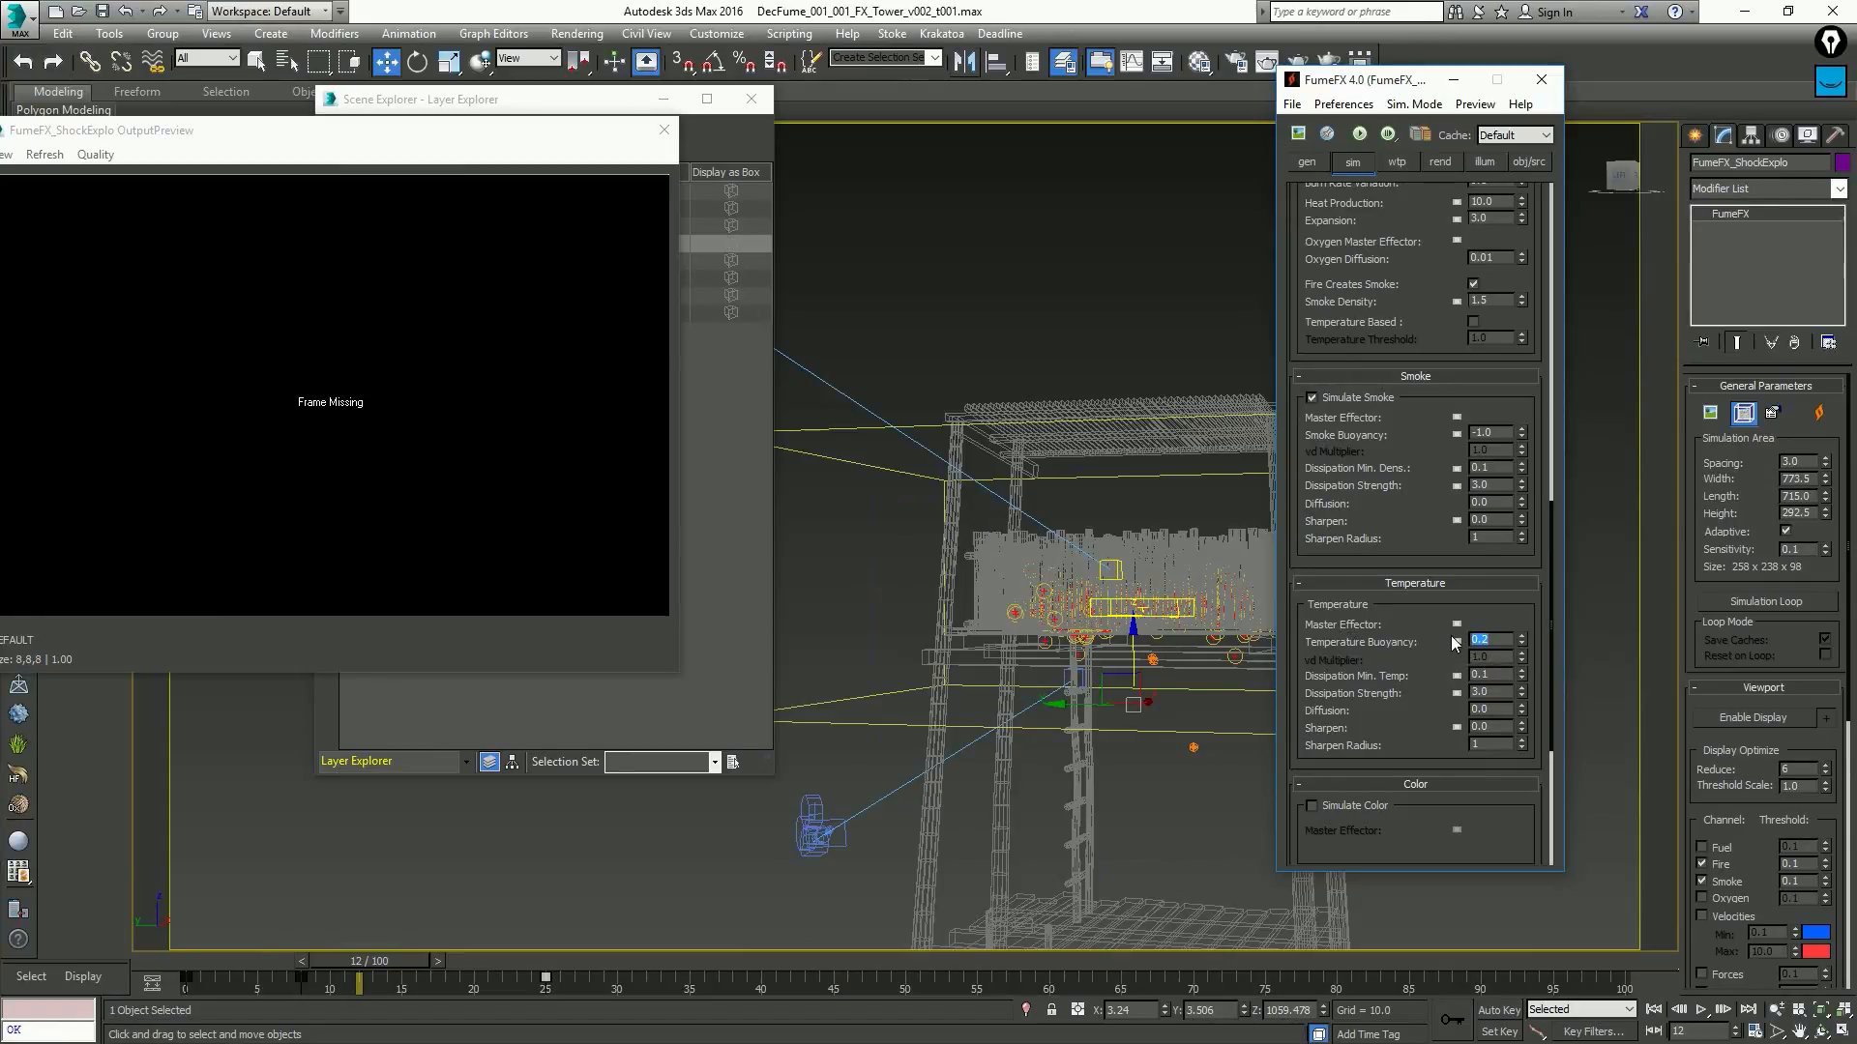
Step through the particle animation from frame 0 to 17 in the perspective view, checking the motion inside the container, and return to the start
scroll(1112, 595, "down", 5)
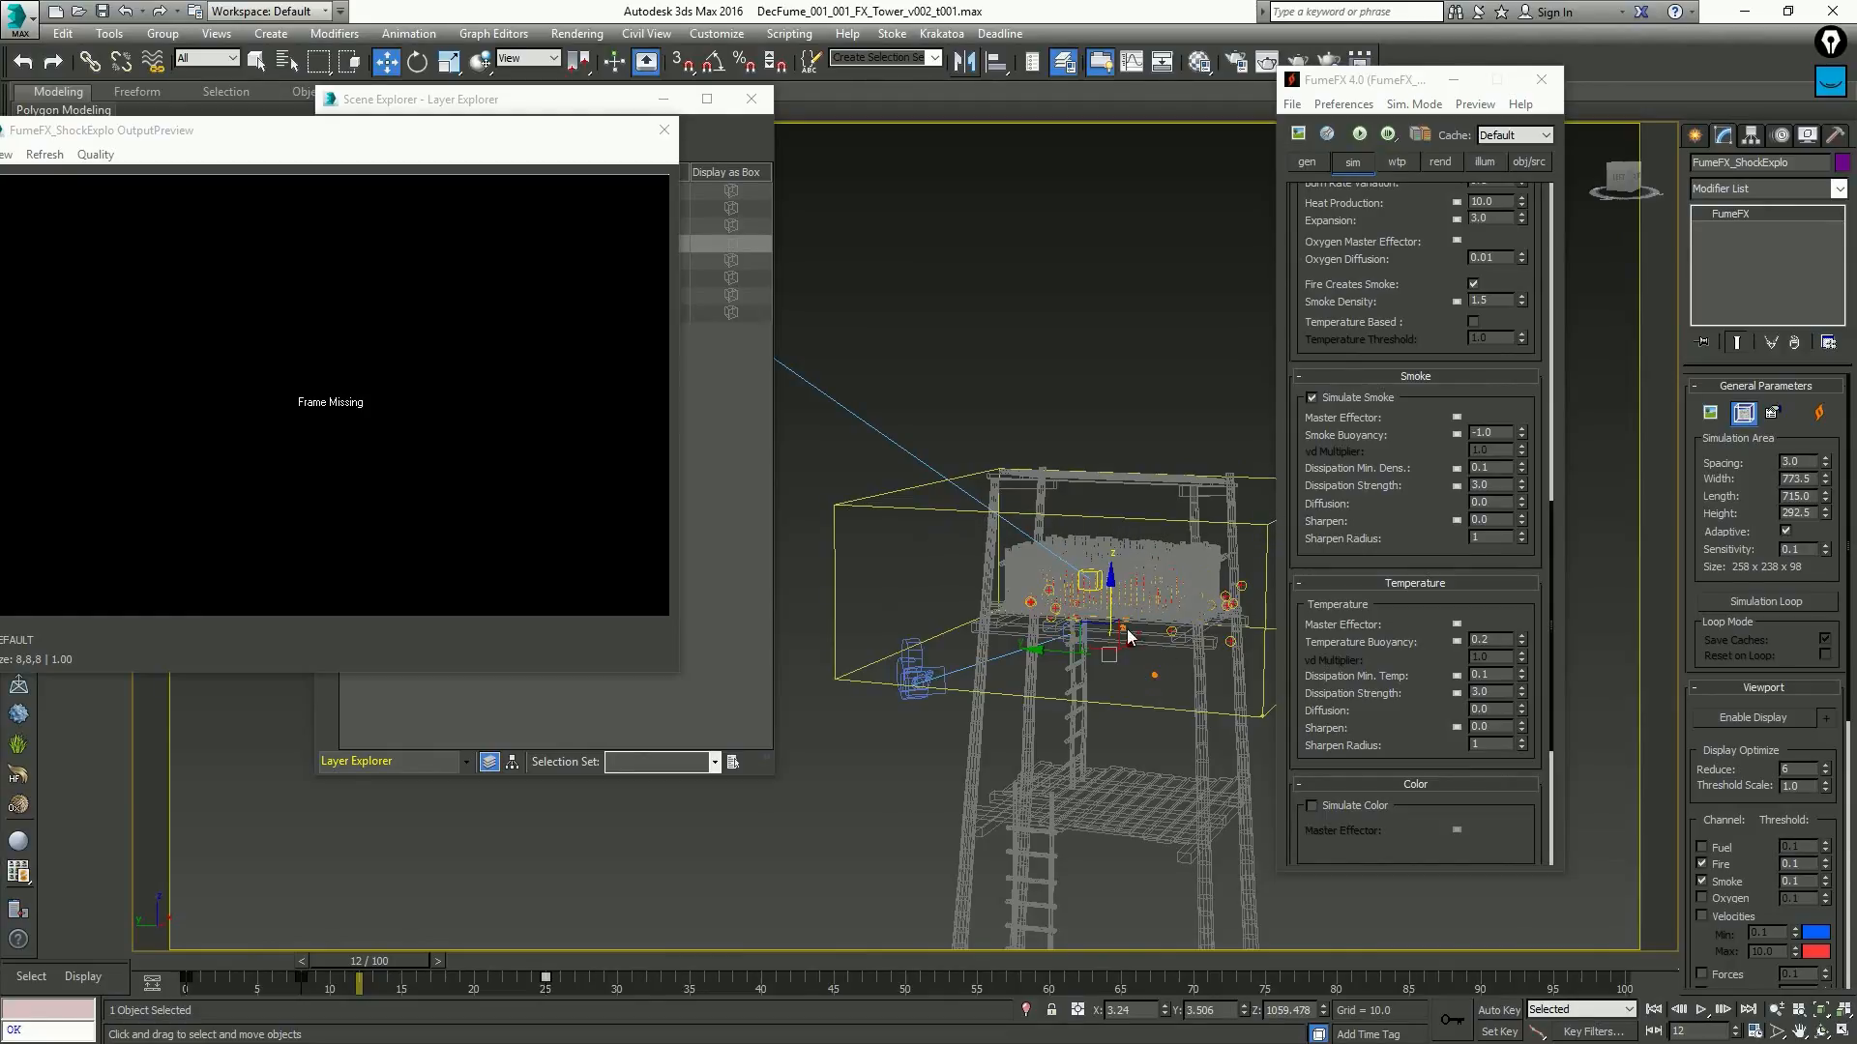
mouse_move(346, 959)
left_mouse_down()
mouse_move(327, 956)
mouse_move(373, 956)
mouse_move(304, 957)
mouse_move(358, 948)
left_mouse_up()
key("w")
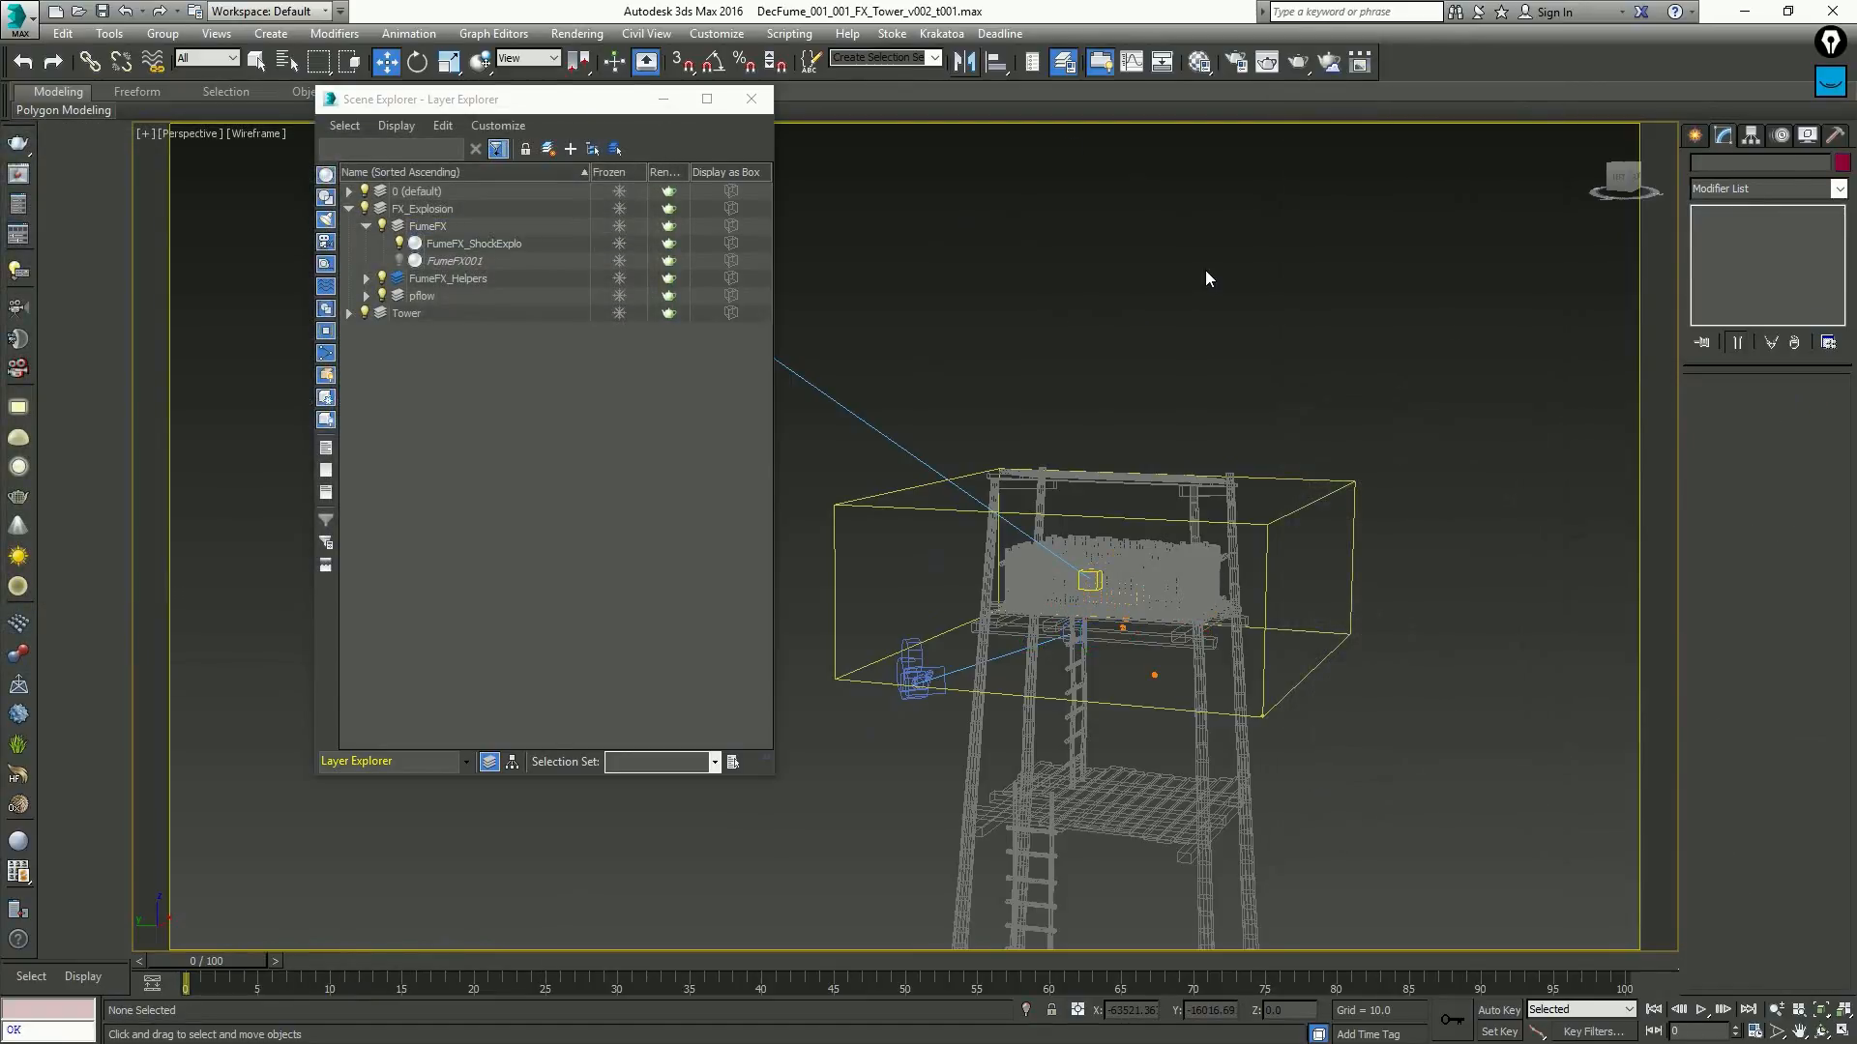
key("period")
key("period")
key("period")
key("period")
key("period")
key("period")
key("period")
key("period")
key("period")
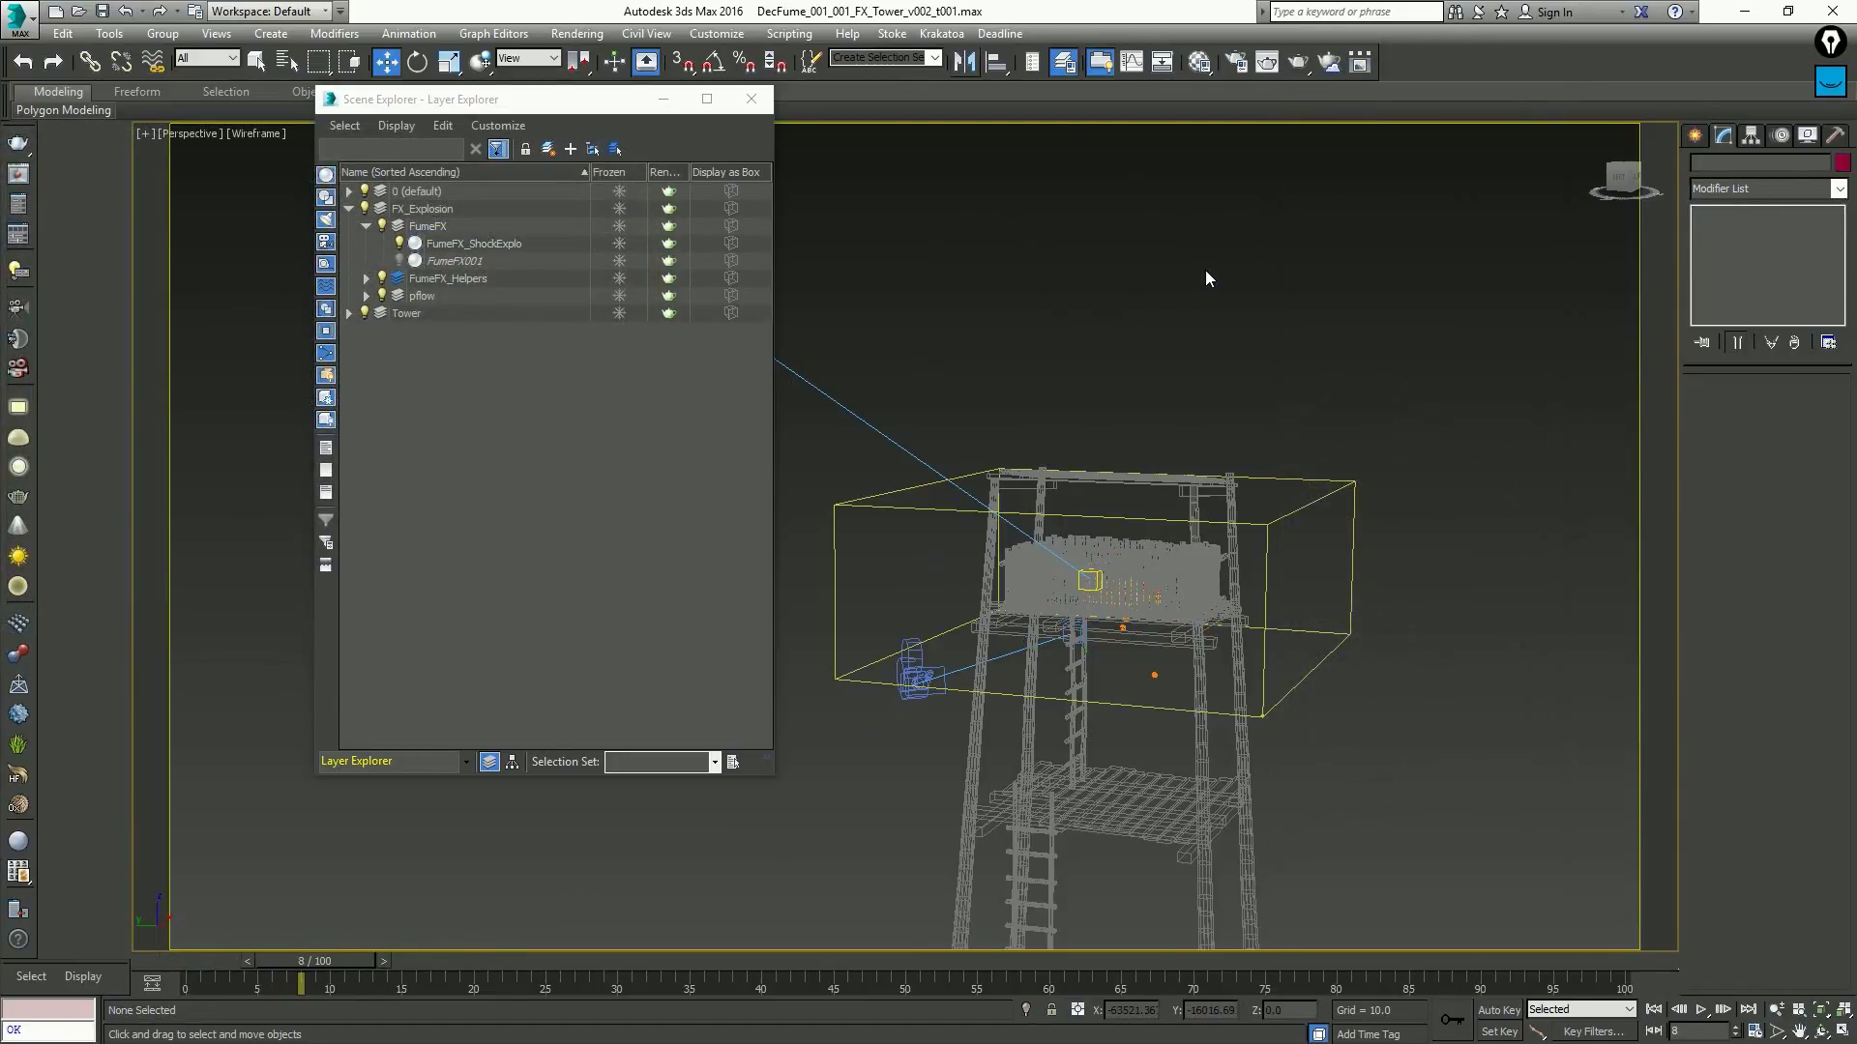
key("period")
key("period")
key("period")
key("period")
key("period")
key("period")
key("period")
key("period")
key("period")
key("period")
key("period")
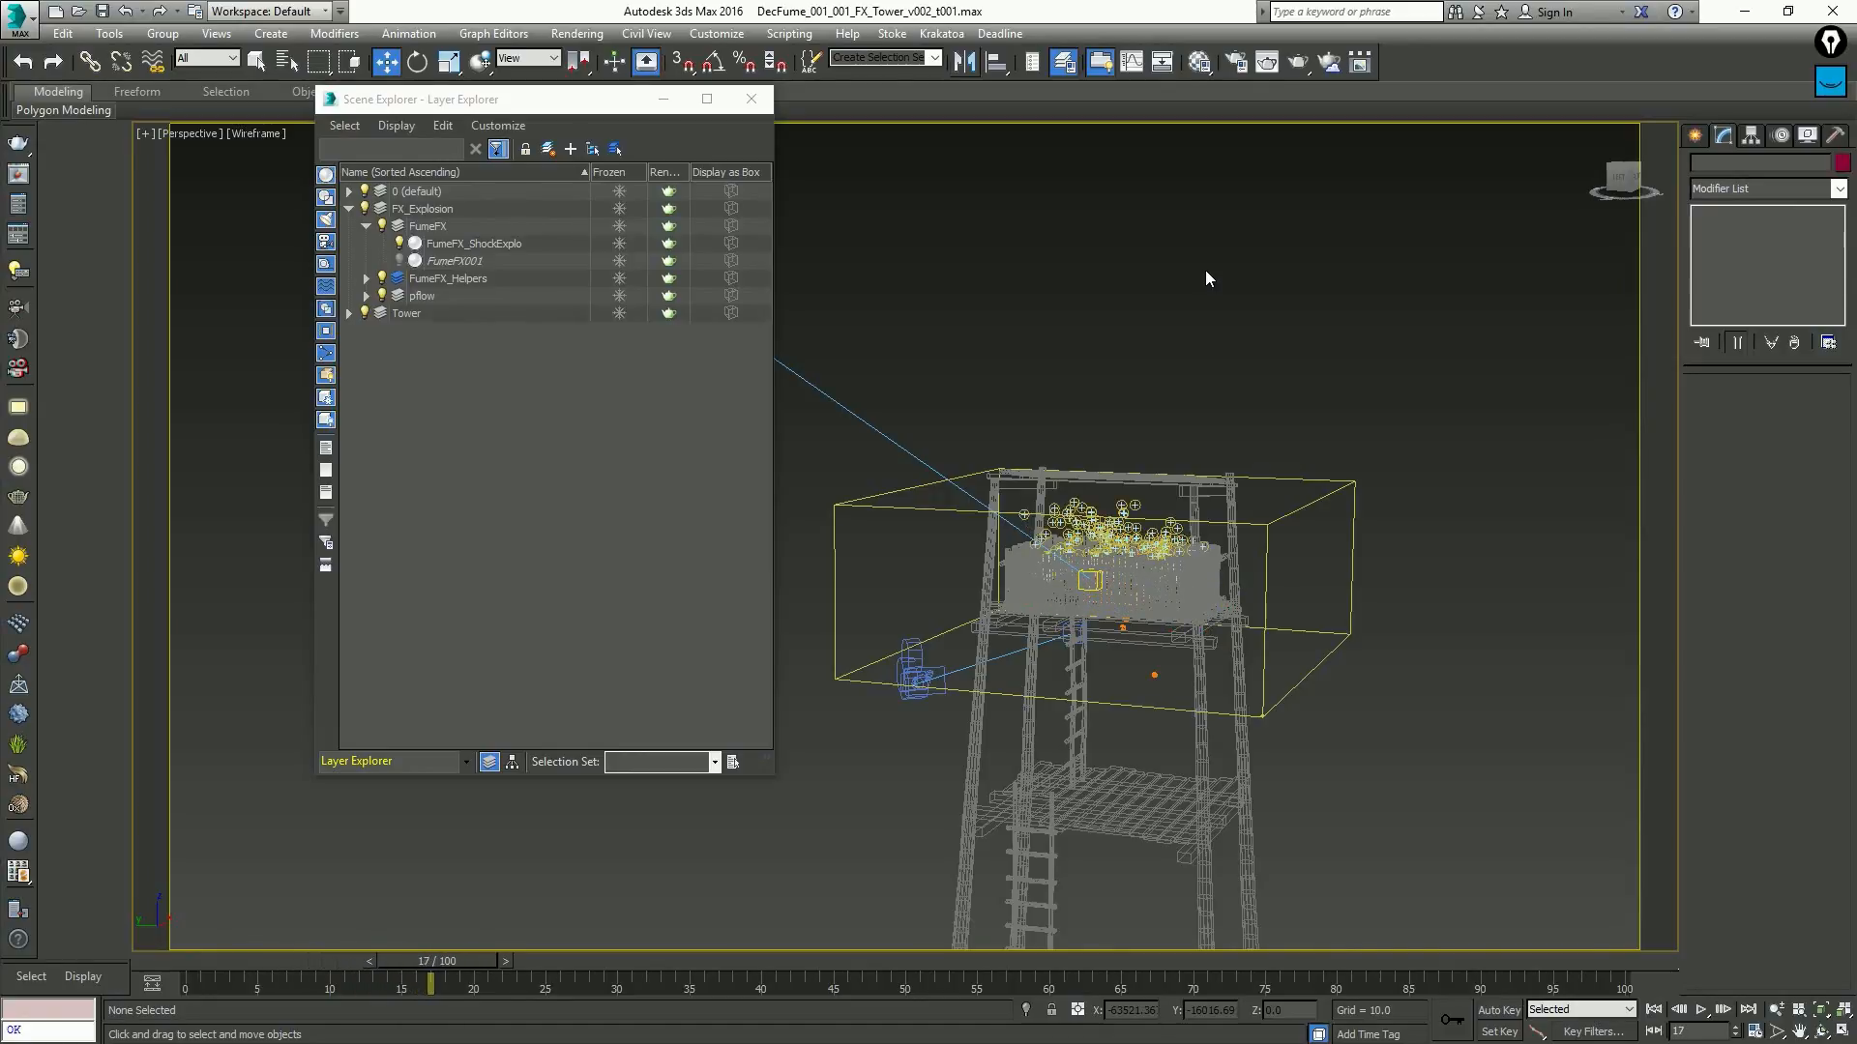
key("Home")
Select the shock explosion container, simulate it from the camera view and close the preview video
left_click_drag(1315, 575, 1420, 641)
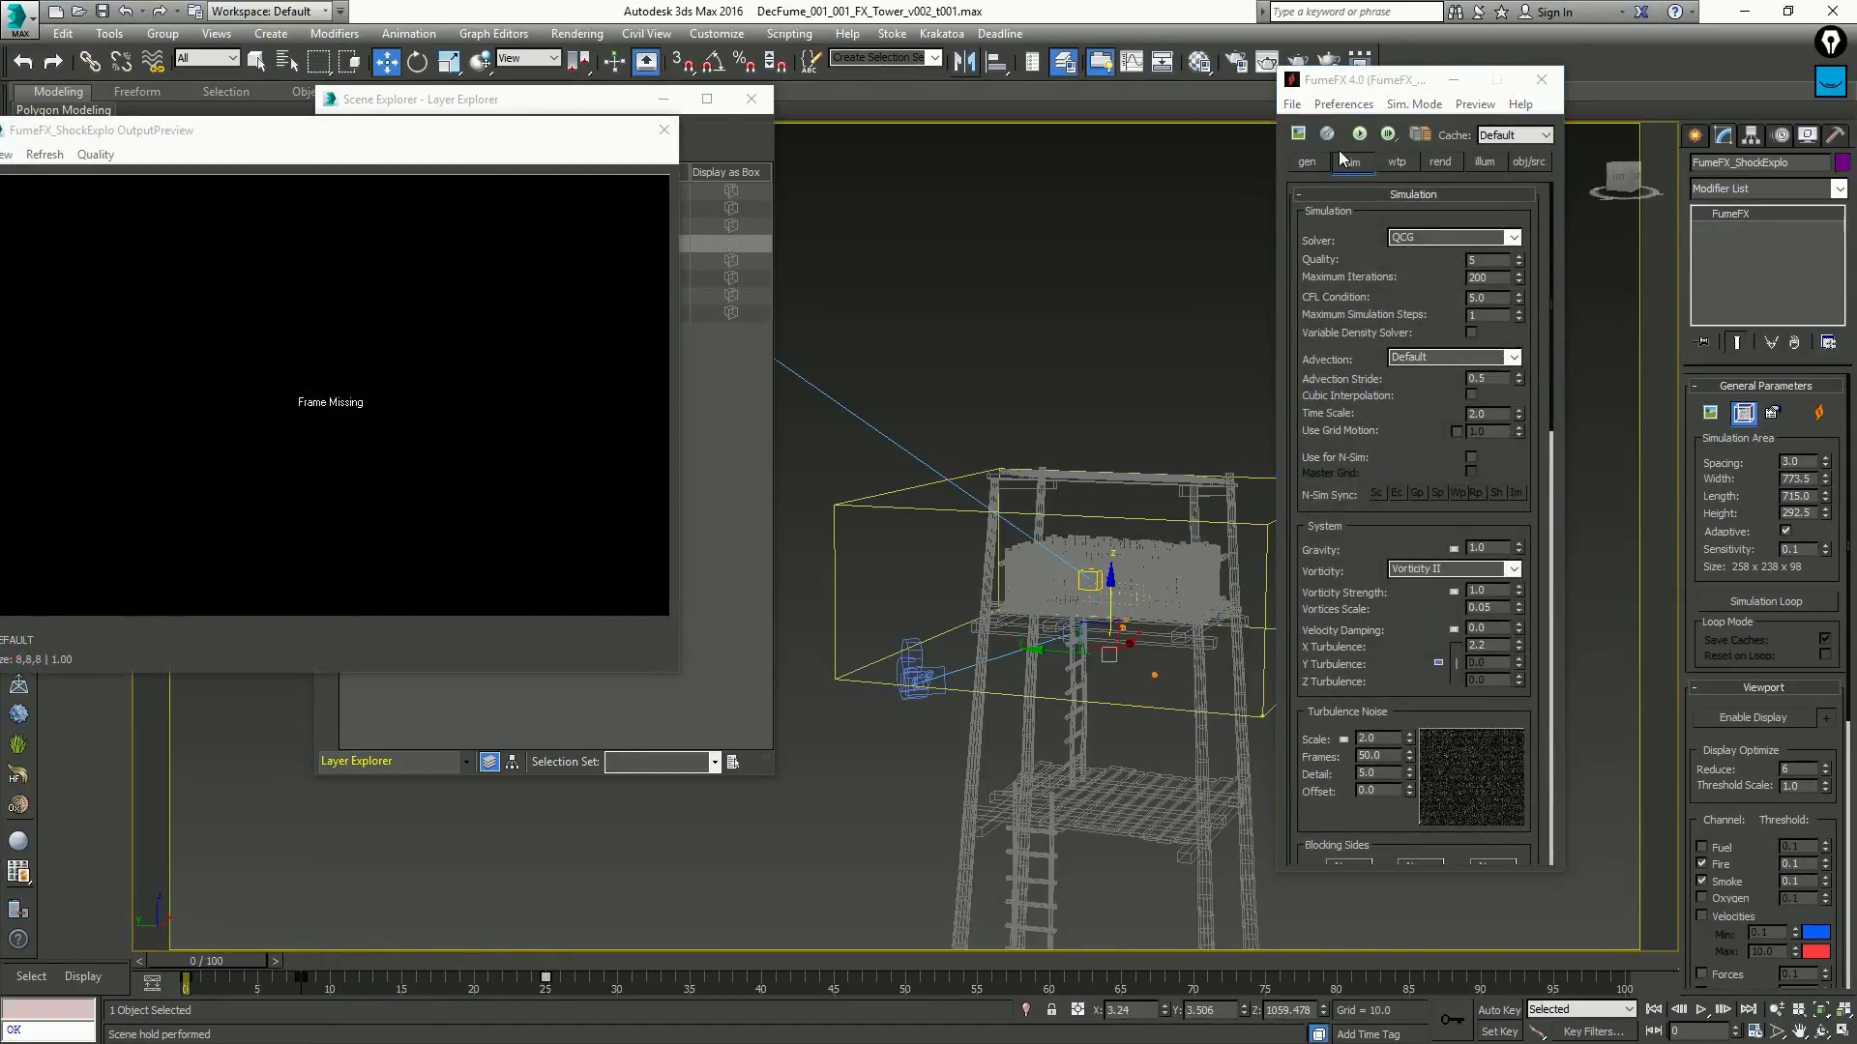
key("c")
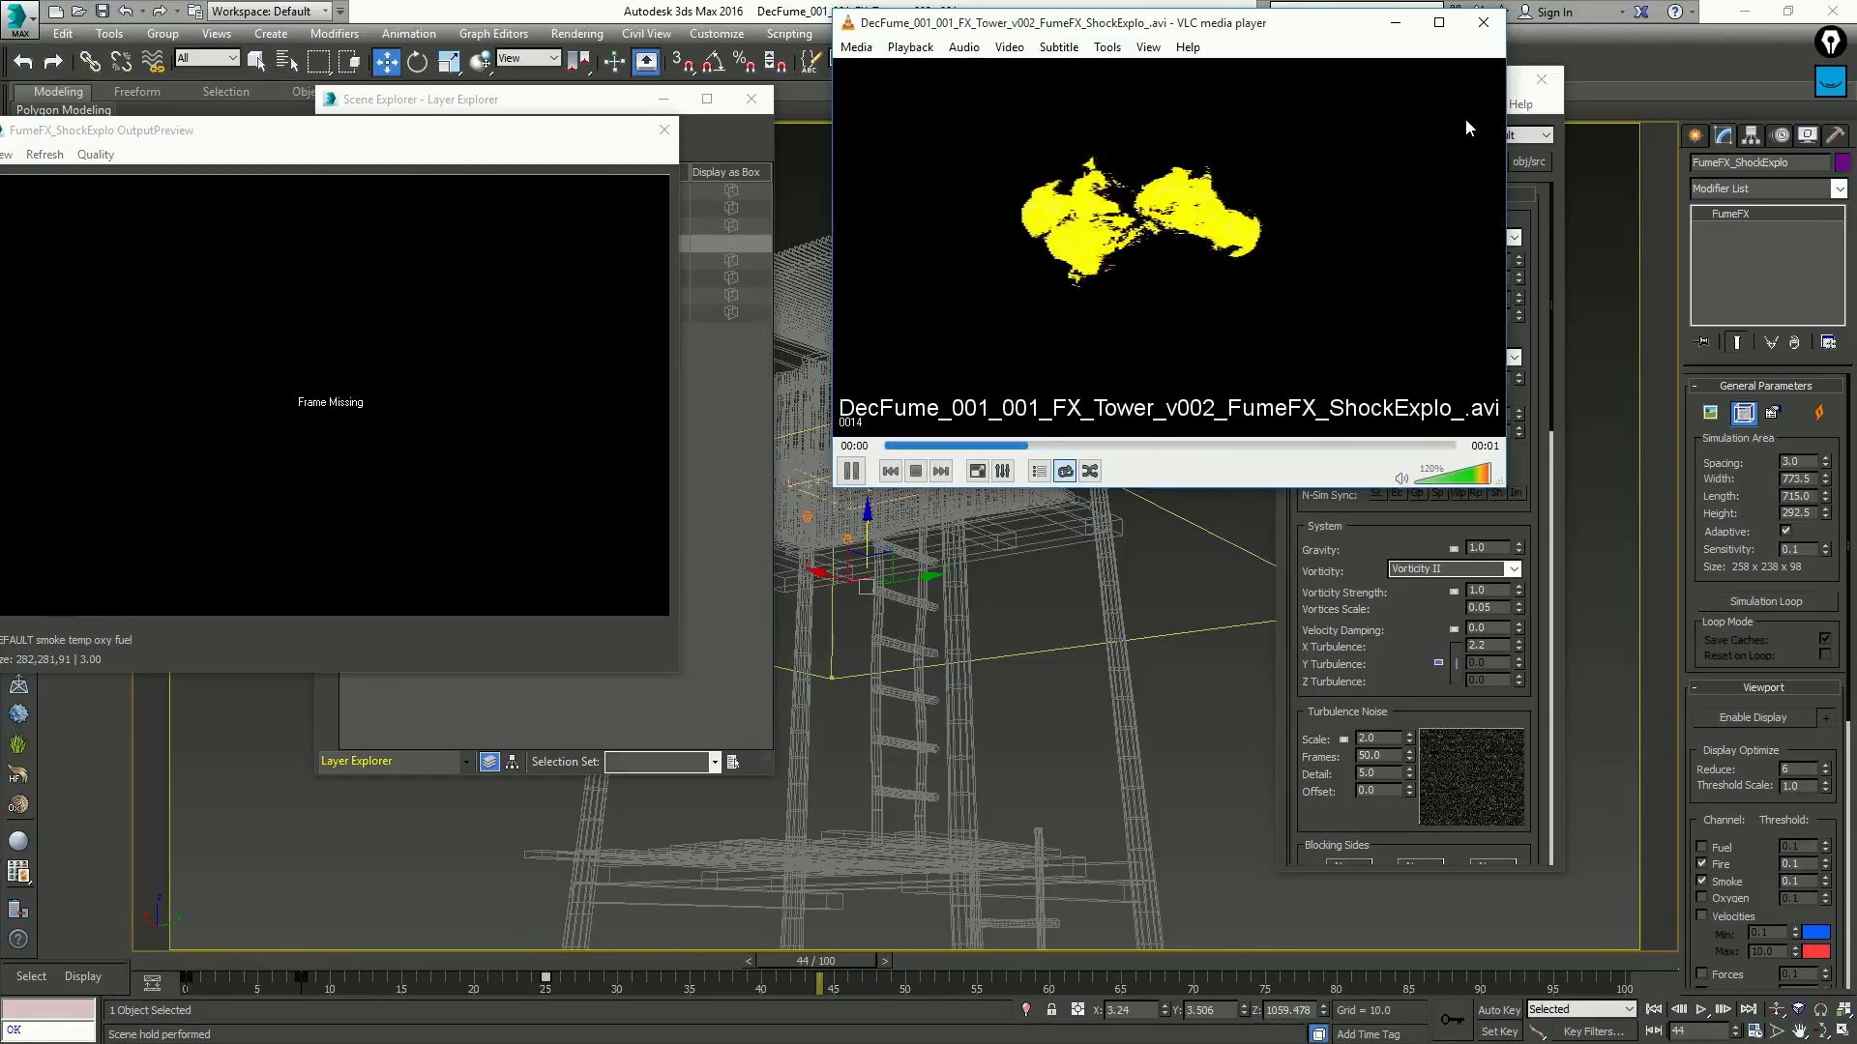
left_click(1483, 22)
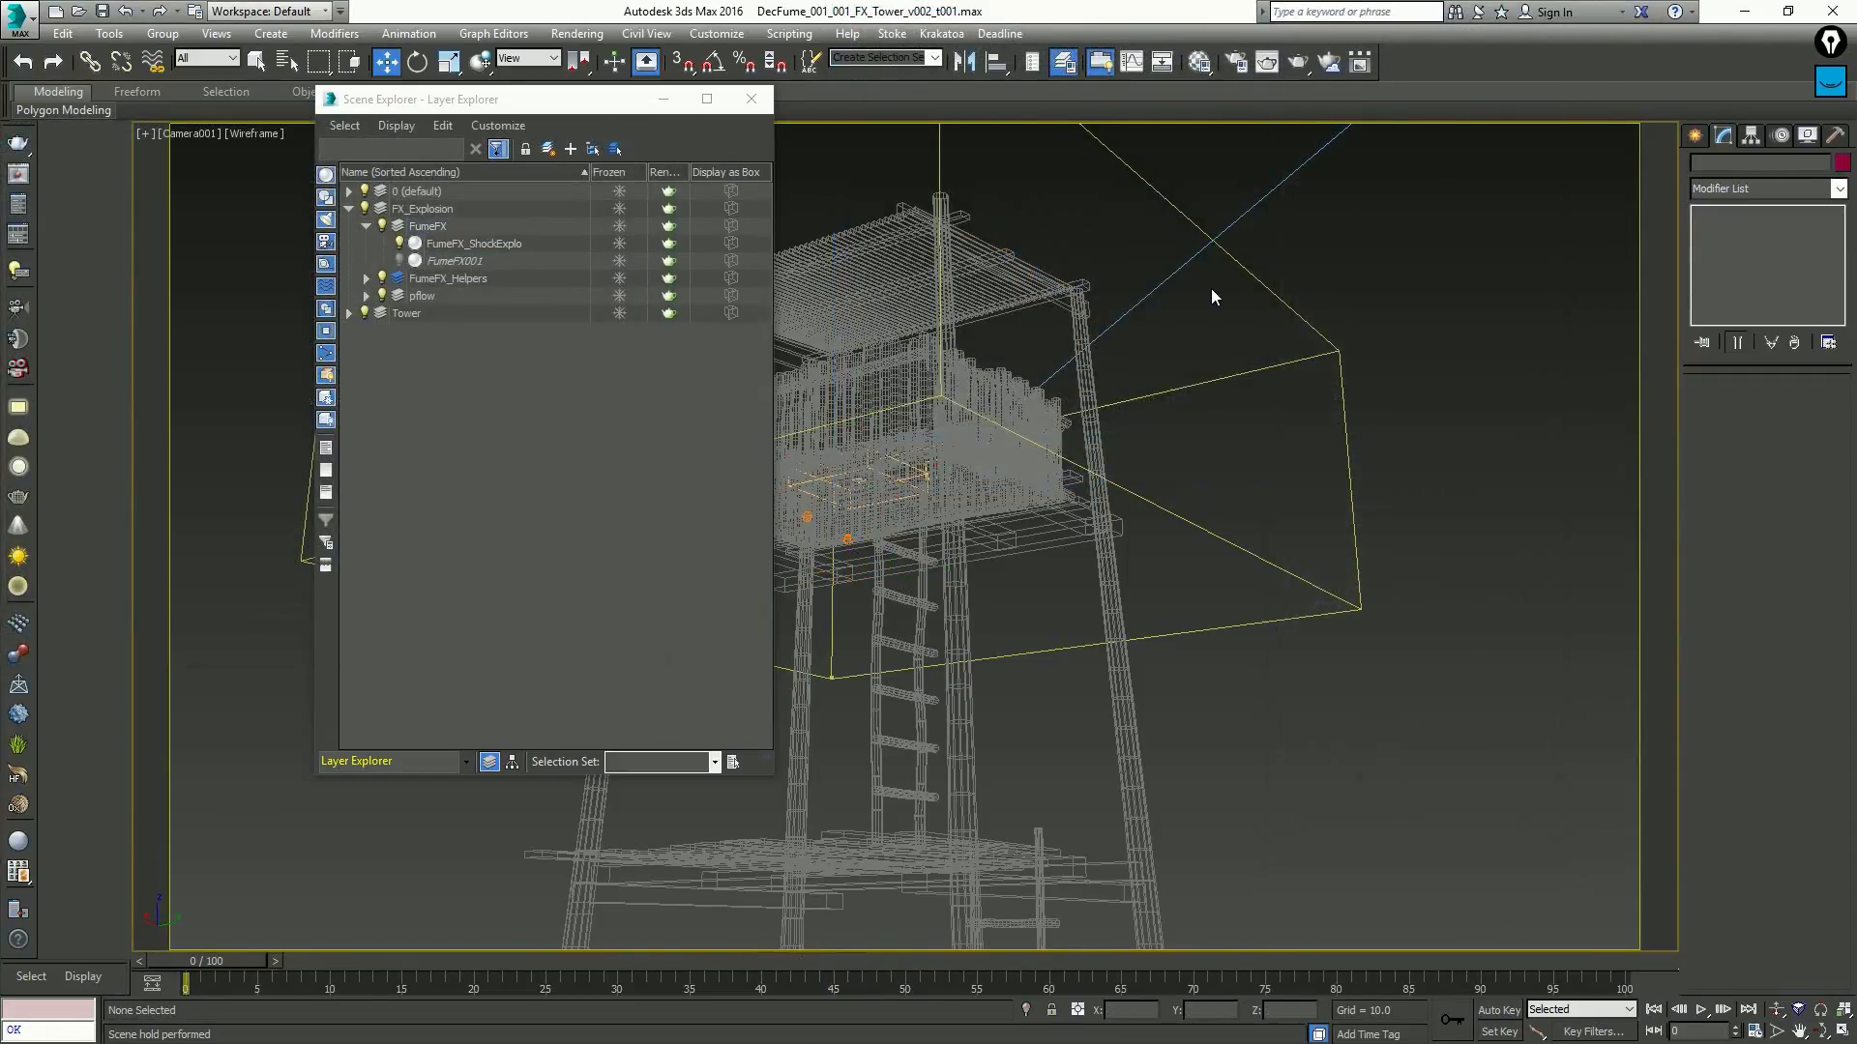
Close the Layer Explorer at frame 11 and switch the camera viewport from wireframe to realistic shading
key("/")
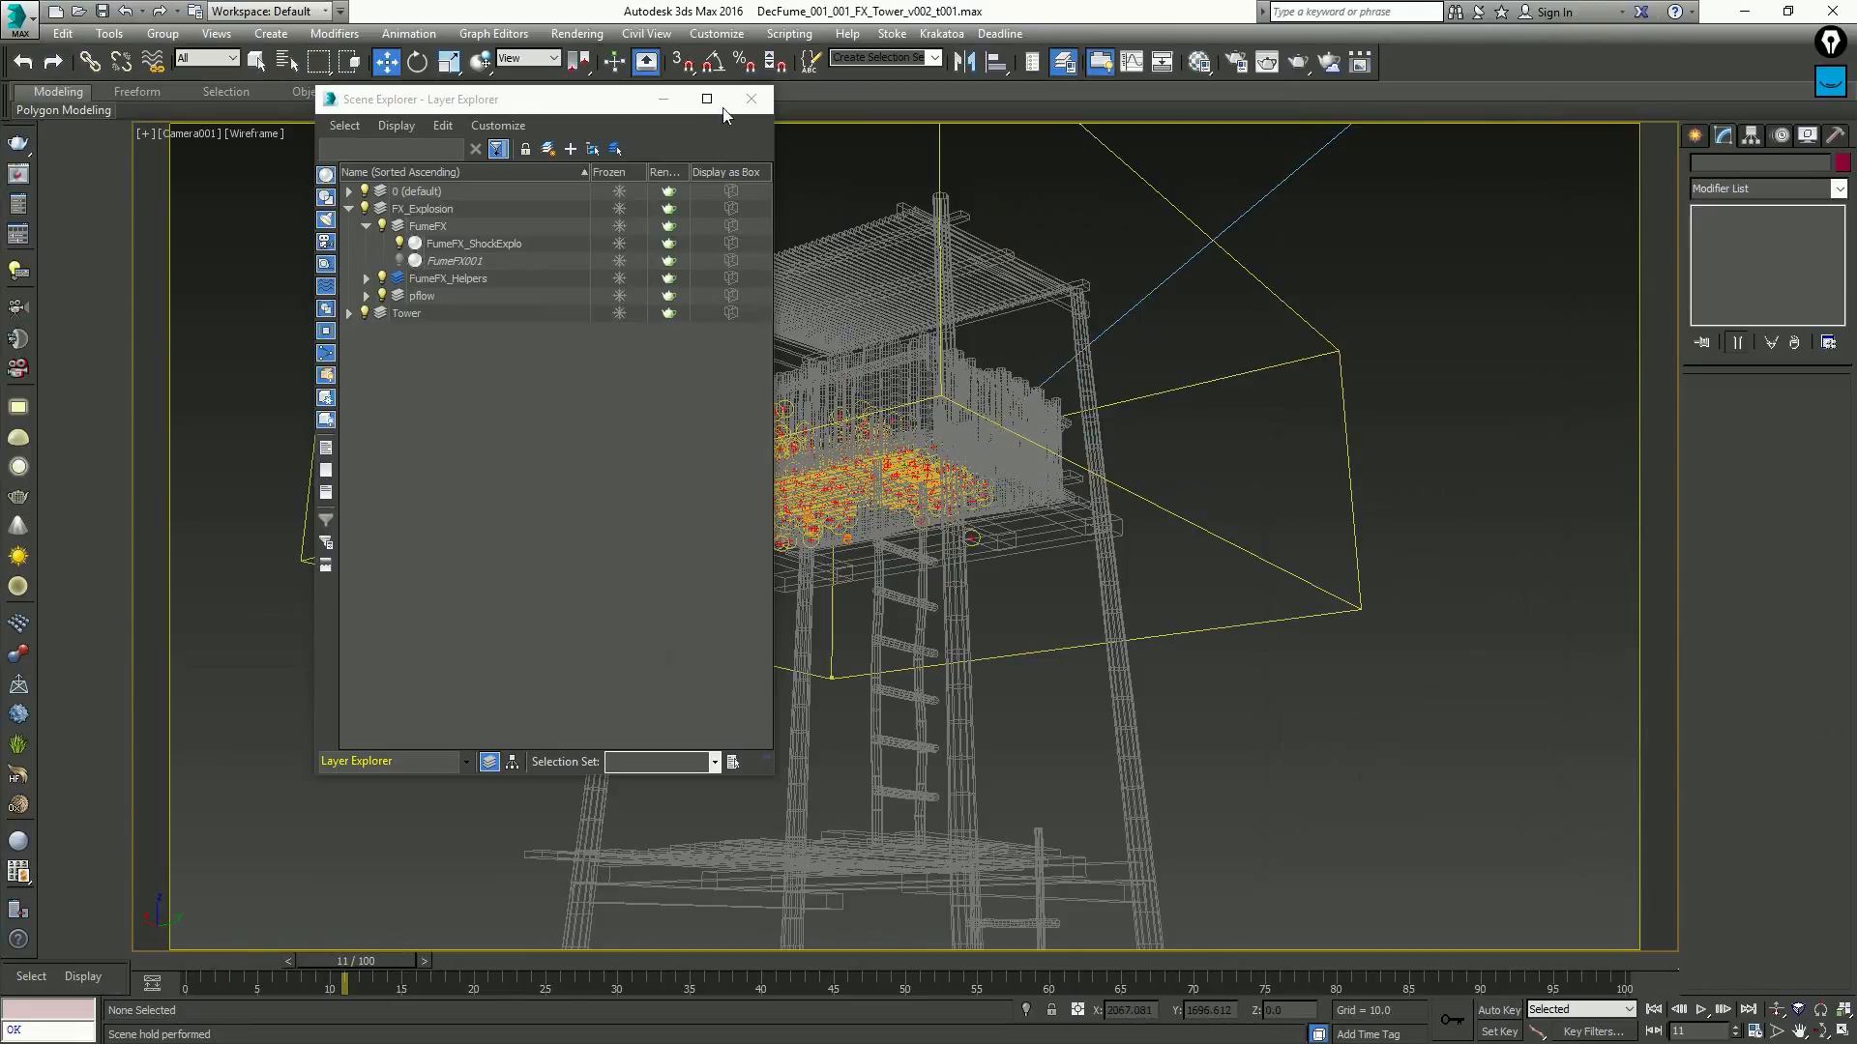
left_click(751, 98)
key("F3")
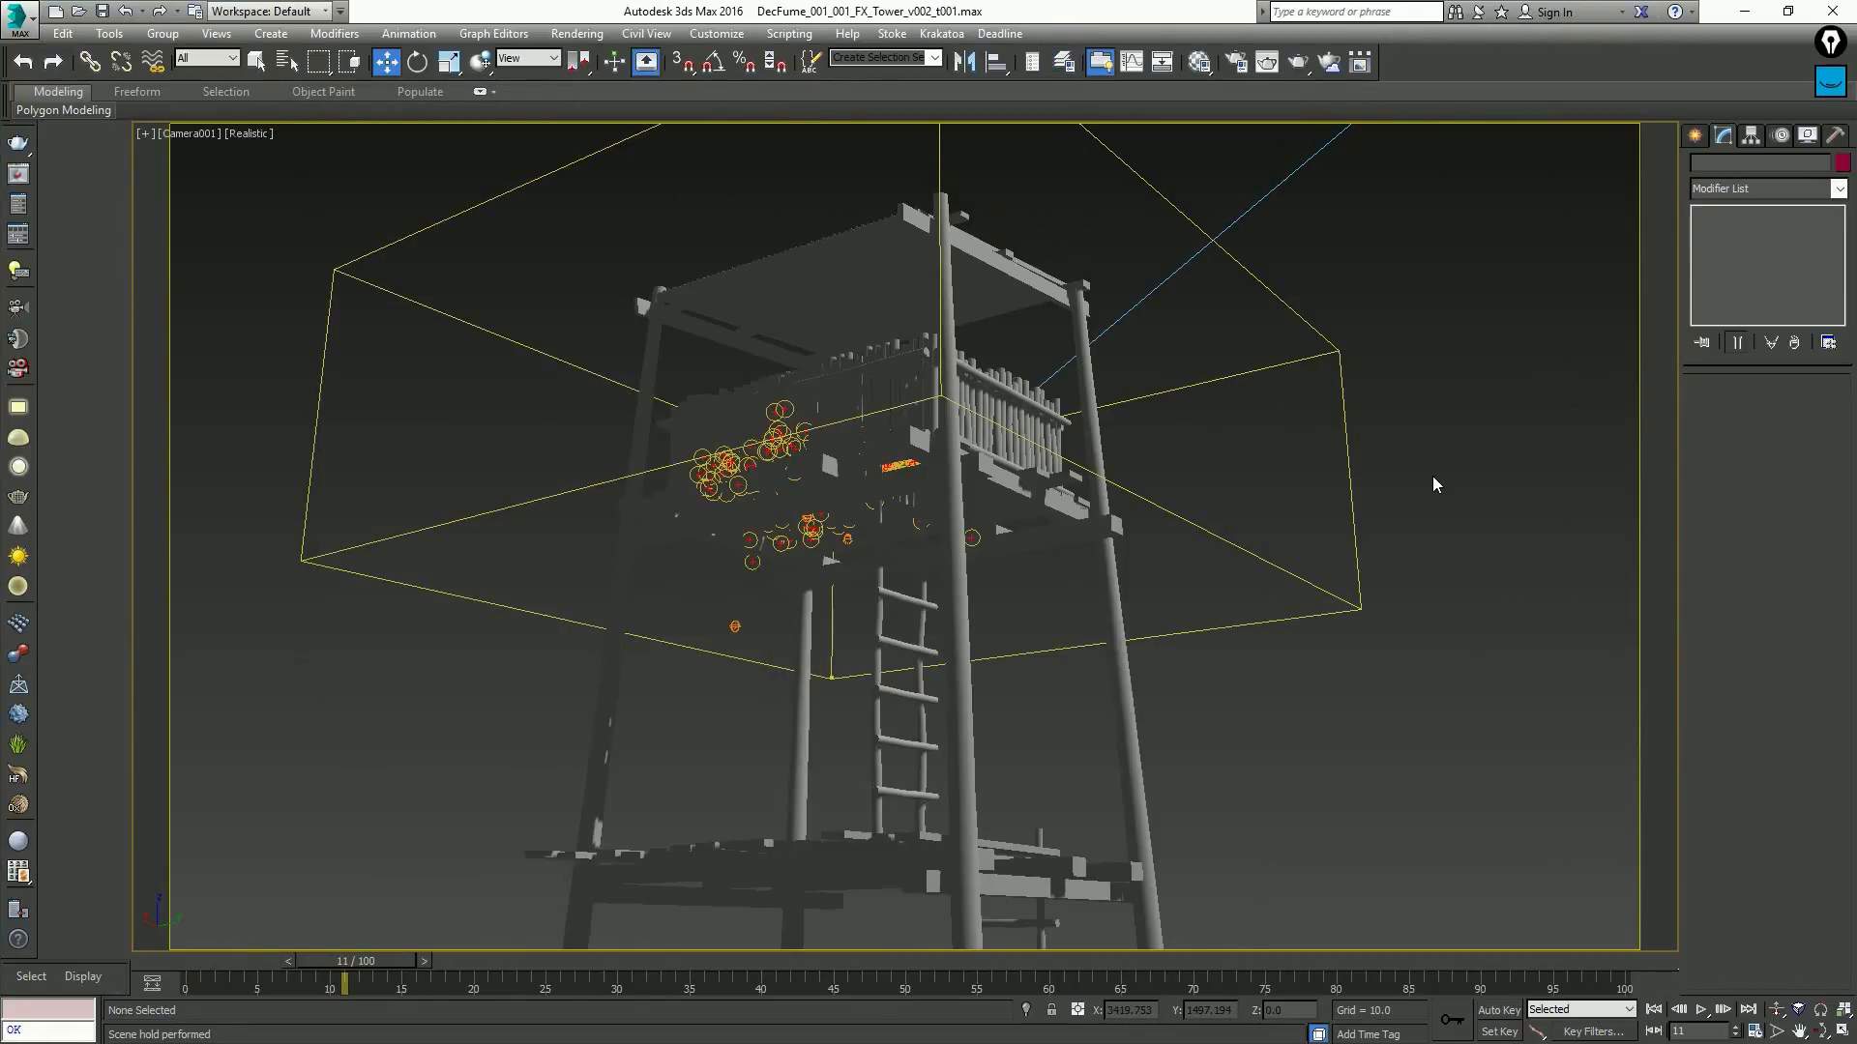
Open Particle View and examine the Birth 002 settings of the ShockExplosion event
key("6")
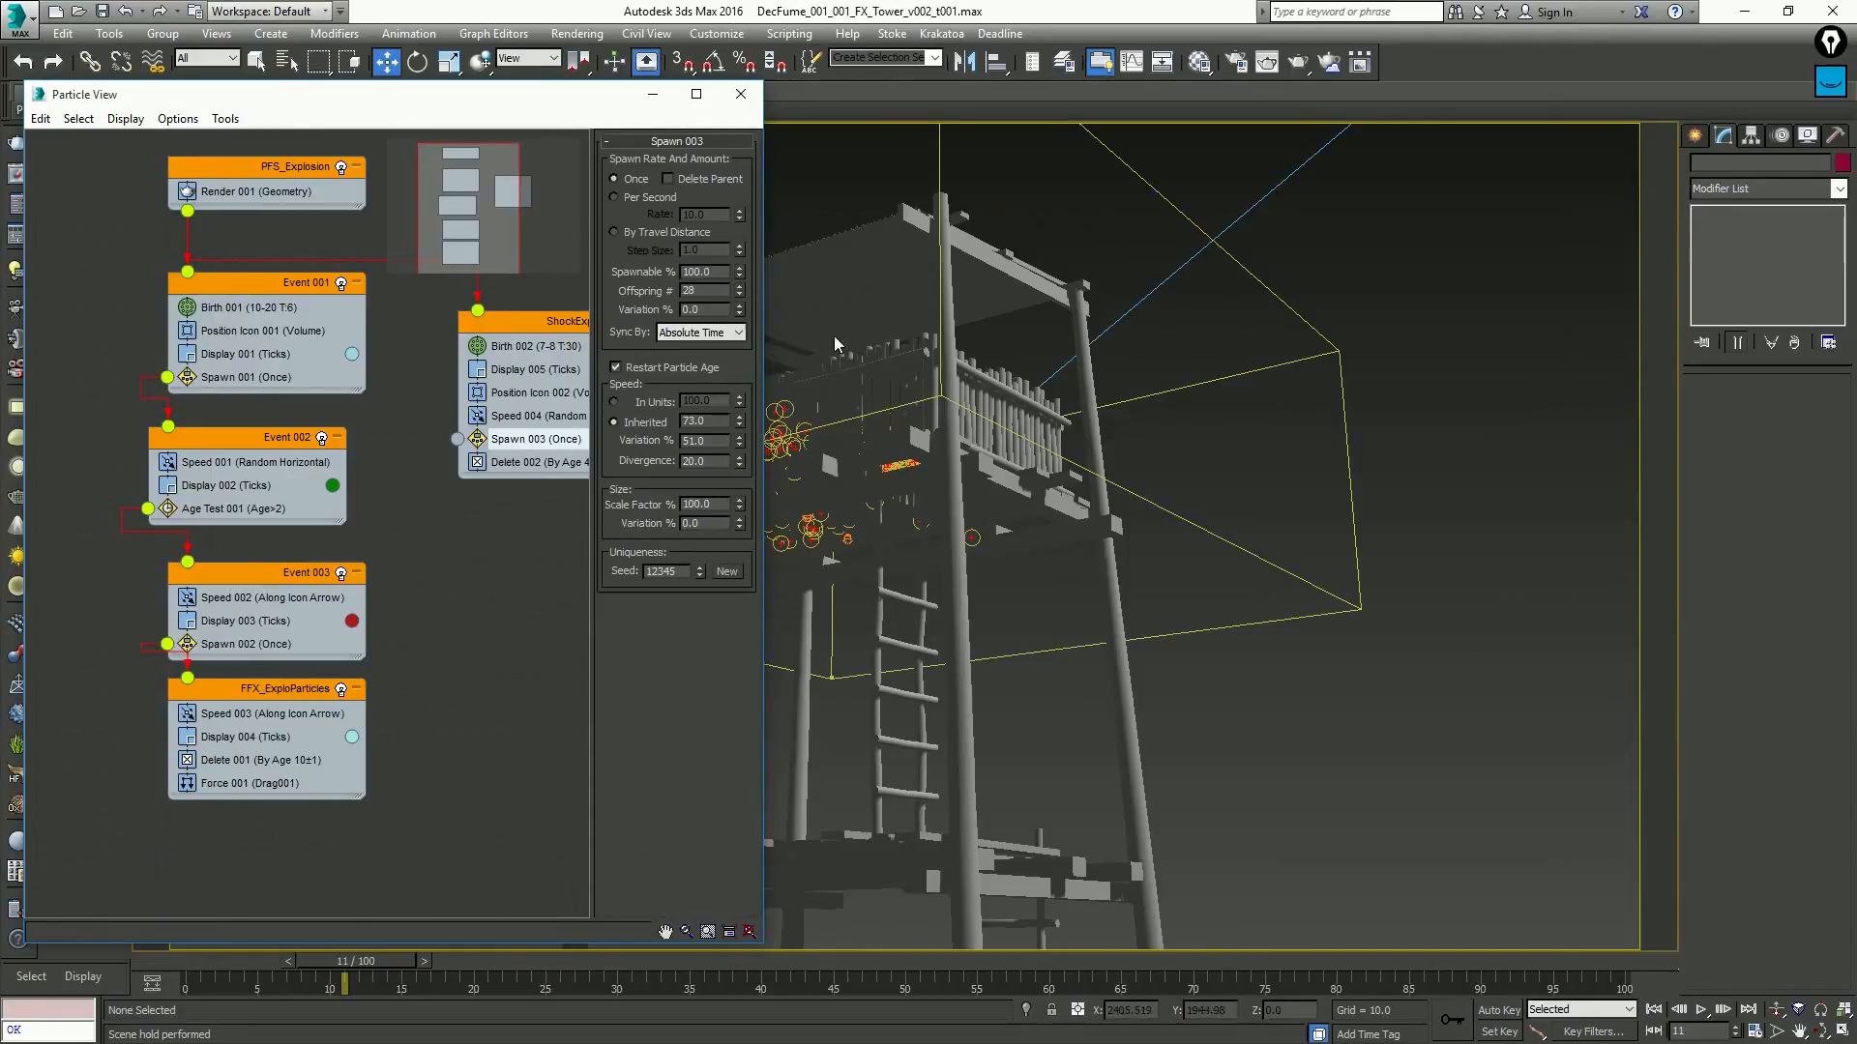
middle_click_drag(542, 392, 456, 396)
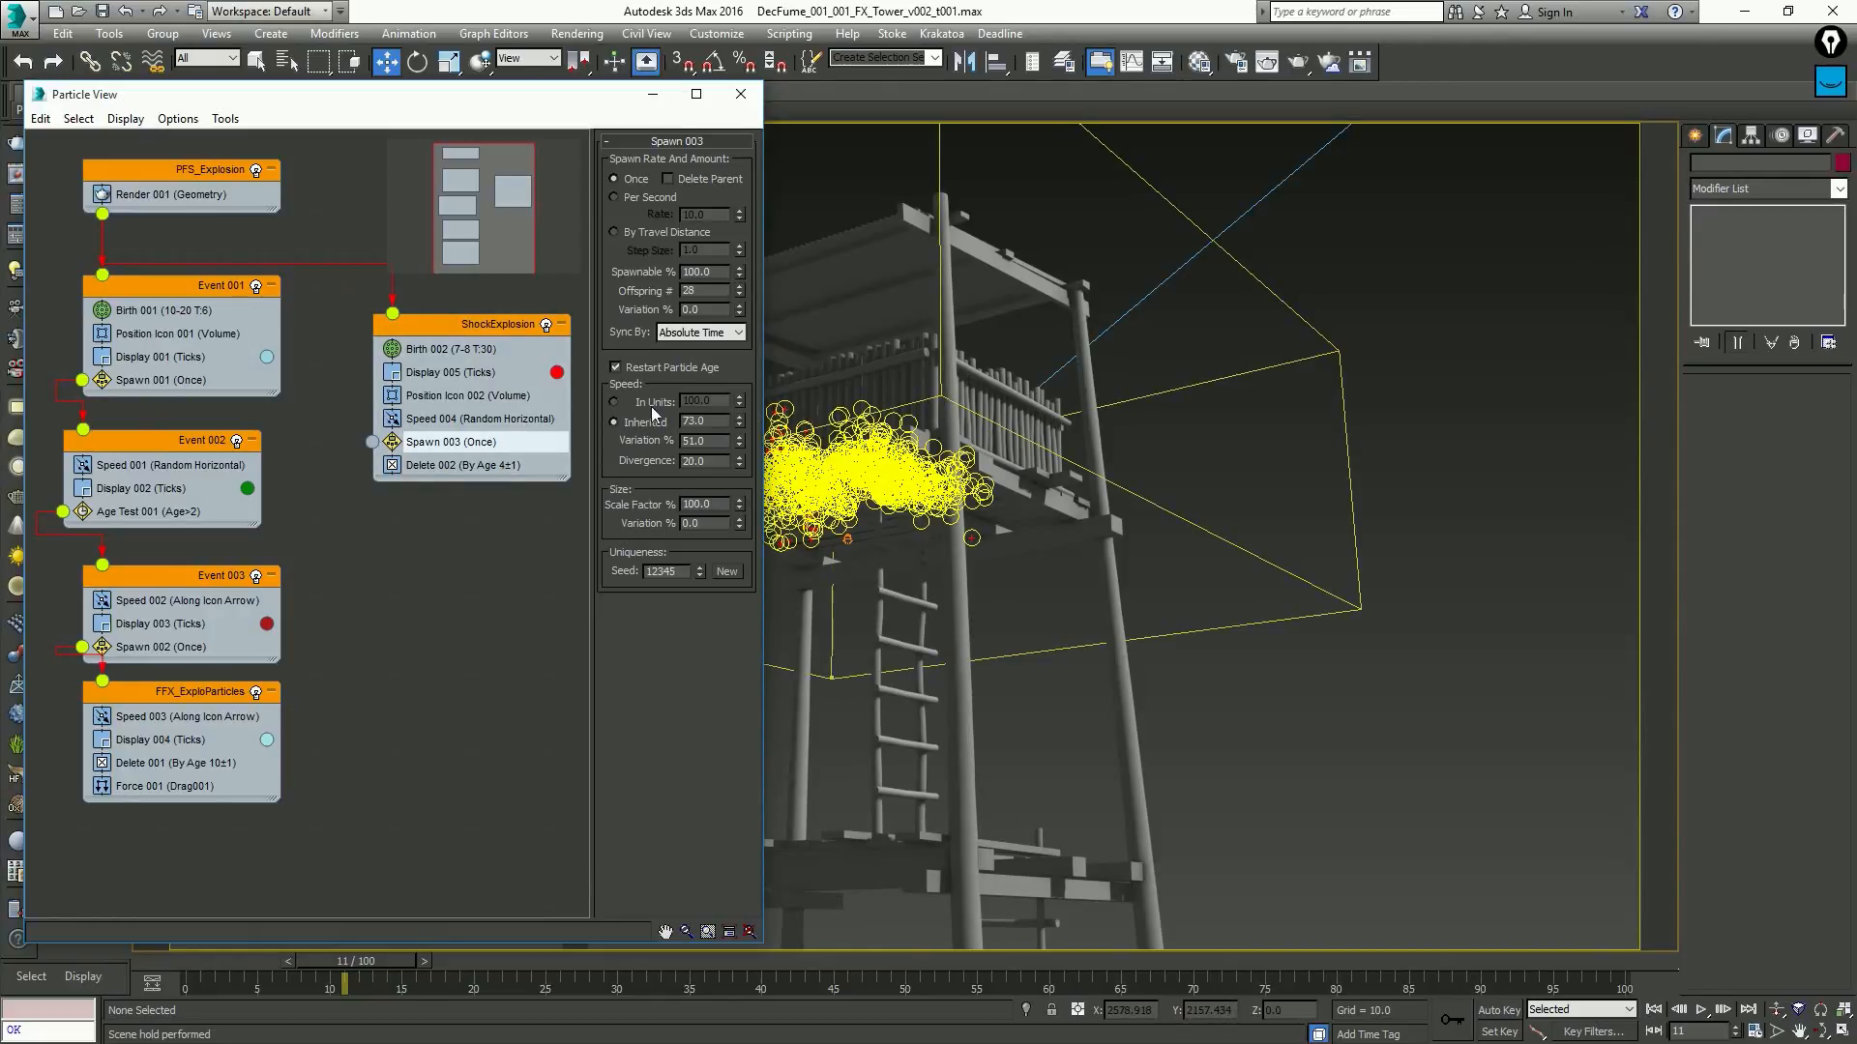
left_click(508, 349)
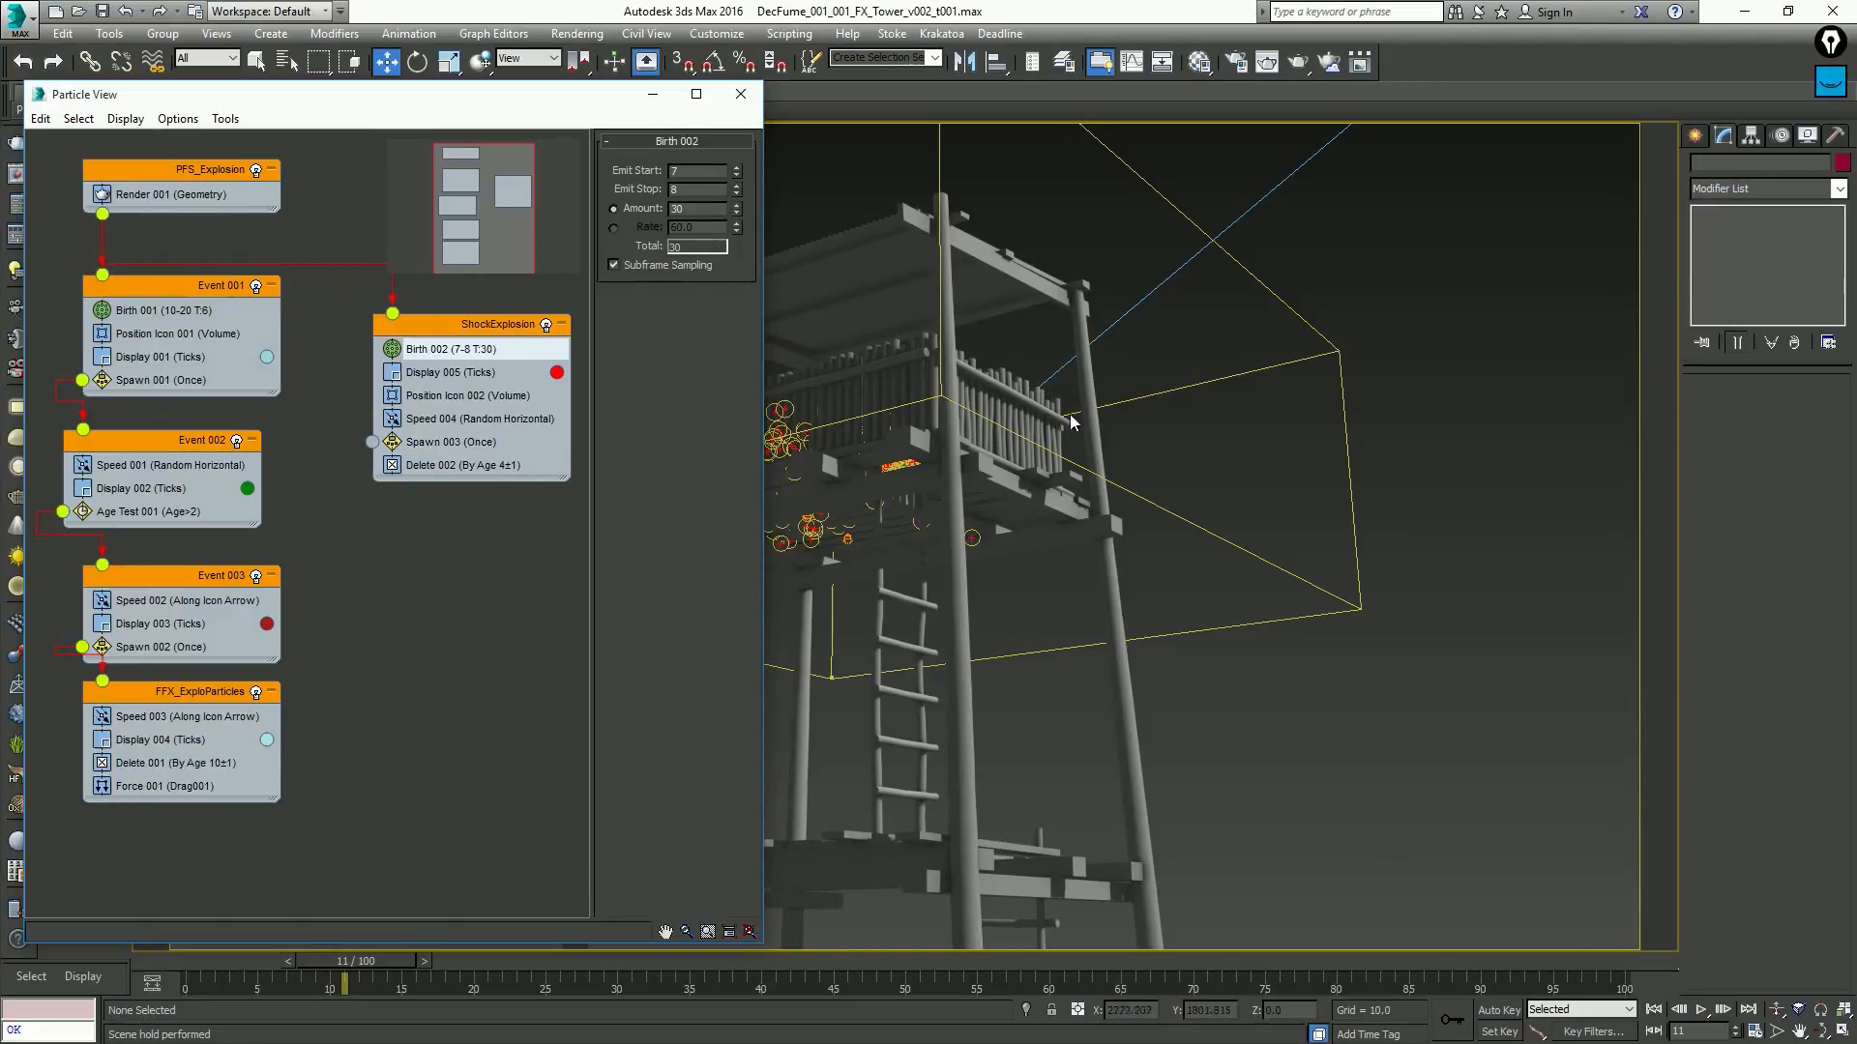
Orbit to a closer perspective of the upper platform, reselect the container and compare the particles with its output preview up to frame 13
left_click(846, 538)
key("z")
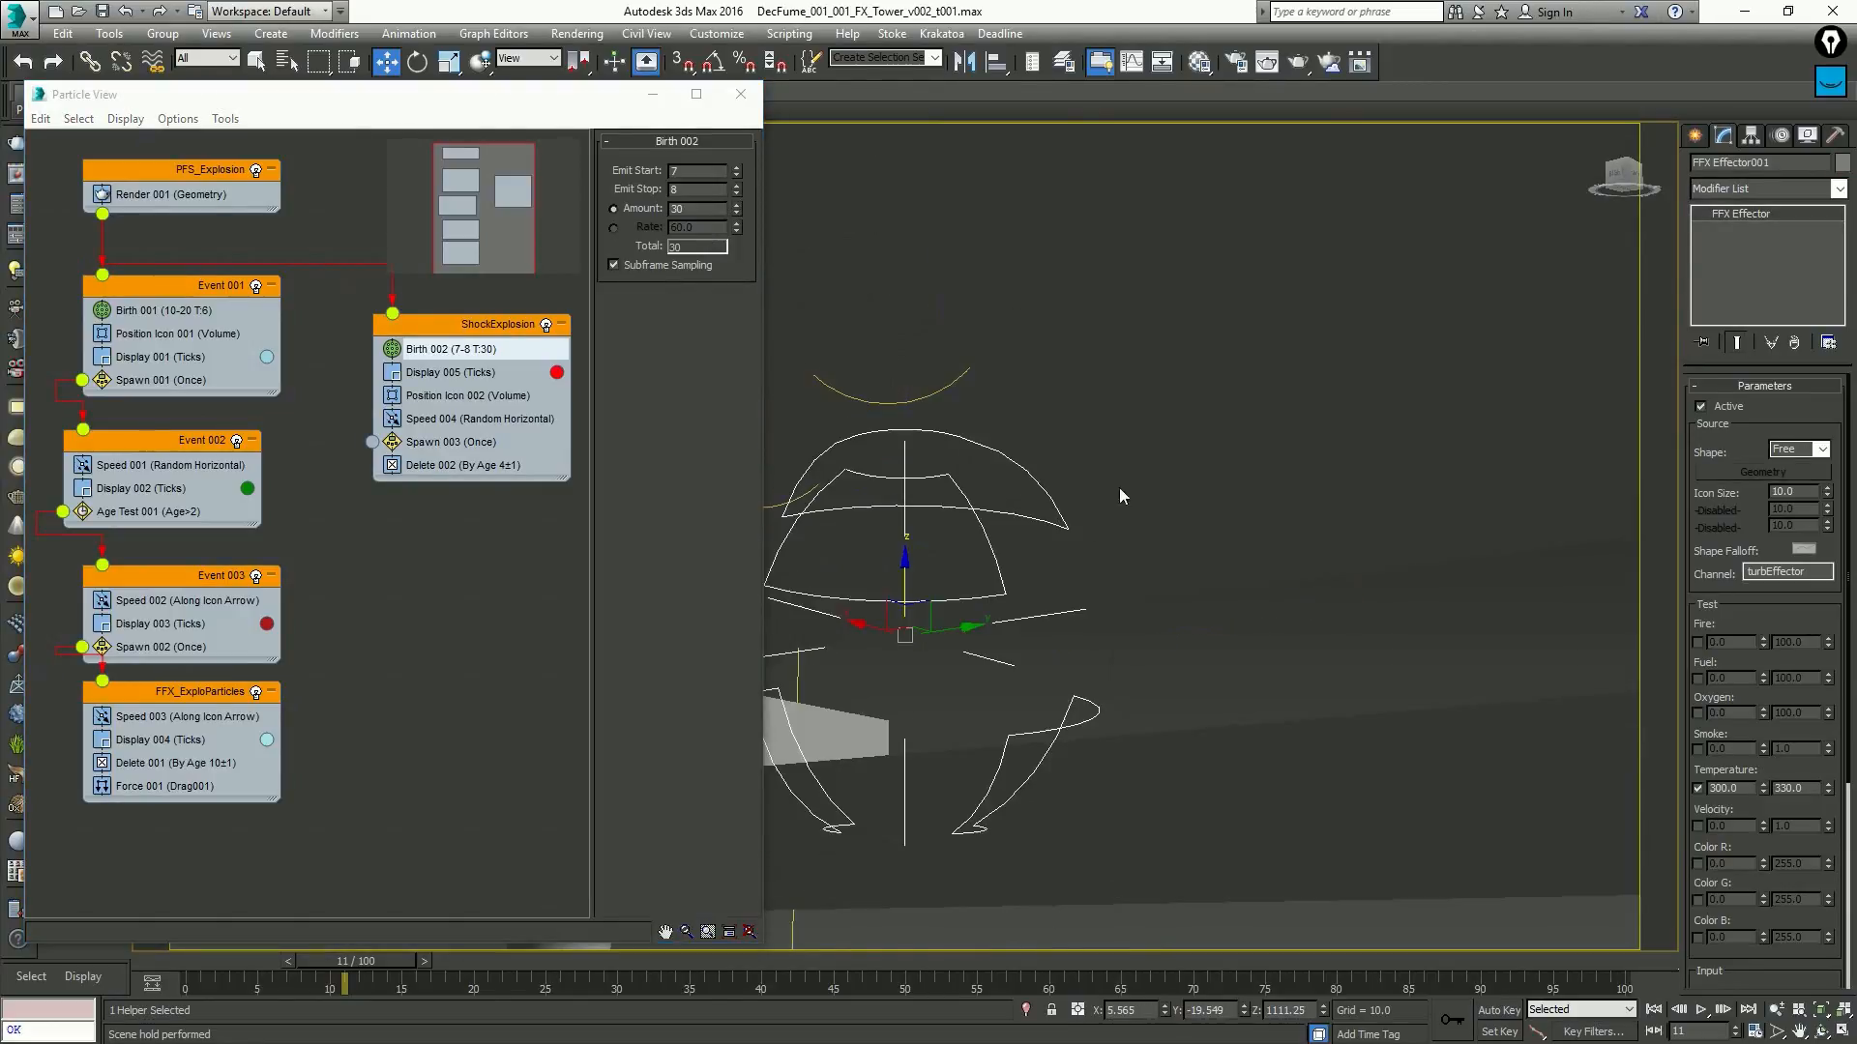
scroll(1118, 487, "down", 8)
middle_click_drag(1131, 419, 1082, 588, "alt")
scroll(1082, 588, "down", 5)
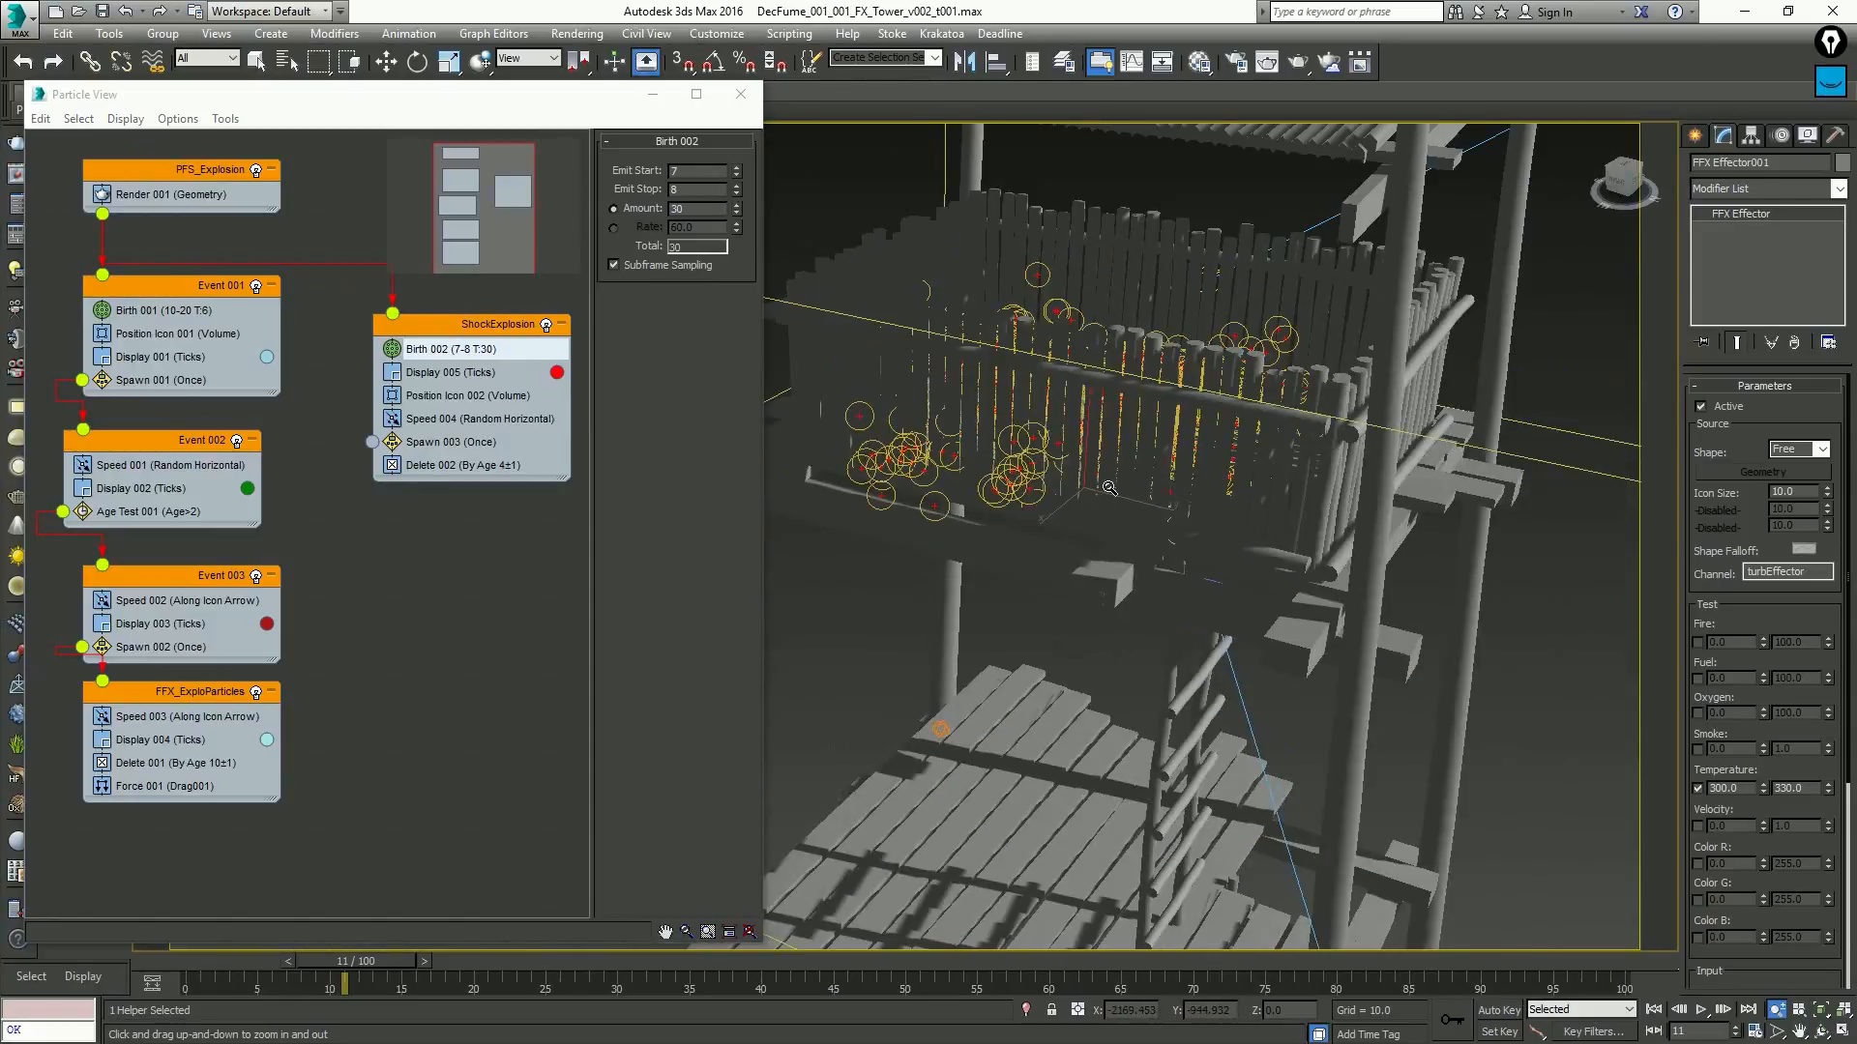
key("alt+f")
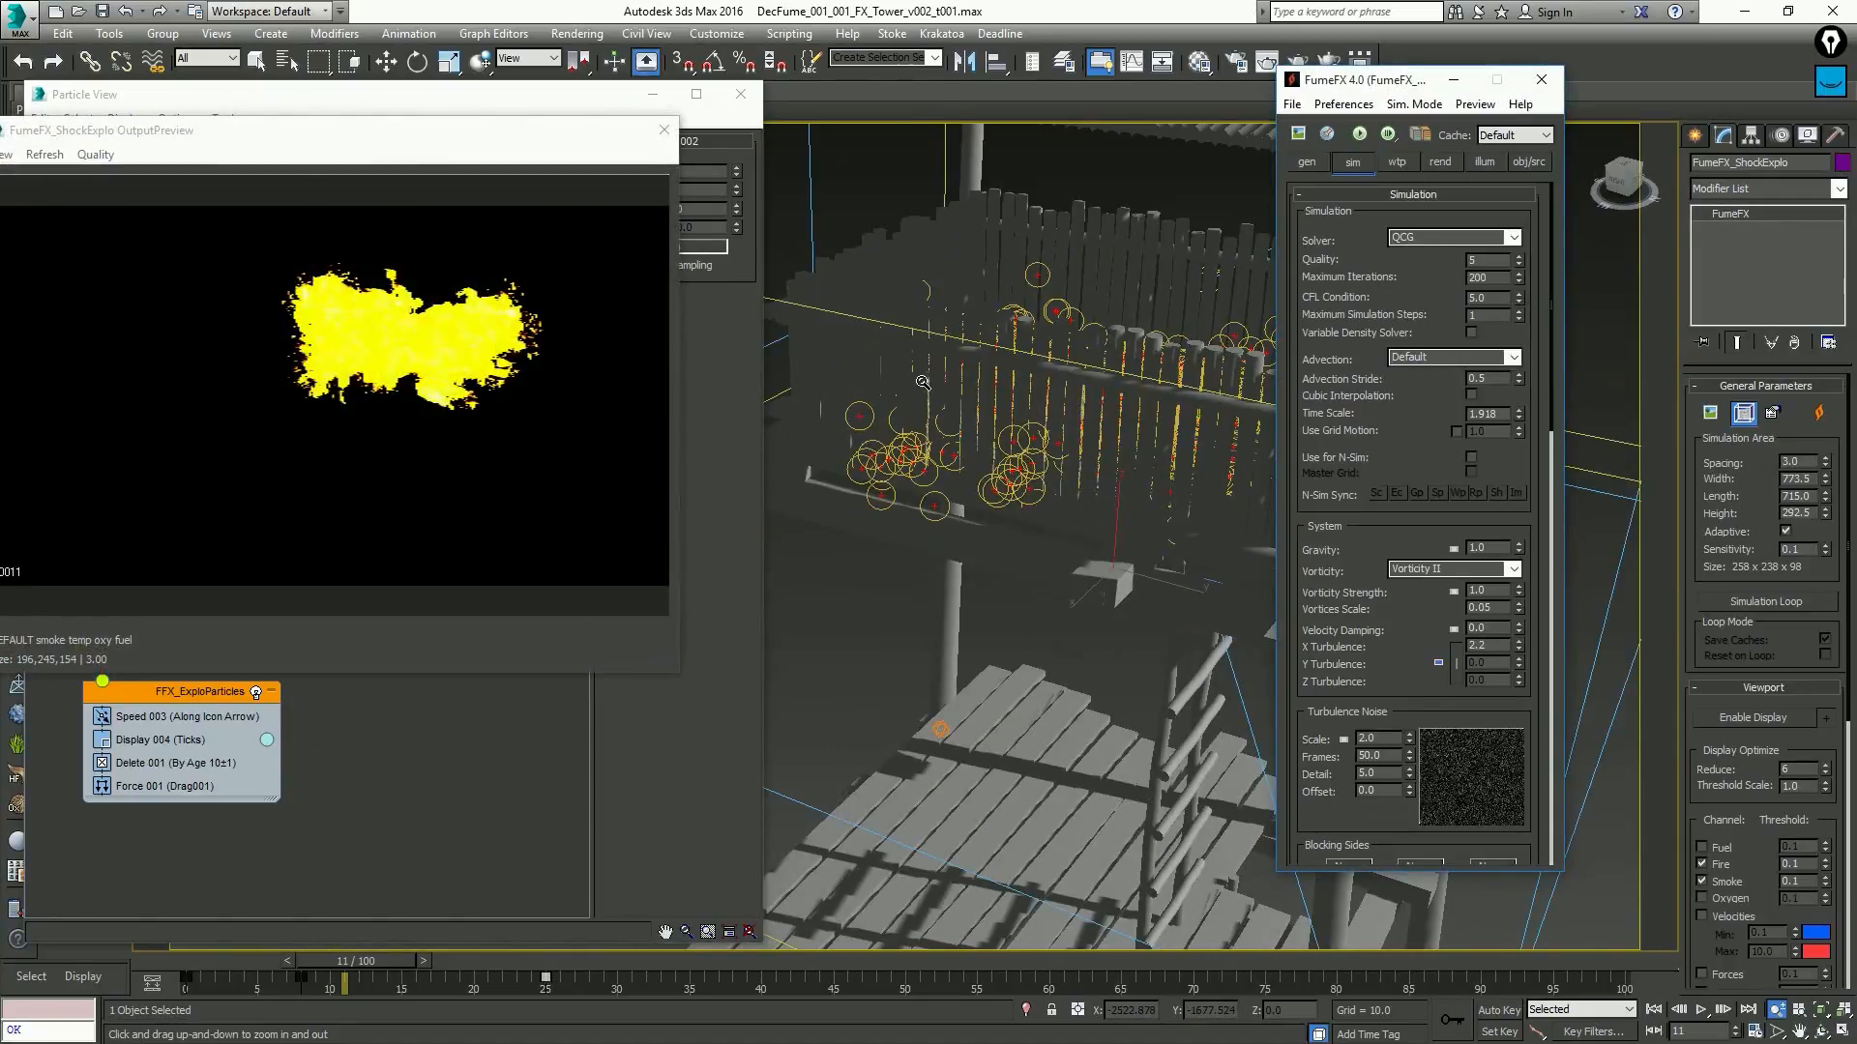
key("period")
key("period")
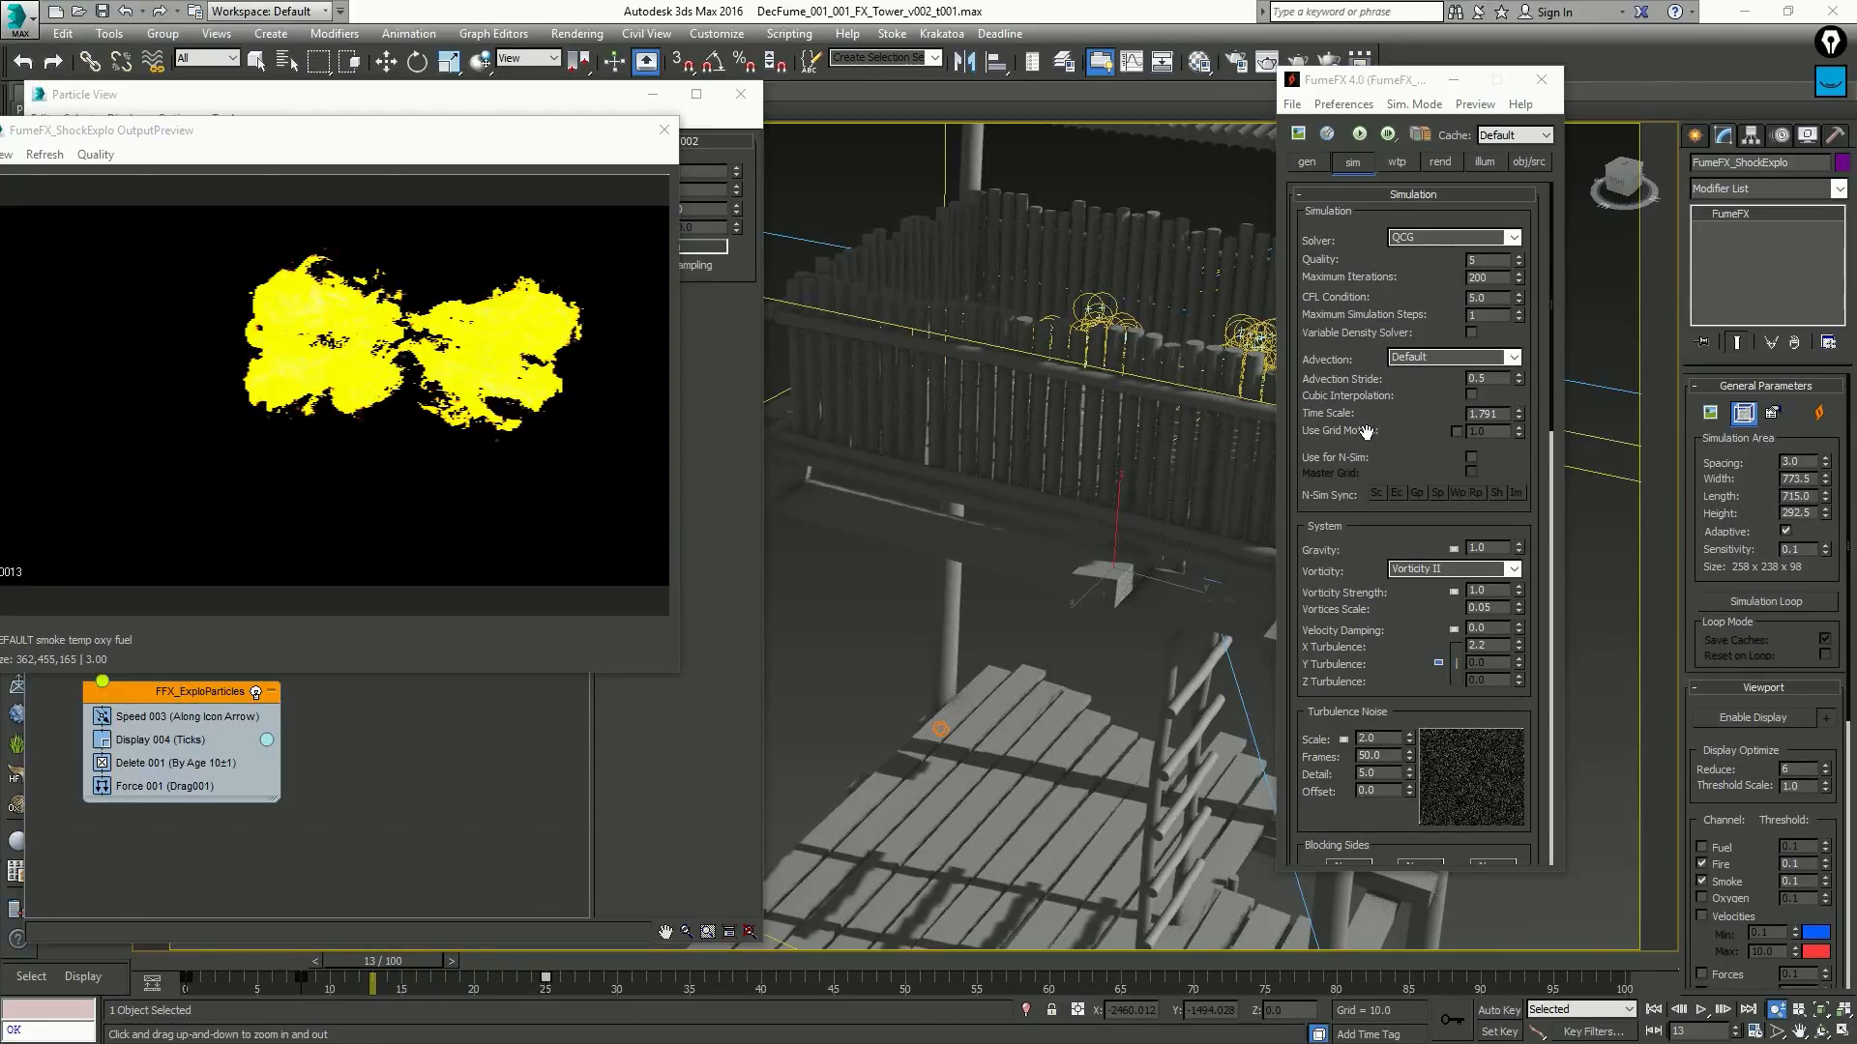
Set the container's Maximum Simulation Steps to 2 and check the output preview at frame 20
double_click(1483, 314)
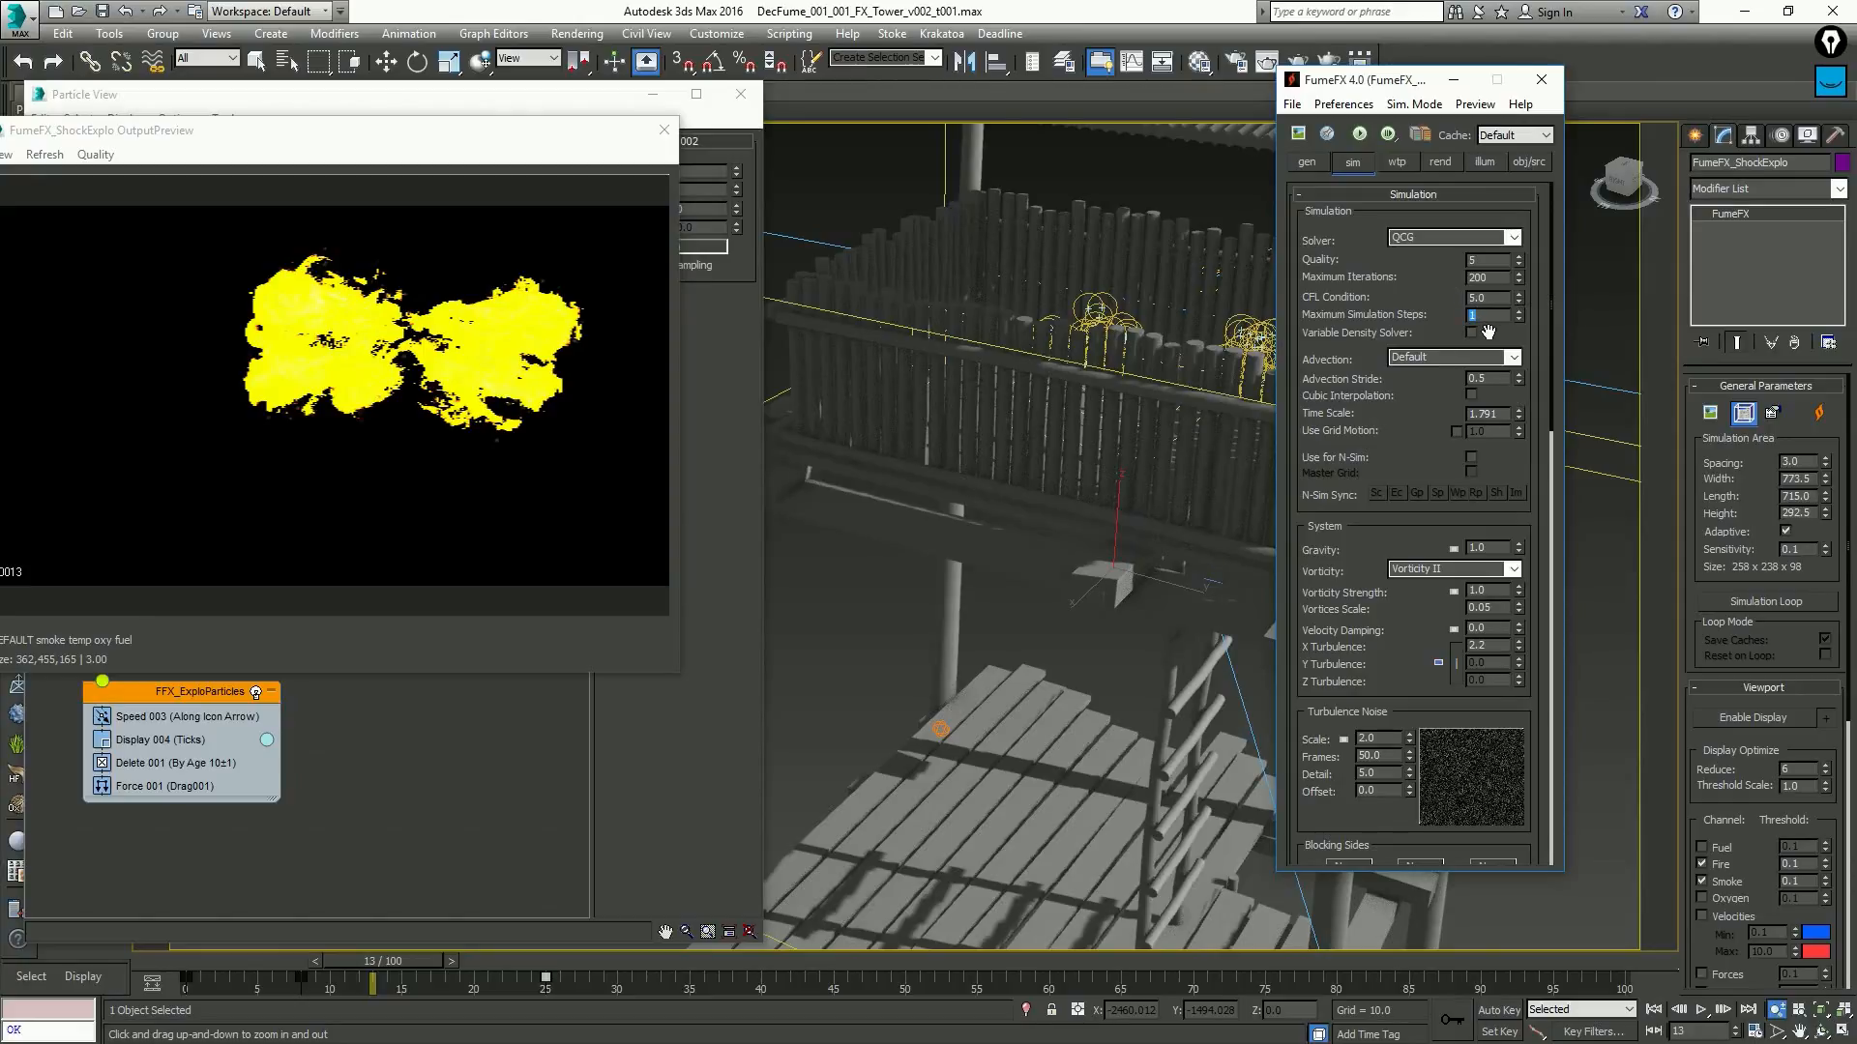
key("Return")
left_click_drag(1371, 638, 1349, 508)
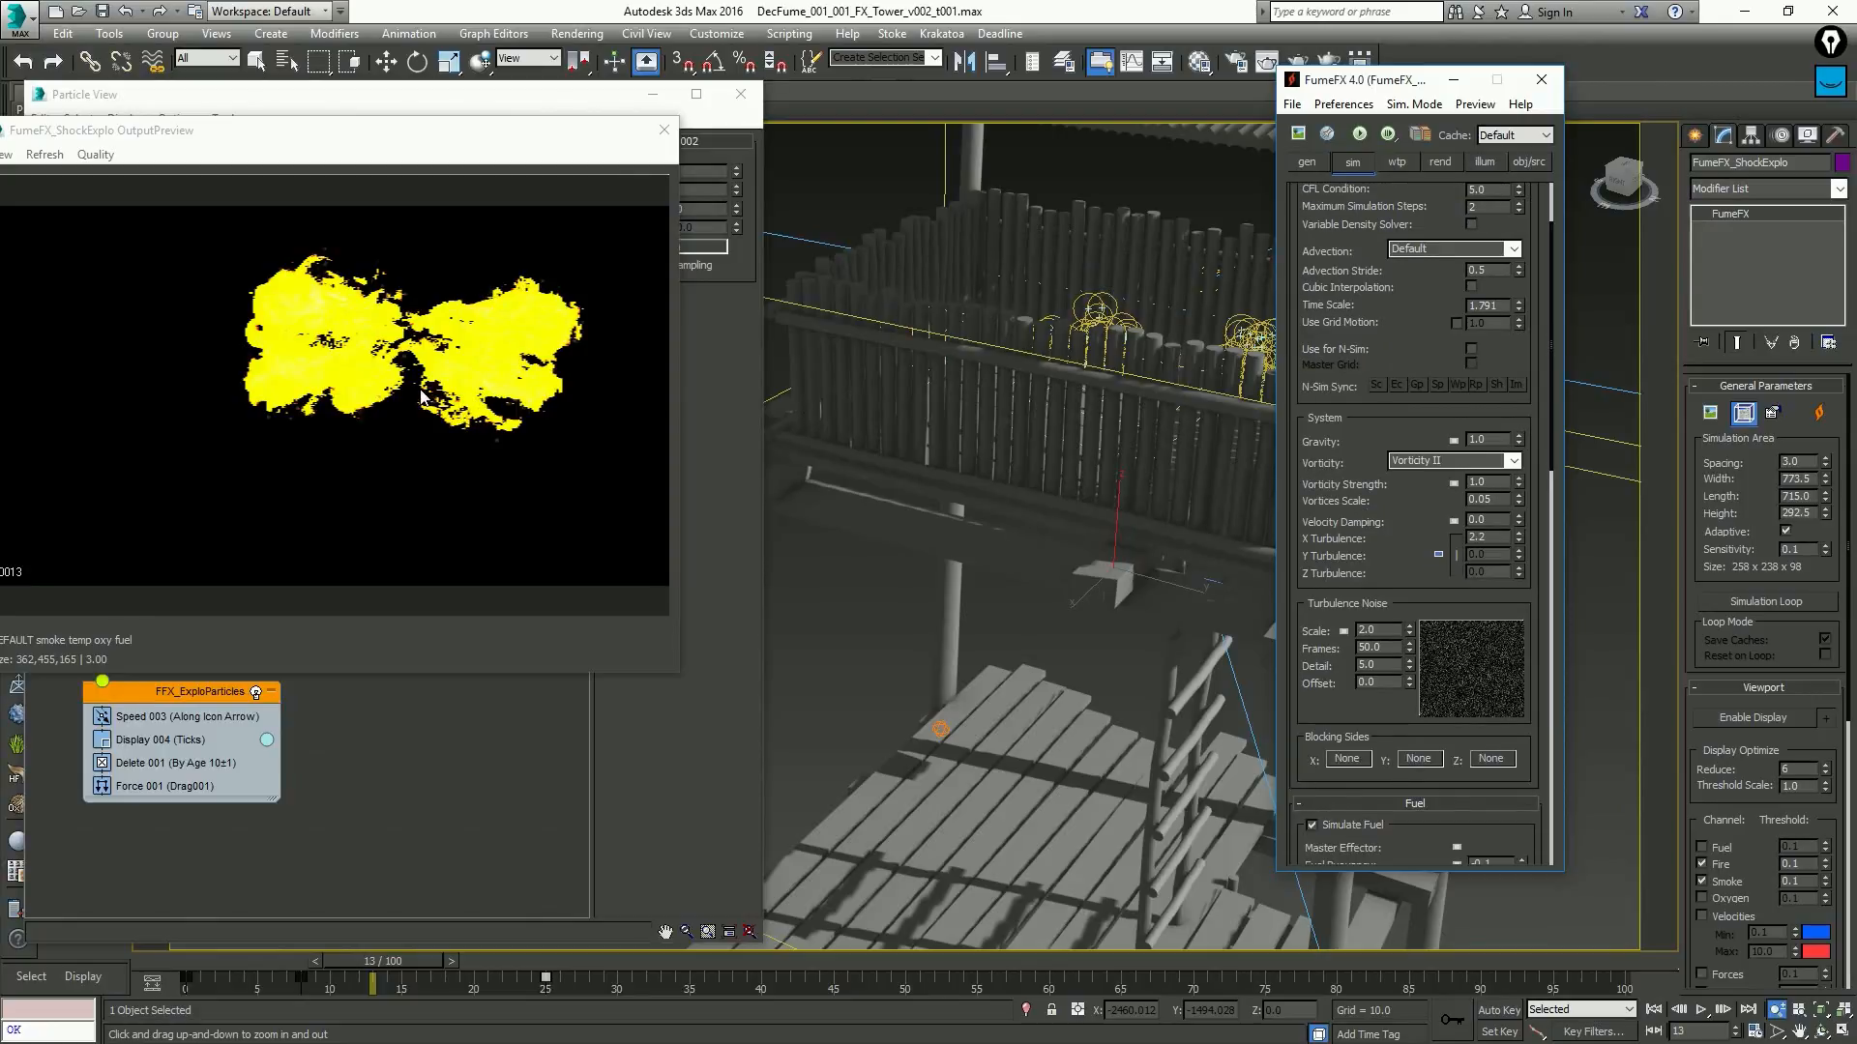
left_click(484, 959)
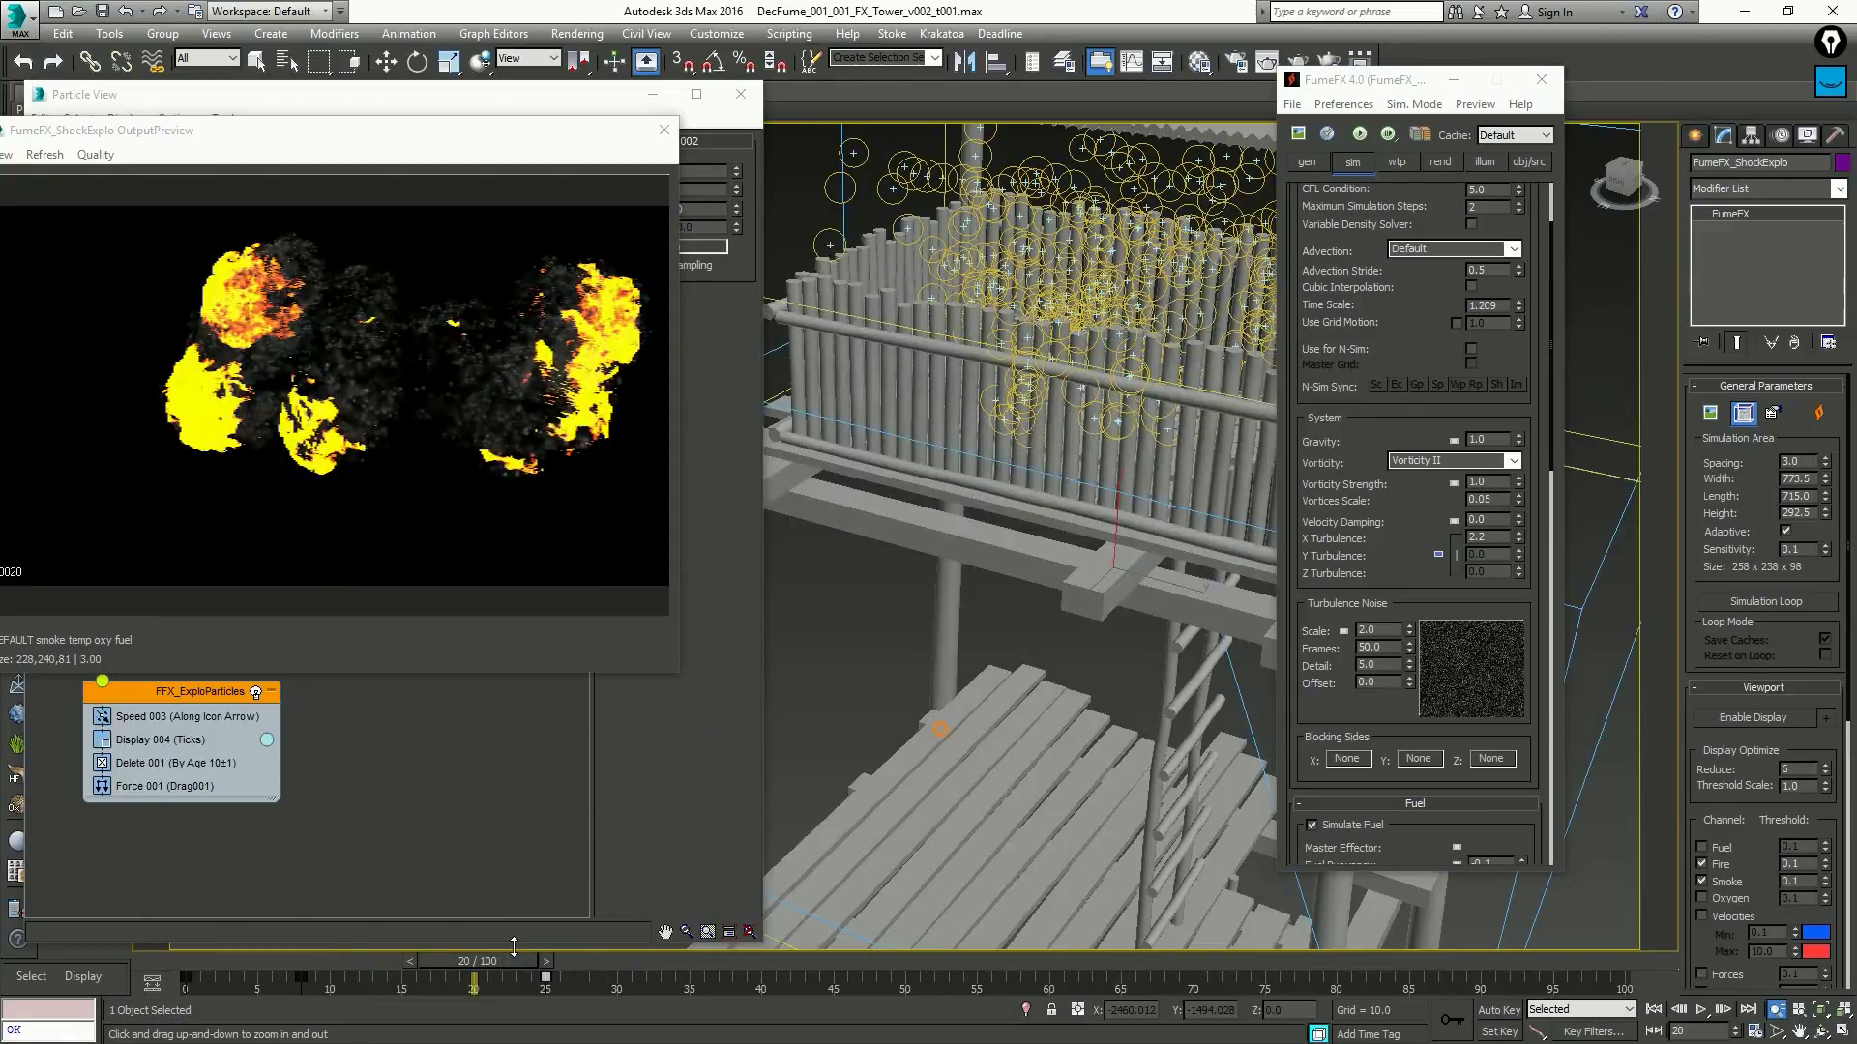
scroll(1120, 527, "down", 3)
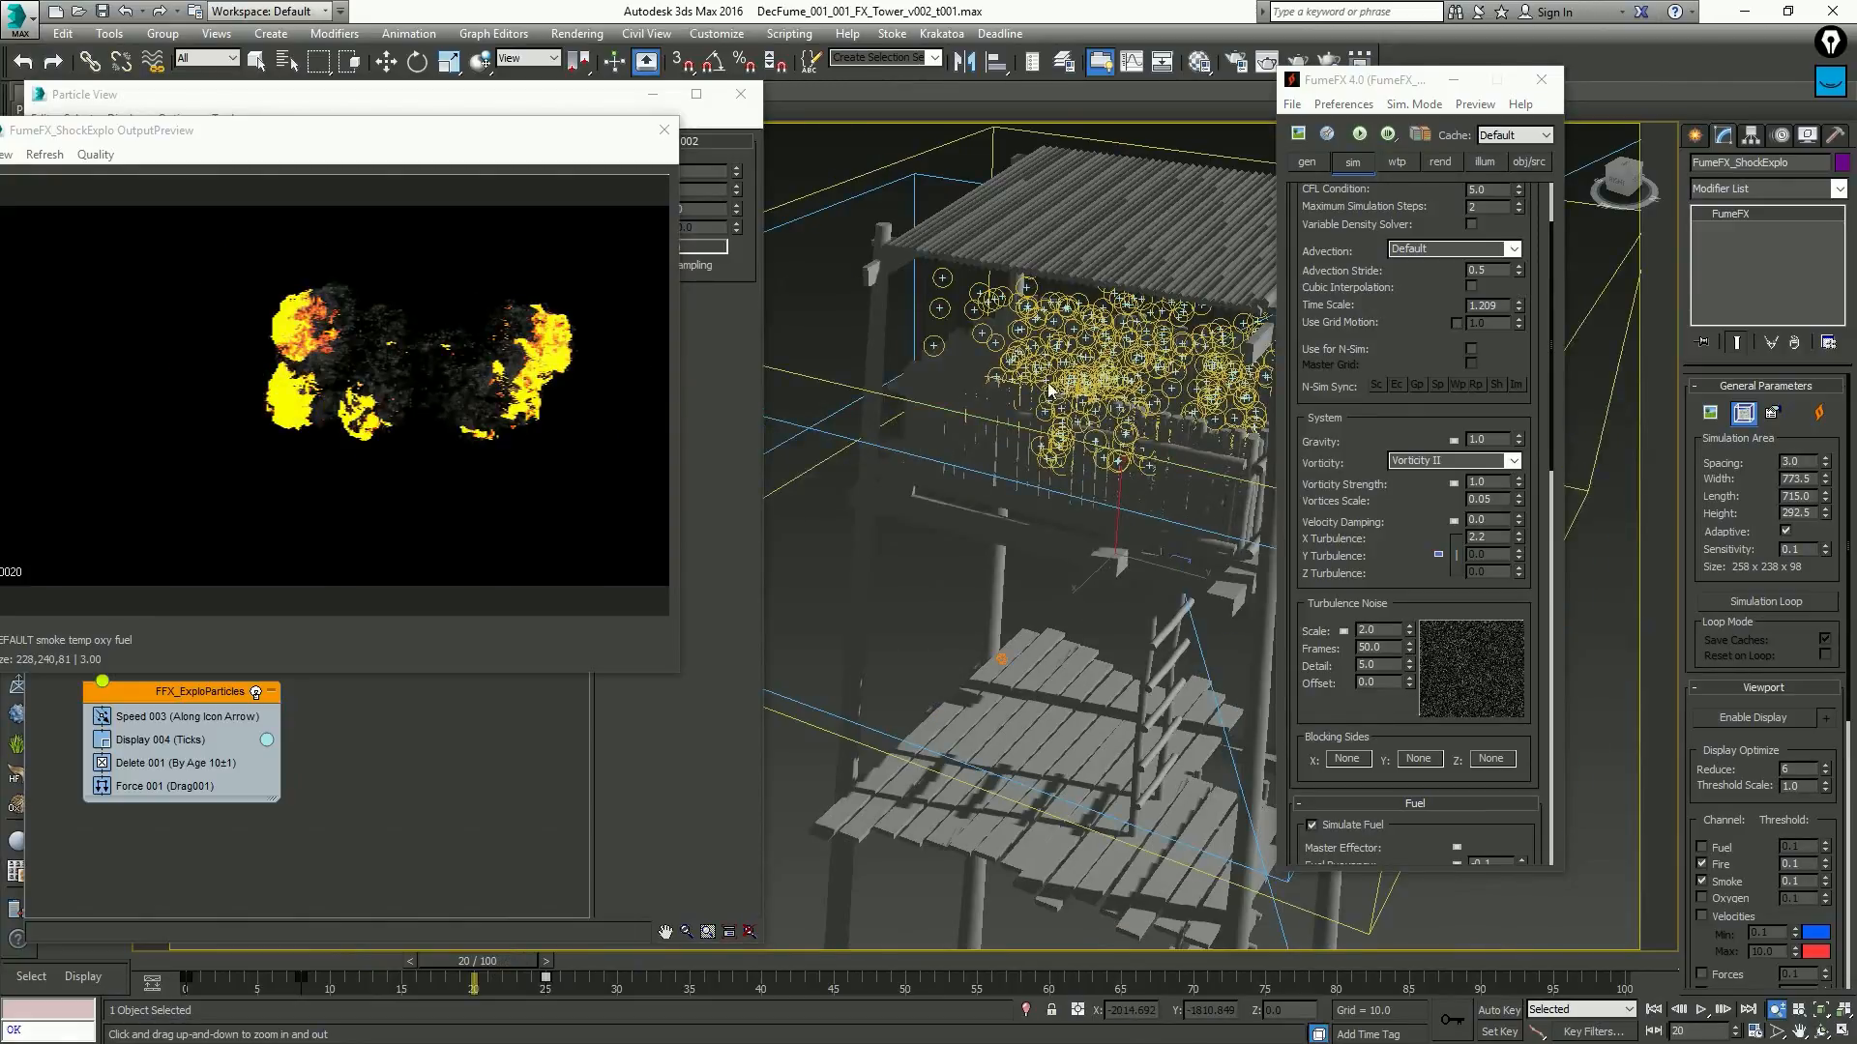
Deselect the FumeFX container, bring Particle View back and display the tower in wireframe from above
middle_click_drag(1050, 390, 1140, 505, "alt")
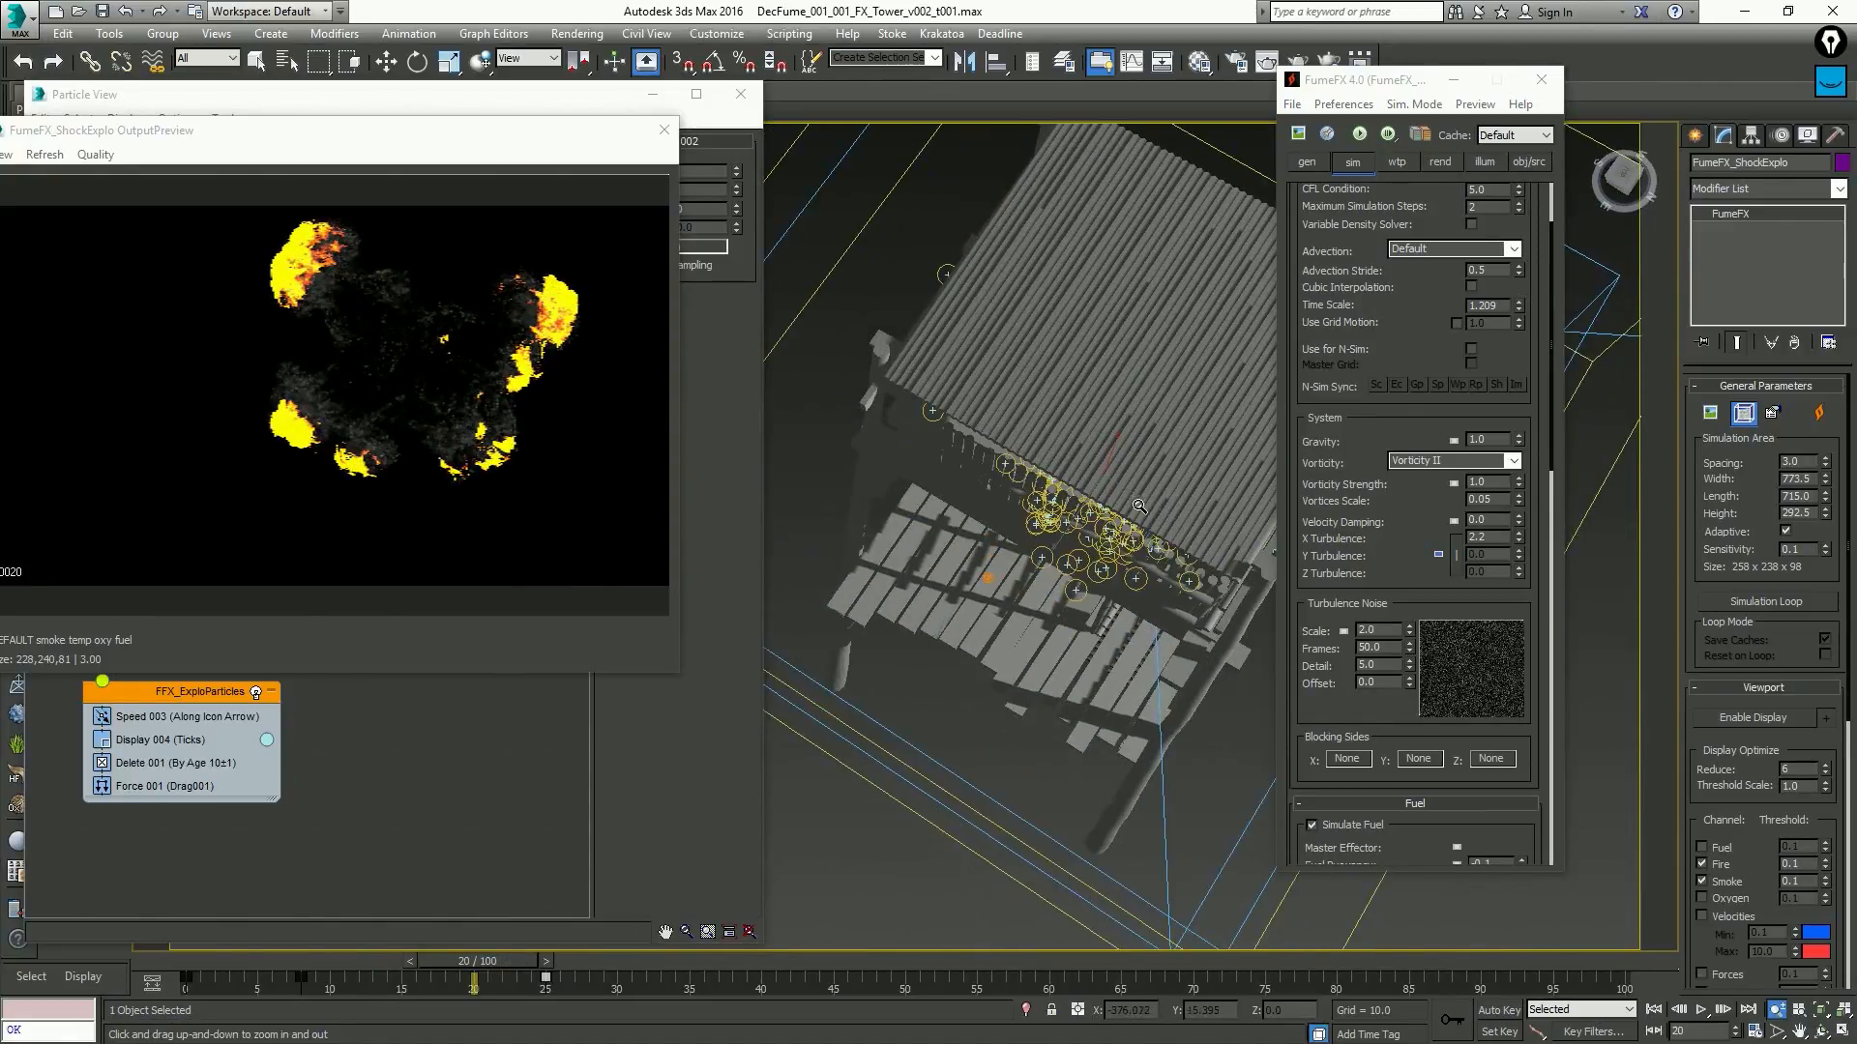
key("w")
left_click(803, 832)
key("6")
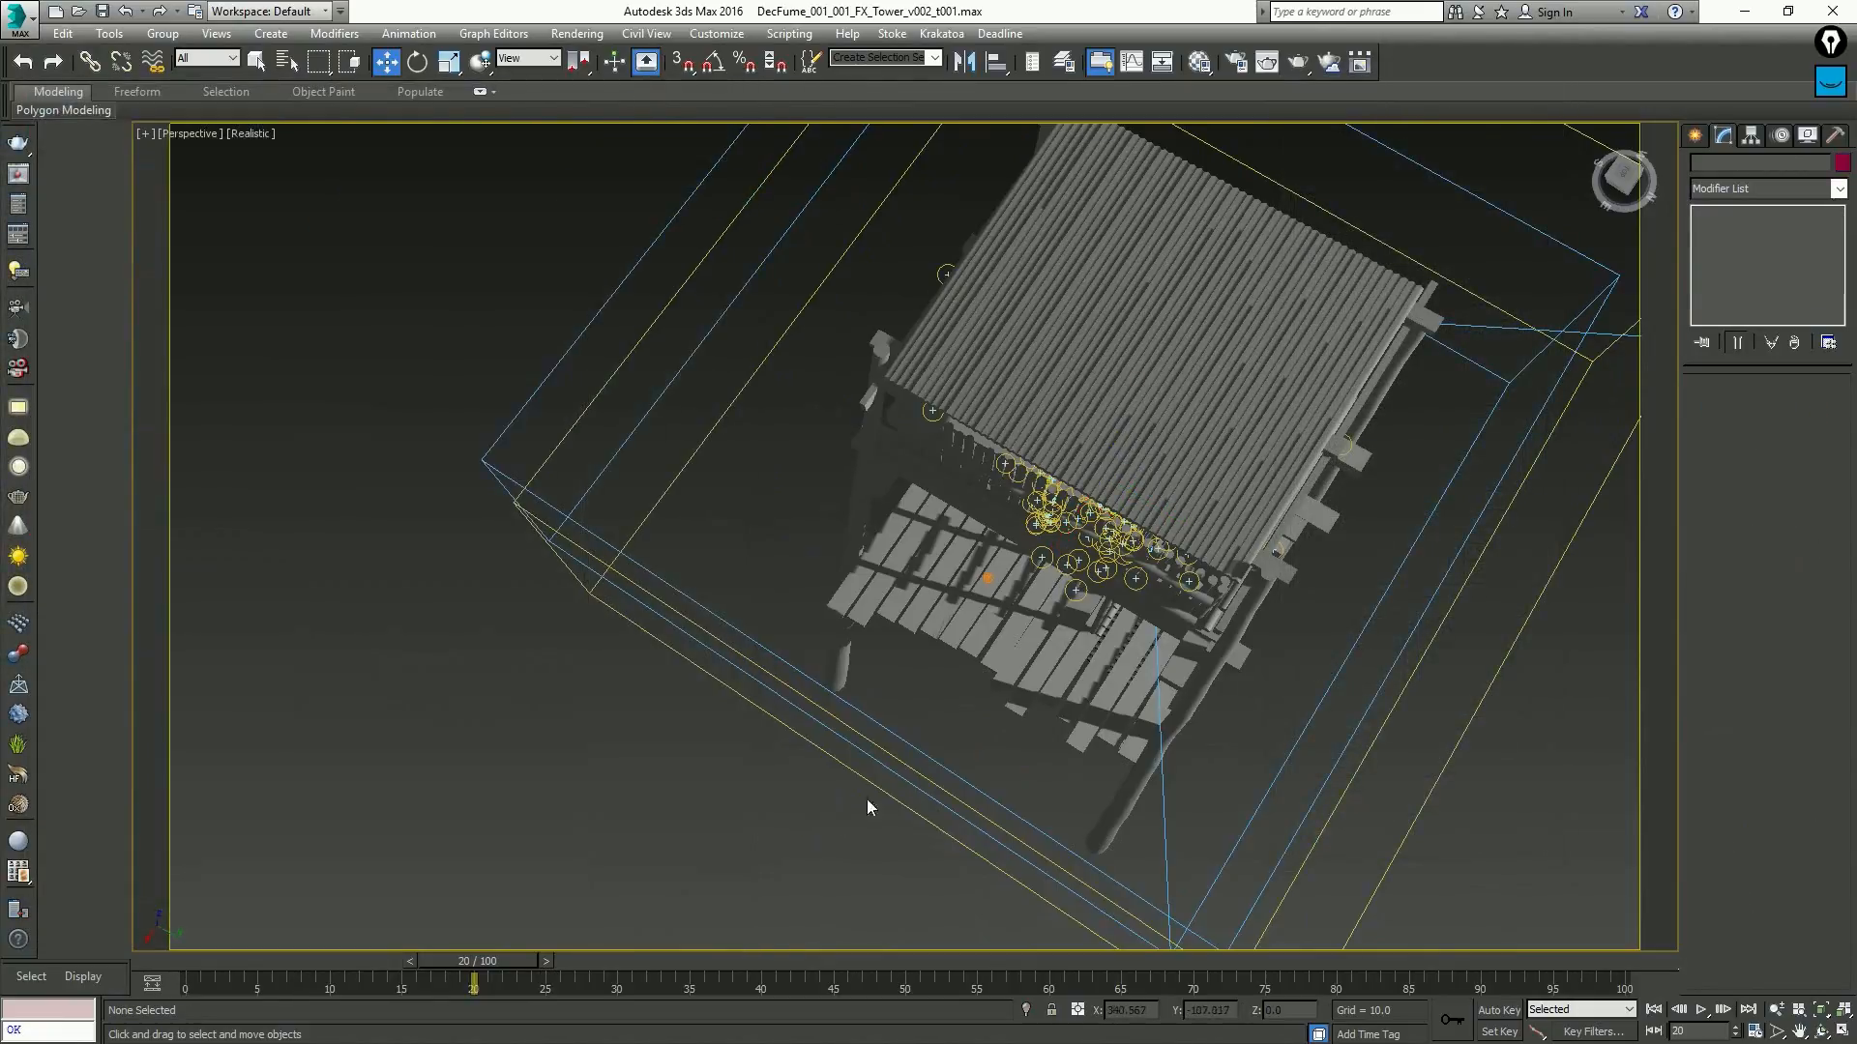
key("6")
middle_click_drag(961, 530, 996, 451, "alt")
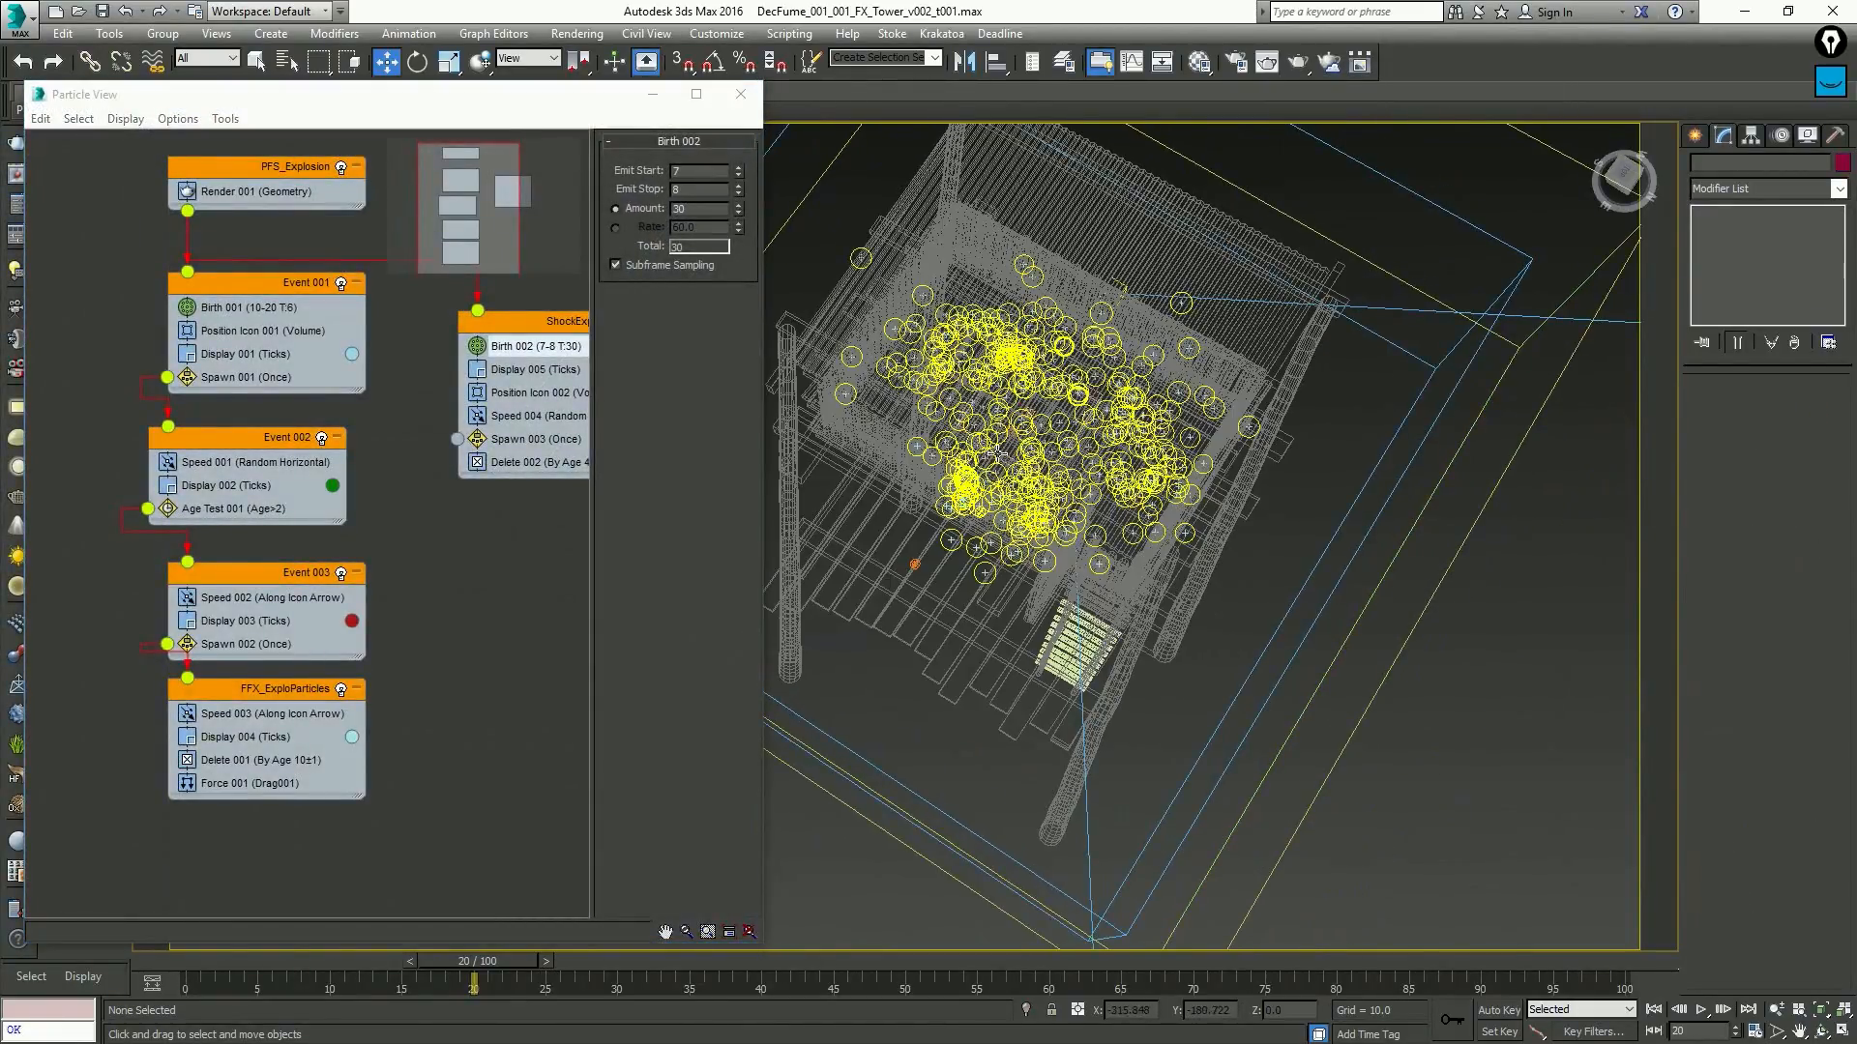
Examine the Spawn 003 and Speed 004 settings of the ShockExplosion event
middle_click_drag(577, 435, 379, 428)
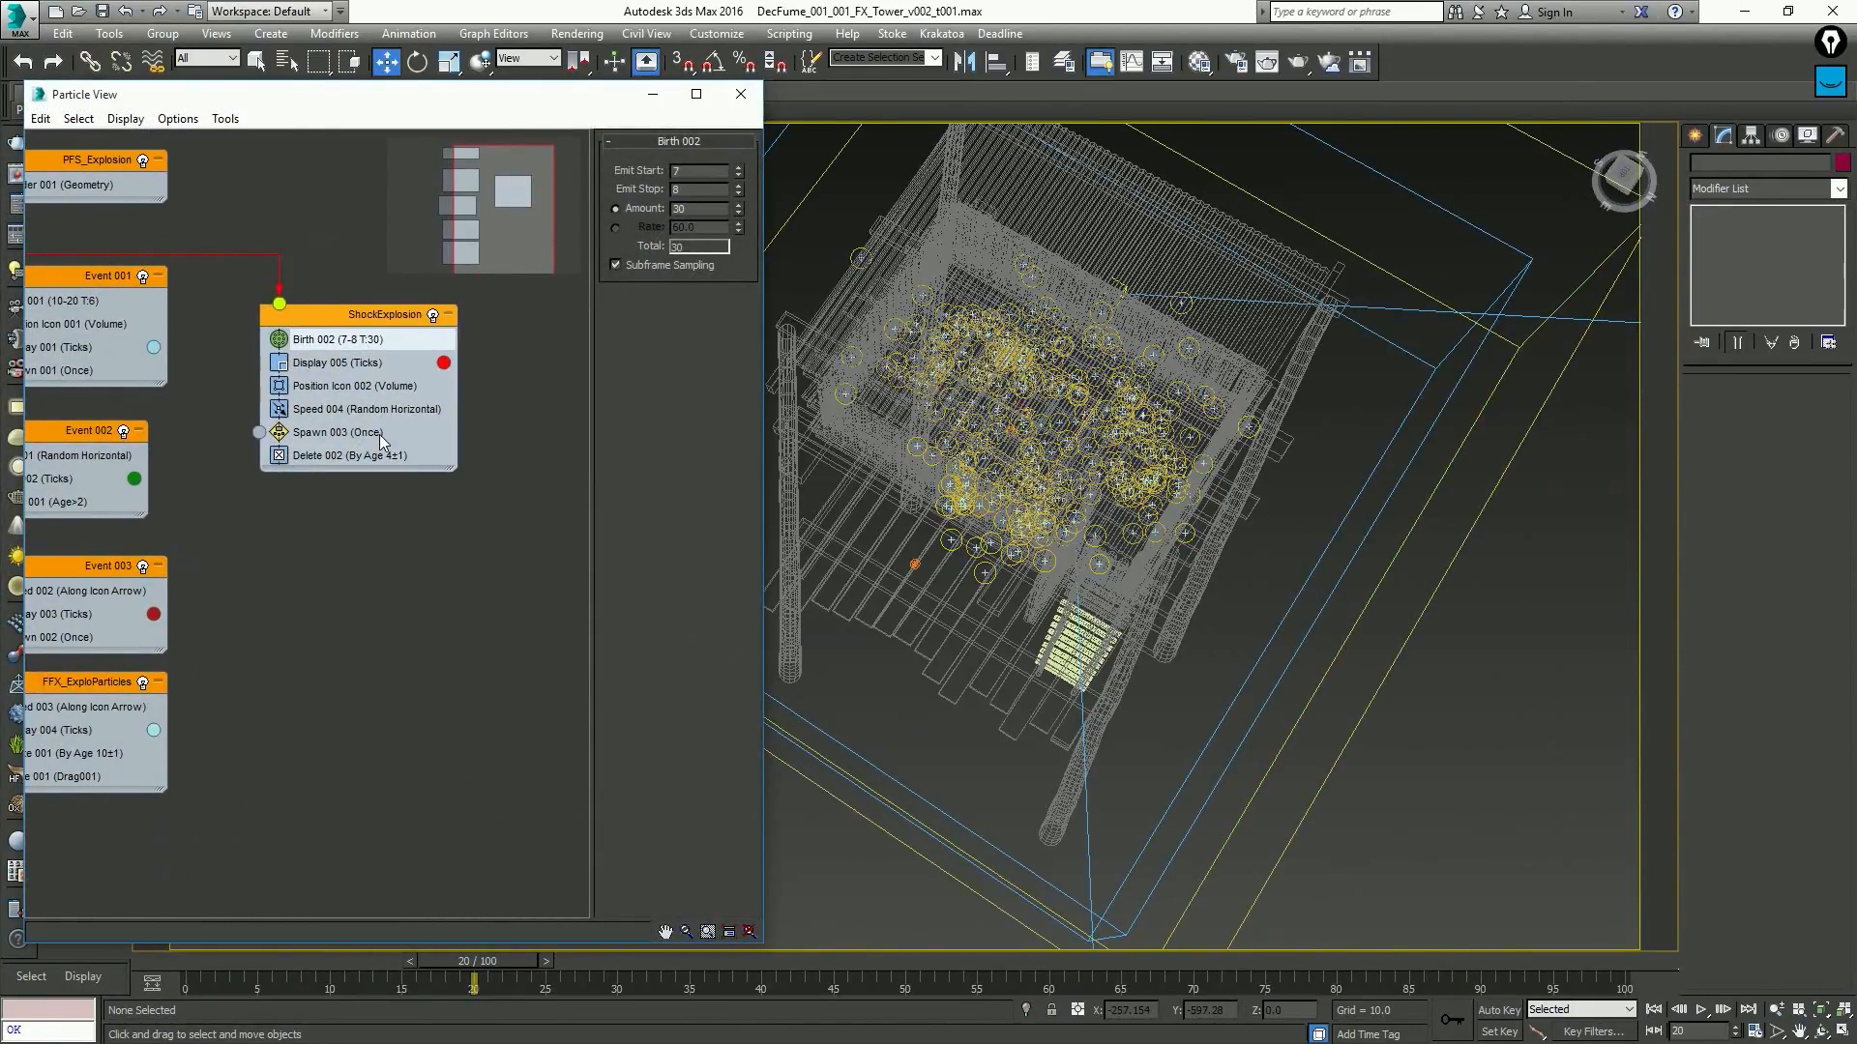
left_click(379, 433)
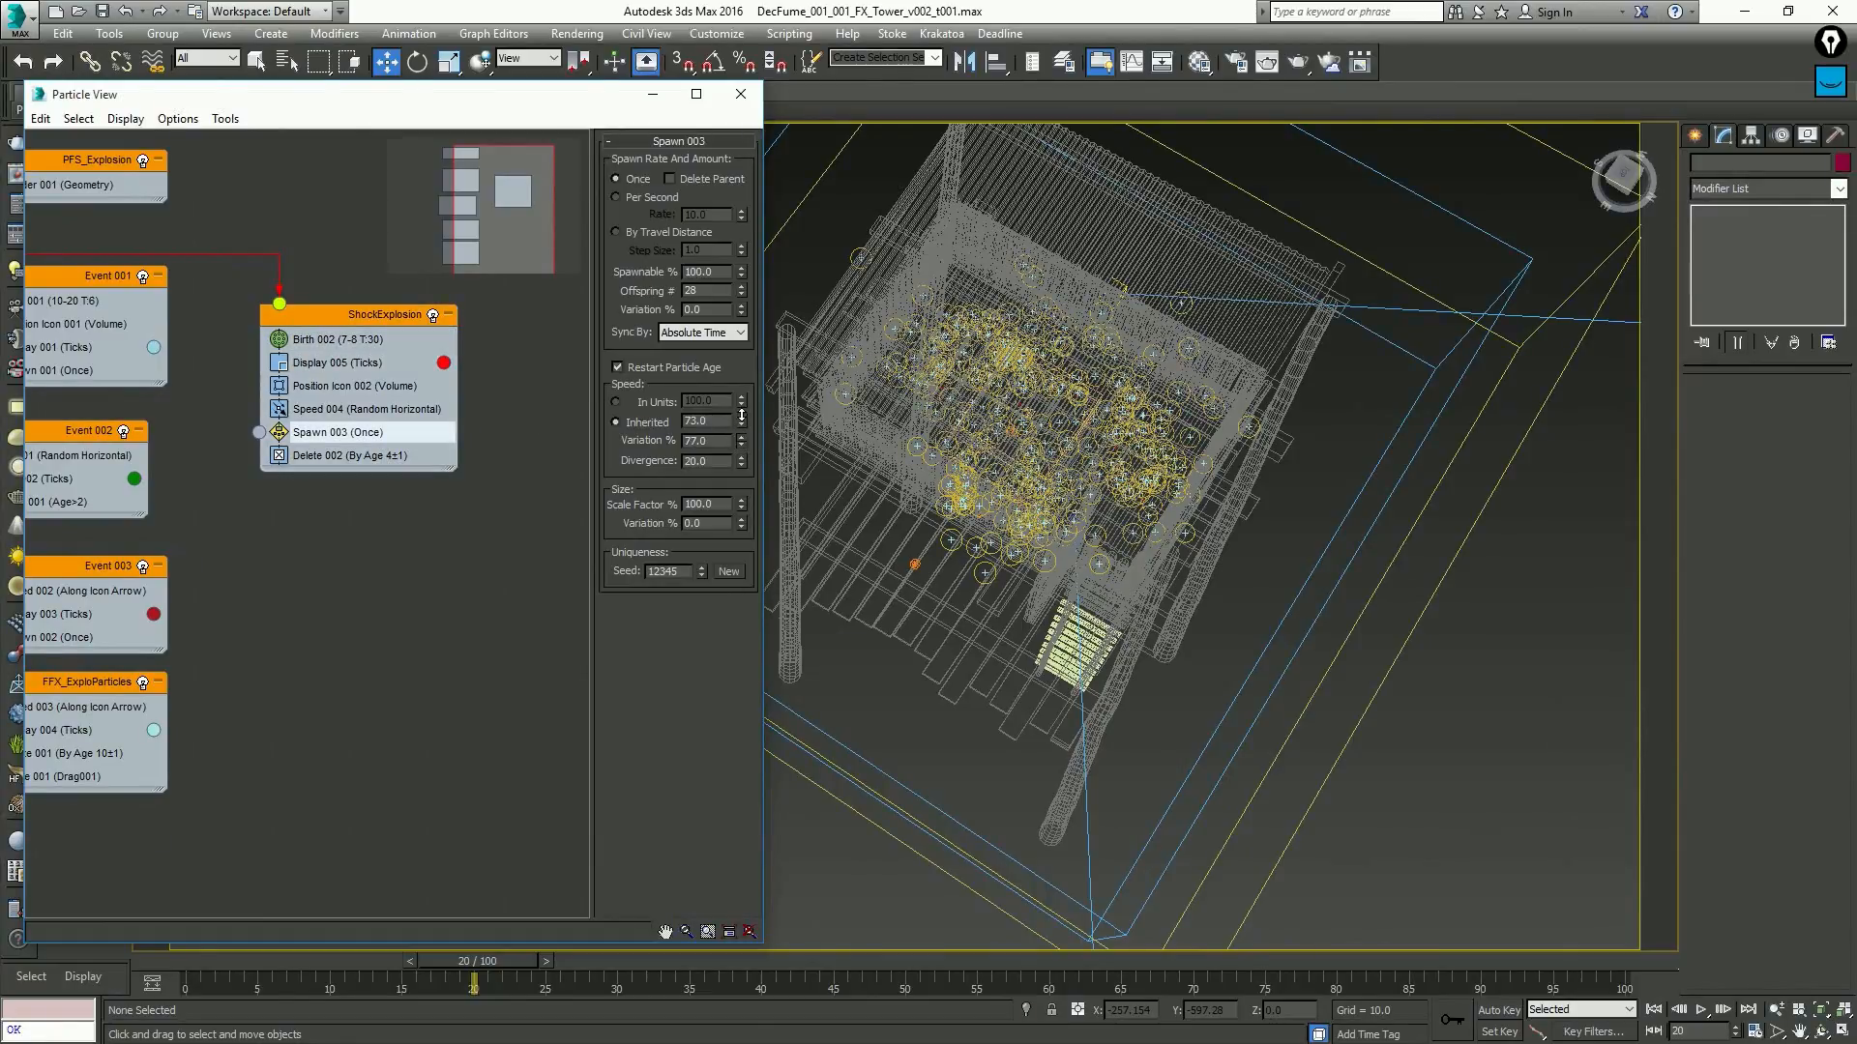
left_click_drag(741, 441, 739, 436)
left_click(440, 410)
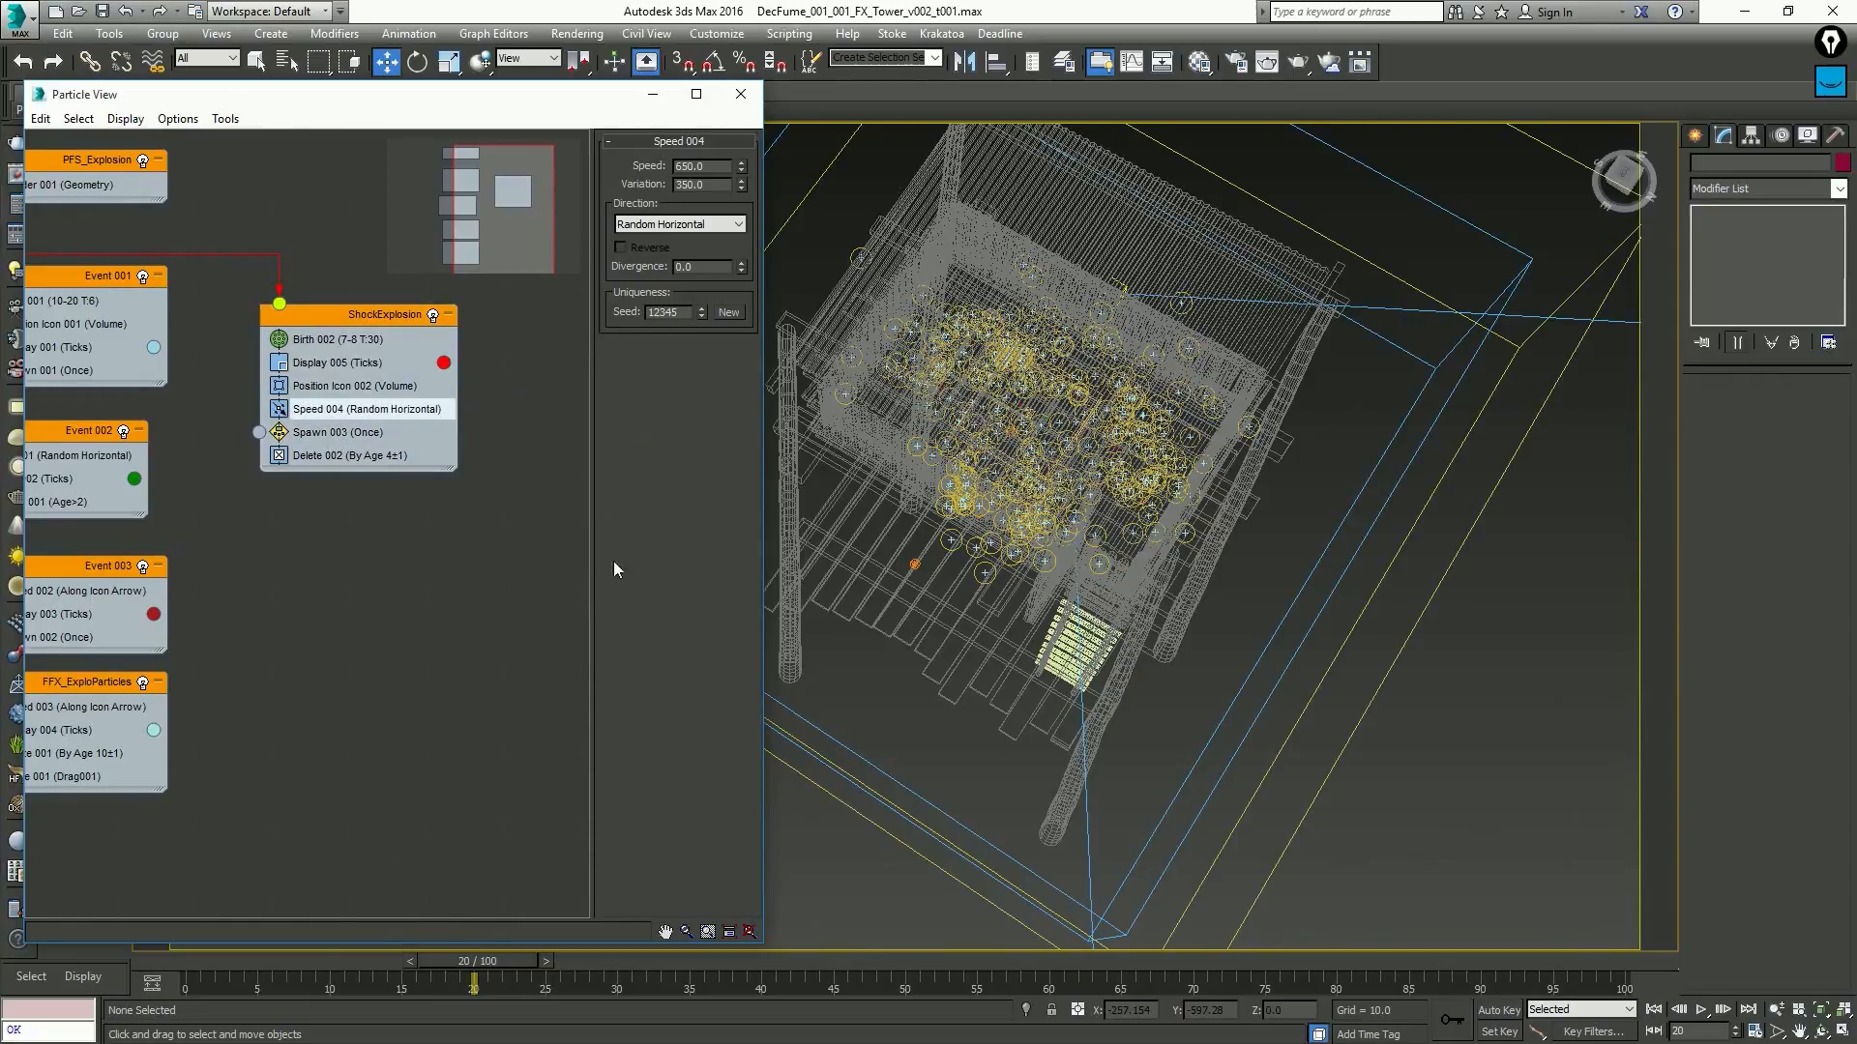
Try a different Speed 004 variation at frame 10, and undo the change
left_click_drag(304, 965, 350, 967)
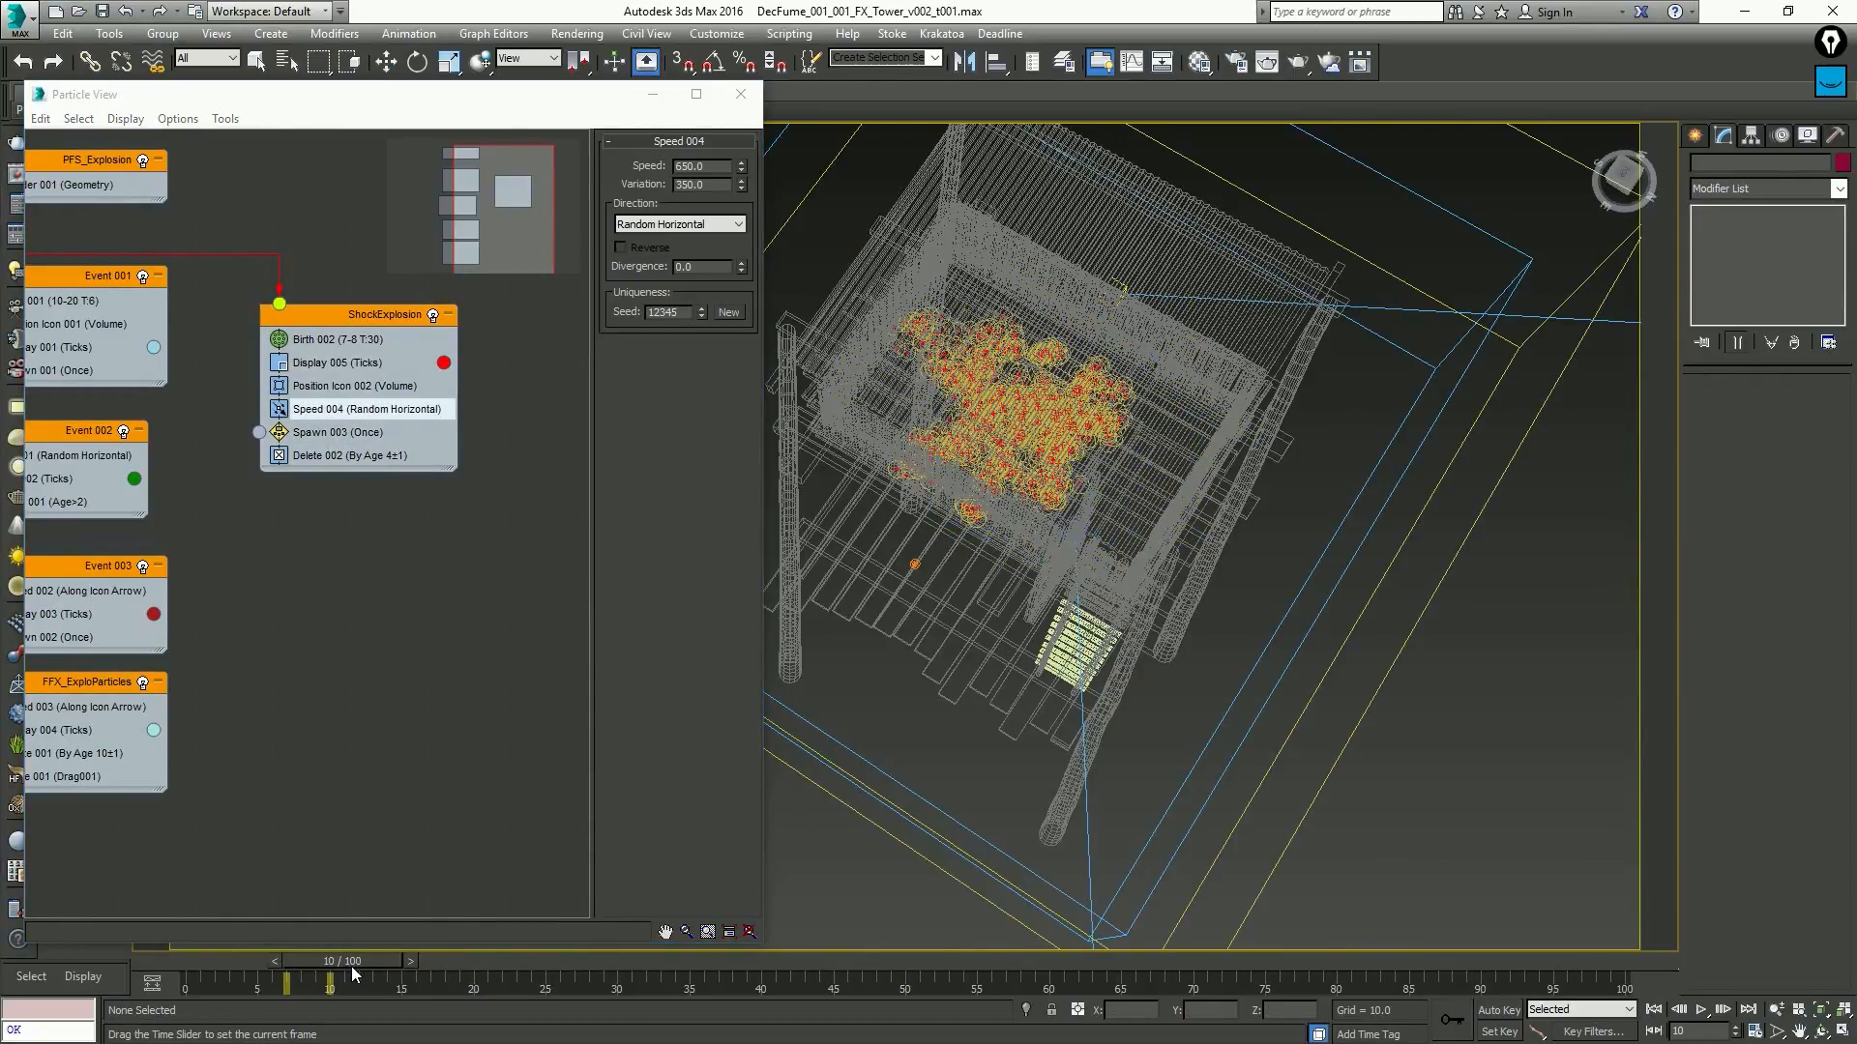
left_click_drag(741, 185, 743, 164)
key("ctrl+z")
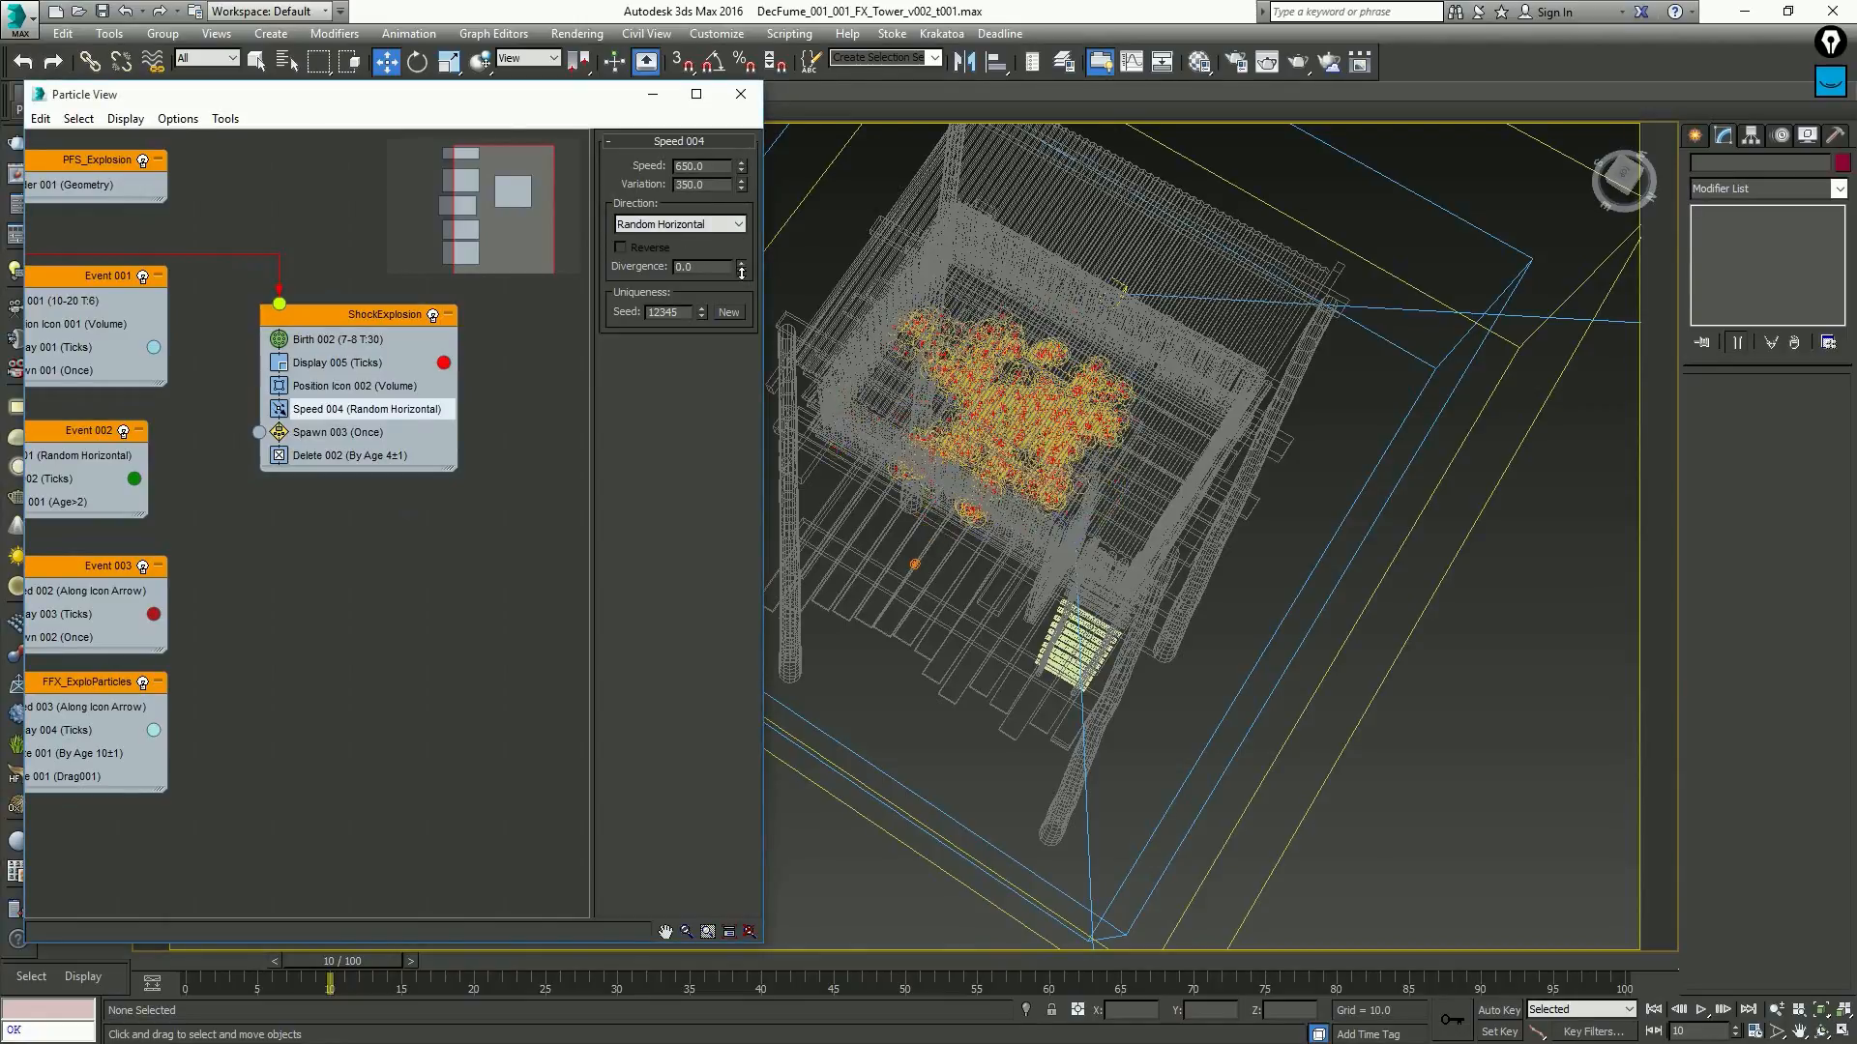
Generate new random seeds for Position Icon 002 in the ShockExplosion event, ending on seed 6154
left_click(373, 386)
left_click(719, 361)
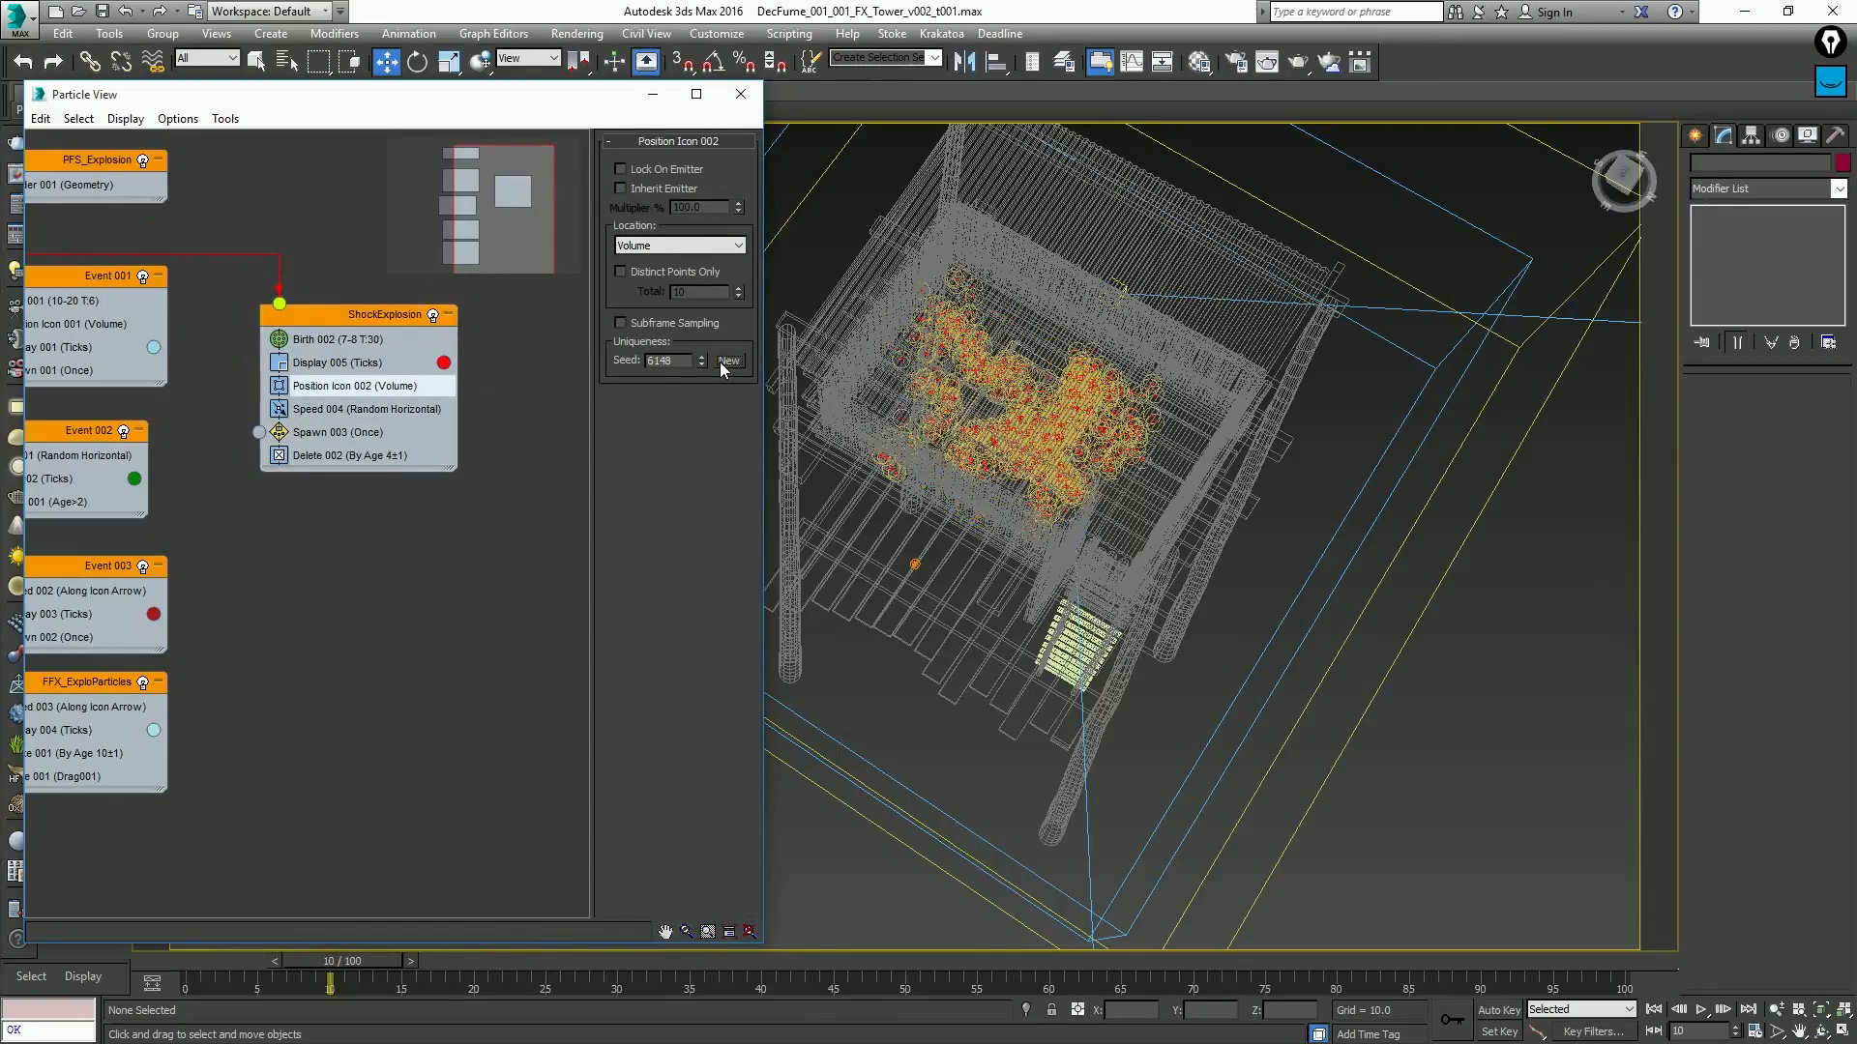
left_click(719, 362)
left_click(719, 362)
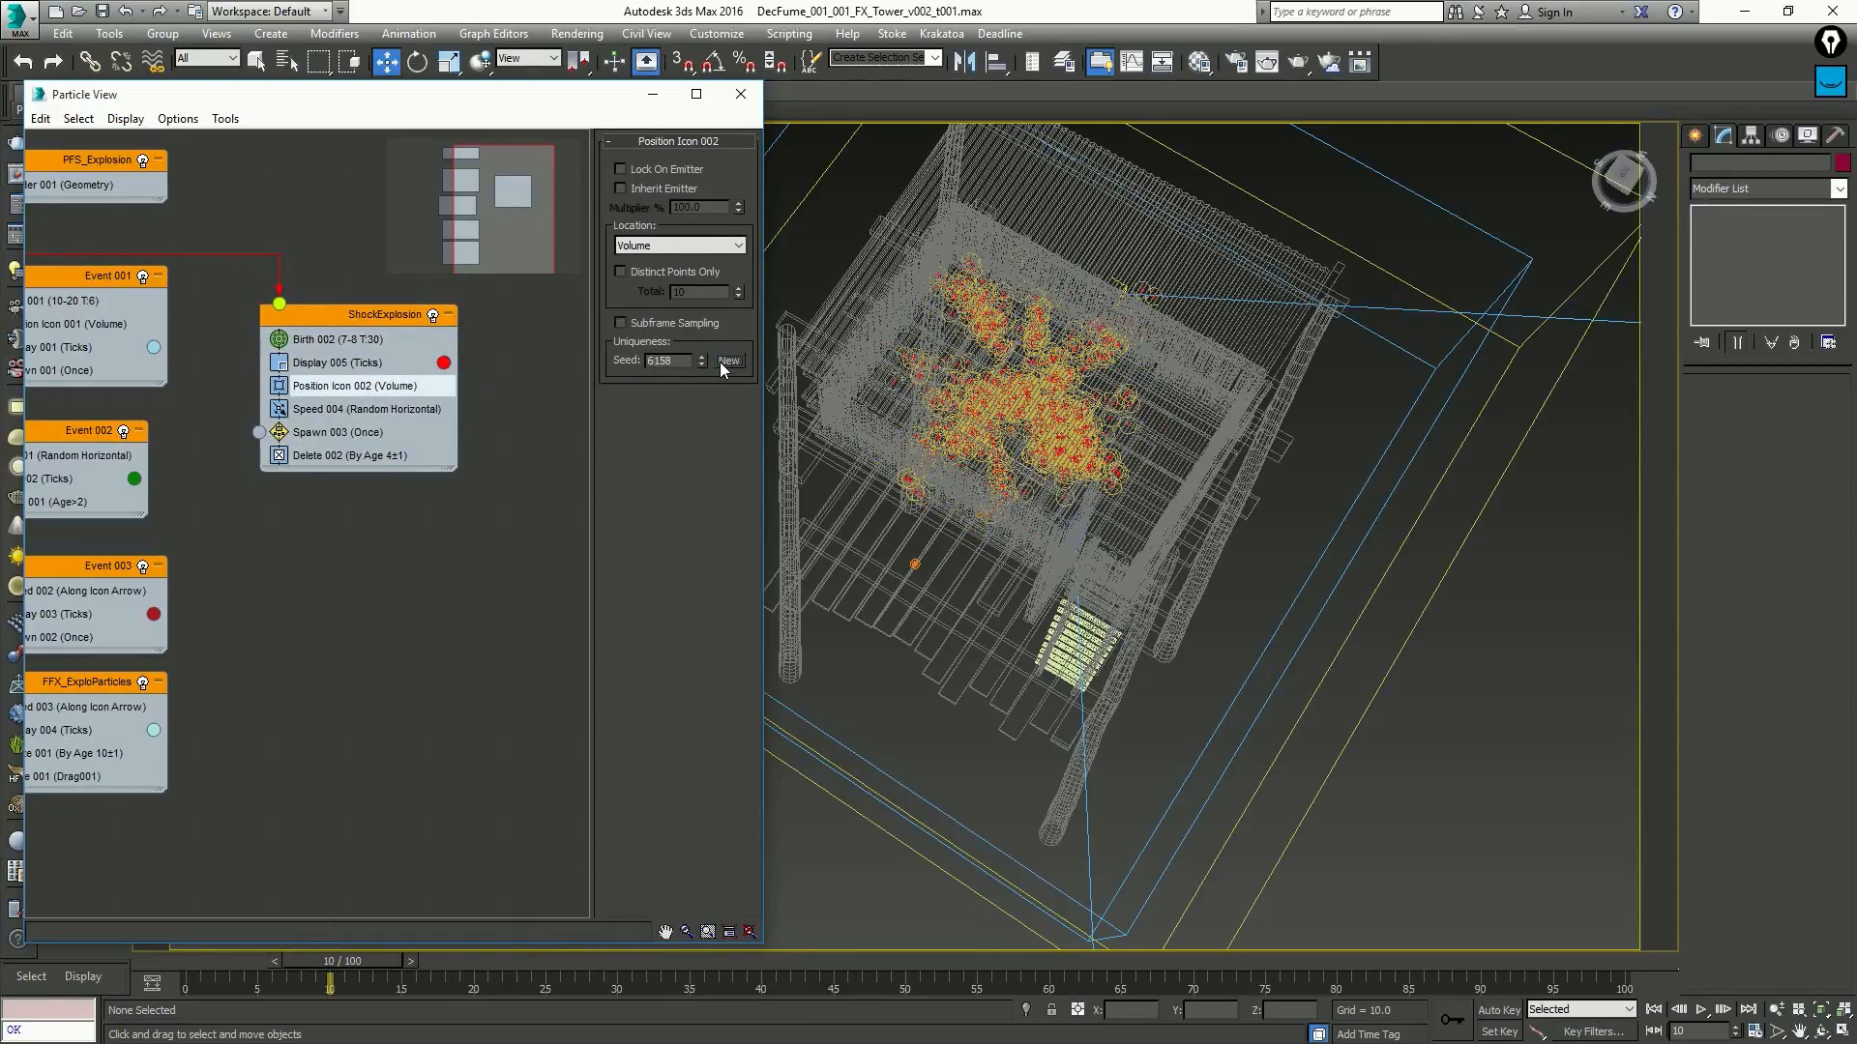
Examine the reseeded particles frame by frame from above and from the side, up to frame 18
middle_click_drag(1006, 452, 1032, 454)
key("period")
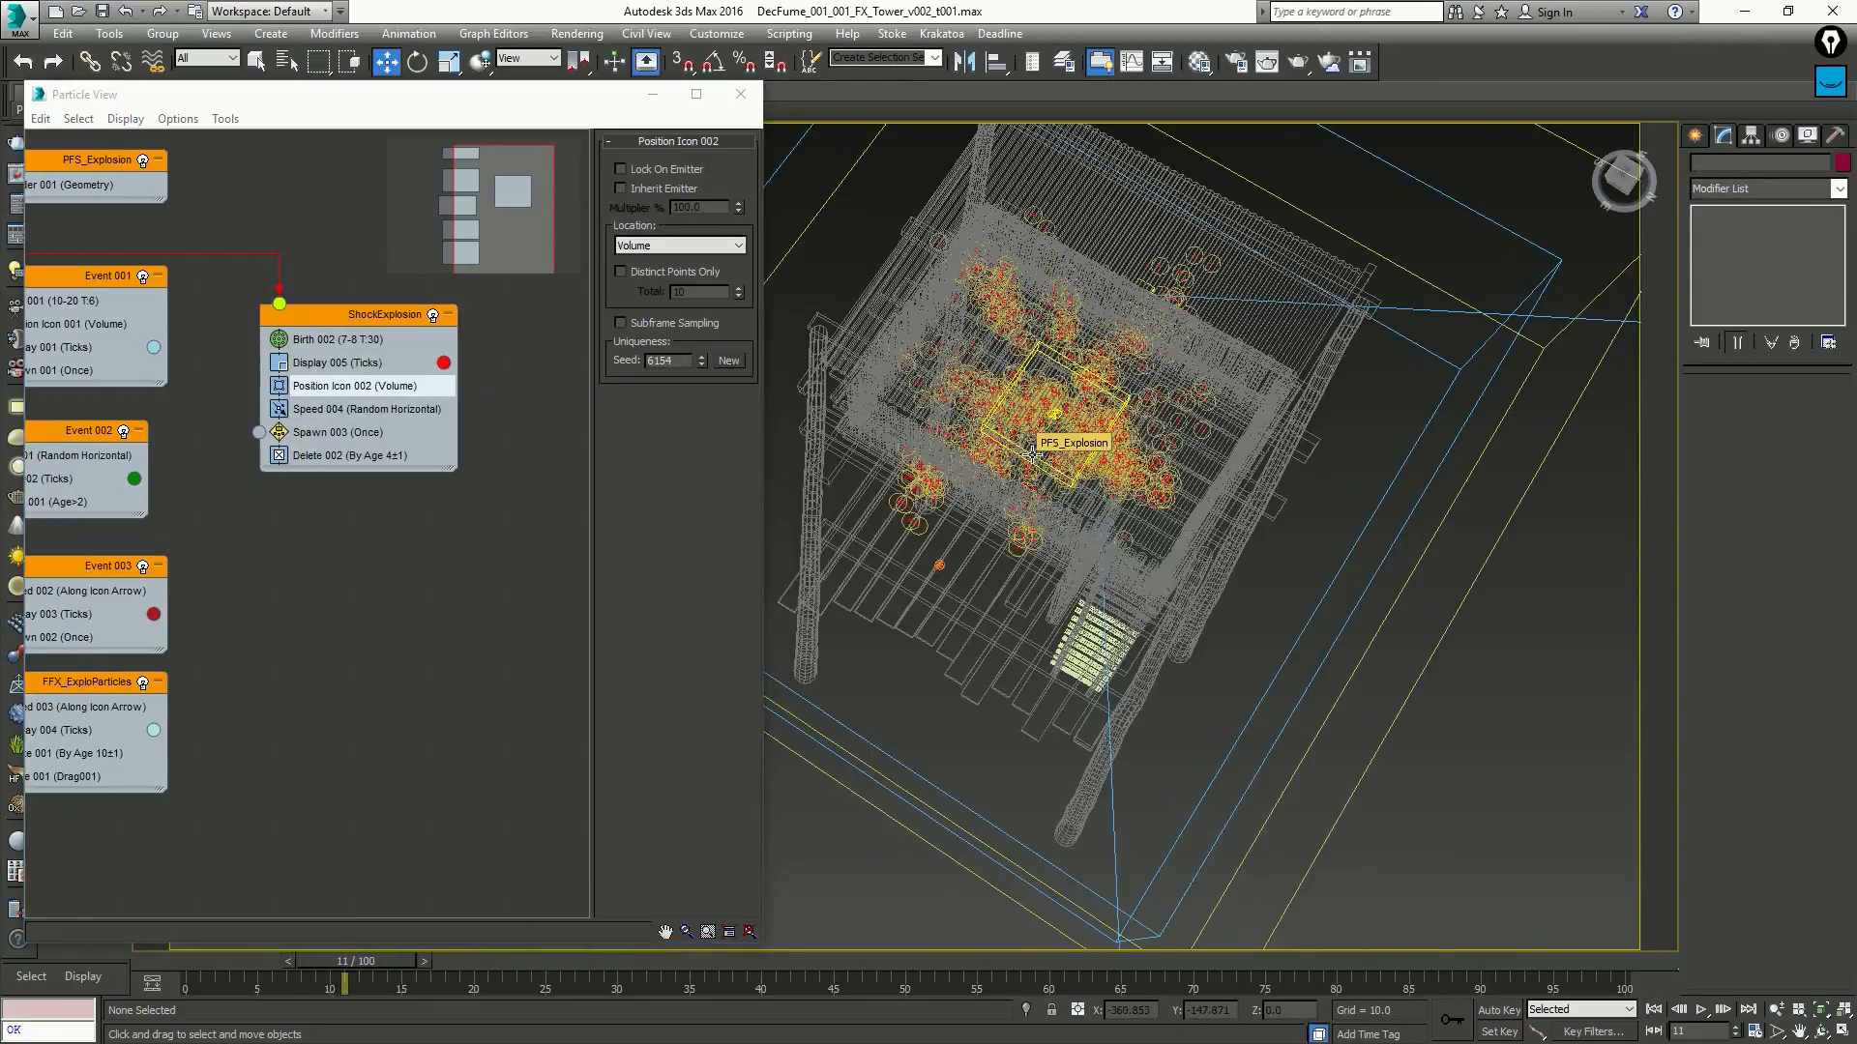
key("comma")
key("comma")
key("period")
key("period")
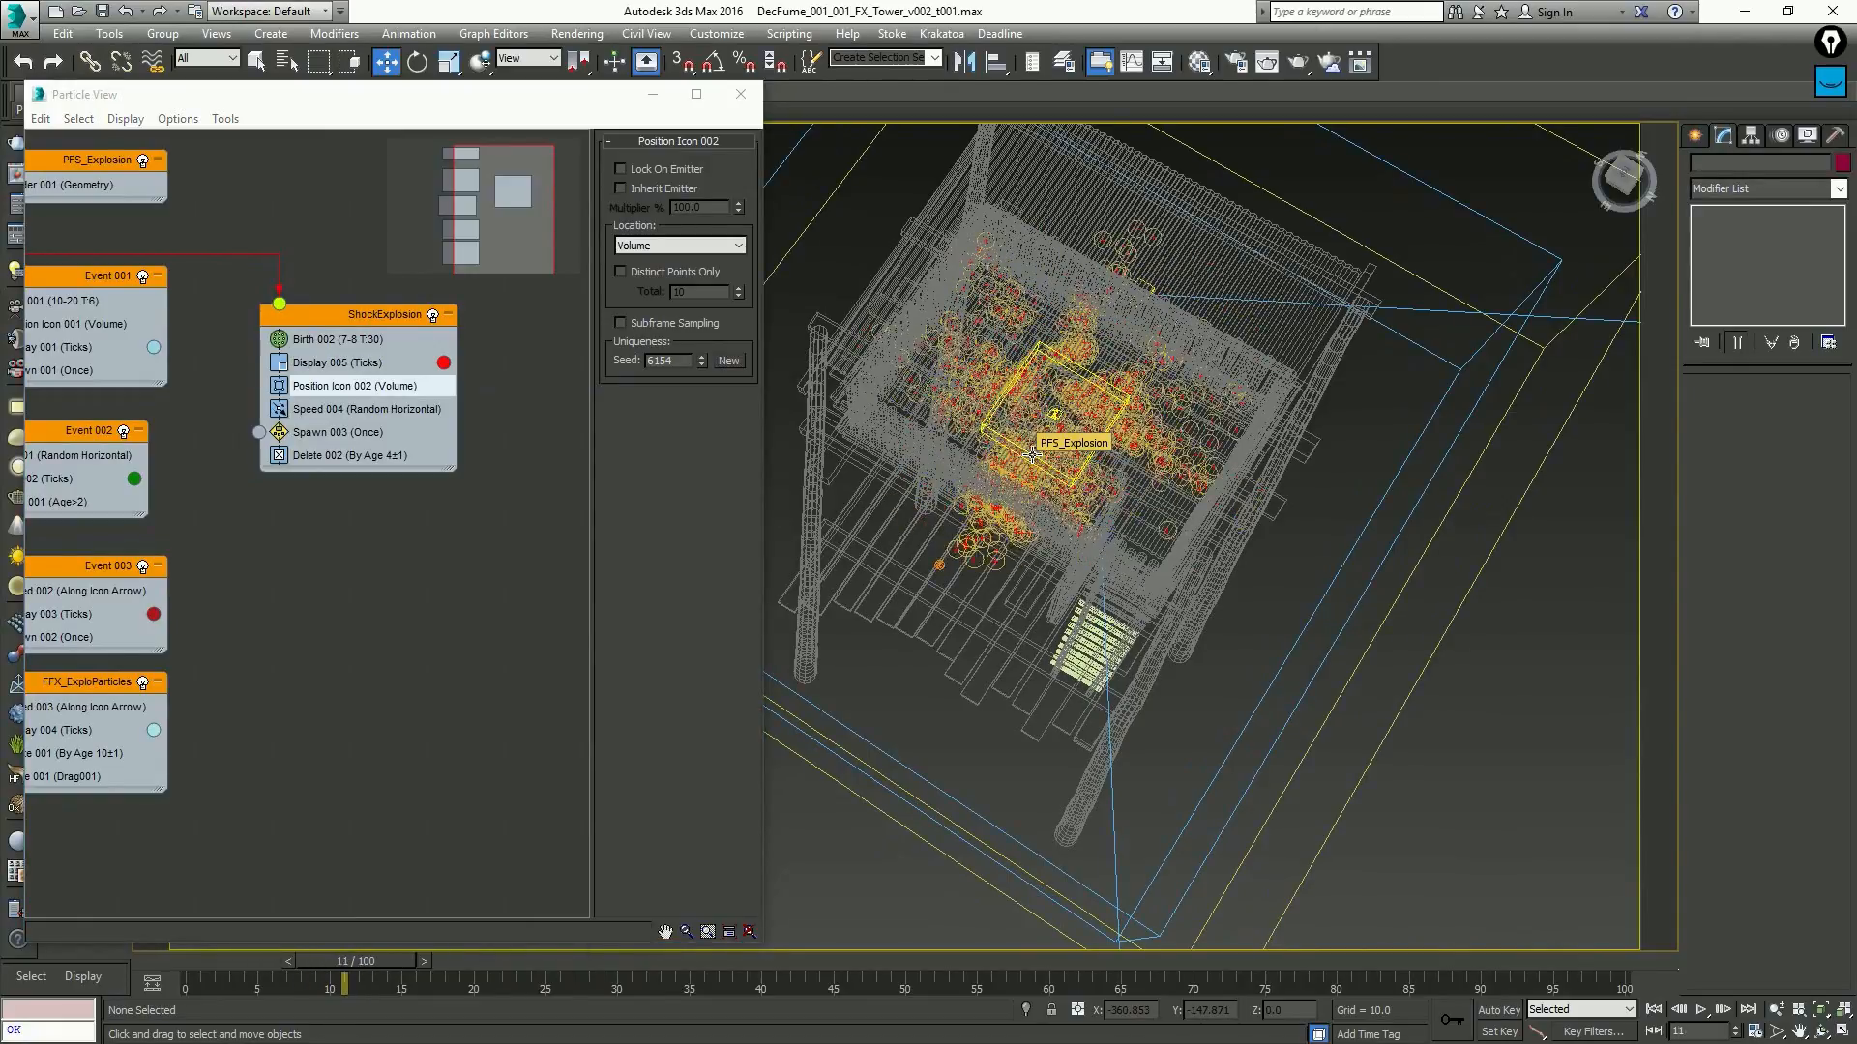
middle_click_drag(1032, 455, 1081, 354, "alt")
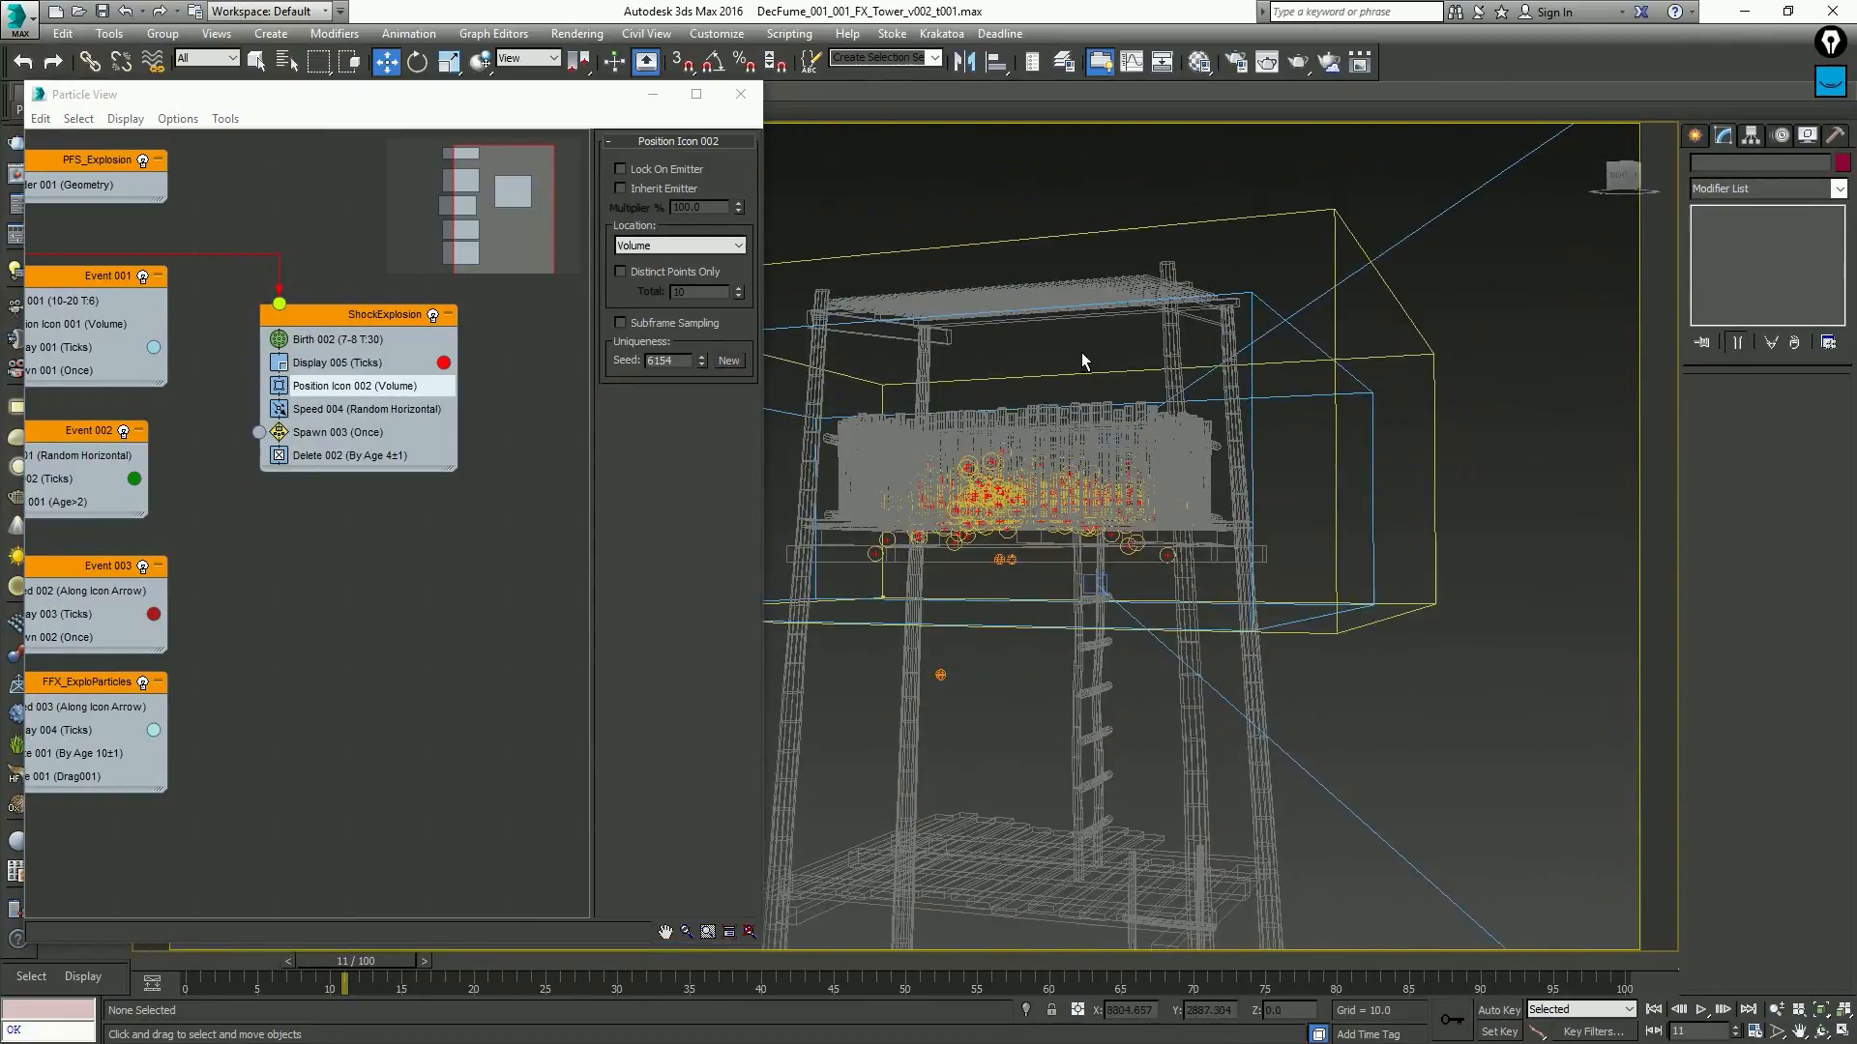
key("period")
key("period")
key("period")
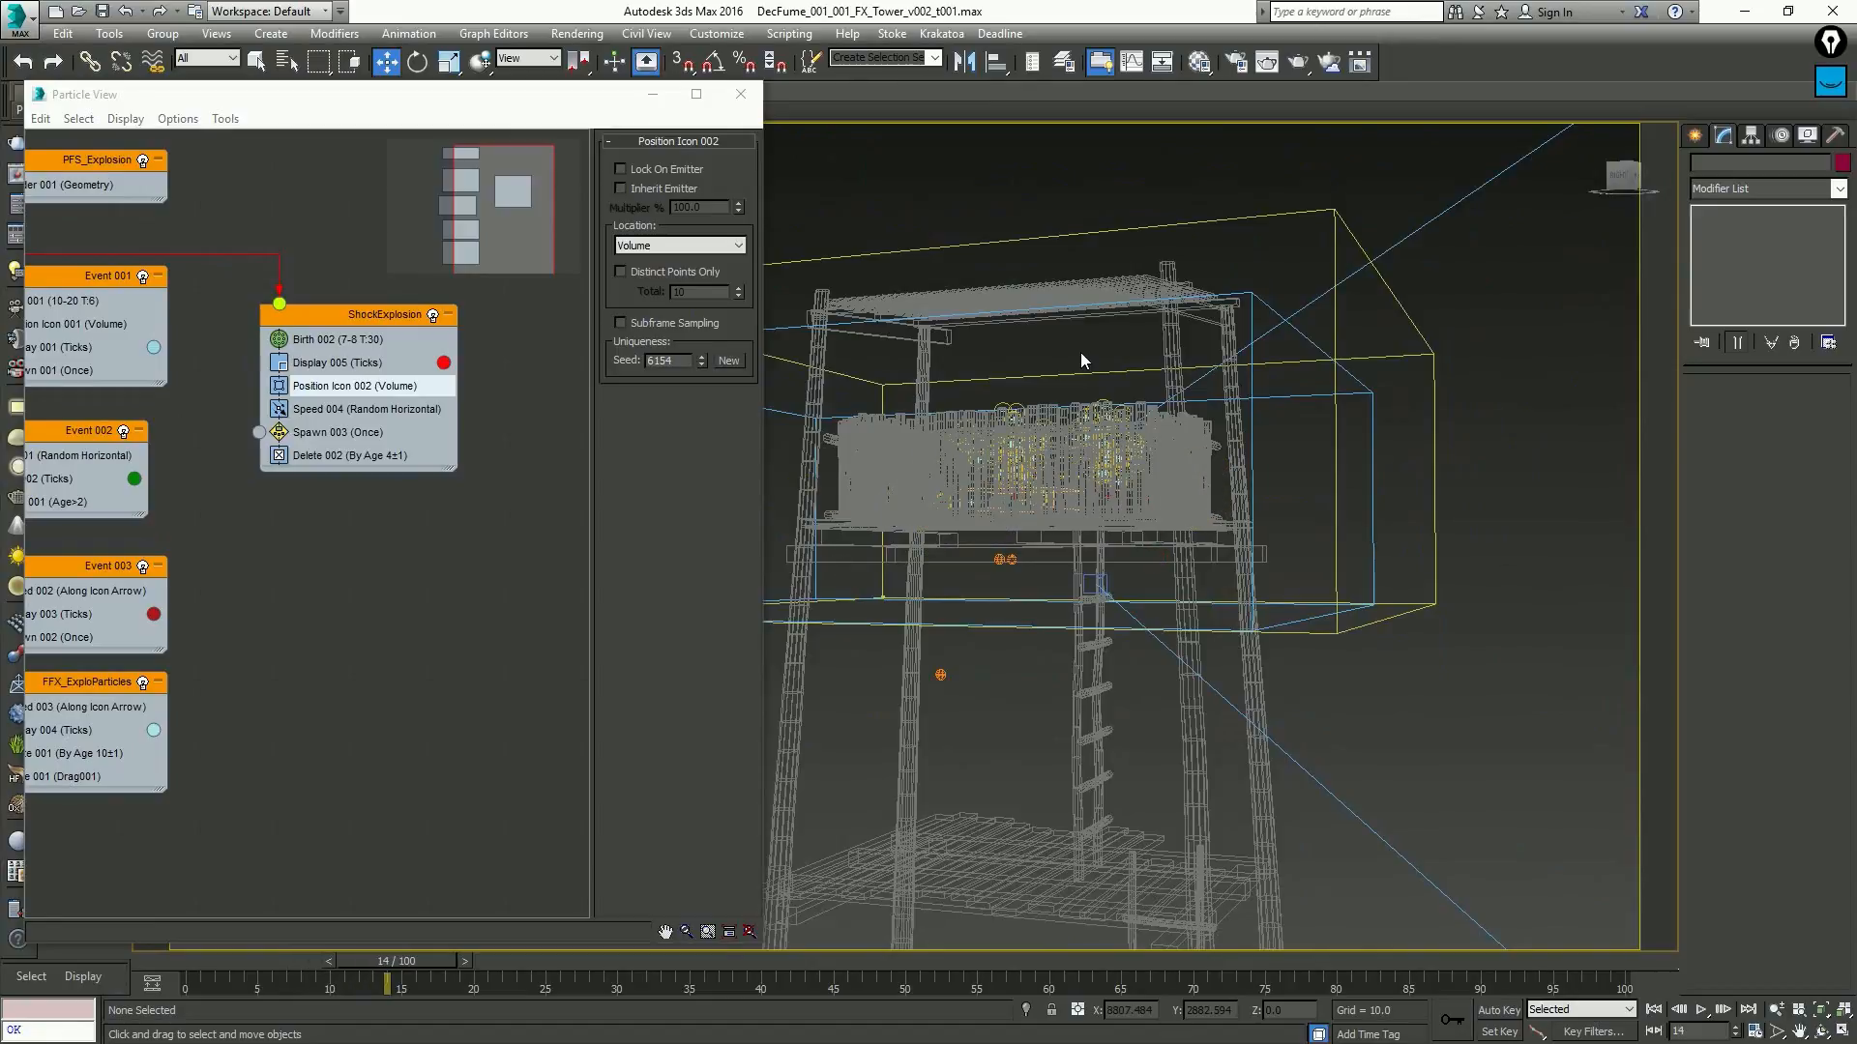
key("period")
key("period")
key("period")
key("period")
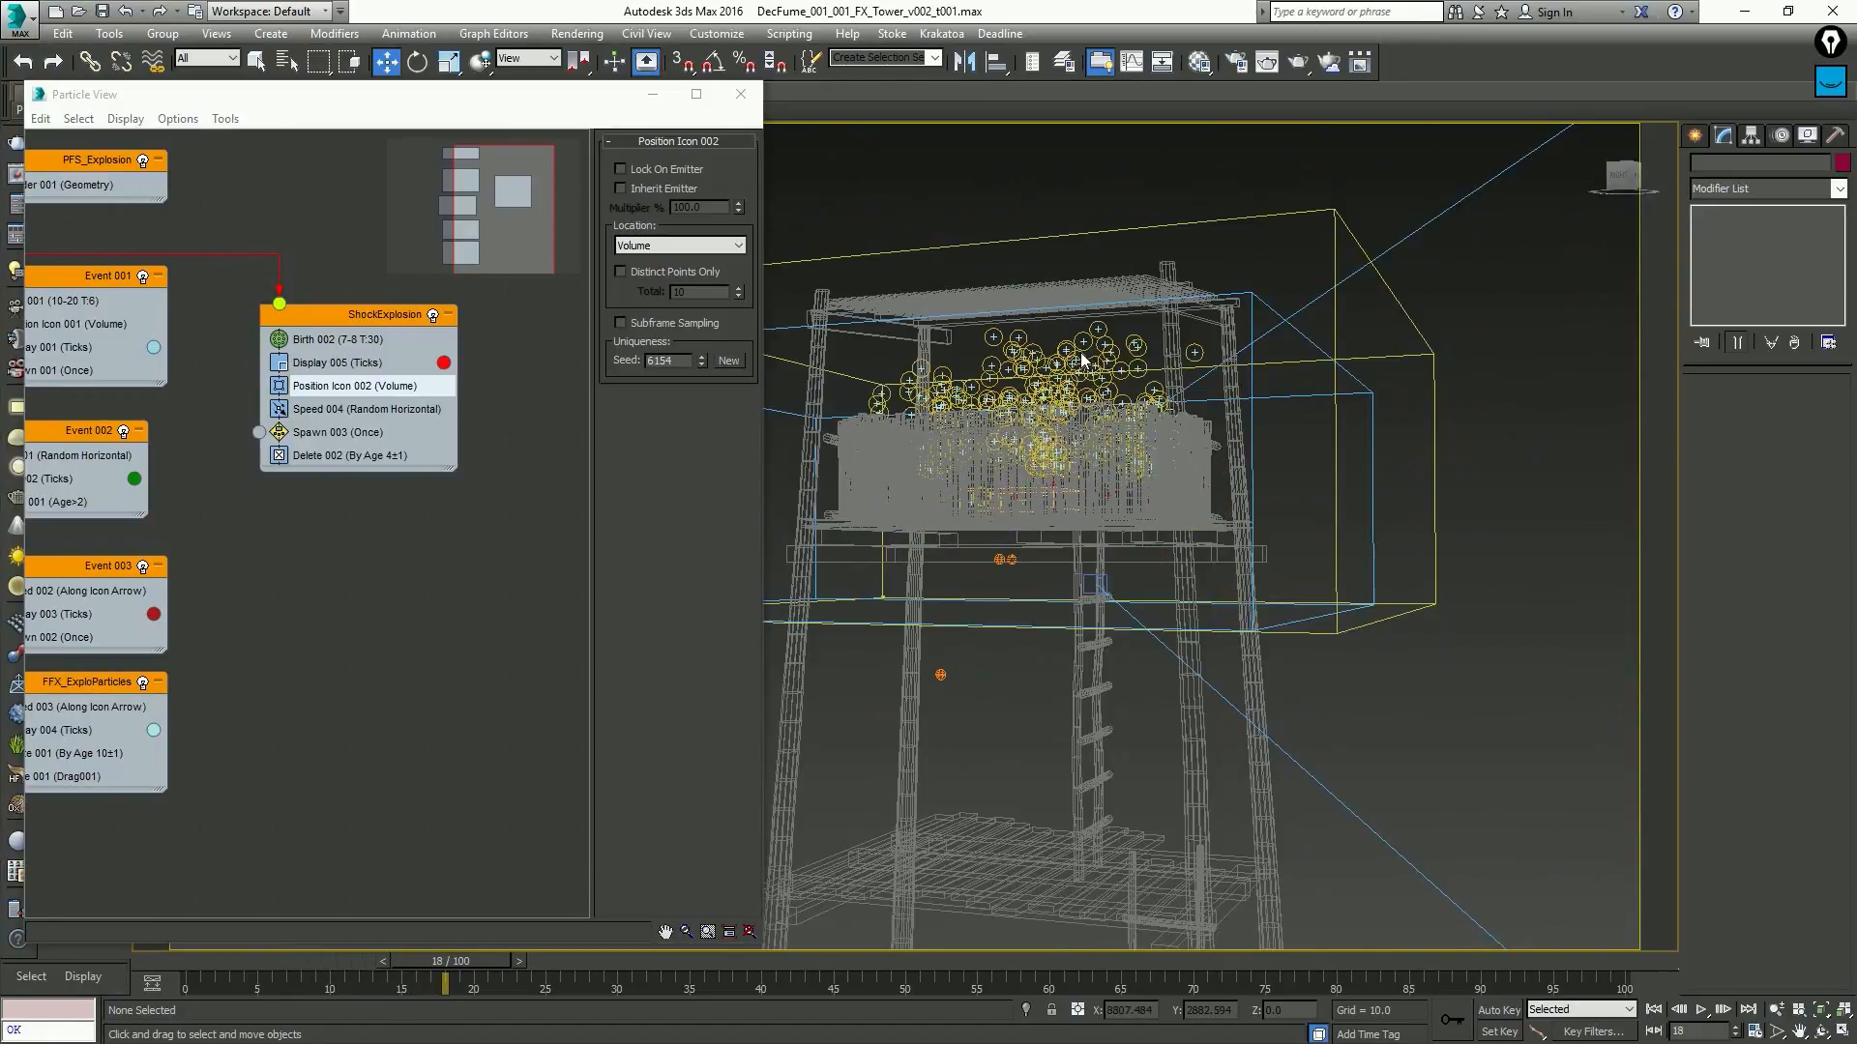
Step through the particle burst again from frame 0 to frame 12 to check its horizontal spread
key("Home")
key("period")
key("period")
key("period")
key("period")
key("period")
key("period")
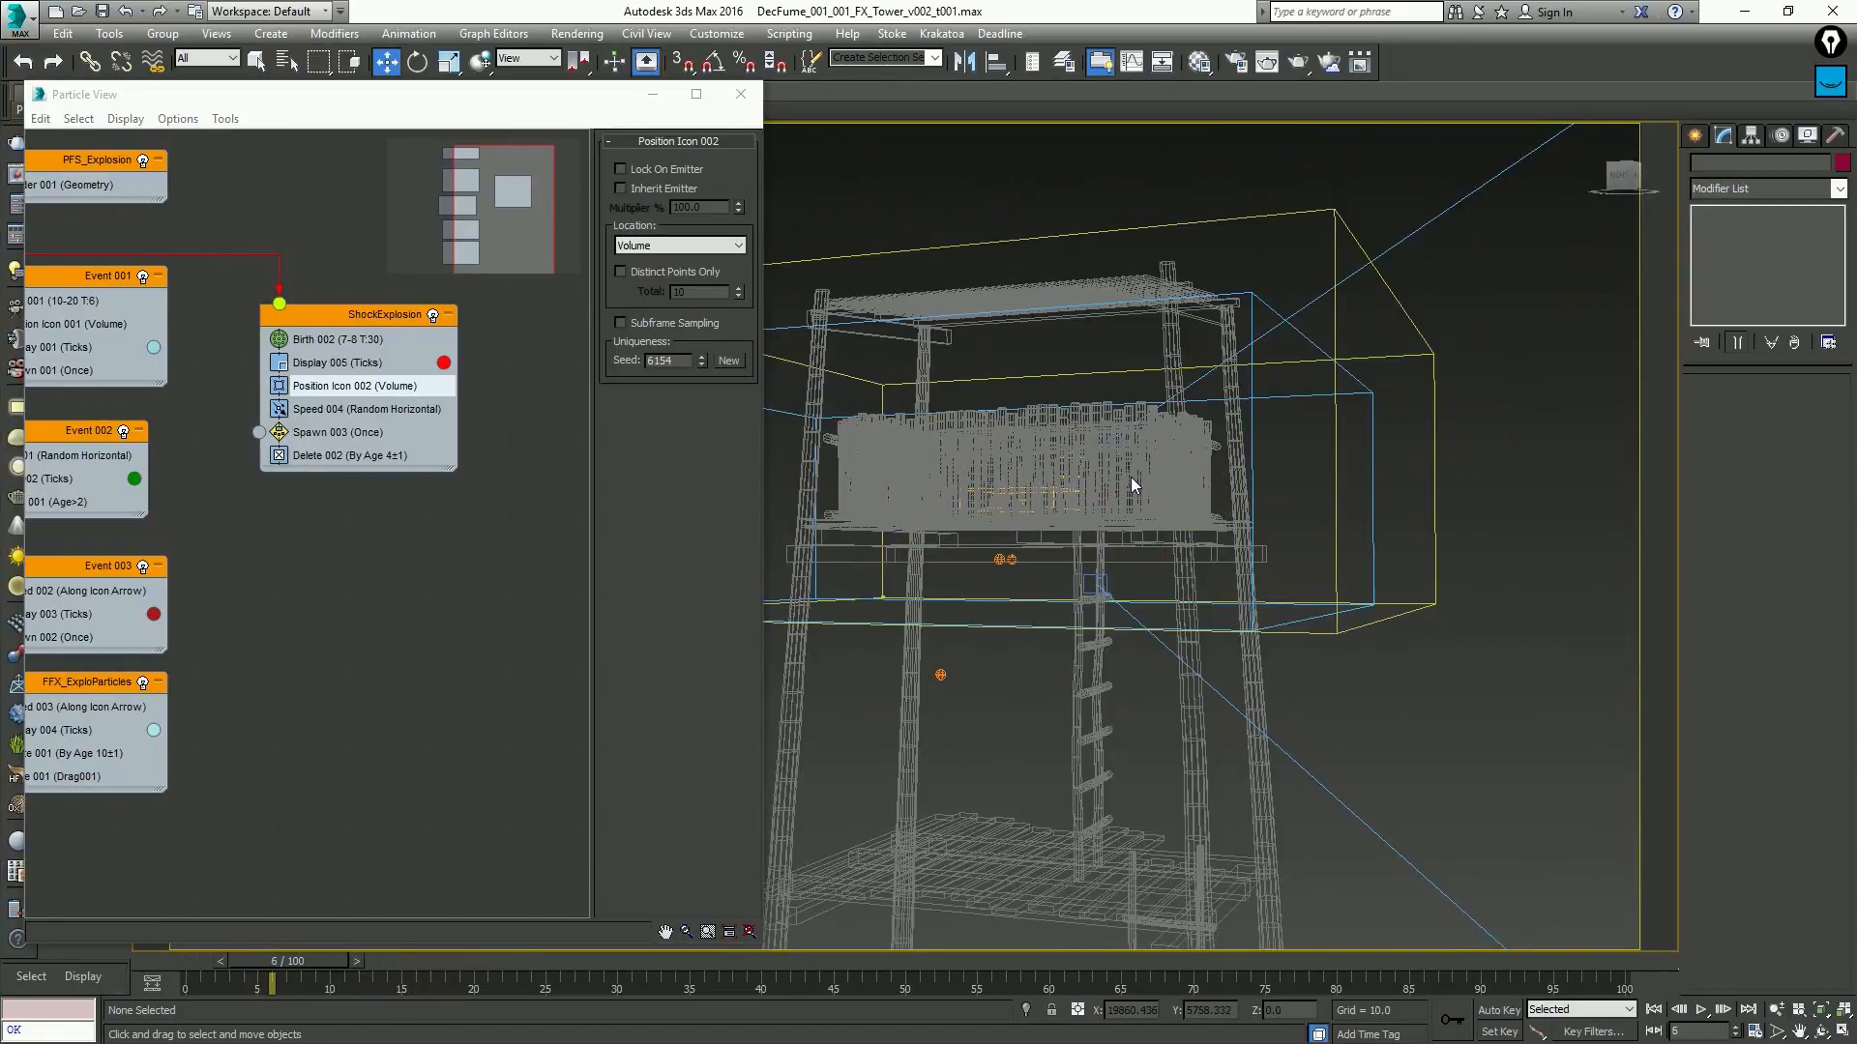
key("period")
key("period")
key("period")
key("period")
key("period")
key("period")
middle_click_drag(1130, 478, 1165, 446)
Reselect the FumeFX_ShockExplo container and run its default simulation, moving the progress window clear of the upper platform
left_click(1412, 619)
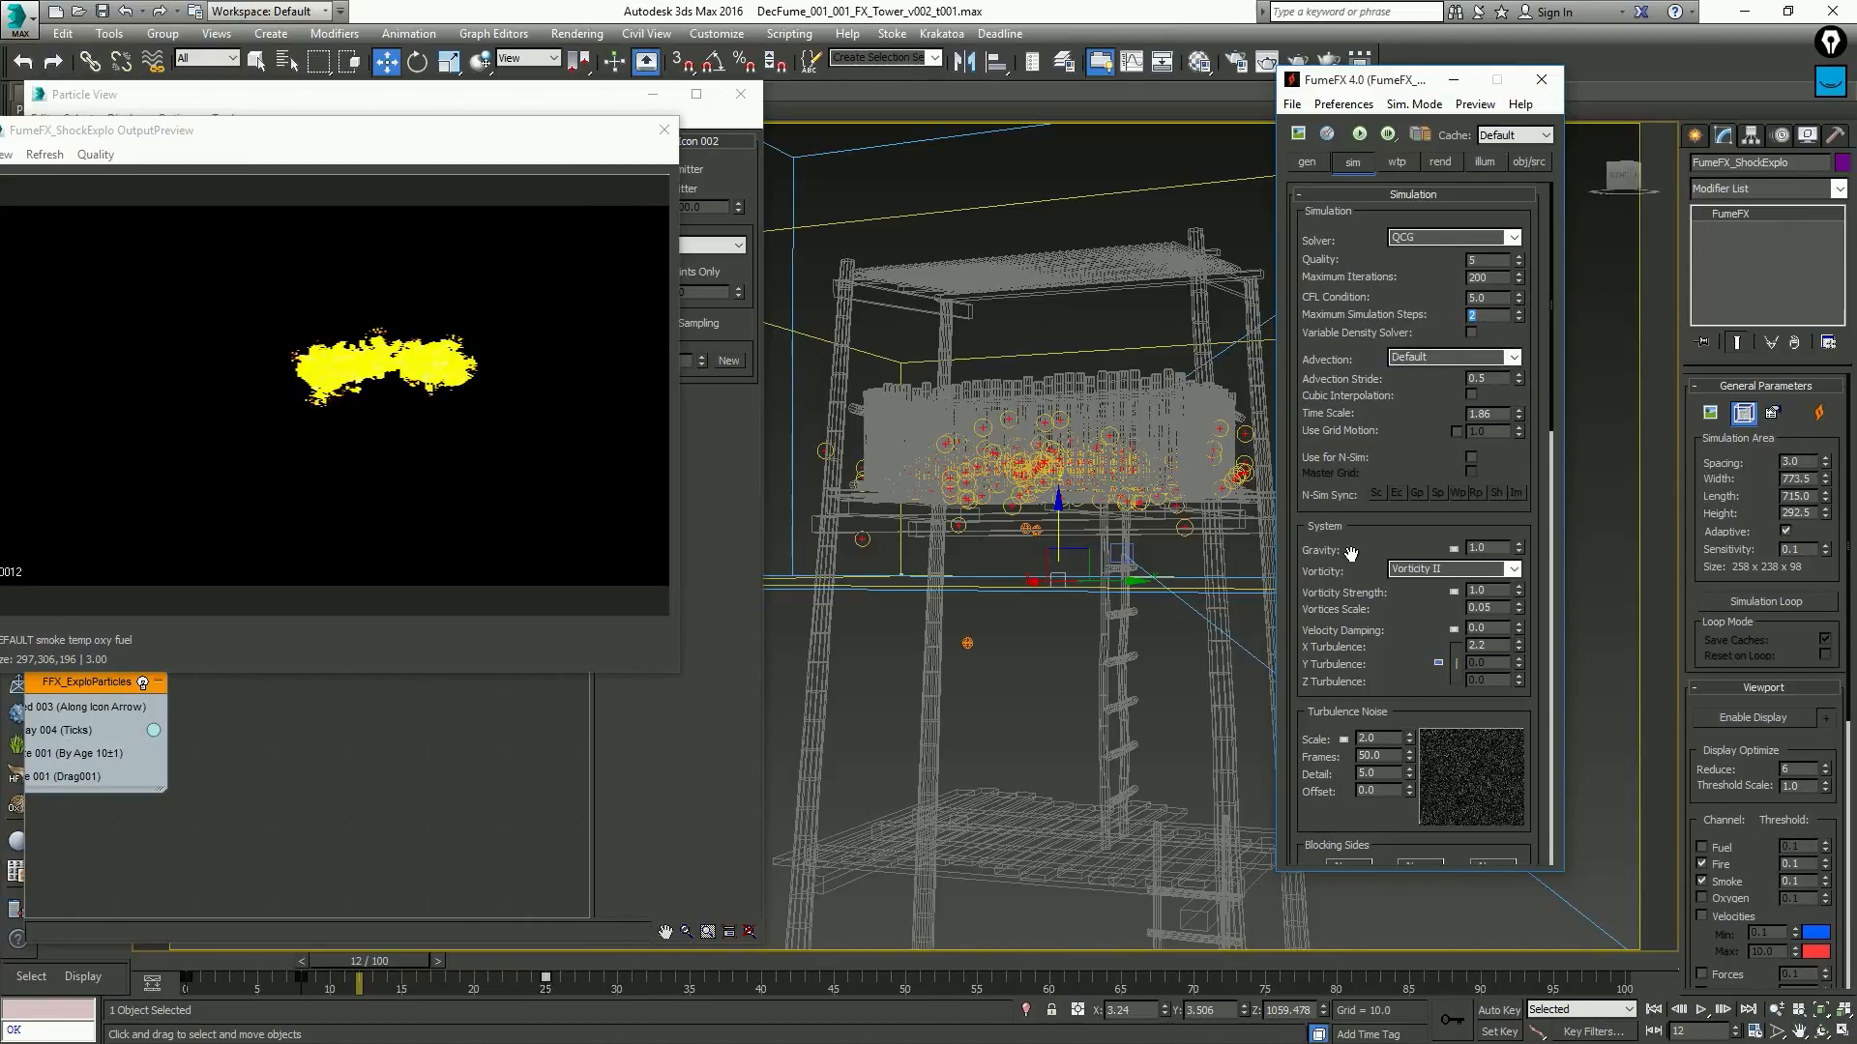
left_click(1358, 134)
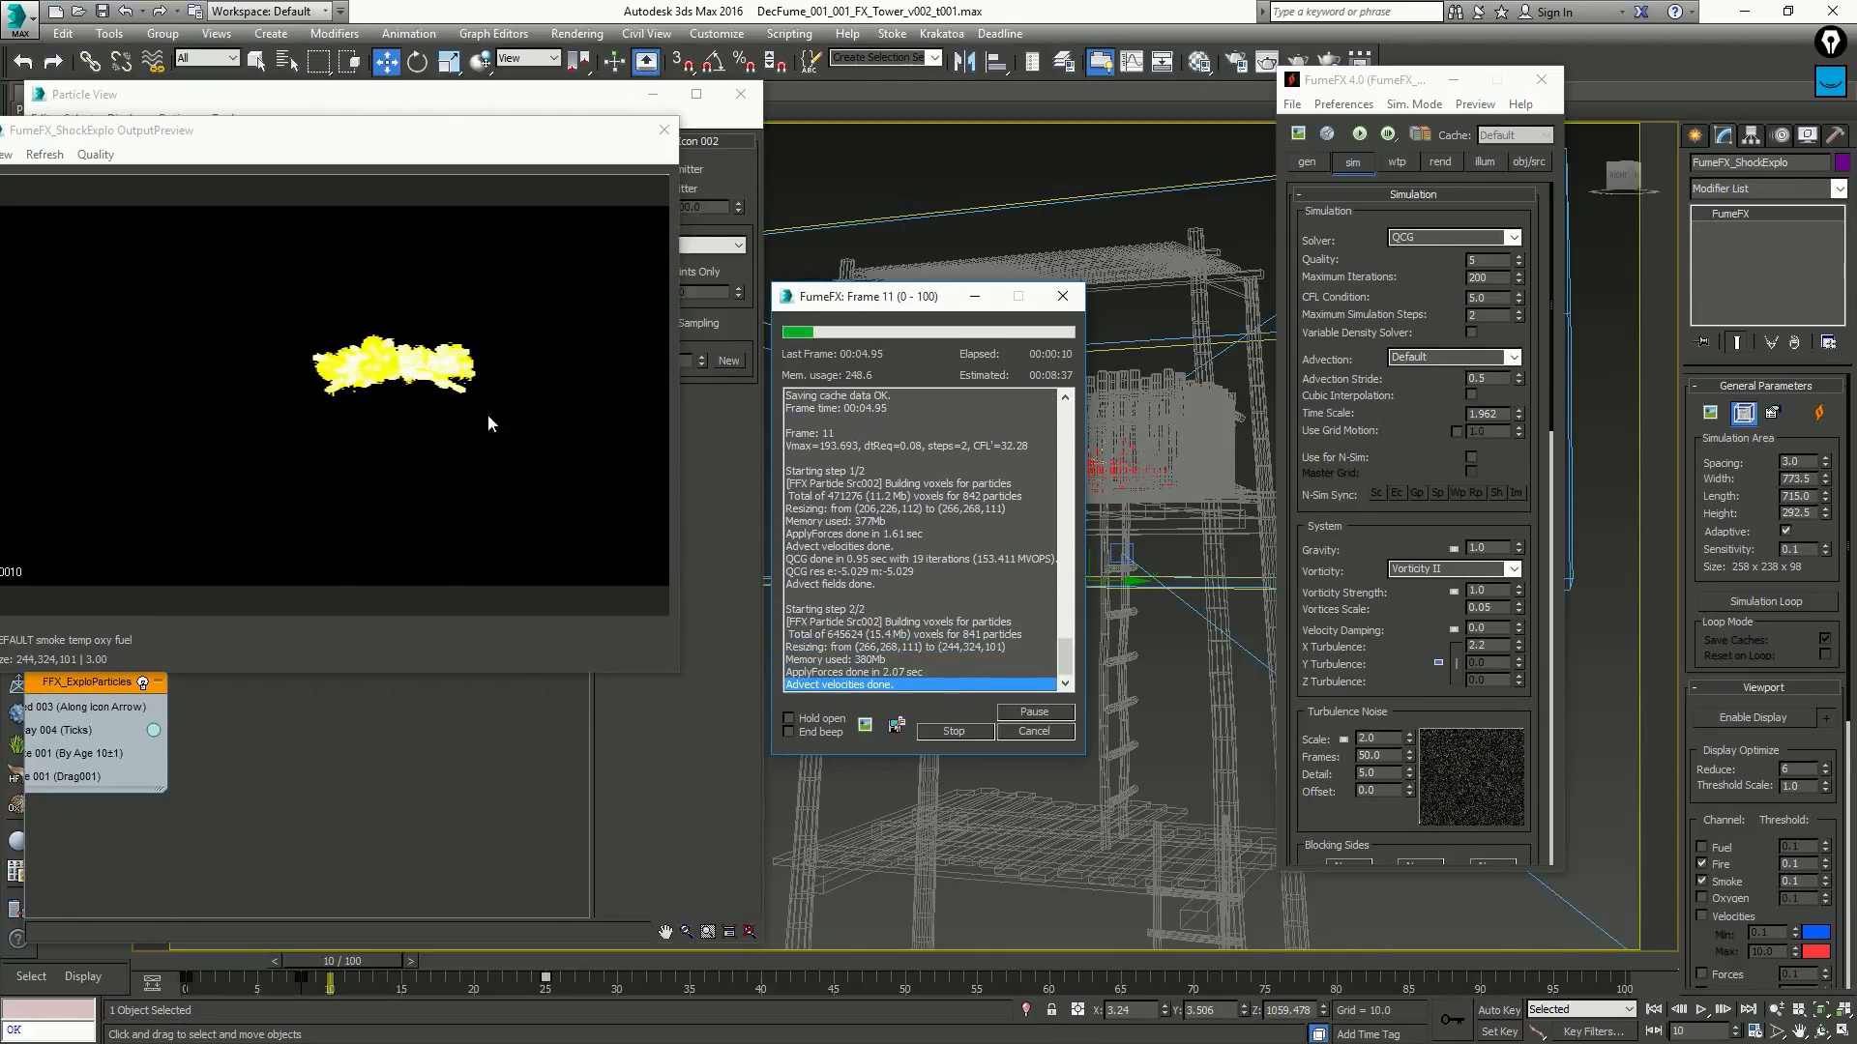
left_click_drag(904, 296, 866, 423)
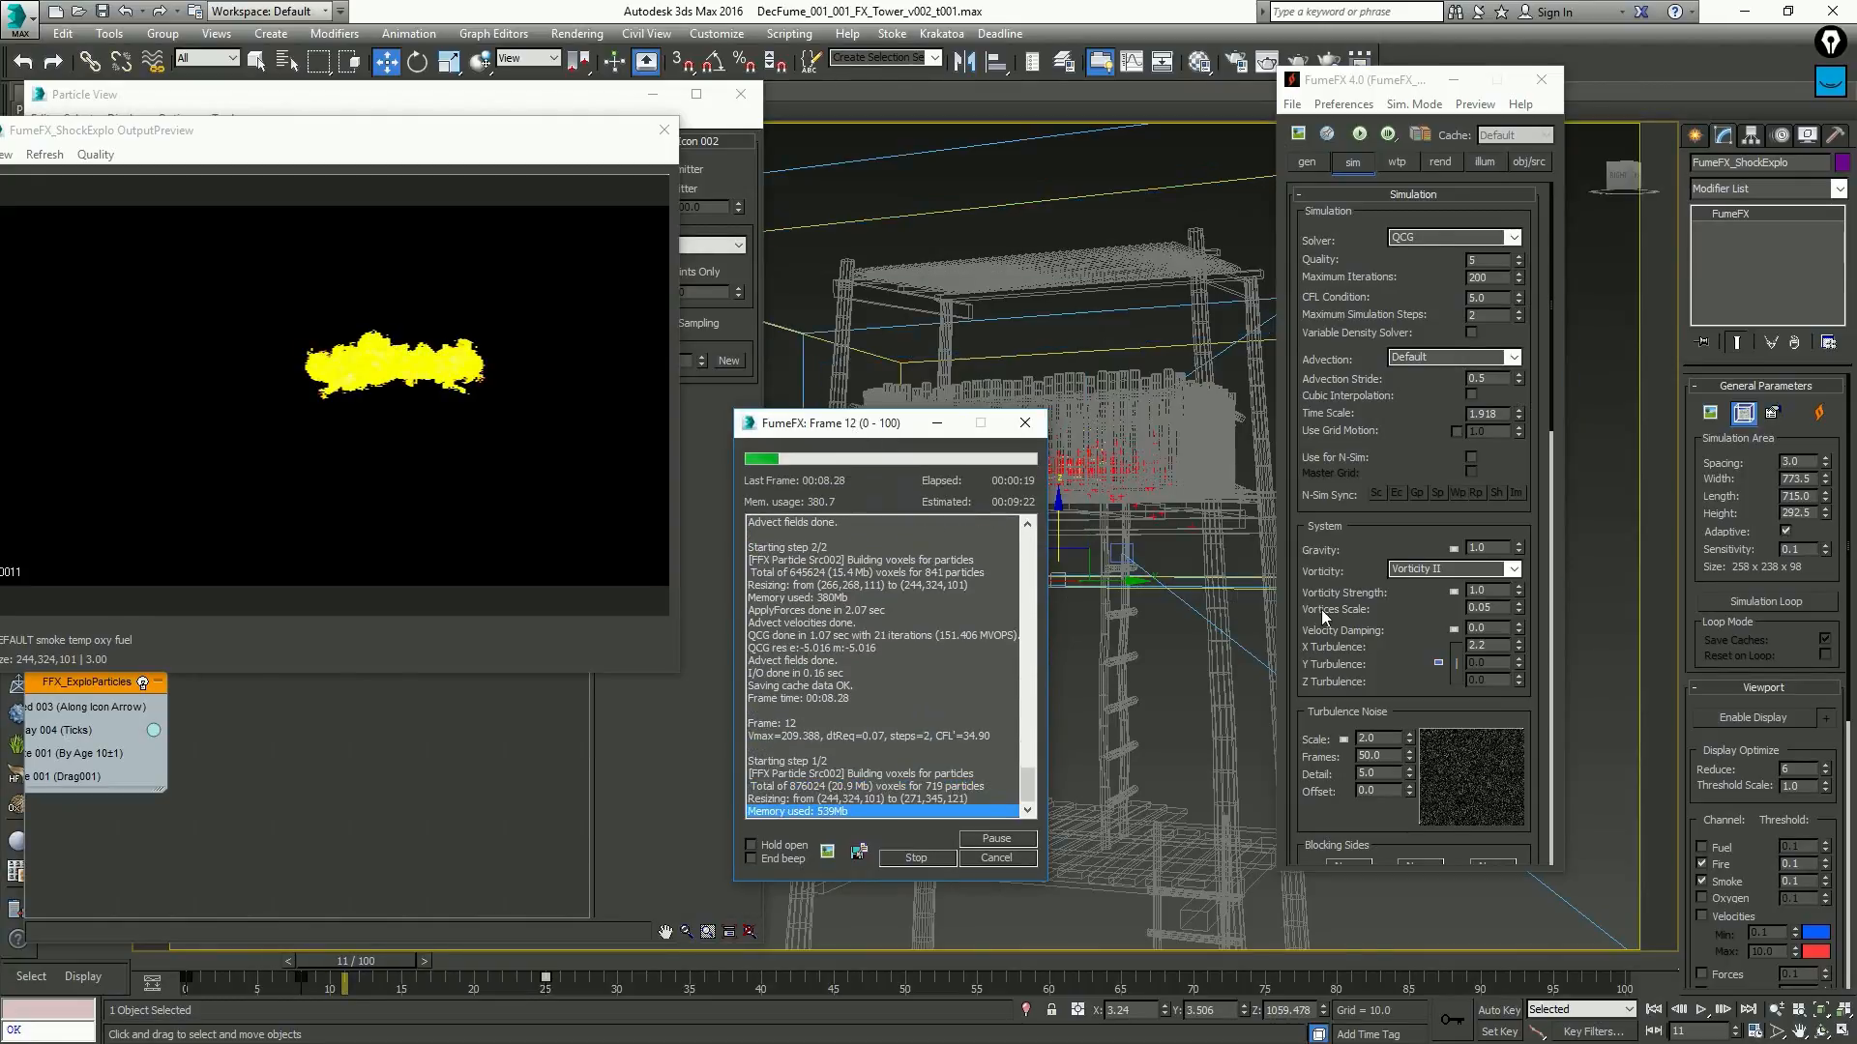
Examine the new simulation's output preview from raised and side angles, comparing the fire with the particles across several frames
middle_click_drag(1128, 392, 1137, 506, "alt")
key("alt+z")
left_click_drag(1136, 503, 1177, 454)
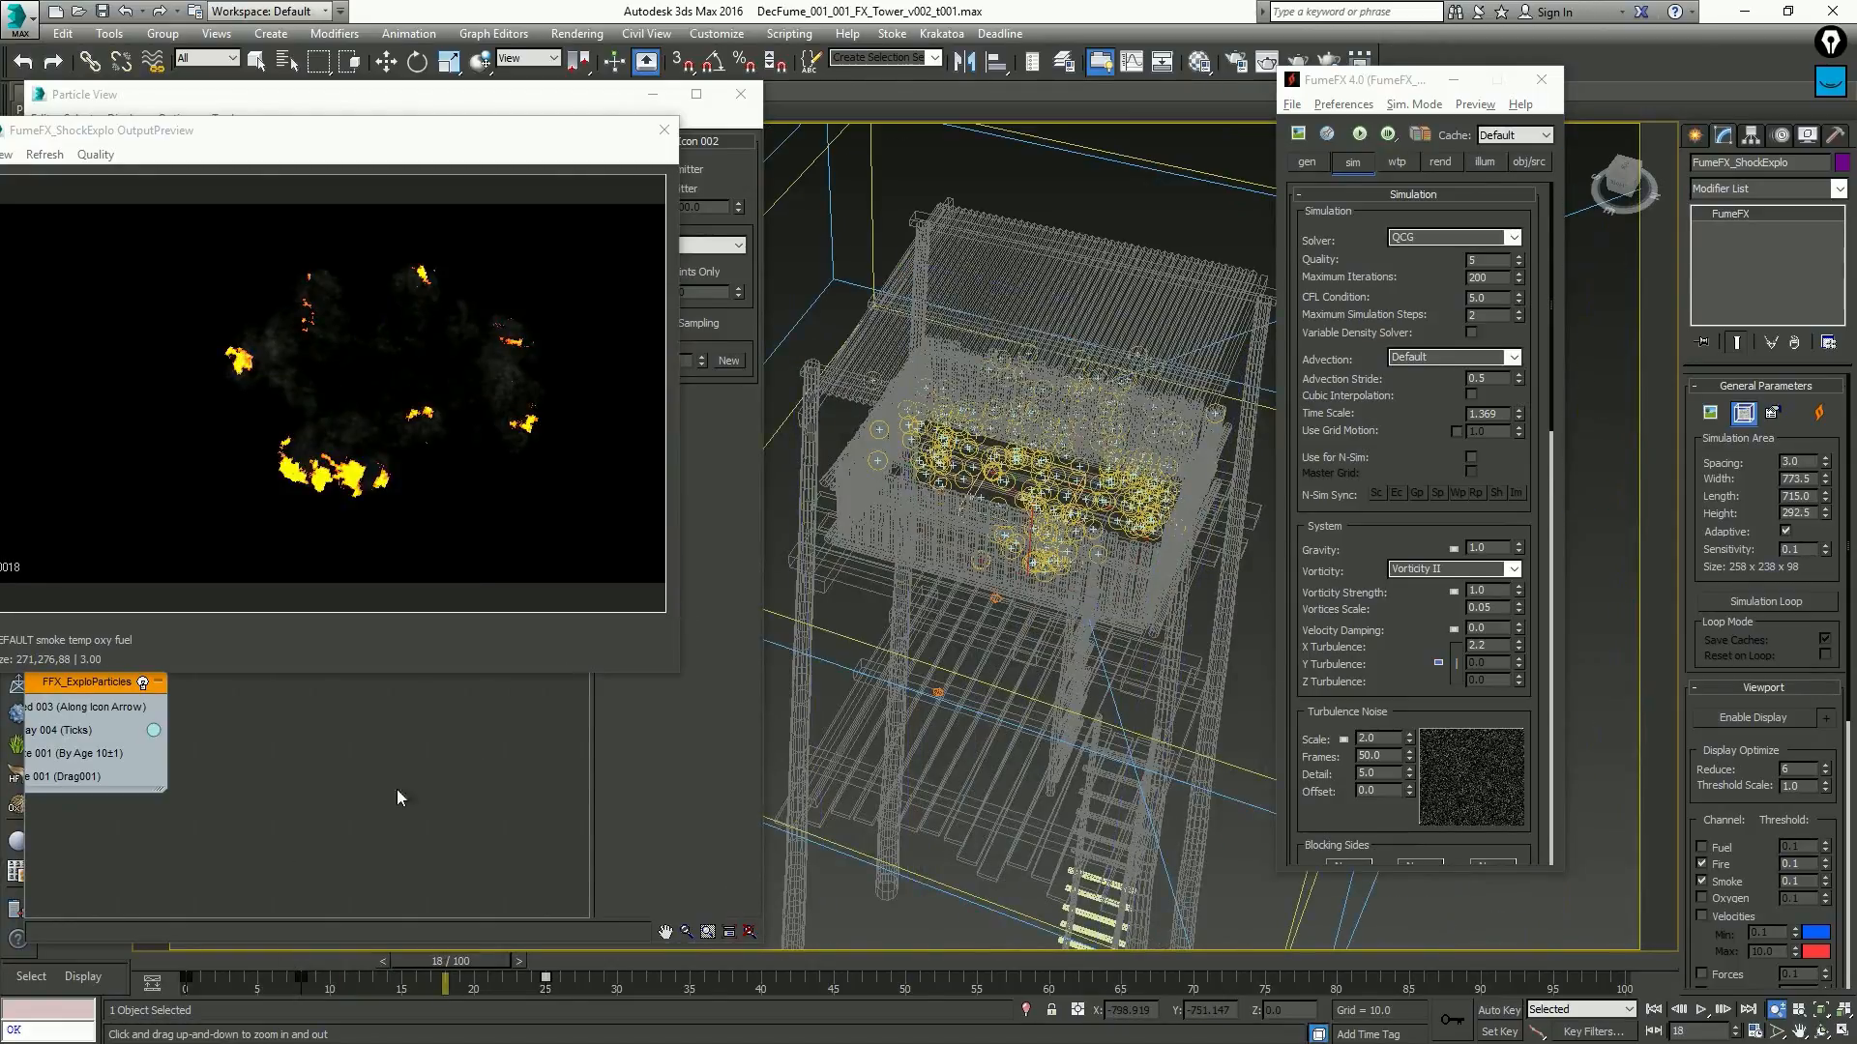
left_click_drag(451, 961, 573, 967)
key("alt+z")
middle_click_drag(967, 435, 1048, 421, "alt")
key("c")
key("w")
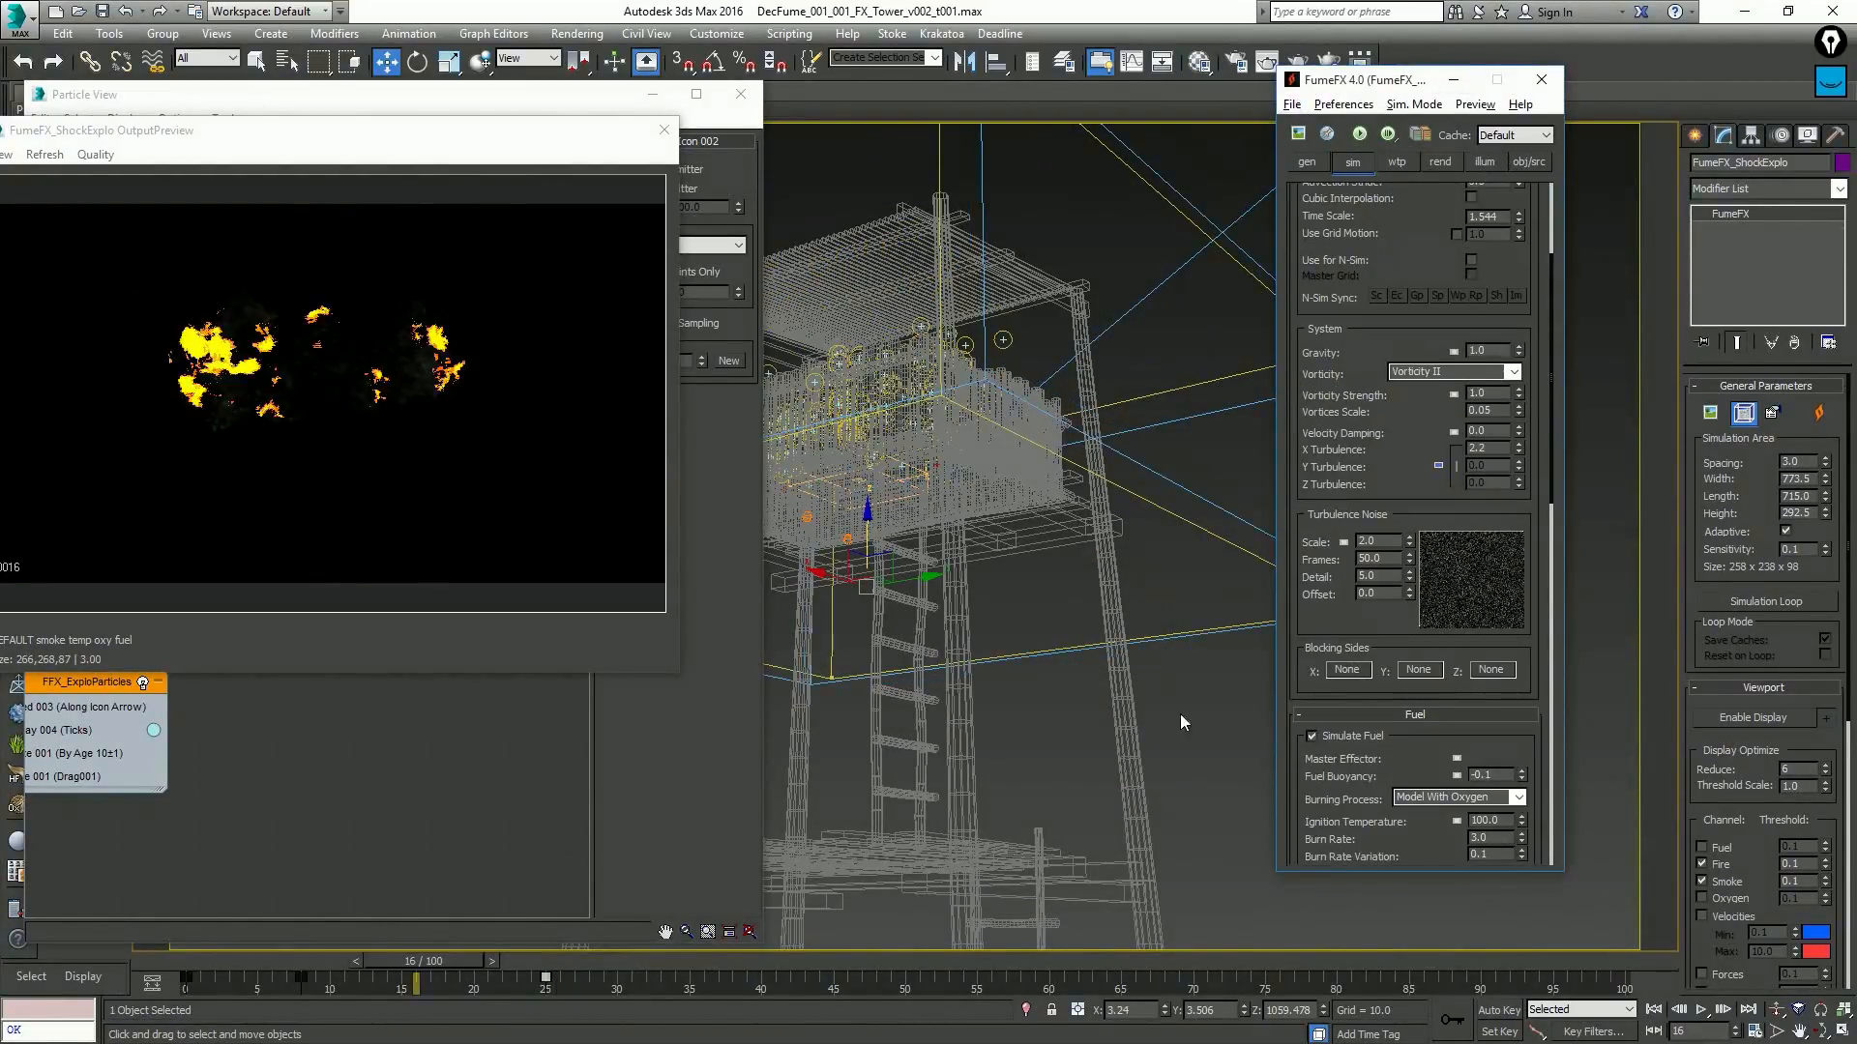
Select the PFS_Explosion emitter and examine the particles around it from several angles at frames 16 and 17
left_click(1187, 733)
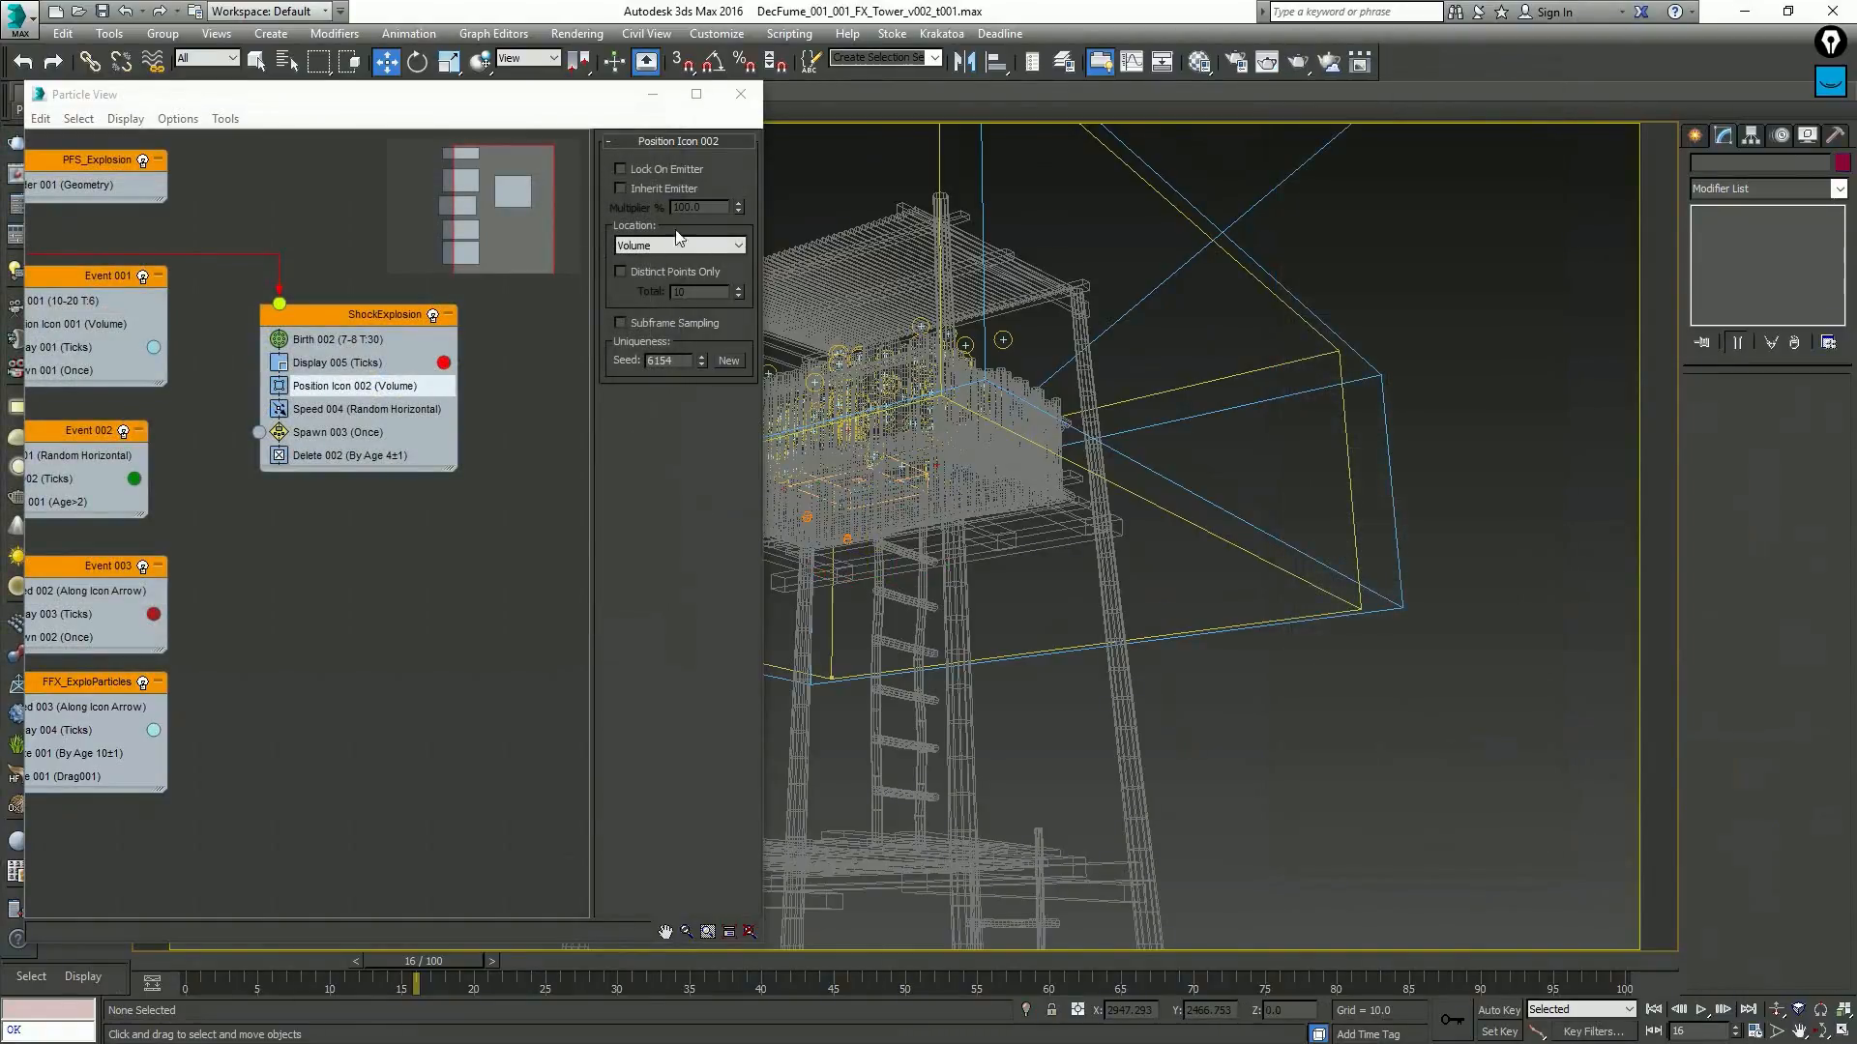
left_click(909, 465)
key("z")
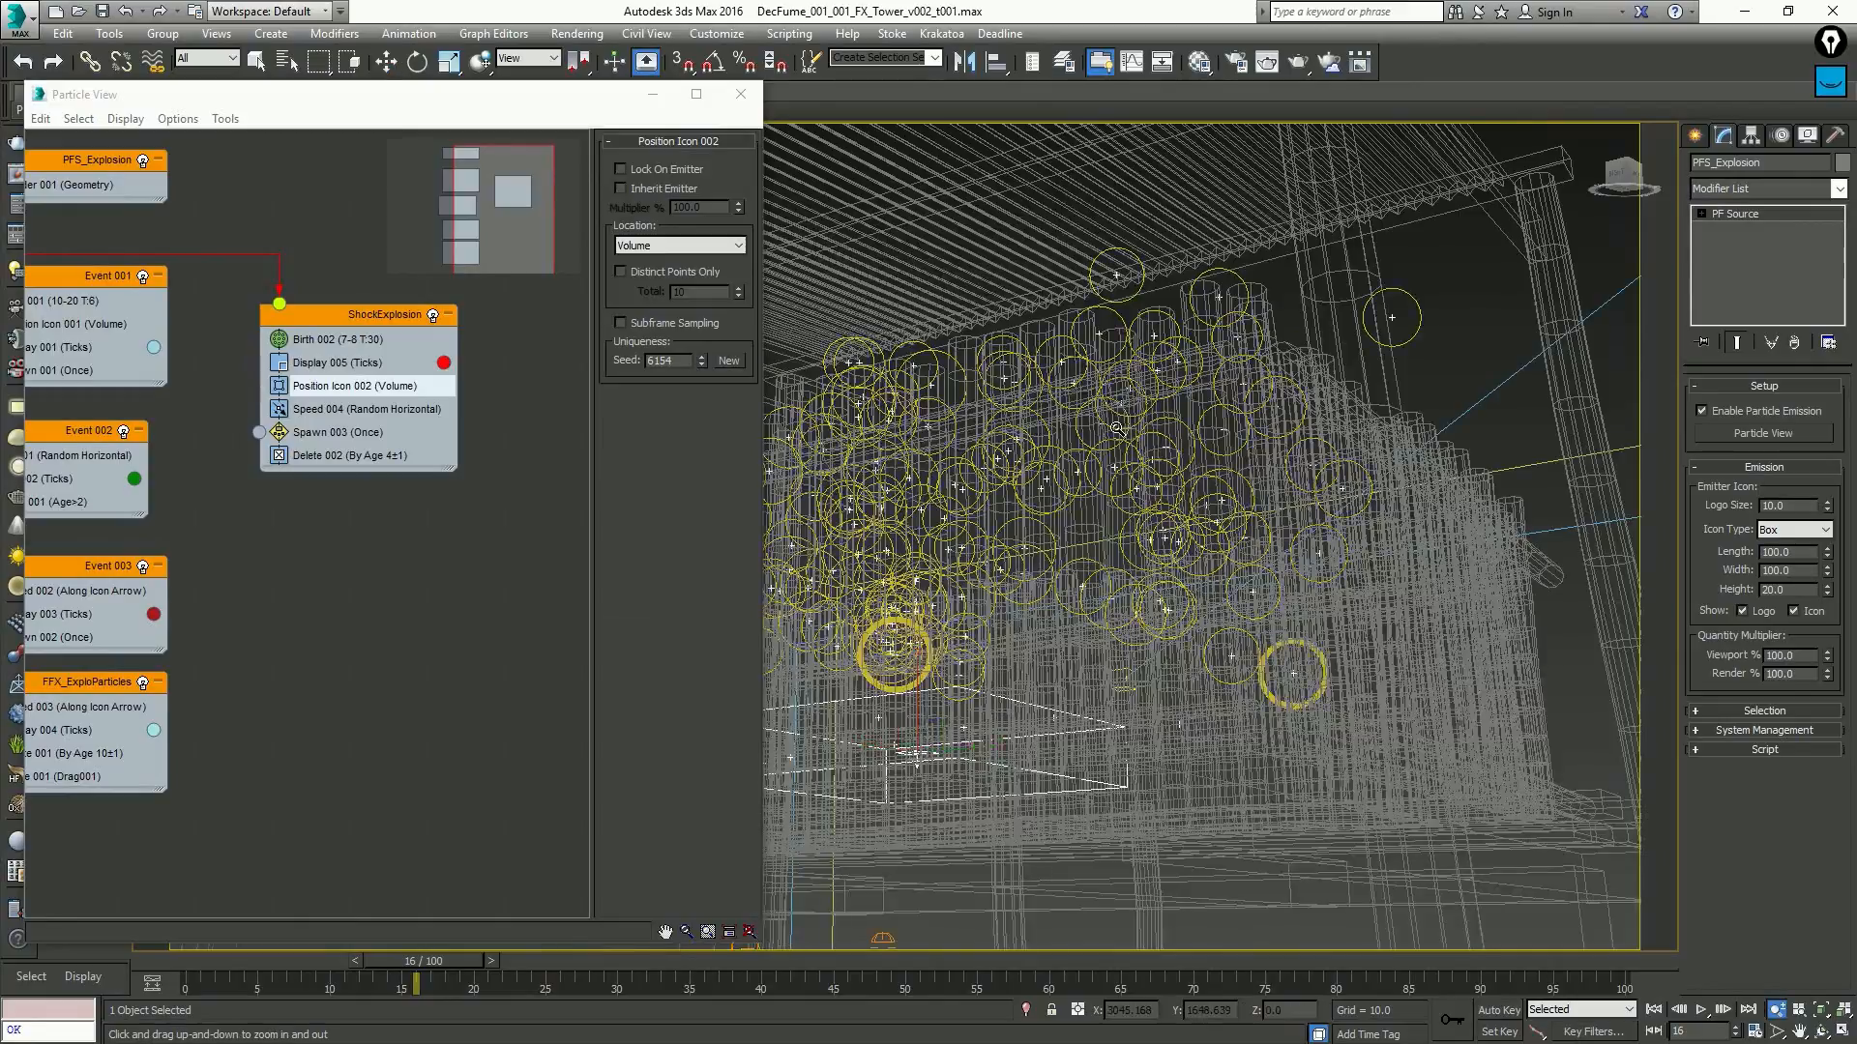
scroll(1128, 426, "down", 5)
middle_click_drag(1127, 425, 1106, 542, "alt")
key("w")
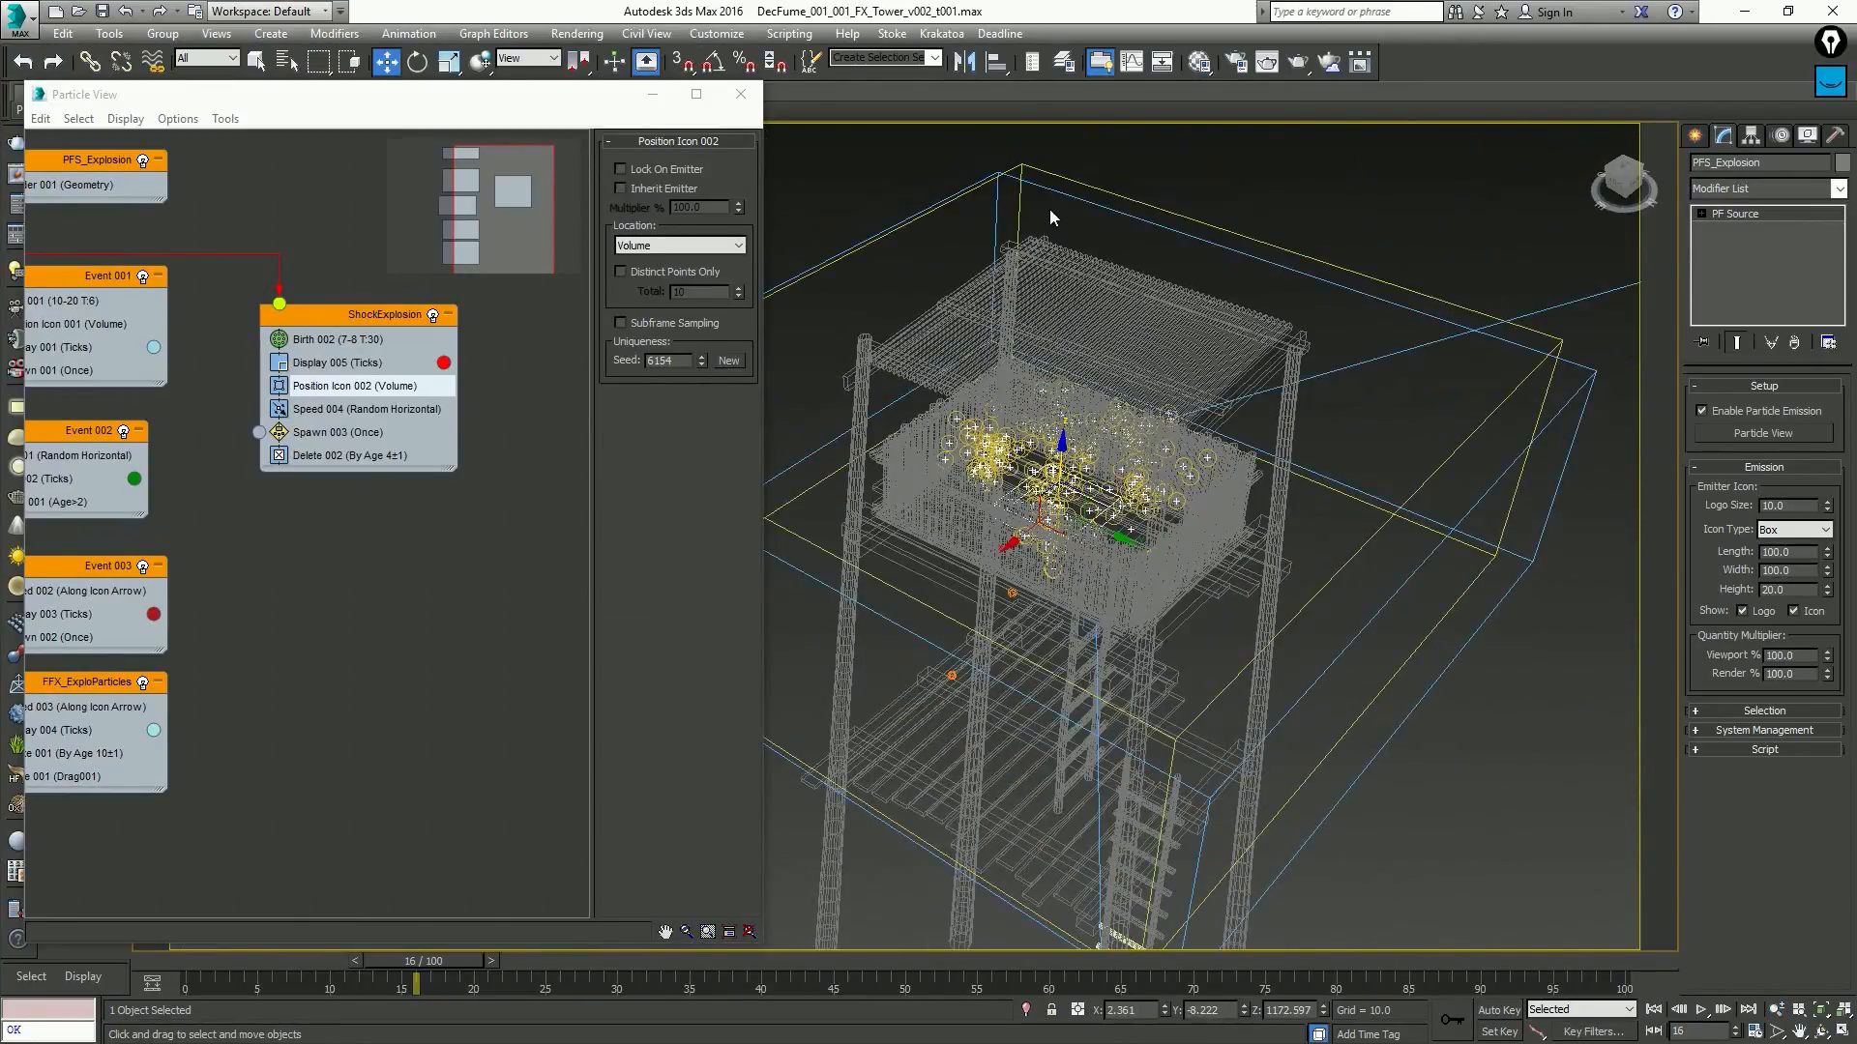
middle_click_drag(1059, 401, 1121, 418, "alt")
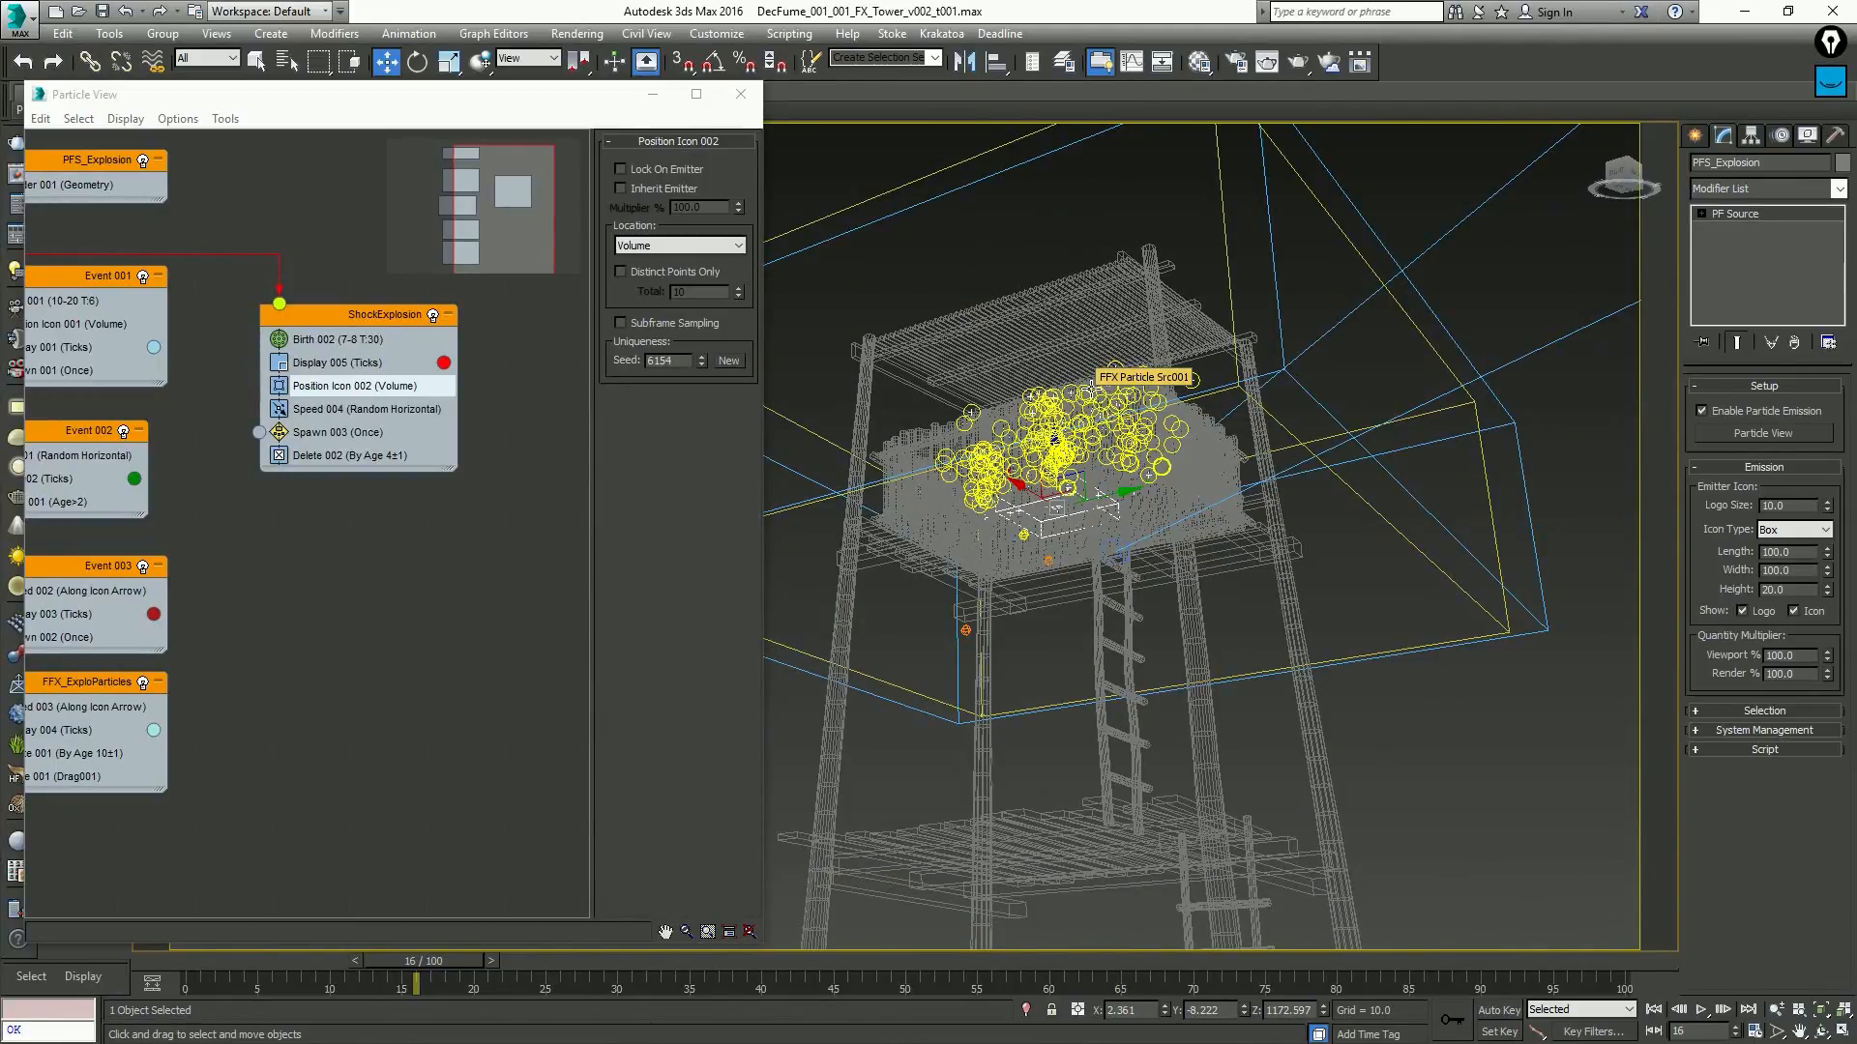
key("period")
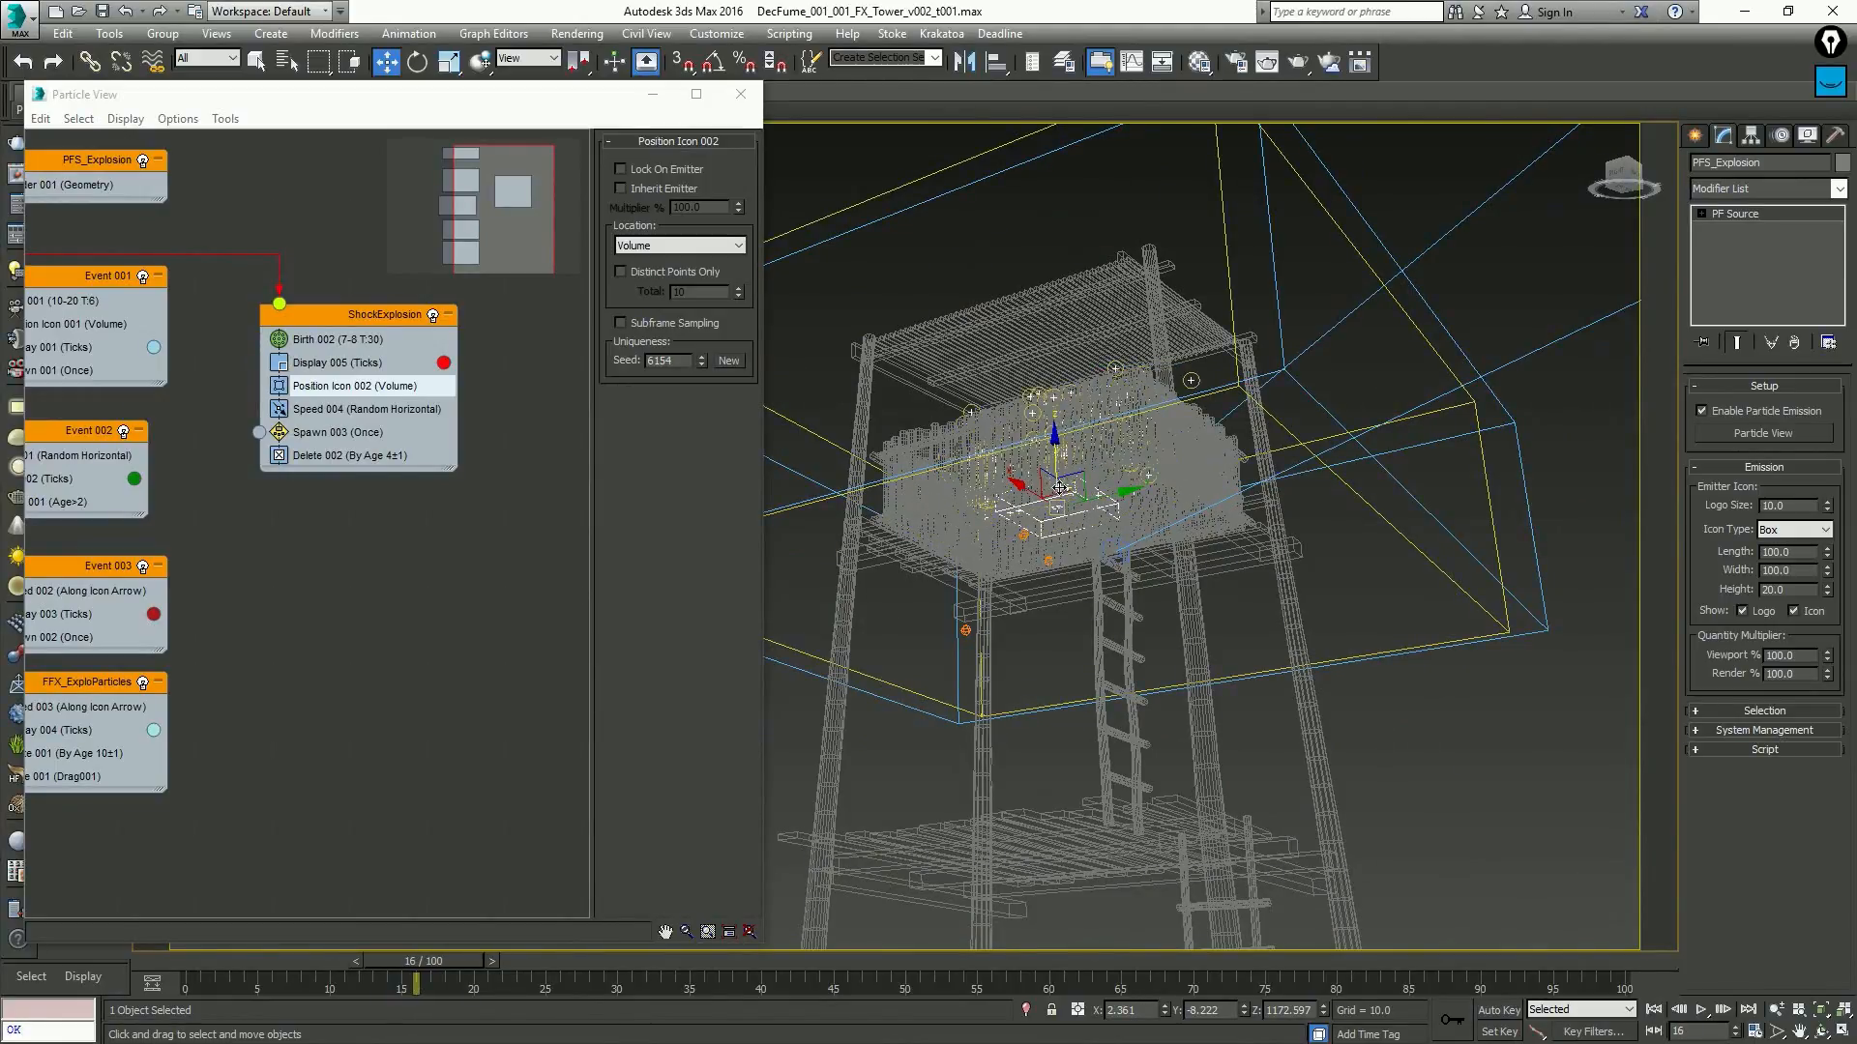
middle_click_drag(1081, 569, 1003, 471, "alt")
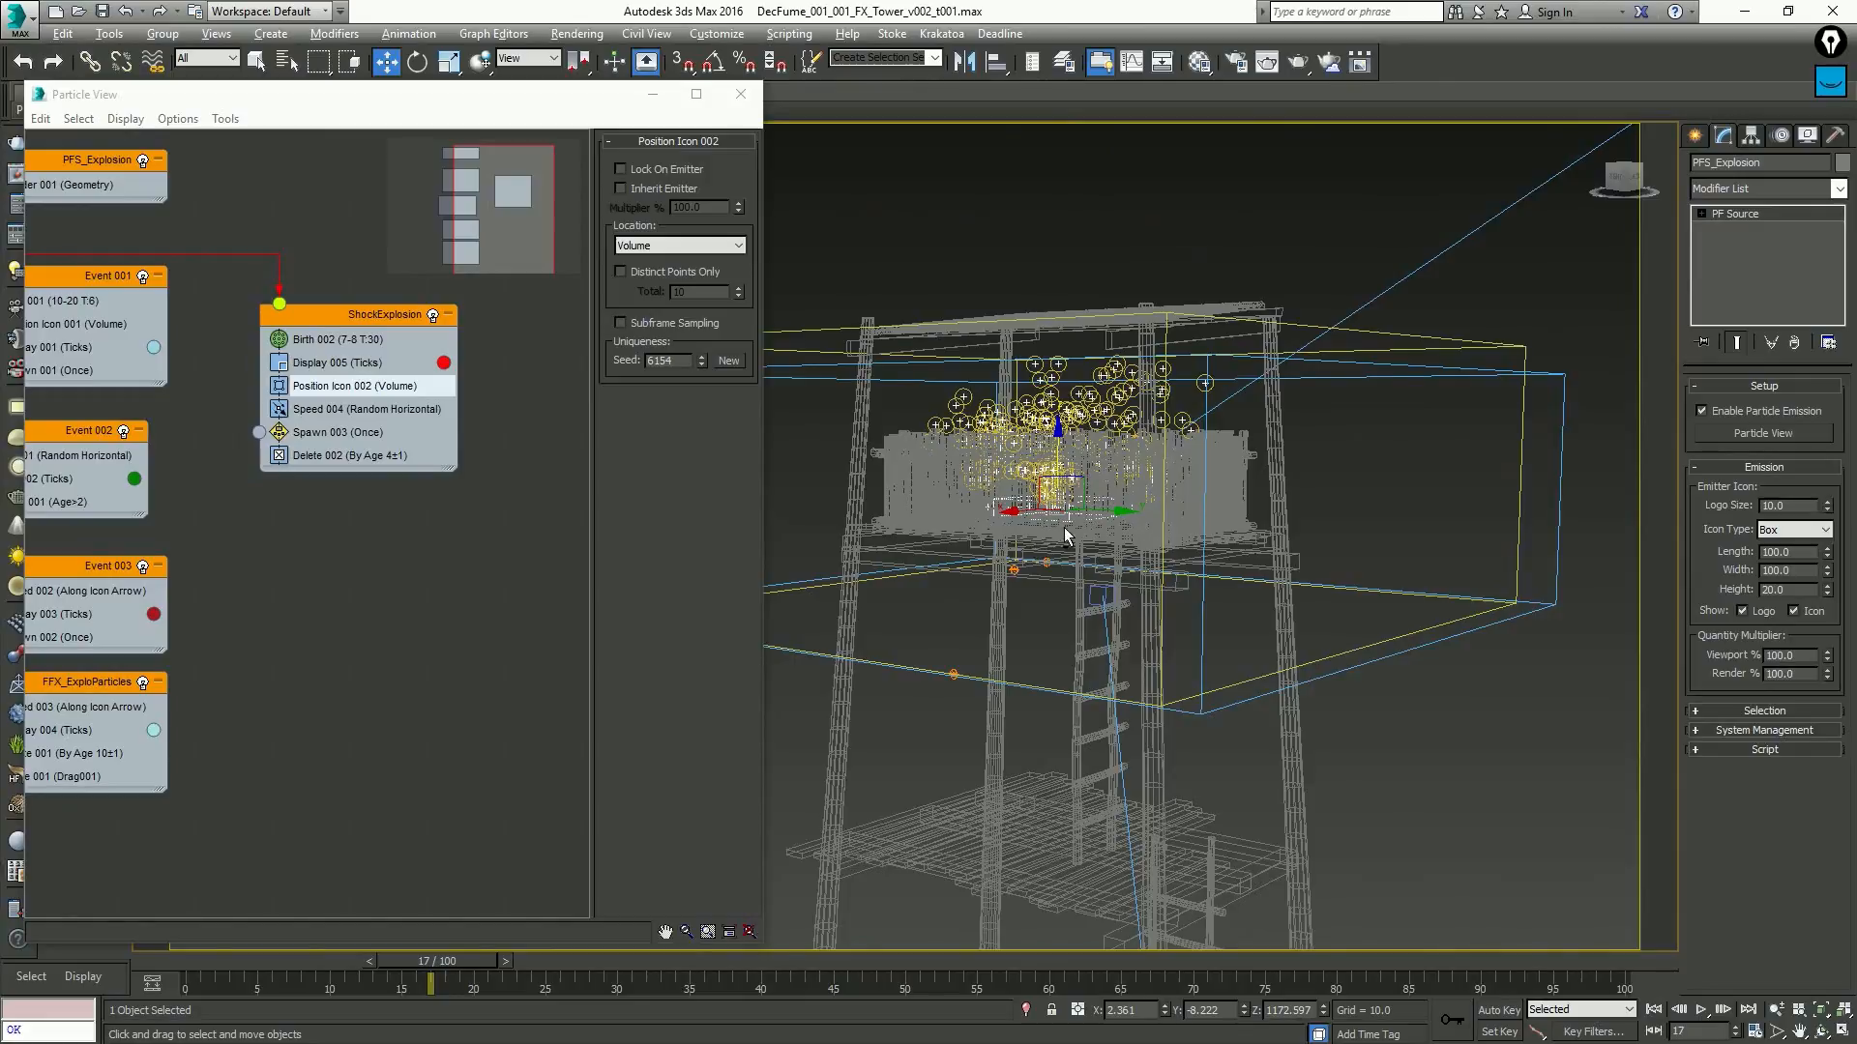
middle_click_drag(1063, 532, 1059, 556, "alt")
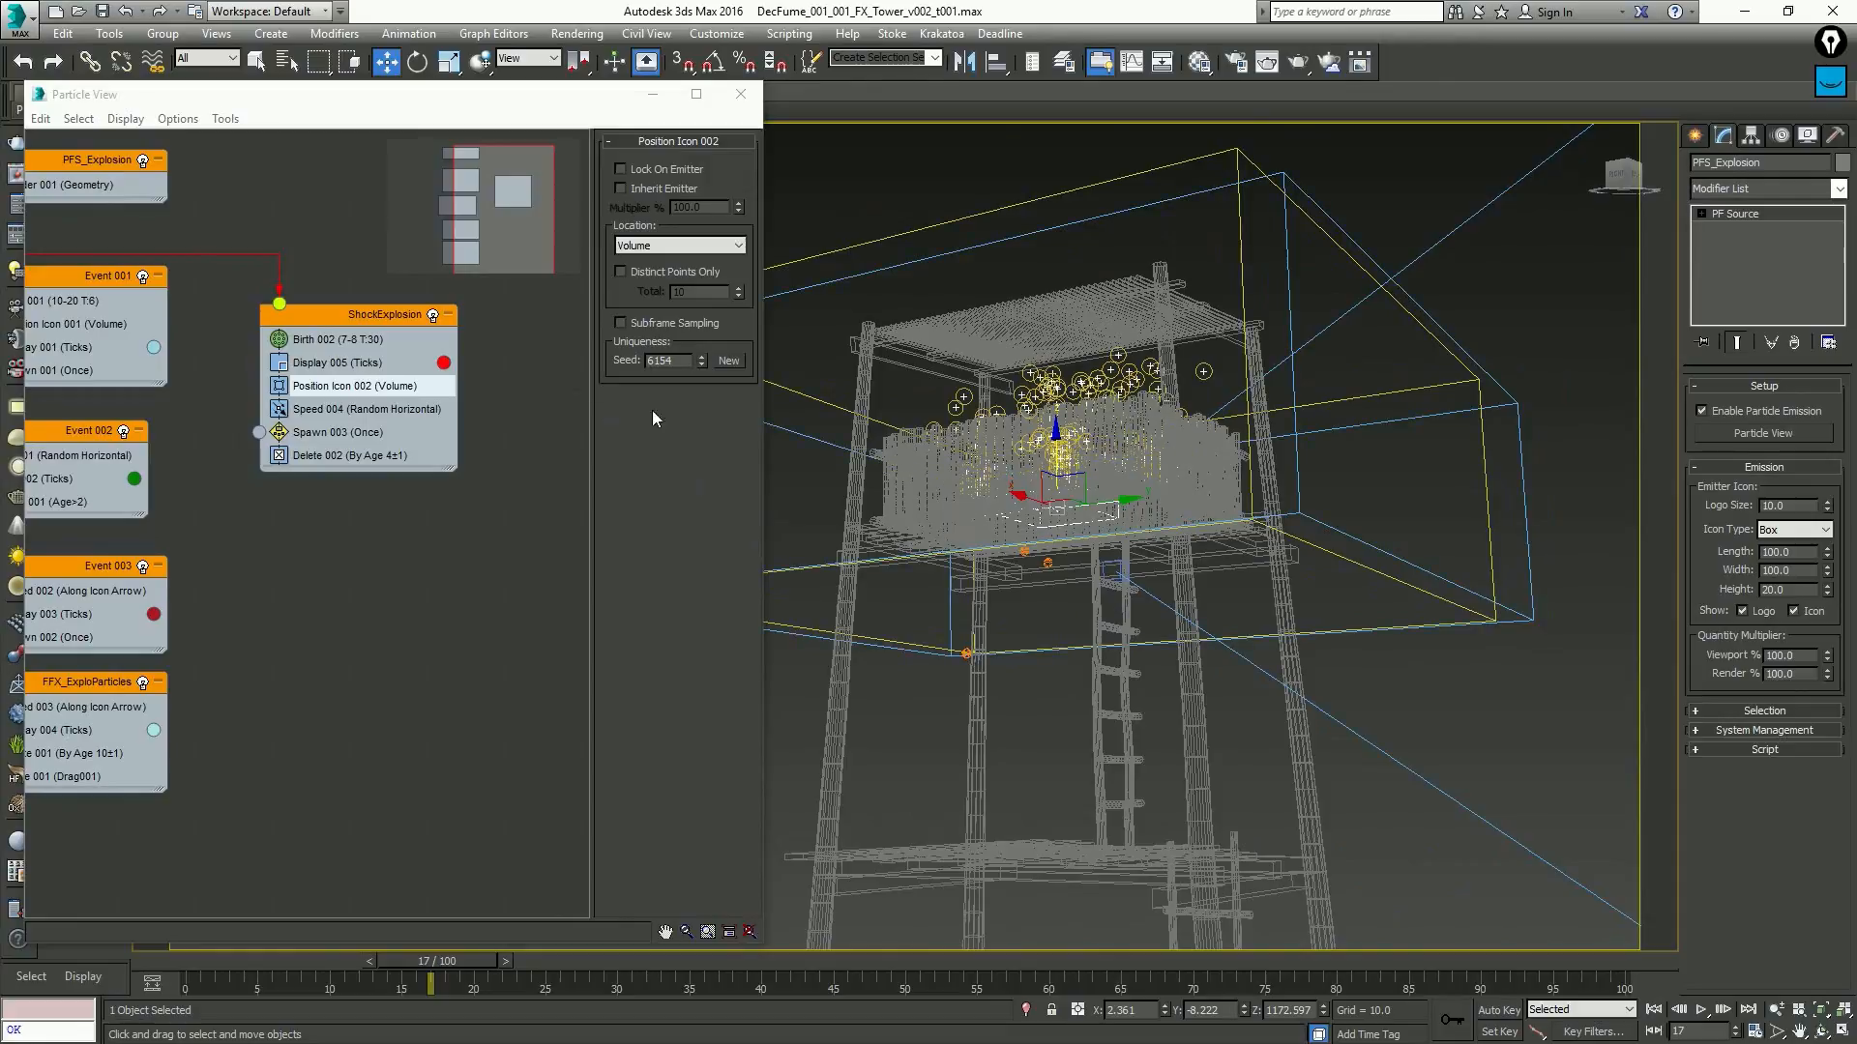
Copy the ShockExplosion event beside the original in a widened Particle View, and rename the copy VertExplosion
left_click_drag(763, 400, 886, 406)
mouse_move(354, 385)
left_mouse_down("shift")
mouse_move(557, 309)
mouse_move(495, 294)
mouse_move(543, 313)
left_mouse_up("shift")
key("Return")
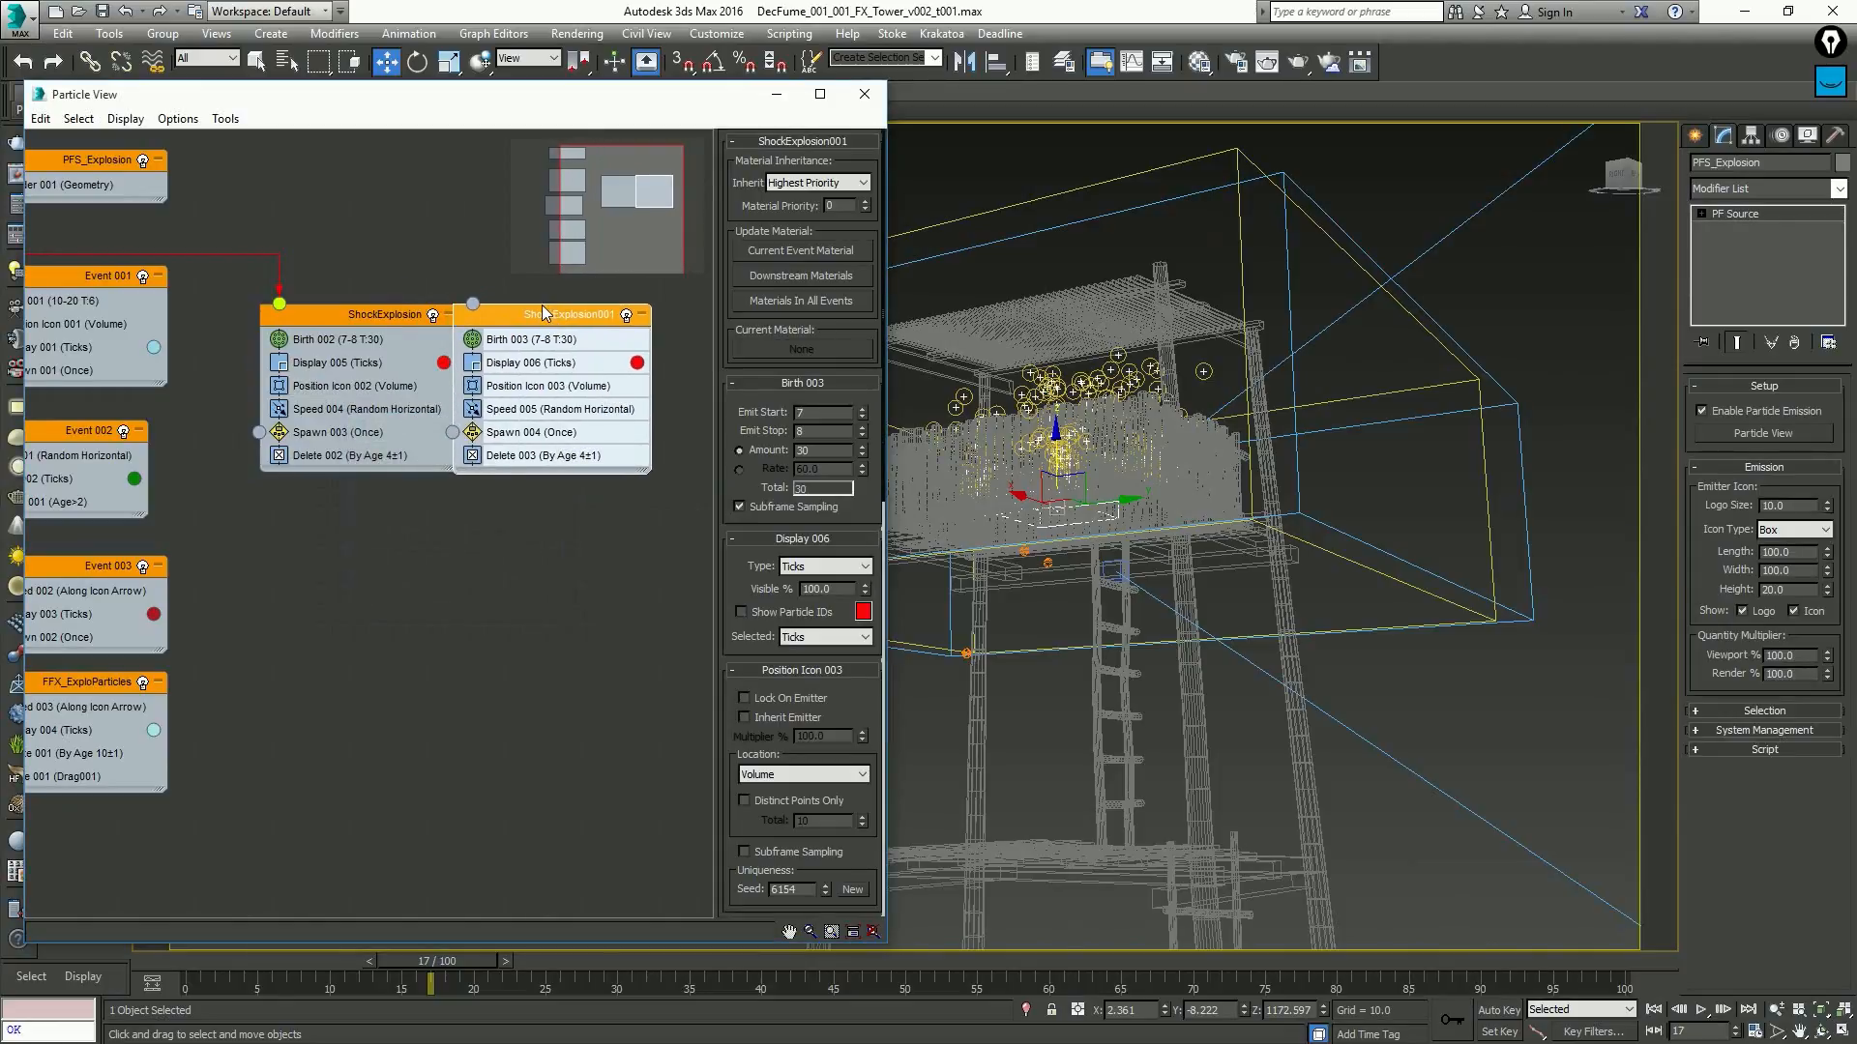
right_click(543, 313)
left_click(598, 553)
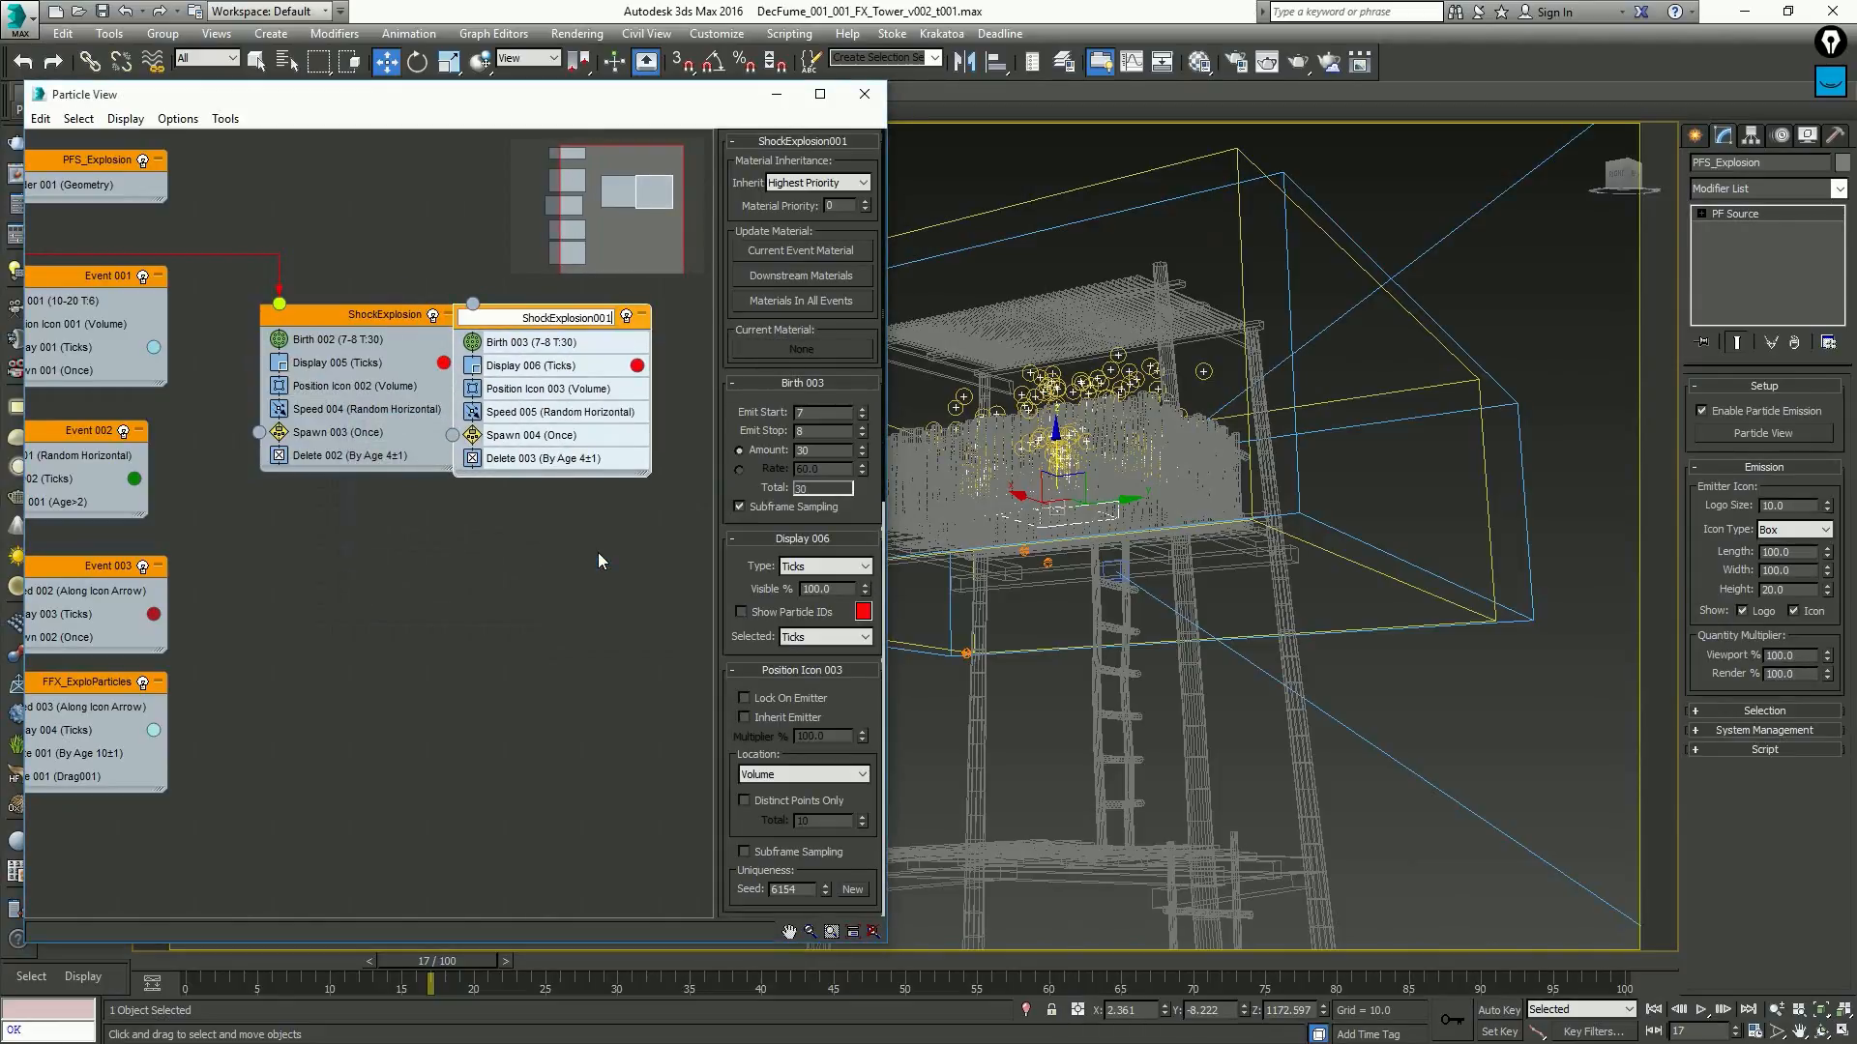
key("shift+Home")
type("VertExplosion")
key("Return")
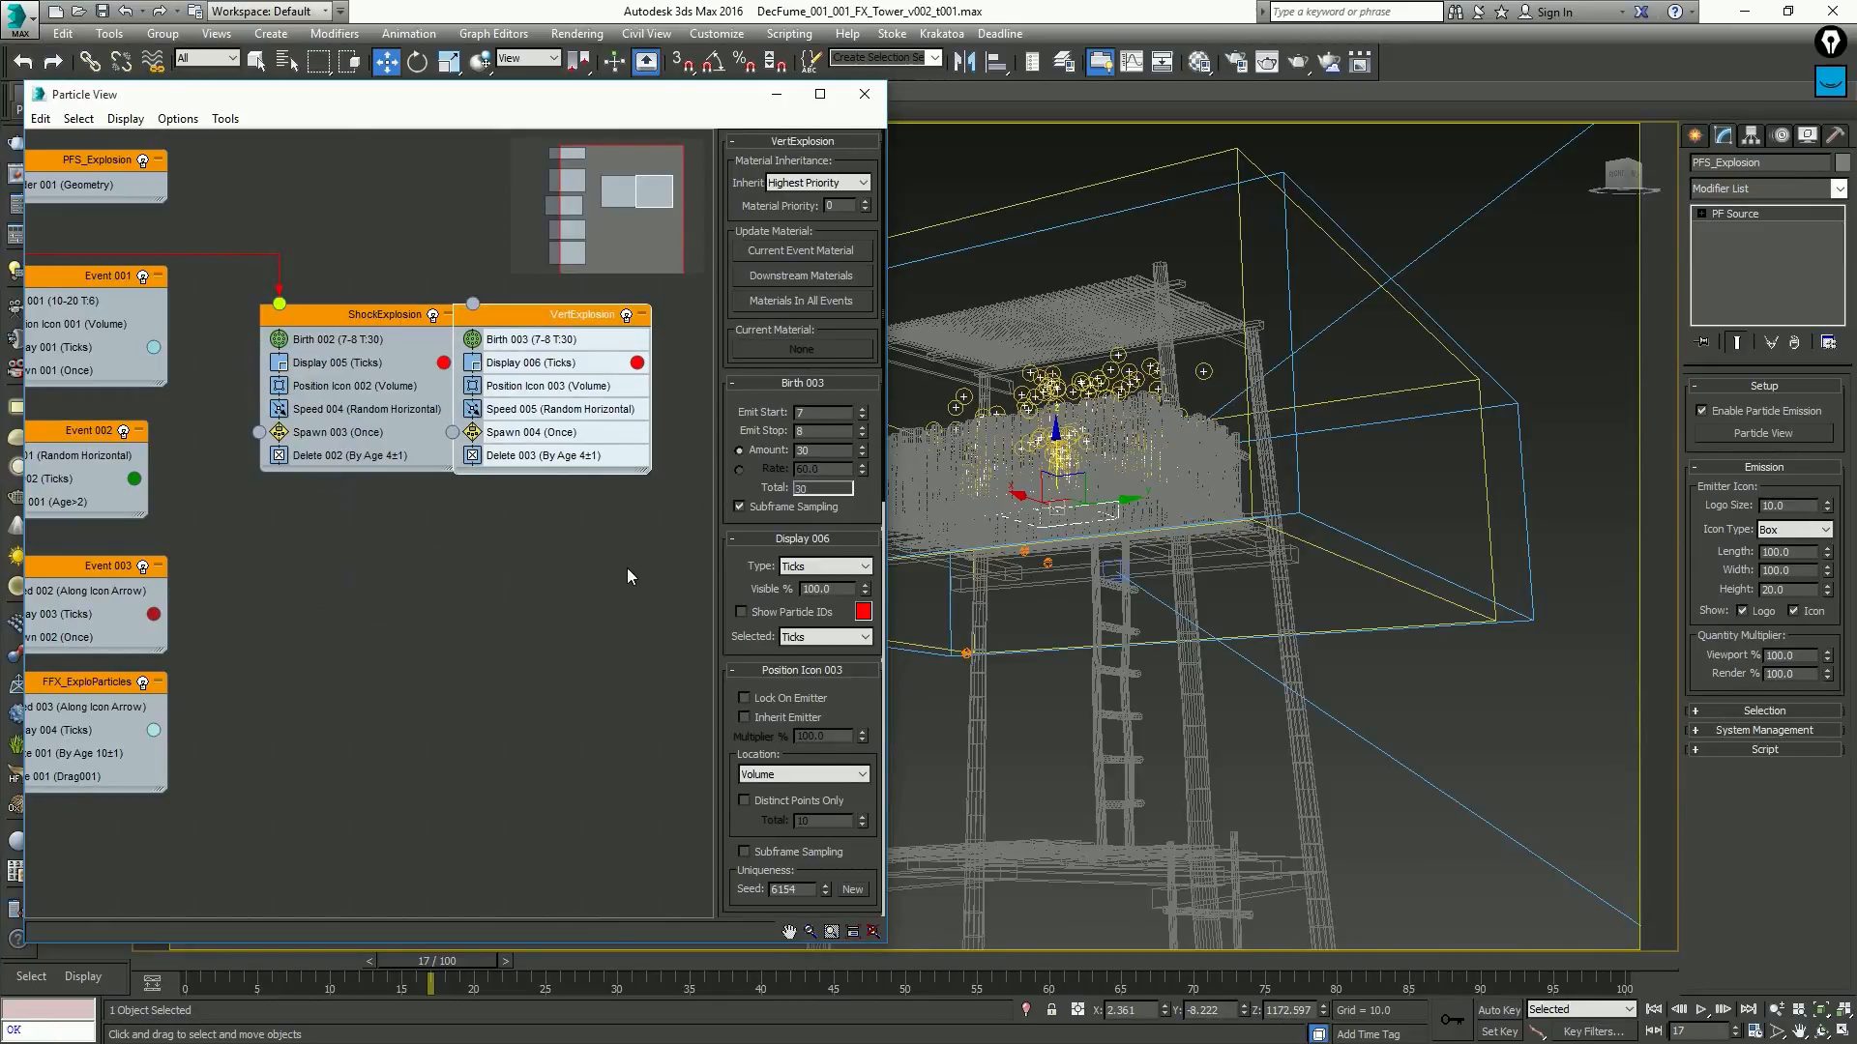
Wire the VertExplosion event to the PFS_Explosion render event and space it apart from ShockExplosion
middle_click_drag(627, 577, 704, 586)
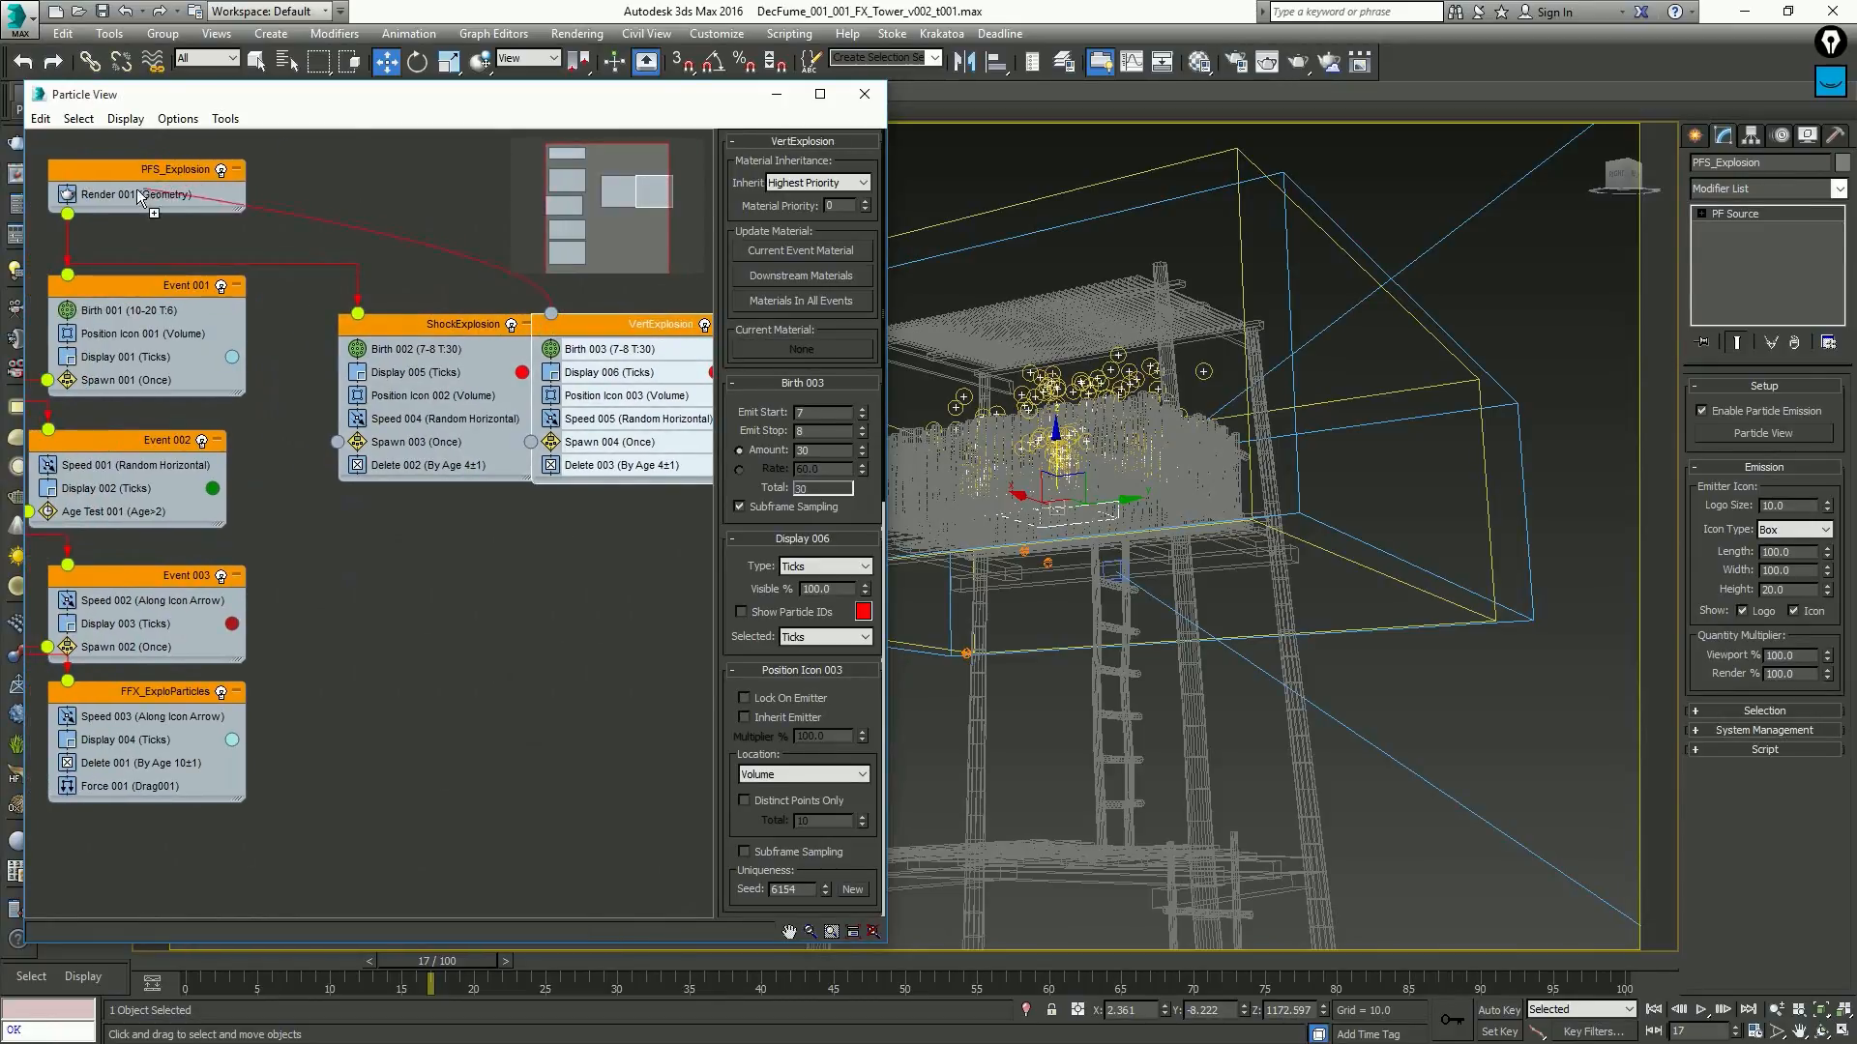
left_click_drag(140, 196, 67, 214)
left_click_drag(597, 339, 616, 338)
left_click(665, 511)
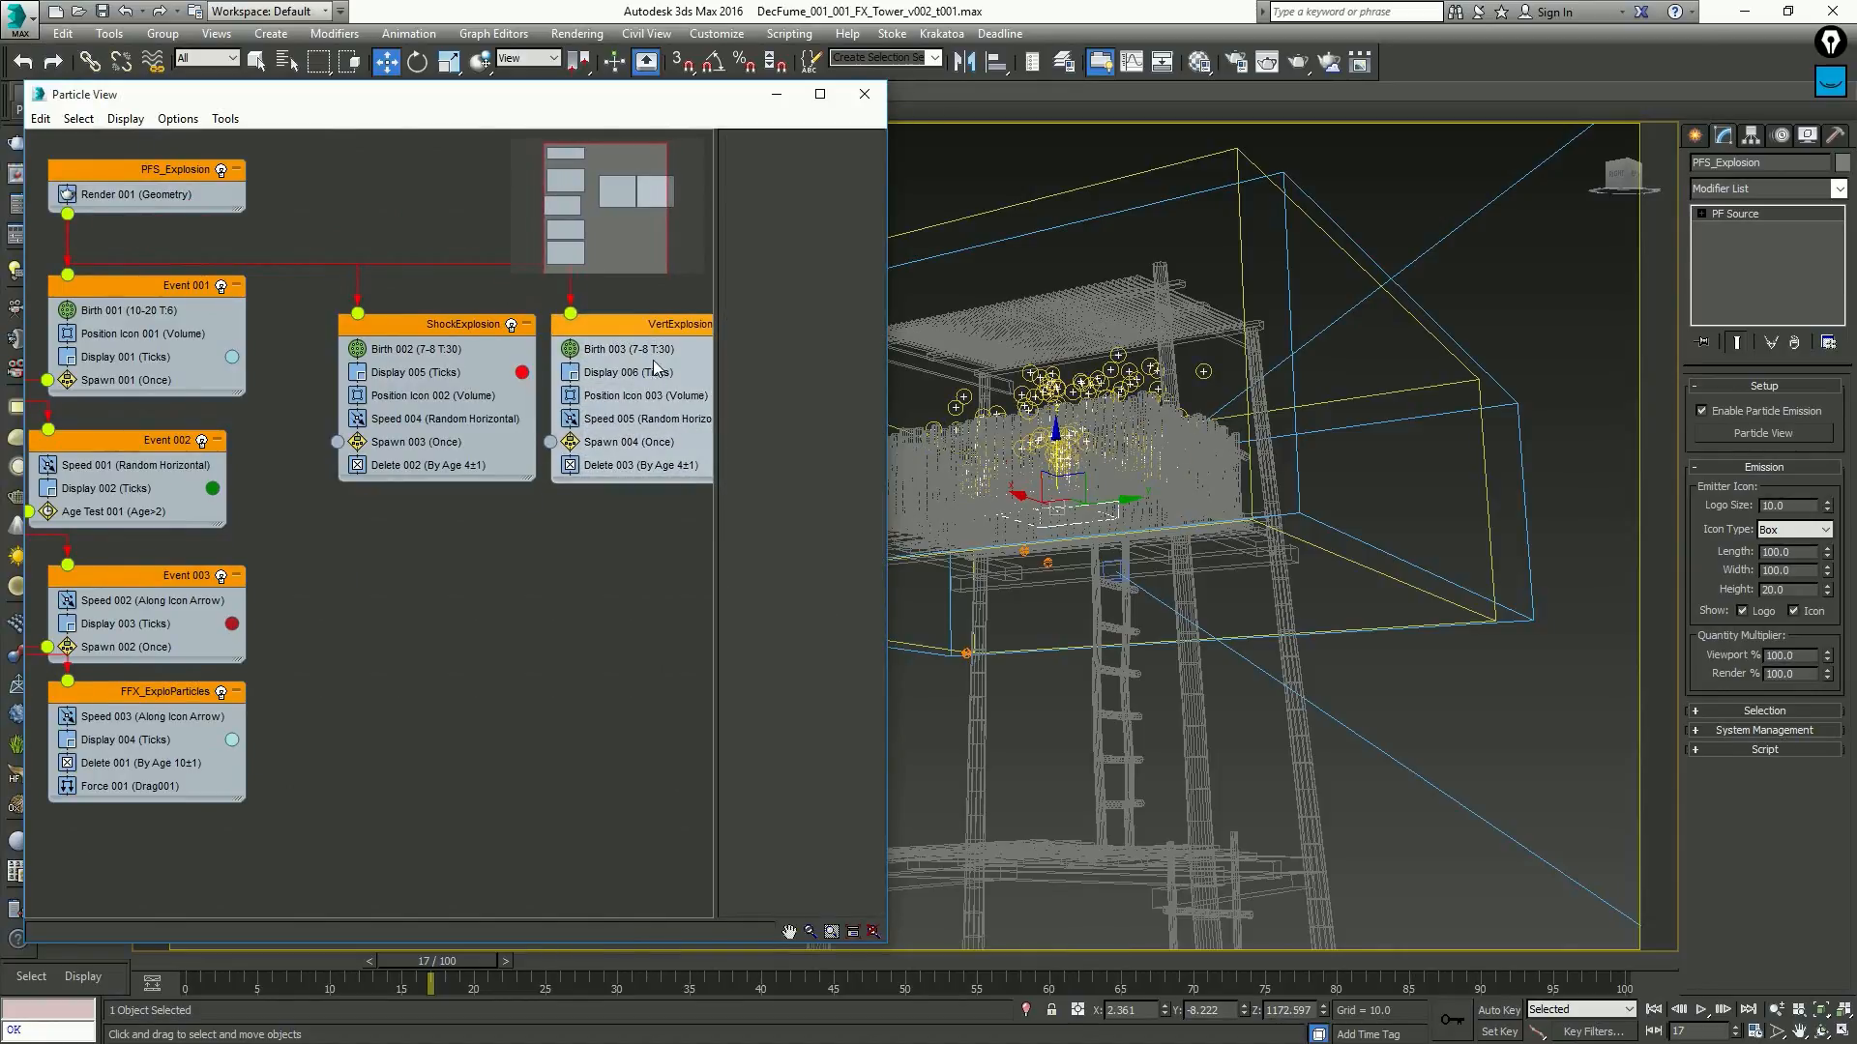
Disable the ShockExplosion event and Event 001, and return to frame 0
left_click(511, 325)
left_click(222, 286)
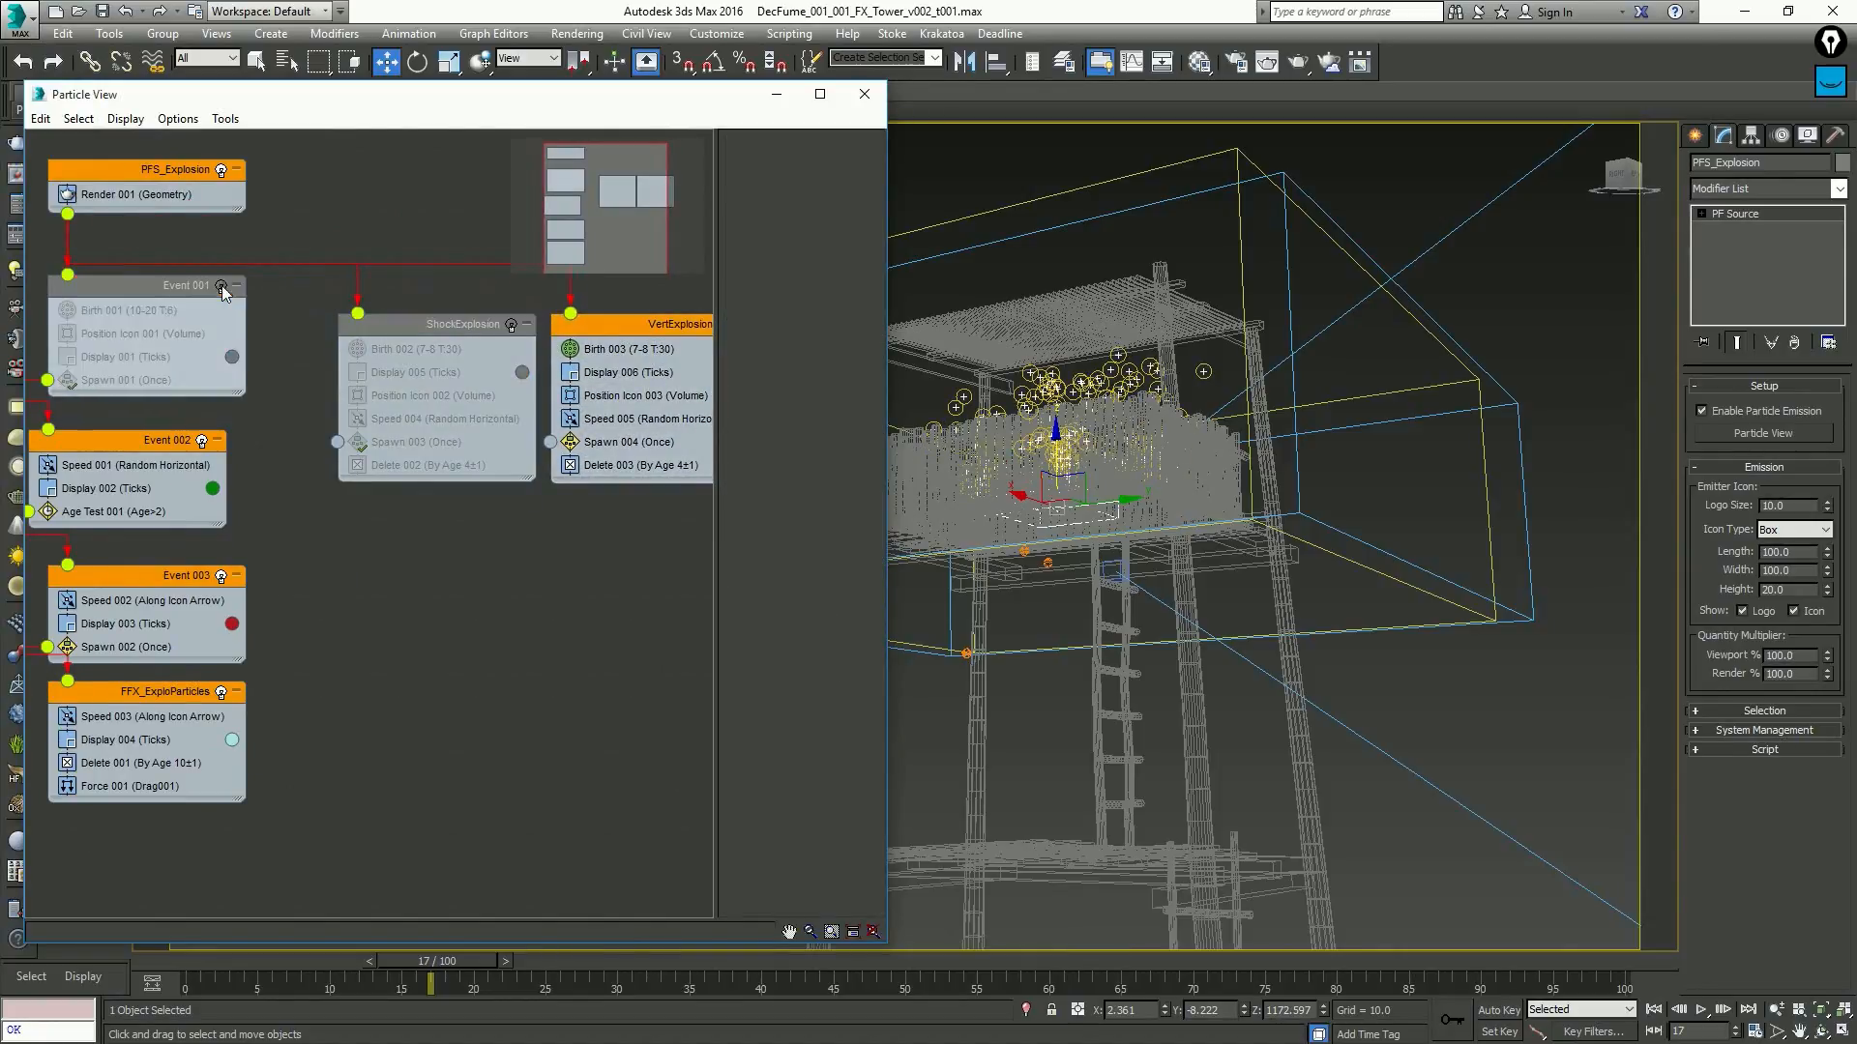
key("Home")
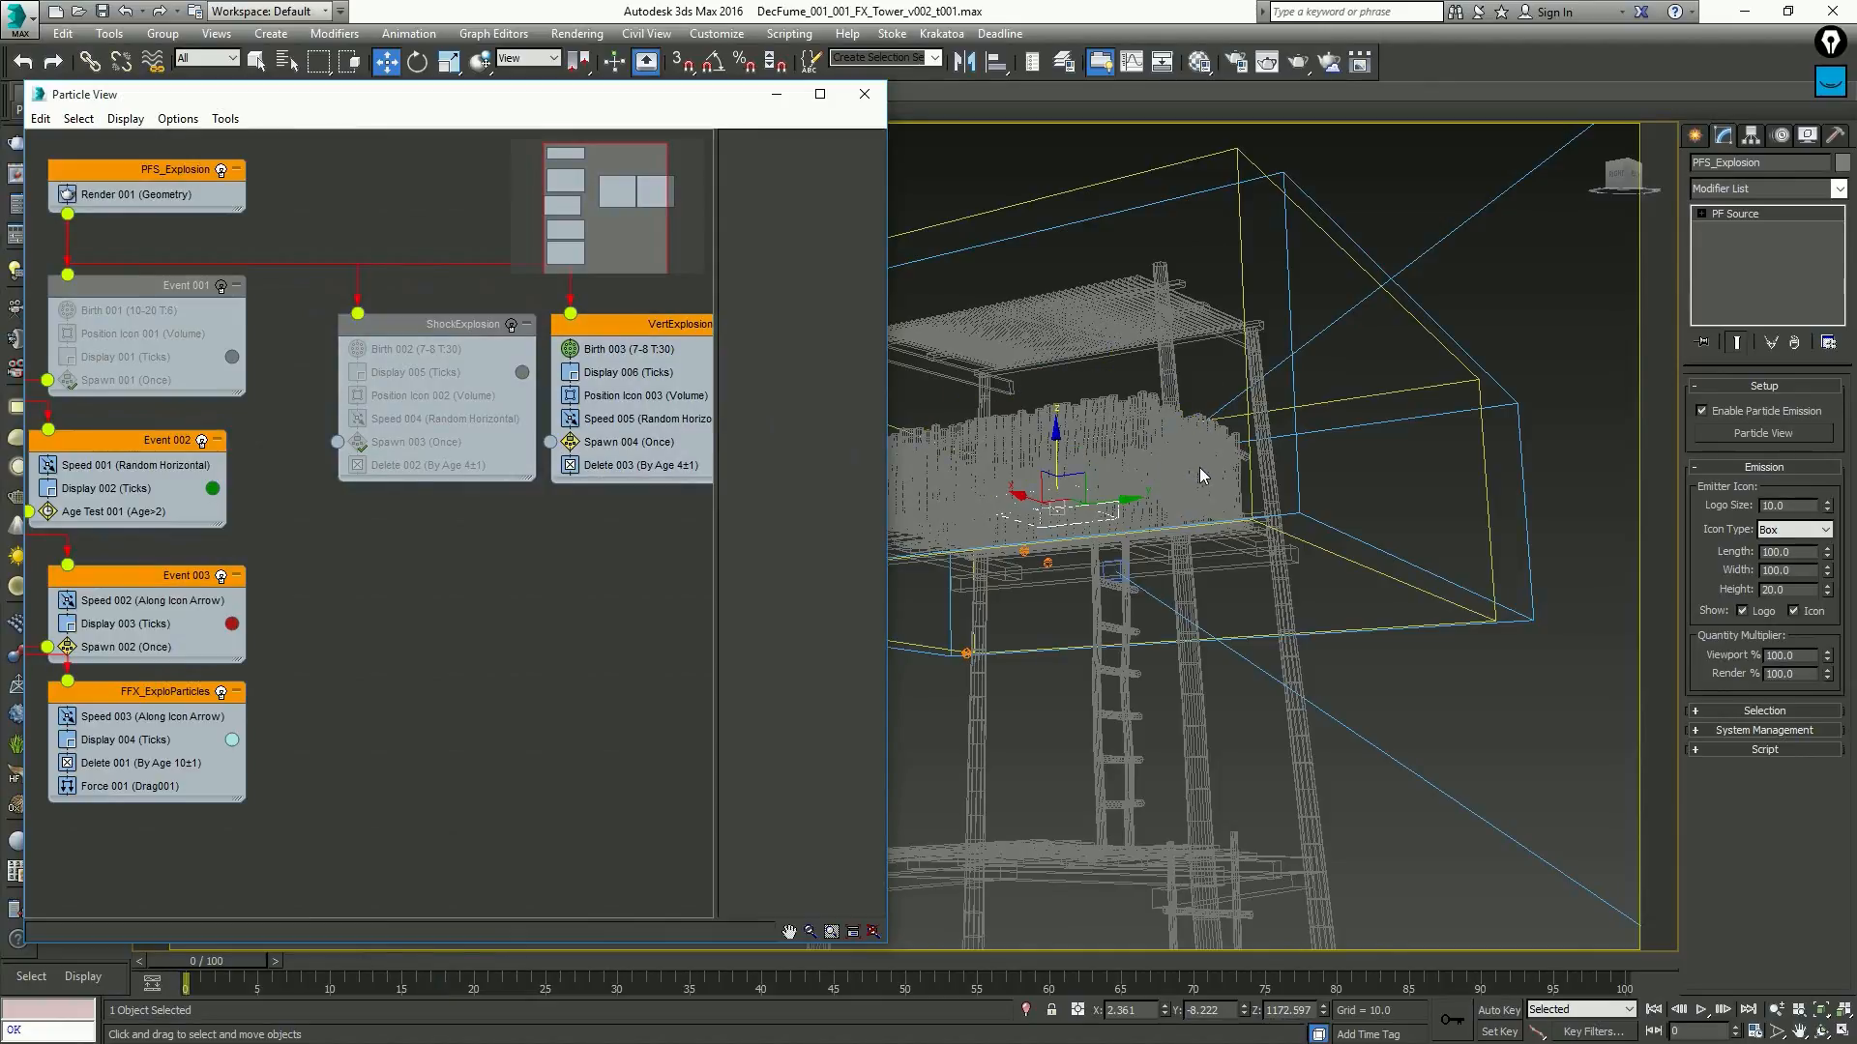
Set the VertExplosion event's Speed 005 direction to Along Icon Arrow and check its particles at frames 10 and 11
key("/")
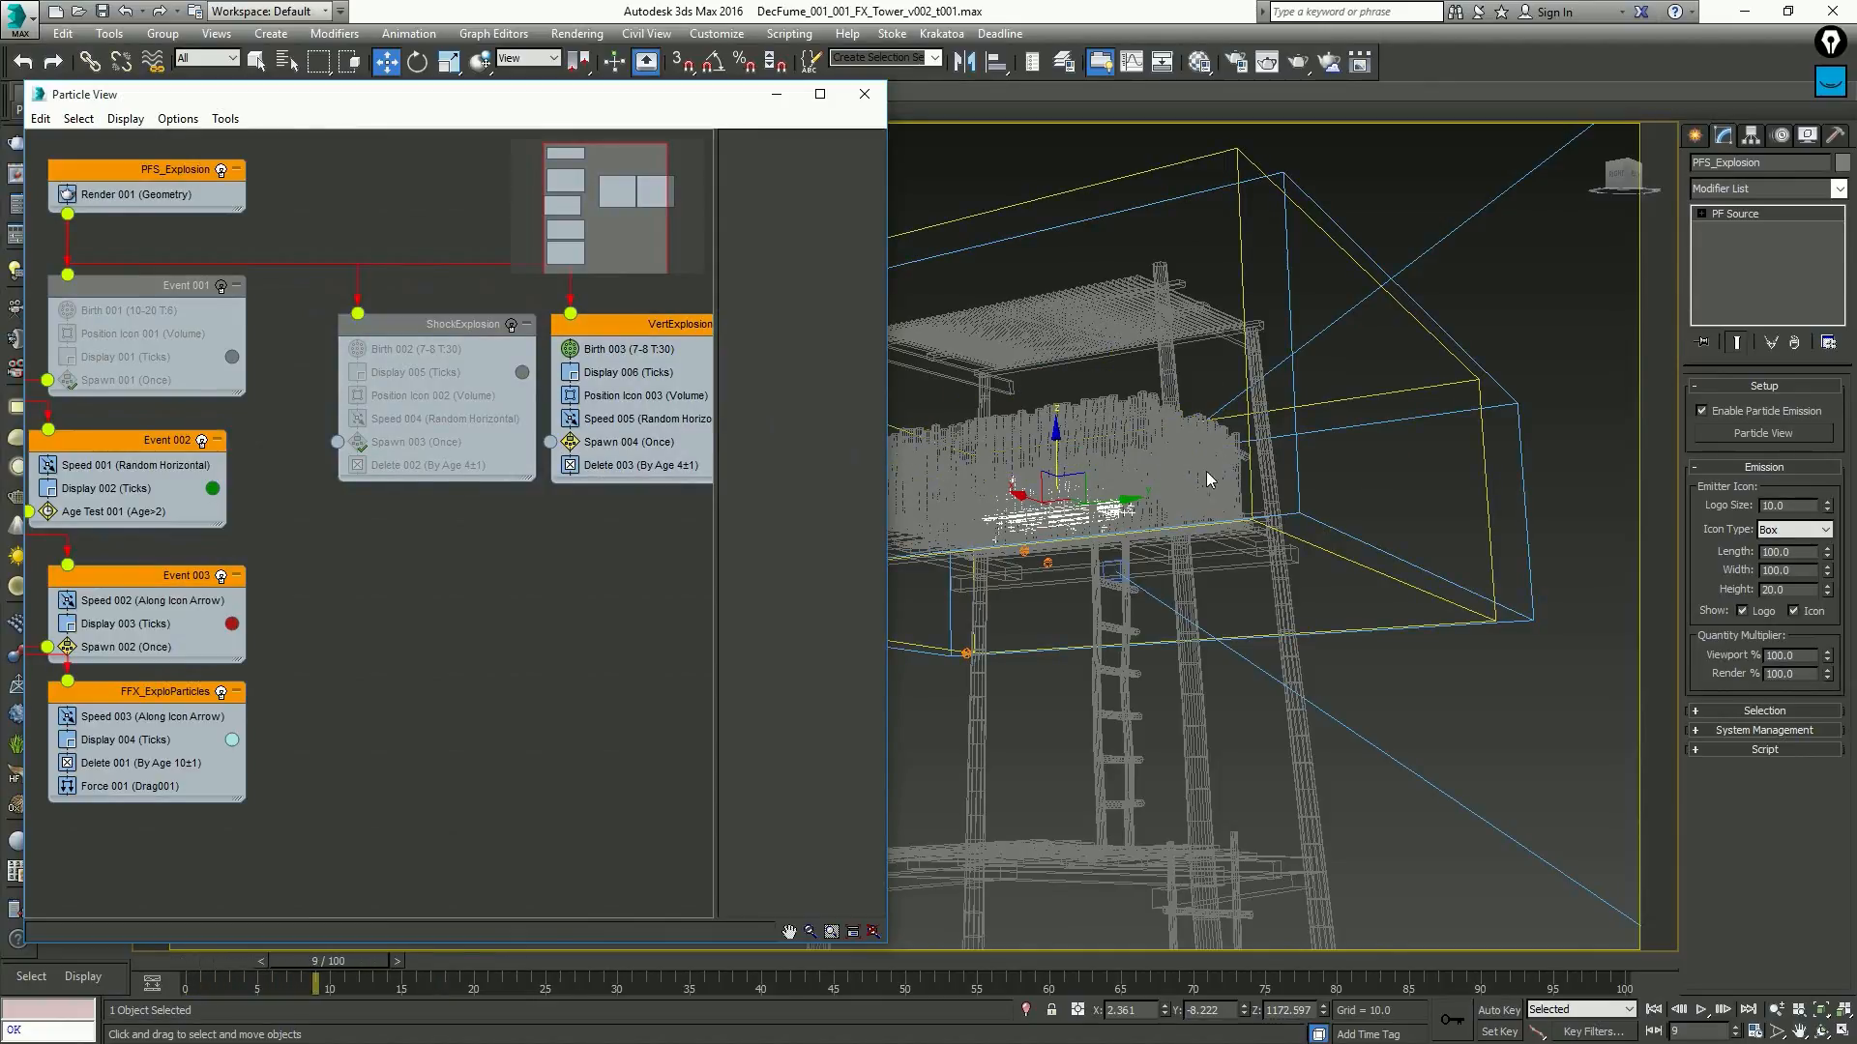
left_click(1360, 497)
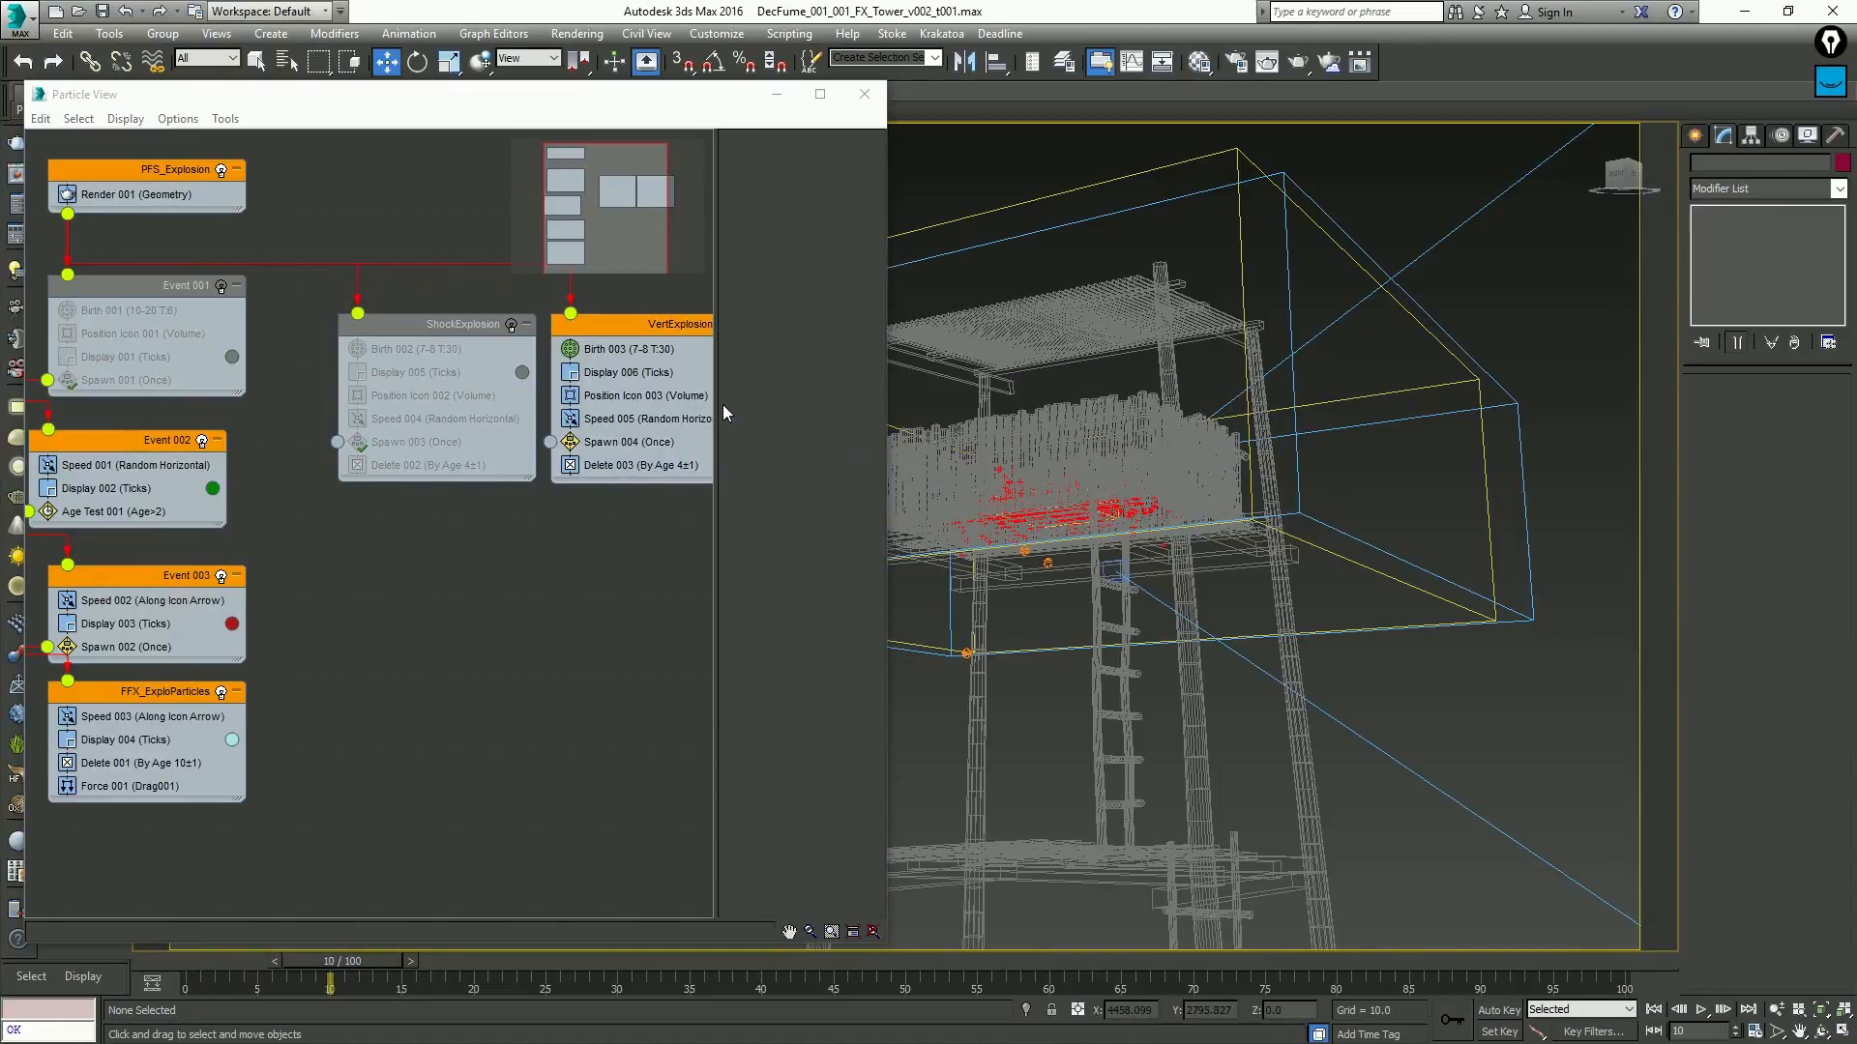
left_click(665, 419)
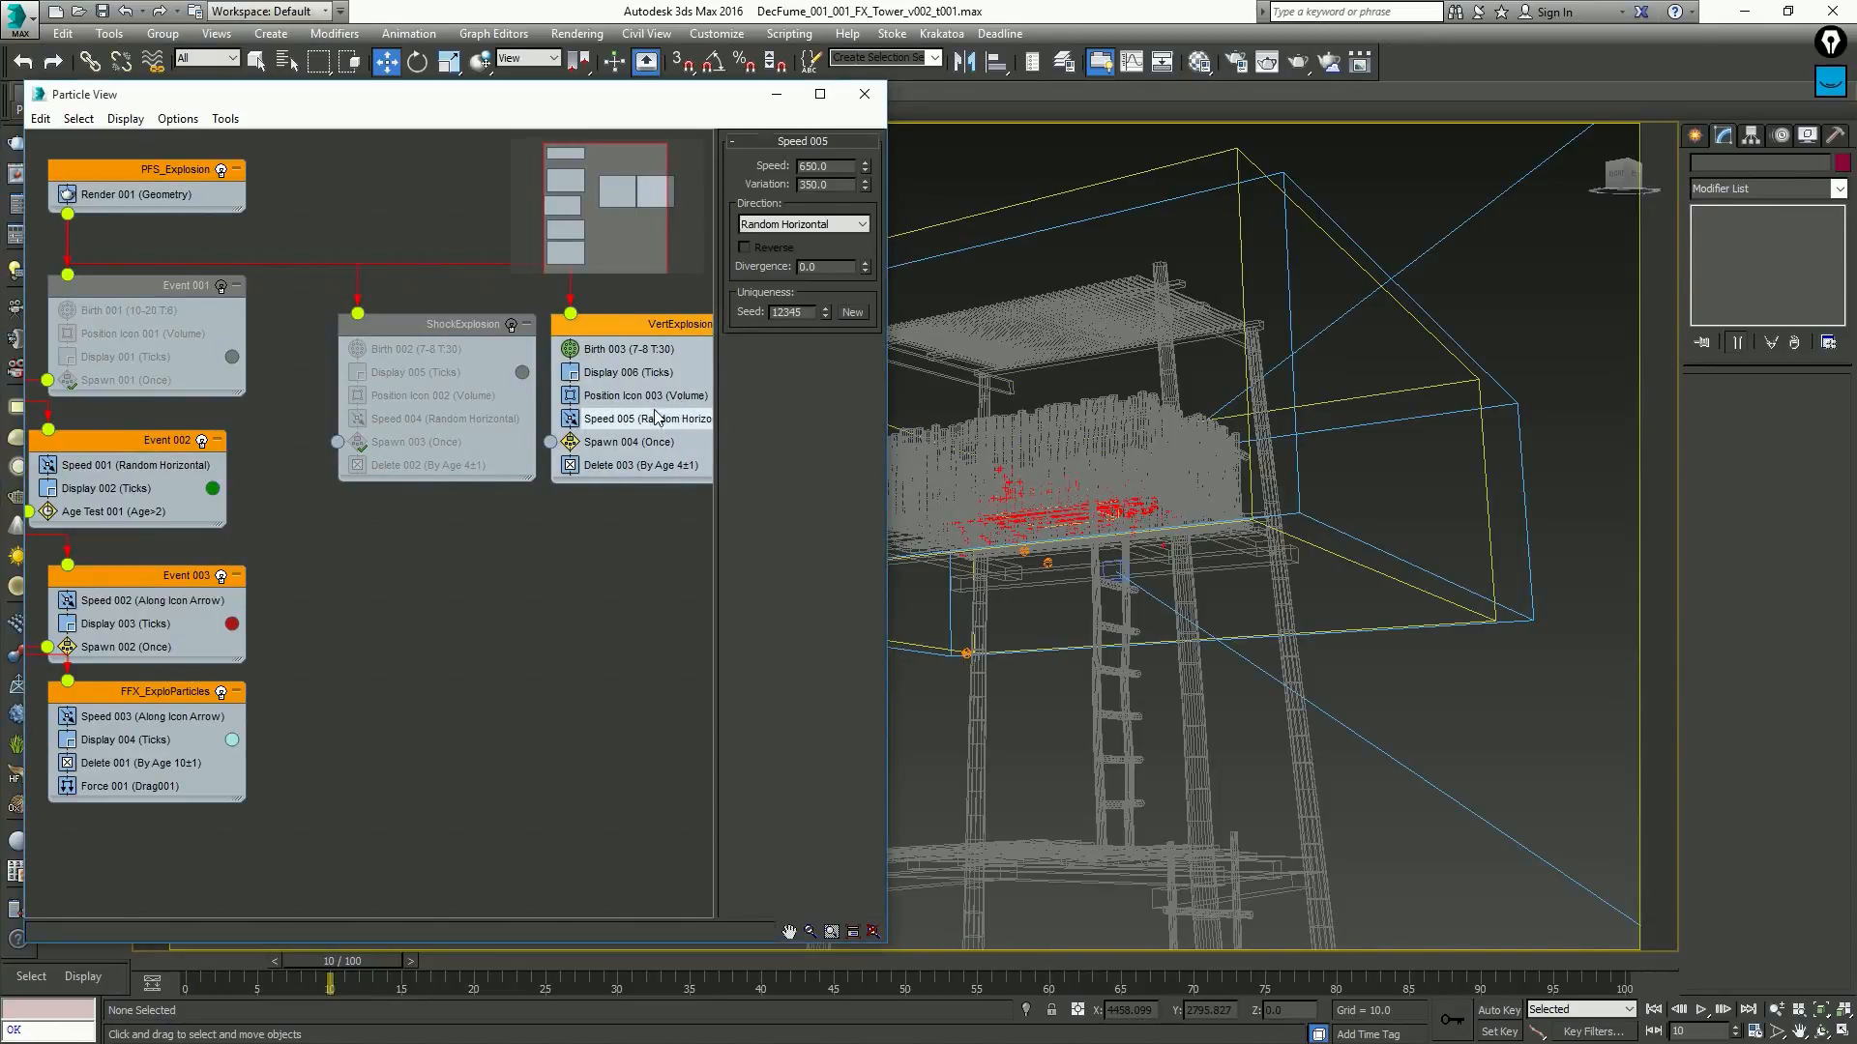
left_click(804, 229)
left_click(810, 238)
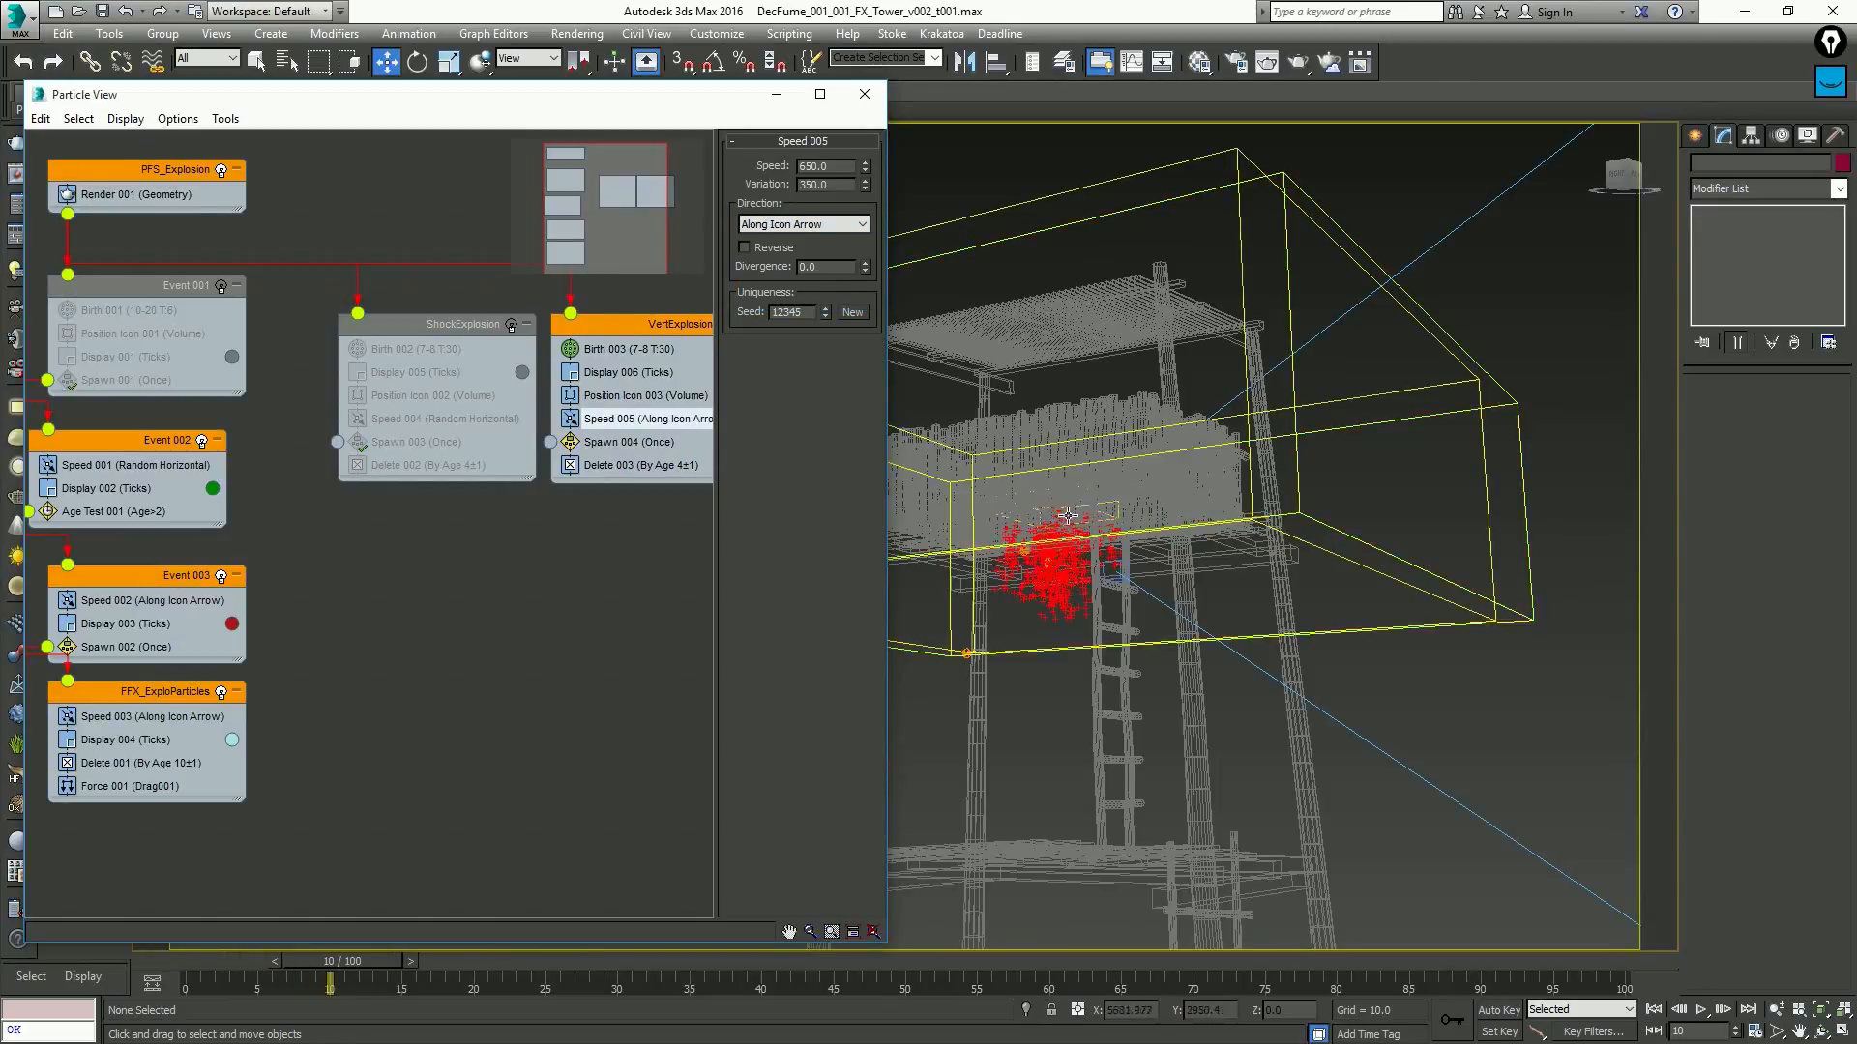
key("period")
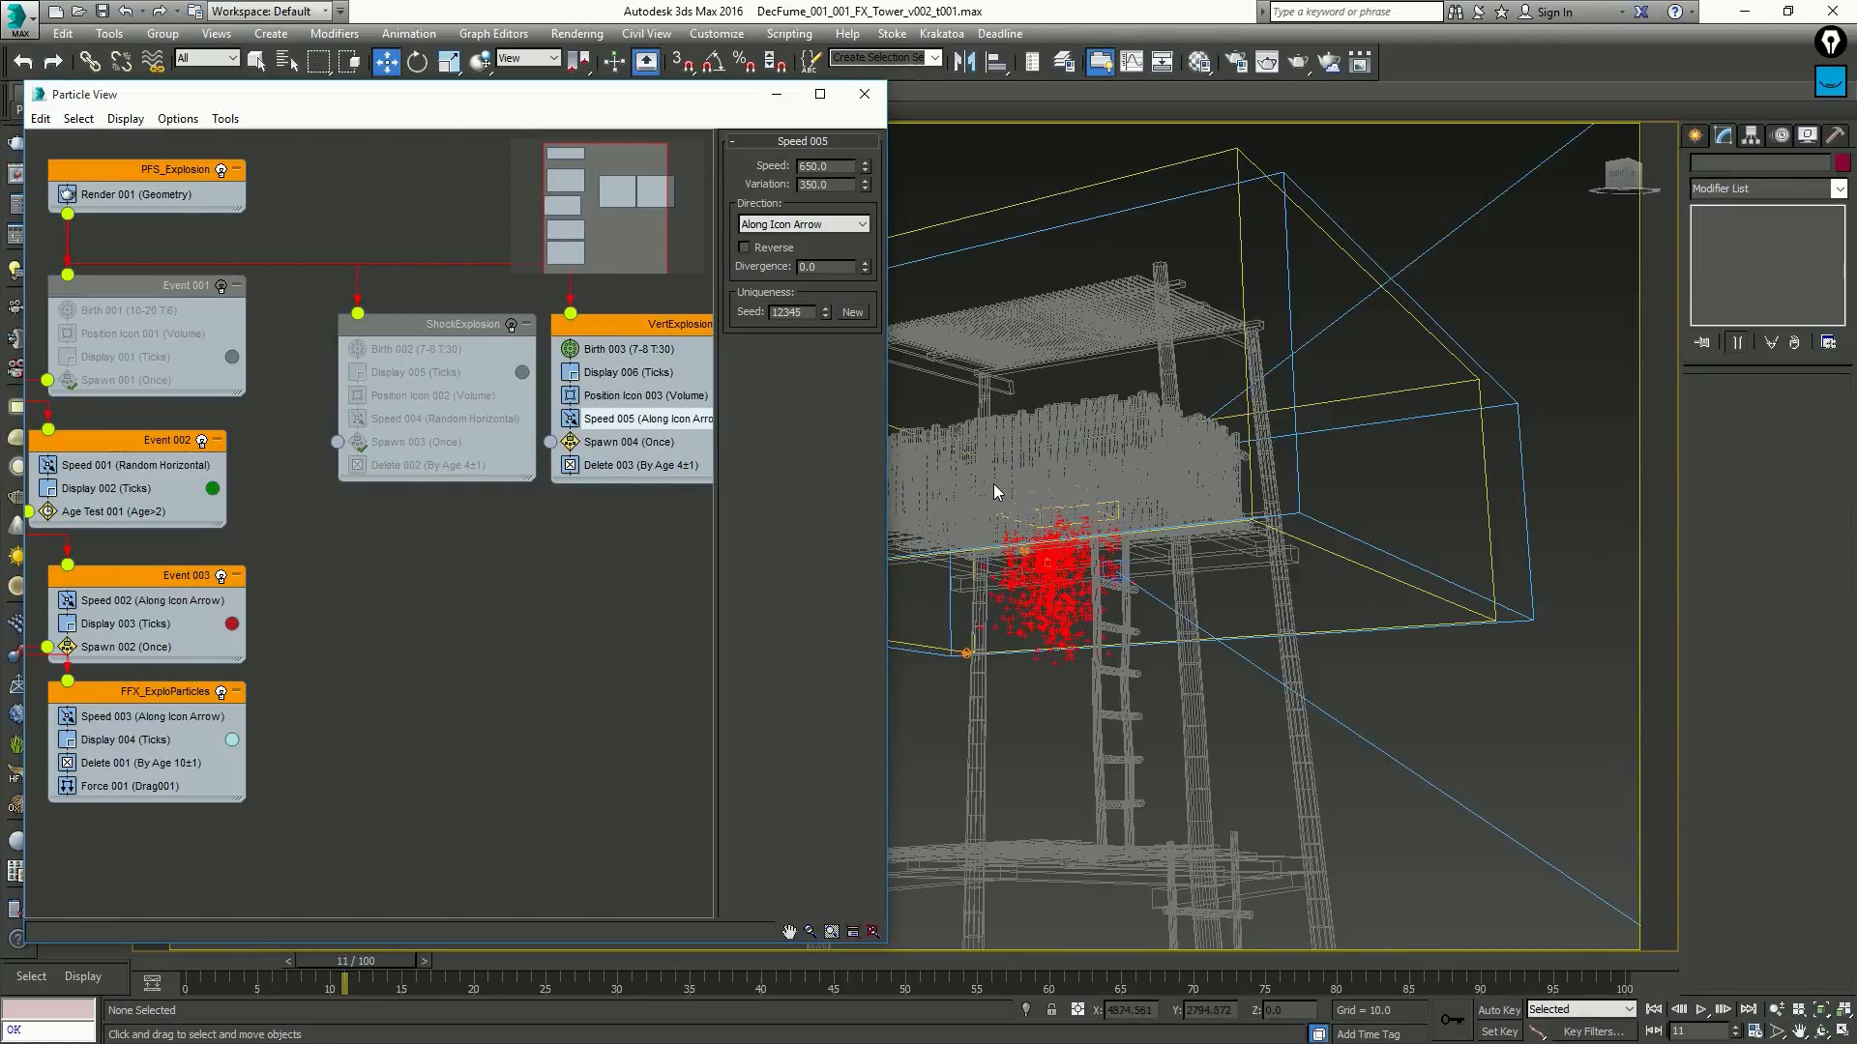
Turn off Spawn 004 in the VertExplosion event and step through frames 8 to 11 to check the parent particles
right_click(629, 443)
left_click(649, 522)
key("comma")
key("comma")
key("comma")
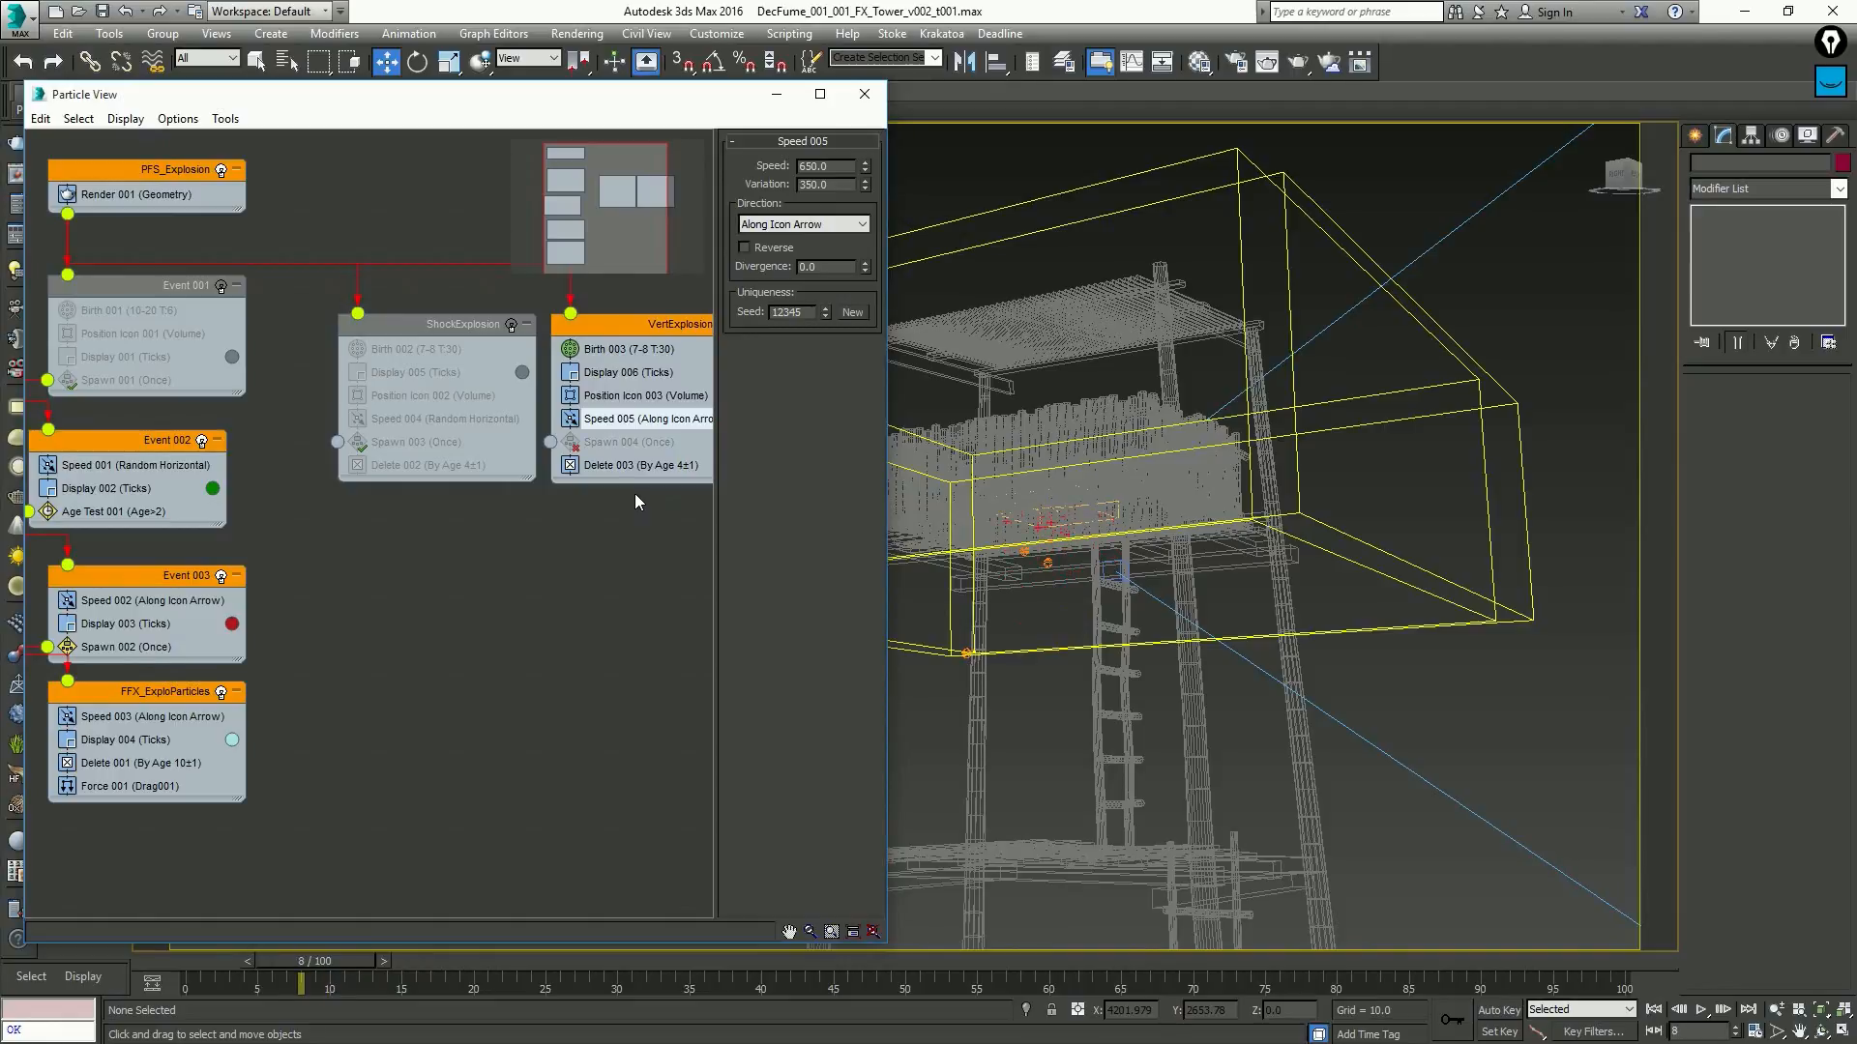
key("period")
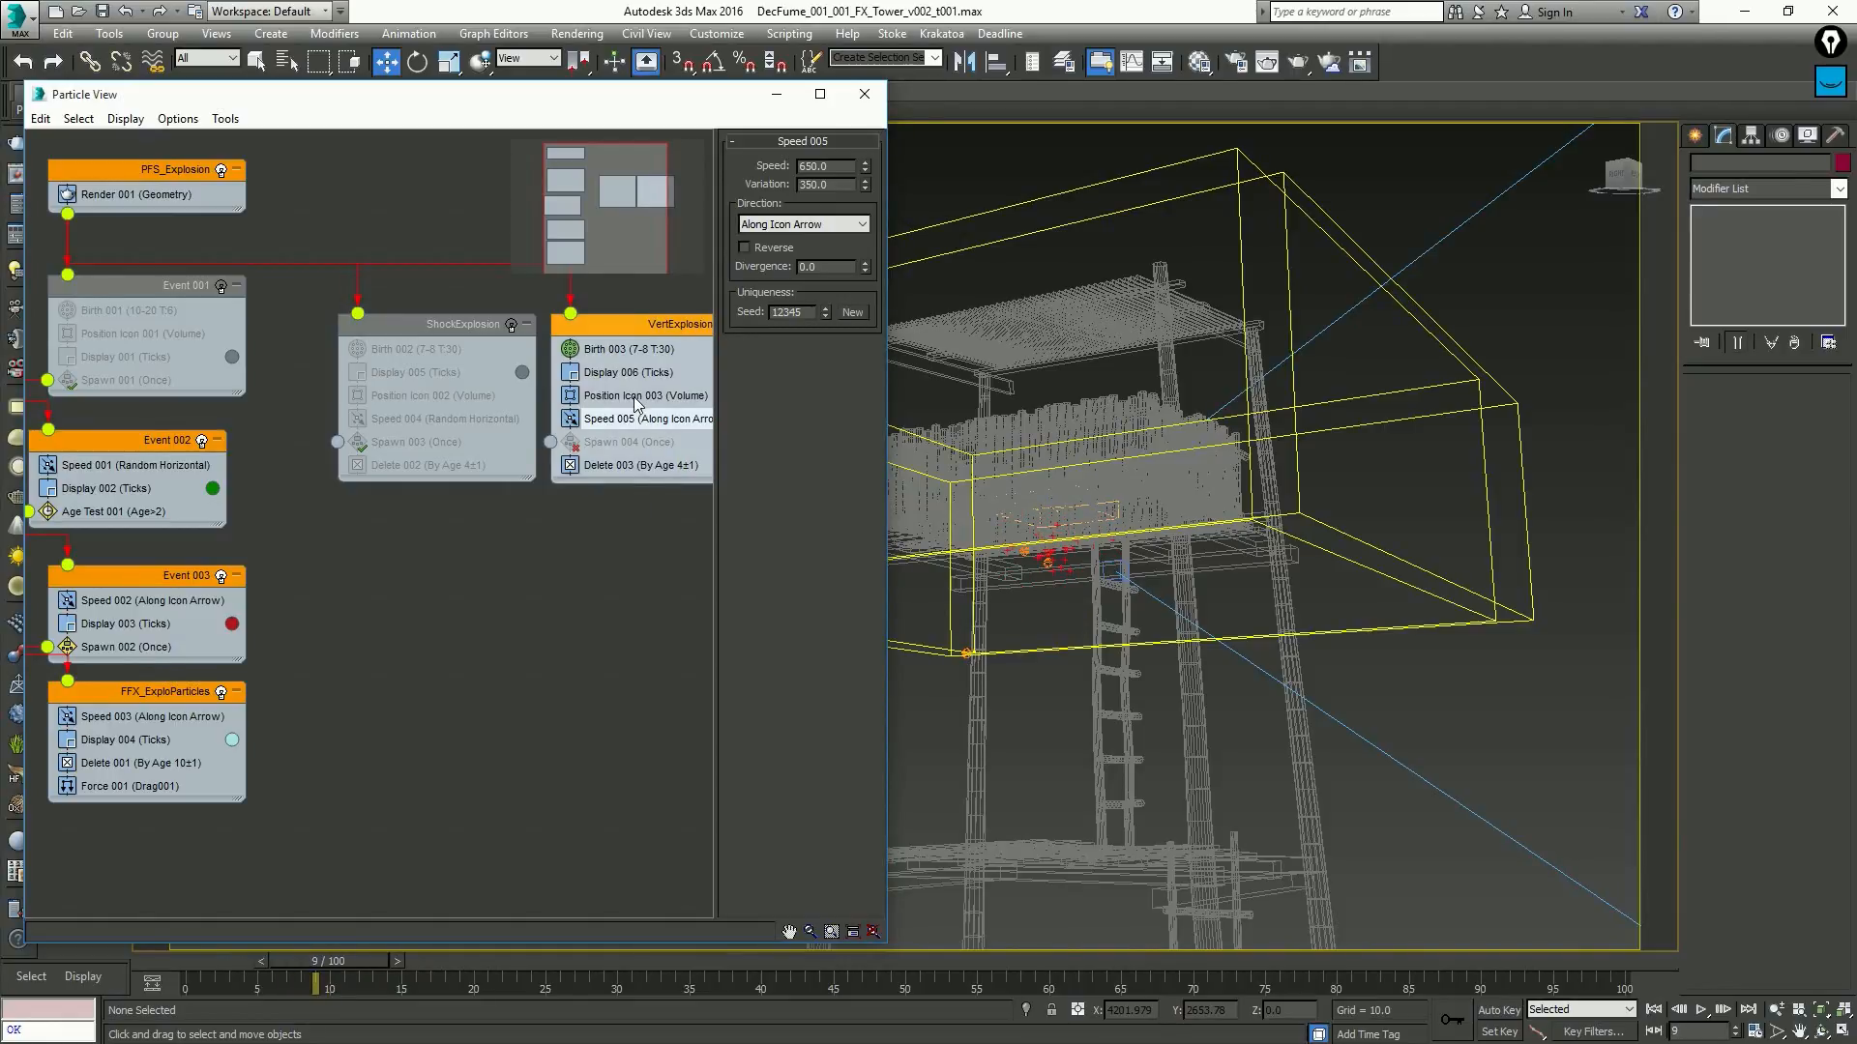
key("period")
key("period")
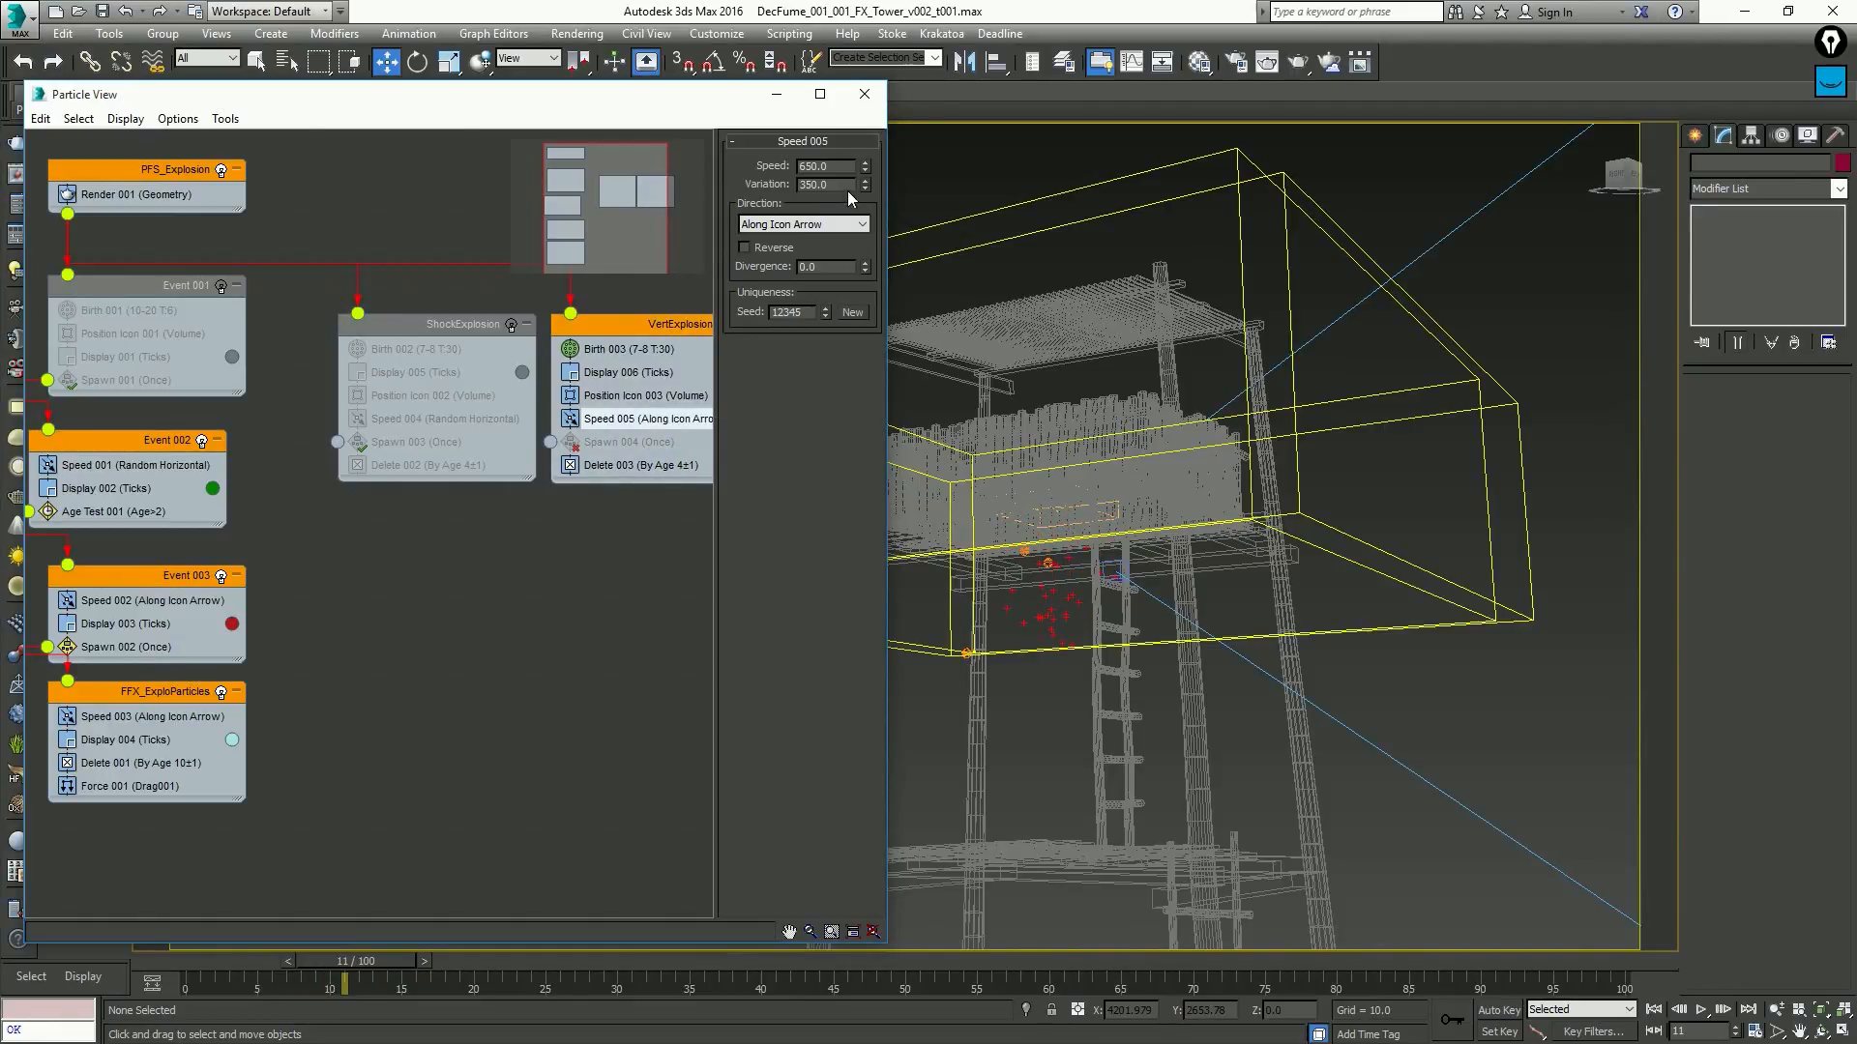
Set Speed 005 to 377 with a variation of 238, adjust its divergence, and set the Delete 003 life span to 2
left_click_drag(864, 170, 869, 219)
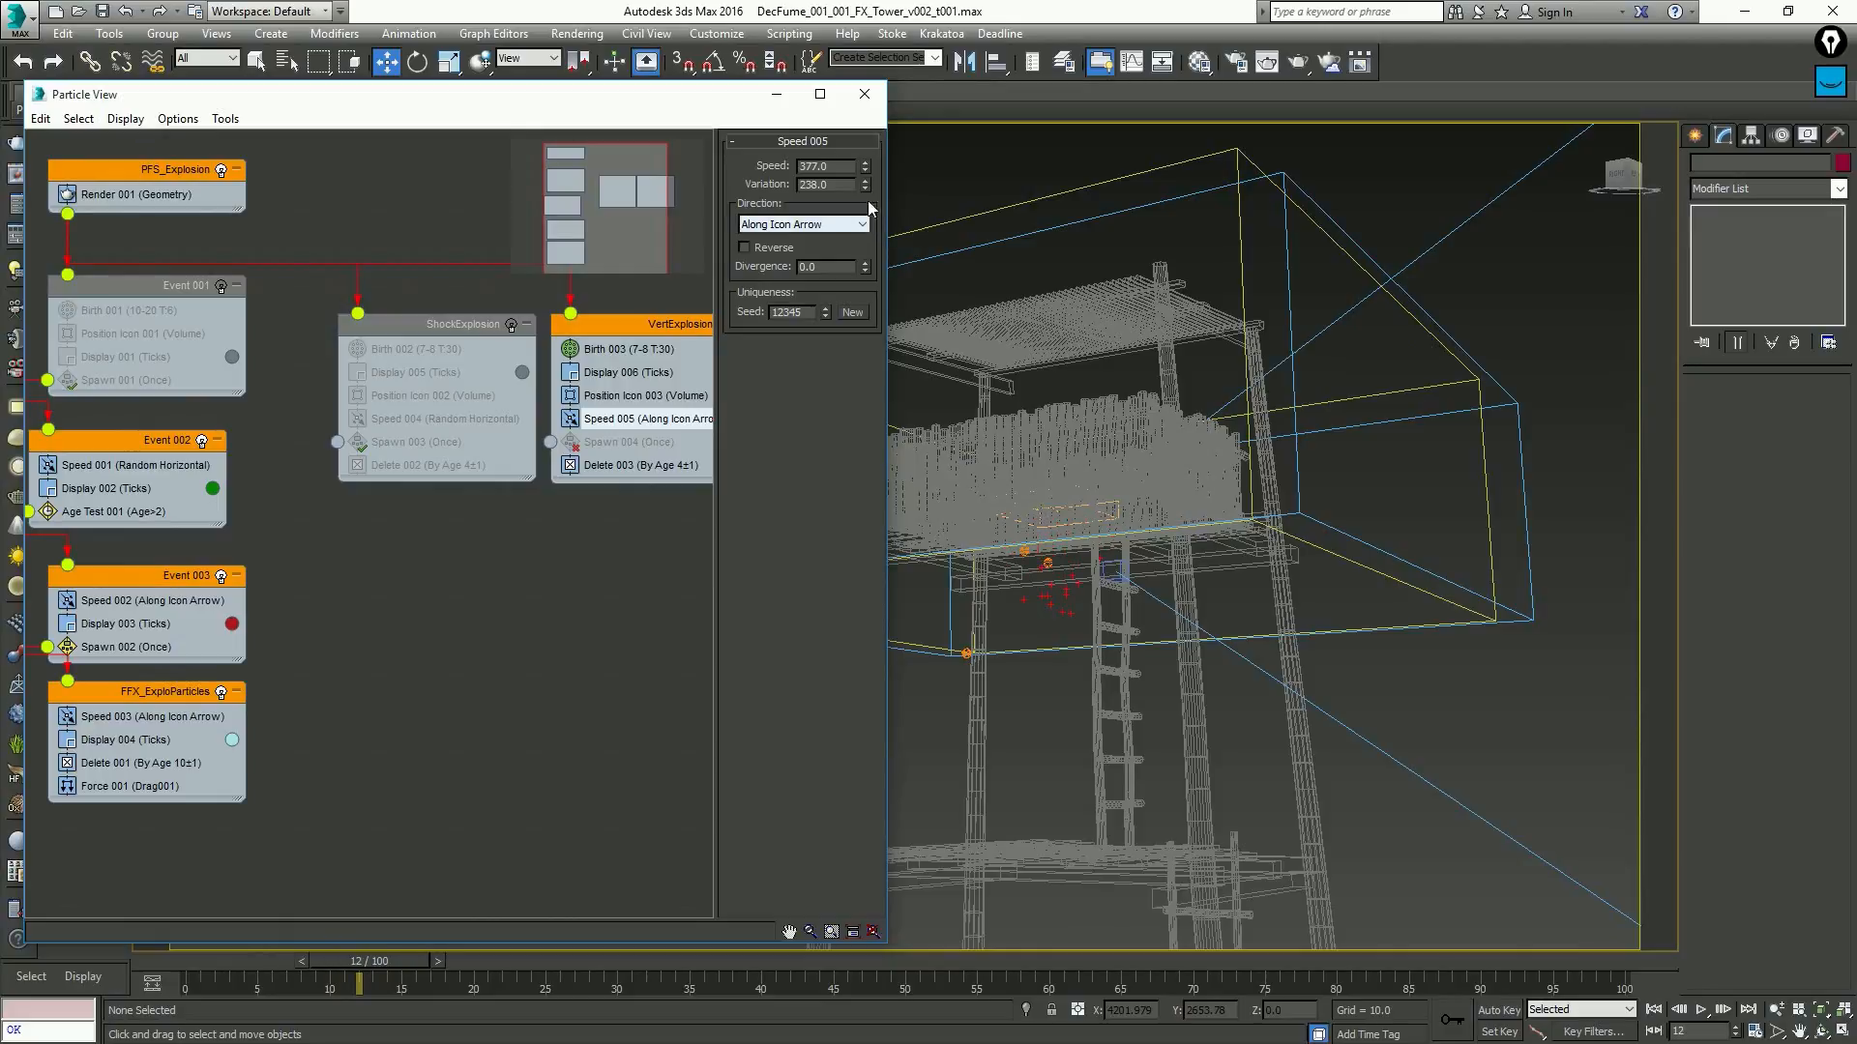
left_click_drag(866, 266, 868, 183)
left_click(658, 465)
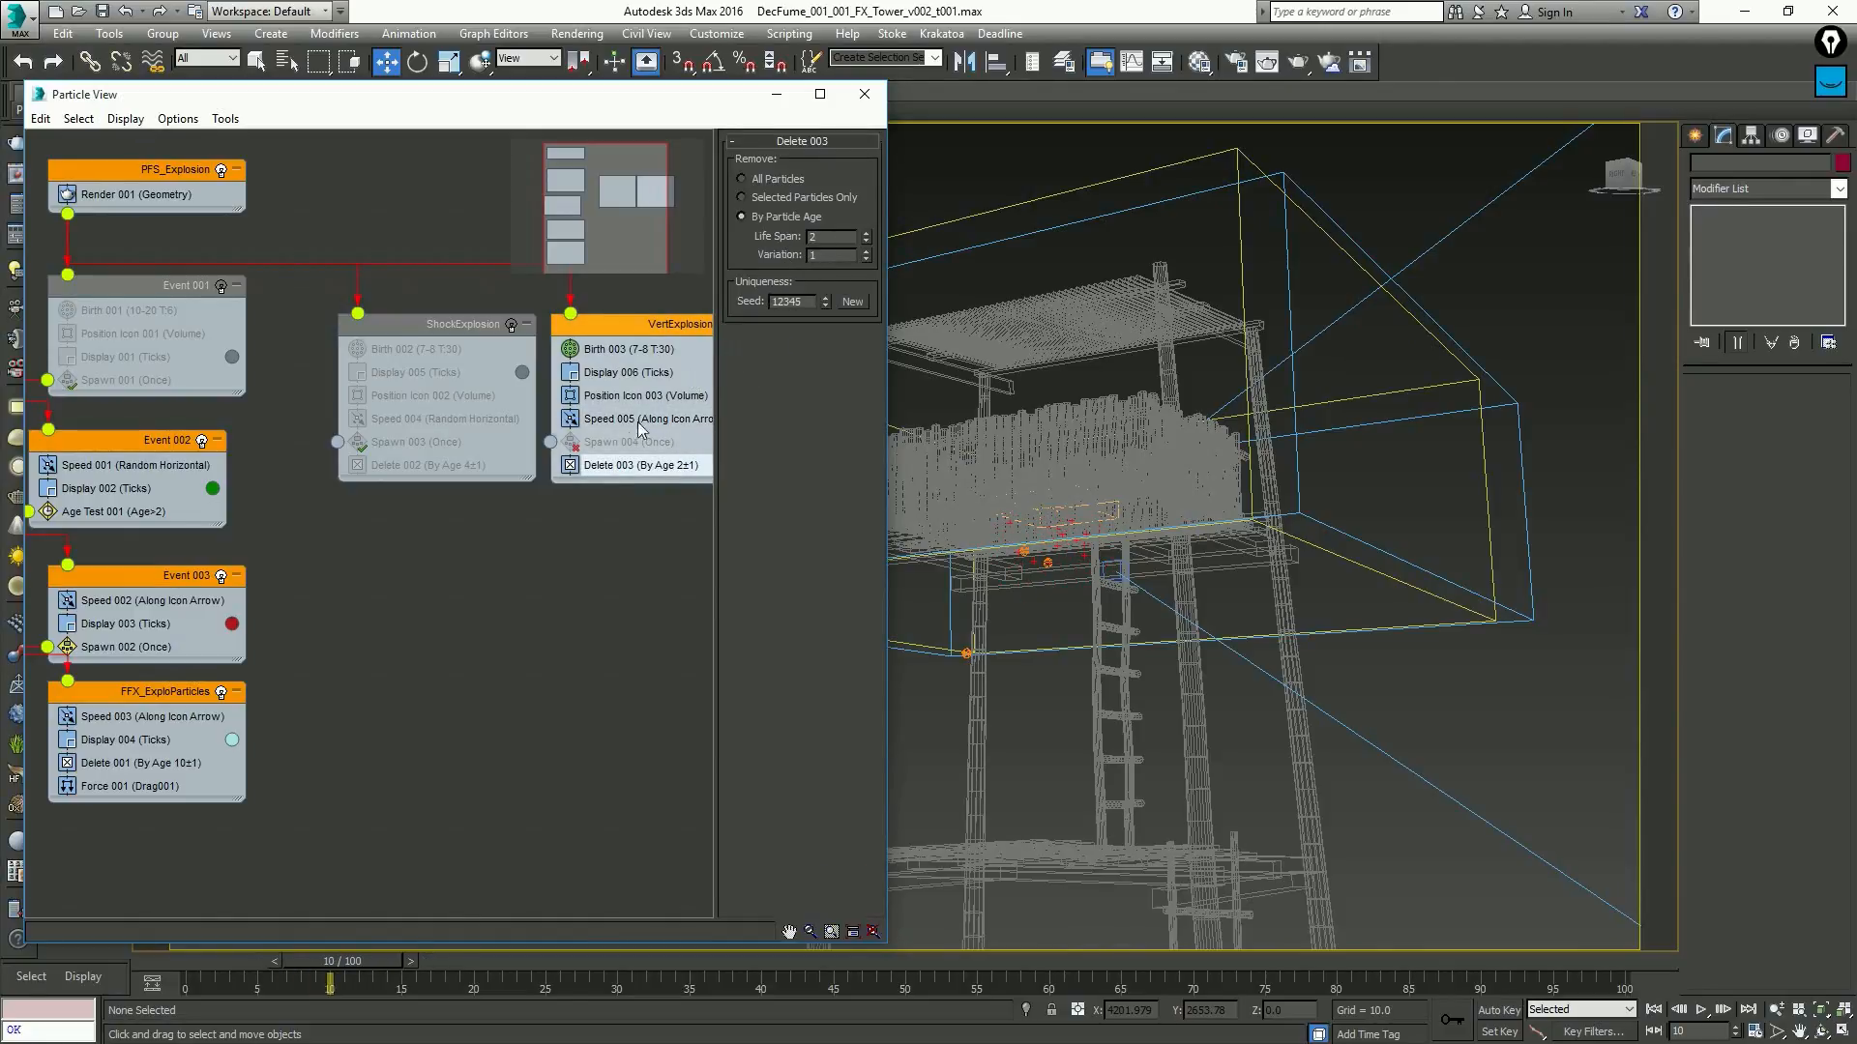
right_click(598, 461)
mouse_move(657, 491)
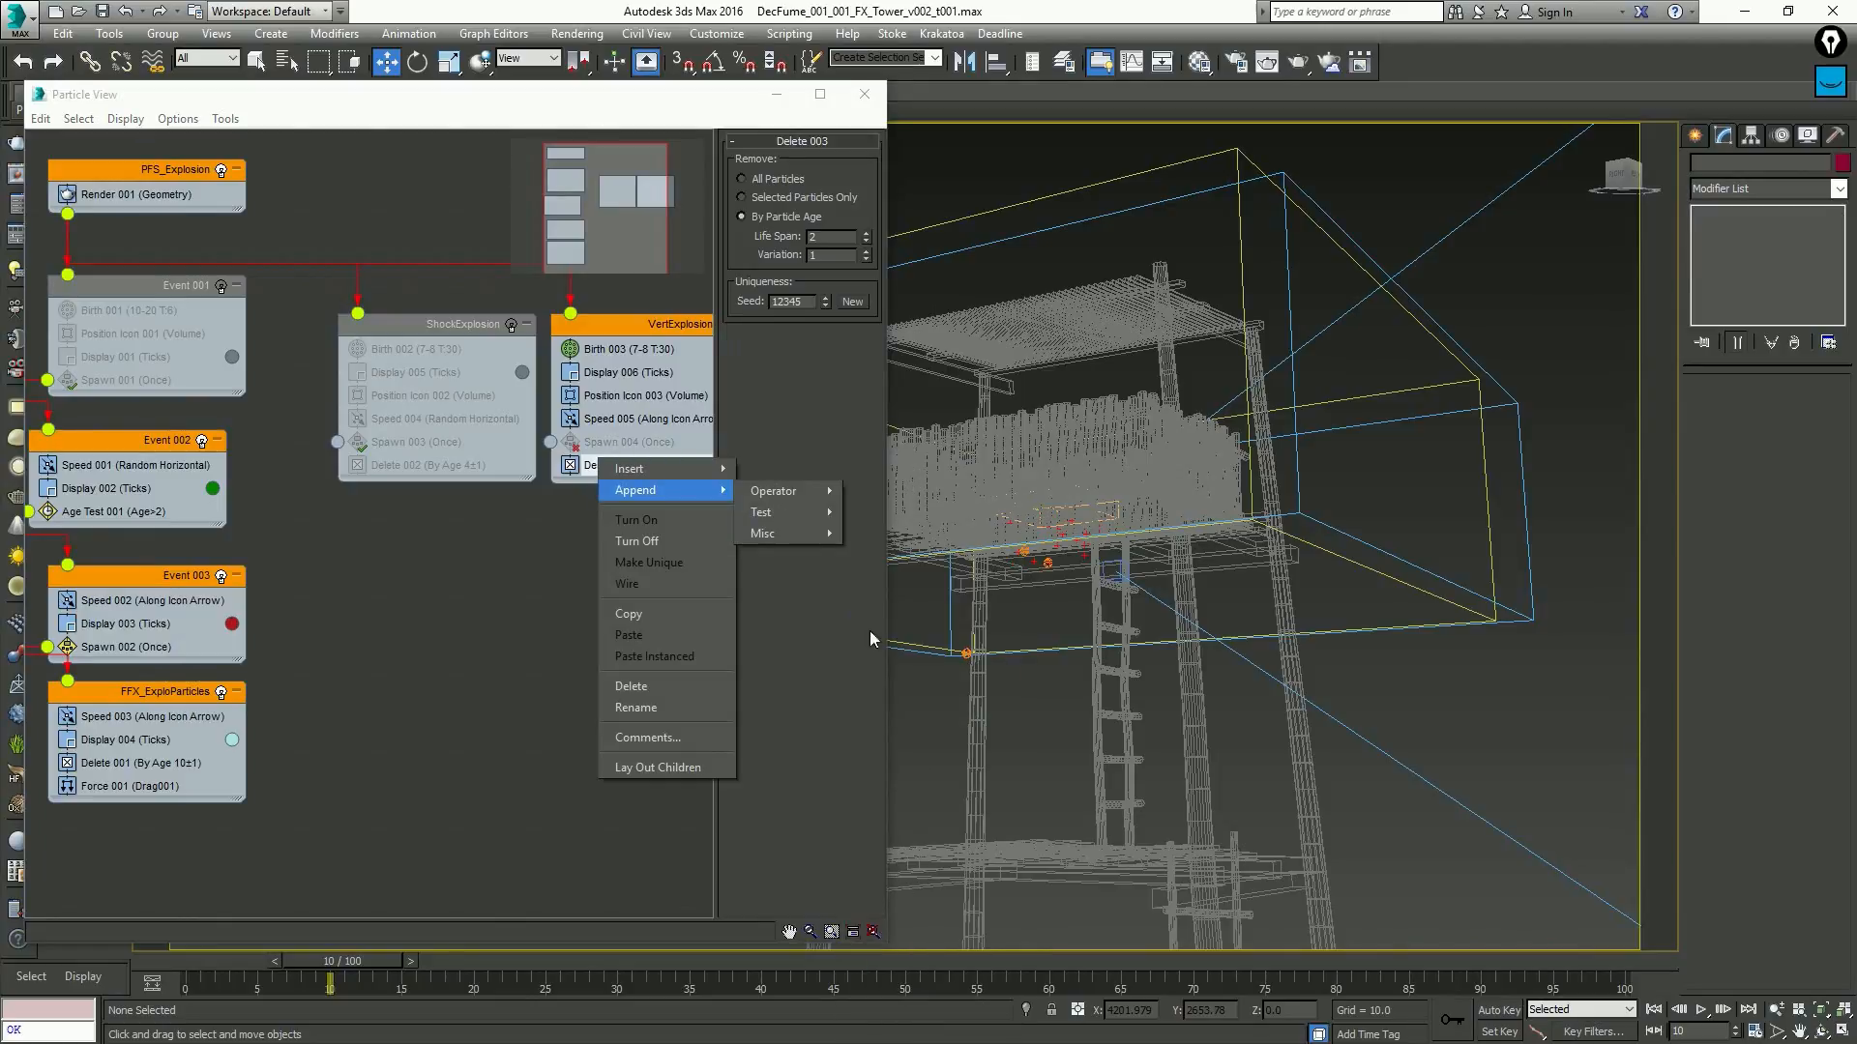
mouse_move(832, 513)
left_click(581, 516)
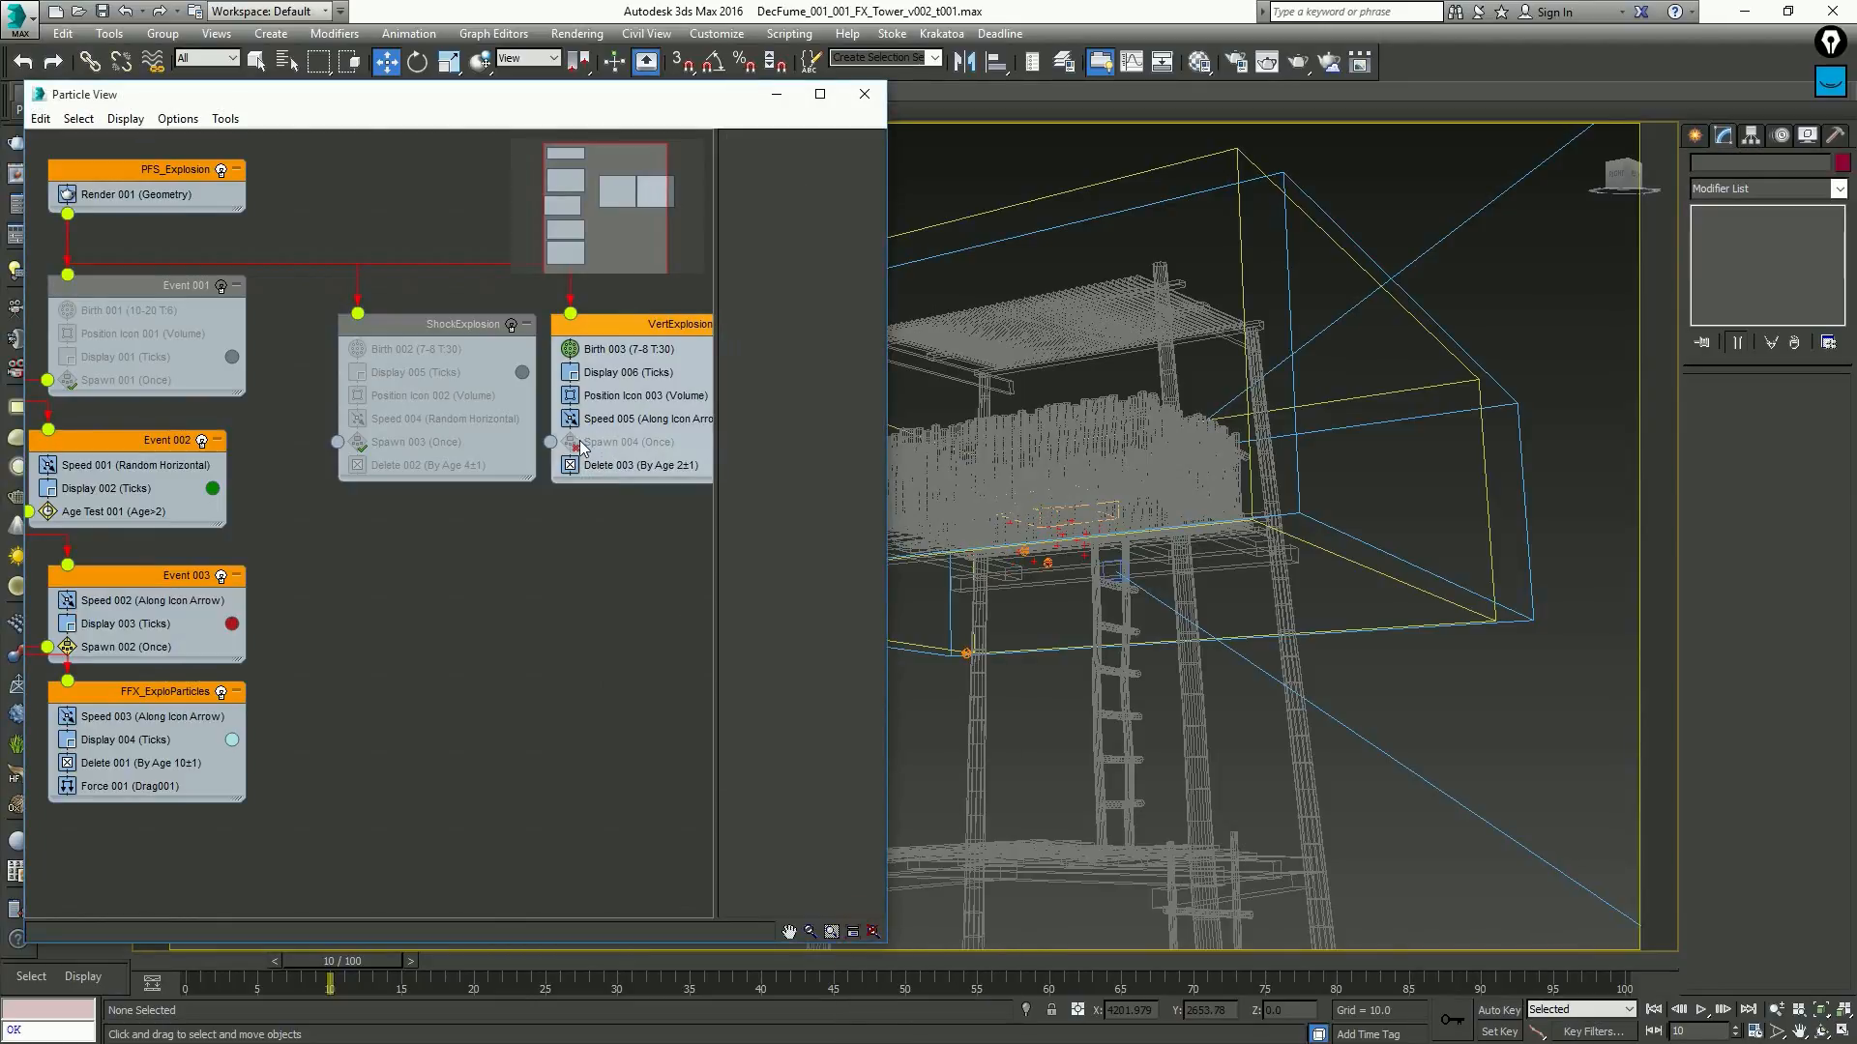
Turn Spawn 004 back on and set its inherited speed to 81, speed variation to 39 and divergence to 9.5
left_click(573, 444)
left_click(583, 444)
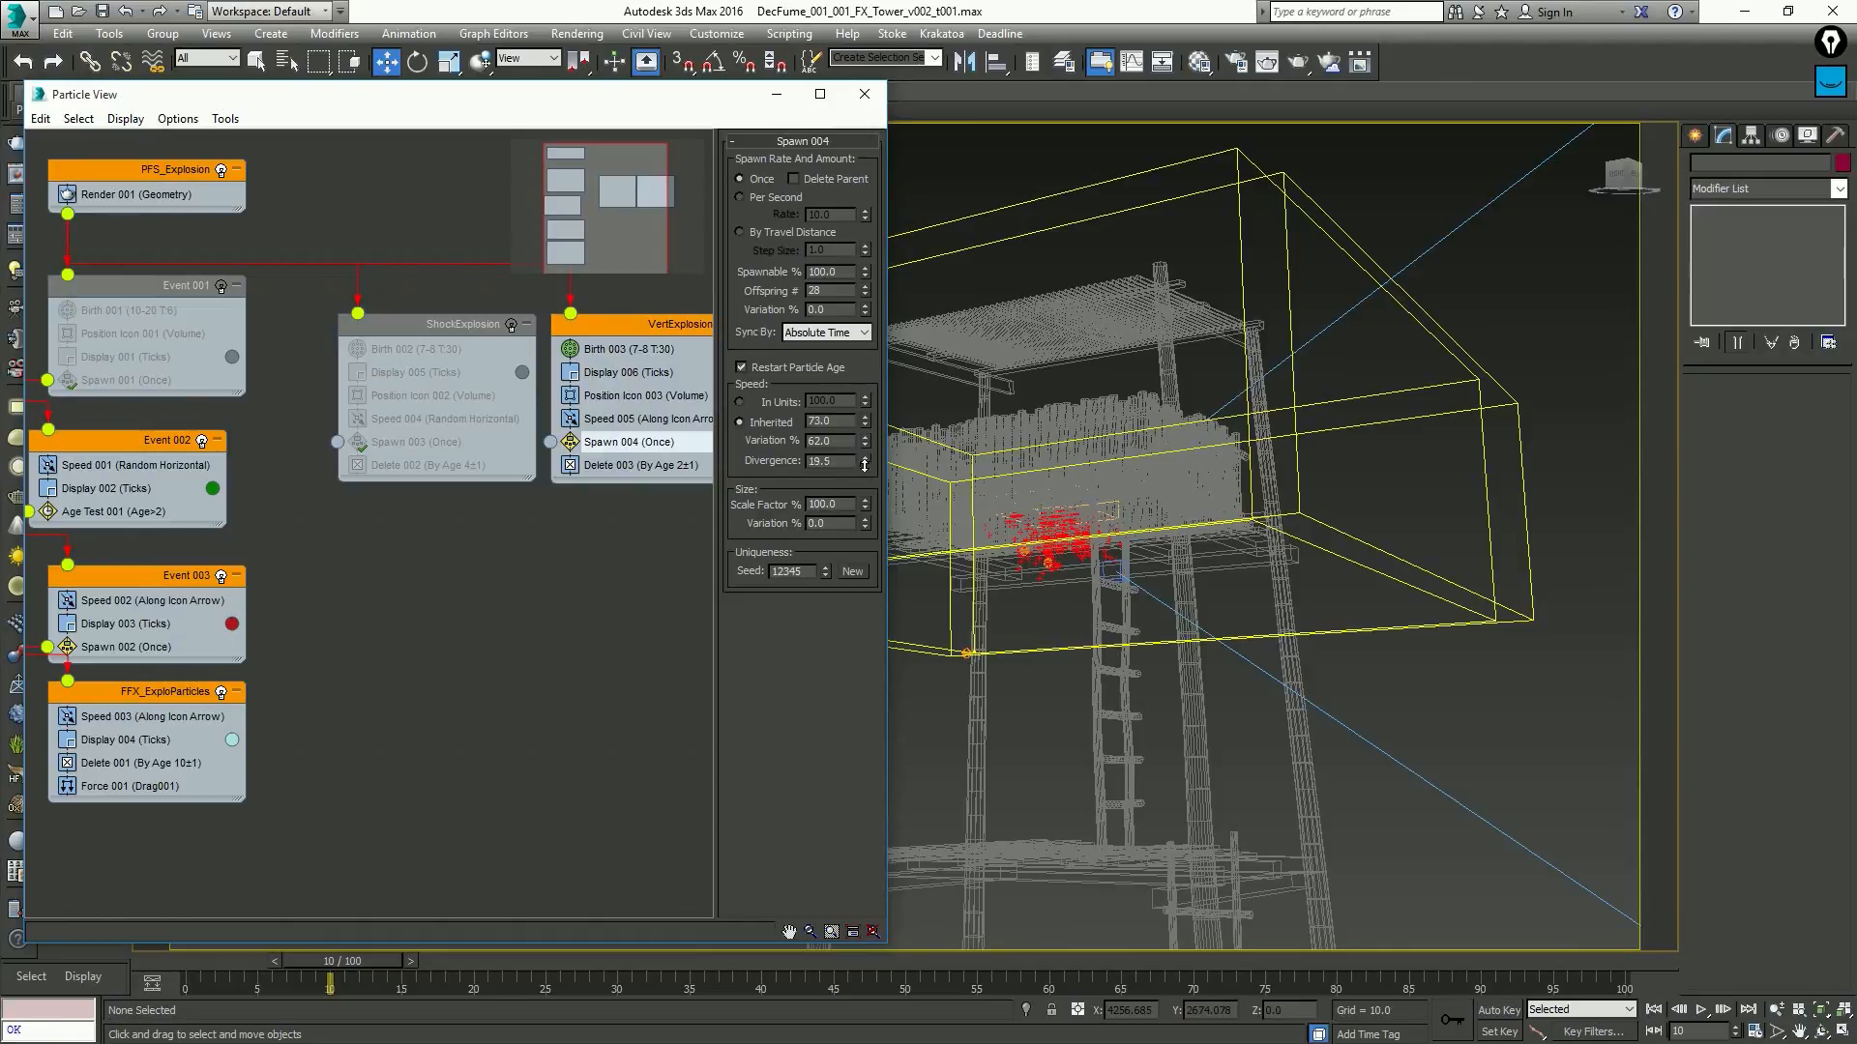
left_click_drag(864, 466, 864, 471)
left_click_drag(863, 409, 861, 428)
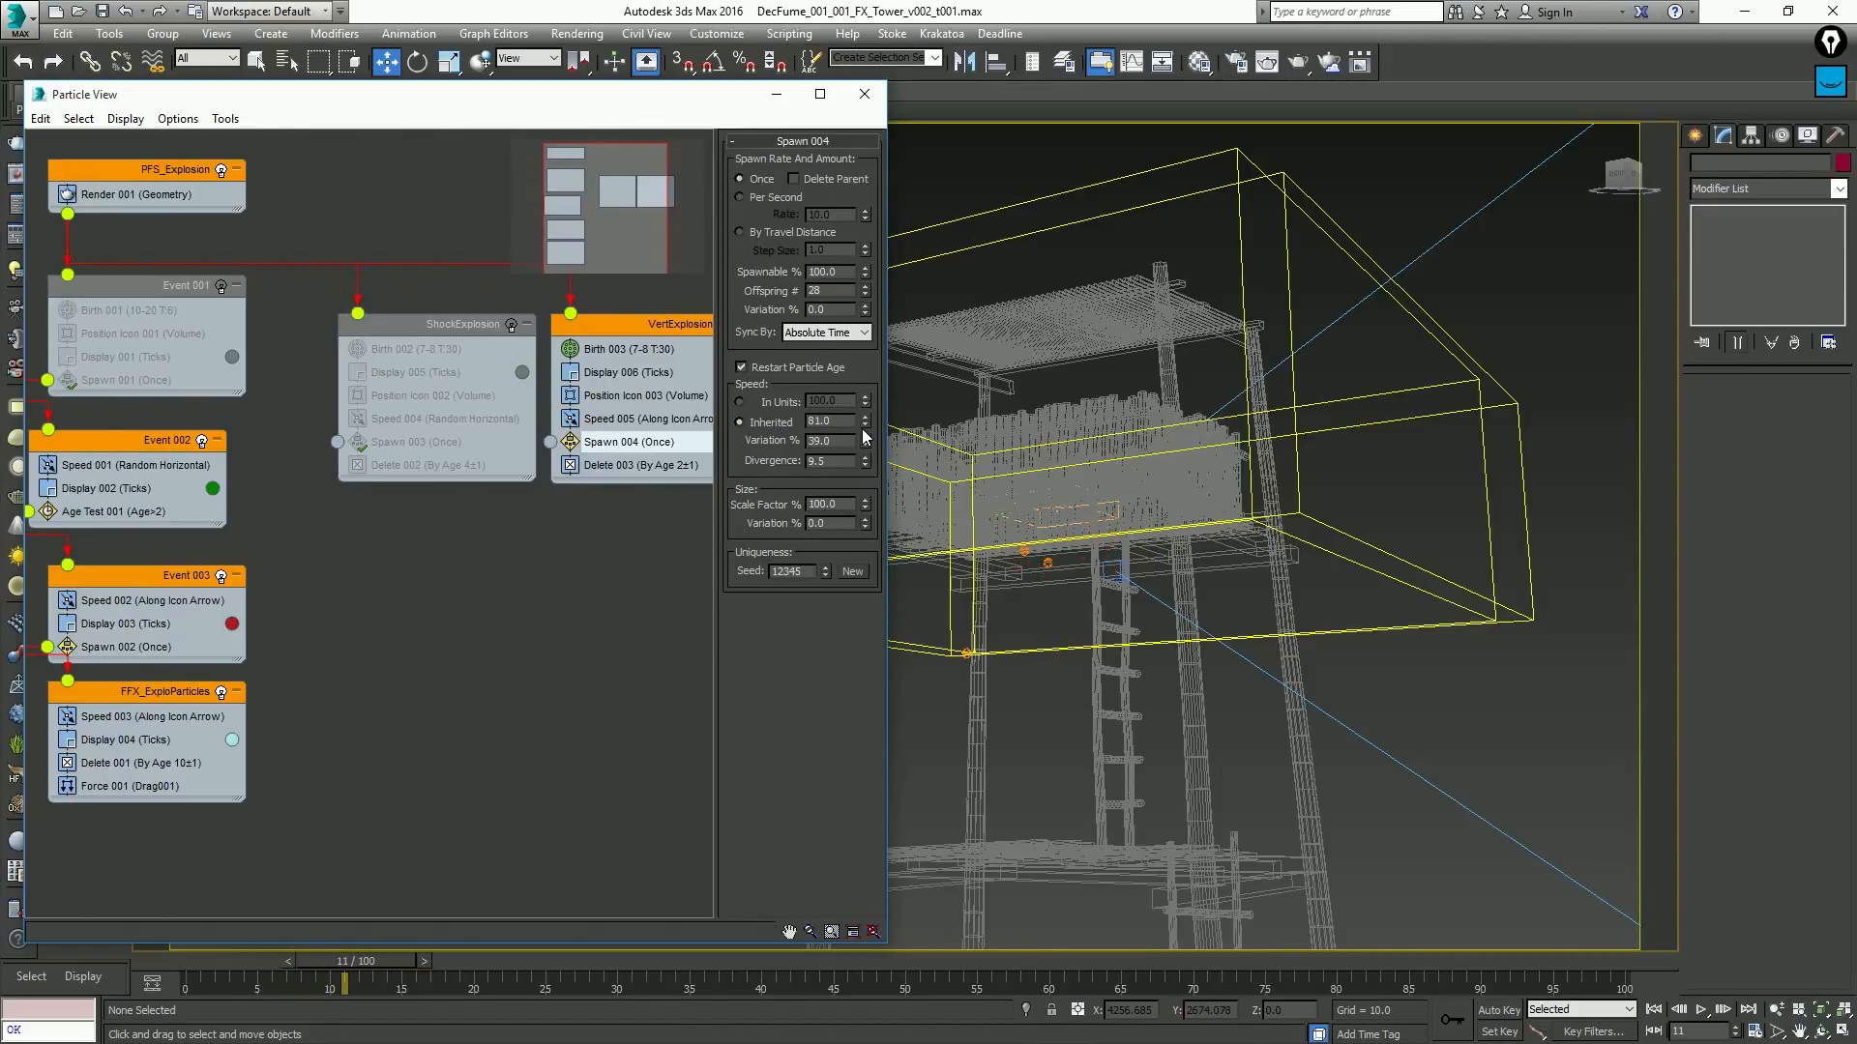
Step back and forth through frames 7 to 11 to examine how the VertExplosion particles spread
key("comma")
key("comma")
key("comma")
key("comma")
key("period")
key("period")
key("period")
key("period")
key("comma")
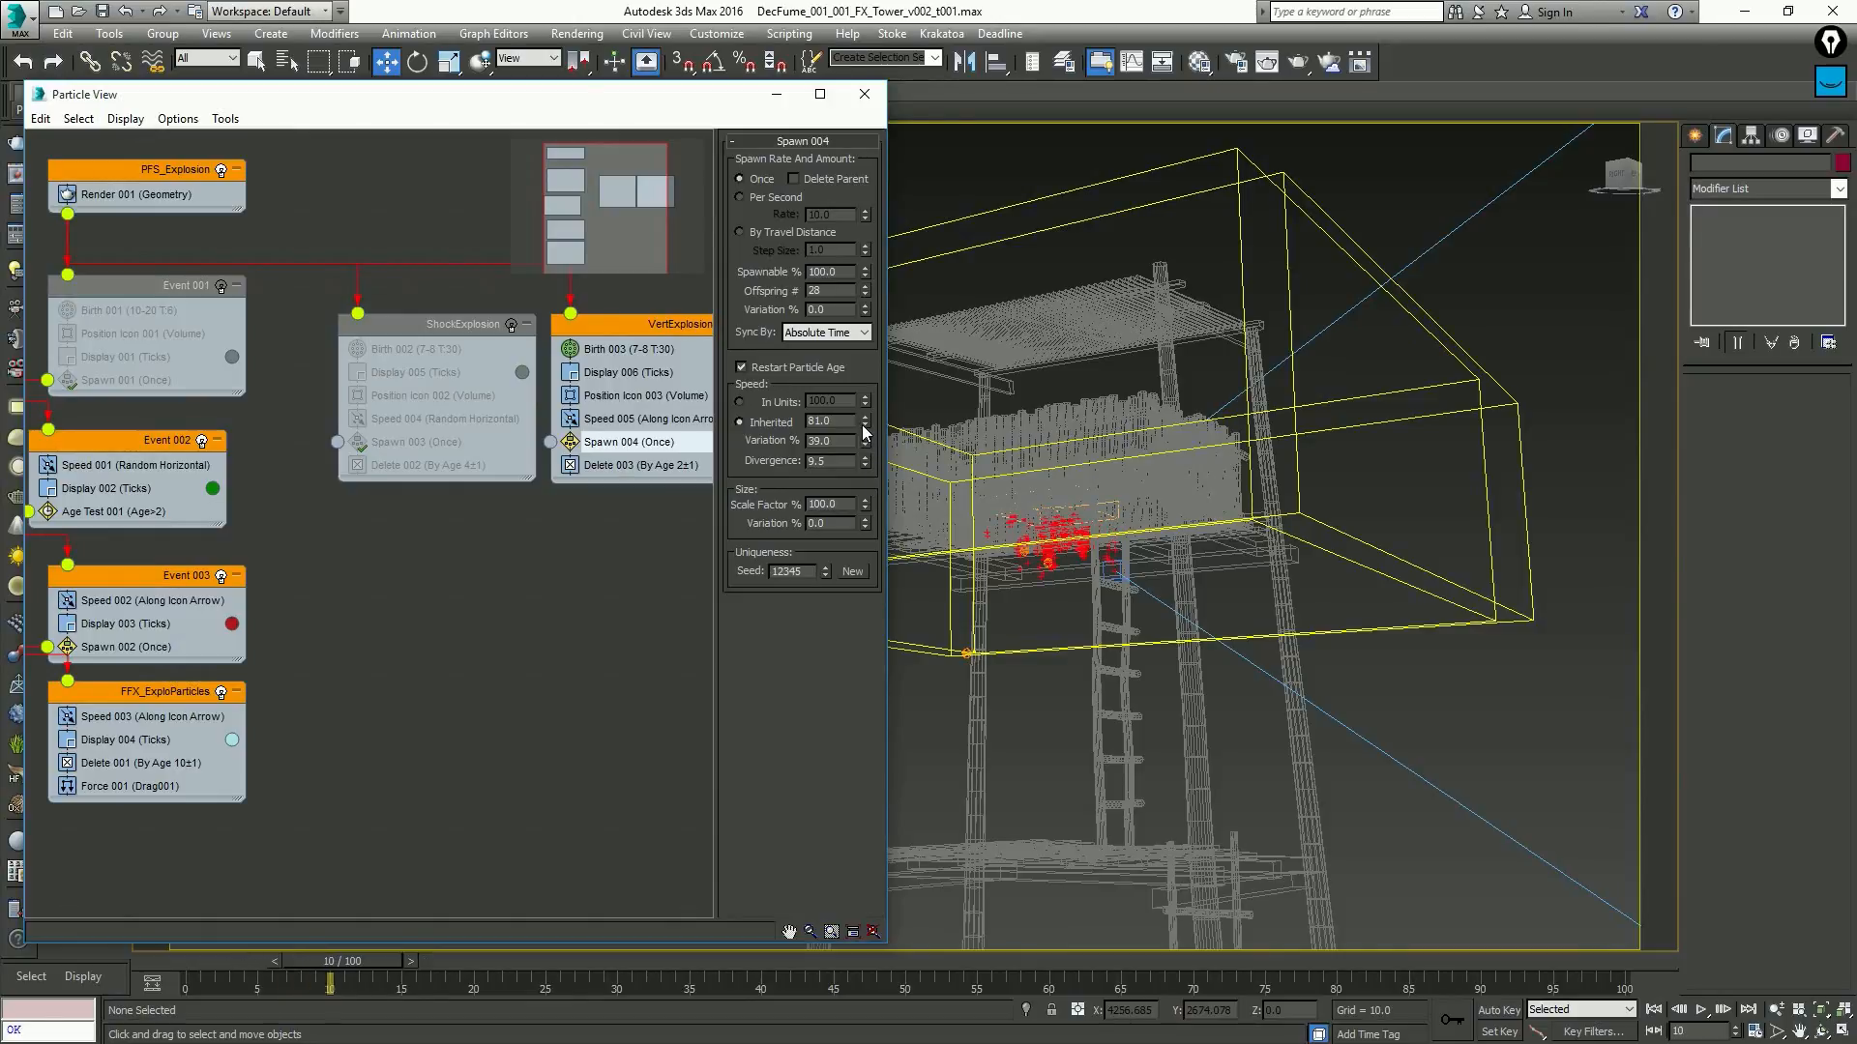
key("comma")
key("comma")
key("comma")
Re-enable the ShockExplosion event, check both explosions around frames 9 to 11, and close Particle View at frame 0
left_click(512, 326)
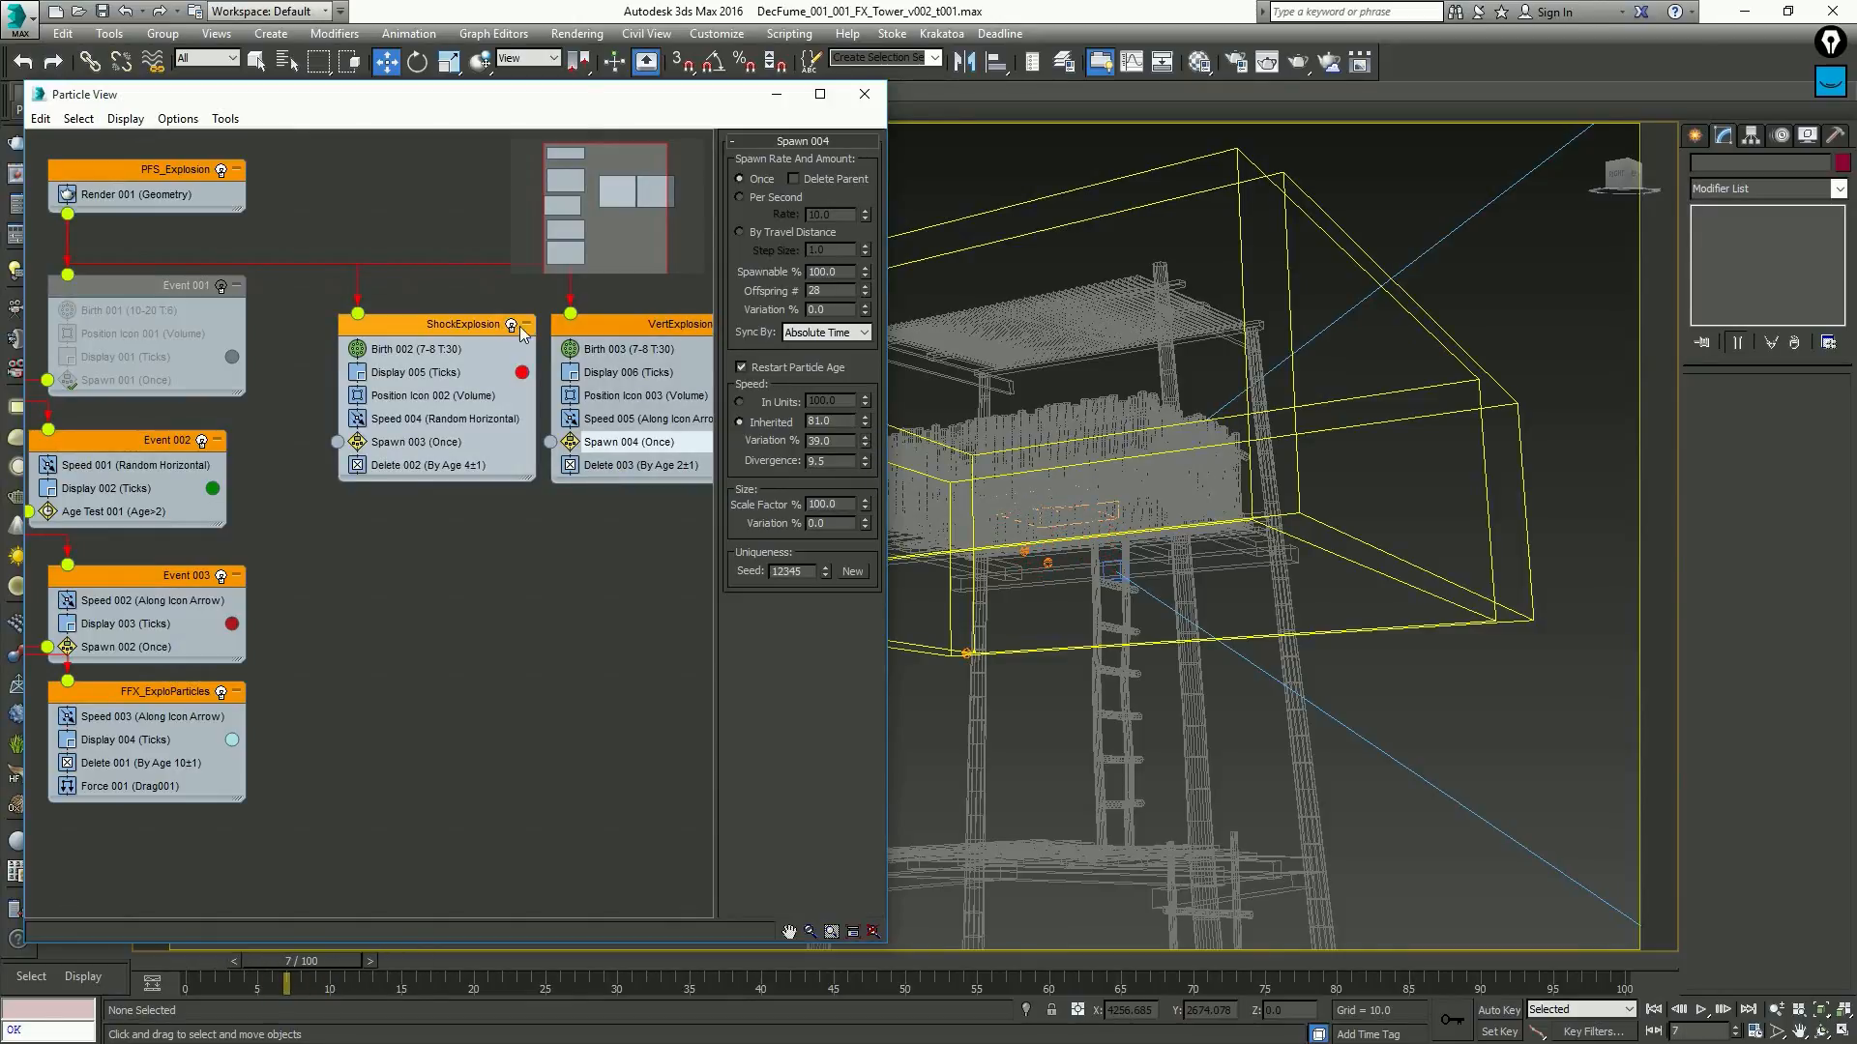
key("period")
key("period")
key("period")
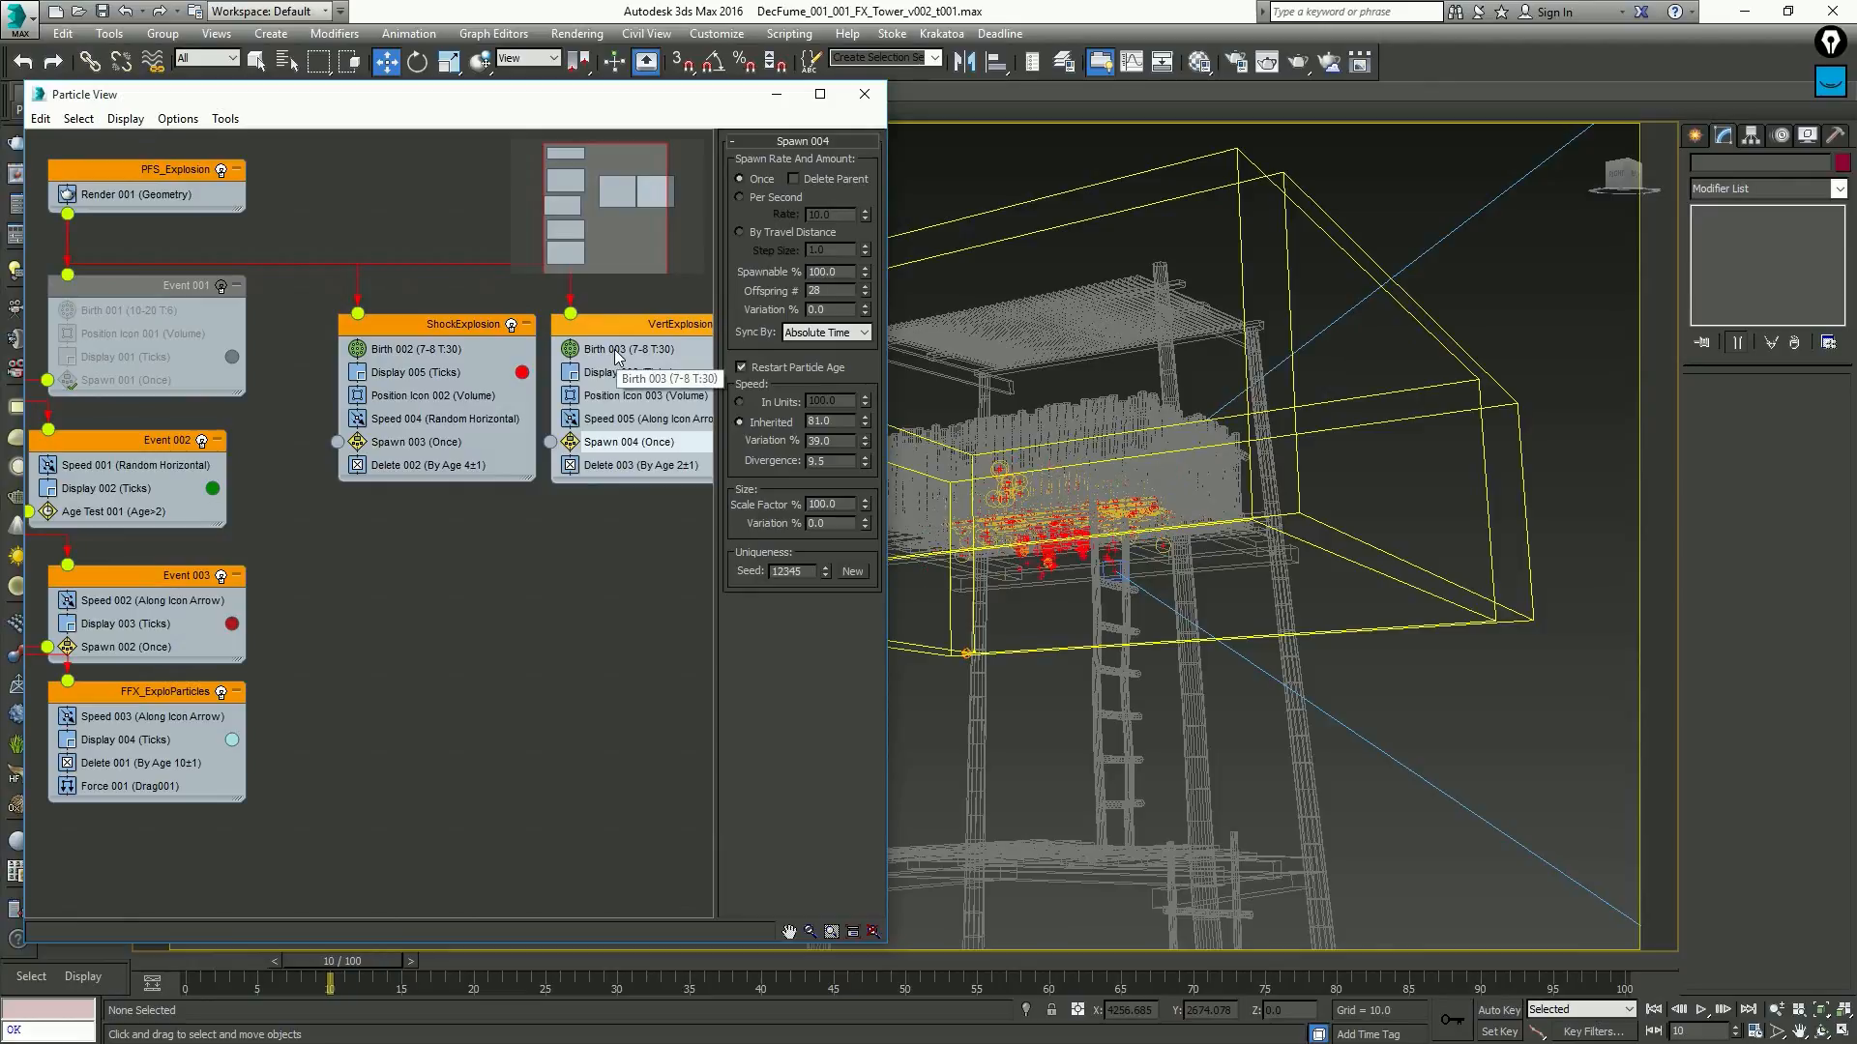
key("period")
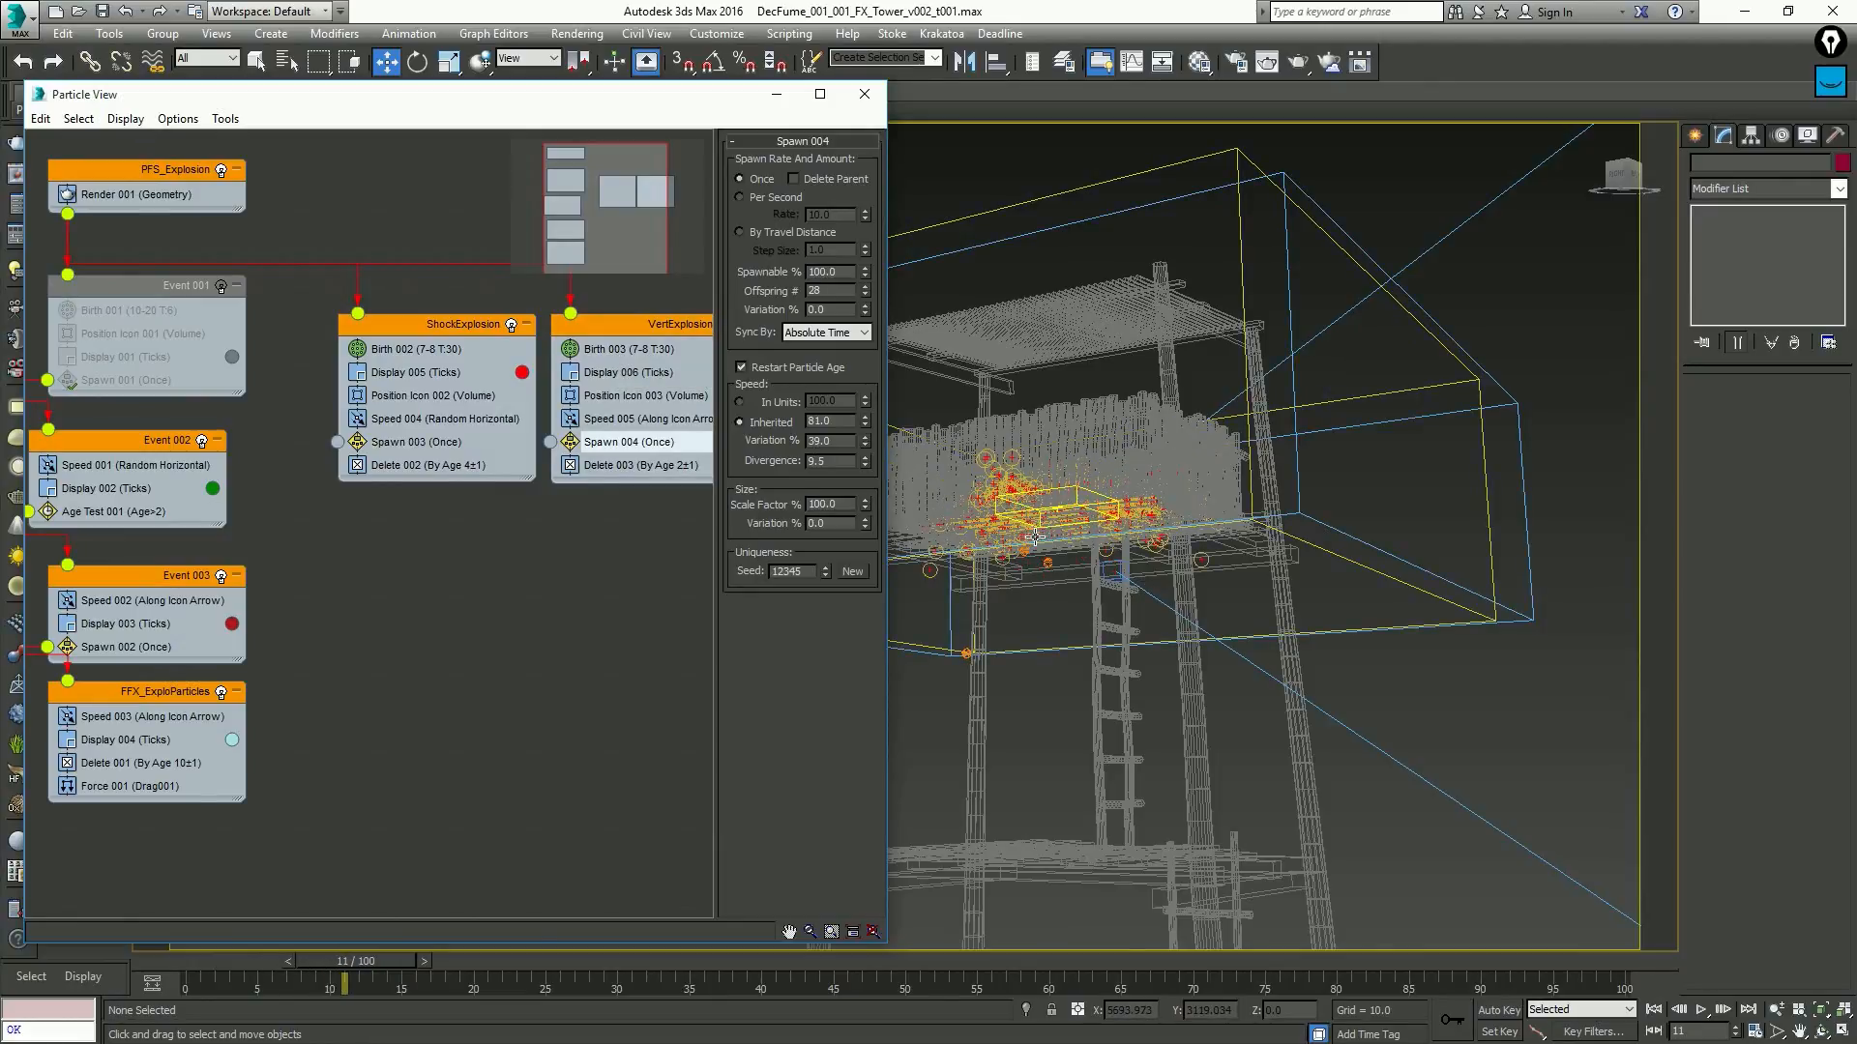
key("comma")
key("comma")
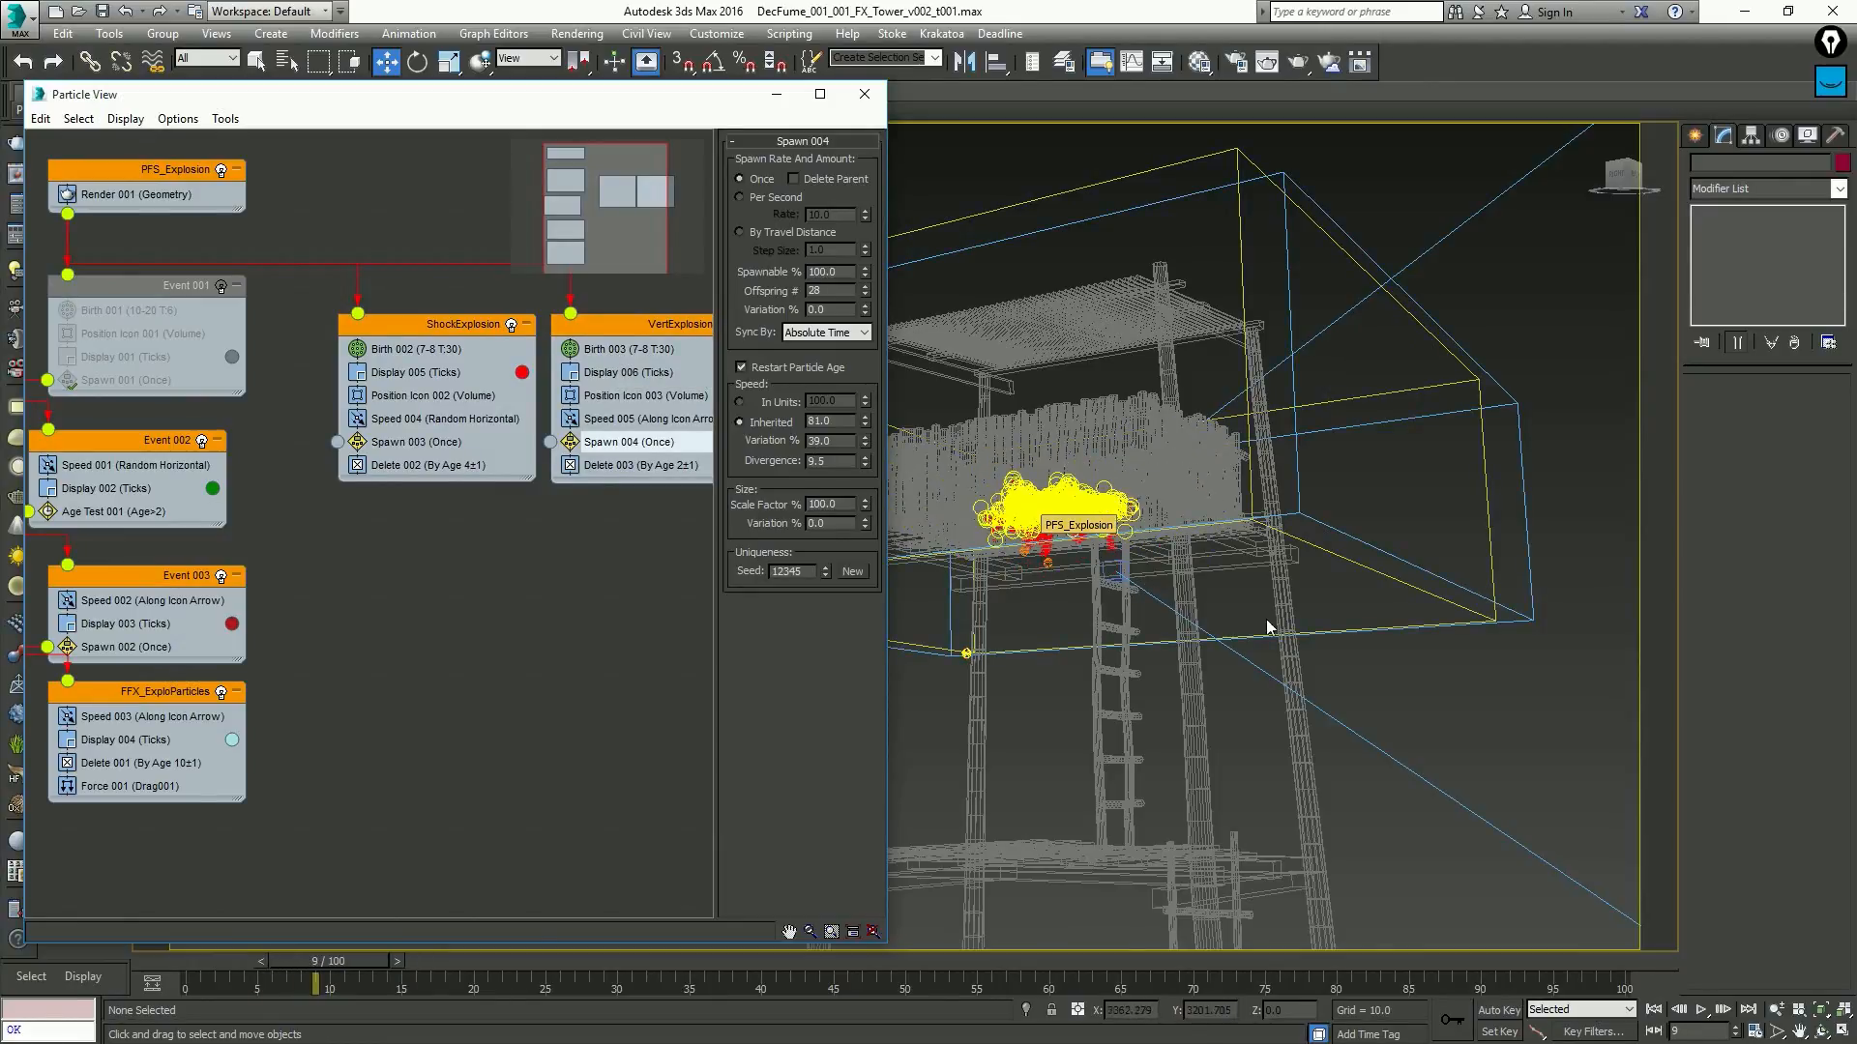
key("period")
key("Home")
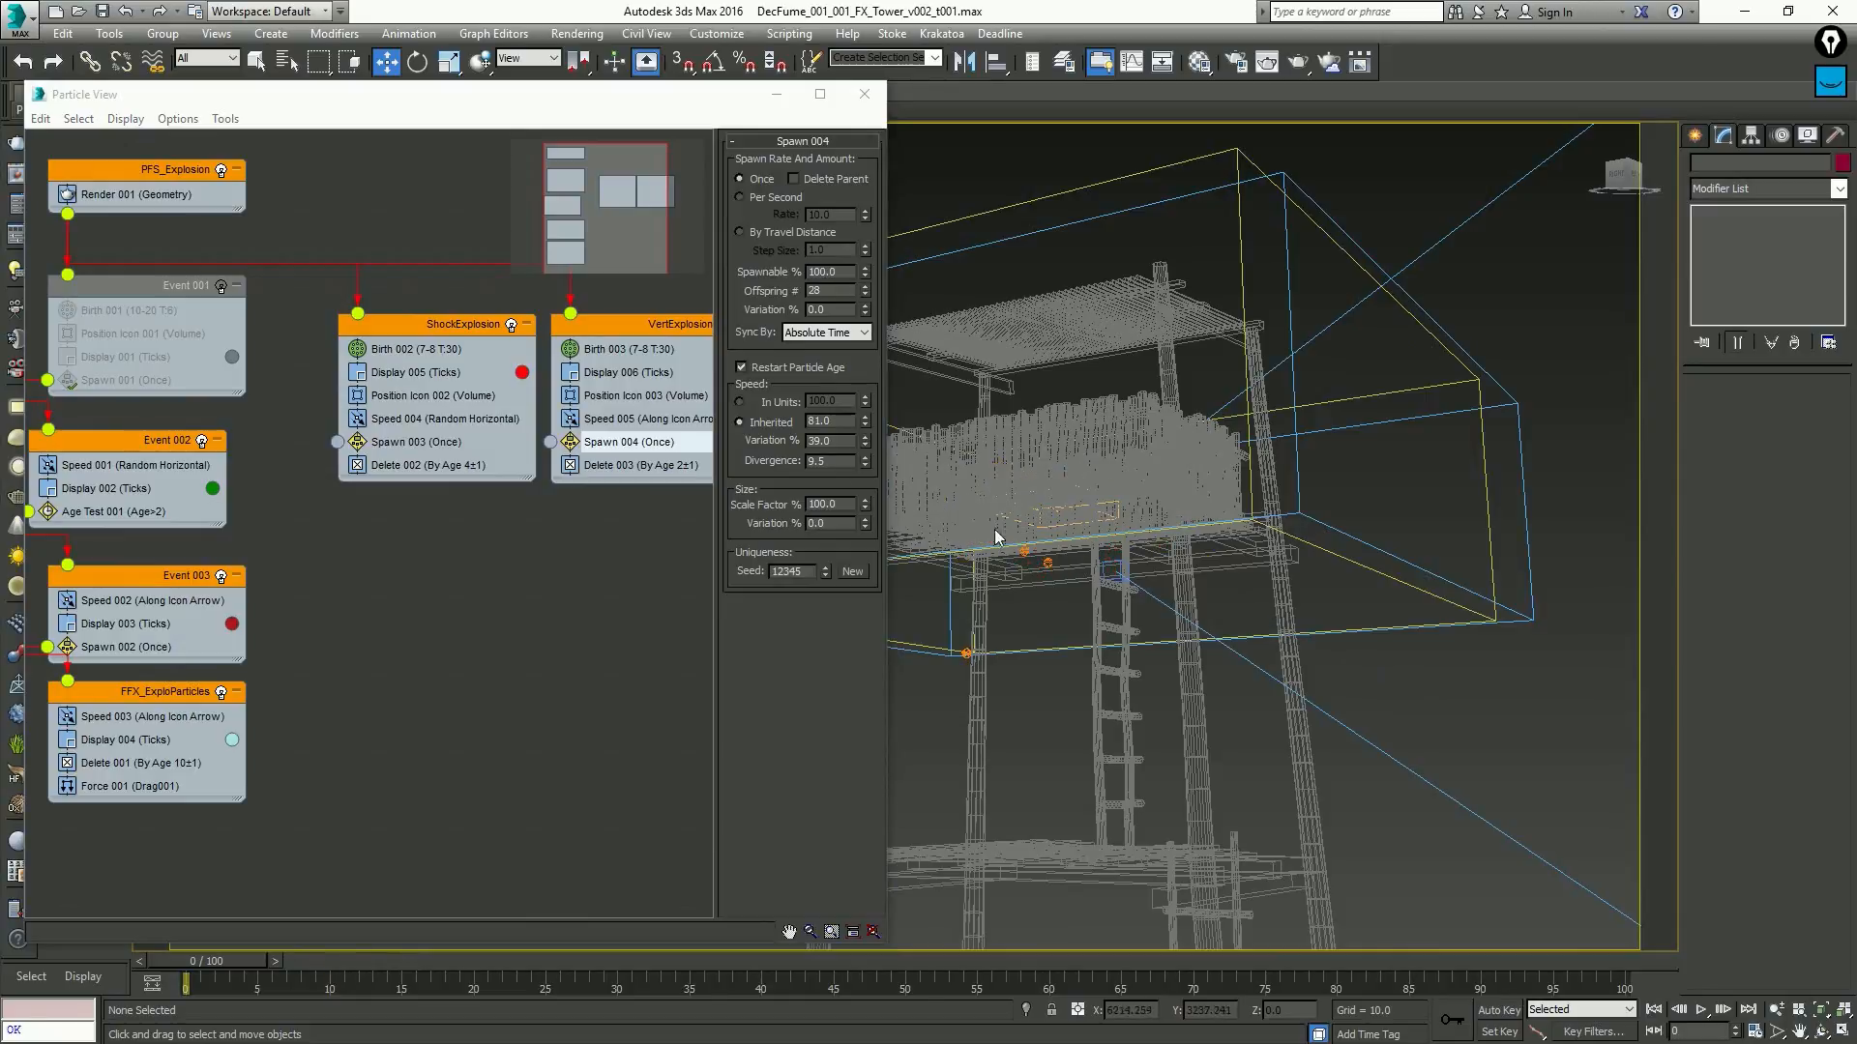
key("6")
Select FFX Particle Src002 in the Scene Explorer and clone it as a copy named FFXE_VertExplosion
left_click(110, 34)
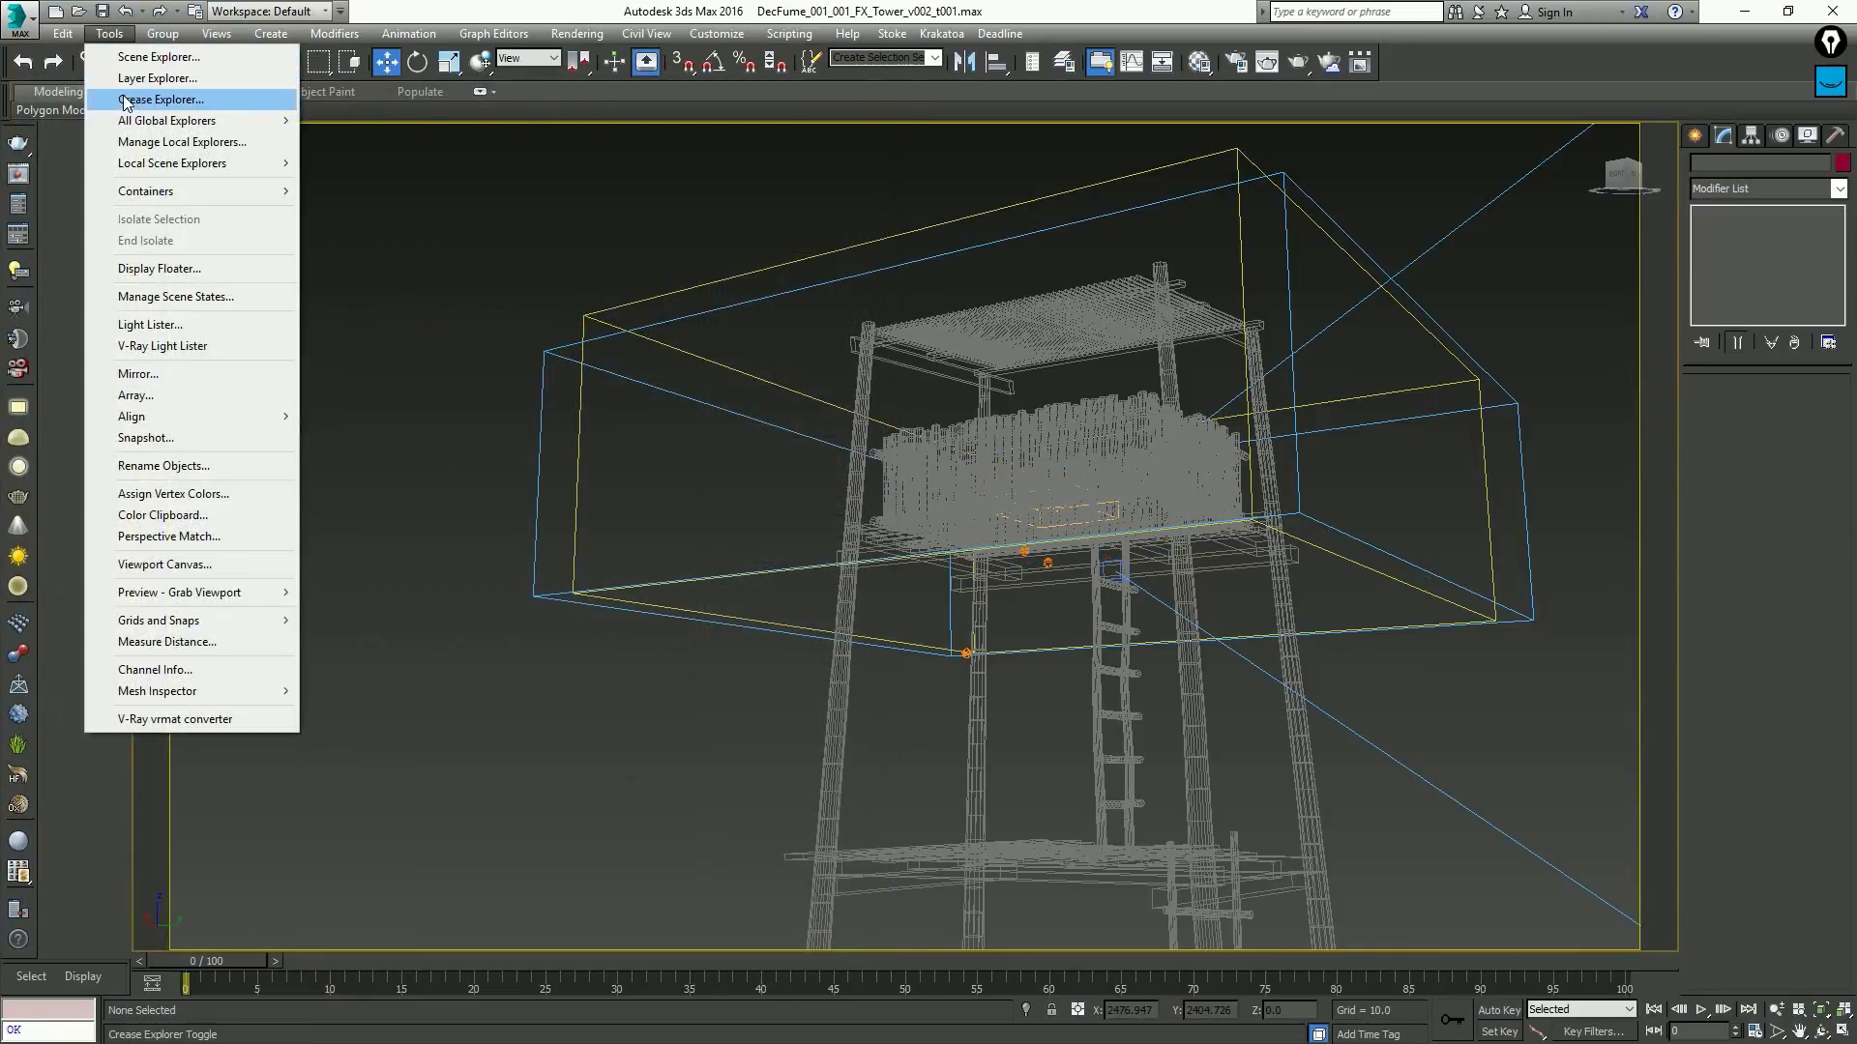
left_click(135, 57)
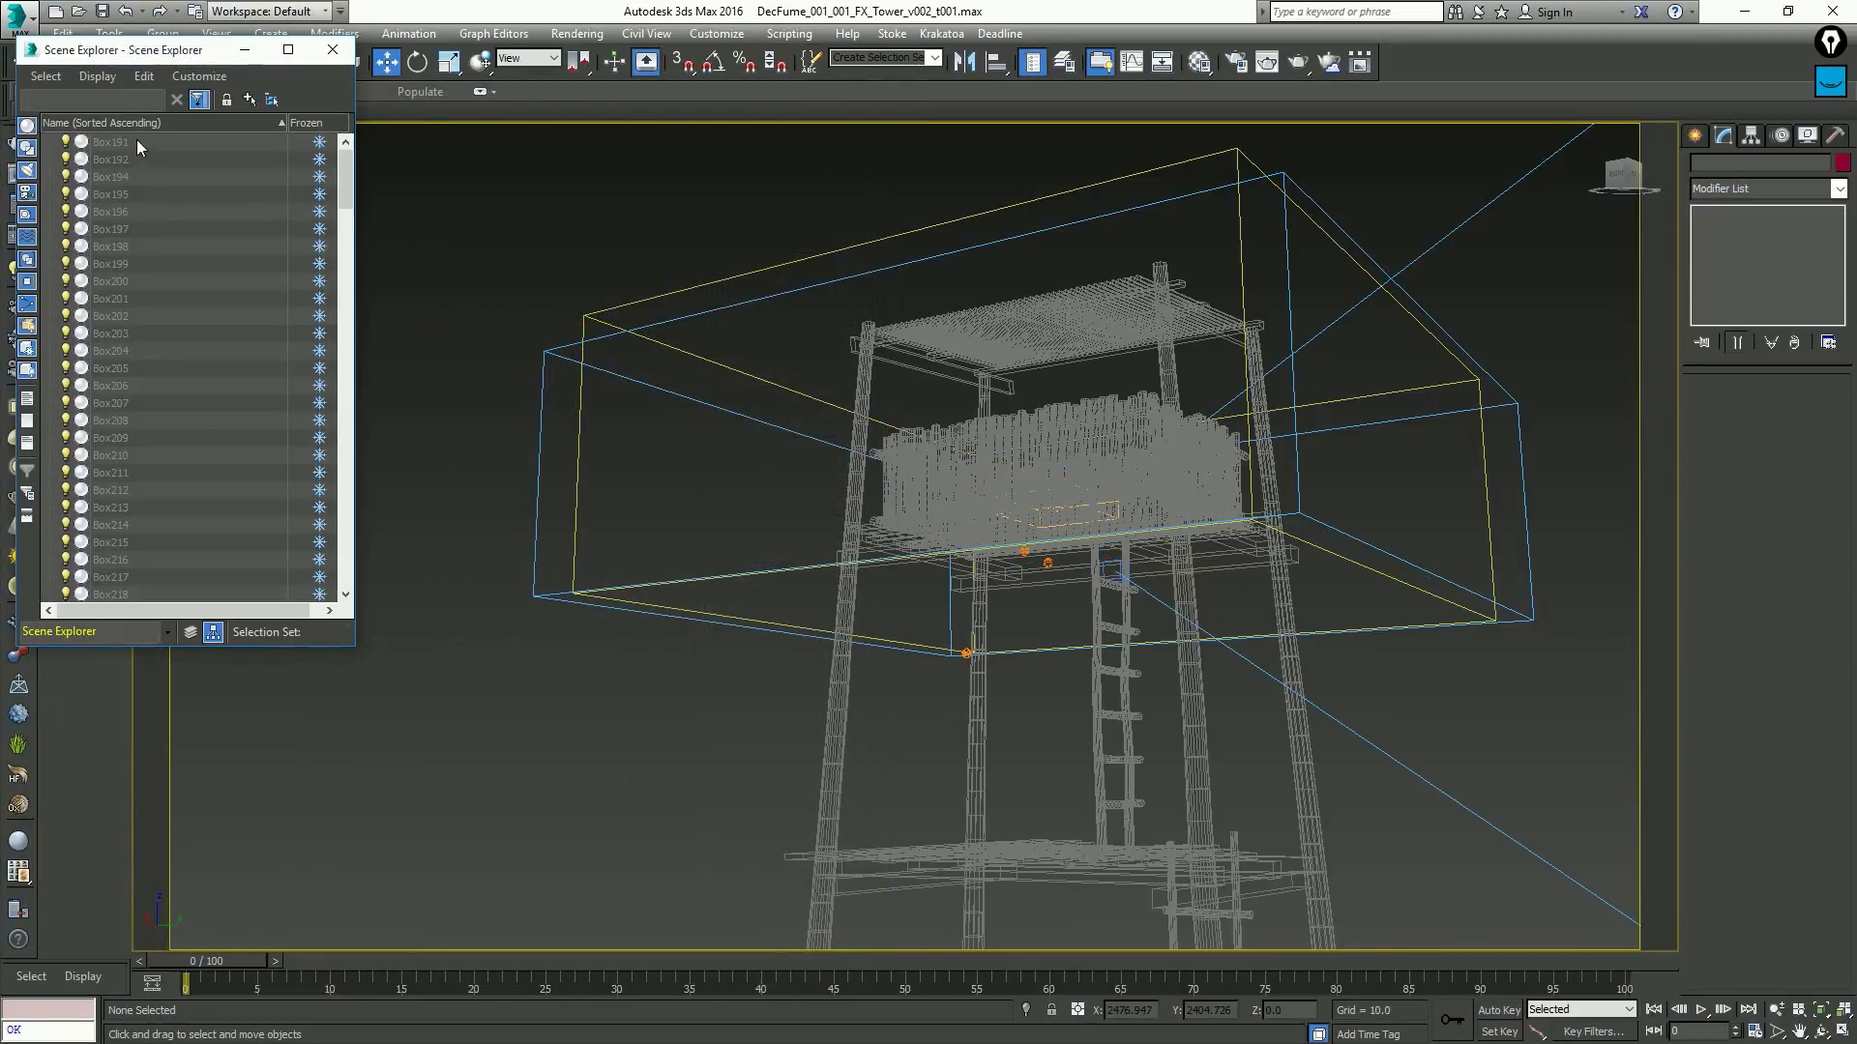
left_click_drag(344, 176, 346, 561)
left_click(195, 490)
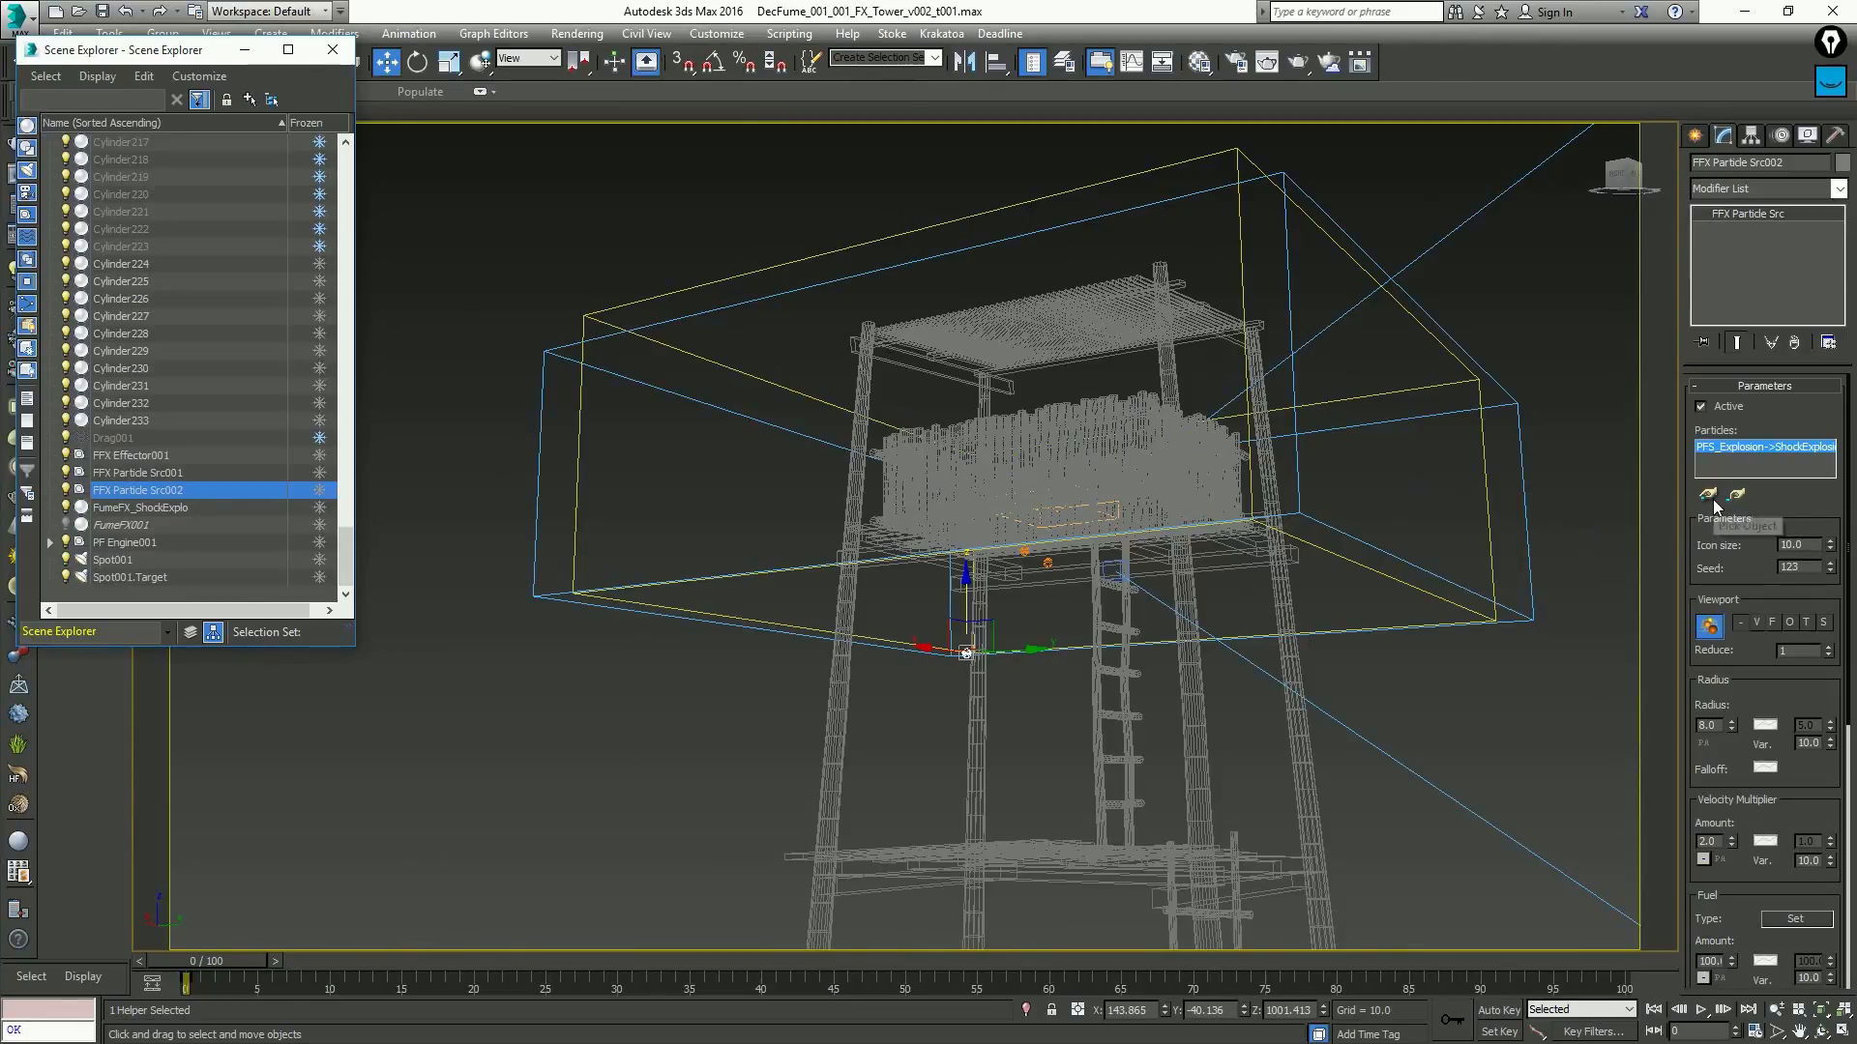
right_click(1335, 402)
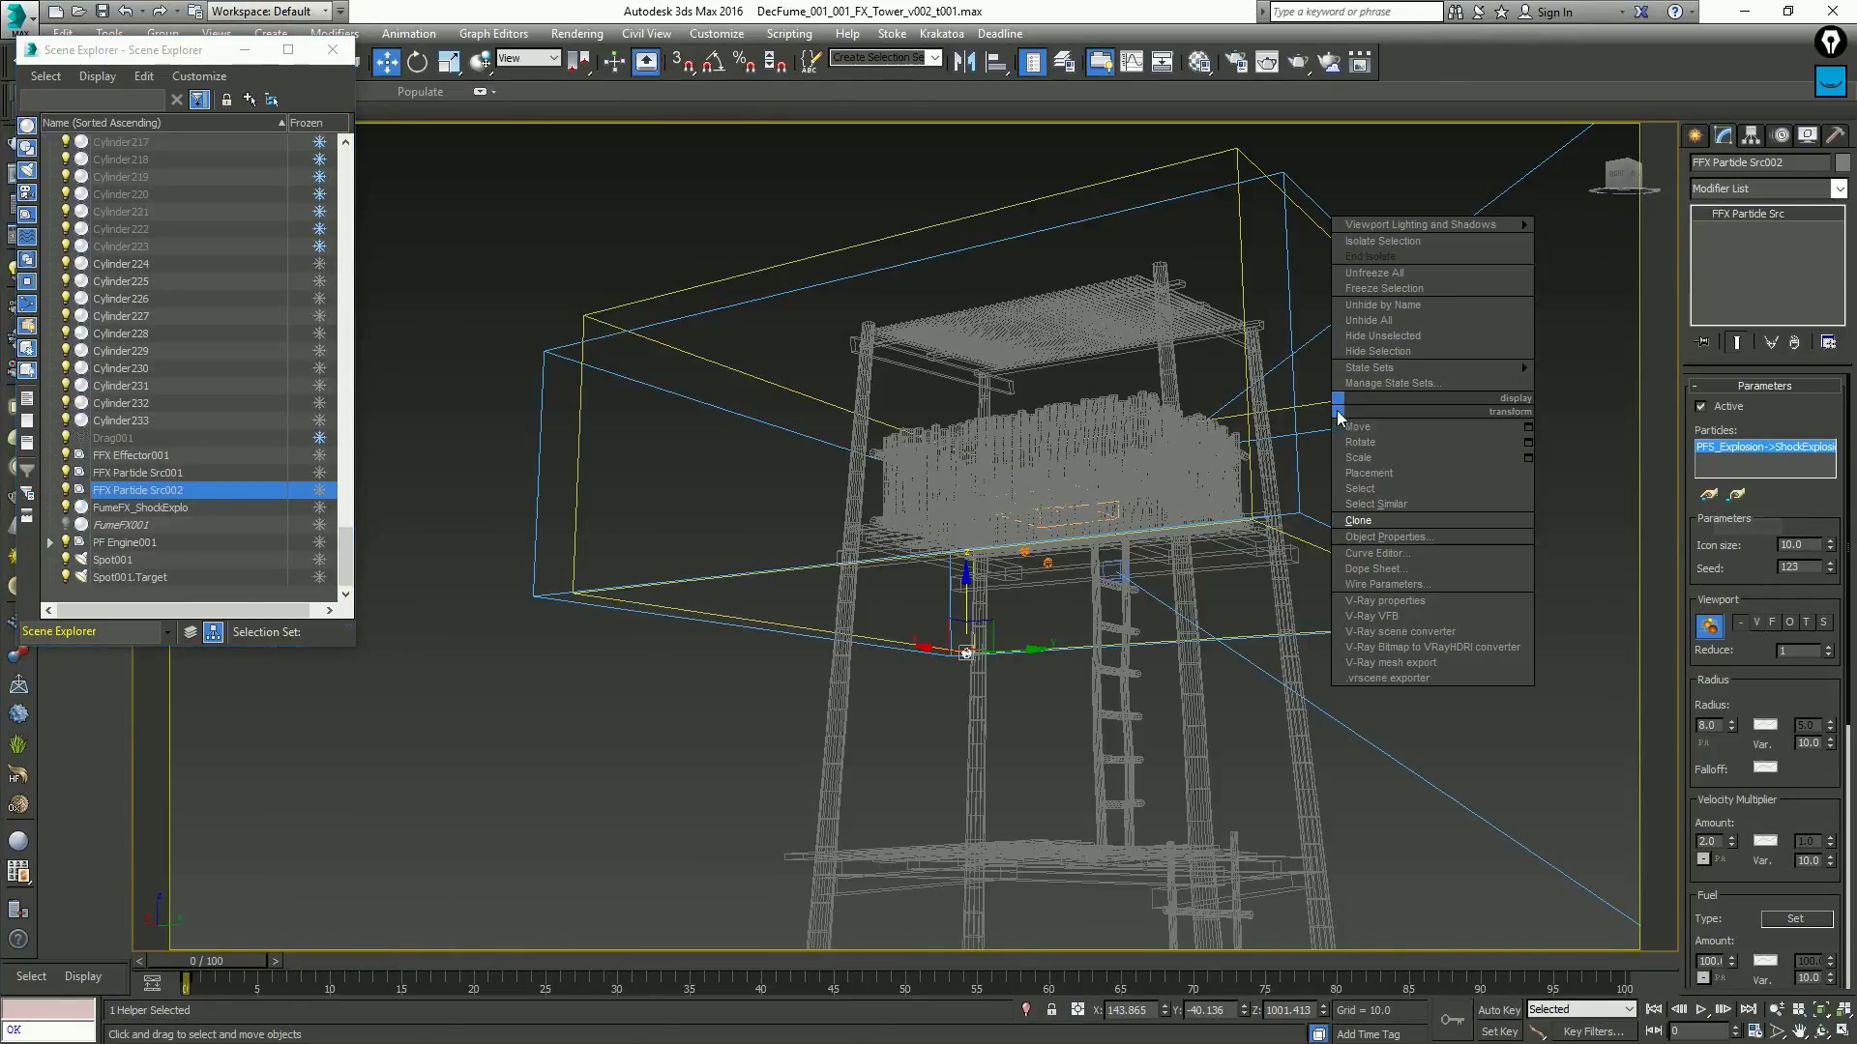
left_click(1372, 511)
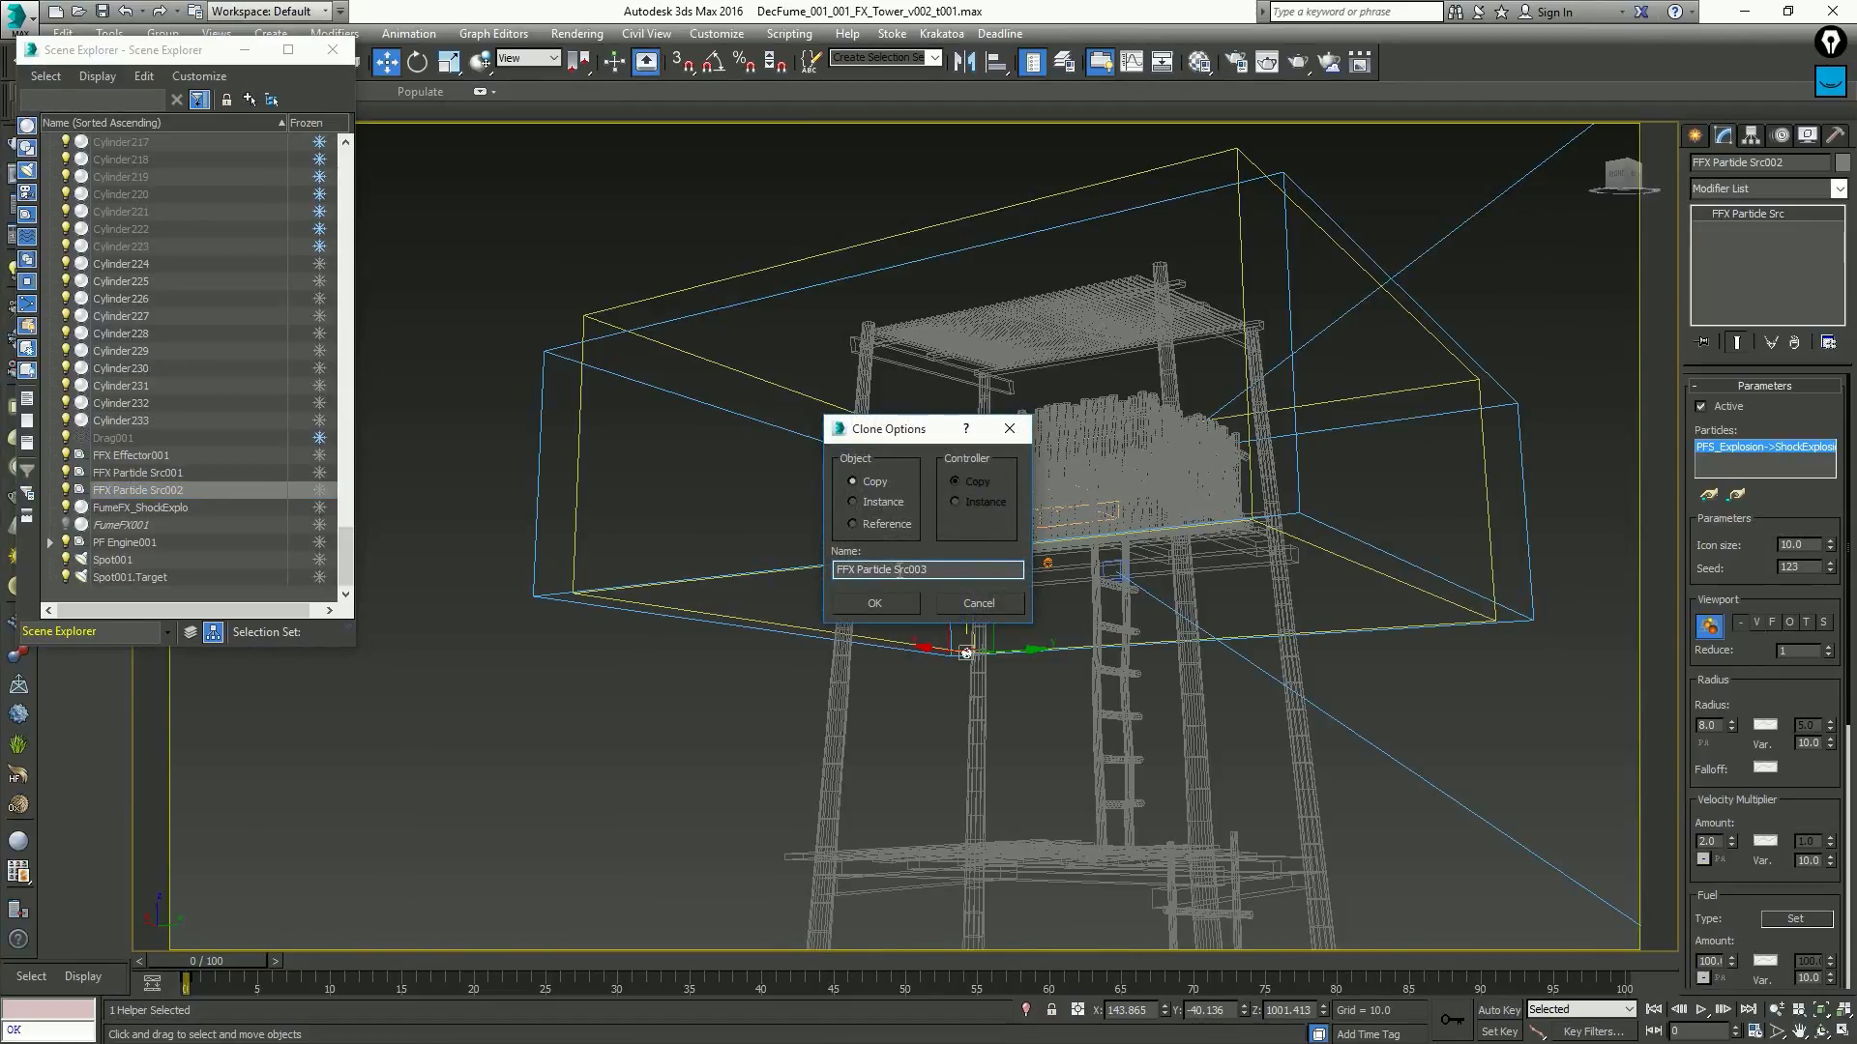
left_click_drag(928, 570, 764, 559)
type("FFXE")
type("_VertExplosion")
key("Return")
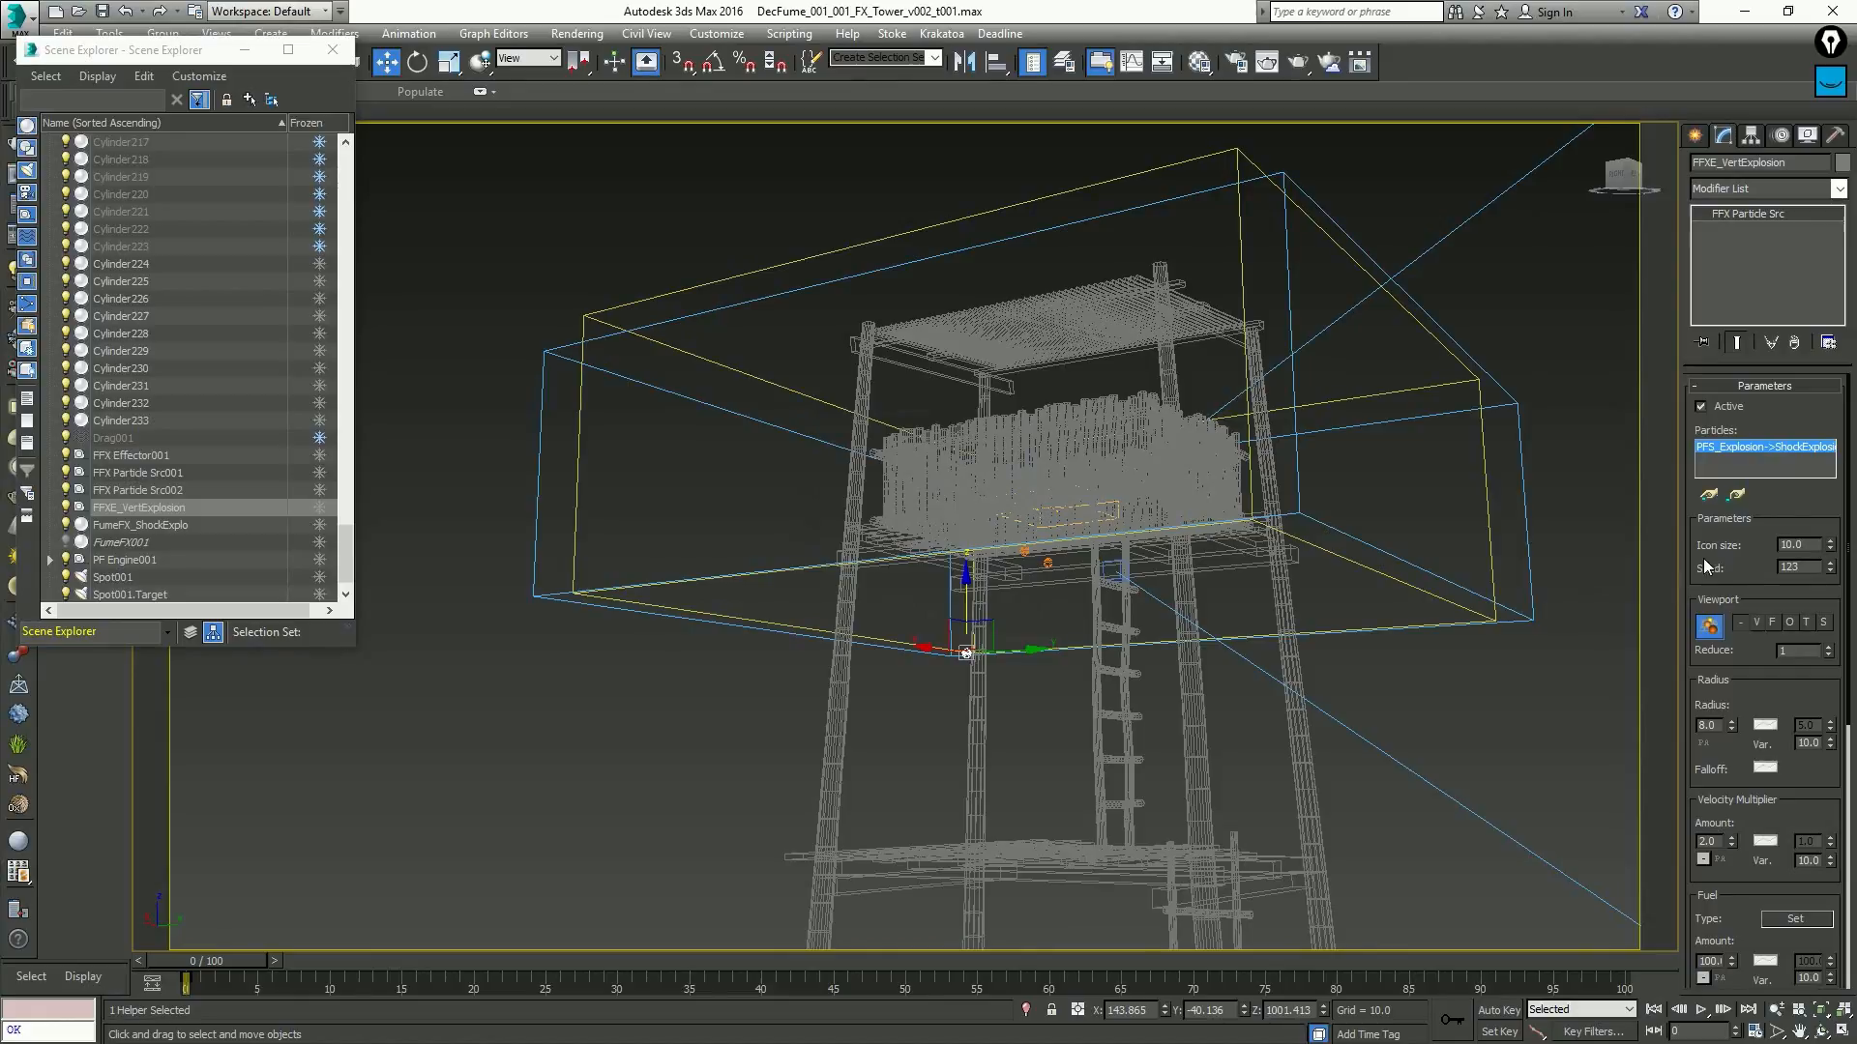
Replace the FFXE_VertExplosion source's ShockExplosion particles with the VertExplosion event of PFS_Explosion
left_click(1737, 495)
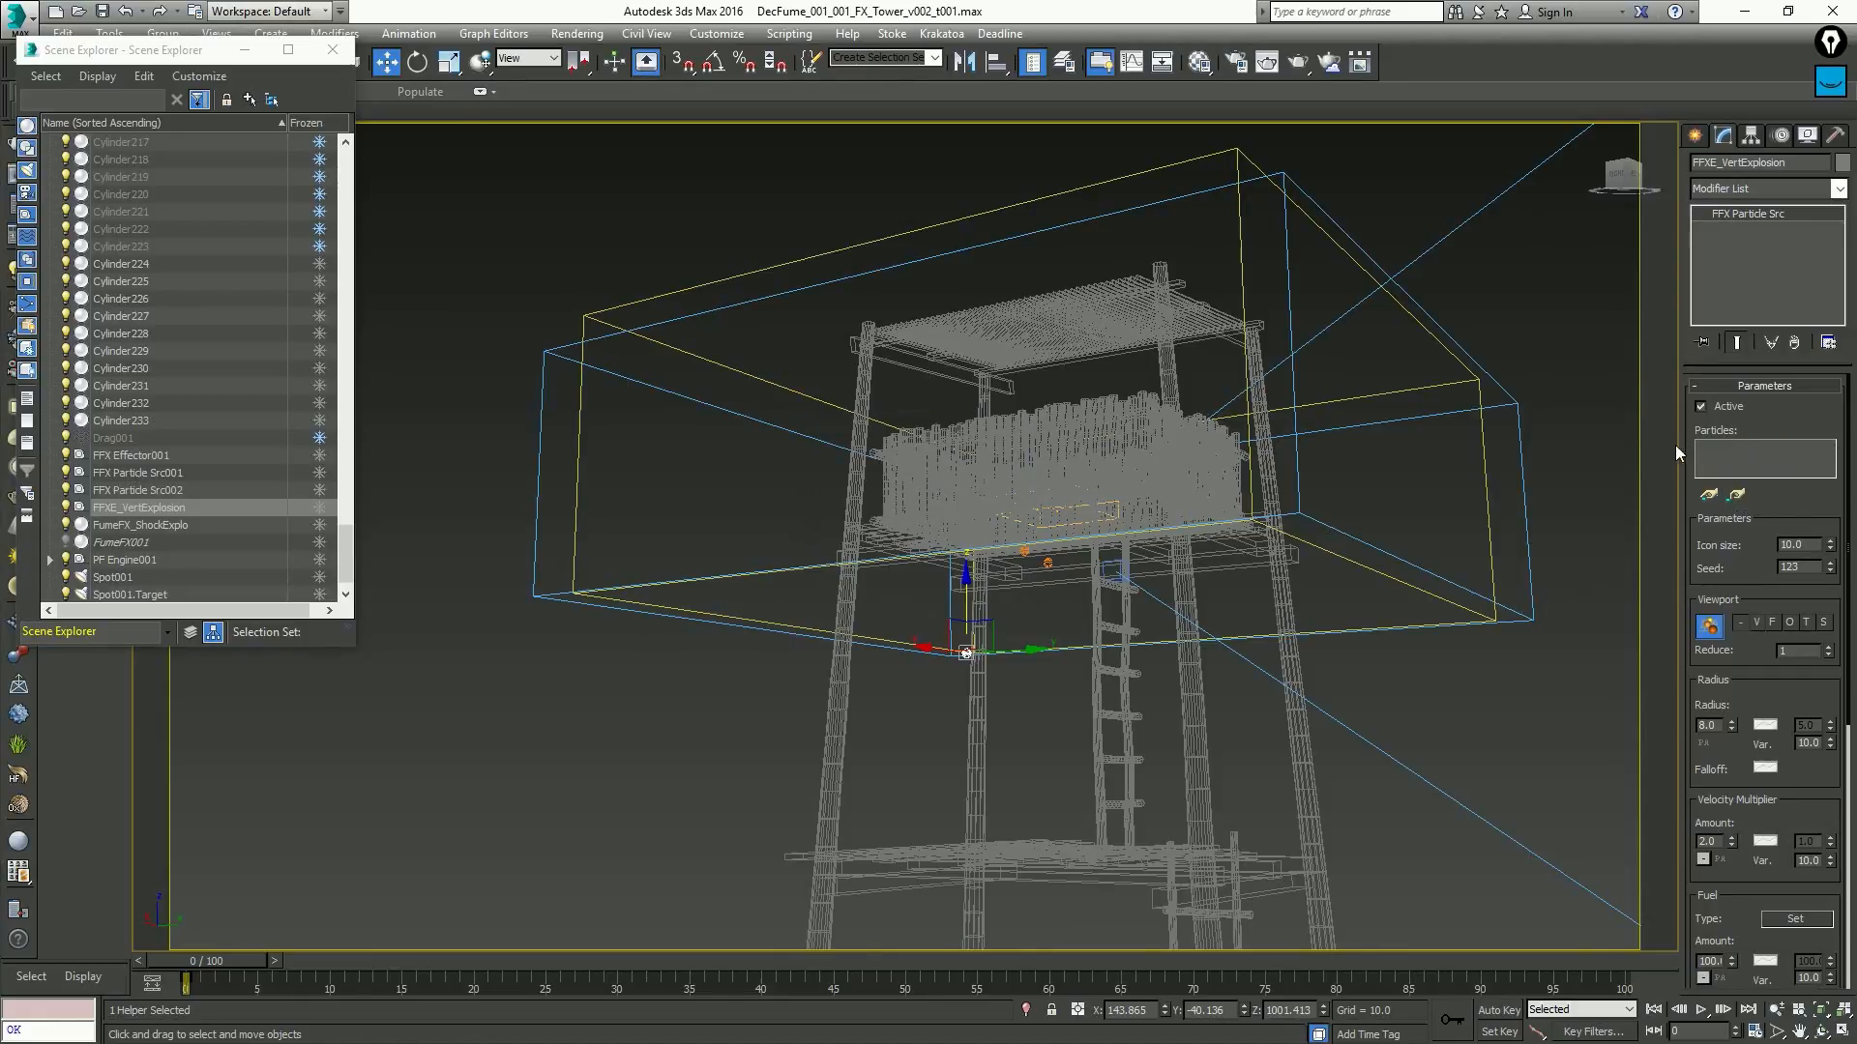
left_click(1709, 495)
double_click(147, 155)
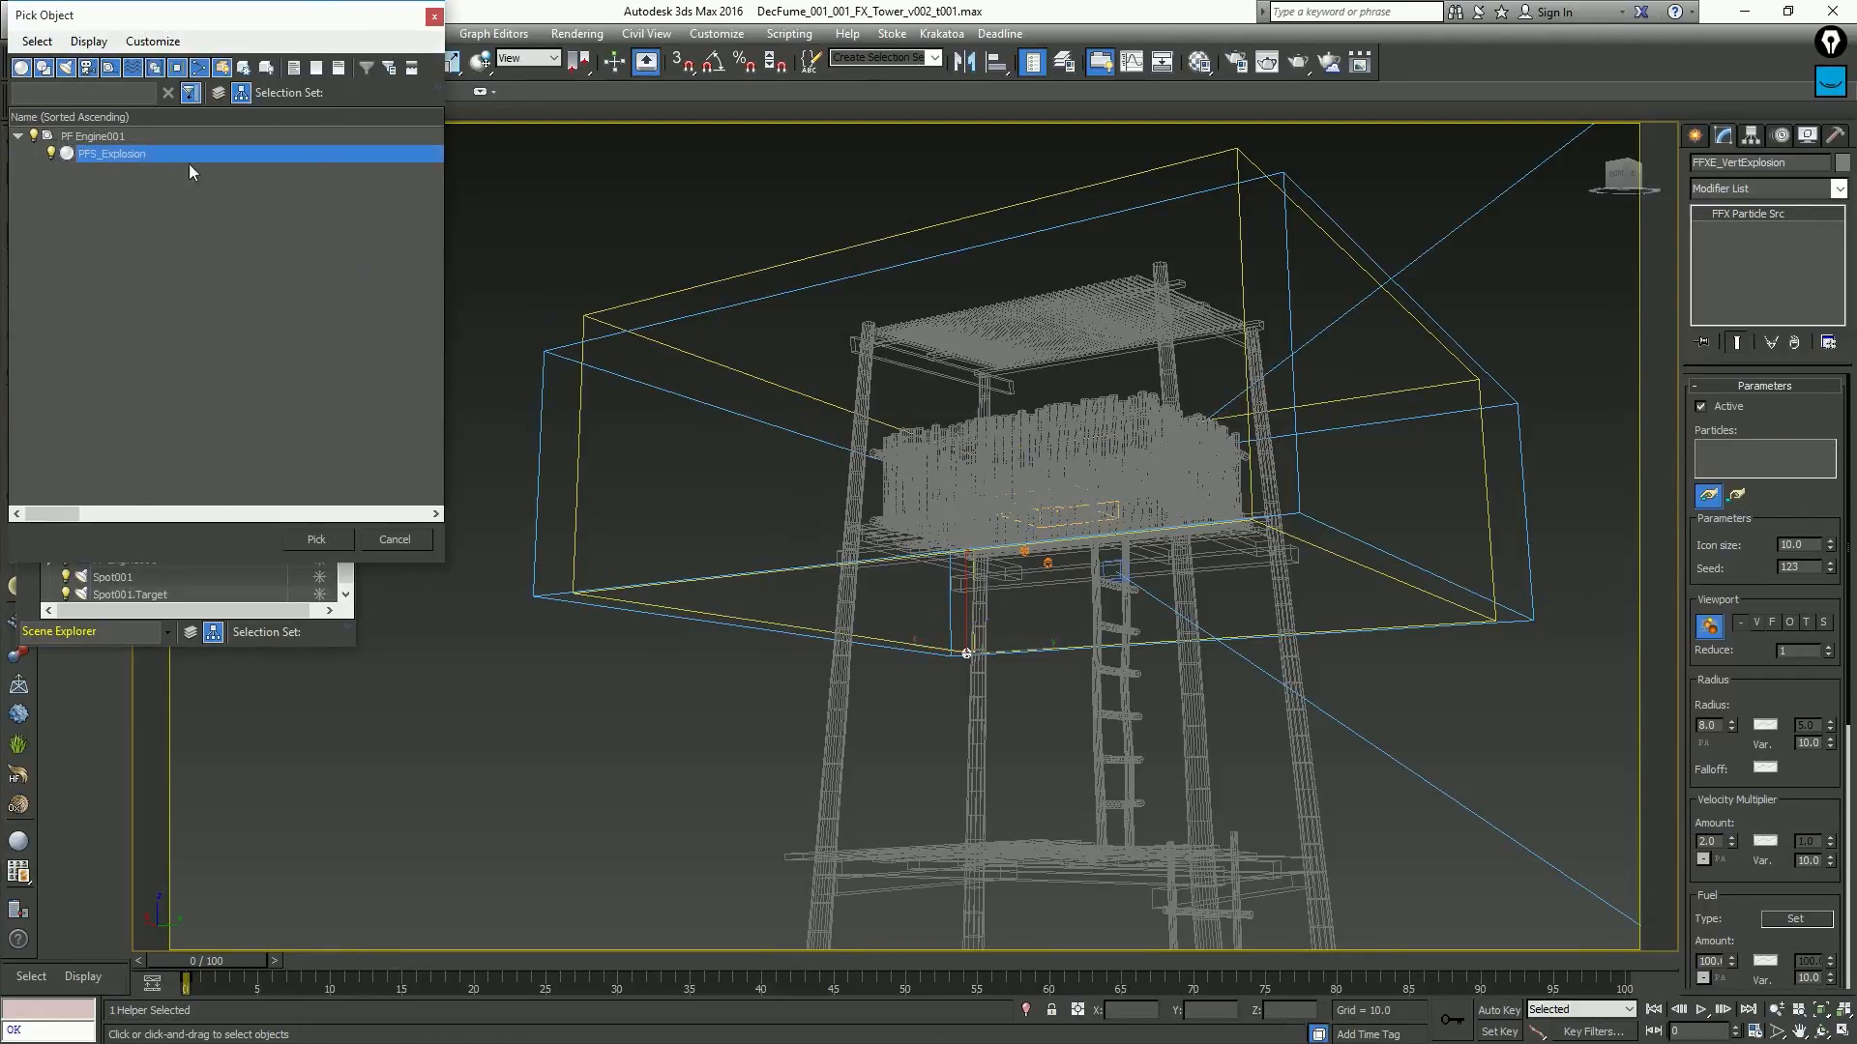
double_click(917, 539)
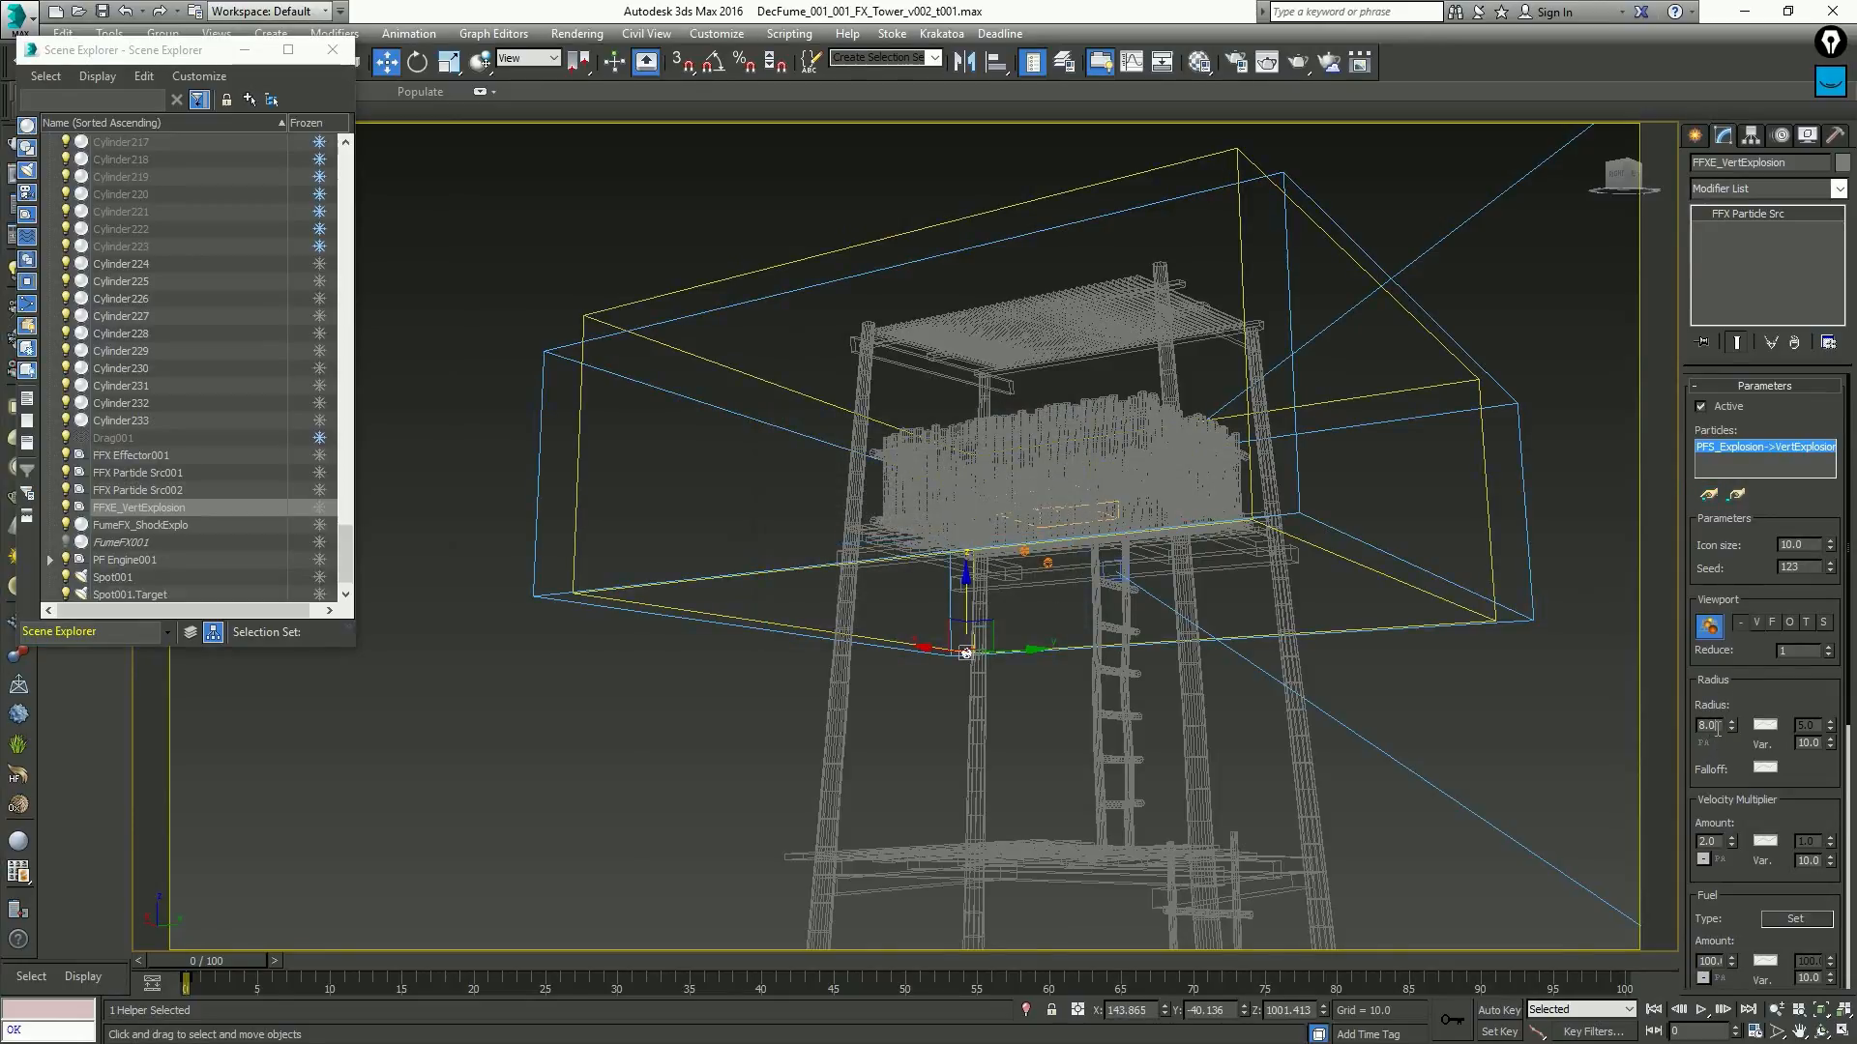
Set the radius of the FFXE_VertExplosion particle source to 6
double_click(1708, 725)
type("6")
left_click(1711, 707)
left_click_drag(1722, 790, 1728, 856)
Add FFXE_VertExplosion to the sources of the FumeFX_ShockExplo grid and show the grid's general settings
key("alt+f")
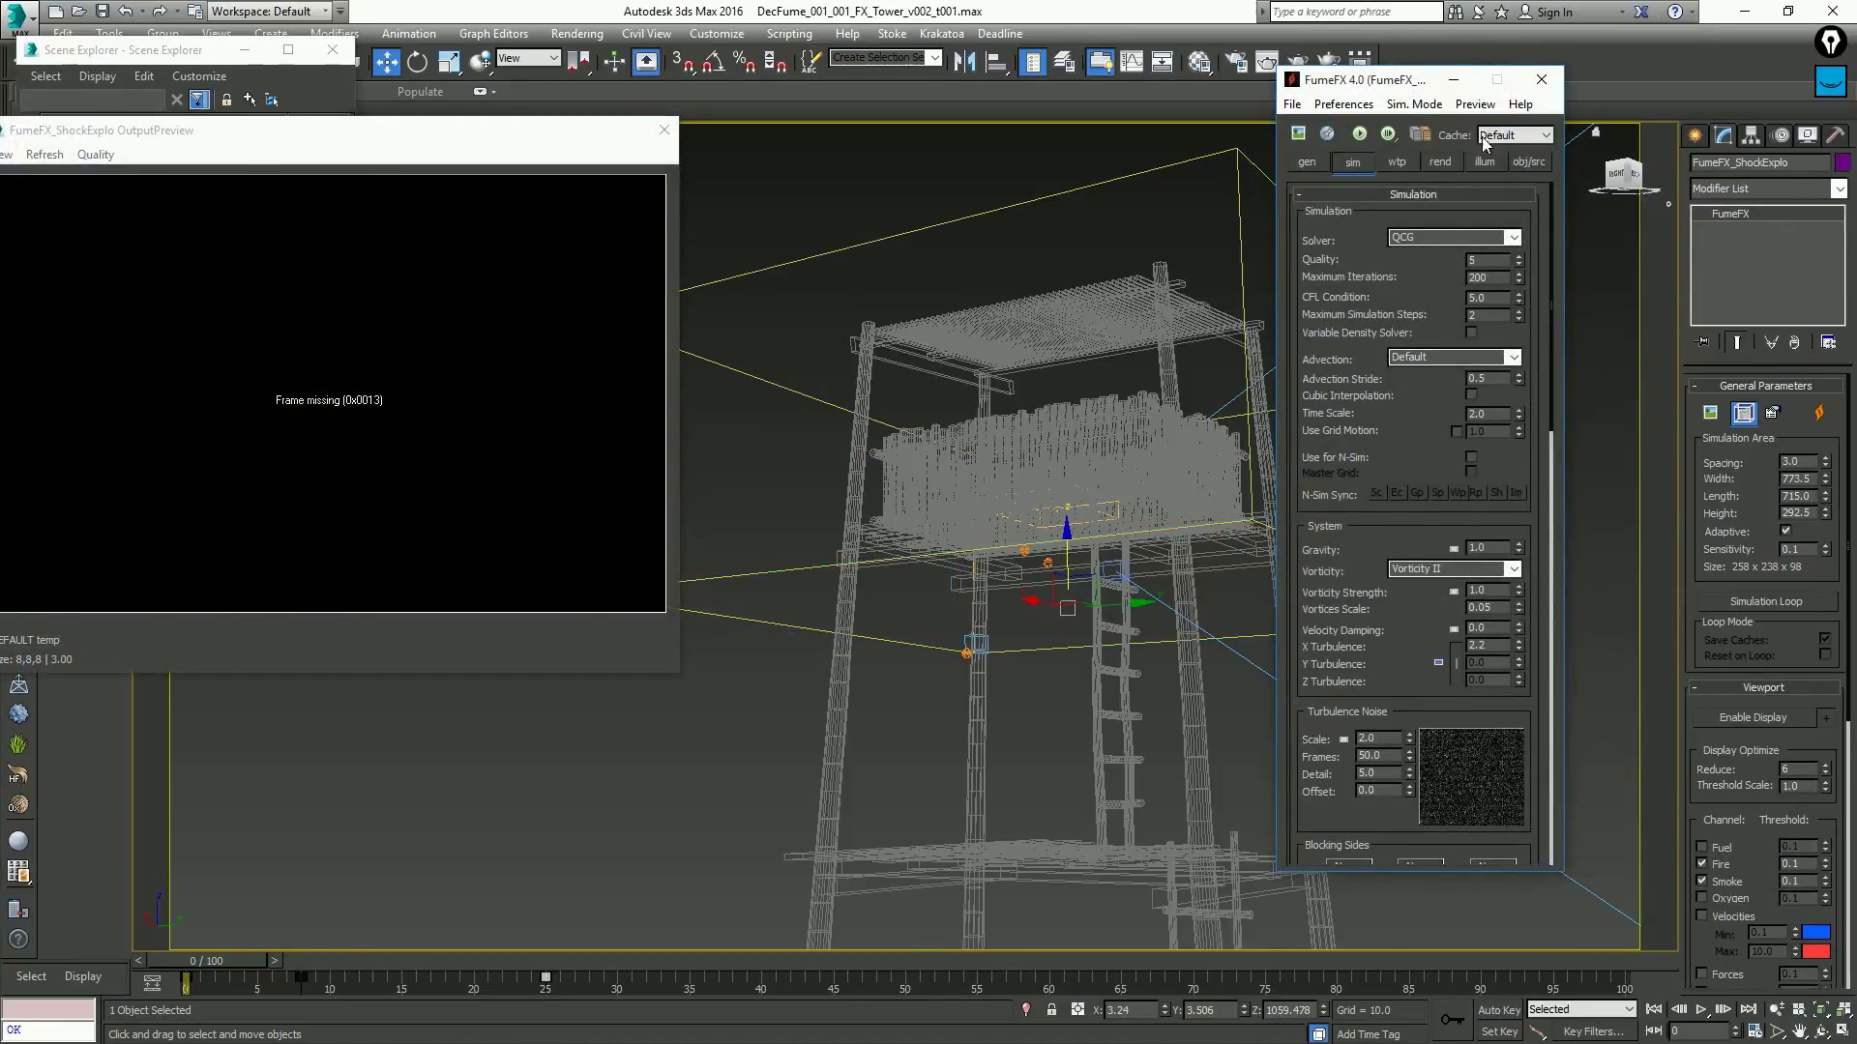
left_click(1527, 162)
left_click(1426, 422)
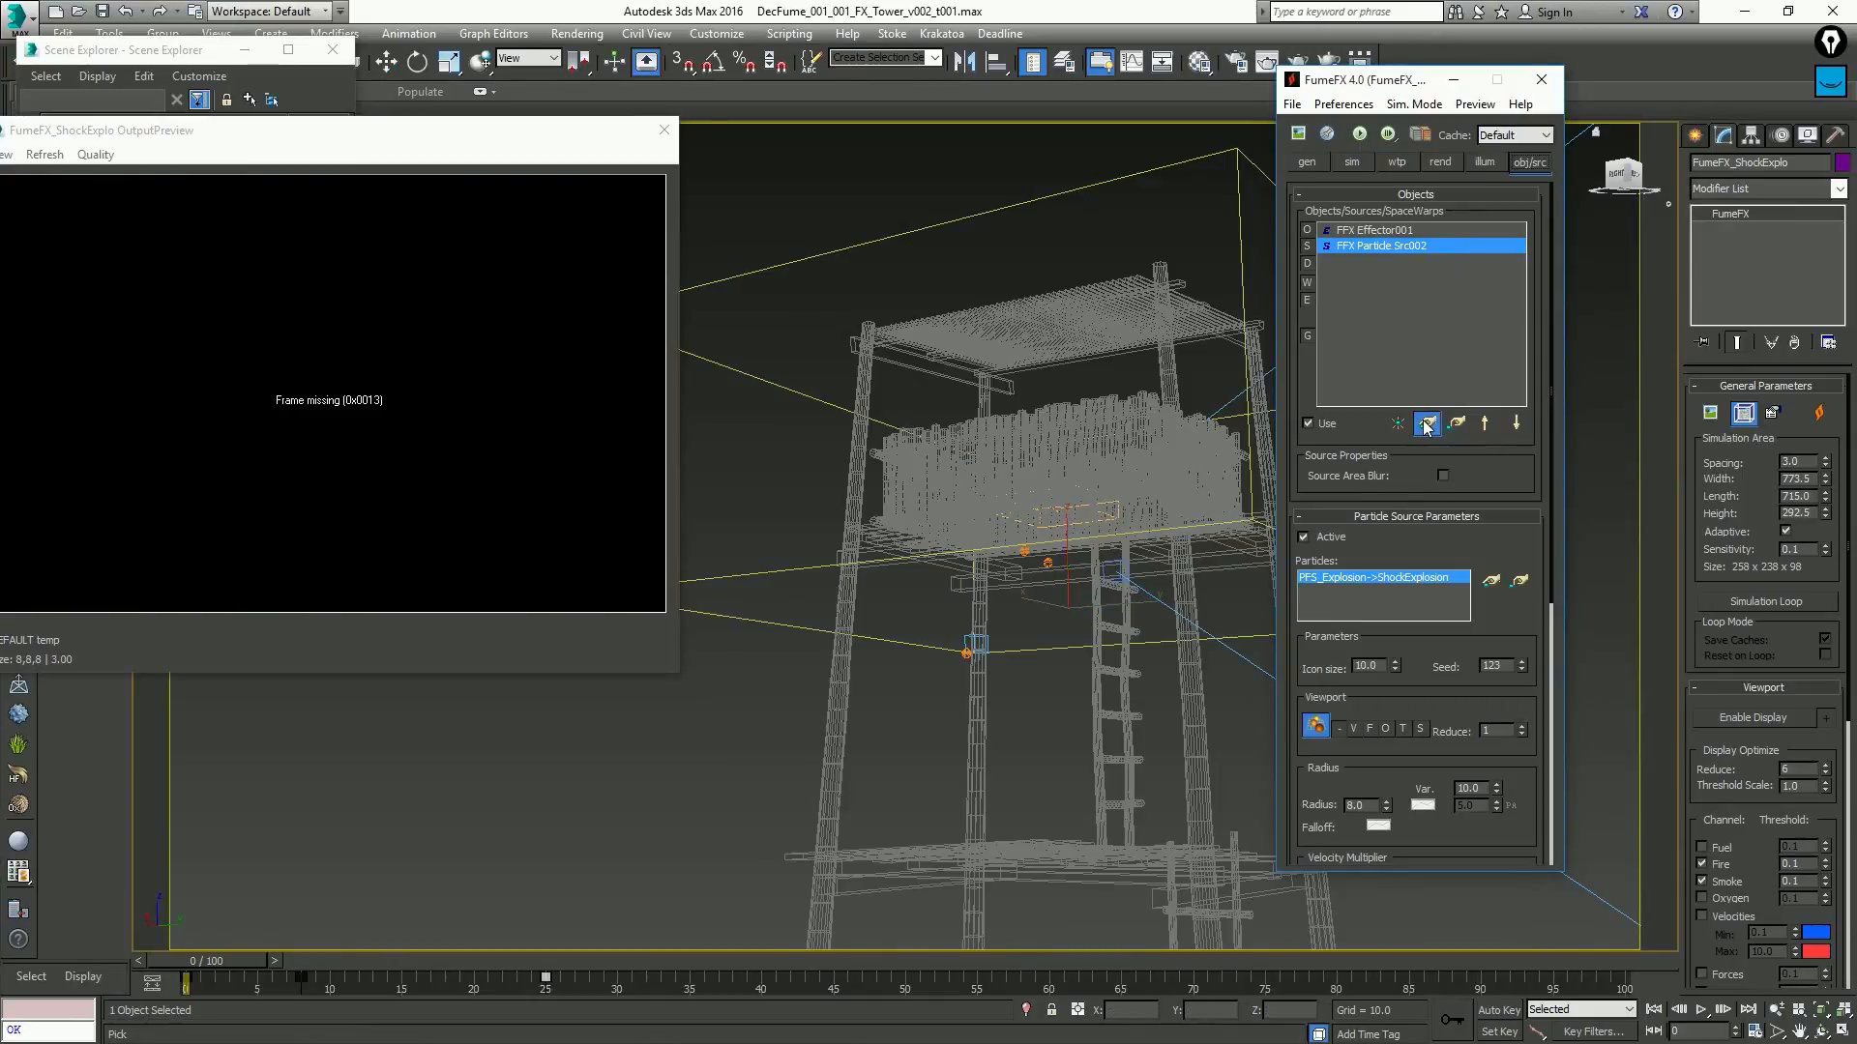
type("ffx")
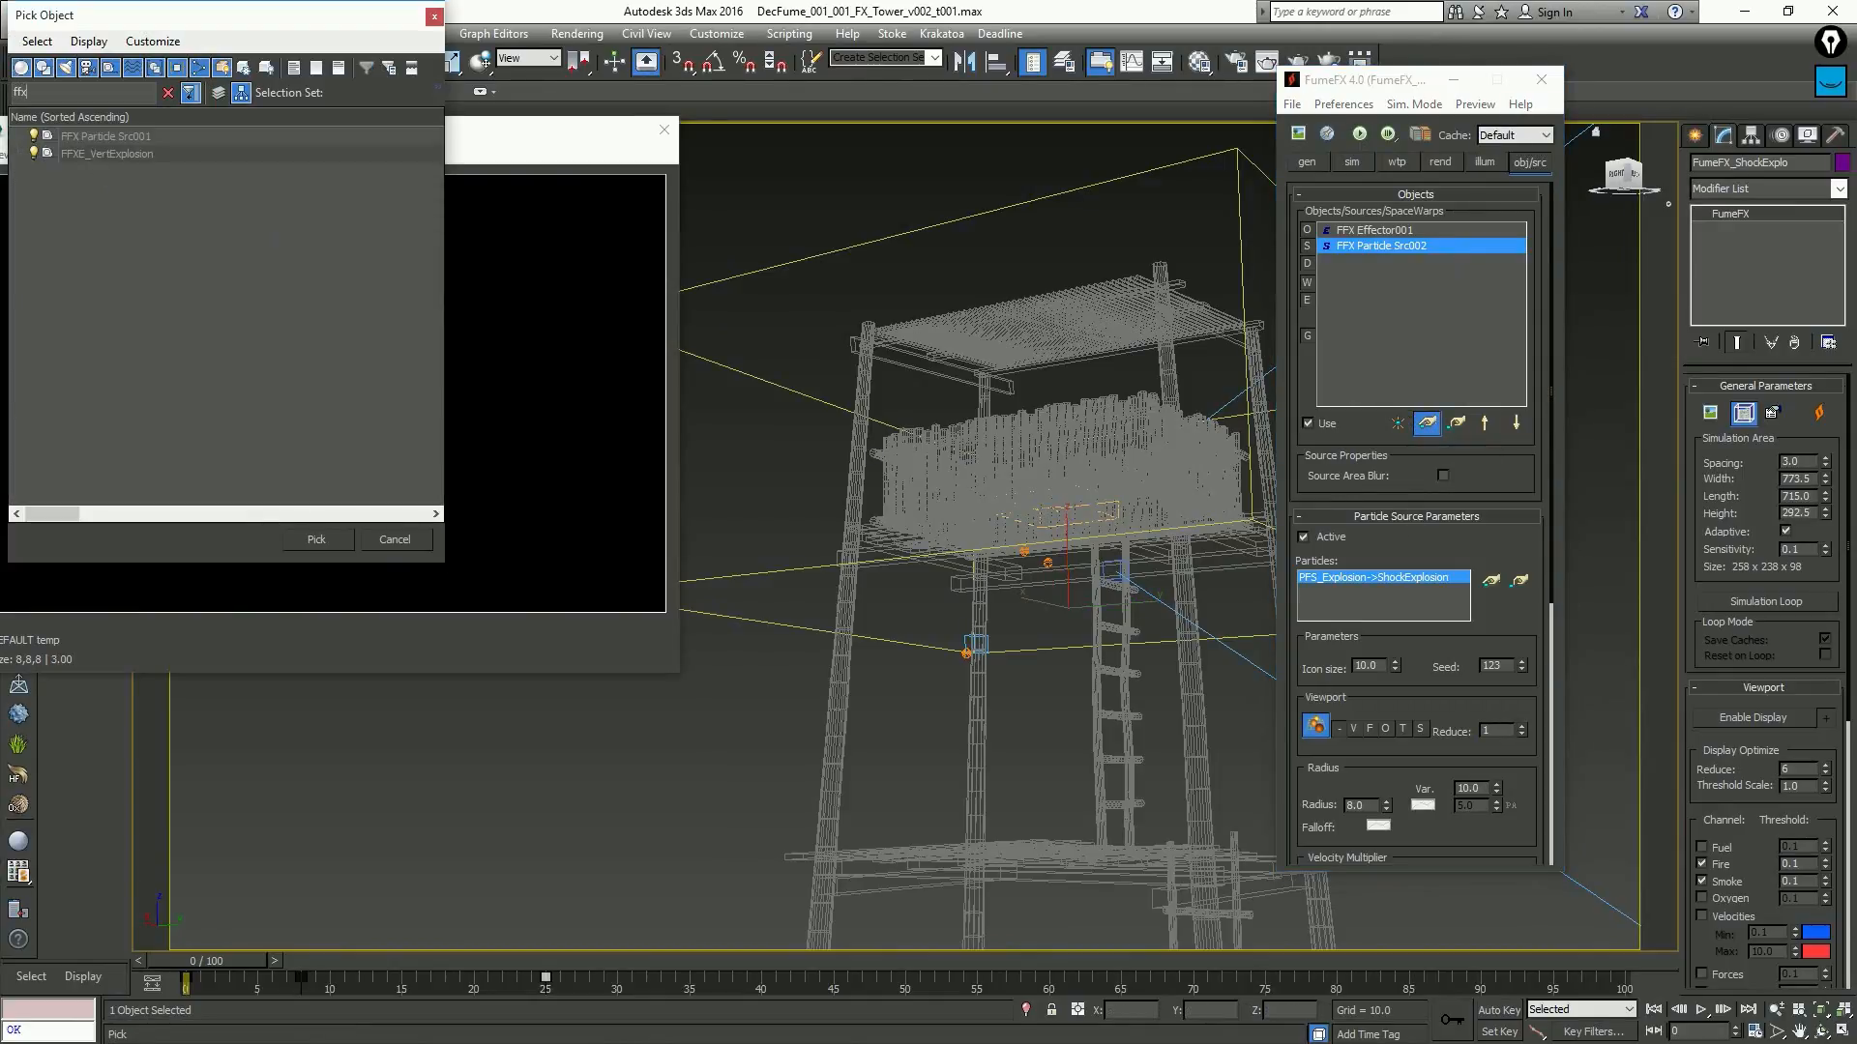
left_click(97, 153)
double_click(107, 153)
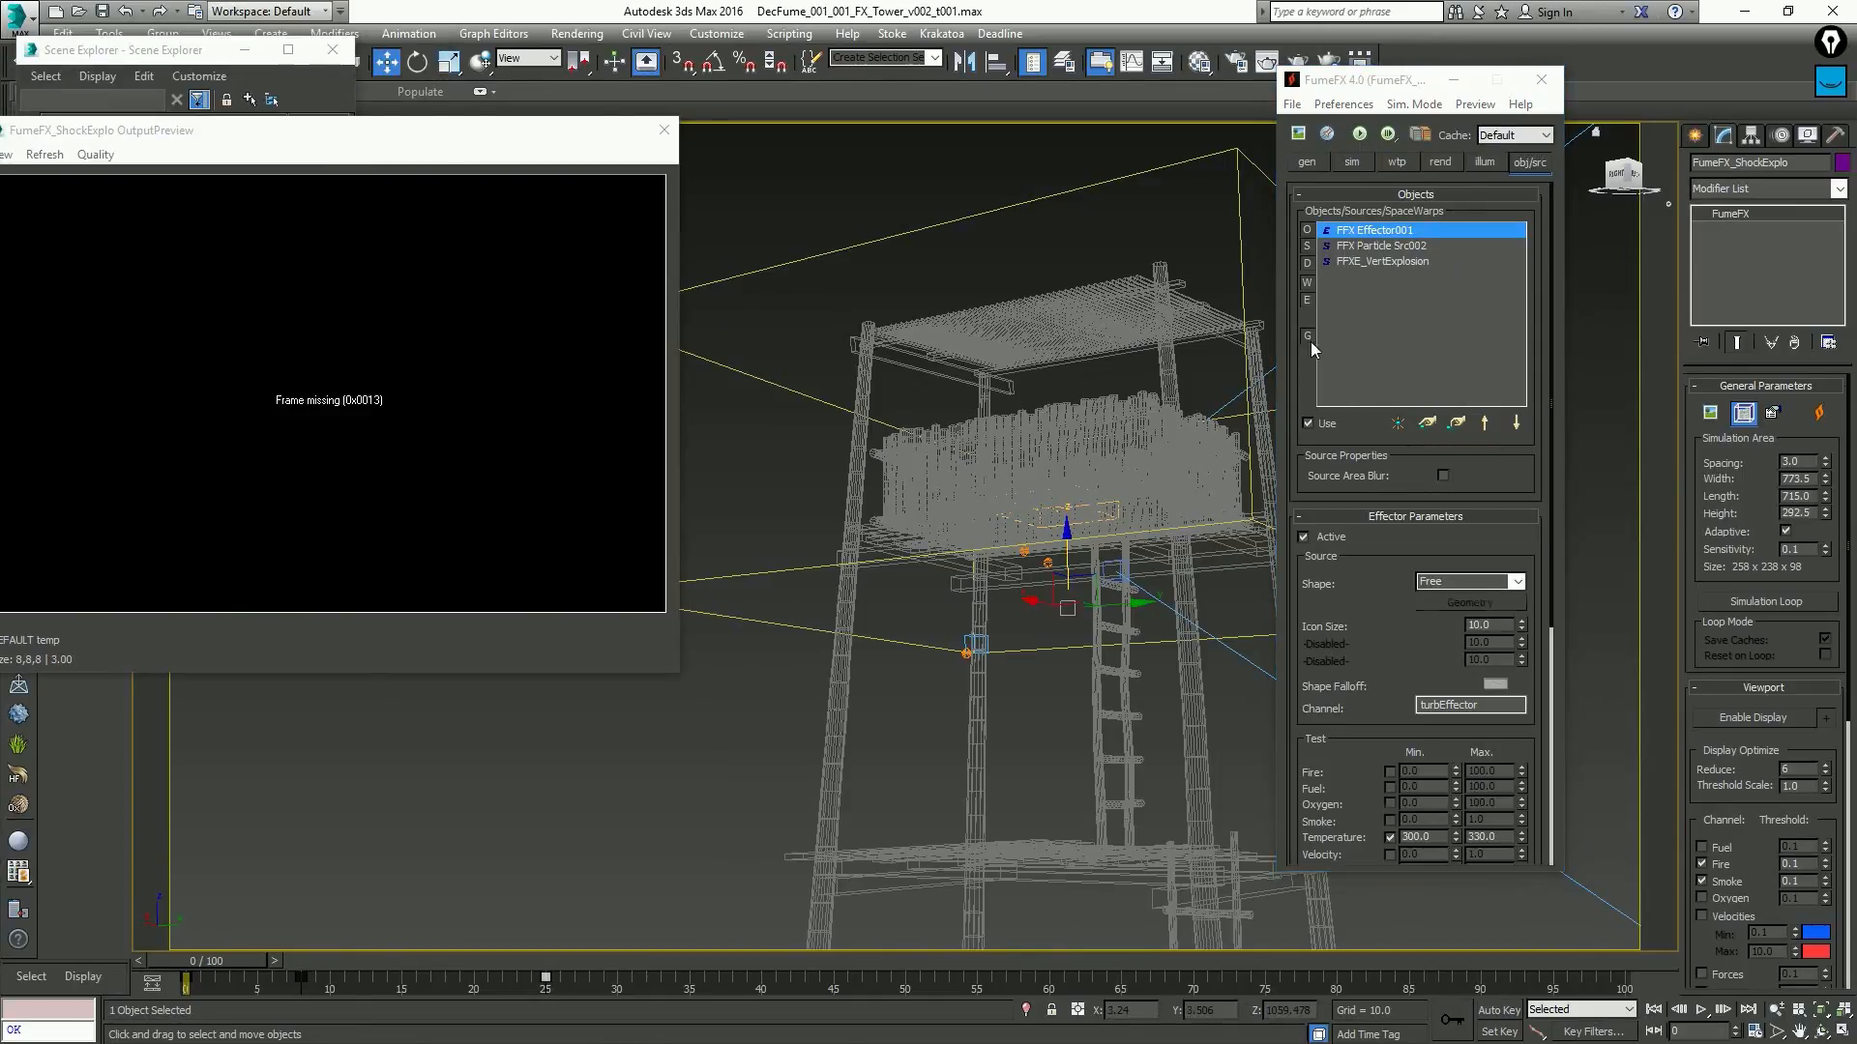
left_click(1430, 263)
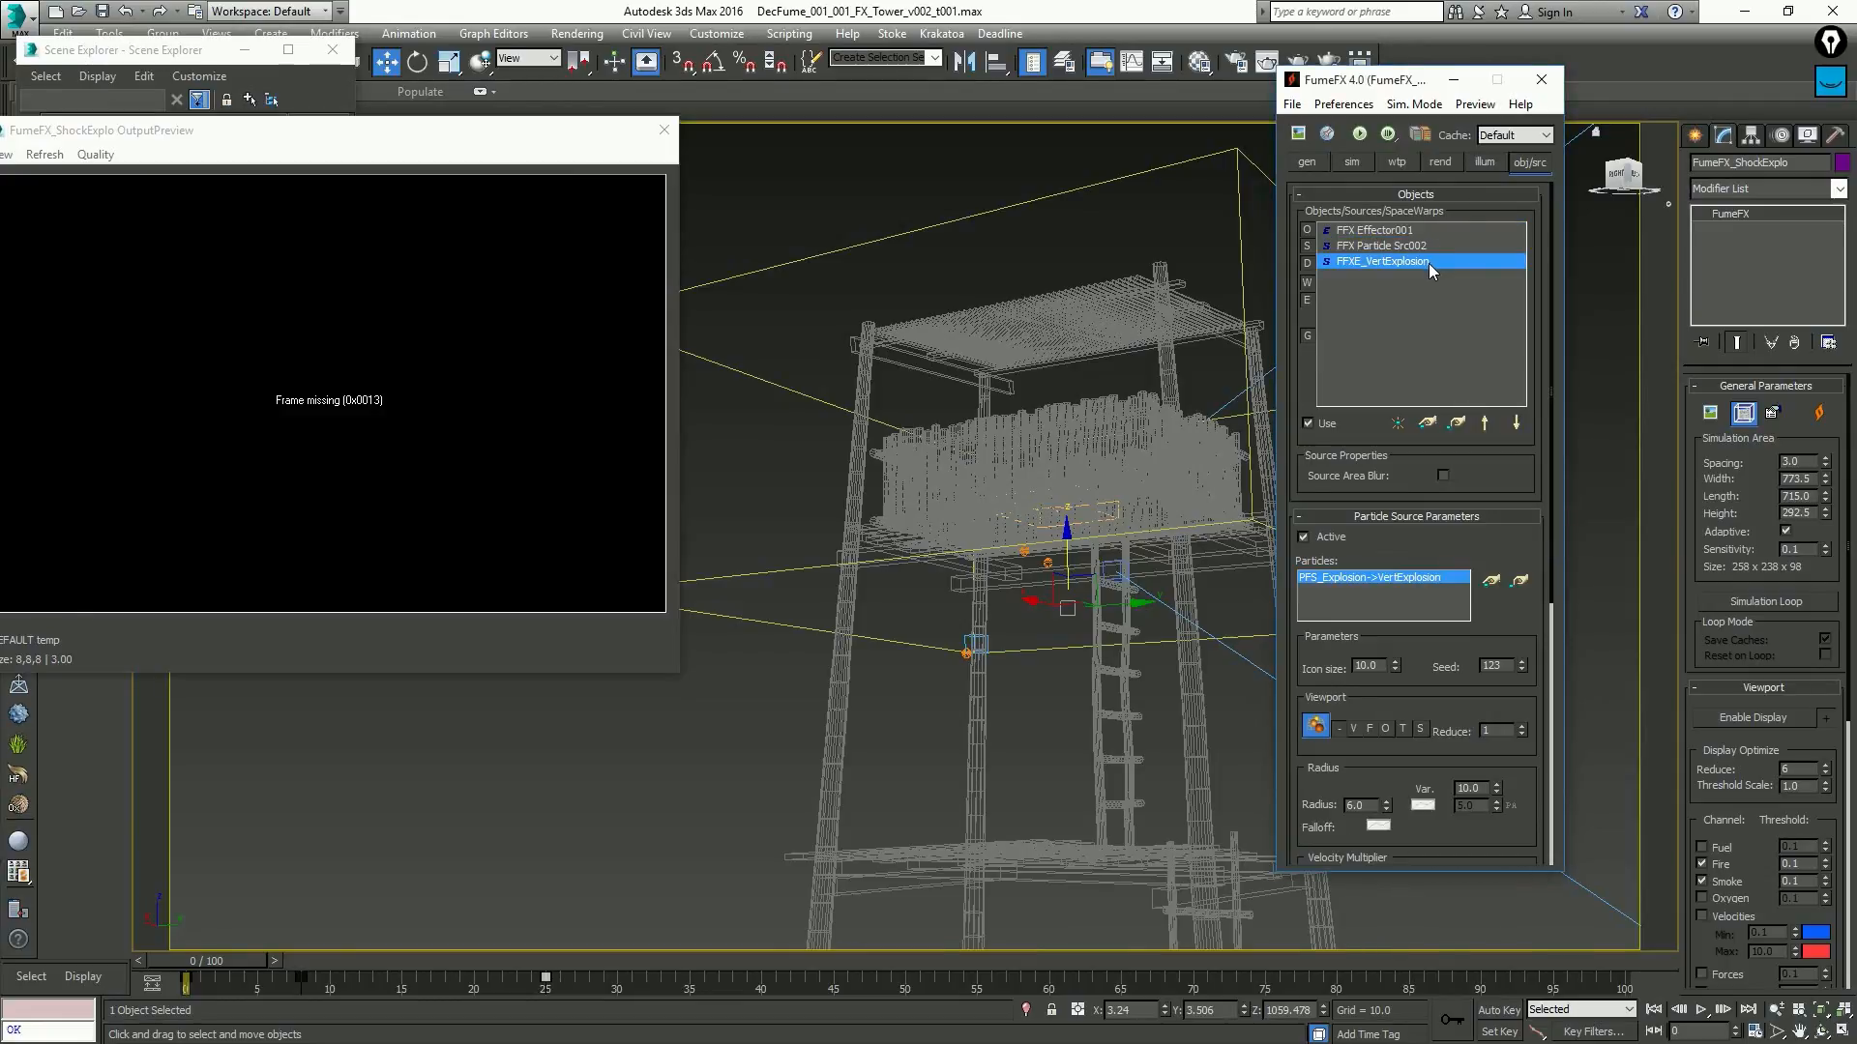
left_click(1308, 162)
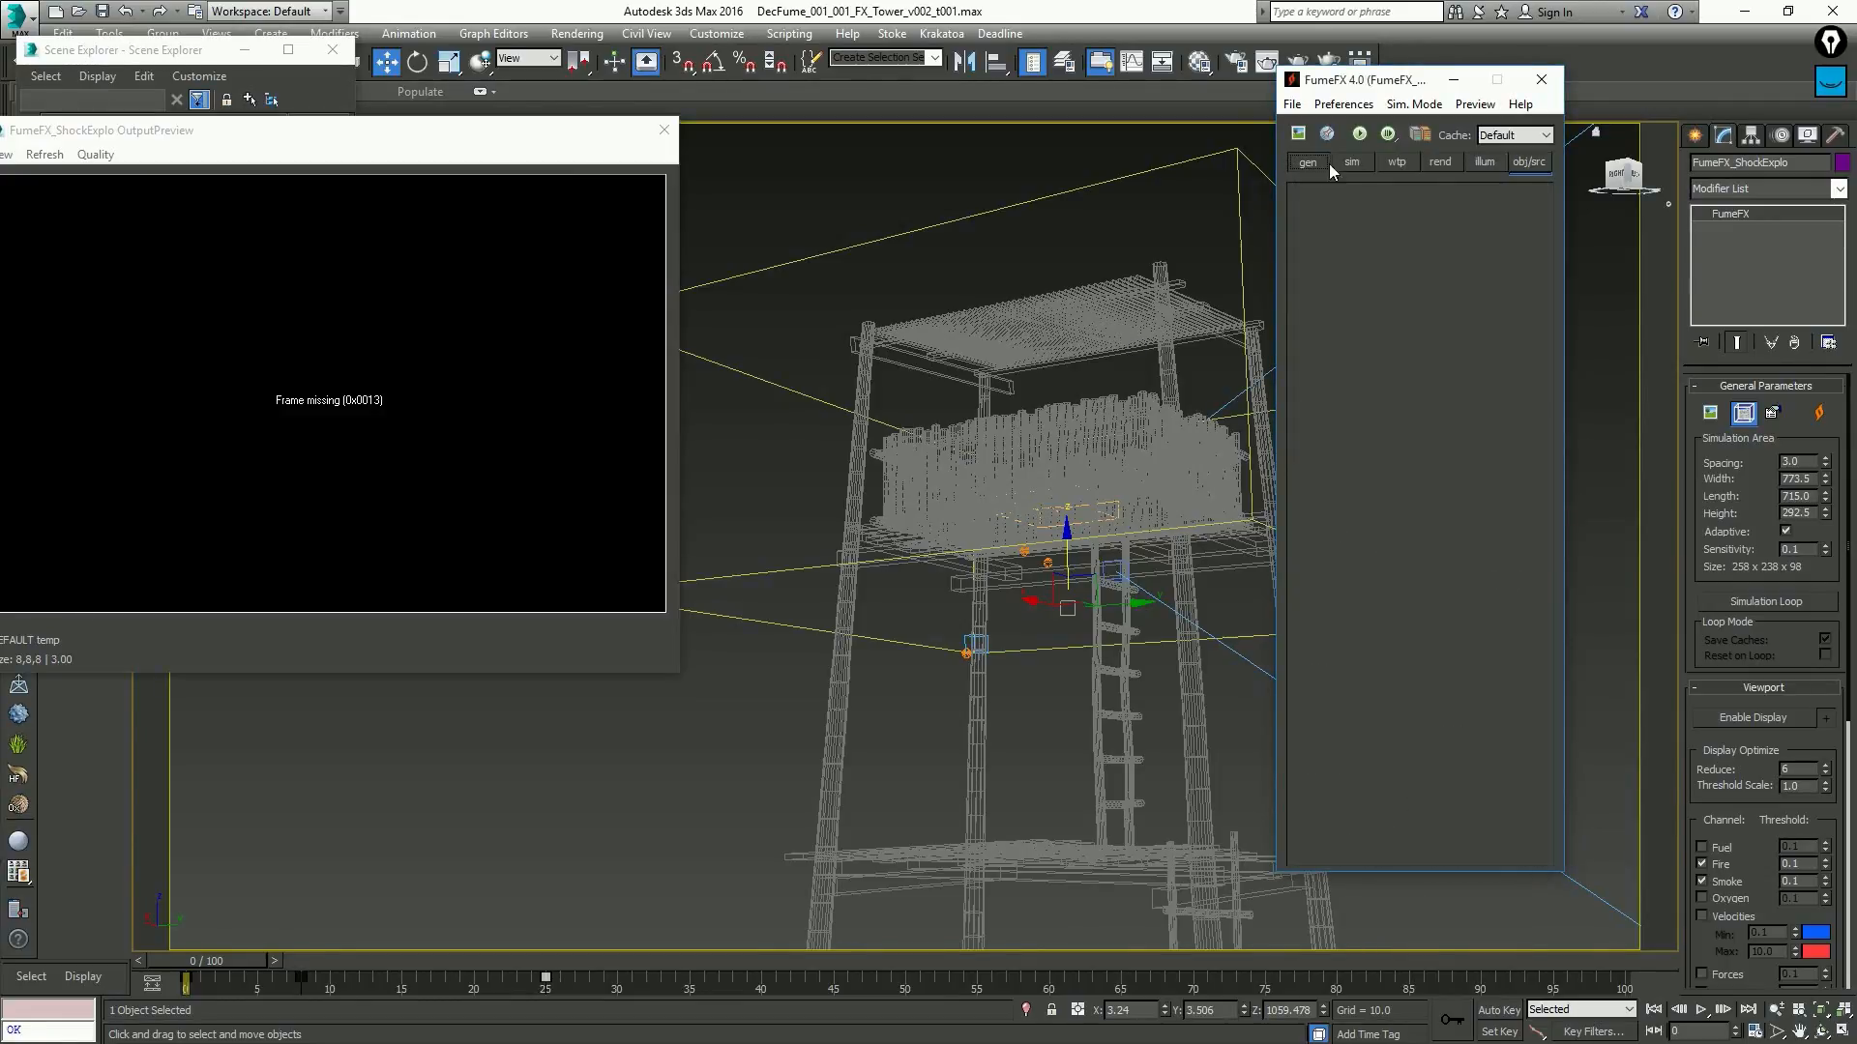
Review the FumeFX_ShockExplo general and source settings and set its maximum simulation steps to 3
scroll(1354, 304, "down", 2)
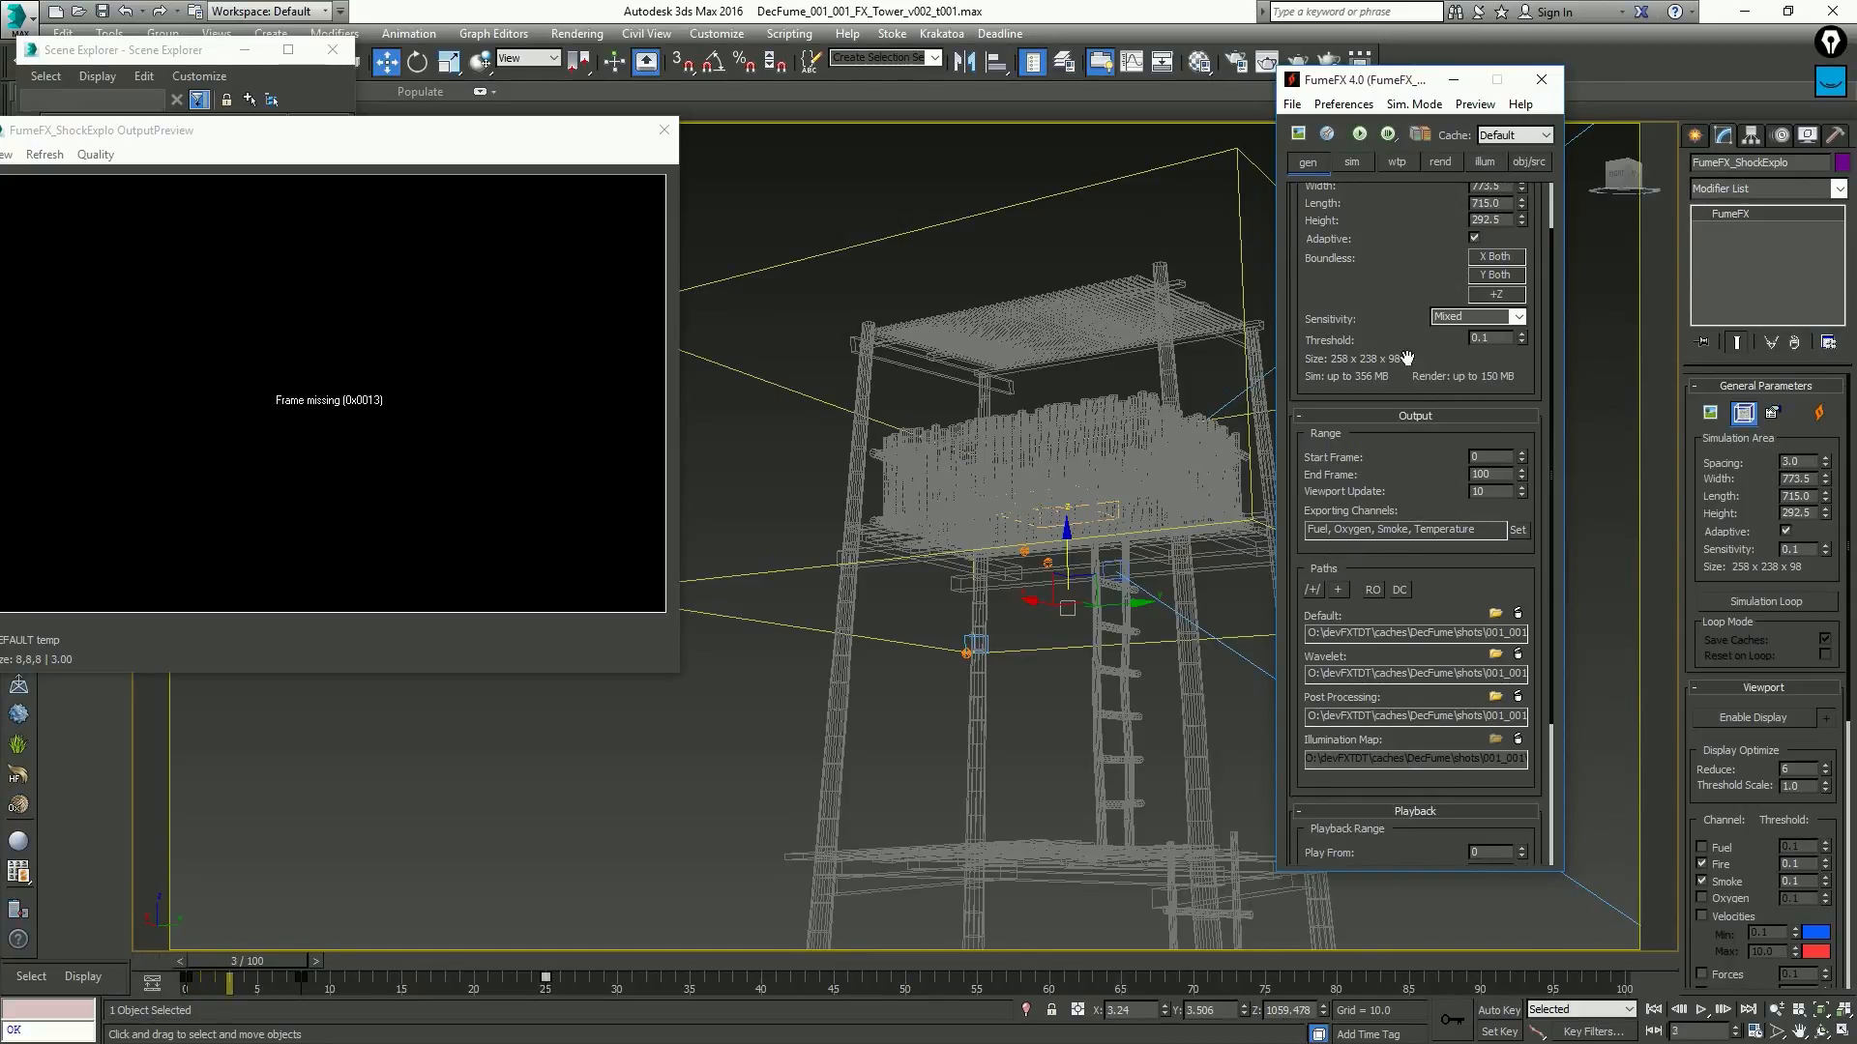
left_click(1528, 162)
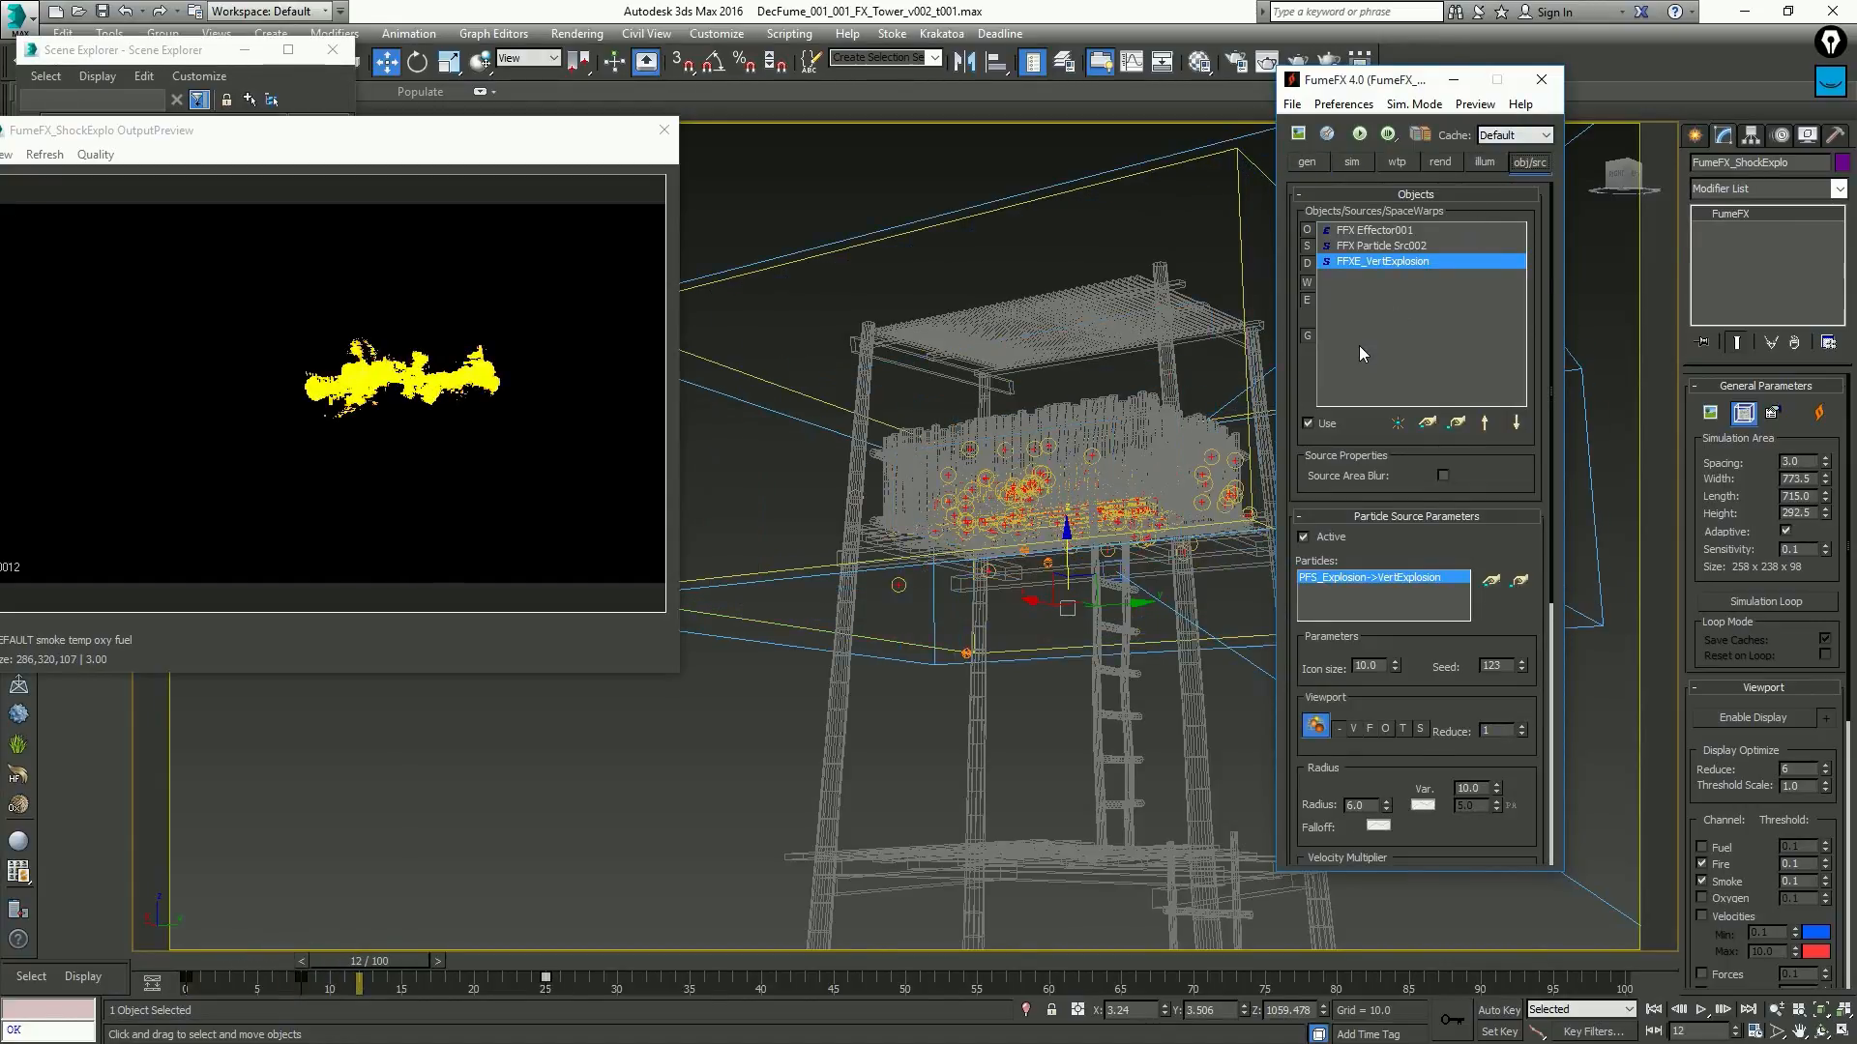
key("Home")
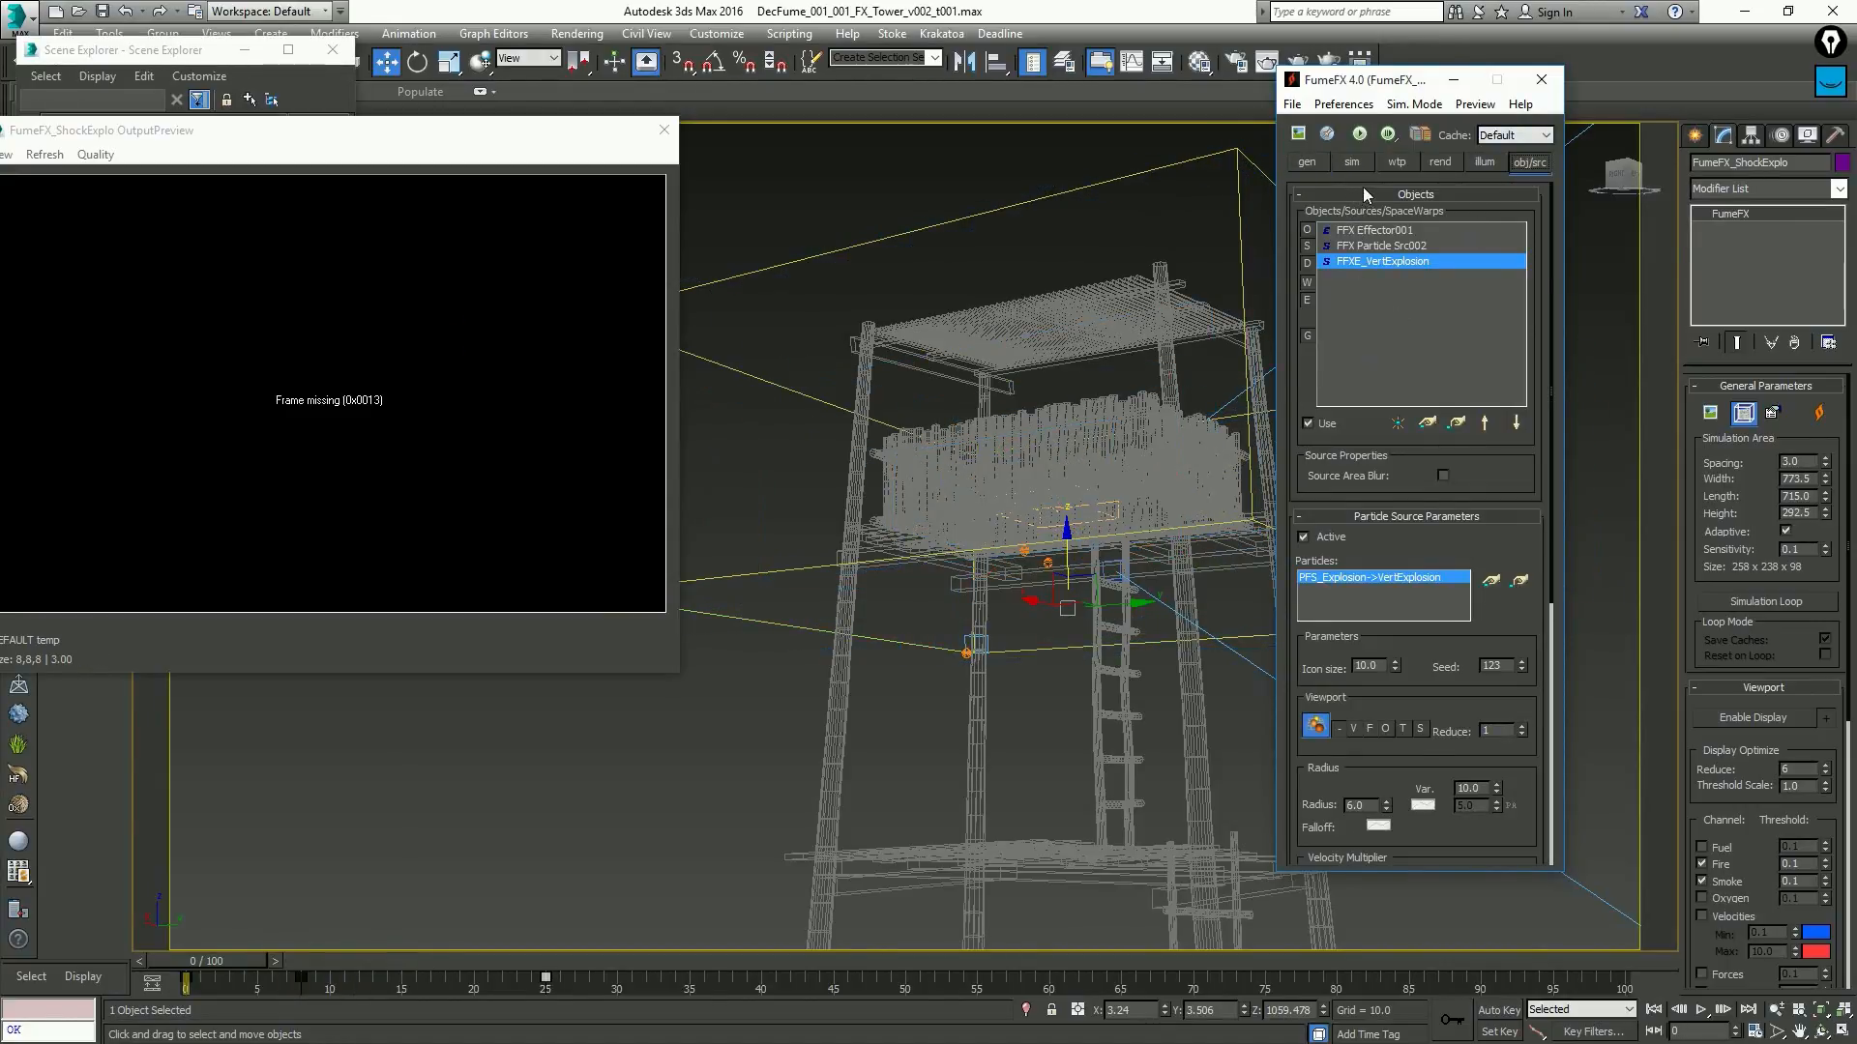
left_click(1352, 161)
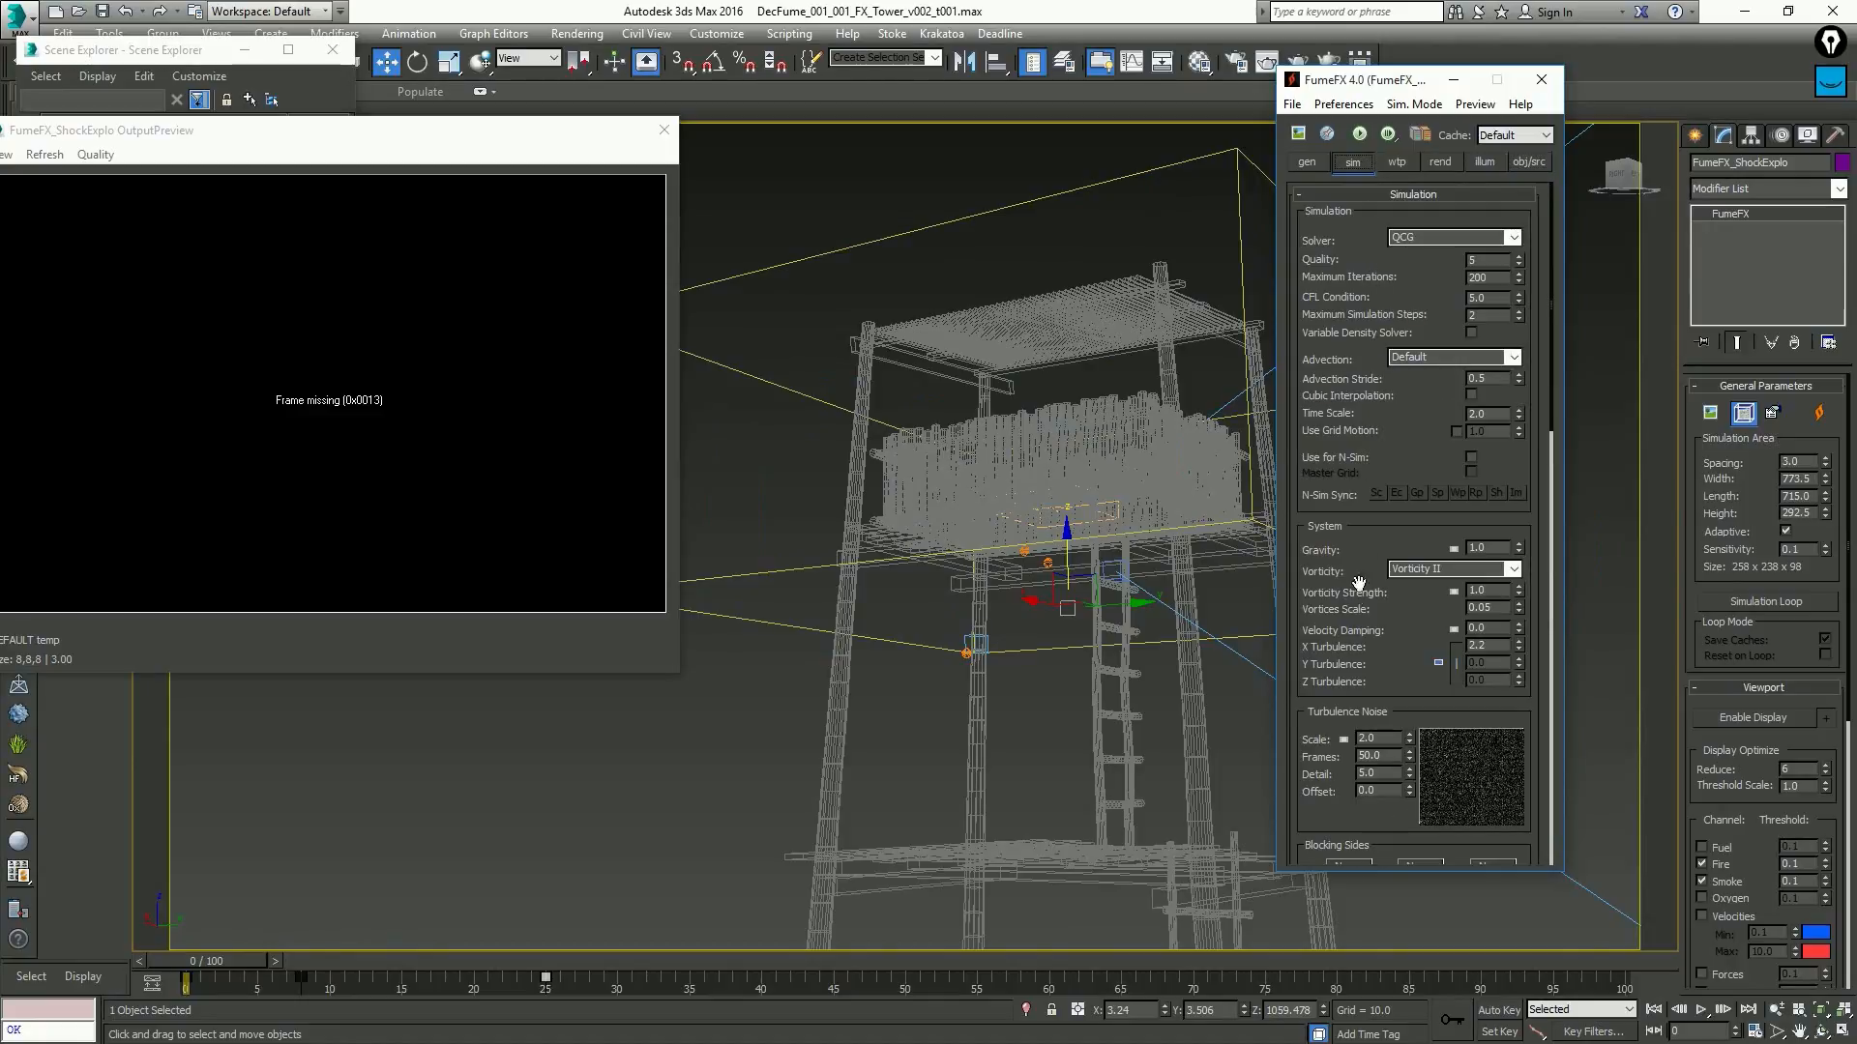
scroll(1358, 584, "down", 1)
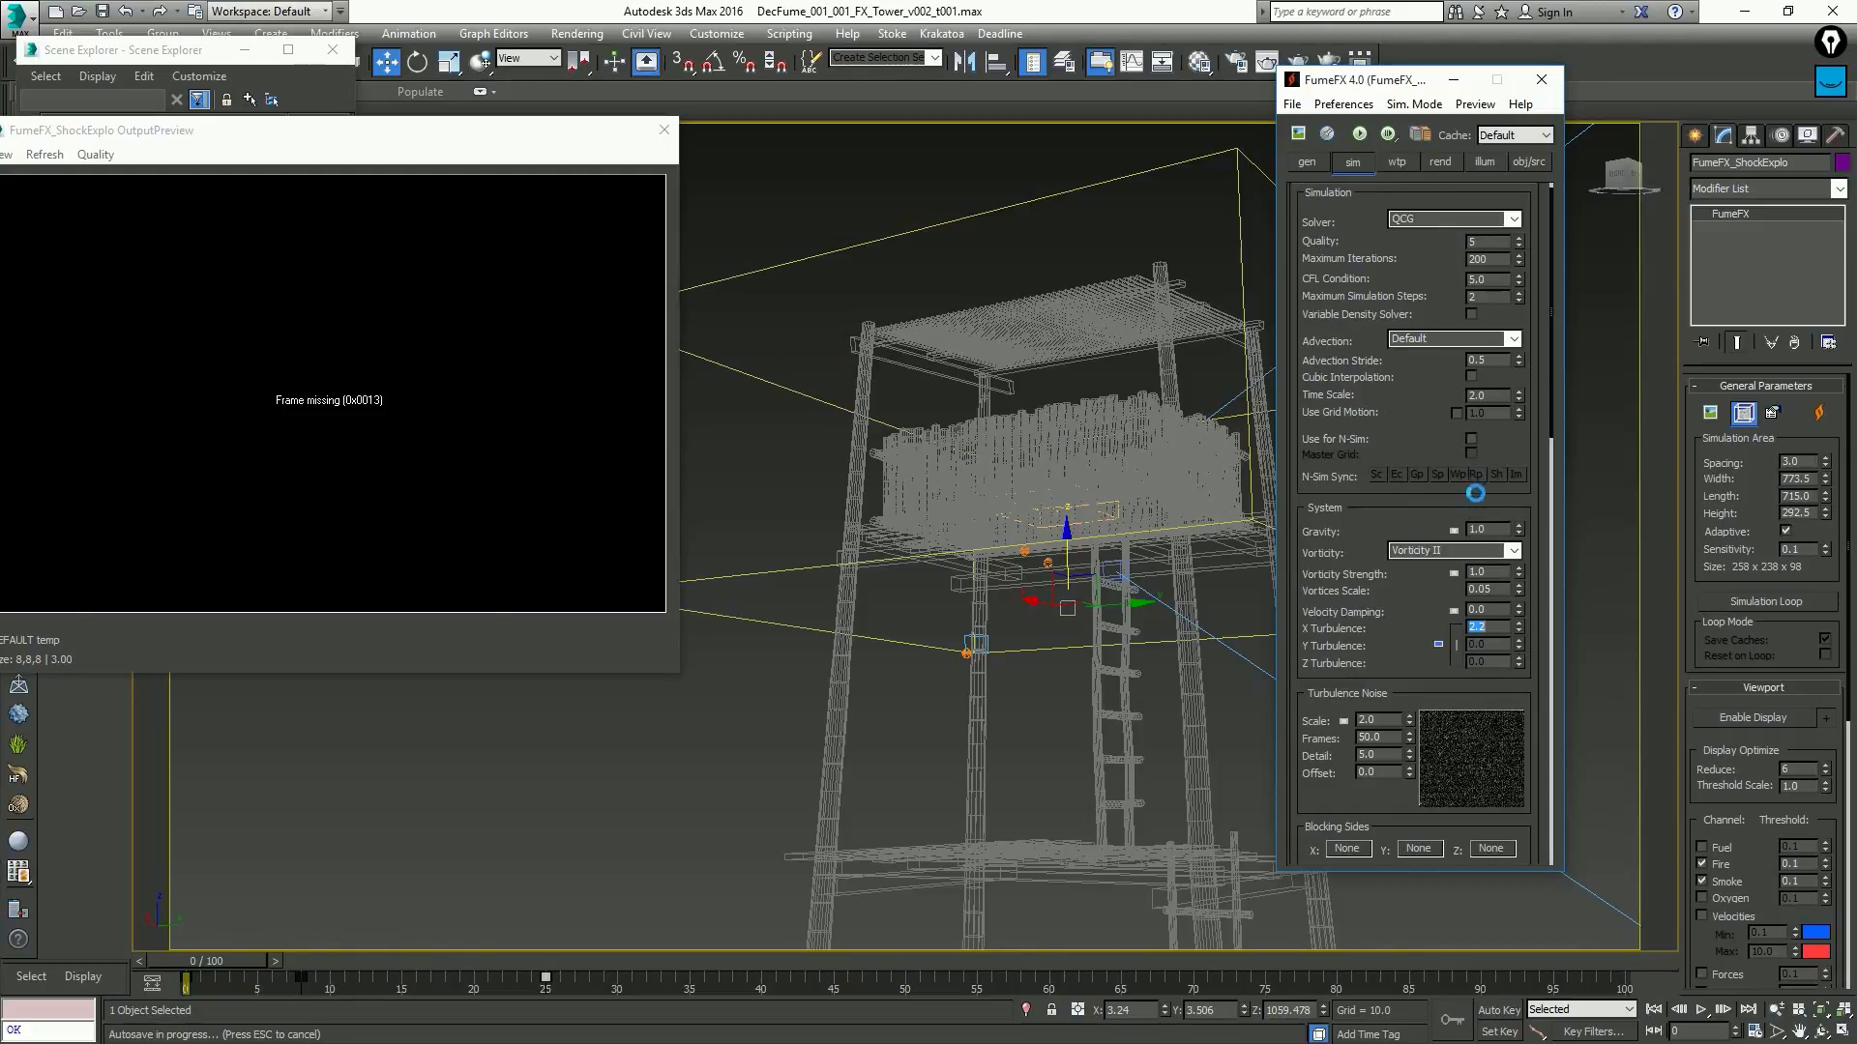
left_click(1492, 296)
left_click_drag(1384, 376, 1384, 367)
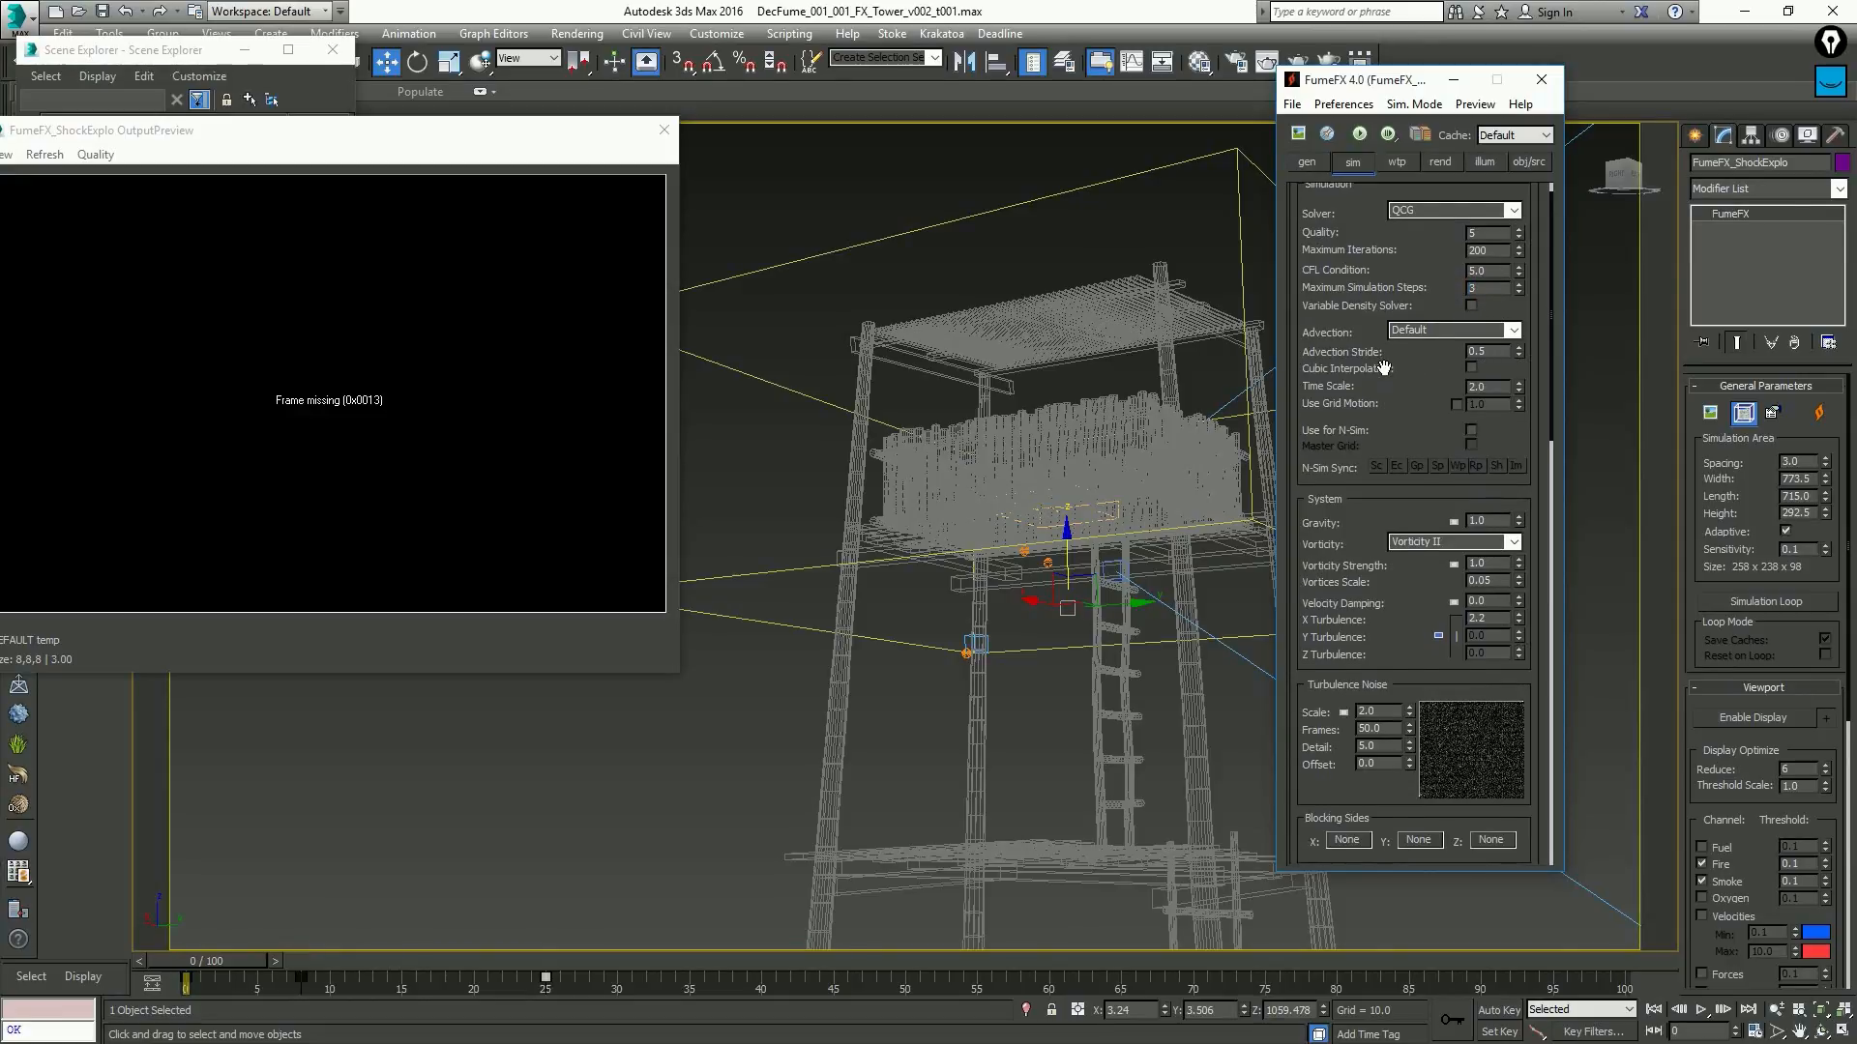
Set the CFL Condition of the FumeFX_ShockExplo simulation to 10
double_click(1491, 352)
scroll(1354, 324, "up", 1)
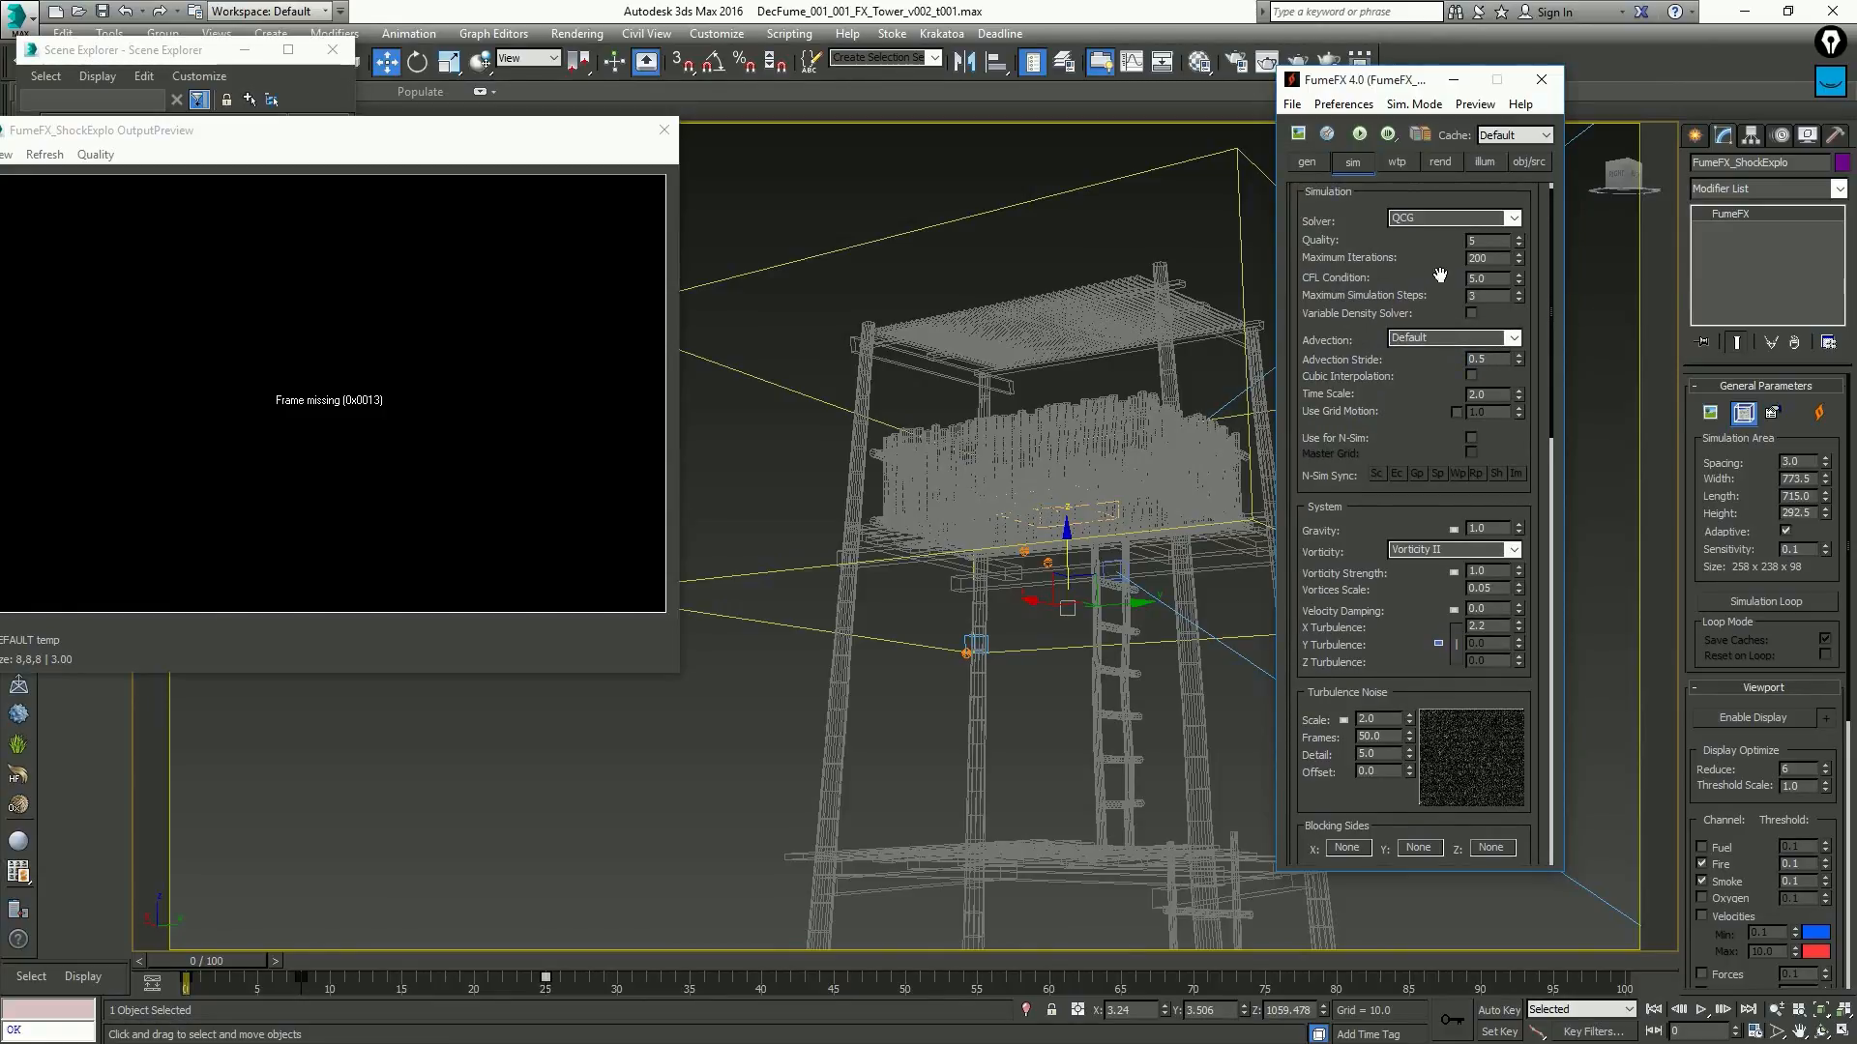
double_click(1492, 278)
type("10")
double_click(1477, 277)
left_click(1493, 297)
left_click(1493, 281)
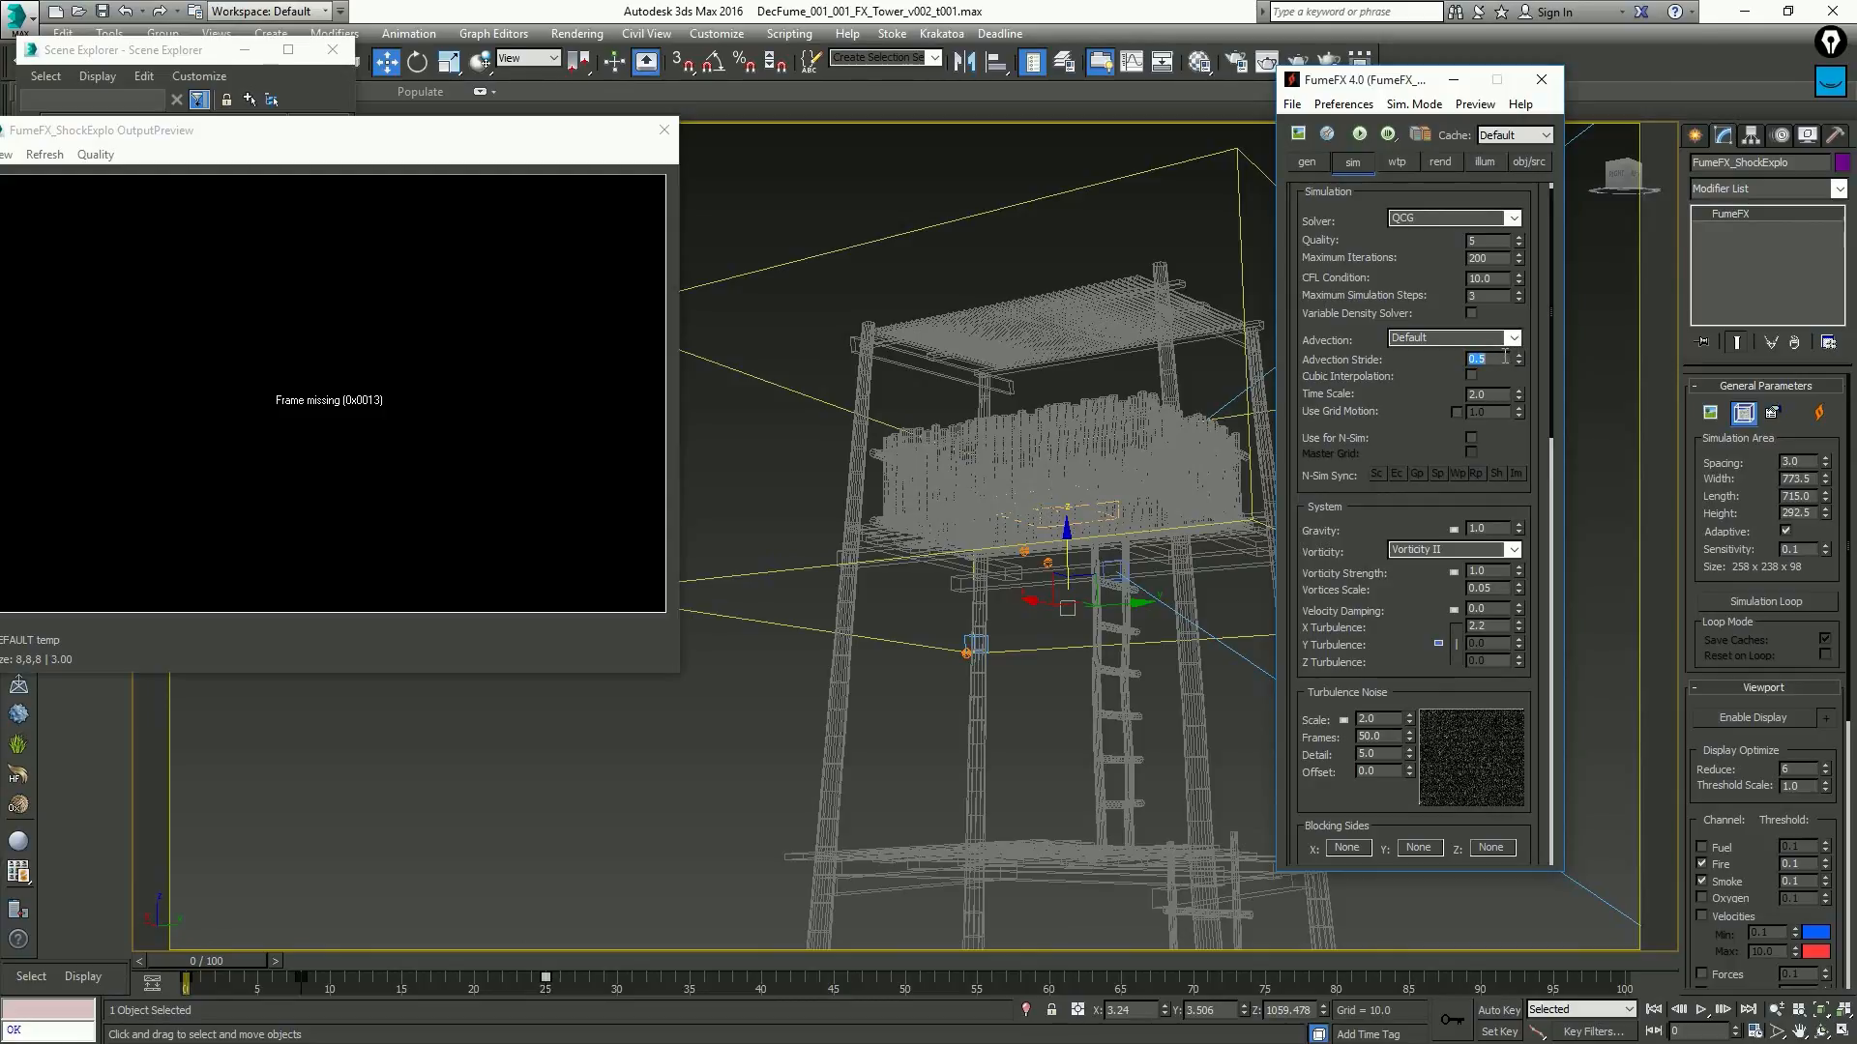
left_click_drag(1390, 504, 1388, 486)
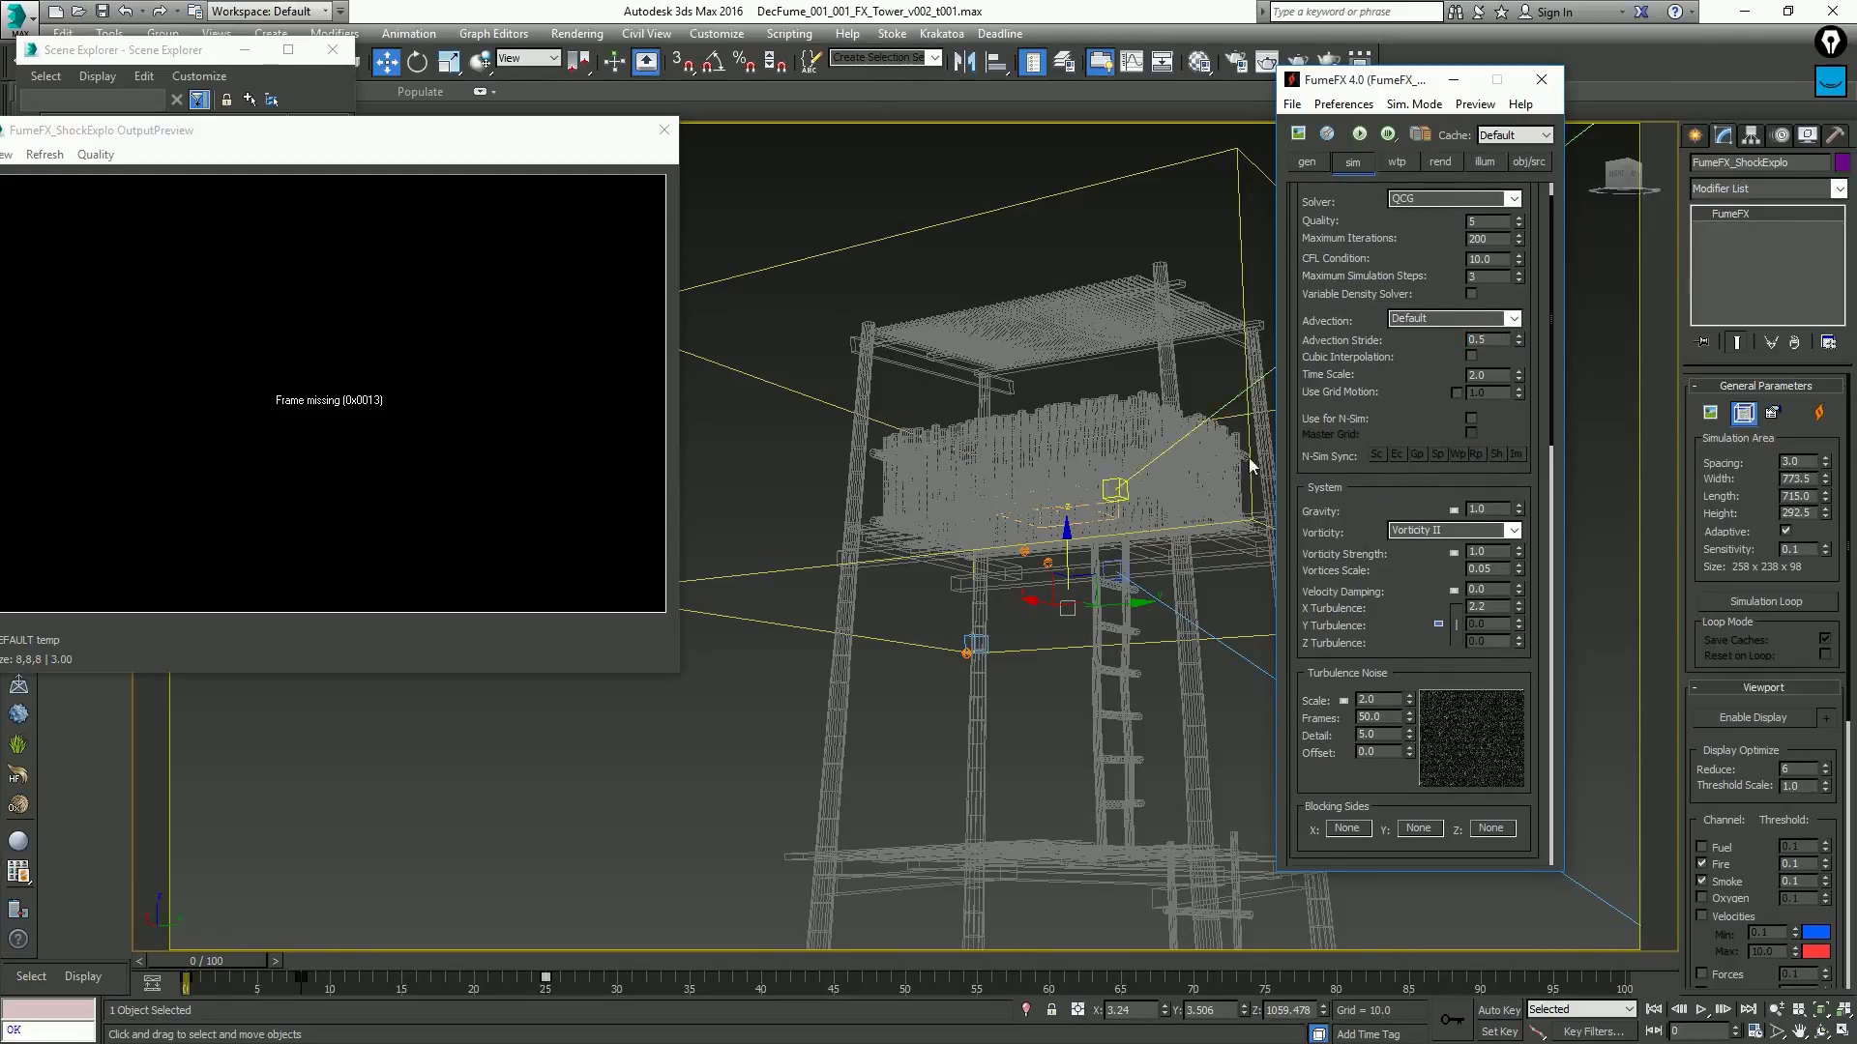
Set the offspring count of Spawn 003 in the ShockExplosion event to 35 in Particle View
left_click_drag(256, 954, 431, 949)
key("w")
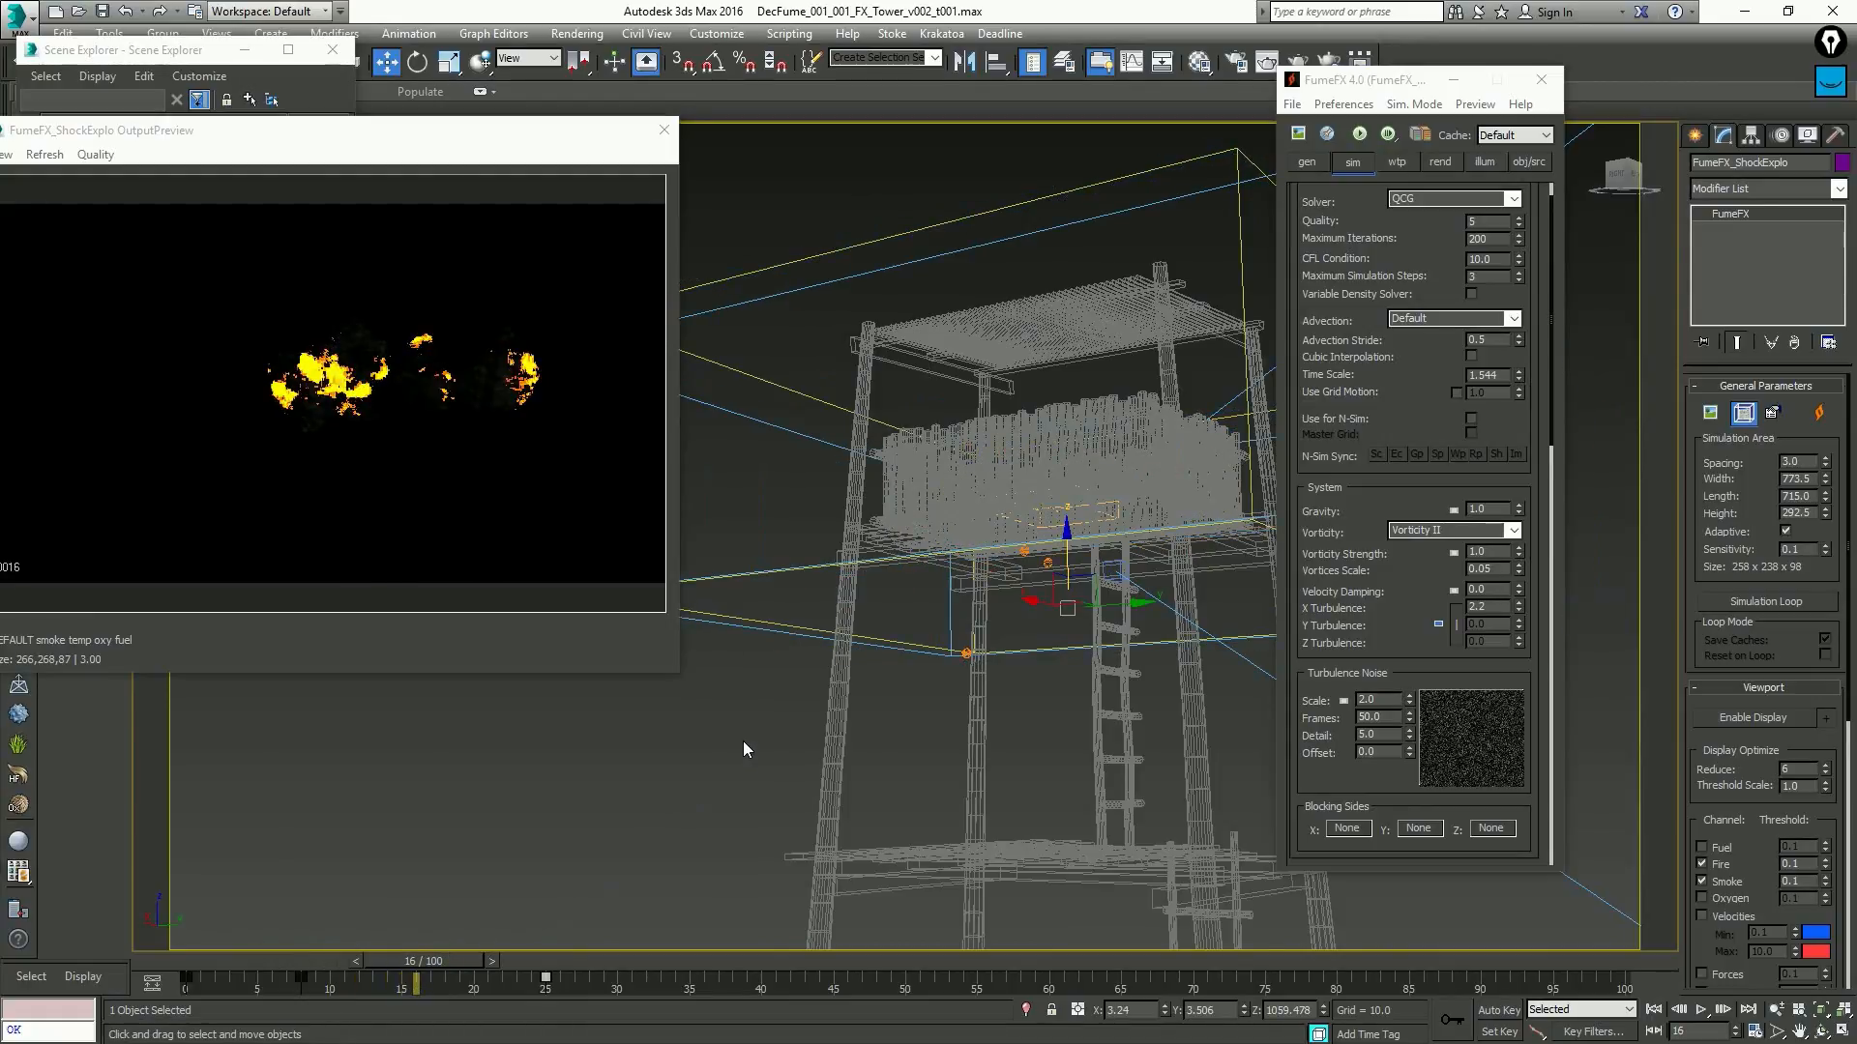
left_click(742, 740)
key("6")
left_click(580, 439)
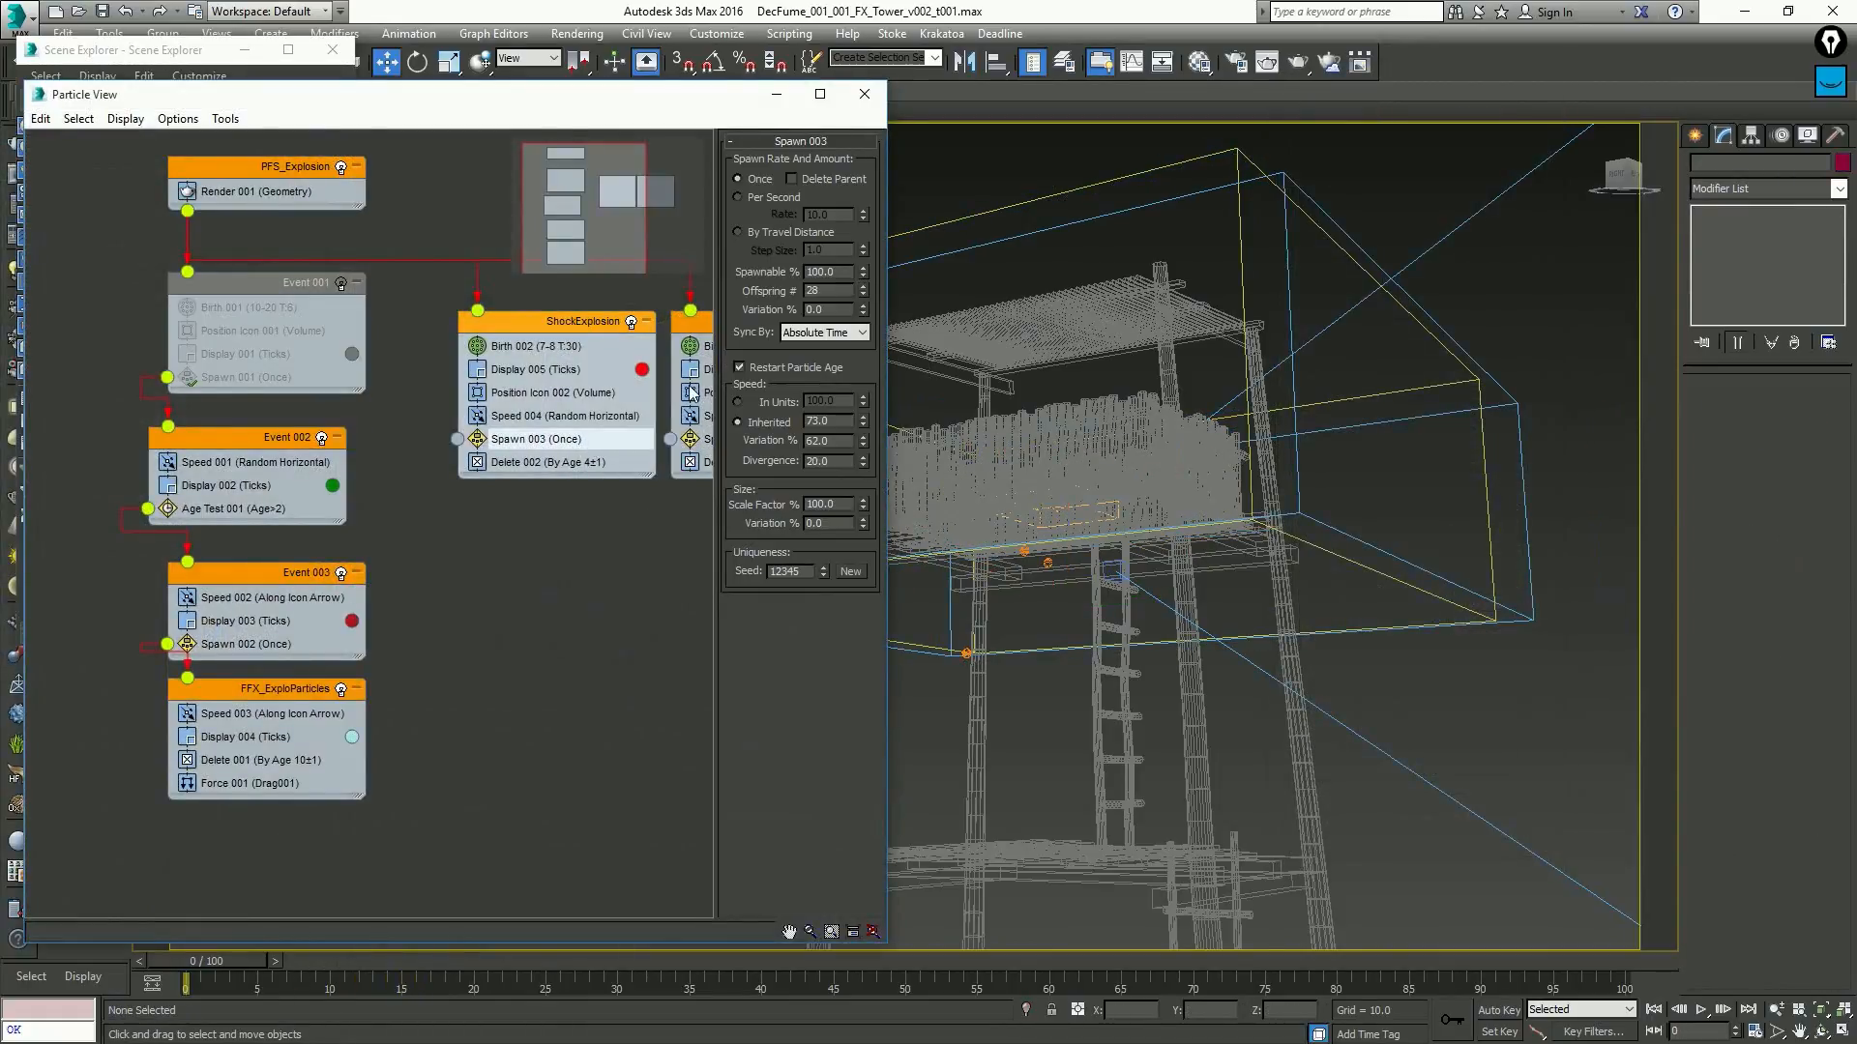
key("/")
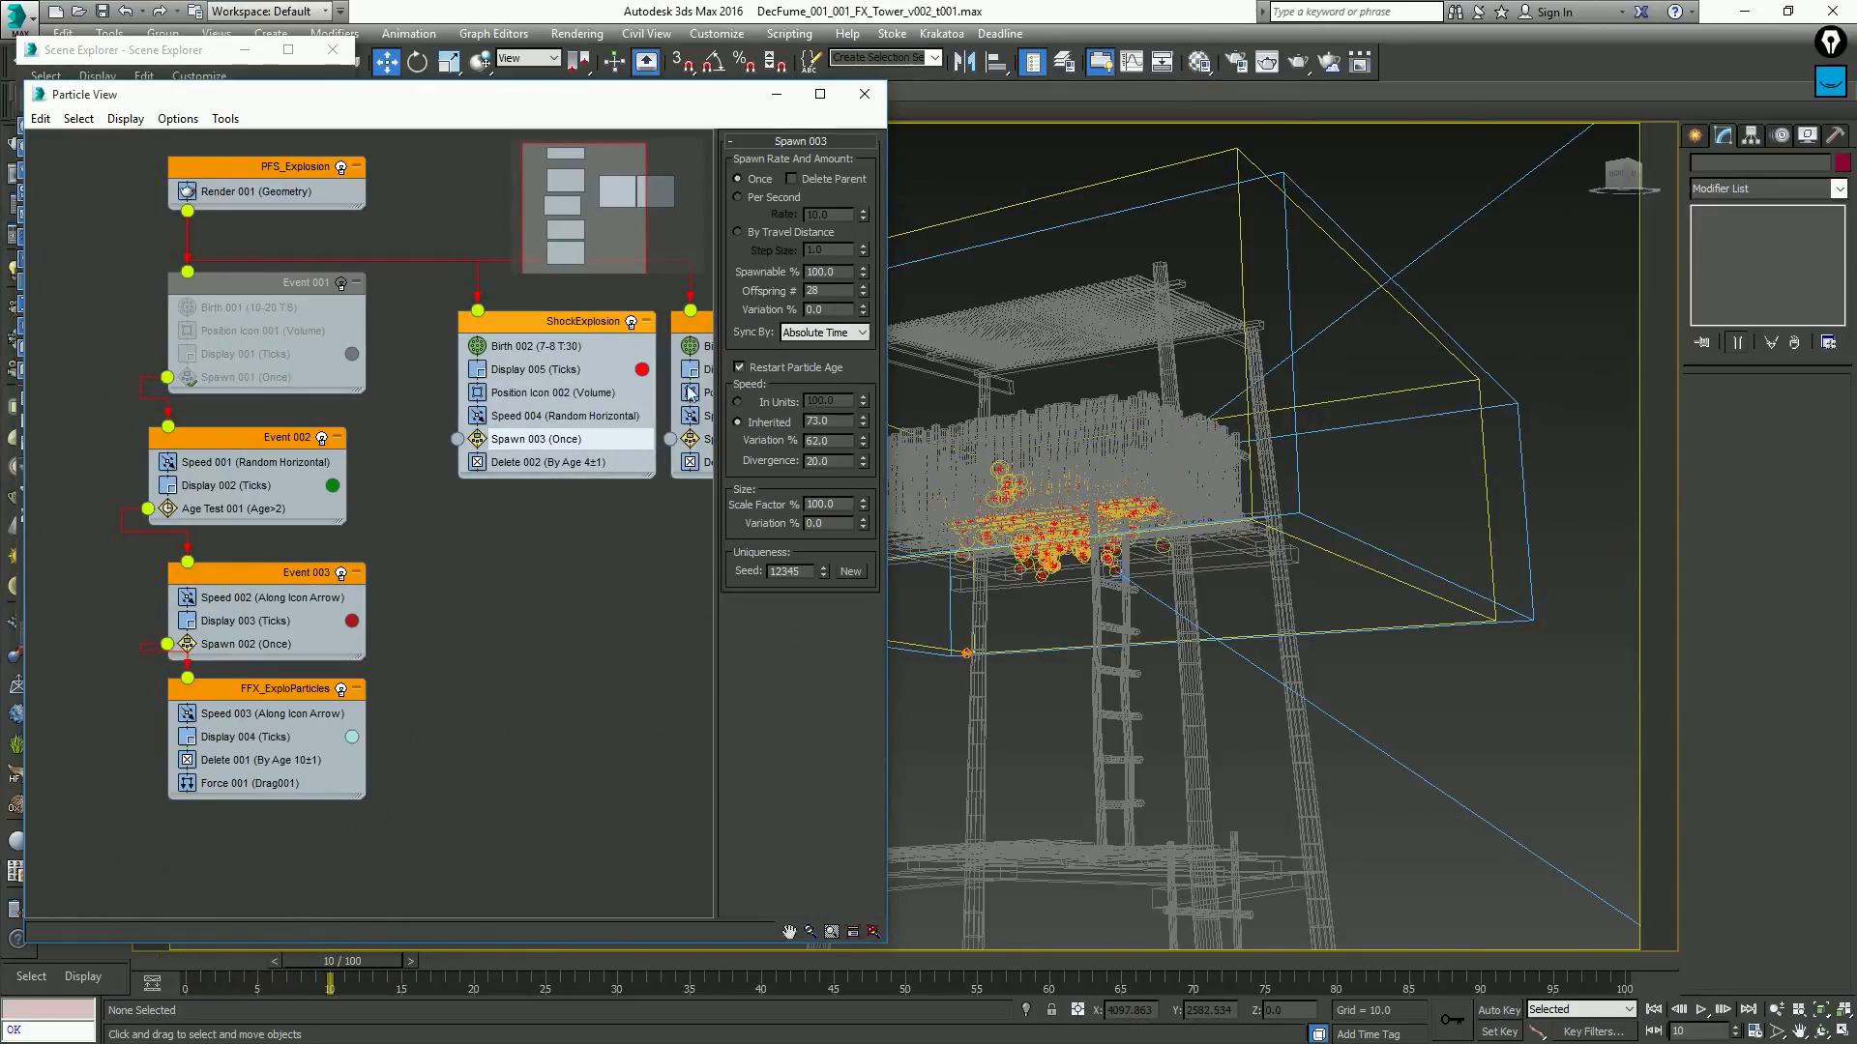
left_click_drag(864, 288, 866, 290)
type("35")
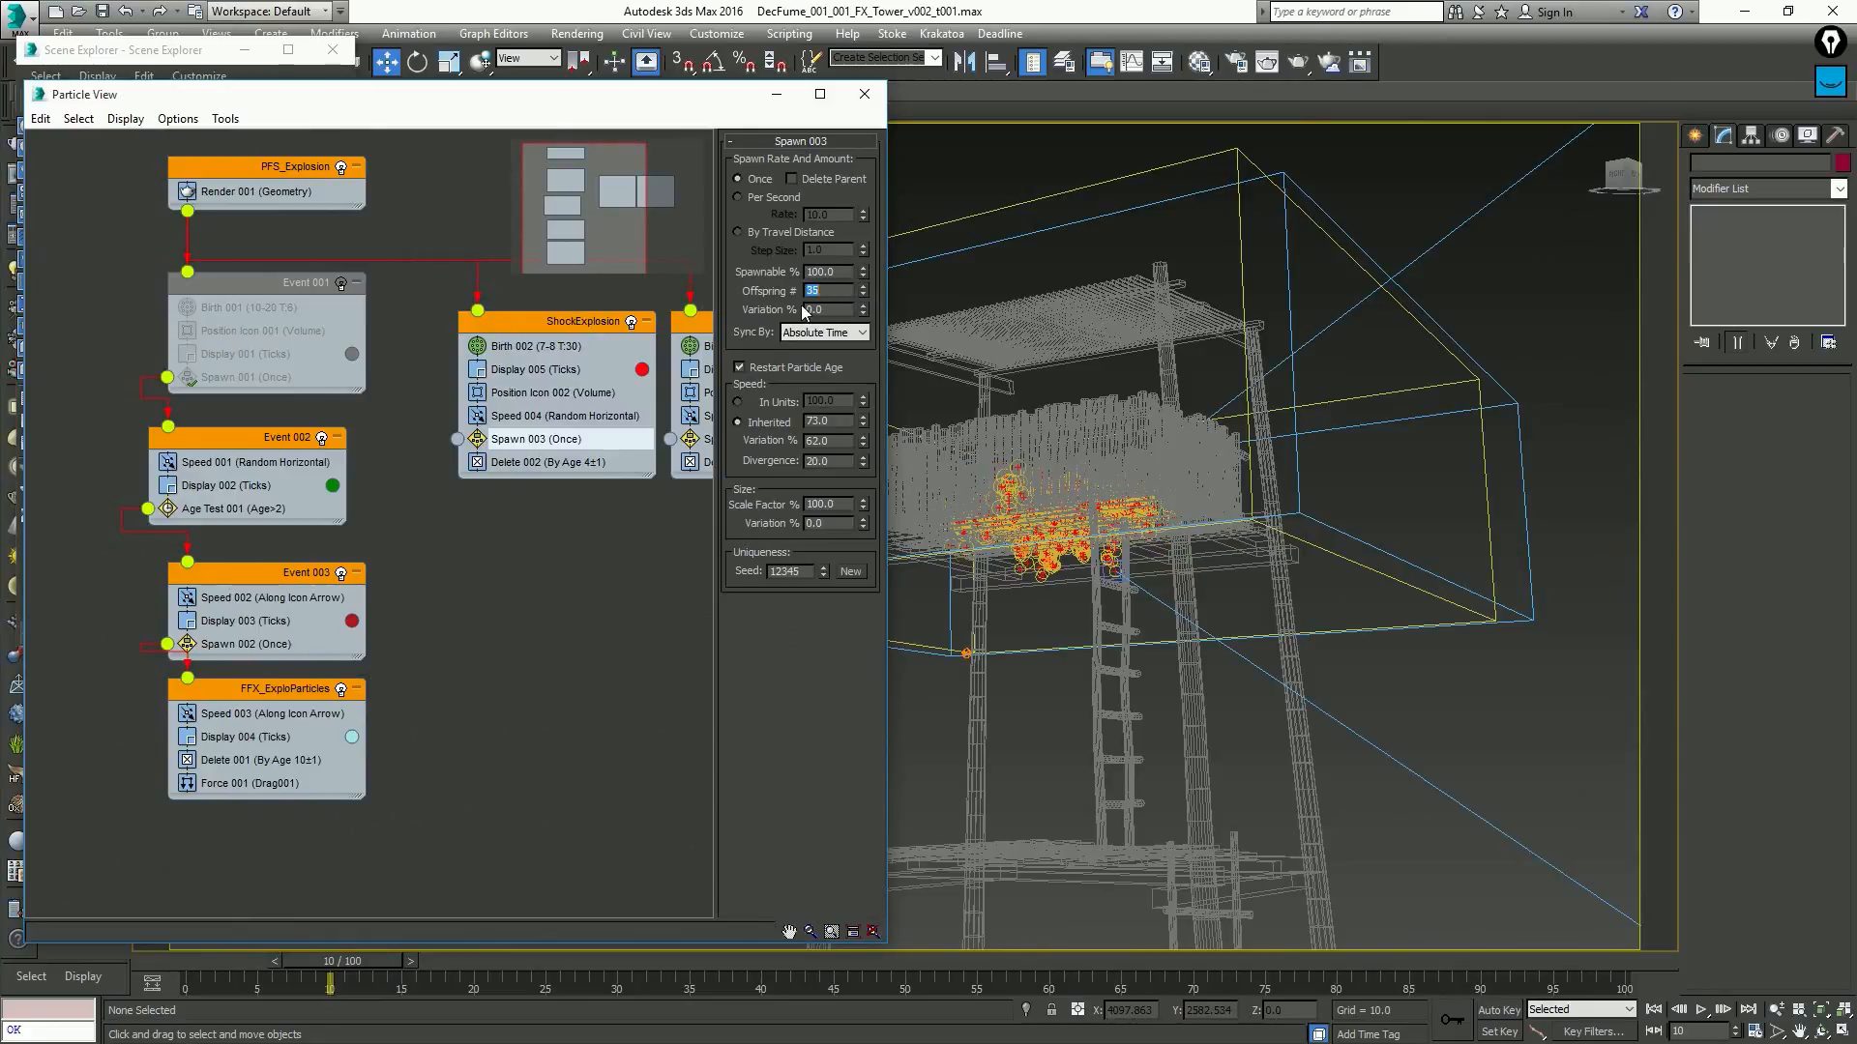
key("Return")
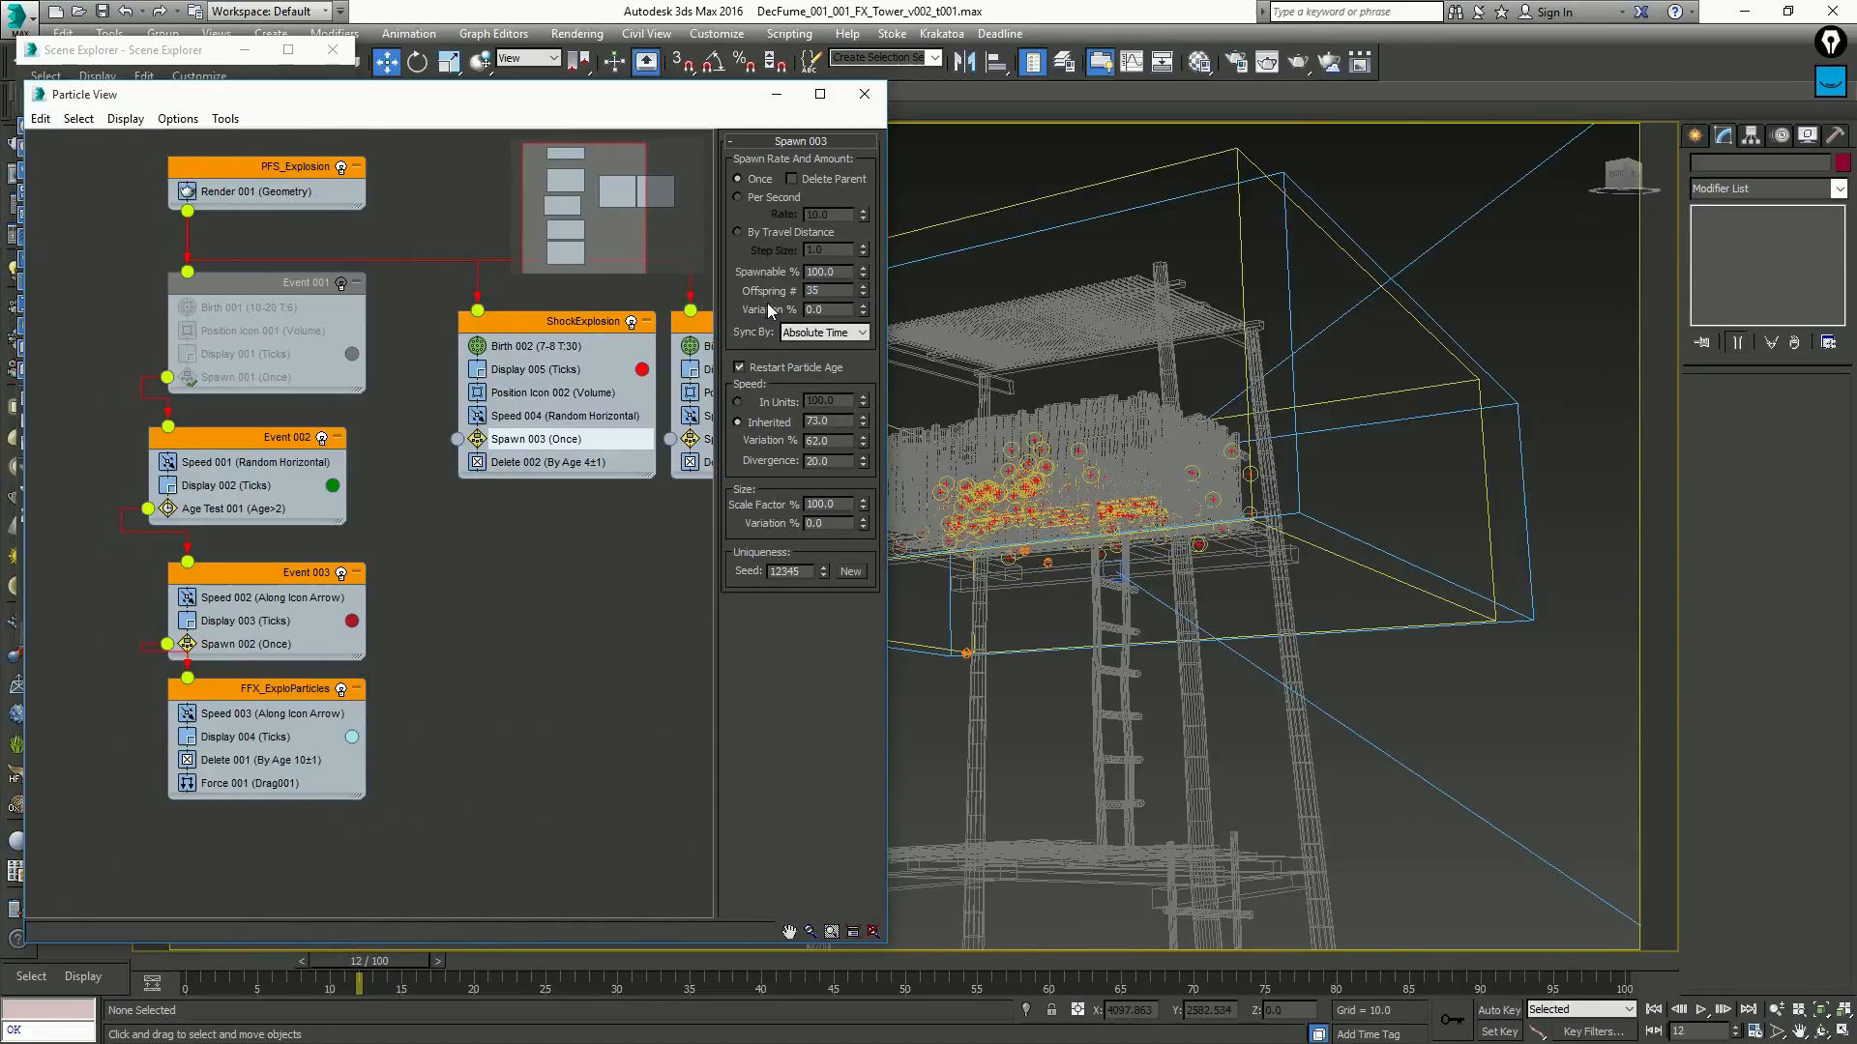
Set the inherited speed variation of Spawn 003 to 26% and check the particles on neighbouring frames
left_click_drag(864, 443, 862, 474)
key("comma")
key("comma")
key("period")
key("period")
key("period")
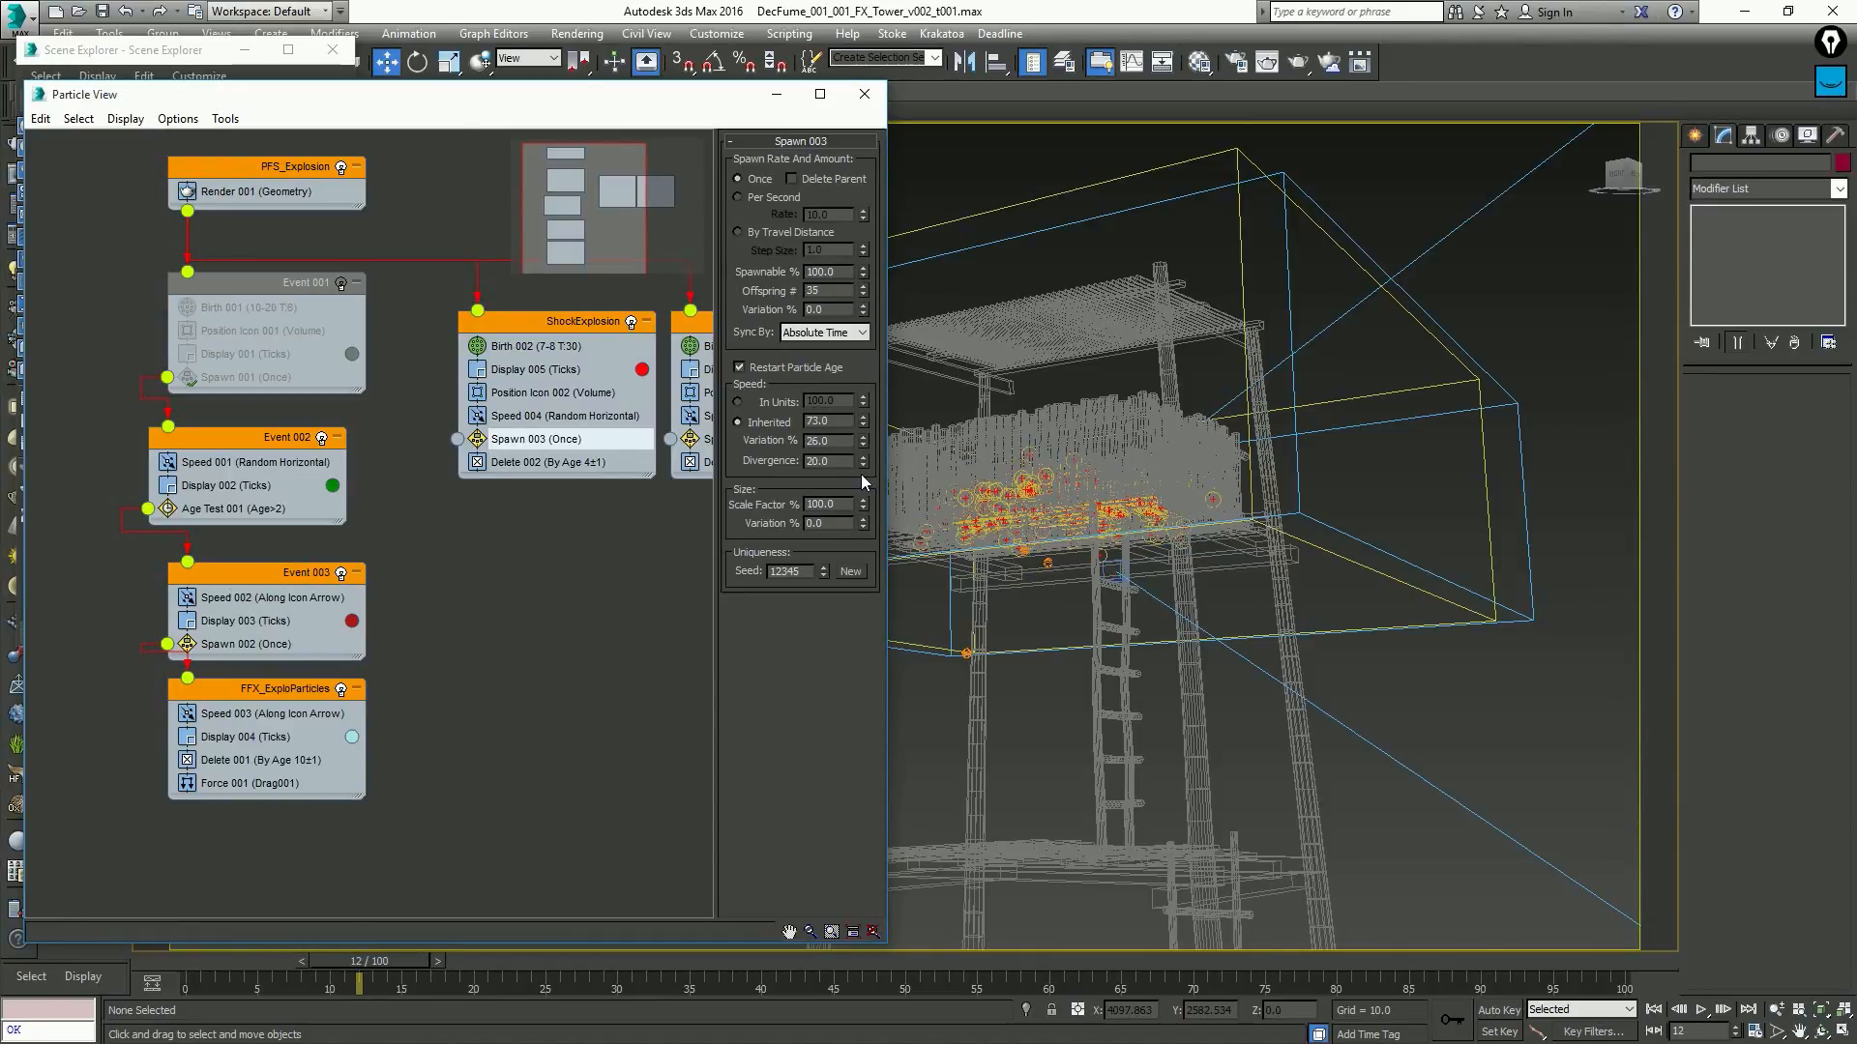
key("comma")
key("comma")
key("period")
Set the spacing of the FumeFX_ShockExplo grid to 2.0 and start the default simulation
left_click(1381, 559)
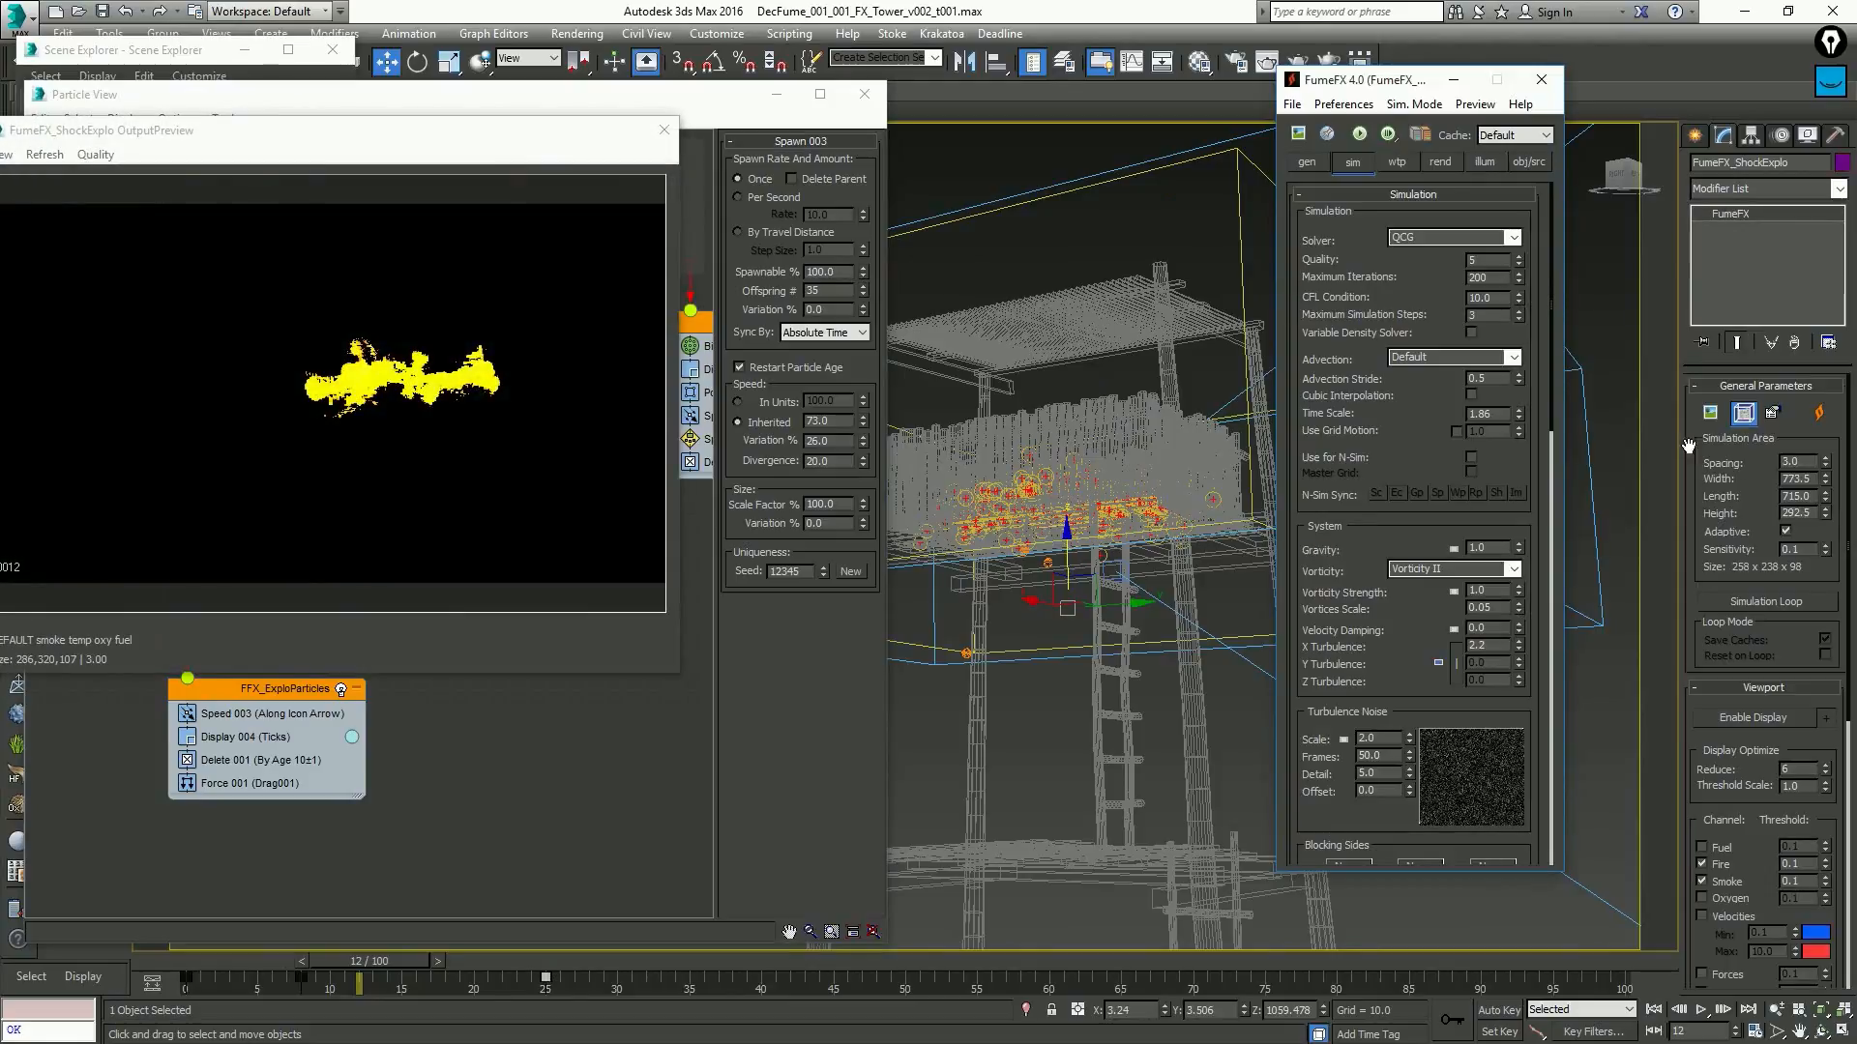
left_click(1809, 459)
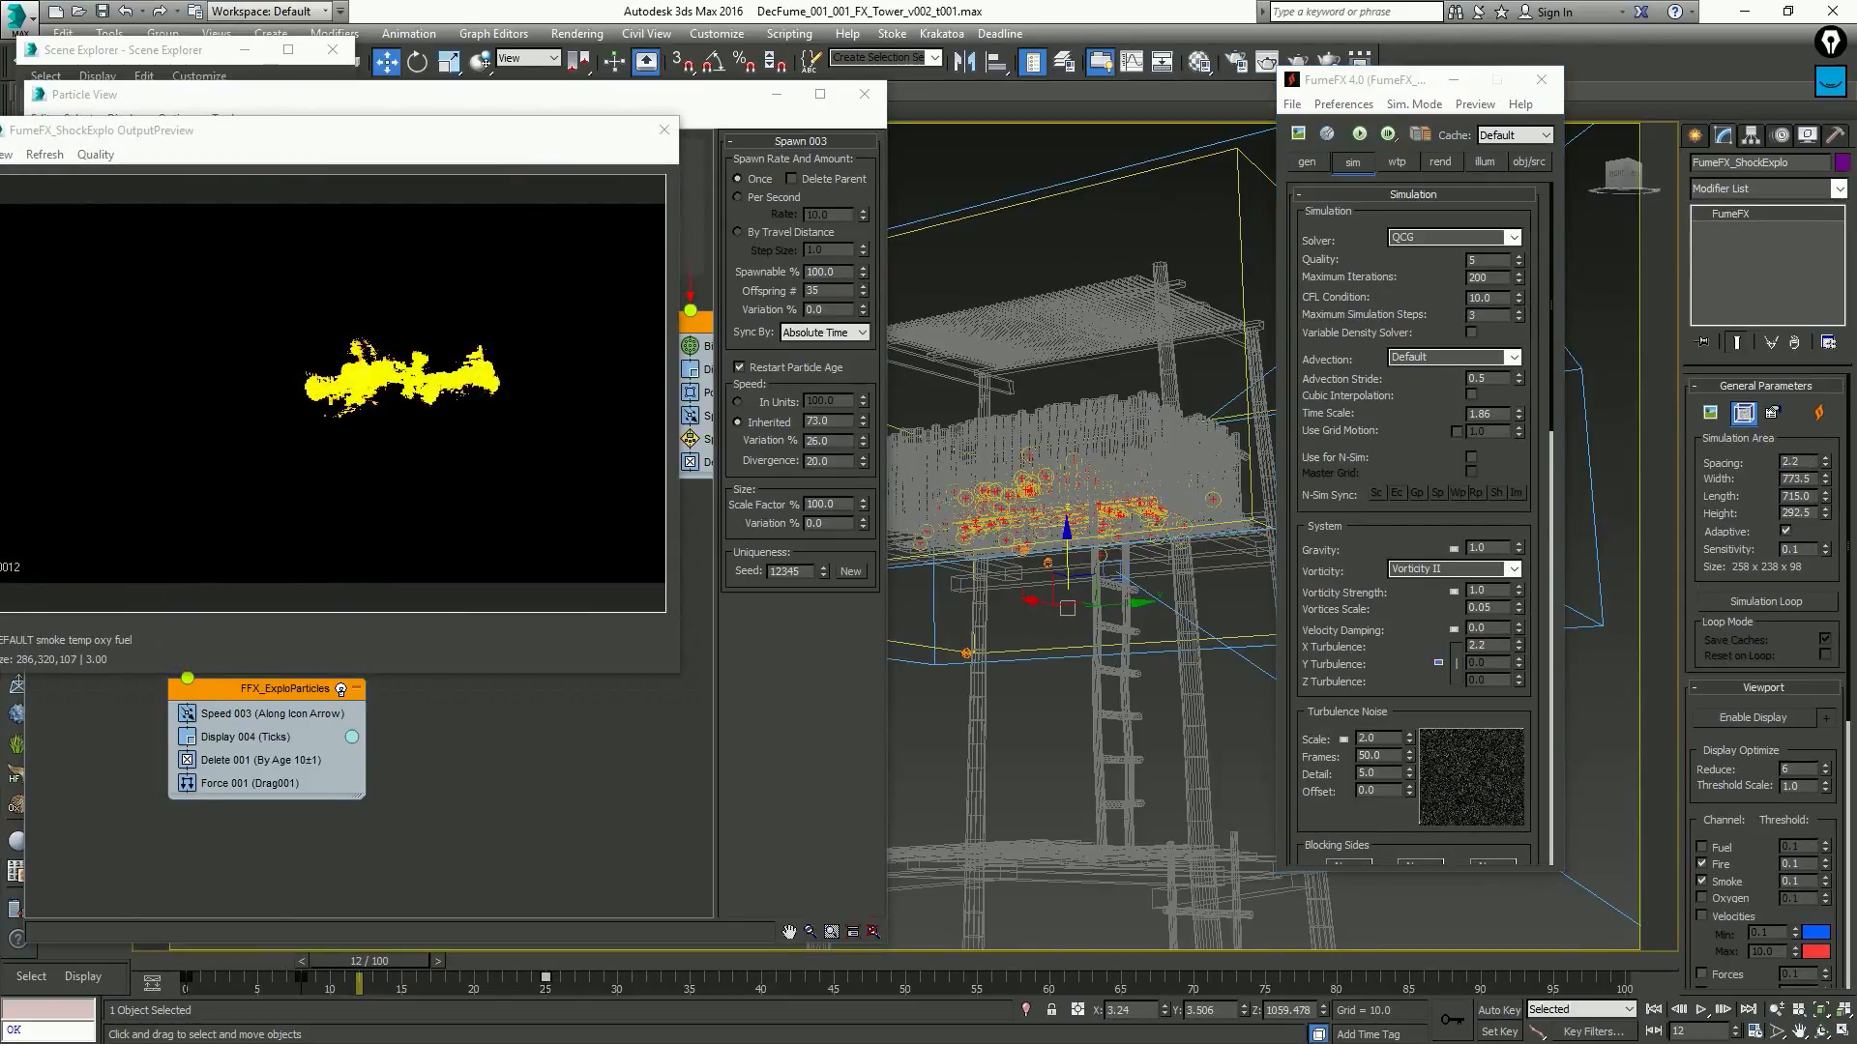
left_click(1334, 553)
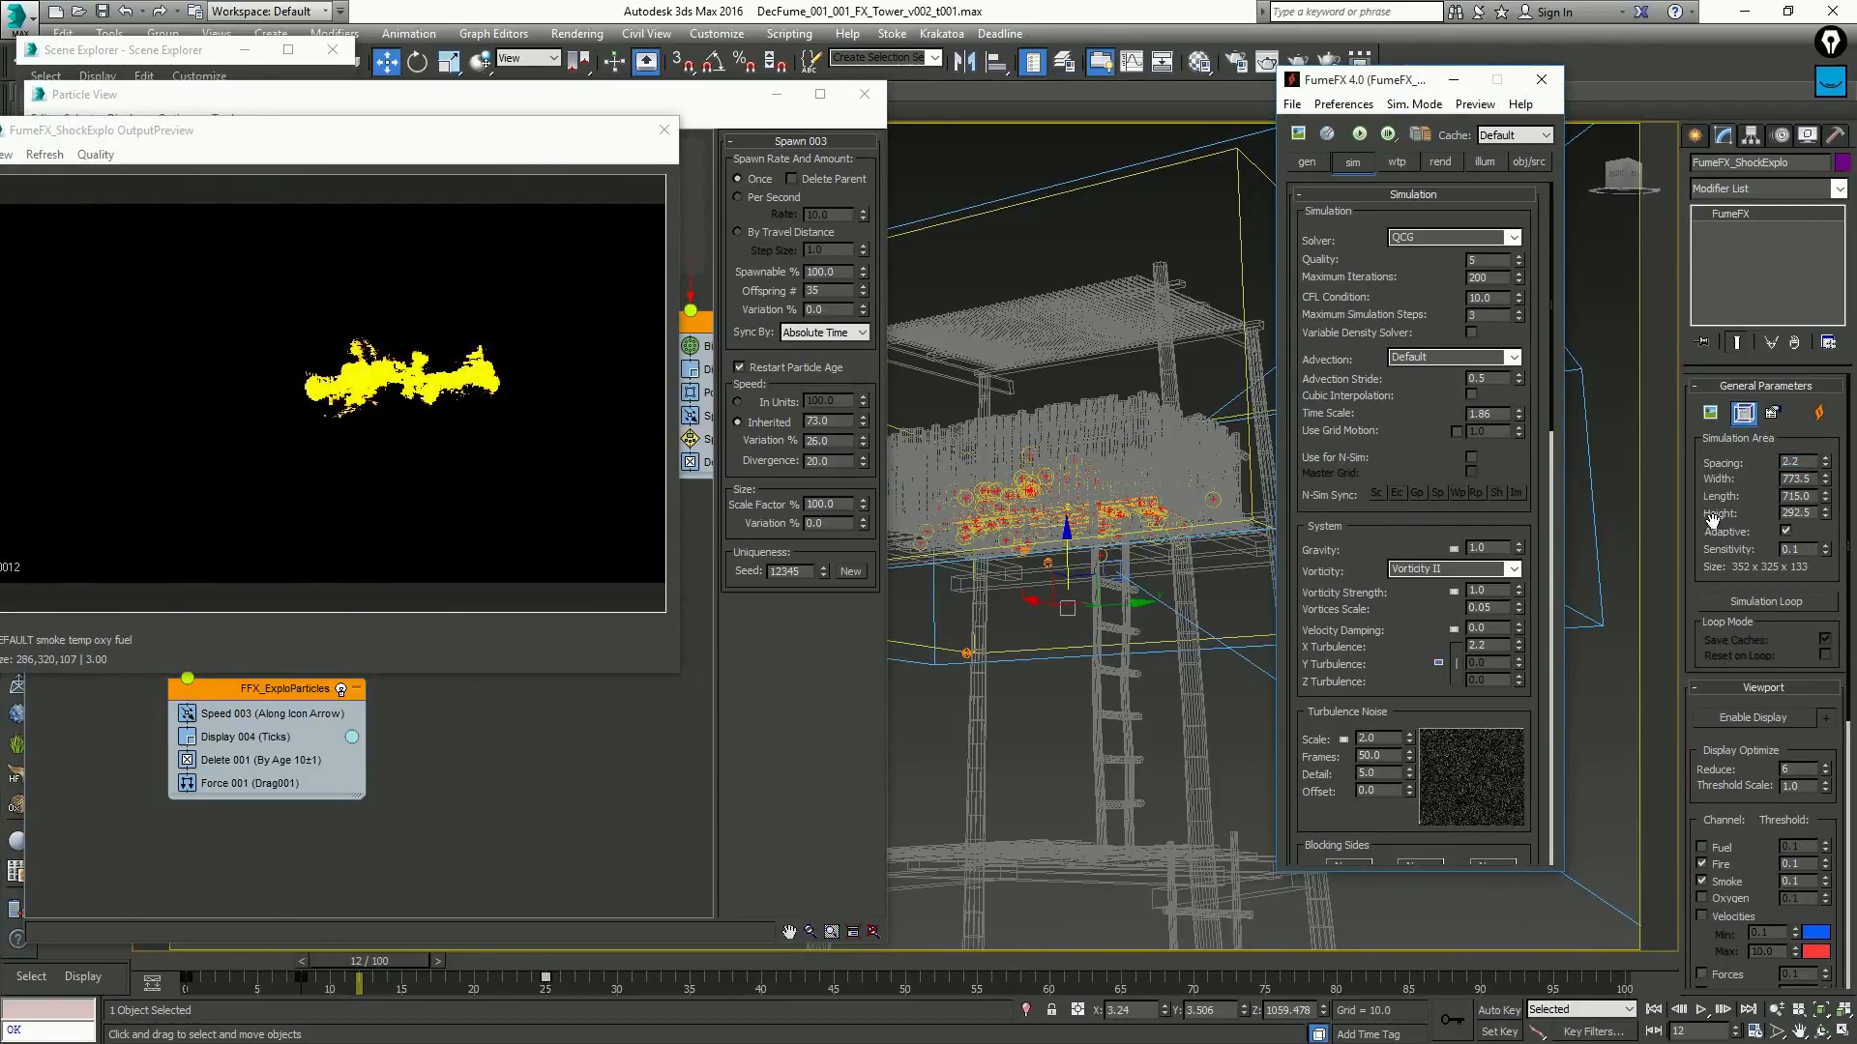
double_click(1806, 466)
type("2")
key("Return")
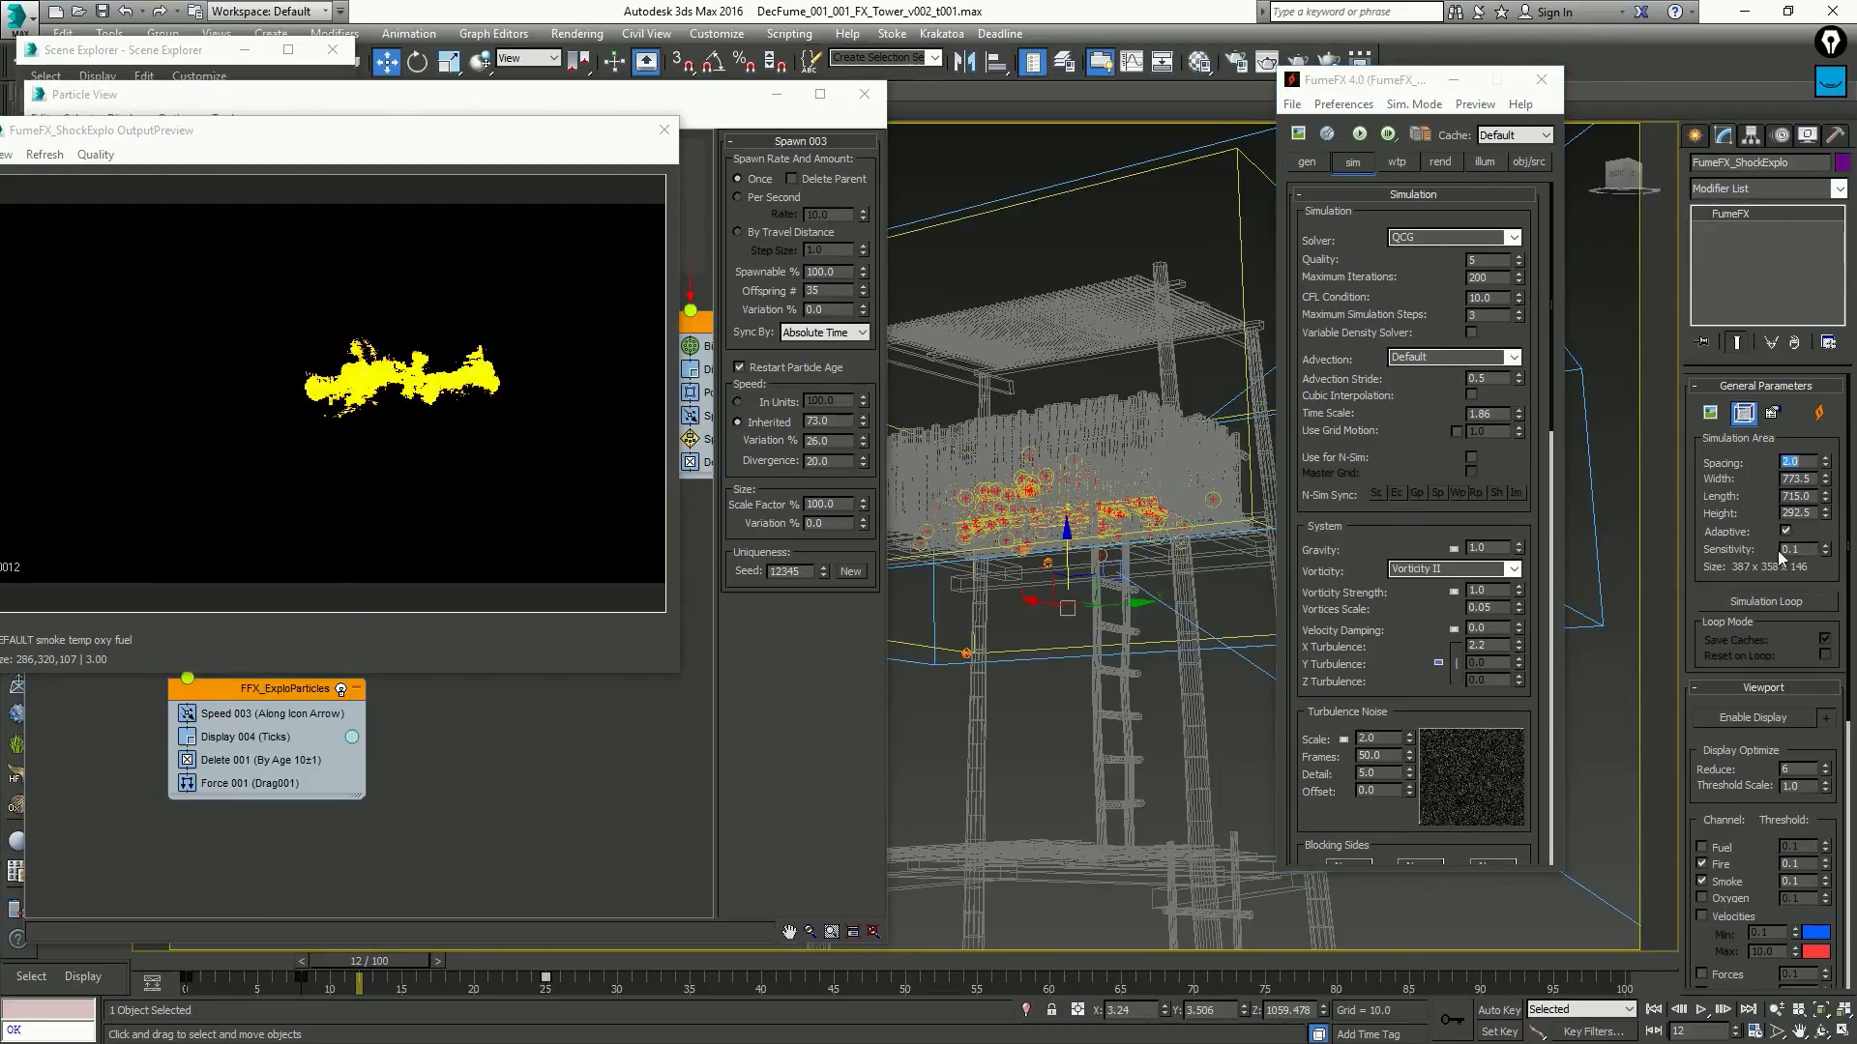
left_click(1358, 134)
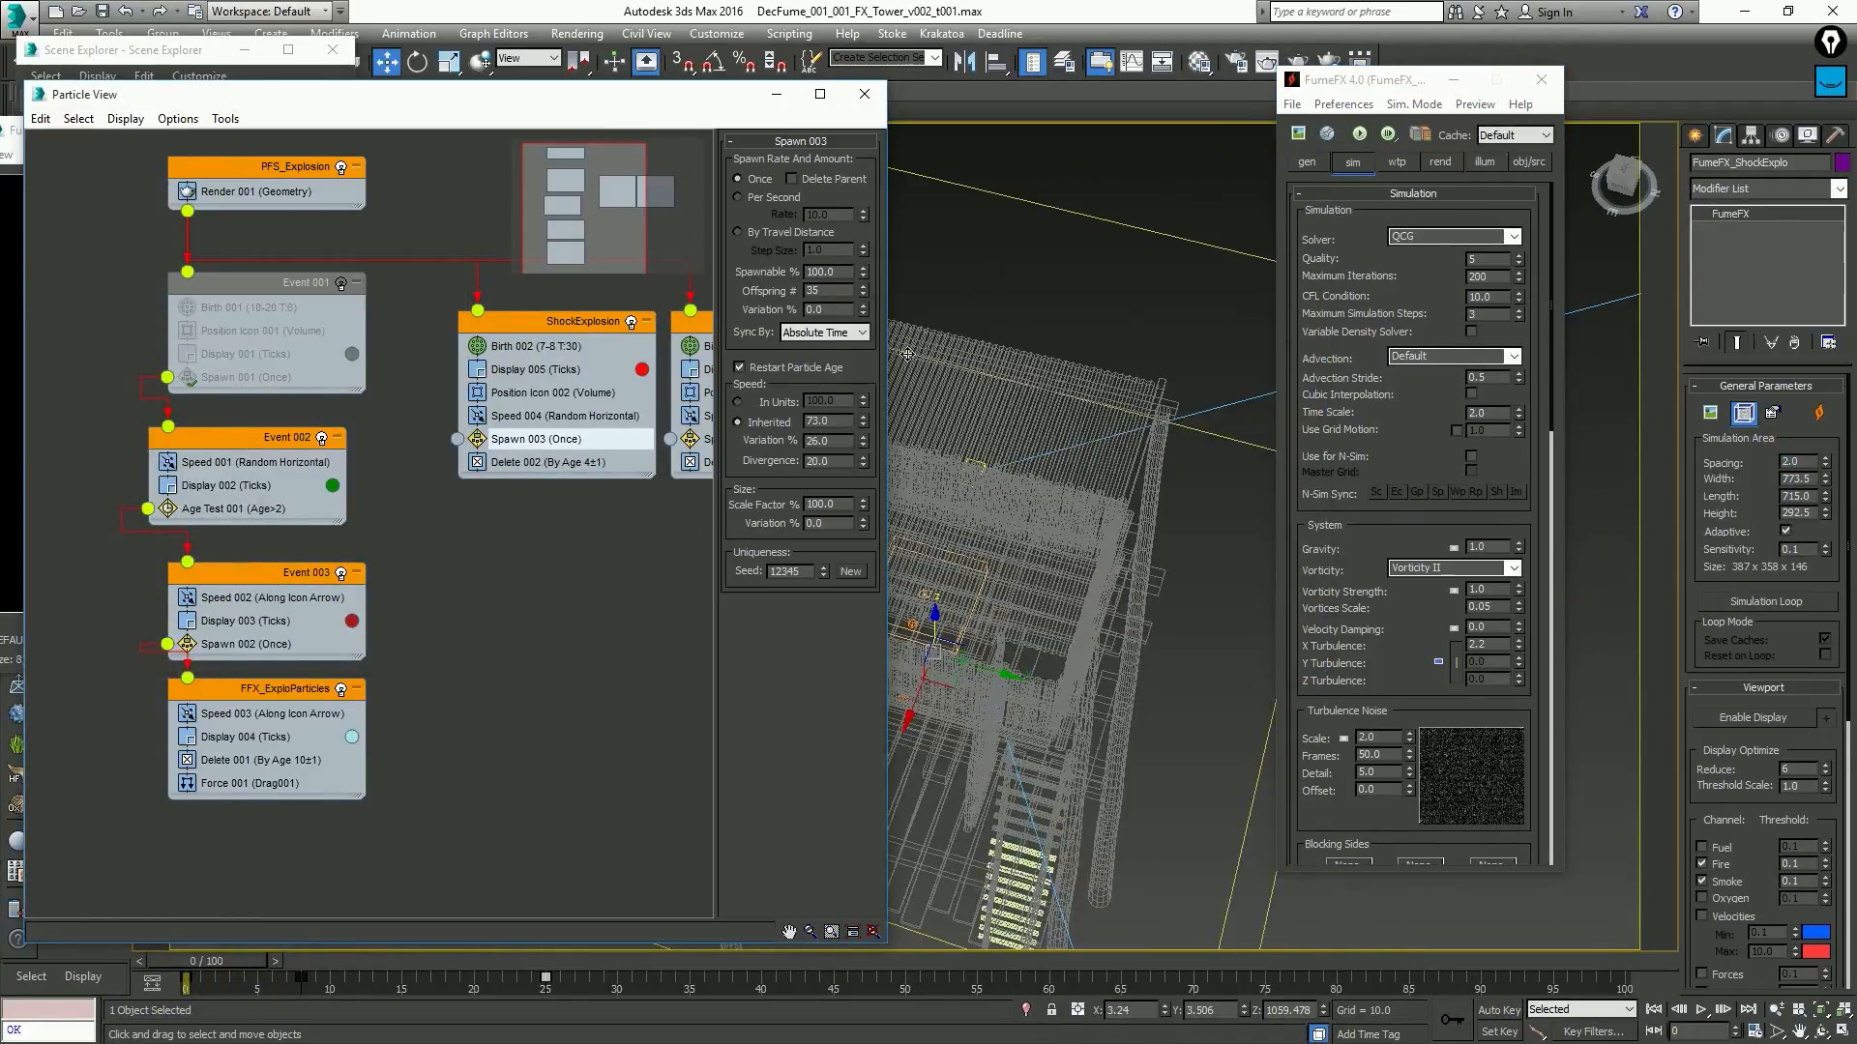
Set both the viewport and render integration steps of PFS_Explosion to 1/4 Frame
left_click(301, 171)
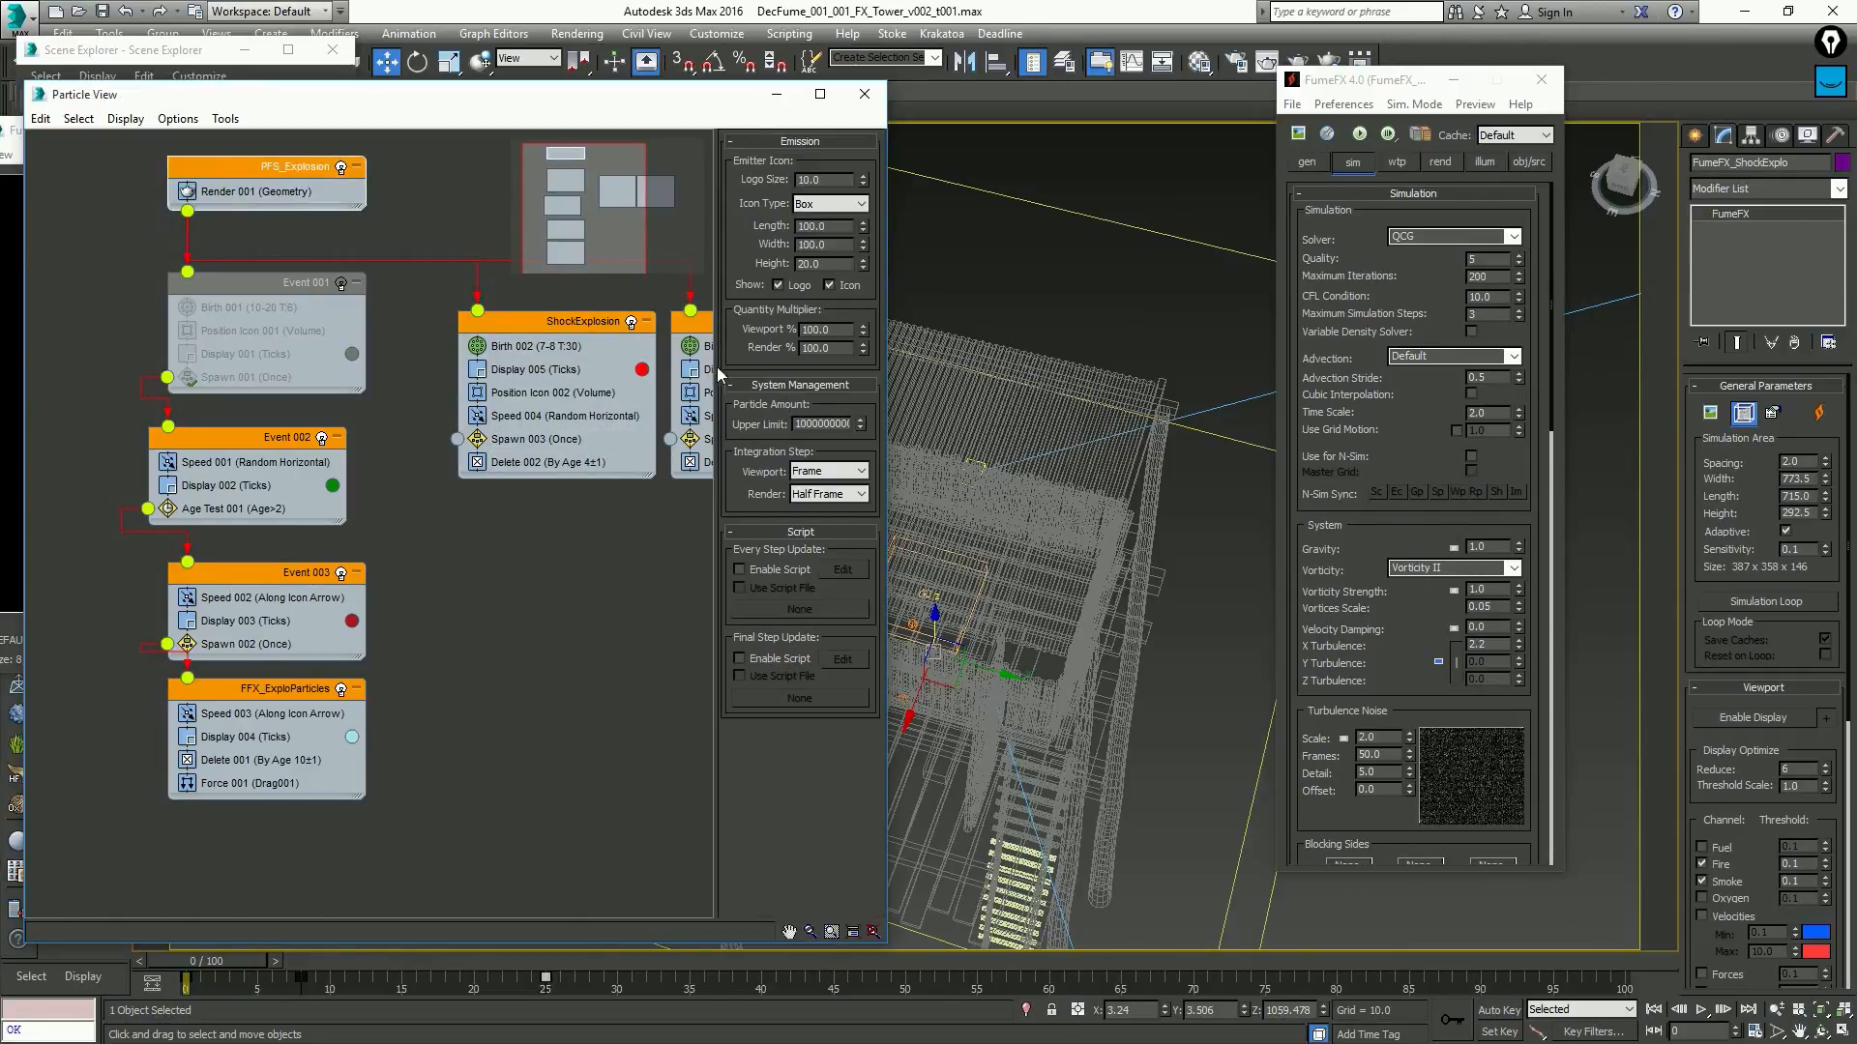
left_click(859, 472)
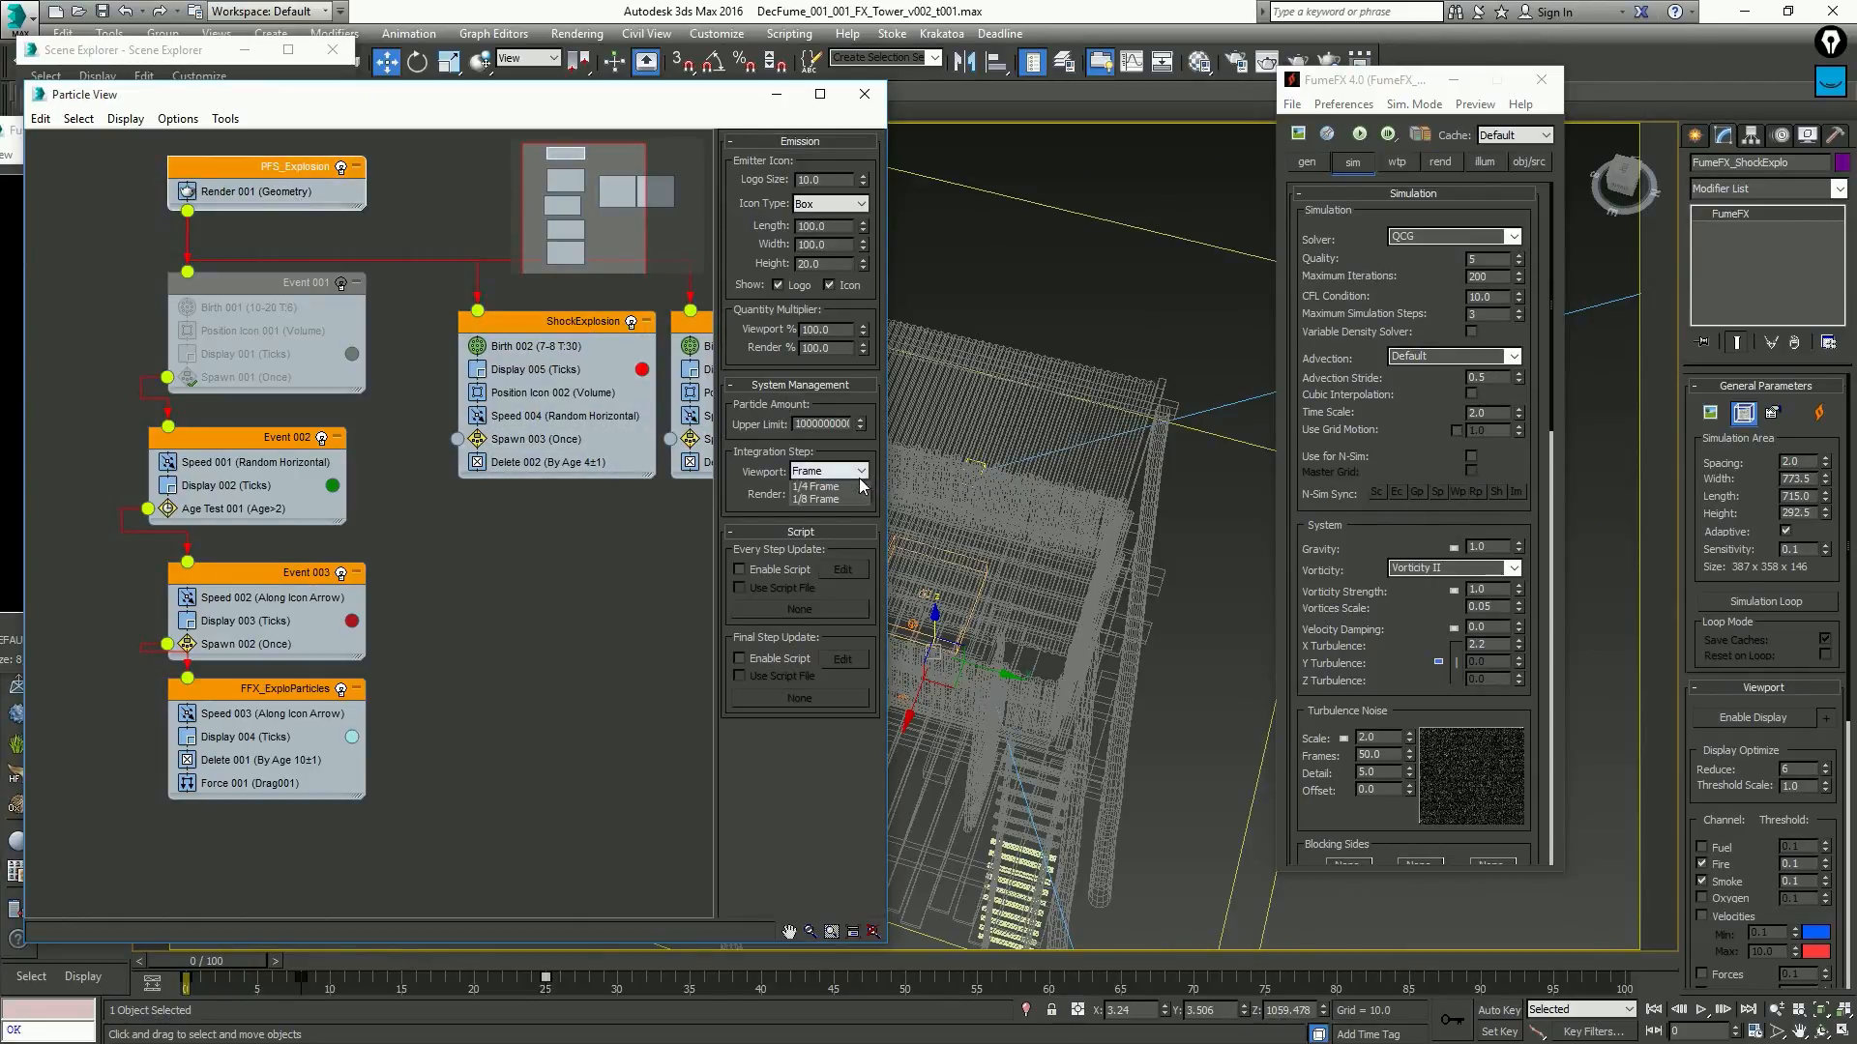
key("Down")
left_click(860, 494)
key("Down")
left_click(859, 495)
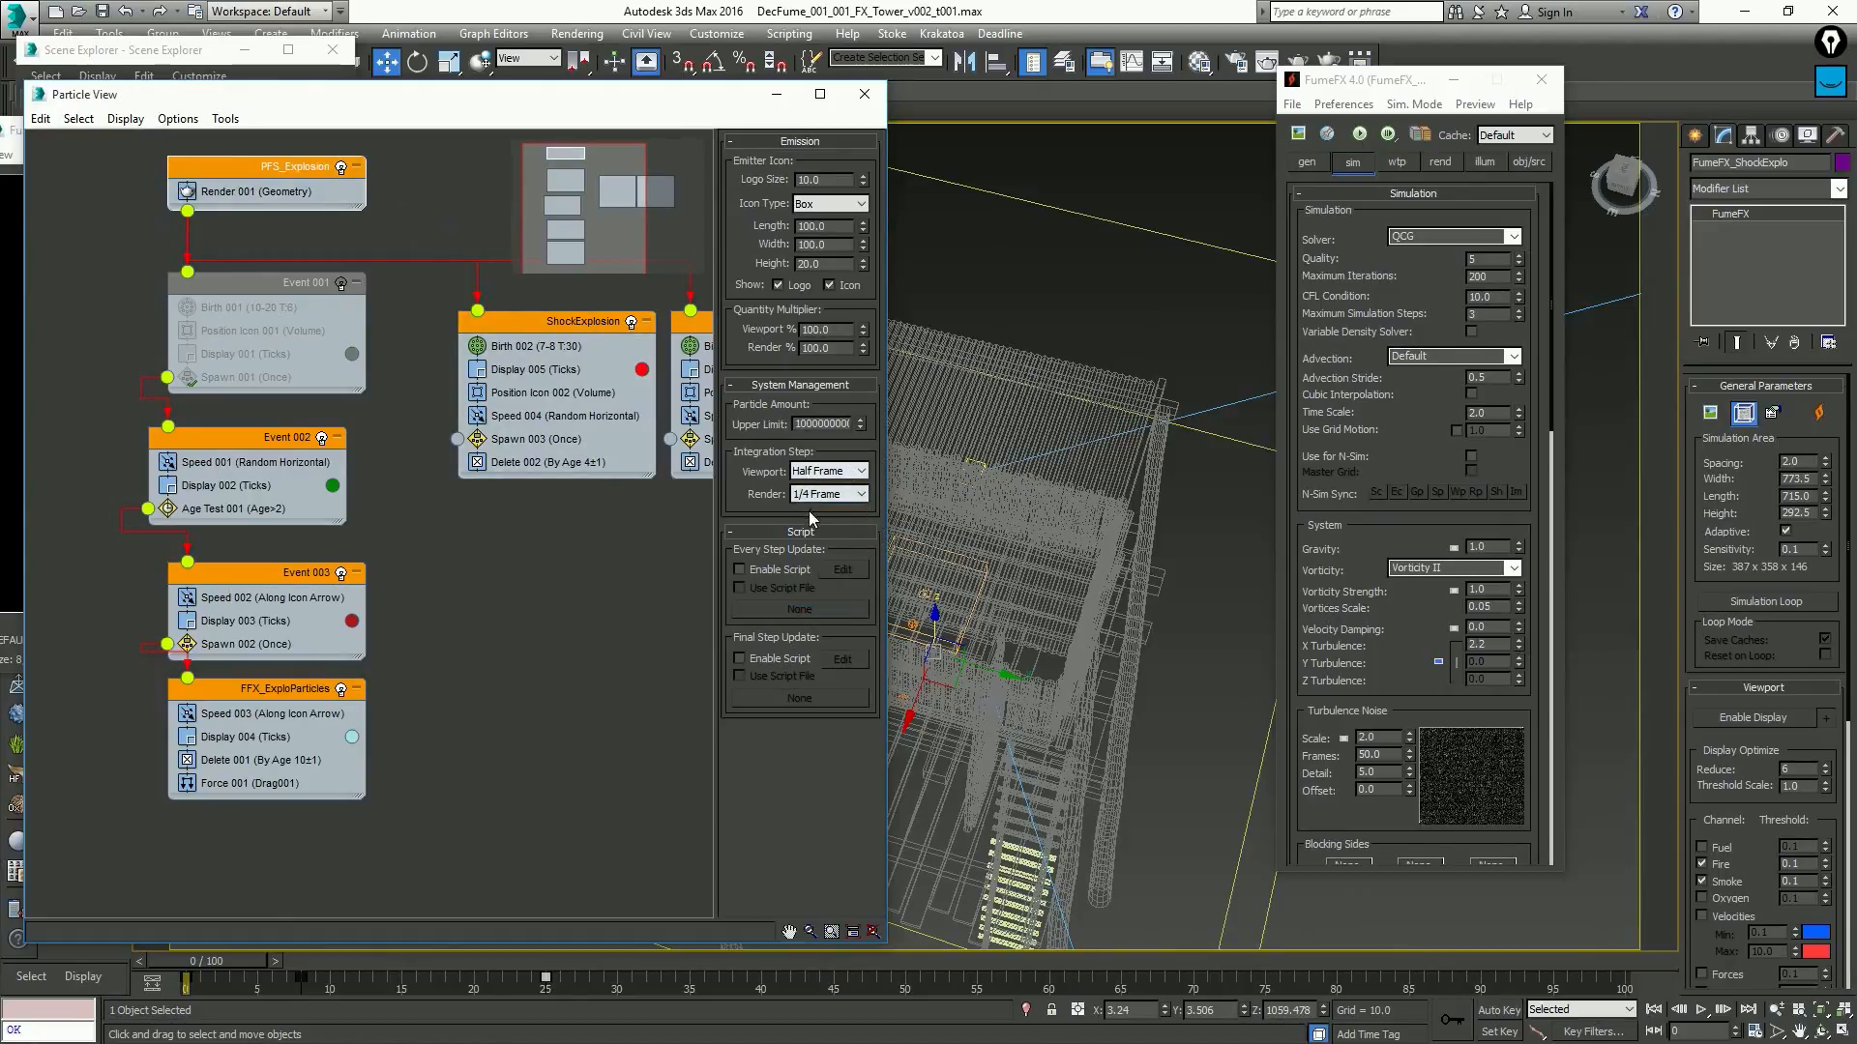
scroll(821, 475, "down", 1)
middle_click_drag(1015, 534, 1192, 516)
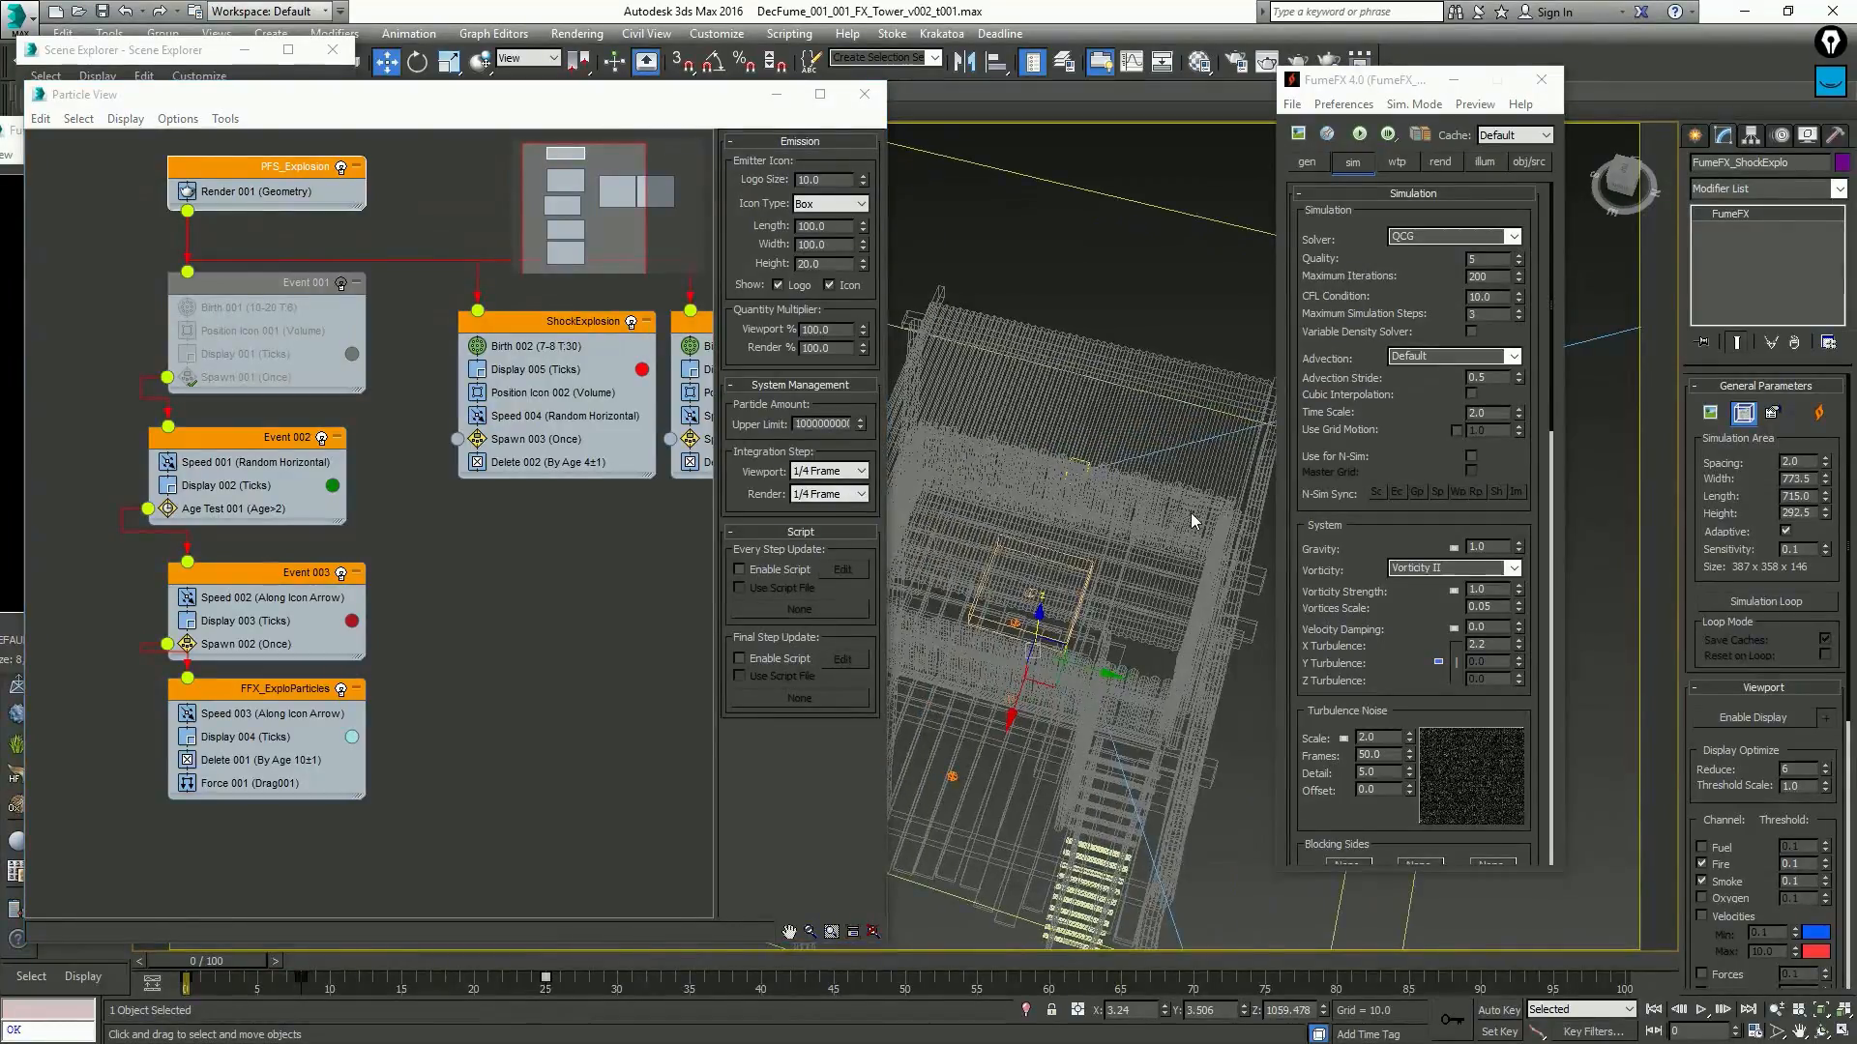
Step through the frames from 0 to 12 to examine how the explosion particles spread over the tower
key("period")
key("period")
key("period")
key("period")
key("period")
key("period")
key("period")
key("period")
key("period")
key("period")
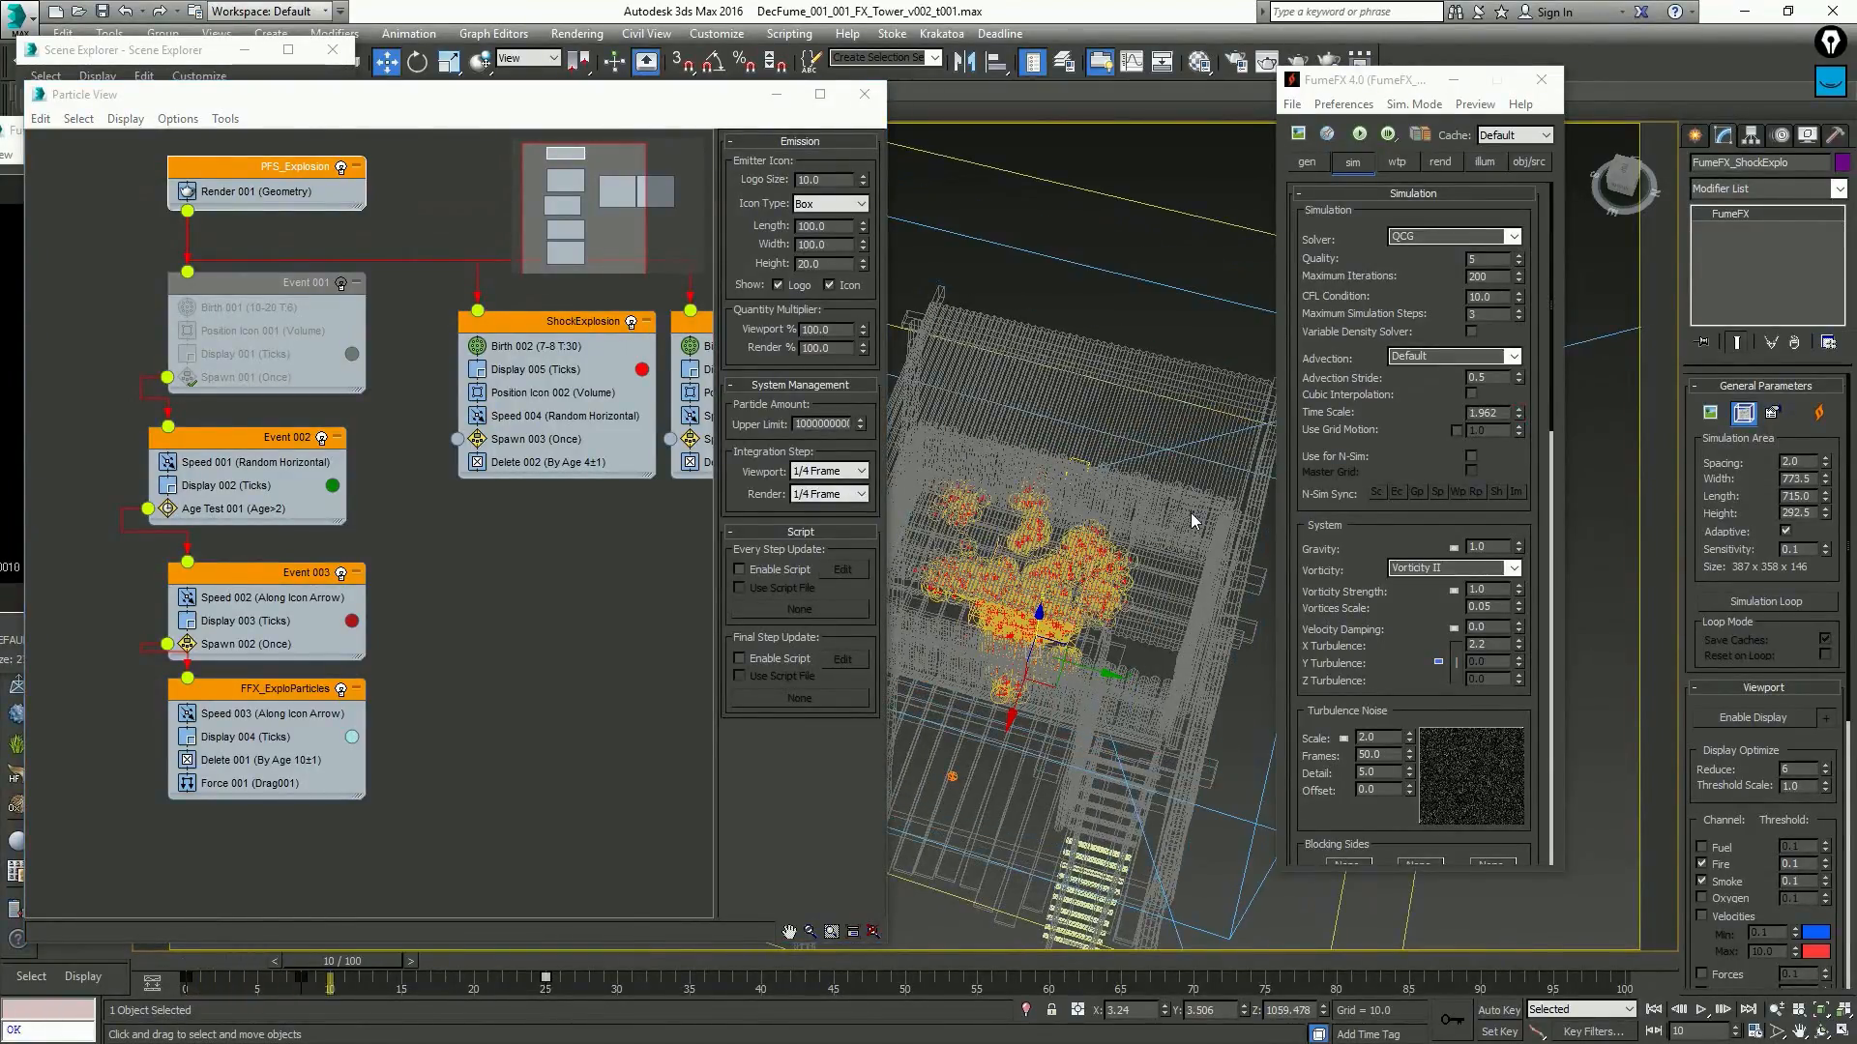
key("period")
key("period")
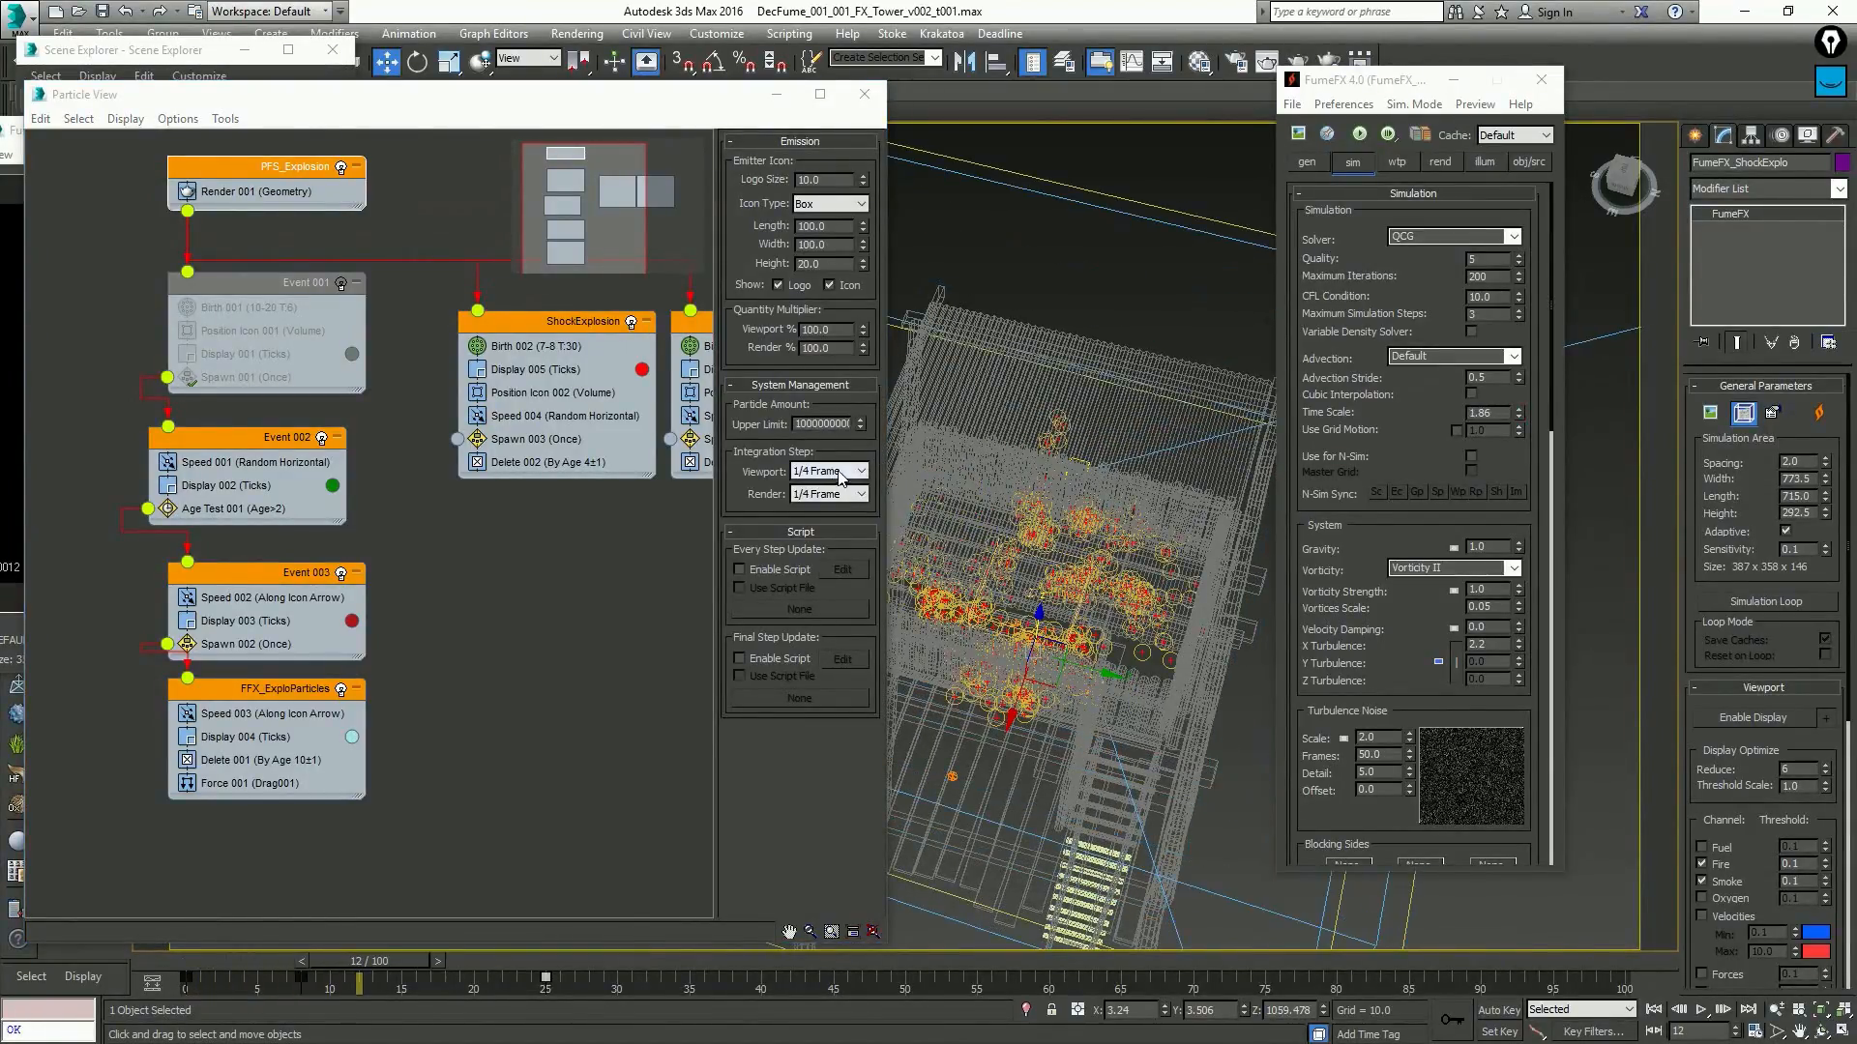
key("comma")
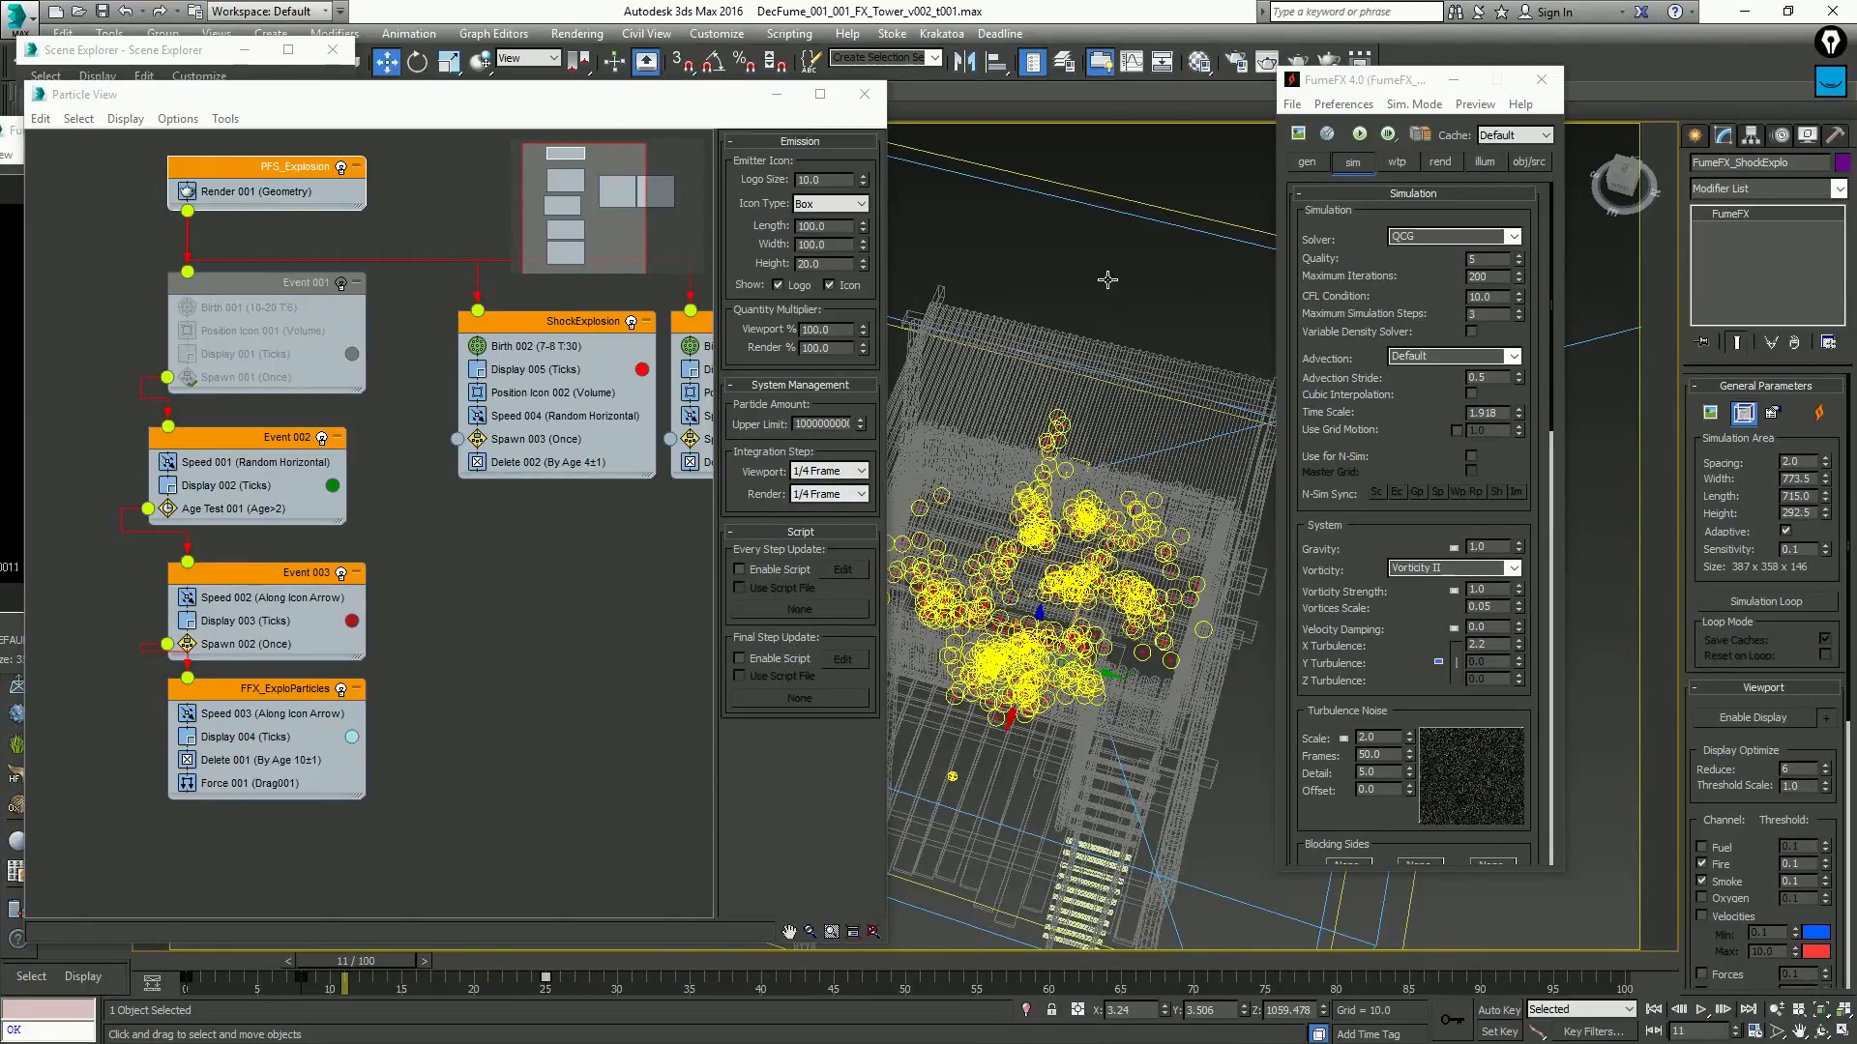
Replay the particles from the first frame, reselect the FumeFX_ShockExplo grid, and check the viewport integration step options of PFS_Explosion
left_click(1108, 279)
key("Home")
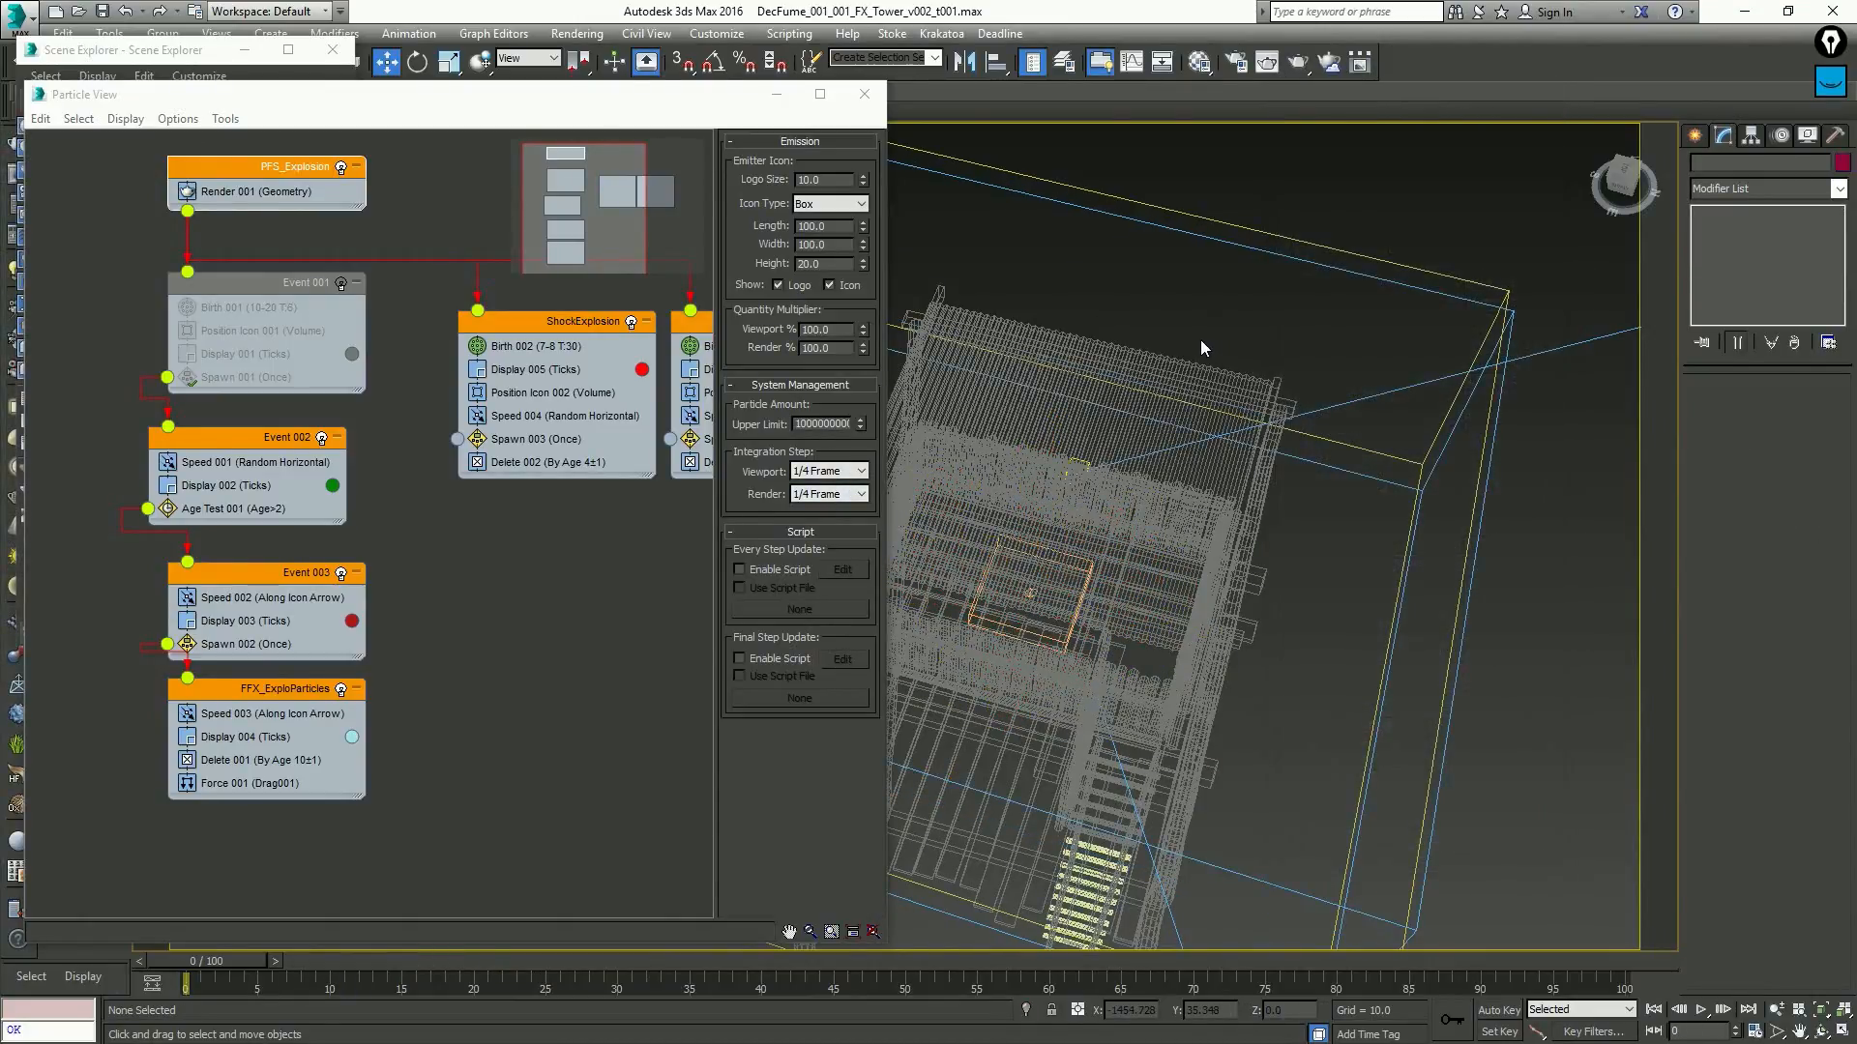
key("slash")
key("Home")
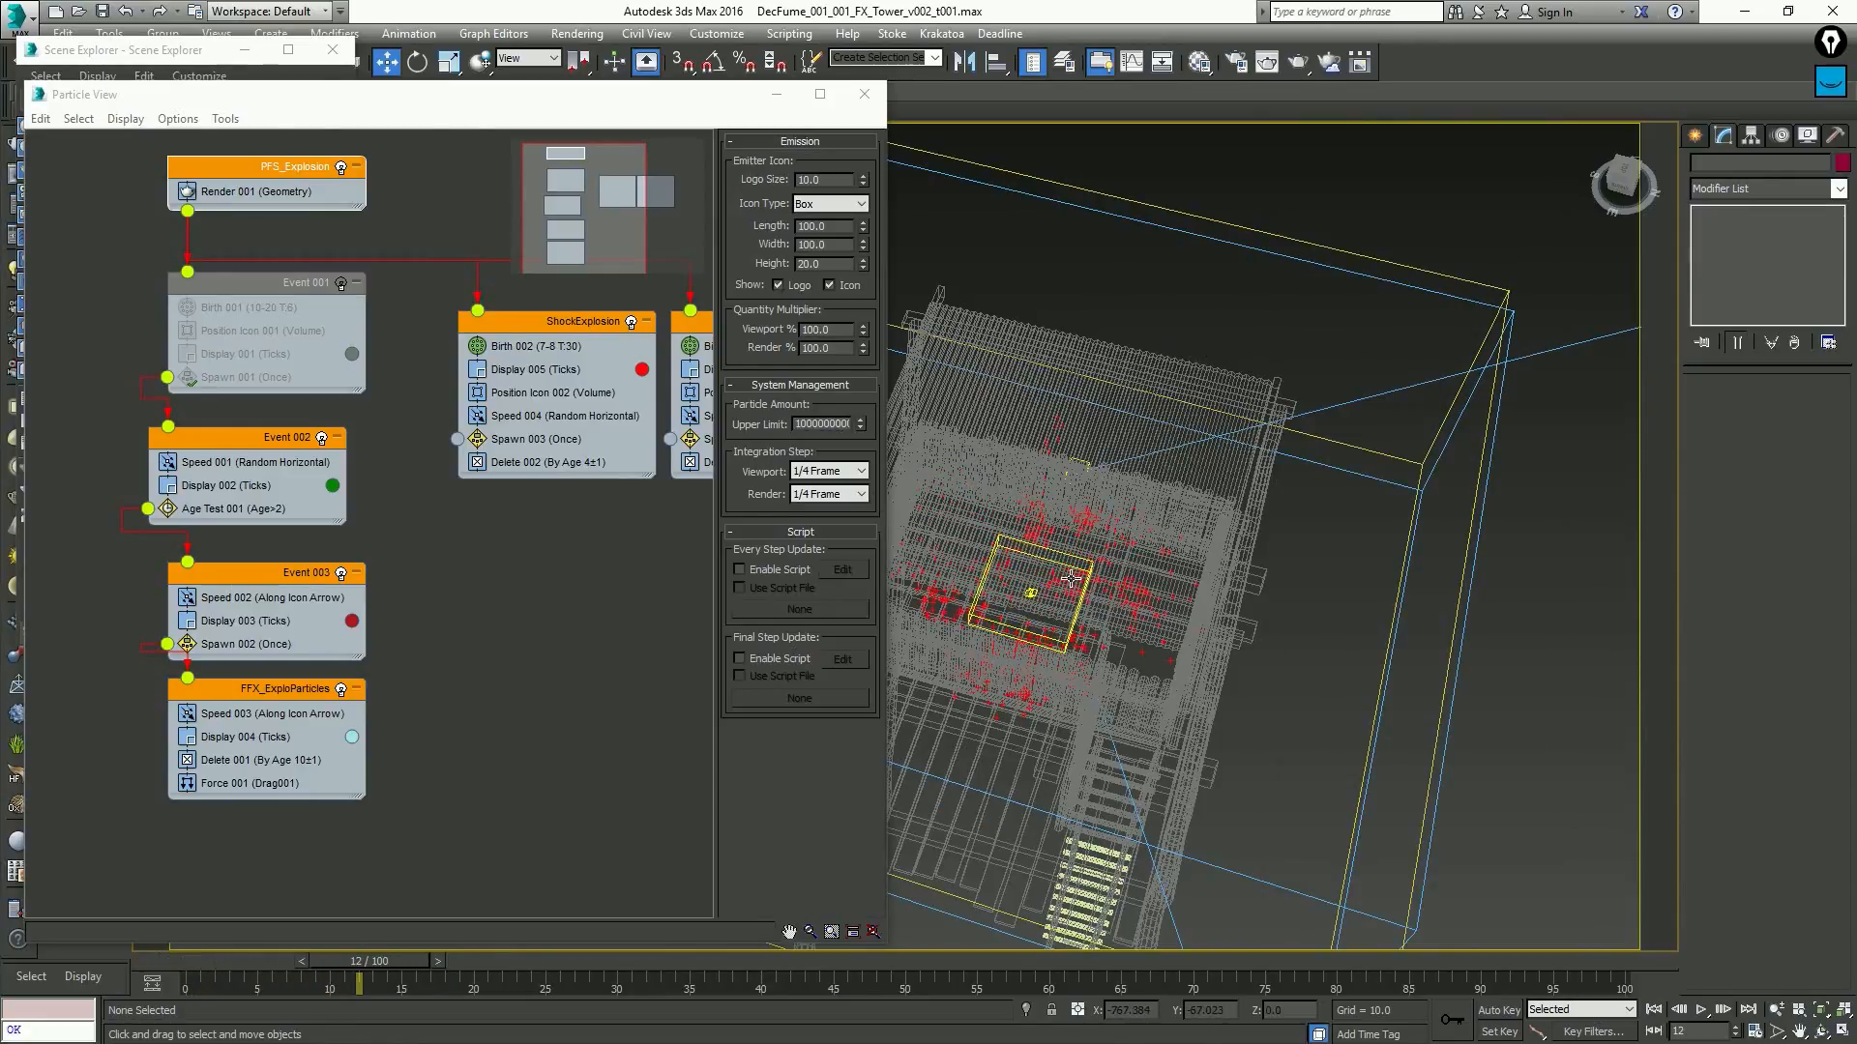
left_click(1113, 576)
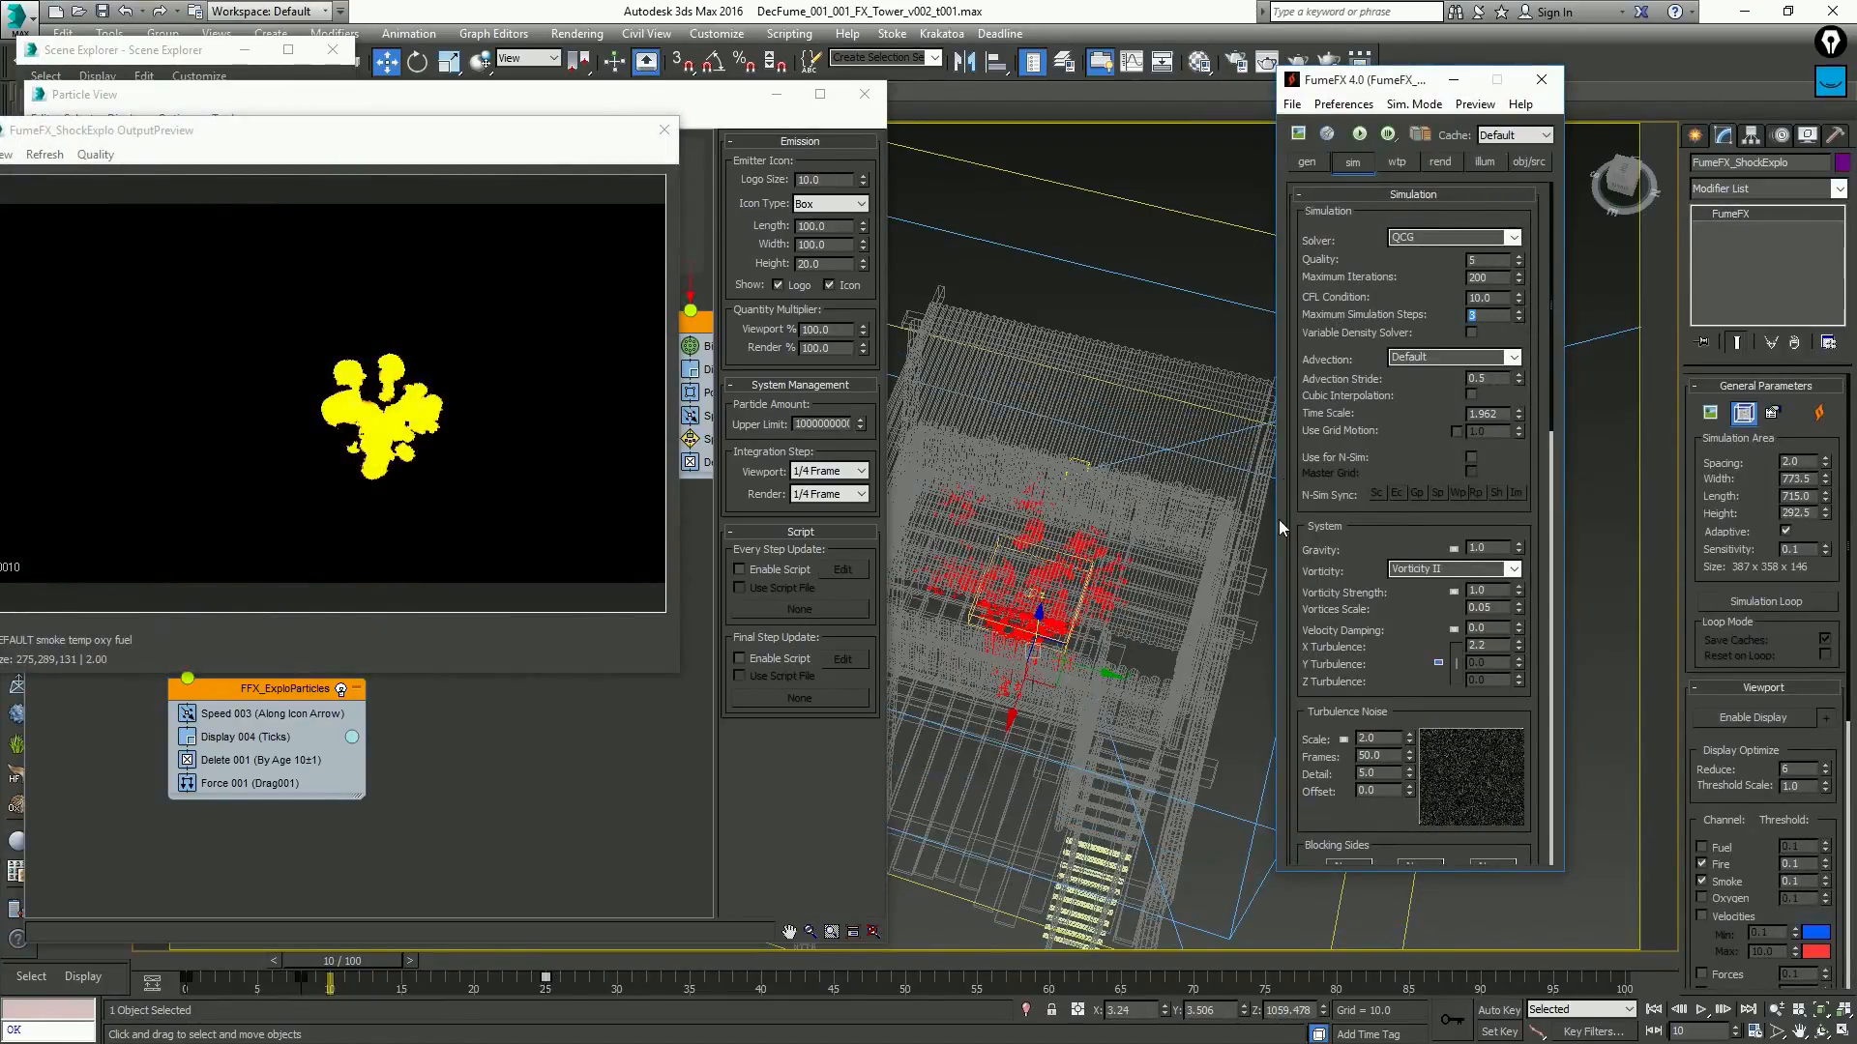
left_click(839, 471)
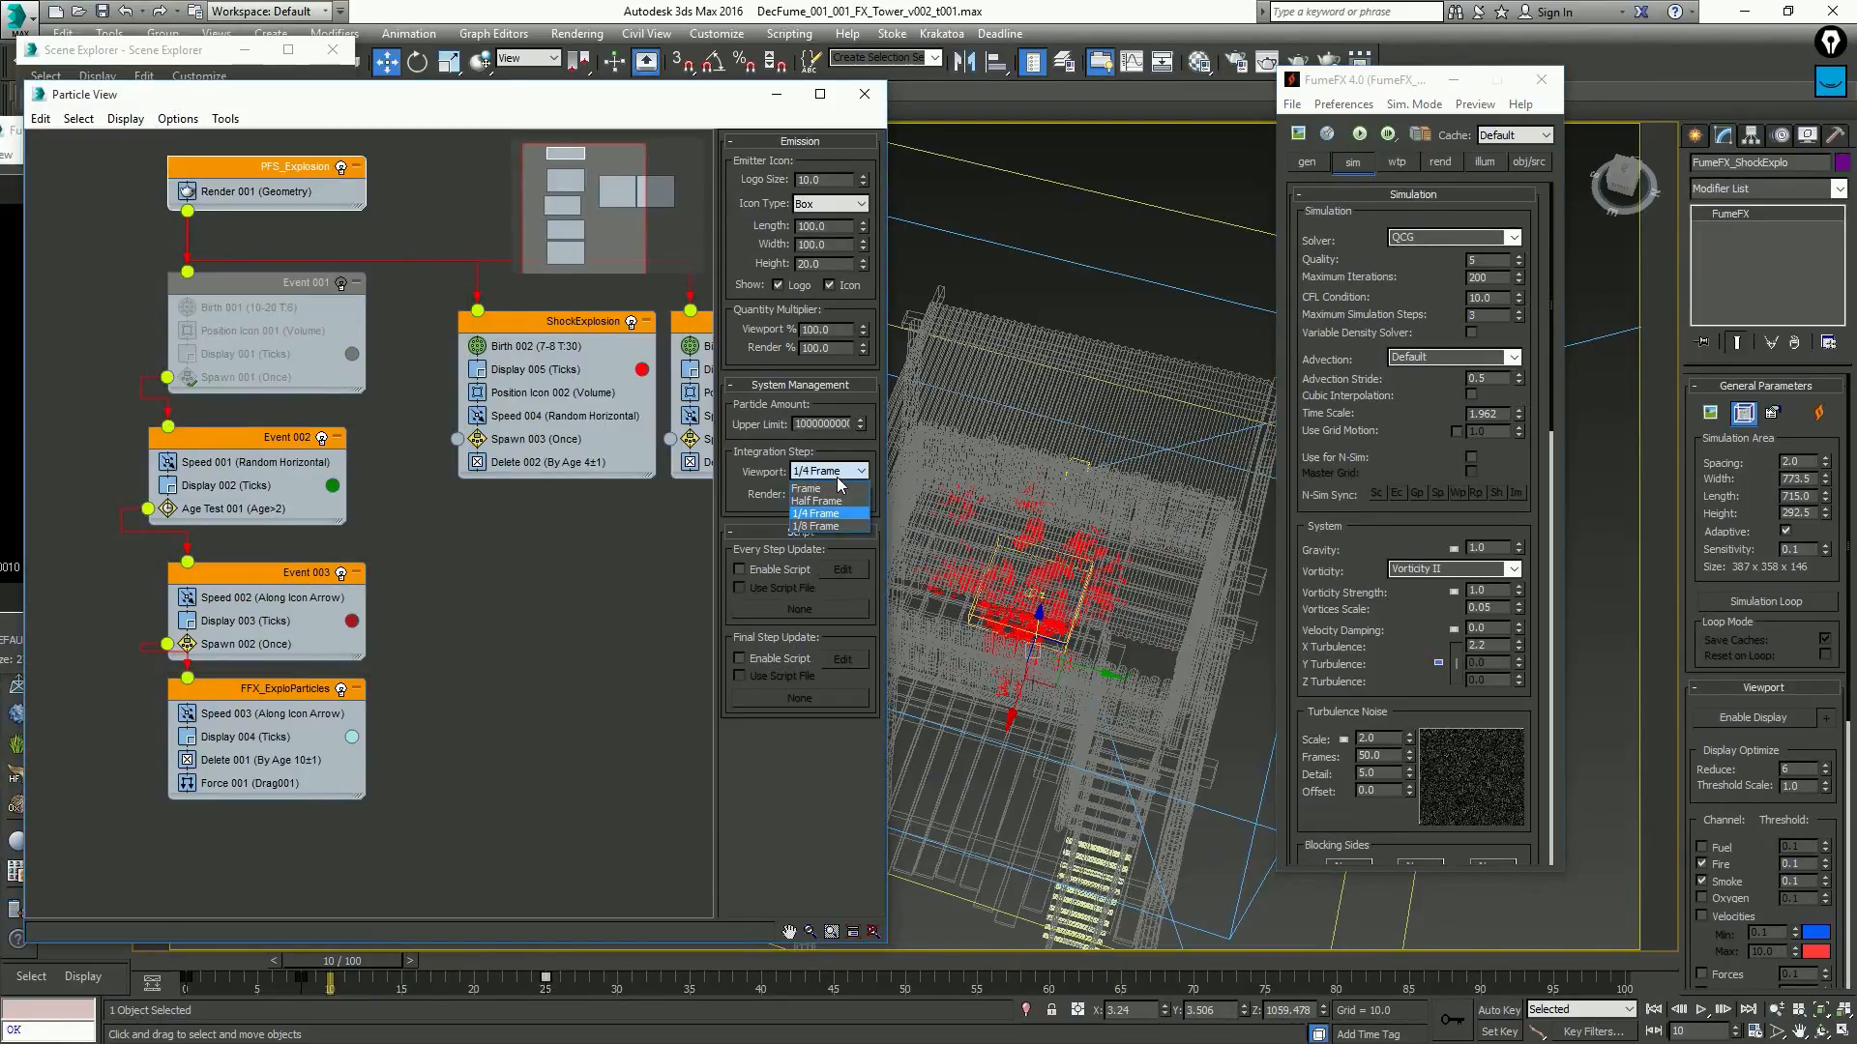
left_click(839, 473)
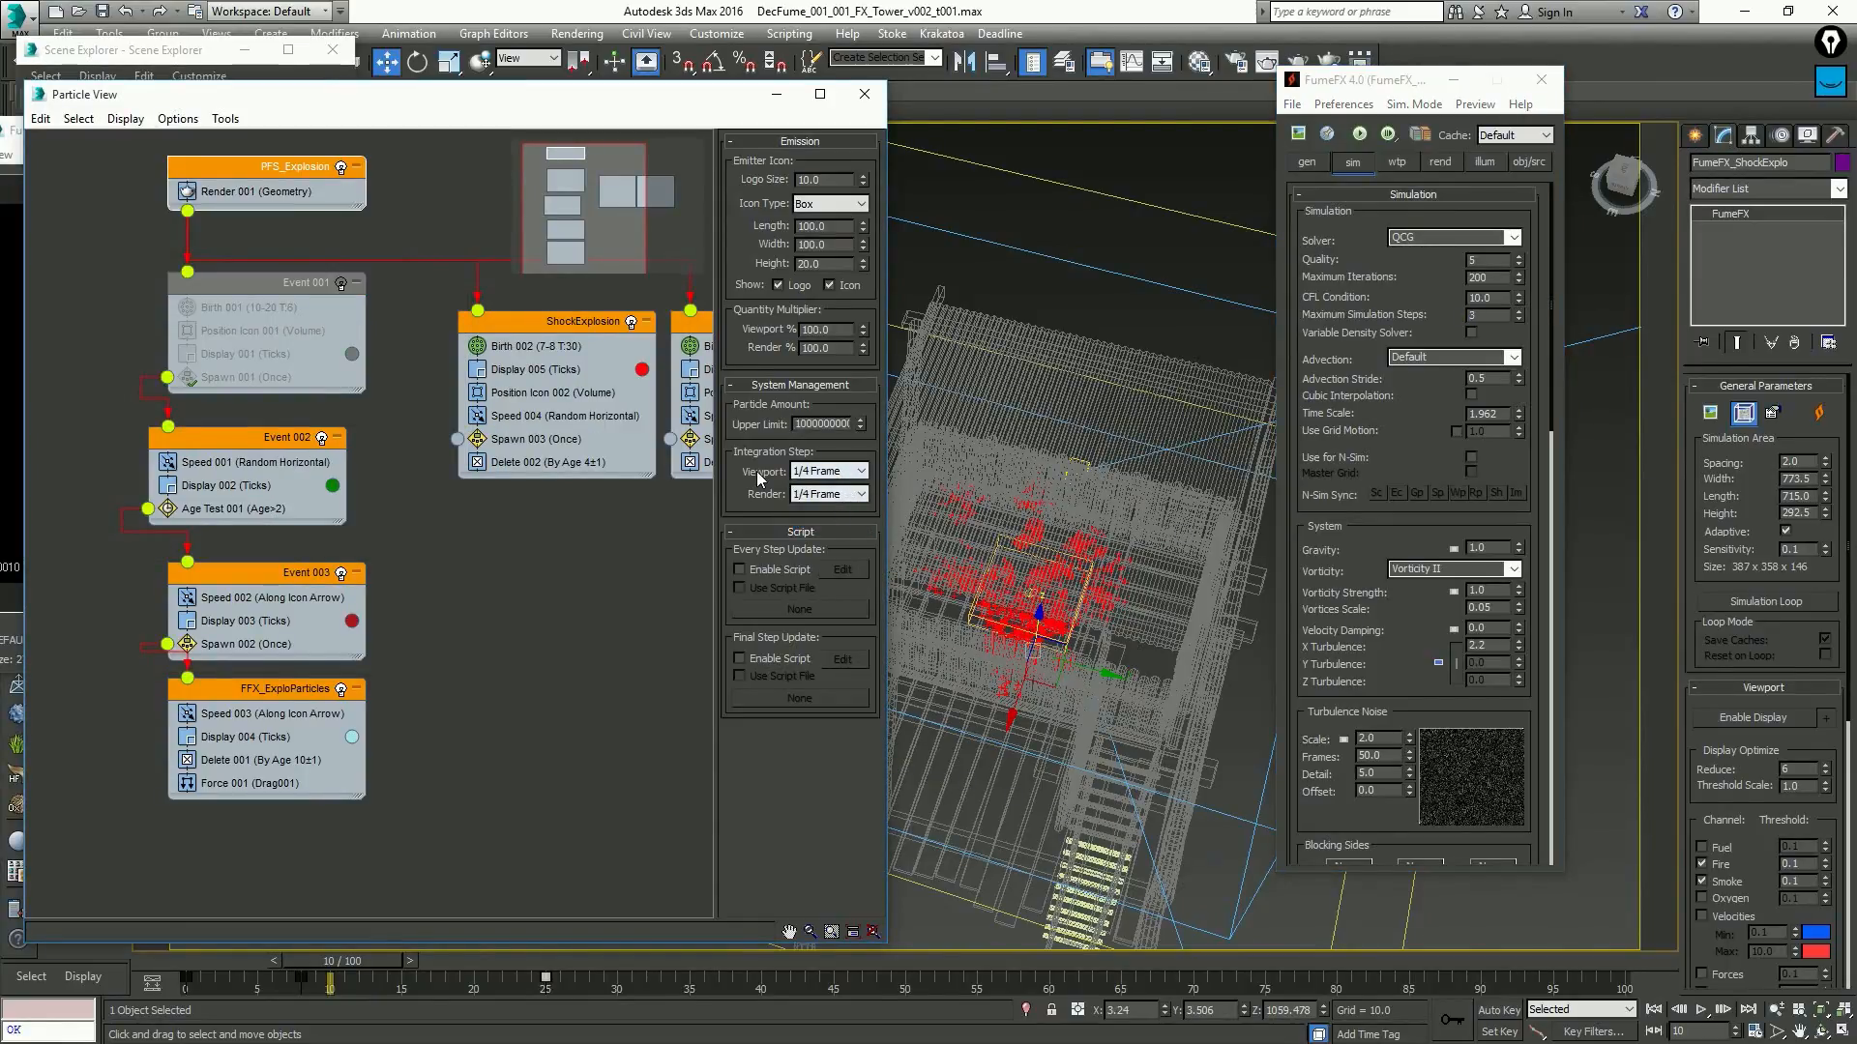
Set the inherited speed variation of Spawn 004 in the VertExplosion event to 63%
middle_click_drag(622, 528, 434, 513)
key("comma")
key("comma")
key("period")
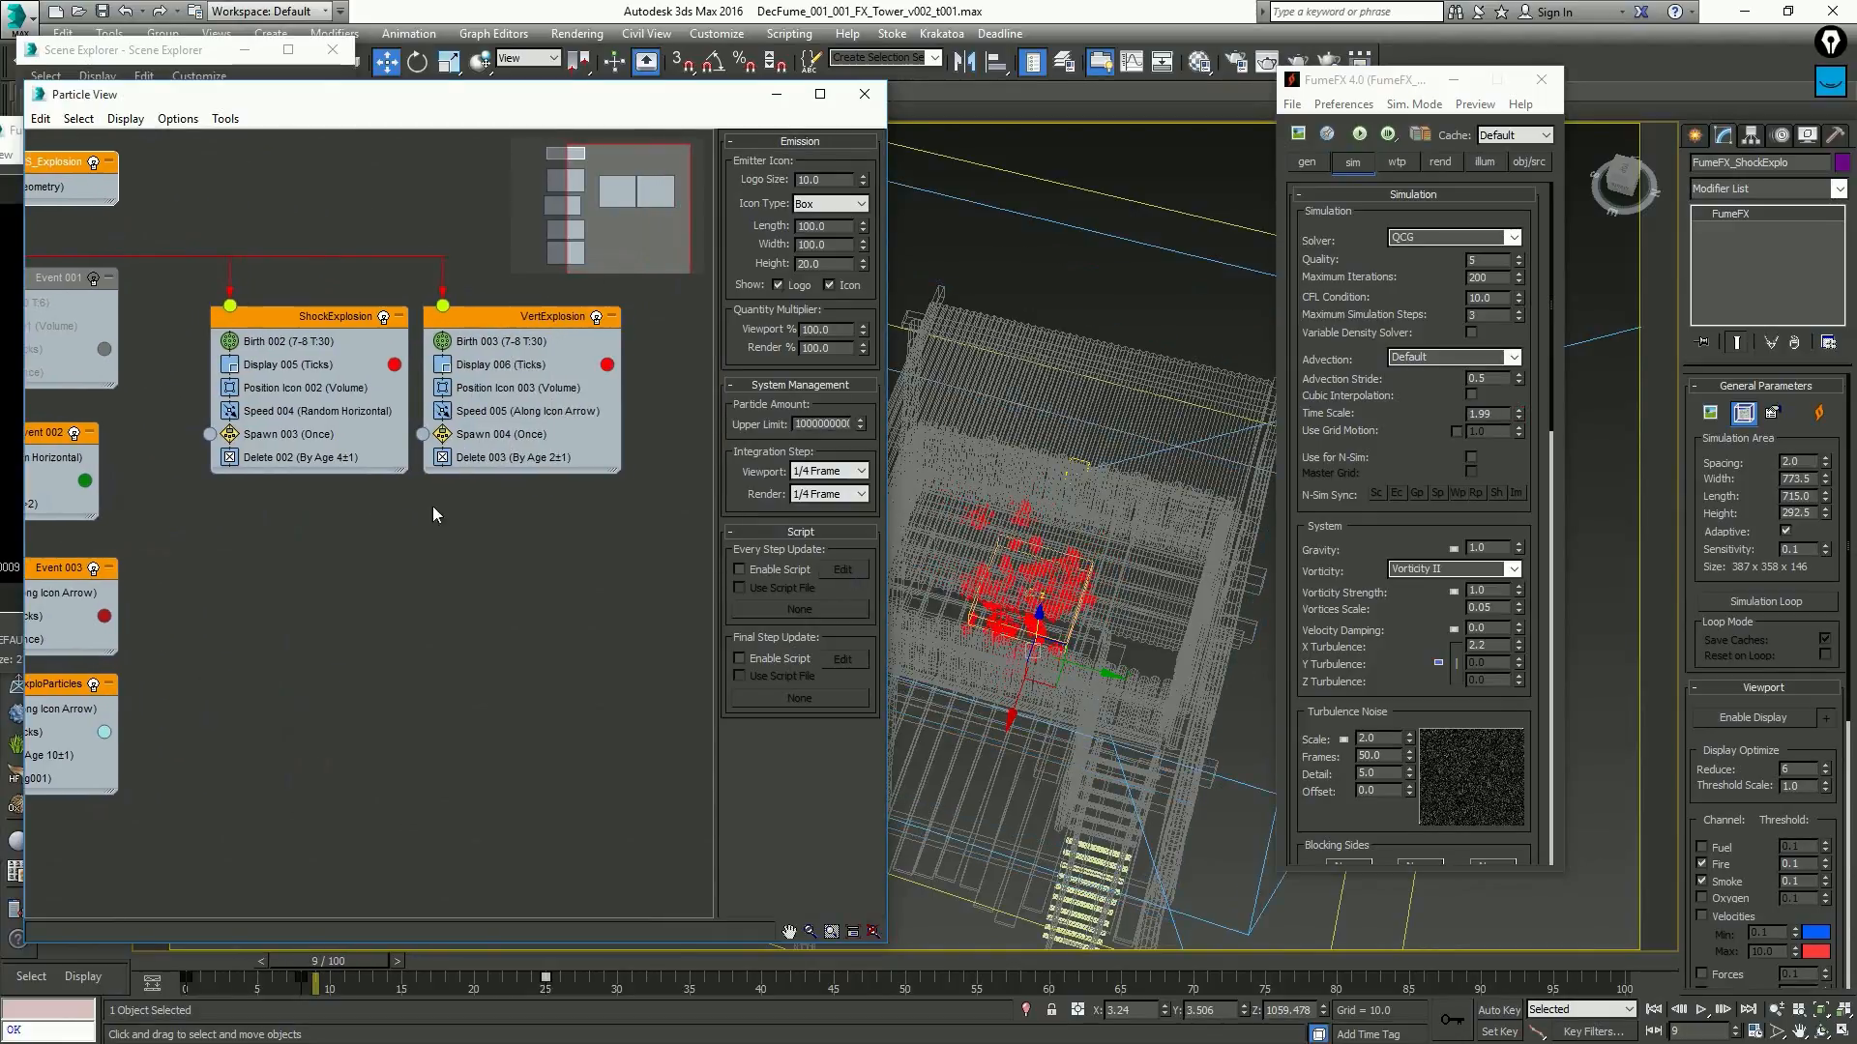
left_click(503, 435)
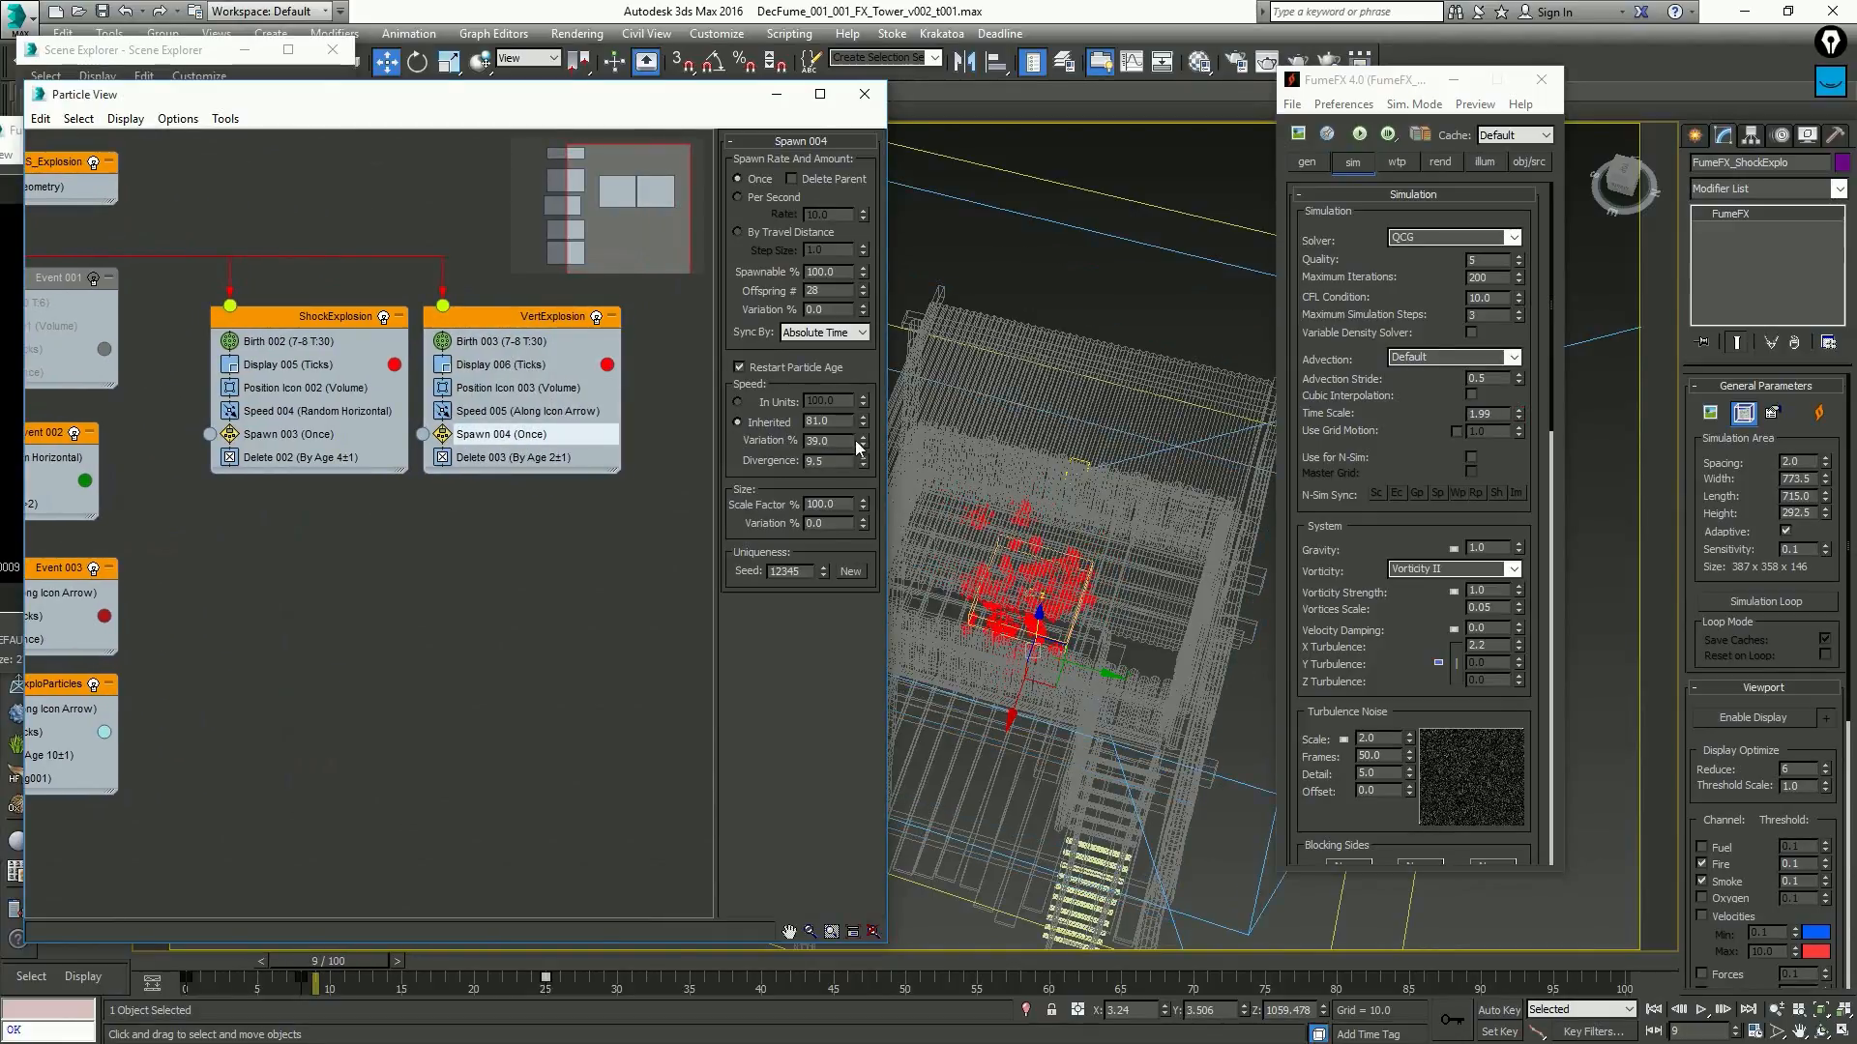
mouse_move(861, 445)
left_mouse_down()
mouse_move(859, 413)
mouse_move(863, 491)
mouse_move(865, 469)
left_mouse_up()
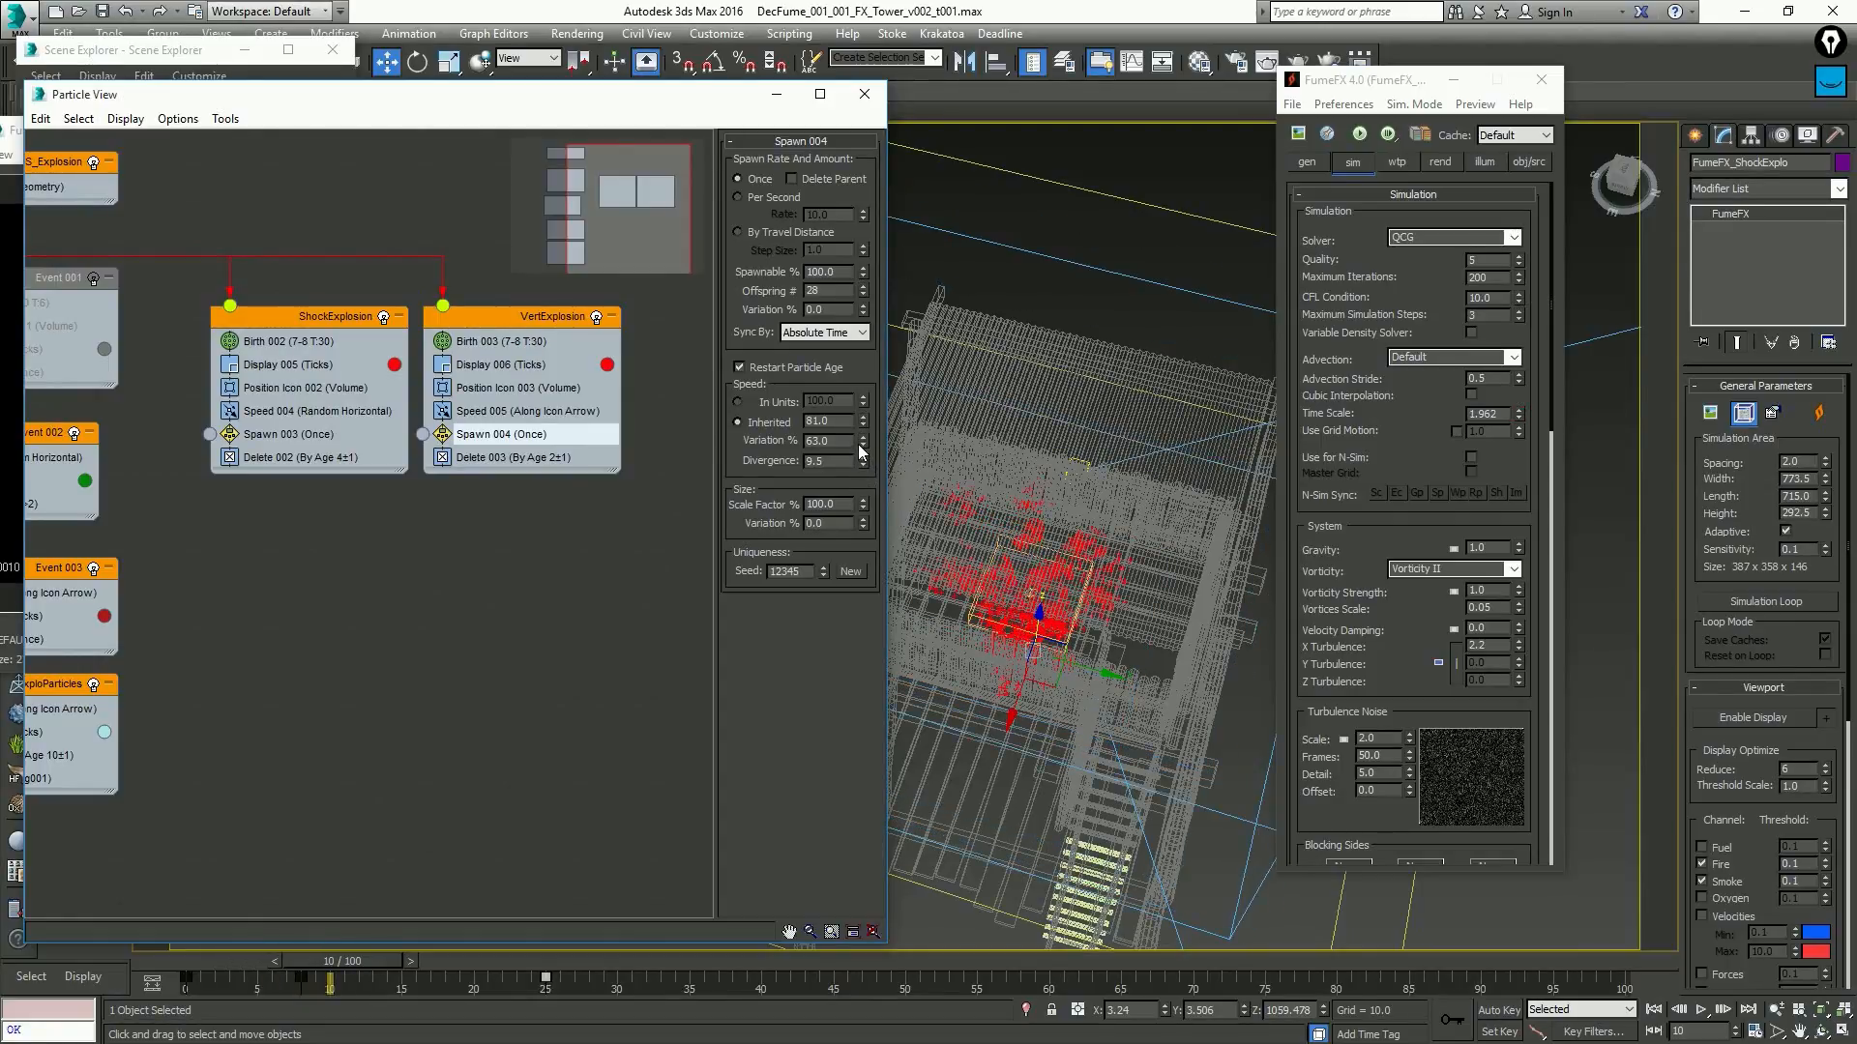
Set the inherited speed variation to 23% for Spawn 004 in VertExplosion and 57% for Spawn 003 in ShockExplosion
middle_click_drag(1045, 591, 1035, 504, "alt")
mouse_move(866, 449)
left_mouse_down()
mouse_move(864, 425)
mouse_move(864, 468)
left_mouse_up()
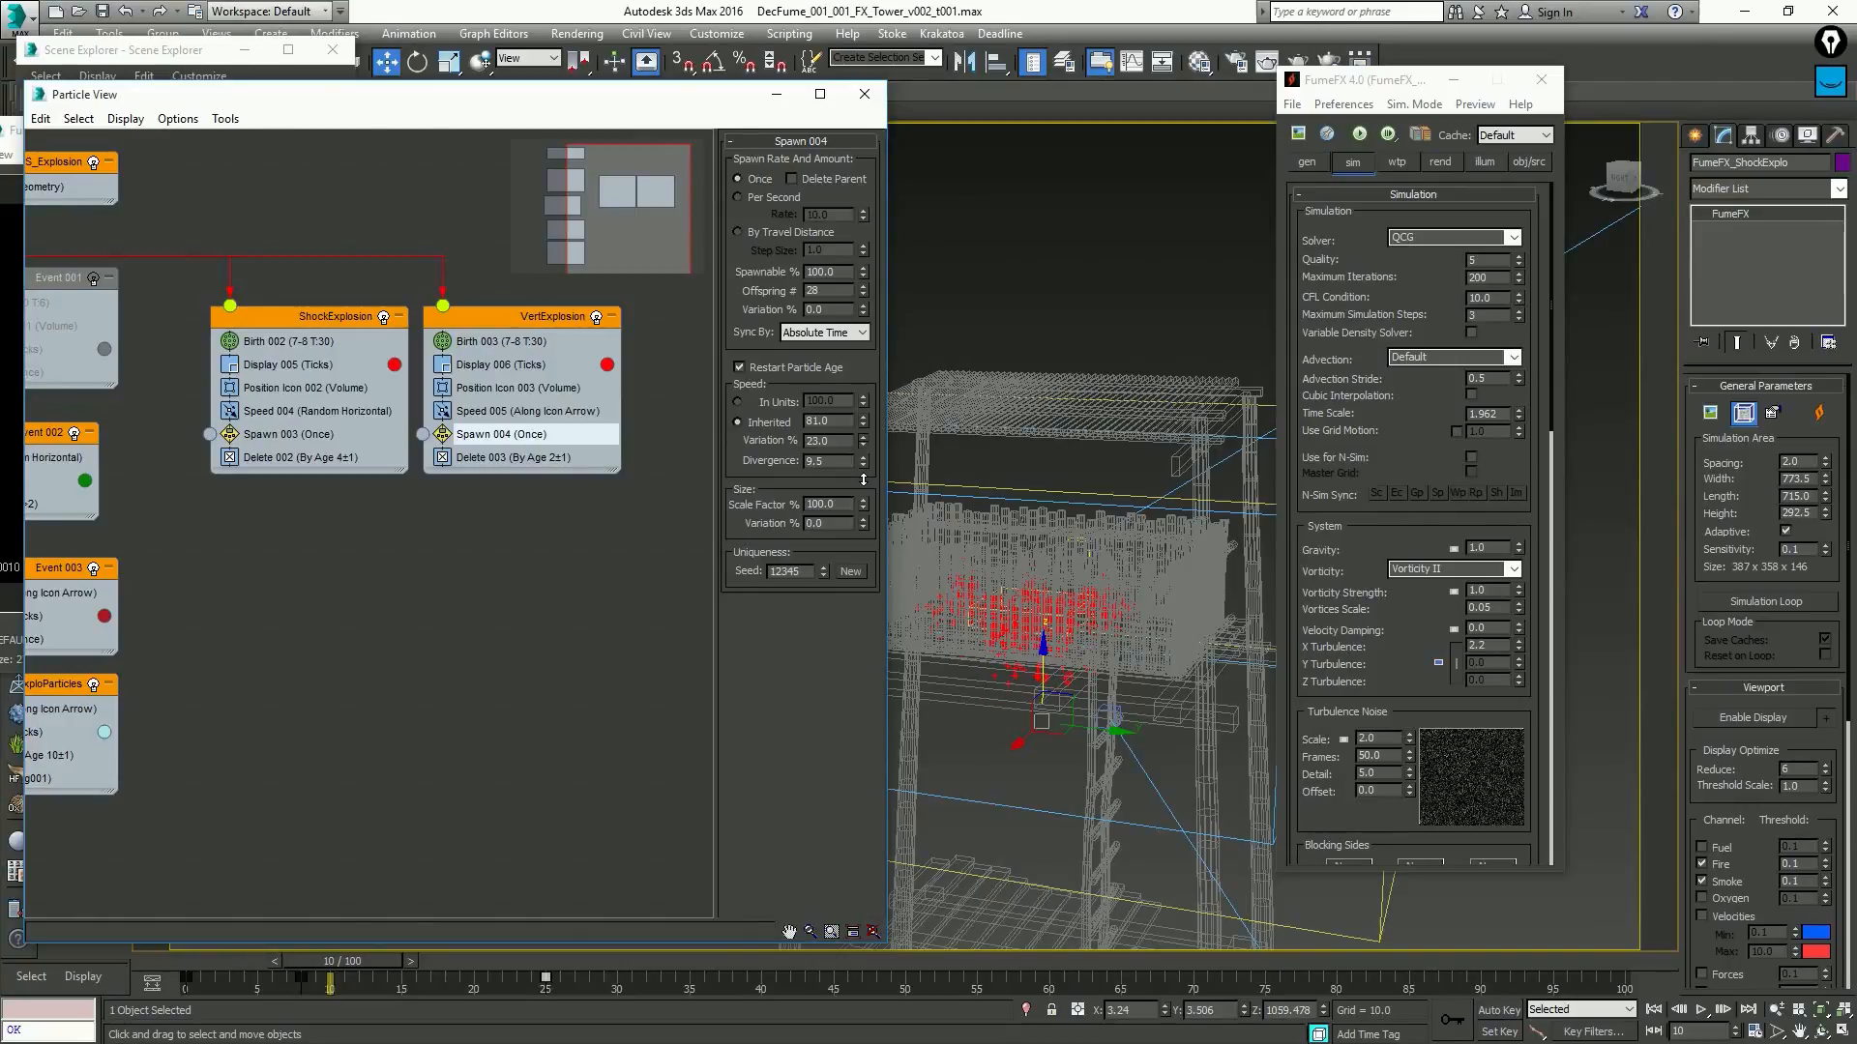
left_click(288, 434)
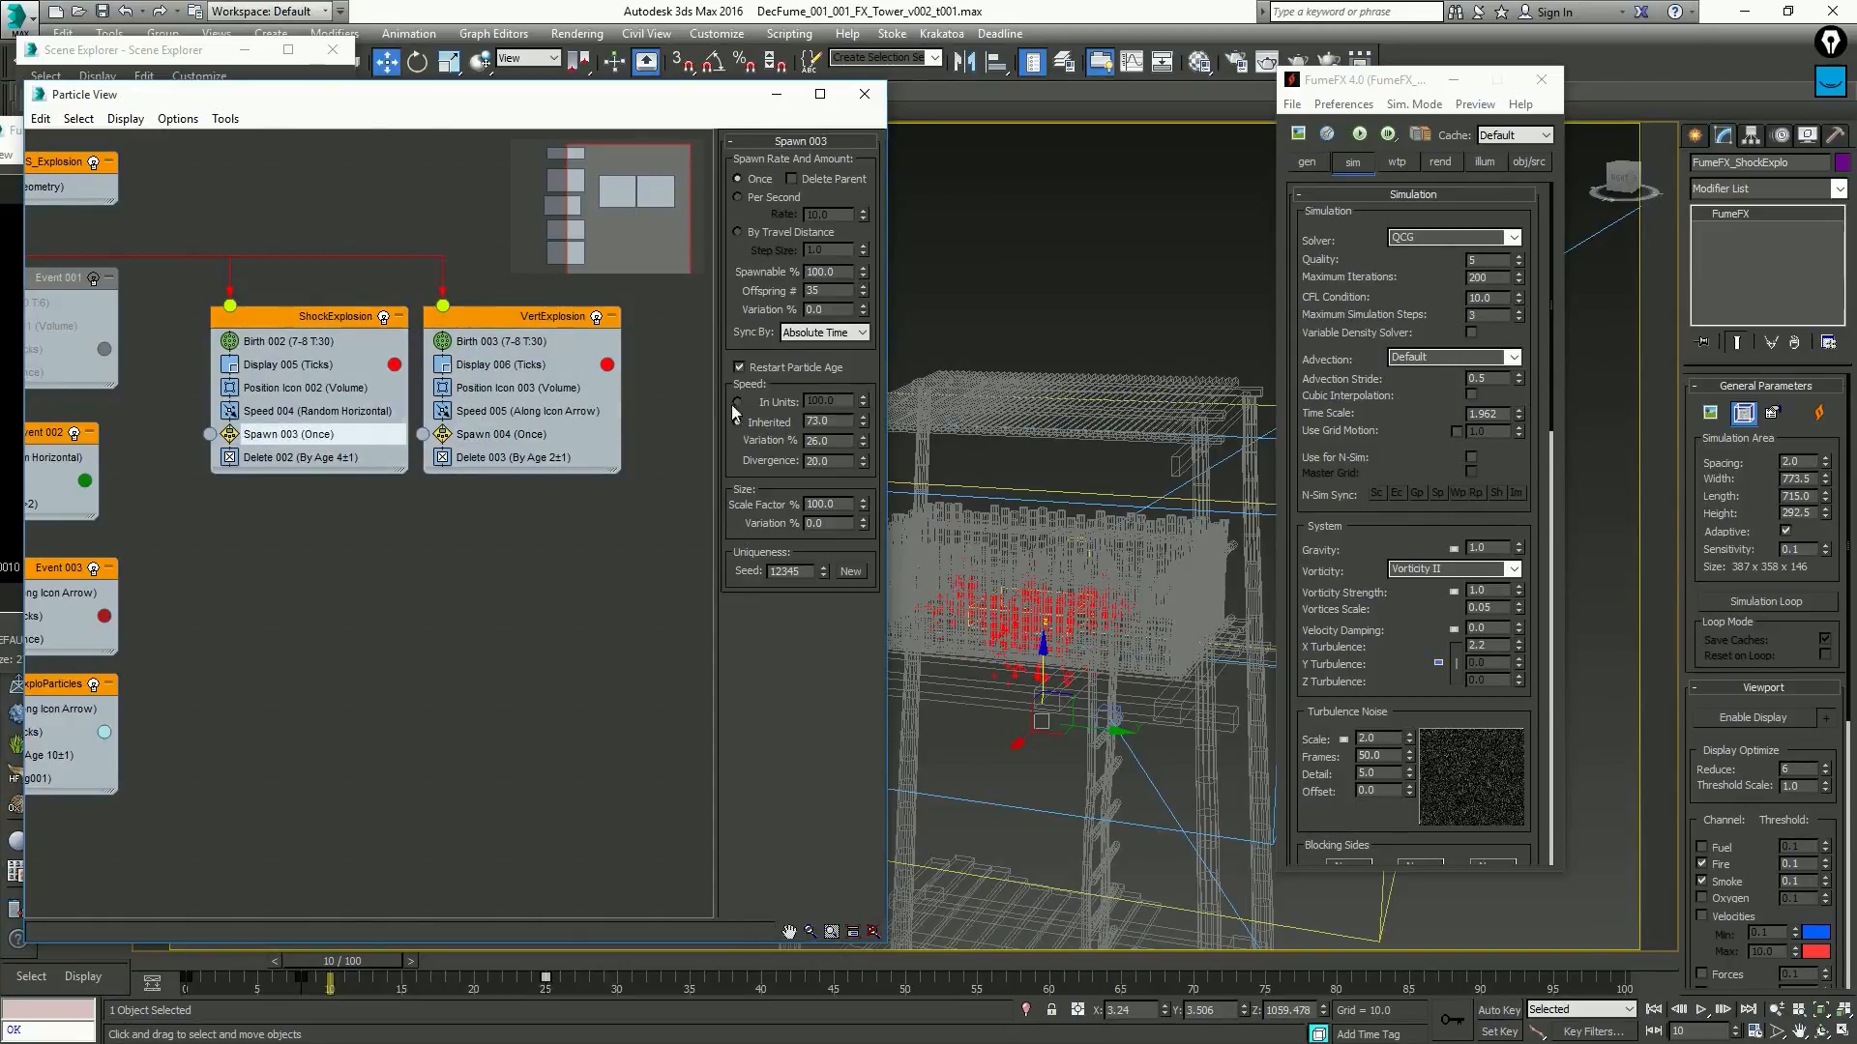
left_click_drag(864, 426, 863, 415)
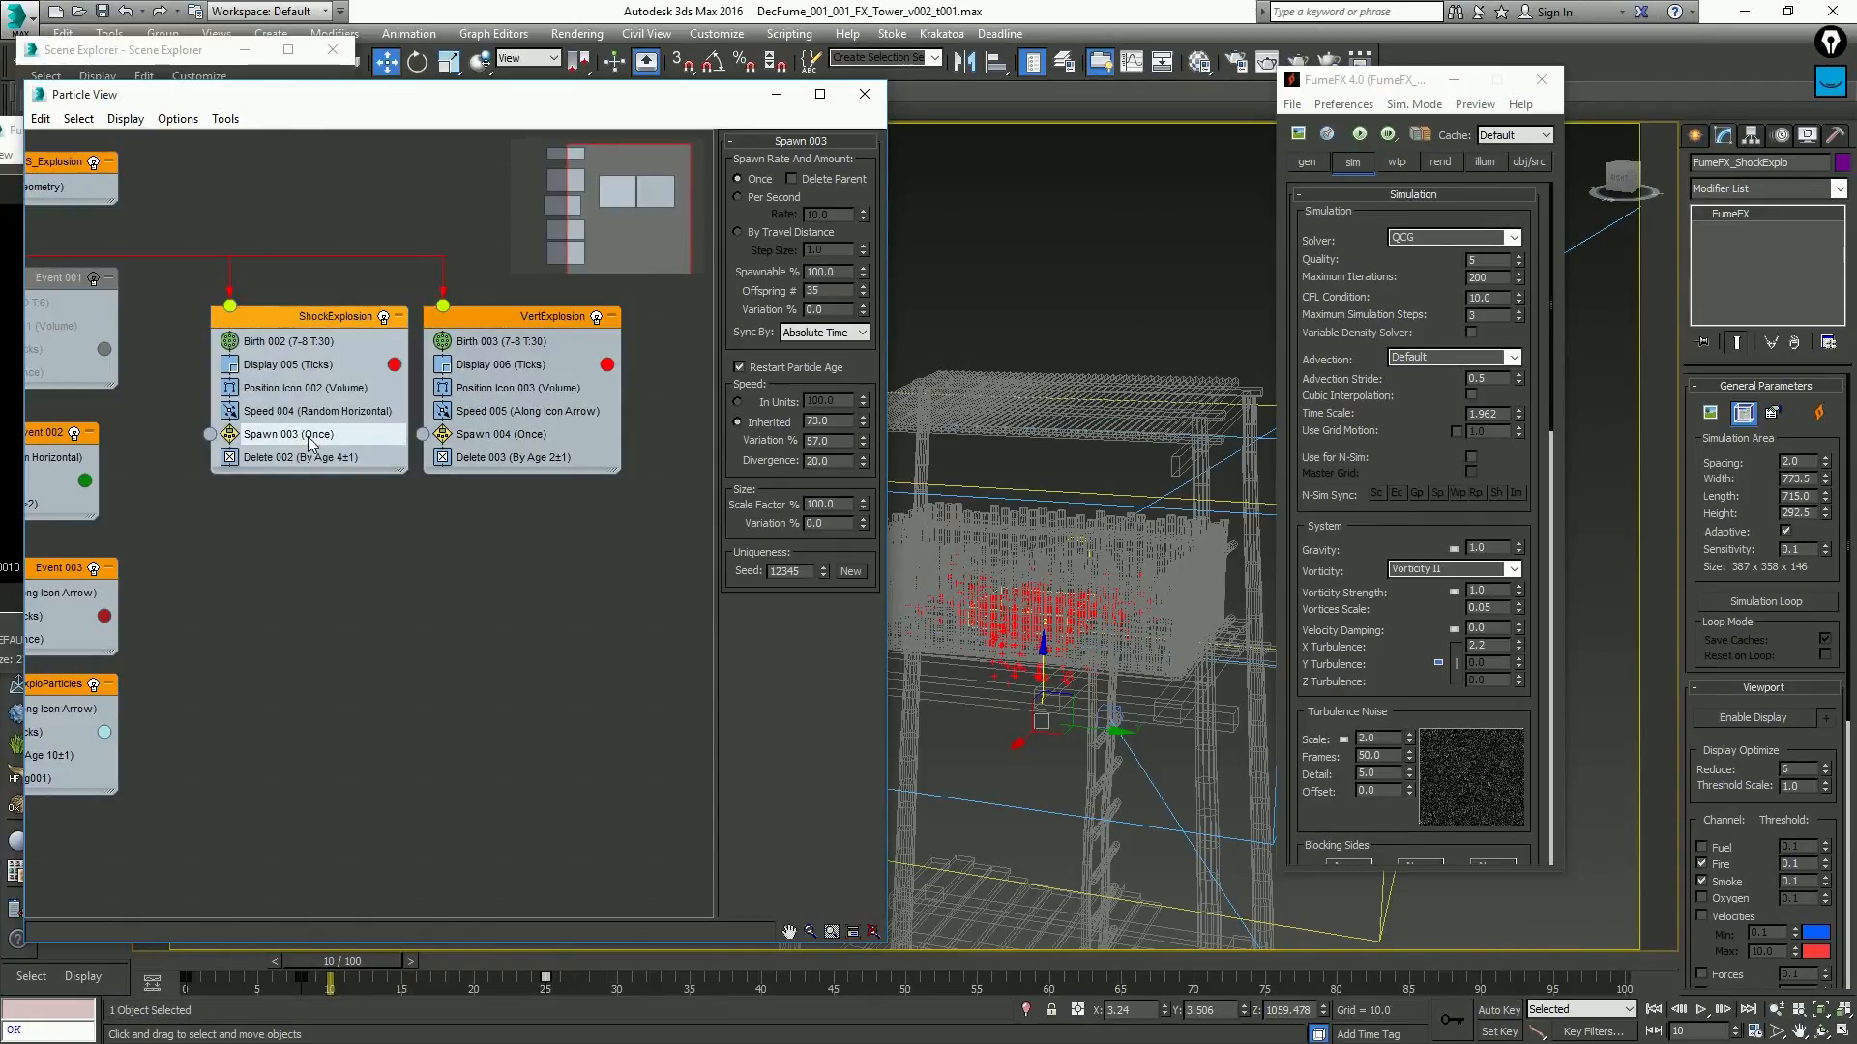
Run the FumeFX_ShockExplo simulation with the changed particles and close its preview movie after viewing it
middle_click_drag(1093, 472, 1111, 542, "alt")
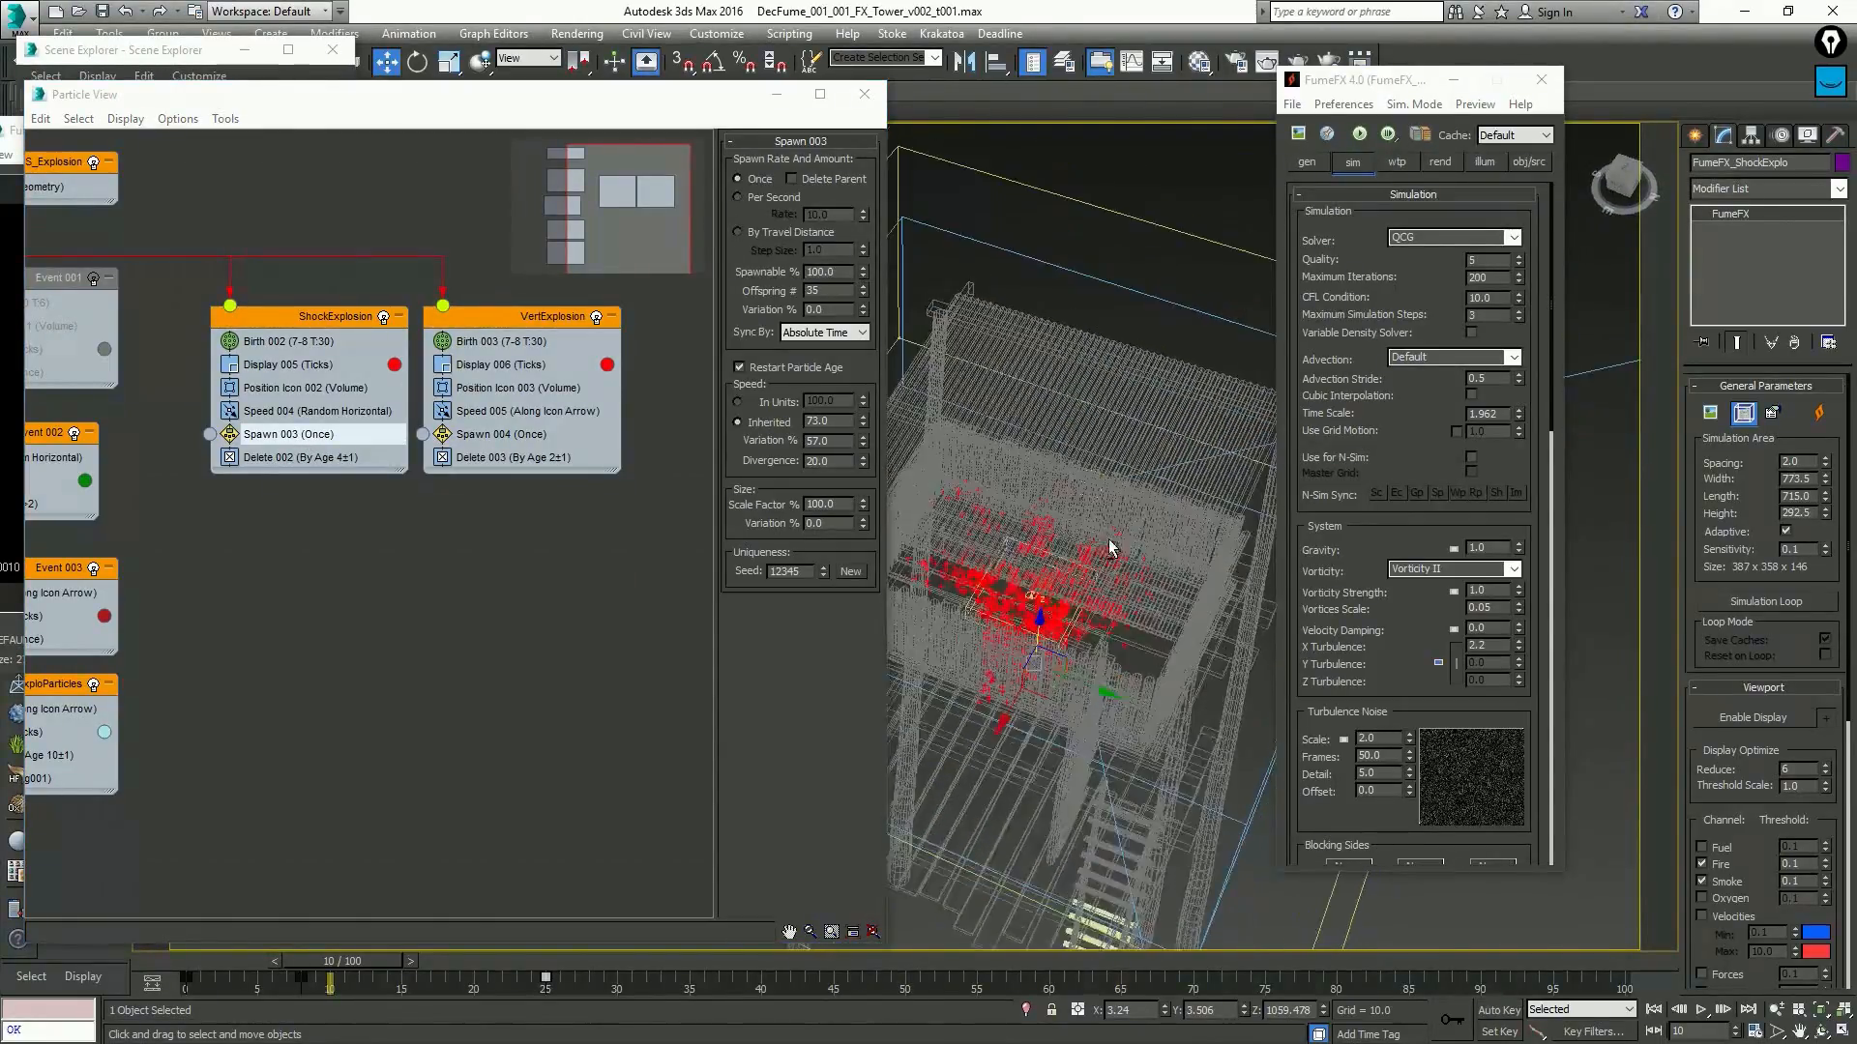
left_click(1364, 144)
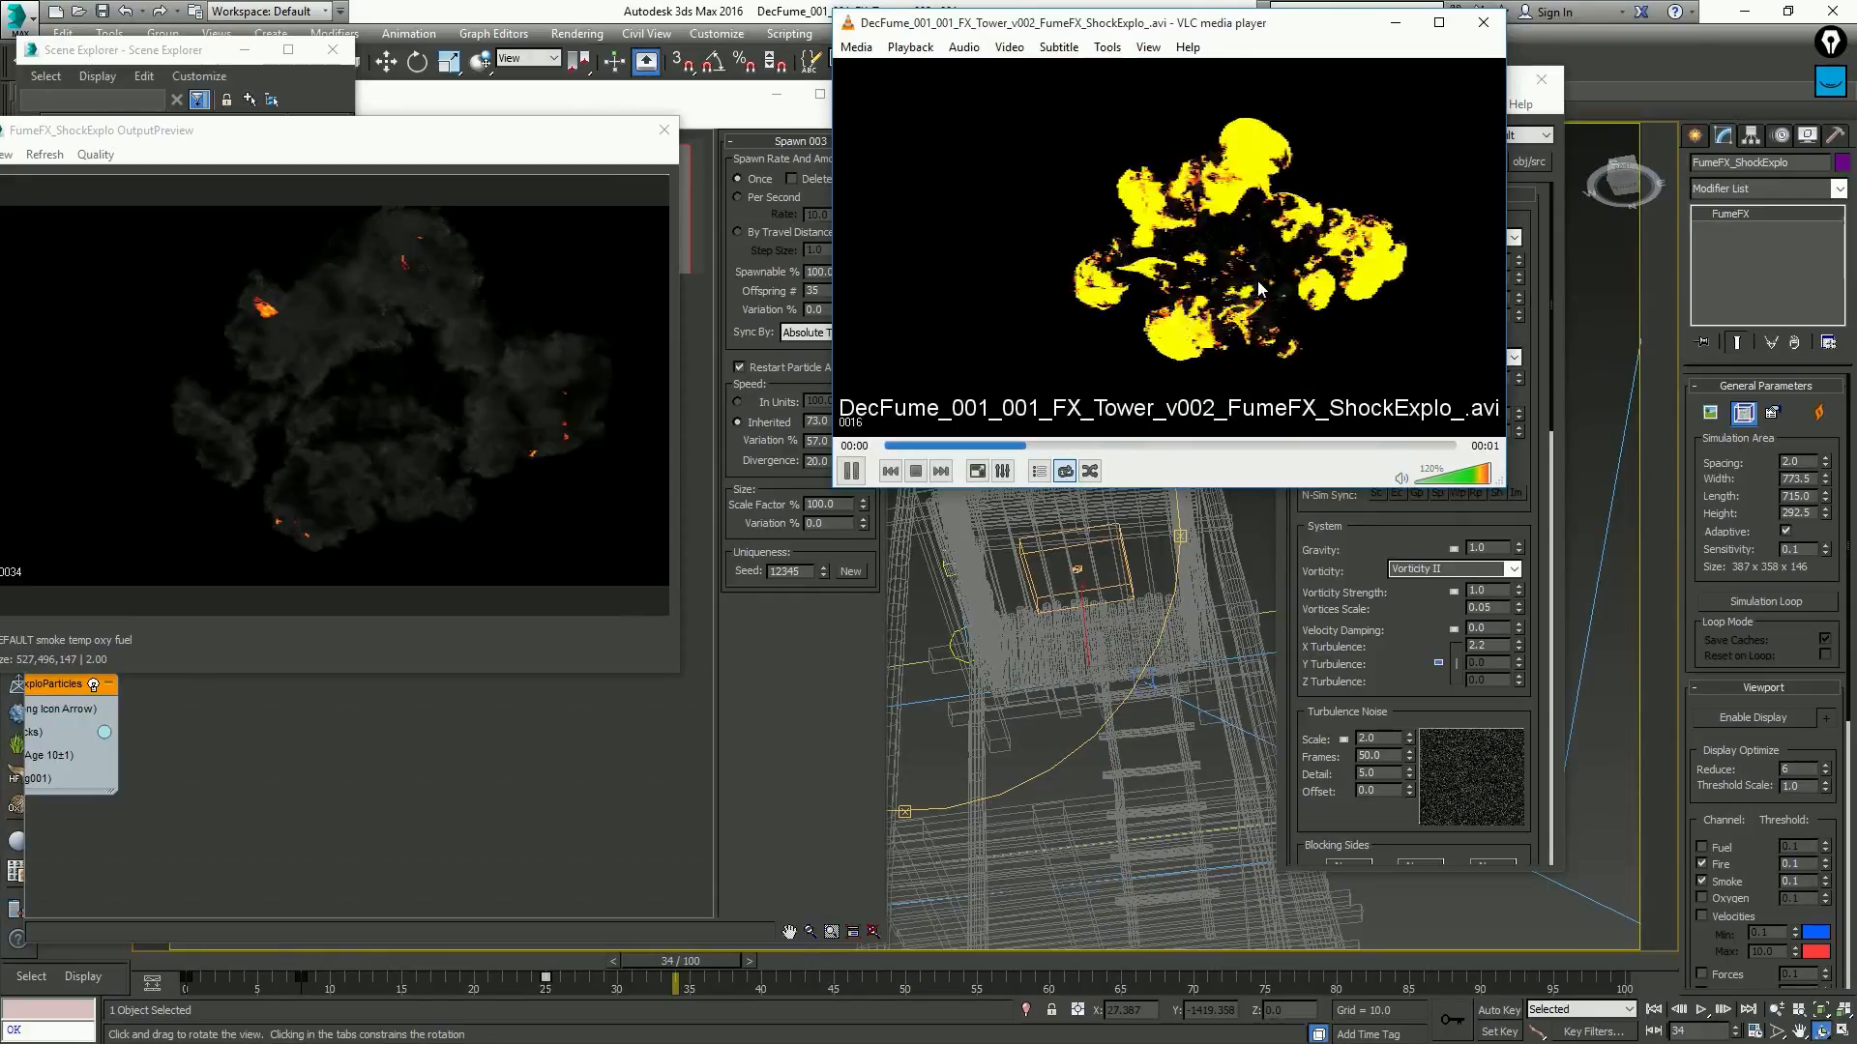
left_click(1475, 33)
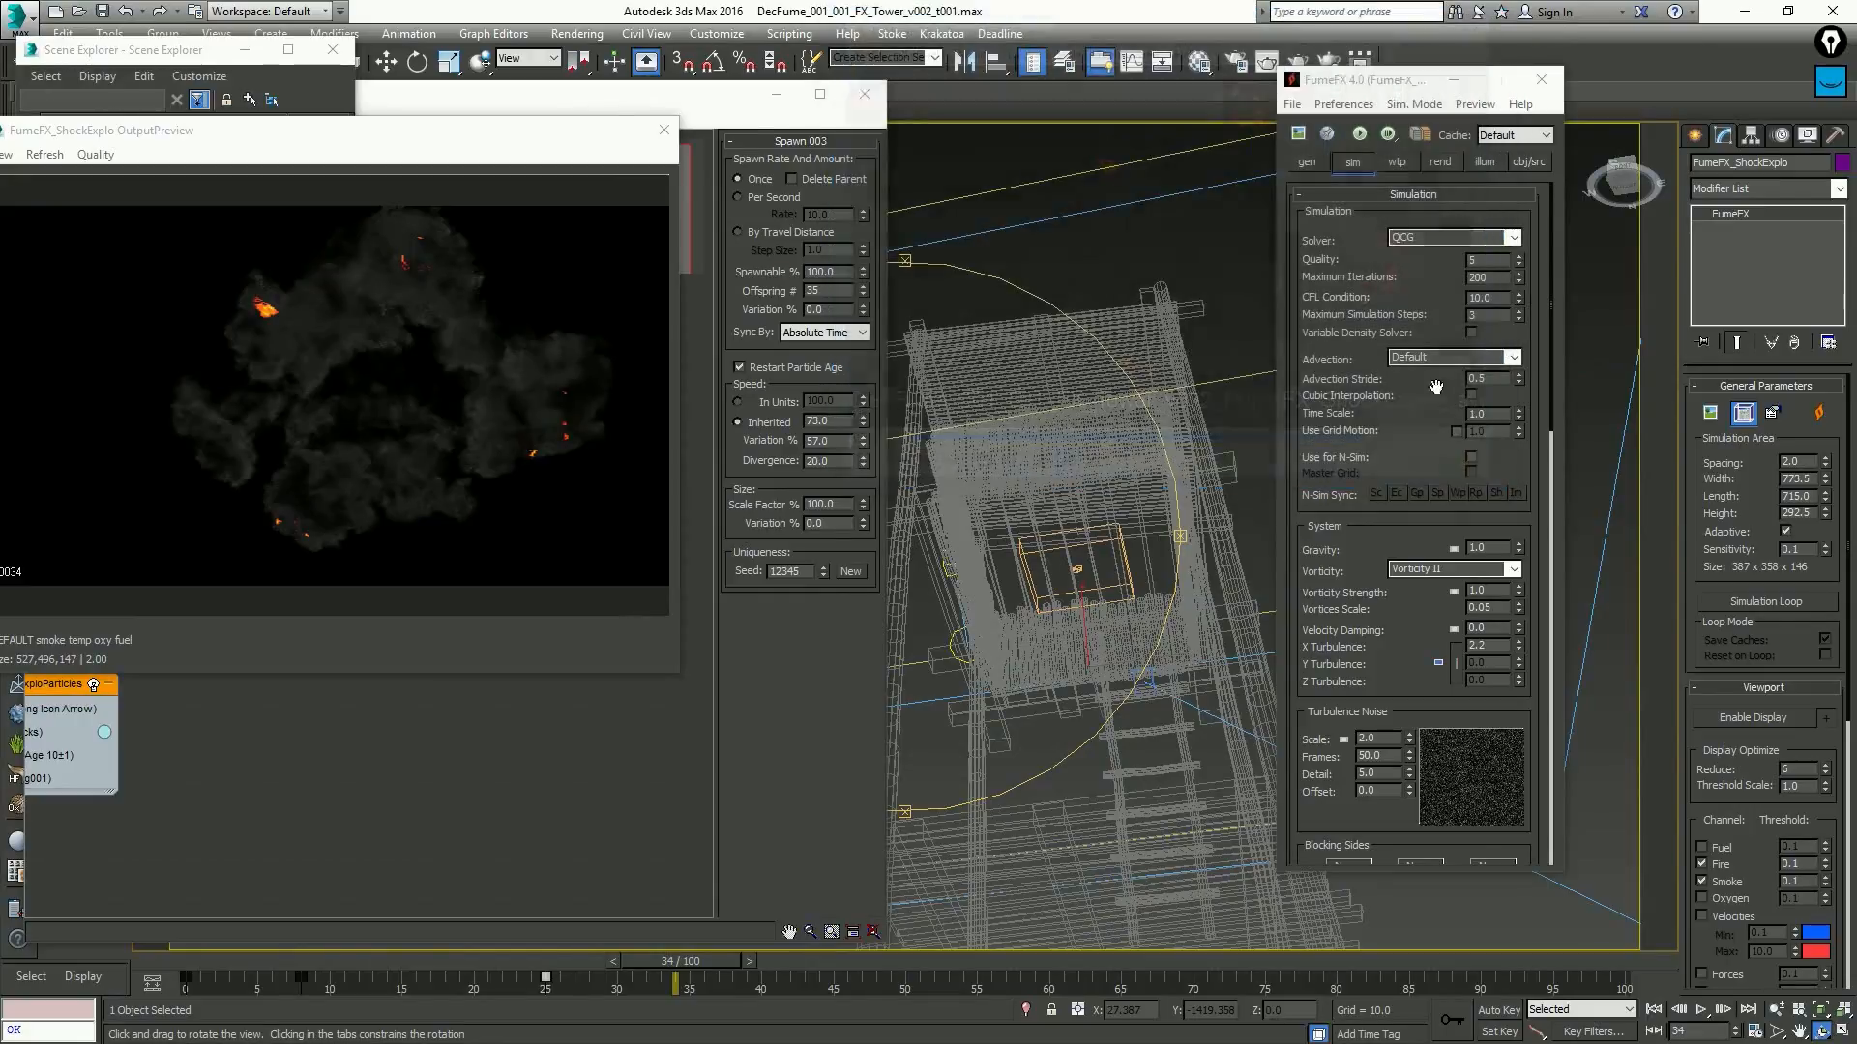
Show the tower shaded through the camera, close Particle View, and scrub the explosion preview to frame 19
key("c")
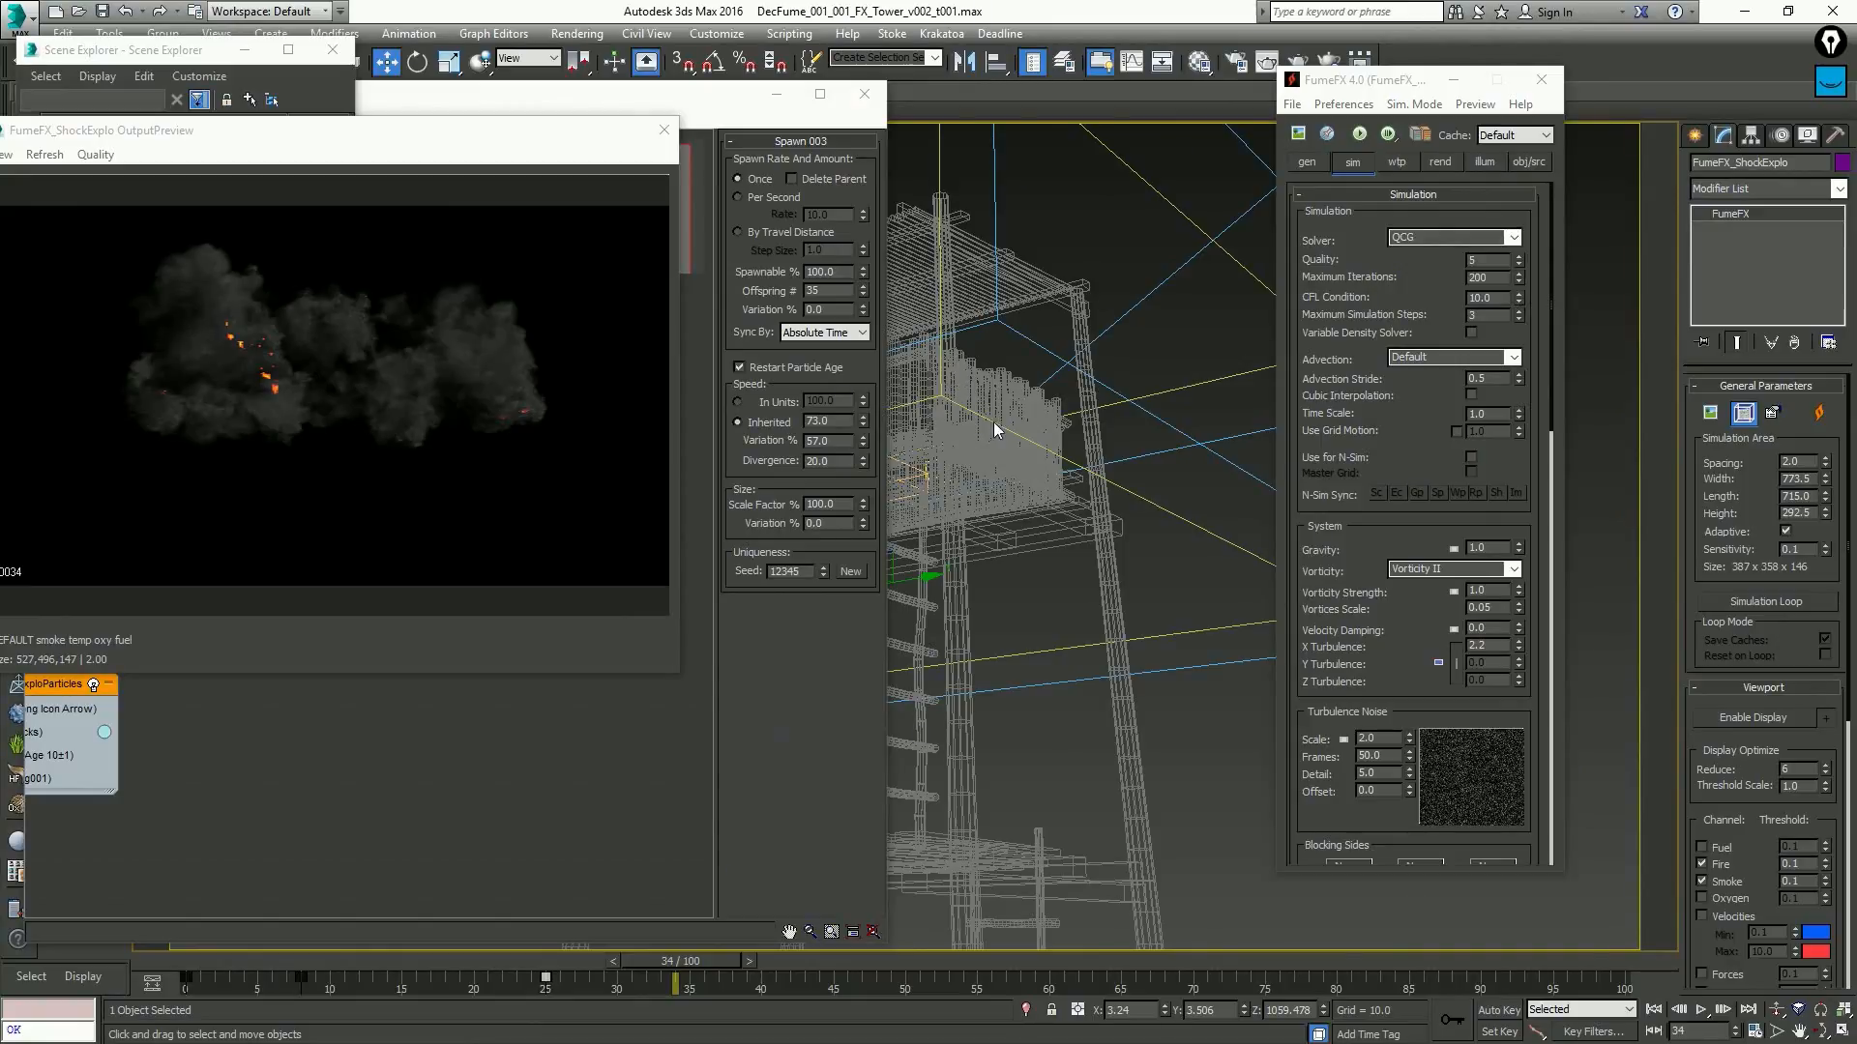
key("F3")
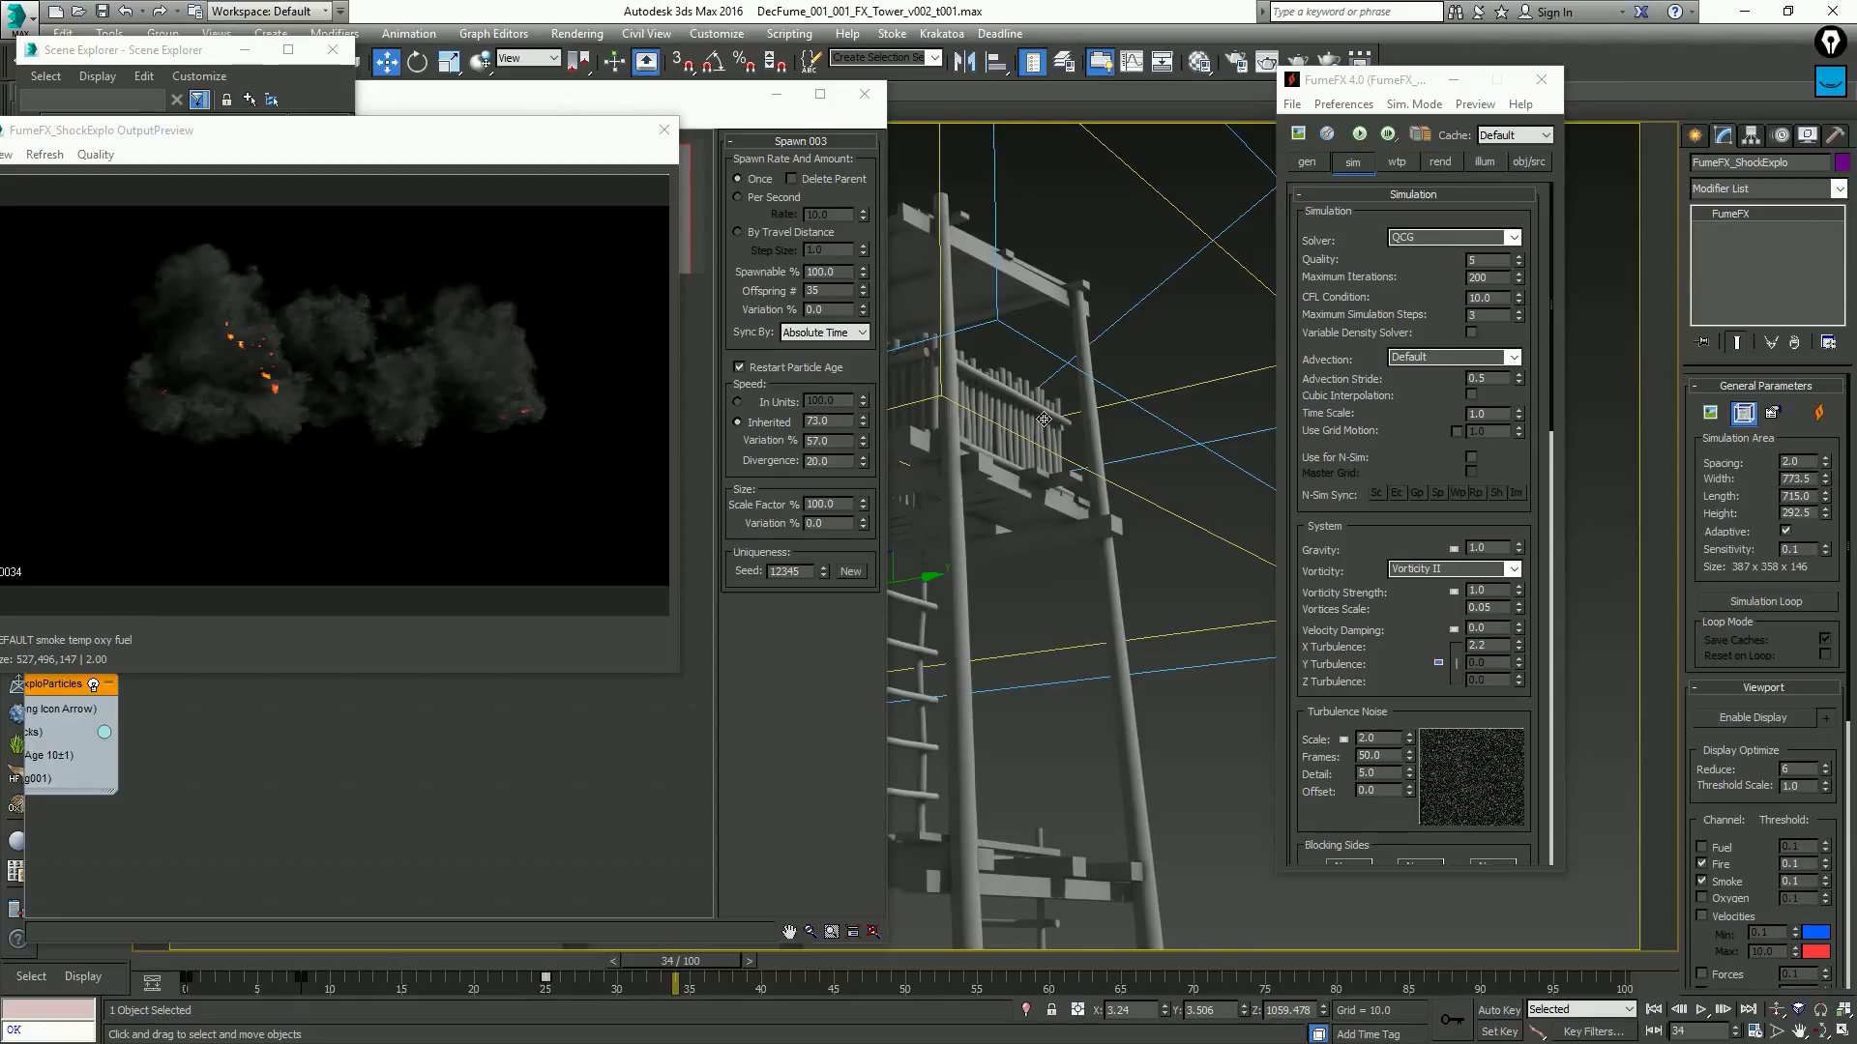
left_click(865, 94)
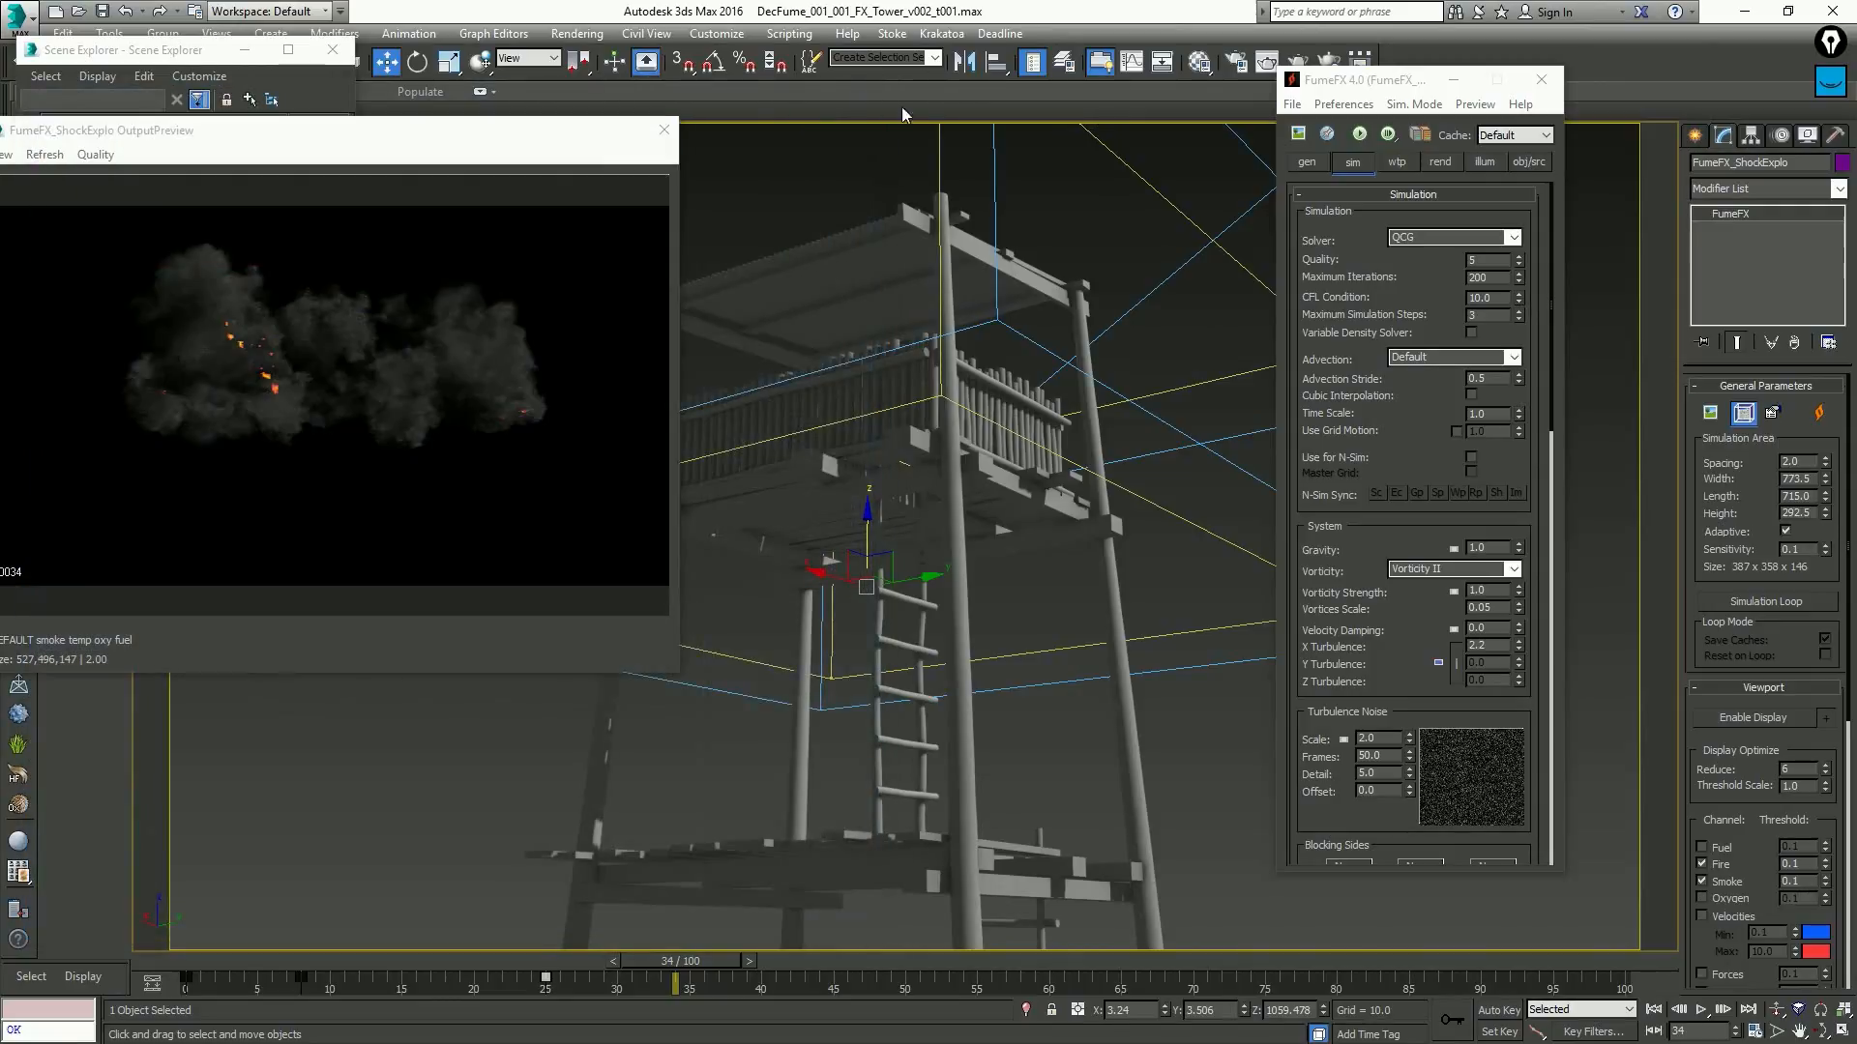
left_click_drag(228, 961, 438, 965)
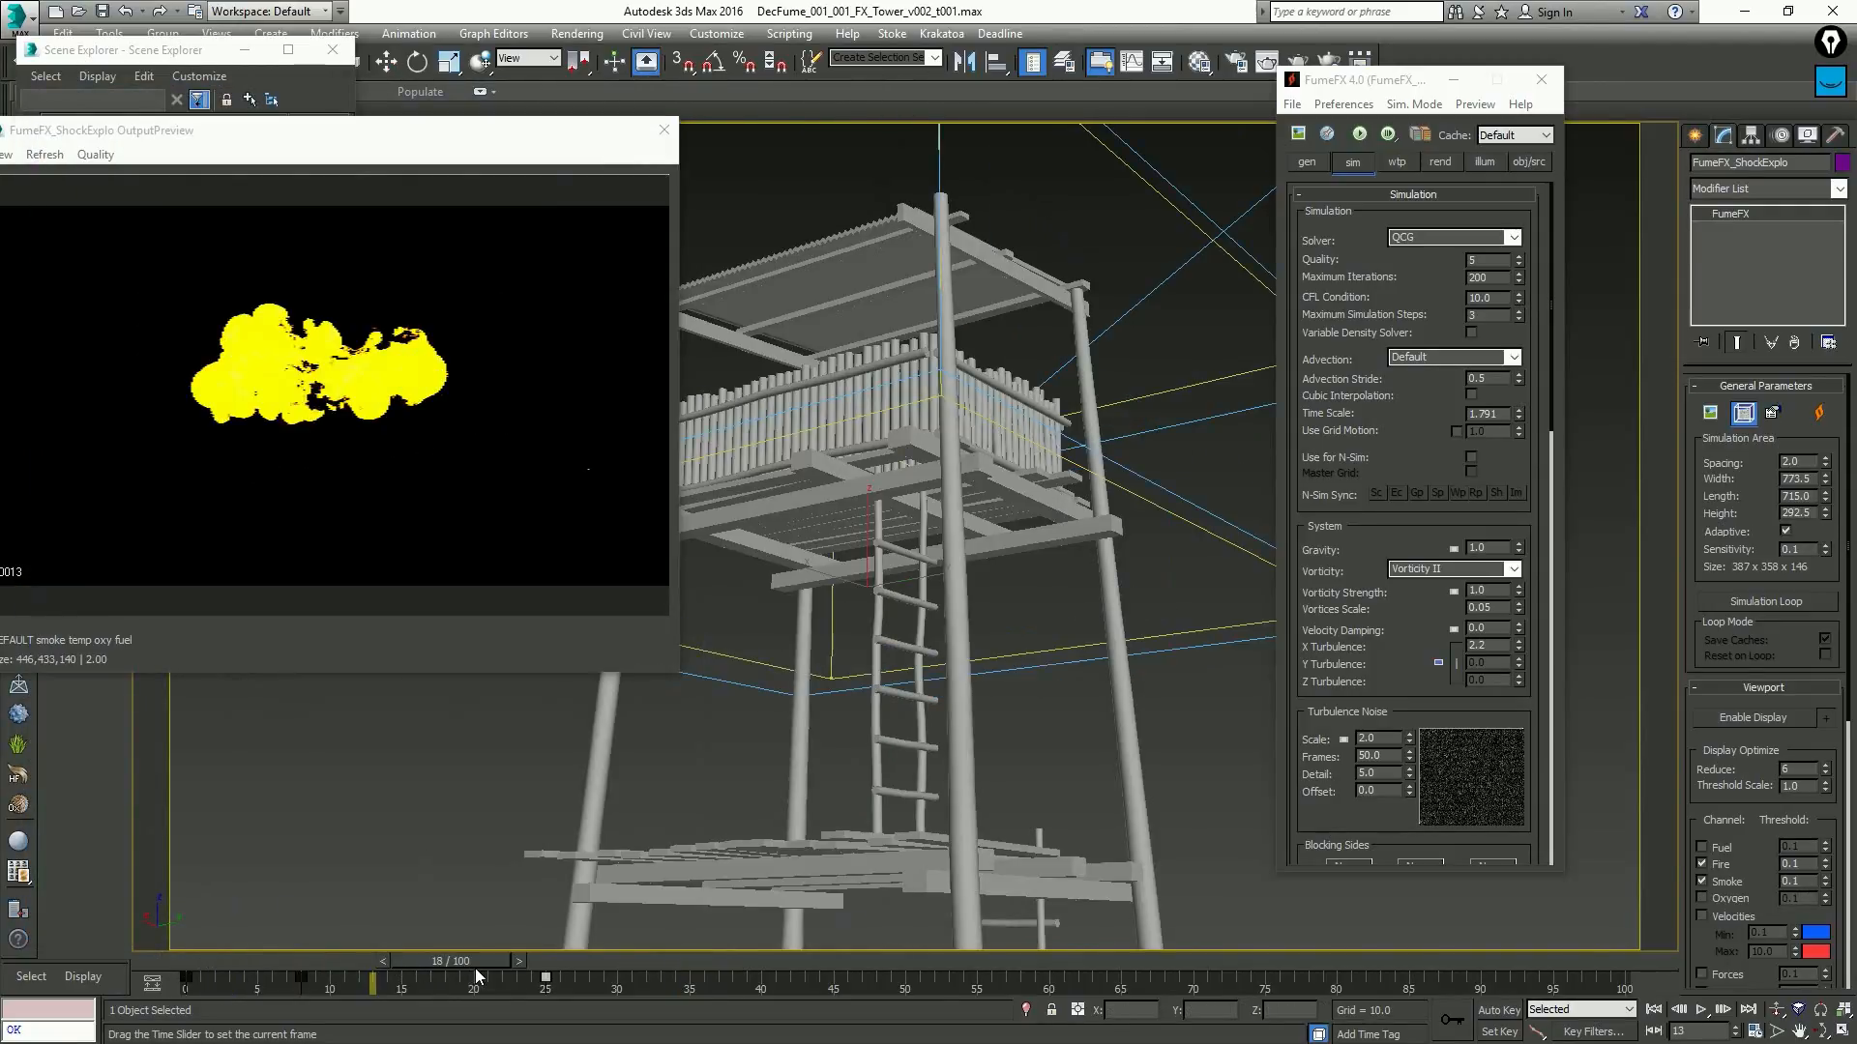
key("w")
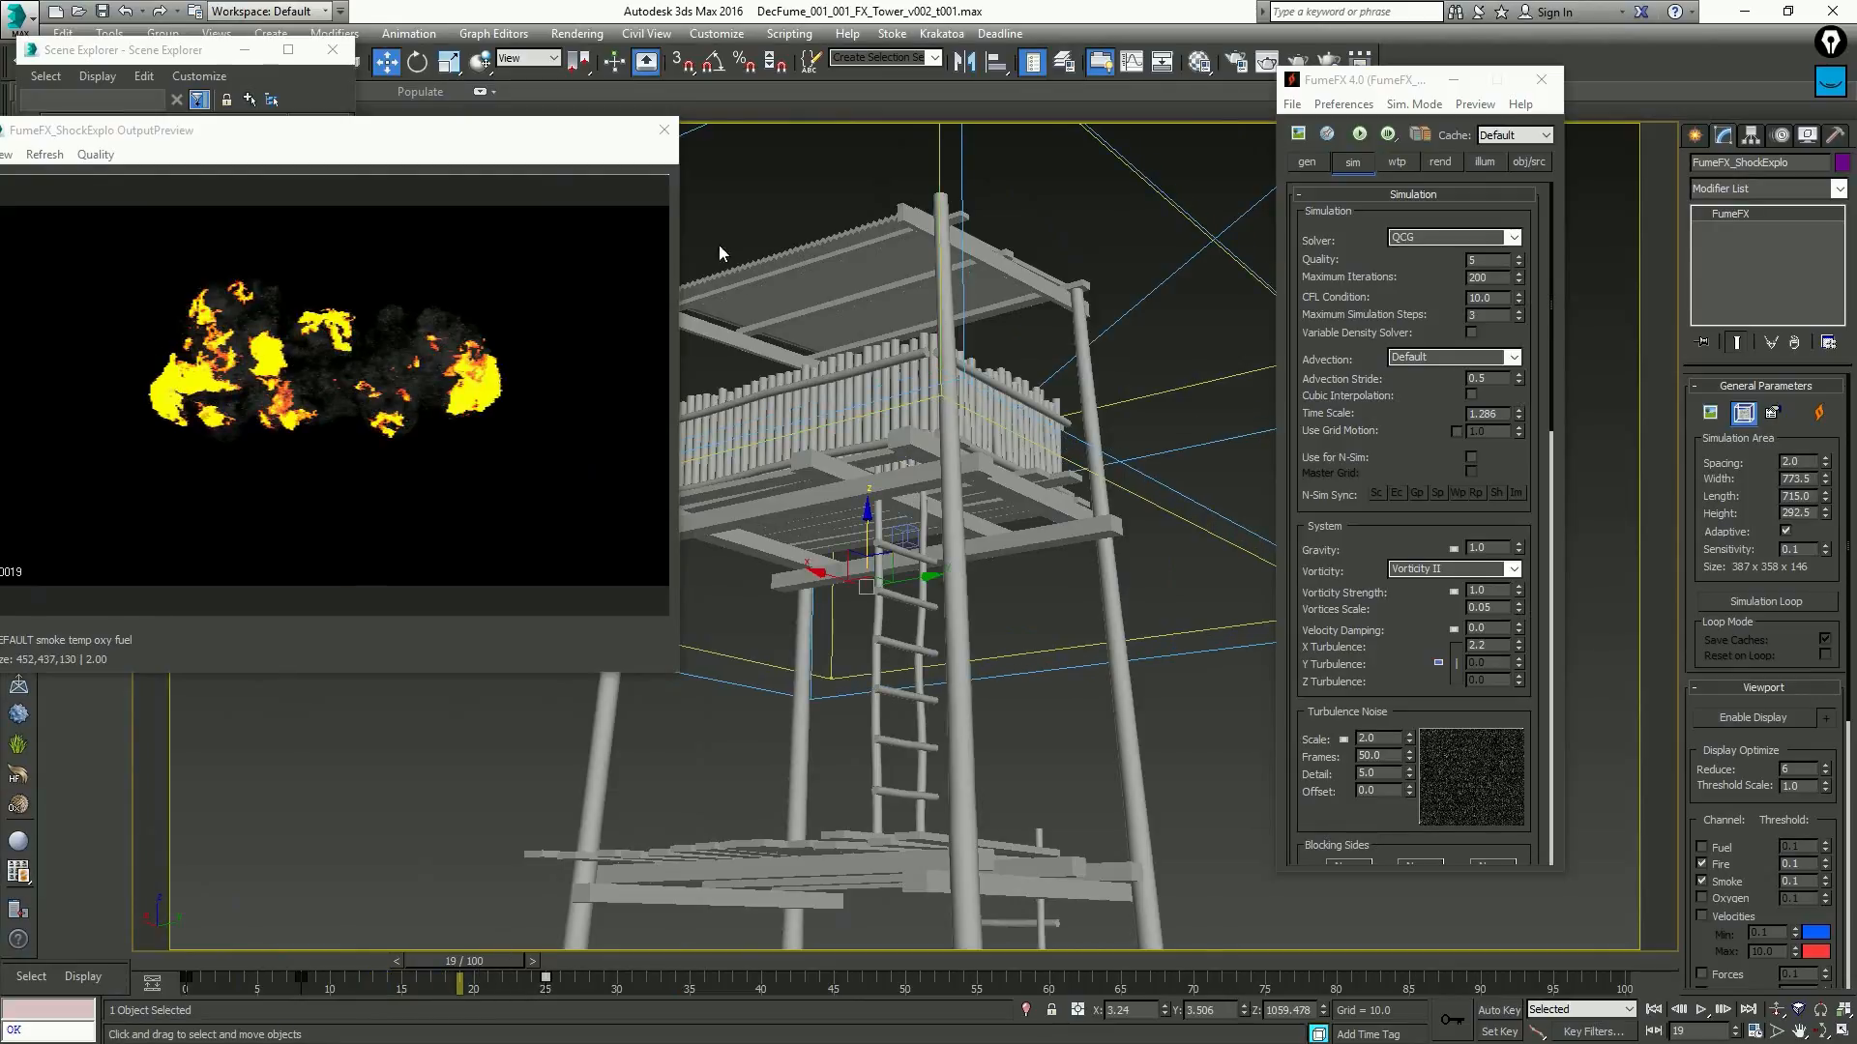
Set the maximum simulation steps of FumeFX_ShockExplo to 2
left_click(1518, 320)
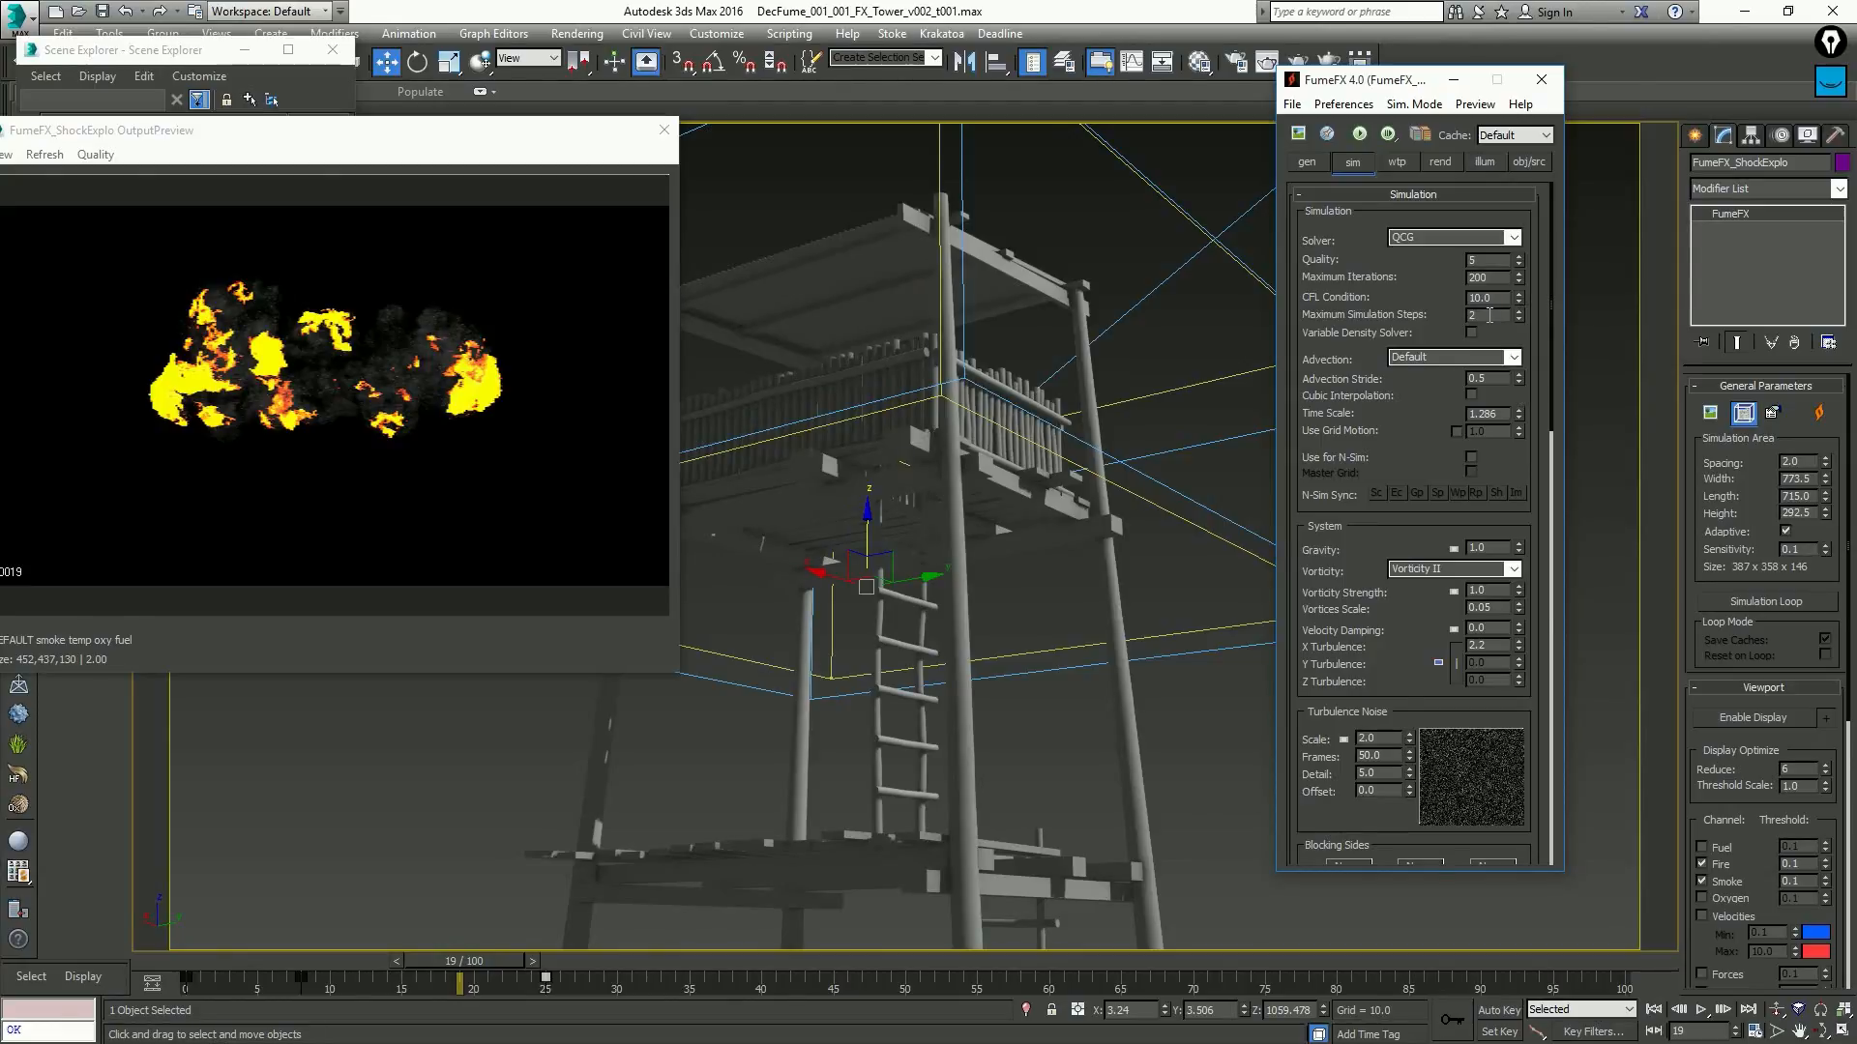
double_click(1490, 315)
left_click_drag(1325, 450, 1325, 386)
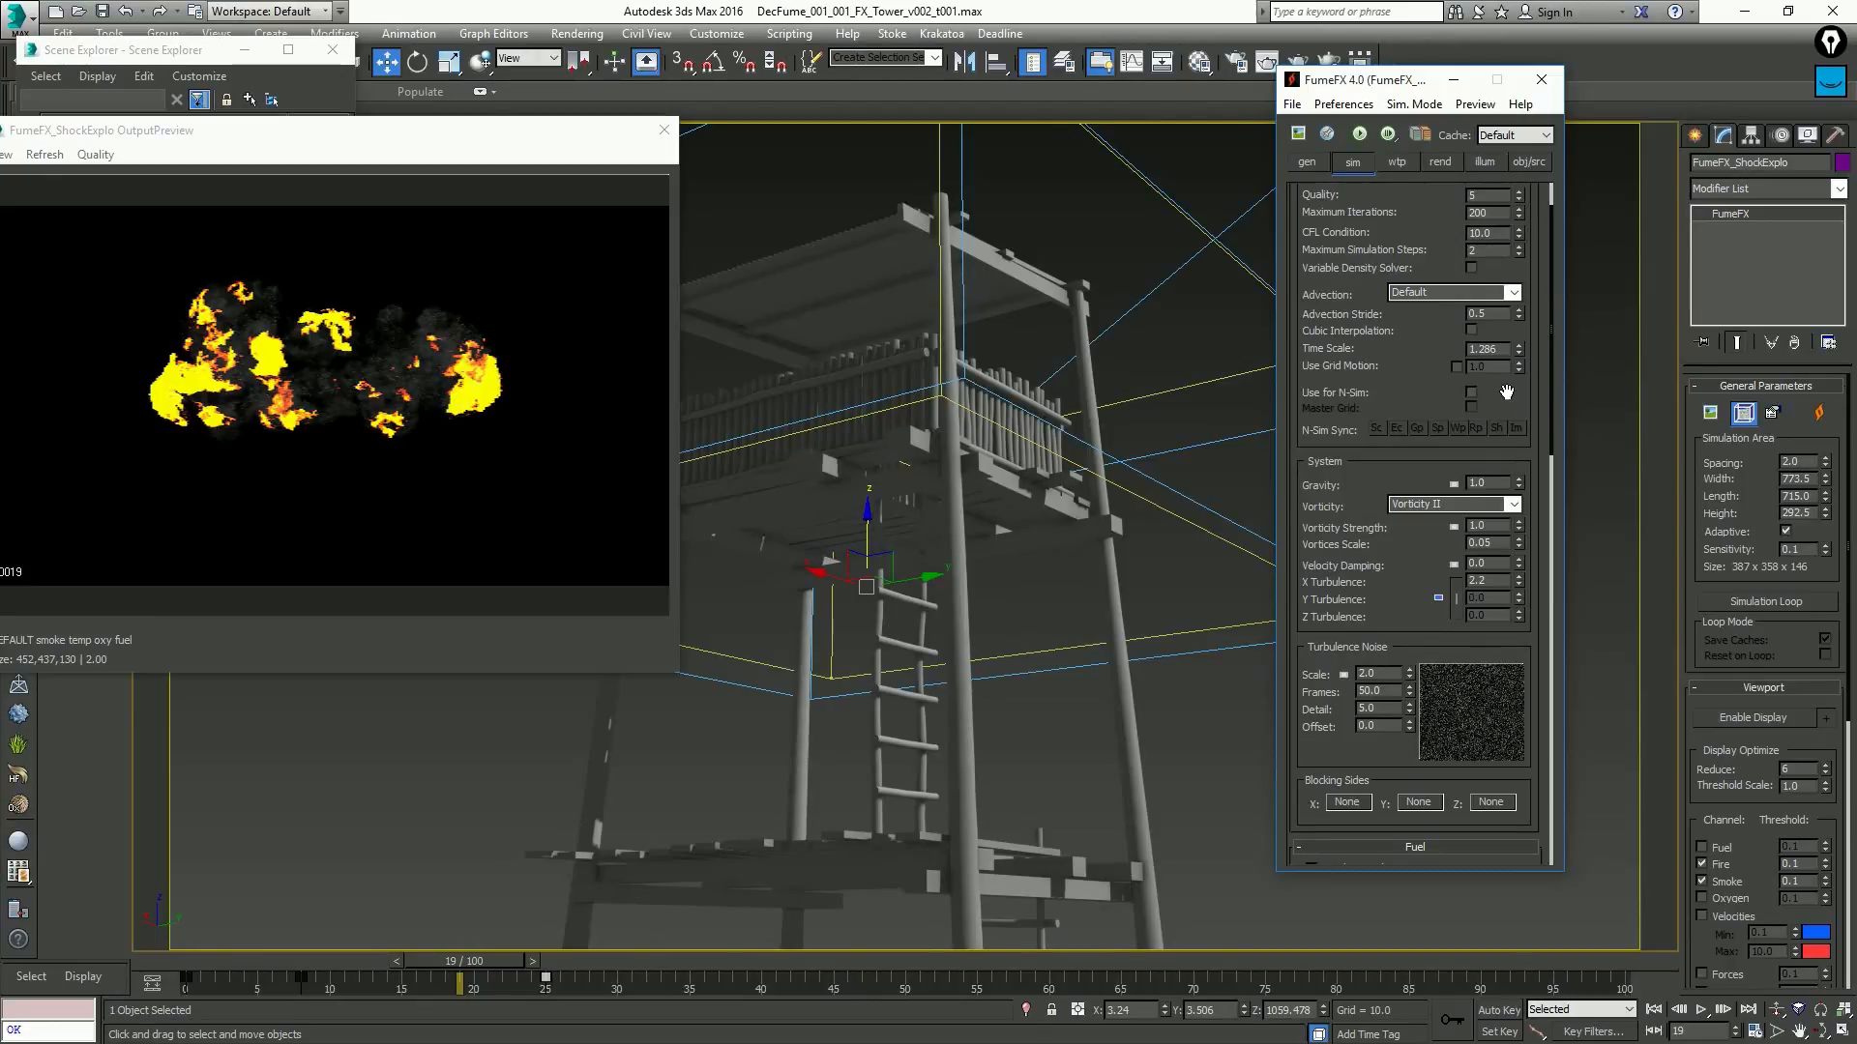
Step forward to frame 22 in the output preview and play the shock explosion's preview movie
key("period")
key("period")
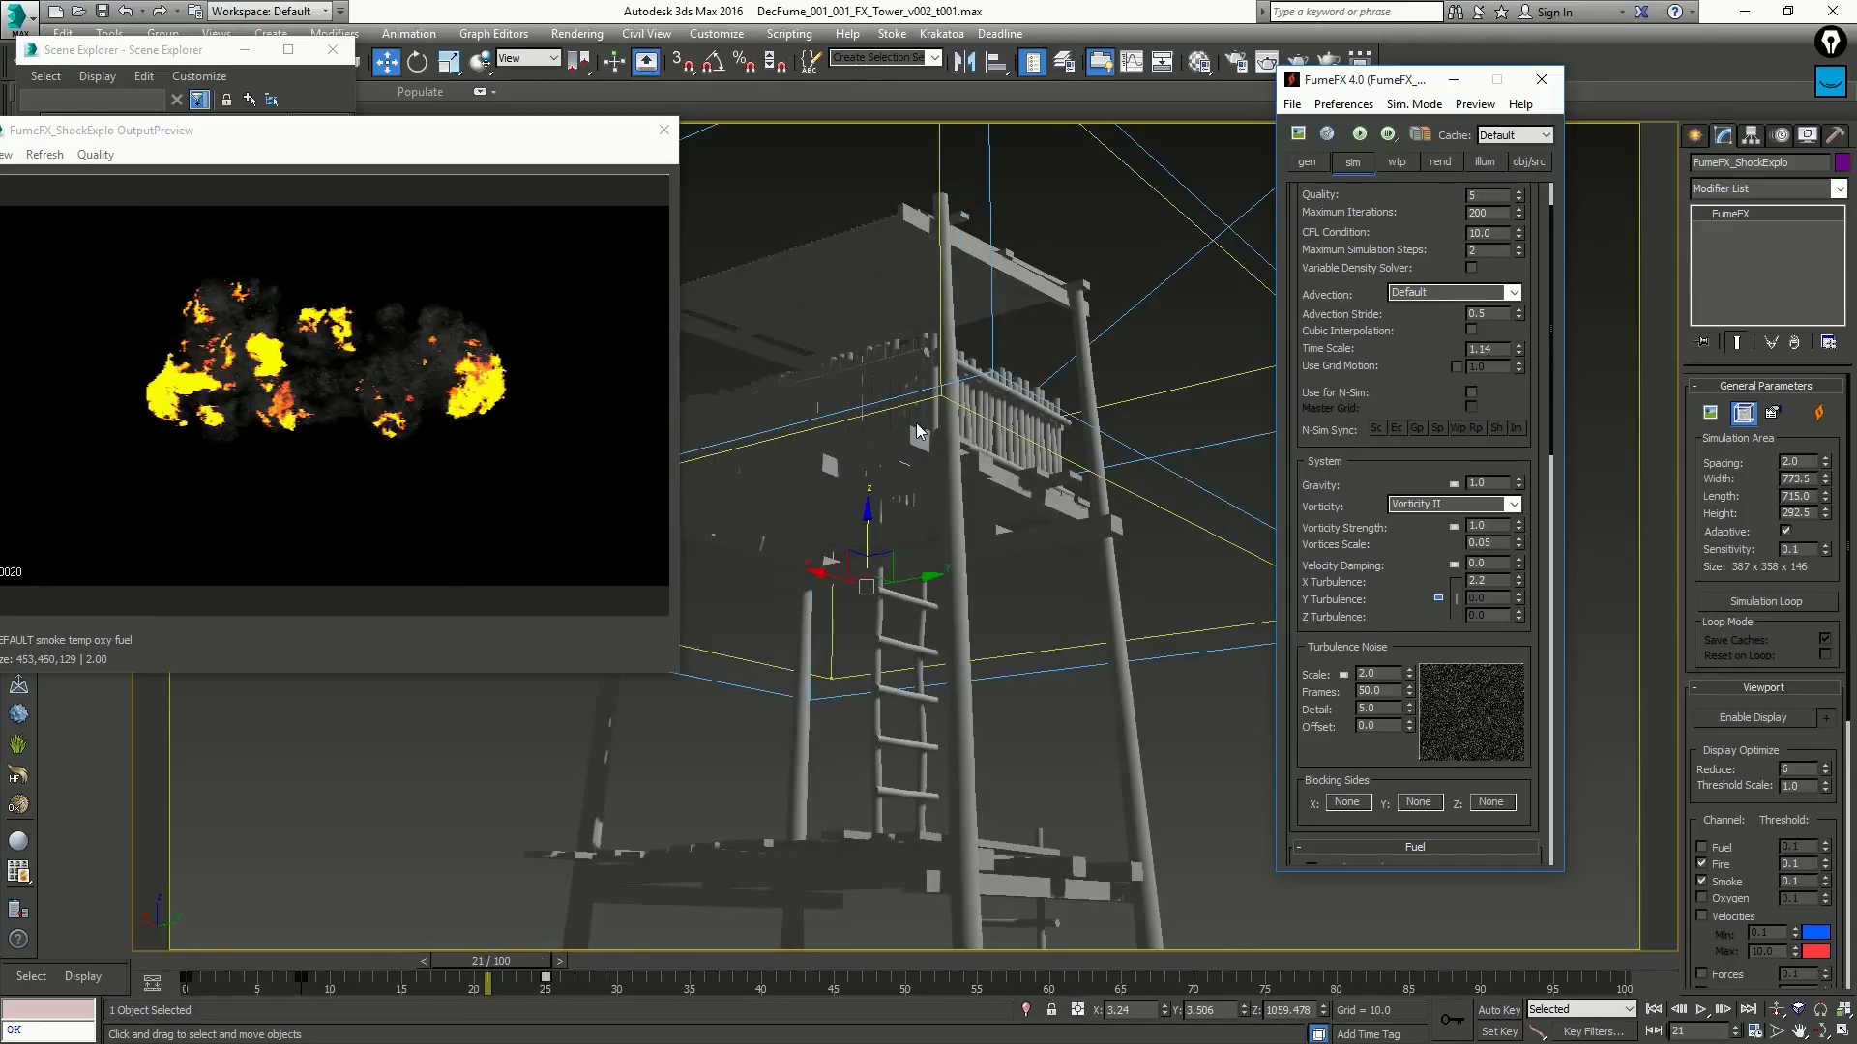
key("period")
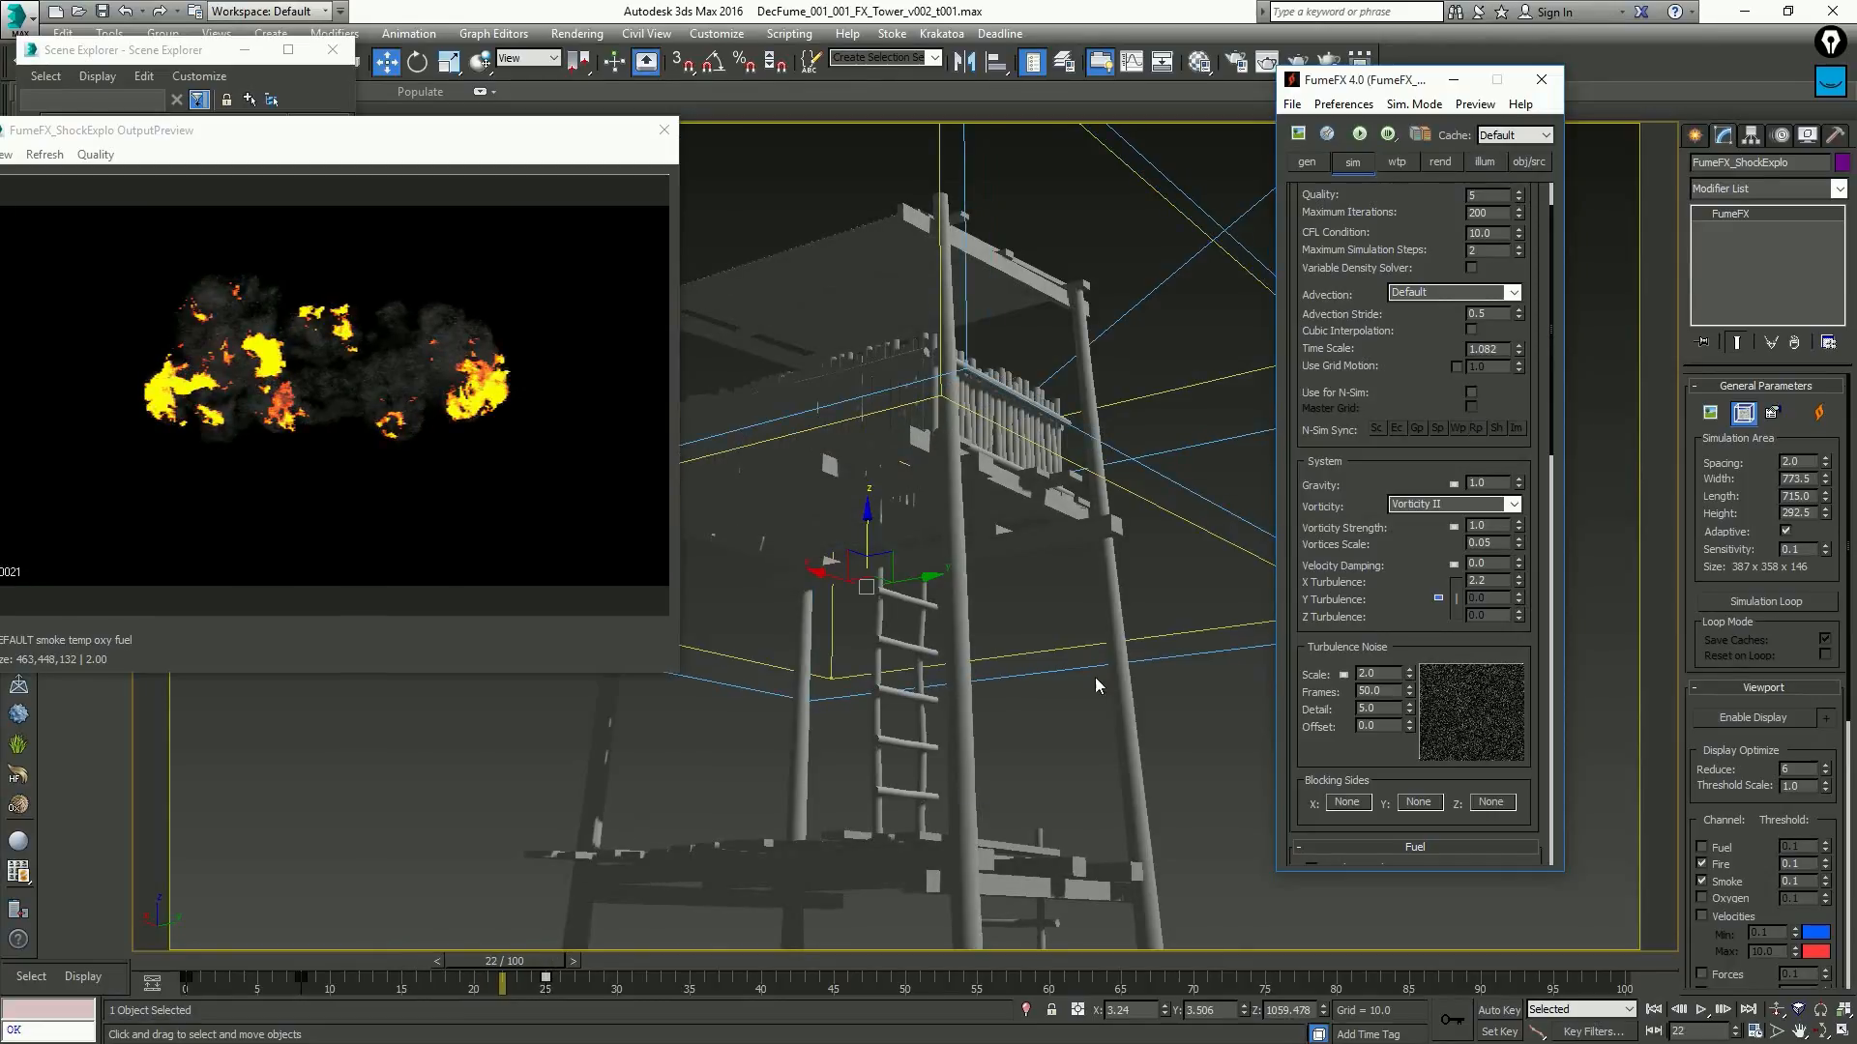
left_click(1475, 104)
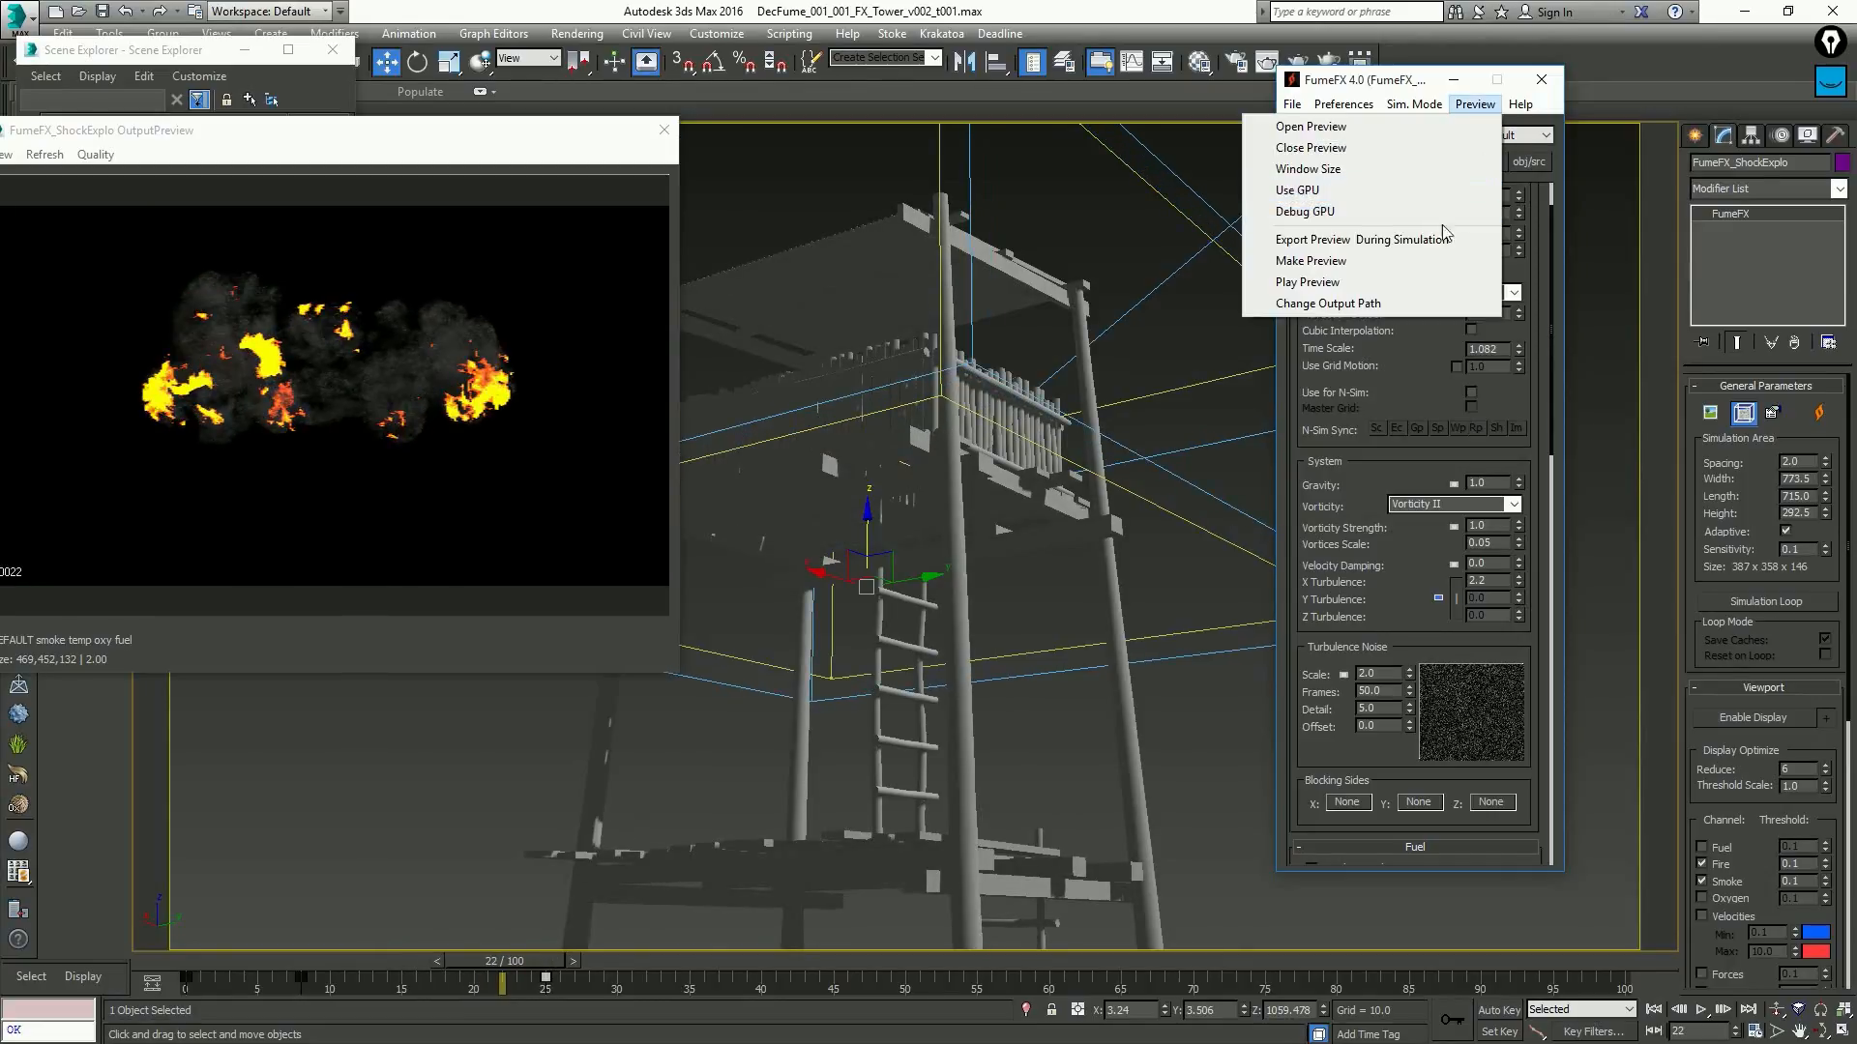
left_click(1406, 281)
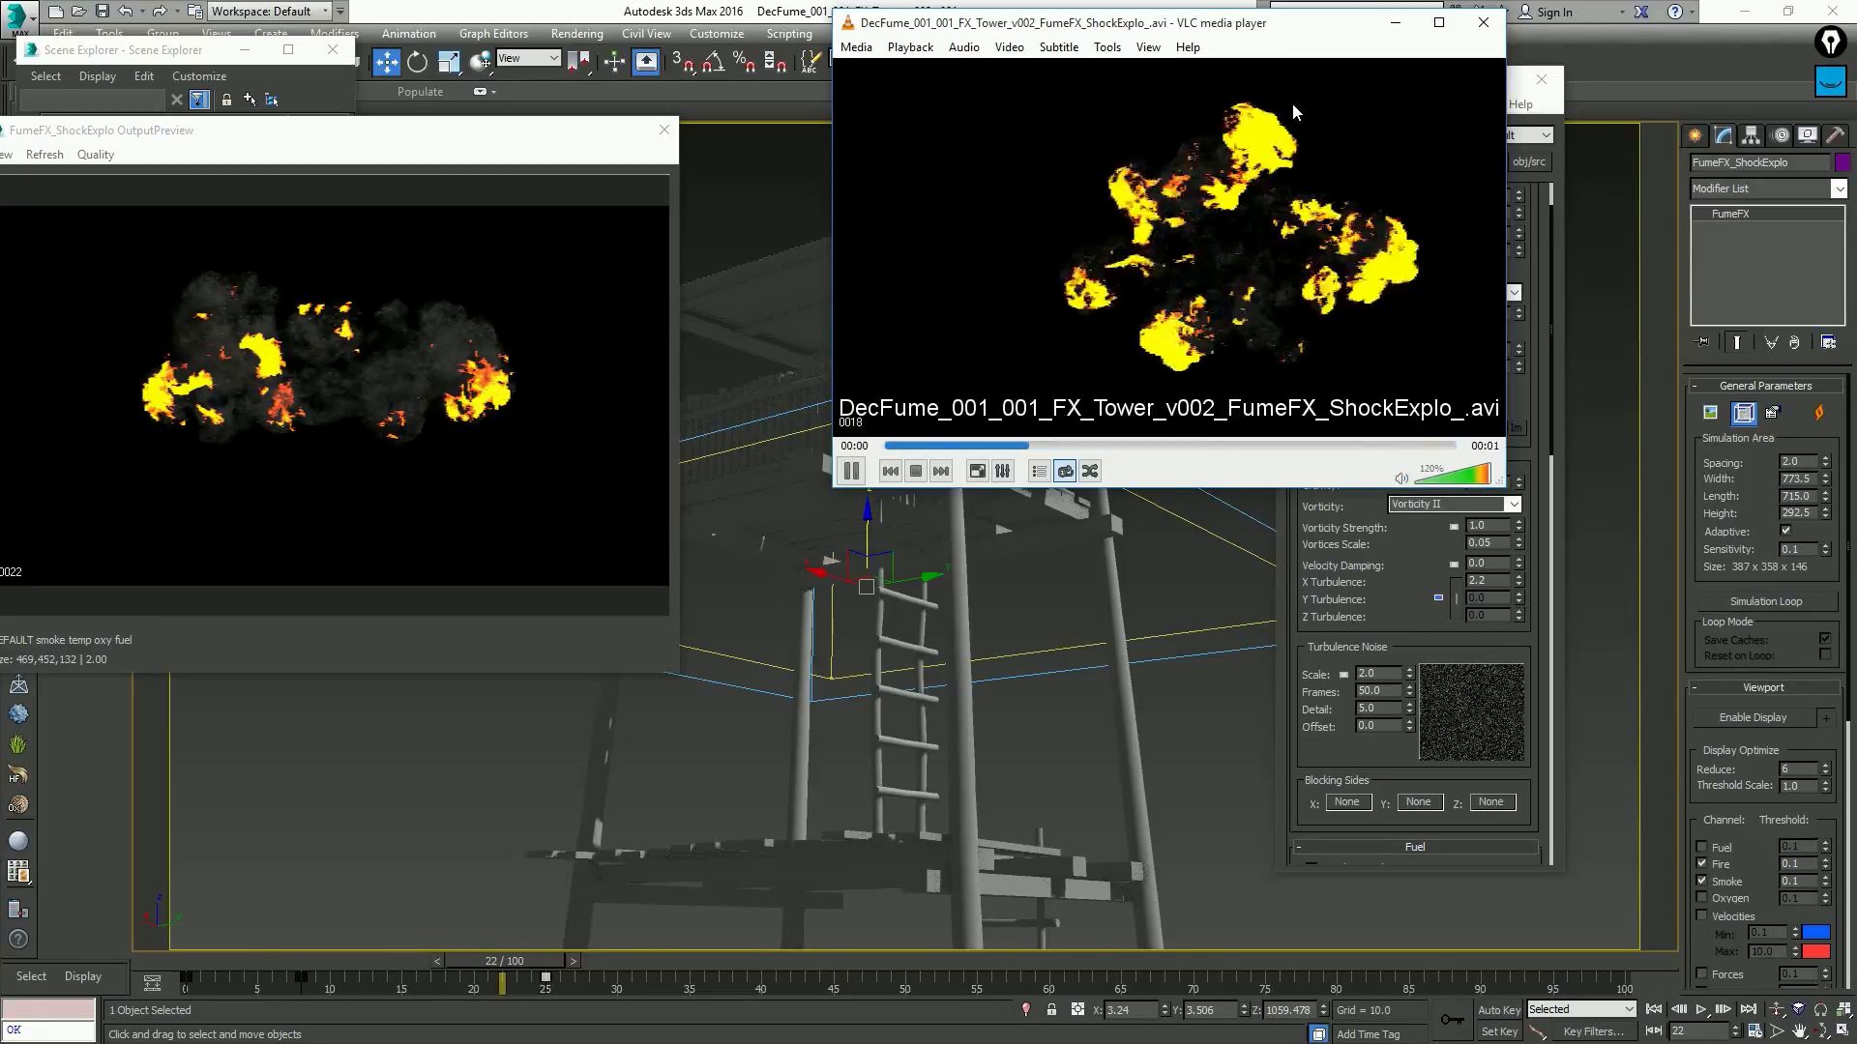
left_click(1482, 24)
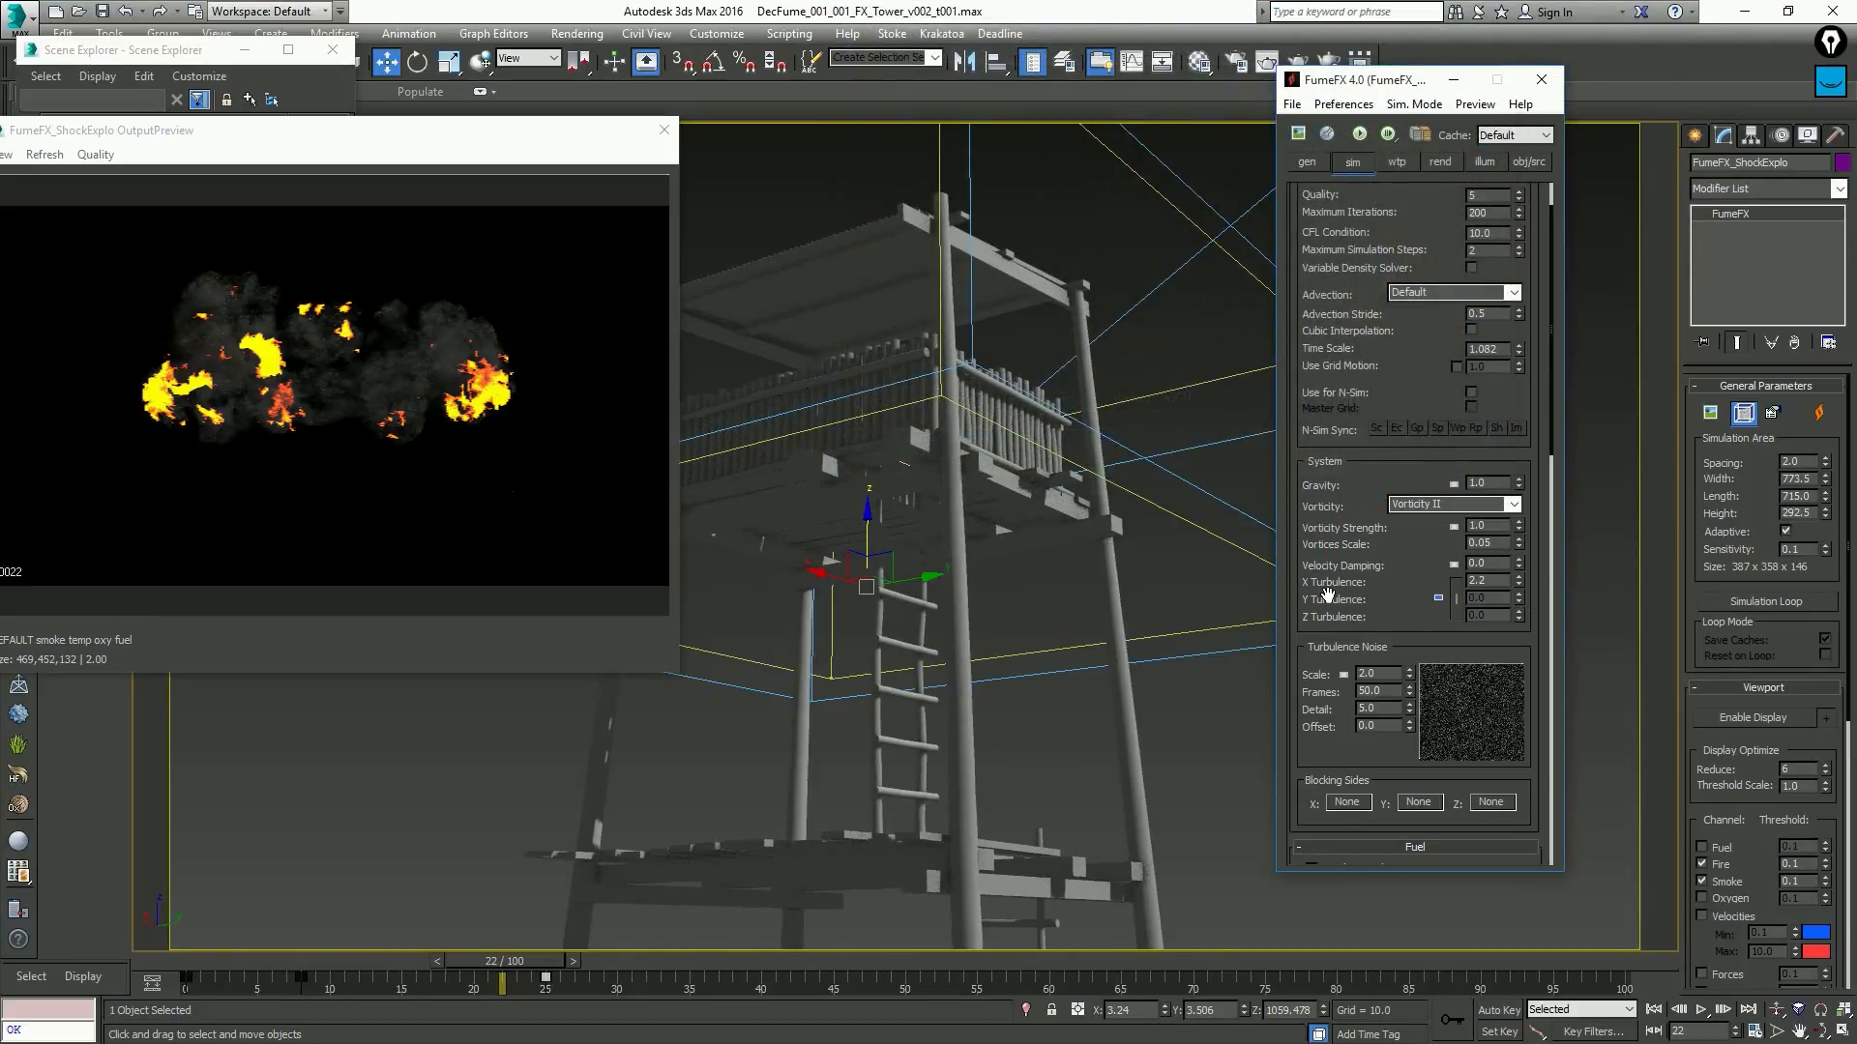
Go to frame 25, check the common render settings, and render the tower with the explosion from Camera001
key("Home")
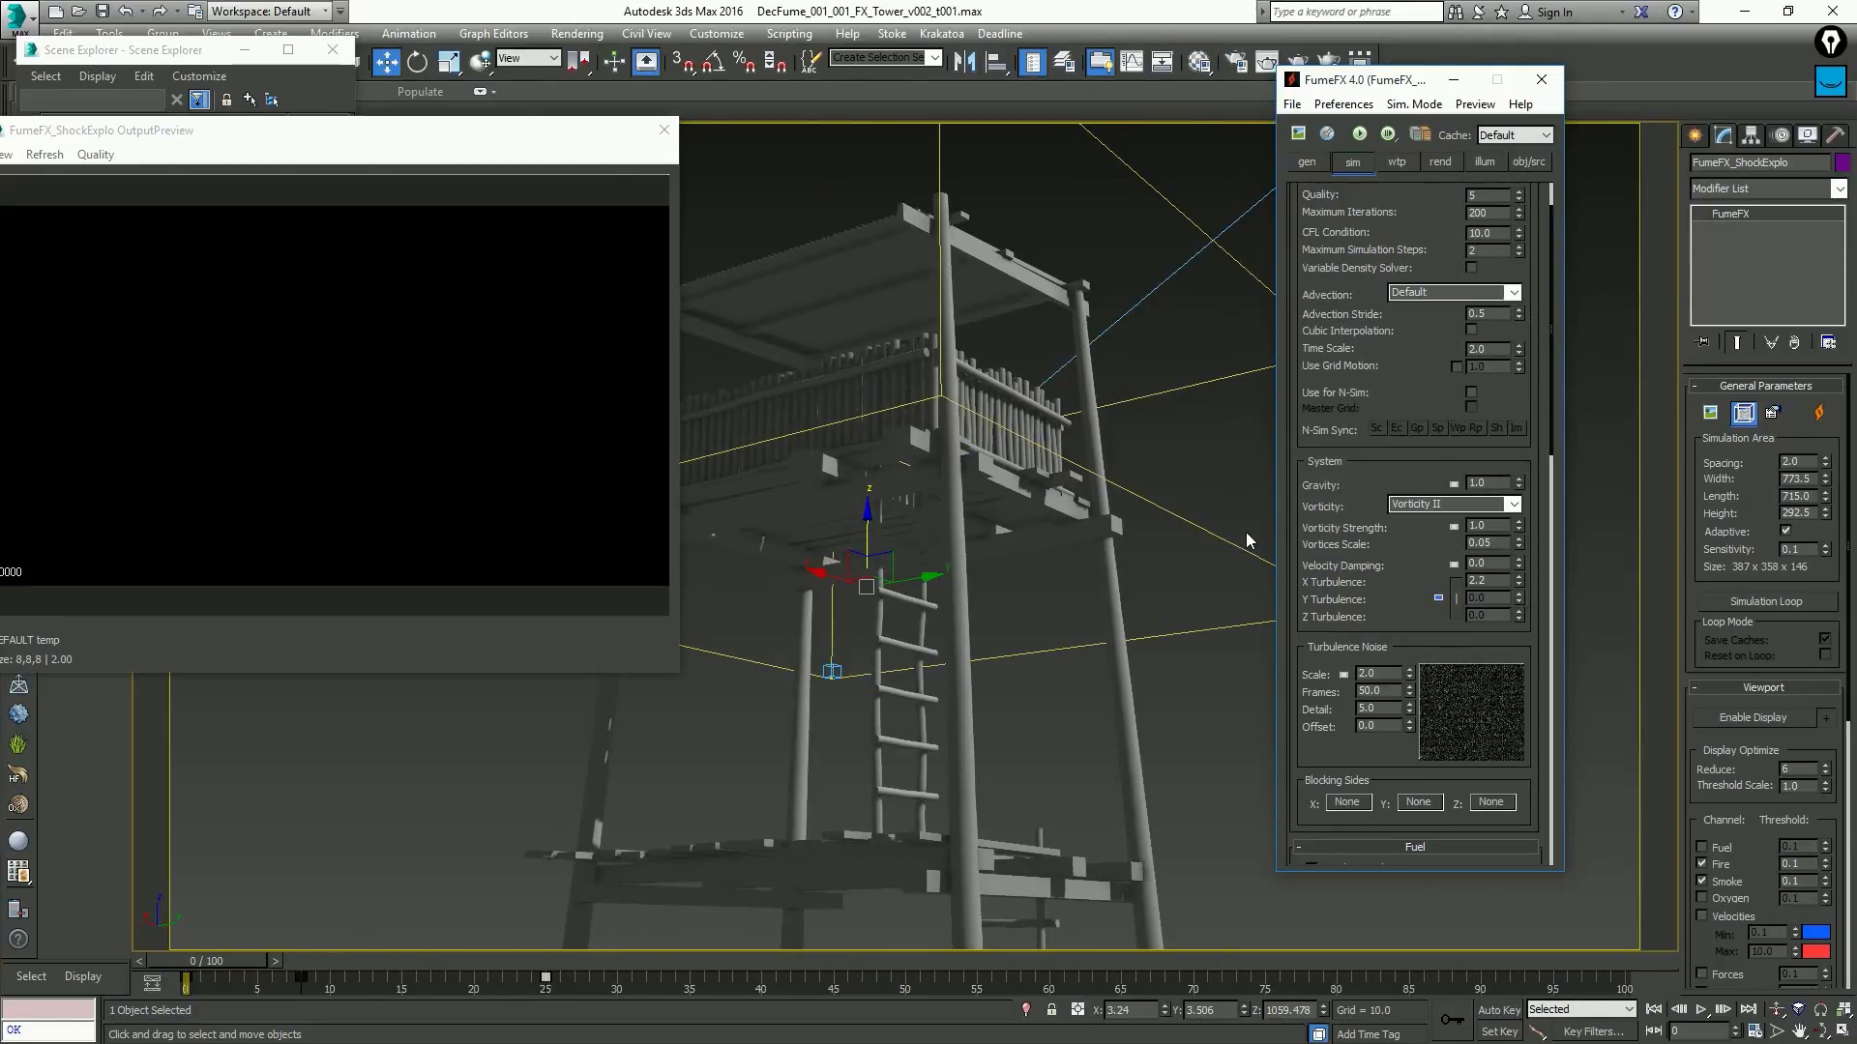
left_click(557, 964)
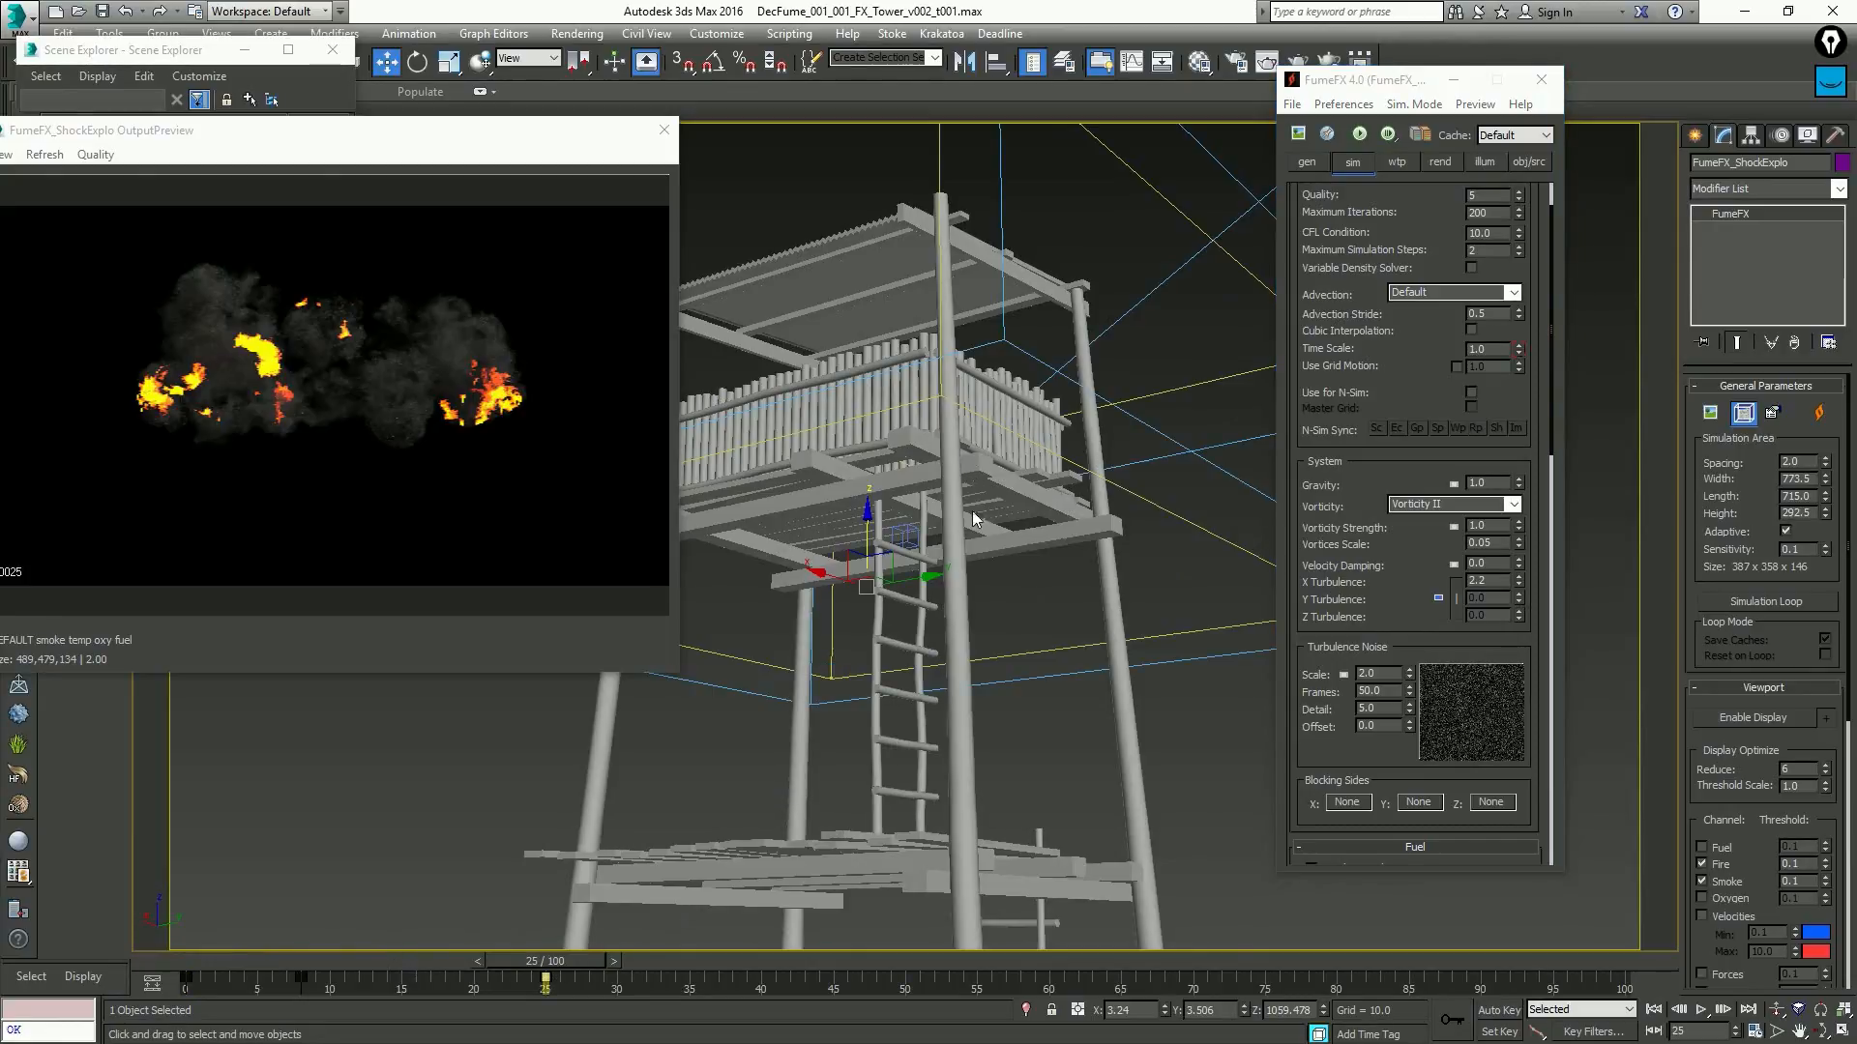
left_click(1237, 63)
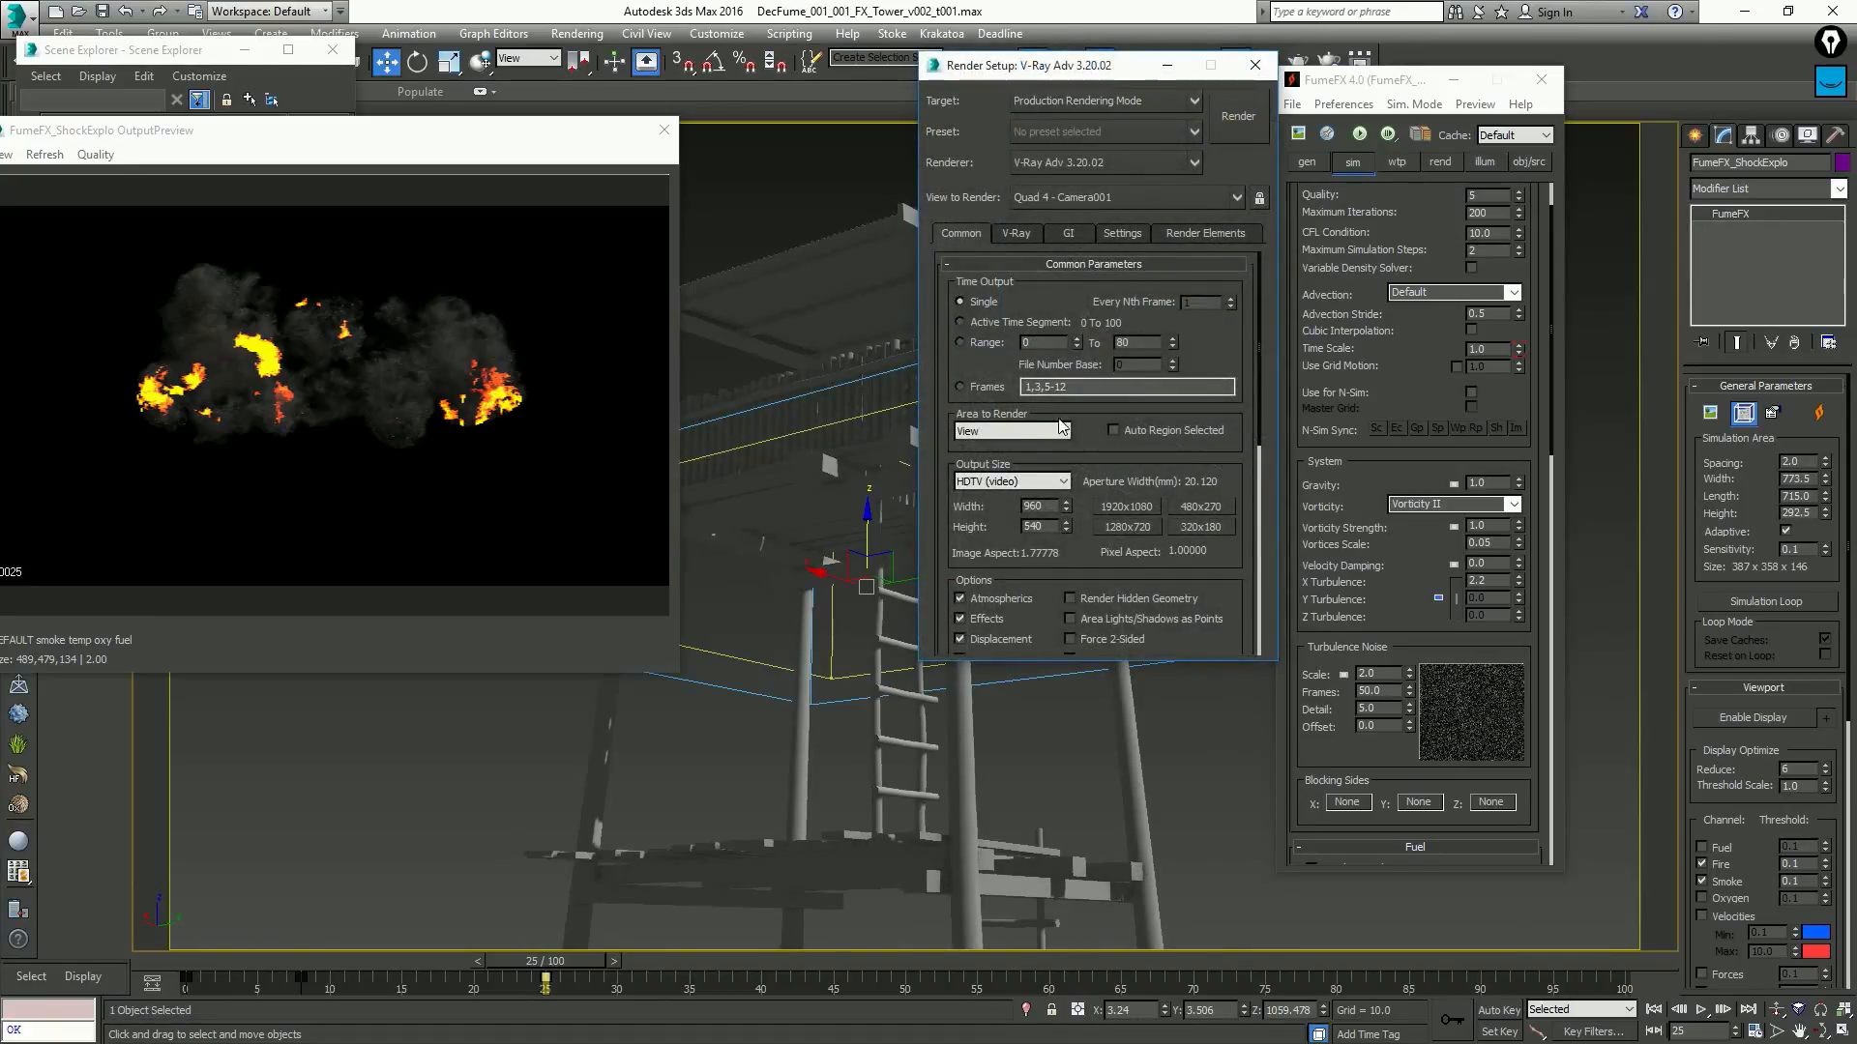
scroll(988, 535, "down", 1)
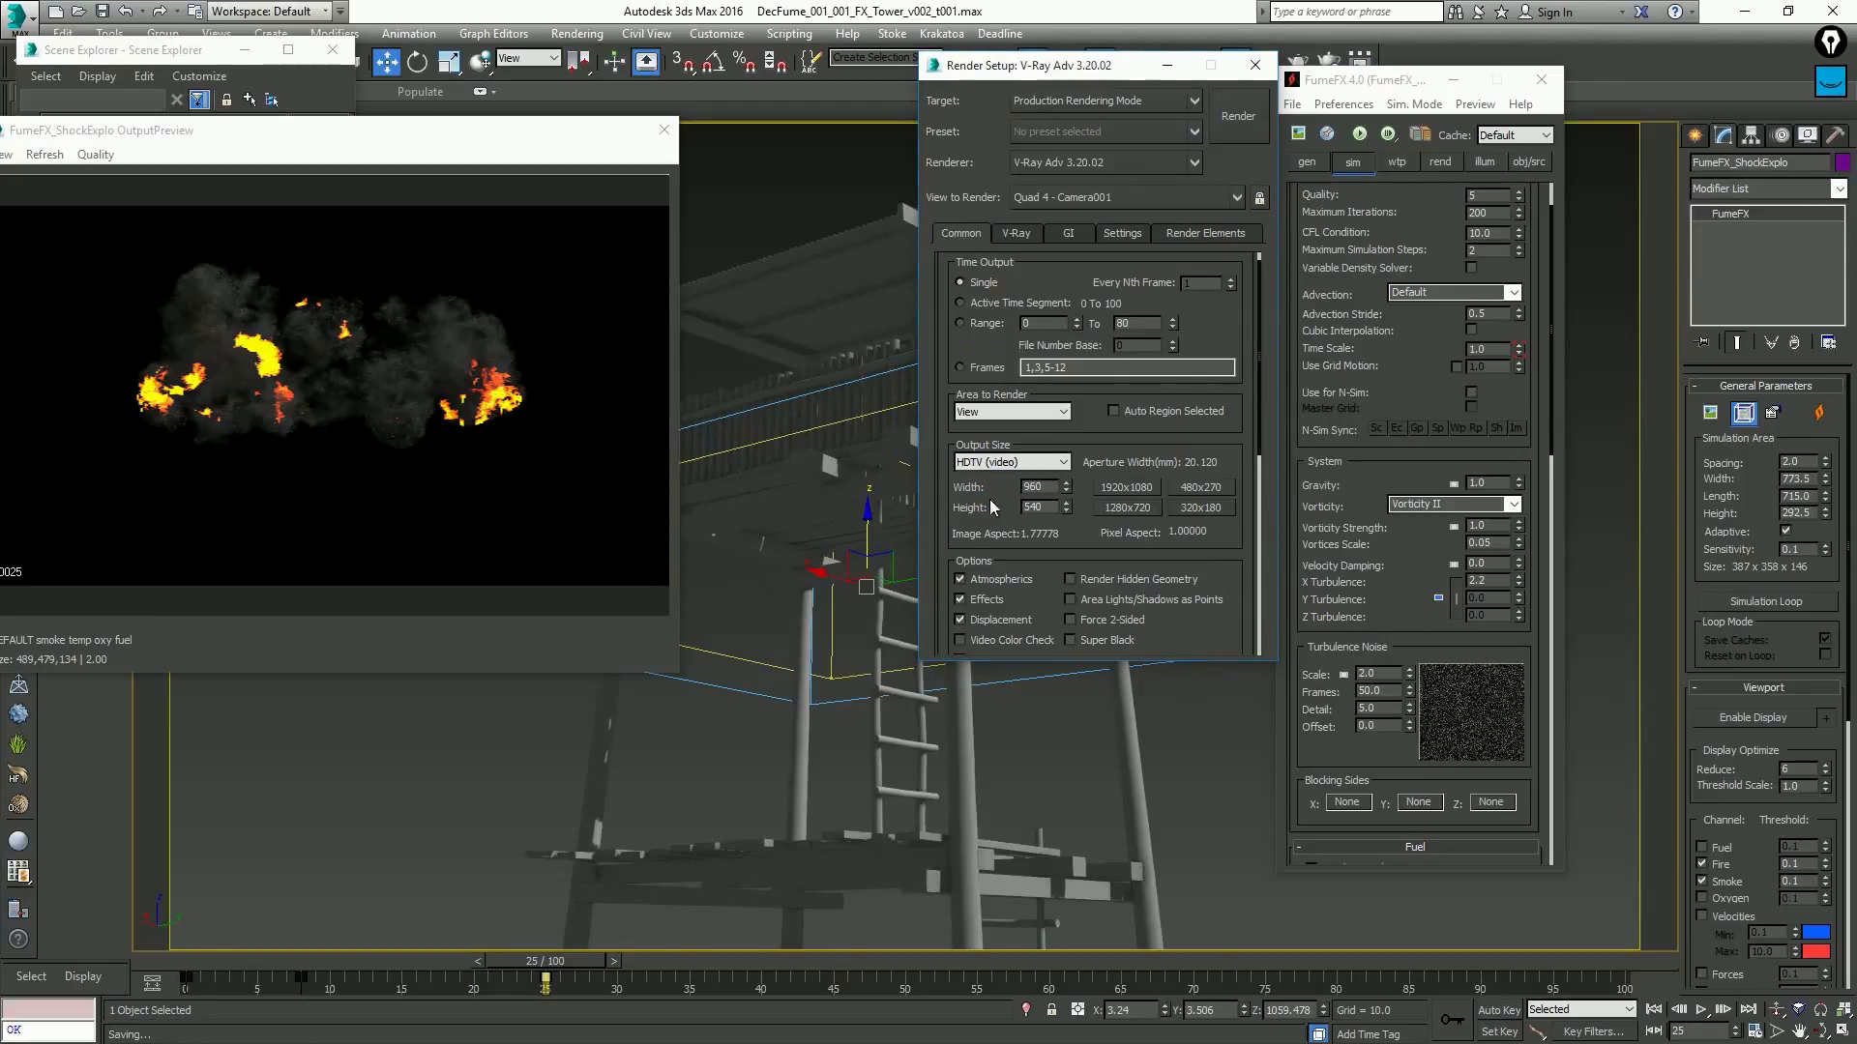
scroll(1152, 468, "down", 5)
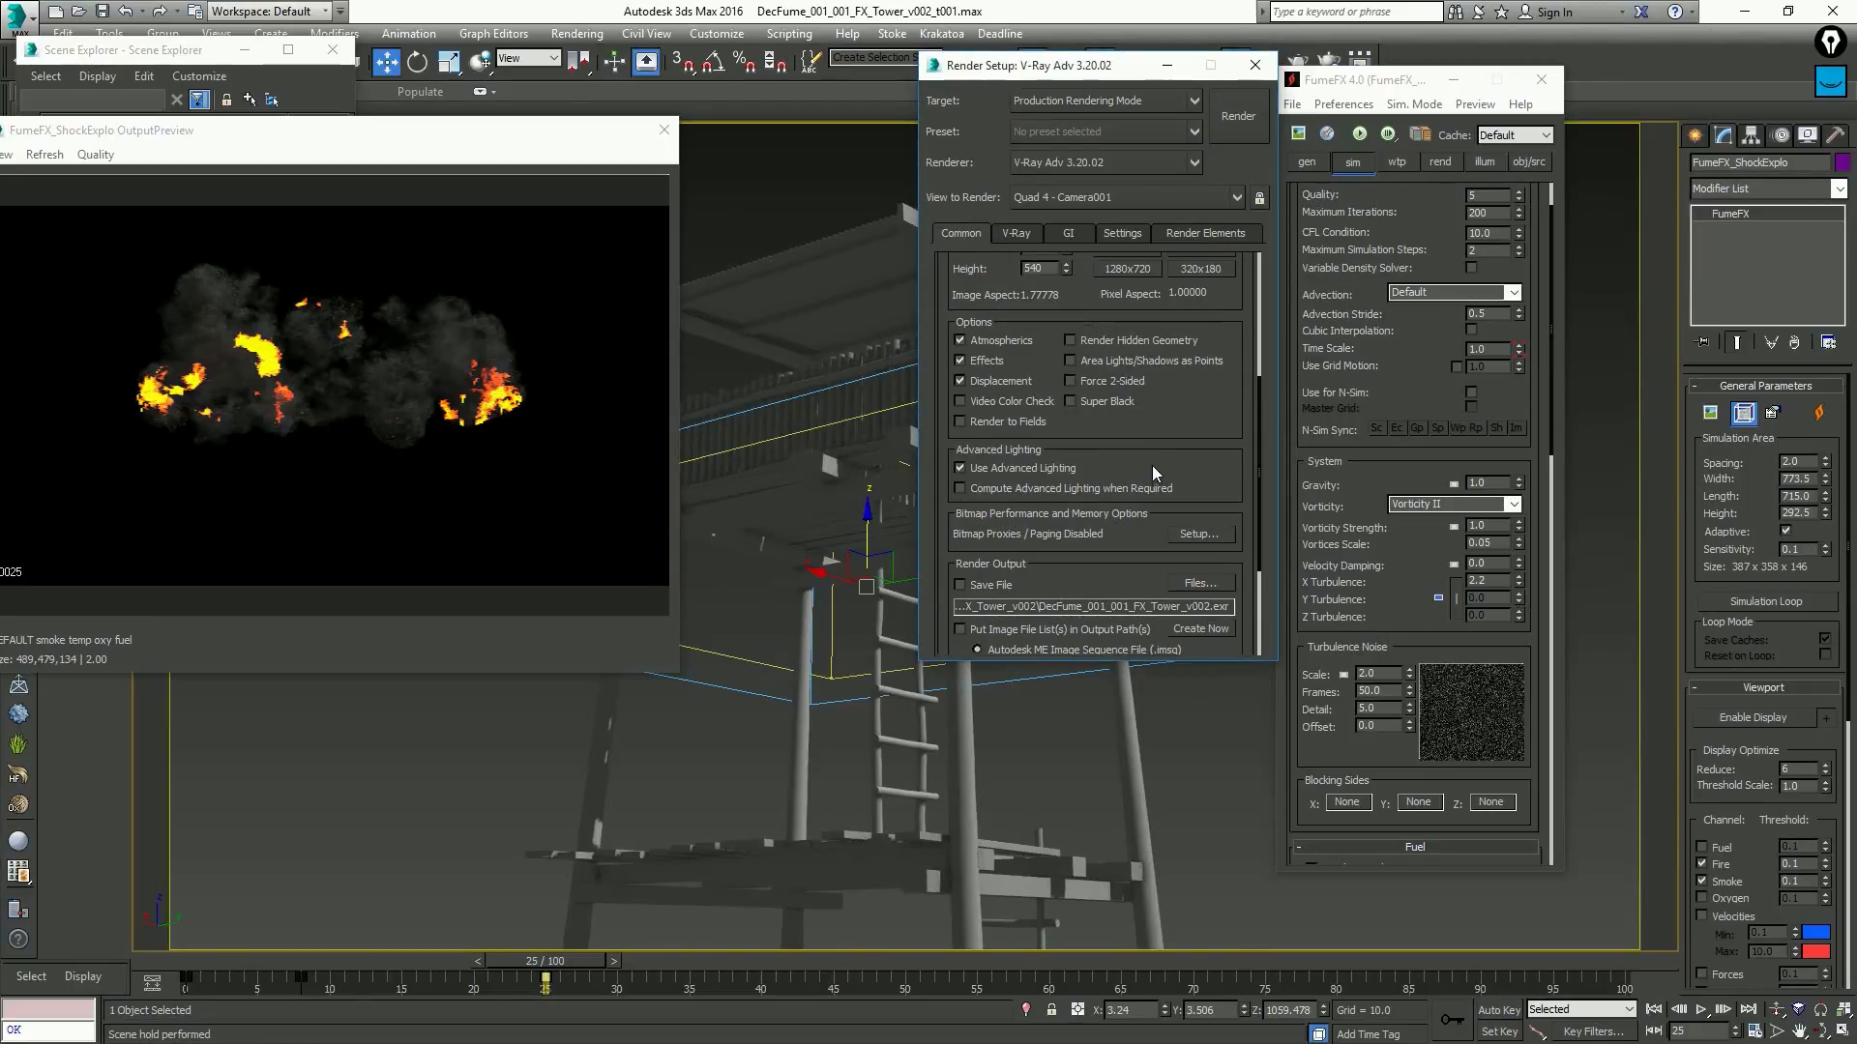
left_click_drag(1231, 666, 1240, 864)
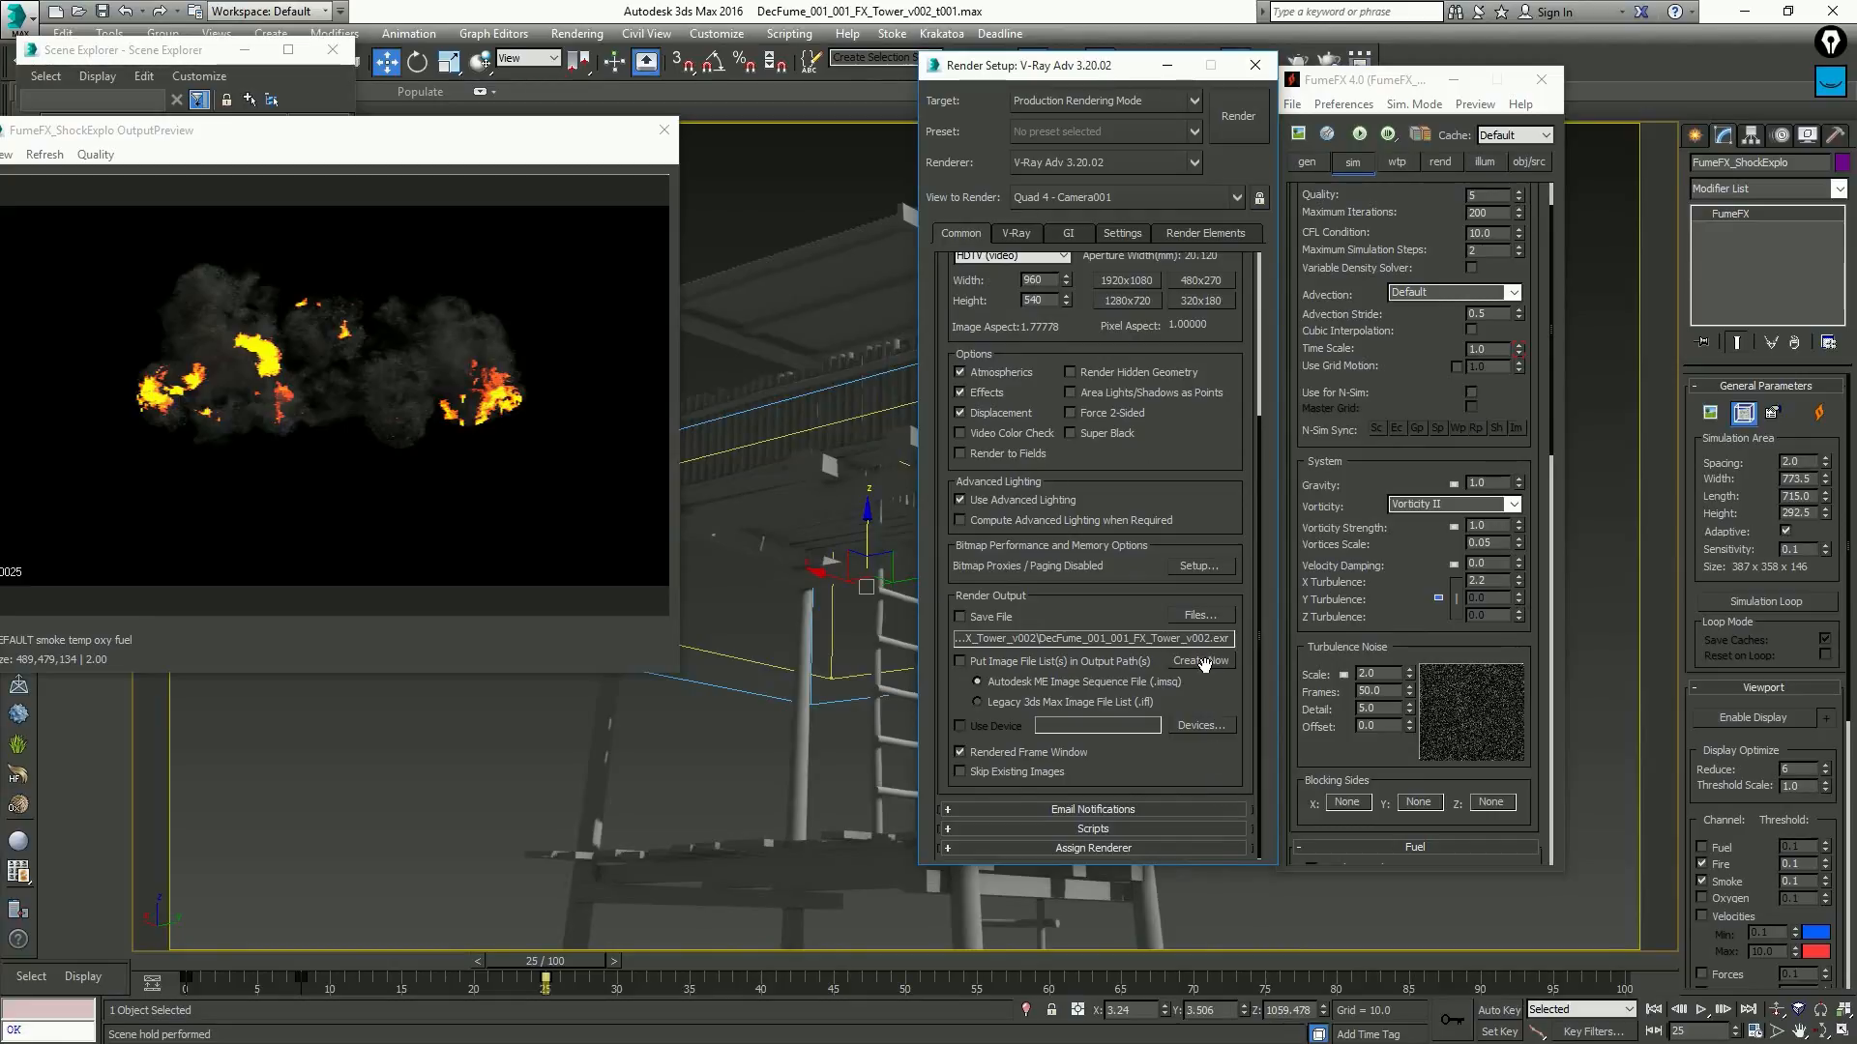
key("shift+q")
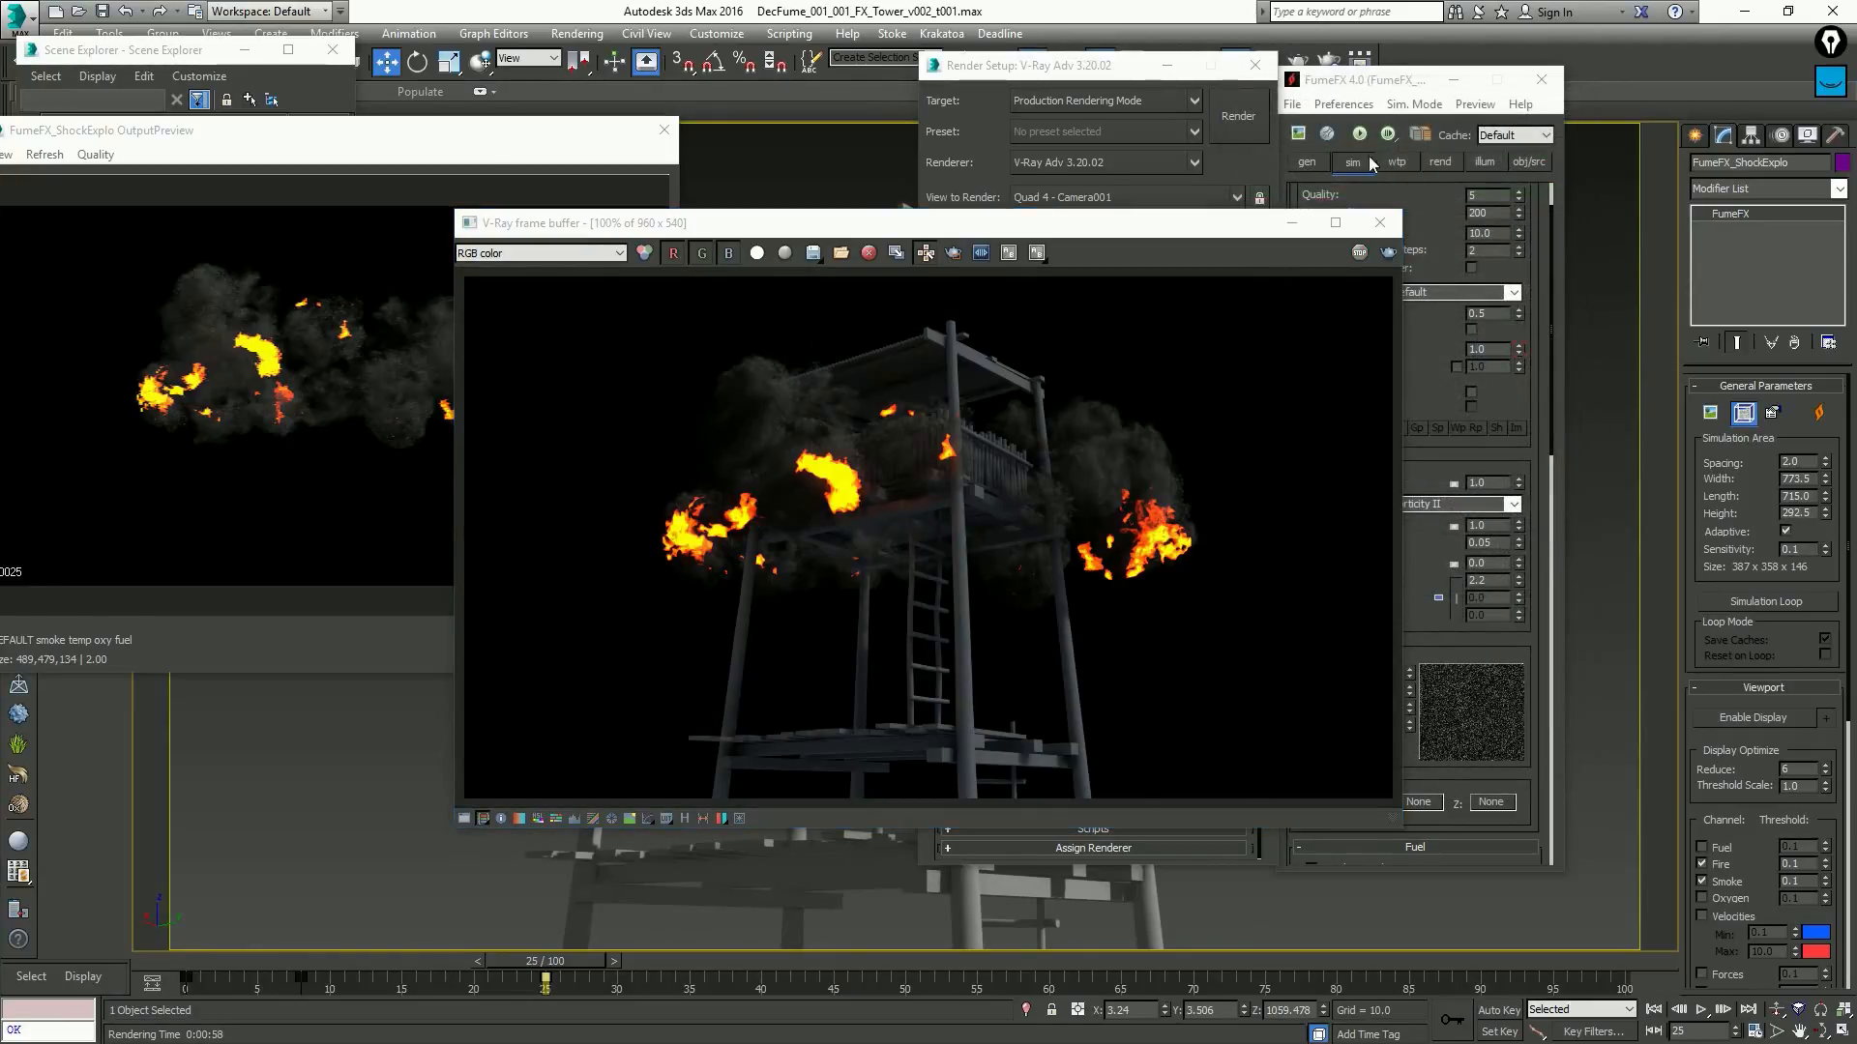
Try a fire opacity of 2.5 in the rendering parameters of FumeFX_ShockExplo
left_click(1445, 166)
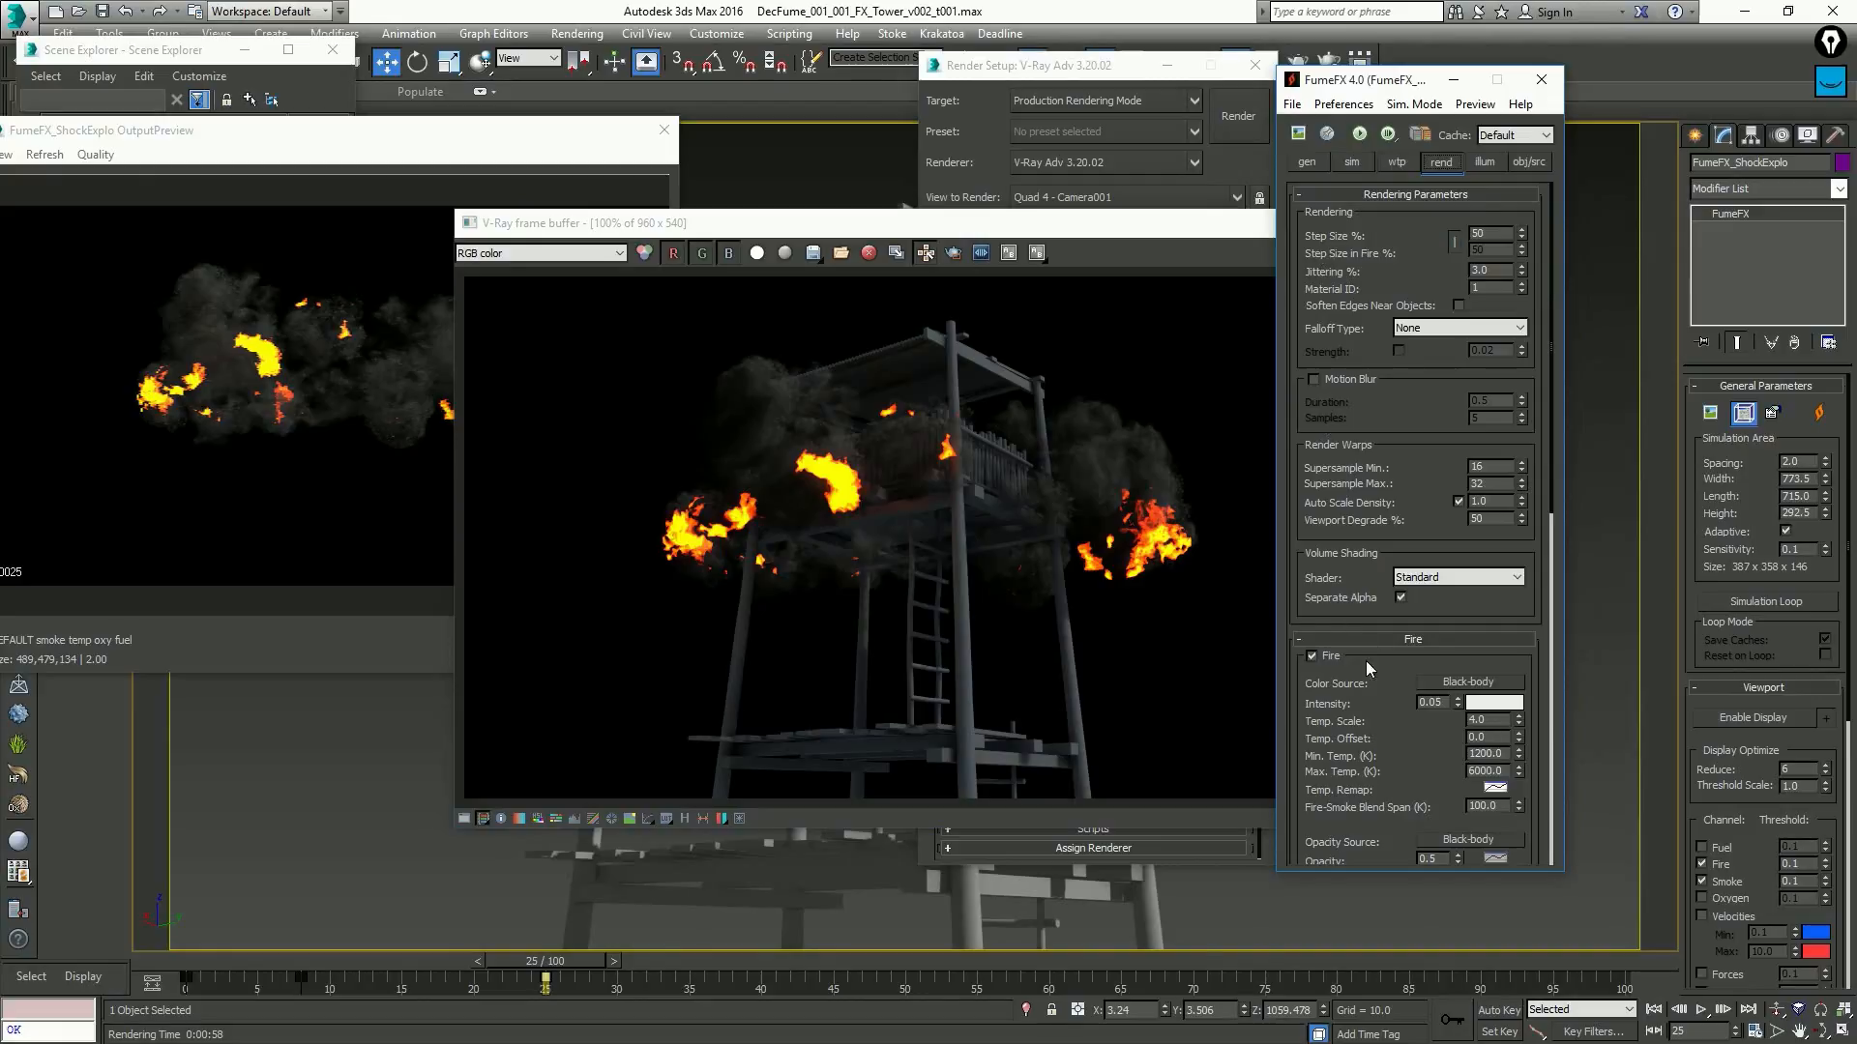
scroll(1342, 543, "down", 3)
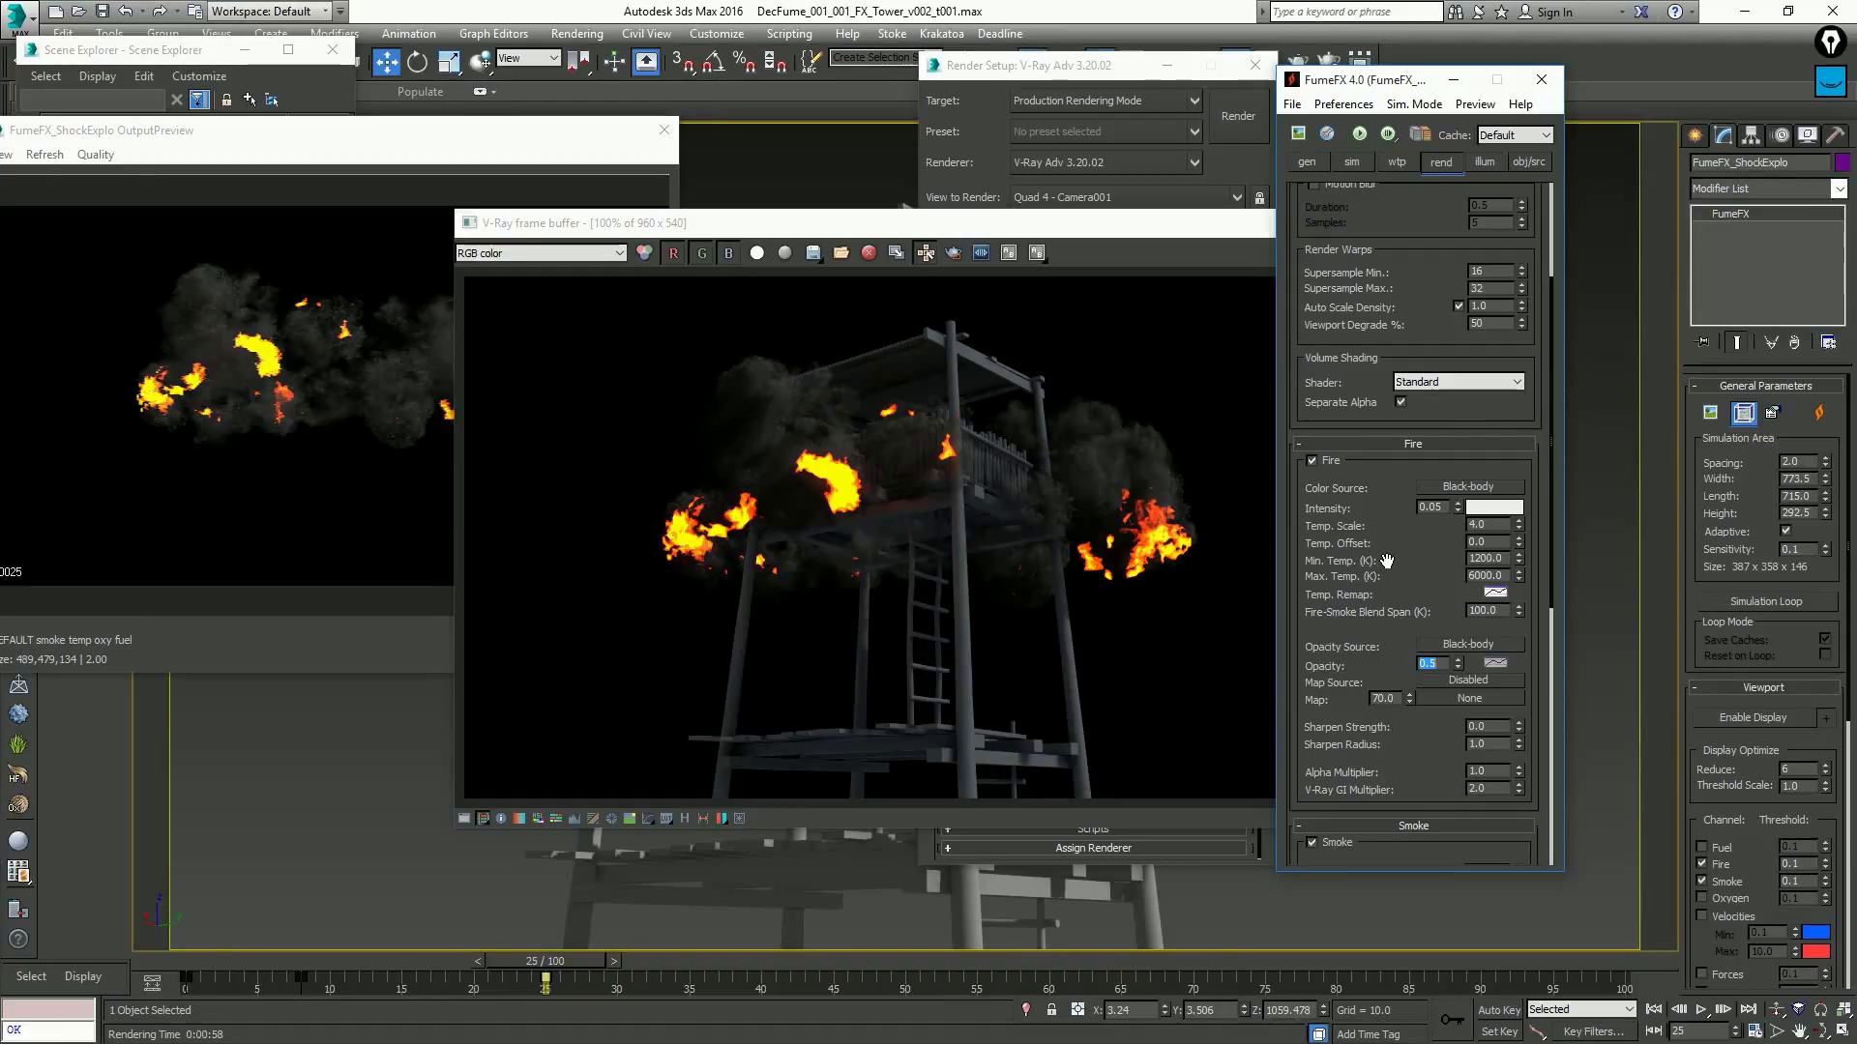
type("2.5")
key("Return")
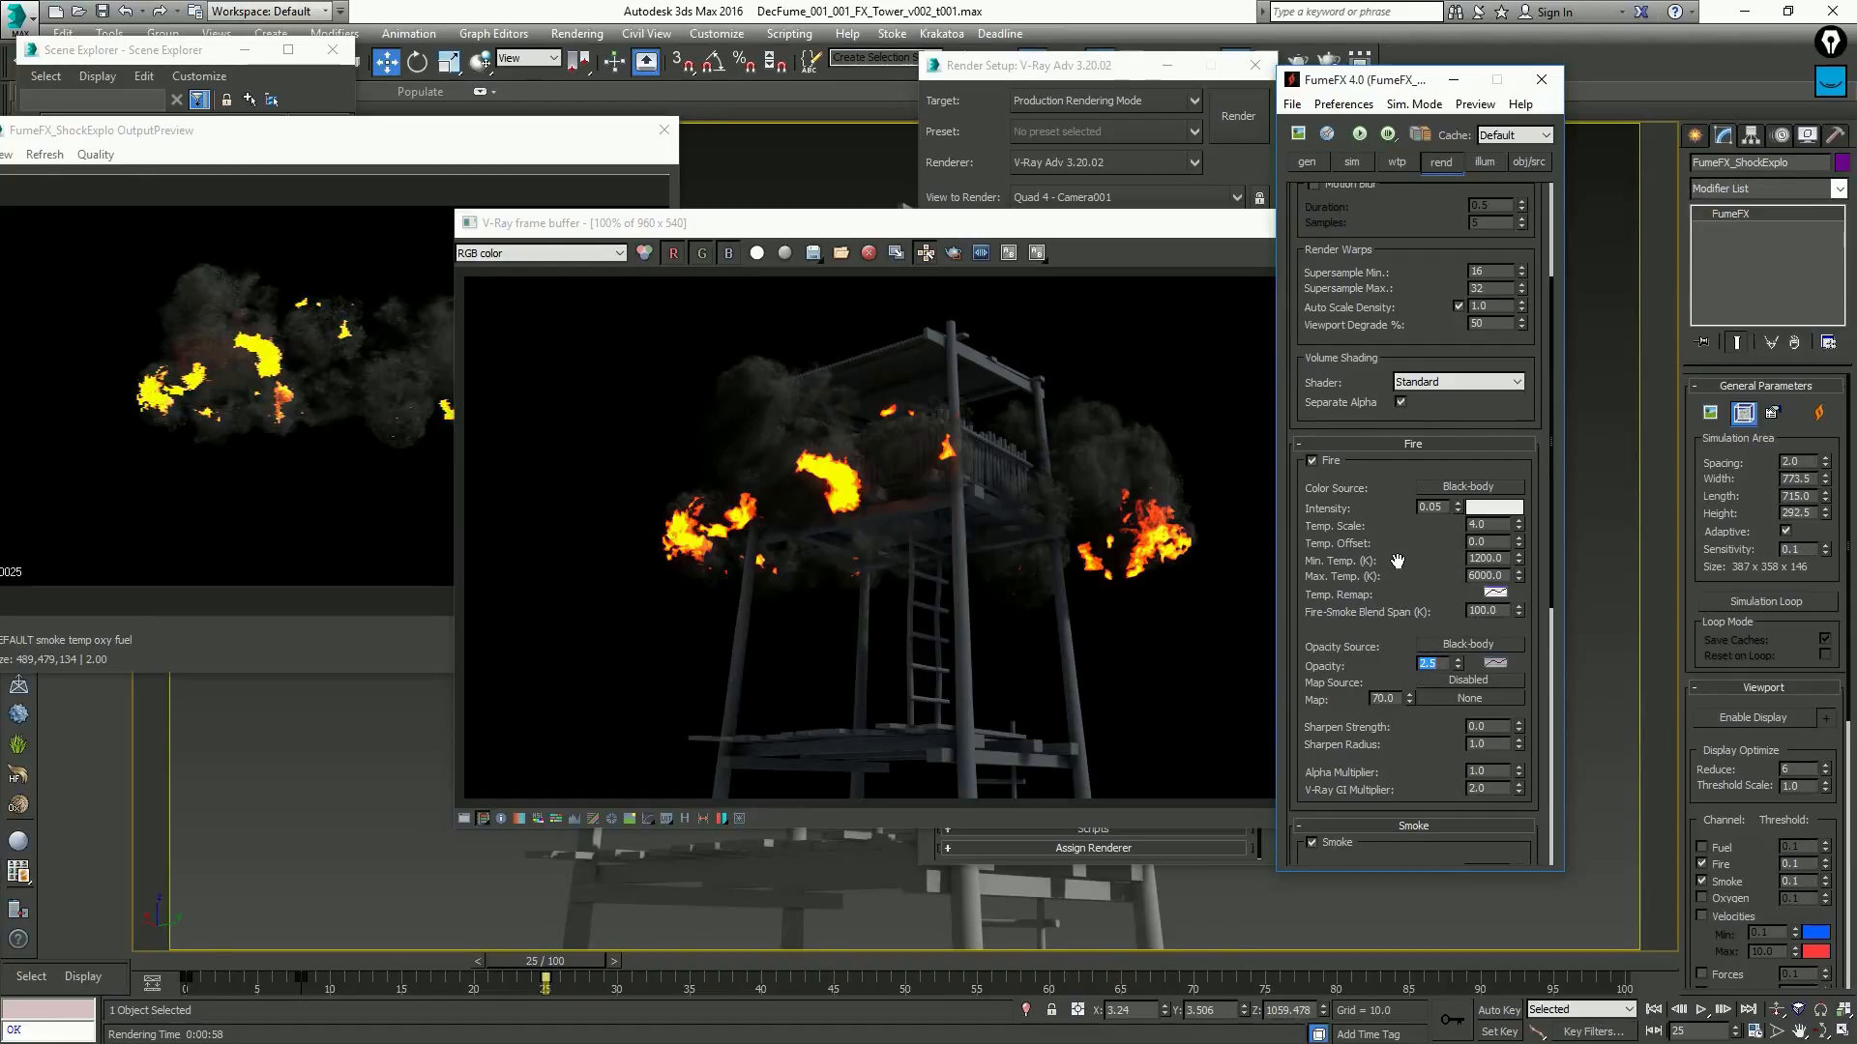
left_click_drag(1384, 595, 1412, 630)
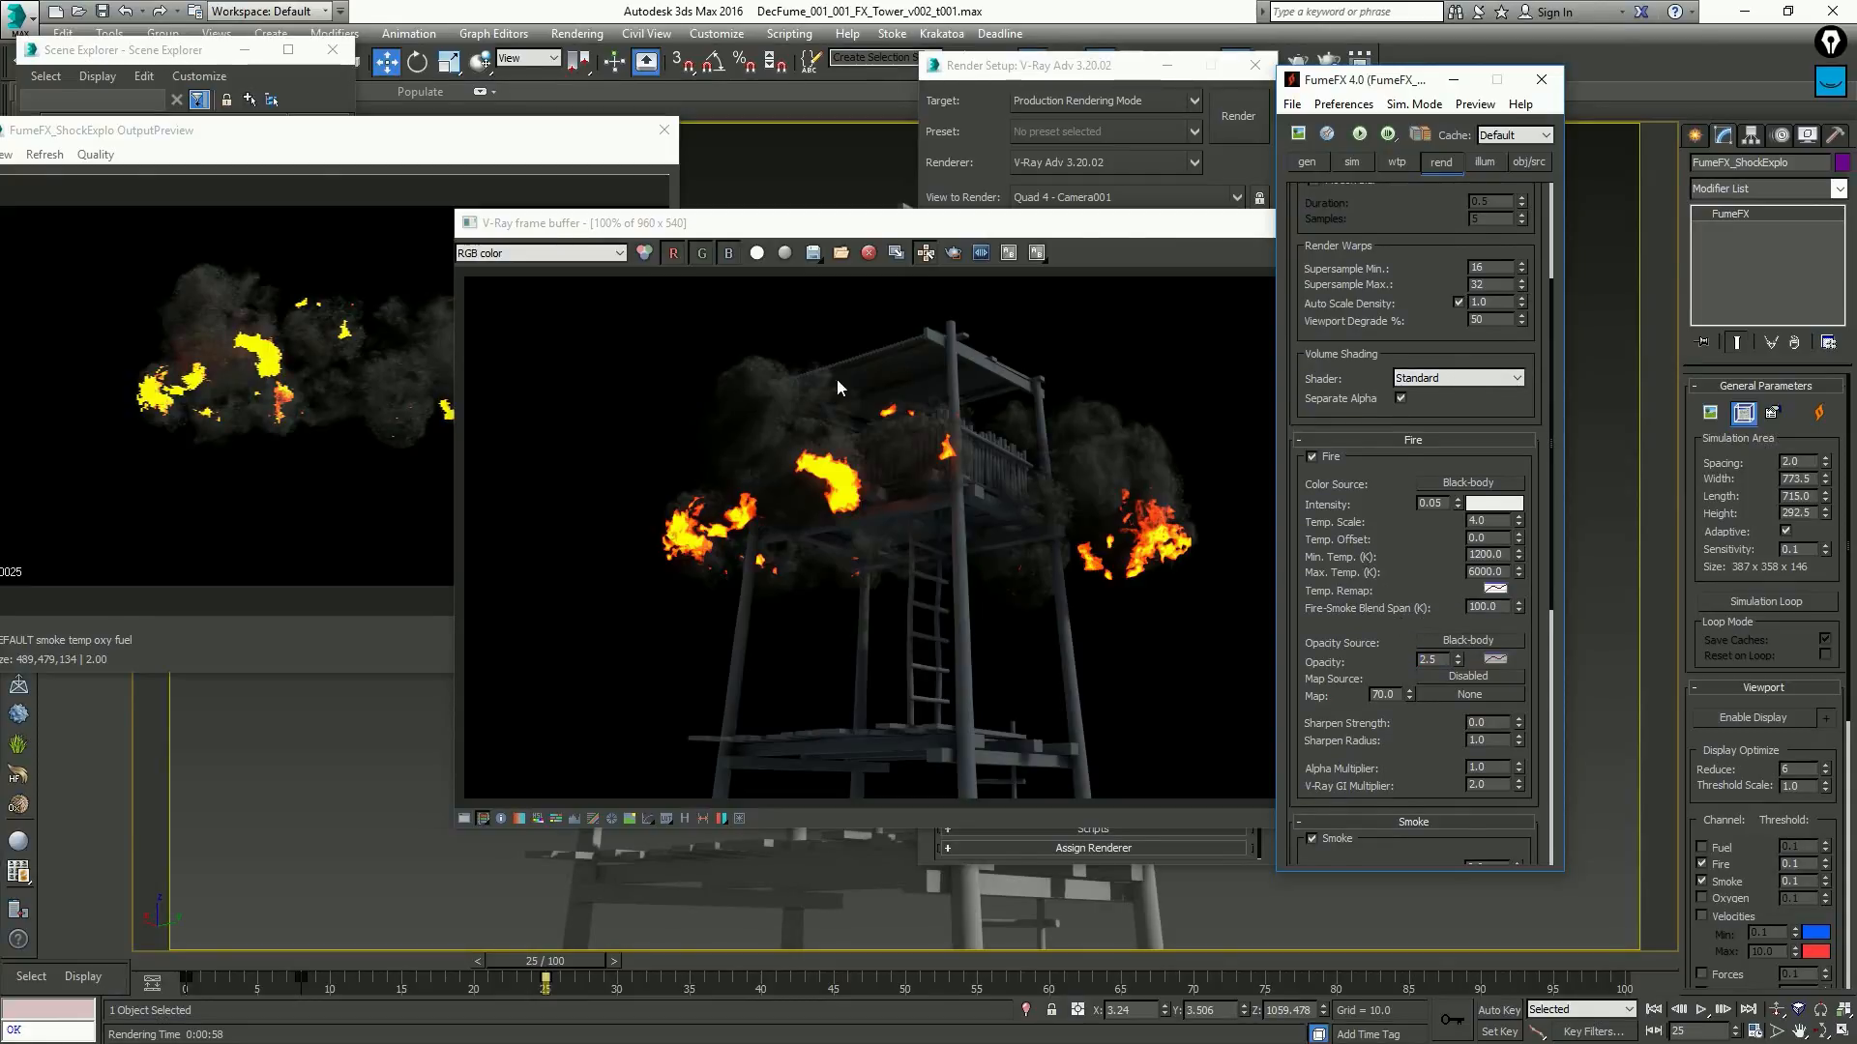
Move the V-Ray frame buffer aside and refresh the FumeFX output preview by reapplying its window size
left_click_drag(861, 229, 427, 350)
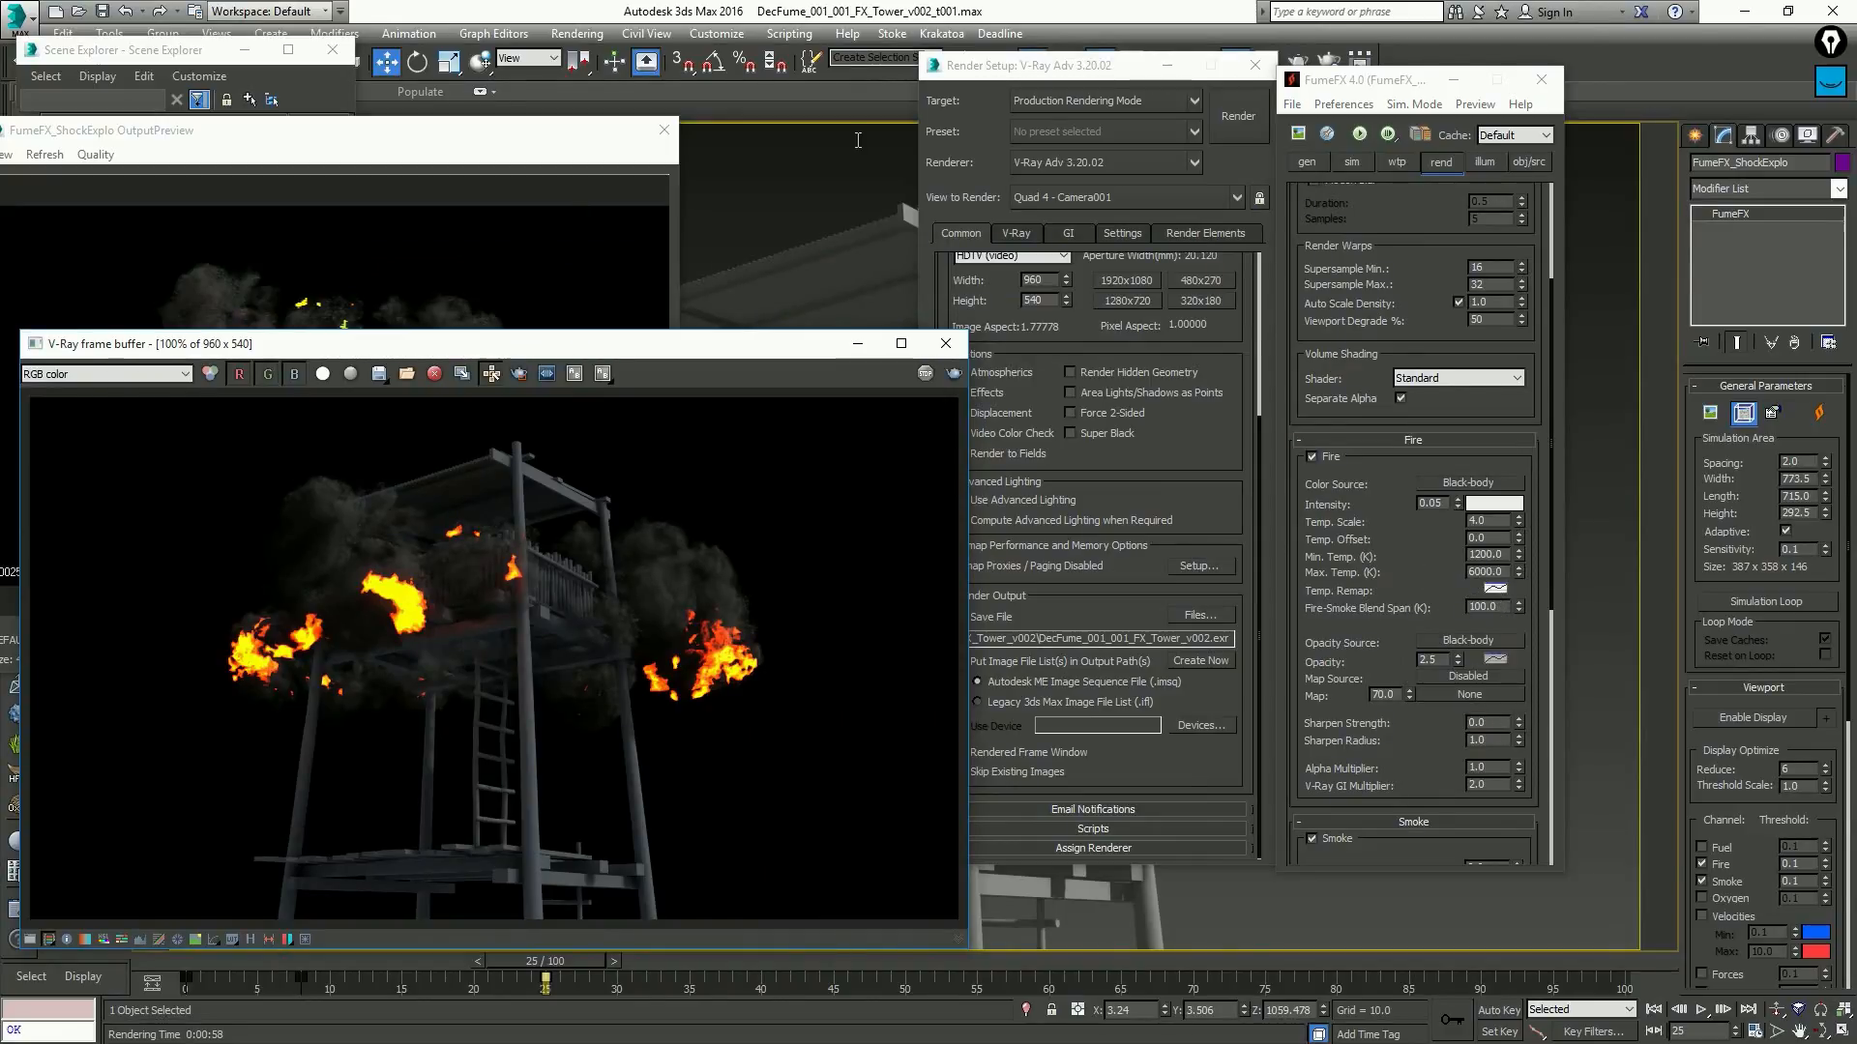
left_click(1475, 104)
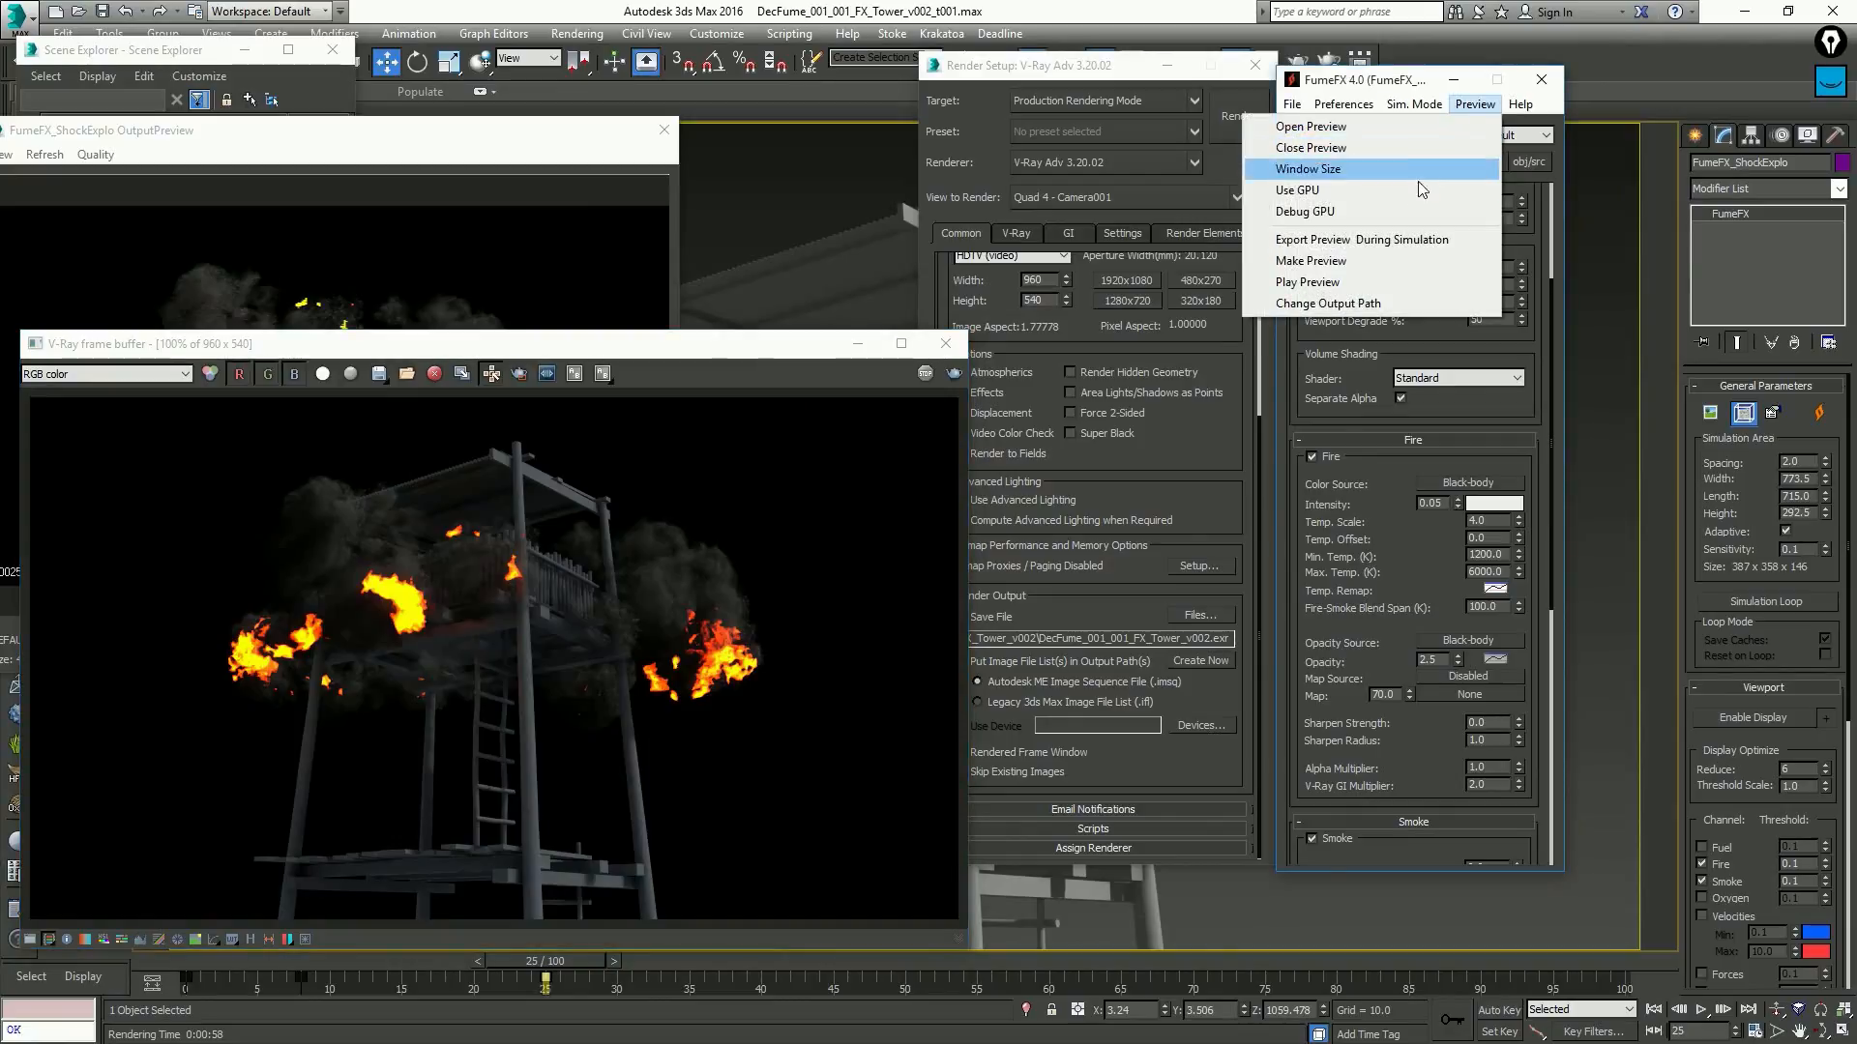
left_click(1420, 176)
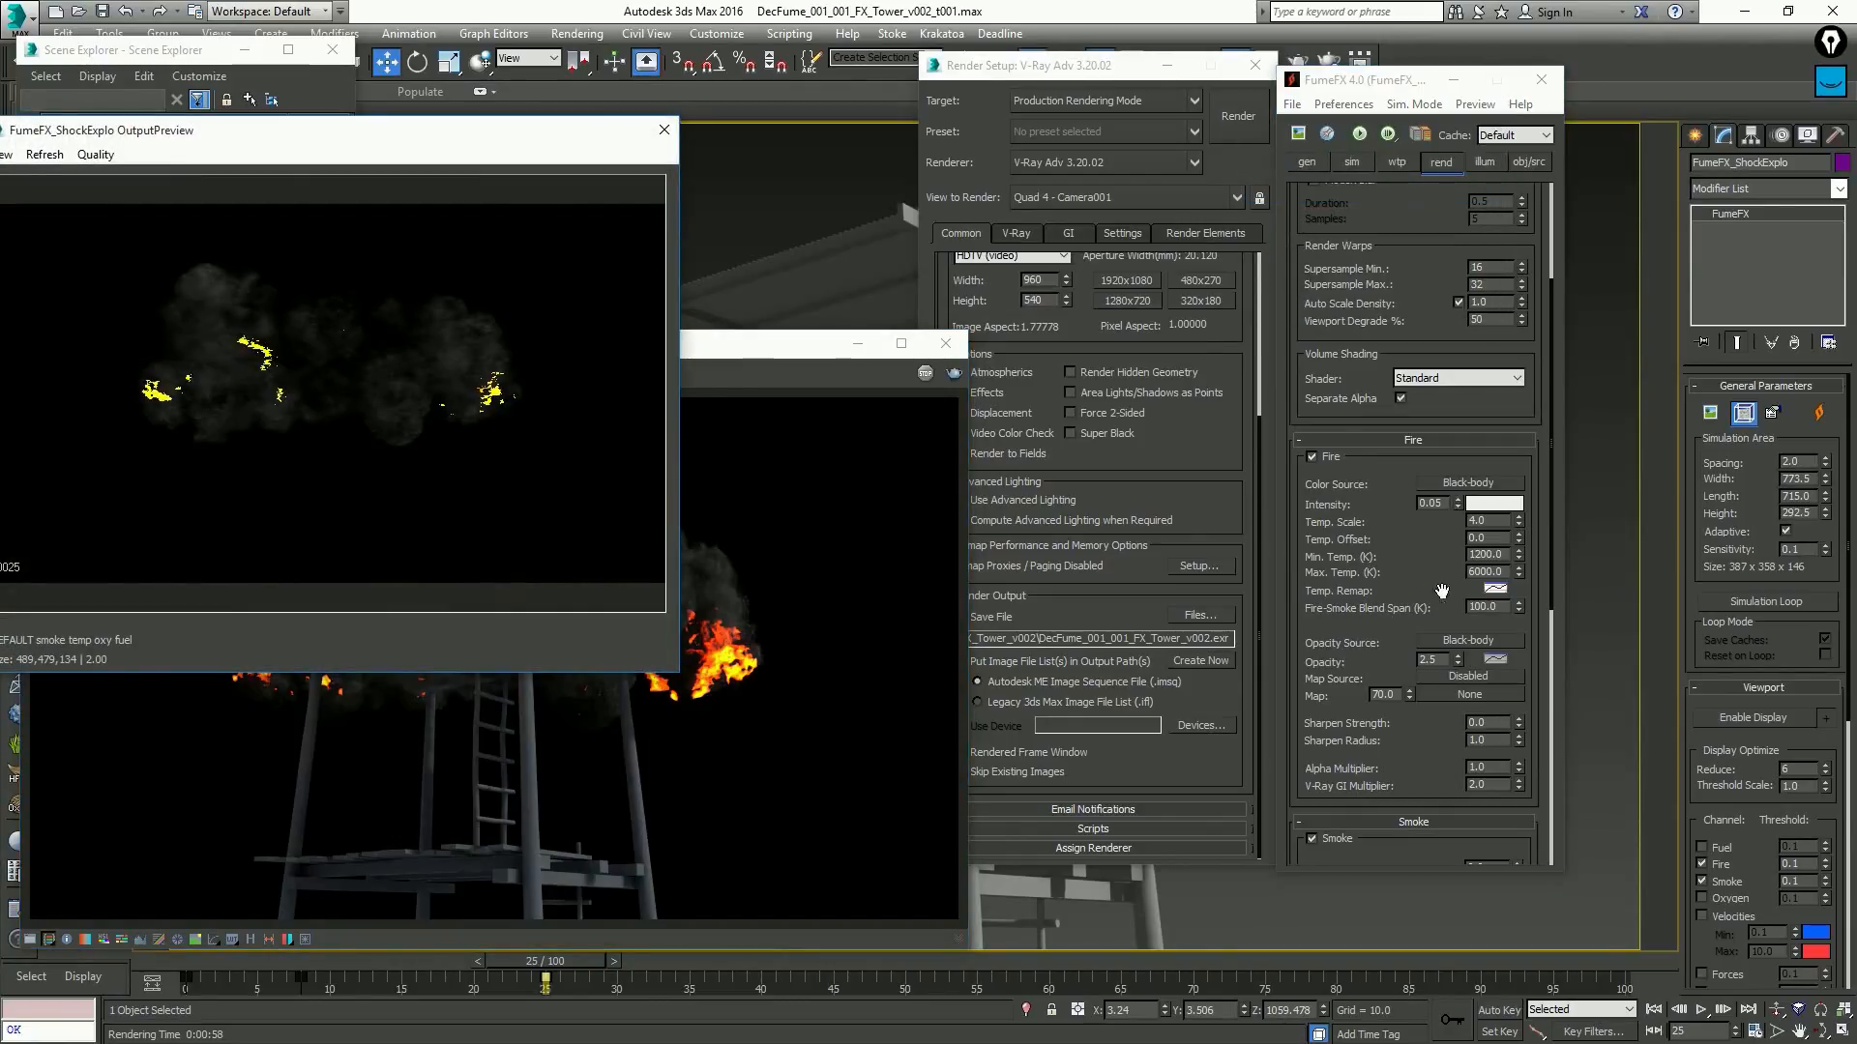
Set the Fire-Smoke Blend Span of FumeFX_ShockExplo to 437 and its fire opacity to 0.5
left_click_drag(1518, 607, 1504, 432)
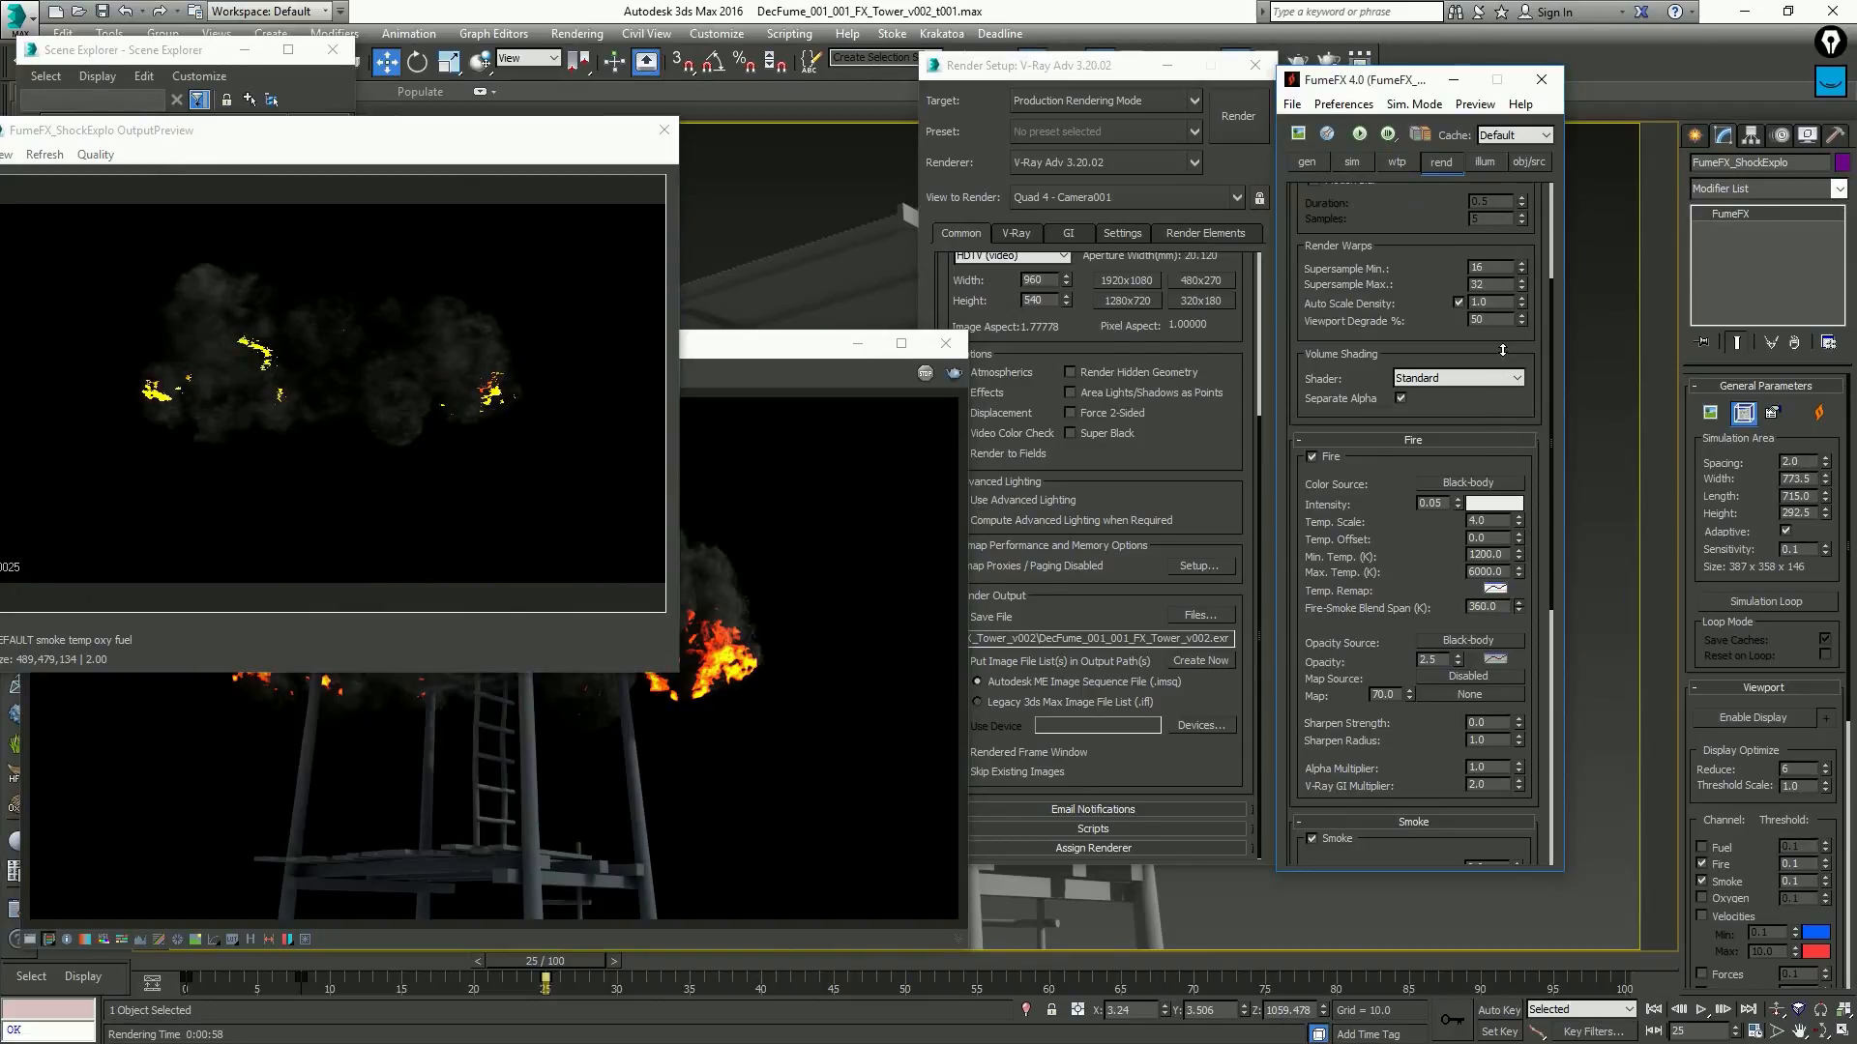
left_click_drag(1512, 286, 1430, 333)
left_click_drag(1358, 590, 1363, 443)
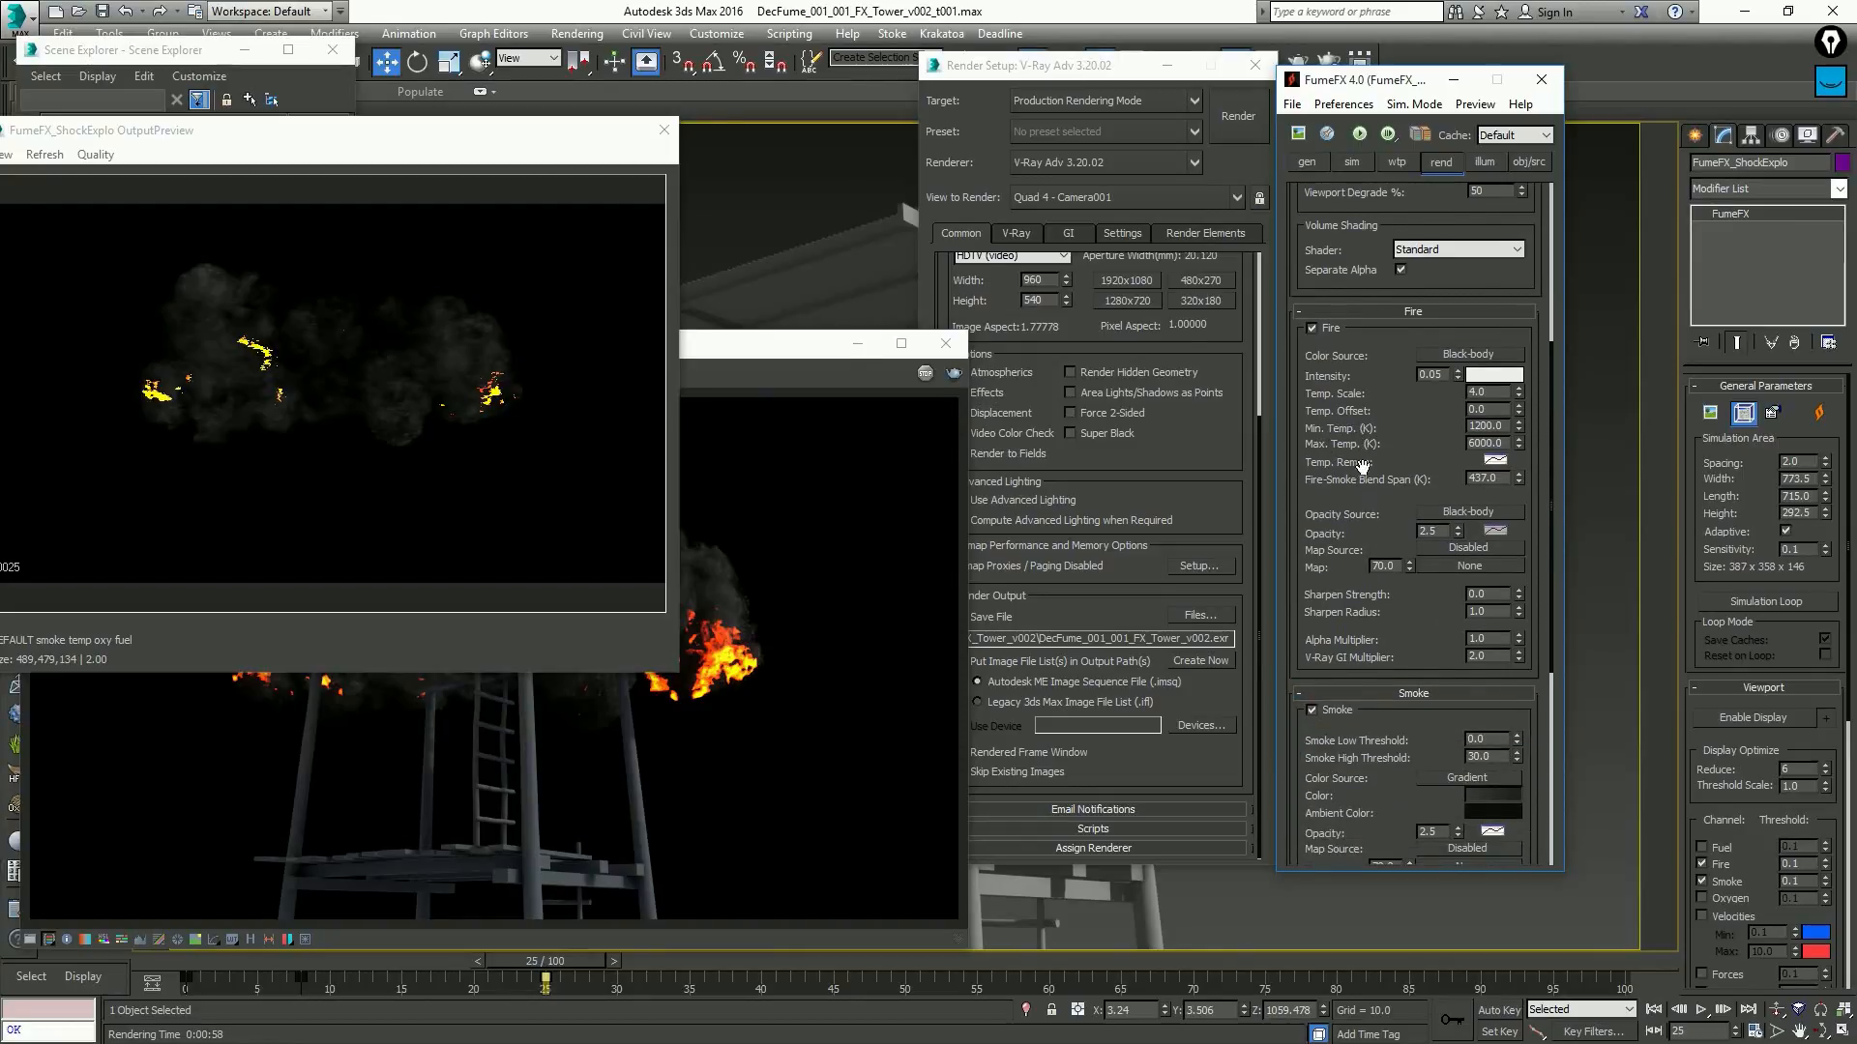
double_click(1444, 530)
type("0.5")
key("Return")
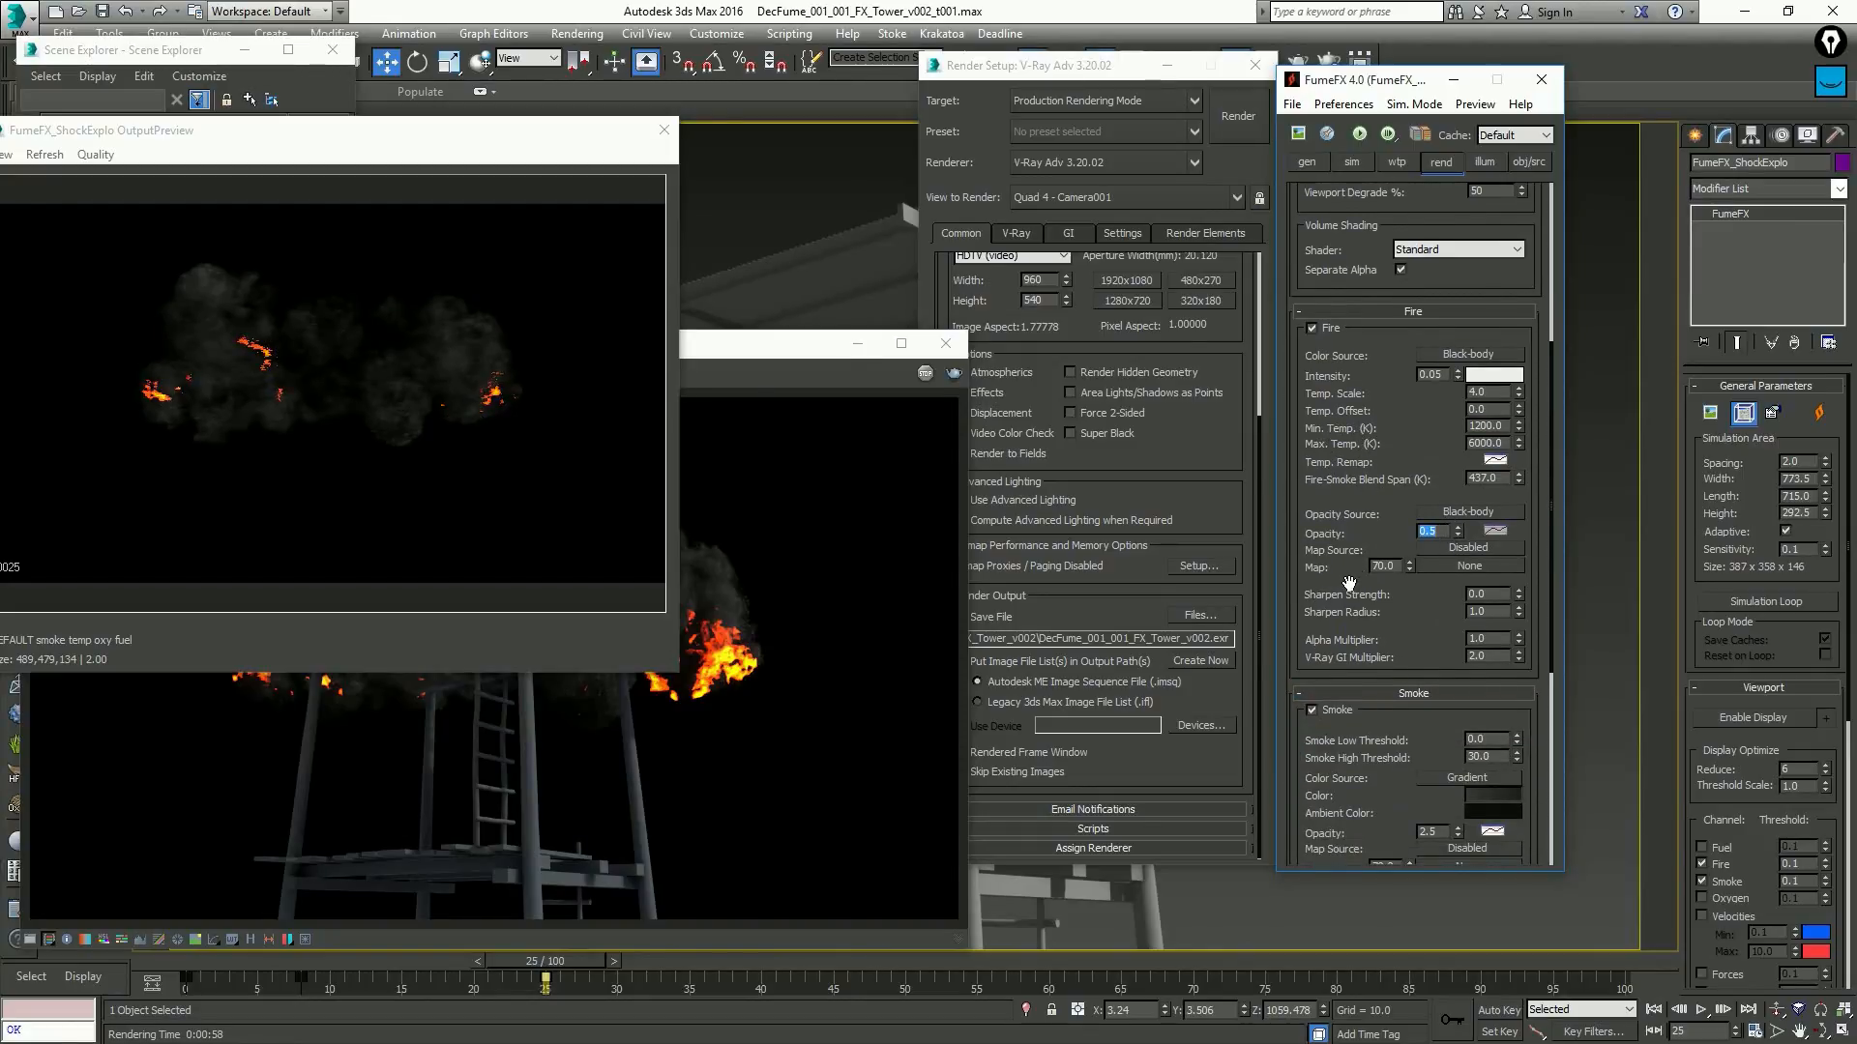
Set the Fire-Smoke Blend Span in the fire rendering parameters of FumeFX_ShockExplo to 500
left_click_drag(1344, 584, 1354, 391)
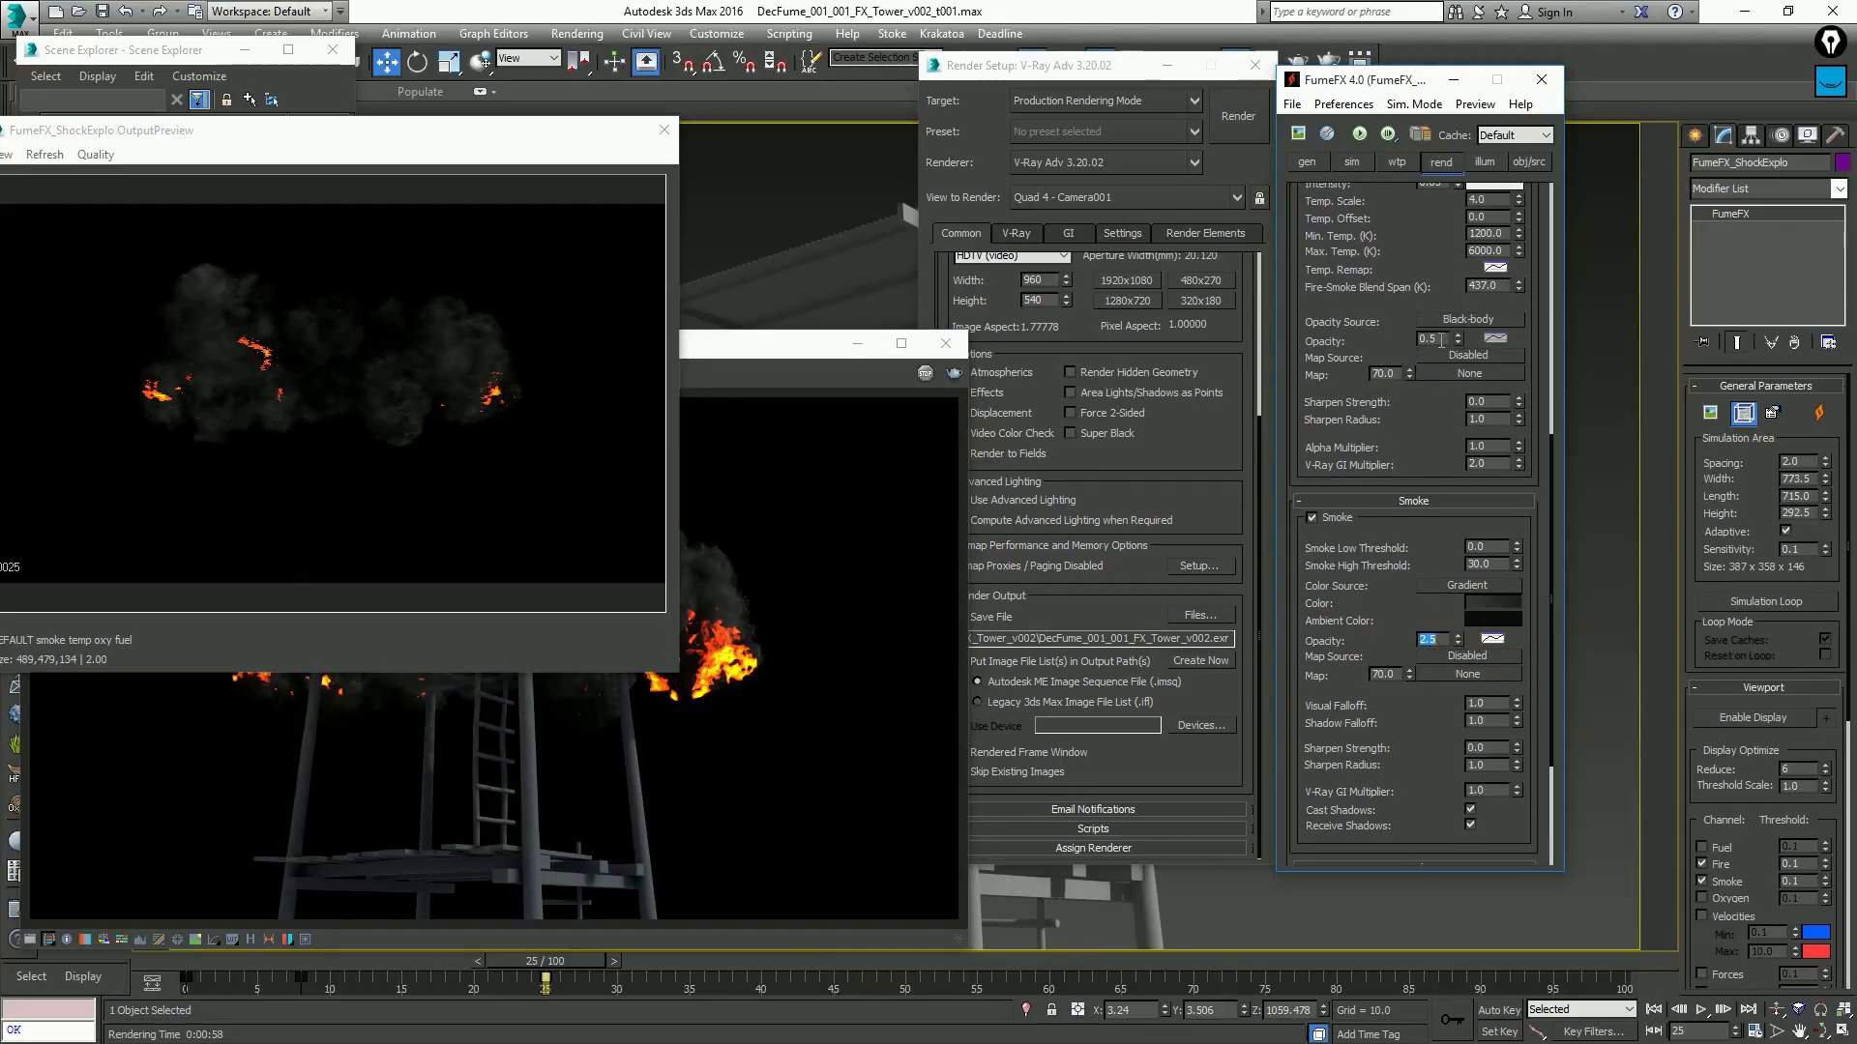
double_click(1441, 340)
left_click_drag(1421, 292, 1441, 376)
double_click(1502, 370)
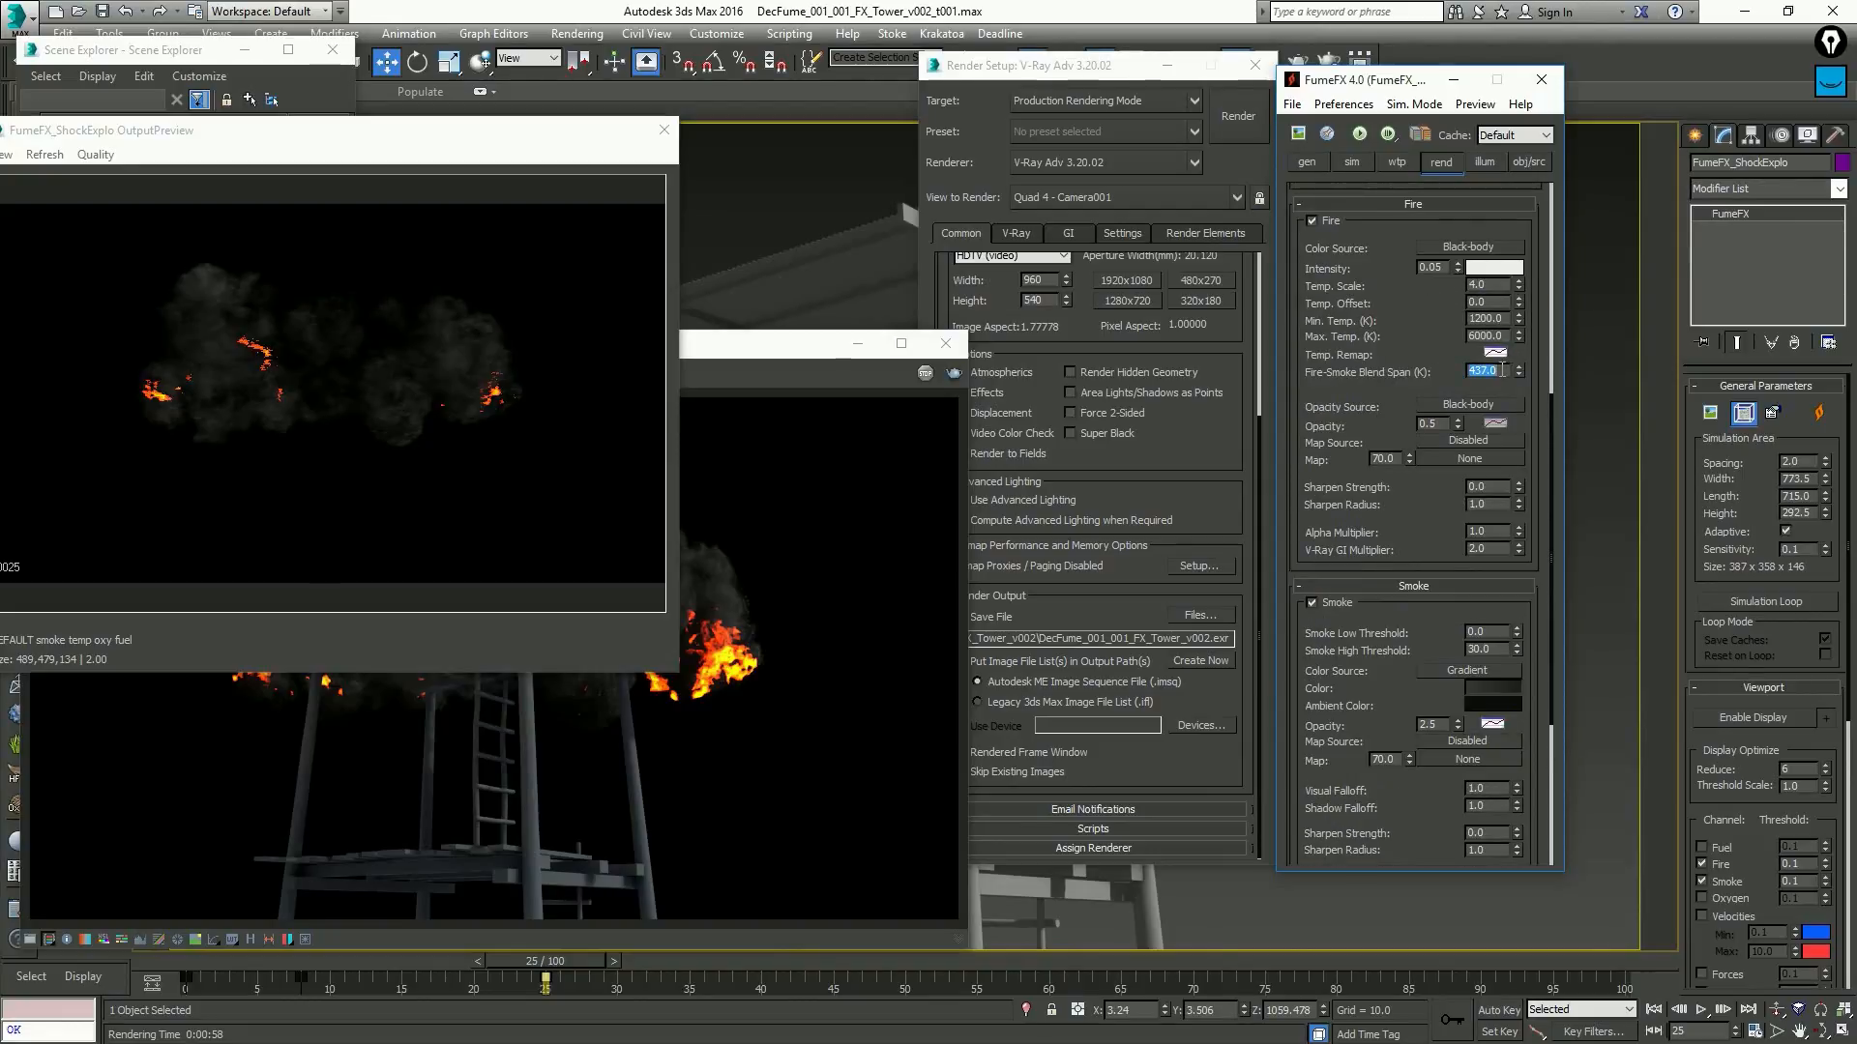
key("BackSpace")
Compare fire opacities of 0.1 and 0.2, settle on 0.2, and render frame 25 with V-Ray
left_click(1441, 724)
left_click_drag(1520, 284, 1517, 279)
type(".2")
key("Return")
type(".1")
key("Return")
type(".2")
key("Return")
left_click(1363, 423)
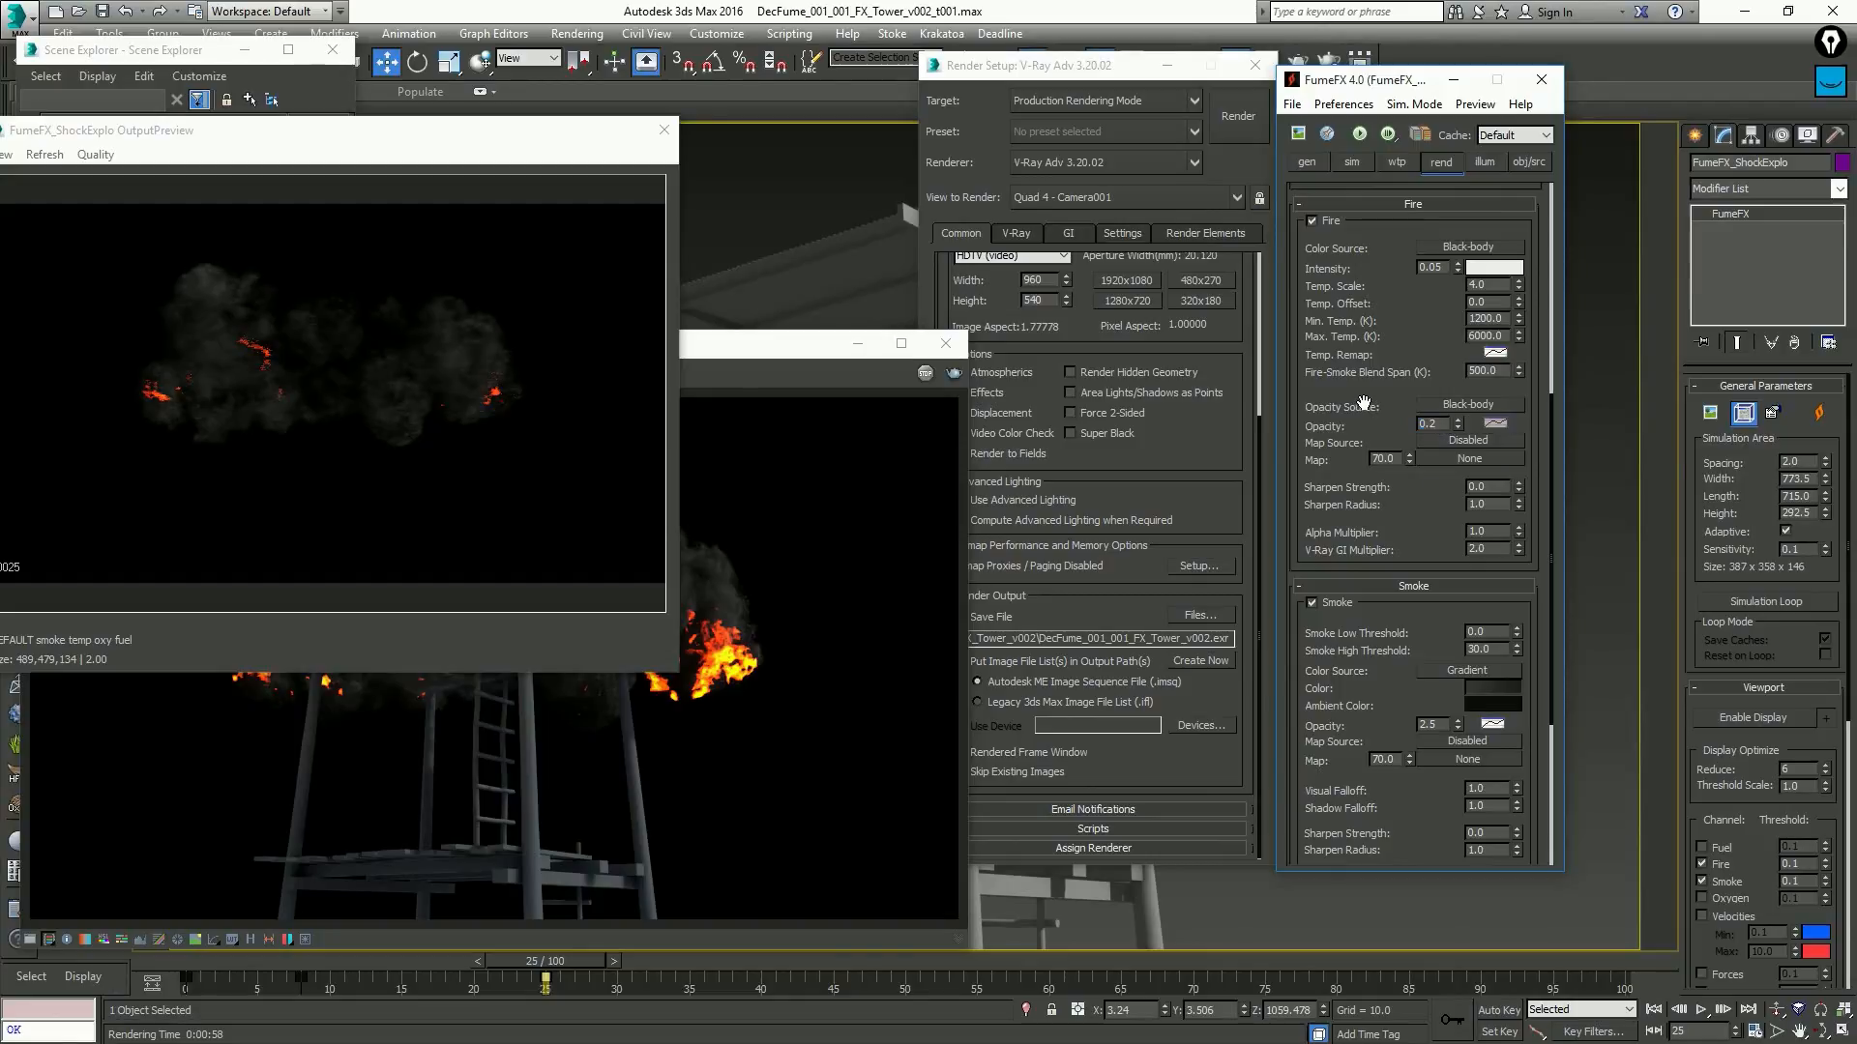
key("shift+q")
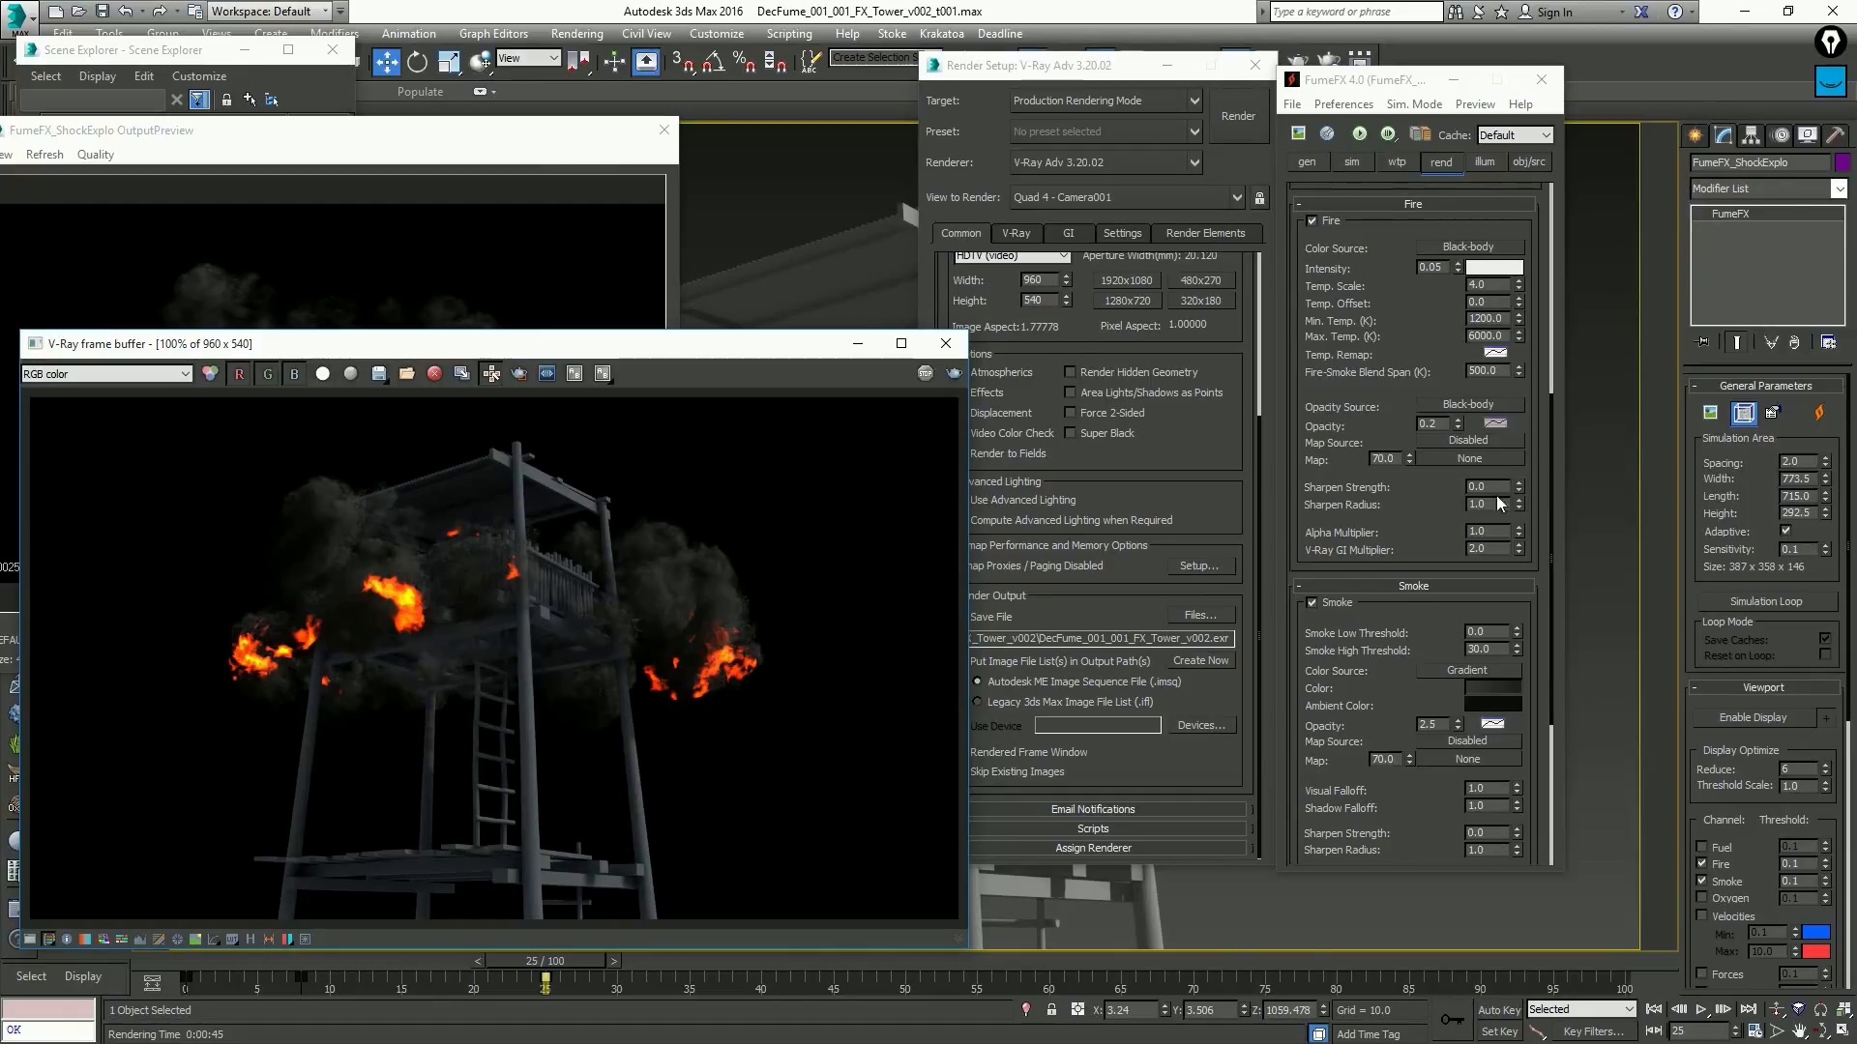
Try fire temperature scales of 3.5 and 3.7, and render the frame with 3.7
left_click(1368, 658)
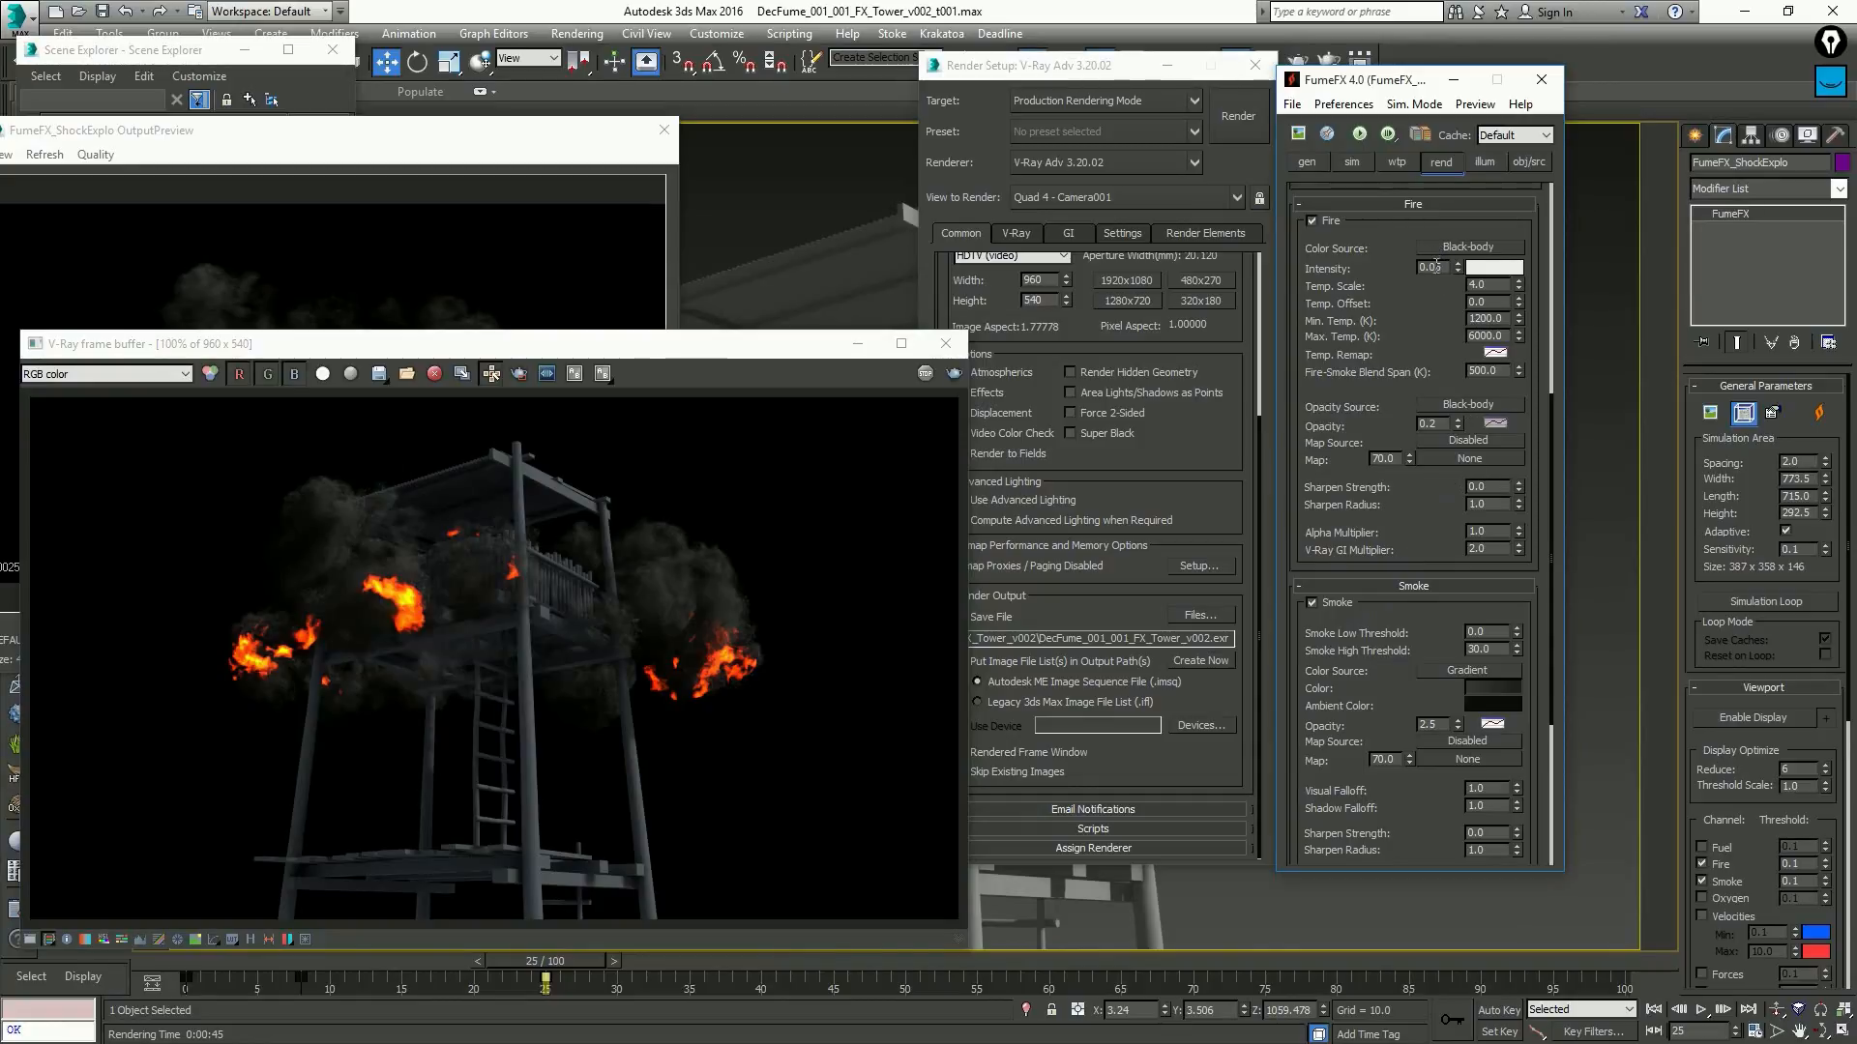
double_click(1490, 284)
key("Return")
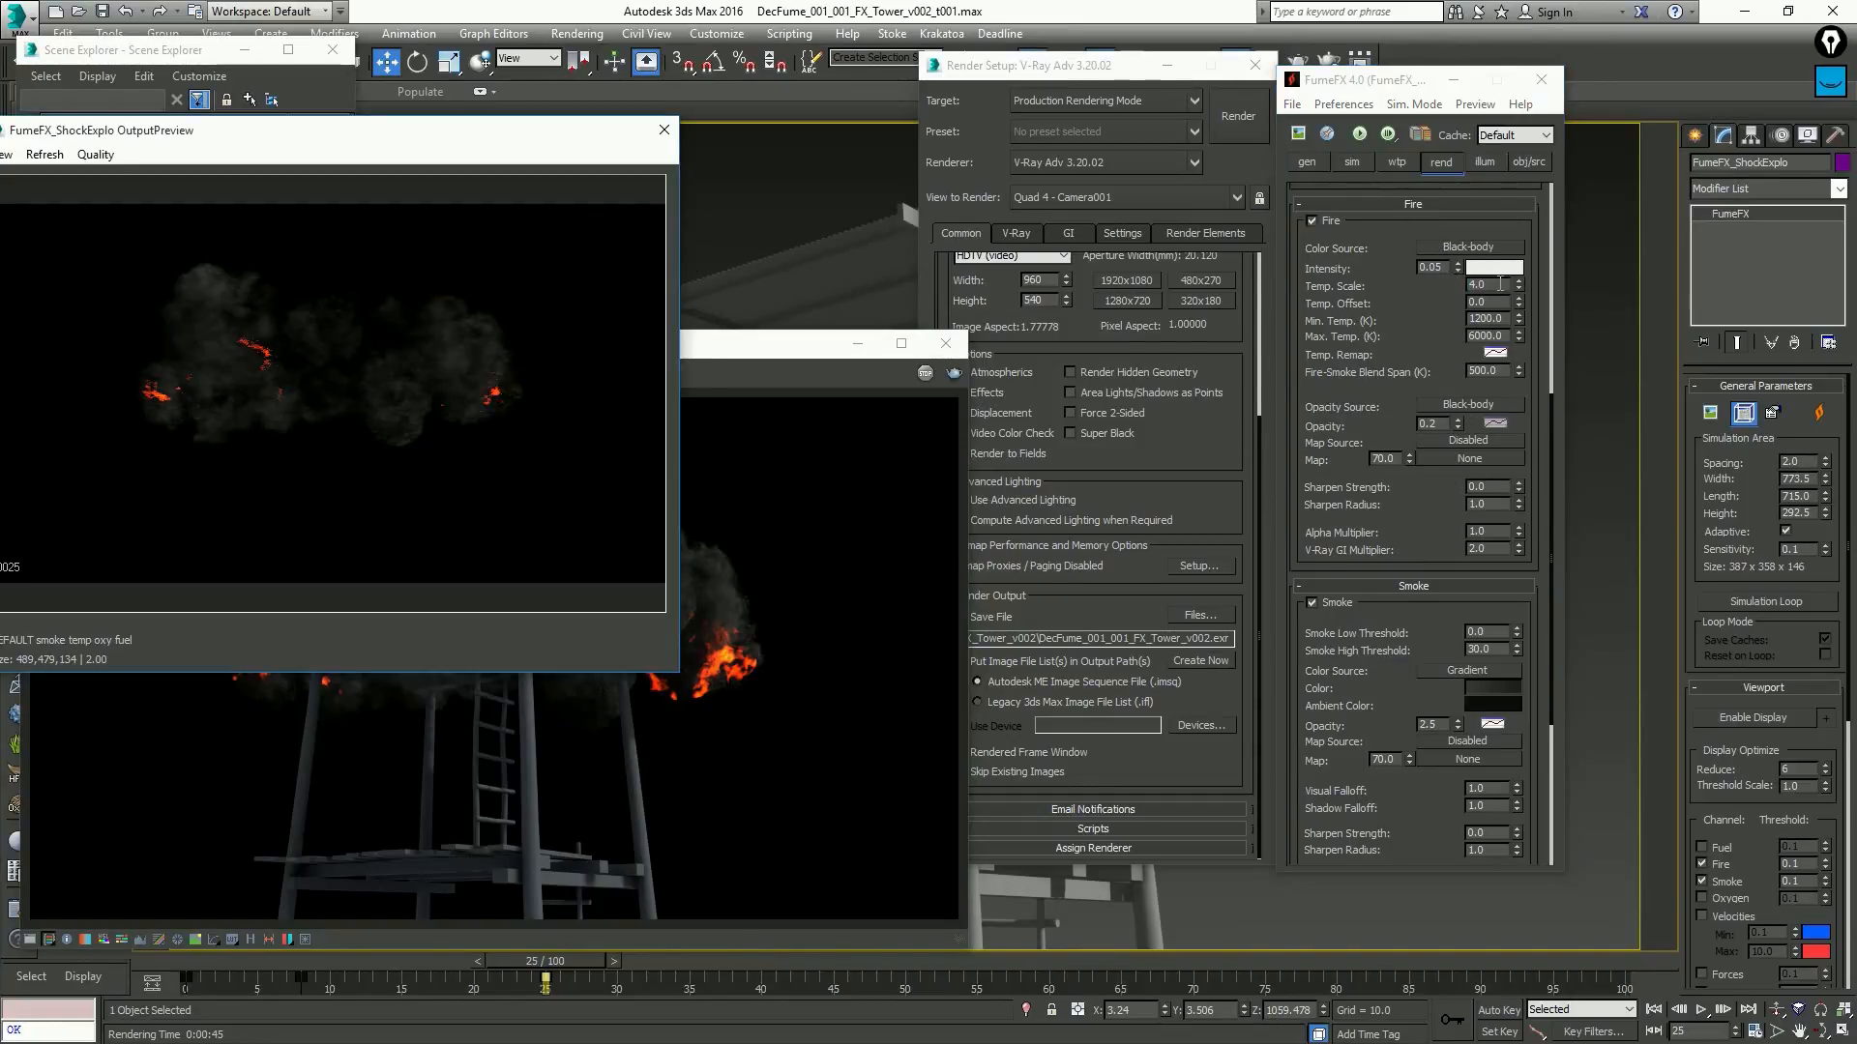
double_click(1500, 284)
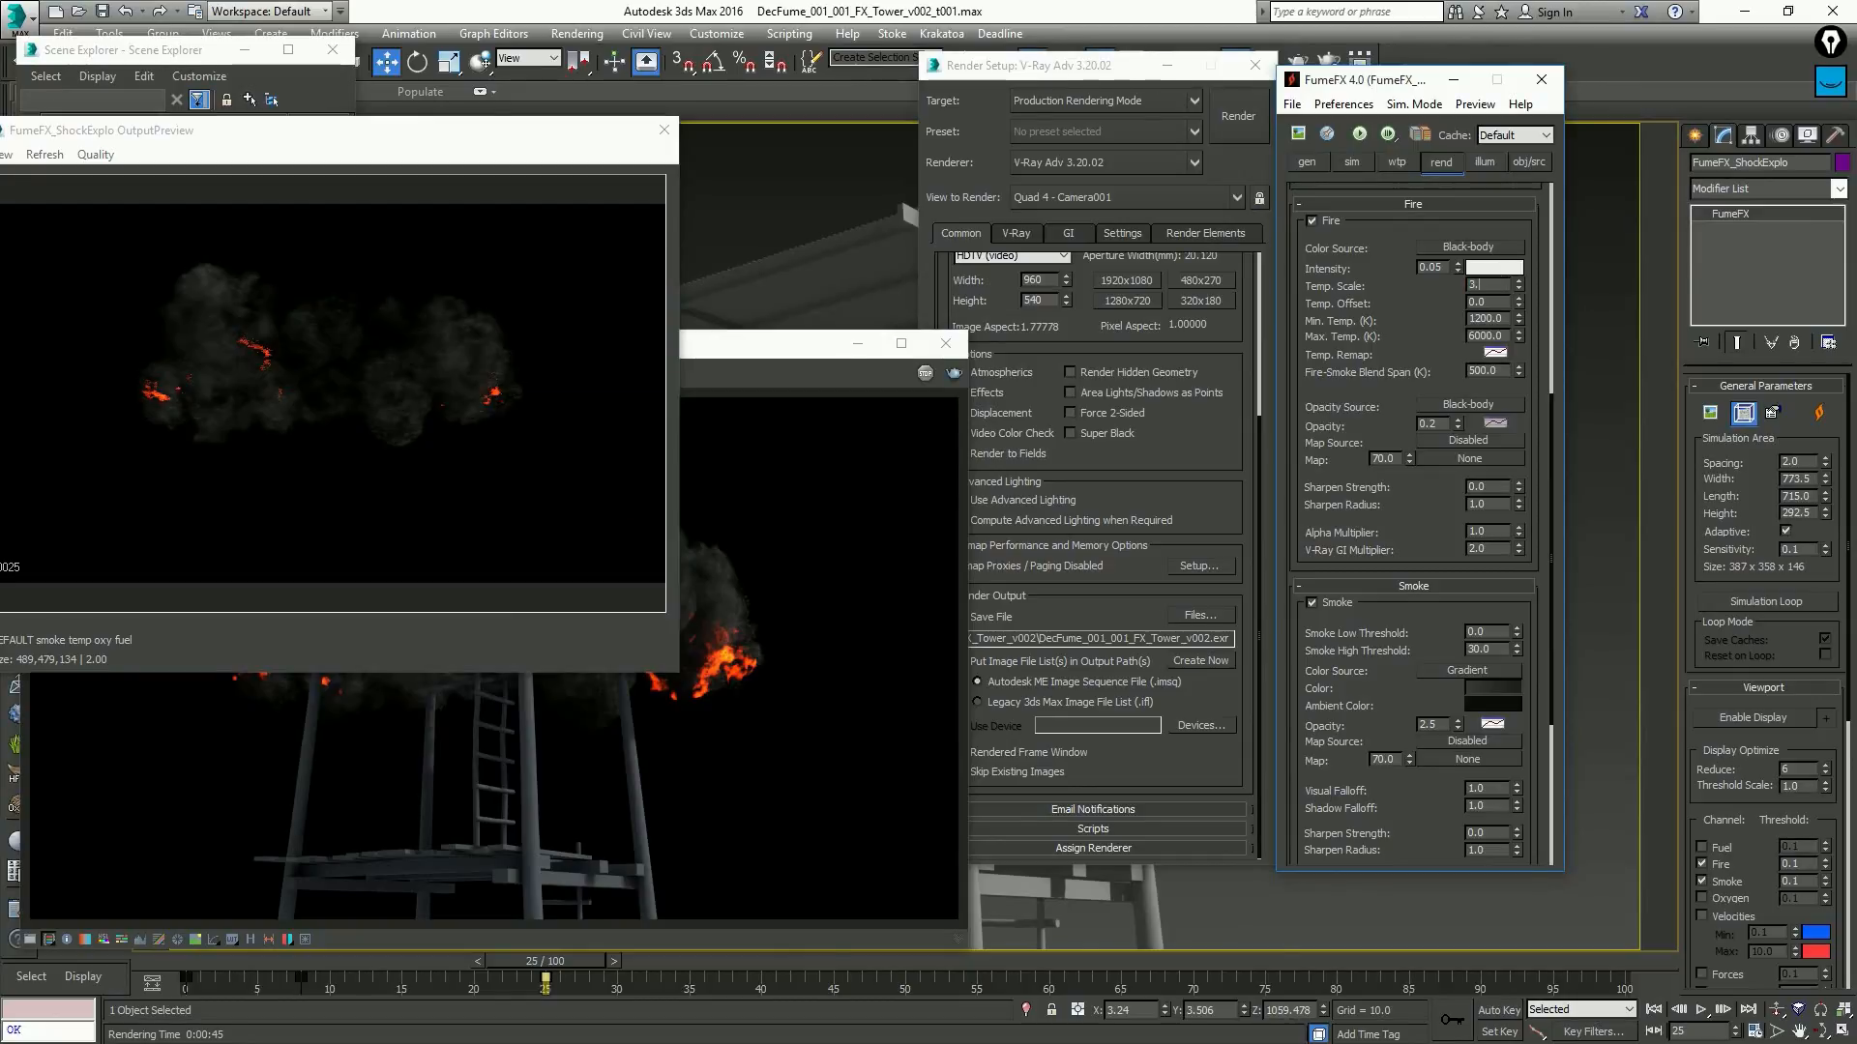
type("3.5")
key("Return")
type("3.7")
key("Return")
key("shift+q")
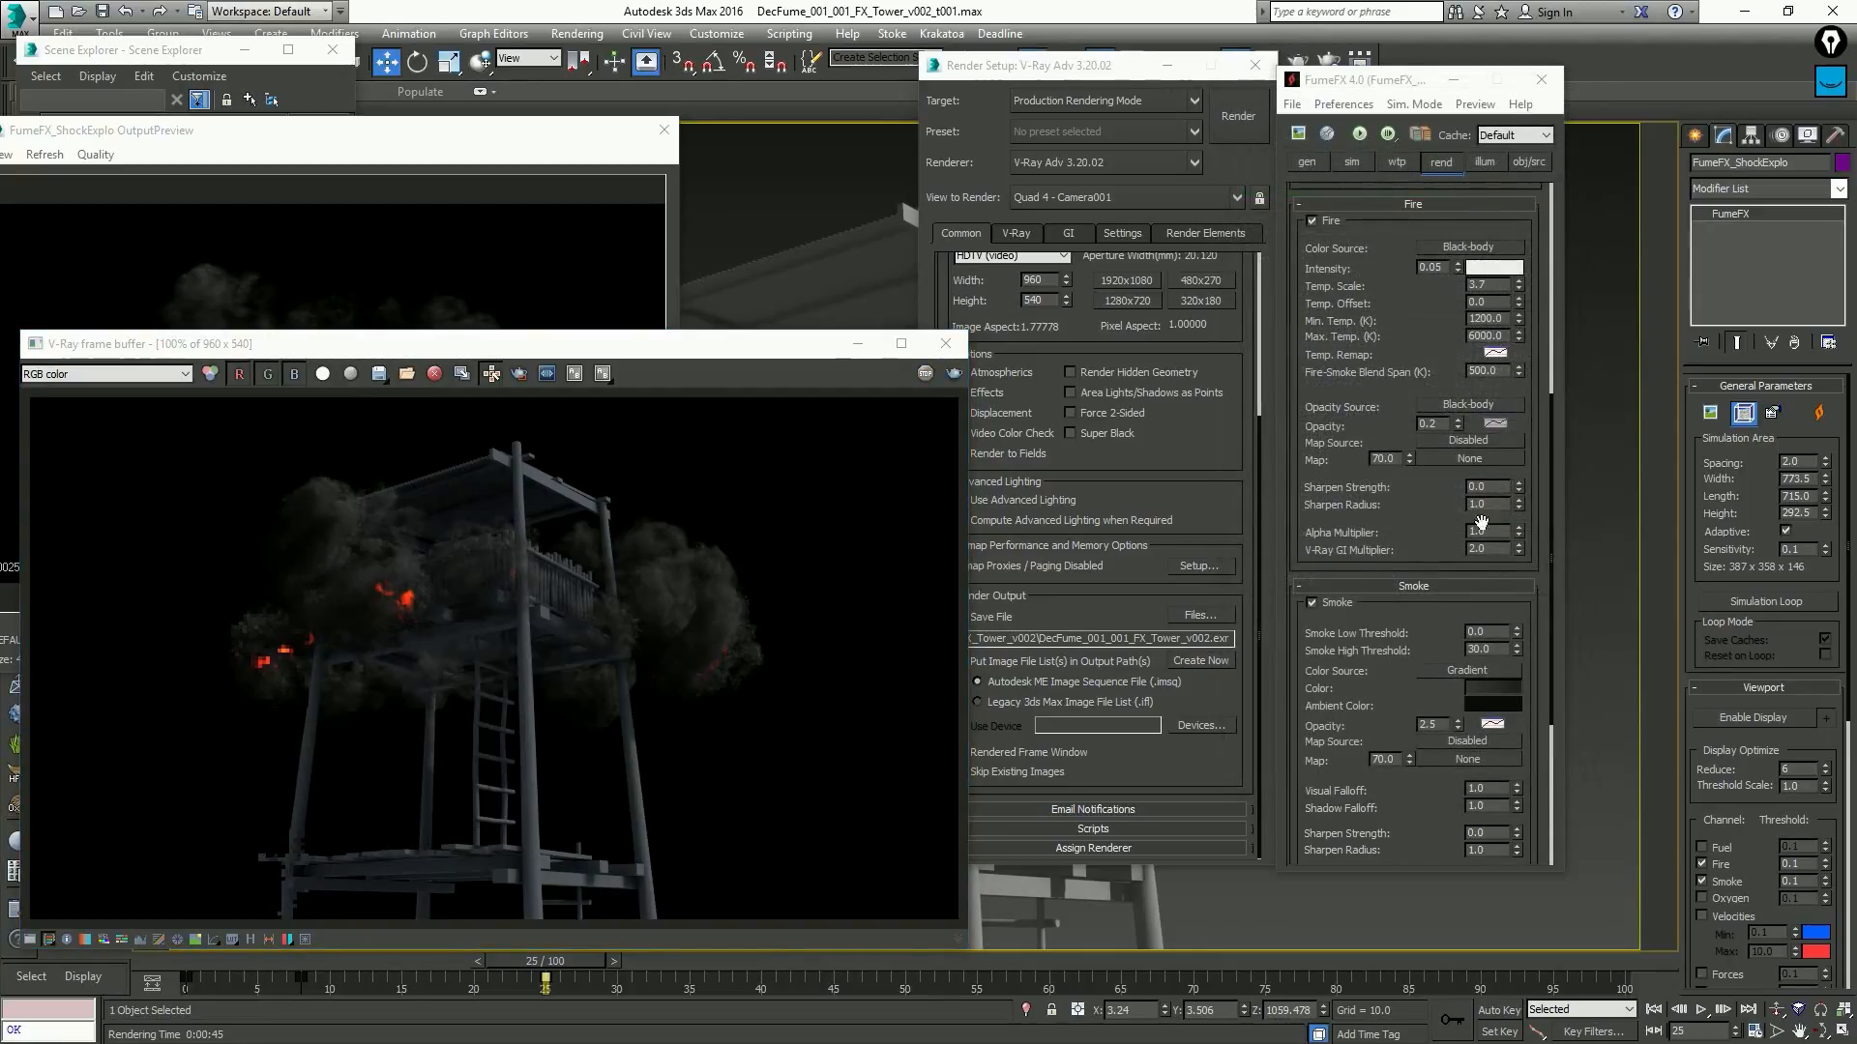
Restore the fire temperature scale to 4.0 and set the fire opacity to 0.1
double_click(1486, 286)
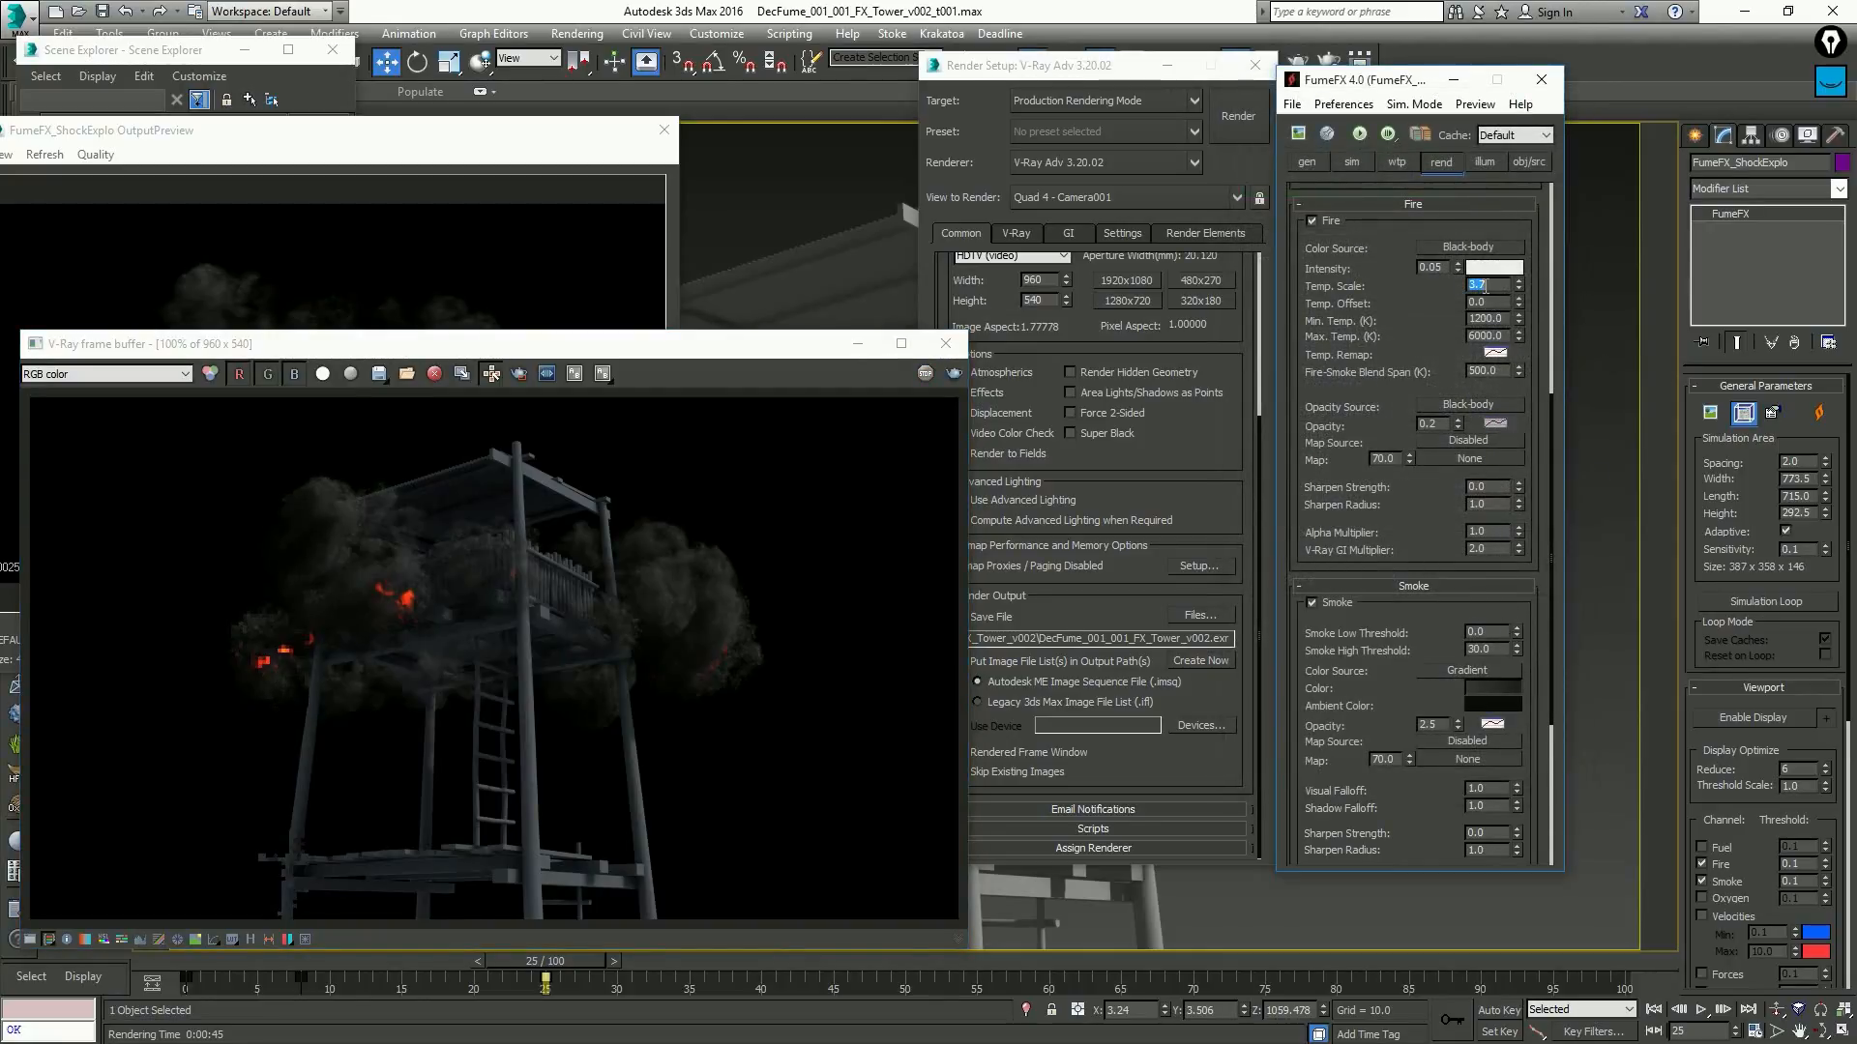
left_click(431, 253)
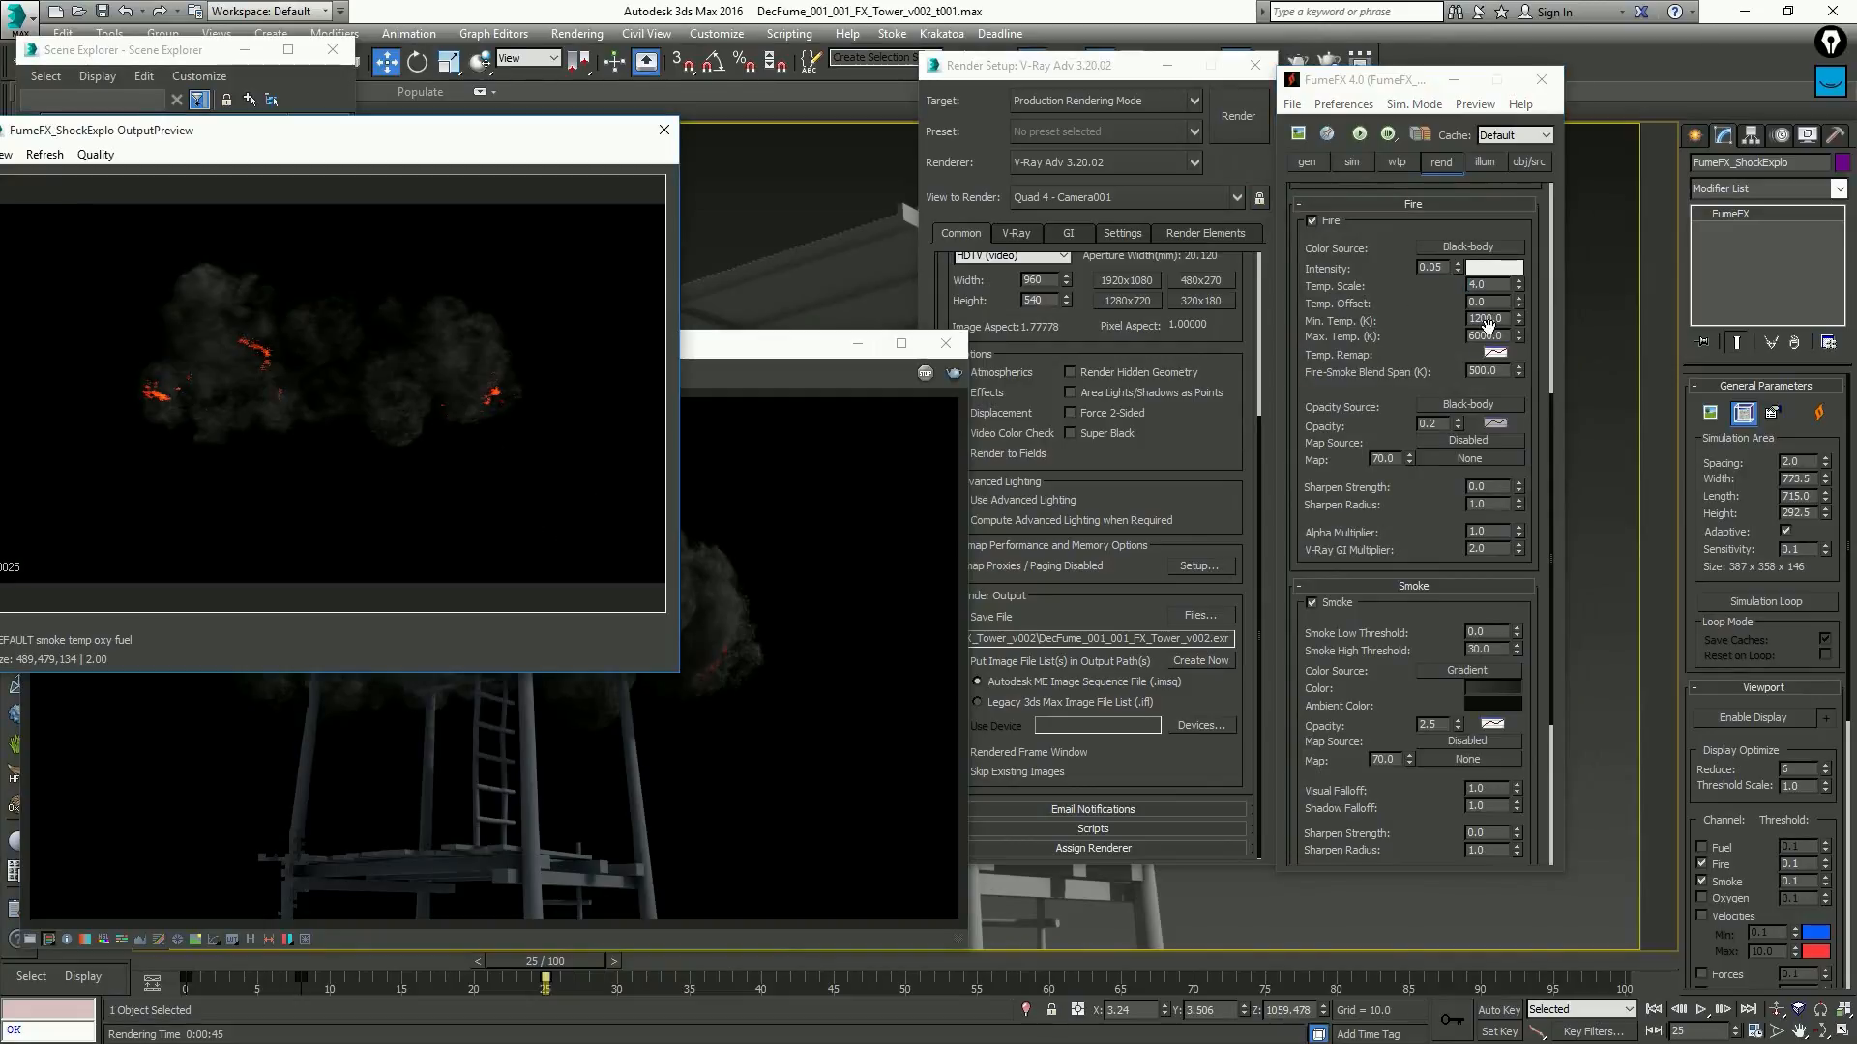
left_click(1407, 313)
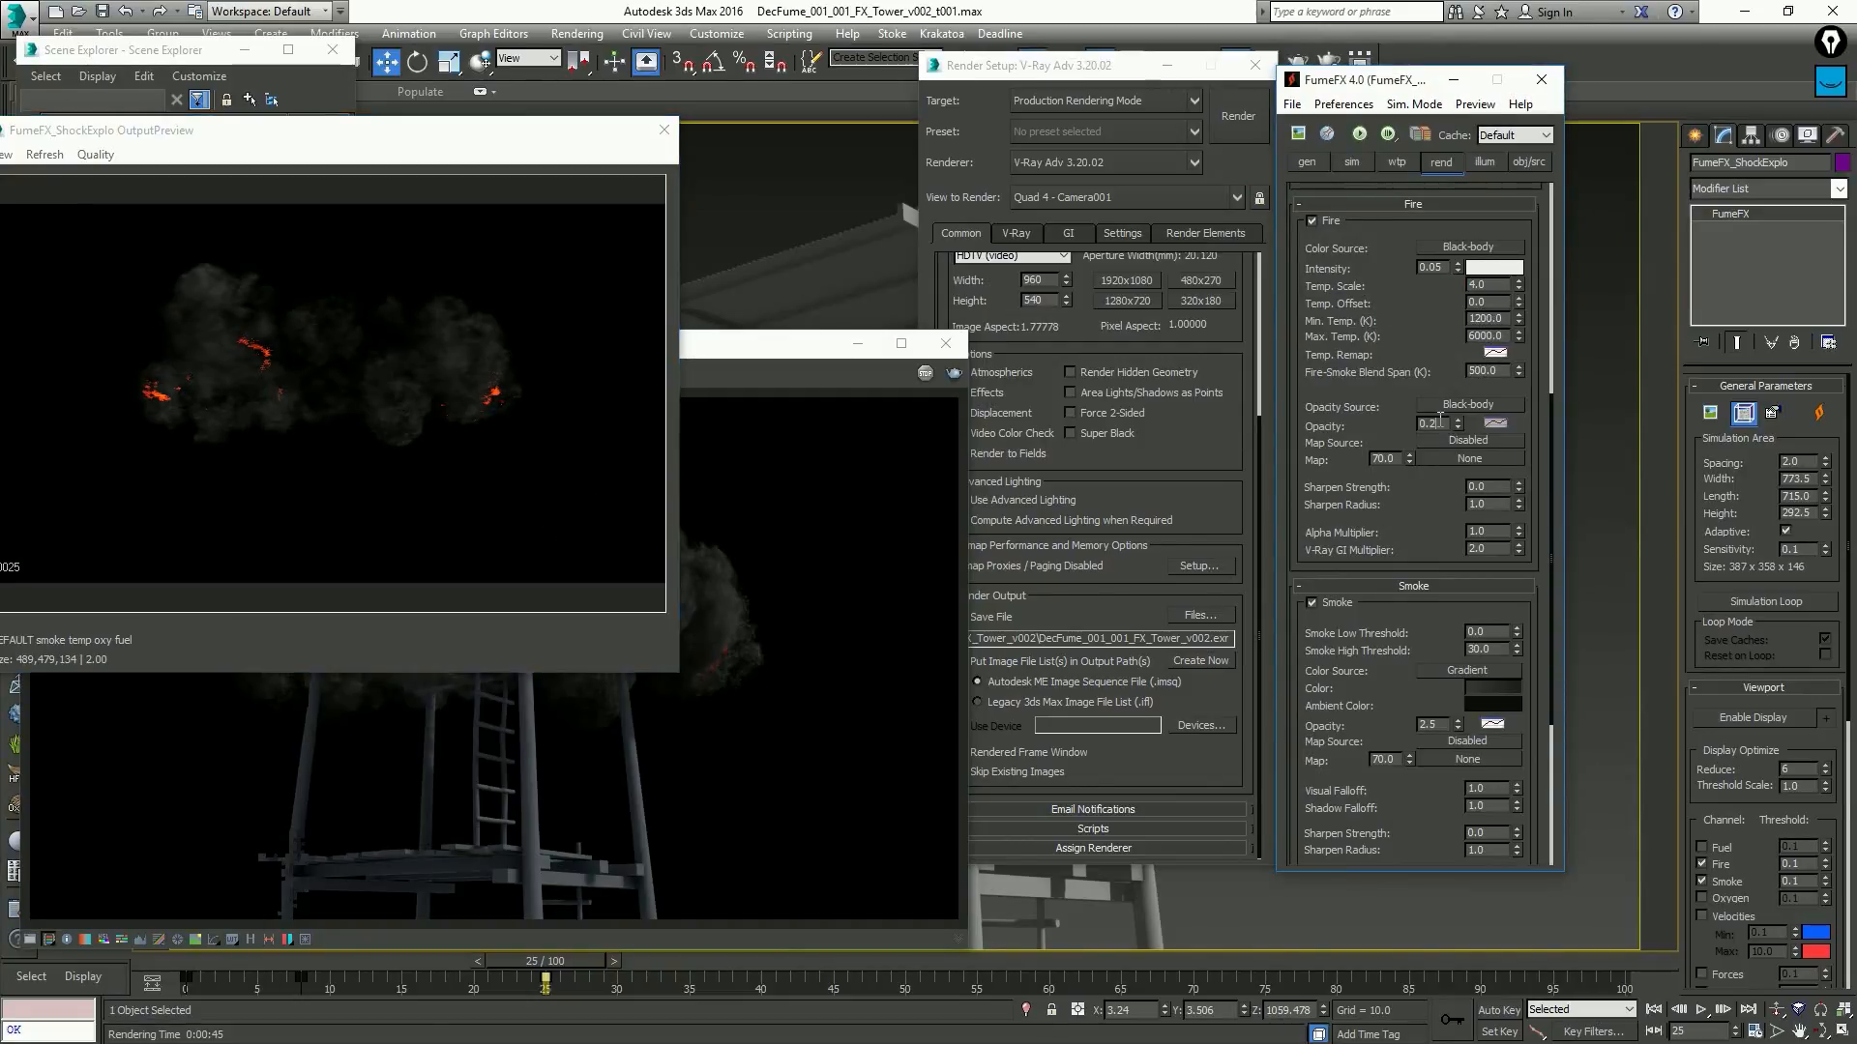
double_click(1429, 423)
type(".1.1")
Close the V-Ray frame buffer, scrub through the explosion, and return to frame 0
left_click(946, 344)
left_click(428, 963)
left_click_drag(427, 964, 722, 978)
key("Home")
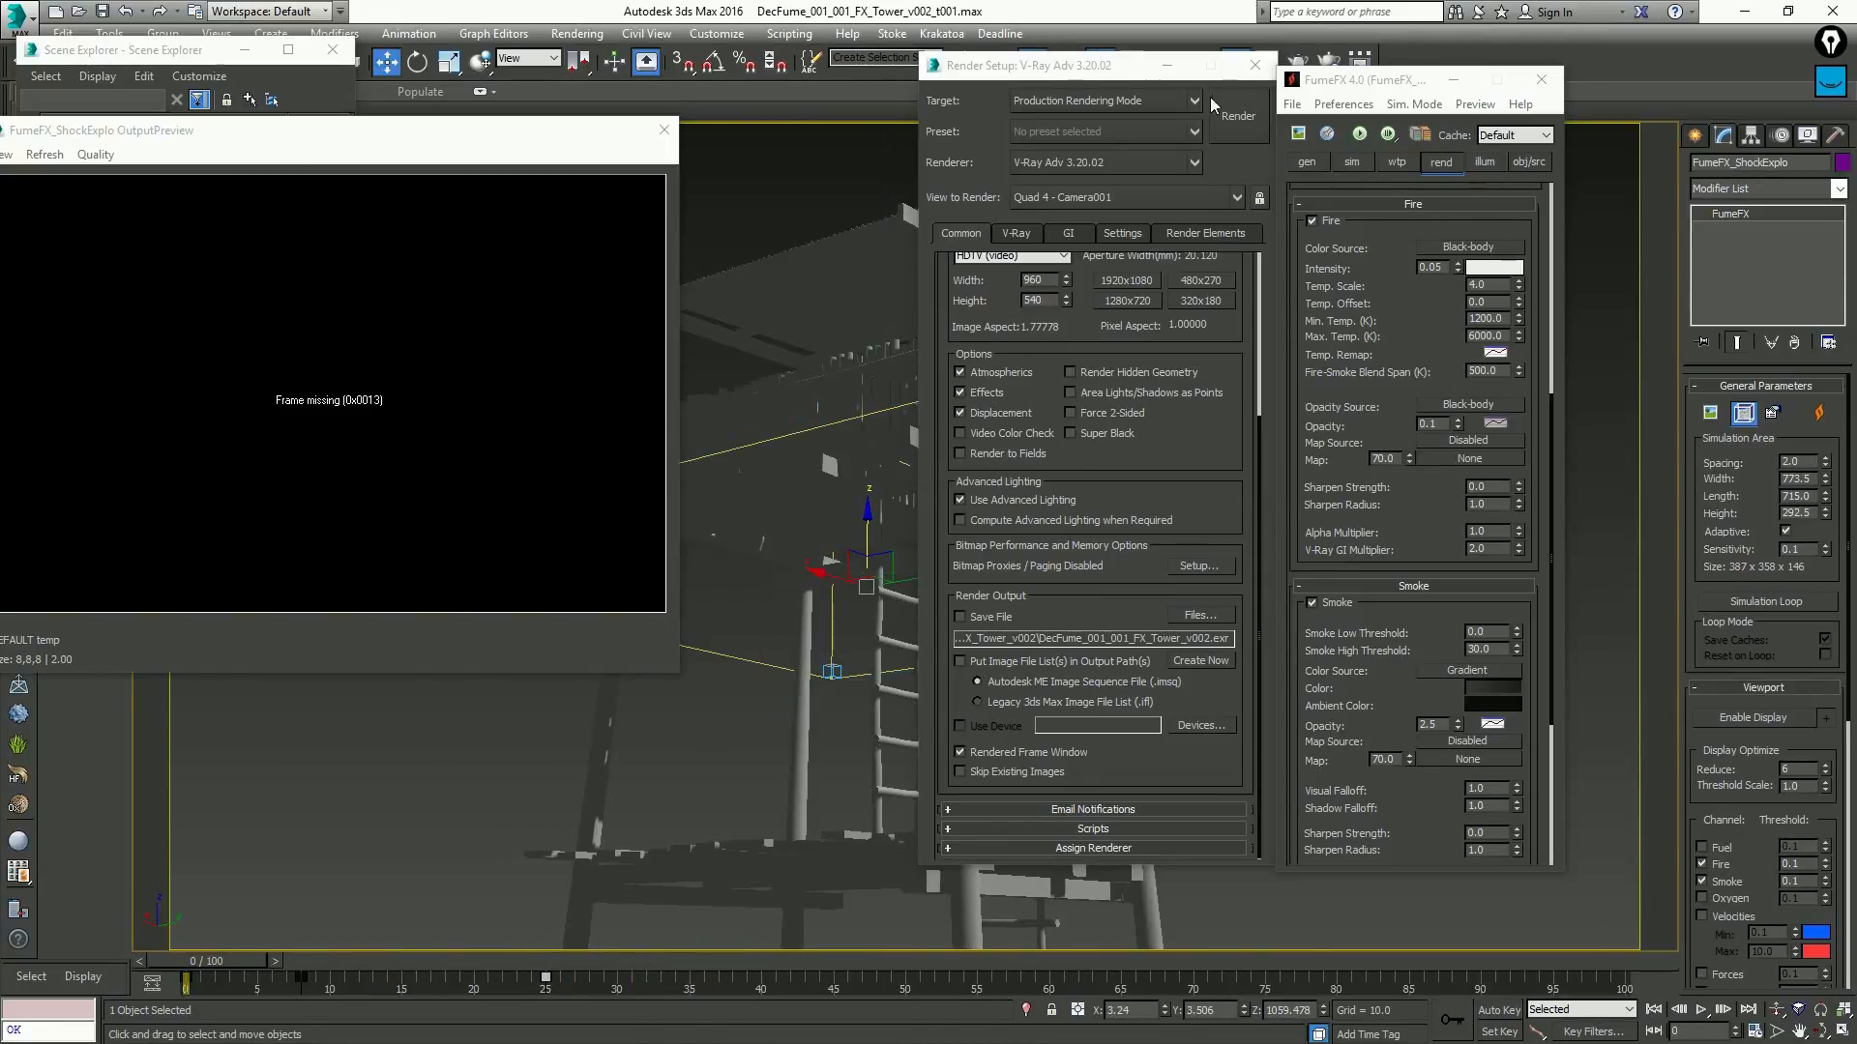
Close the render setup and add Velocity to the exporting channels of FumeFX_ShockExplo
left_click(1255, 66)
left_click(1317, 160)
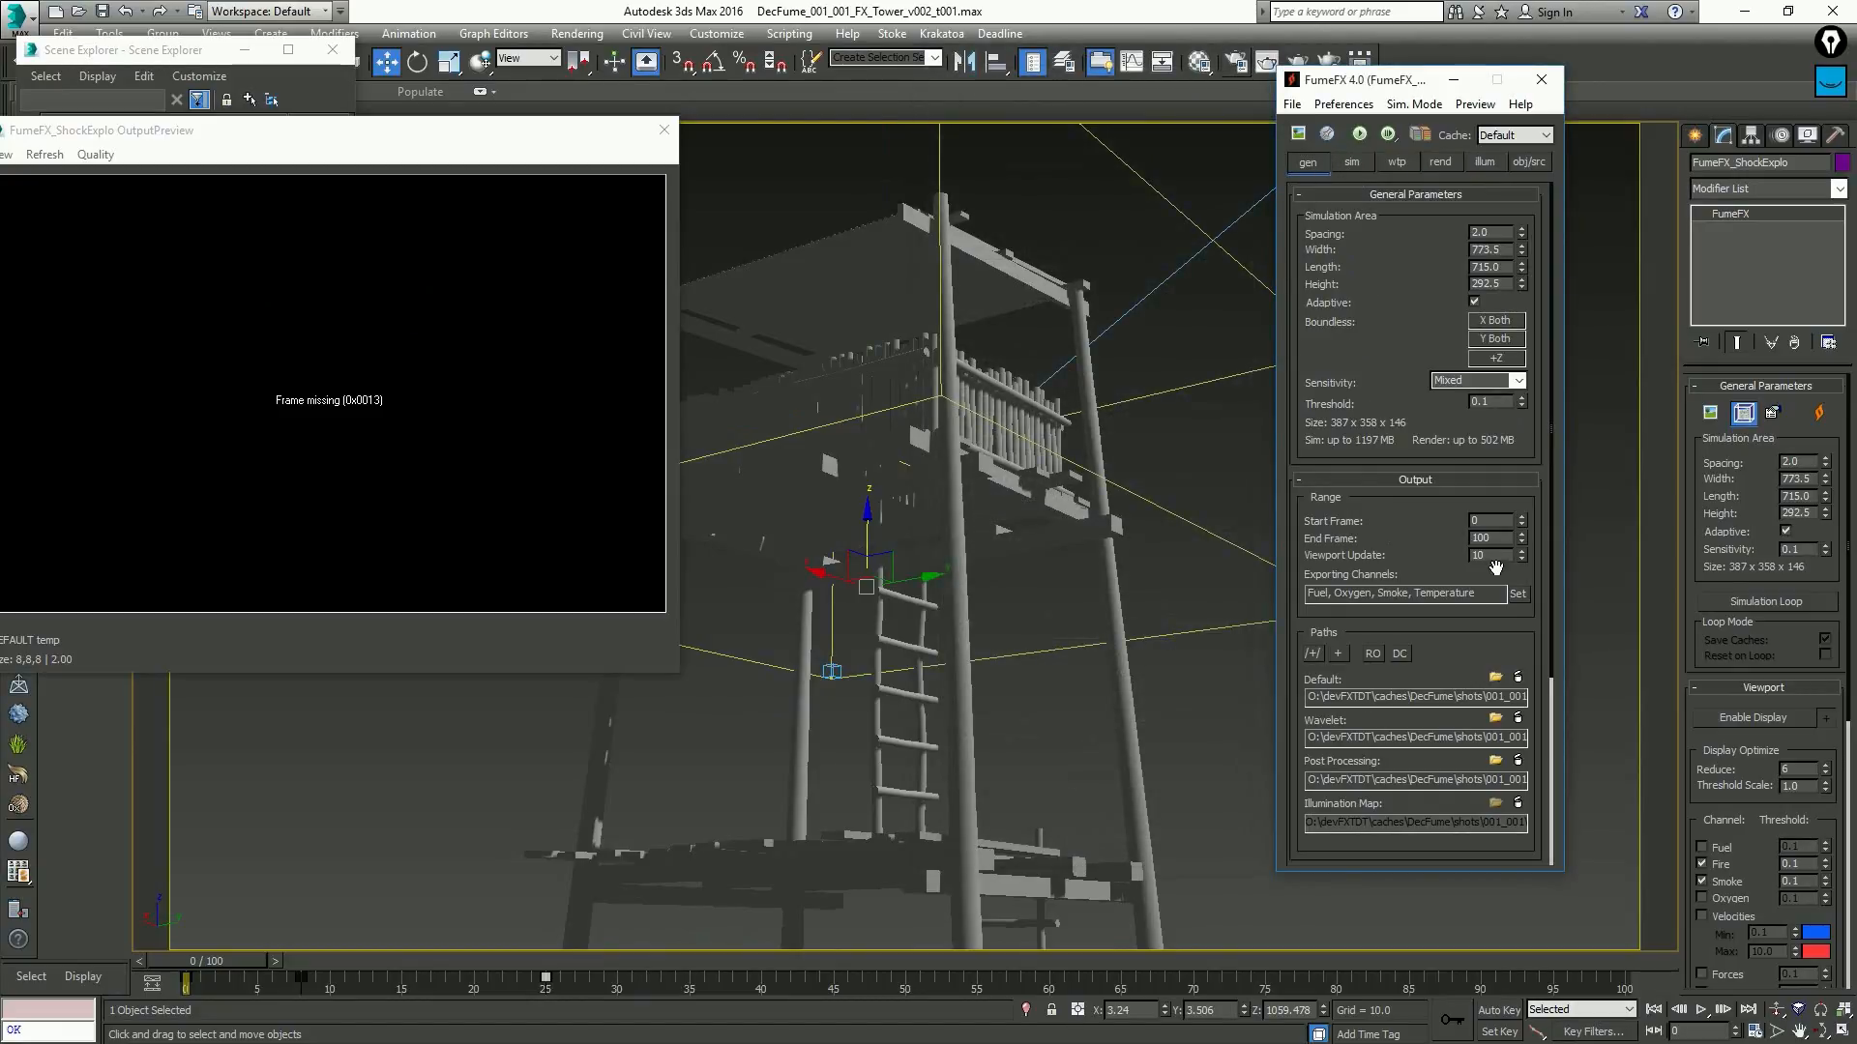
Set the smoke Sharpen value in the simulation parameters of FumeFX_ShockExplo to 0.5
left_click(1364, 163)
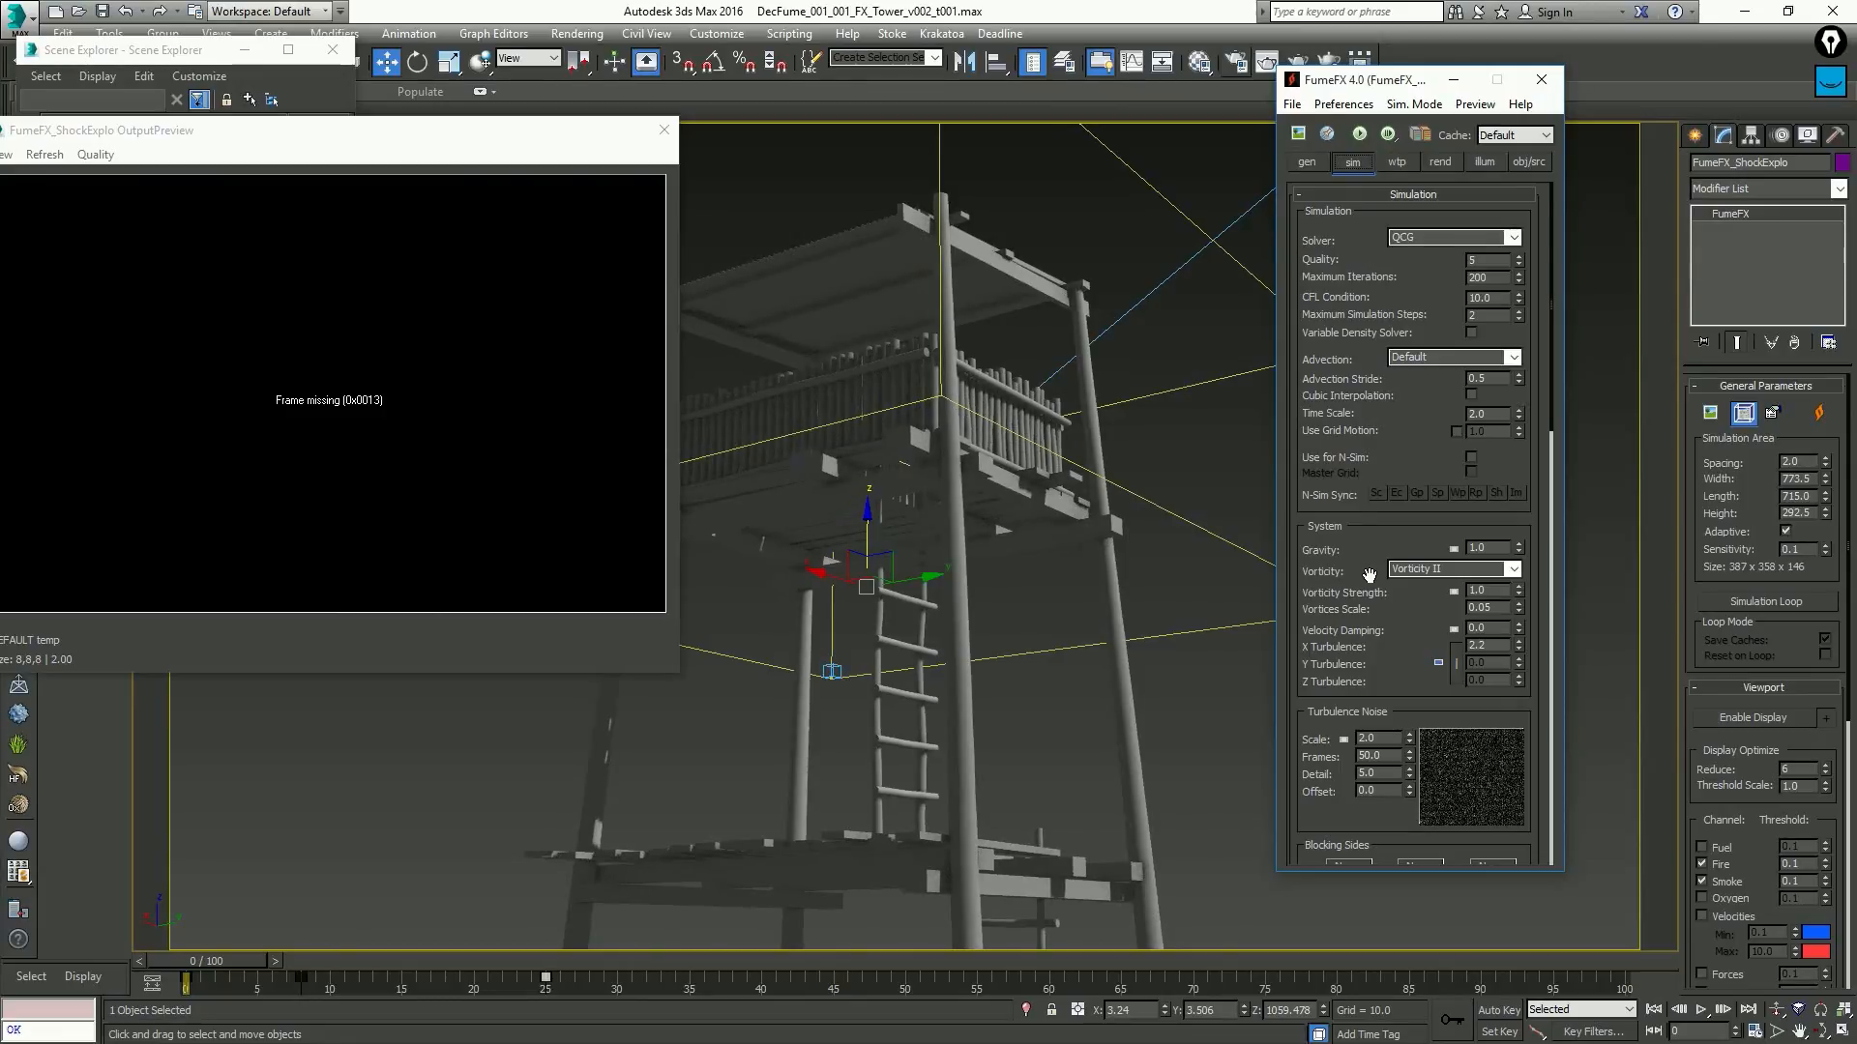
scroll(1369, 575, "down", 10)
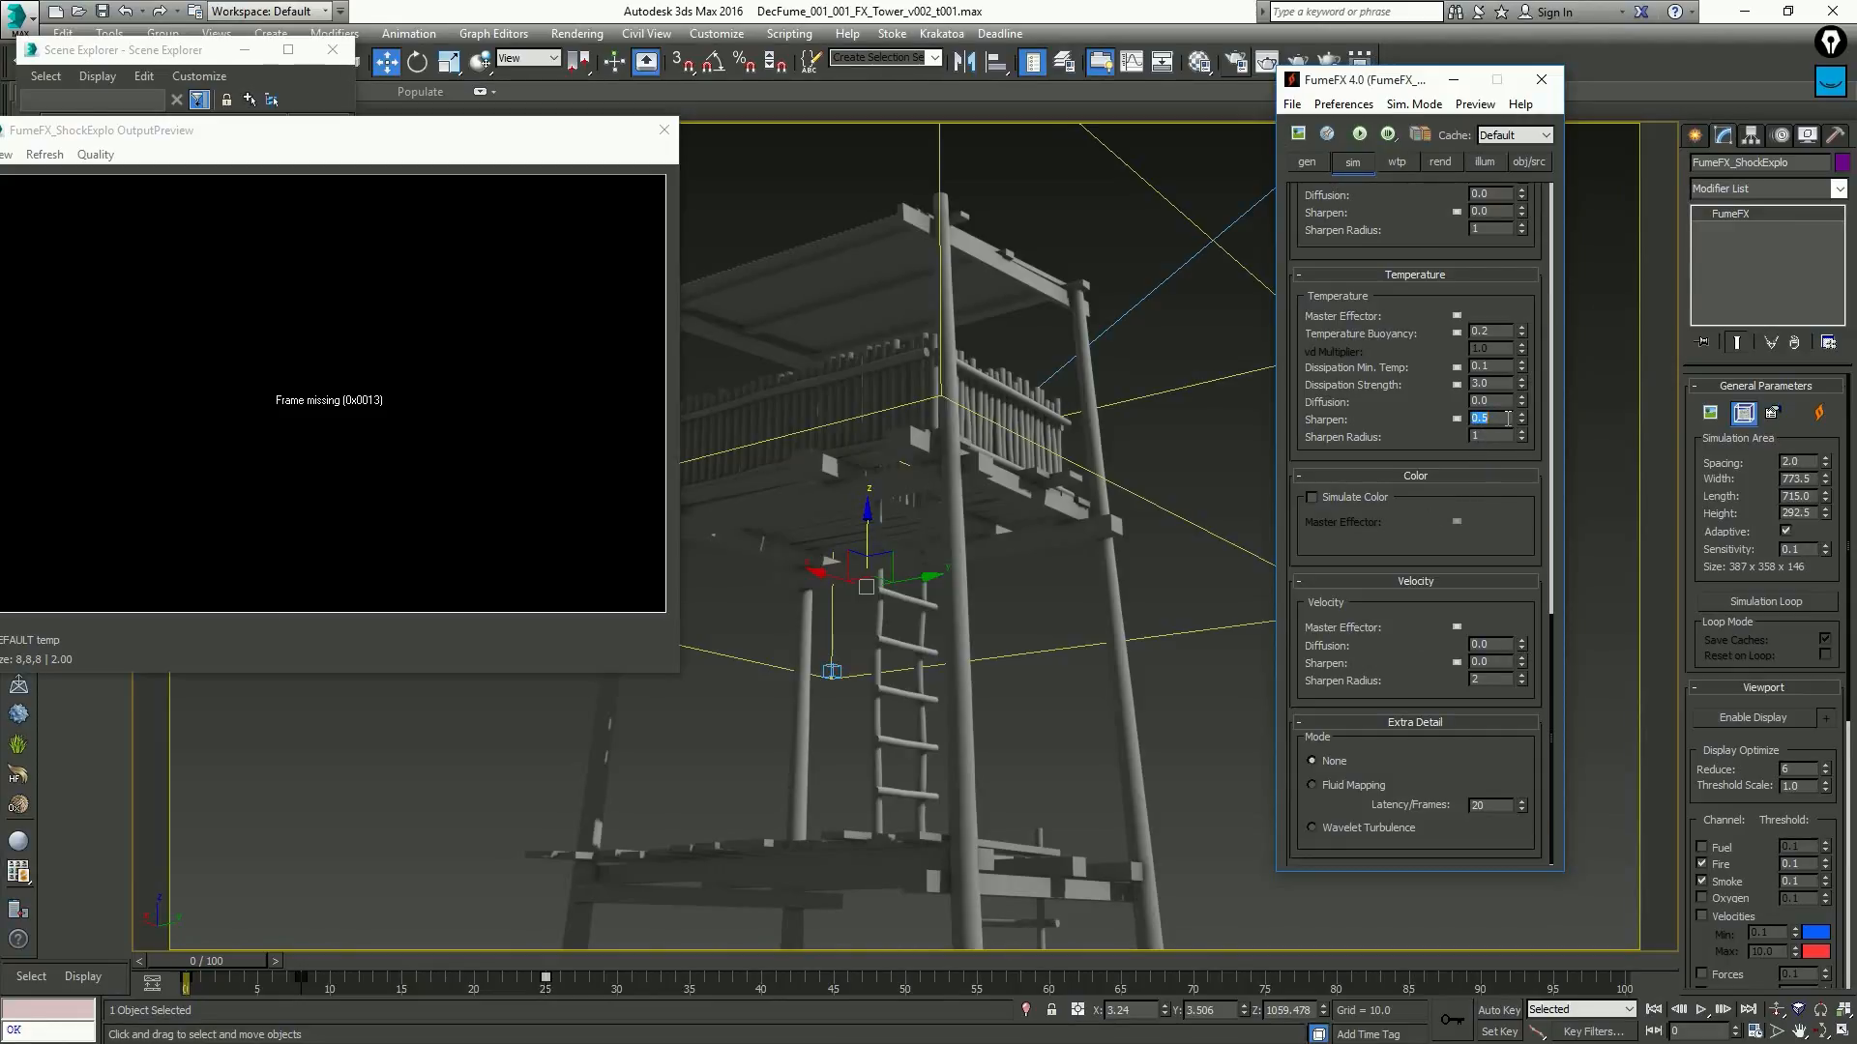
scroll(1451, 445, "up", 3)
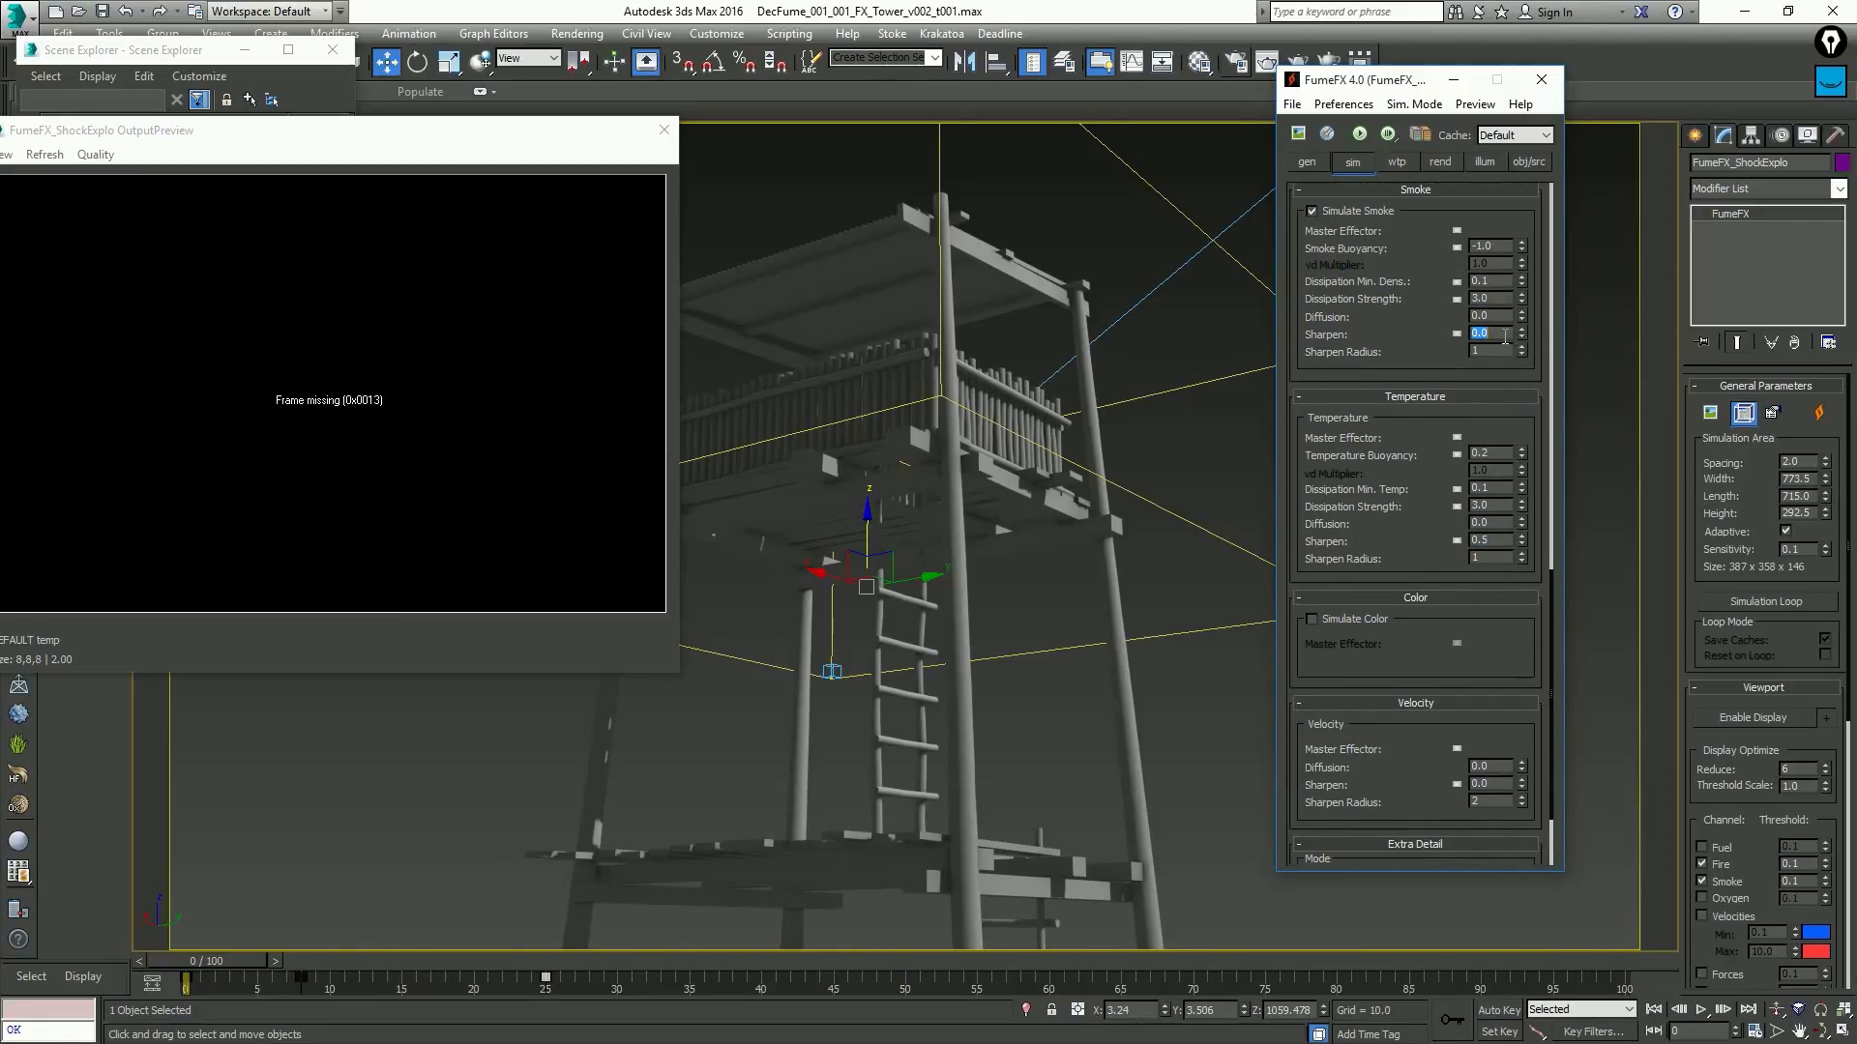
type(".5")
scroll(1413, 472, "down", 2)
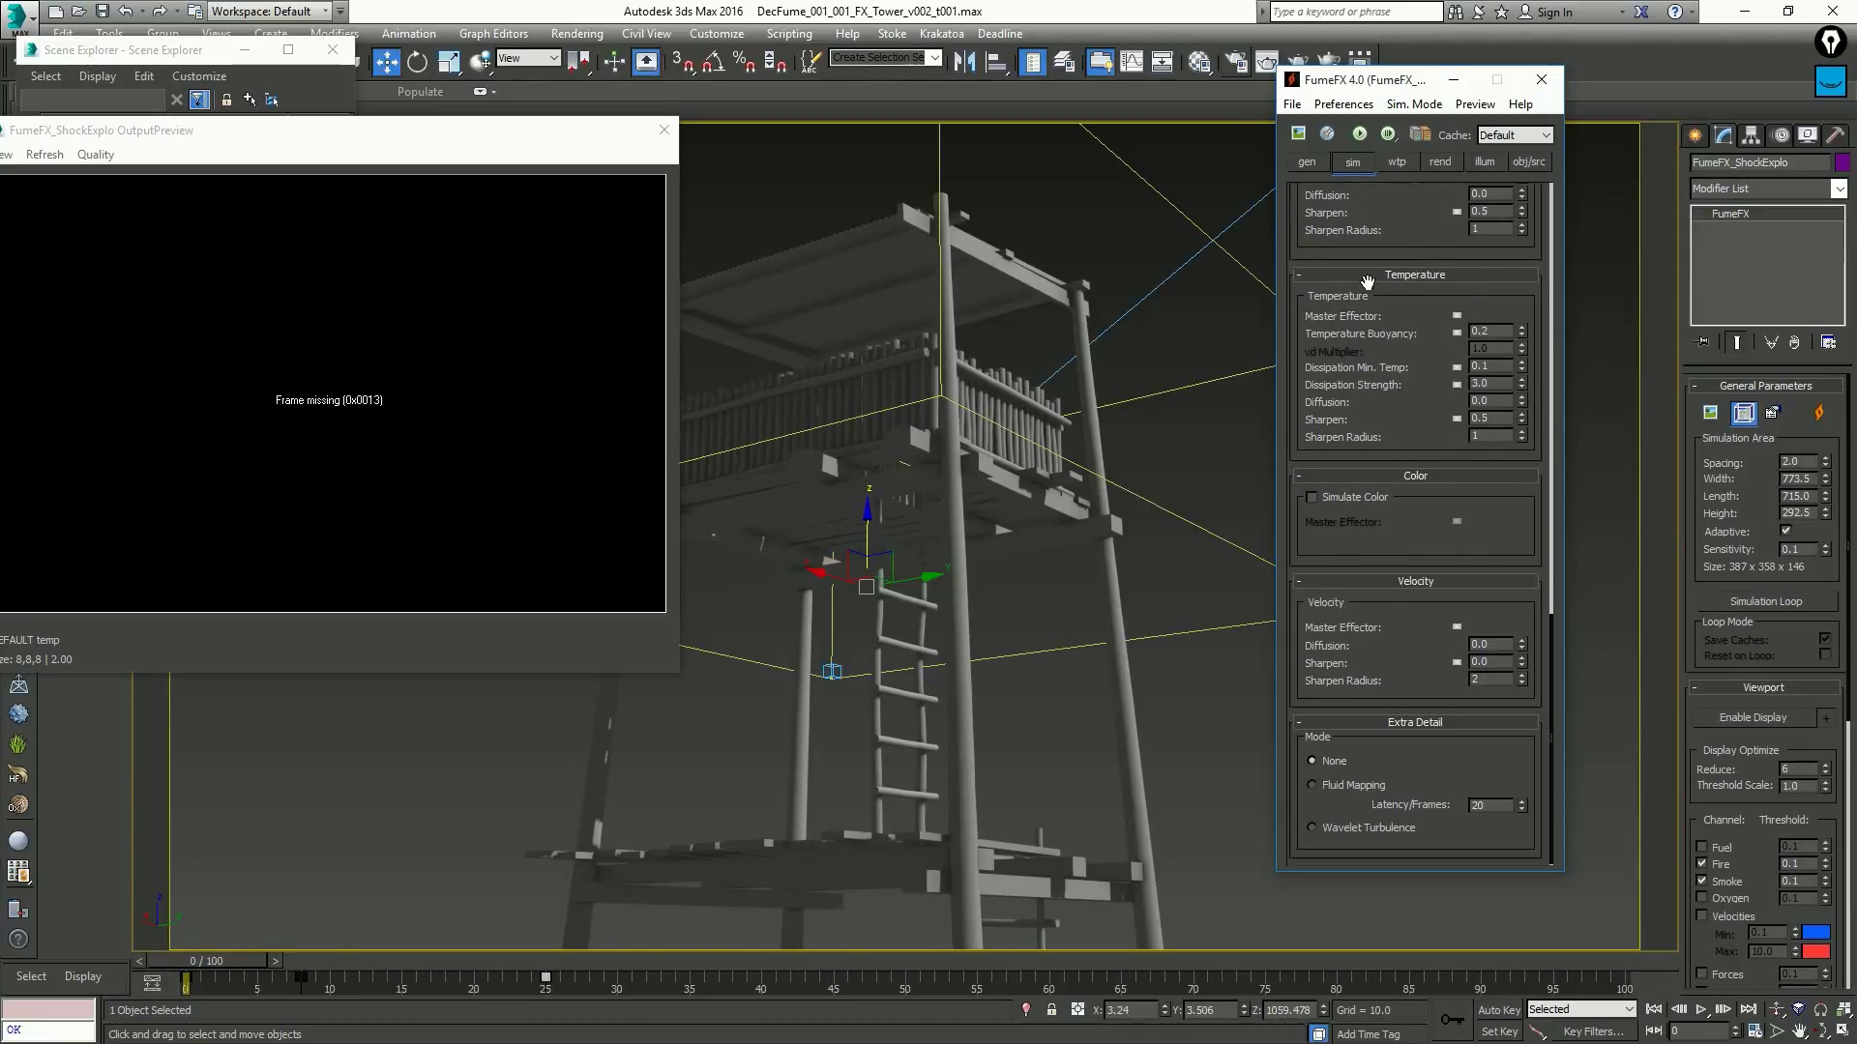
scroll(1403, 580, "down", 1)
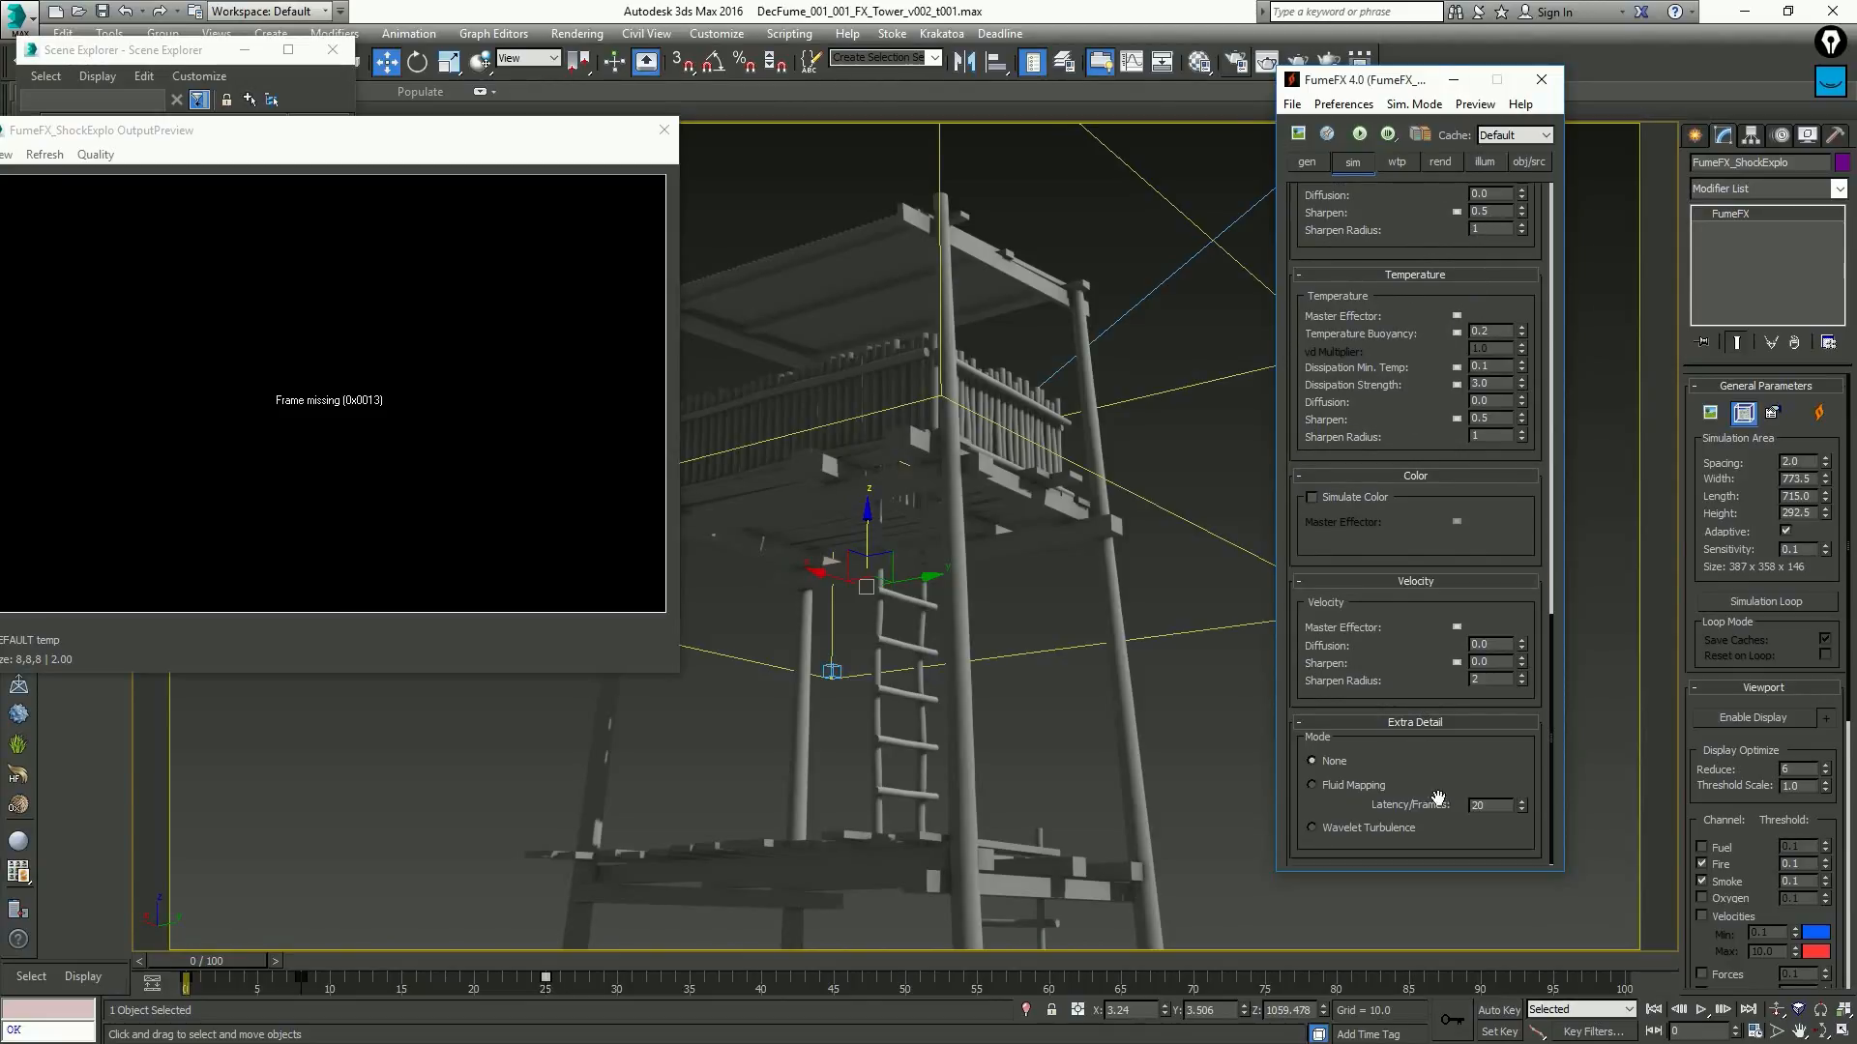
Check the cache file sizes in the FumeFX_ShockExplo and FumeFX001 output folders, leaving the default output path as it is
left_click(1308, 162)
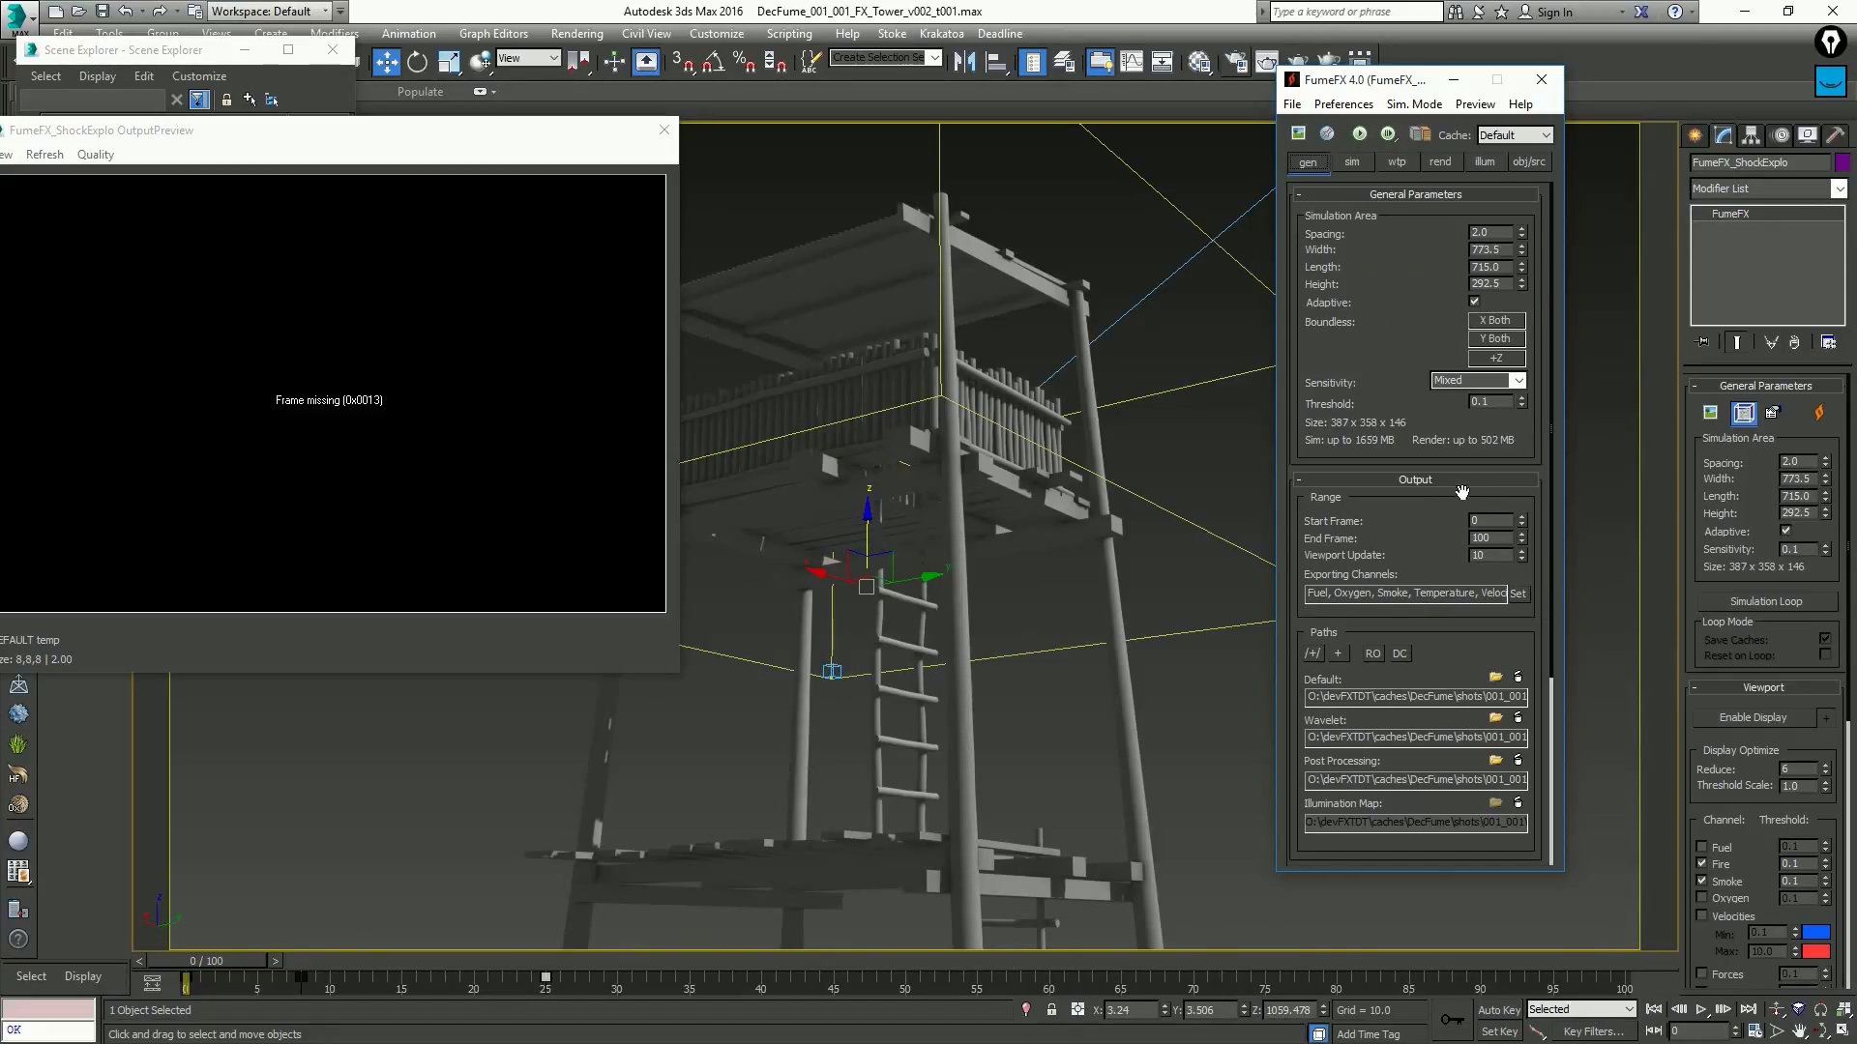
left_click(1497, 677)
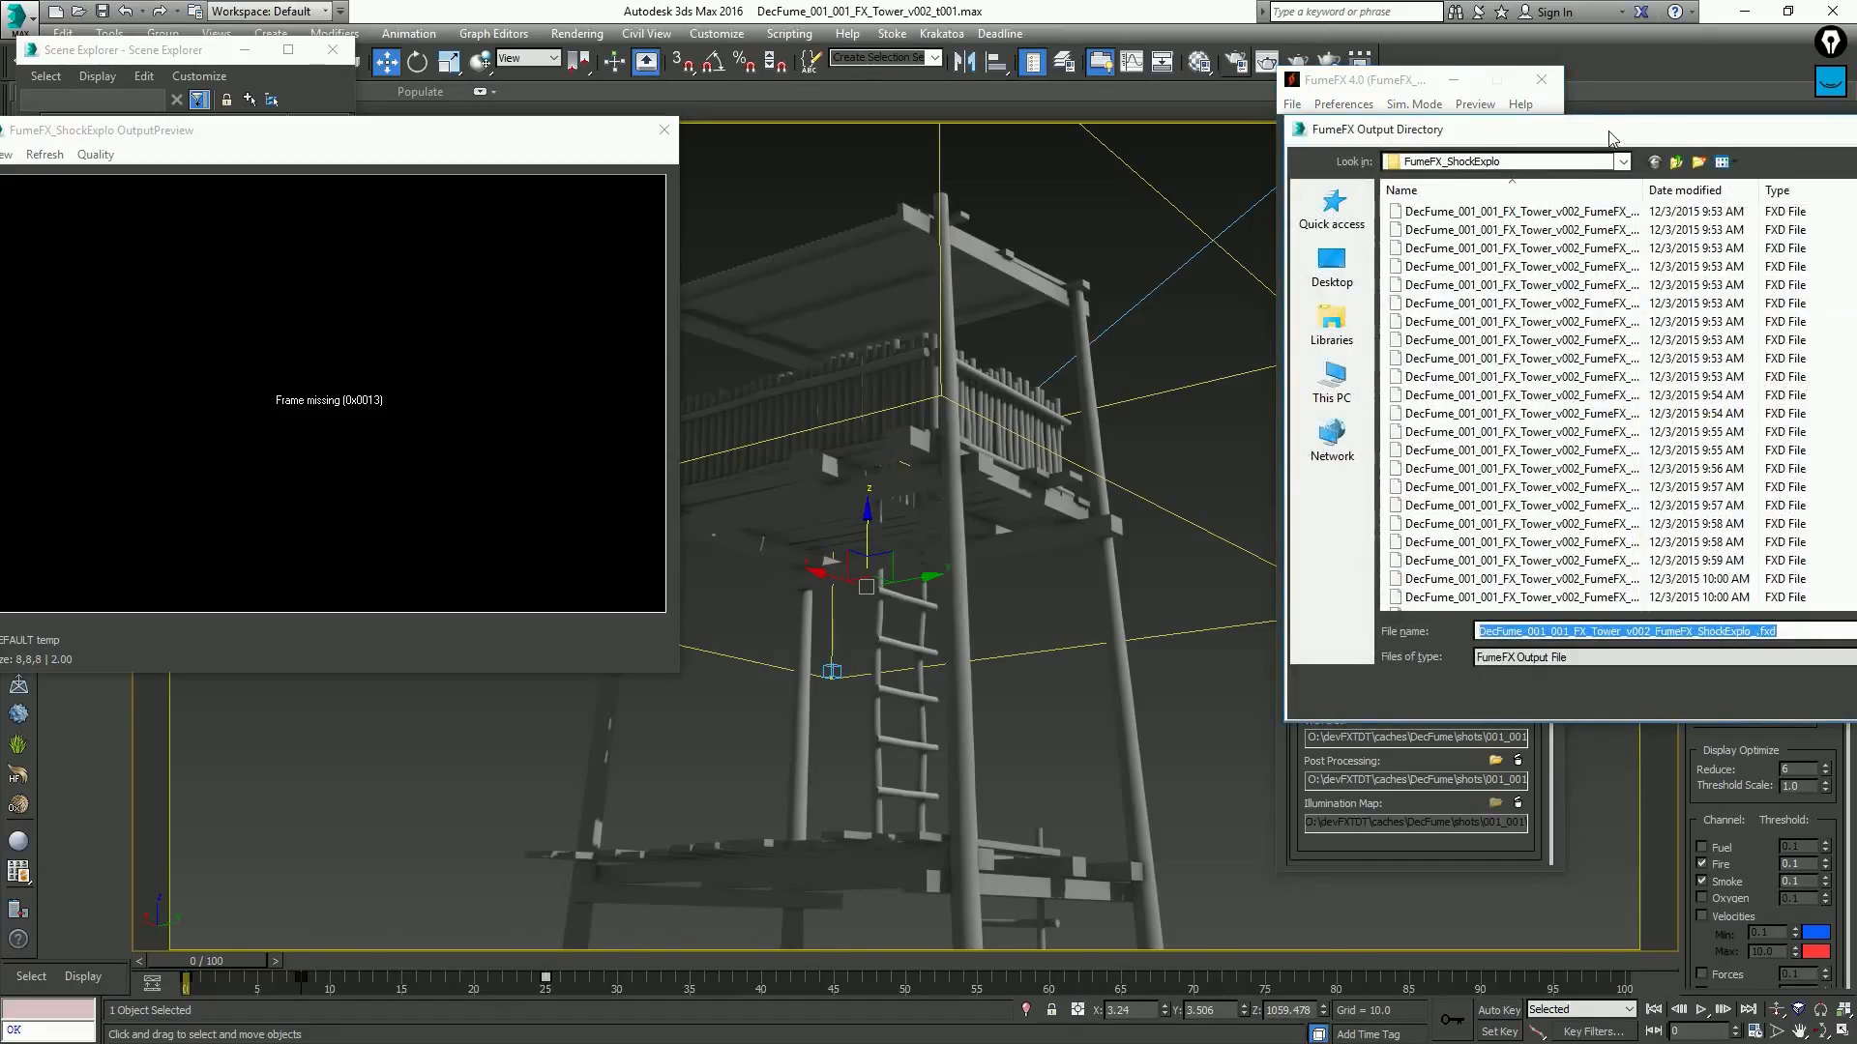
left_click_drag(1610, 138, 963, 145)
left_click_drag(1615, 246, 1615, 444)
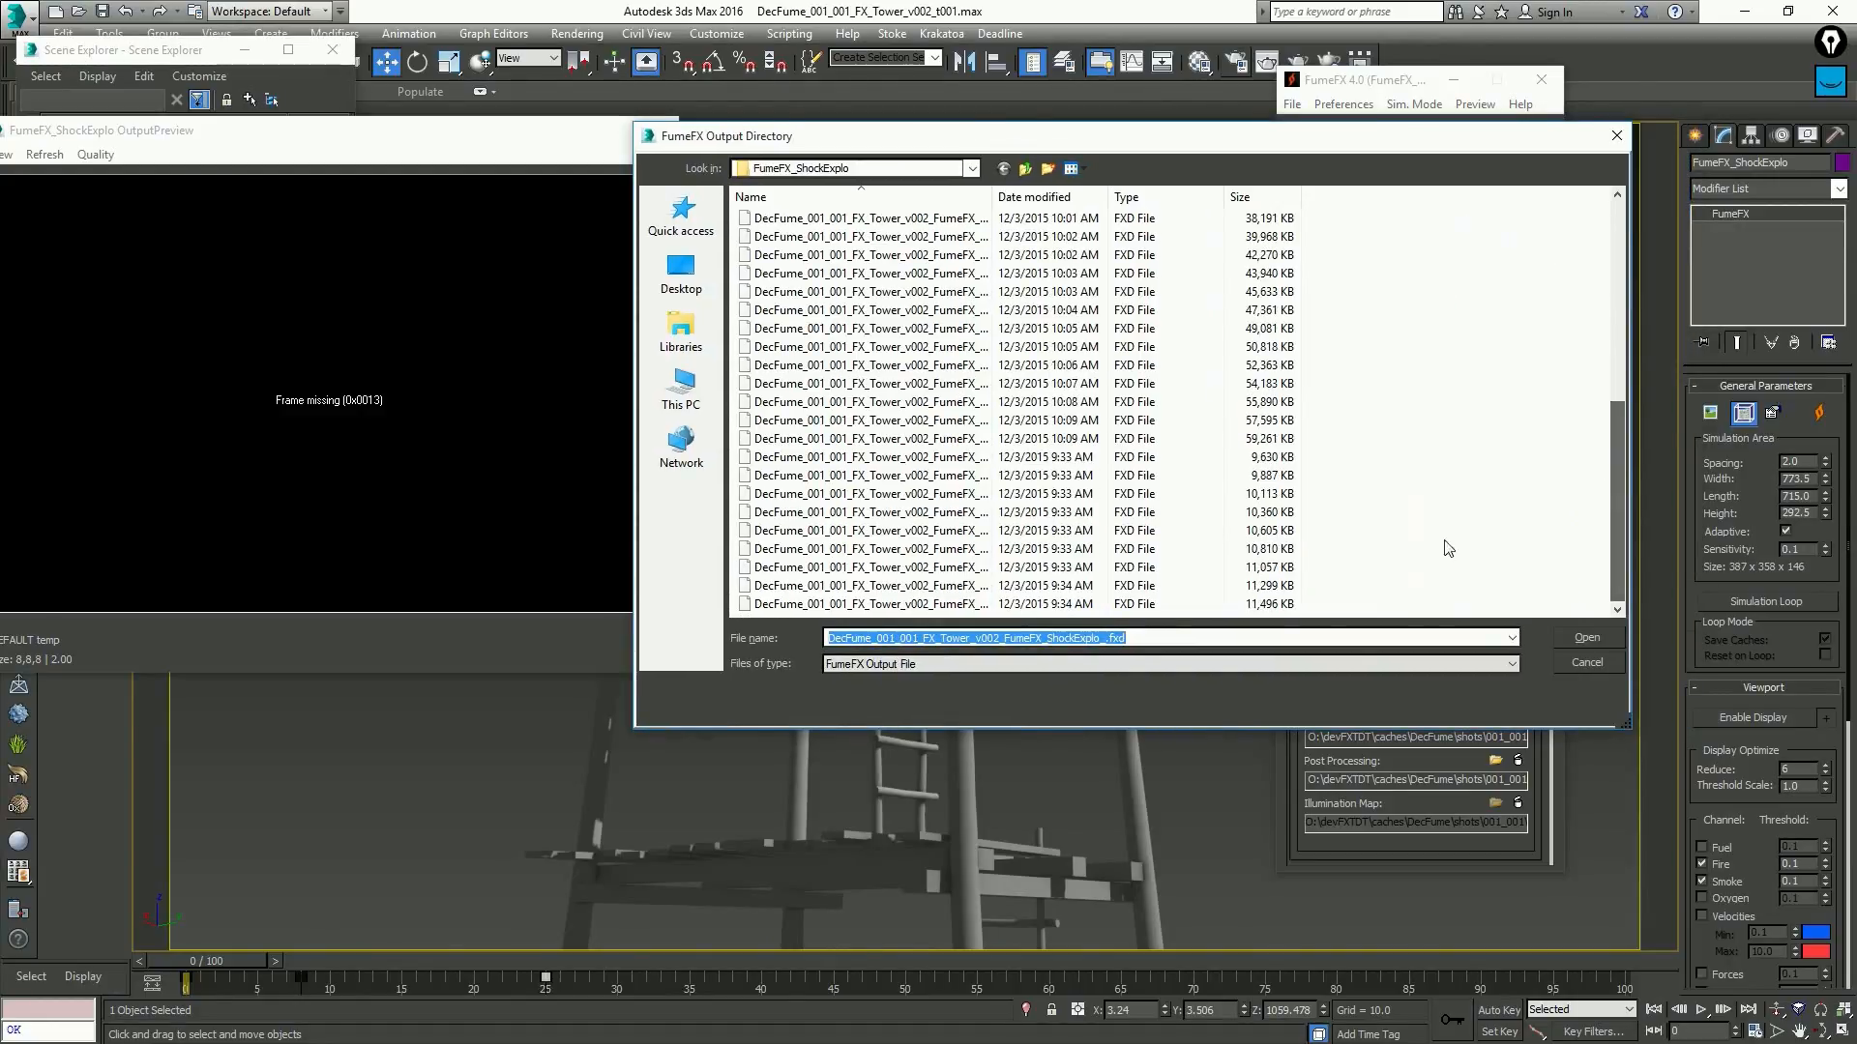
left_click(1316, 598)
key("BackSpace")
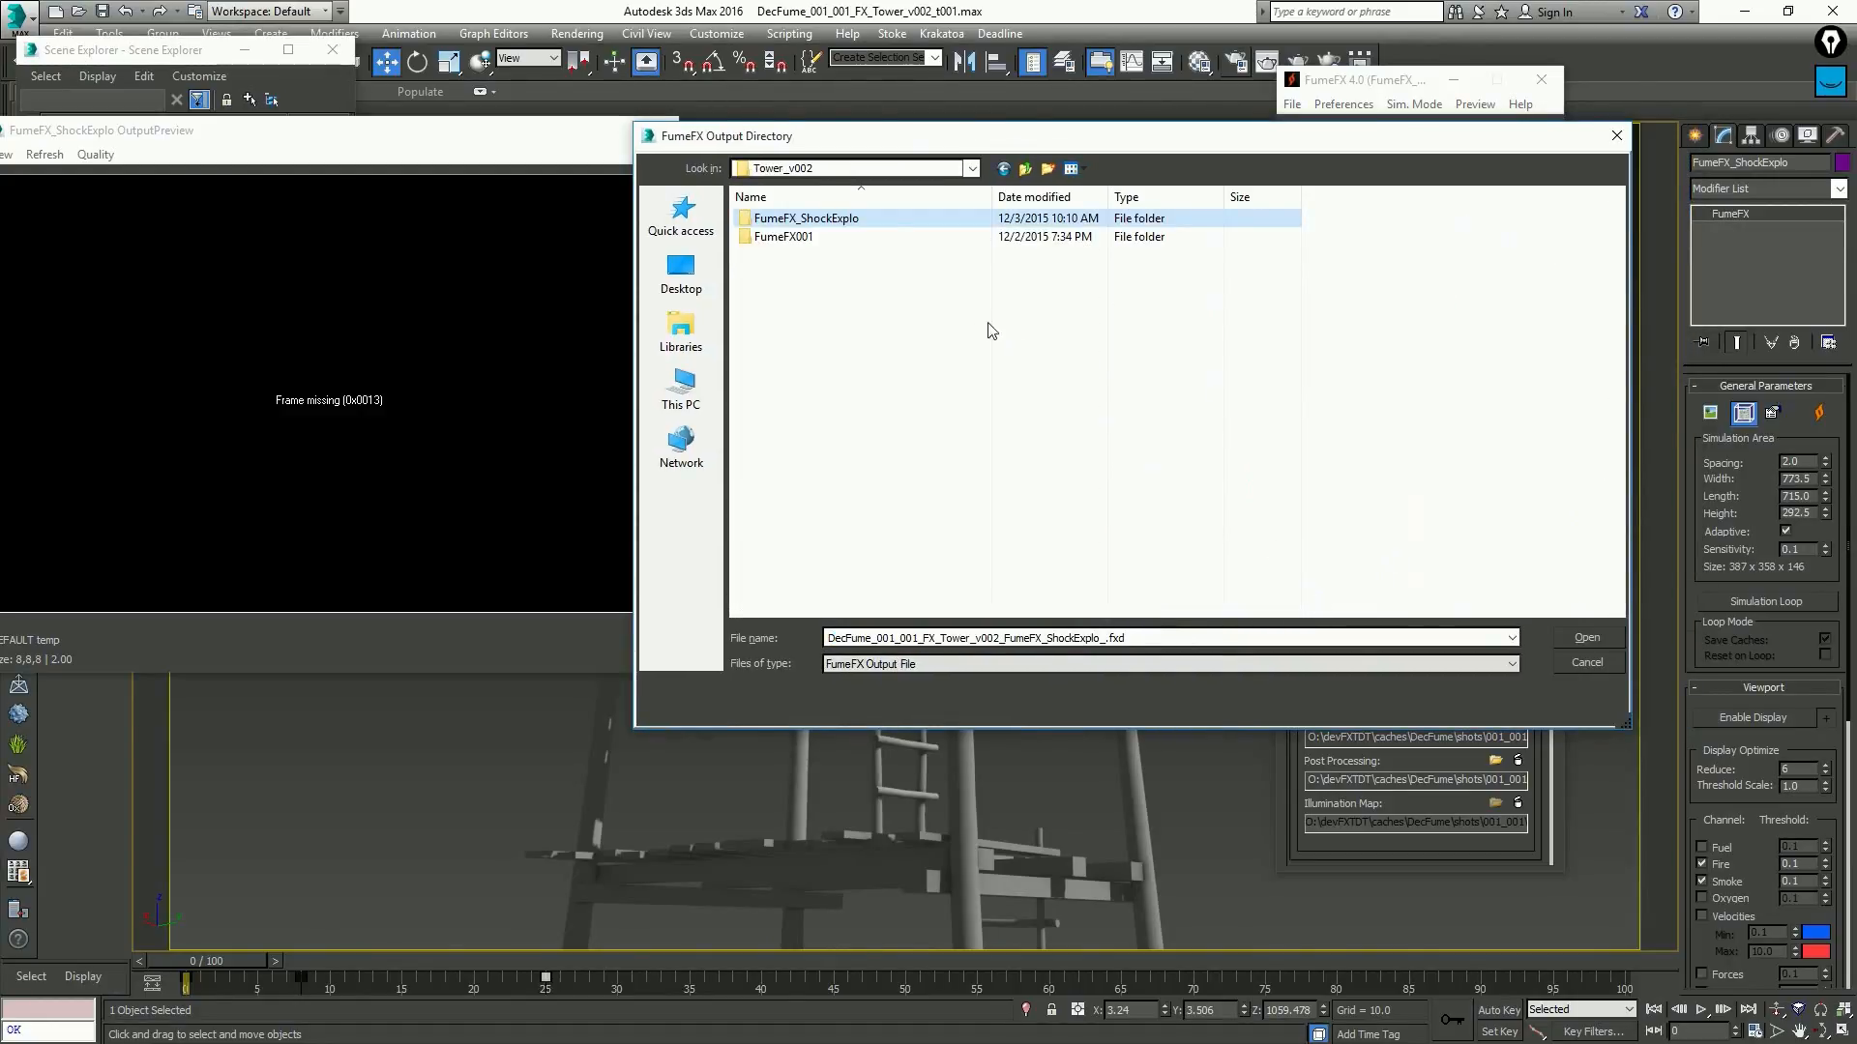
double_click(857, 238)
left_click_drag(1617, 243, 1593, 547)
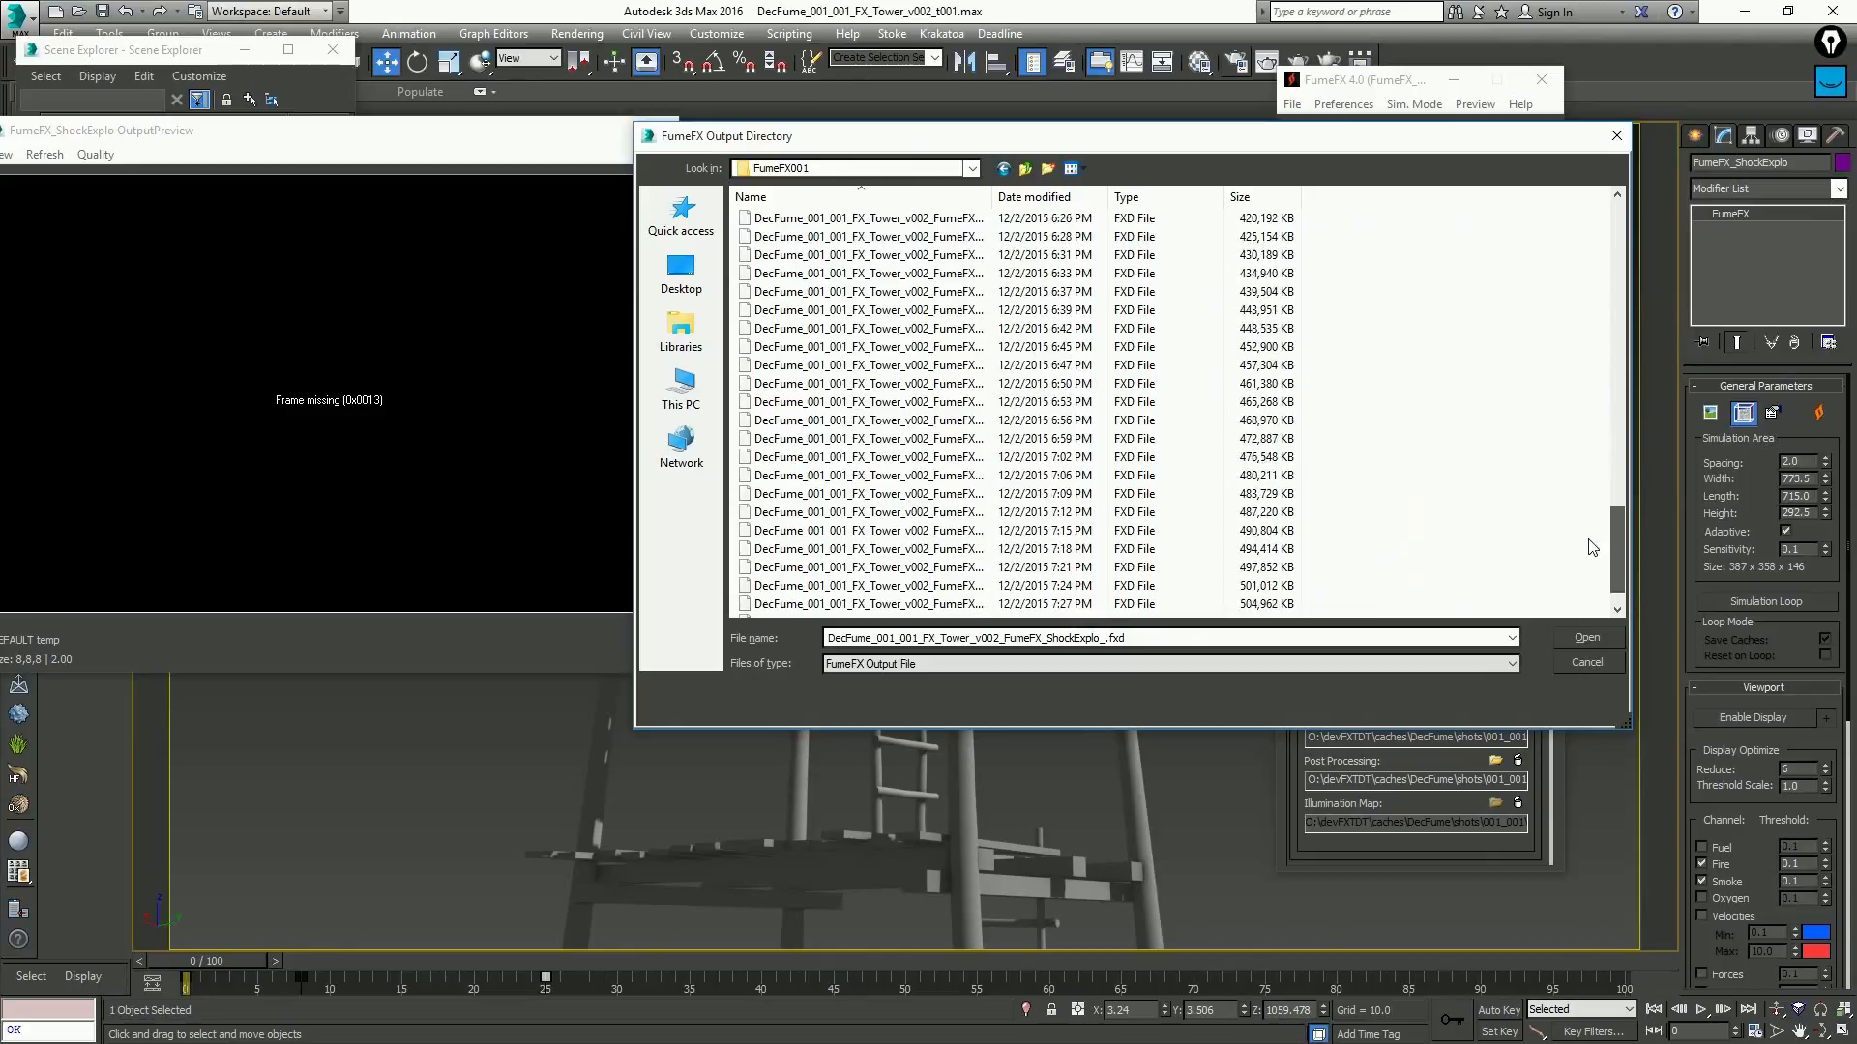
scroll(1383, 607, "down", 1)
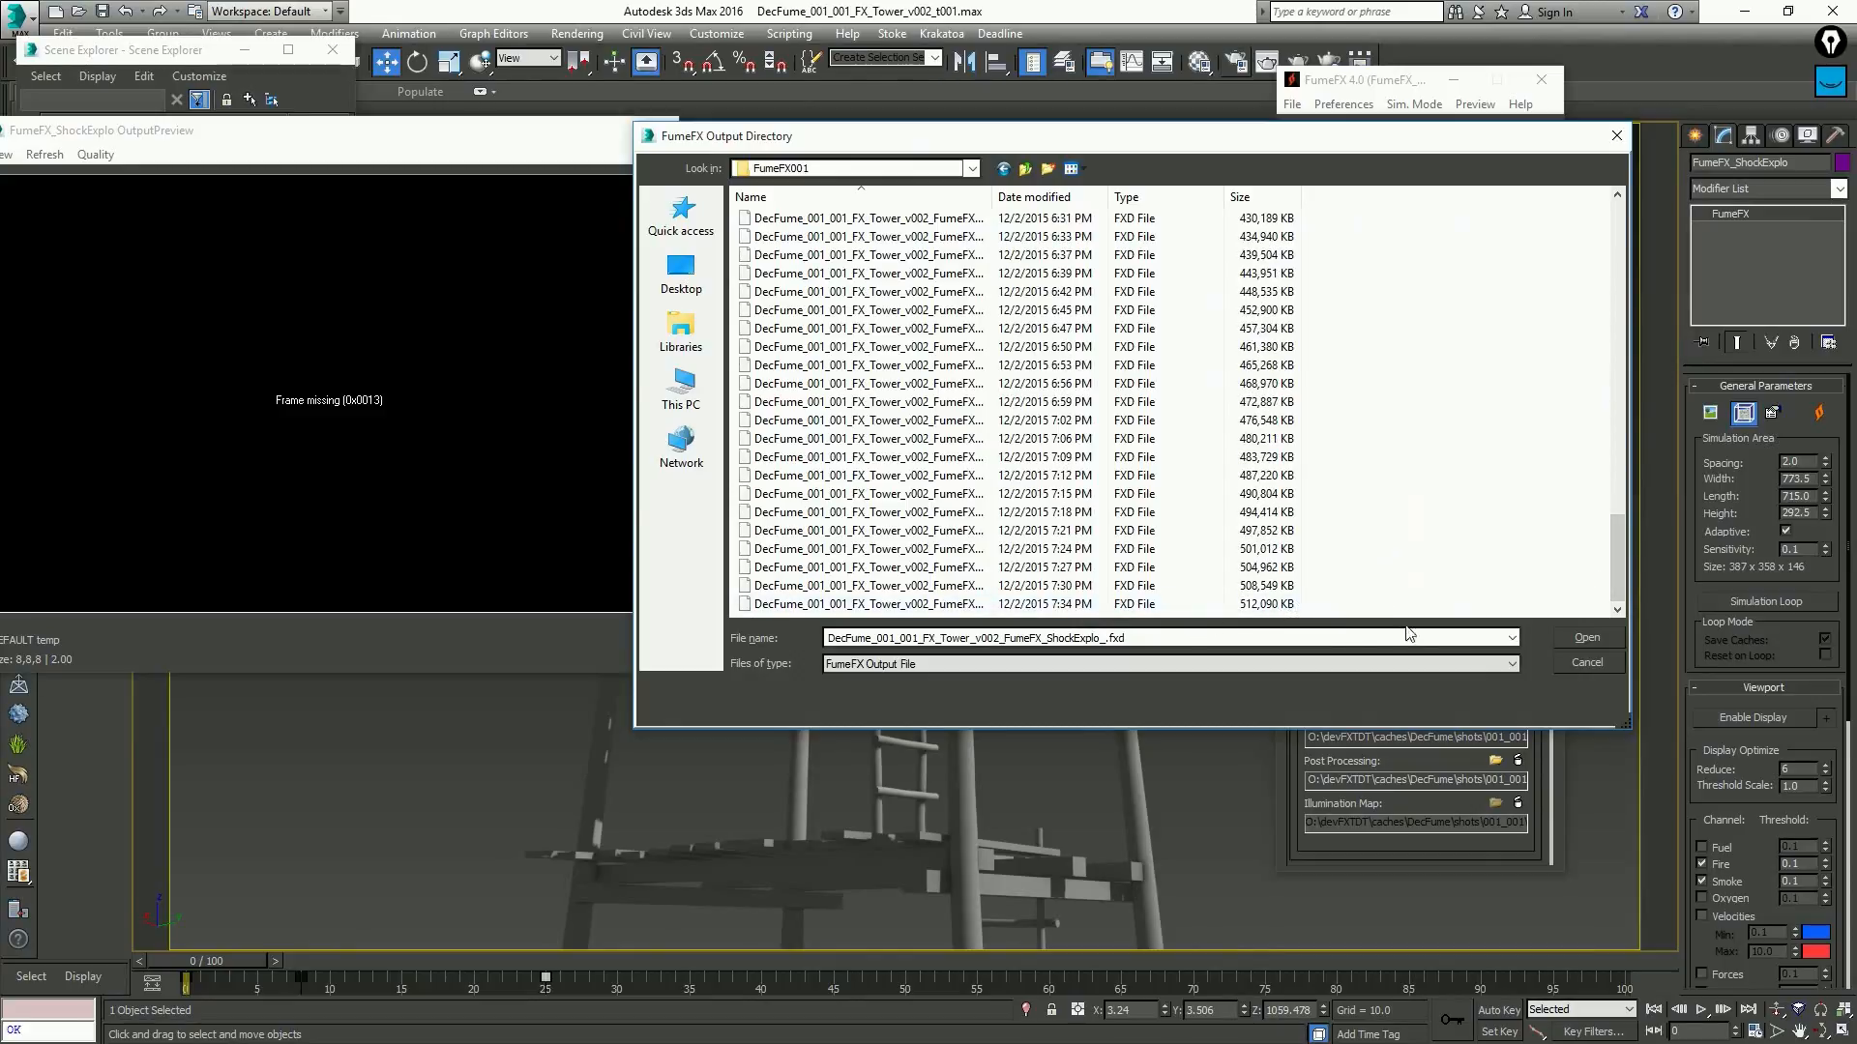
left_click(1580, 667)
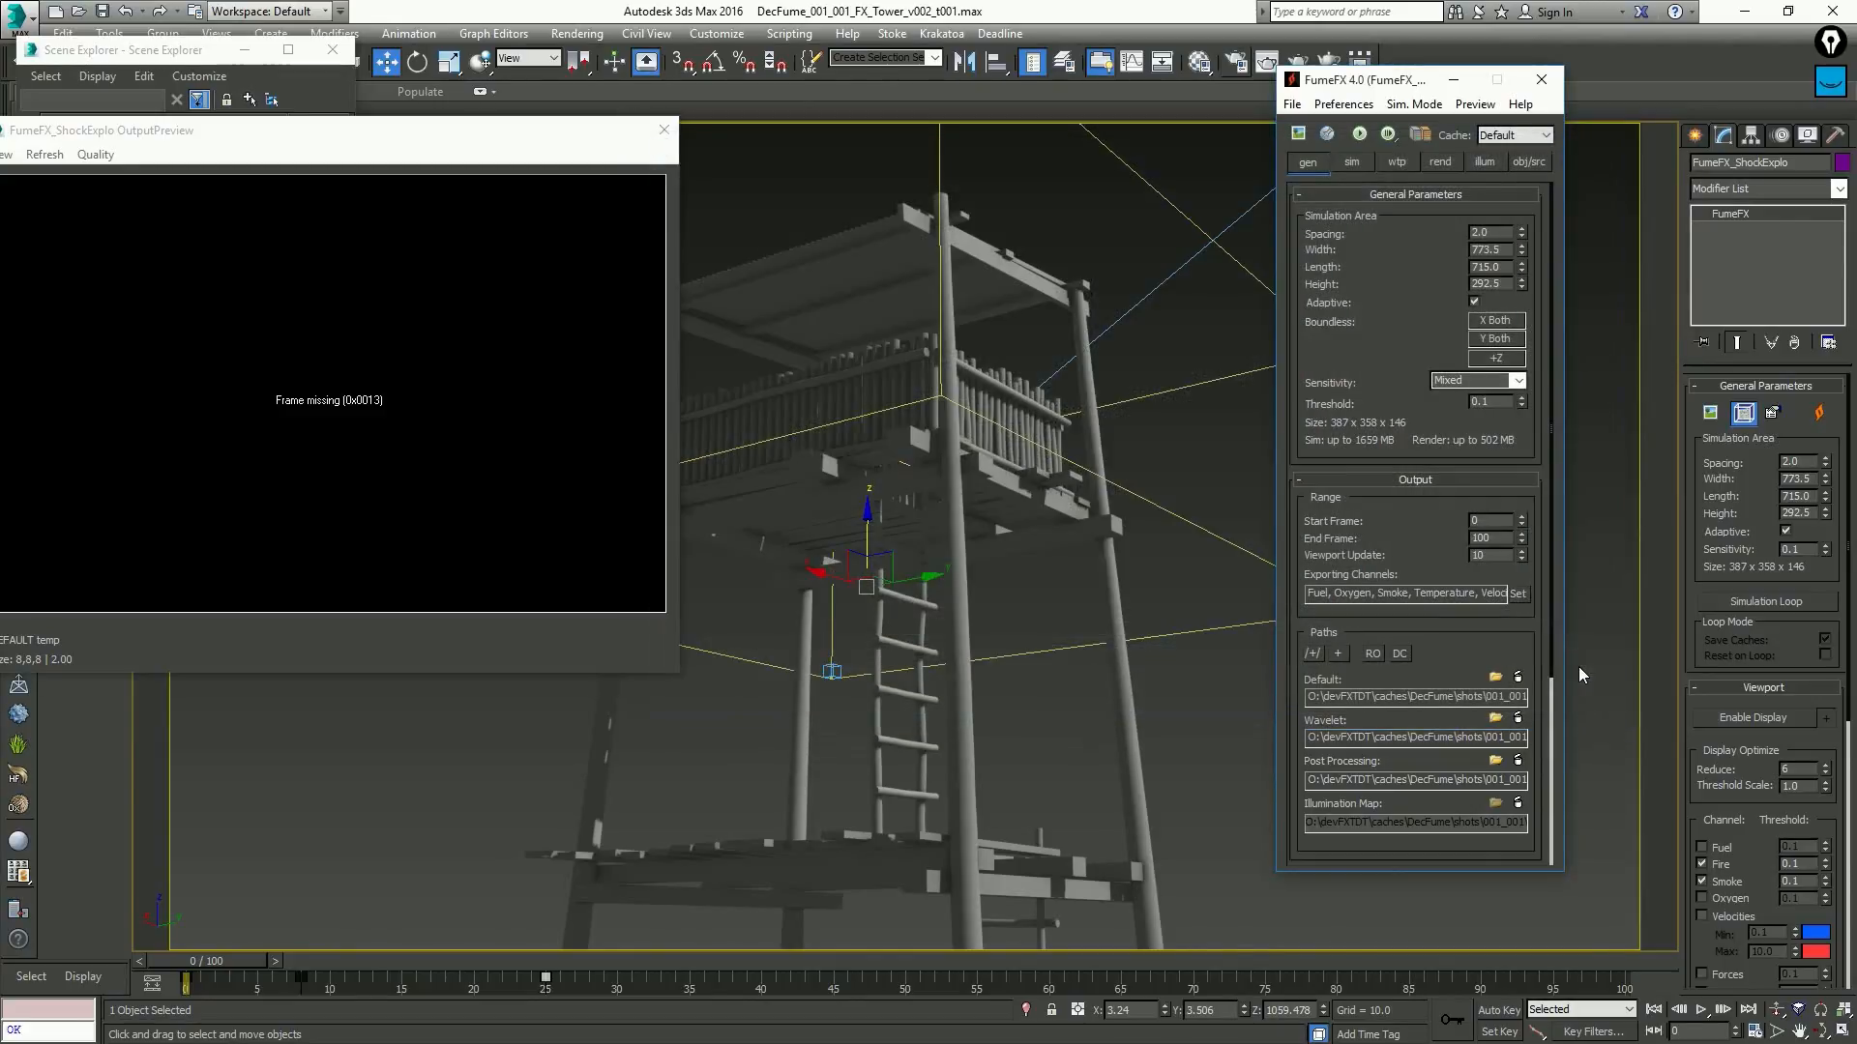
Set the Z boundless option of the FumeFX_ShockExplo simulation area to None
mouse_move(1387, 553)
left_mouse_down()
mouse_move(1387, 528)
mouse_move(1367, 556)
mouse_move(1373, 541)
left_mouse_up()
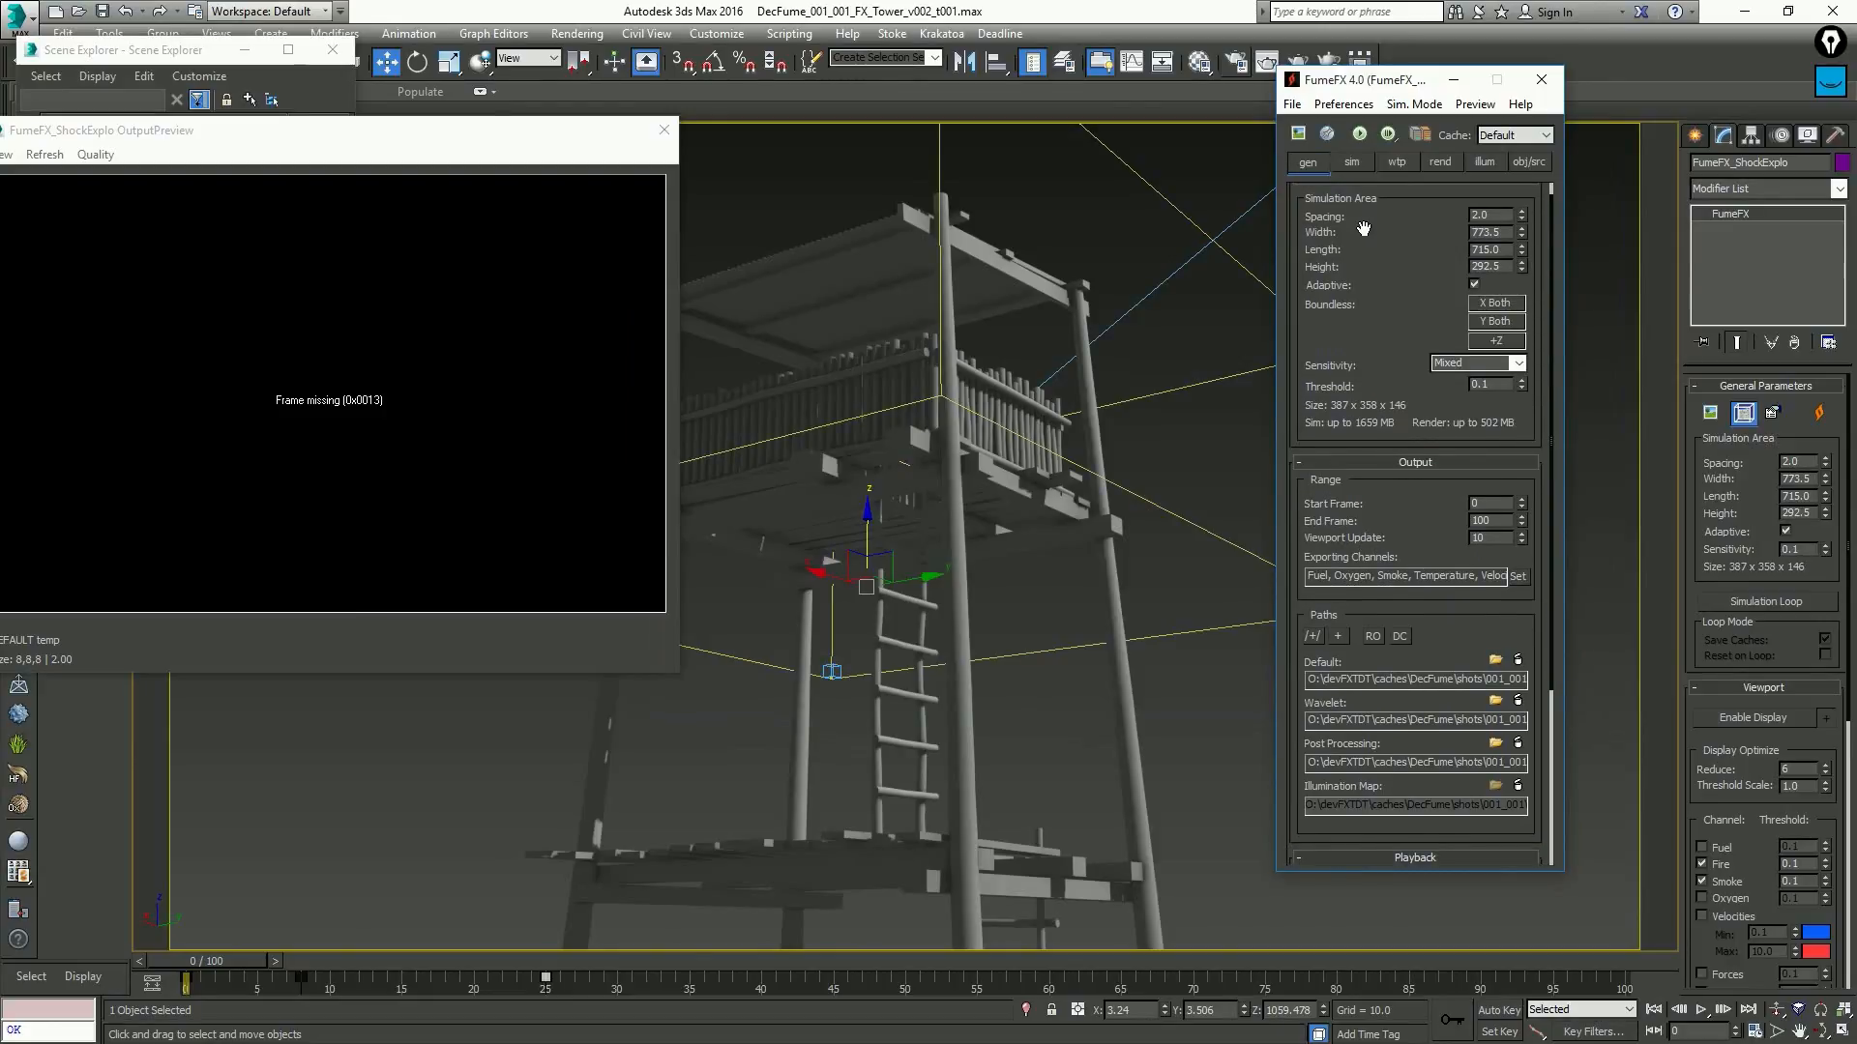
left_click_drag(1364, 229, 1364, 246)
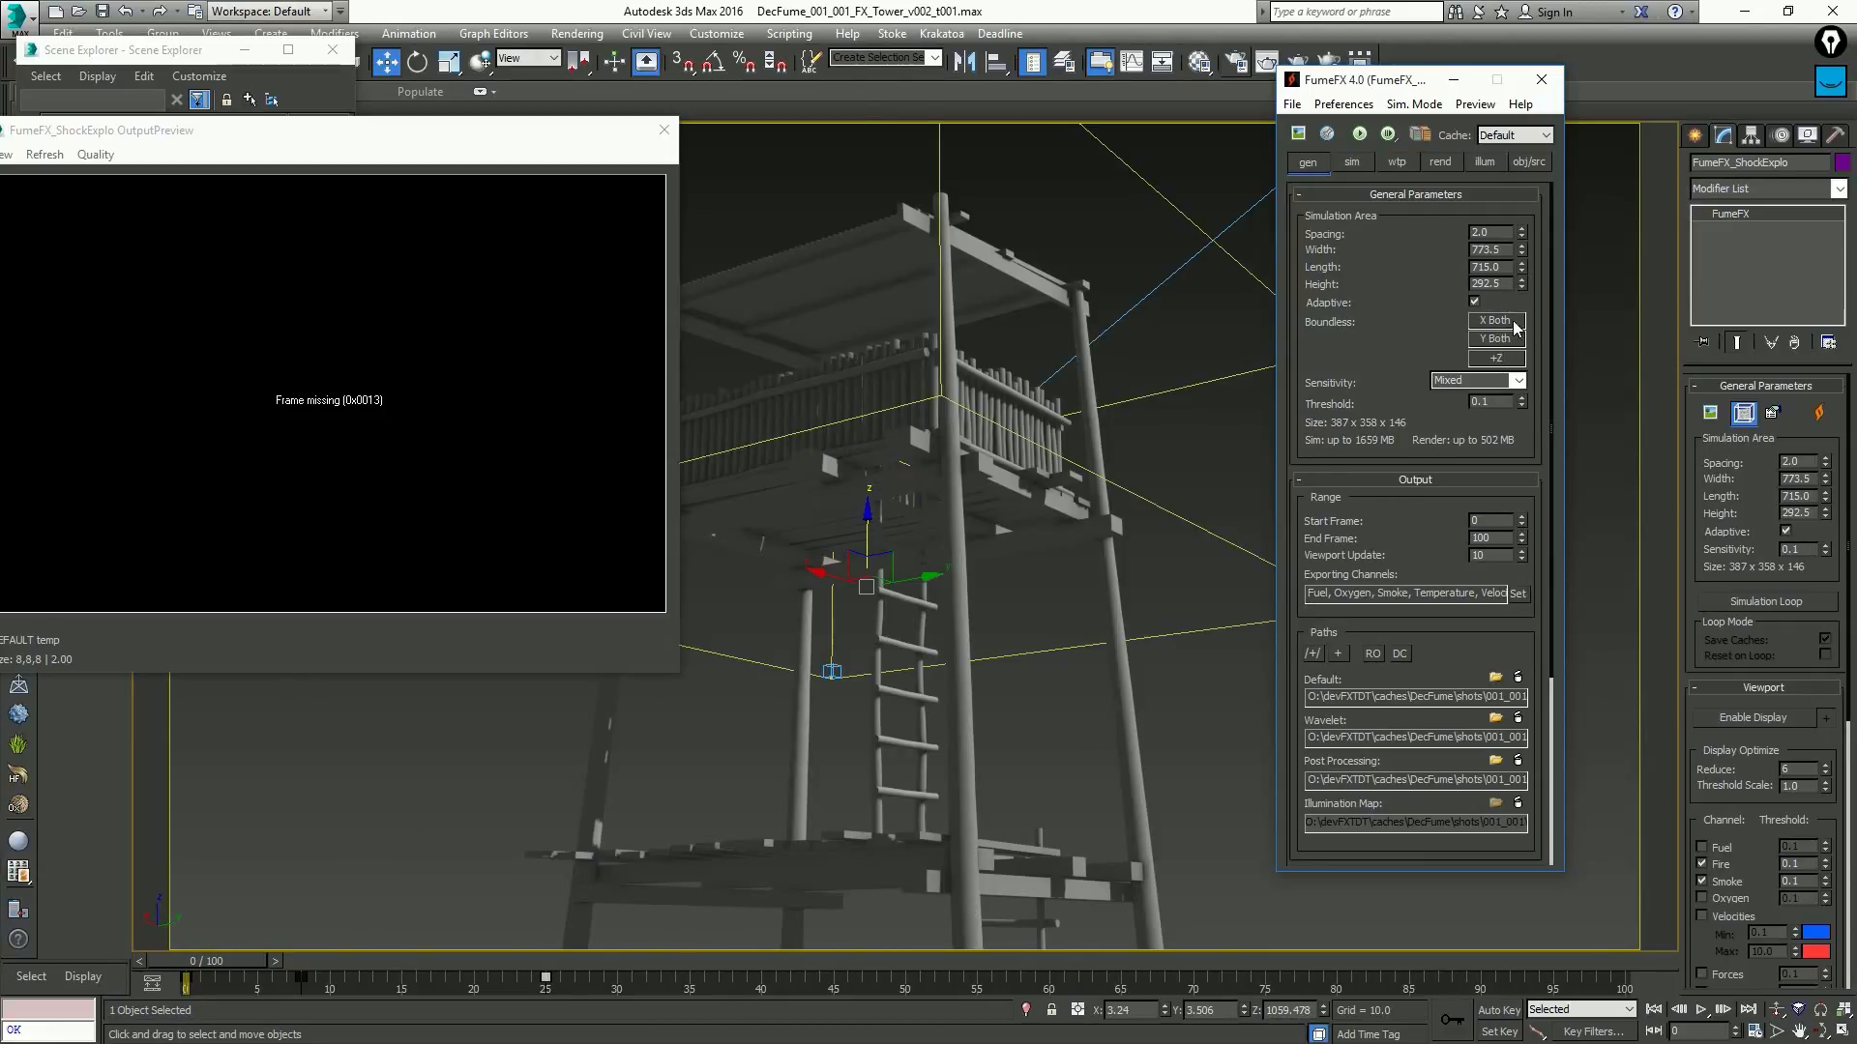
left_click(1496, 357)
left_click(1519, 367)
left_click_drag(1337, 428, 1336, 425)
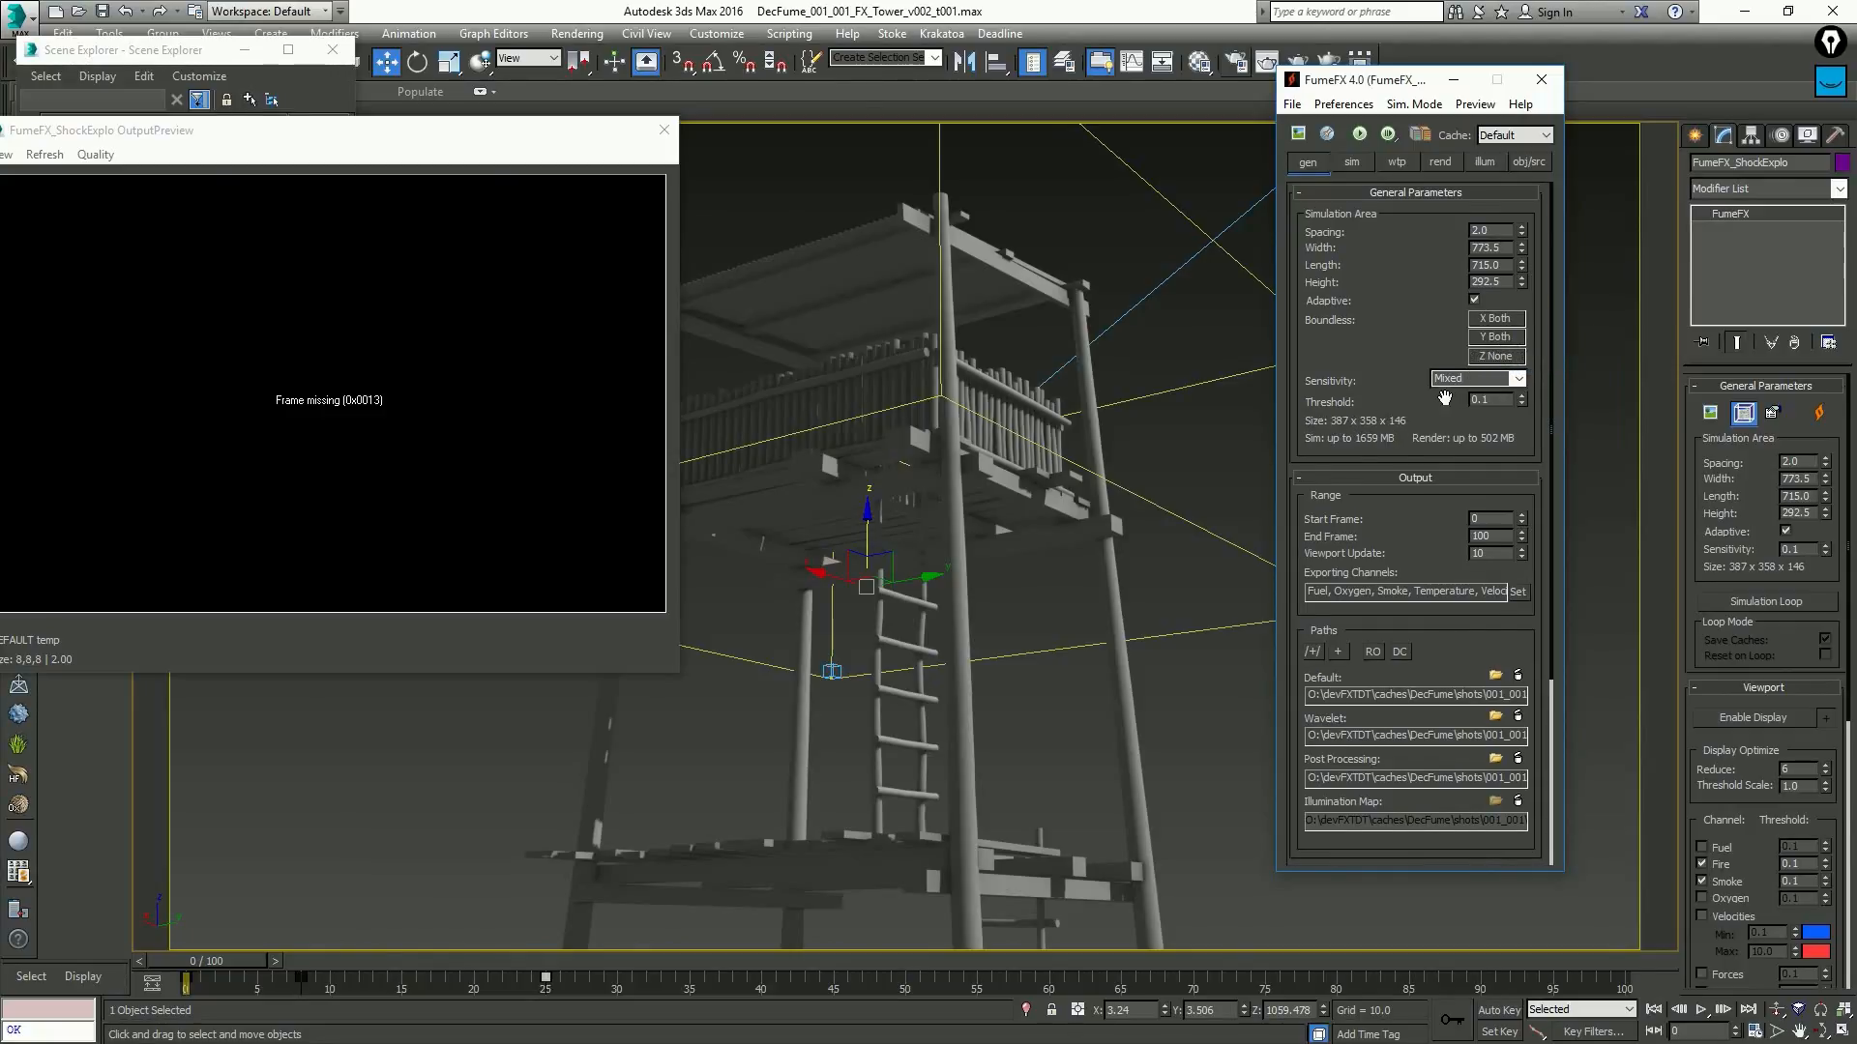
Switch to a perspective view of the tower and move the FumeFX_ShockExplo grid down to about Z 1046
key("p")
middle_click_drag(1027, 415, 943, 527, "alt")
middle_click_drag(943, 527, 1148, 484, "ctrl+alt")
key("w")
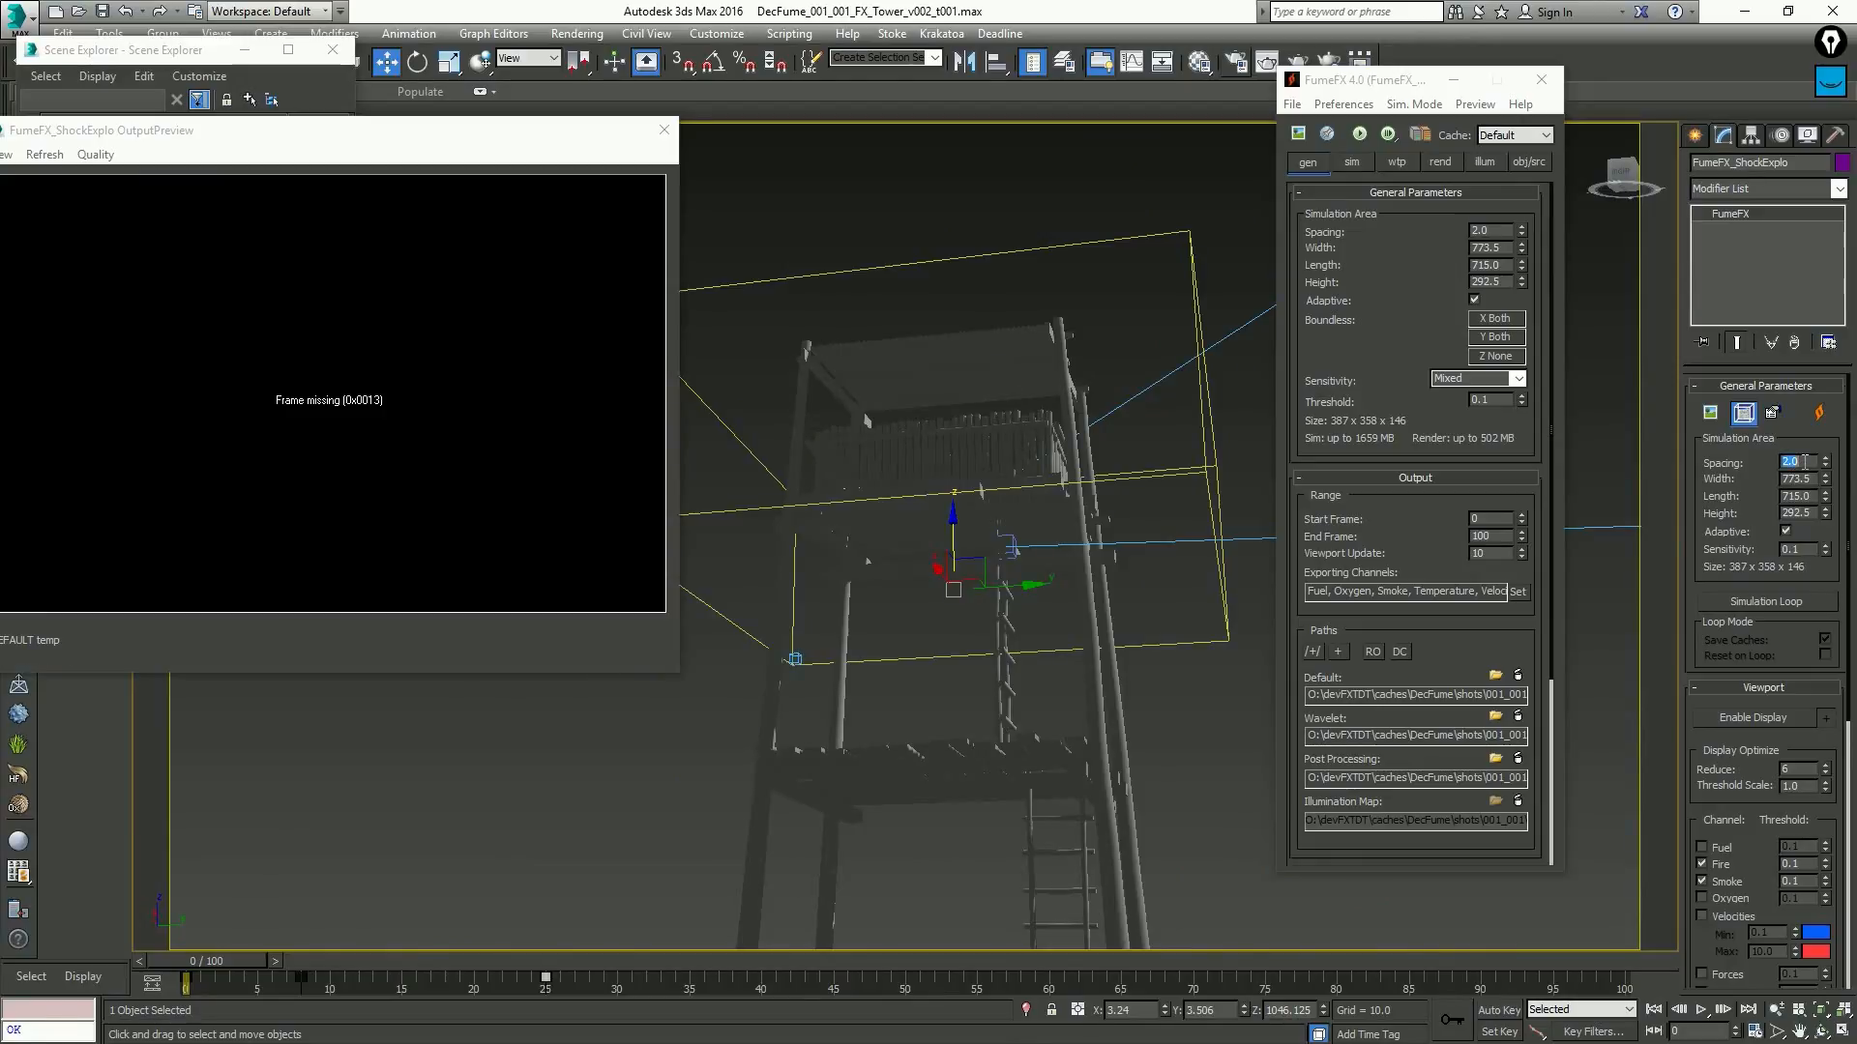
Try a grid spacing of 1.5 for FumeFX_ShockExplo, then set it to 1.75
type("1.5")
key("Return")
type("1.")
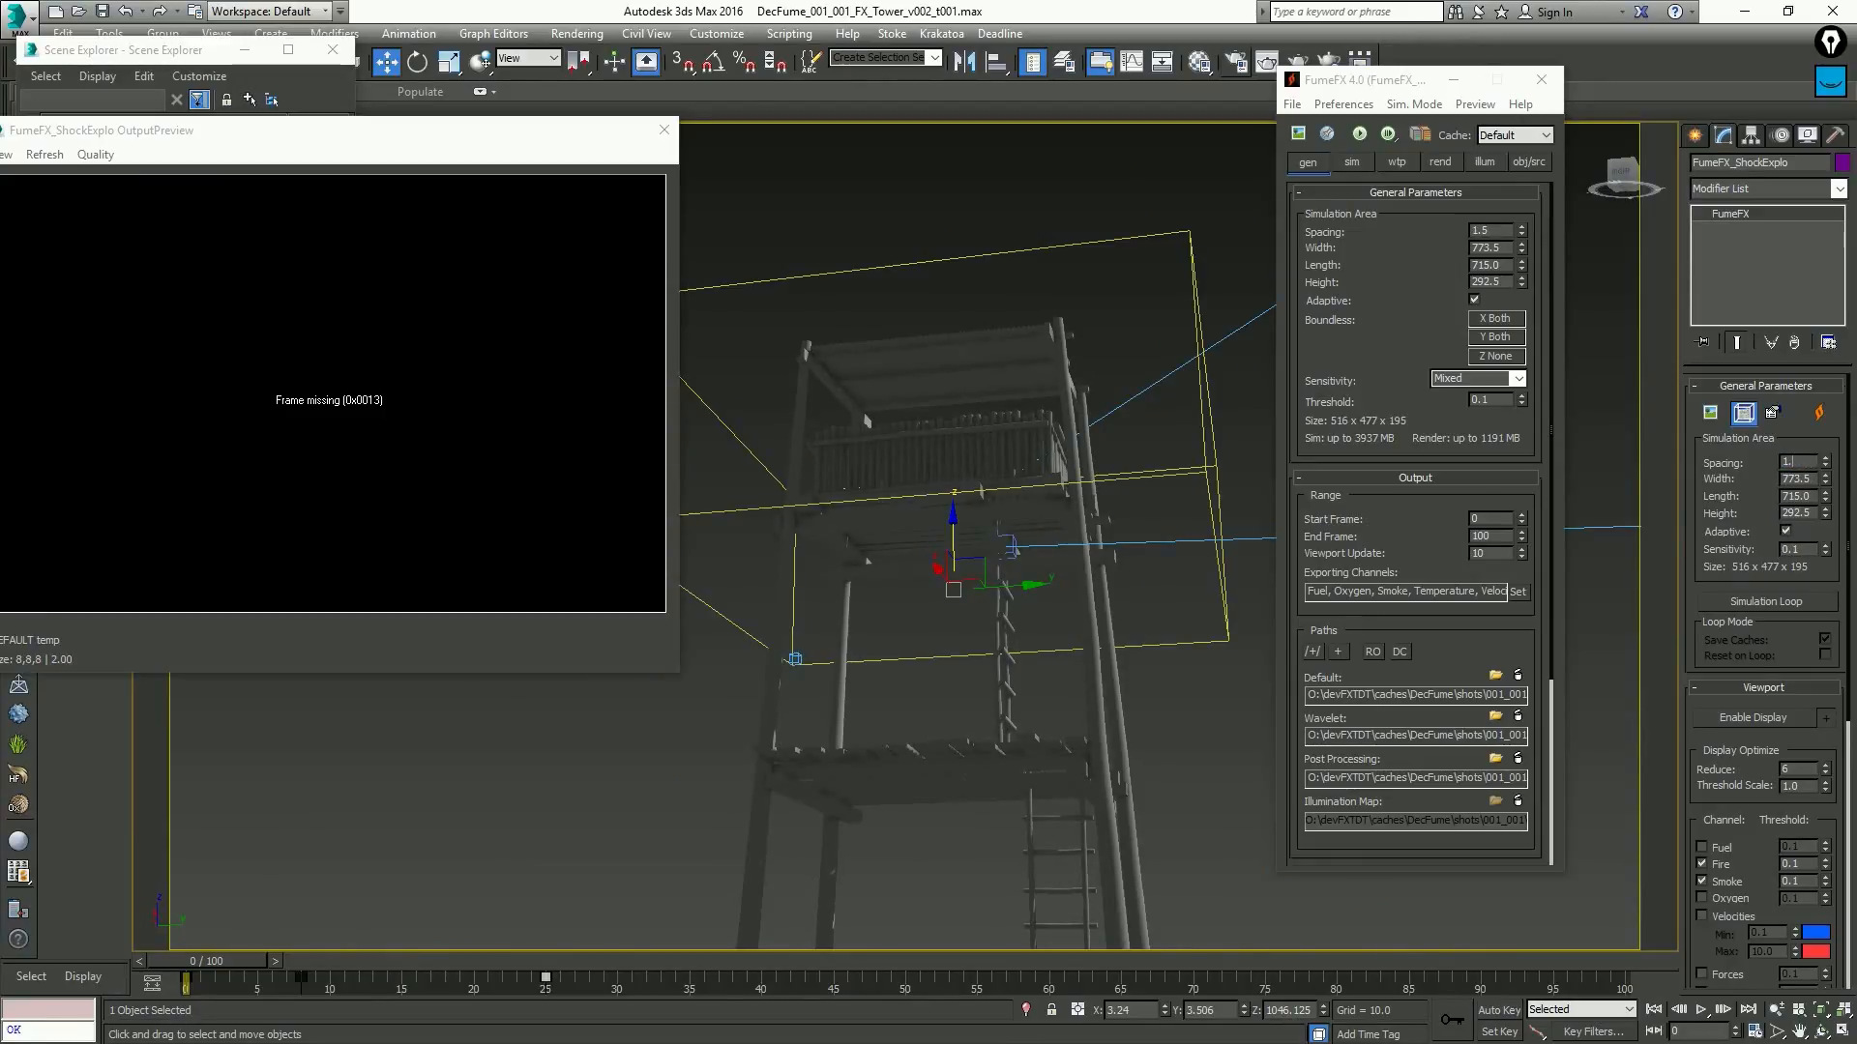
type("75")
key("Return")
left_click(1352, 544)
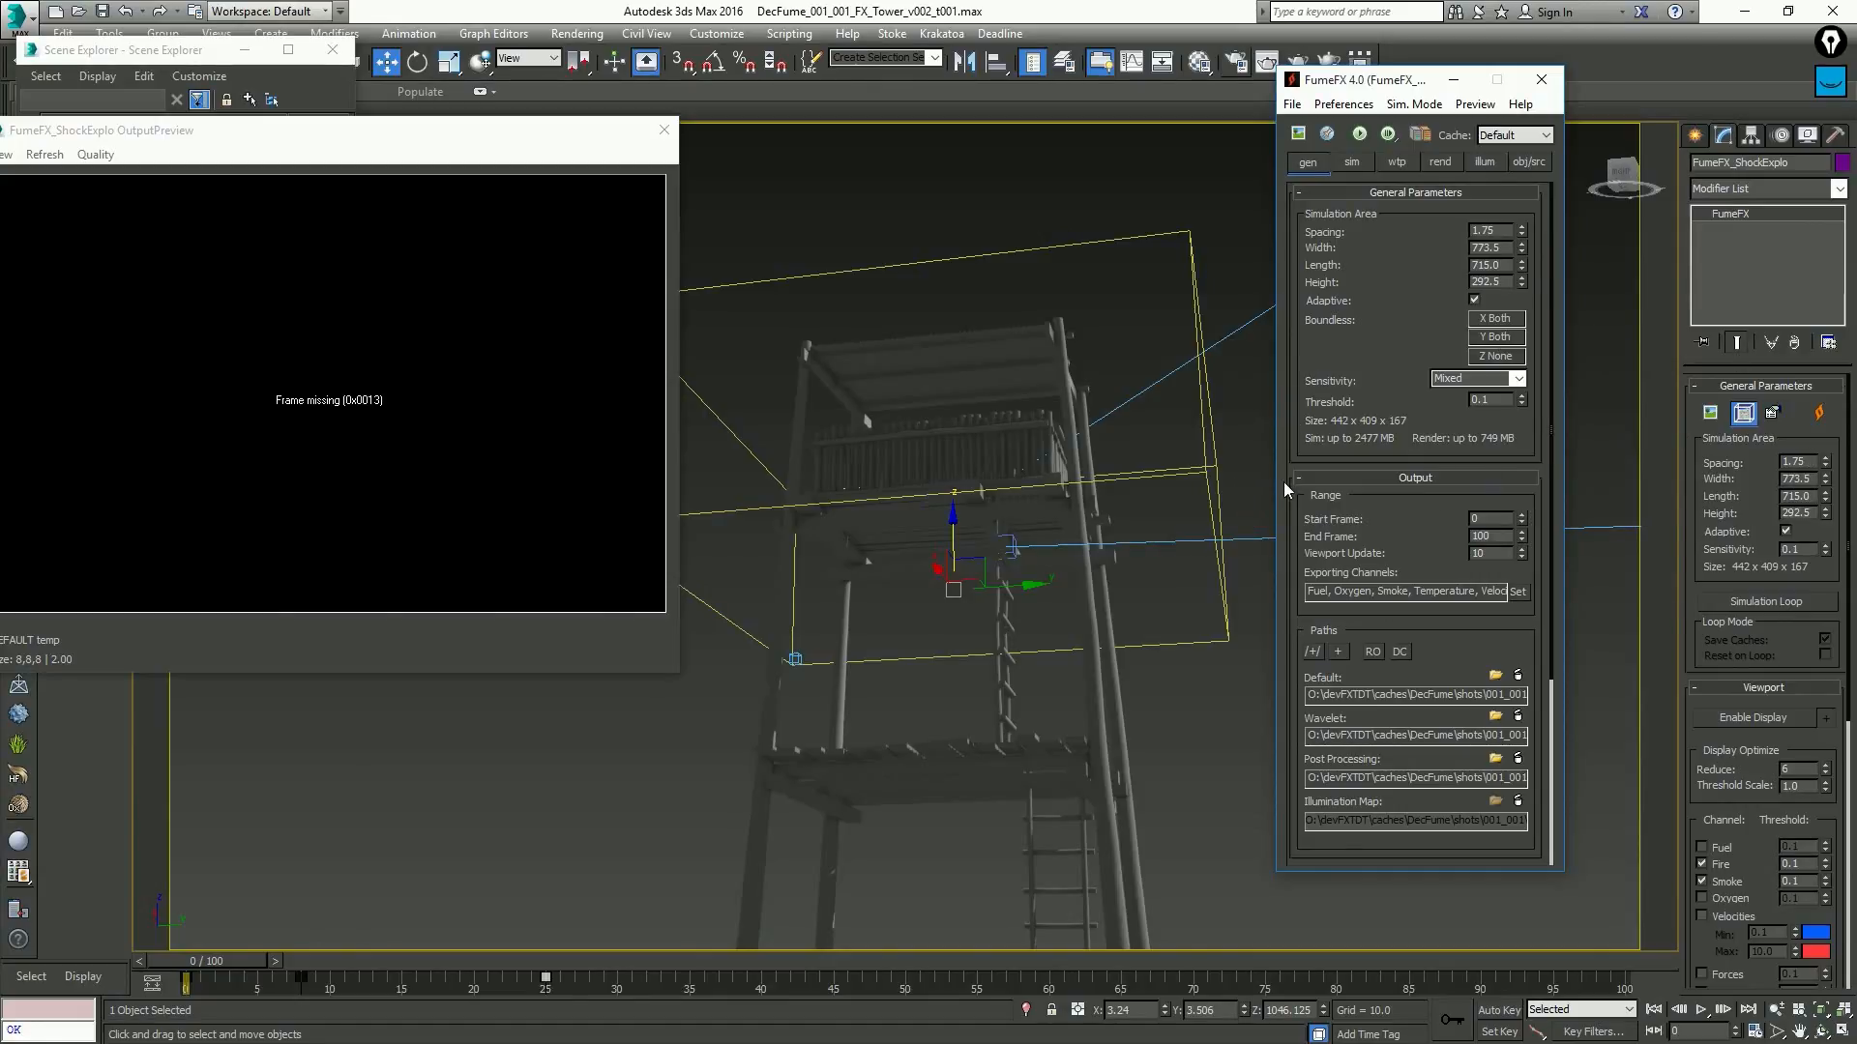
Unhide FumeFX001 in the FumeFX layer under FX_Explosion and open its FumeFX parameters
left_click(1250, 439)
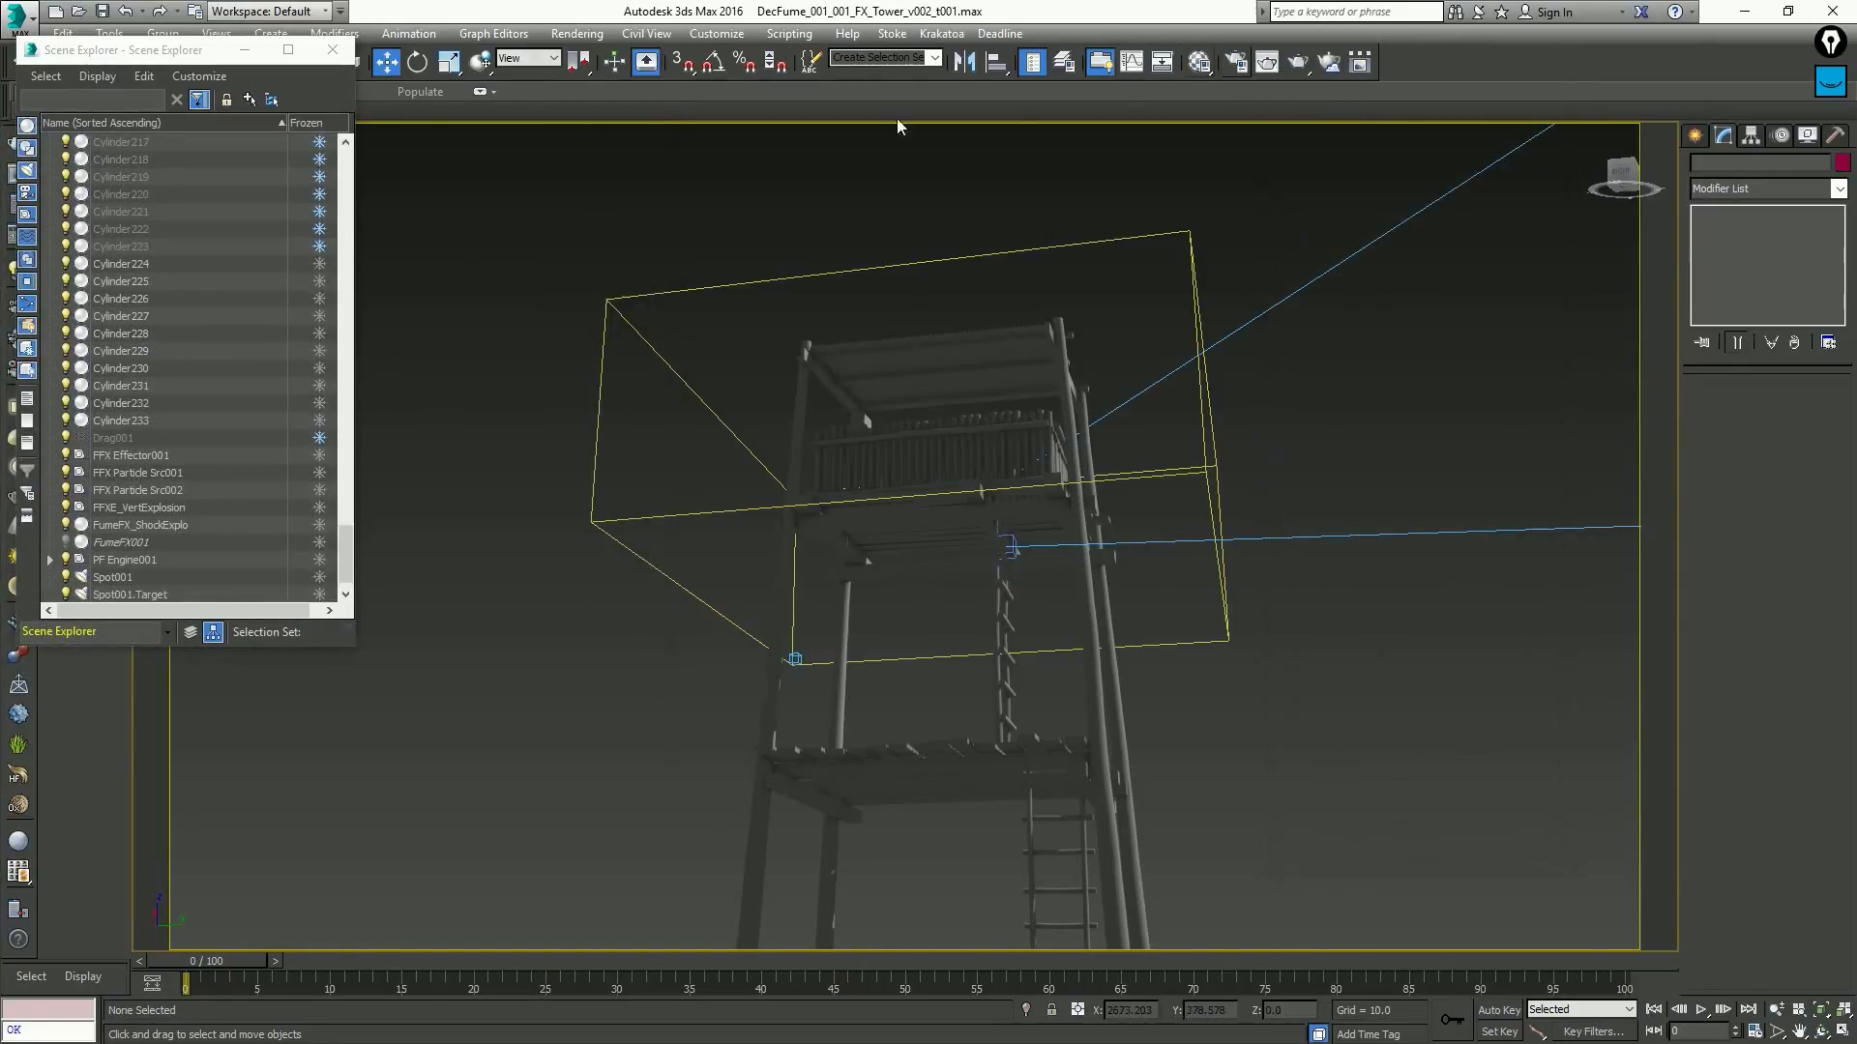
left_click(1064, 62)
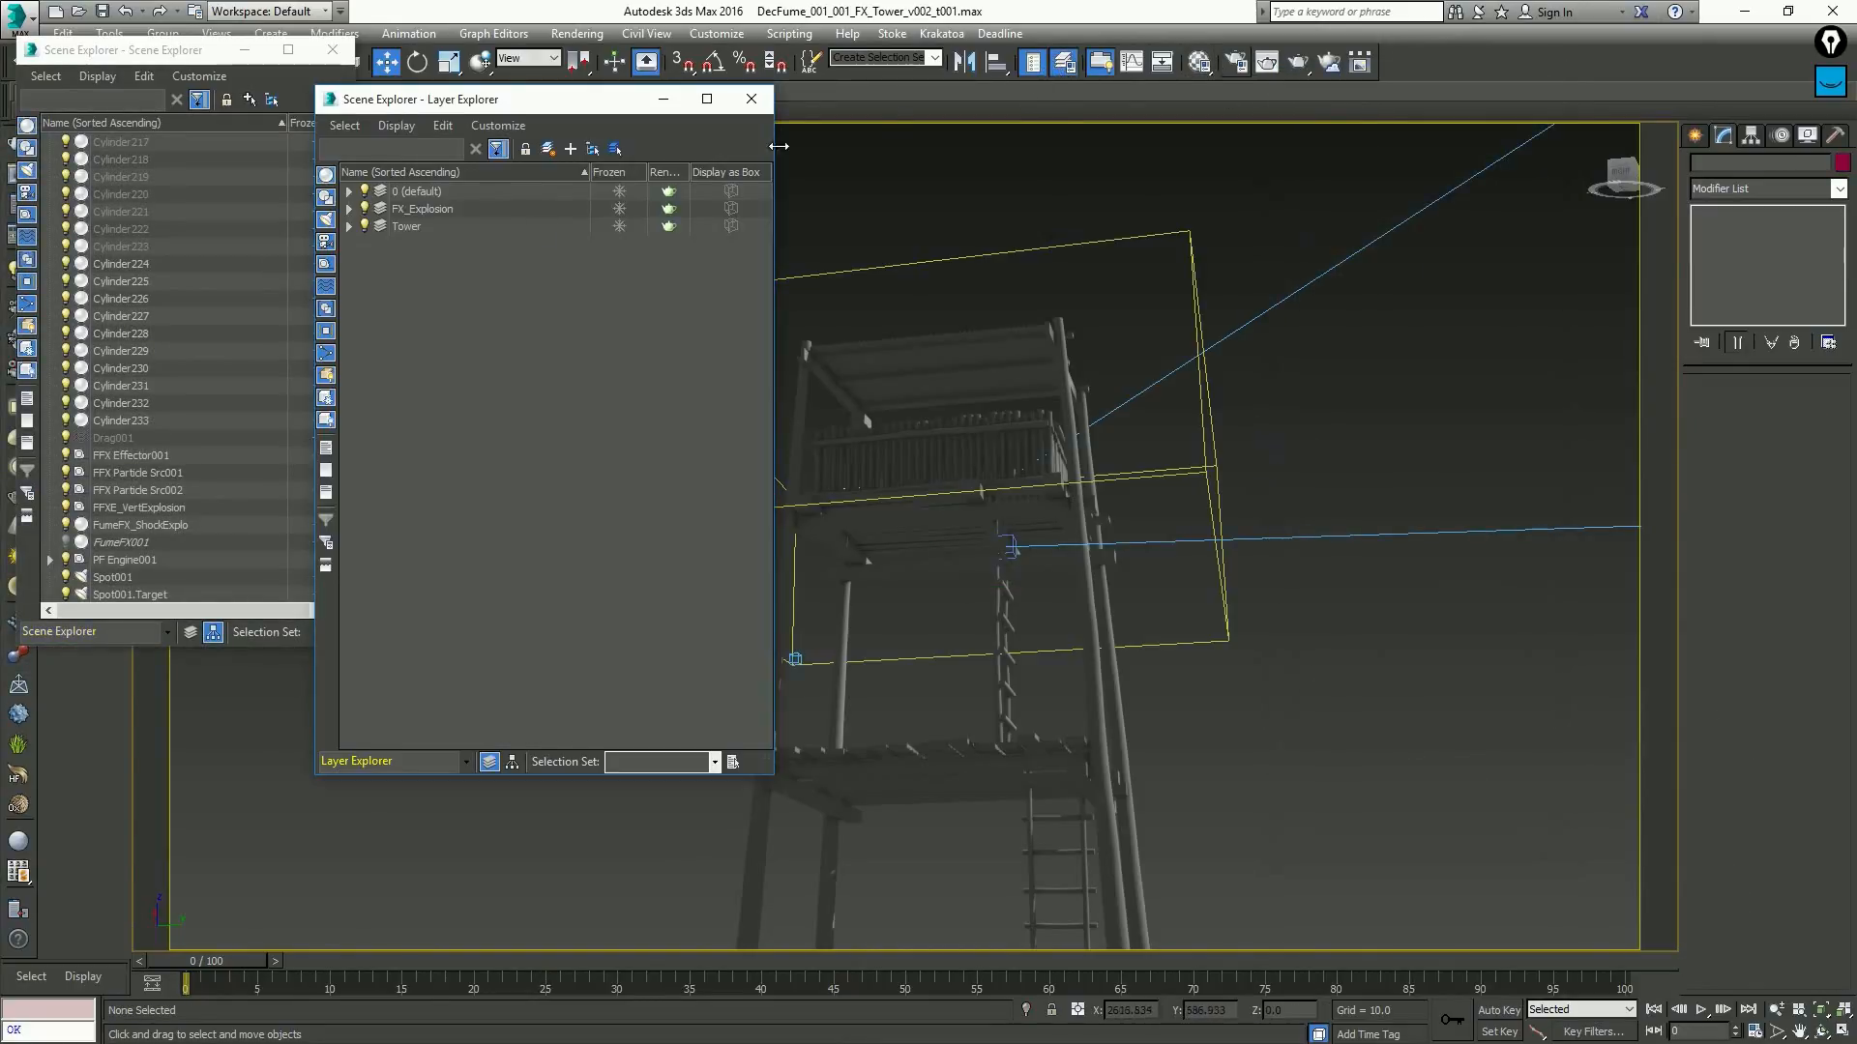
left_click(349, 209)
left_click(367, 227)
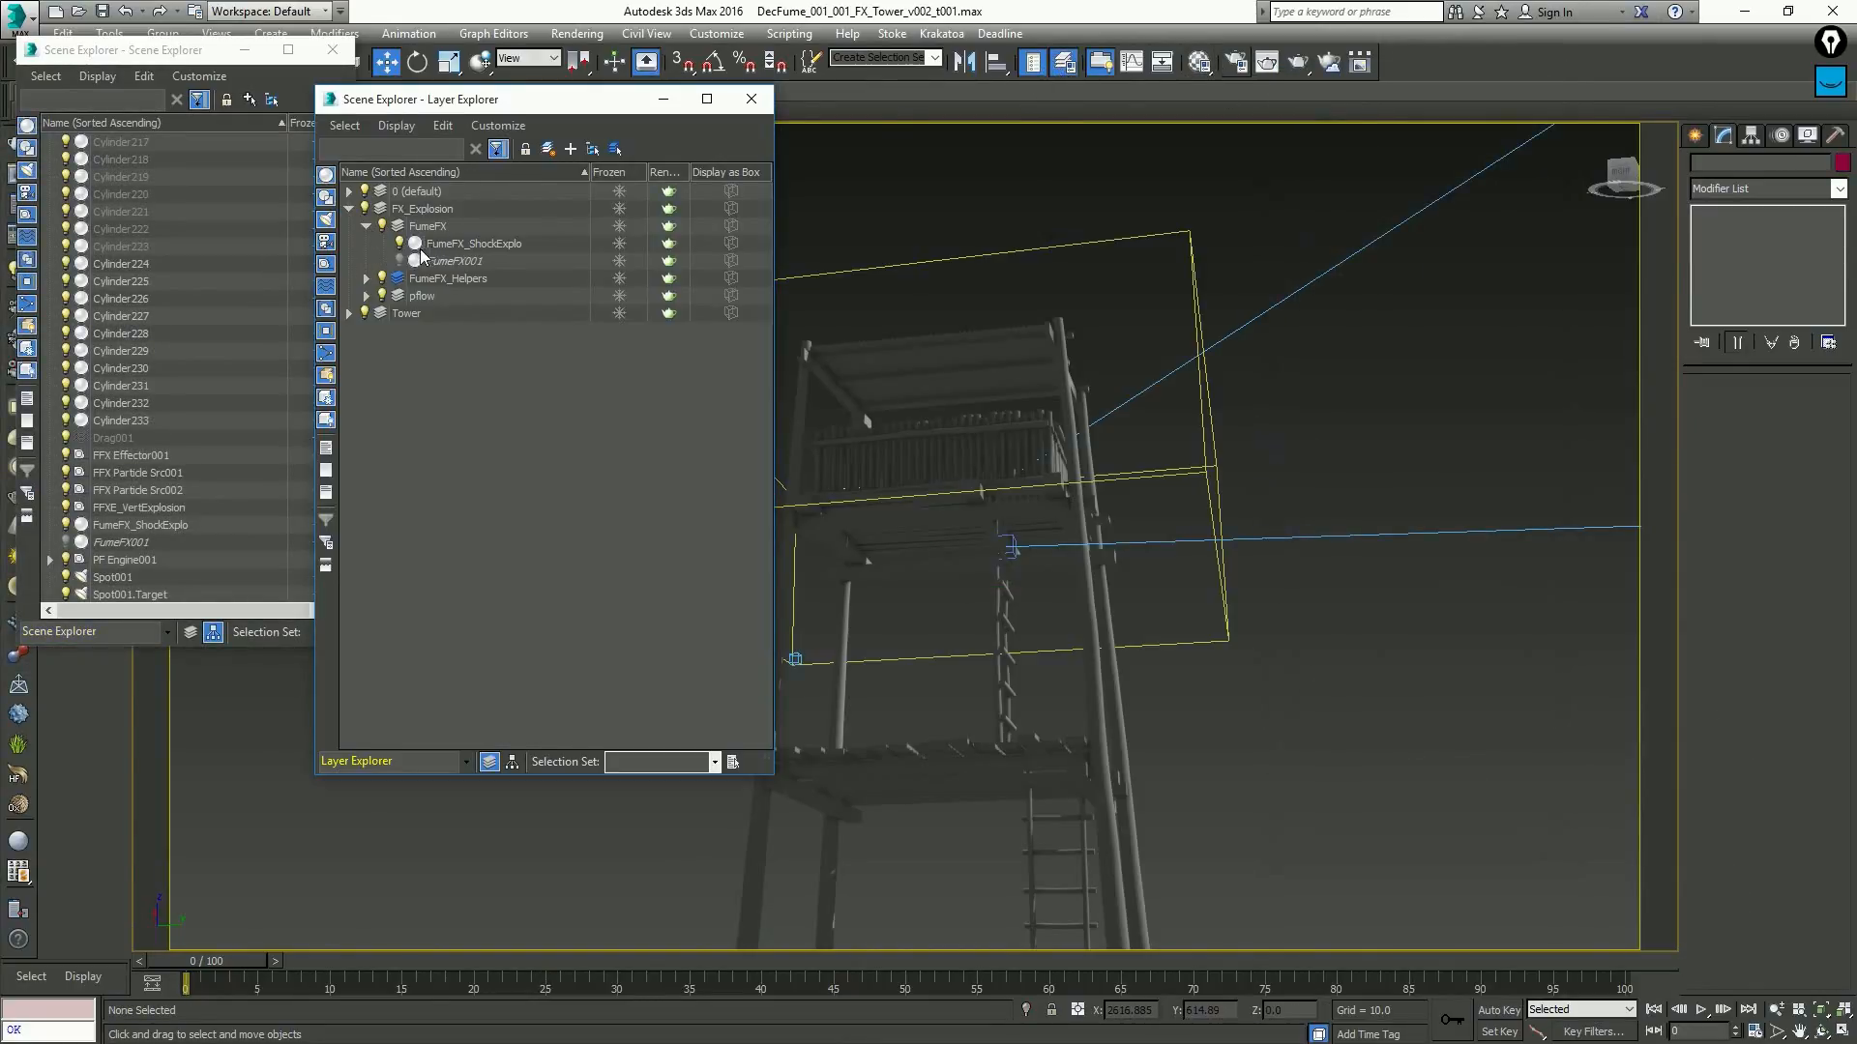
left_click(400, 262)
left_click(1170, 191)
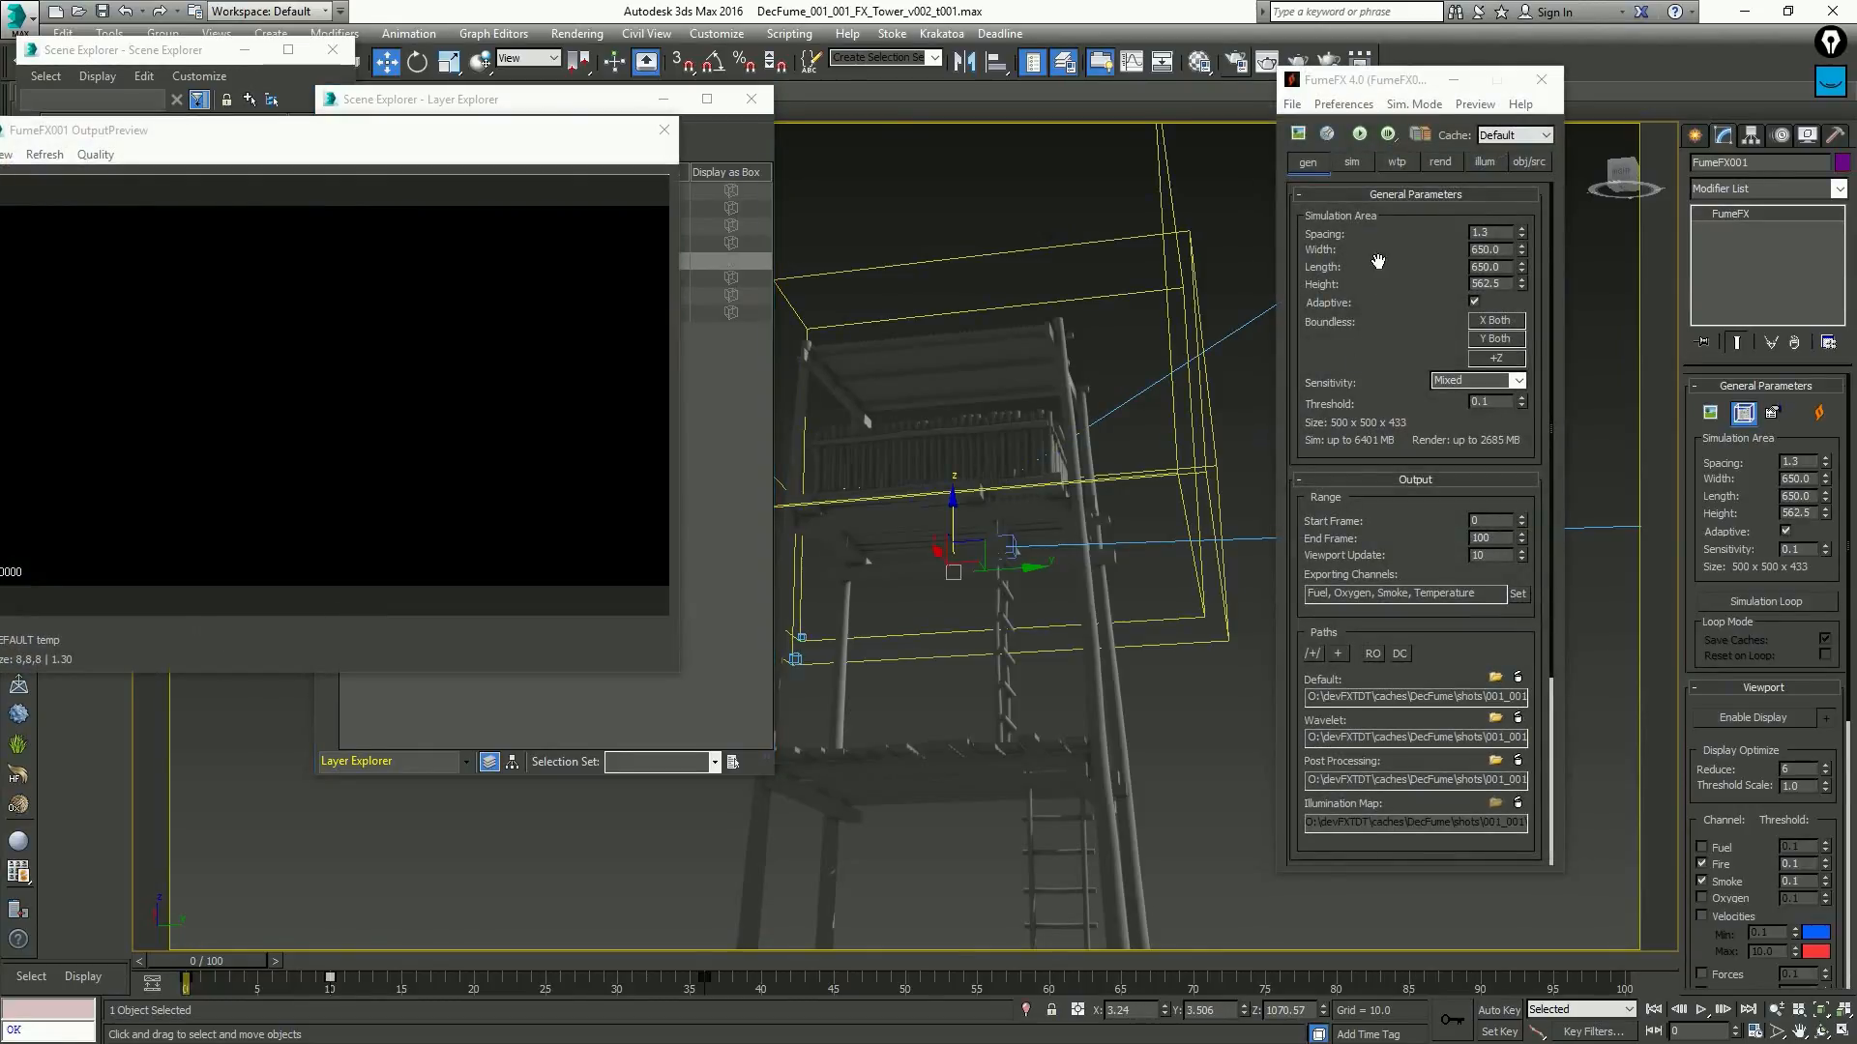
Set the Extra Detail mode in FumeFX001's simulation settings to Wavelet Turbulence
left_click(1358, 166)
left_click_drag(1317, 769, 1408, 87)
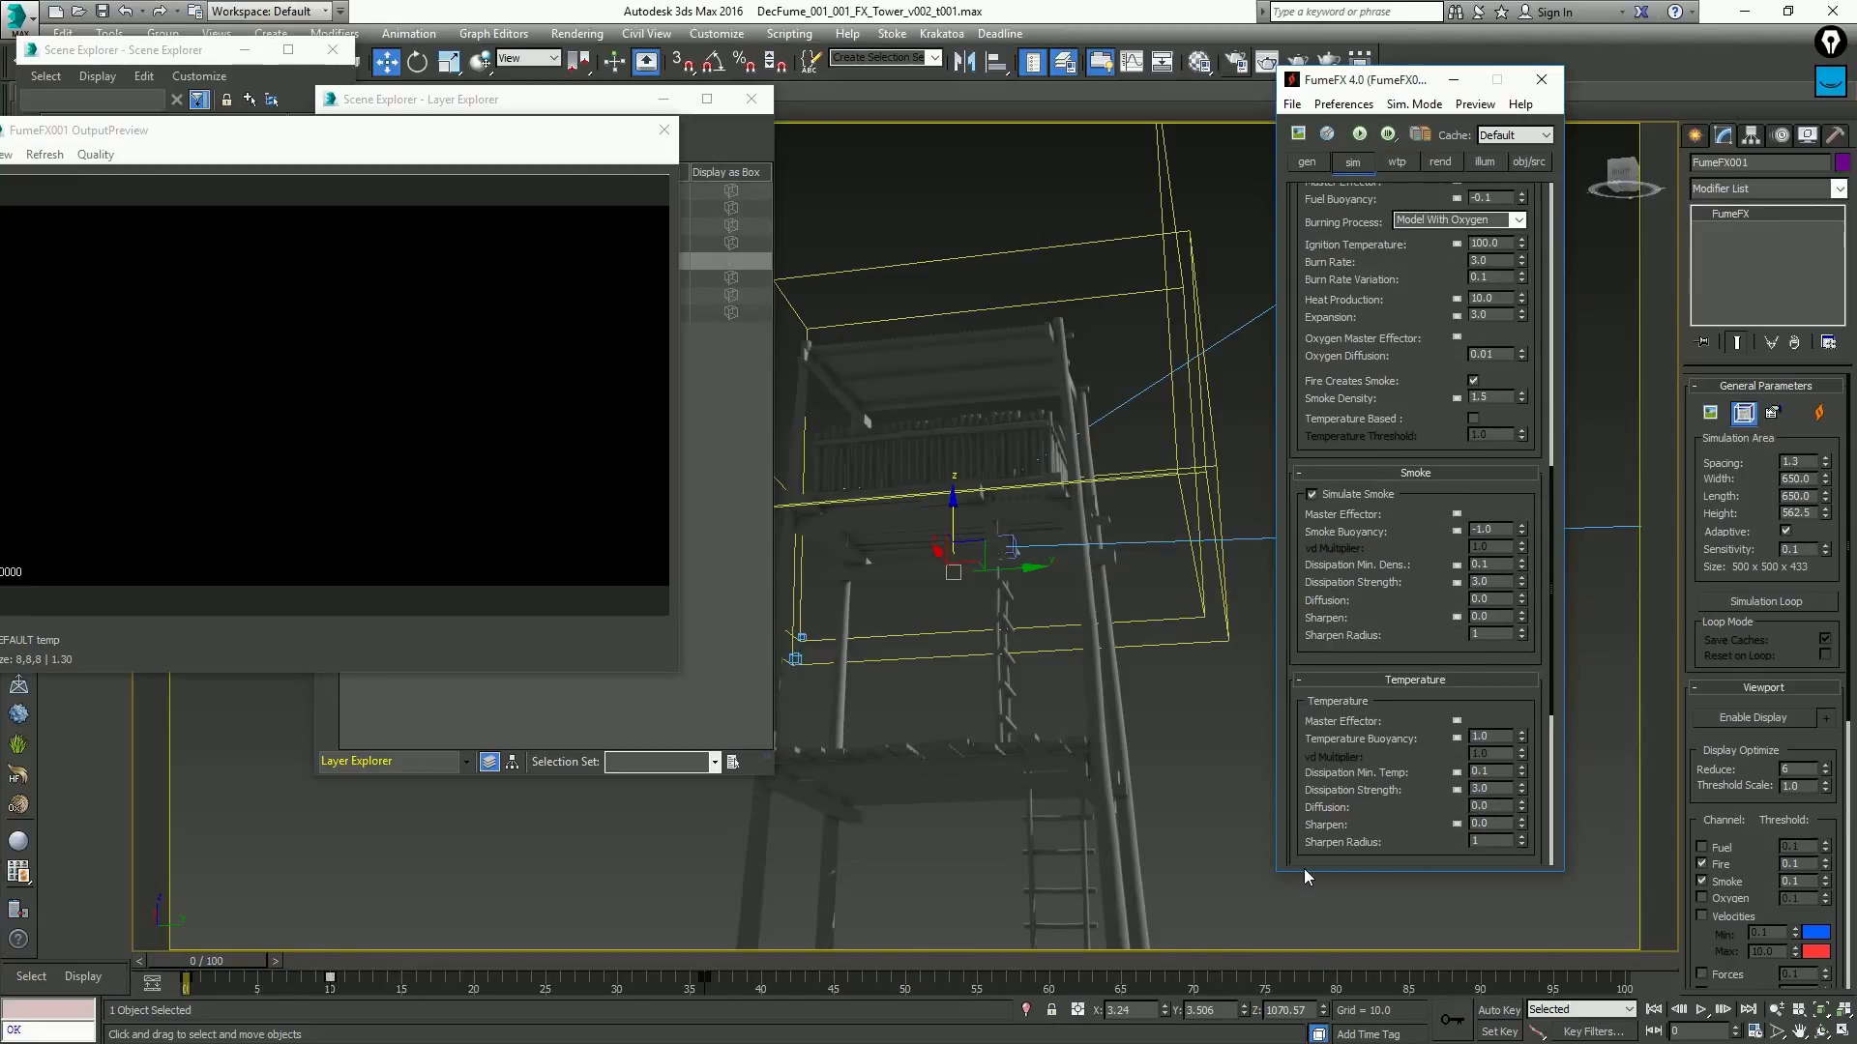
left_click_drag(1348, 795, 1383, 114)
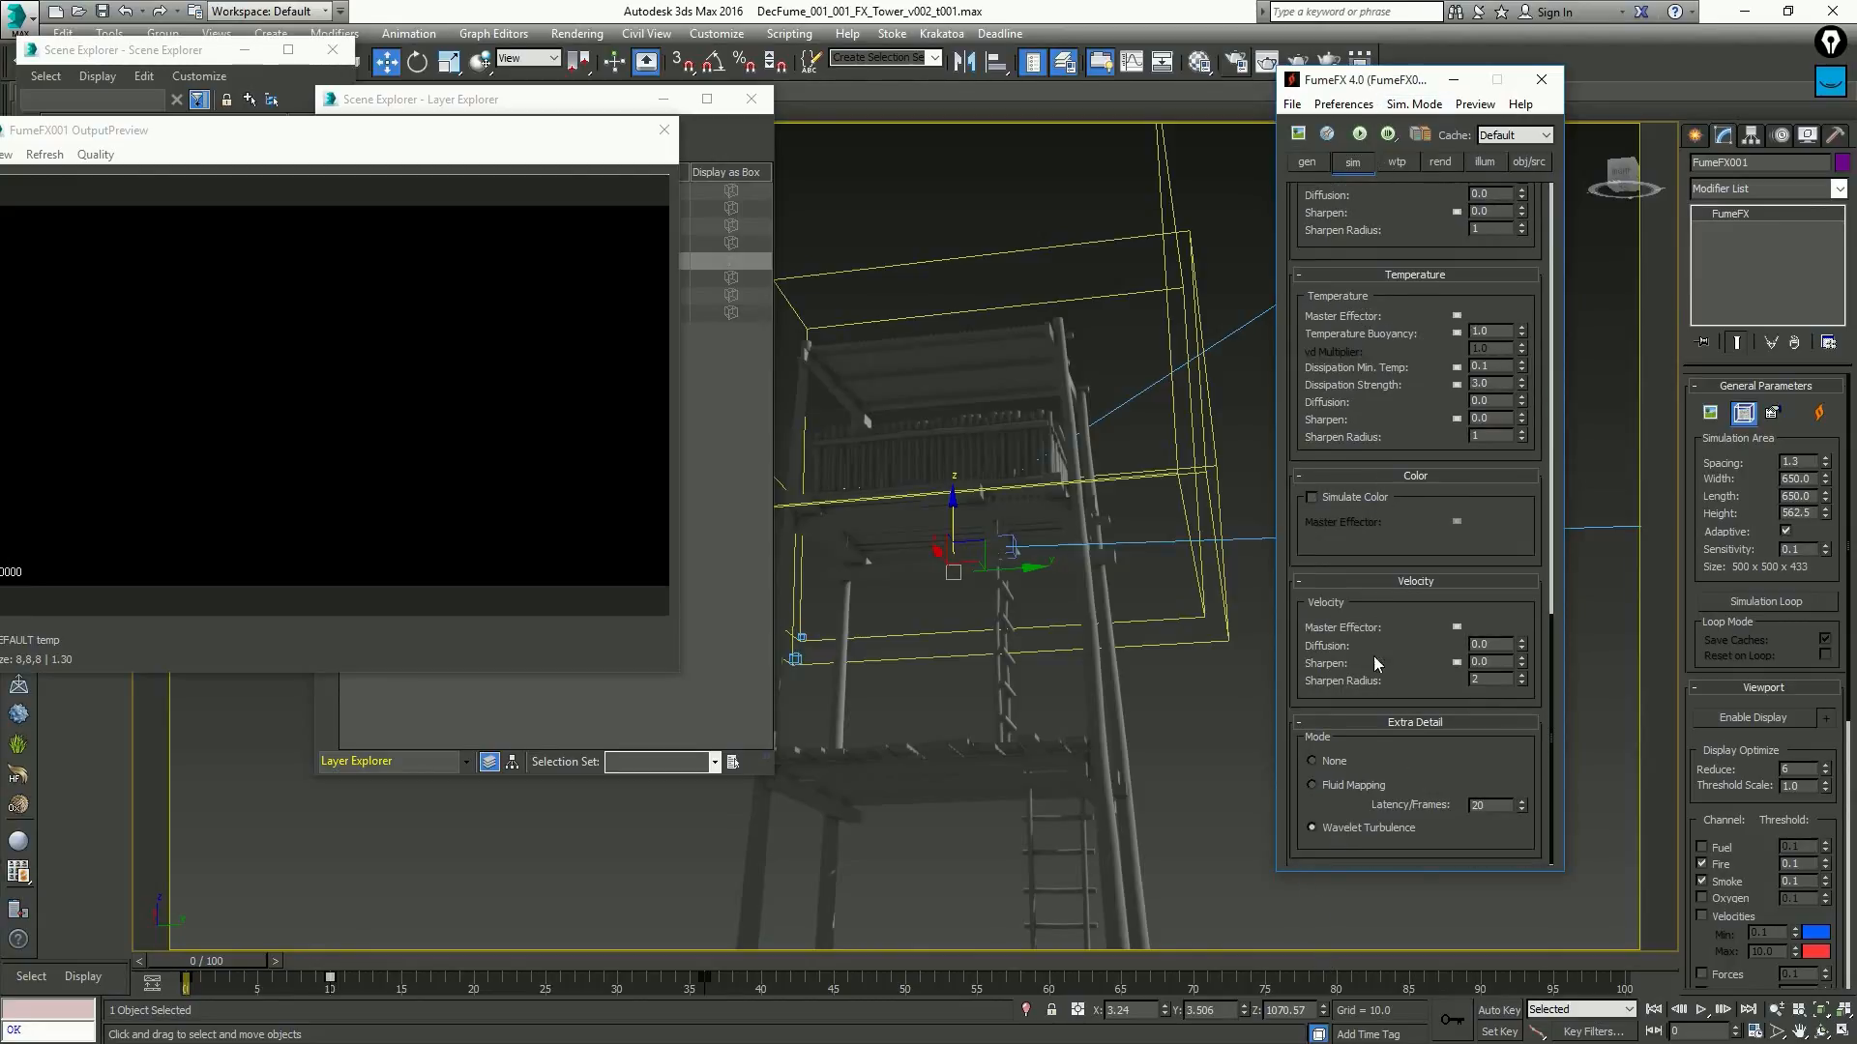
Compare FumeFX001's base grid size, memory estimates and exporting channels with its Wavelet Turbulence detail settings
left_click(1317, 161)
scroll(1393, 536, "down", 2)
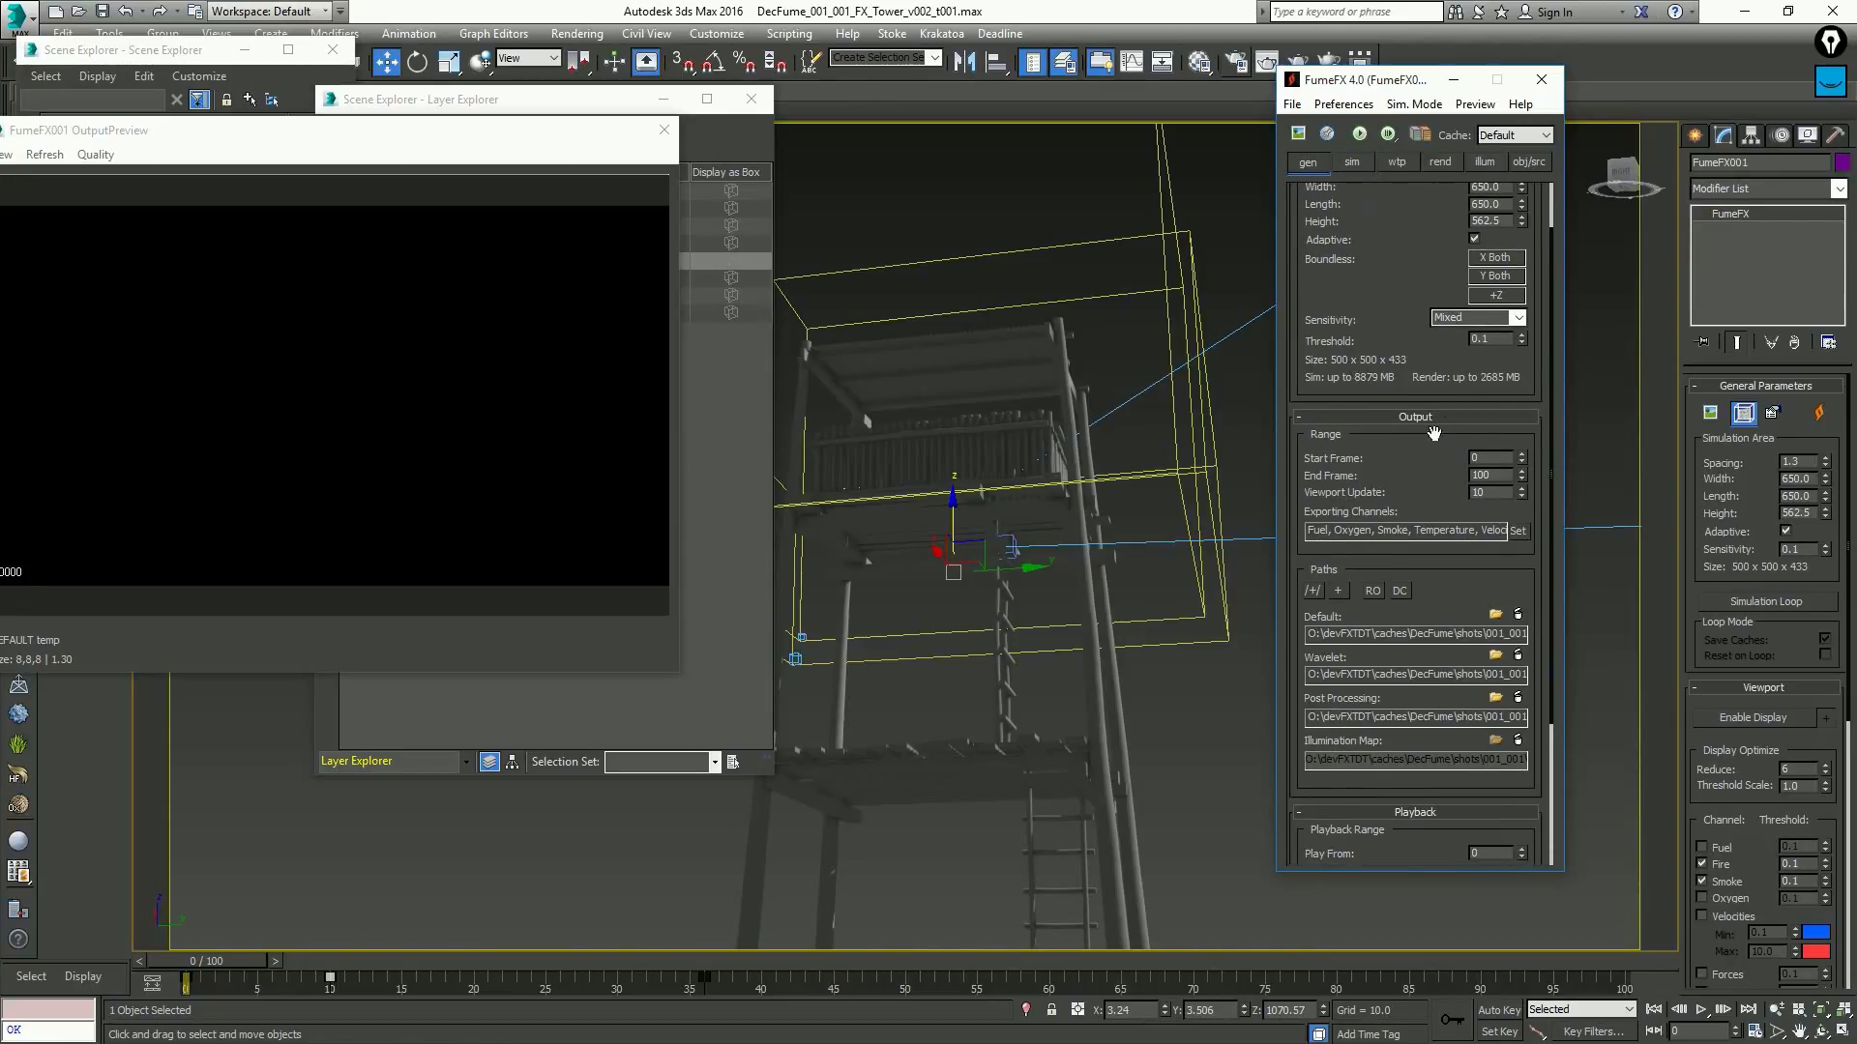
left_click(1393, 155)
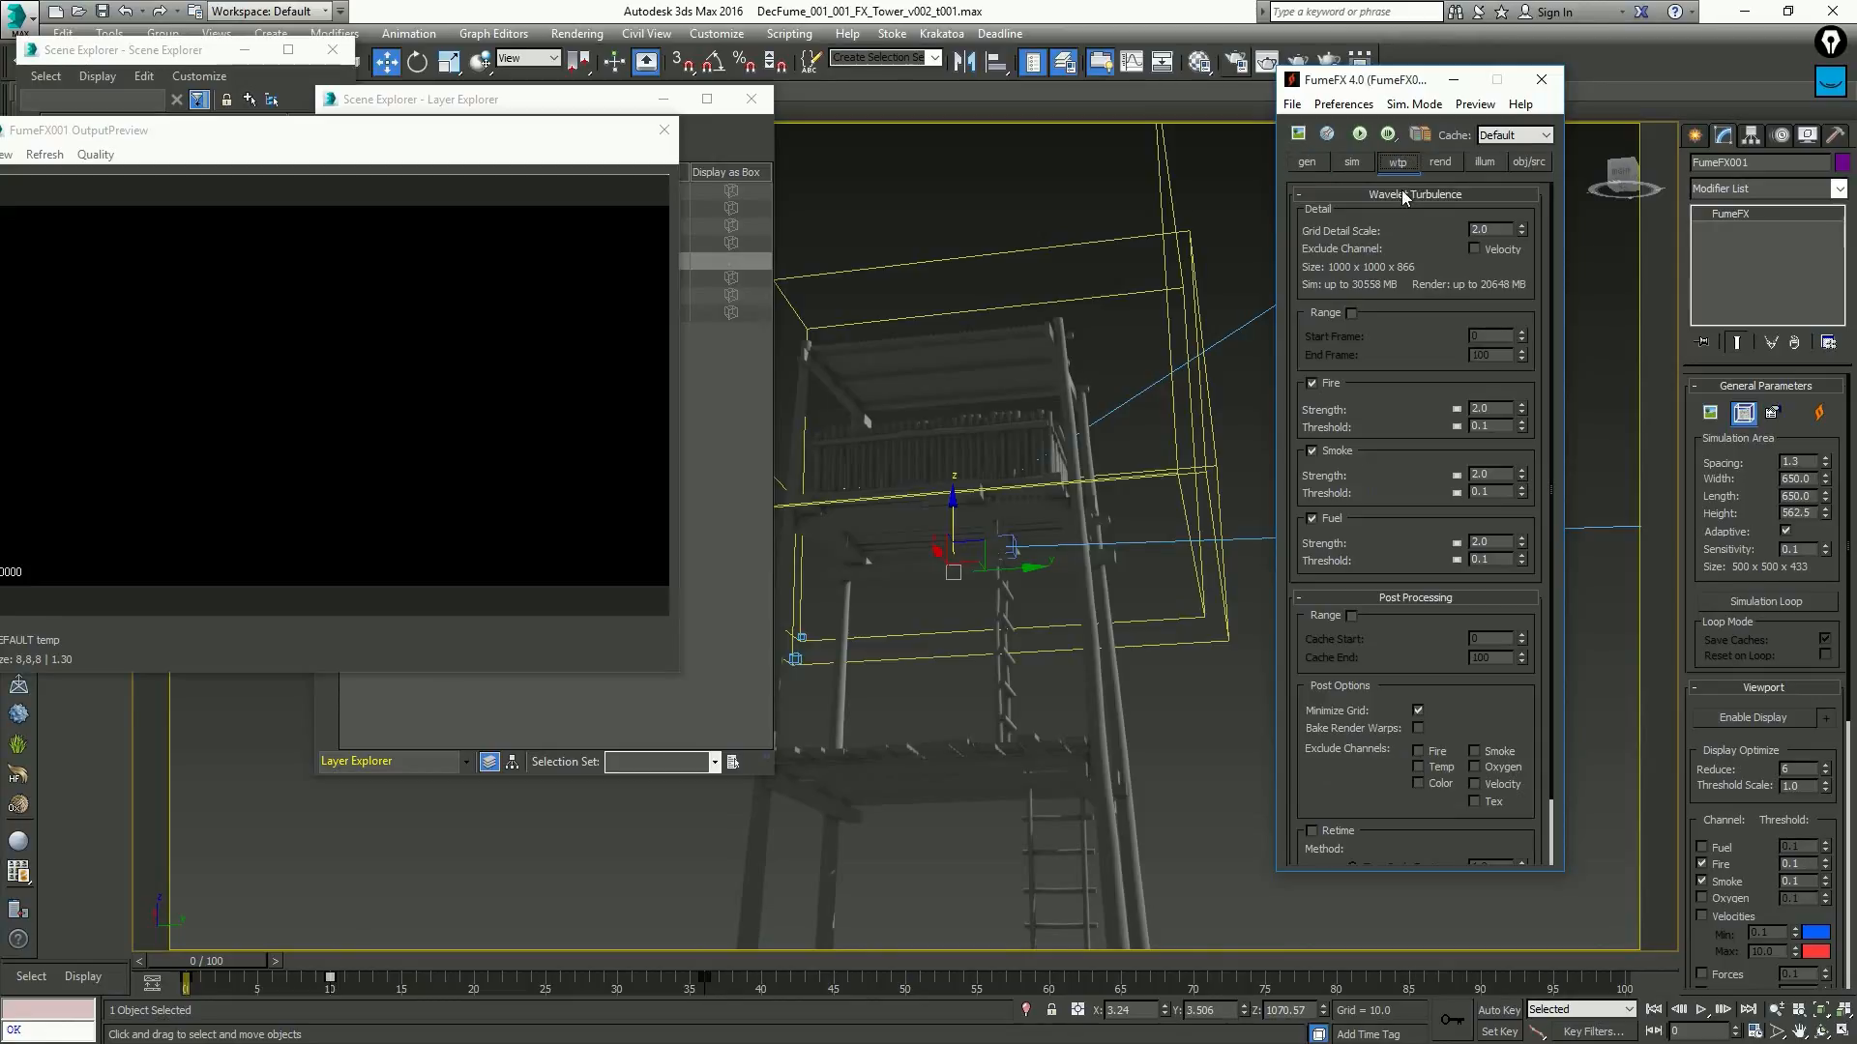
left_click(1320, 165)
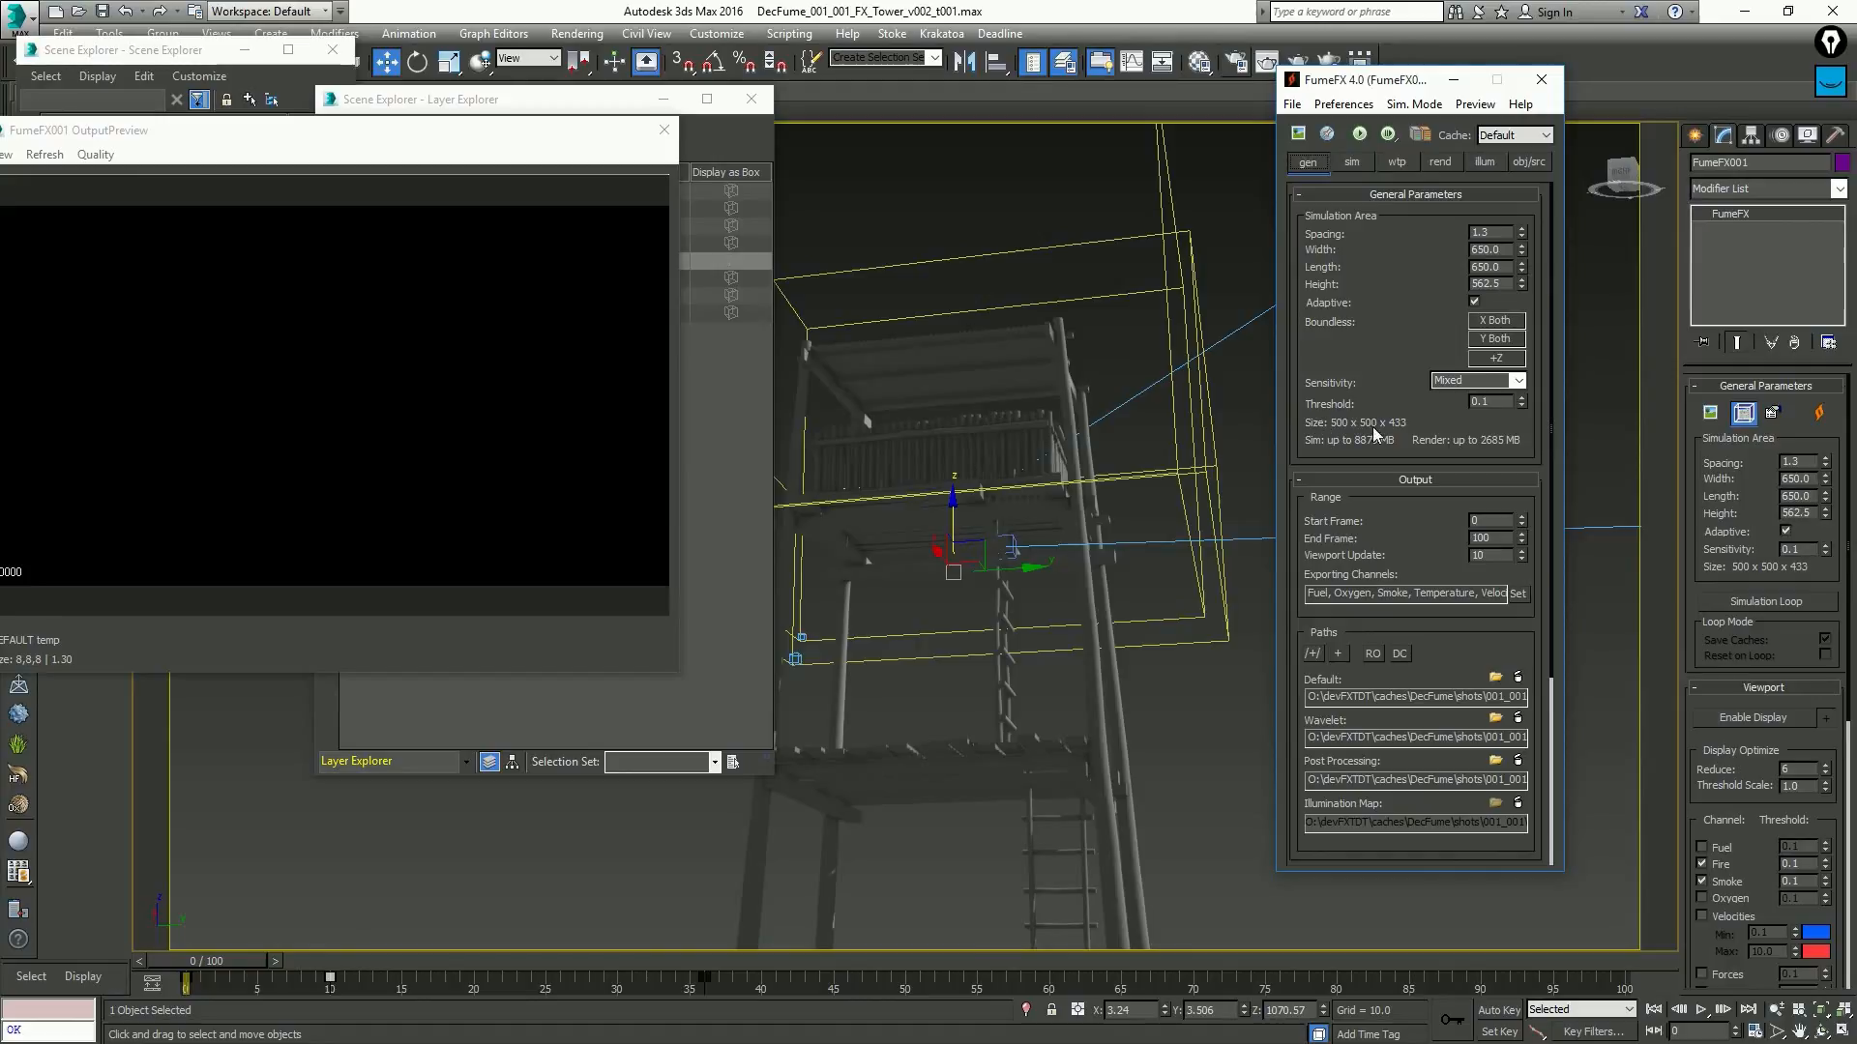
left_click(1396, 162)
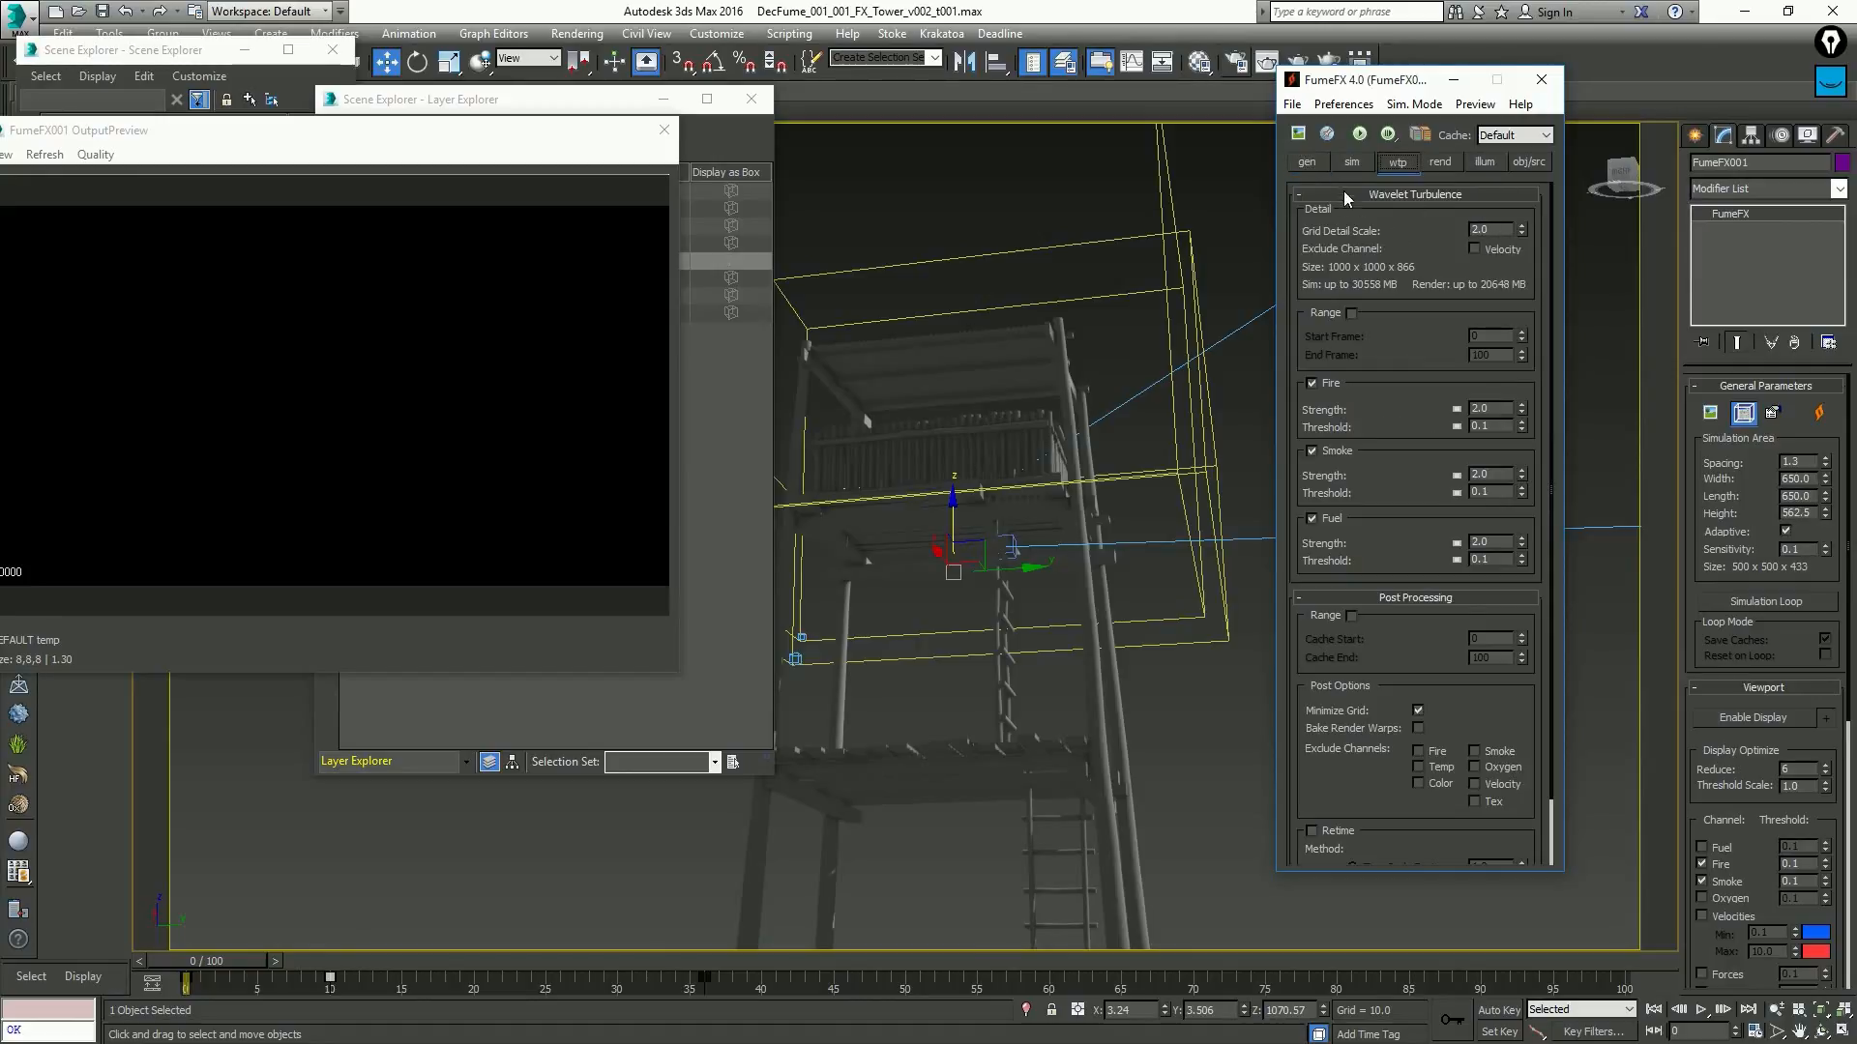
left_click(1308, 163)
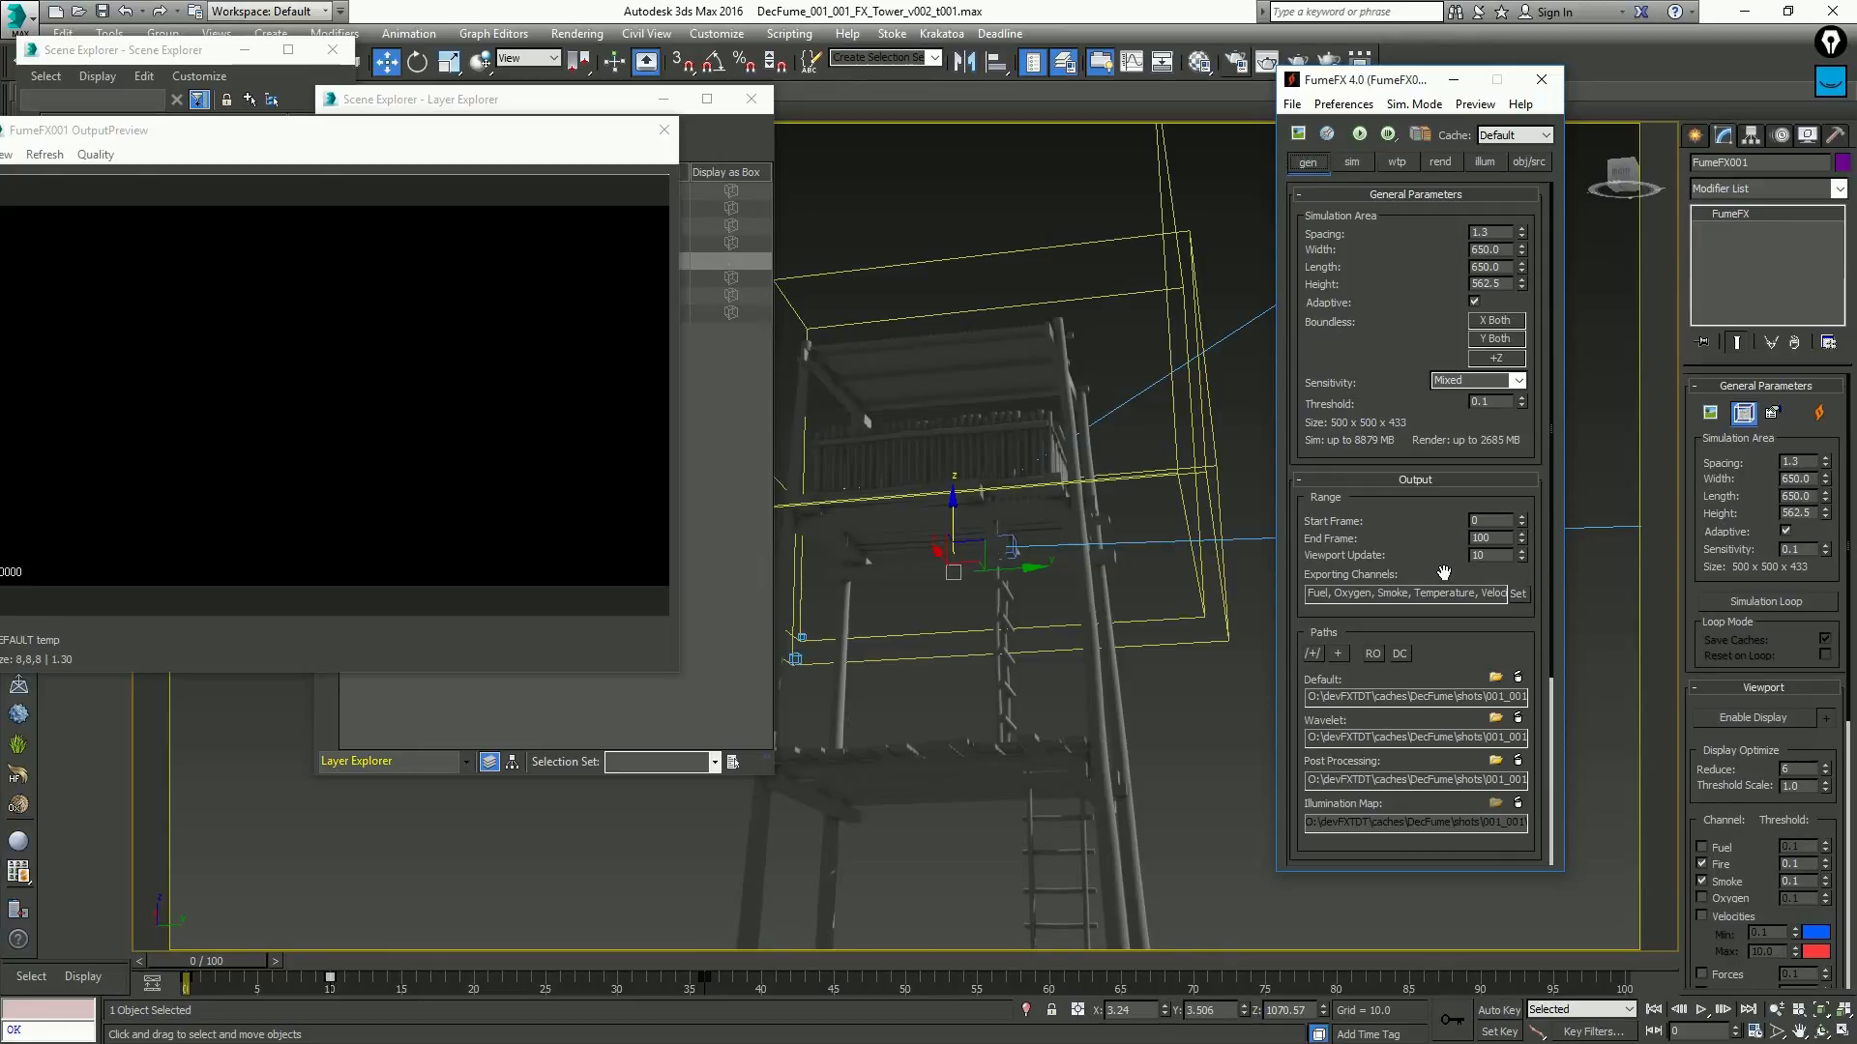
Switch to djv_view and compare the playback of the test1 explosion render with the DecFume_001_001_FX_Tower_v002 tower render
left_click(1250, 421)
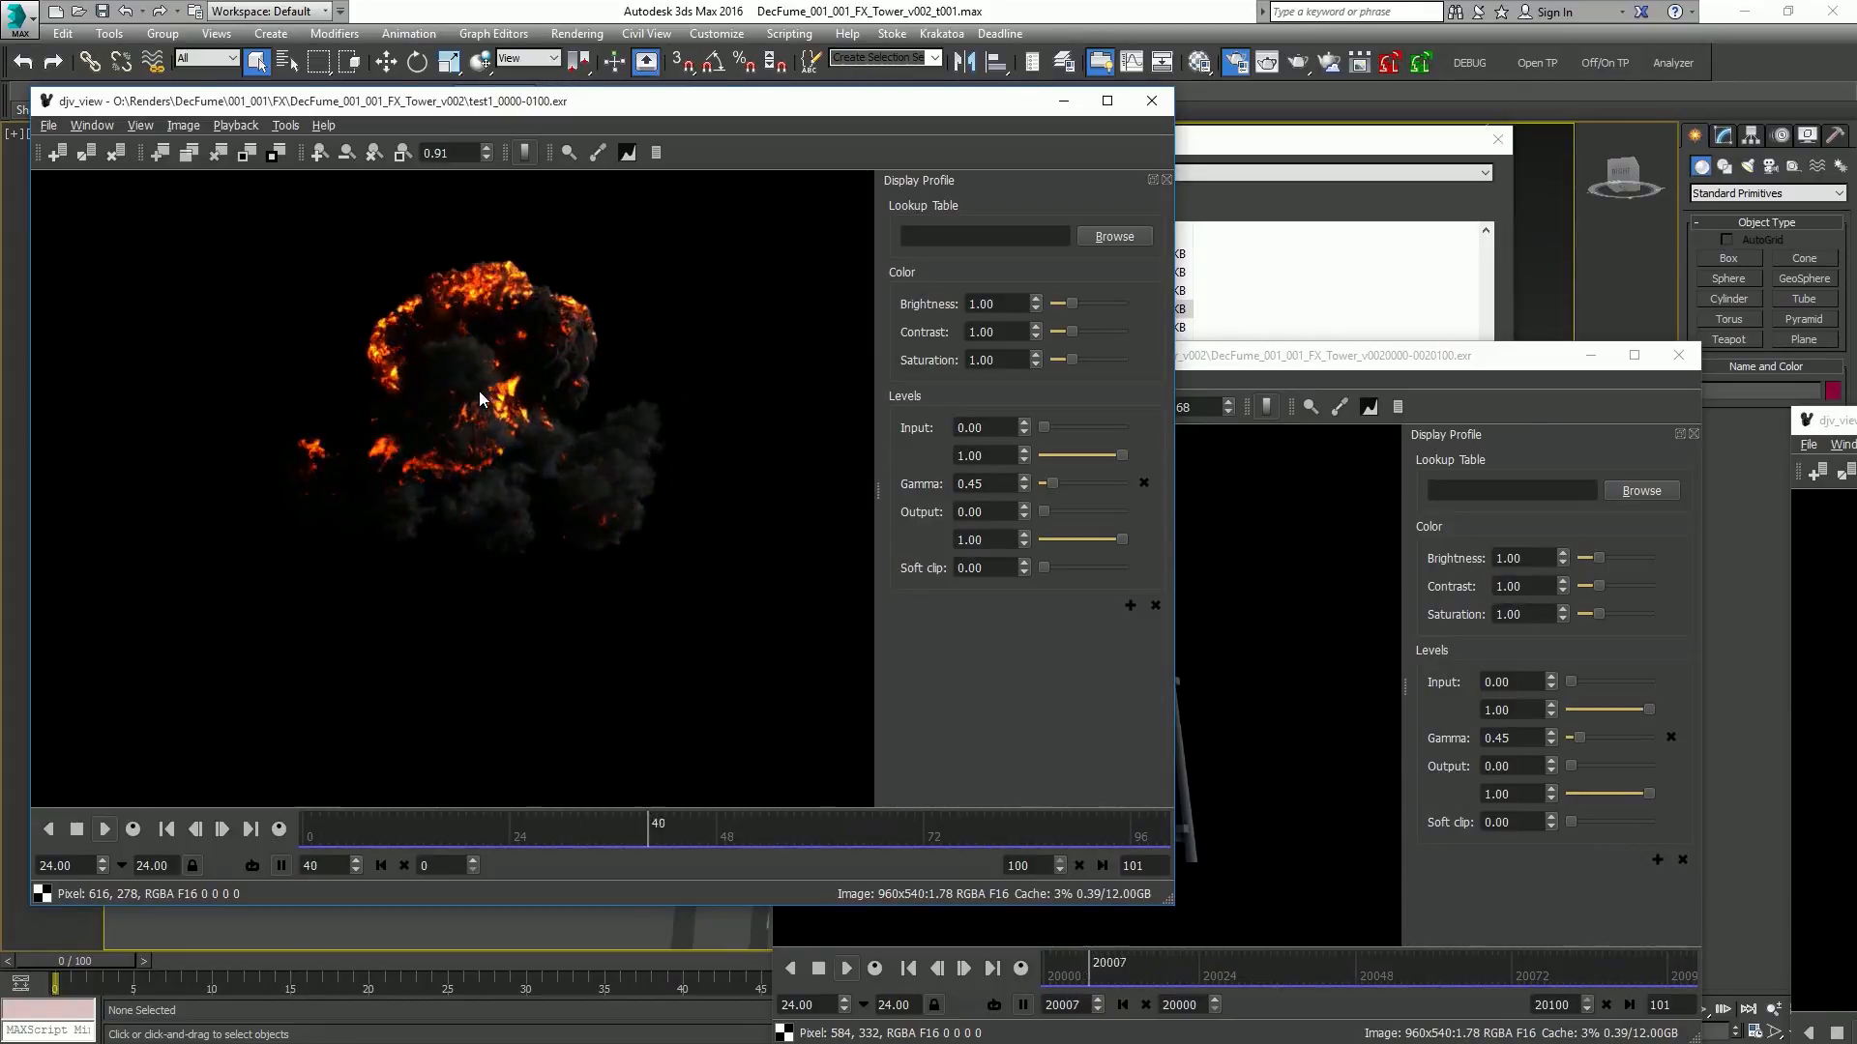
left_click(1257, 543)
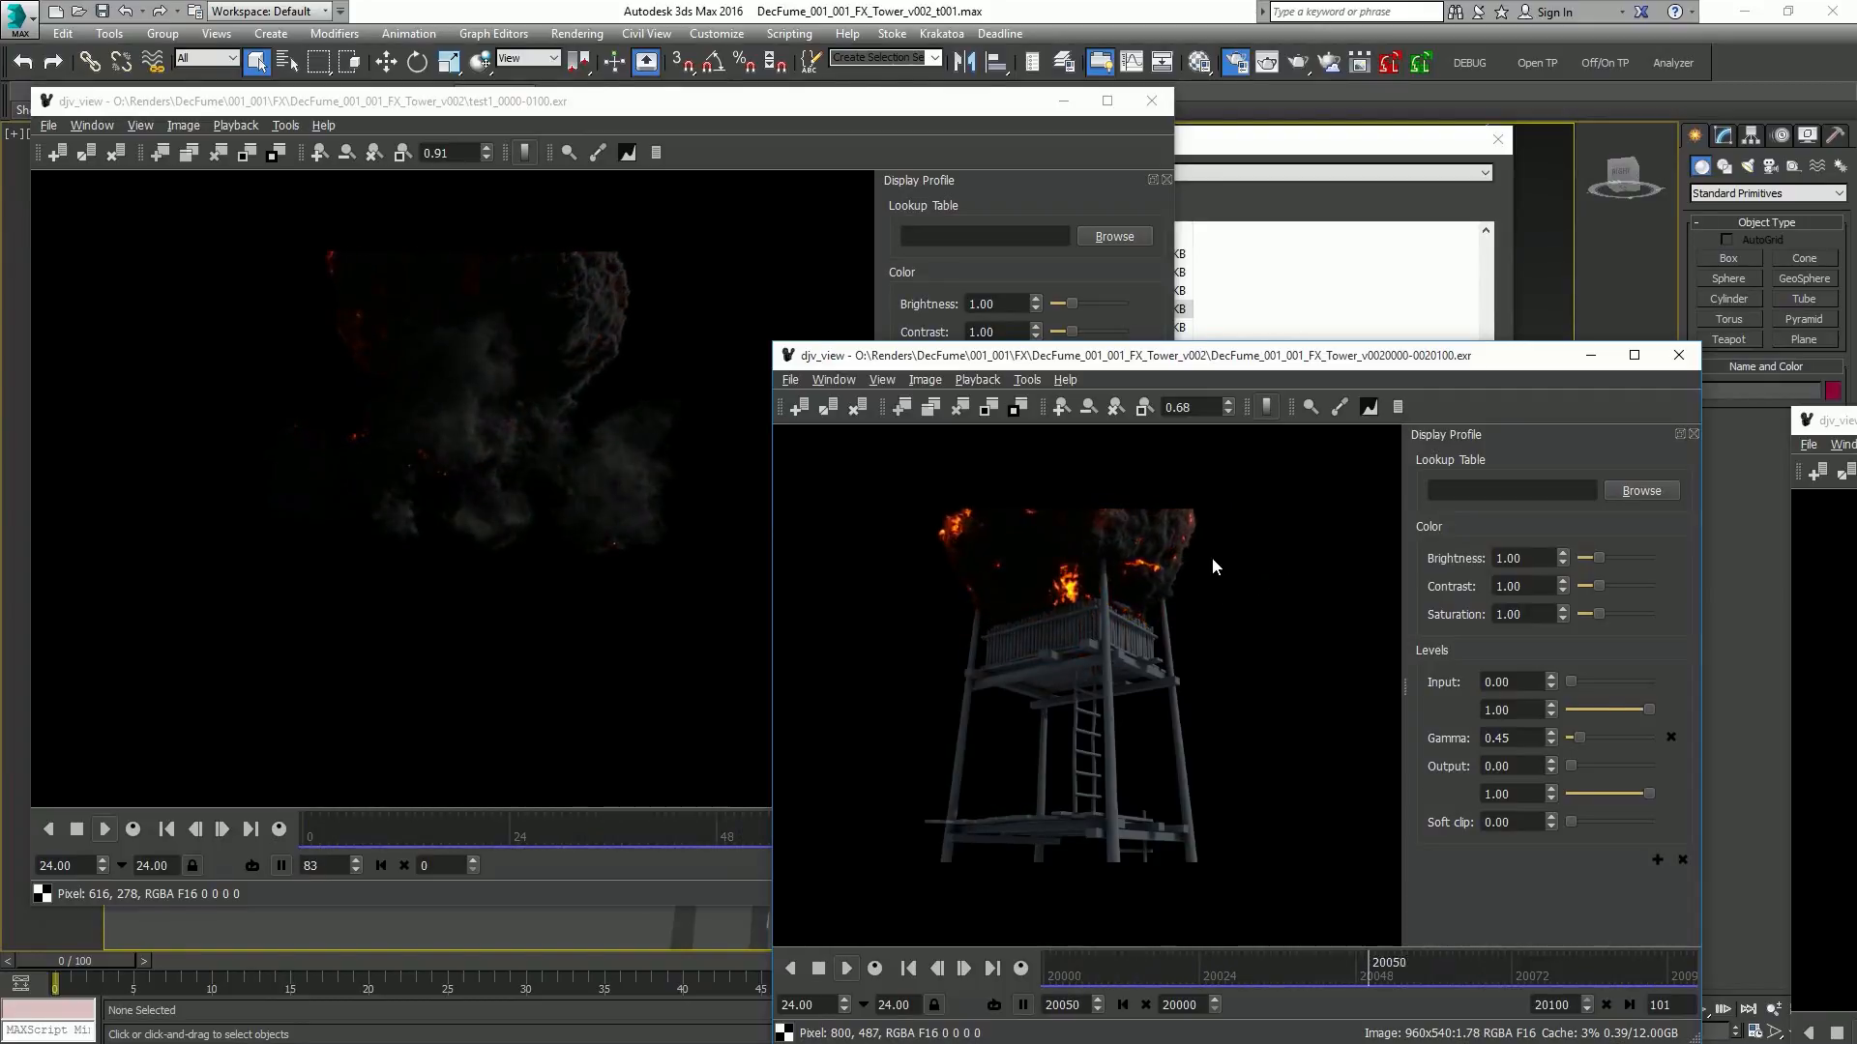
left_click(627, 484)
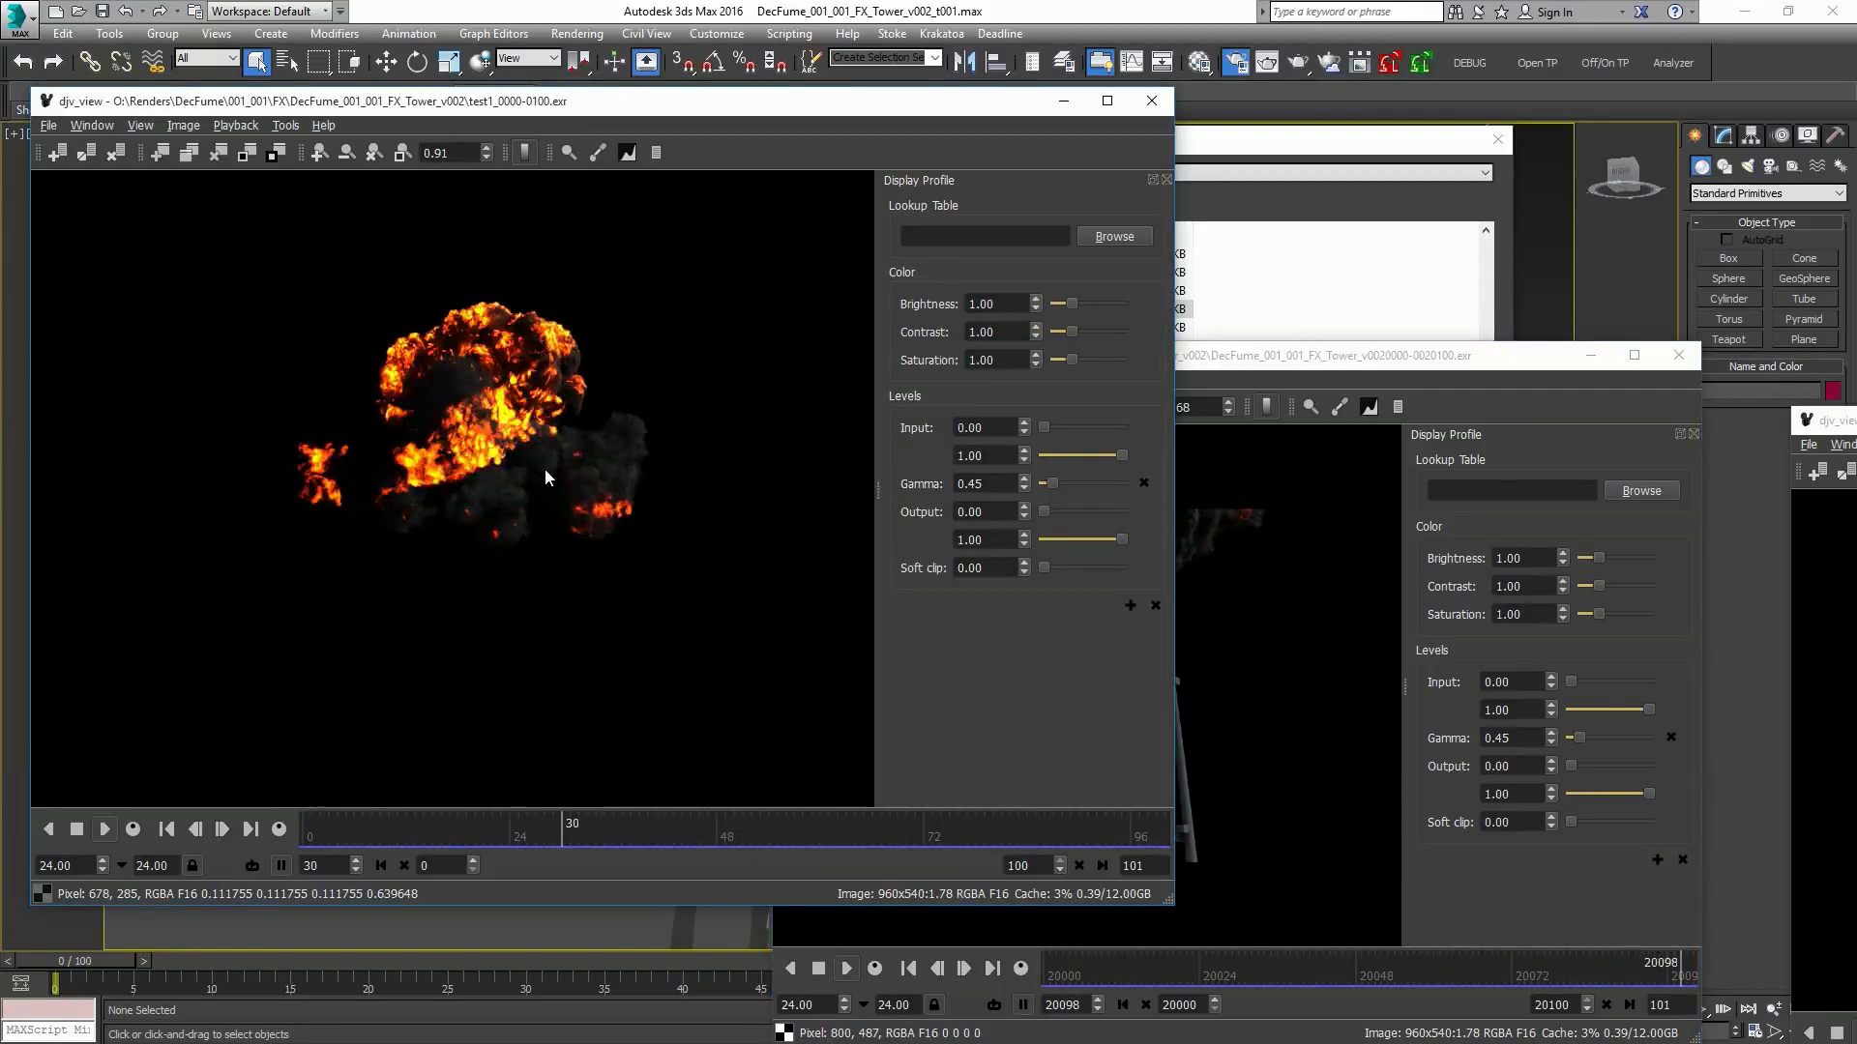